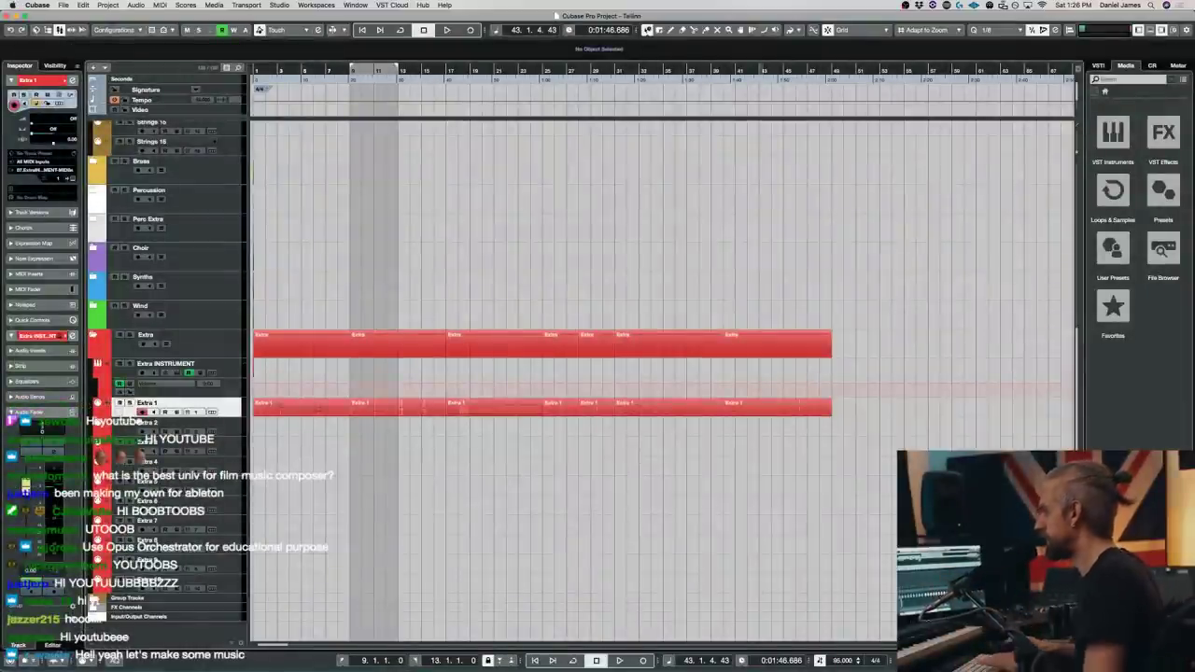
- Add one SINE Player instrument track with Stereo Out below the Wind folder track
left_click(196, 313)
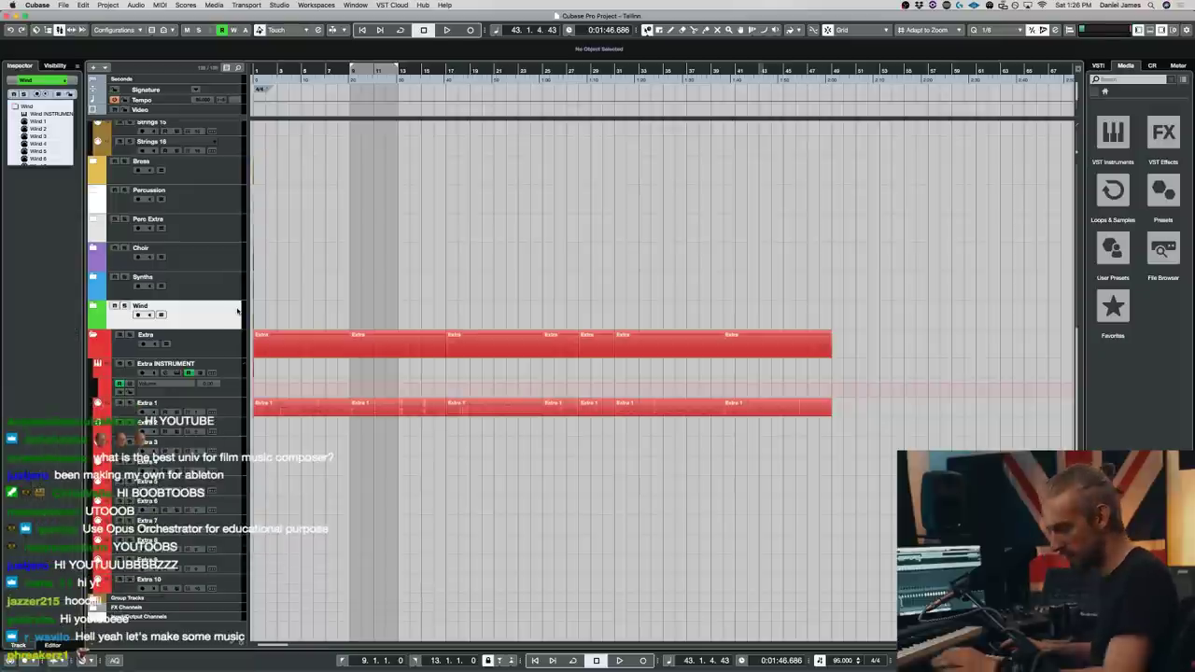
key("t")
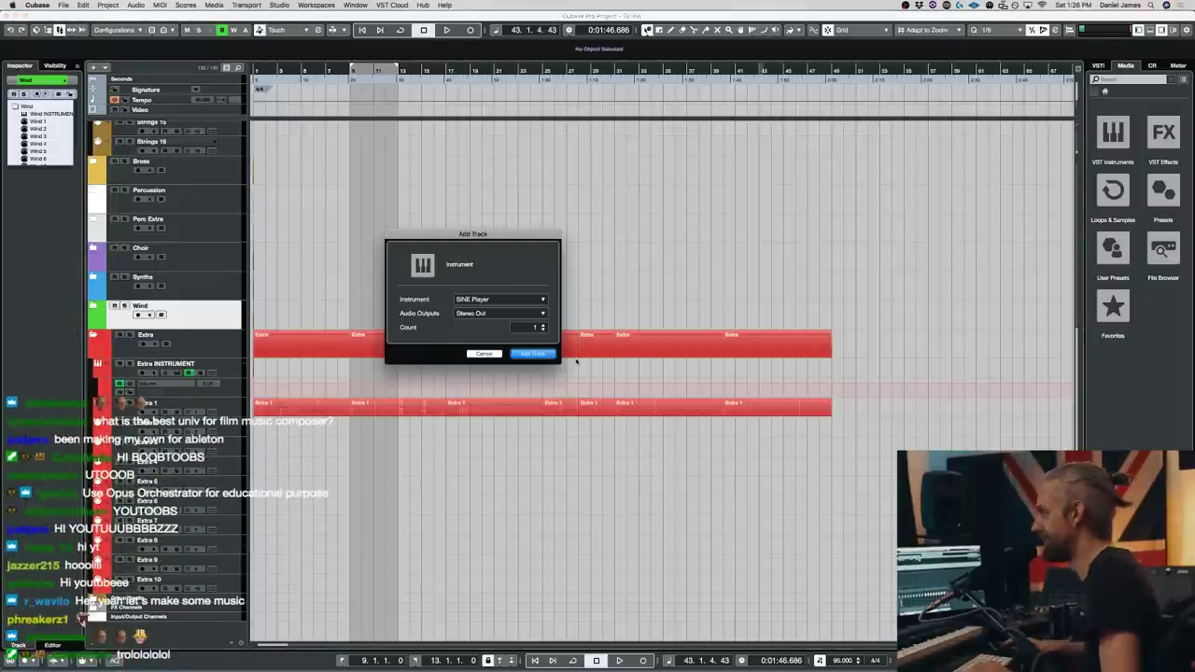
left_click(533, 353)
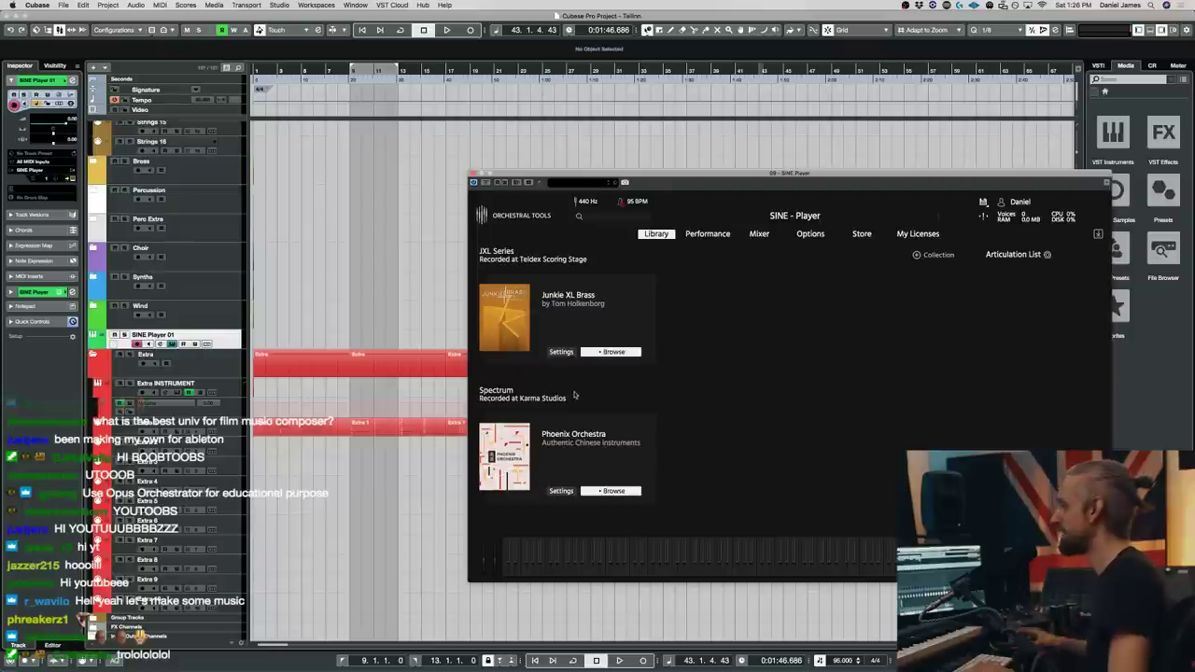
- Browse the Tallinn collection in the SINE Player library and expand its Choirs, Strings and Organs folders
scroll(576, 397, "down", 5)
left_click(608, 492)
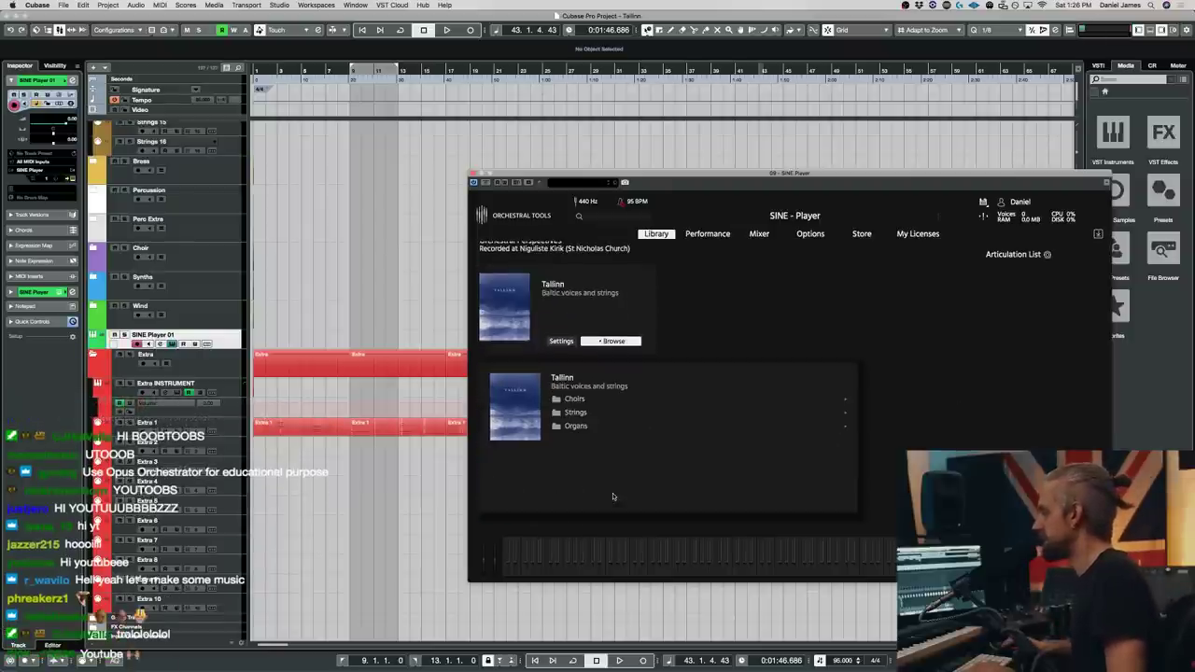
left_click(583, 401)
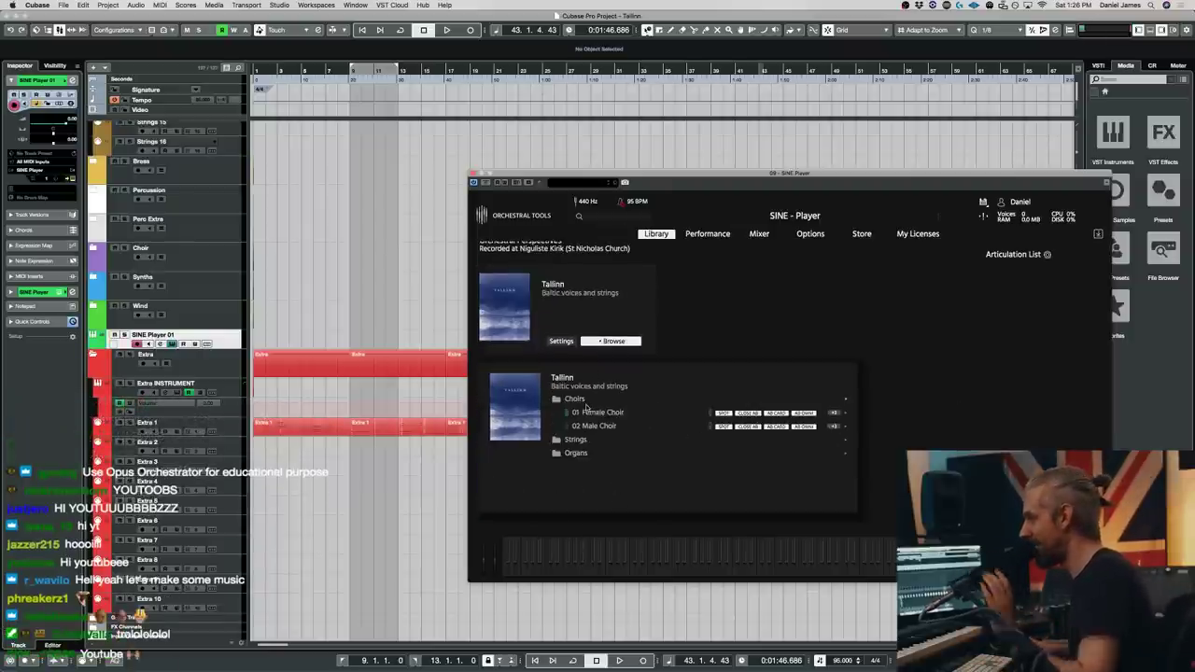
left_click(576, 440)
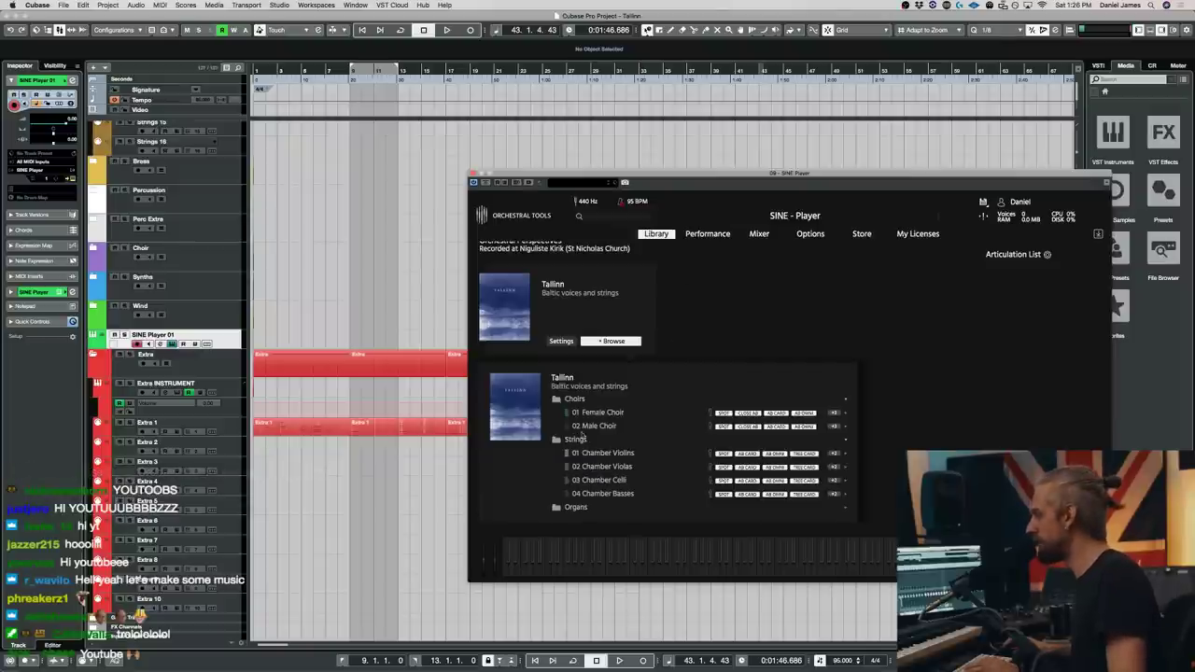
left_click_drag(674, 182, 548, 109)
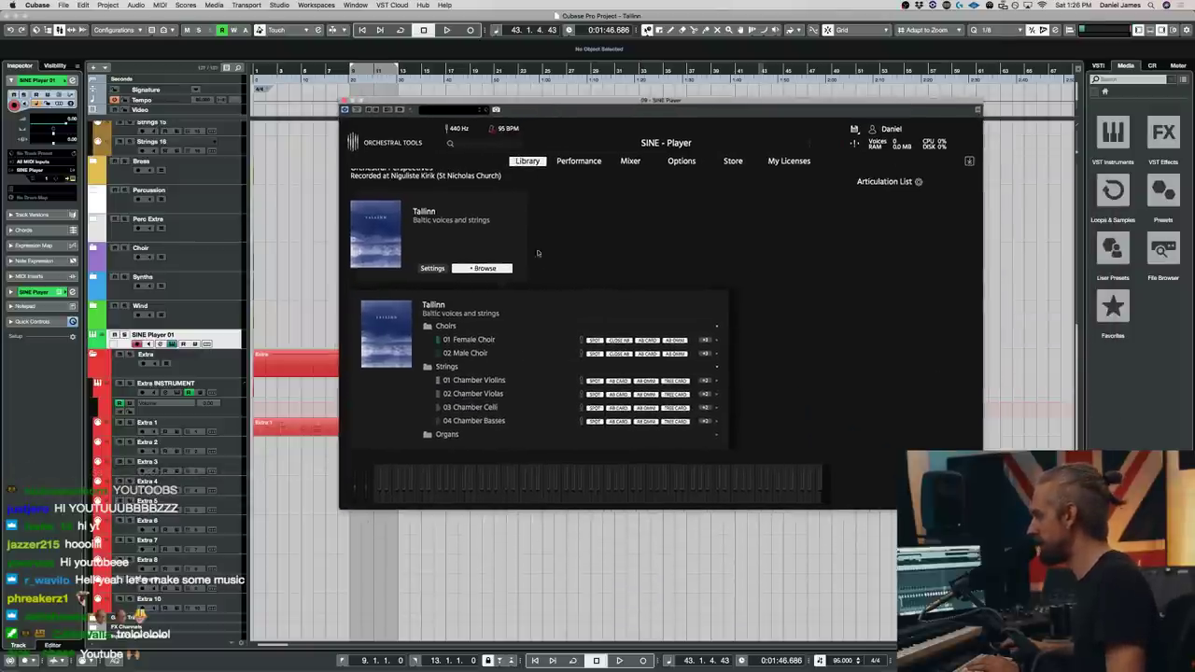
left_click(447, 435)
scroll(477, 402, "down", 4)
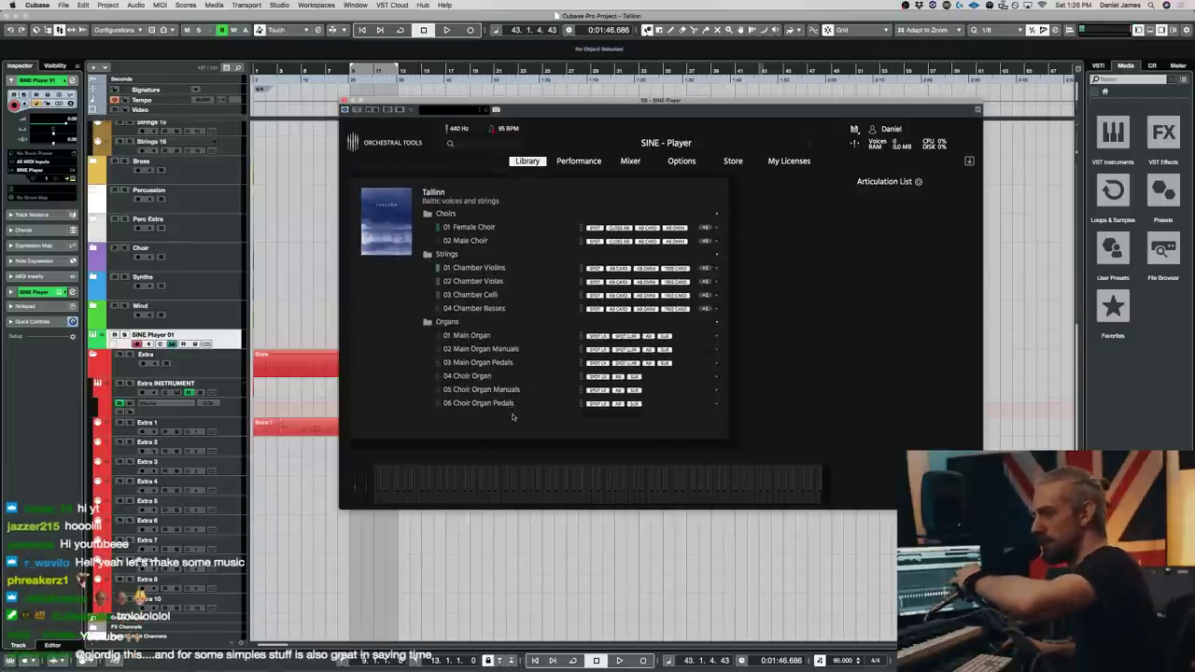
- Load the Tallinn 01 Female Choir into the SINE Player, return the playhead to the project start and close the player
scroll(504, 413, "up", 1)
scroll(462, 367, "up", 4)
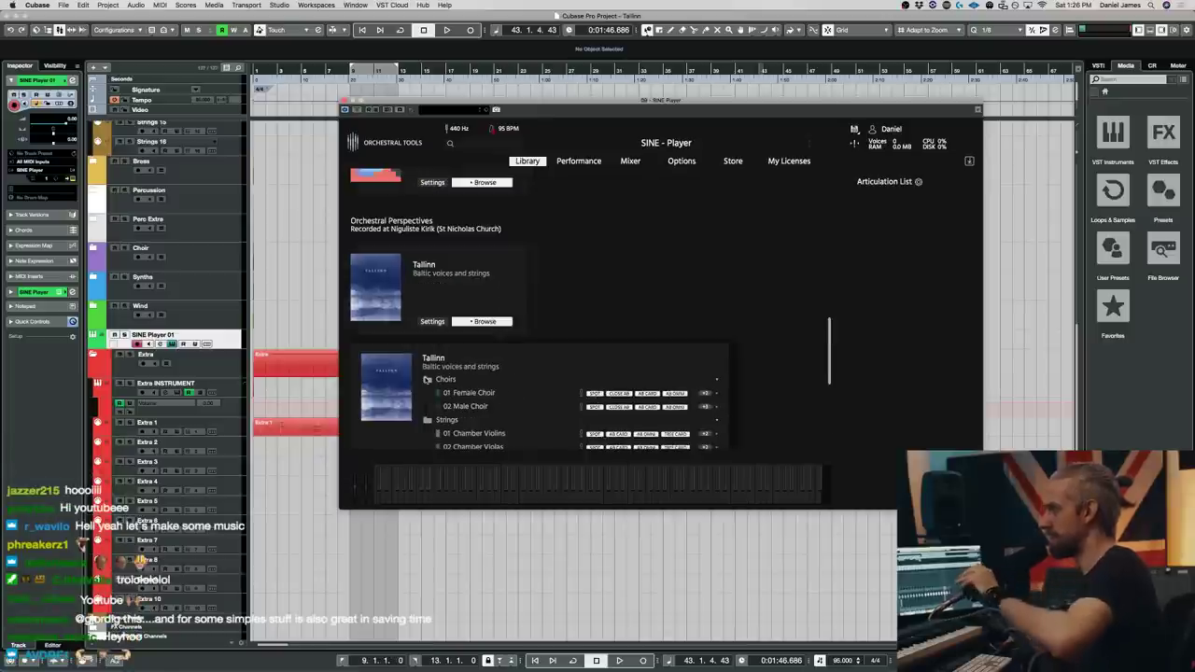
scroll(504, 362, "up", 3)
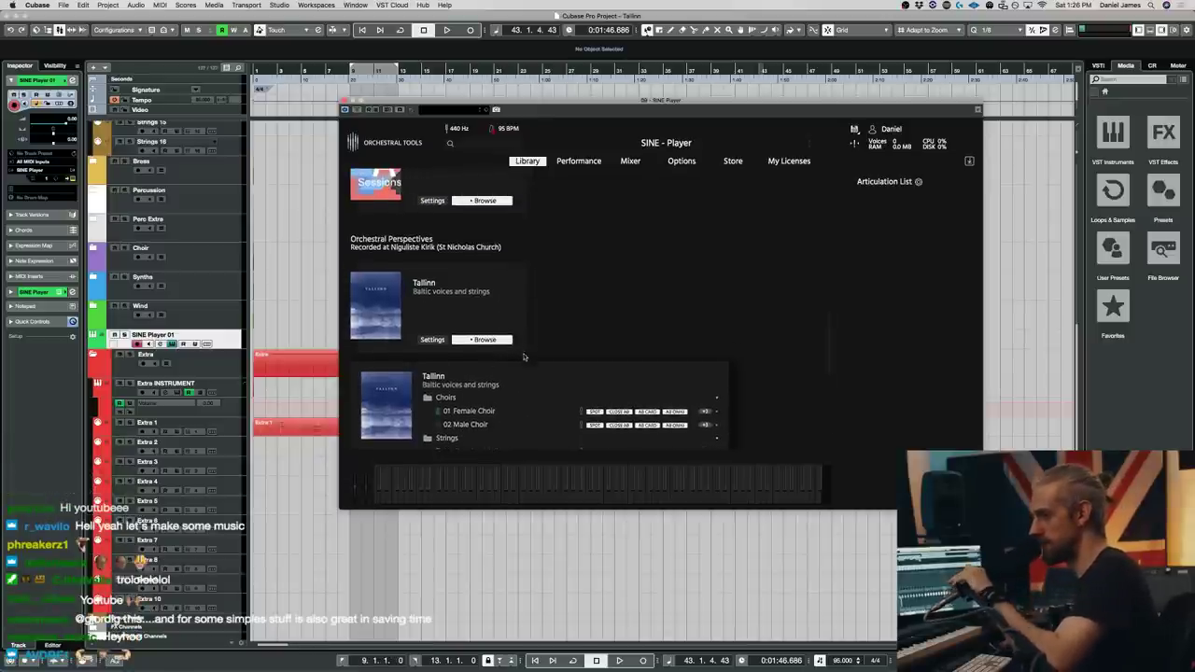
scroll(521, 359, "up", 1)
left_click(309, 426)
key("period")
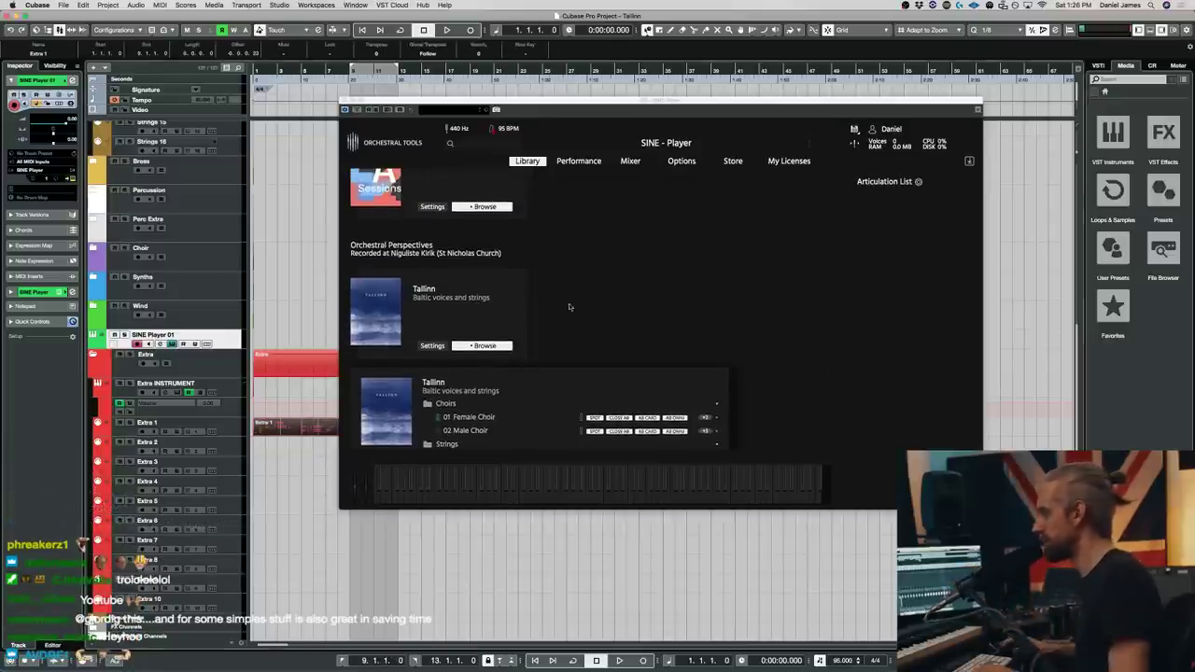
double_click(492, 418)
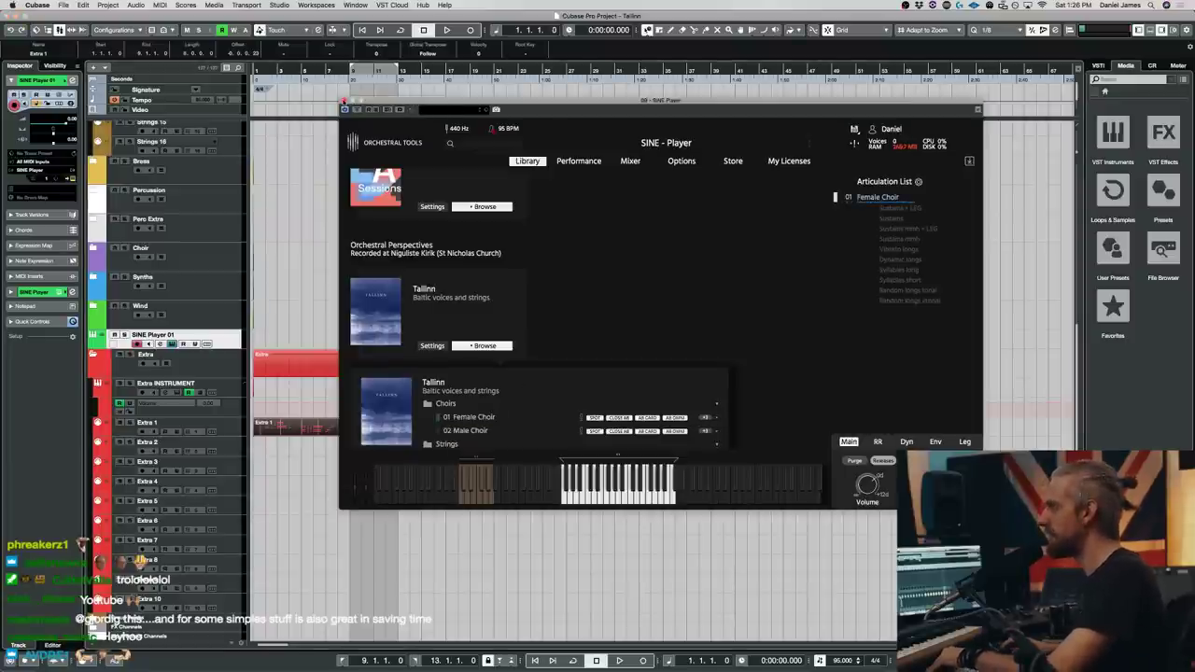
left_click(344, 100)
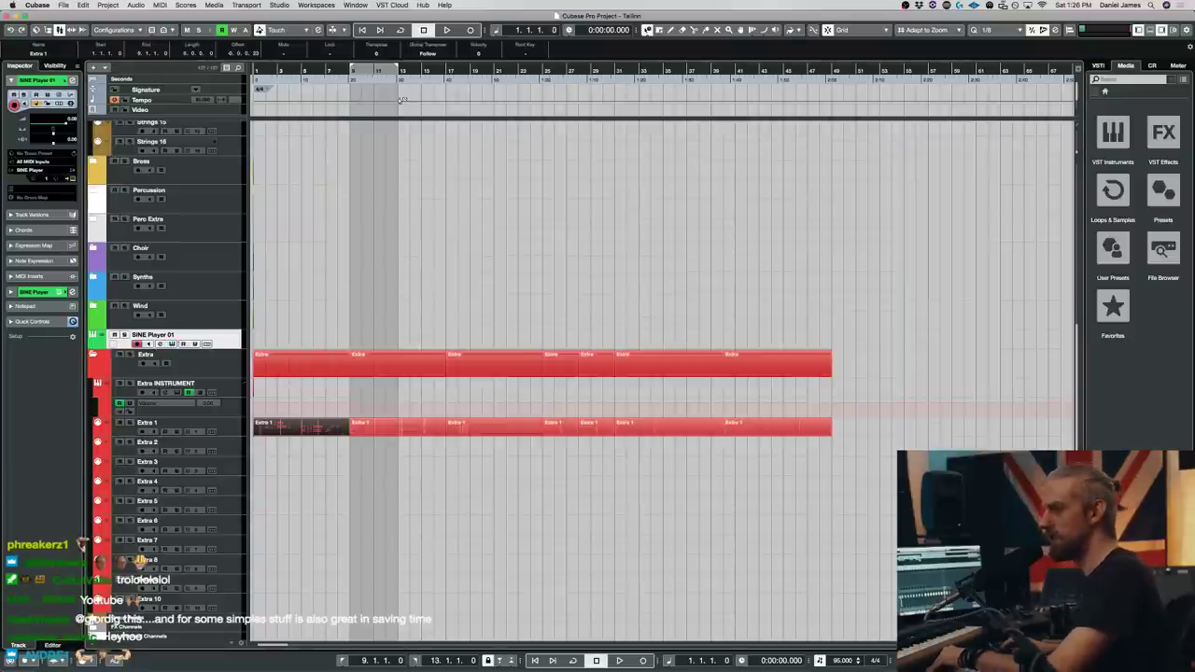
- Set the locators around the Extra 1 part at bars 9 to 18 and capture a female choir part on the SINE Player track during playback
left_click(408, 427)
key("p")
key("space")
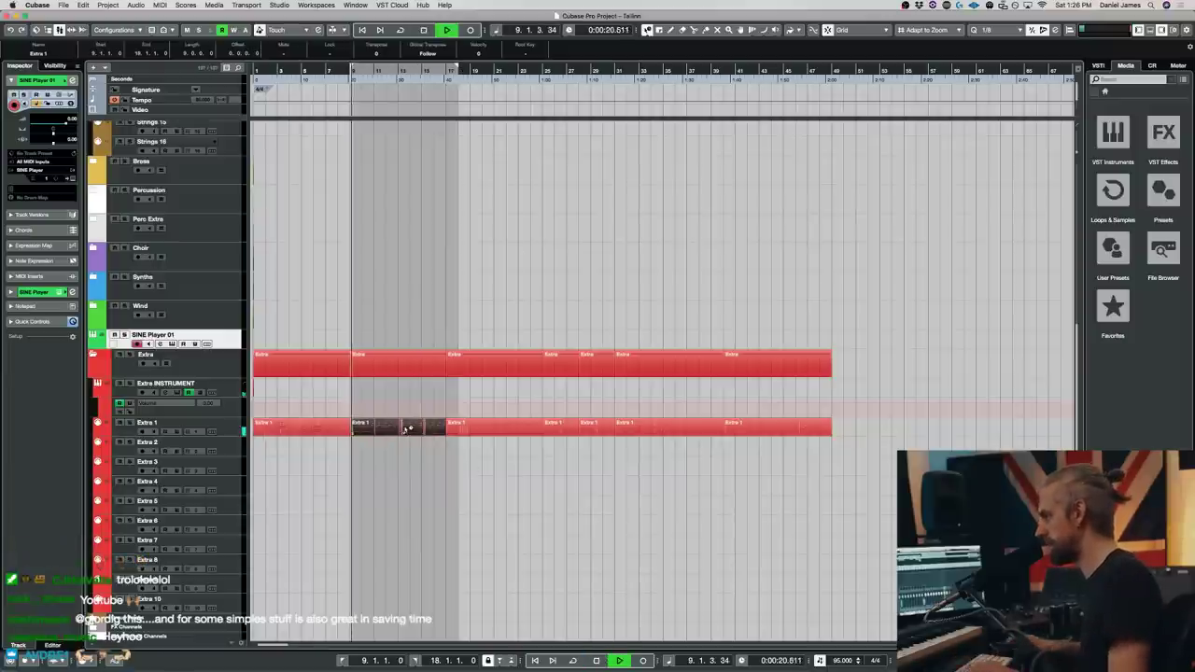
left_click(462, 431)
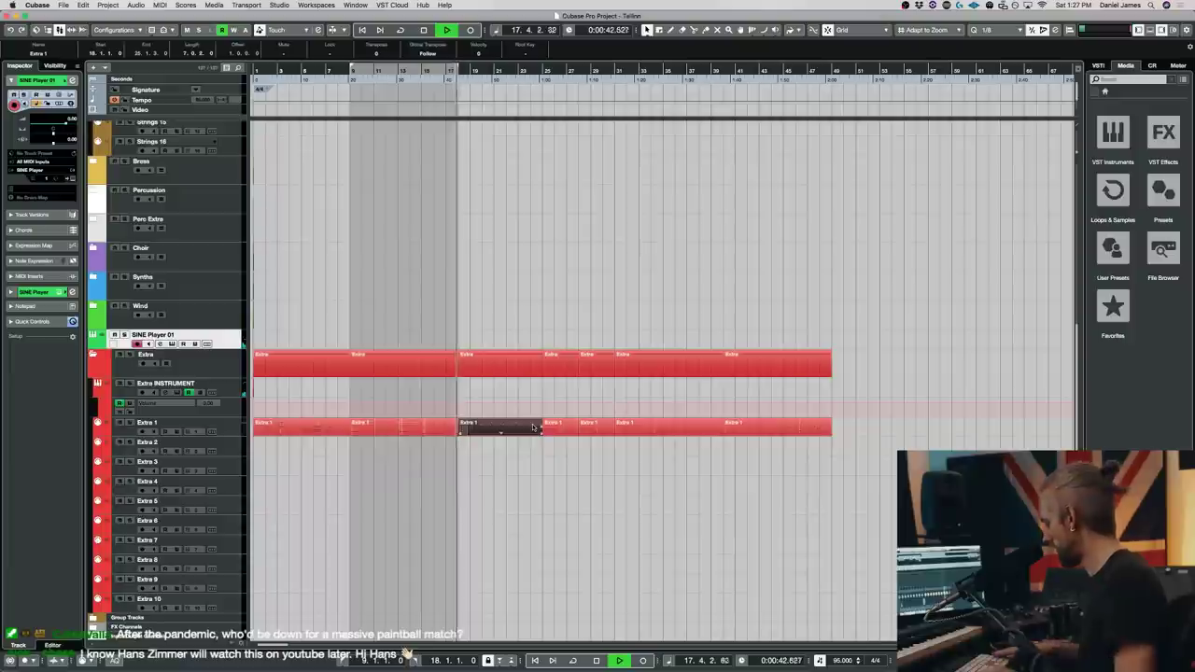
key("space")
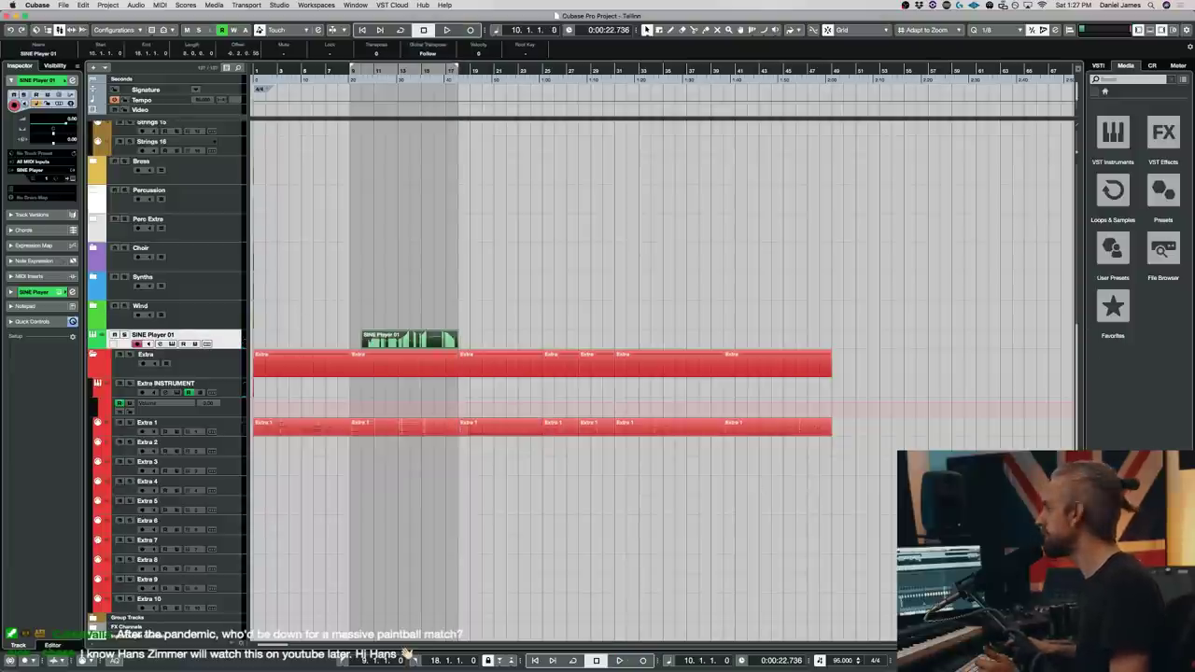
- Reopen the SINE Player on its track and look over the microphone mixer and the Tallinn entry in the library
left_click(577, 383)
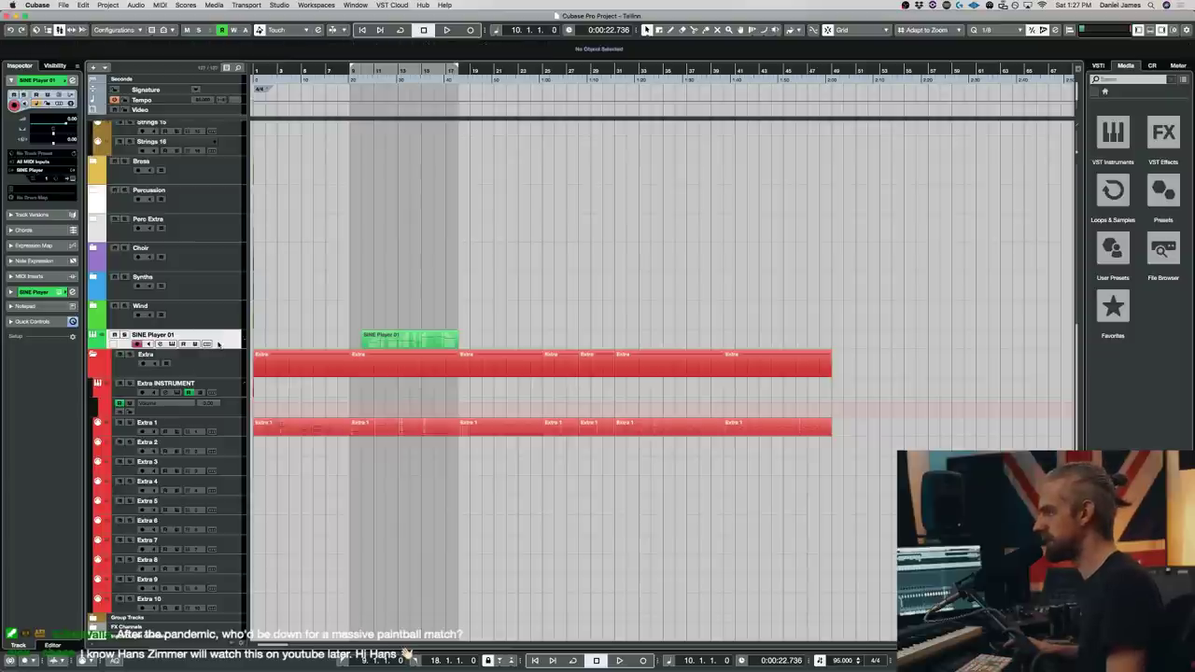
key("e")
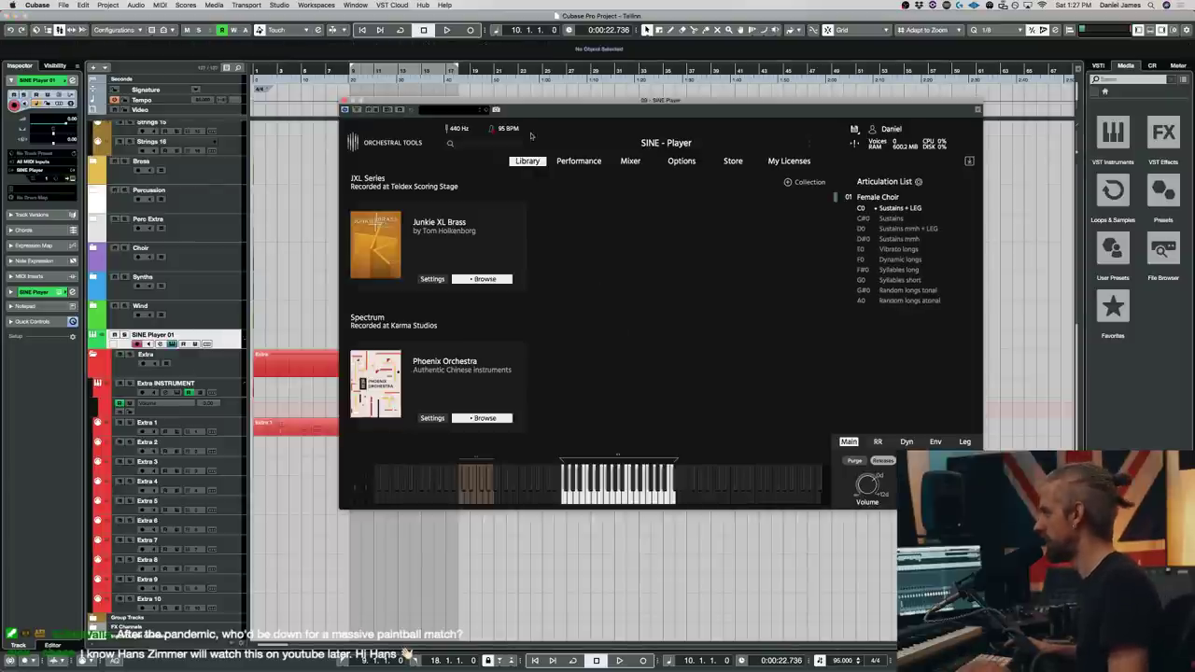
left_click(632, 161)
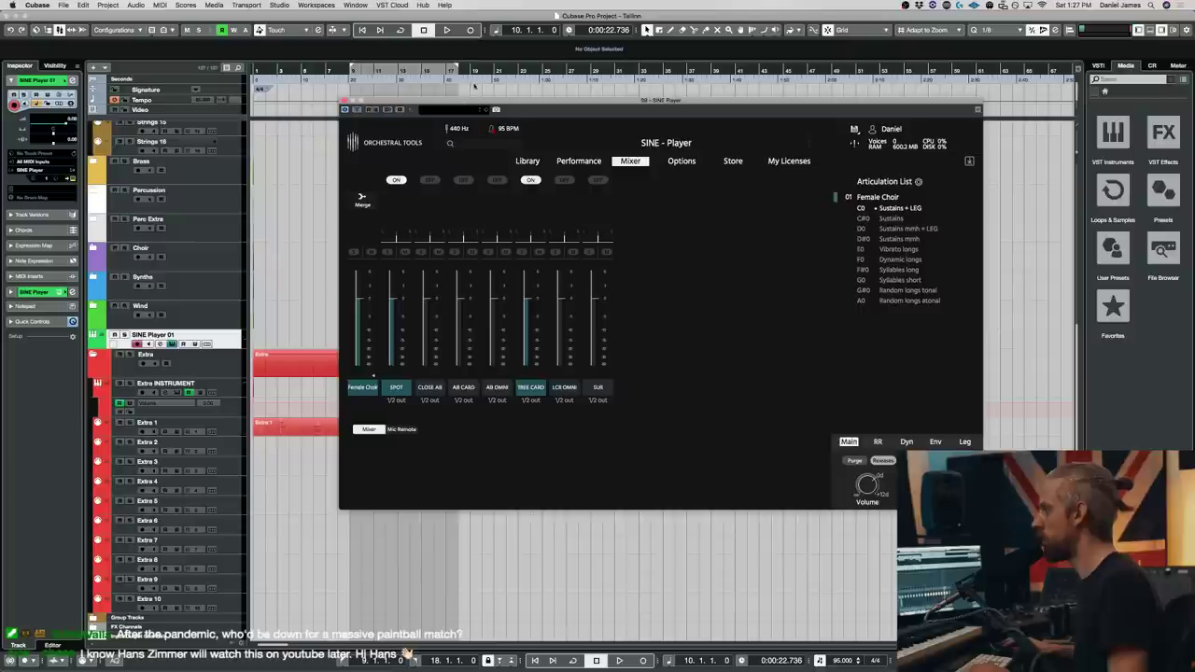
left_click_drag(483, 107, 374, 135)
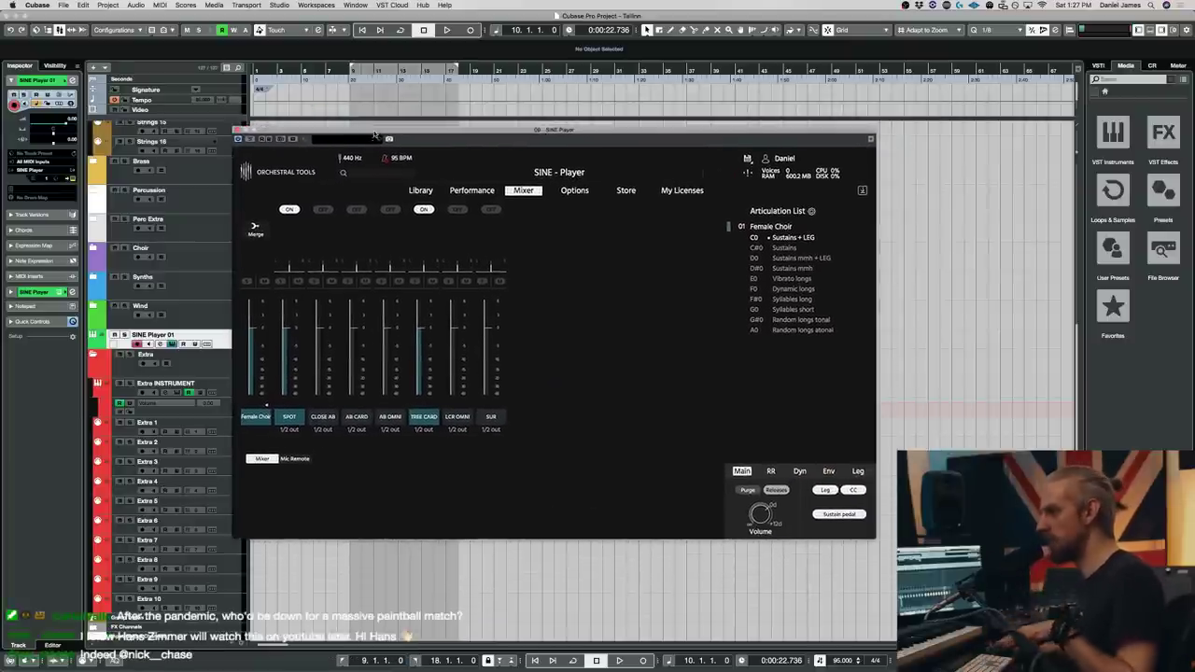
left_click(420, 190)
scroll(296, 412, "down", 10)
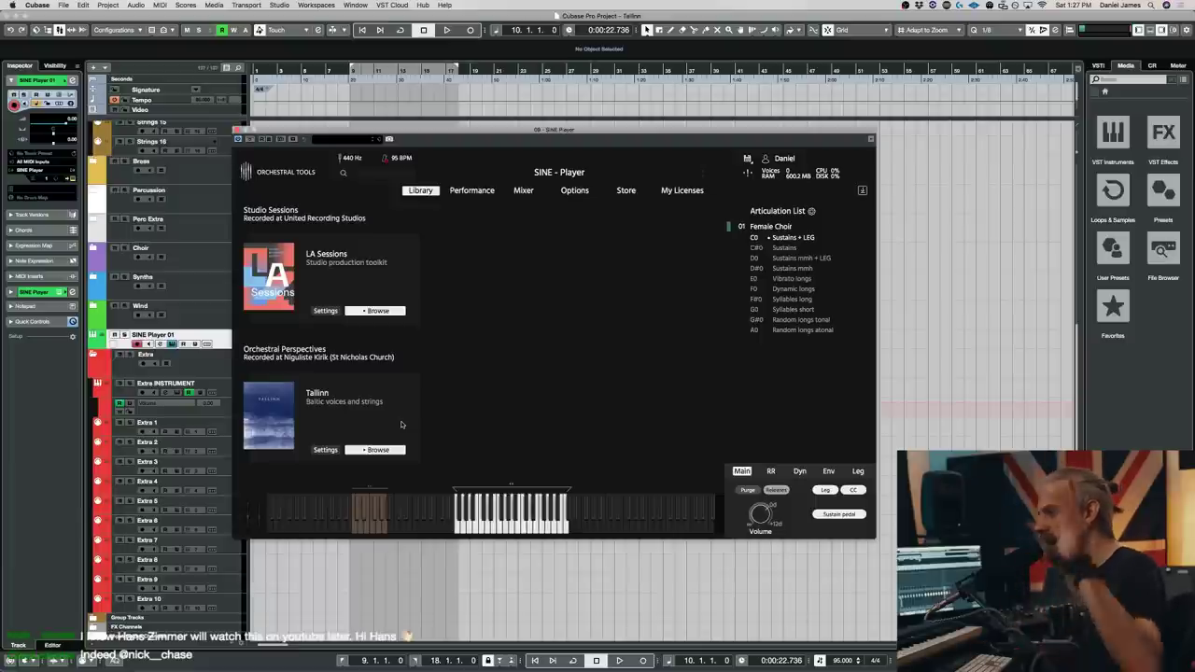
- Enable and solo the AB CARD microphone in the Female Choir mixer during playback, and solo the SINE Player 01 track
left_click(521, 191)
left_click_drag(498, 131, 754, 100)
key("space")
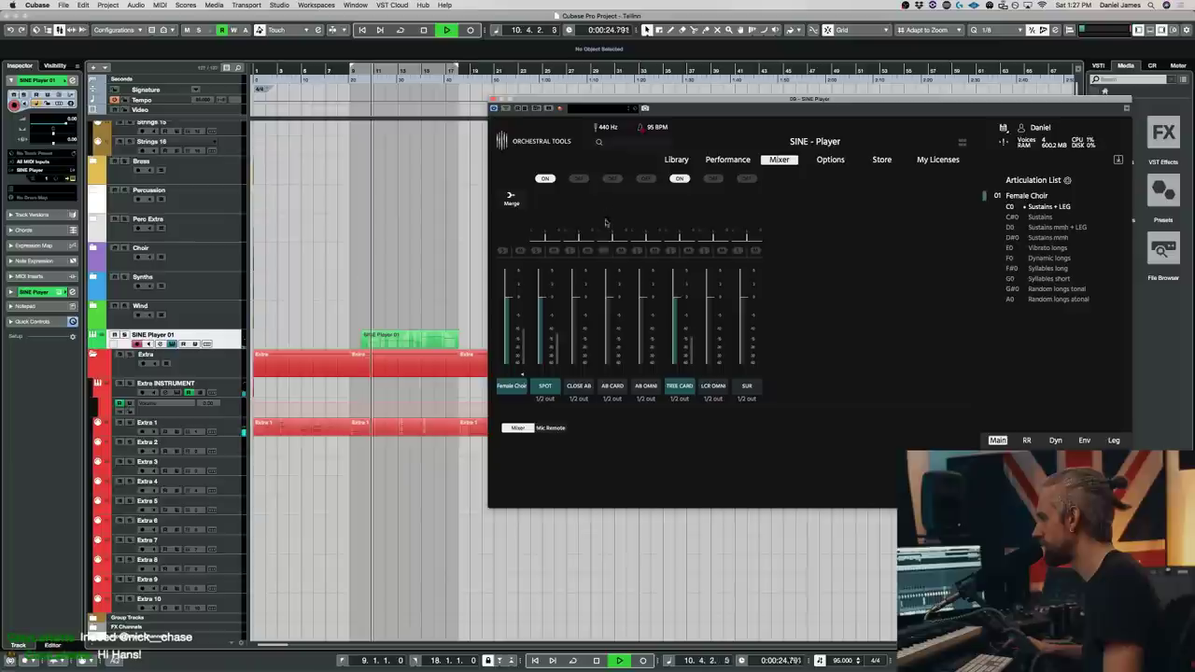
left_click(612, 178)
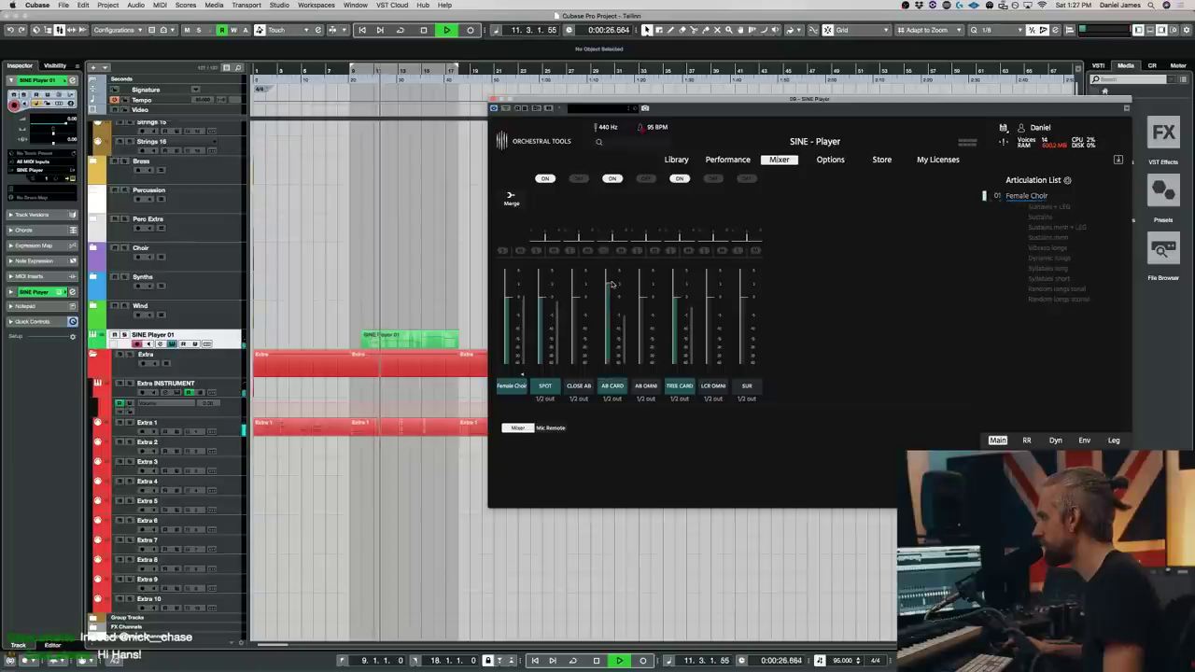
left_click(604, 251)
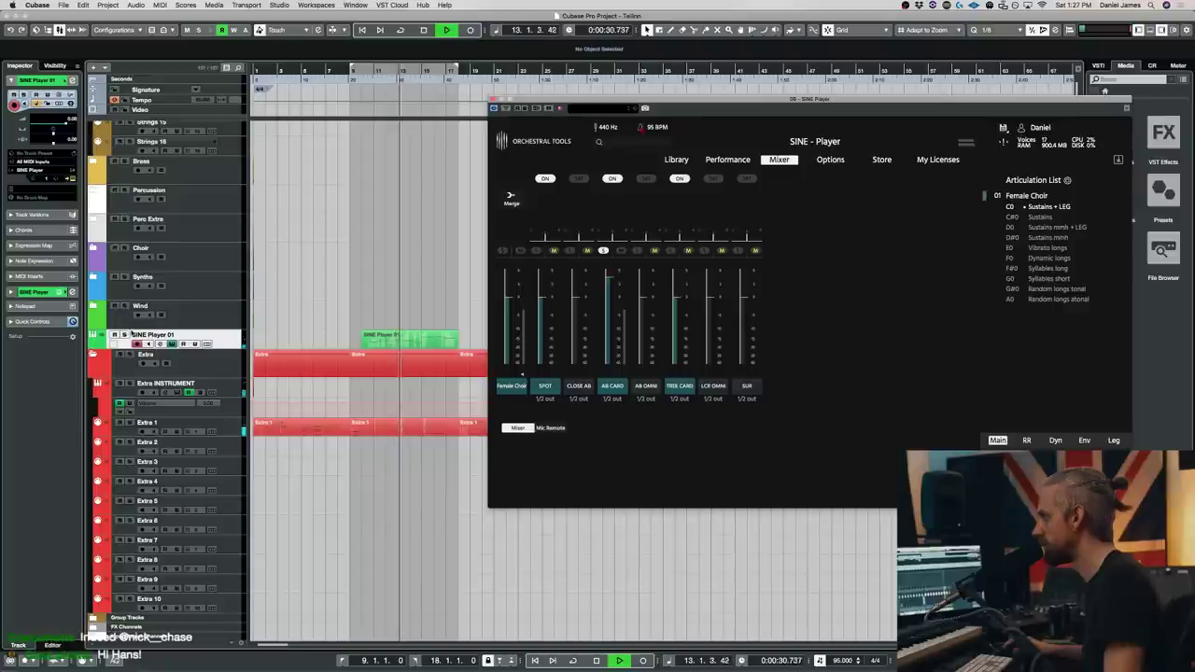
left_click(124, 334)
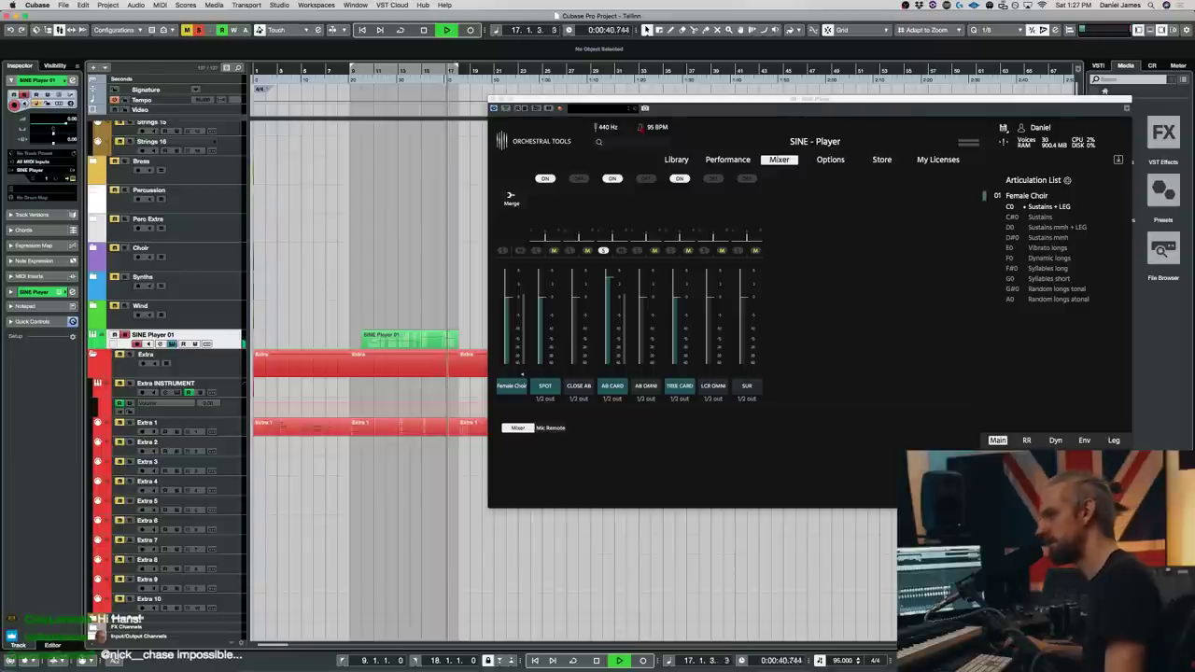
- Switch the microphone solo to AB OMNI, enable that microphone and audition the recorded choir part with it
key("space")
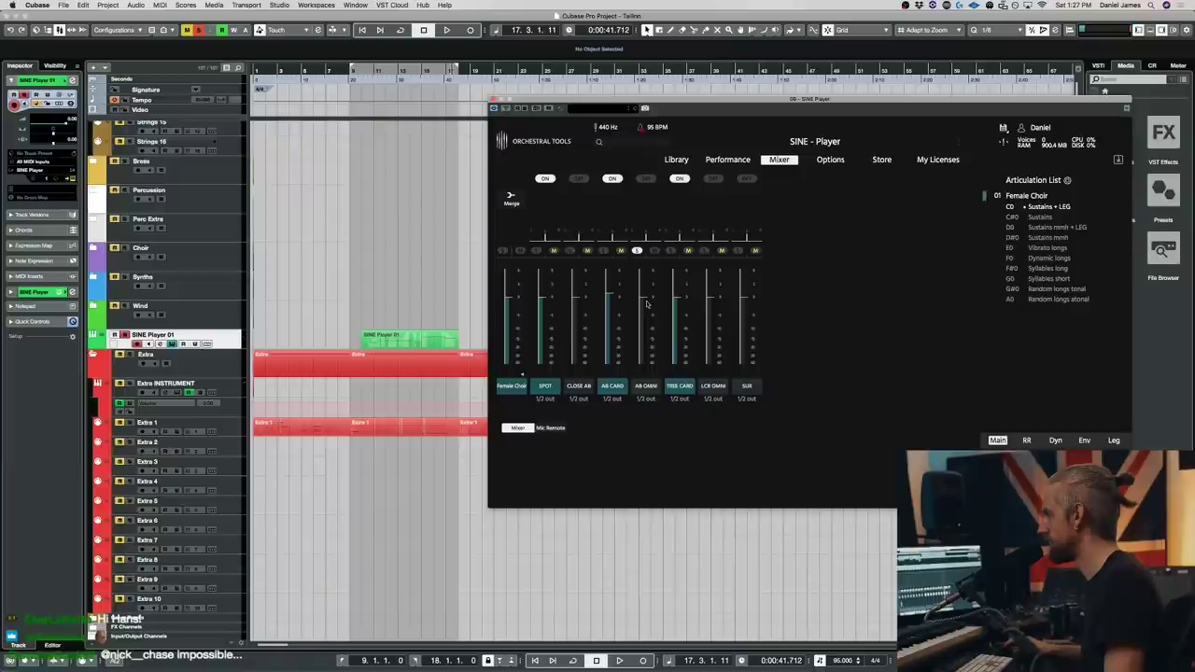
left_click(647, 386)
key("space")
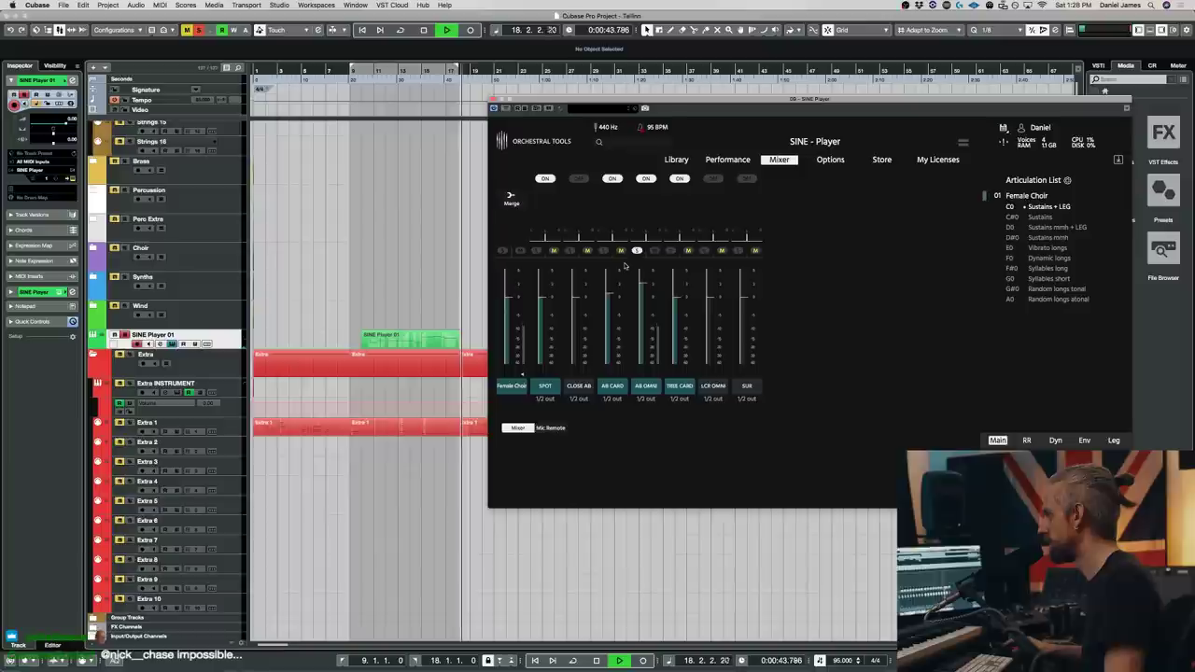
left_click(394, 344)
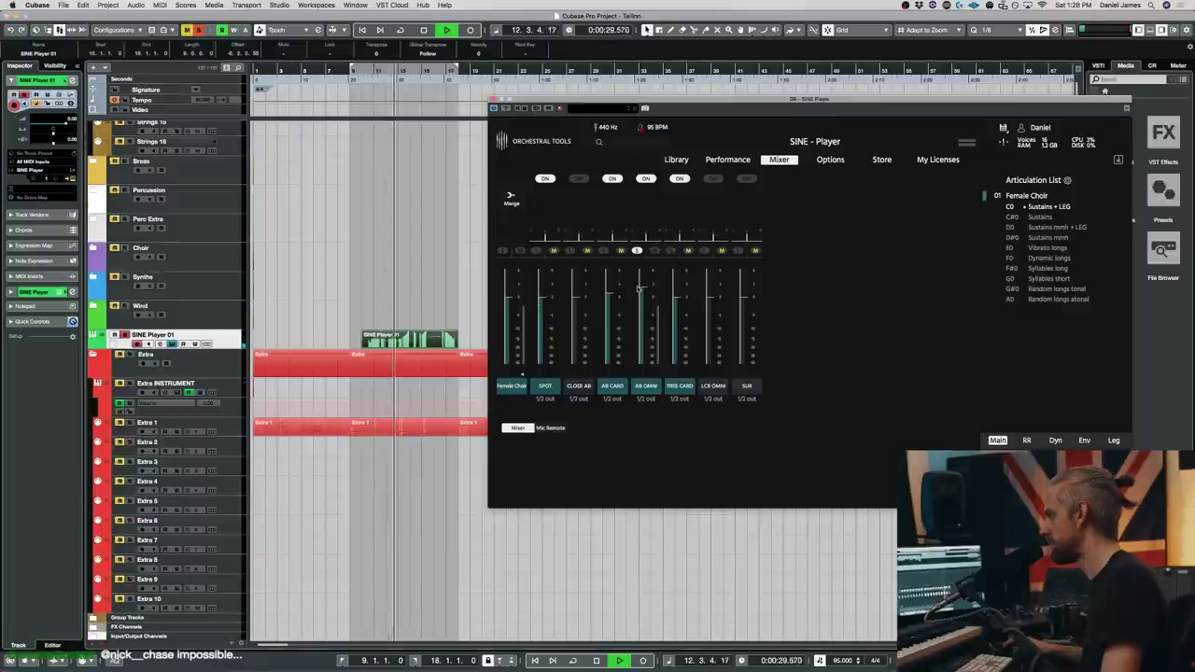
- Audition the SPOT microphone together with AB OMNI, clear all microphone solos and stop playback
left_click(569, 252)
left_click(537, 251)
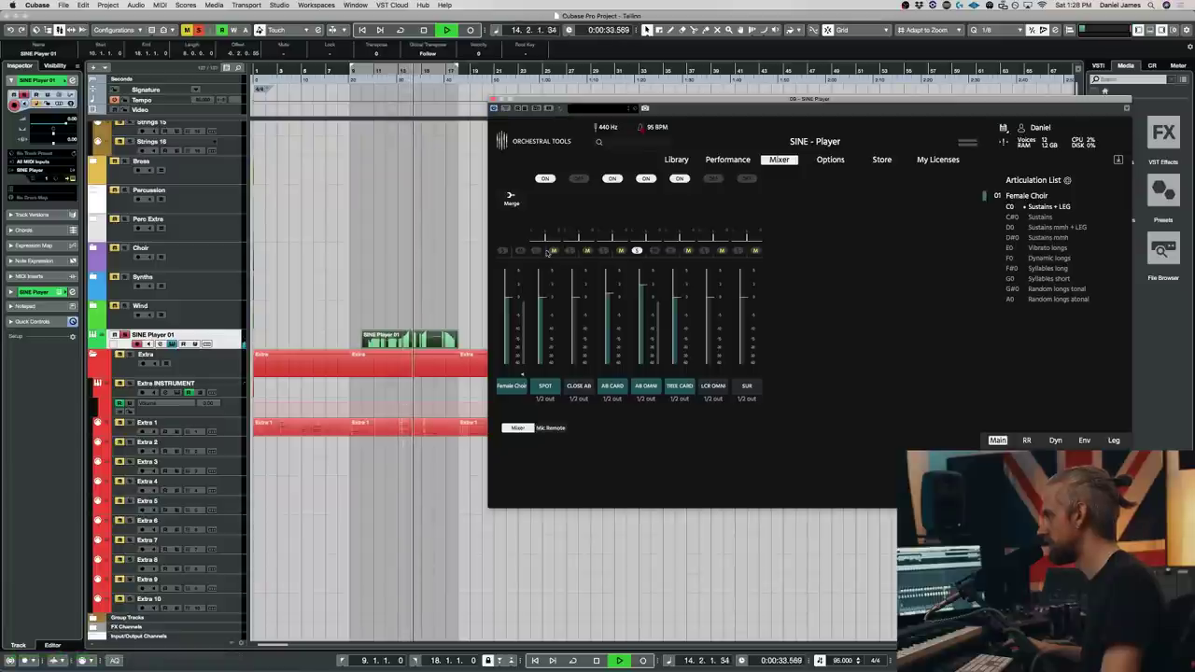
left_click(537, 251)
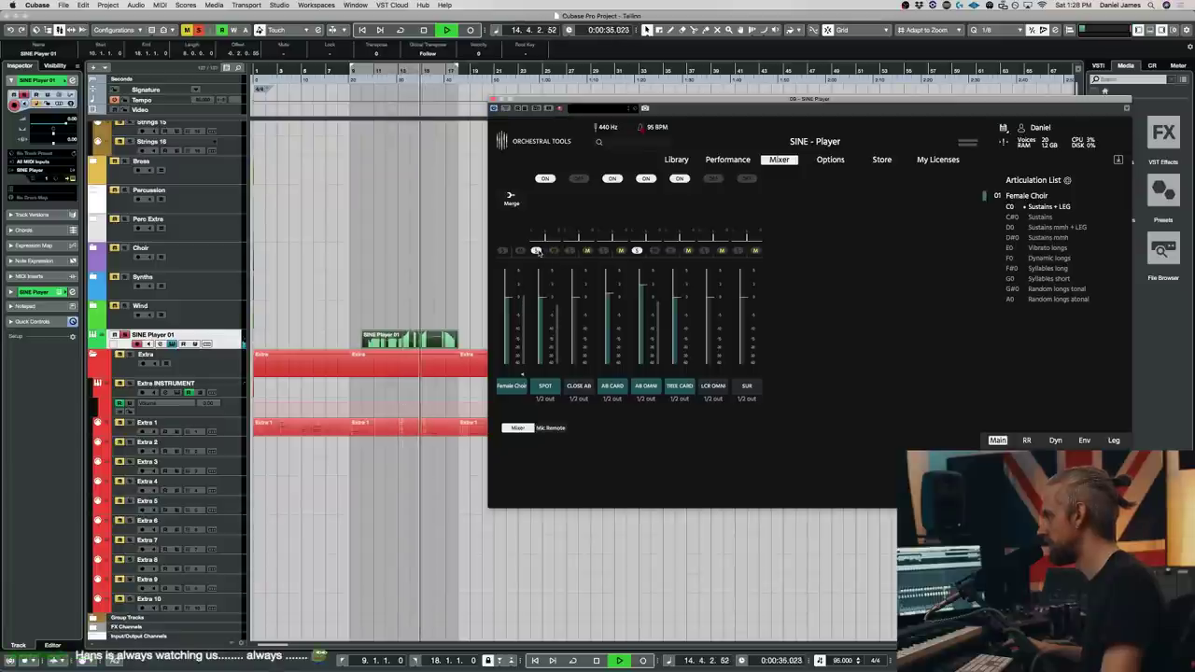
left_click(636, 251)
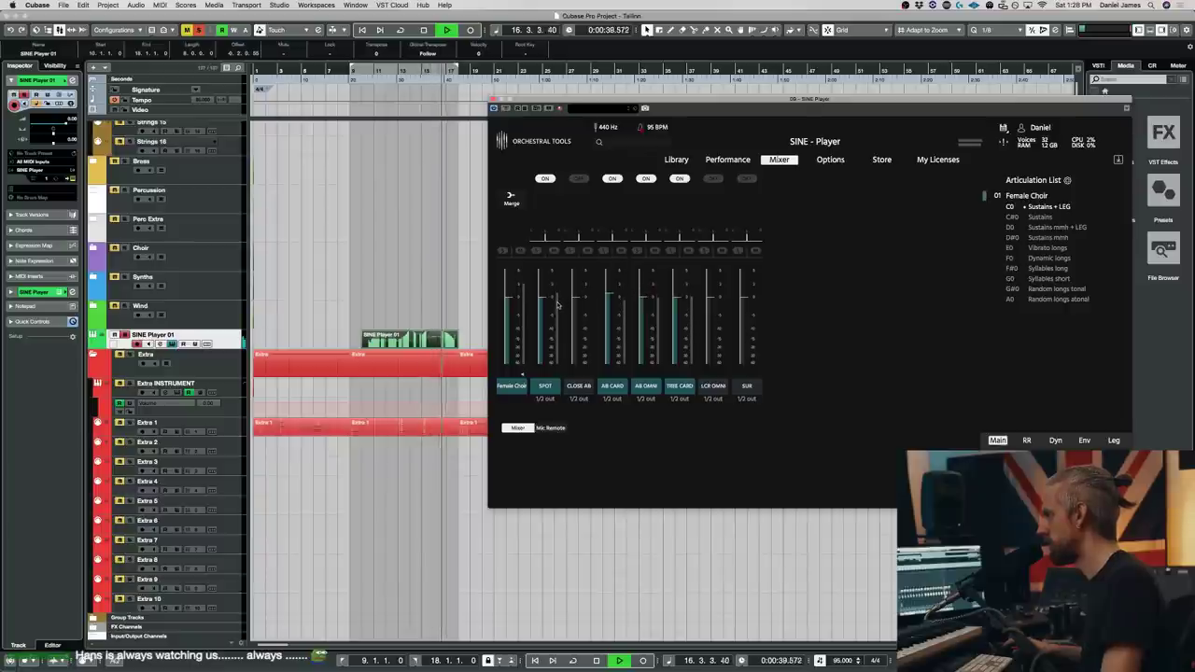
key("space")
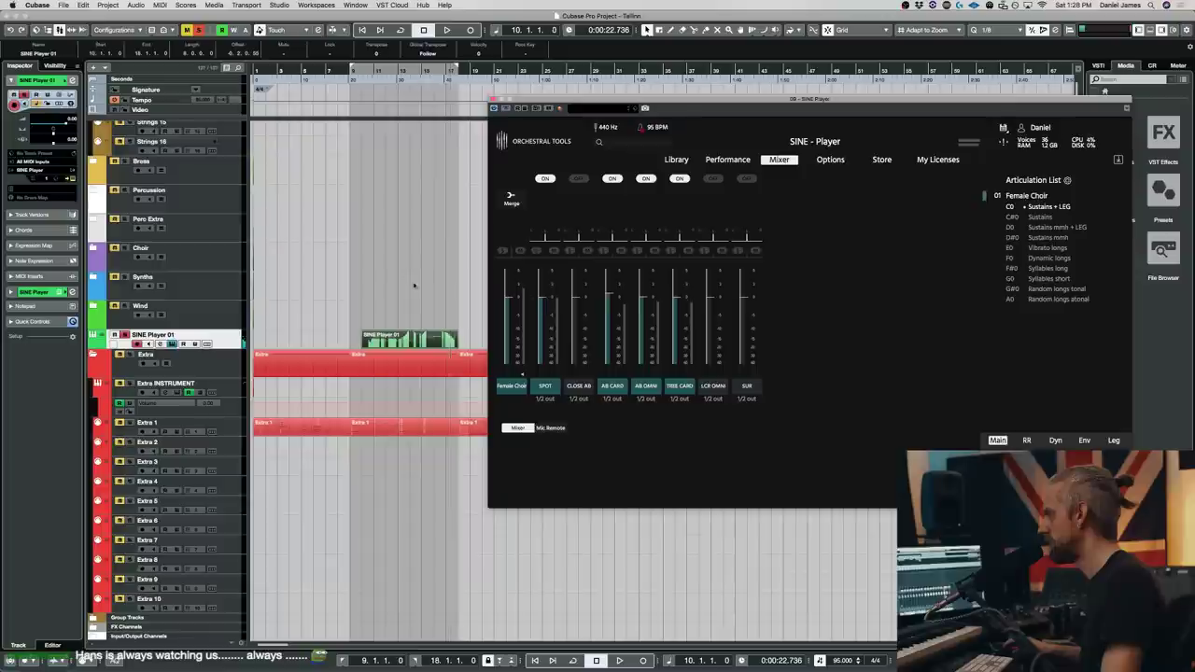
- Insert the Eventide Blackhole reverb on the SINE Player 01 track, play the choir part through it and move its window clear of the mixer
left_click(400, 288)
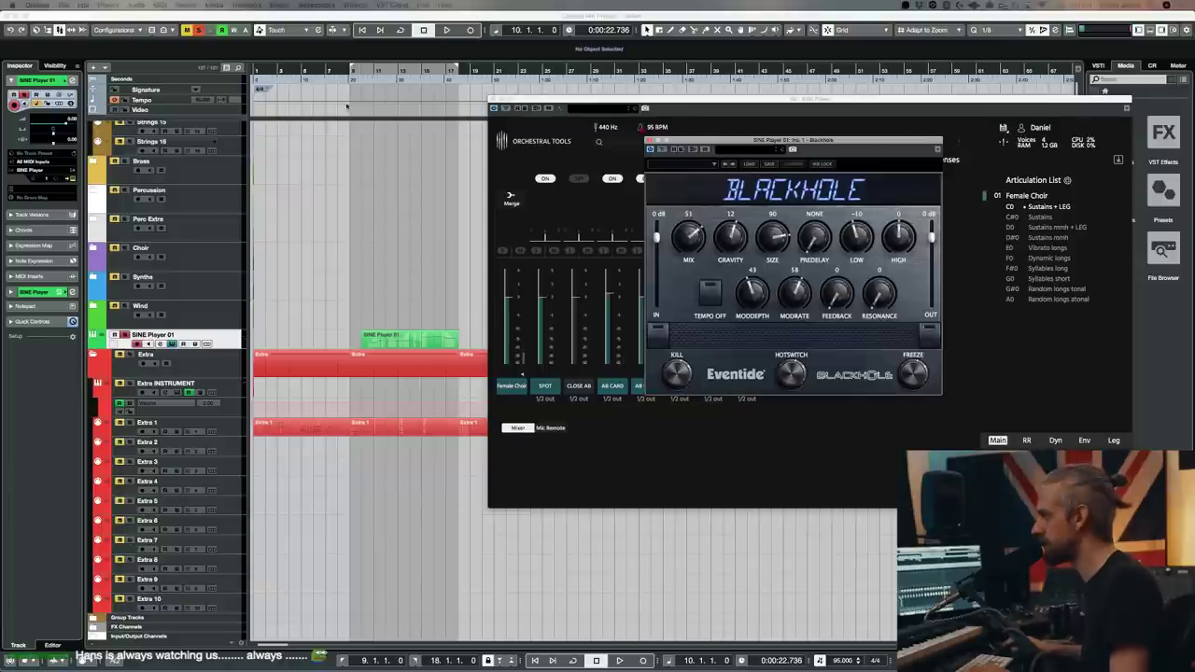
key("space")
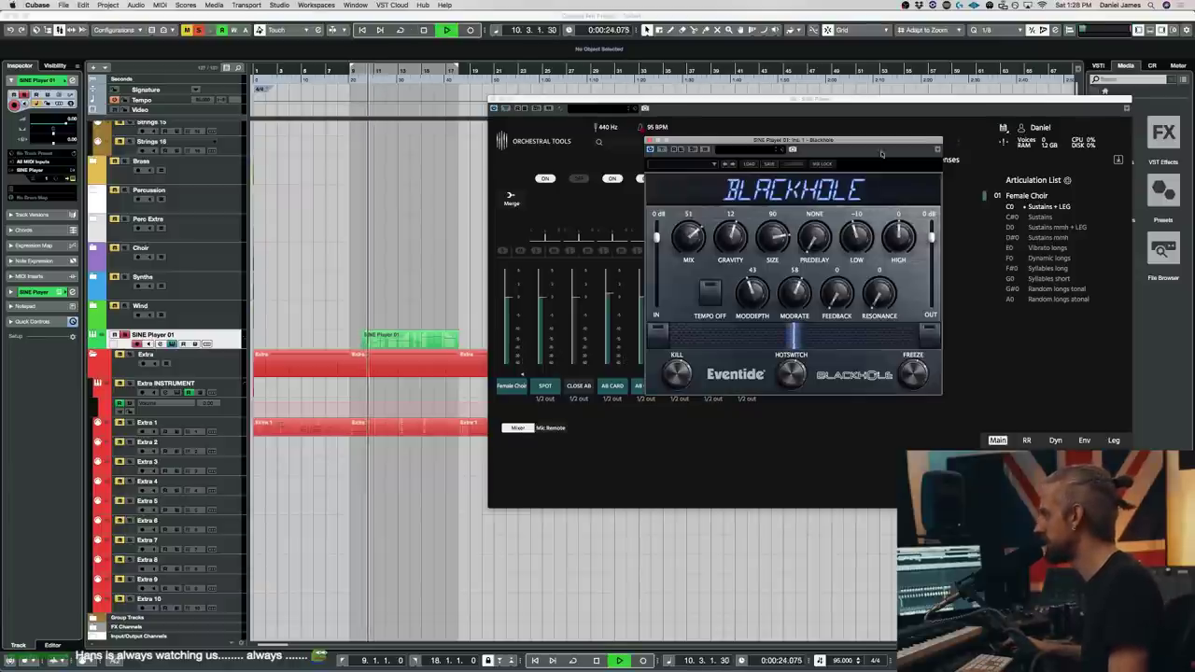
left_click_drag(819, 141, 723, 356)
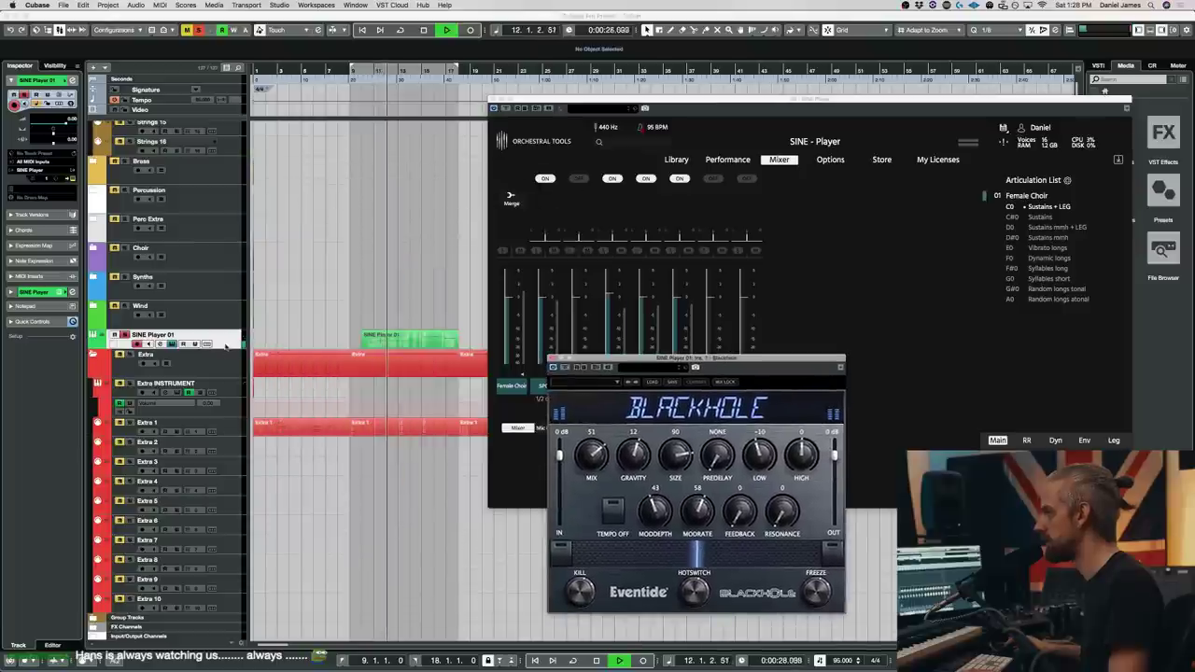
- Stop playback and rename the SINE Player 01 choir track as Voices
key("space")
right_click(228, 348)
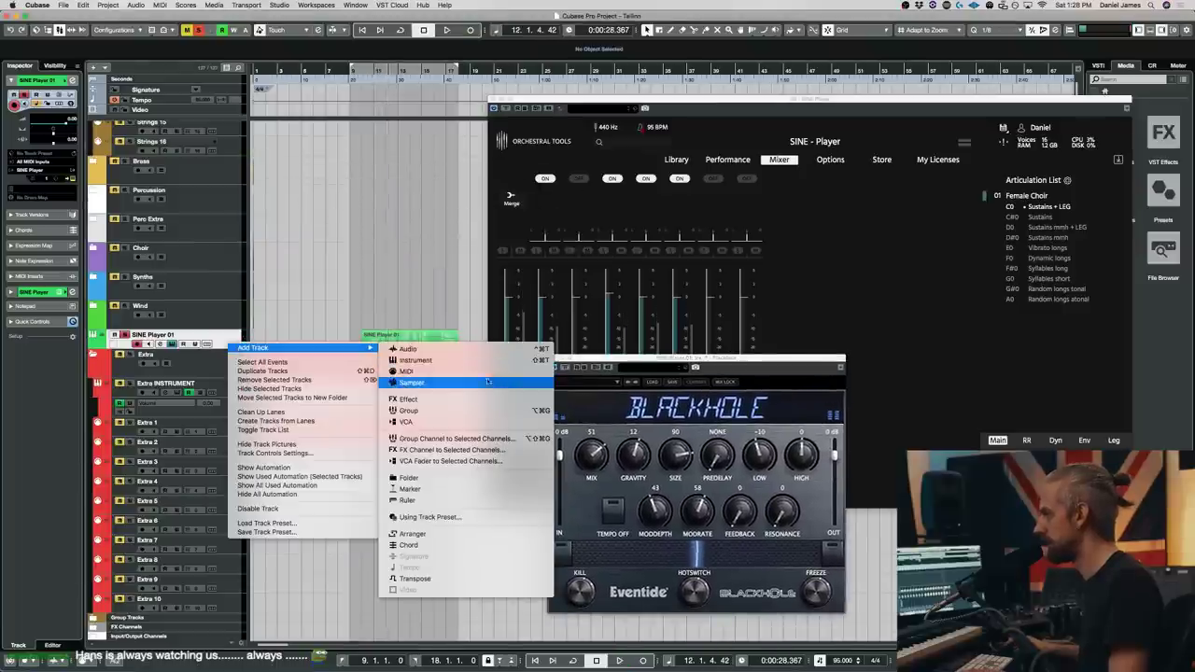
left_click(292, 313)
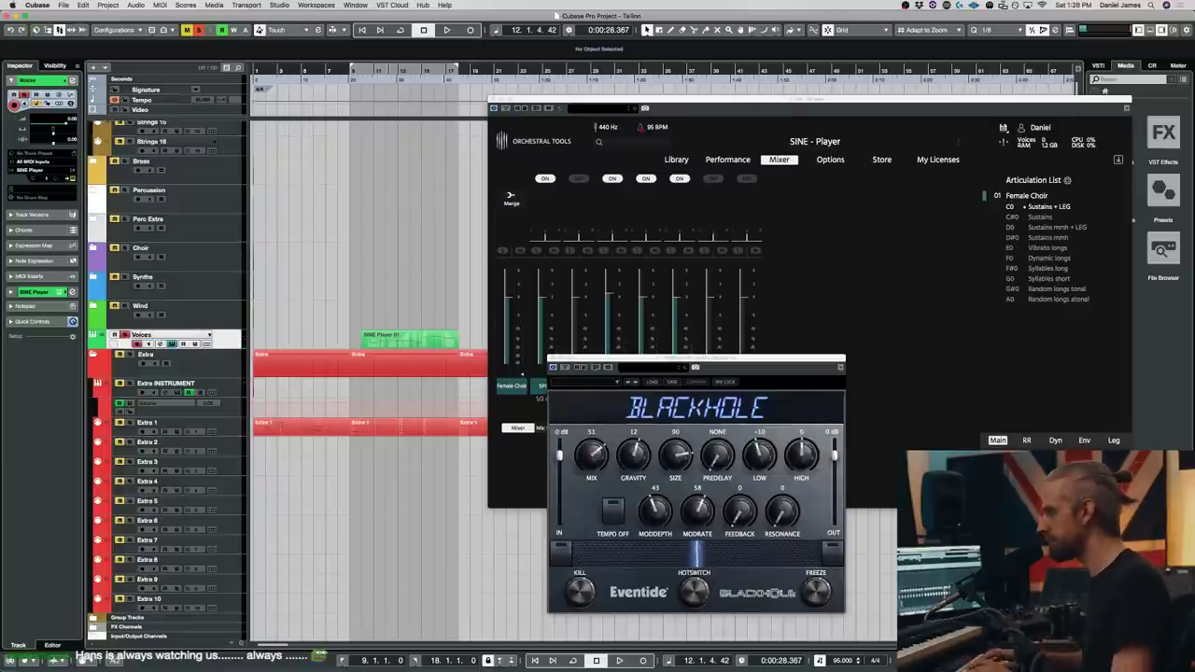
- Add five MIDI tracks below the Voices track, numbered from Voices 2
right_click(227, 337)
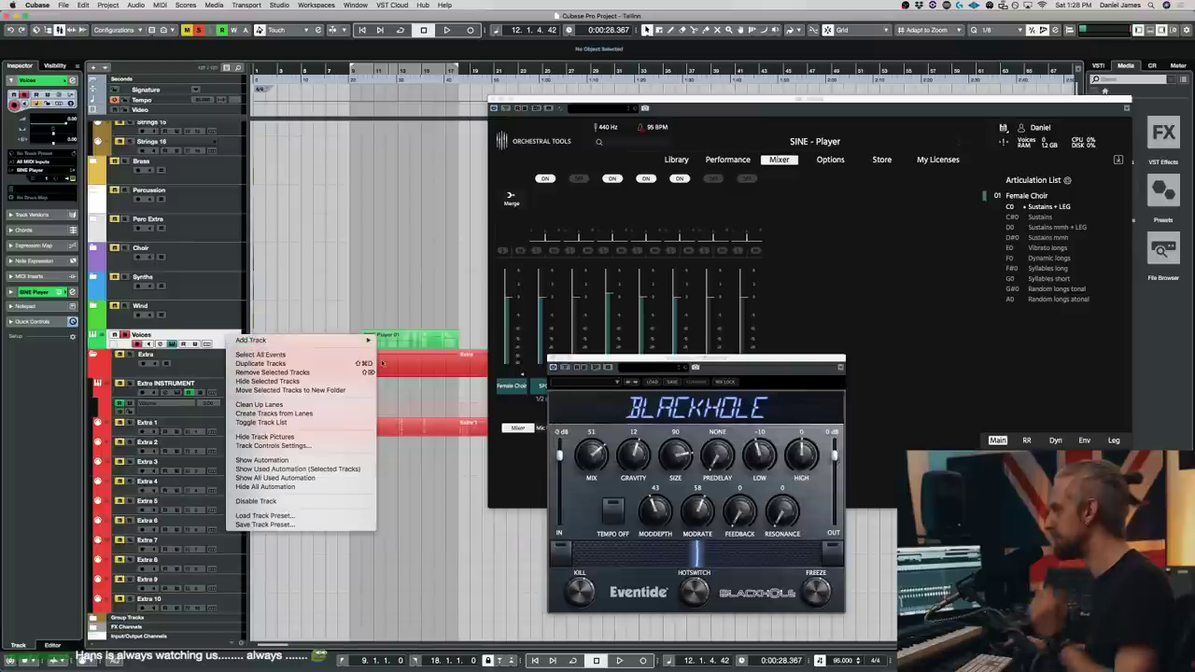
mouse_move(365, 343)
left_click(404, 363)
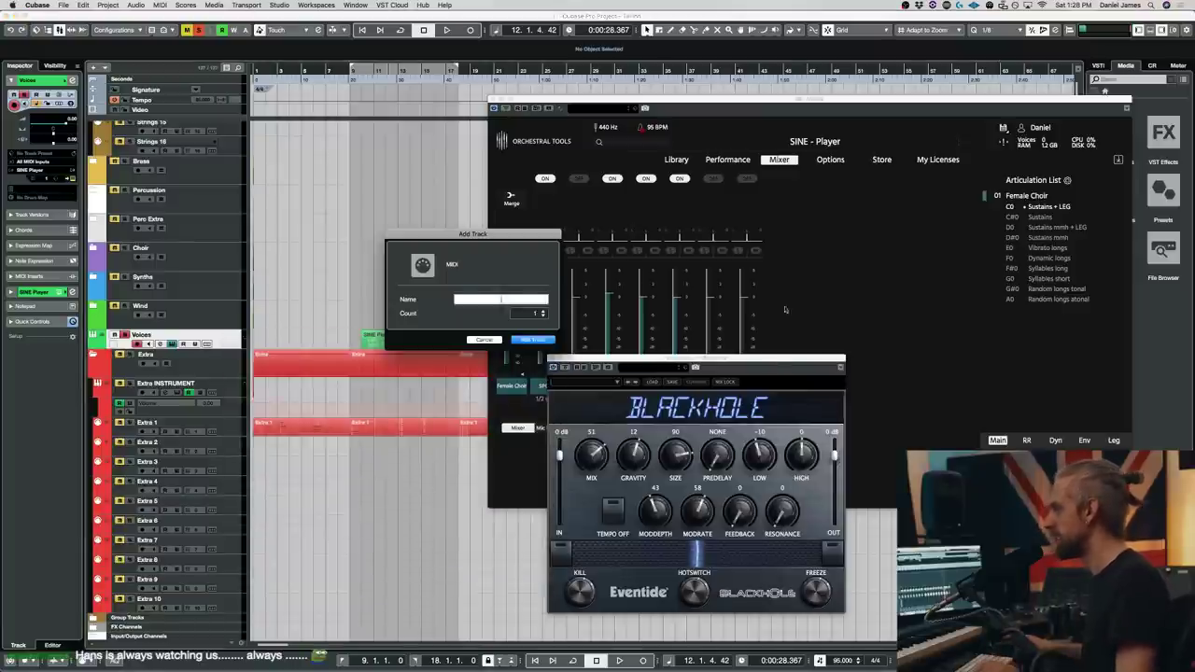
type("V")
type("Voices 1")
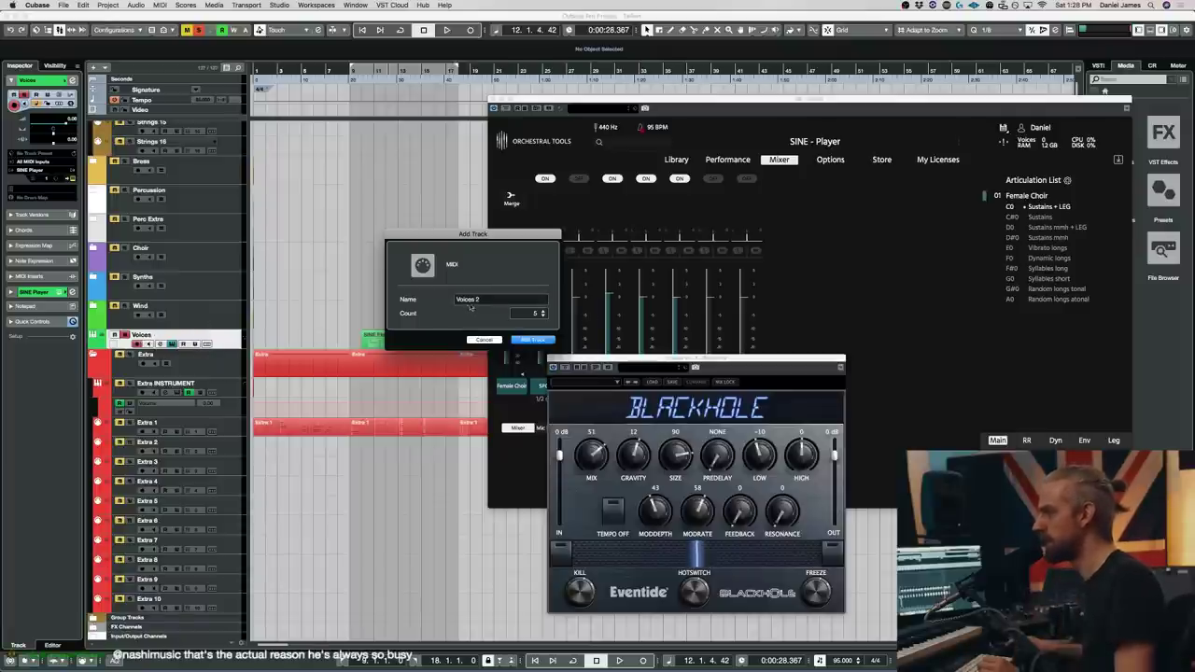
left_click(542, 339)
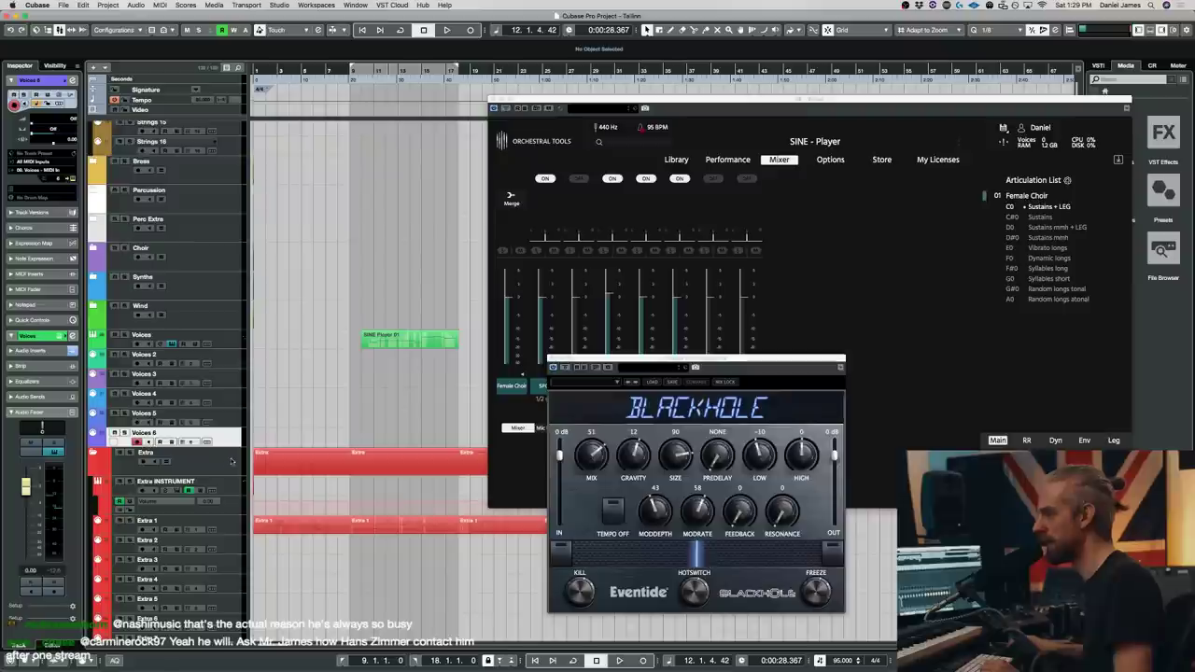
- Add one folder track below the six voice tracks and name it Voices
key("Up")
key("Up")
key("Up")
key("Up")
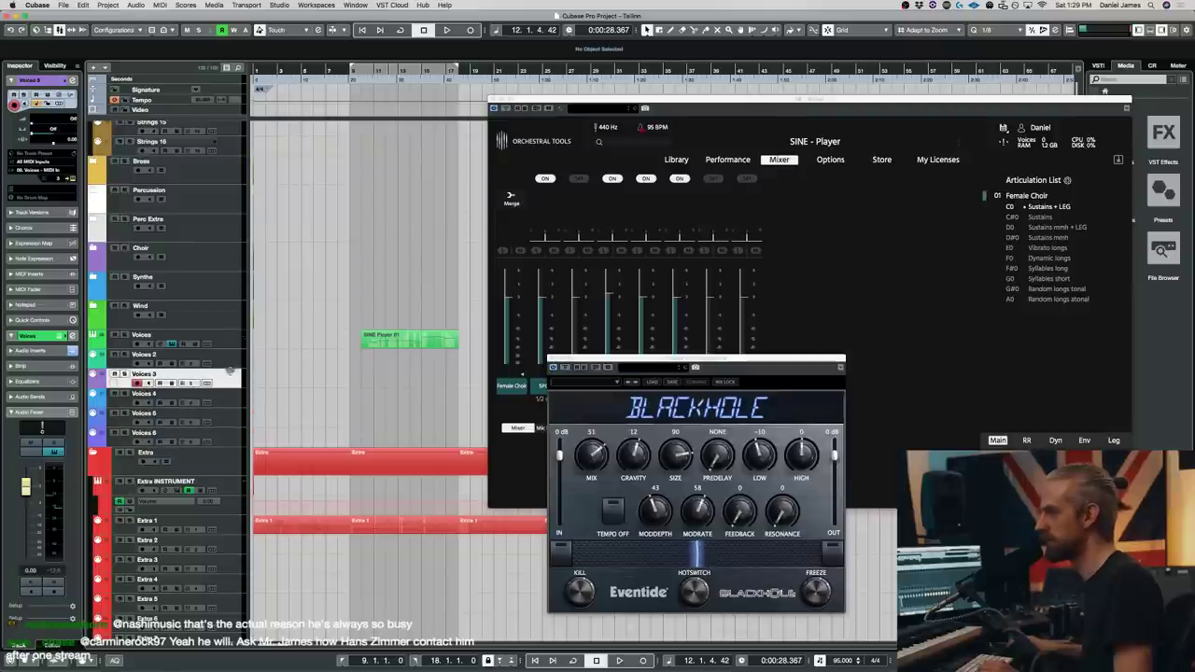
key("Up")
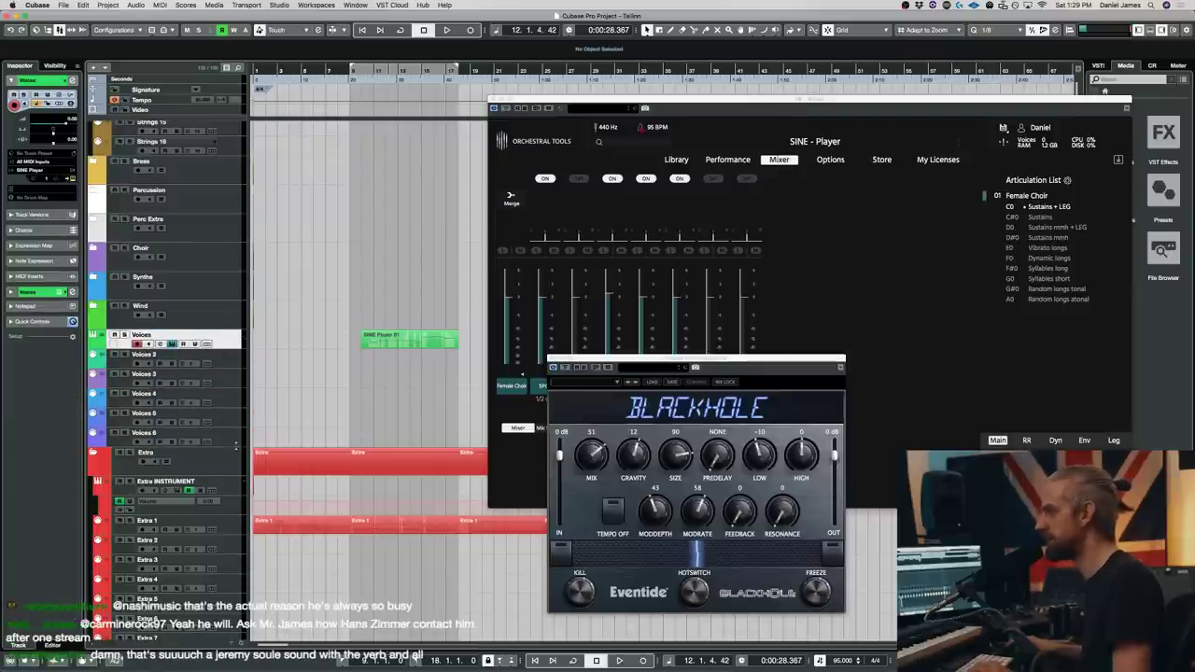
left_click(231, 439, "shift")
right_click(233, 441)
mouse_move(252, 444)
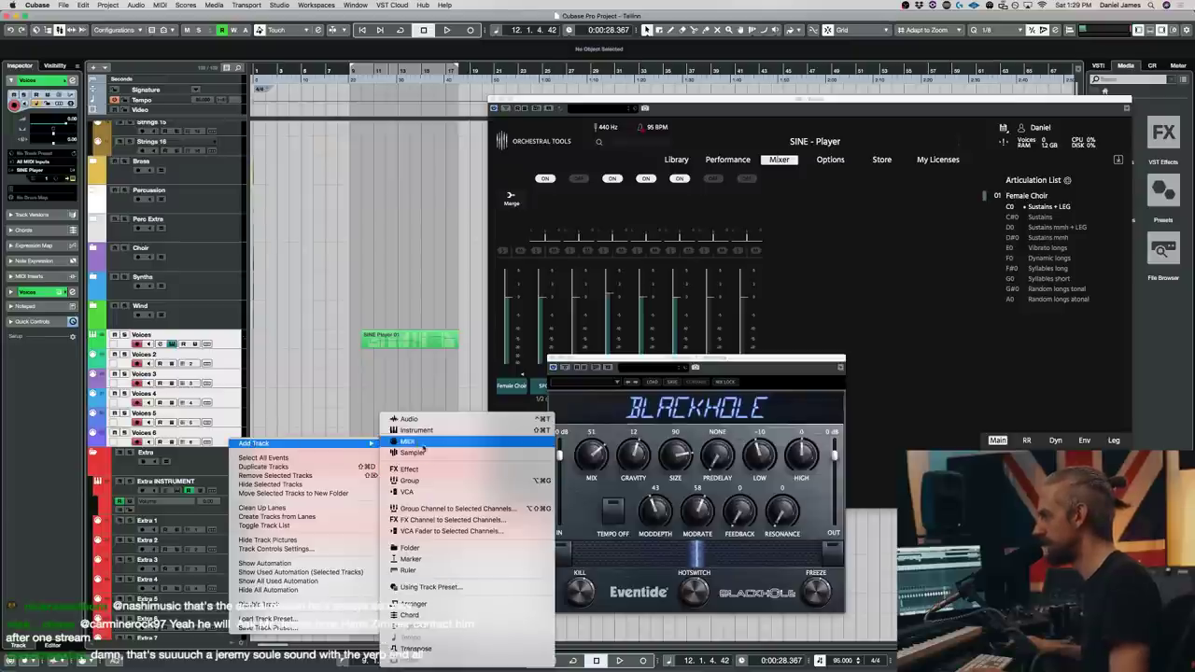
left_click(431, 548)
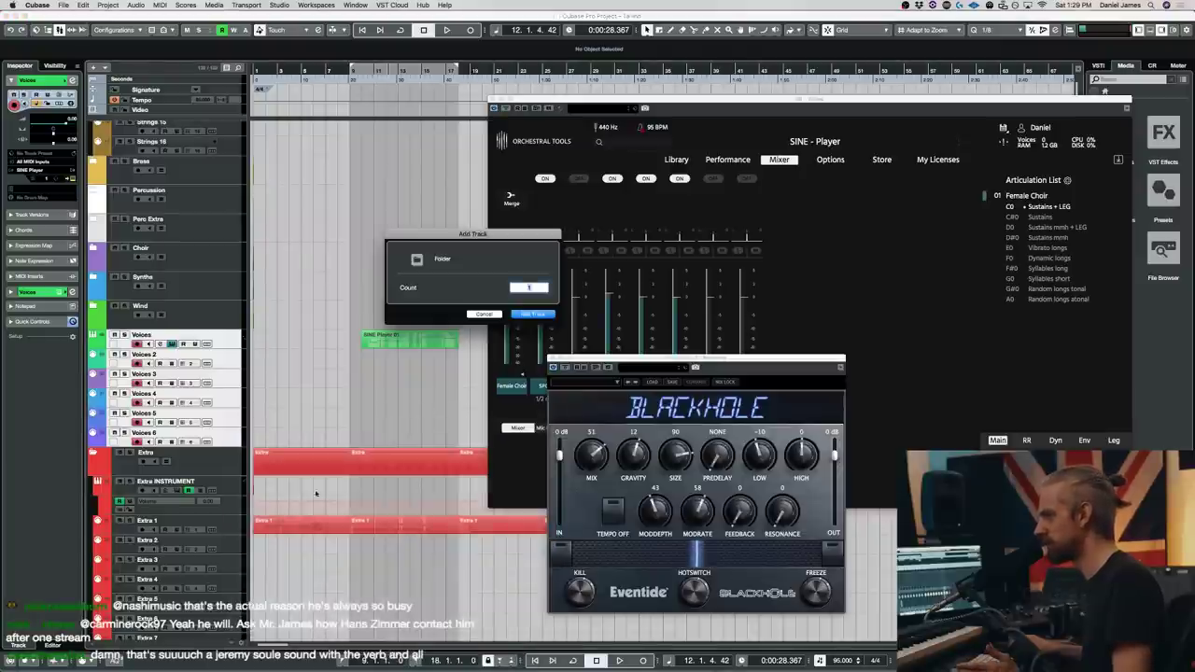
key("Return")
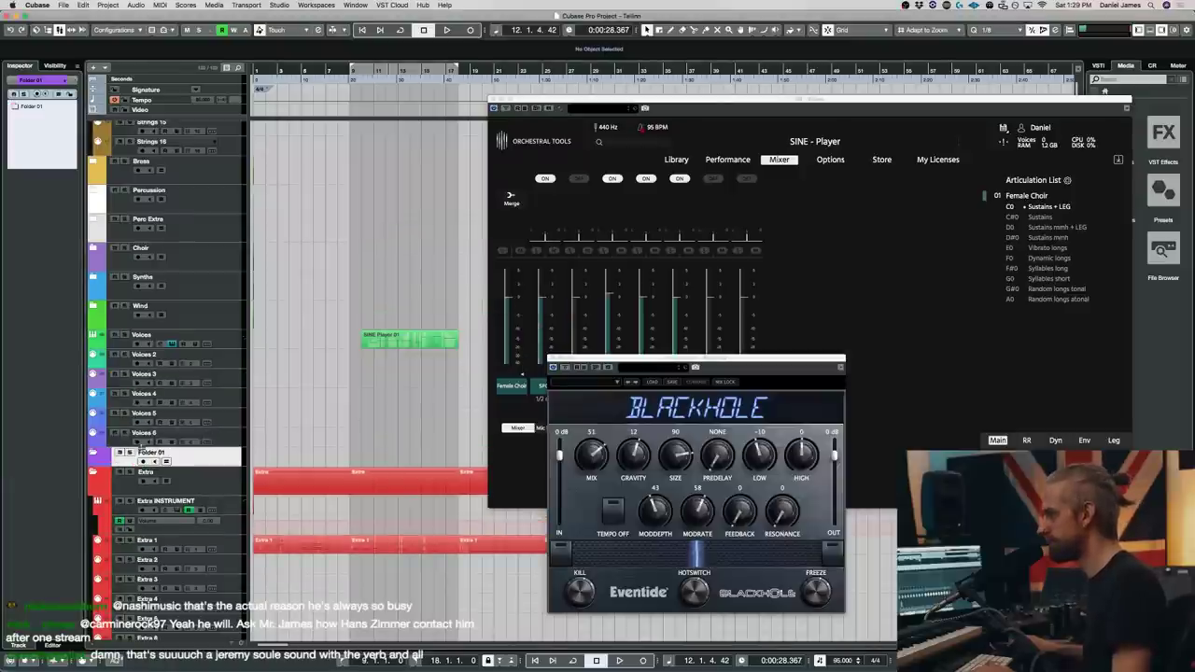
type("Voices")
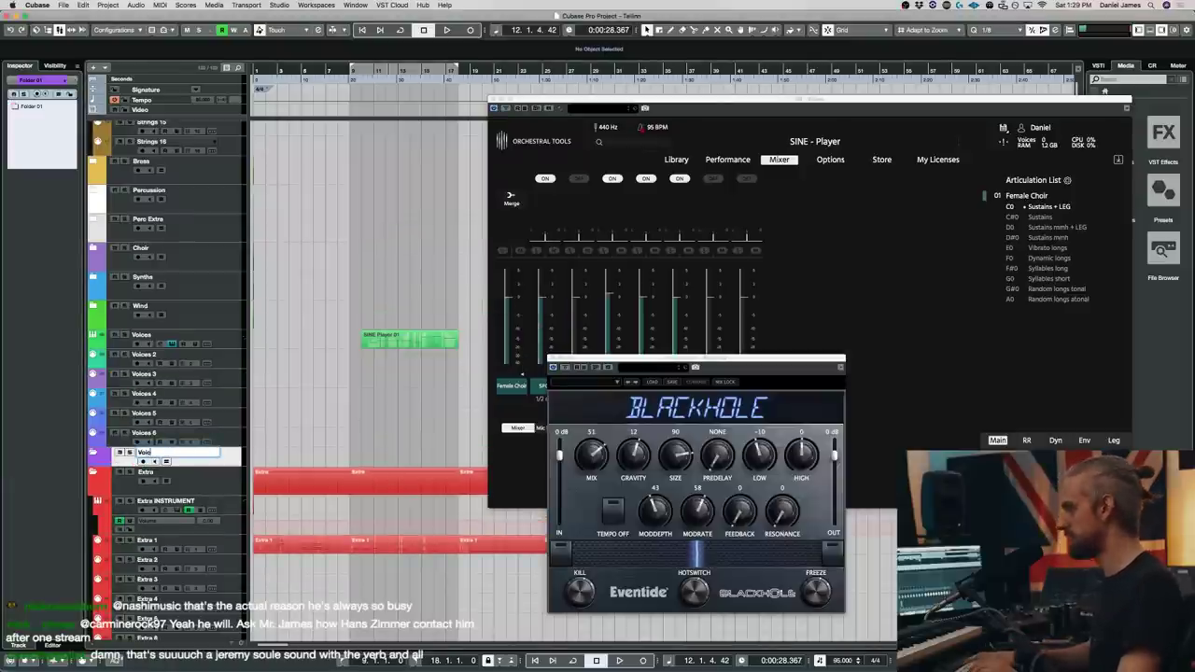
key("Return")
- Move the tracks from Voices through Voices 6 into the Voices folder and collapse the folder
left_click(234, 343)
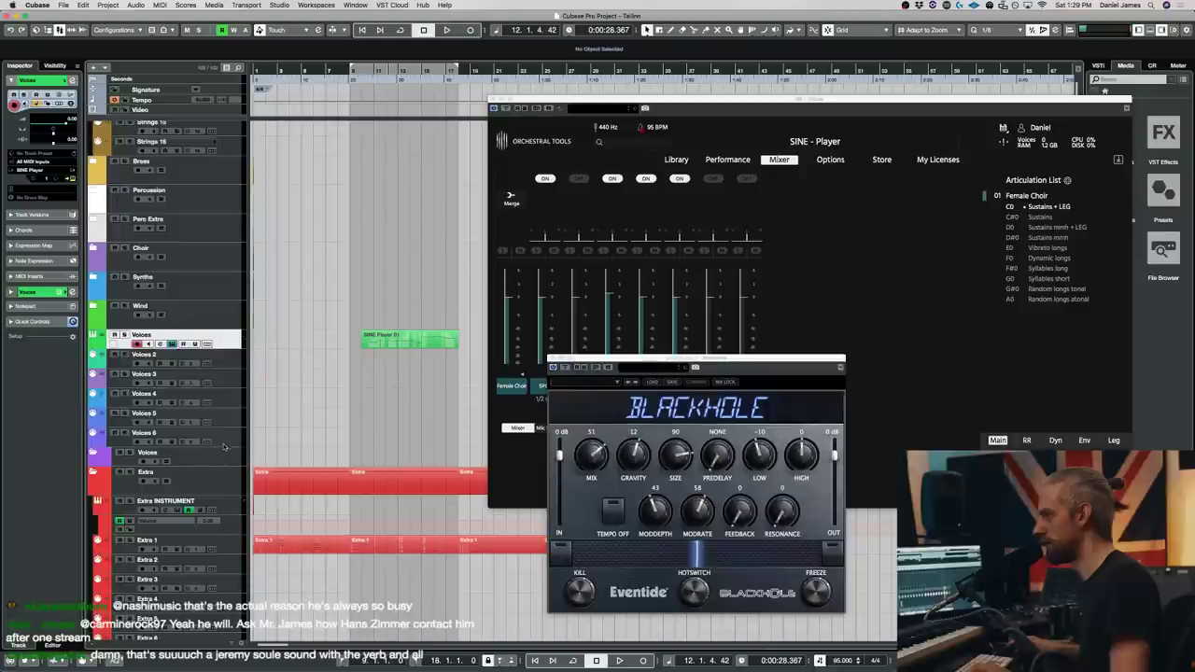
left_click(231, 445, "shift")
left_click_drag(221, 358, 165, 459)
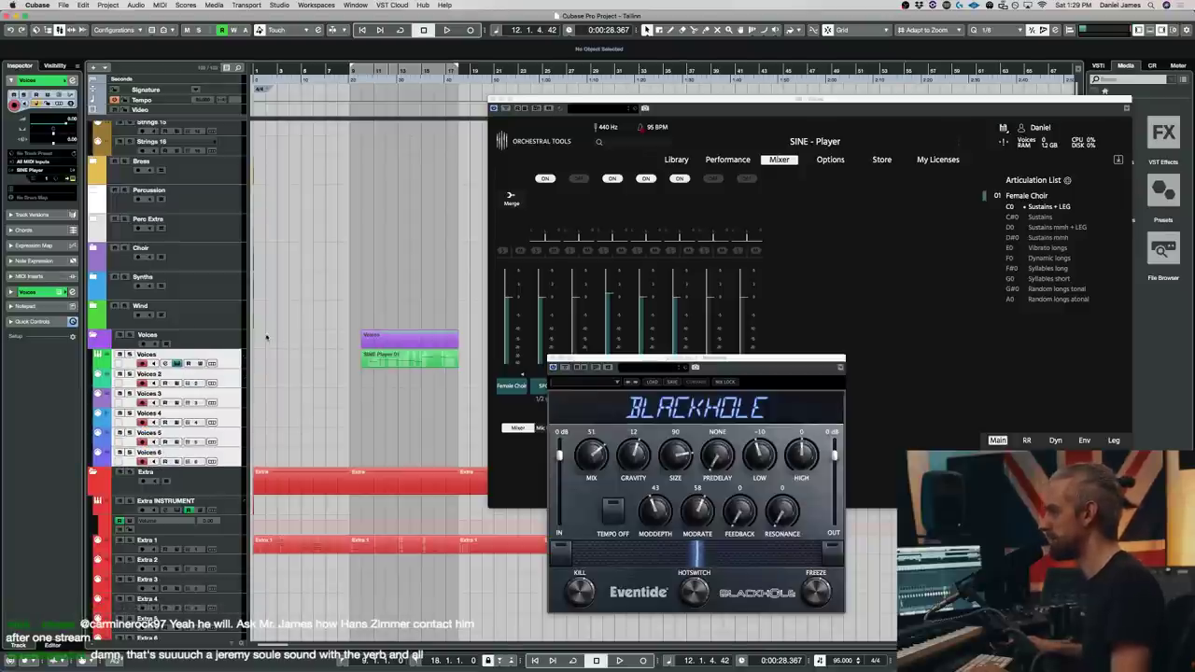
left_click(213, 344)
left_click(93, 334)
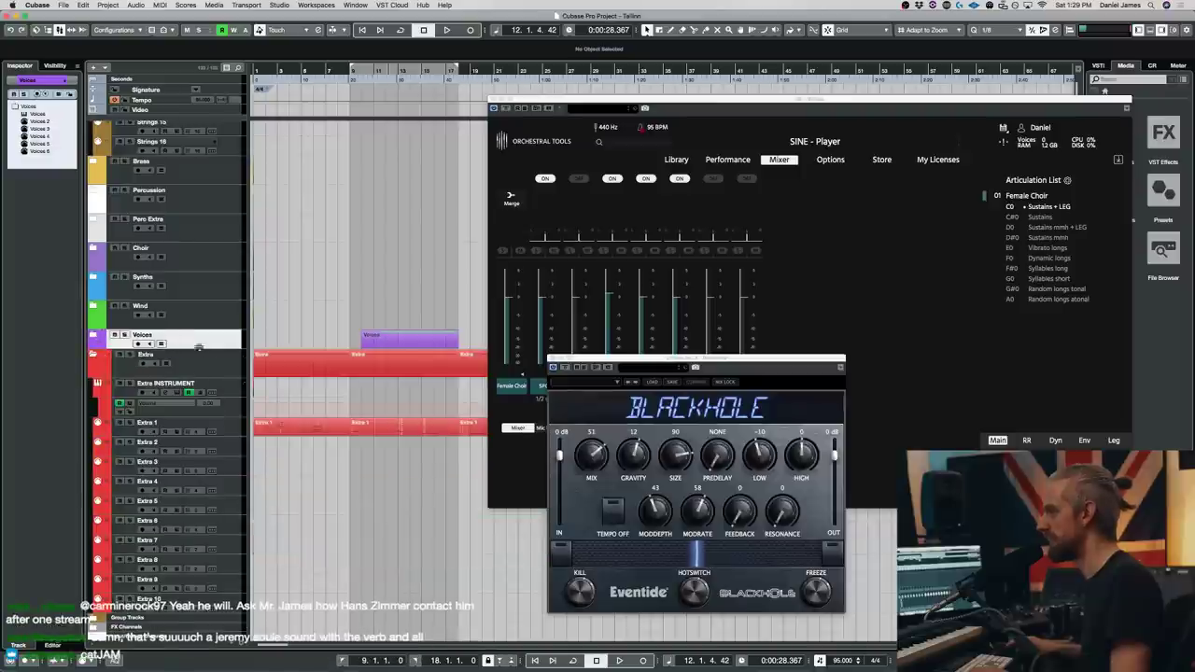
- Add a SINE Player instrument track below the Voices folder
right_click(198, 348)
left_click(311, 295)
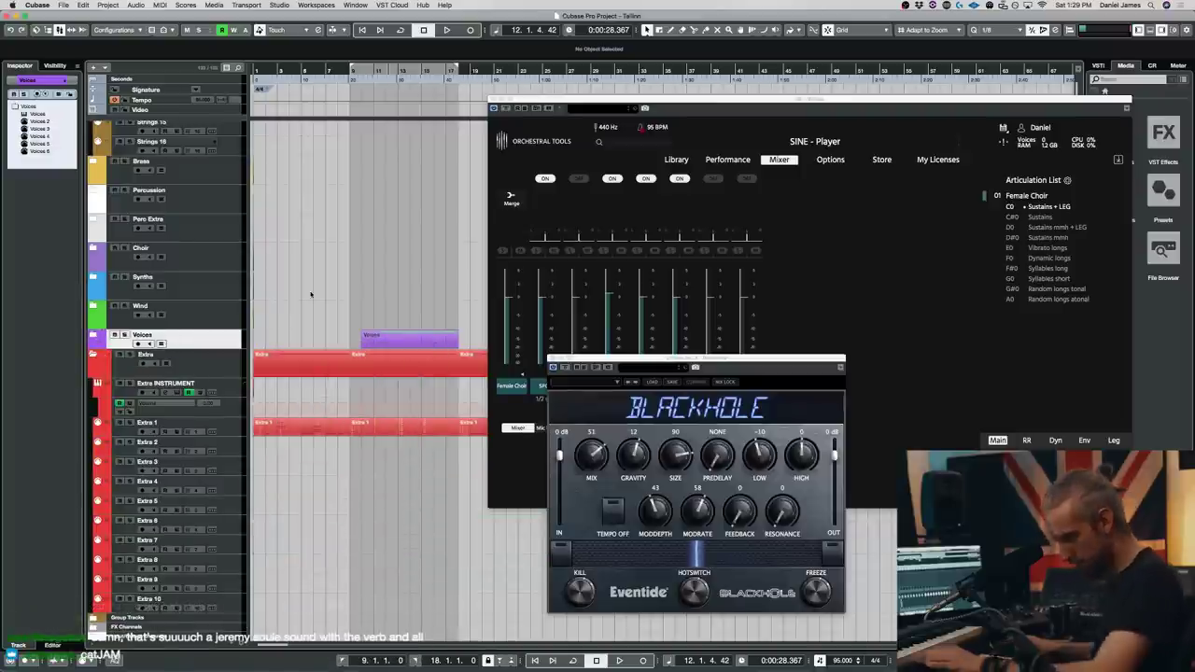
left_click(533, 354)
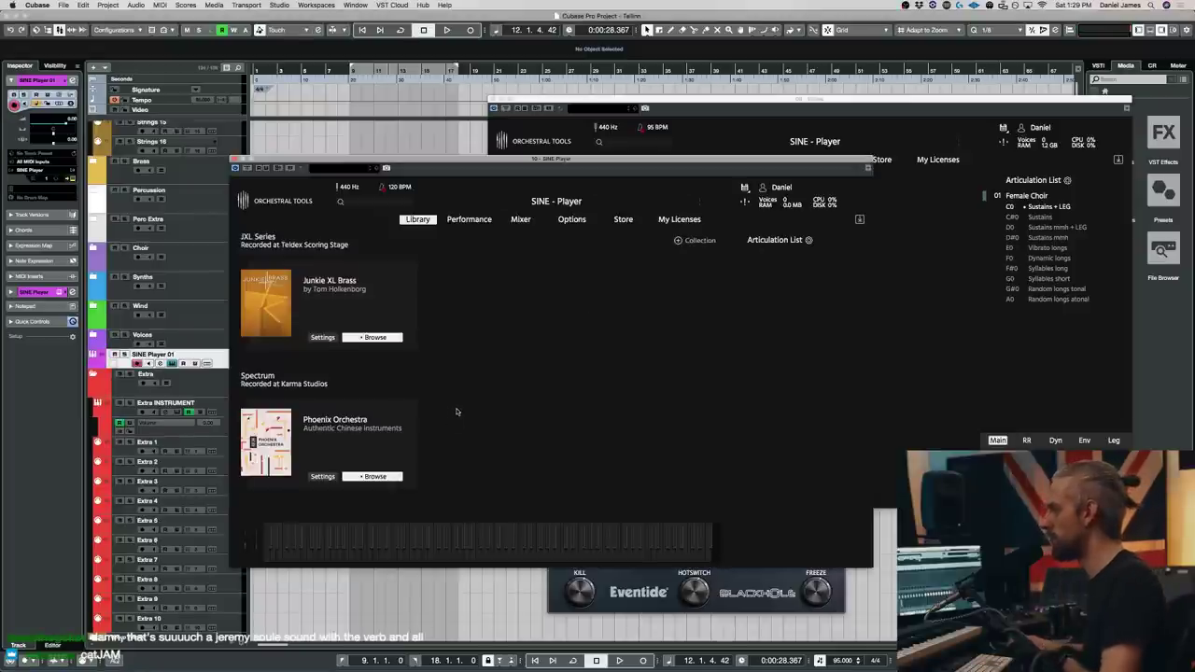
- Load Chamber Violins from the Strings of the Tallinn library into the new SINE Player and close its window
scroll(419, 343, "down", 5)
left_click(347, 478)
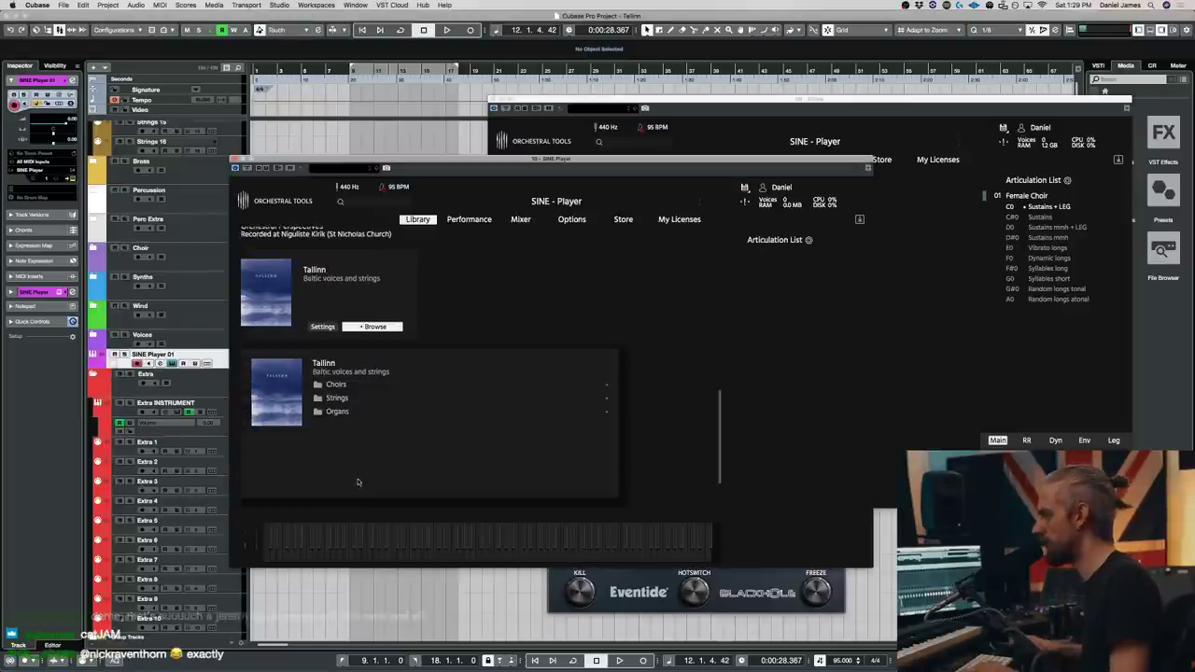
left_click(337, 397)
double_click(364, 411)
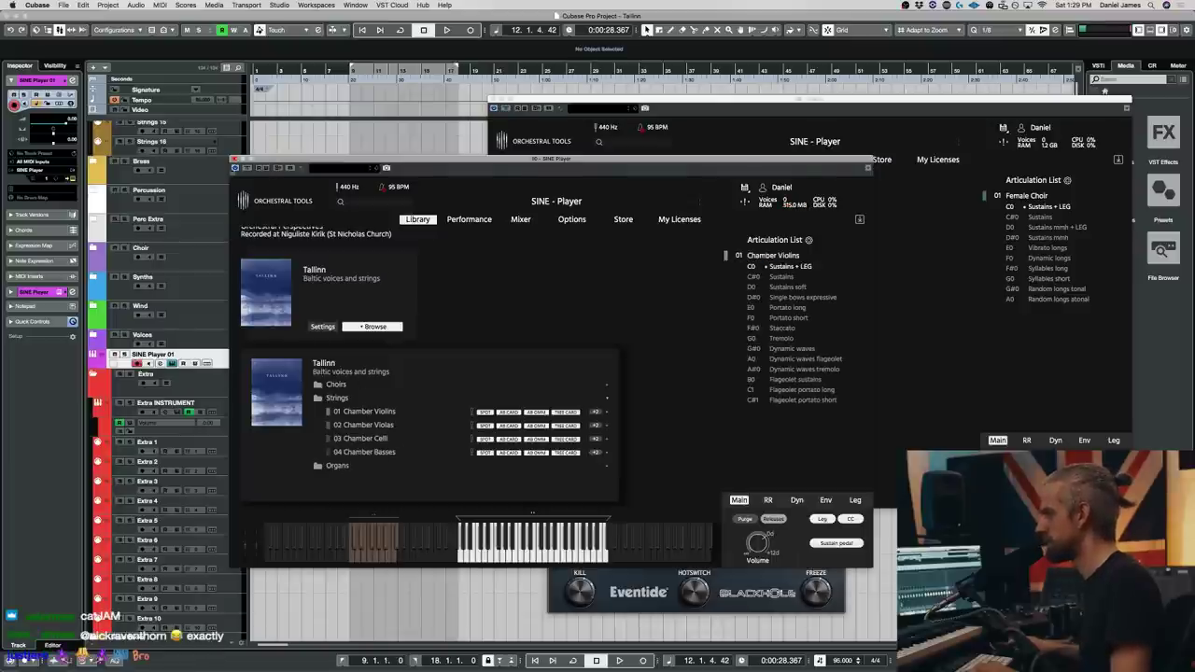
left_click(236, 159)
- Add five MIDI tracks below the new SINE Player 01 track, numbered from Strings 2
right_click(238, 364)
mouse_move(360, 367)
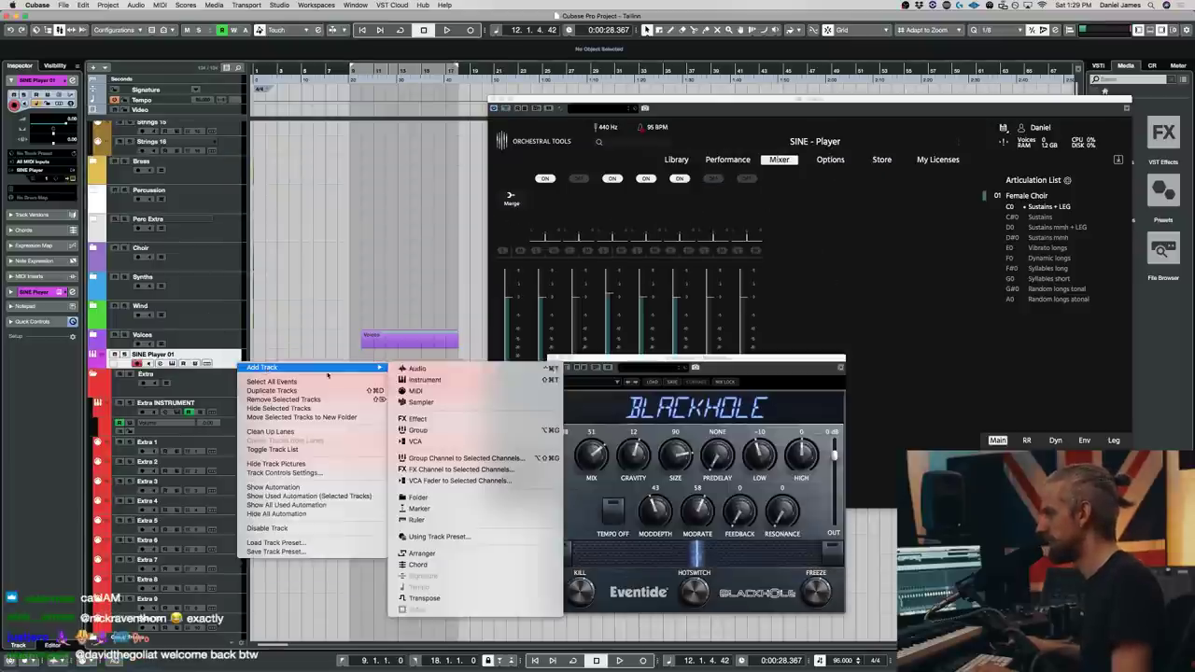
left_click(434, 396)
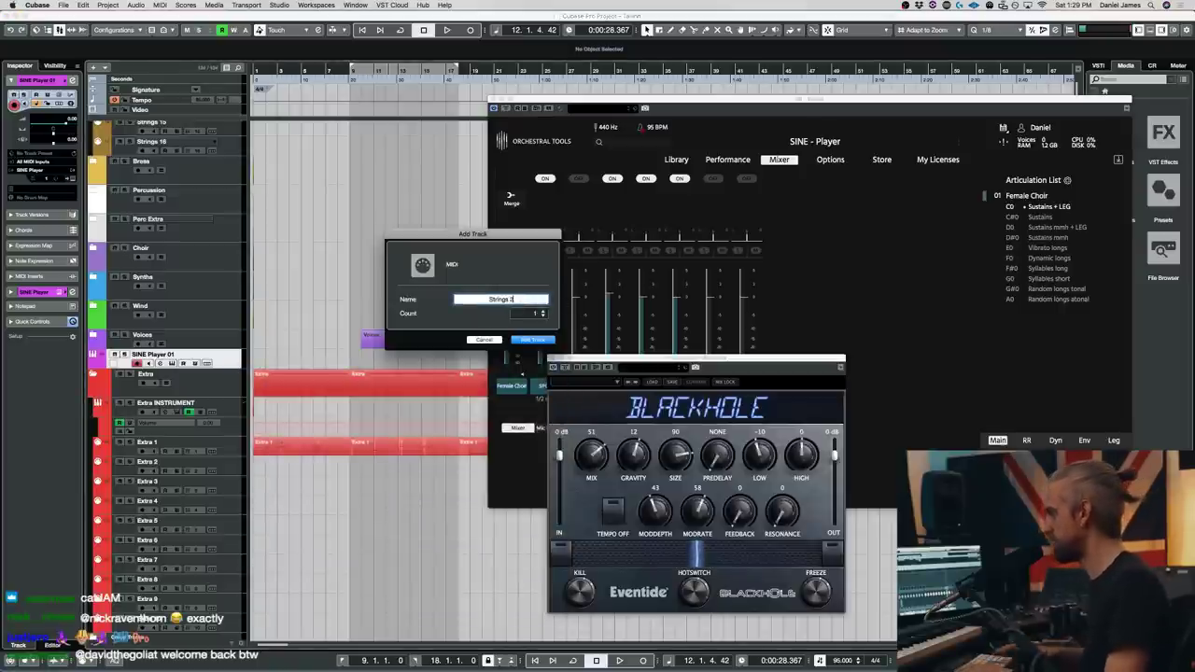
left_click(536, 314)
type("5")
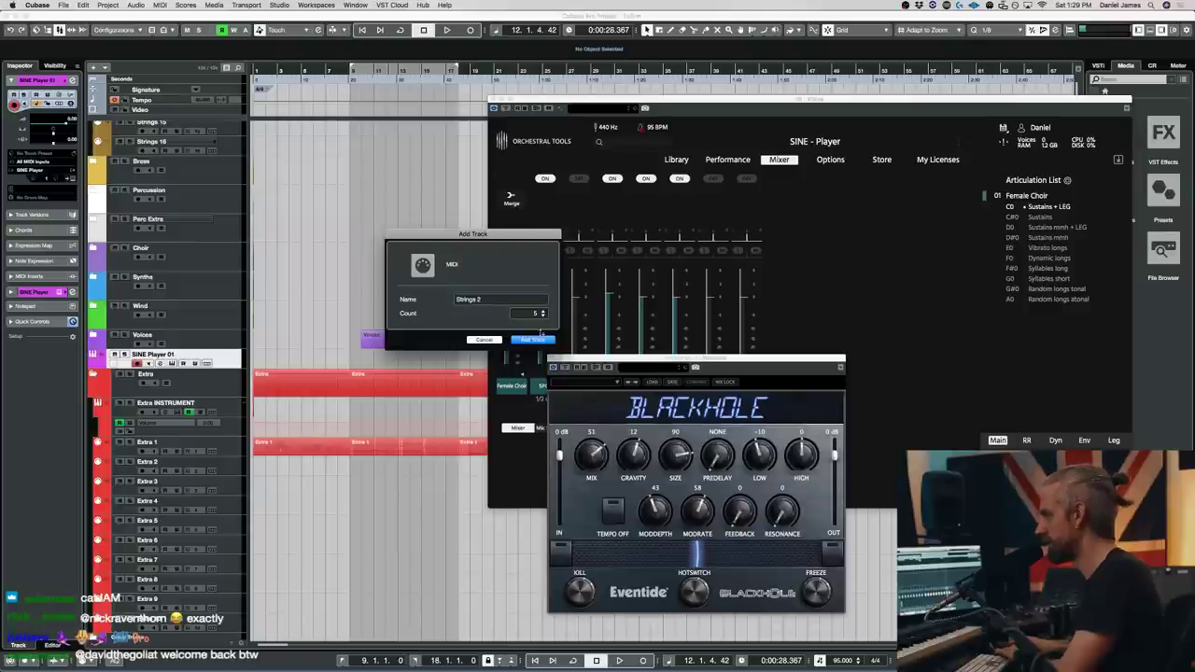
left_click(532, 340)
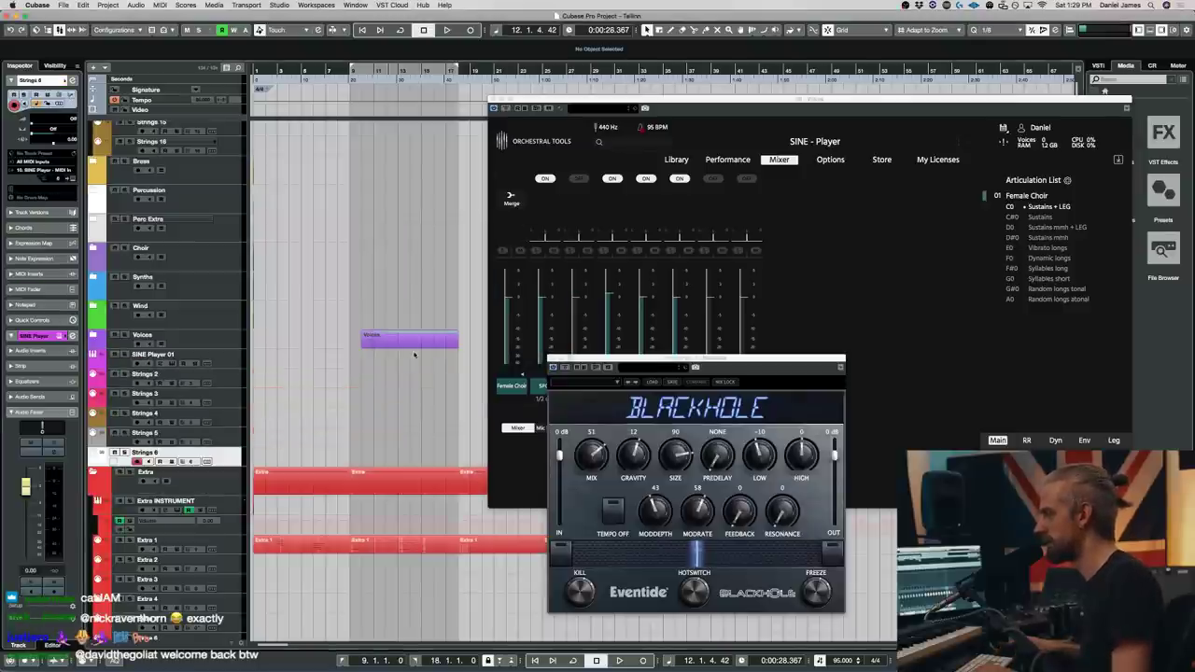
- Move the tracks from SINE Player 01 through Strings 6 into a new folder and name it Strings
left_click(226, 362)
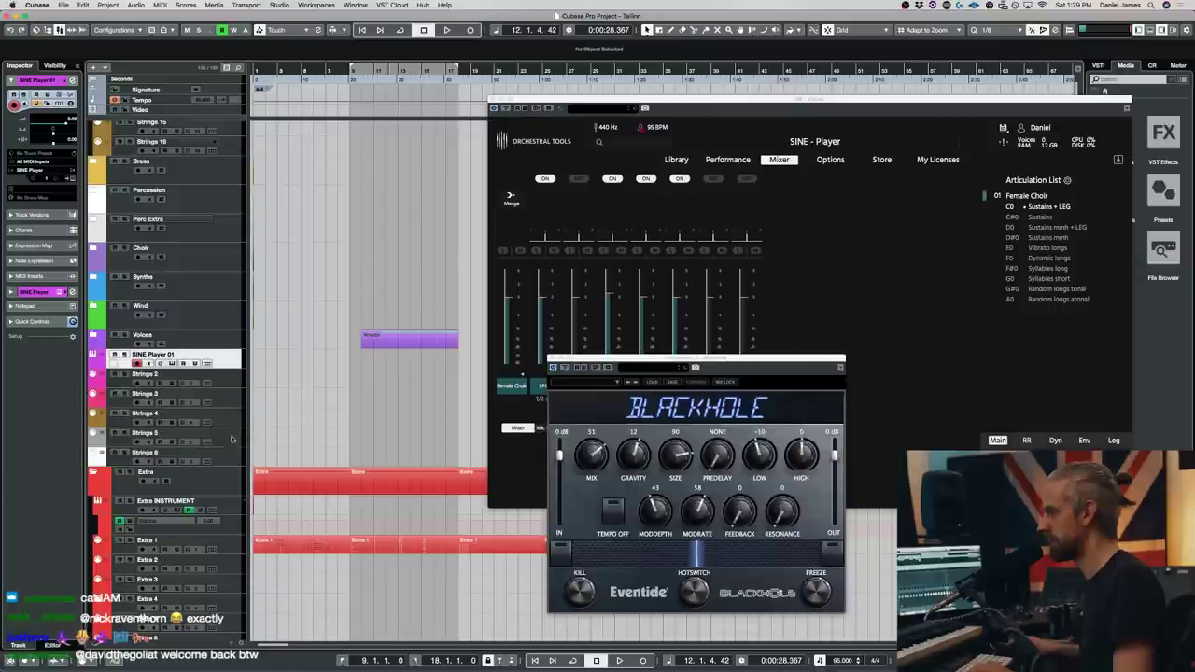
left_click(235, 453, "shift")
right_click(236, 452)
mouse_move(269, 458)
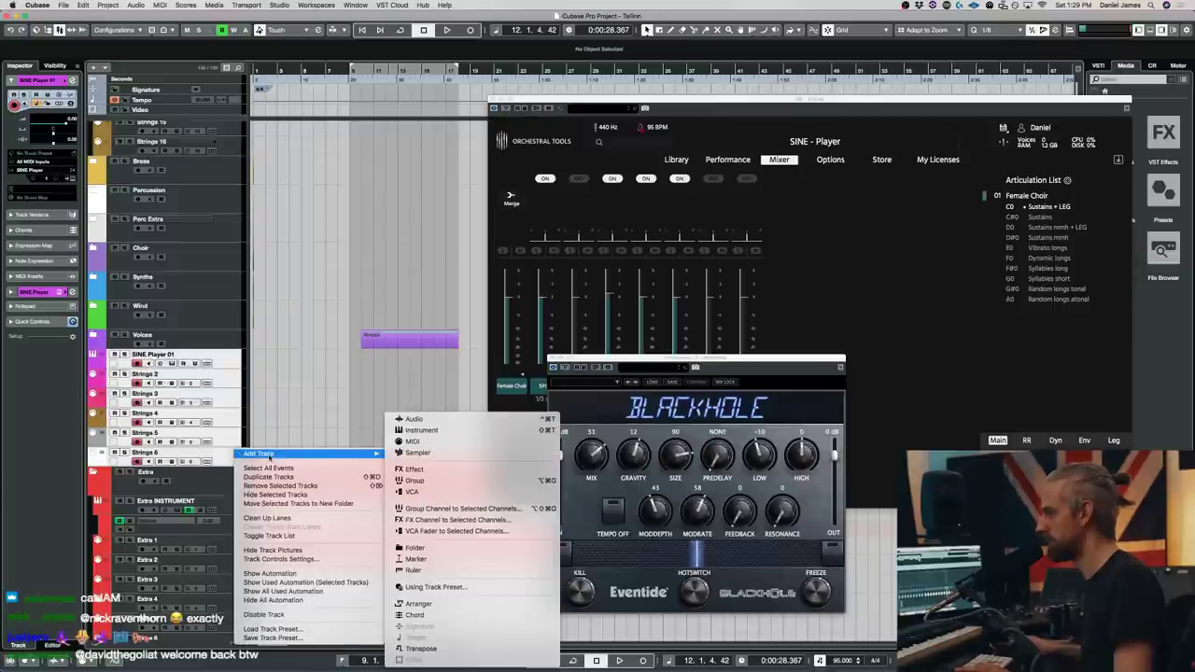
left_click(289, 503)
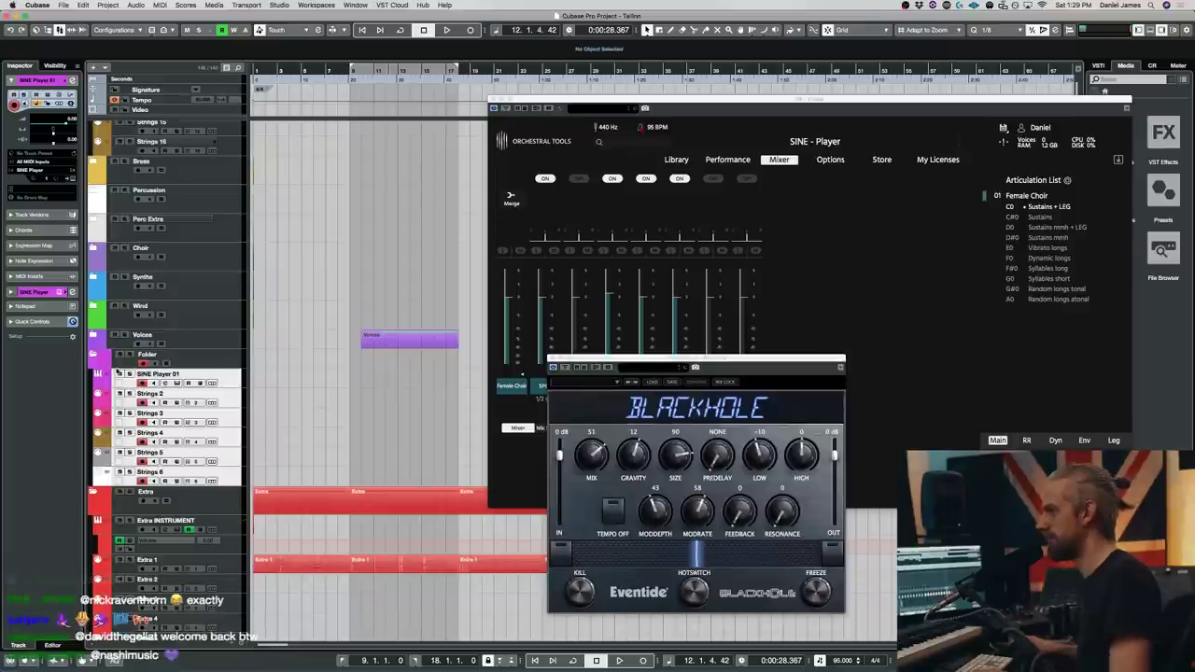
left_click(142, 355)
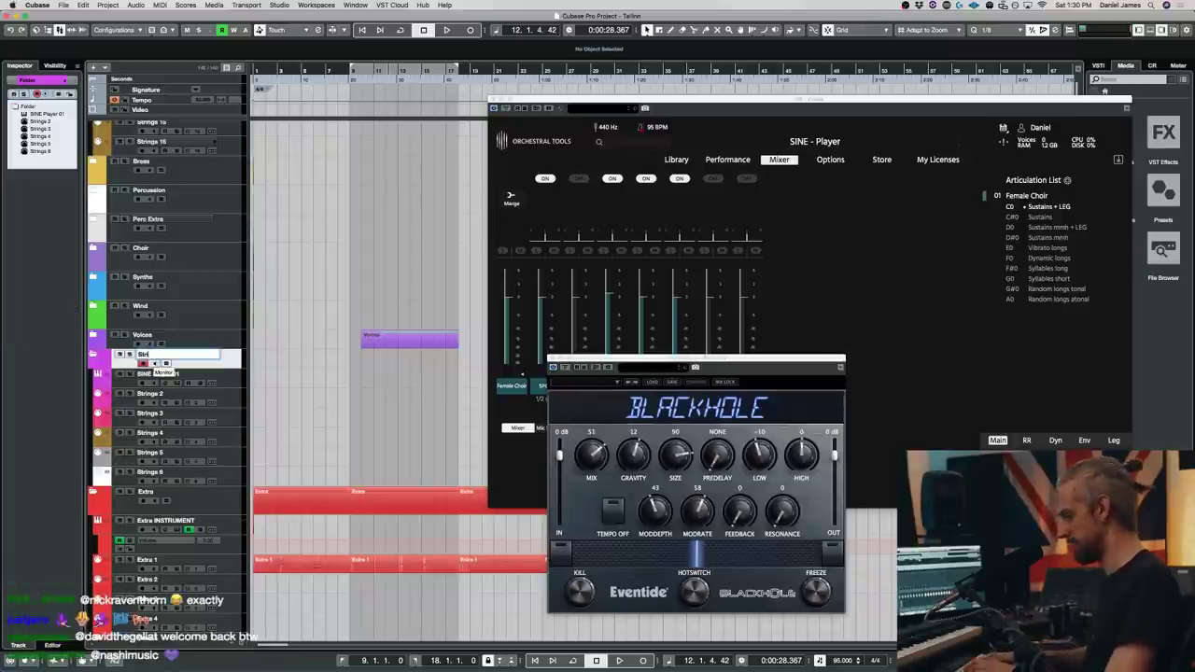
type("Strings")
key("Return")
- Play back the choir part while expanding the Voices folder and selecting the strings' SINE Player 01 track, and stop playback
key("space")
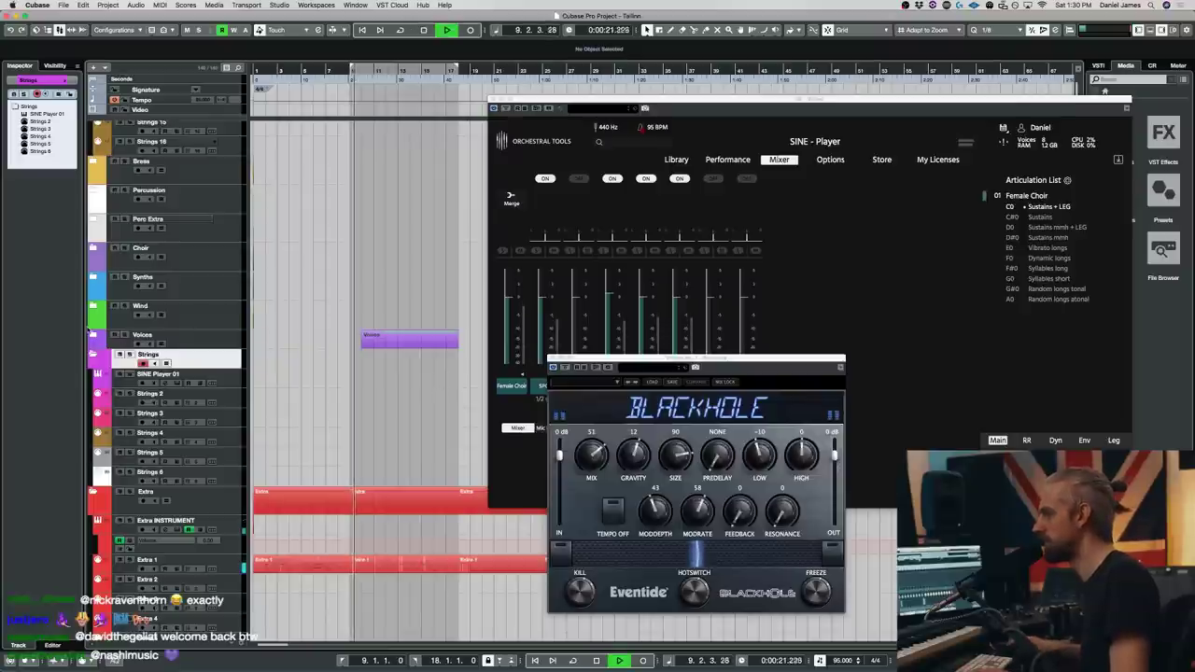
left_click(92, 334)
left_click(232, 496)
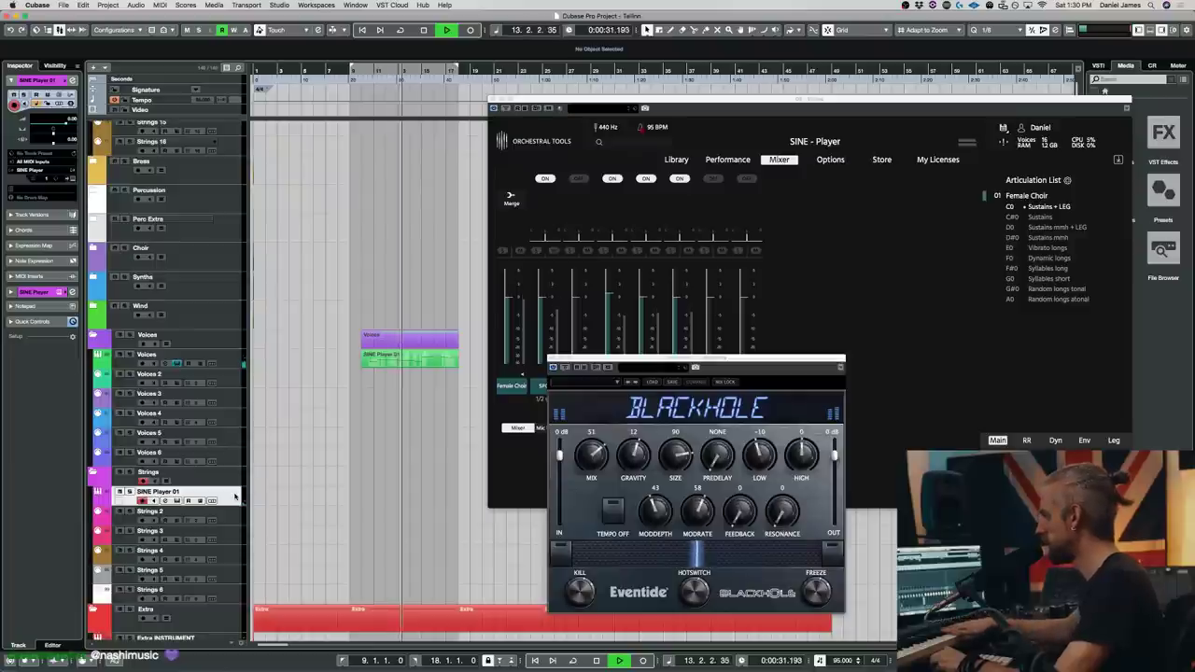
key("space")
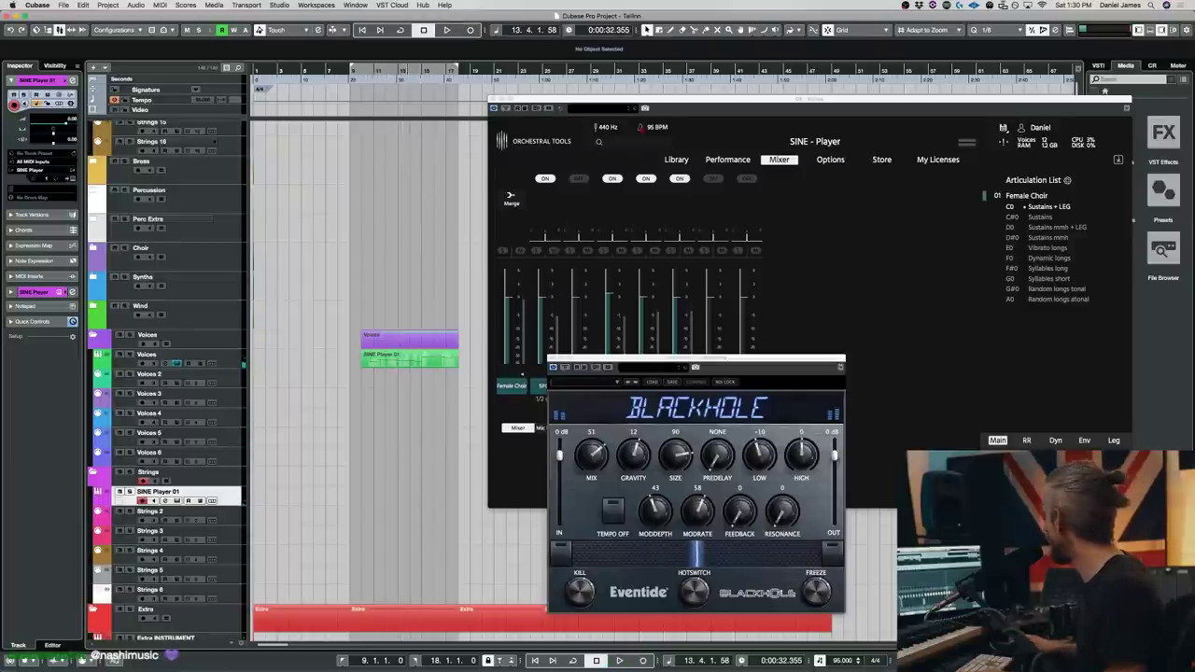
- Open the Chamber Violins microphone mixer of the strings' SINE Player and select the Sustains soft articulation
left_click(699, 142)
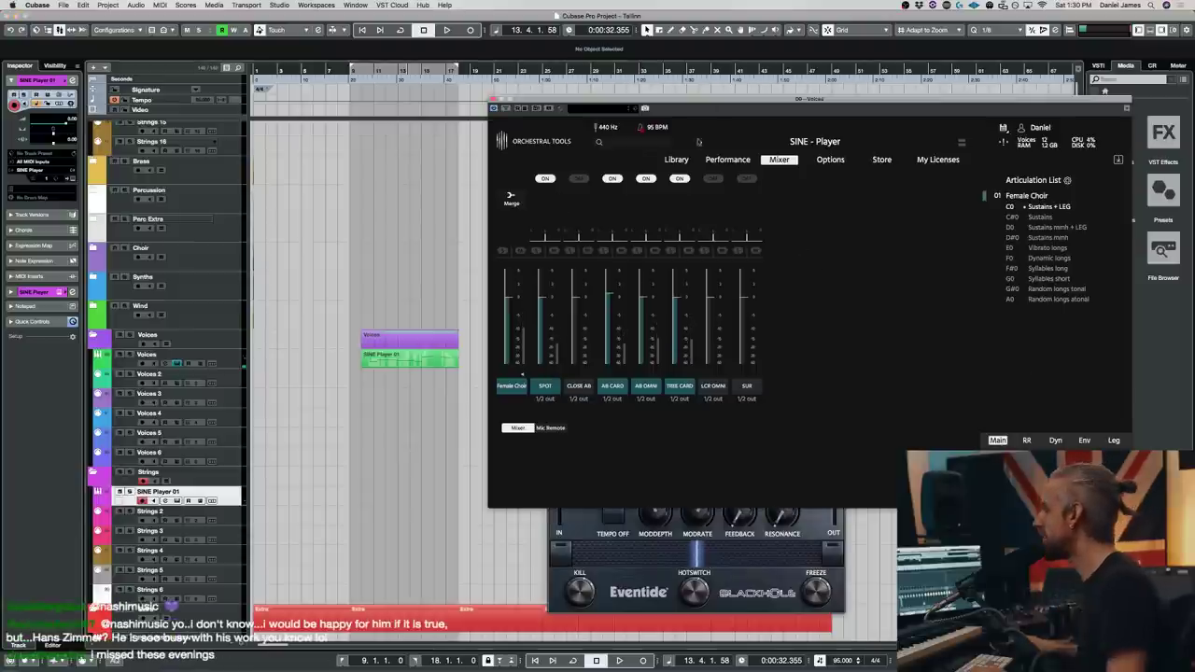
left_click(675, 161)
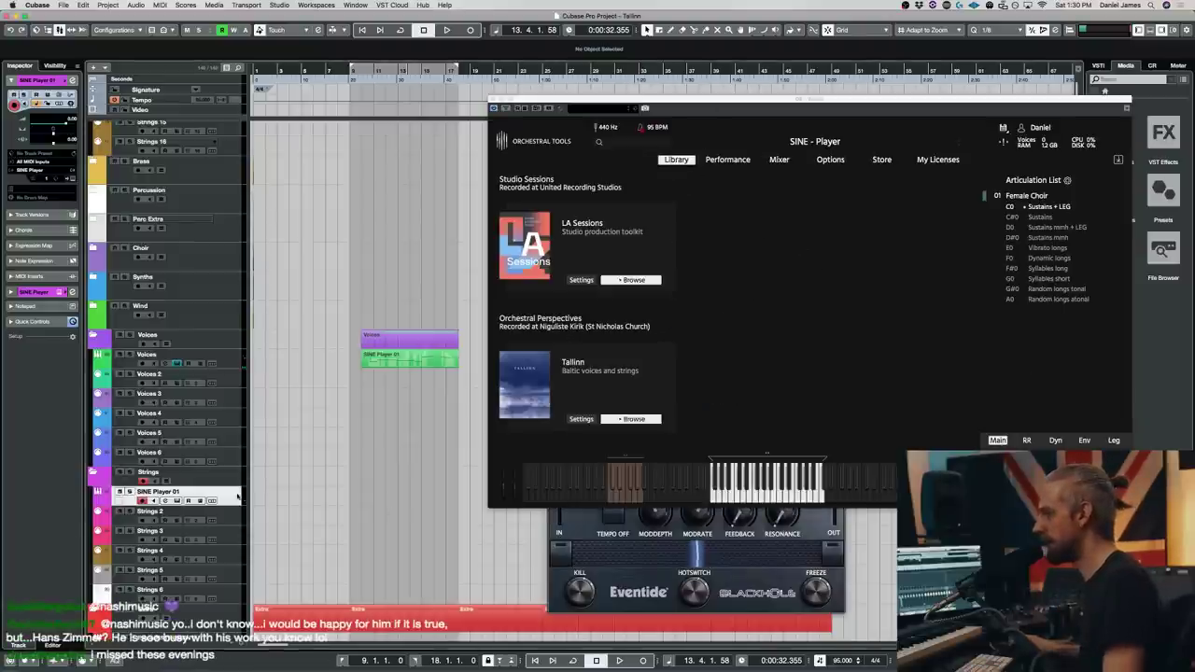
left_click(235, 495)
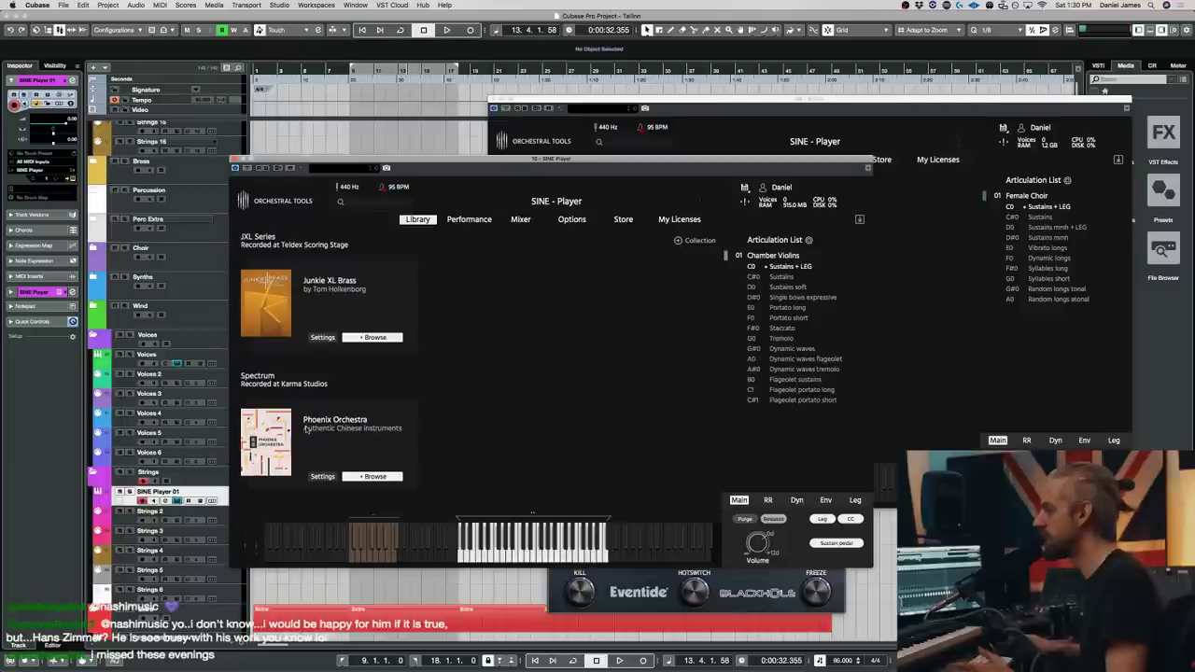
left_click(519, 220)
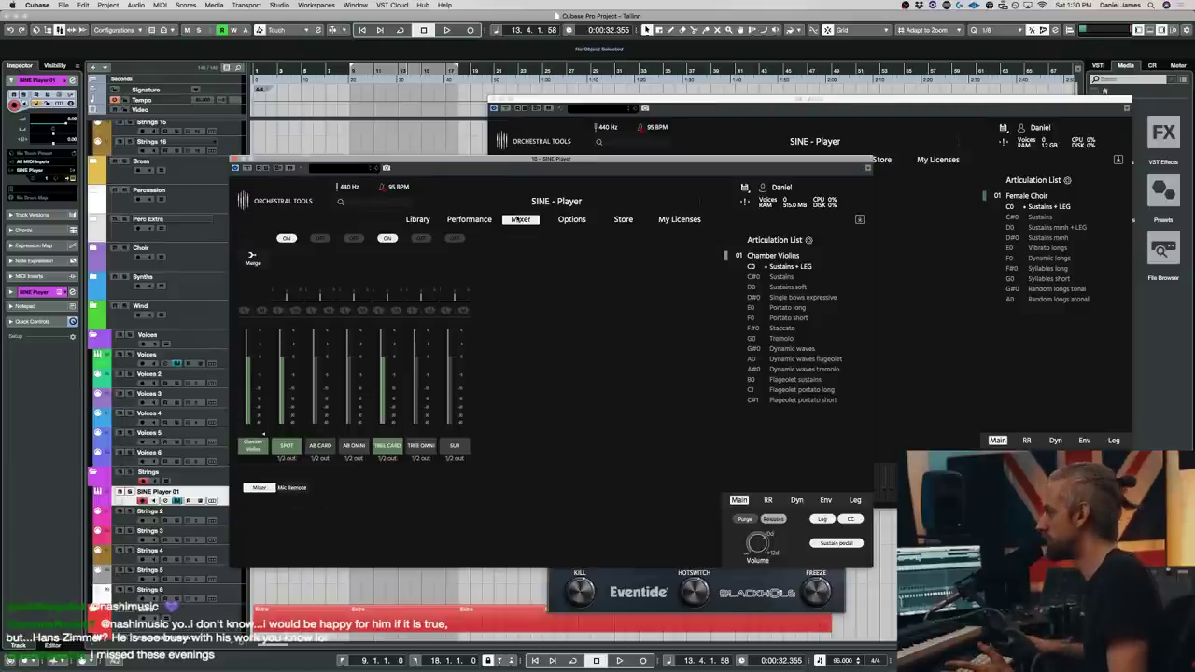
left_click(789, 287)
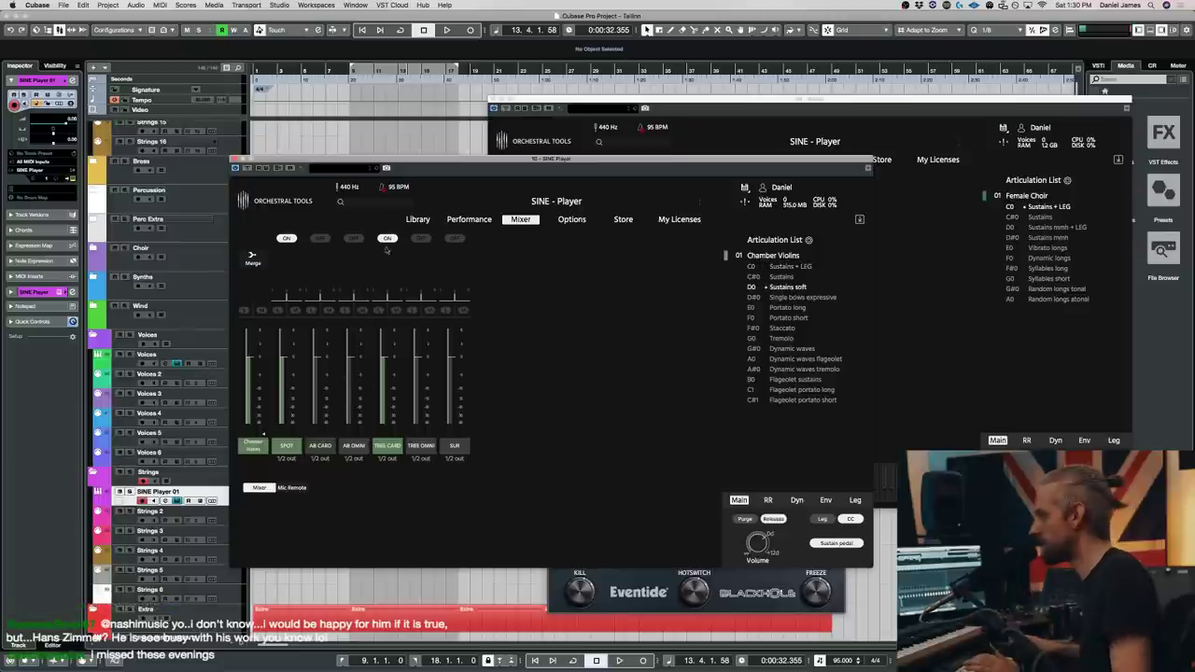
- Enable and slightly raise the Chamber Violins' AB OMNI microphone, and capture a violin performance on the strings' SINE Player 01 track during playback
left_click(353, 238)
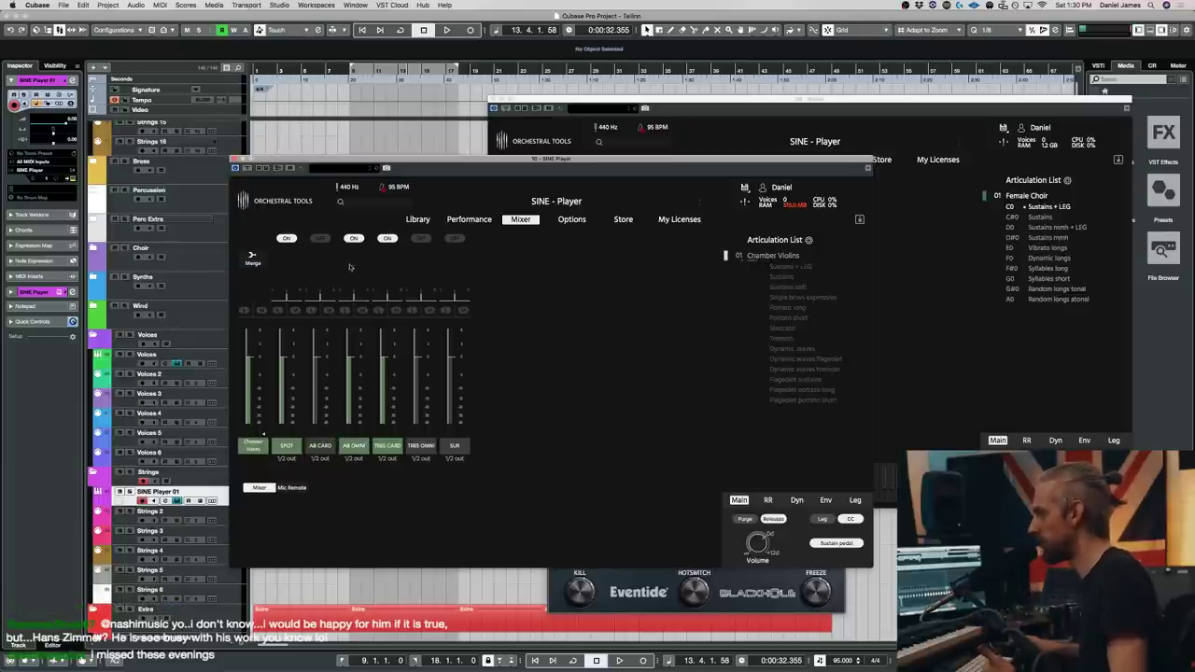
left_click_drag(353, 354, 350, 347)
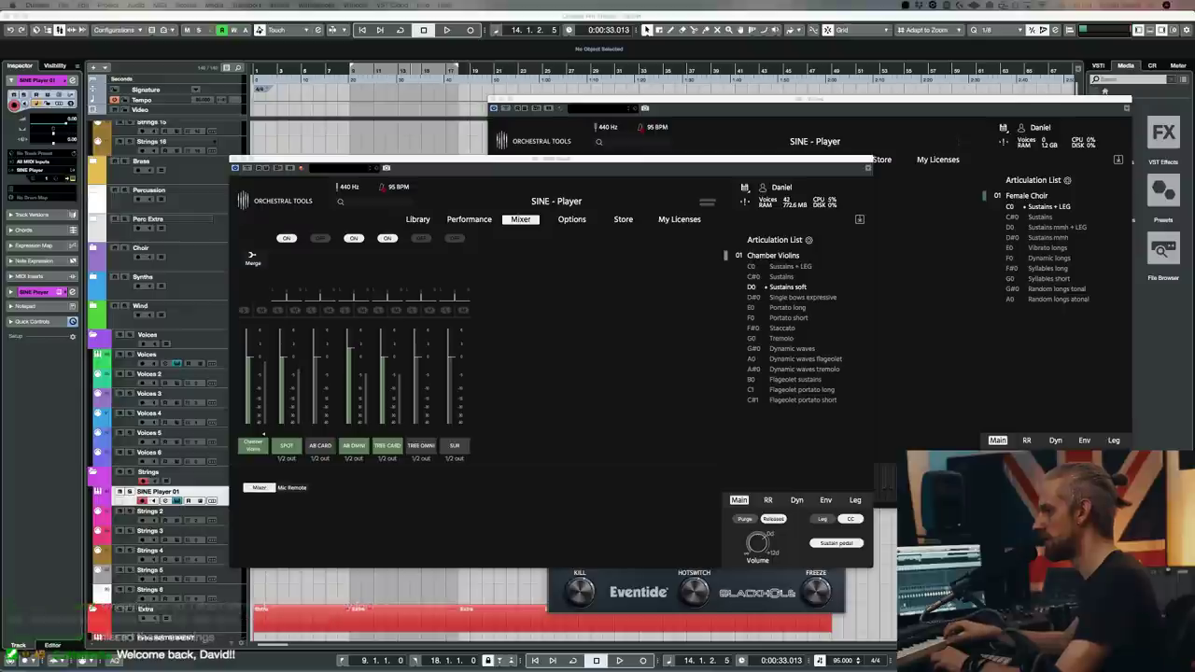
key("space")
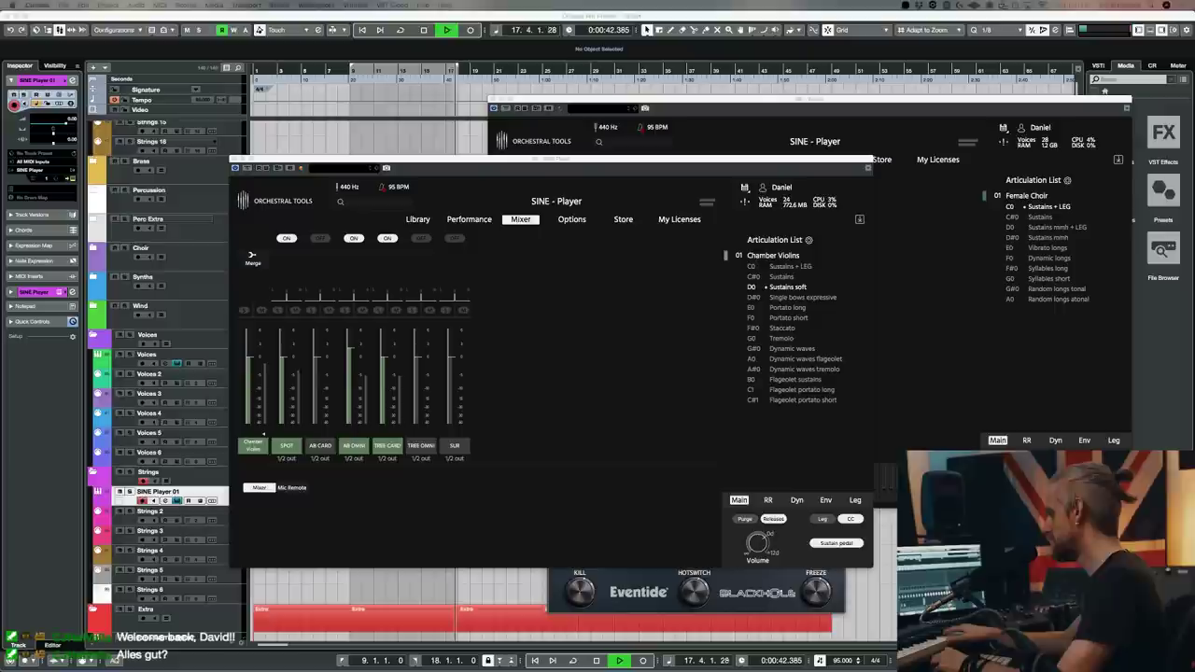
key("space")
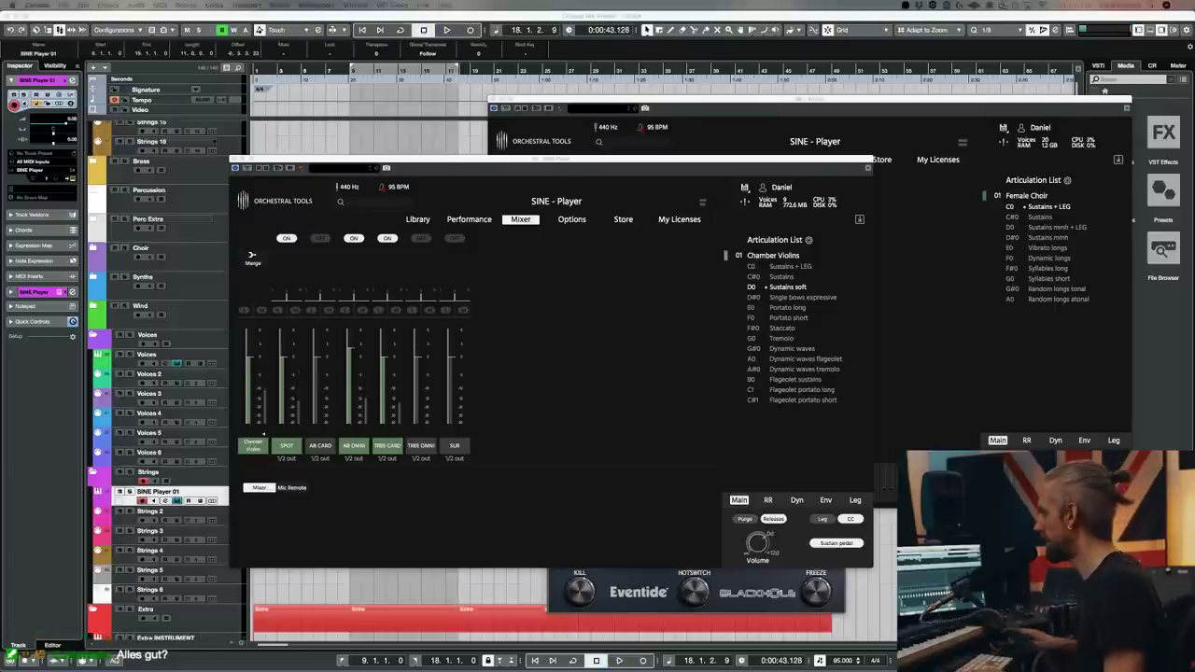
- Move the strings' SINE Player window clear of the recorded parts and add Chamber Celli from Tallinn's Strings folder during playback
left_click_drag(498, 176, 799, 124)
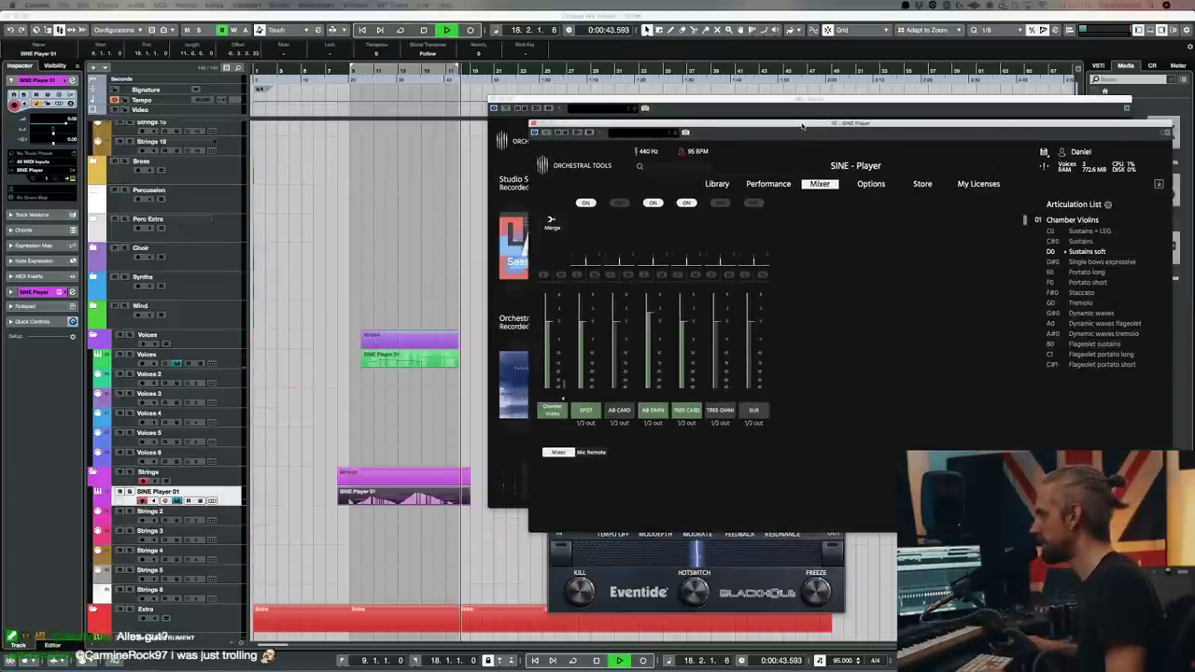
key("KP_0")
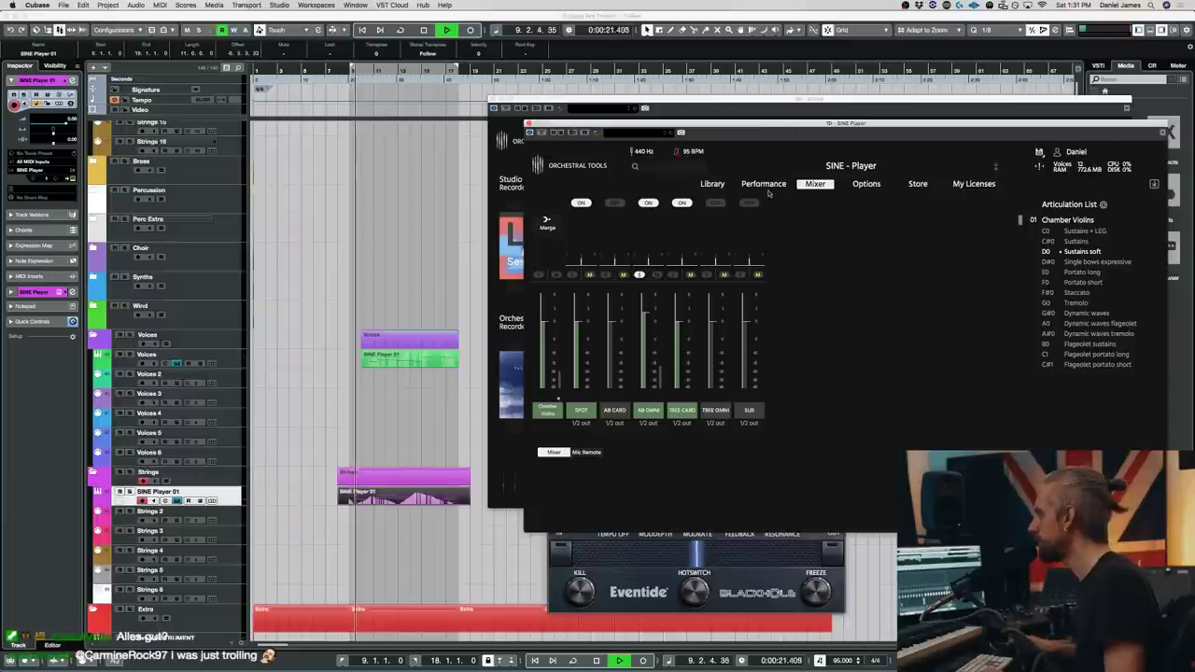
left_click(712, 183)
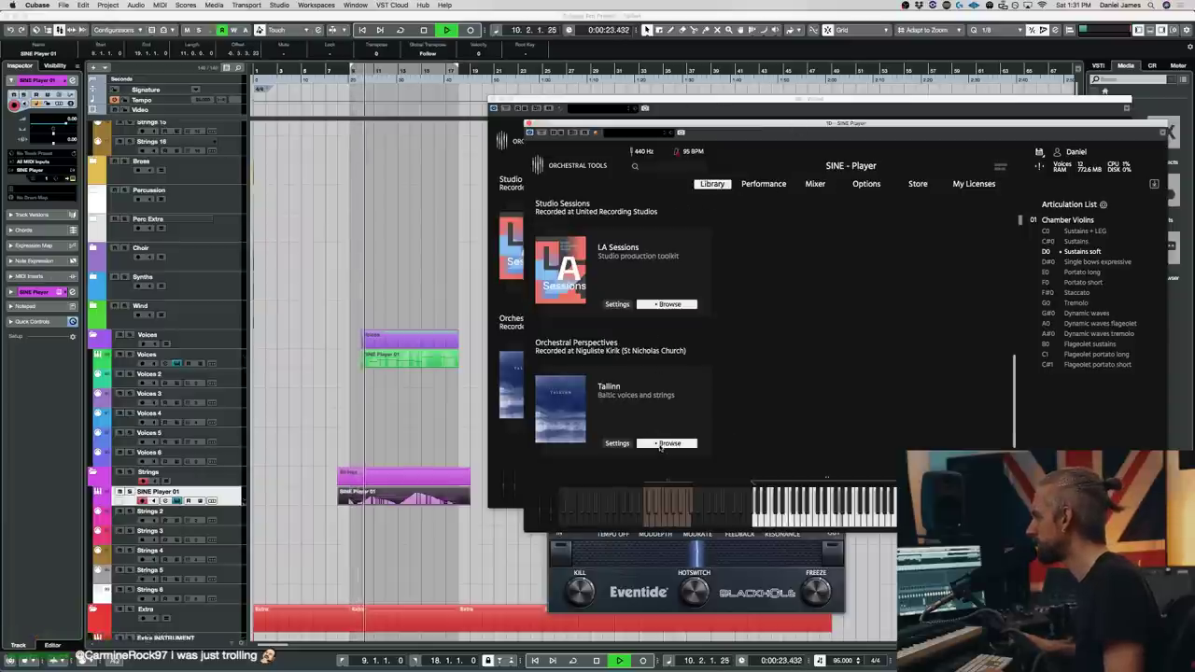
left_click(666, 443)
left_click(632, 362)
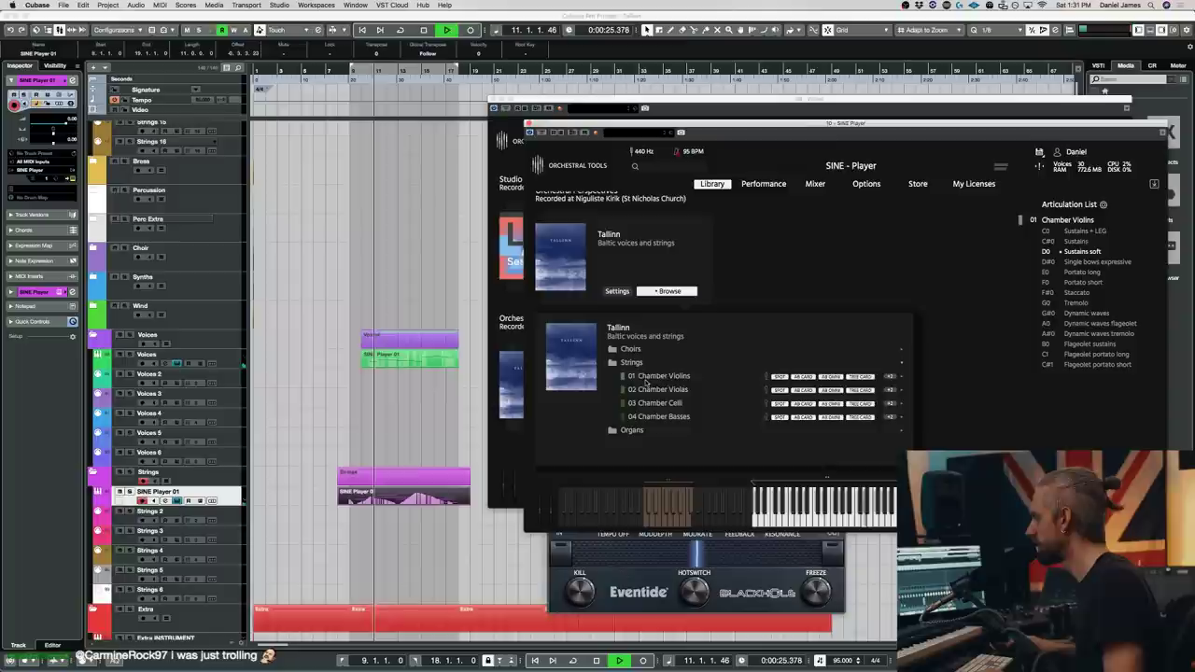
left_click(659, 403)
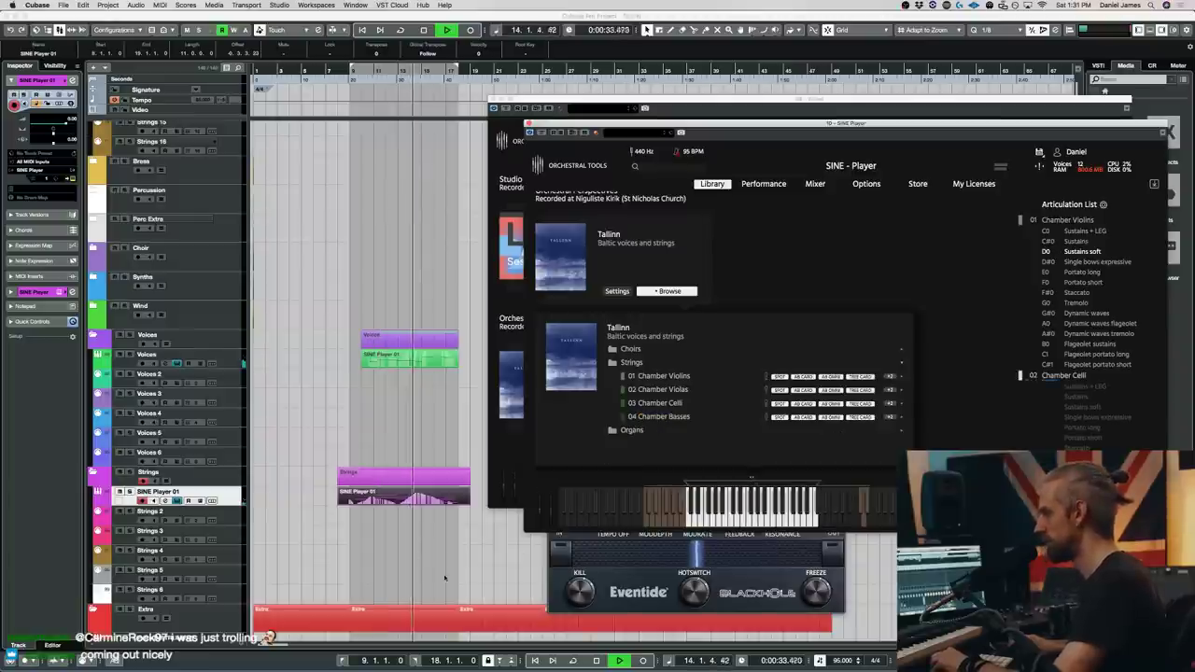
- Open the Extra 1 part starting at bar 9 in the Key Editor and audition it
scroll(381, 507, "down", 6)
double_click(392, 408)
key("space")
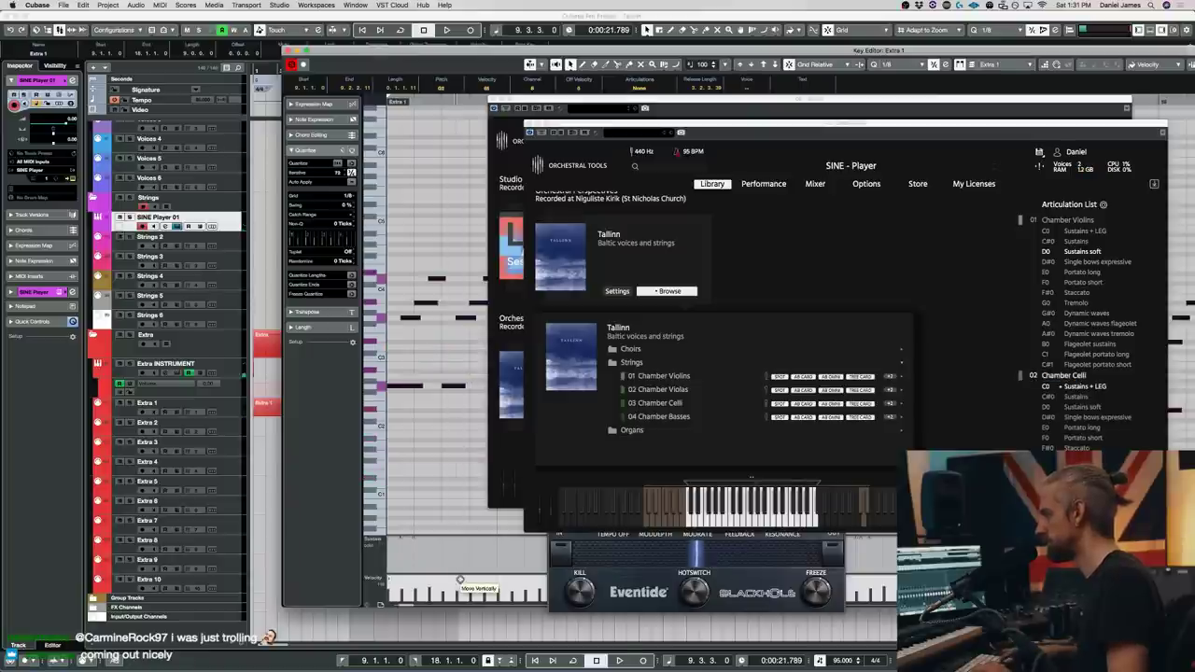
key("space")
key("space")
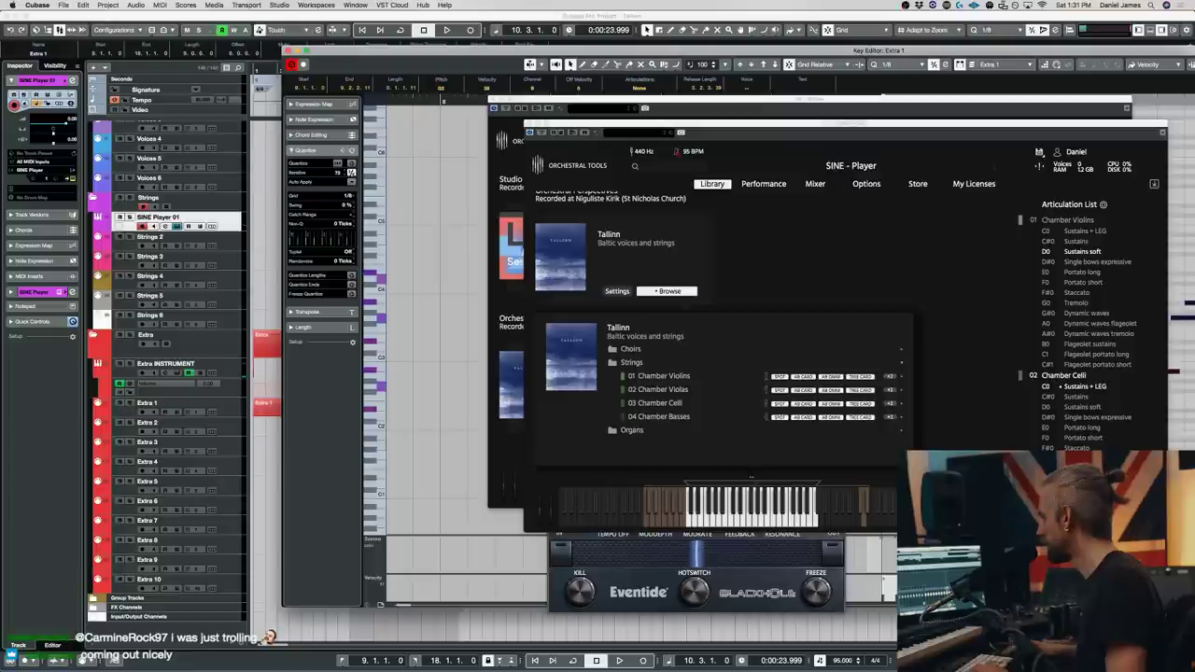
- Set the Extra group's Lexicon Hall reverb mix to 43% during playback and close the reverb window
key("space")
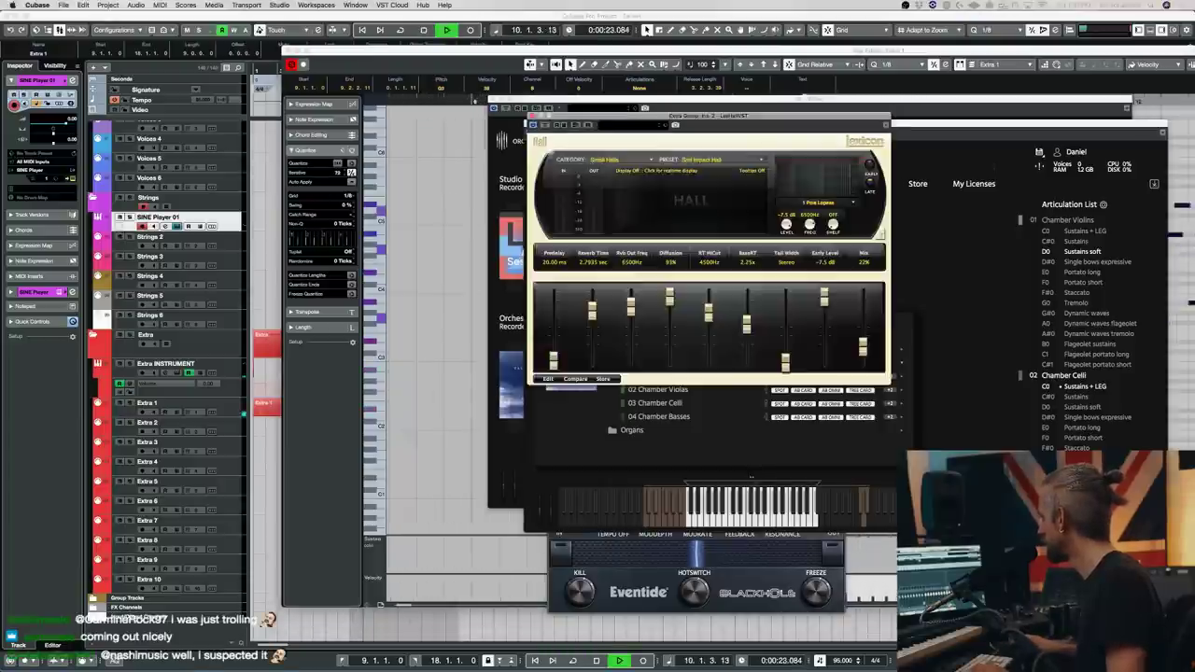
left_click_drag(863, 346, 858, 331)
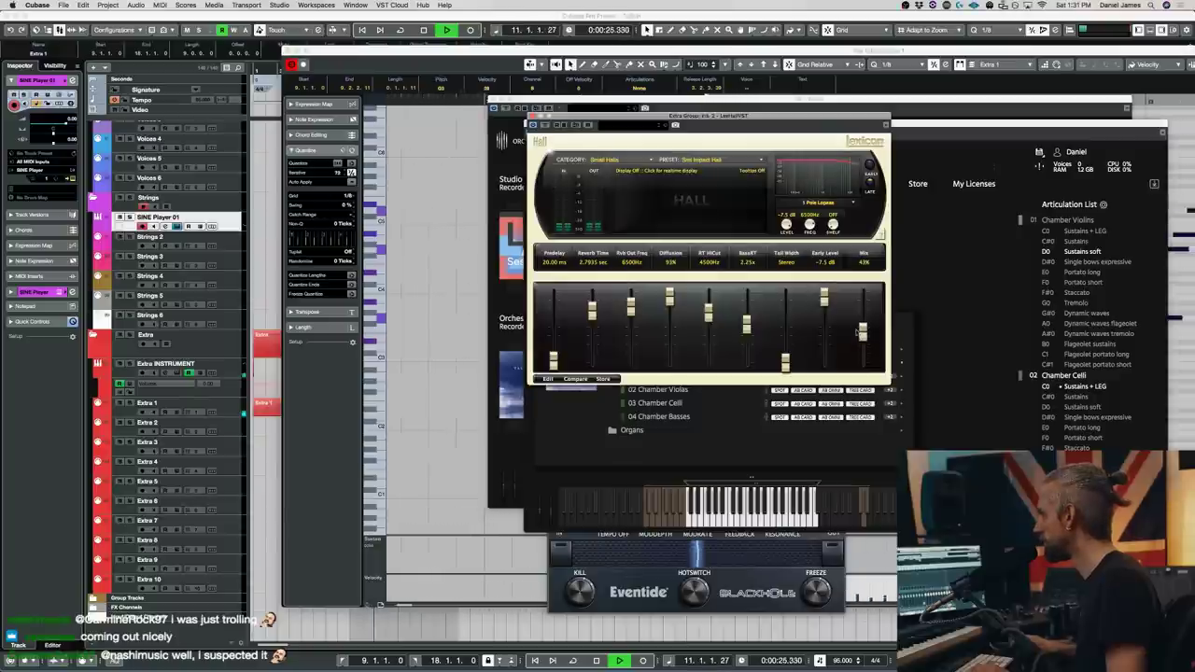
left_click(532, 116)
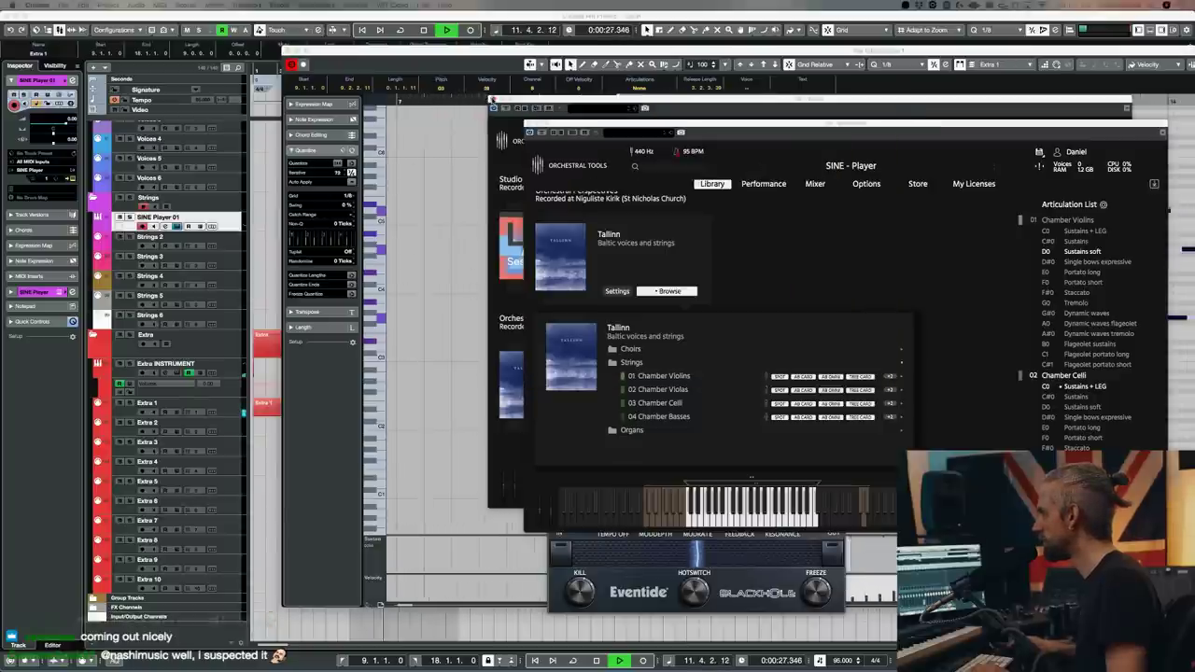
- Close both SINE Player windows, the Blackhole window and the Key Editor, toggling the strings' solo on and off and stopping playback
left_click(494, 99)
left_click(530, 123)
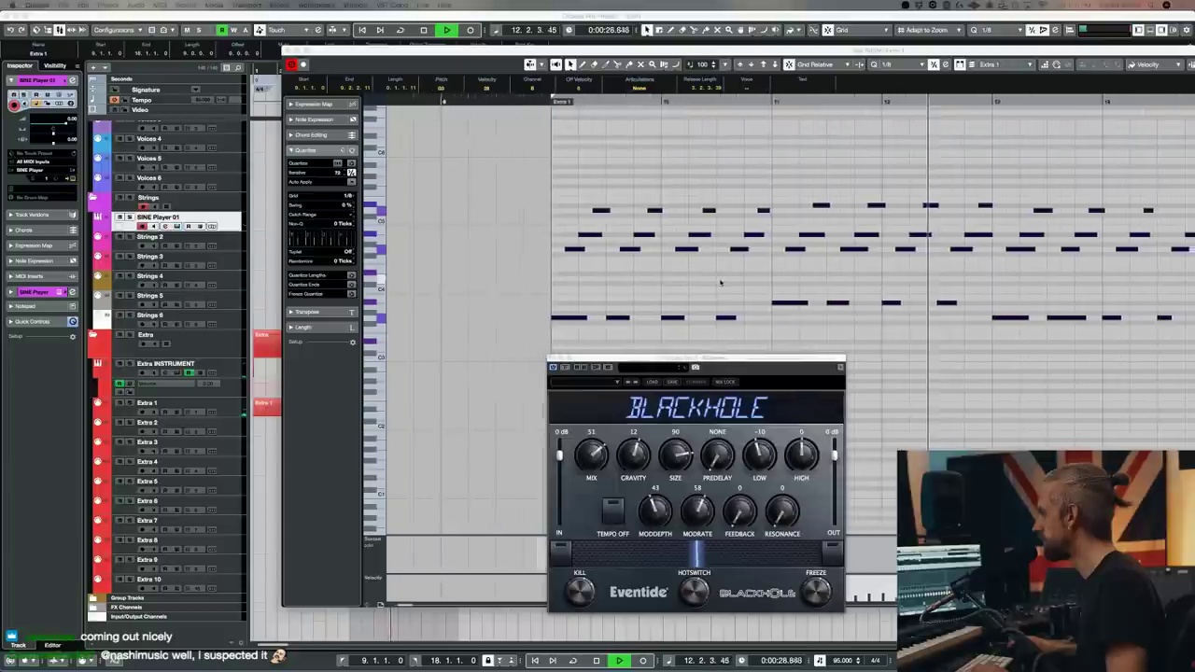
left_click(552, 358)
key("s")
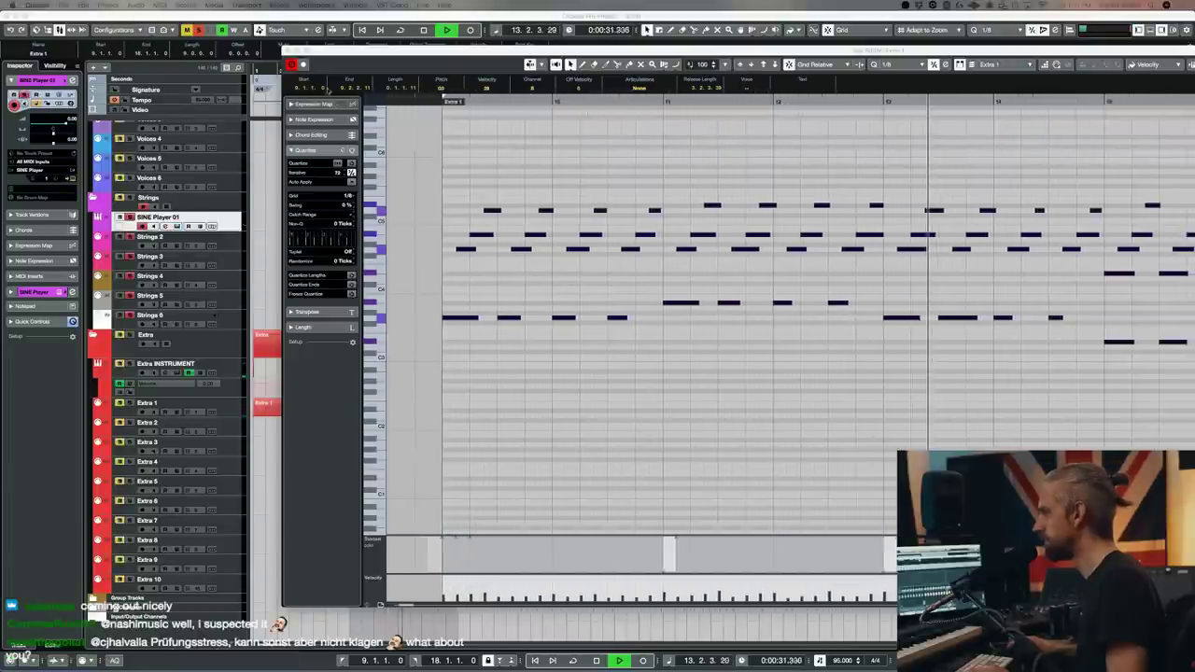
left_click(289, 51)
key("space")
key("s")
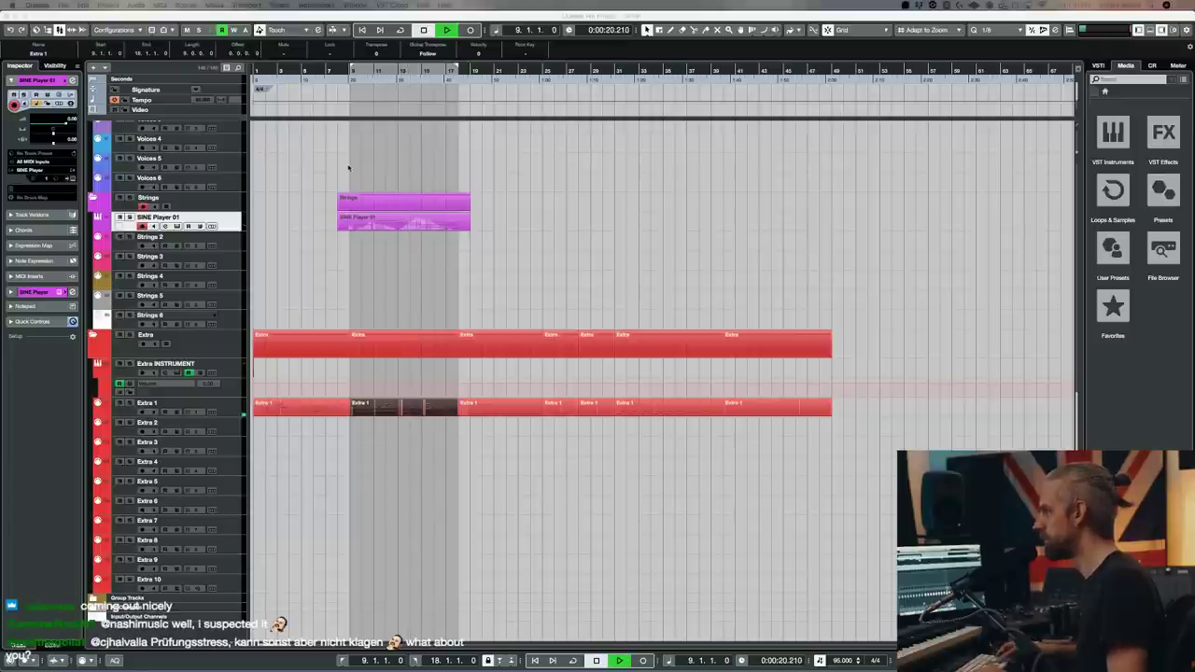
- Capture a Chamber Celli performance on the Strings 2 track from bar 10 to bar 18 during playback
key("space")
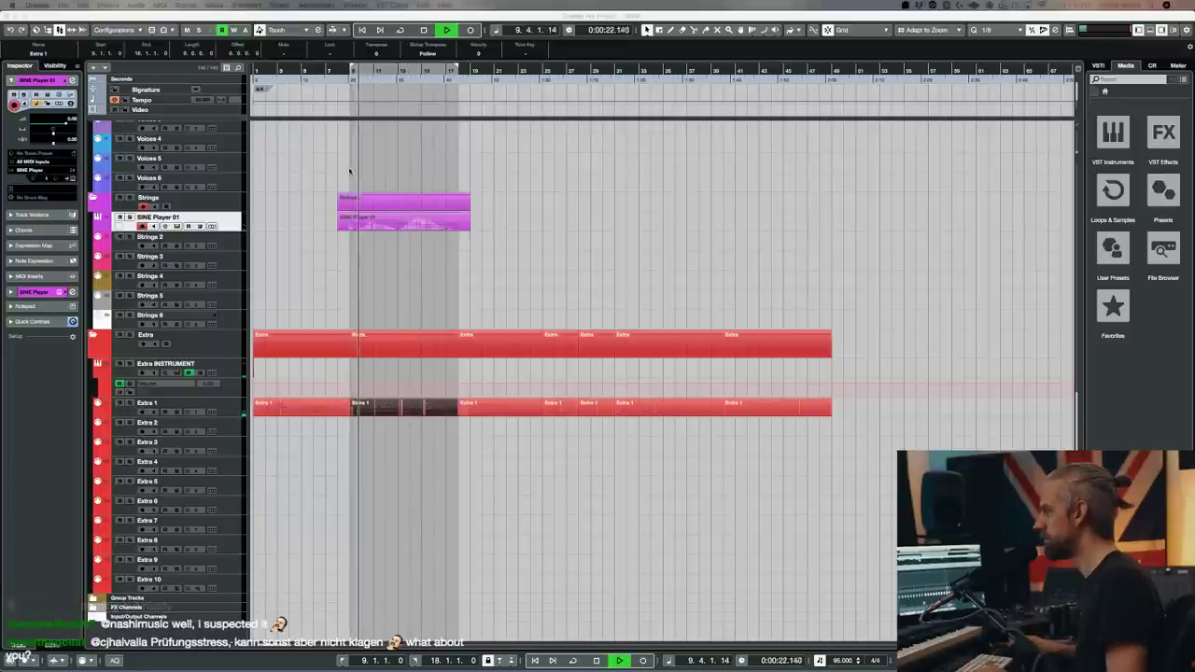
left_click(233, 243)
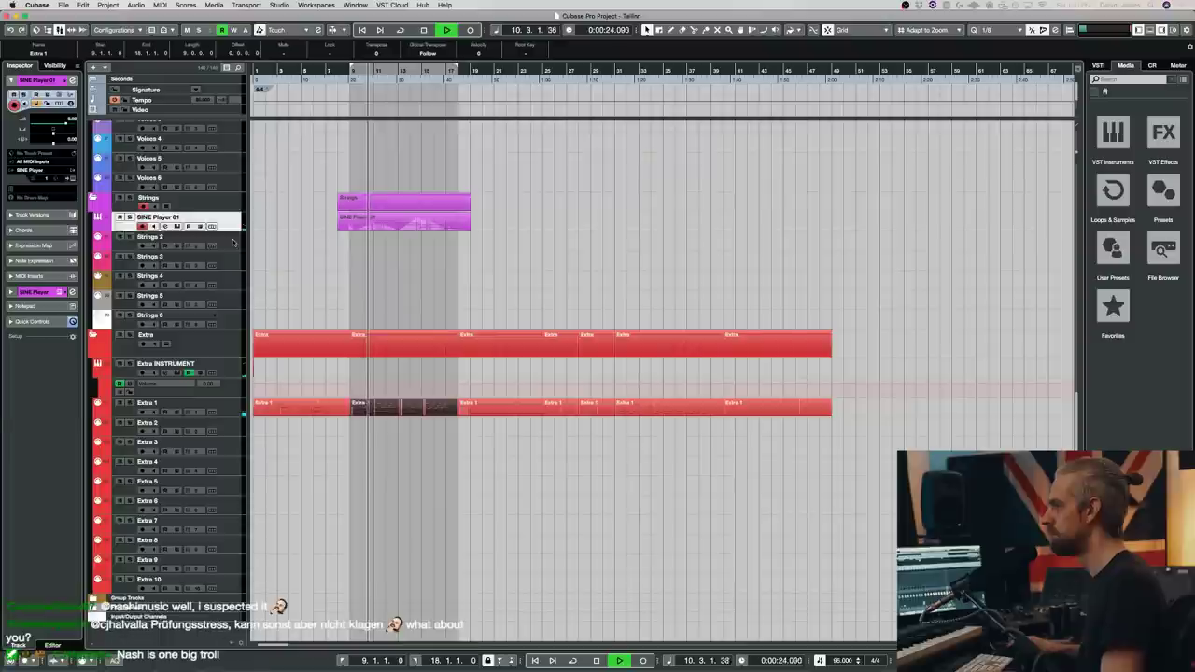
left_click(233, 242)
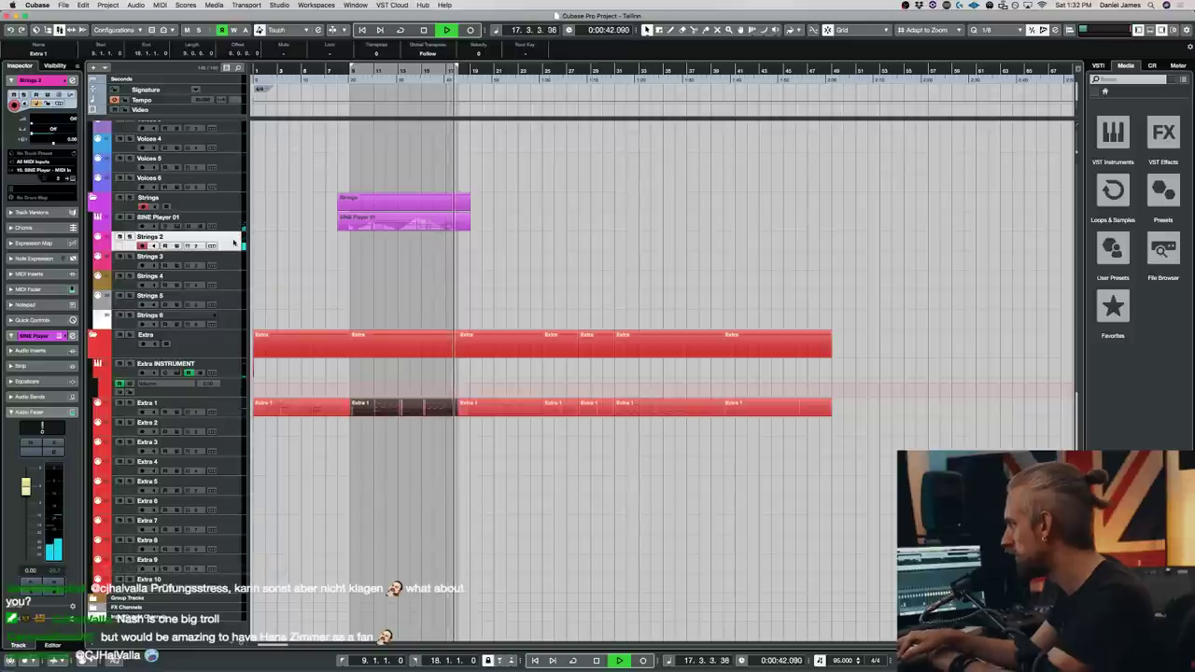
key("space")
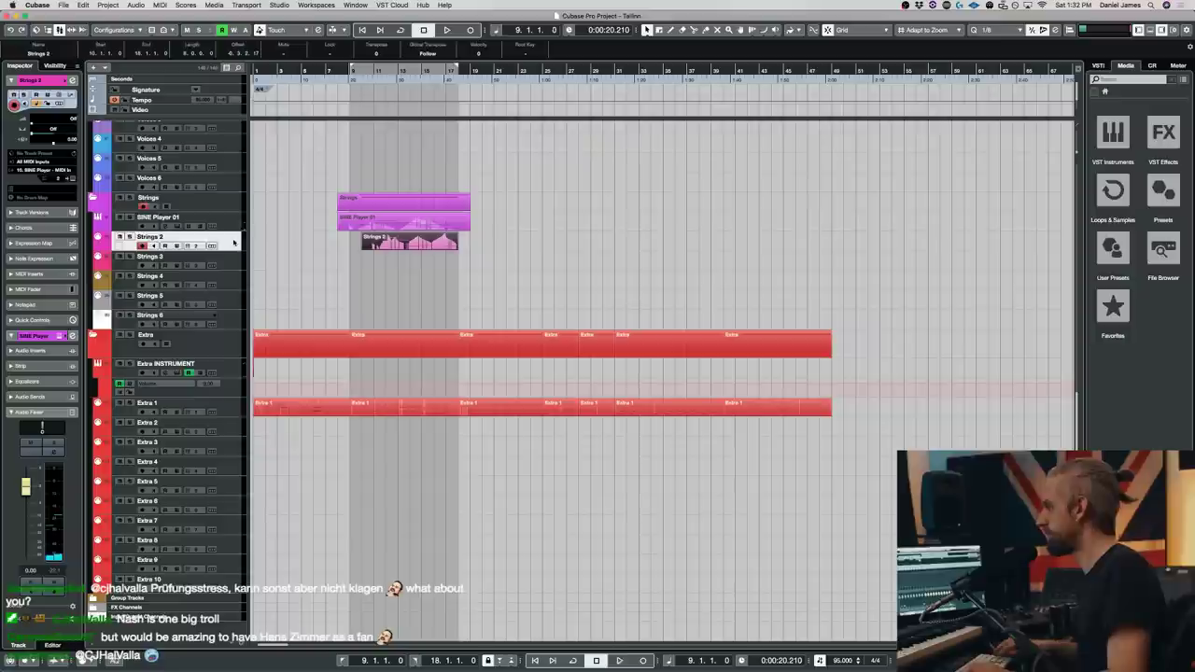
- Select the Strings 3 track and add Chamber Basses from Tallinn's Strings folder to its SINE Player
left_click(237, 265)
key("e")
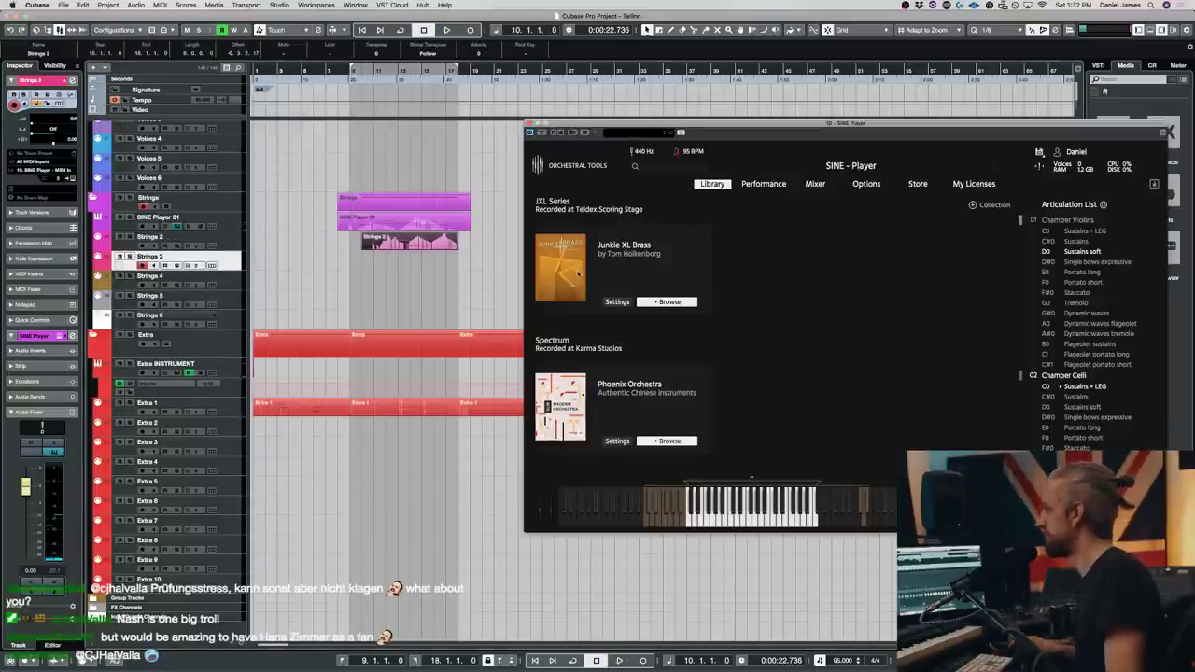
scroll(922, 350, "down", 10)
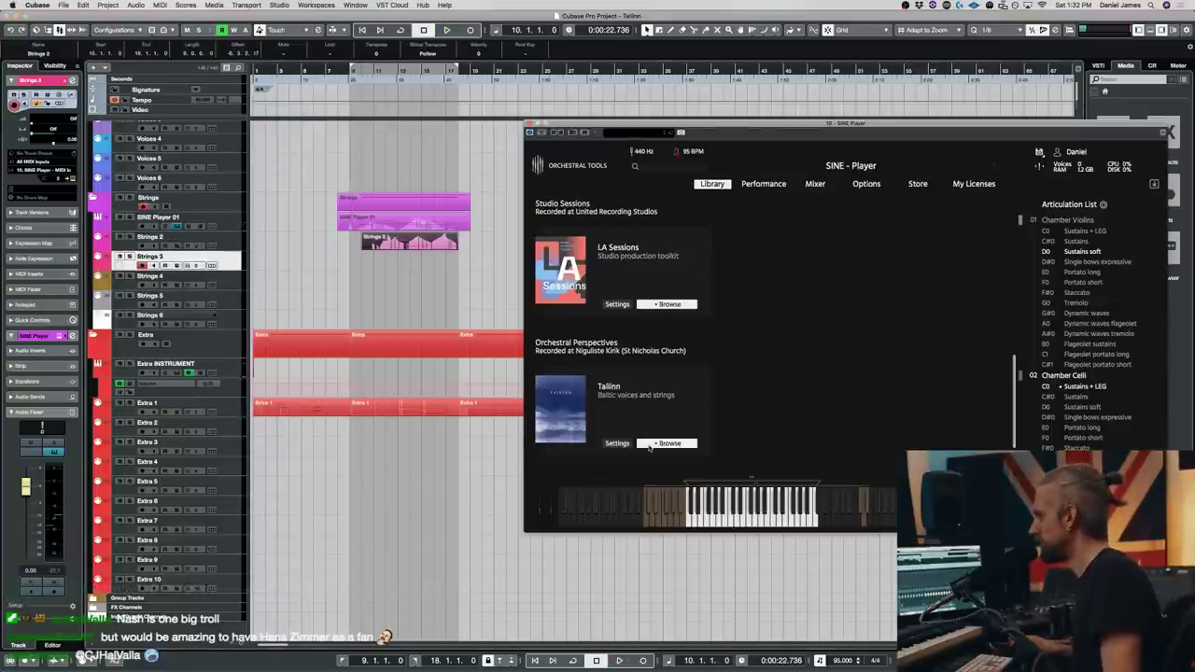
left_click(650, 444)
left_click(633, 362)
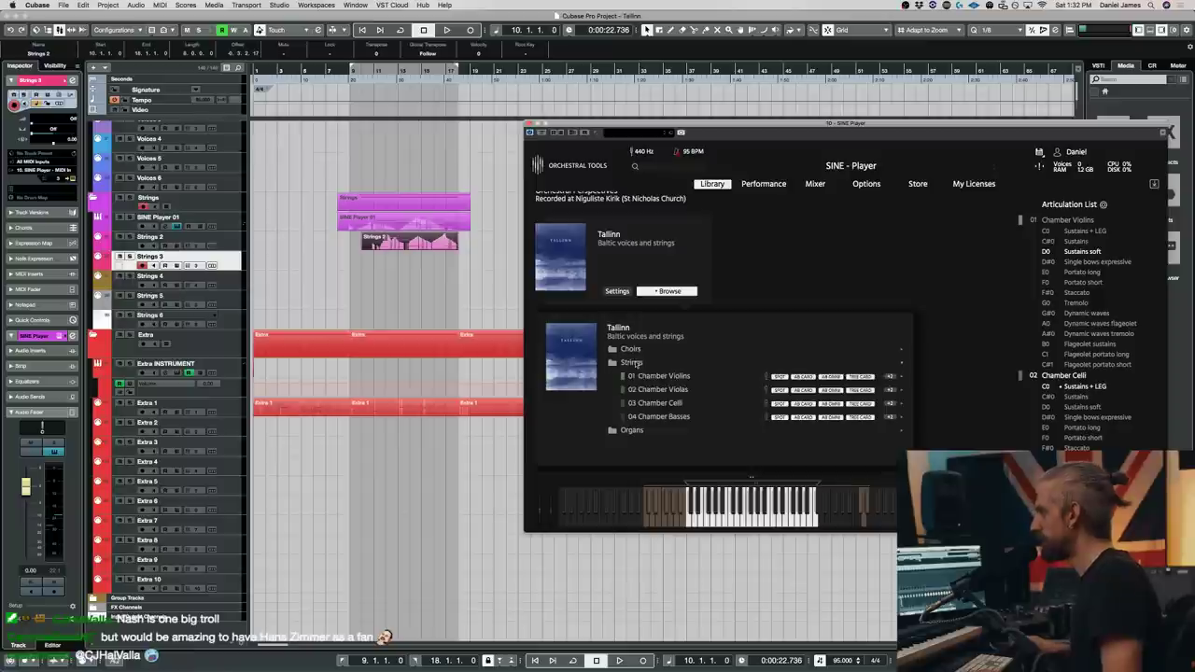
double_click(659, 418)
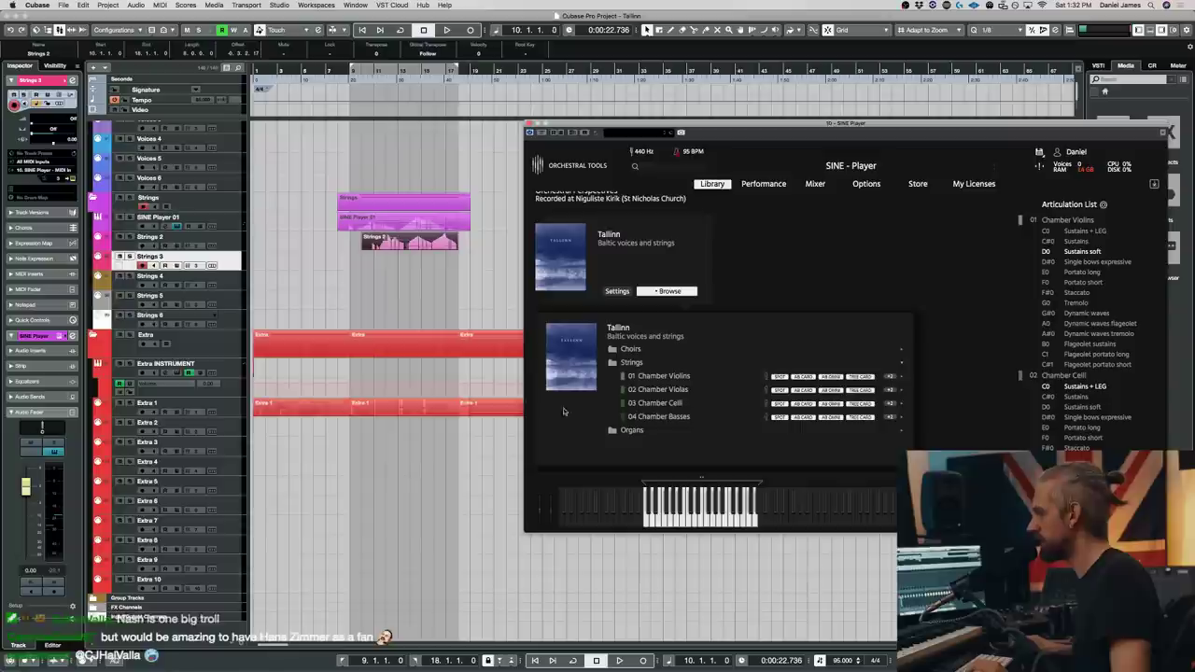
scroll(854, 392, "down", 1)
scroll(1067, 396, "down", 4)
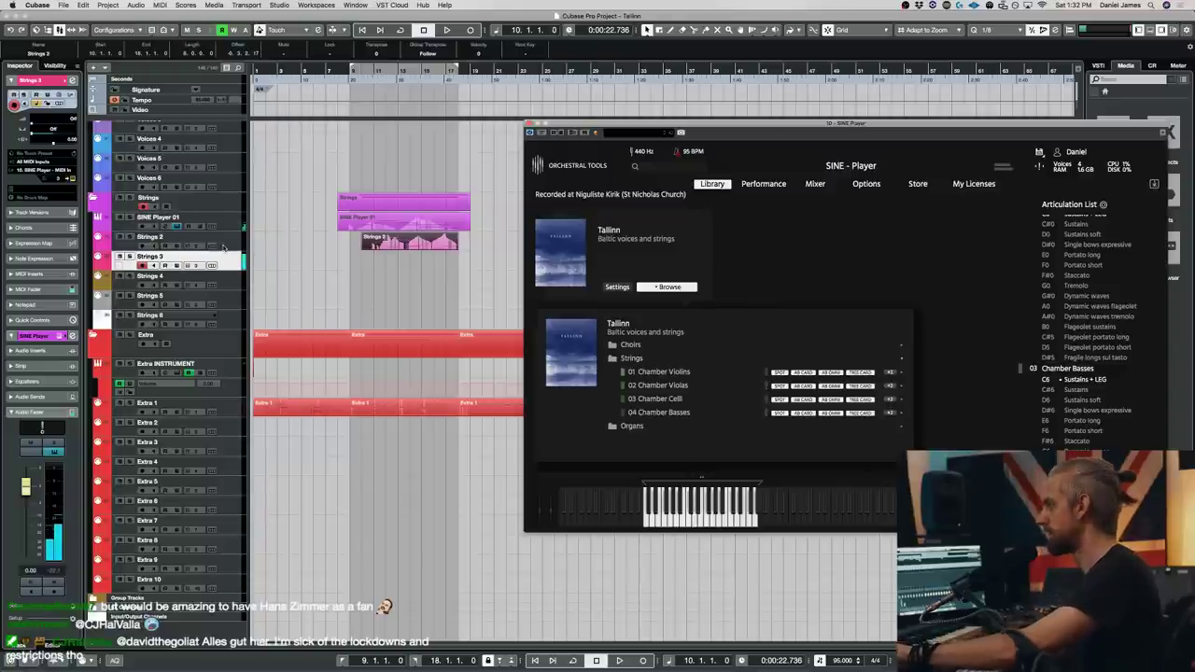
- Record a Chamber Basses part on the Strings 3 track from bar 8 to about bar 30, and deselect the recorded part
key("KP_Multiply")
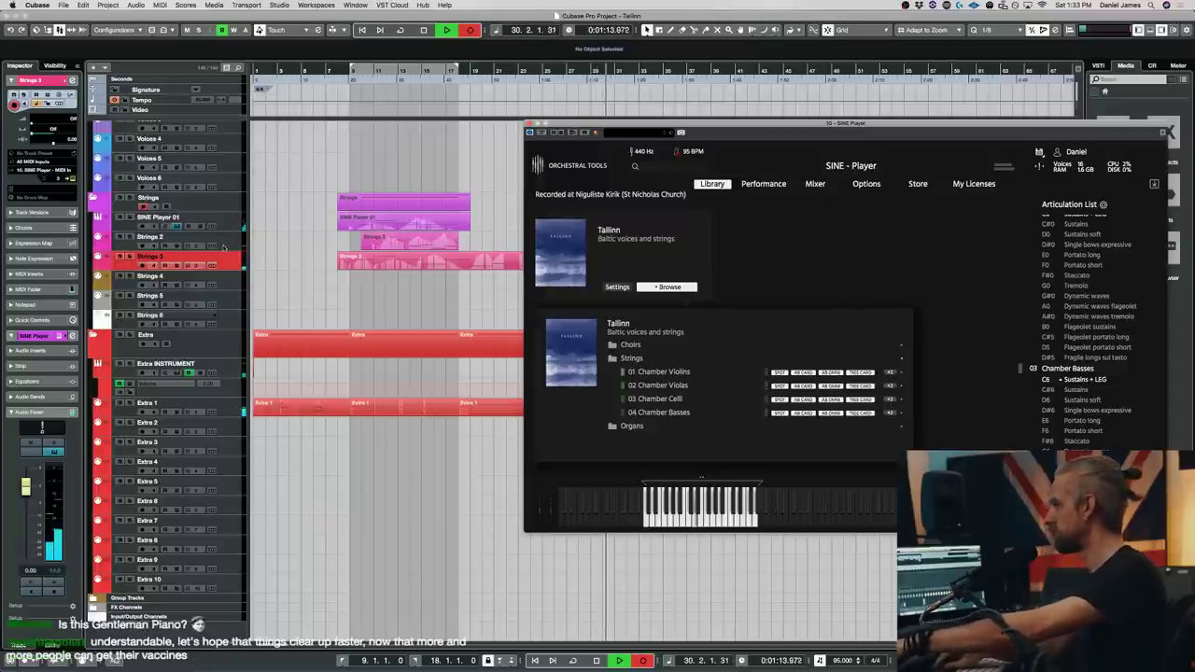
key("space")
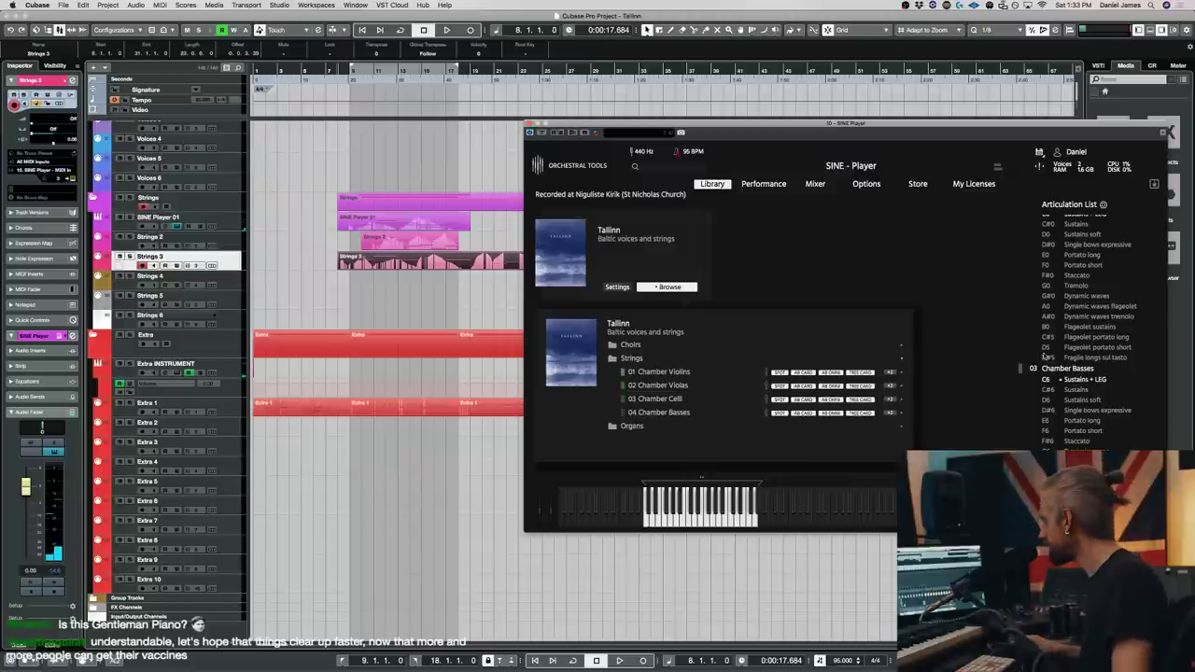
left_click(368, 297)
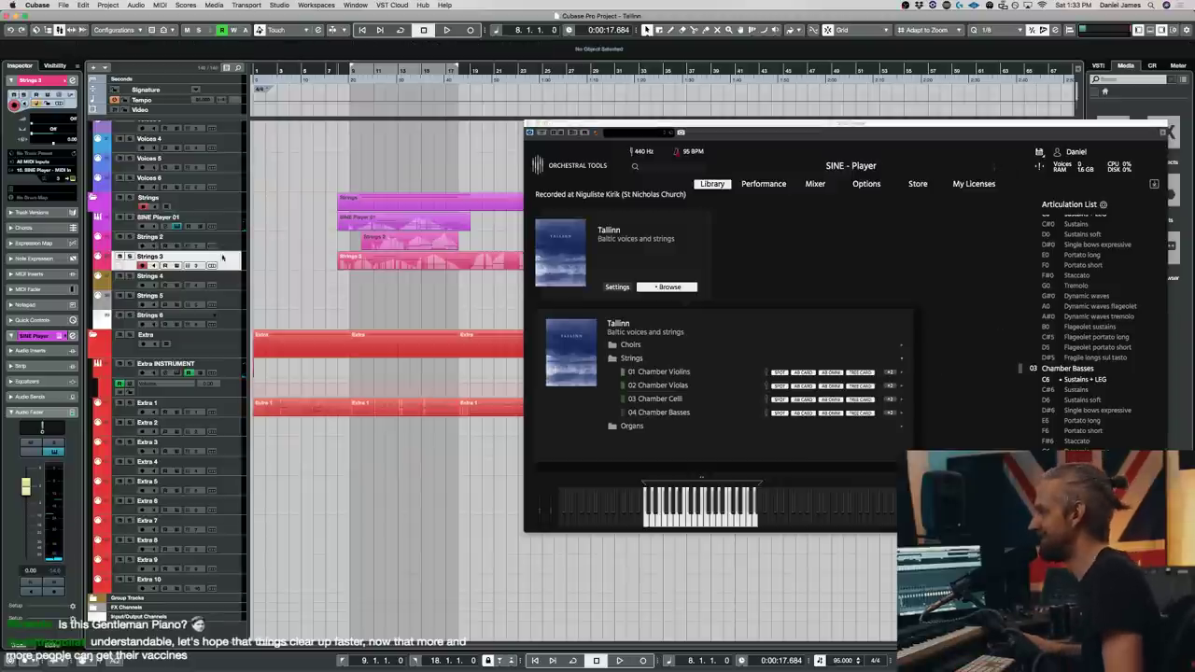
- Add Chamber Violas to the strings' SINE Player with the Single bows expressive articulation, and select the Strings 4 track
left_click(659, 385)
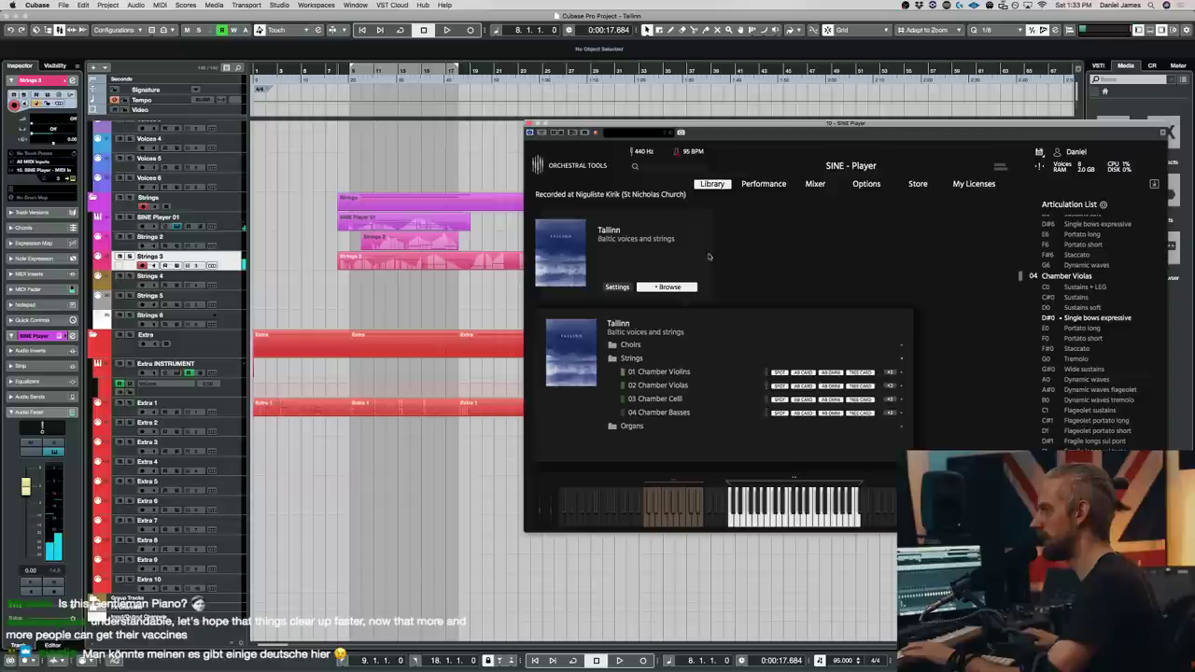
left_click(228, 285)
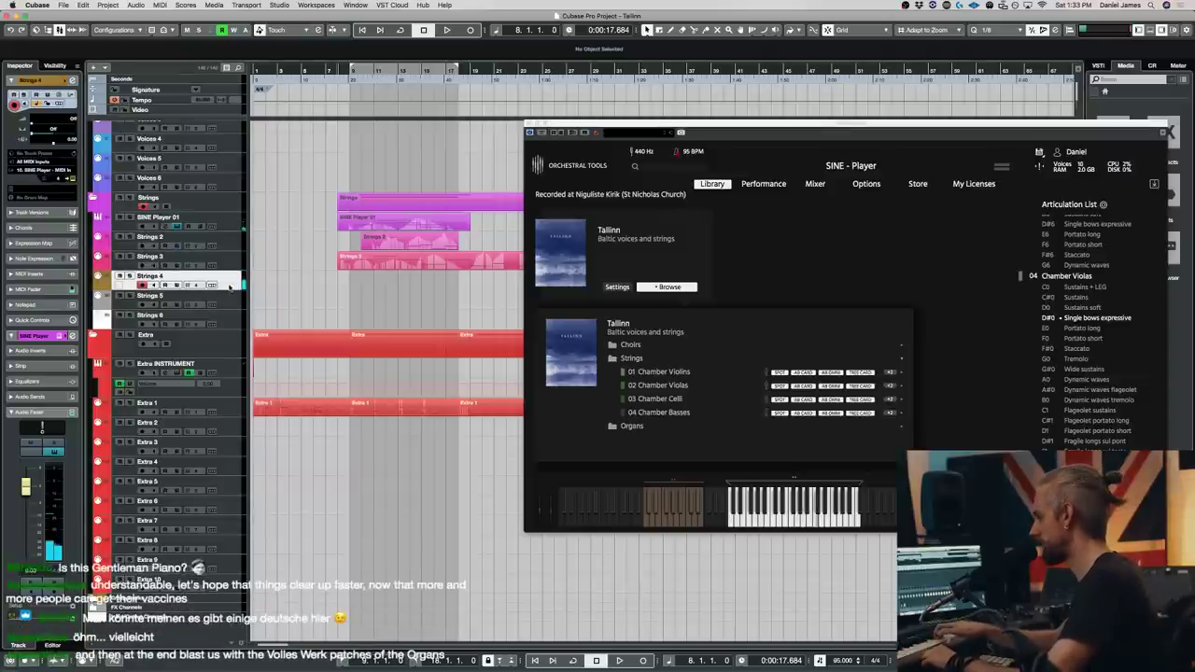
- During playback, open SINE Player's mixer and collapse the microphone channels of Chamber Violins, Chamber Celli and Chamber Basses
key("space")
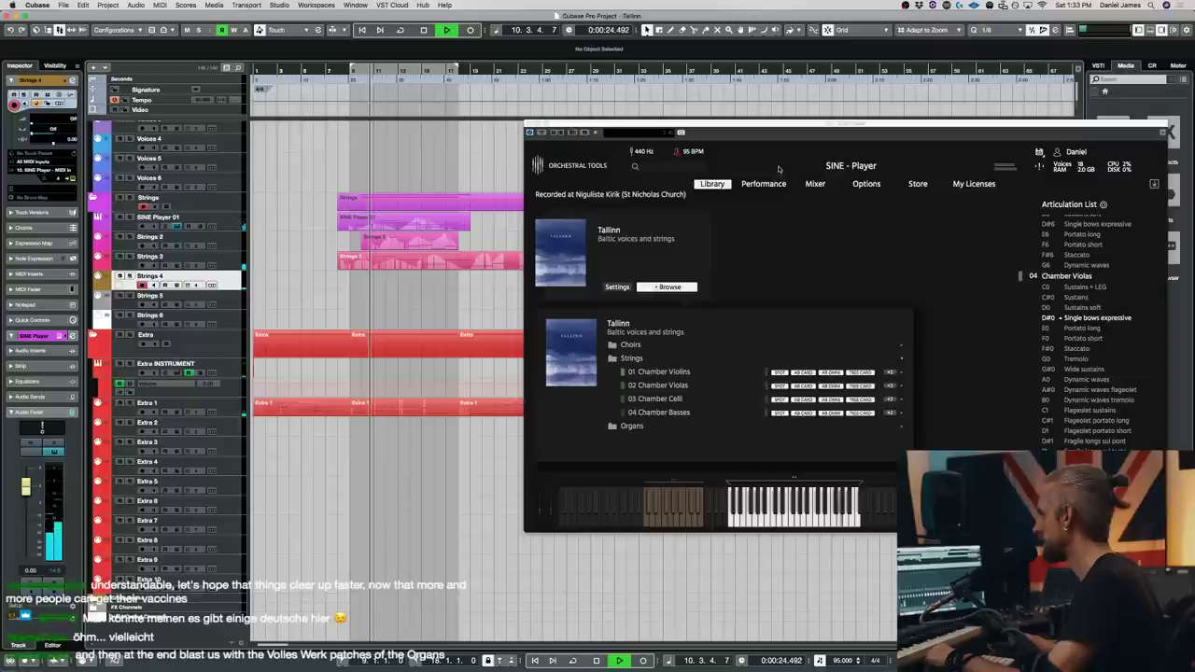
left_click(815, 183)
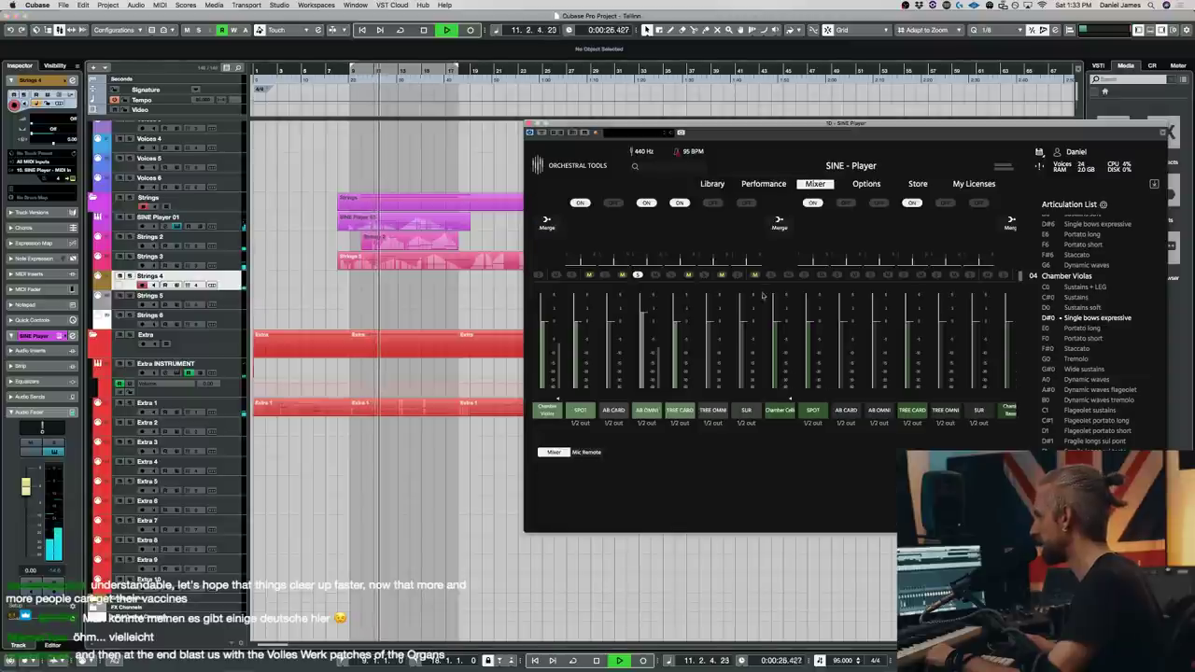
left_click(558, 398)
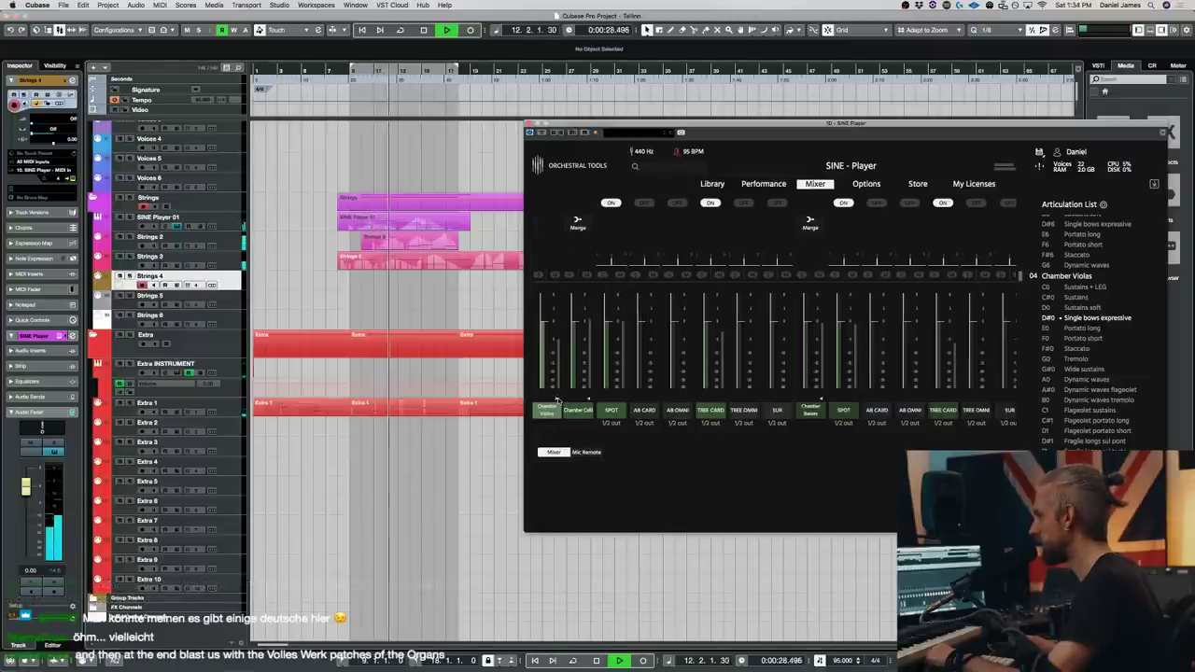
left_click(588, 399)
left_click(620, 399)
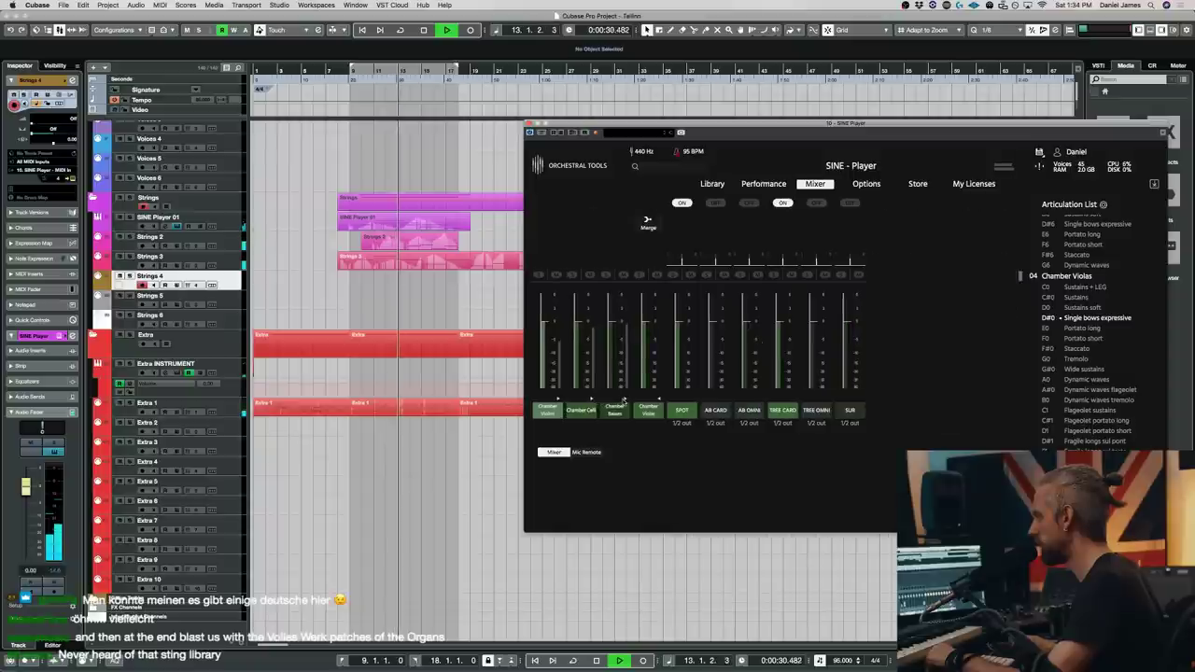
- Collapse Chamber Violas' microphone channels in the mixer, select the SINE Player 01 track, and restart playback
left_click(658, 400)
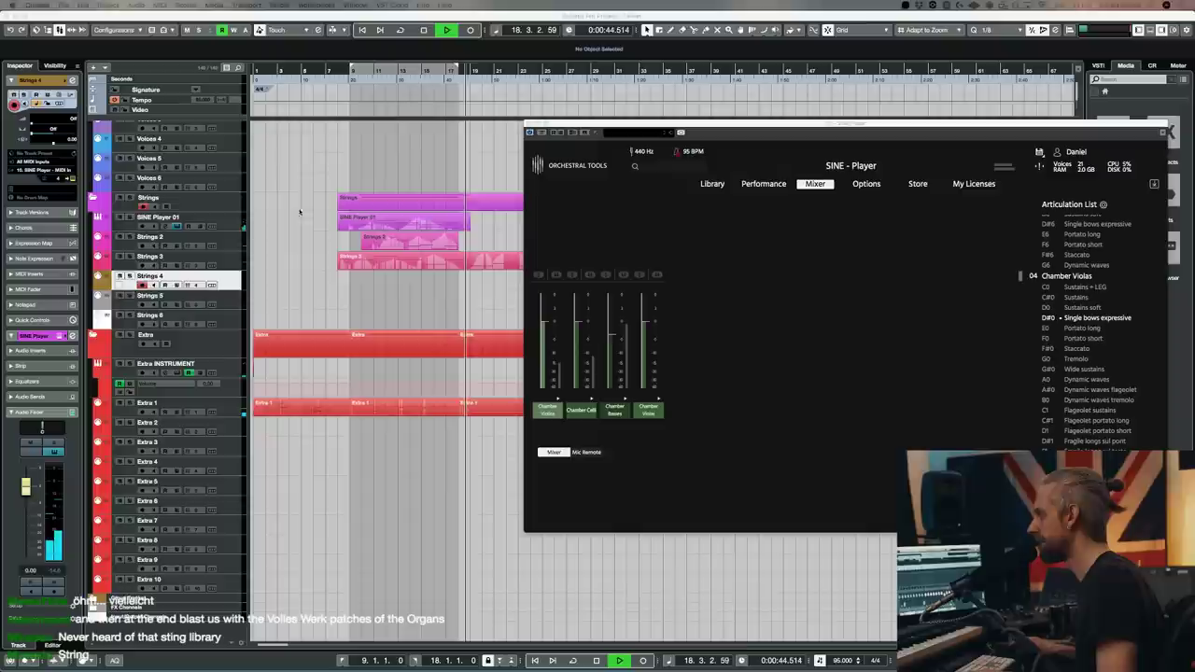
left_click(234, 223)
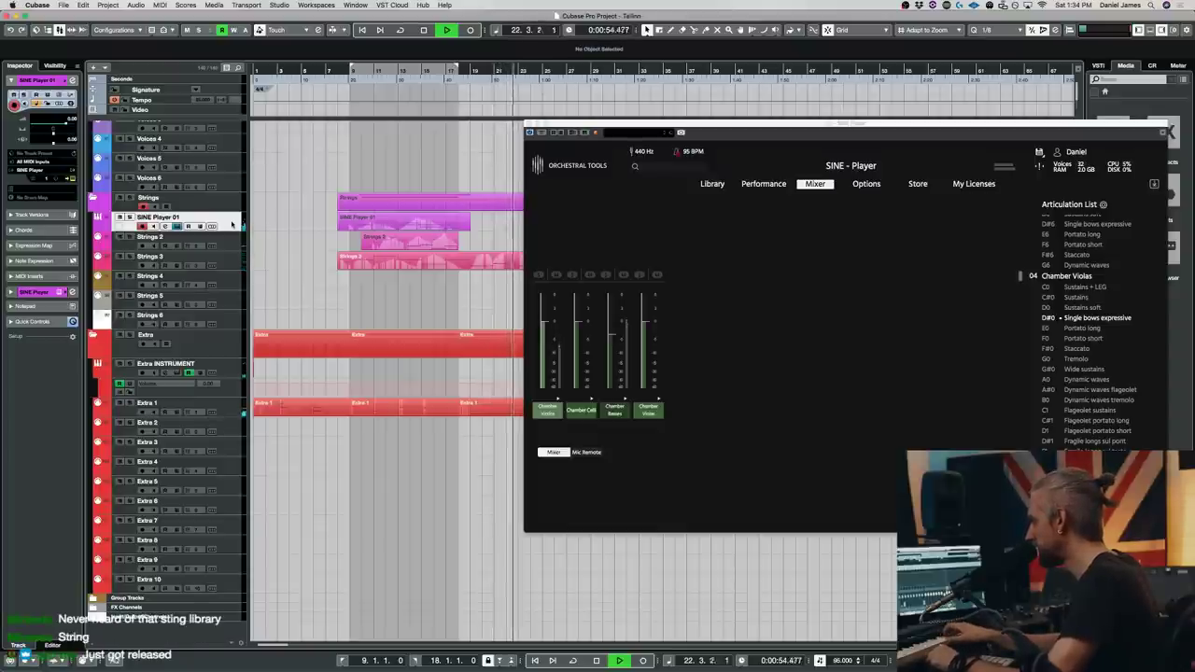
key("KP_2")
key("space")
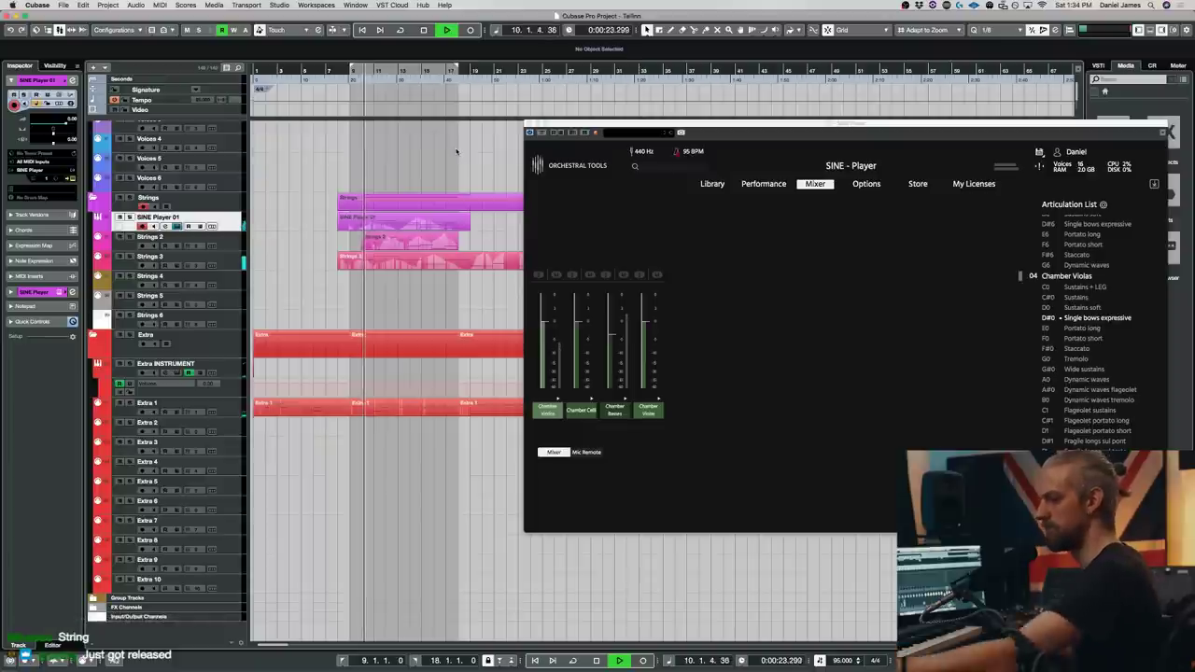
- Open the Strings 3 part in the Key Editor, clear SINE Player out of the way, and examine the bass notes during playback
scroll(483, 183, "up", 3)
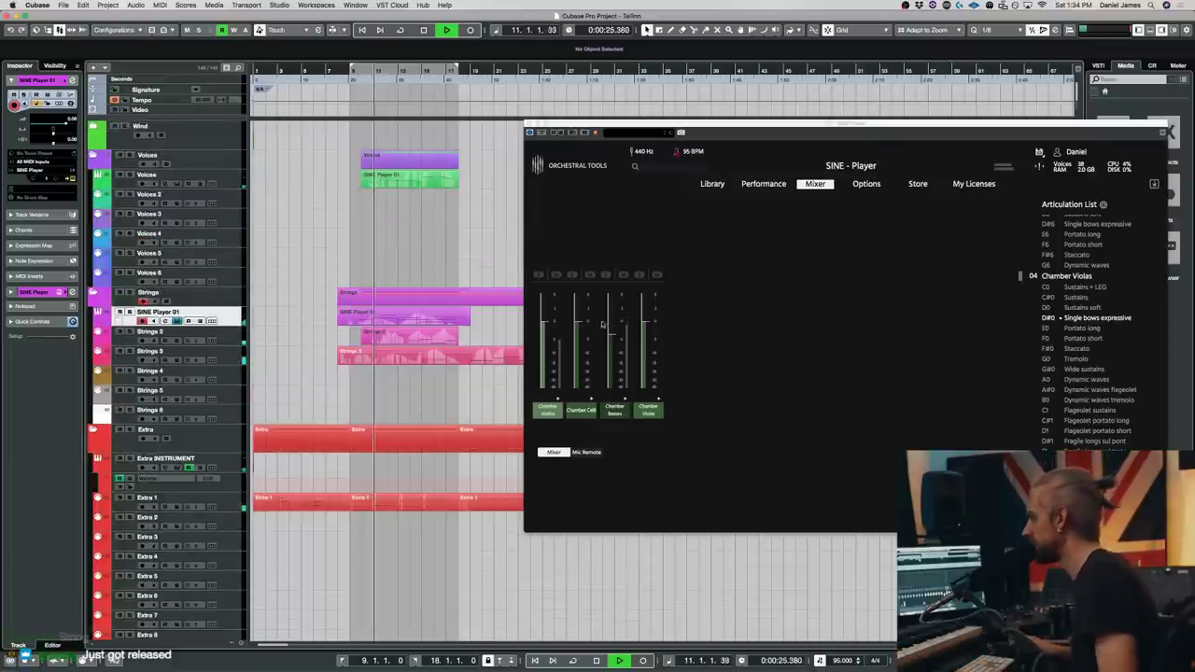
double_click(397, 360)
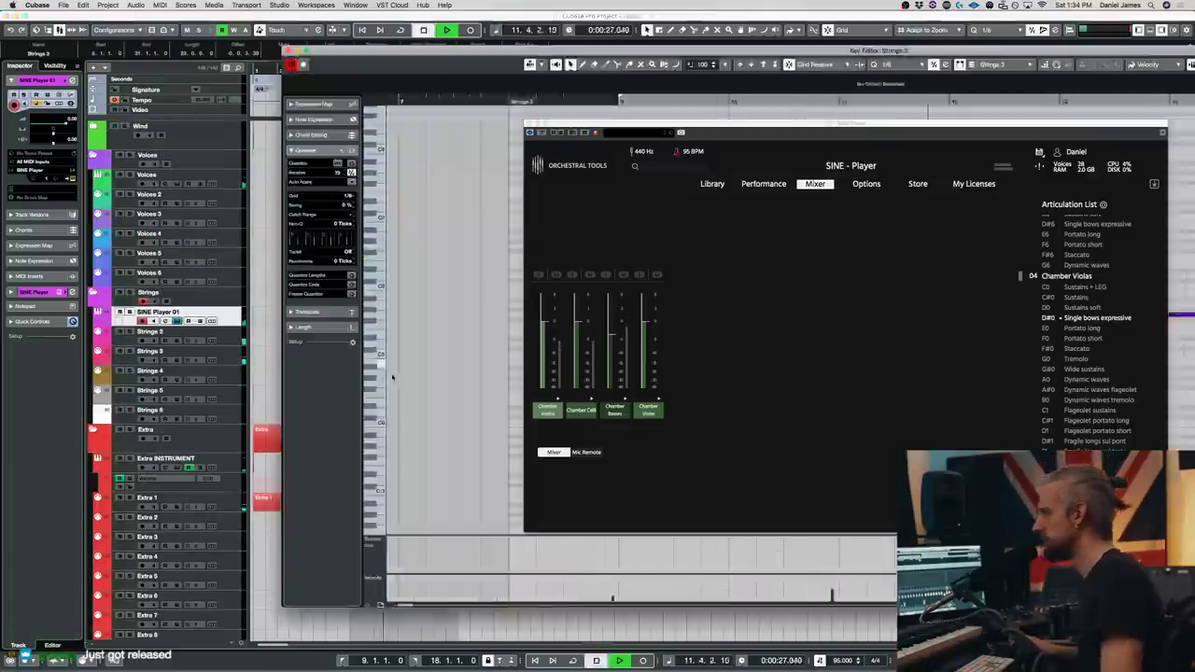
key("space")
left_click_drag(638, 127, 1194, 184)
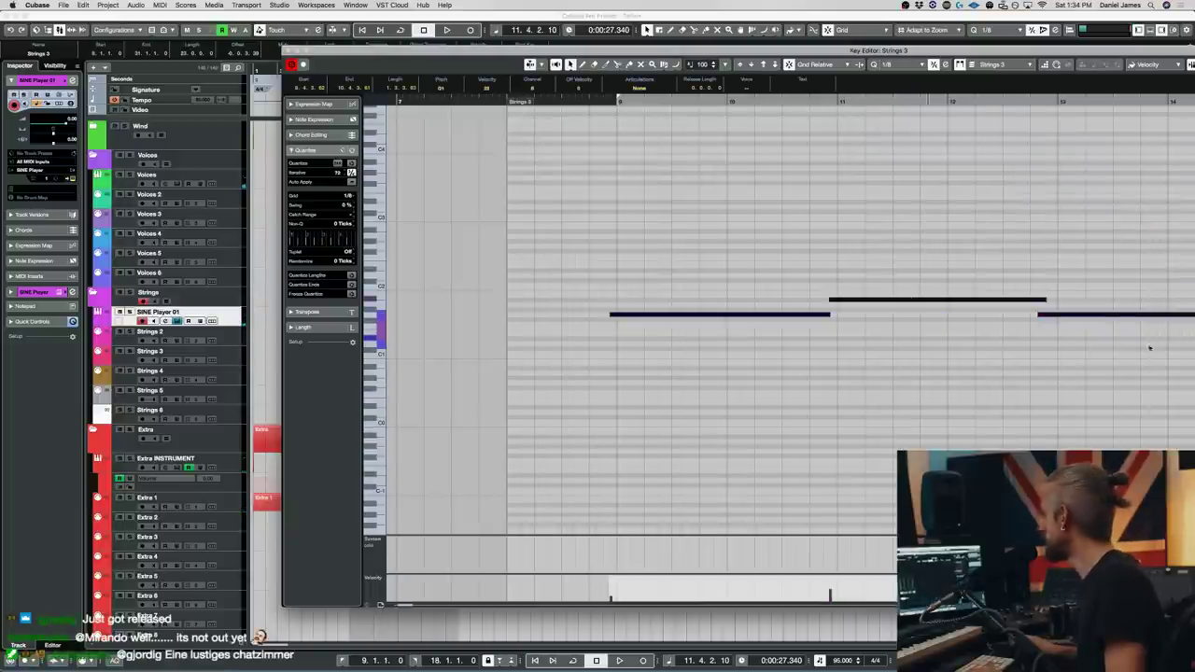
scroll(470, 408, "right", 3)
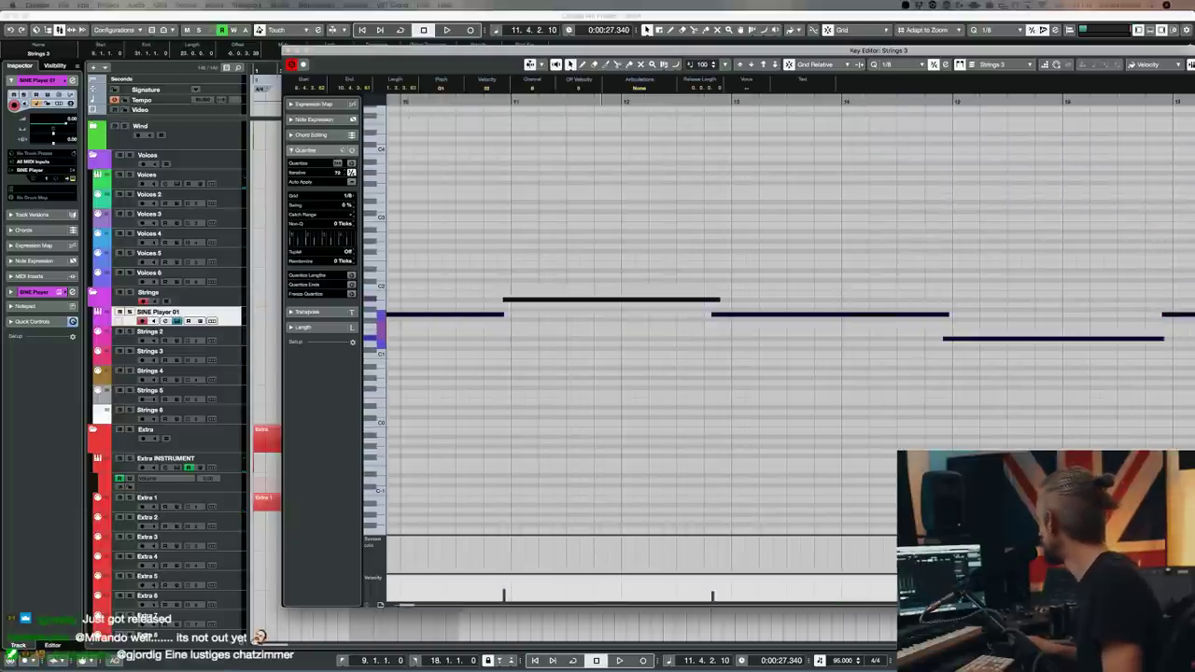
left_click(624, 422)
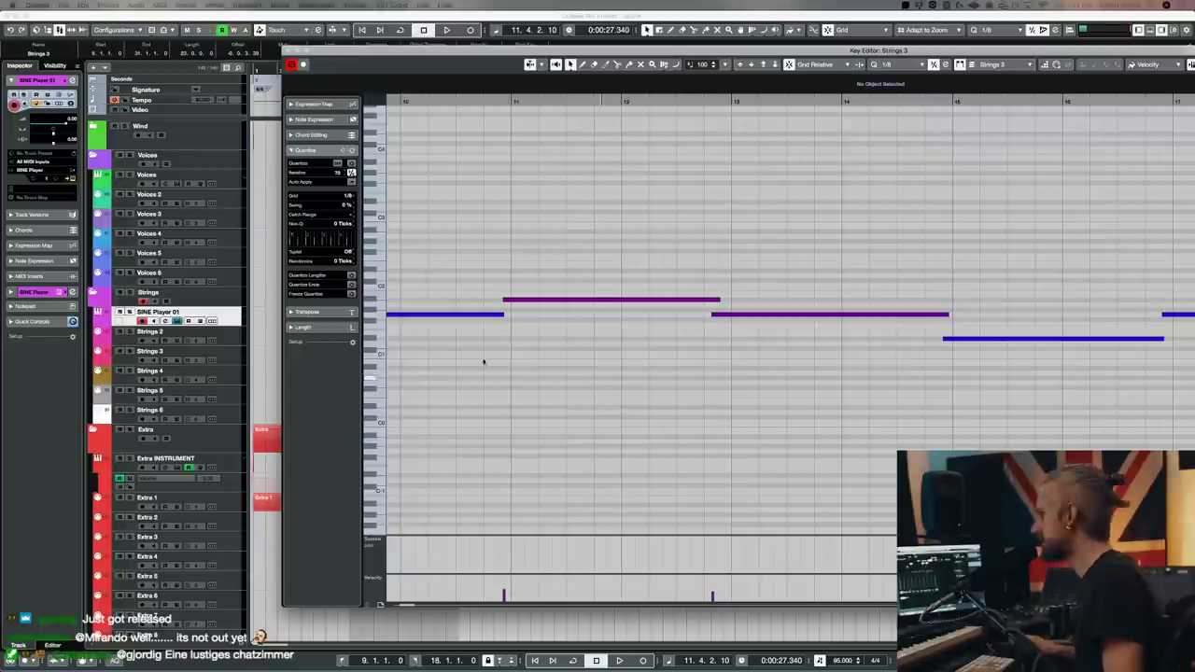
scroll(606, 376, "left", 10)
scroll(640, 373, "right", 6)
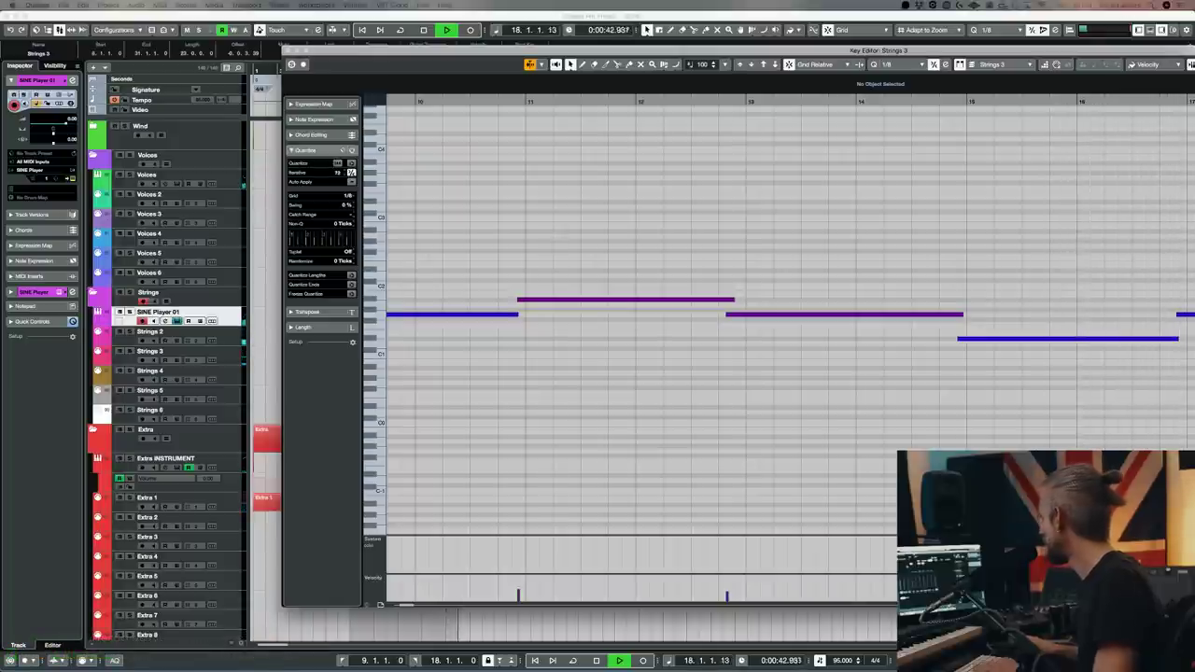
key("Return")
key("space")
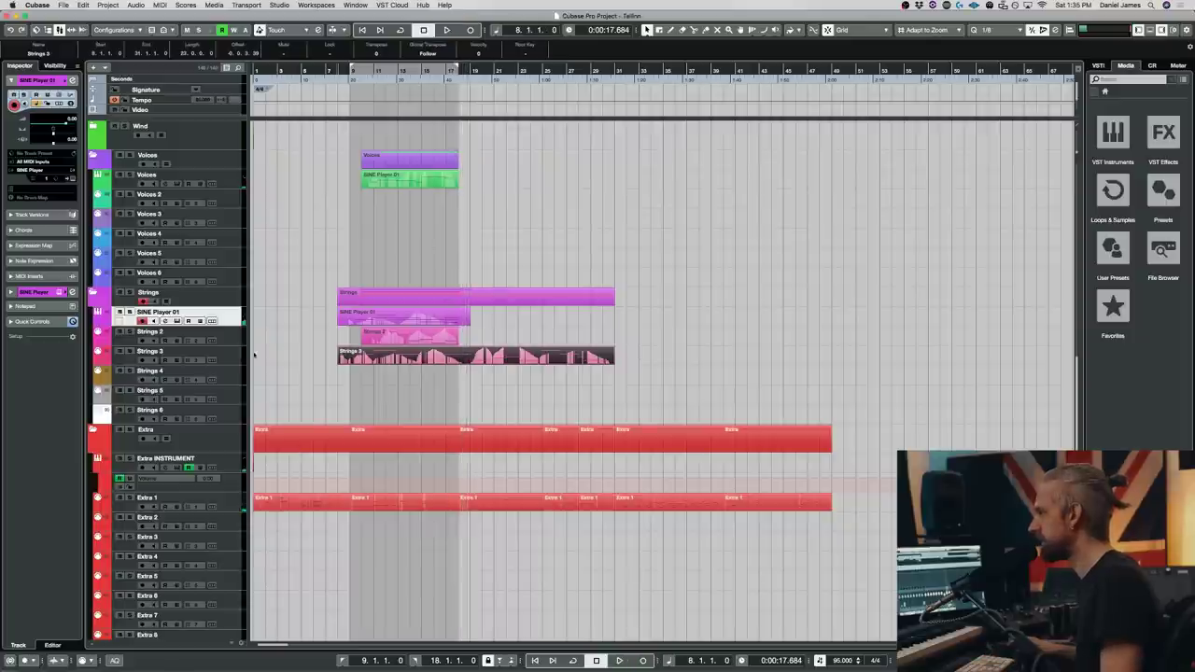
- Select the Strings 4 track, rehearse against playback from bar 8, and record a Chamber Violas part from bar 7 to bar 24
left_click(216, 380)
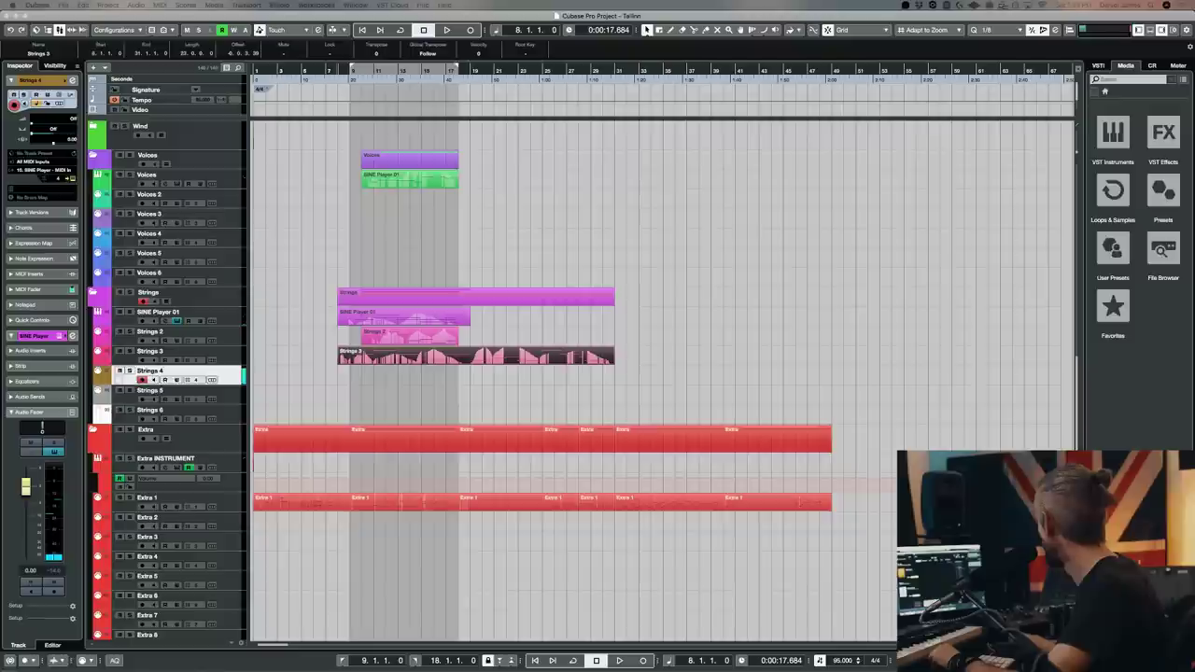
key("space")
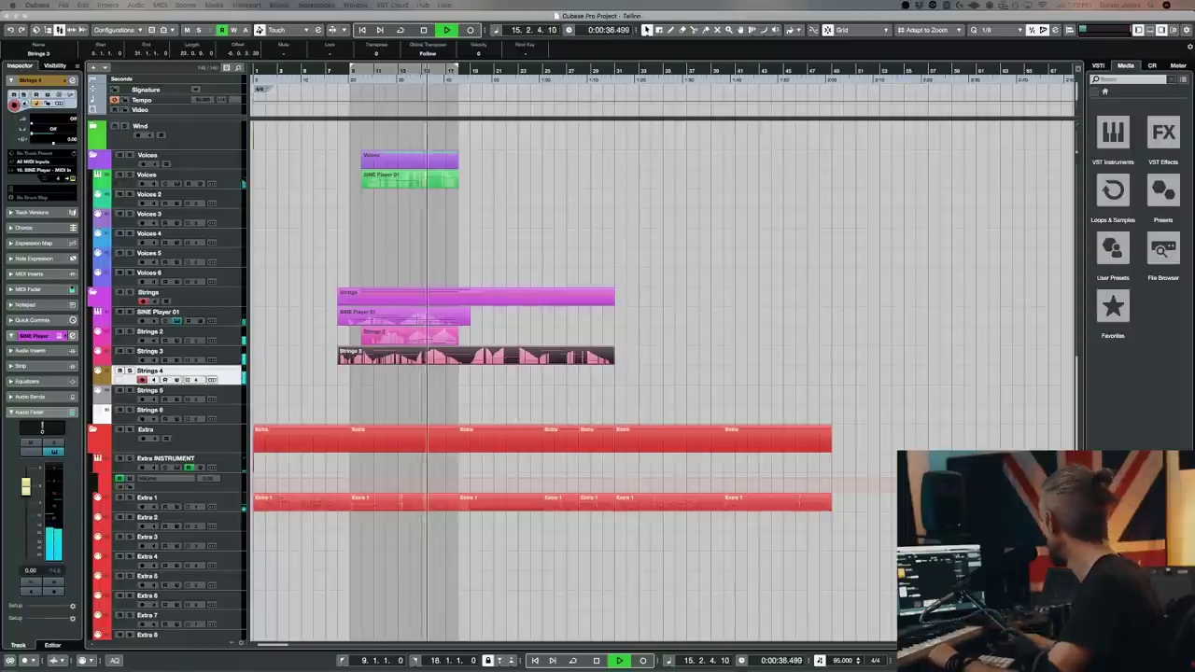
key("space")
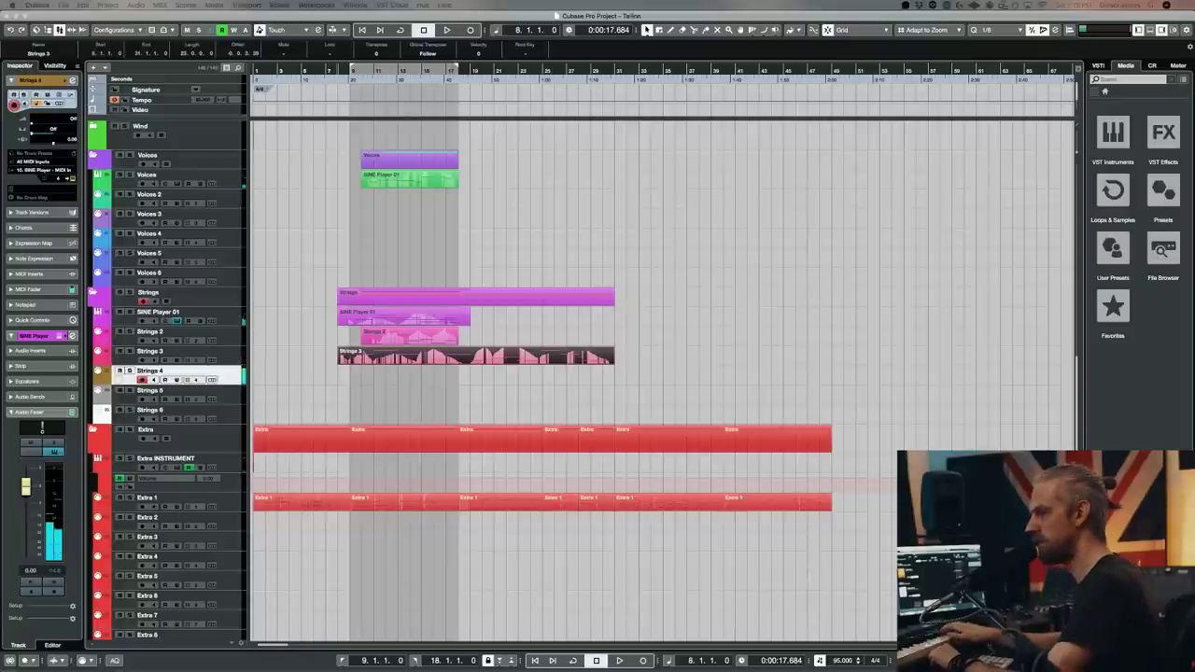
key("space")
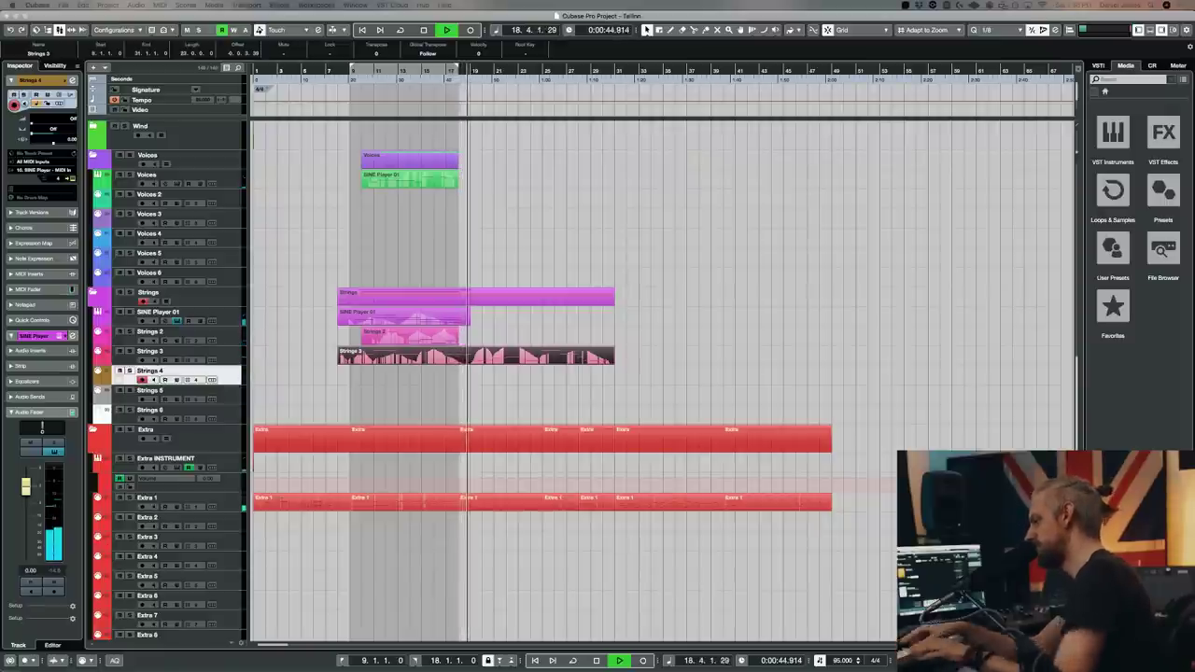
key("space")
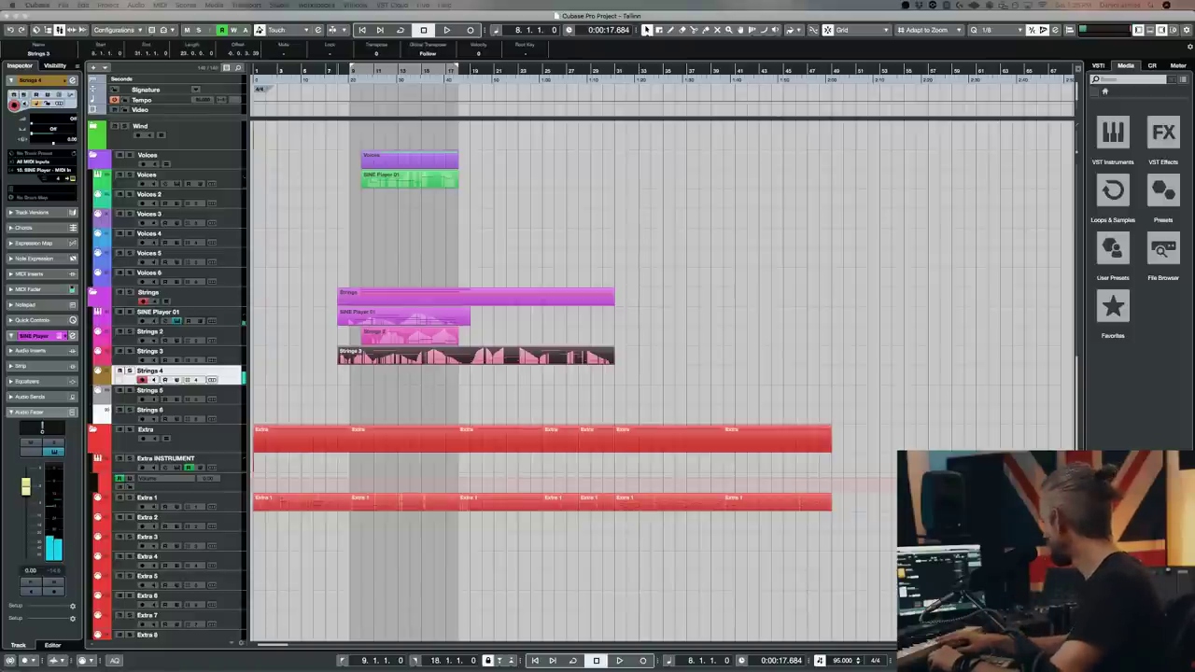
key("space")
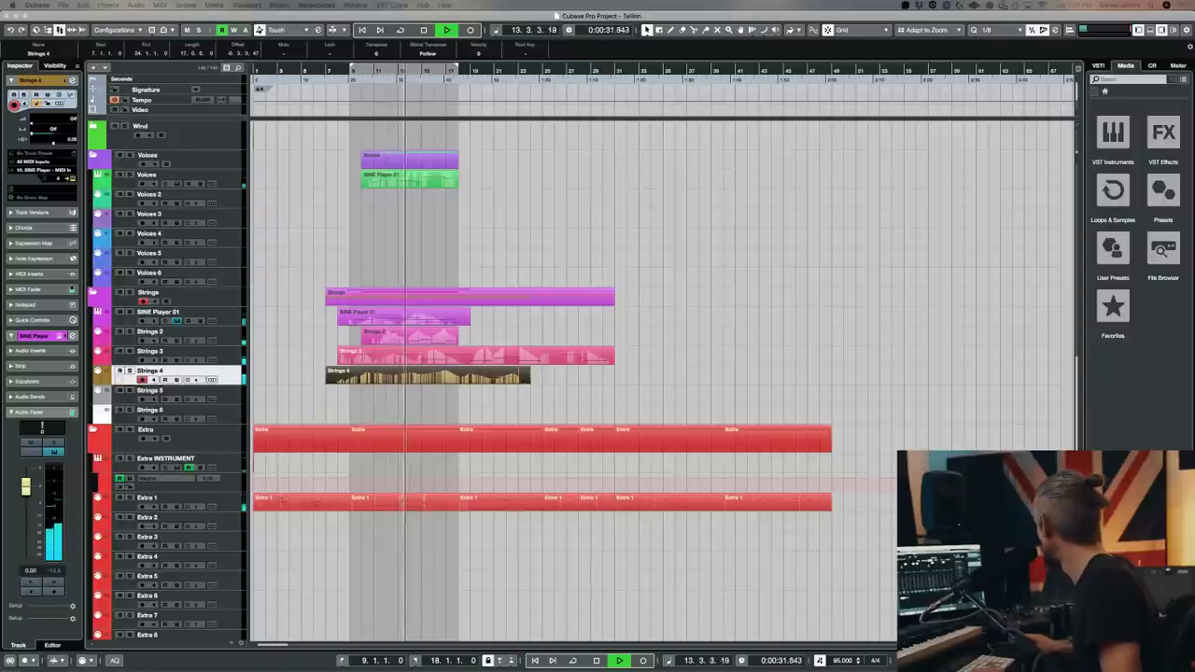
- Stop playback, bring SINE Player back on screen, and browse the Tallinn collection in its library
key("space")
left_click_drag(1194, 270, 358, 140)
left_click(443, 196)
scroll(361, 402, "down", 3)
left_click(385, 457)
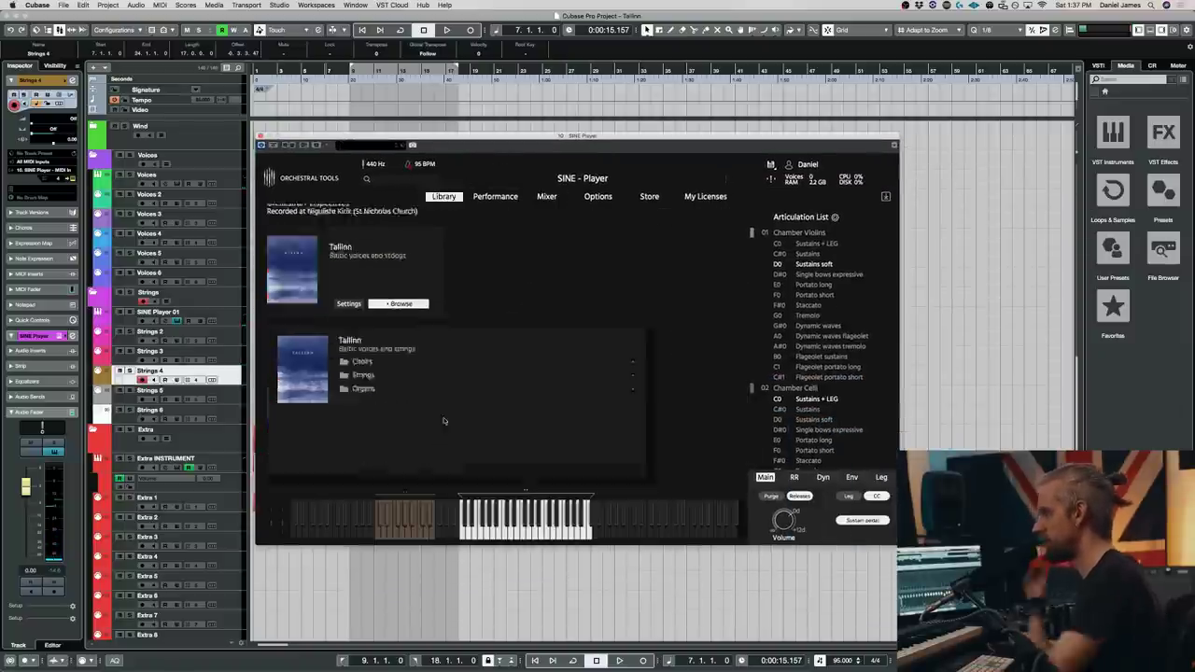
- Add another Chamber Violins instrument from Tallinn's Strings folder to SINE Player, and select the Strings 5 track
left_click(363, 361)
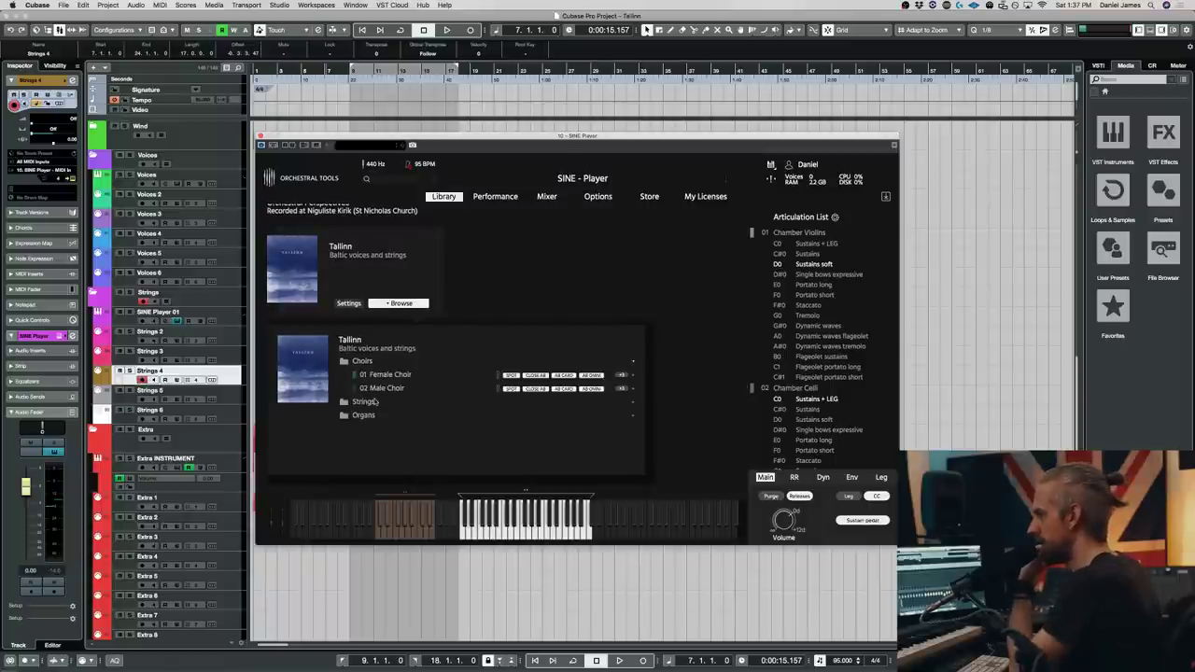
left_click(374, 401)
left_click(397, 415)
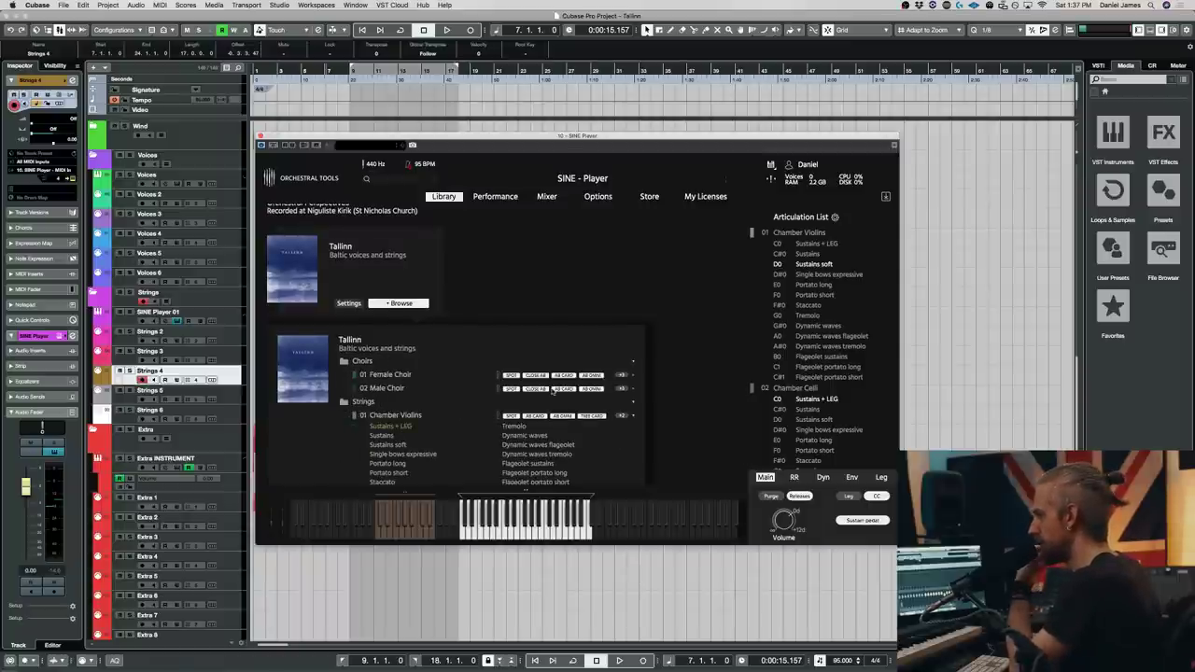
left_click_drag(552, 392, 795, 351)
left_click(239, 395)
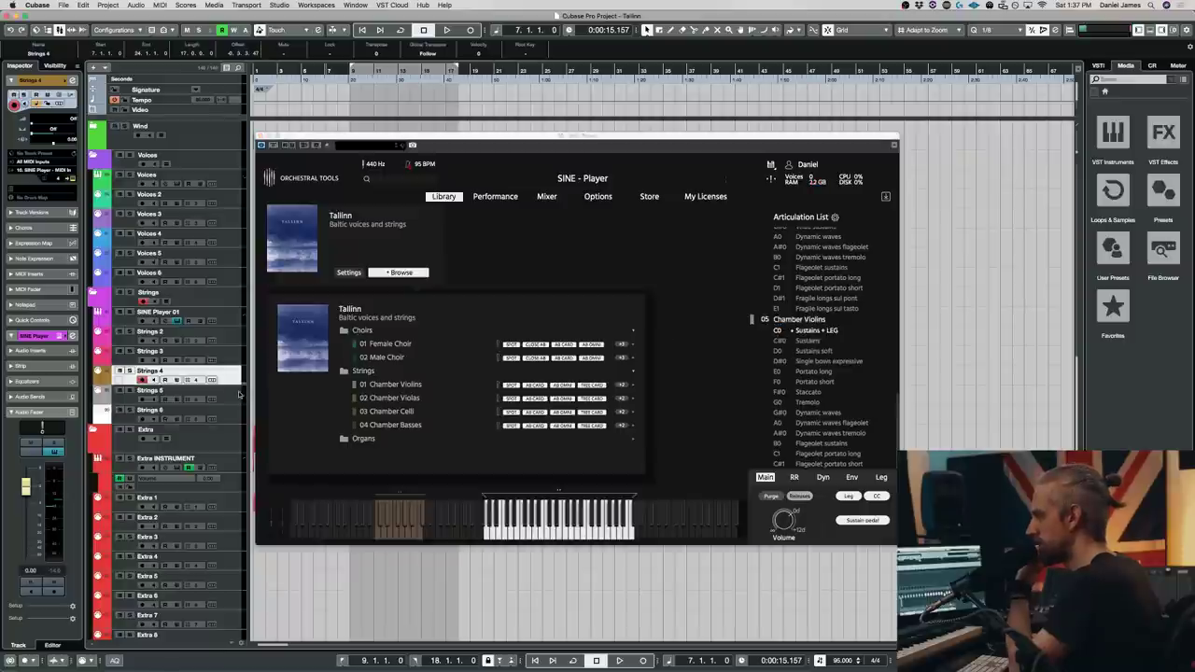
left_click(235, 397)
- Audition Dynamic waves on both Chamber Violins instruments against playback, and choose Dynamic waves flageolet for the newly added one
left_click(820, 413)
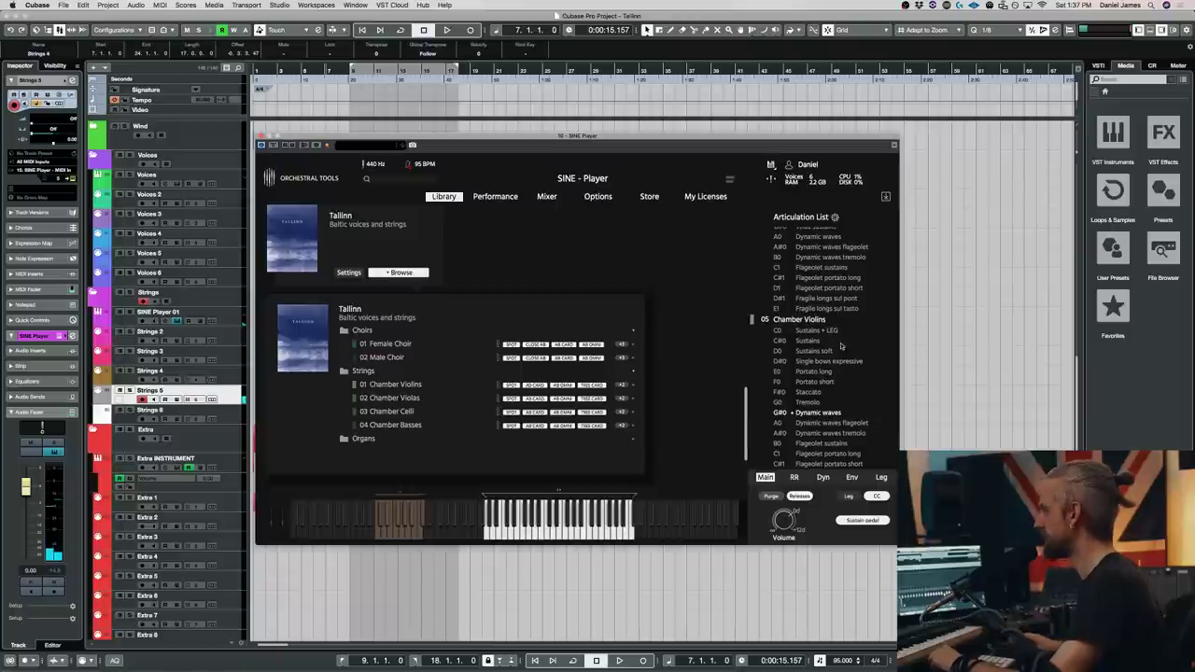
scroll(832, 344, "up", 10)
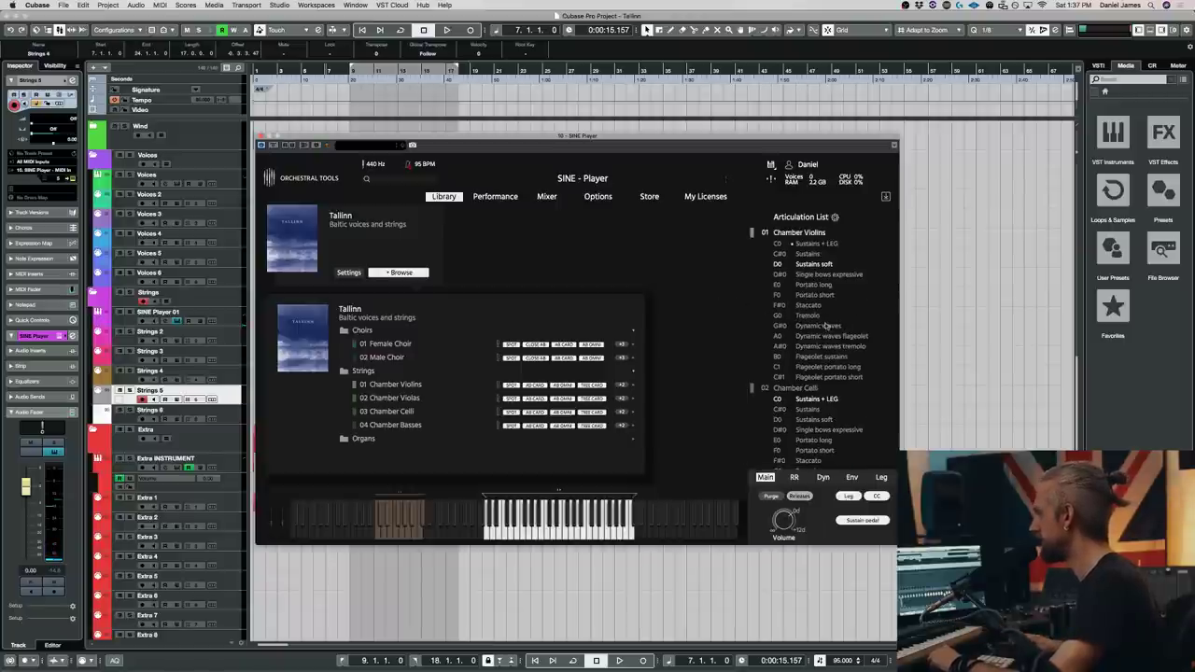
left_click(826, 325)
key("space")
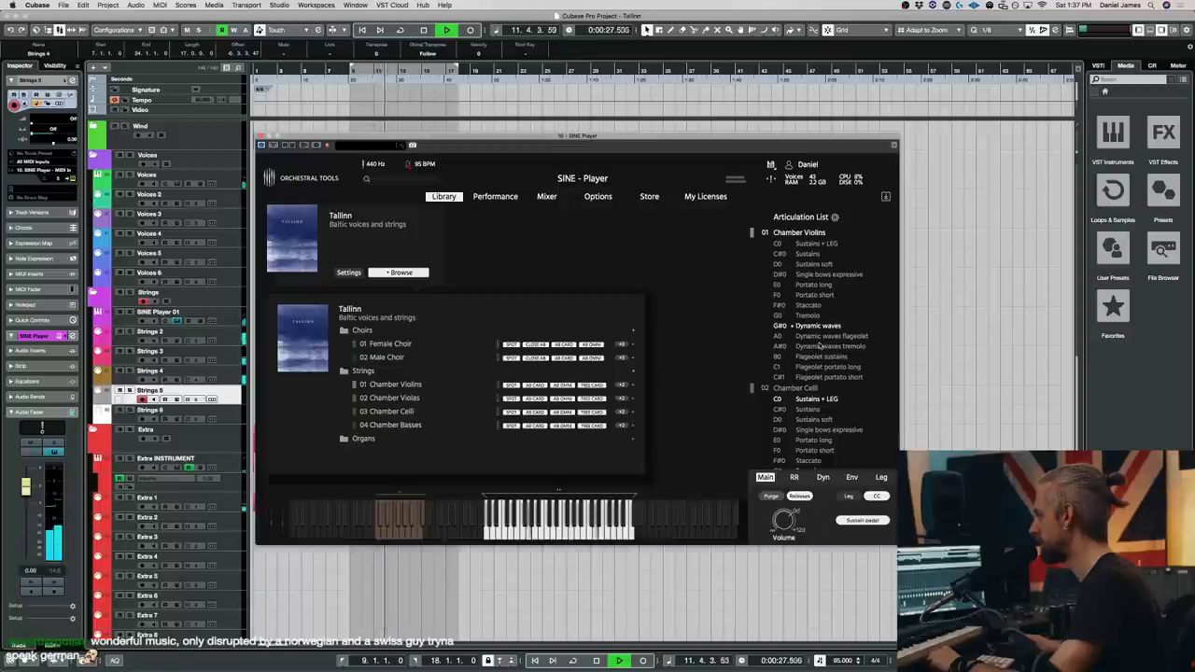
scroll(819, 346, "down", 10)
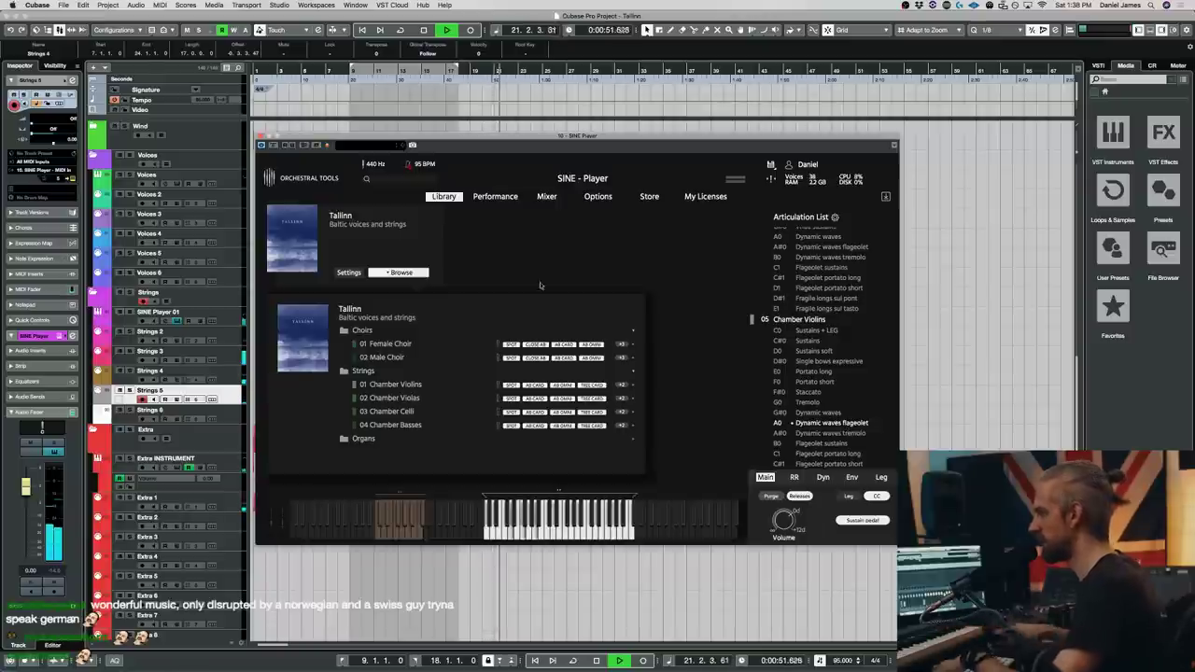
- Close SINE Player, record a Chamber Violins part on Strings 5 from bar 18 to bar 32, and render it to an audio track
left_click(261, 136)
key("space")
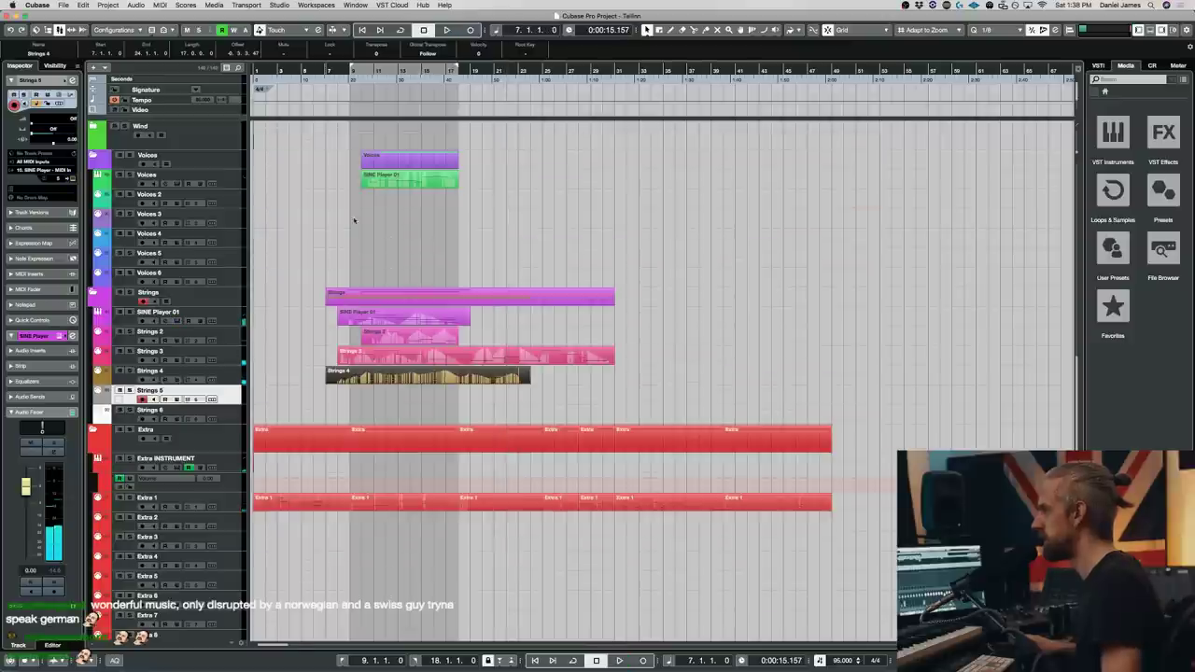
left_click(469, 79)
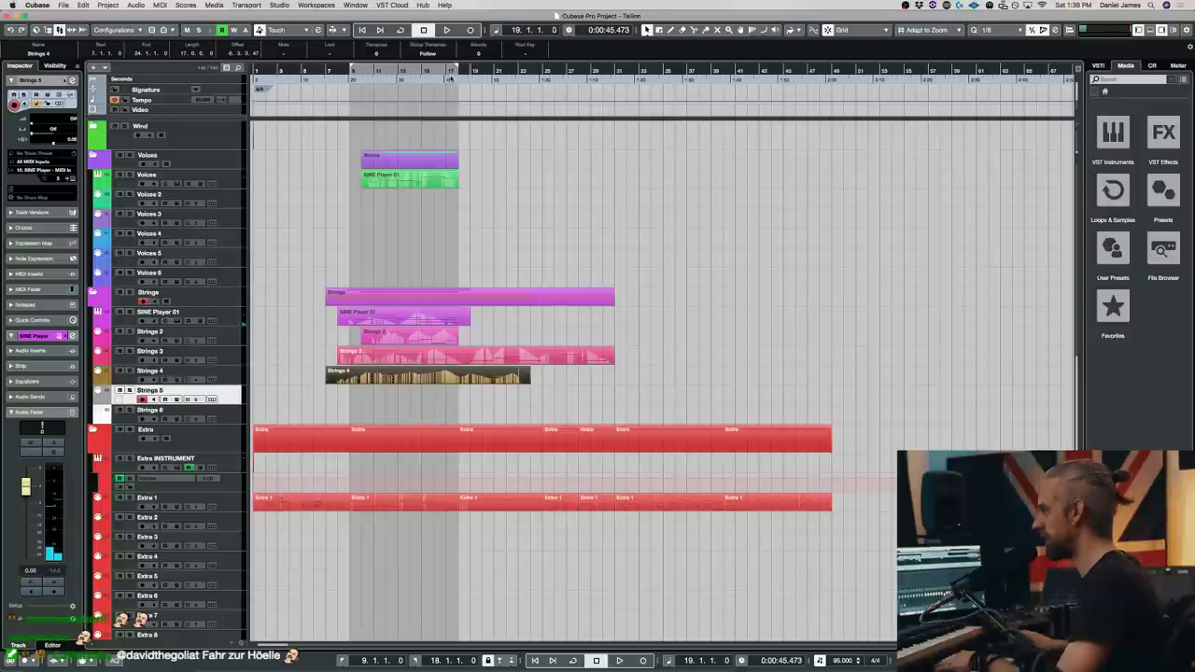
key("KP_Multiply")
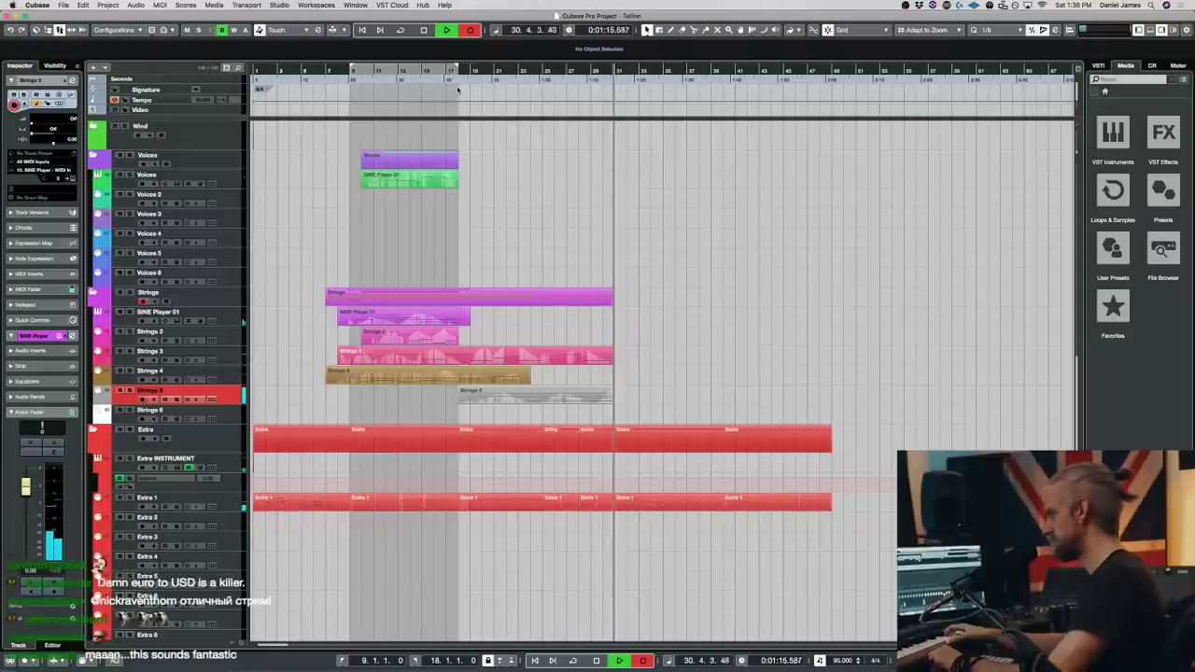
key("space")
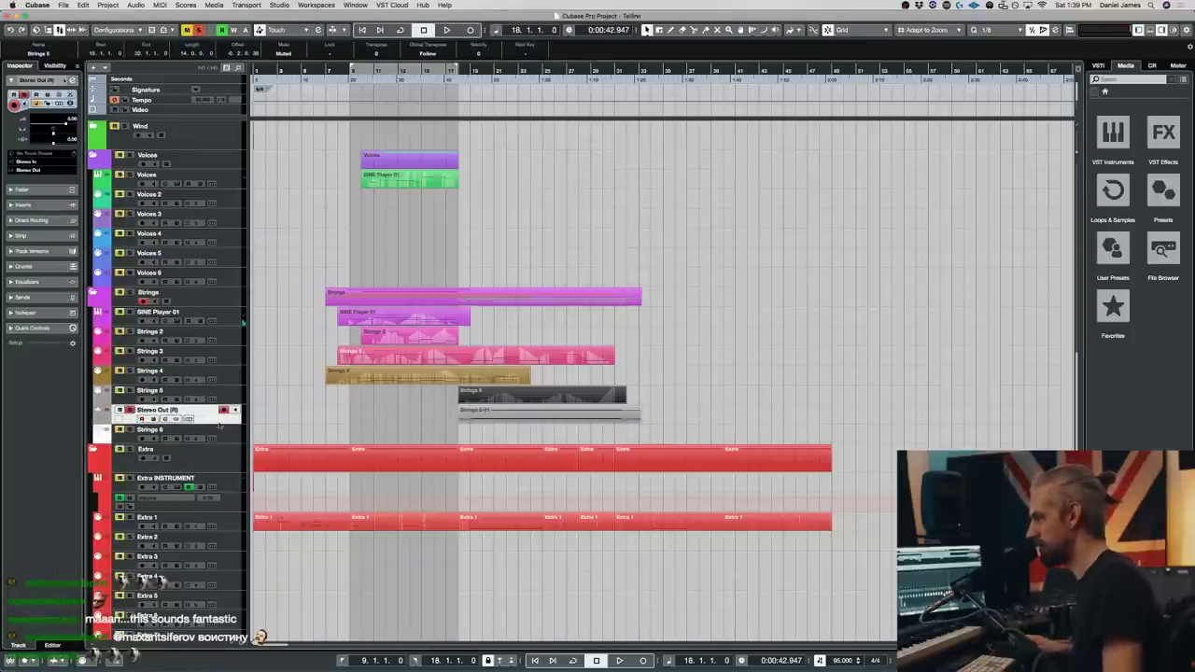
- Insert MangledVerb on the rendered strings audio track and, during playback, adjust its size to 78 and highs to -9
key("super+Tab")
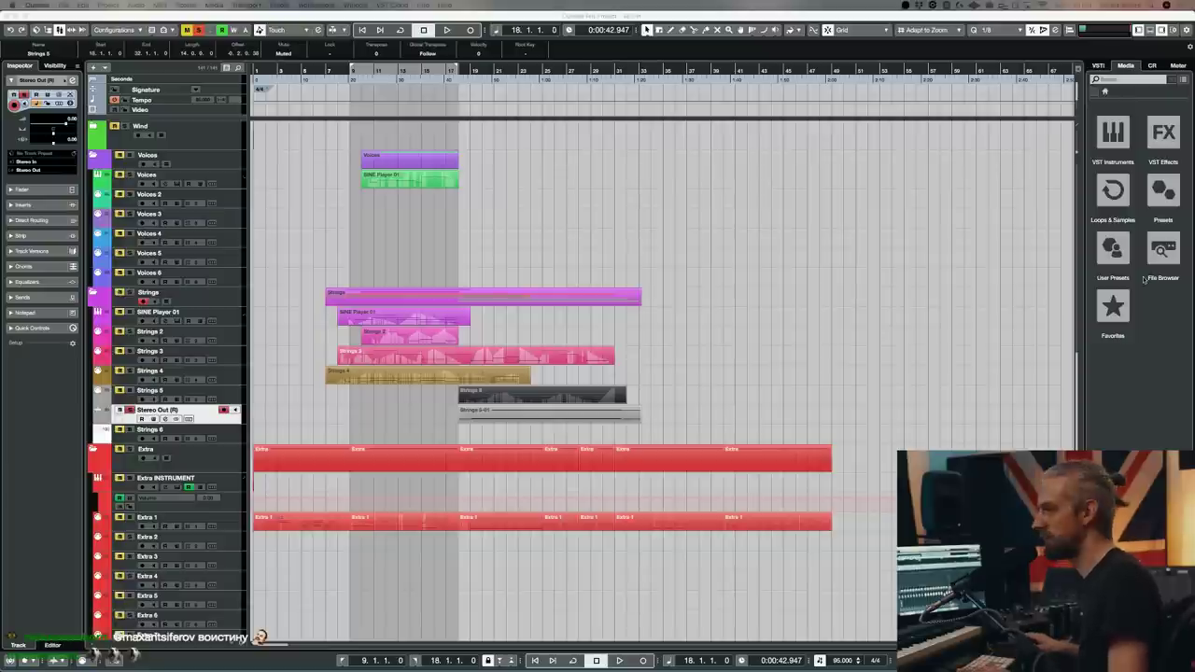
left_click(620, 279)
key("space")
left_click_drag(608, 253, 721, 224)
left_click_drag(603, 314, 687, 312)
left_click_drag(830, 320, 828, 308)
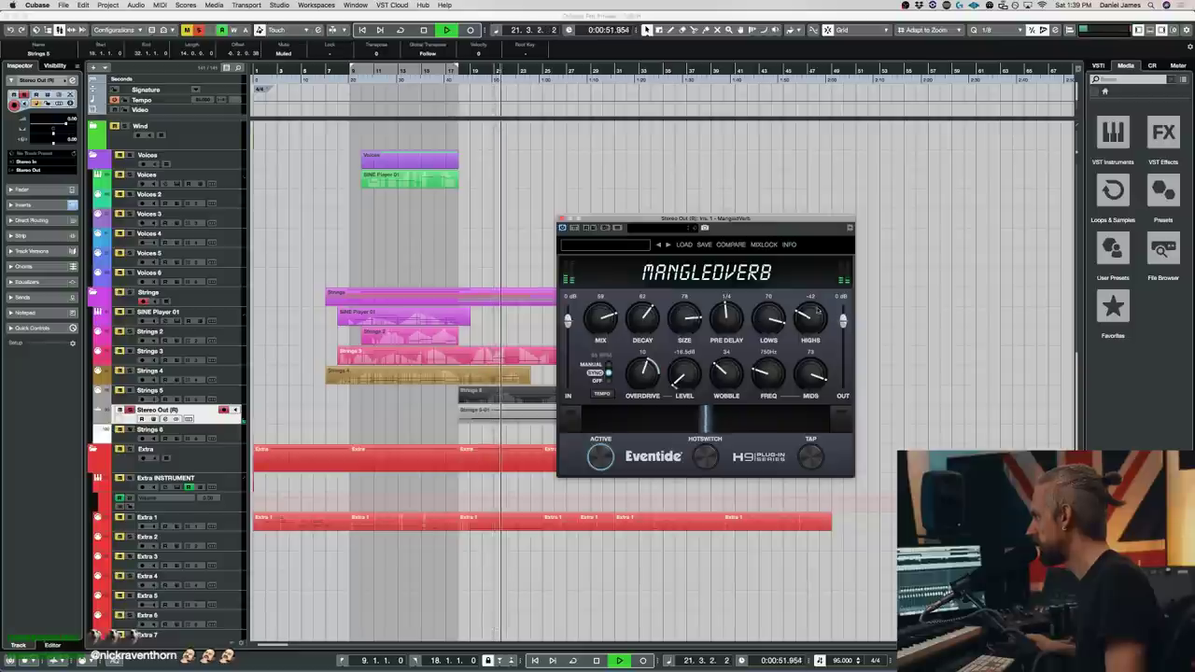
- Set MangledVerb's wobble to 63, rebalance the mix, and adjust overdrive to 47 and highs to -27 while listening
left_click_drag(712, 378, 714, 368)
left_click_drag(598, 327, 602, 329)
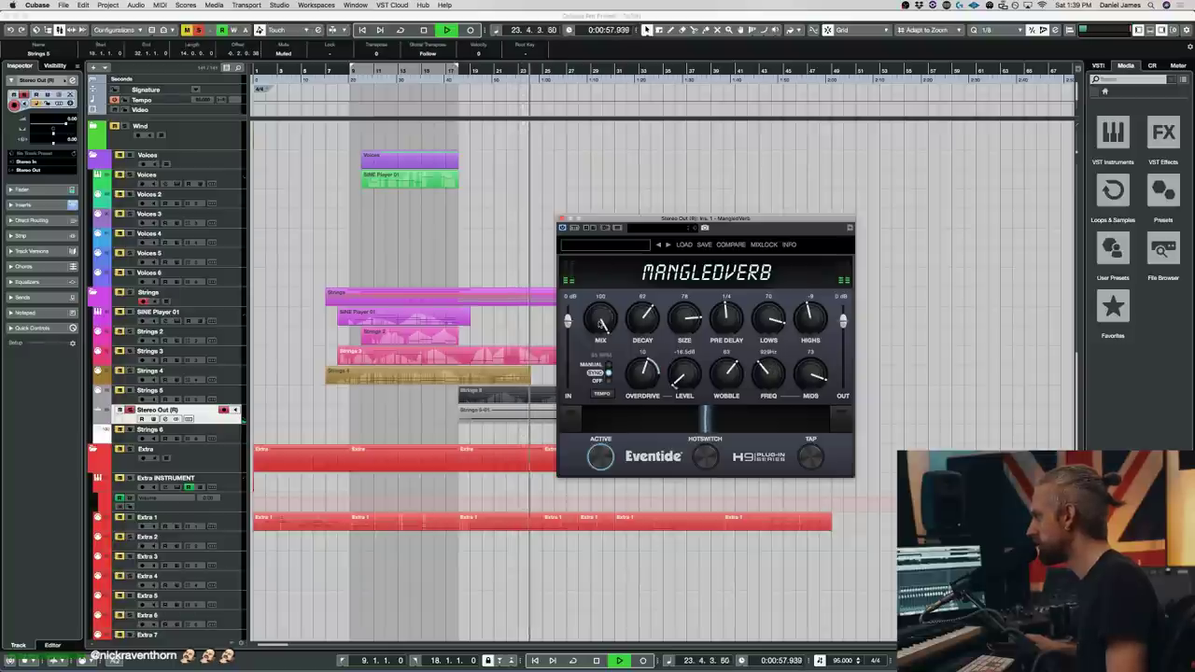
mouse_move(632, 379)
left_mouse_down()
mouse_move(651, 367)
mouse_move(637, 367)
left_mouse_up()
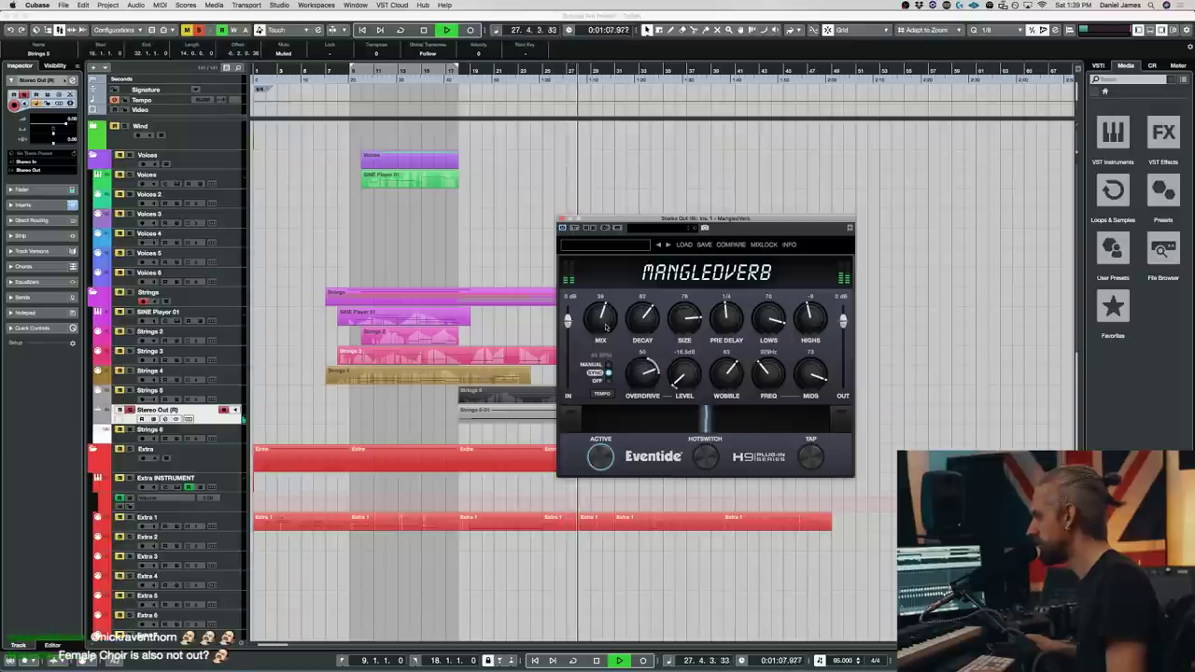
left_click_drag(647, 371, 832, 217)
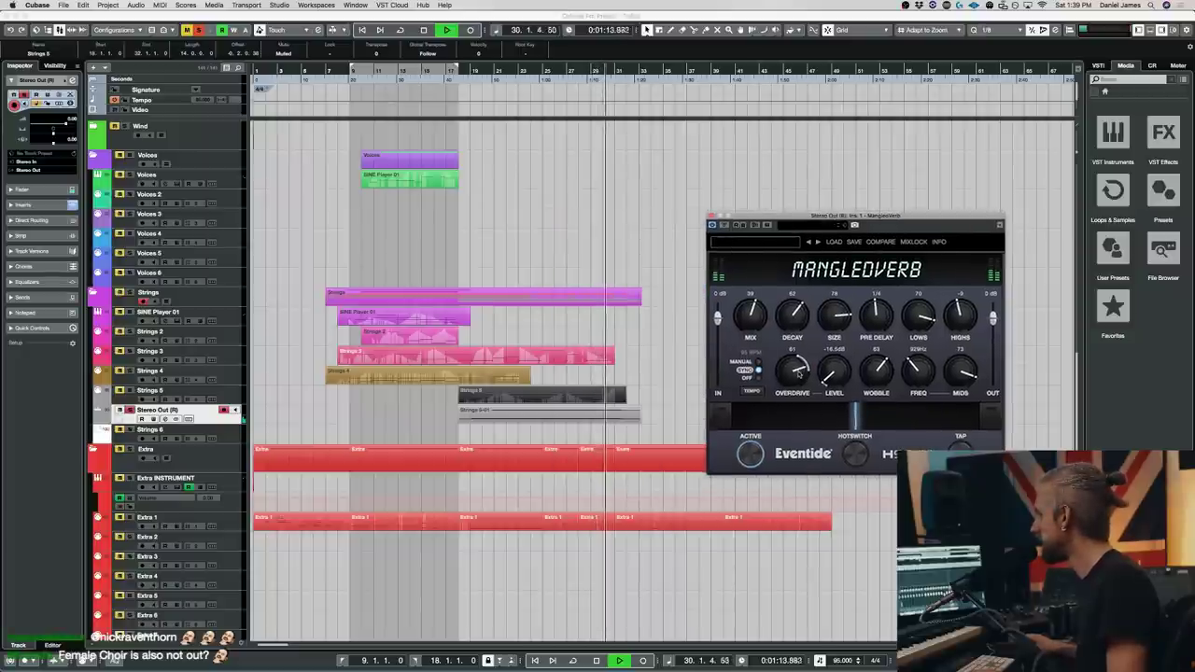
mouse_move(800, 372)
left_mouse_down()
mouse_move(793, 364)
mouse_move(794, 379)
left_mouse_up()
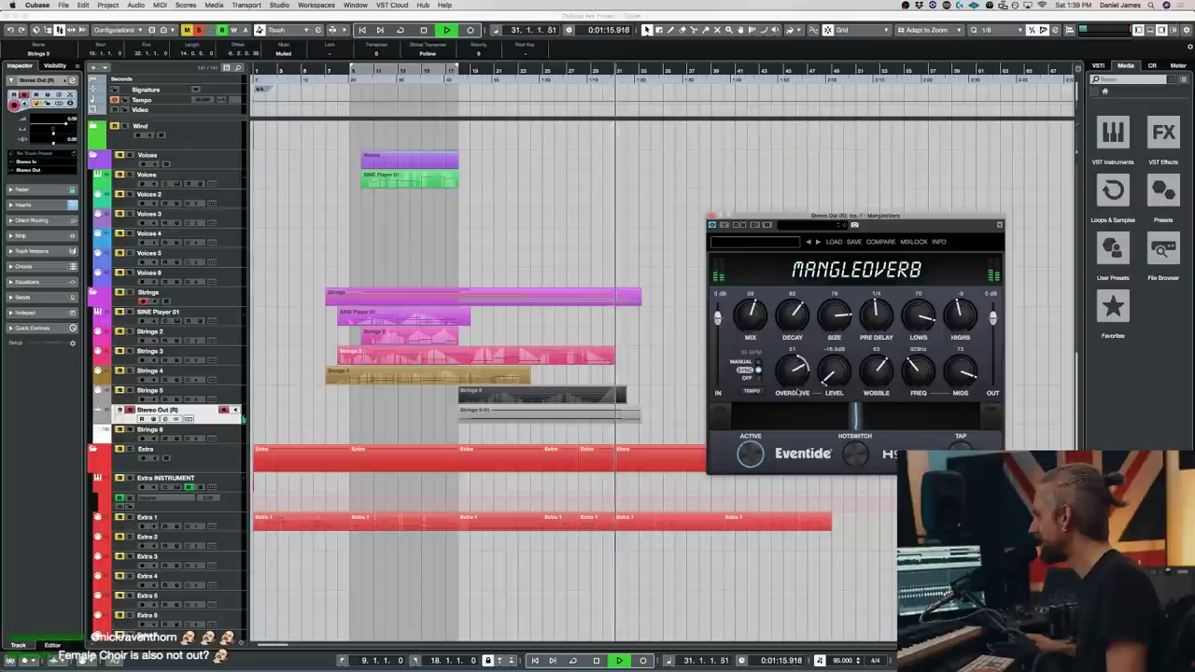
left_click_drag(960, 317, 960, 333)
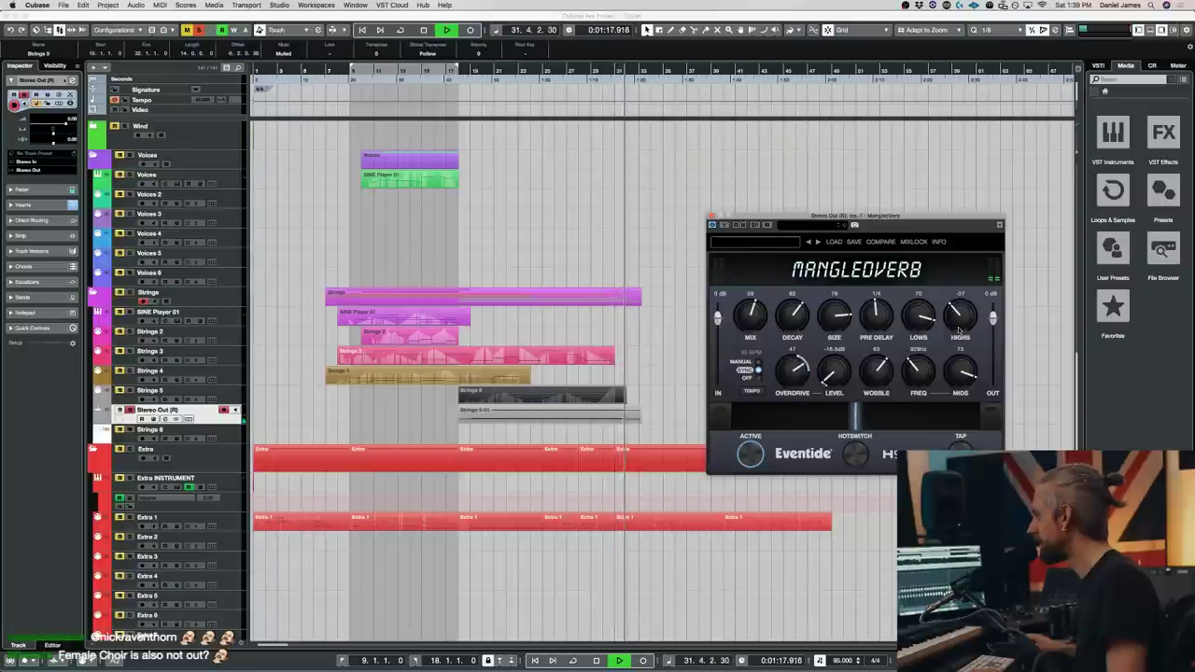
- Audition the MangledVerb-processed strings in the mix from bar 25 and close the effect
key("space")
left_click(543, 72)
key("space")
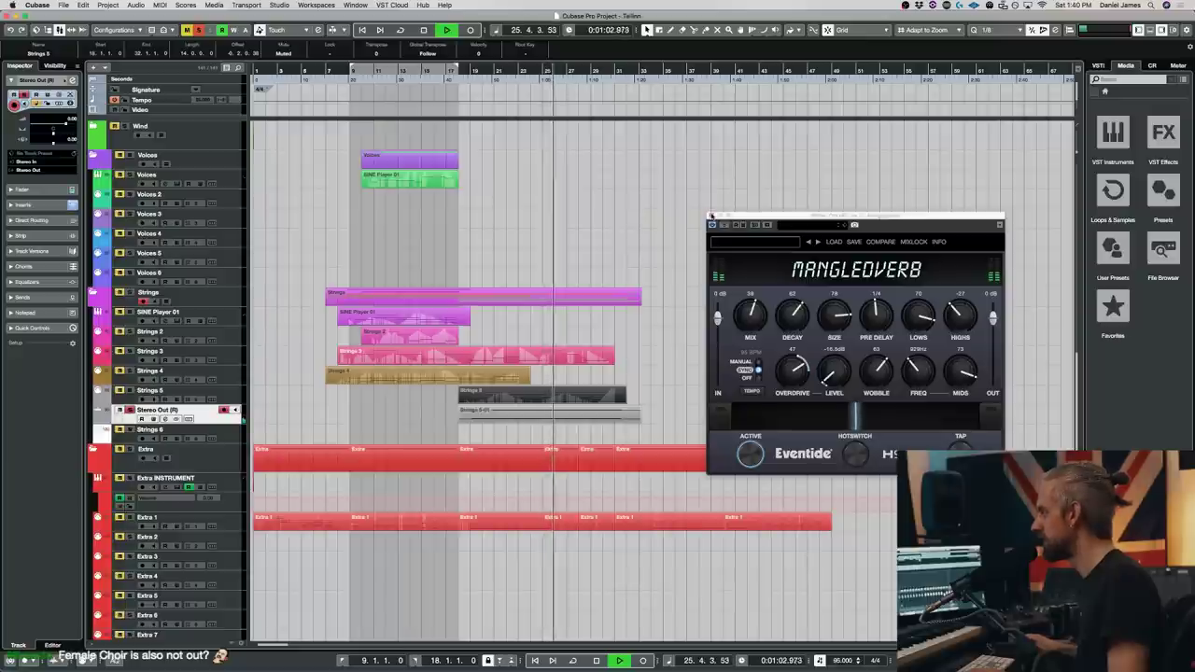
left_click(712, 216)
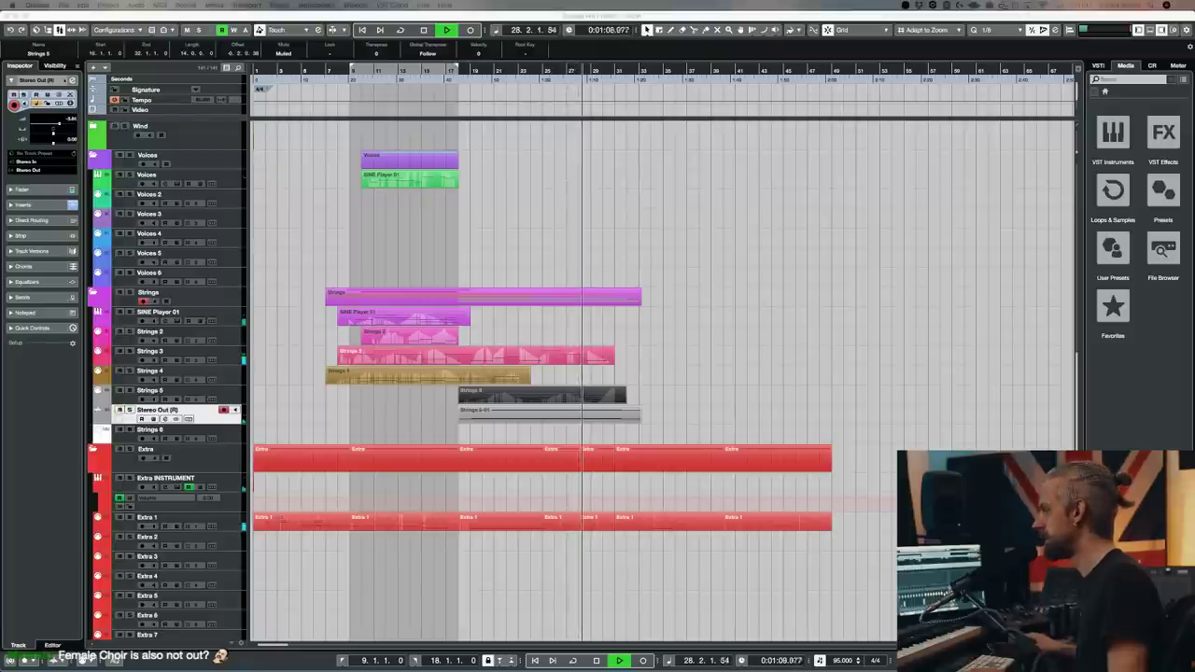
- Stop playback and glue the two adjacent Extra 1 clips between bars 25 and 31 into one clip
key("space")
double_click(572, 519)
key("Return")
key("super+z")
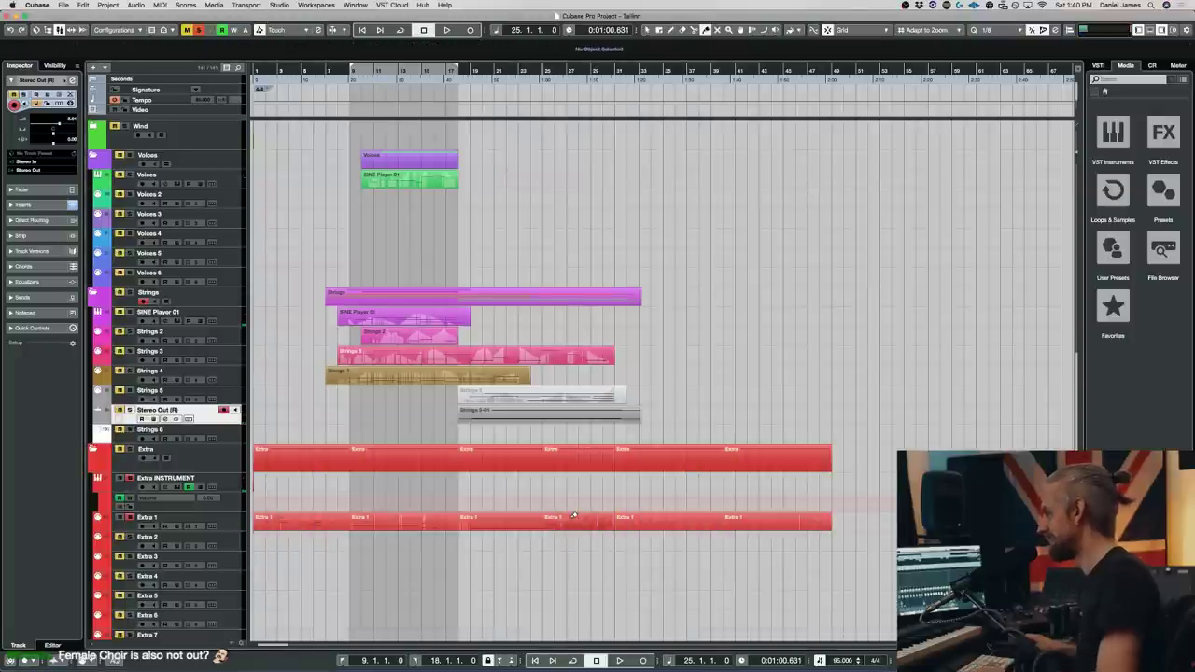
- In the joined Extra 1 clip, edit the sustain pedal events around bars 25 and 28, then transpose all notes up an octave and listen
double_click(573, 520)
left_click(394, 535)
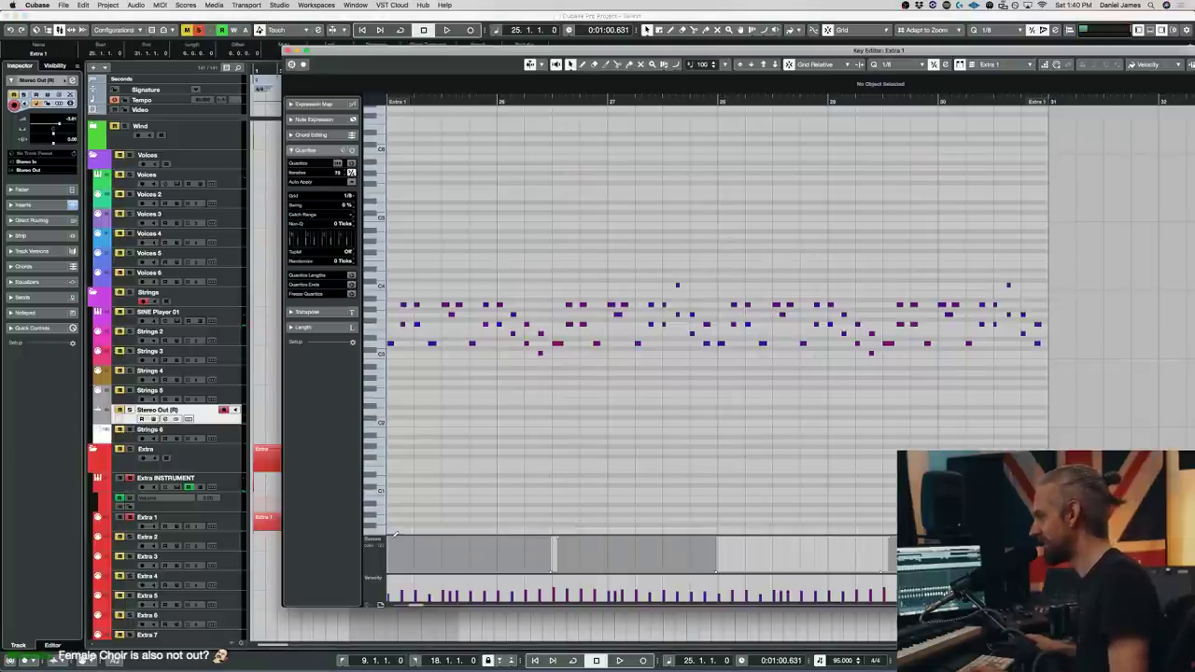
left_click(716, 538)
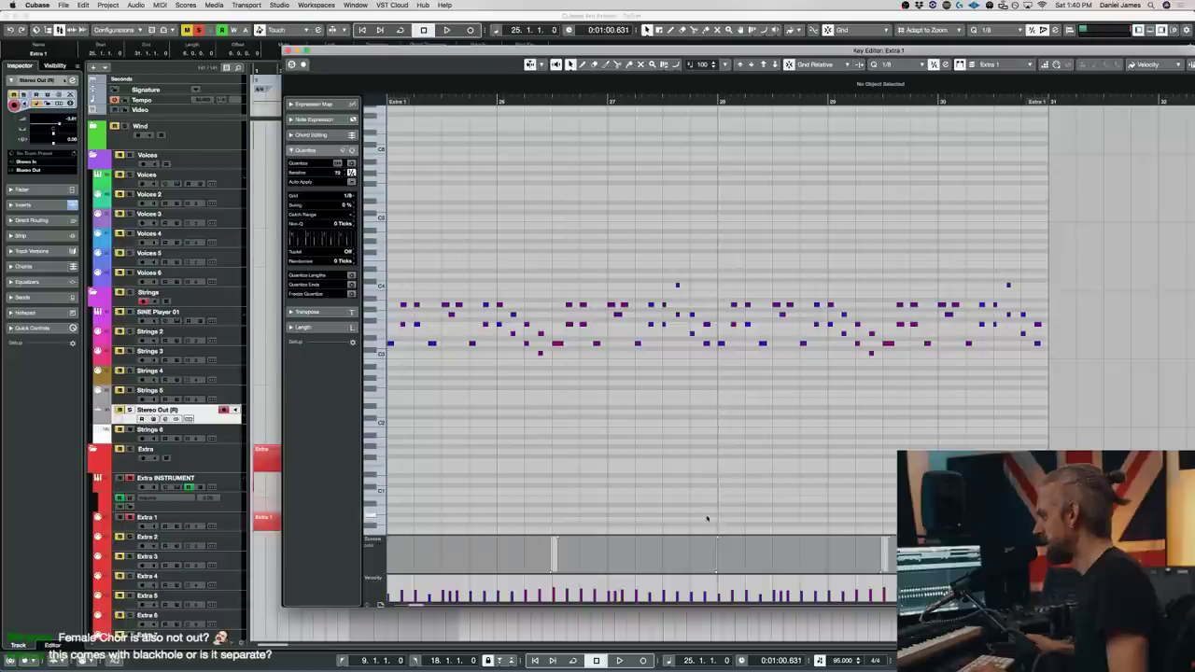
key("super+a")
key("shift+Up")
key("space")
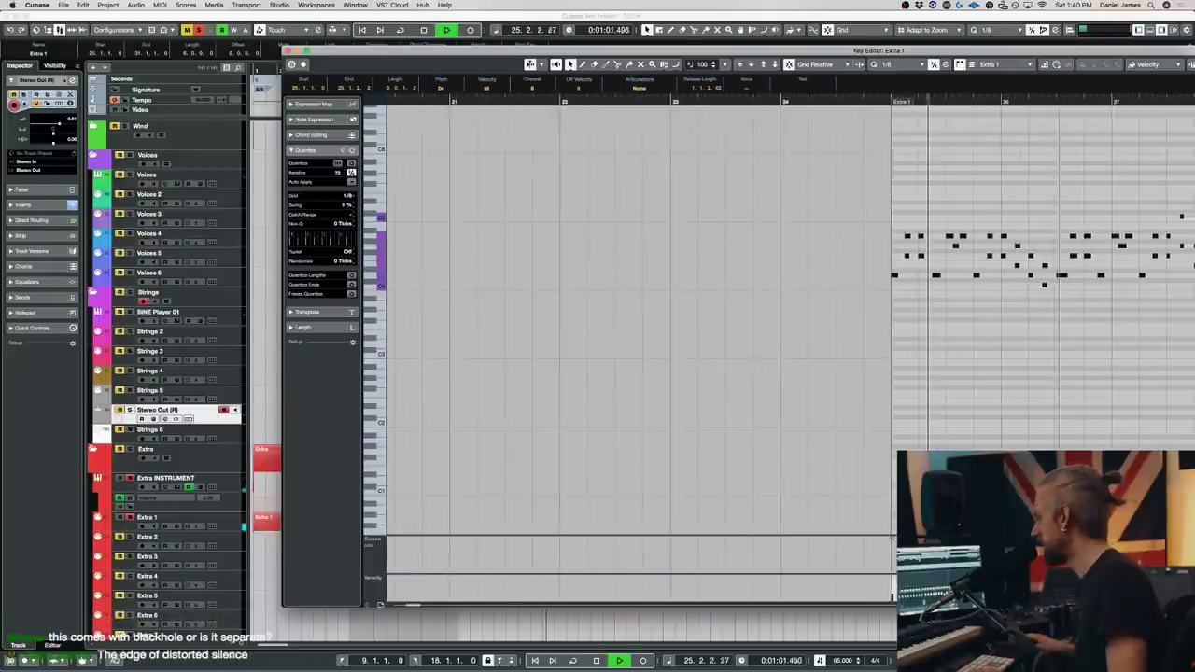
scroll(719, 485, "right", 5)
key("space")
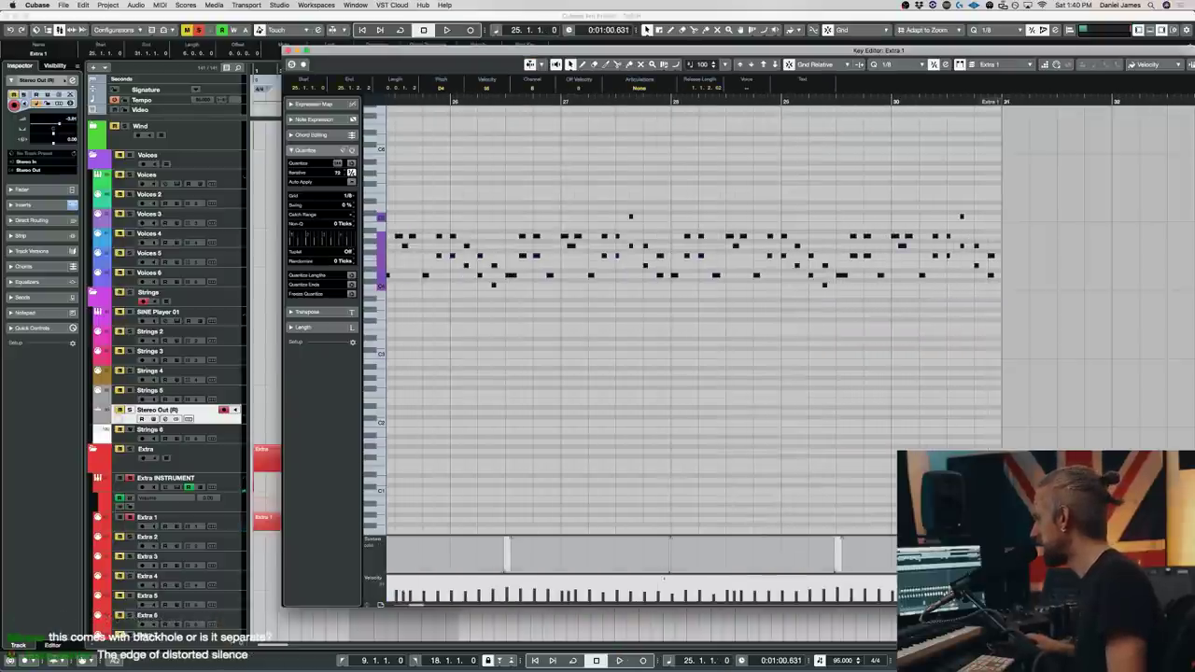
- Raise the velocities of the Extra 1 clip's notes, listen to the result, and close the note editor
left_click_drag(664, 579, 664, 578)
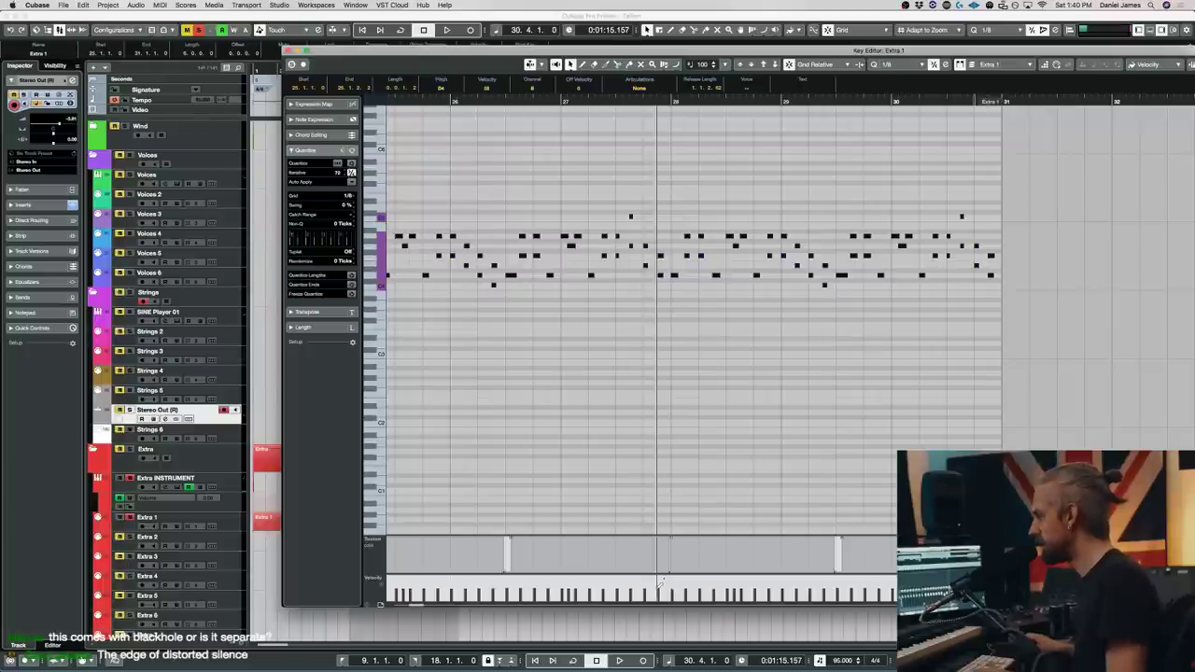
key("space")
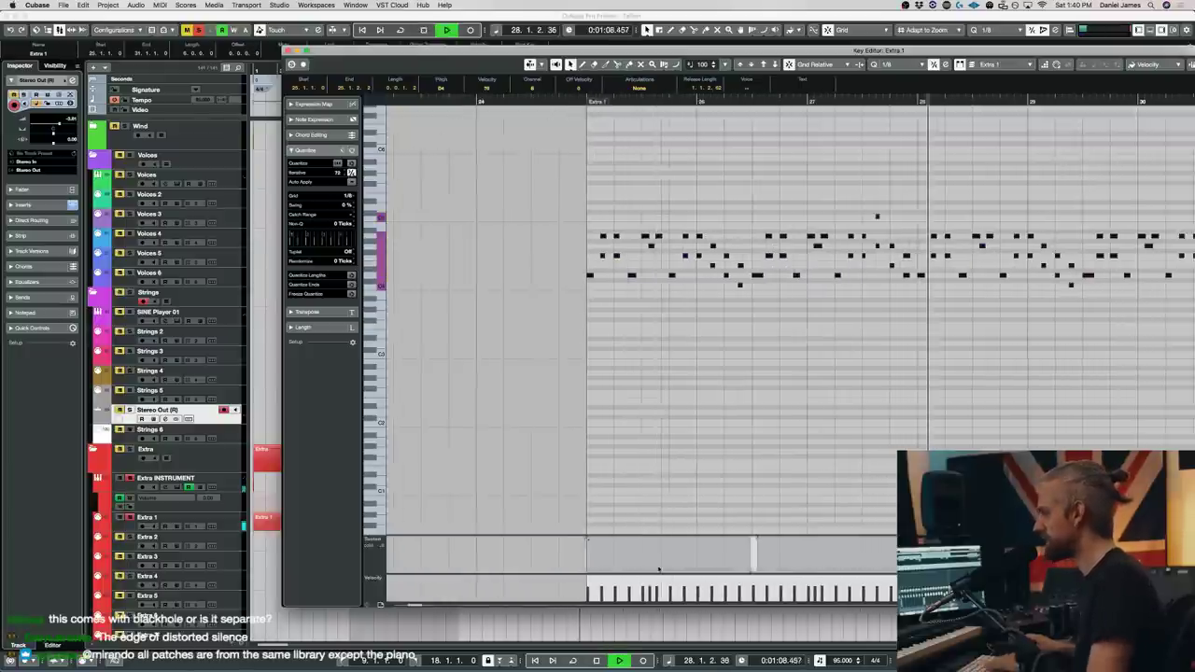
key("space")
key("Return")
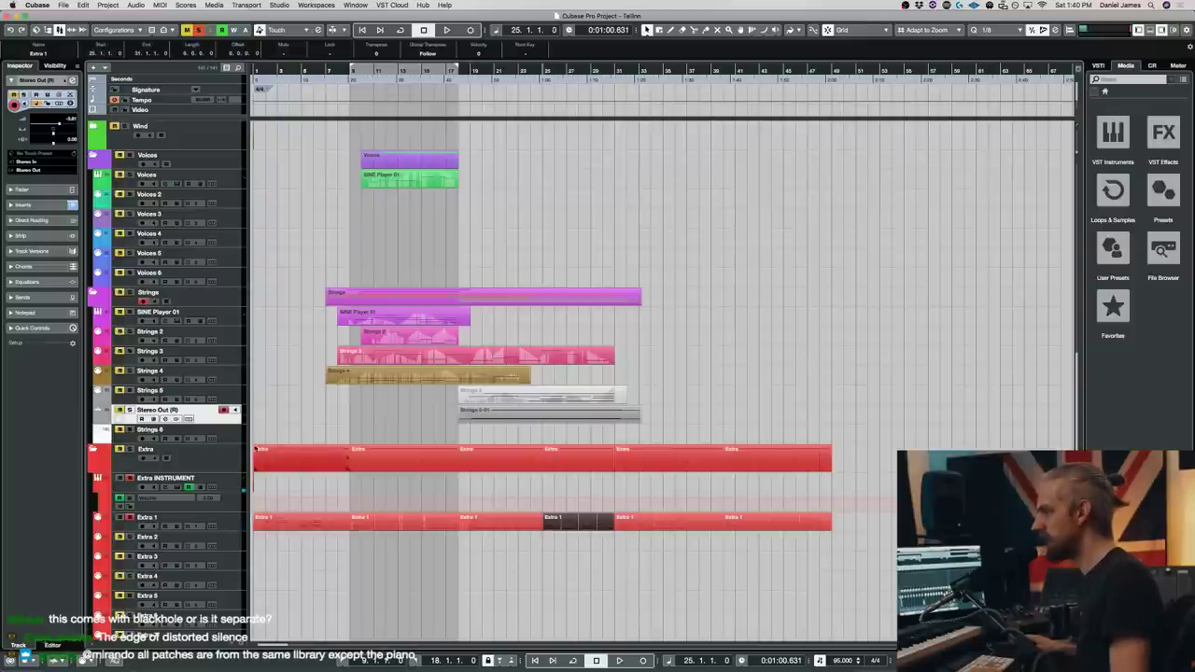
- Add one SINE Player instrument track routed to Stereo Out directly below Strings 6
left_click(231, 439)
key("t")
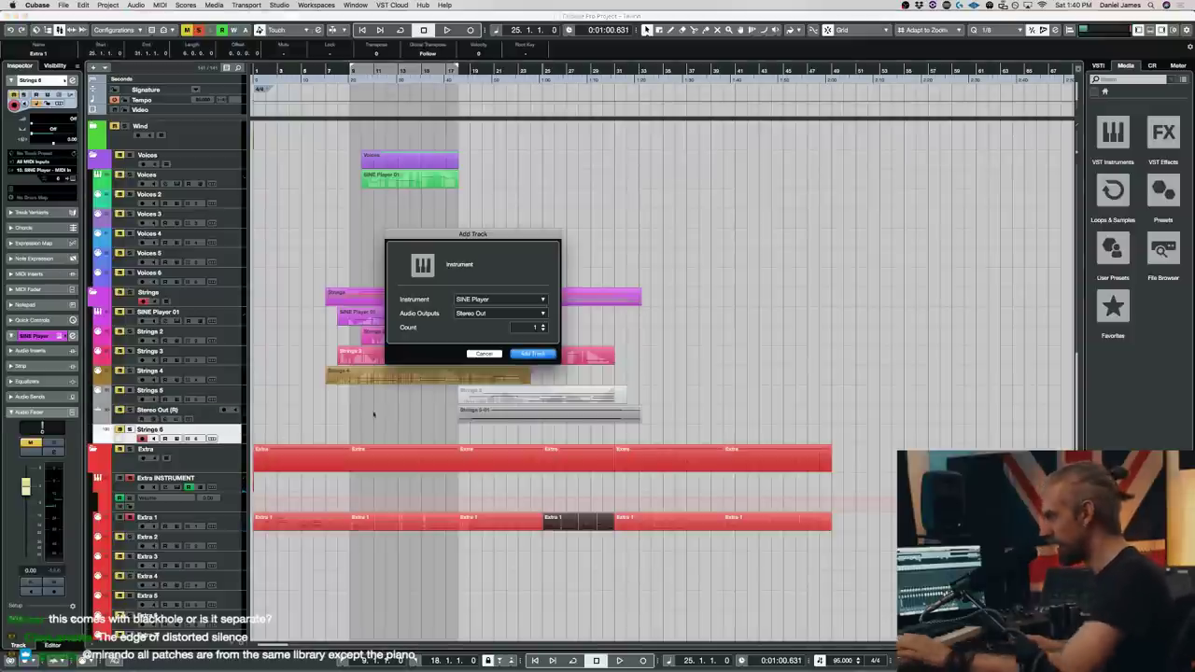
left_click(531, 355)
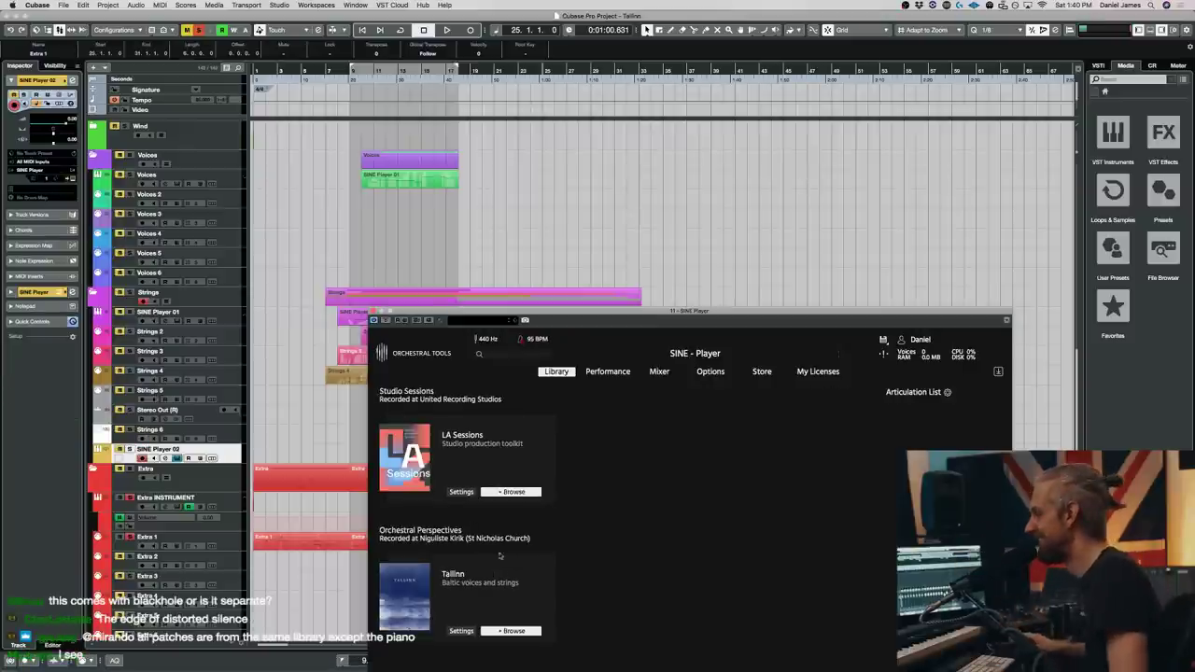
- Load the Main Organ from the Organs folder of the Tallinn library into the new SINE Player
left_click_drag(517, 319, 508, 122)
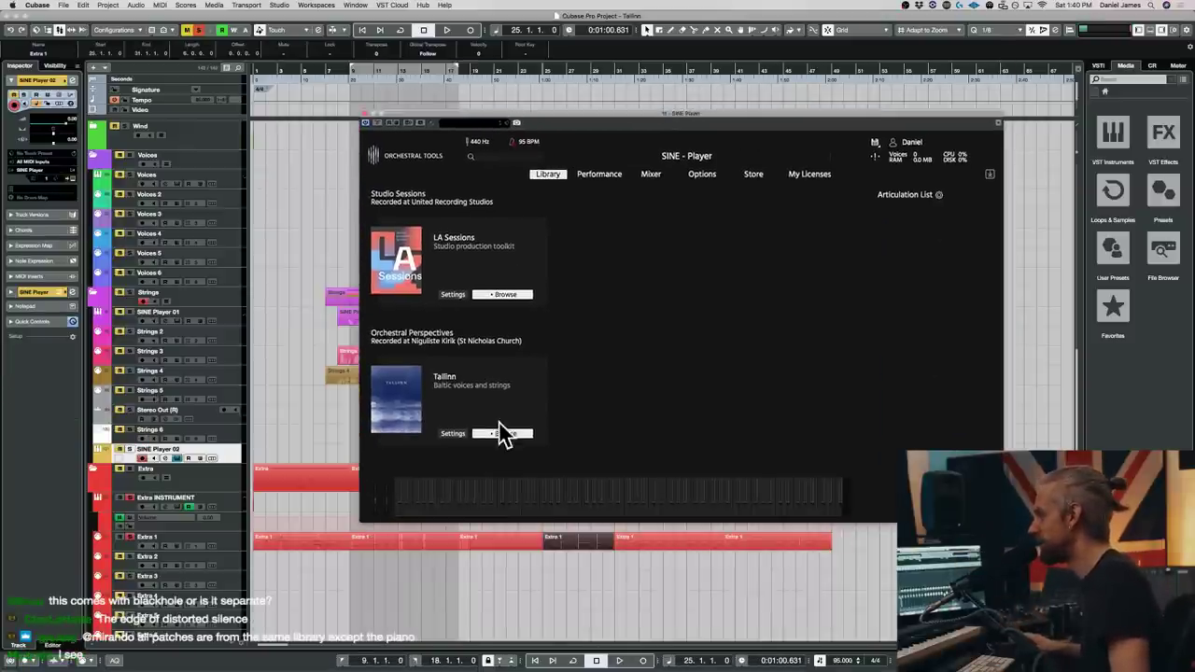
left_click(506, 434)
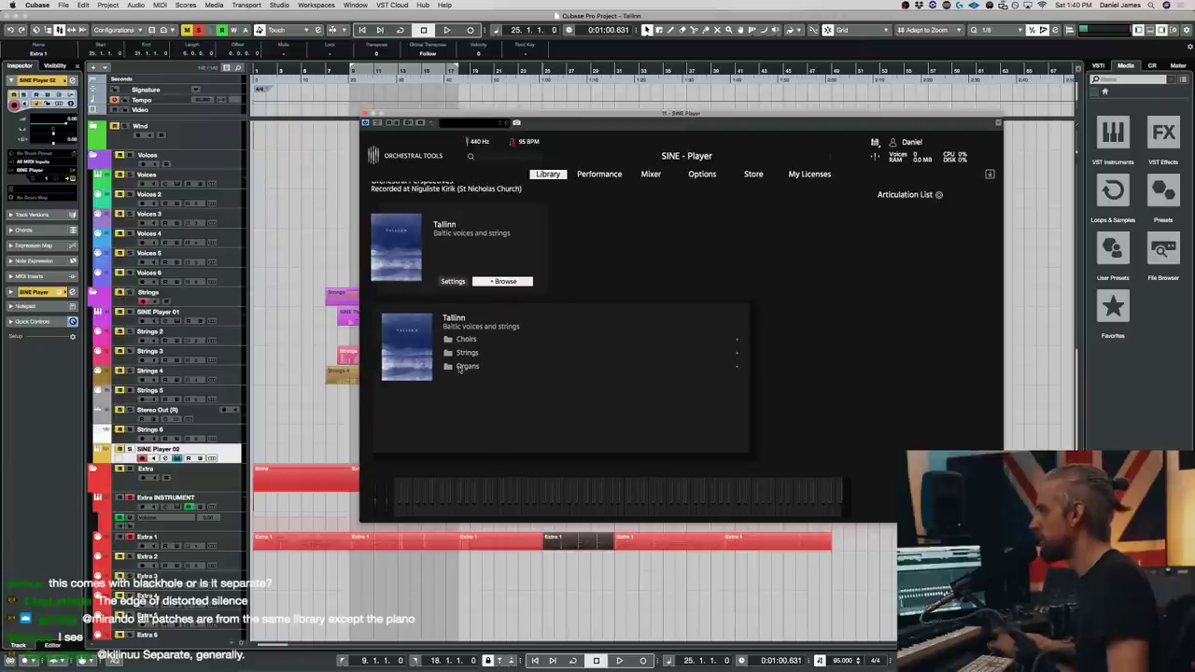
left_click(458, 367)
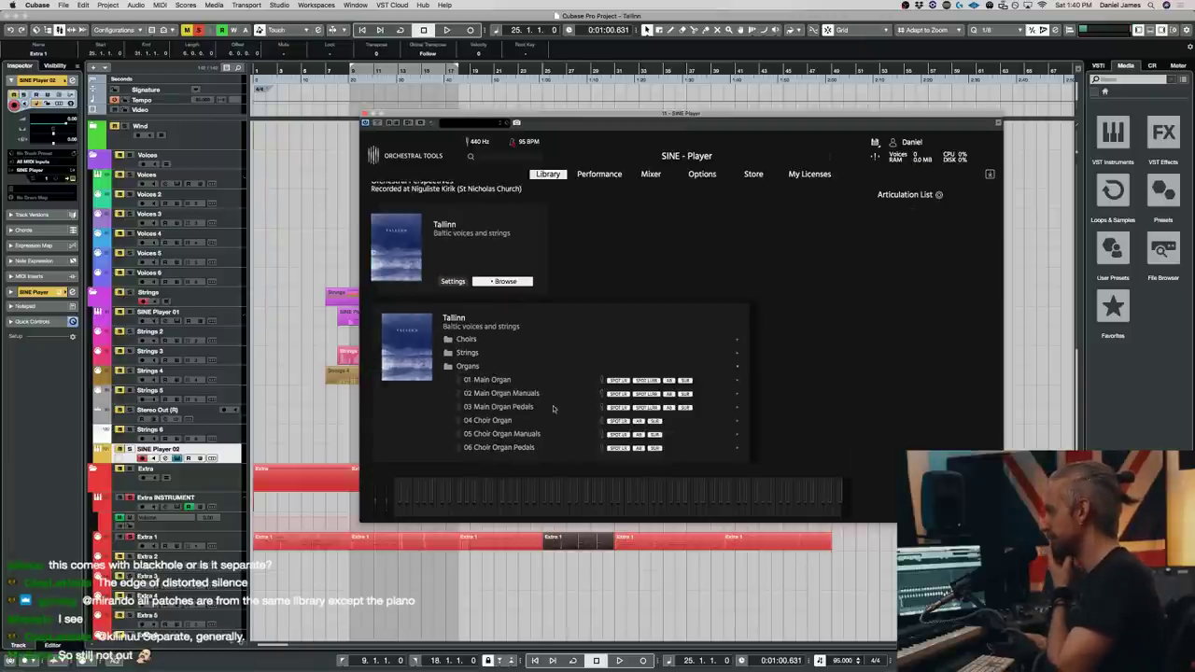
scroll(716, 392, "down", 1)
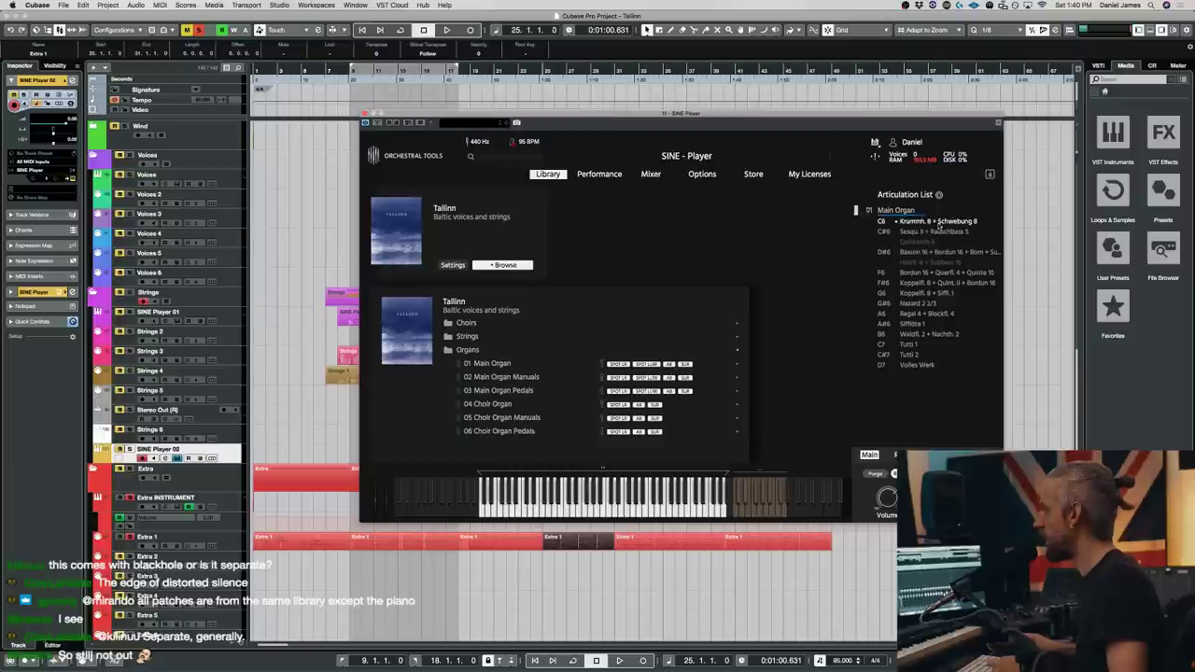
- Clear all solos, try the organ's Volles Werk articulation, return to Krummh. 8 + Schwebung 8, and move SINE Player out of the way
left_click(199, 30)
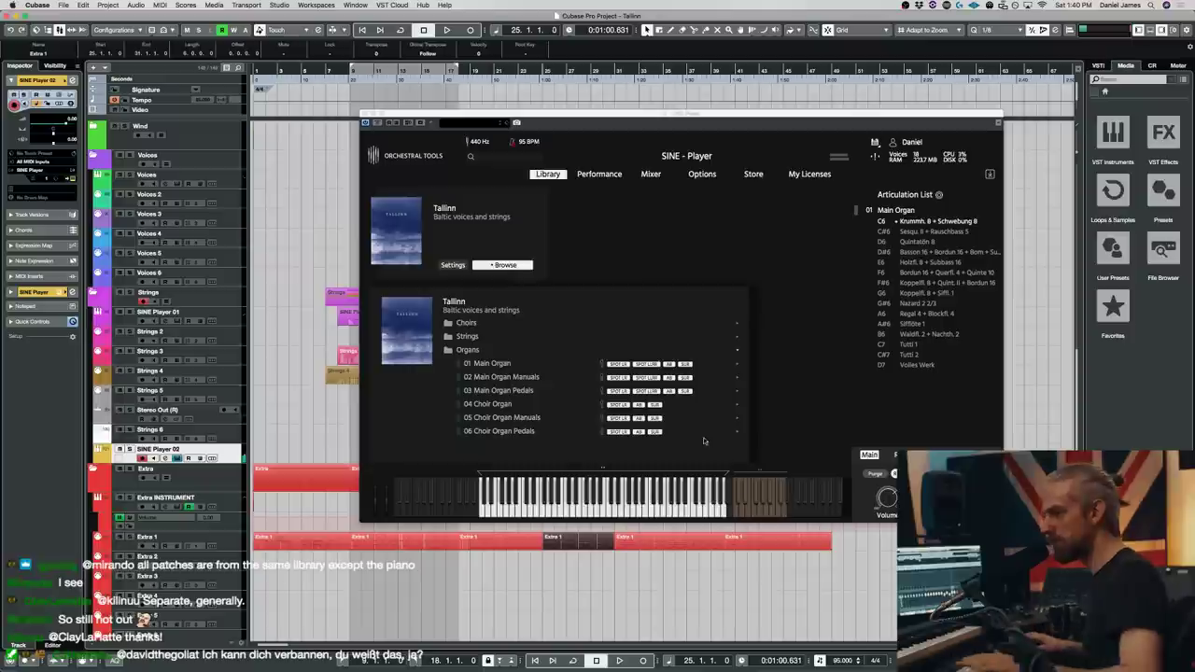
left_click(920, 365)
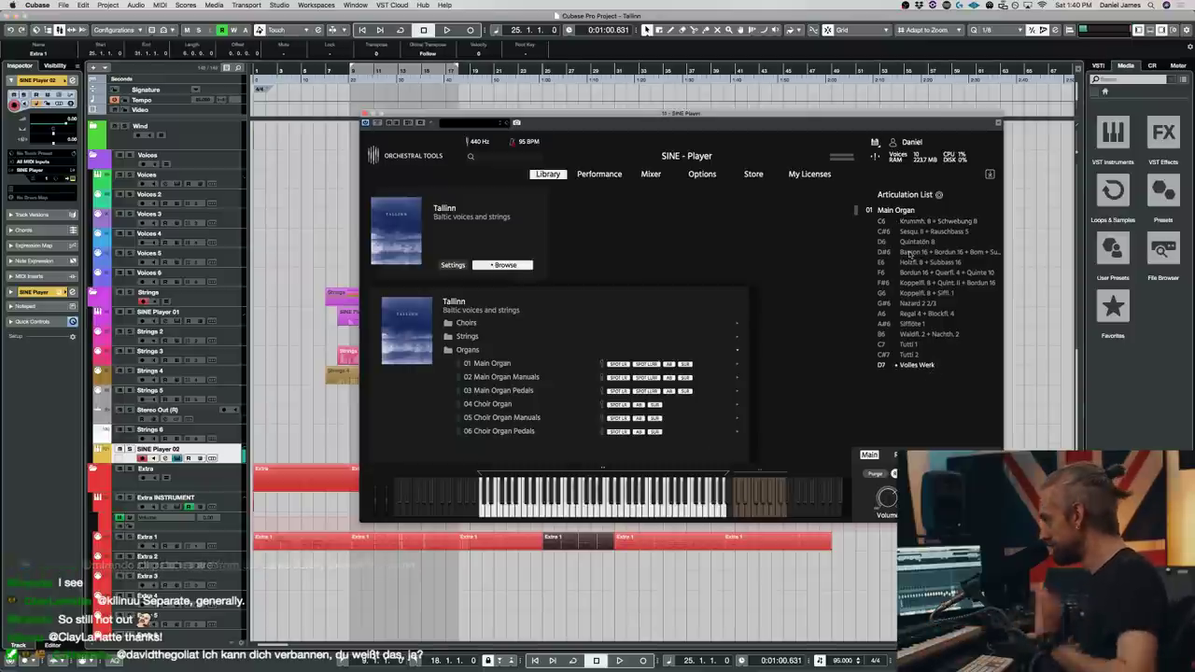
left_click(953, 224)
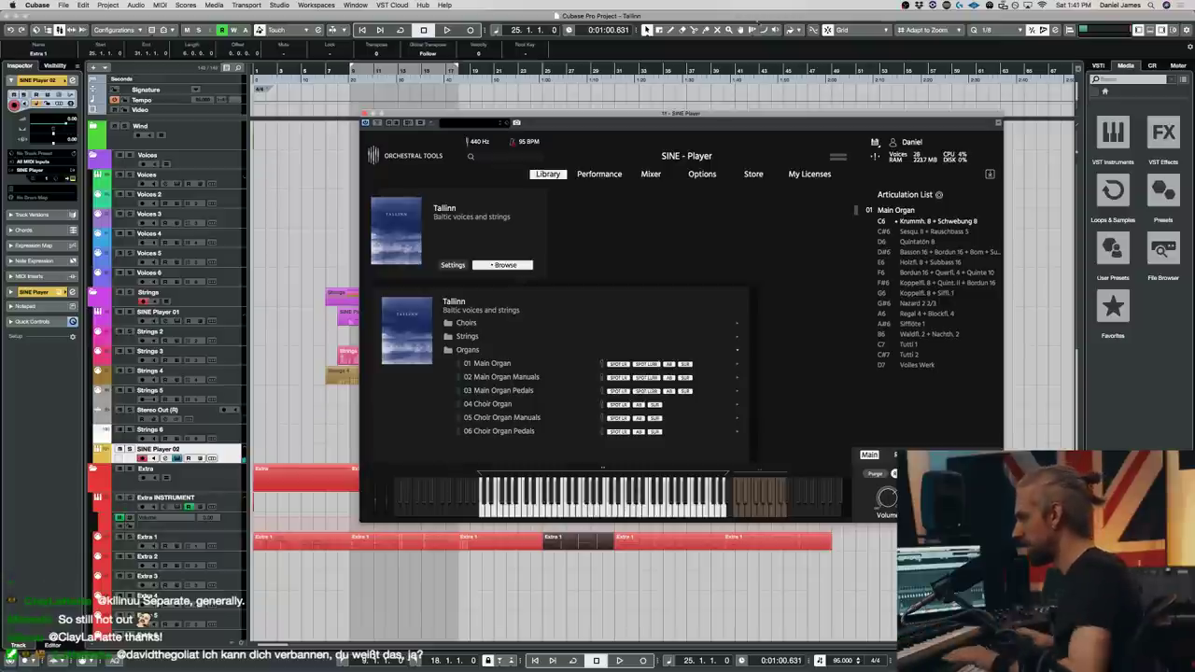
left_click_drag(633, 114, 1194, 234)
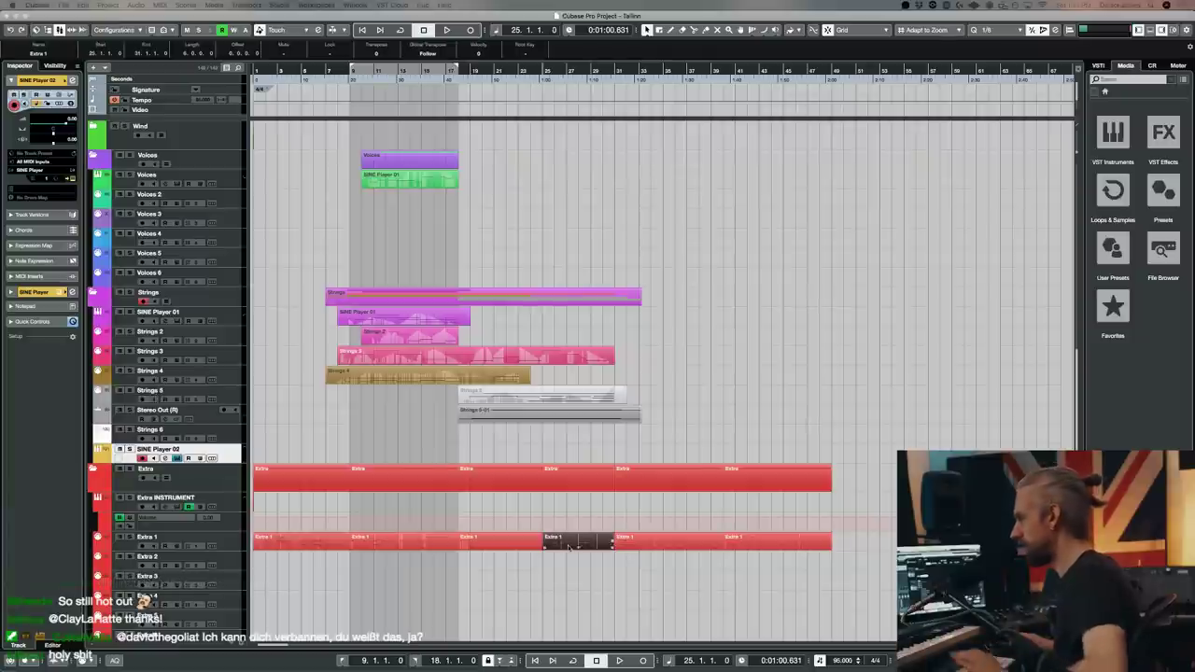
- Copy the Extra 1 clip at bar 25 onto the SINE Player 02 track, solo that track, and preview it
left_click_drag(570, 545, 579, 452)
key("space")
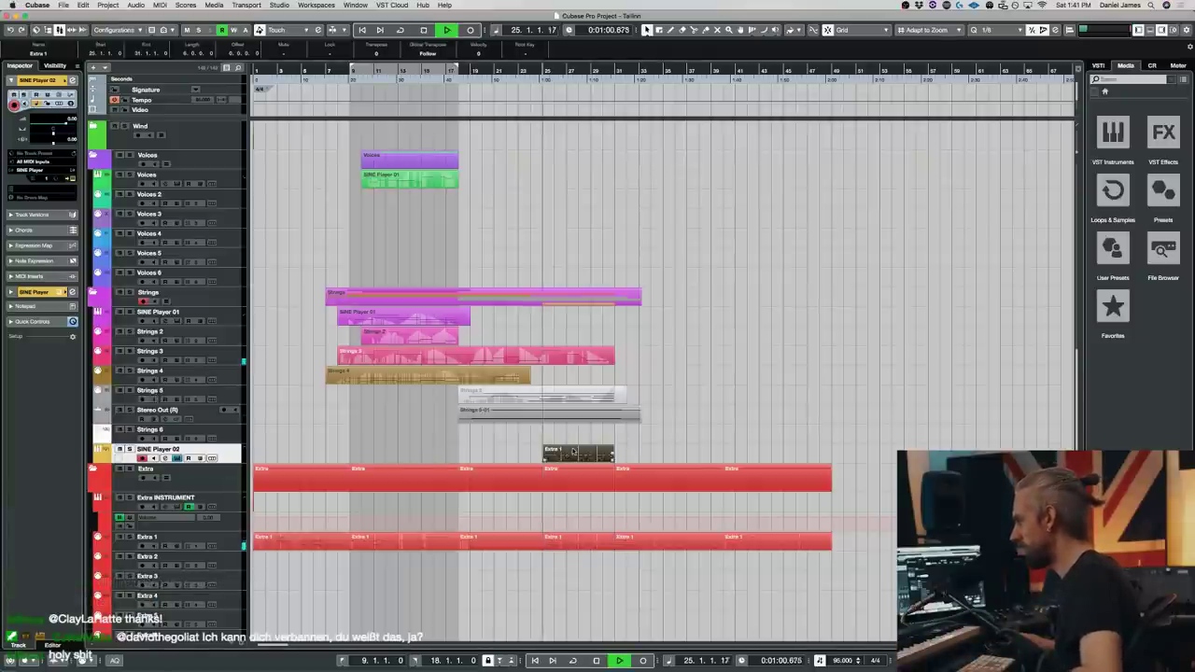
key("s")
key("space")
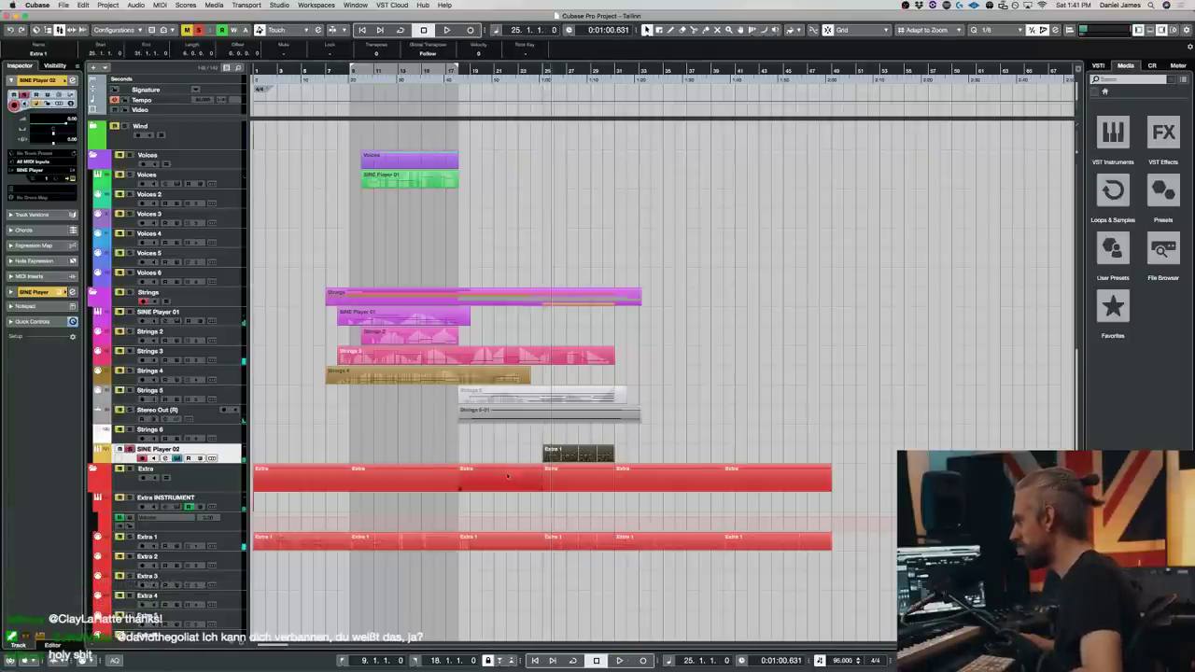
- Open the copied organ clip, transpose all its notes down an octave, and play it back
double_click(573, 458)
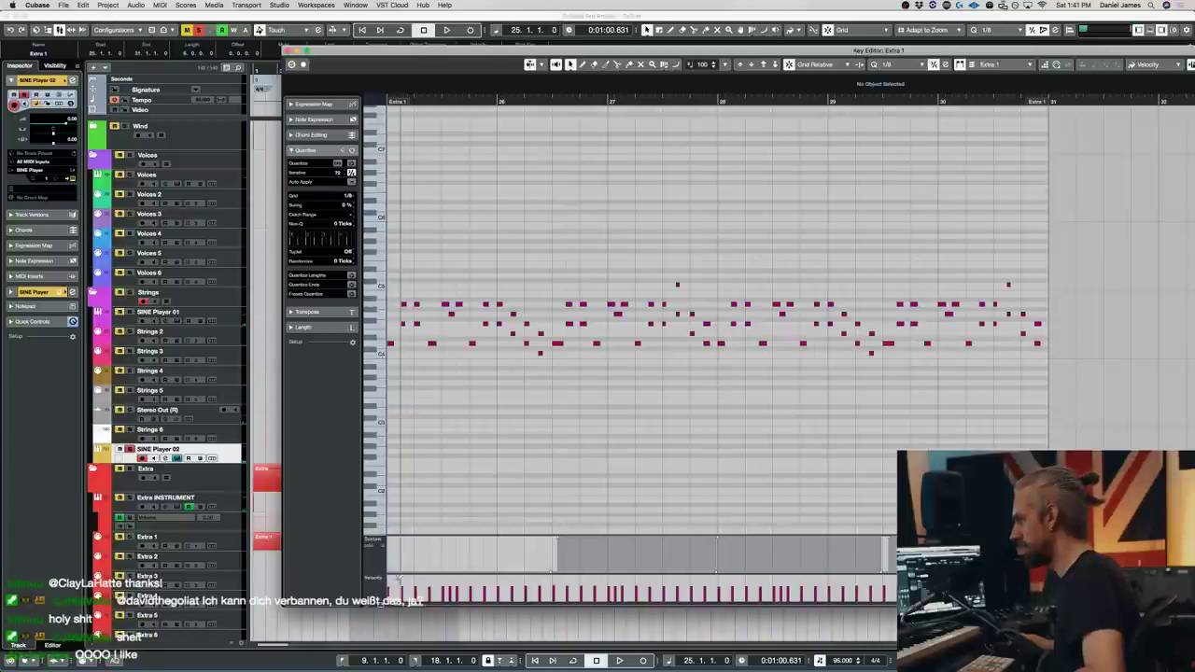
key("space")
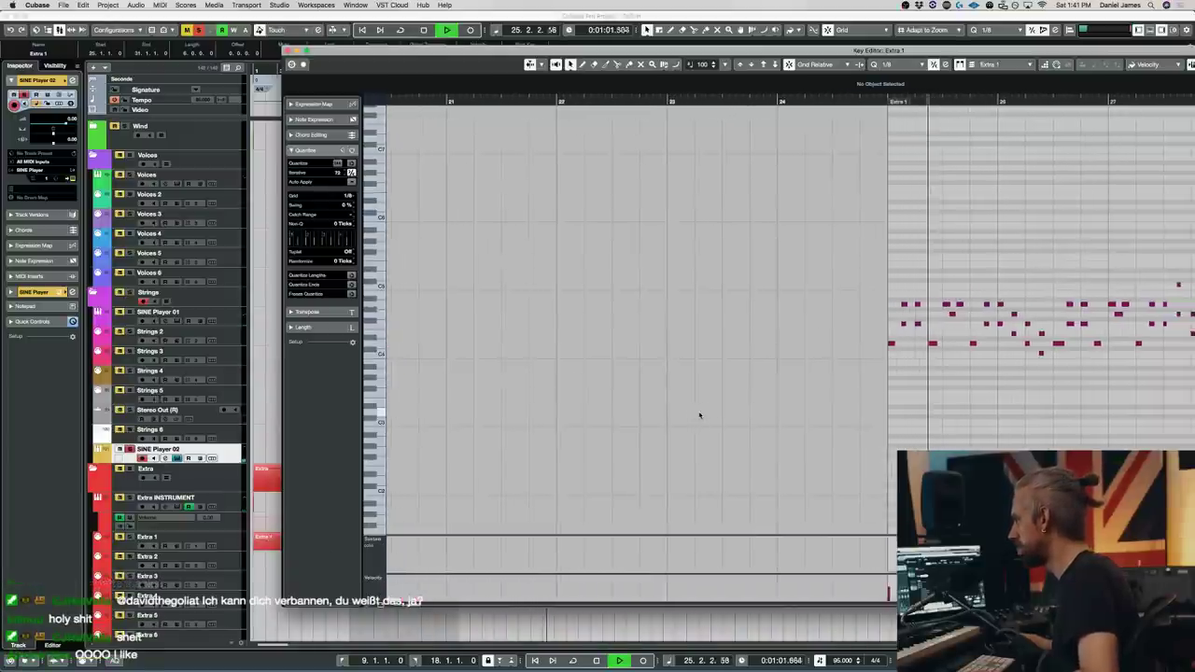
key("space")
key("space")
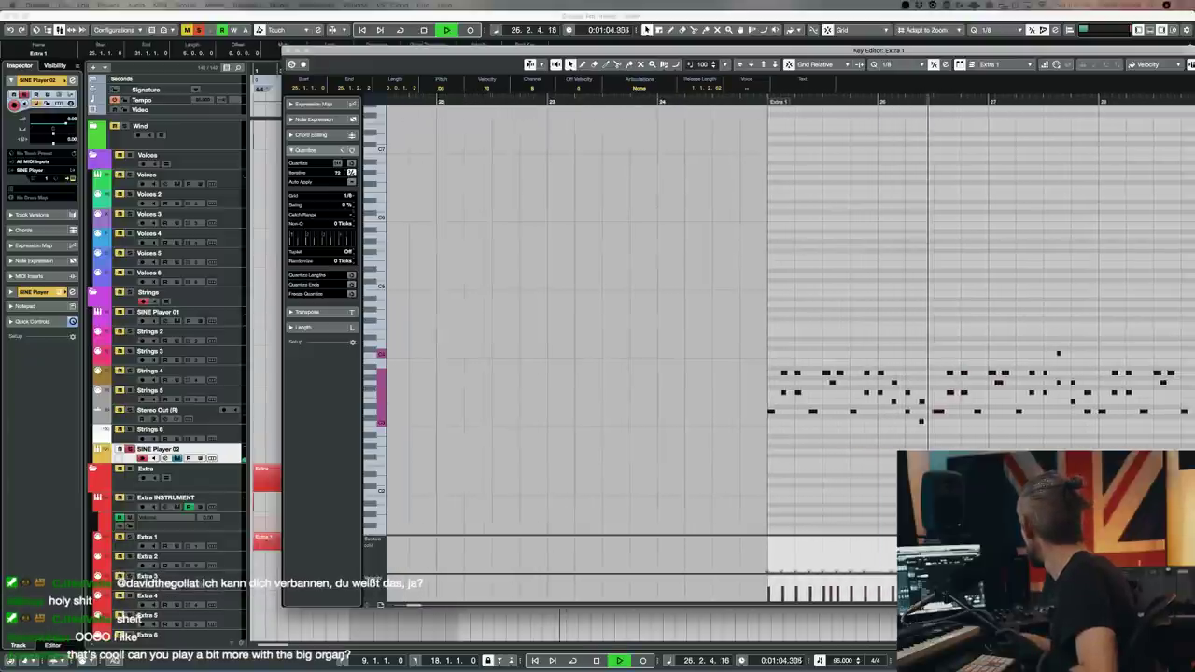
- Audition the Main Organ's Quintatön 8, Basson 16 and Holzfl. 8 + Subbass 16 articulations against the running clip
left_click_drag(675, 246, 530, 145)
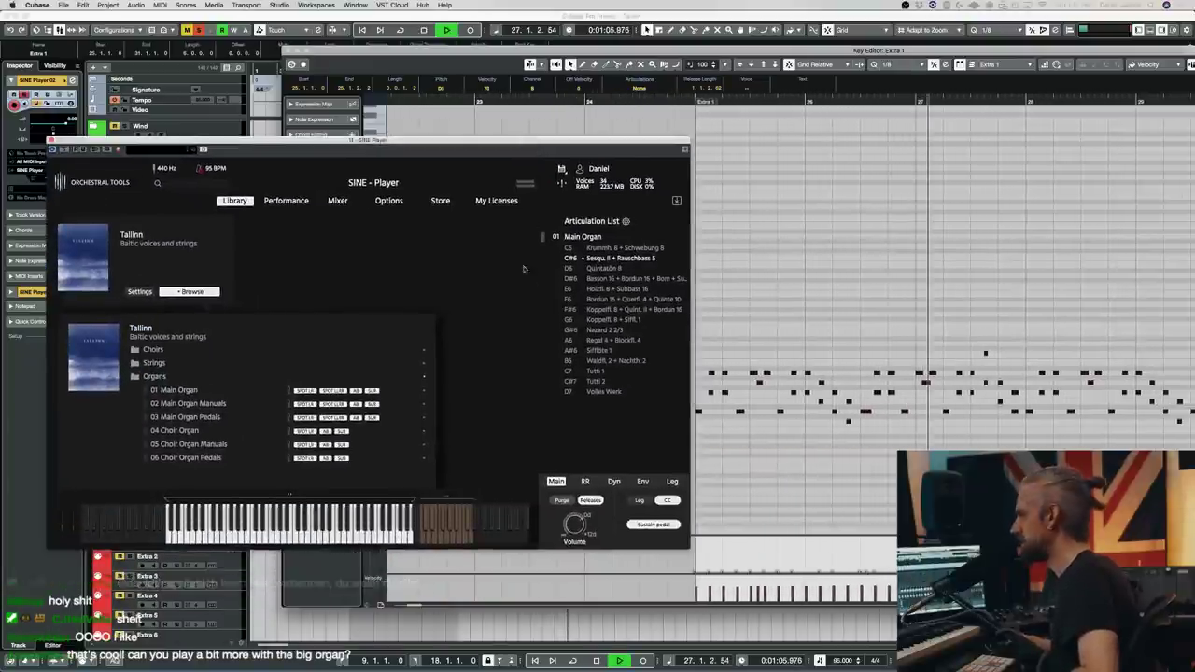
left_click(602, 269)
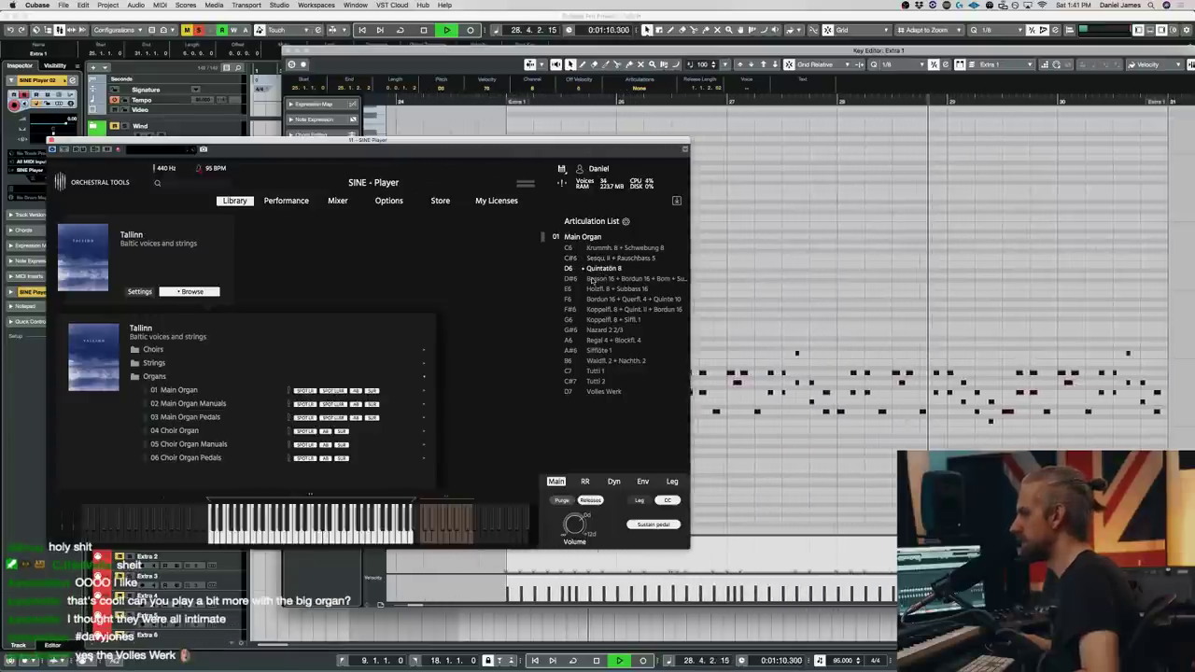
left_click(594, 278)
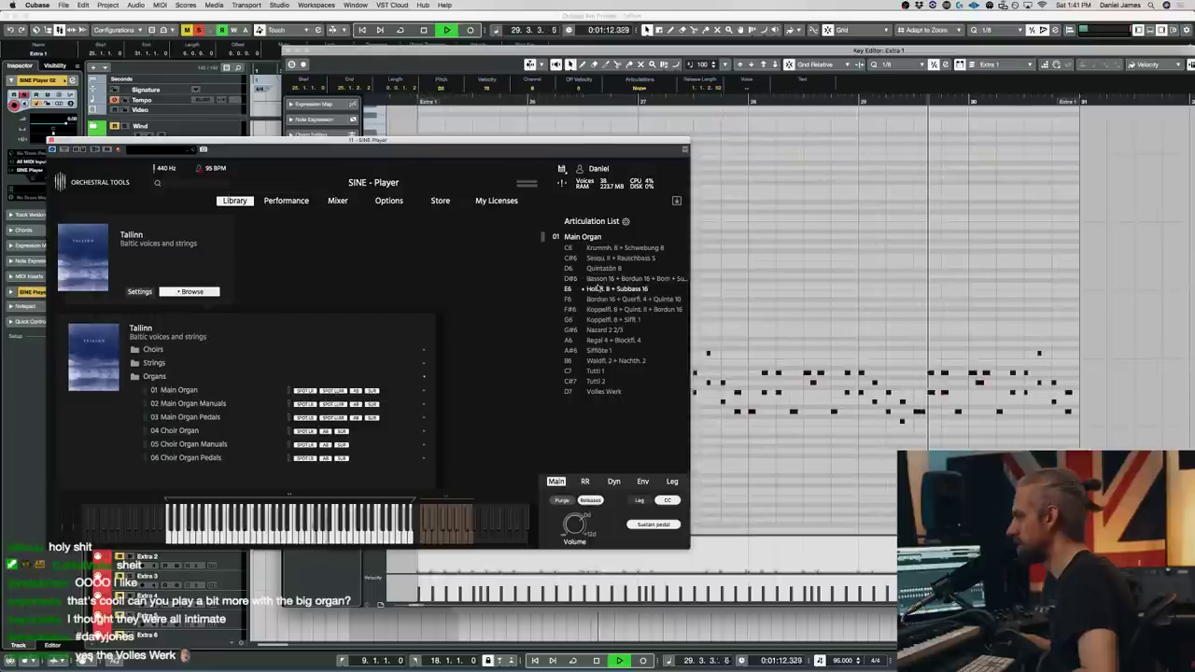
left_click(600, 289)
key("space")
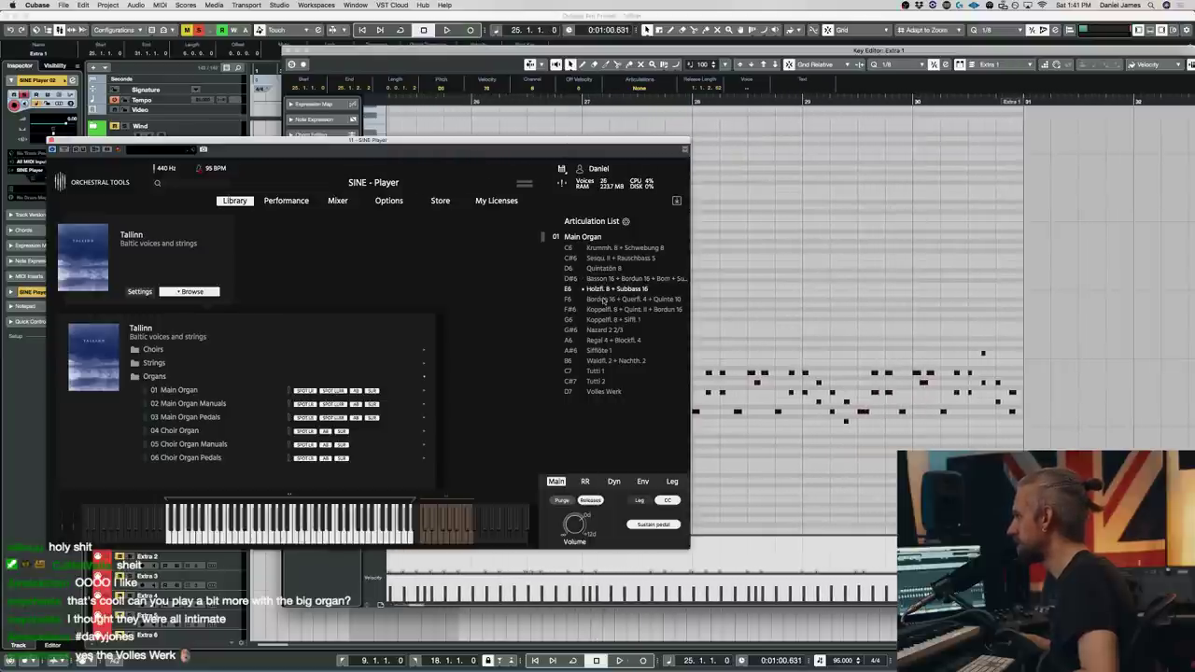
- Set the left locator to bar 25, choose the Bordun 16 + Querfl. 4 + Quinte 10 organ articulation, and play the clip
scroll(913, 276, "right", 6)
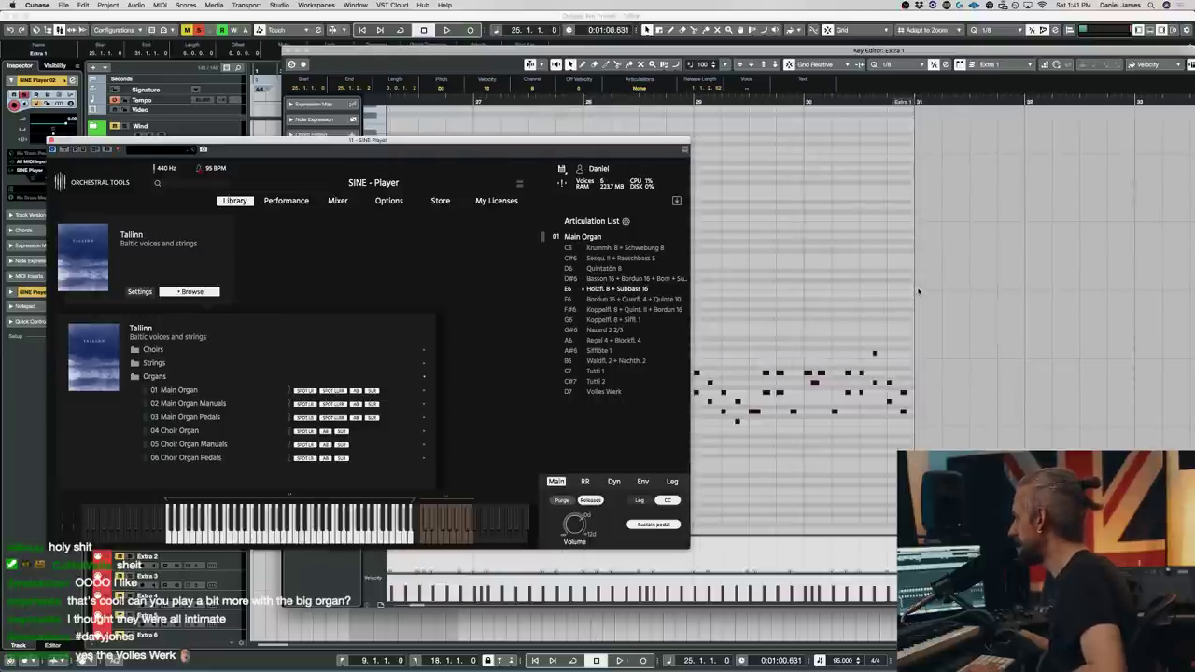
scroll(918, 290, "left", 4)
left_click(794, 101, "ctrl")
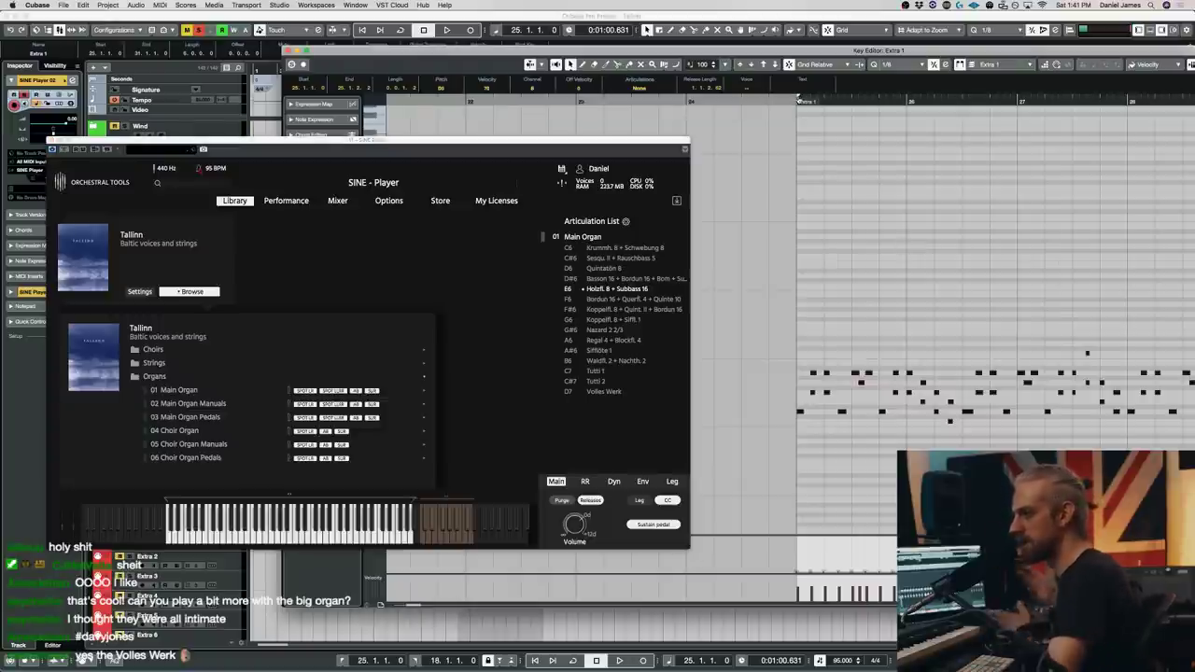
left_click(619, 300)
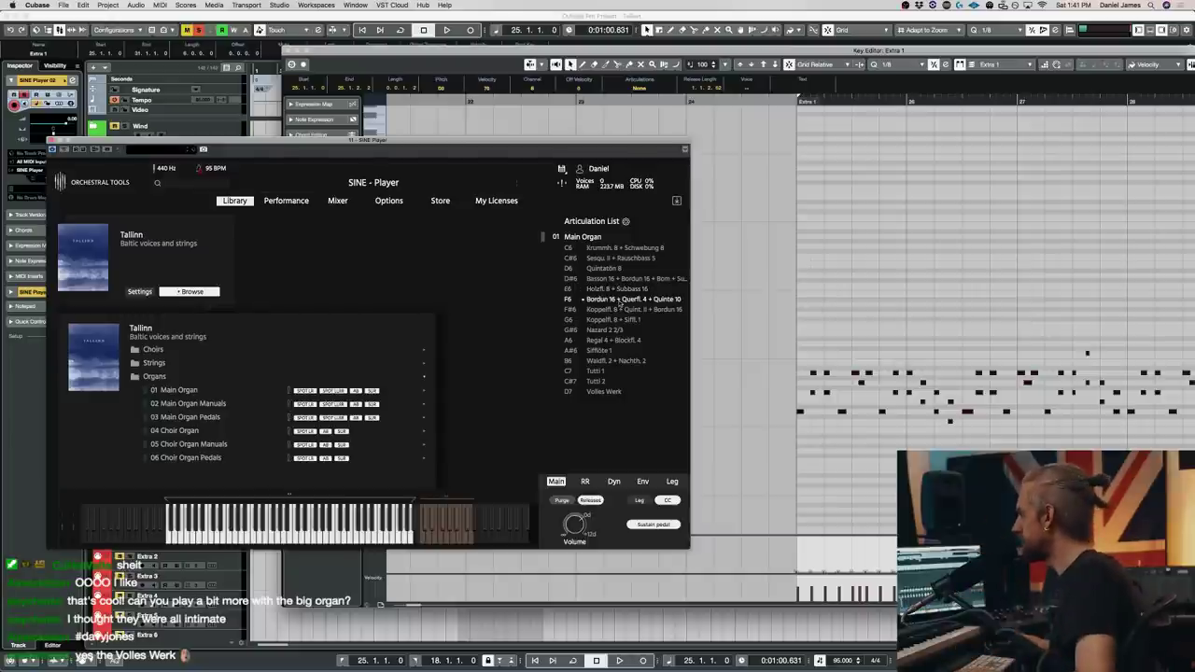
key("space")
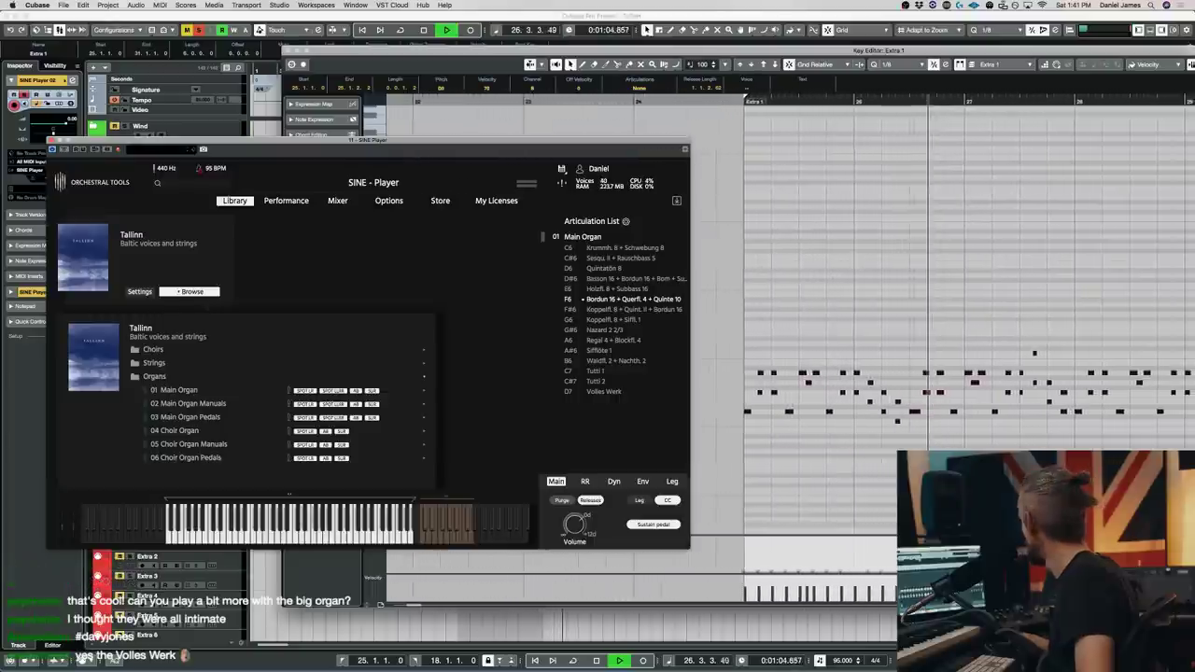
- Open Blackhole and ValhallaShimmer on the SINE Player 02 track and set the shimmer feedback to 0.178 while playing the clip
key("space")
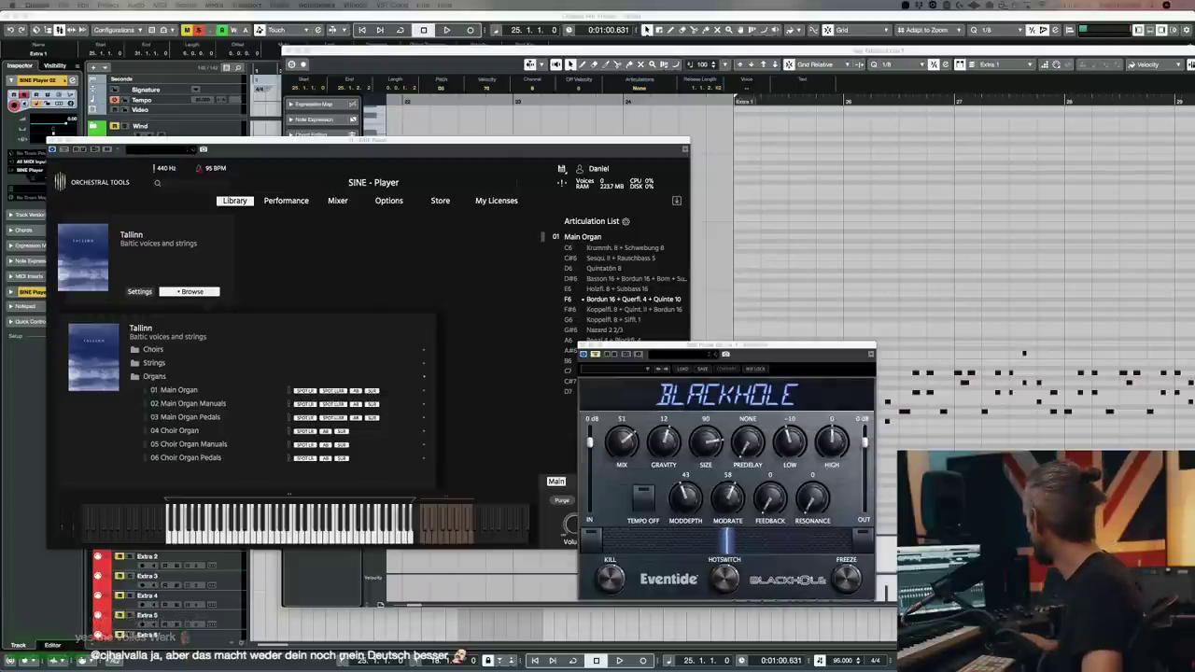
key("space")
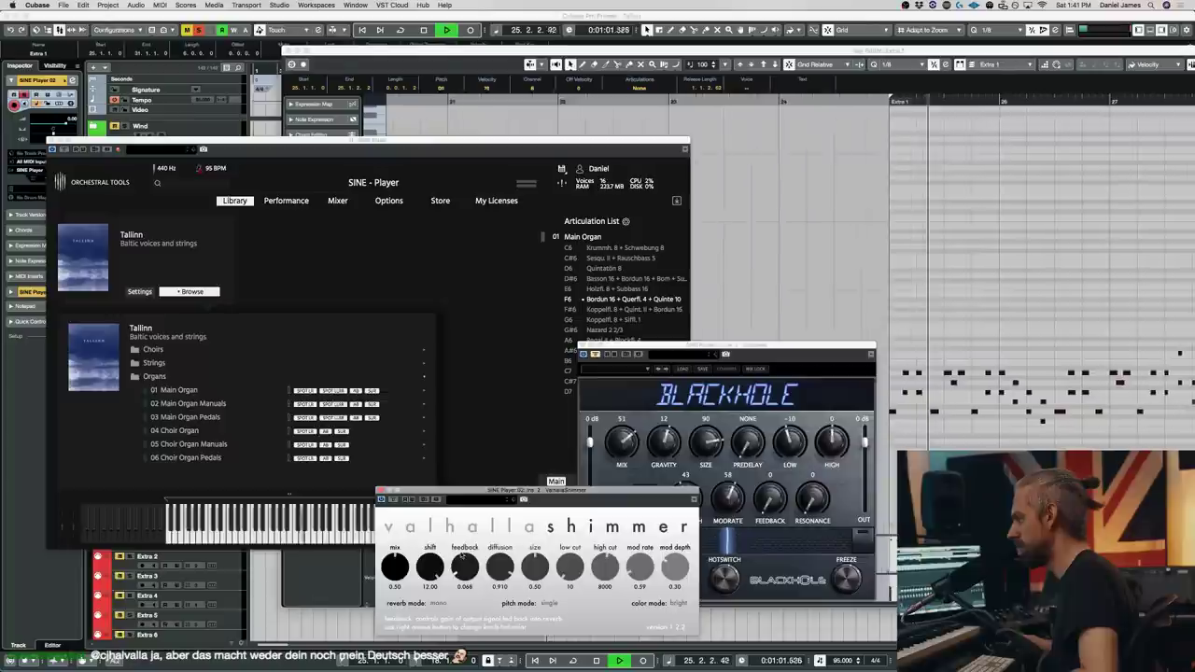
left_click_drag(462, 557, 469, 565)
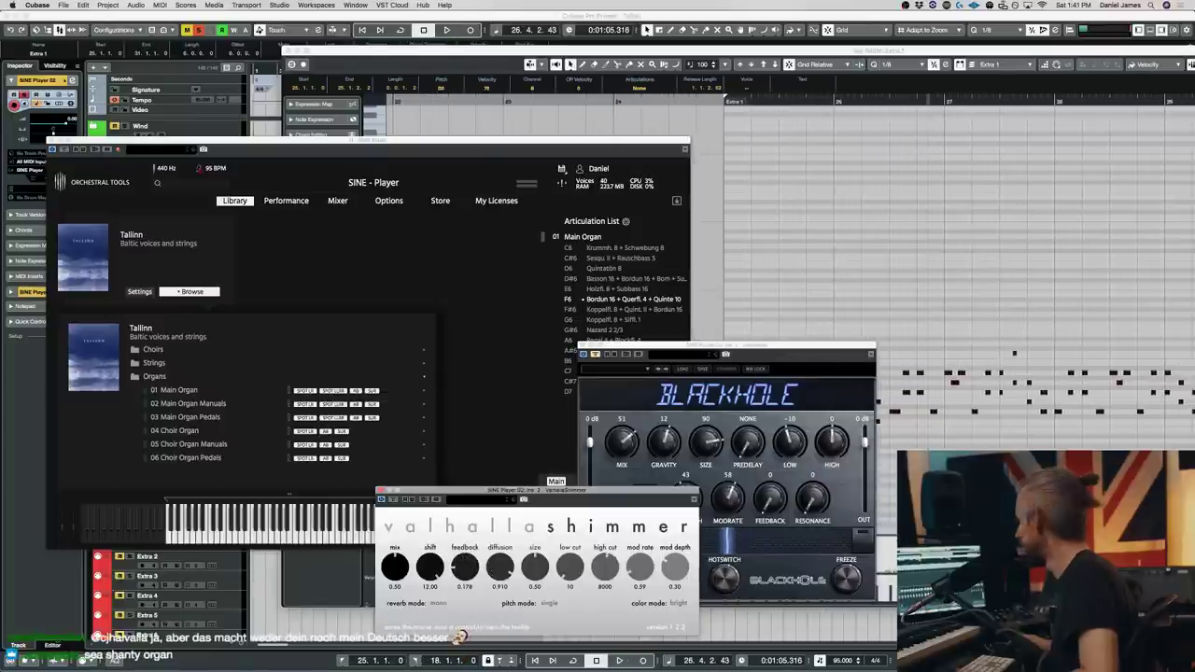
key("space")
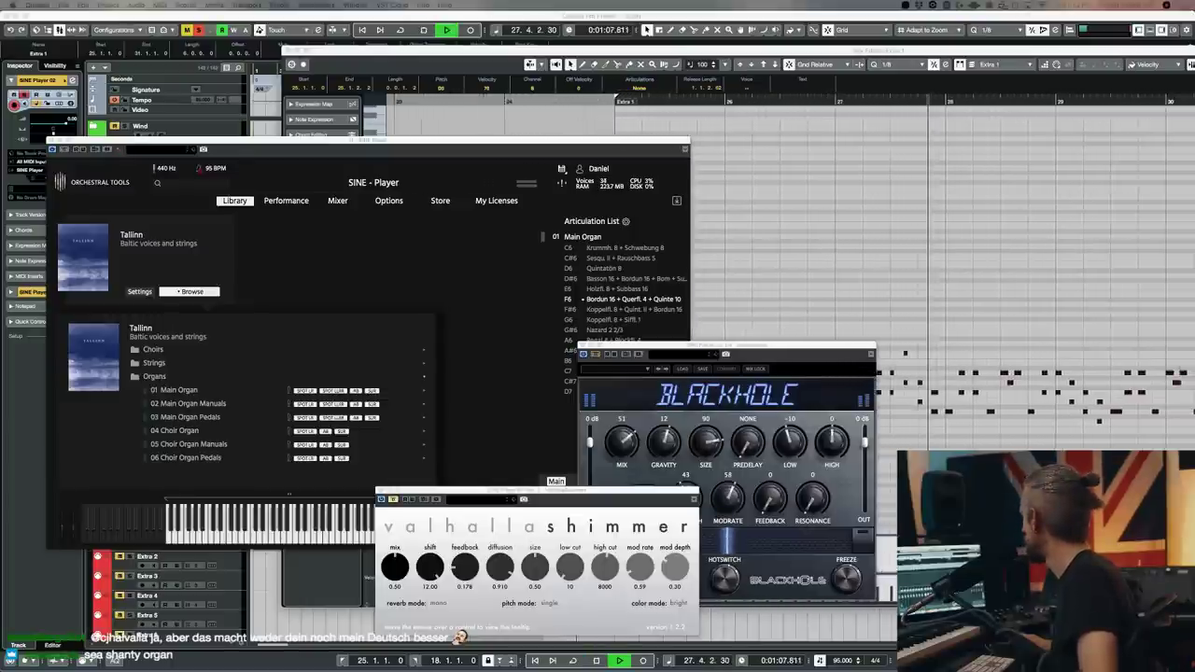
- Set the Blackhole mix to 37, undo the organ clip's octave-down transposition, and play it back
key("super+w")
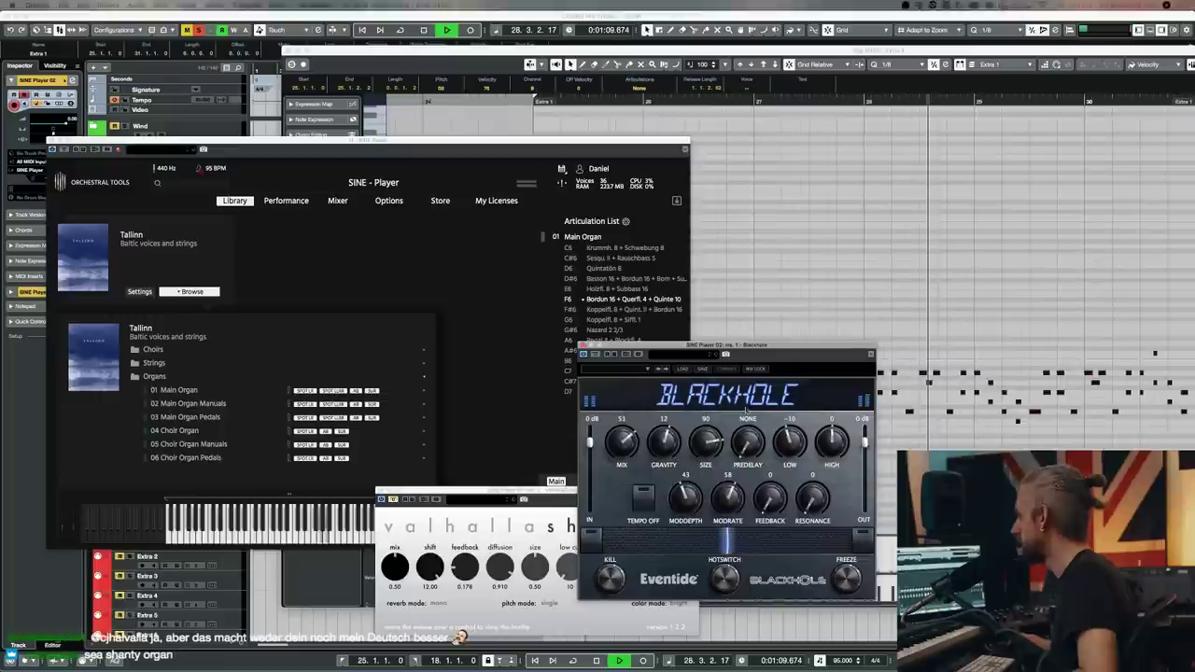
key("space")
key("super+z")
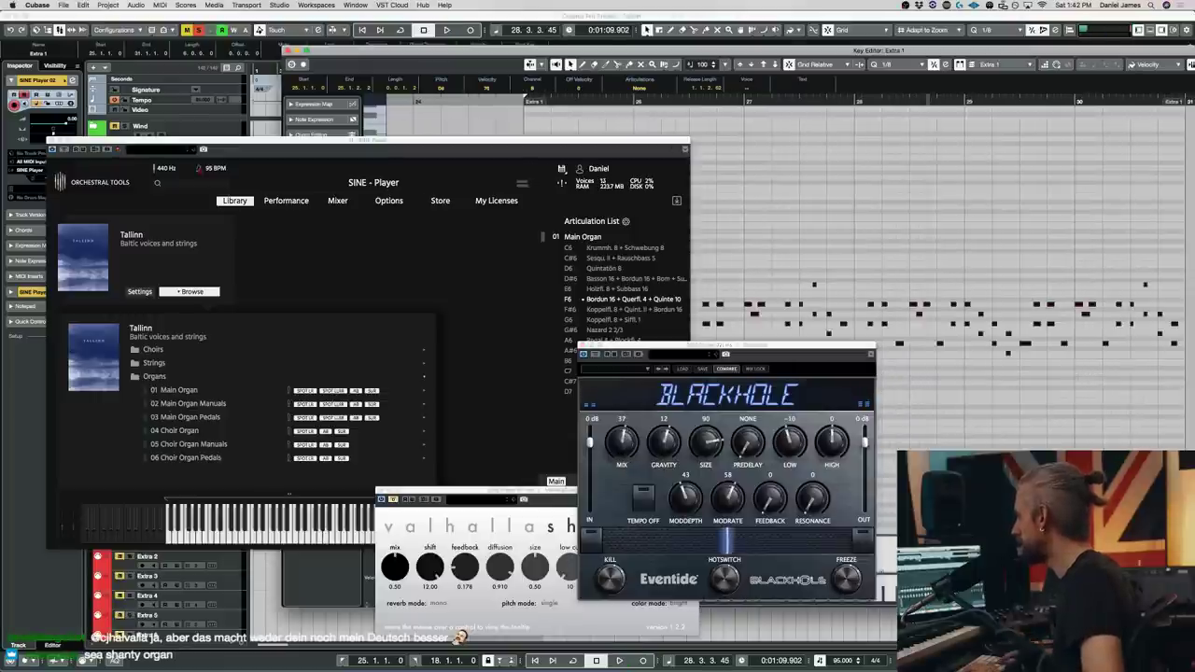
key("space")
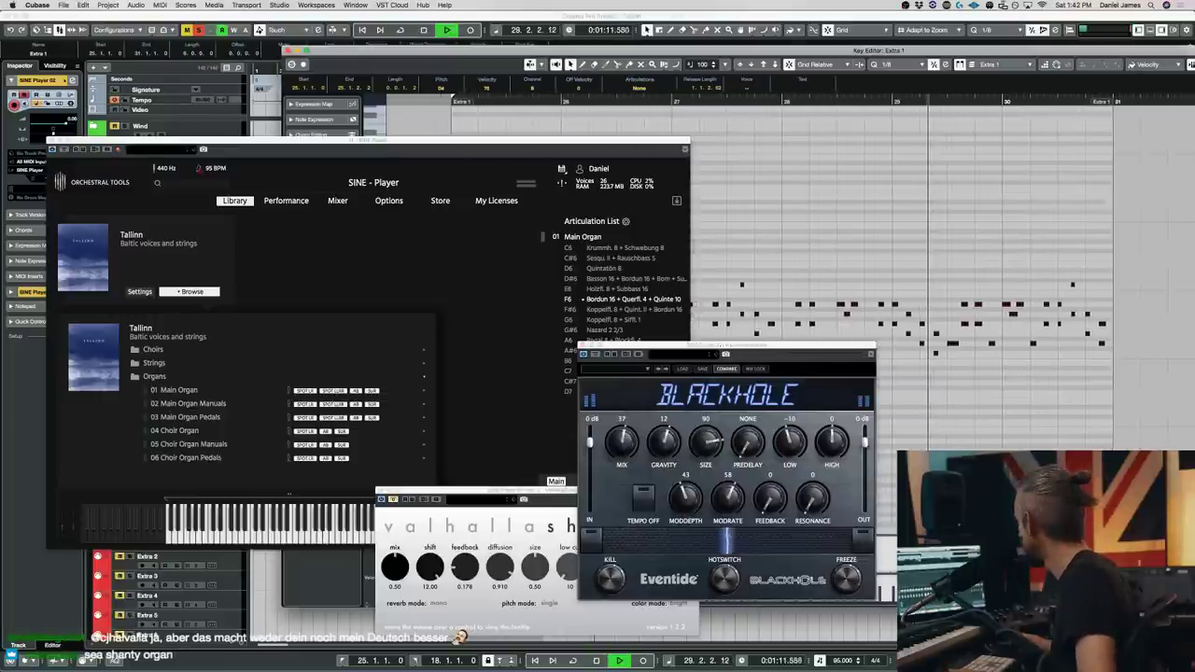
- Lower the SINE Player 02 track volume, clear all solos, and play the full arrangement from bar 25
key("super+shift+a")
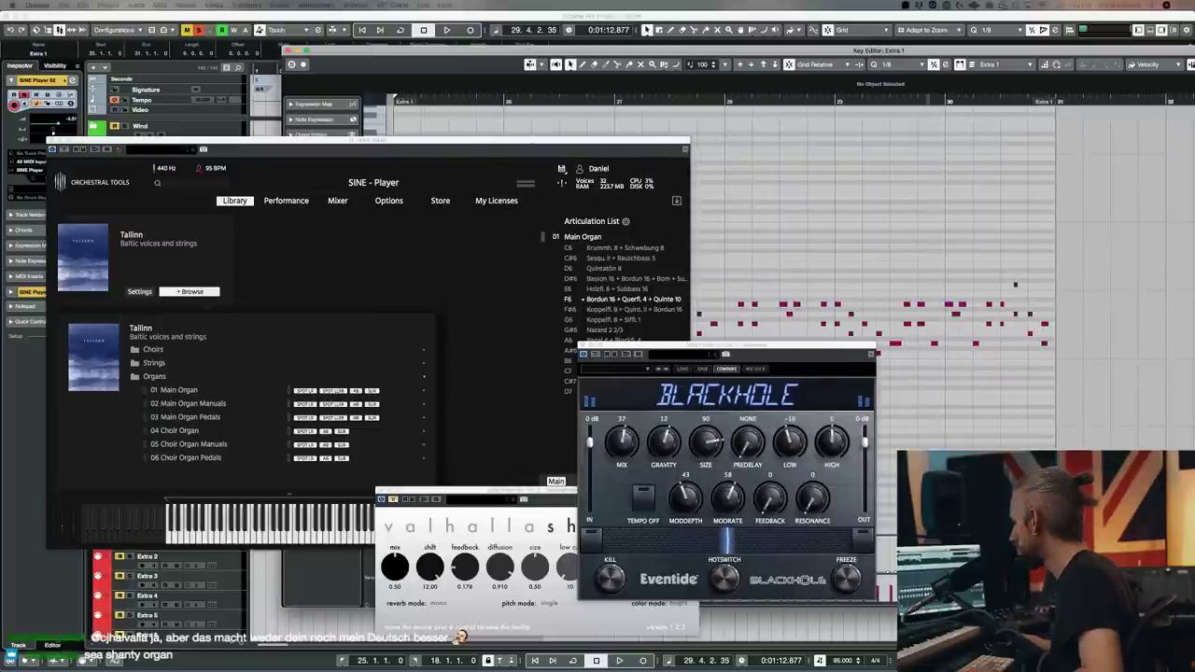
key("space")
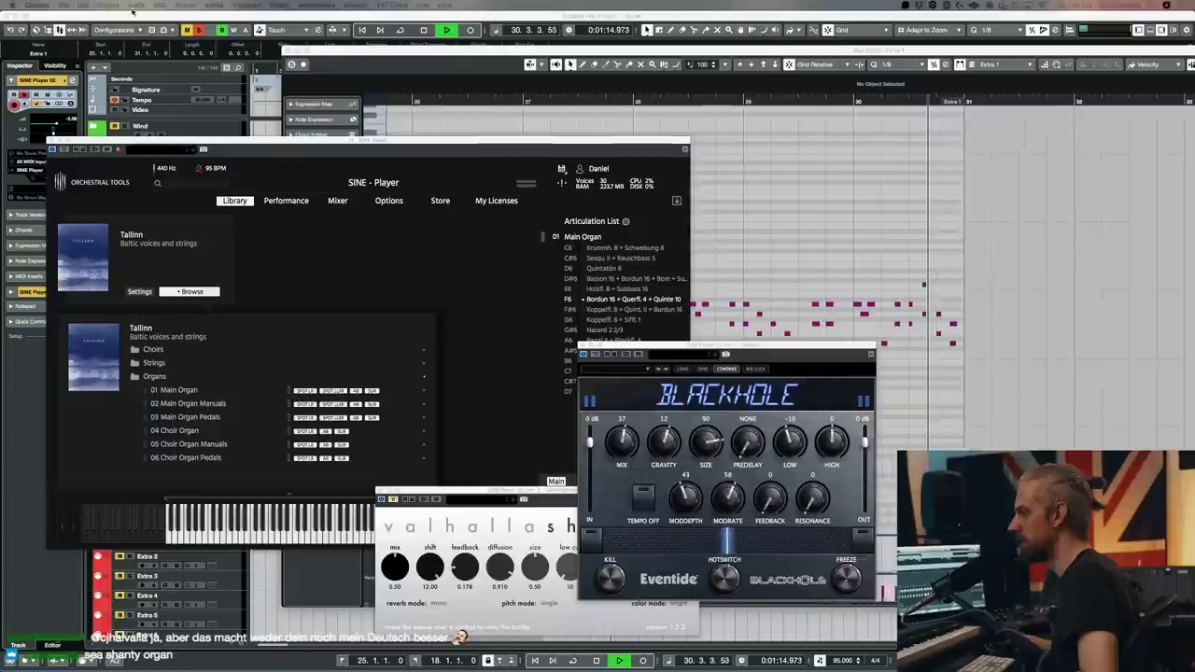
left_click(201, 31)
key("space")
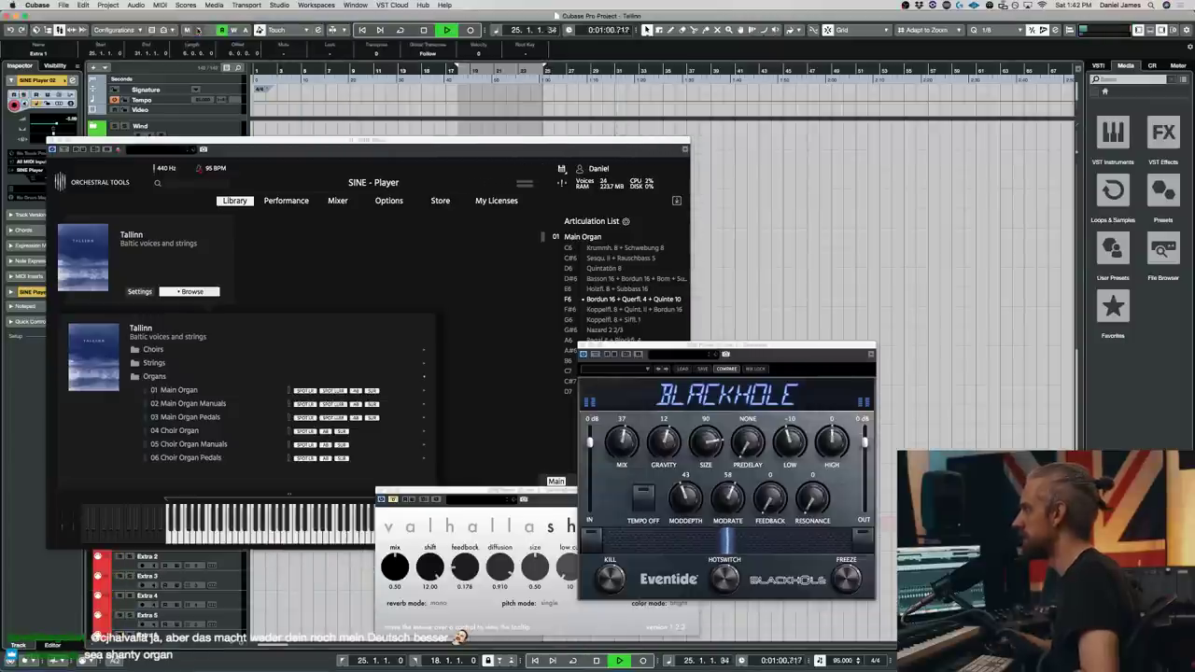
- Close the Blackhole, SINE Player and ValhallaShimmer windows
left_click(583, 347)
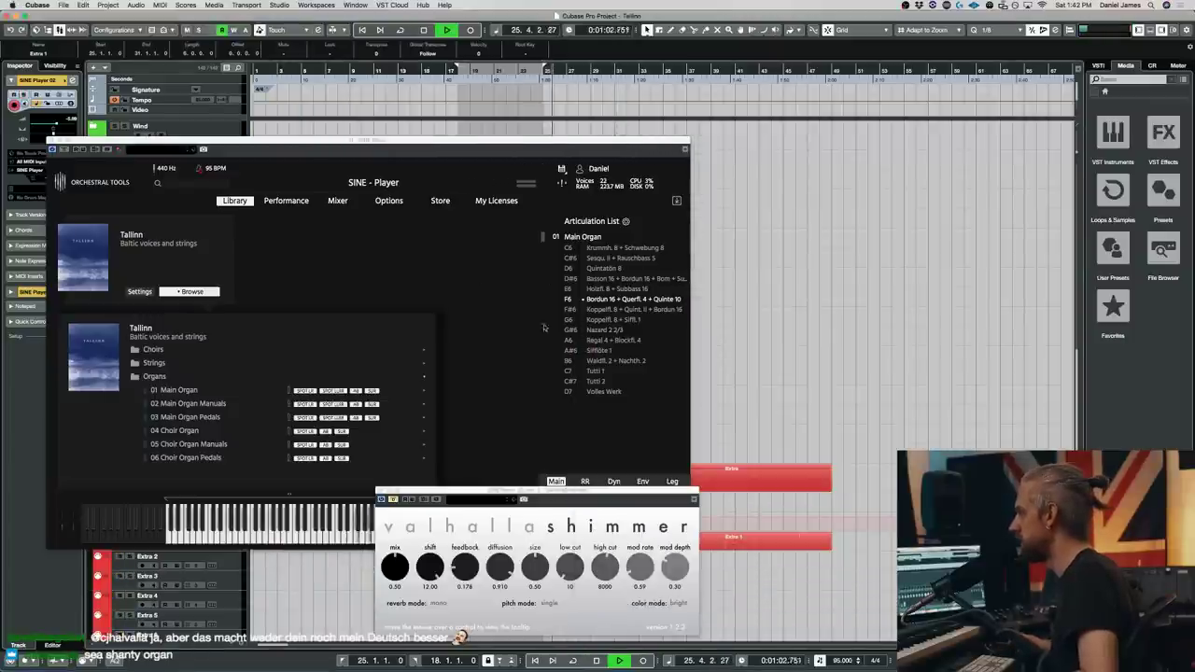
left_click(53, 140)
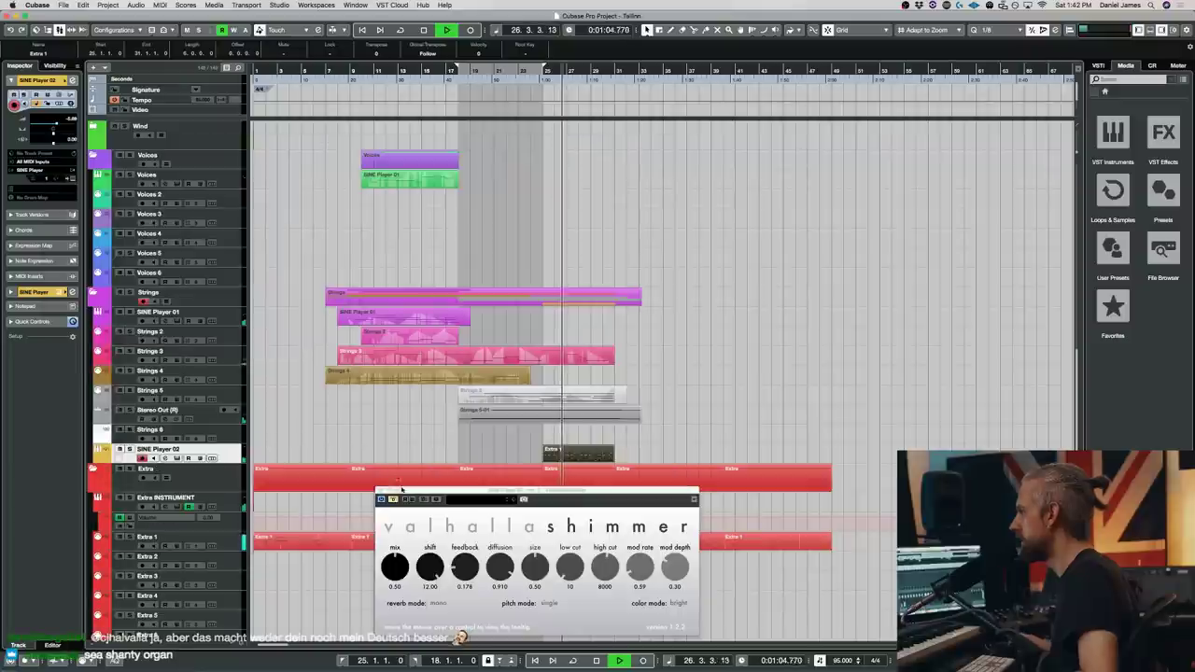
left_click(380, 492)
- Open the Strings 3 clip, nudge the note near bar 25 onto the bar's start, and play from that note
scroll(598, 383, "down", 6)
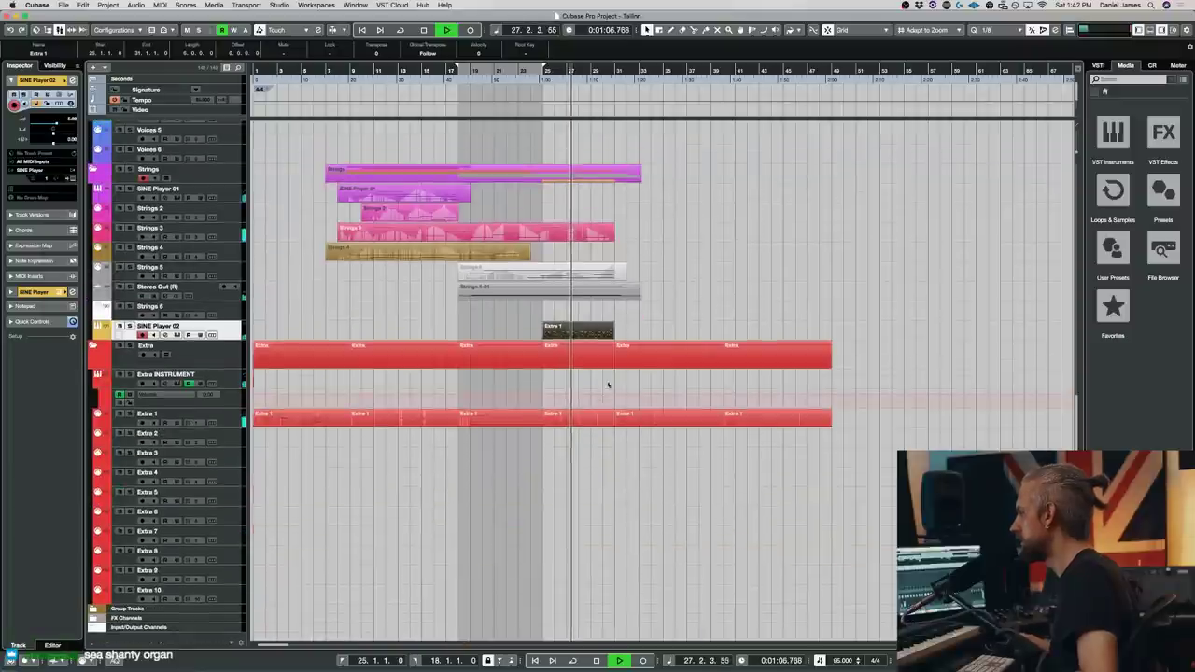
double_click(554, 234)
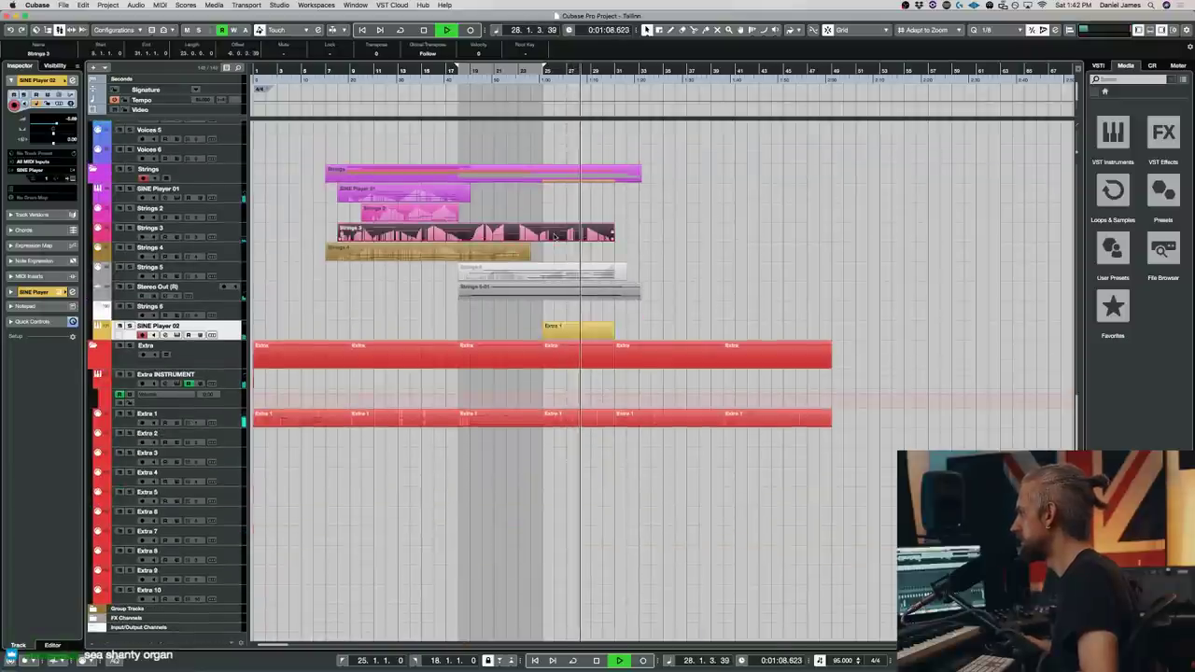
key("space")
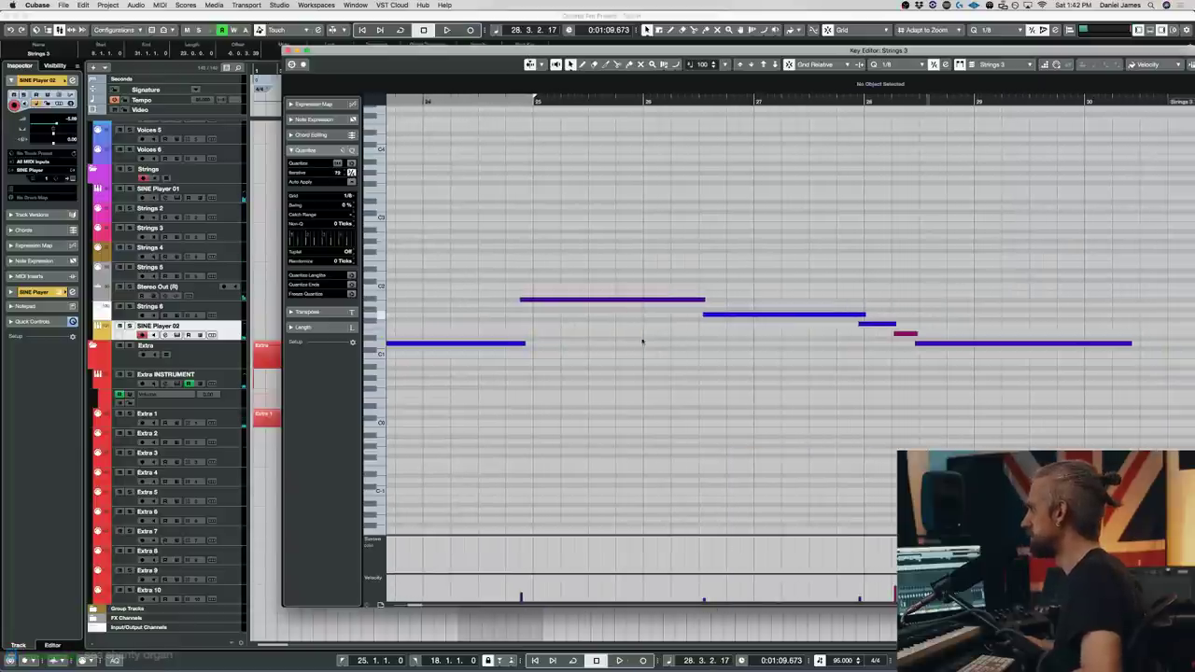
left_click(711, 314)
key("Left")
key("super+Right")
key("l")
key("space")
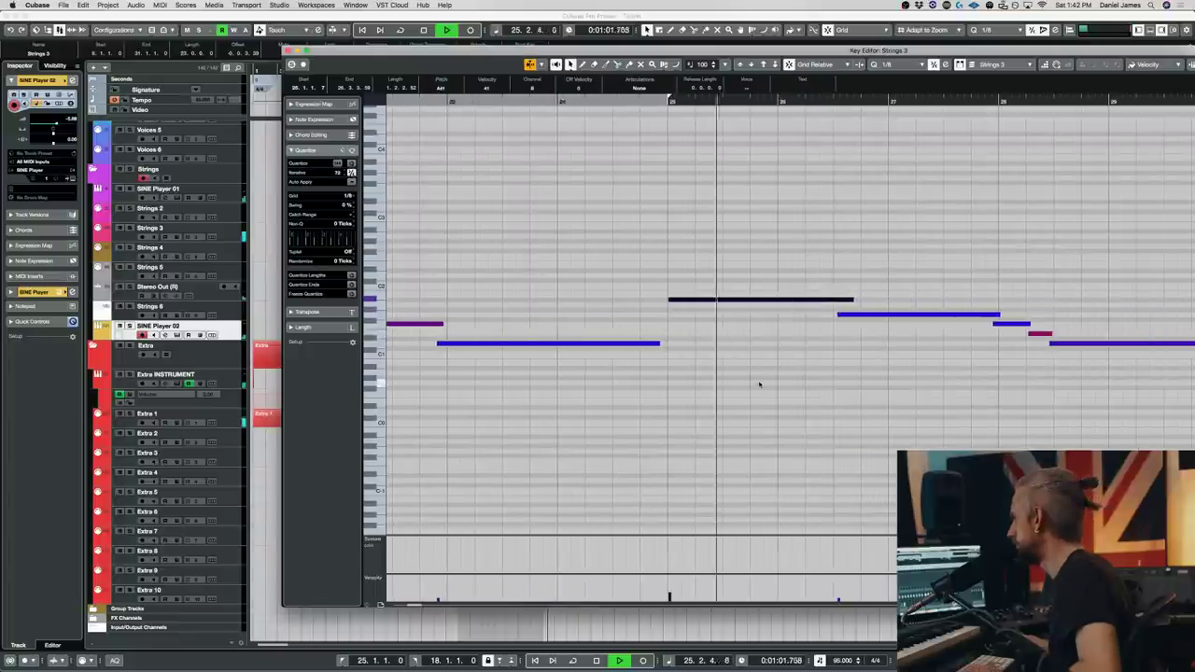
- Shorten the Strings 3 note at bar 25 to one bar, extend the following note back to about bar 26, and audition
left_click(855, 315)
left_click_drag(855, 316, 745, 299)
key("space")
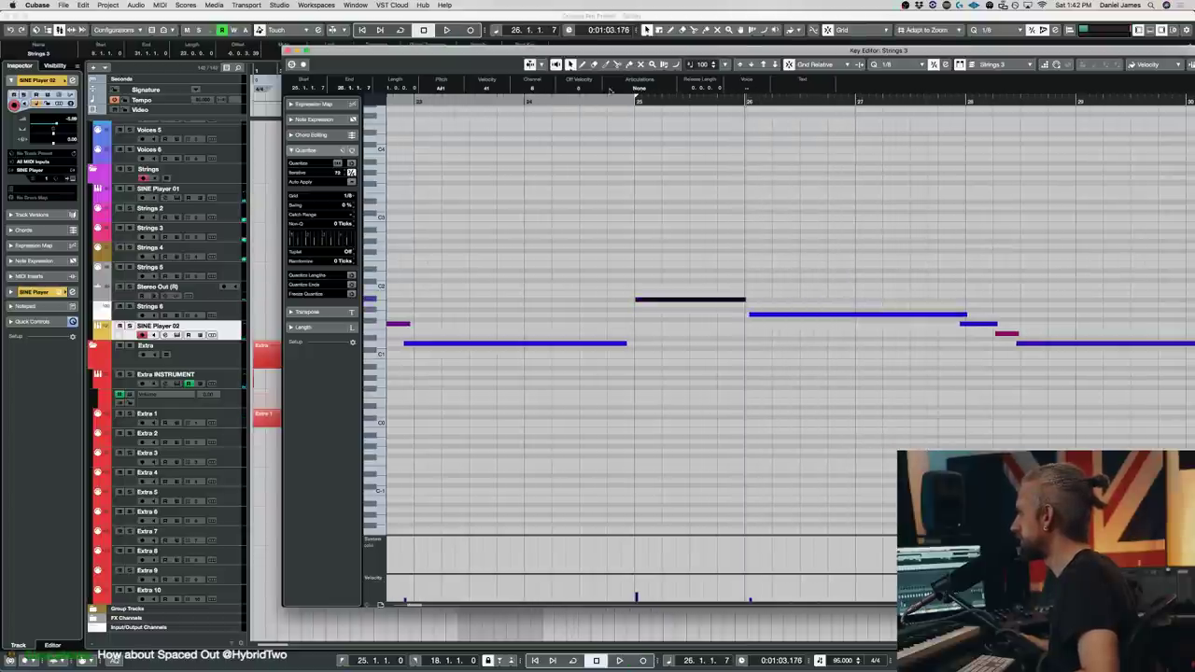
key("space")
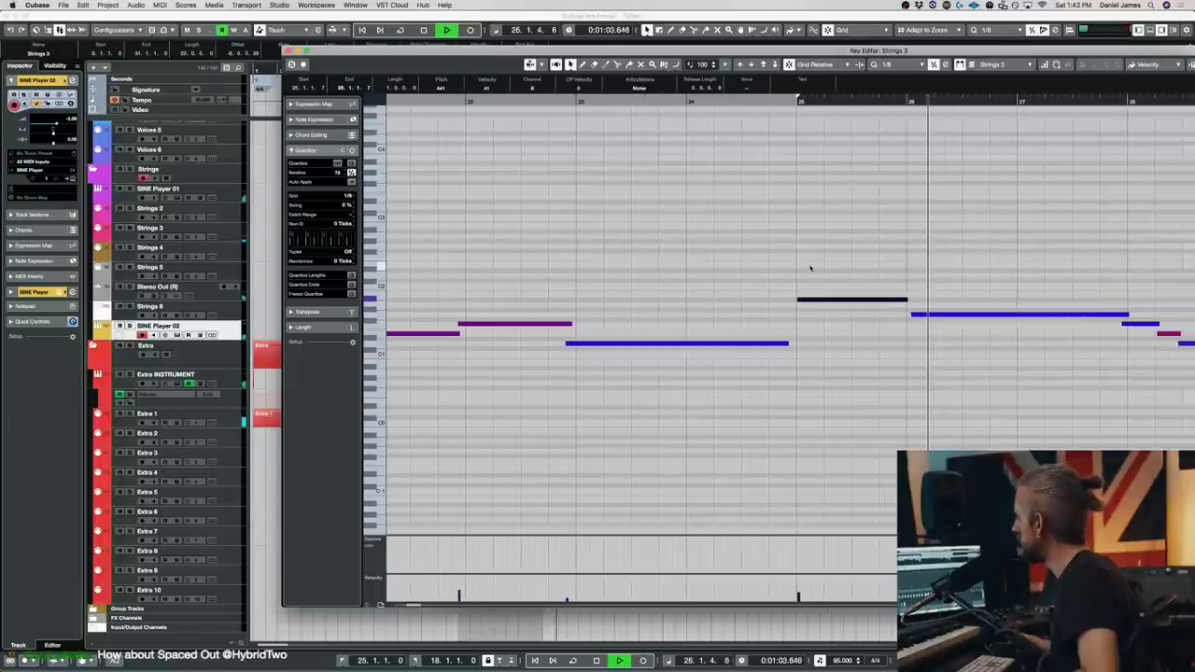
key("space")
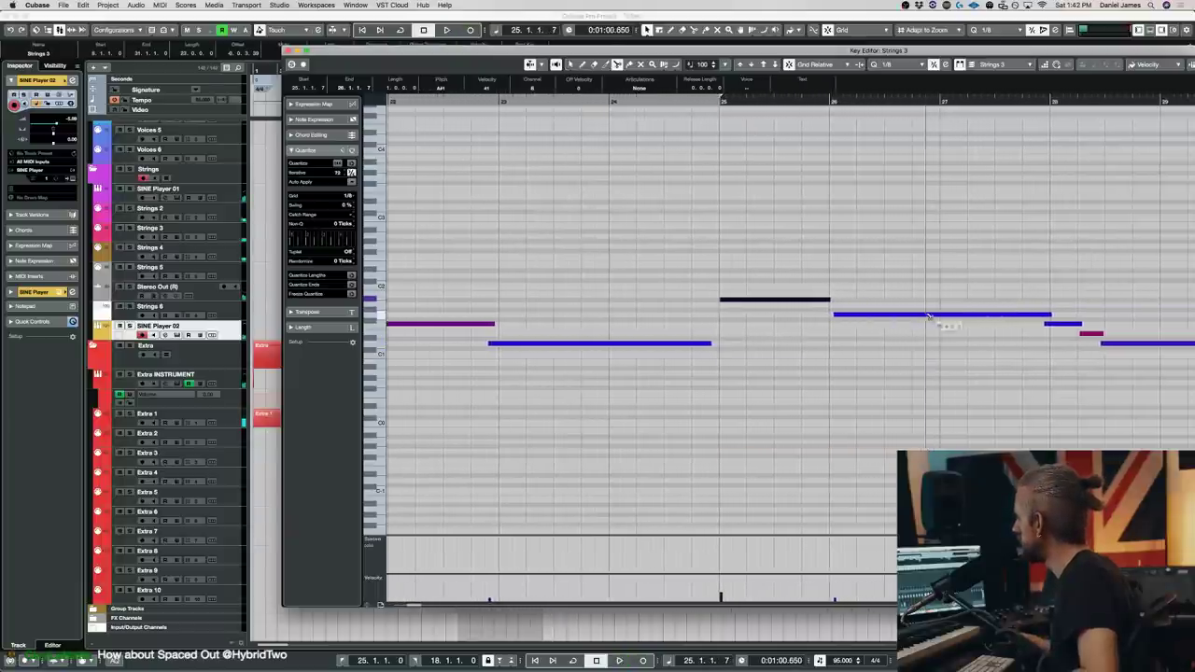
- Split the Strings 3 note at bar 27, lower its second half in pitch, and pull the first half's start onto bar 26
left_click(949, 316)
key("Down")
key("Down")
key("Down")
key("Down")
key("Down")
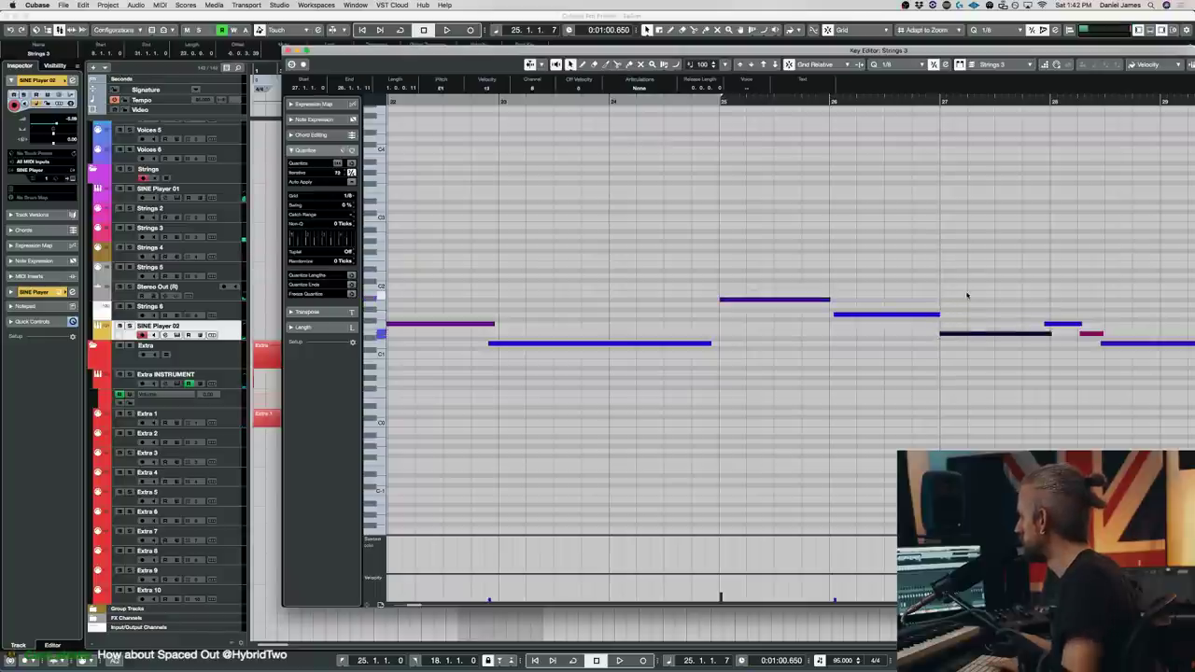
left_click_drag(835, 314, 826, 314)
key("Return")
- Open the Extra 1 clip at bar 25 on the Extra 1 track and play it with the arrangement
left_click(520, 417)
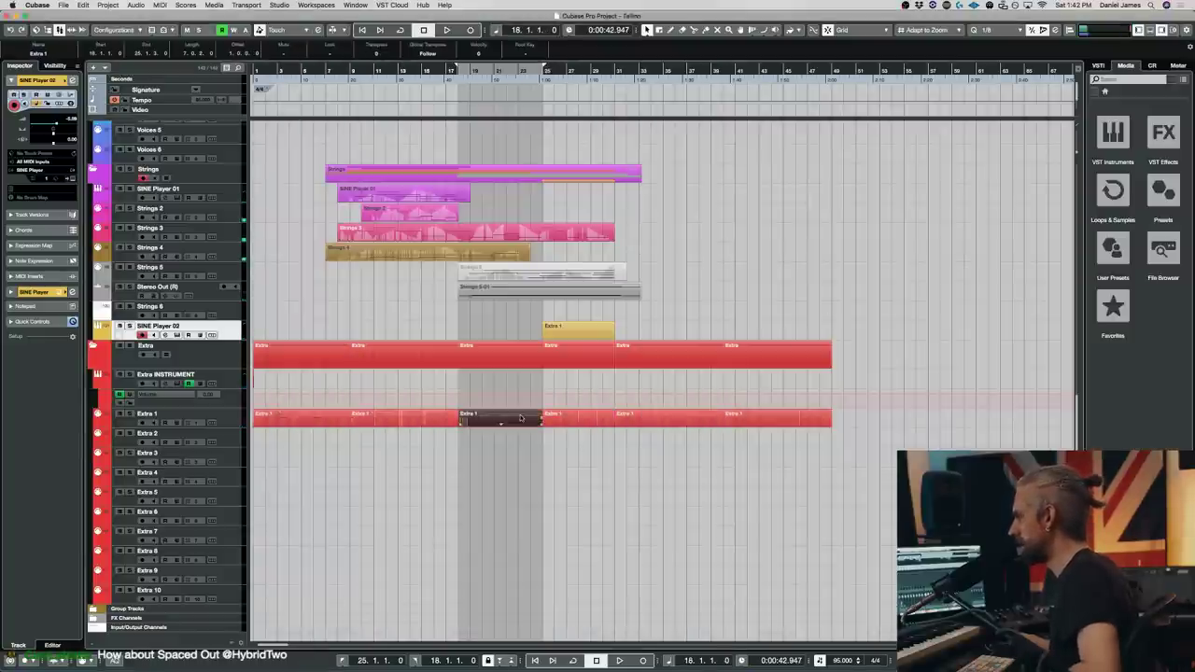
left_click(605, 419)
key("Return")
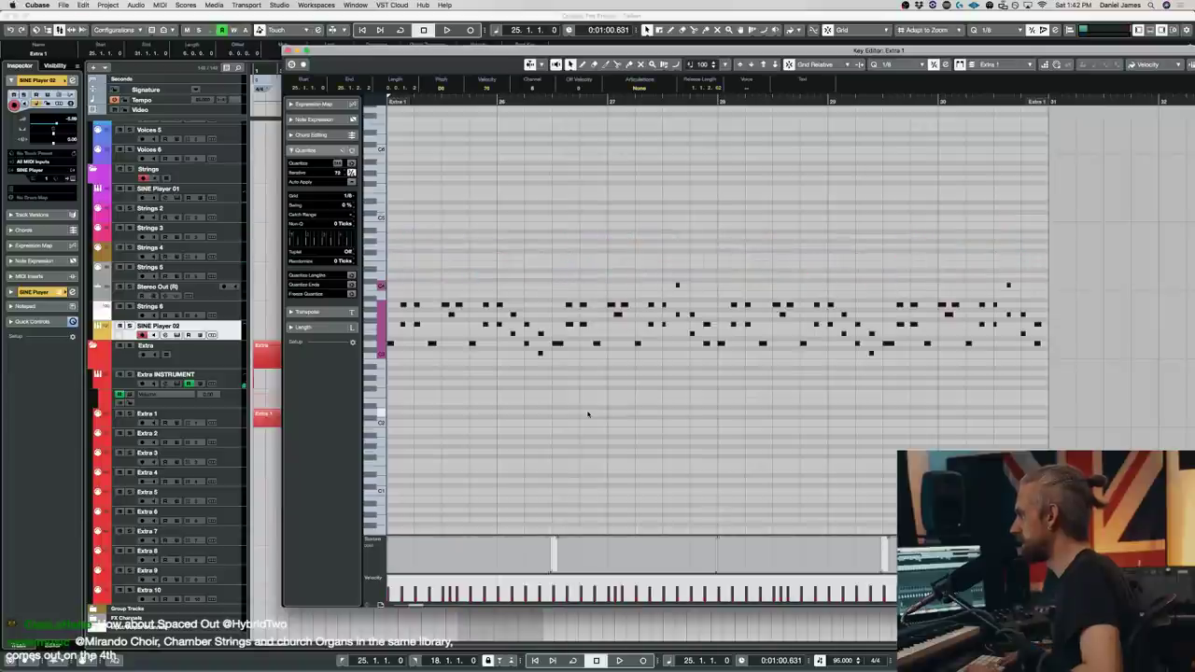
key("space")
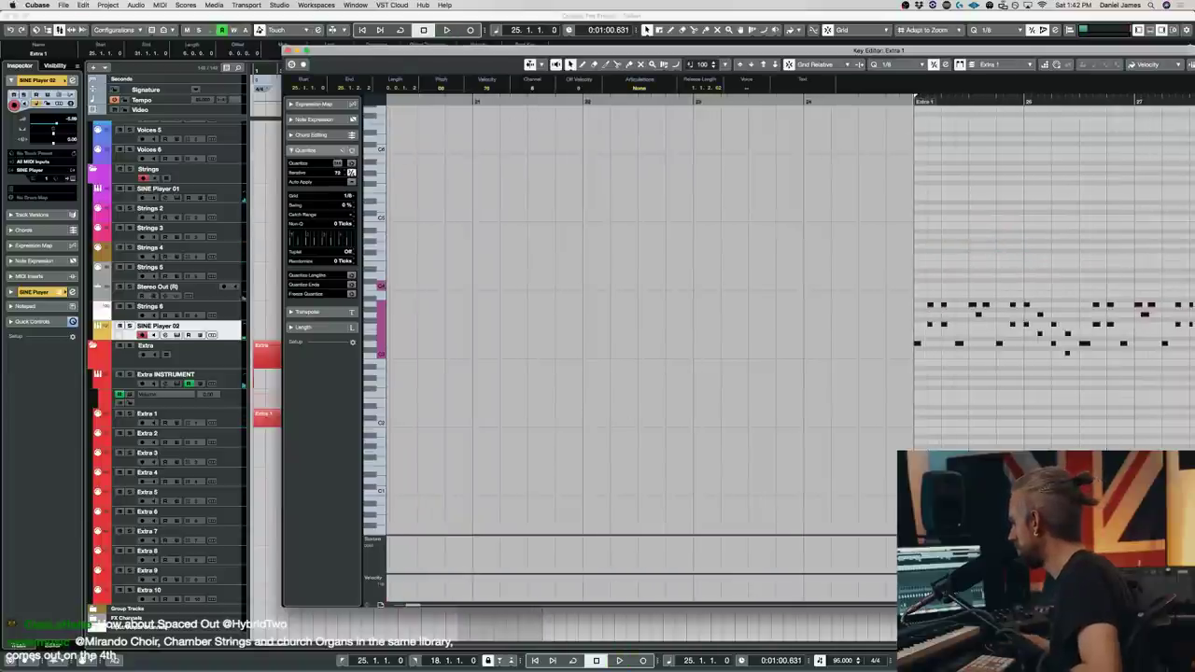
left_click(1108, 101)
key("space")
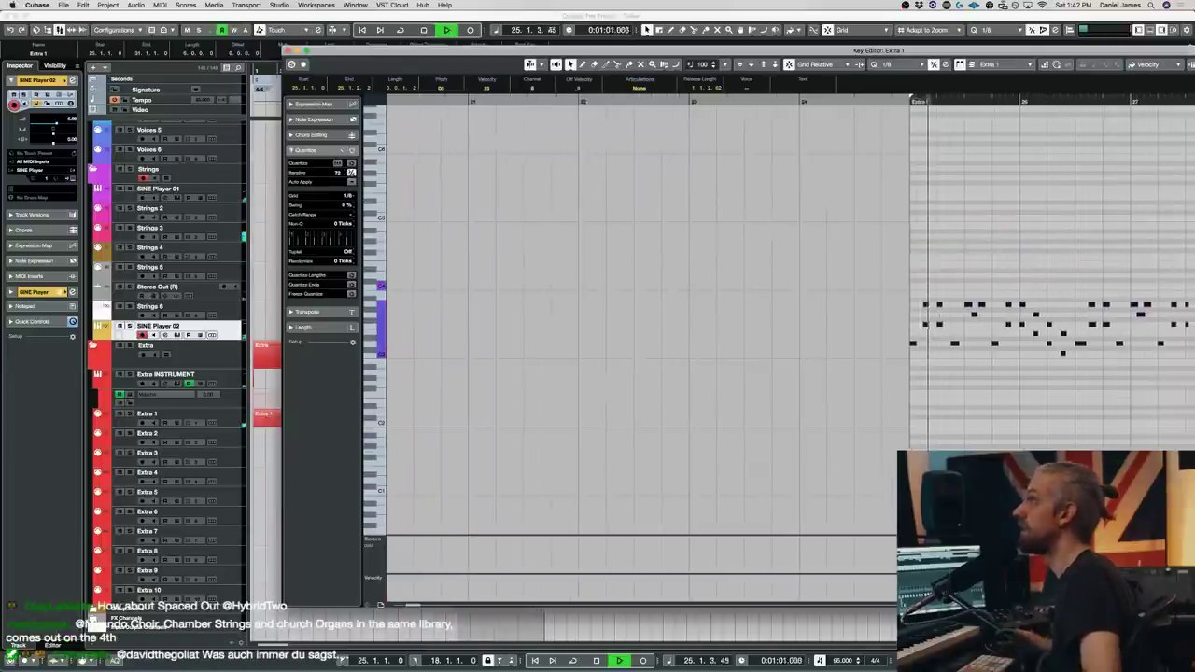
- Lower the velocities of all the Extra 1 clip's notes, checking the level in playback from bar 25
key("space")
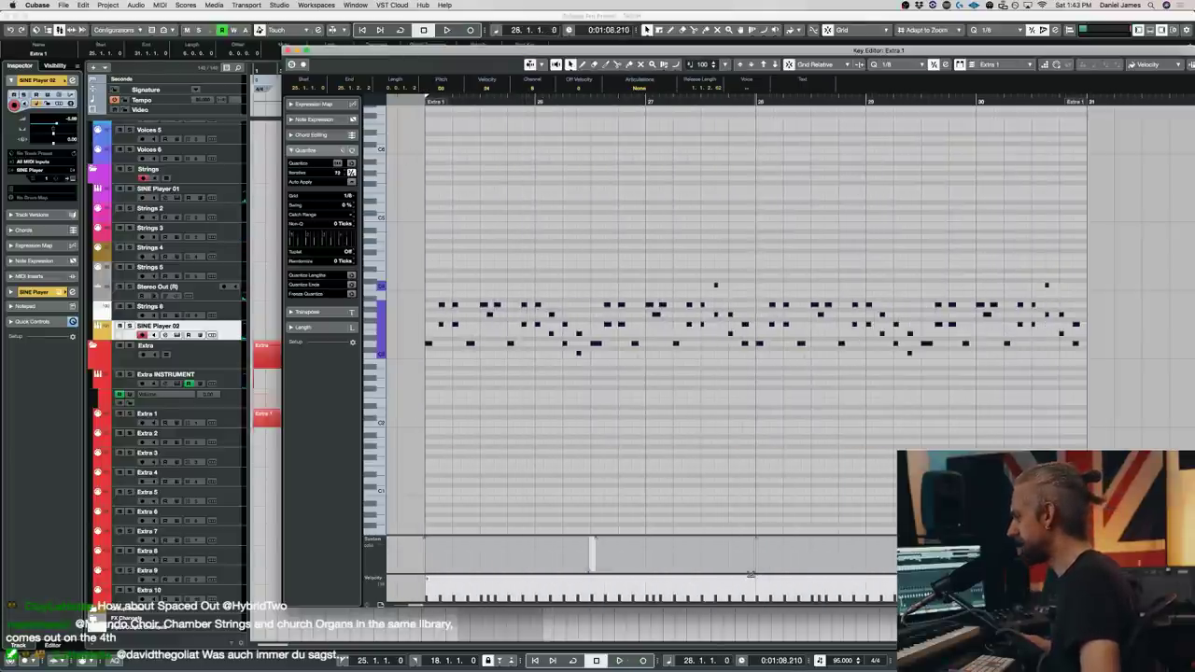
key("space")
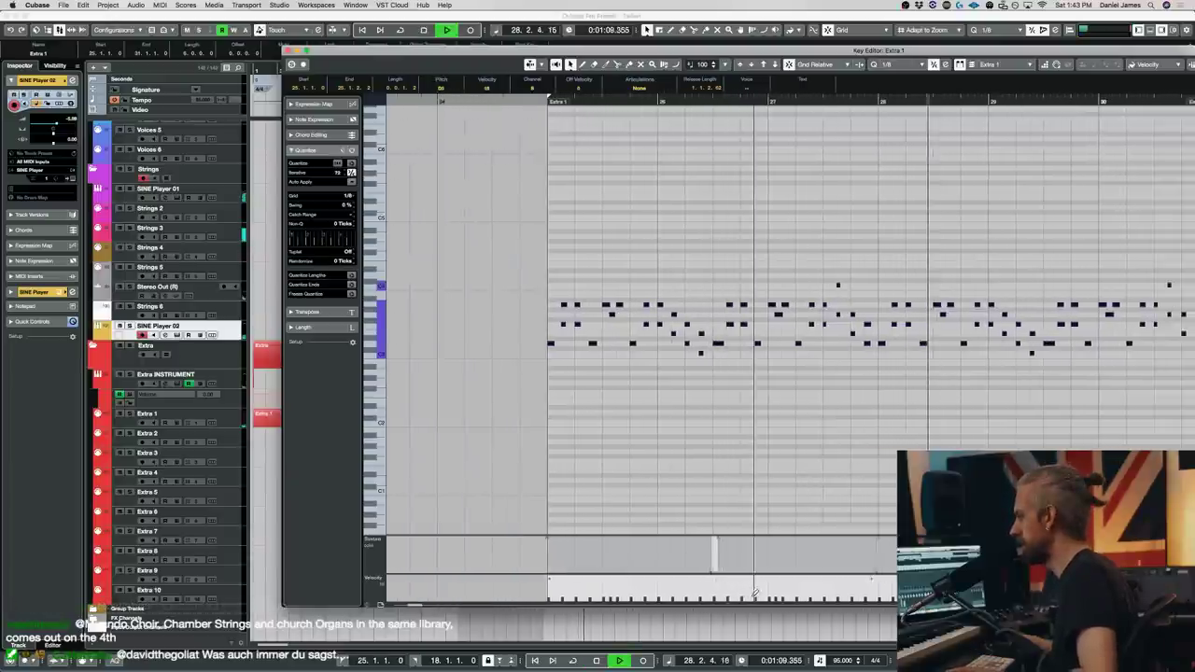
key("space")
left_click(813, 578)
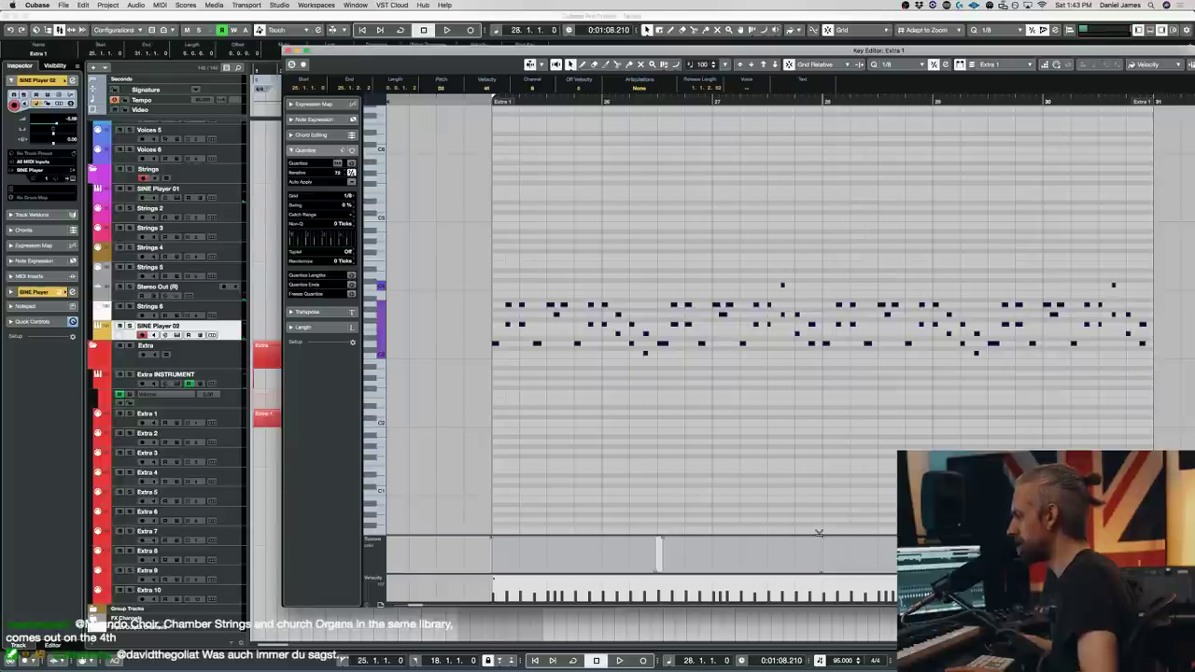
key("space")
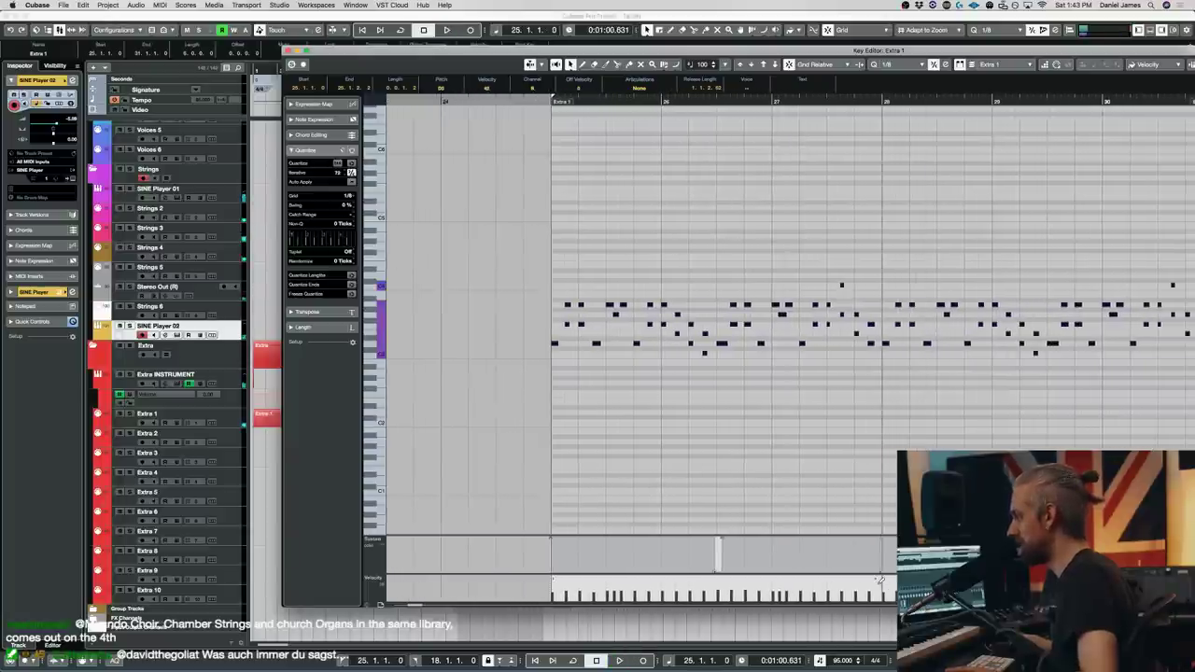
key("space")
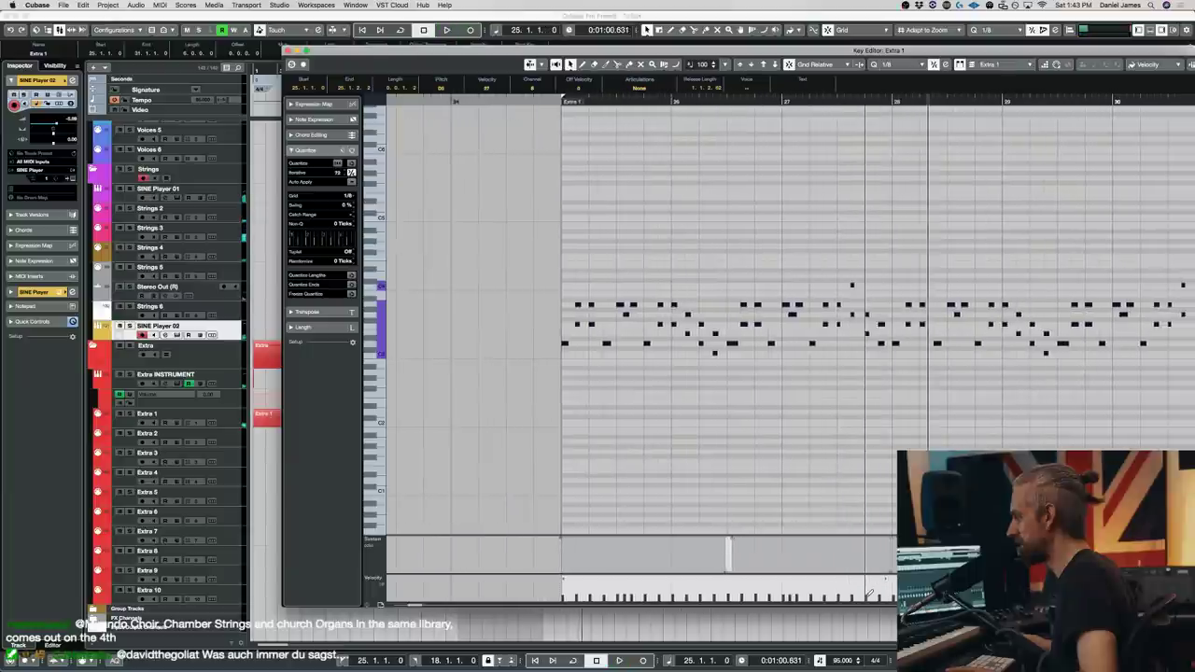
- Transpose all the Extra 1 clip's notes up an octave and play them with the arrangement
key("space")
key("shift+Up")
key("space")
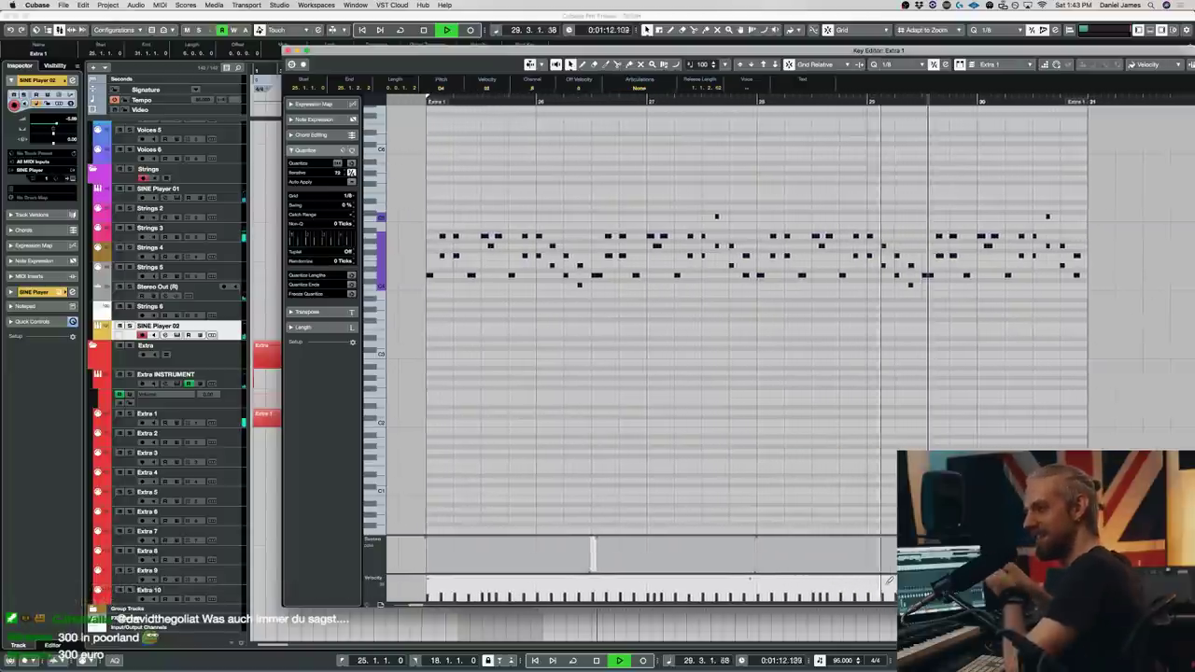
key("space")
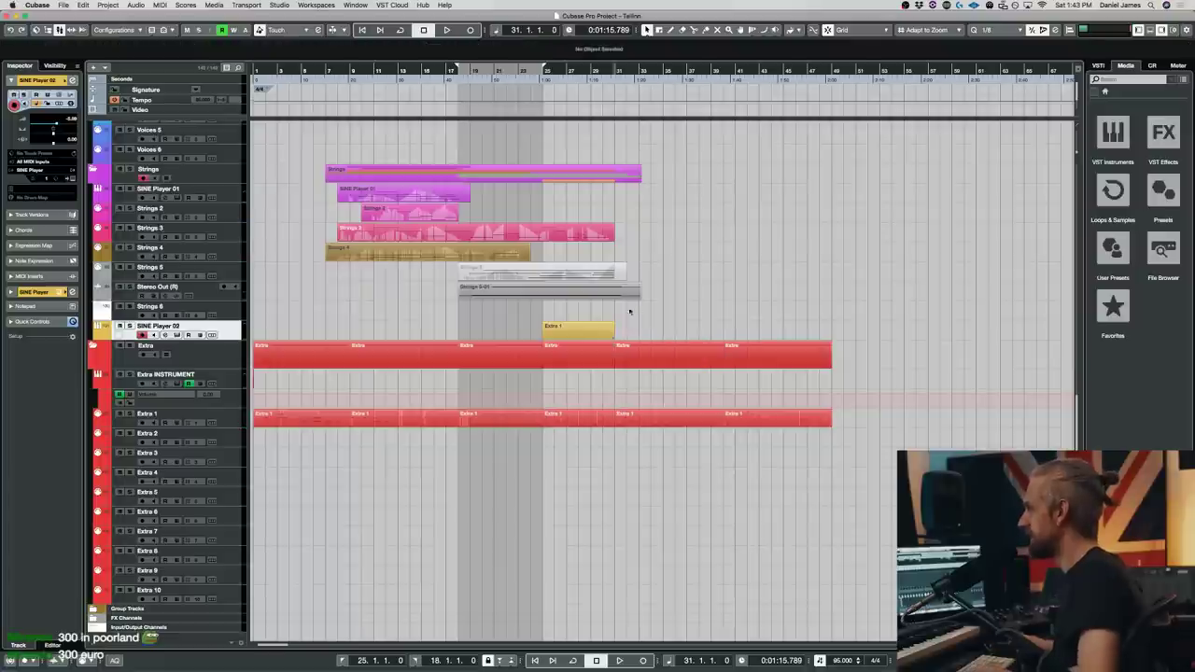
- Audition the SINE Player 02 and Extra INSTRUMENT tracks in solo from the left locator, and clear the solos
key("KP_1")
left_click(128, 327)
key("space")
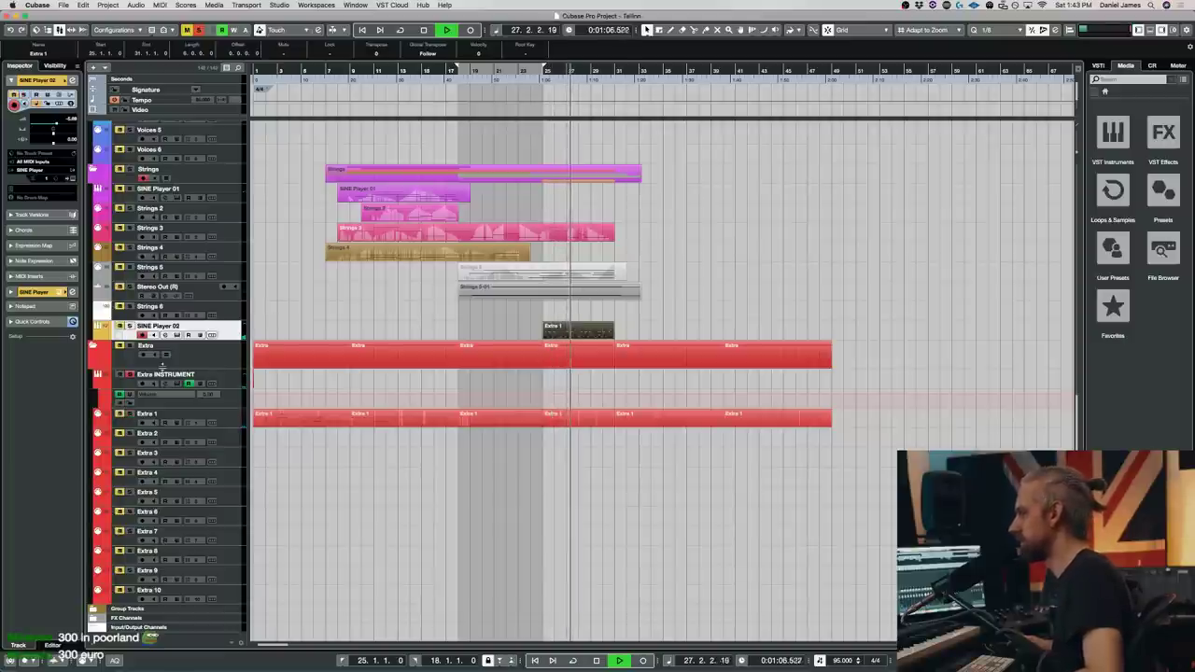
left_click(130, 375)
left_click(353, 285)
- Reopen ValhallaShimmer on SINE Player 02, set its size to 0.23, and play the arrangement
key("space")
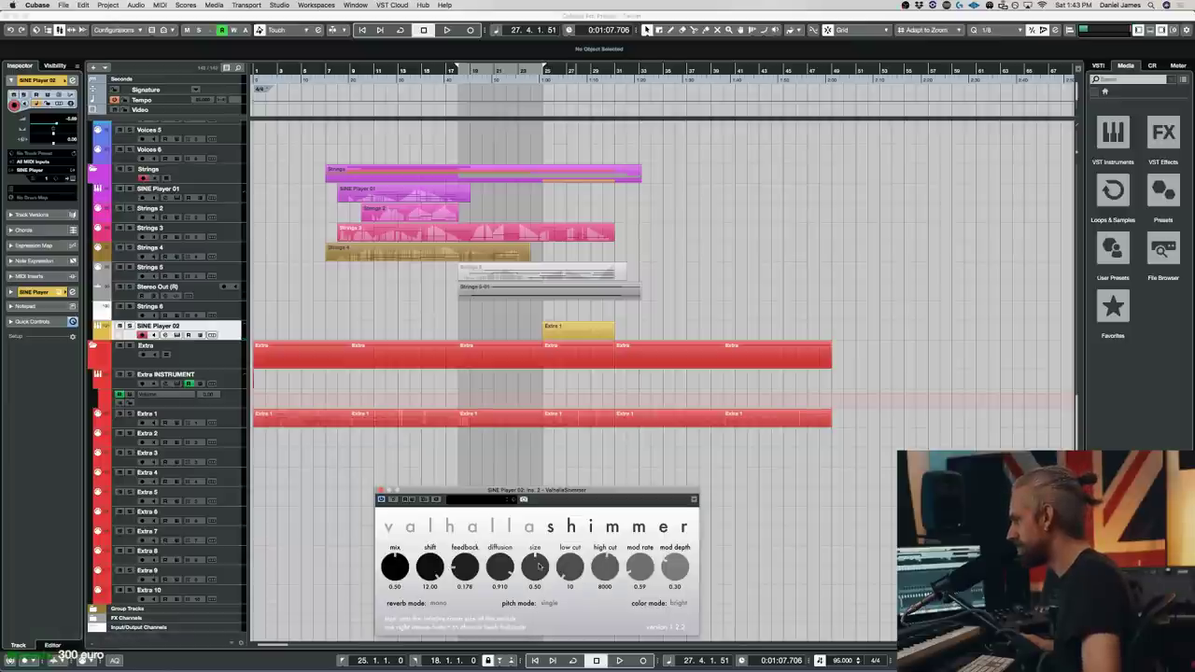
key("space")
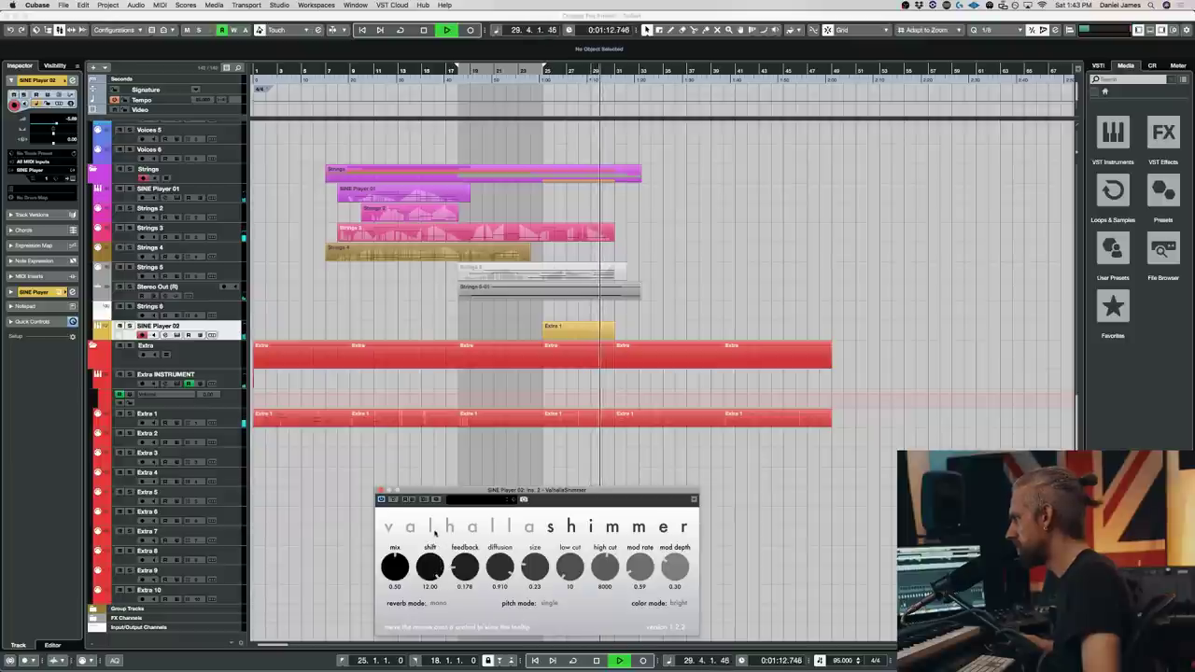
key("space")
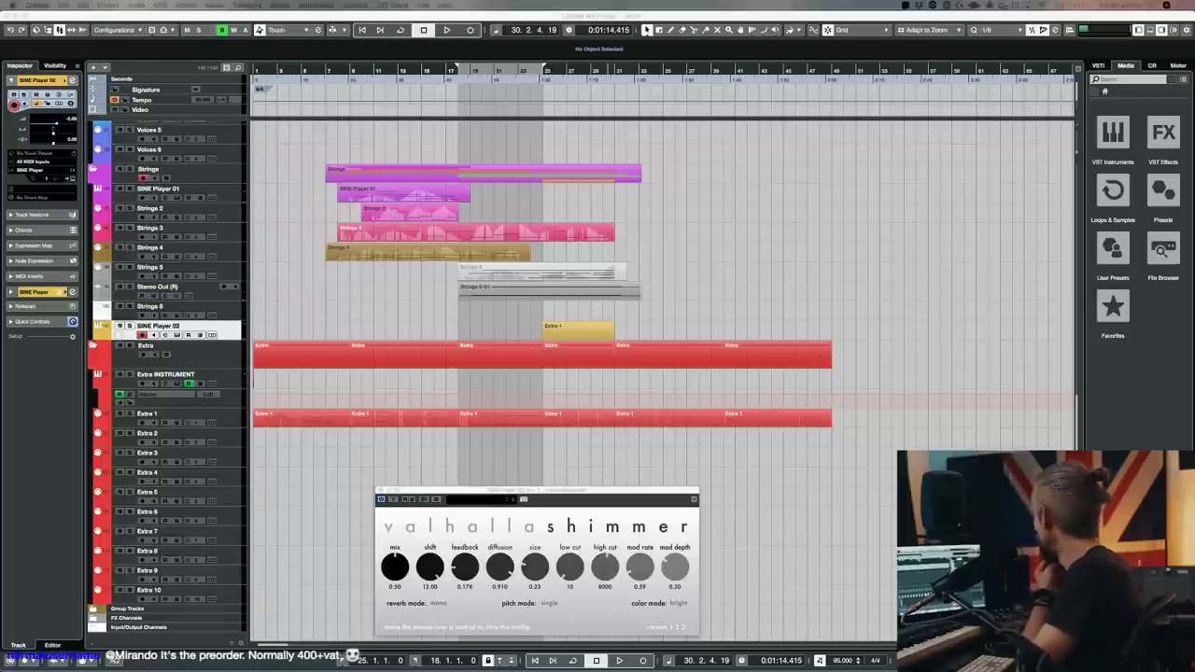
- Add one SINE Player instrument track routed to Stereo Out and load 03 Chamber Celli from Tallinn's Strings
key("super+w")
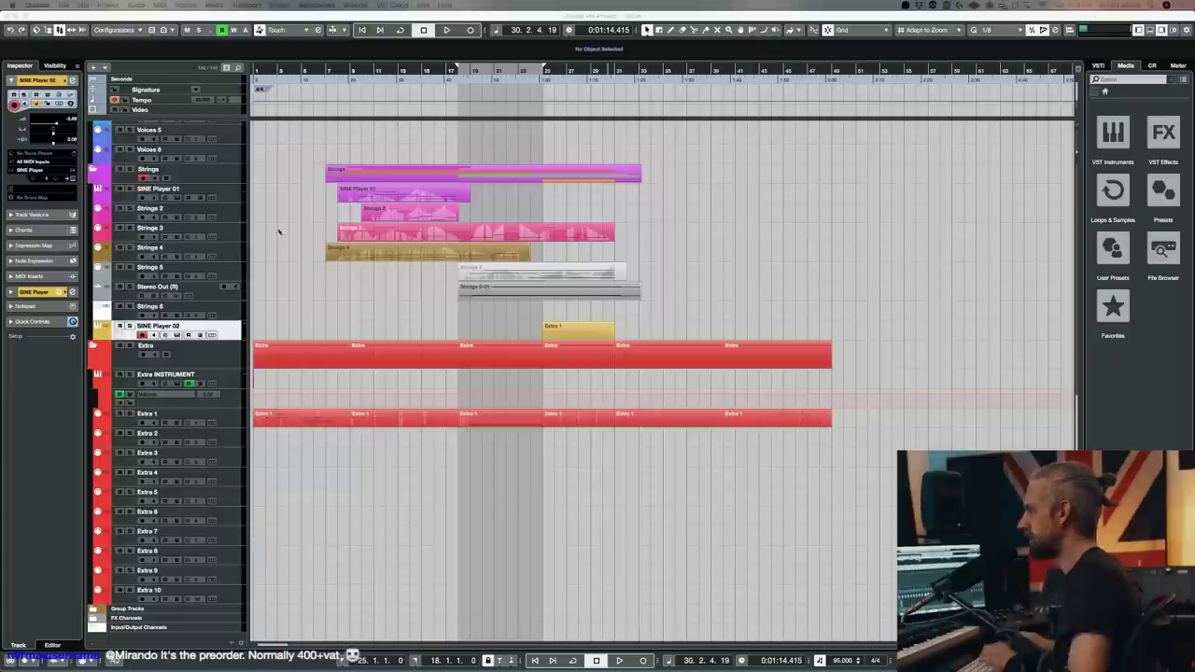
key("t")
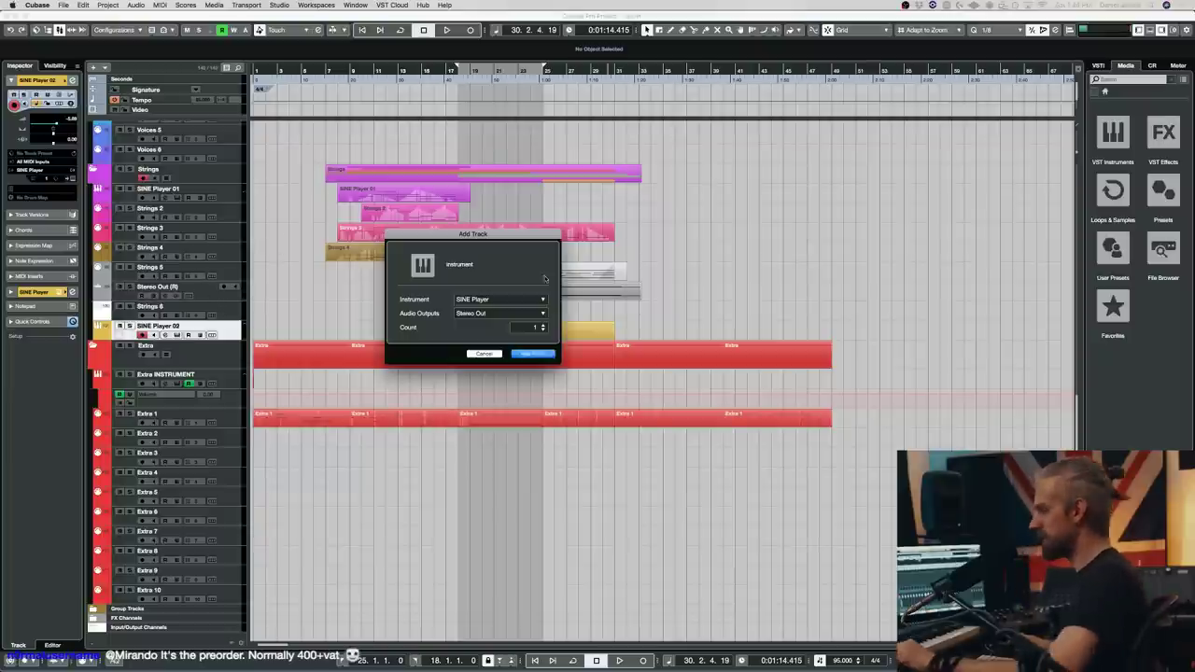
left_click(545, 354)
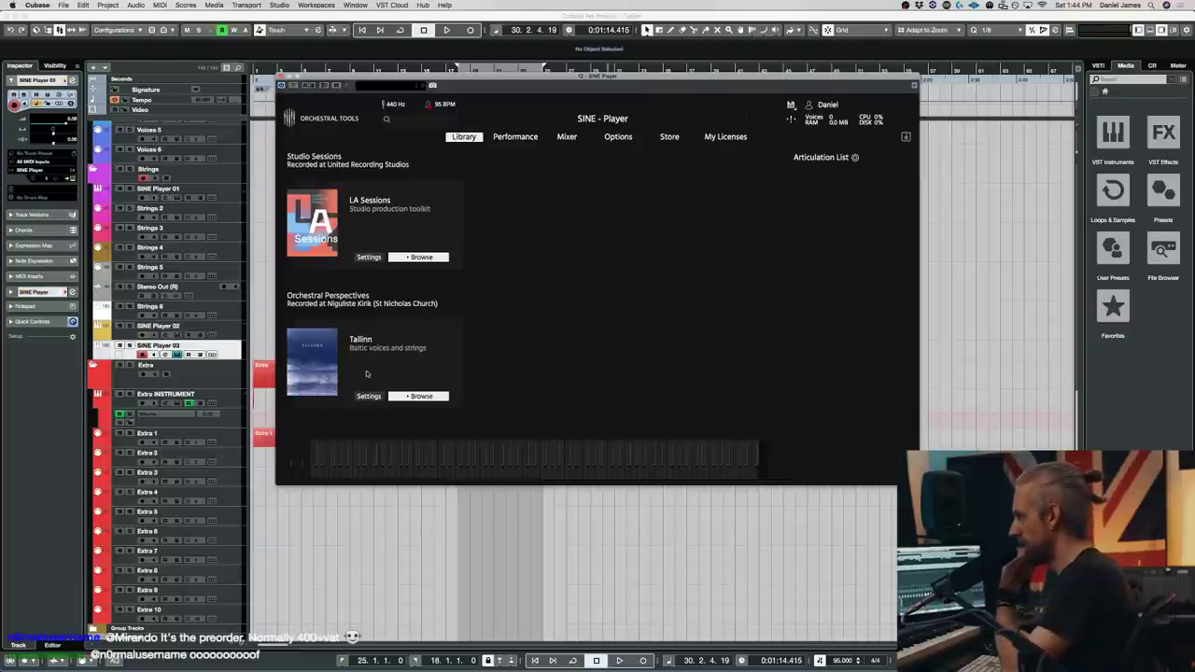
left_click(417, 396)
left_click(383, 316)
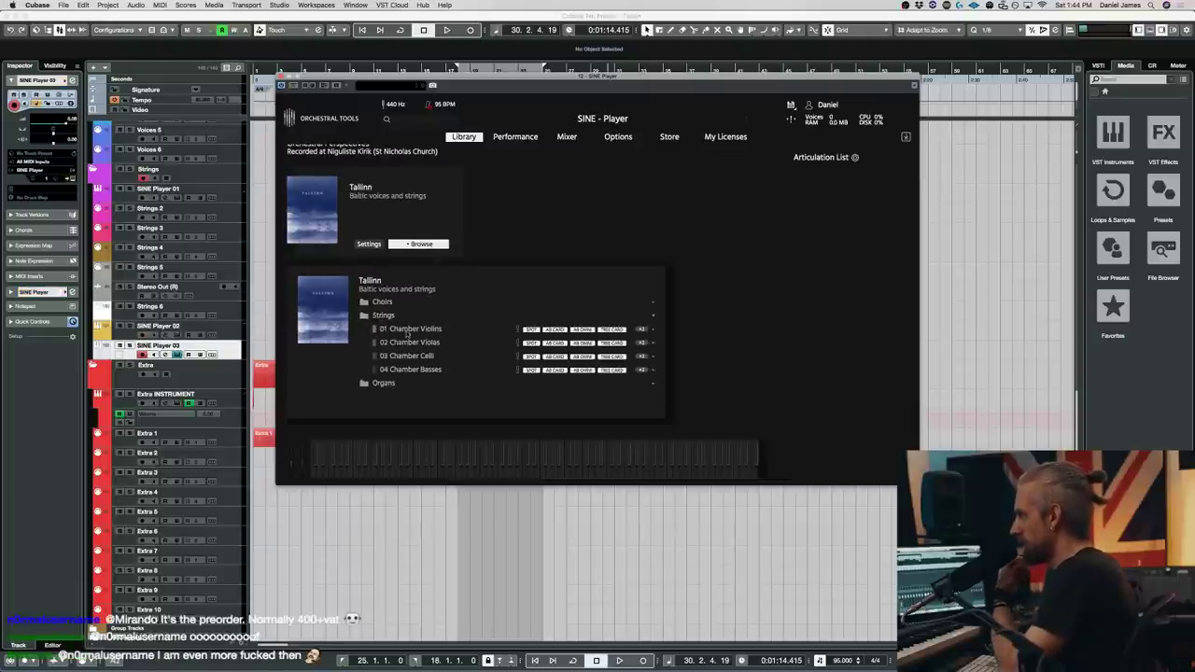
double_click(419, 358)
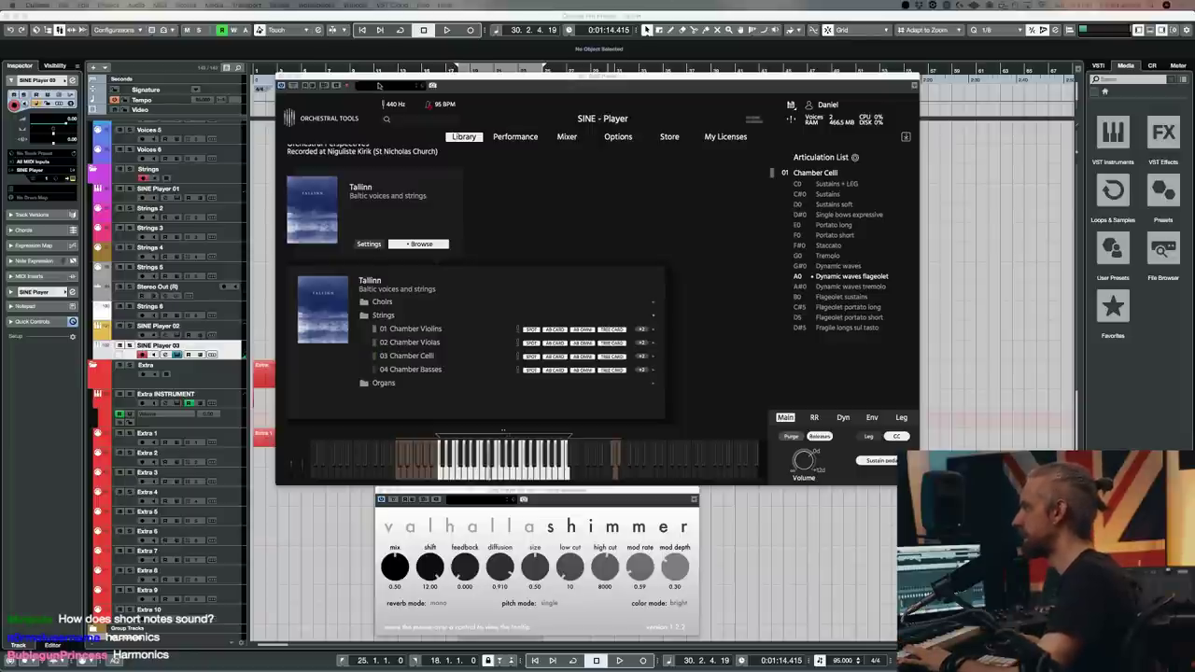
- Set ValhallaShimmer on SINE Player 03 to feedback 0.354, diffusion 0.364 and smallStereo reverb mode, then close it
left_click_drag(371, 78, 1194, 393)
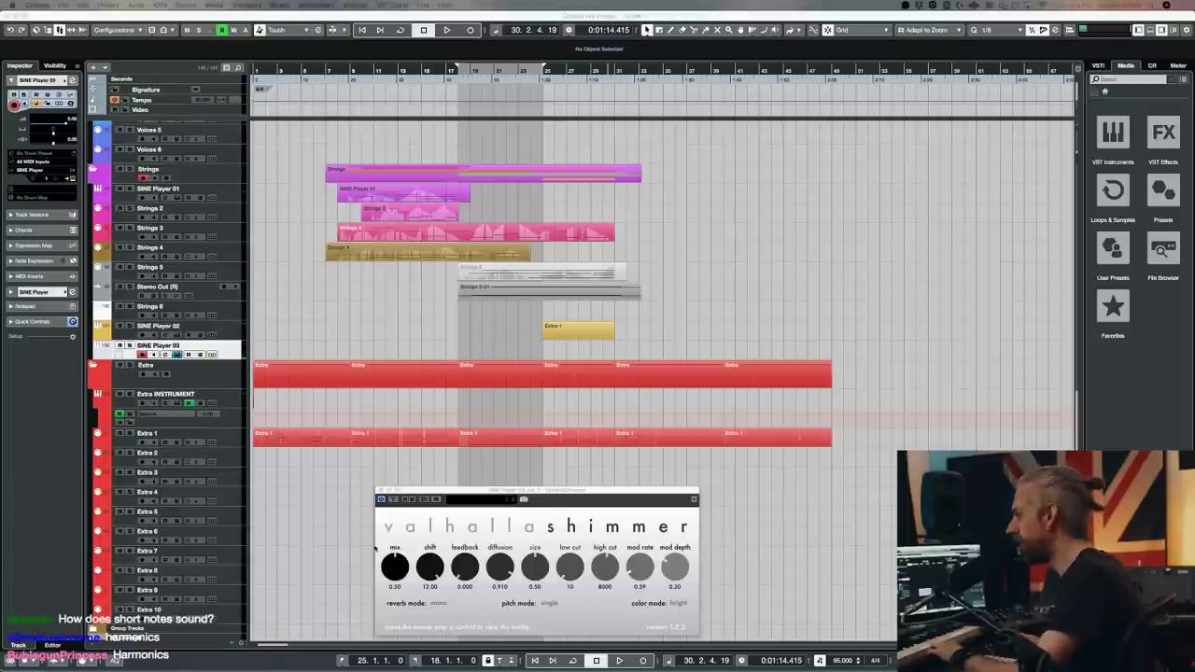
left_click_drag(464, 570, 469, 545)
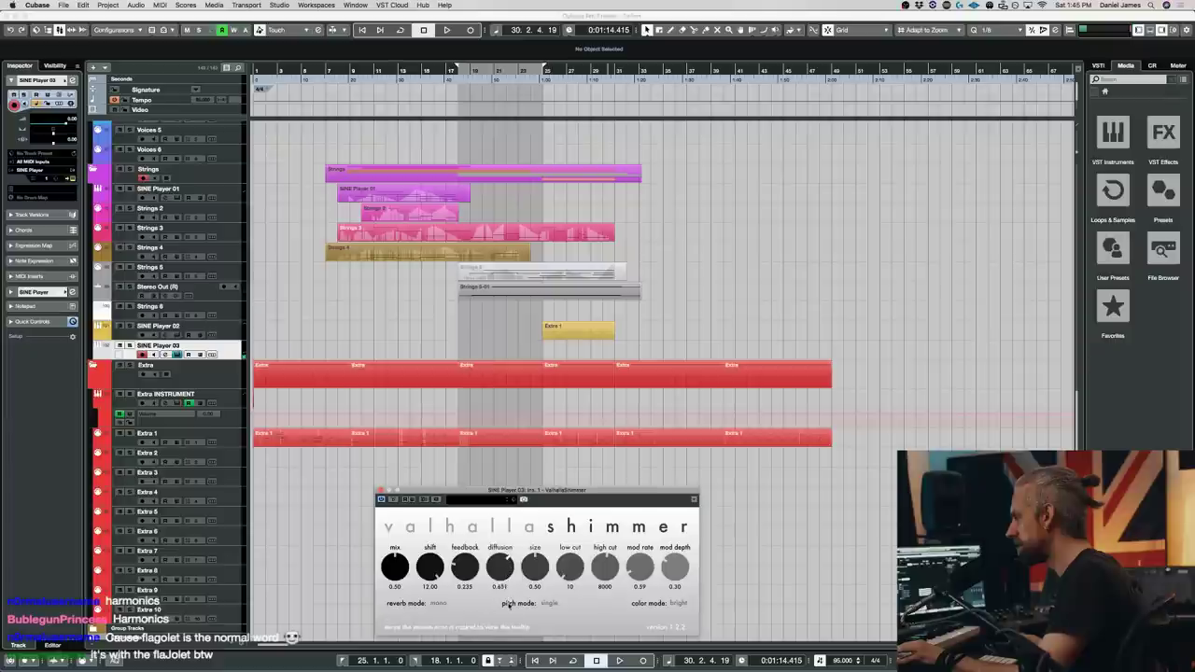
left_click(438, 603)
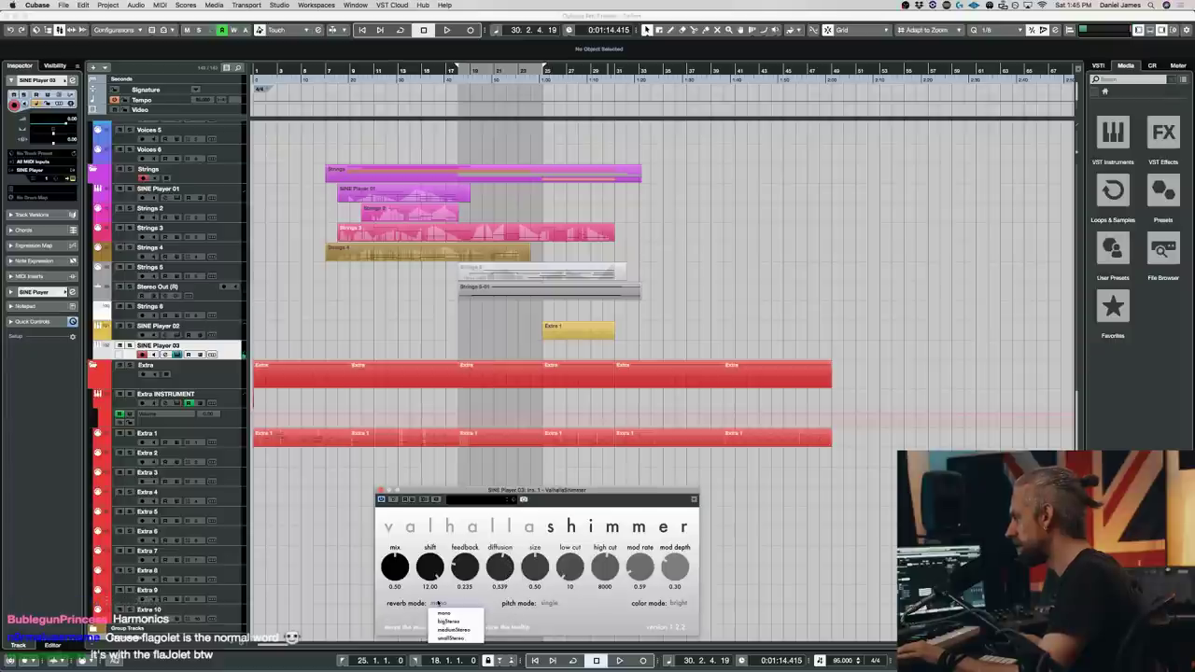
left_click(457, 638)
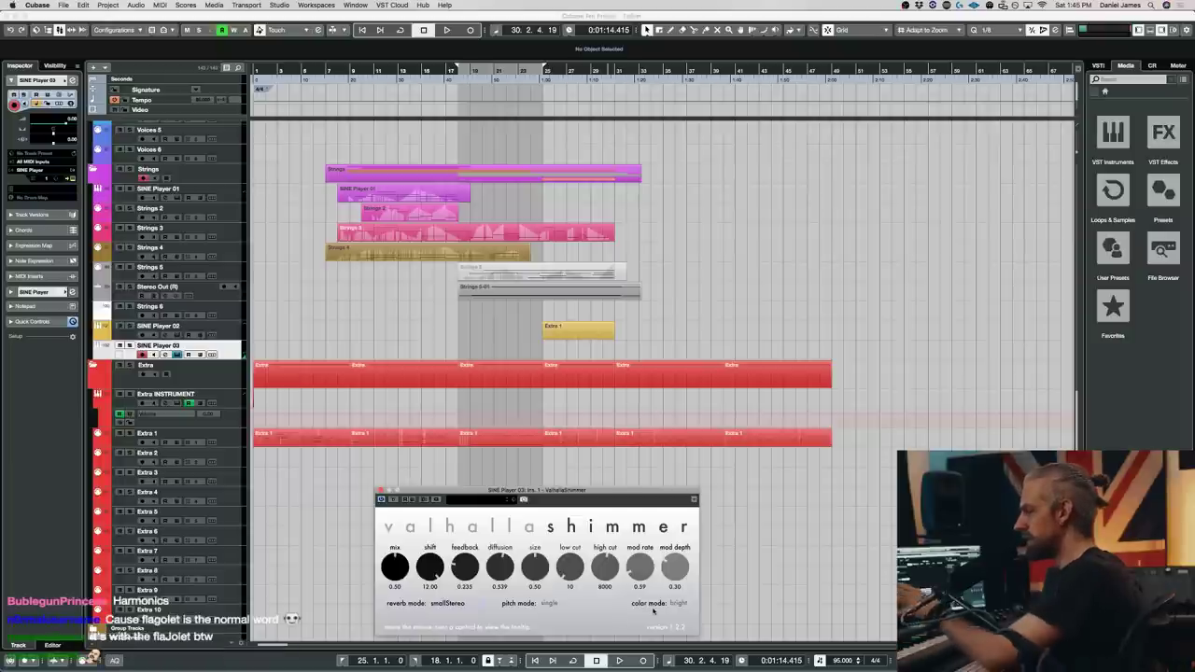
left_click_drag(461, 570, 462, 558)
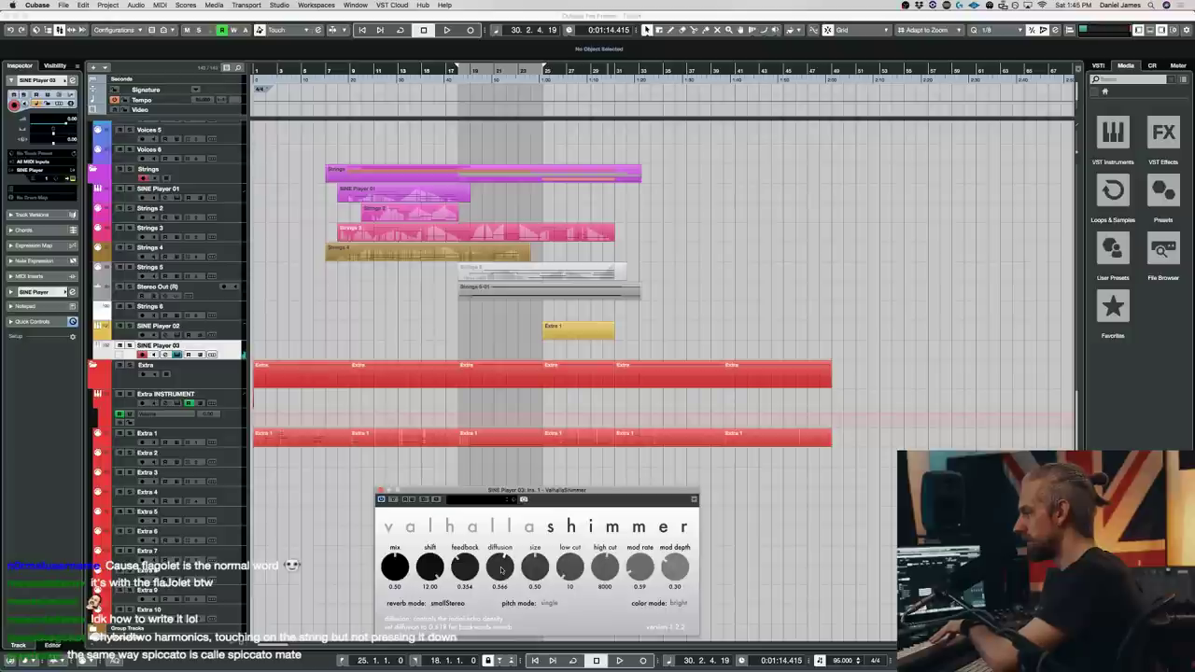
left_click_drag(502, 569, 509, 592)
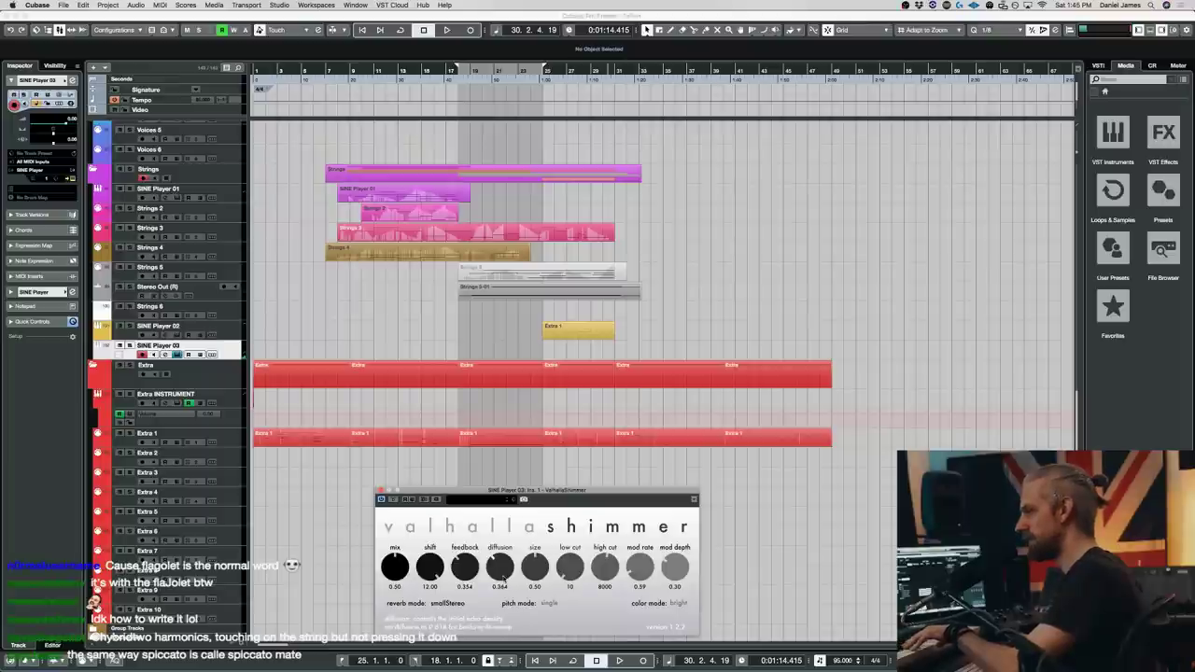
left_click(380, 490)
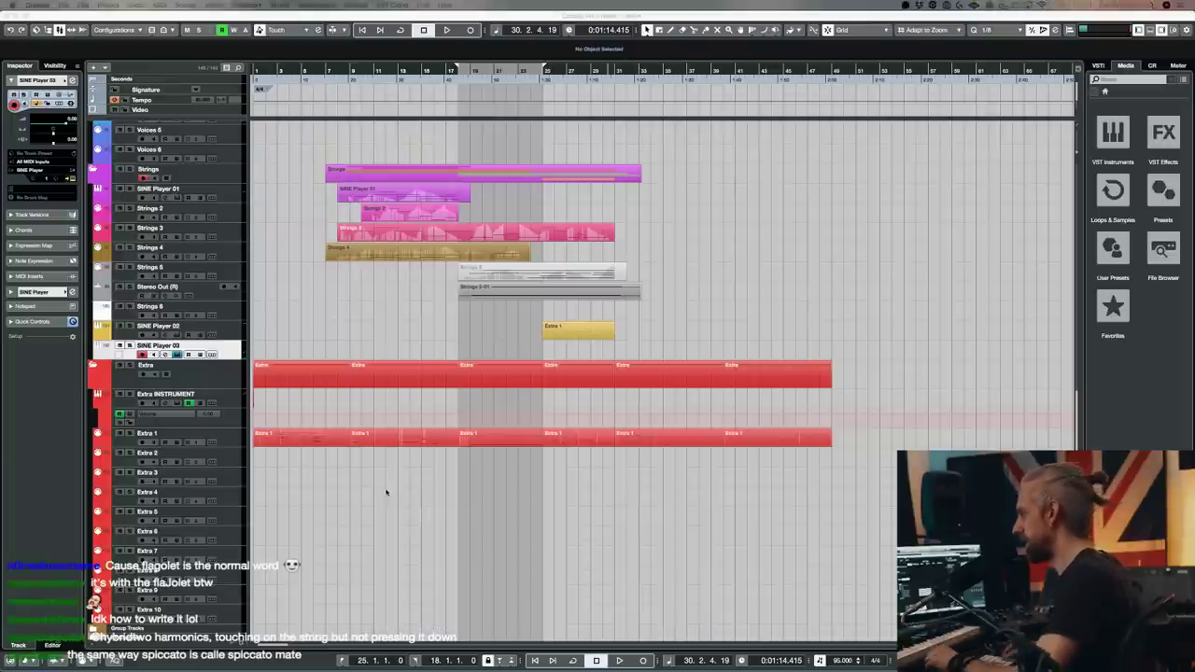
- Move the Extra 1 clips from bar 31 onward beyond bar 50, and duplicate the bar 25 clip at bar 31
key("space")
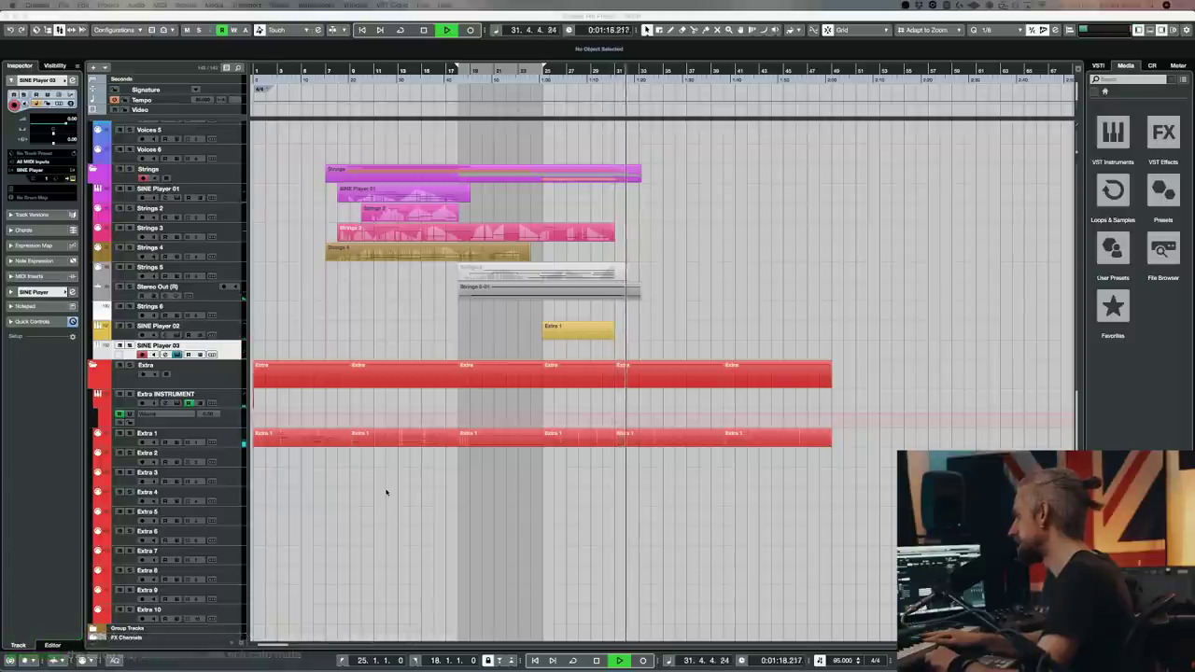
left_click_drag(688, 438, 882, 440)
key("space")
left_click_drag(773, 441, 1038, 443)
left_click(586, 438)
key("super+d")
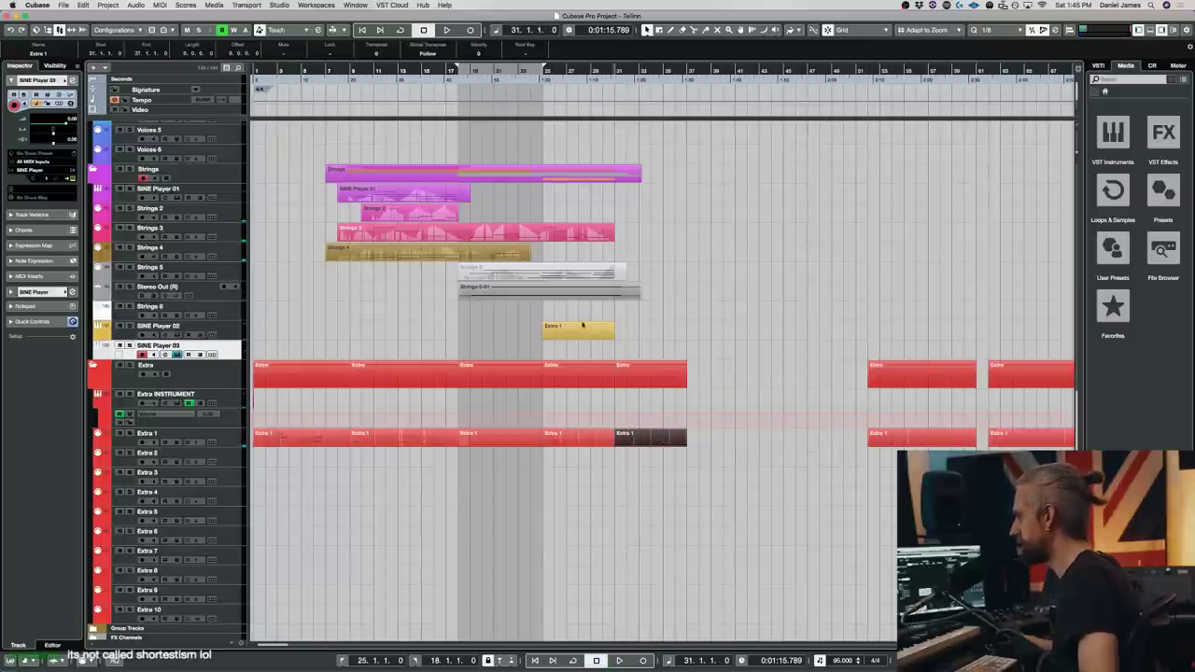
- Duplicate the SINE Player 02 clip and the Strings 3 section from bar 25 at bar 31
left_click(582, 327)
key("super+d")
left_click(553, 236)
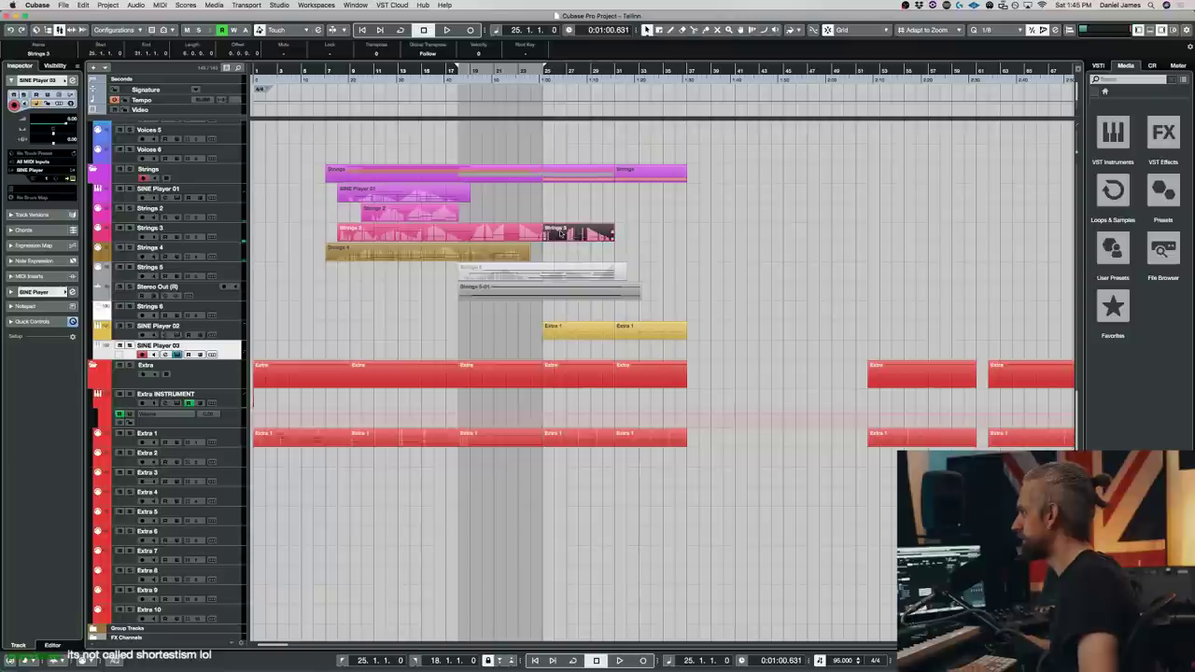
key("super+d")
- Glue the two Strings 3 sections from bar 25 into one clip and copy it to the Voices 2 track
left_click_drag(631, 252, 573, 460)
key("g")
scroll(573, 192, "up", 10)
scroll(568, 347, "down", 5)
- Load 02 Male Choir from Tallinn's Choirs in the Voices 2 SINE Player and play the part from bar 25
left_click(224, 464)
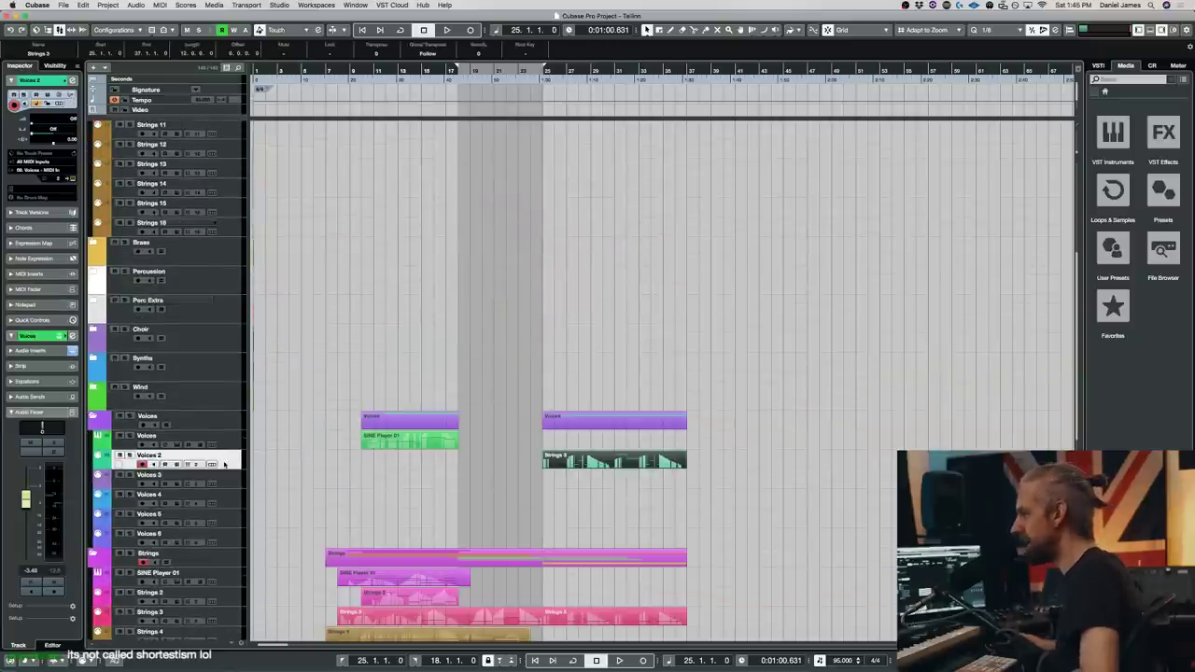
left_click(212, 465)
scroll(595, 351, "down", 5)
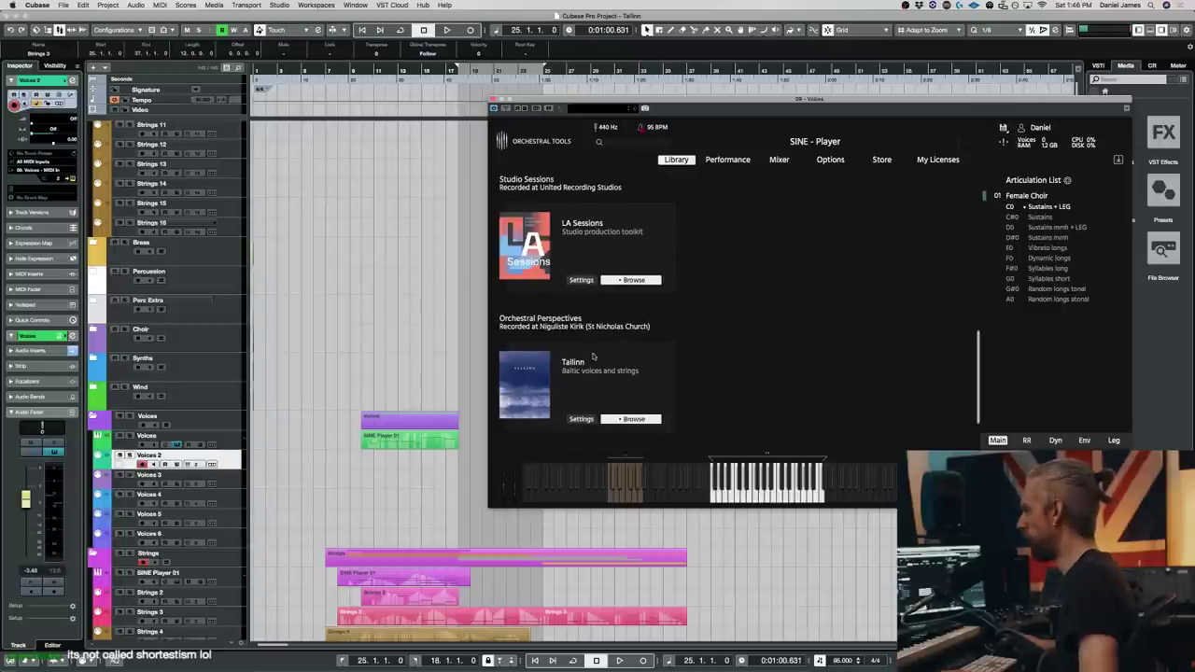
left_click(608, 419)
left_click(594, 324)
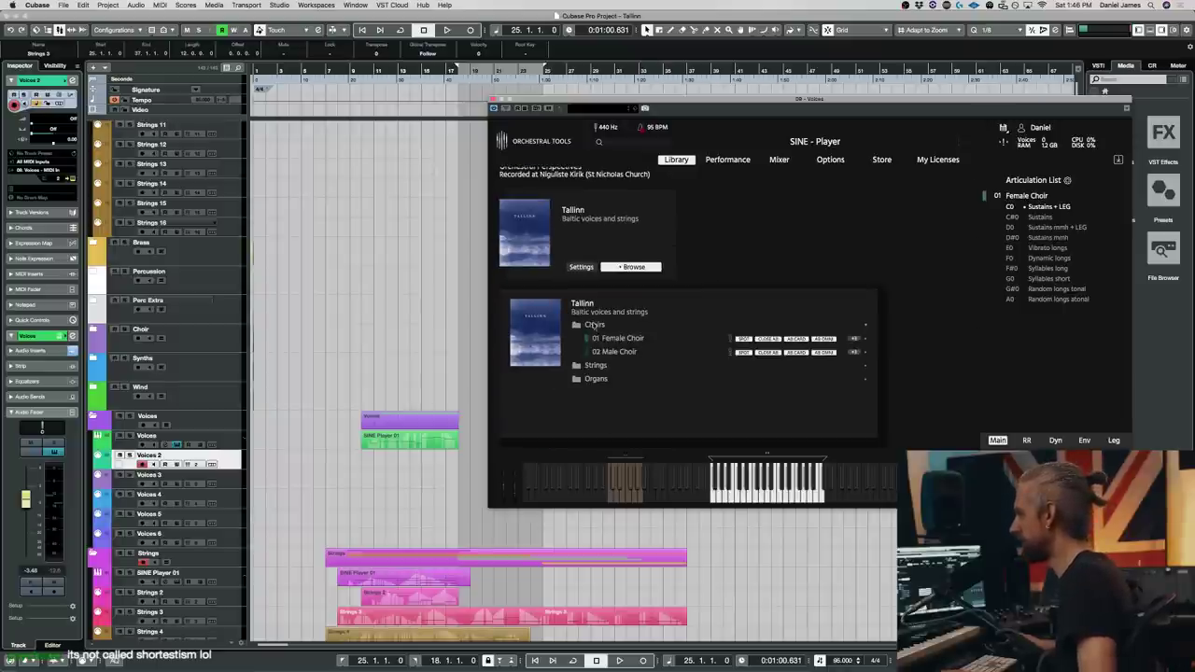
double_click(619, 351)
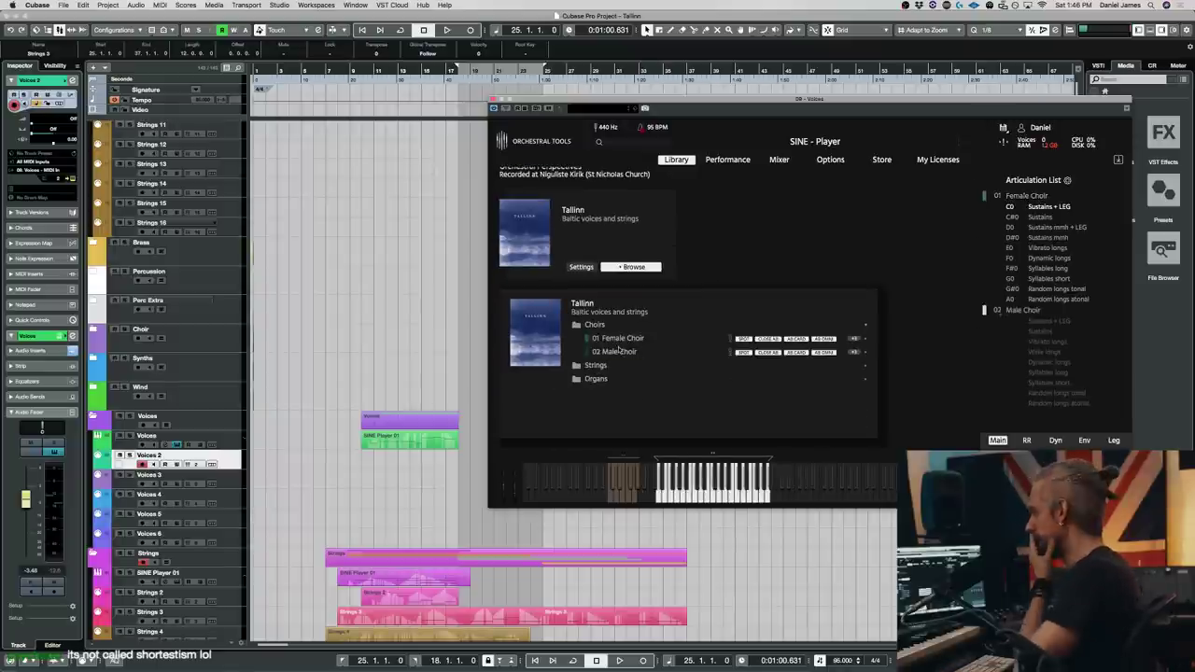
key("space")
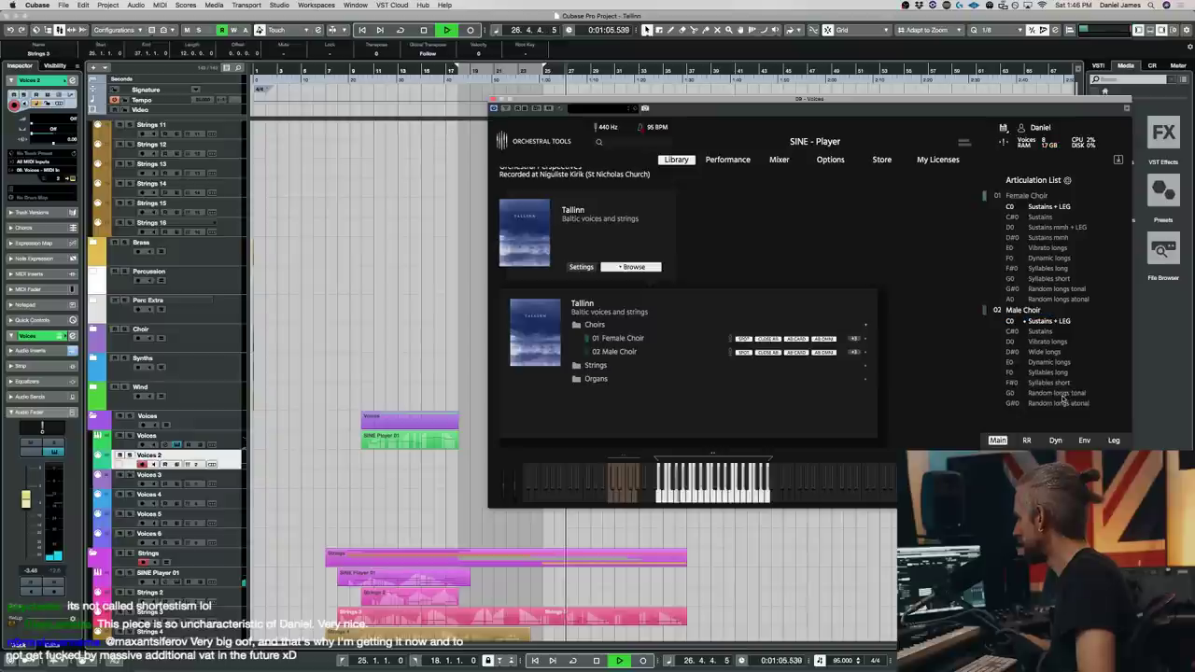
left_click_drag(740, 101, 863, 19)
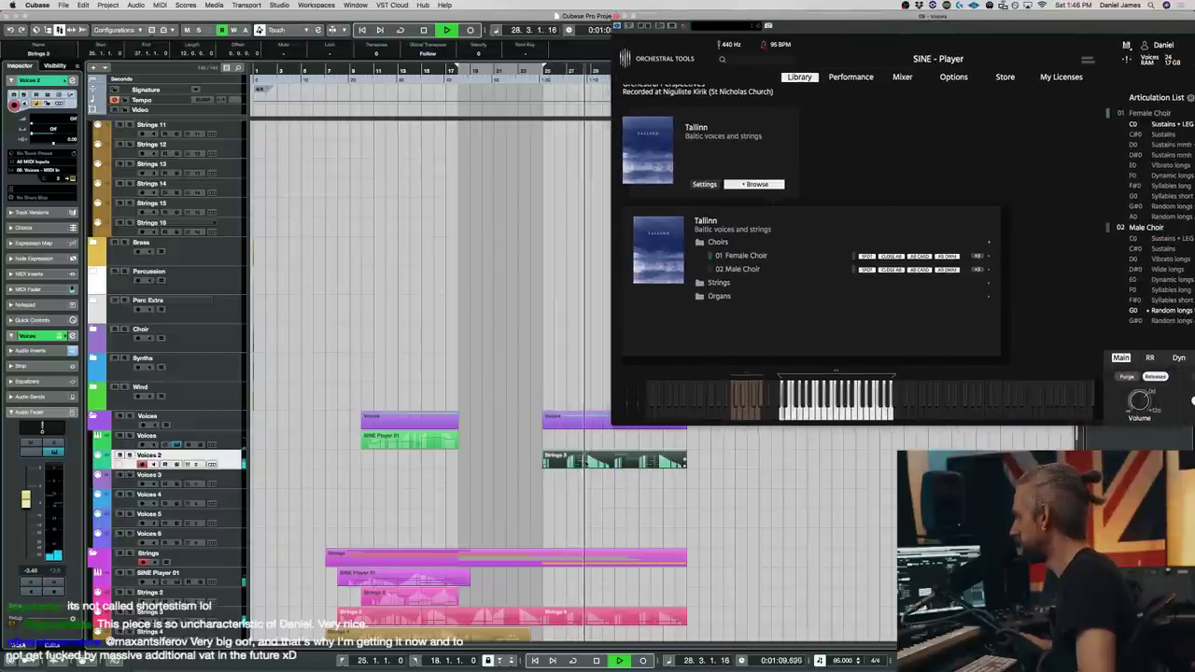
key("space")
- Open the Voices 2 clip in the Key Editor and display CC 1 (Modulation) in a controller lane
double_click(571, 462)
key("space")
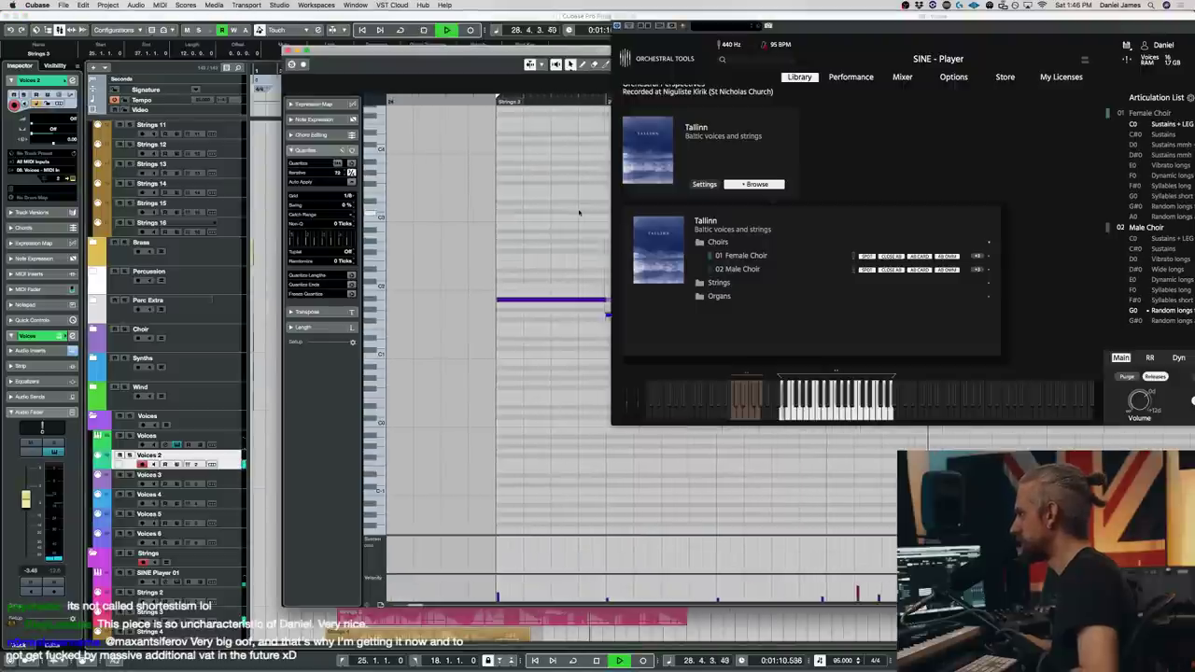
left_click(616, 19)
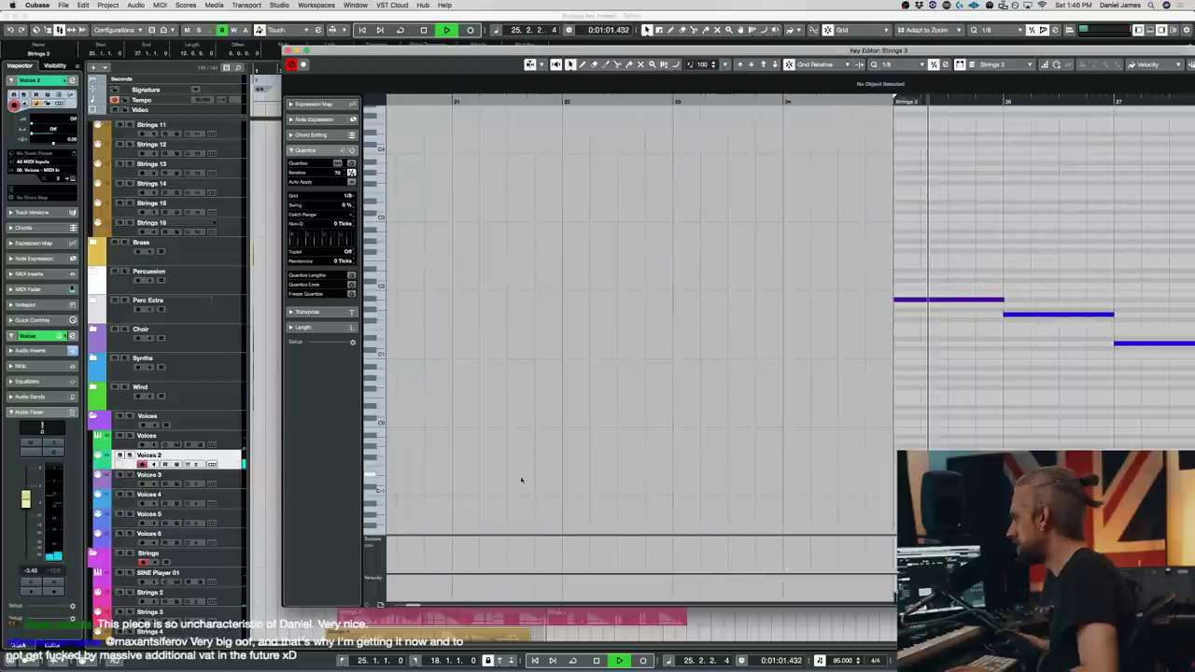
key("space")
left_click(373, 577)
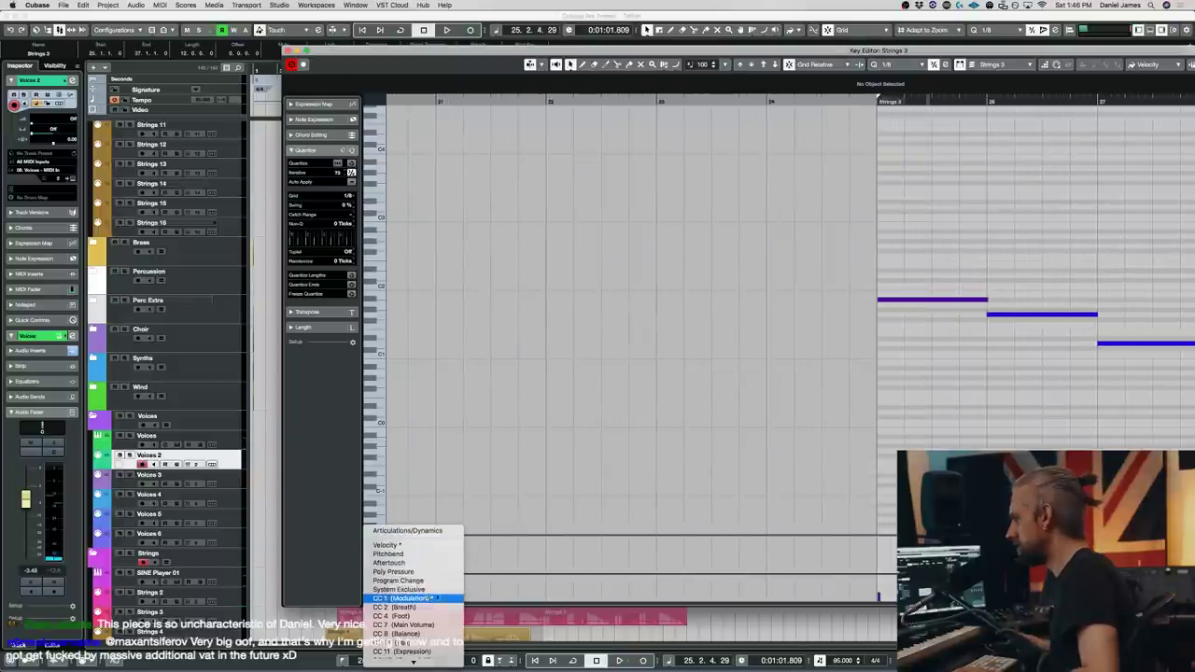
left_click(435, 598)
- Redraw the Voices 2 clip's modulation curve across both halves and check it in playback
key("space")
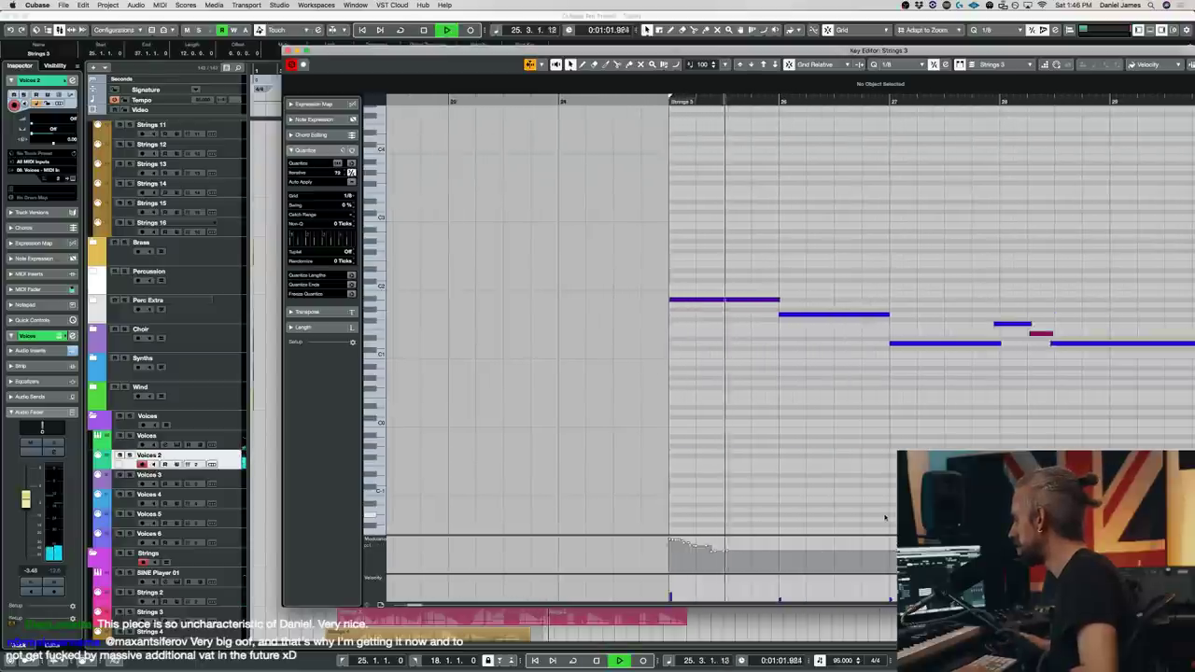
key("space")
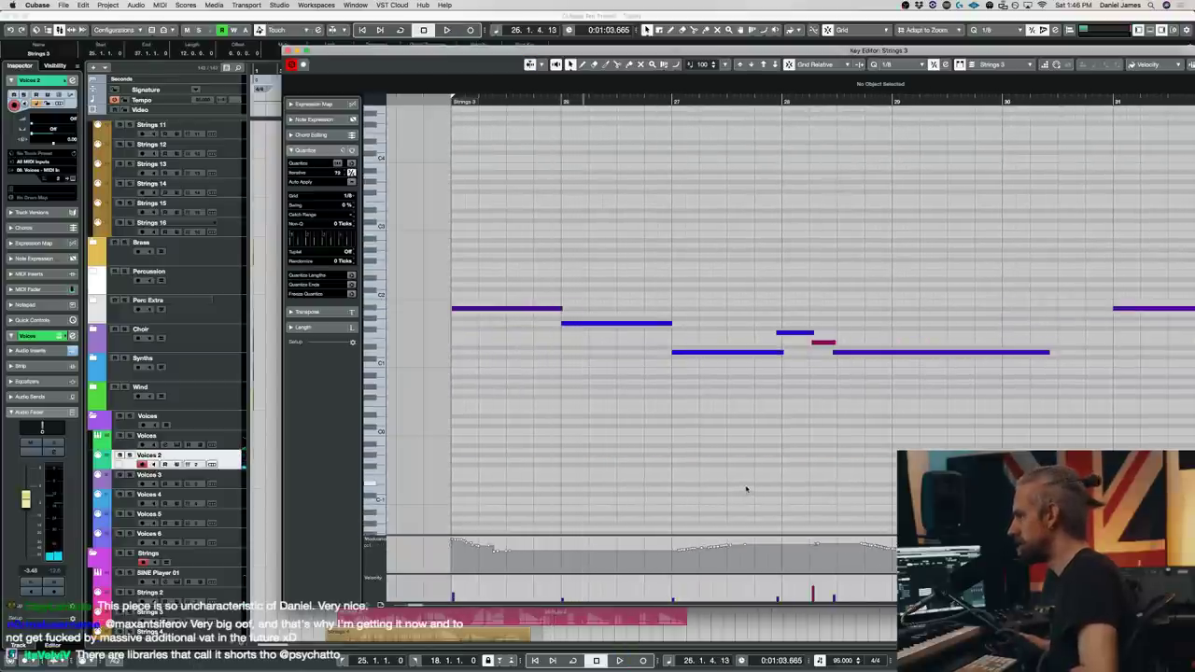
left_click_drag(471, 542, 920, 547)
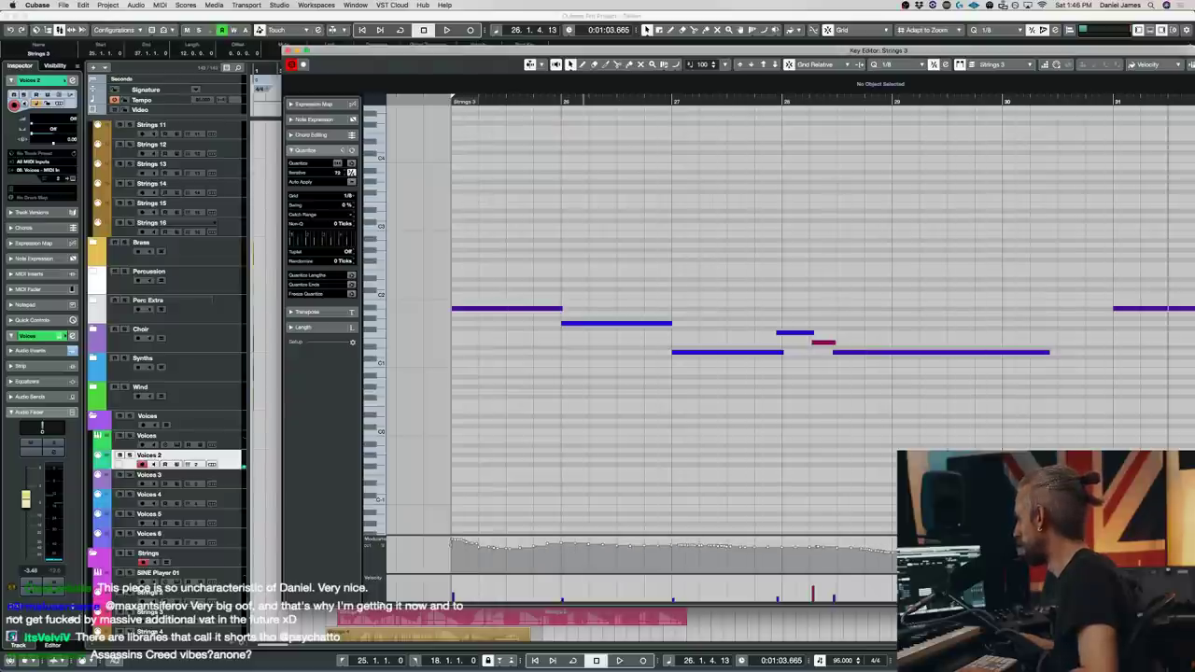
scroll(791, 321, "right", 6)
mouse_move(464, 540)
left_mouse_down()
mouse_move(705, 553)
mouse_move(850, 538)
left_mouse_up()
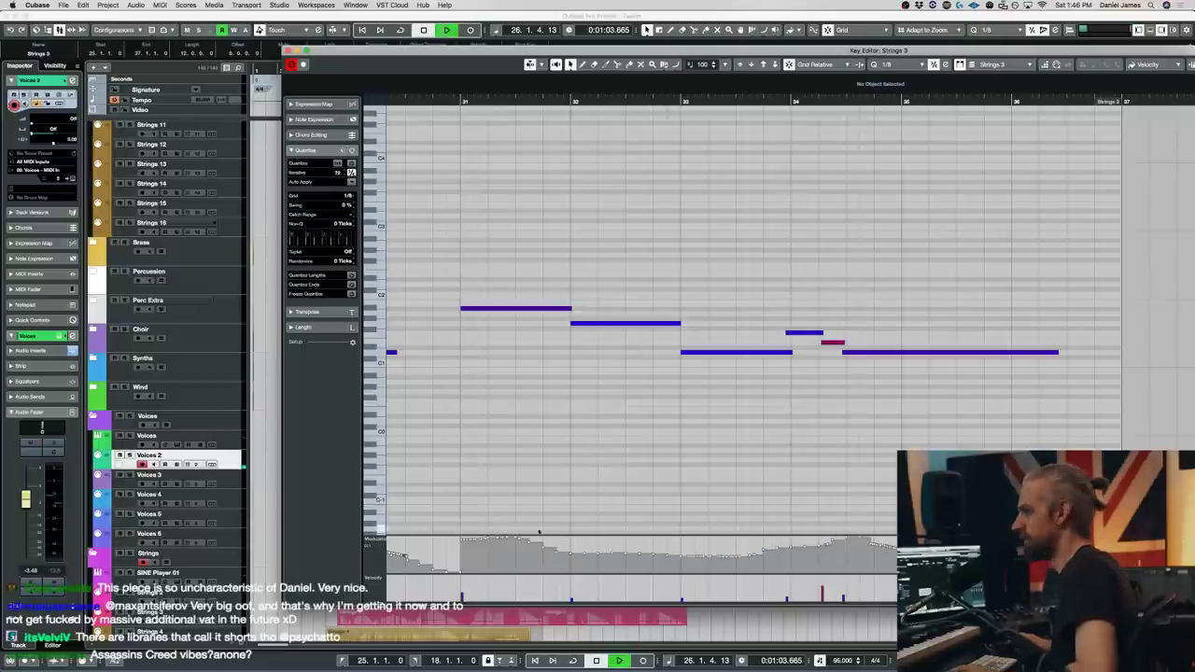
scroll(687, 532, "left", 10)
scroll(1064, 449, "right", 6)
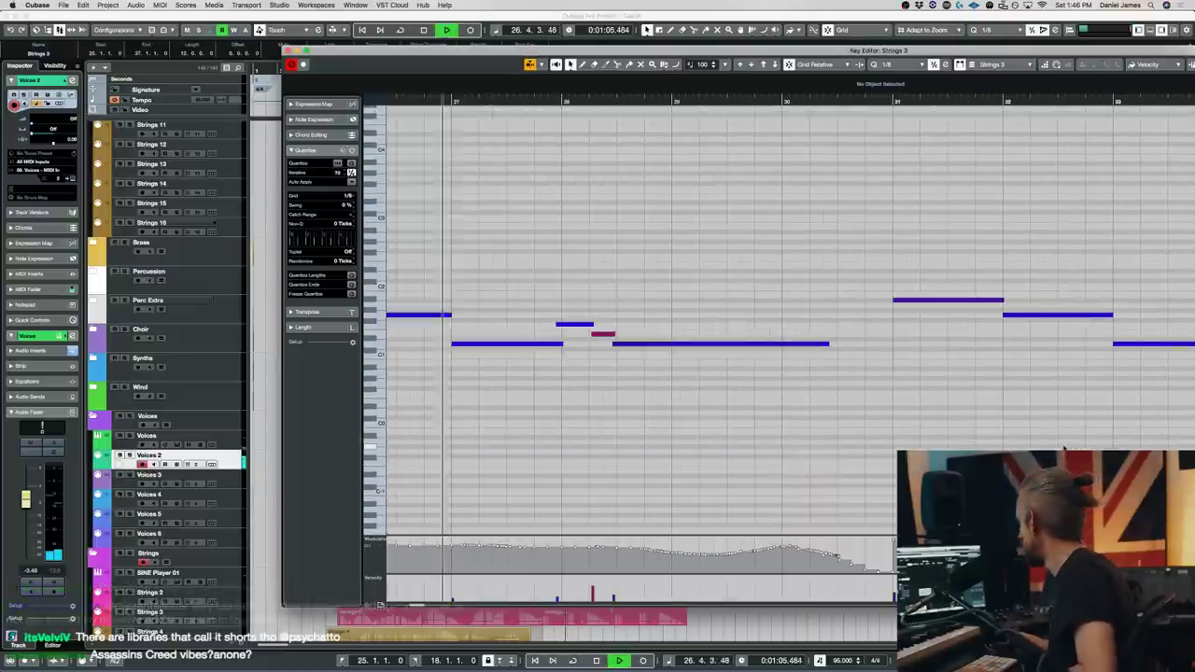
scroll(835, 432, "left", 10)
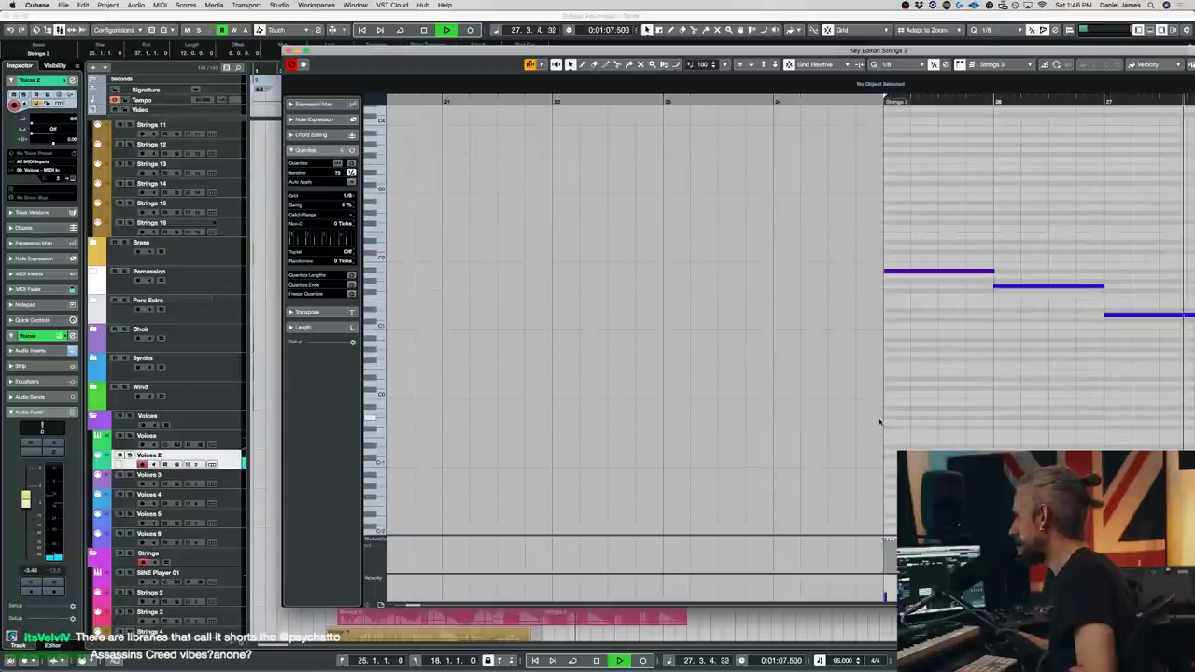
key("space")
- Reopen the Voices 2 SINE Player, switch the Male Choir to the Sustains + LEG articulation, and play the part
key("e")
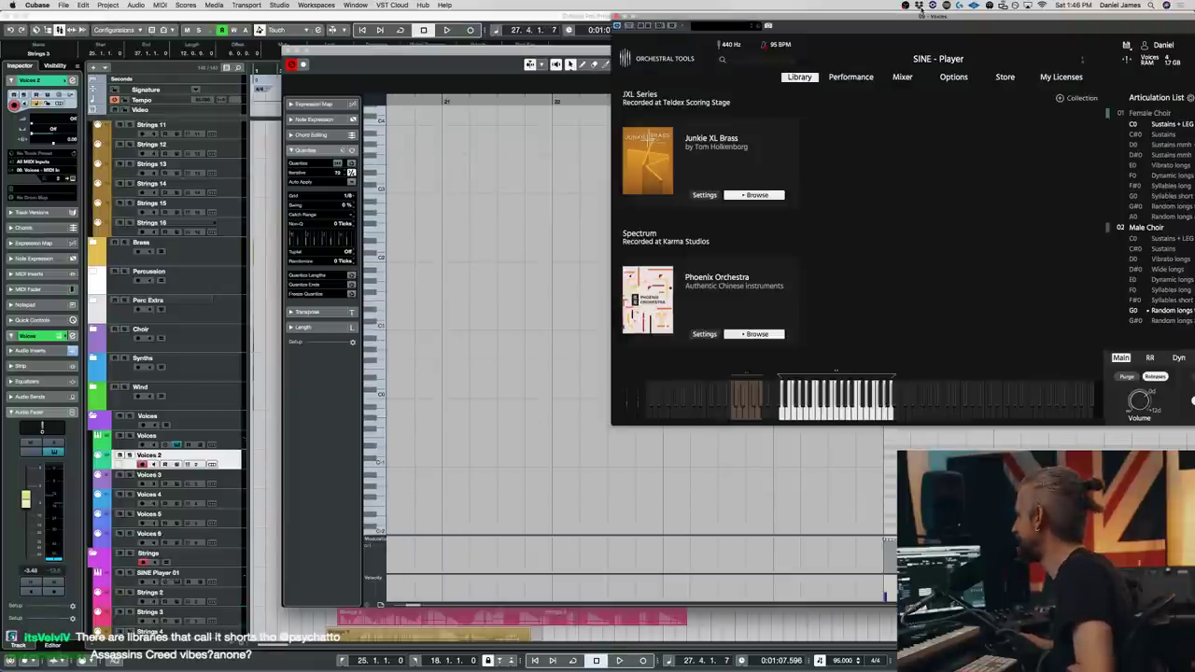
left_click_drag(922, 12, 680, 106)
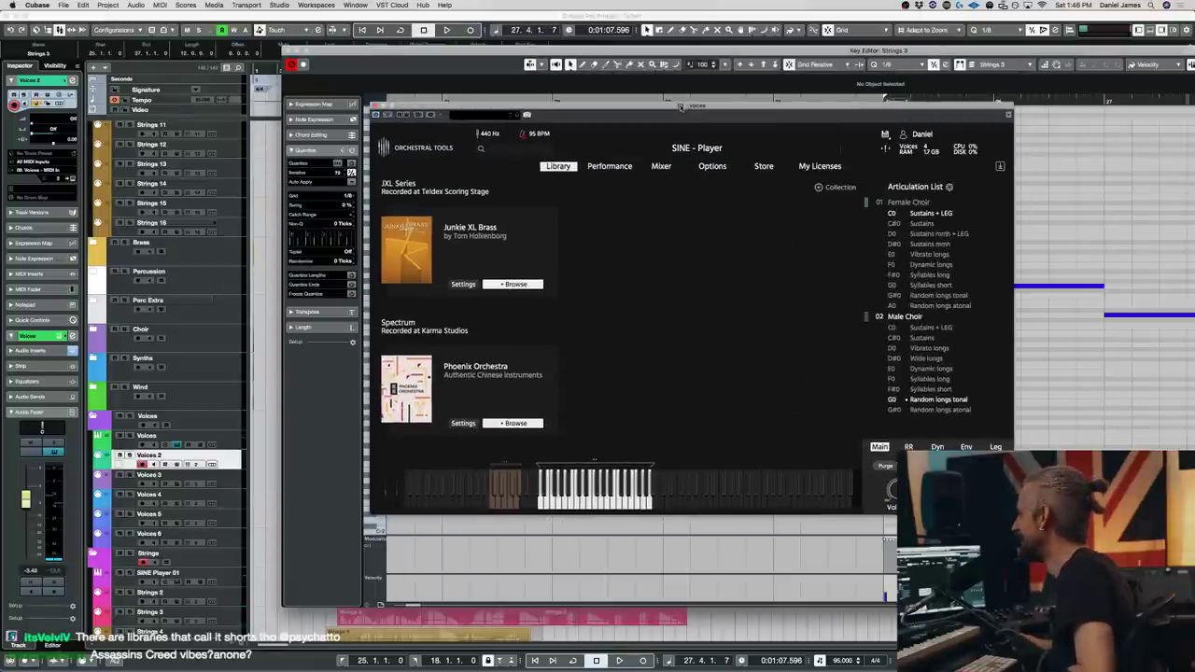
left_click(948, 379)
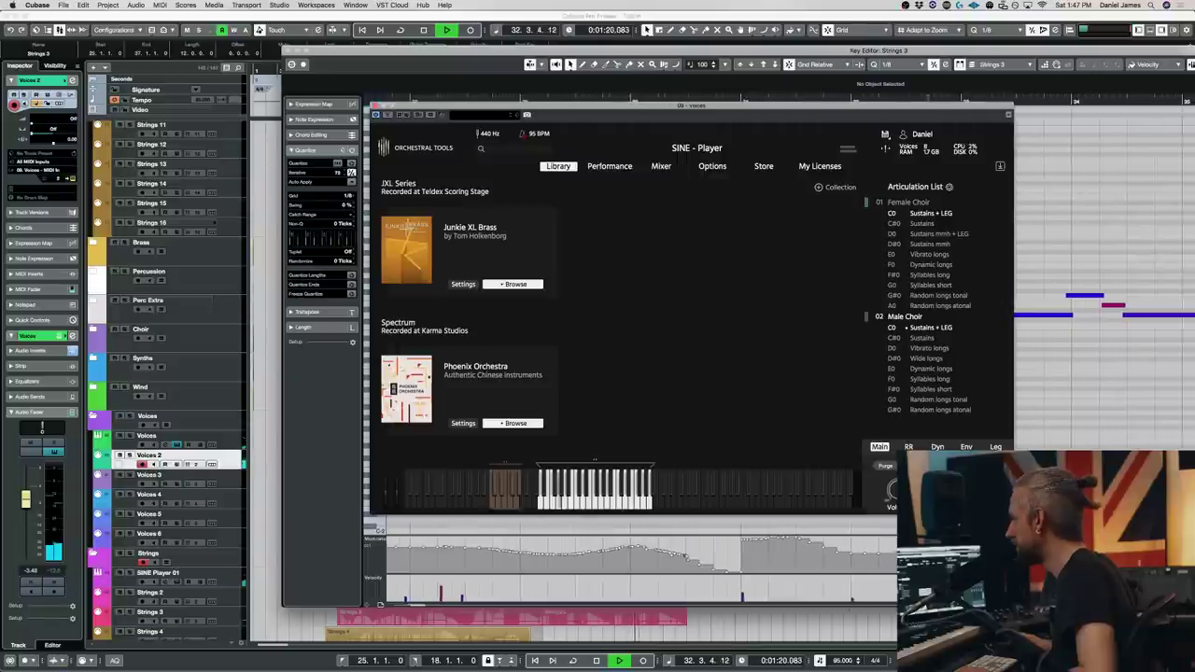
key("space")
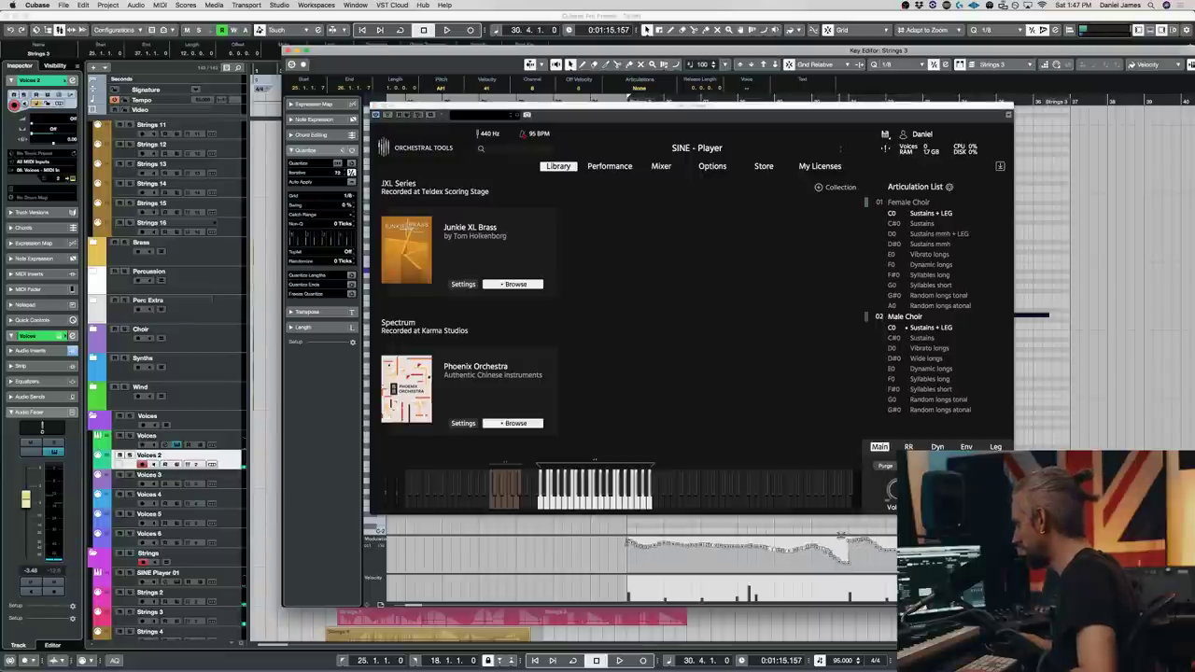
key("space")
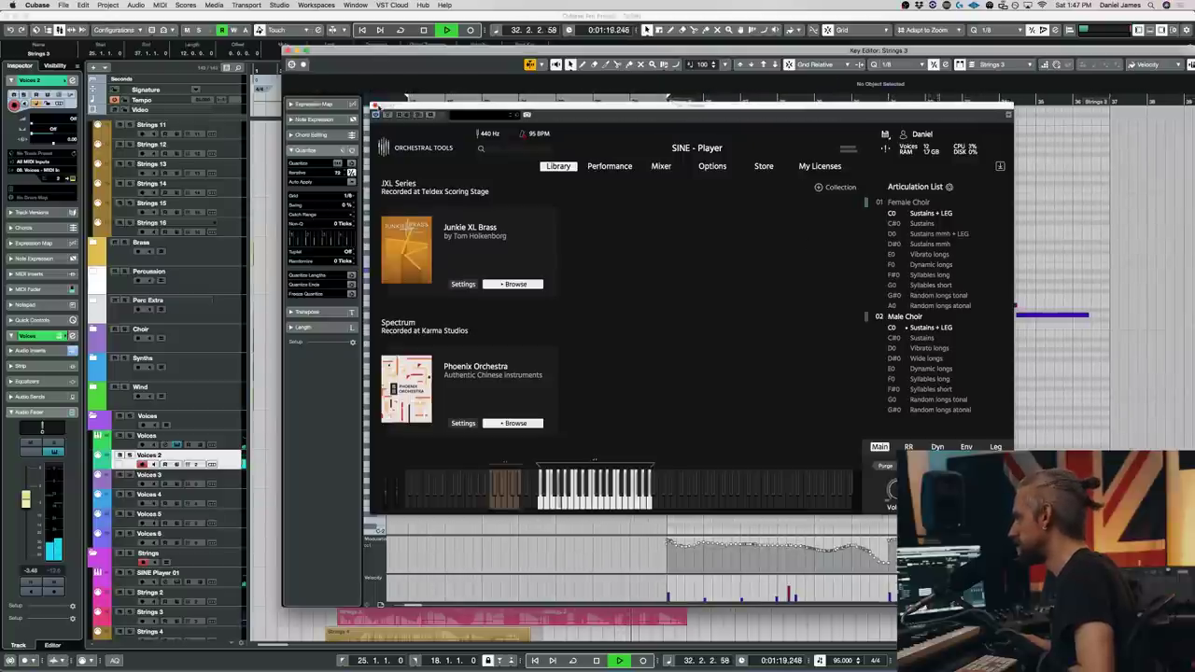
- Stop playback, close the SINE Player and Key Editor, and delete the Extra 1 clip at bar 31 on the SINE Player 02 track
left_click(374, 105)
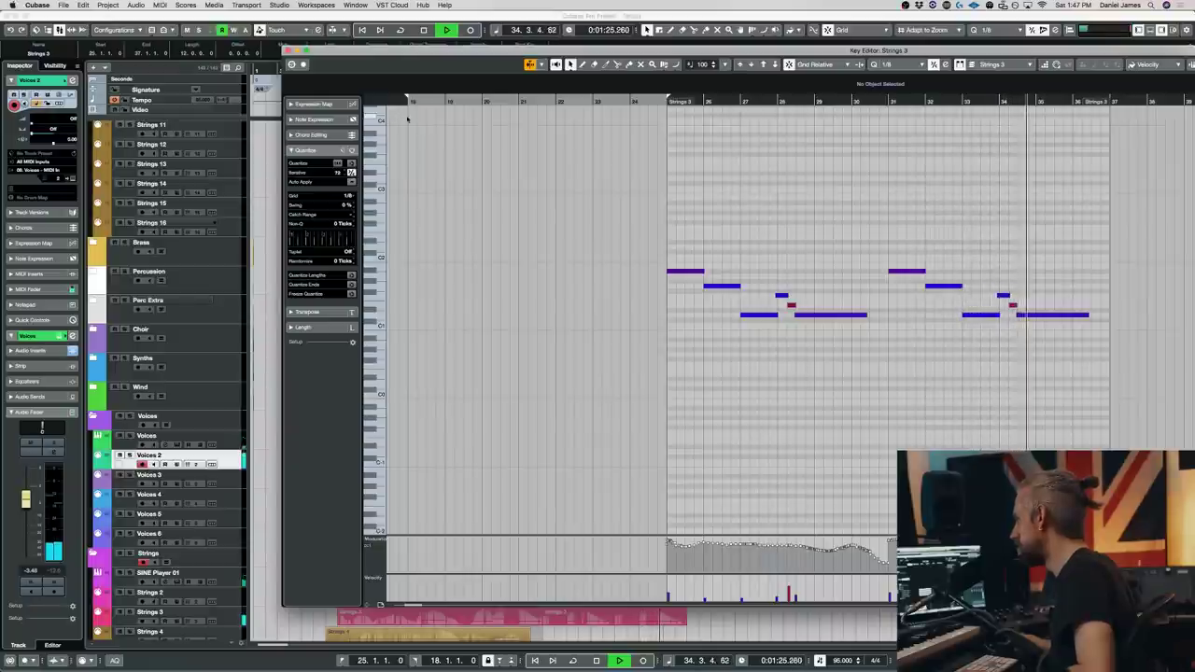
key("space")
key("Return")
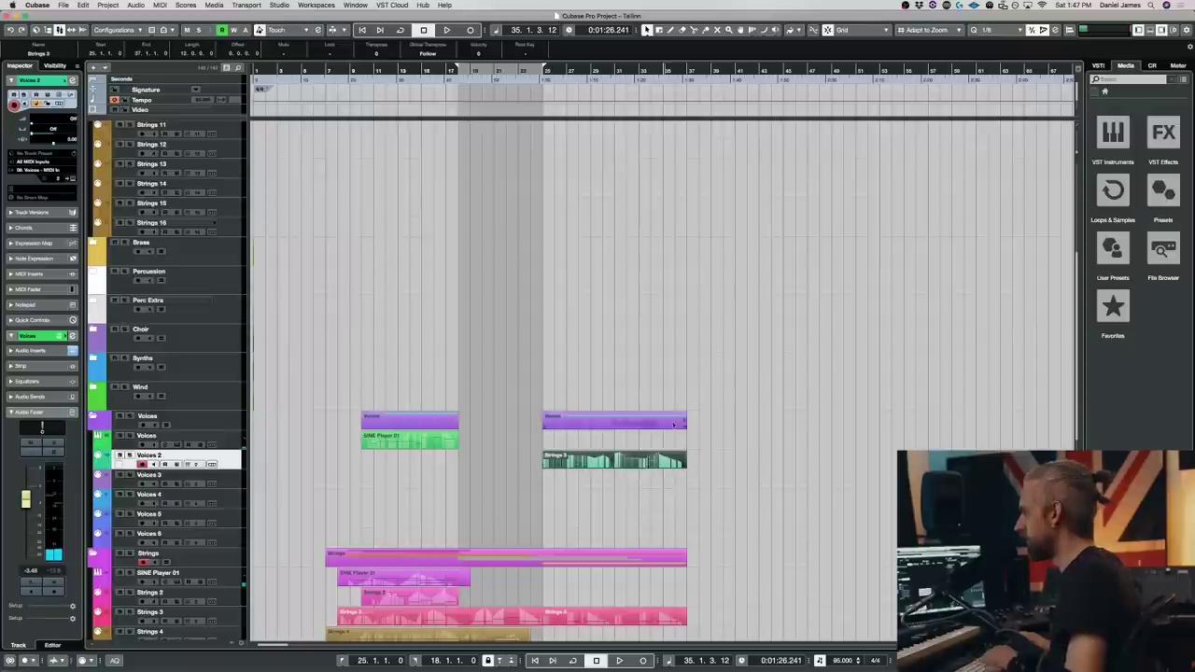
scroll(602, 464, "down", 8)
left_click(634, 304)
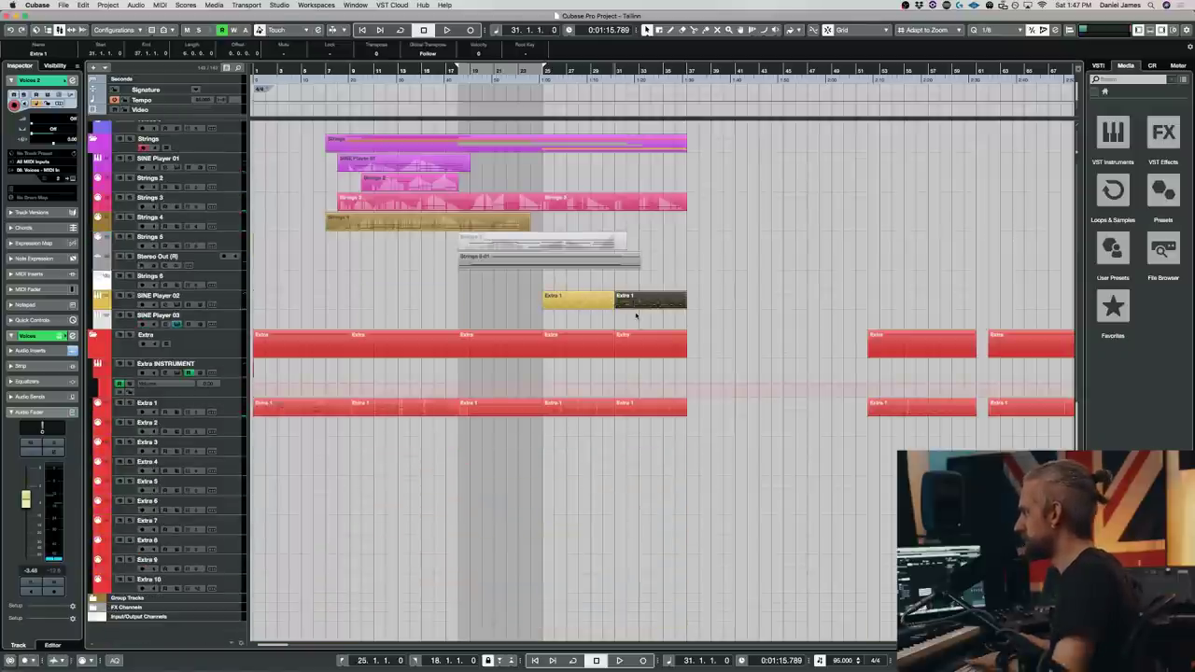
key("Delete")
mouse_move(619, 305)
left_mouse_down()
mouse_move(799, 304)
mouse_move(686, 305)
left_mouse_up()
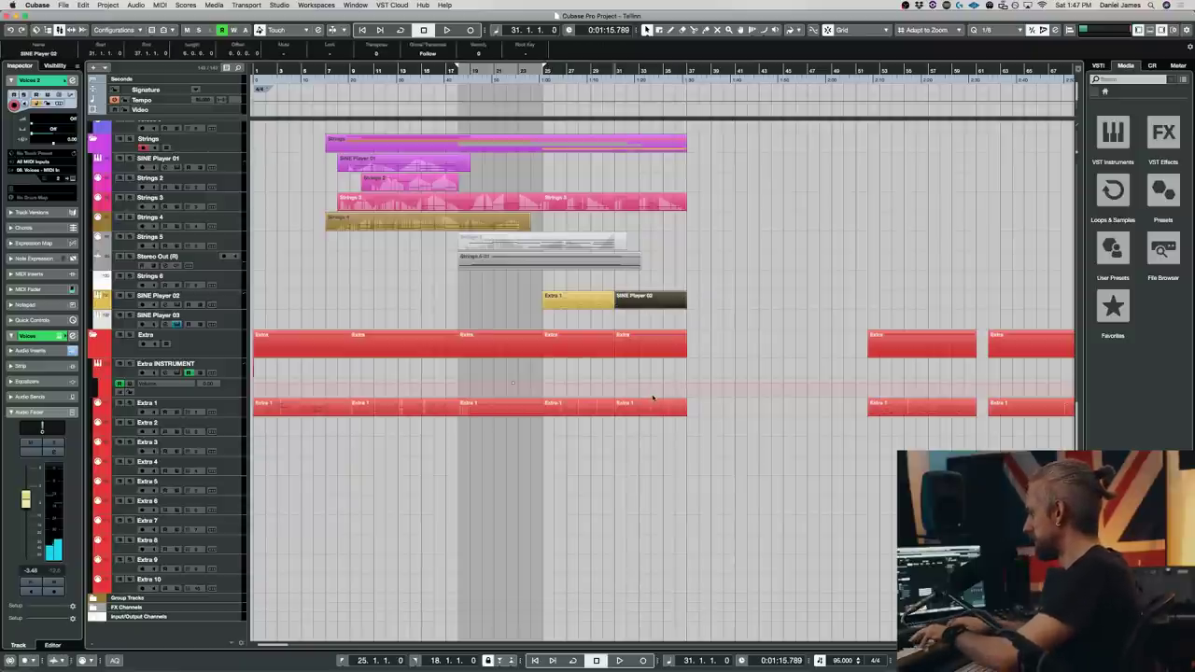
left_click(227, 303)
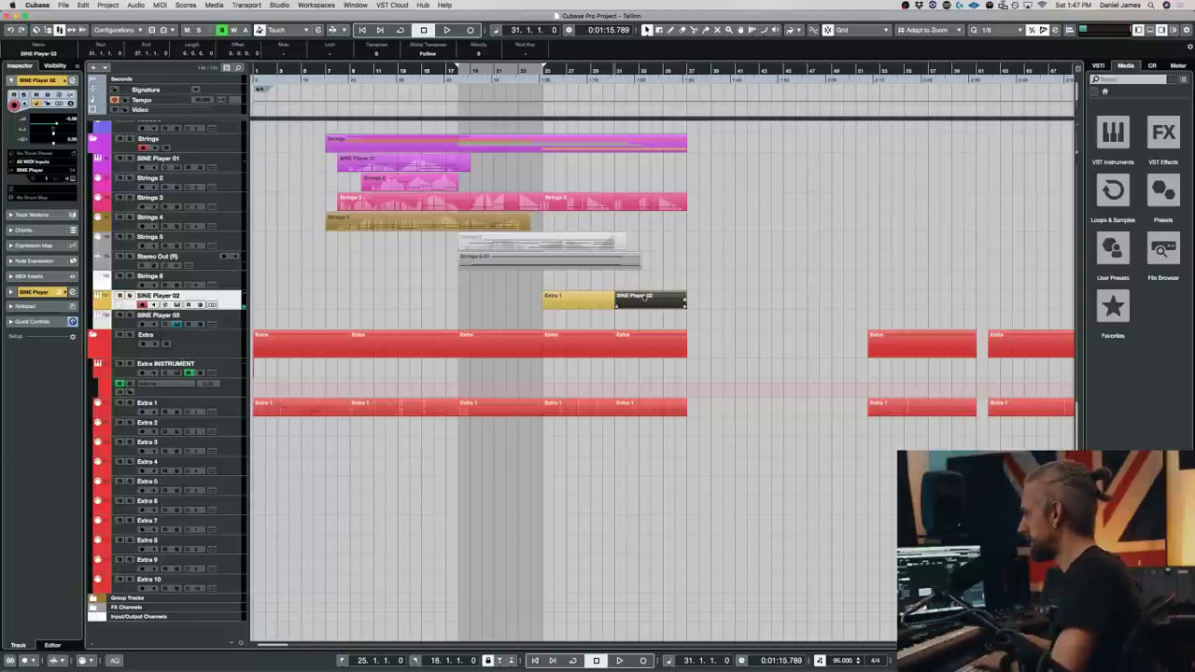
key("Delete")
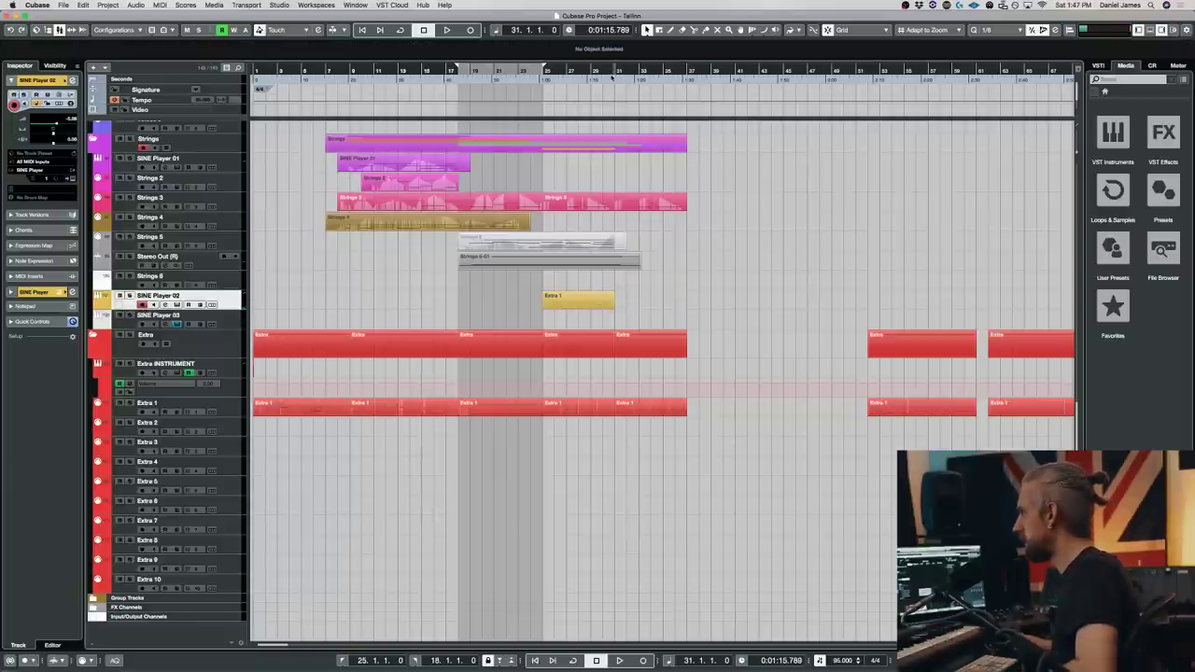
- Set the cycle range from bar 31 to bar 37, turn on cycle mode, and play the section
key("space")
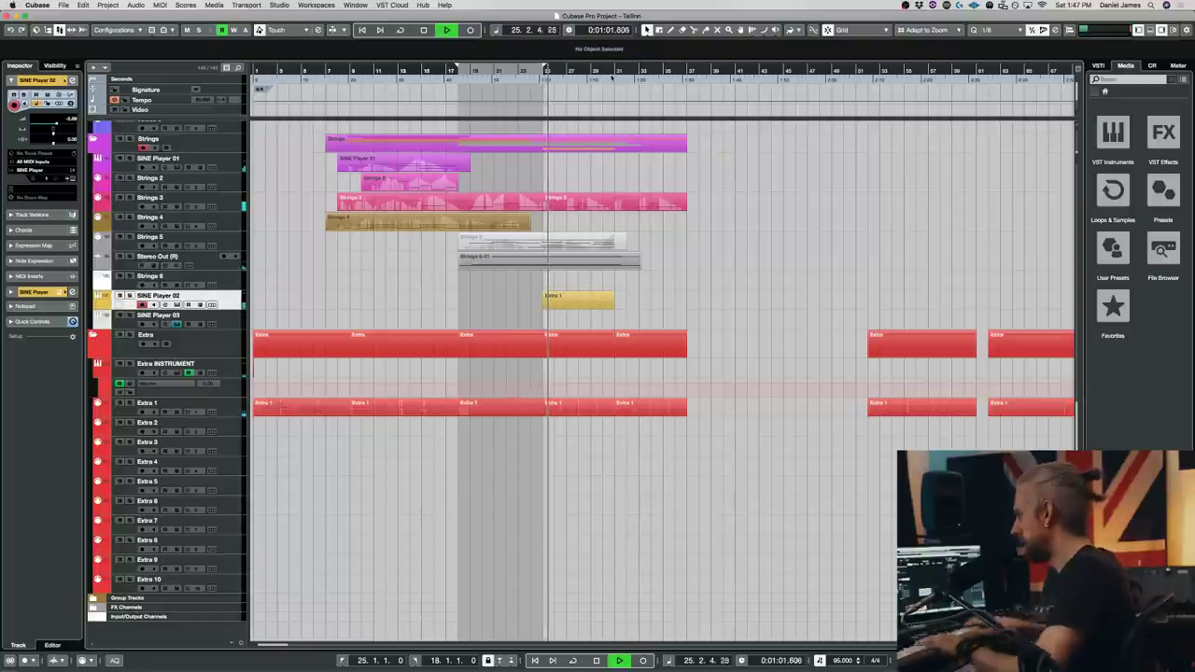
left_click(615, 72, "super")
left_click(686, 71, "alt")
key("KP_1")
left_click(658, 70)
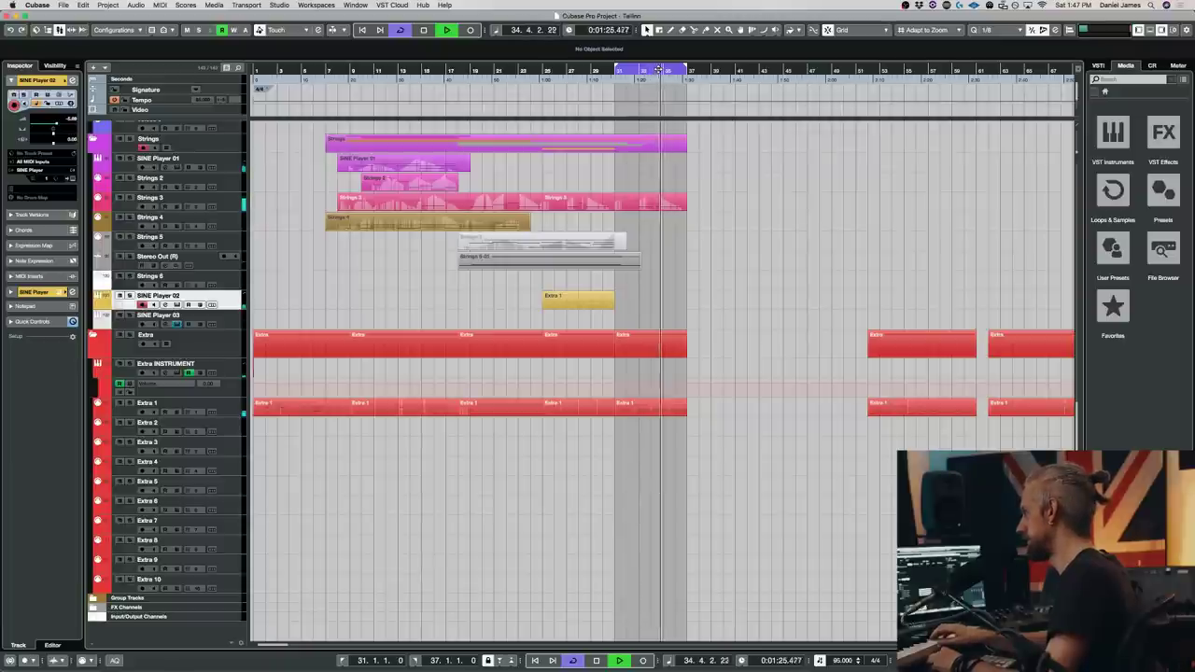
- Try recording a part on the SINE Player 02 track within the cycle range, and delete the take
key("KP_Multiply")
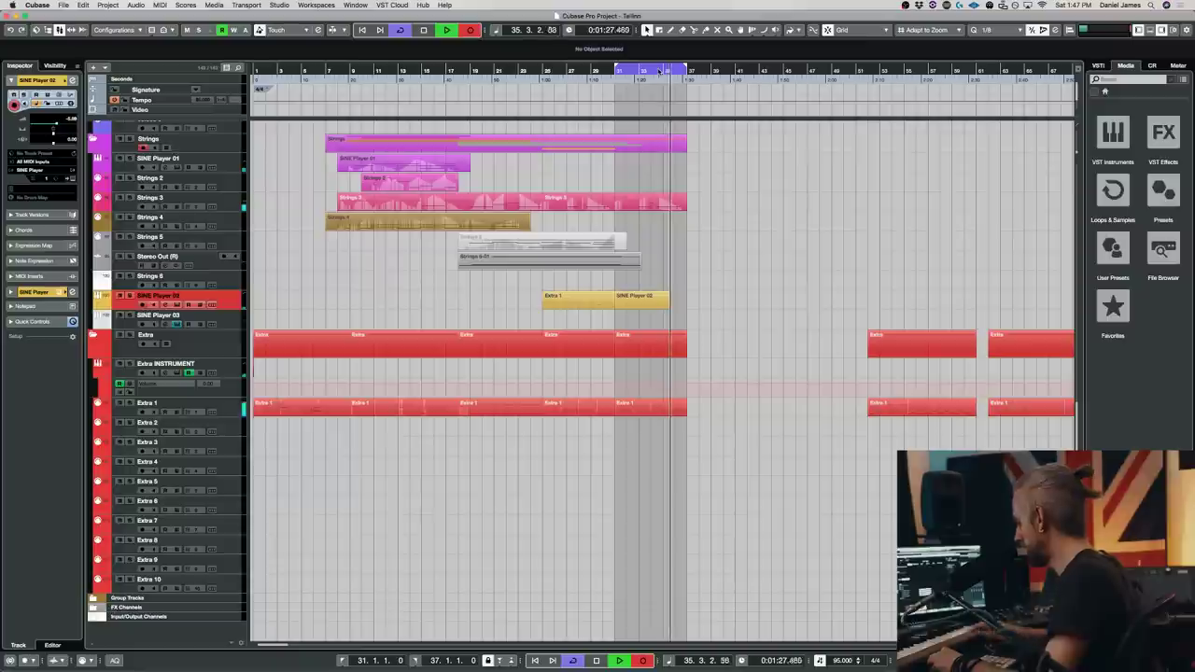
key("space")
key("space")
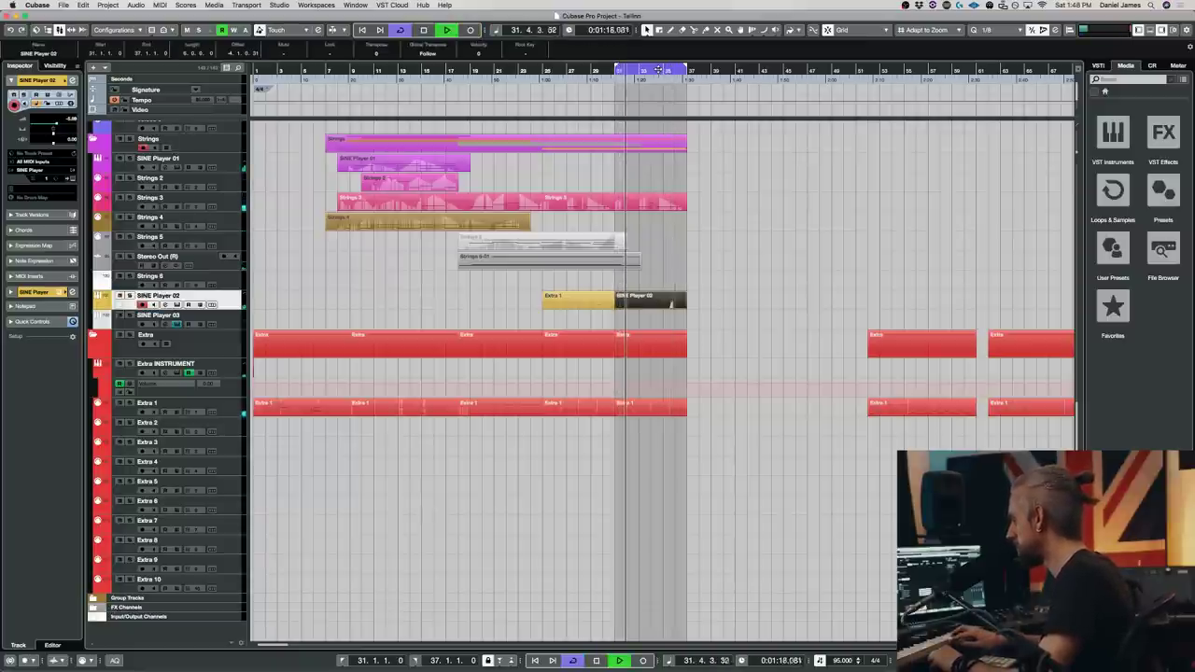
key("space")
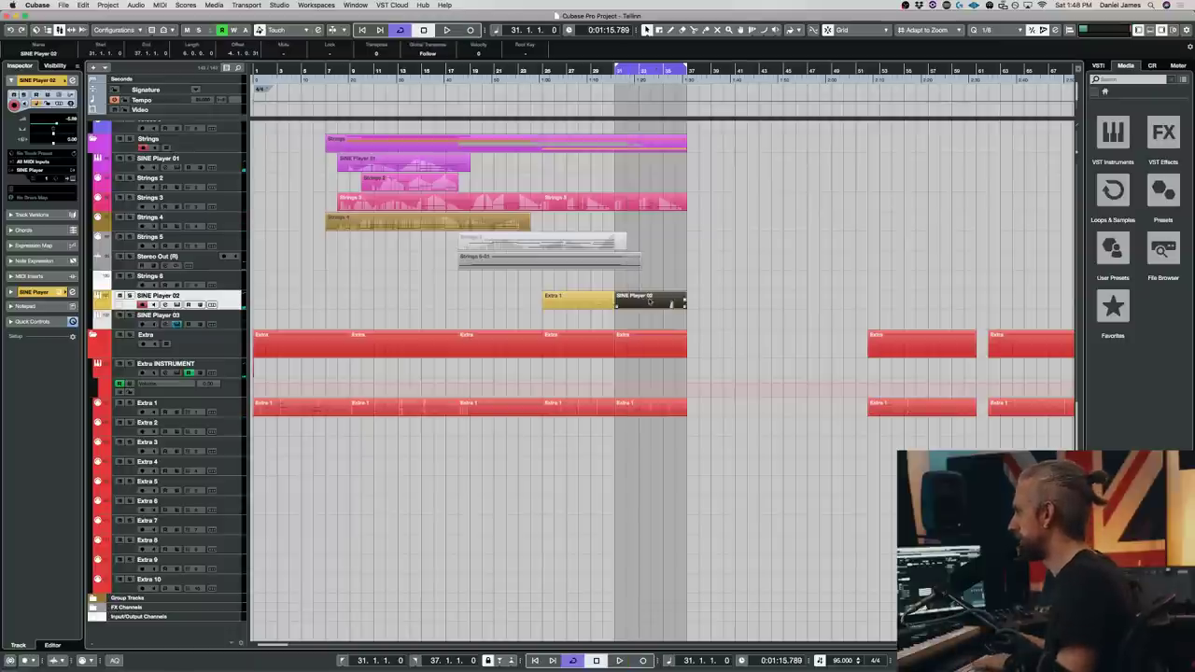
key("Delete")
- Check the Extra 1 clip's notes from bar 31, and record a new part over the cycle range on the SINE Player 01 track
double_click(624, 406)
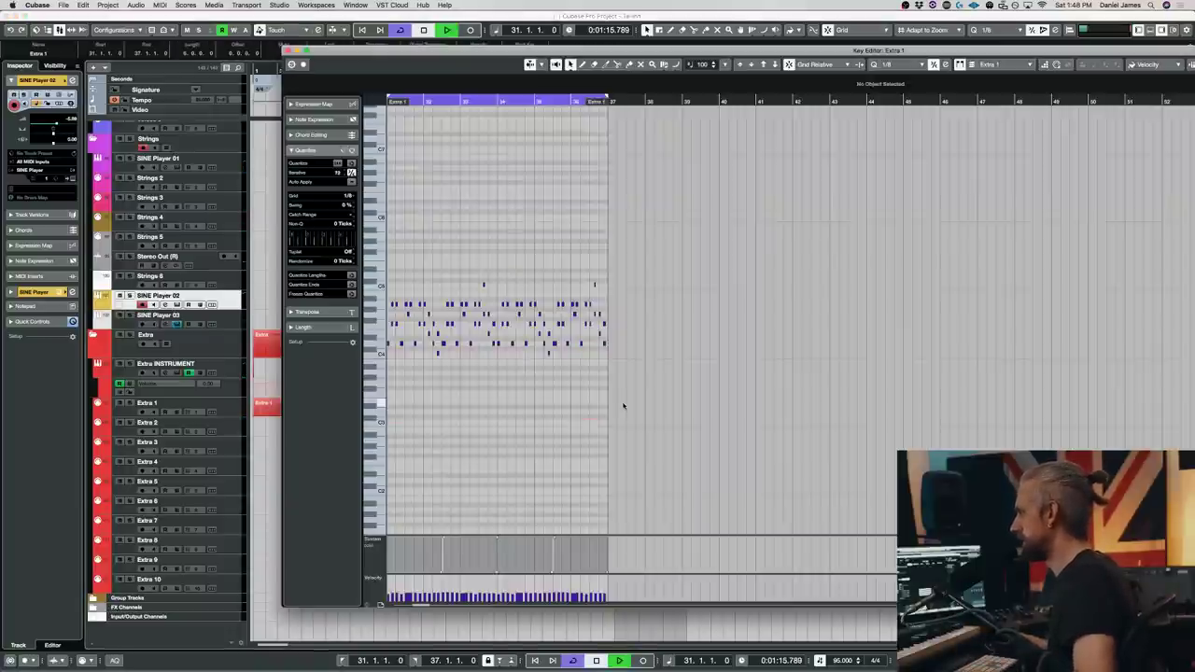
key("Return")
left_click(612, 274)
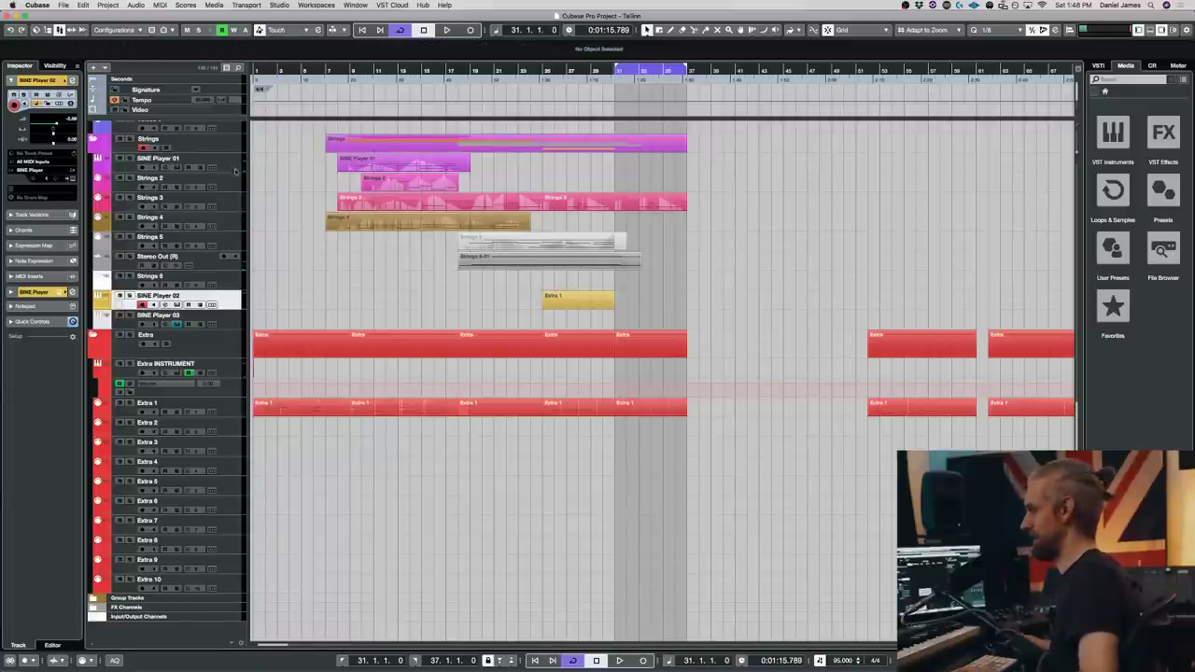
left_click(230, 170)
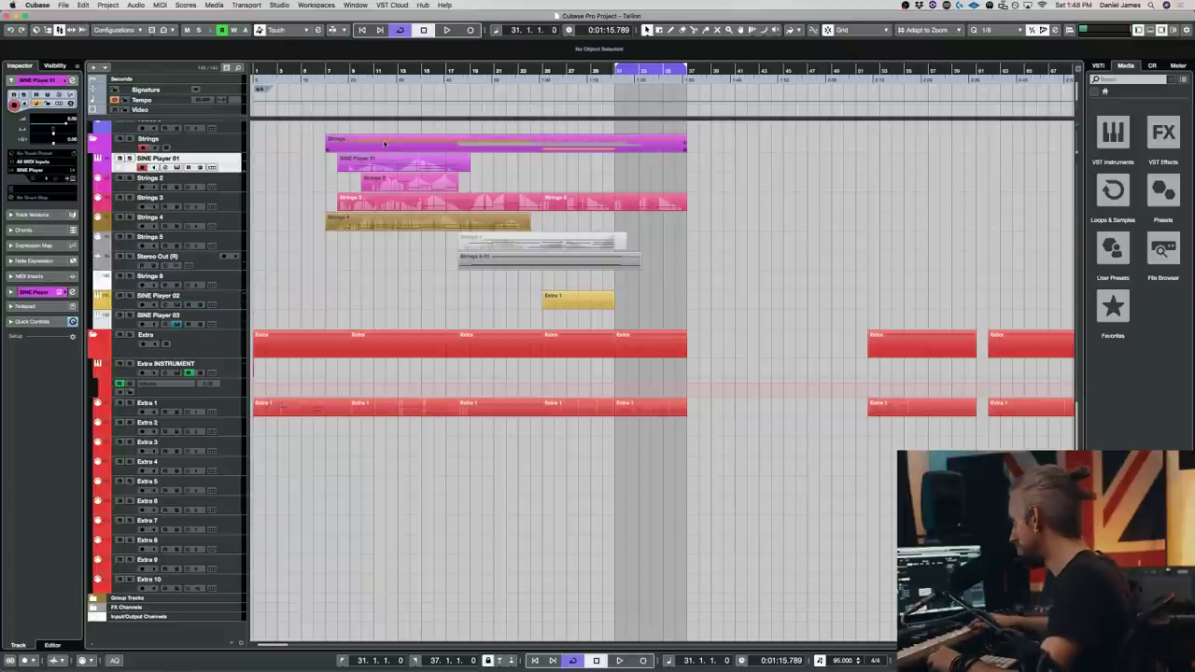
key("KP_Multiply")
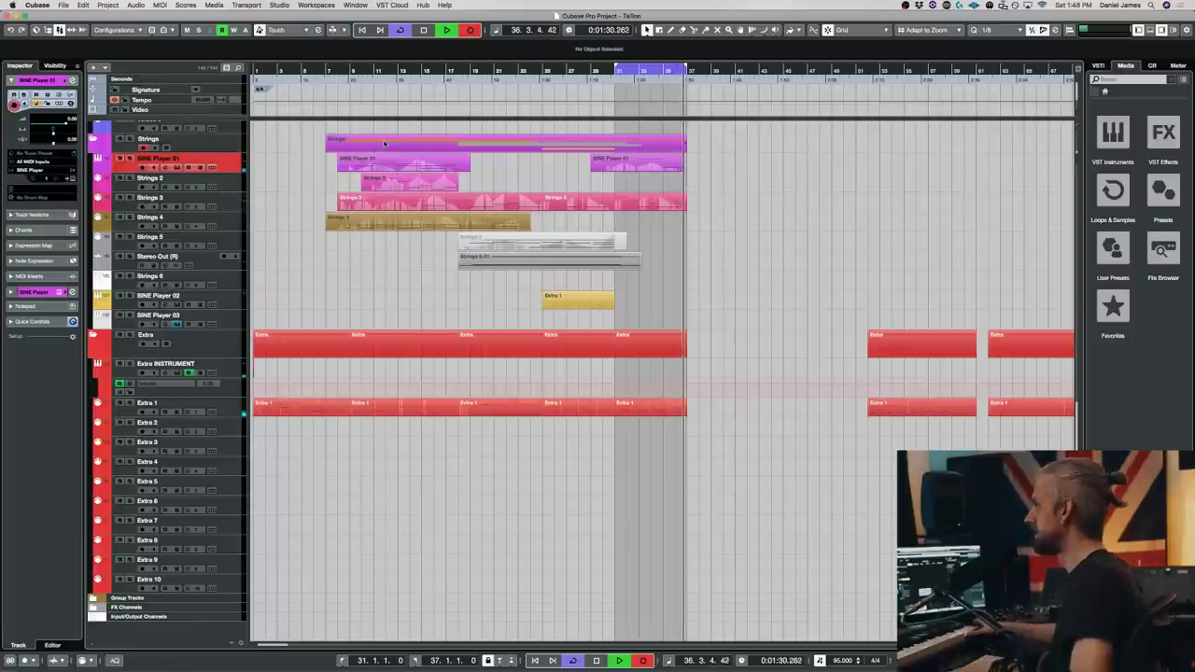
key("space")
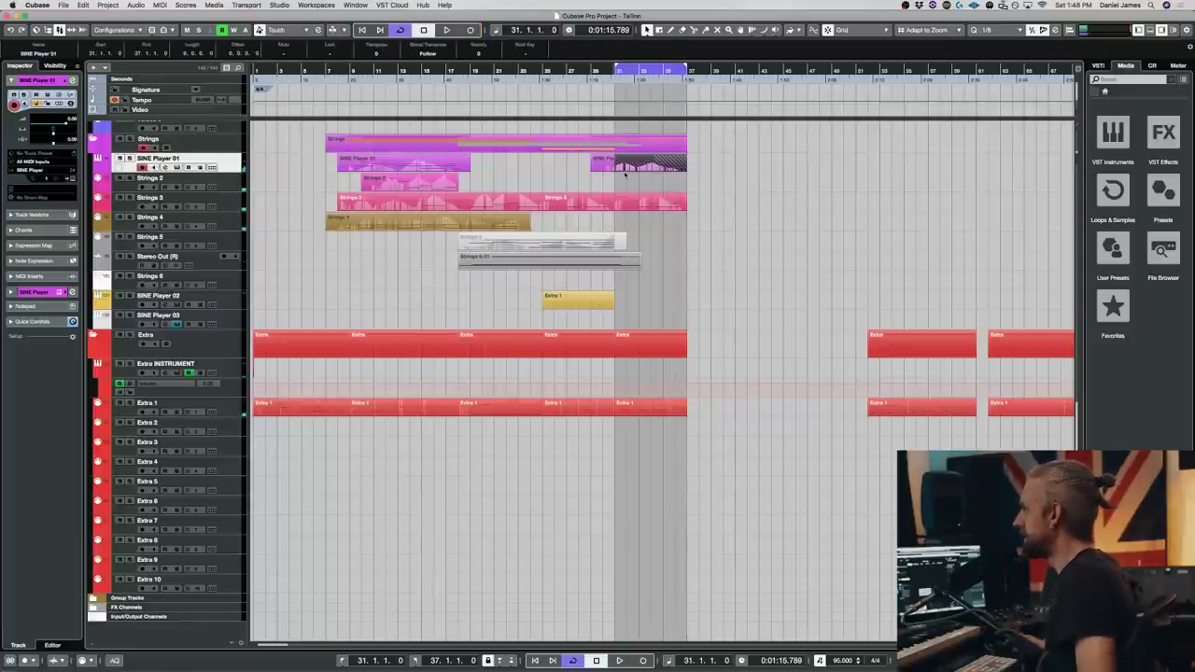
- Show CC 1 (Modulation) for the newly recorded SINE Player 01 clip in the Key Editor and redraw the end of its curve downward
double_click(630, 165)
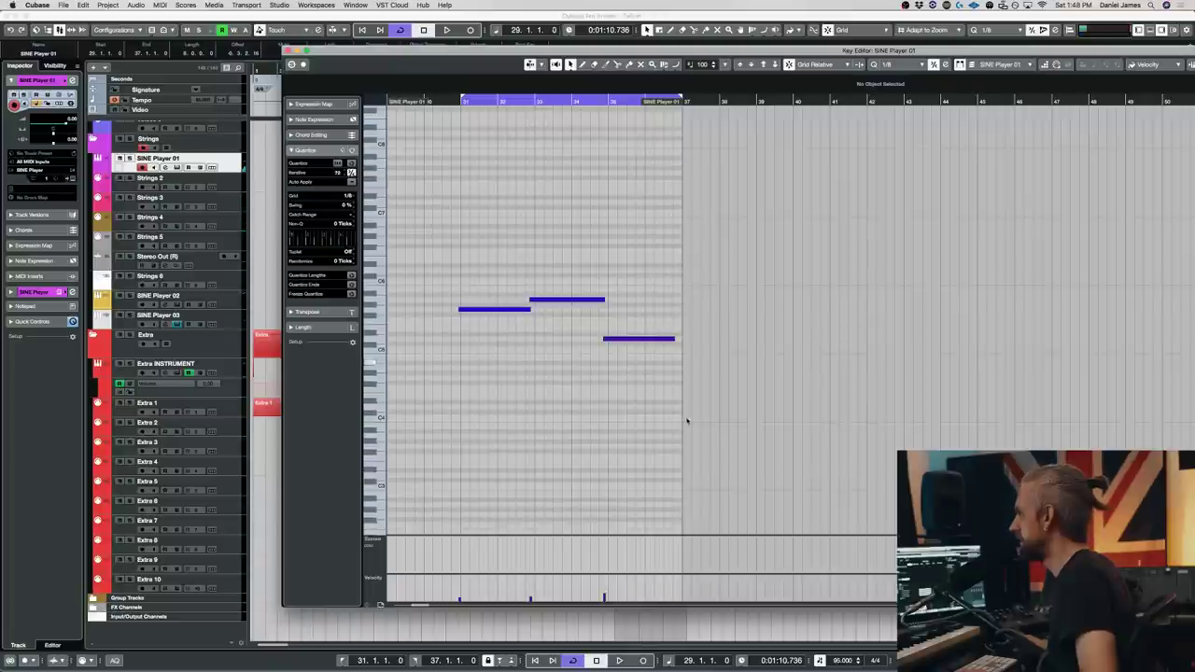
right_click(488, 503)
left_click(488, 503)
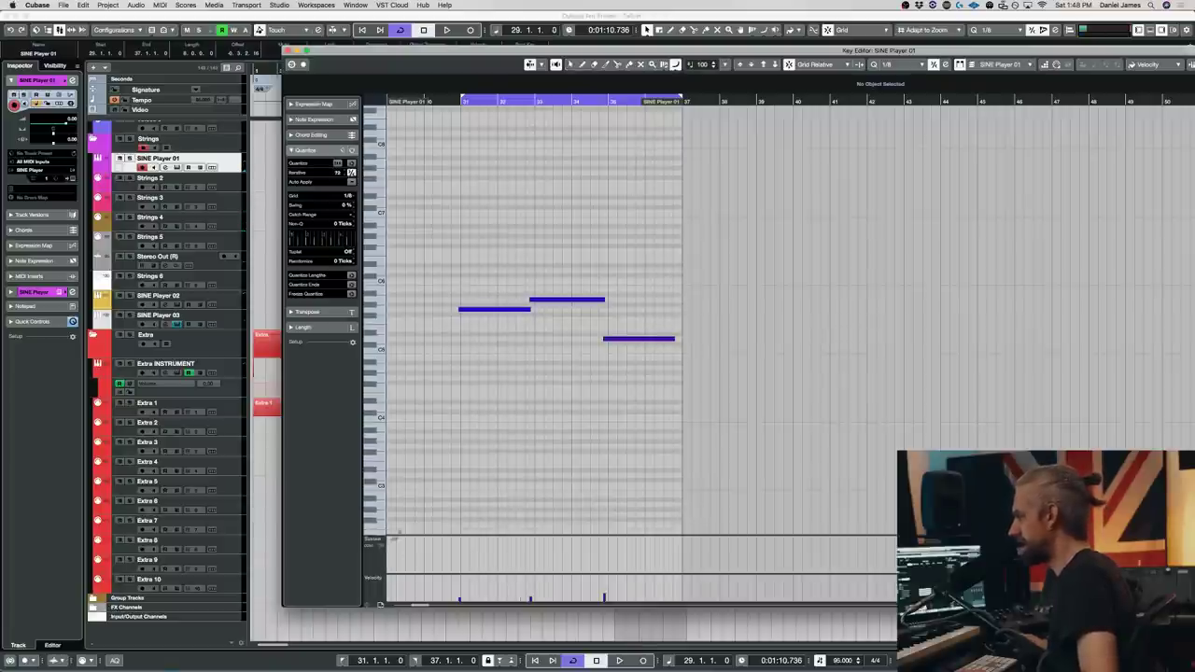
left_click(373, 578)
left_click(427, 608)
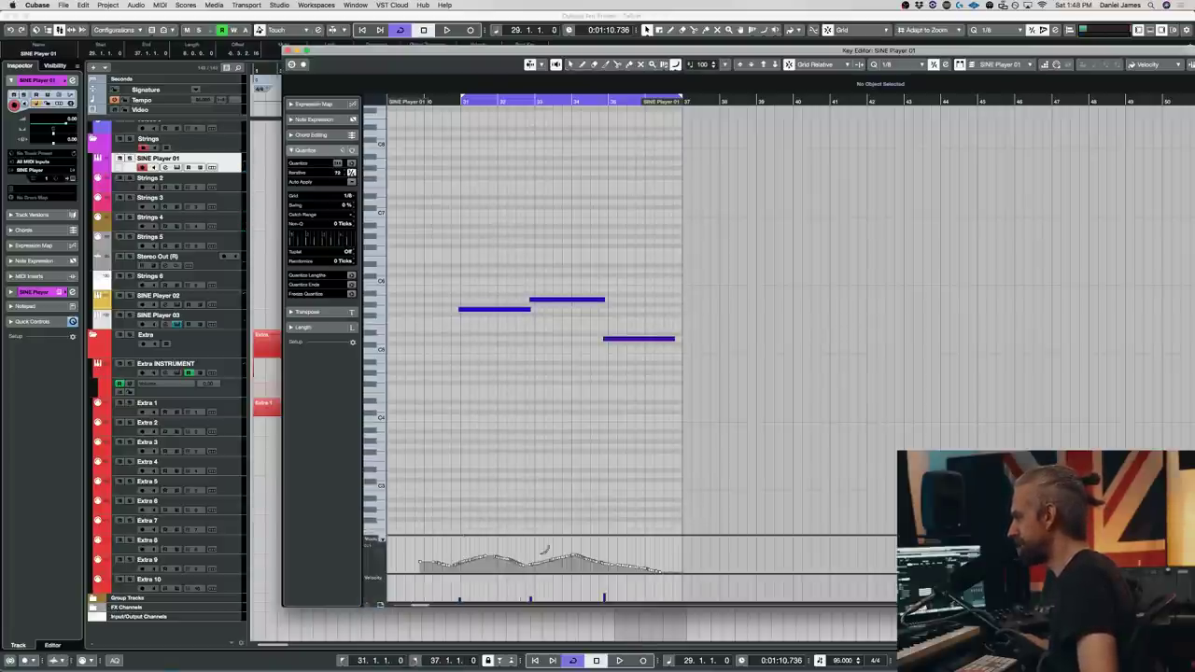
left_click_drag(643, 567, 688, 591)
key("Return")
- Display the modulation lane for the Strings 3 clip starting at bar 25 and redraw its curve from about bar 33 to bar 37
double_click(672, 214)
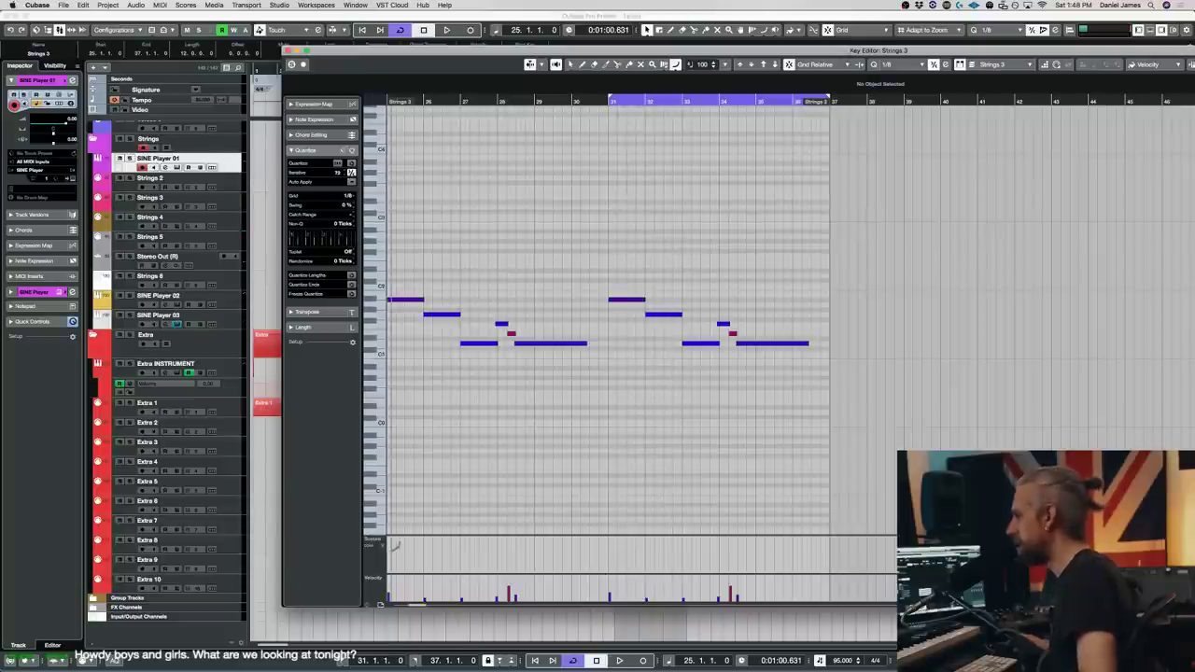
left_click(394, 545)
left_click(411, 608)
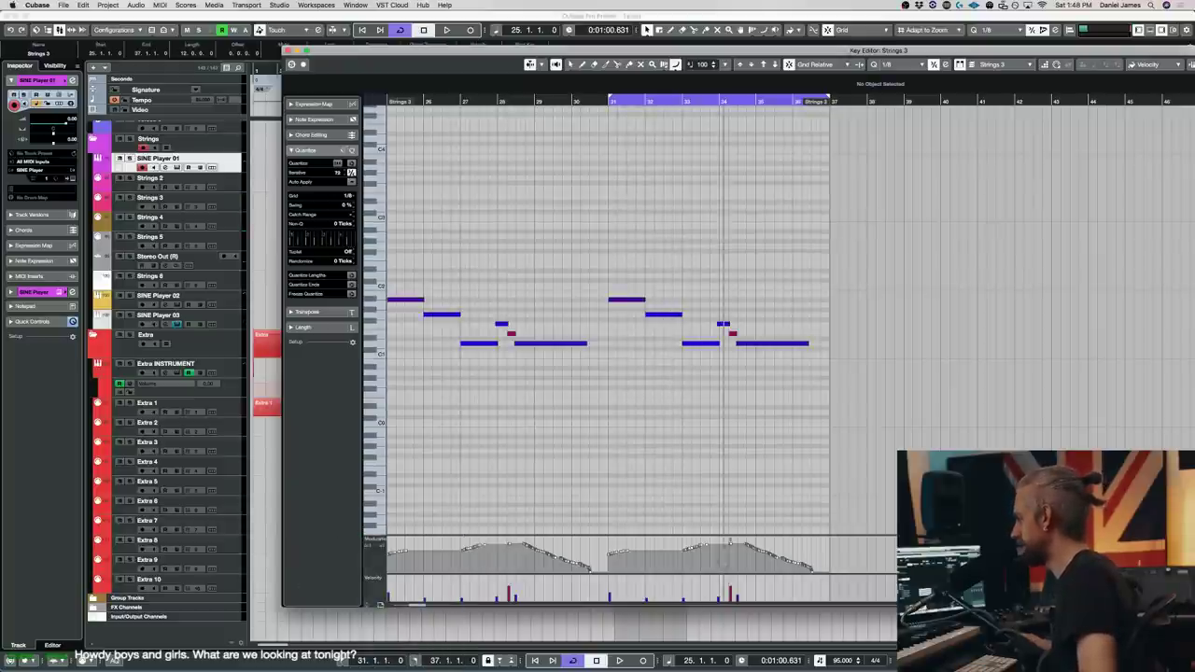
mouse_move(683, 553)
left_mouse_down()
mouse_move(865, 570)
mouse_move(831, 572)
left_mouse_up()
key("Return")
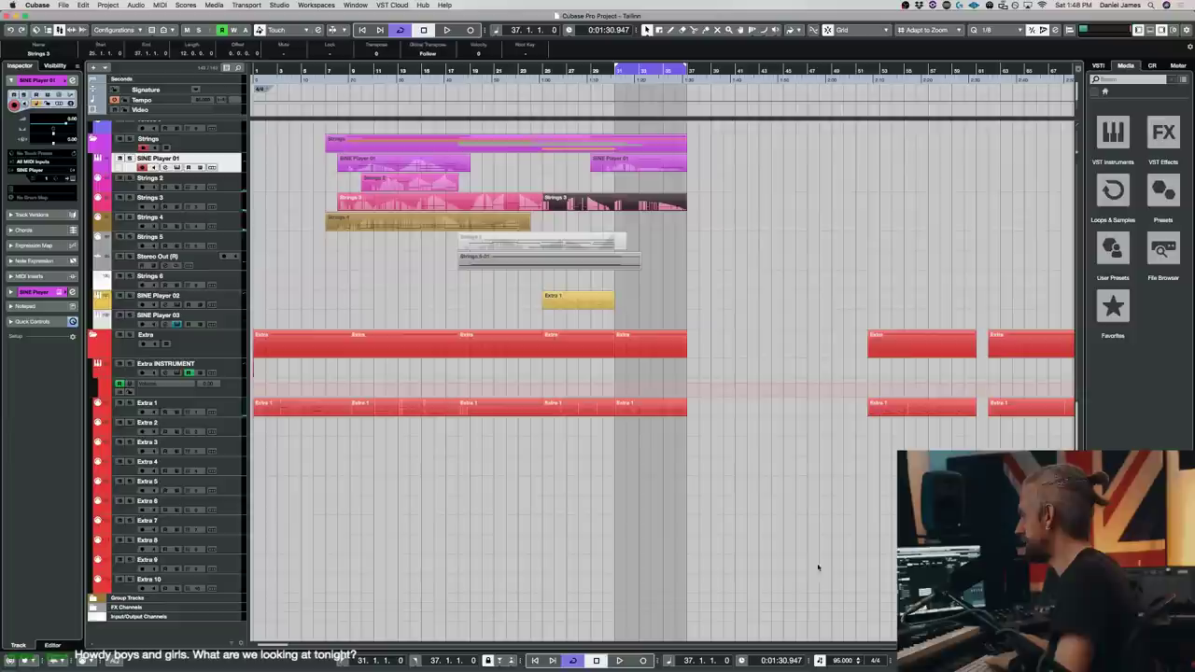
- Move the first detached Extra 1 clip after the gap to start at bar 37, checking its notes in the Key Editor
left_click_drag(897, 407, 825, 411)
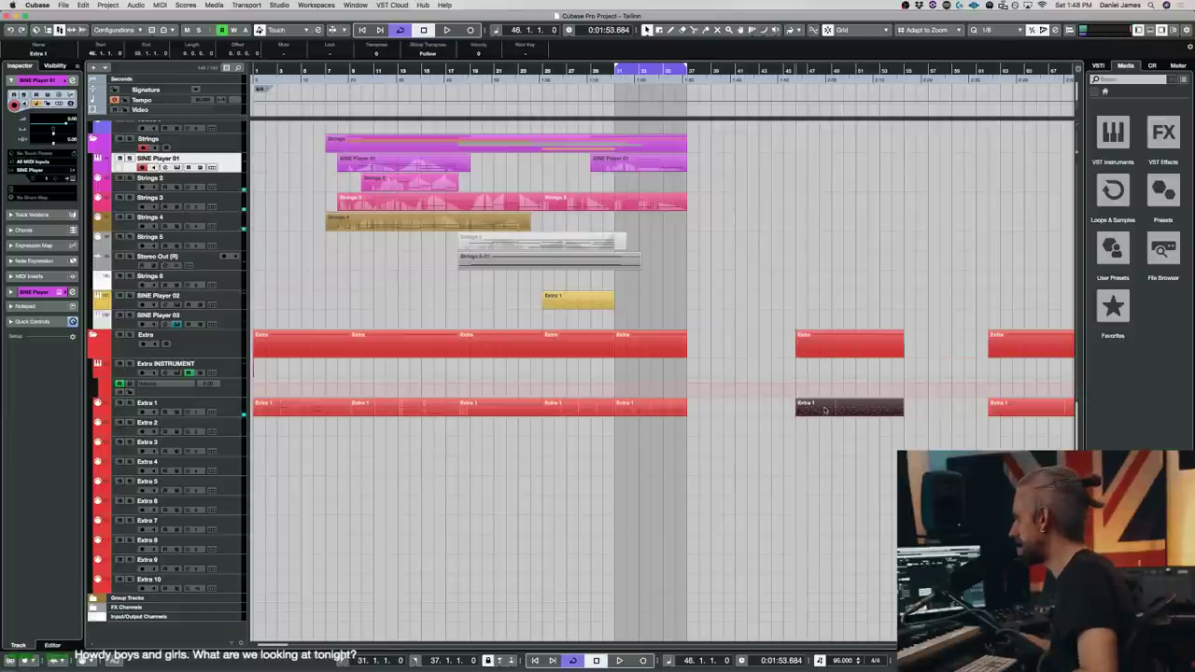
key("Return")
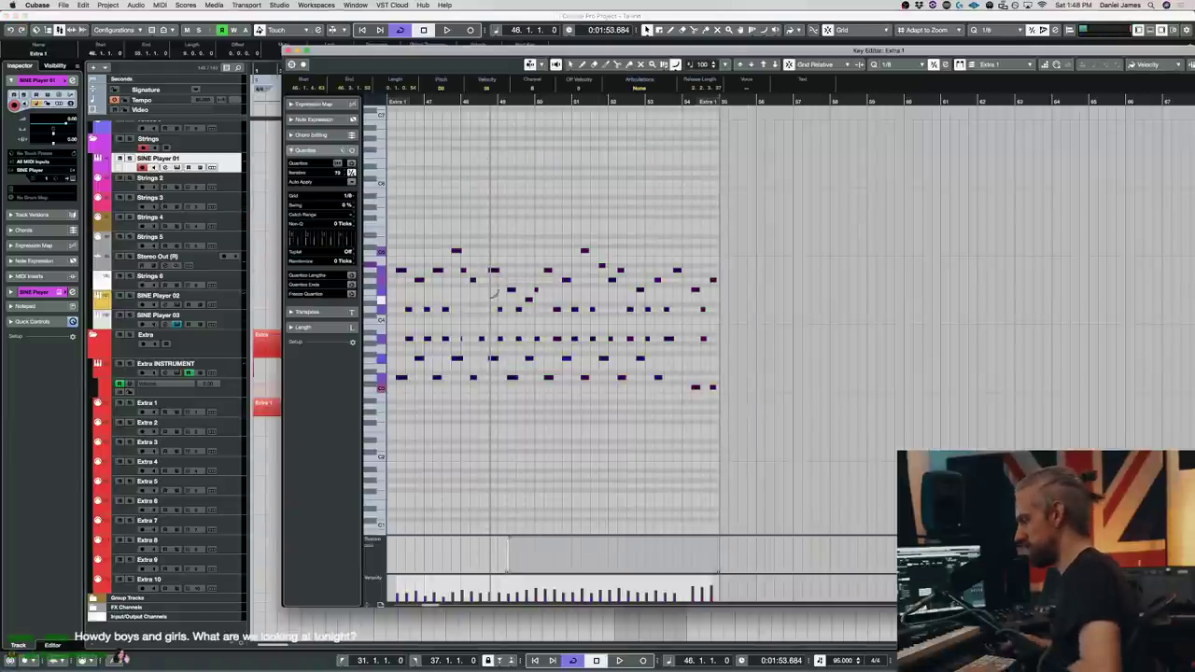
key("Return")
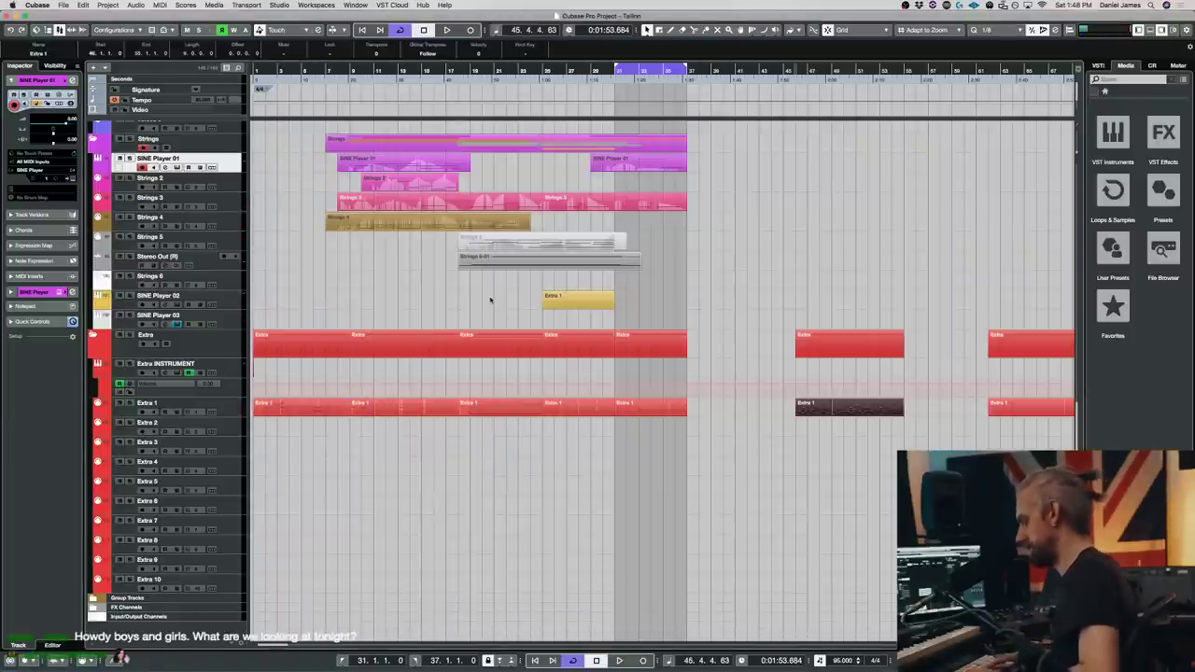
key("Return")
key("Return")
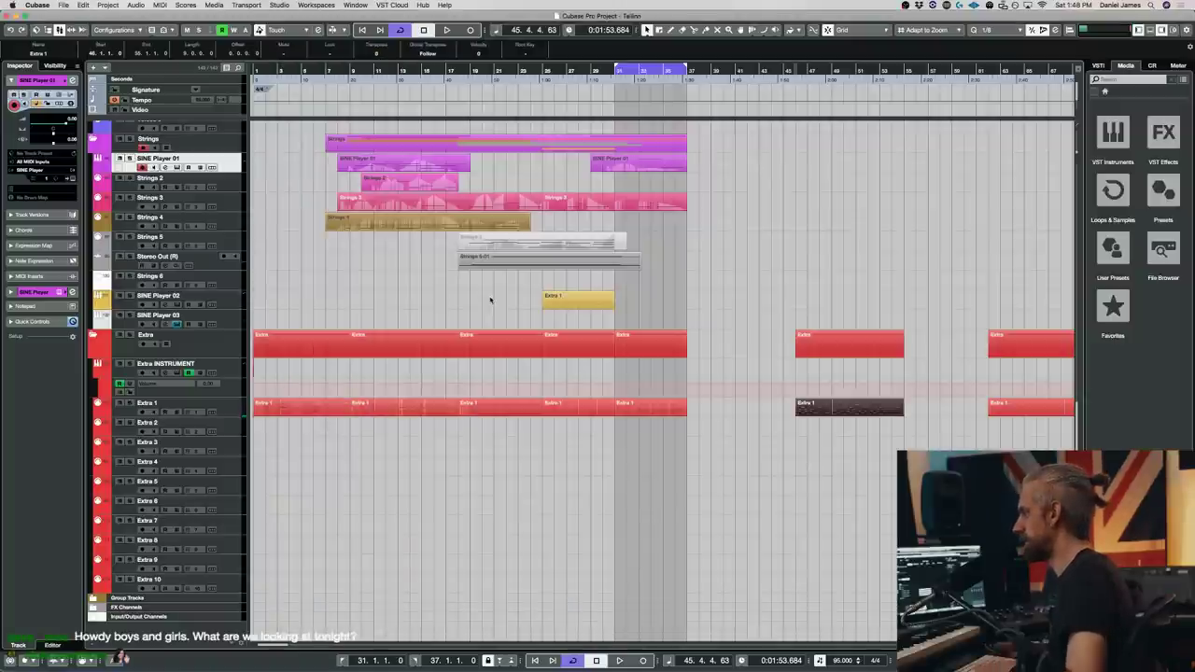
left_click_drag(836, 409, 731, 411)
key("space")
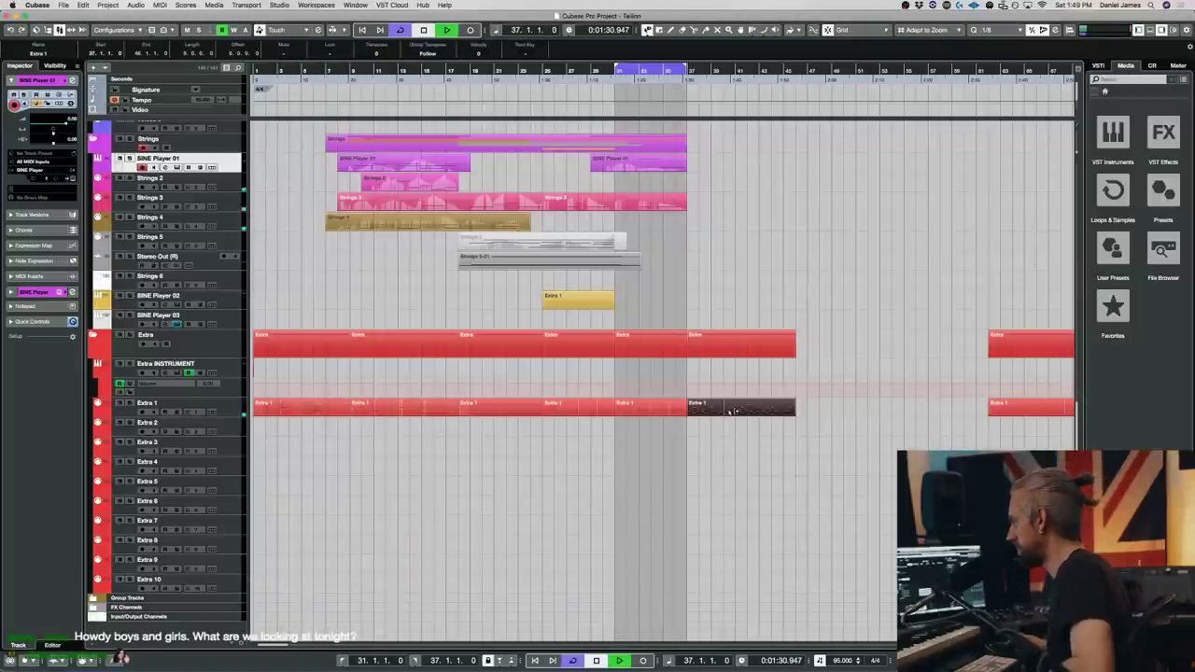
- Turn off cycle mode and shift the moved Extra 1 clip to start at bar 38, auditioning the transition from about bar 35
scroll(700, 383, "up", 3)
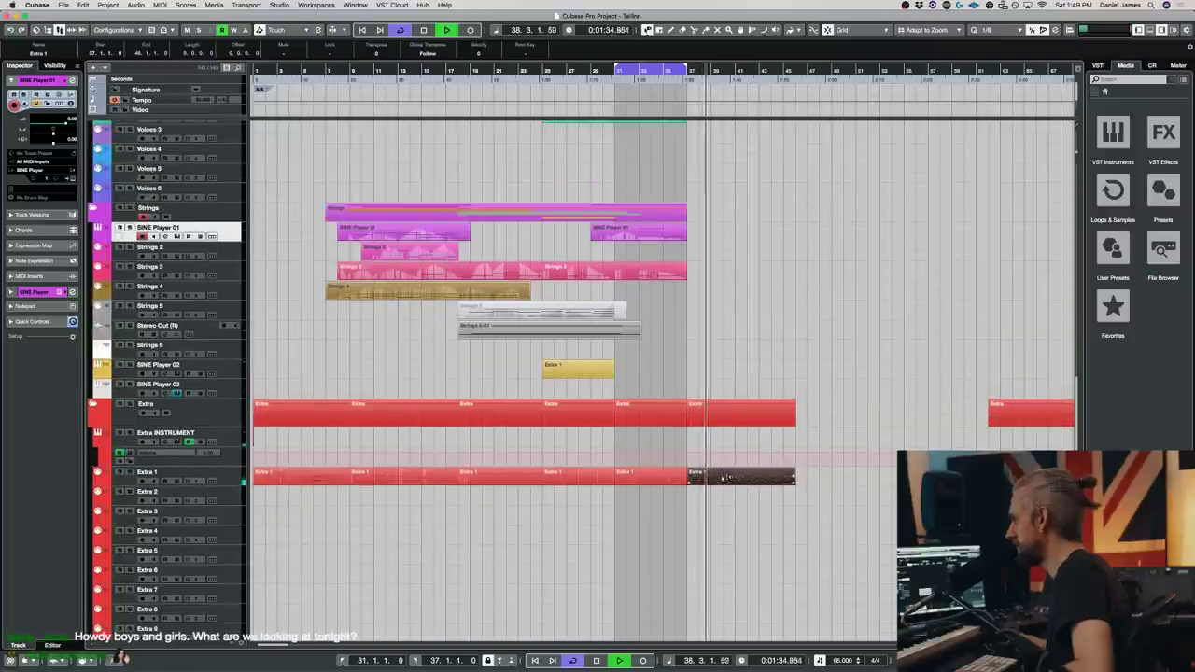
left_click_drag(749, 476, 750, 477)
key("space")
left_click(668, 74)
key("space")
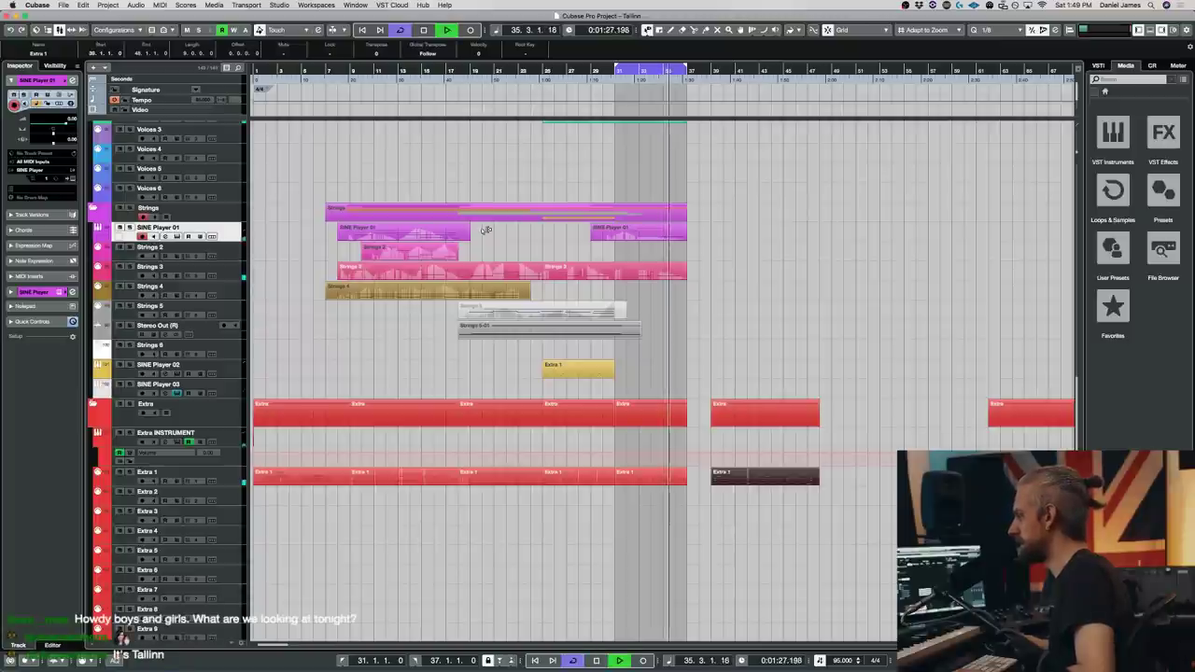
key("KP_Divide")
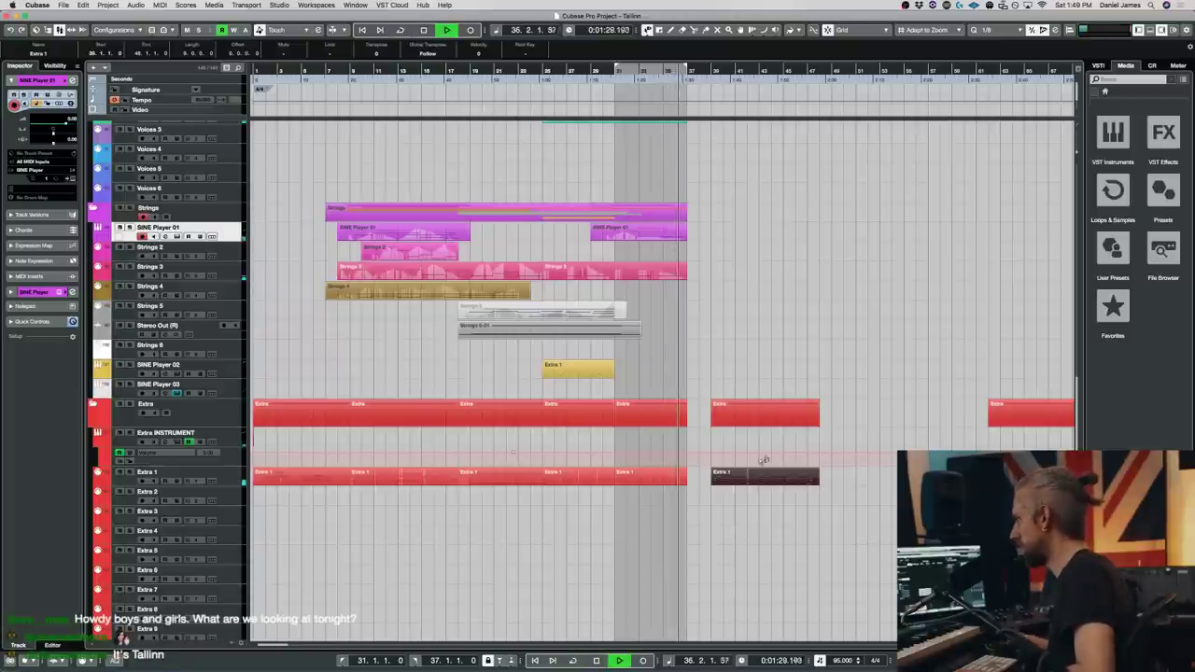
left_click_drag(732, 472, 731, 472)
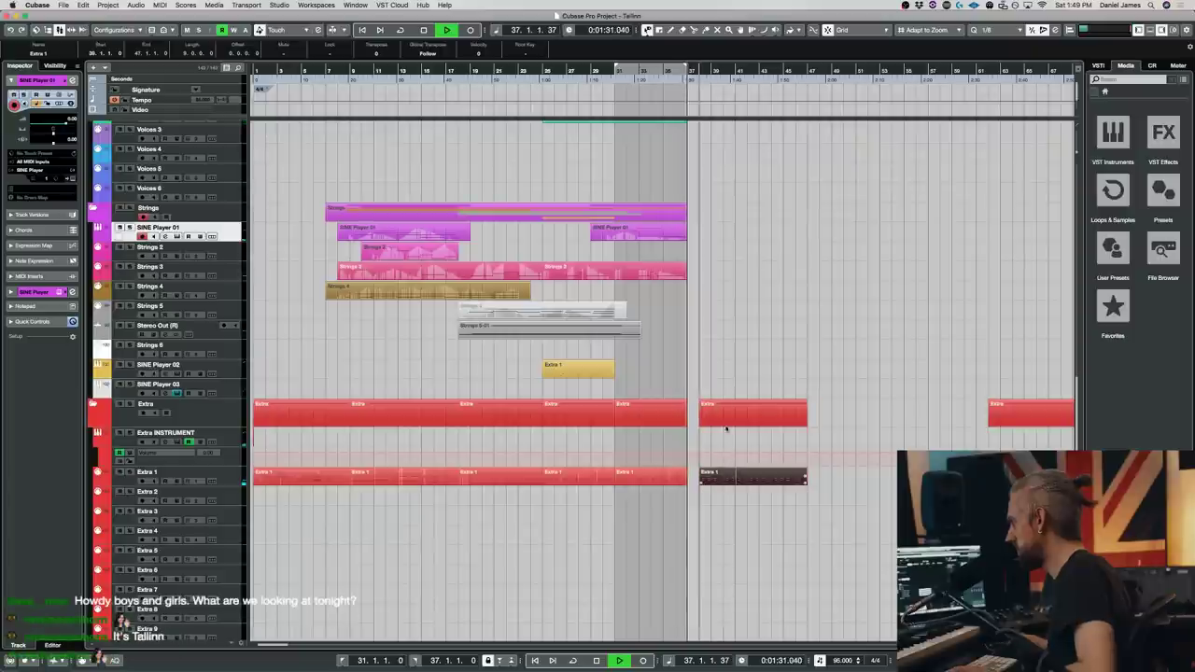
- Copy the Extra 1 clip at bar 38 onto the SINE Player 02 track and flatten its sustain controller data to the minimum
left_click_drag(726, 378, 723, 374)
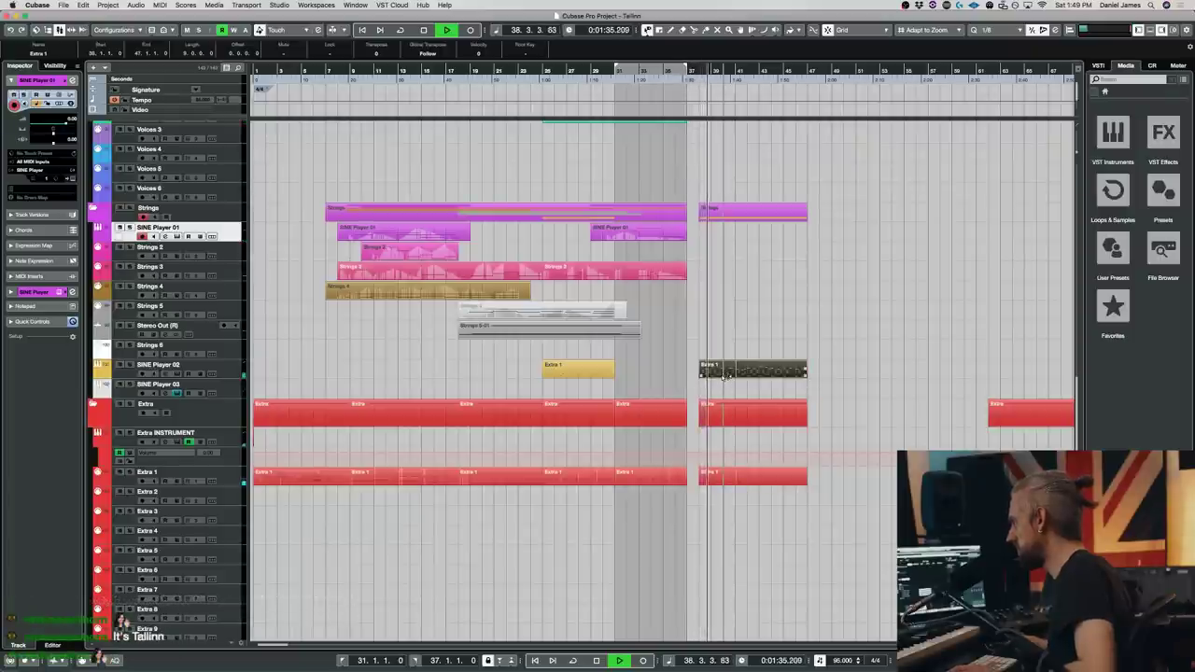
double_click(726, 372)
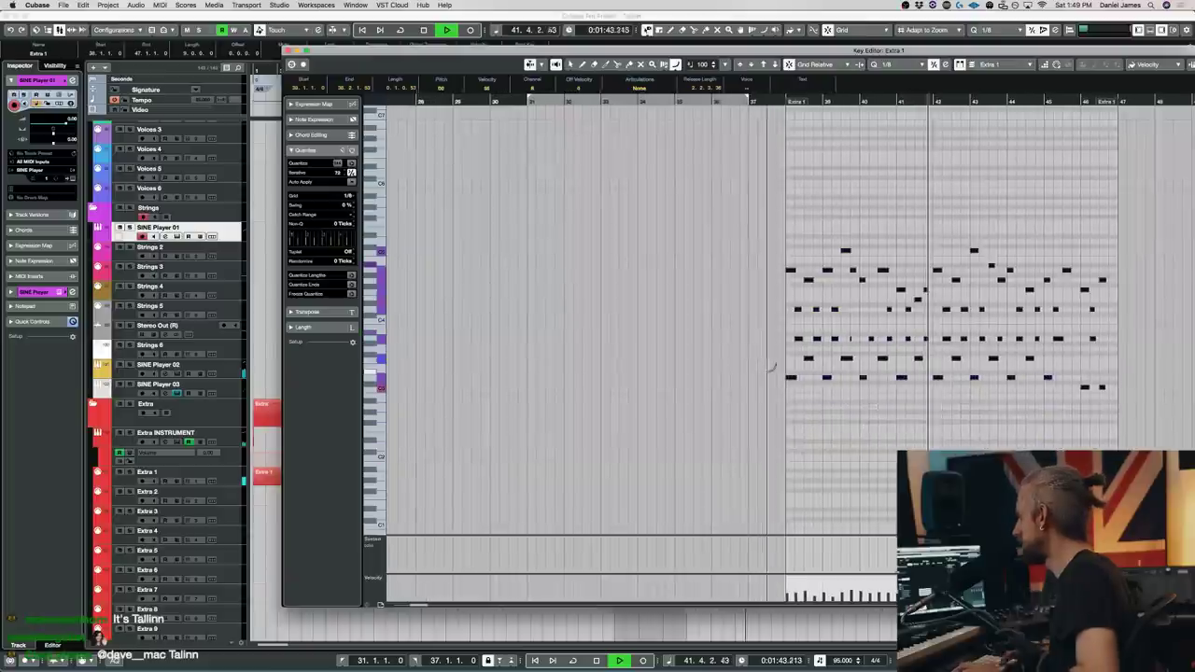
key("space")
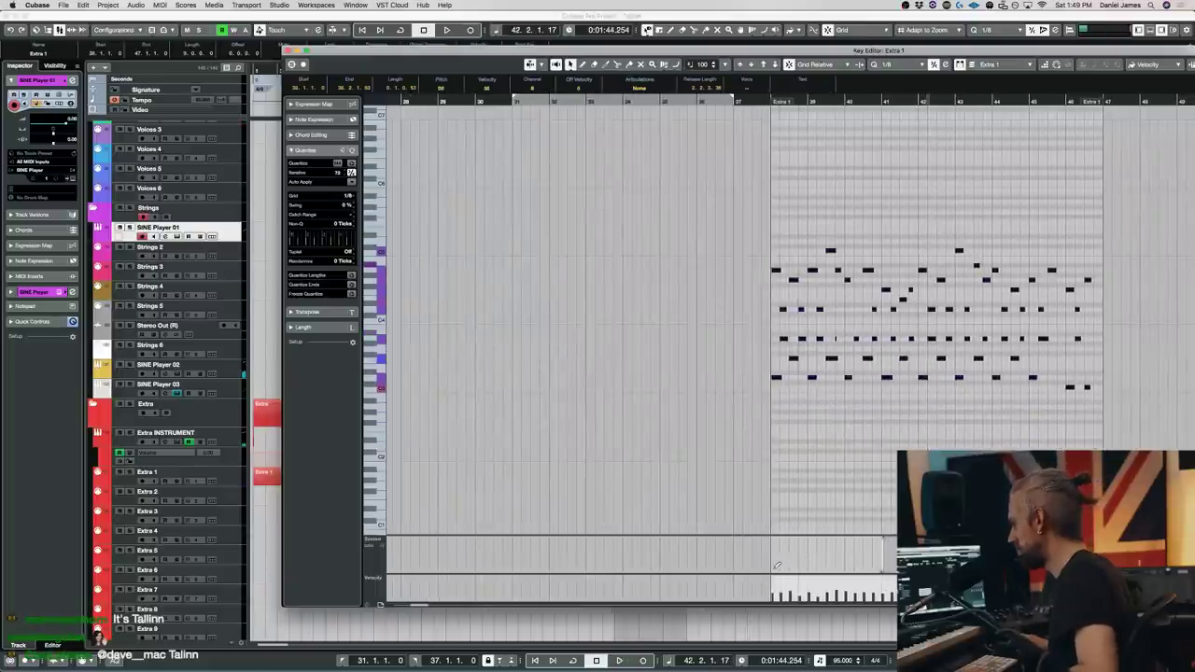
left_click(776, 567)
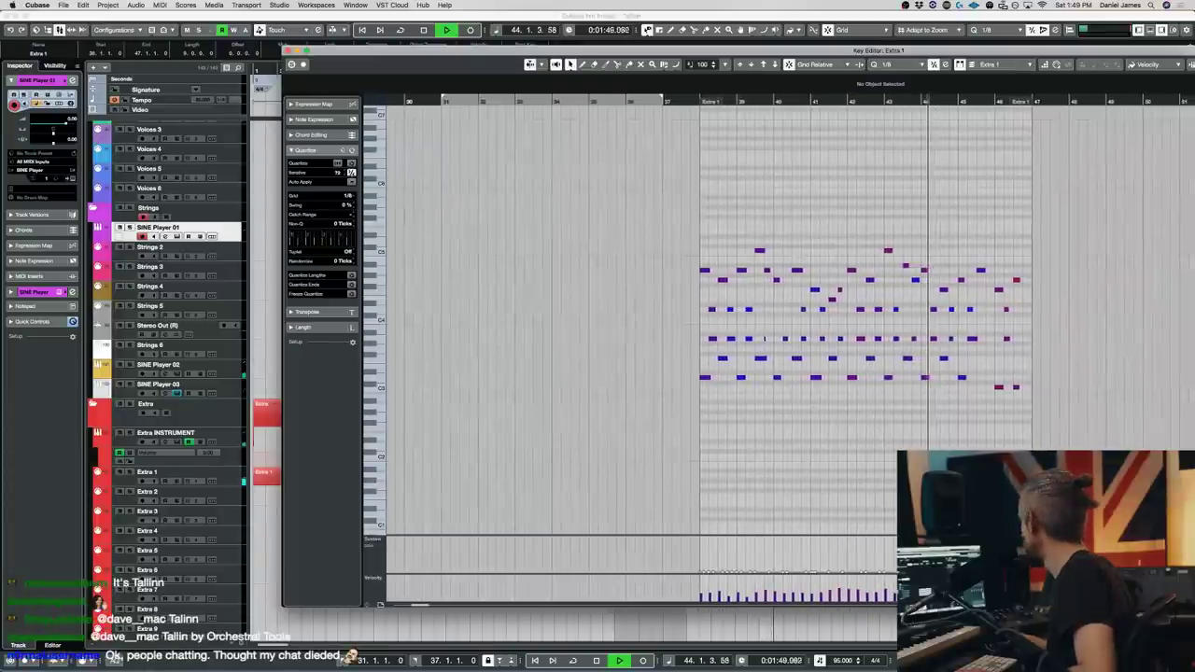
- Close the Extra 1 editor and play the arrangement from the start of the SINE Player 01 clip at bar 8
key("Return")
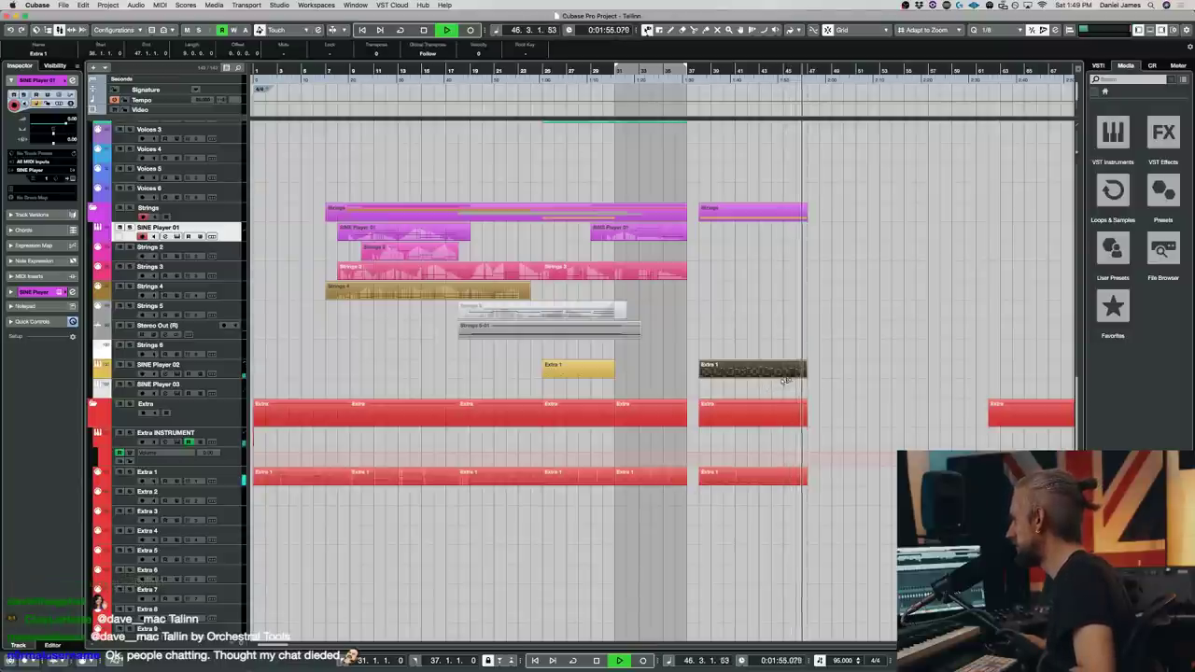
key("space")
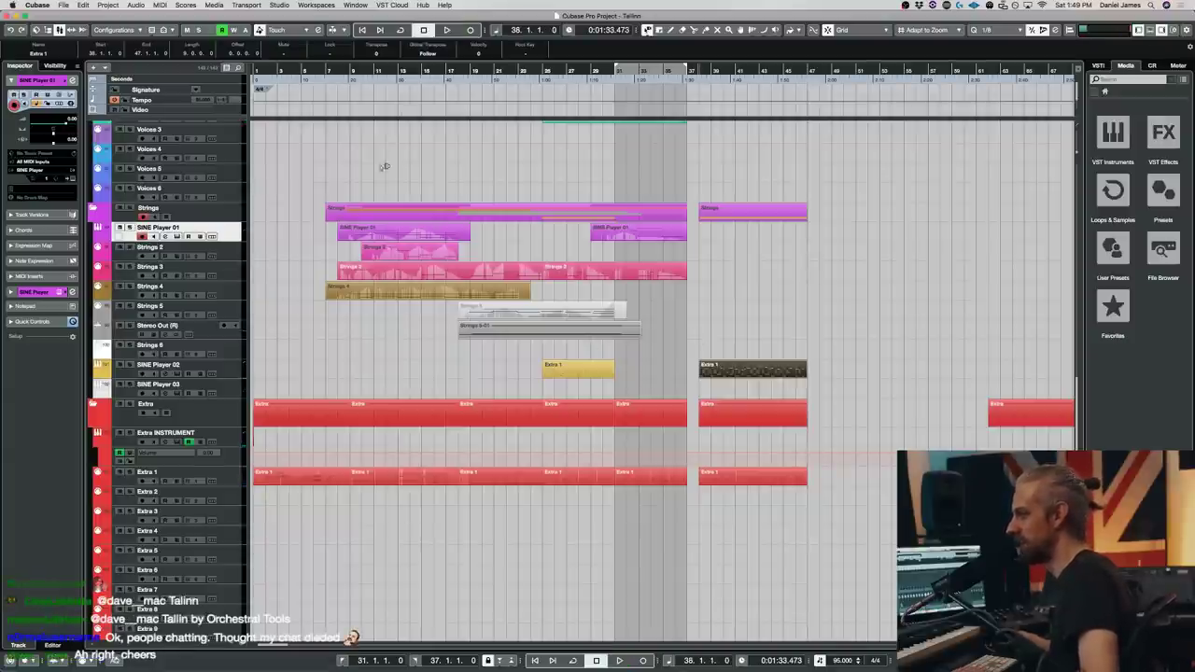
left_click(363, 208)
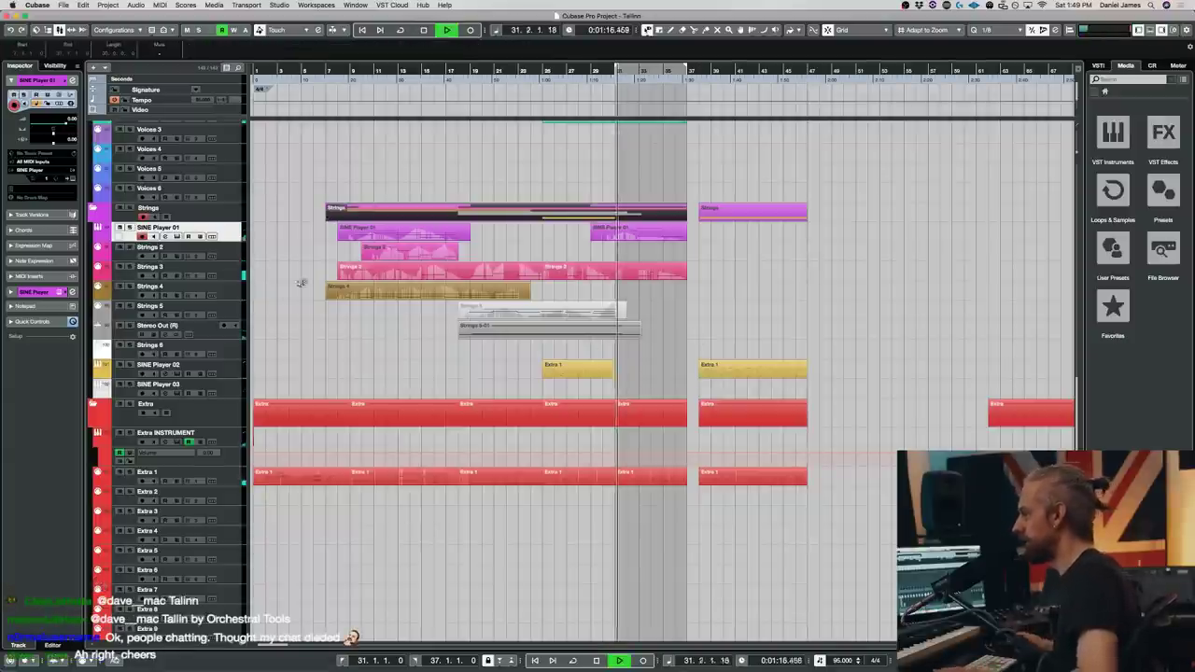
left_click(367, 237)
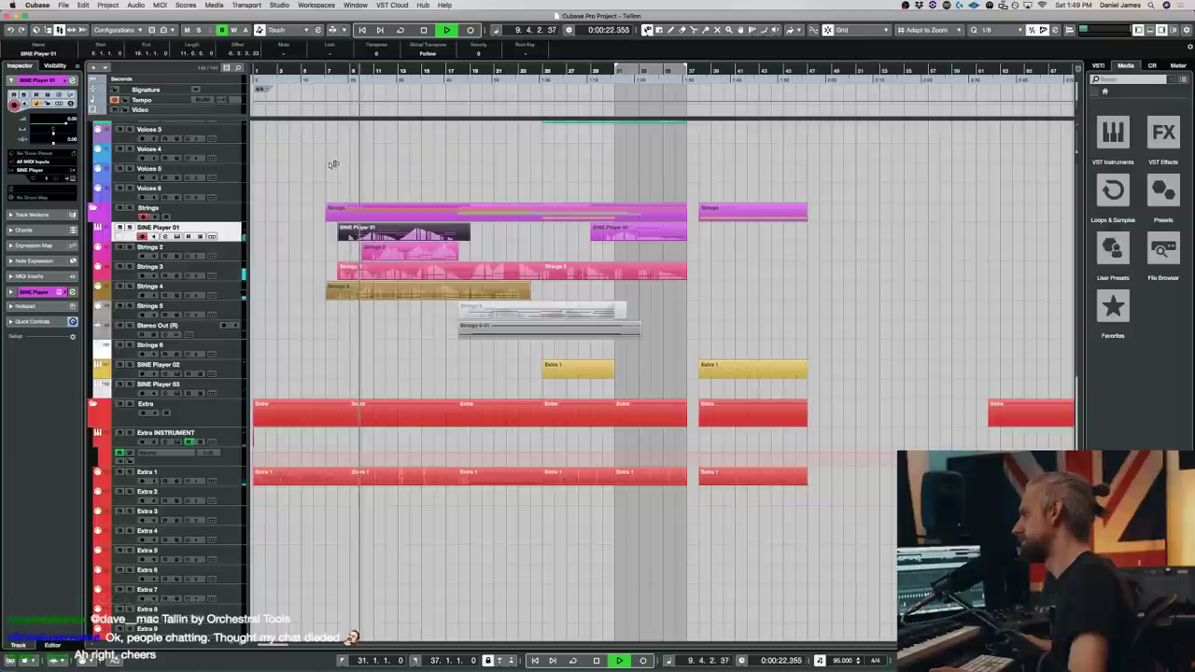
- Open SINE Player from the Voices 2 track and add a second Female Choir from Tallinn's Choirs to the articulation list
scroll(346, 191, "up", 5)
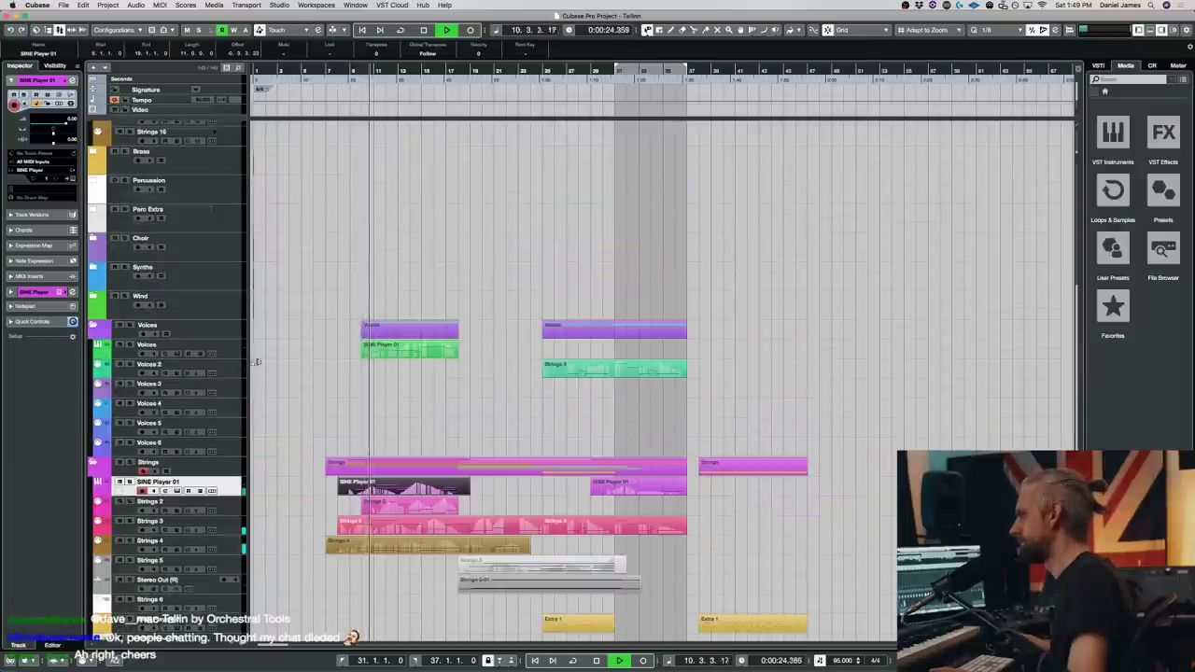
left_click(212, 373)
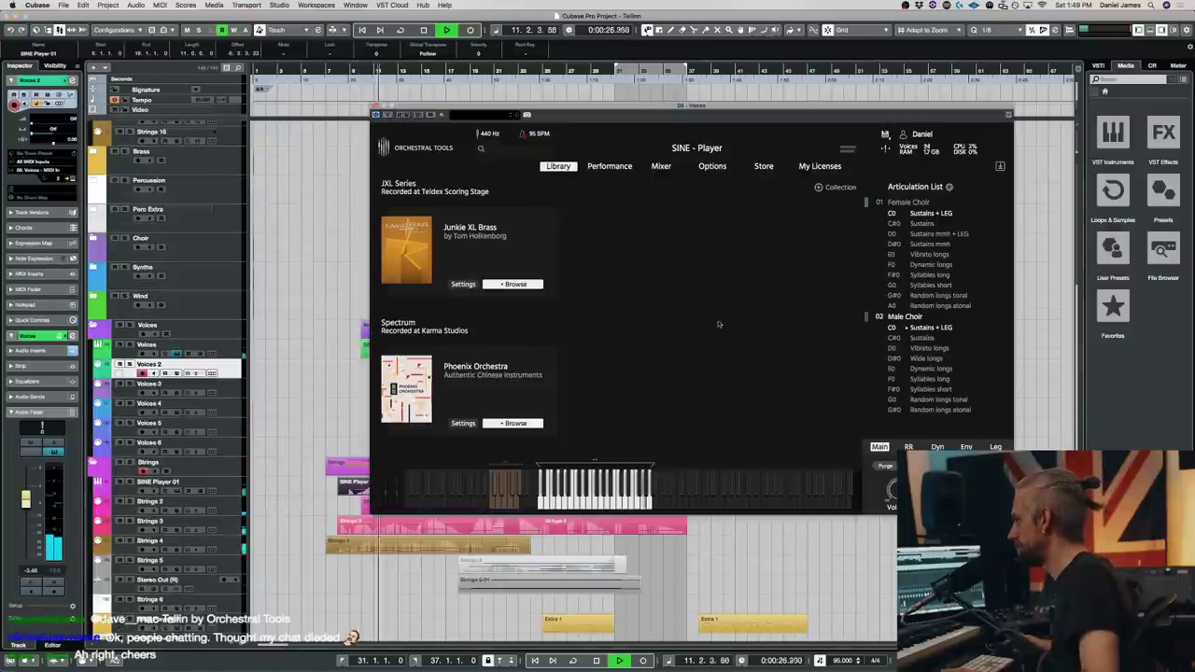
scroll(544, 395, "down", 5)
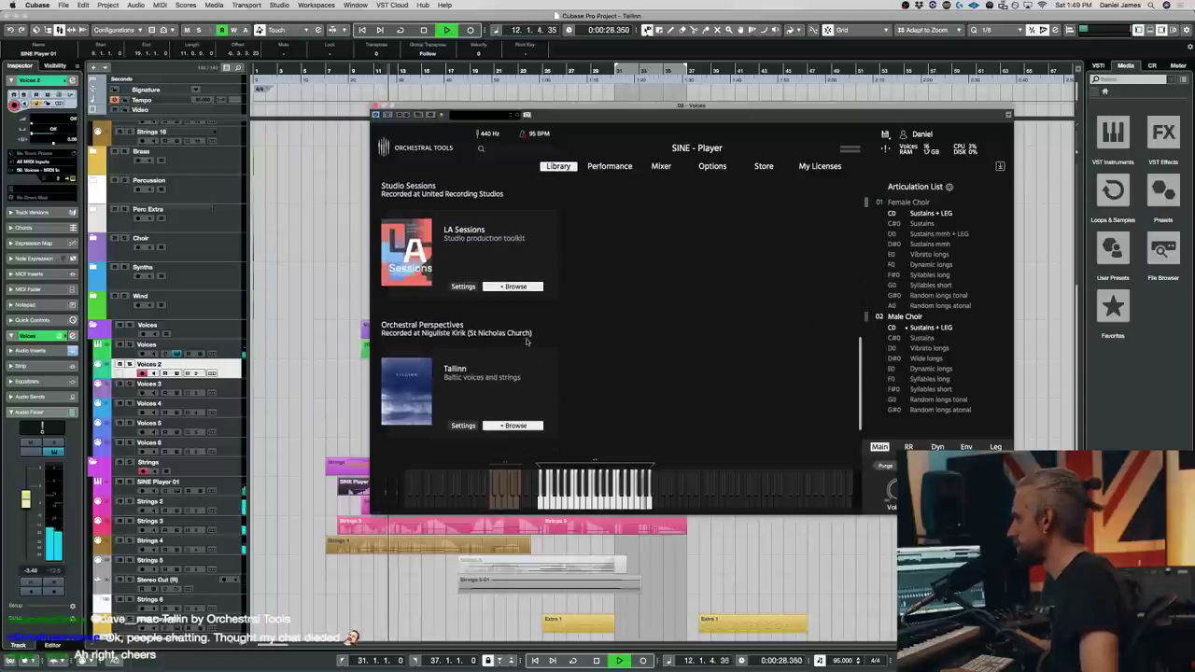
left_click(499, 426)
left_click(475, 332)
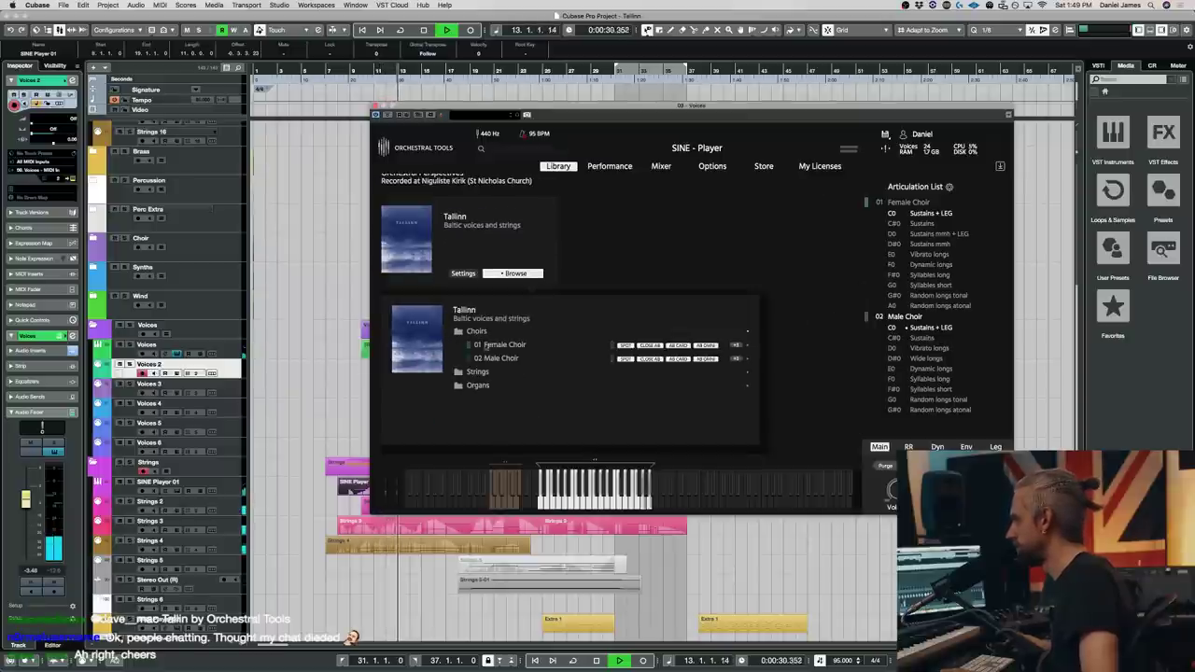
left_click(495, 344)
left_click_drag(495, 344, 887, 357)
- Choose Syllables long for the added Female Choir, audition it with the Voices 3 track selected, and close the SINE Player window
scroll(888, 356, "down", 3)
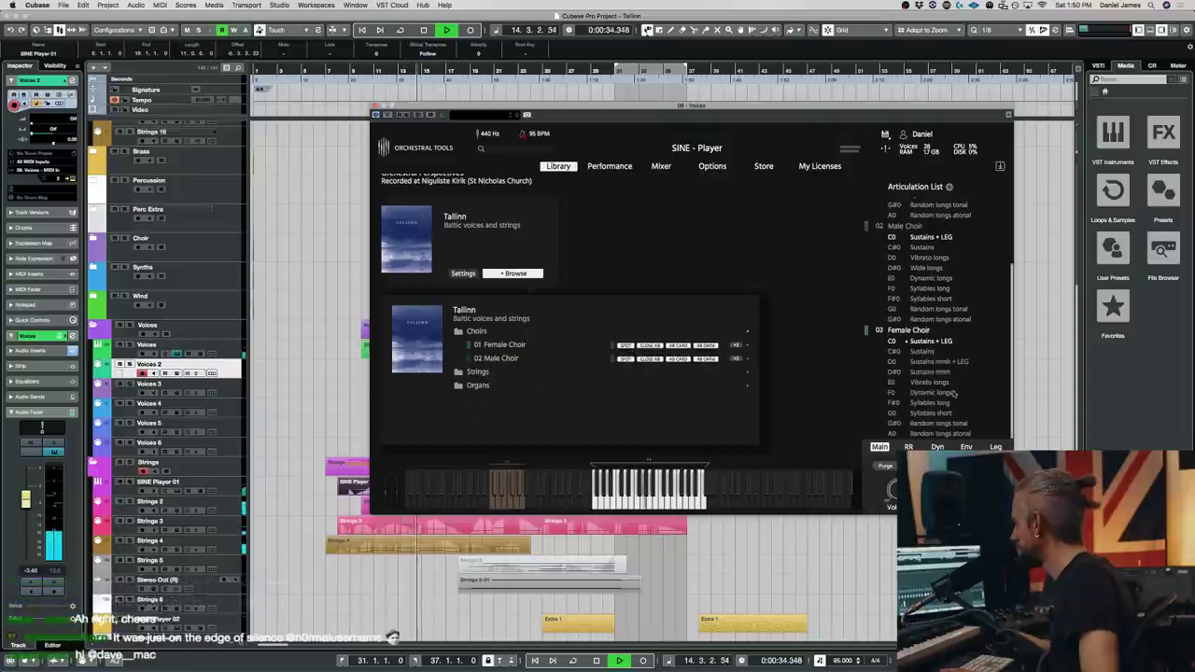
left_click(937, 402)
left_click(238, 390)
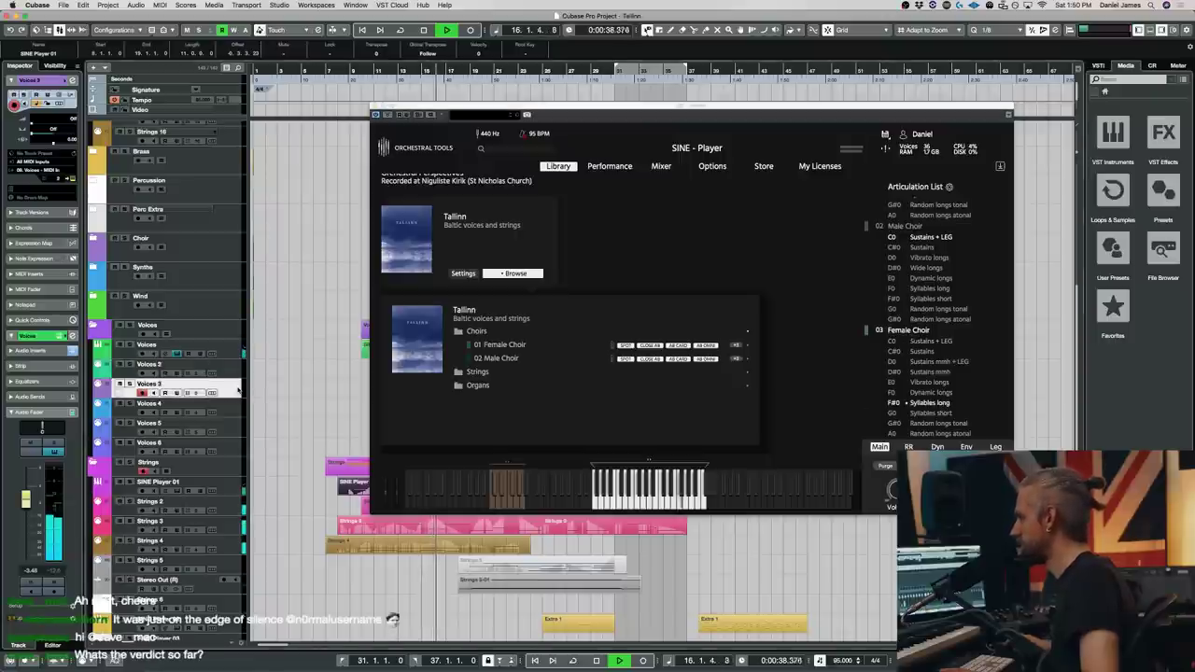
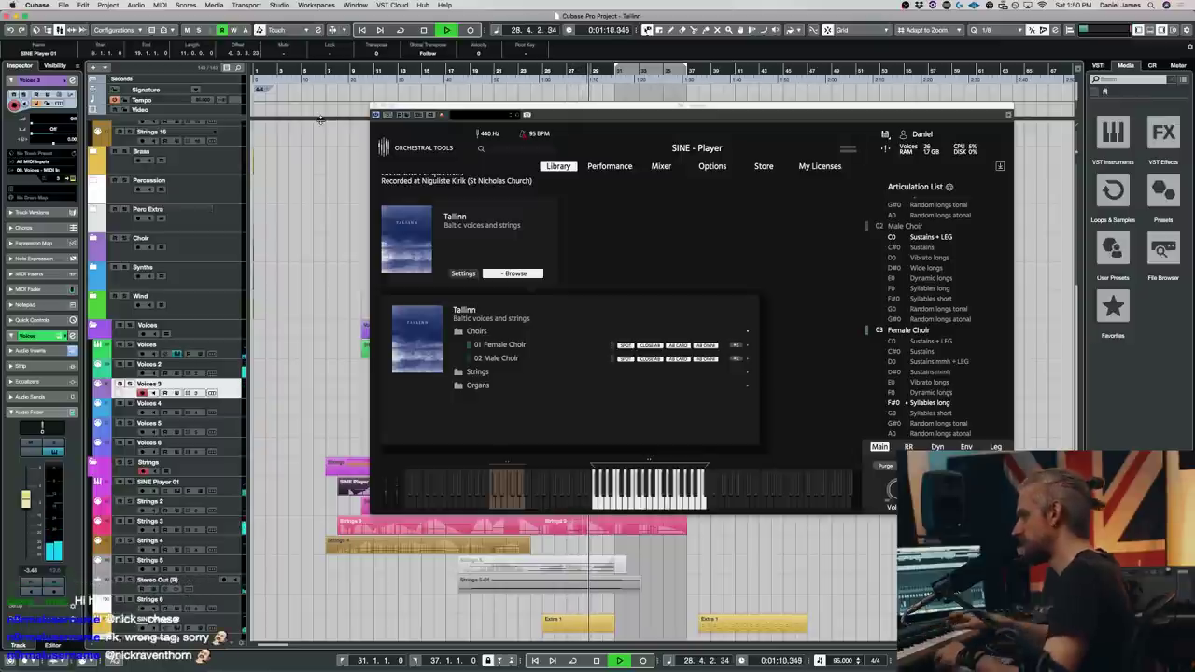
left_click(378, 105)
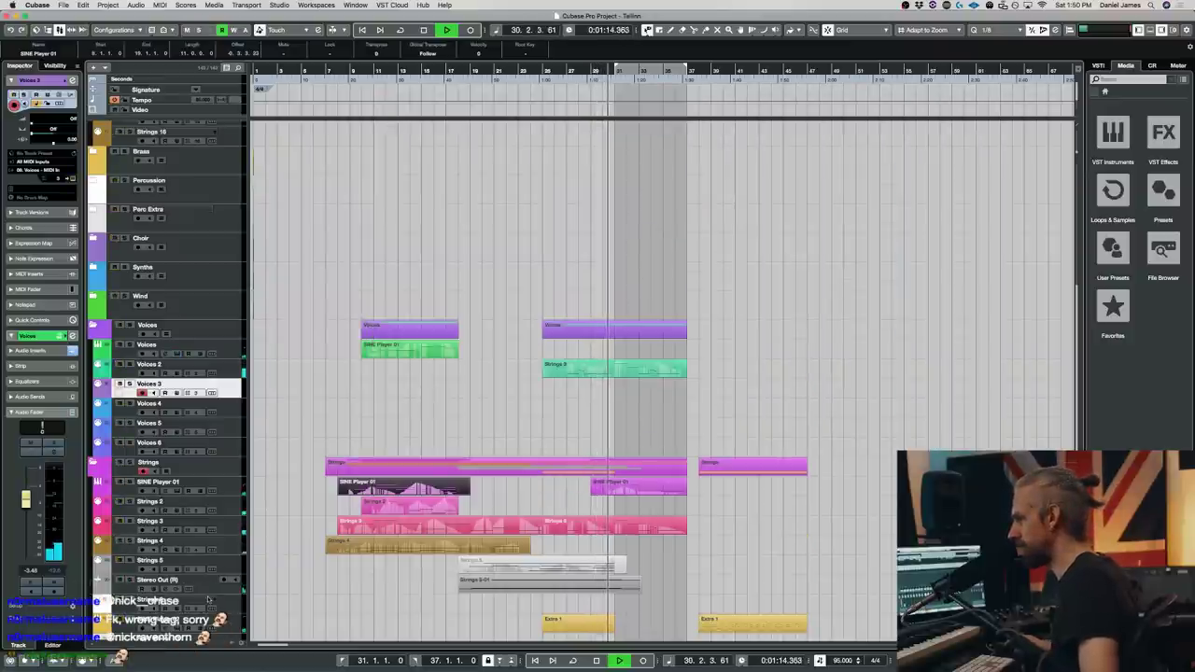
- Check the Extra 1 track's notes from bar 31, duplicate the SINE Player 02 clip at bar 25 to bars 31–37, and play it
left_click(177, 580)
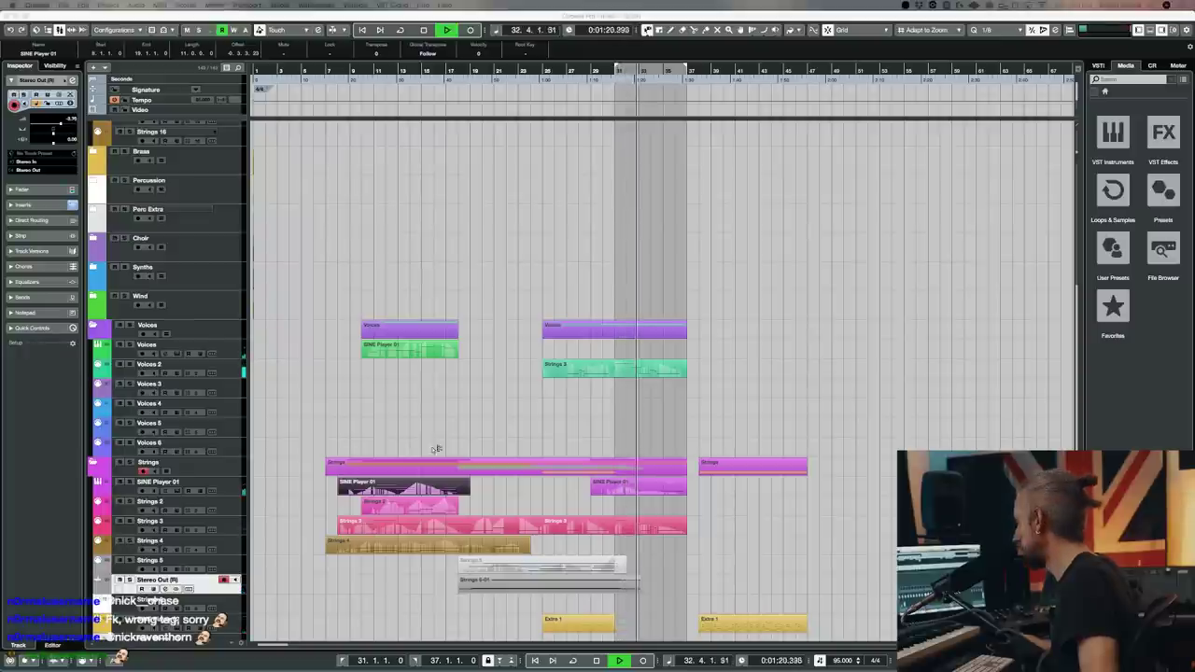
scroll(439, 448, "down", 6)
scroll(440, 448, "up", 1)
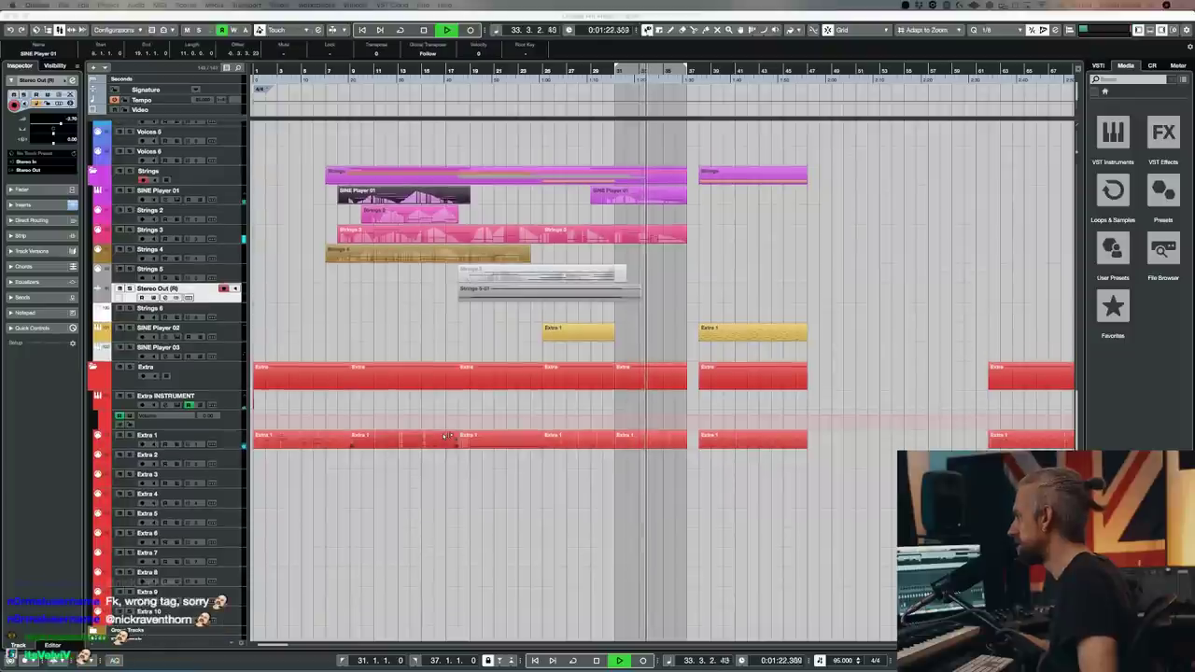
left_click(666, 436)
key("space")
double_click(664, 436)
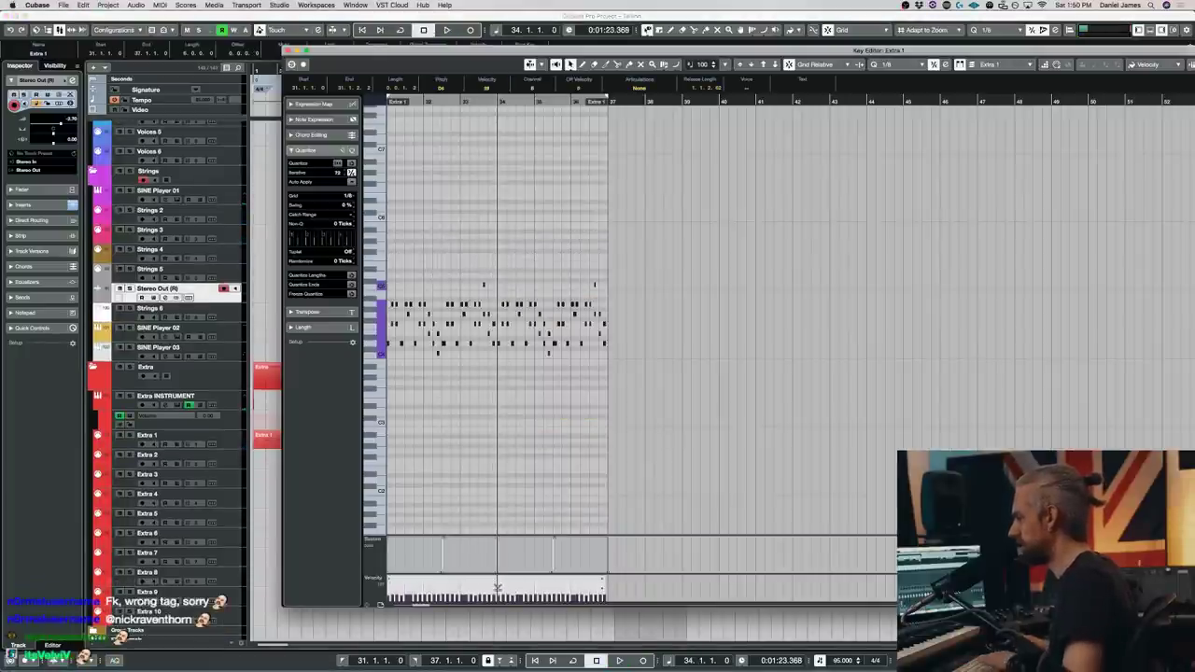
key("Return")
left_click(606, 331)
key("super+d")
key("KP_1")
key("space")
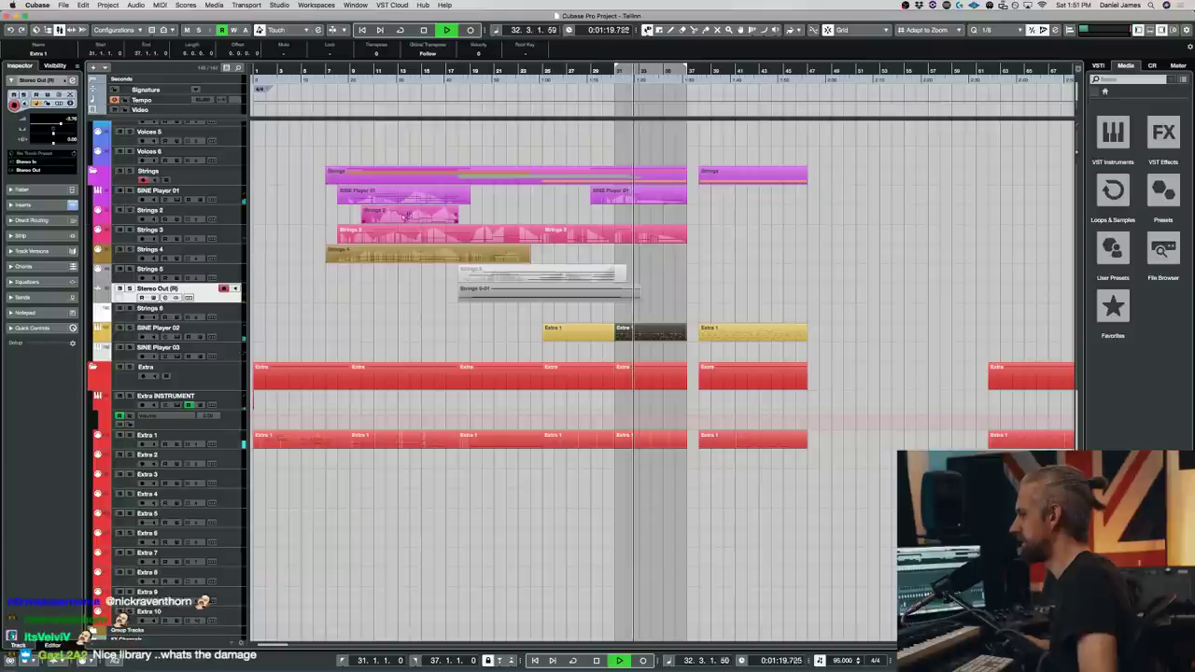
- Select the SINE Player 03 track and play from the SINE Player 02 clip at bar 38
left_click(228, 361)
key("space")
scroll(317, 321, "up", 10)
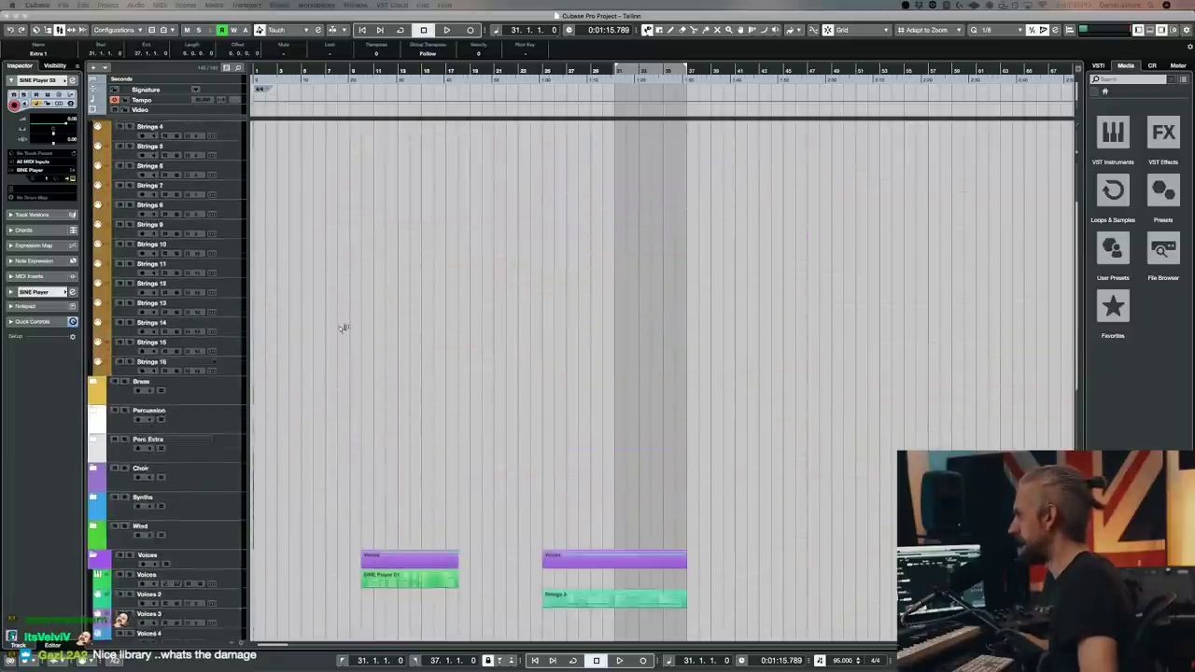
scroll(354, 324, "down", 10)
left_click(707, 301)
key("space")
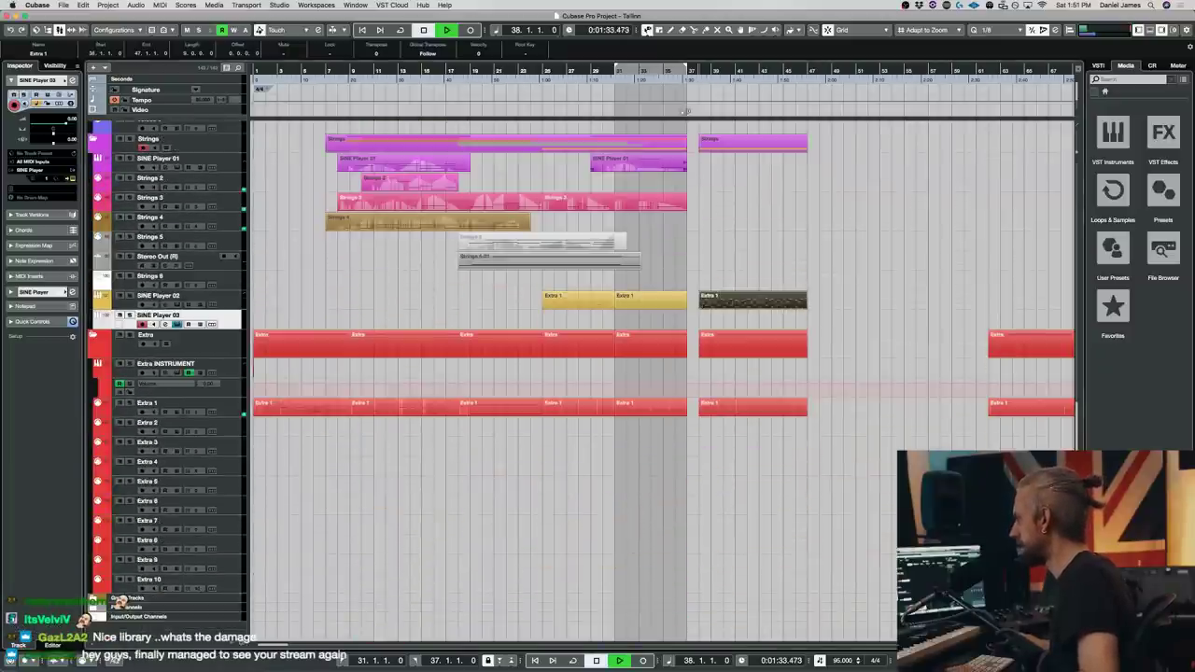
- Set the locators to bars 38–47 and flatten the remaining sustain data in the Extra 1 track's clip to the minimum
double_click(757, 407)
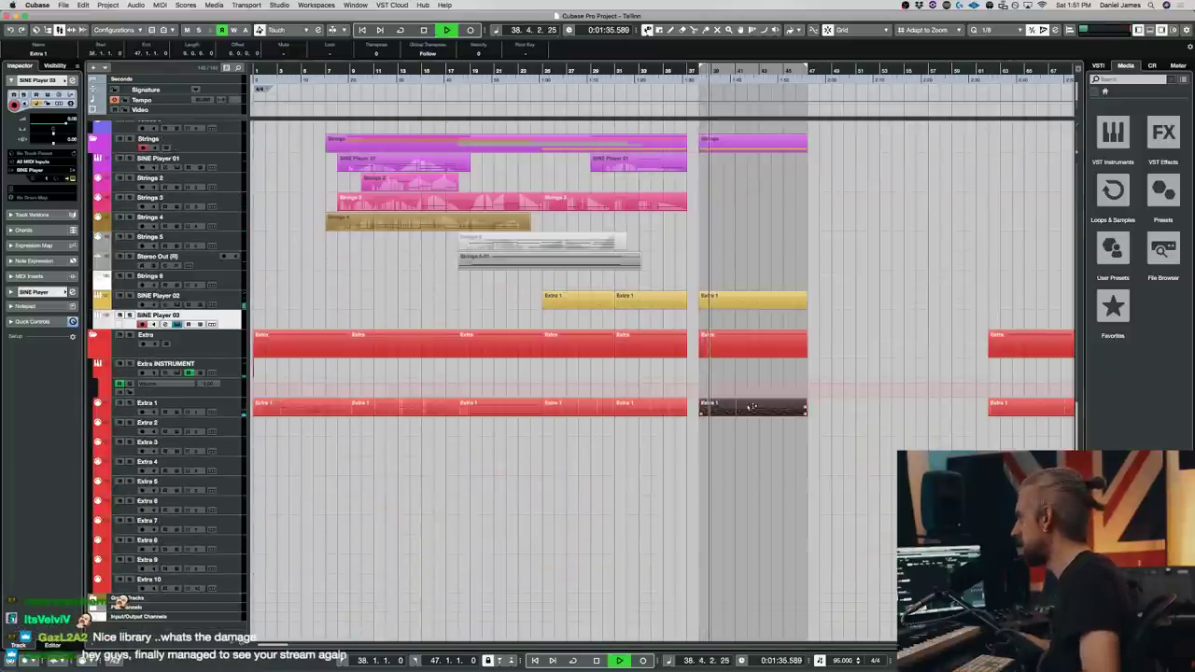
scroll(748, 408, "right", 5)
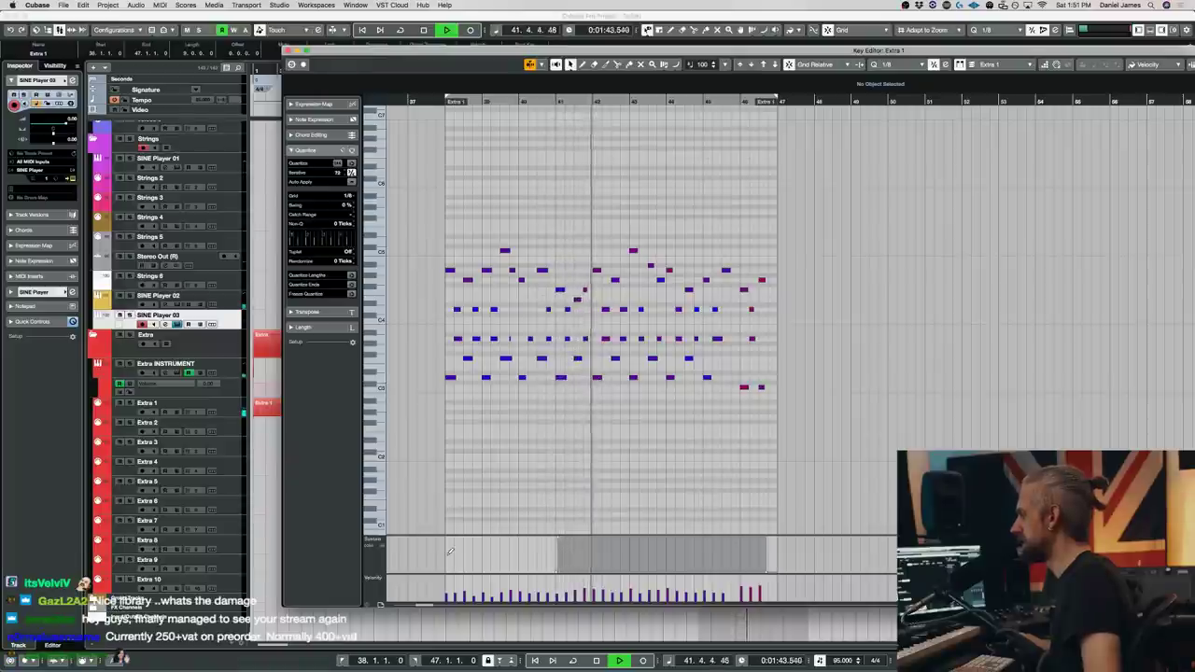
left_click_drag(557, 571, 774, 571)
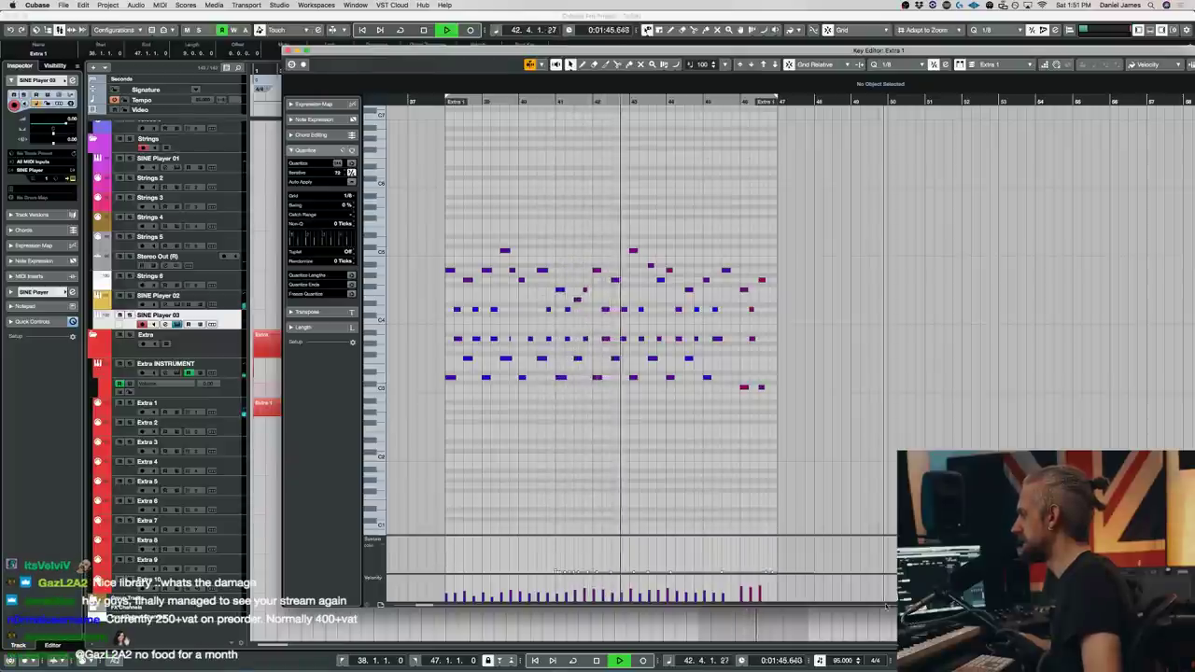
key("Return")
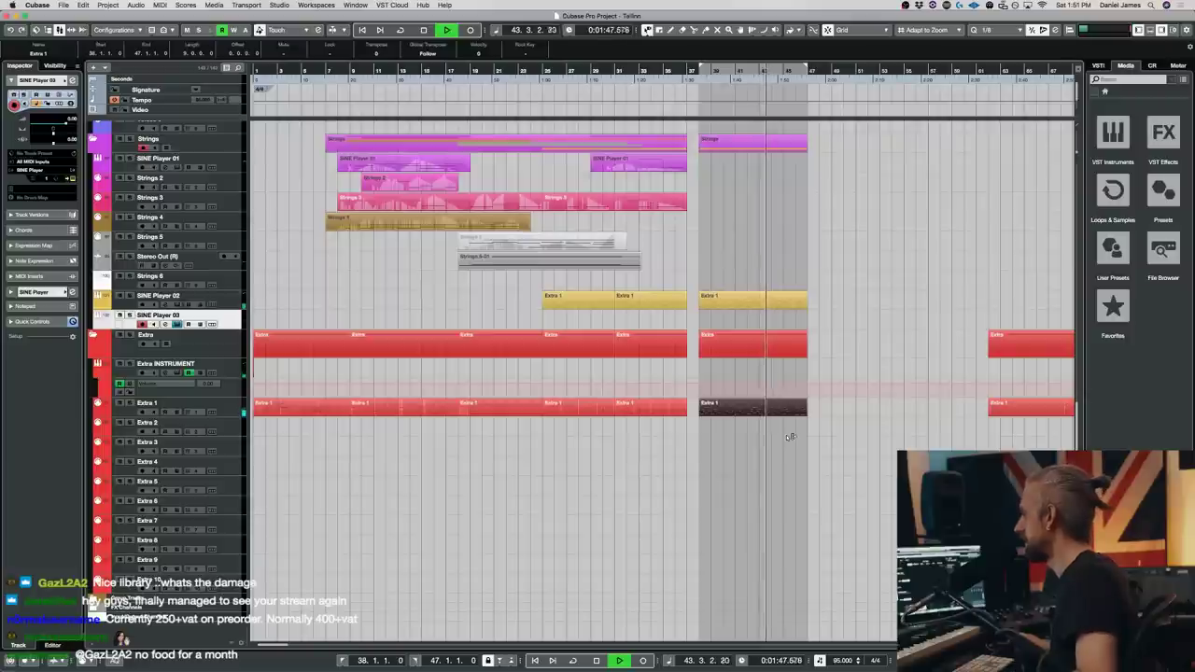
- Turn on cycle mode for bars 38 to 47 and select the Voices track
key("KP_Divide")
scroll(747, 321, "up", 5)
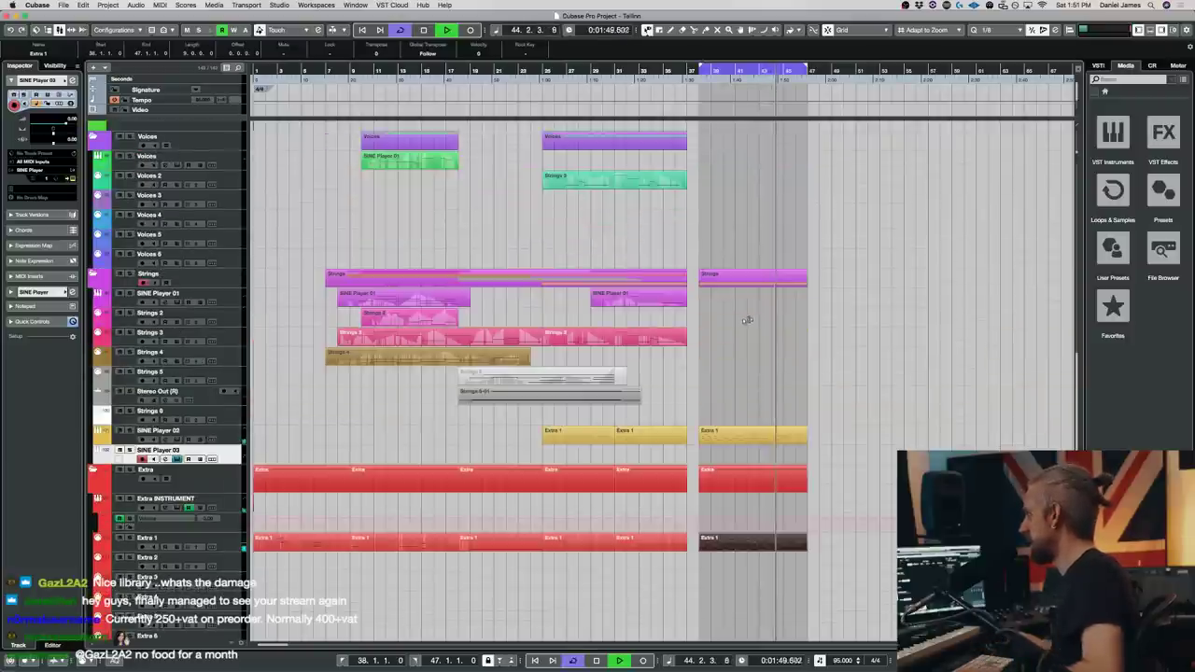
scroll(425, 291, "up", 4)
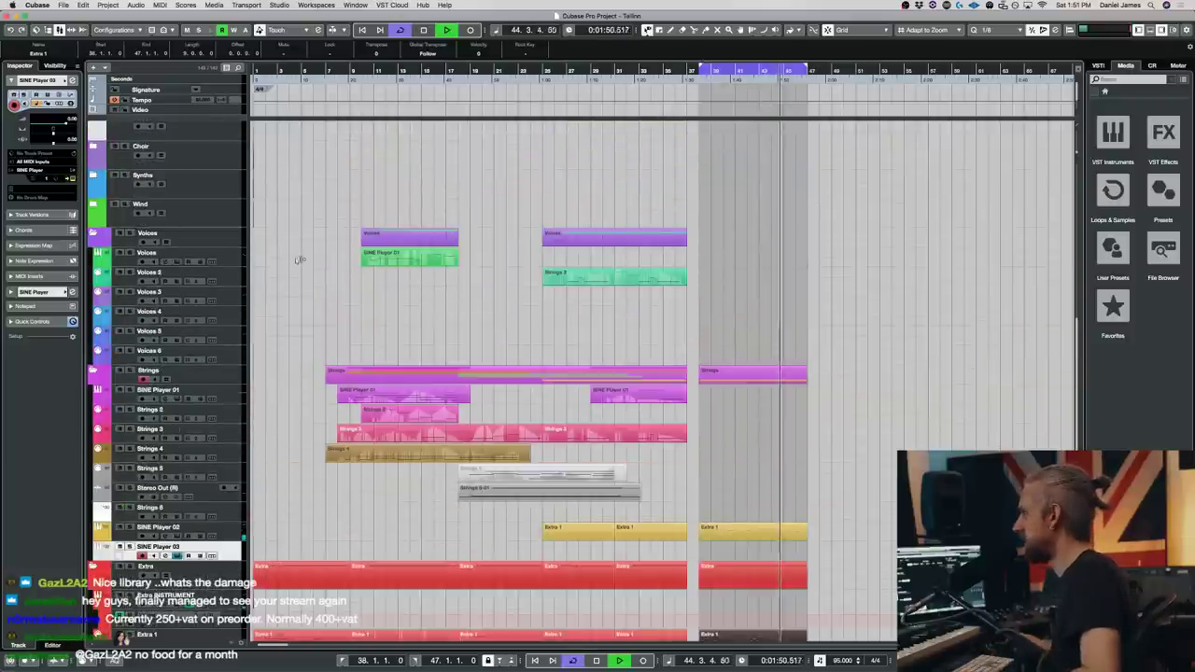
left_click(233, 263)
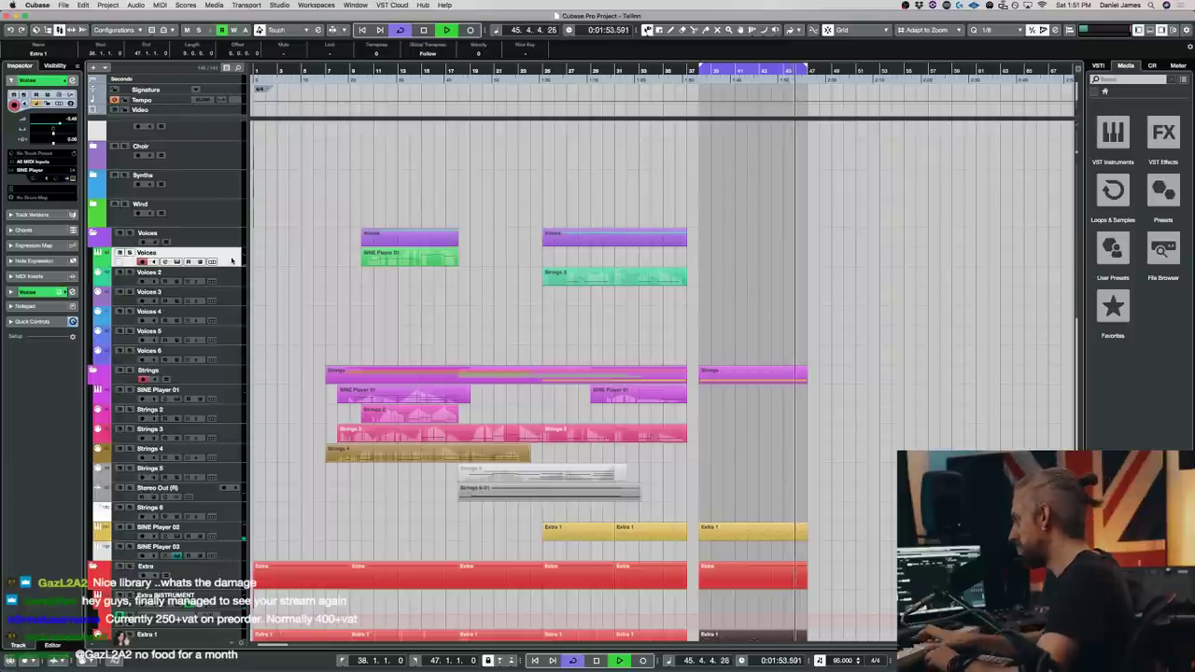
- Move the Extra 1 clips at bar 38 on both tracks to bar 39 and trim their ends to bar 47
key("space")
scroll(770, 507, "down", 6)
left_click_drag(769, 506, 755, 368)
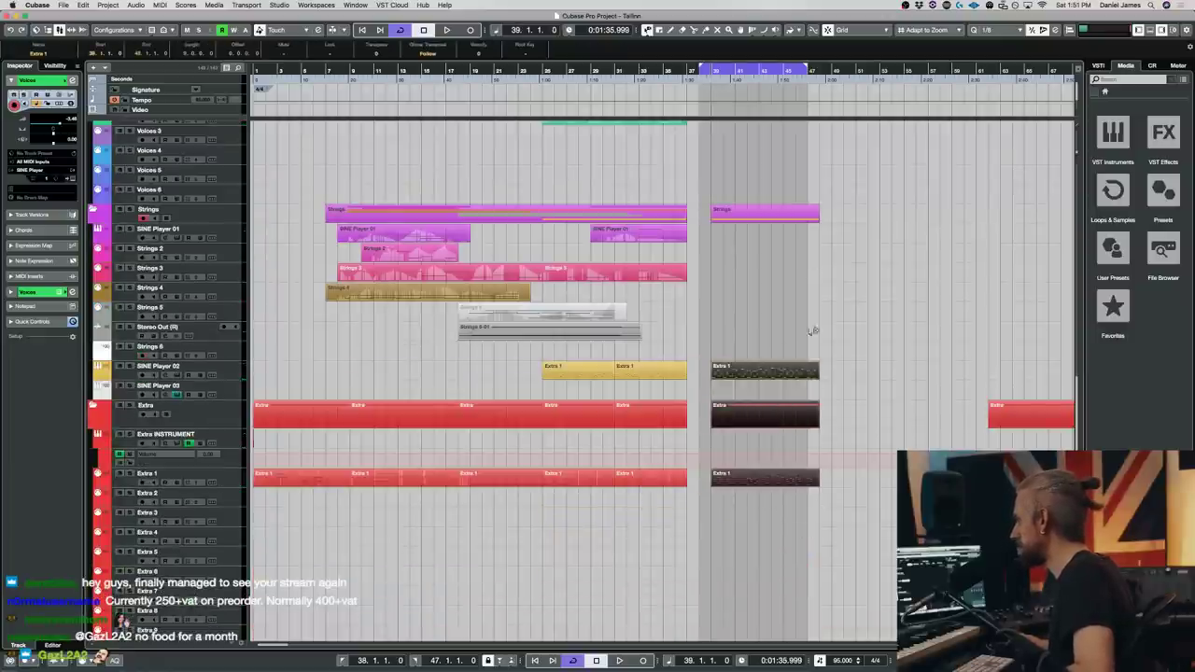
left_click_drag(817, 418, 808, 418)
left_click(773, 354)
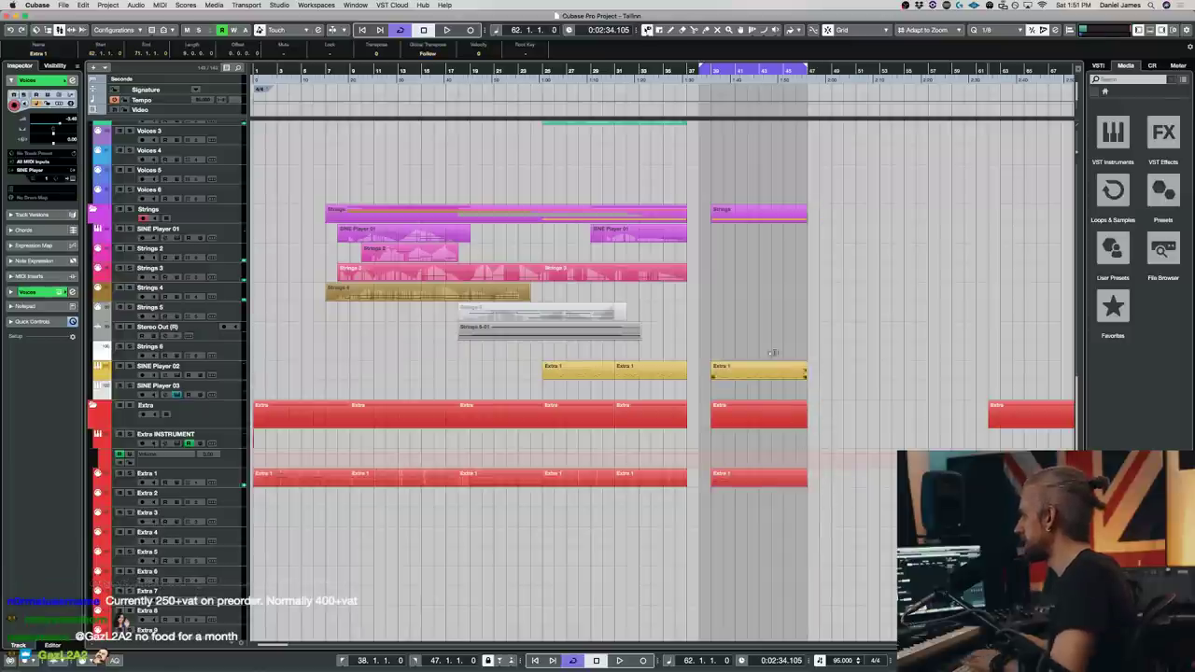
- Set the cycle range to bars 39–47, play it, and capture the performed part on the Voices track with retrospective record
left_click(740, 220)
key("p")
key("space")
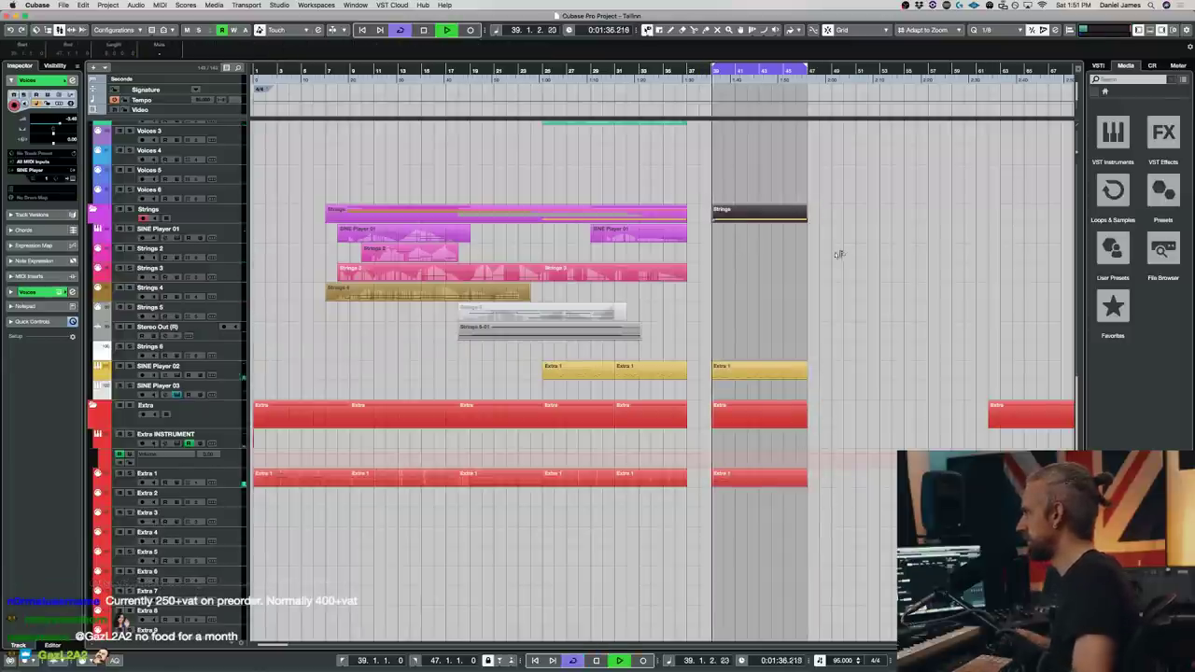
scroll(840, 257, "up", 4)
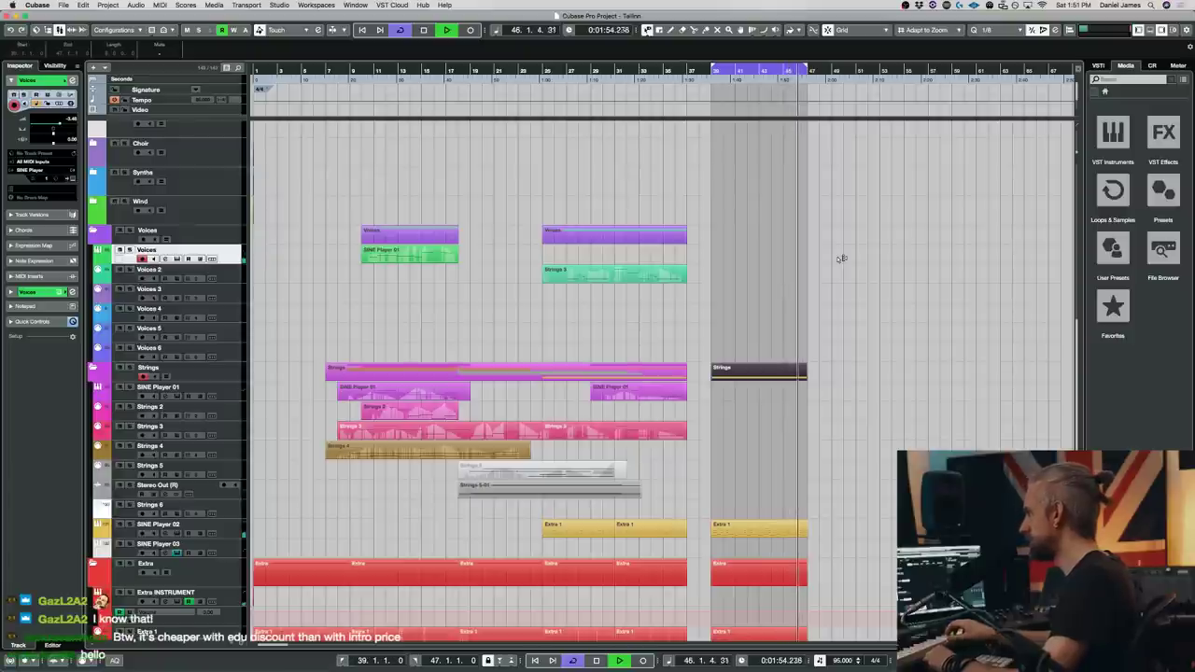
key("shift+KP_Multiply")
key("space")
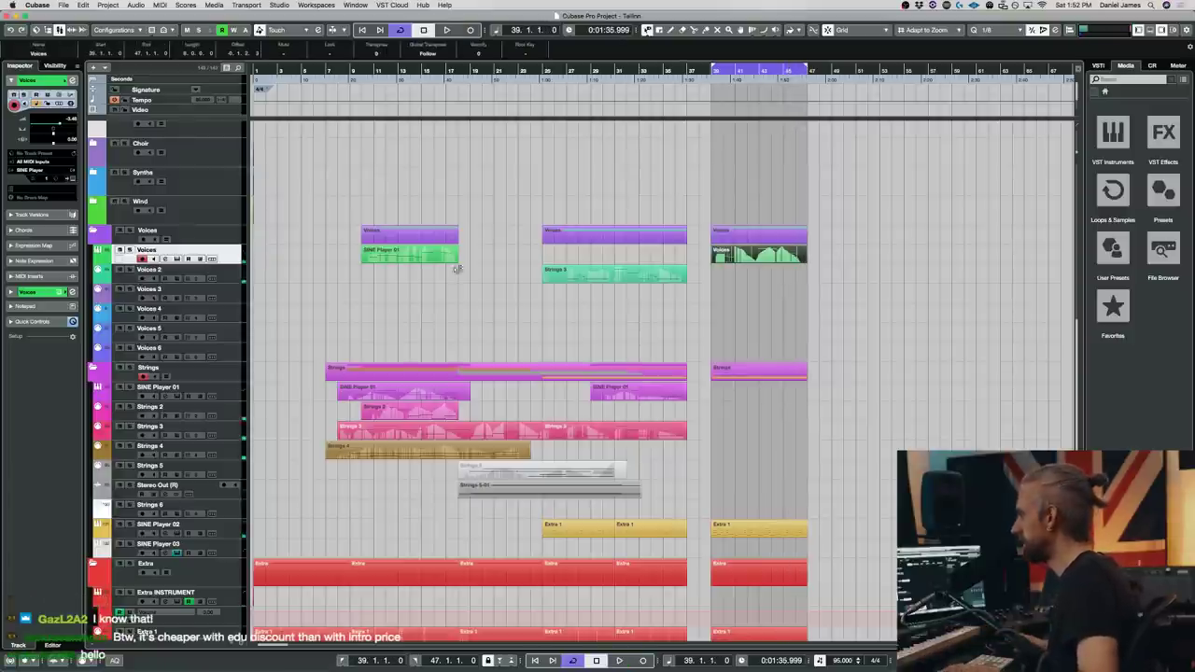
- Record a part on the Voices 2 track from bar 38 to bar 47
left_click(229, 281)
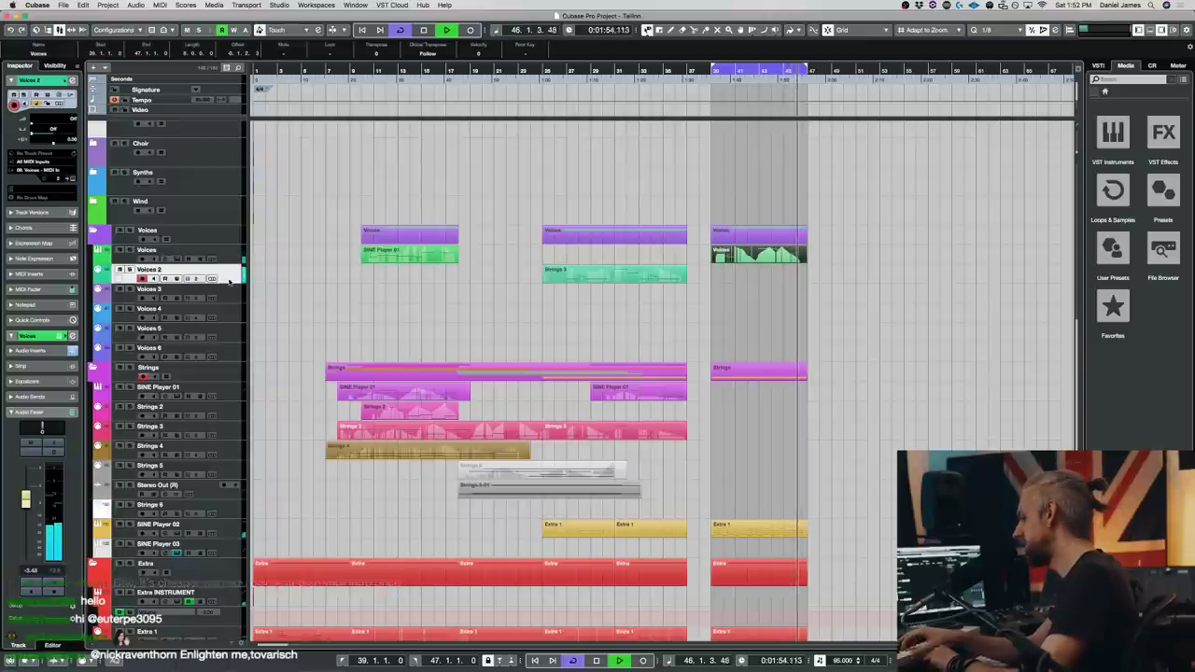
key("space")
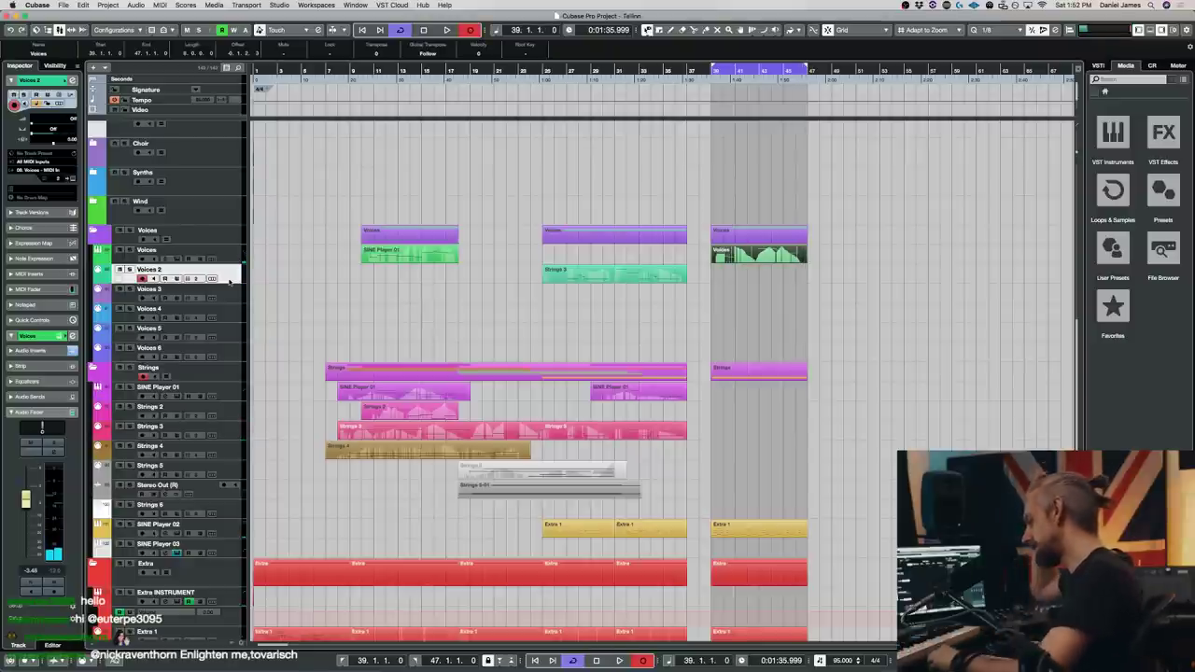
key("KP_Multiply")
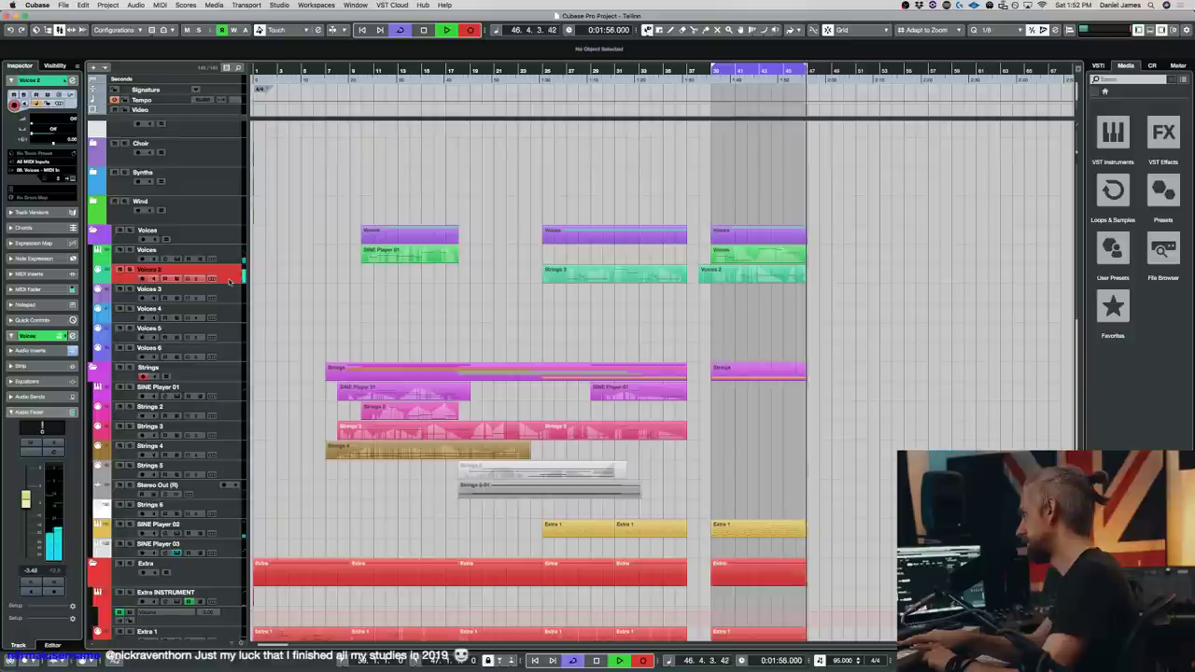
key("space")
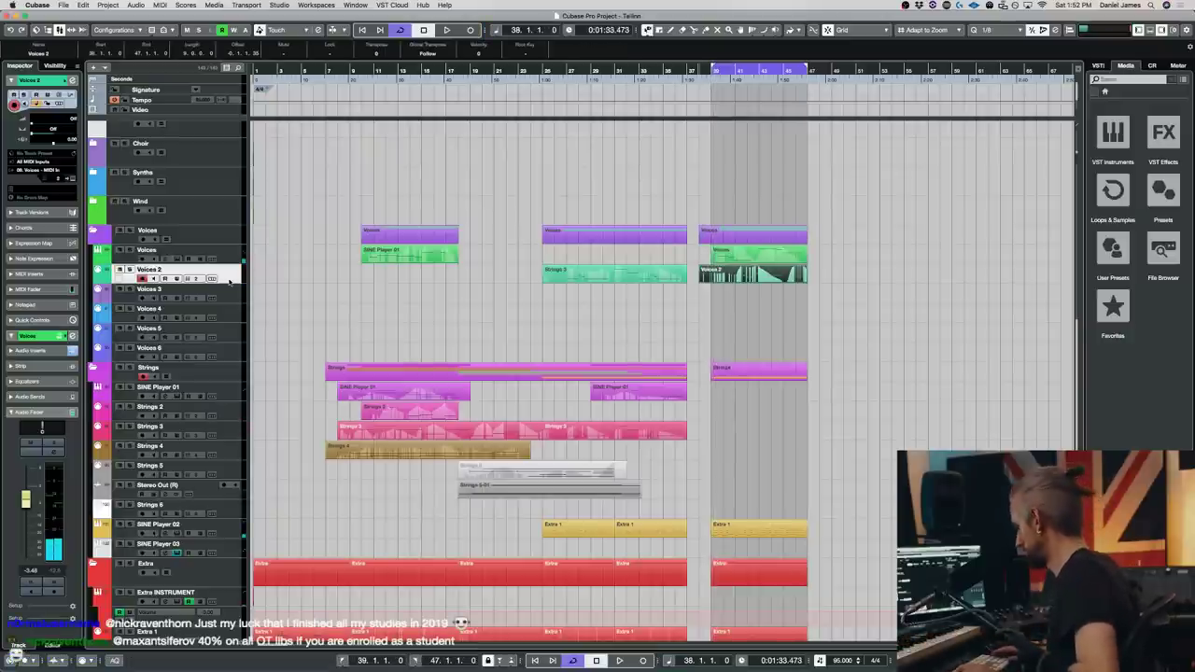
- Extend the cycle range's end to bar 57
left_click(928, 77, "alt")
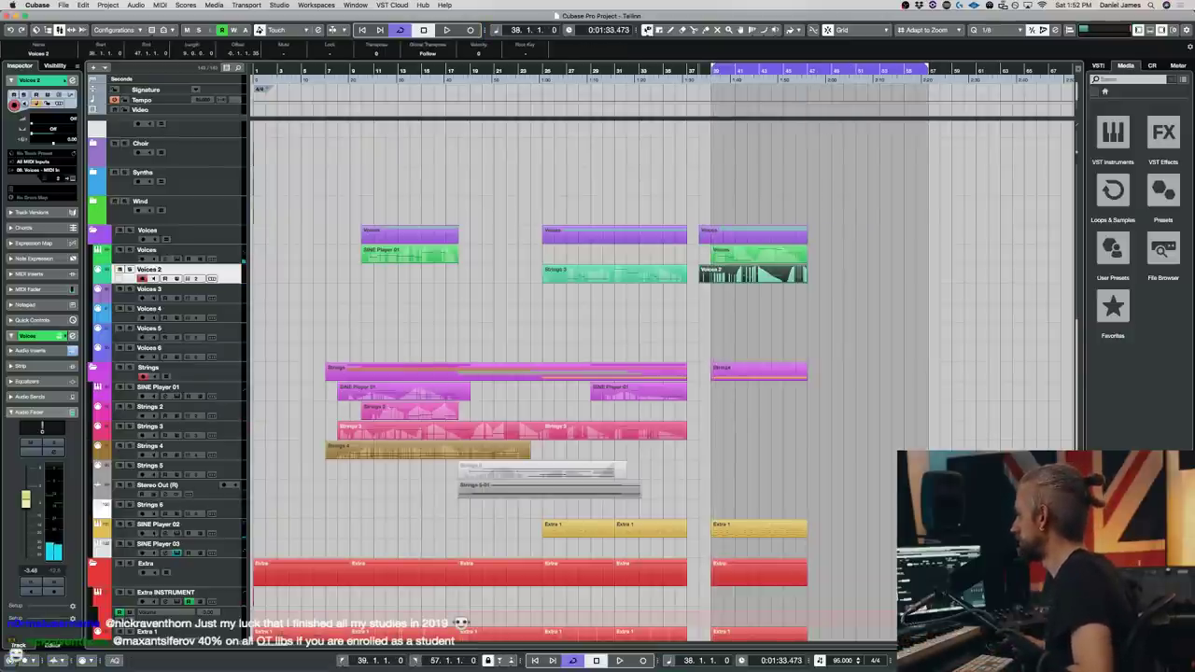
- Place a copy of the Extra 1 clip directly after the existing one at bars 47–55 and open it in the Key Editor
scroll(928, 373, "down", 3)
left_click_drag(1022, 486, 928, 487)
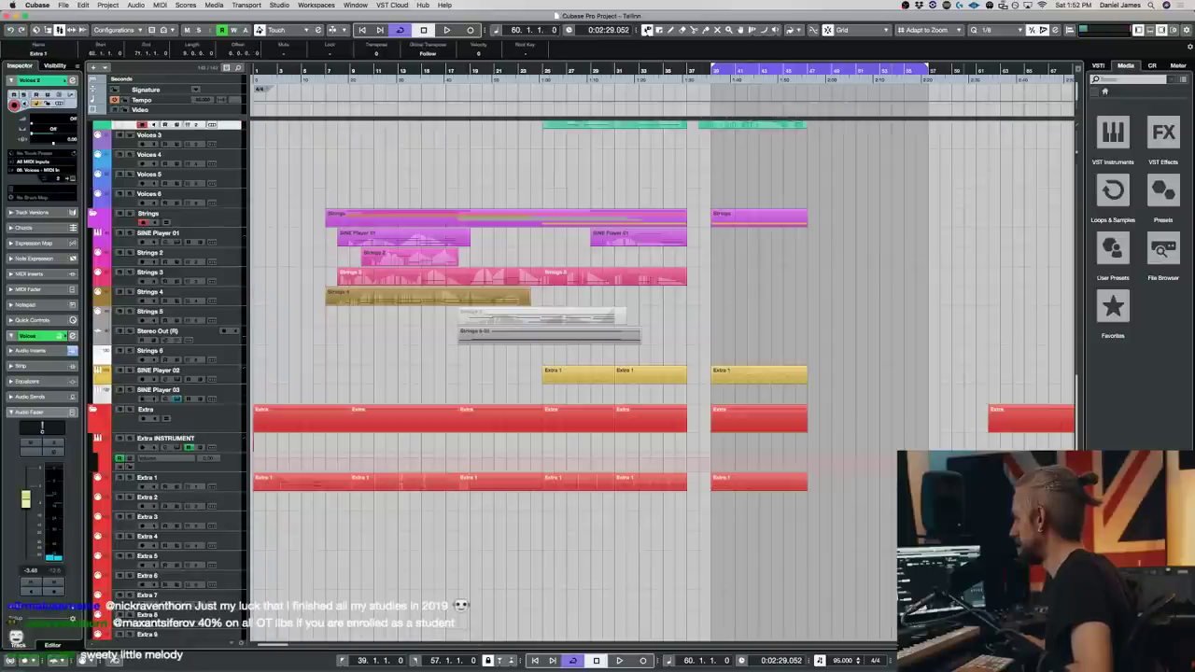
left_click(806, 483)
key("ctrl+d")
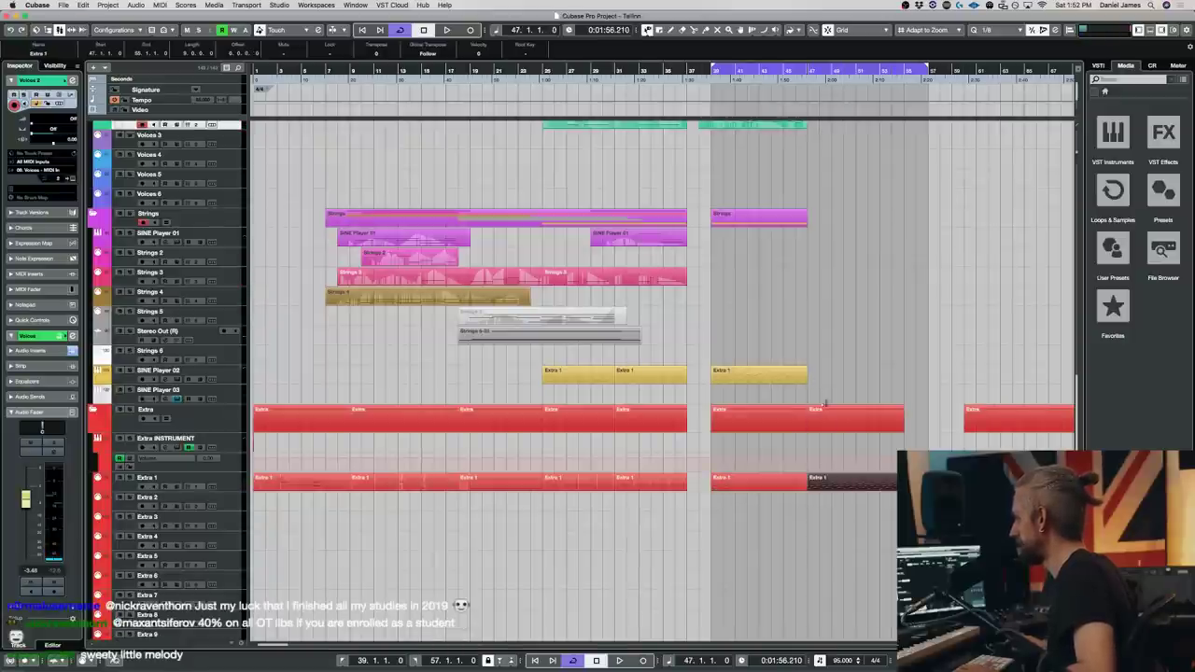
double_click(827, 481)
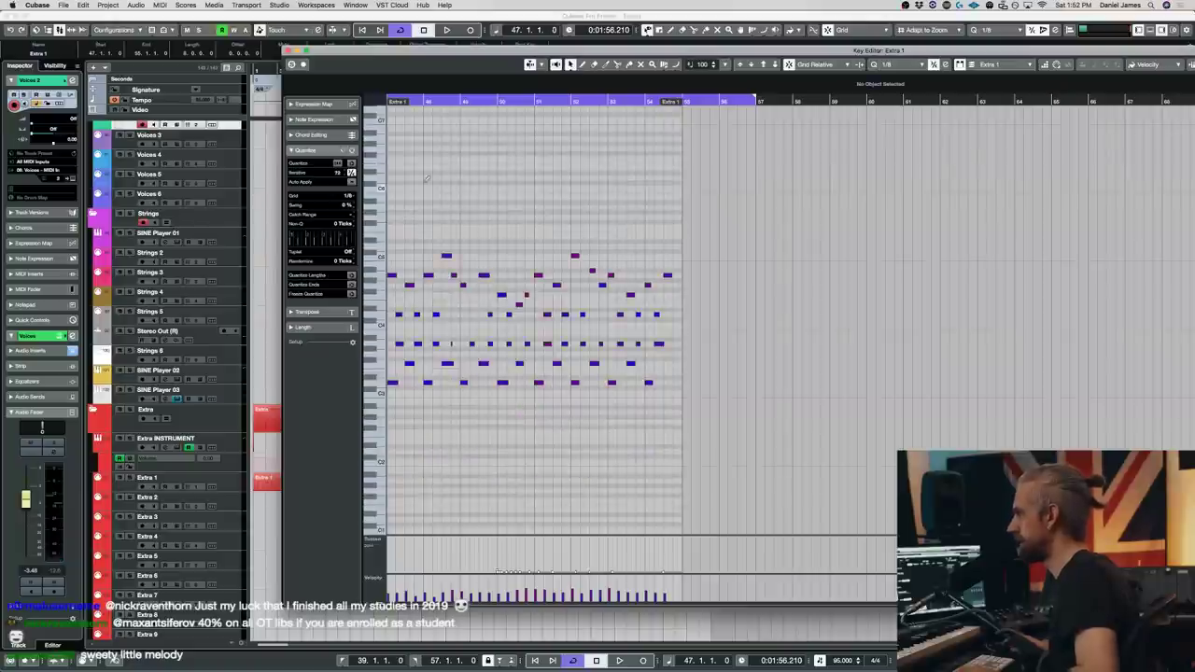
- Lower the insert velocity, delete the trial note at bar 47, and set the quantize grid to 1/16
left_click(391, 176)
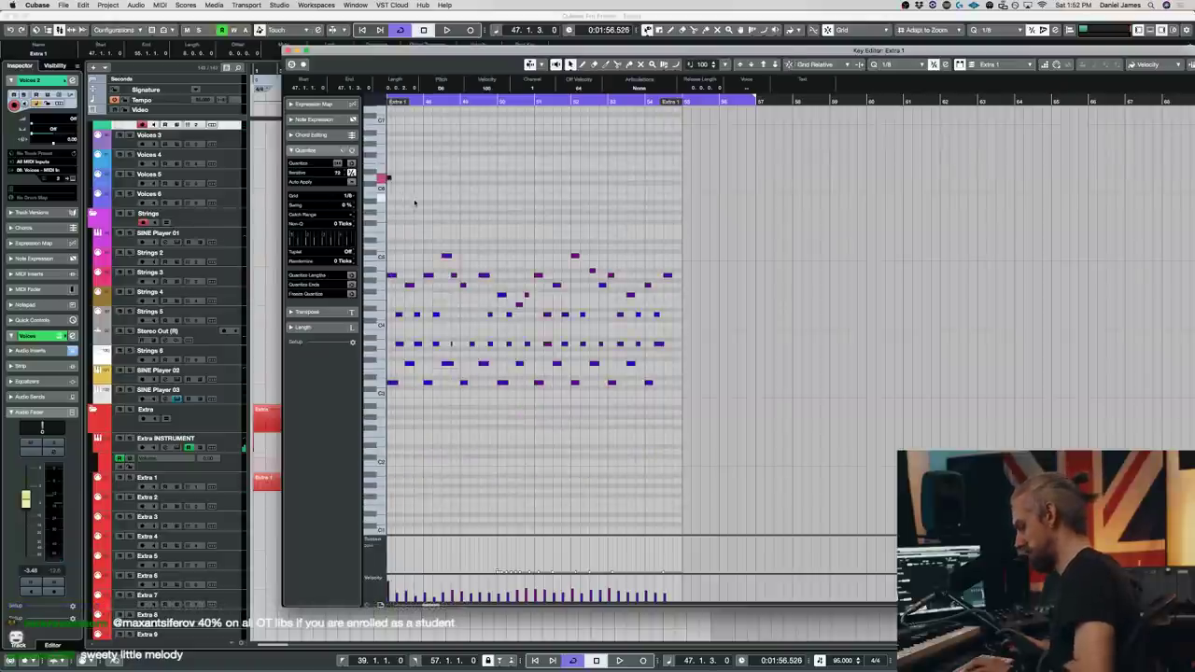
key("h")
key("h")
key("h")
key("h")
key("h")
key("h")
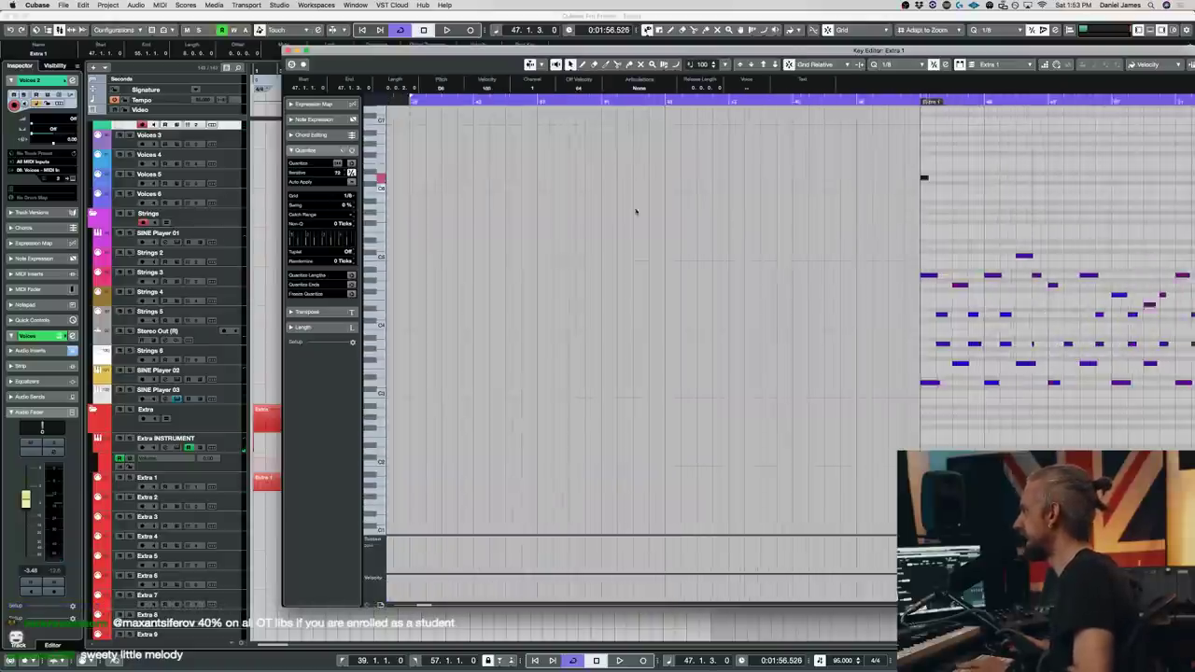
scroll(889, 230, "right", 3)
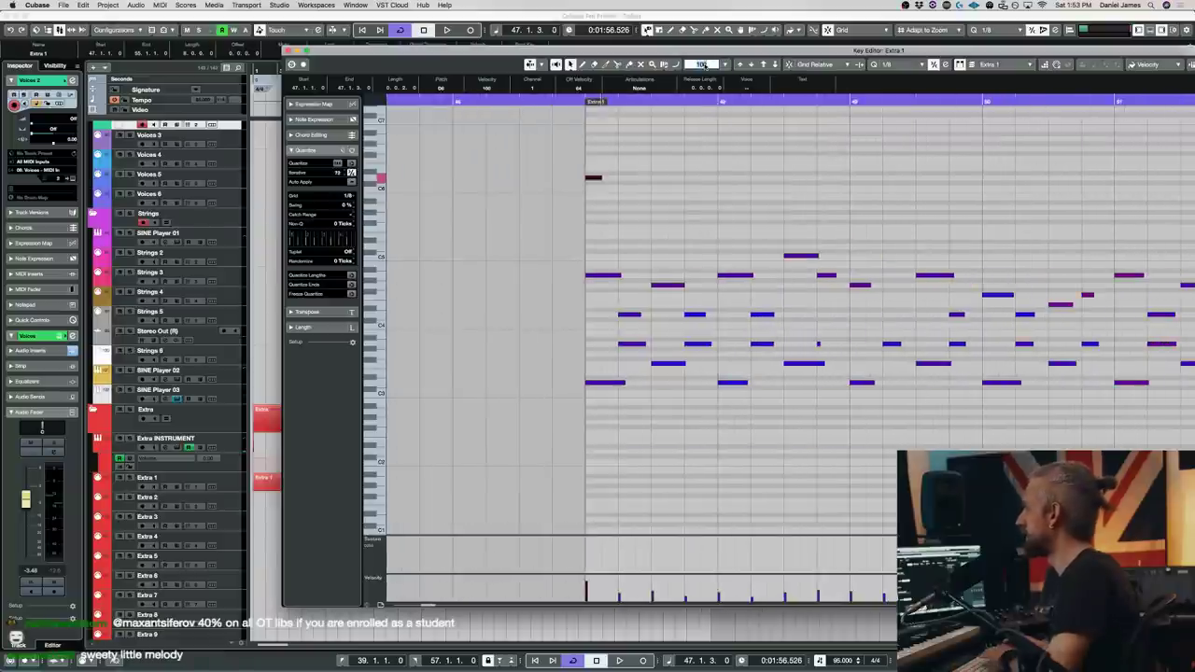
left_click_drag(669, 241, 559, 160)
key("Delete")
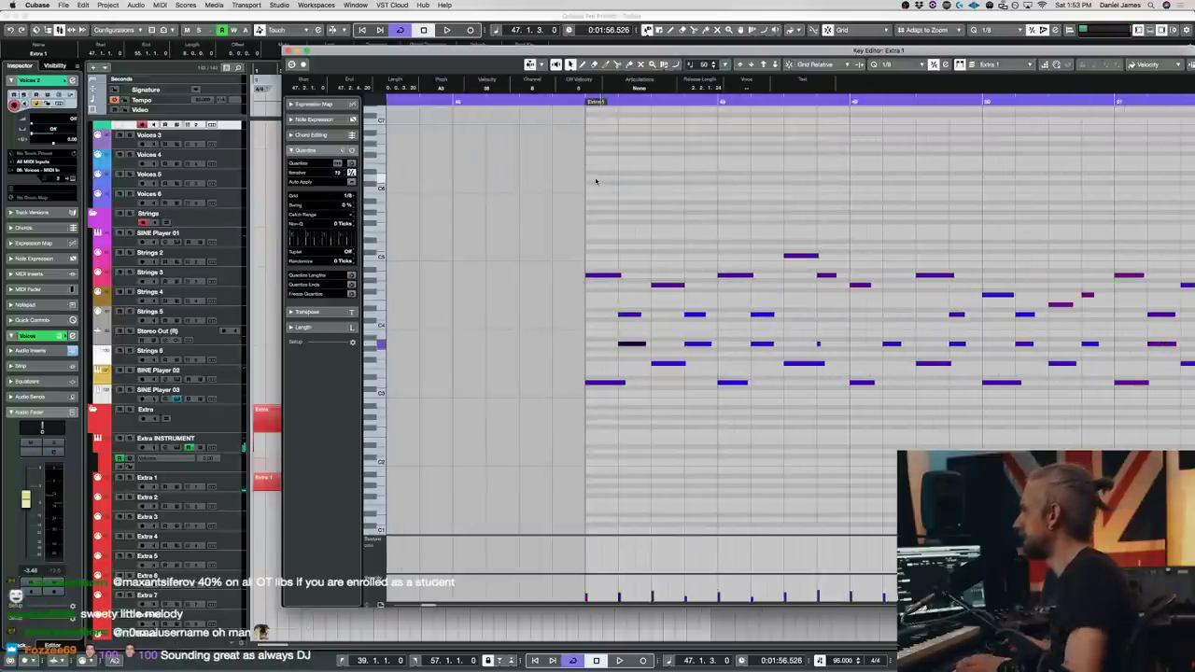
left_click(897, 68)
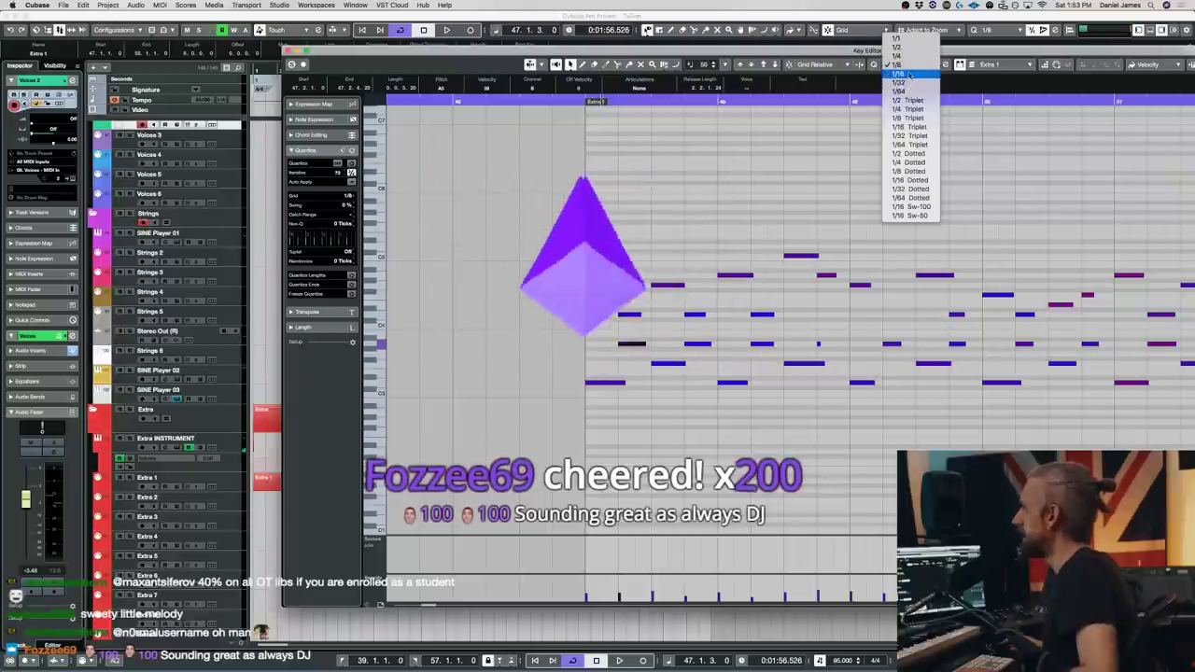
left_click(908, 75)
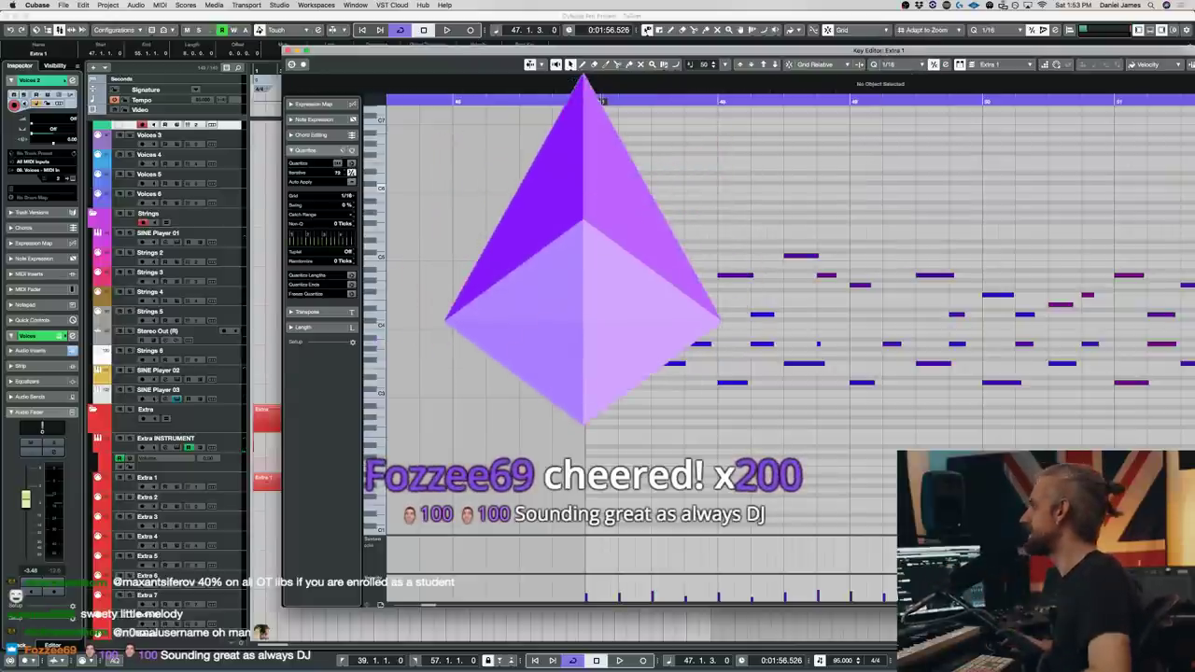
double_click(595, 177)
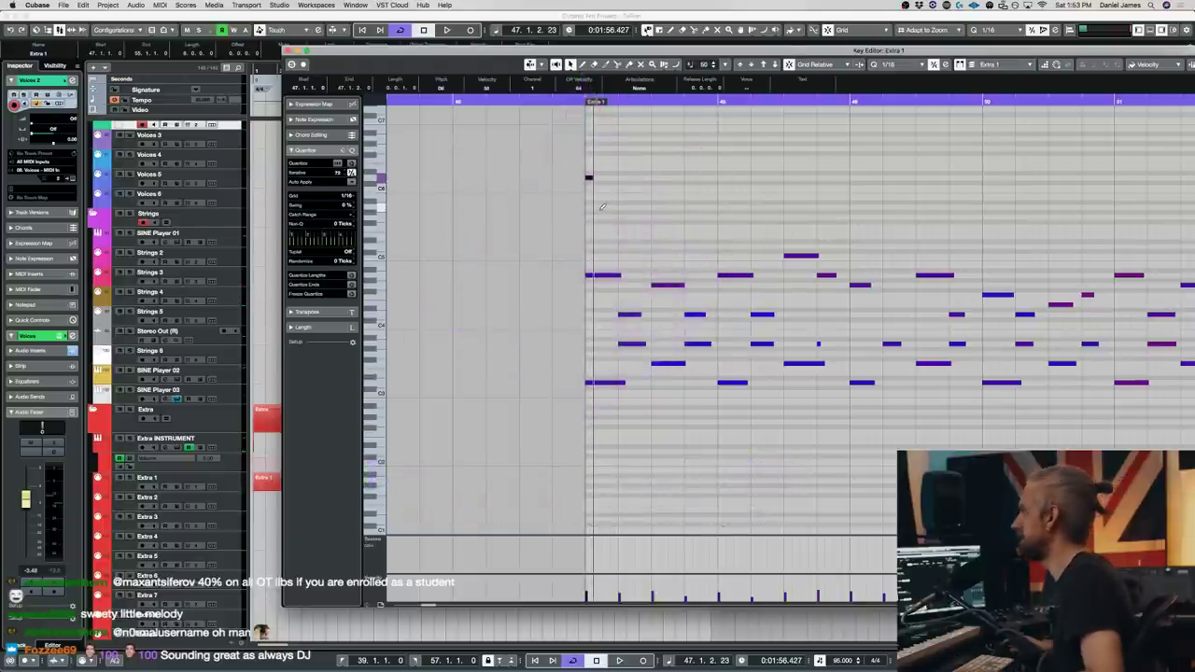
left_click(605, 227)
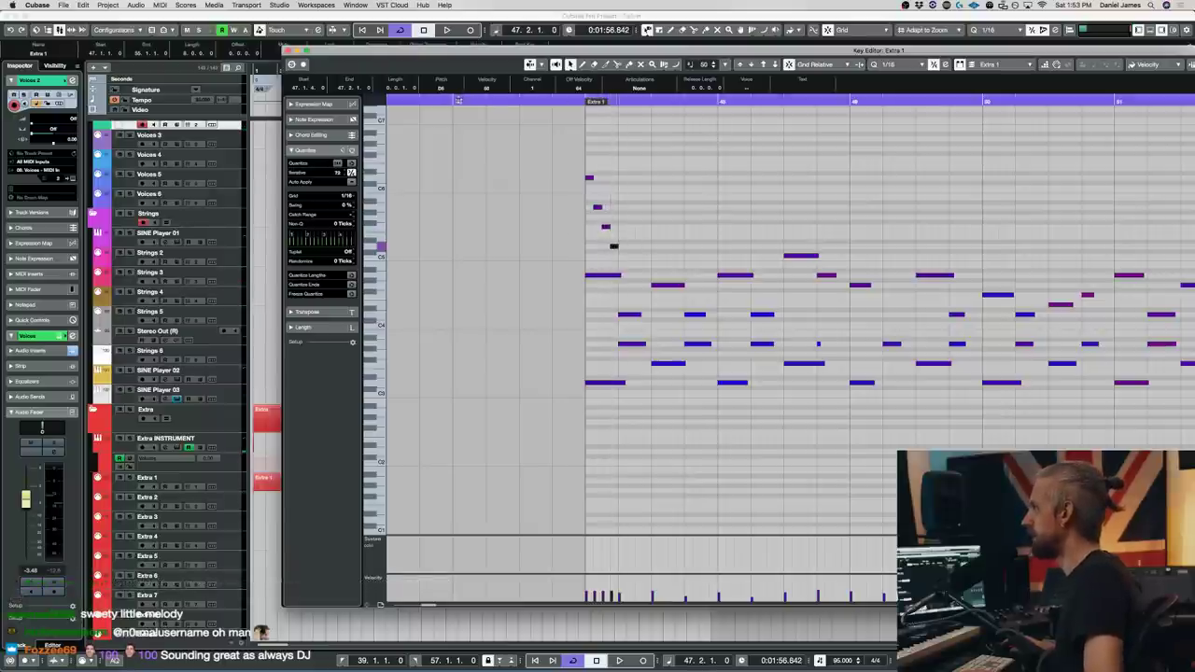
key("space")
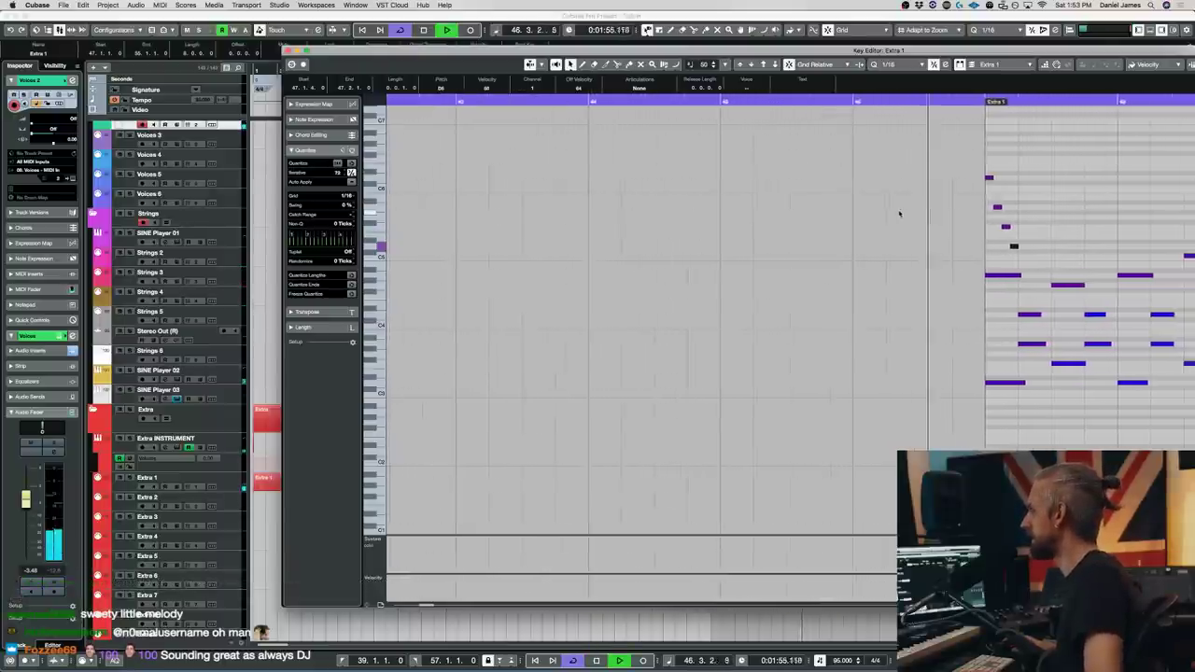
key("space")
left_click_drag(948, 256, 868, 166)
key("Delete")
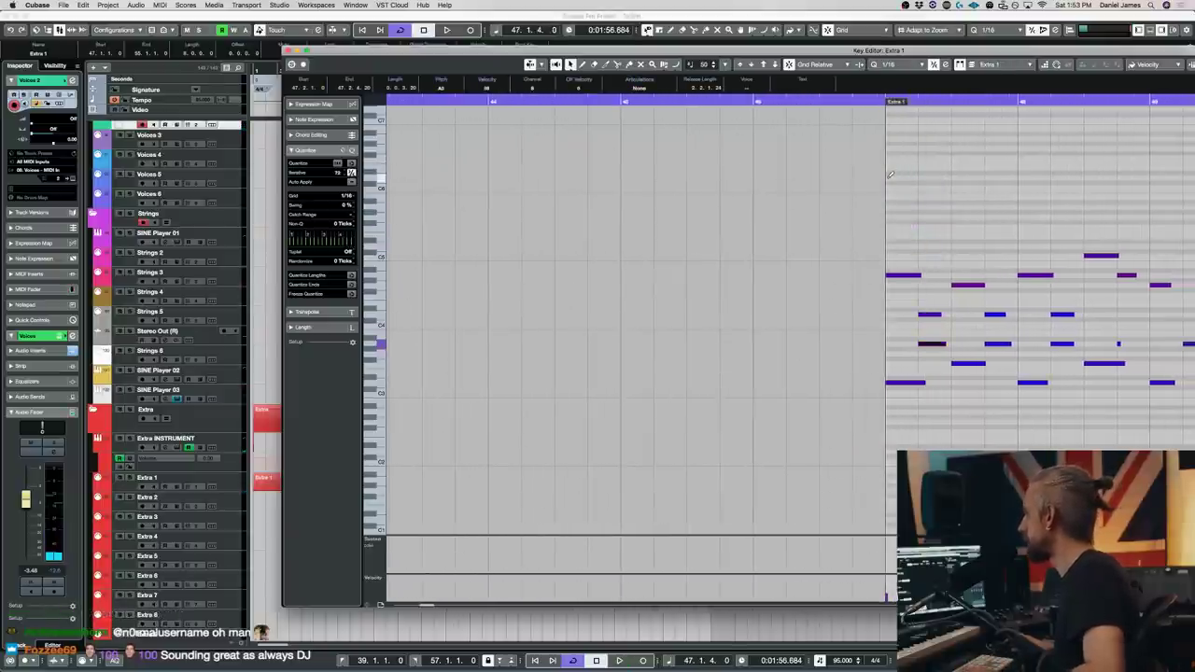
- Draw an eight-note sixteenth run from bar 47 (D6, A5, F5, D5, F6, A5, F5, D5), duplicate it directly after, and play it
left_click(898, 206)
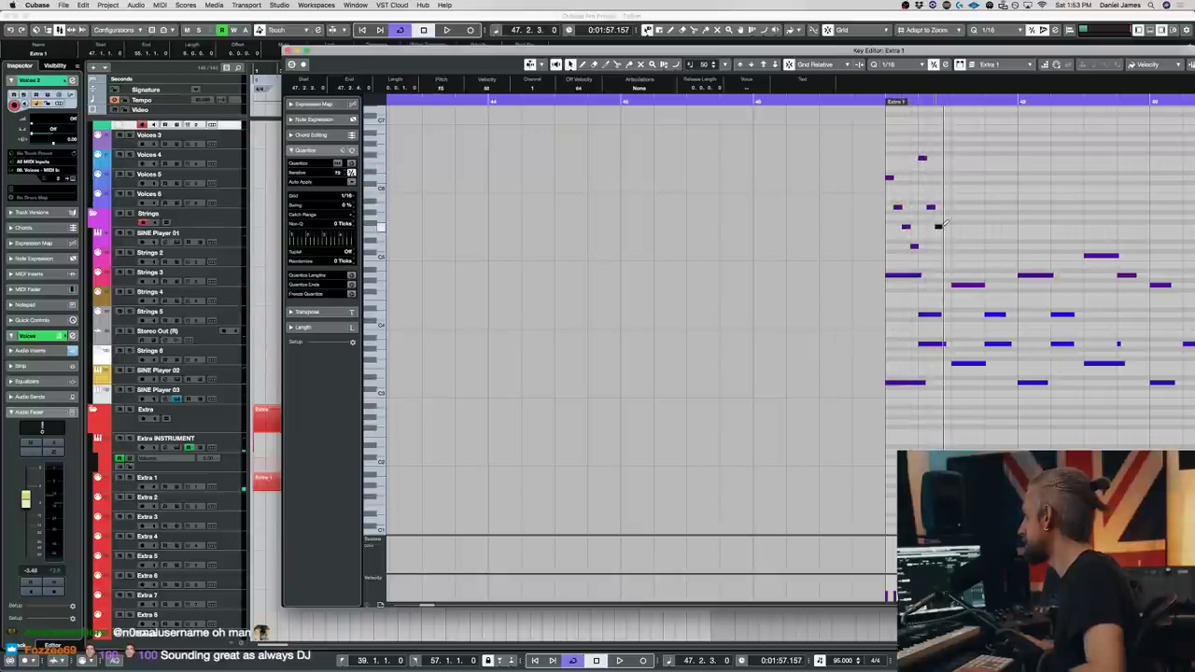
left_click(941, 226)
left_click_drag(961, 257, 864, 113)
key("super+c")
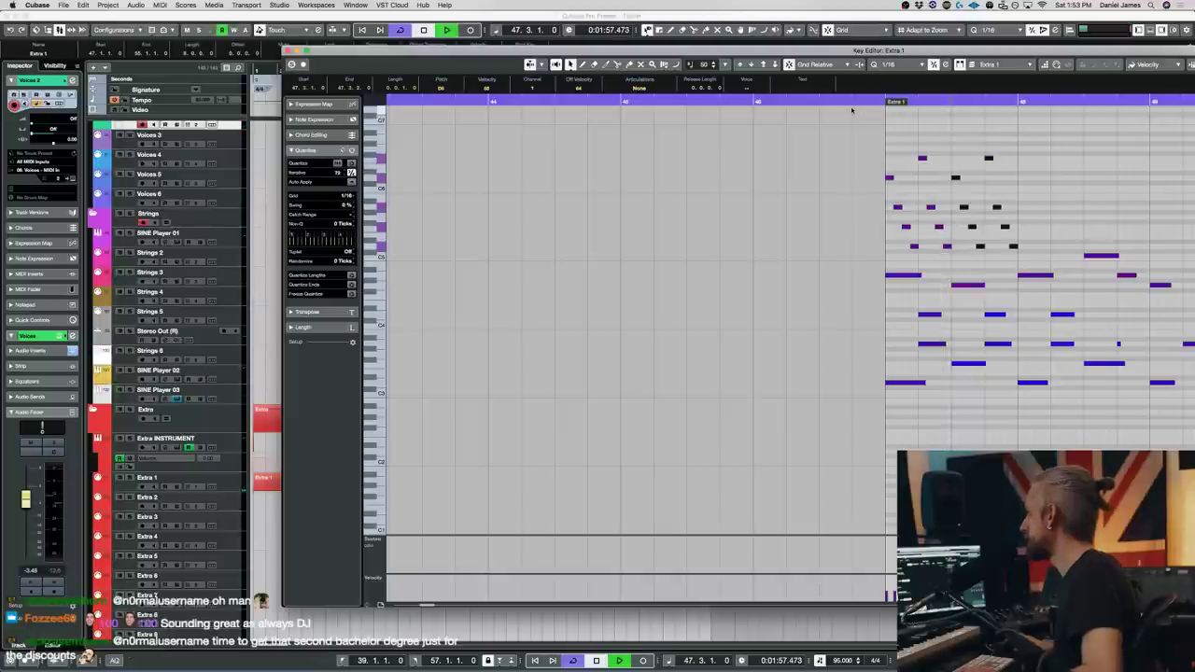
scroll(846, 116, "right", 5)
key("space")
- Select all notes in the Extra 1 clip and transpose them down one octave
left_click_drag(668, 261, 451, 122)
key("super+a")
scroll(451, 123, "up", 3)
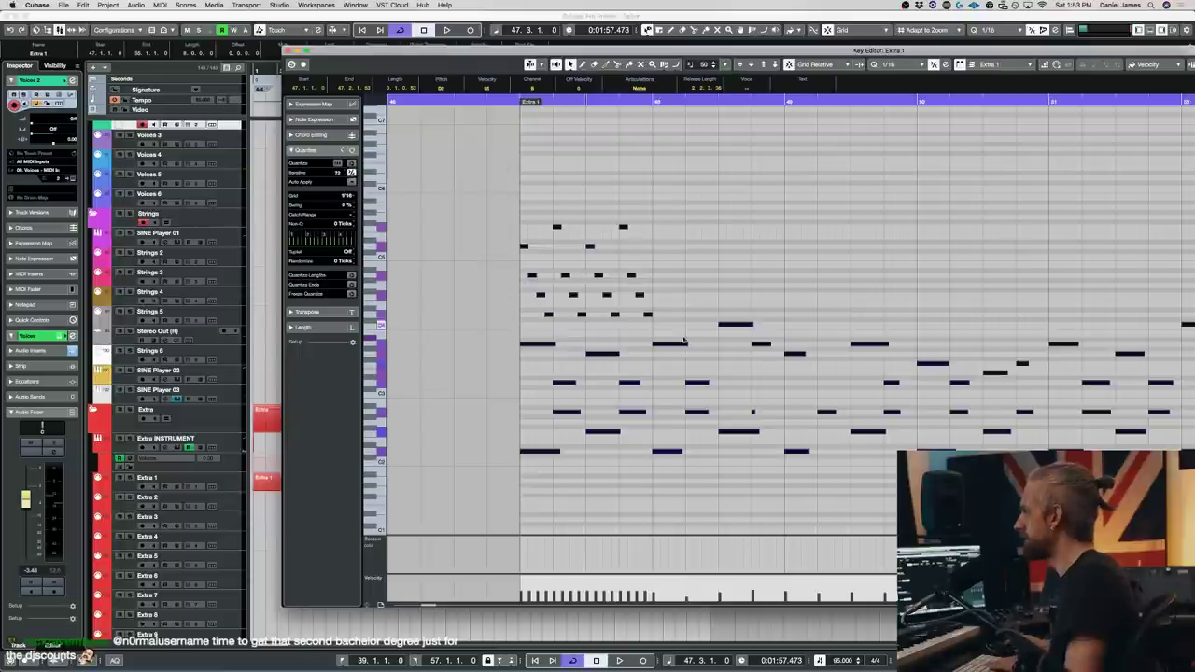
- Audition the Extra 1 part and change the second high arpeggio note in bar 47 to C5 at beat 4
key("space")
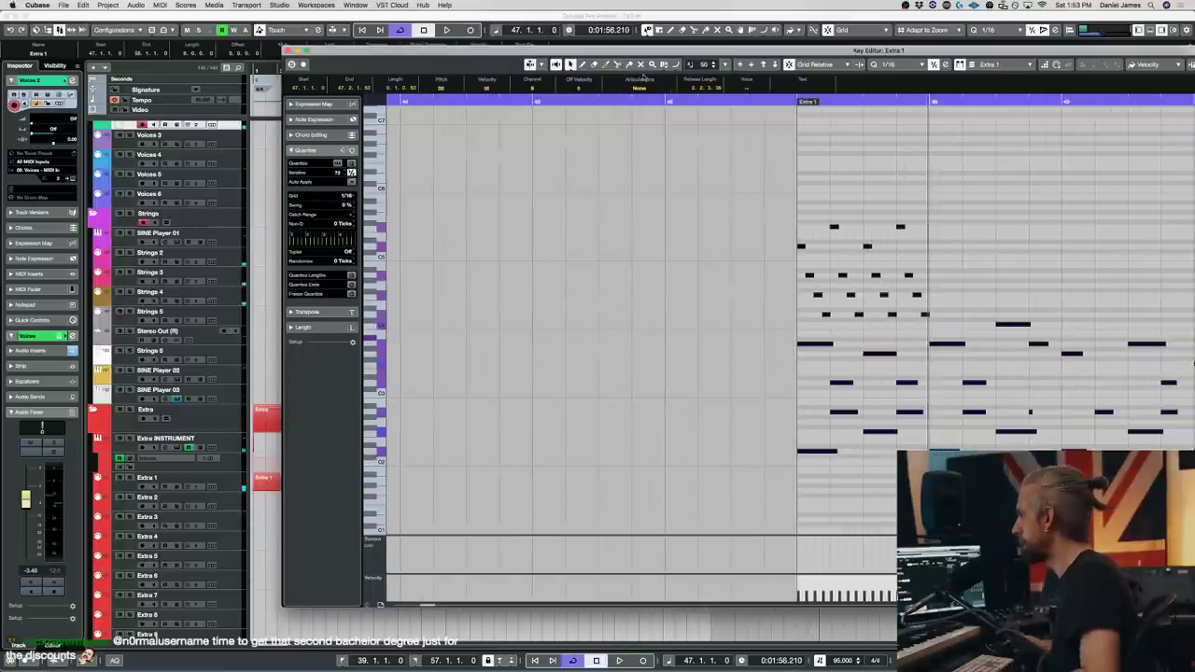
scroll(668, 103, "left", 3)
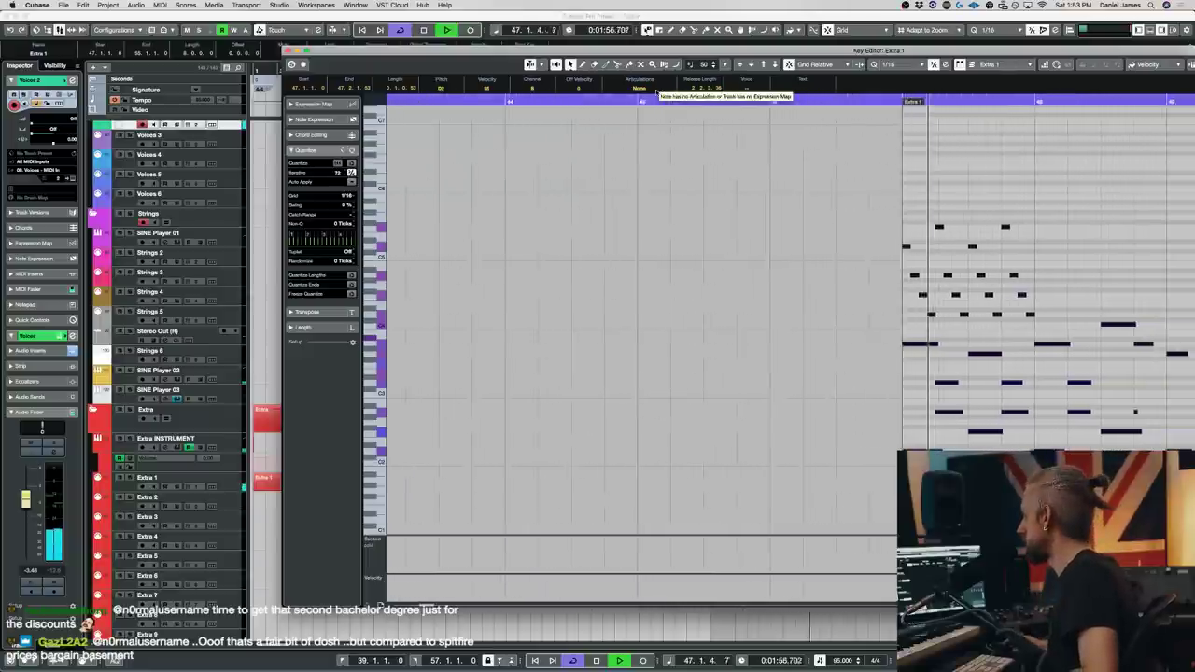
key("space")
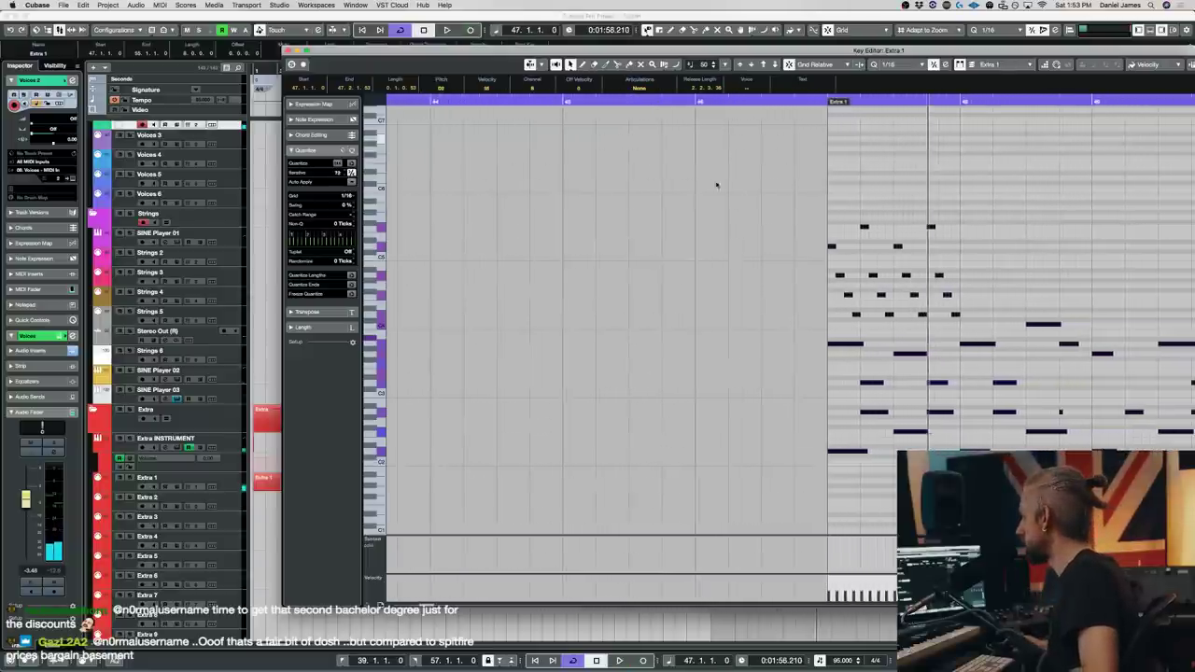
left_click(920, 231)
key("space")
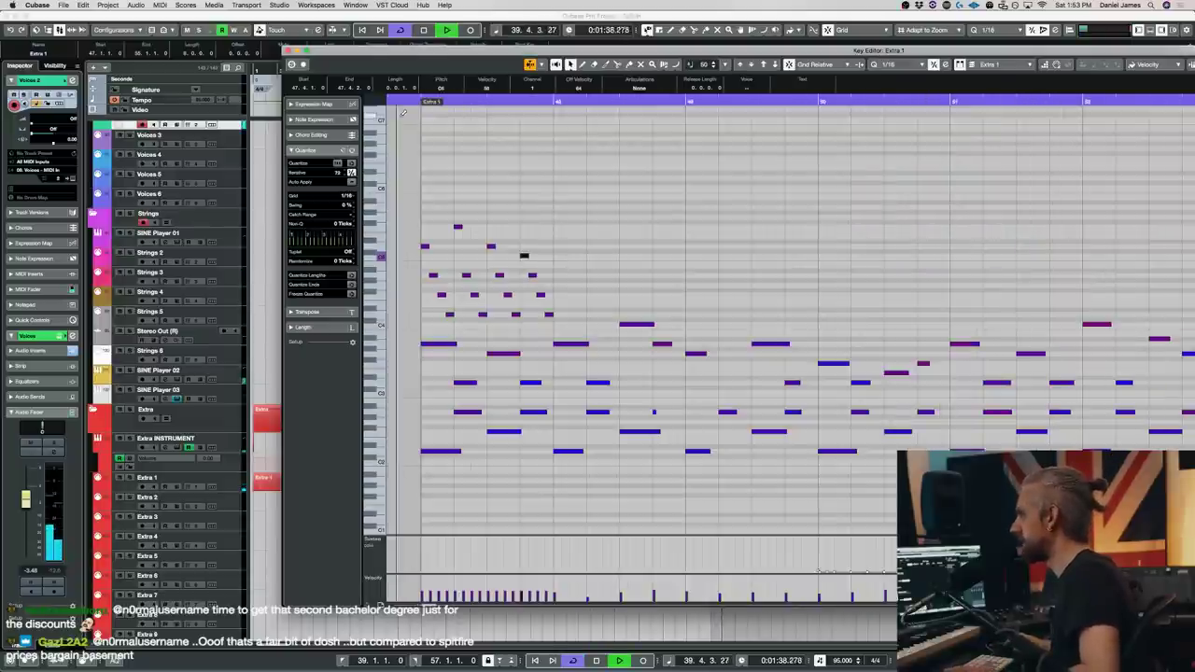
- Duplicate bar 47's upper arpeggio notes in the Extra 1 part through bar 50, and return to the project
left_click_drag(569, 329, 314, 195)
key("super+d")
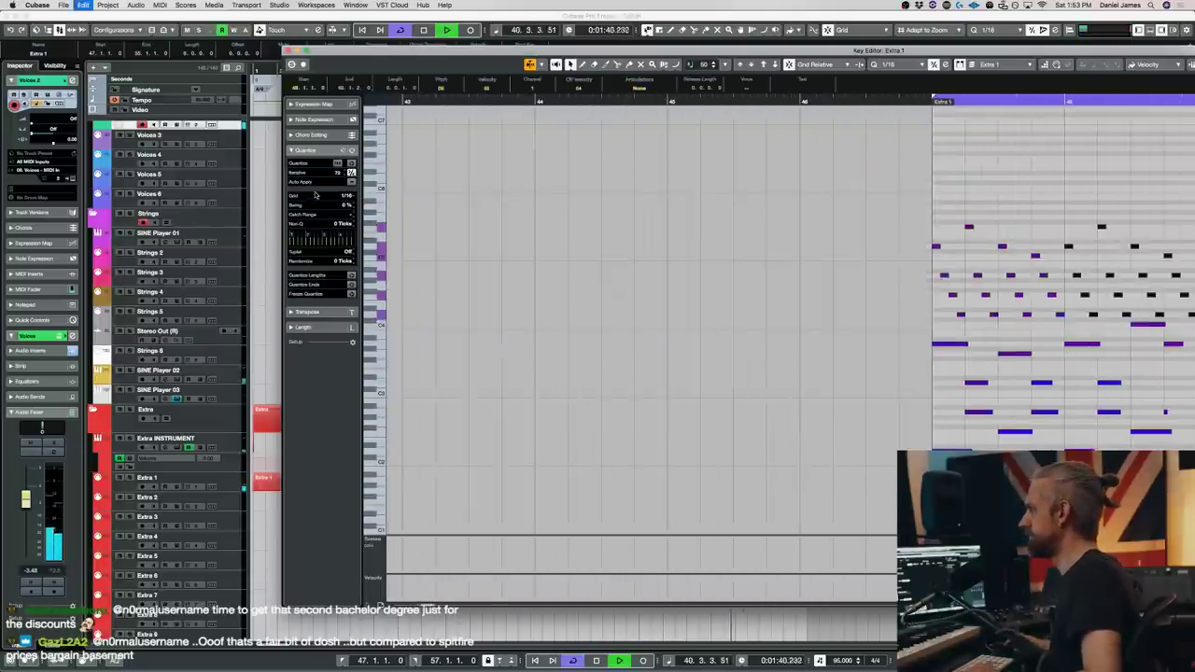
scroll(540, 381, "right", 5)
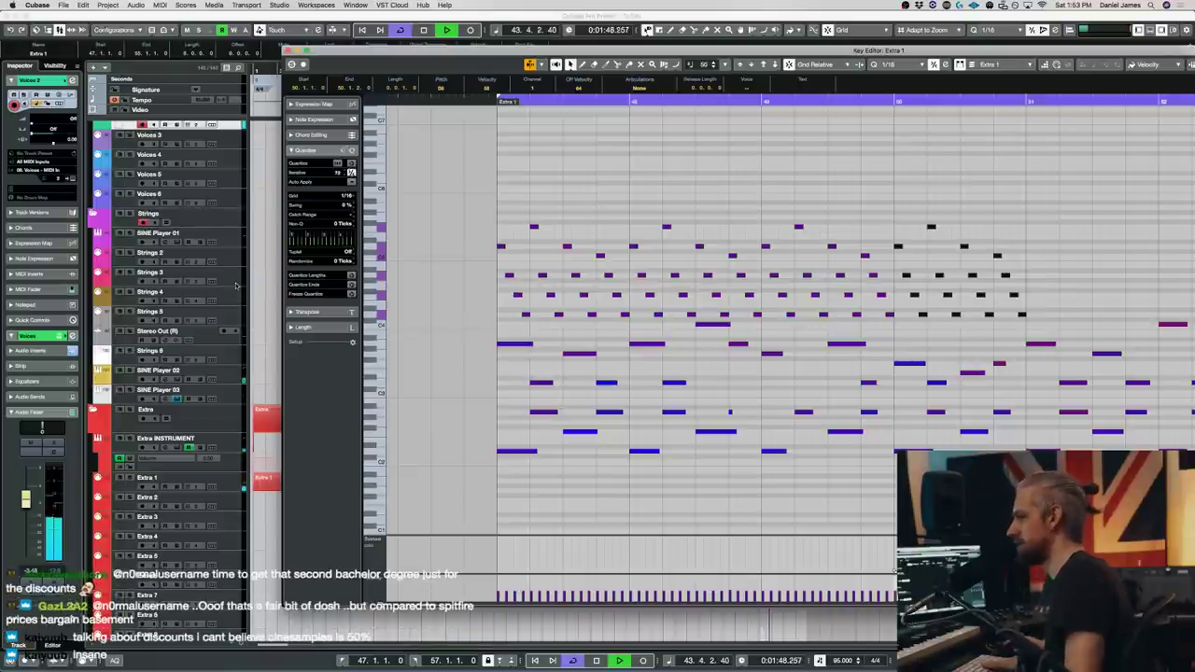
key("Return")
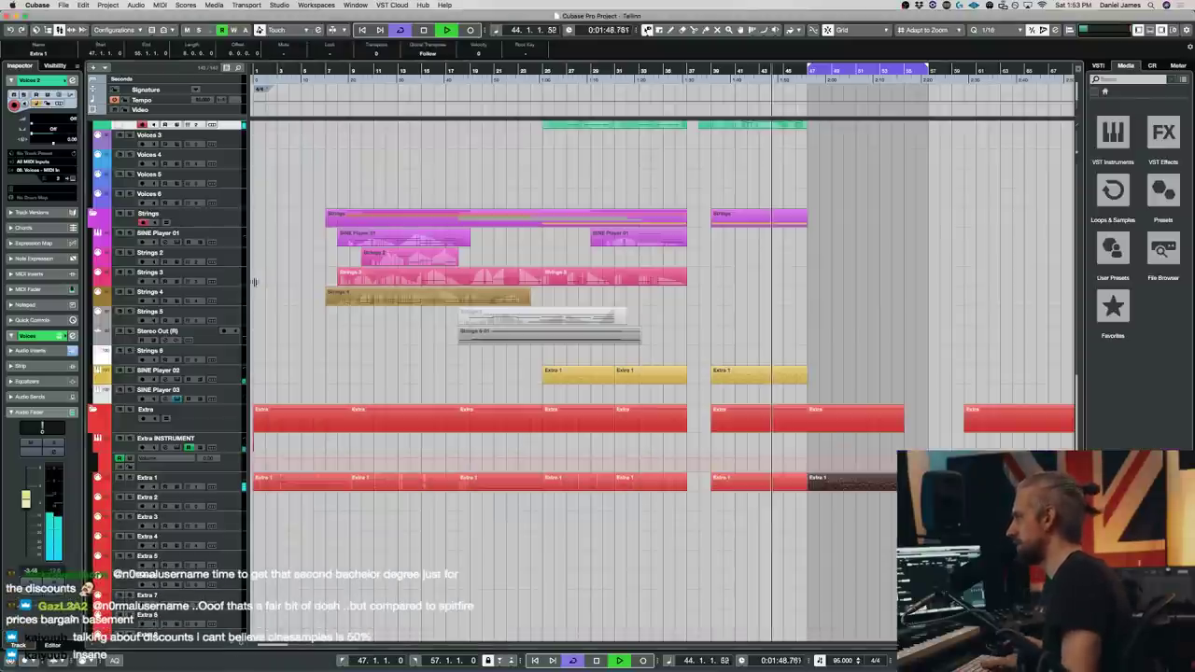
- Duplicate the last Extra 1 part on the SINE Player 02 track so the copy starts at bar 47
left_click(727, 372)
key("ctrl+d")
scroll(308, 304, "up", 3)
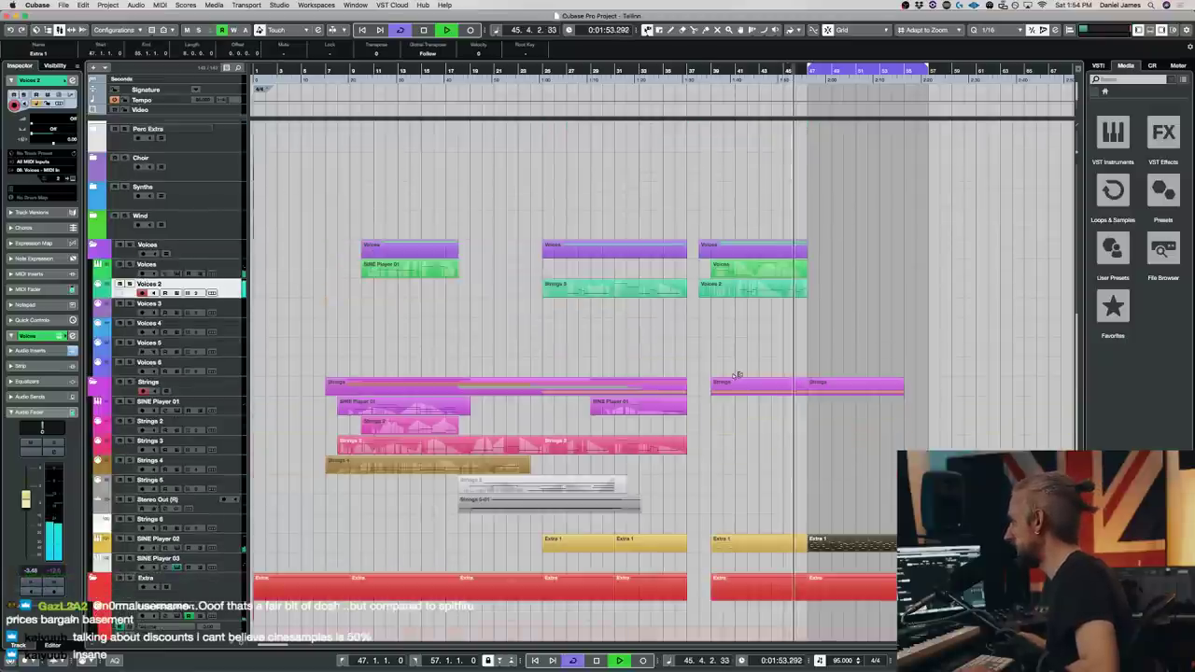
- Select the Voices 3 track and inspect the Female Choir articulations in its instrument
left_click(229, 469)
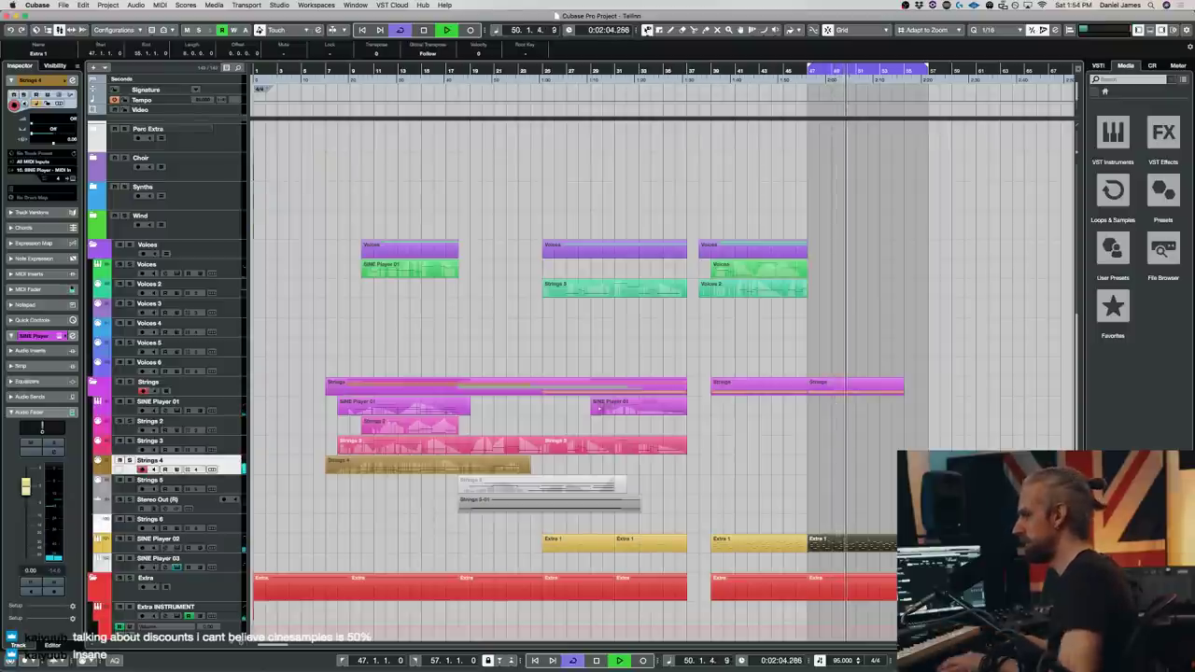
key("space")
left_click(227, 312)
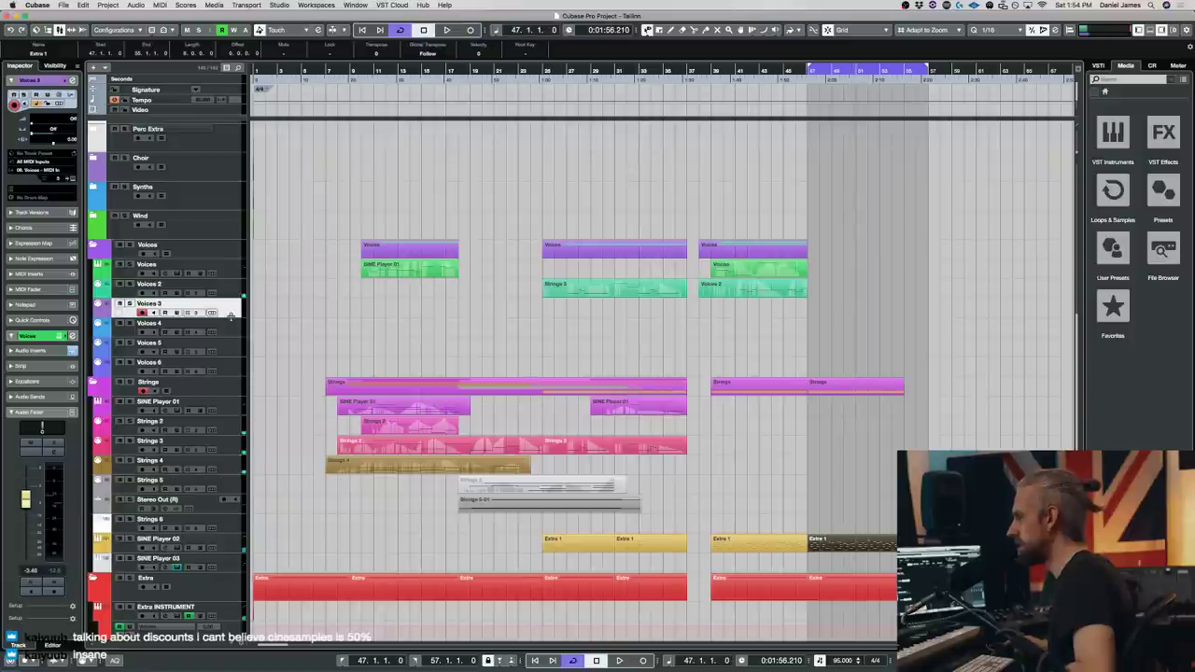
left_click(212, 313)
scroll(968, 385, "down", 3)
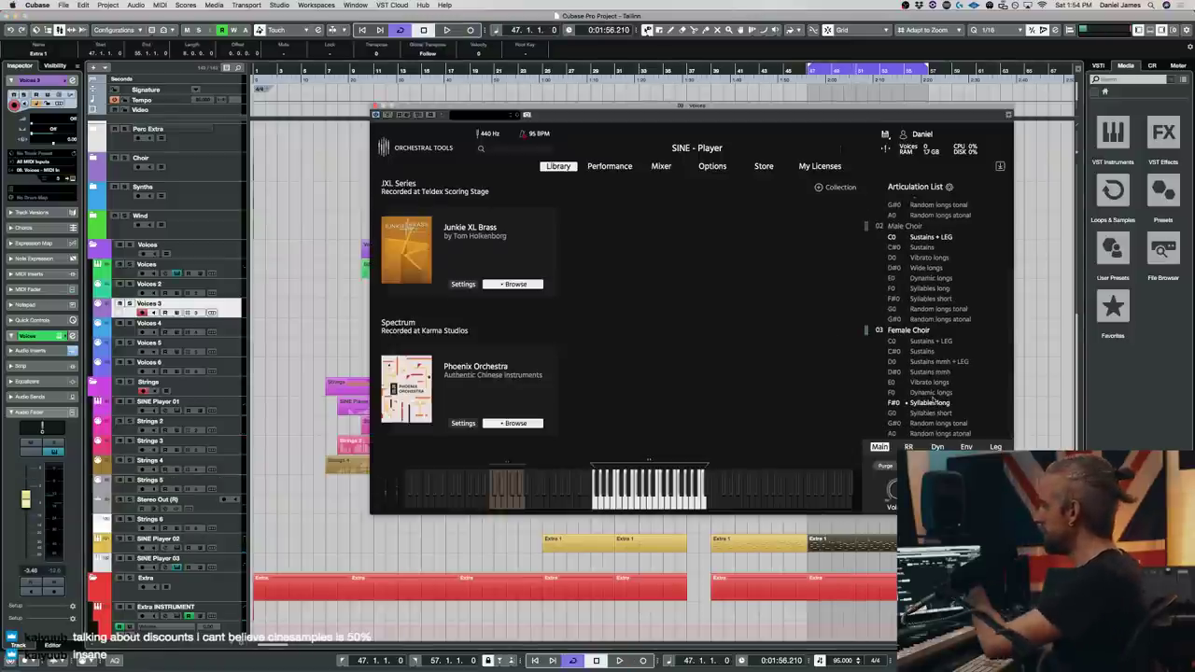
left_click(376, 105)
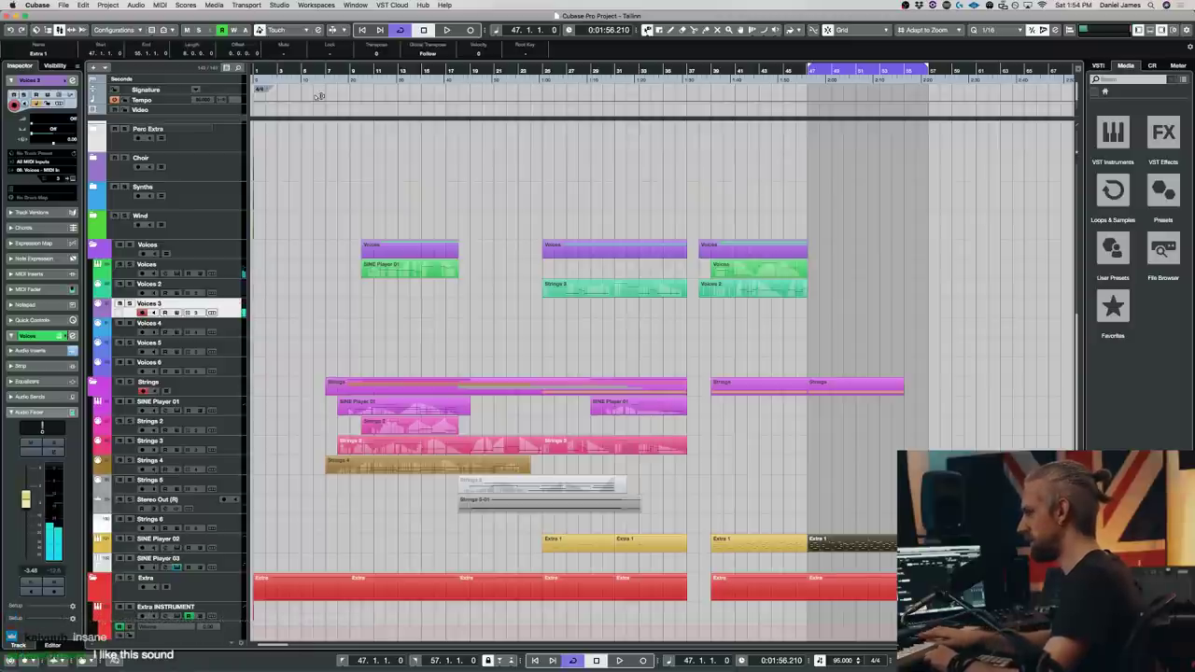
- Record a choir phrase on the Voices 3 track from bar 47 to bar 57
key("space")
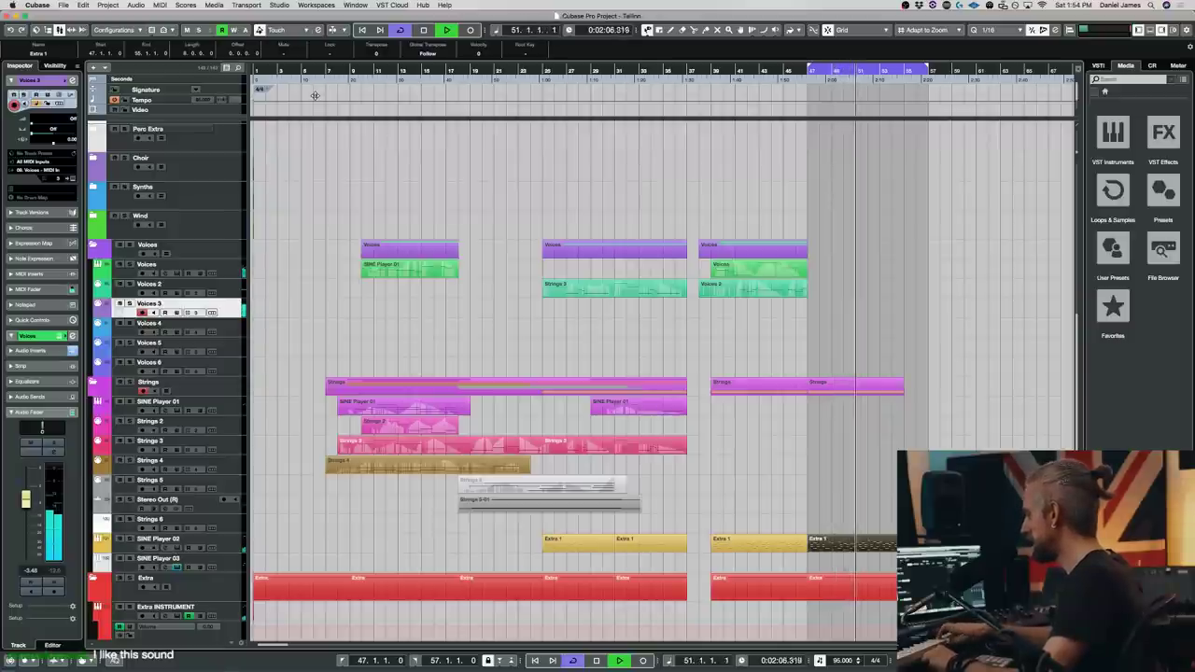
key("space")
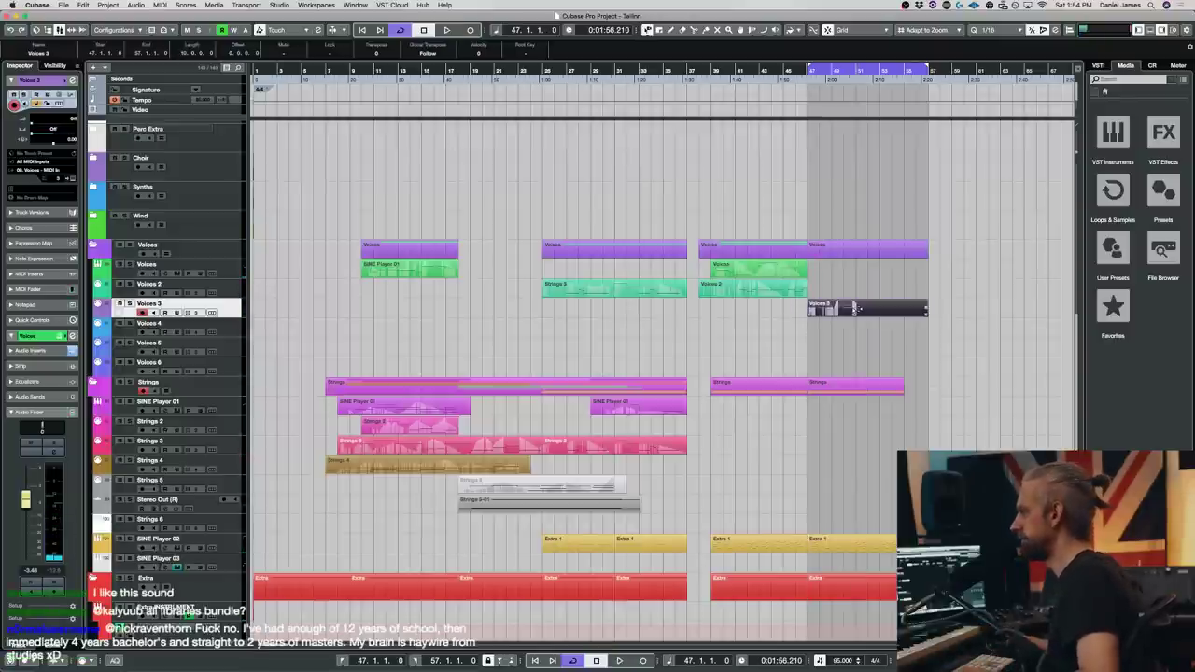
left_click(875, 347)
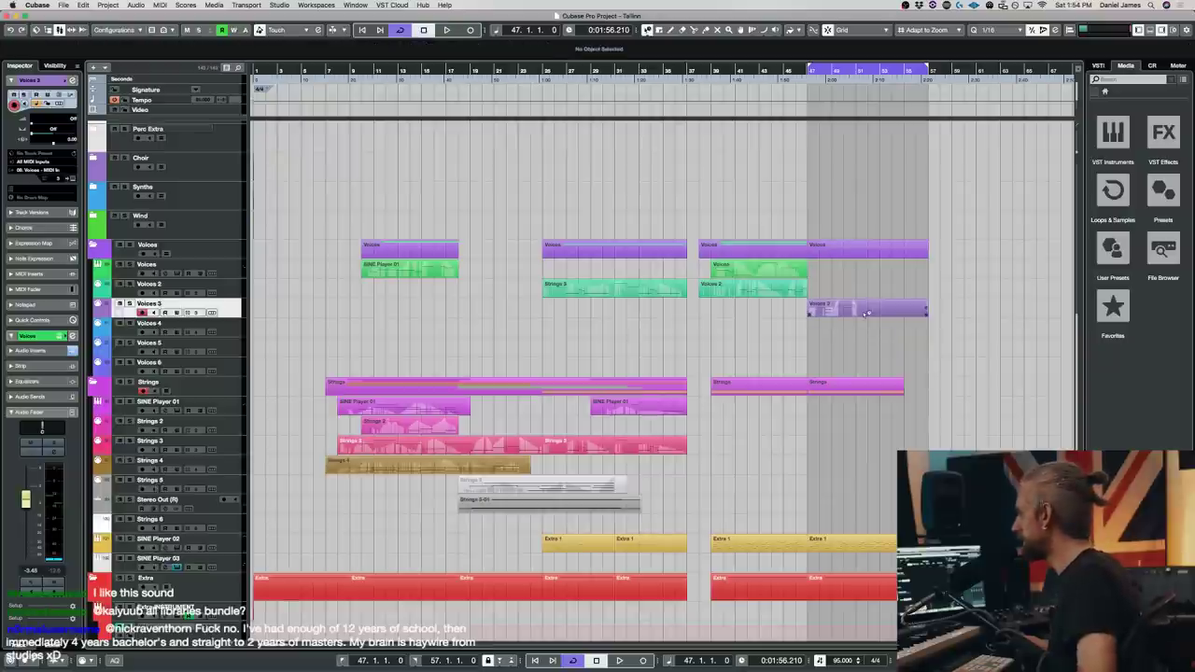
left_click(866, 314)
- Nudge all notes in the new Voices 3 part slightly to the right and quantize them to the 1/16 grid
double_click(836, 307)
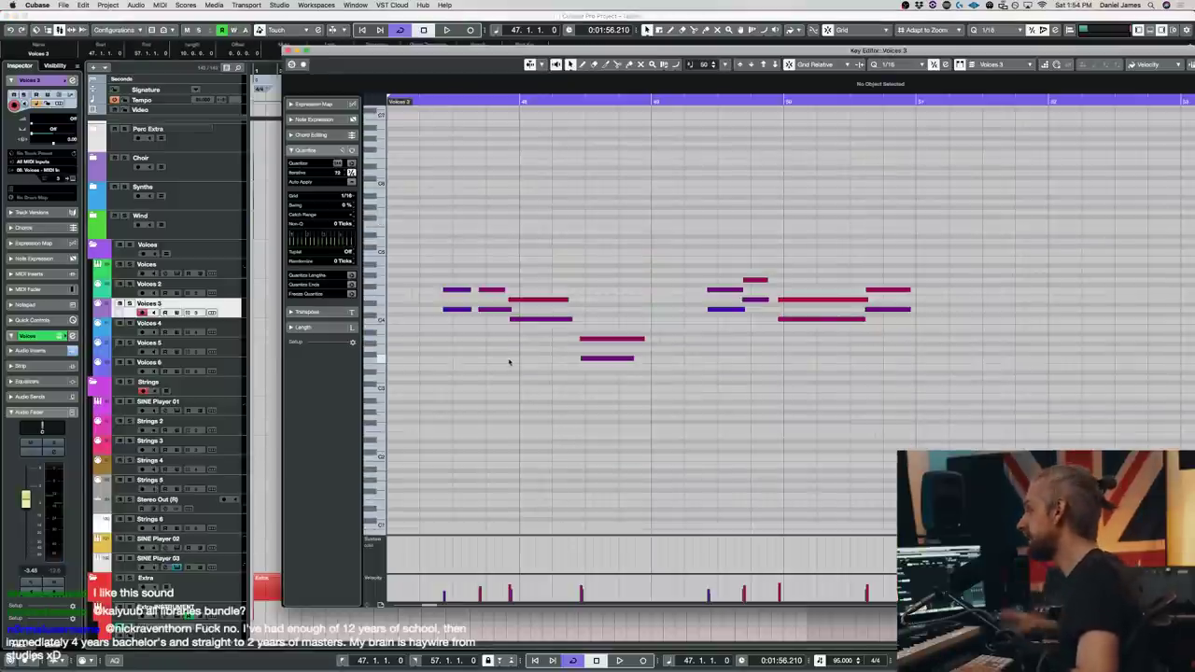
left_click_drag(413, 387, 979, 193)
key("super+Right")
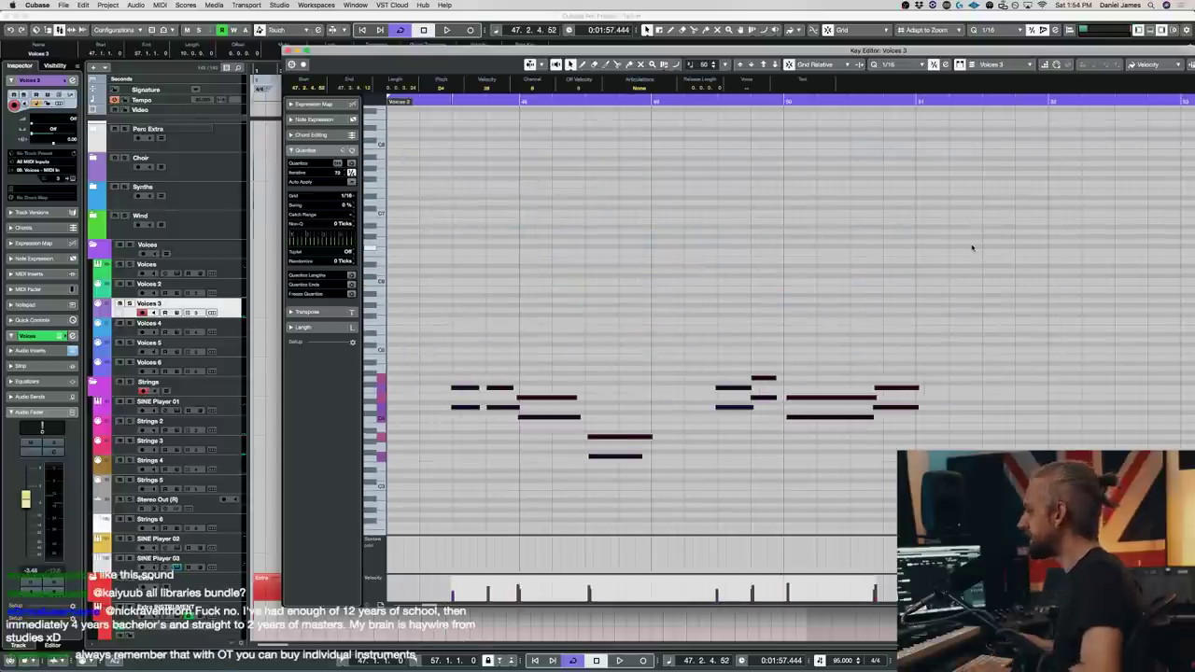
left_click(731, 485)
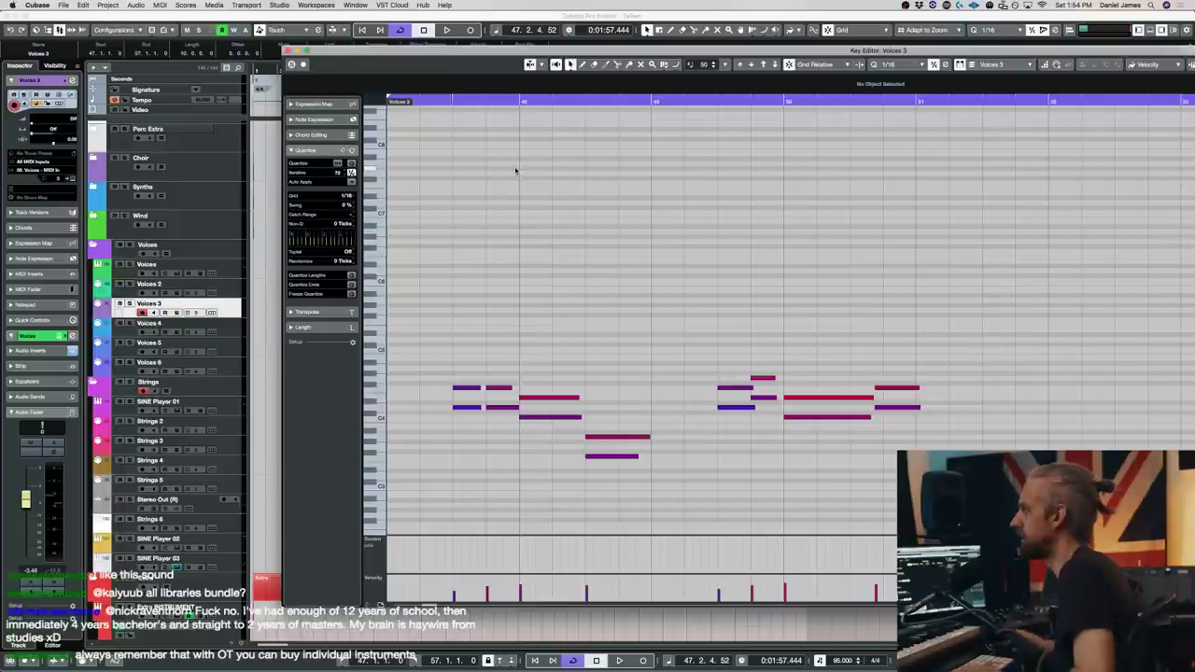
- Shorten the Voices 3 chord at the start of bar 50 to half a bar and move the final chord back to beat 3
key("space")
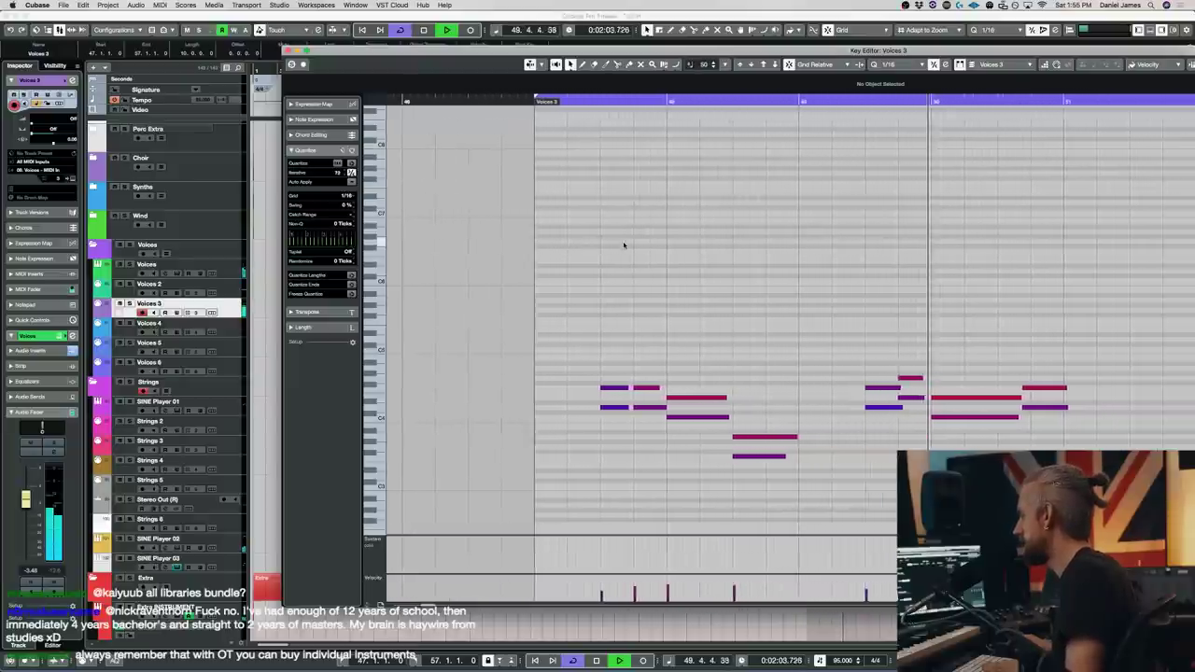
key("space")
left_click_drag(921, 378, 1006, 340)
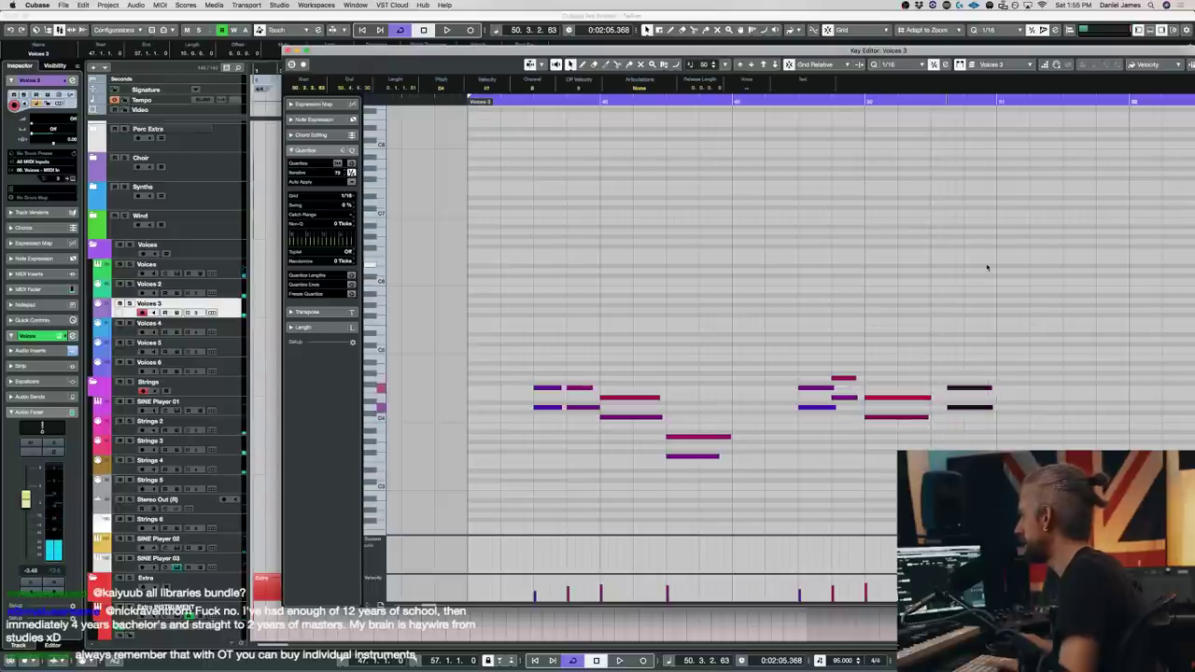
key("Return")
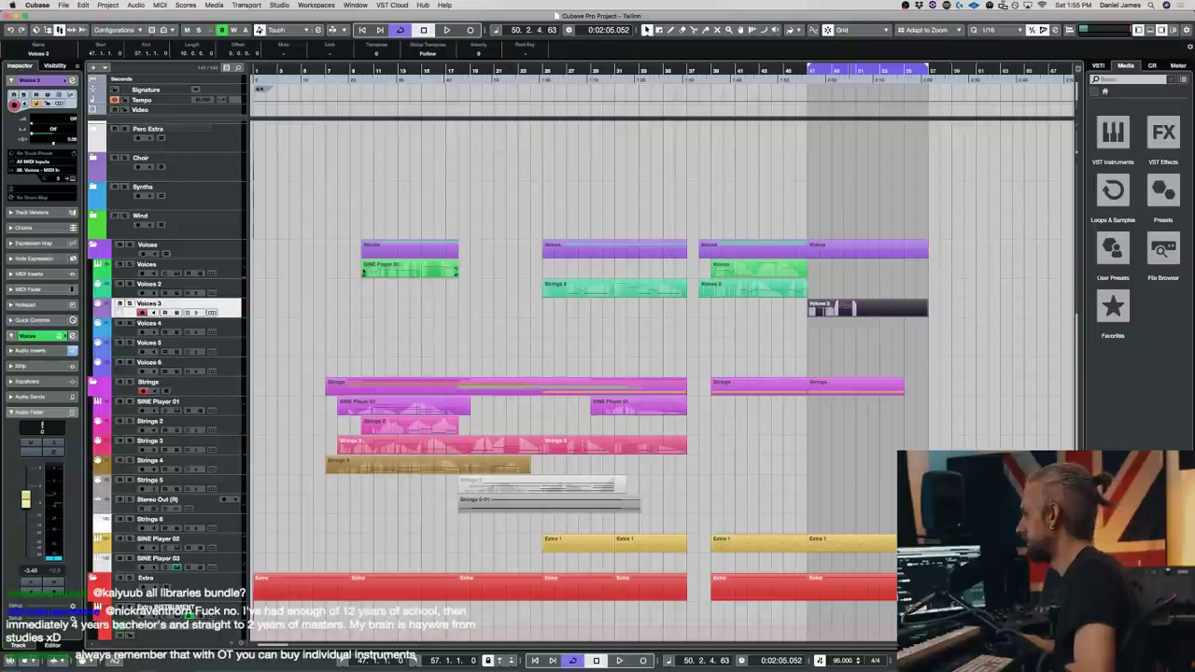
- Select the Voices 2 track and audition the arrangement from bar 47
left_click(227, 291)
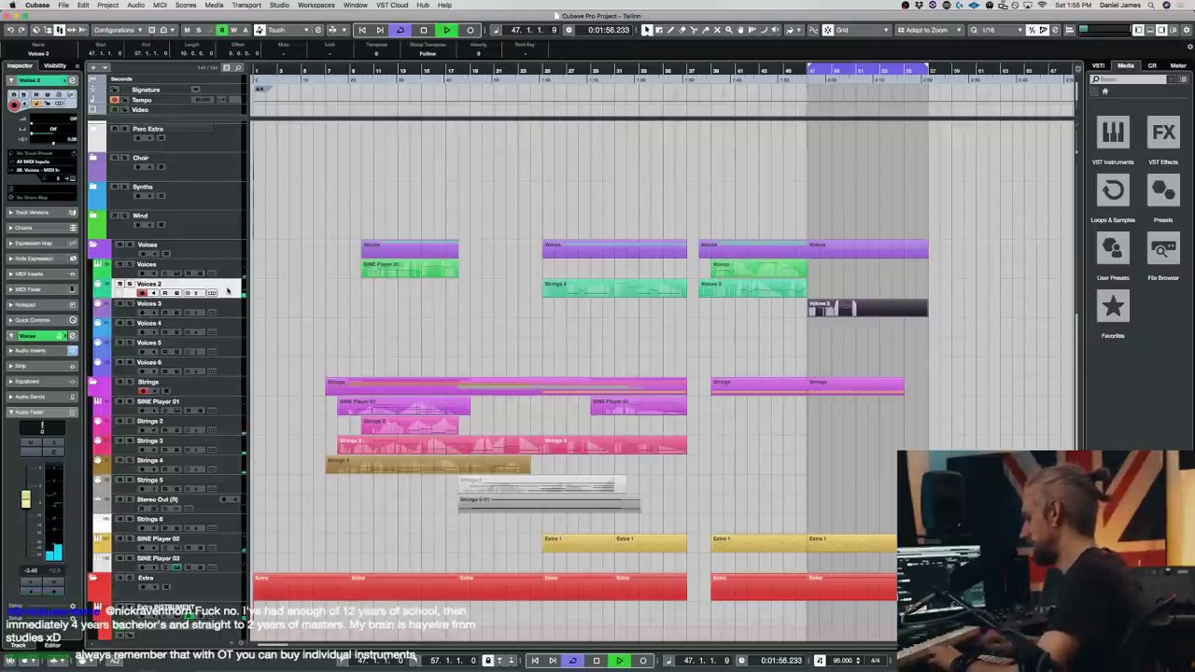
key("space")
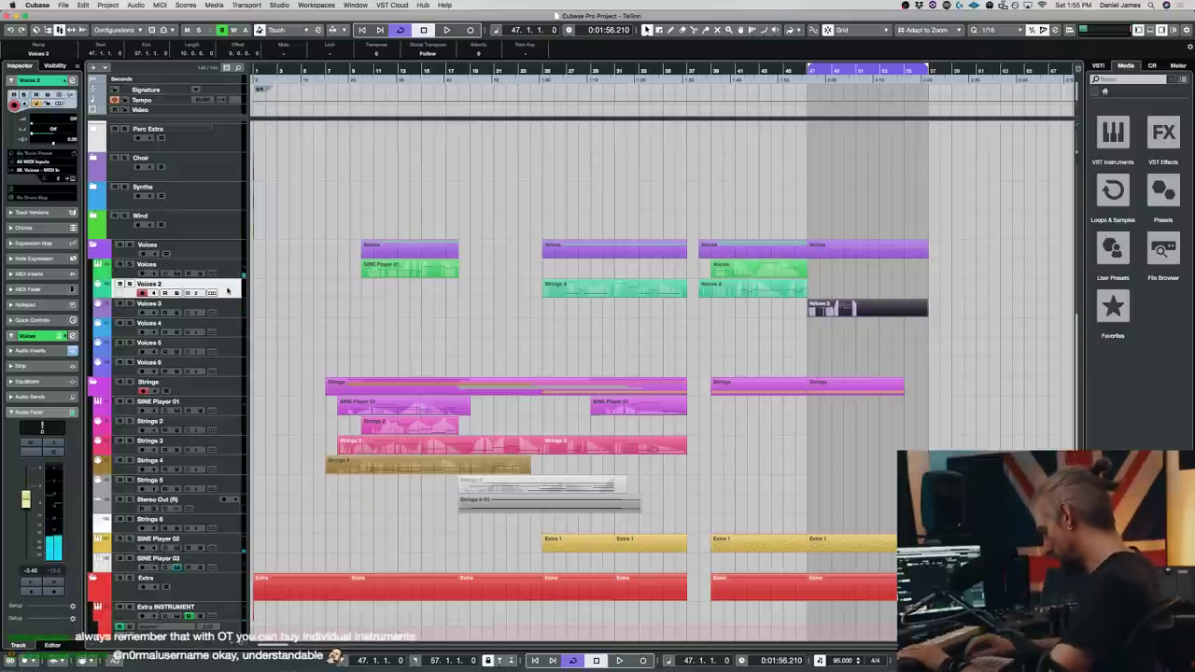
key("space")
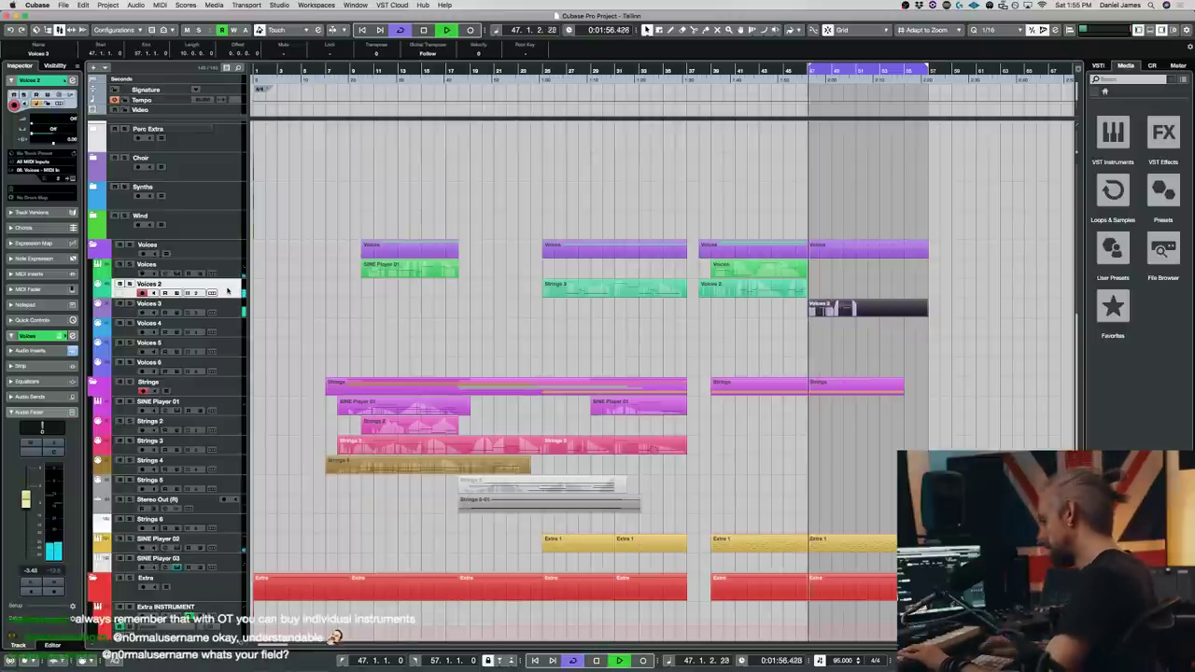
- Show the SINE Player 02 volume automation and add a point of -15.4 at bar 47
left_click(218, 547)
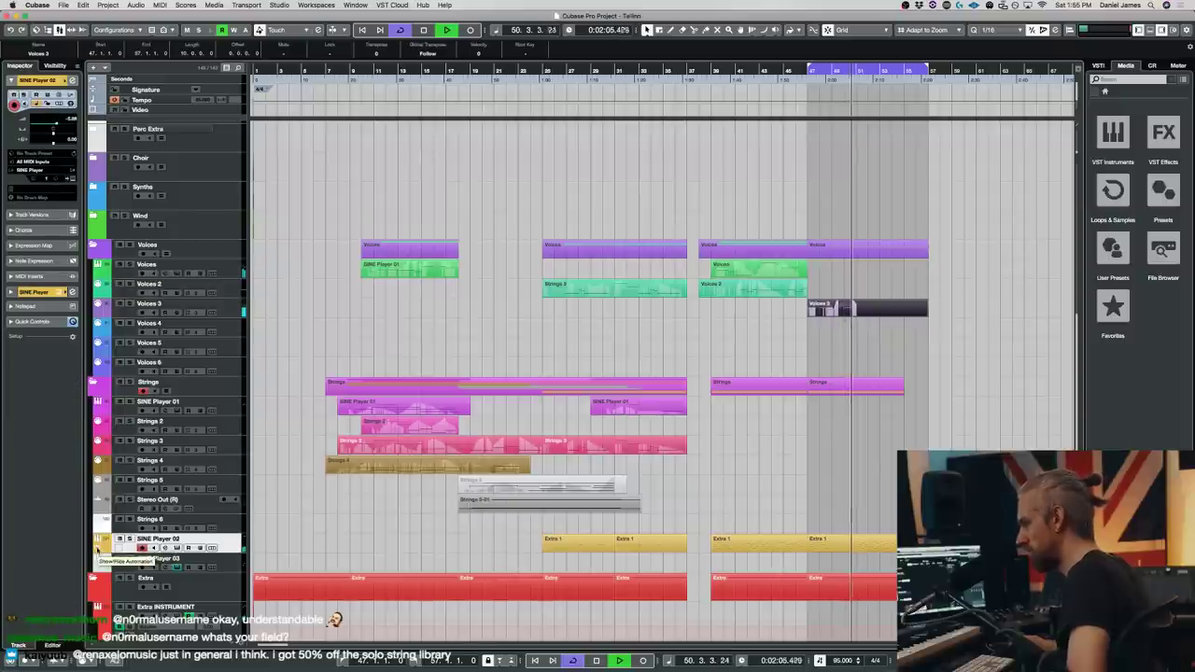
left_click(97, 551)
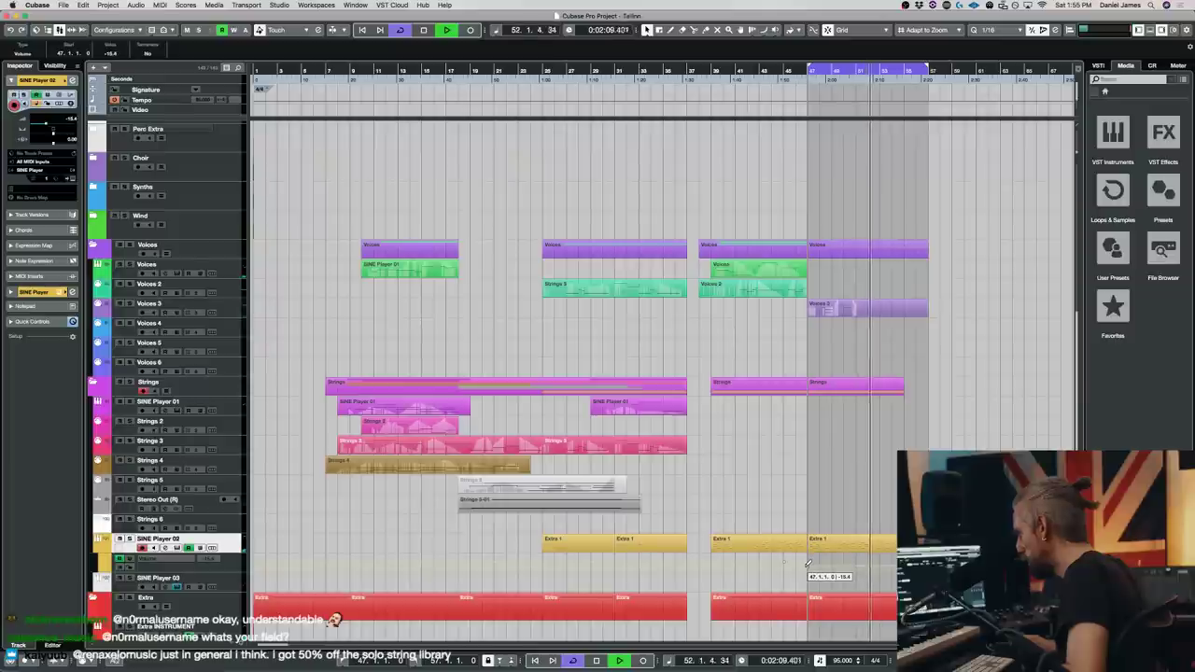
key("space")
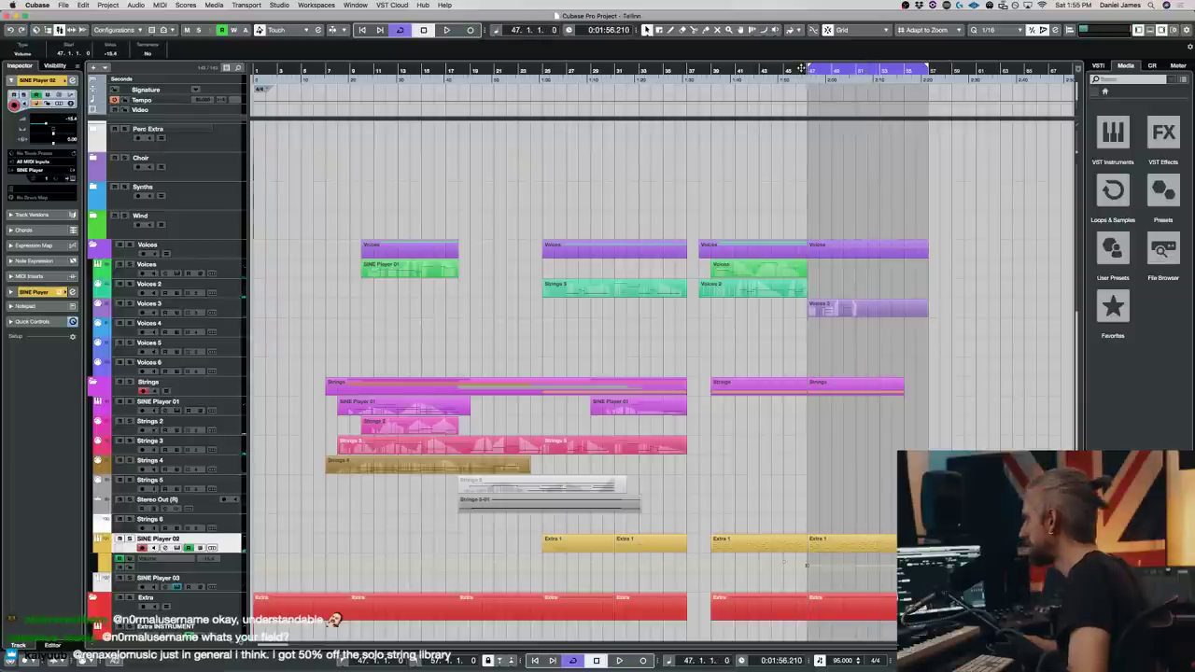
- Audition the transition into bar 47, extend the Voices 2 part to bar 55 and open its notes for editing
key("space")
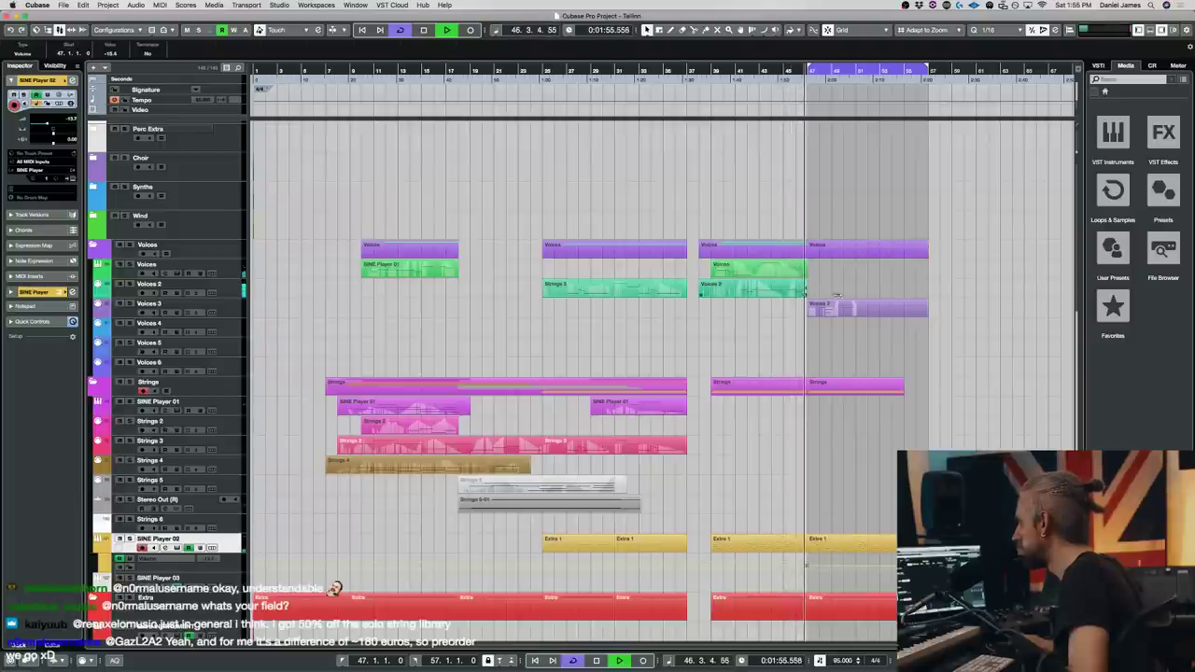
left_click(812, 308)
double_click(812, 309)
key("space")
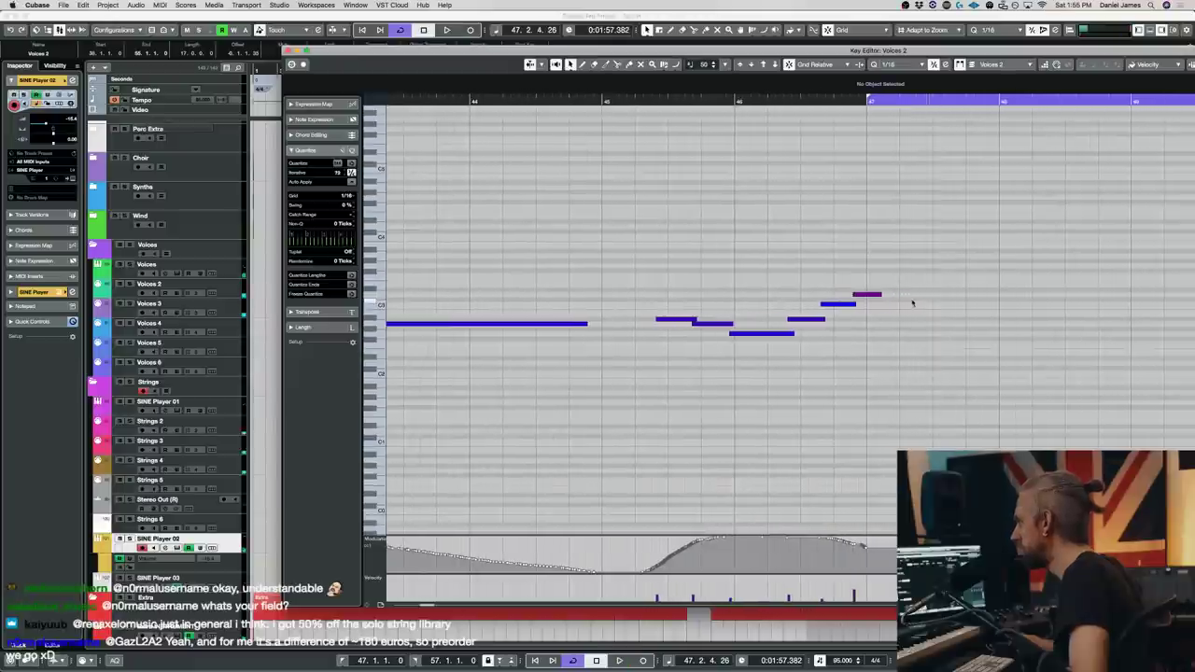
- Lengthen the last Voices 2 note to near the end of bar 47 and draw a falling modulation curve under it
left_click_drag(882, 295, 986, 295)
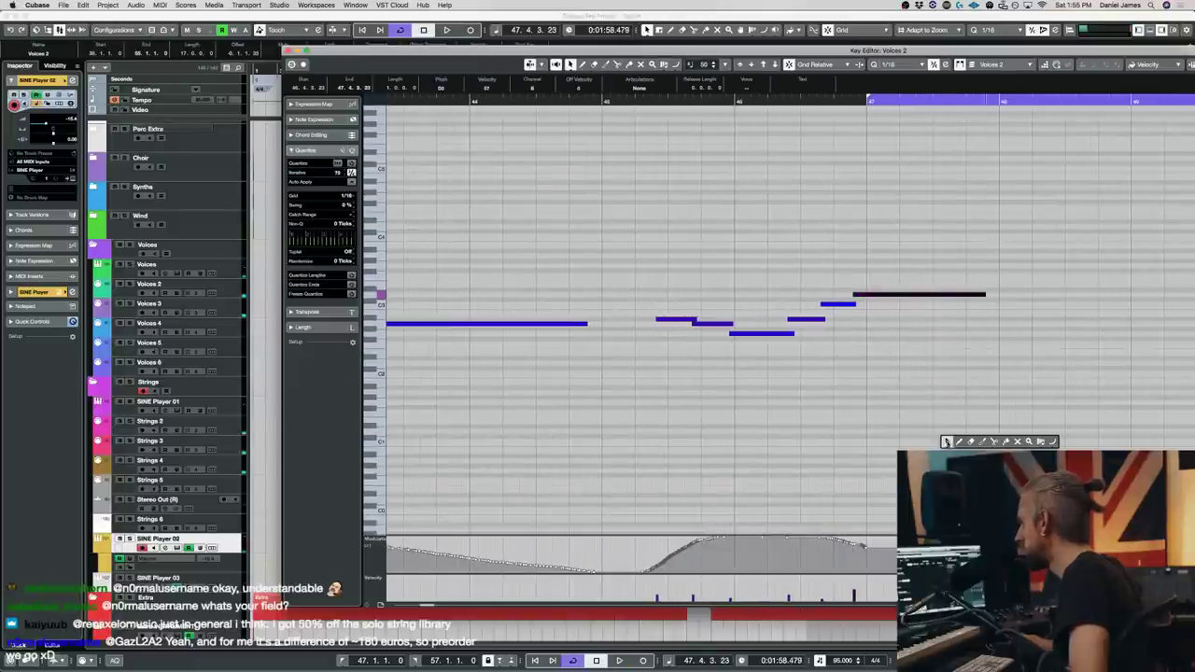
left_click_drag(826, 538, 990, 550)
key("Return")
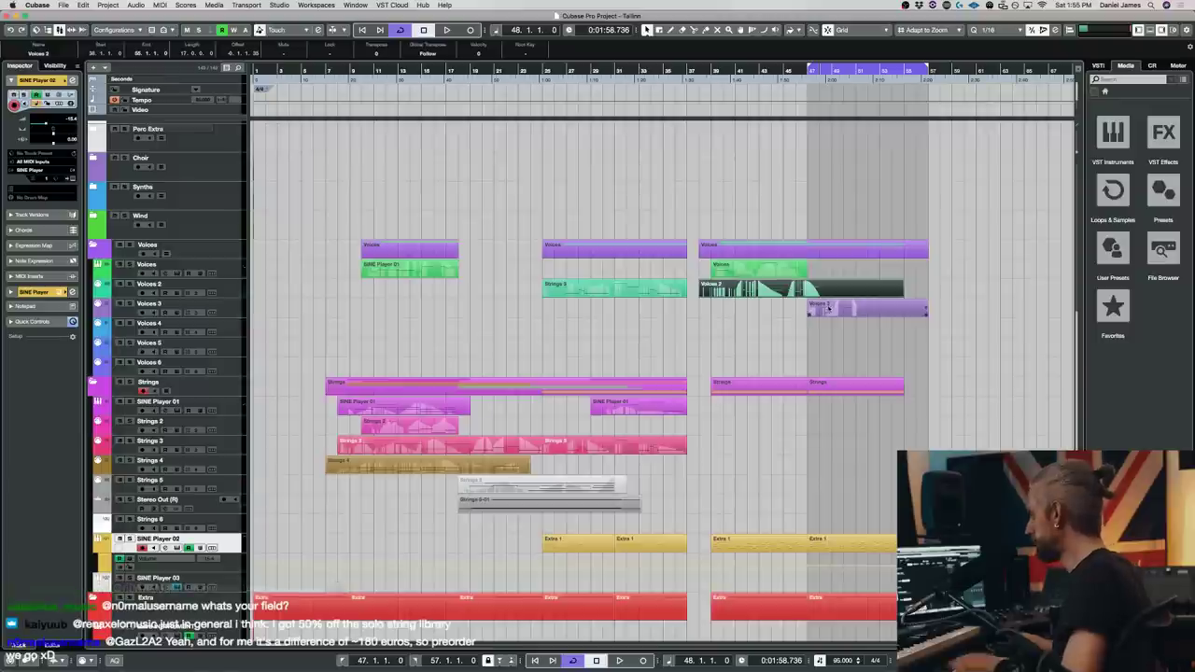
- Copy the Voices 3 part at bar 47 to the SINE Player 01 and Strings 4 tracks
left_click(833, 309)
left_click_drag(832, 307, 835, 407)
double_click(834, 408)
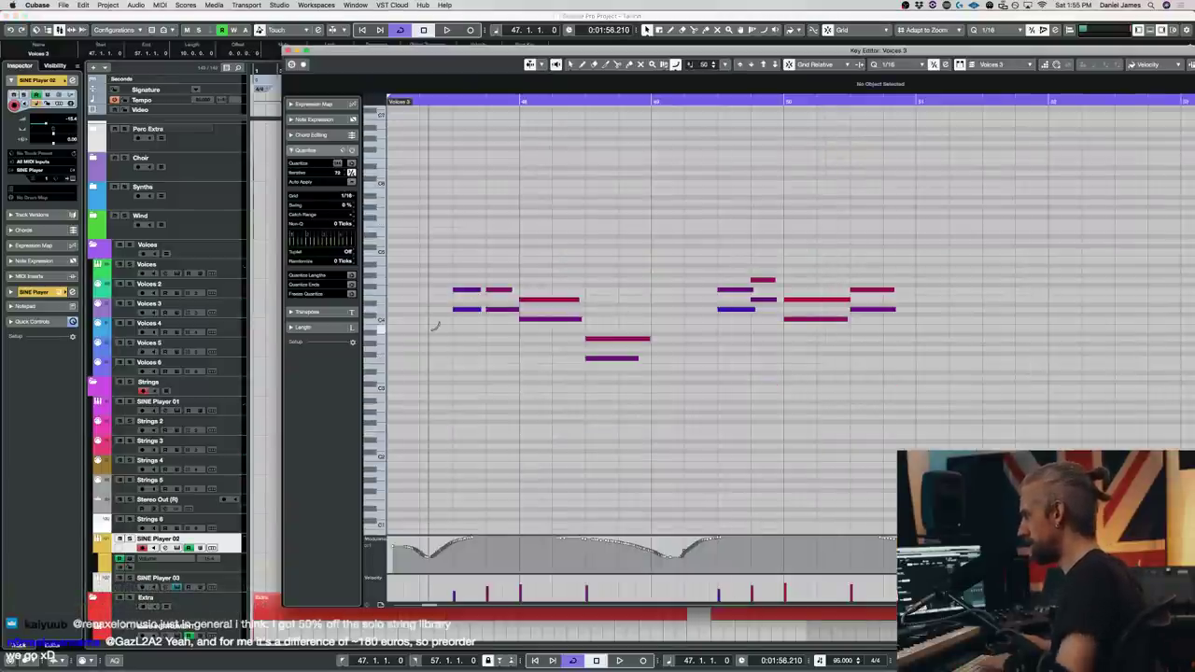
key("Return")
left_click_drag(855, 412, 855, 464)
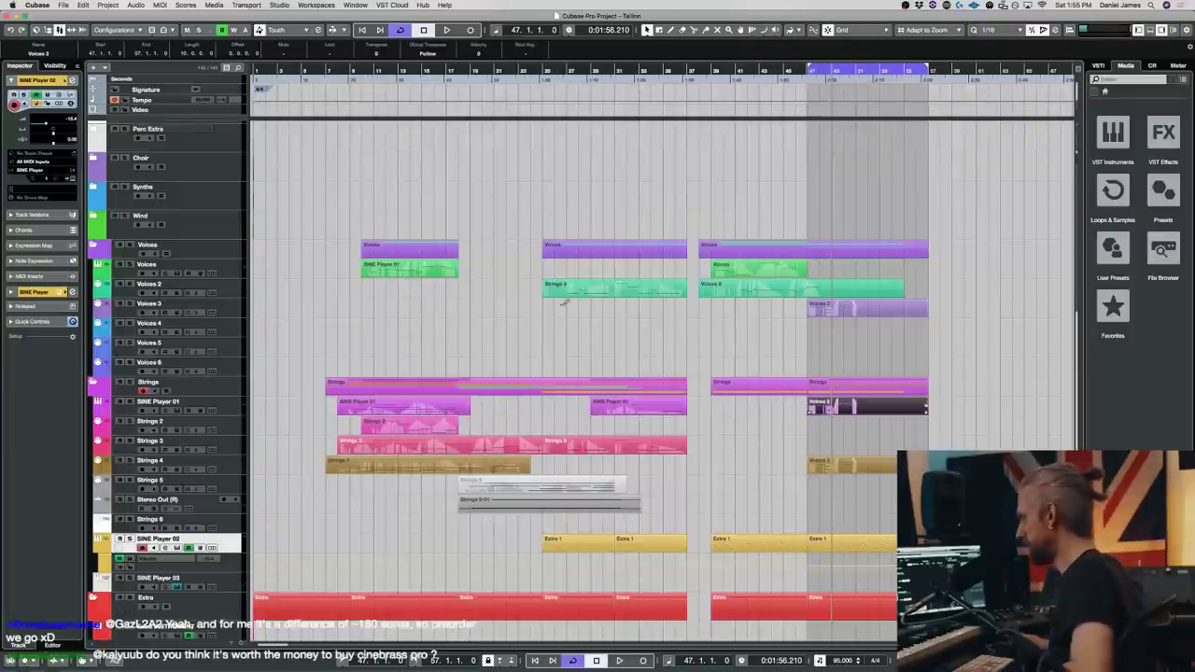
- Delete the lower notes of the chords in the copied part on the SINE Player 01 track
key("Return")
left_click_drag(443, 338, 554, 320)
key("Delete")
left_click_drag(618, 420, 753, 298)
key("Delete")
left_click(790, 320)
key("Delete")
left_click_drag(859, 337, 857, 307)
key("Delete")
- Open the Chamber Celli SINE Player instrument and browse its library down to the Tallinn collection
left_click_drag(1194, 242, 567, 154)
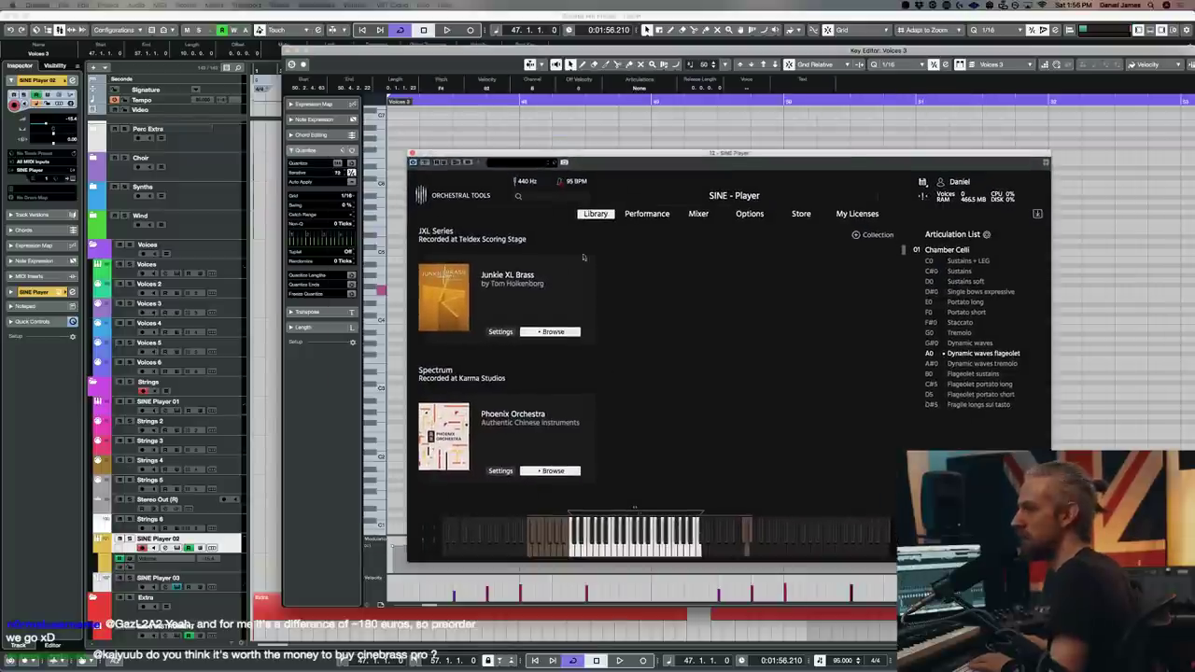
scroll(597, 413, "down", 3)
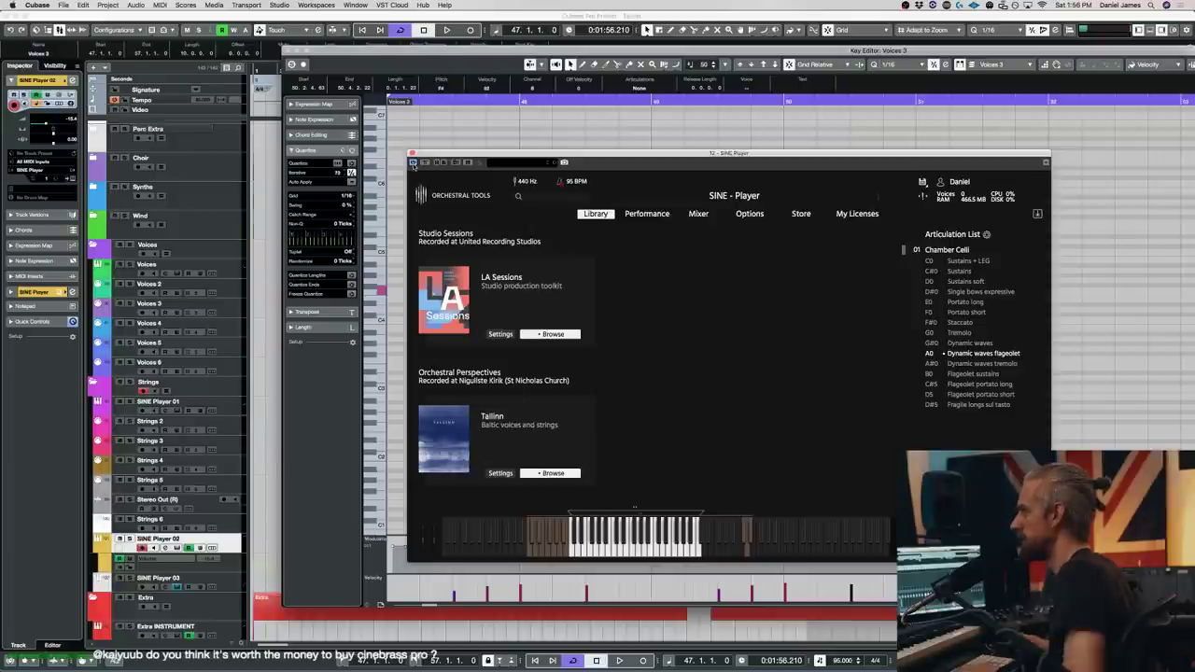
- Delete the upper notes of the chords in the copied part at bar 47 on the Strings 4 track
left_click(412, 153)
key("Return")
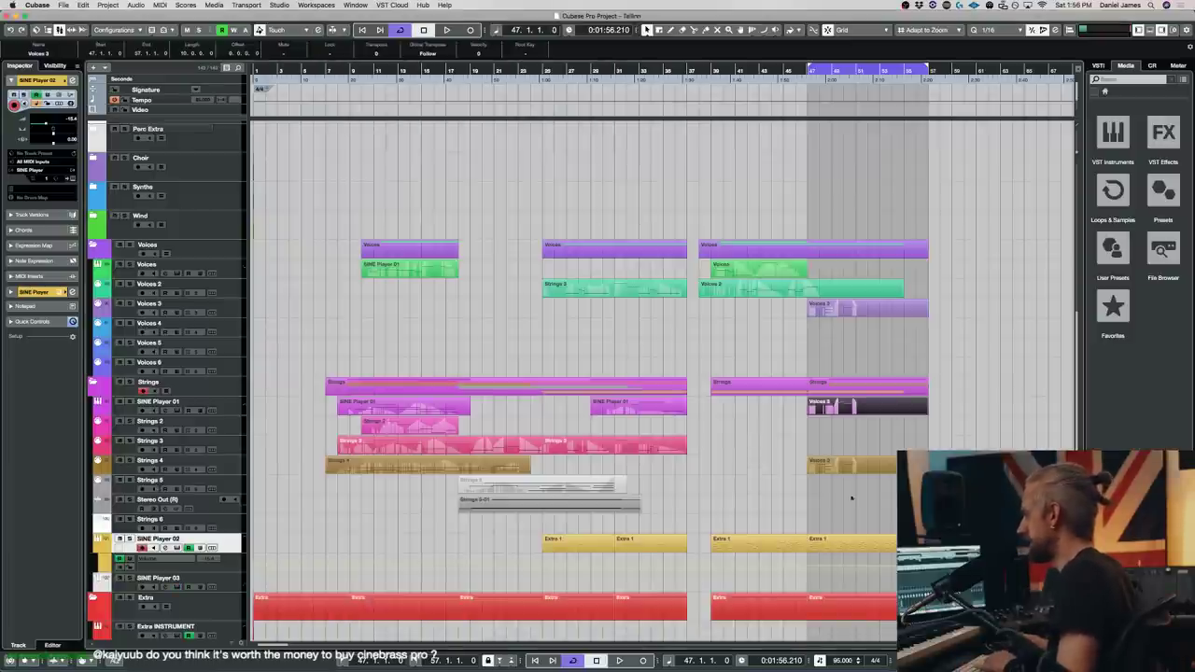
double_click(836, 463)
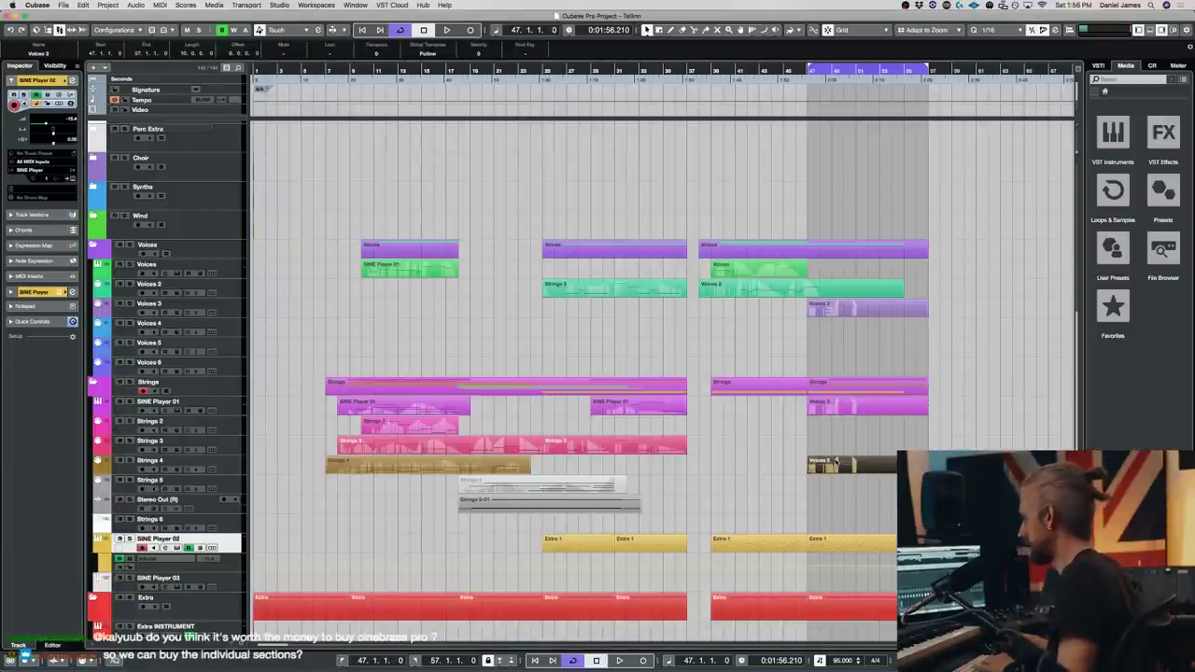
left_click_drag(439, 305, 606, 254)
key("Delete")
left_click_drag(716, 297, 859, 229)
key("Delete")
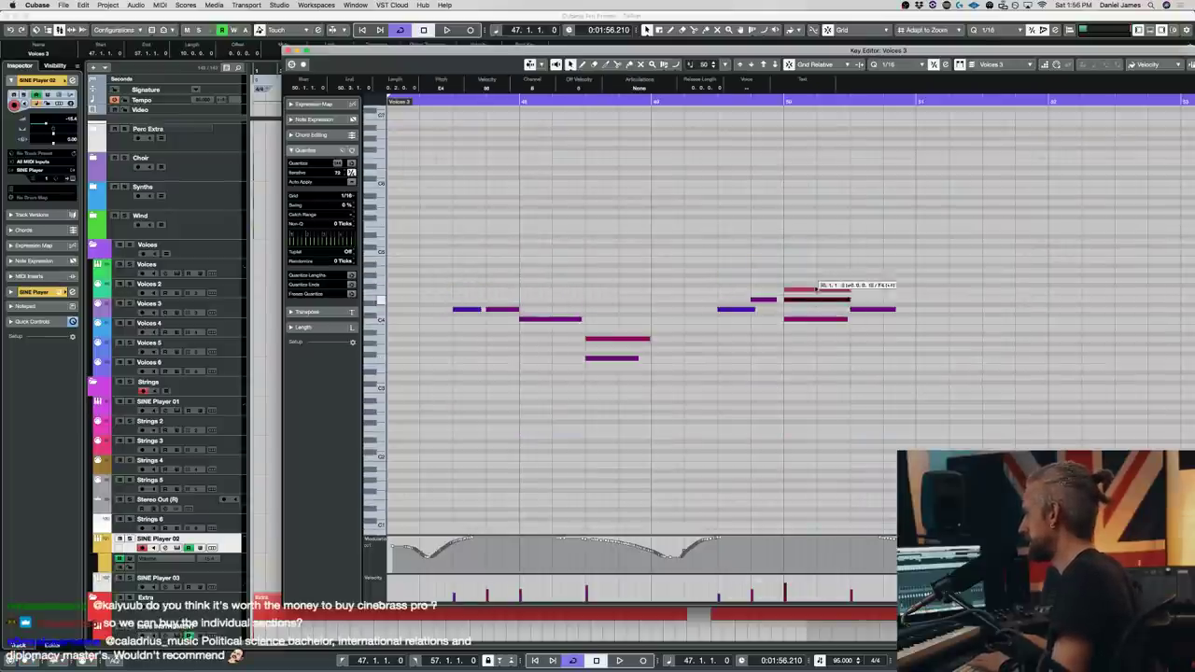
key("Delete")
key("Return")
key("Return")
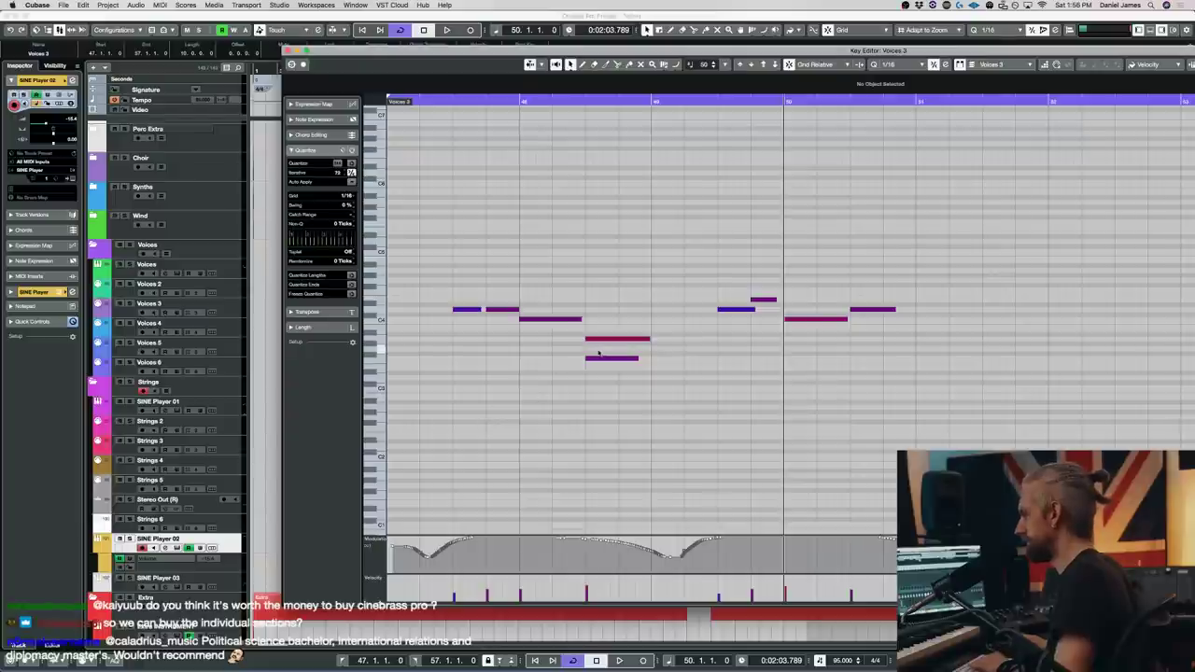
key("Return")
- Scale down the whole modulation curve of the Strings 4 part at bar 47 and play the part back
key("space")
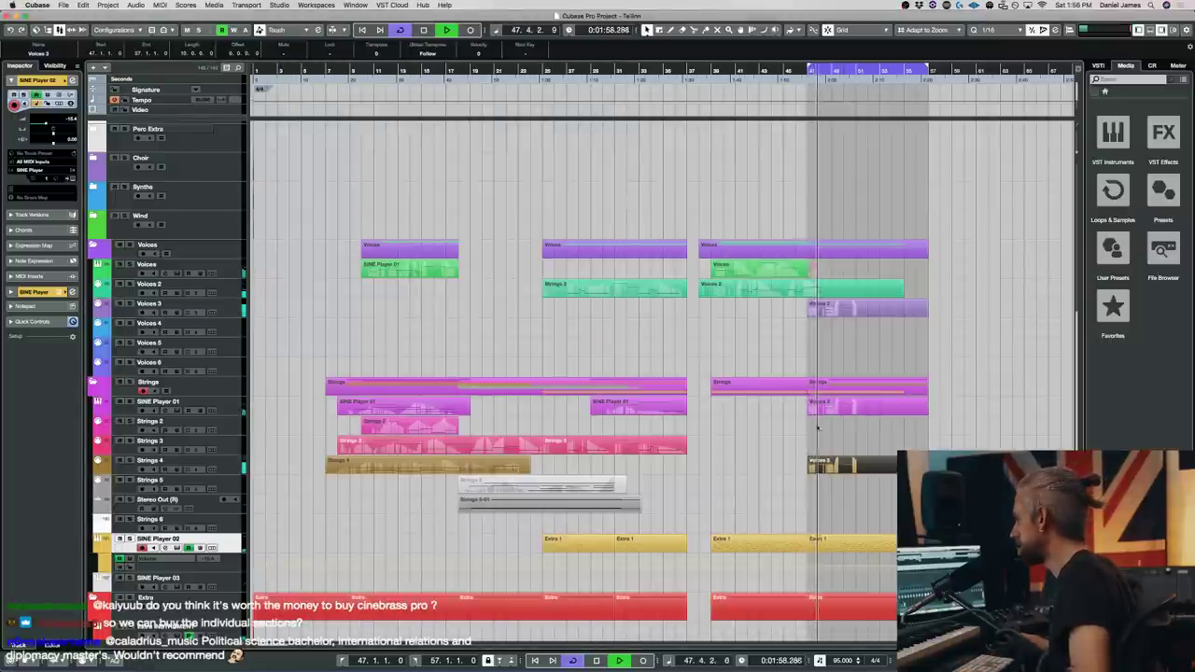
key("Return")
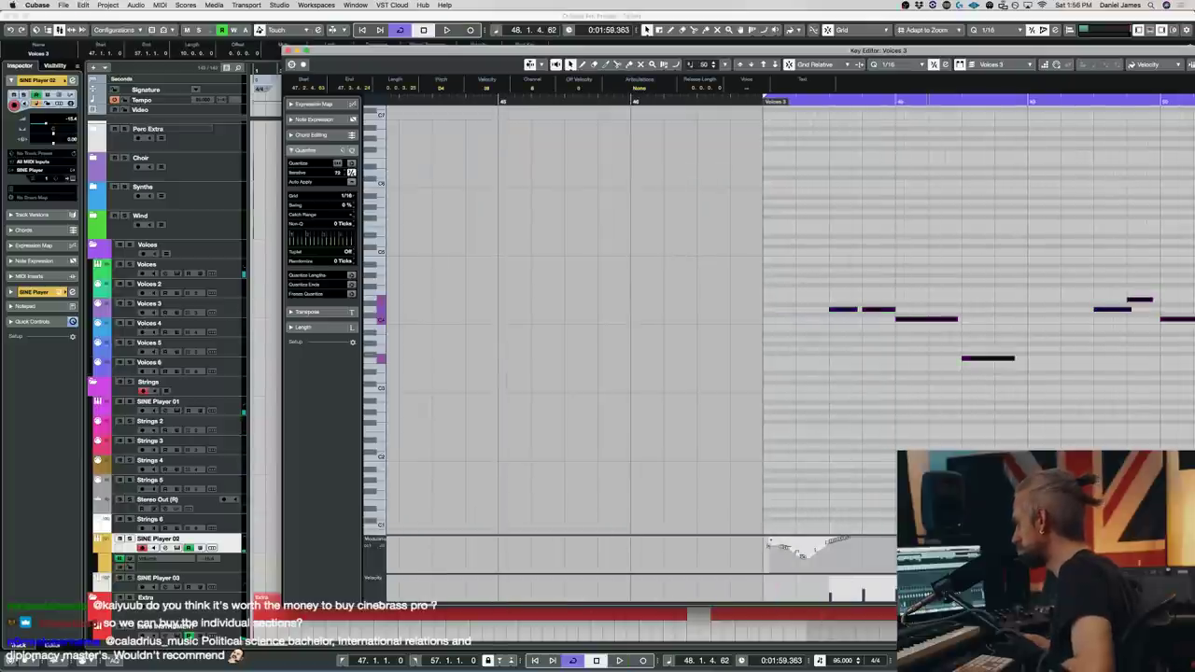
key("space")
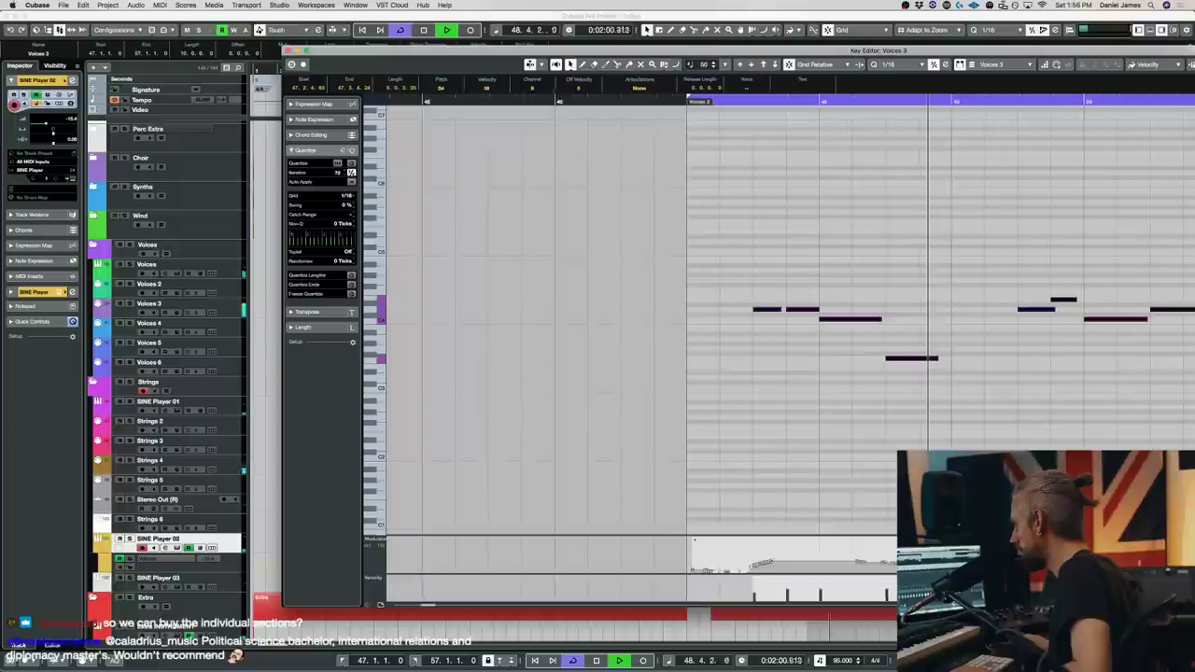
key("space")
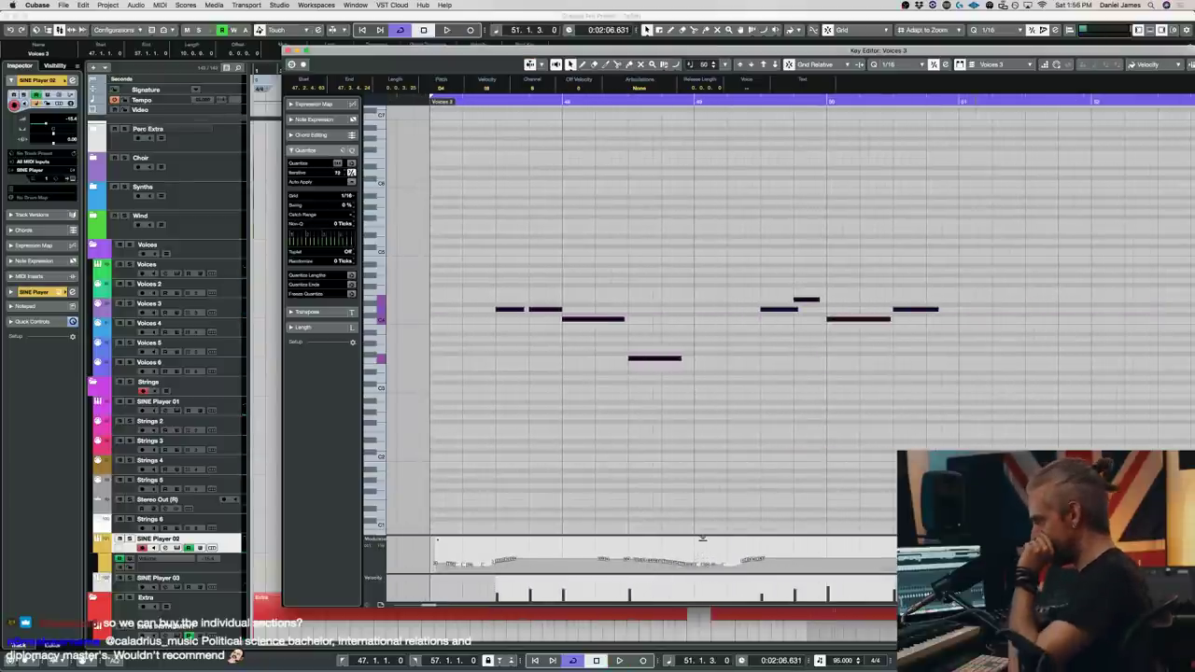
key("space")
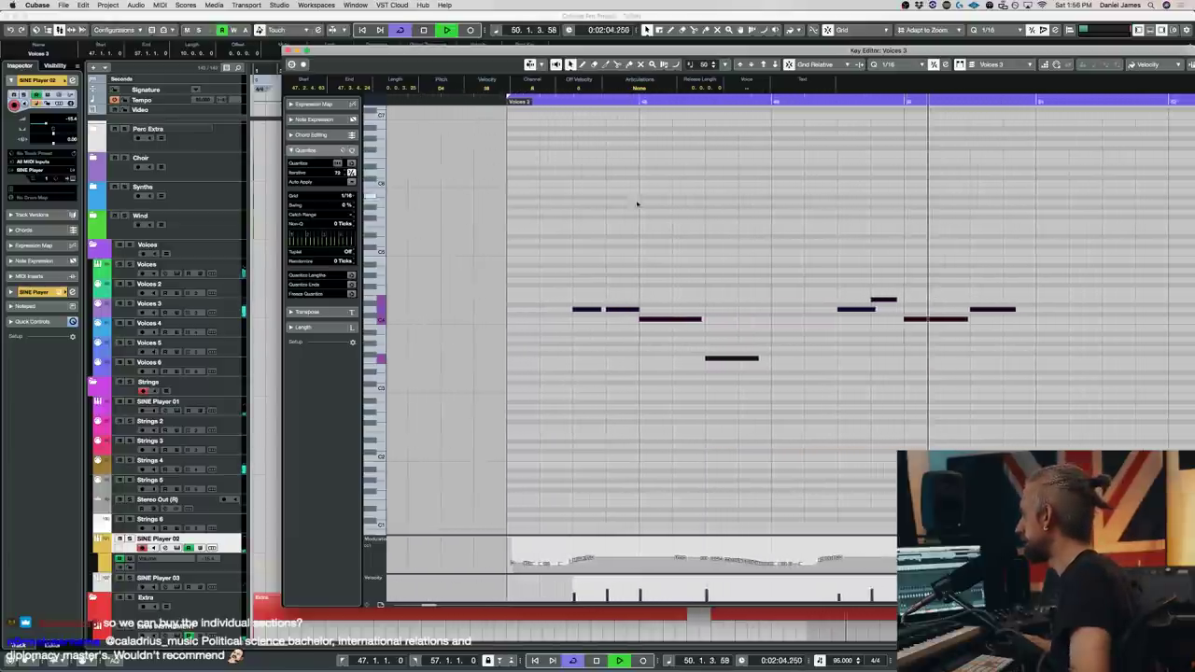
- Lengthen the last three notes of the Strings 4 phrase around bar 50 to close the gaps between them
left_click(815, 278)
key("space")
left_click_drag(827, 299, 835, 299)
left_click(896, 320)
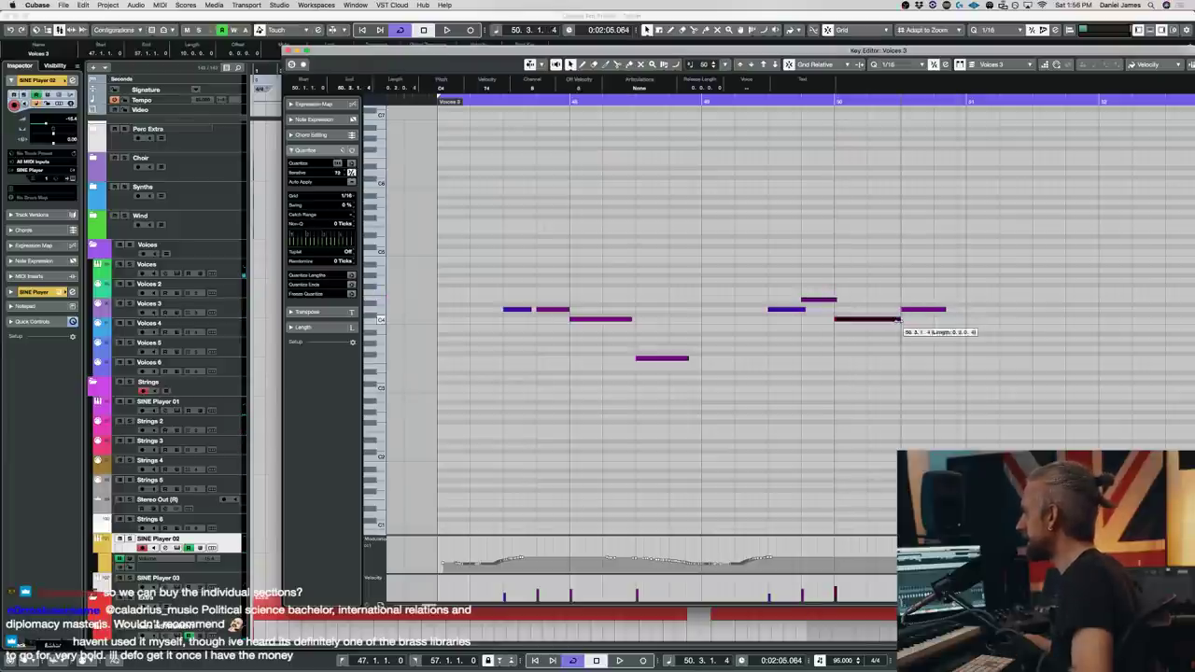
left_click_drag(942, 309, 957, 310)
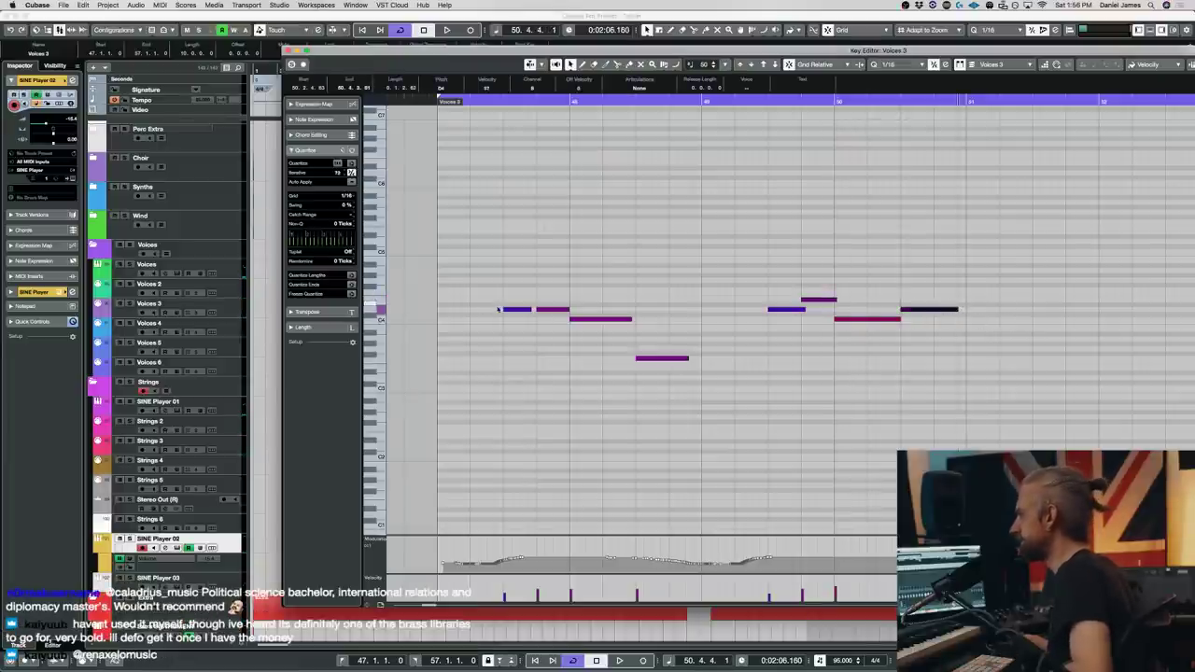
key("Return")
- Open the Voices 3 and SINE Player 01 parts at bar 47 and listen to the section
left_click(812, 308)
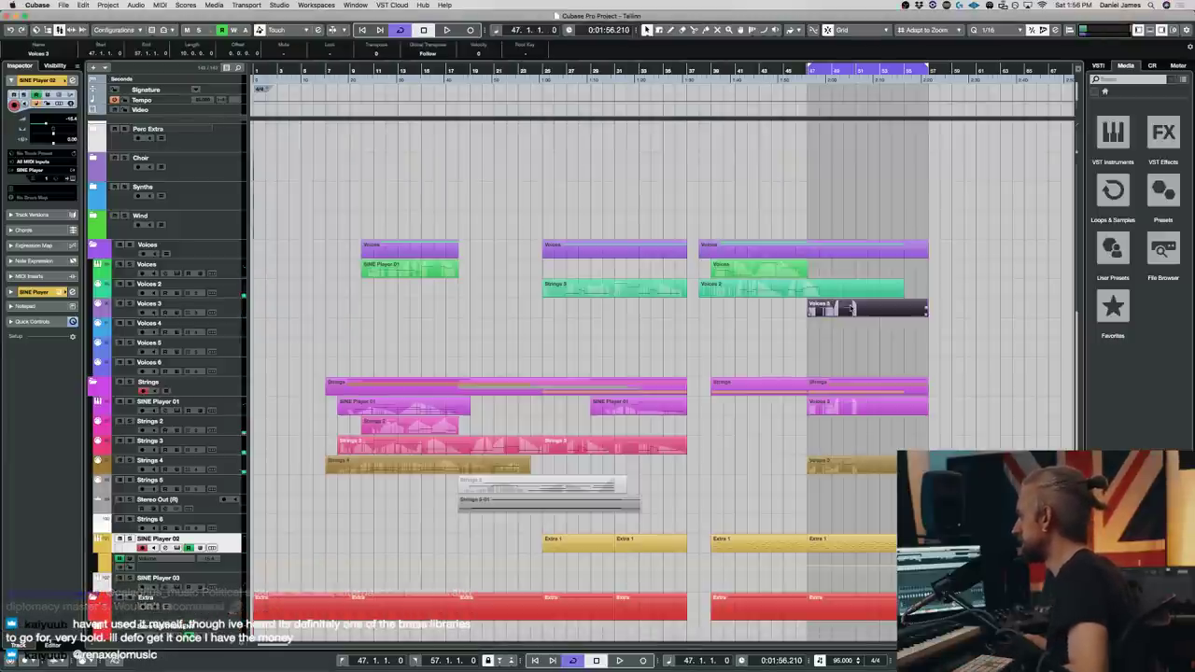
key("Return")
key("Return")
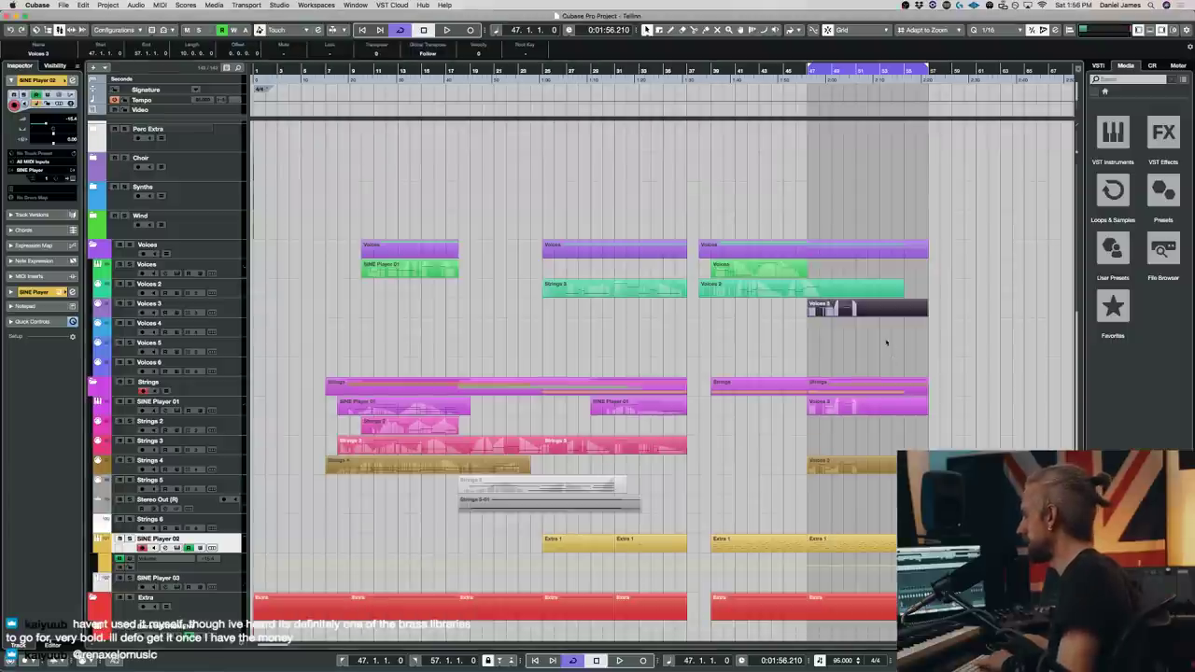
left_click(853, 414)
key("Return")
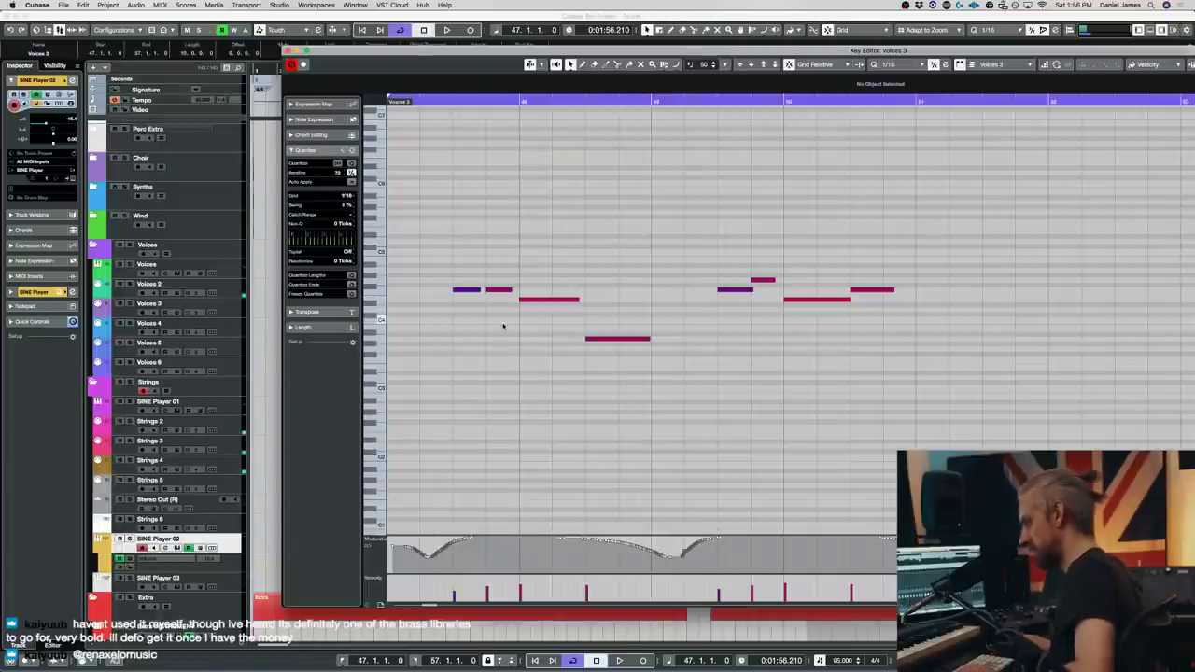
key("space")
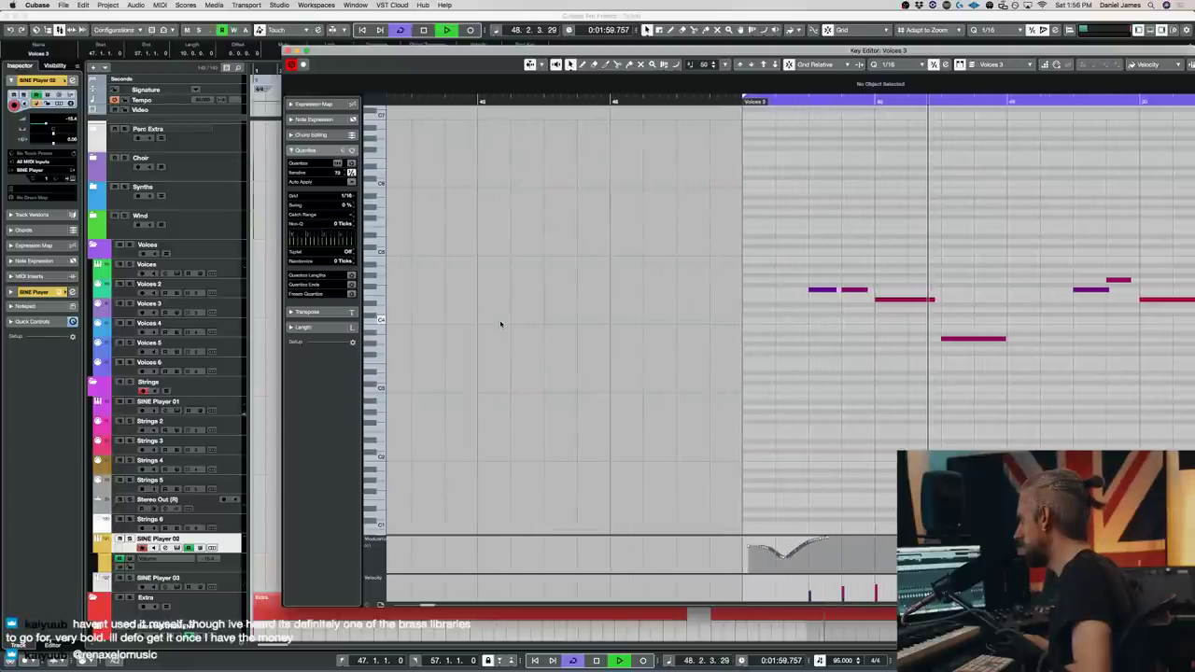
- Look through the articulation list and library of the SINE Player instrument, including the Chamber Violins and Chamber Celli
key("e")
key("space")
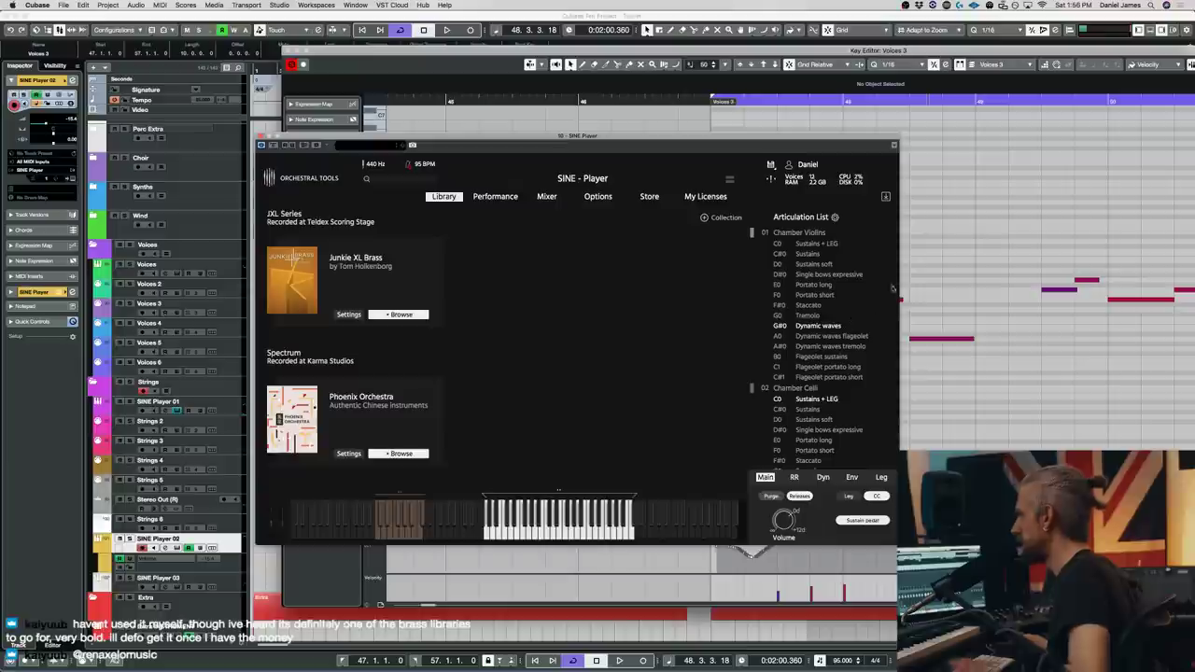
scroll(501, 315, "down", 5)
scroll(828, 347, "down", 10)
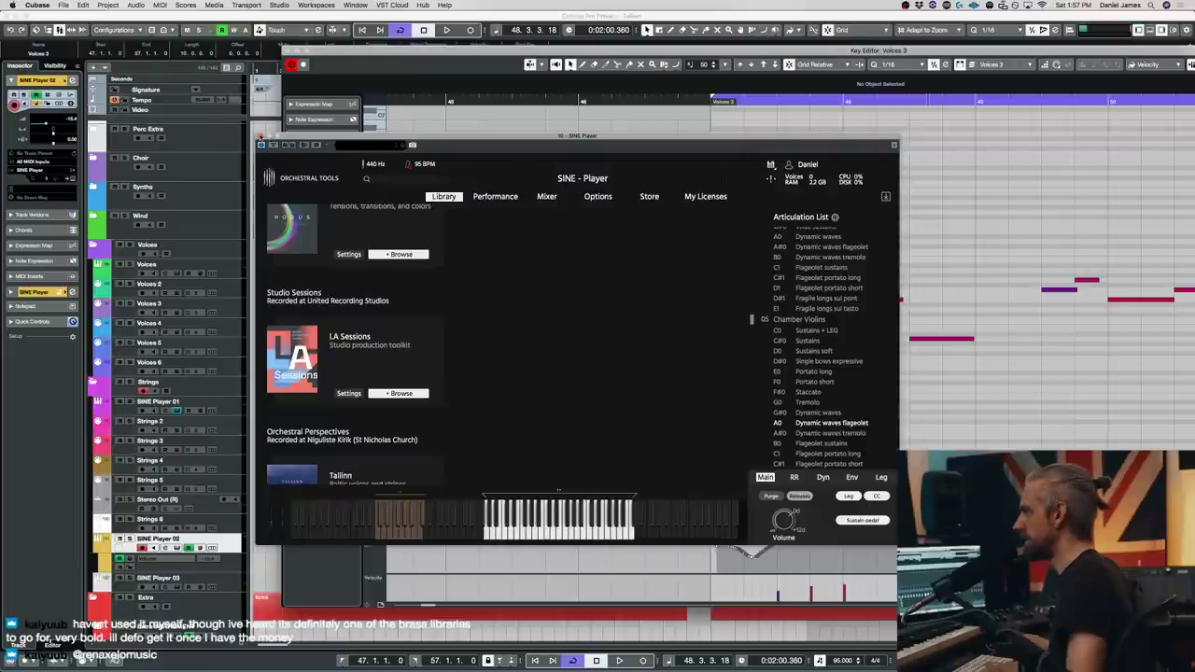
left_click(262, 144)
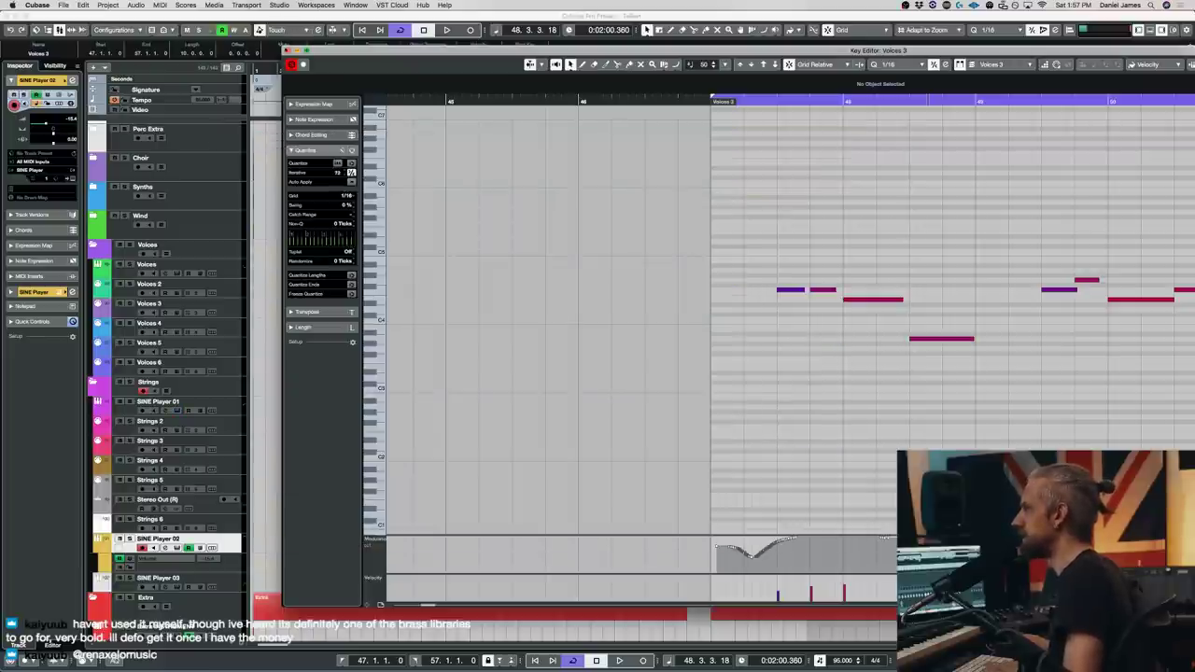
- Move the bar 47 part from SINE Player 01 to the Strings 5 track and solo Strings 4 and Strings 5
left_click(288, 50)
left_click_drag(834, 309, 841, 490)
key("space")
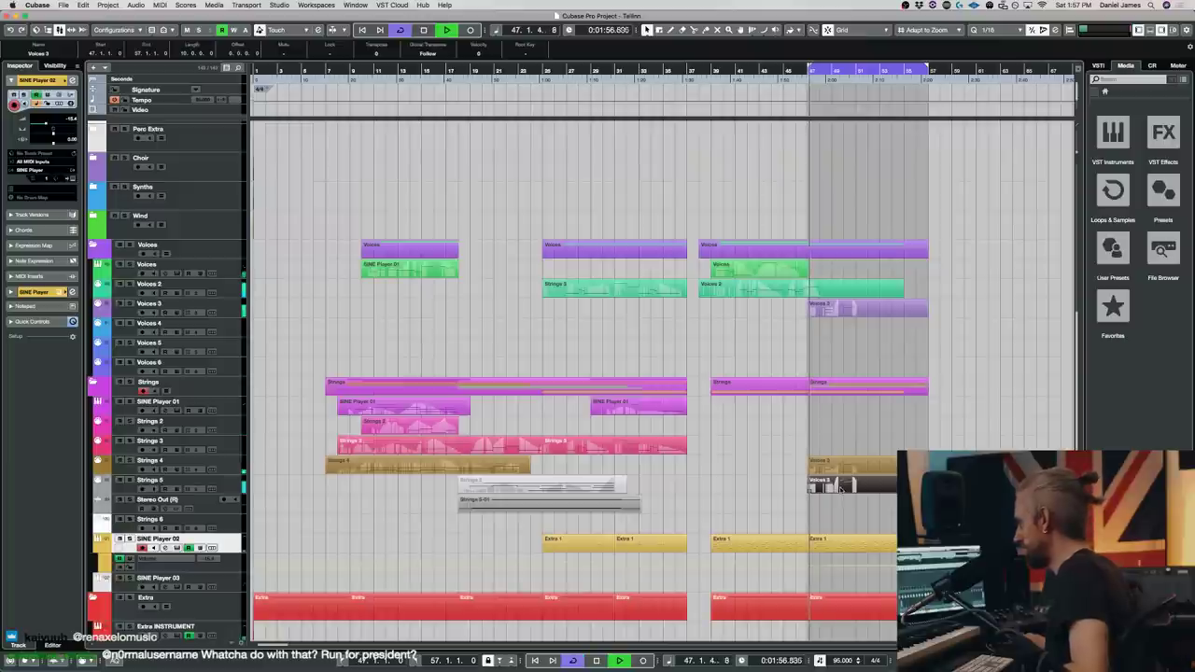
left_click(130, 461)
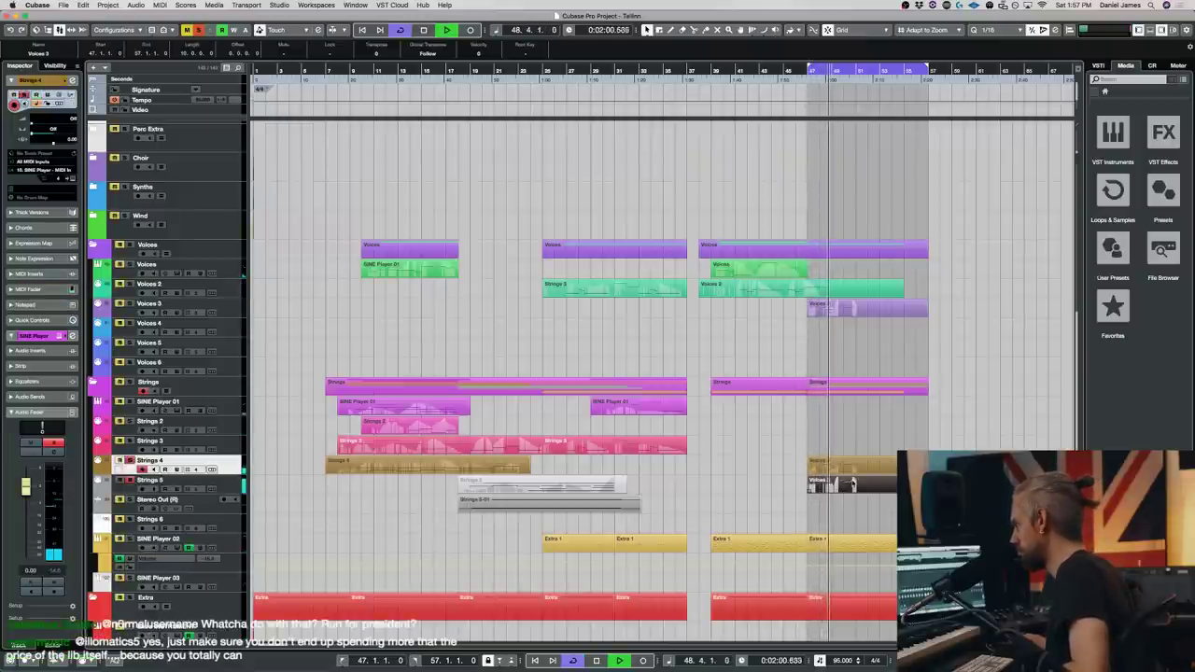
- Lengthen the short high note at the end of bar 49 in the Strings 5 part to reach bar 50
double_click(852, 483)
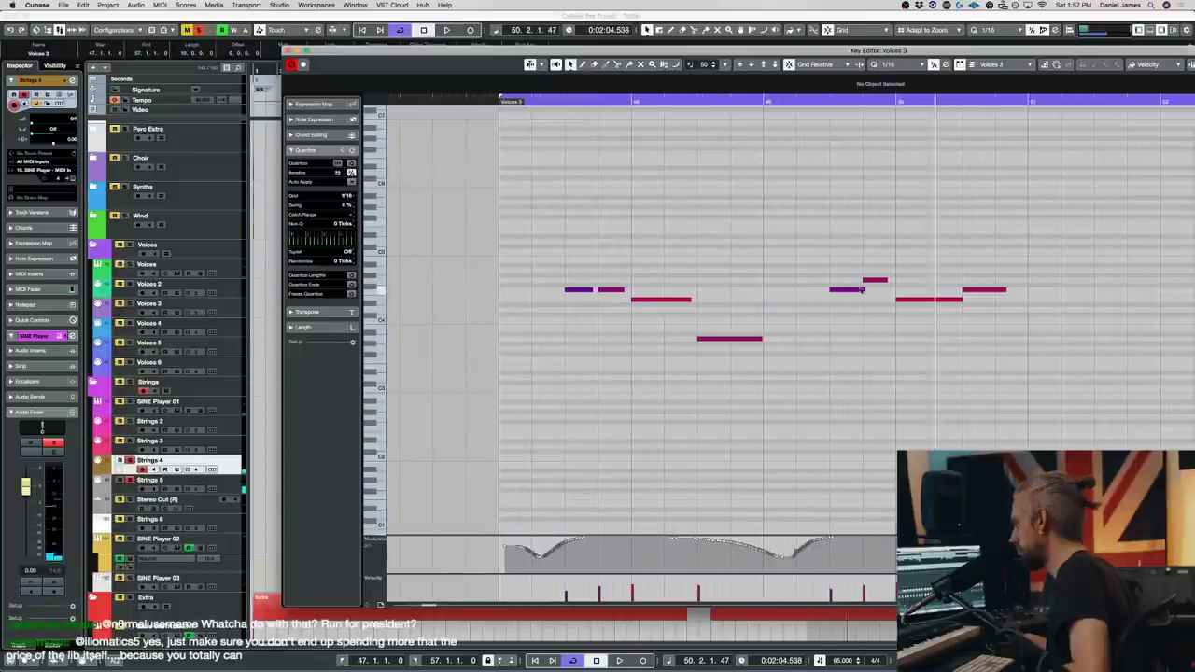
left_click(882, 281)
key("space")
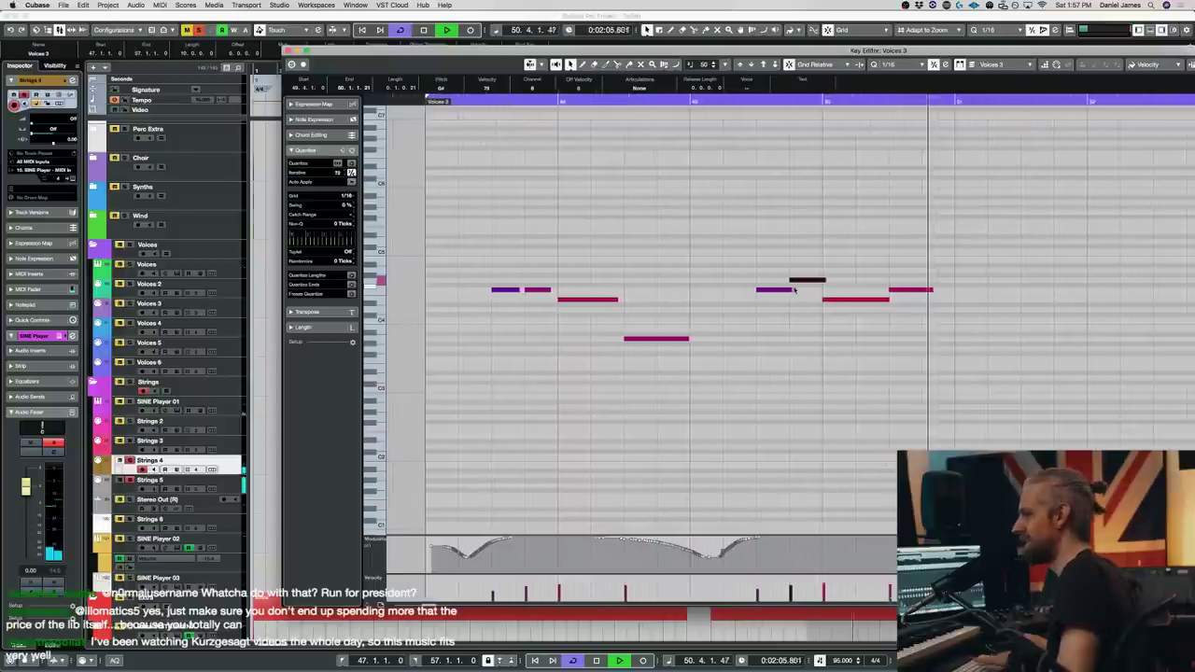
key("space")
key("Return")
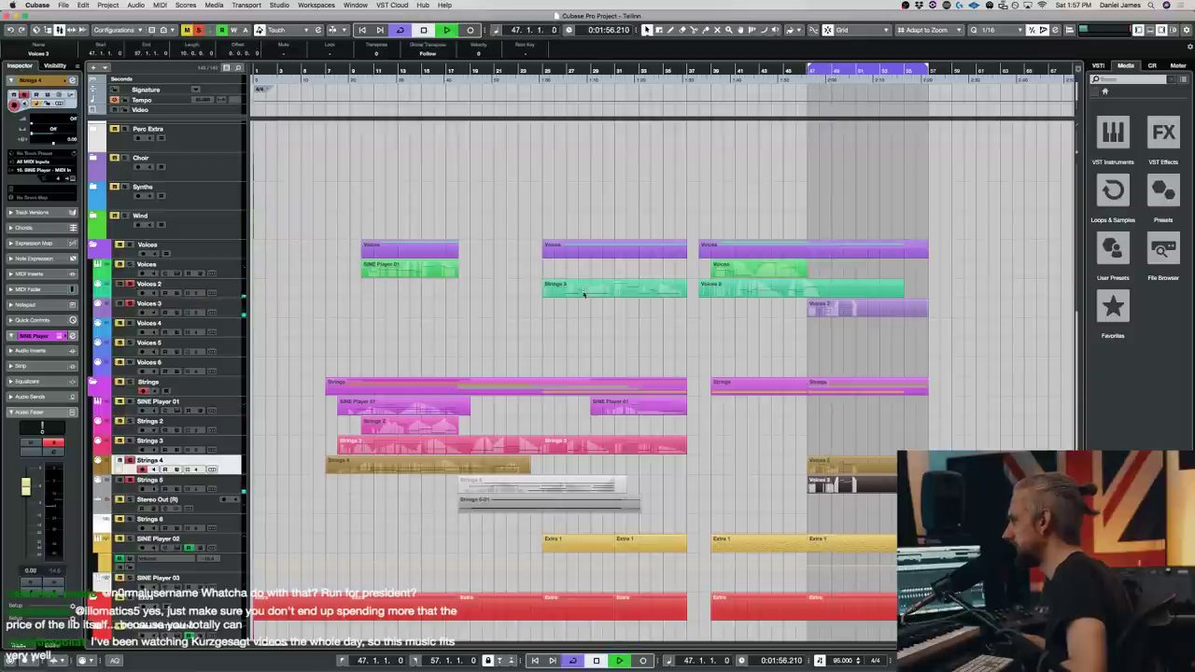
- Redraw the Voices 2 modulation curve as a steep fall at the start of bar 47 and play the passage back
double_click(835, 290)
key("space")
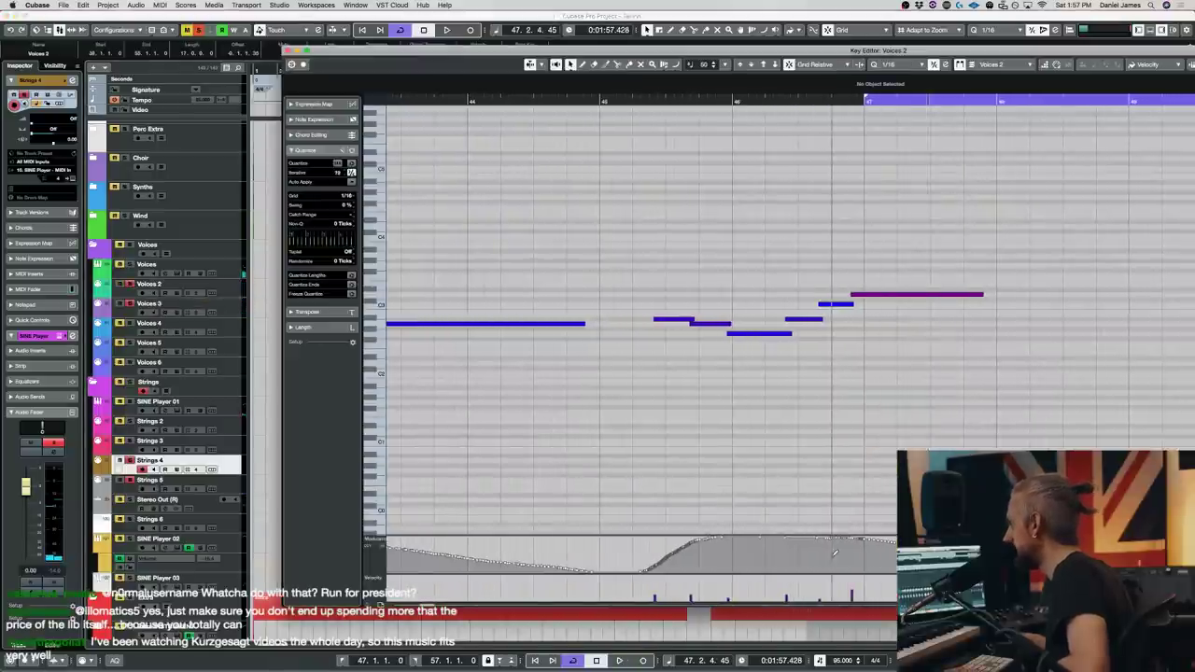
left_click_drag(870, 554, 988, 571)
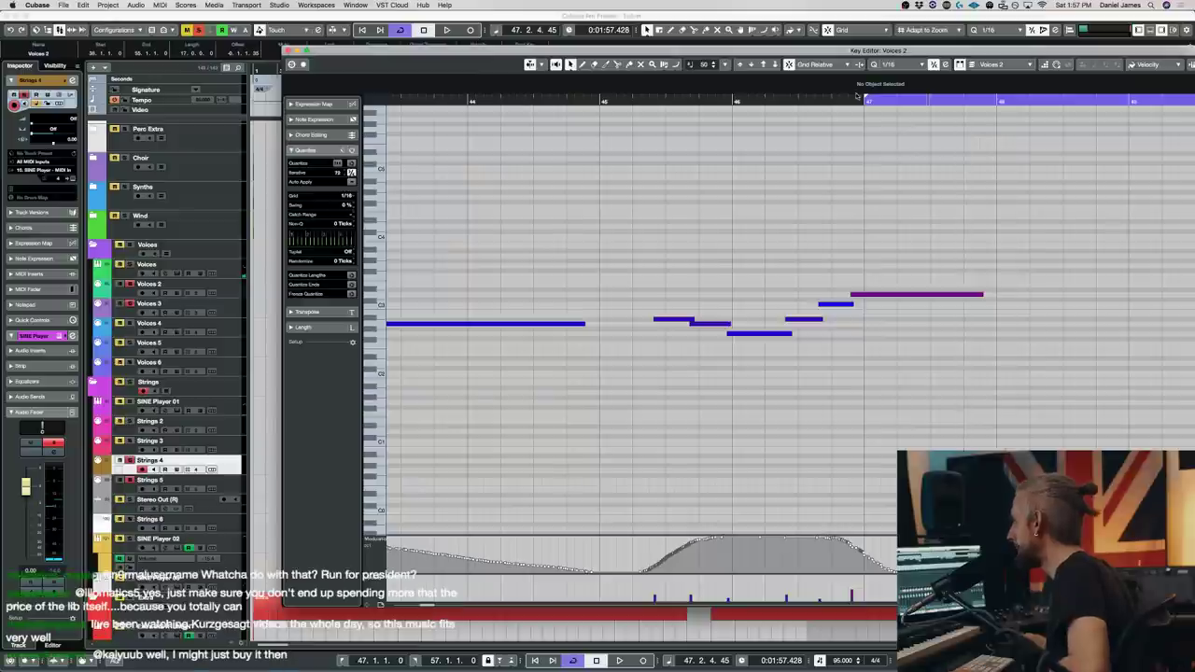
left_click(856, 98)
key("space")
key("space")
key("s")
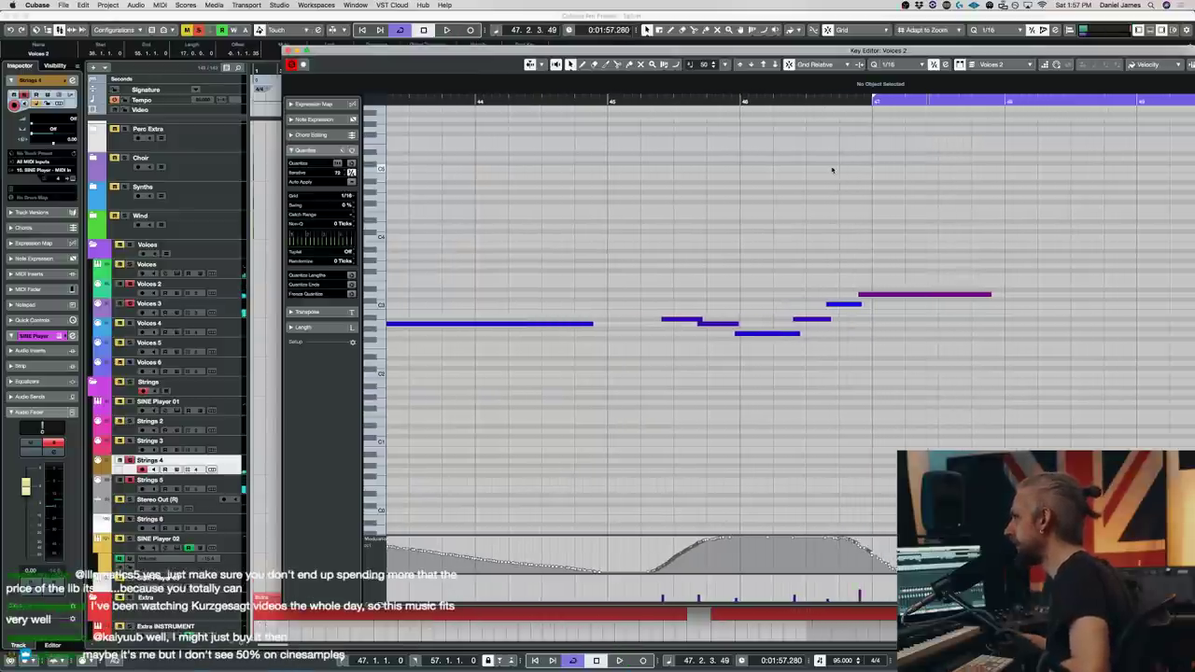
key("space")
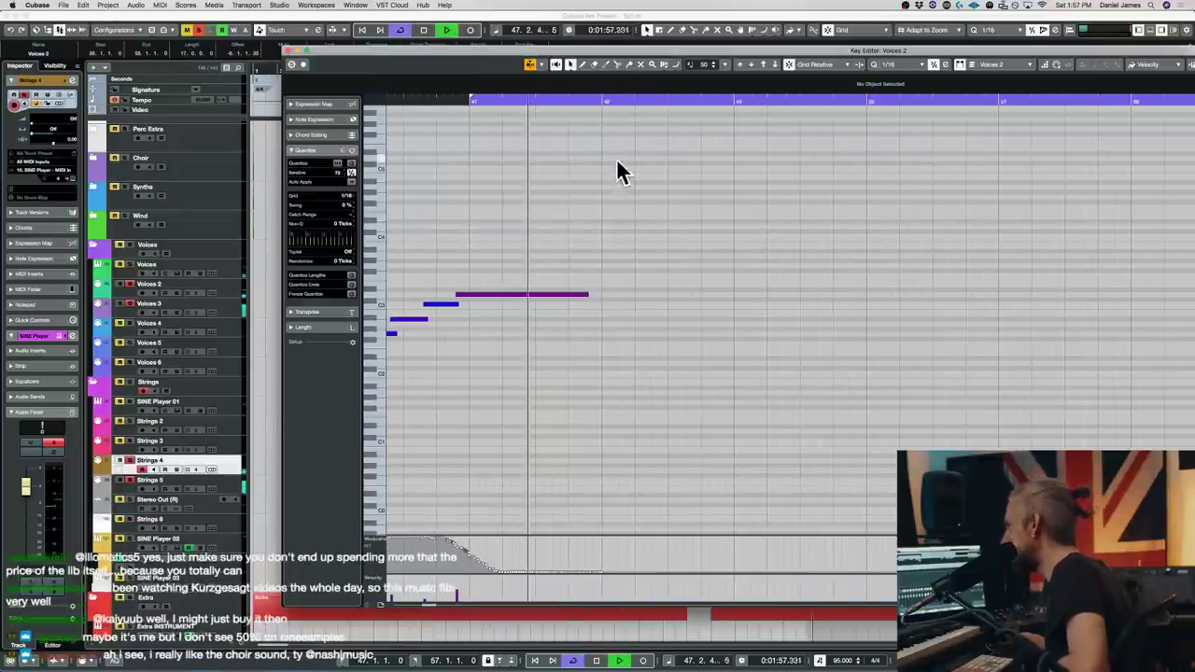
key("space")
- Draw a D2 note about one bar long at bar 48 in the Voices 2 part and play it back
left_click_drag(603, 362, 745, 363)
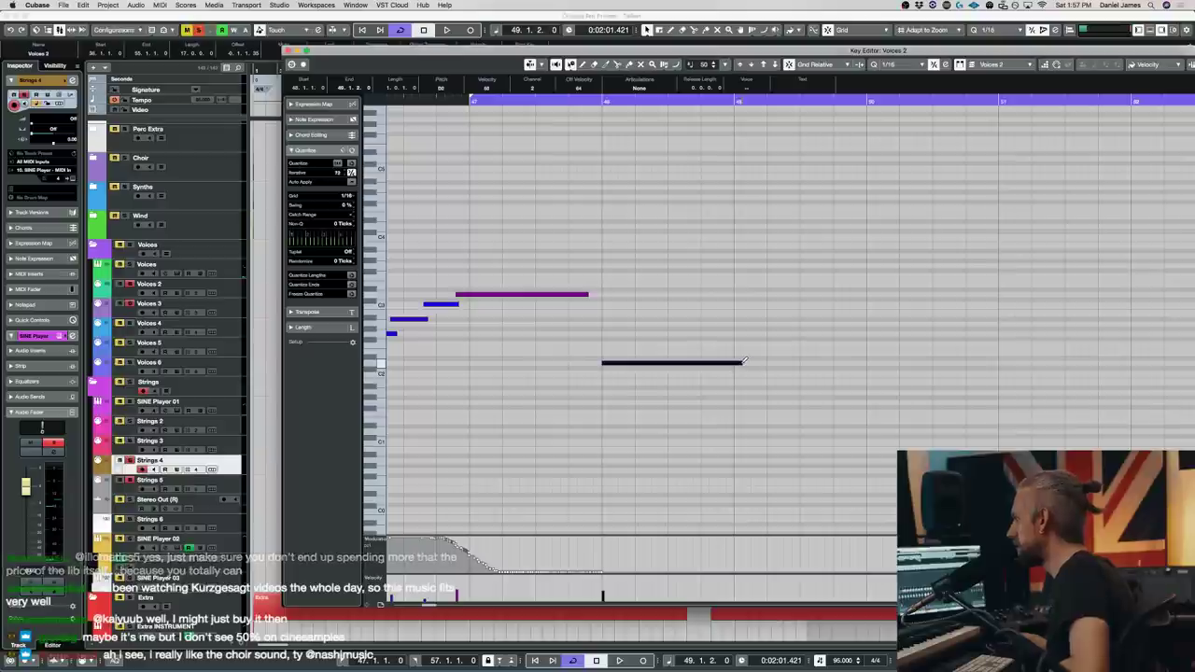
left_click(481, 100)
key("space")
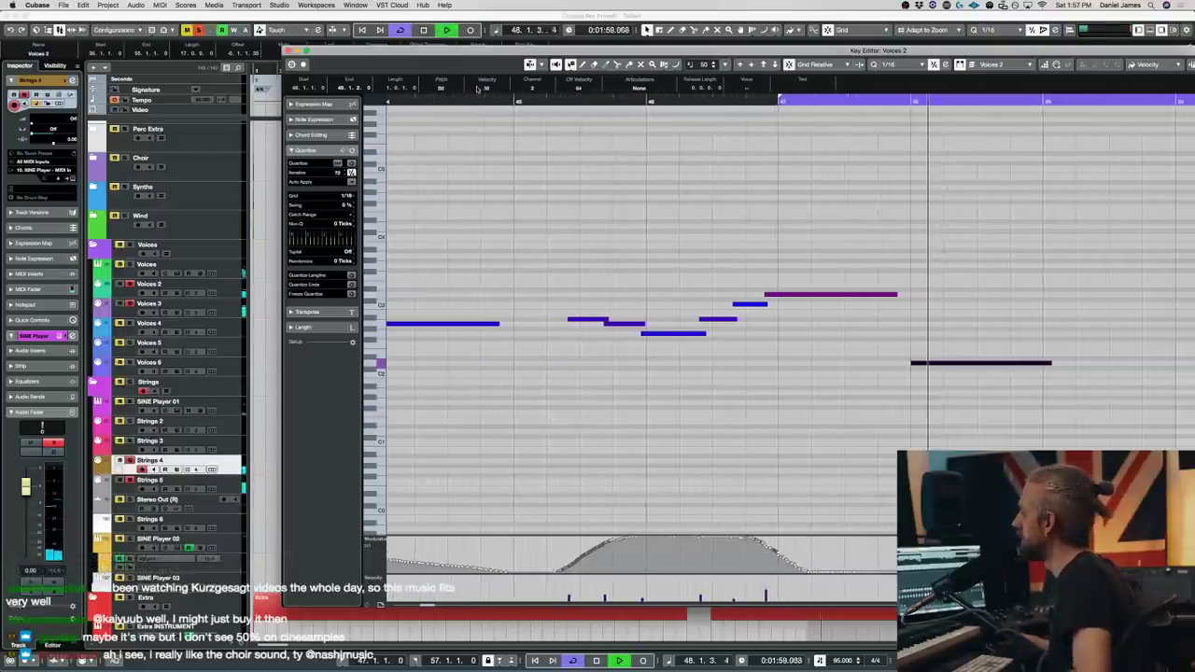
- Copy the D3 and D2 notes in Voices 2 to bars 49 and 50, starting the D2 copy on bar 50
key("space")
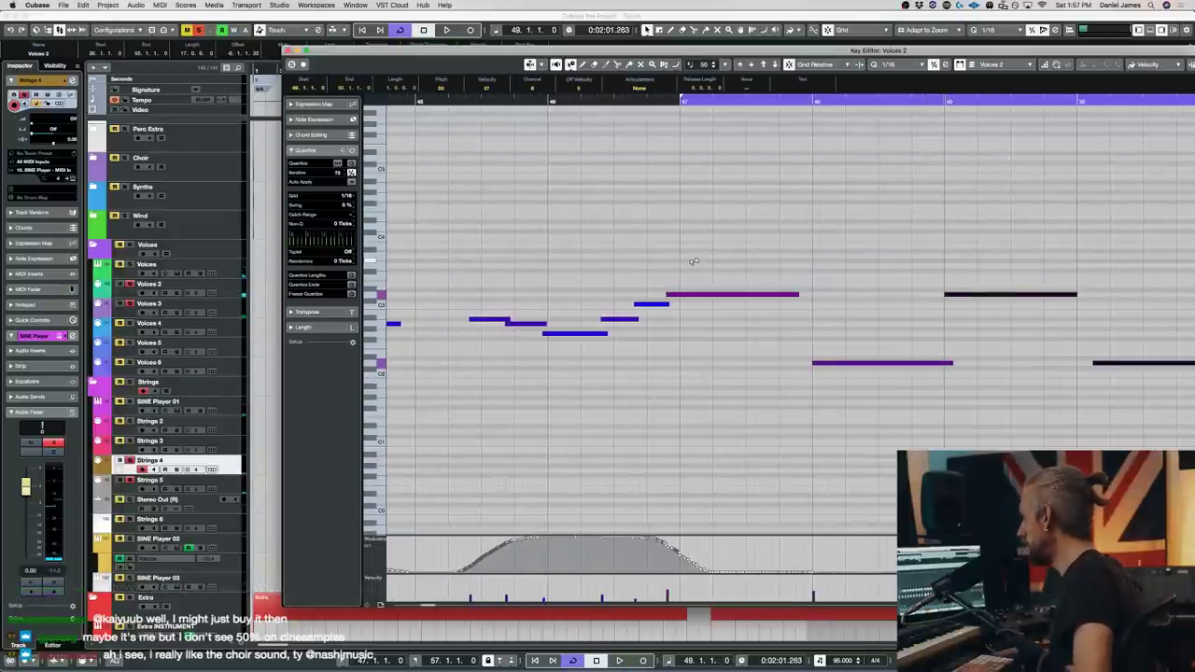
left_click_drag(1052, 417, 1145, 350)
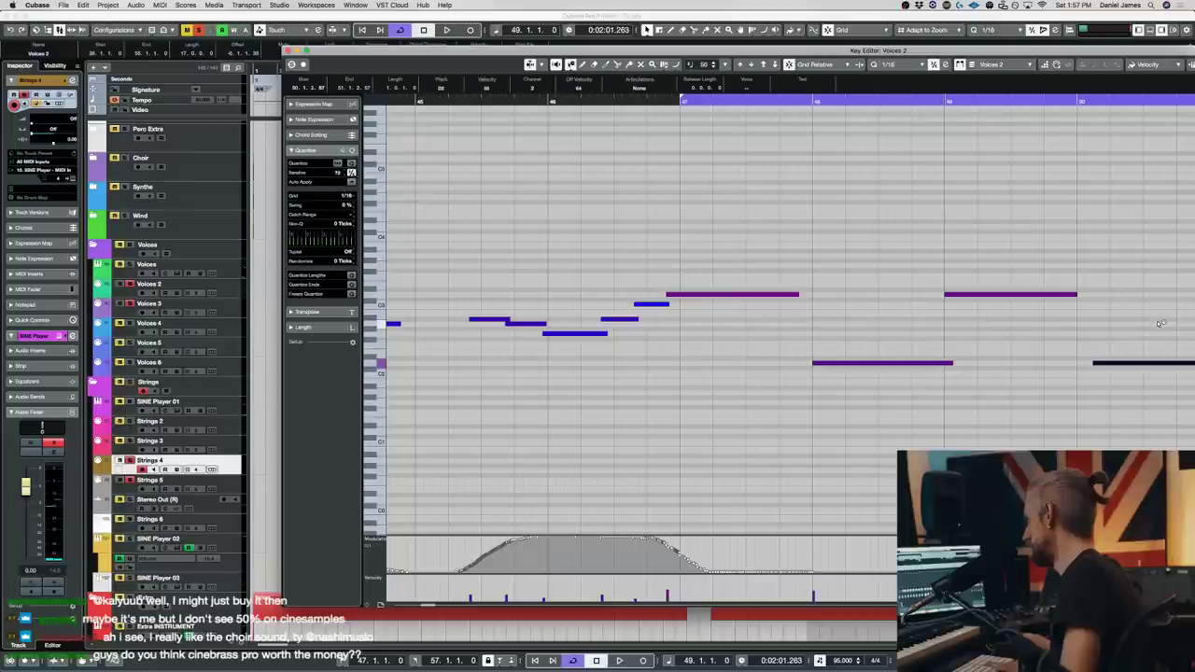
left_click(791, 347)
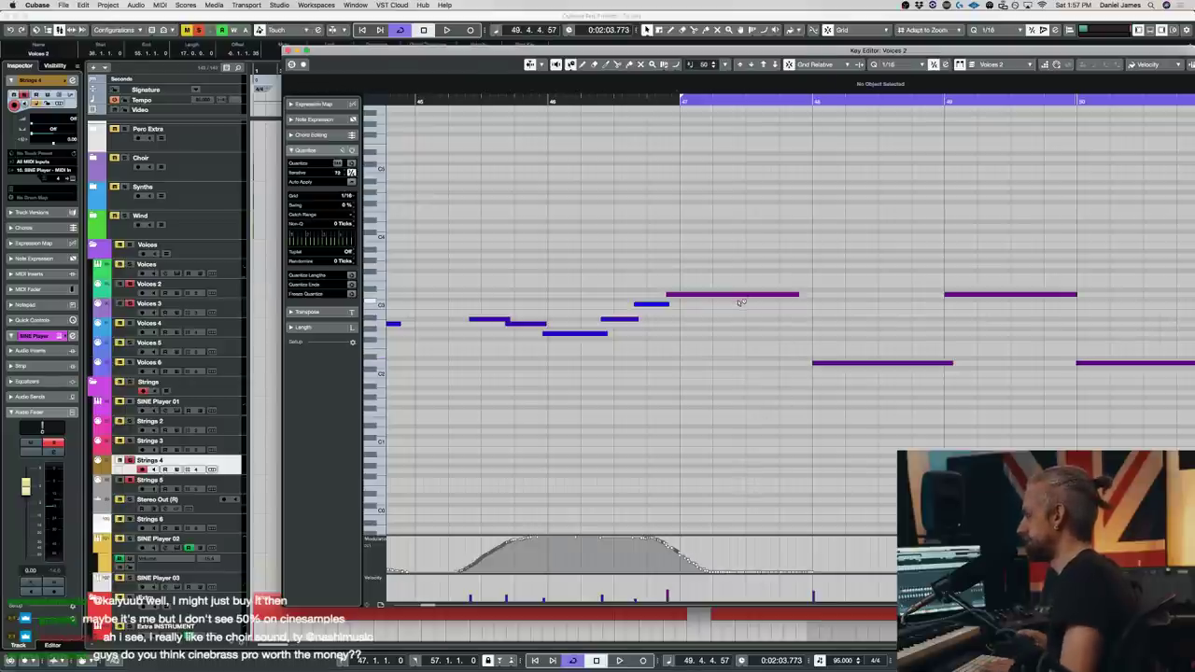
- Open the Extra 1 part at bar 47 during playback and select its upper arpeggio notes
key("Return")
scroll(737, 303, "down", 5)
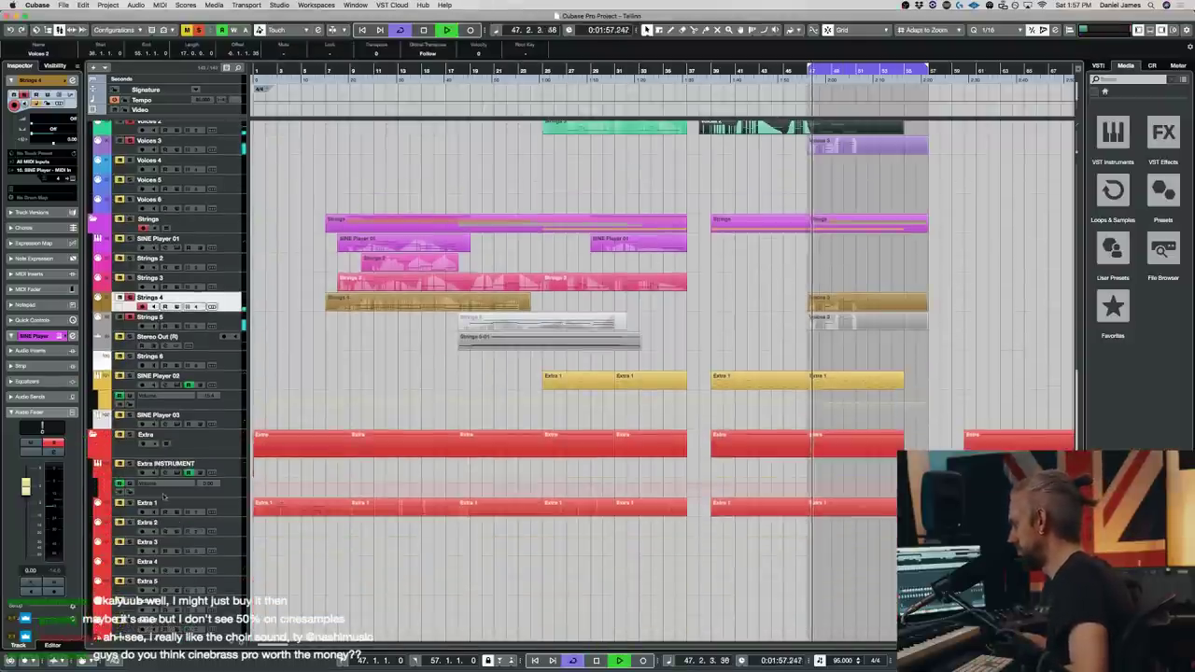
double_click(819, 508)
key("g")
key("g")
key("g")
key("g")
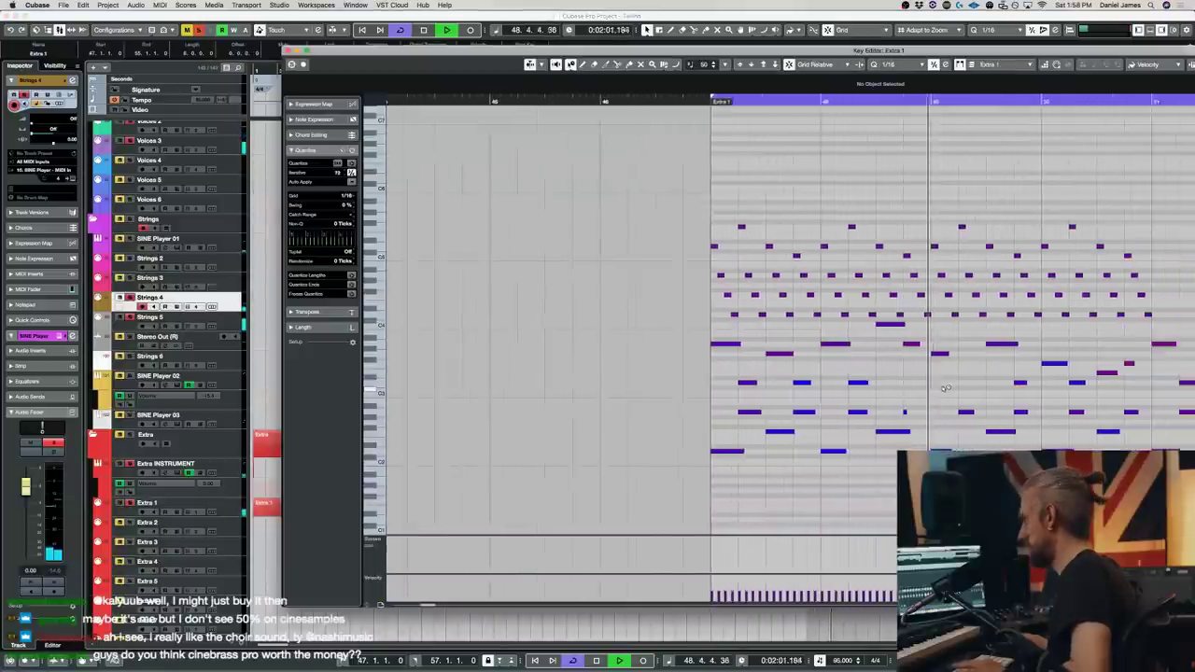
left_click_drag(1055, 314, 667, 177)
- Copy the Extra 1 arpeggio part at bar 47 up to the Strings 3 track
key("Return")
key("space")
mouse_move(855, 506)
left_mouse_down()
mouse_move(833, 323)
mouse_move(879, 434)
mouse_move(853, 522)
left_mouse_up()
scroll(833, 323, "up", 3)
left_click_drag(859, 409, 854, 456)
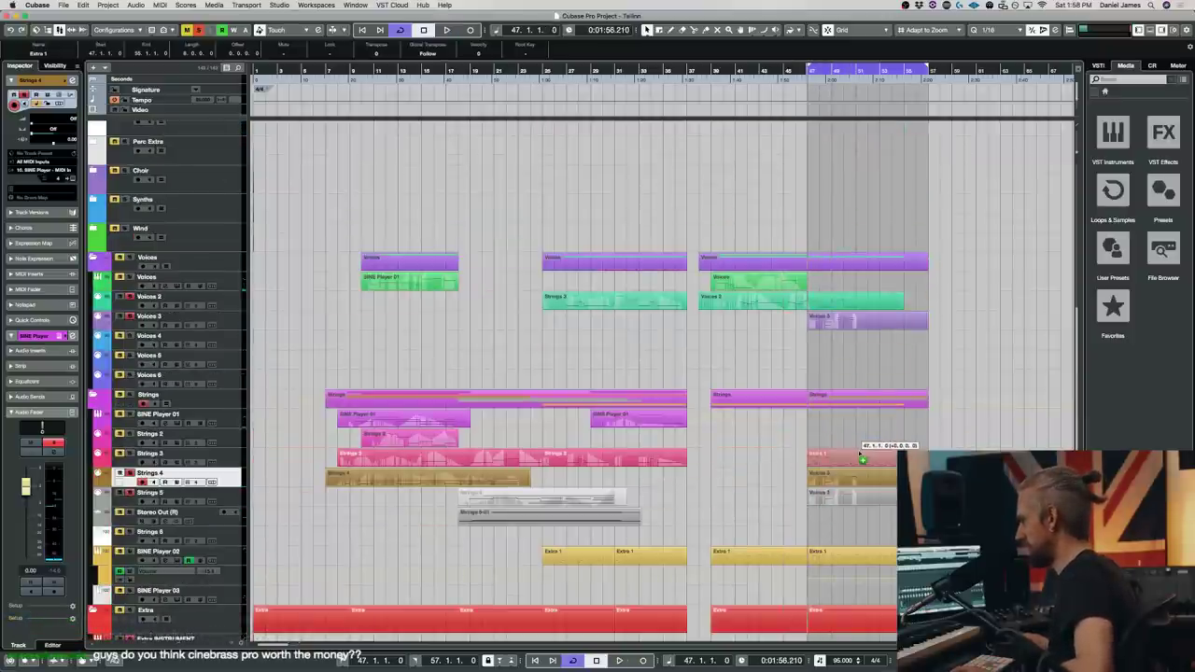
- Save the project and add six MIDI tracks below Strings 6, using Strings 7 as the starting name
right_click(226, 538)
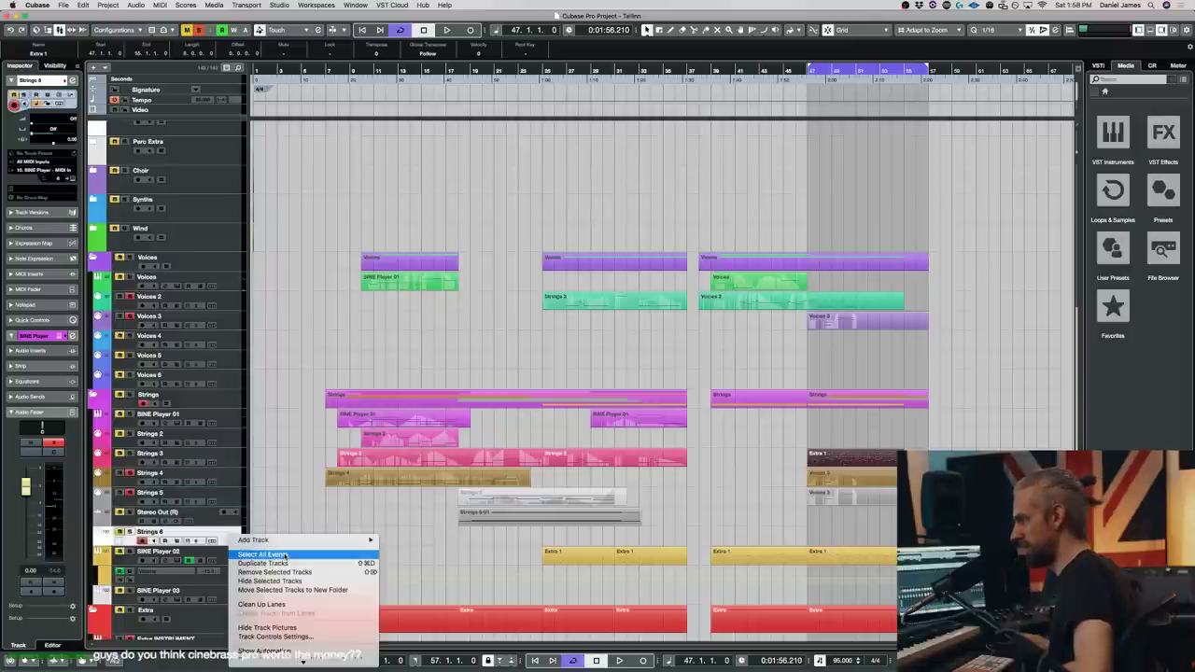
mouse_move(290, 544)
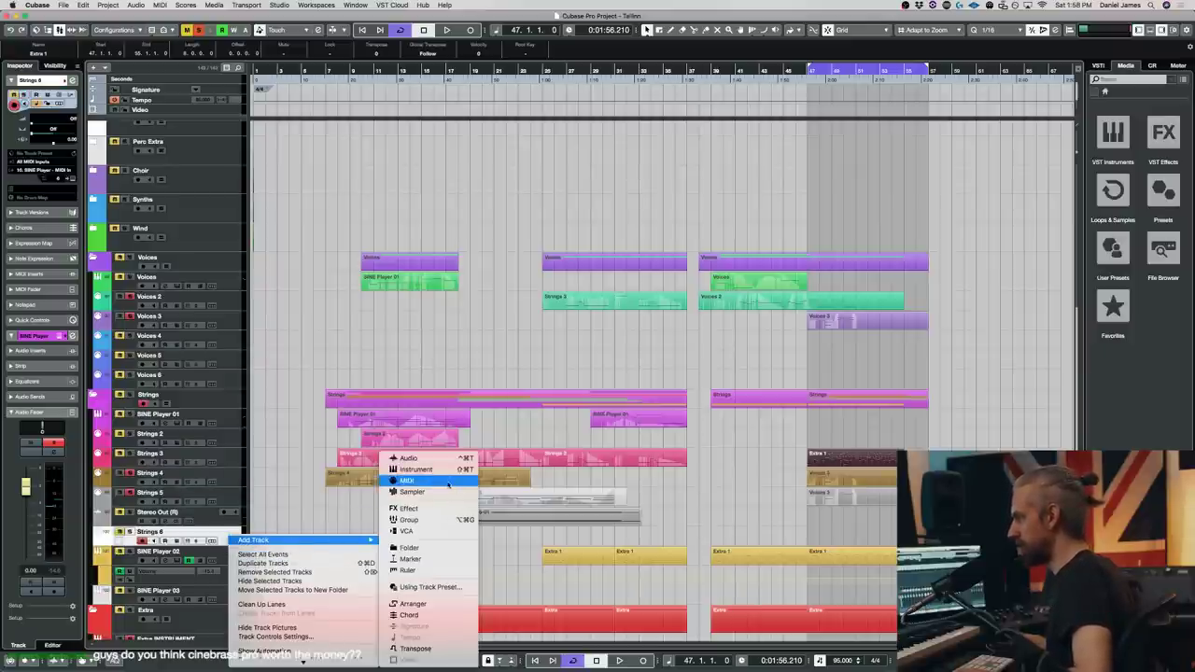
left_click(531, 374)
key("super+s")
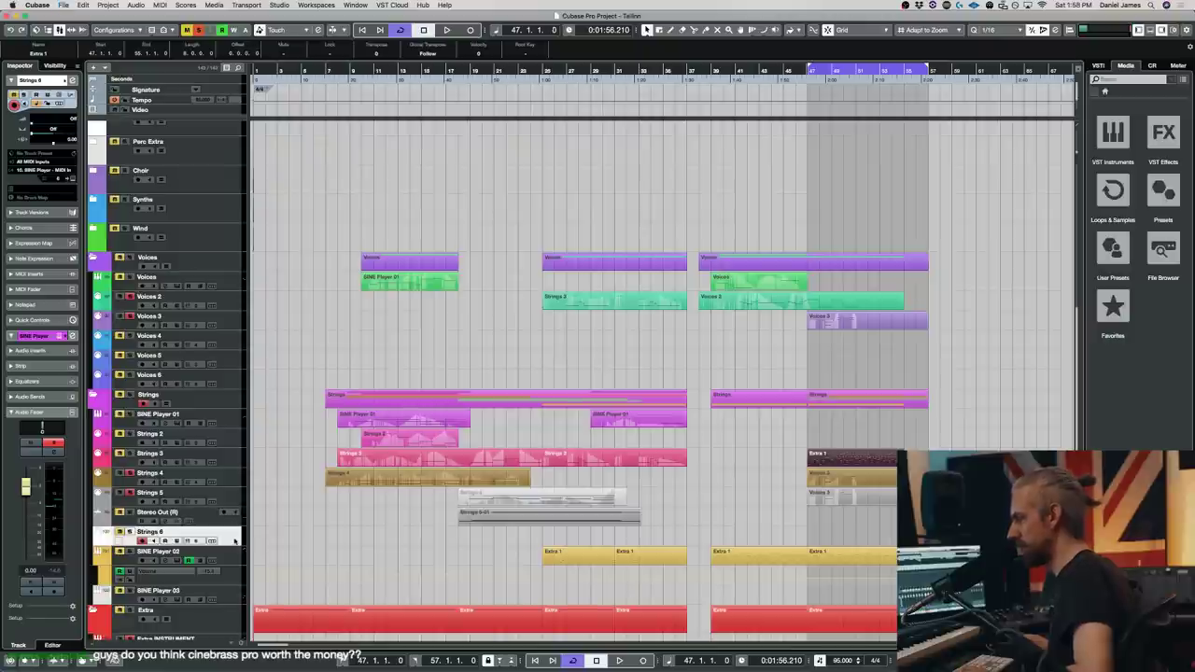
right_click(234, 540)
mouse_move(360, 542)
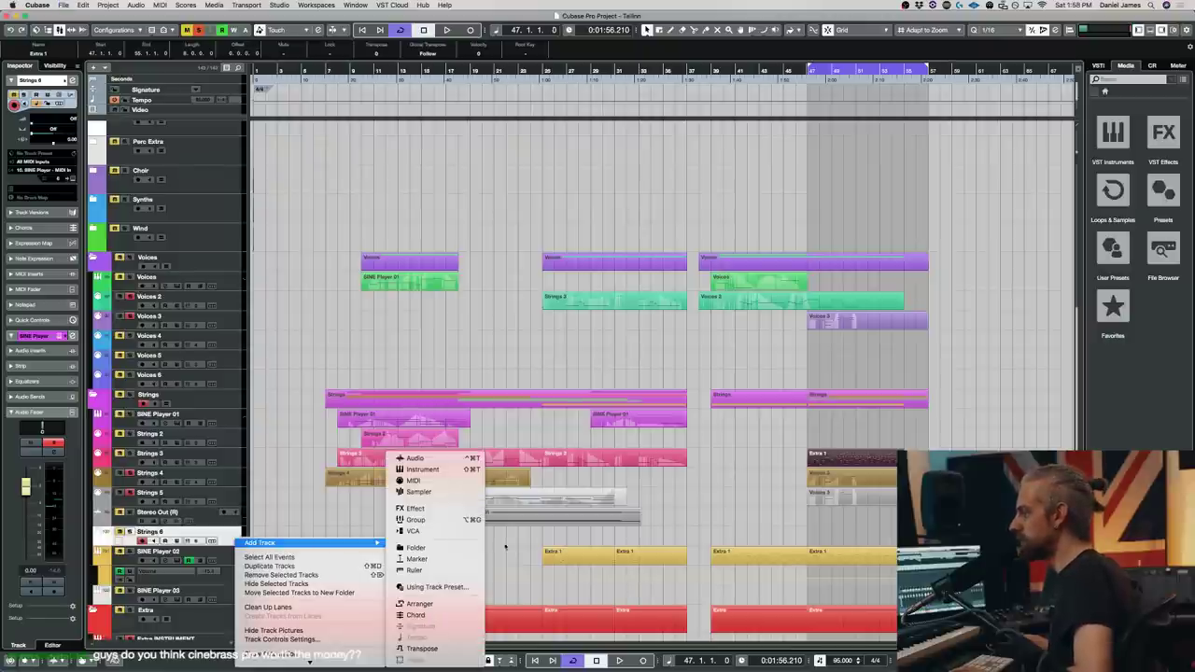
left_click(458, 483)
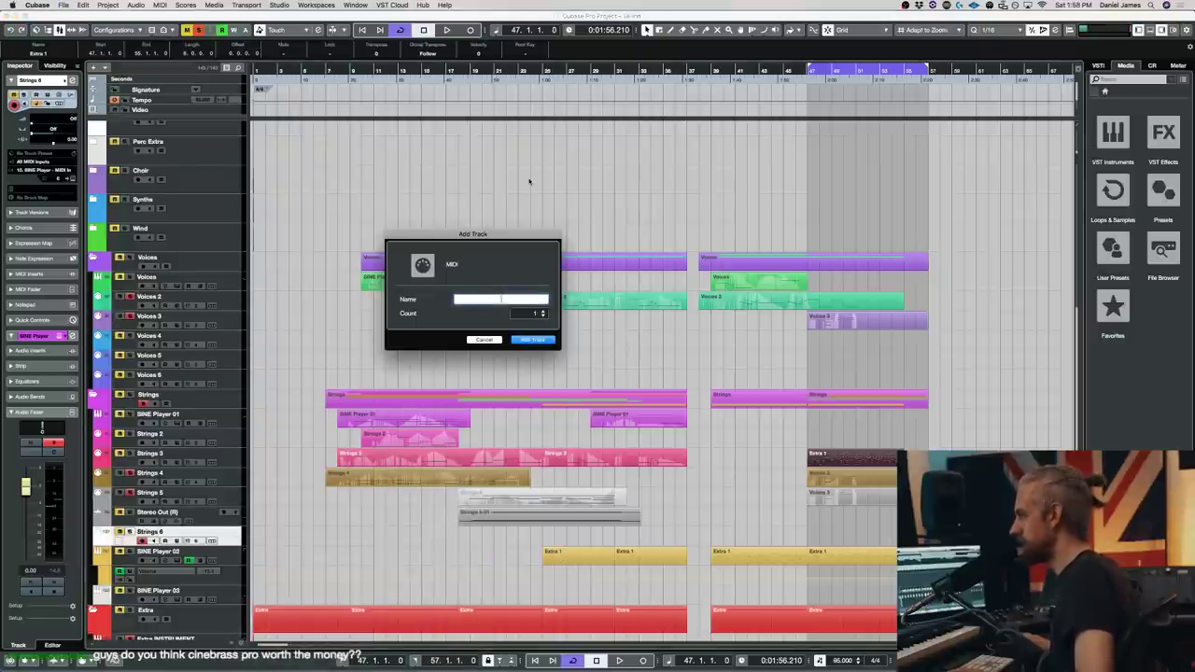
type("S")
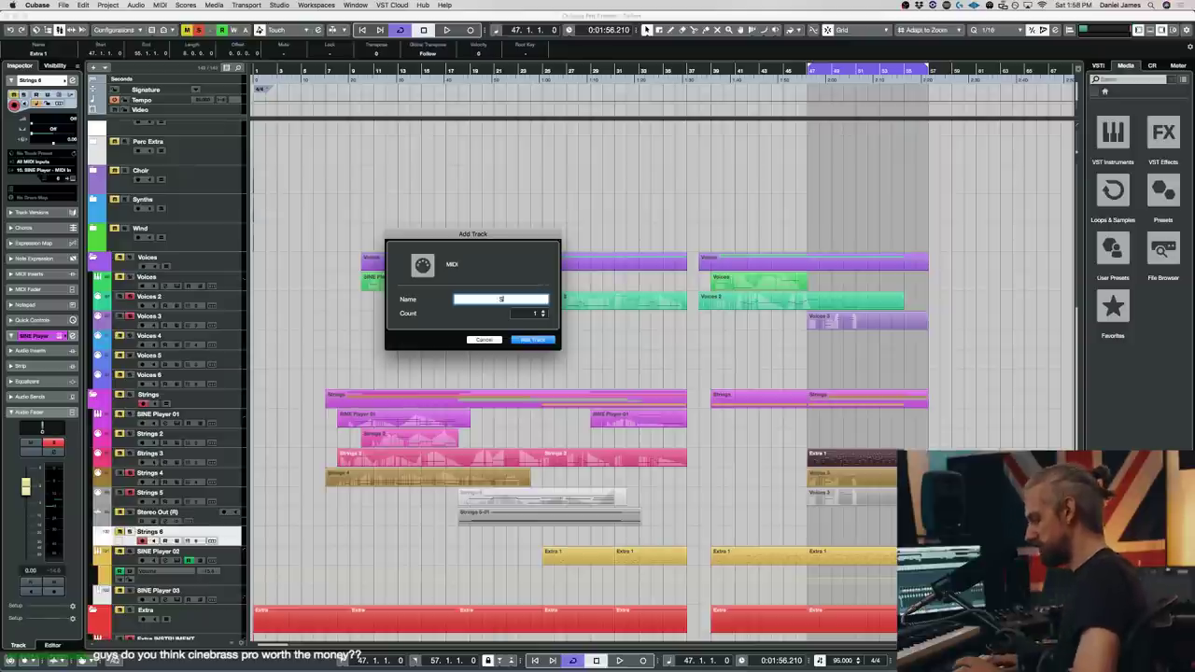
type("tring 7")
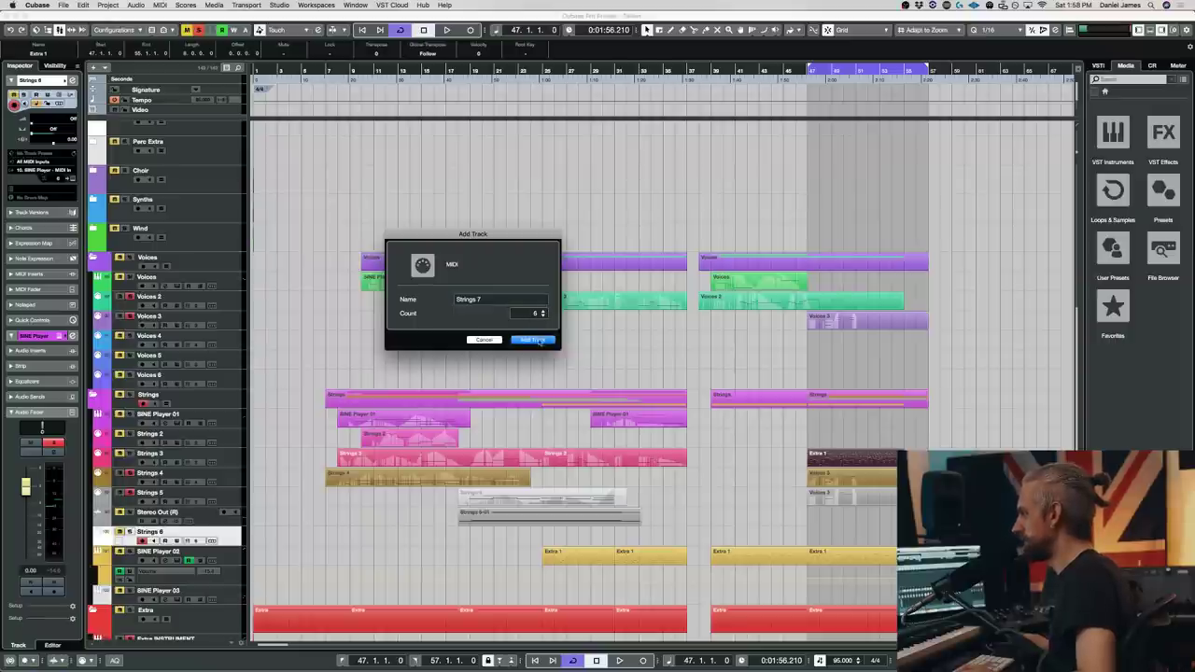
left_click(534, 340)
- Move the Extra 1 part at bar 47 from Strings 3 to Strings 6 and delete its lower notes
left_click_drag(849, 308, 848, 375)
double_click(848, 374)
left_click_drag(393, 465, 1019, 301)
key("Delete")
key("Return")
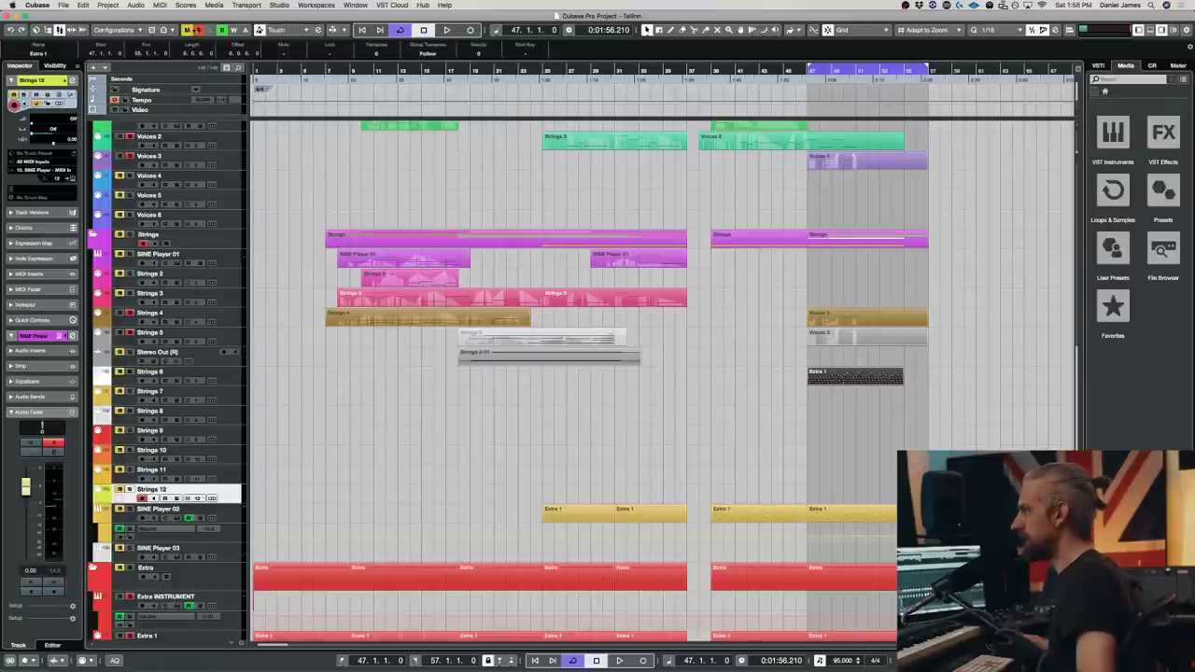
- Deactivate all solos and load Chamber Celli from the Tallinn strings into the SINE Player used by Strings 6
left_click(197, 30)
left_click(239, 385)
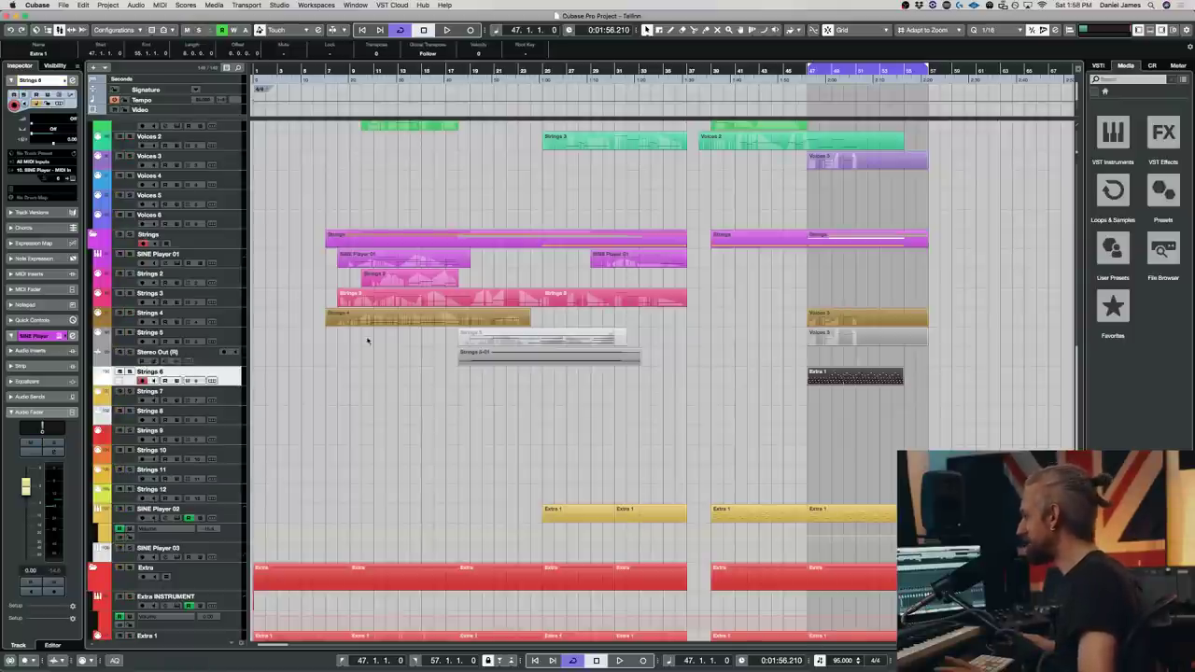
key("e")
scroll(830, 430, "down", 5)
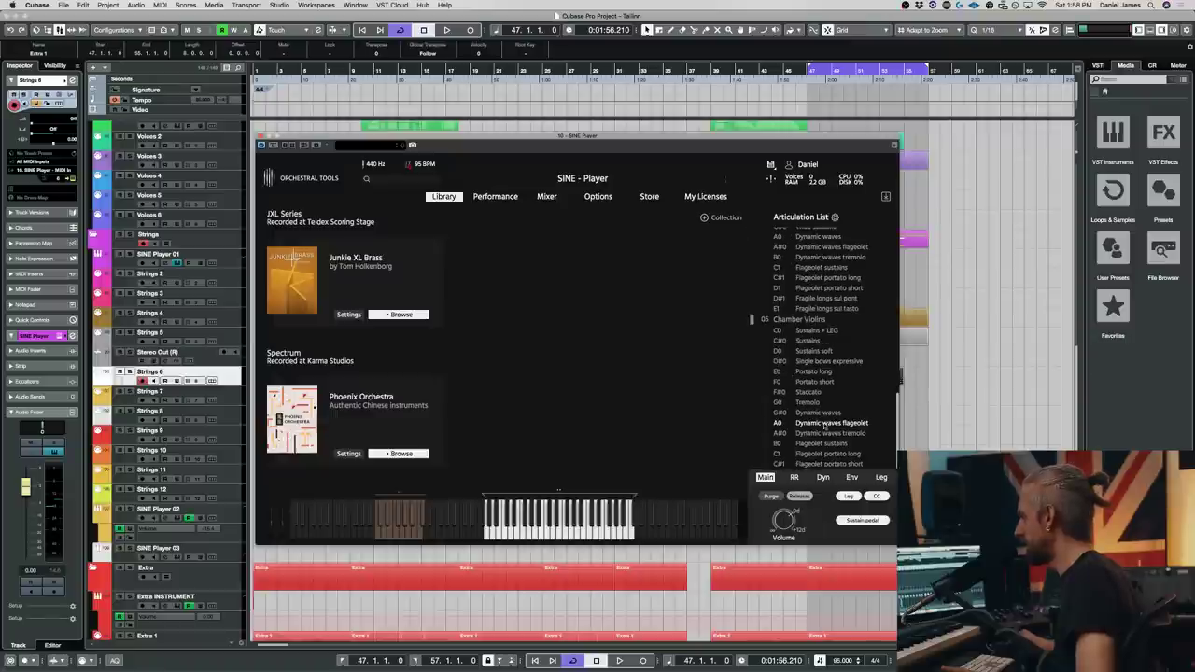
scroll(338, 366, "down", 5)
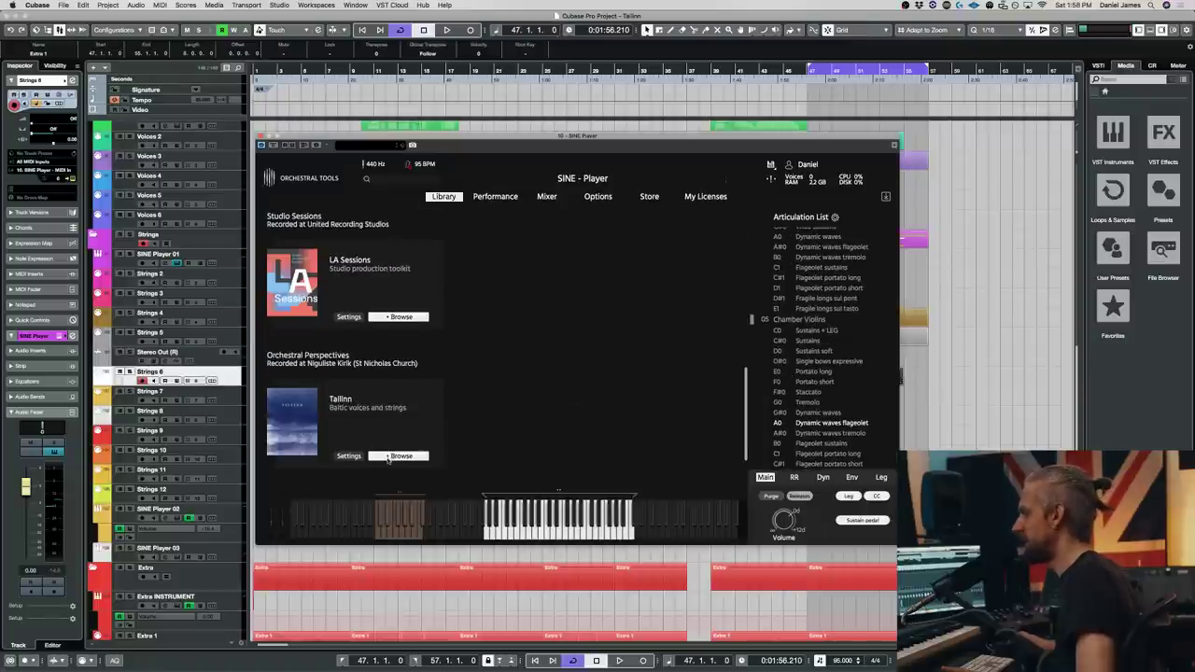
left_click(399, 456)
left_click(359, 362)
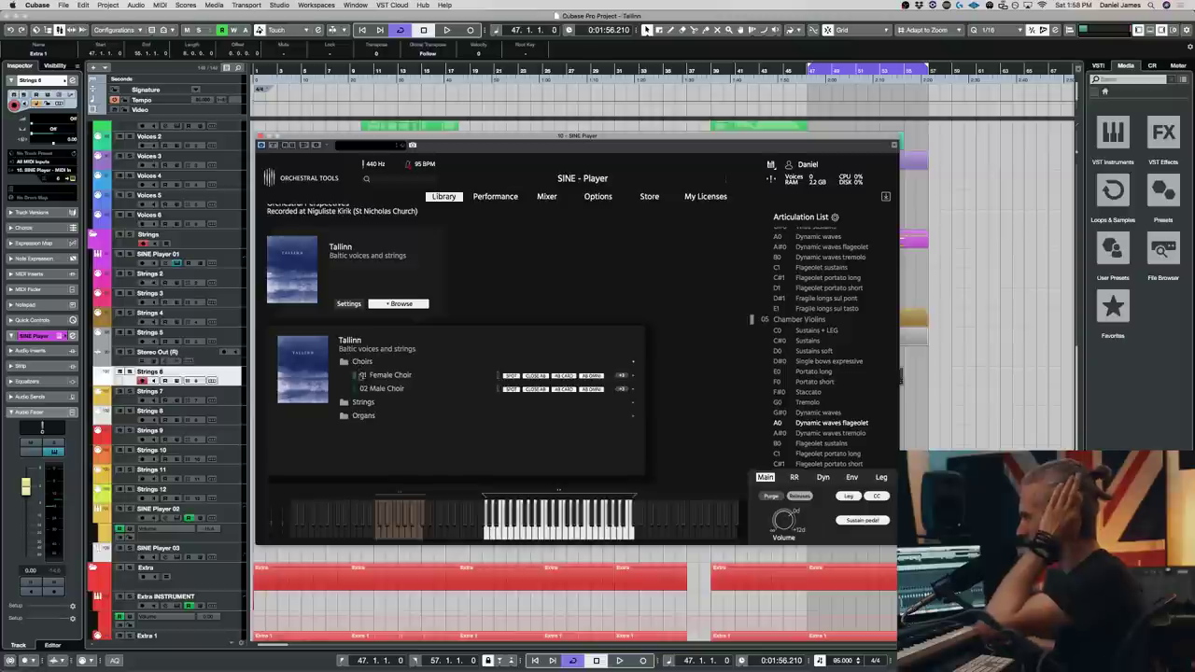
left_click(363, 401)
double_click(403, 445)
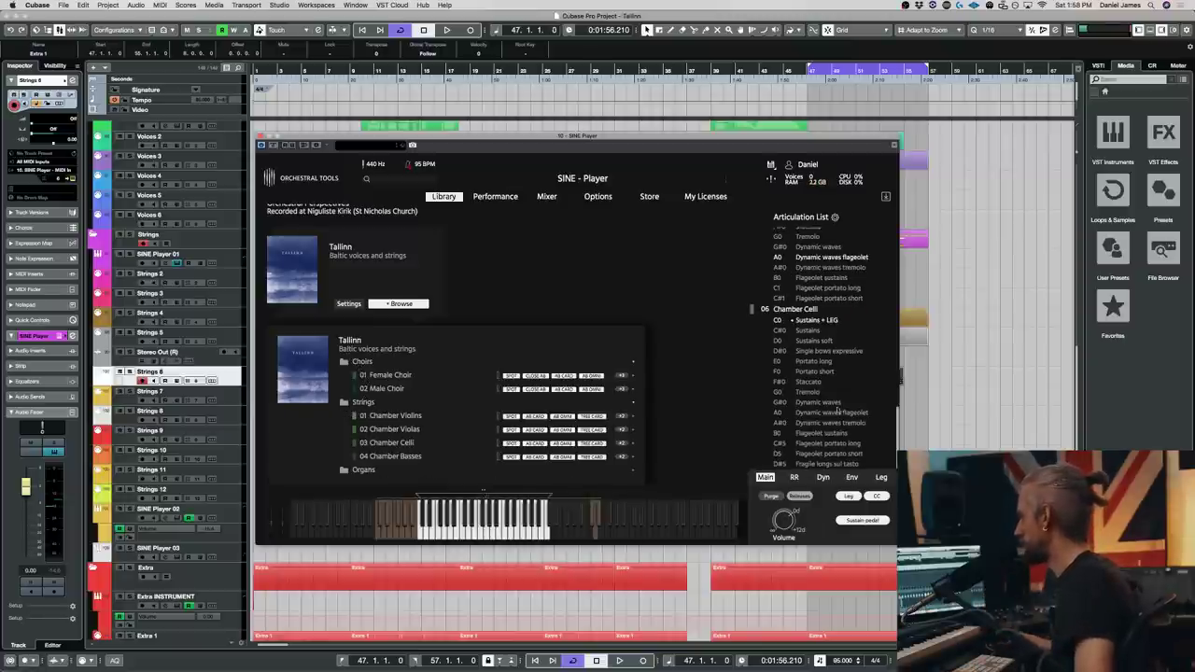
- Set the Chamber Celli to the Staccato articulation and play the Extra 1 part on Strings 6
left_click(807, 382)
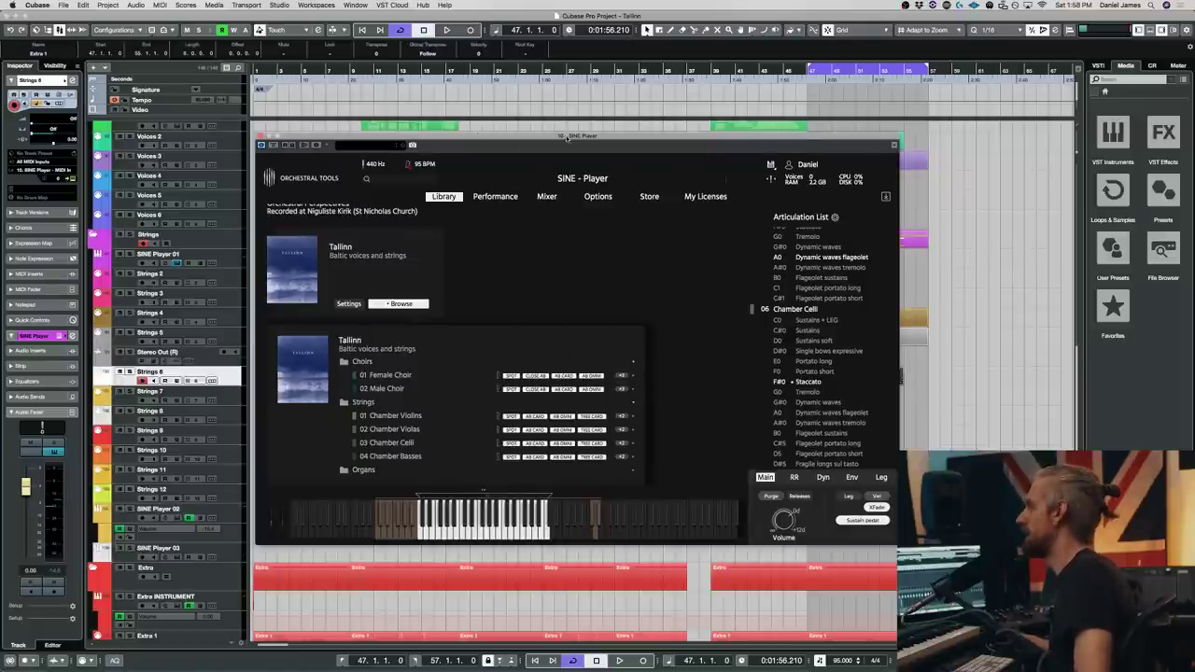
left_click_drag(567, 138, 386, 76)
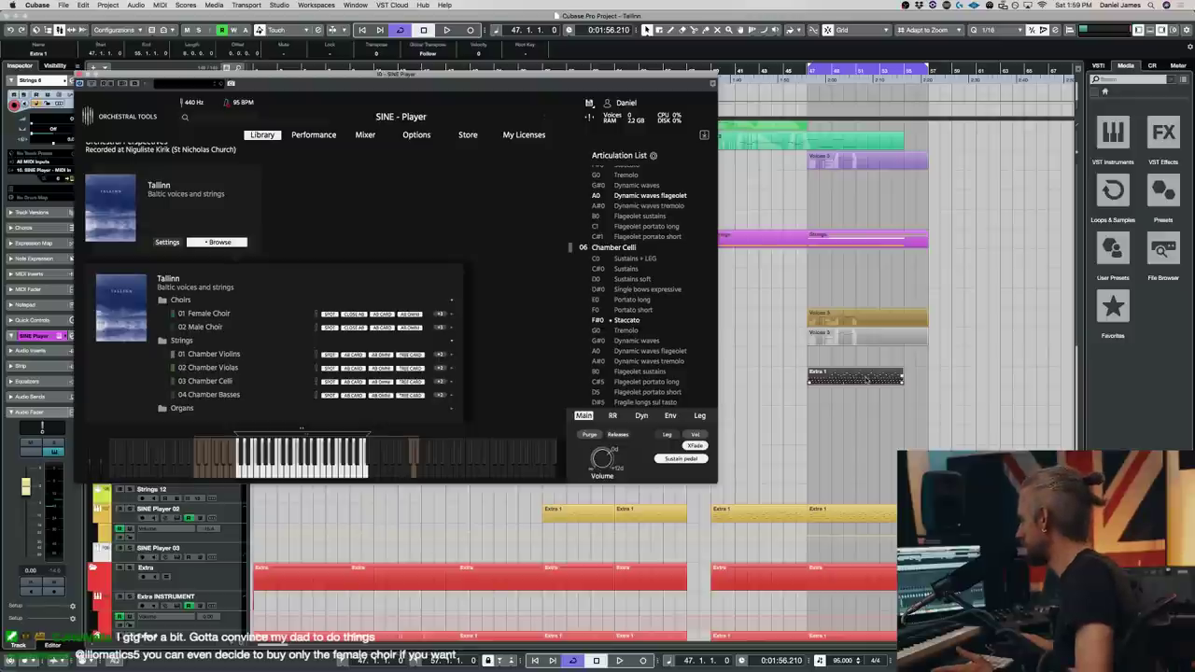
double_click(867, 379)
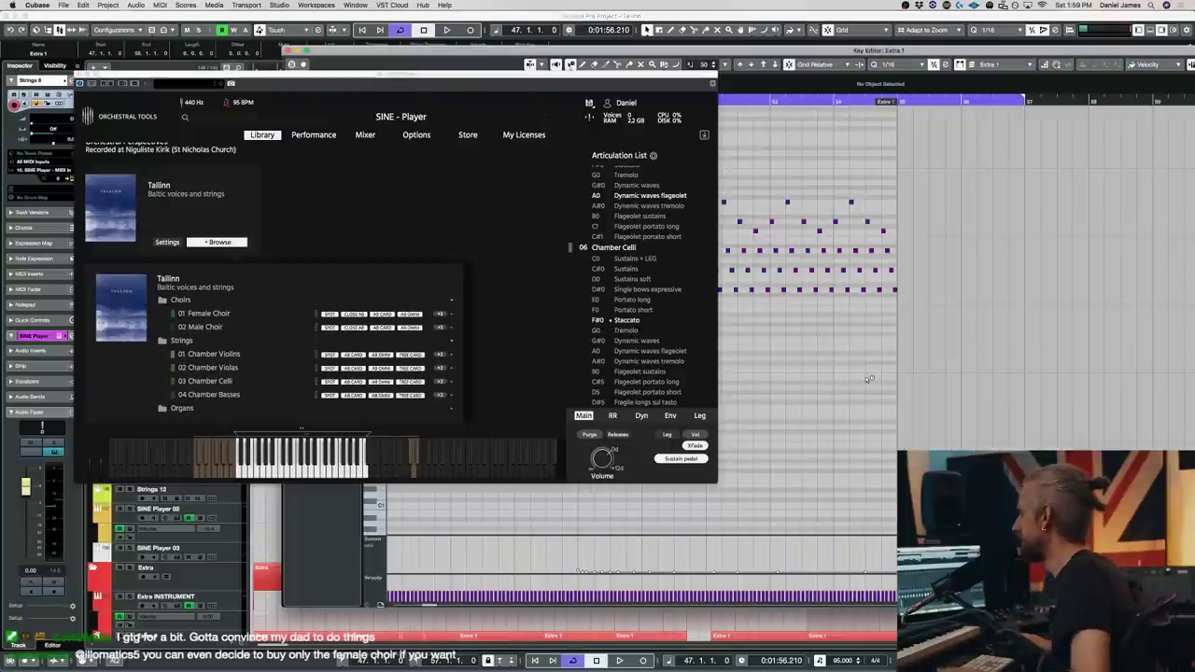
key("space")
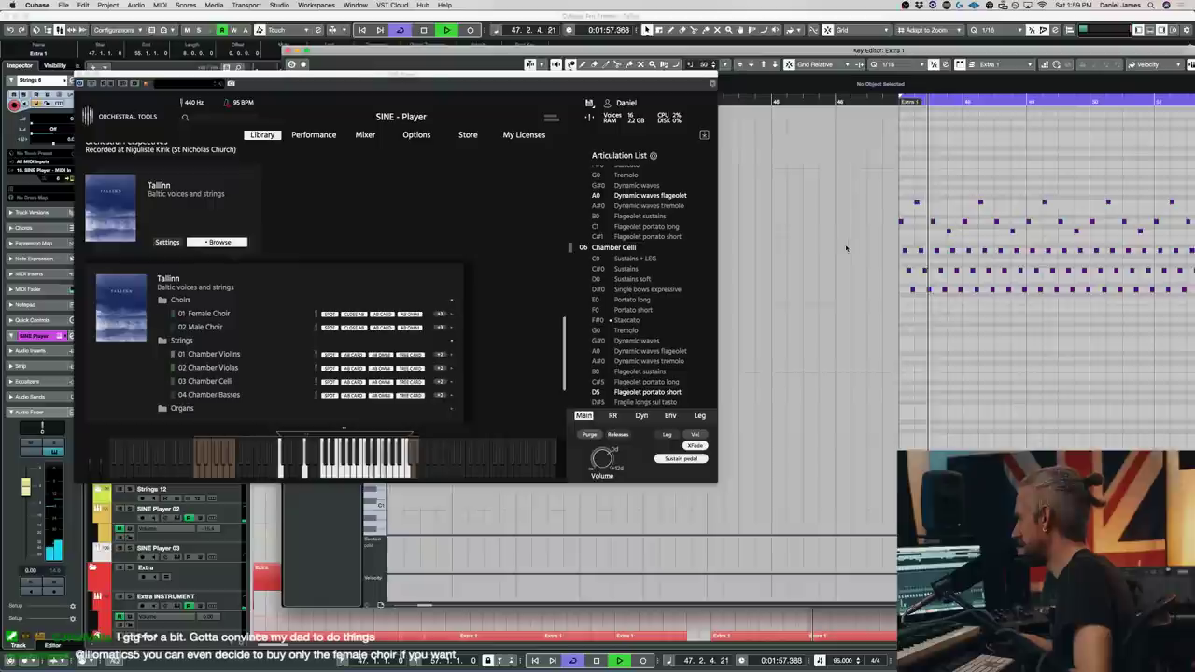
key("Return")
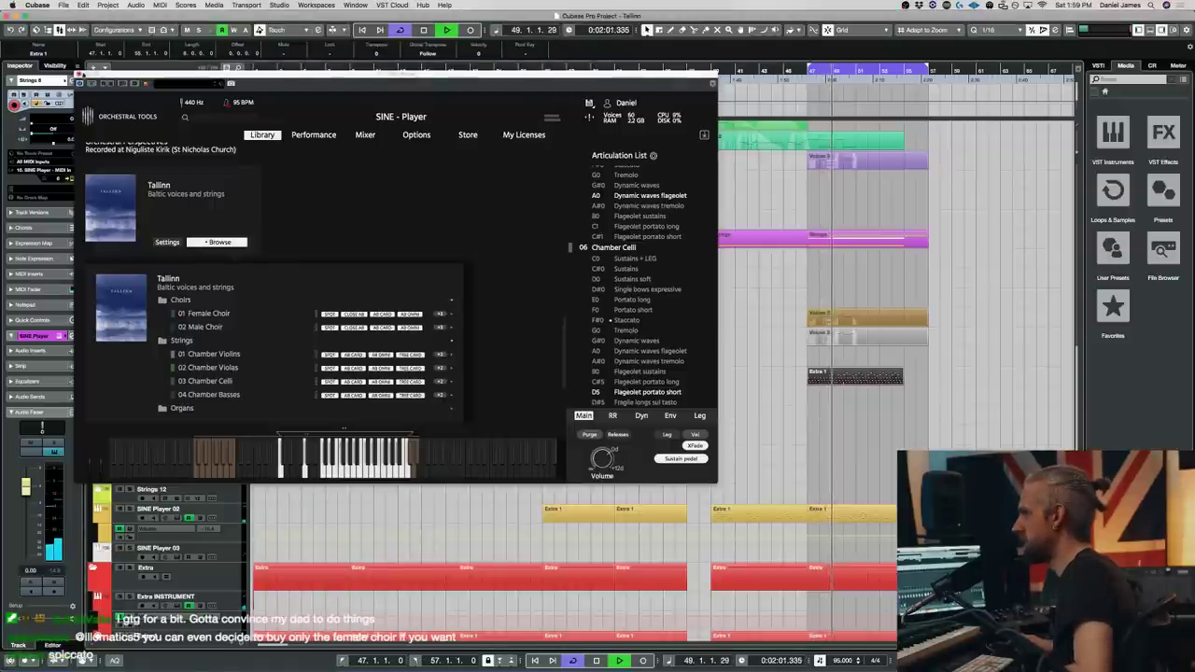
- Solo Strings 6 and set its track delay to -100 ms
key("super+w")
left_click(130, 372)
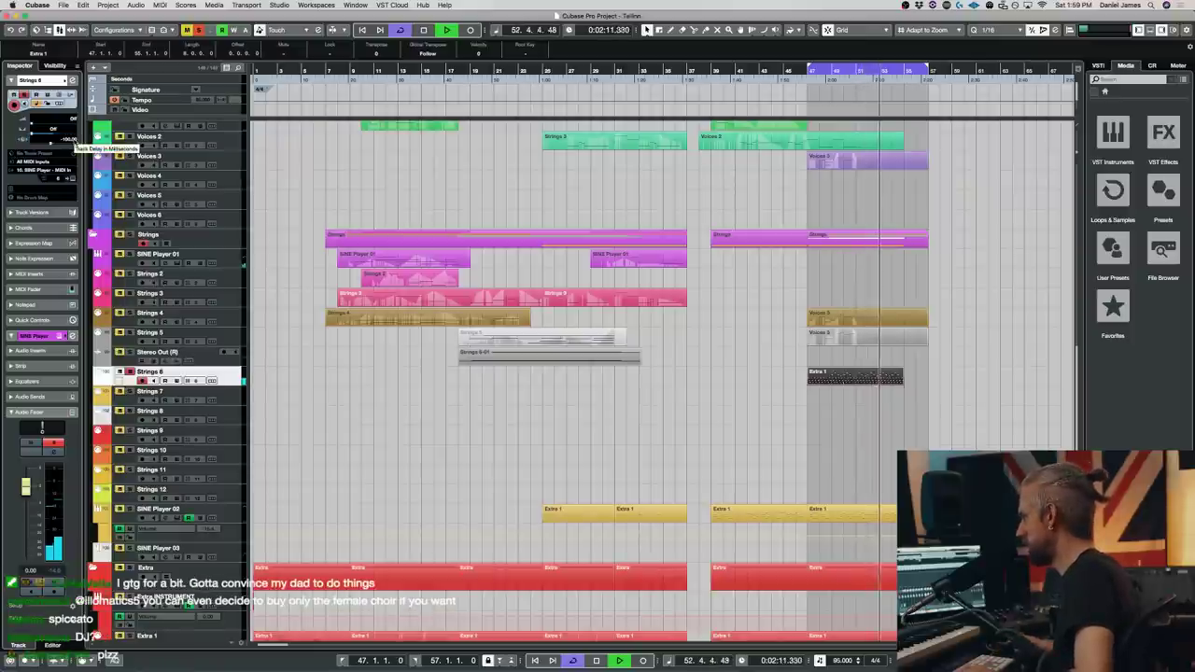
key("space")
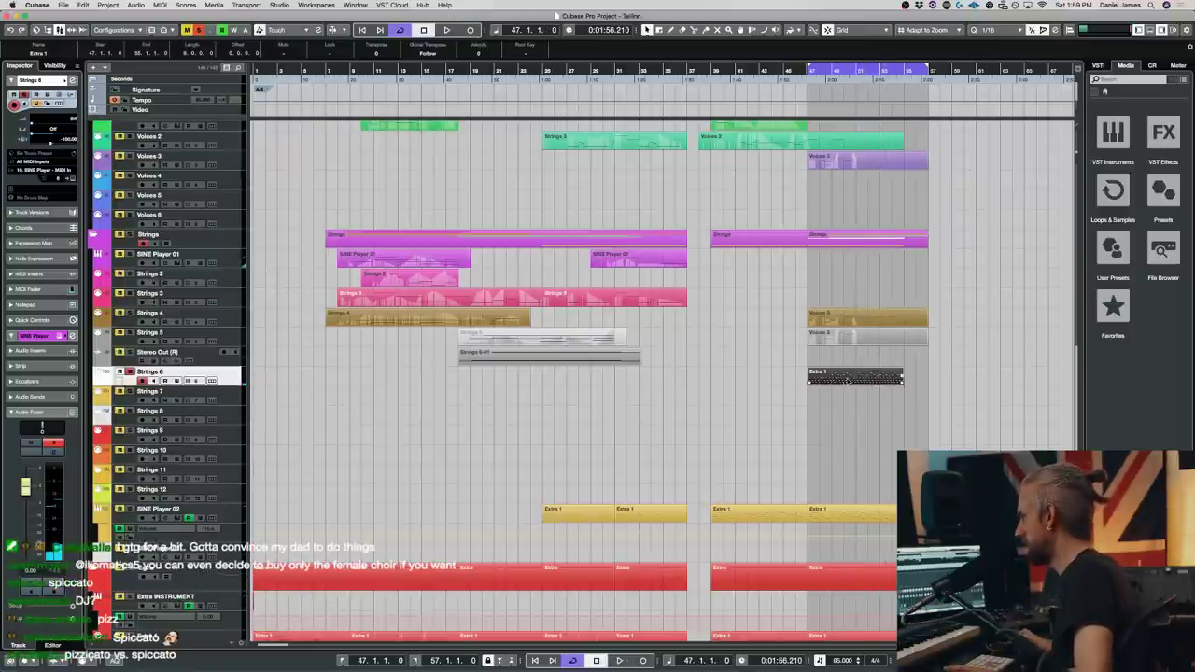
- Audition the Extra 1 part on Strings 6 and transpose its arpeggio notes up one octave
double_click(848, 380)
key("space")
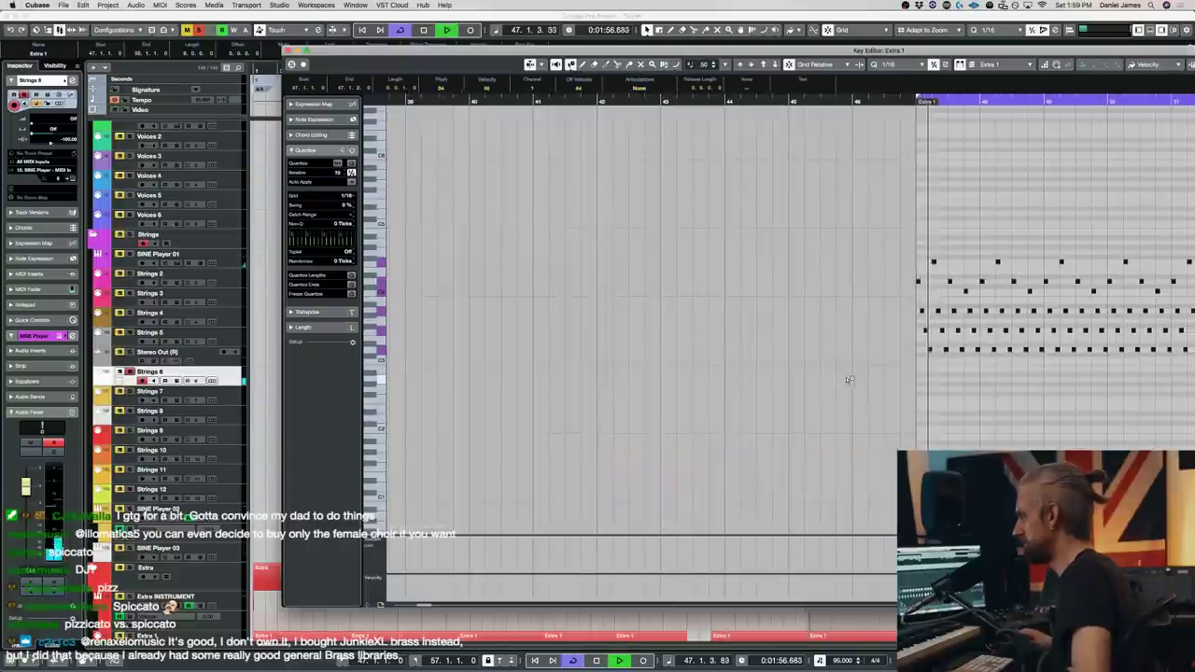
key("space")
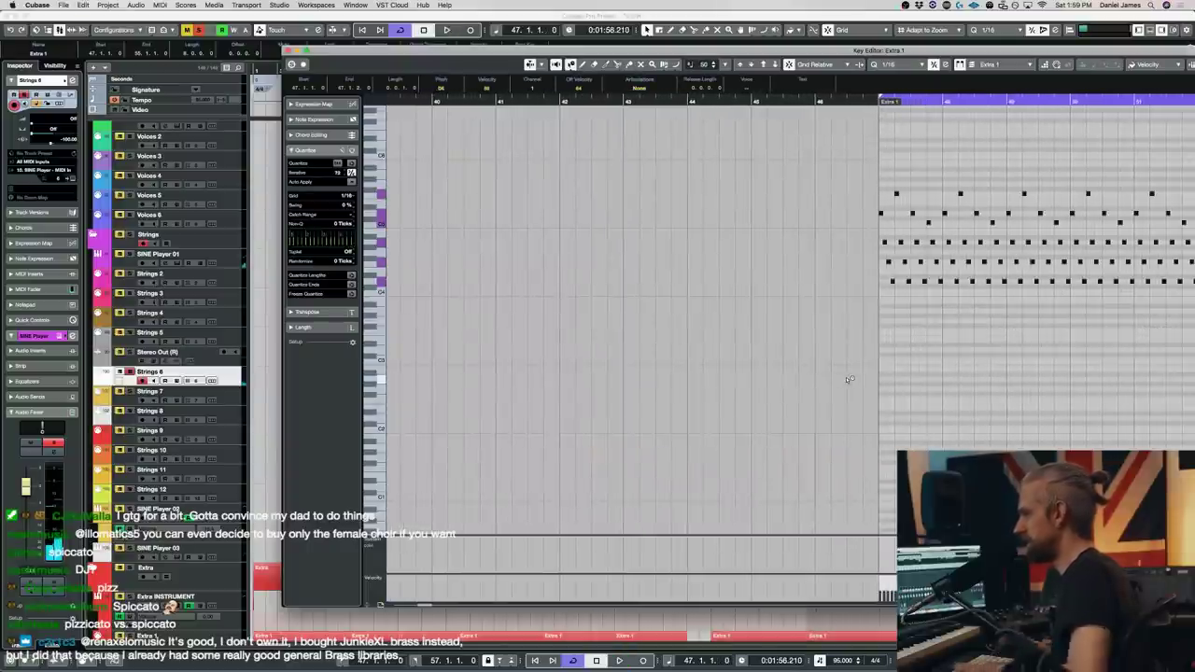
key("Return")
left_click(855, 393)
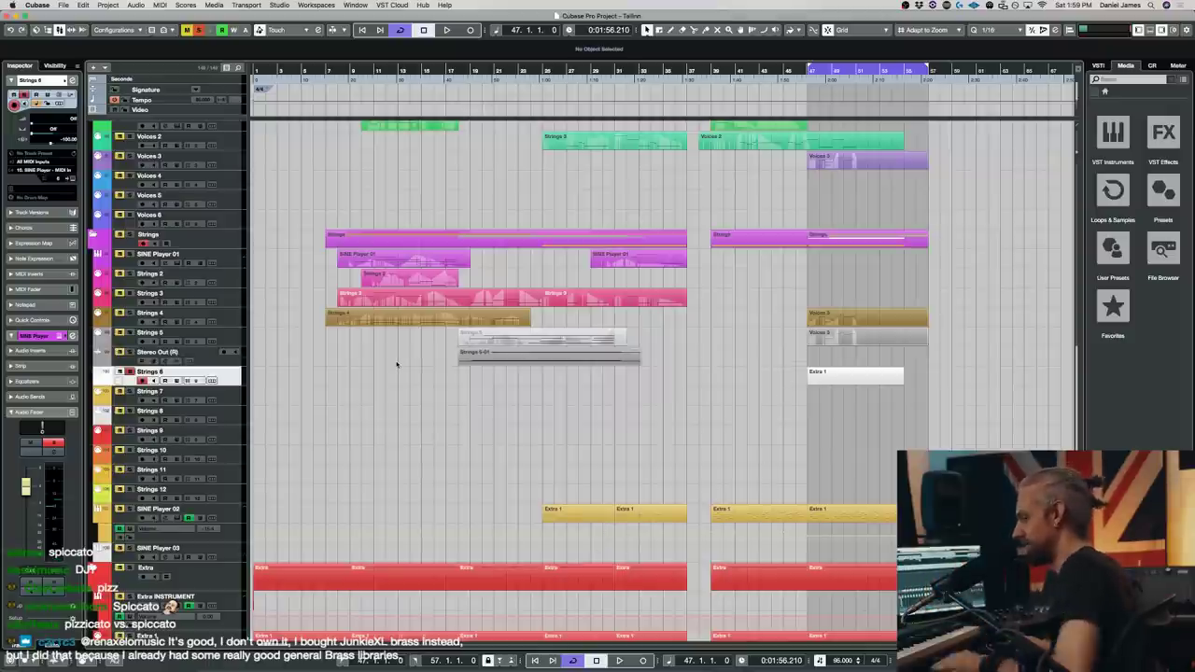
- Check the articulation list in the SINE Player of Strings 6 and play back its Extra 1 part
key("e")
scroll(734, 363, "down", 5)
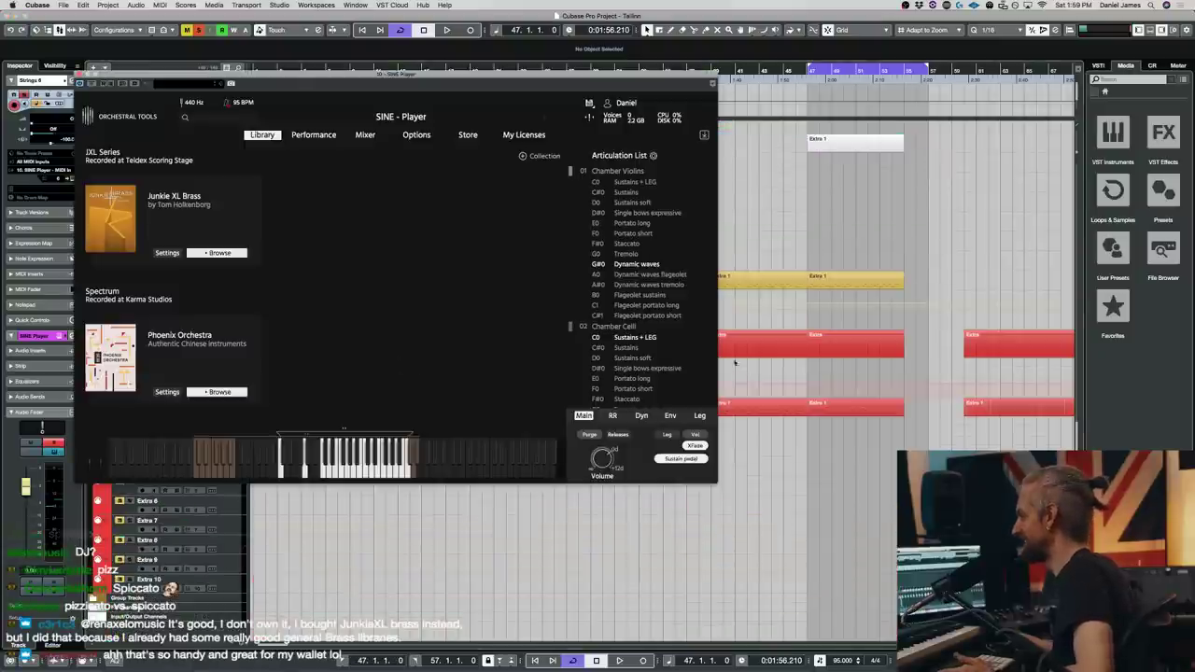
scroll(671, 334, "down", 10)
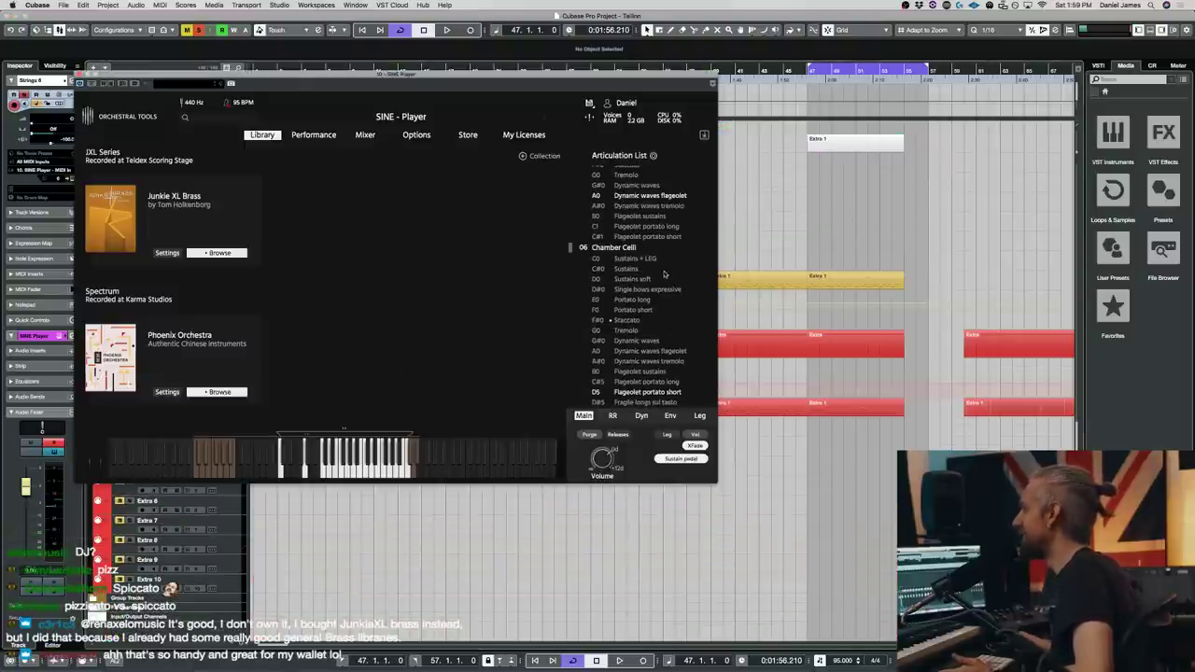
scroll(759, 196, "down", 5)
scroll(763, 206, "down", 5)
scroll(771, 216, "up", 3)
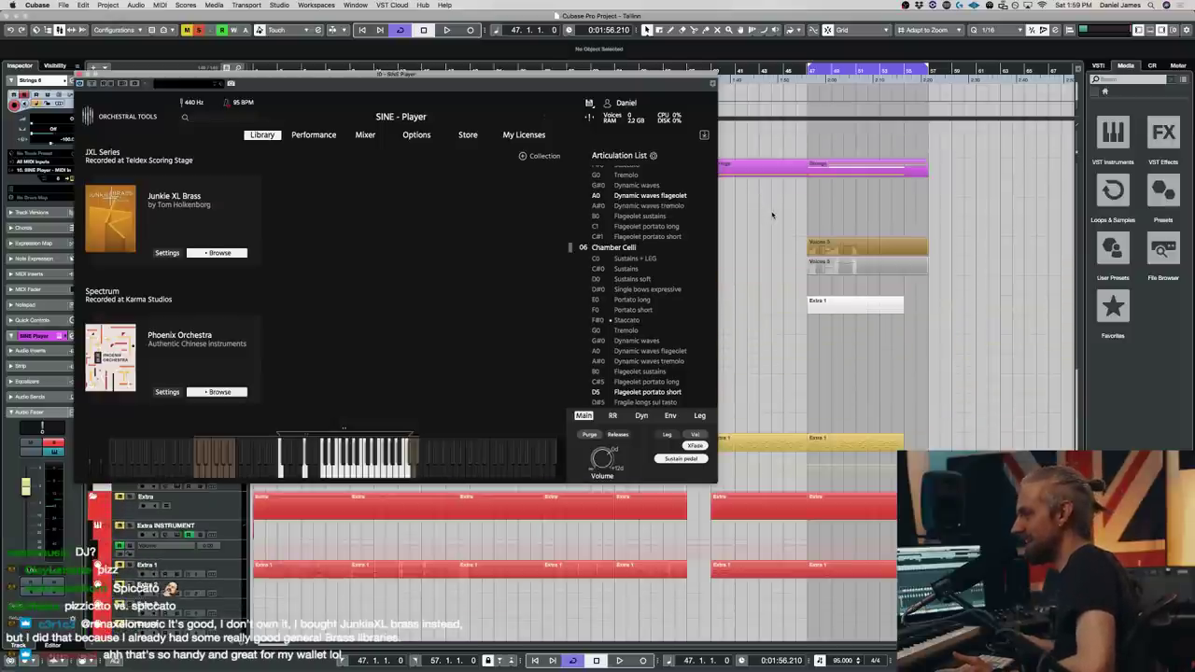
left_click(868, 311)
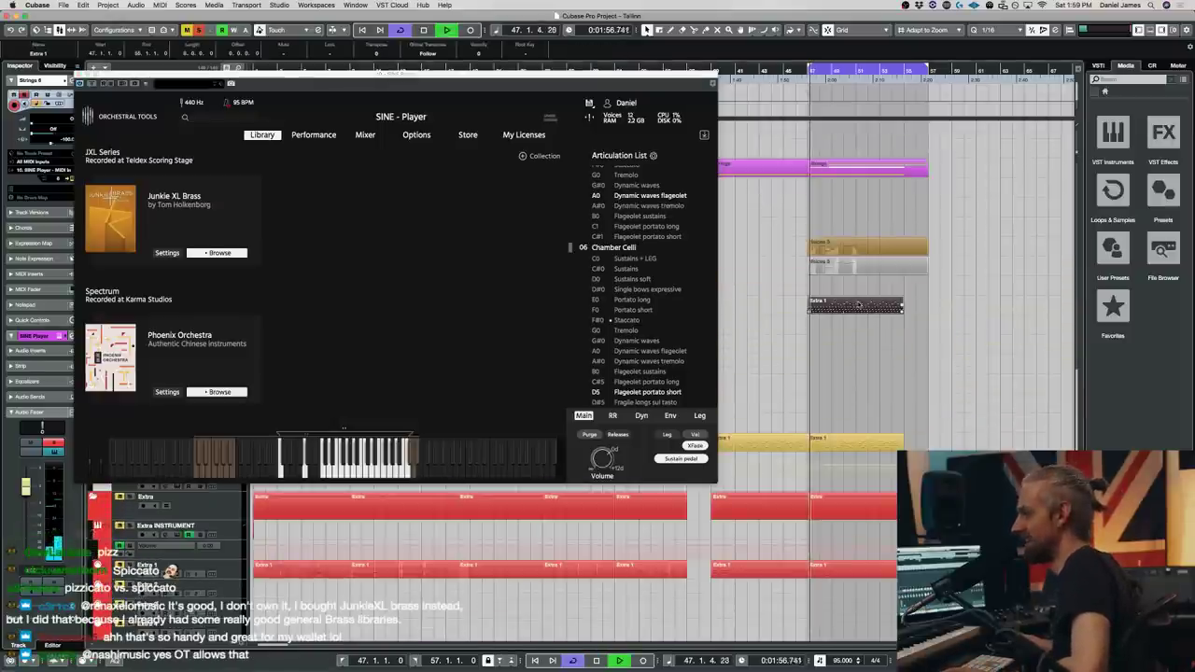
key("space")
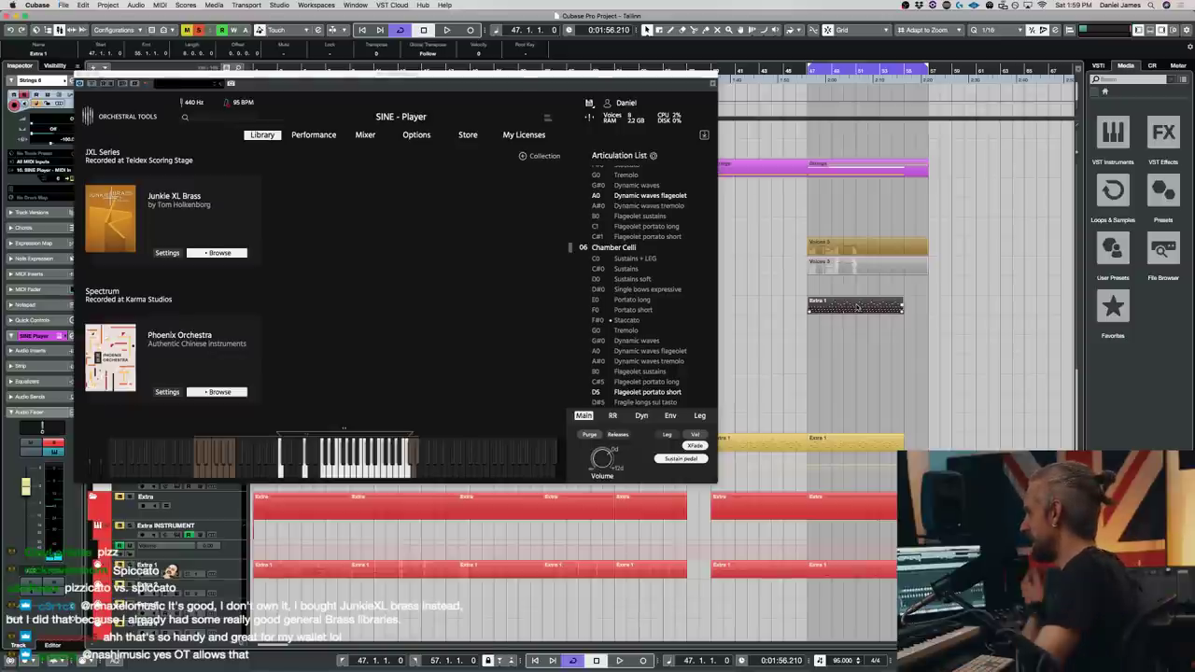
- Render the Extra 1 part on Strings 6 in place to audio and move its MIDI part to an empty Strings track below
key("alt+r")
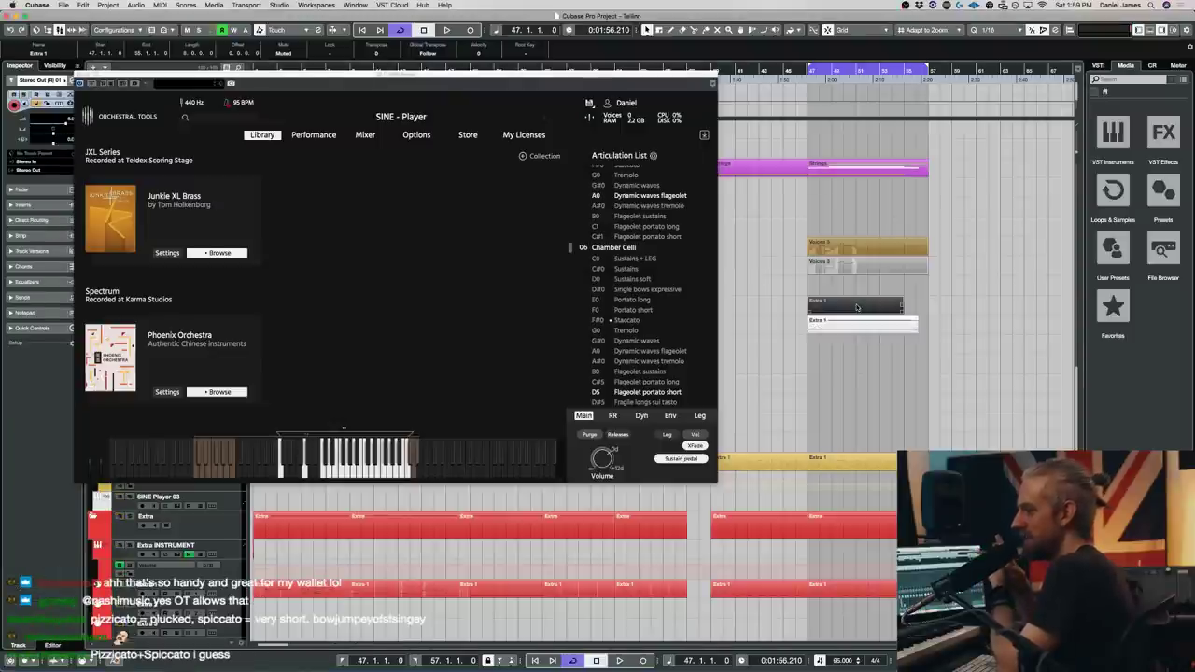
left_click(881, 327)
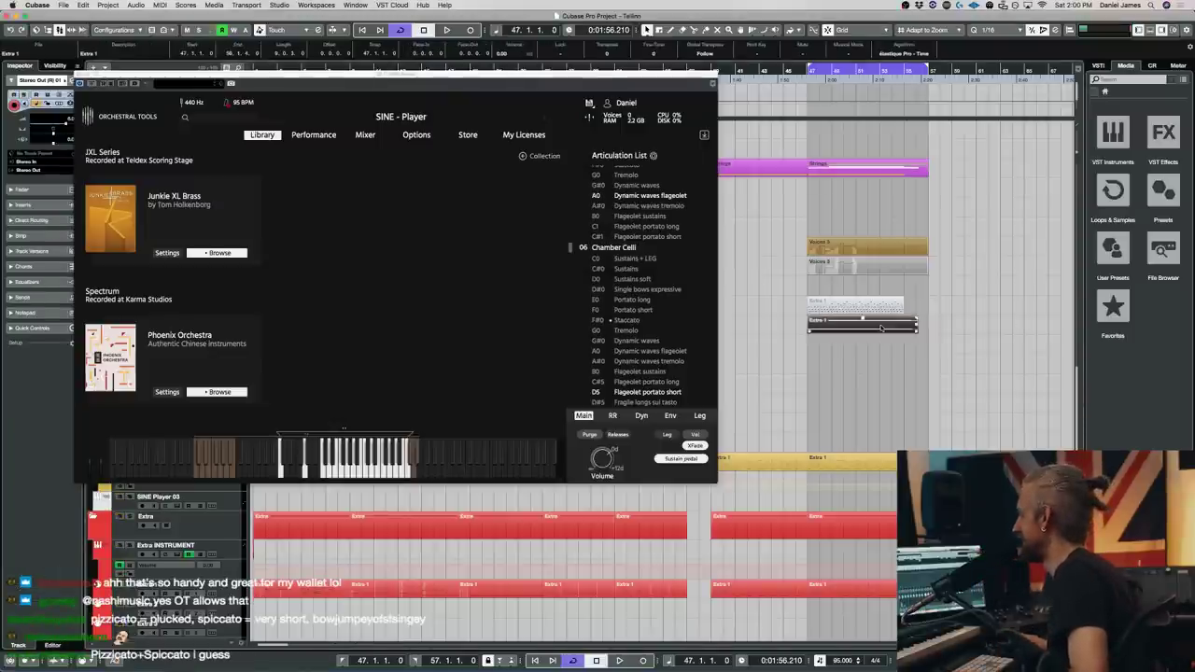
left_click(862, 307)
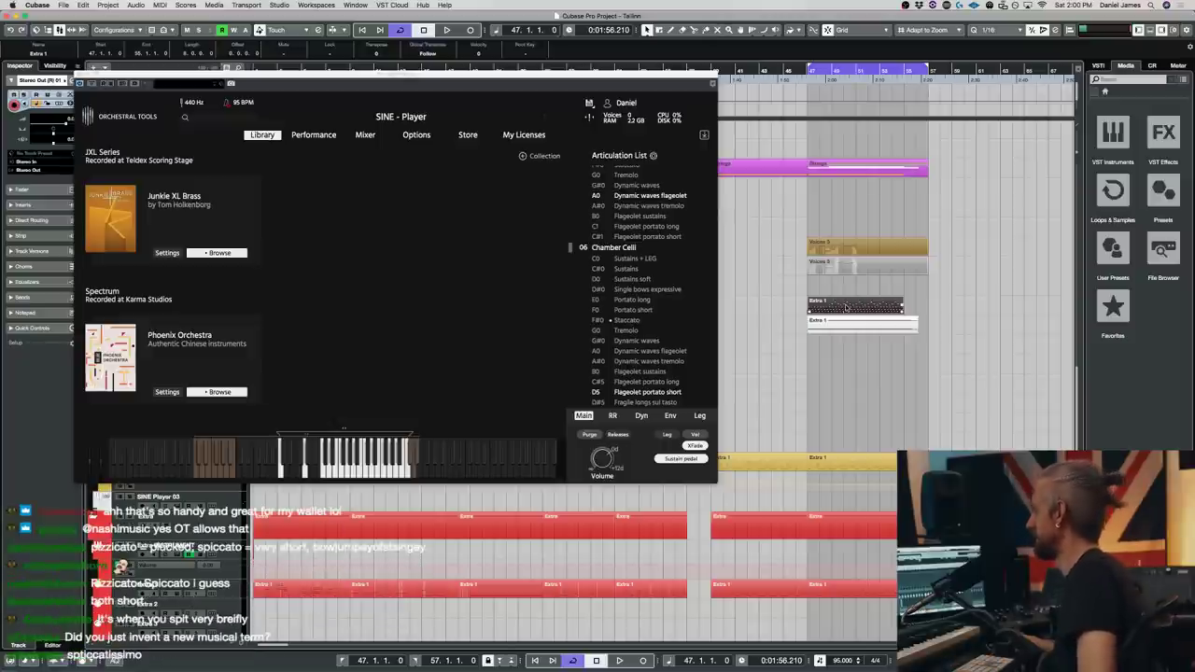
left_click_drag(848, 309, 849, 364)
- Load Chamber Celli from the Tallinn library into the SINE Player and select its Staccato articulation
key("space")
scroll(572, 274, "down", 2)
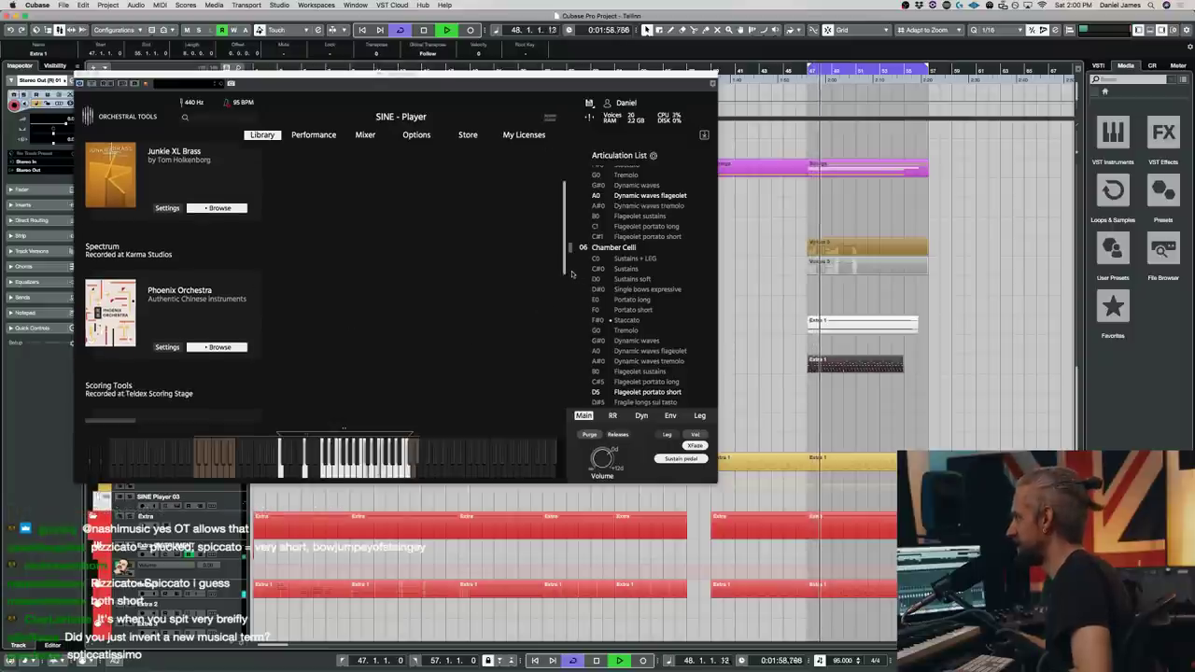
scroll(373, 318, "down", 10)
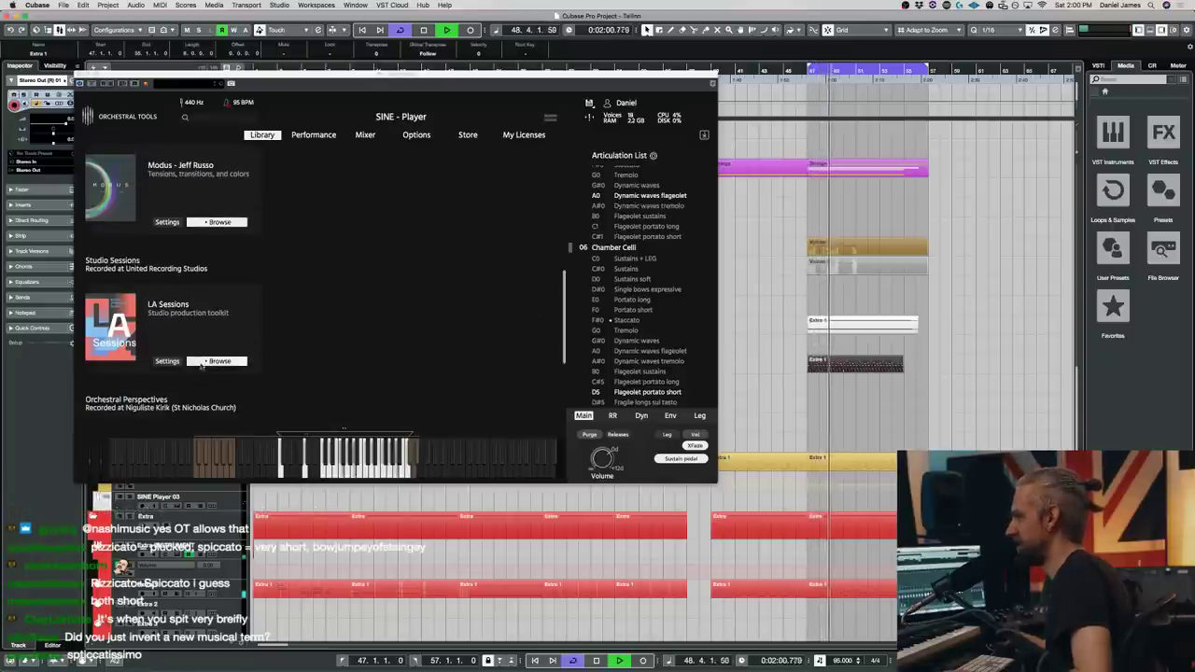
scroll(222, 358, "down", 3)
left_click(216, 400)
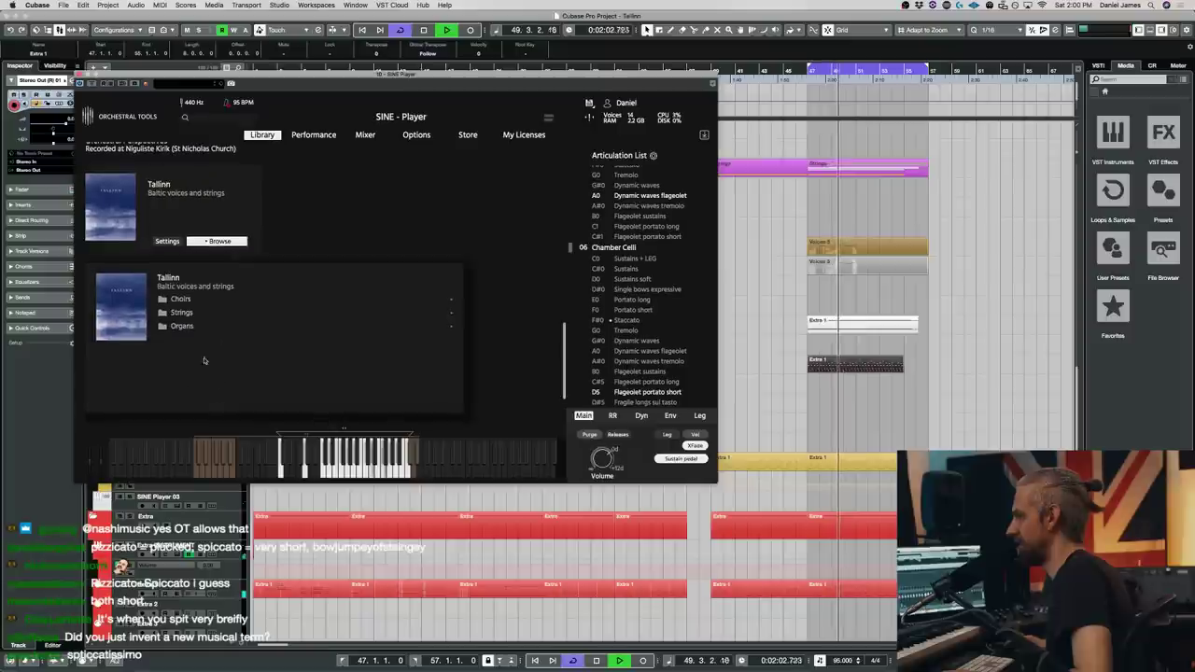
left_click(180, 299)
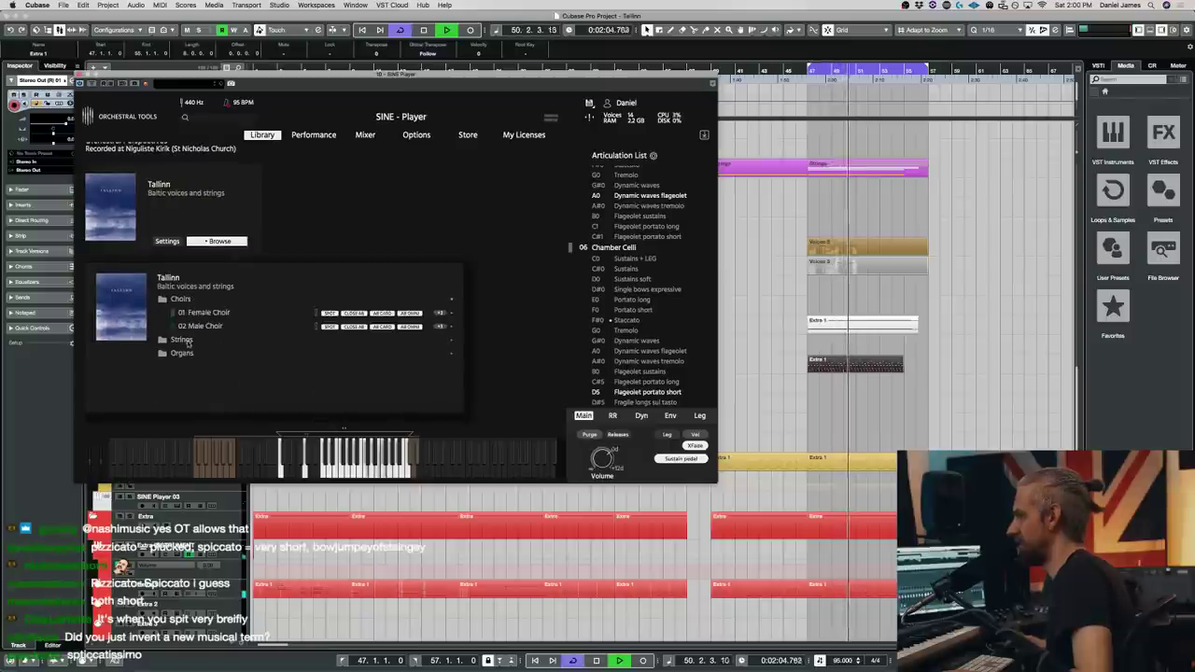
left_click(182, 339)
left_click(256, 381)
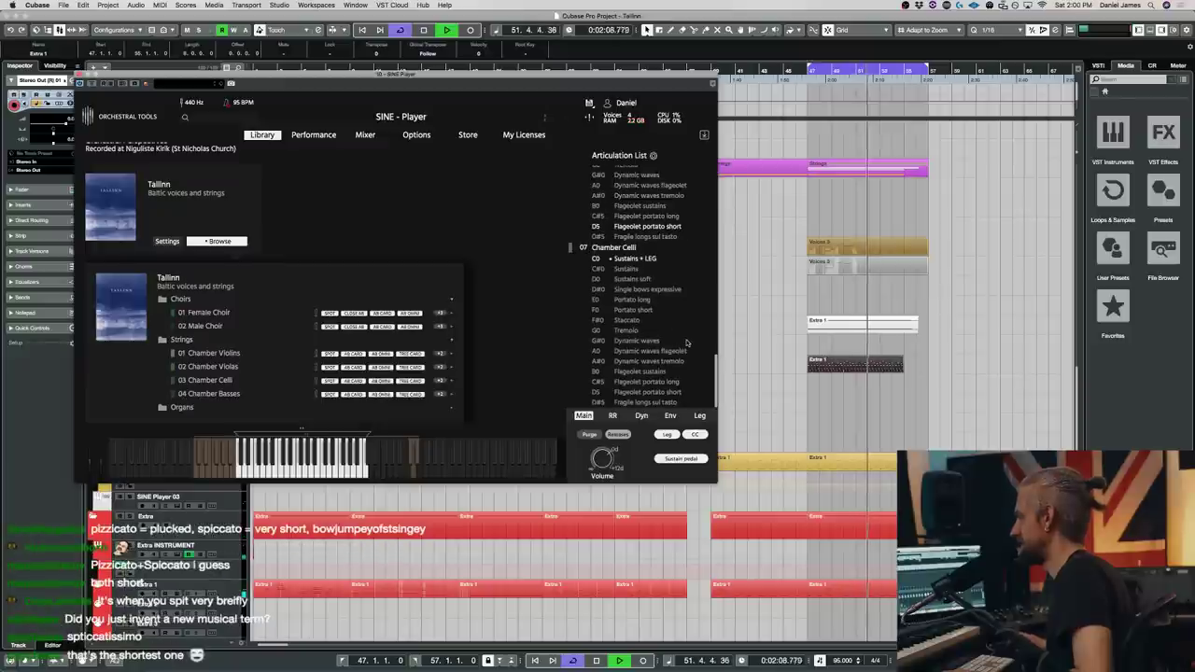
left_click(636, 322)
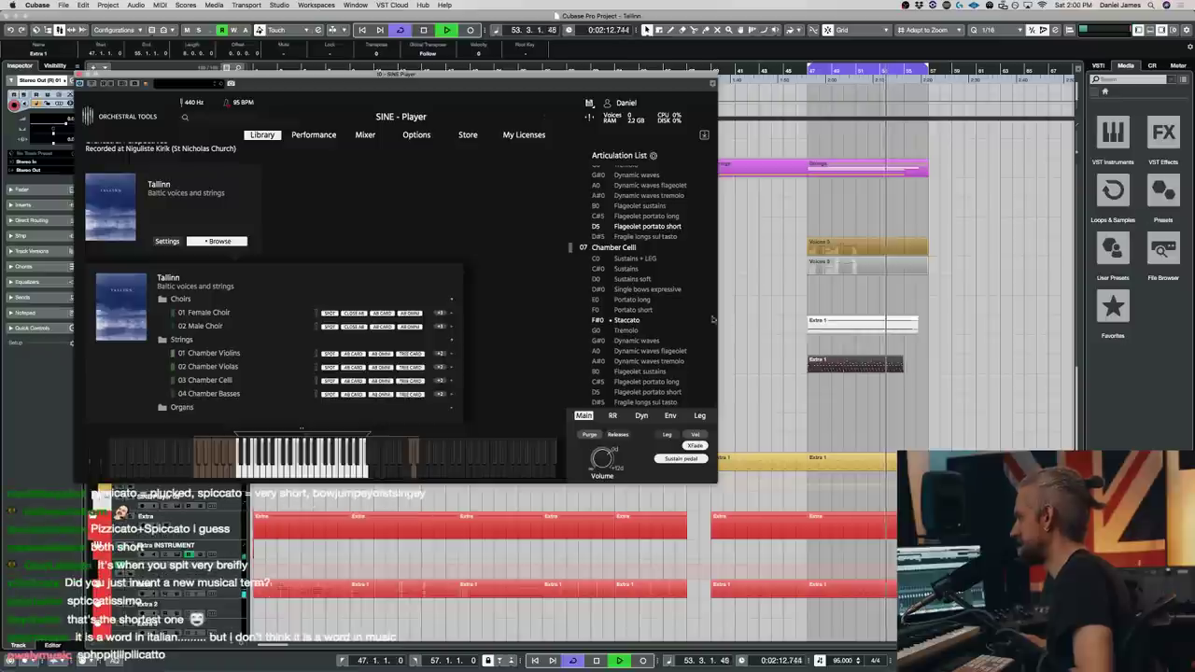
key("space")
left_click(80, 75)
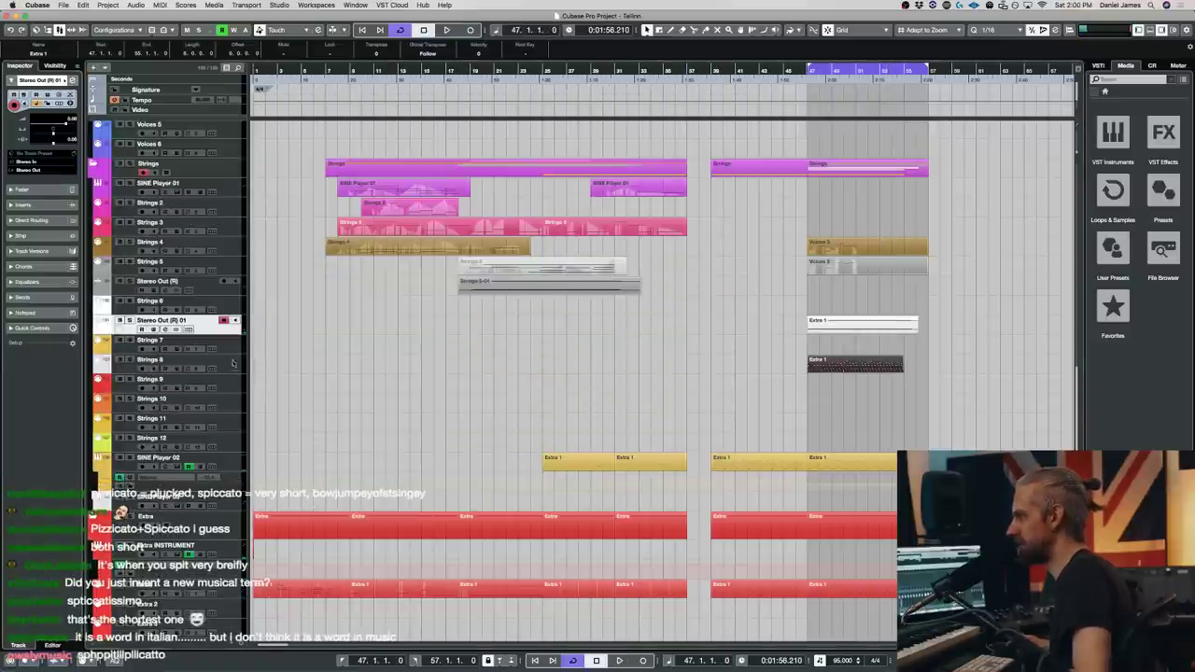
- Move the Extra 1 MIDI part from Strings 8 to Strings 7, solo that track and play it back
left_click(331, 352)
left_click_drag(825, 365, 826, 345)
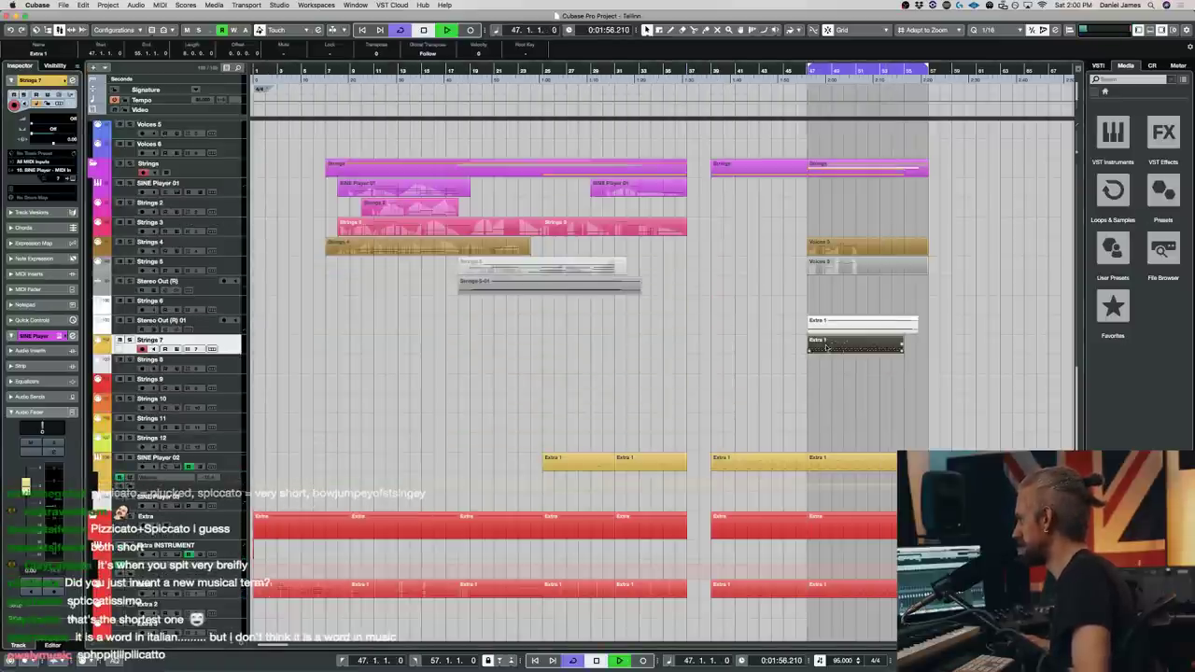
key("space")
left_click(130, 340)
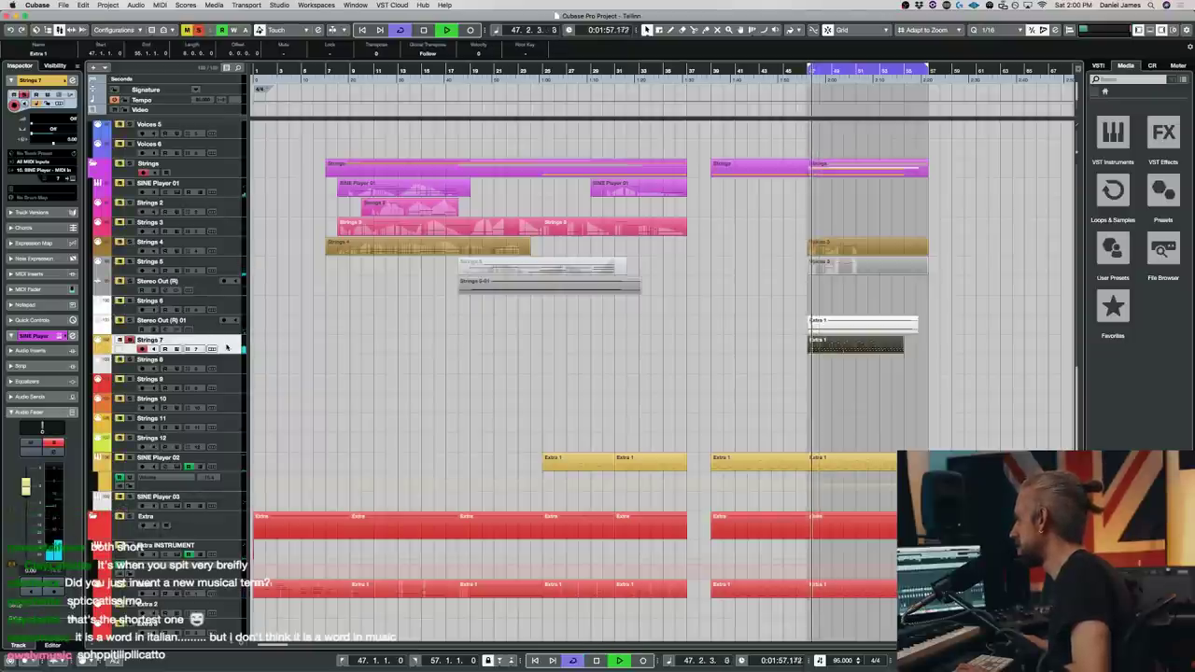
key("space")
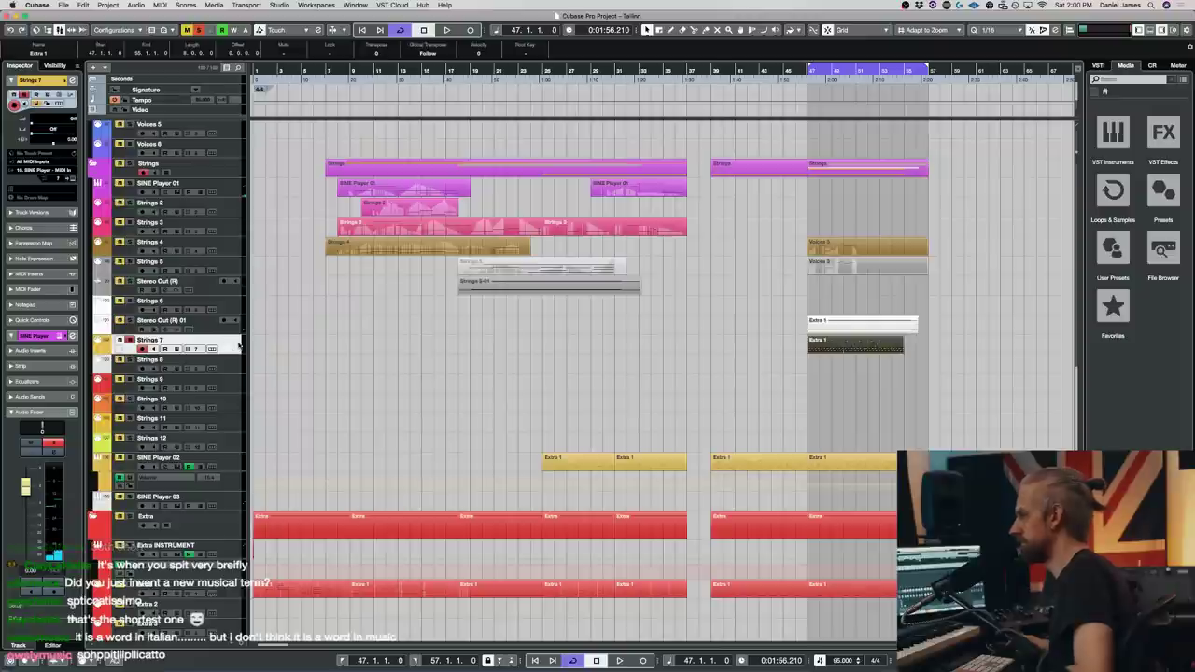
- Reopen the SINE Player of Strings 7, try reselecting Staccato for Chamber Celli and play the Extra 1 part
key("e")
scroll(638, 357, "down", 5)
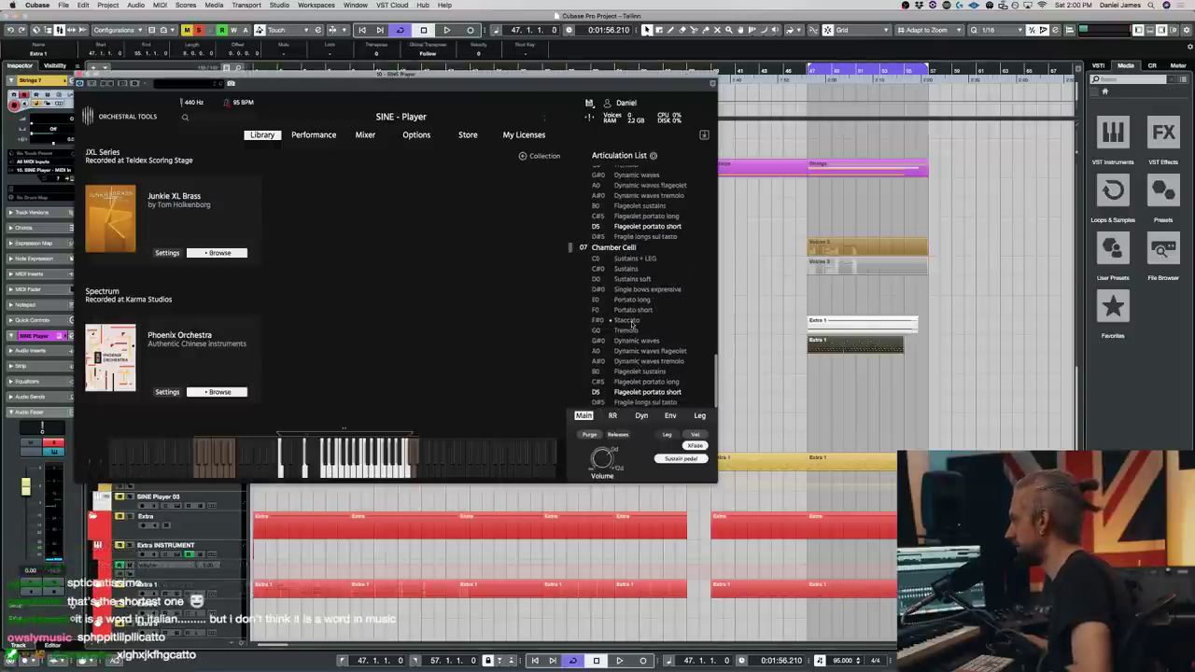
left_click(631, 341)
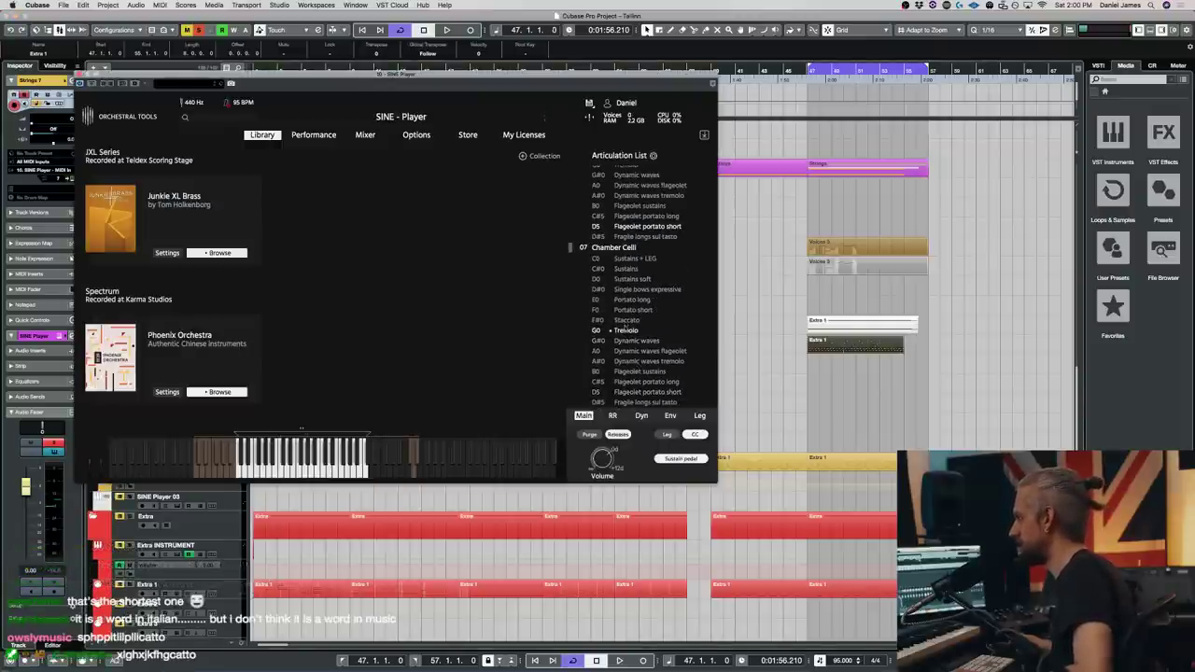
left_click(628, 321)
left_click(821, 351)
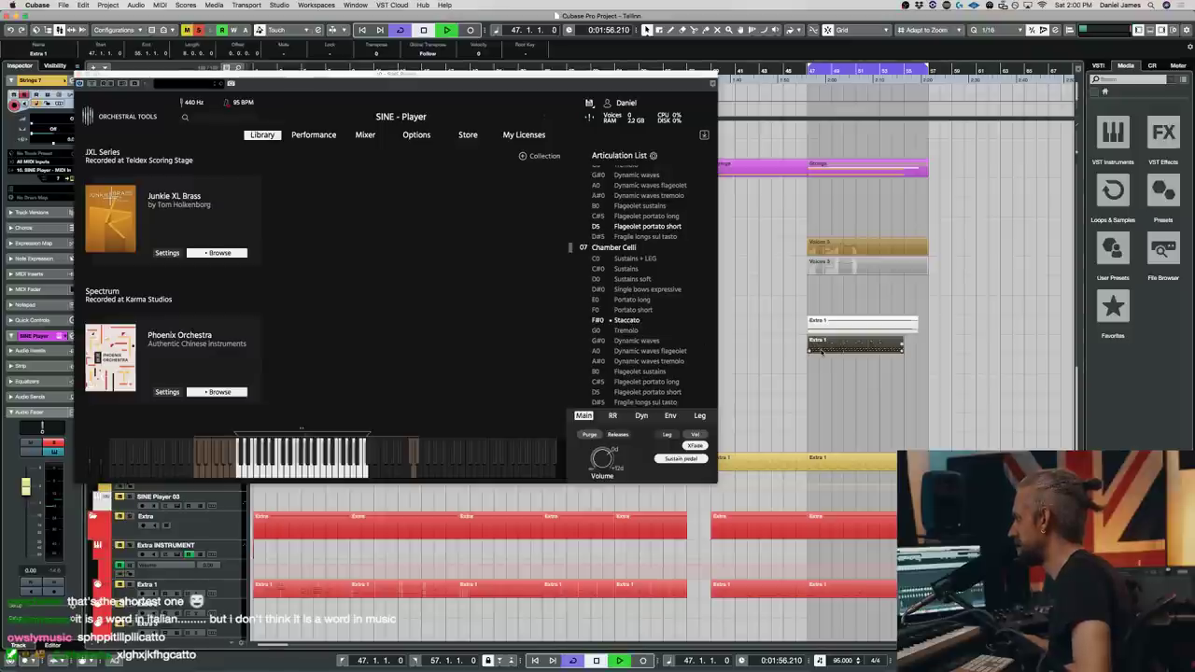
key("space")
- Open the Strings 7 Extra 1 part in the Key Editor, audition it and set Chamber Celli back to Staccato
double_click(845, 345)
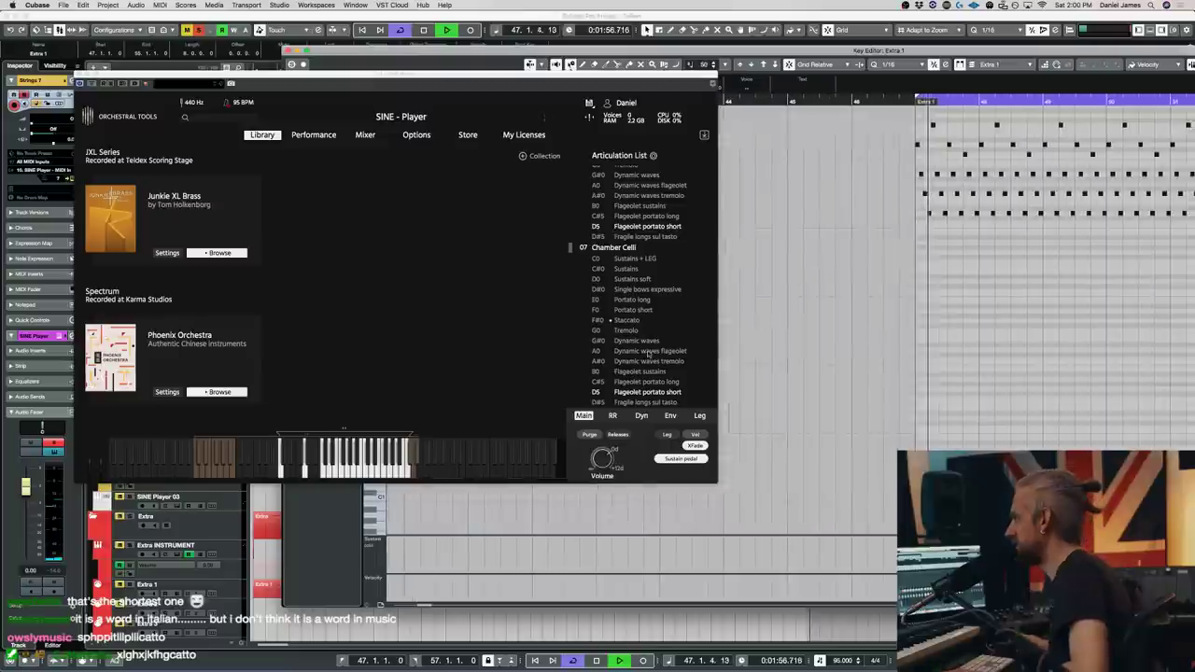
left_click(635, 320)
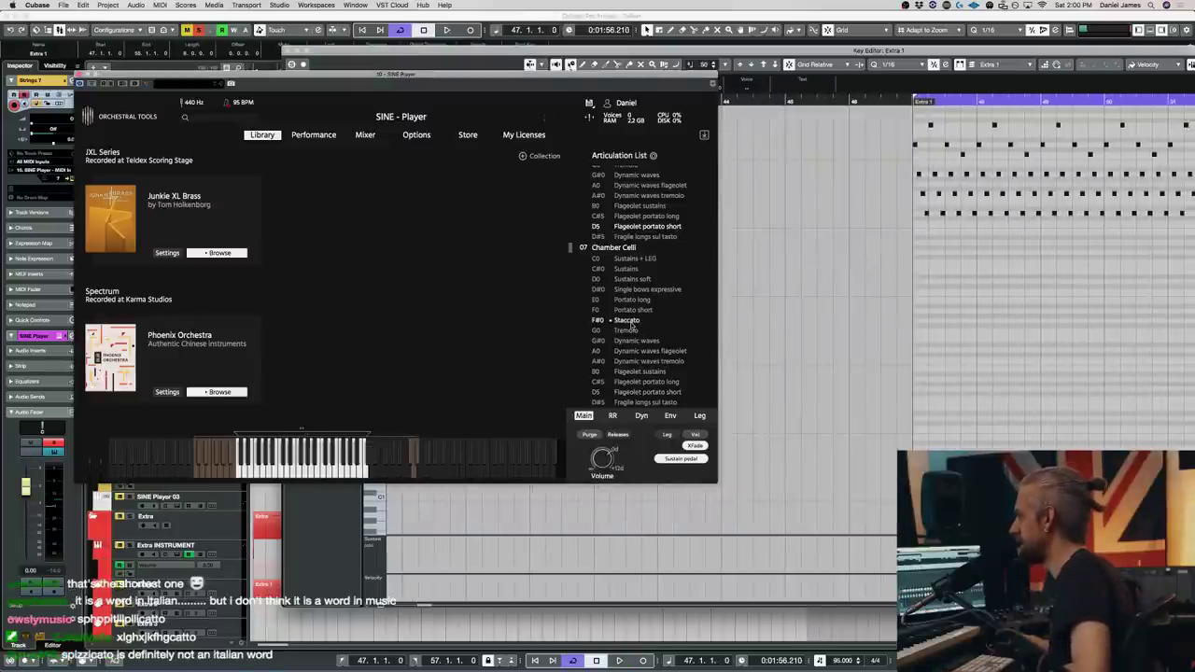
key("space")
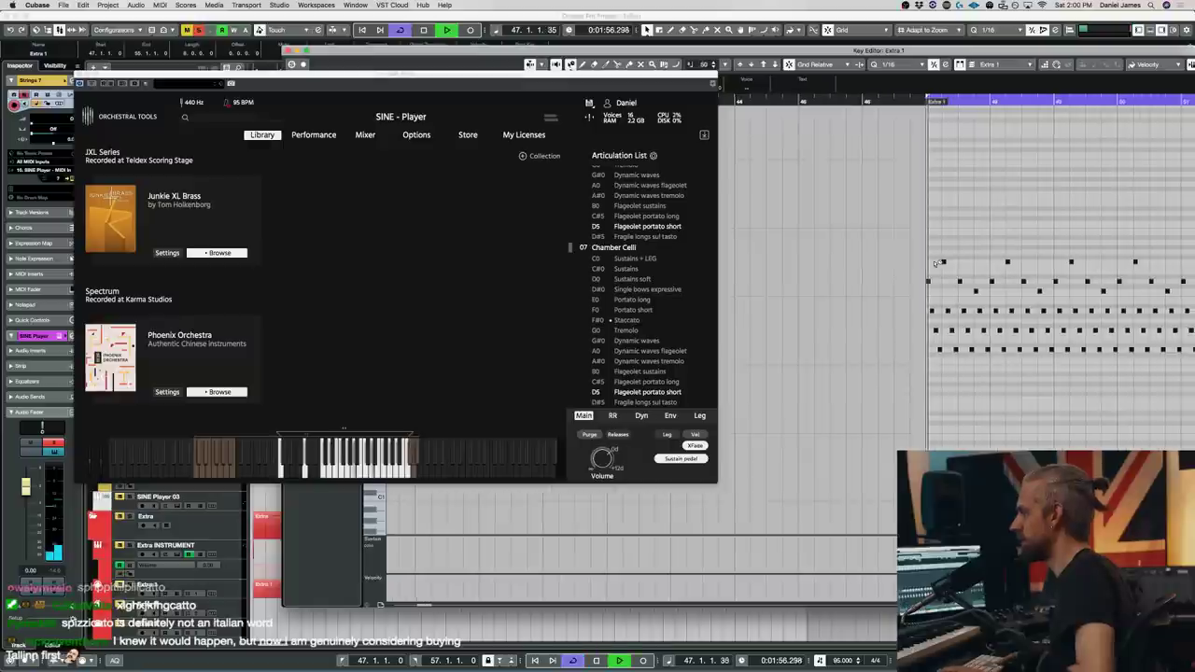
key("space")
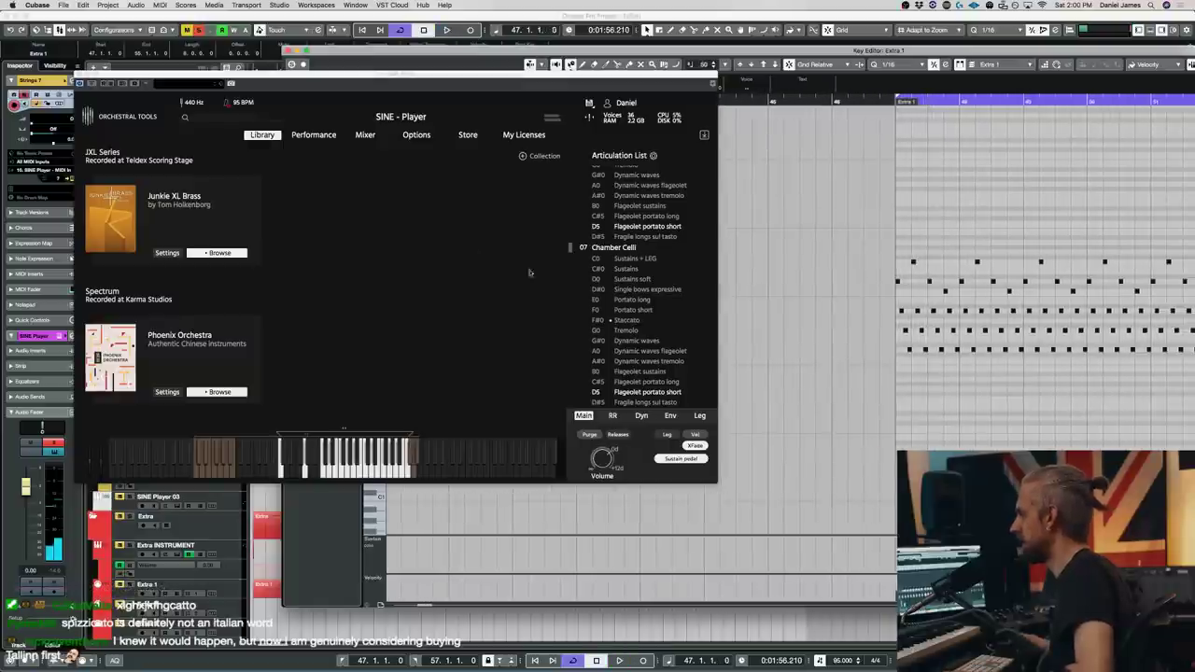
left_click(628, 327)
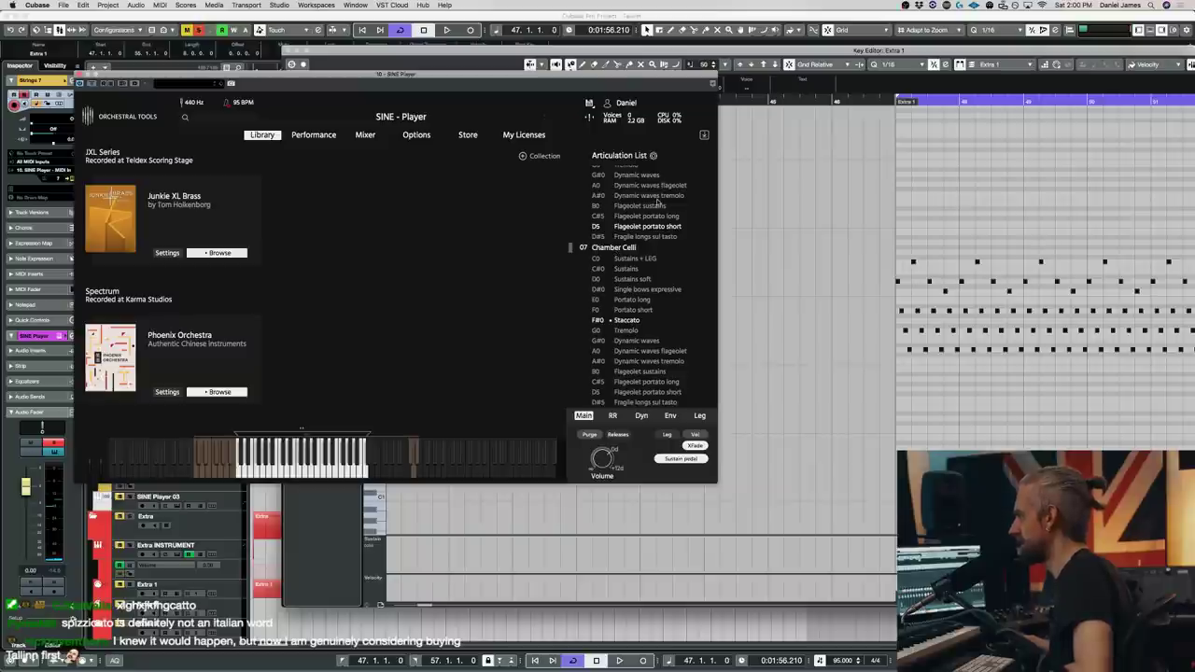
left_click(657, 203)
left_click(620, 250)
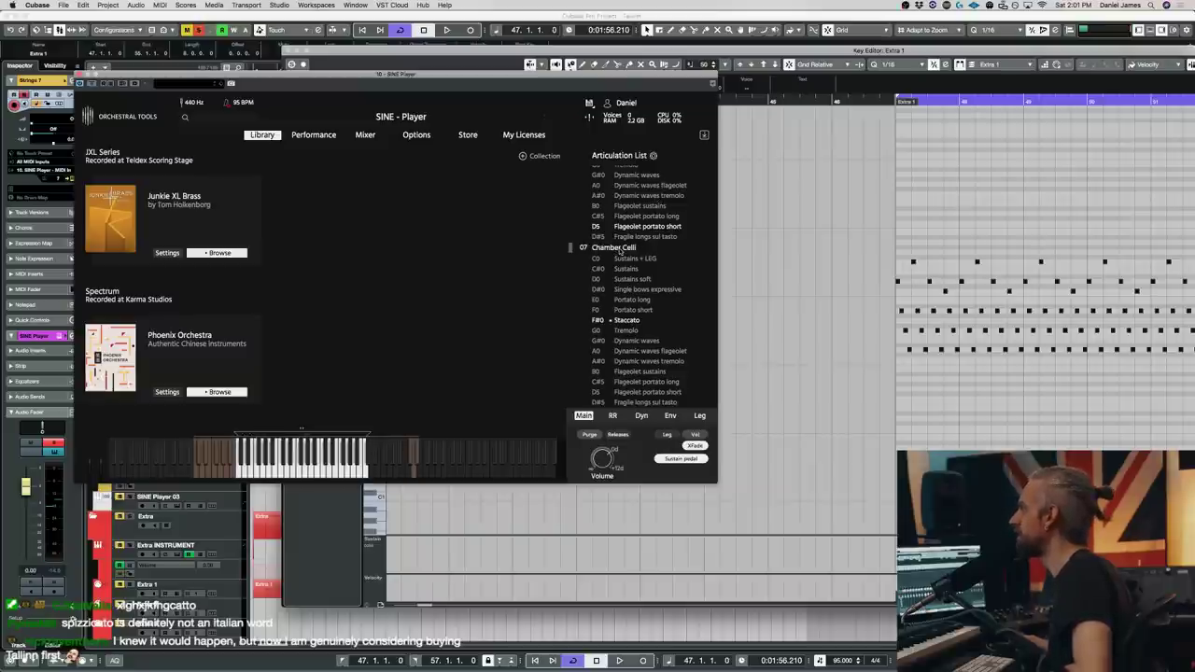
- Transpose all notes of the Strings 7 Extra 1 part down one octave, audition them and close the editor and player
key("space")
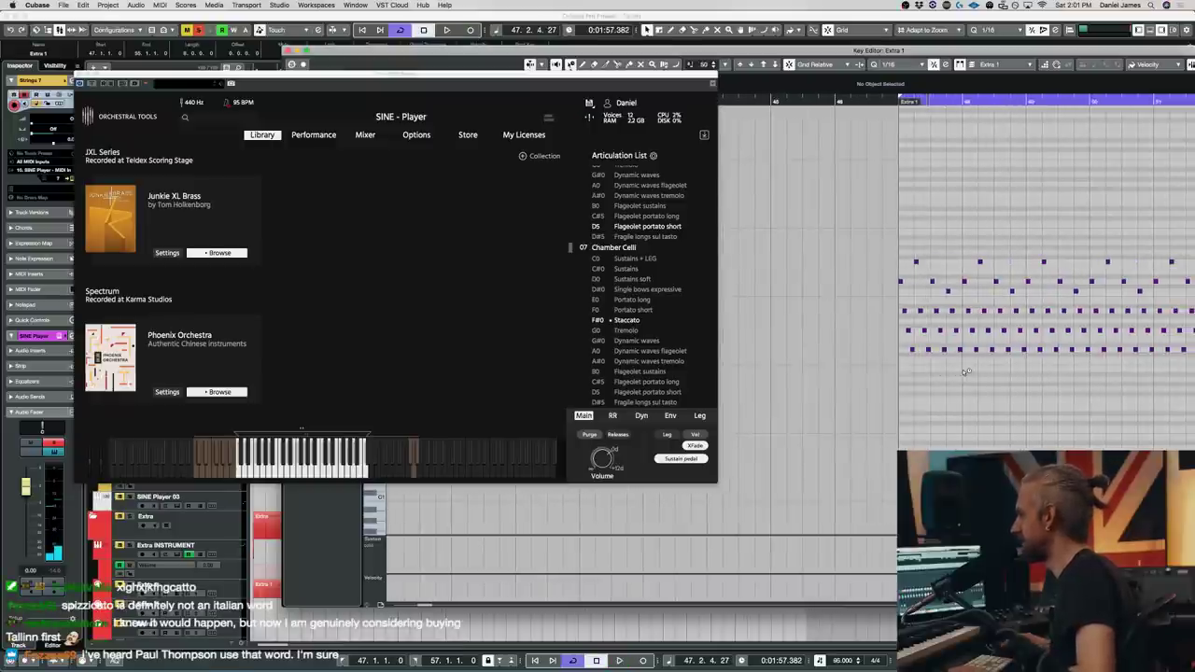
key("super+a")
key("shift+Down")
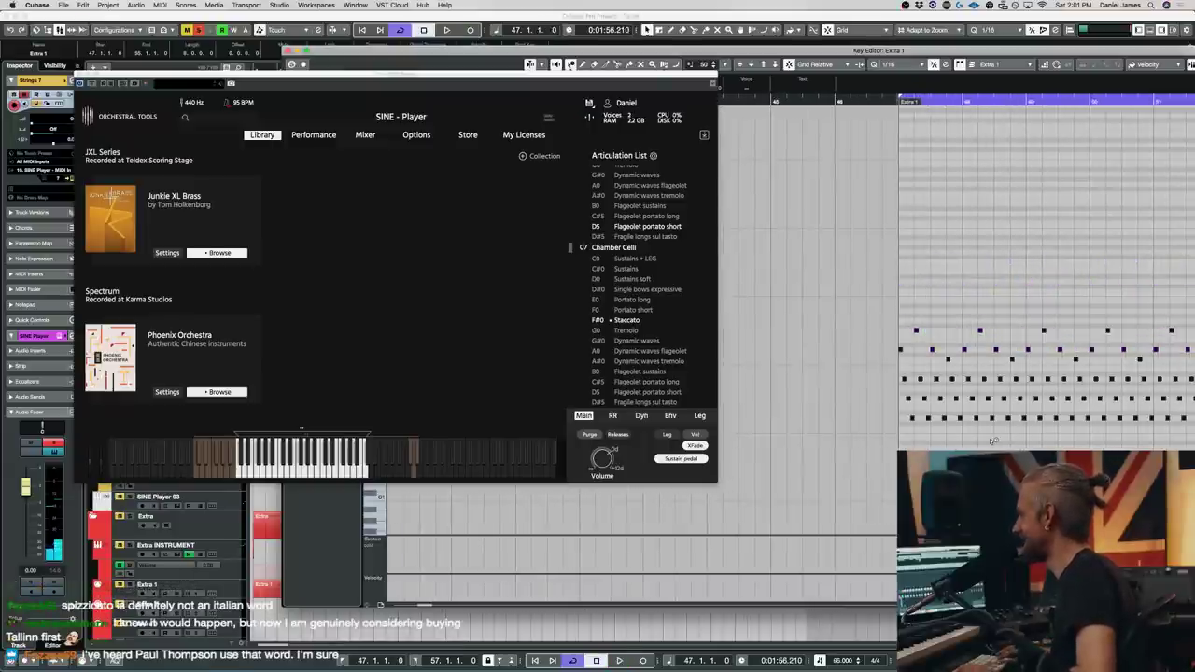
key("space")
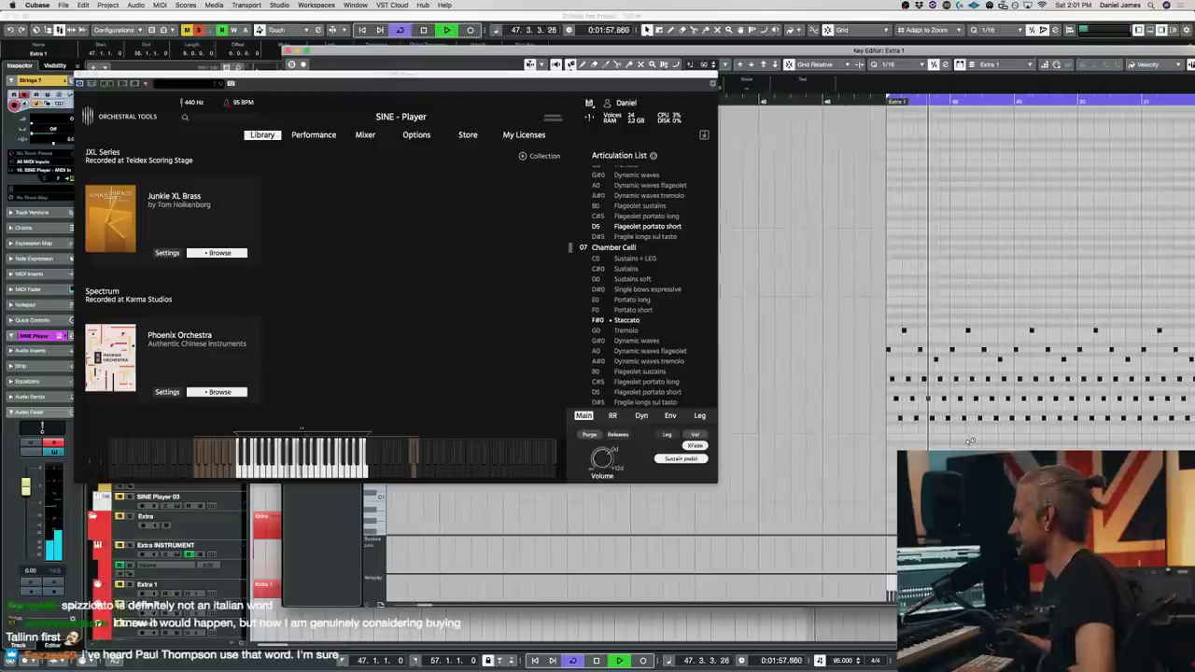
left_click(289, 51)
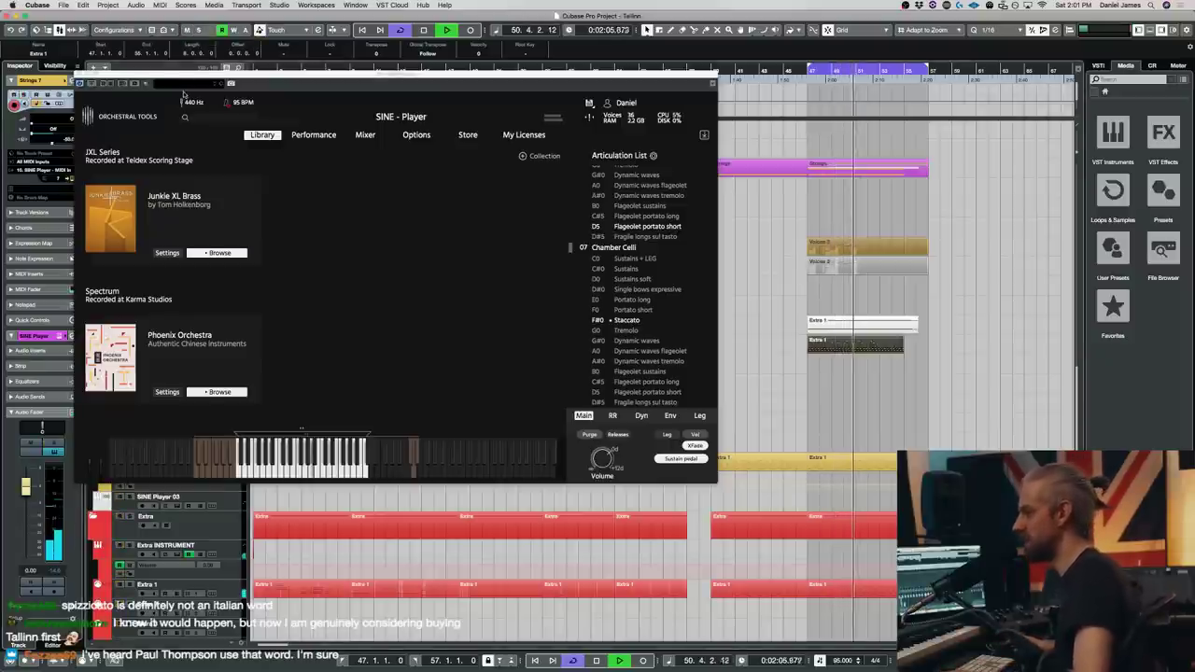
left_click(80, 74)
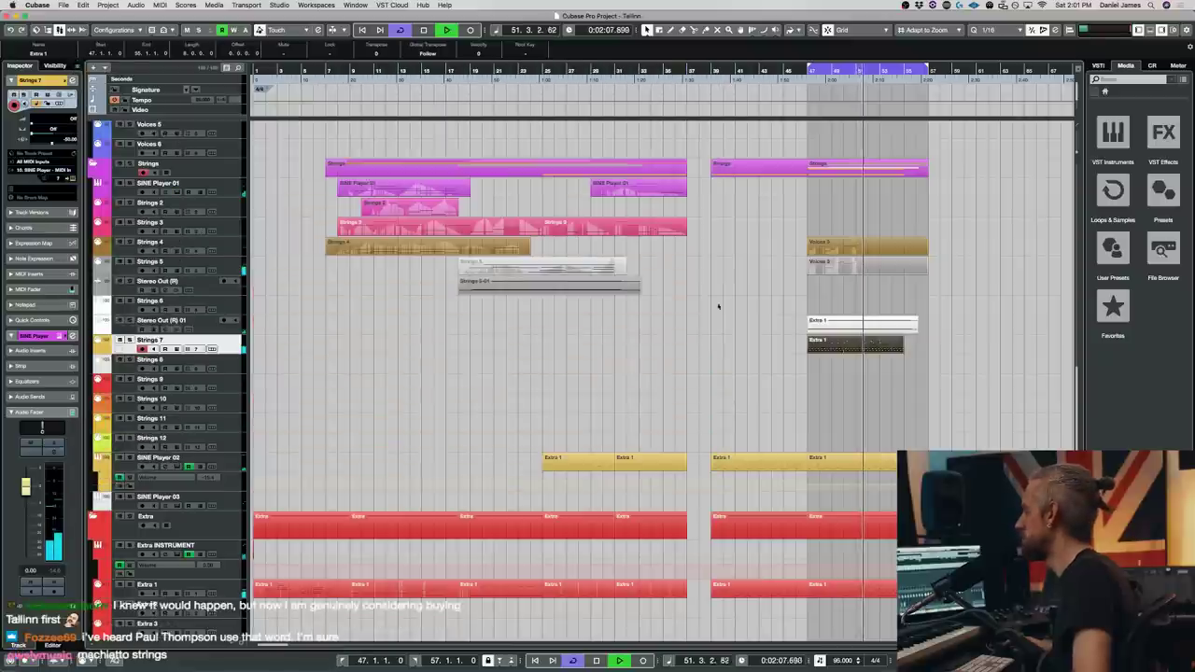
- Duplicate the Extra 1 part on Strings 7 directly after itself, and solo the rendered Stereo Out (R) 01 track for playback
left_click_drag(855, 414, 826, 342)
key("space")
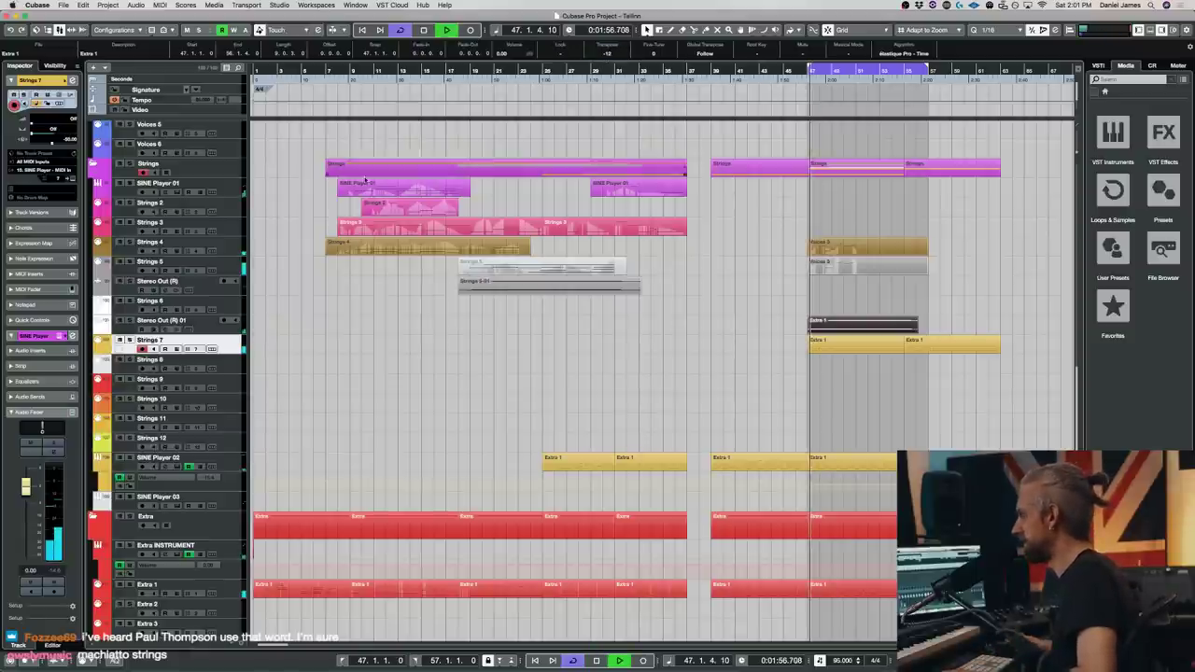
left_click(130, 321)
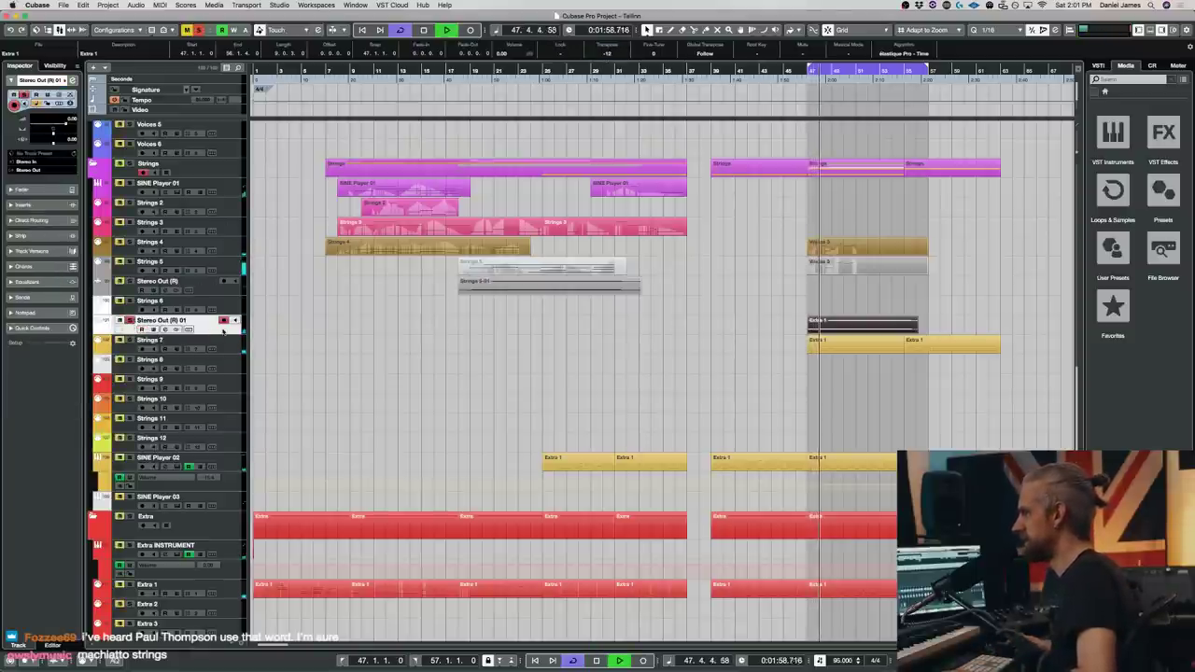
key("space")
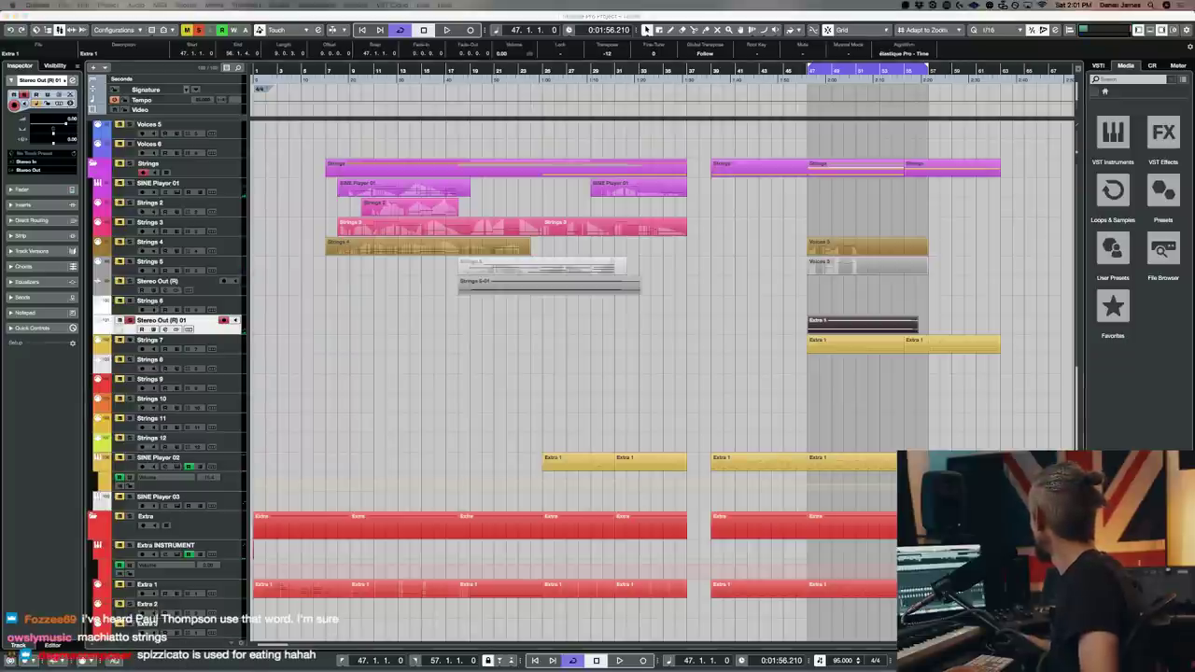
key("space")
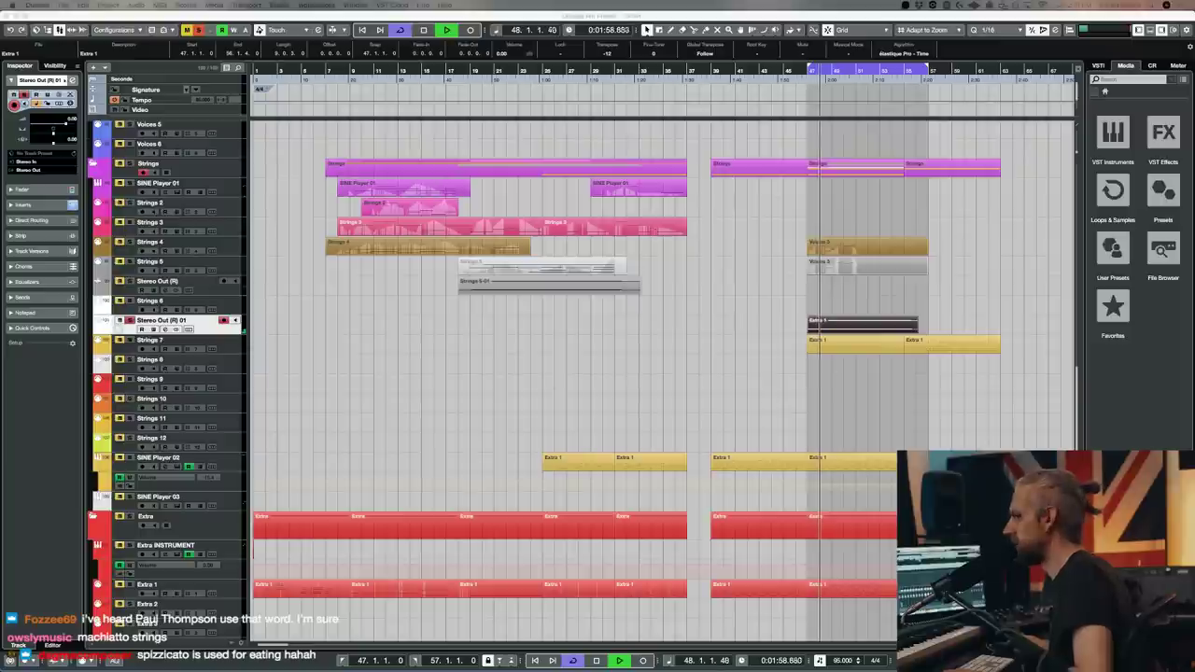
- Add ValhallaShimmer to Stereo Out (R) 01 with feedback at about 0.50 and mix at about 0.35
left_click(403, 301)
left_click_drag(403, 301, 406, 301)
left_click_drag(397, 383, 367, 371)
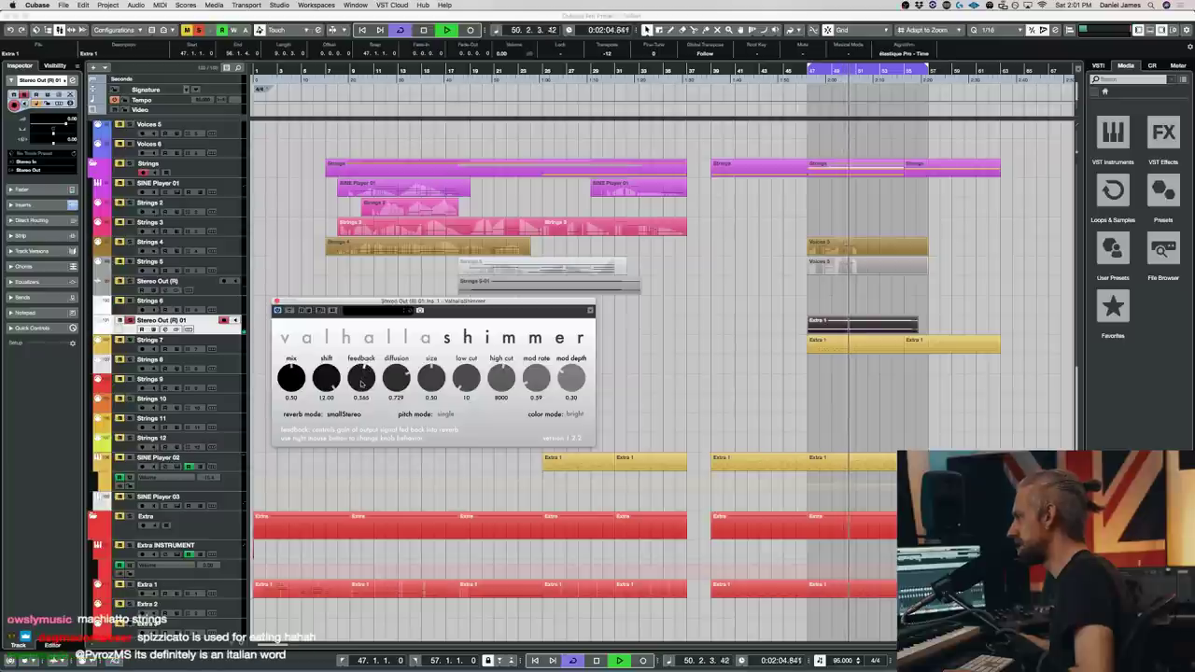
left_click(265, 381)
left_click_drag(279, 378, 299, 408)
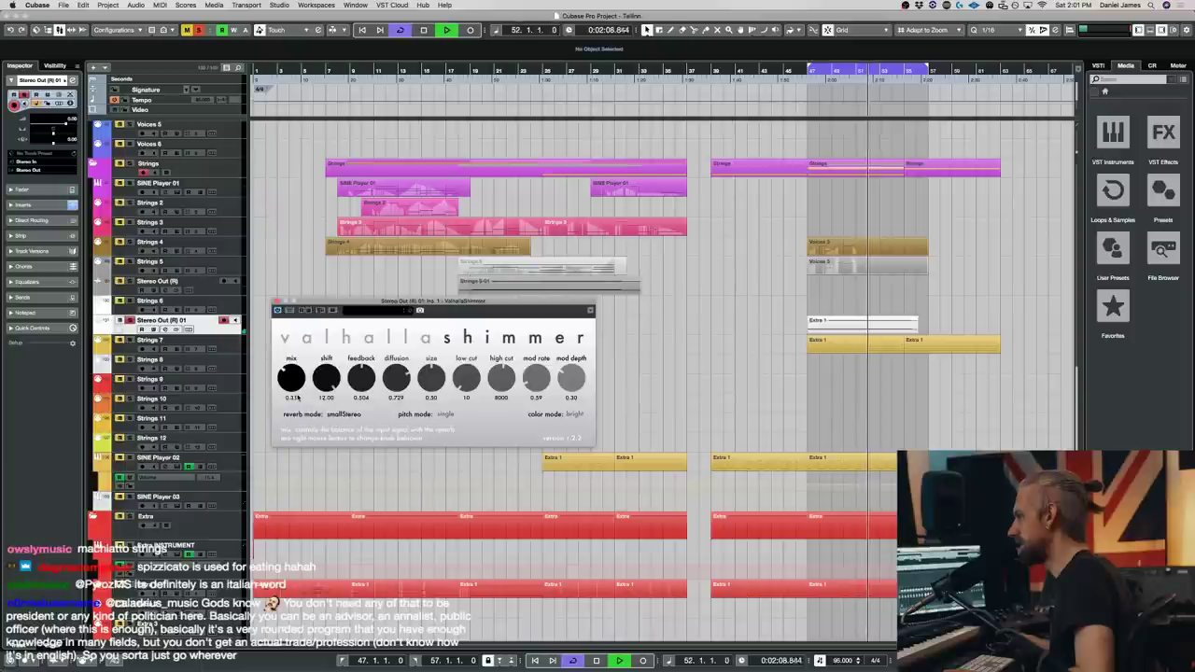
left_click(277, 301)
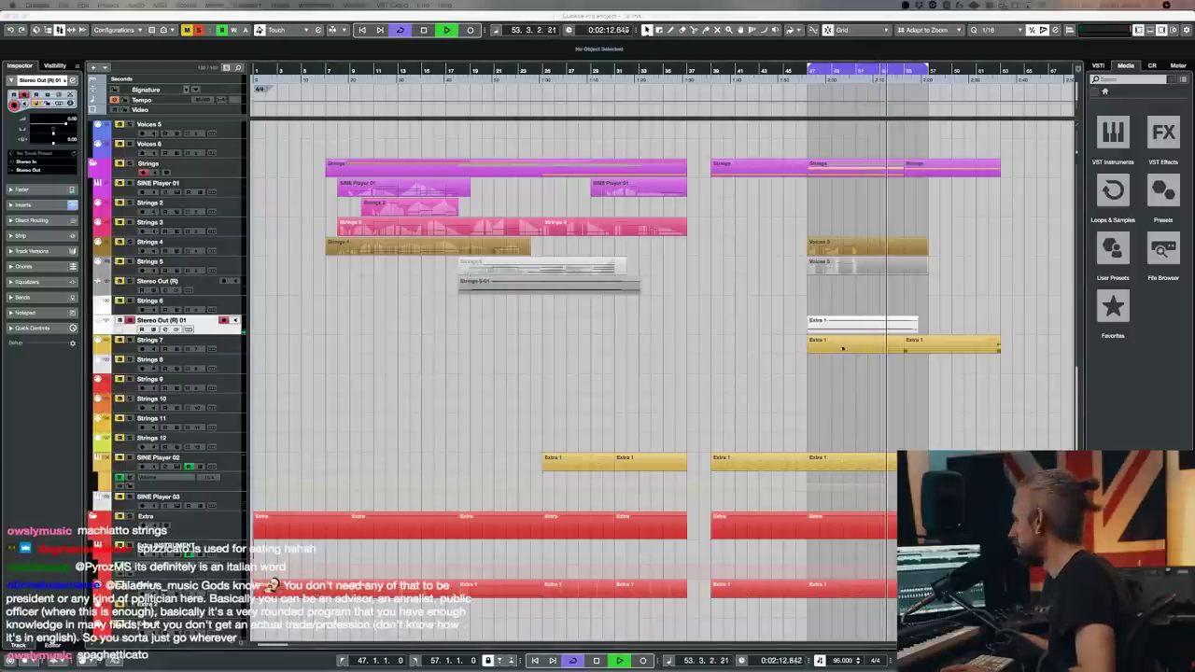
- Raise the volume of the Extra 1 audio event on Stereo Out (R) 01 to about 10 dB and audition it
left_click(731, 377)
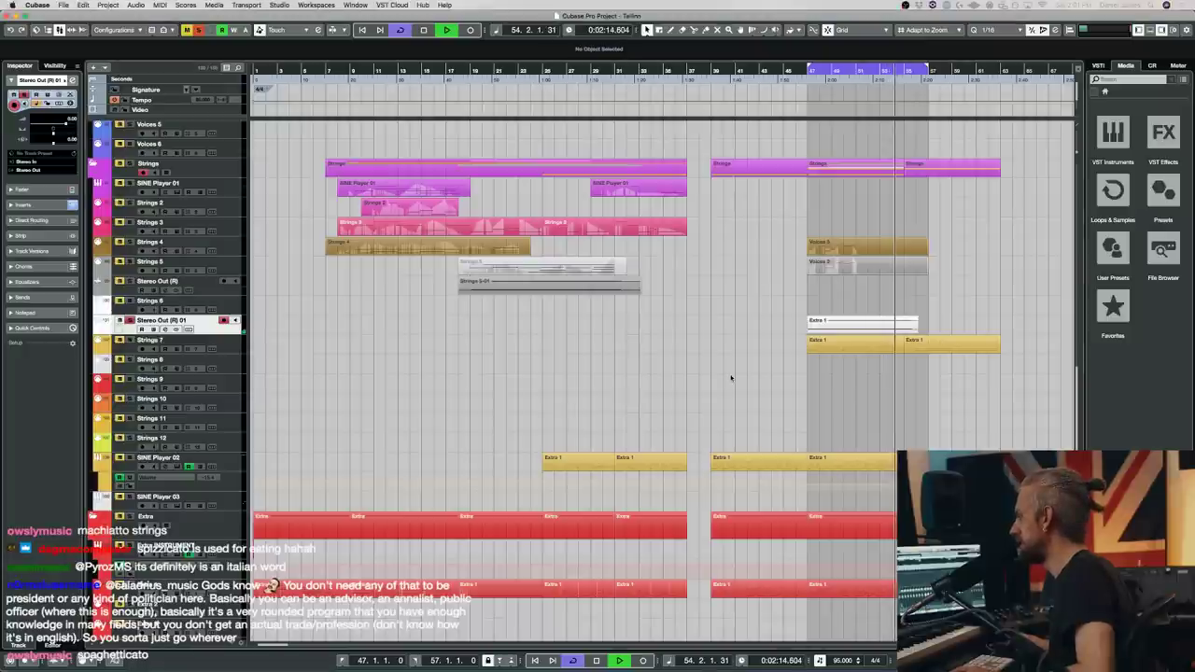
key("space")
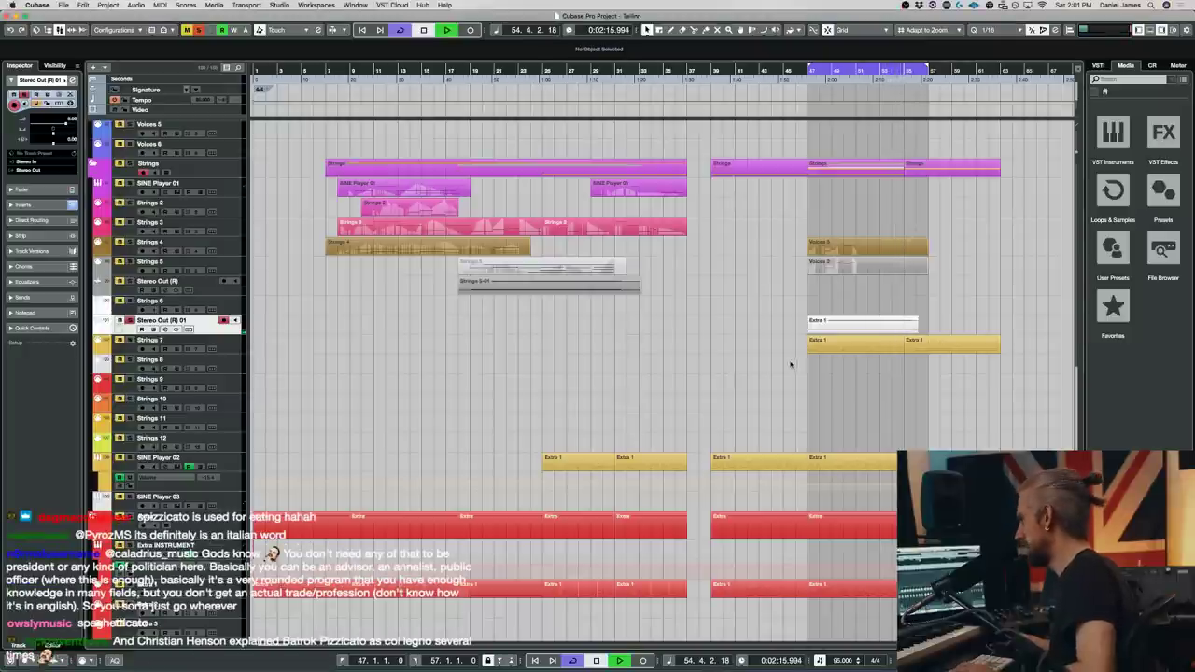
left_click(832, 329)
key("space")
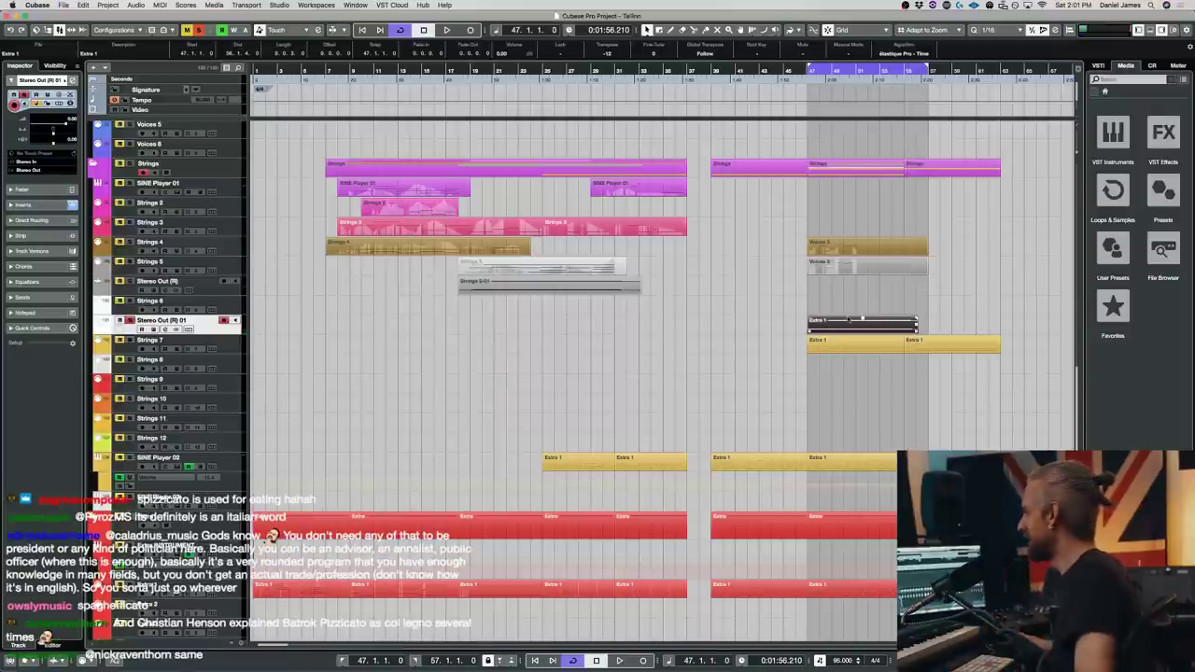
key("space")
left_click_drag(868, 368, 867, 368)
key("space")
key("space")
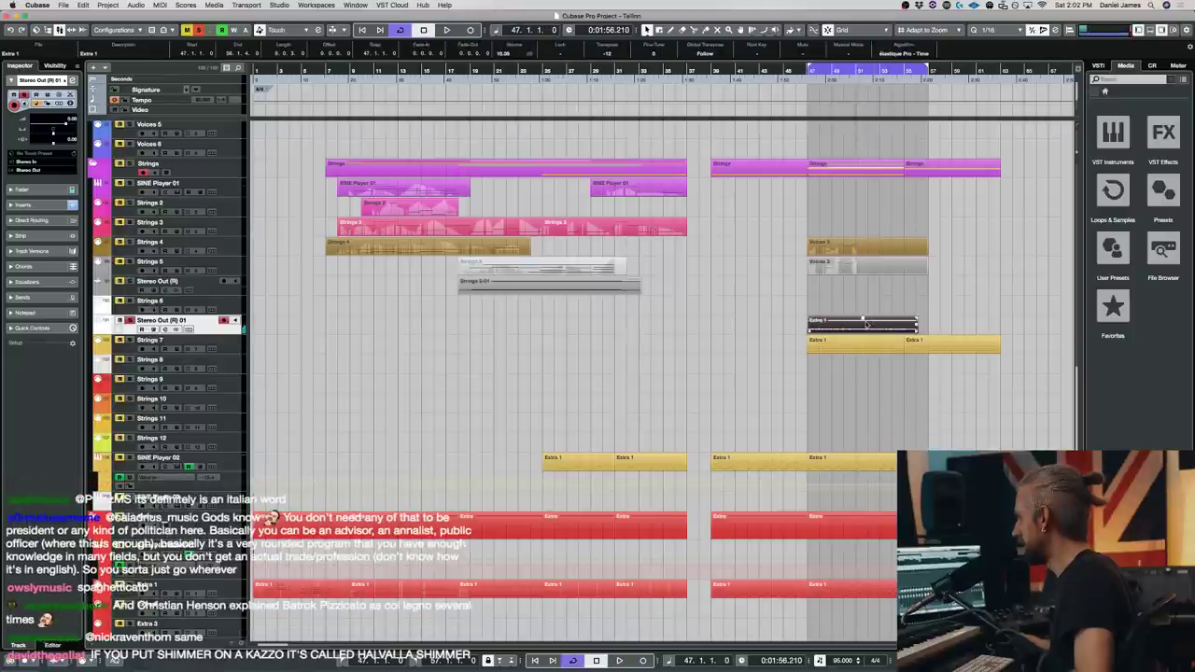
- Render the shimmer-processed Extra 1 audio event in place to a new track and delete the original event on Stereo Out (R) 01
key("alt+r")
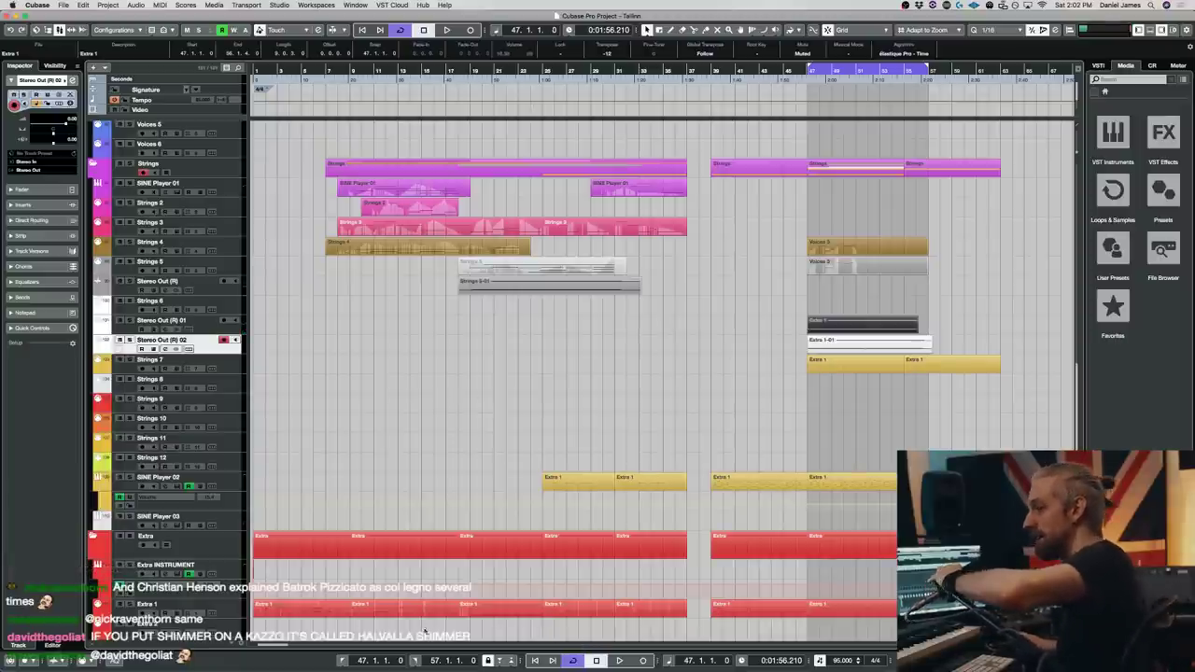
left_click(735, 332)
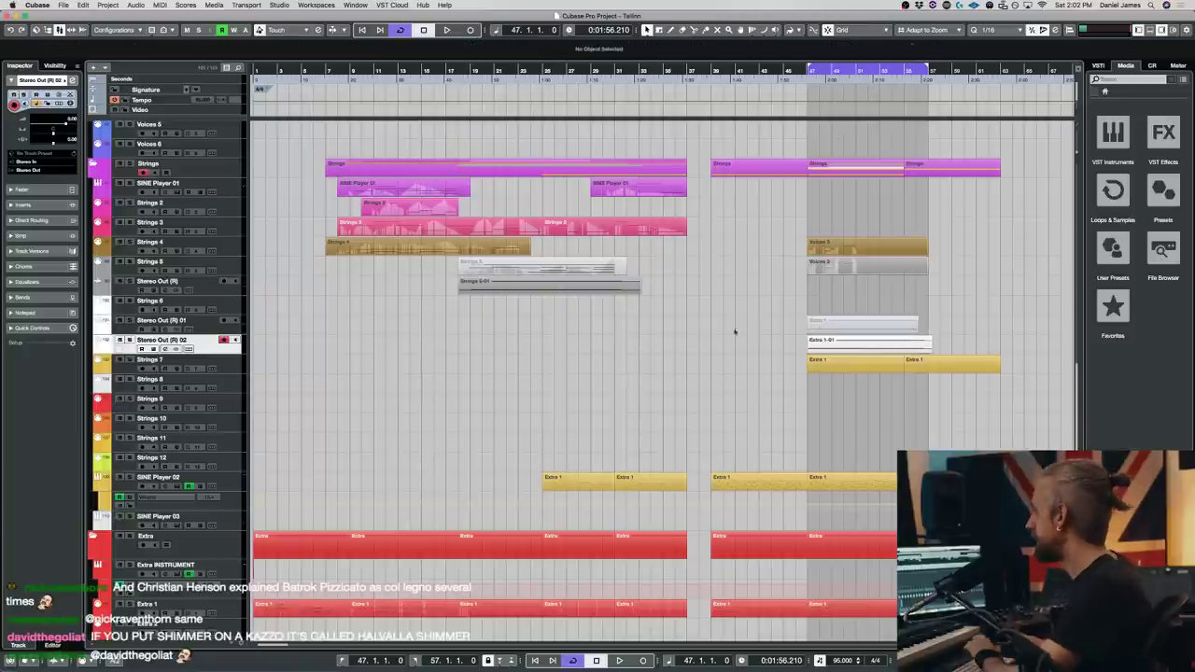
left_click(869, 329)
key("Delete")
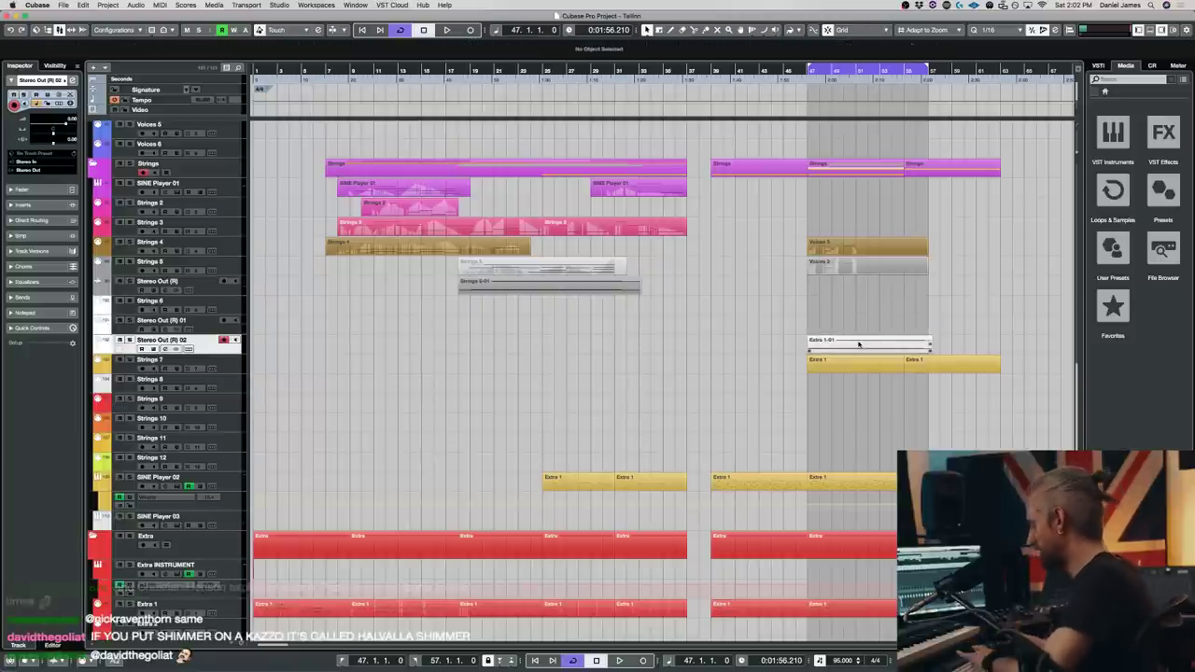
- Audition the rendered Extra 1-01 event from bar 47 and lower the Stereo Out (R) 02 volume to about -9 dB
left_click(850, 345)
key("space")
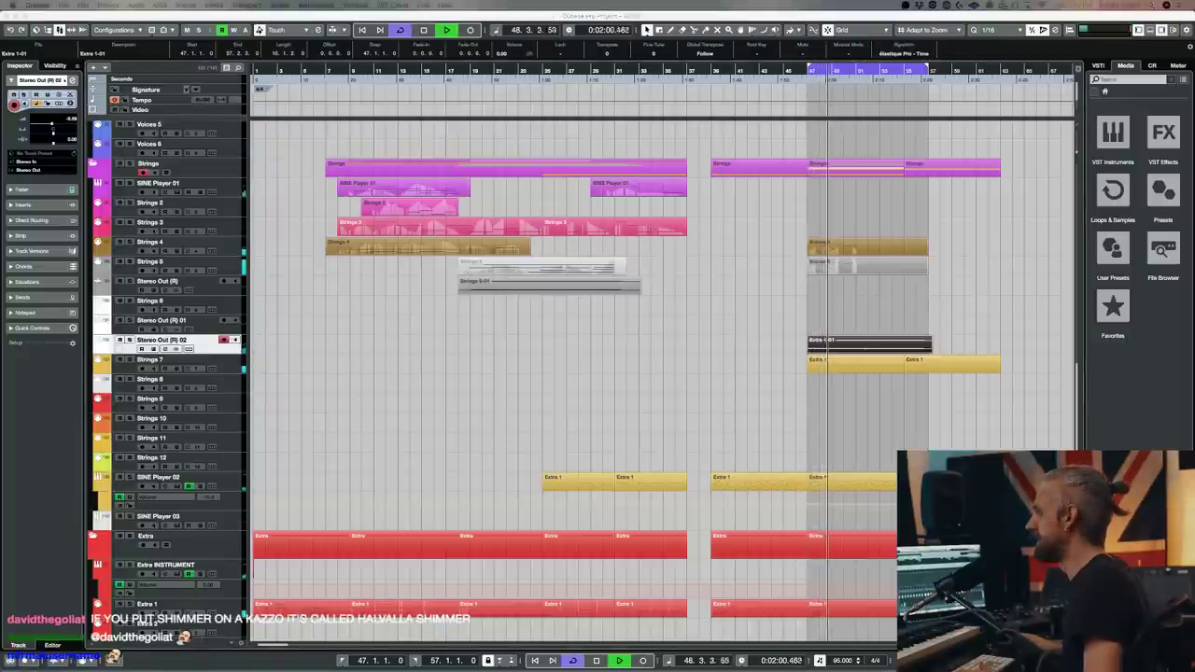
key("space")
key("space")
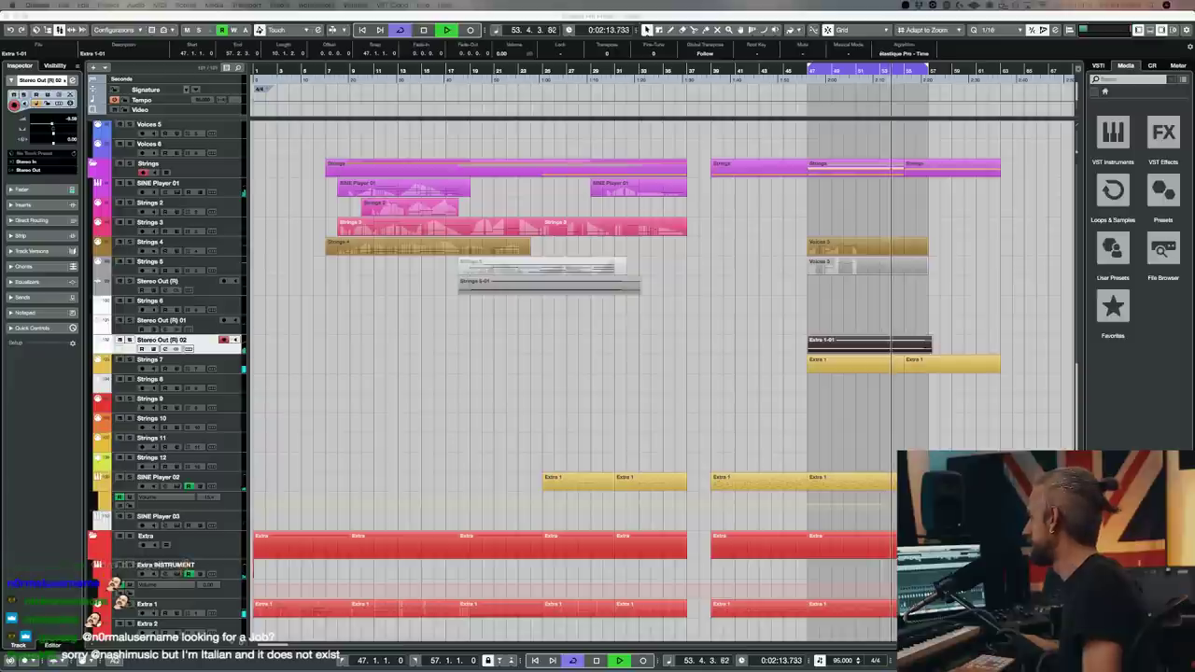
- Move the following Extra 1 parts to start at bar 63 and copy the bar 47 Extra 1 part to bar 55
scroll(877, 565, "down", 5)
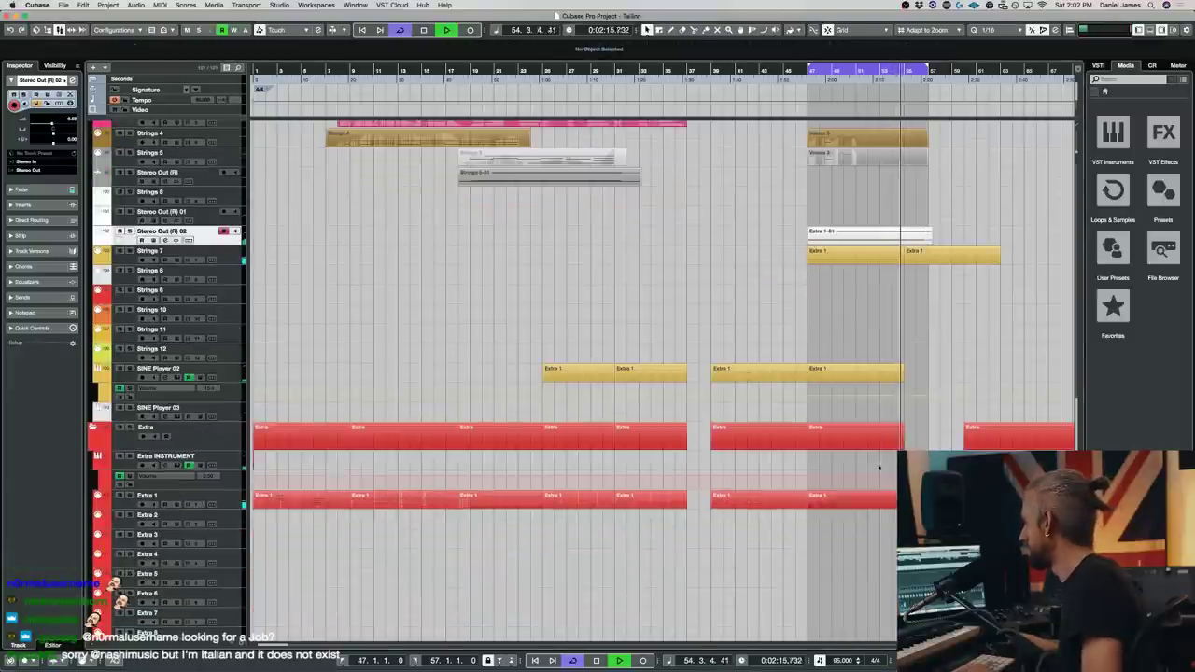
key("space")
left_click_drag(1013, 503, 1065, 503)
left_click_drag(794, 505, 895, 504, "alt")
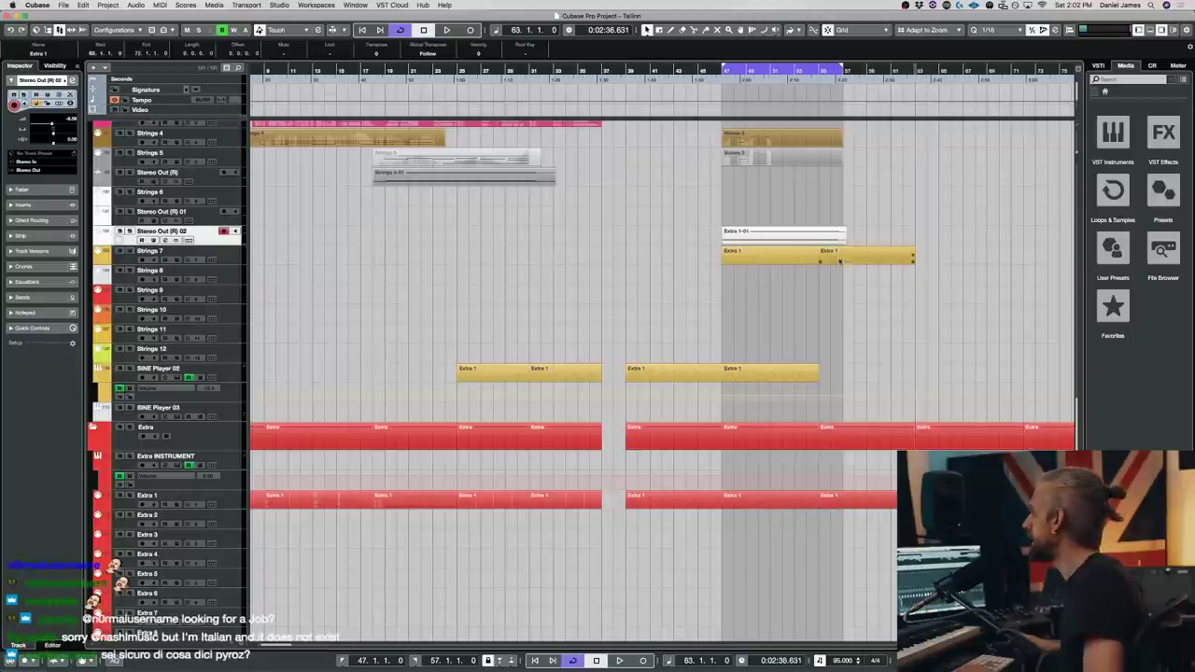
- Split the bar 47 parts on Strings 4 and Strings 5 at bar 51 and delete everything after the split
scroll(803, 235, "up", 5)
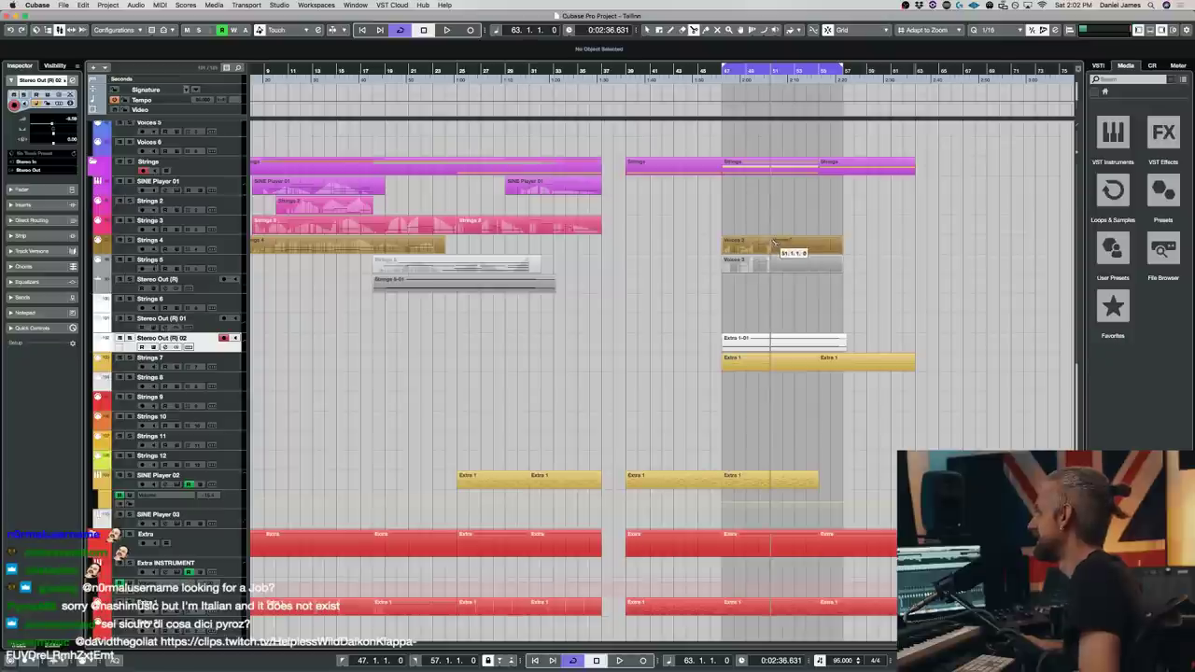
left_click(773, 260)
left_click(774, 259, "alt")
left_click_drag(801, 301, 787, 245)
key("Delete")
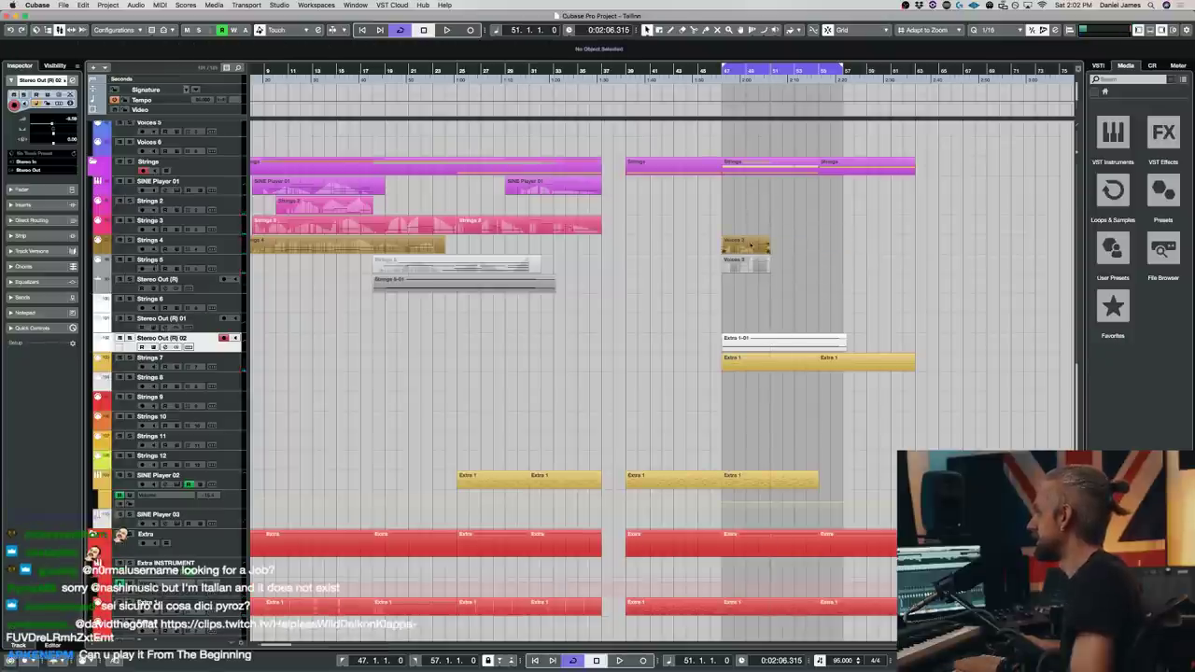
- Play the section from bar 47 and delete the long notes from bar 47 onward in the Voices 2 part
left_click(751, 246)
key("space")
scroll(753, 274, "up", 7)
left_click(741, 237)
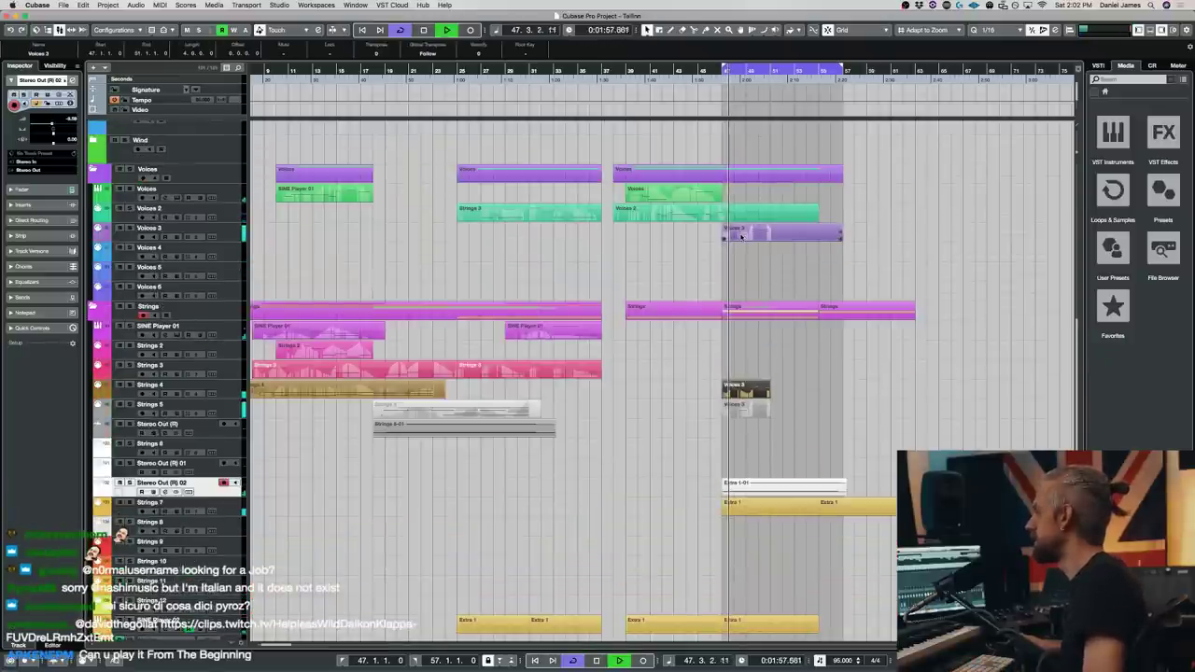
double_click(740, 237)
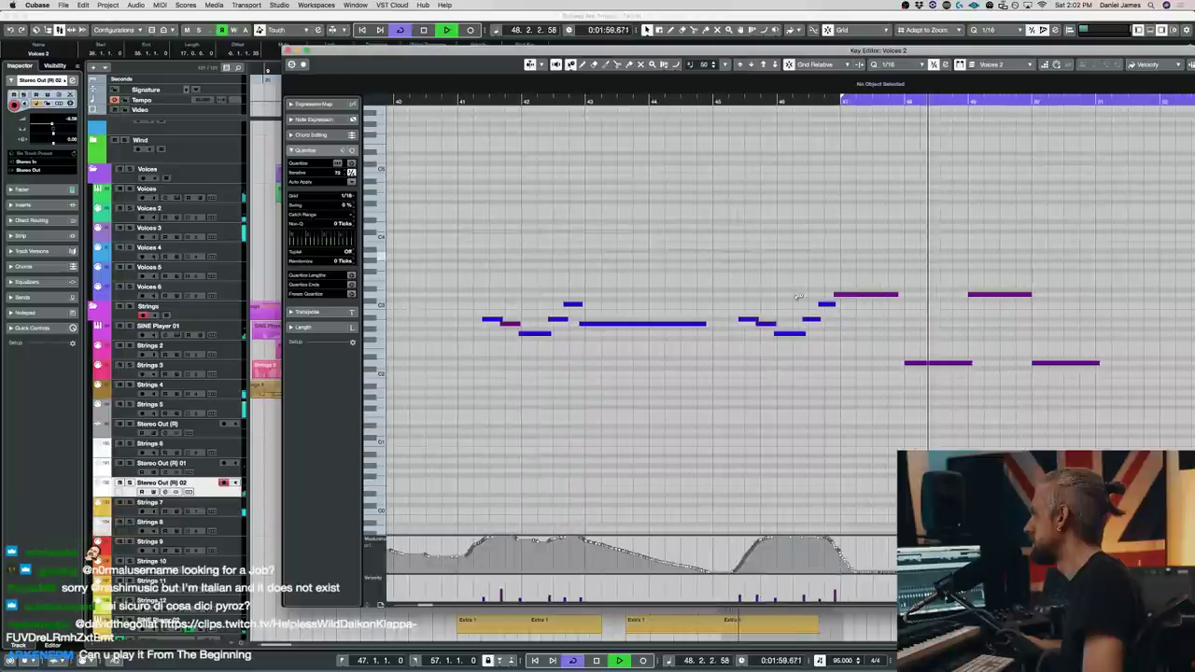
left_click_drag(954, 422, 1055, 241)
key("Delete")
key("Delete")
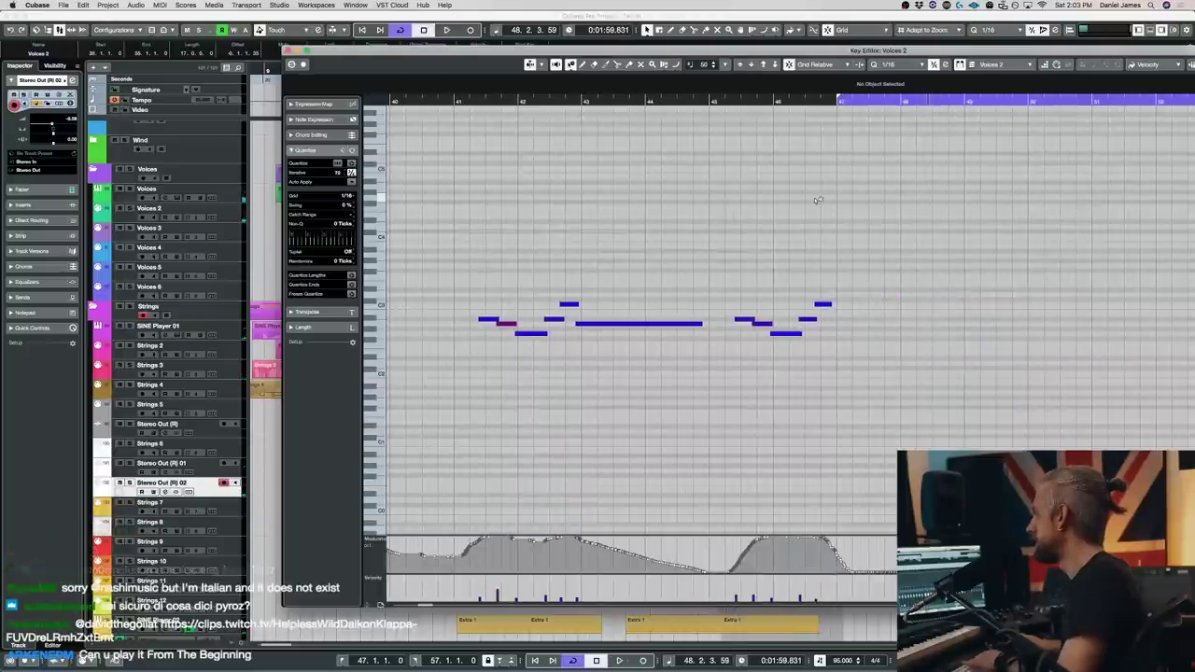
key("Return")
- Select and arm Strings 2 and Voices 2 together for live playing
scroll(677, 327, "down", 10)
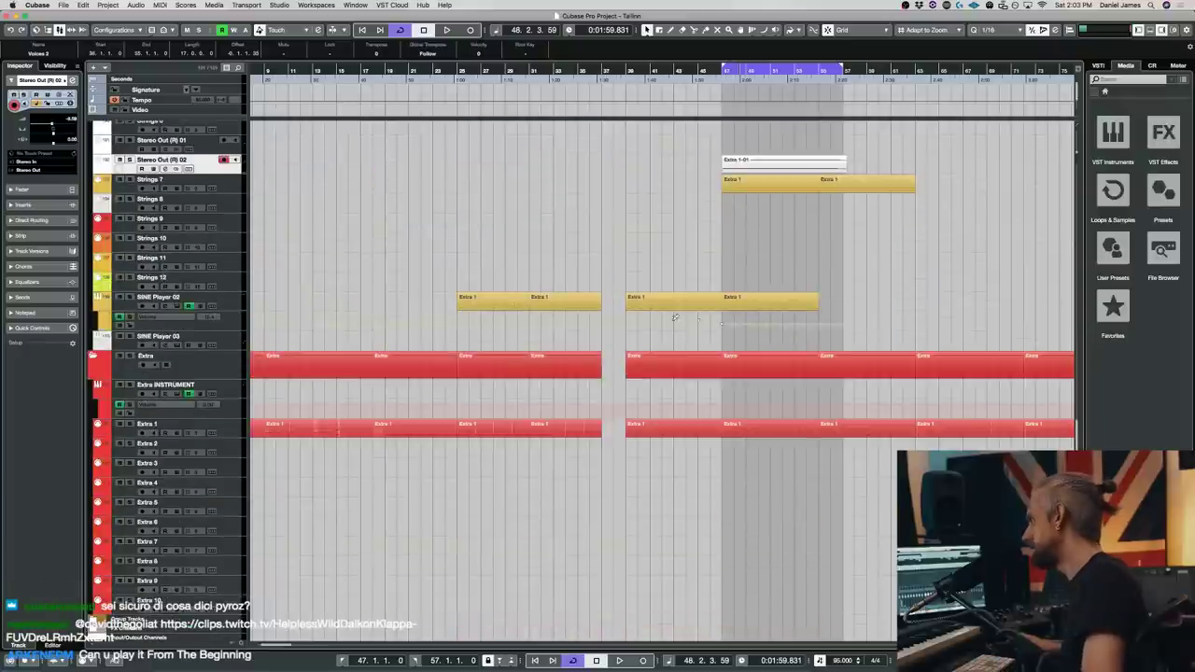
scroll(326, 187, "up", 1)
left_click(234, 151)
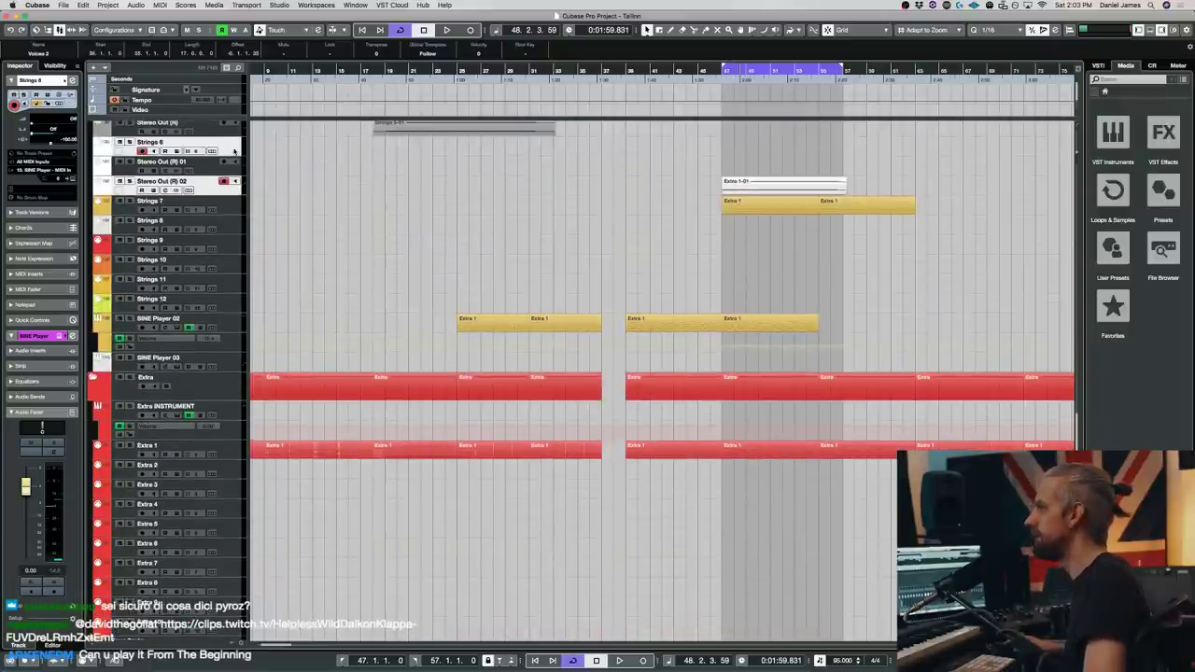
scroll(586, 209, "up", 12)
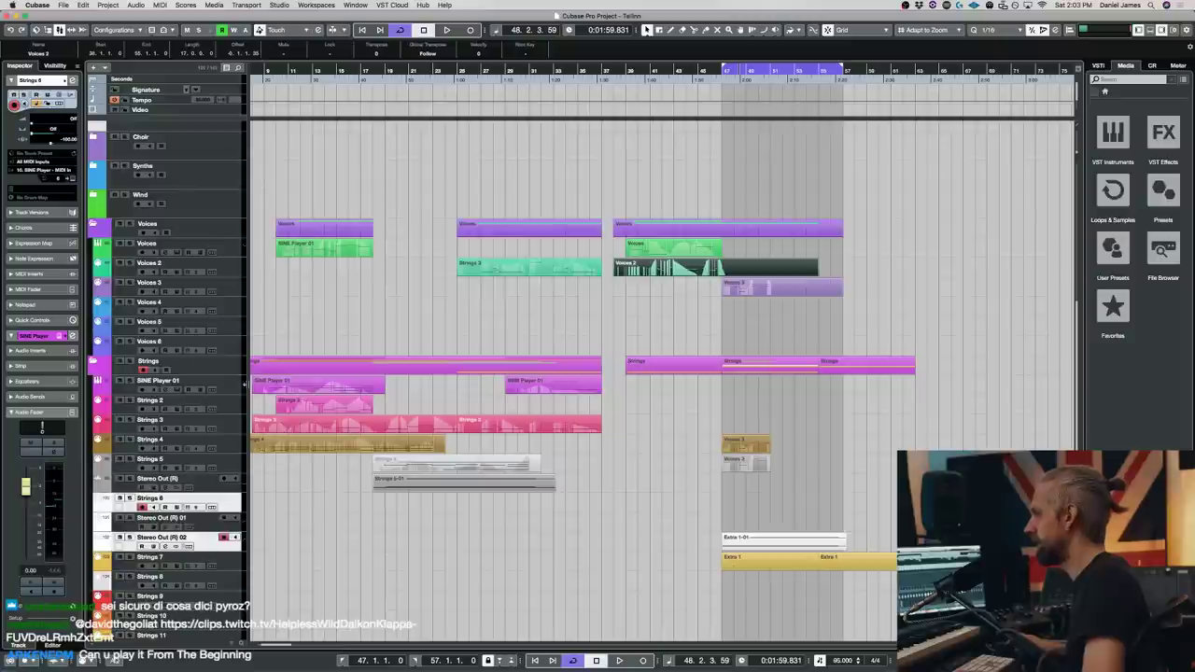
left_click(234, 409)
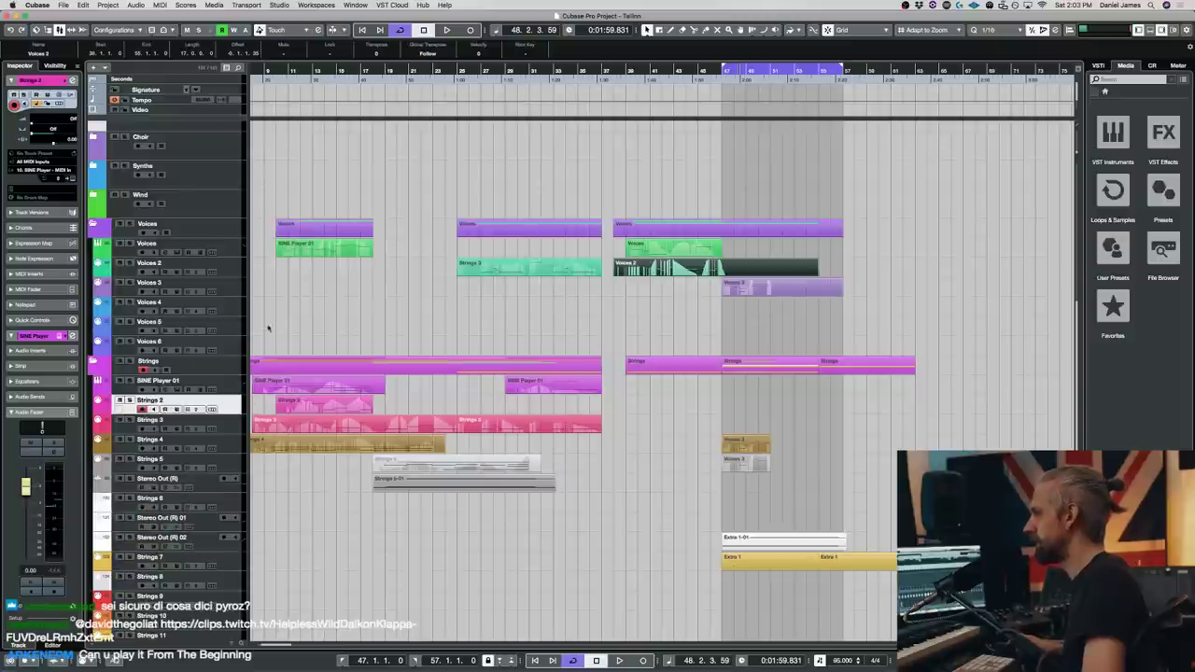
left_click(232, 269)
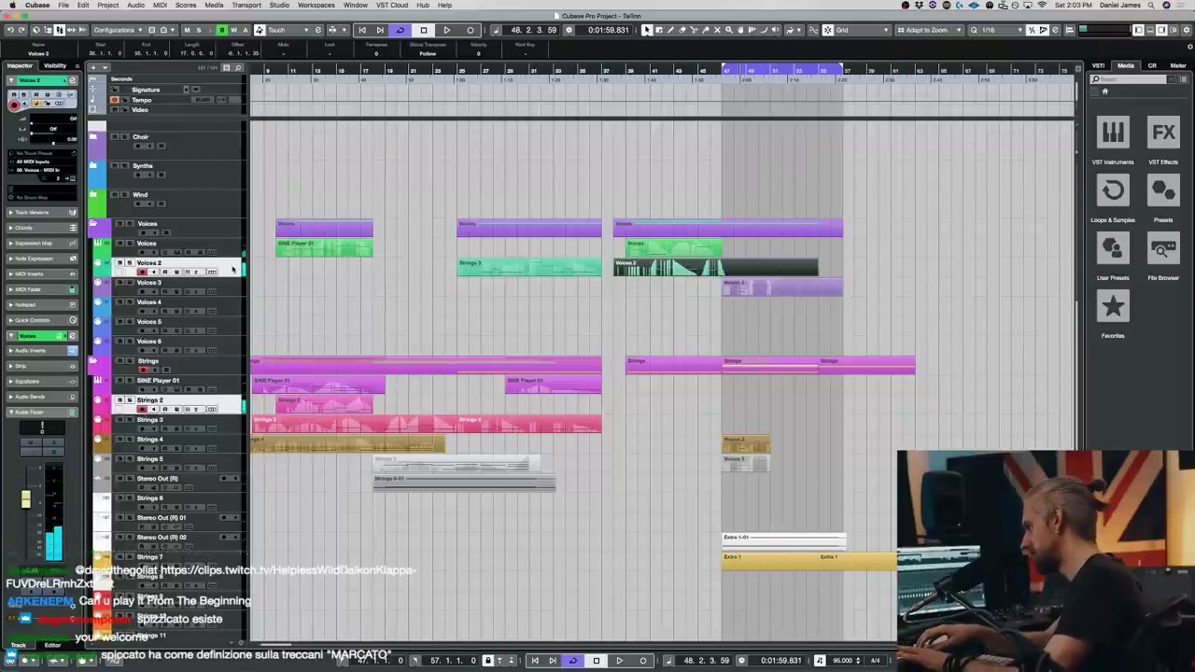
- Cut the existing Voices 2 part off at bar 47 and capture a played melody on Voices 2 from bar 47 to 57
key("space")
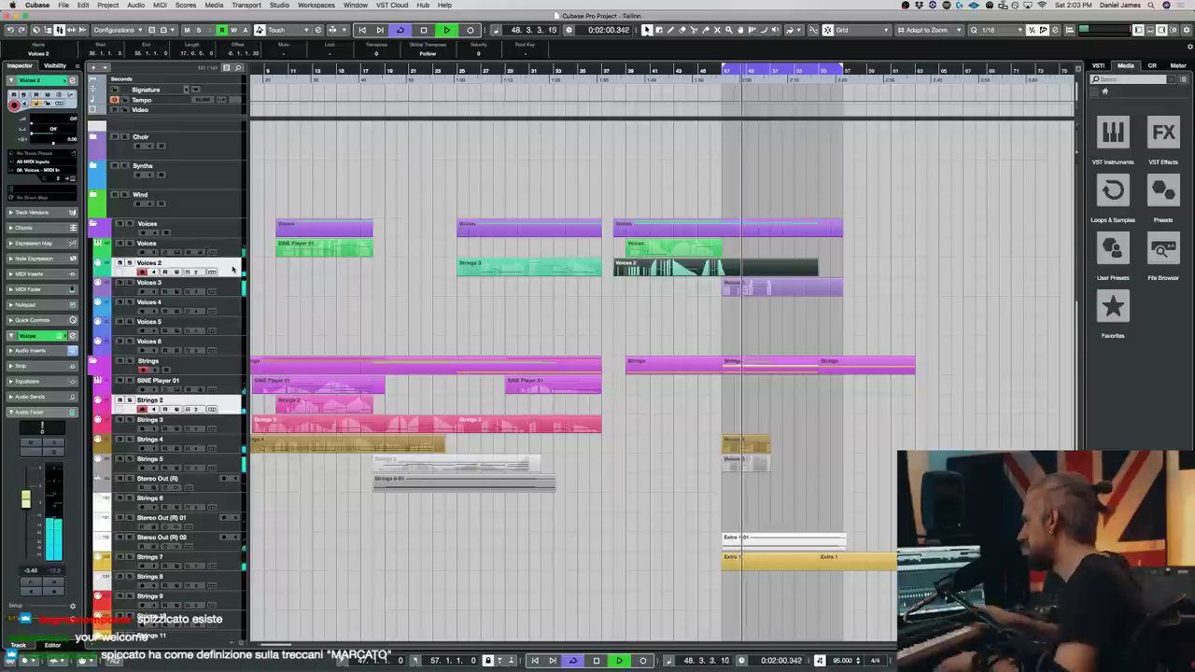
key("space")
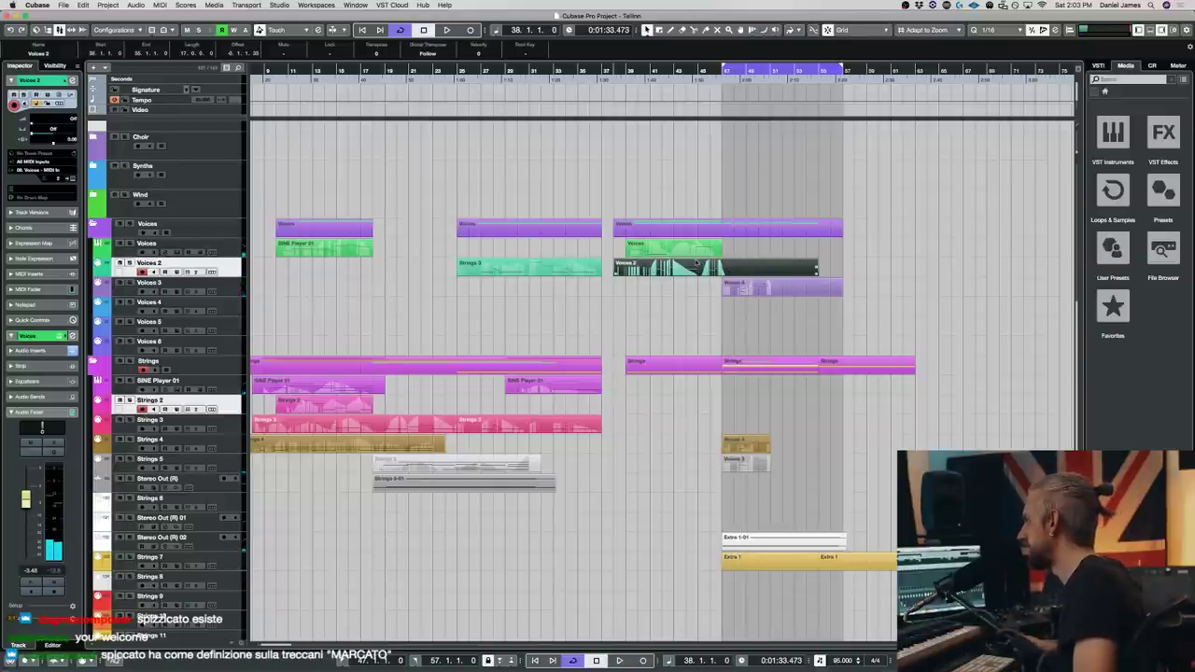
left_click(725, 270)
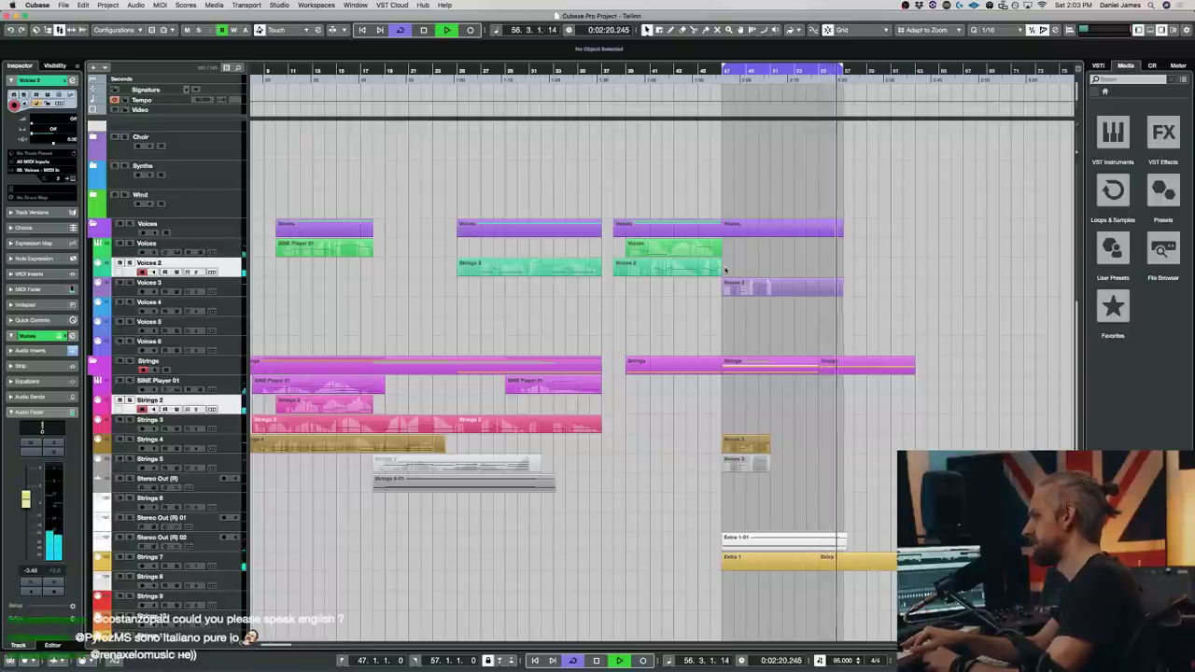
key("space")
key("space")
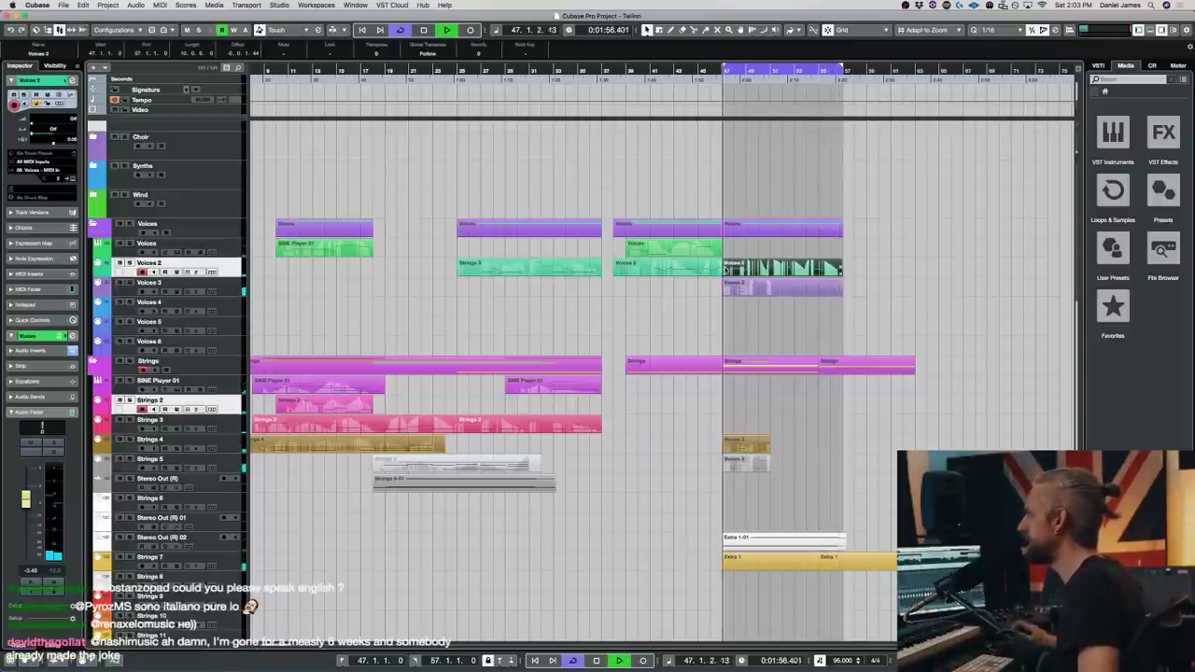
- Open the new Voices 2 melody part for note editing, set the quantize value to 1/4 and replay it
double_click(726, 270)
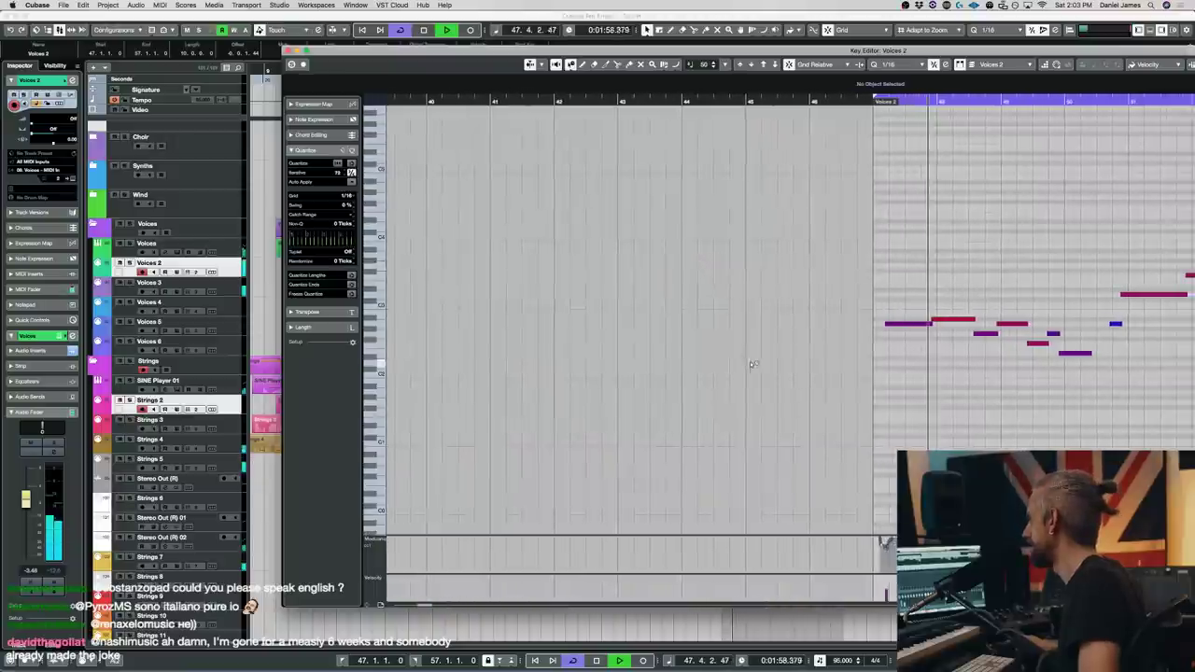
scroll(824, 454, "down", 1)
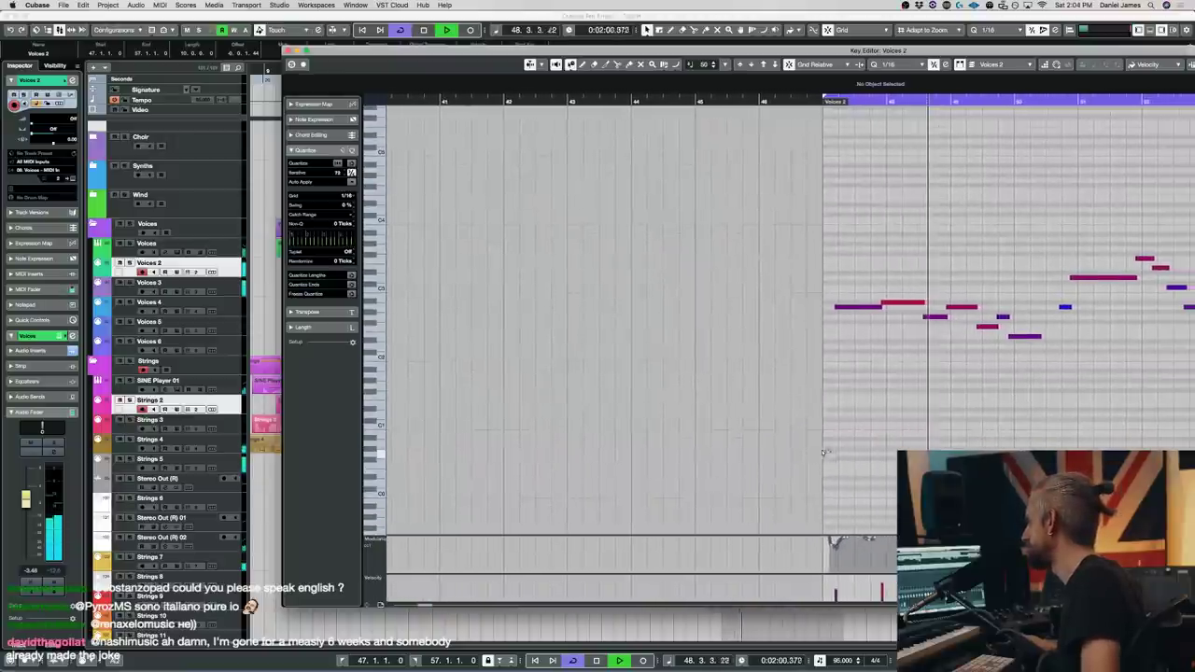
scroll(827, 450, "right", 3)
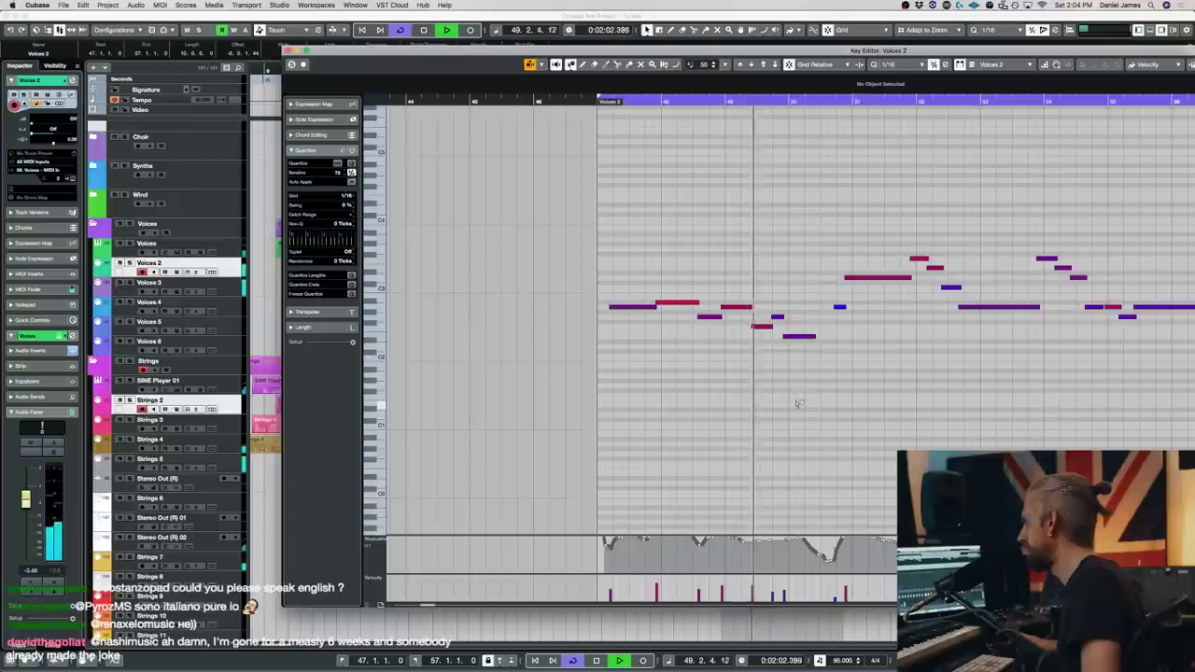
left_click(892, 64)
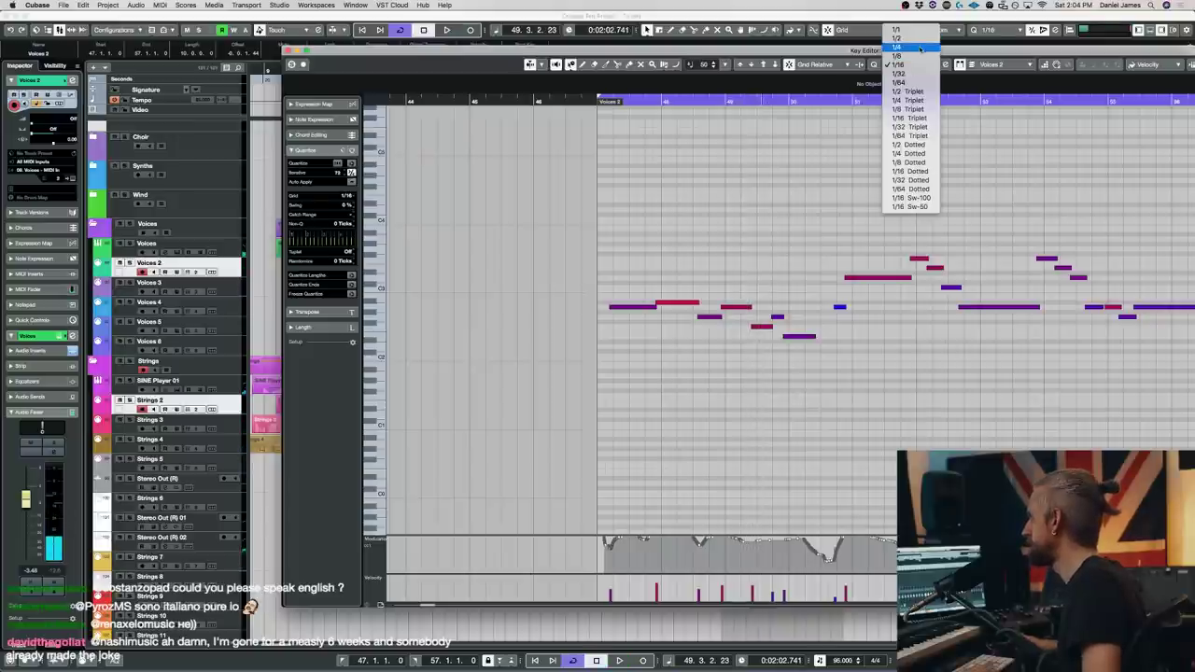
left_click(920, 48)
key("space")
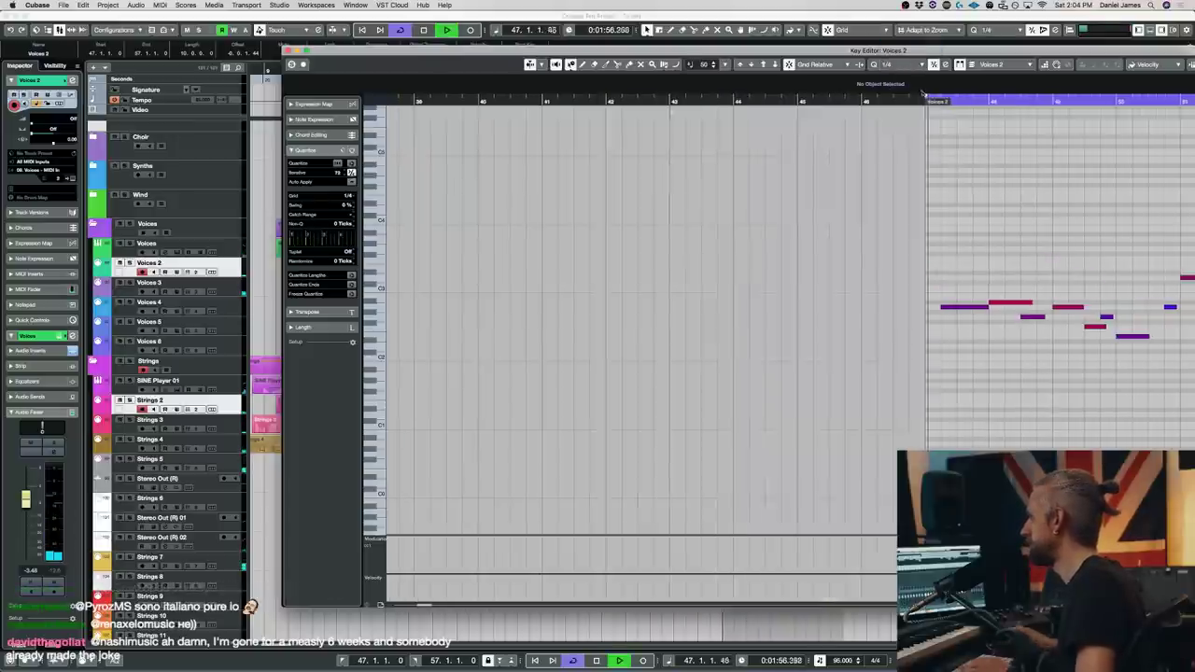
key("Return")
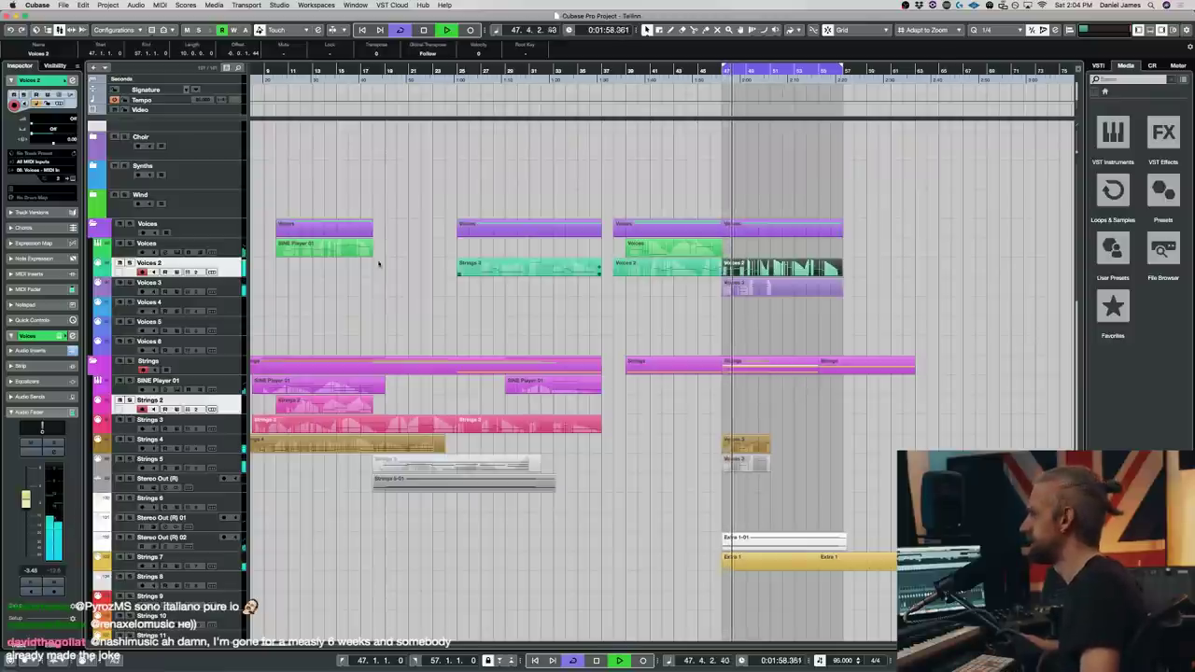
- Select the SINE Player 01 track and shorten the loop range to bars 47 to 55
left_click(233, 389)
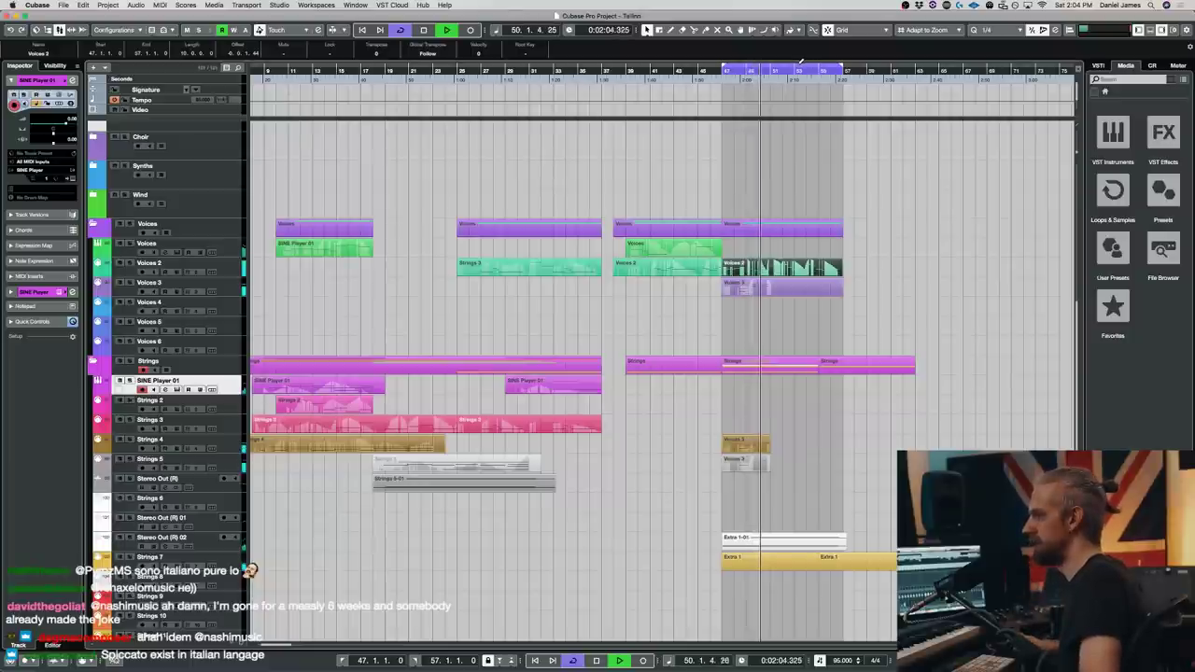
left_click_drag(843, 69, 820, 71)
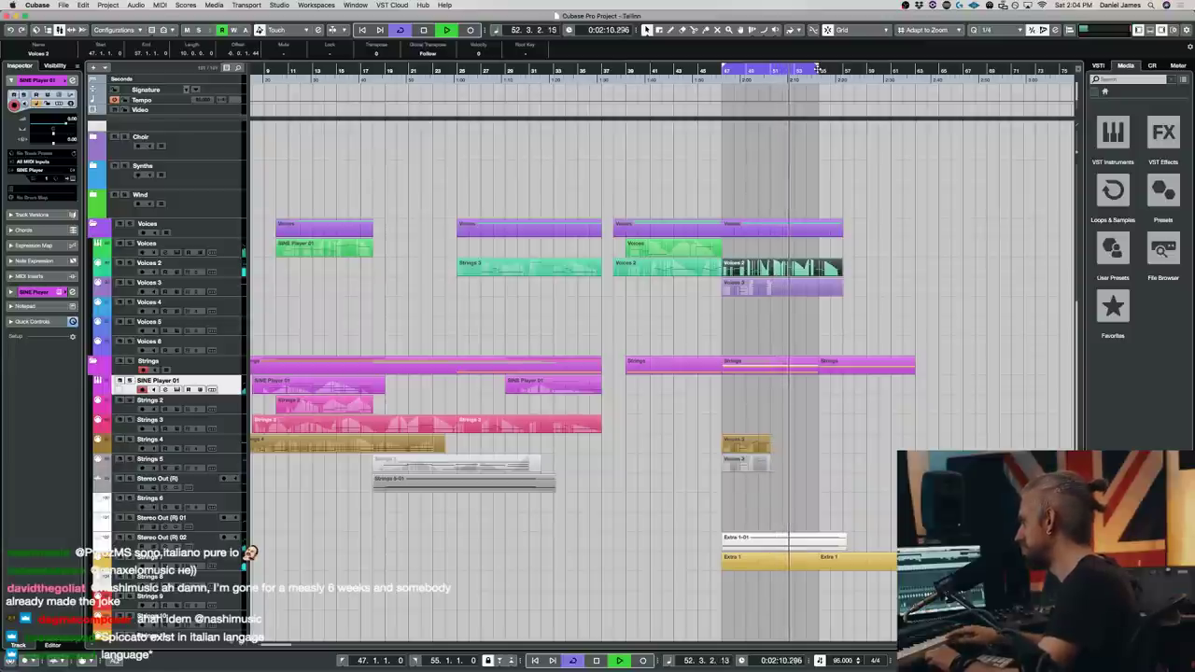
key("space")
- Browse the Choirs, Strings and Organs folders of the Tallinn library in the SINE Player of Strings 7
left_click(227, 555)
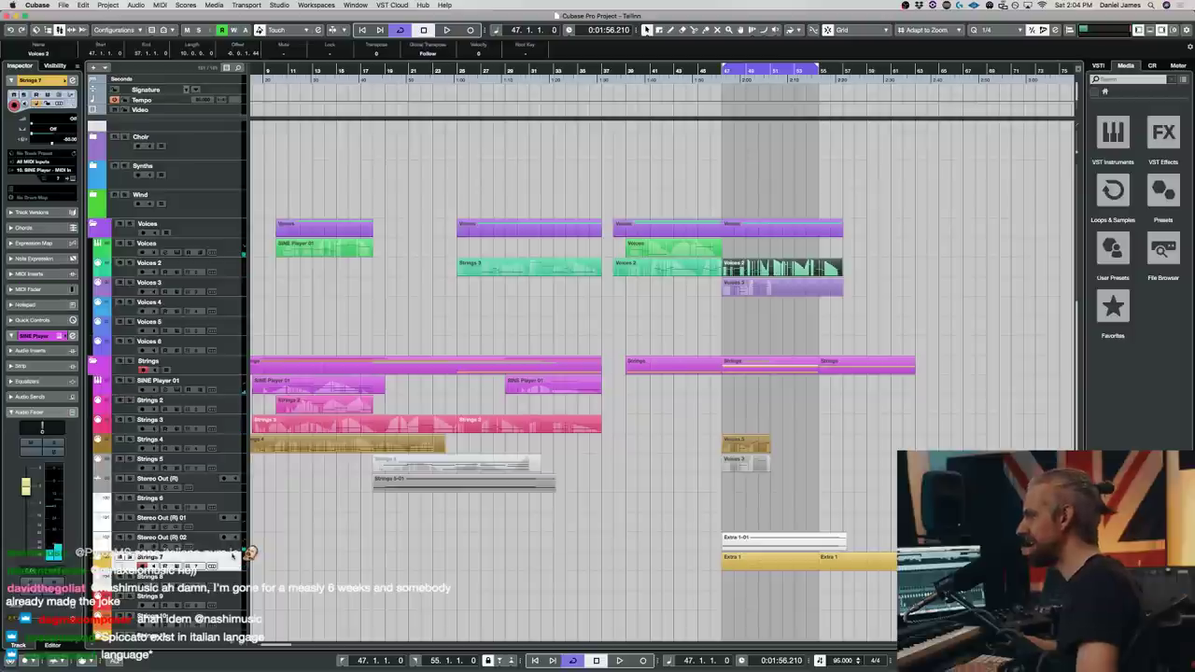
left_click(176, 566)
scroll(444, 247, "down", 5)
scroll(444, 247, "down", 5)
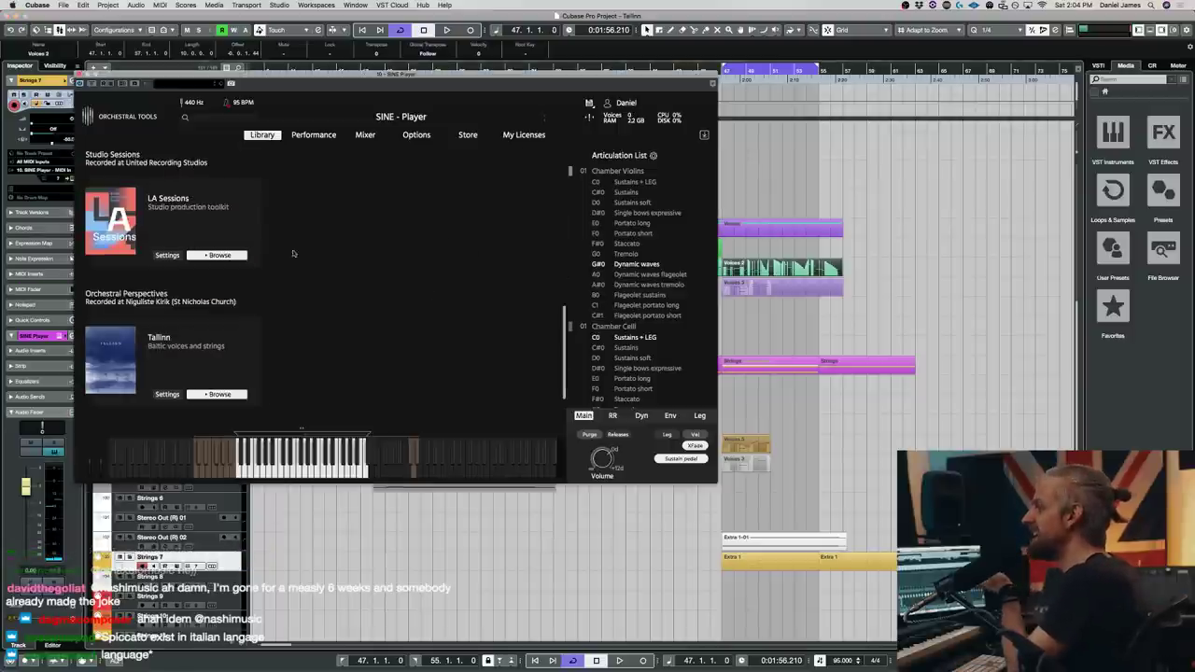
scroll(213, 387, "down", 2)
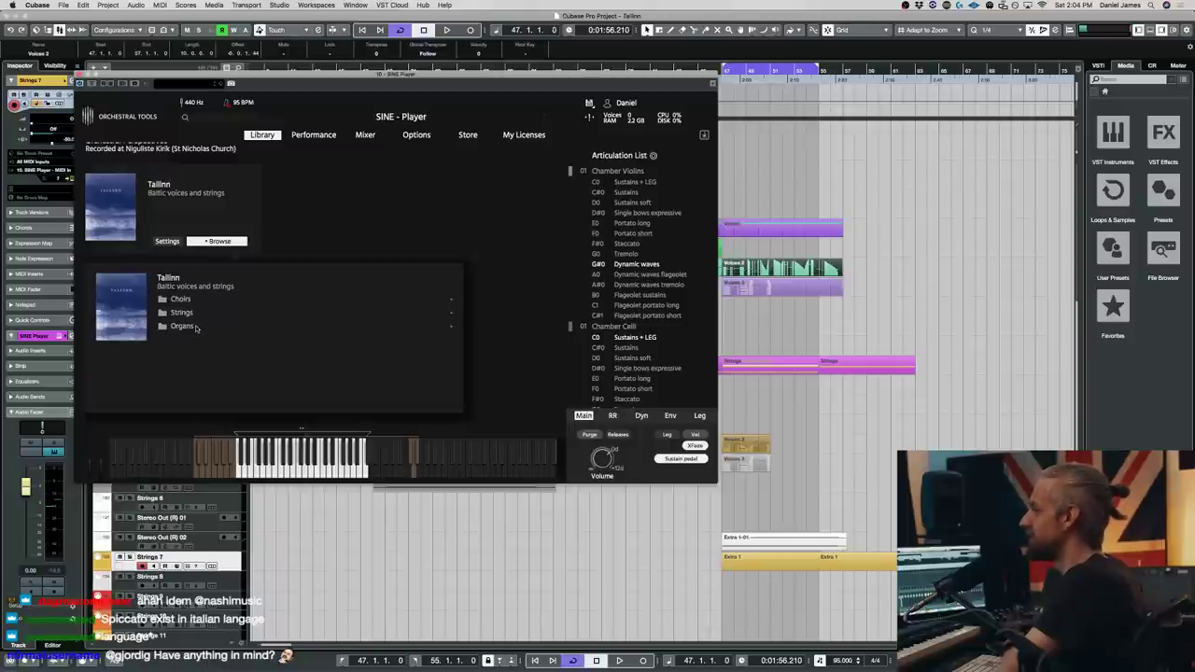
left_click(404, 527)
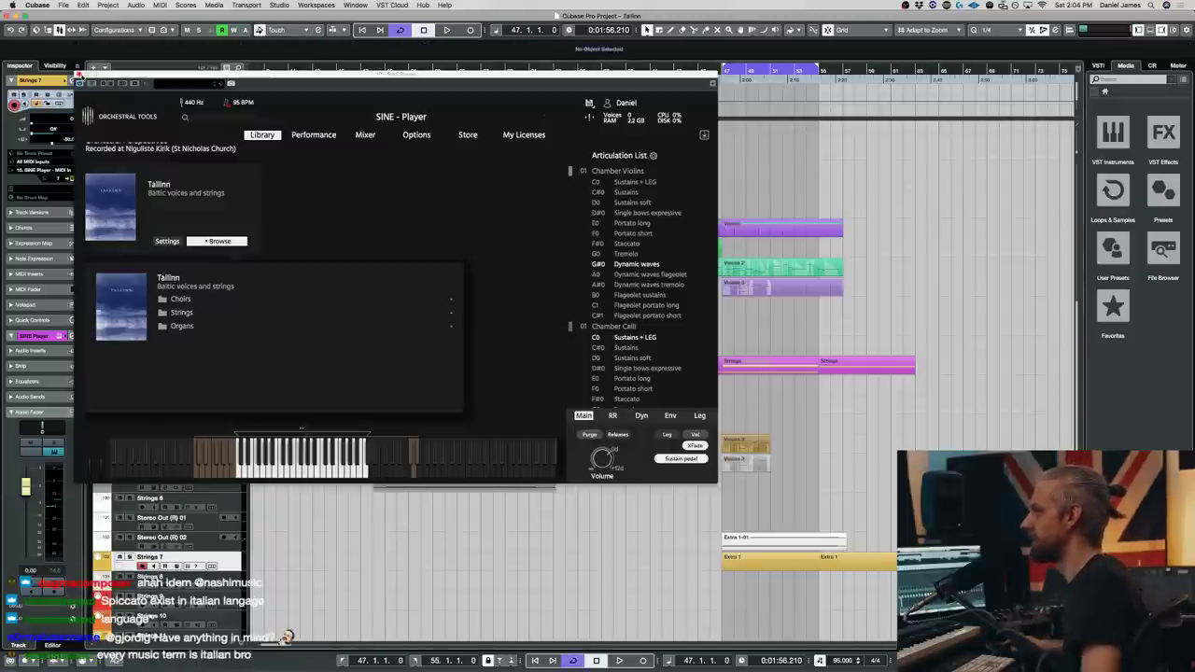
left_click(80, 75)
- Audition the bar 47 Extra 1 part on SINE Player 02 in solo, and select and arm the SINE Player 03 track
scroll(445, 331, "down", 5)
scroll(447, 333, "up", 8)
scroll(447, 337, "down", 8)
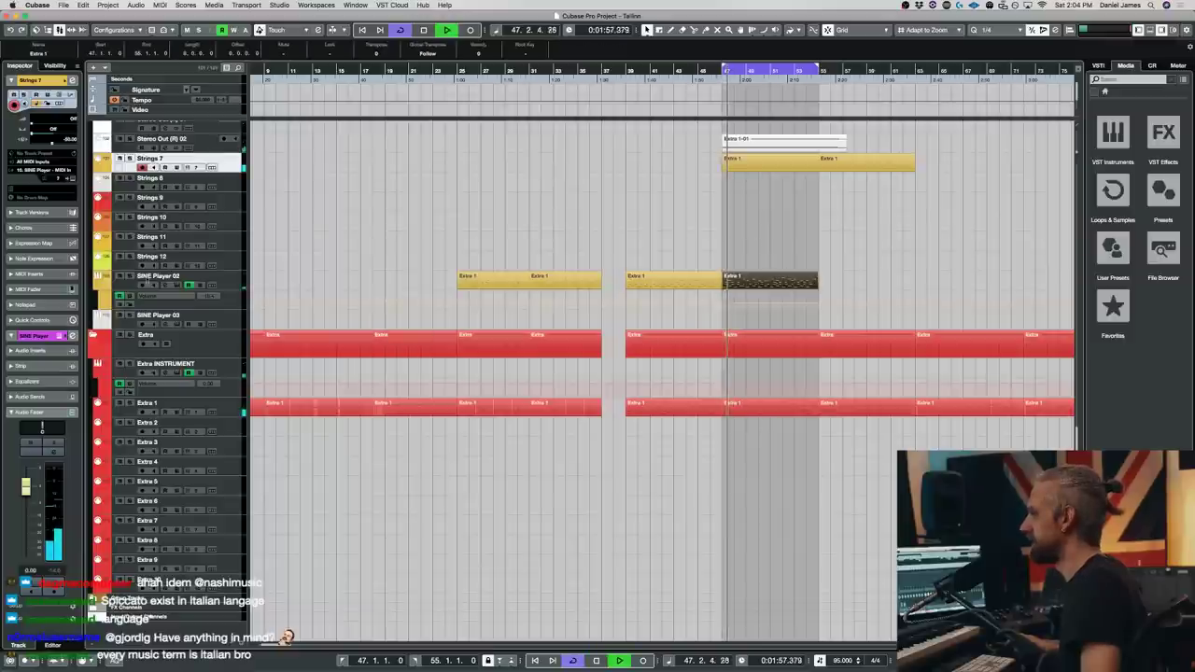
left_click(129, 277)
left_click(129, 277)
key("space")
left_click(224, 324)
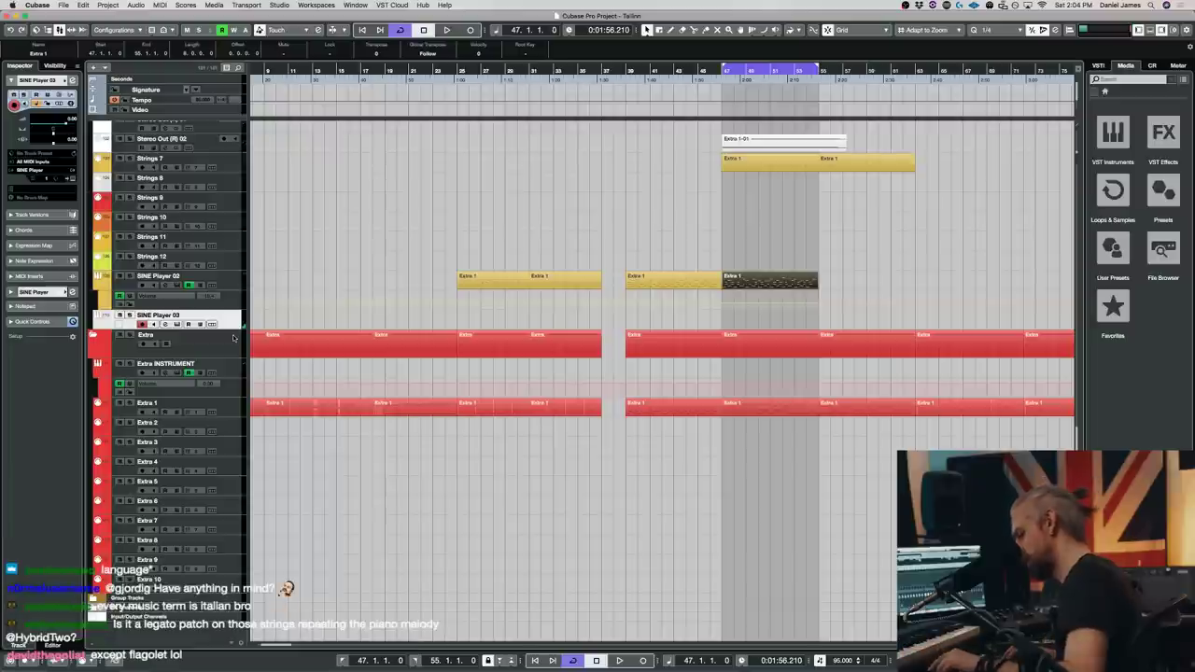
- Audition the Flageolet portato long articulation on SINE Player 03 and switch the Chamber Celli to Sustains + LEG
key("e")
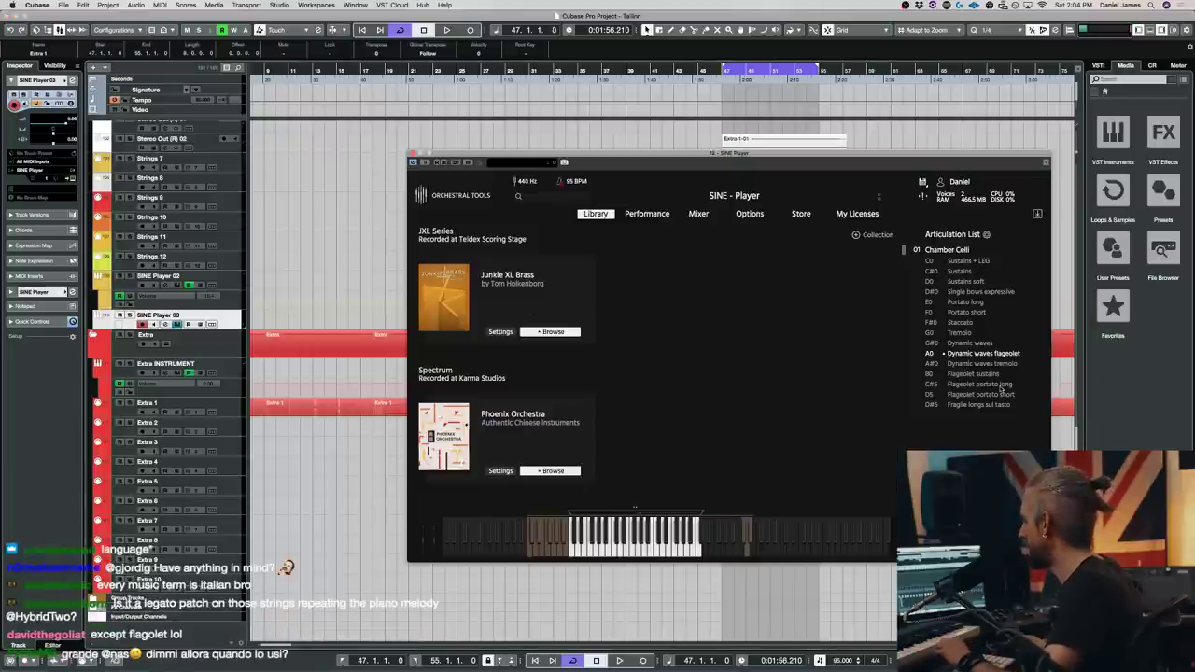
left_click(979, 384)
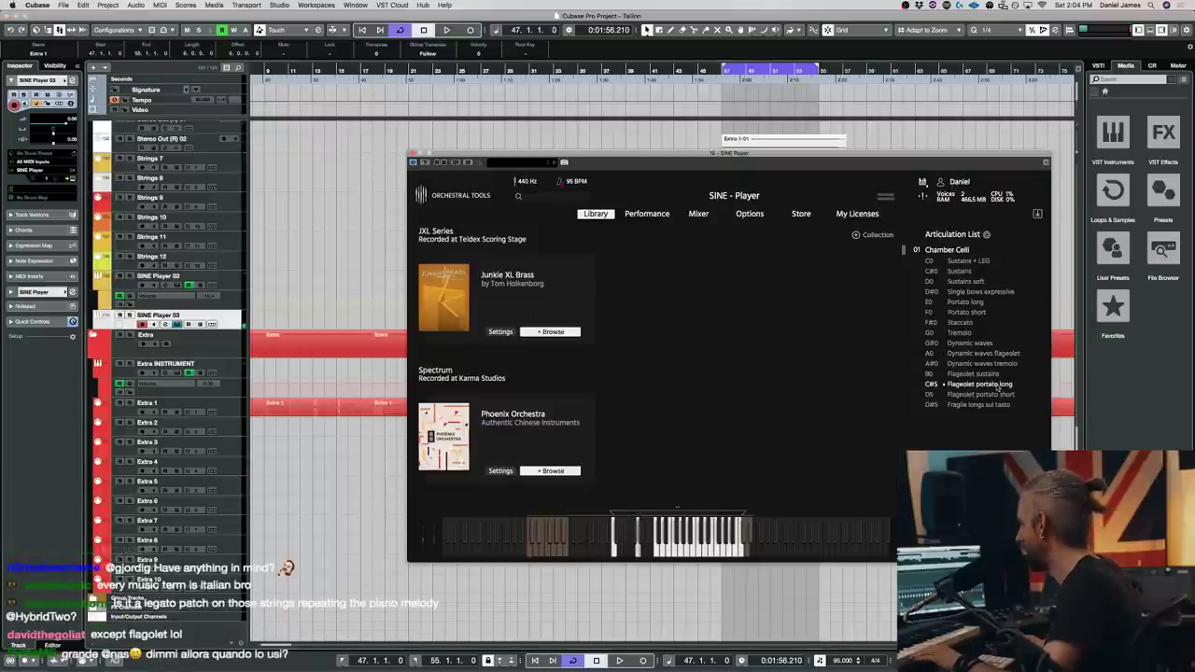
key("space")
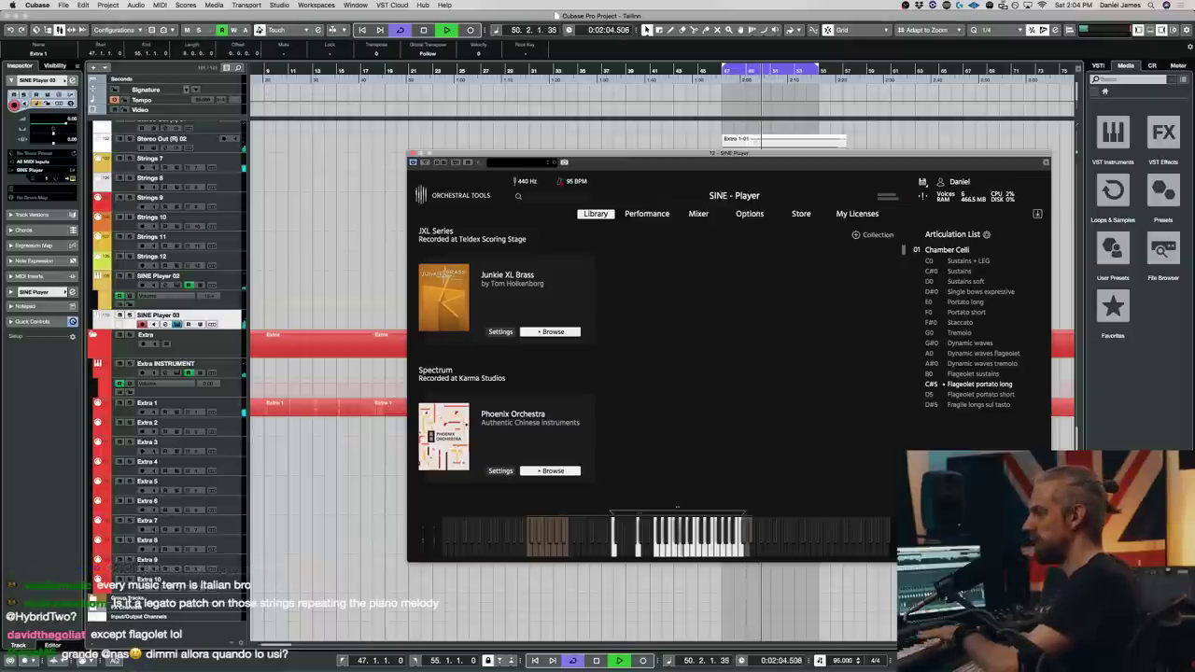
left_click(967, 263)
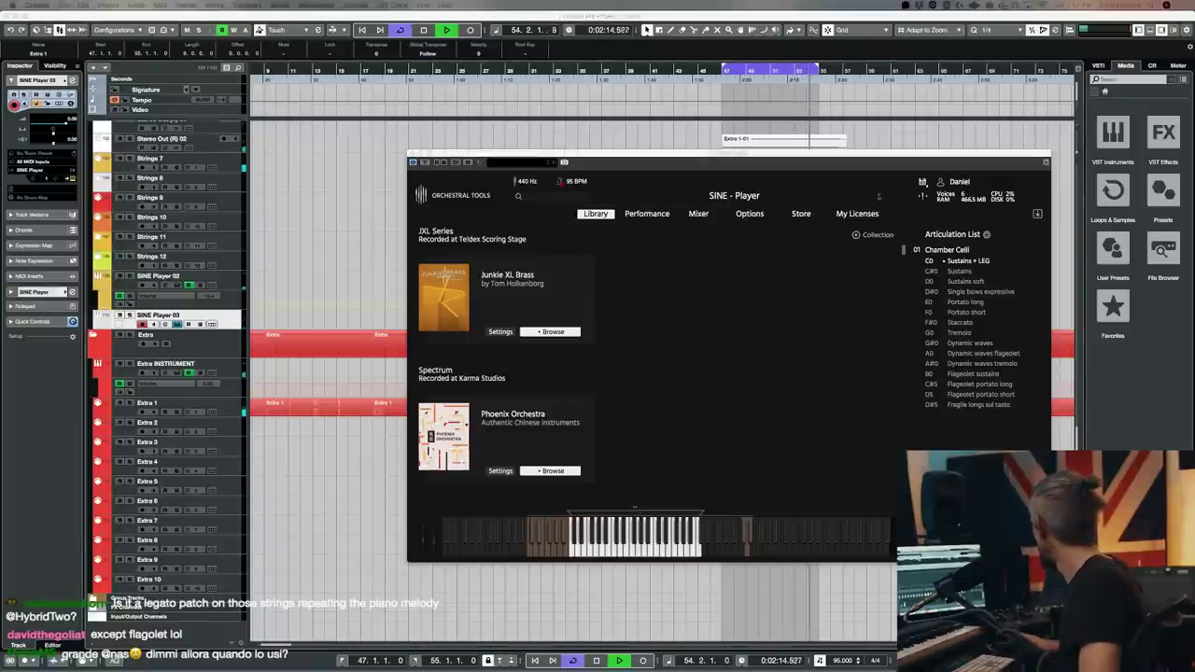
key("space")
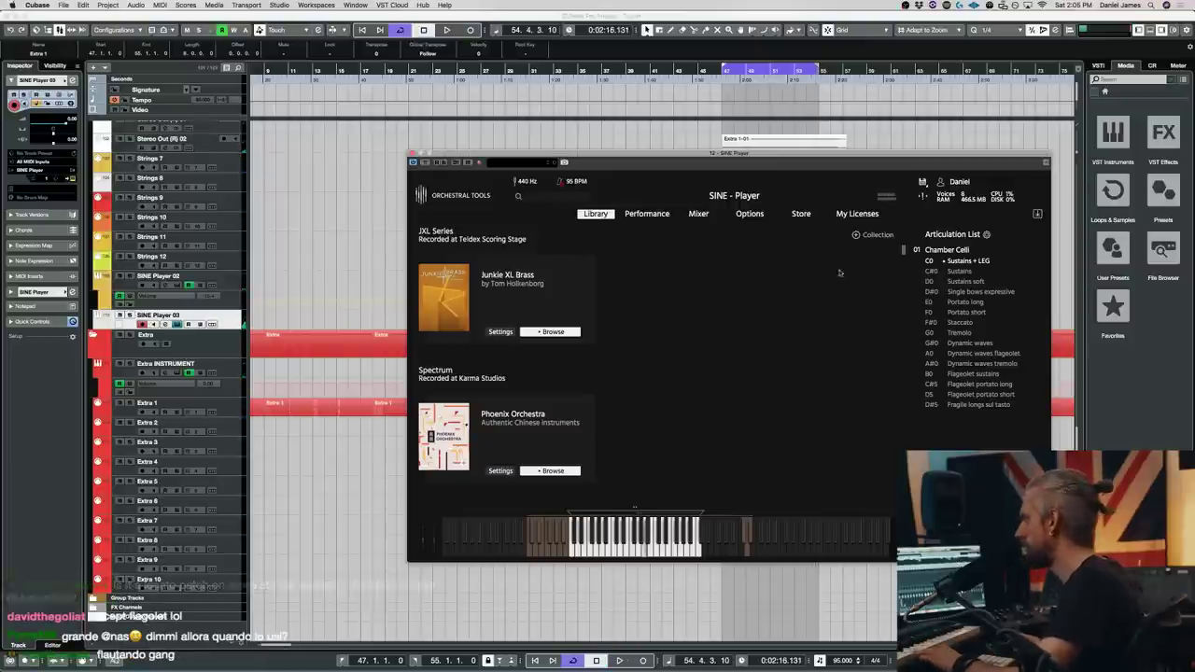
- Enable the AB OMNI microphone for the Chamber Celli and rebalance the levels, lowering SPOT and raising AB OMNI and the overall volume
left_click(710, 215)
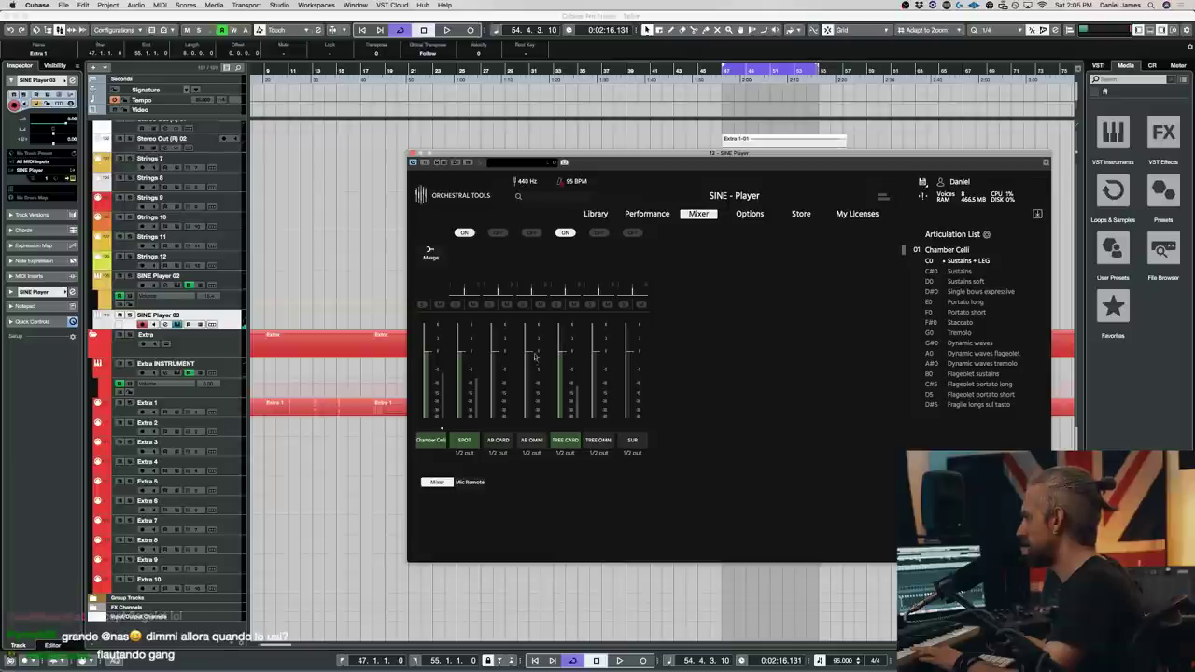
left_click(531, 232)
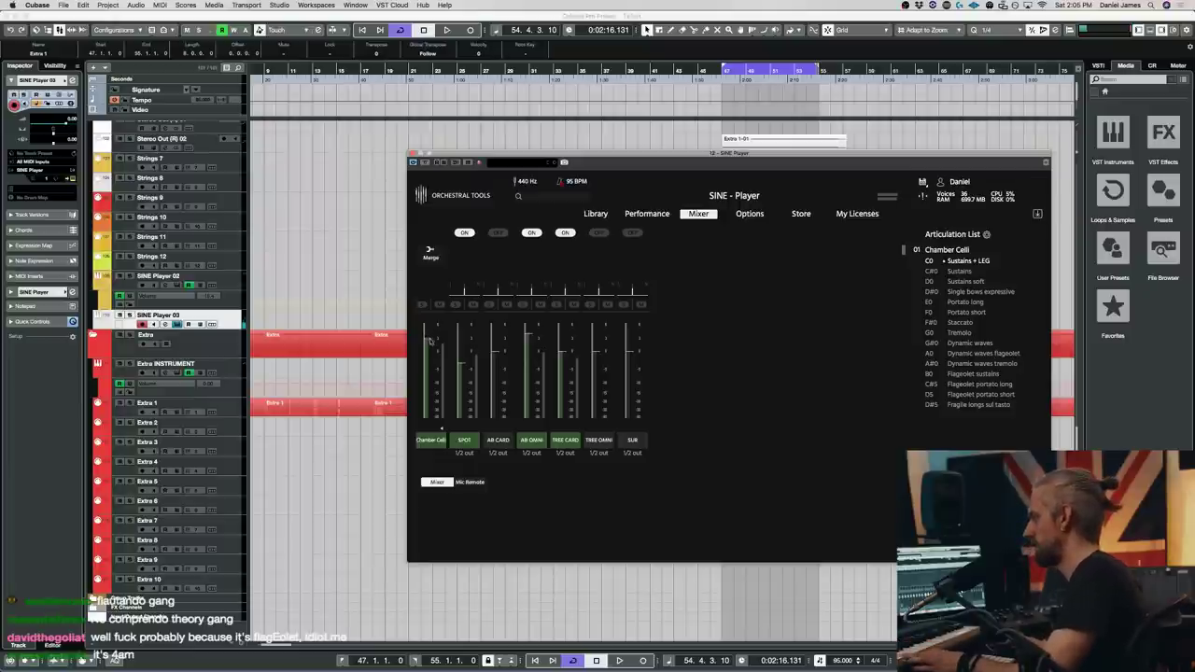
left_click(431, 252)
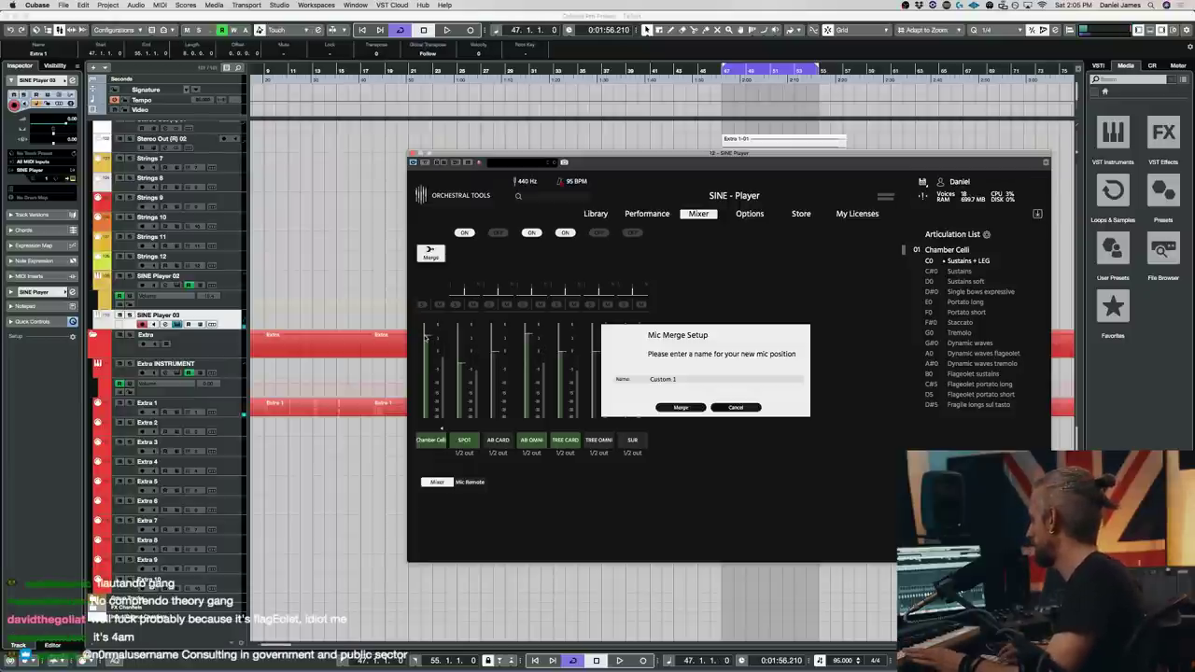
left_click(734, 408)
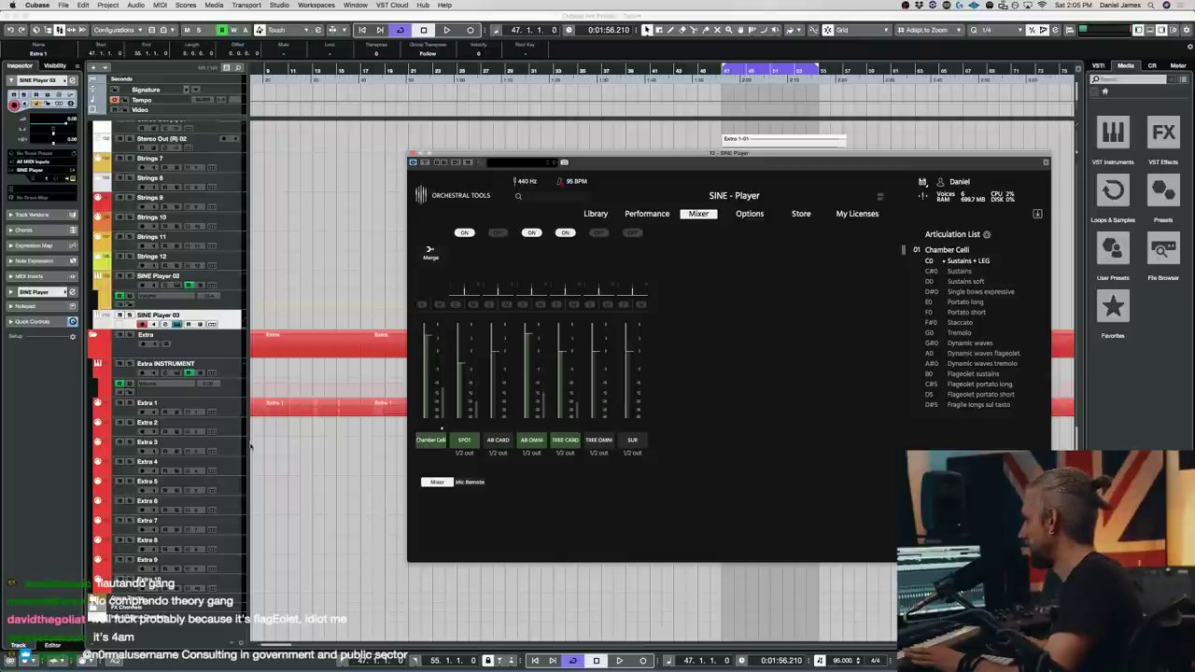
left_click(412, 154)
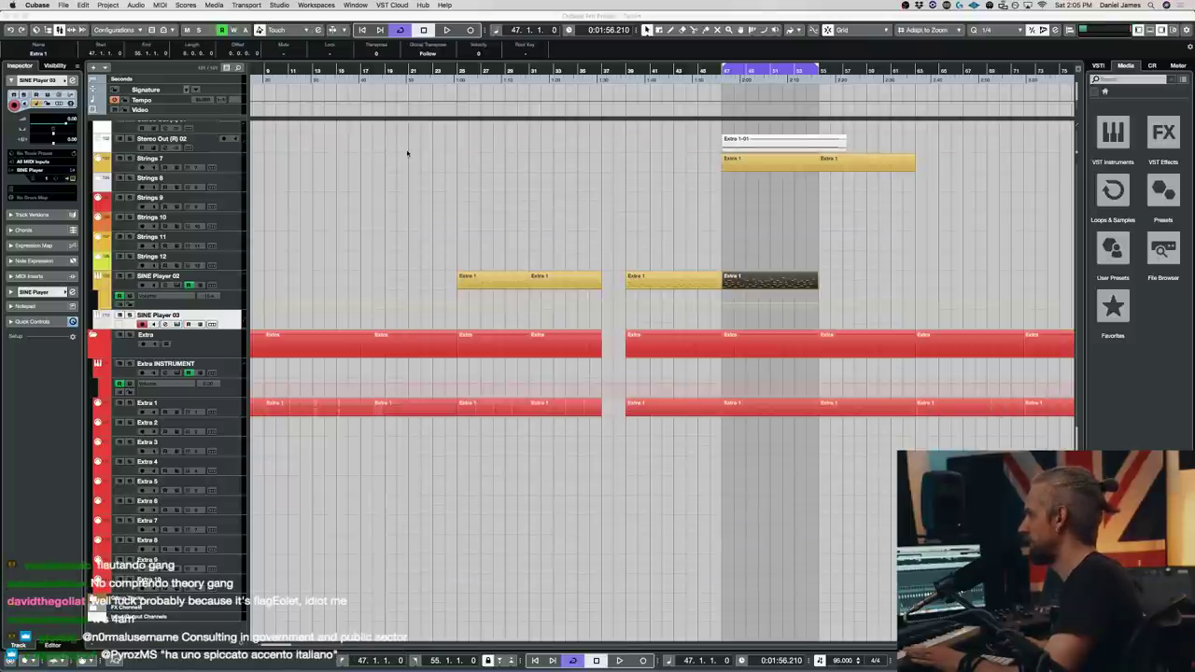
- Record a legato celli melody on SINE Player 03 across the loop from bar 47 to 55
key("space")
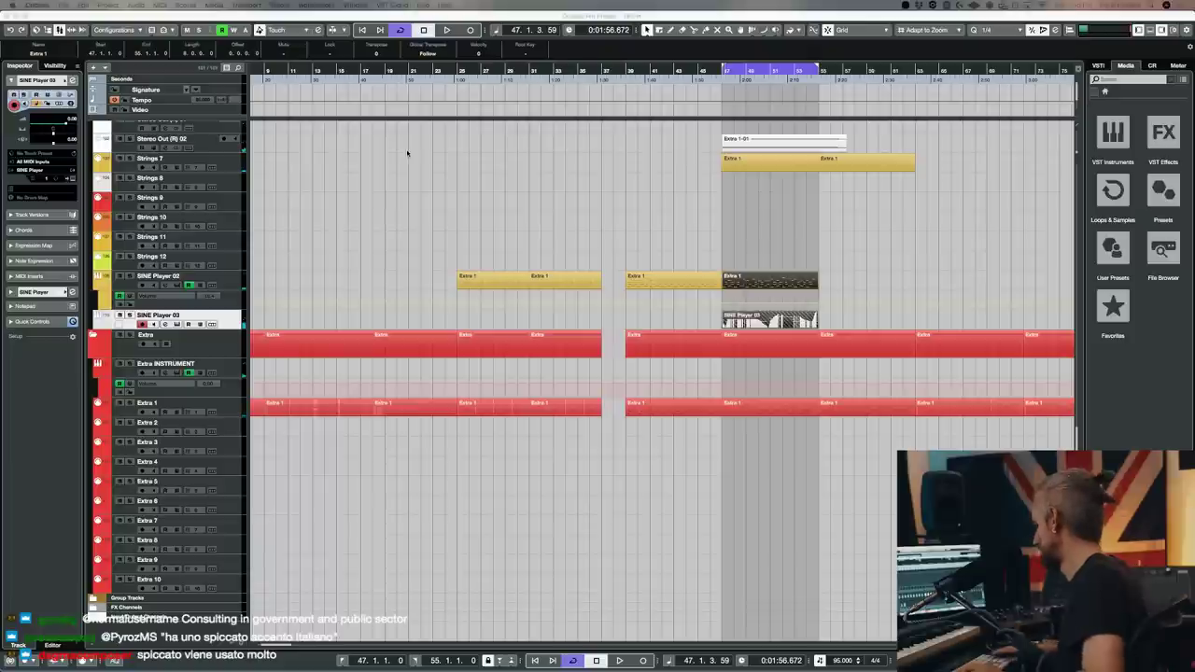
key("space")
- Transpose all the lower notes of the Extra 1 part at bar 55 down four semitones, leaving the upper arpeggios out
double_click(844, 407)
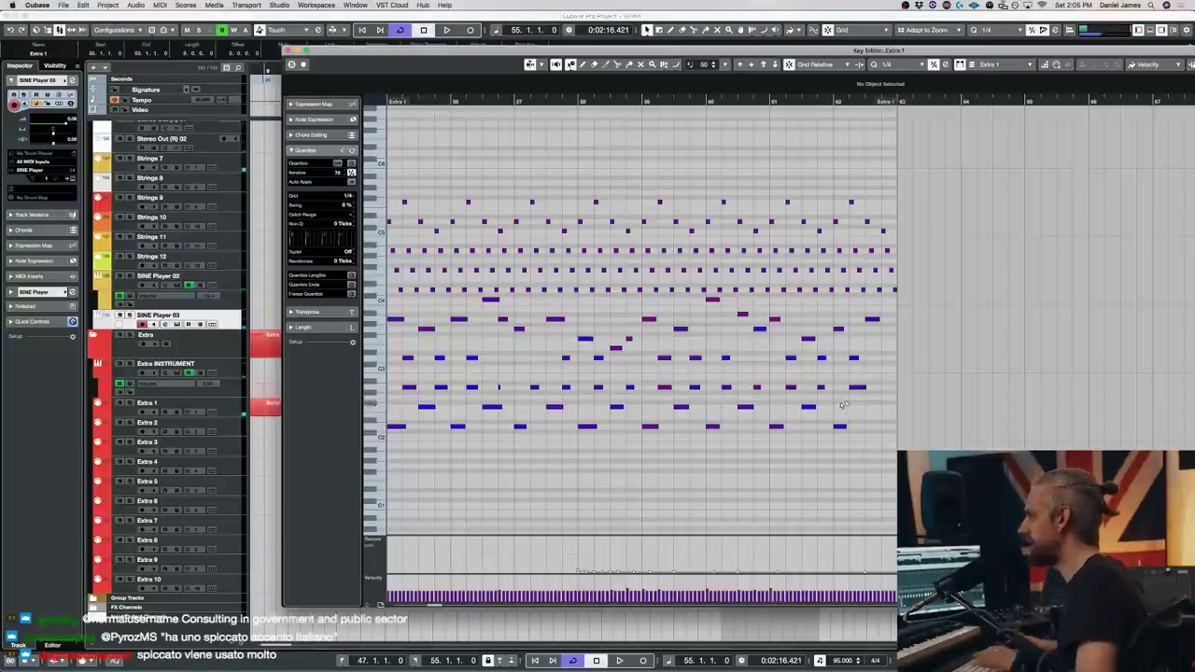
left_click_drag(908, 464, 389, 300)
key("Down")
key("Down")
key("Down")
key("Down")
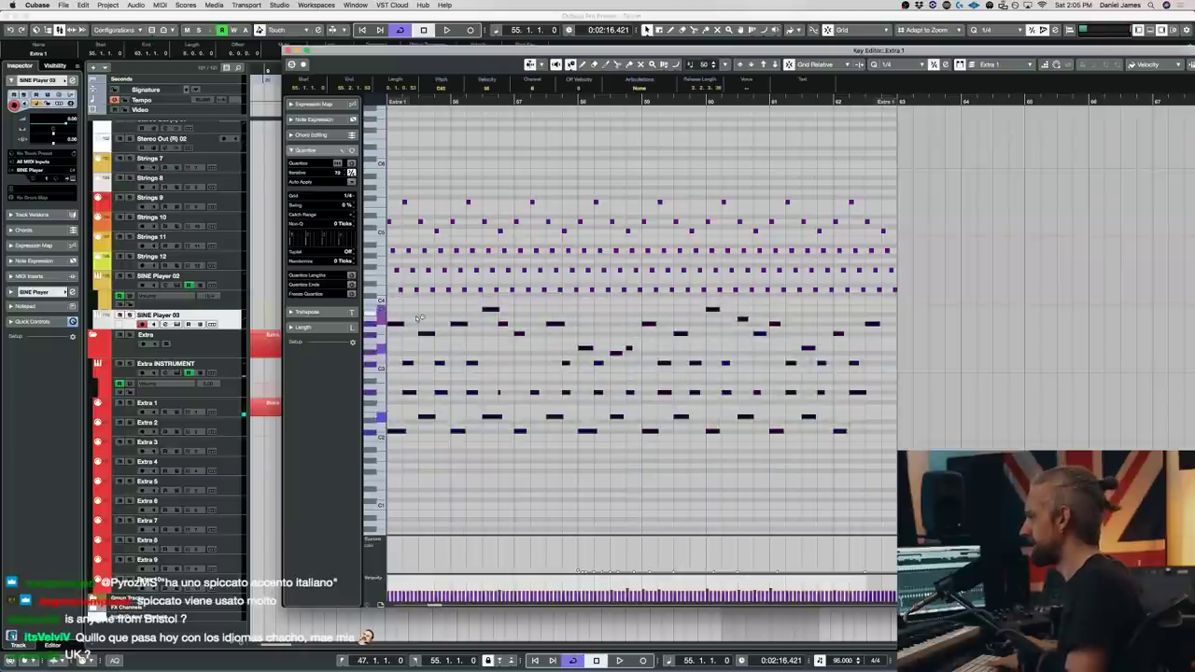
- Raise selected lower notes of the bar 55 Extra 1 part by a semitone to fit the new chord
left_click_drag(403, 442, 966, 426)
key("Up")
left_click_drag(826, 372, 585, 361)
key("Up")
left_click_drag(869, 344, 925, 307)
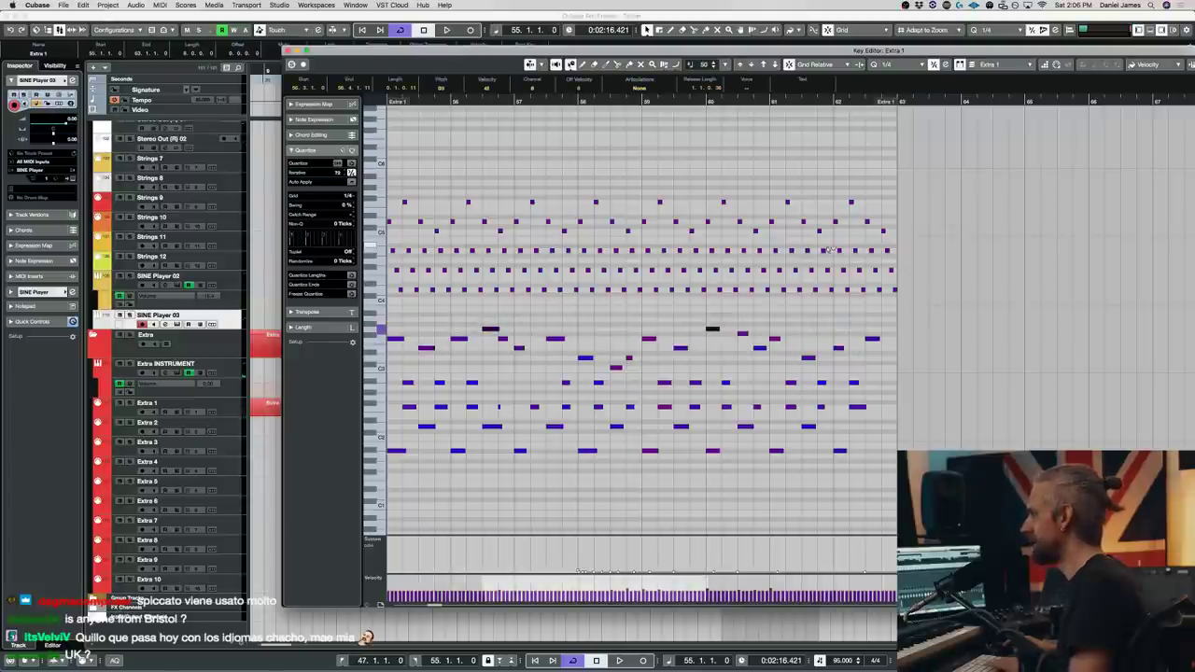
key("Escape")
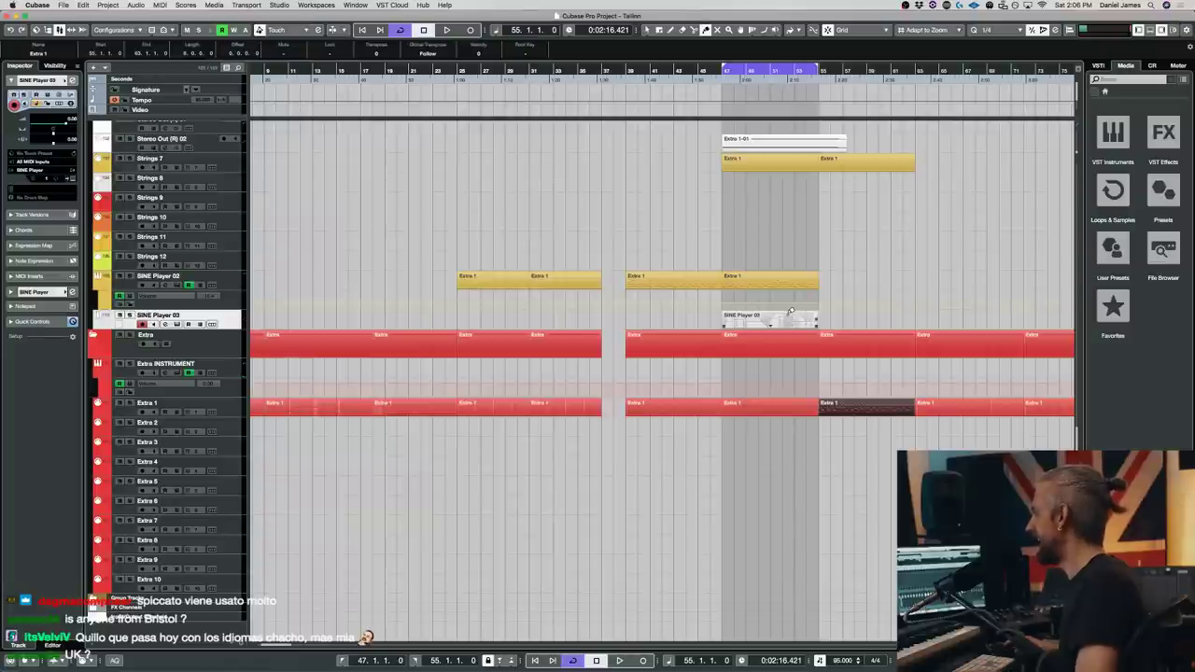
- Extend the SINE Player 03 part and the loop range to bar 63
left_click_drag(815, 326, 914, 326)
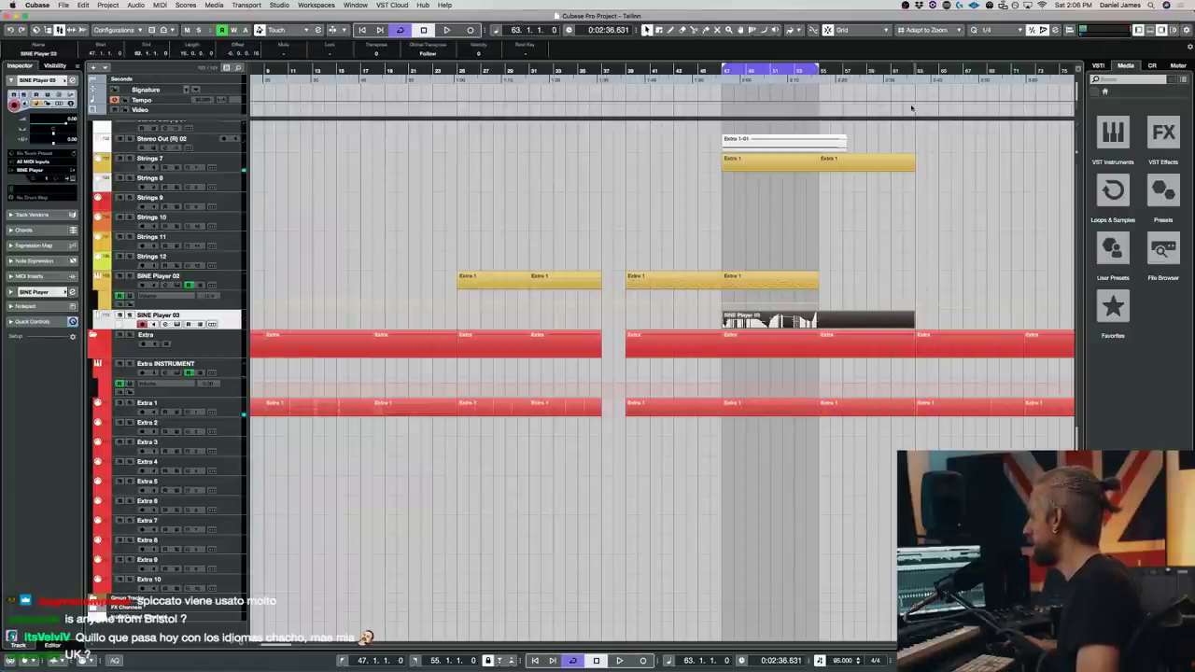
left_click(911, 72, "alt")
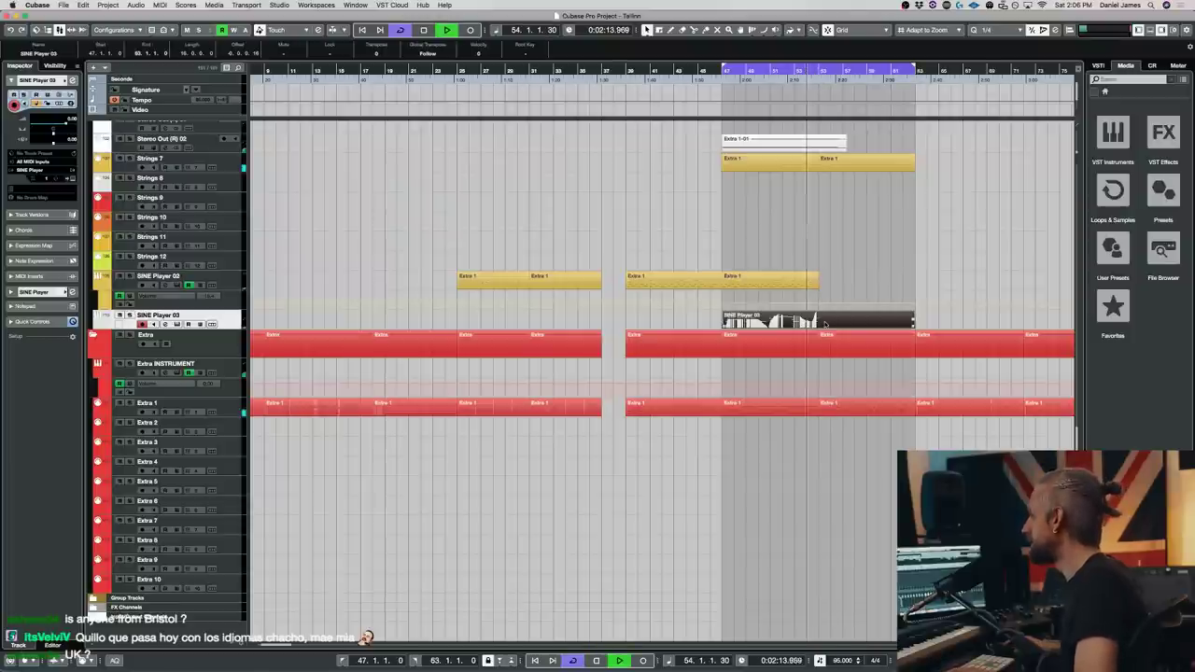
- Try lengthening the last SINE Player 03 note at bar 55 to two bars and raising it an octave, and replay it
double_click(825, 324)
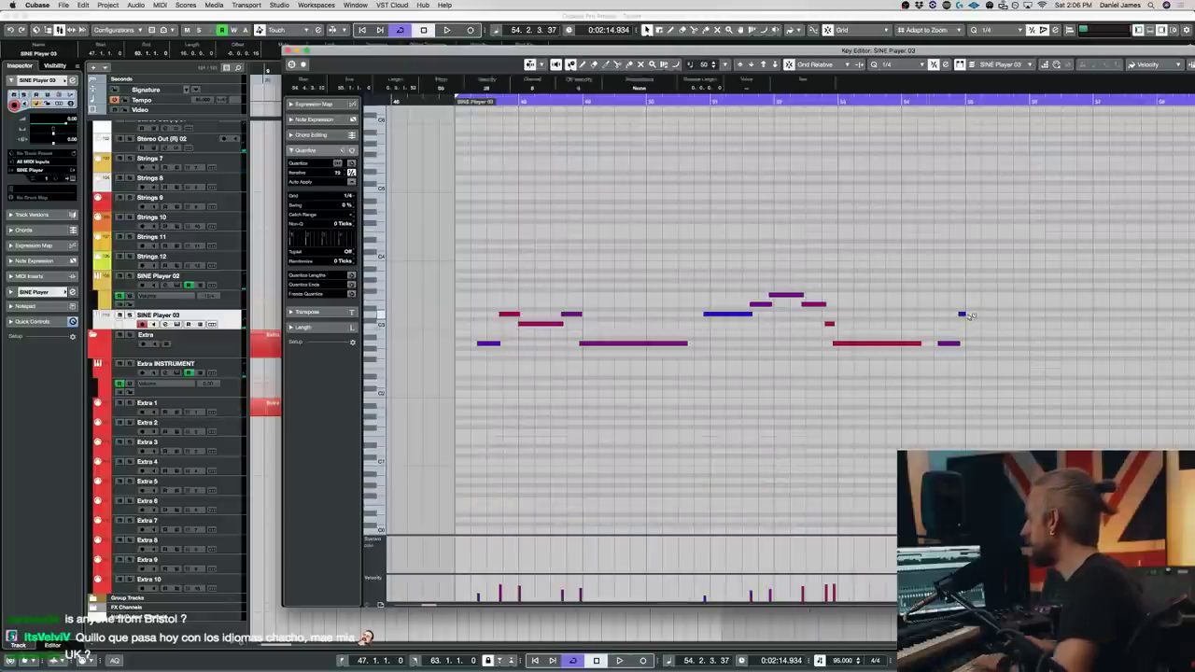
left_click_drag(970, 314, 1088, 314)
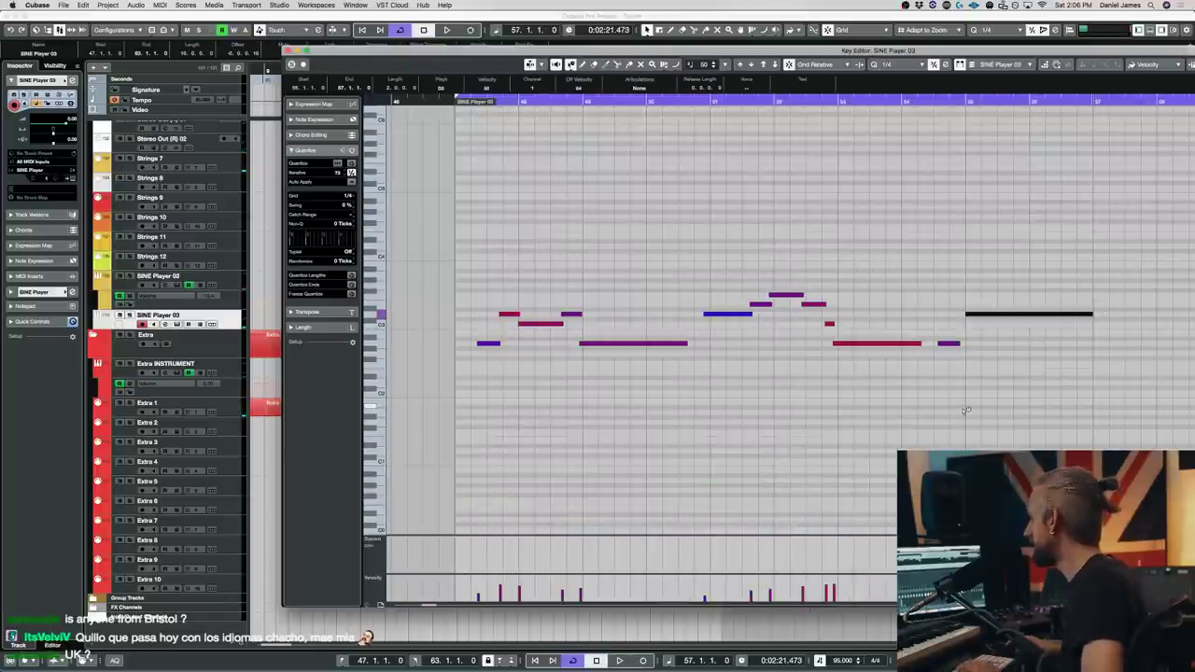
key("shift+Up")
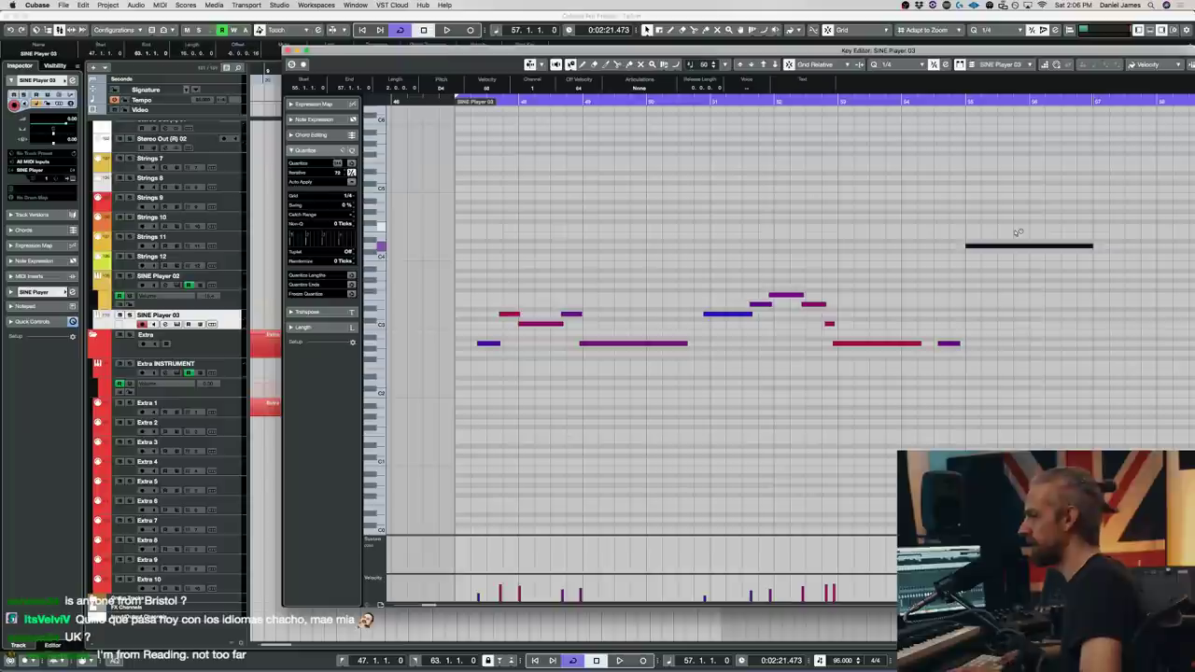
key("space")
left_click(638, 106)
key("space")
key("Return")
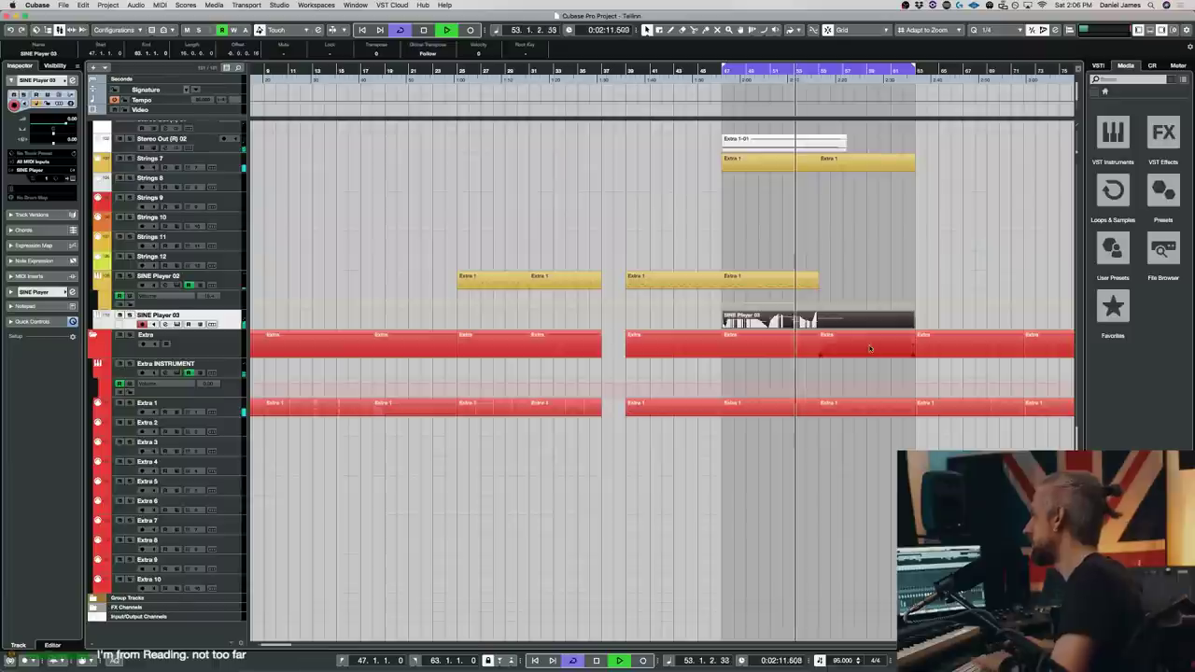
- Record further choir chords on the Voices 3 track up to bar 63
scroll(869, 349, "up", 10)
scroll(866, 344, "down", 5)
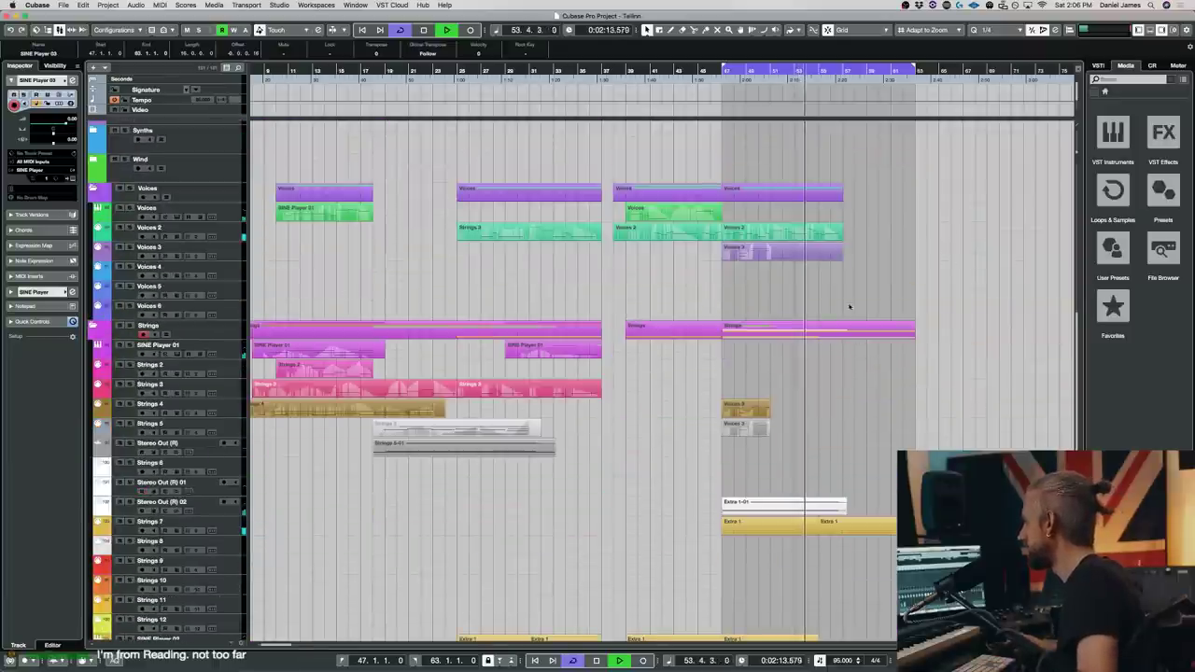
left_click(230, 256)
key("KP_Multiply")
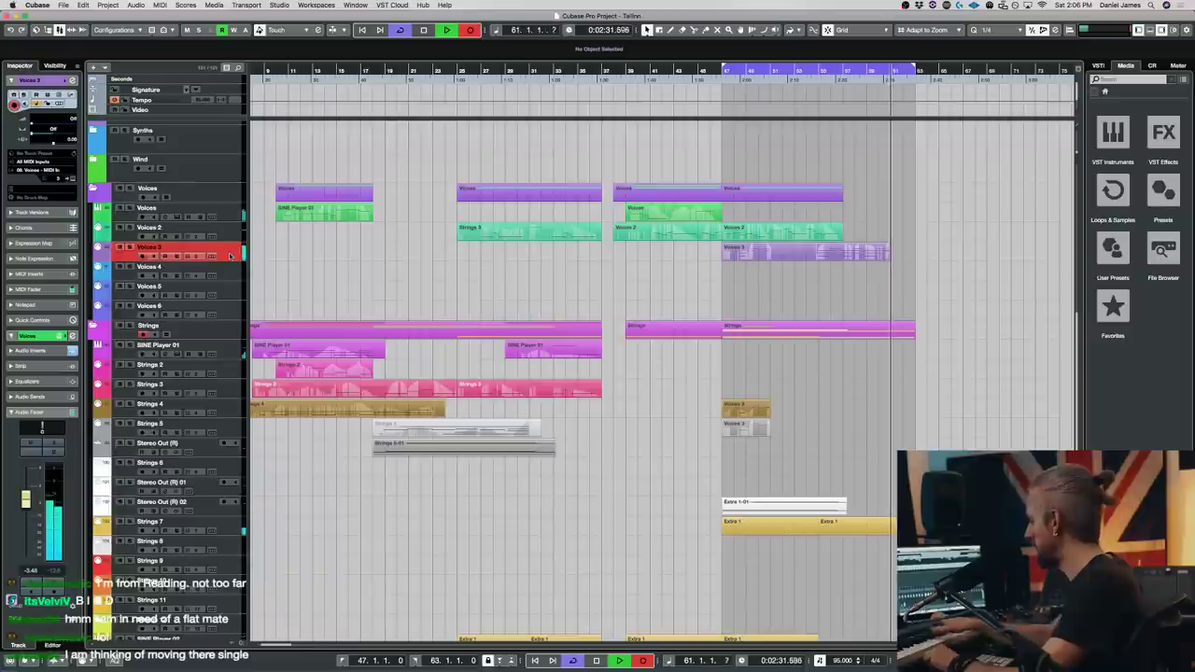
key("space")
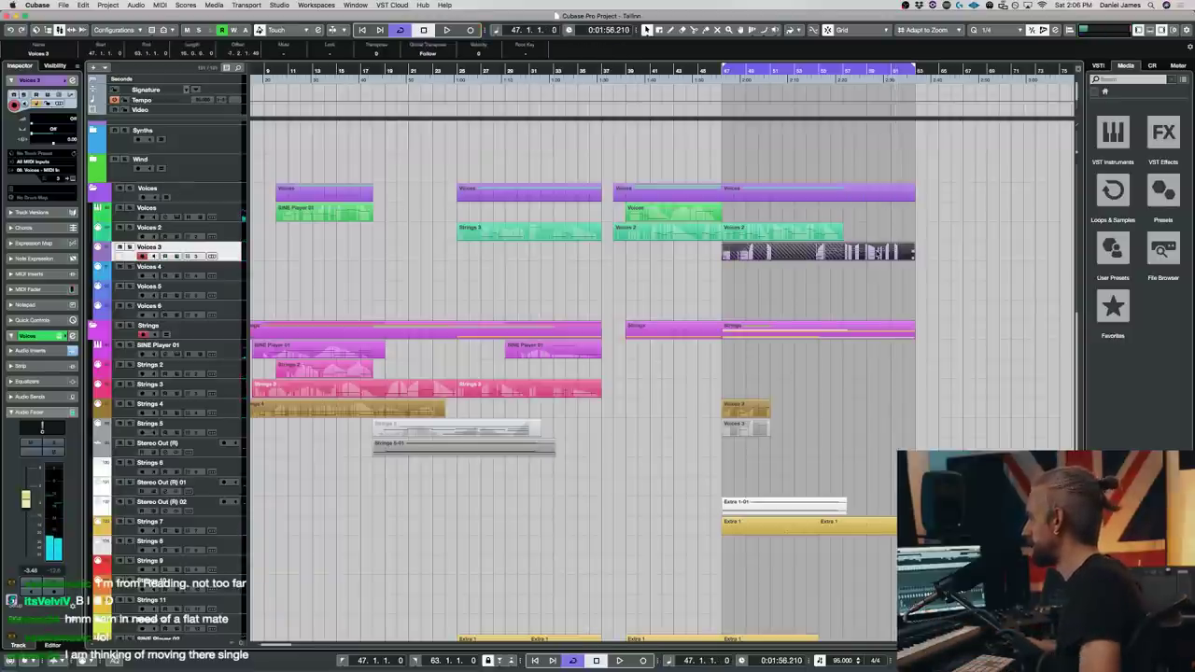
- Split the newly recorded Voices 3 part at bar 54
left_click(805, 253, "alt")
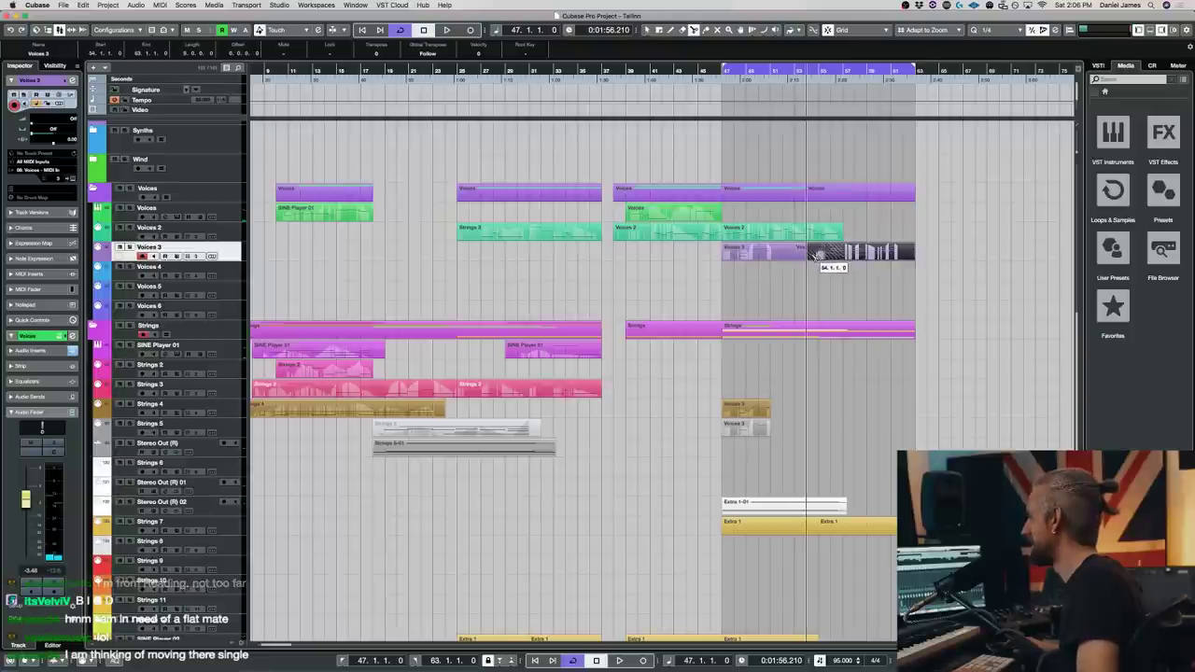
left_click(799, 255)
left_click(784, 256)
left_click(801, 257)
left_click(824, 257)
- Quantize all the notes in the Voices 3 part after the split at bar 54
double_click(826, 256)
key("super+a")
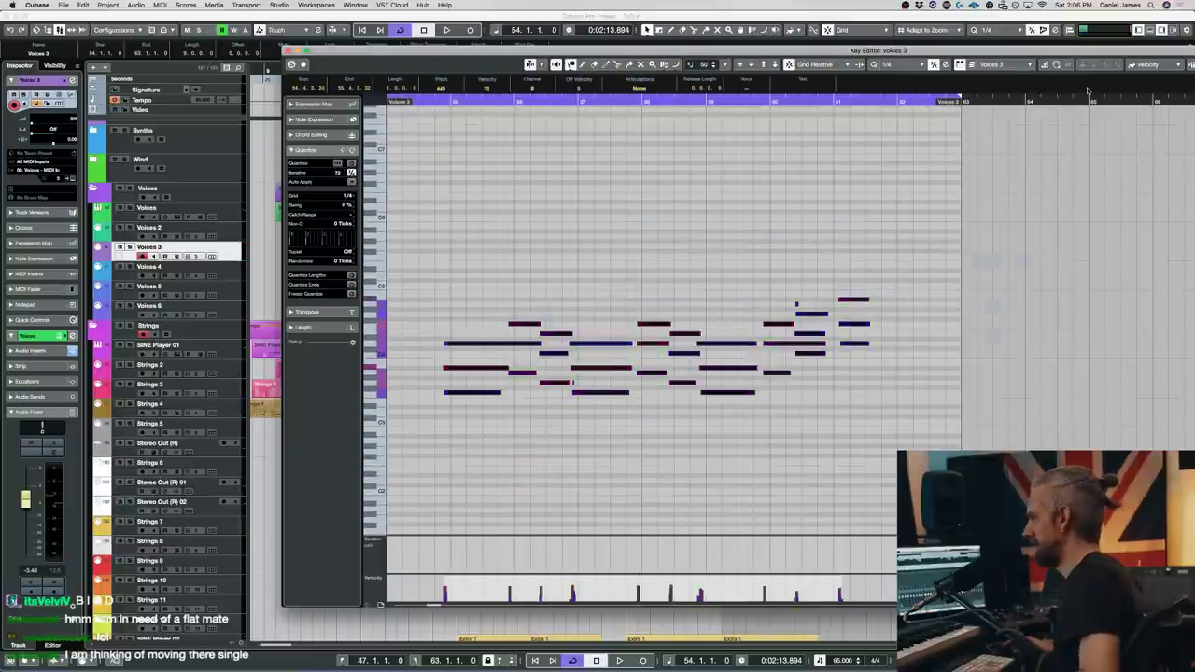
left_click(590, 344)
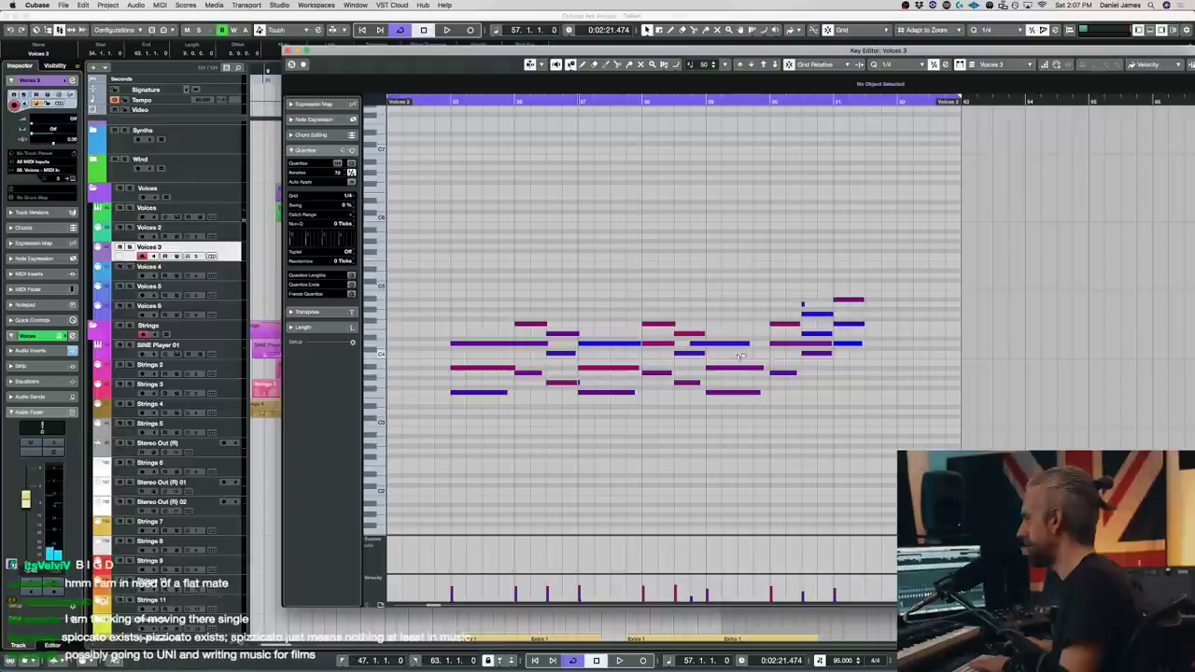
- Move the early Voices 3 note to the start of bar 59 and lower the highest note at bar 61 by an octave
left_click_drag(721, 343, 736, 343)
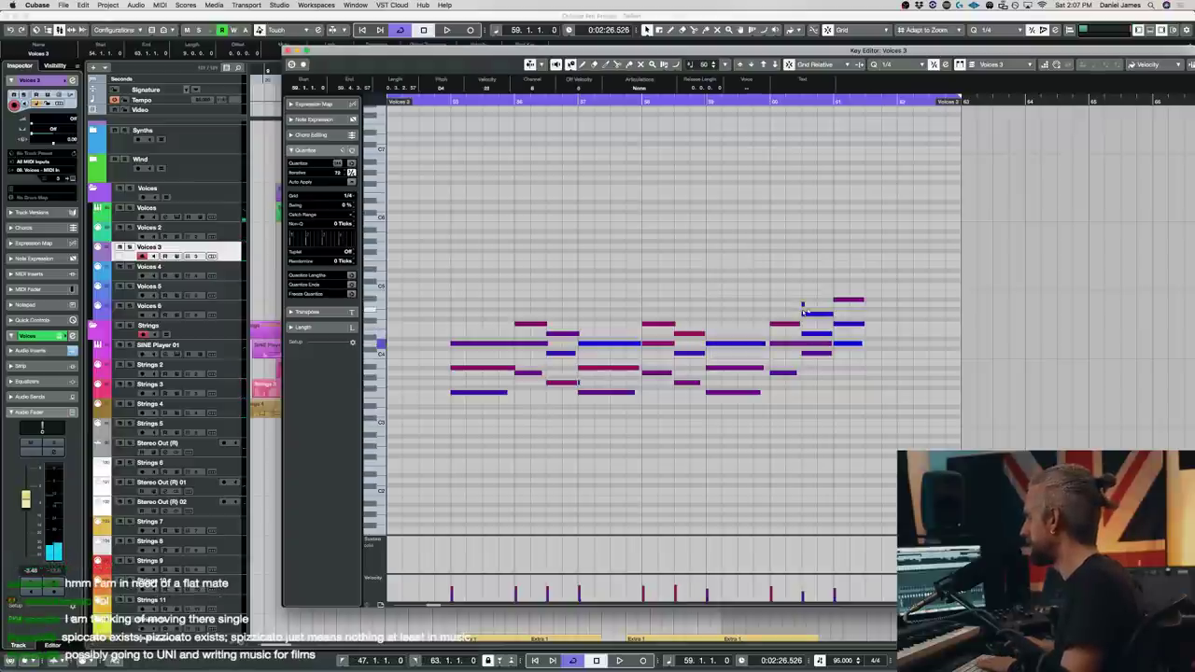
key("shift+Down")
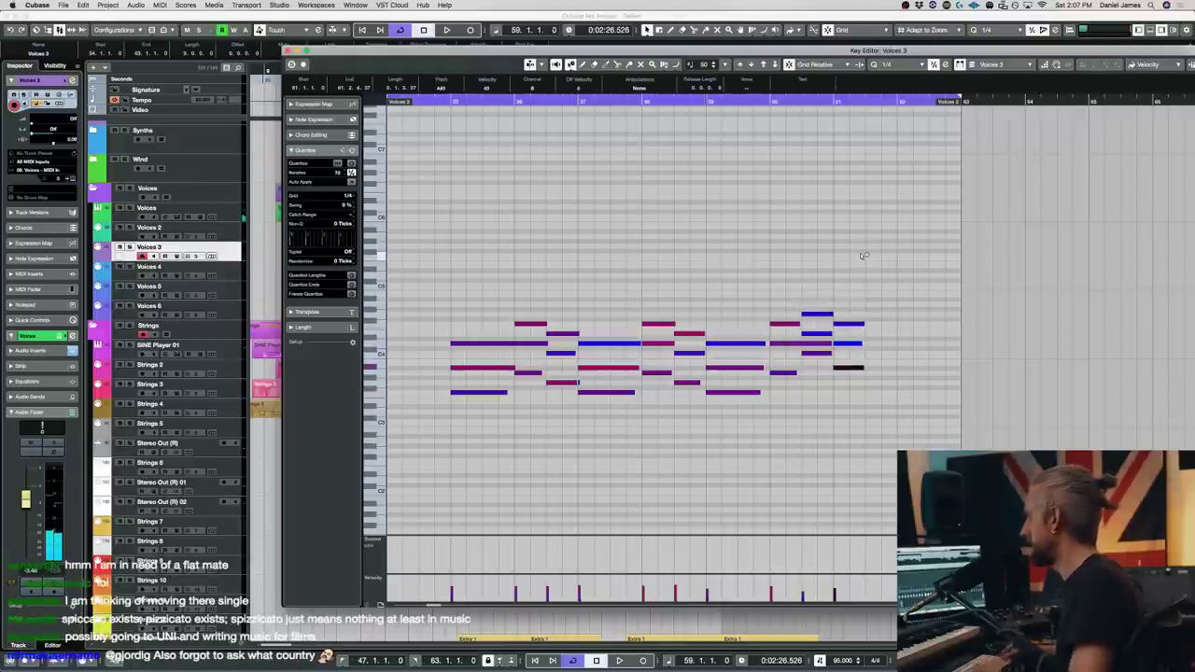
key("Escape")
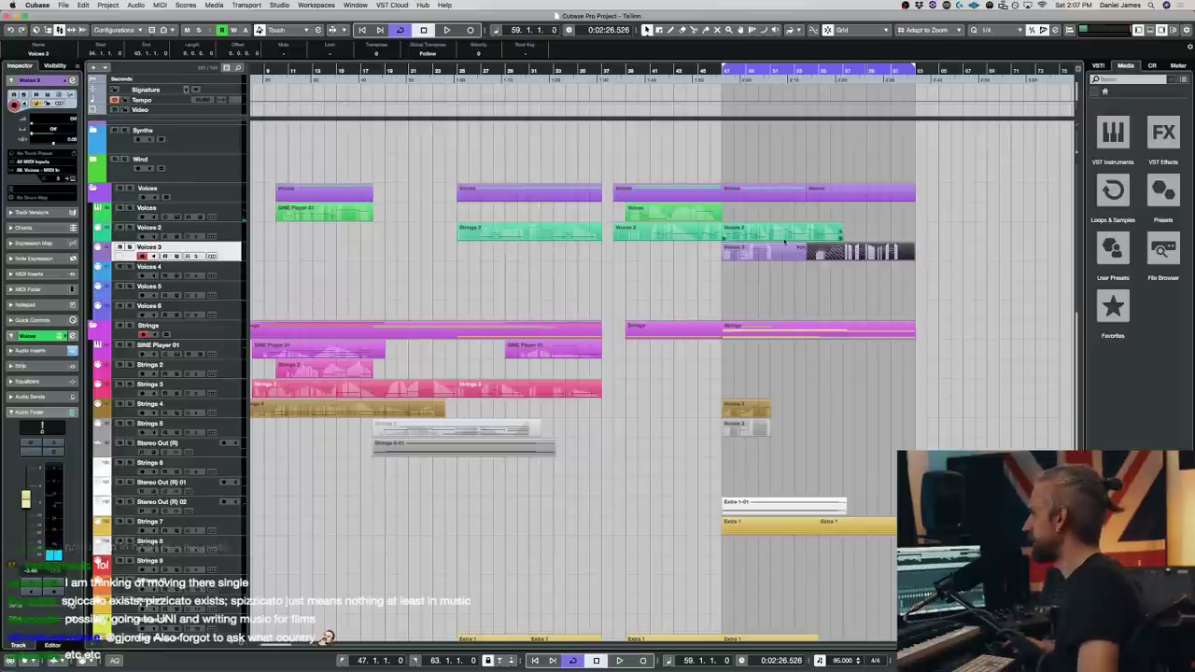
- Delete the held note at bar 55 from the SINE Player 03 part and arm its track for recording
scroll(784, 242, "down", 10)
left_click(830, 444)
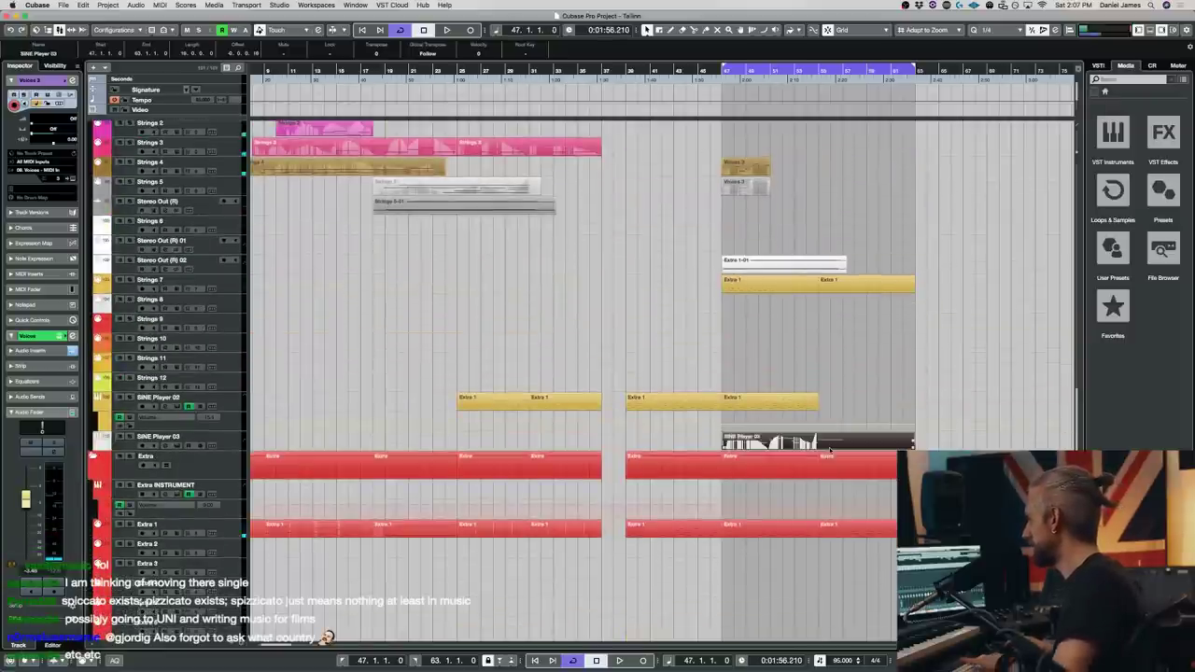
double_click(830, 447)
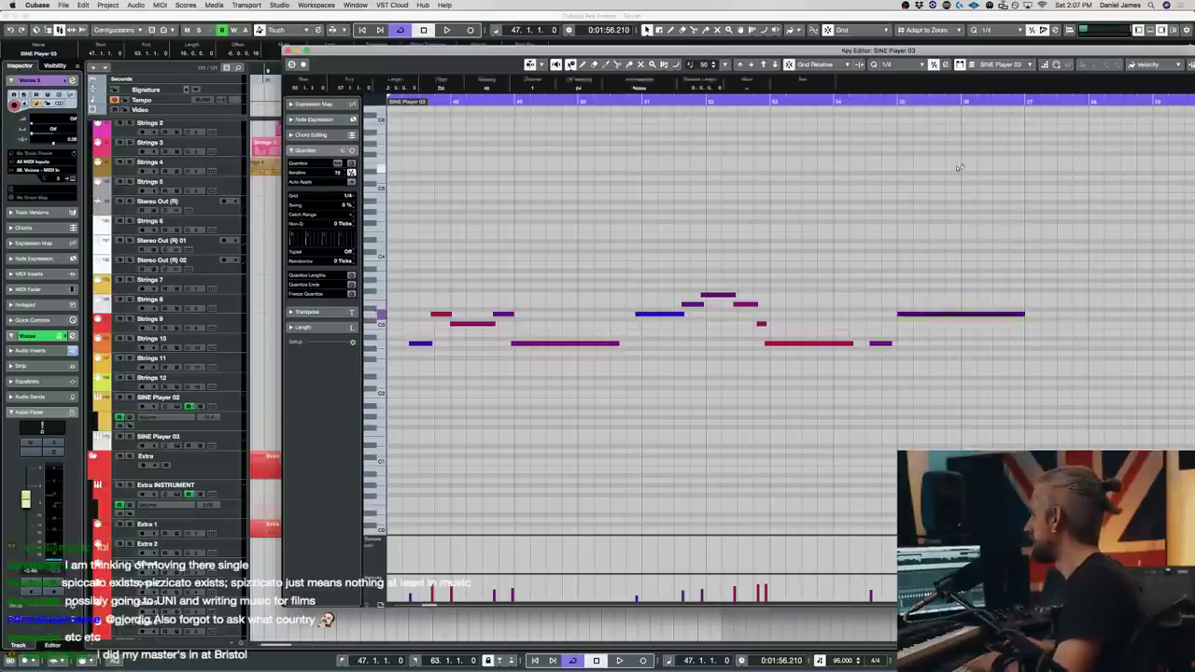
left_click(862, 101)
key("space")
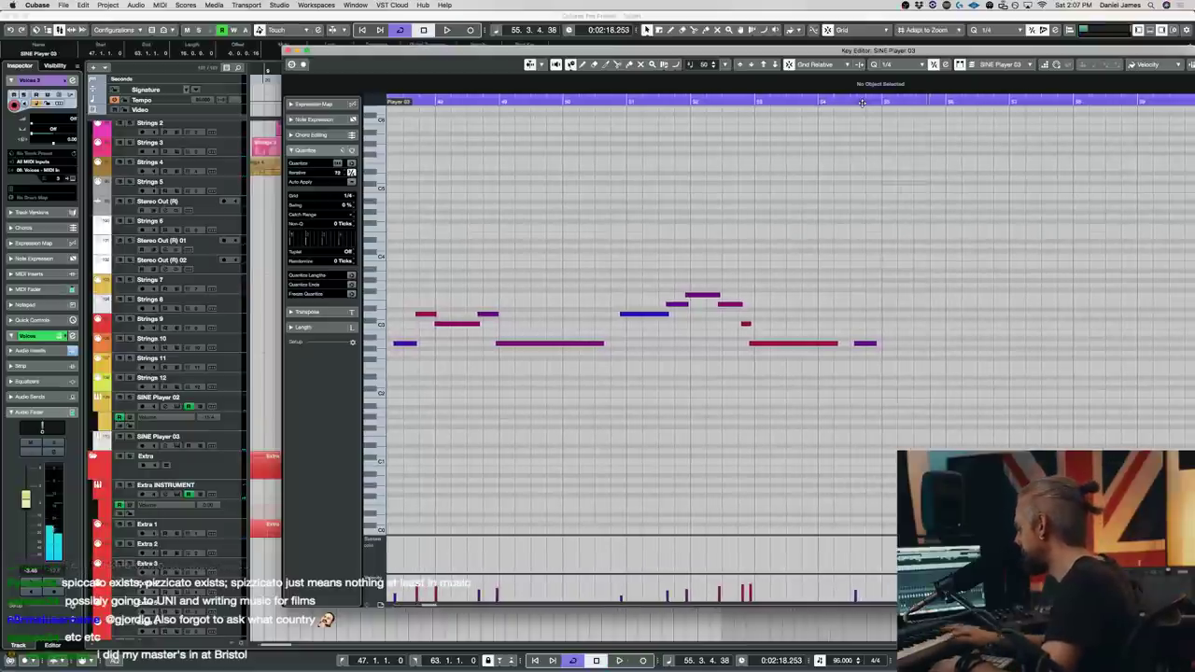
key("Return")
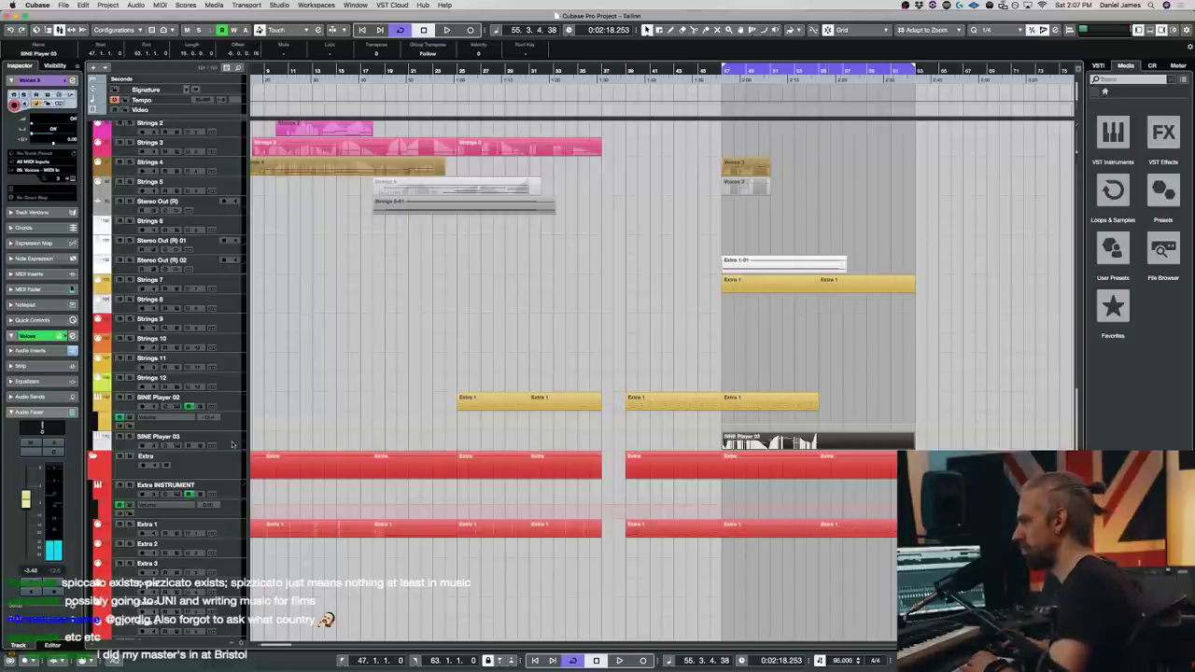
left_click(219, 430)
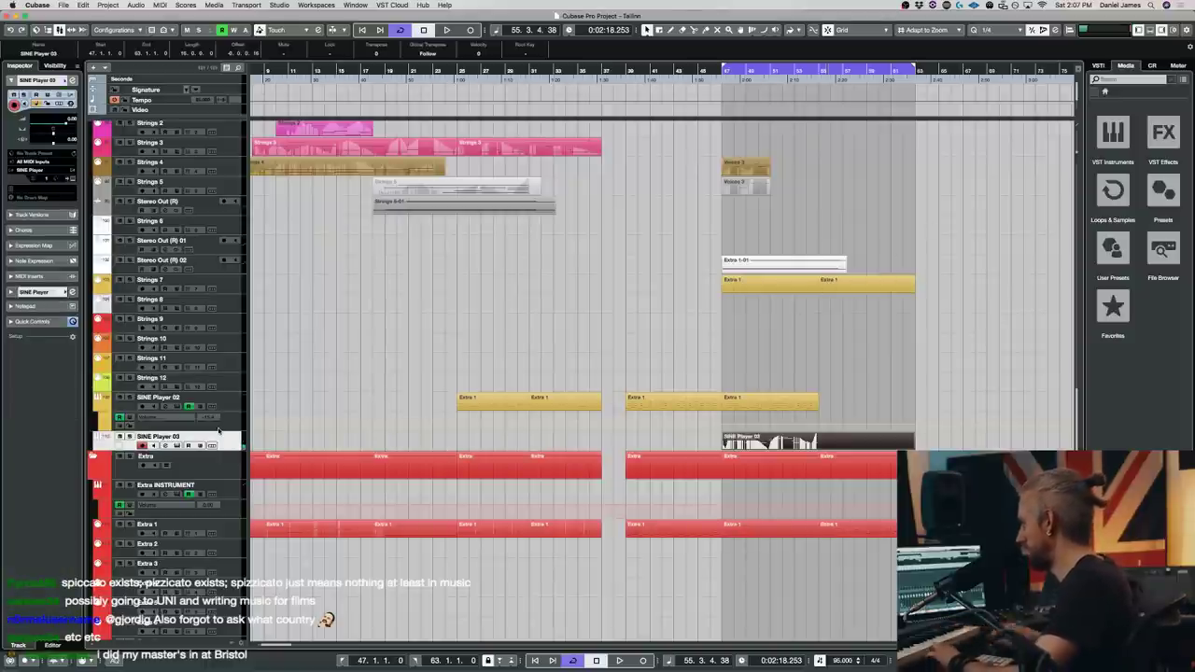
- Set the cycle range to bars 55–63 and trim the Voices 2 part to end at bar 55
left_click(809, 68, "super")
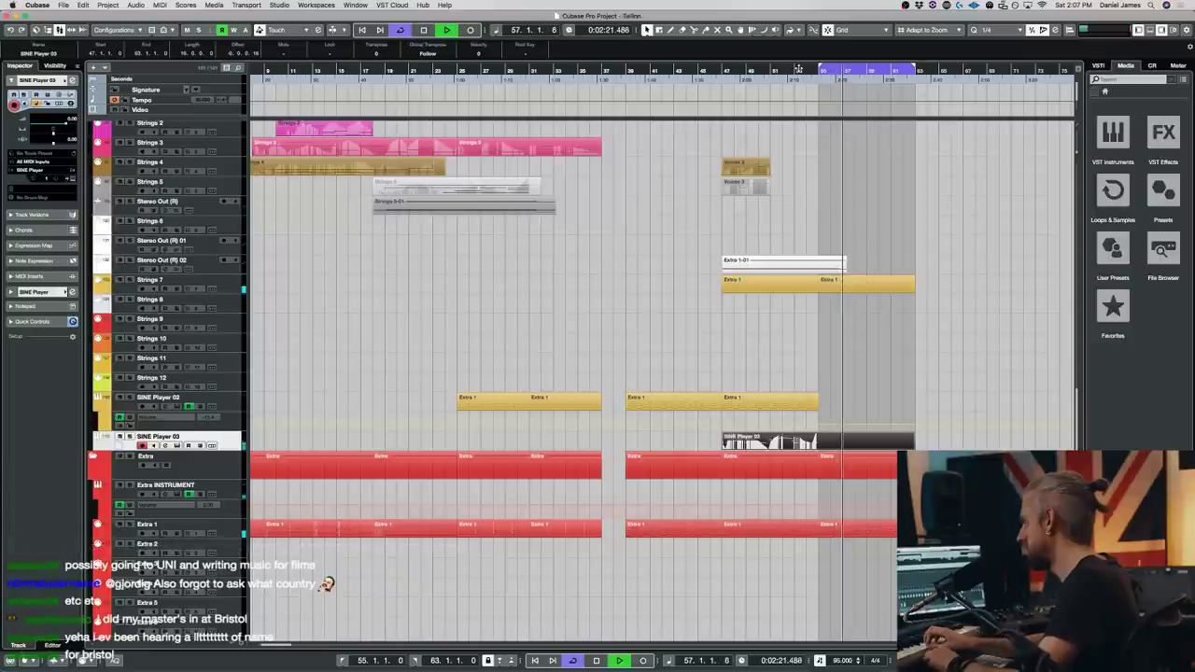
key("space")
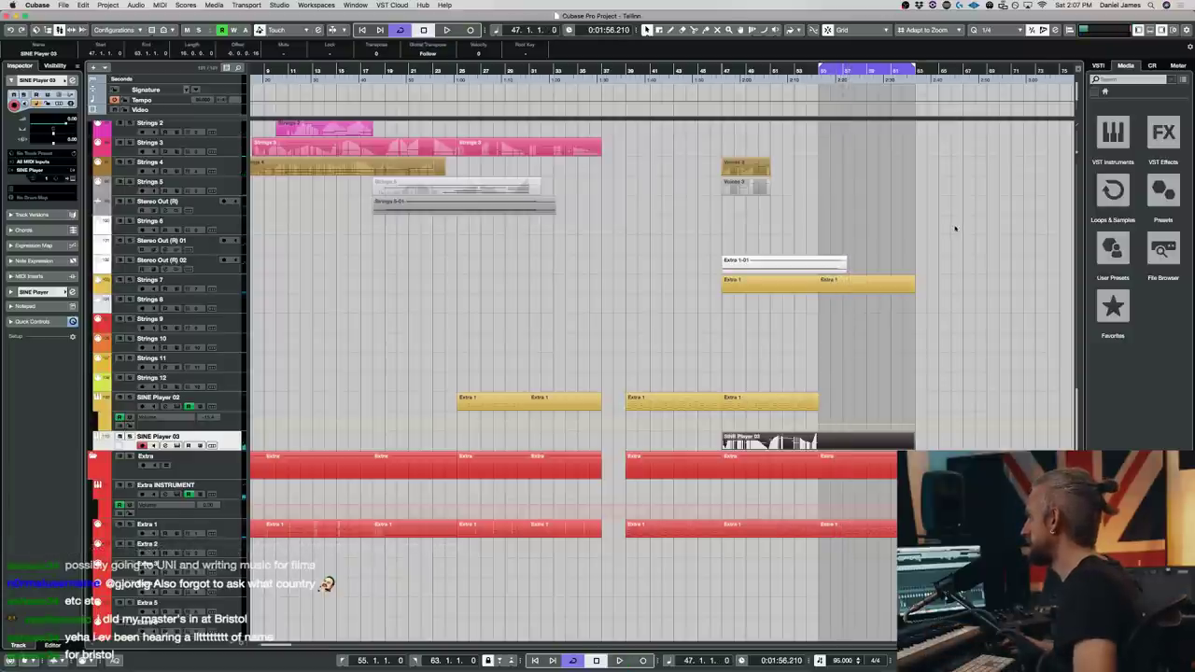
scroll(431, 177, "up", 5)
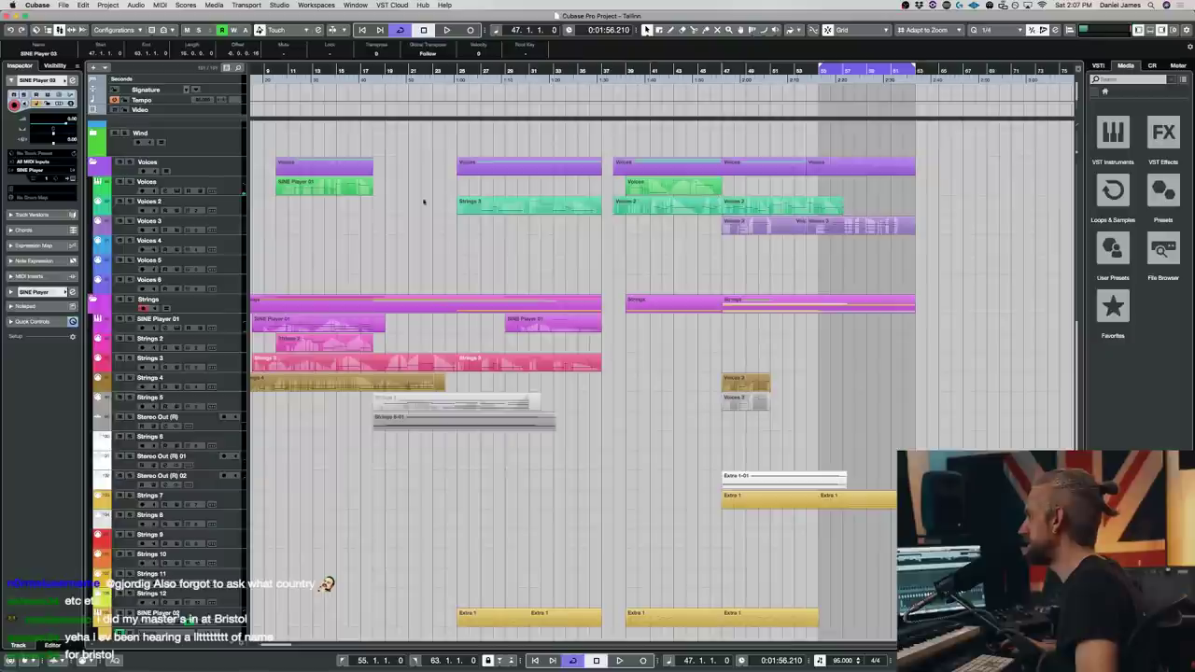
left_click(831, 205)
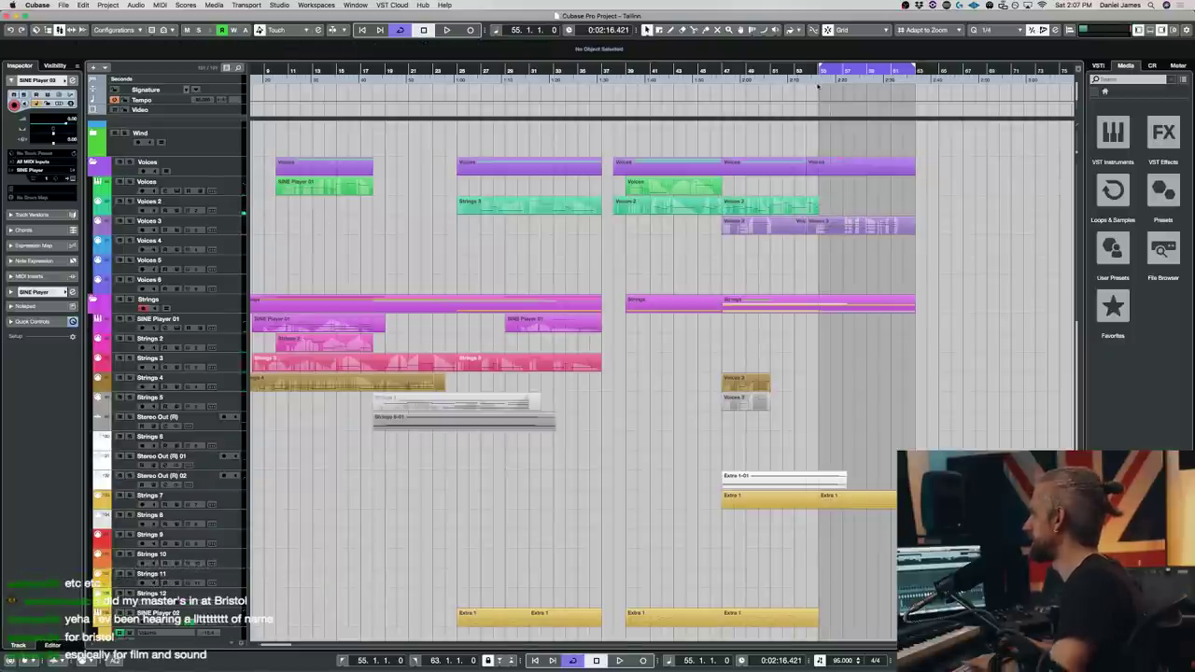
- Try recording a Voices 2 take from bar 54 with playback started at bar 53, and delete the recorded part
left_click(792, 71)
key("space")
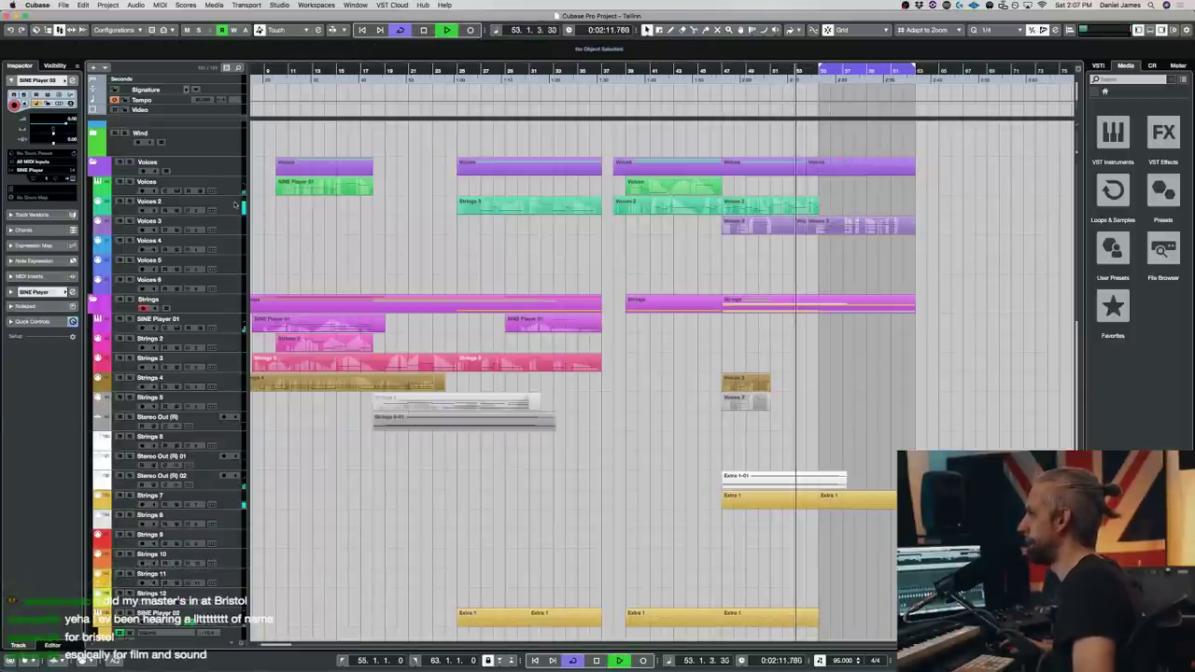
left_click(232, 206)
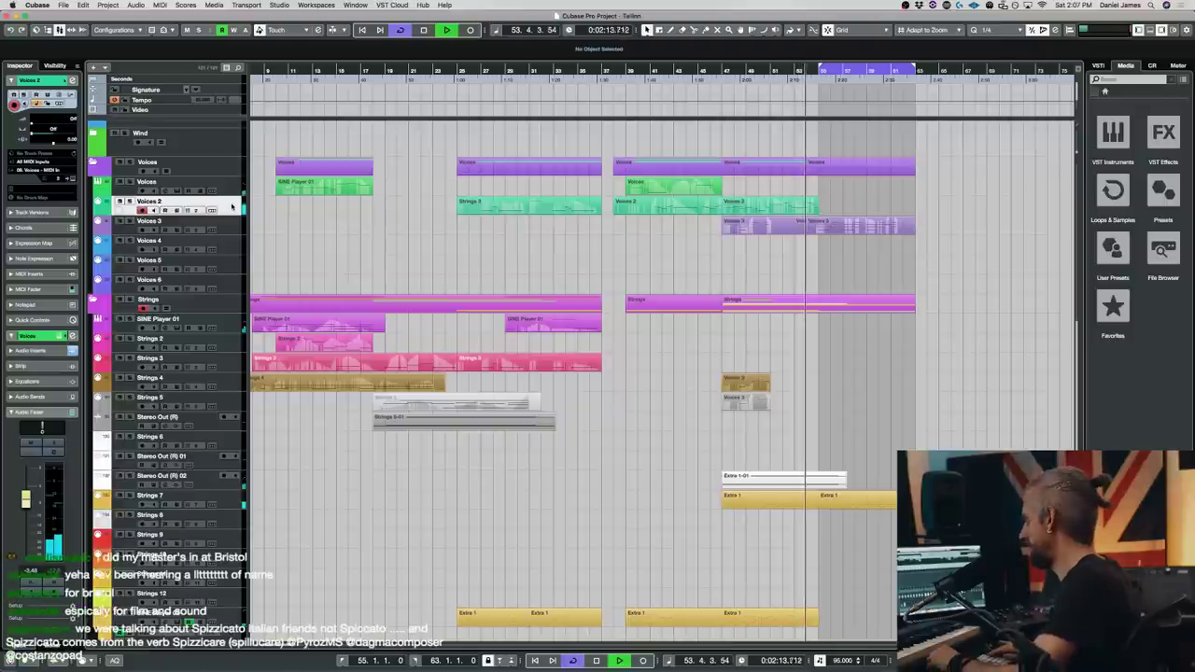
key("KP_Multiply")
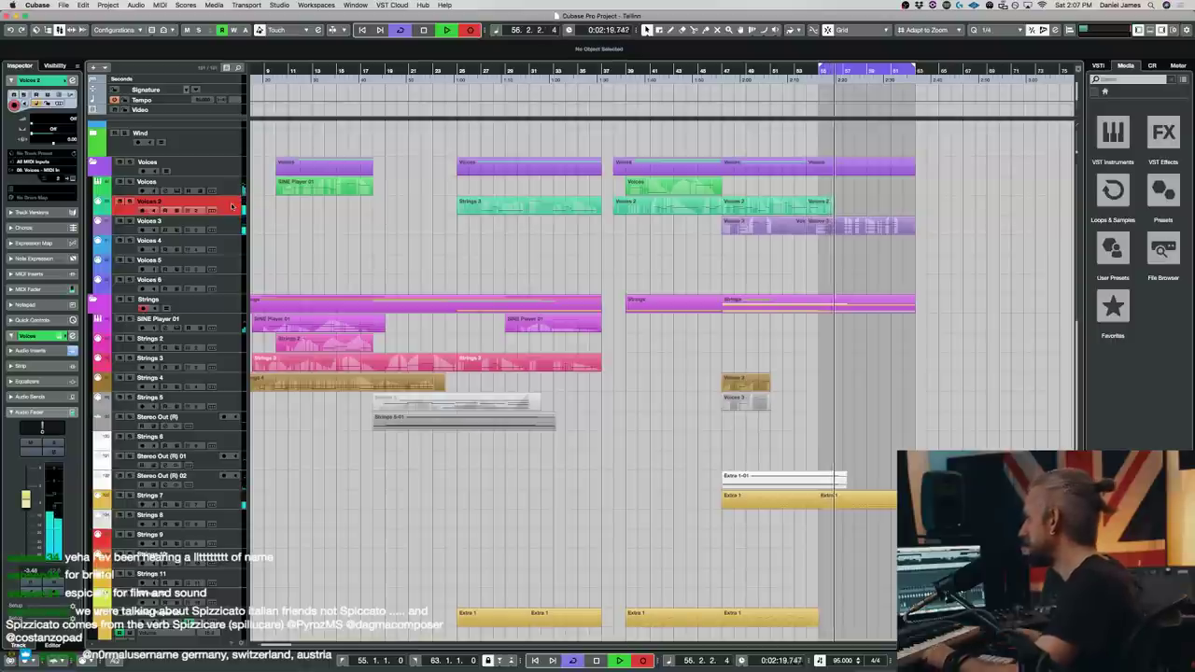
key("space")
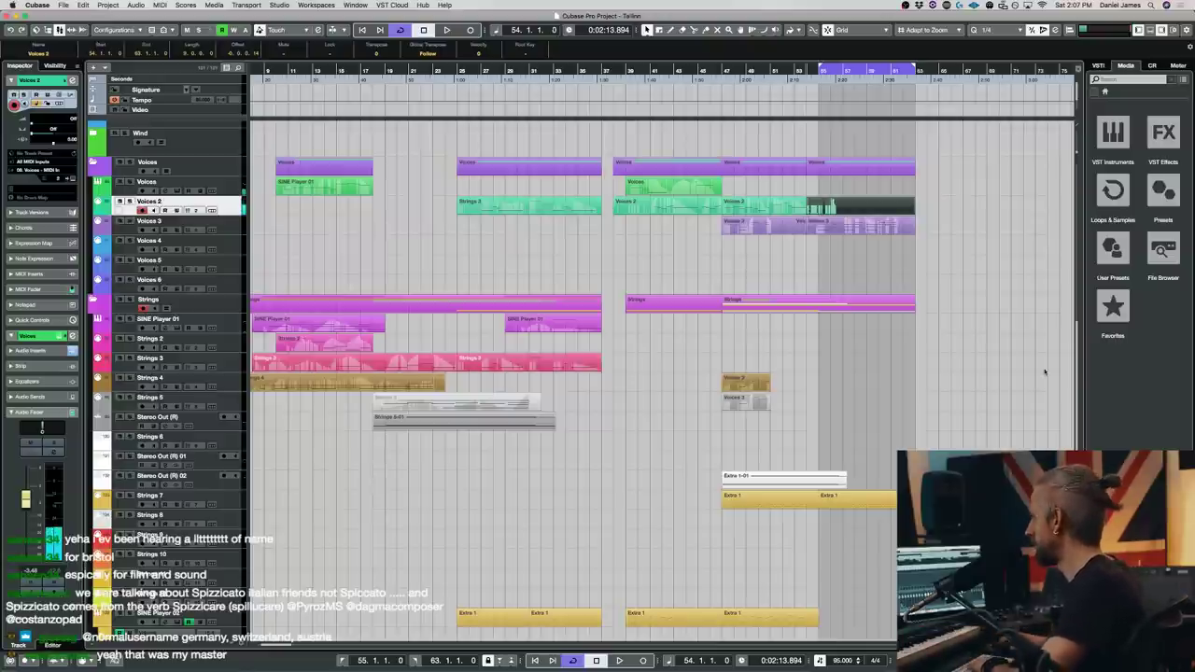
key("Delete")
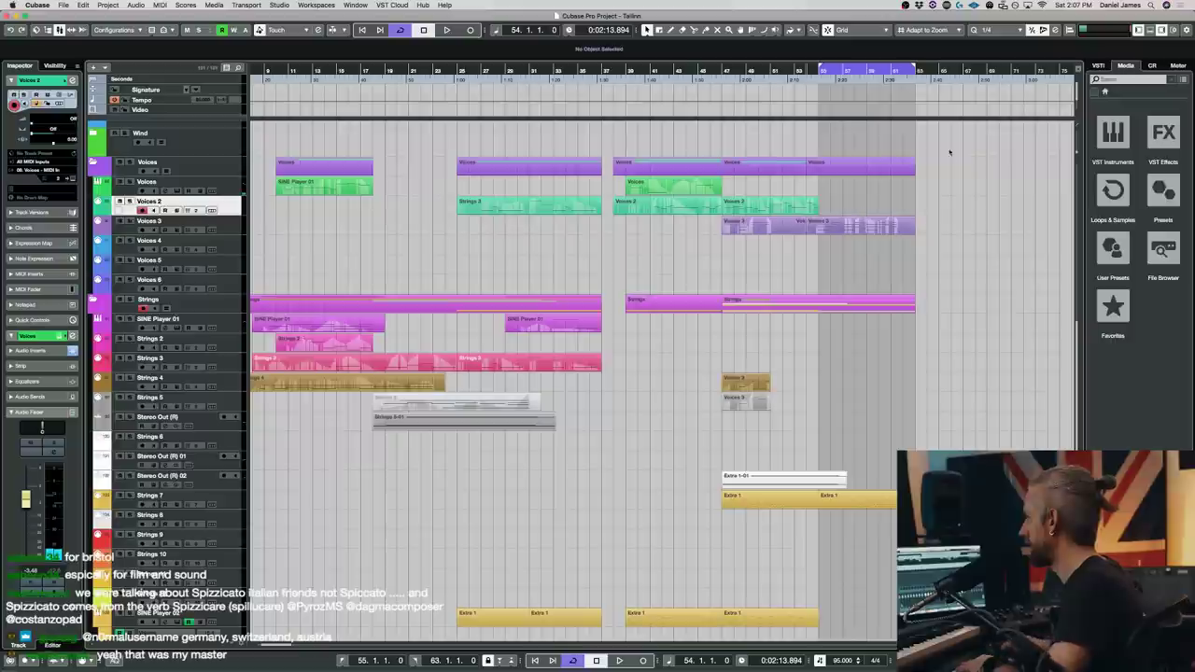
- Record a new Voices 2 take up to bar 63, split it at bar 55, and trim the matching SINE Player 03 part to bar 55
double_click(792, 70)
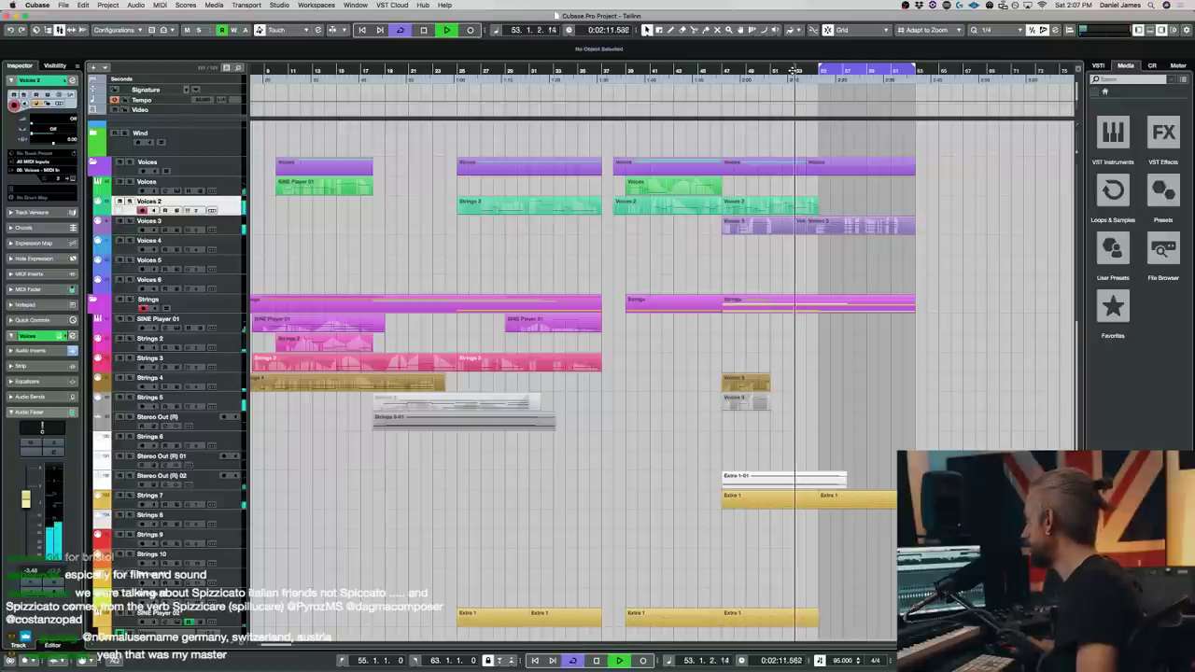
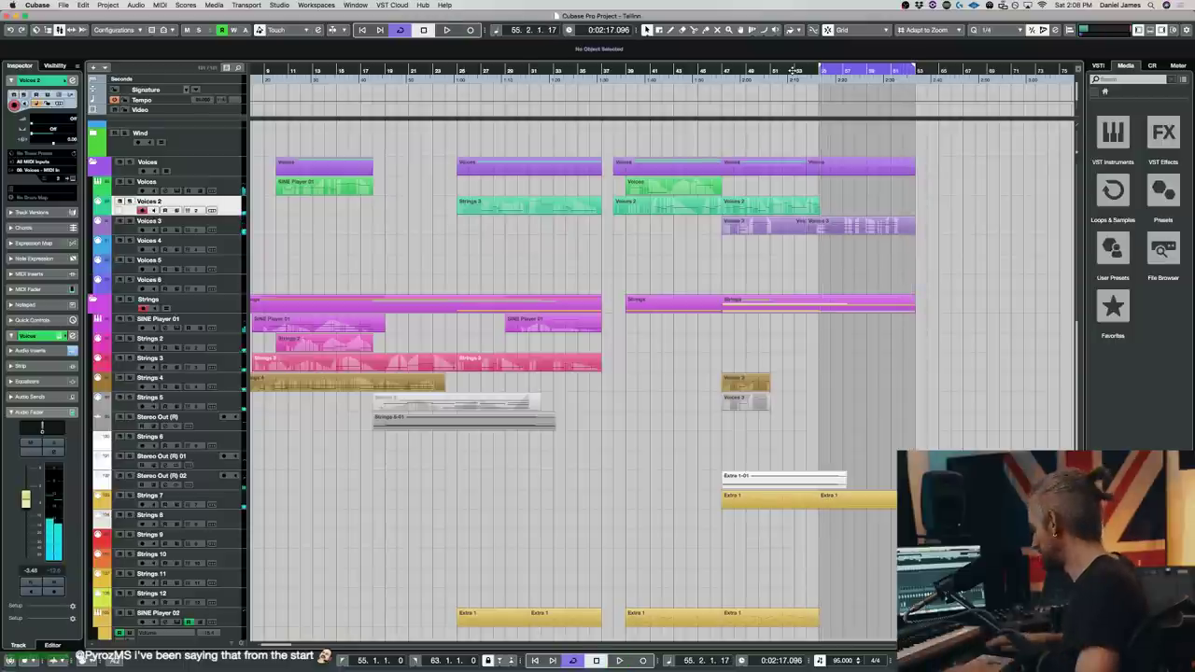
key("space")
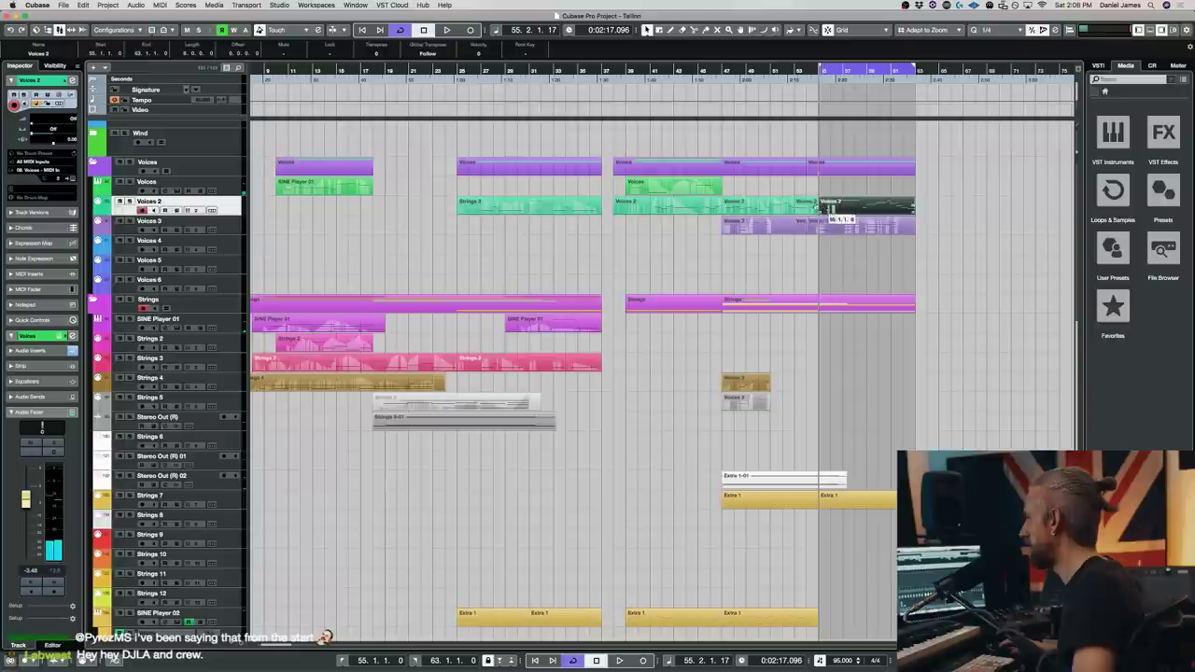
scroll(846, 333, "down", 6)
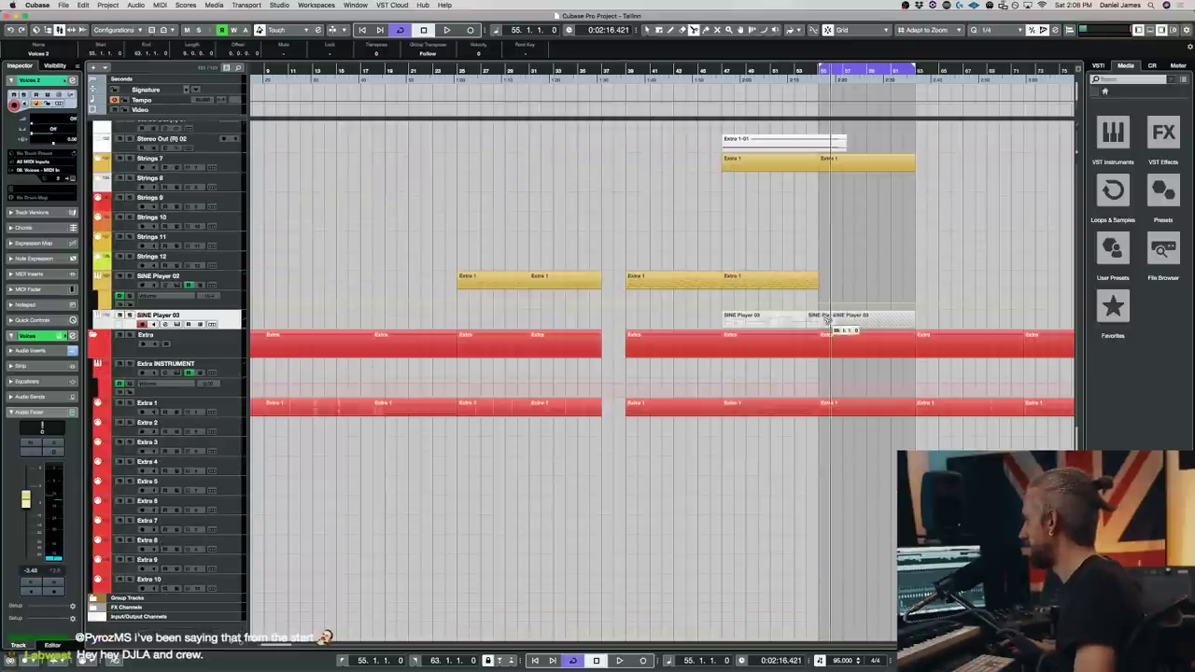
left_click(812, 321)
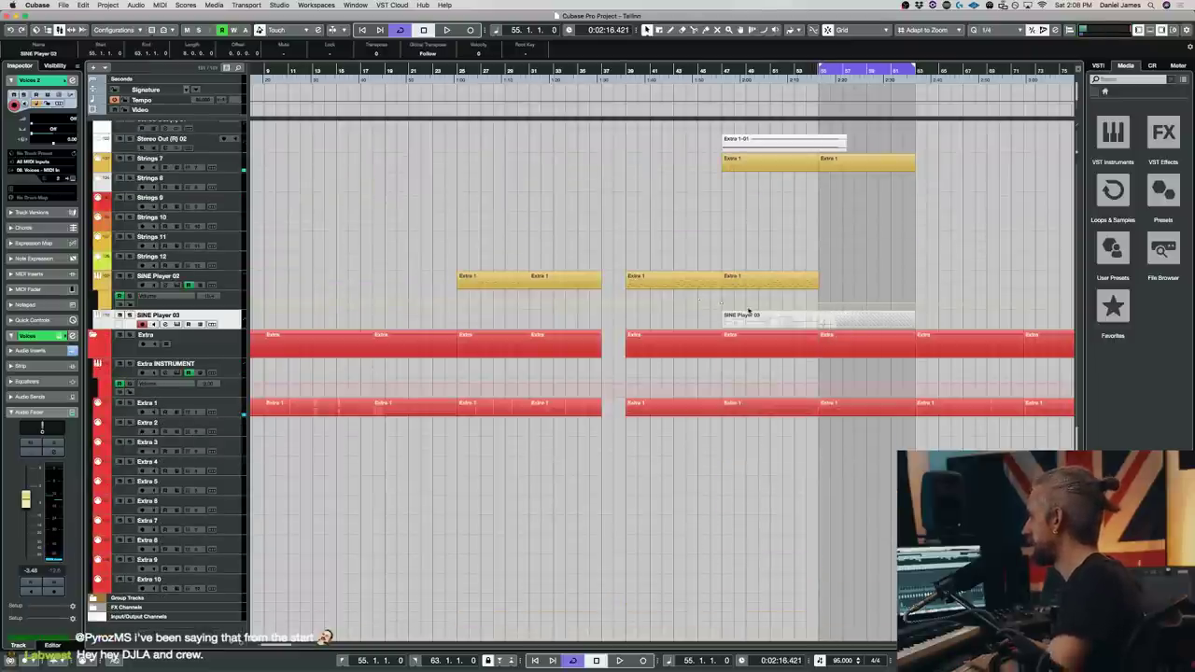
- Add a SINE Player instrument track below SINE Player 02 and load Tallinn's Choir Organ and Main Organ into it
left_click(240, 284)
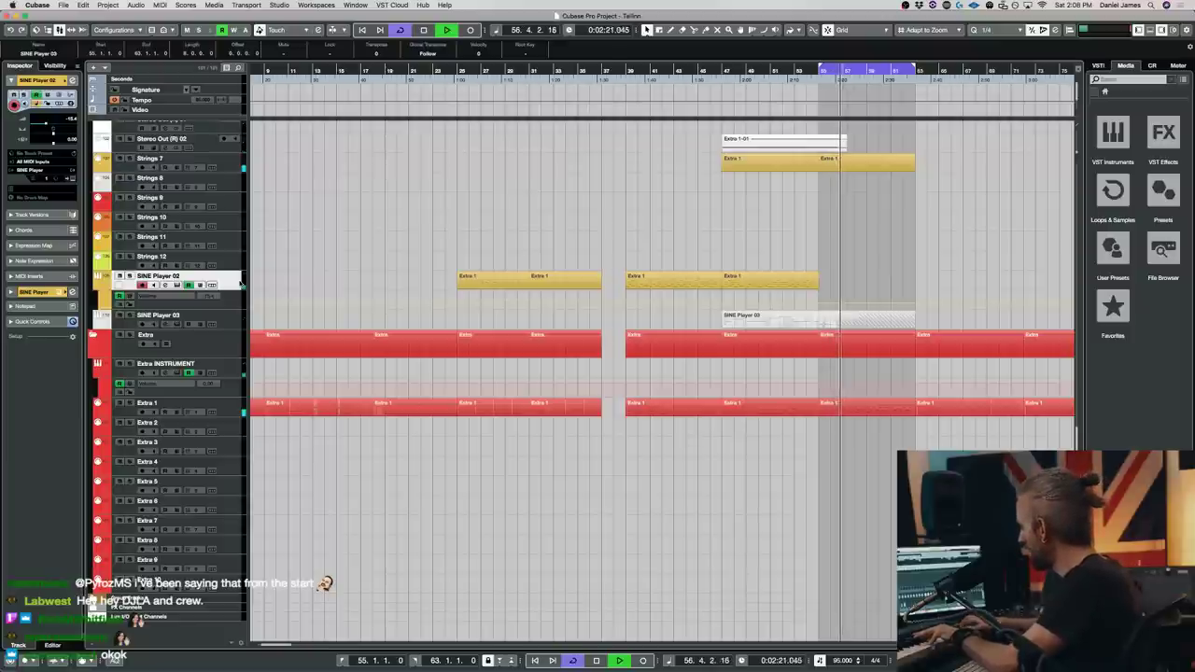
key("space")
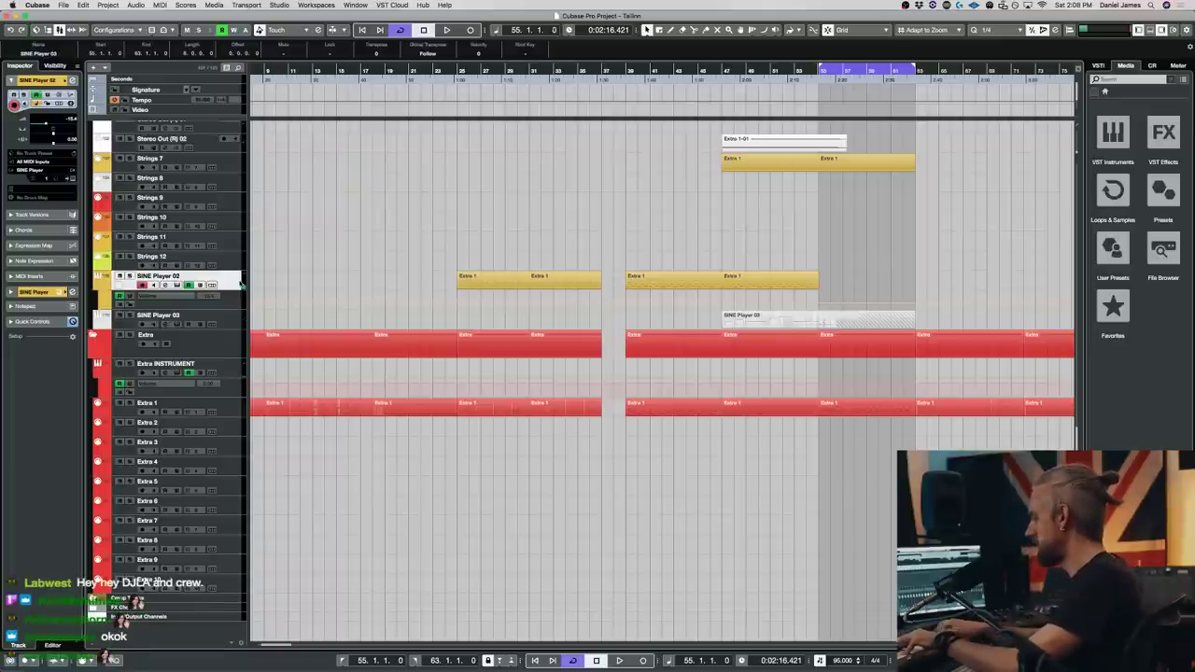
key("t")
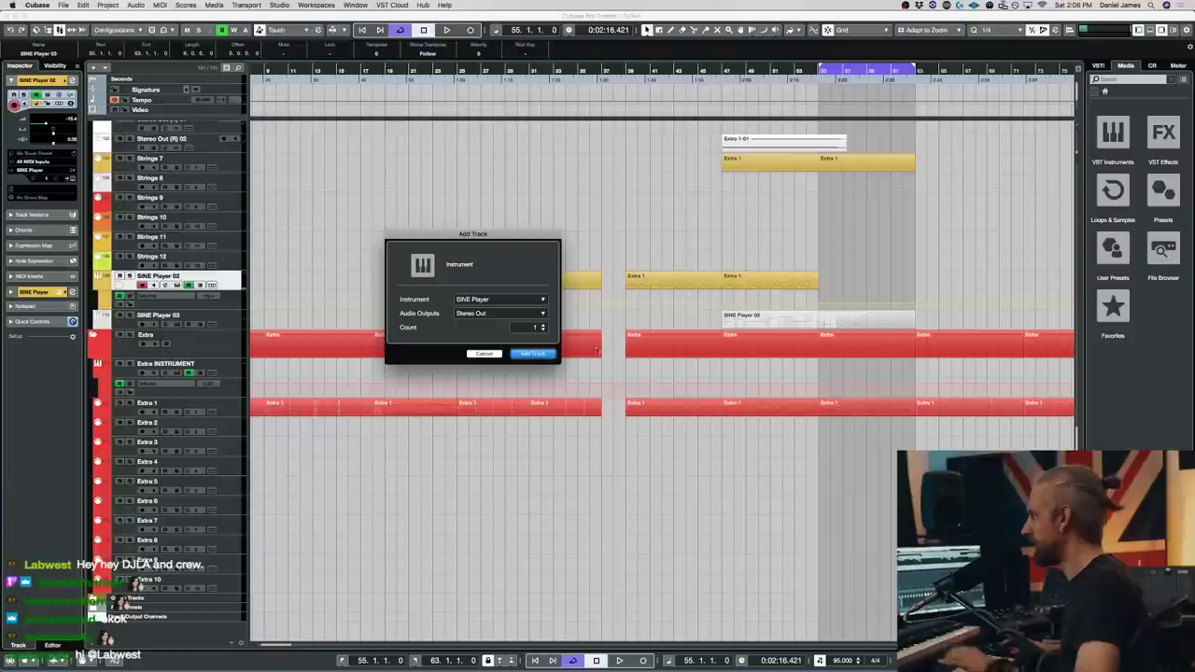
left_click(532, 354)
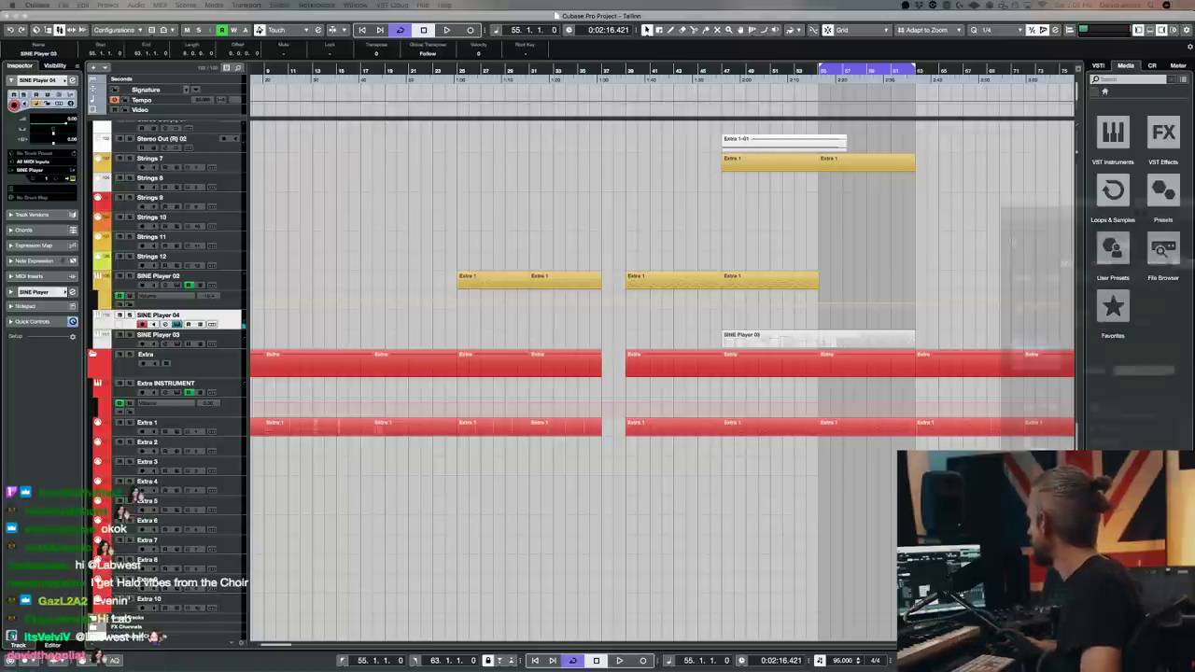
left_click_drag(1194, 143, 565, 143)
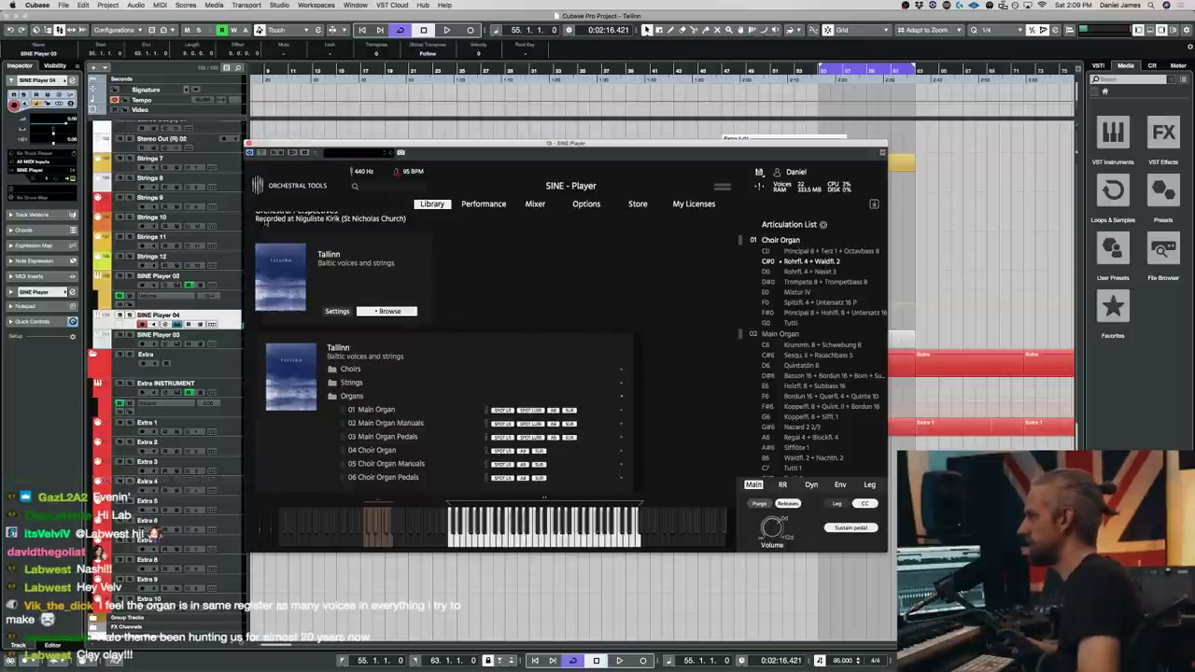
left_click(248, 146)
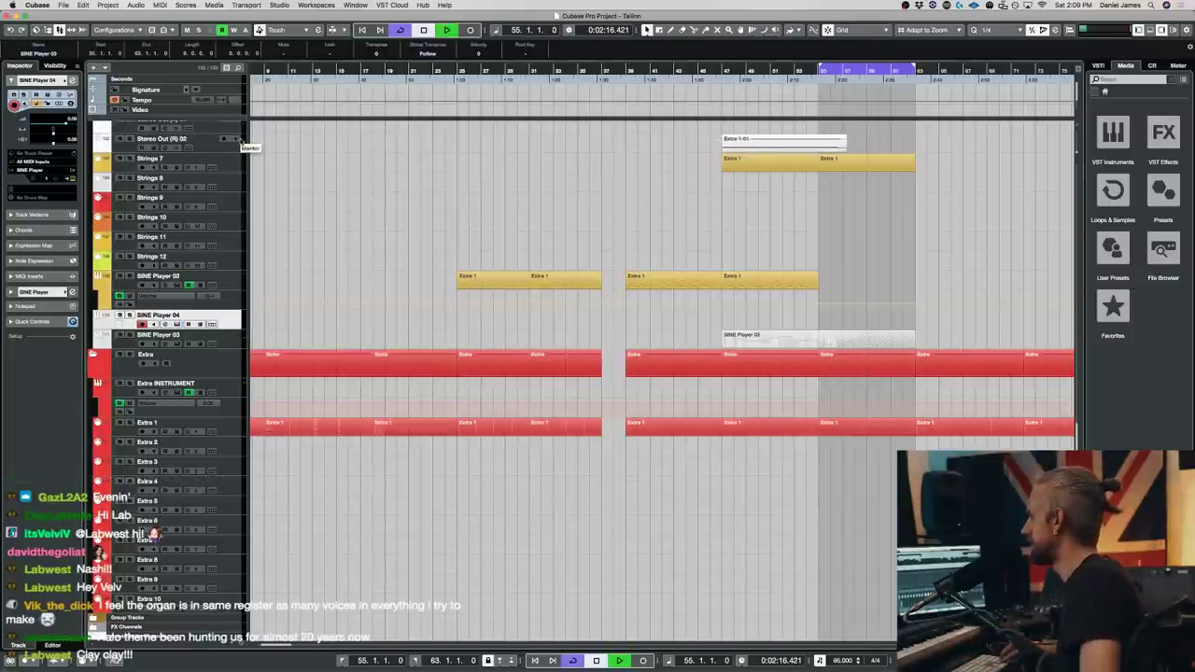
- Play along with the organ over the cycle range and copy the Strings 7 part at bar 55 to SINE Player 04
key("space")
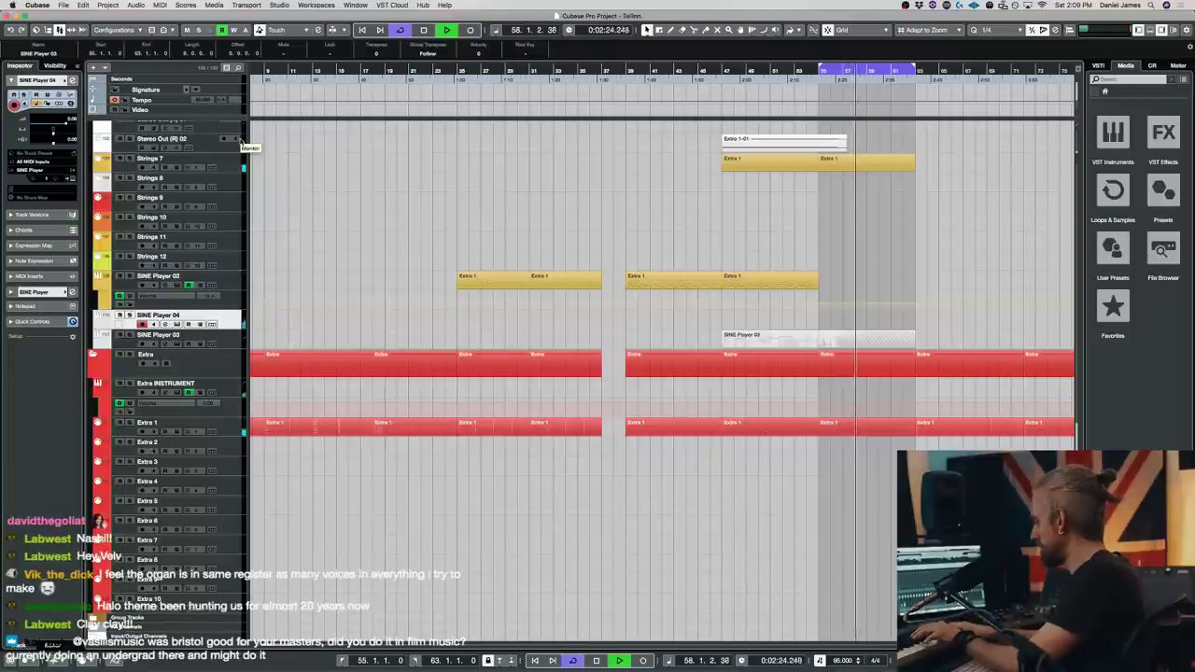
key("space")
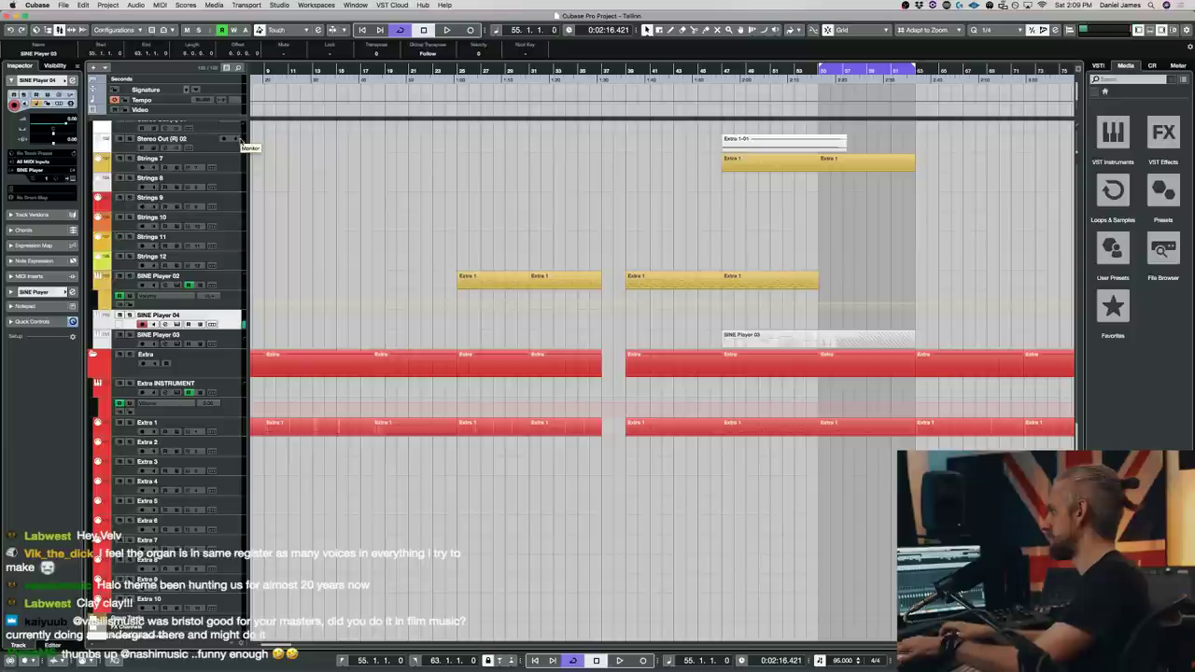
key("space")
key("space")
left_click_drag(870, 165, 863, 319, "alt")
key("space")
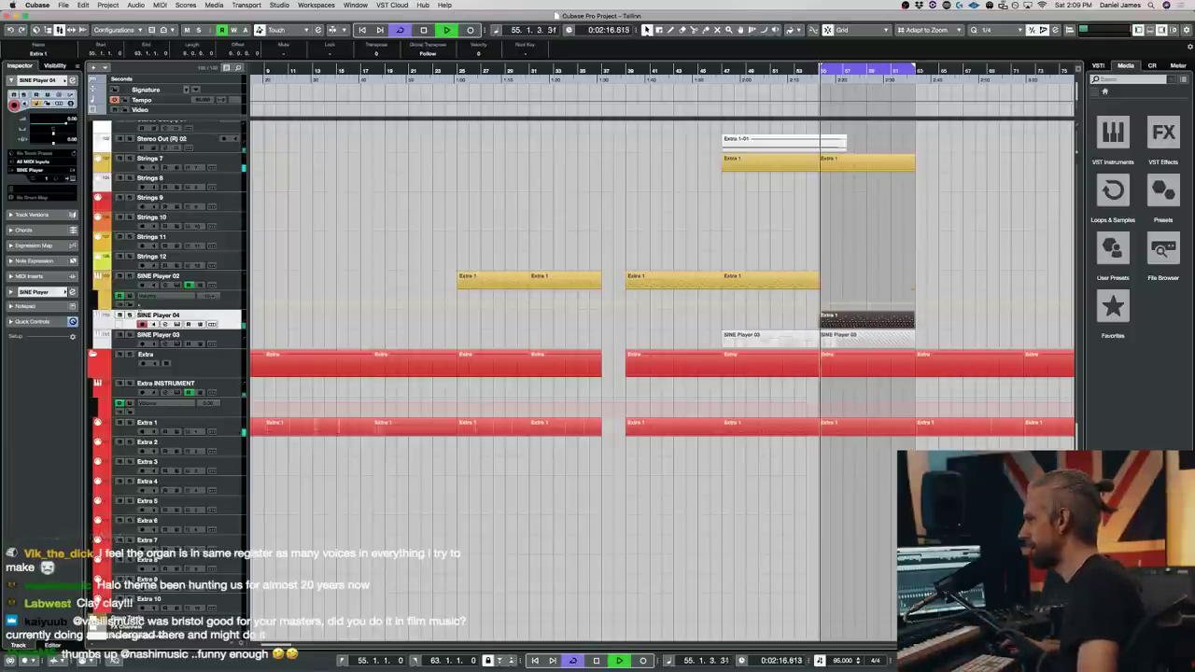
key("space")
- Delete both overlapping SINE Player 03 parts between bars 55 and 63
left_click(867, 345)
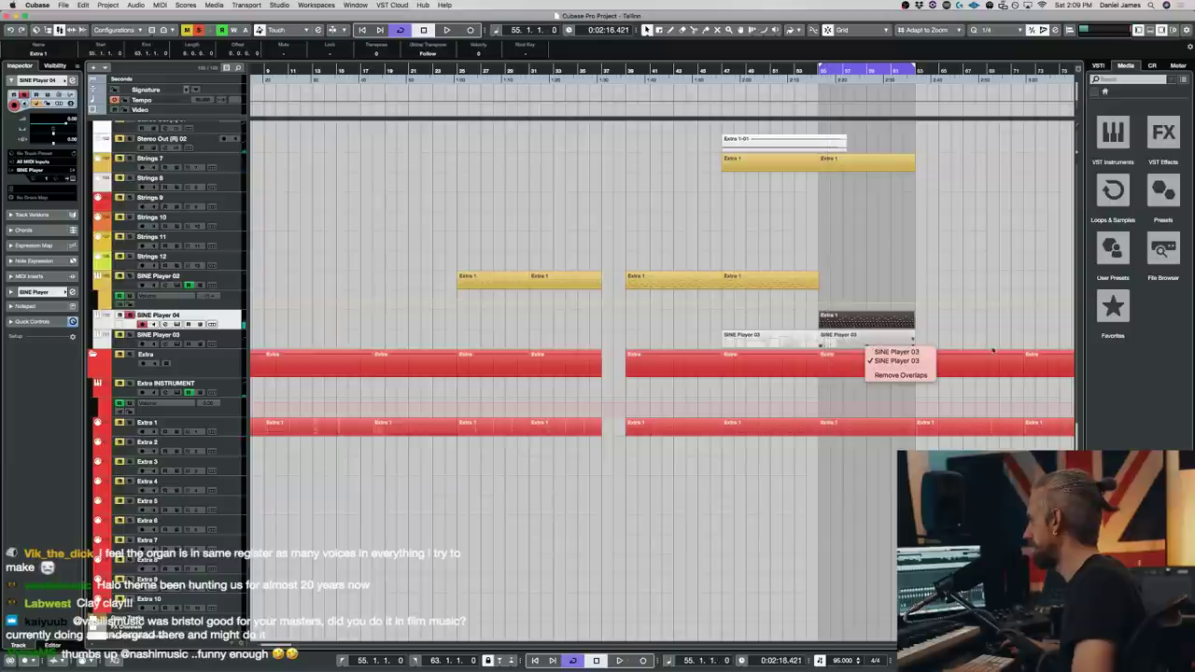
left_click(983, 335)
left_click_drag(891, 342, 1043, 339)
key("Delete")
left_click(878, 339)
key("Delete")
- Try the copied Extra 1 part on the SINE Player 03 track and return it to SINE Player 04
left_click_drag(866, 323, 866, 338)
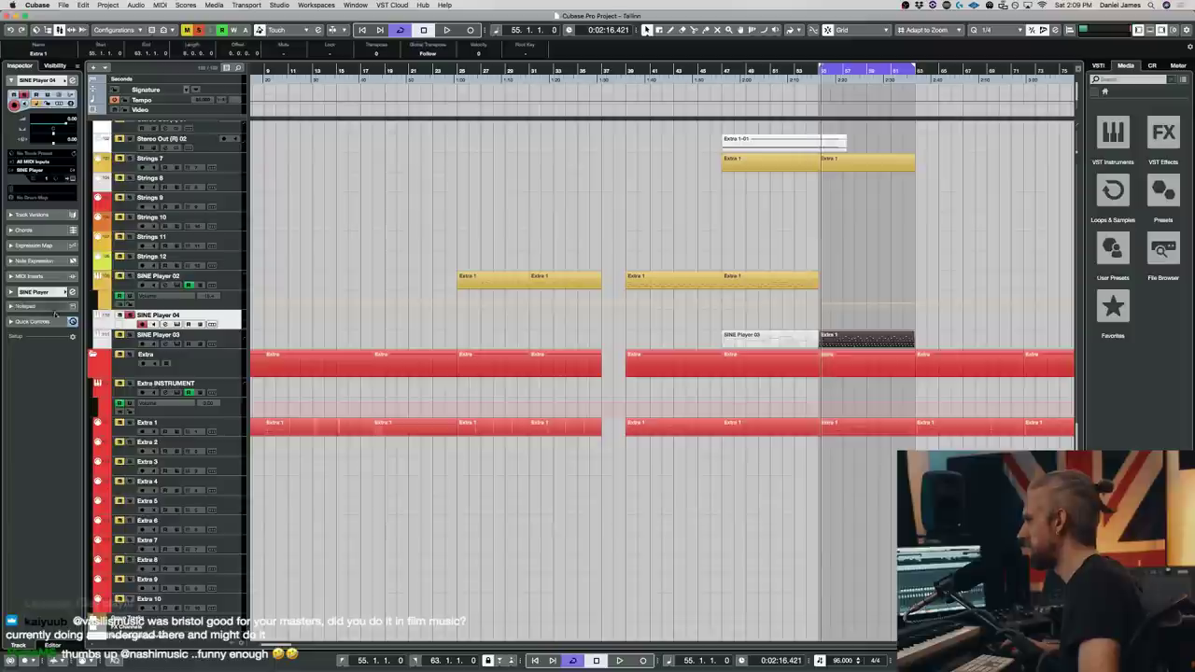
key("space")
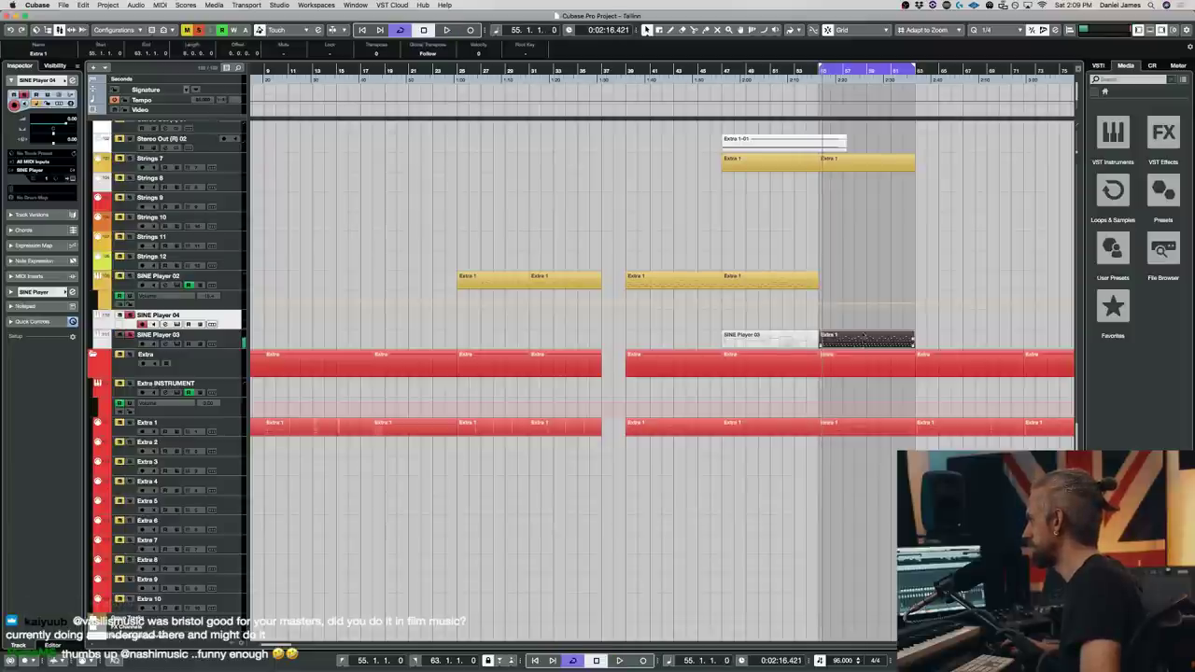
left_click_drag(866, 338, 863, 324)
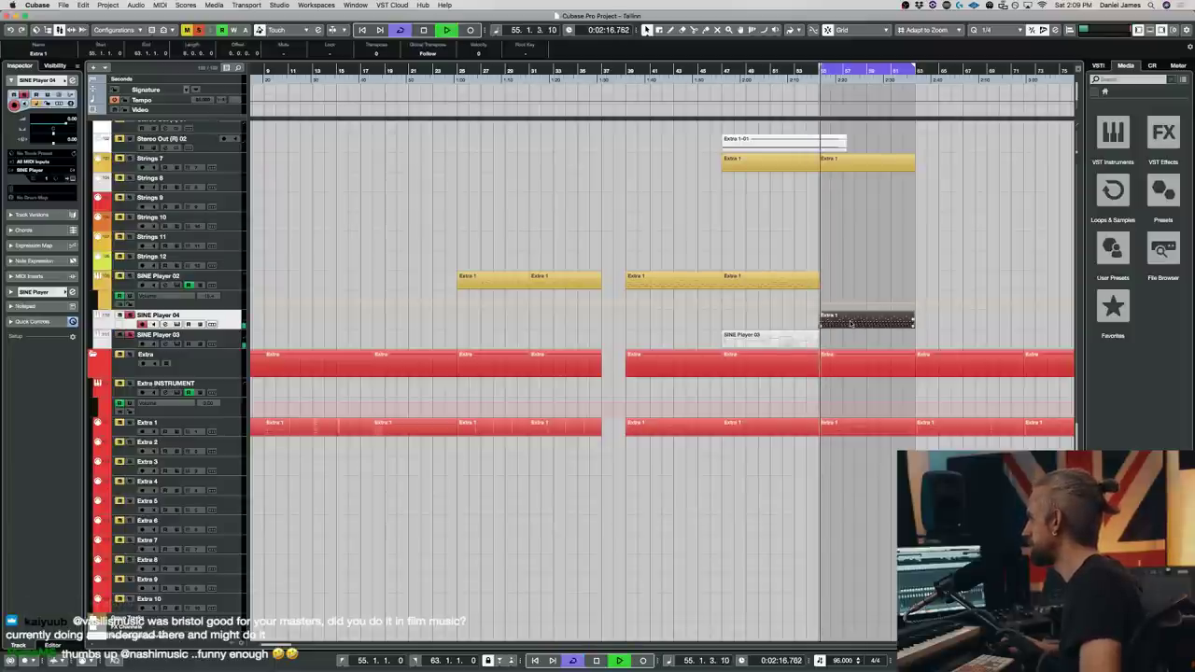
- Inspect the copied Extra 1 notes in the Key Editor, clear the solo, and audition SINE Player 03 over the cycle range
double_click(851, 321)
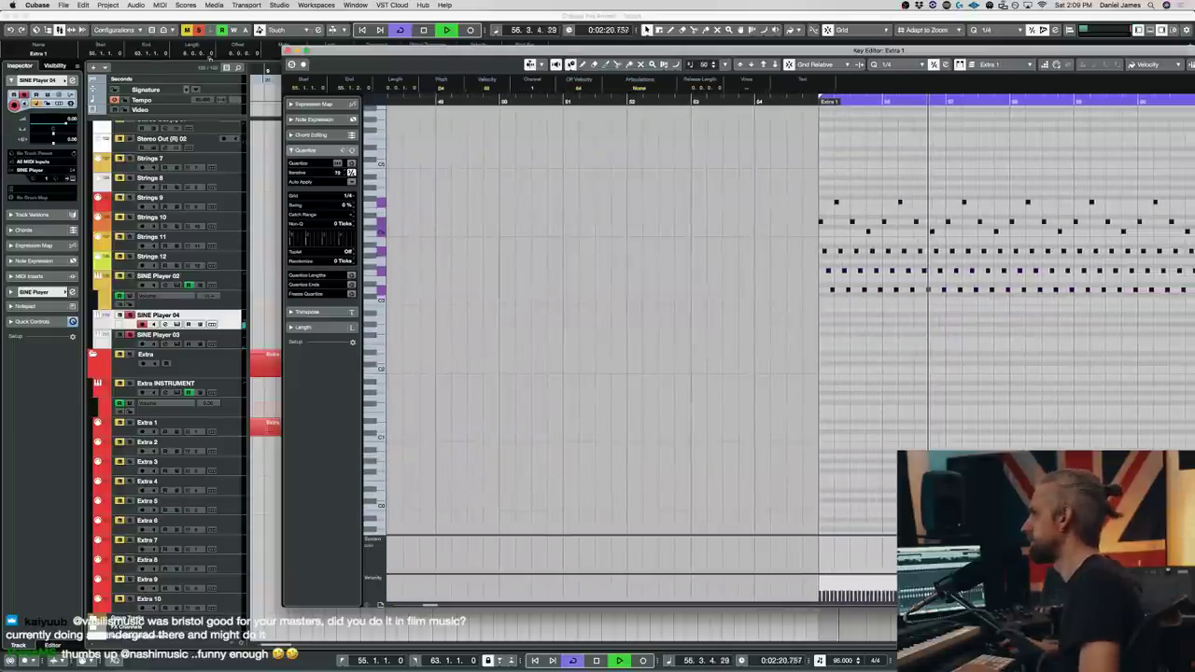
left_click(288, 50)
left_click(198, 31)
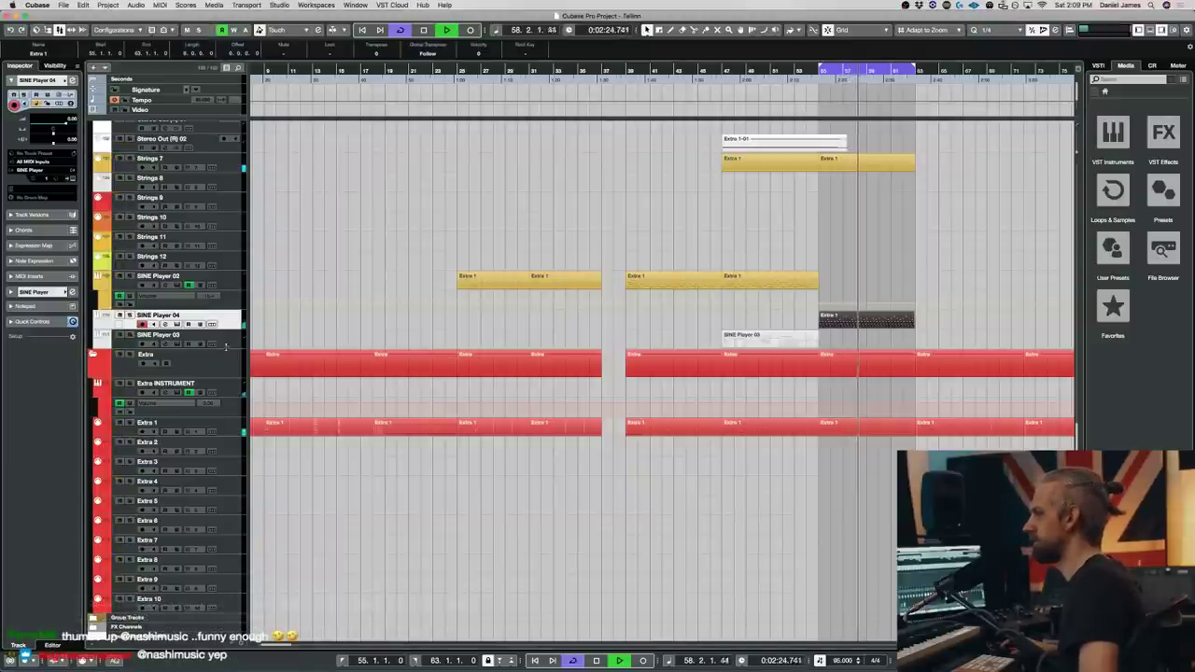
left_click(237, 338)
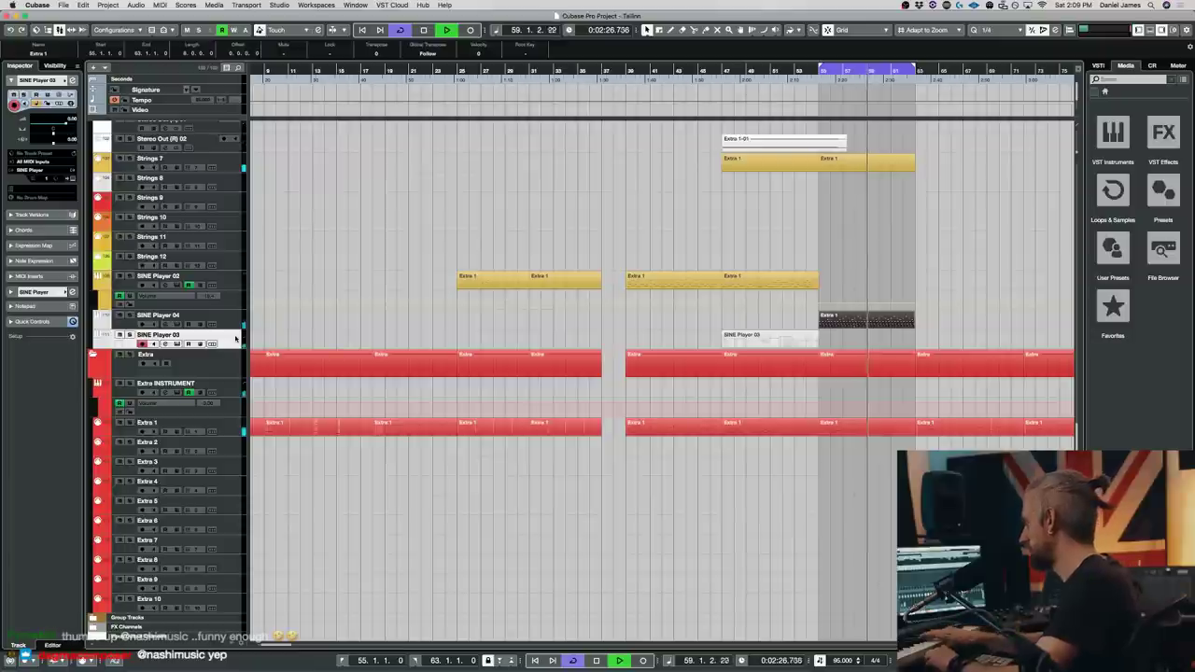
key("space")
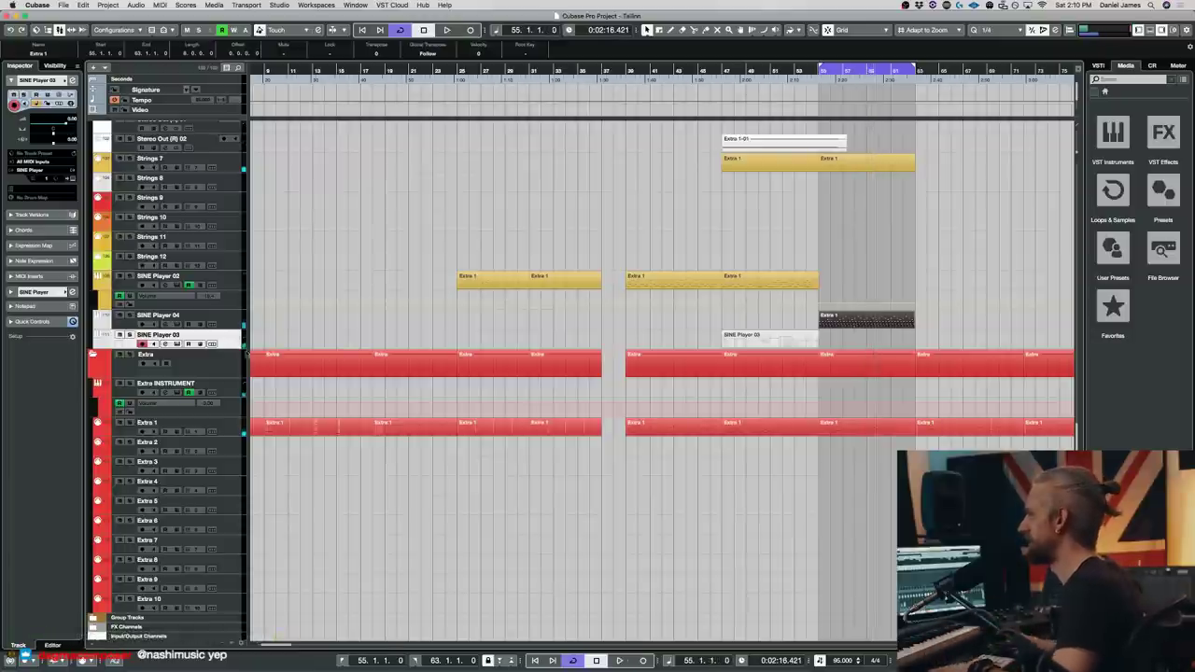
- Add another SINE Player instrument track below SINE Player 04 and load 02 Main Organ Manuals from Tallinn's Organs folder
left_click(218, 323)
key("t")
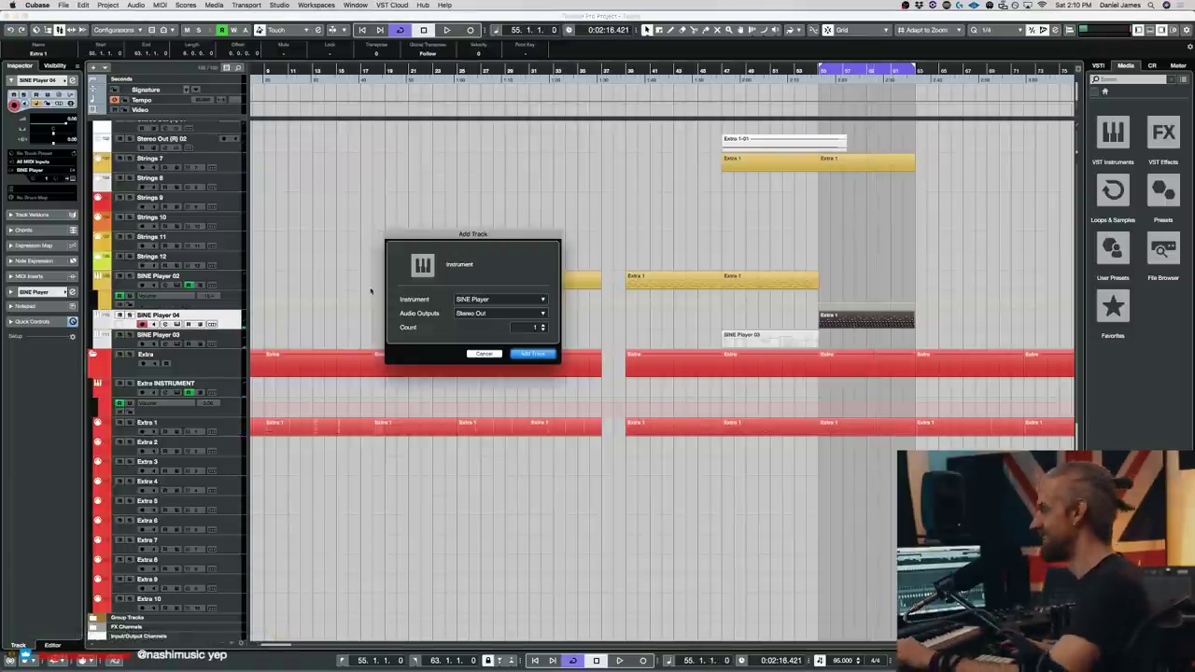
left_click(539, 354)
scroll(563, 321, "down", 5)
left_click(428, 397)
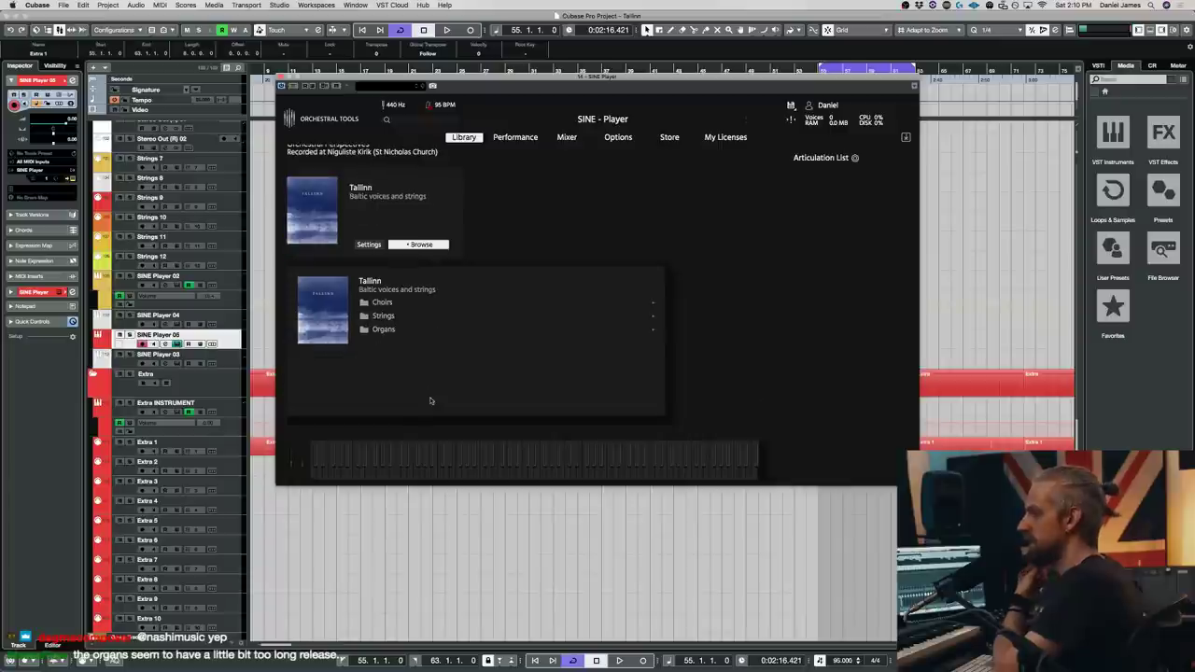
left_click(385, 330)
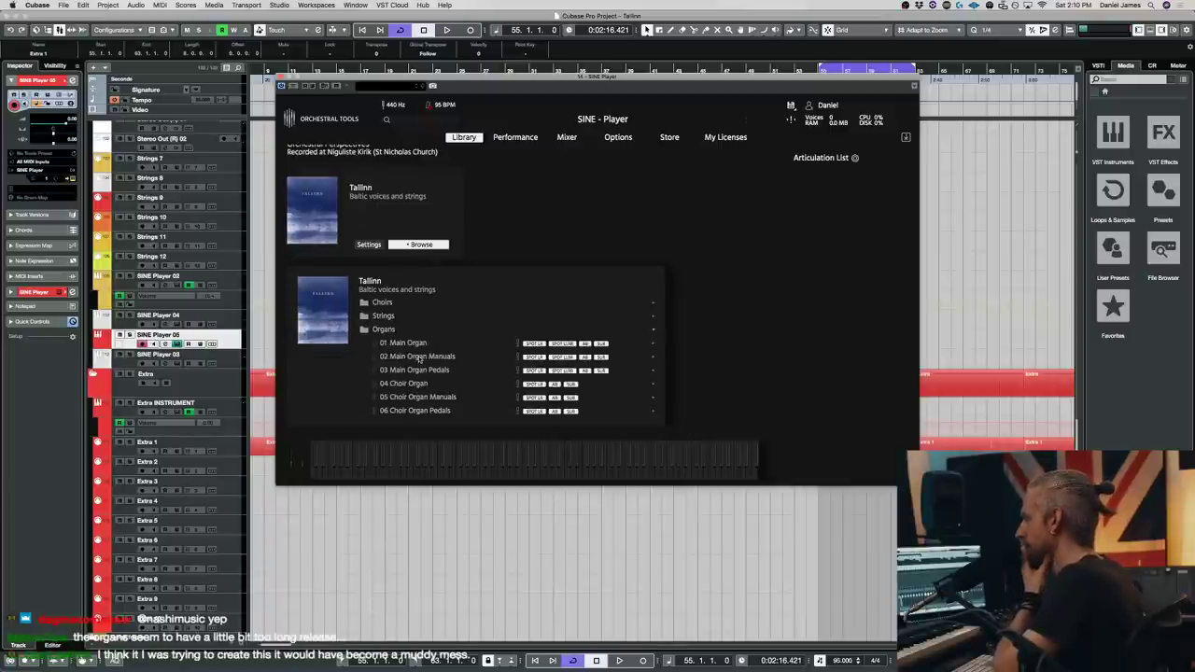
left_click(419, 357)
left_click(517, 359)
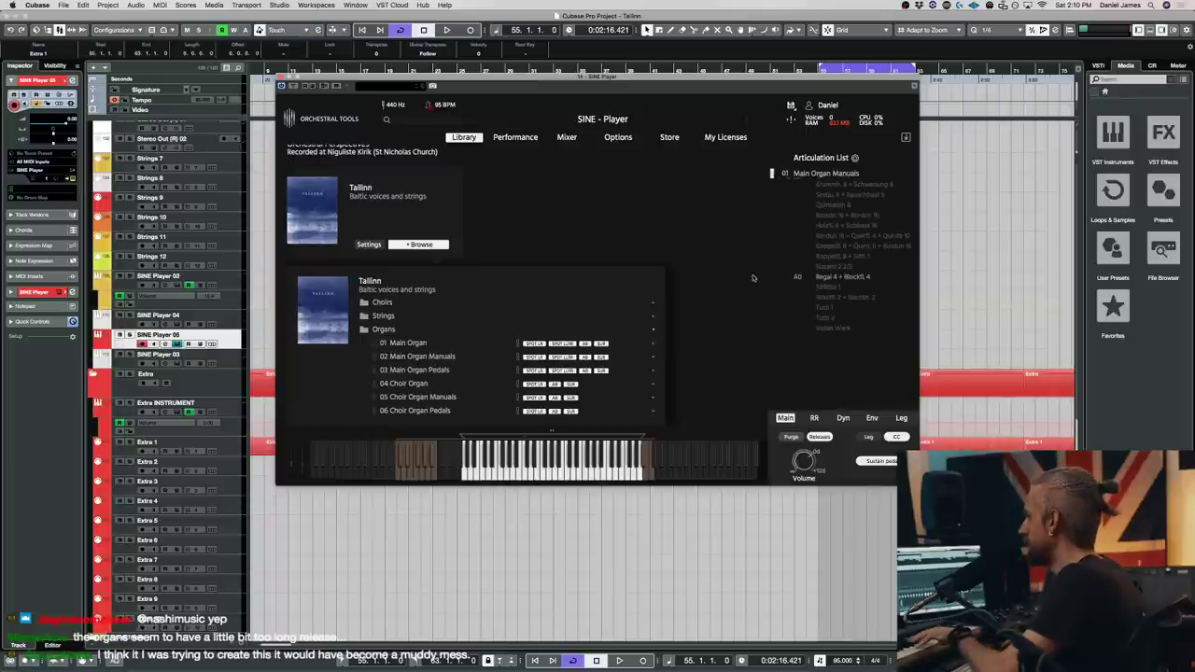
- View the organ's envelope settings, compare articulations including Tutti 1 and Waldfl. 2 + Nachth. 2, and choose Bordun 16 + Querfl. 4 + Quinte 10
left_click(844, 419)
left_click(872, 418)
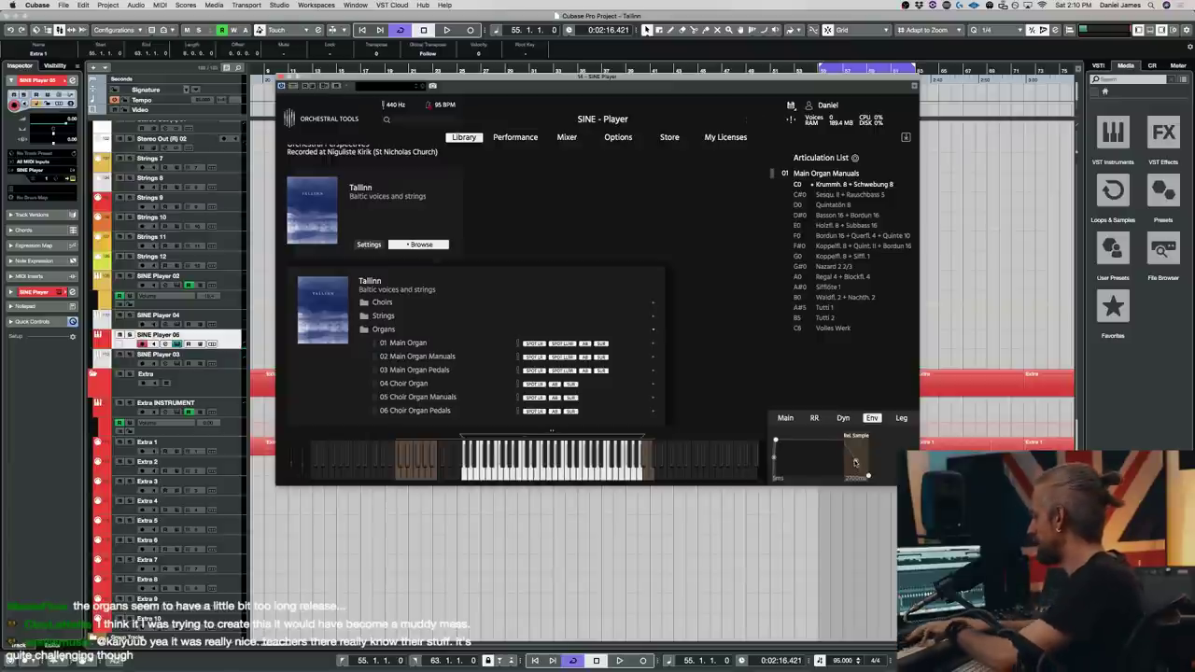
left_click(859, 311)
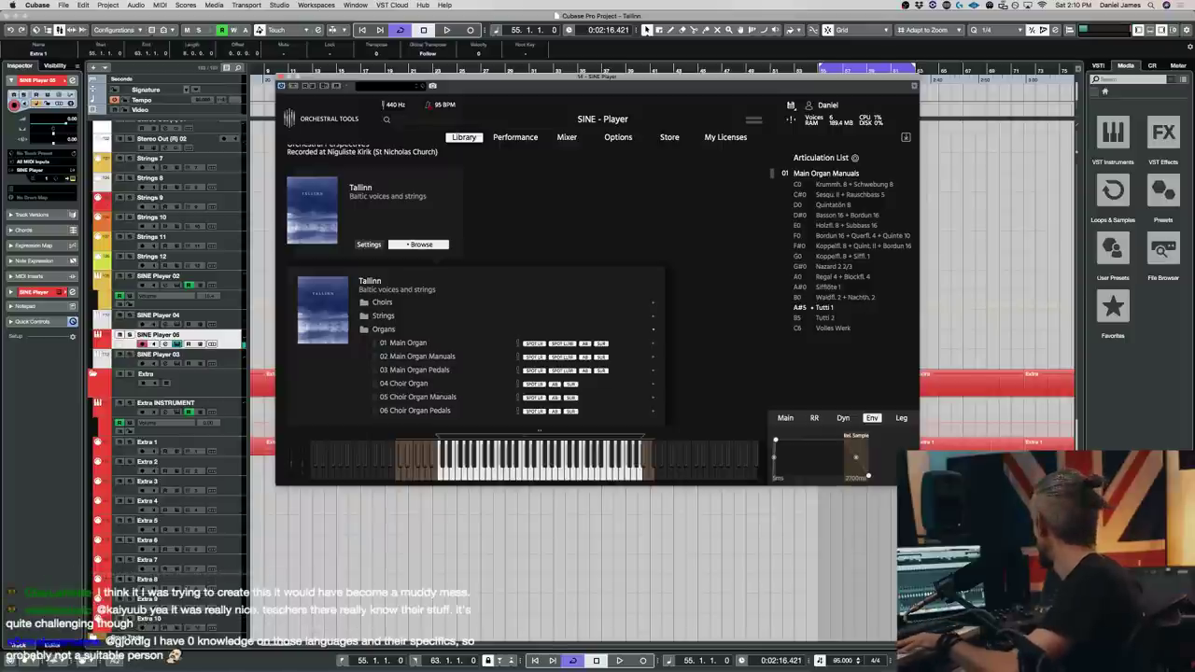
key("space")
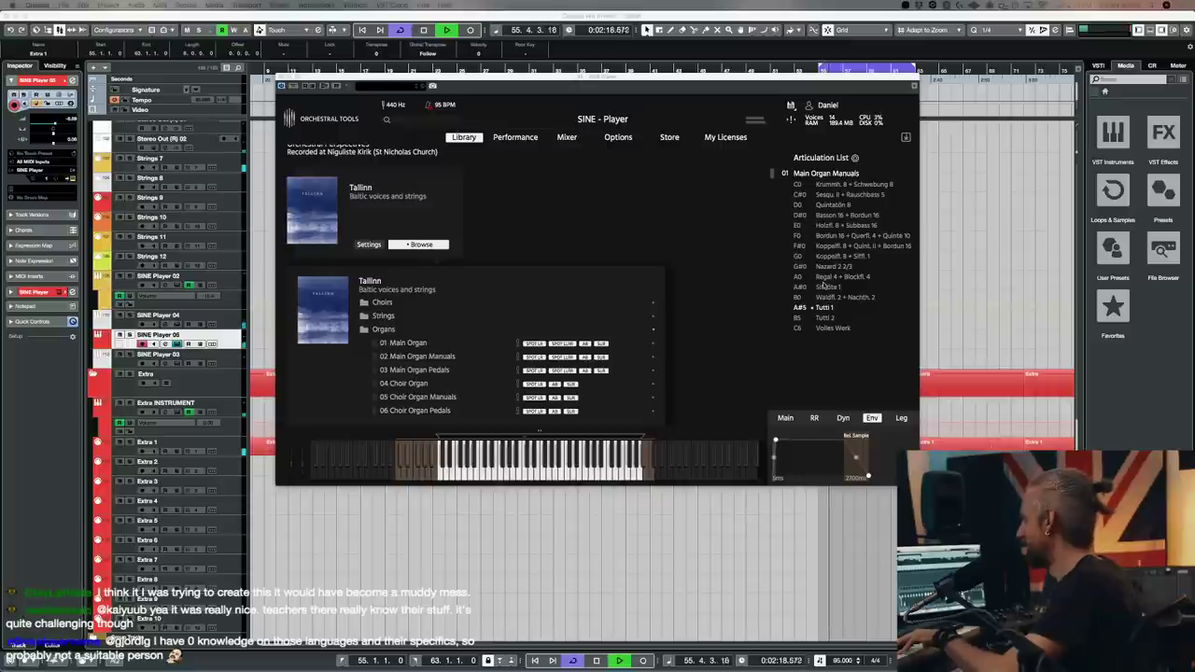
left_click(823, 286)
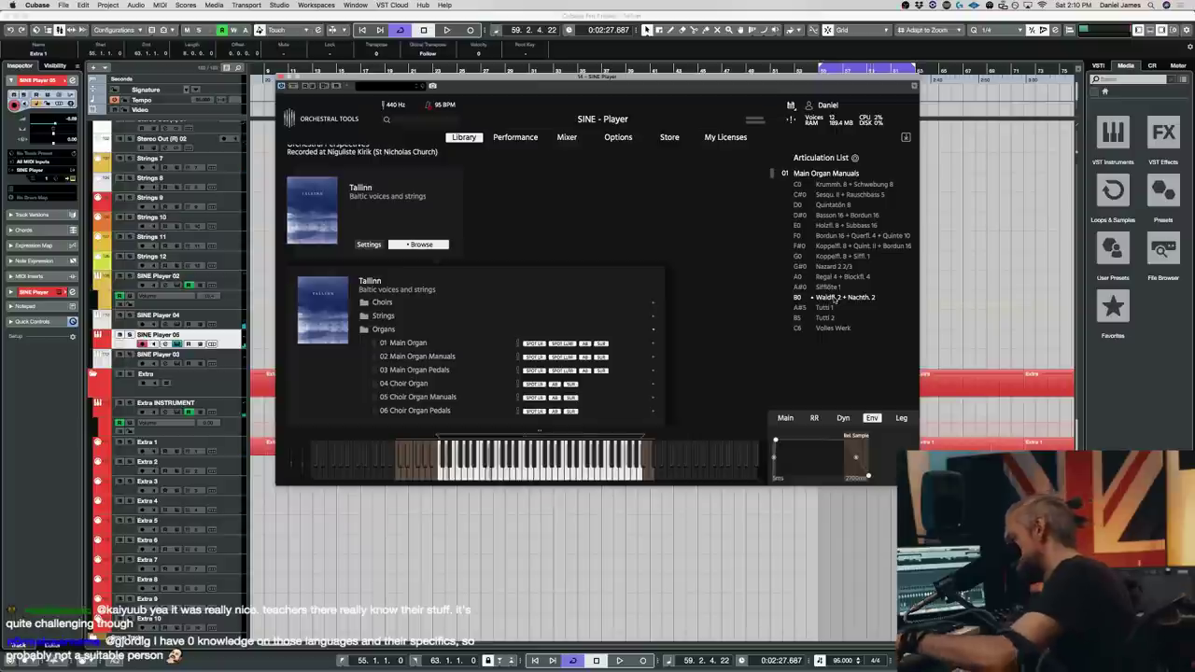
left_click(836, 255)
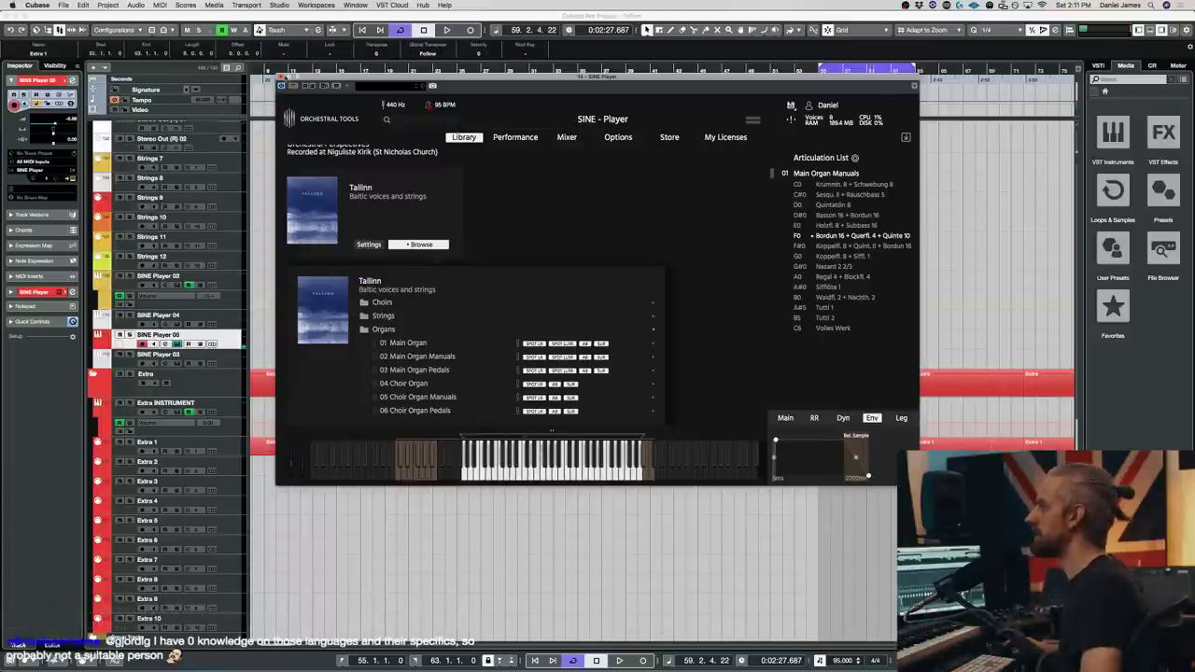
left_click(281, 85)
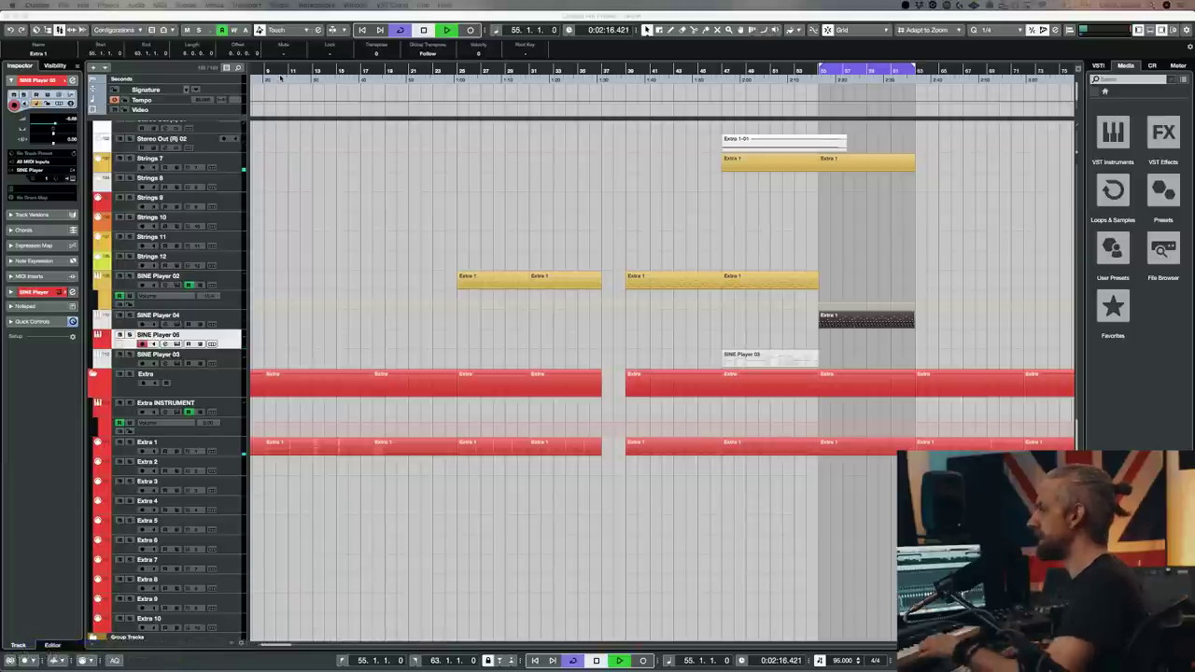
- Rehearse over the cycle range and record an organ part on SINE Player 05 from bar 55 to bar 63
key("space")
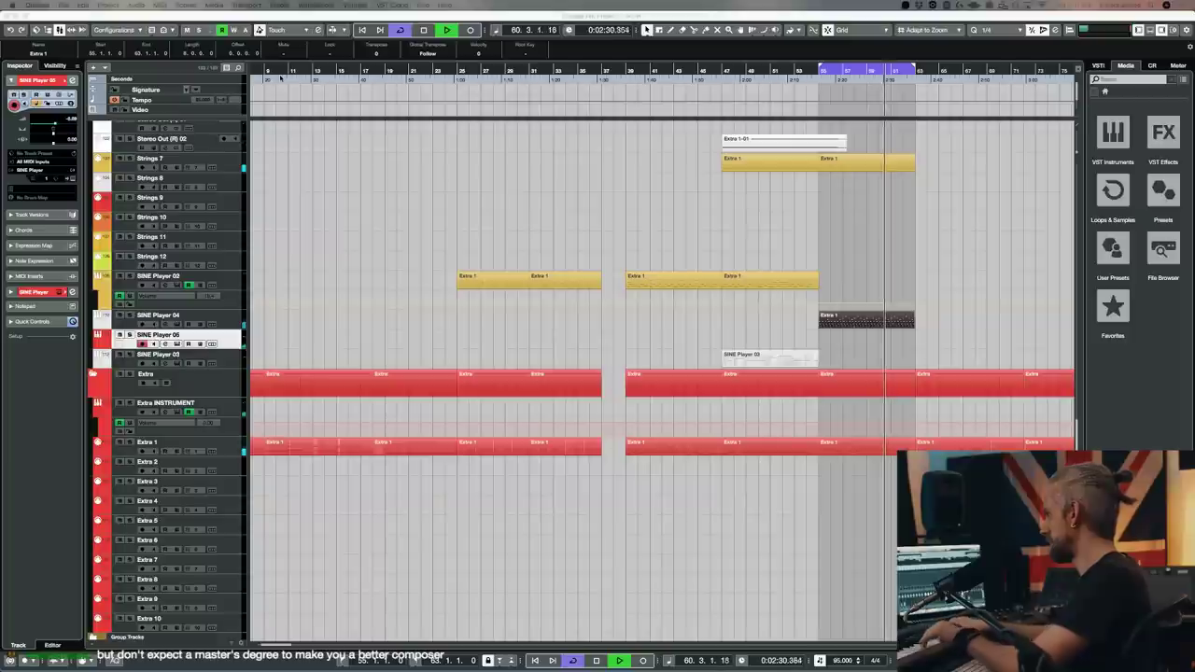
key("space")
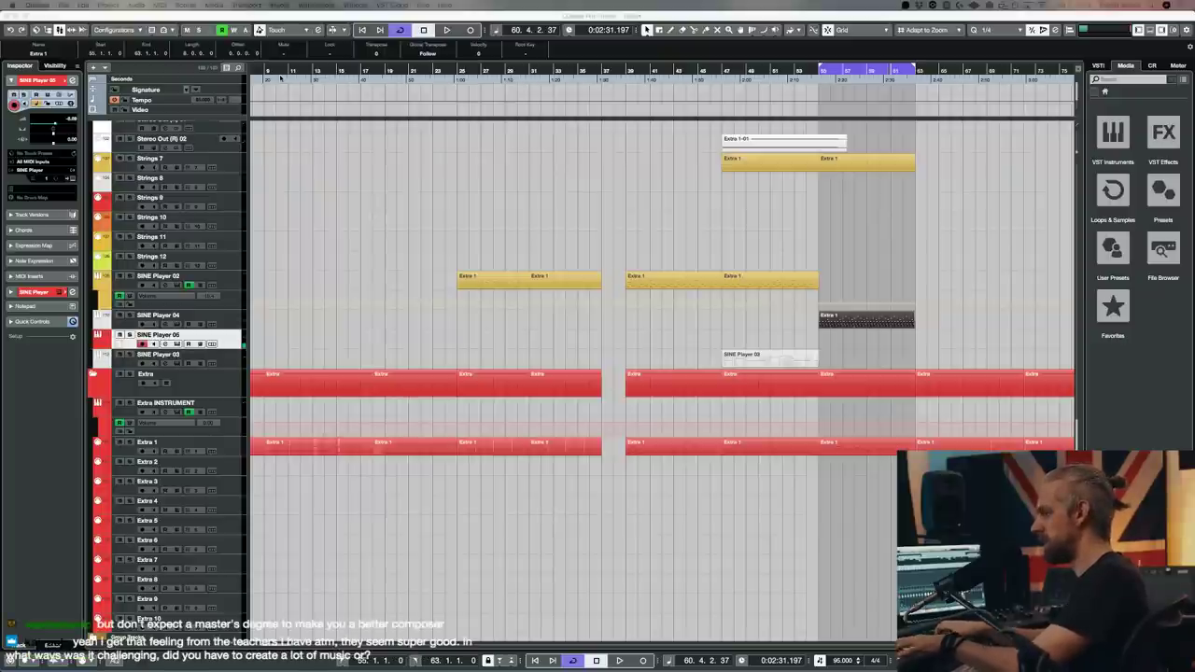
key("KP_Multiply")
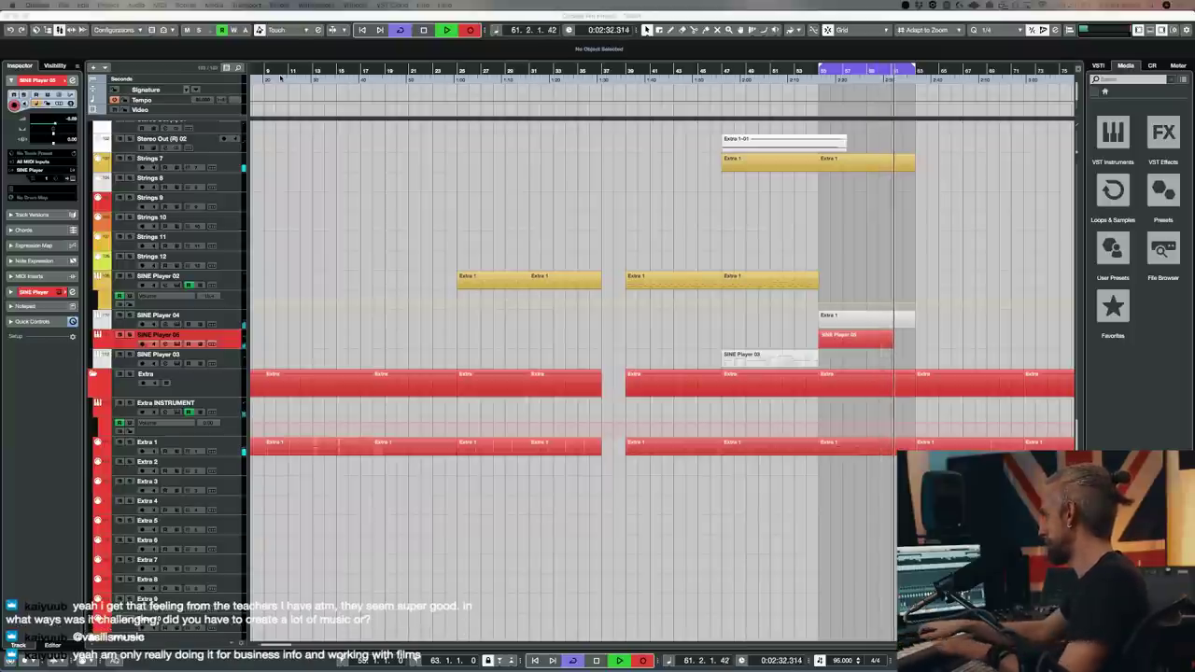
key("space")
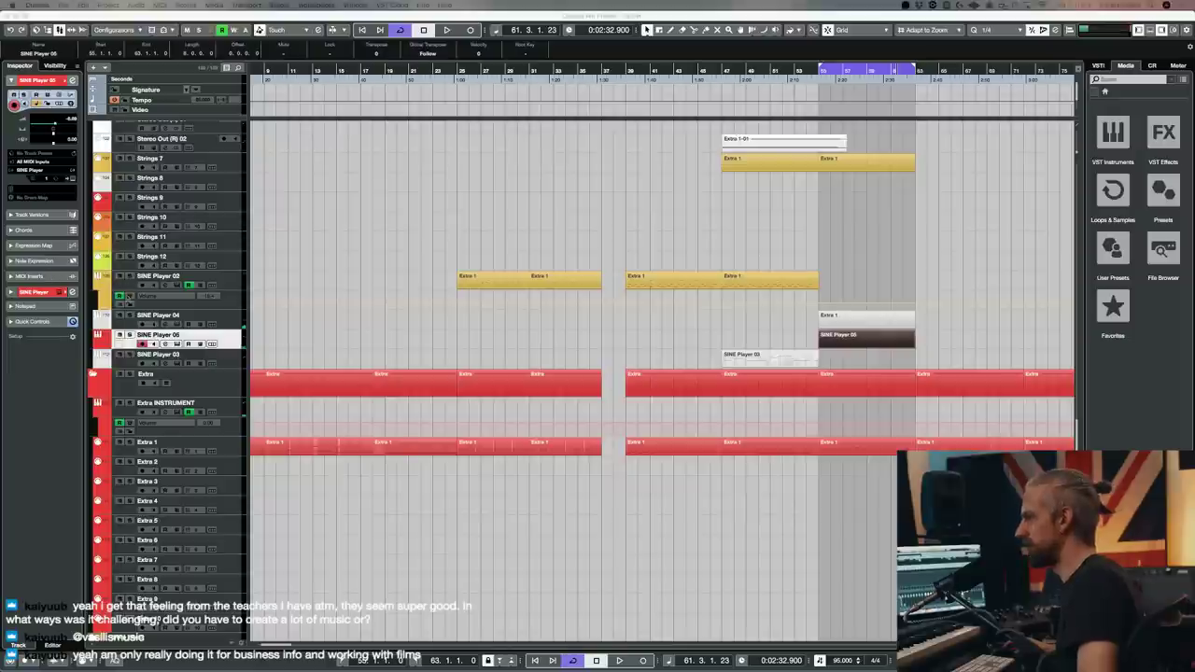
- Solo SINE Player 04 and SINE Player 05, open the recorded organ part in the Key Editor, and audition it
left_click(130, 316)
left_click(130, 334)
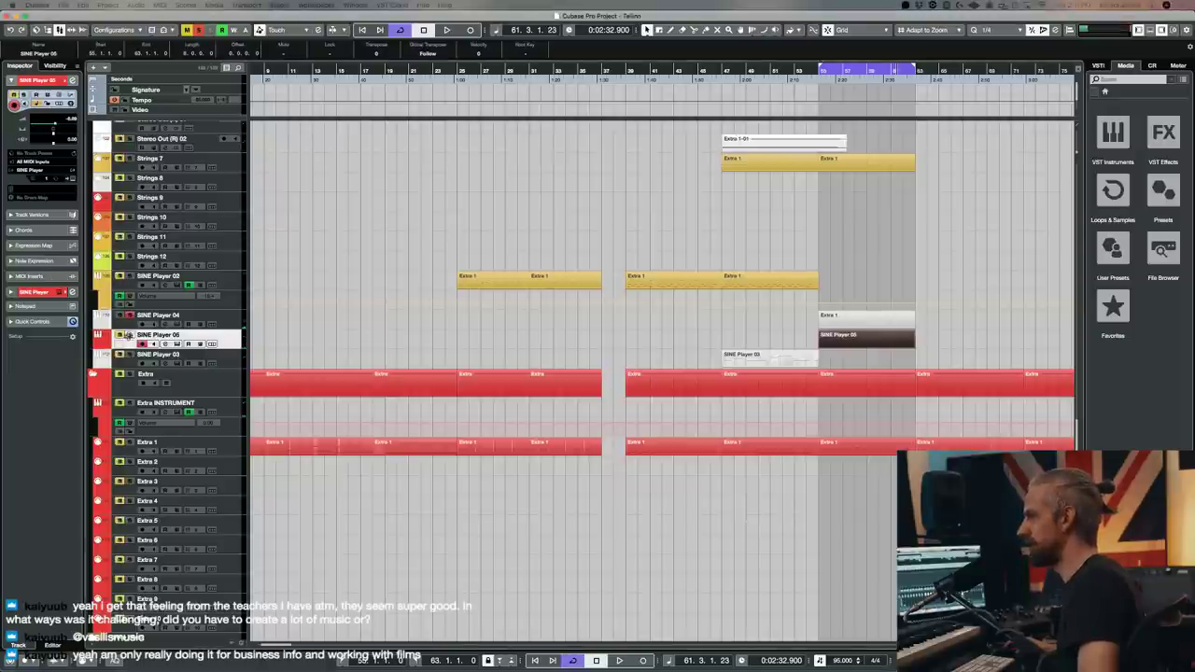
double_click(838, 341)
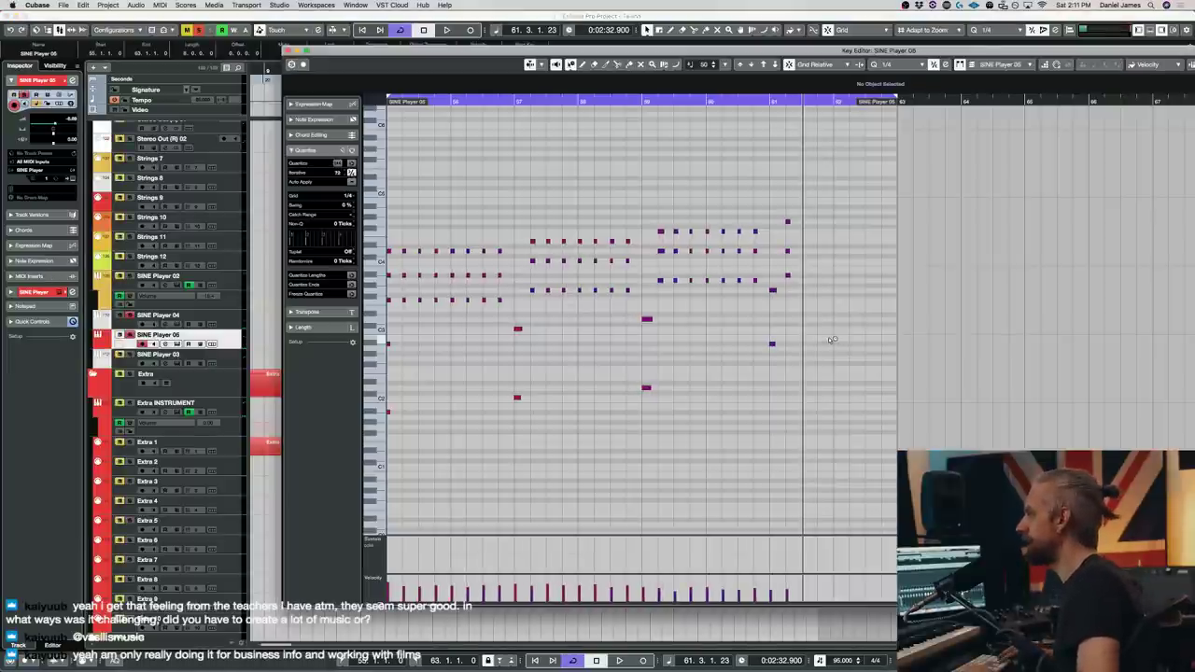
key("space")
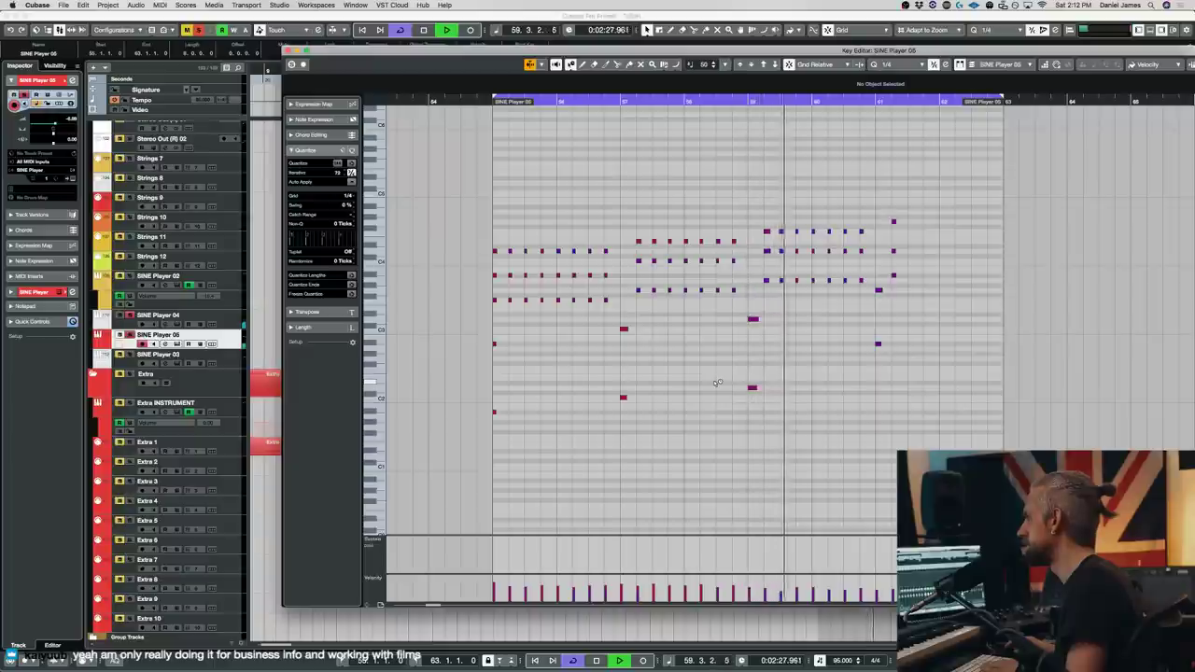
key("space")
- Move selected organ chord notes in bars 55 and 56 down an octave to vary the voicing, and play it back
left_click(511, 252)
key("shift+Down")
left_click_drag(538, 268, 525, 238)
key("shift+Down")
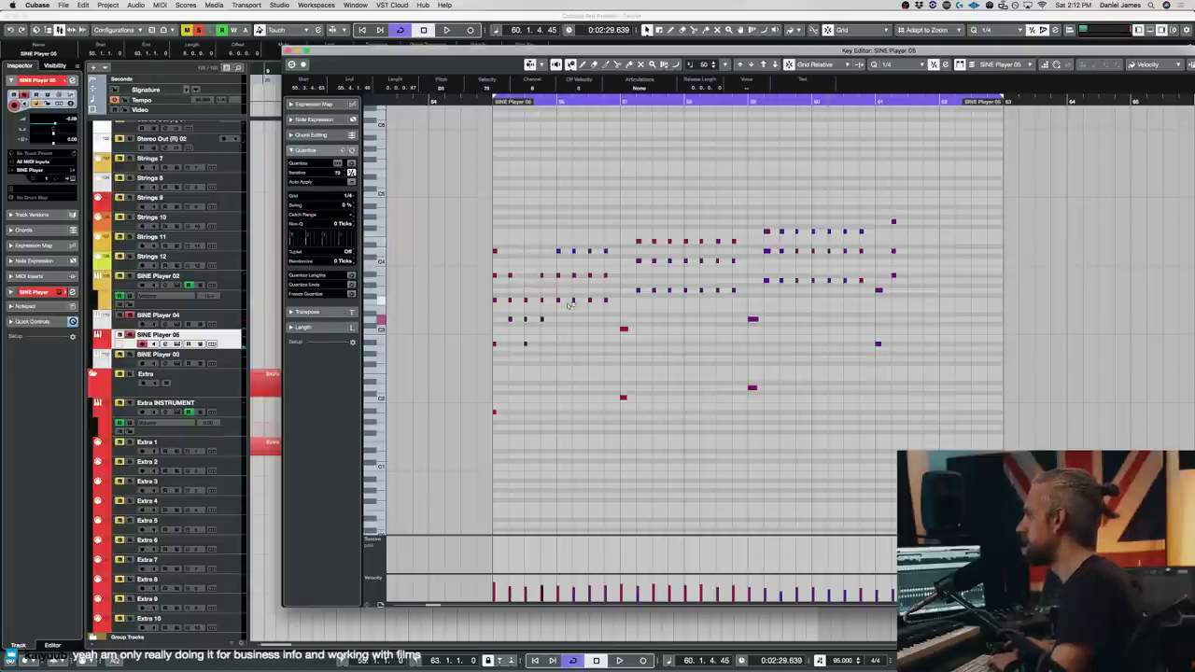
left_click(574, 251)
key("shift+Down")
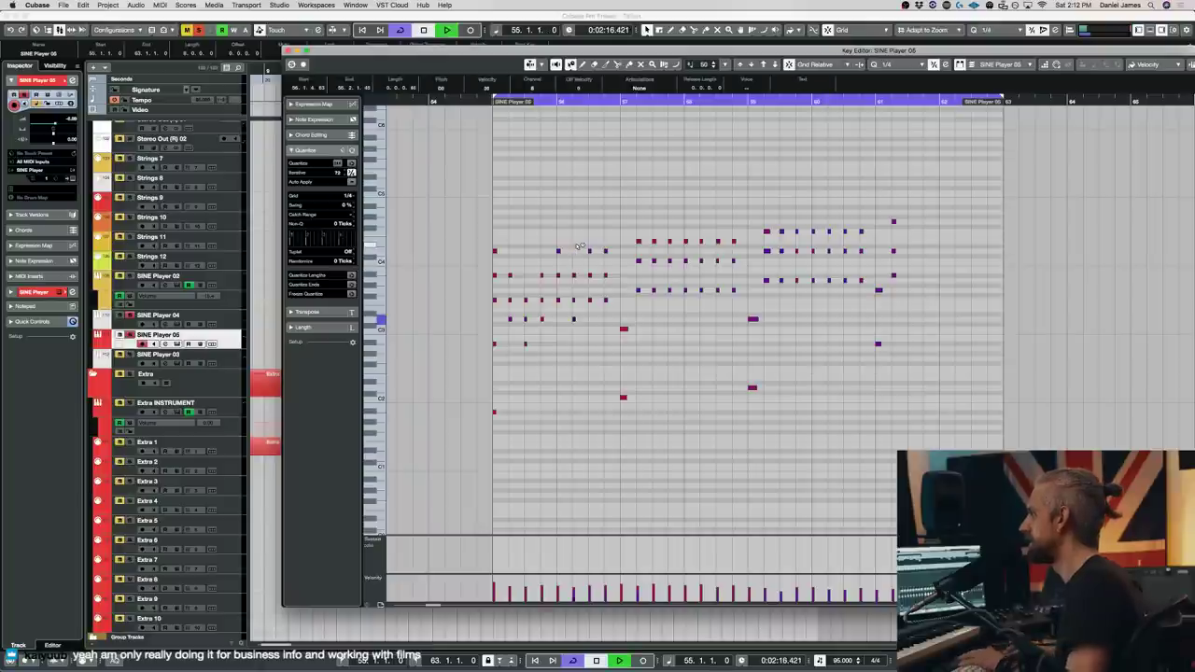
key("space")
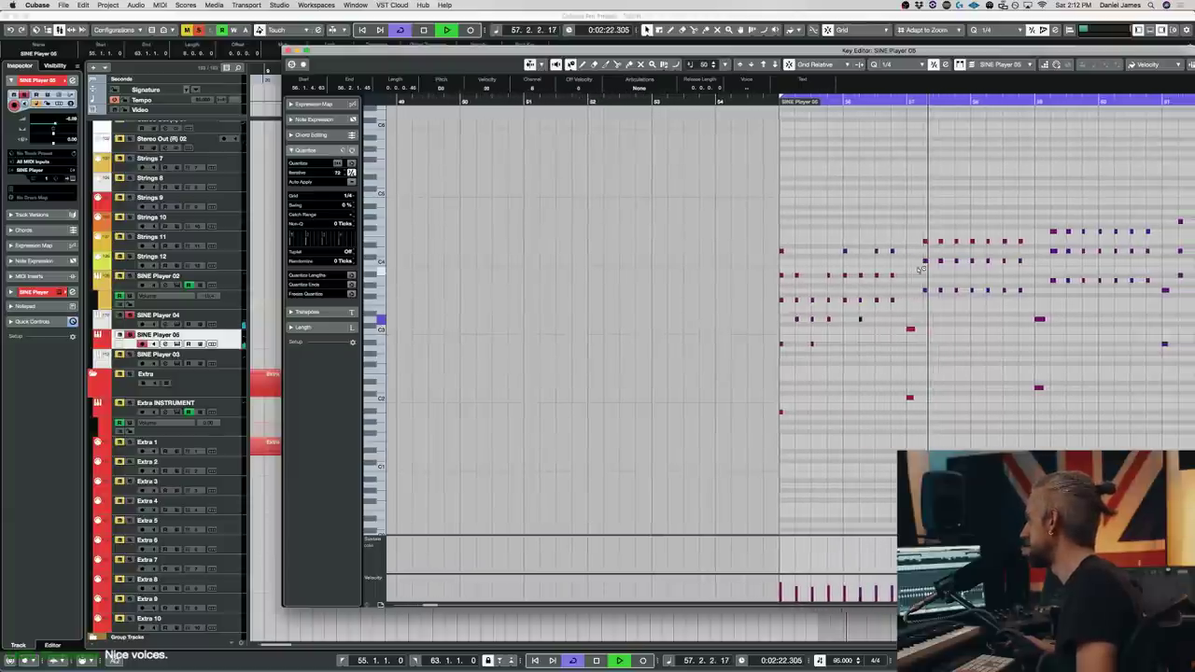
- Try moving several organ chord notes in bars 57 and 58 down an octave and play from bar 57
key("space")
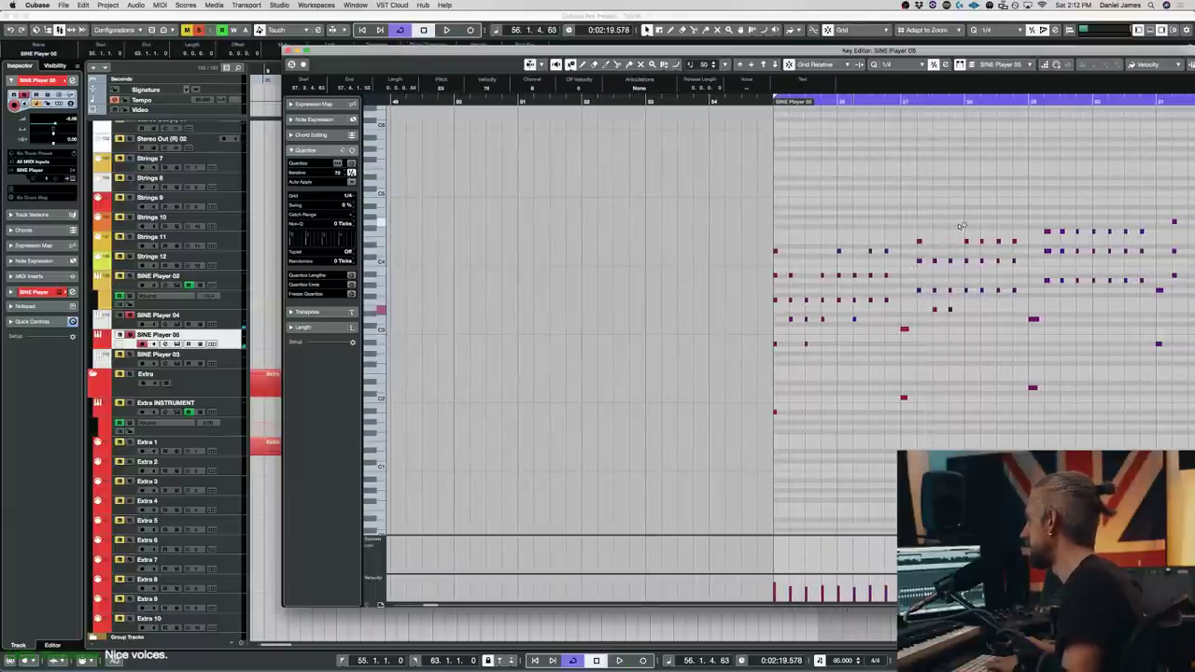
left_click(950, 262)
key("shift+Down")
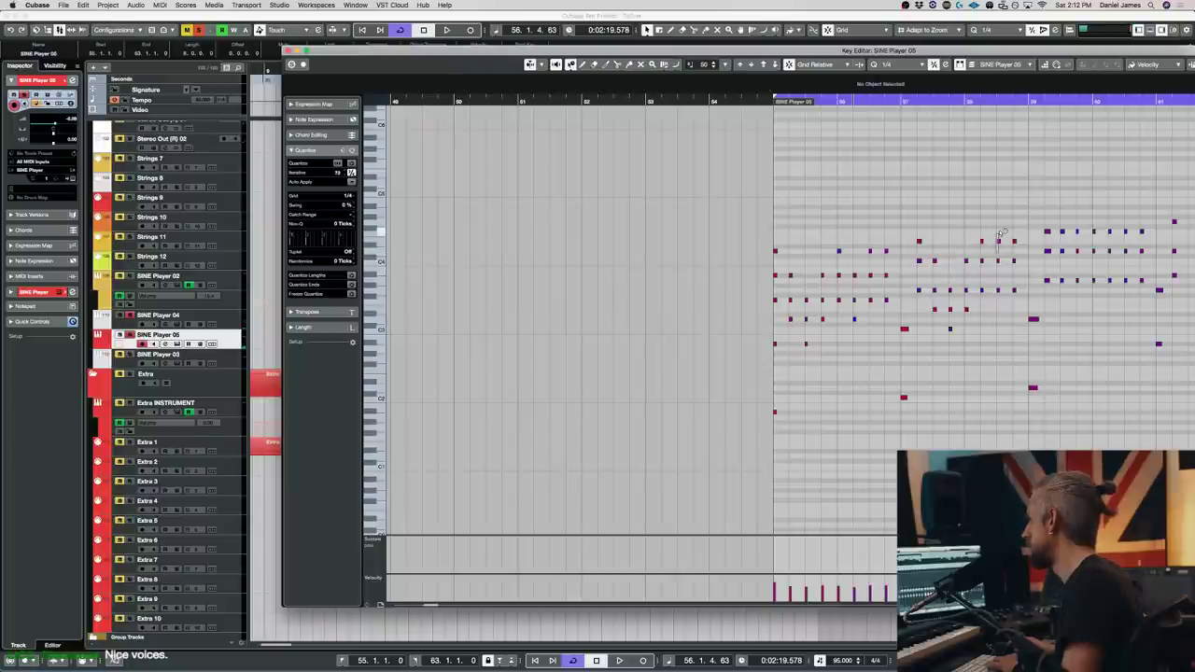
left_click(901, 101)
key("space")
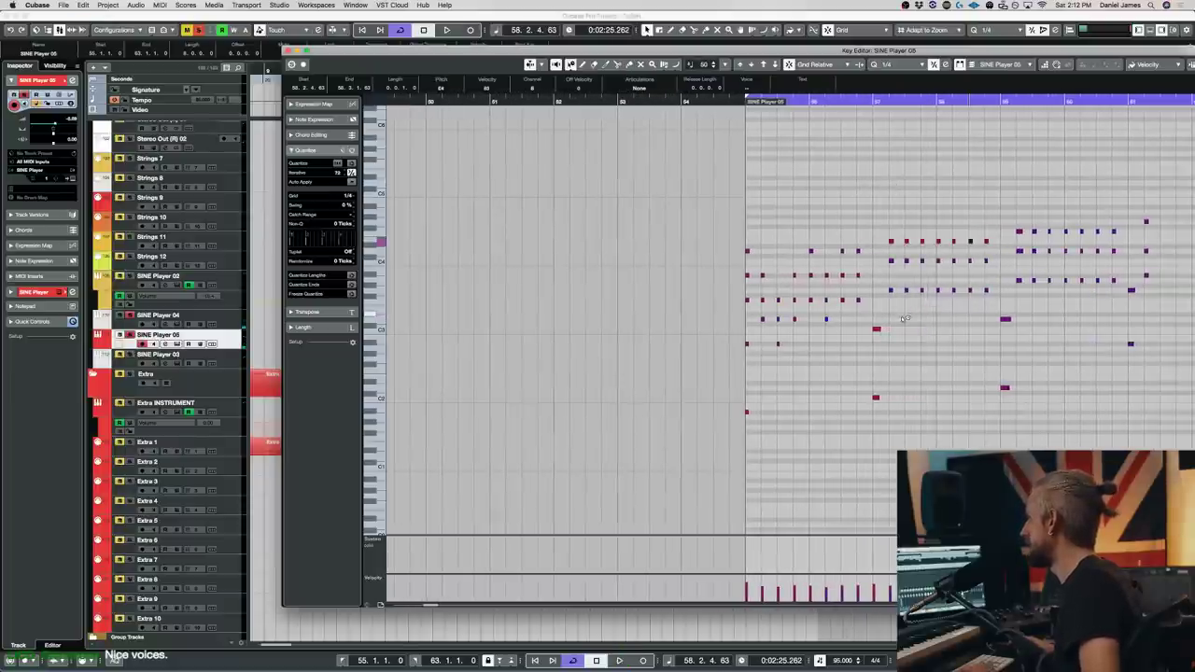
- Delete every second repeated organ chord in bars 57 and 58, and audition the part from bar 55
left_click_drag(902, 318, 909, 216)
key("Delete")
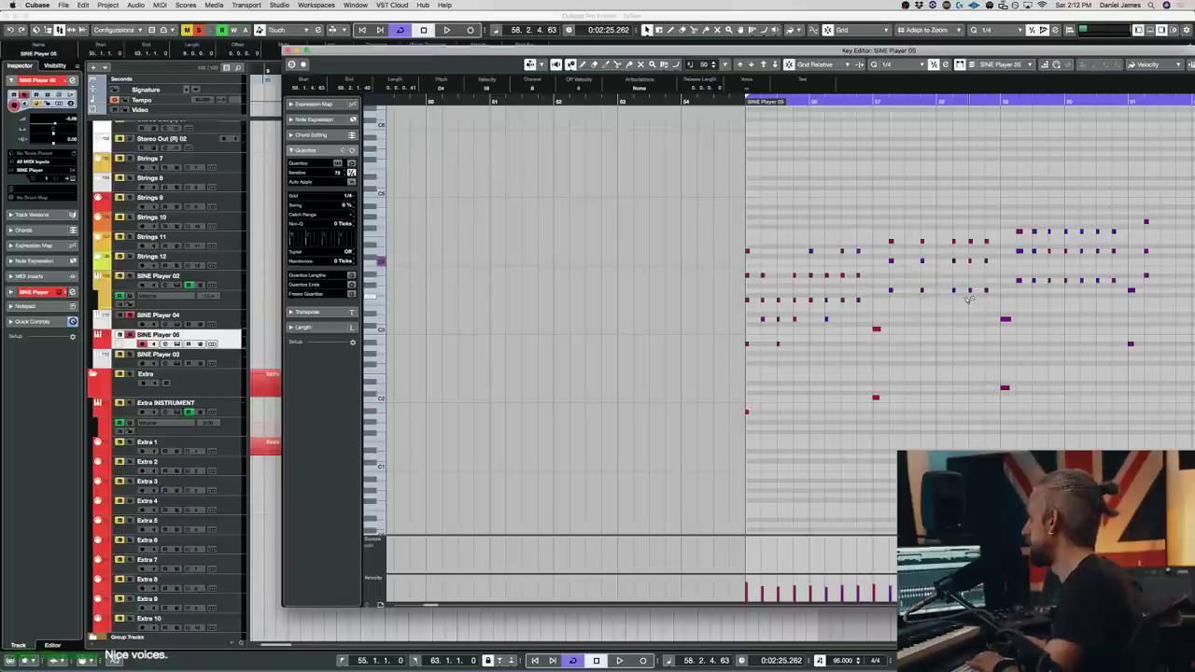
left_click_drag(992, 312, 893, 228)
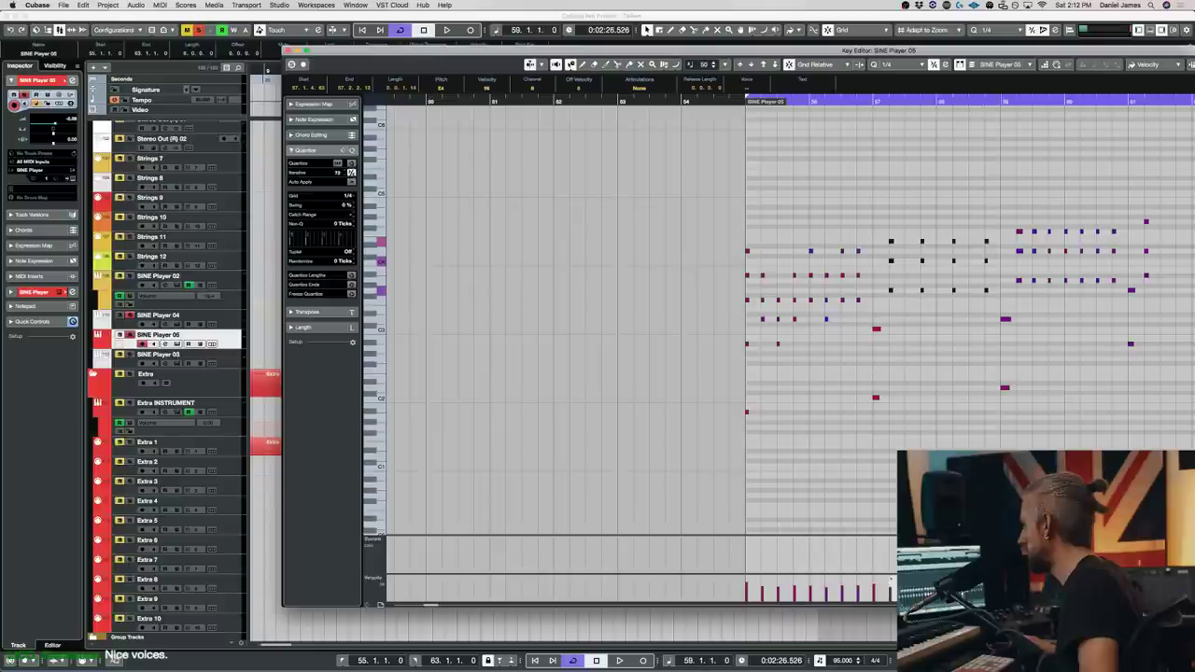
key("space")
key("space")
key("KP_1")
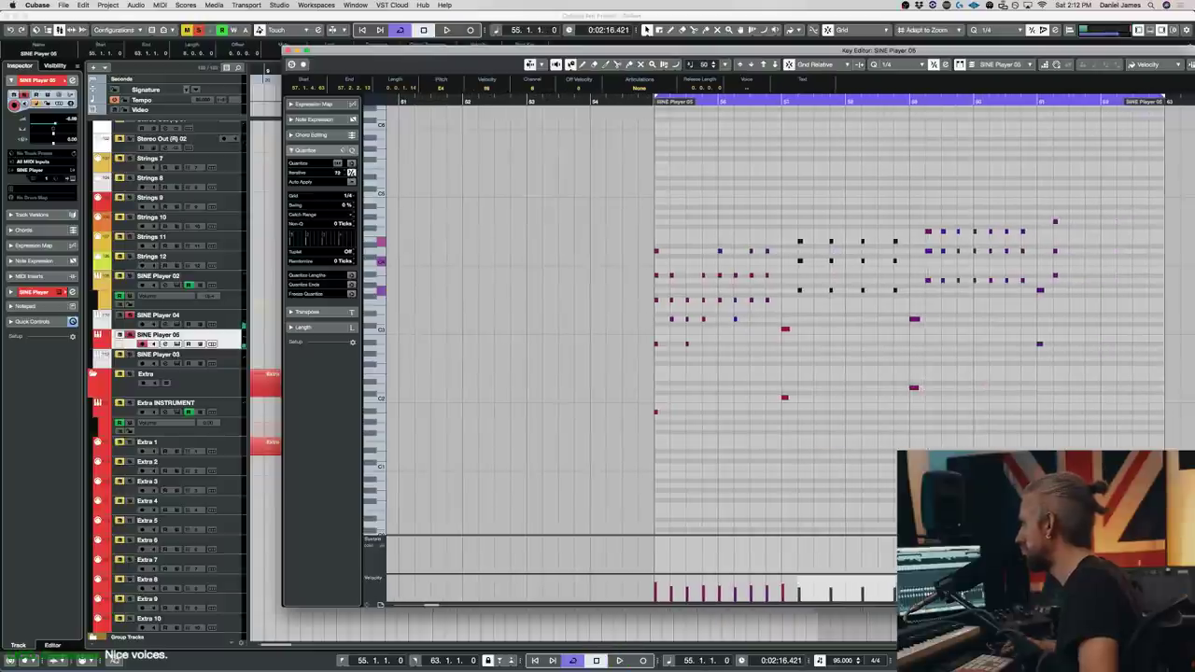
key("space")
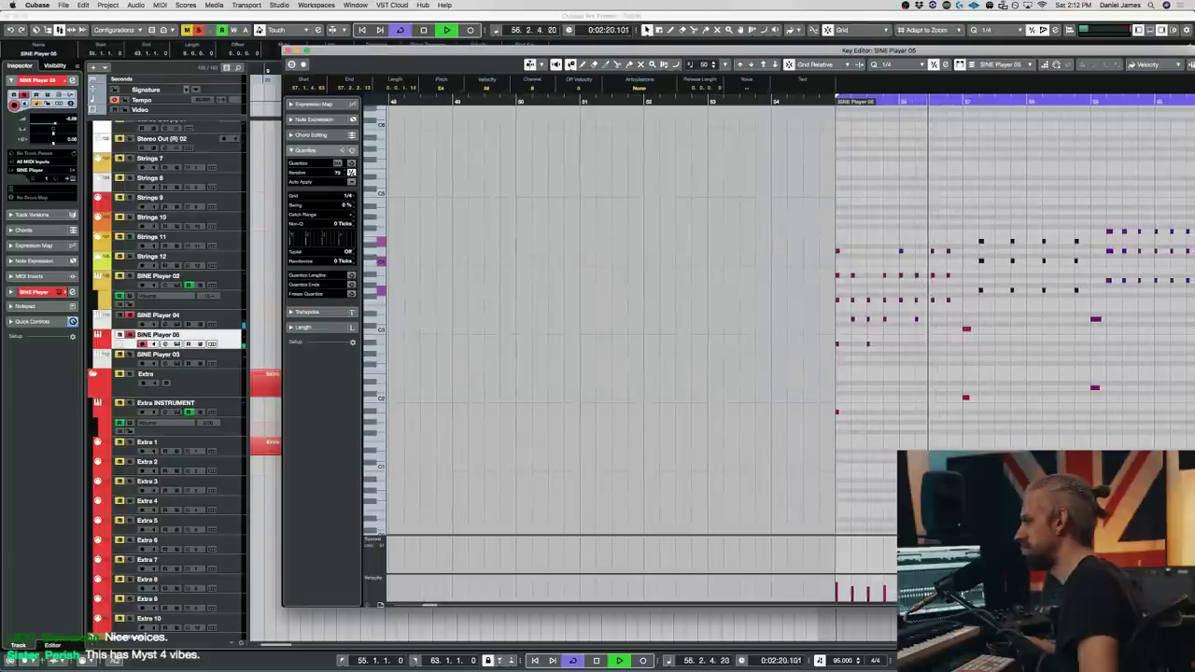
key("f")
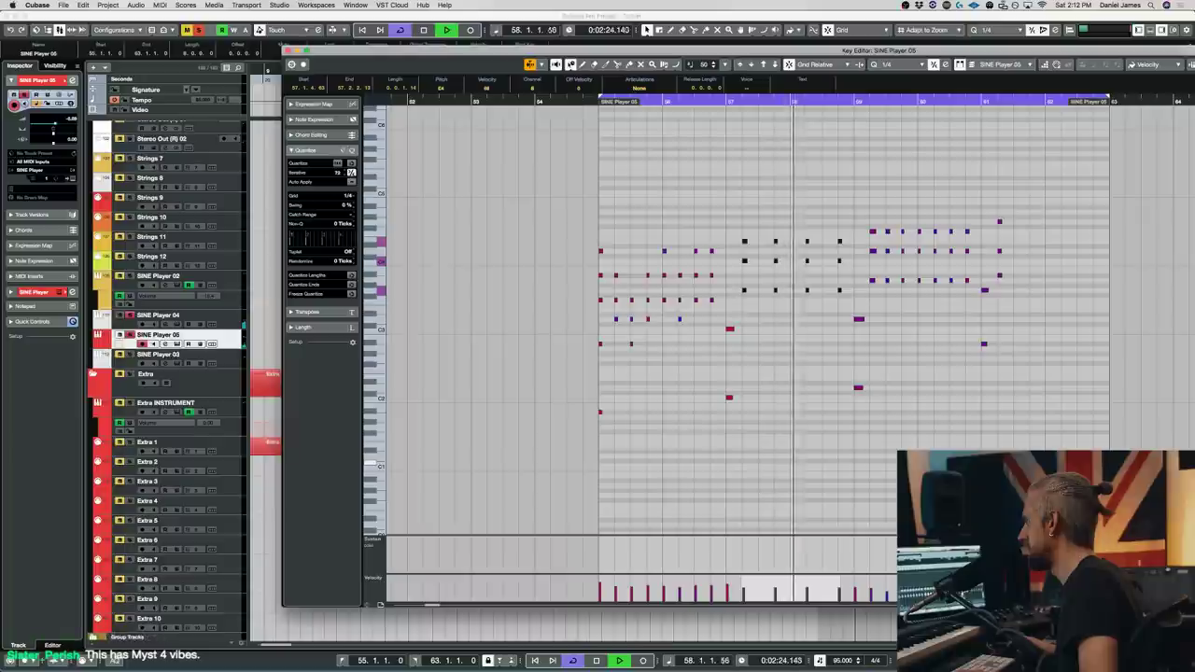
scroll(899, 393, "down", 1)
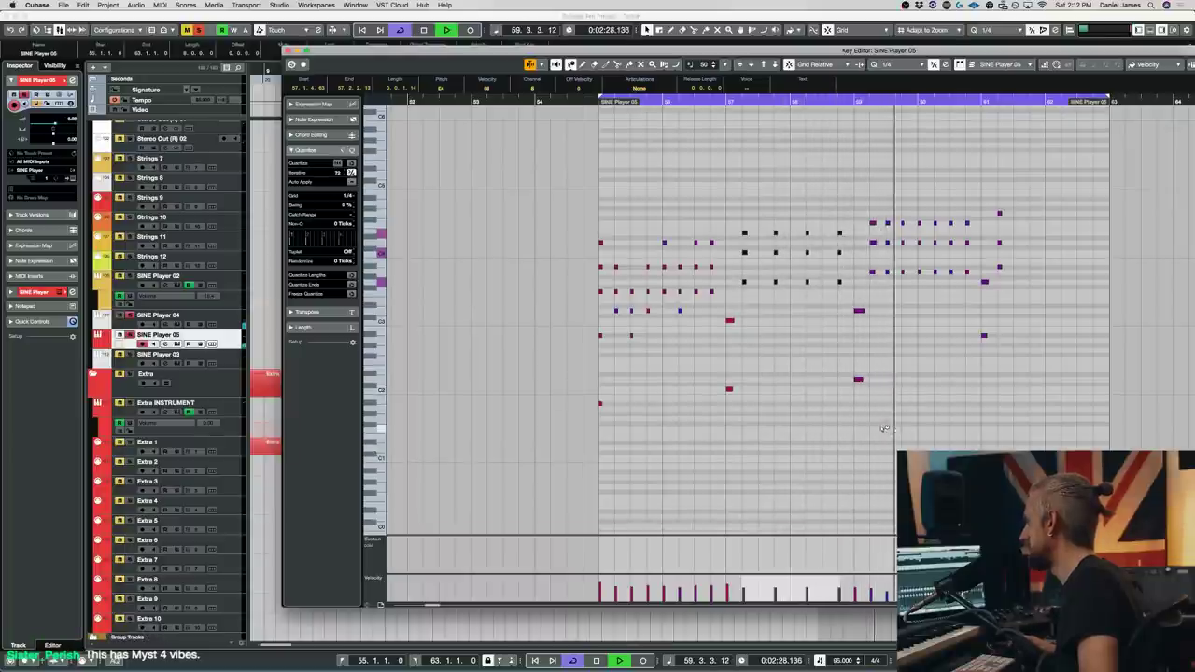
key("space")
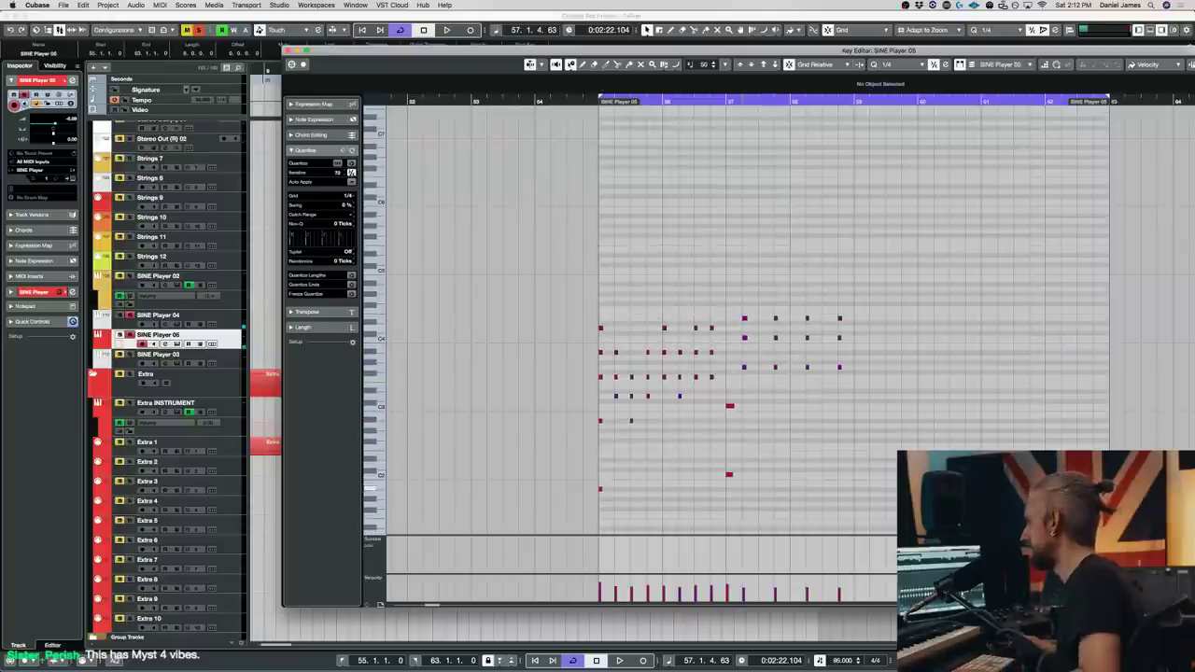
- Replace the organ notes from bar 59 onward with a duplicate of bars 55 to 58, and leave the Key Editor
left_click_drag(841, 509, 558, 228)
key("super+d")
key("super+Right")
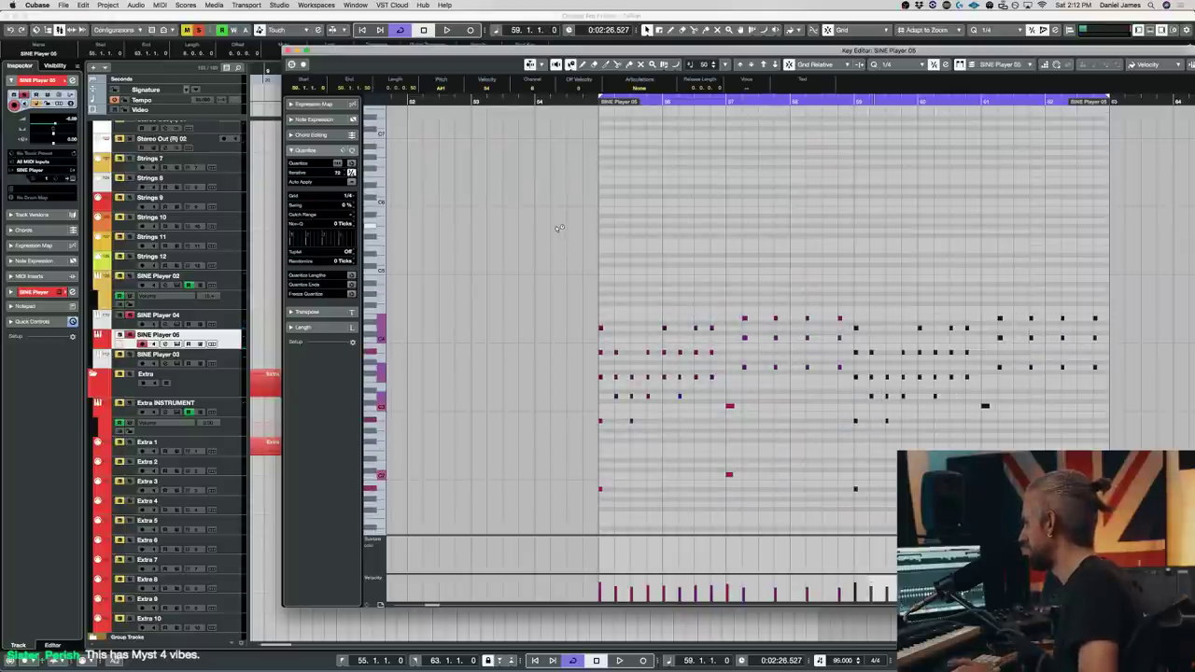
key("Return")
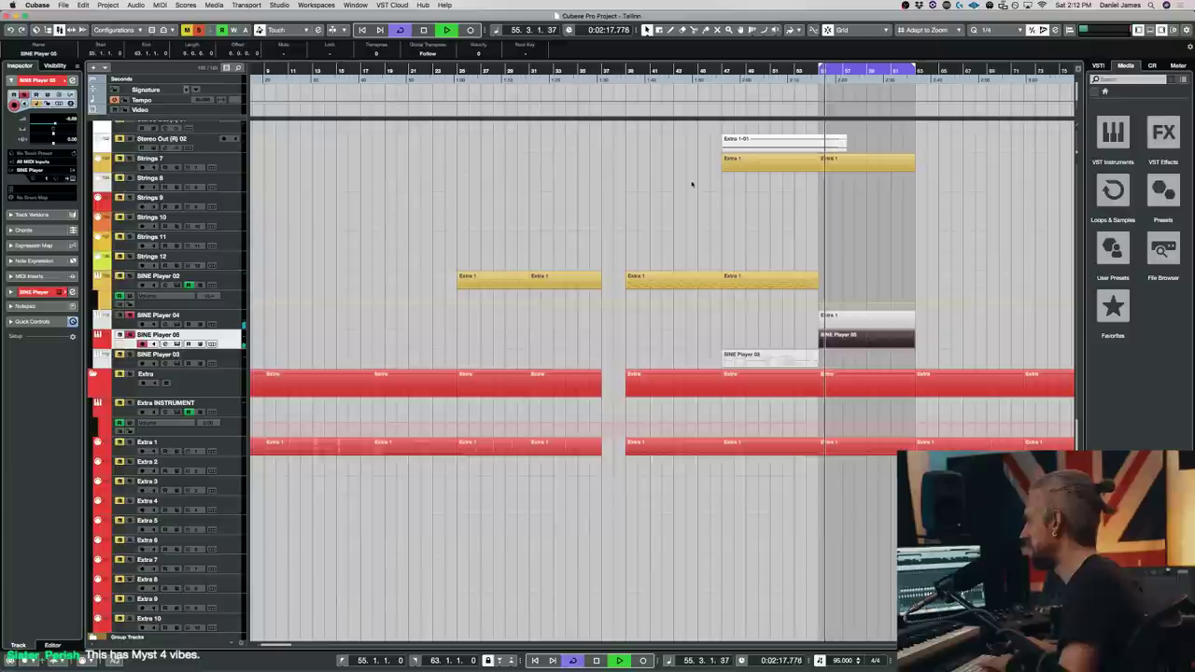
- Select the soloed SINE Player 03 track, play a melody over the cycle, and capture it with retrospective recording
scroll(777, 227, "up", 1)
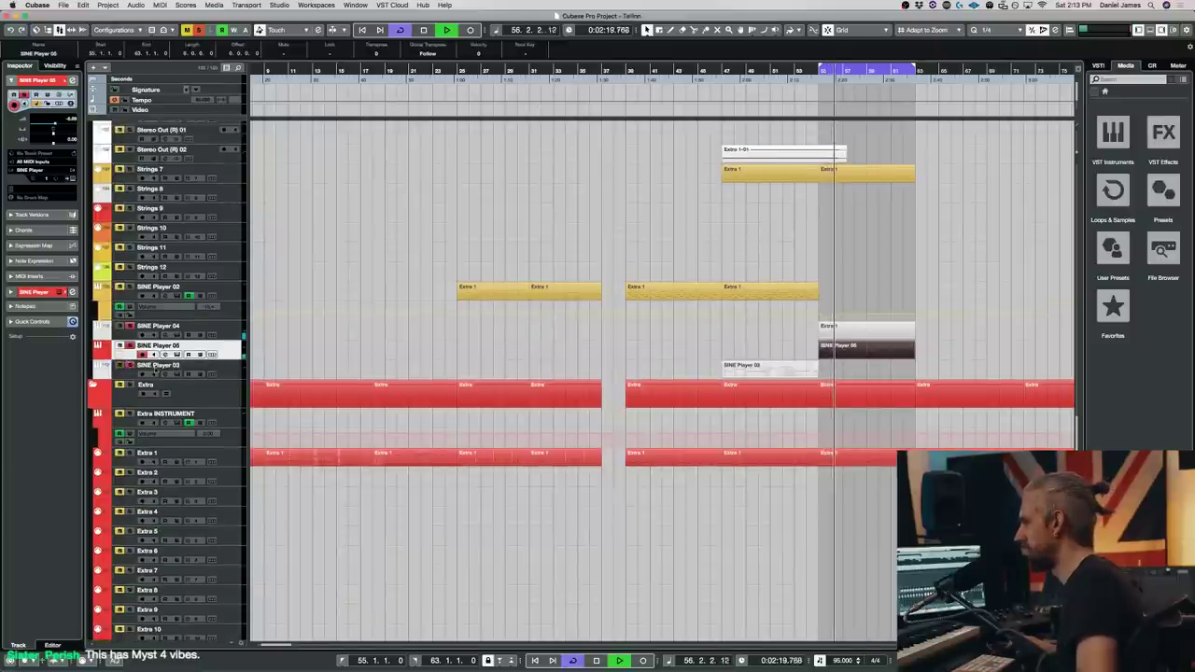
left_click(234, 376)
key("1")
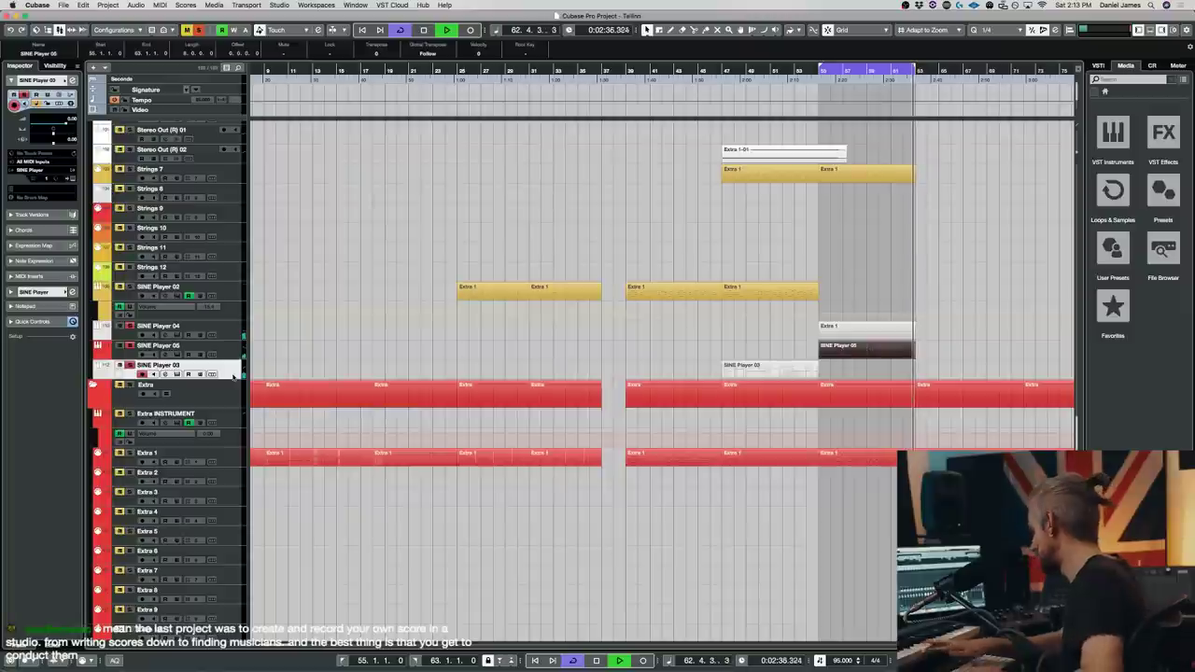
key("shift+KP_Multiply")
key("space")
- Trim the captured SINE Player 03 part at bar 55, delete the excess before it, and play from the cycle start
left_click(819, 367)
key("1")
left_click(811, 367)
key("BackSpace")
key("KP_1")
key("space")
- Copy the SINE Player 03 melody part onto the Voices track at bar 55
left_click_drag(883, 369, 887, 489, "alt")
scroll(884, 315, "up", 10)
scroll(891, 395, "down", 10)
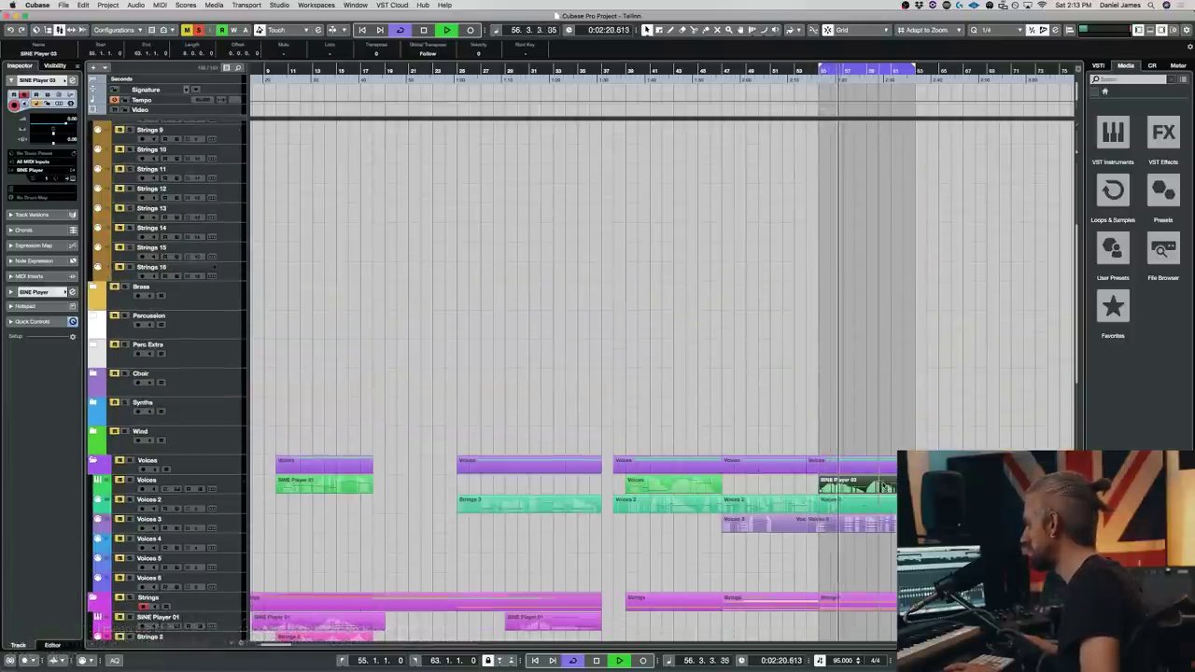
- Transpose all notes of the copied part on the Voices track up an octave in the Key Editor and play it back
double_click(826, 489)
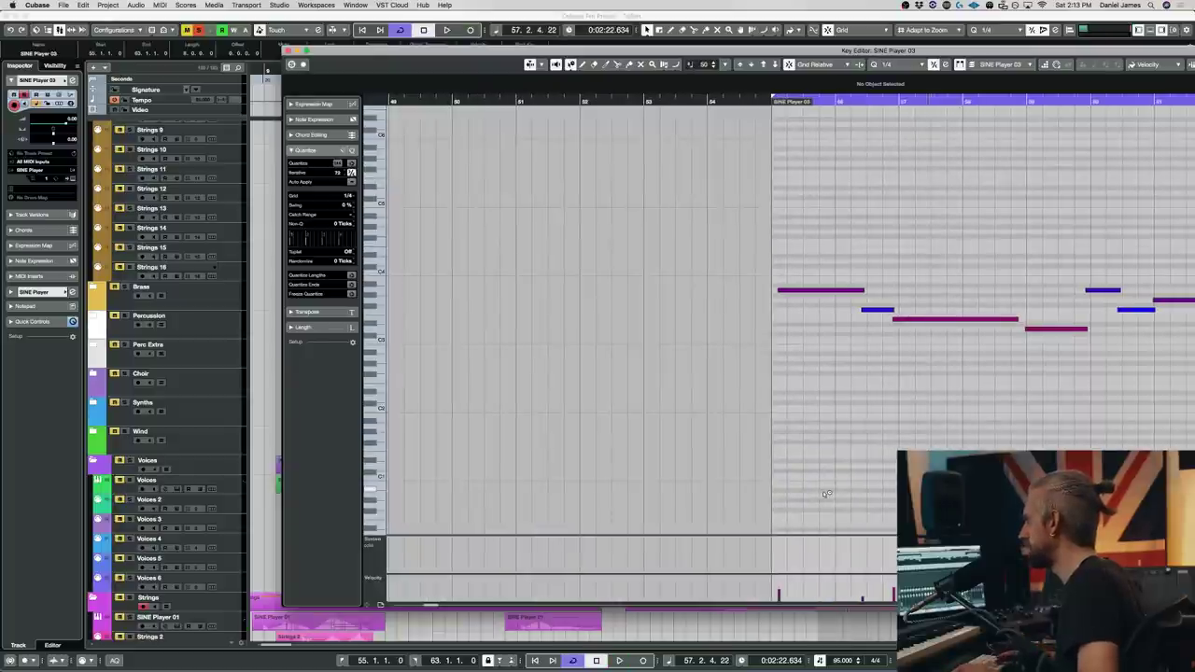
key("super+a")
key("shift+Up")
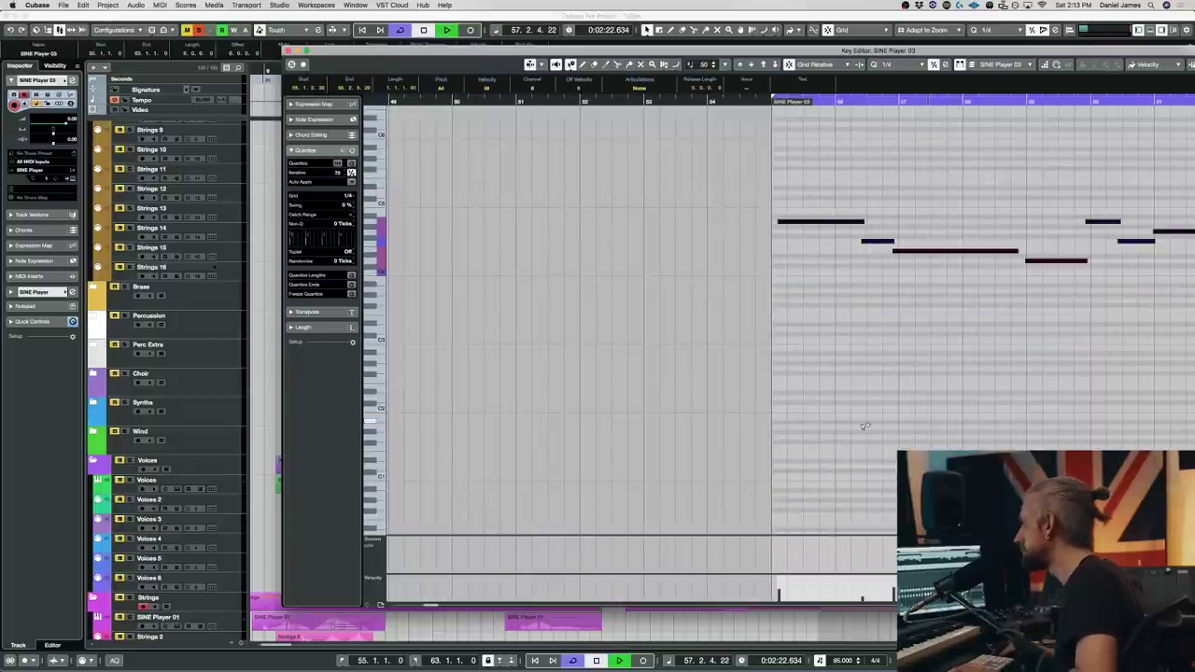
key("space")
- Display CC 1 (Modulation) for the Voices part and redraw its opening at bar 55 as a high, nearly level curve
left_click_drag(800, 355, 808, 139)
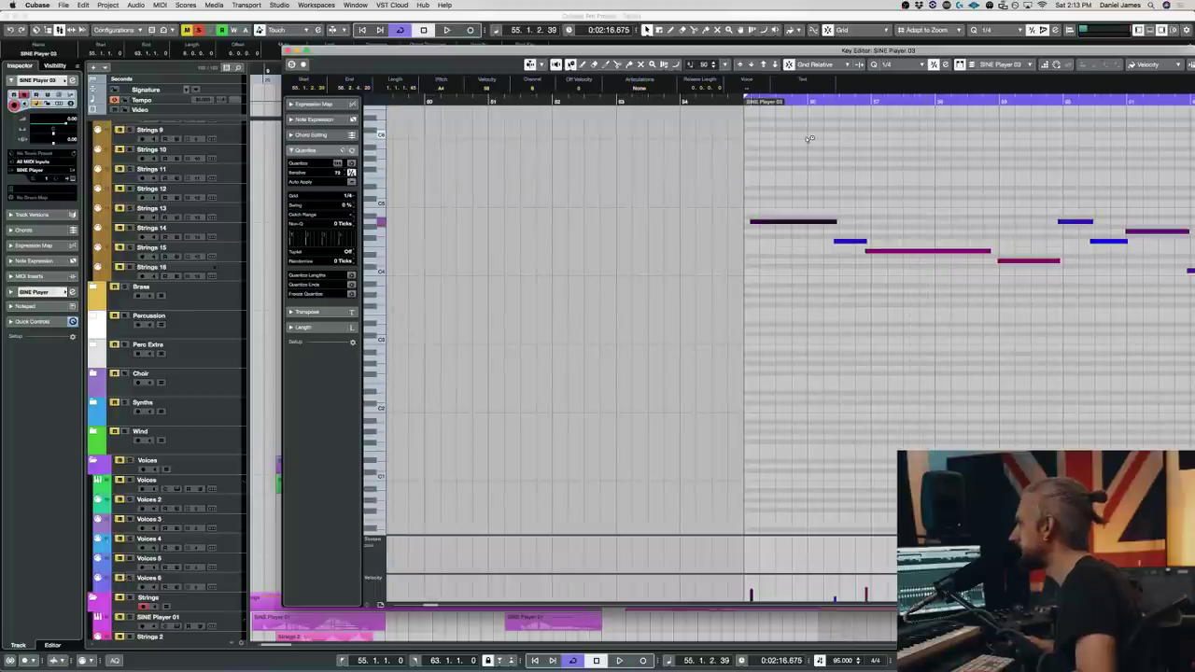
left_click(374, 541)
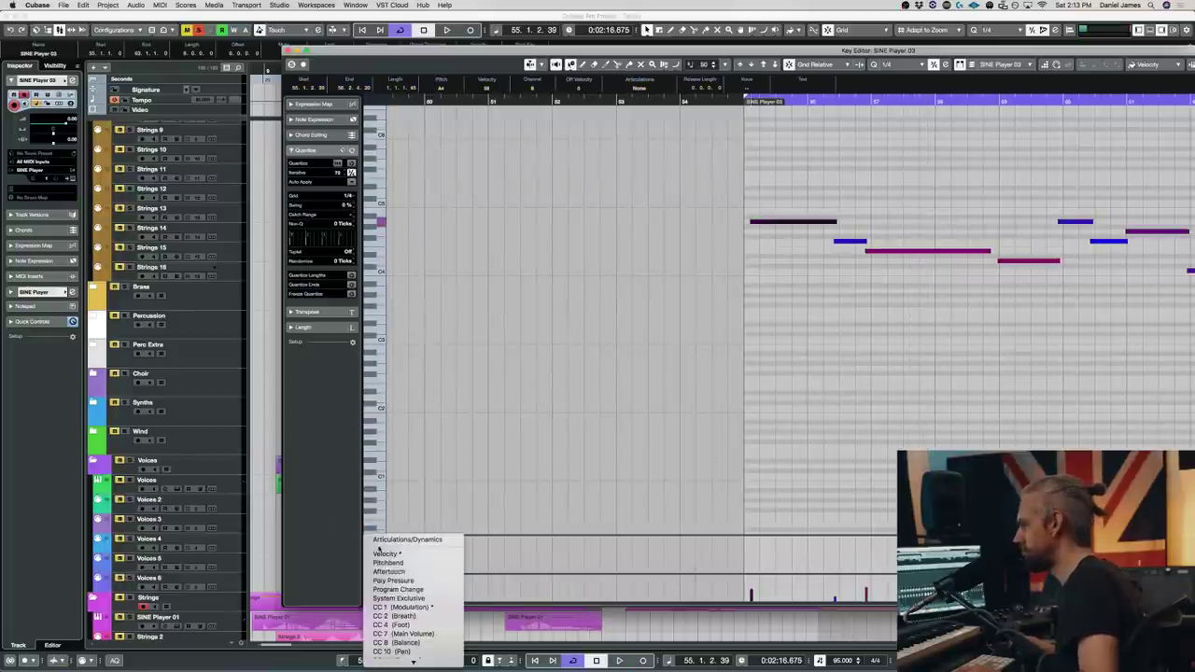
left_click(411, 608)
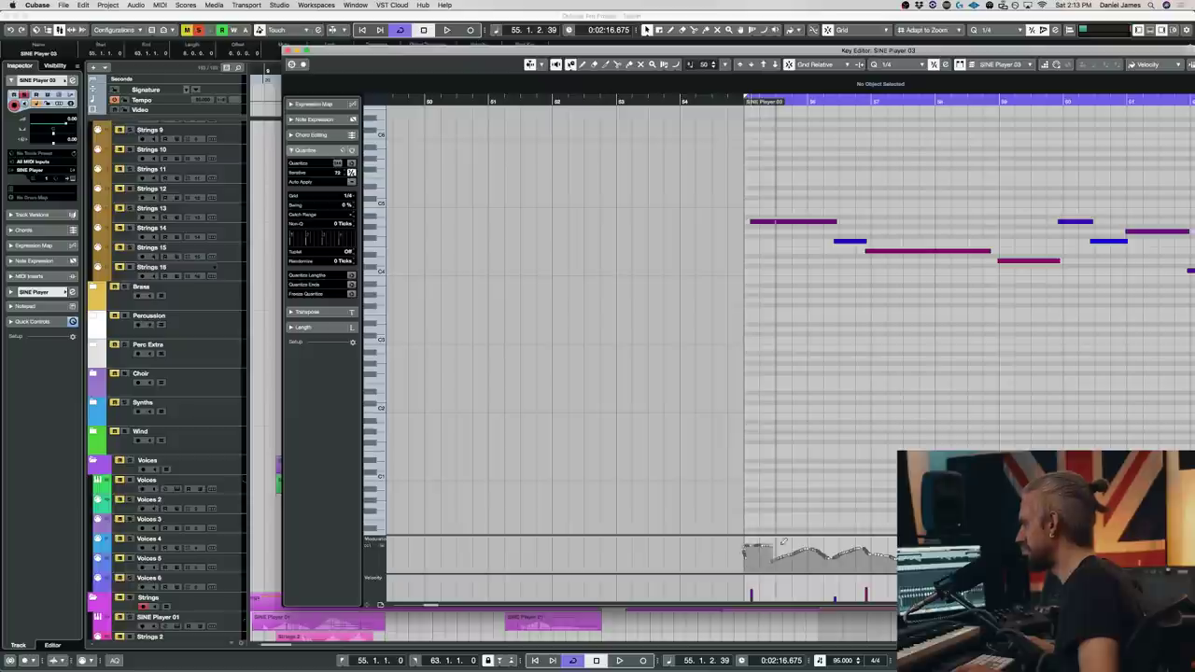
left_click_drag(822, 245, 801, 114)
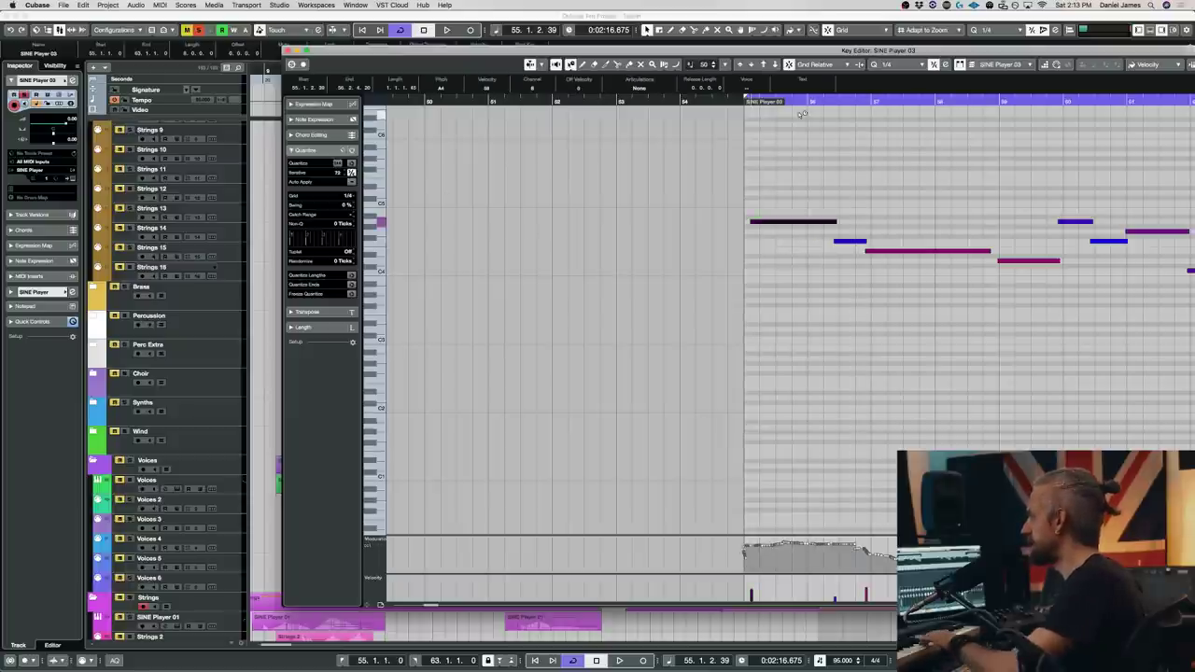
- Deactivate all solos and play the full arrangement from the cycle start at bar 55
left_click(202, 29)
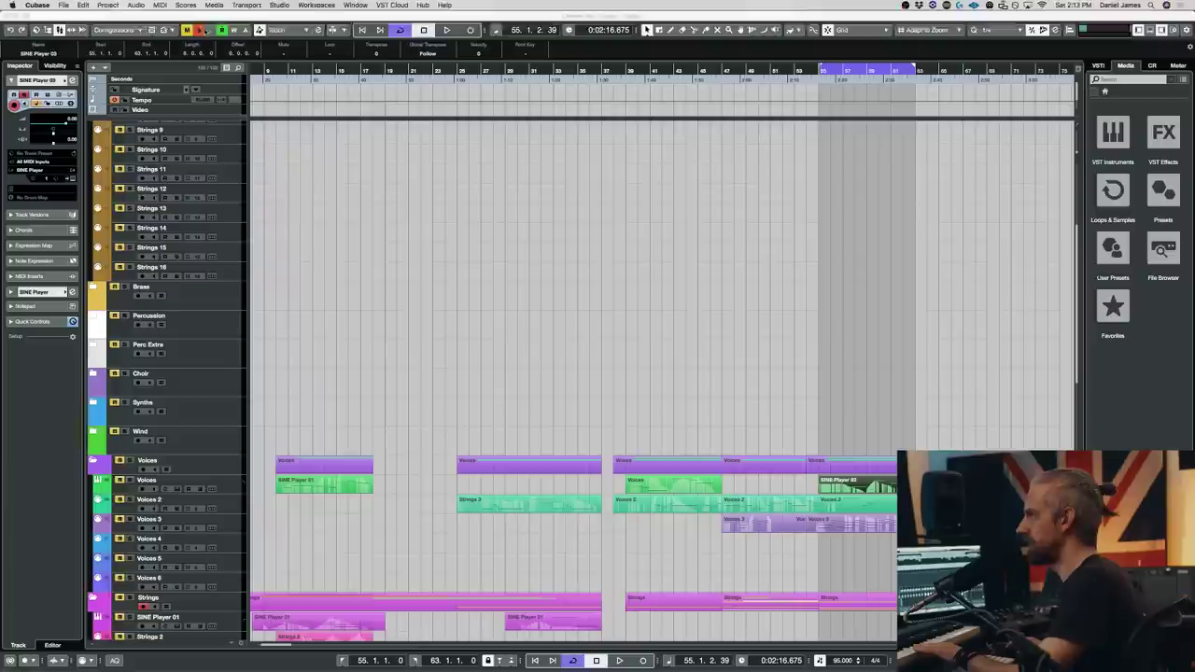
left_click(201, 30)
key("space")
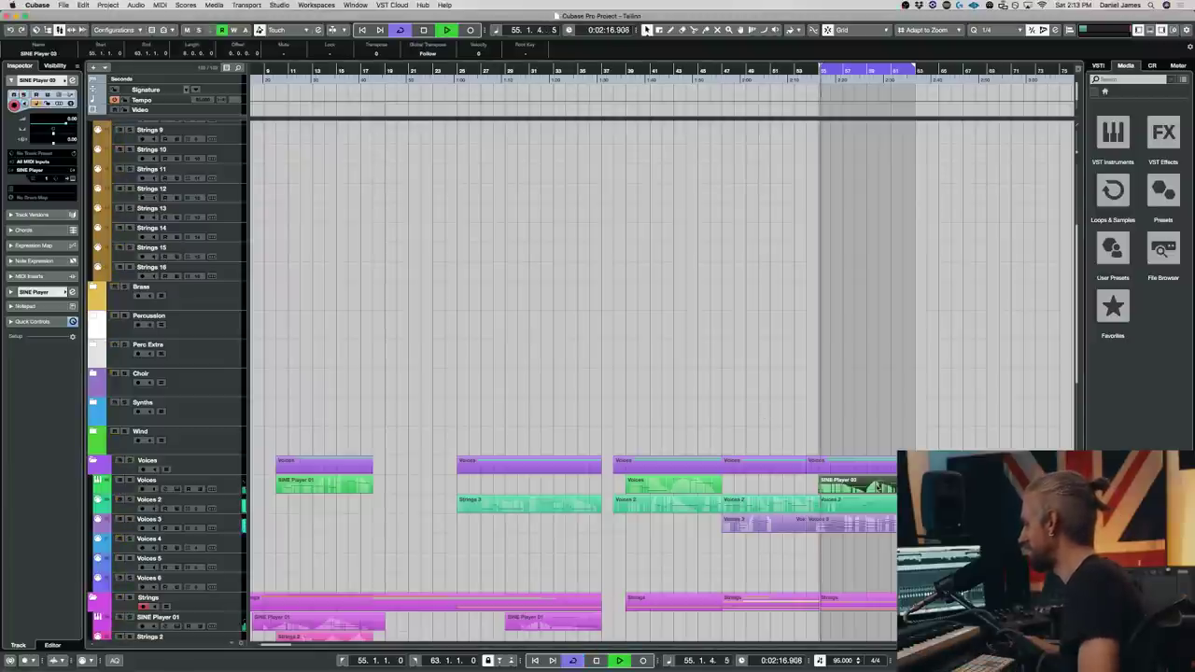
- Transpose all notes of the Voices part at bar 55 down an octave in the Key Editor
double_click(879, 487)
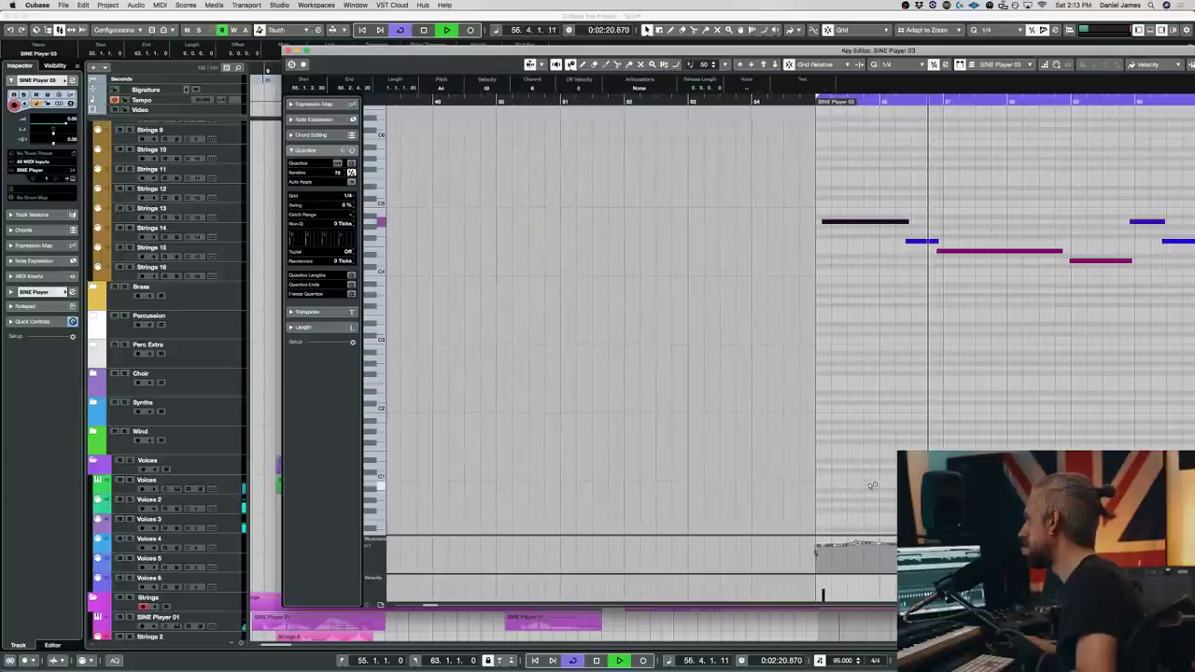
scroll(774, 330, "right", 3)
left_click_drag(499, 312, 1127, 149)
key("shift+Down")
key("space")
key("Escape")
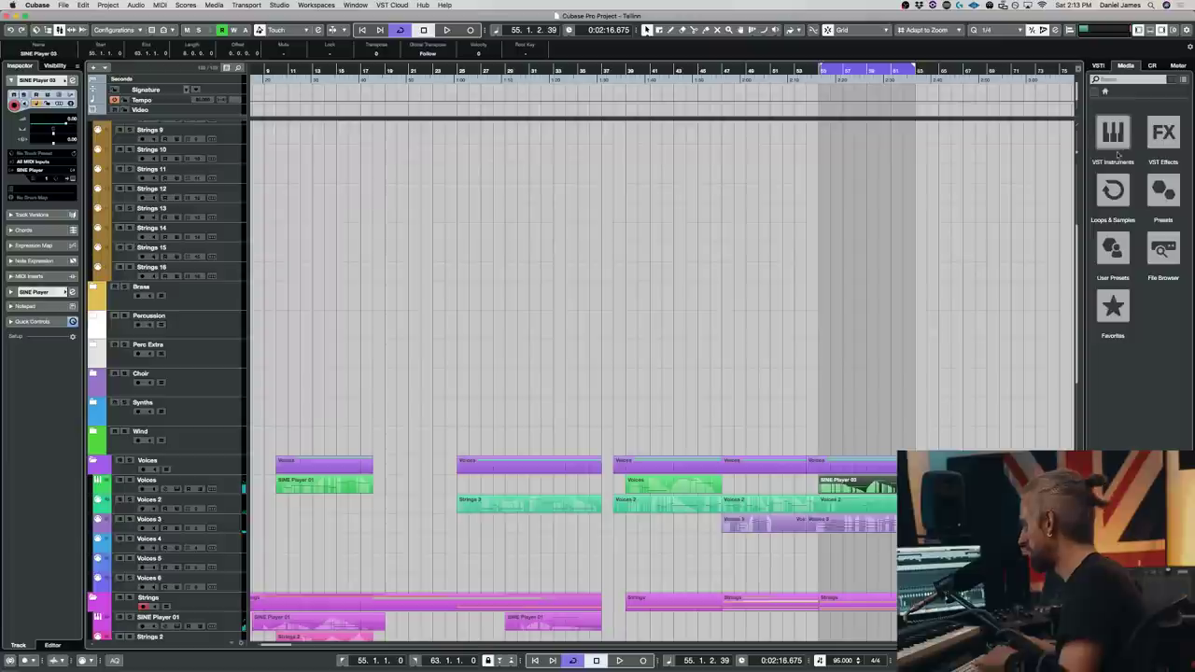
- Shorten the Voices 3 part to end at bar 57, and audition the Voices 2 part in the Key Editor
left_click(878, 519)
key("space")
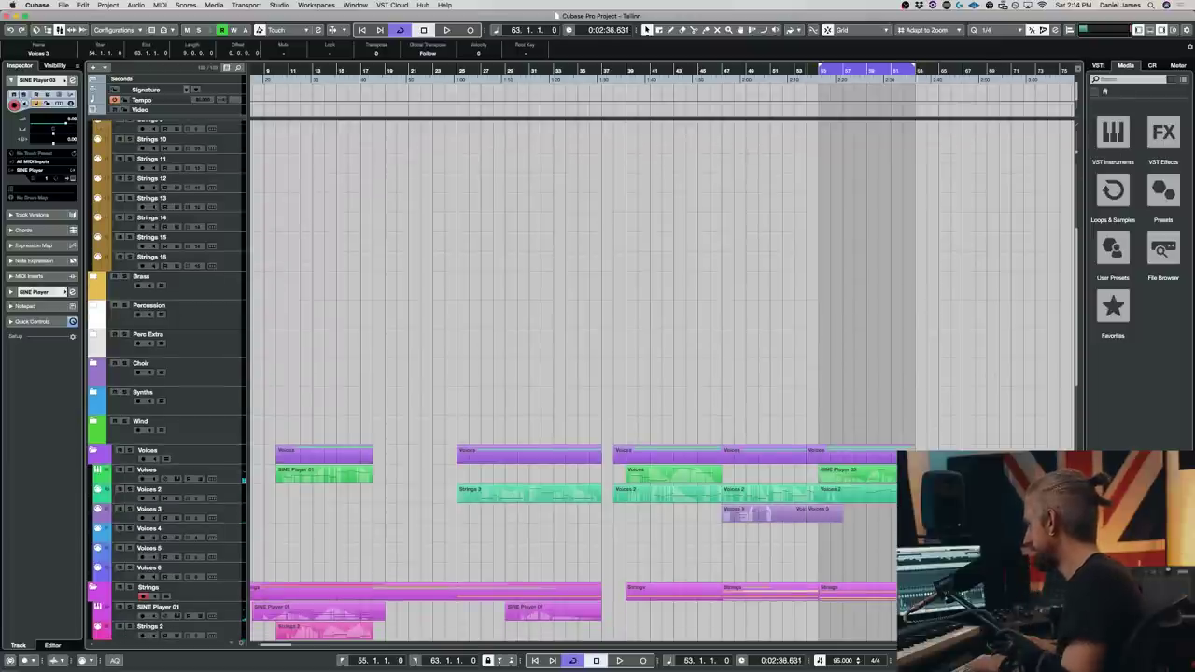
double_click(856, 495)
left_click_drag(396, 555, 546, 562)
key("space")
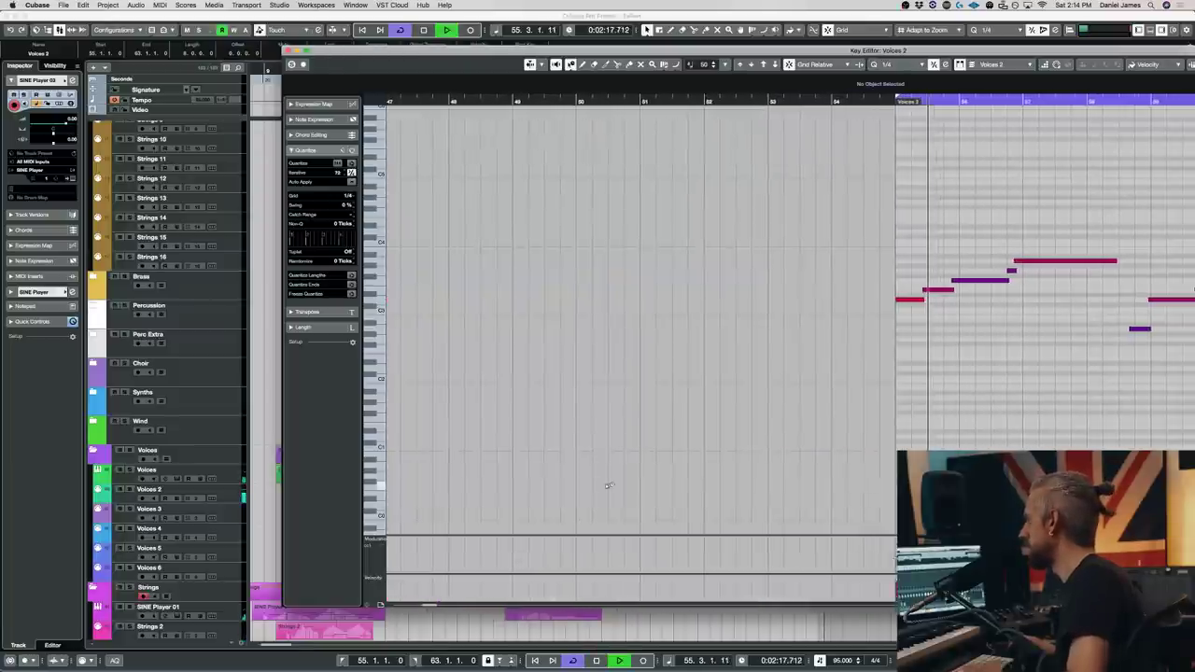
key("Return")
- Try the Voices melody at bar 55 another octave lower, transpose it up two octaves, and play it back
double_click(848, 478)
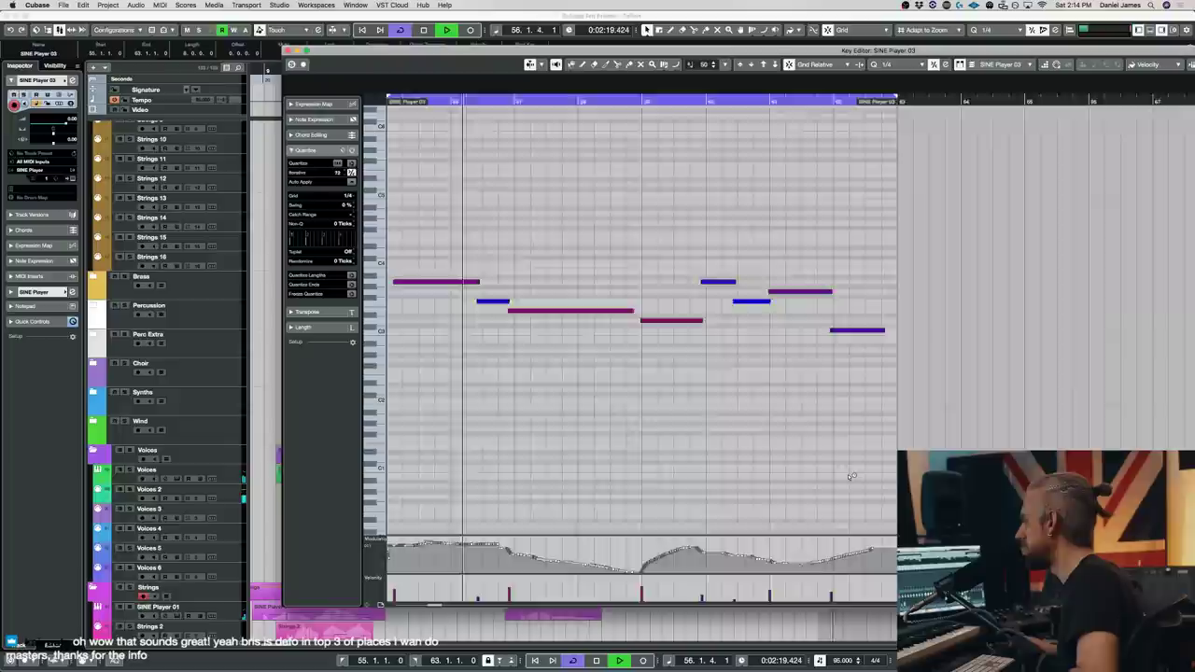
scroll(831, 429, "left", 5)
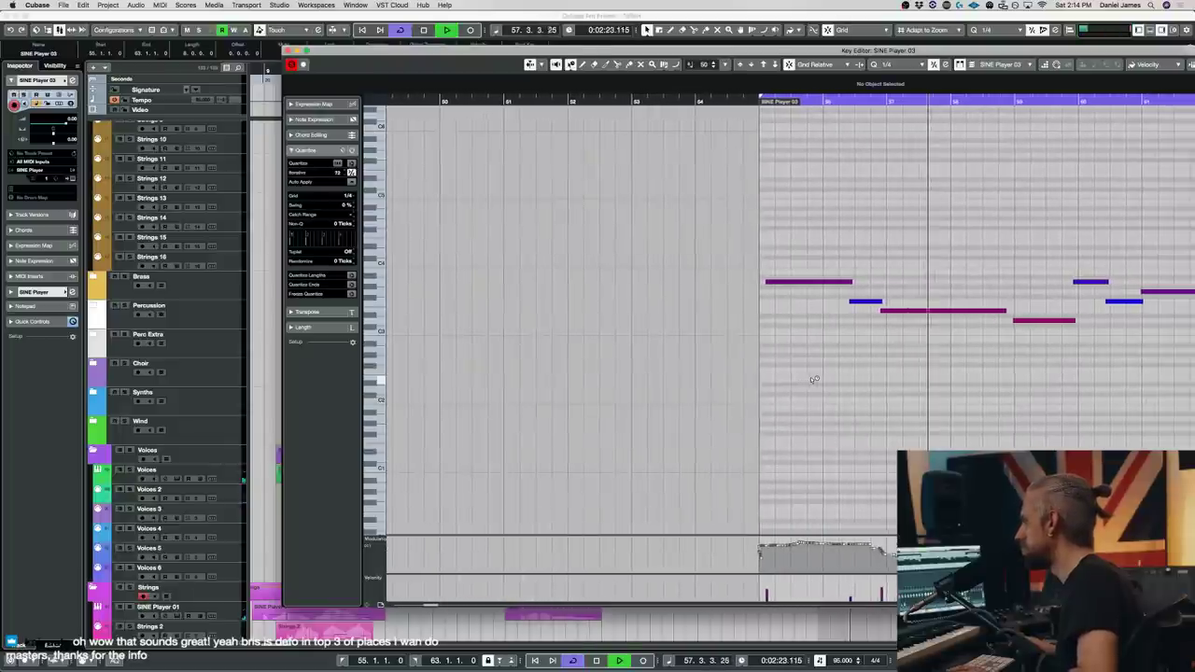
key("super+a")
scroll(781, 193, "up", 1)
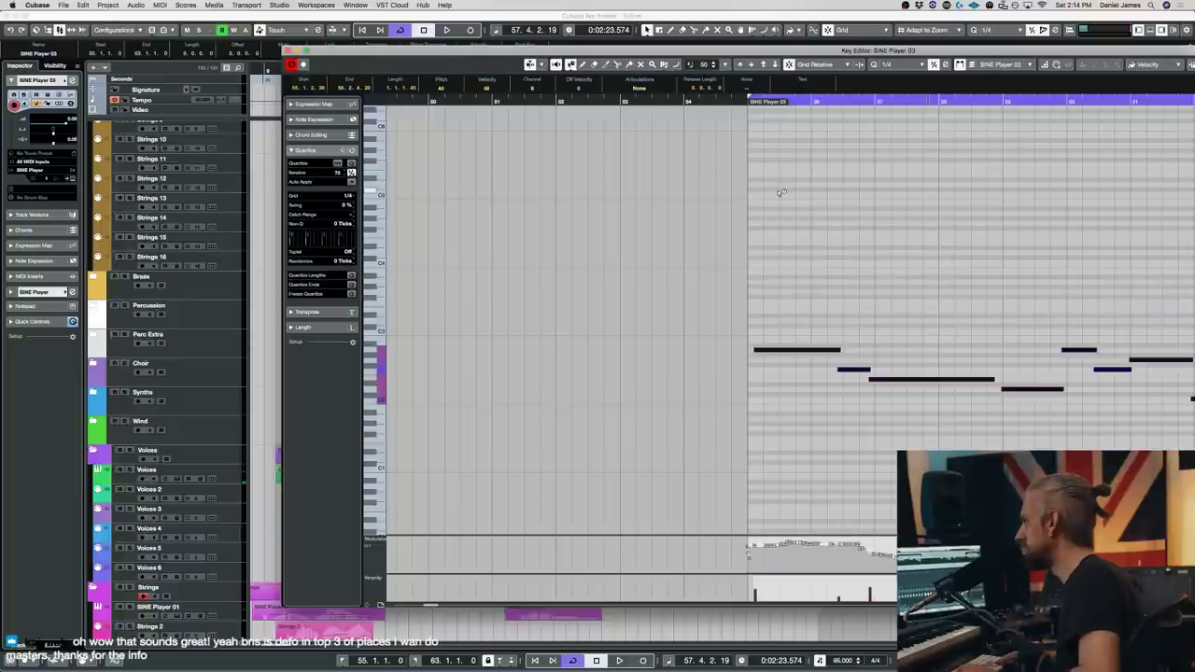
scroll(781, 193, "down", 2)
key("space")
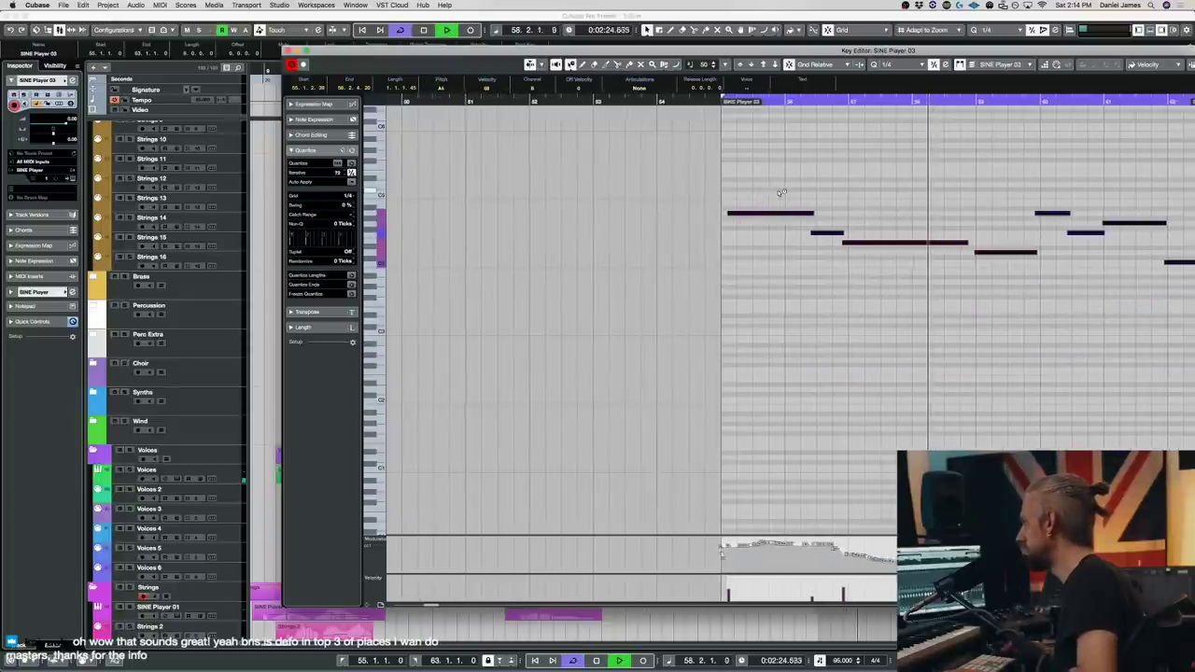
key("space")
key("space")
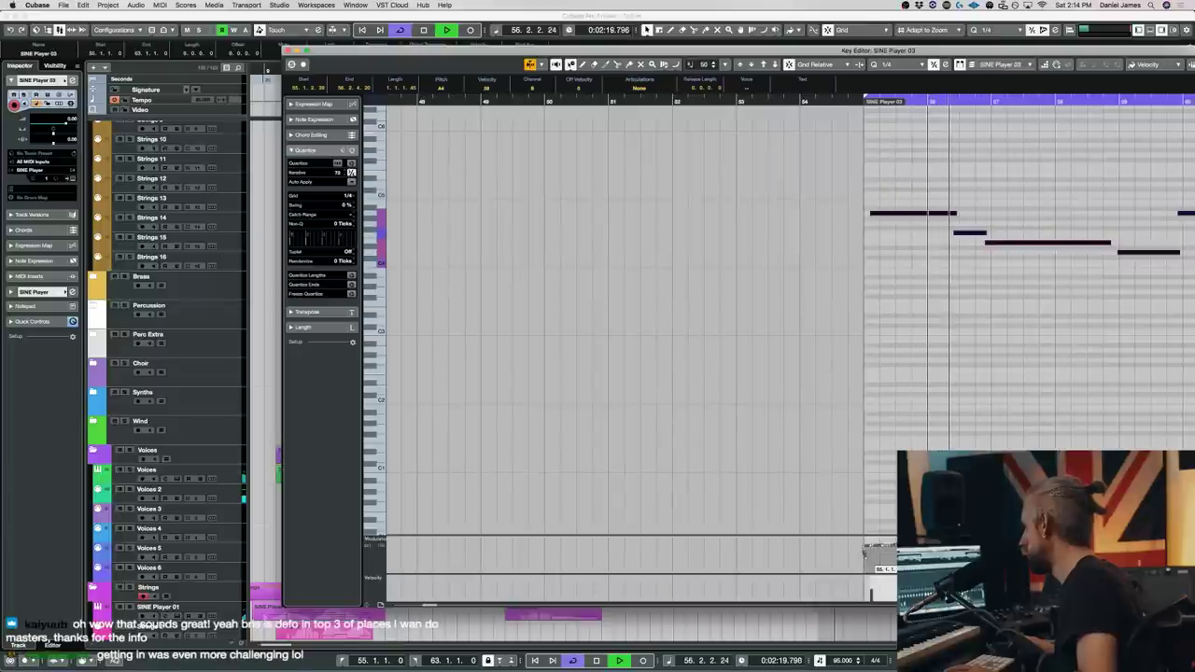
- Lower the modulation at the start of the Voices part at bar 55 so it ramps up towards the second note
left_click(865, 551)
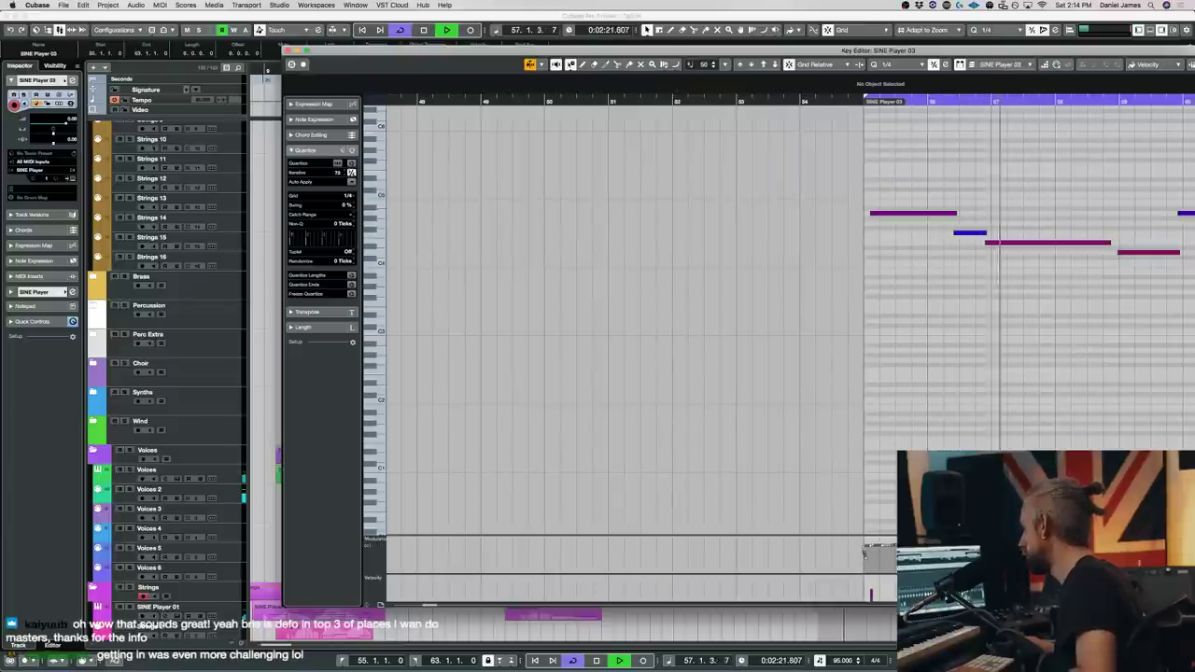
key("space")
key("space")
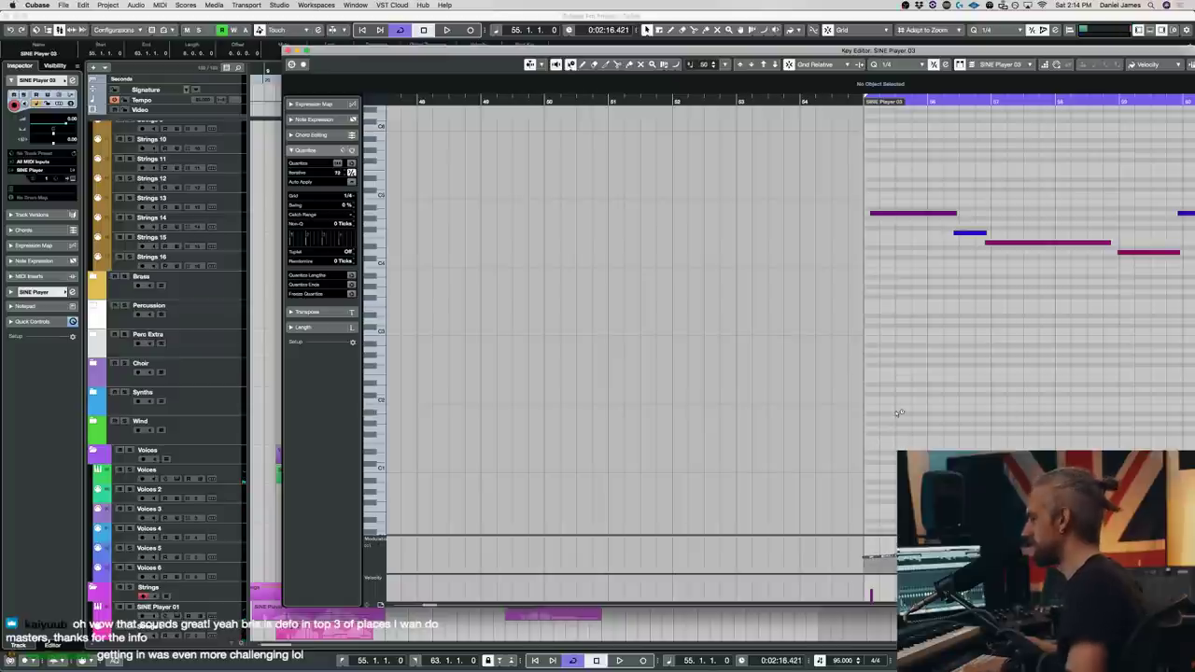
key("Return")
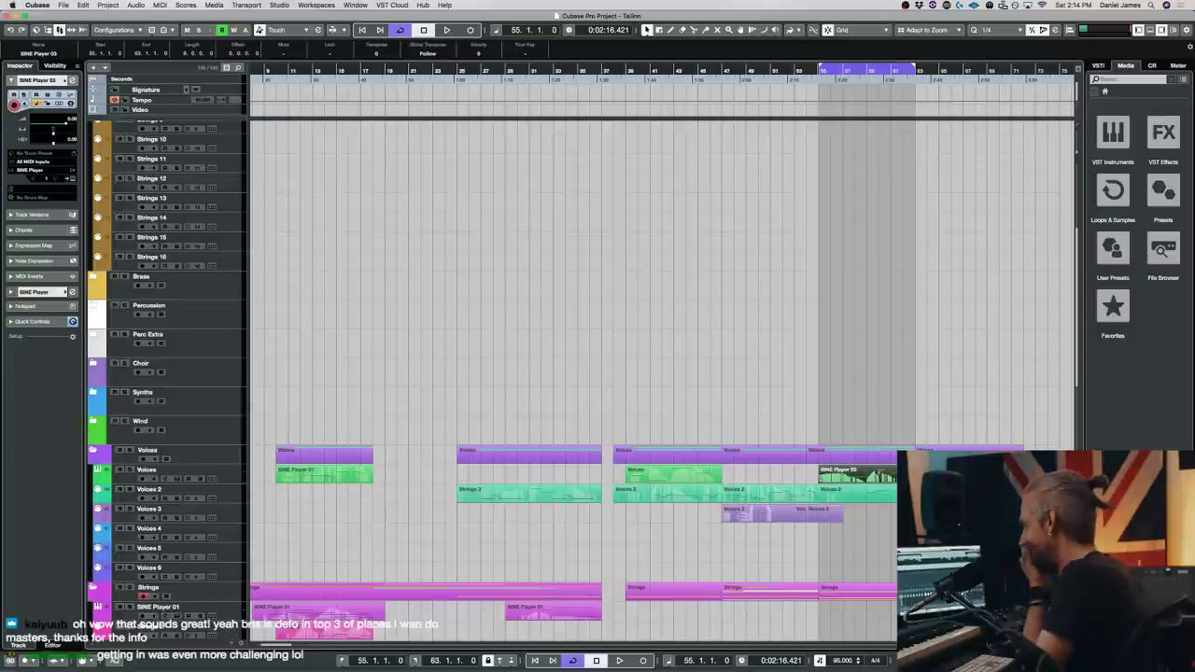
- Lower the second note of the SINE Player 03 part at bar 55 to the fourth note's pitch and play it back
scroll(875, 476, "down", 10)
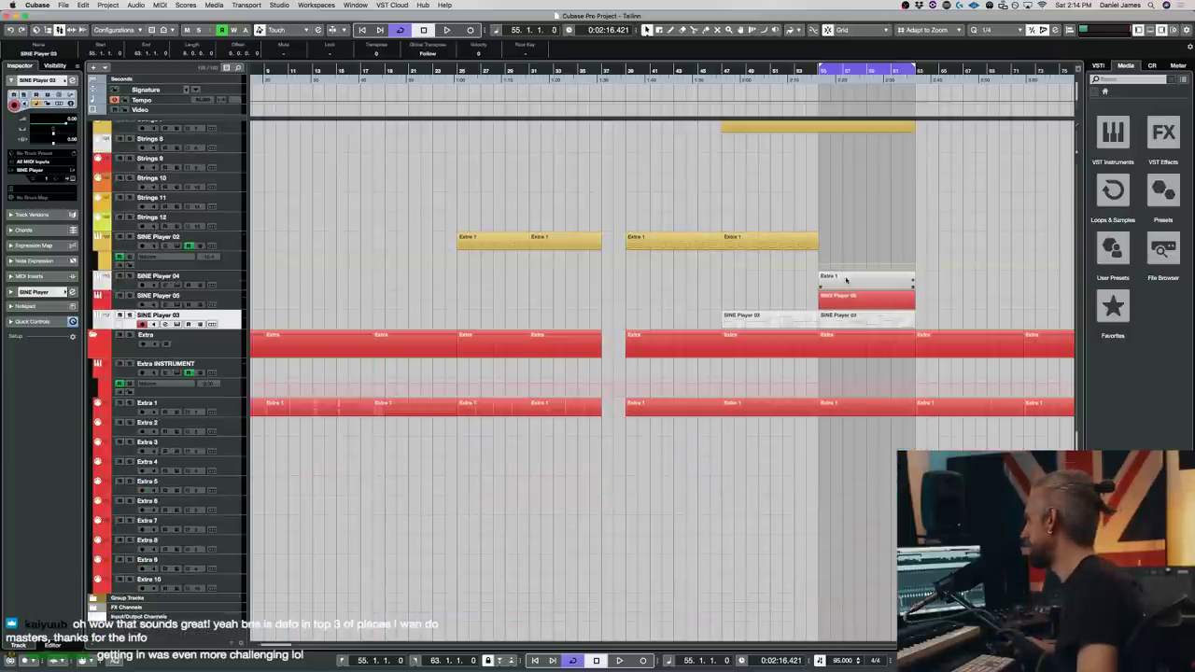
double_click(867, 320)
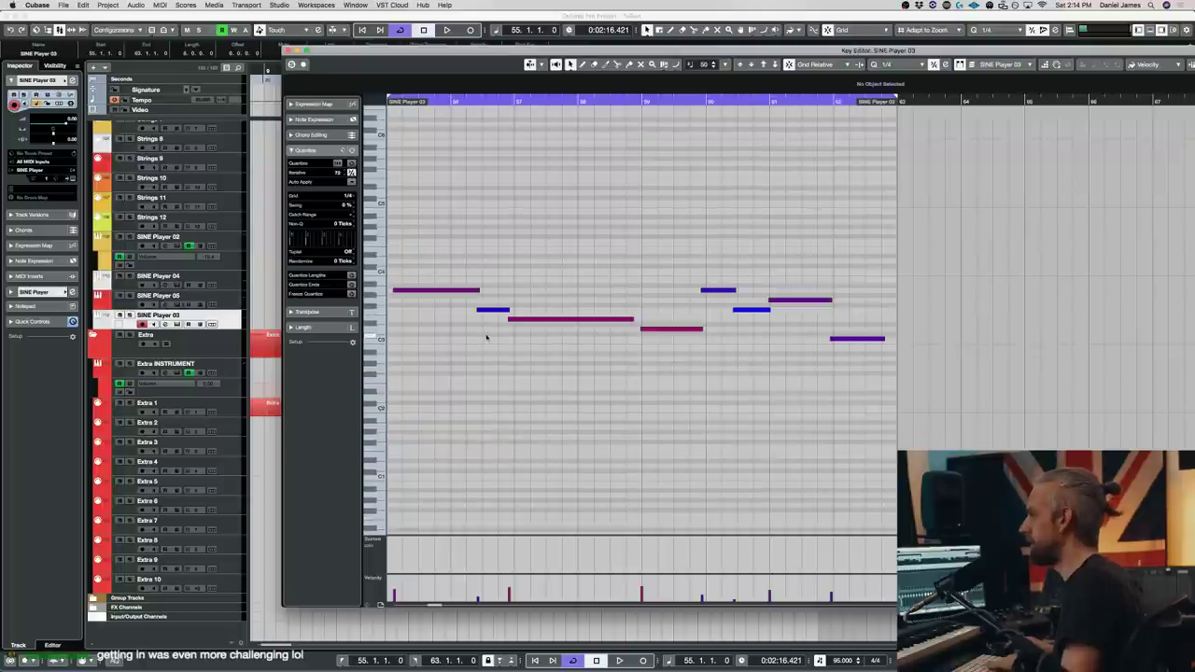
left_click(453, 289)
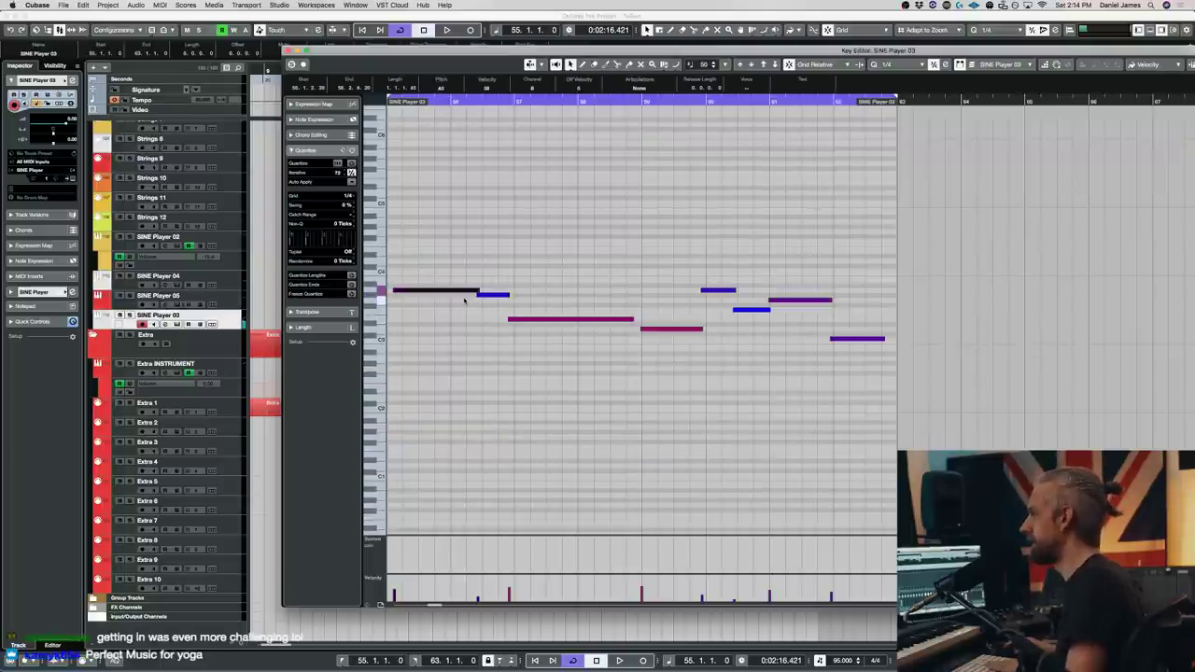
left_click_drag(492, 295, 492, 304)
key("Down")
key("space")
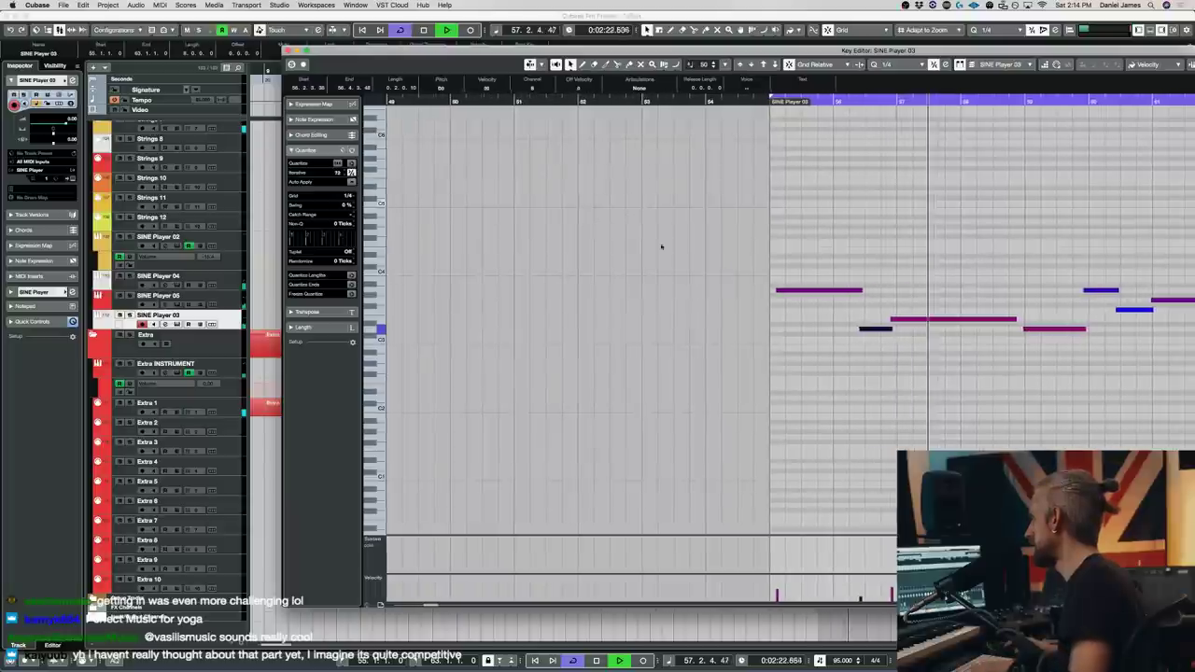
- Split the long third note of the SINE Player 03 part at 57.3.1.0
key("space")
left_click(934, 322)
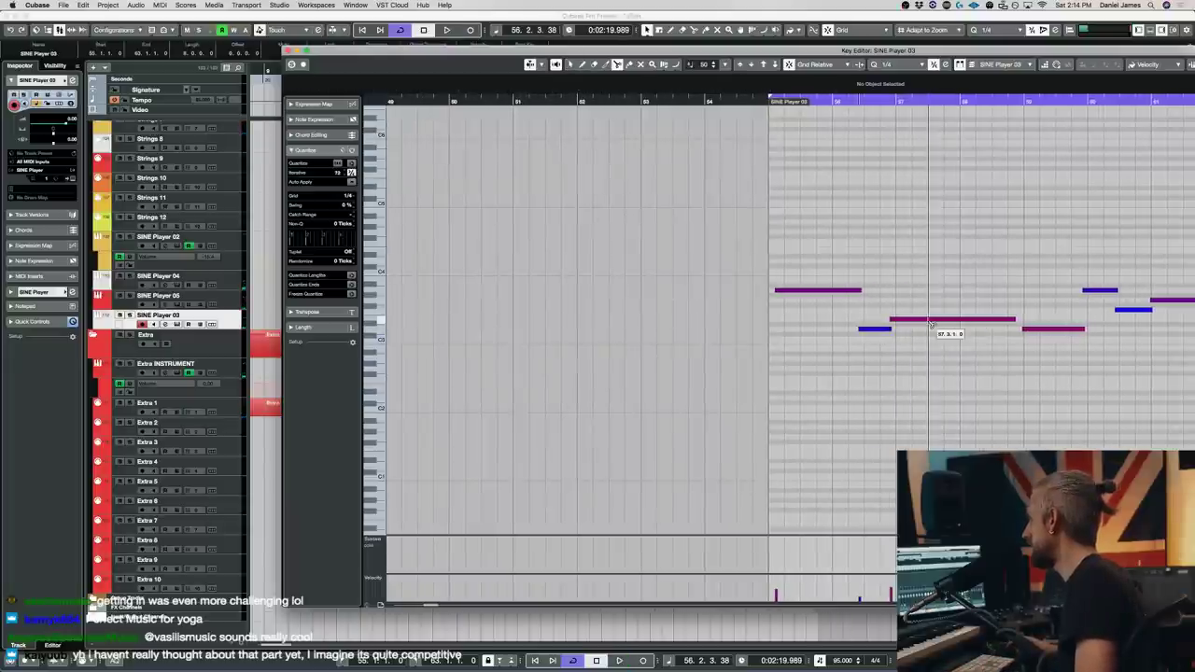
key("Return")
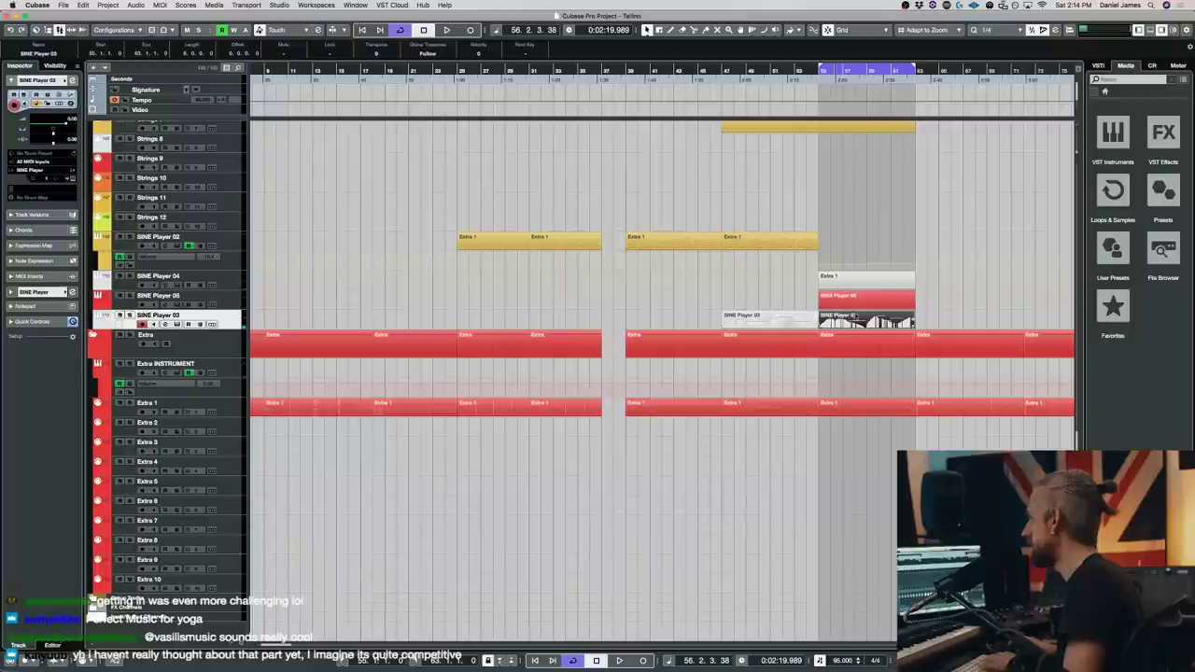
- Split the third note of the Voices part at 57.3.1.0, raise its second half to the second note's pitch, and play it
scroll(852, 257, "up", 10)
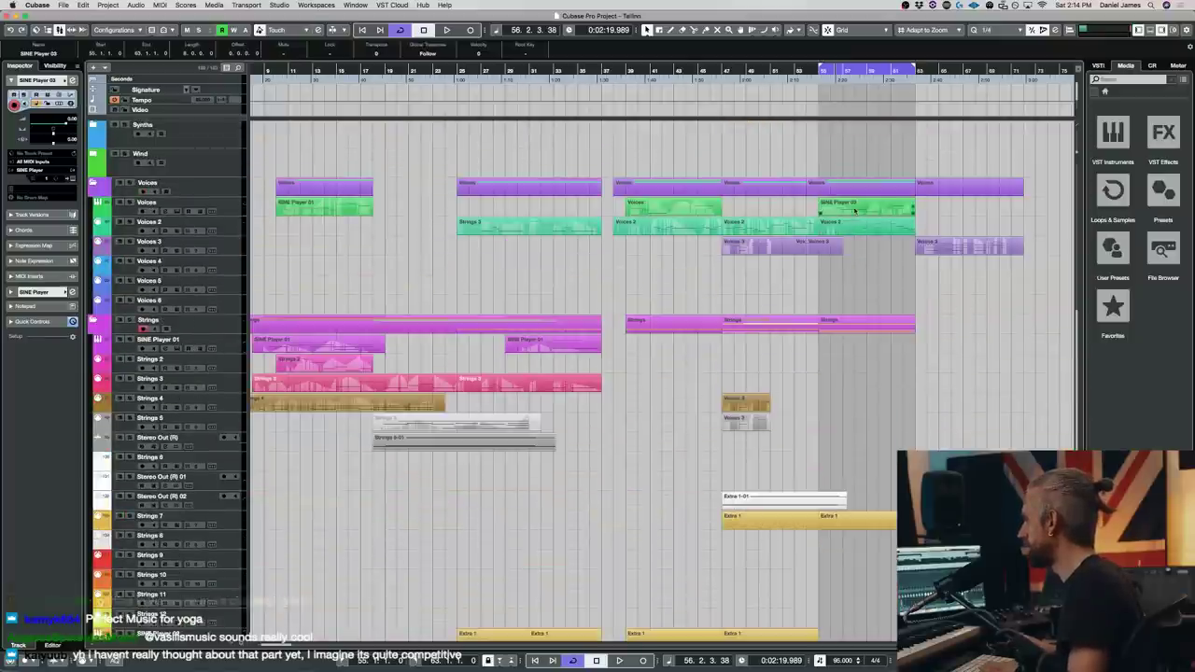
key("Return")
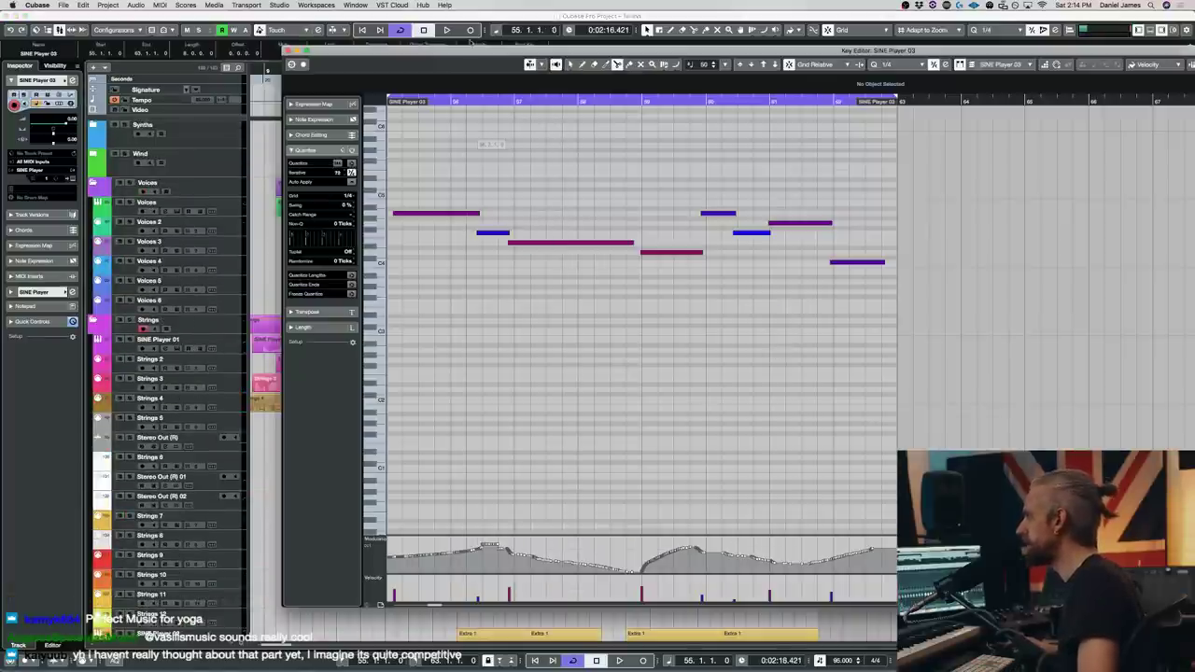
double_click(471, 100)
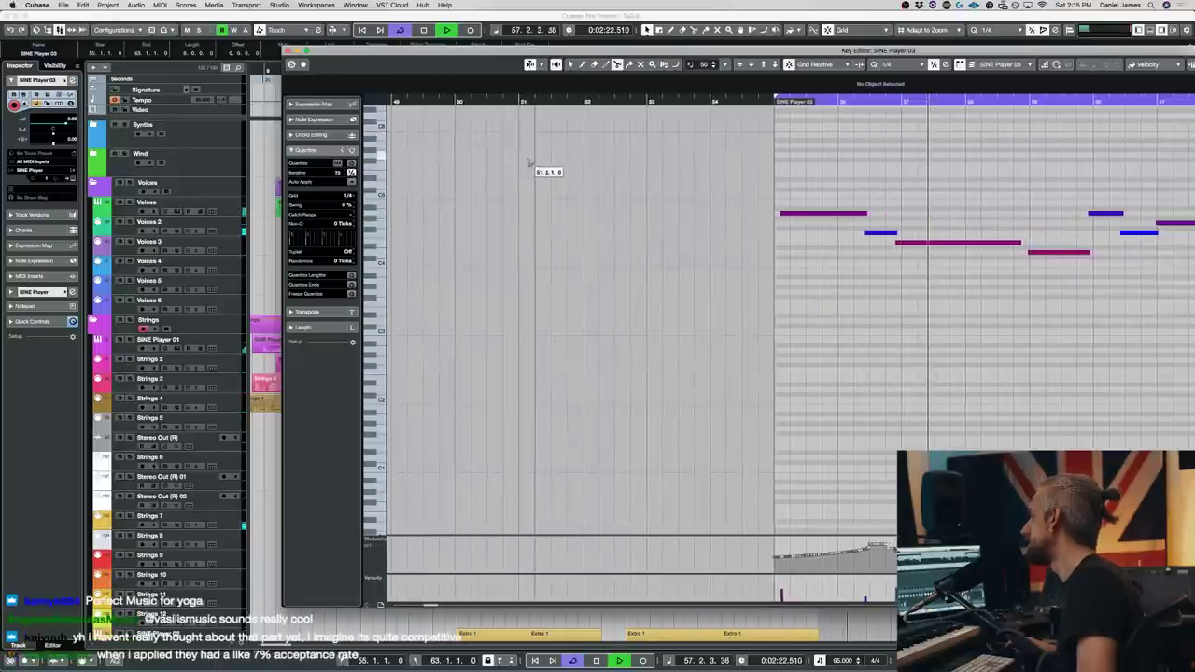
key("space")
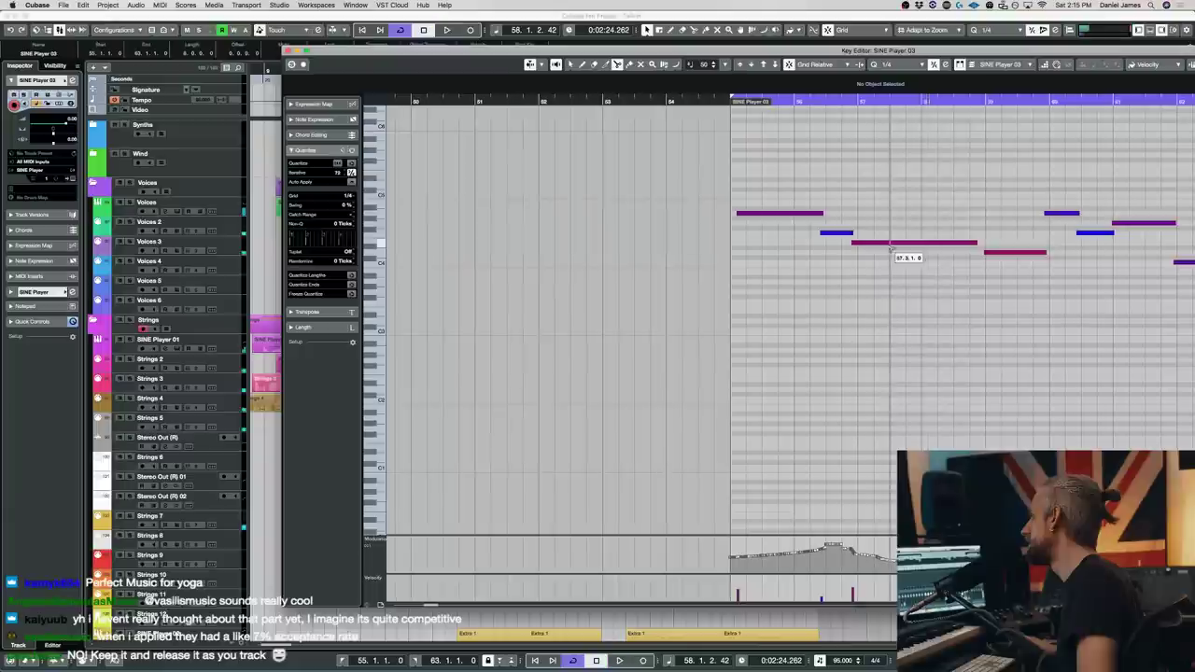
key("space")
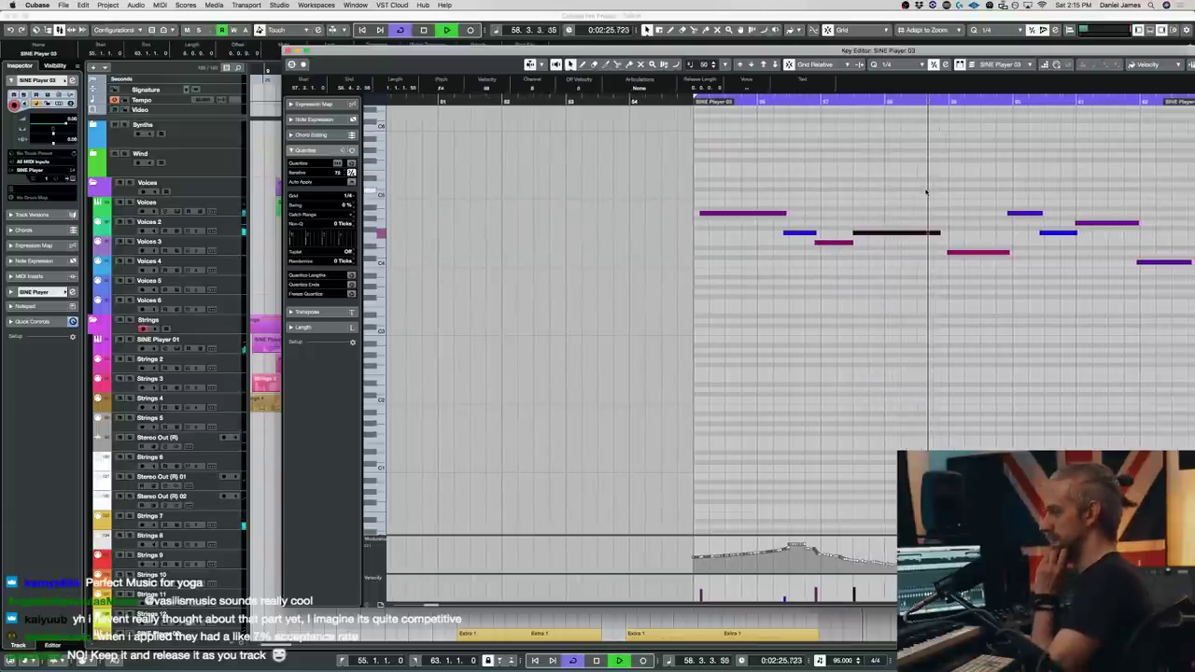
- Save the project and listen to the edited Voices melody through to the end of the cycle
key("super+s")
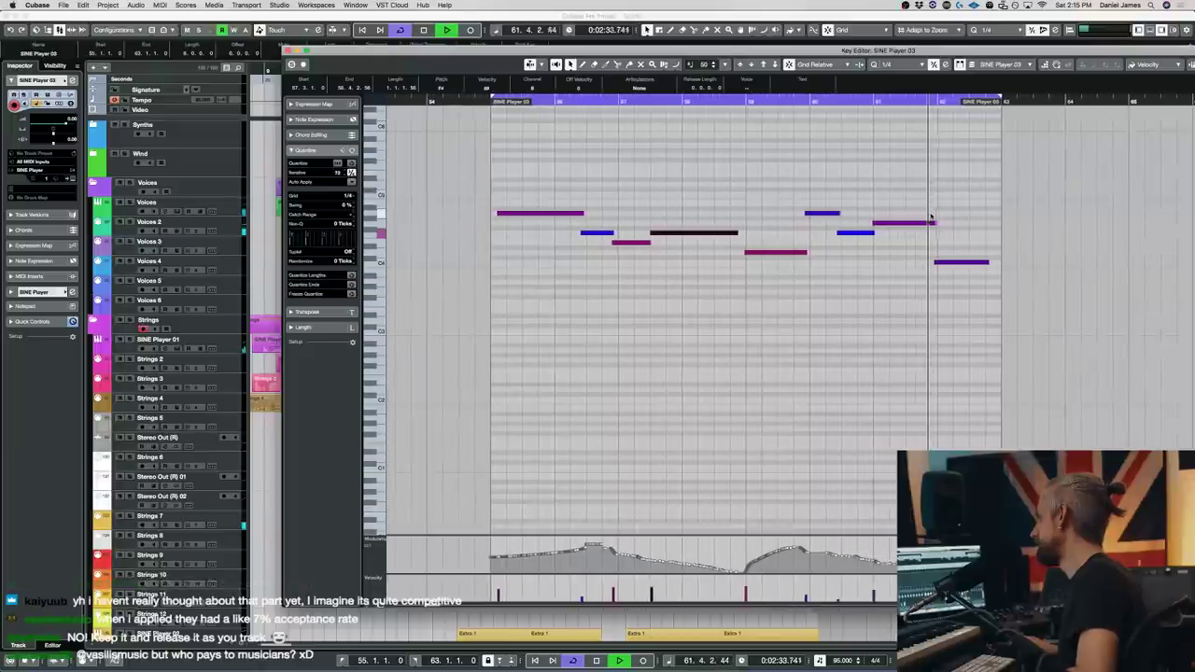
key("Return")
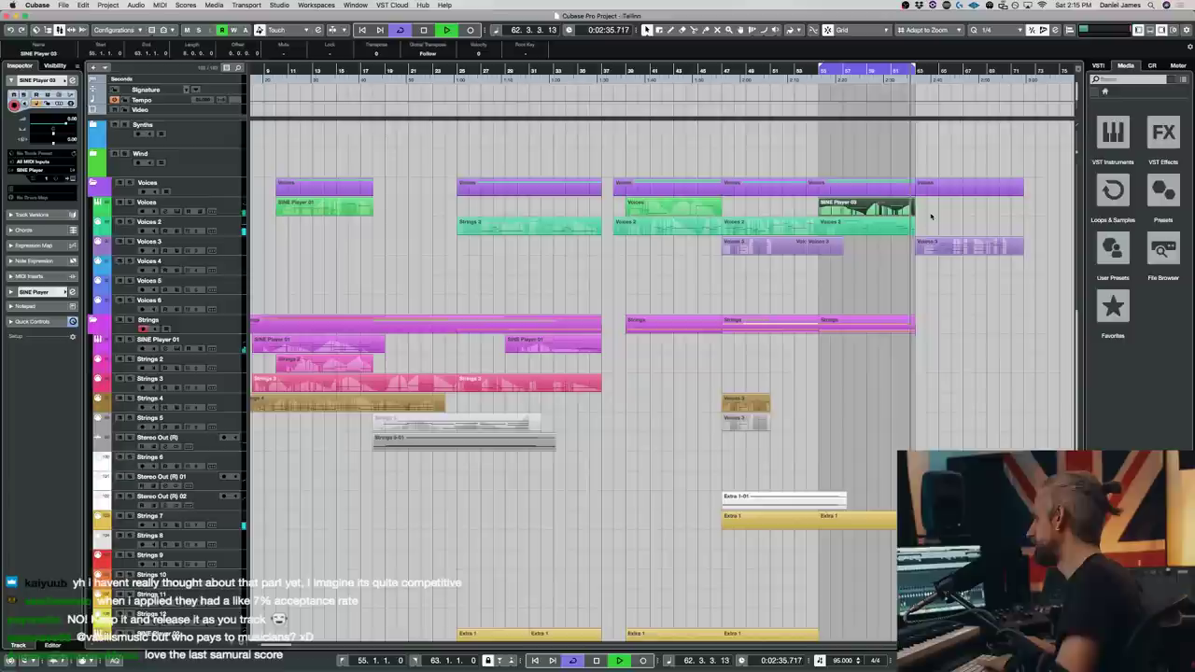
key("space")
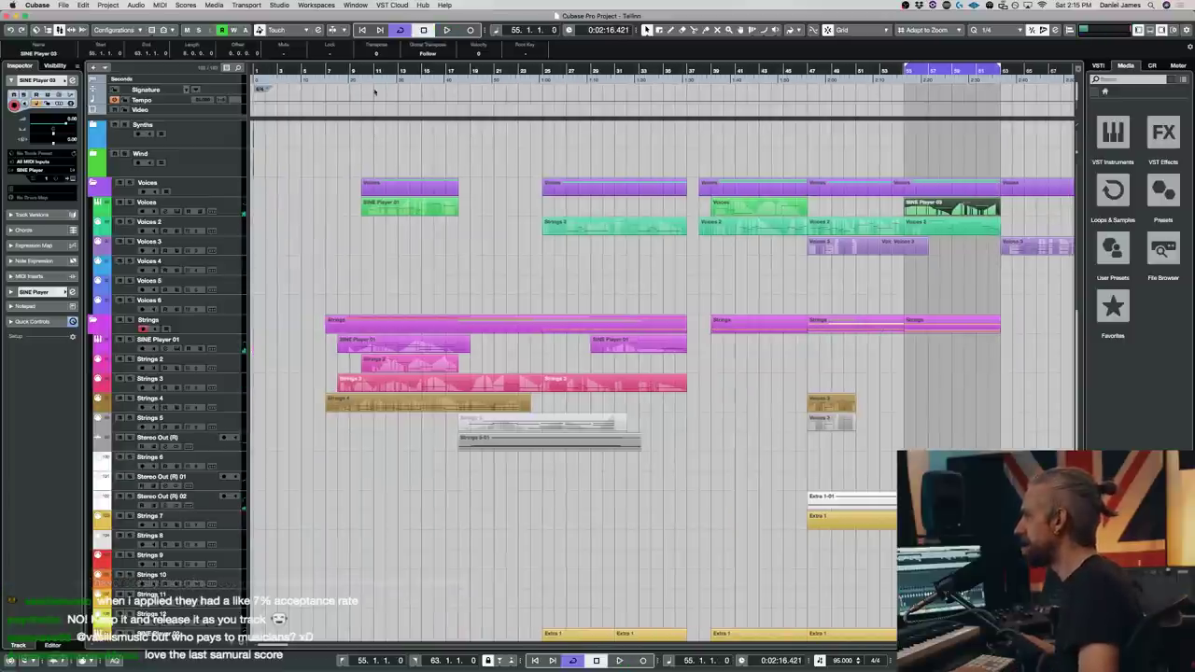
- Extend the cycle range back to bar 9 and play the arrangement from there
left_click(364, 70, "super")
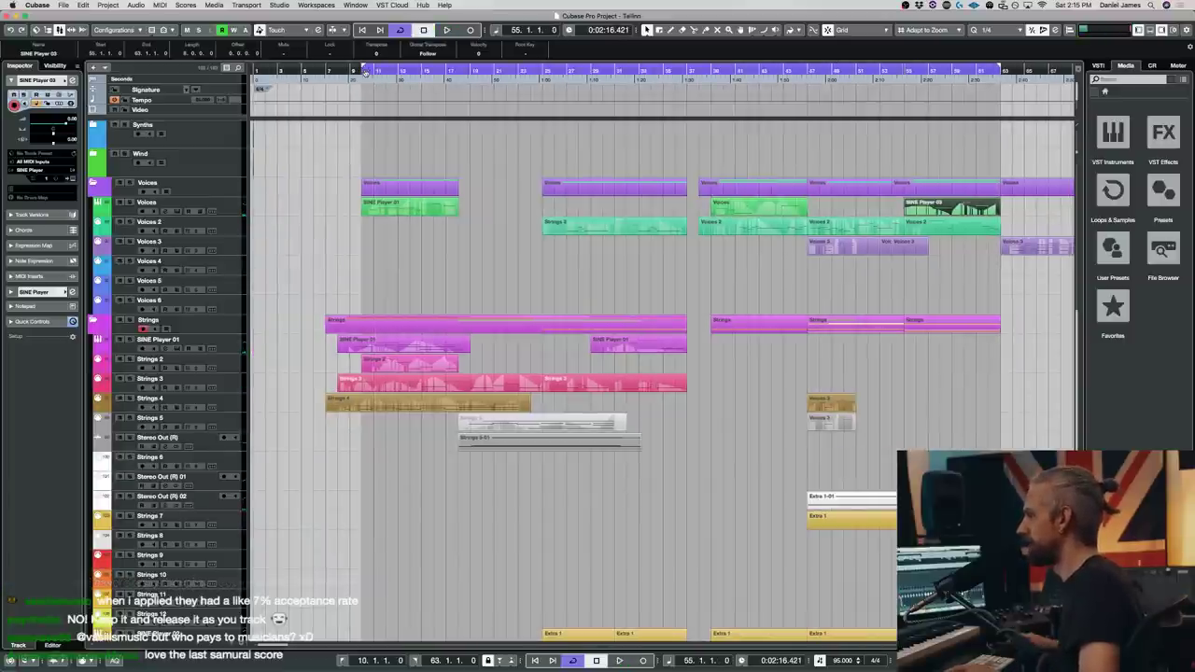
scroll(414, 174, "up", 5)
scroll(414, 385, "up", 10)
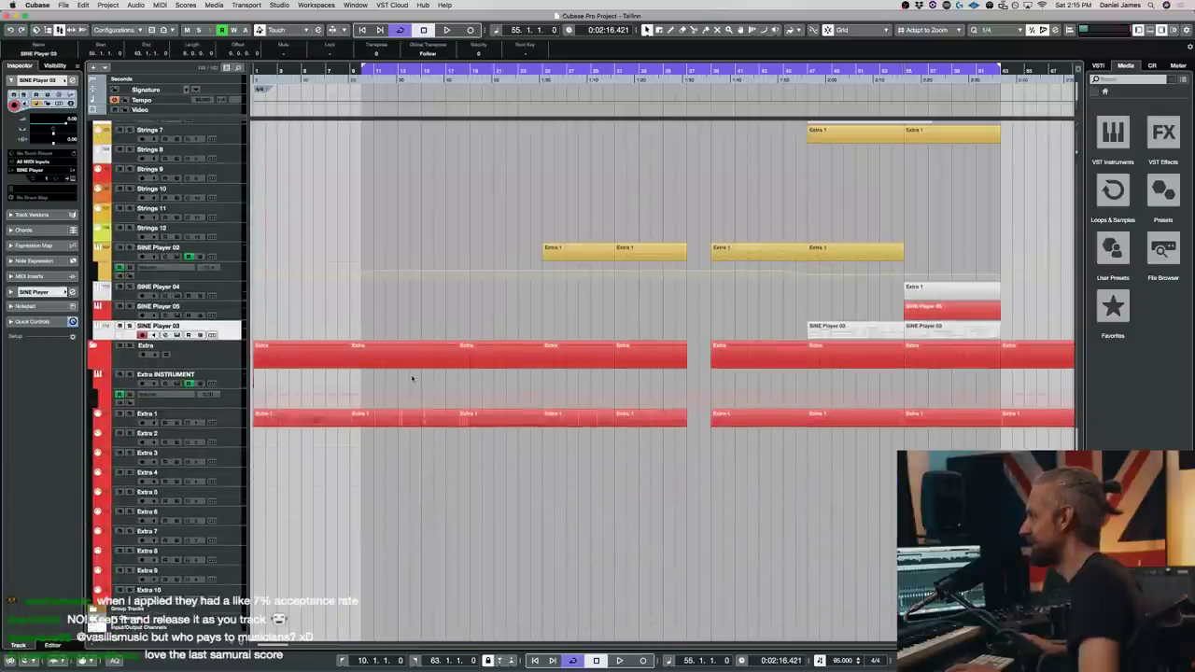
left_click(351, 70, "super")
key("KP_1")
key("space")
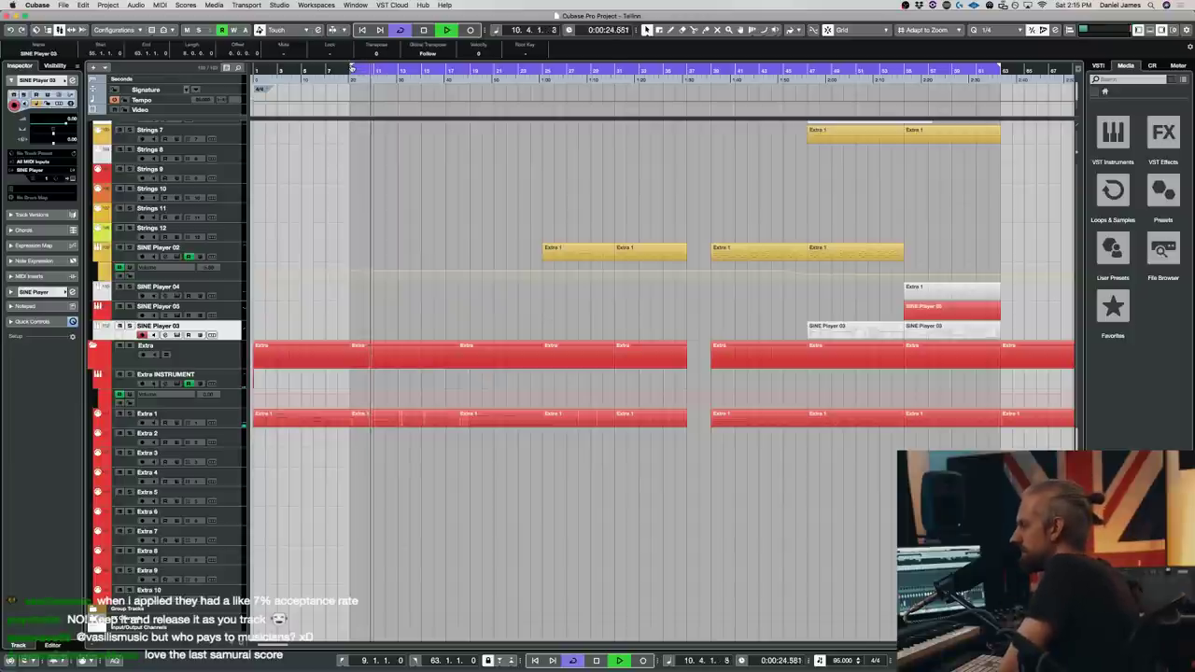
- Copy the Extra 1-01 audio clip from bar 47 to bar 9 on the Stereo Out (R) 02 track
scroll(710, 280, "up", 10)
scroll(731, 307, "down", 5)
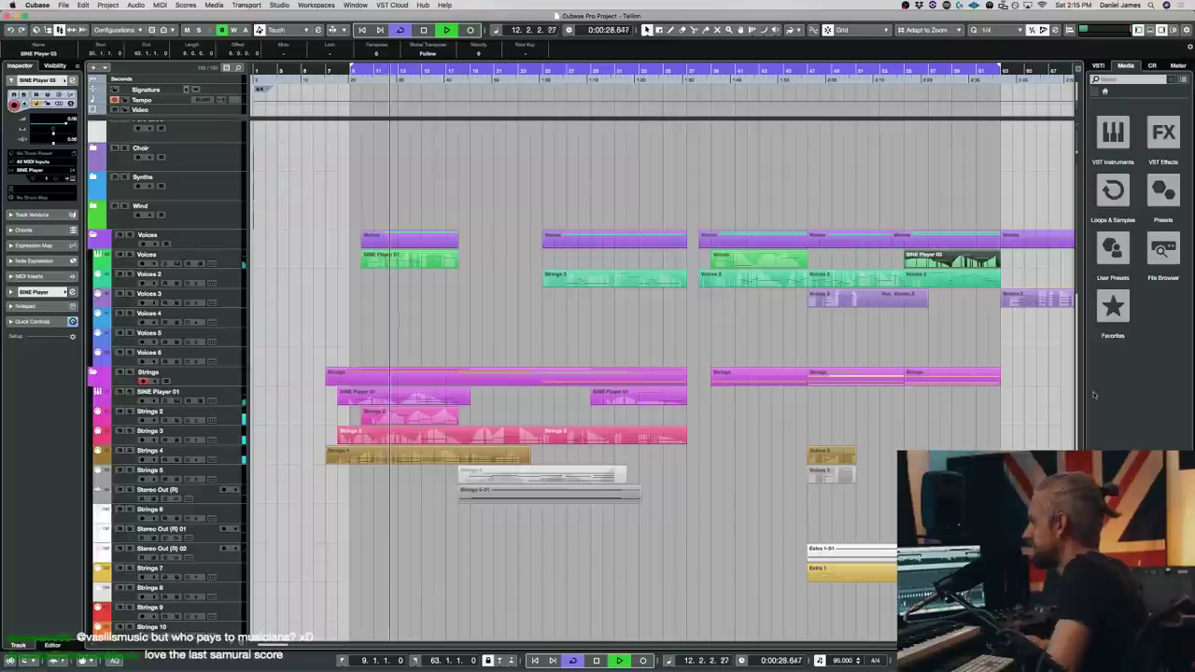
left_click_drag(869, 551, 411, 557)
left_click(207, 558)
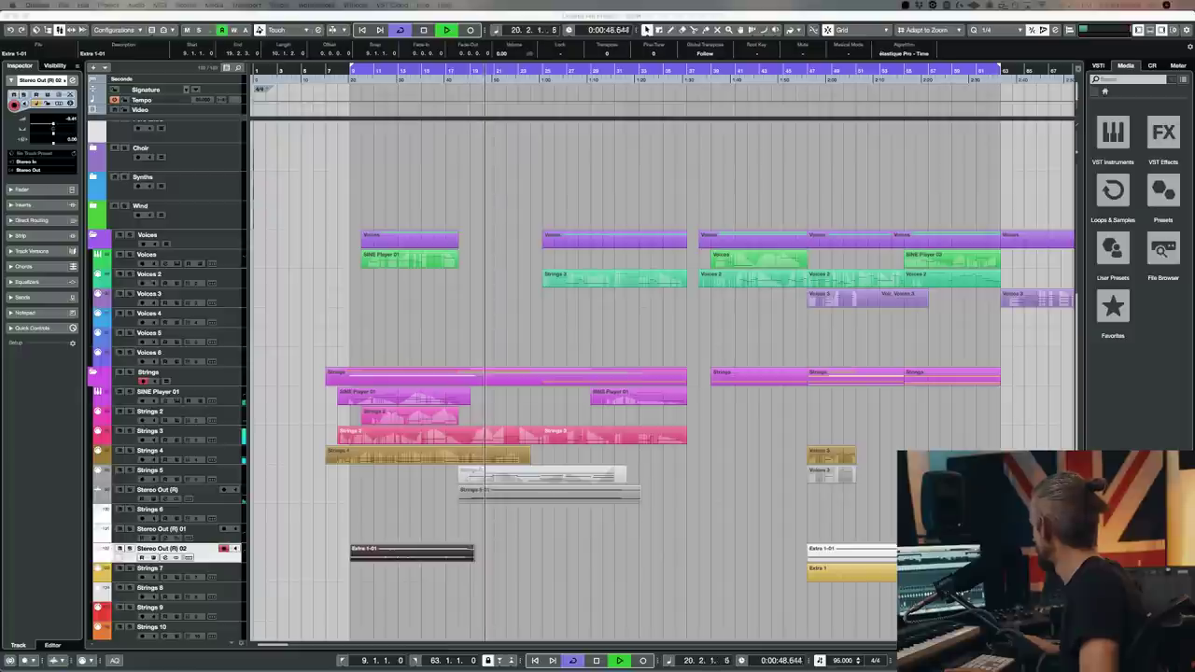
left_click(681, 535)
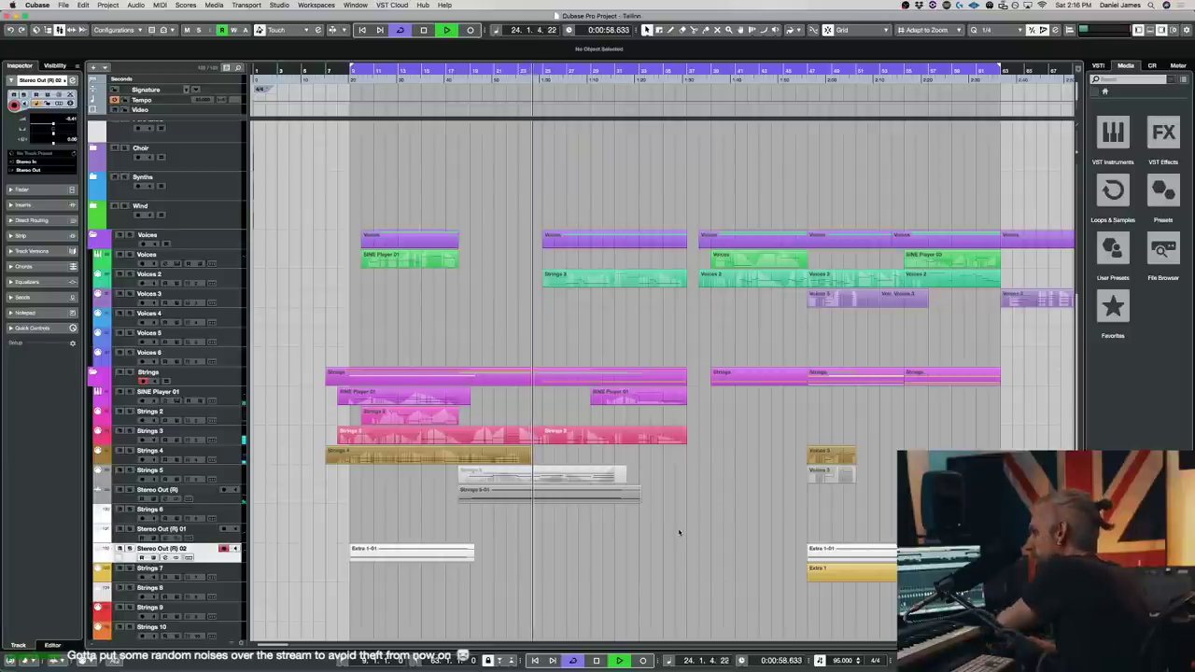
- Open the Kontakt instrument of the Strings 1 track, remove its Eclipse Deep Growl patch, and close the instrument window
scroll(679, 541, "down", 10)
scroll(678, 533, "up", 5)
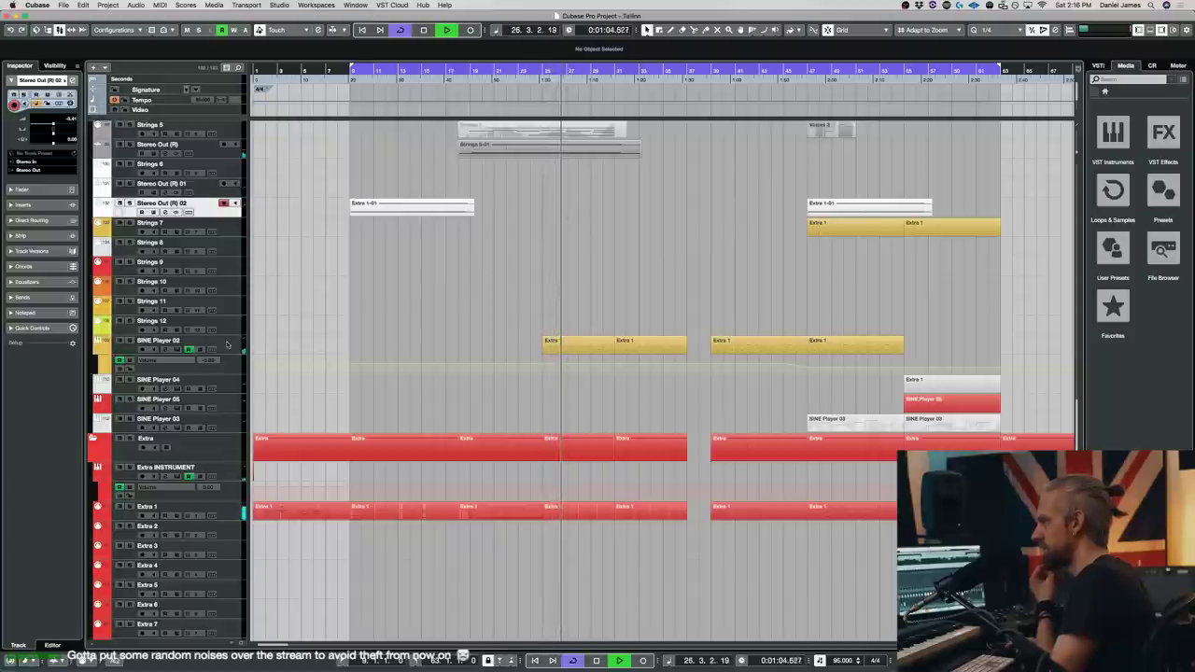
scroll(277, 342, "up", 1)
scroll(289, 346, "up", 15)
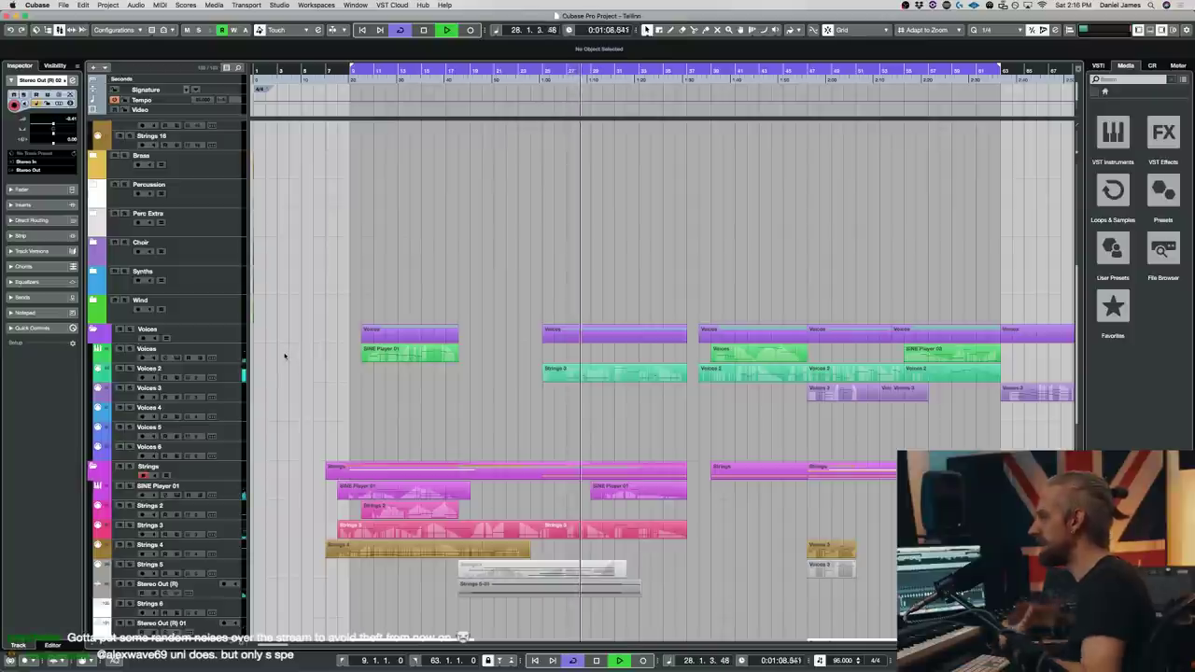
scroll(308, 352, "up", 12)
left_click(233, 182)
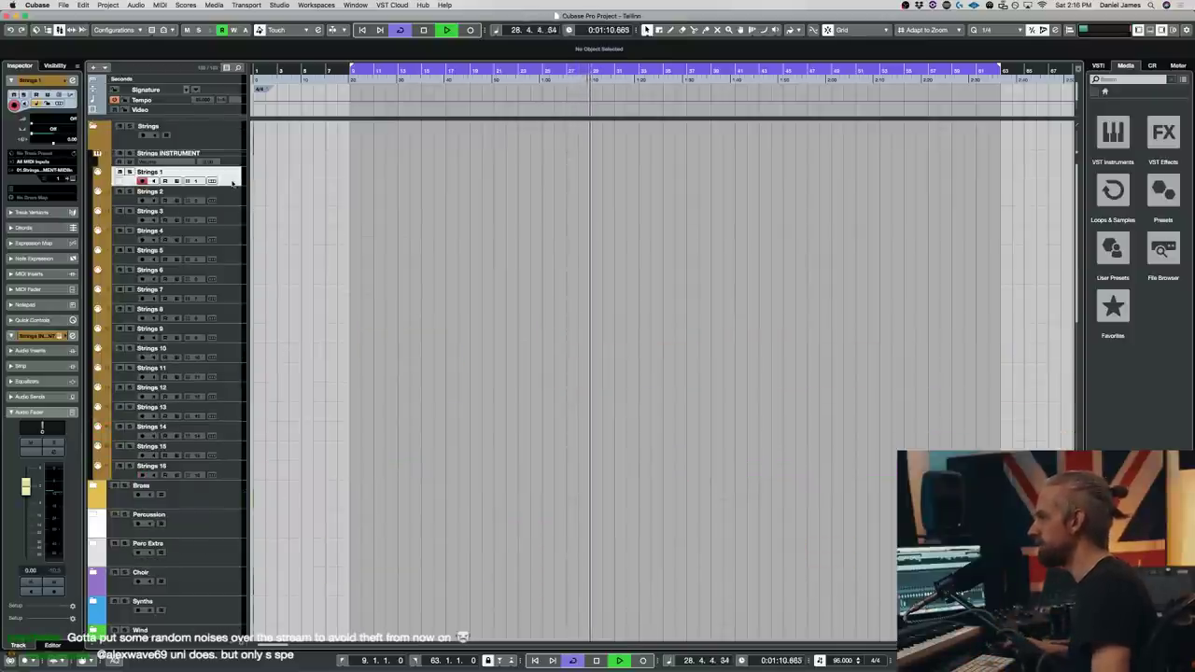
key("e")
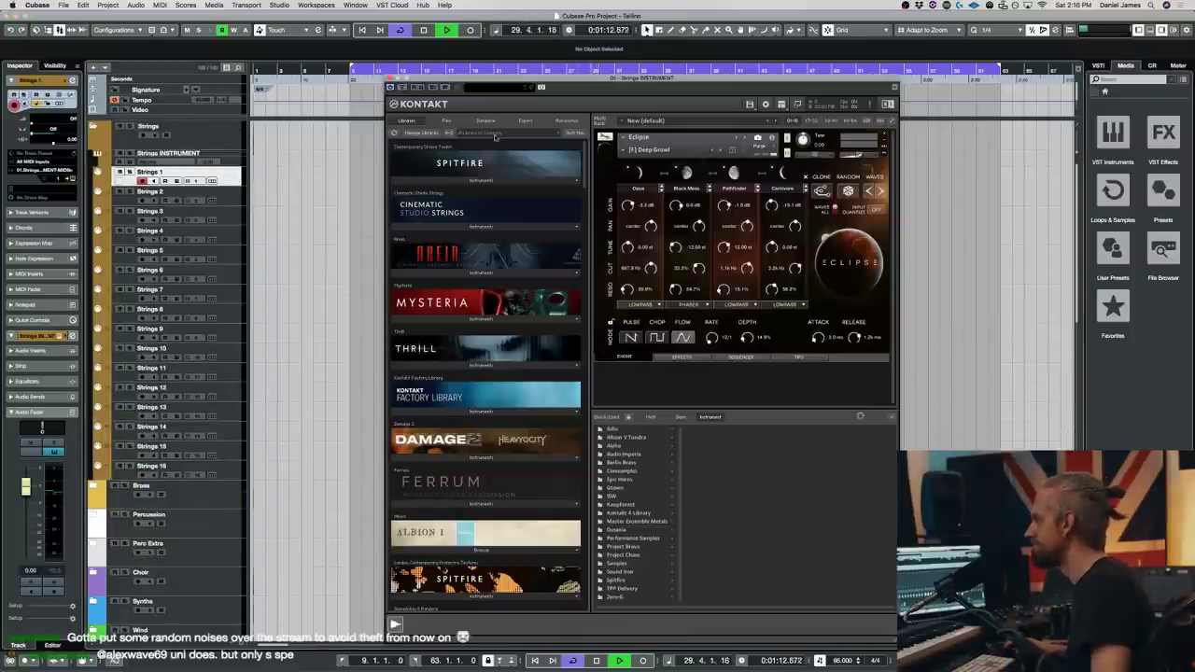
left_click(886, 136)
left_click(392, 88)
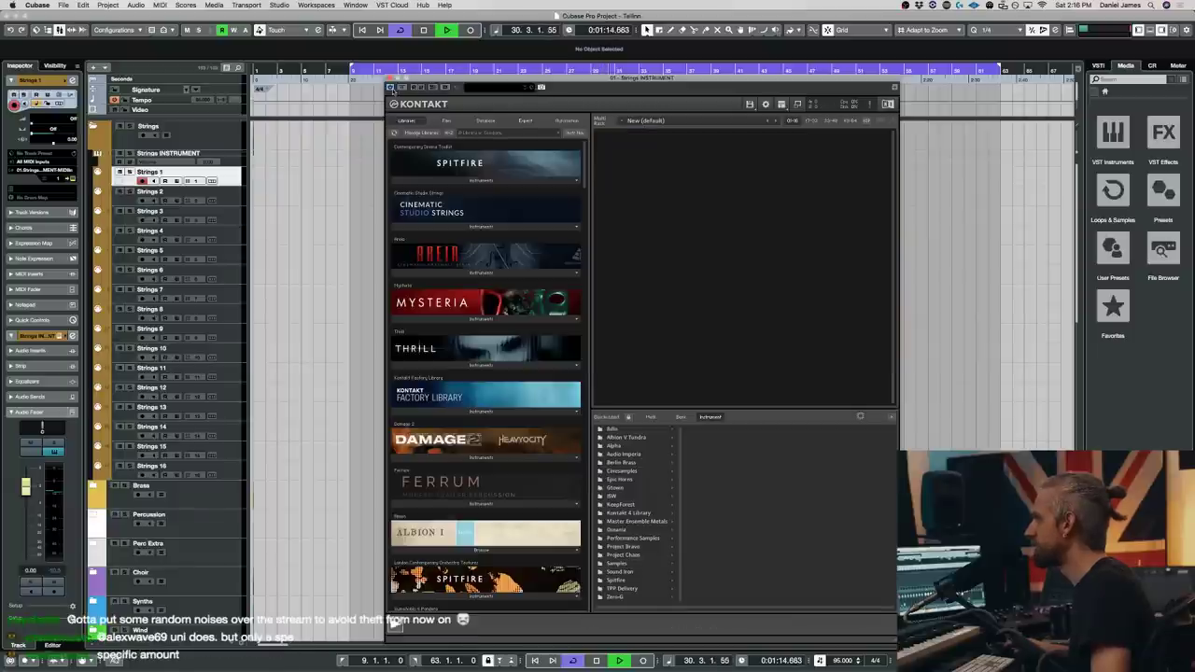
left_click(392, 88)
- Split the Strings 5-01 audio clip at bar 31 and delete the short remainder behind the cut
scroll(620, 336, "down", 10)
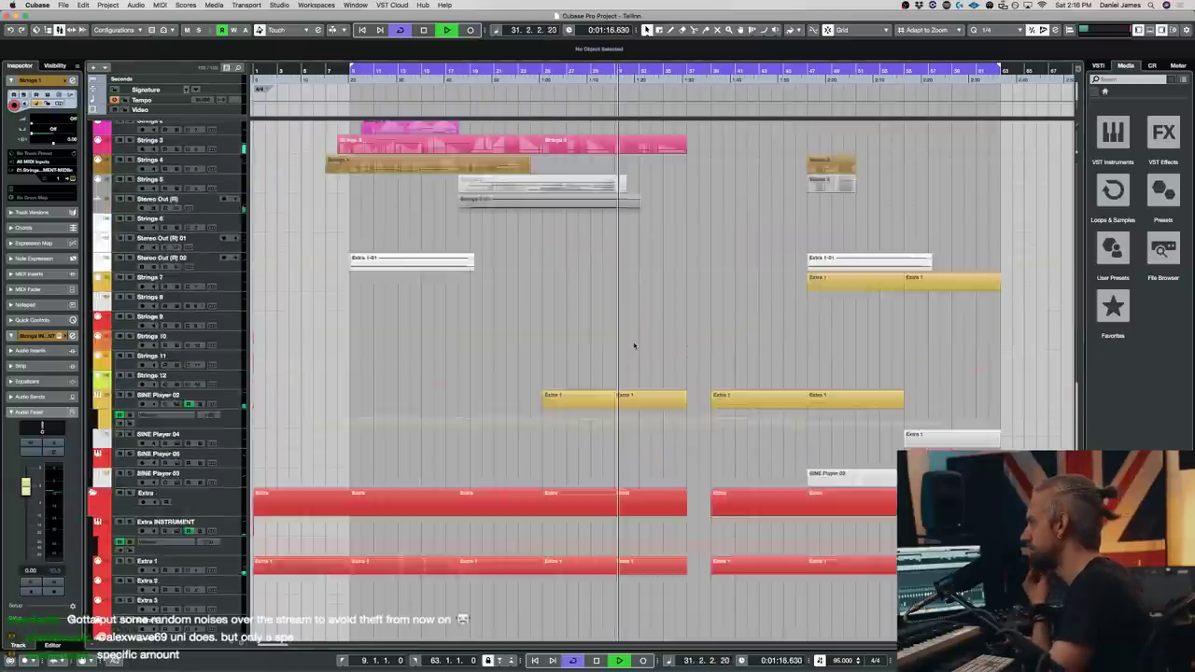
scroll(635, 346, "down", 15)
scroll(615, 253, "up", 5)
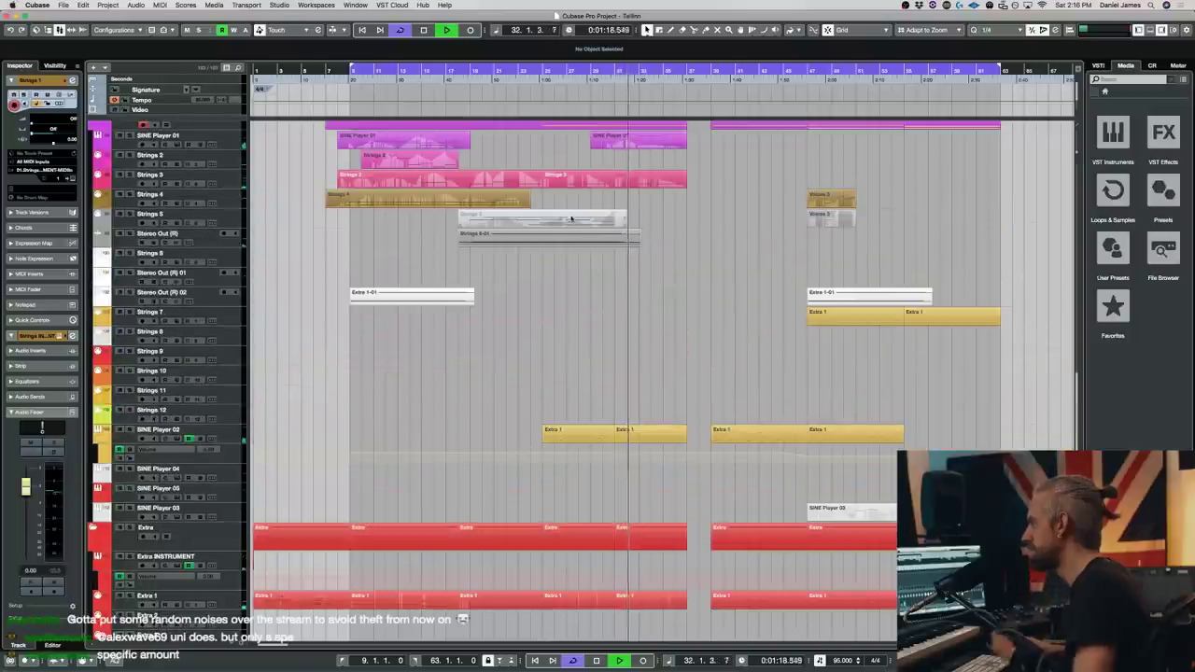
left_click(617, 241, "alt")
left_click(626, 239)
key("Delete")
- Duplicate the Strings 5-01 clip from bar 31, lowering the copy's volume to -3.41 dB and shortening it to end at bar 39
left_click(537, 232)
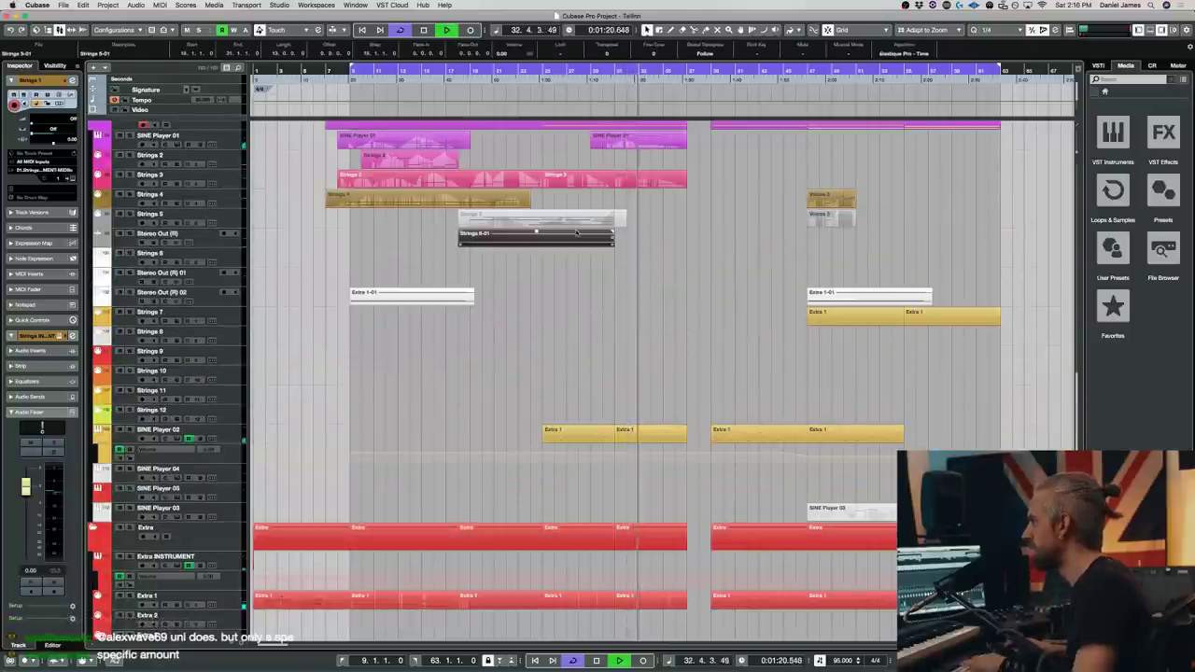
key("super+d")
left_click_drag(693, 232, 693, 236)
left_click_drag(769, 241, 710, 243)
- Add a fade-out to the duplicated Strings 5-01 clip and extend its end to bar 41
scroll(708, 261, "up", 2)
left_click_drag(707, 287, 686, 286)
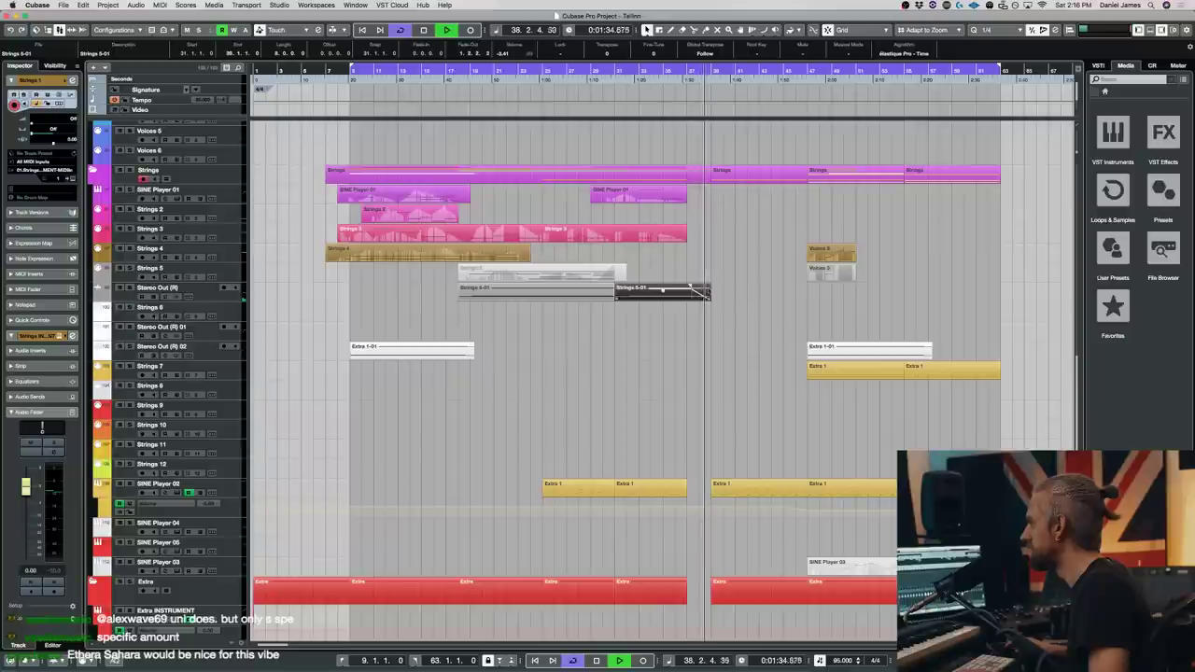
left_click_drag(691, 287, 716, 298)
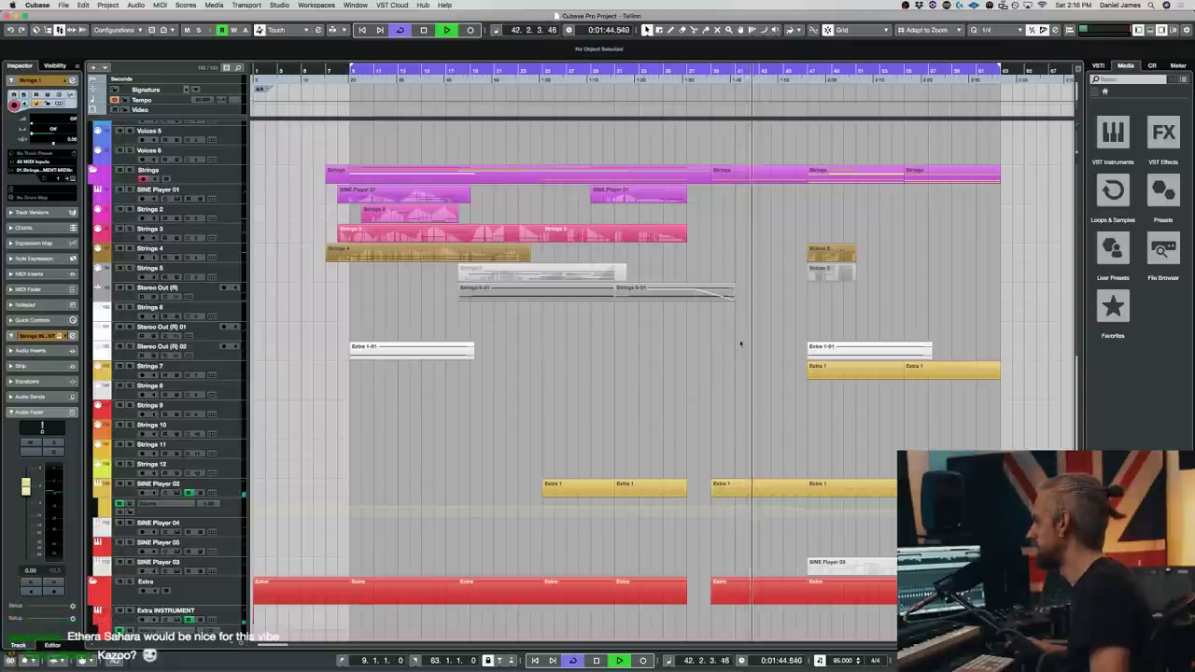
- Look over the Voices, Strings, SINE Player and Extra tracks while the arrangement plays on past bar 47
scroll(747, 342, "up", 10)
scroll(764, 353, "down", 5)
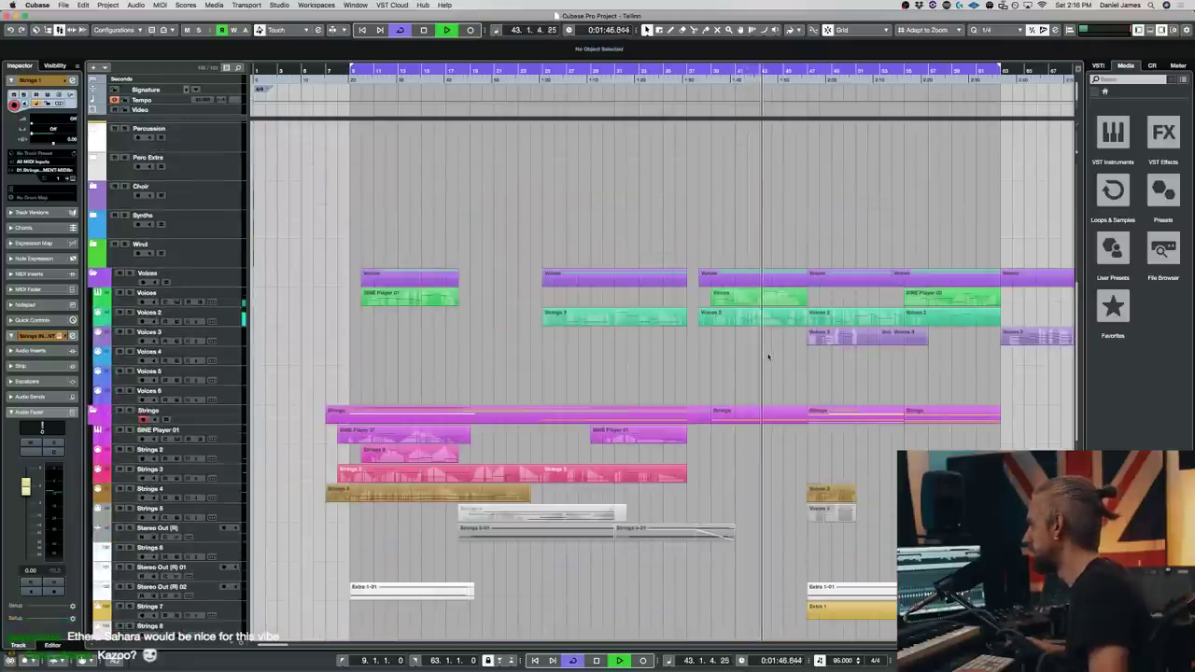
scroll(768, 356, "down", 2)
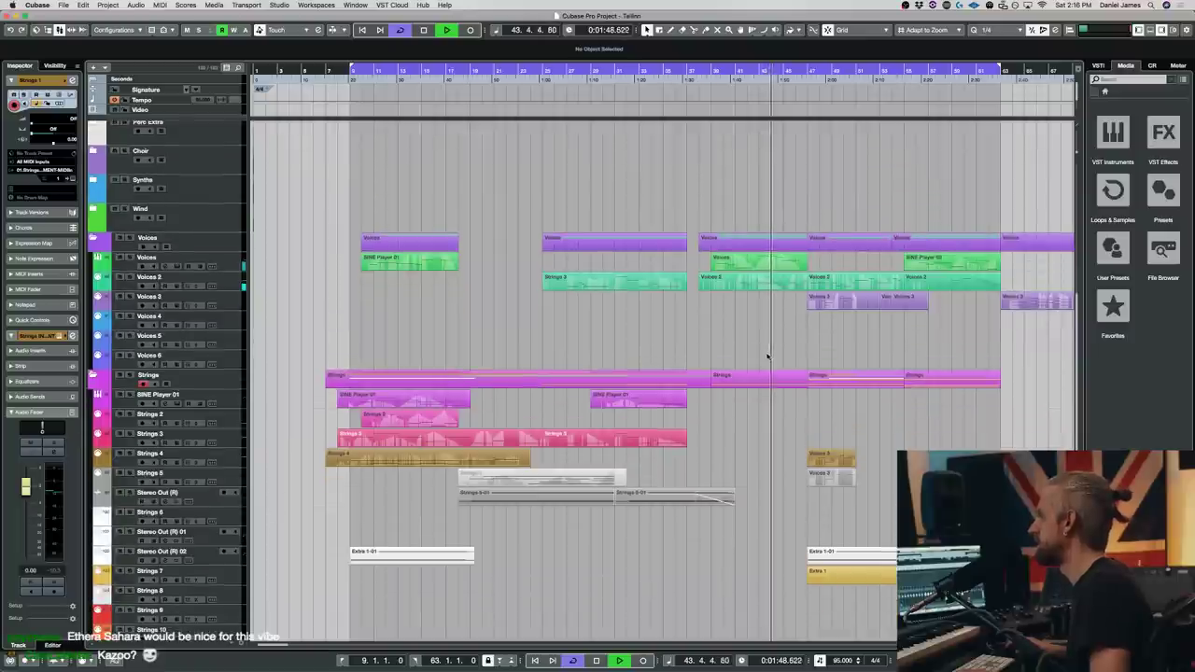
scroll(768, 355, "down", 10)
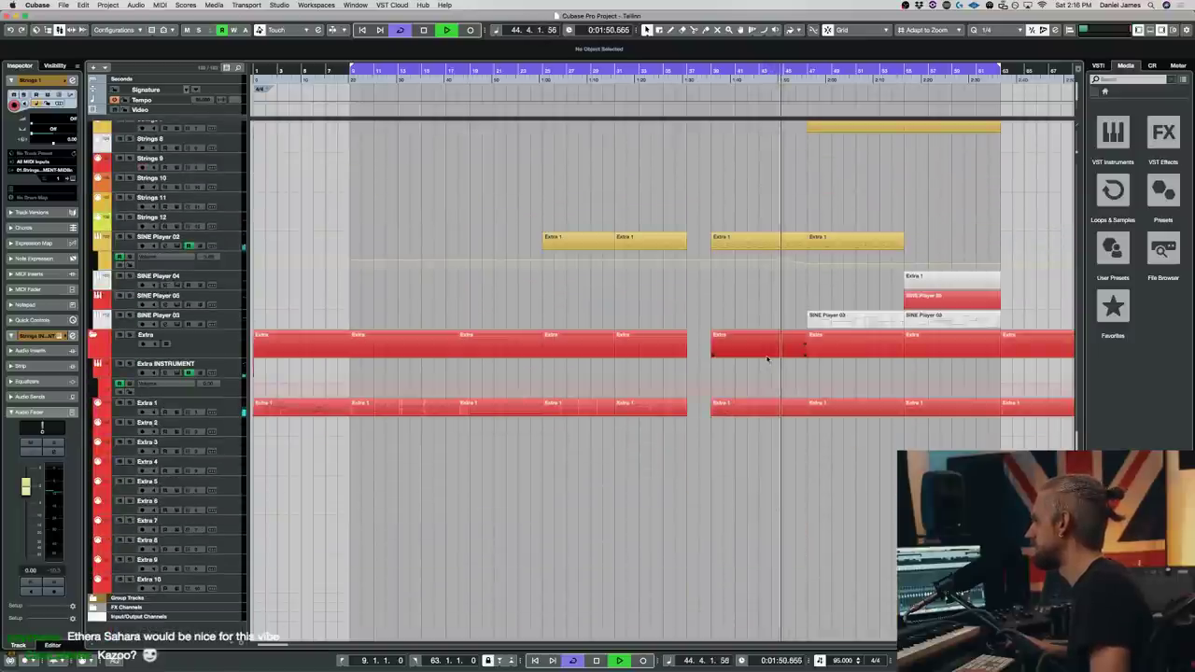
scroll(767, 358, "up", 10)
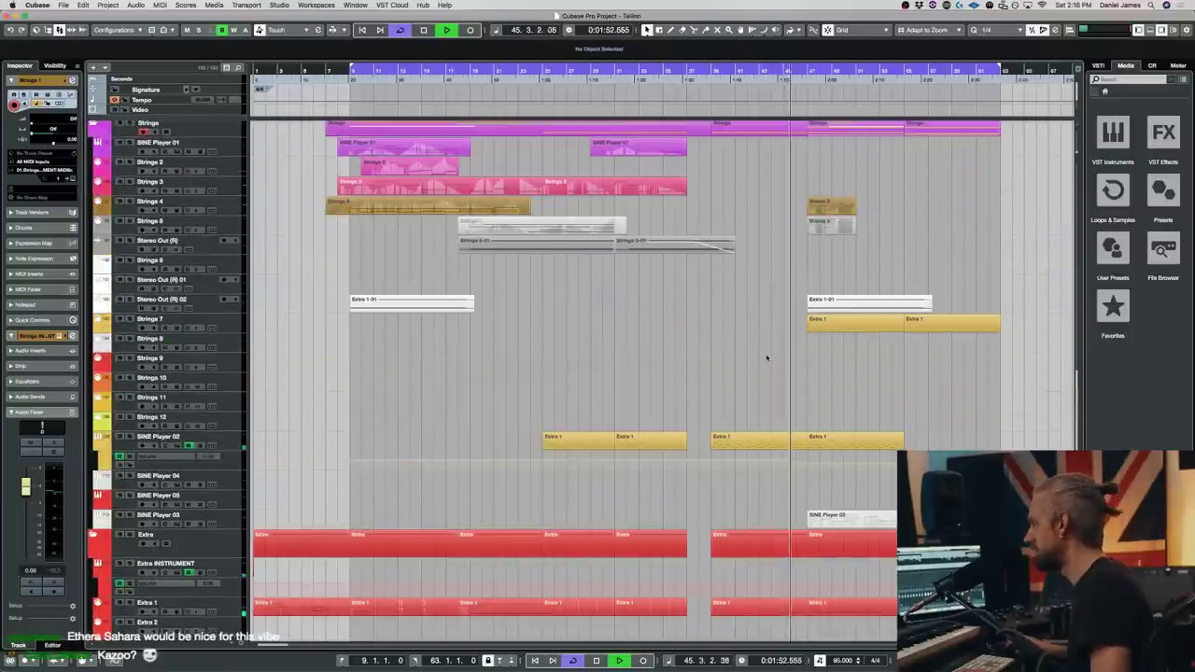
scroll(767, 358, "right", 5)
scroll(747, 362, "up", 12)
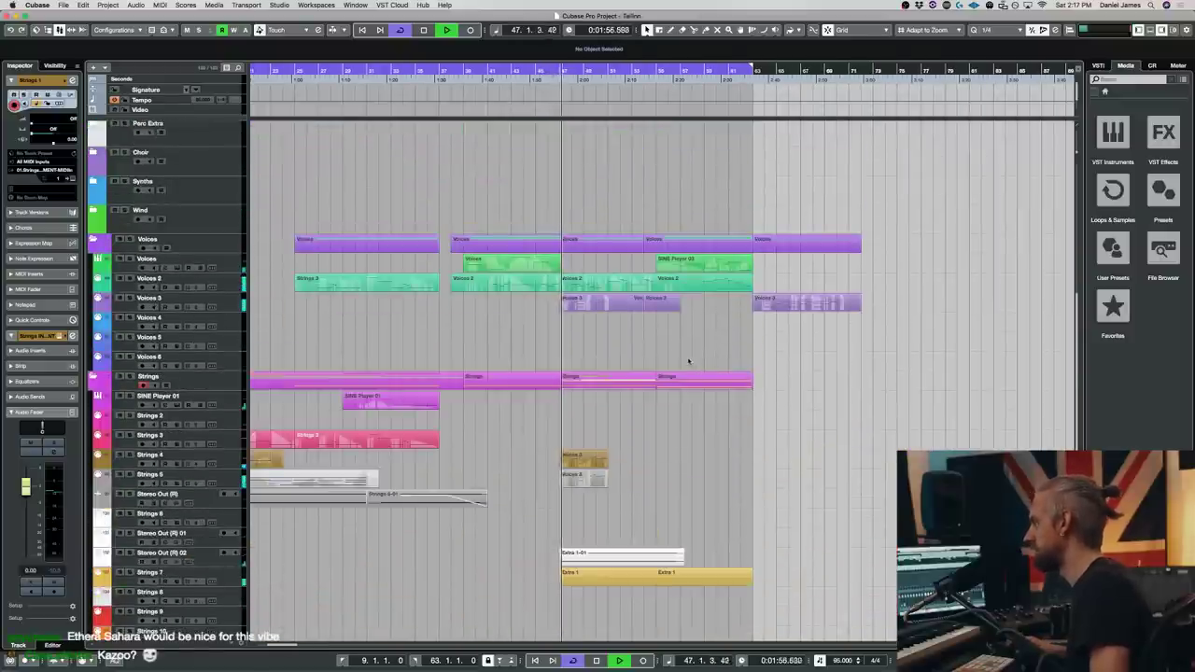
scroll(684, 361, "down", 2)
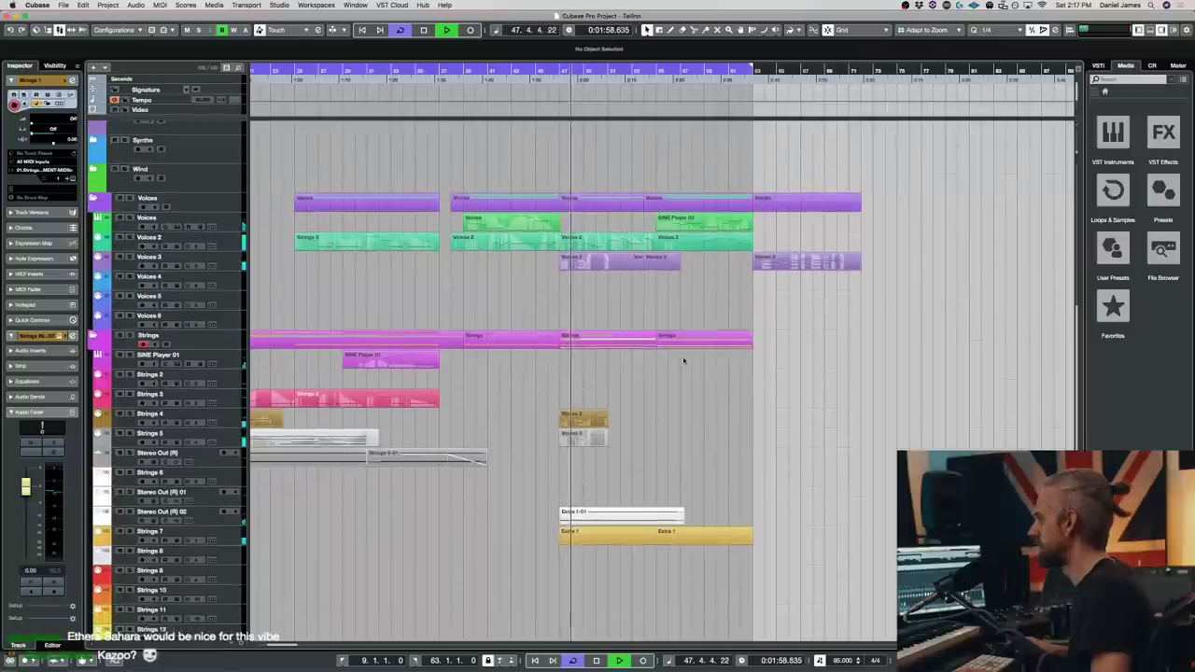
scroll(680, 361, "down", 1)
scroll(681, 360, "down", 11)
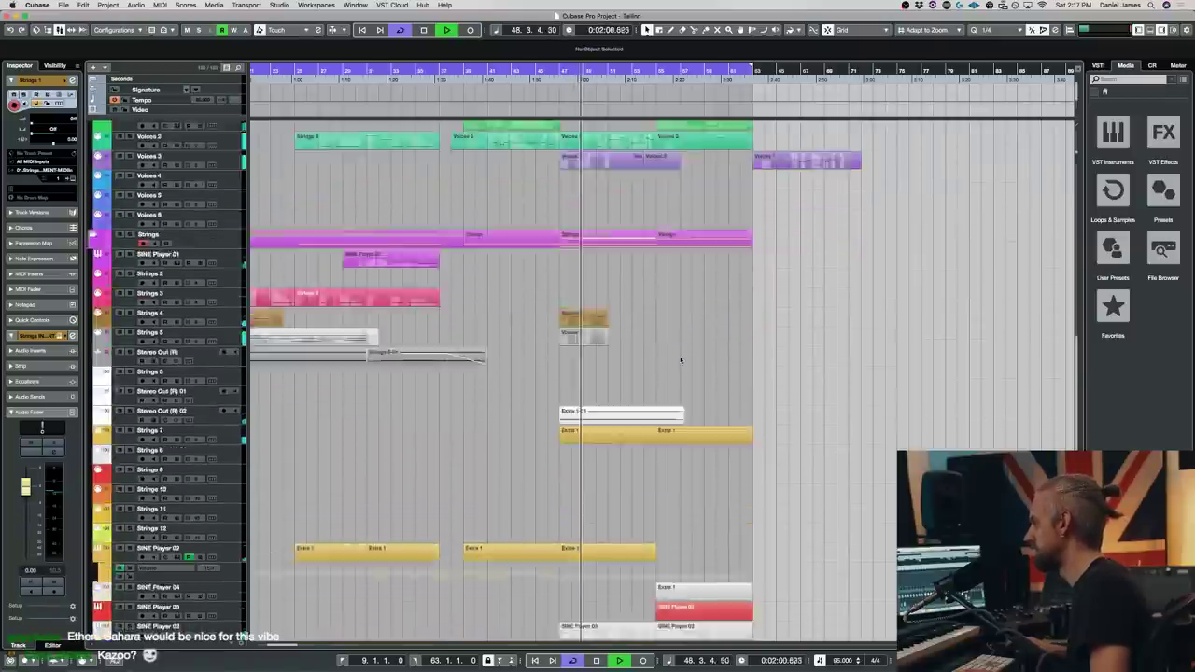
scroll(681, 360, "down", 5)
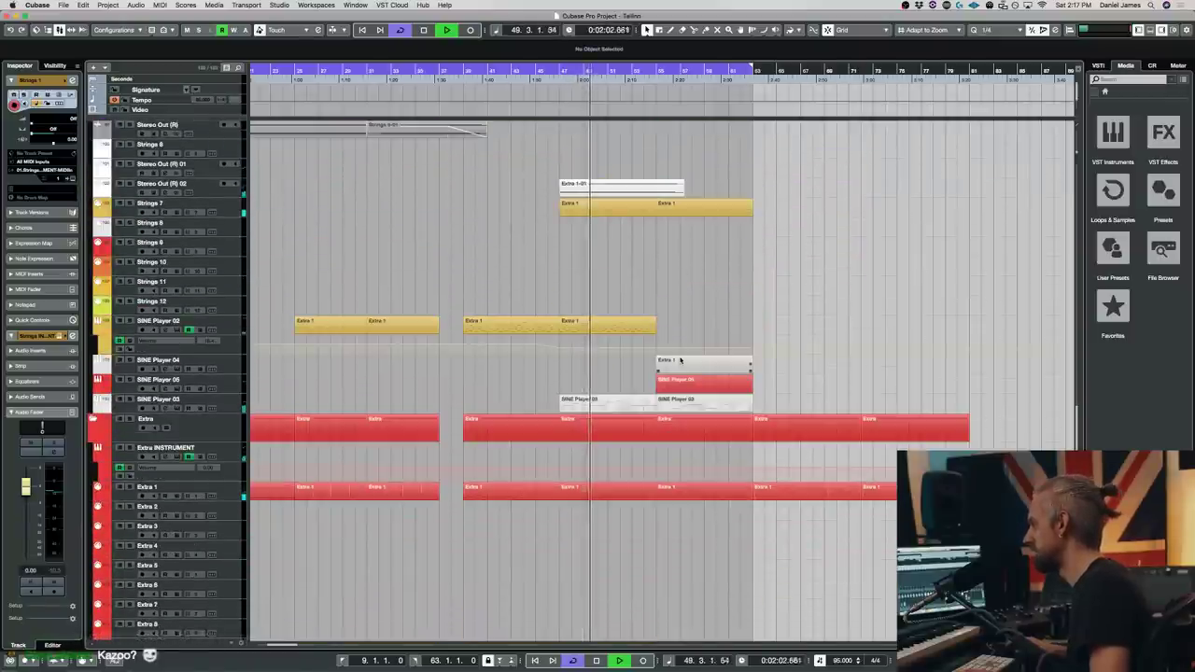
- Move the events from bar 55 onward on the SINE Player 03, 04, 05 and Extra 1 tracks to start at bar 63
scroll(681, 357, "up", 1)
left_click_drag(1018, 570, 674, 378)
left_click_drag(674, 381, 772, 383)
key("space")
- Duplicate the bar 47 events on the Extra 1, SINE Player 03 and SINE Player 02 tracks to bar 55
left_click(627, 505)
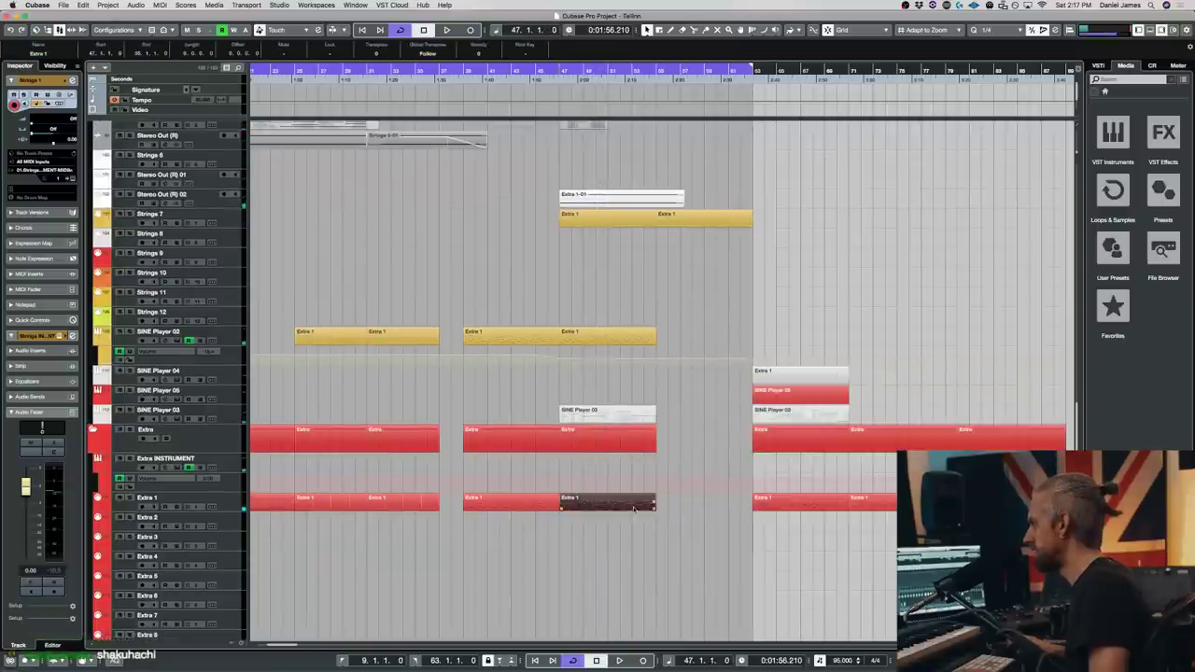
key("super+d")
left_click(618, 414)
key("super+d")
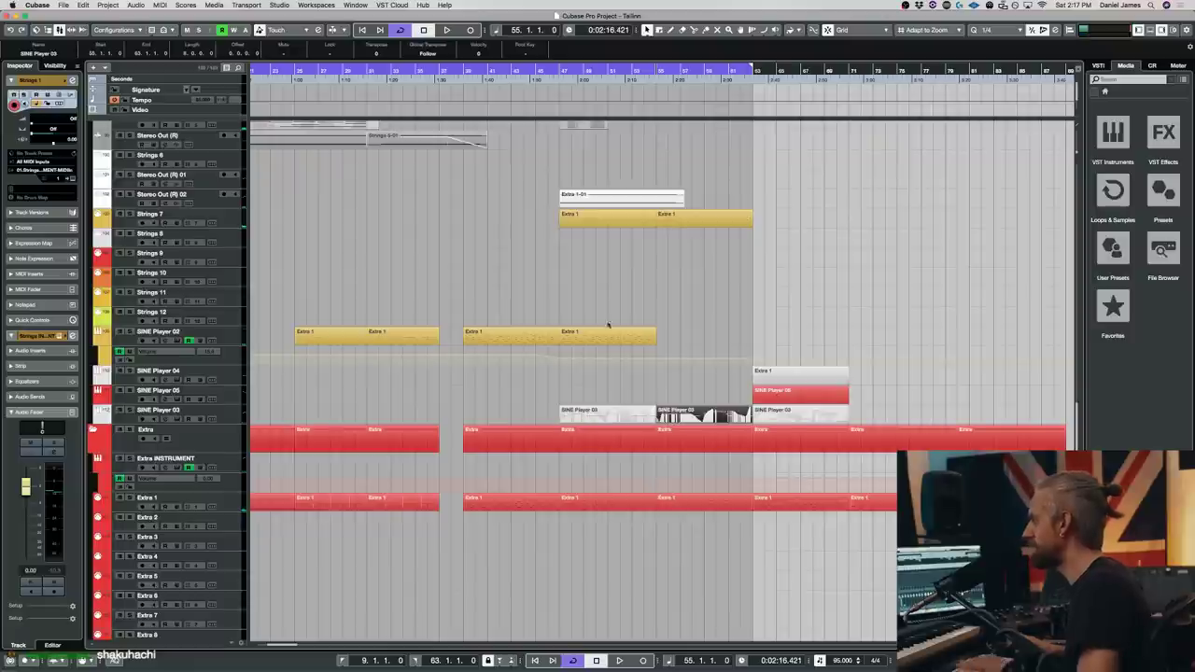
left_click(610, 333)
key("super+d")
- Delete the SINE Player 03 event at bar 47
left_click(608, 412)
key("Delete")
scroll(614, 373, "up", 3)
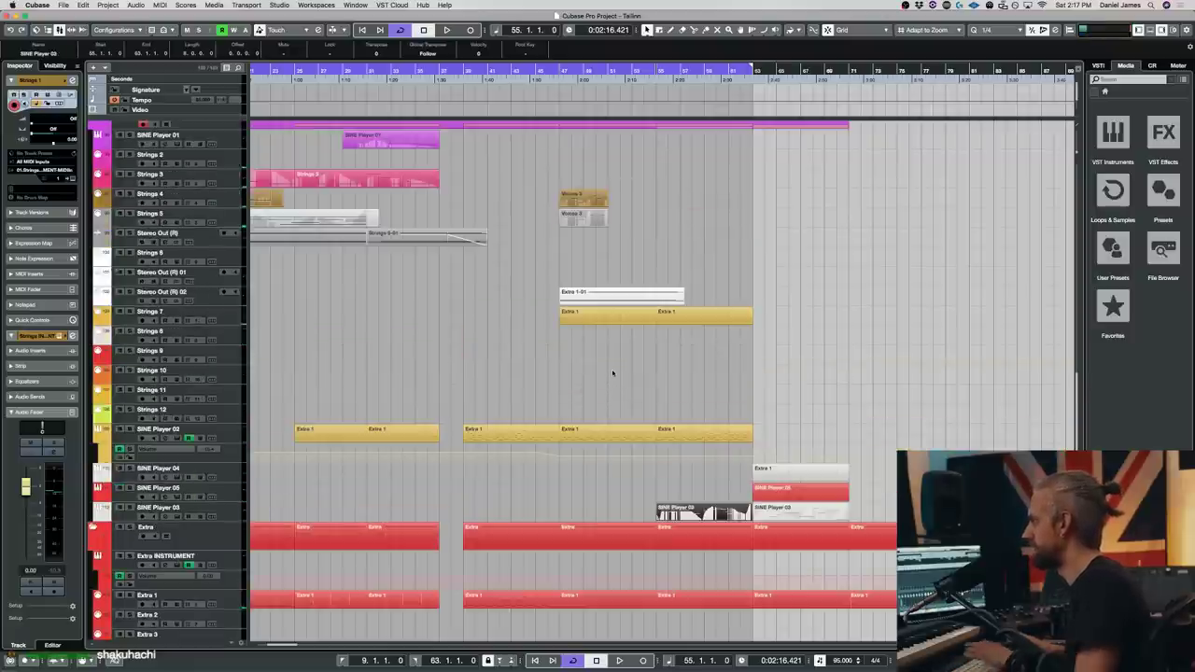
- Play the arrangement from bar 47 and select the Voices 3 events on the Strings 4 and Strings 5 tracks
key("space")
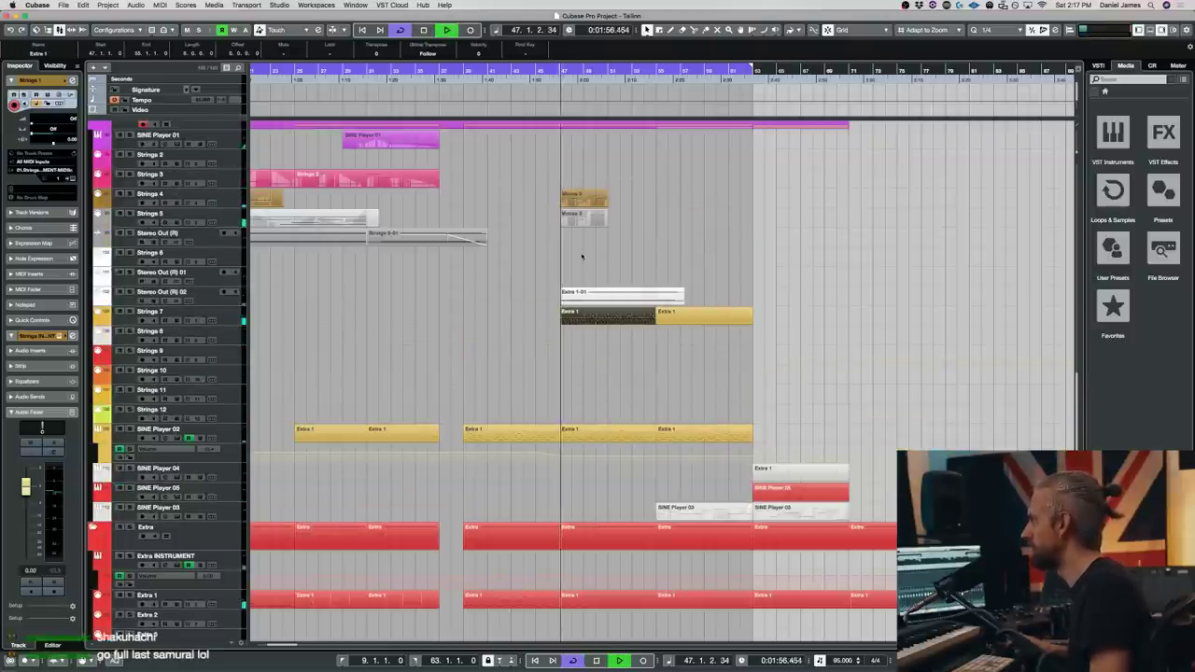
left_click_drag(585, 254, 585, 211)
left_click(580, 198)
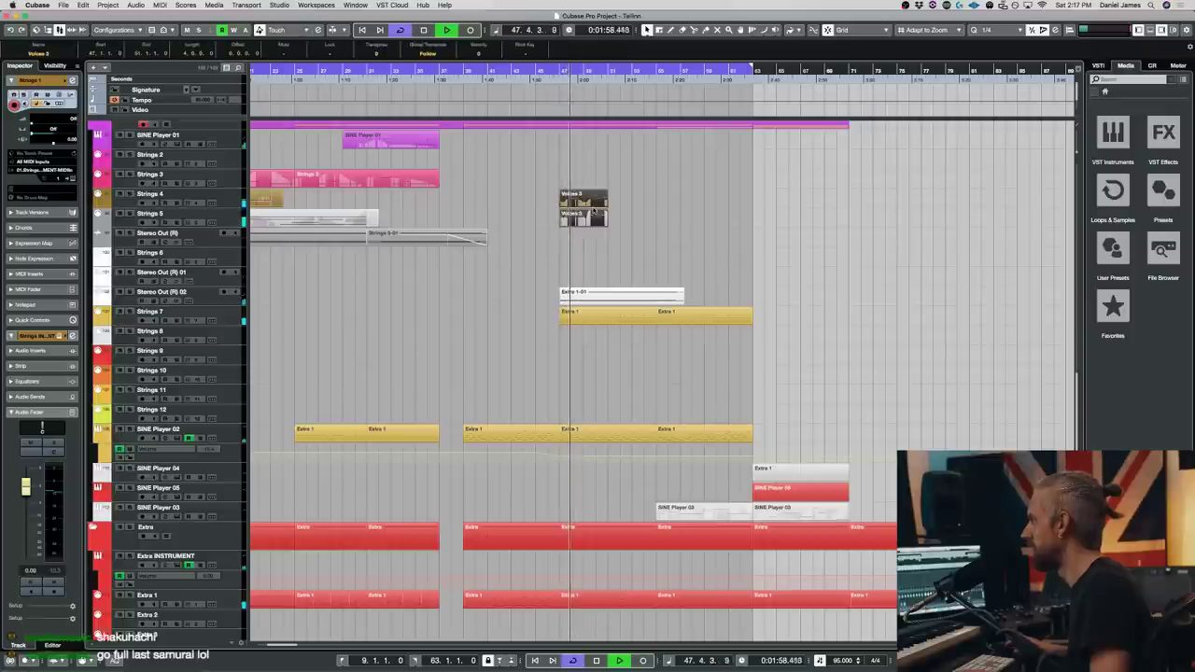
scroll(587, 255, "up", 1)
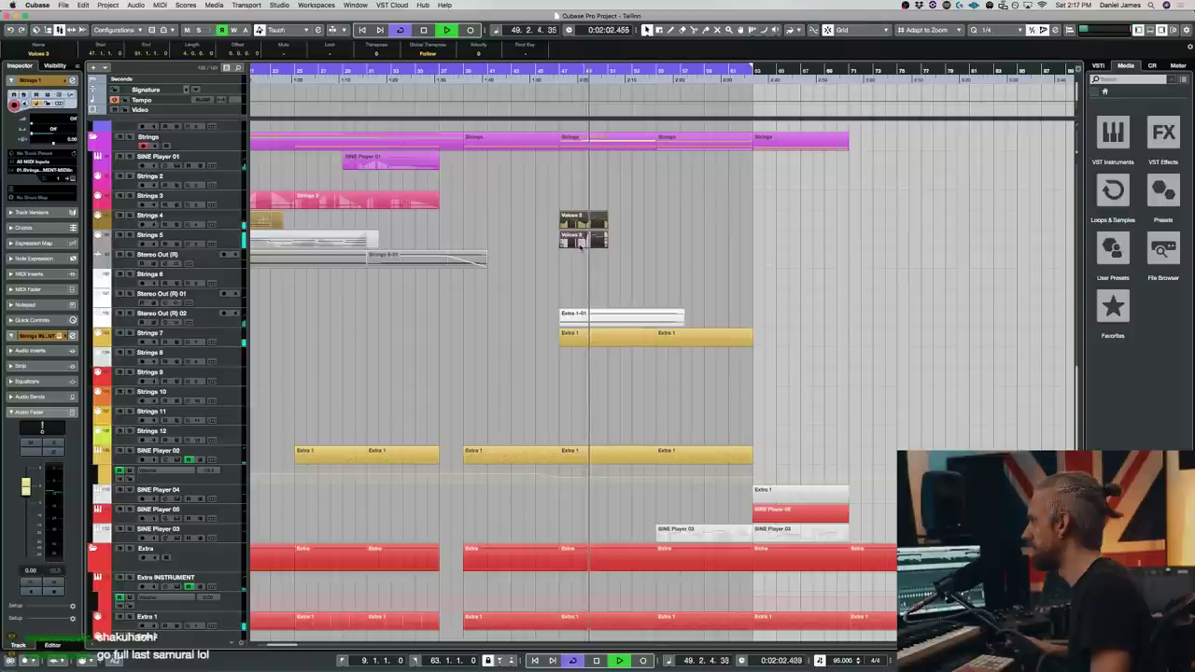
scroll(580, 243, "up", 1)
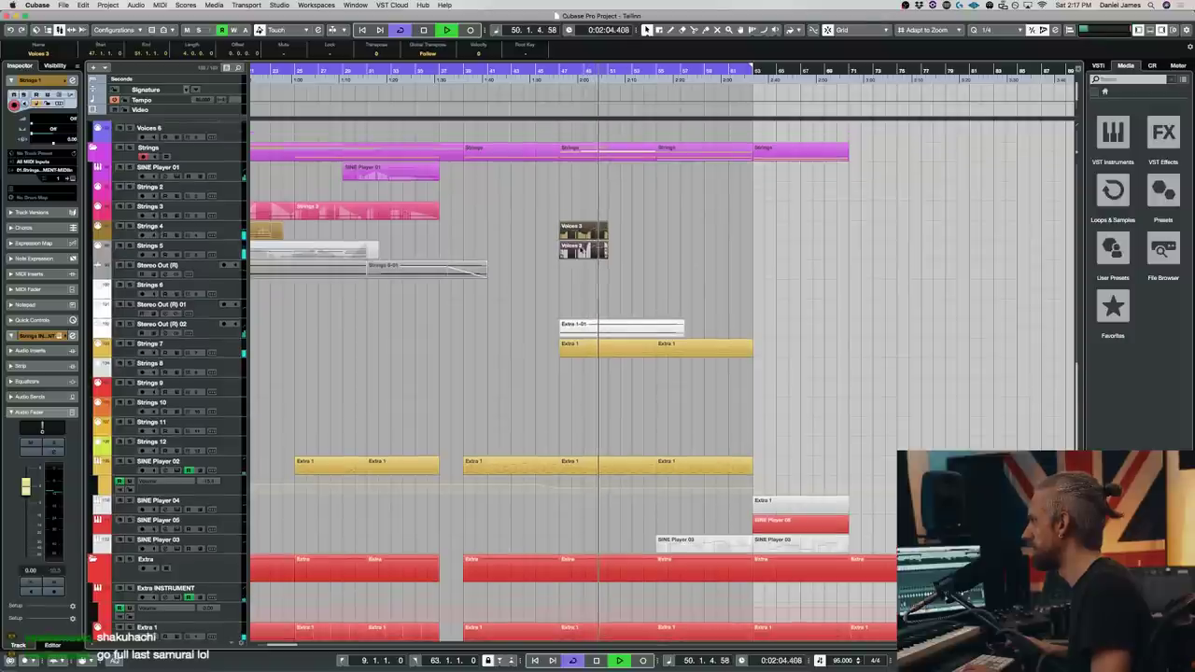
scroll(581, 251, "up", 20)
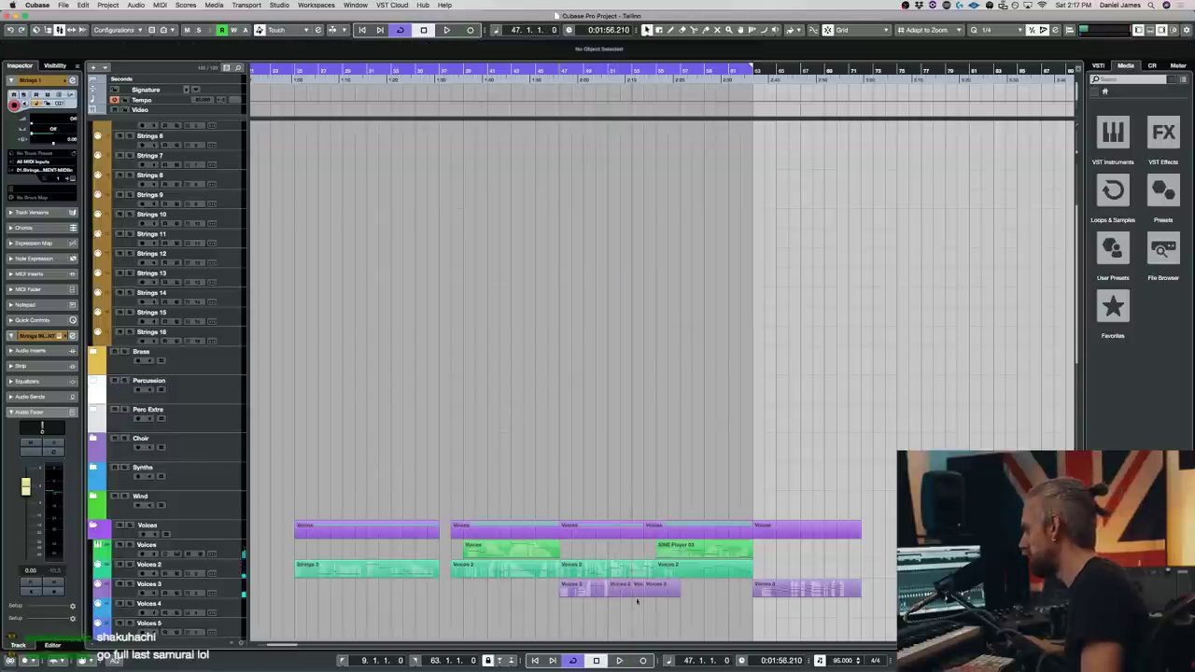
- Tidy the Voices 3 track so its second event covers bars 51 to 55, and play it in the Key Editor
left_click_drag(656, 594, 594, 594)
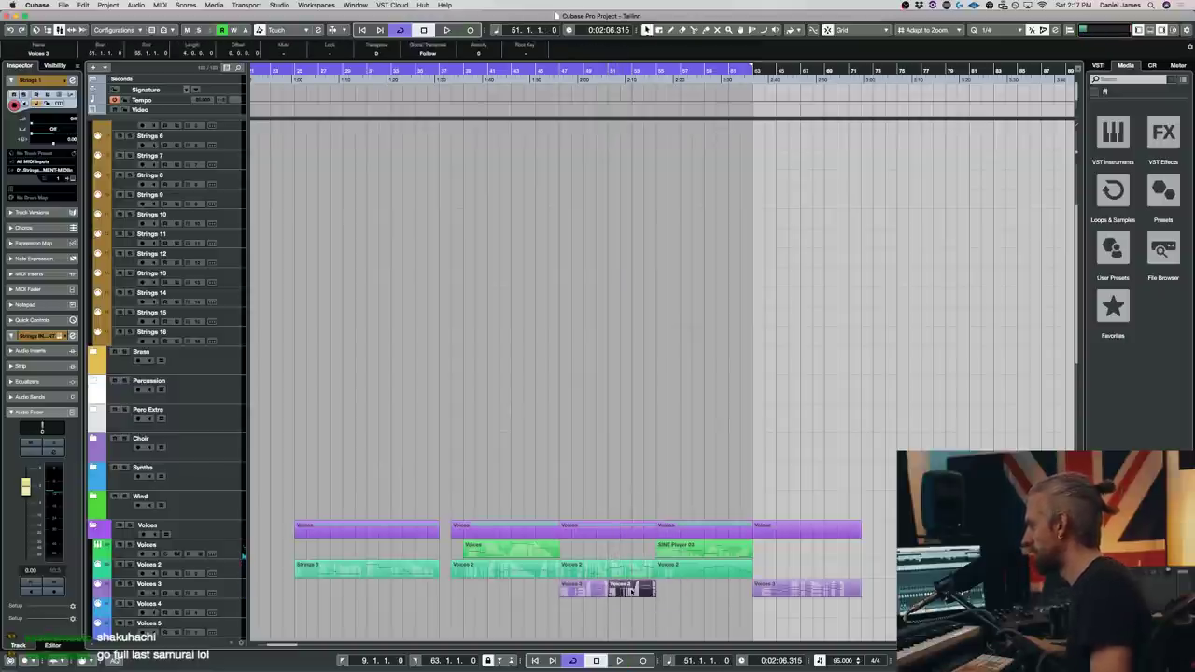
double_click(630, 591)
key("space")
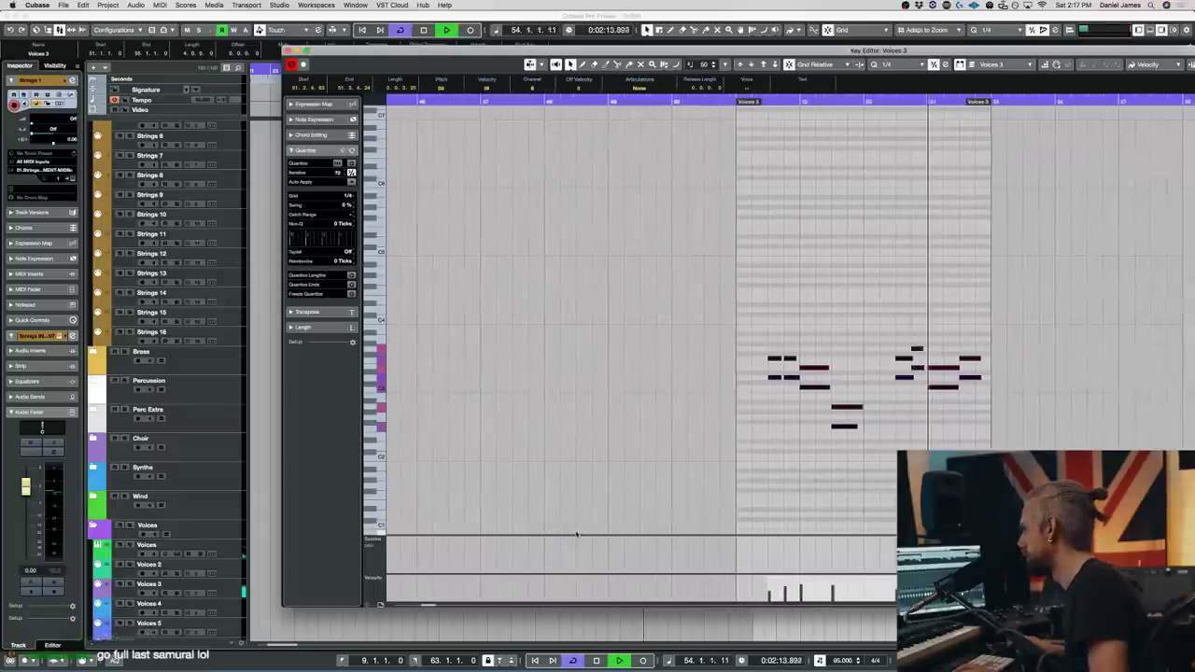
- Stop playback and shorten the second group of notes, around bar 53, in the Voices 3 event
key("space")
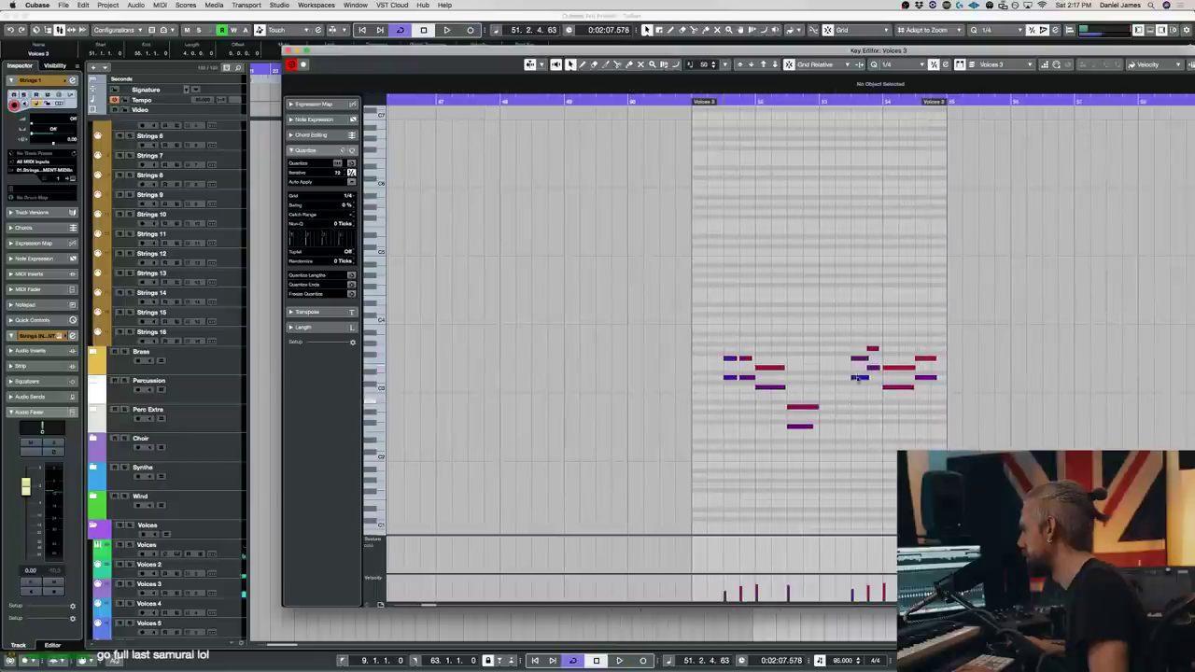
left_click_drag(935, 310, 935, 311)
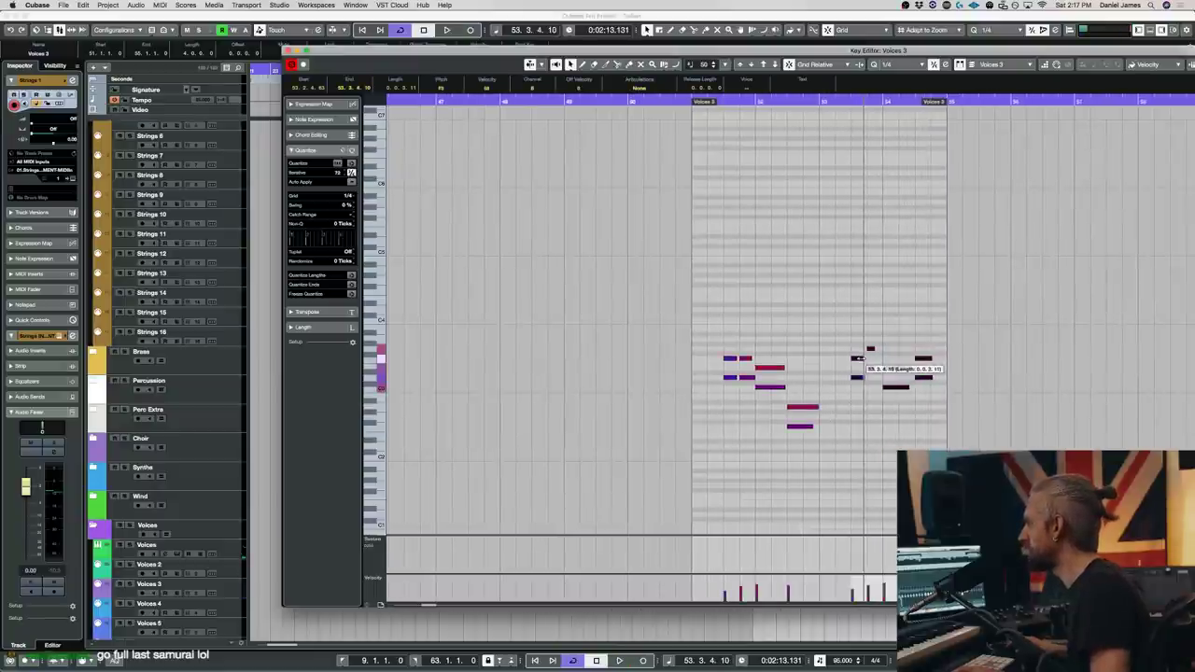
left_click(893, 405)
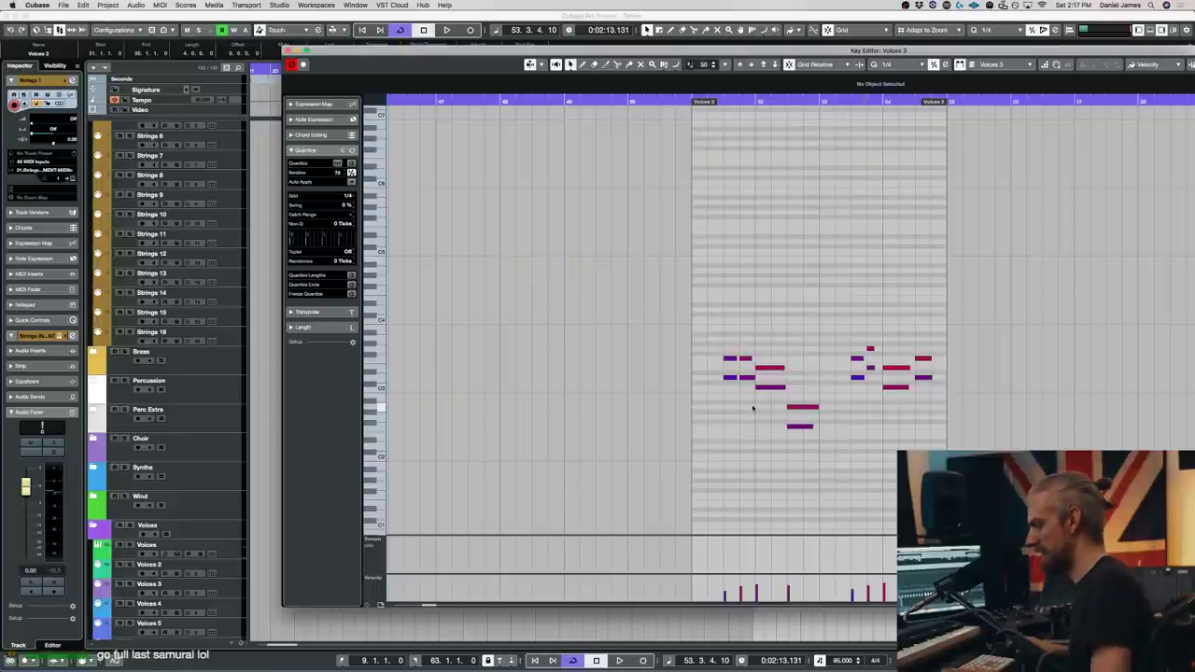
- Open the SINE Player for the Voices instrument, close the Key Editor and move the plug-in window off the tracks
key("F11")
scroll(921, 344, "down", 3)
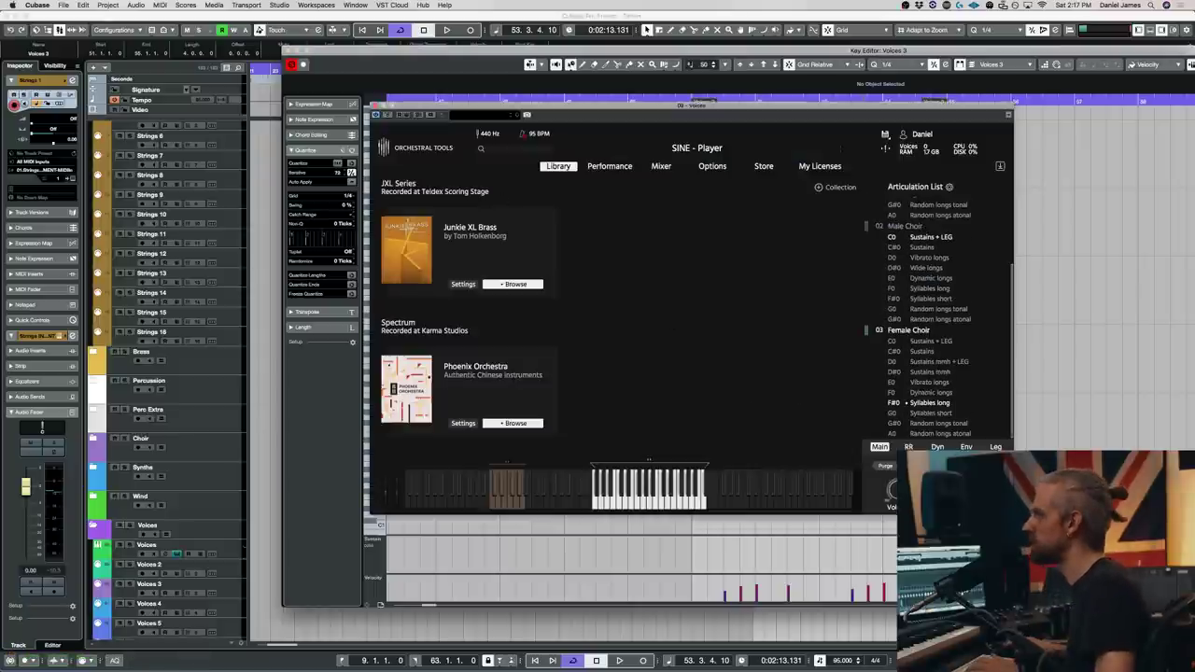
scroll(157, 542, "up", 10)
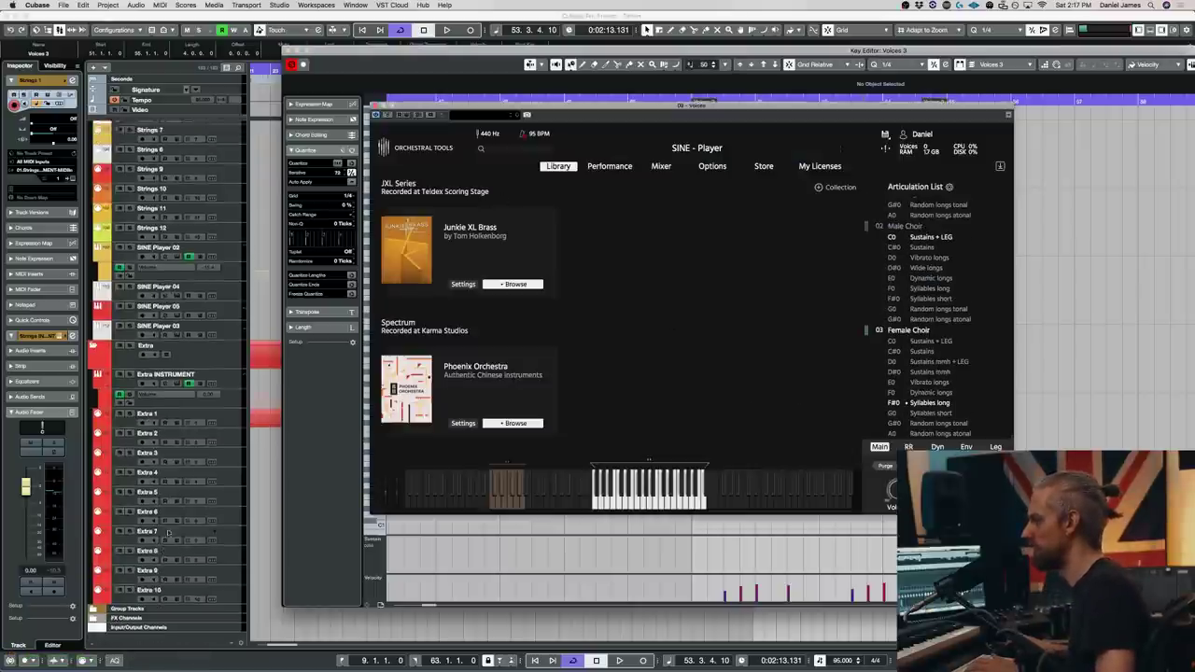
left_click(287, 51)
left_click_drag(547, 113, 548, 299)
- Select the Voices 3 track for live playing, start playback from bar 9, and close the SINE Player window
scroll(567, 229, "up", 5)
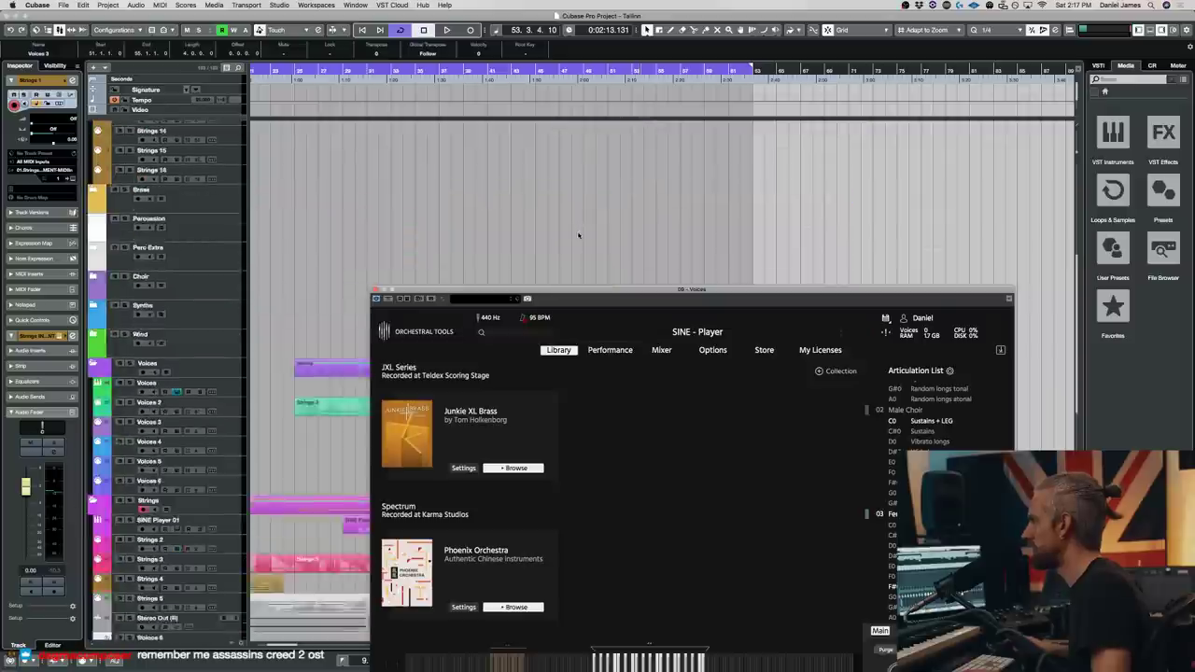
scroll(581, 226, "up", 1)
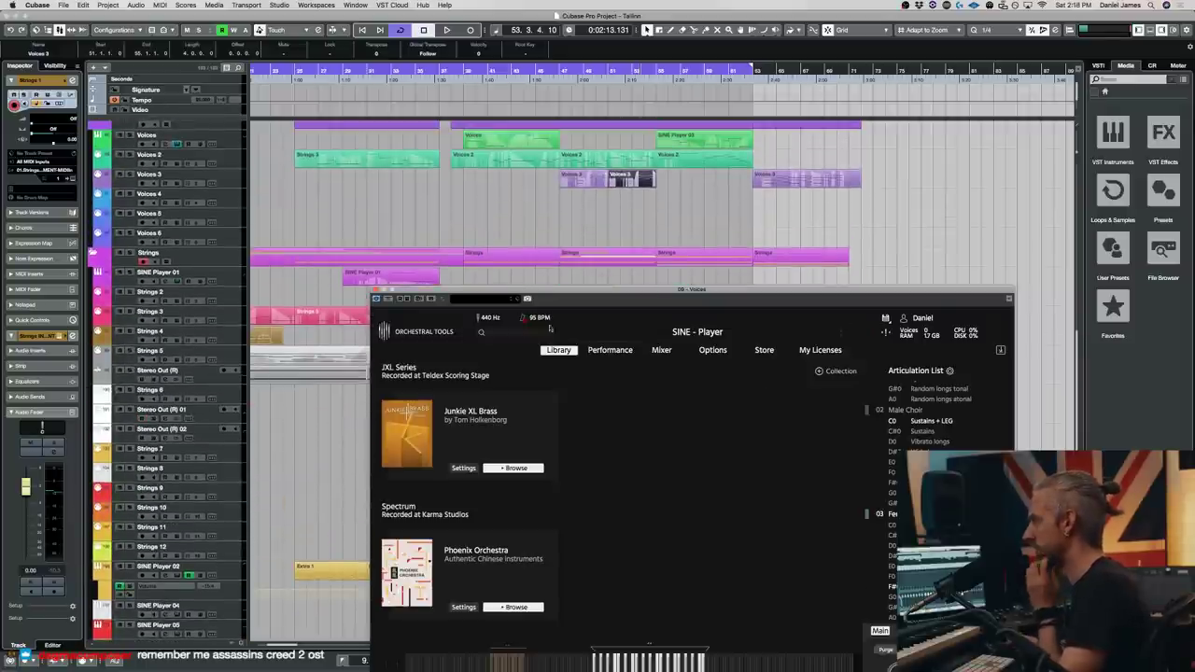
left_click(225, 176)
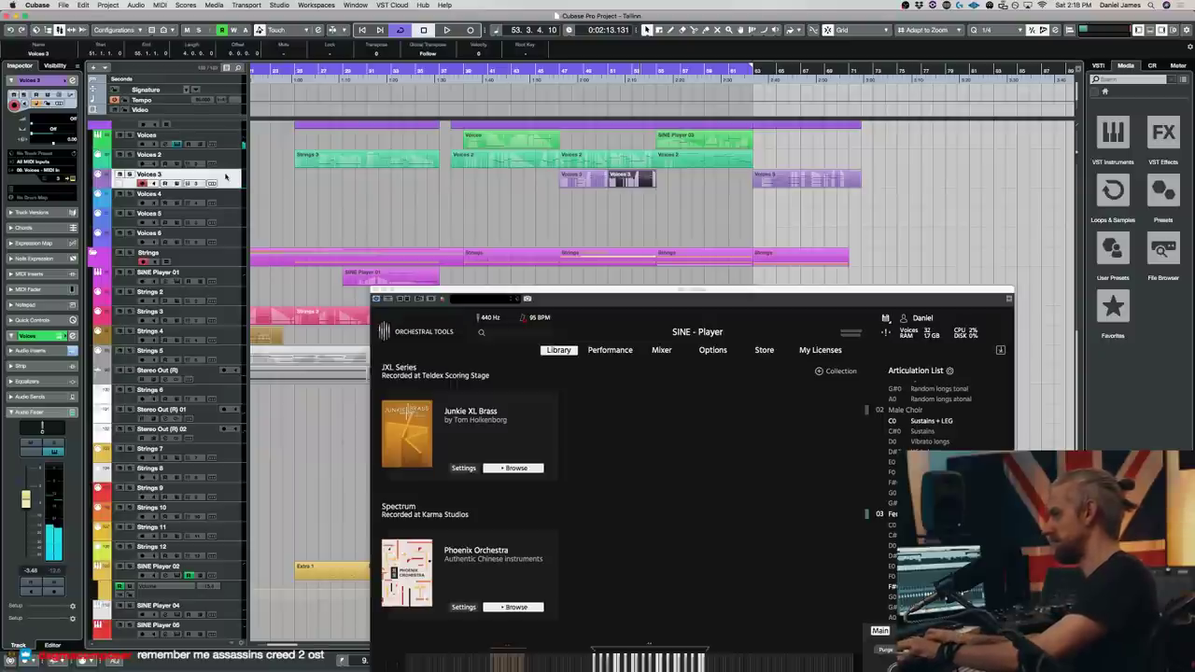
key("space")
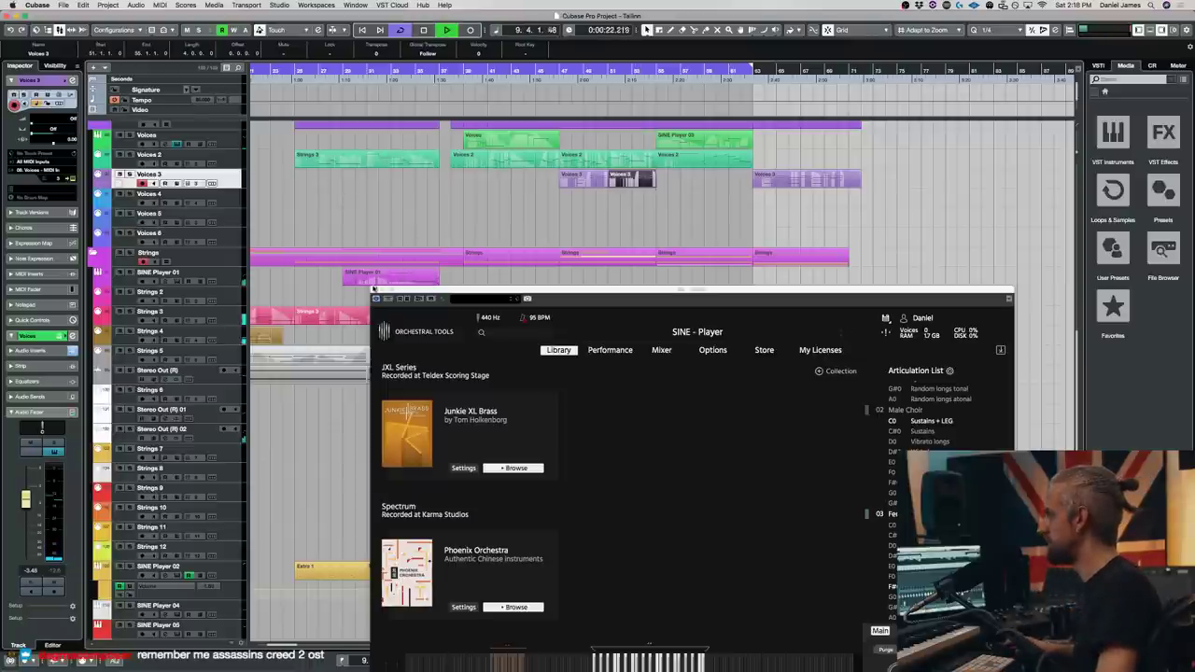
left_click(375, 298)
- Delete the Extra 1-01 audio event at bar 9 on the Stereo Out (R) 02 track and stop playback
left_click(384, 430)
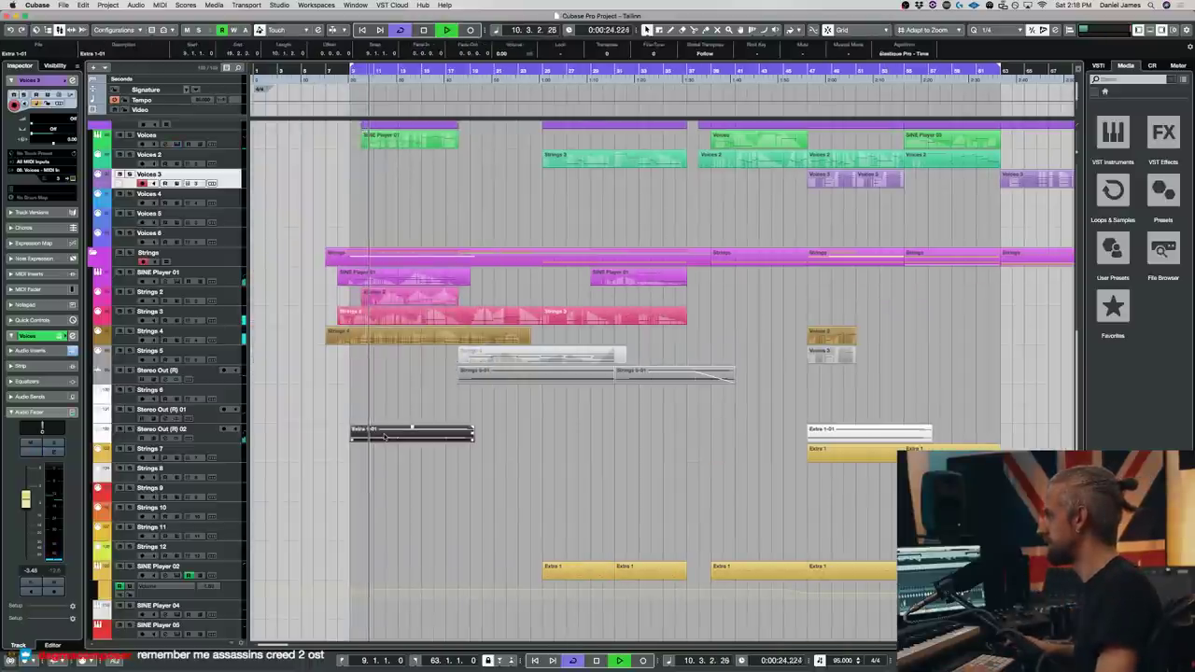
key("Delete")
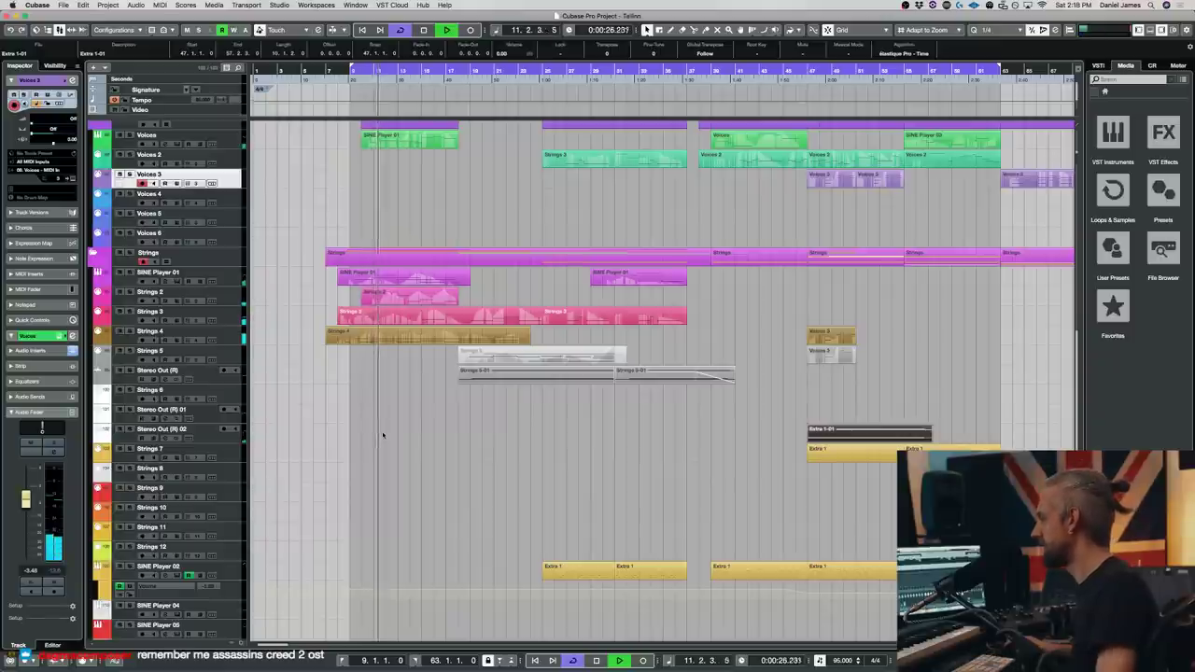
key("space")
- Solo the Stereo Out (R) 02 track, listen to its audio event at bar 47, and remove the solo
left_click(887, 434)
left_click(130, 429)
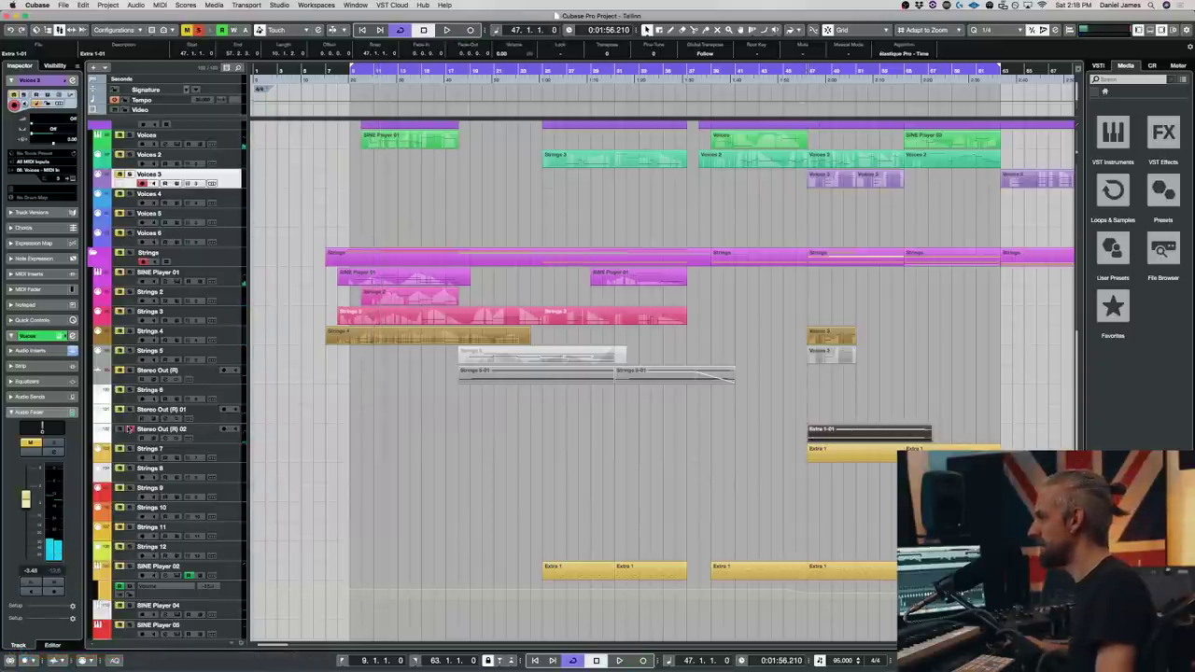
key("space")
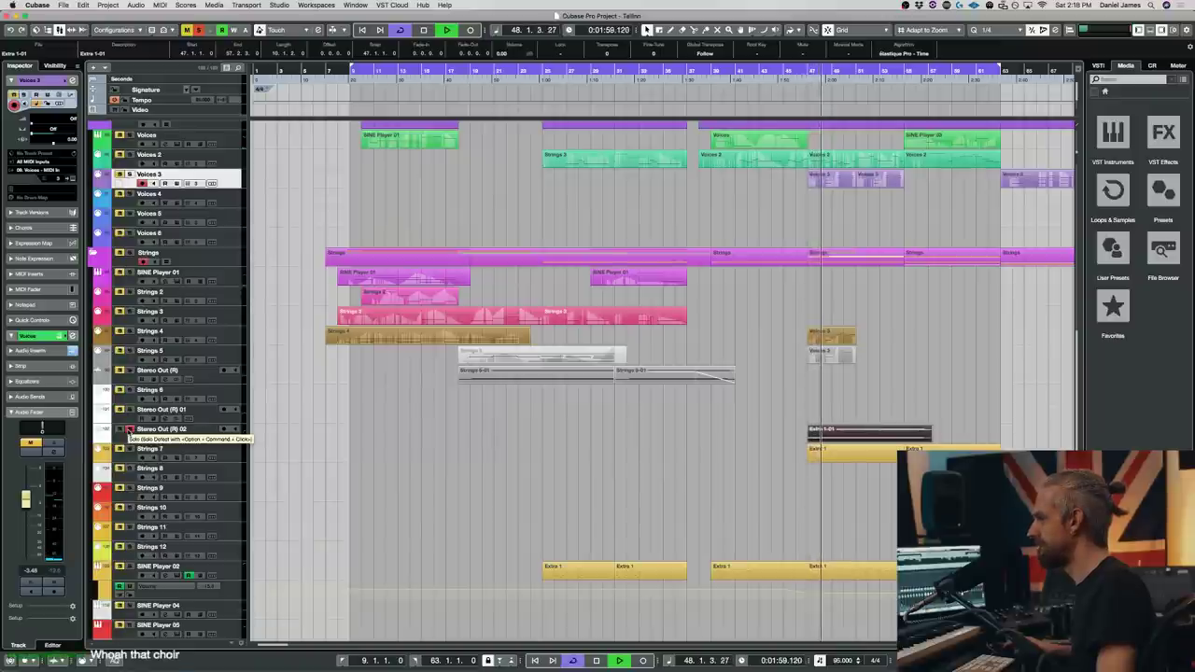
left_click(130, 430)
key("space")
- Play from bar 9 and examine the notes of the opening event on the SINE Player 01 strings track in the Key Editor
key("space")
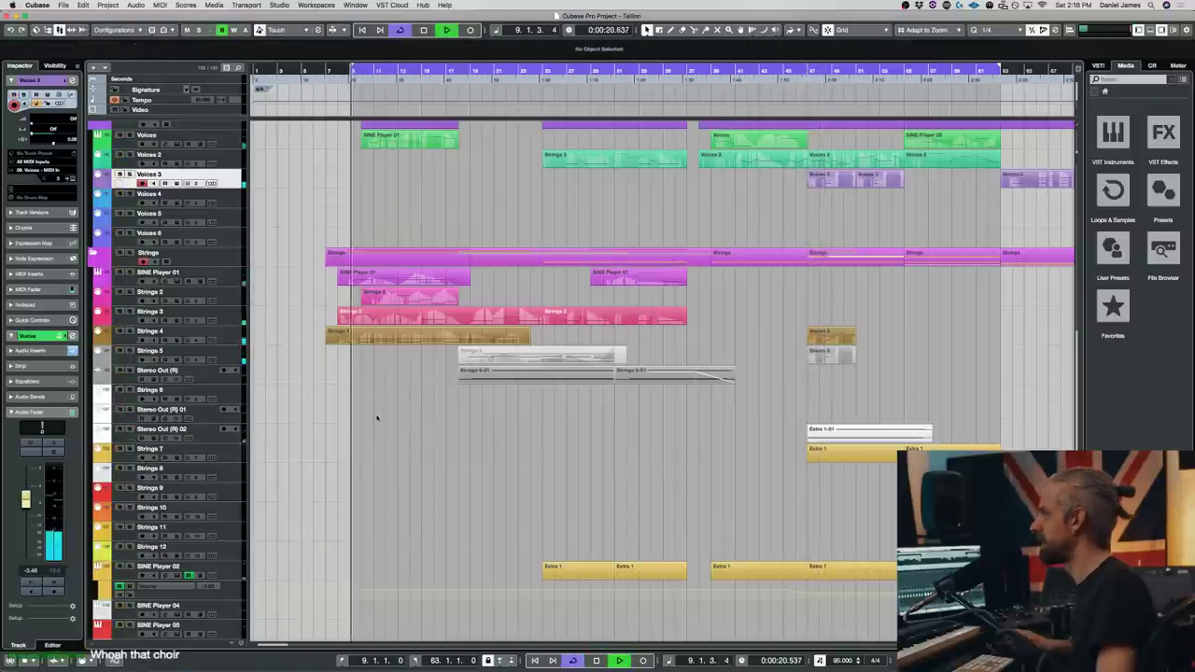
scroll(373, 392, "up", 1)
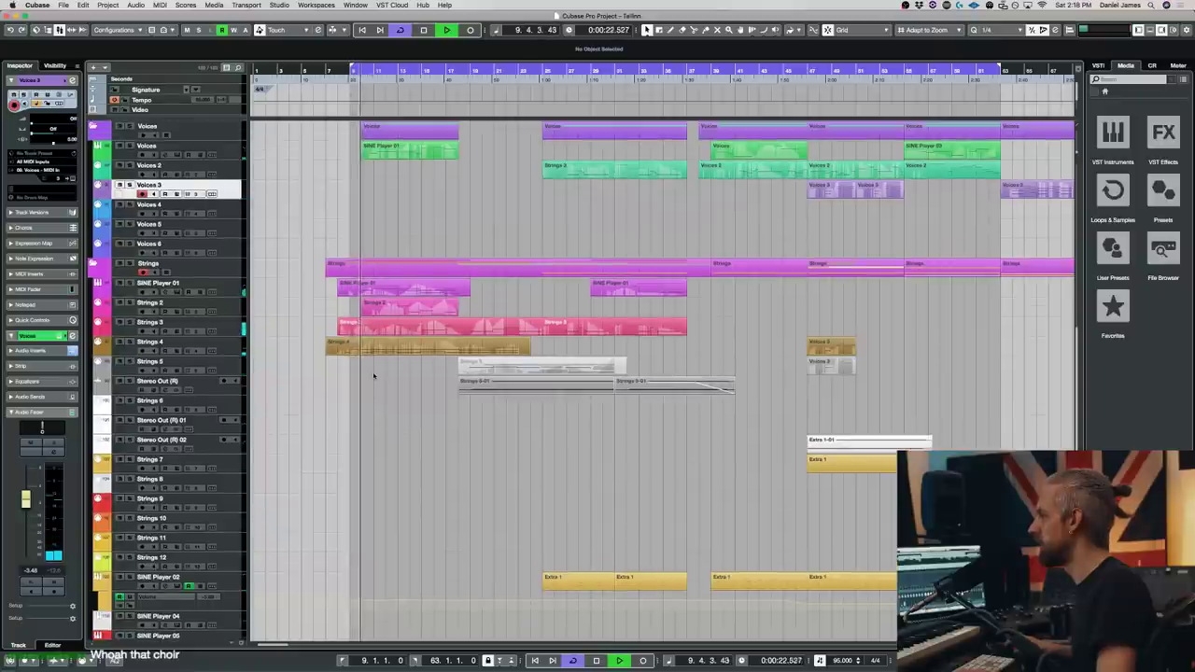
scroll(373, 376, "up", 2)
scroll(378, 314, "up", 6)
scroll(379, 316, "up", 3)
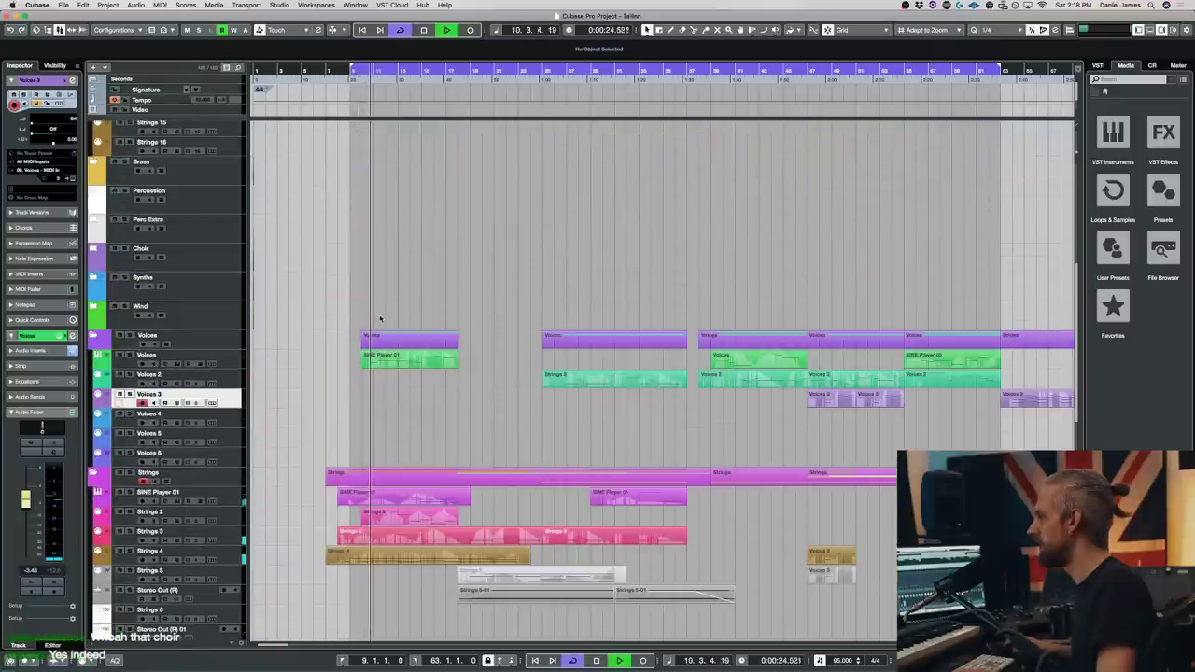
double_click(392, 497)
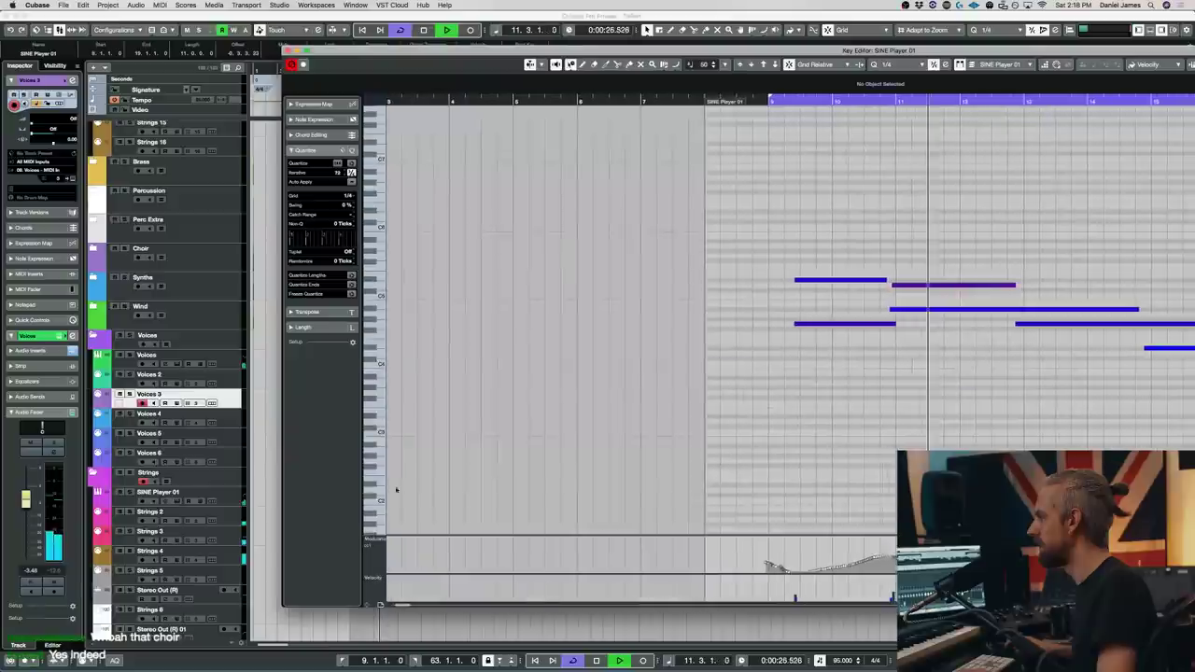
key("Escape")
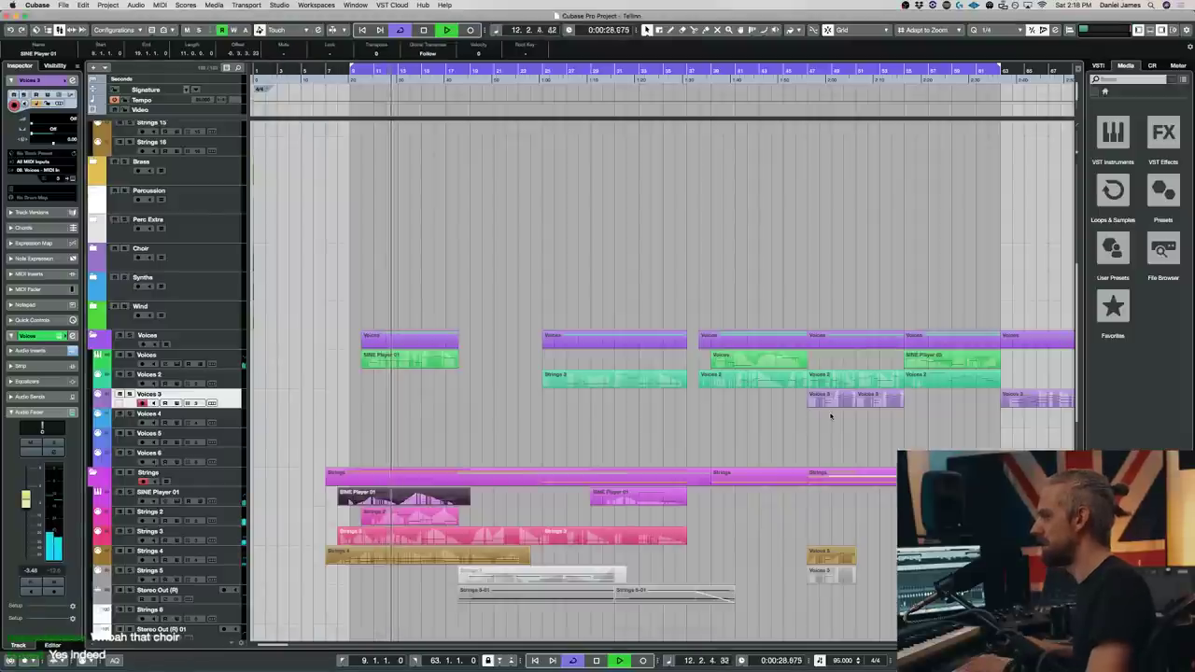
double_click(411, 494)
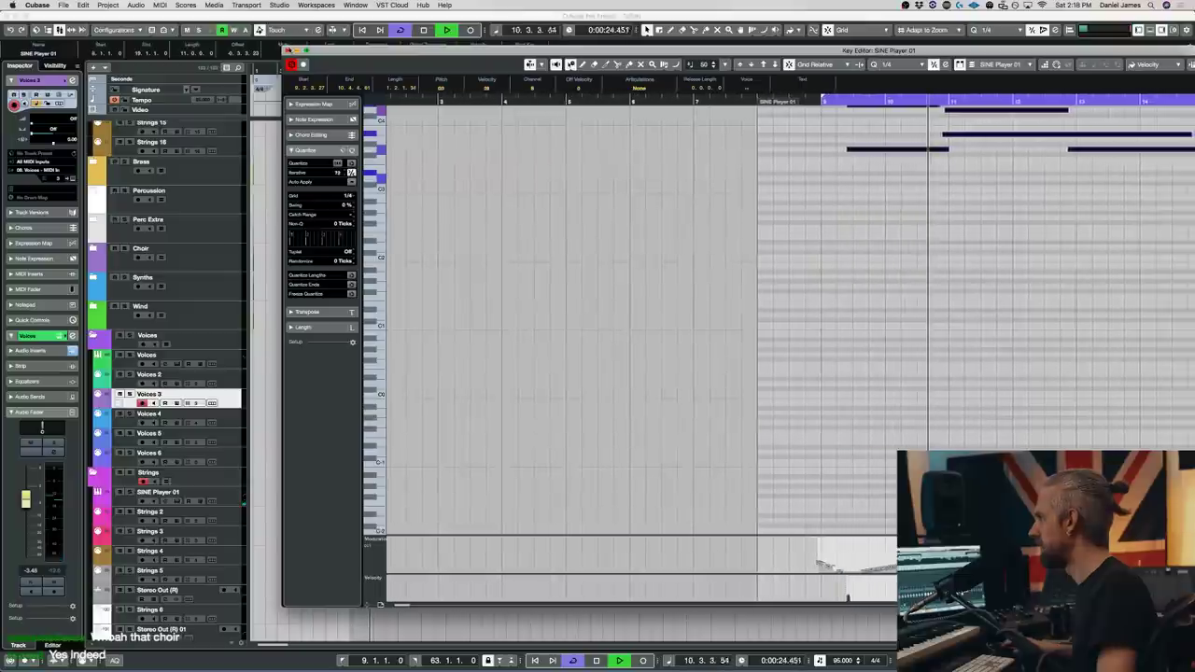
left_click(288, 51)
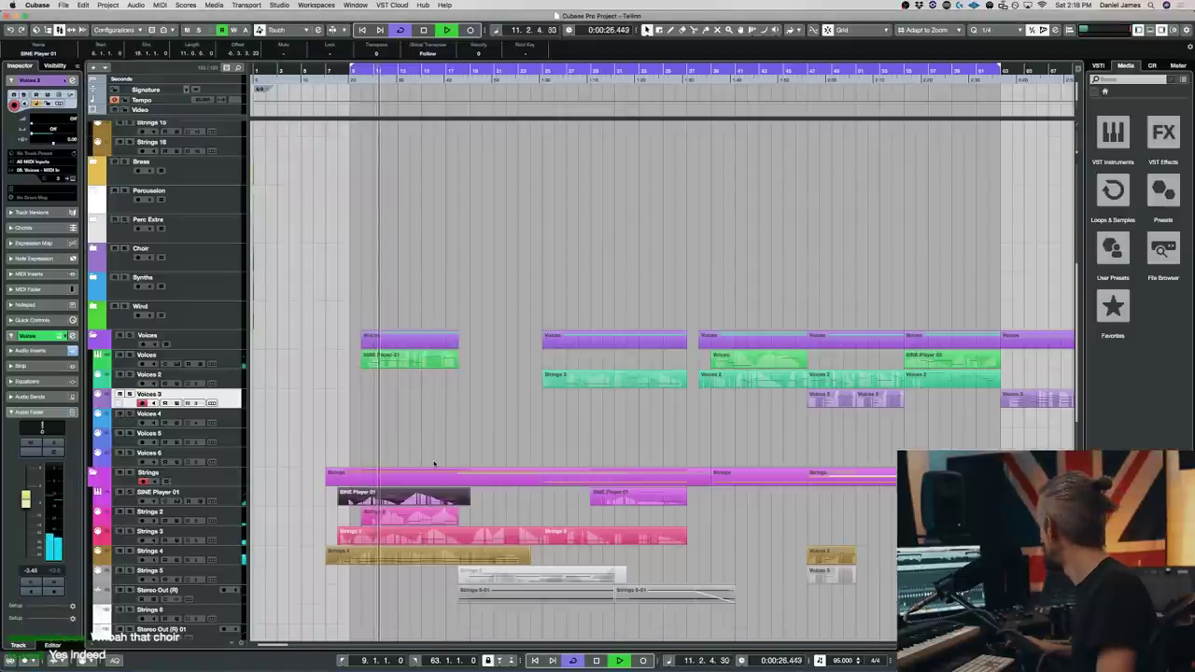
- Open the SINE Player of the SINE Player 01 track, select the Strings 2 track, and choose Dynamic waves for Chamber Celli 06
left_click(177, 500)
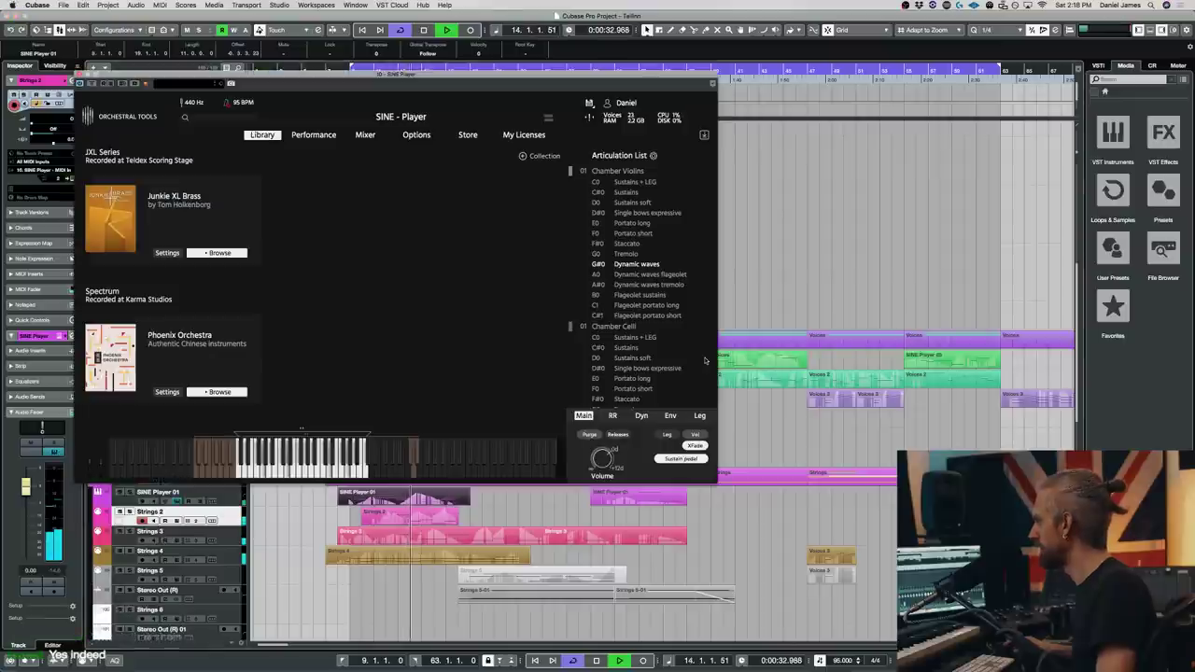
left_click(224, 513)
scroll(664, 267, "down", 5)
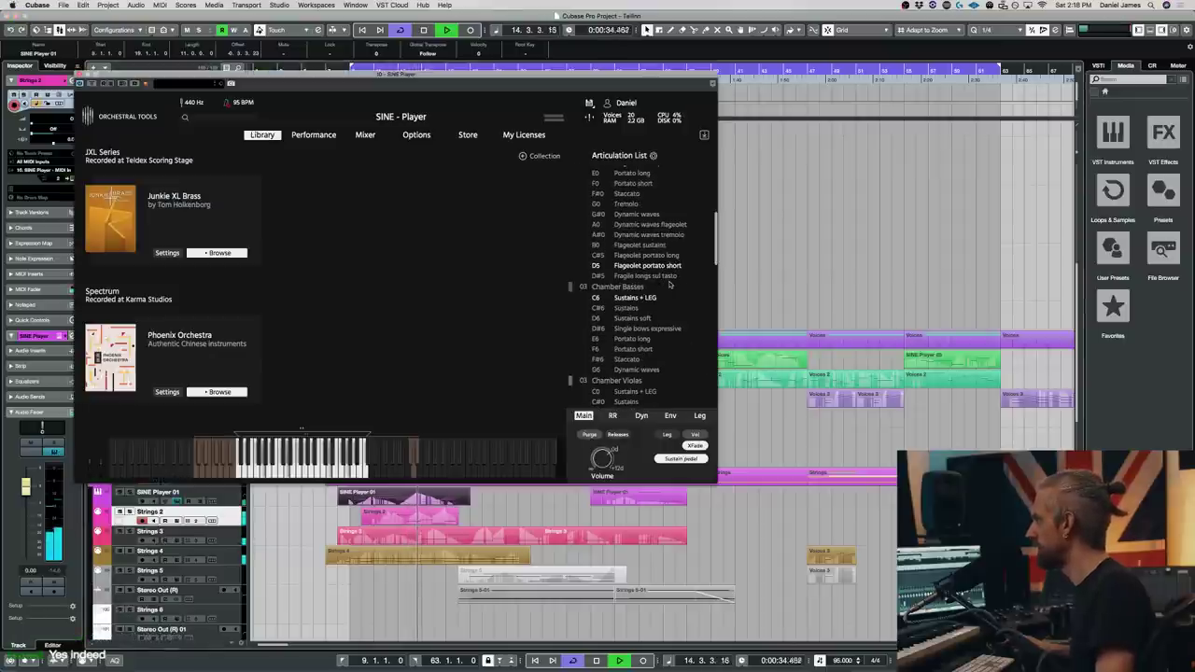
scroll(676, 325, "down", 5)
scroll(675, 325, "down", 10)
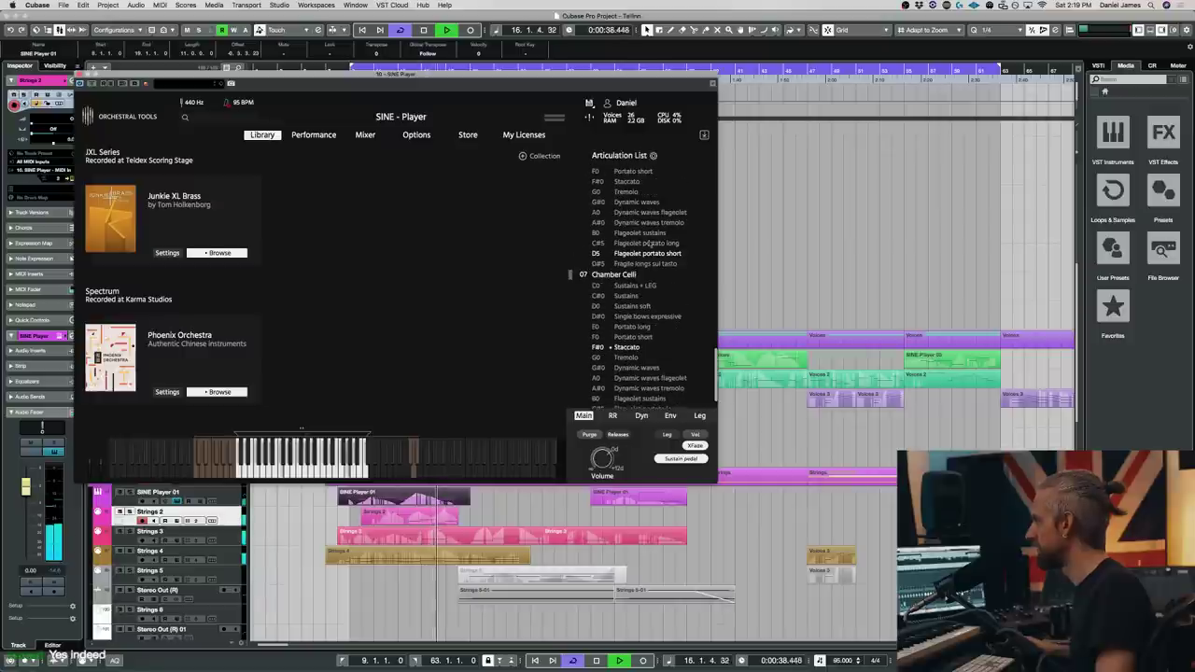
scroll(649, 250, "up", 3)
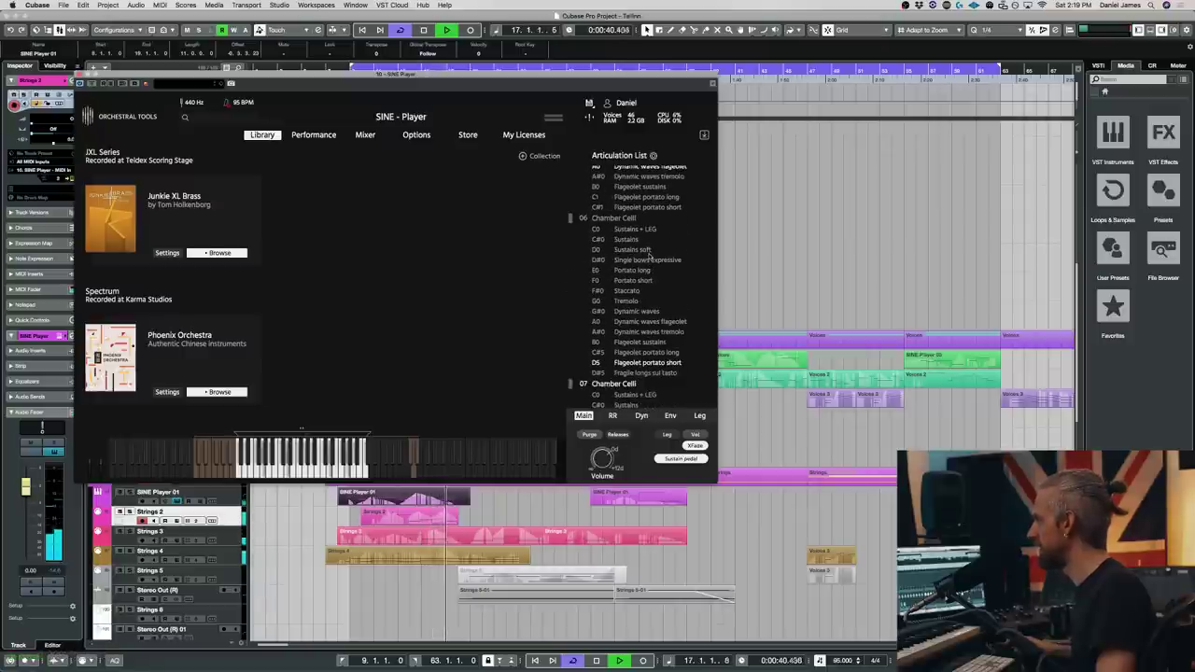
left_click(641, 311)
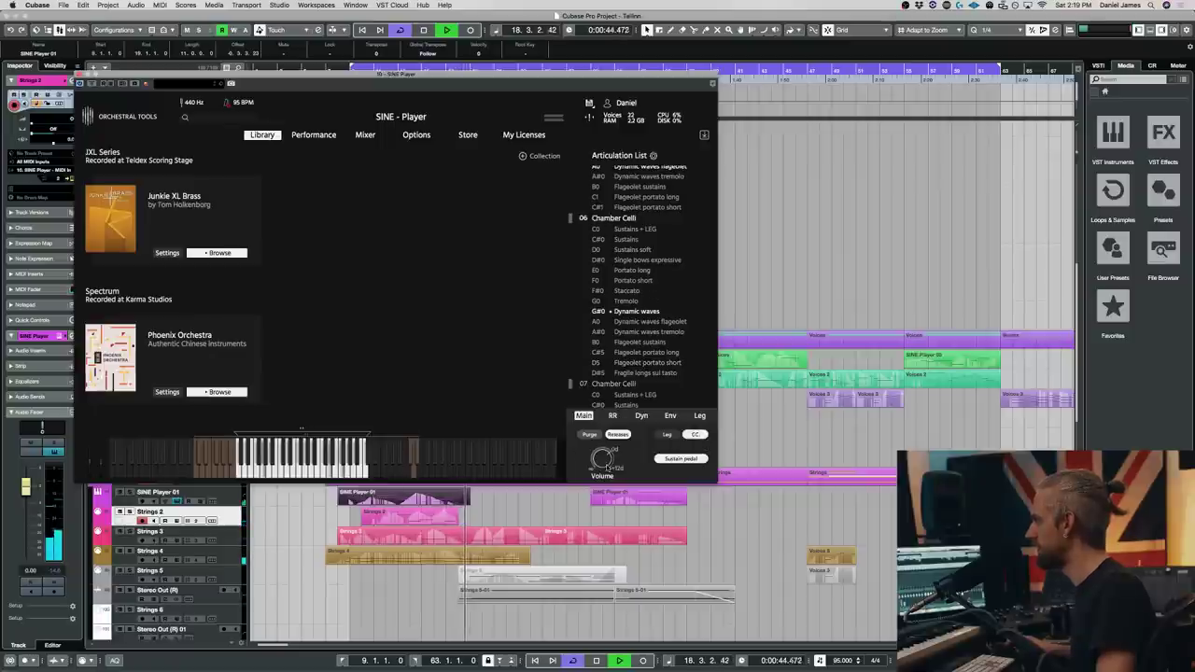
- Restart playback from bar 9 and move the SINE Player window clear of the track list
key("space")
key("KP_1")
key("space")
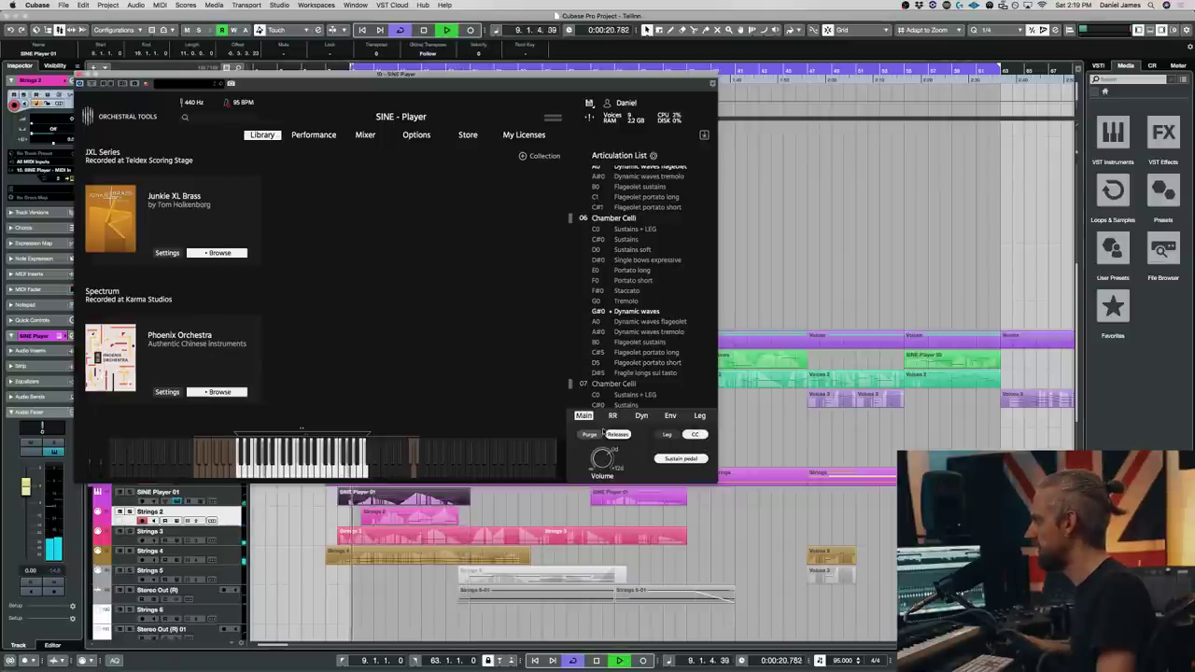
left_click_drag(556, 75, 906, 76)
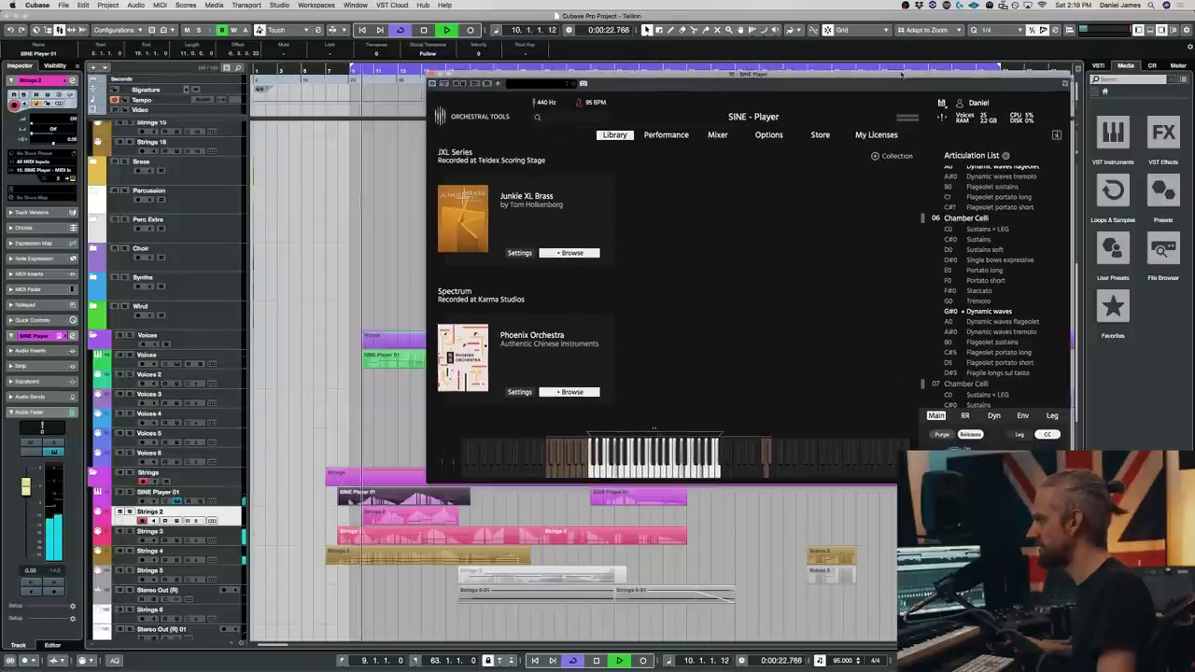
- Reassign the Chamber Celli on MIDI channel 01 to channel 02 and the Chamber Violas to channel 04 in the SINE Player
scroll(280, 561, "down", 1)
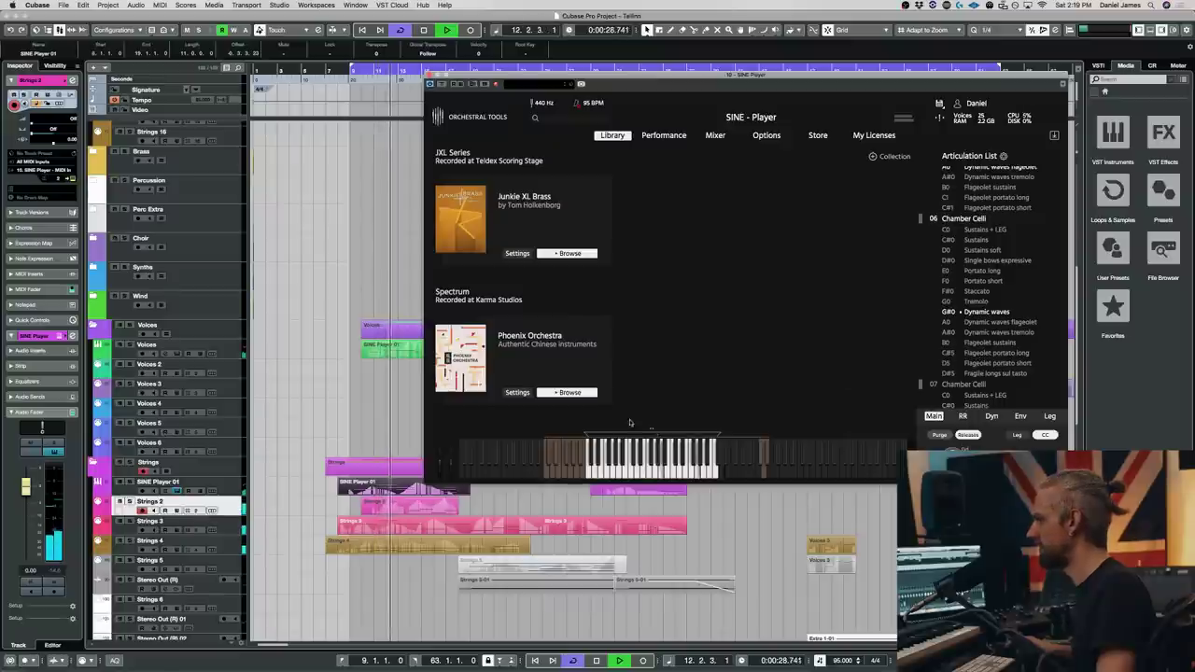
scroll(992, 297, "up", 5)
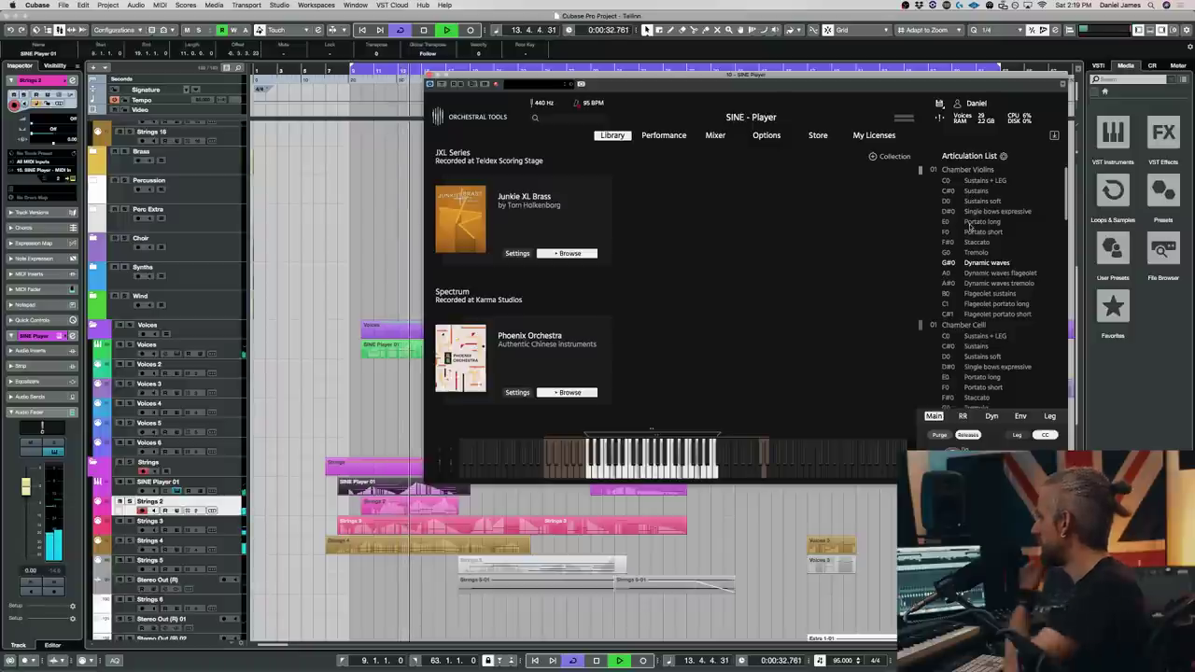
scroll(970, 227, "down", 1)
scroll(971, 232, "down", 5)
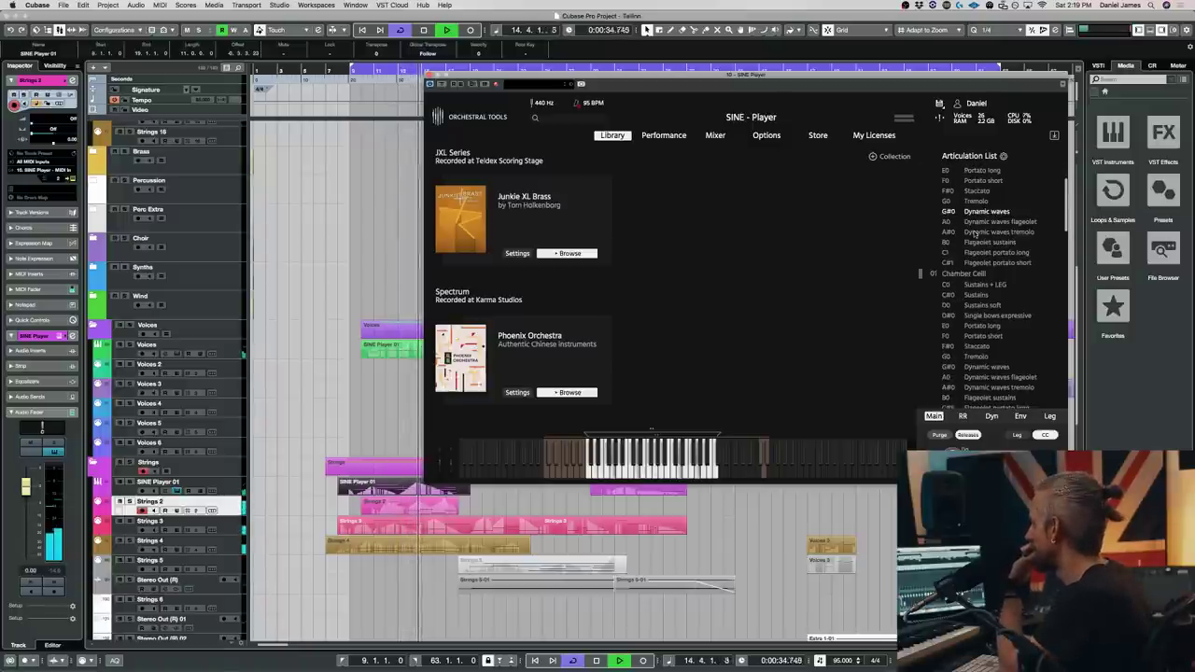
scroll(974, 233, "down", 5)
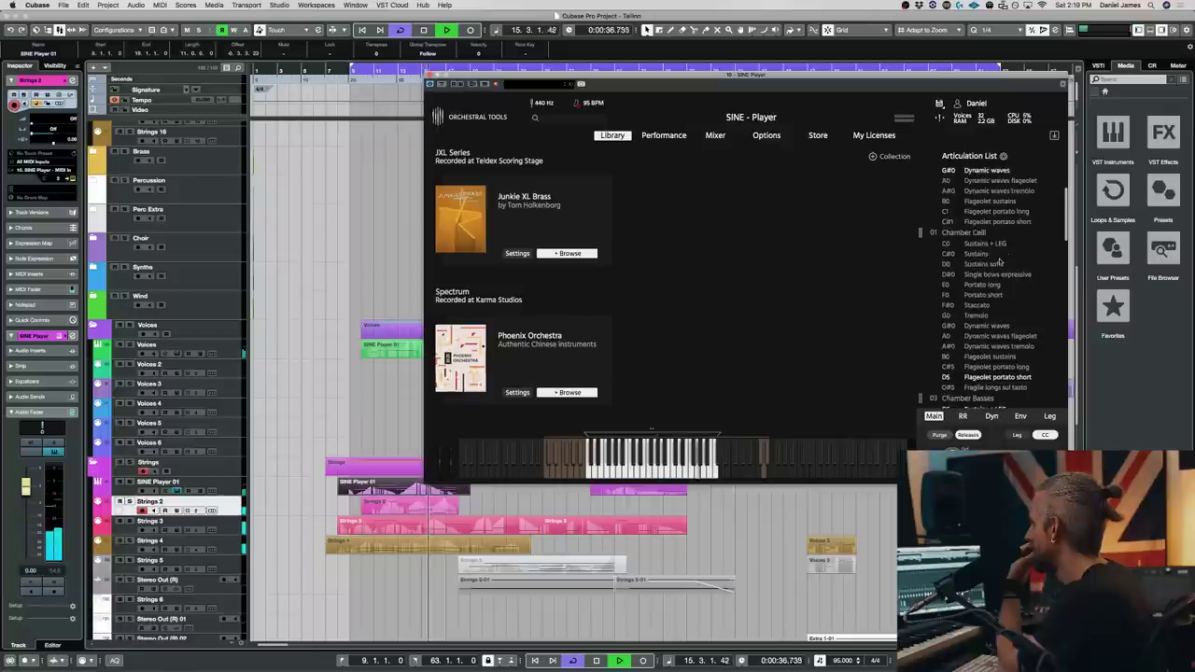
left_click(933, 254)
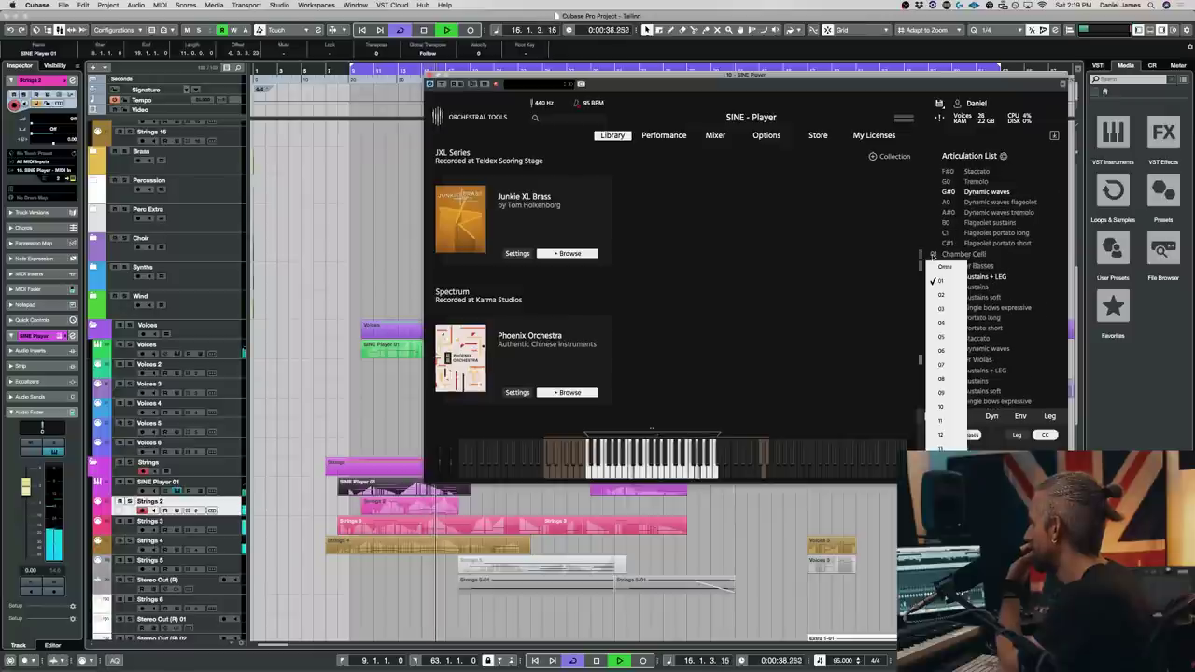
left_click(955, 294)
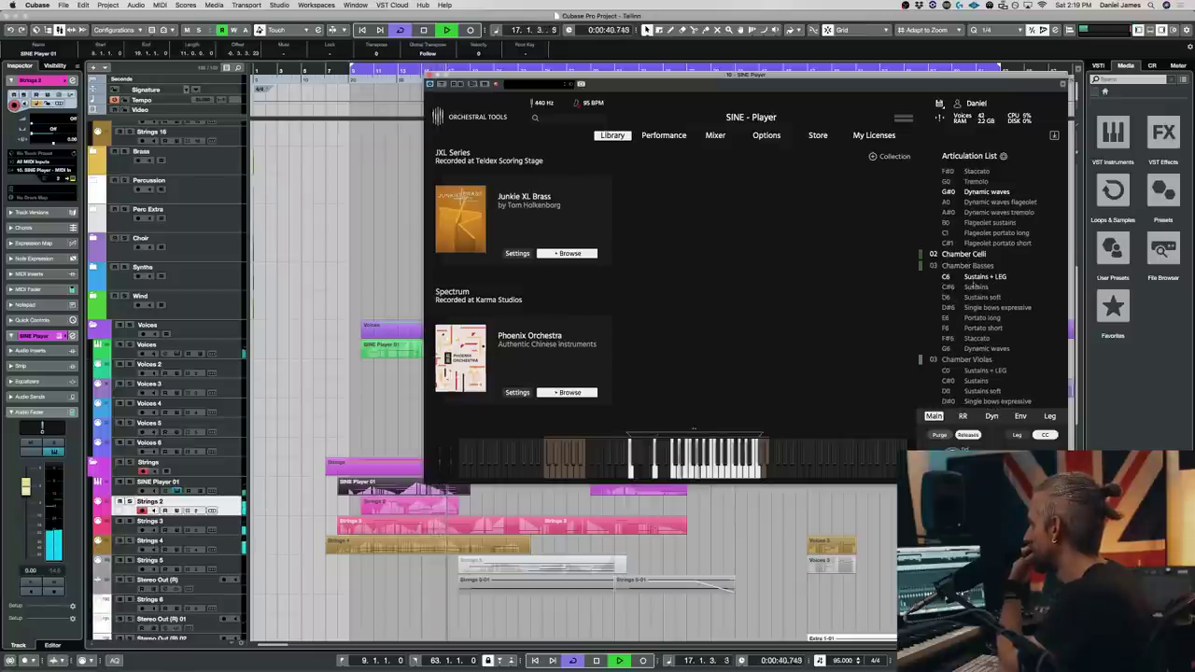
scroll(975, 284, "down", 3)
left_click(933, 216)
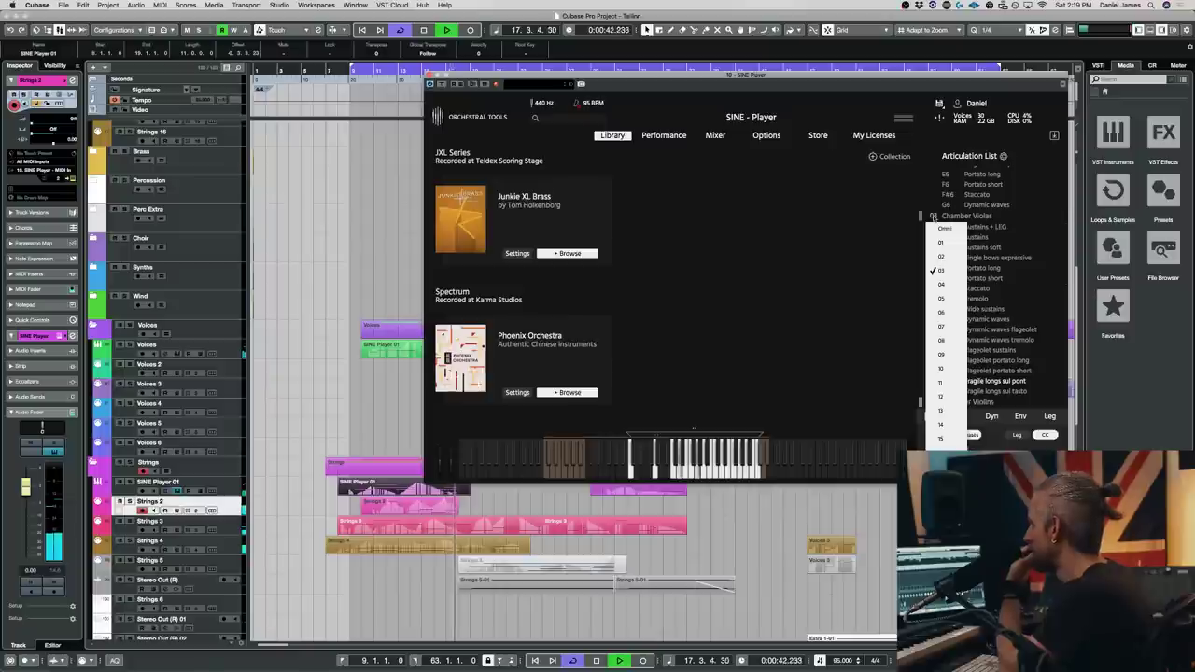
left_click(948, 288)
- Expand the Chamber Celli on channel 02, choose the Sustains + LEG articulation, and replay the opening section
scroll(956, 318, "up", 3)
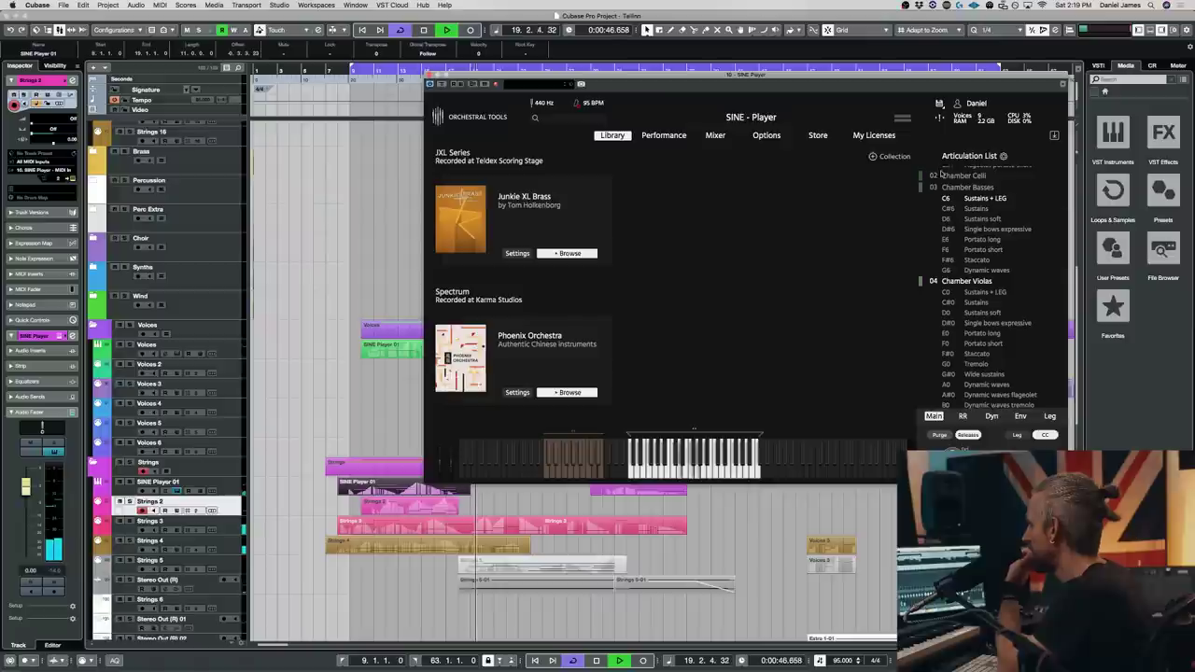
left_click(933, 175)
left_click(960, 176)
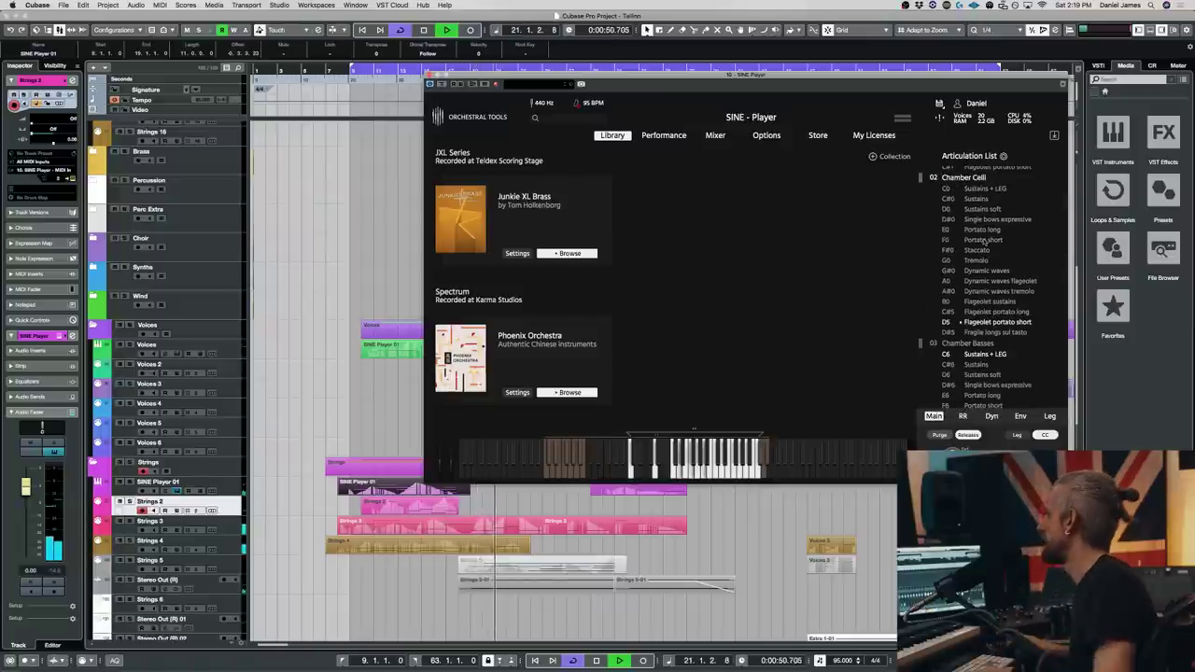
left_click(974, 189)
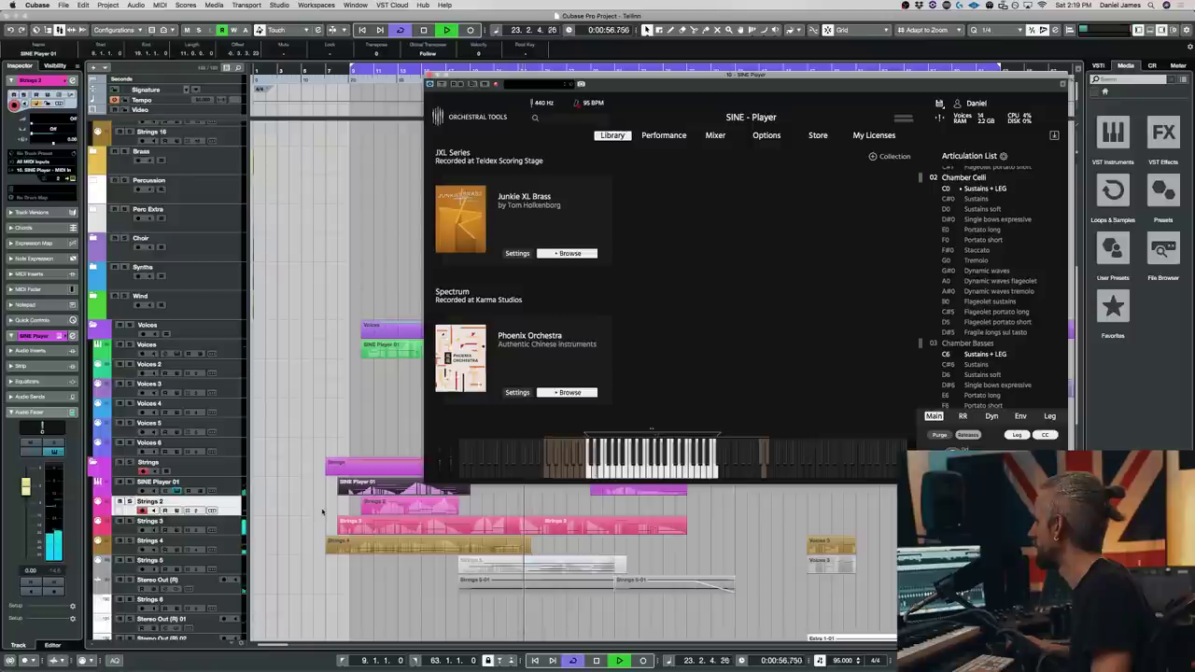
left_click(360, 512)
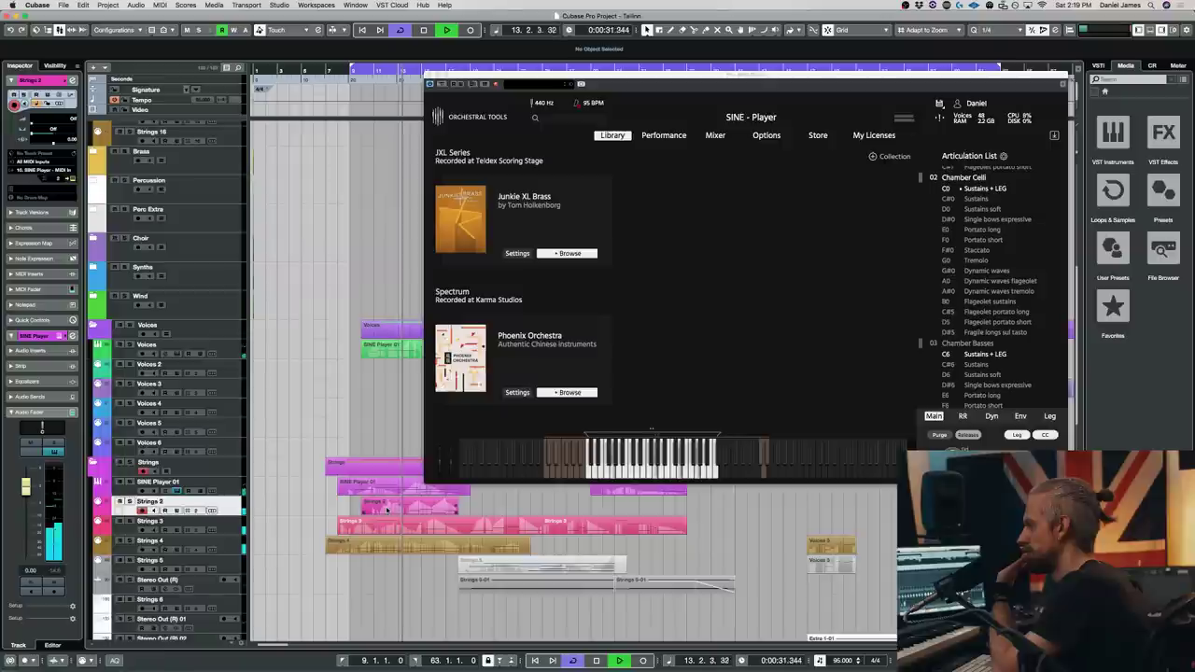
- Stop playback and set the track delay of SINE Player 01, Strings 2, Strings 3 and Strings 4 to -50 ms
left_click(200, 481)
key("space")
left_click(73, 139)
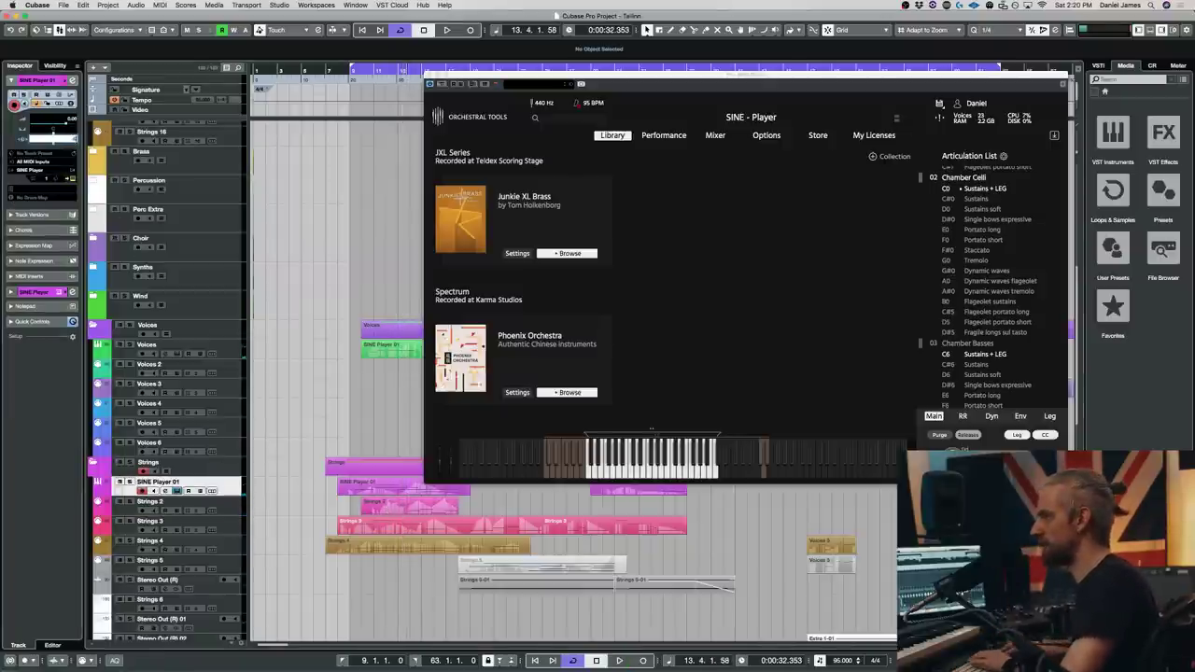
left_click(237, 506)
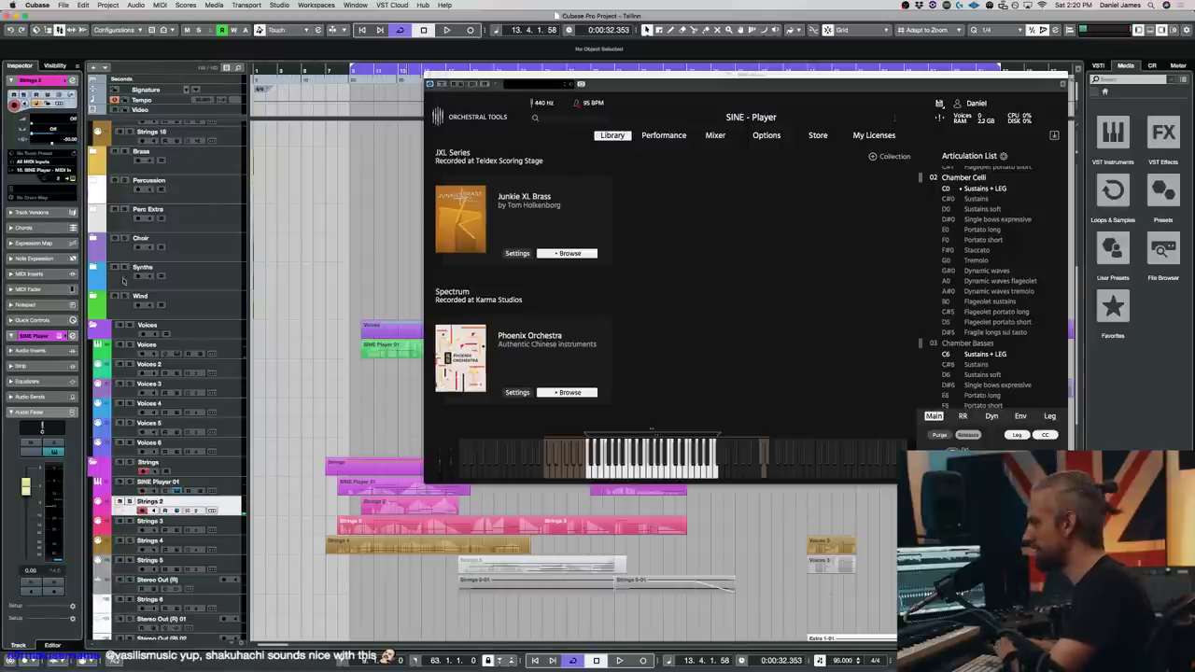
left_click(233, 530)
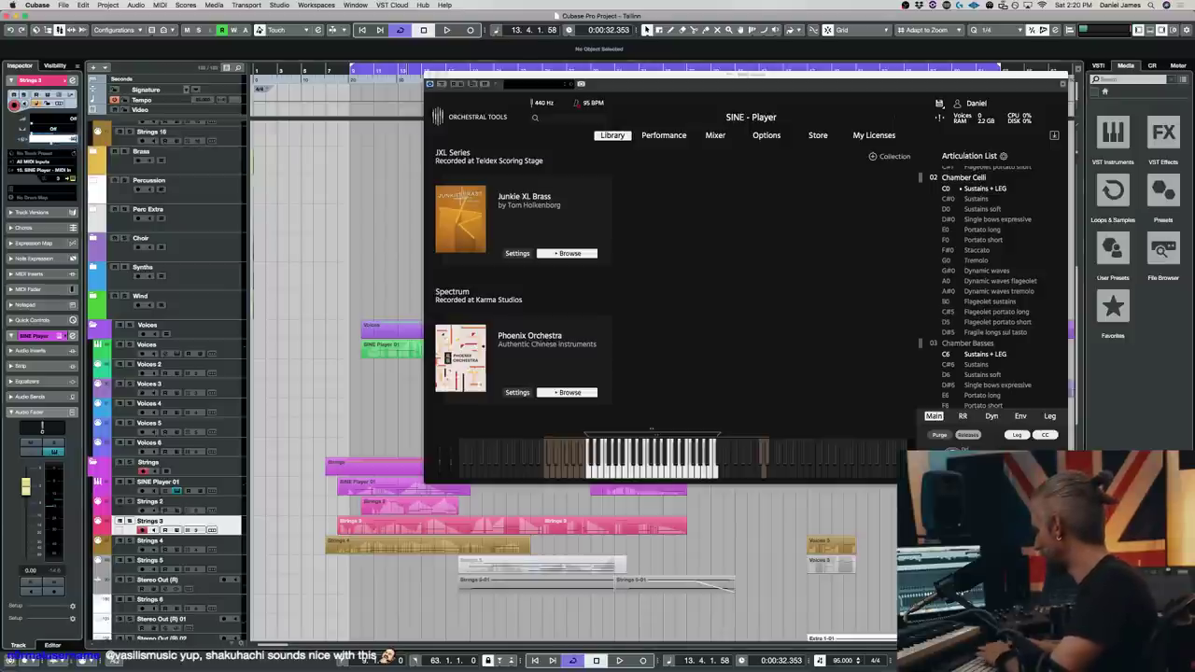
left_click(229, 551)
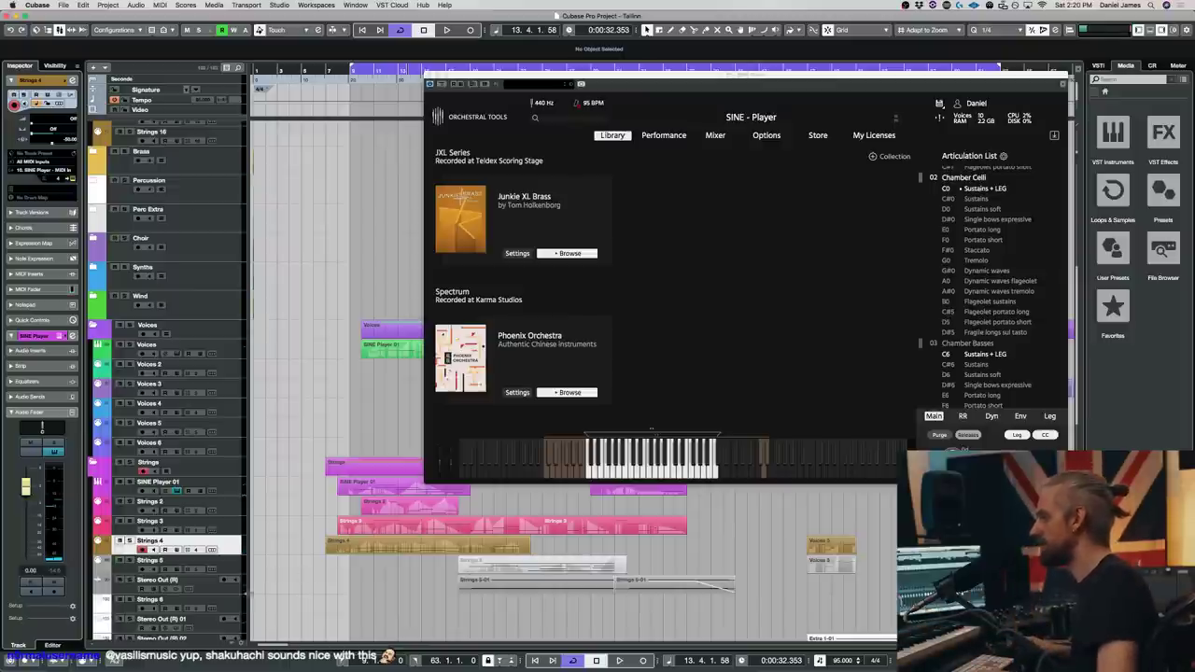
- Set the track delay of the Voices and Voices 2 tracks to -50 ms
scroll(219, 589, "down", 6)
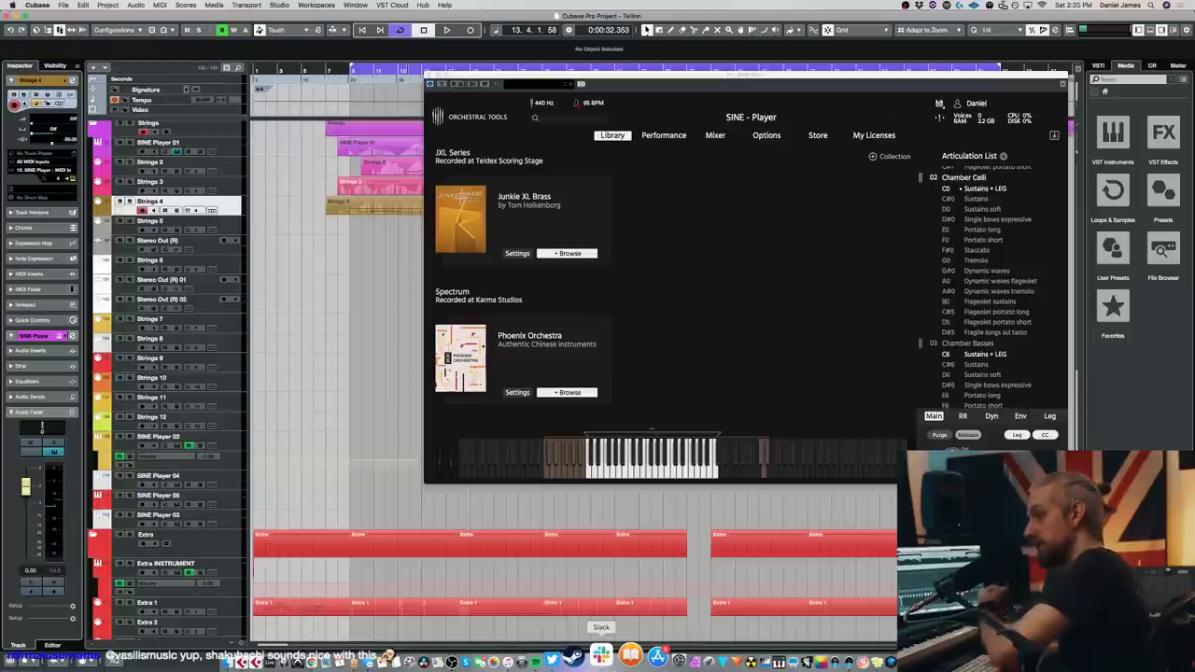
scroll(299, 308, "down", 5)
scroll(290, 270, "up", 8)
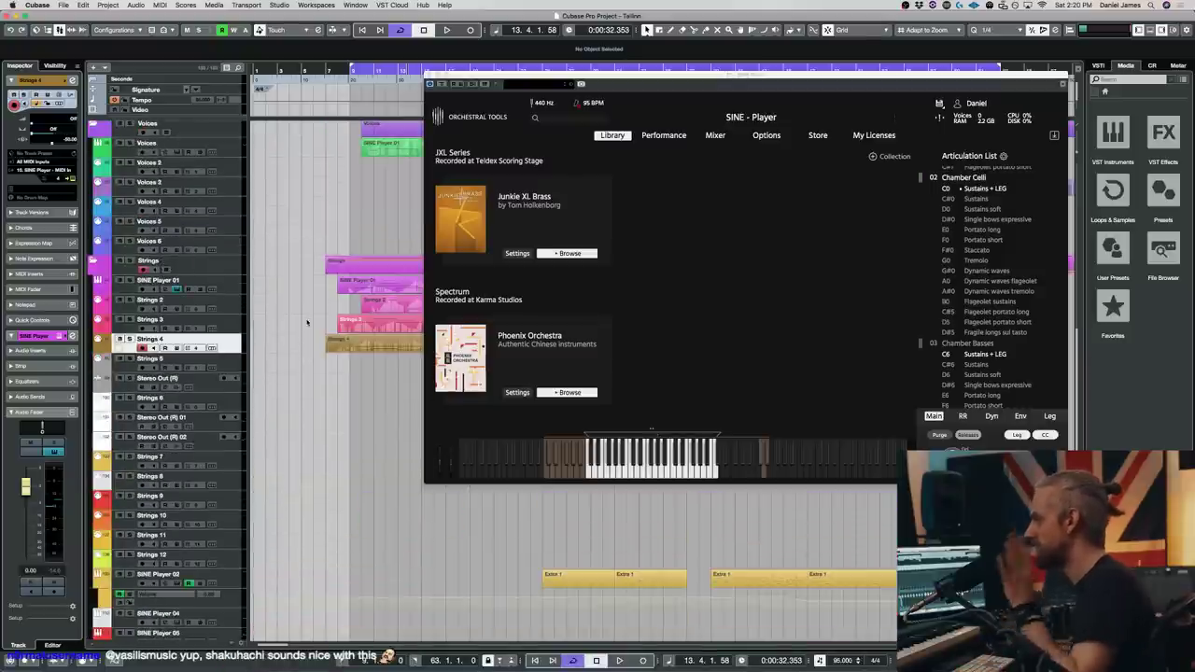
left_click(232, 170)
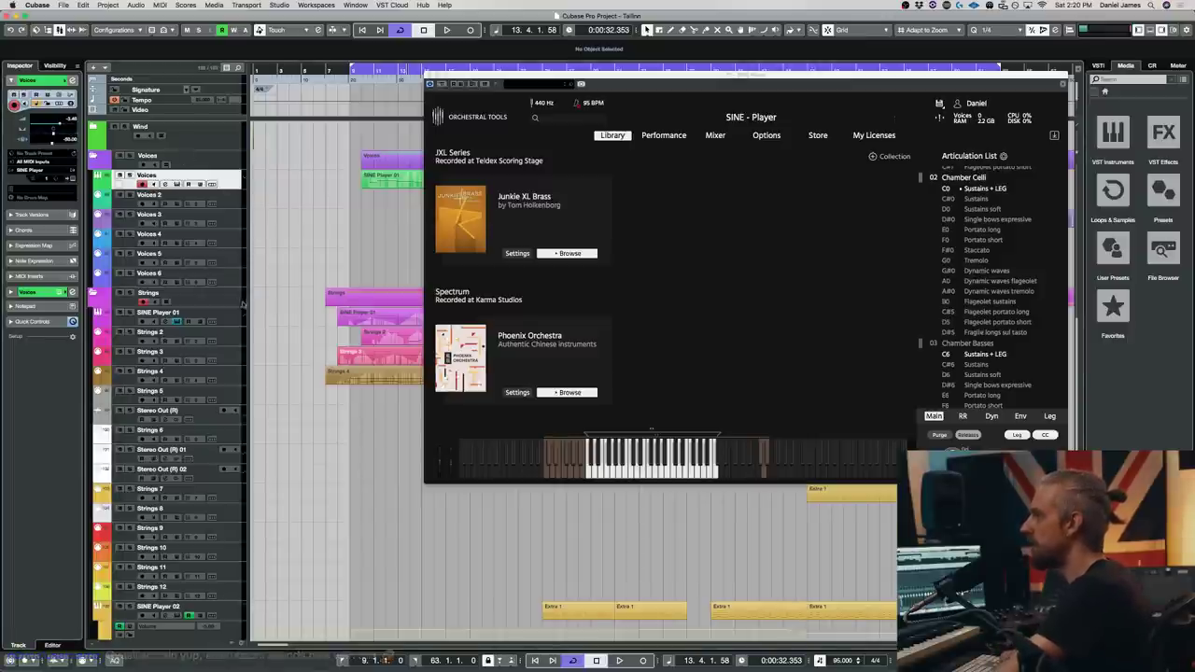
left_click(217, 198)
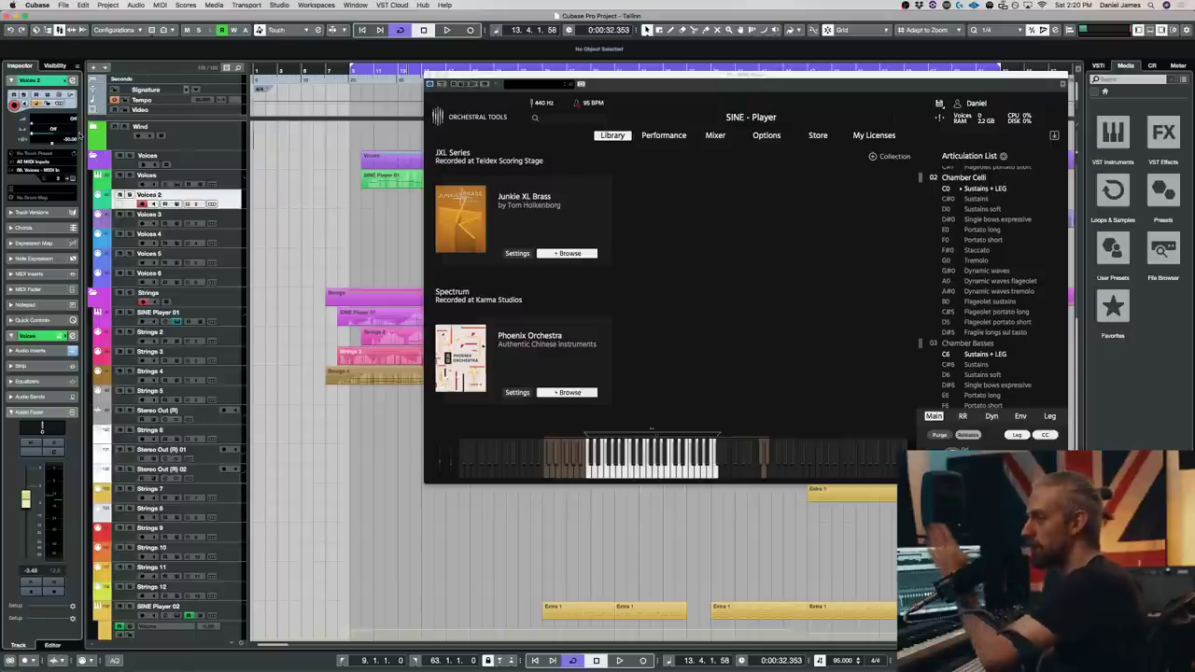
- Open the bar 10 event on the Voices track in the Key Editor and quantize all its notes
left_click(400, 179)
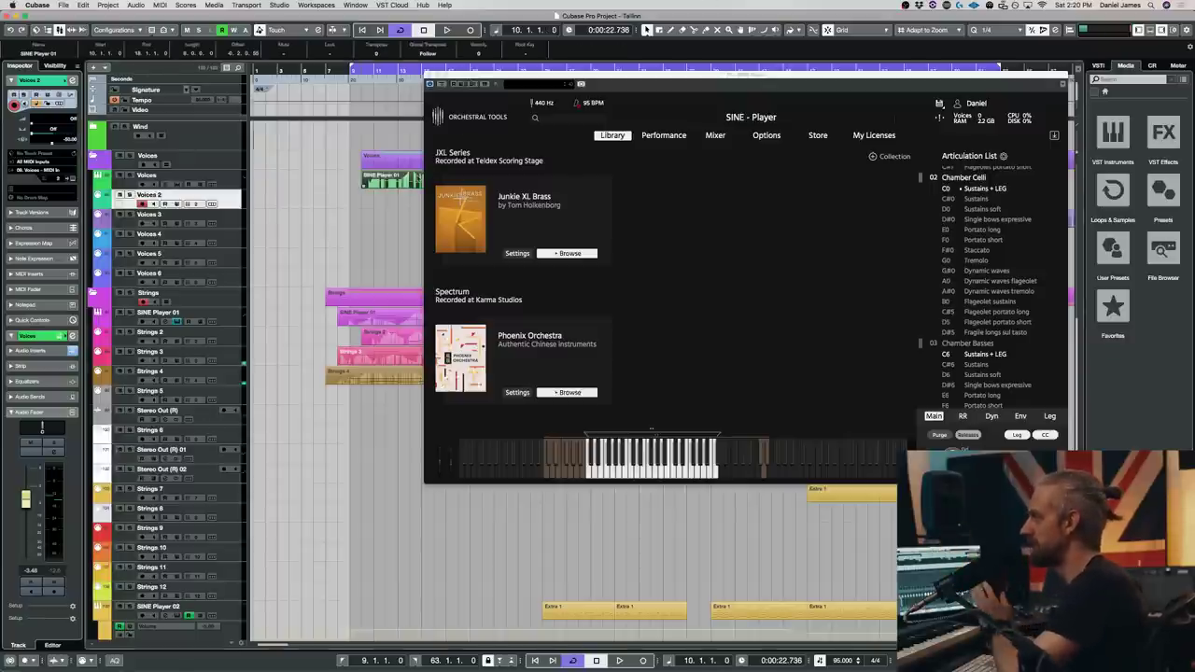
double_click(400, 183)
left_click(429, 76)
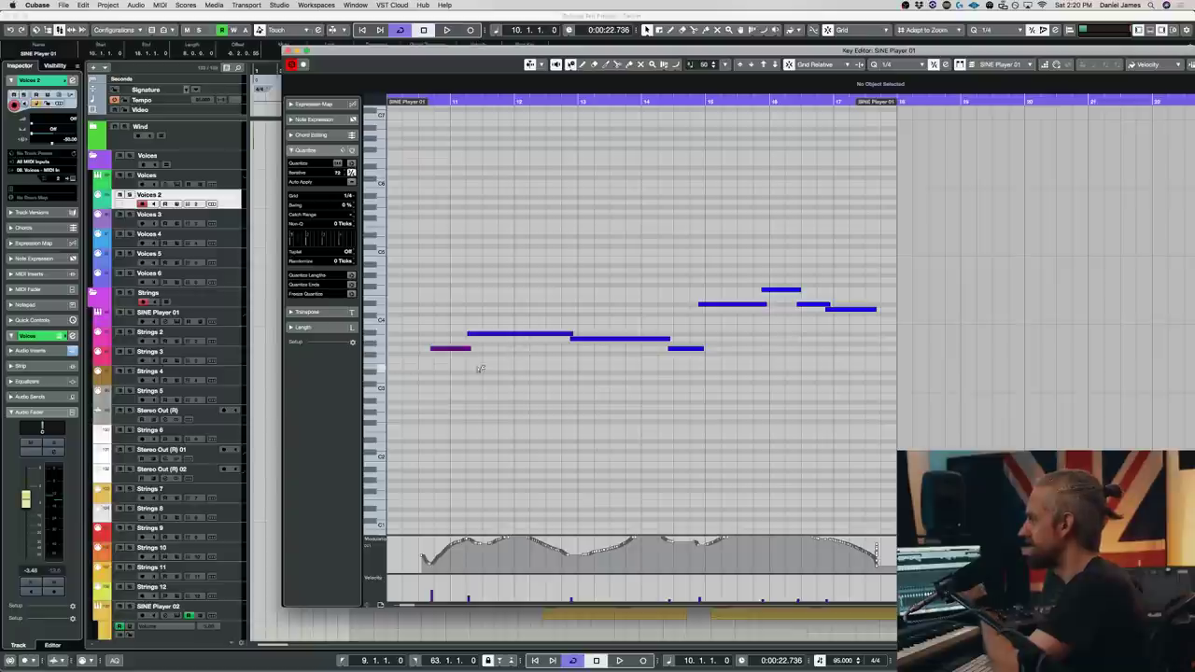
left_click(581, 339)
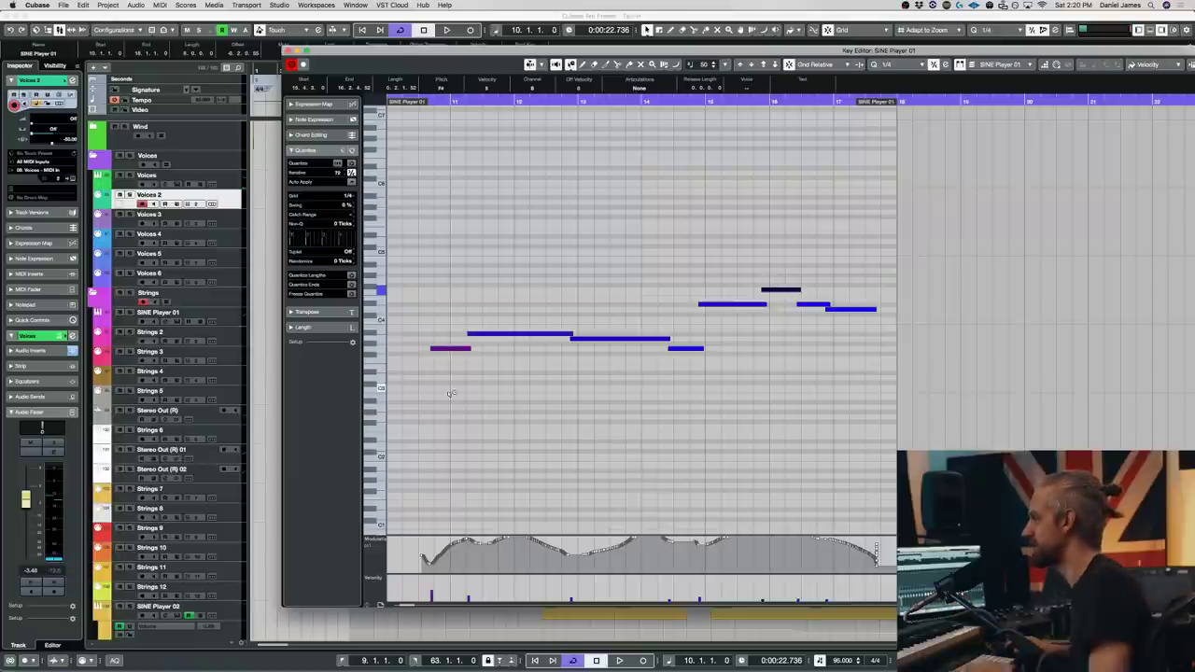
left_click_drag(443, 390, 1007, 121)
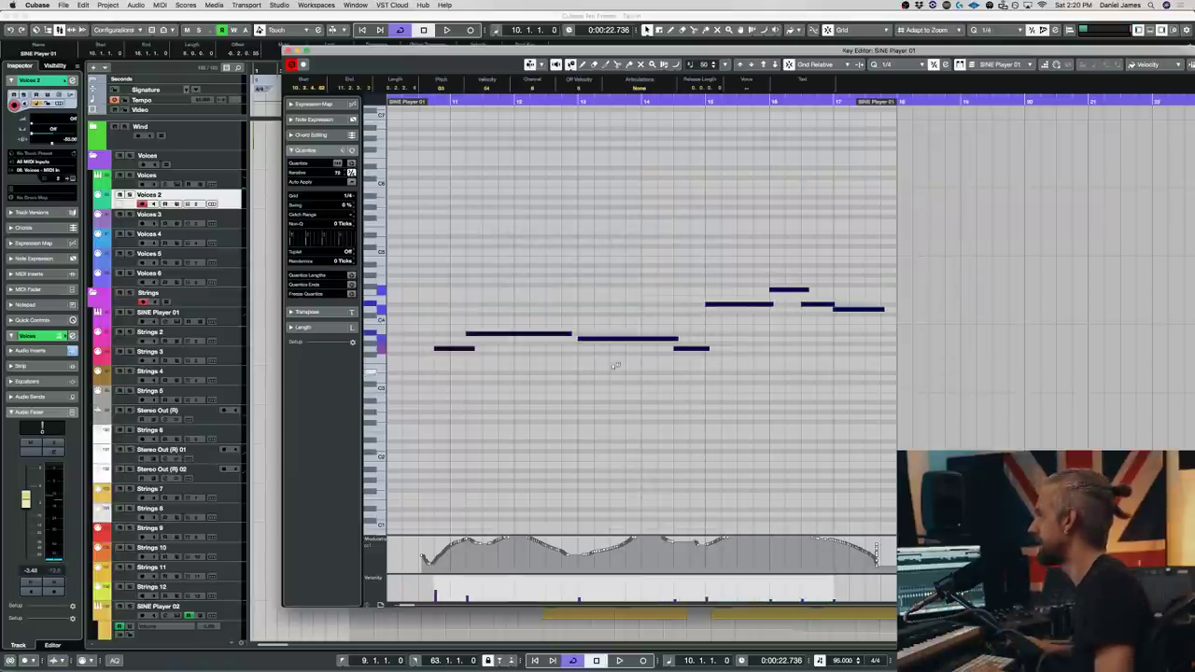
- Move the first note earlier to end at bar 11, extend the second note from bar 11 to bar 13, and close the Key Editor
left_click_drag(481, 377, 458, 327)
left_click_drag(470, 333, 454, 331)
left_click(497, 376)
left_click(529, 333)
left_click(569, 358)
left_click_drag(566, 335, 579, 335)
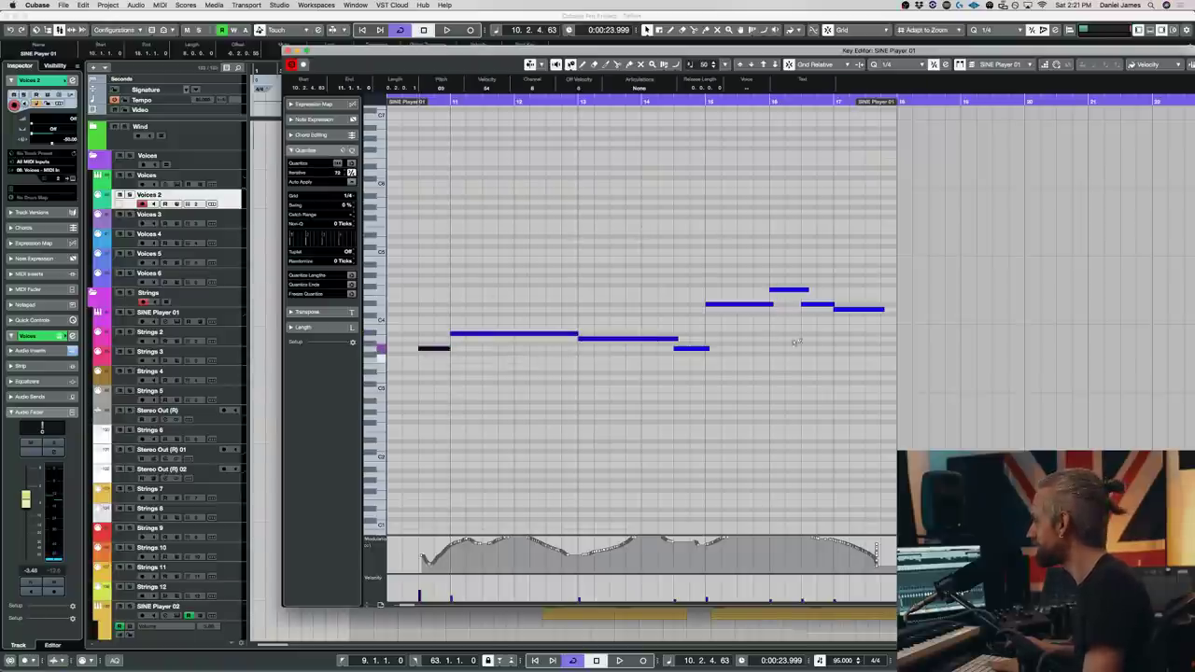
left_click(834, 417)
key("Return")
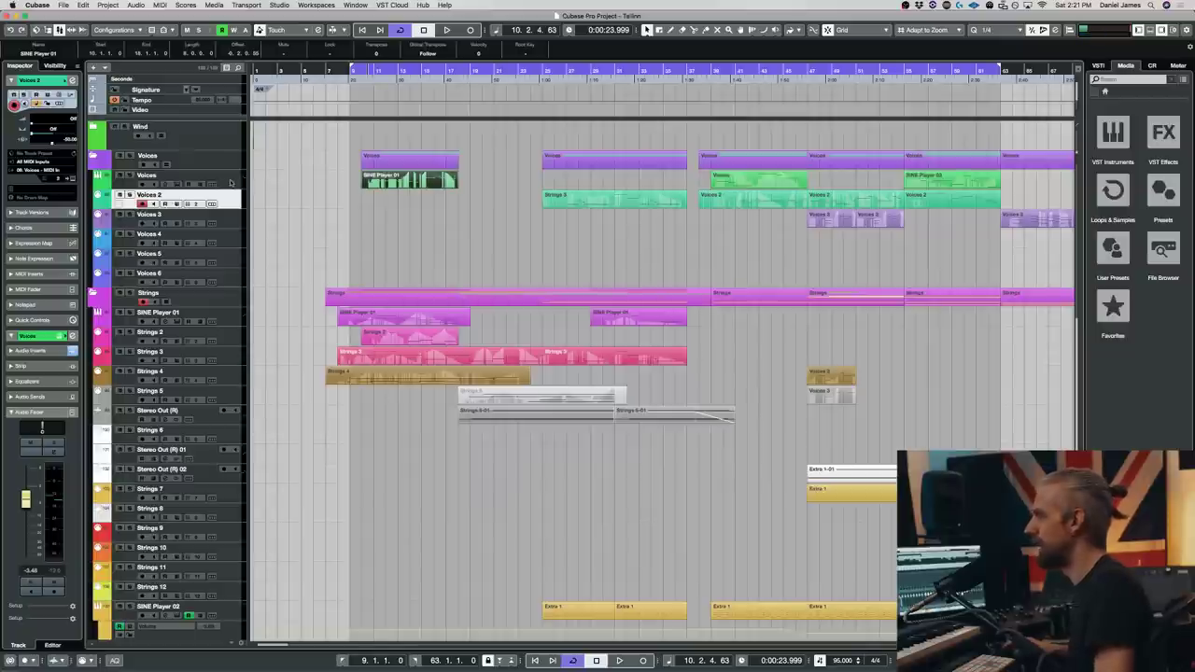
- Adjust the track delay of the Voices 3 track and start playback
left_click(231, 221)
double_click(71, 138)
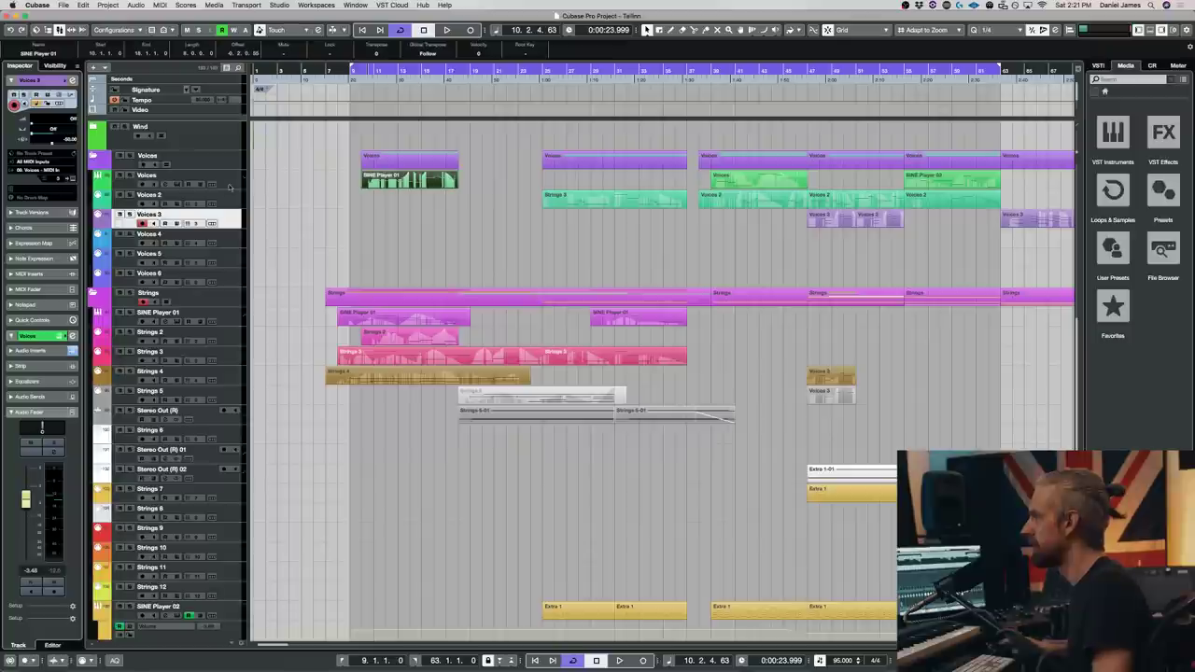
key("space")
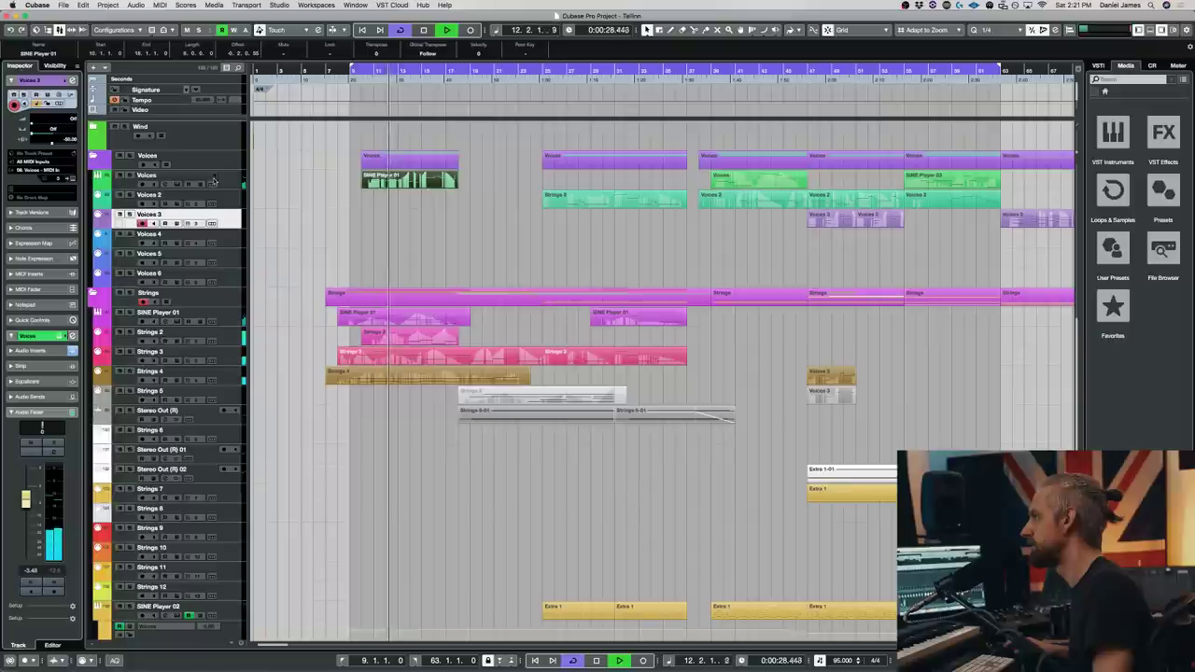
- Select the SINE Player 04 track below the strings and audition it against playback of the opening section
scroll(267, 258, "up", 10)
scroll(265, 263, "down", 5)
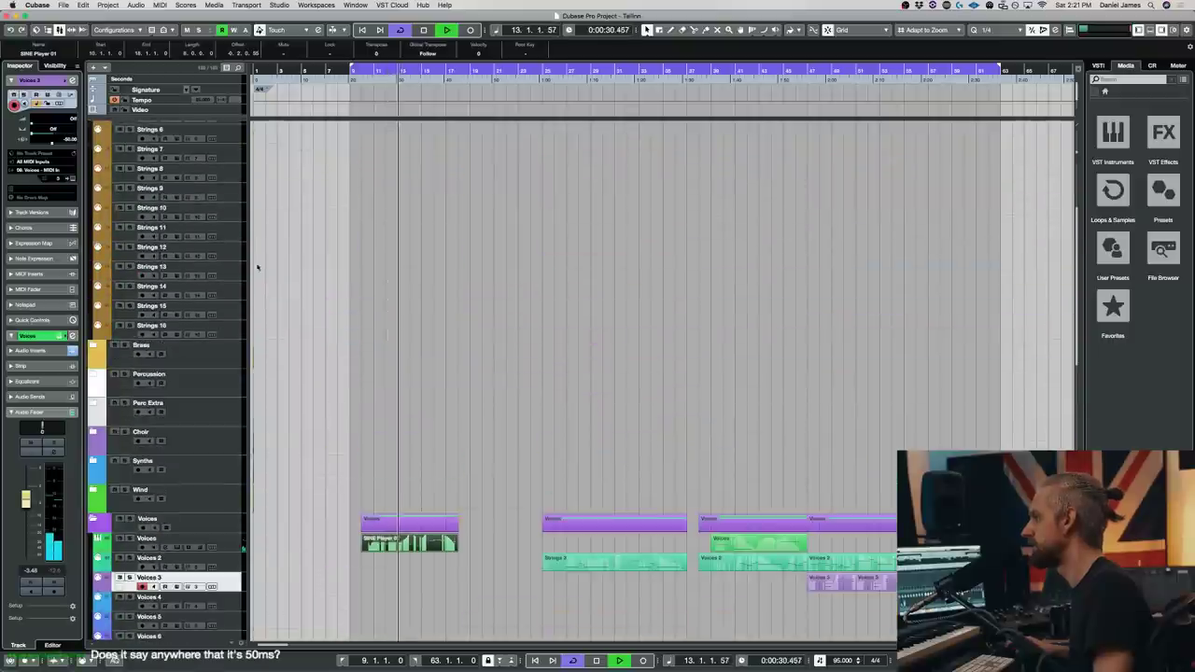
scroll(312, 294, "down", 5)
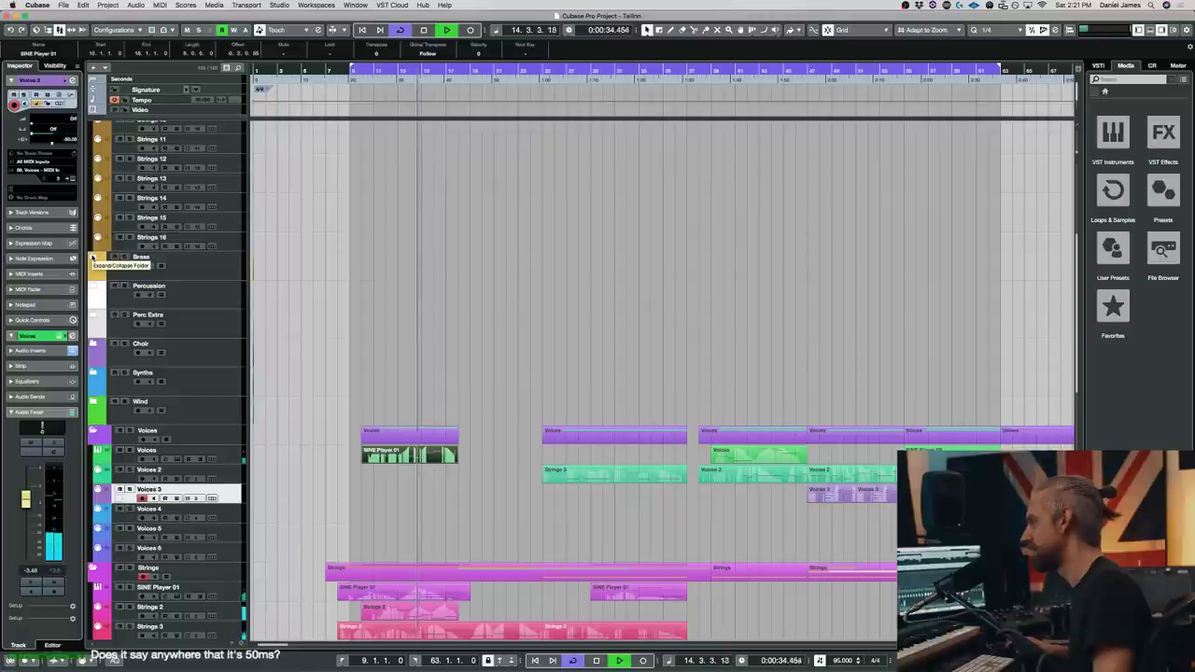
scroll(439, 364, "down", 8)
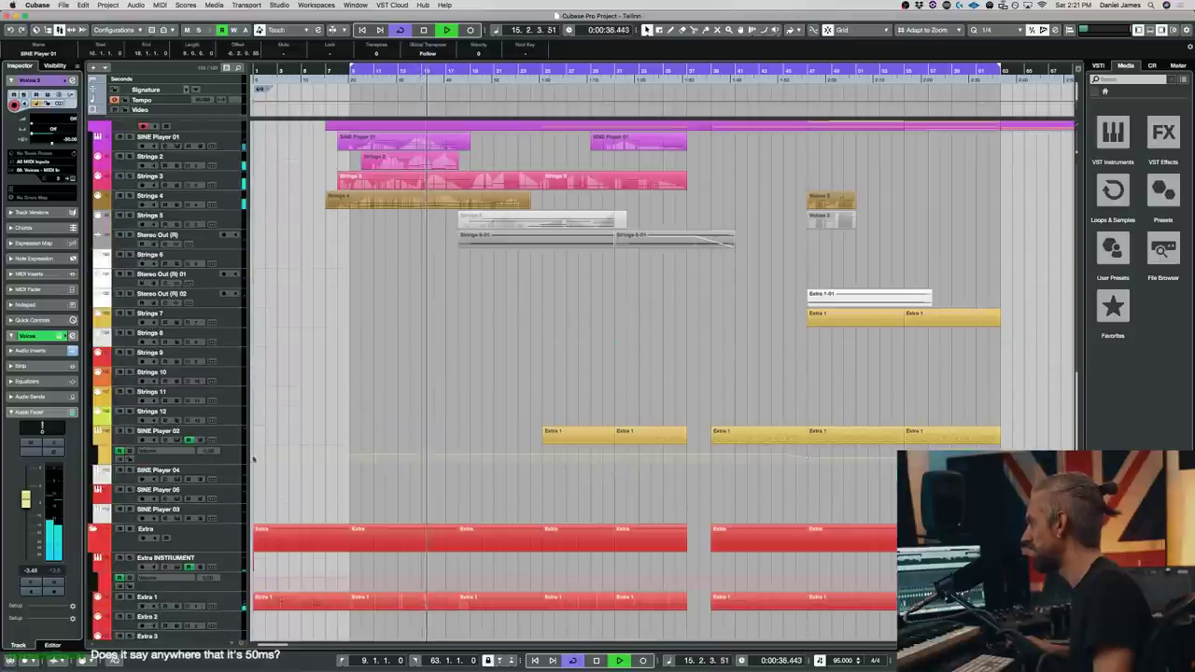
left_click(236, 469)
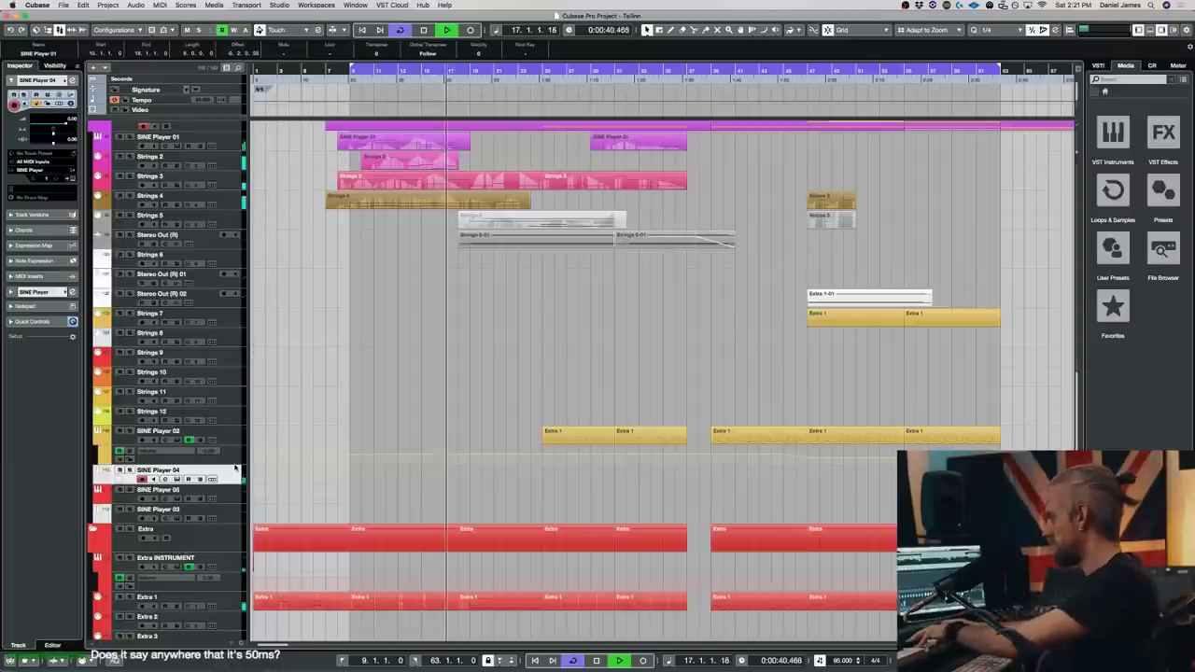
key("space")
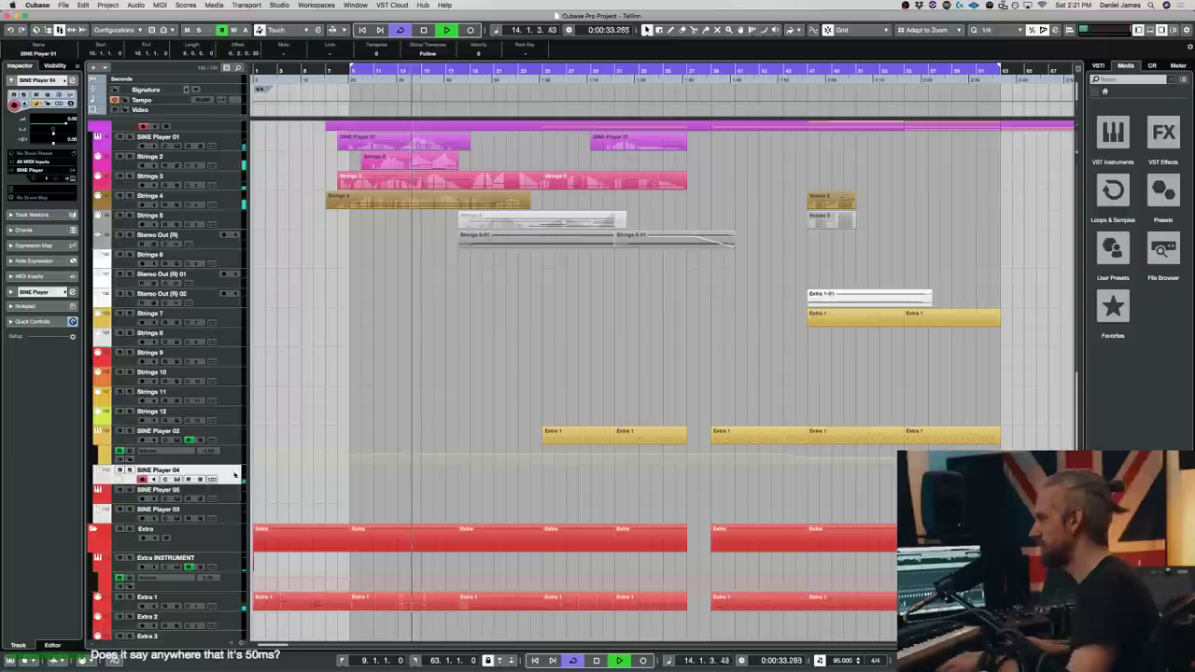
scroll(308, 350, "up", 5)
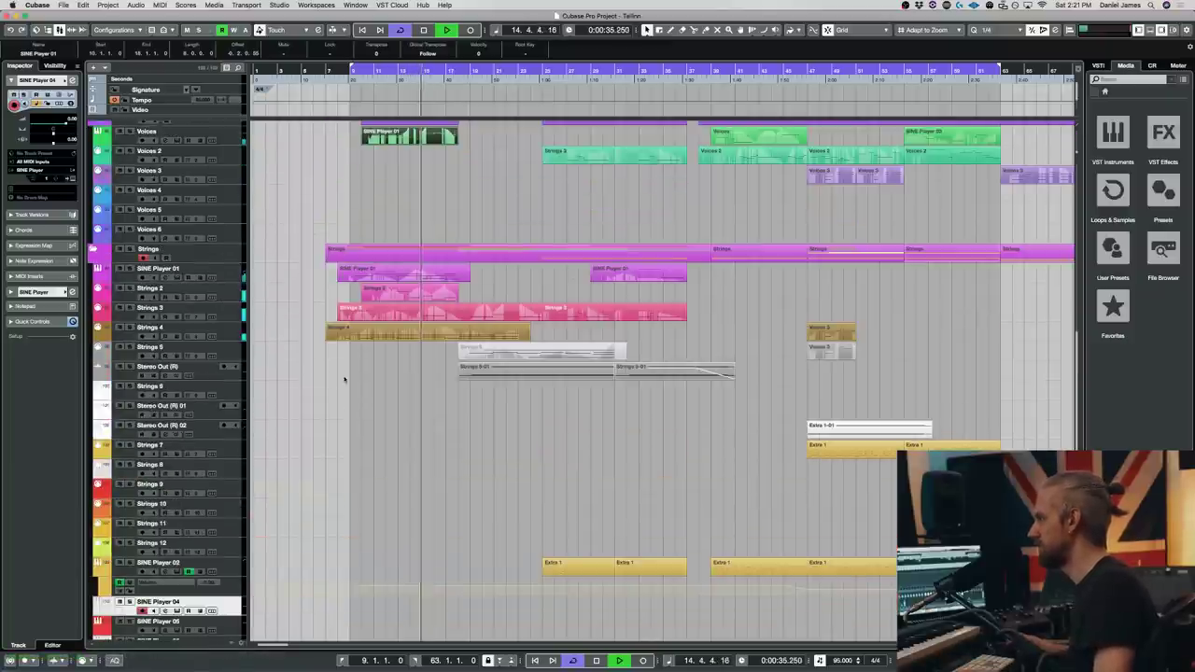
- Insert the retrospectively captured MIDI performance on the Voices 2 track and keep only its part from bar 9 to bar 25
scroll(355, 401, "up", 4)
scroll(267, 259, "up", 1)
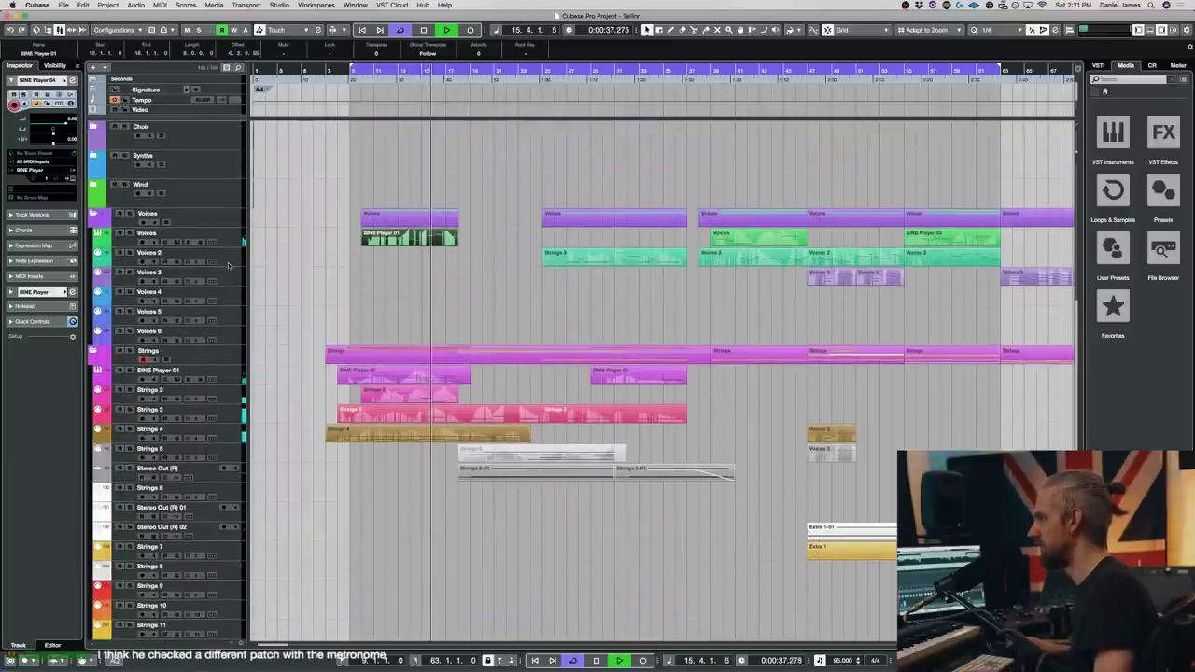
left_click(228, 260)
key("space")
key("space")
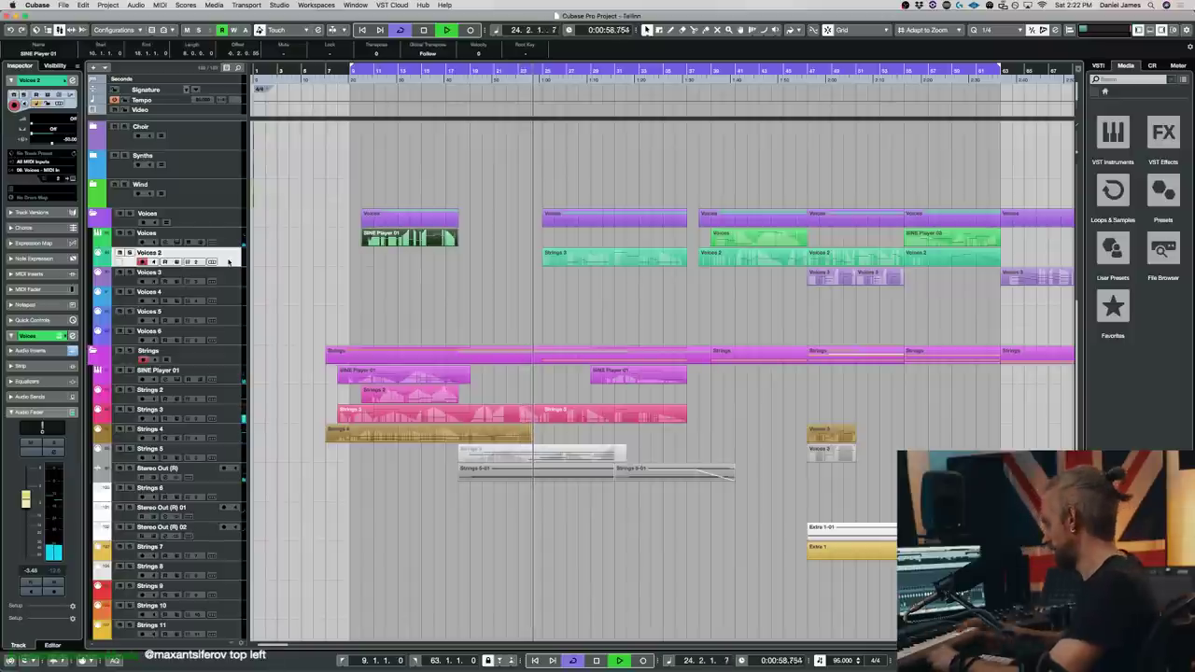
key("shift+KP_Multiply")
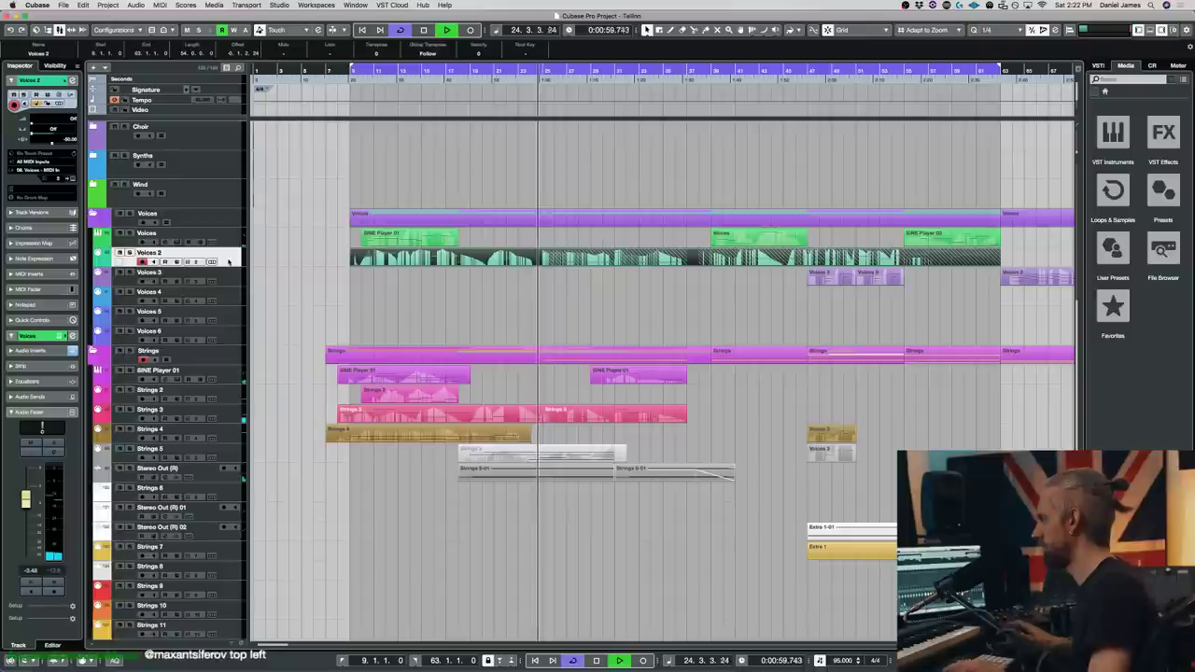
left_click(547, 262, "alt")
- Select the SINE Player 02 track and clear the solo states of all tracks
scroll(577, 308, "down", 10)
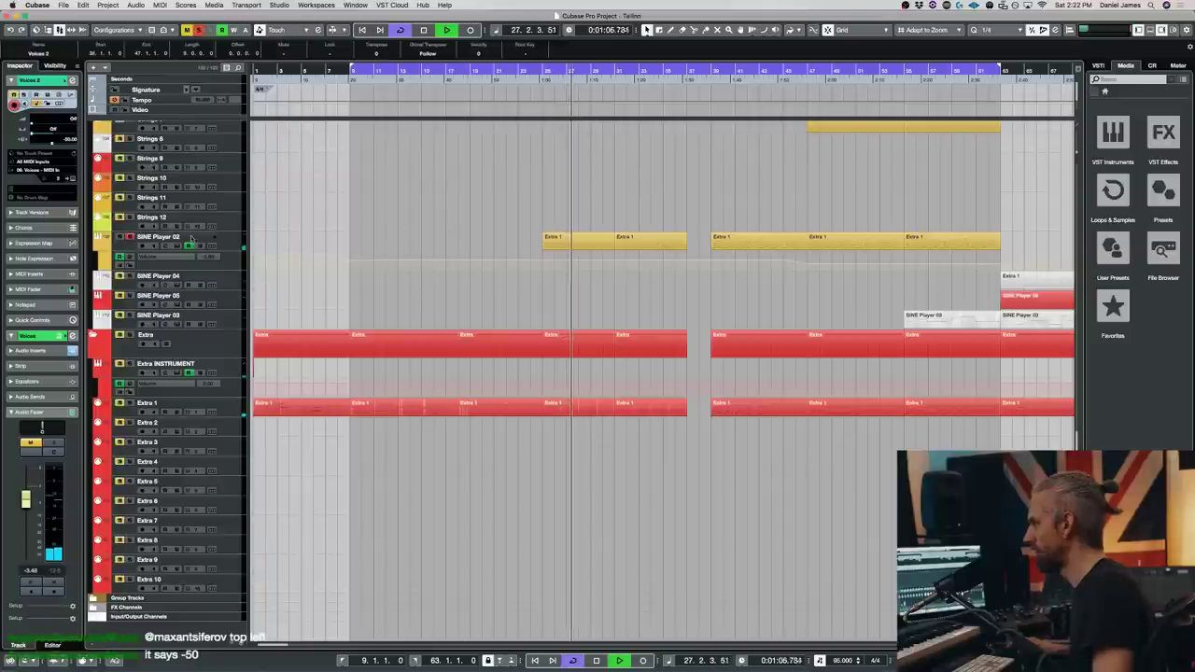
left_click(161, 239)
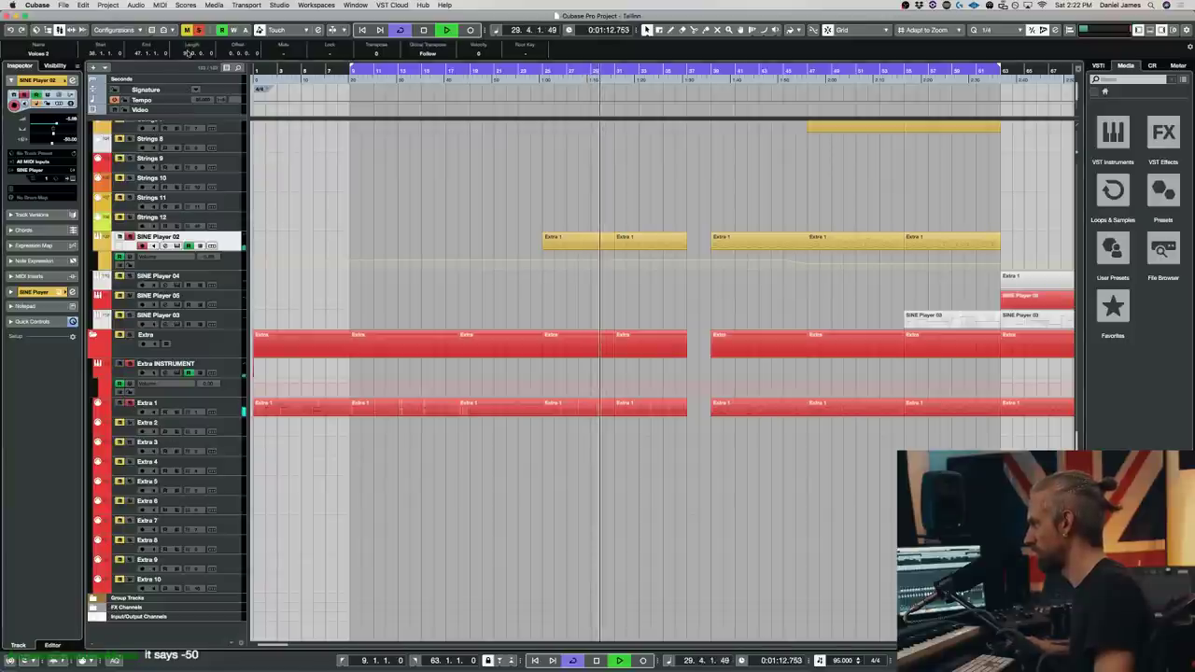
scroll(449, 214, "up", 8)
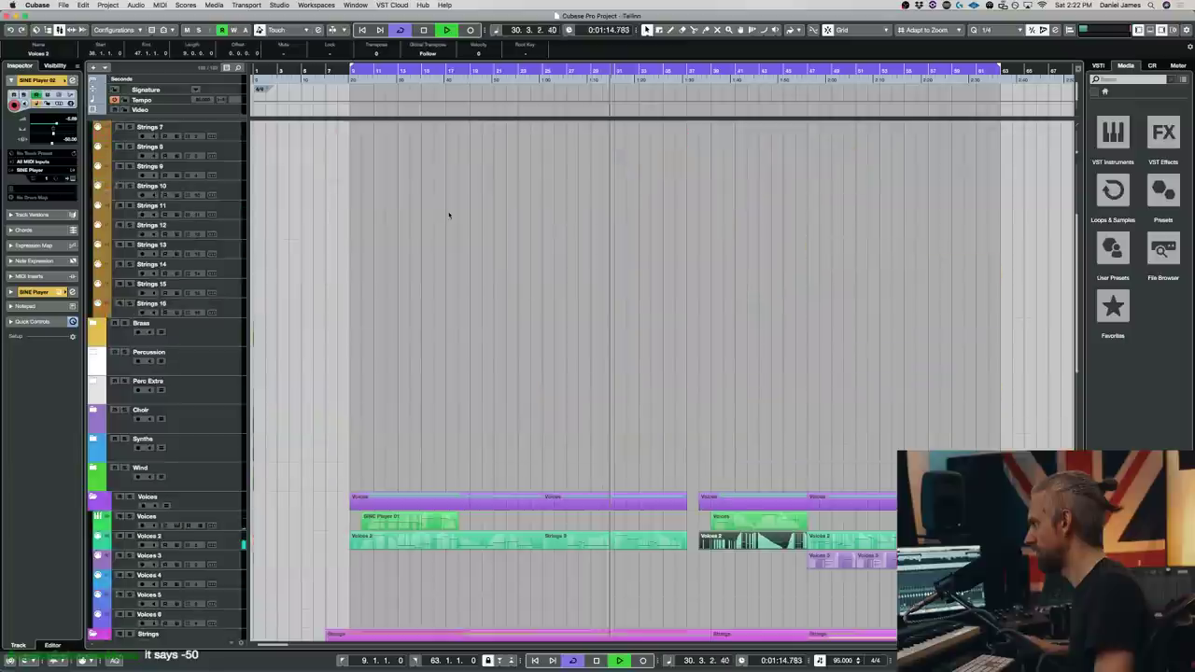
- Move the second Strings 5-01 audio event one bar earlier to bar 30 and crossfade it with the preceding event
scroll(512, 202, "down", 9)
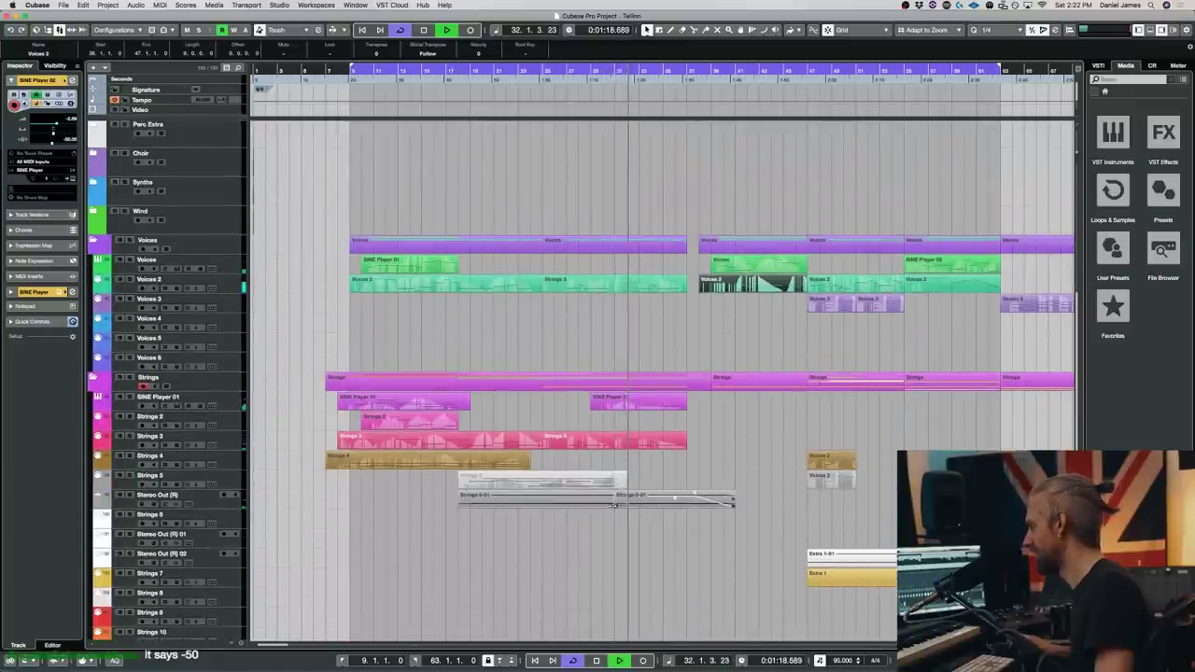
left_click(694, 495)
left_click_drag(693, 495, 644, 509)
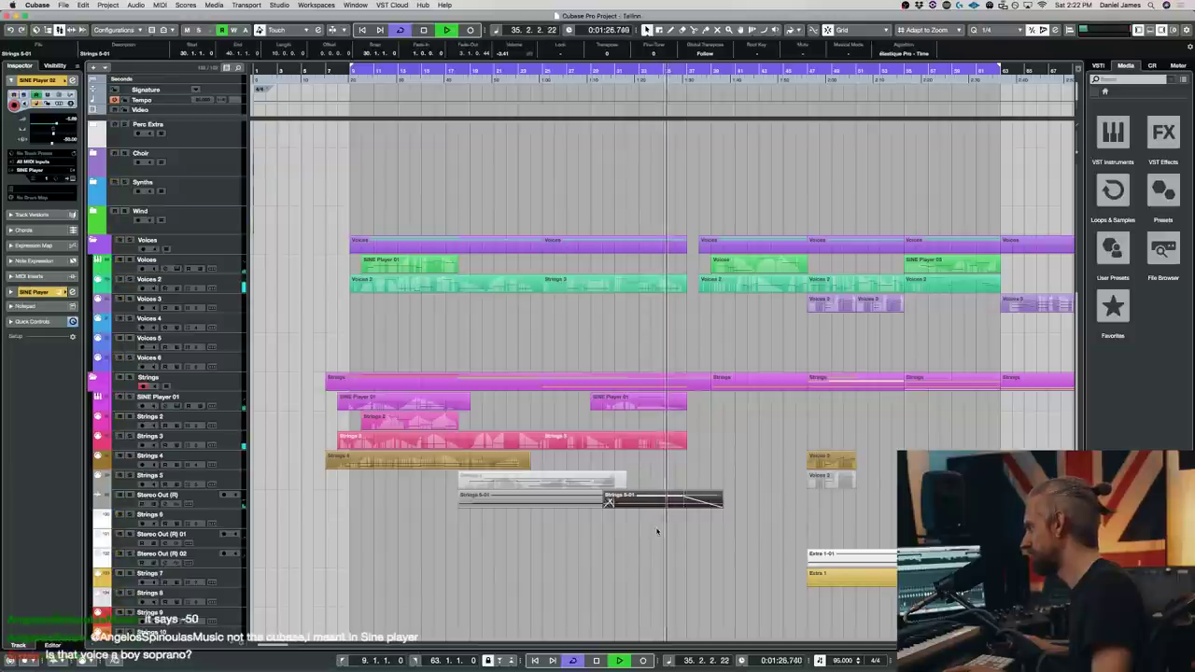
- Set the Stereo Out's SoundShifter Pitch to -2 semitones, audition the section from bar 38, and close the plug-in
scroll(657, 456, "down", 3)
scroll(657, 456, "down", 8)
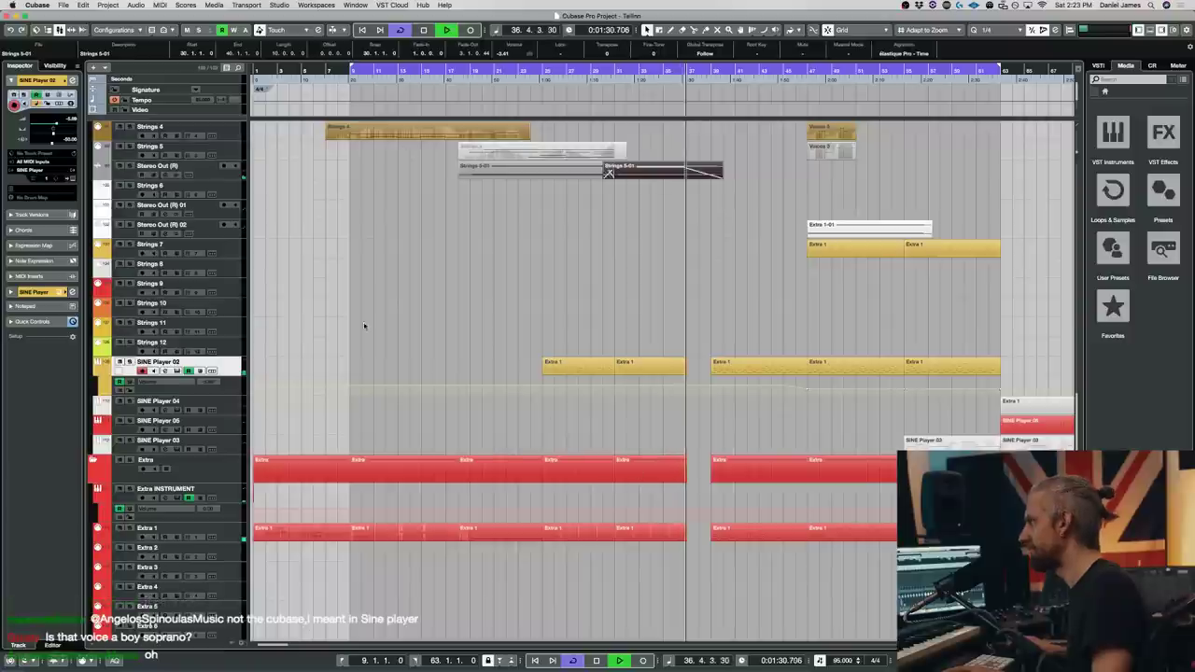
scroll(688, 331, "right", 3)
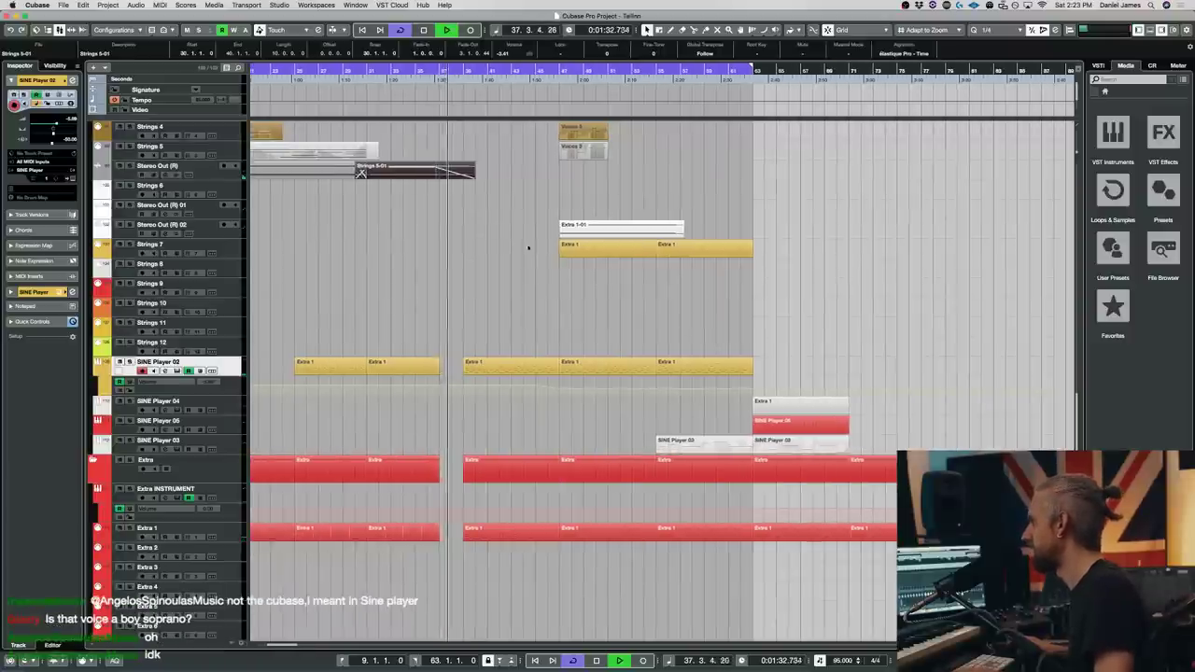
scroll(553, 264, "left", 2)
scroll(659, 267, "right", 2)
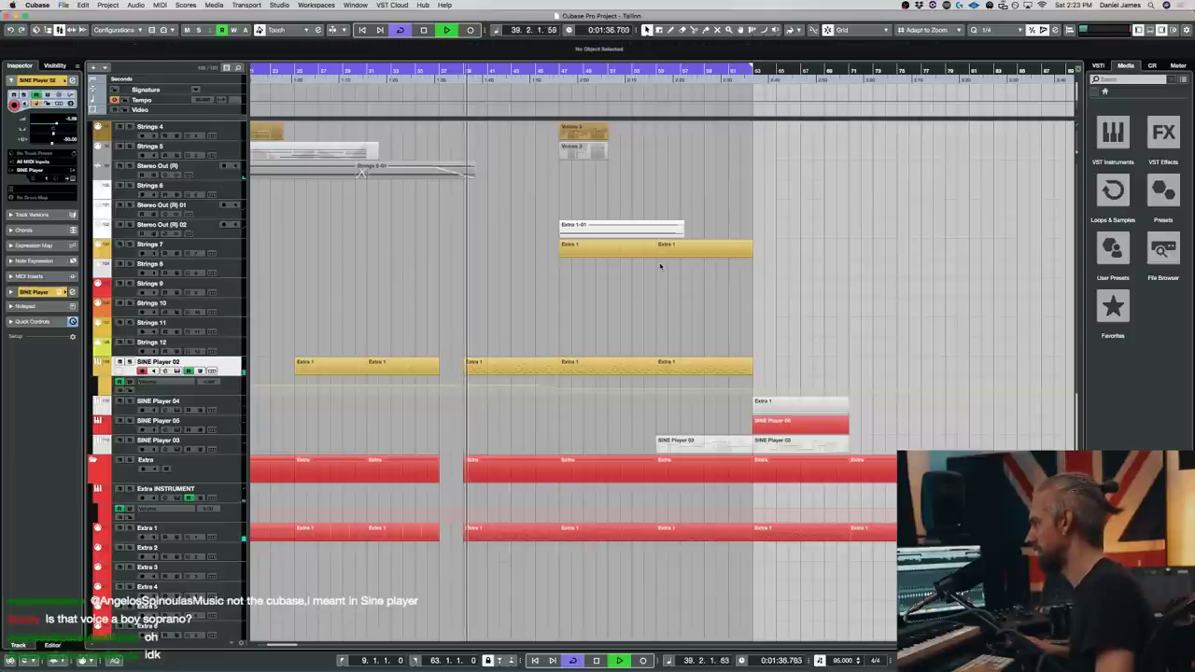
key("space")
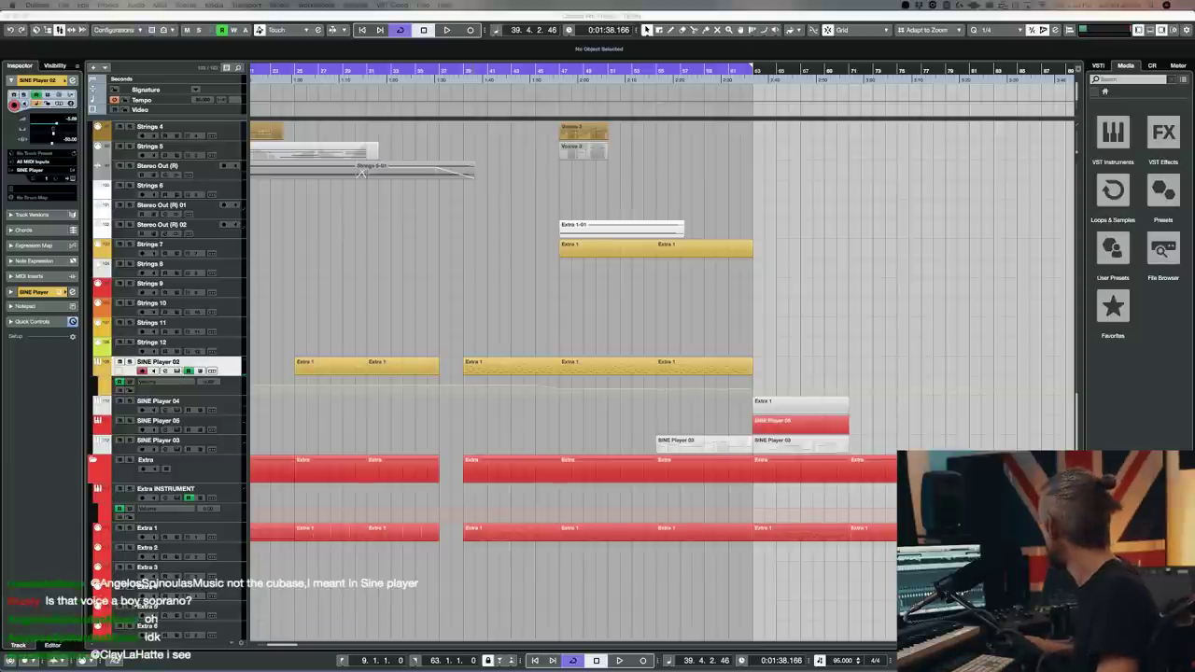
scroll(609, 217, "down", 2)
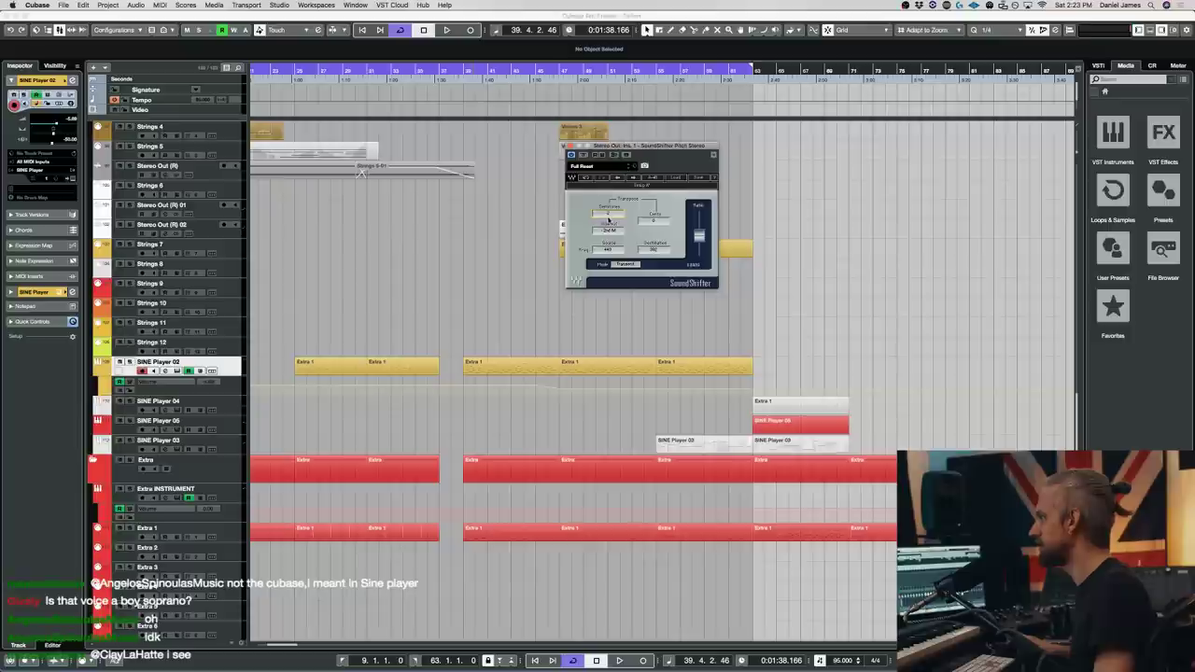
double_click(463, 71)
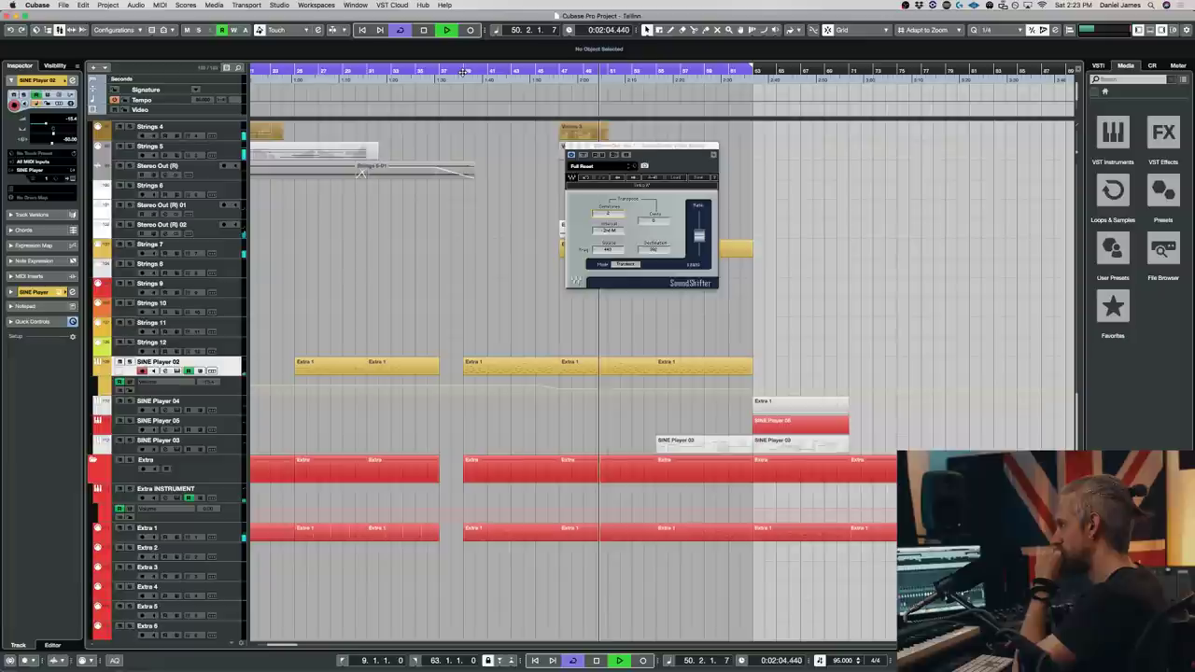
scroll(480, 203, "up", 10)
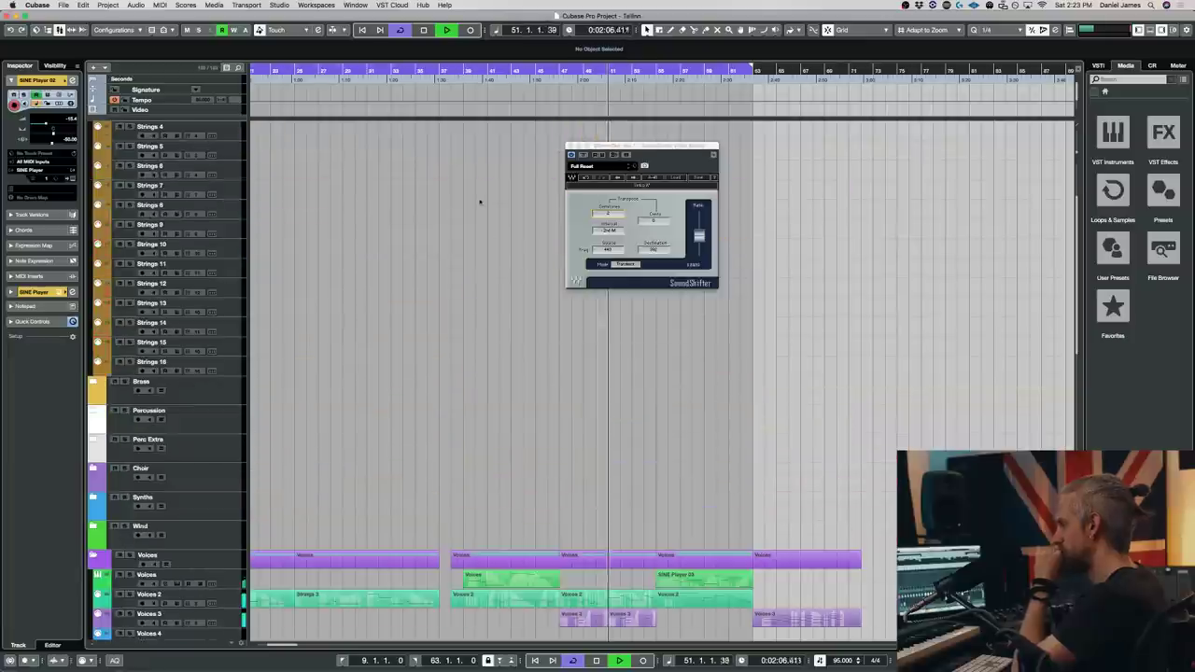
left_click(572, 146)
- Open the bar 51 event on Voices 3 in the Key Editor and raise the lower notes of the bar 54 chords to C5 and B4
scroll(619, 253, "down", 10)
scroll(635, 240, "up", 4)
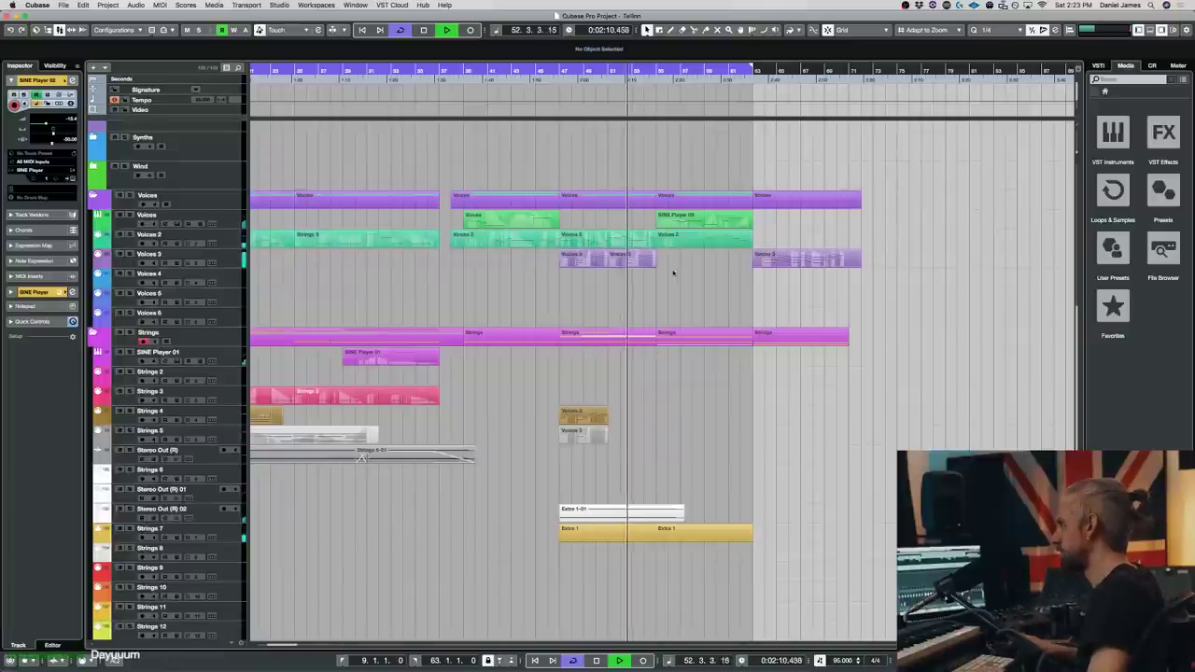
double_click(633, 260)
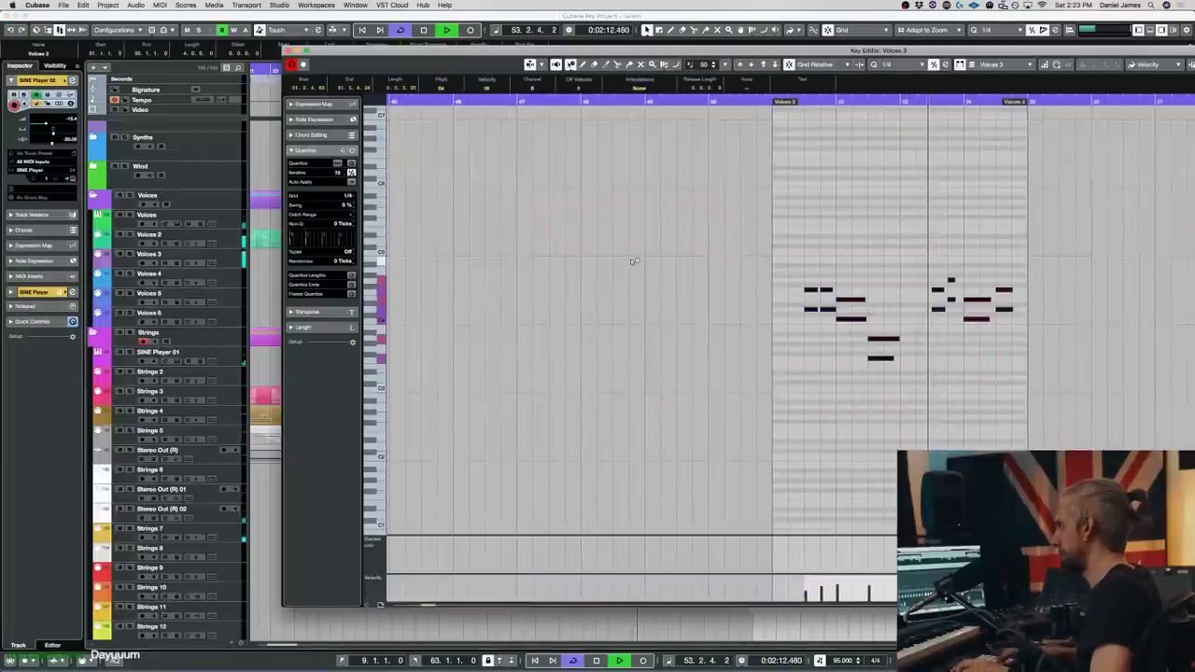
key("space")
left_click(923, 337)
left_click(941, 320)
key("shift+Up")
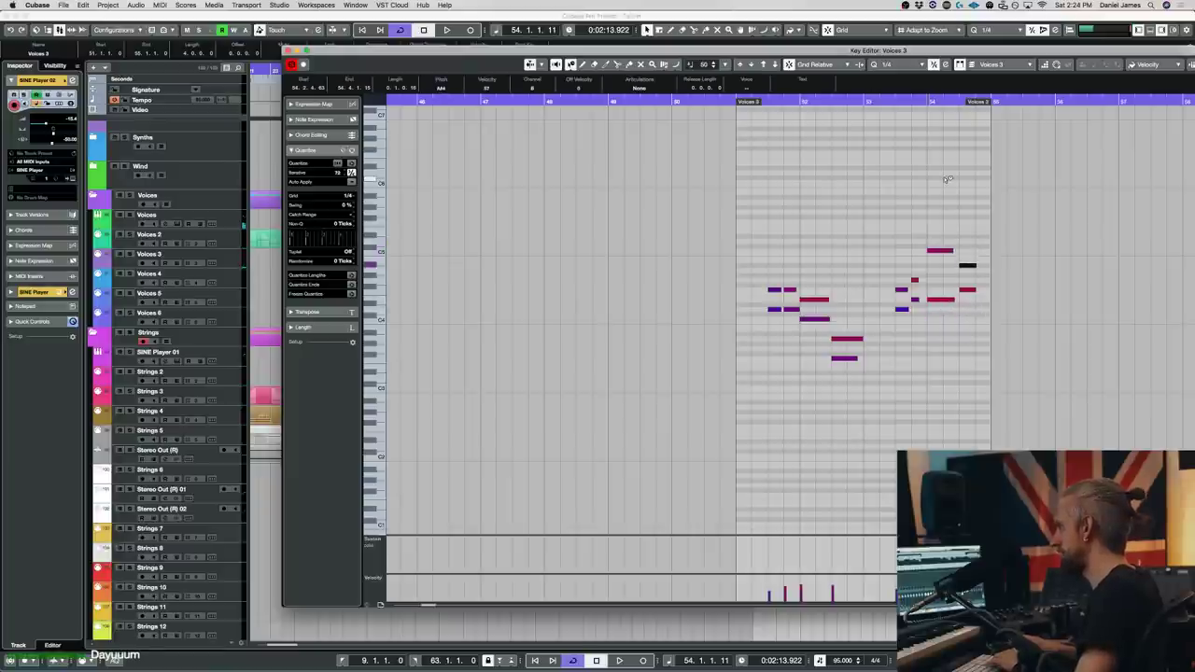
- Audition the edited Voices 3 passage around bars 53 and 54
key("space")
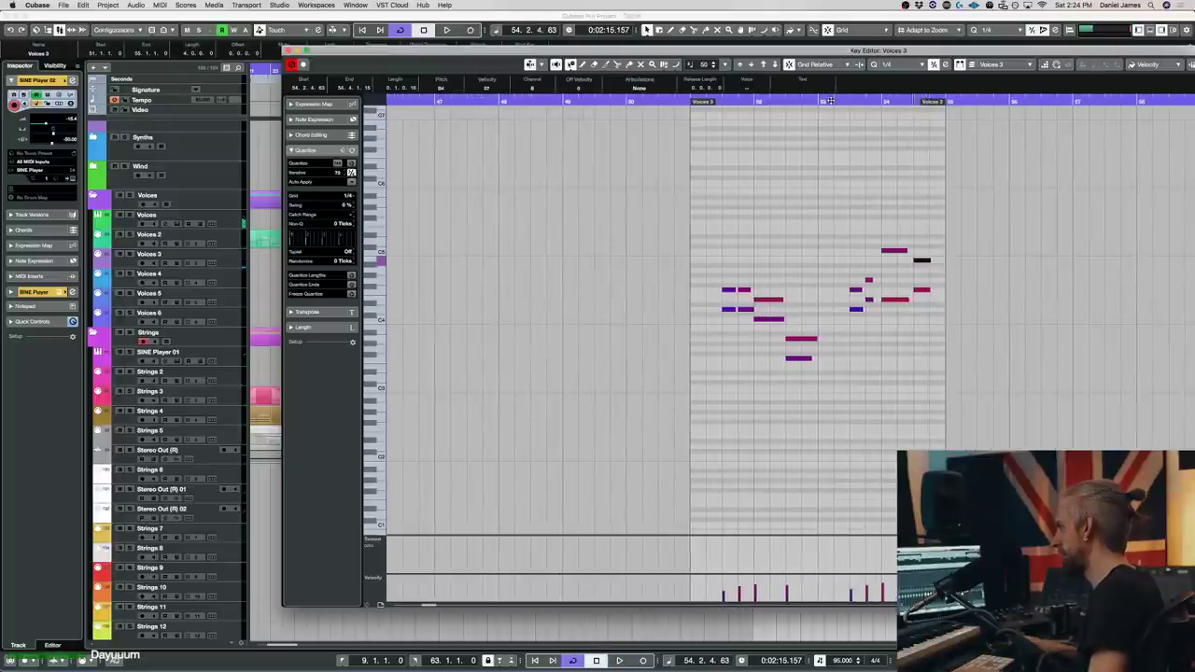
key("space")
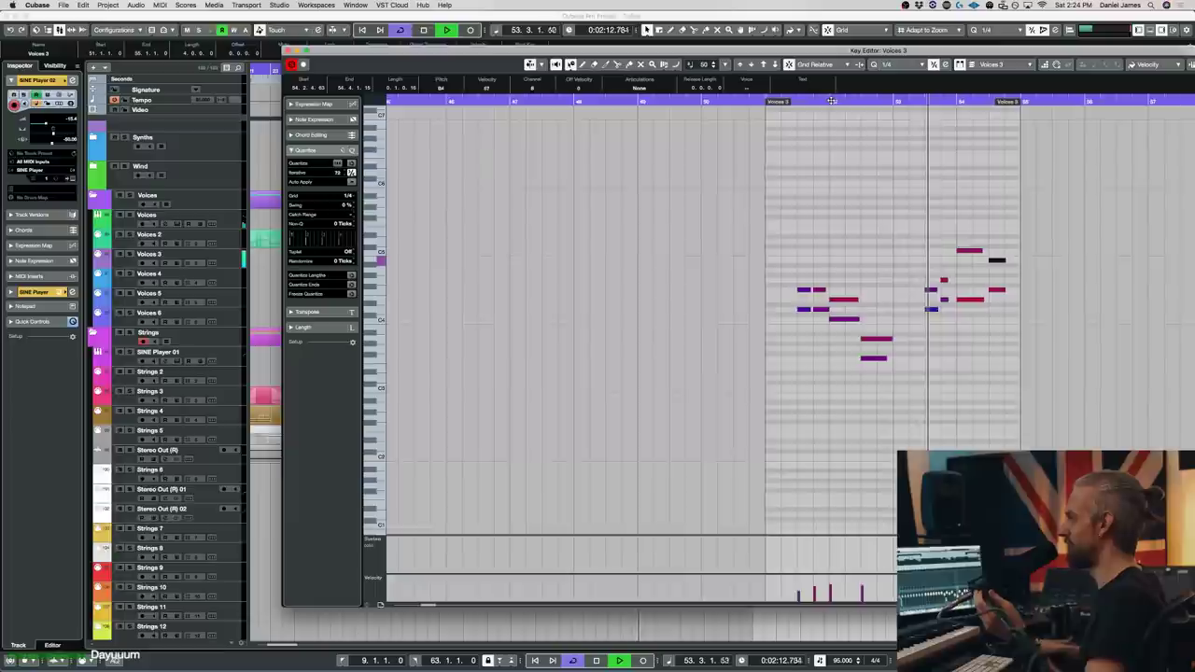
key("space")
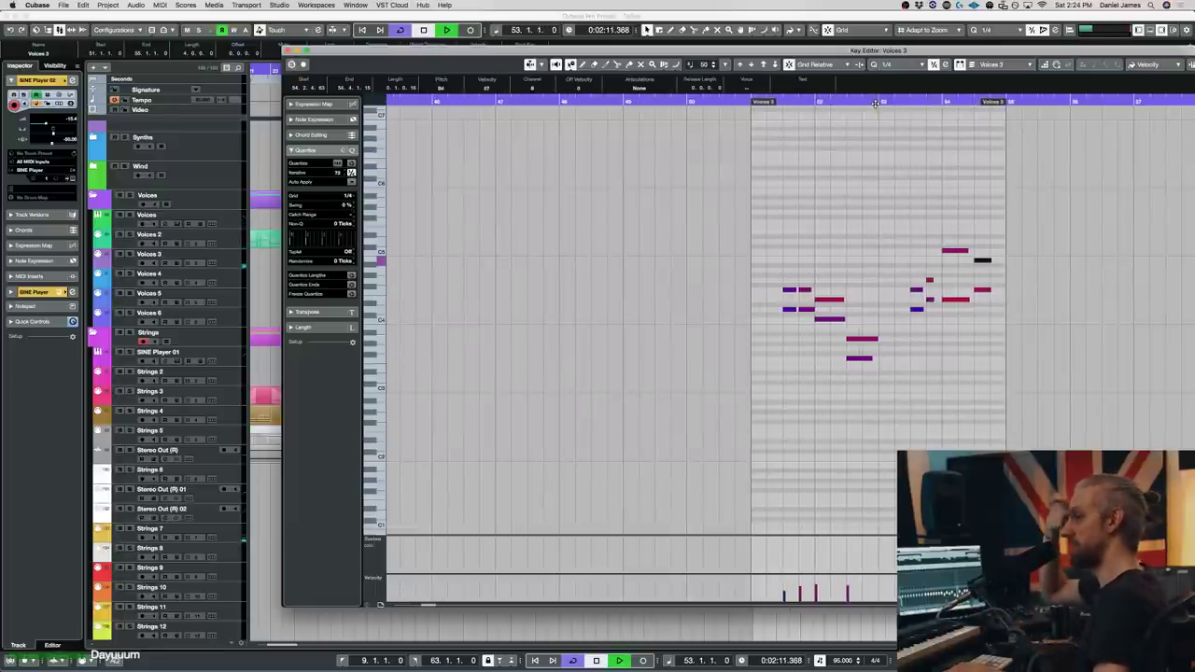
key("space")
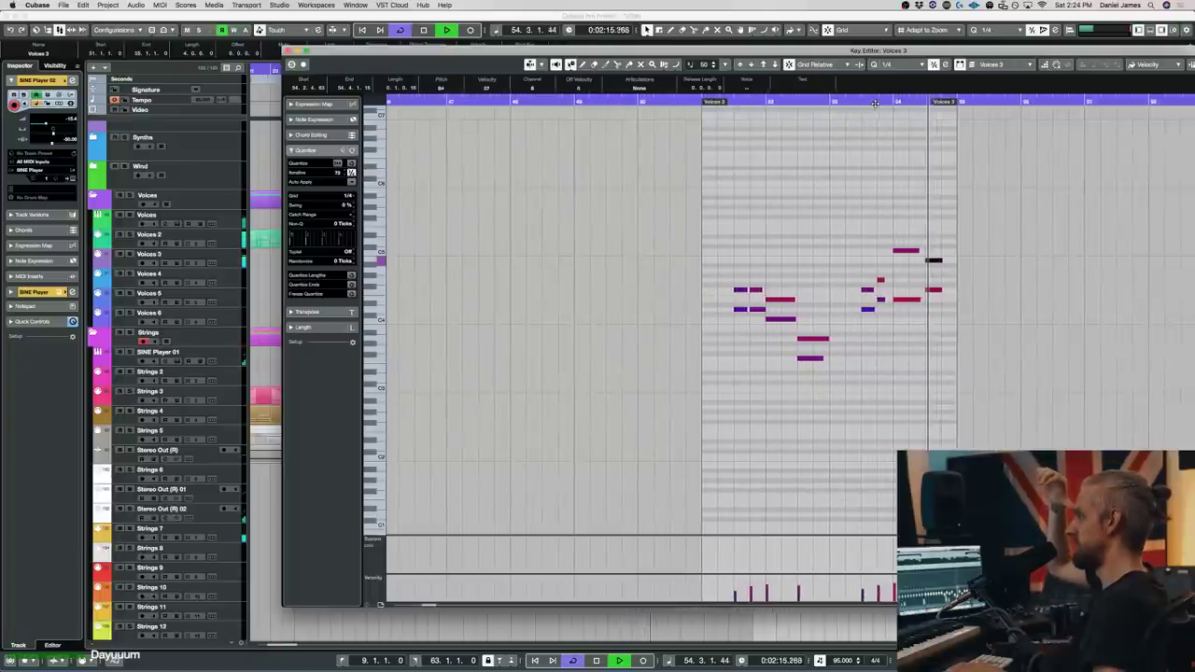
key("space")
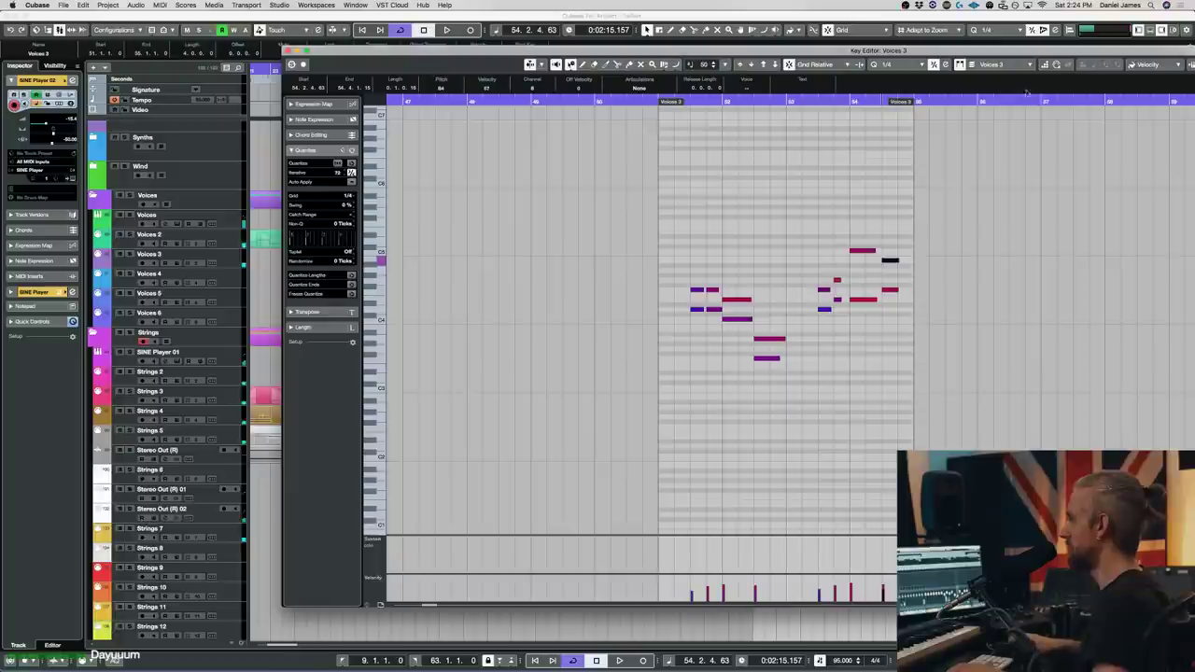
- Extend the Voices 3 event to bar 56, add a D4 and A4 chord after the last one in bar 54, and close the Key Editor
left_click_drag(906, 103, 967, 107)
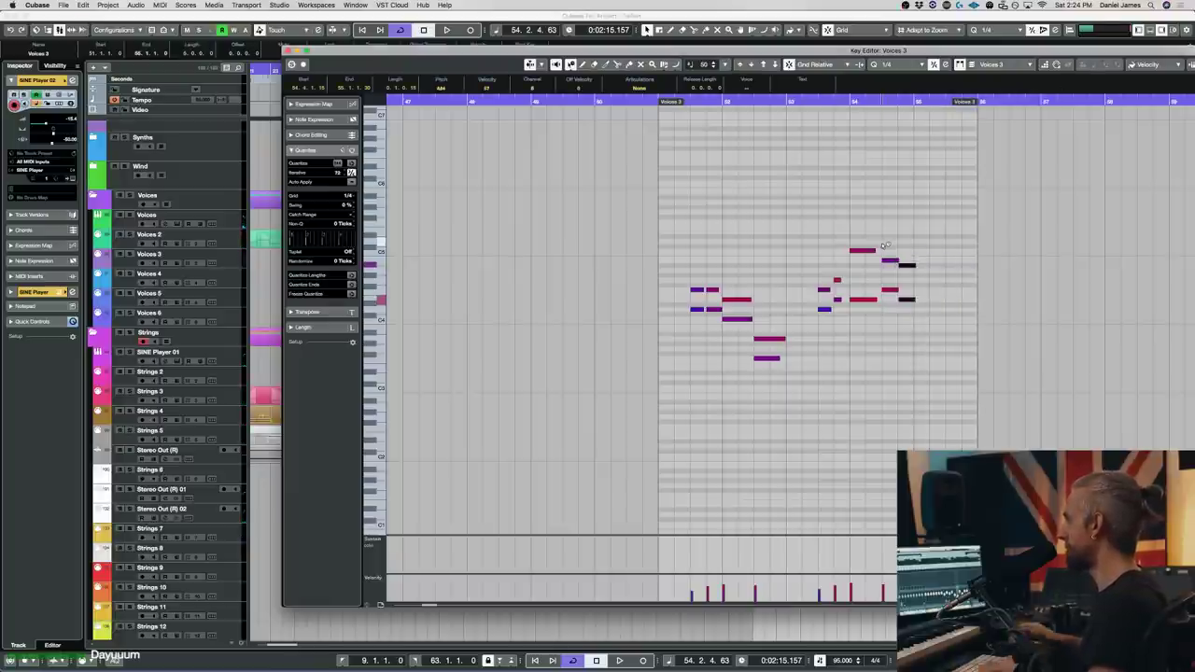
key("Down")
left_click(894, 310)
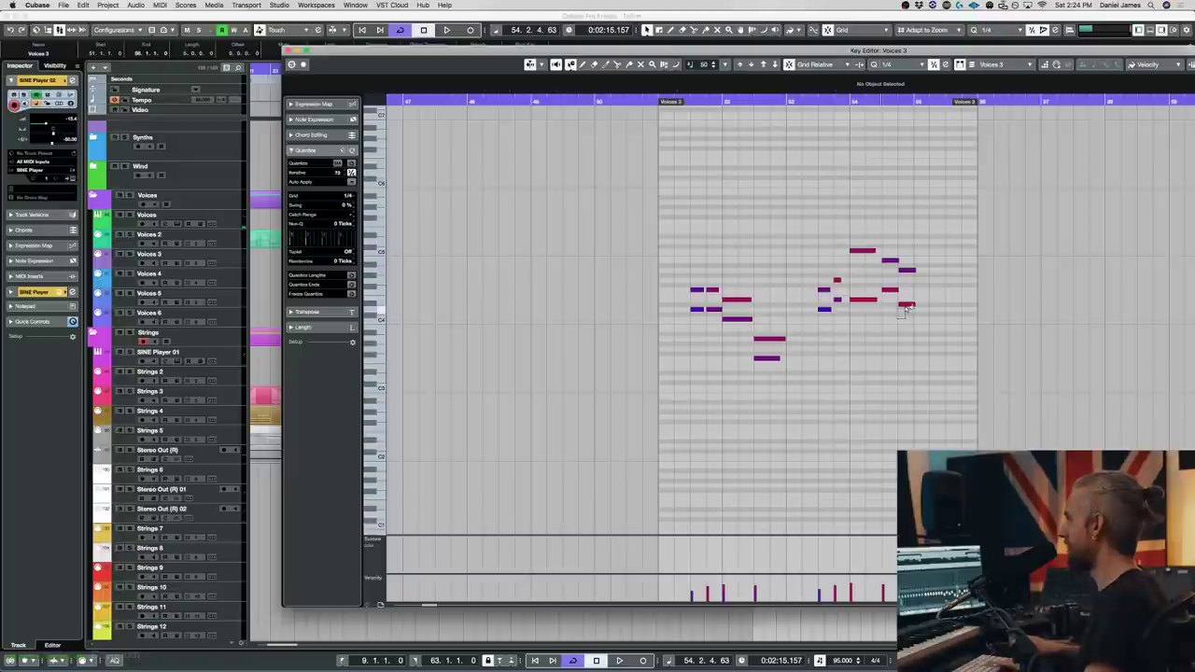
key("space")
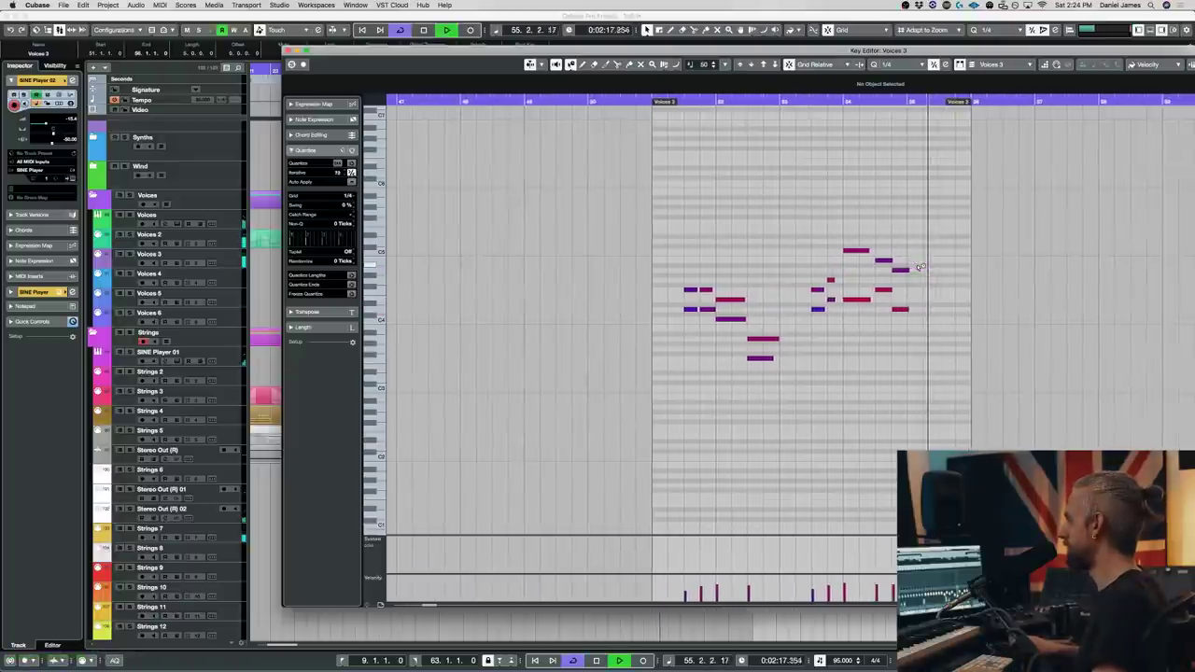
key("Return")
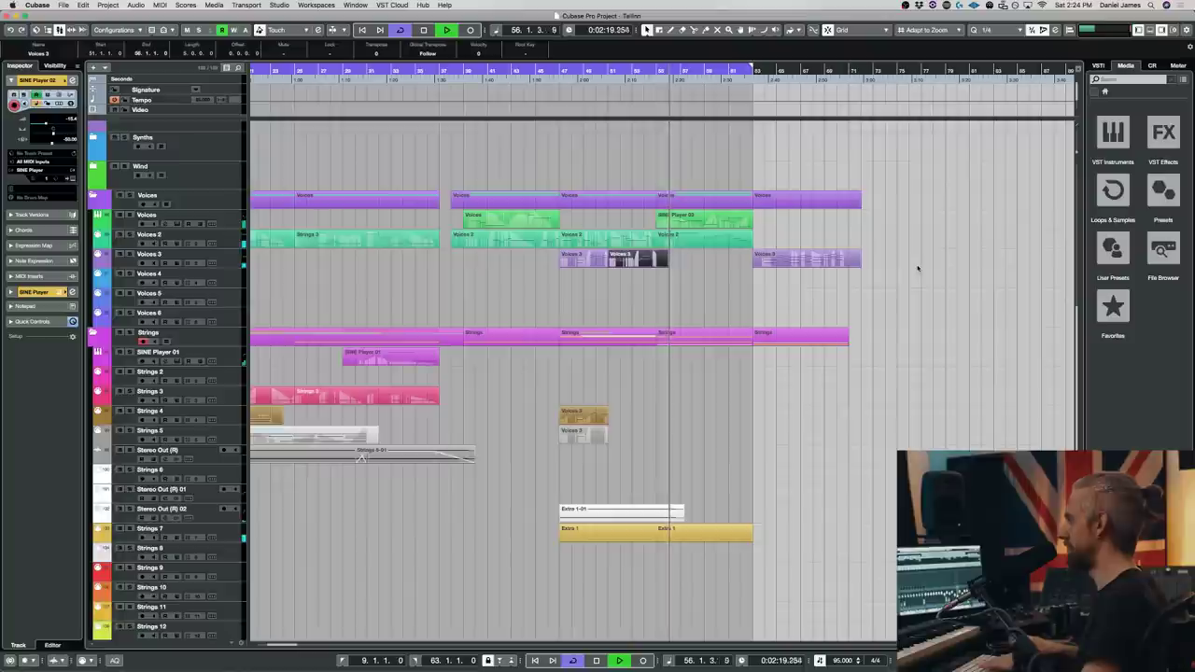
- Stop playback and split the edited Voices 3 event at bar 54
scroll(810, 356, "down", 5)
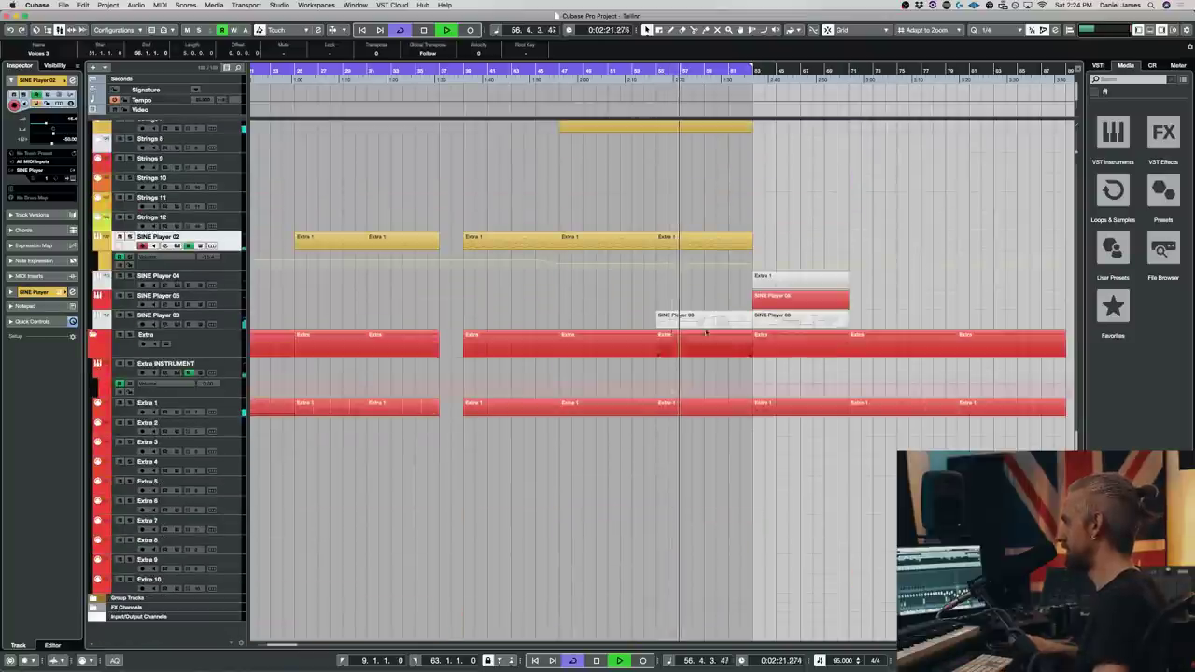
scroll(707, 331, "up", 5)
key("space")
left_click(654, 598)
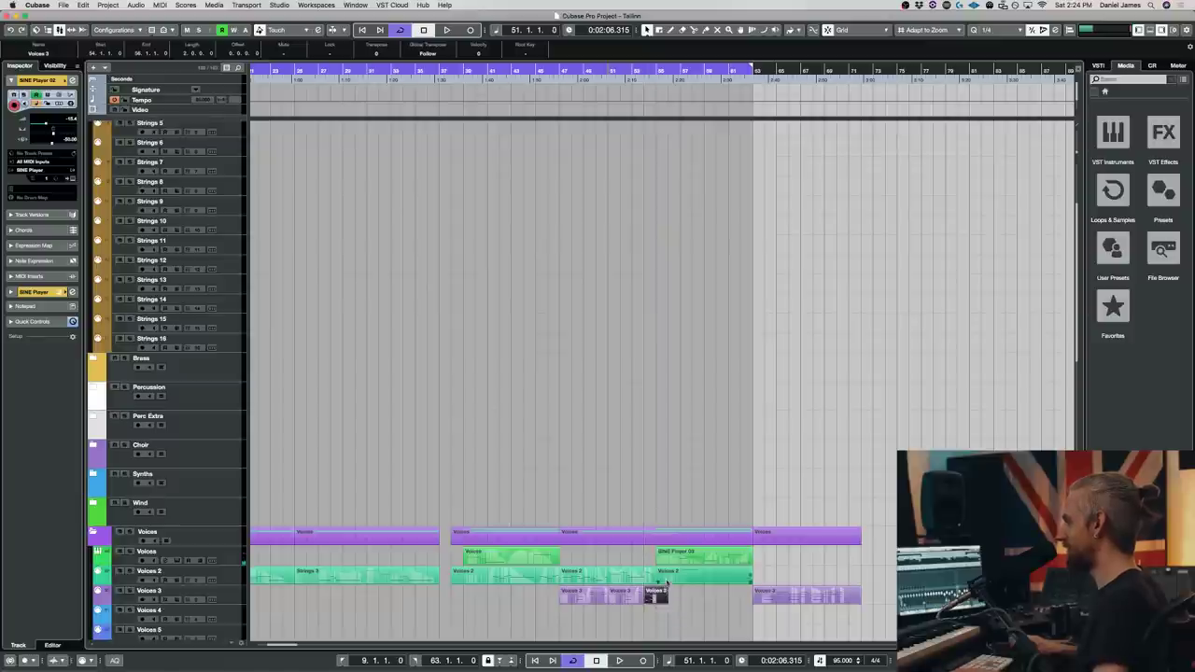
- Copy the two-bar Voices 3 event at bar 54 to bars 57 and 61, and play back from bar 57
key("space")
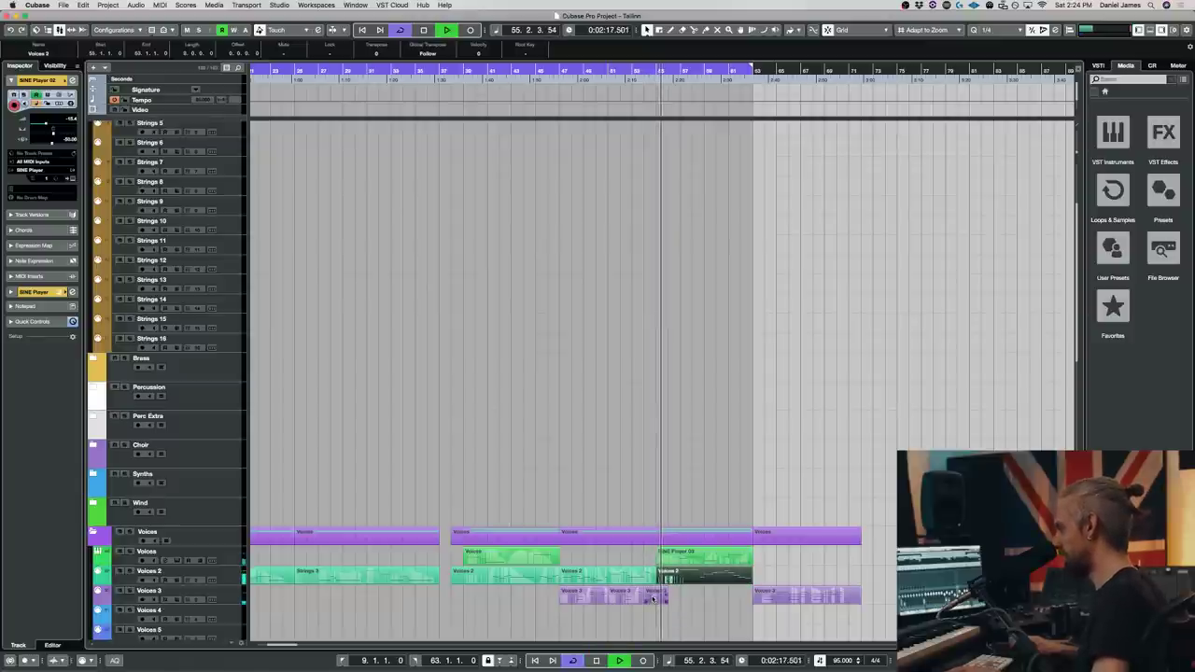
left_click(653, 598)
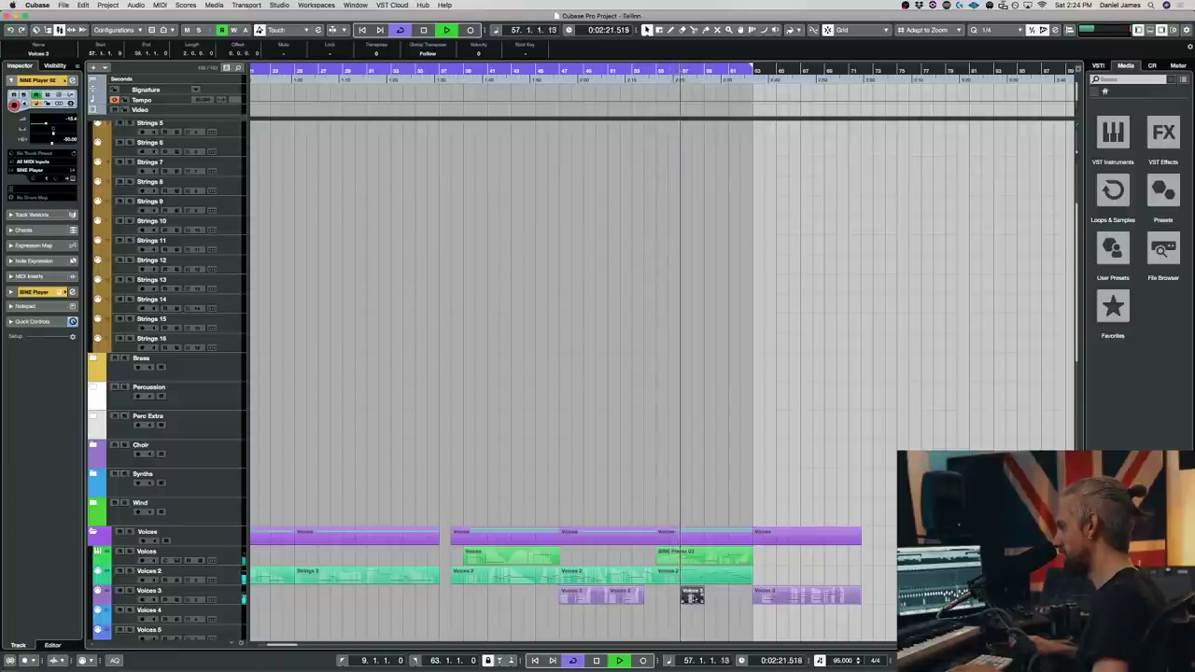
left_click_drag(692, 598, 654, 598)
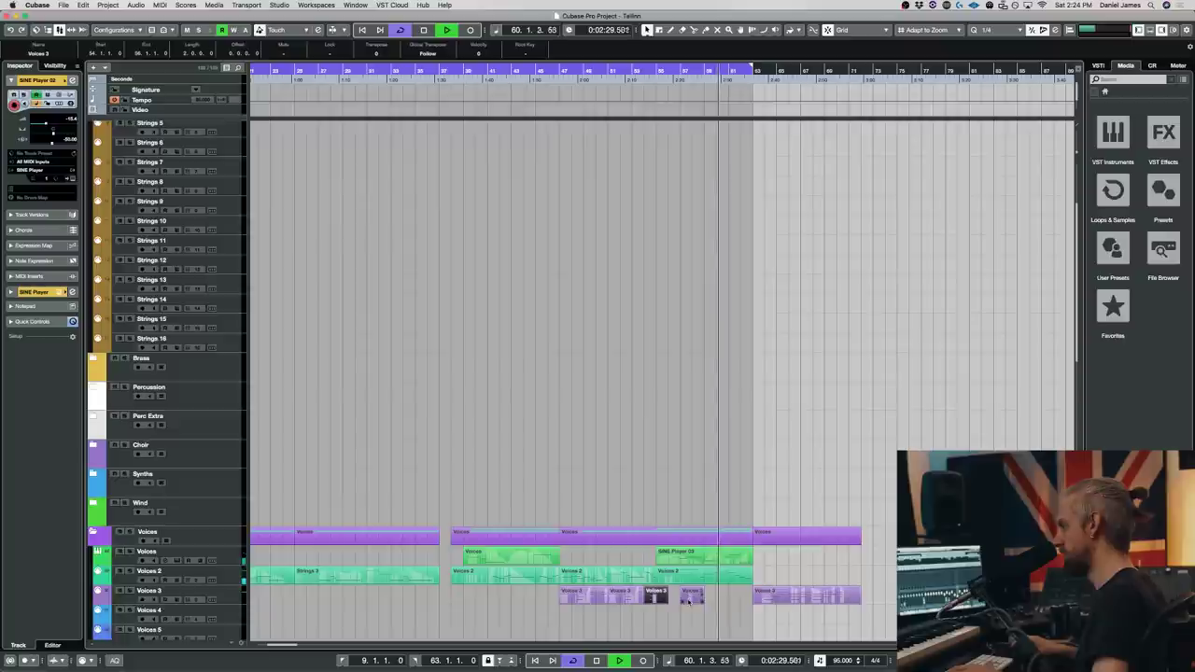
left_click_drag(688, 601, 736, 601)
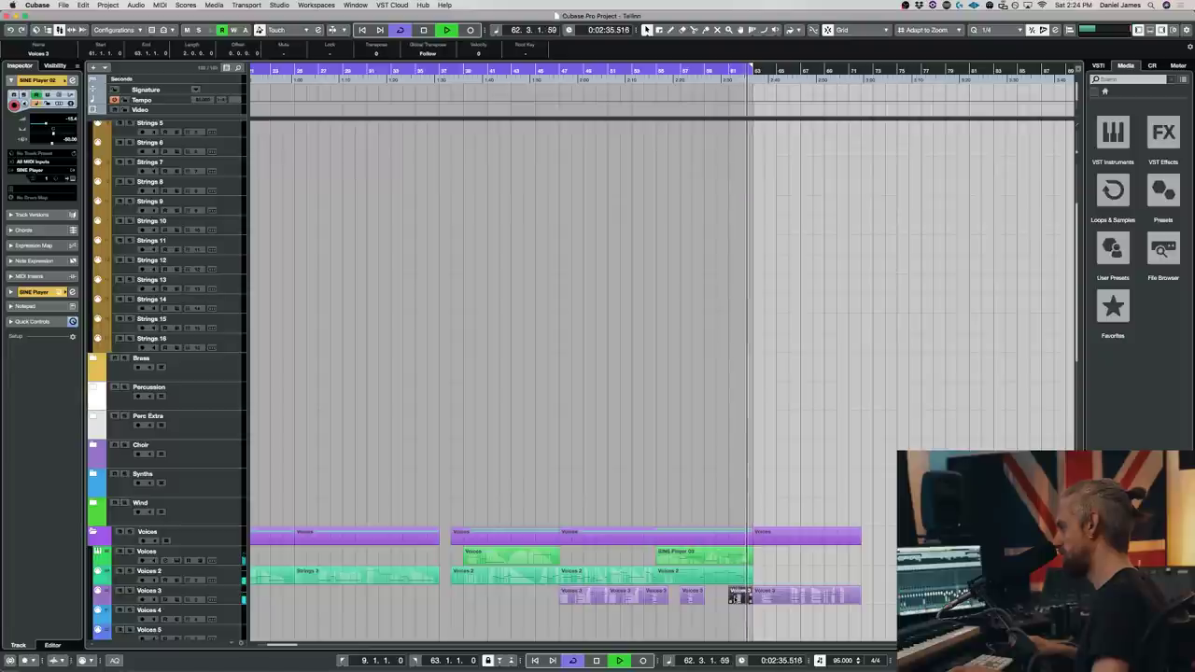
scroll(778, 521, "down", 5)
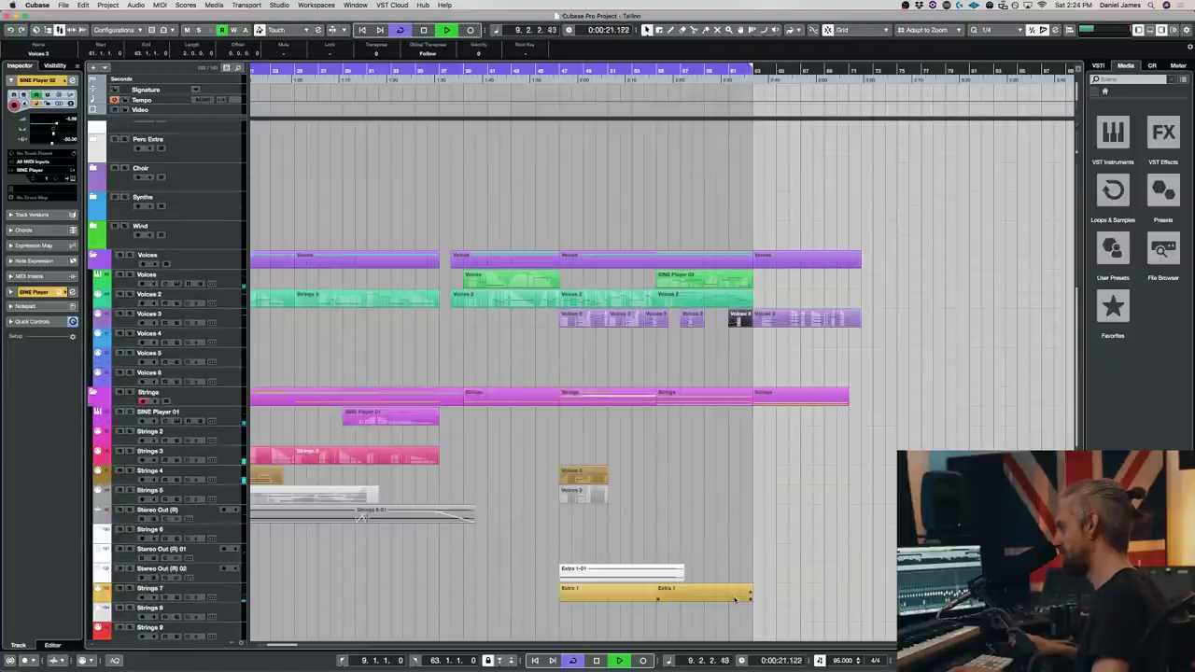
key("space")
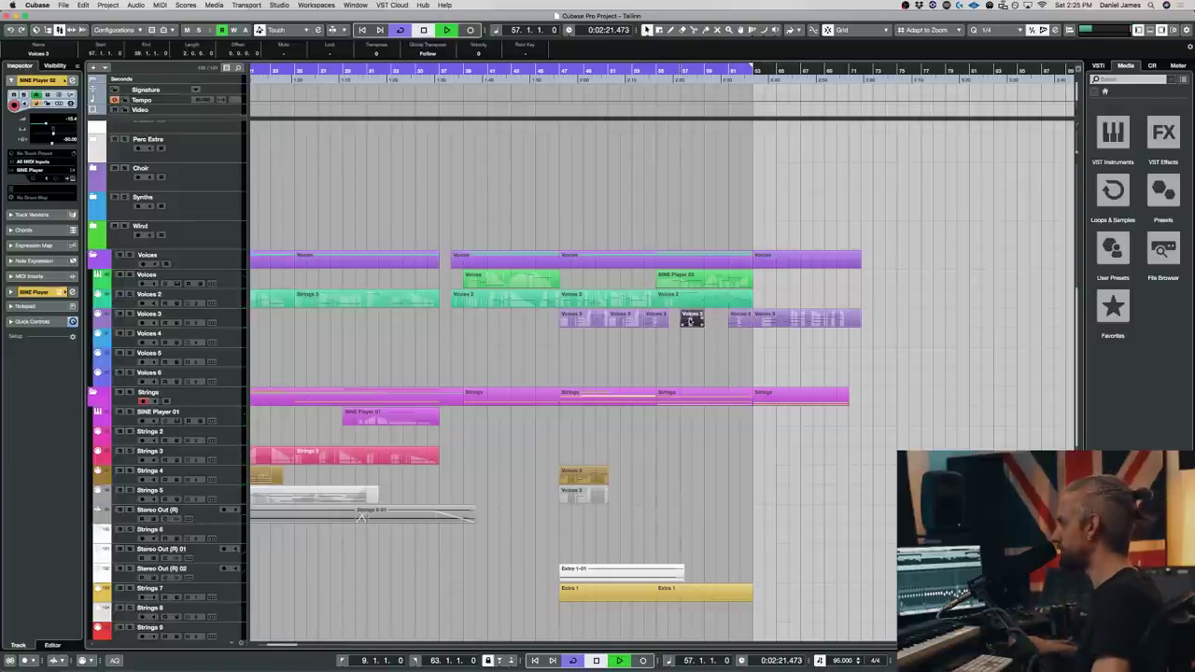
- Play back from bar 55, set the cycle range to the Voices 2 event there, and open the Voices 3 event at bar 57 for editing
key("space")
left_click(669, 304)
key("l")
key("space")
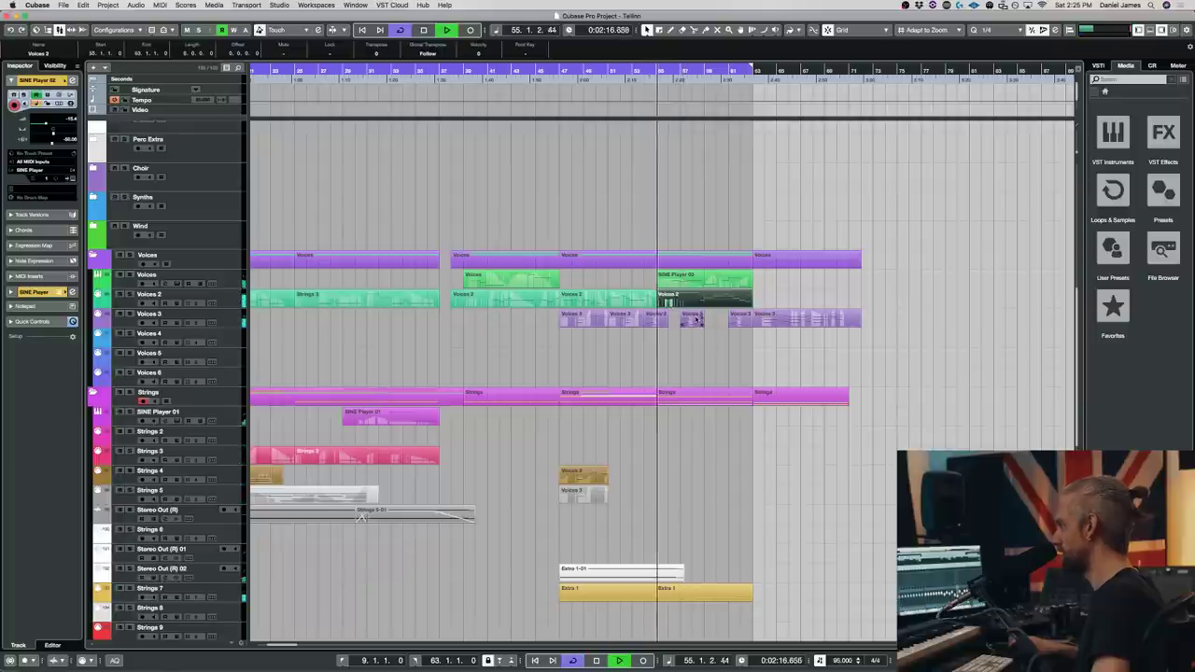
key("p")
double_click(685, 318)
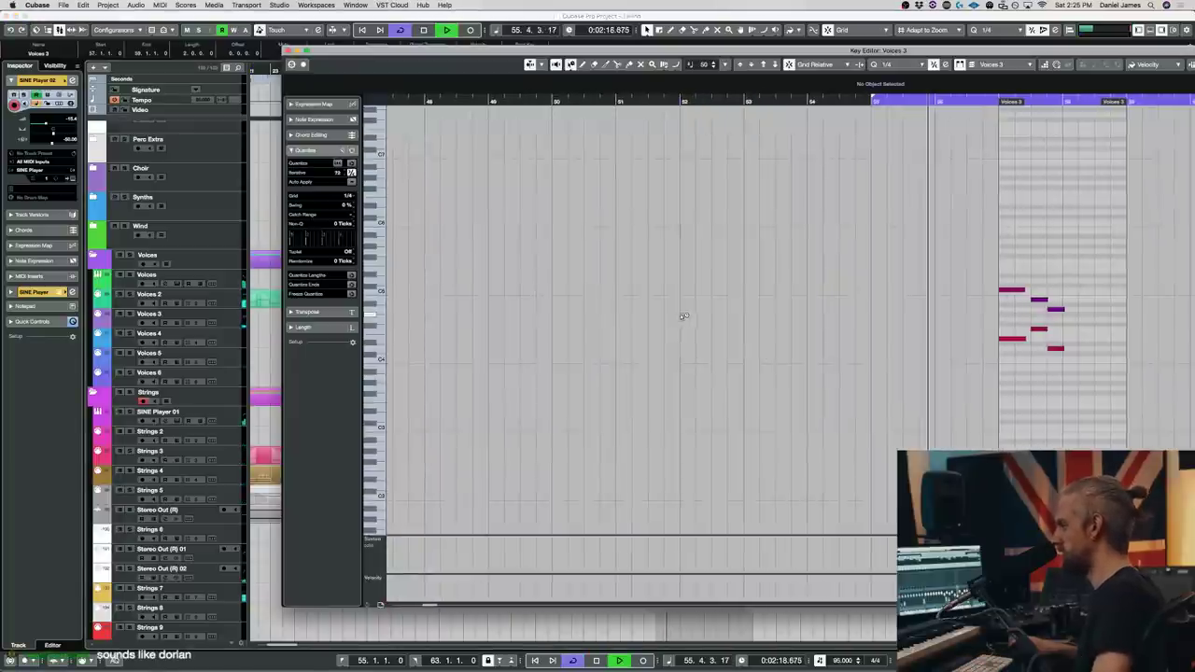
- Extend the Voices 3 event back to bar 55, trim the start of the first chord in bar 57, and audition the passage
key("space")
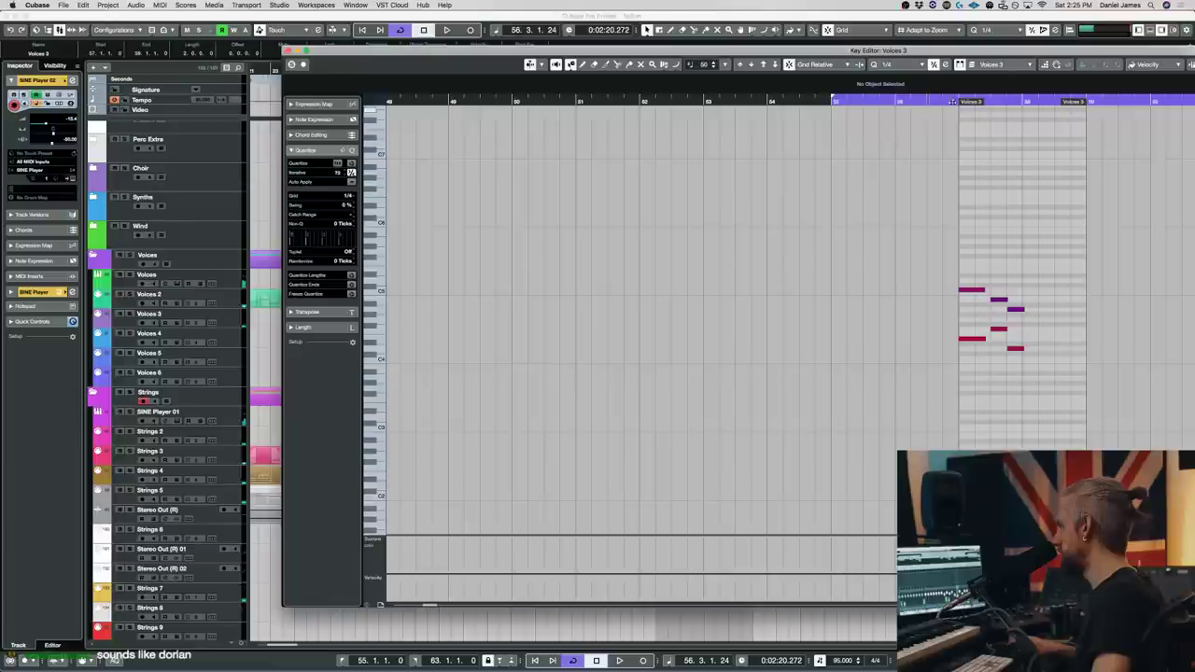
key("space")
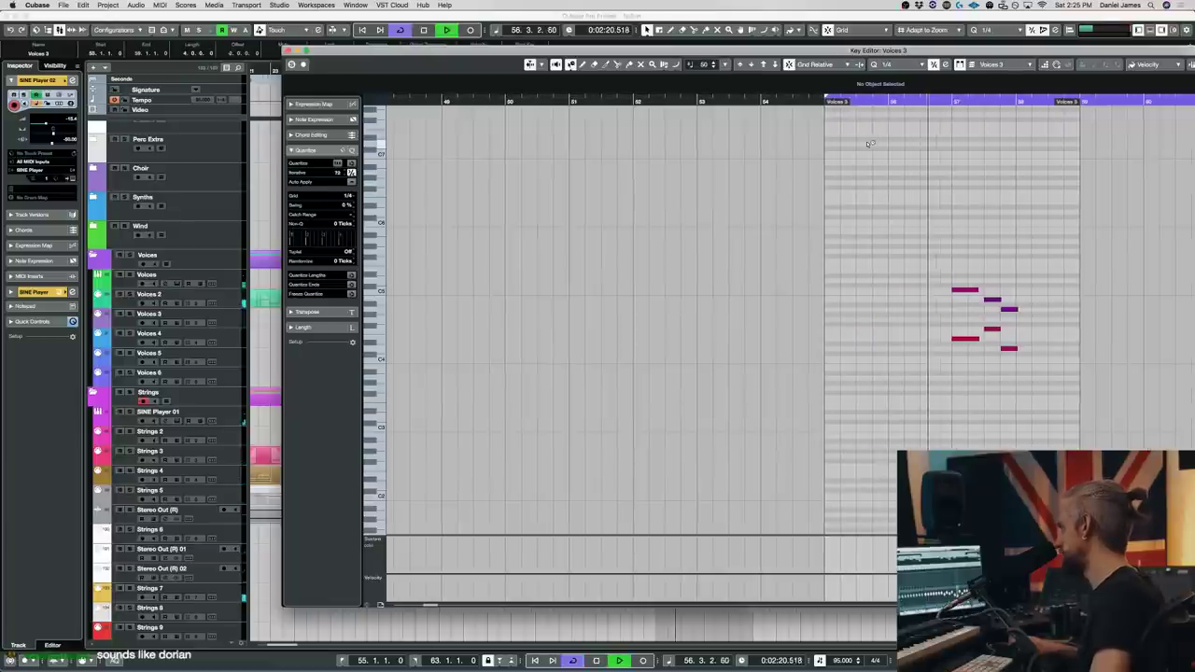
key("space")
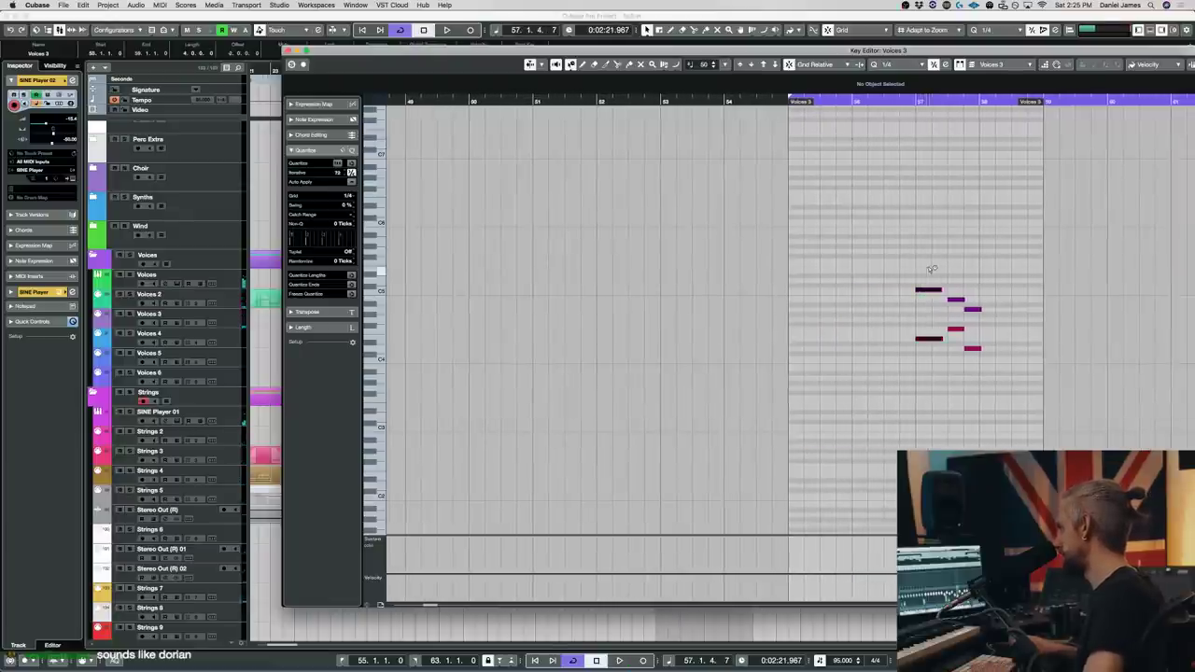
left_click(928, 290)
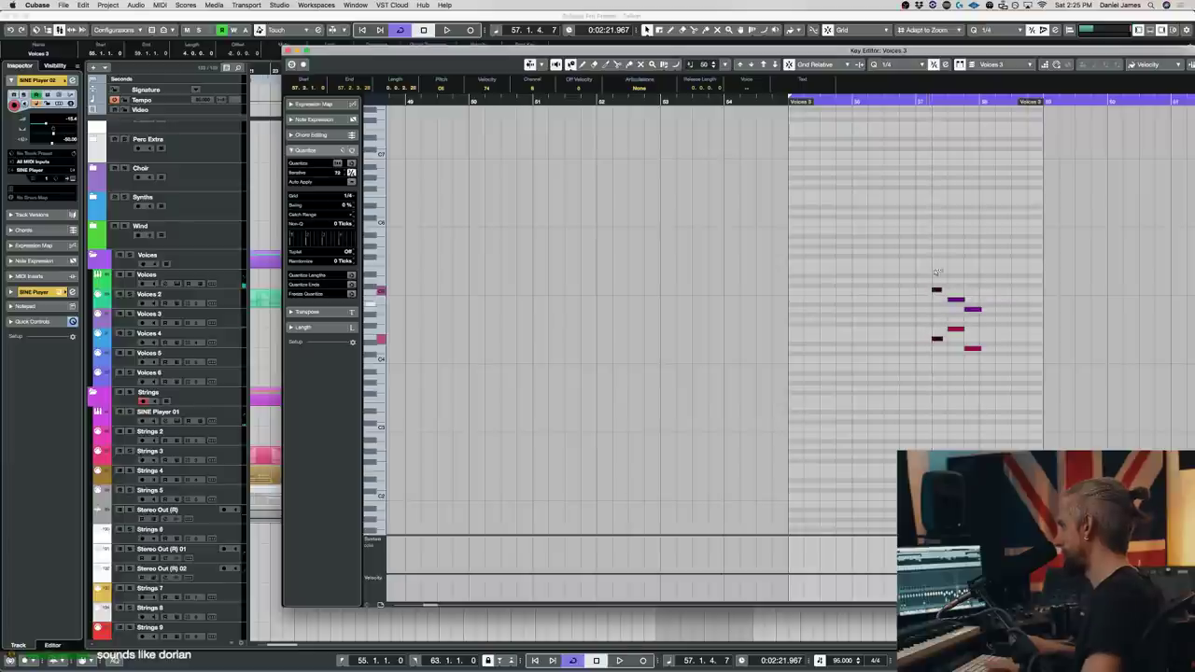
key("space")
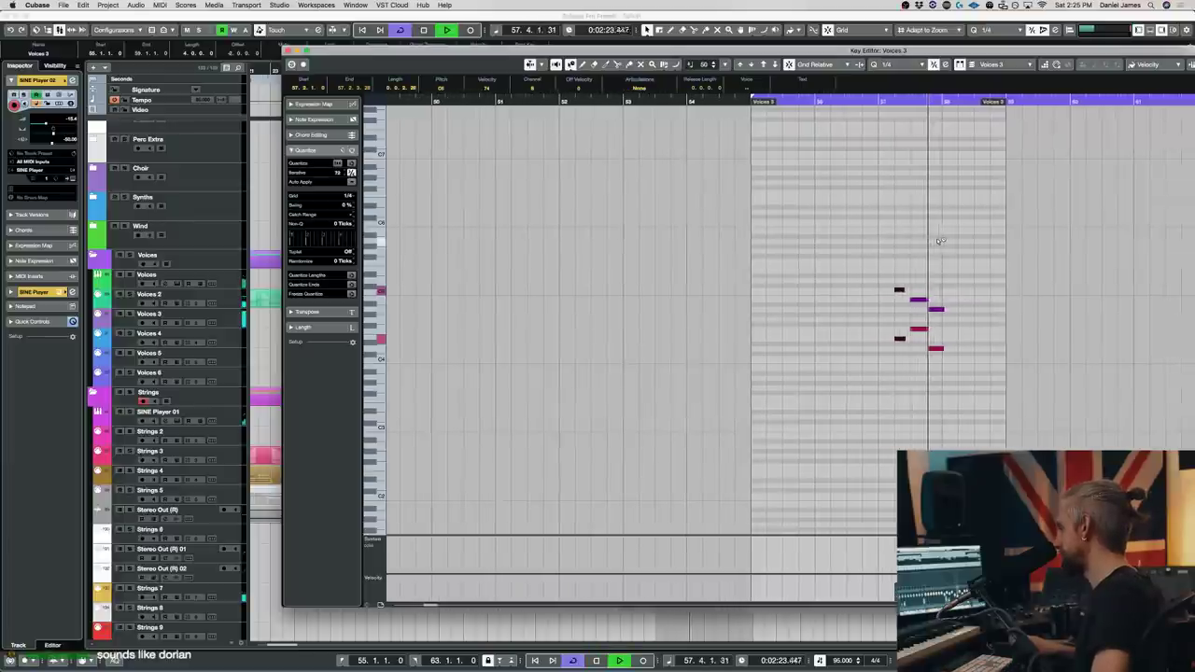
key("space")
left_click(933, 381)
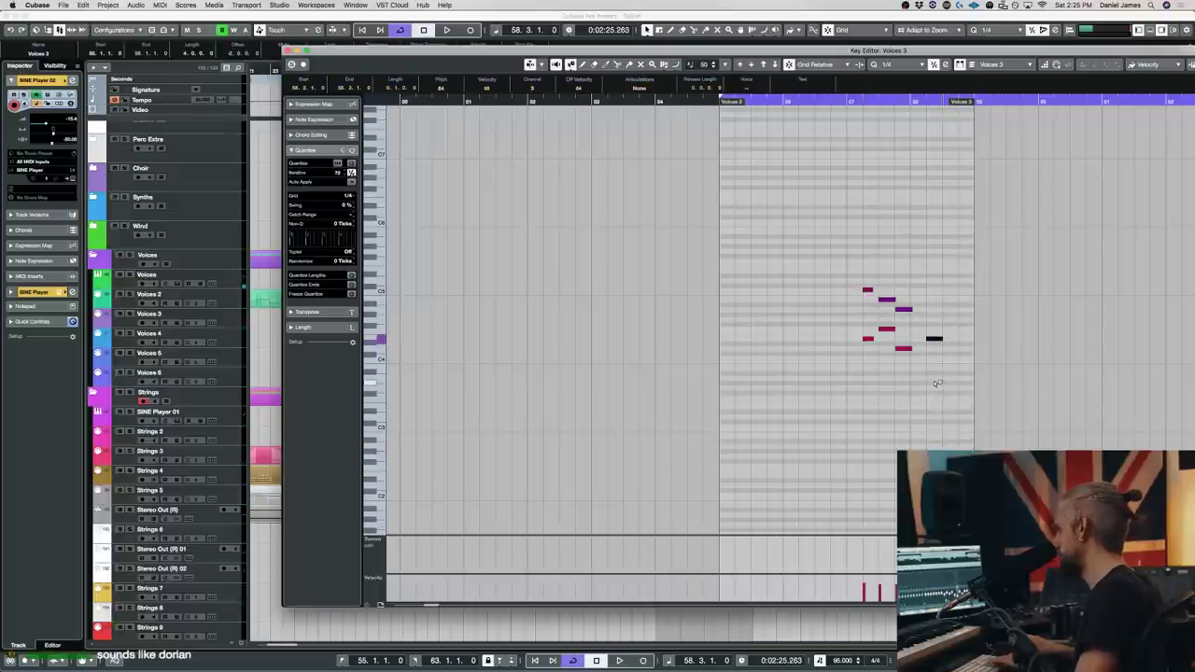
key("Up")
key("Up")
key("Delete")
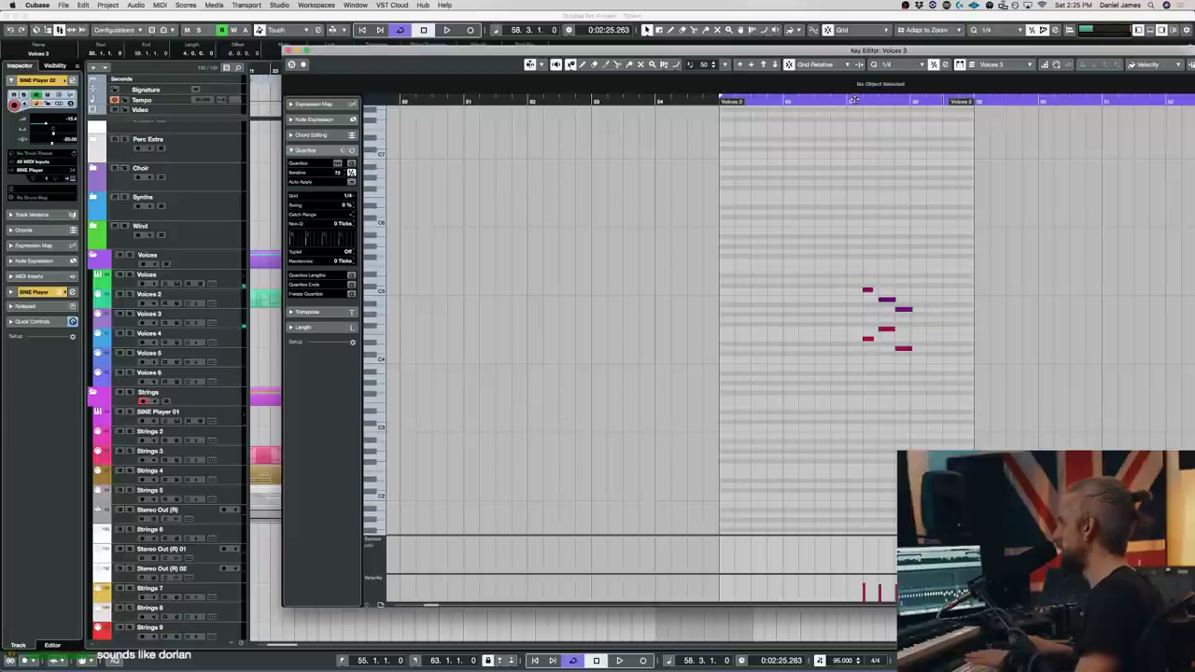
- Add a single note at bar 58 after the last chord, trying it at F4, D#4 and A4 against playback
left_click(844, 101)
key("space")
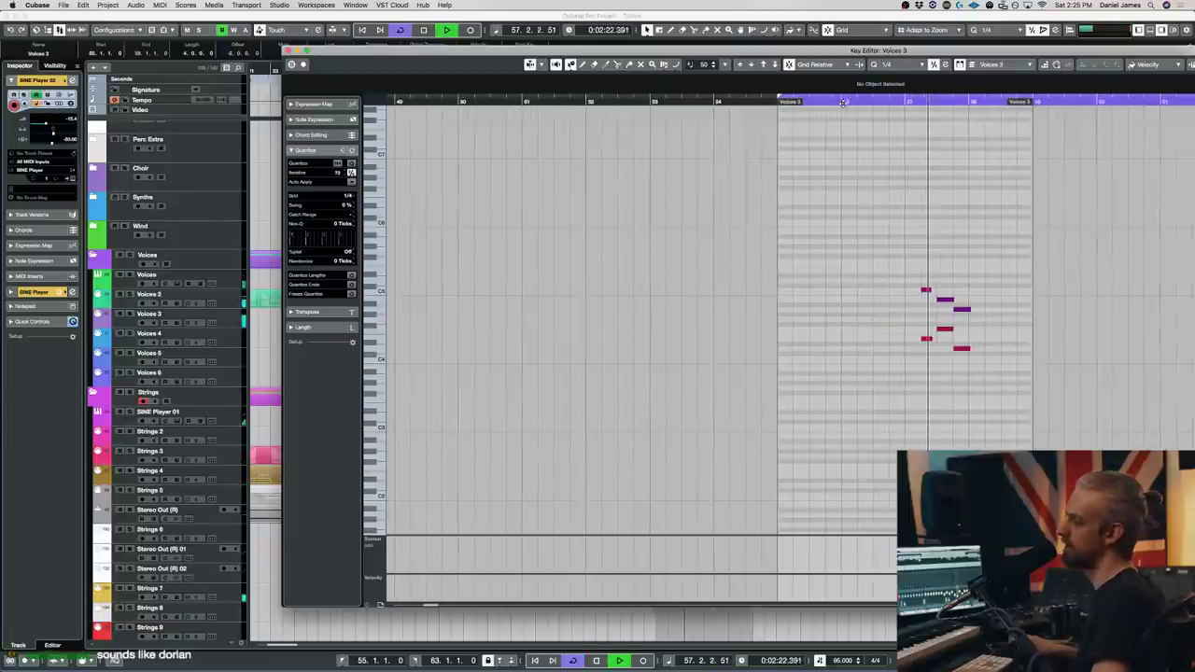
key("space")
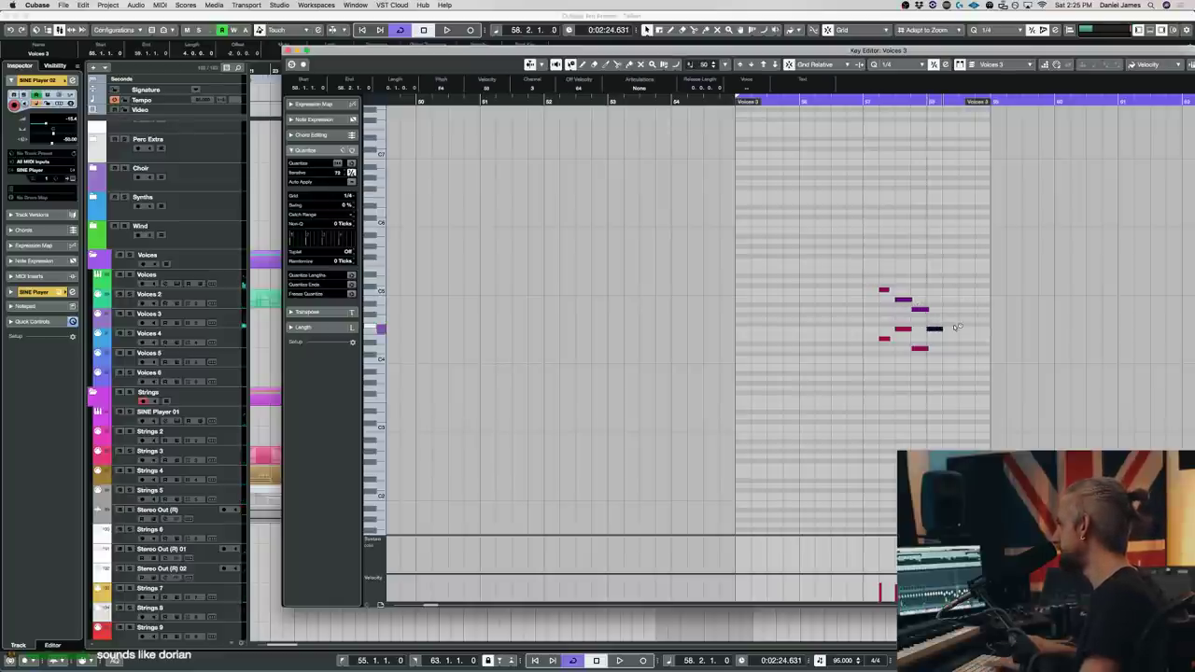
key("Down")
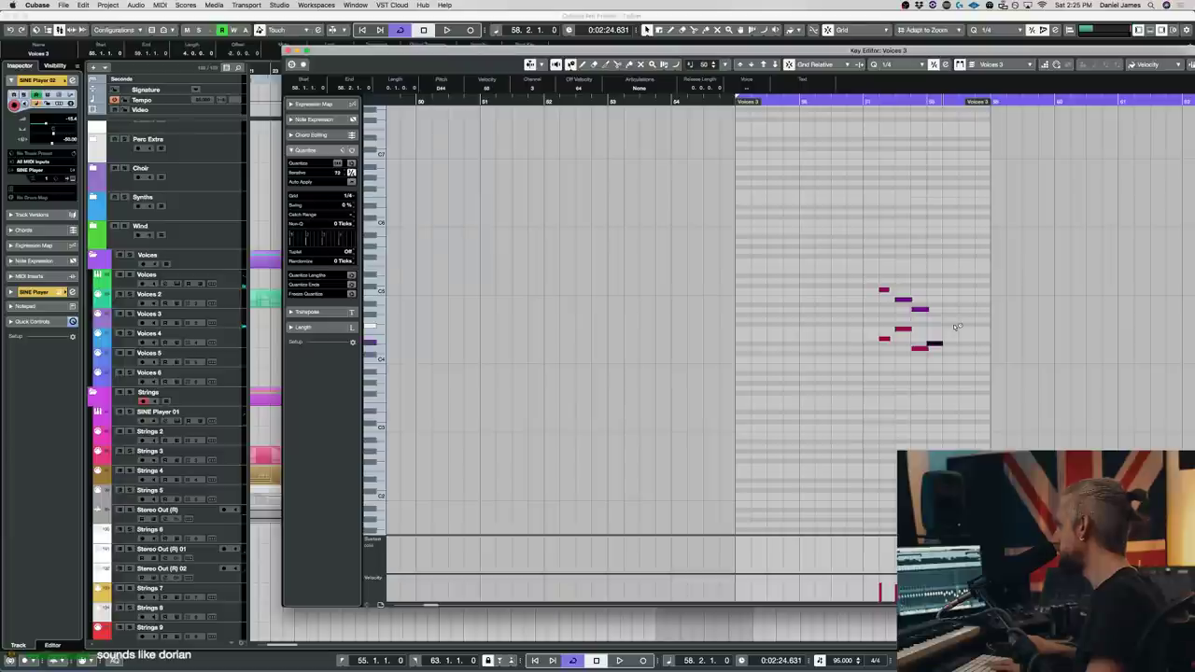
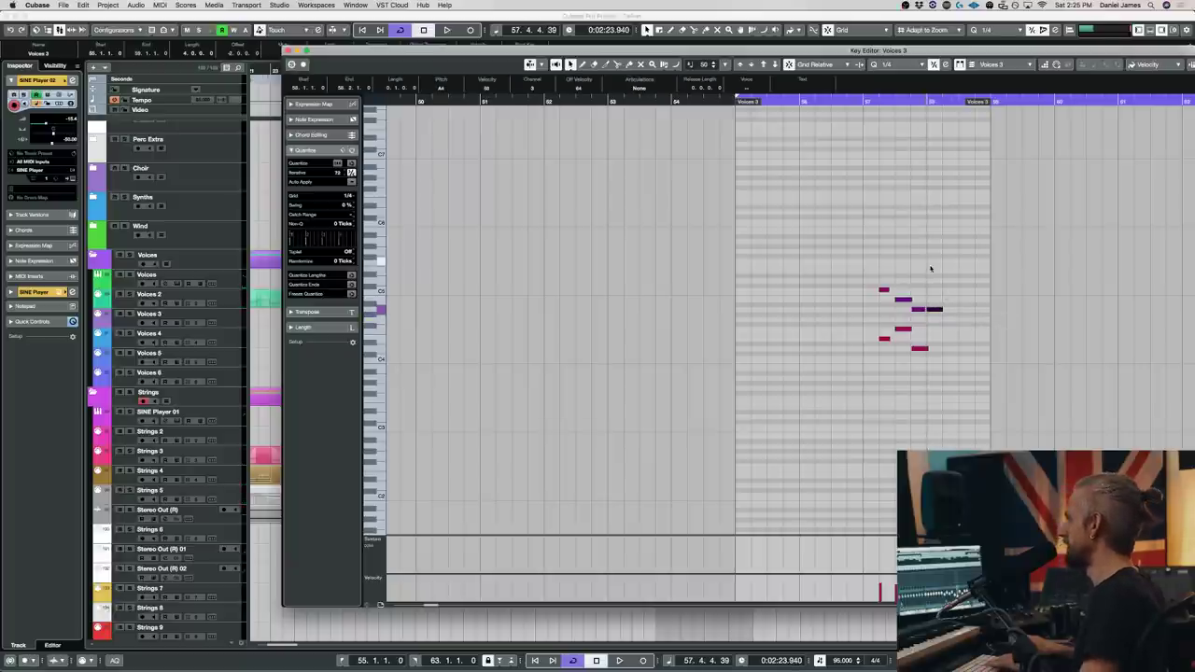
key("space")
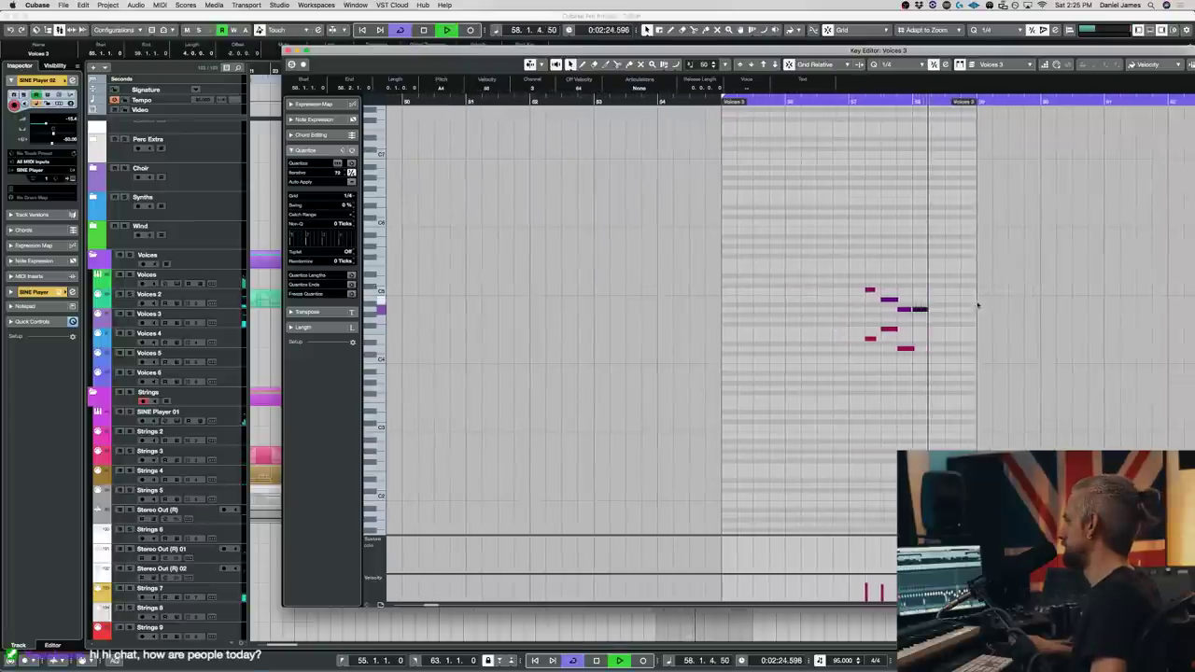
key("space")
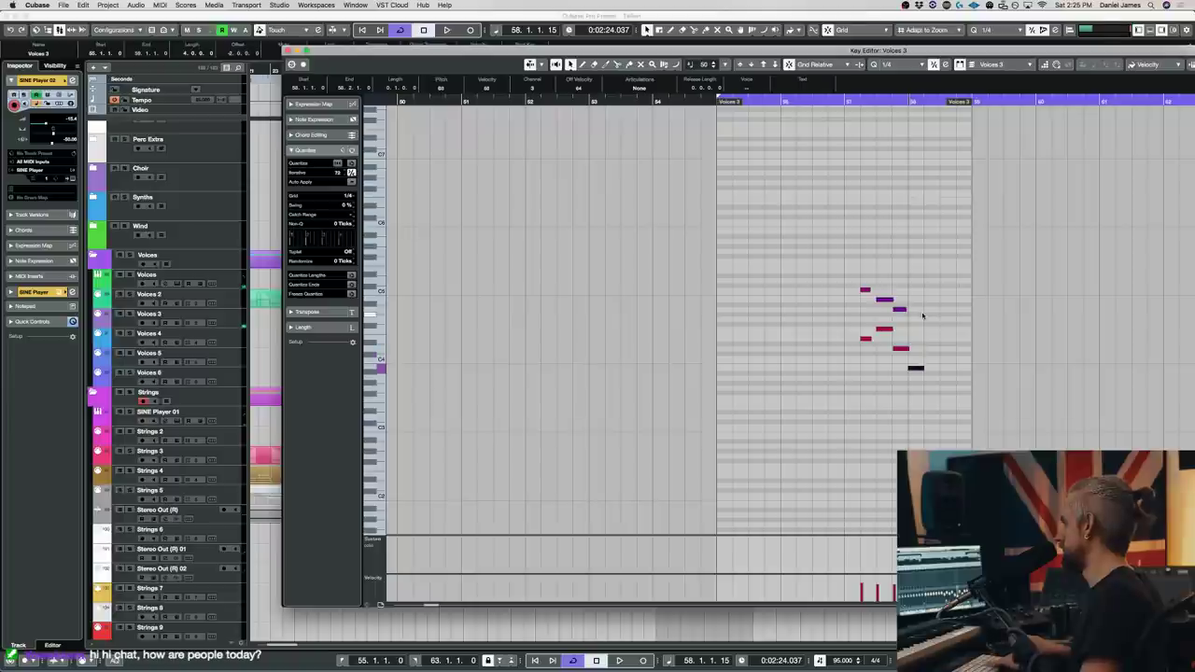
- Move the note at bar 58 to A3, add an E4 above it, and play back the passage
key("space")
key("space")
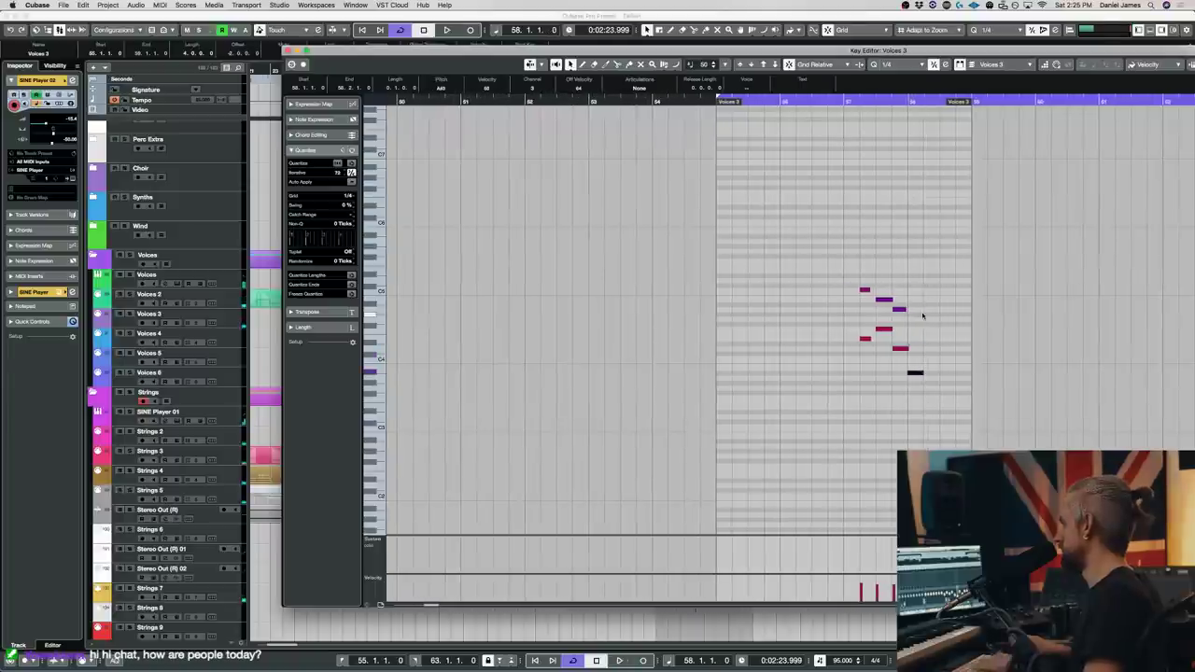
key("space")
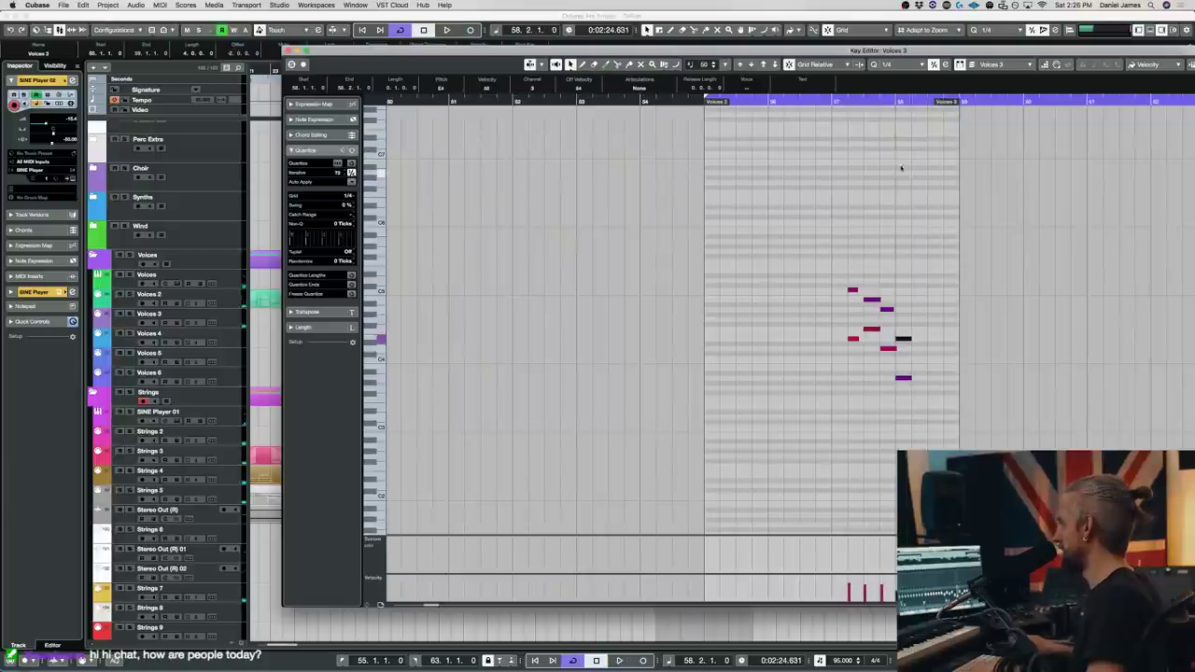
scroll(841, 130, "left", 4)
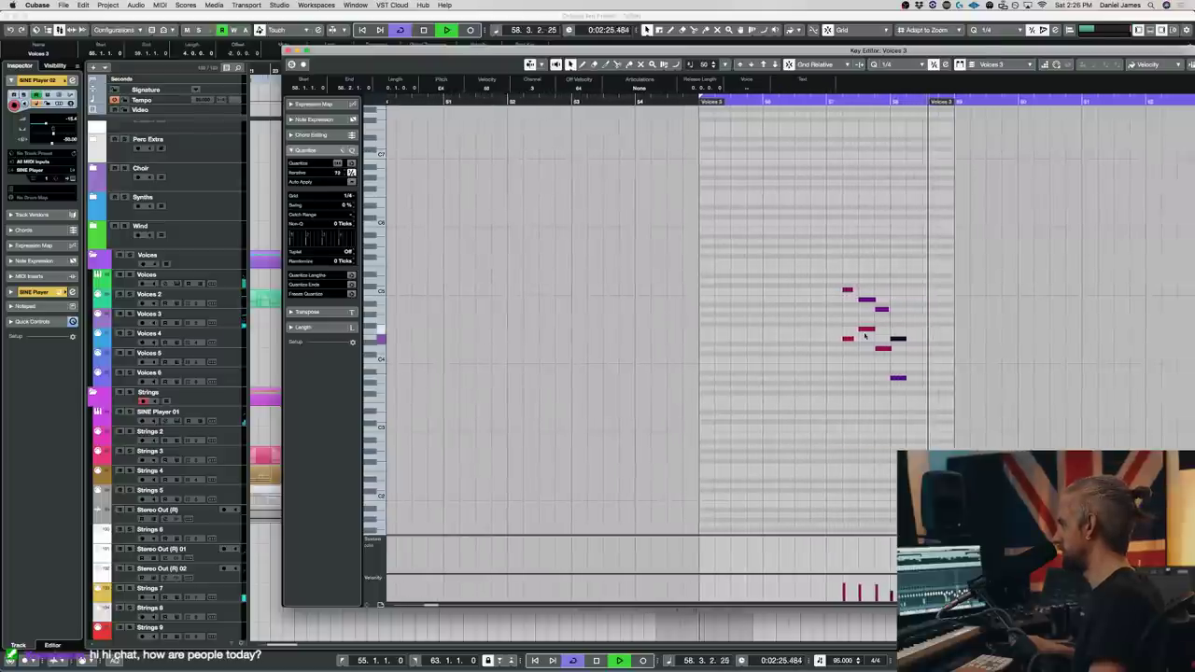
- Slightly shorten the ends of the second and third chords in bar 57 and close the Key Editor
left_click_drag(839, 374, 856, 279)
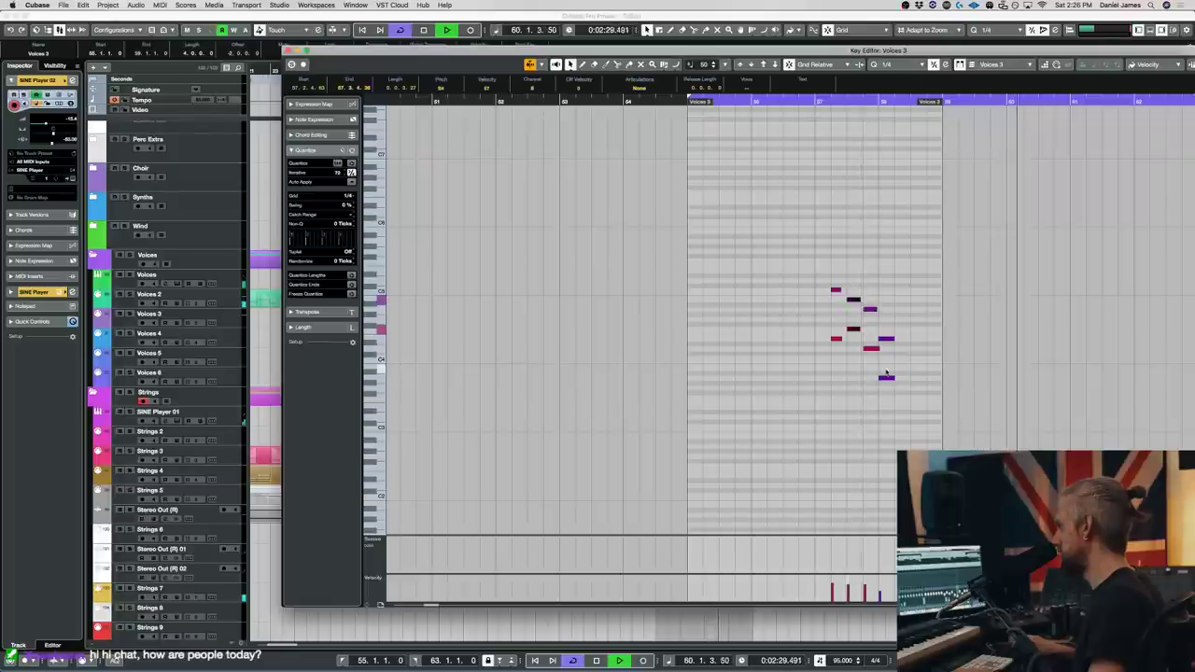
left_click_drag(879, 350, 876, 350)
key("Return")
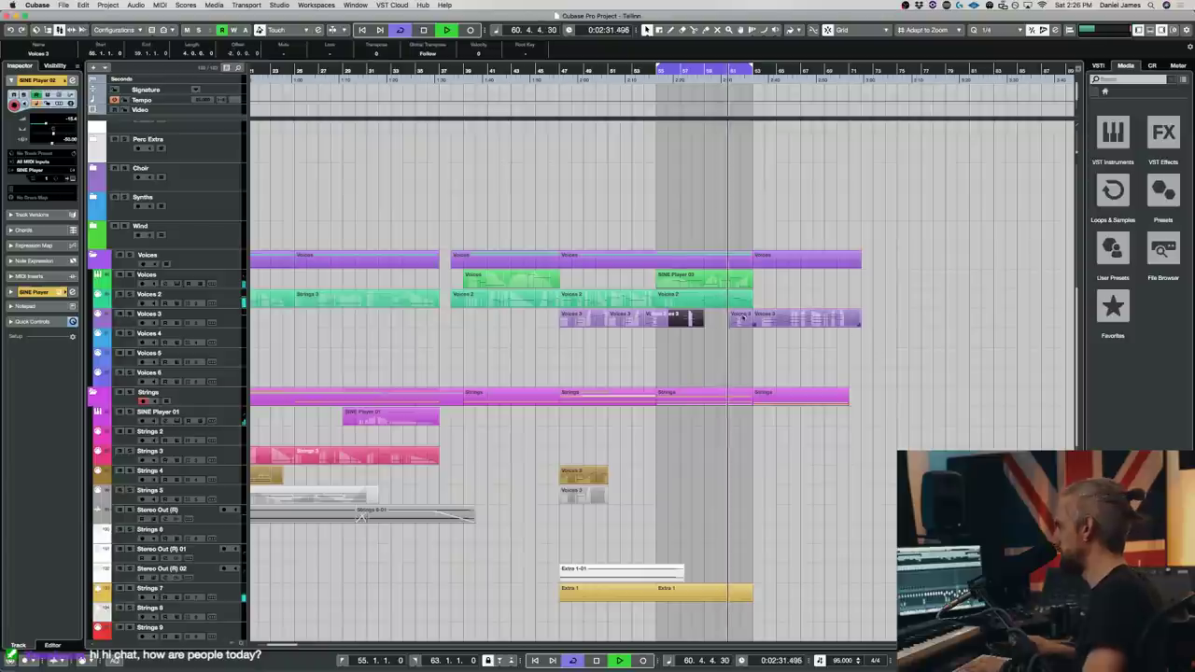
- Delete the Voices 3 event at bar 61, copy the four-bar event from bar 55 to bar 59, and resume playback
left_click(743, 318)
key("Delete")
key("space")
left_click_drag(689, 322, 734, 324)
key("space")
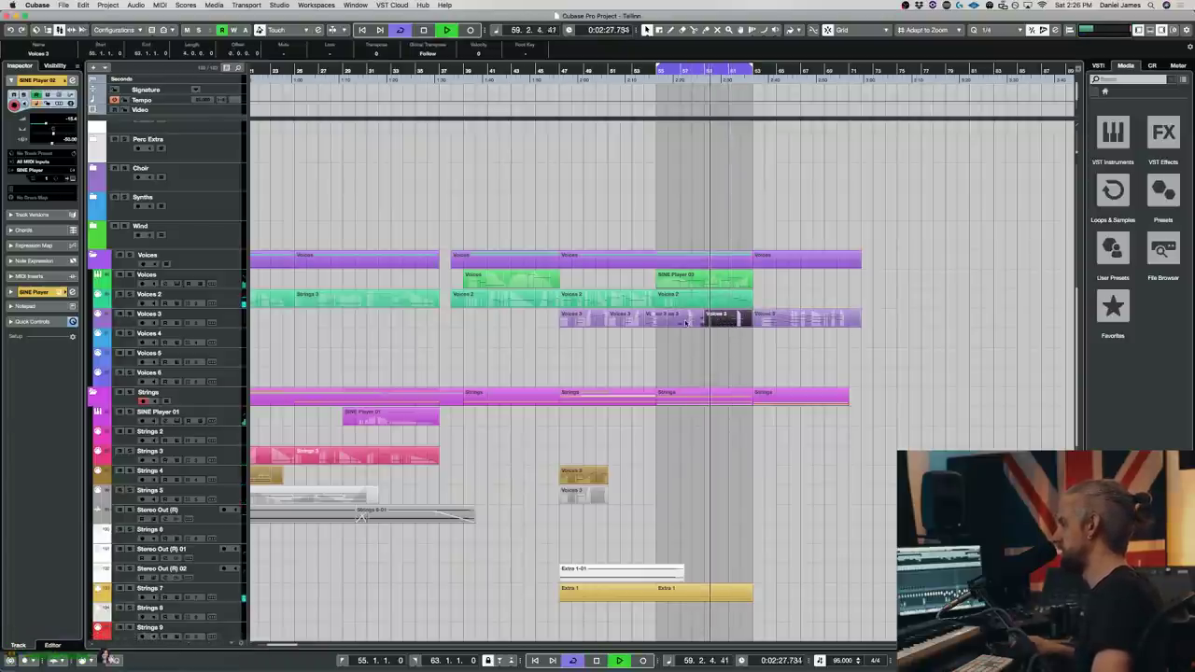
- Set the track delay of the SINE Player 03 track to -50.00
left_click(702, 356)
scroll(707, 339, "down", 10)
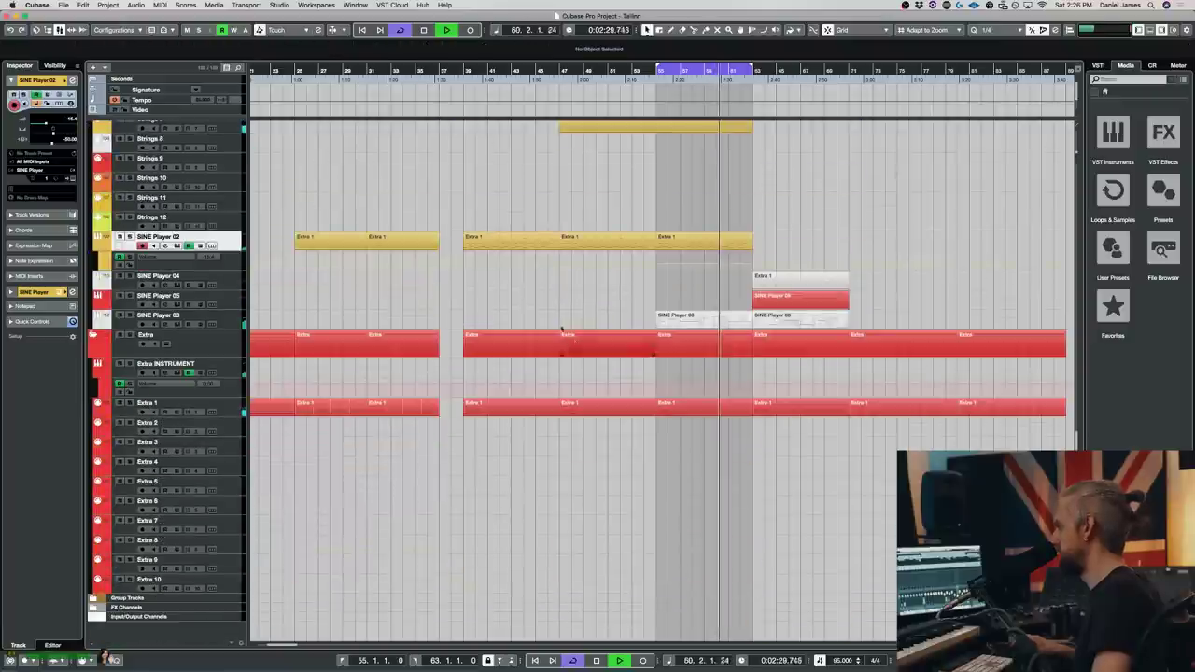
left_click(264, 308)
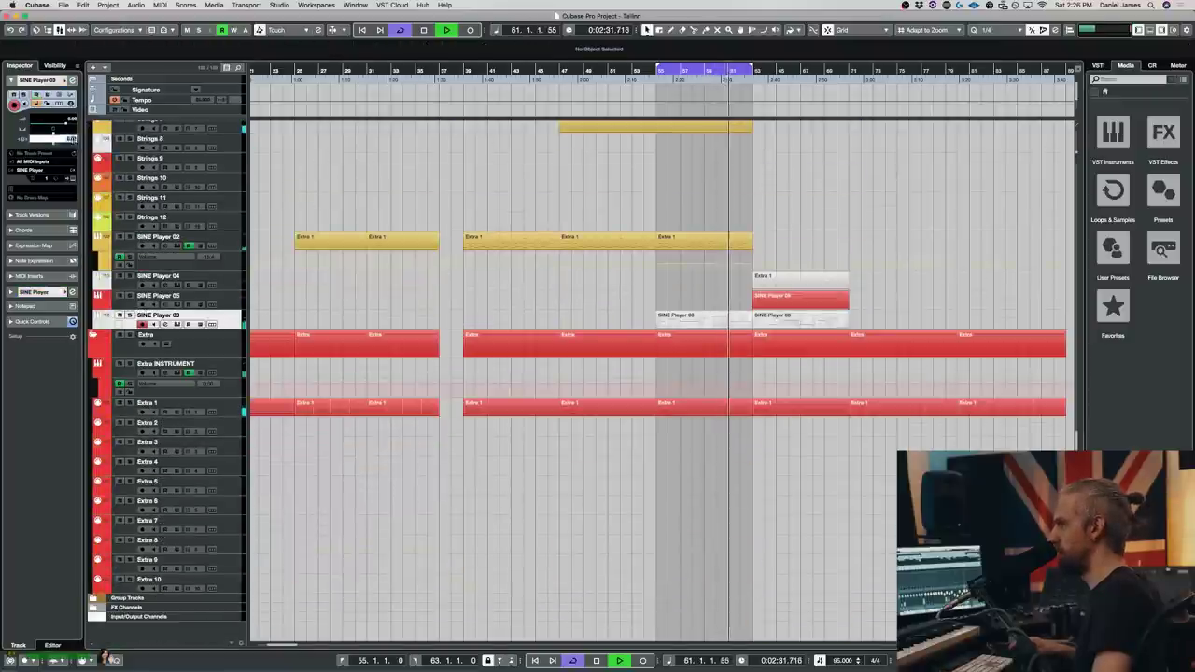
scroll(664, 261, "up", 8)
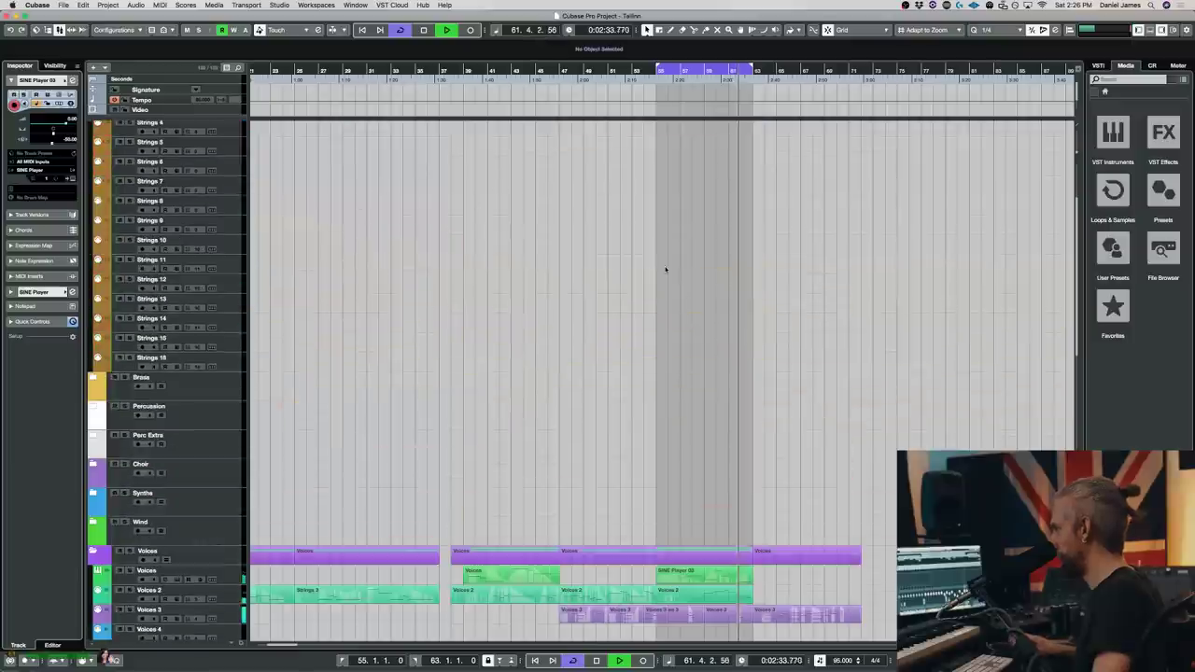
- Extend the cycle range to bar 71 and move the Voices 3 event at bar 63 to bar 72
scroll(722, 255, "down", 6)
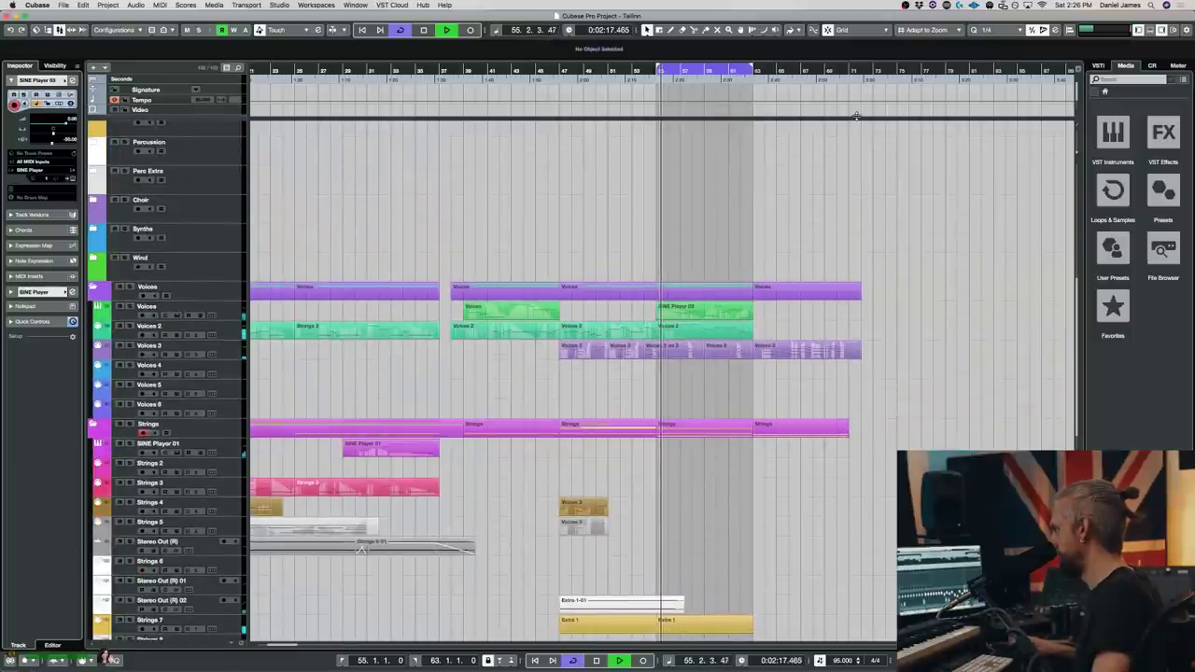
left_click(849, 70, "alt")
scroll(777, 220, "down", 3)
left_click_drag(779, 234, 890, 236)
- Delete the Strings folder event at bar 63 and duplicate the SINE Player 03 event from bar 55 to bar 63
left_click(777, 316)
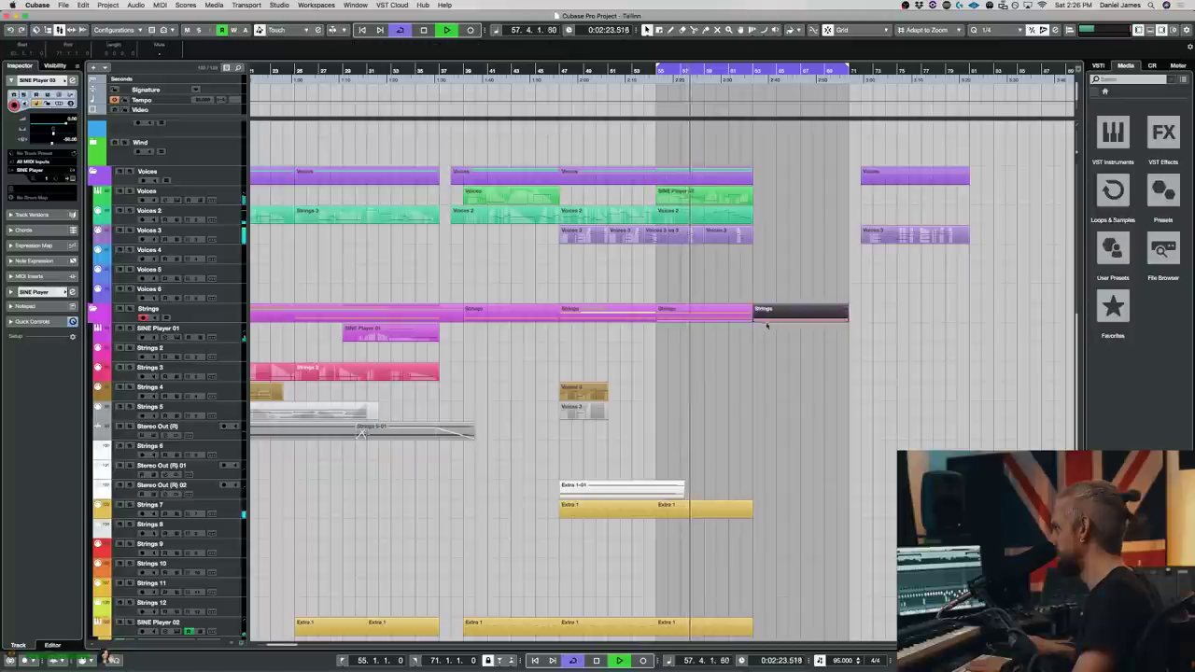
key("Delete")
scroll(779, 335, "down", 7)
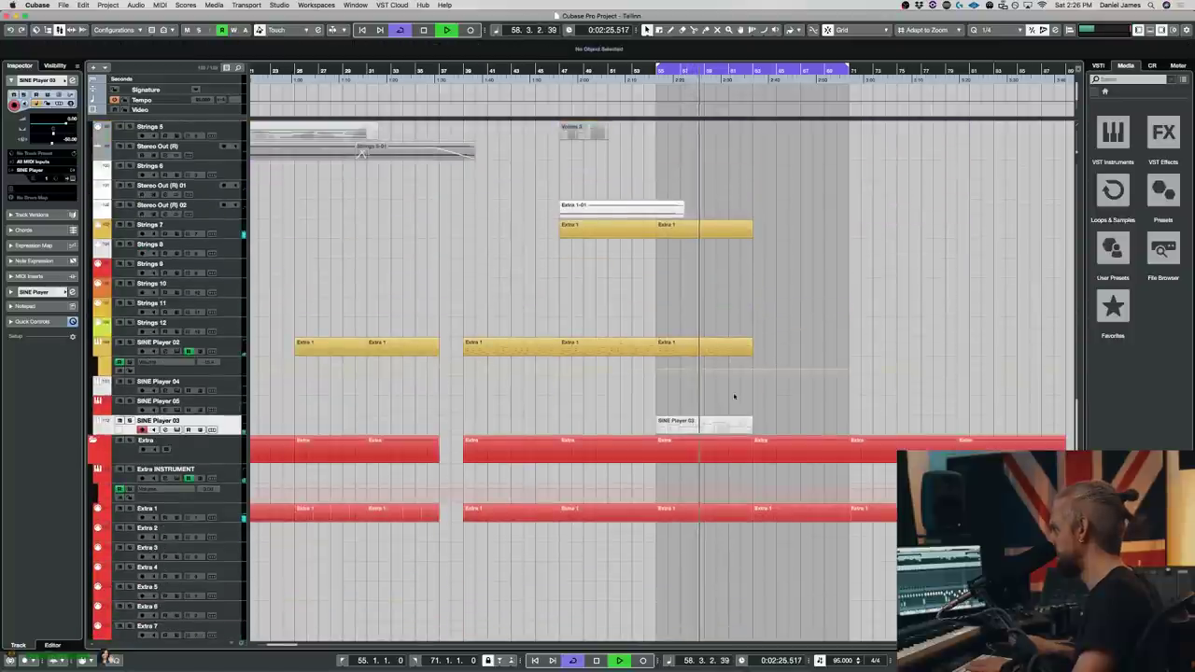
left_click(702, 427)
key("super+d")
- Replace the two Extra 1 events from bar 55 with one event reaching bar 71, and split it at bar 63
left_click(679, 351)
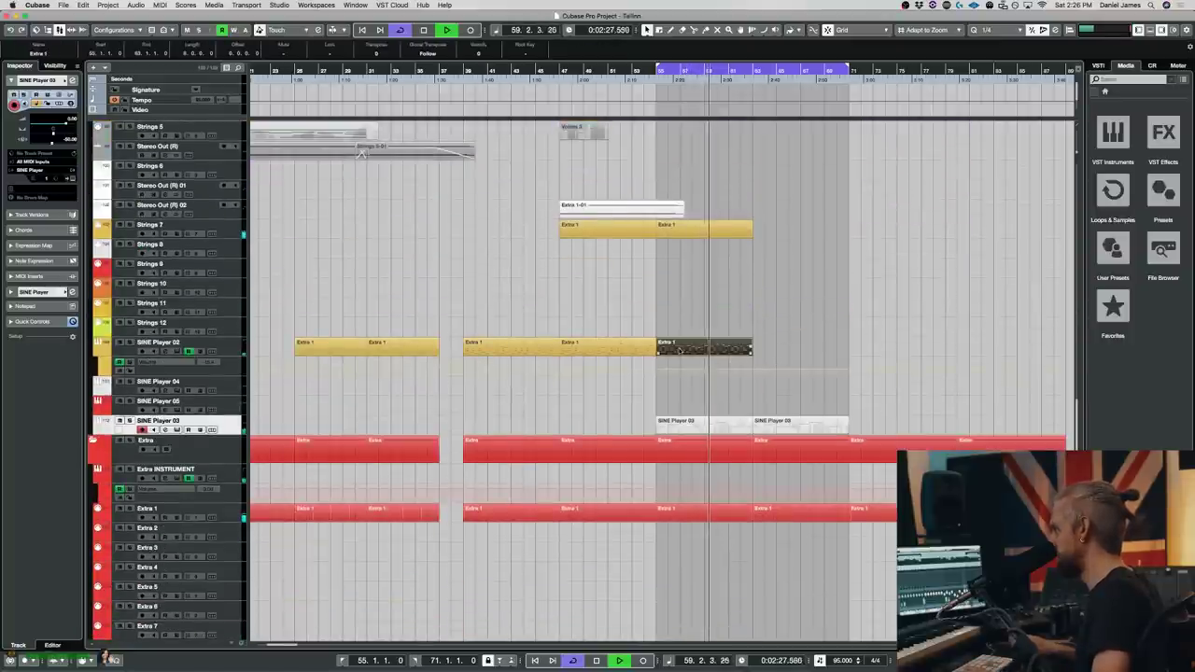
left_click(788, 509)
double_click(722, 515)
key("Return")
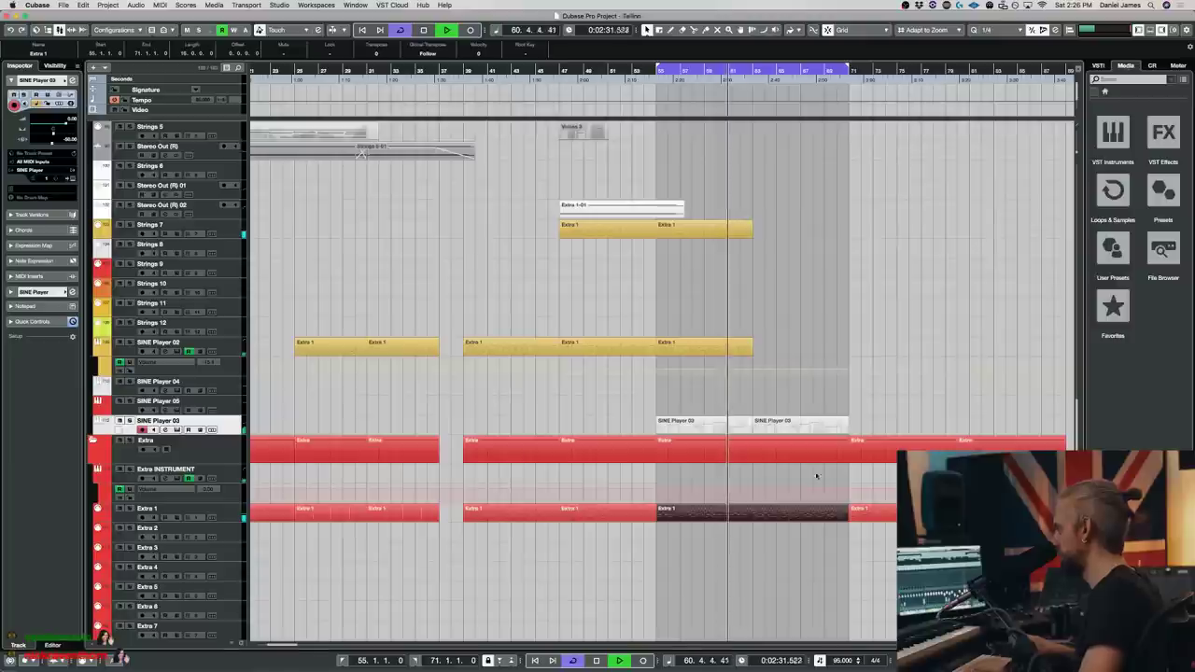
left_click(754, 518, "alt")
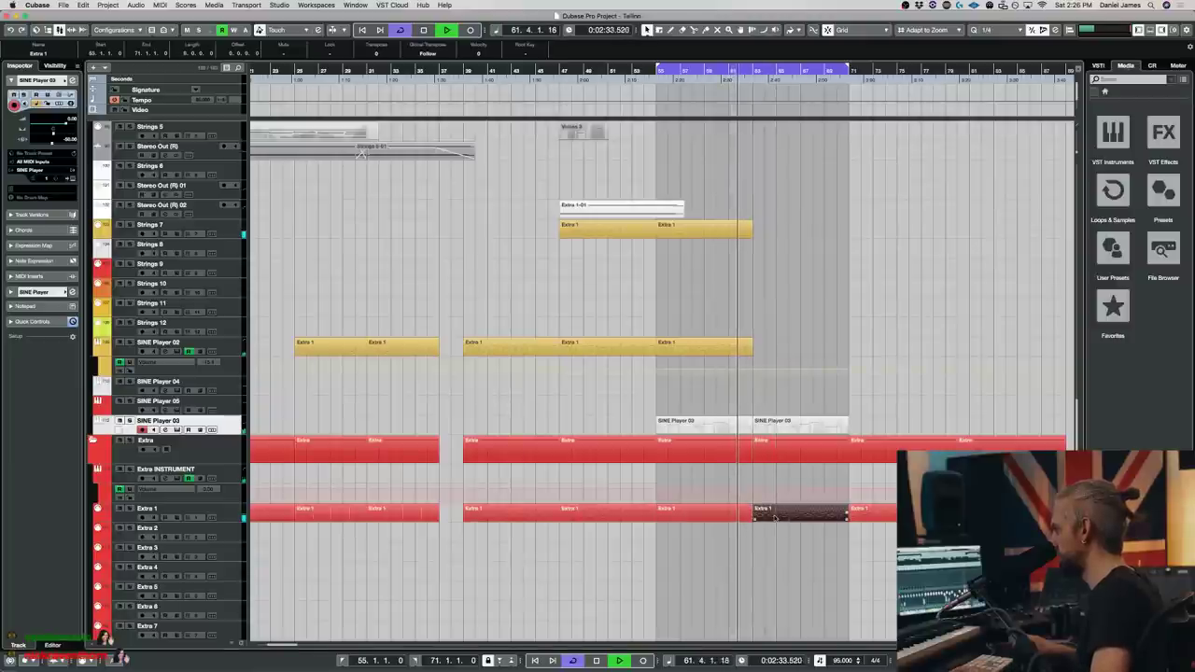
- Copy the Extra 1 event at bar 63 to the Strings 7 track and delete the copy's lowest notes in the Key Editor
left_click_drag(775, 518, 785, 231)
double_click(784, 231)
scroll(980, 368, "right", 4)
left_click_drag(611, 341, 434, 297)
key("Delete")
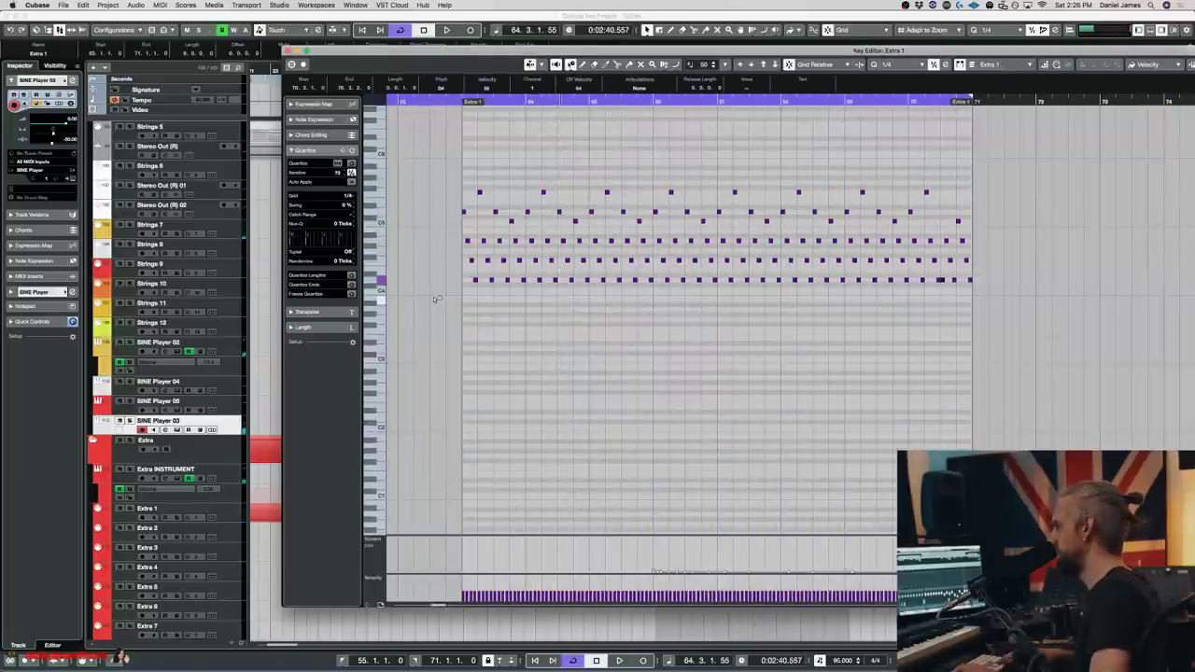
- Transpose all notes of the Strings 7 event down one octave, close the Key Editor, and select the soloed Strings 7 track during playback
key("super+a")
key("shift+Down")
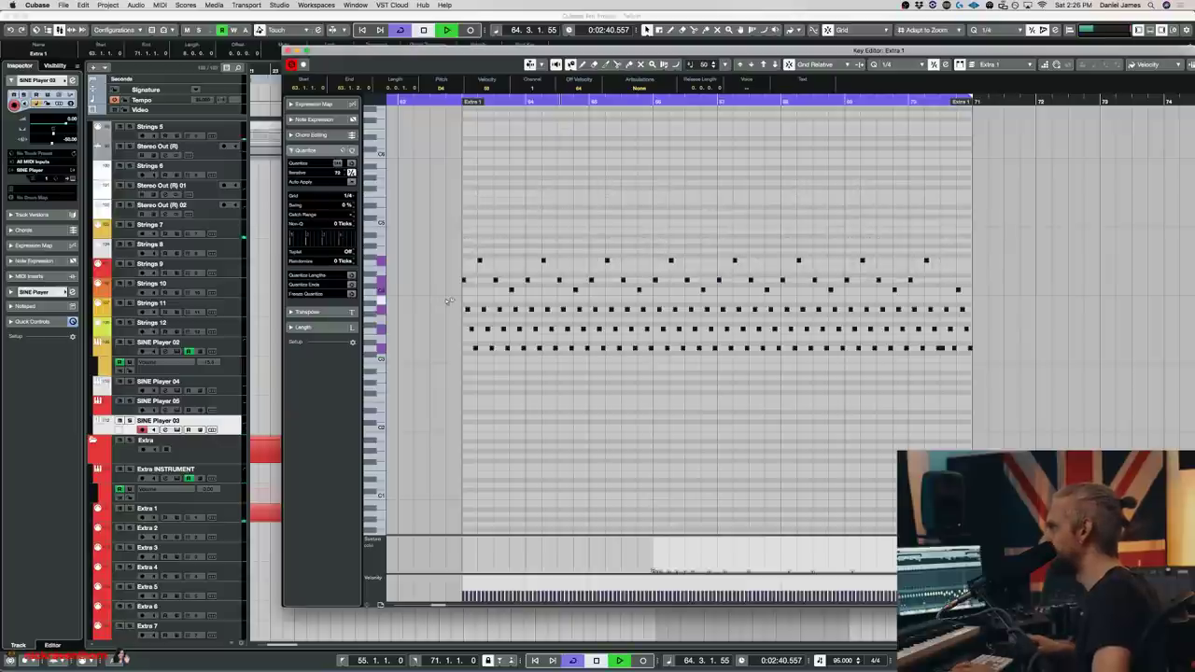
key("space")
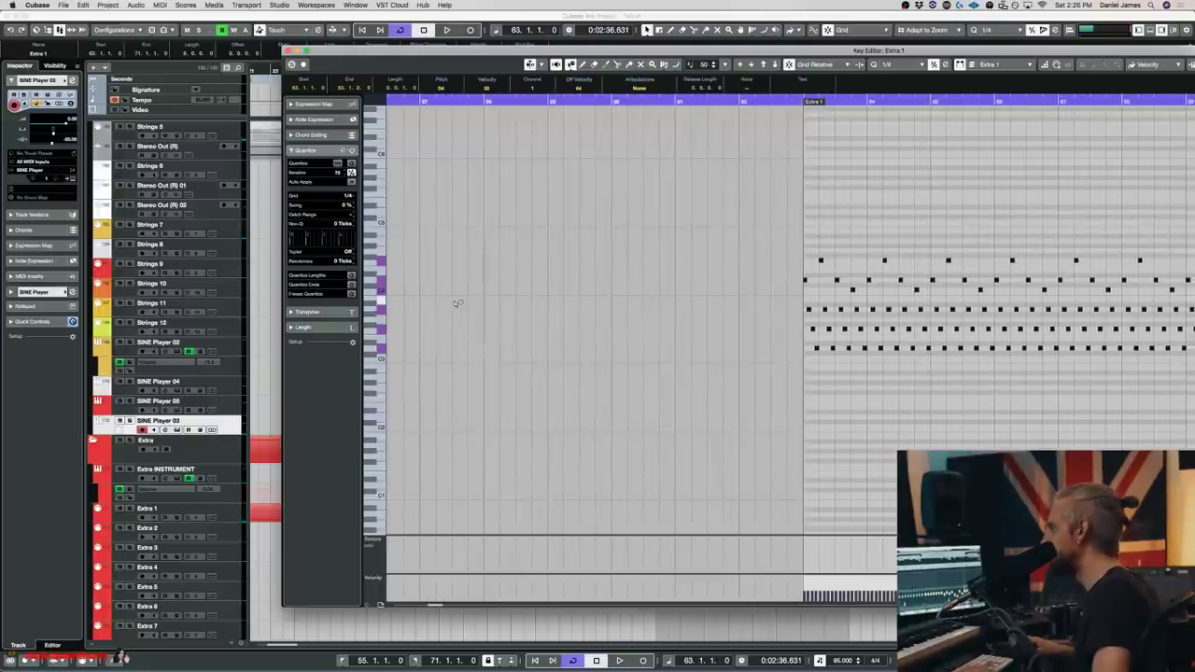
key("Return")
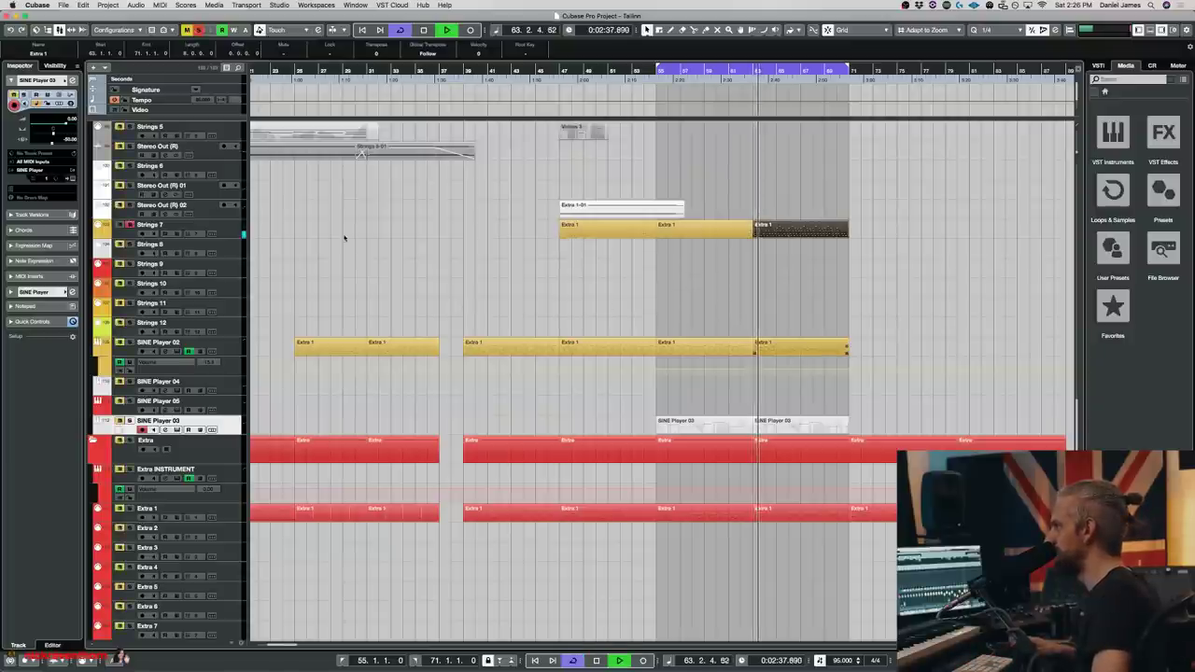
left_click(238, 230)
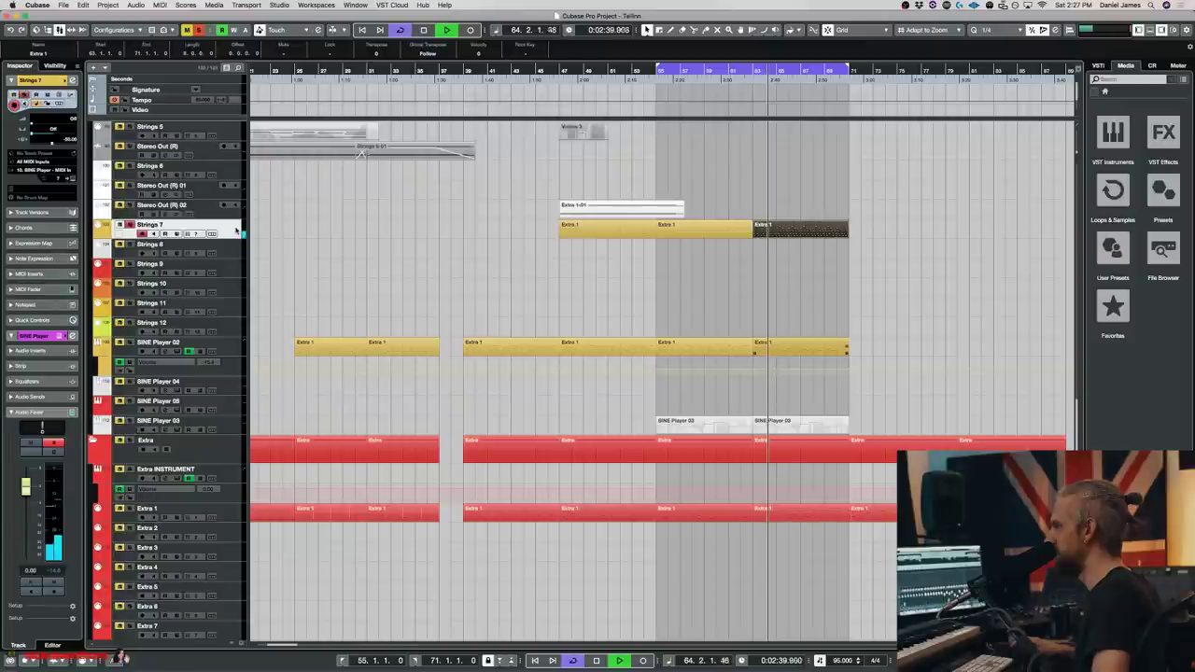
- In the SINE Player of the Strings 7 track, select the Staccato articulation of the 07 Chamber Celli and close the plug-in
key("e")
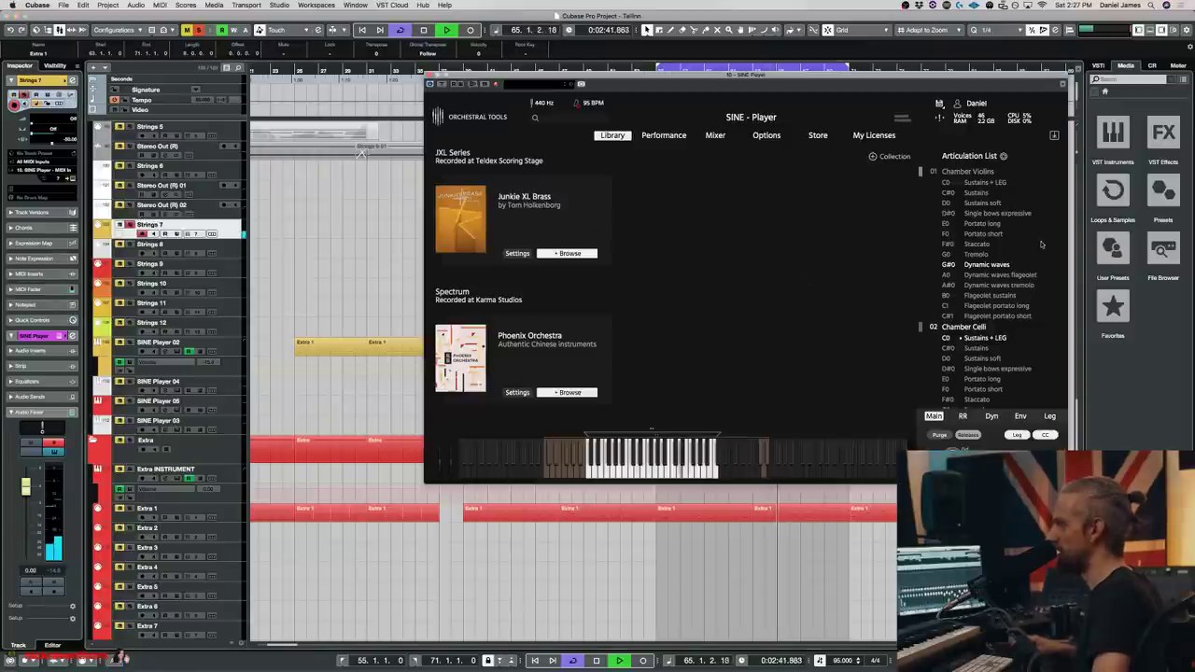
scroll(1031, 289, "down", 3)
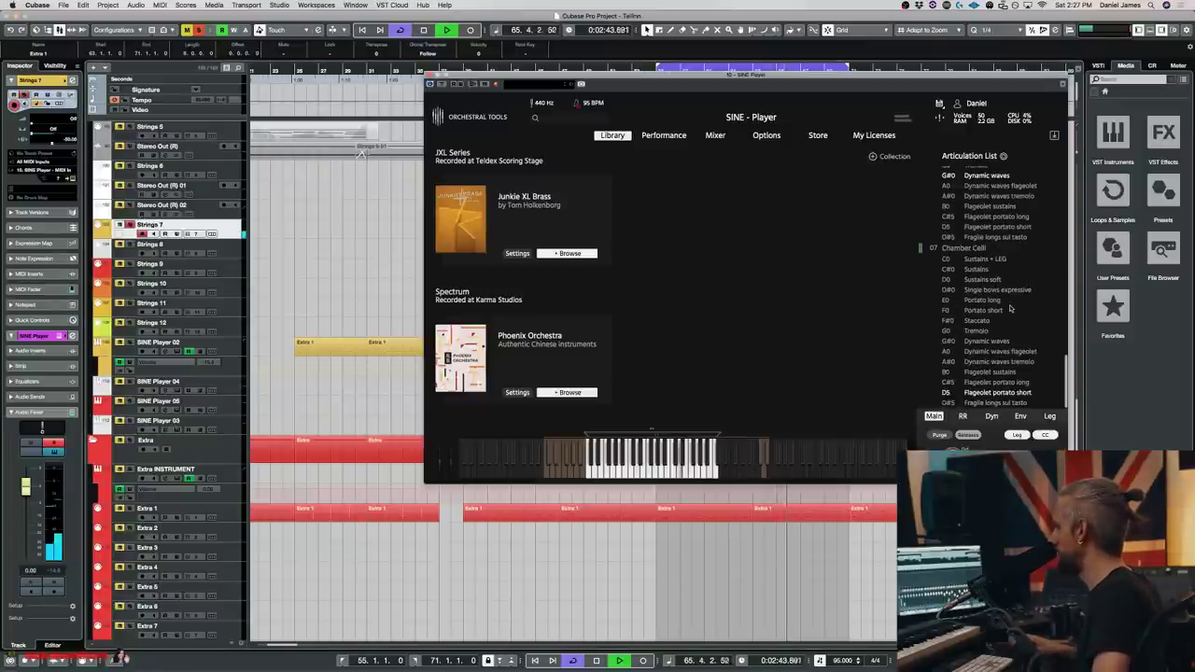
left_click(977, 320)
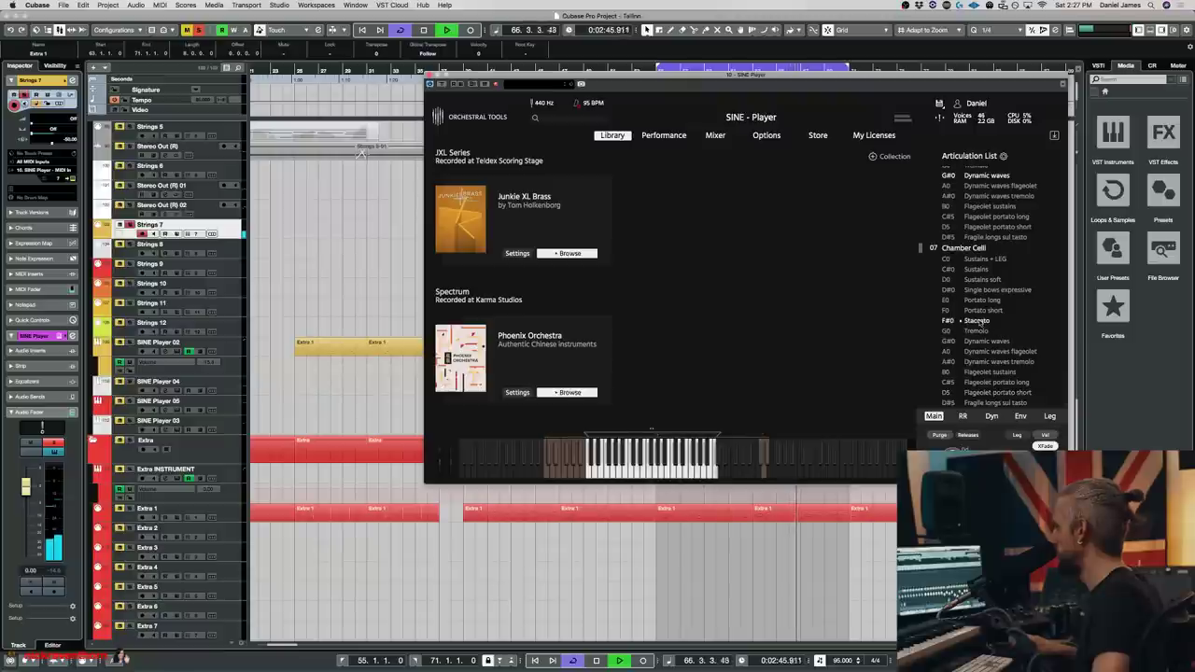
left_click(431, 74)
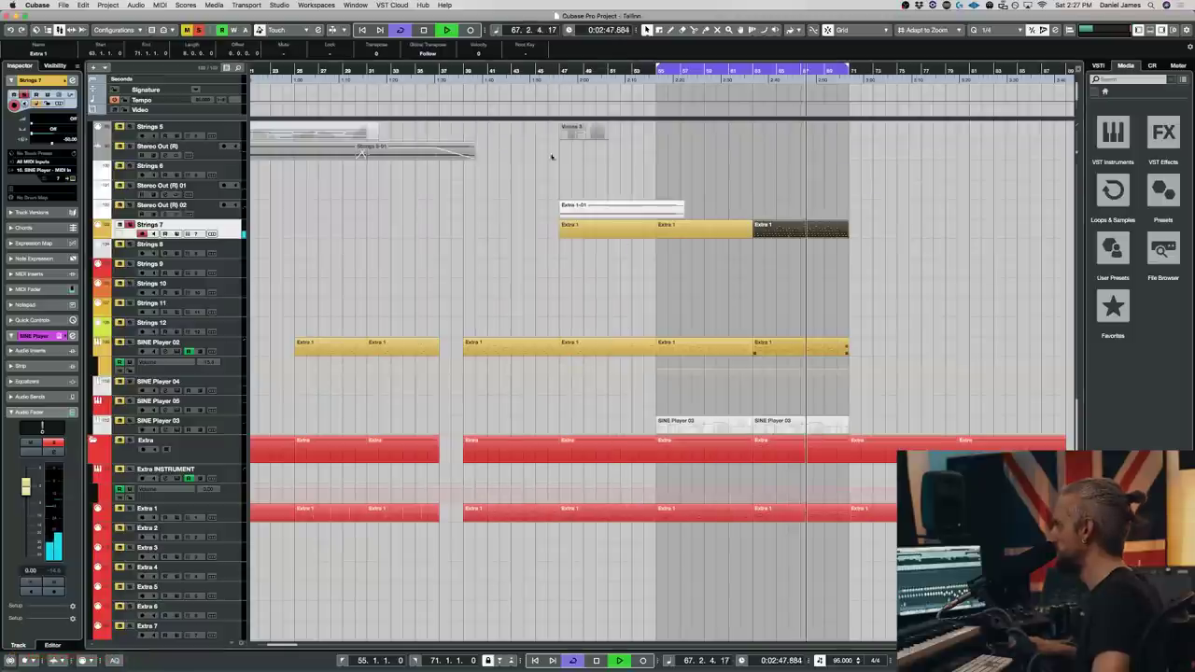
- Play the Strings 7 part from bar 55 and inspect the notes of its bar 63 event in the Key Editor
left_click(678, 228)
key("space")
key("space")
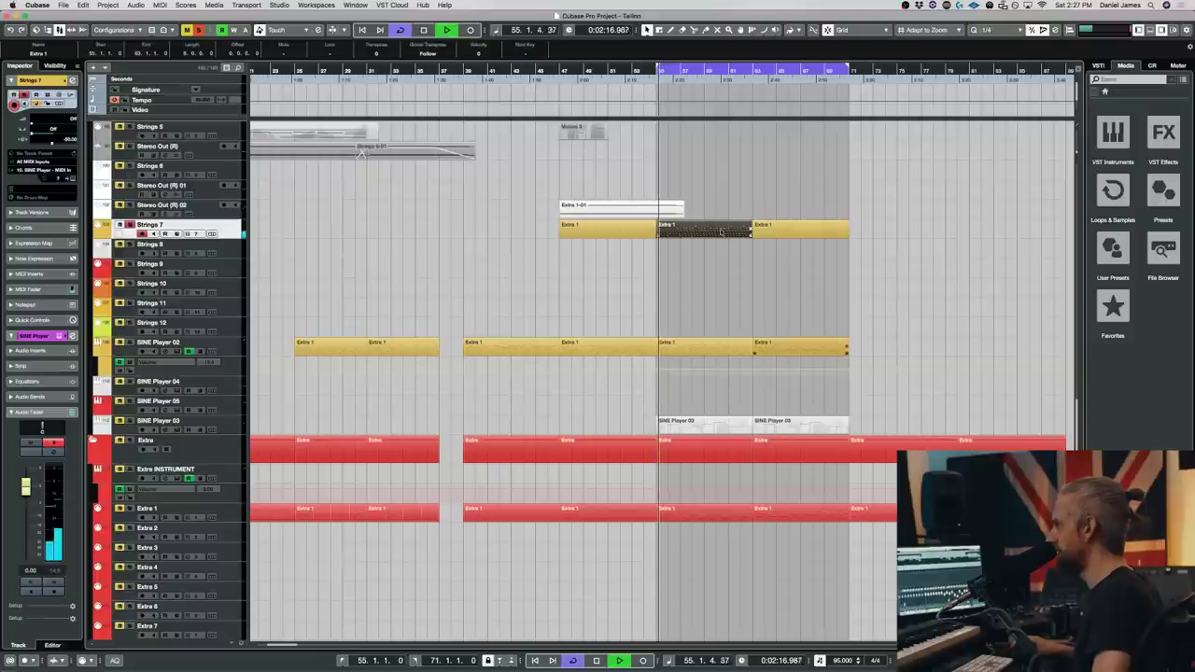
left_click(791, 230)
double_click(791, 232)
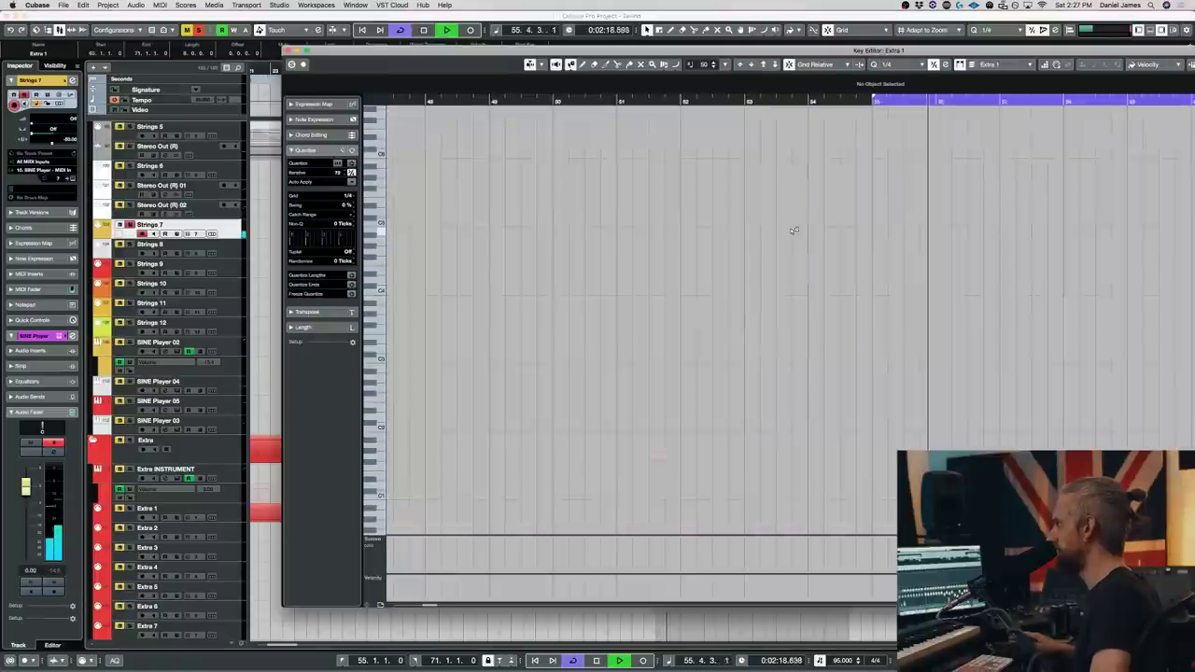
key("space")
key("Return")
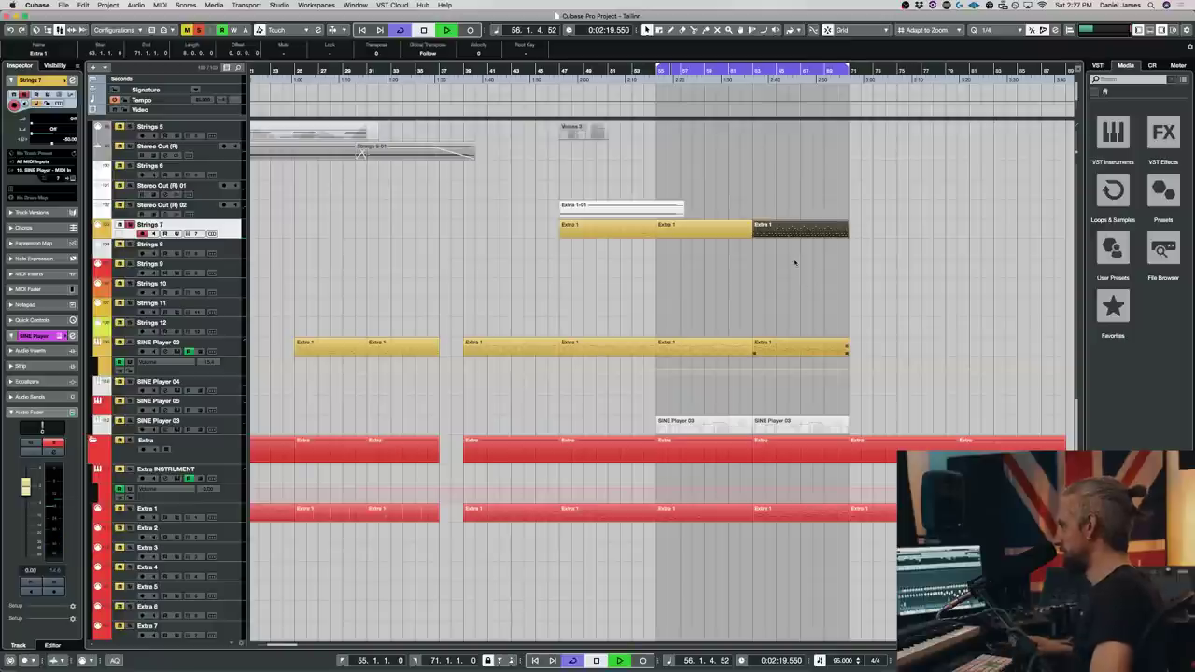
- Replace the Strings 7 event at bar 63 with a fresh copy of the SINE Player 02 track's event at that bar
key("space")
key("Delete")
left_click_drag(785, 344, 787, 230)
key("space")
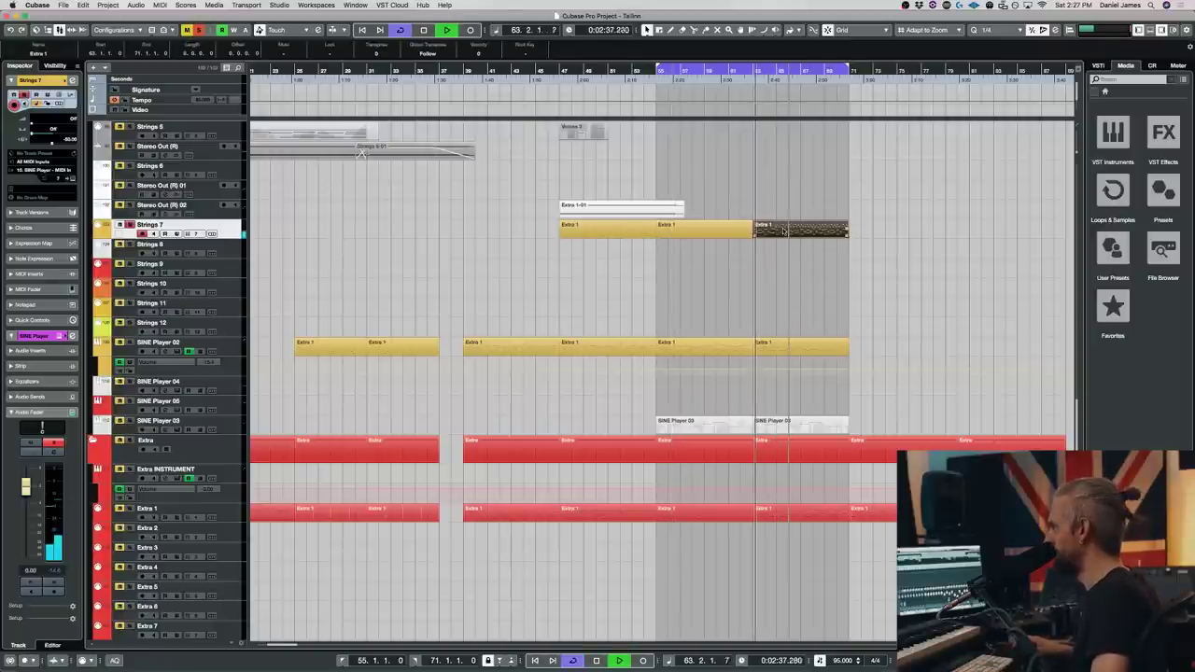
- Transpose the new bar 63 event's notes down one octave and activate the 07 Chamber Celli Staccato articulation in the SINE Player
double_click(784, 230)
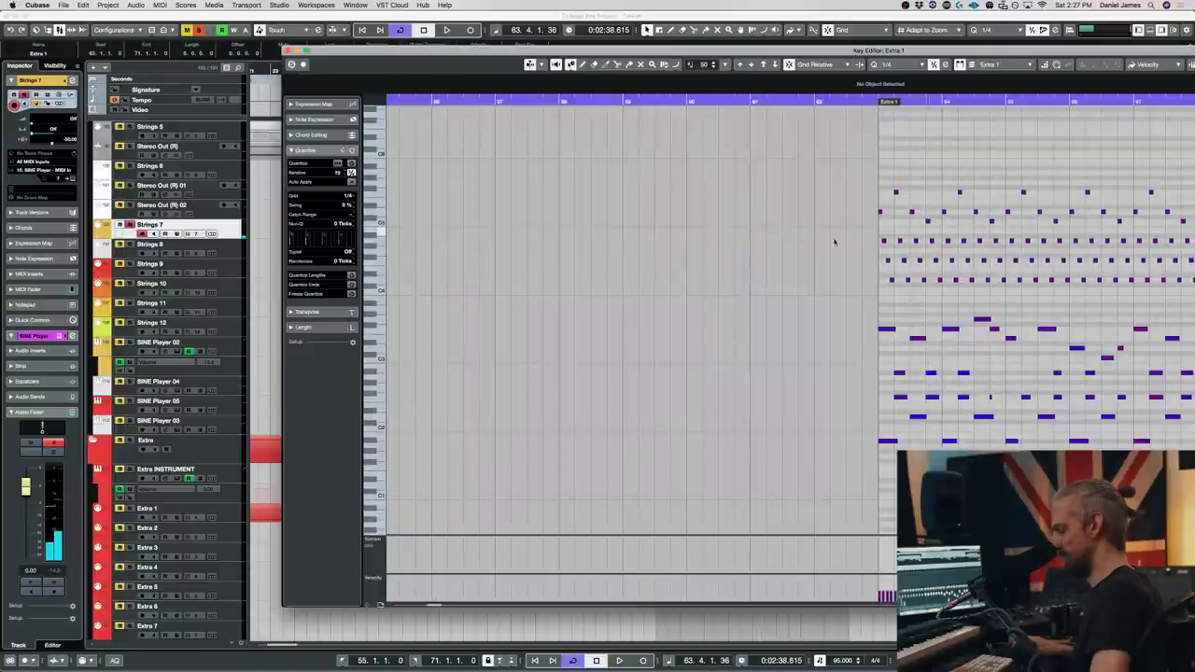
key("e")
left_click(1092, 346)
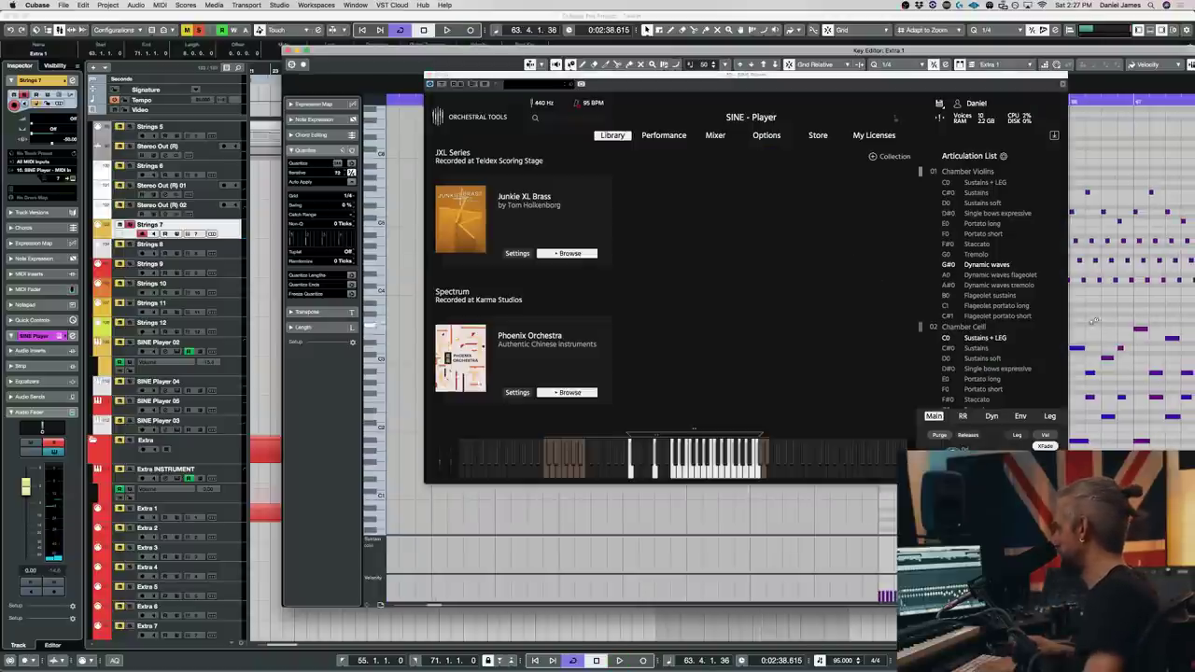
scroll(958, 254, "down", 15)
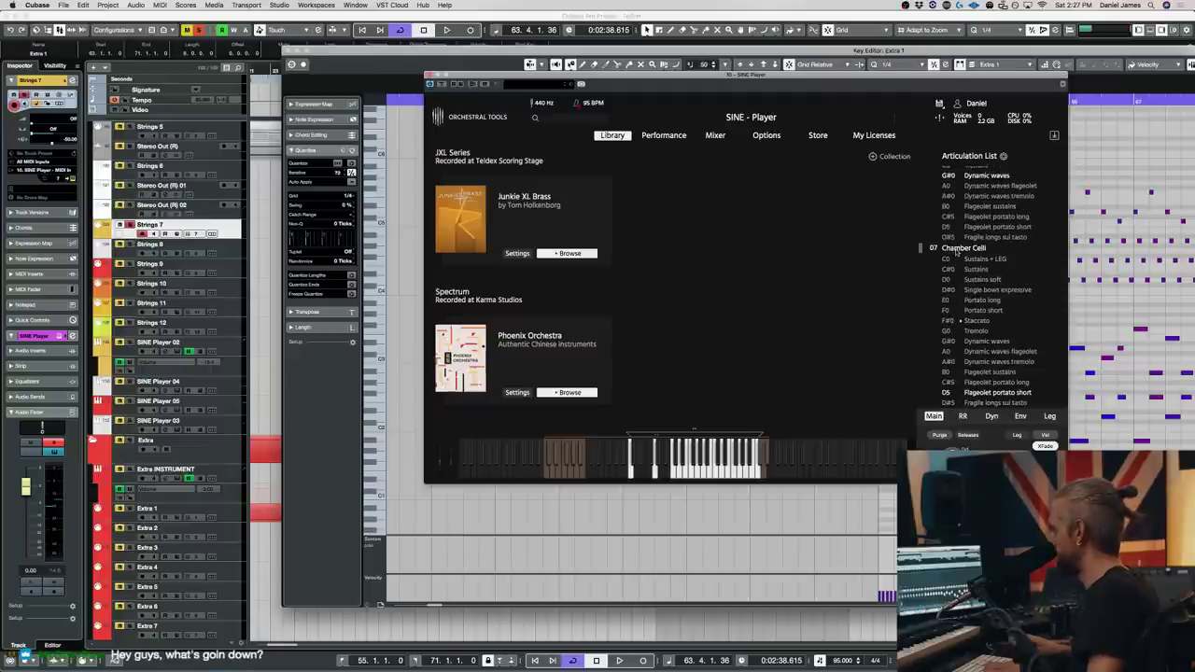
left_click(981, 253)
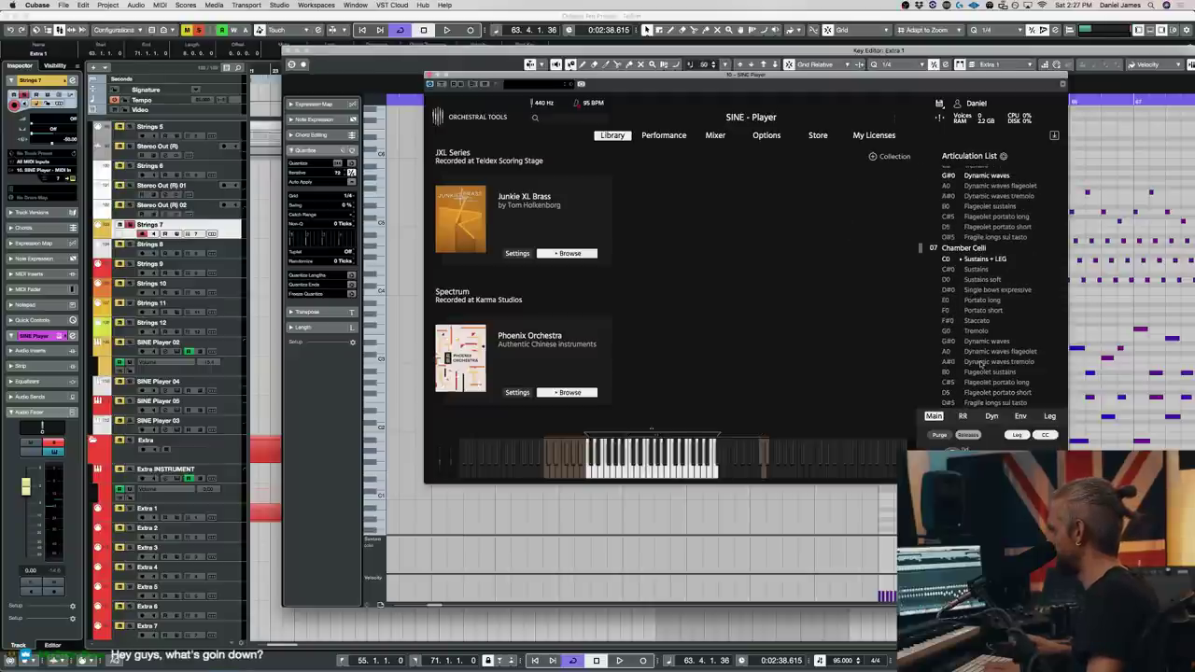
left_click(976, 320)
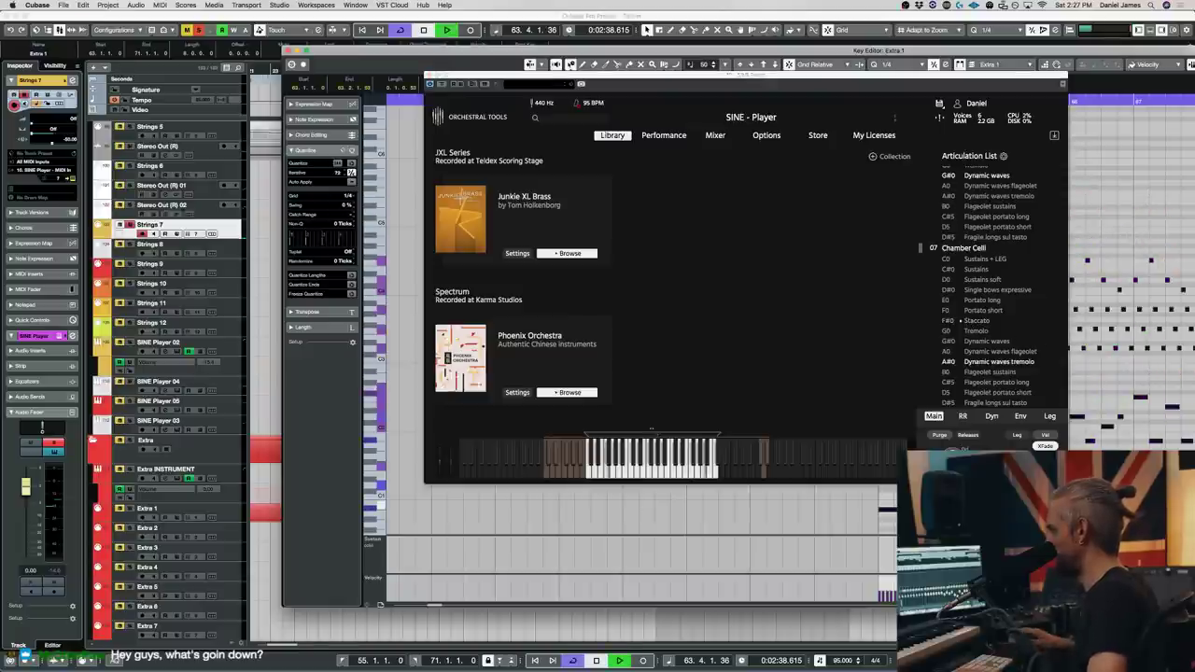
key("space")
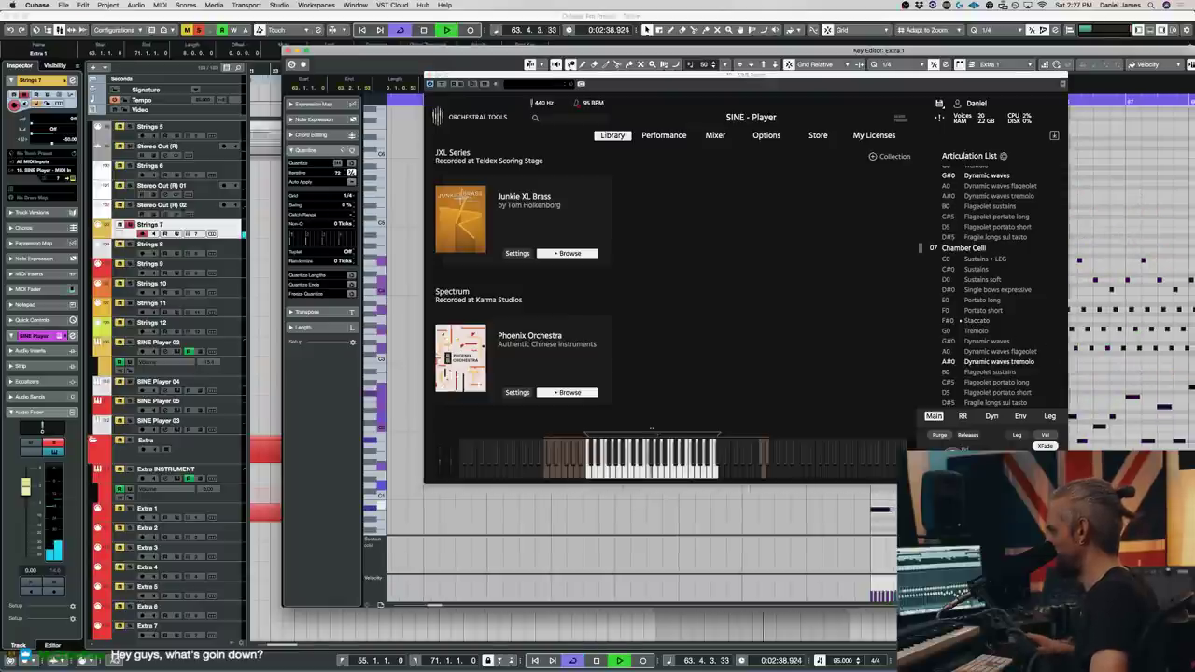
- Audition the Staccato articulation with the transposed notes, and remove the 07 Chamber Celli from the articulation list
key("space")
left_click(985, 333)
key("space")
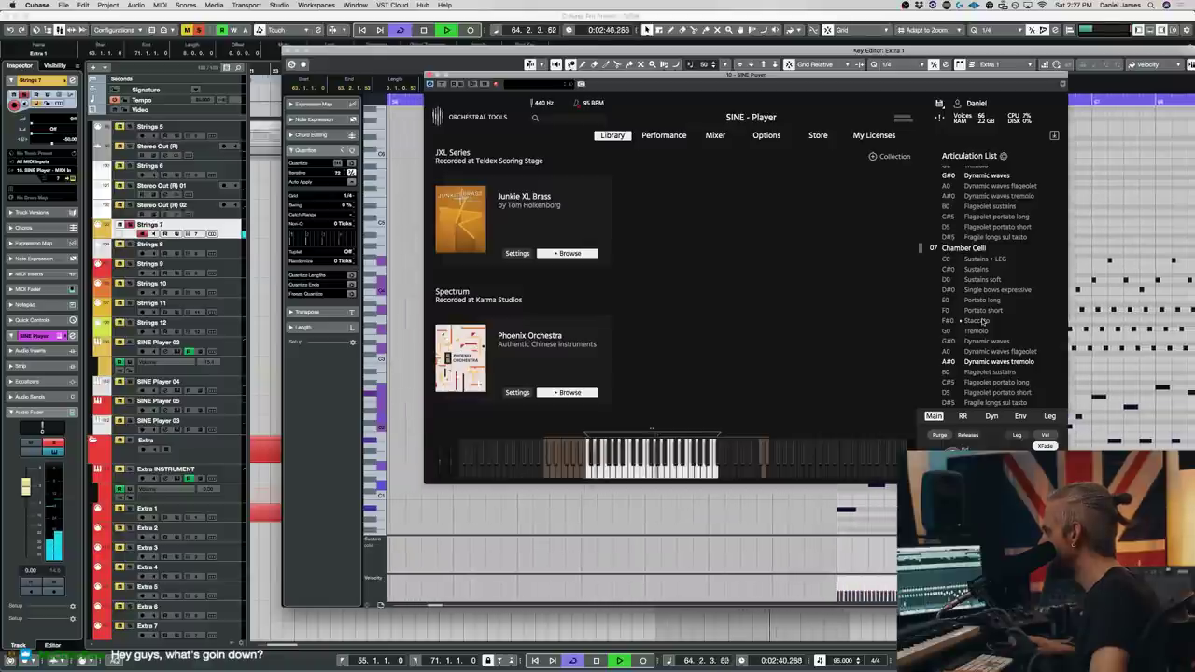
key("space")
right_click(977, 248)
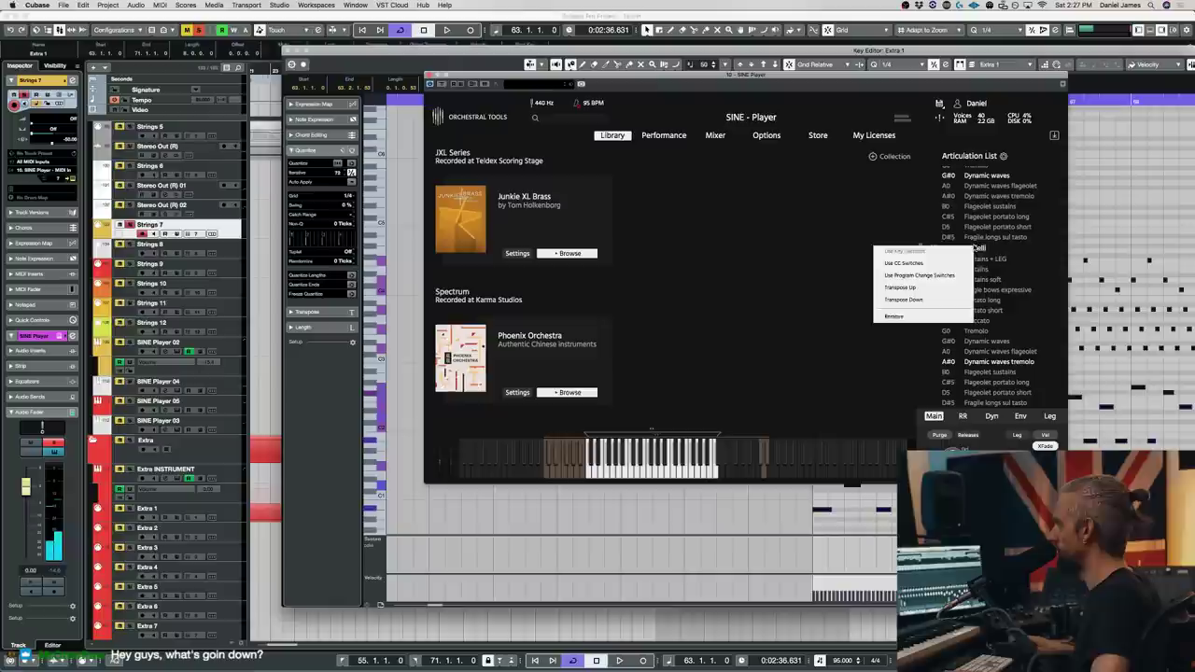
left_click(923, 317)
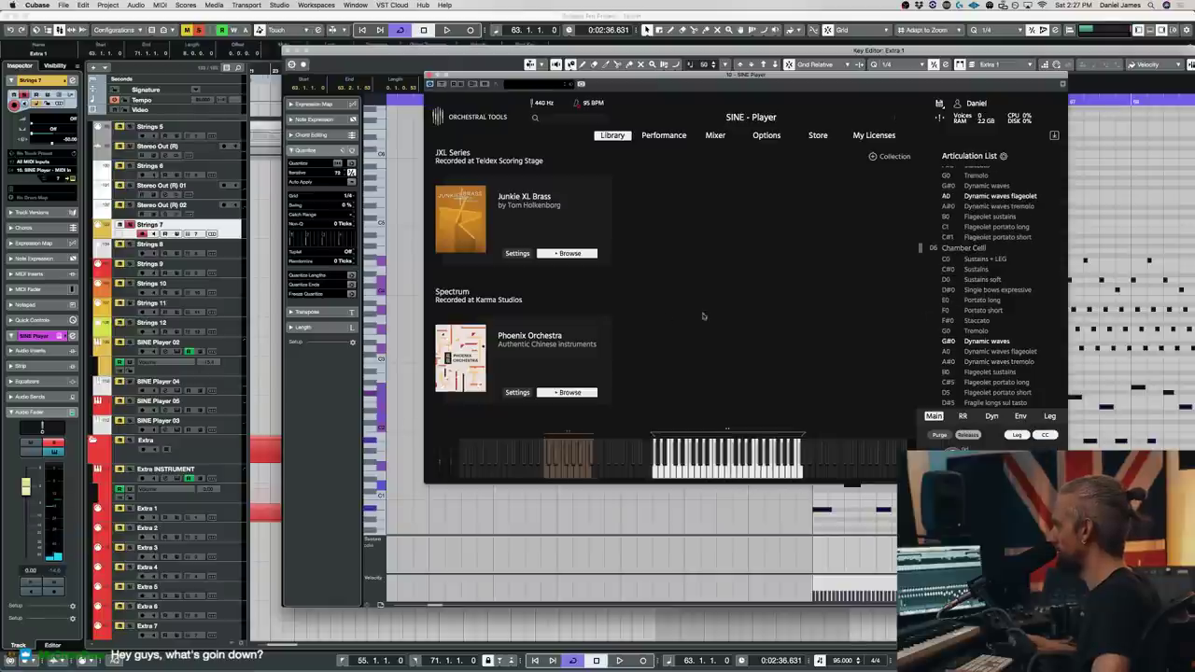
- Load only the Staccato articulation of the Chamber Celli from the Strings folder of the Tallinn library
scroll(487, 355, "down", 5)
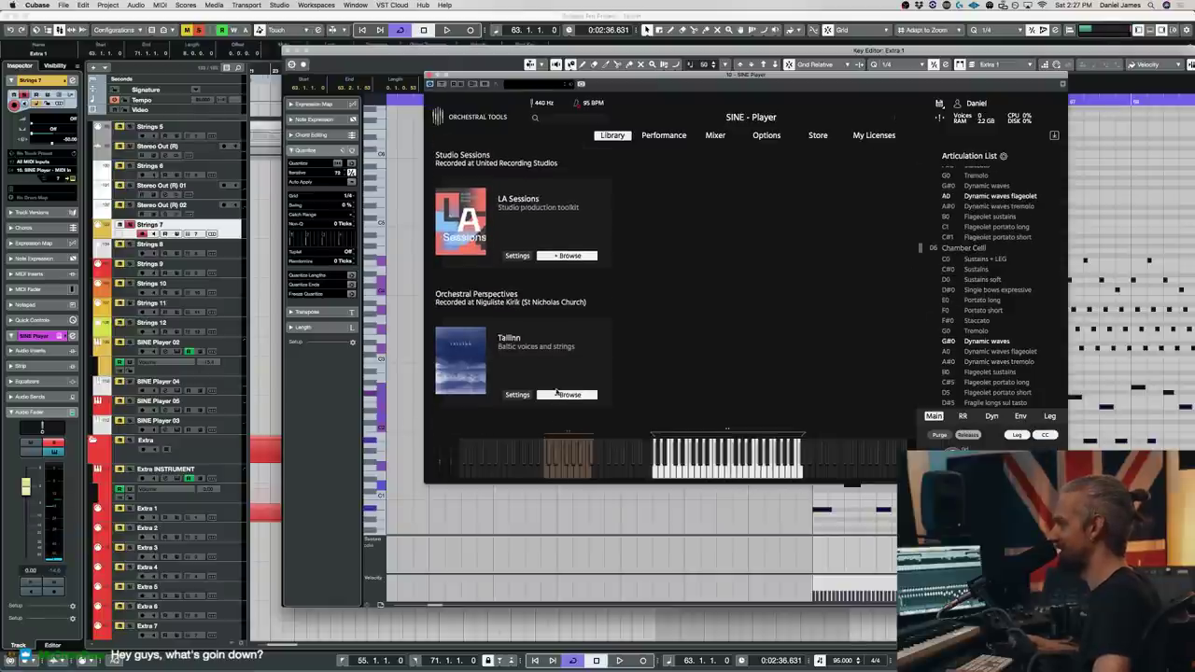
left_click(559, 395)
left_click(534, 315)
left_click(558, 355)
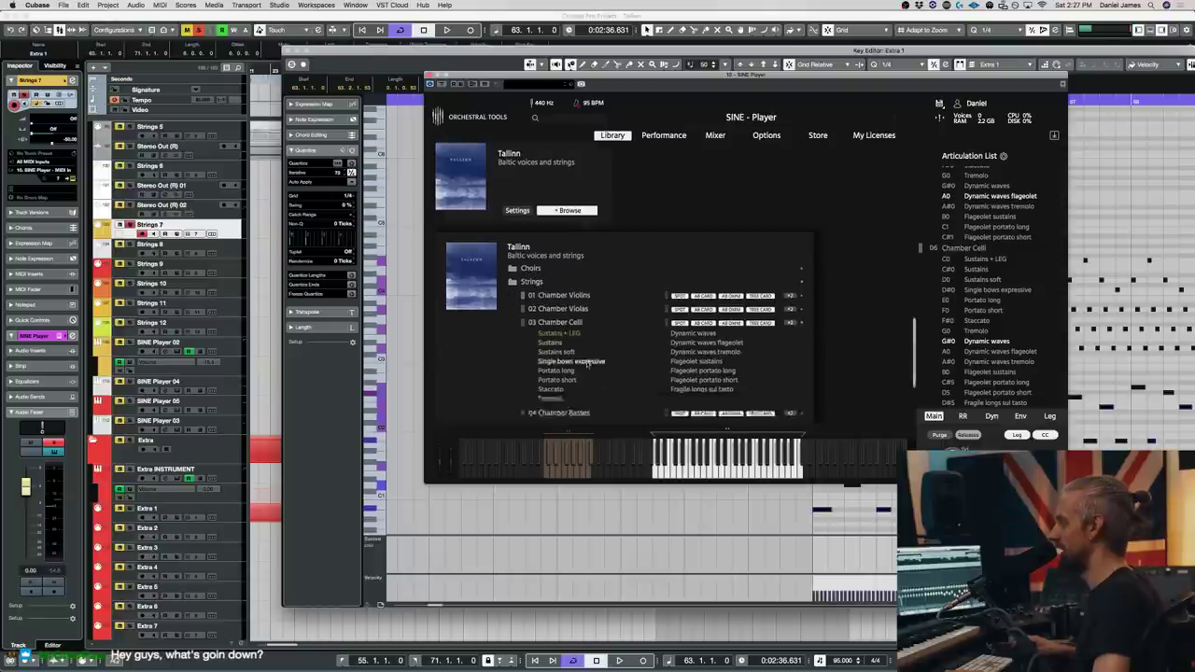
double_click(558, 342)
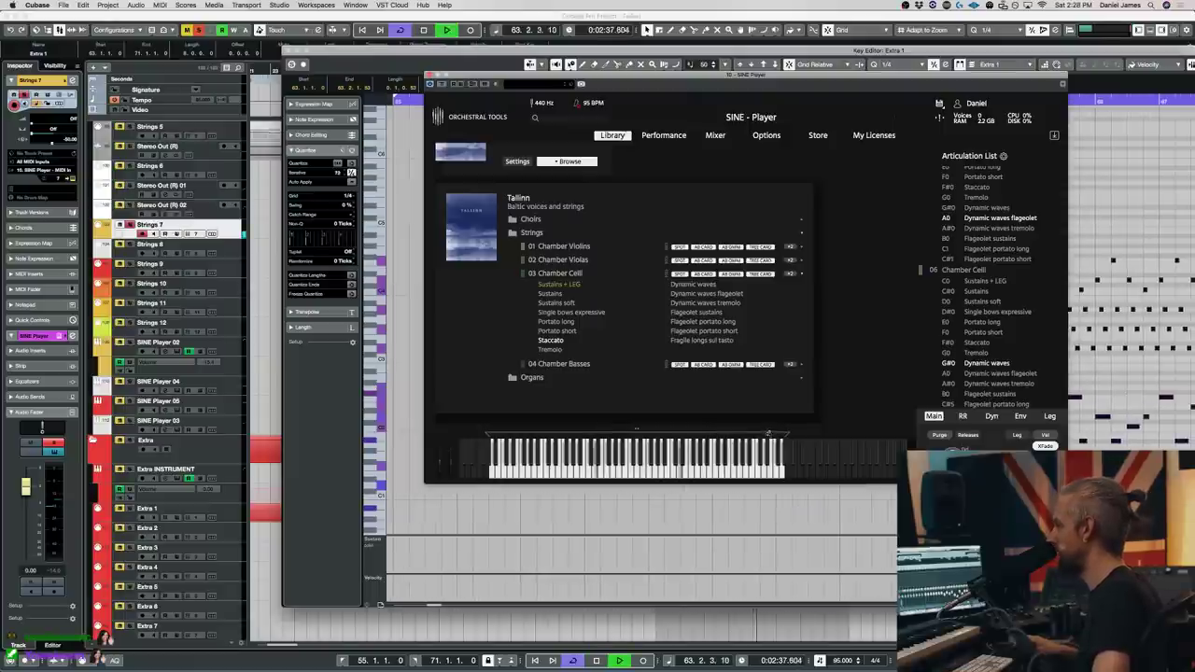
key("space")
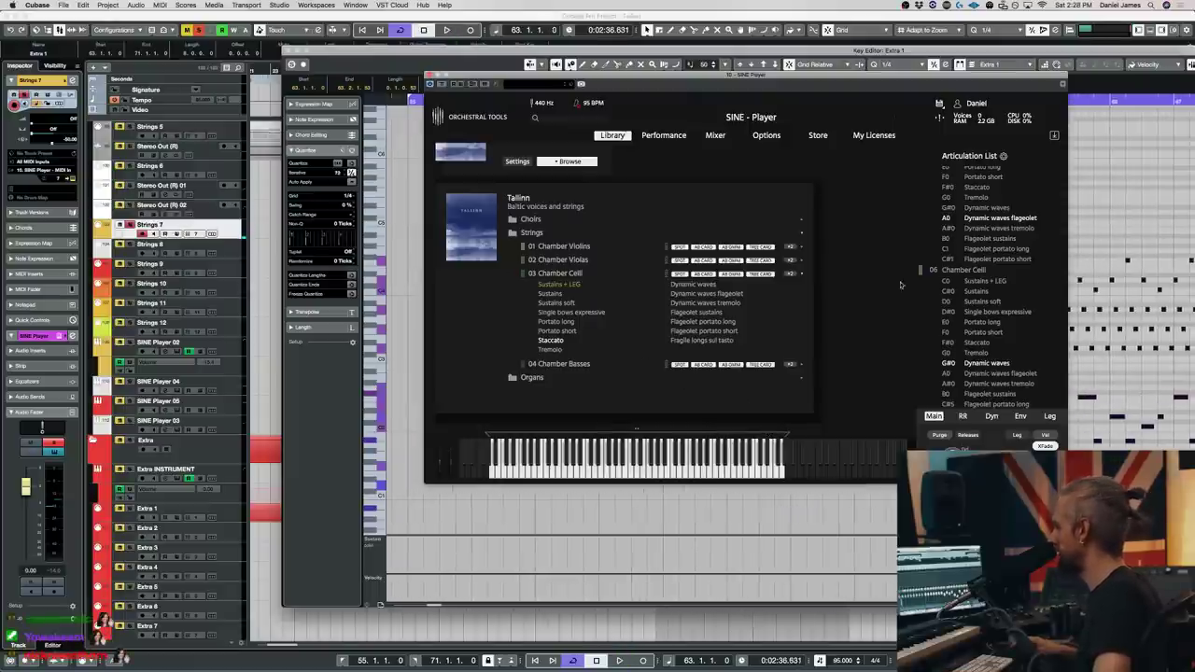
- Check the articulation list, audition the newly loaded Chamber Celli patch, and make its Staccato the active articulation
scroll(952, 308, "down", 2)
scroll(969, 308, "up", 10)
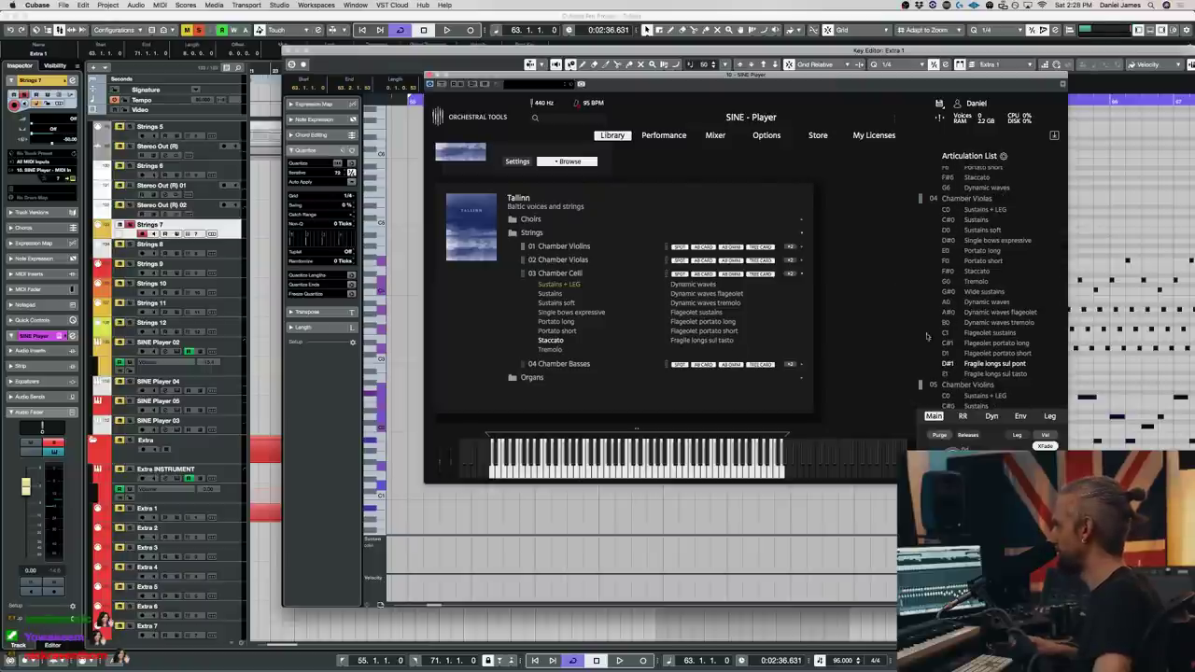
scroll(960, 333, "down", 10)
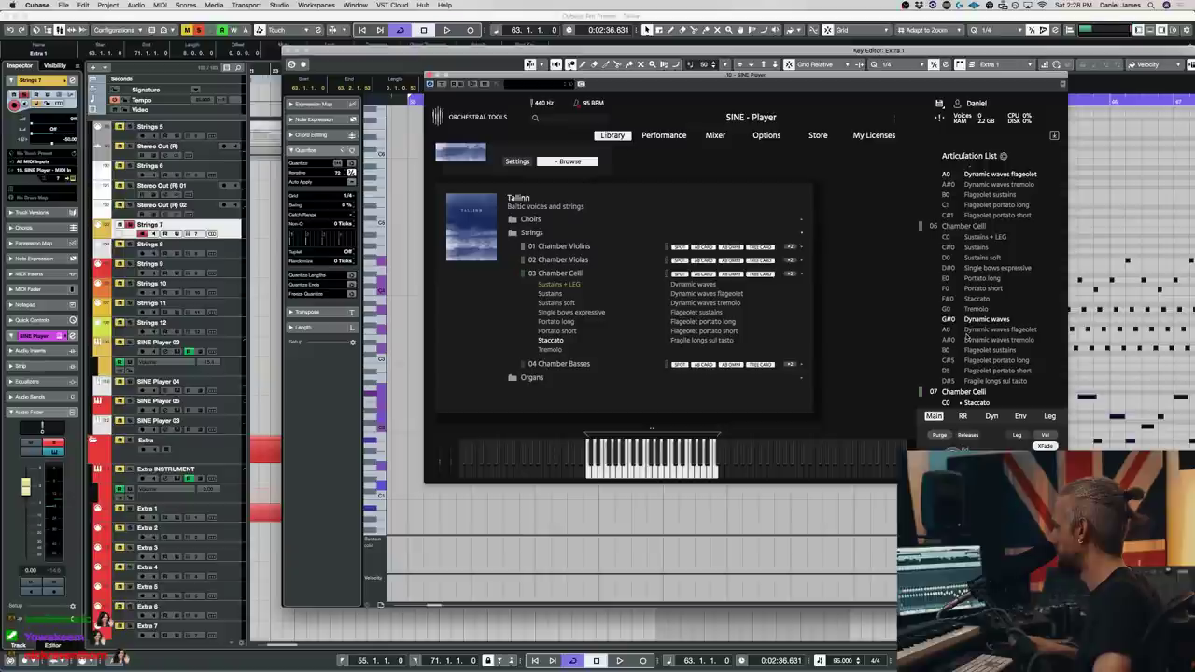
key("space")
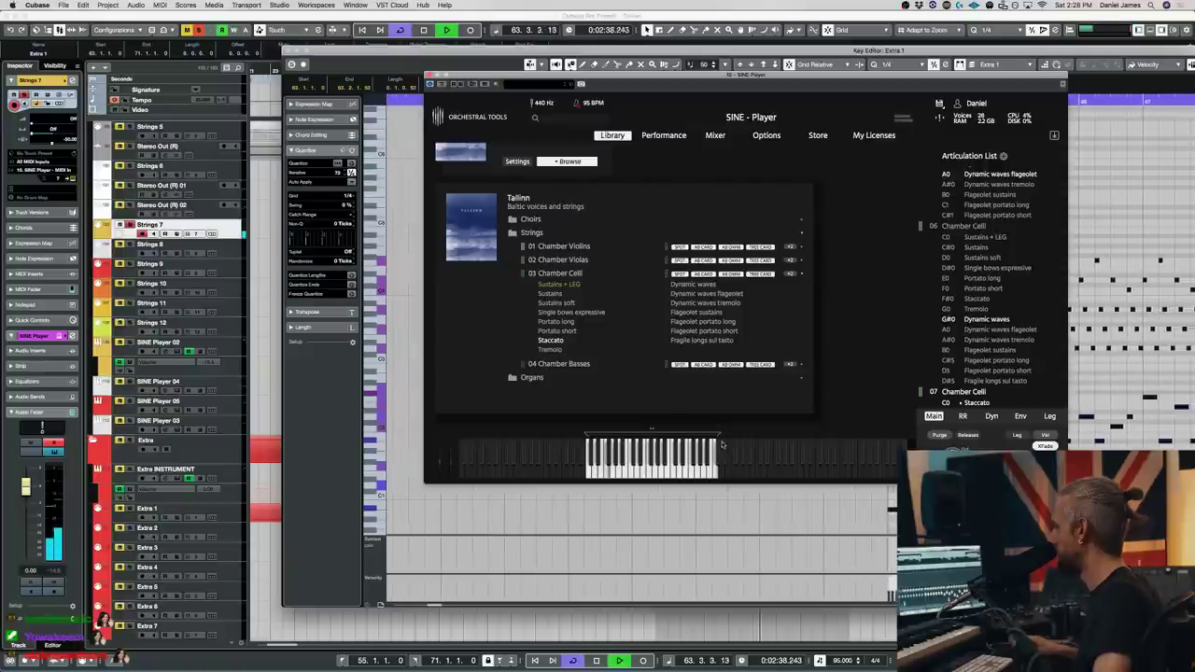
key("space")
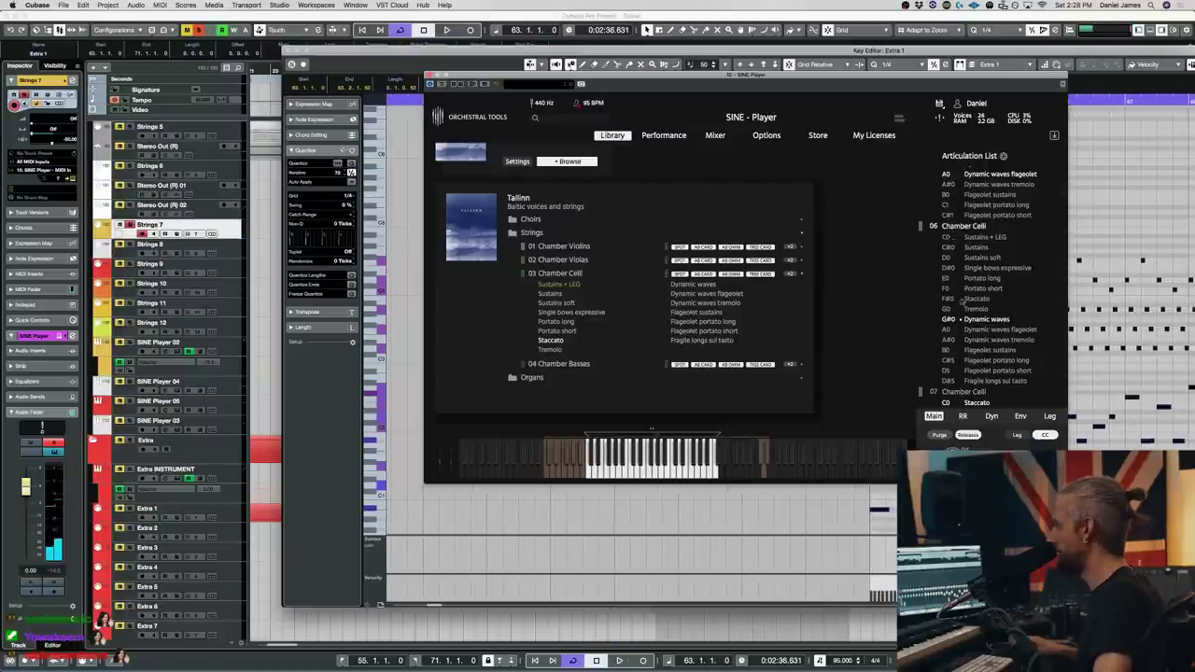
scroll(958, 201, "up", 6)
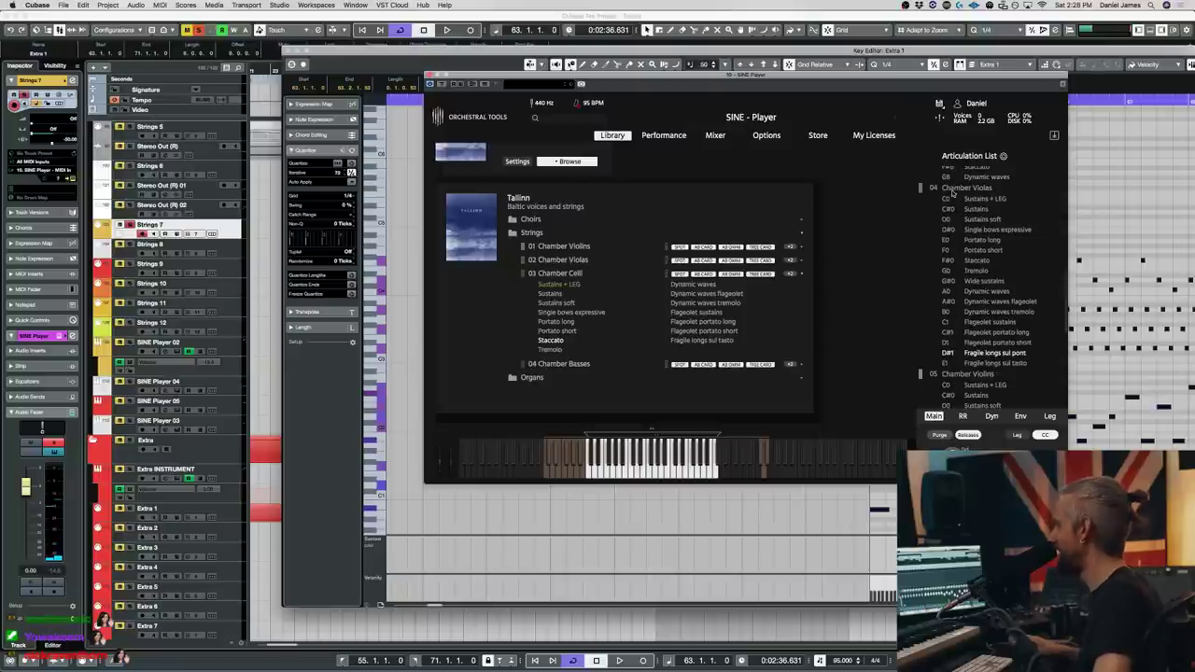
scroll(962, 296, "down", 5)
left_click(962, 392)
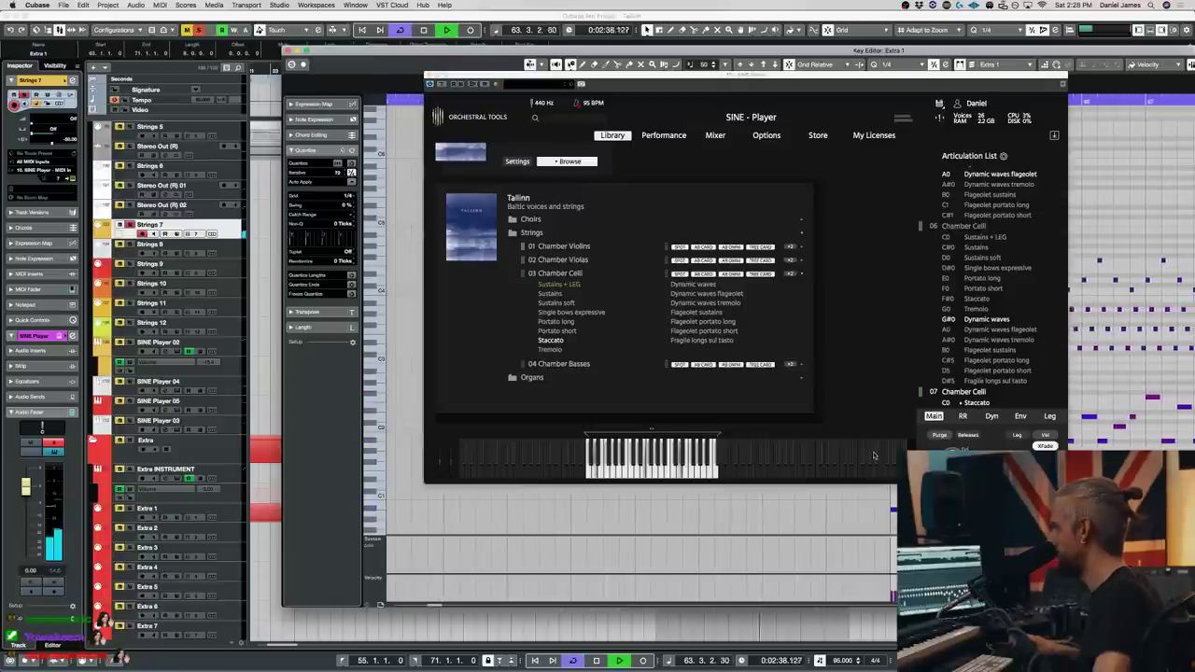
- Clear all solo states, close the SINE Player, and play the full mix from the Strings 7 event at bar 47
left_click(198, 30)
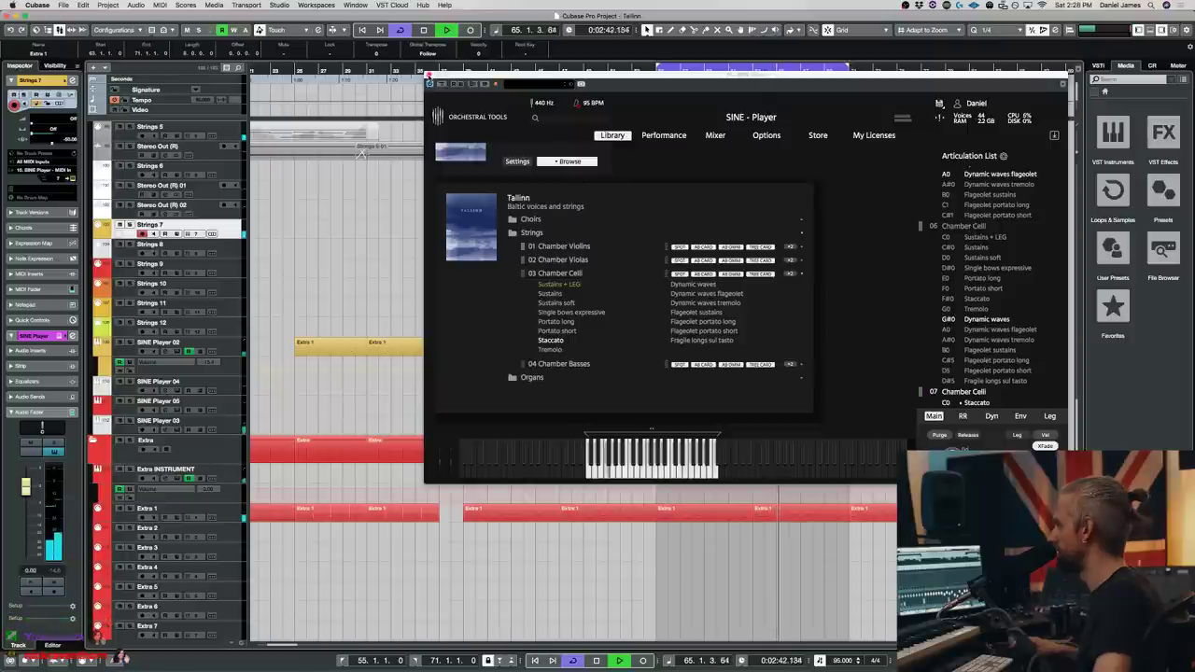
left_click(430, 83)
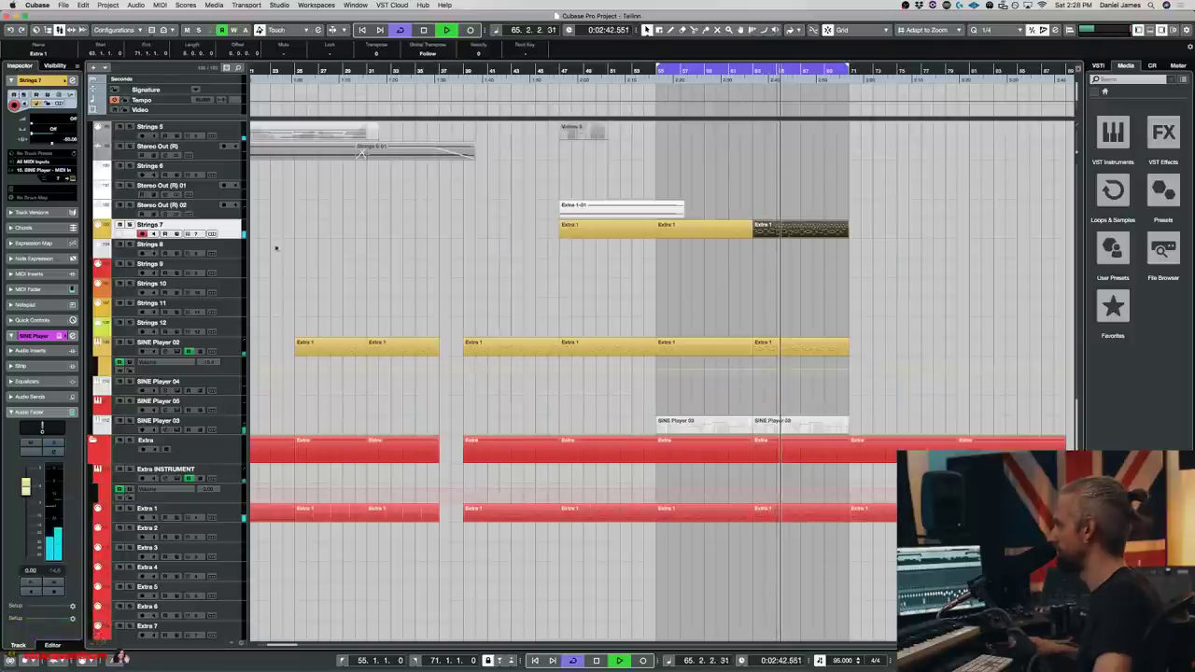
left_click(680, 230)
key("space")
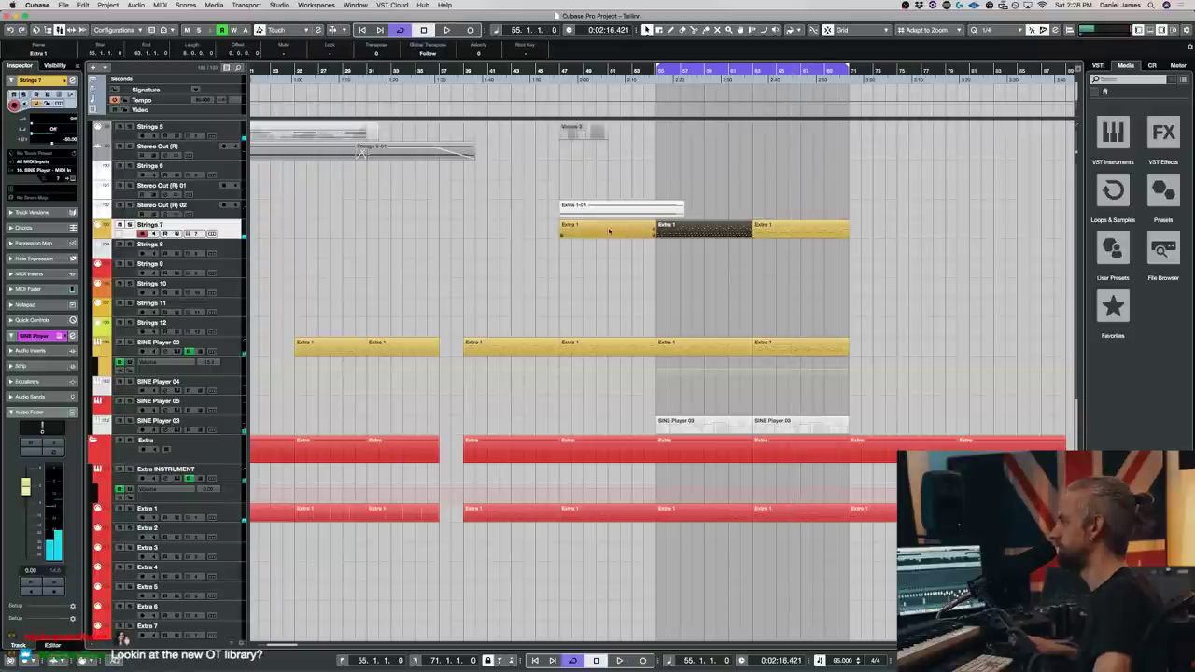
left_click(600, 233)
key("space")
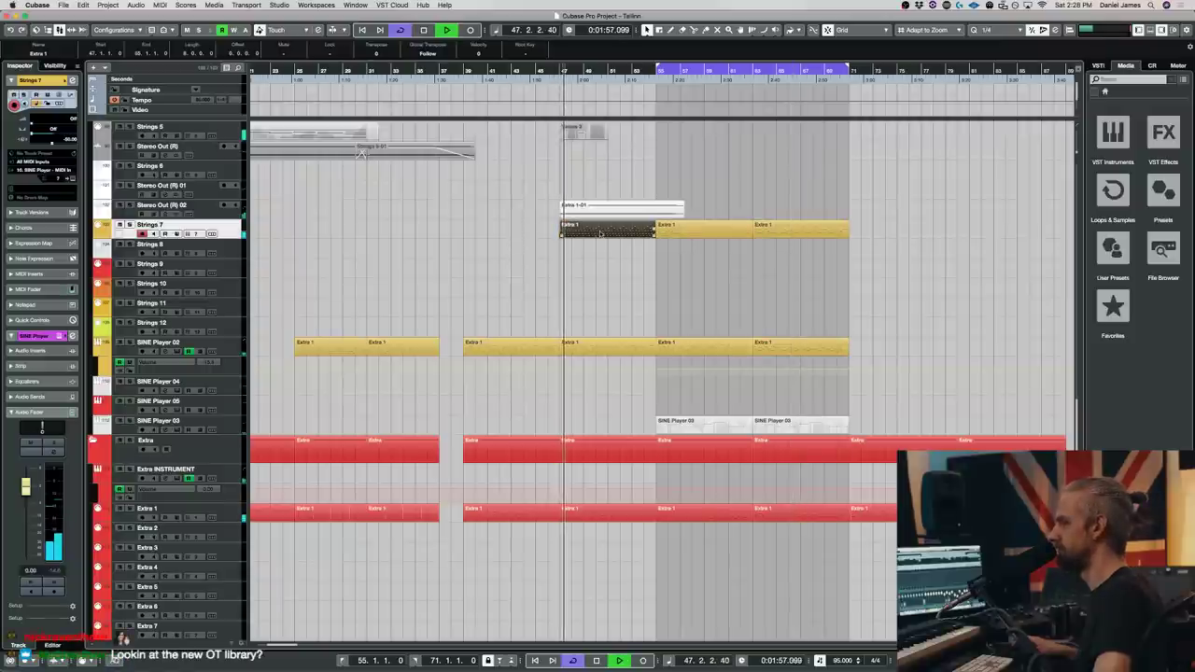
- Select the Strings 7 event at bar 63 and extend the cycle range to start at bar 47
left_click(797, 236)
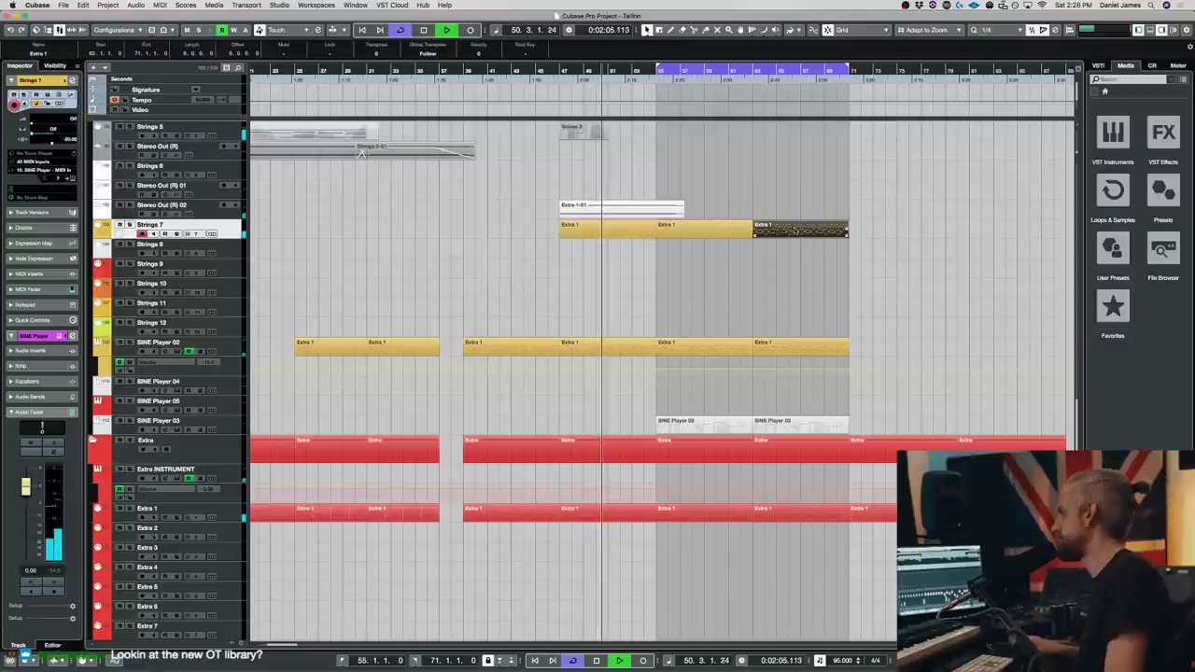
left_click_drag(562, 76, 561, 77)
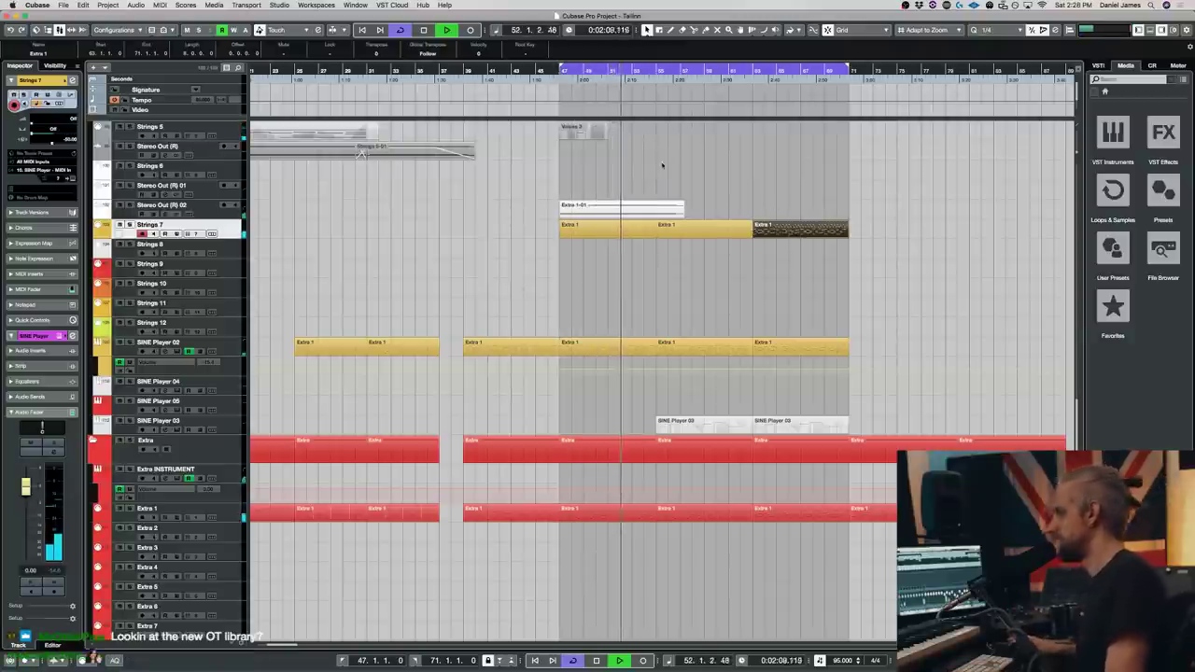
scroll(643, 229, "up", 10)
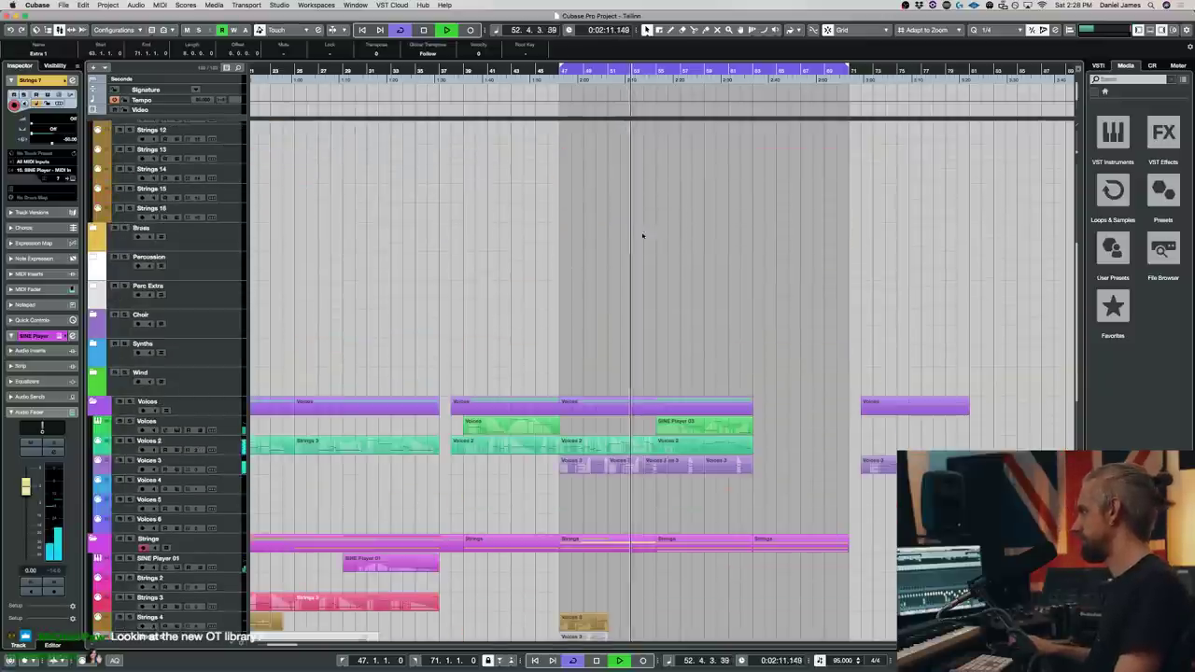
scroll(608, 410, "down", 3)
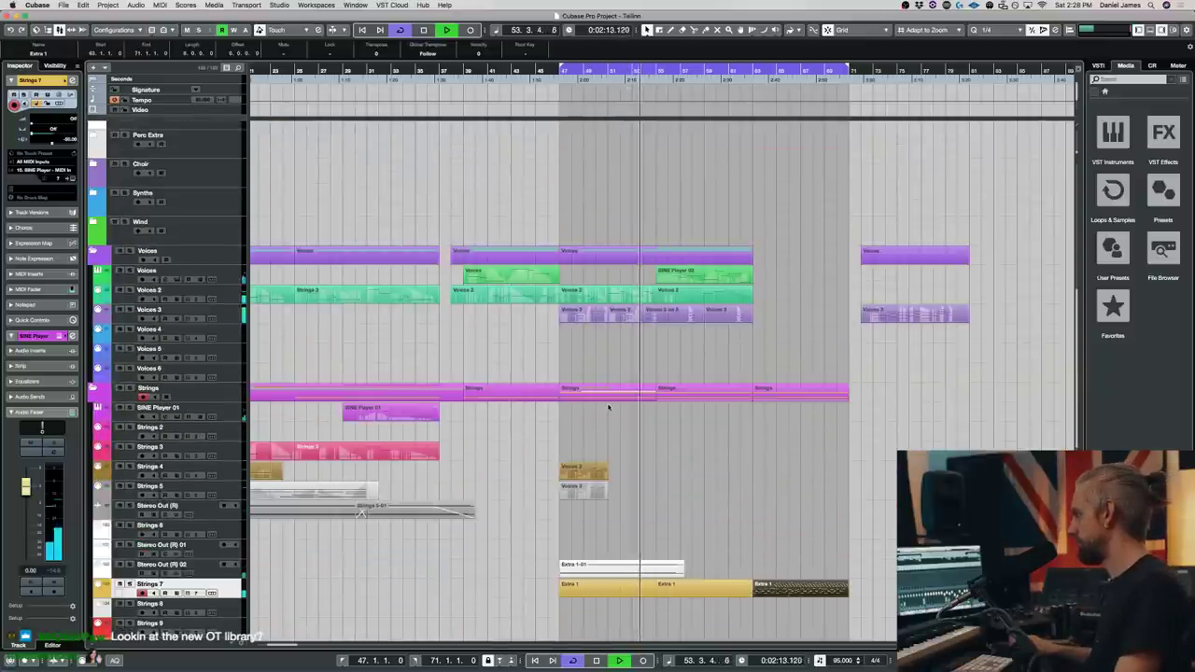
- Delete the short Voices 3 event at bar 54 and copy the events at bars 55 and 59 to Strings 4 and Strings 5
left_click(657, 316)
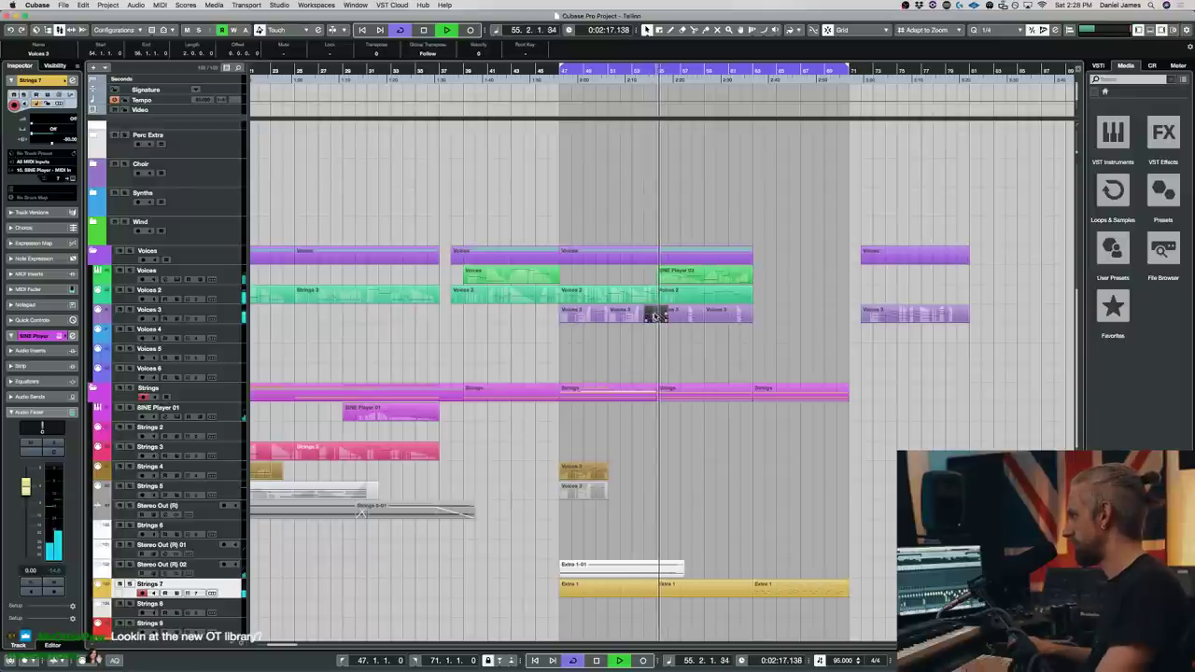
key("Delete")
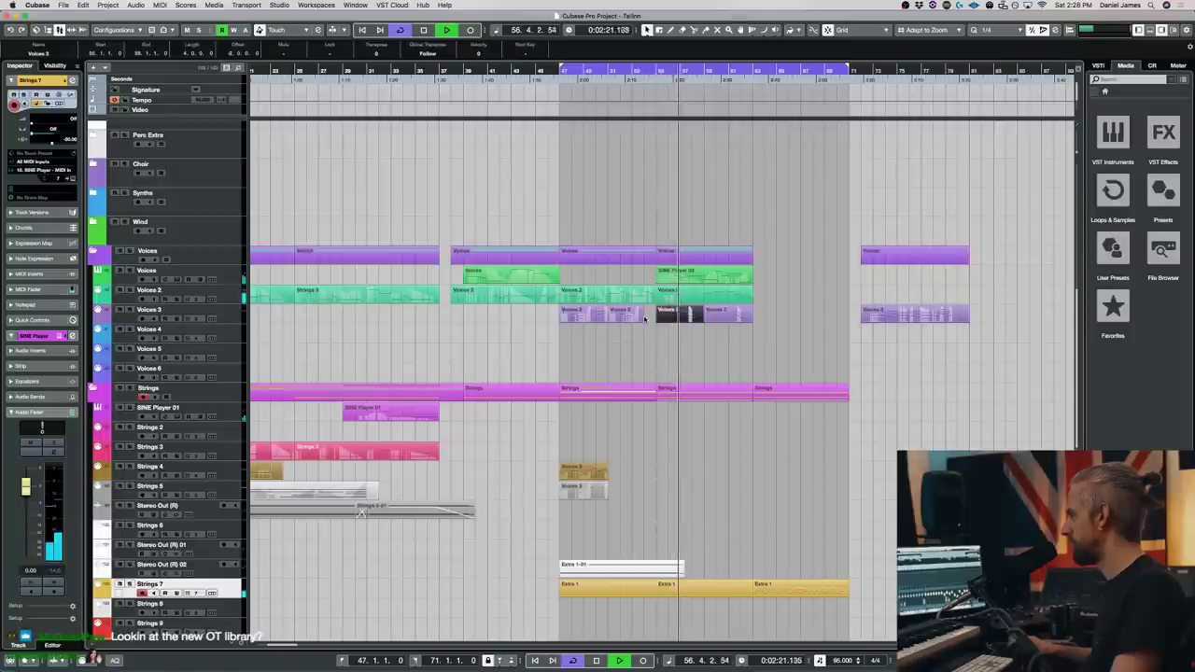
scroll(644, 322, "down", 10)
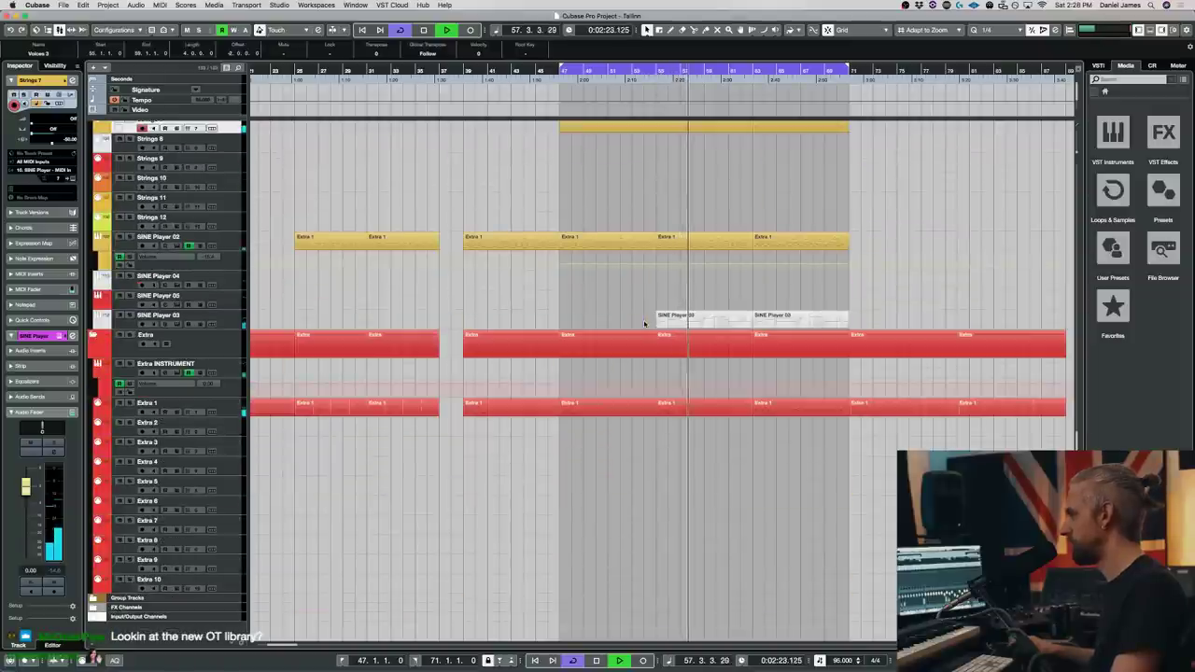
scroll(645, 324, "up", 10)
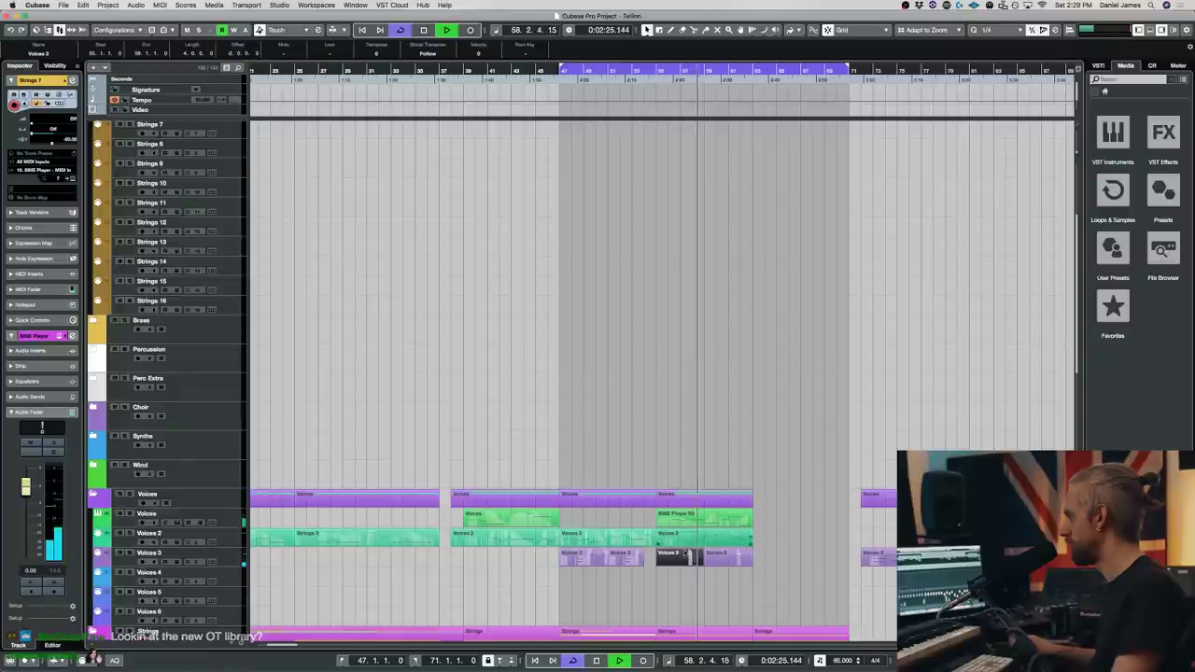
scroll(685, 569, "down", 3)
left_click_drag(685, 572, 678, 414)
scroll(687, 467, "down", 3)
left_click_drag(678, 371, 731, 400)
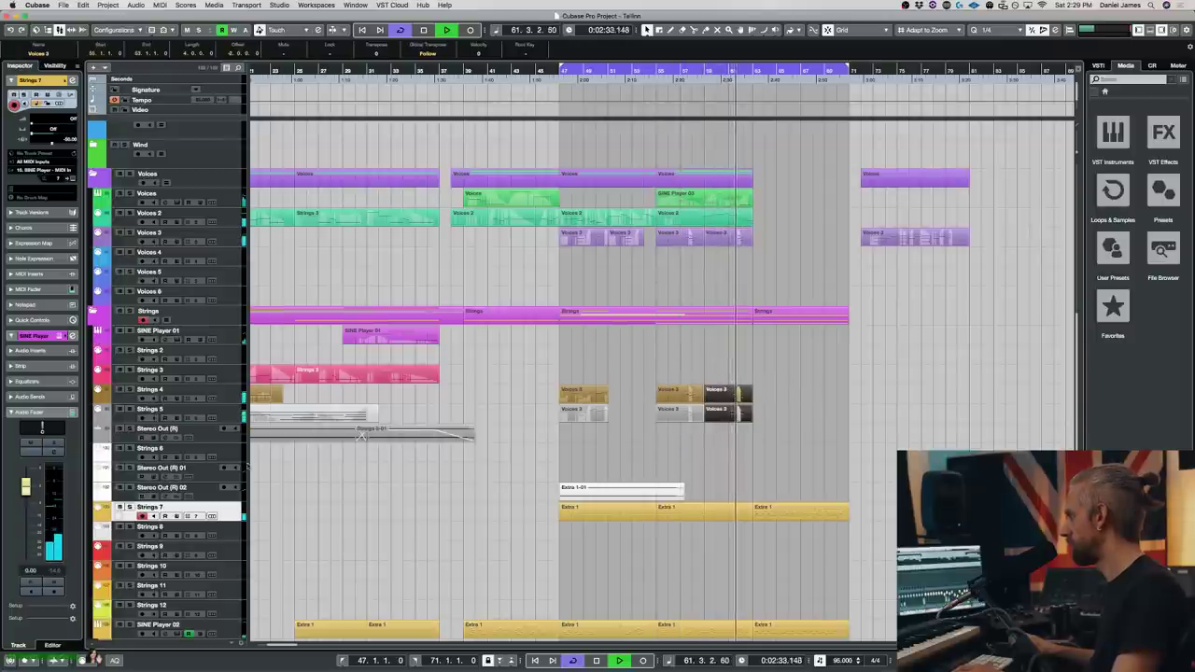
- Solo Strings 4 and check its event at bar 47 in the Key Editor with playback
key("space")
left_click(129, 389)
left_click(568, 398)
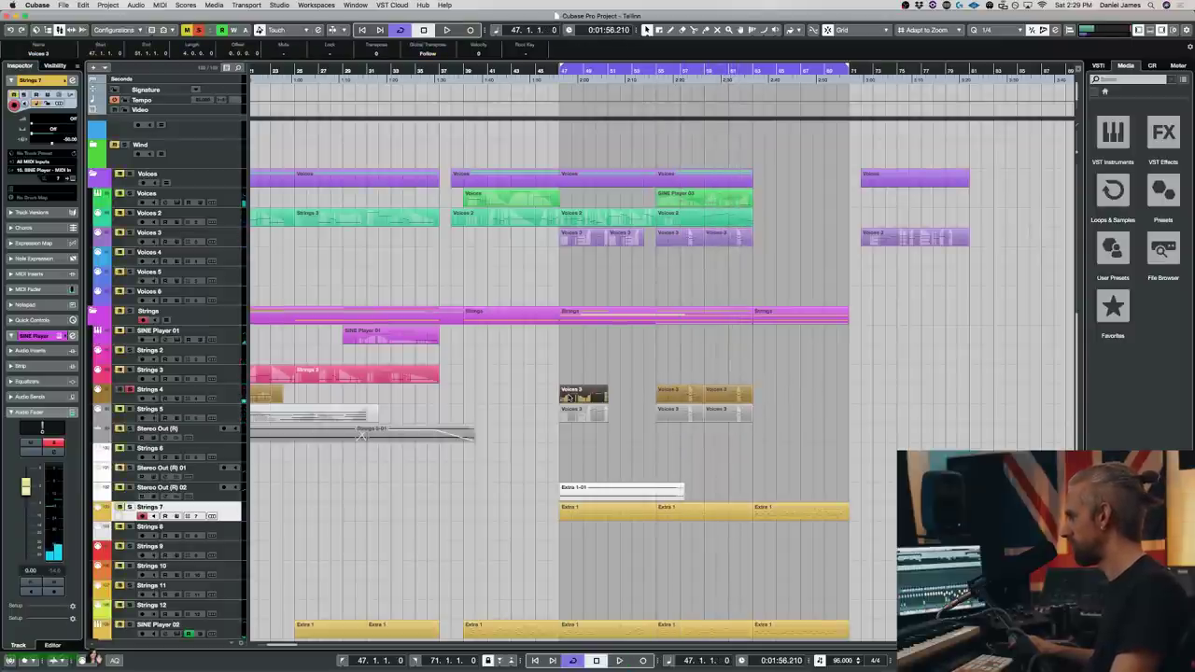
double_click(568, 398)
key("space")
scroll(568, 398, "down", 3)
key("space")
key("Return")
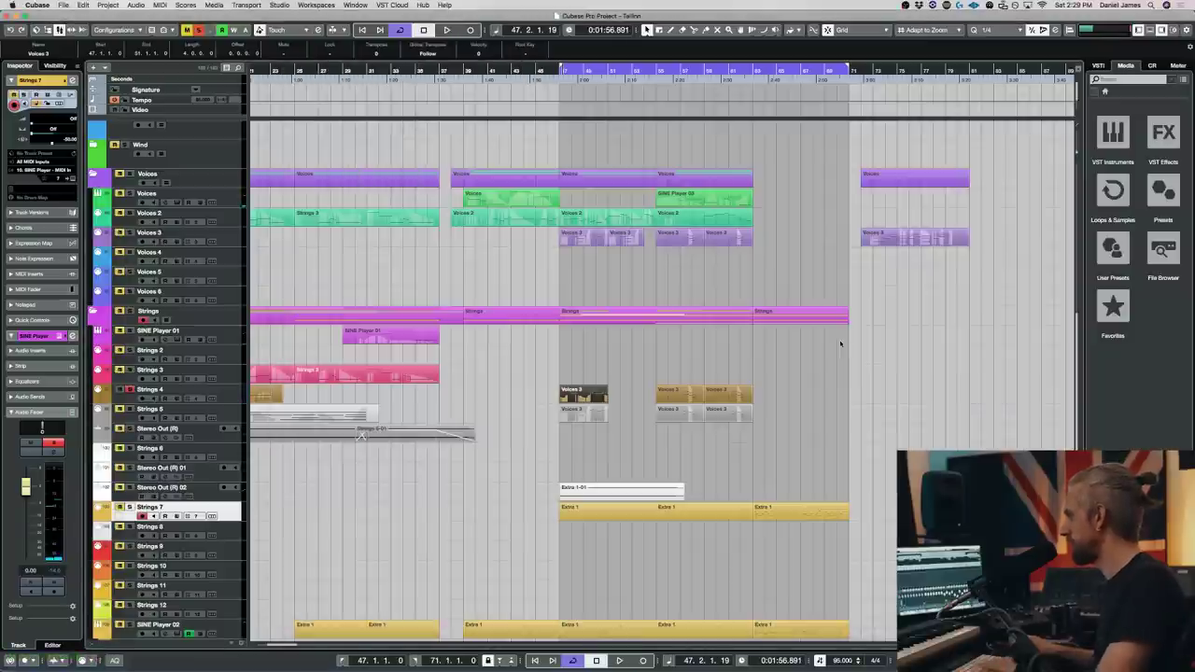
- Remove the lower harmony notes from the Strings 4 events at bars 55 and 59
double_click(684, 392)
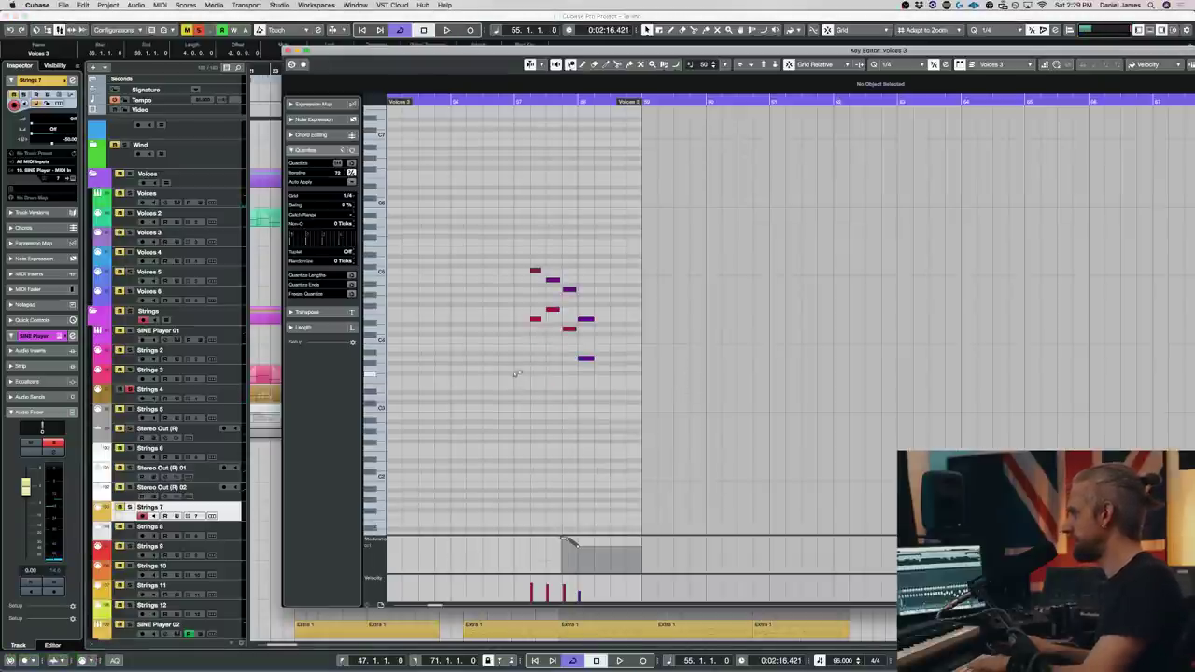
left_click_drag(556, 302, 558, 302)
key("Delete")
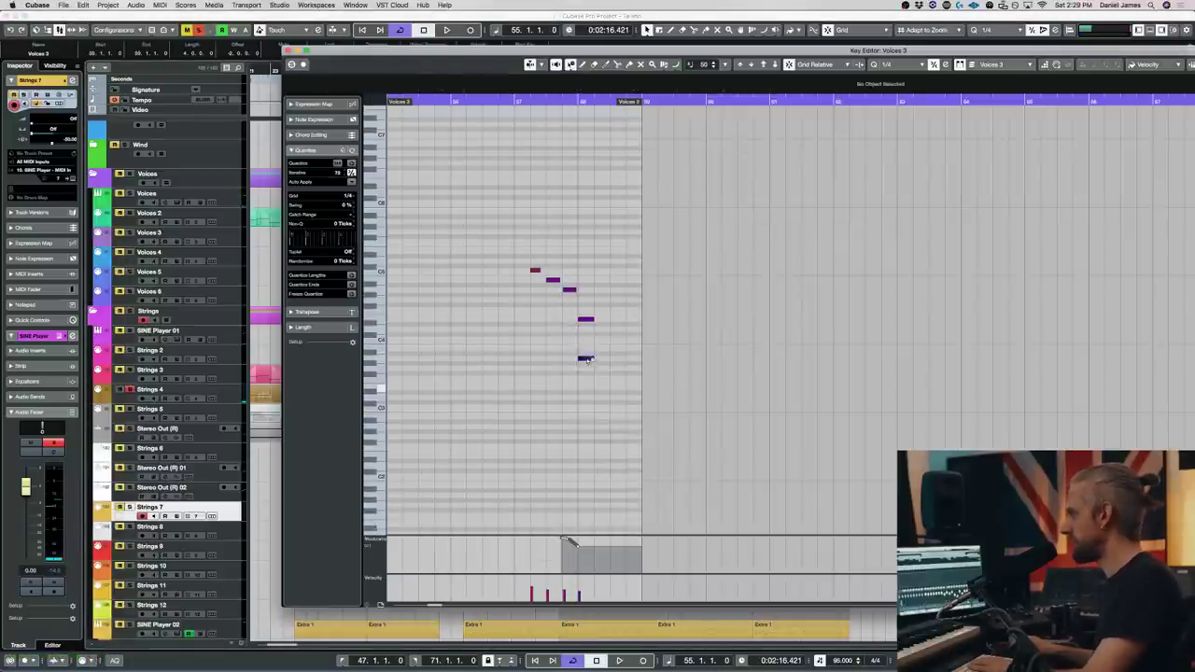
key("Escape")
double_click(677, 408)
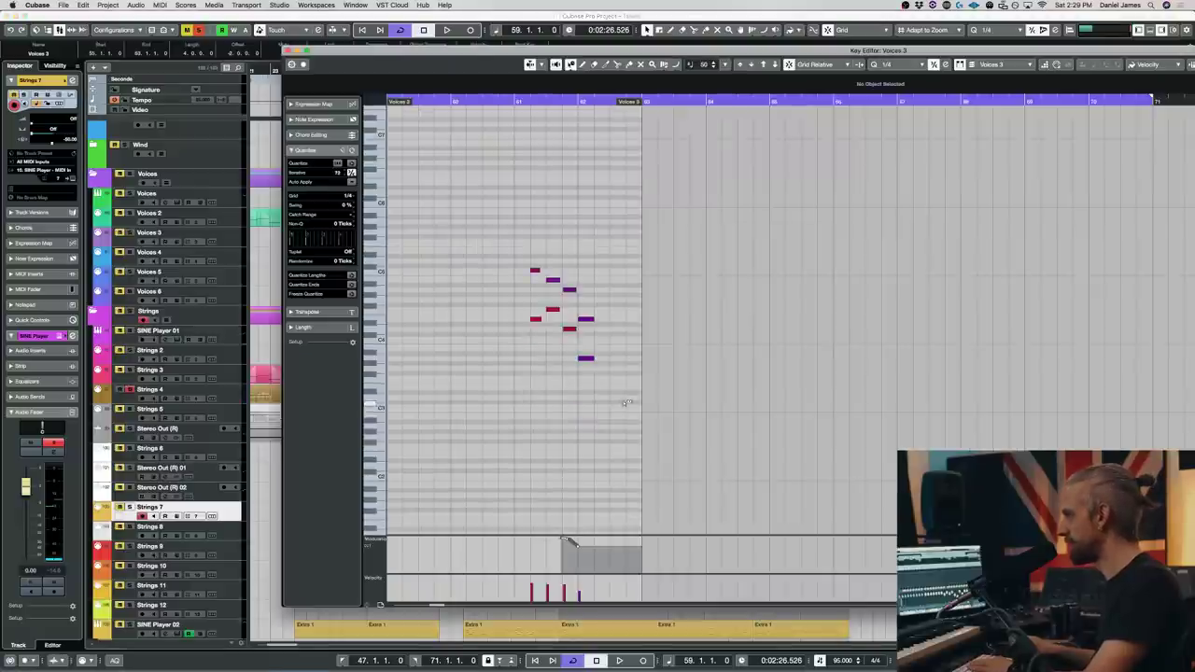
left_click_drag(566, 307, 576, 303)
key("Delete")
left_click(582, 377)
key("Escape")
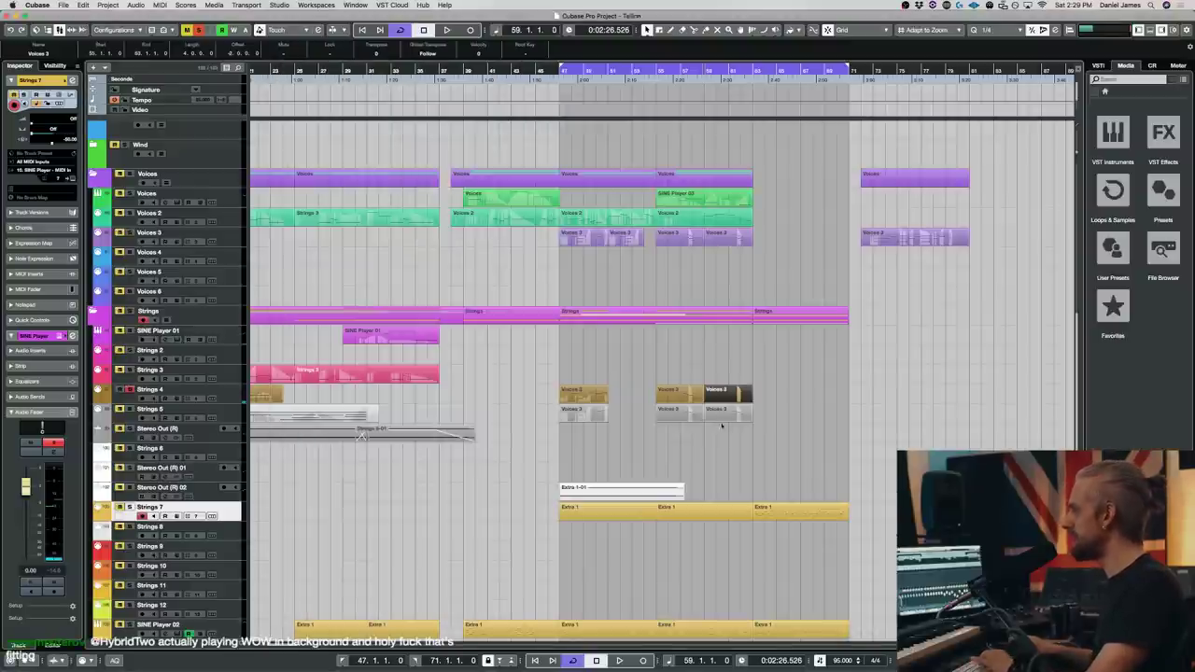
- Delete the upper descending notes from the Strings 5 event at bar 55 and add modulation ahead of its first phrase
double_click(680, 412)
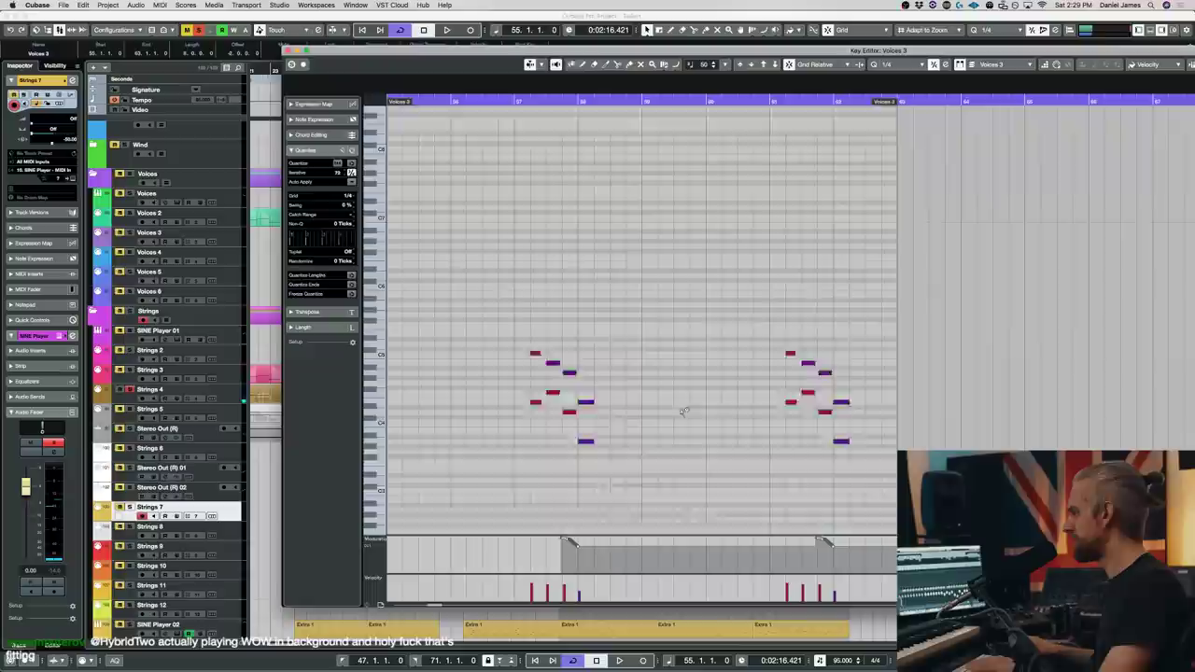
left_click_drag(686, 232, 924, 142)
key("Delete")
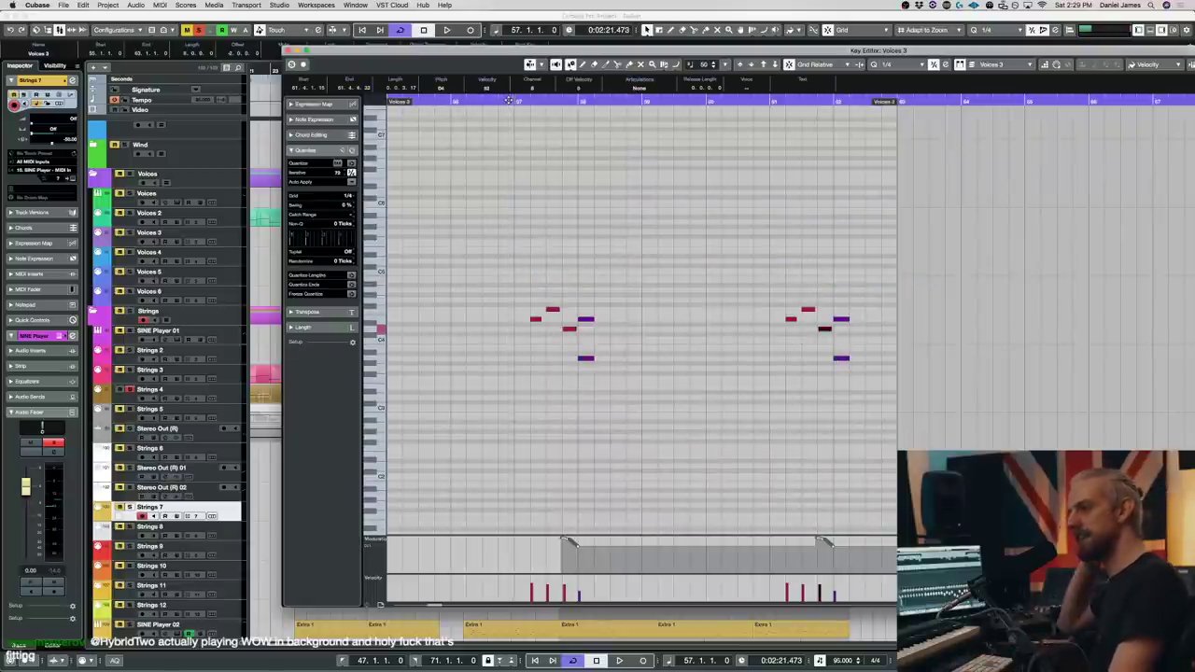
key("space")
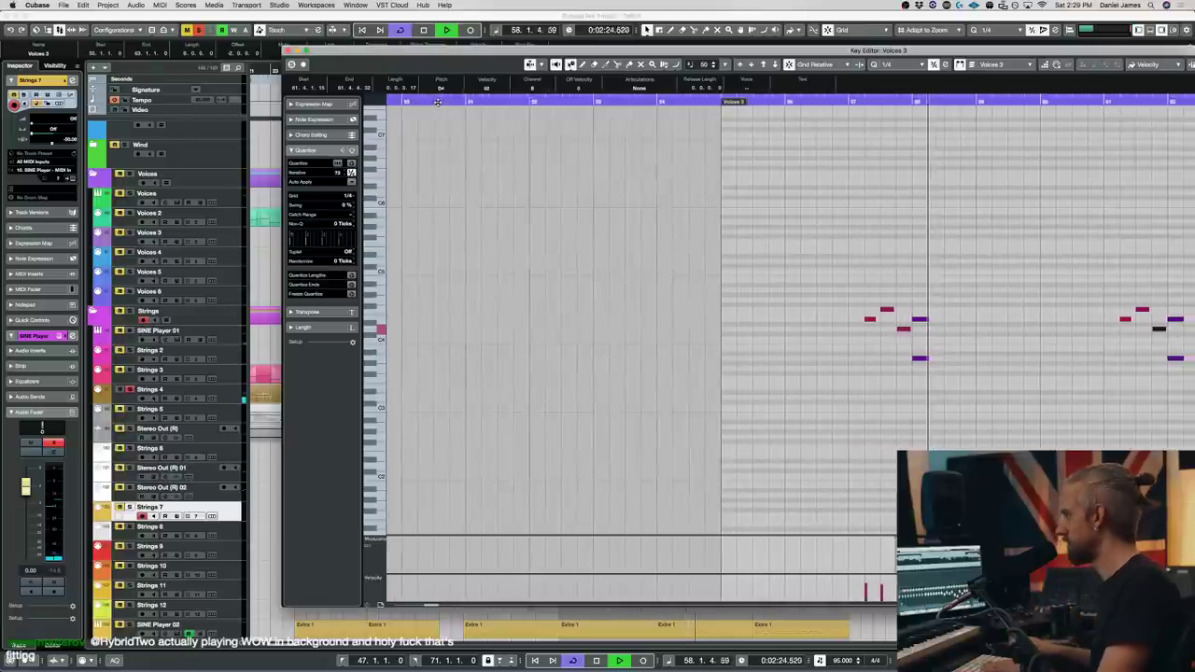
left_click_drag(839, 538, 825, 540)
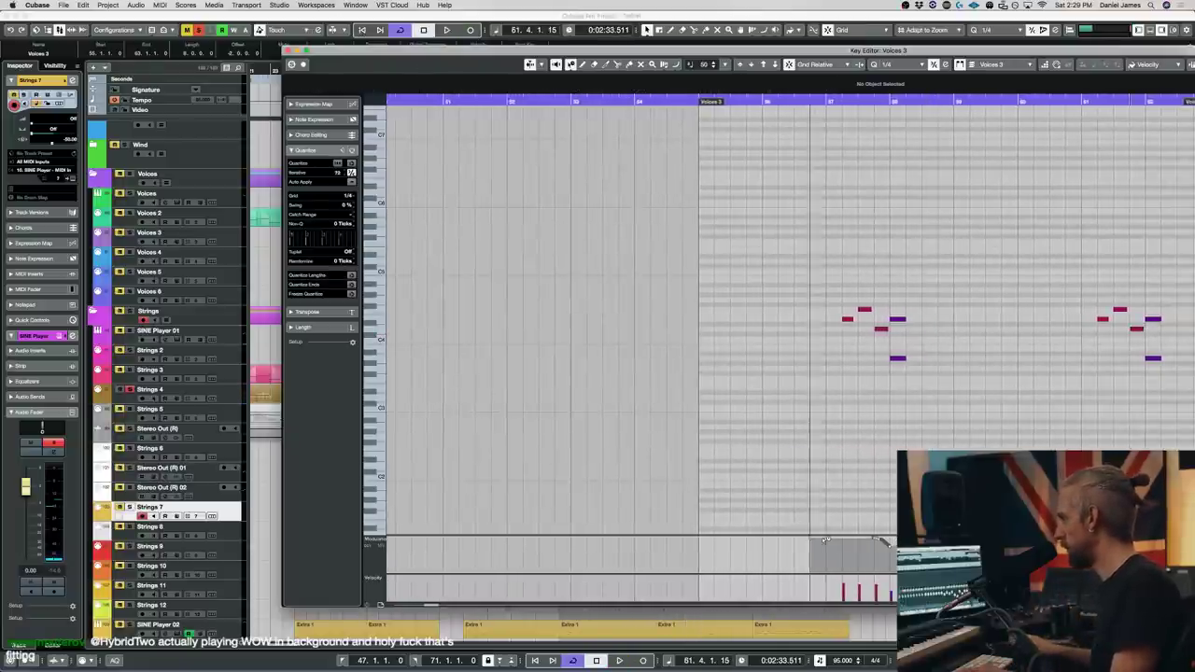
key("Return")
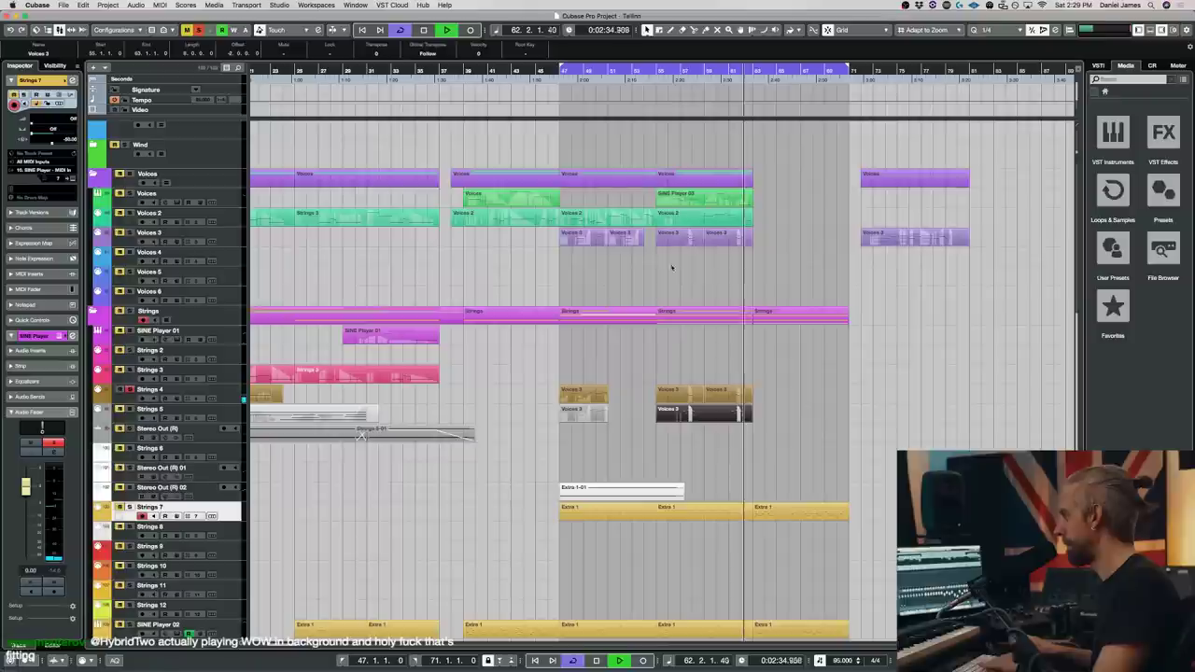
- Clear the solo states and play the full mix from bar 55 with the Strings 5 track selected
key("space")
key("s")
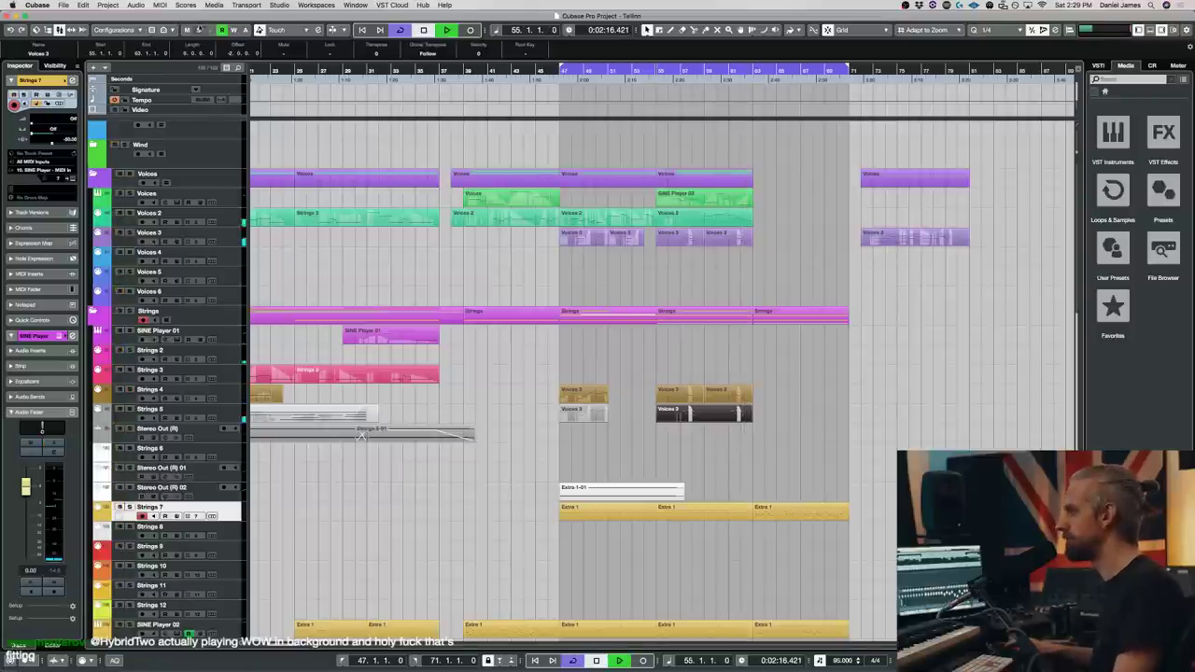
left_click(540, 320)
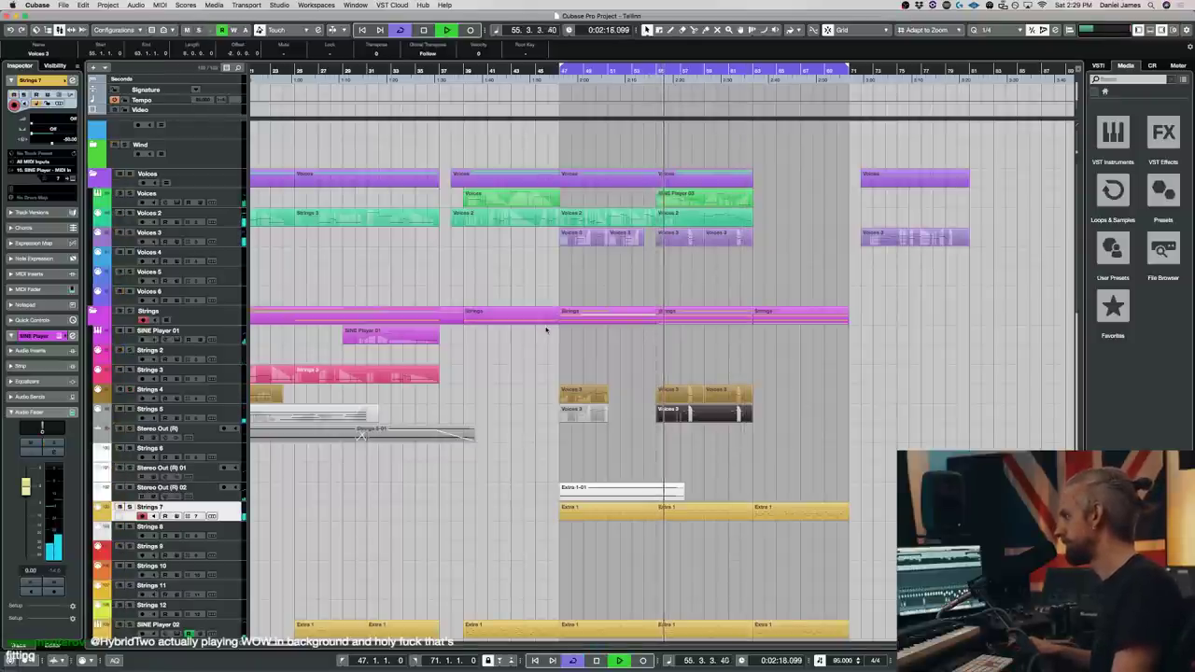
scroll(533, 355, "down", 1)
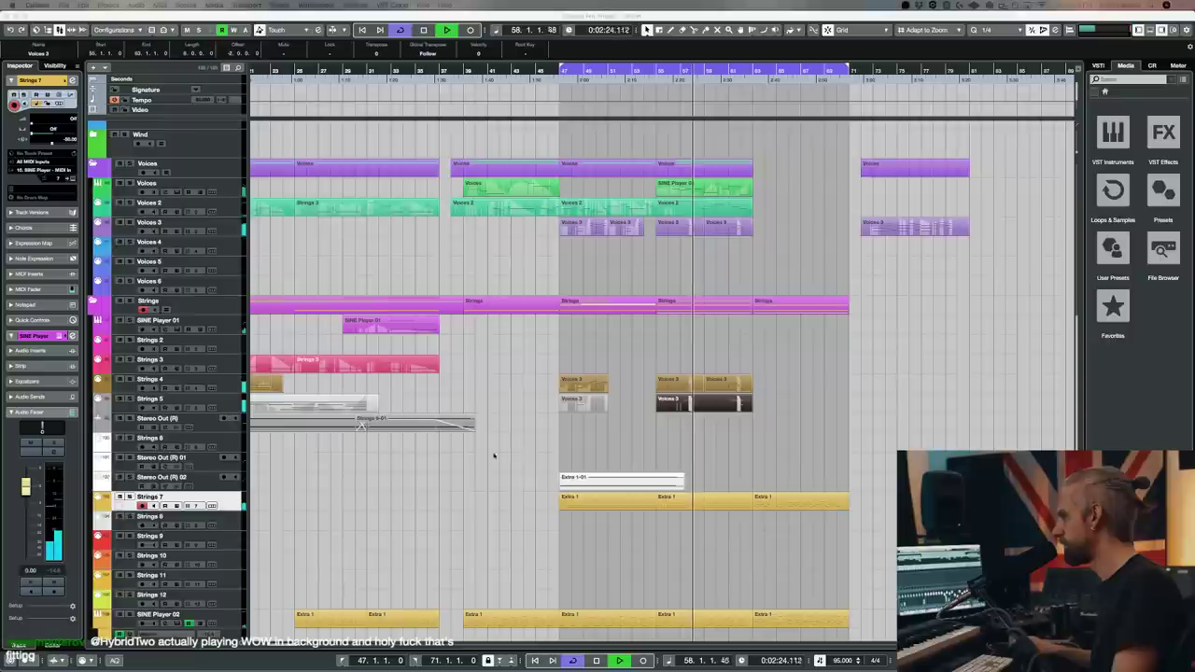
left_click(226, 402)
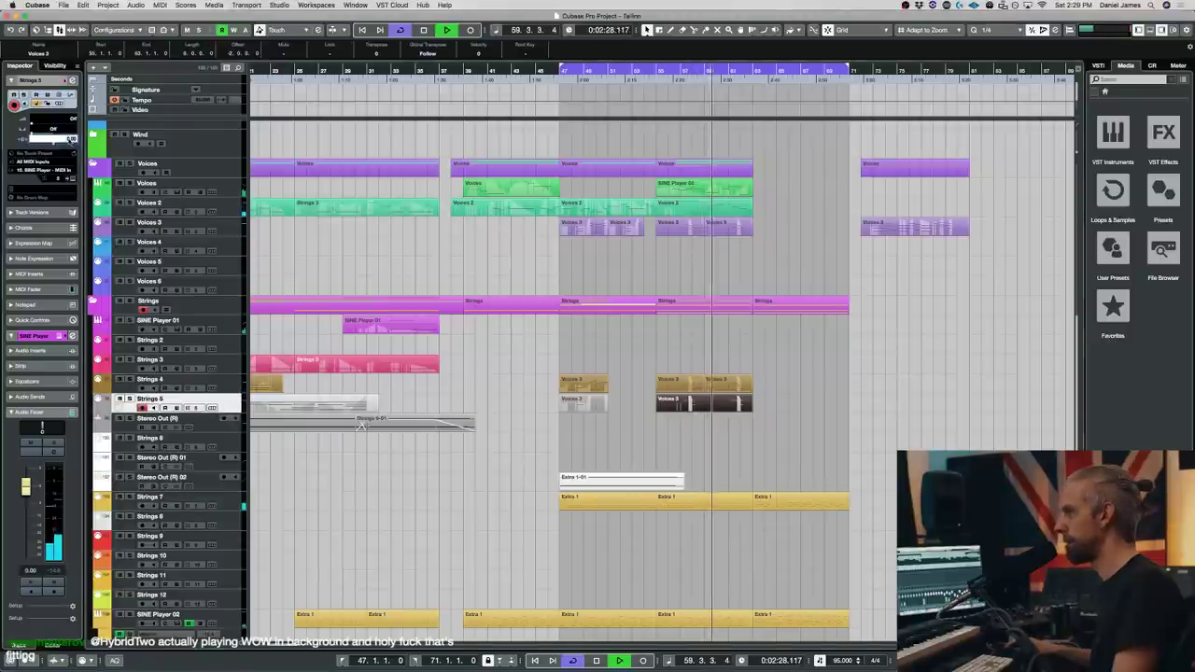
left_click(714, 426)
- Stop playback and copy the SINE Player 03 event at bar 55 to the Strings 1 track of the upper Strings folder
scroll(714, 426, "down", 5)
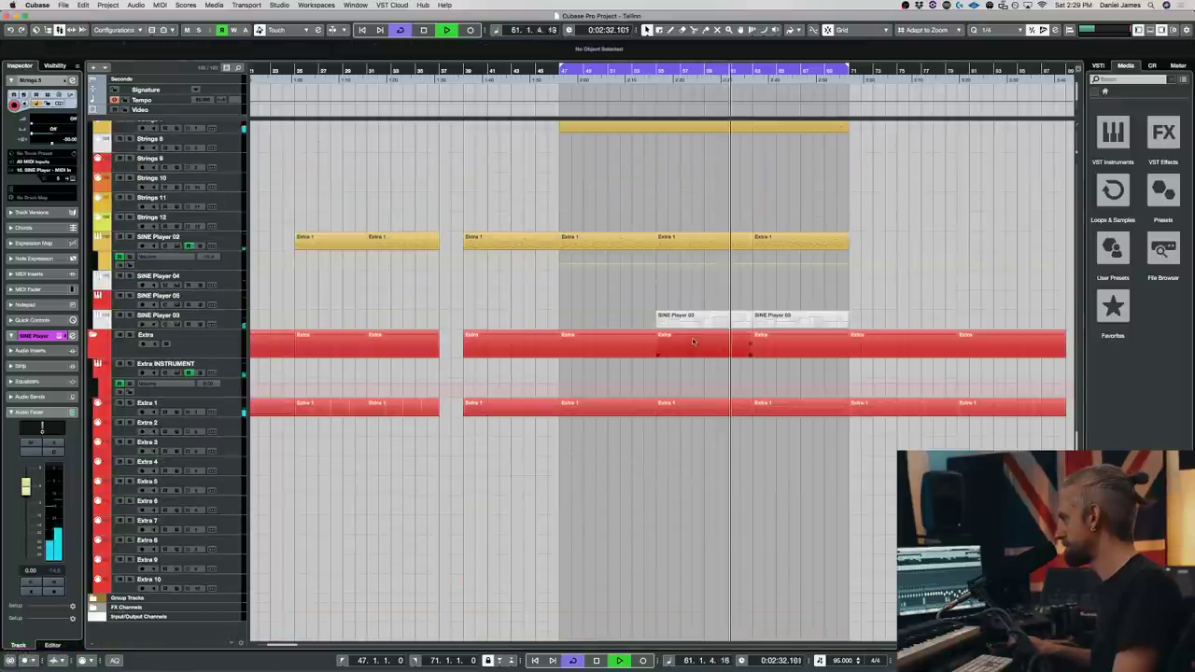
key("space")
left_click_drag(697, 326, 695, 178)
scroll(701, 297, "up", 10)
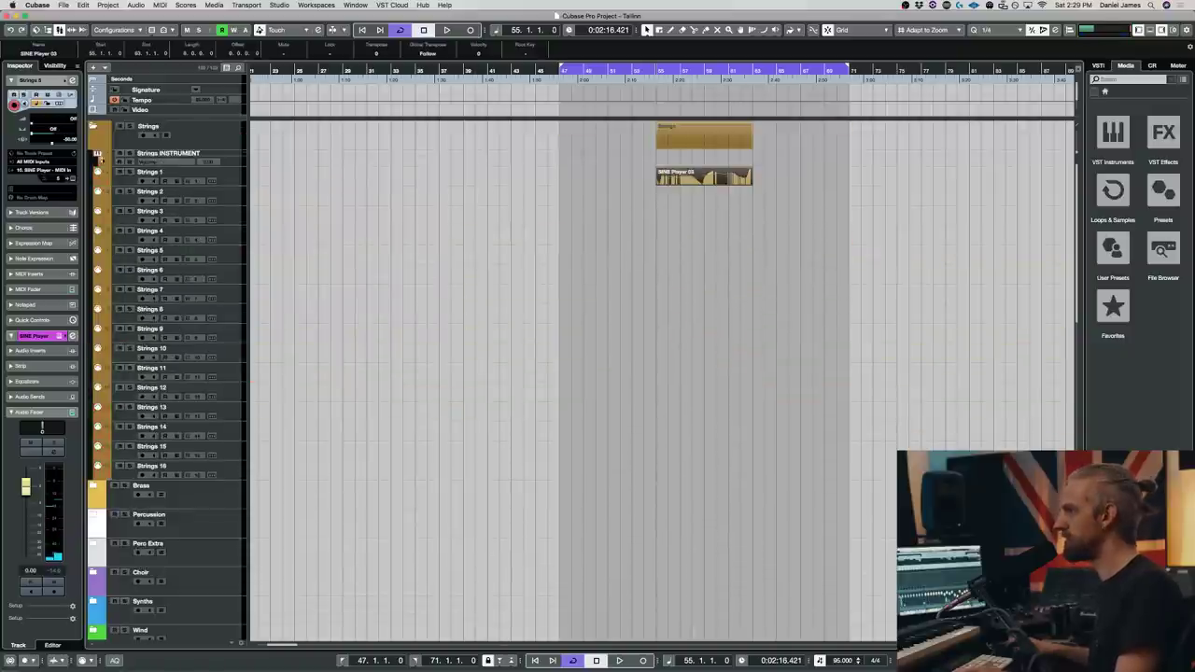
- Load the Cinematic Studio Strings CSS (Classic Legato) Cellos patch in Kontakt for Strings 1
left_click(228, 183)
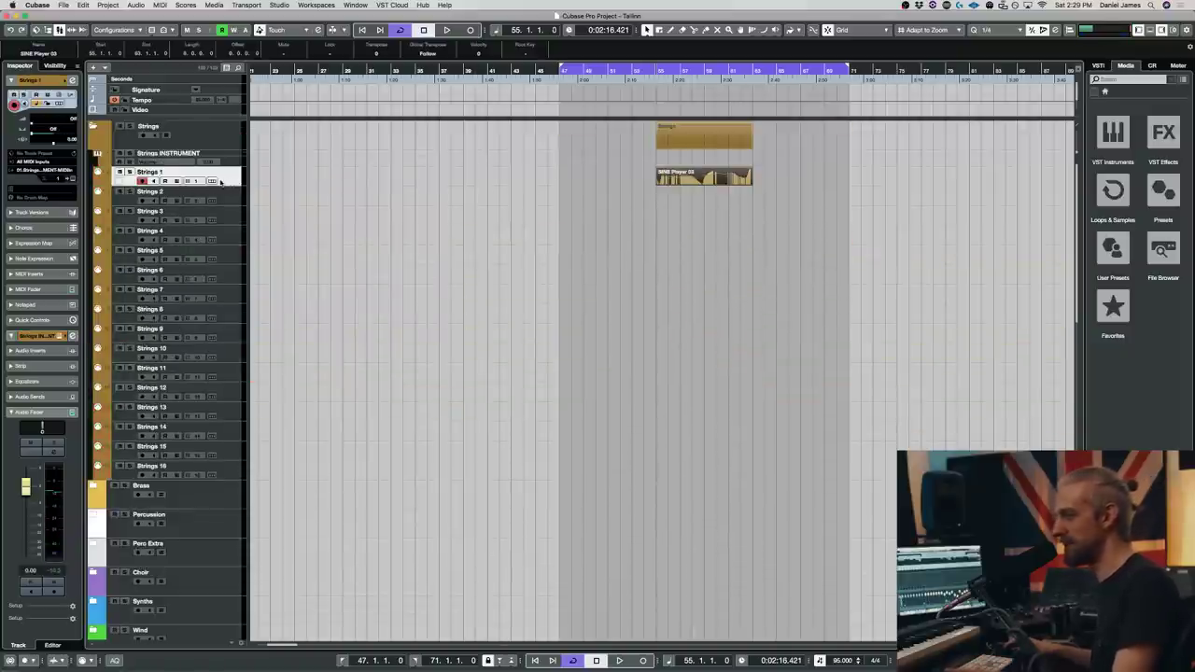
left_click(213, 181)
left_click(481, 226)
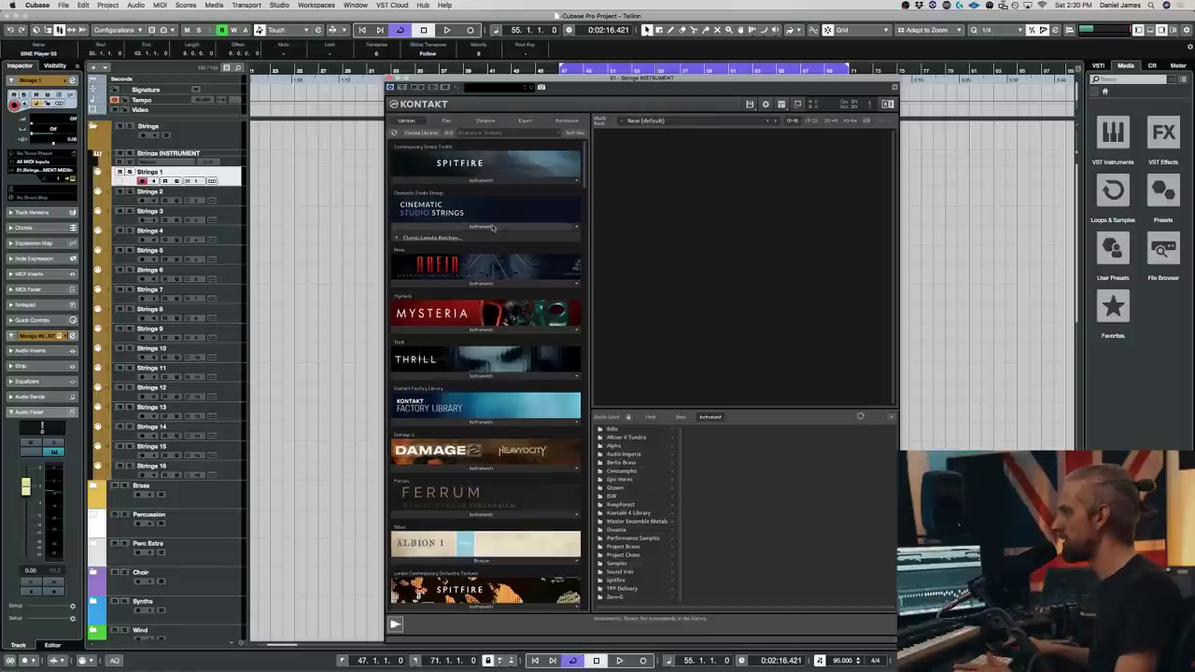
left_click(467, 271)
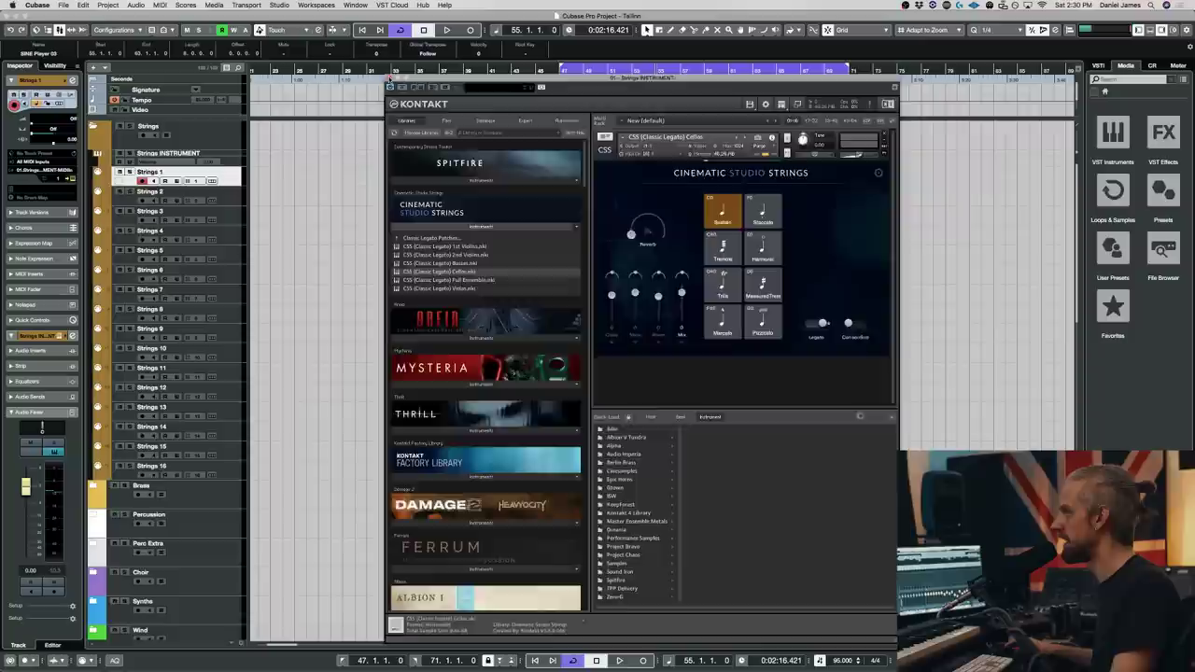
left_click(391, 77)
- Play the Strings 1 event from bar 55 and scale down its modulation curve in the Key Editor
key("space")
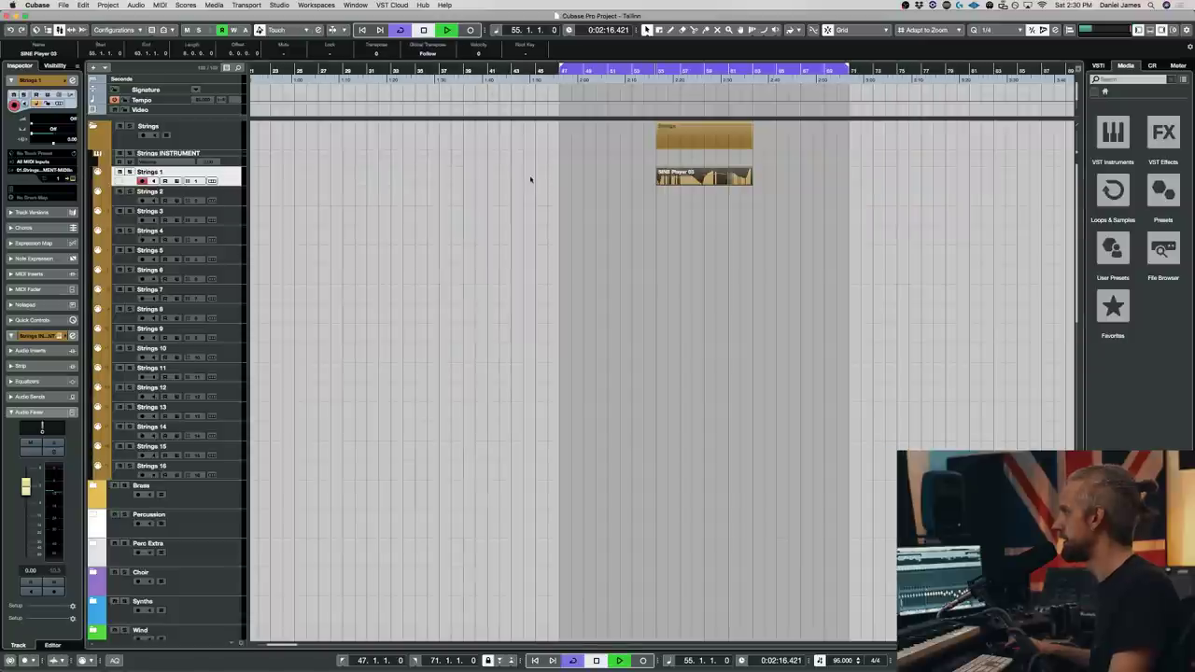
double_click(672, 180)
key("super+a")
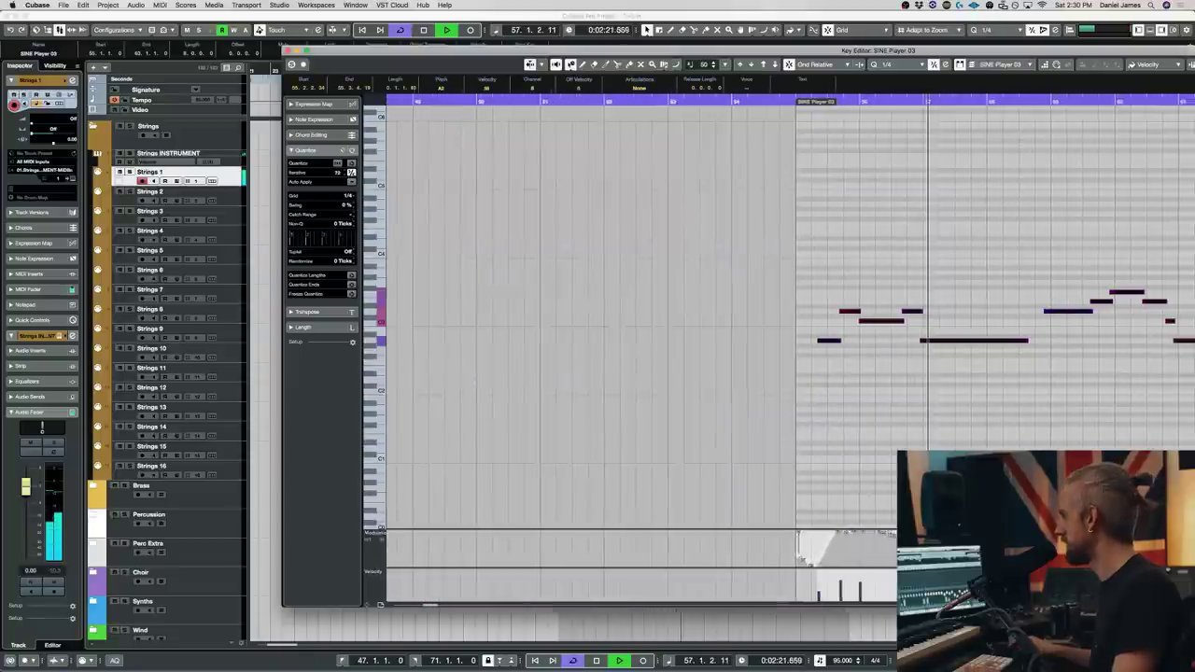
scroll(612, 523, "right", 5)
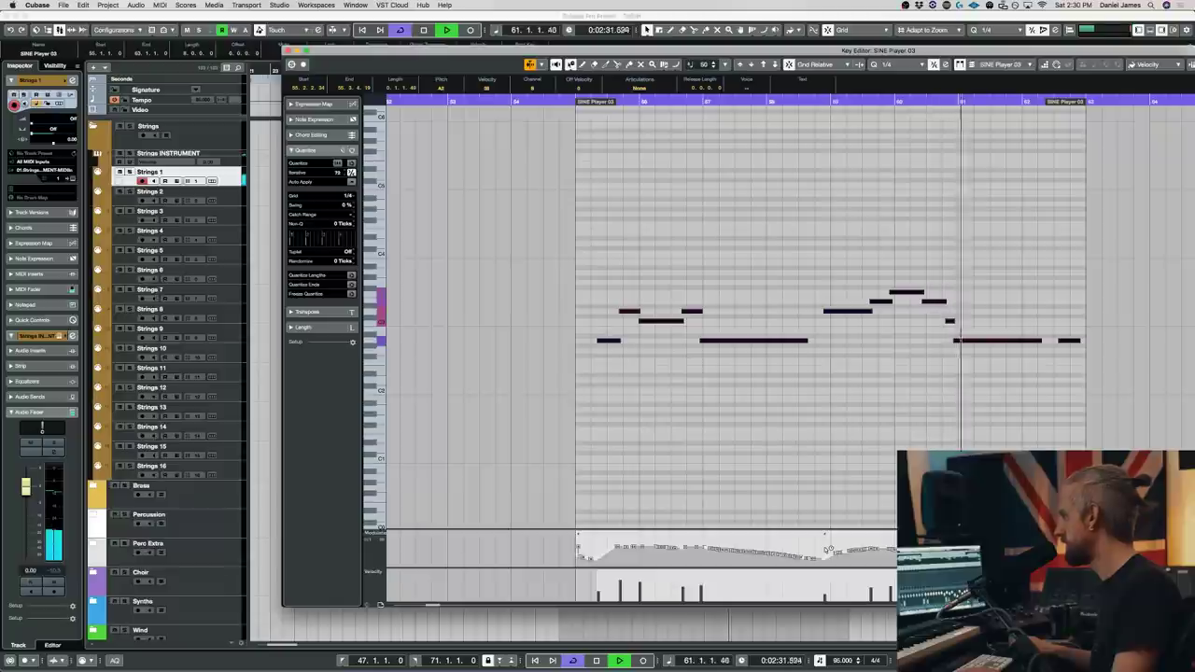
left_click(811, 488)
key("Return")
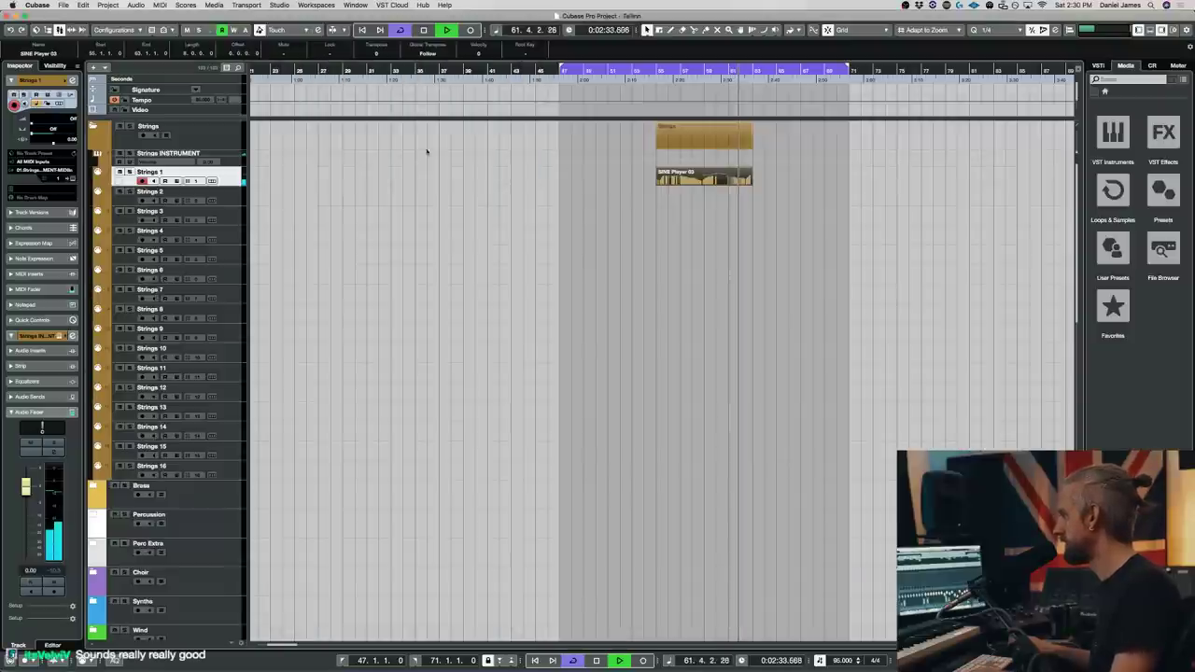
- Load the CSS (Classic Legato) 1st Violins patch in Kontakt for the Strings 2 track
left_click(234, 200)
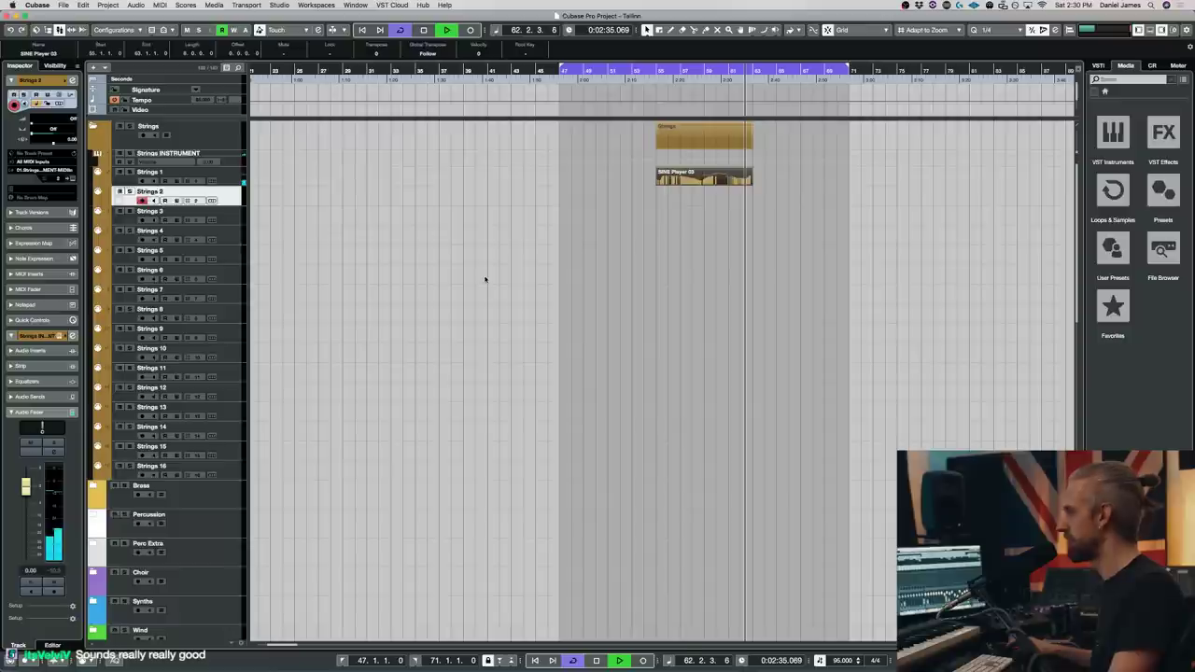
key("Return")
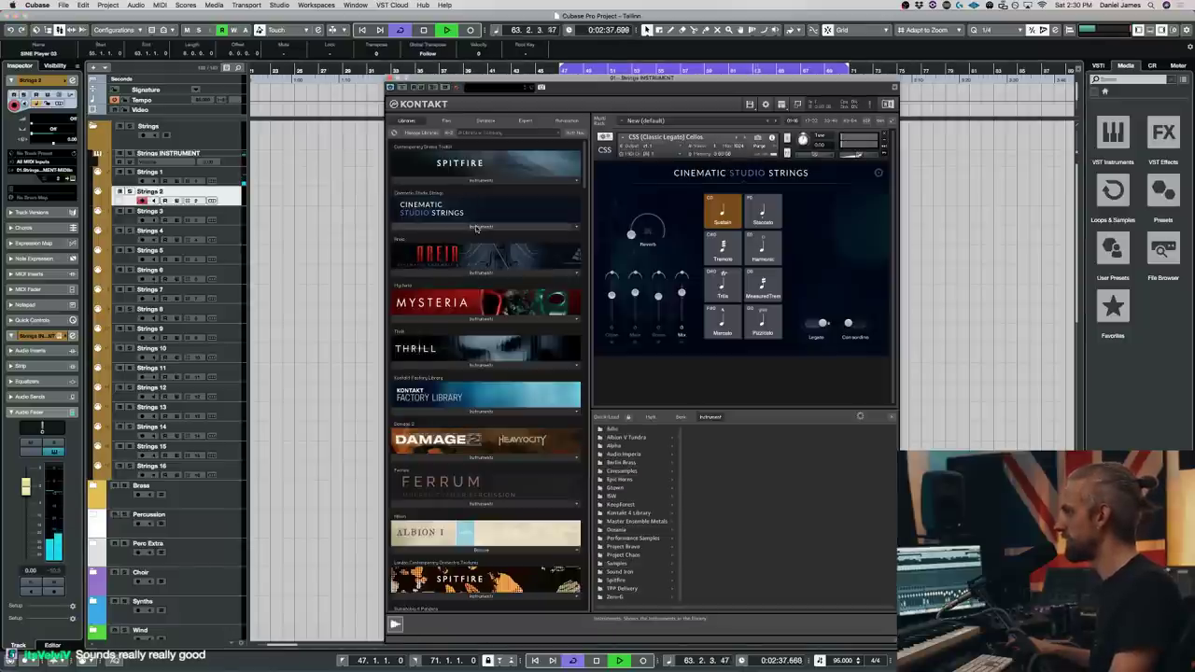
left_click(476, 227)
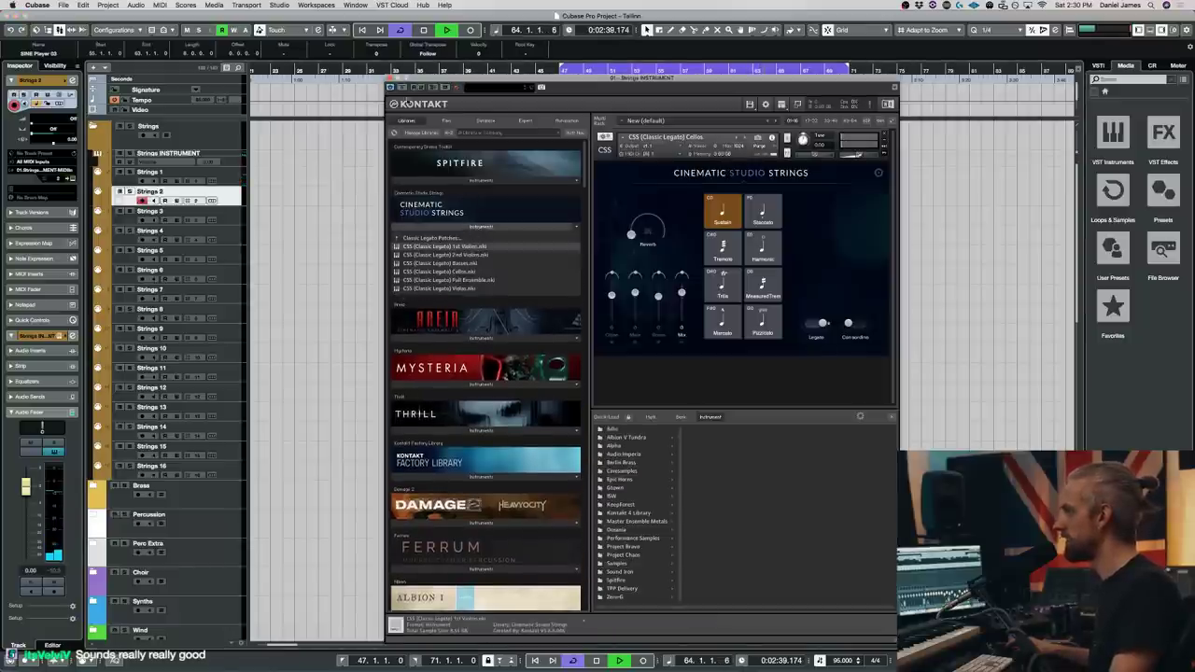
double_click(445, 246)
key("space")
left_click(390, 80)
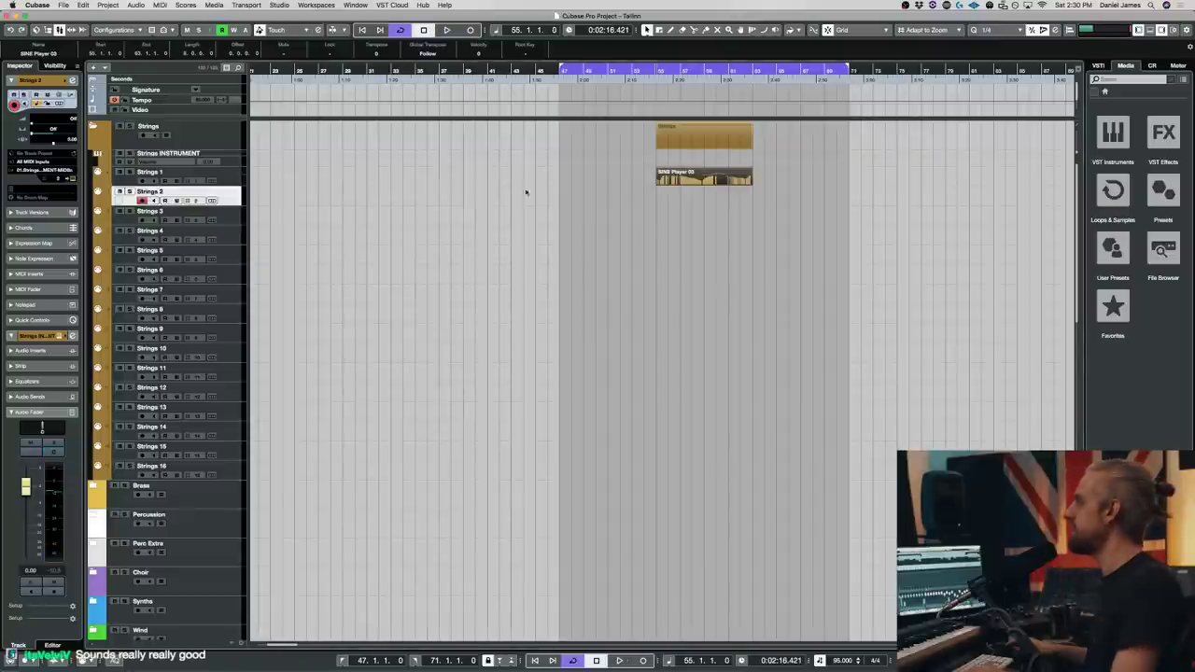
- Extend the cycle range to start at bar 39
scroll(351, 269, "down", 10)
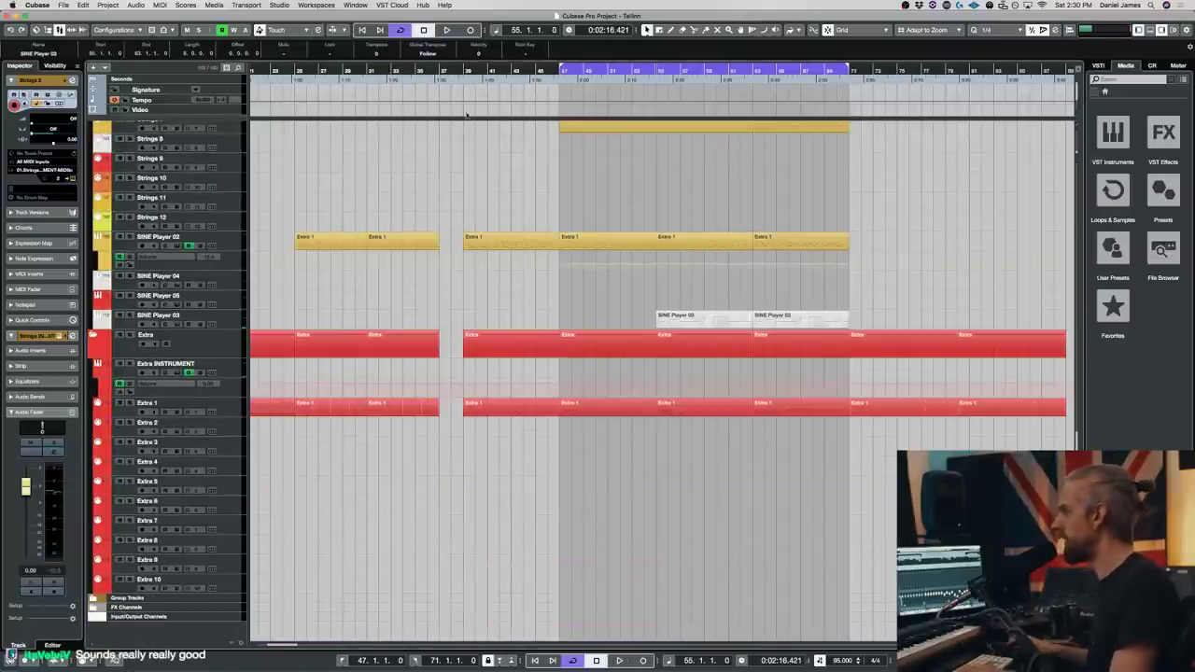
left_click(463, 67, "super")
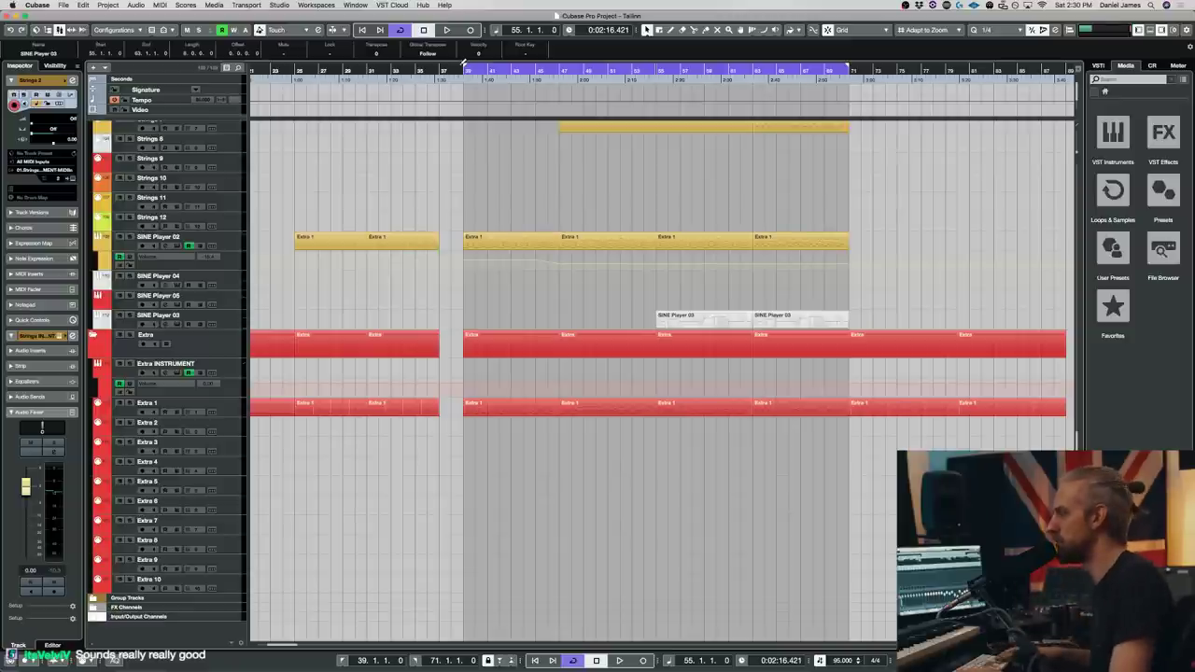
- Play the cycle range from bar 39 to 71 and capture the performed violin part on the Strings 2 track
key("space")
scroll(654, 290, "up", 3)
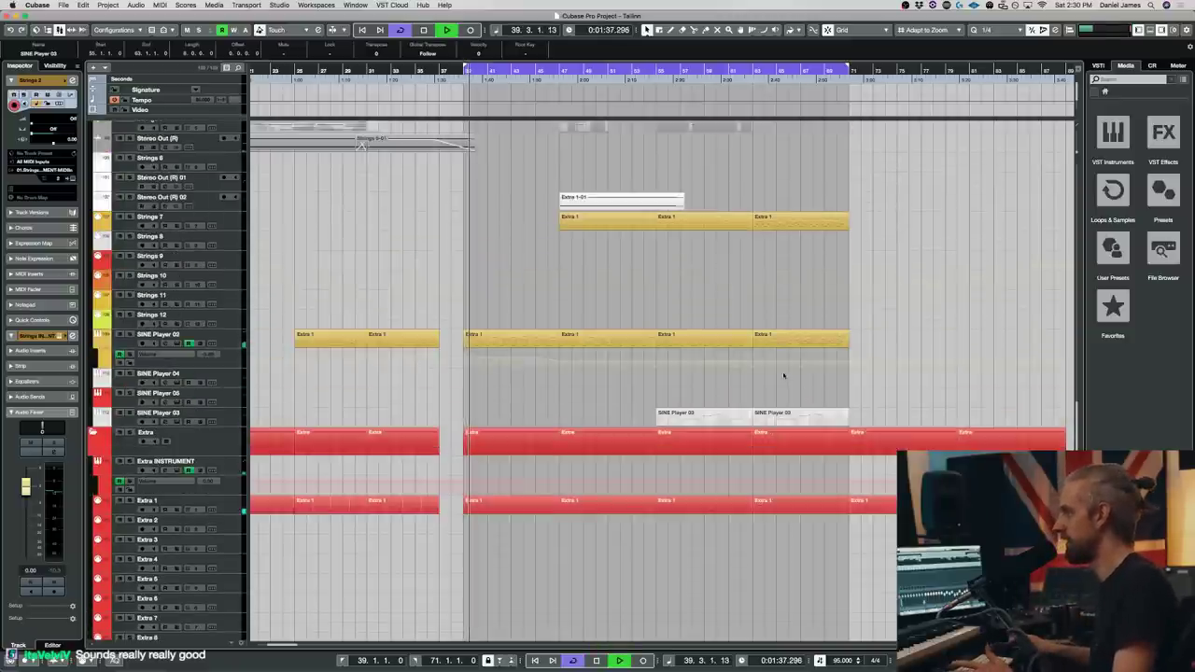
scroll(562, 316, "up", 5)
scroll(562, 316, "down", 10)
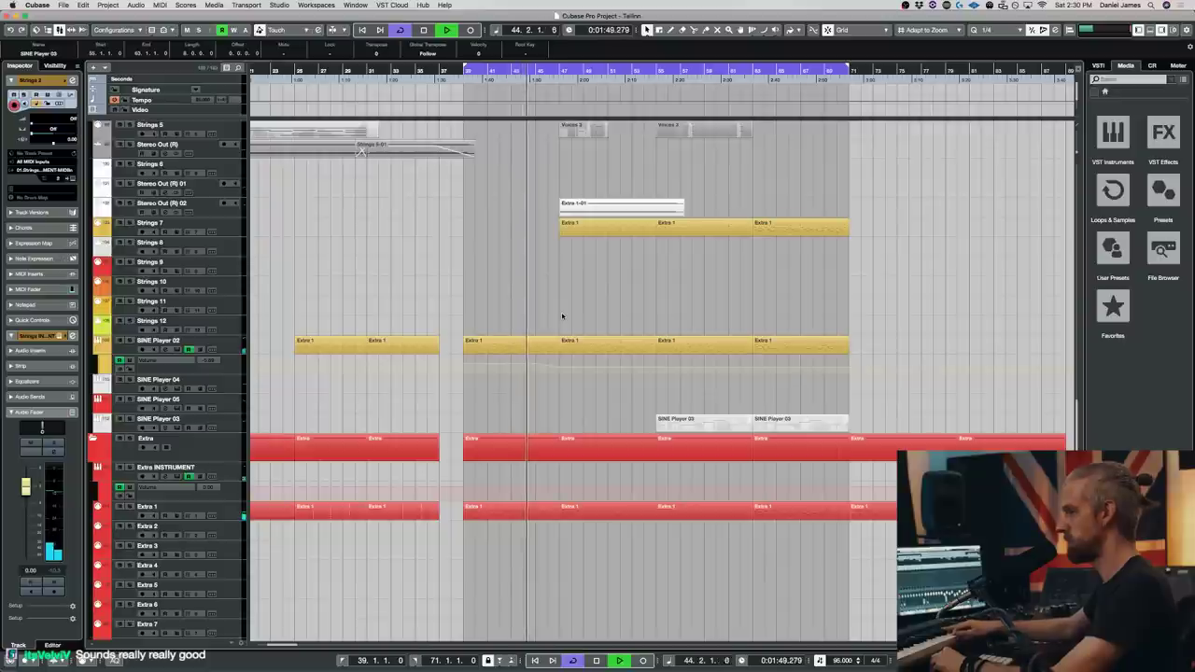
key("space")
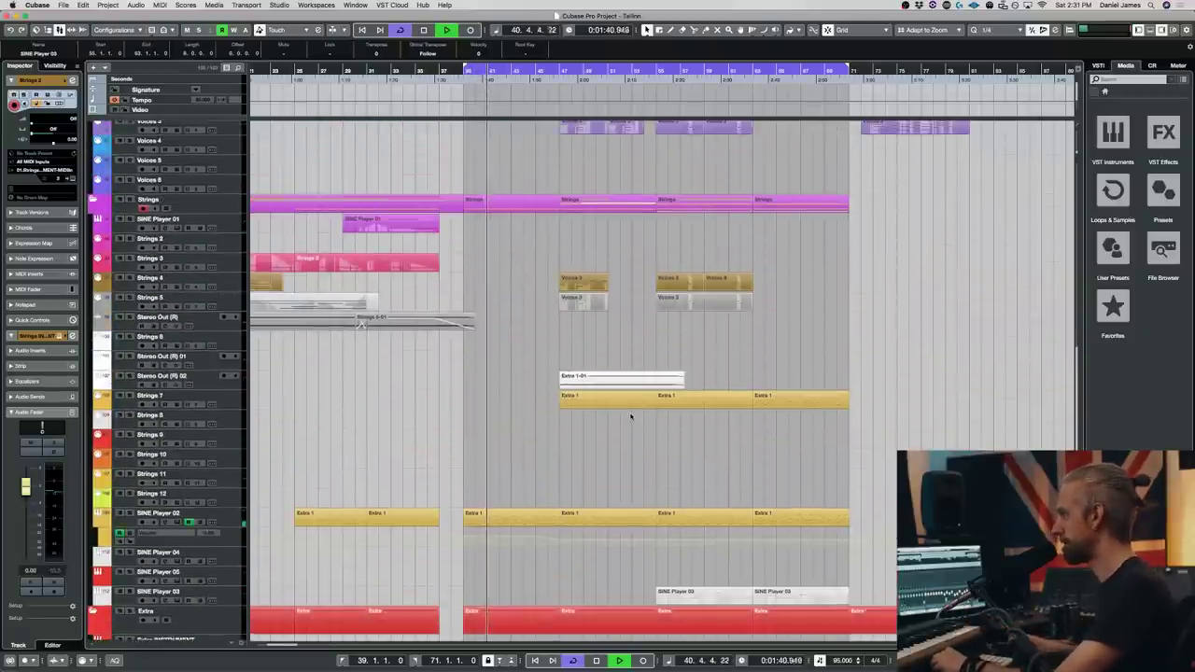
scroll(630, 416, "up", 3)
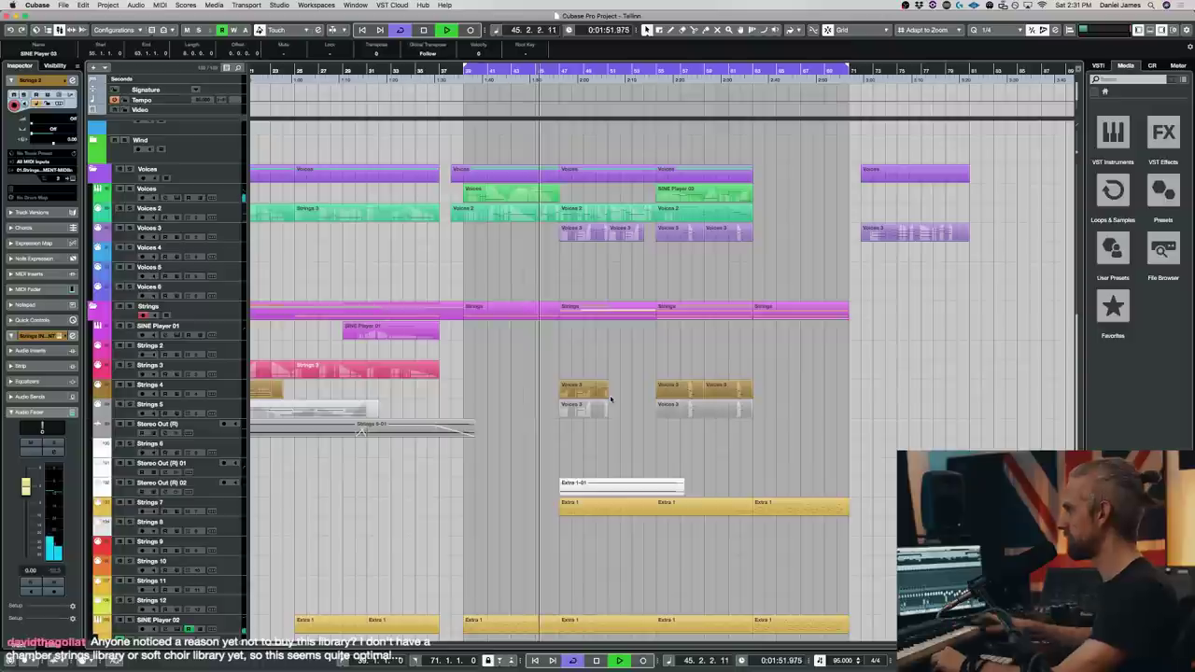
scroll(653, 387, "up", 1)
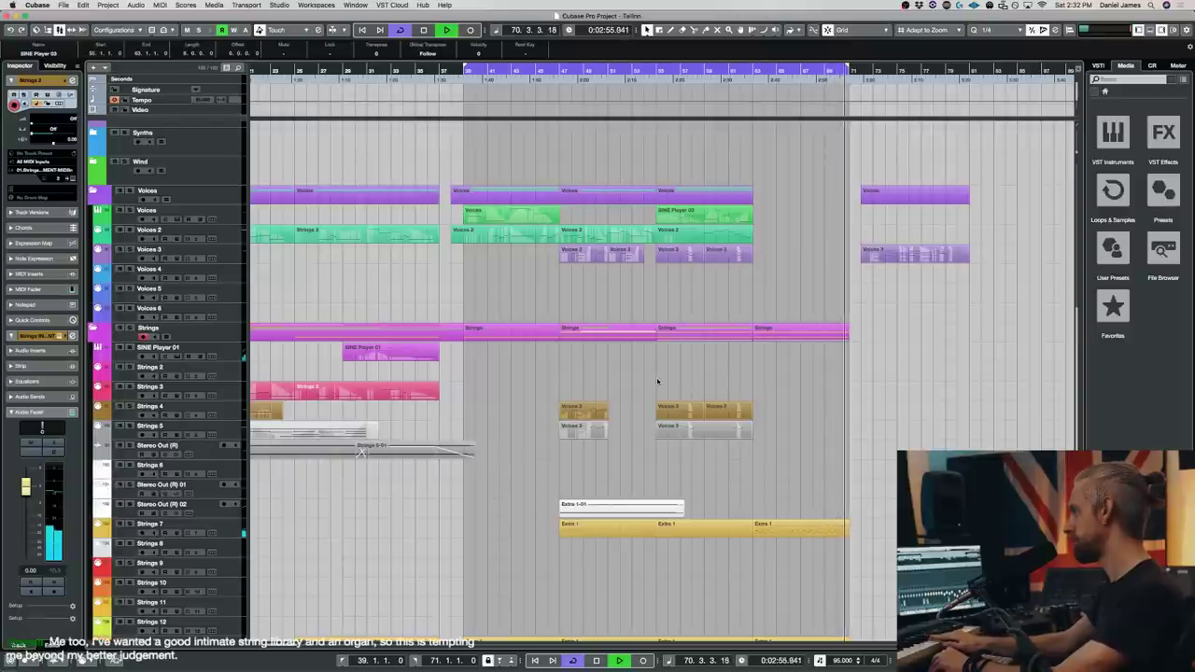
key("space")
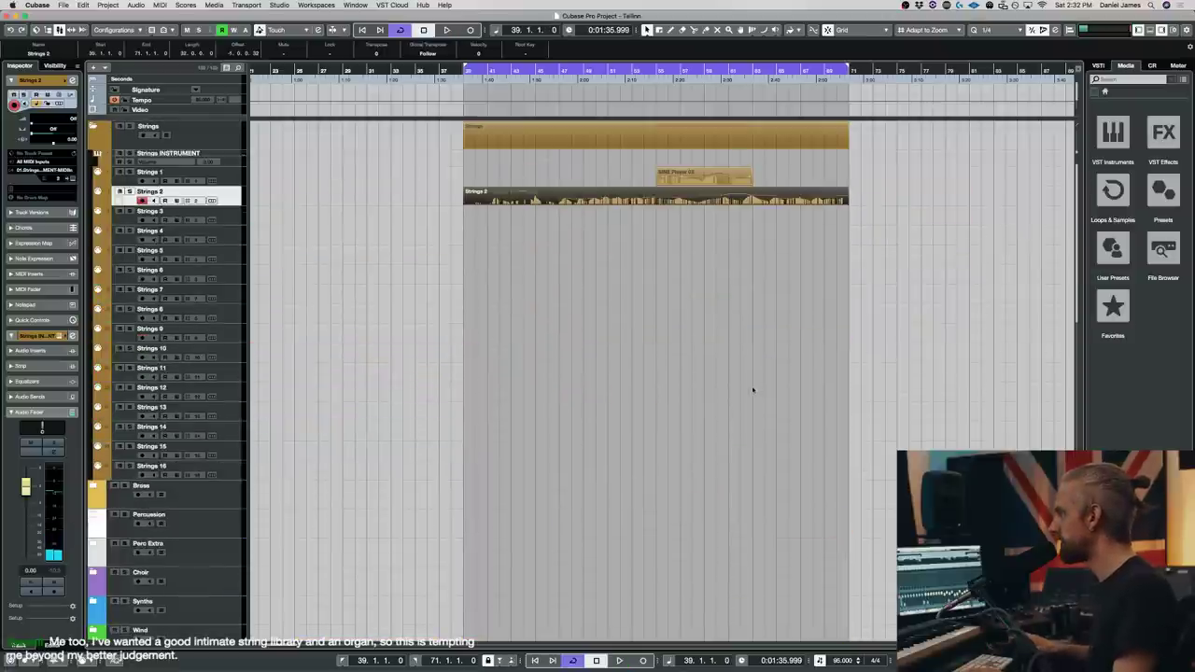
- Load the Berlin Brass 01. Horn 1 Multi patch in Kontakt for the Brass 1 track
key("space")
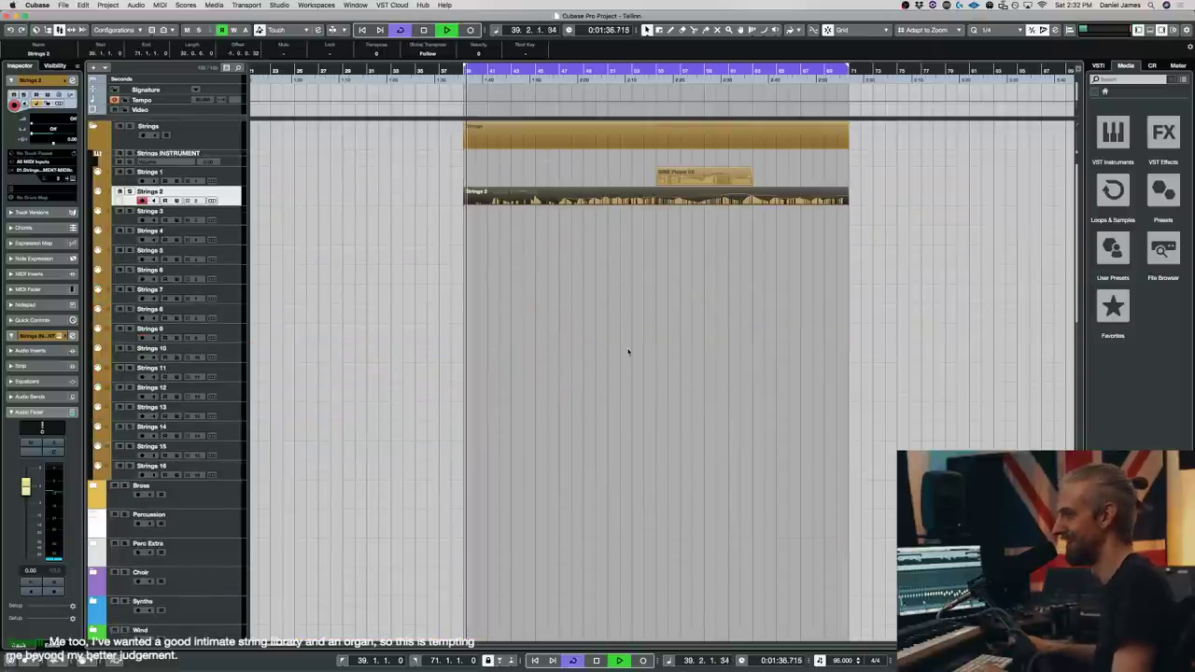
left_click(629, 351)
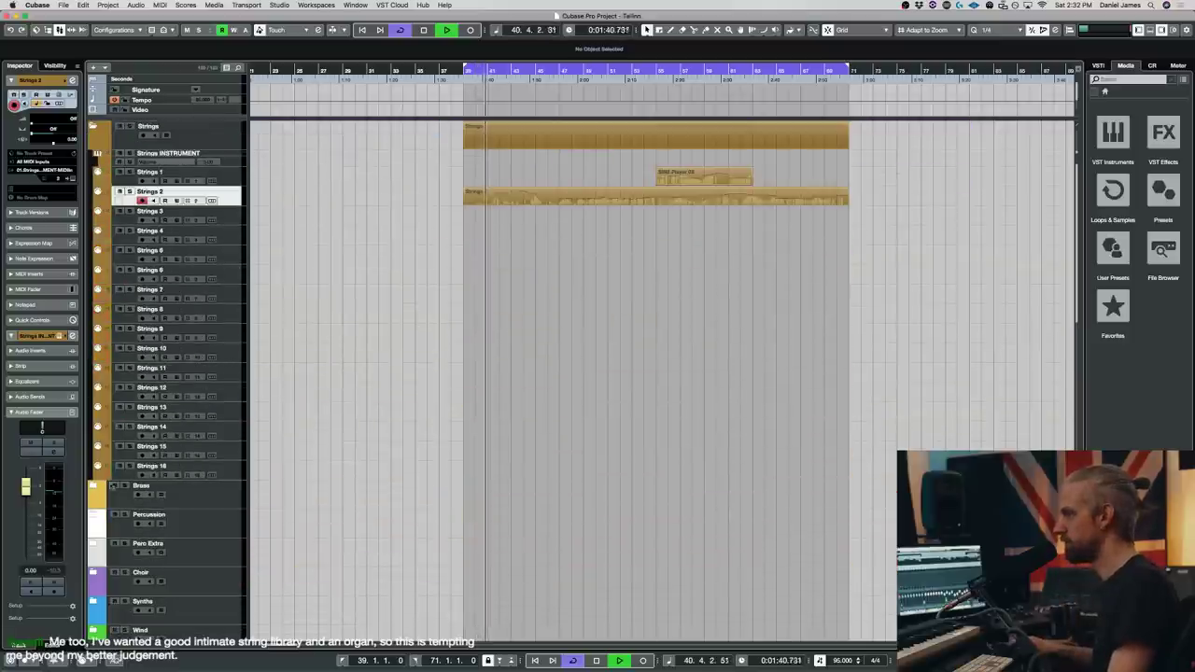
left_click(222, 538)
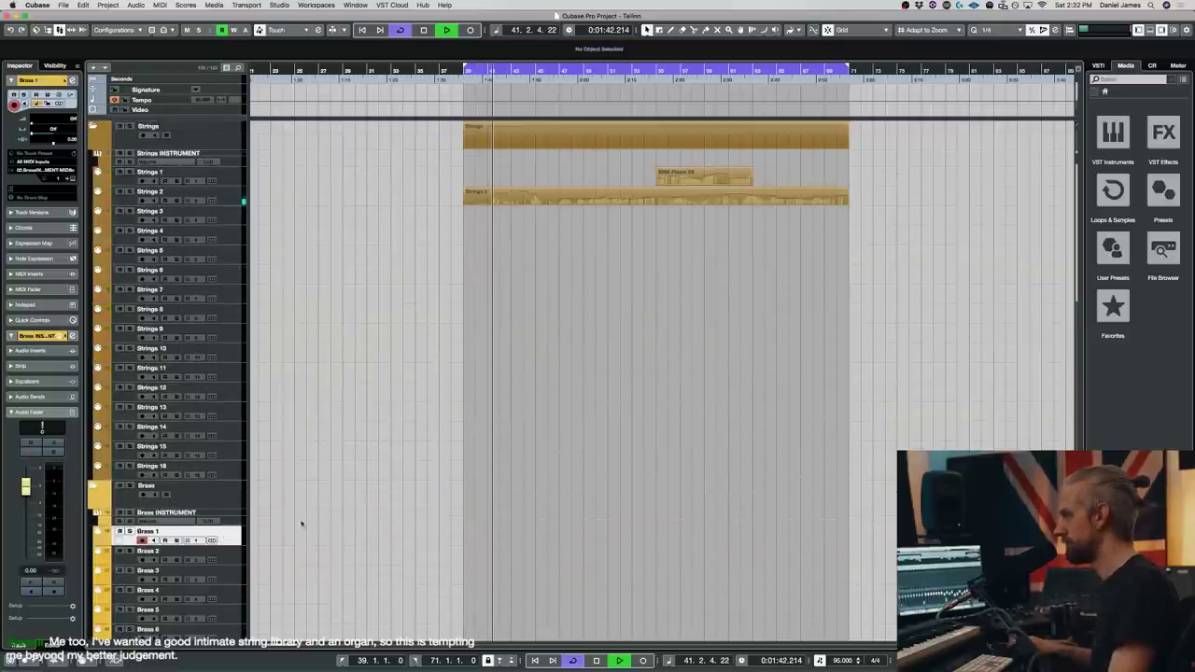
key("Return")
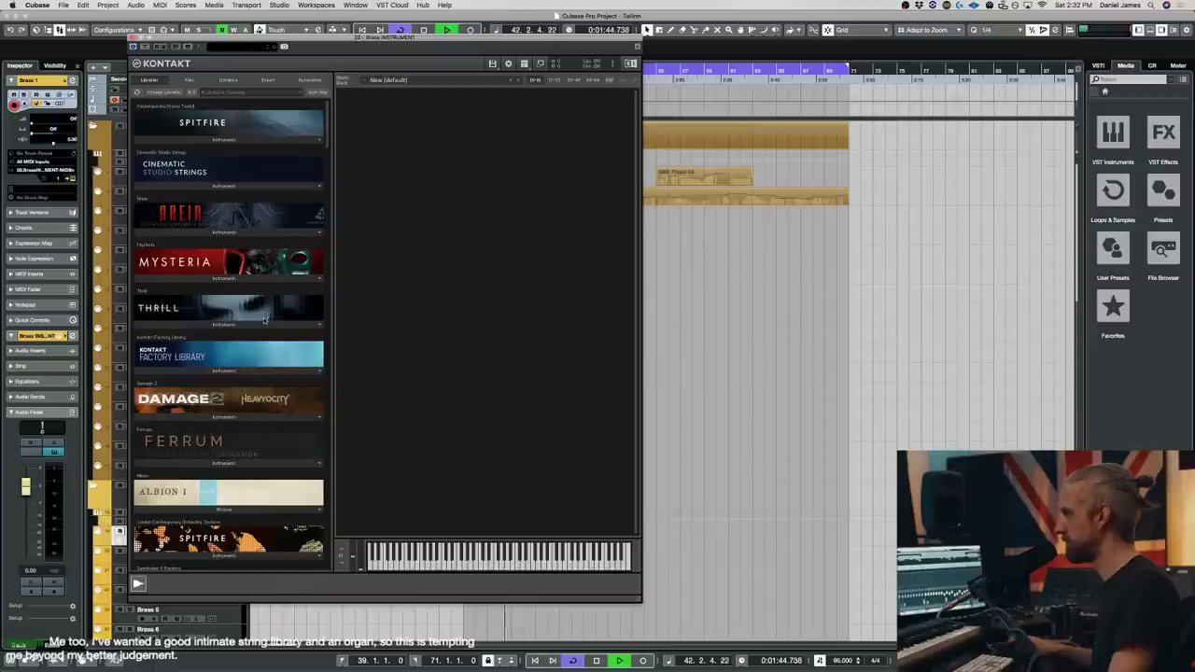
scroll(250, 310, "down", 15)
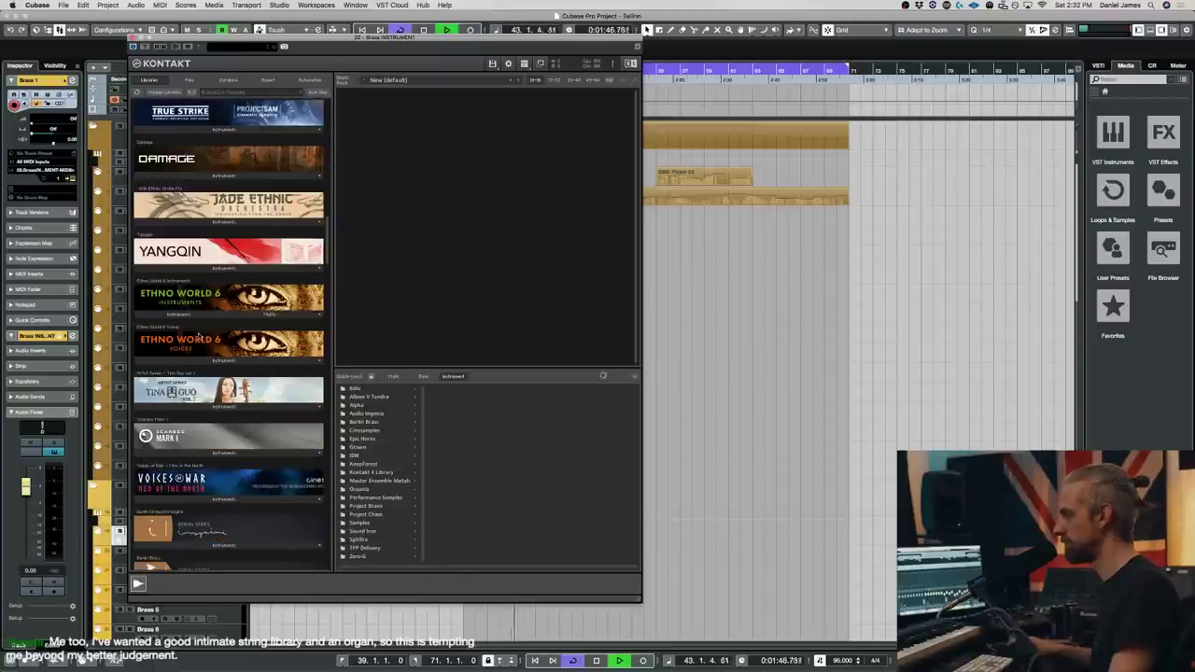
scroll(200, 367, "down", 4)
left_click(202, 504)
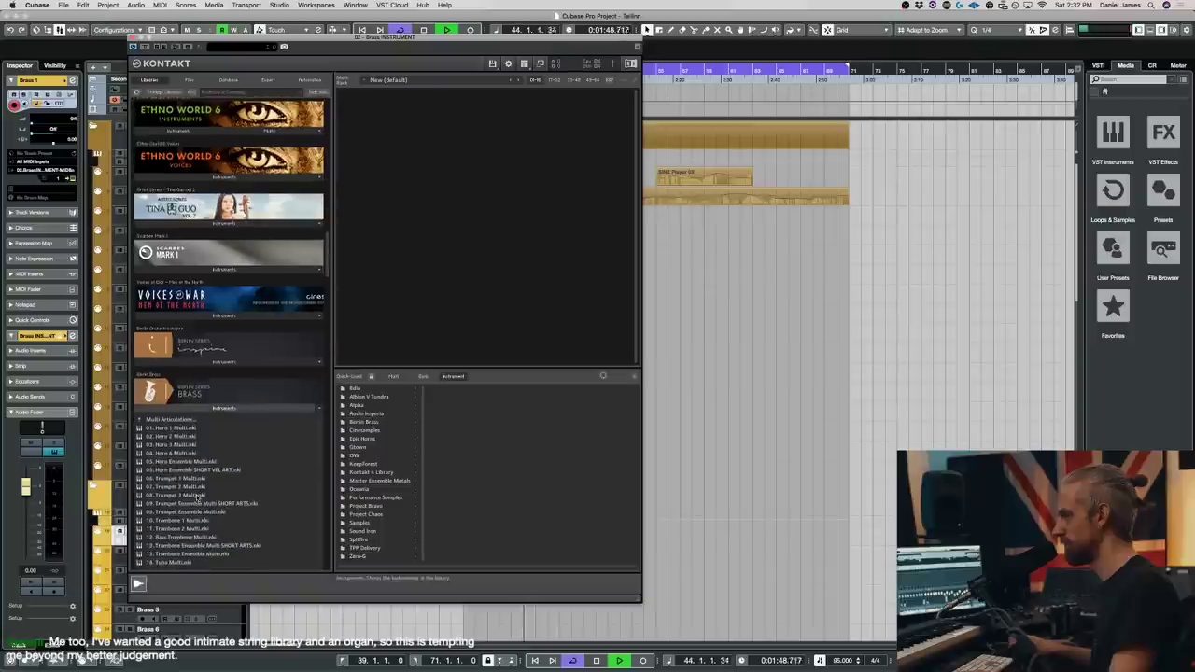
left_click(192, 428)
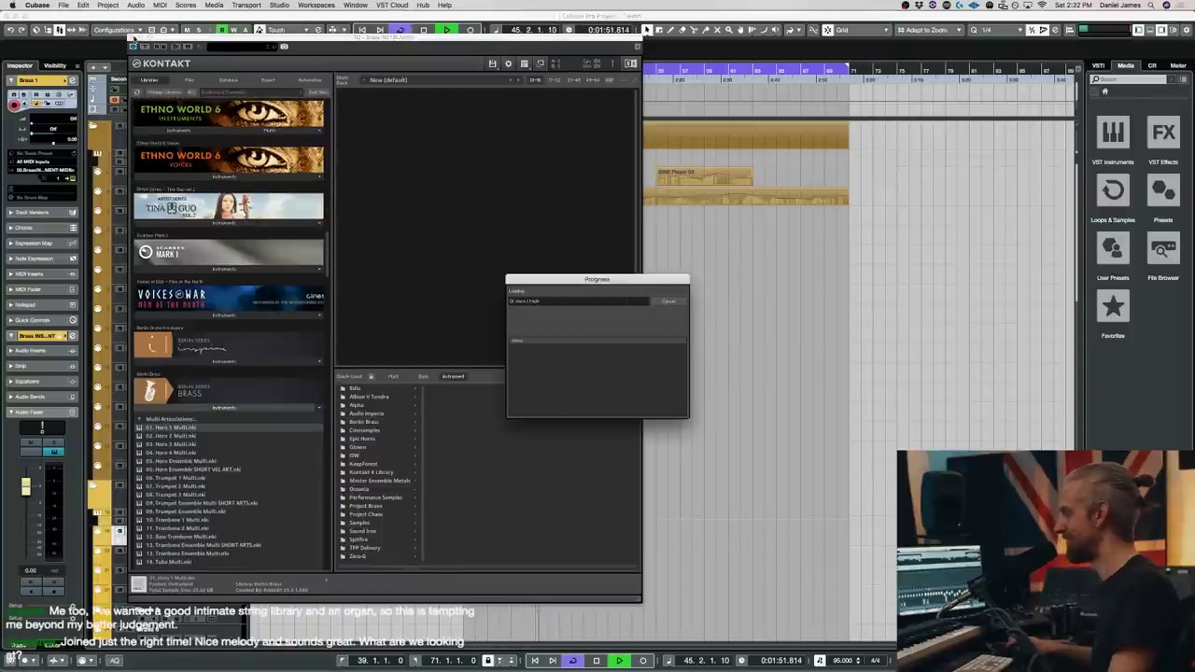
left_click(133, 39)
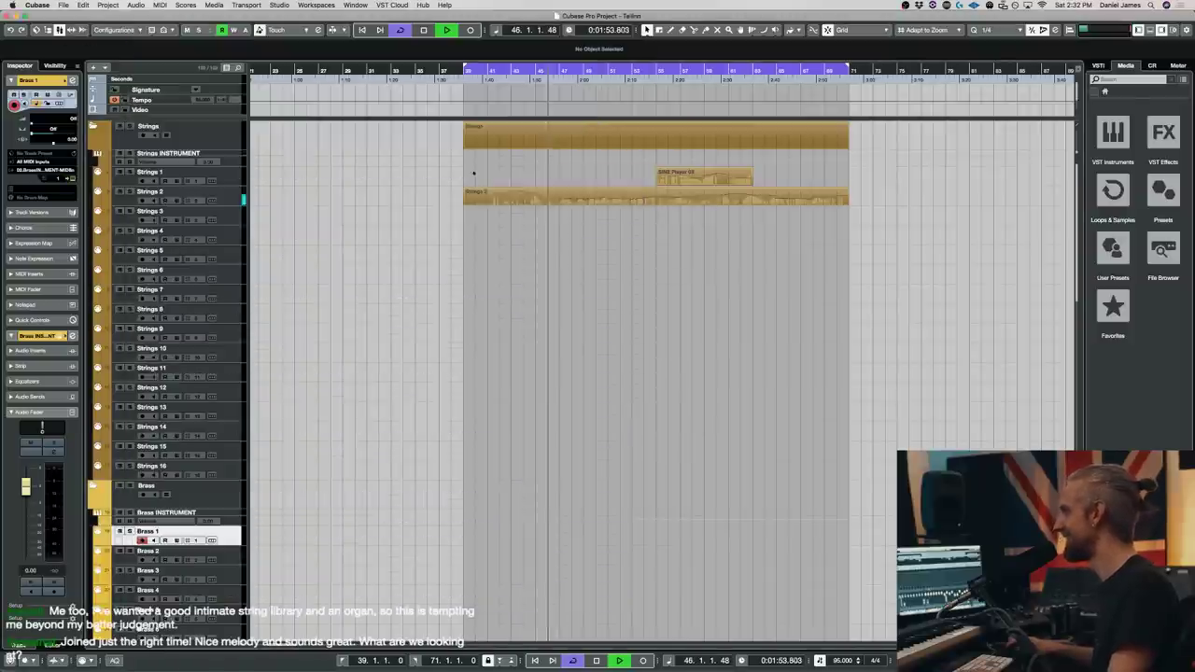
- Delete the notes before bar 47 in the Strings 2 event, leaving its modulation curve
double_click(552, 199)
left_click_drag(501, 371, 824, 182)
key("Delete")
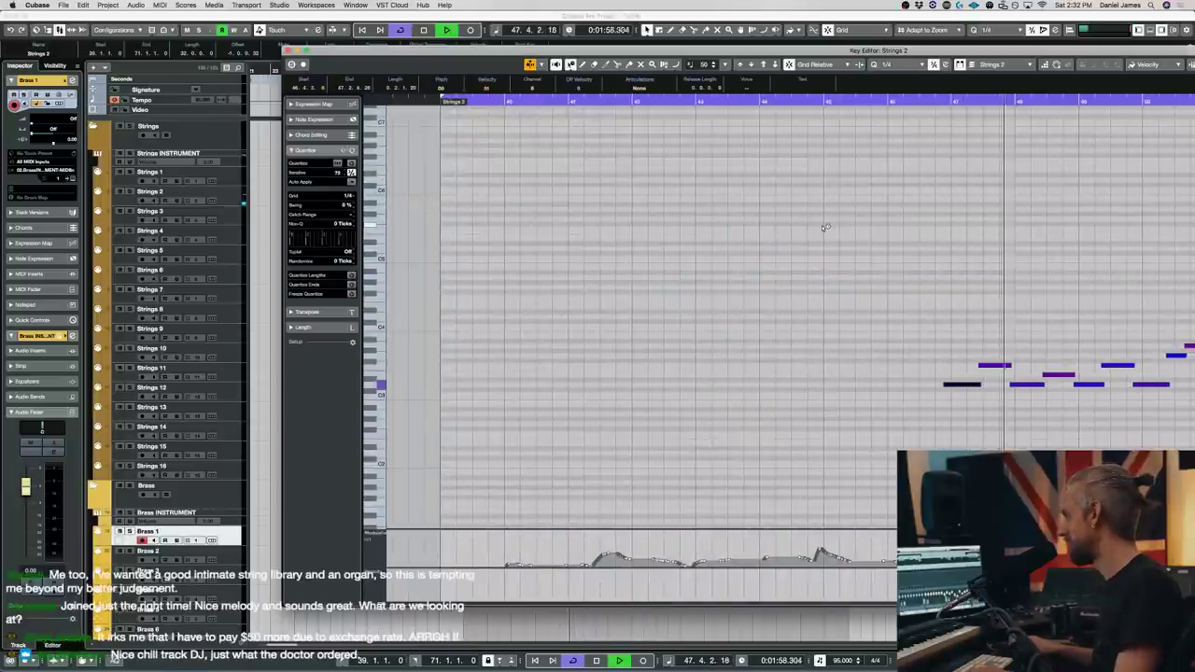
key("space")
key("Escape")
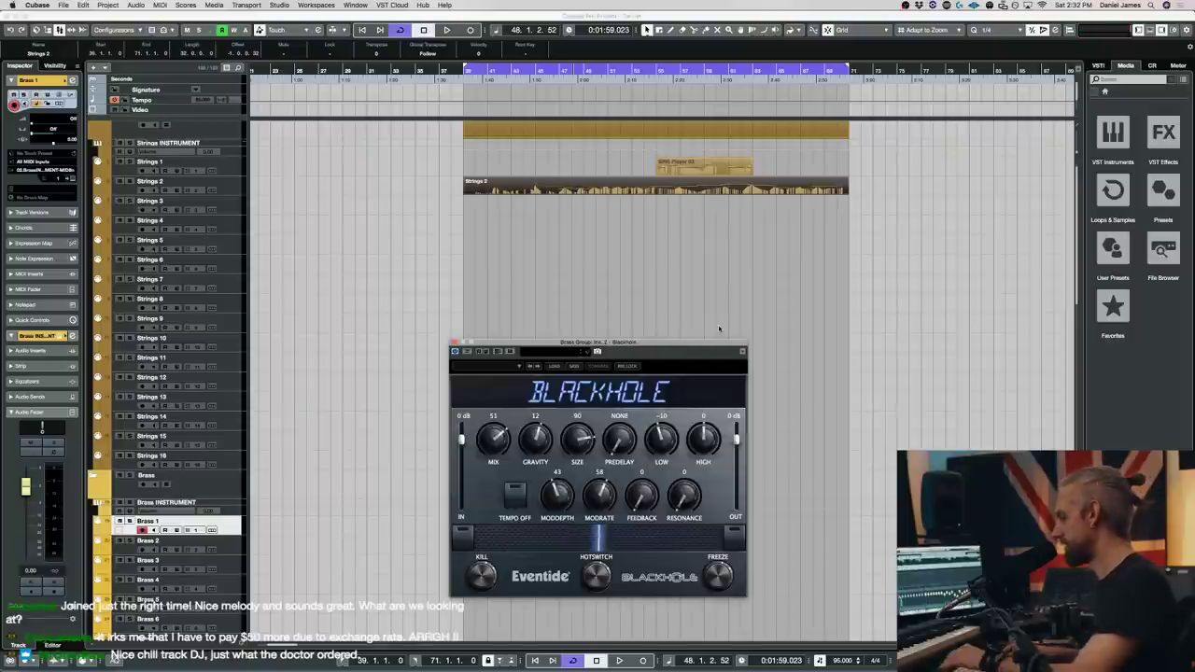
- Capture a short horn take on Brass 1 from the cycle start and remove the part of the event after bar 44
key("space")
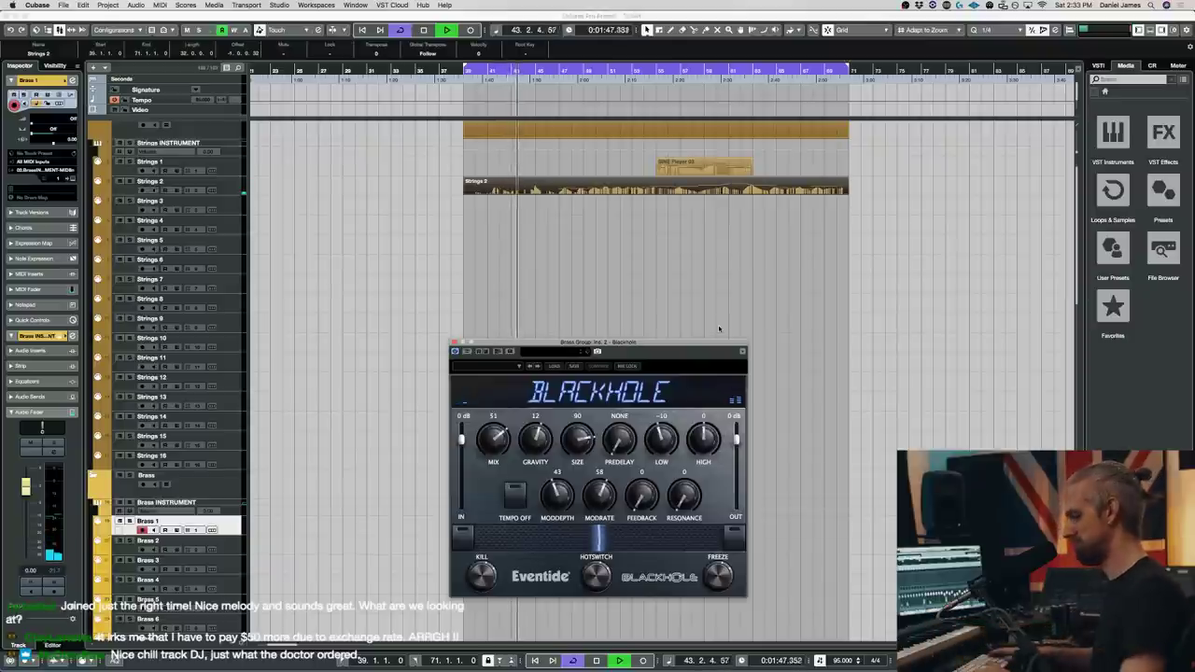
left_click_drag(630, 343, 1005, 273)
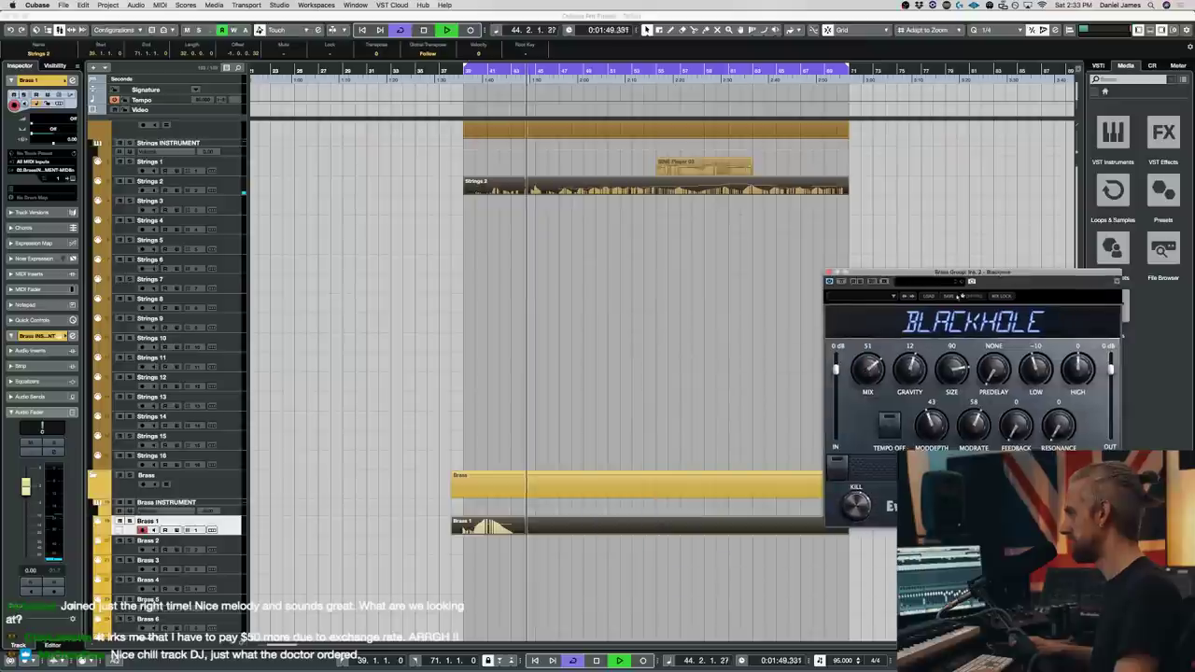
left_click(554, 529)
key("Delete")
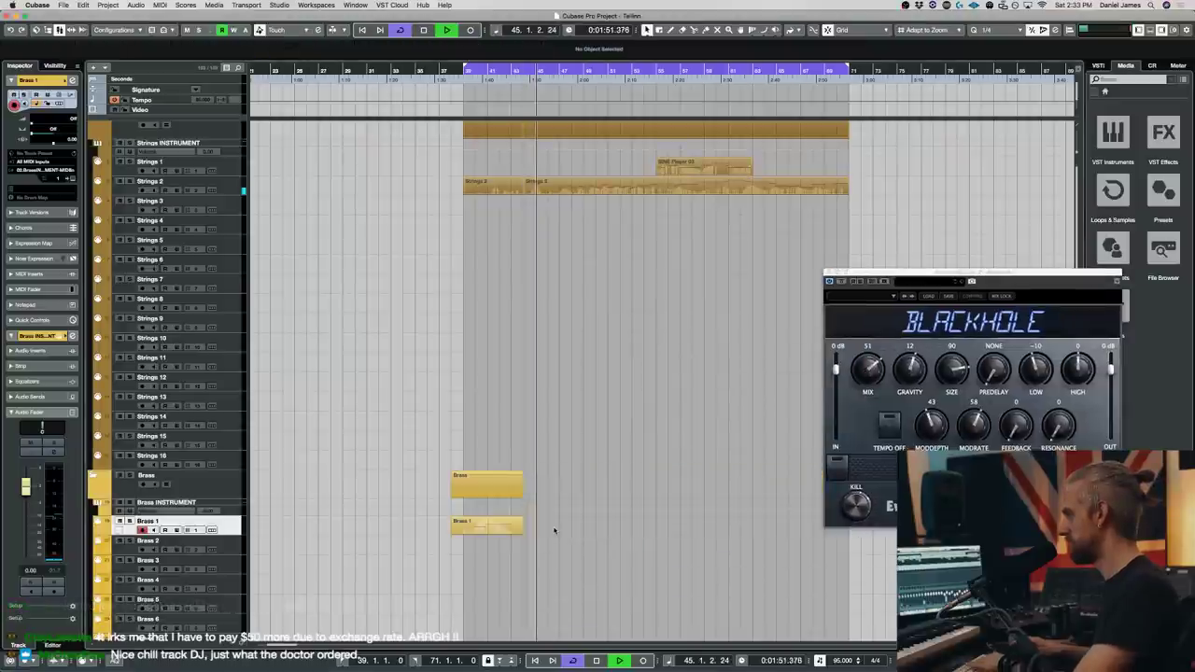
- Record the horn part on the Brass 1 track through bar 71 and undo the last edit
key("*")
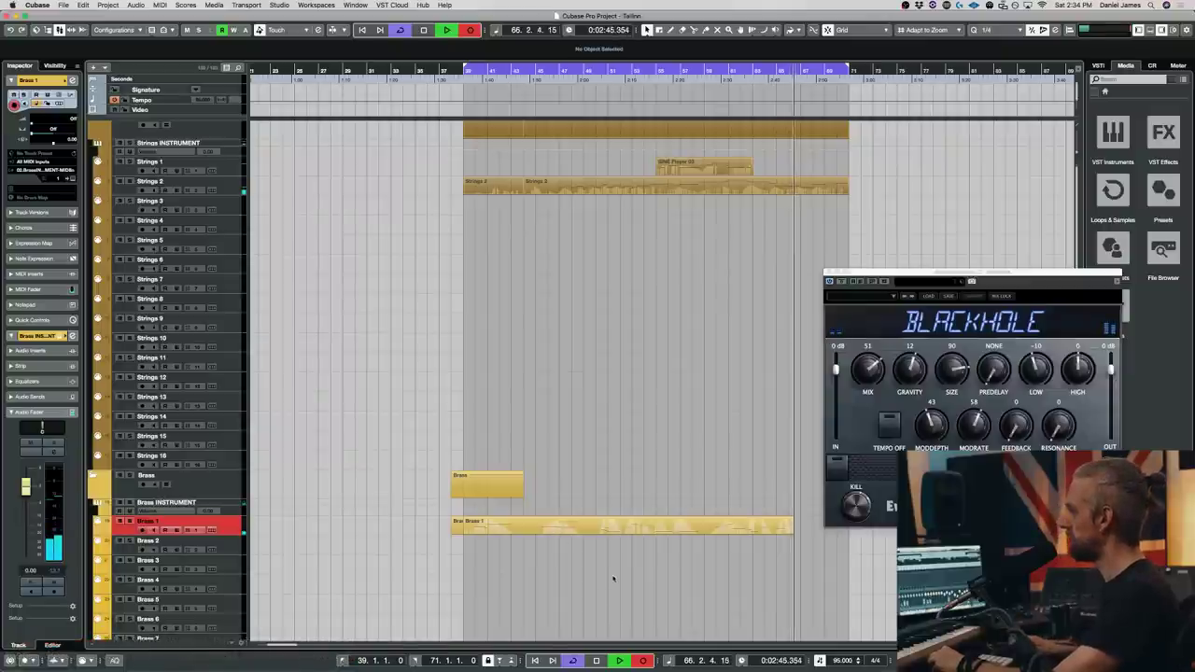
key("space")
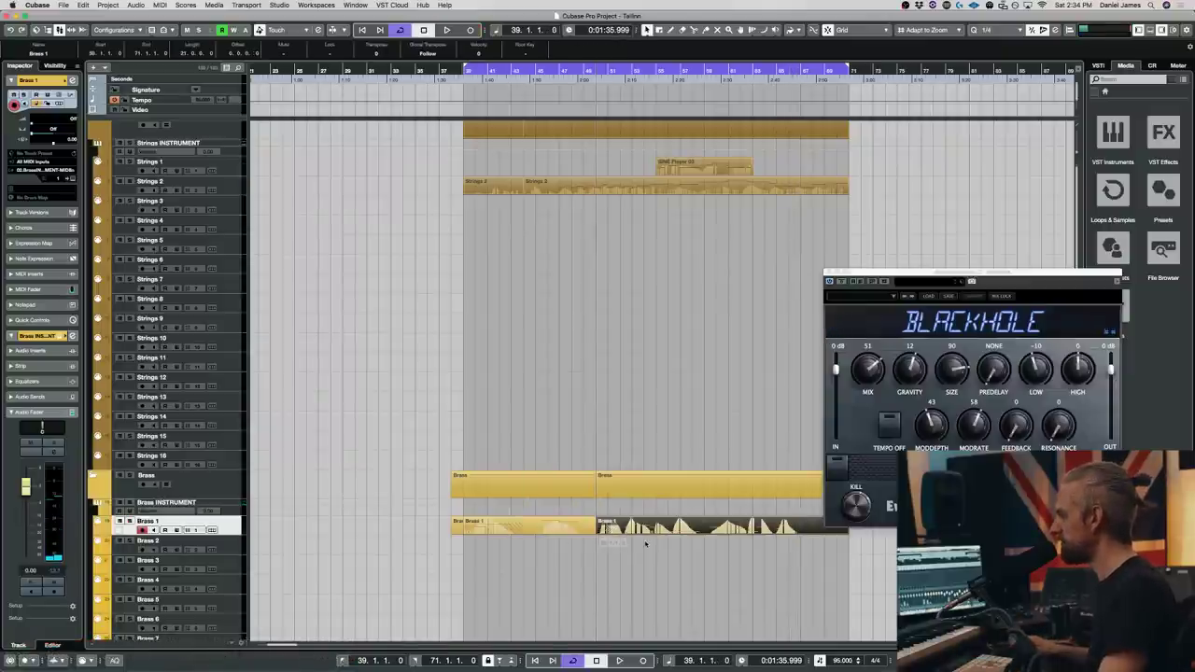
key("super+z")
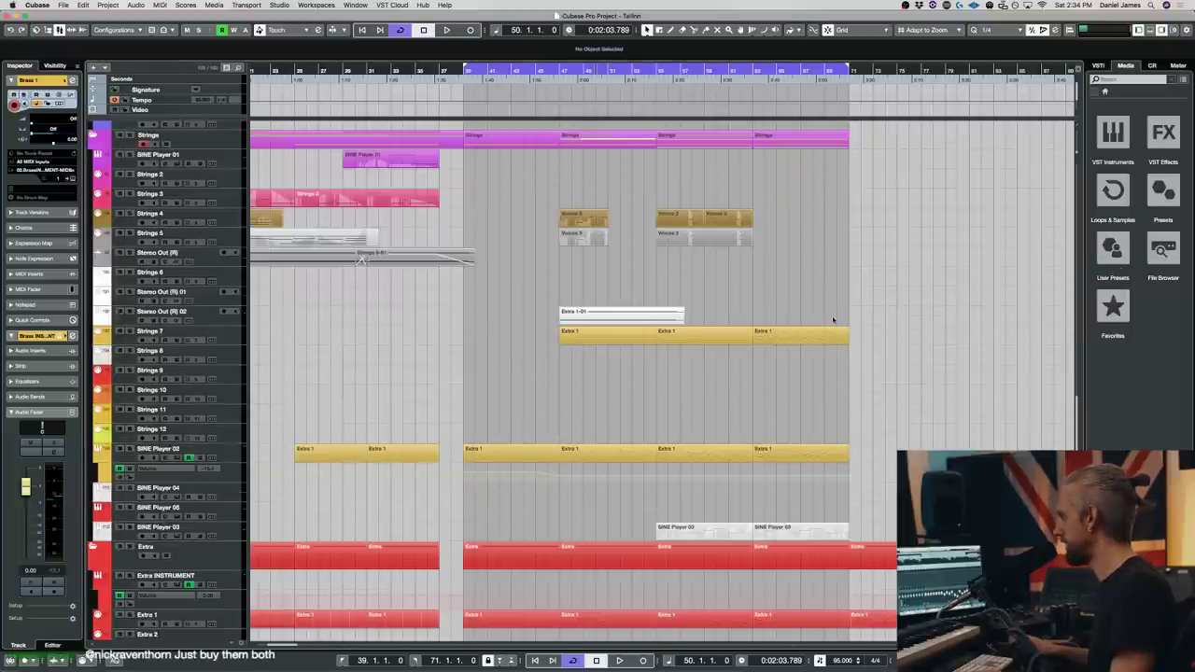
- Audition the Strings 7 Extra 1 part around bar 63 in the Key Editor and select its lower notes
double_click(736, 331)
key("space")
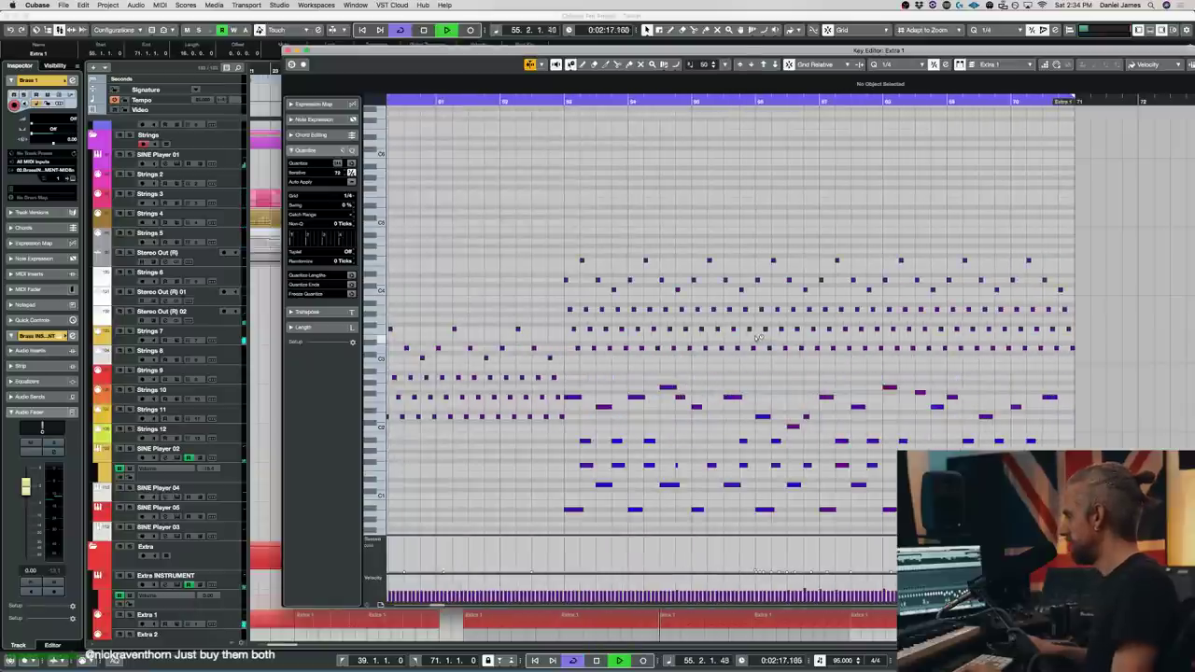
double_click(546, 101)
scroll(682, 253, "left", 4)
scroll(795, 370, "right", 8)
scroll(744, 489, "left", 5)
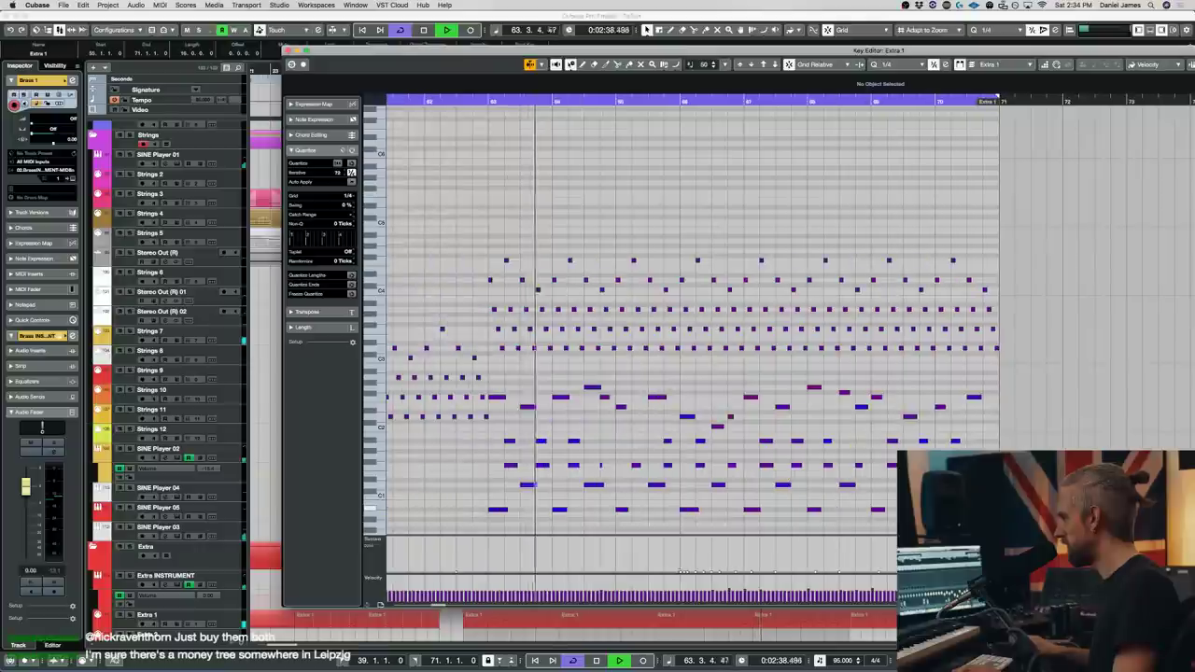
left_click_drag(1027, 512, 492, 378)
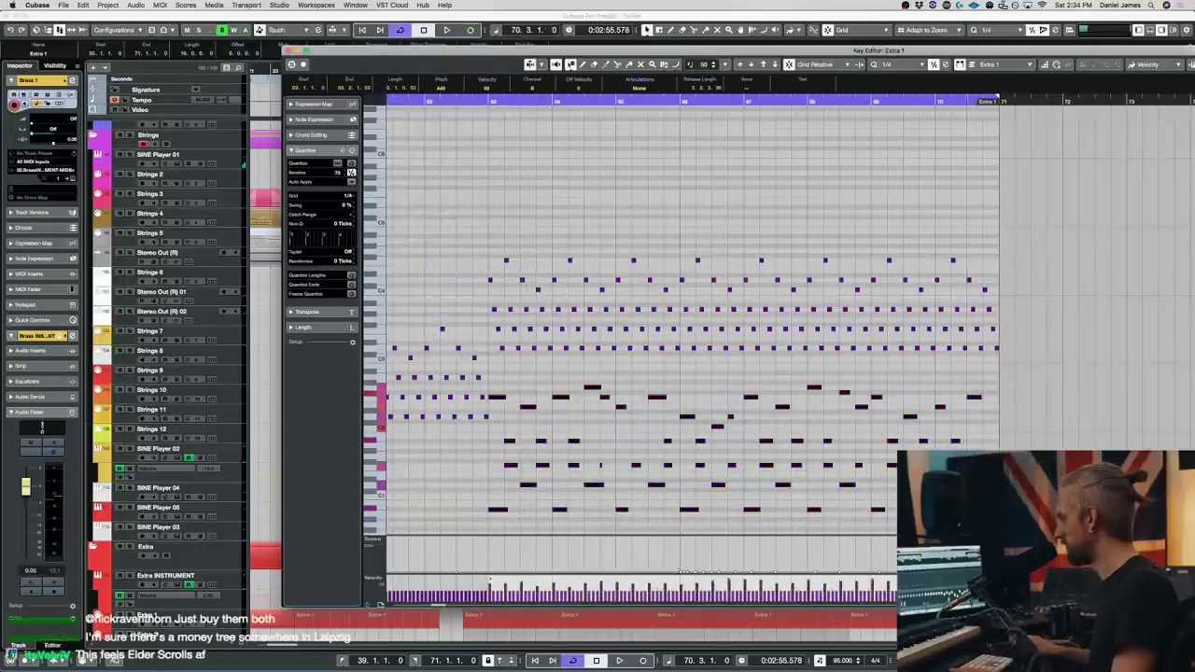
- Try the Extra 1 notes an octave lower on Strings 7 and play them from bar 55
scroll(691, 318, "up", 1)
key("space")
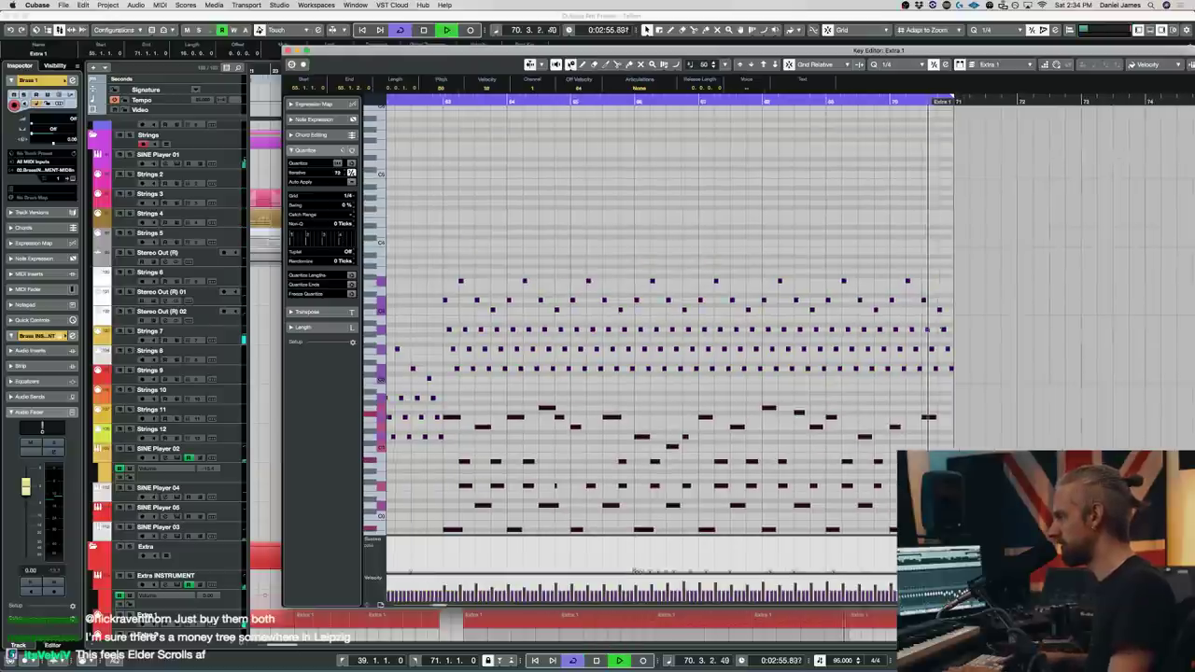
key("l")
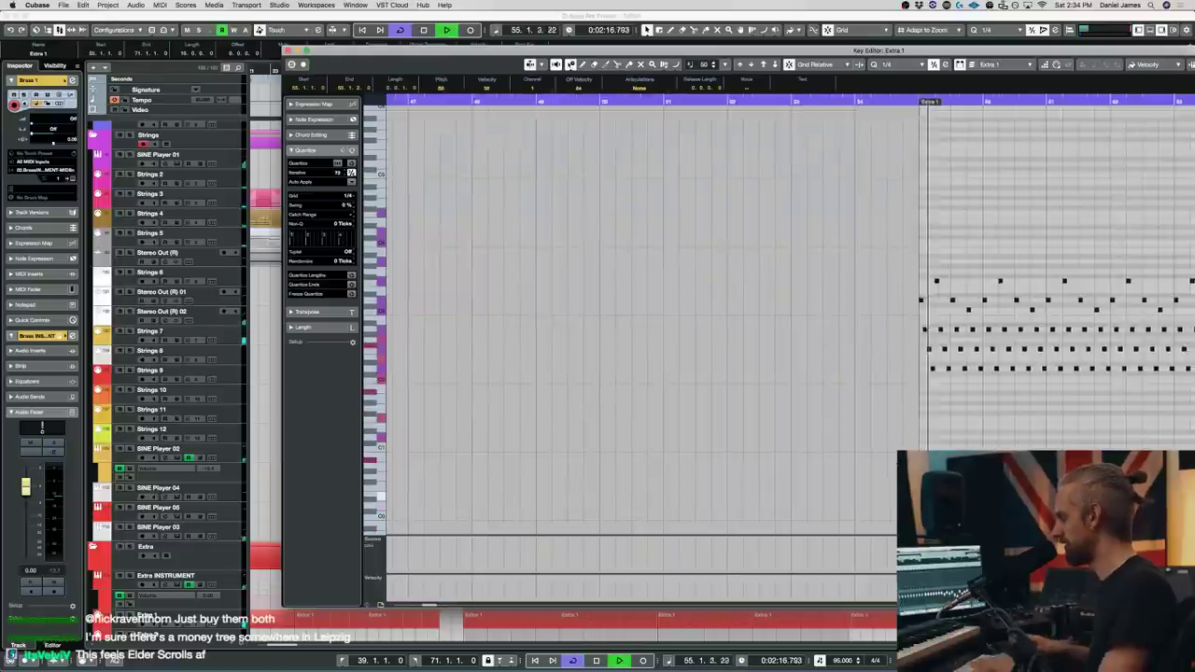
key("Return")
key("space")
key("space")
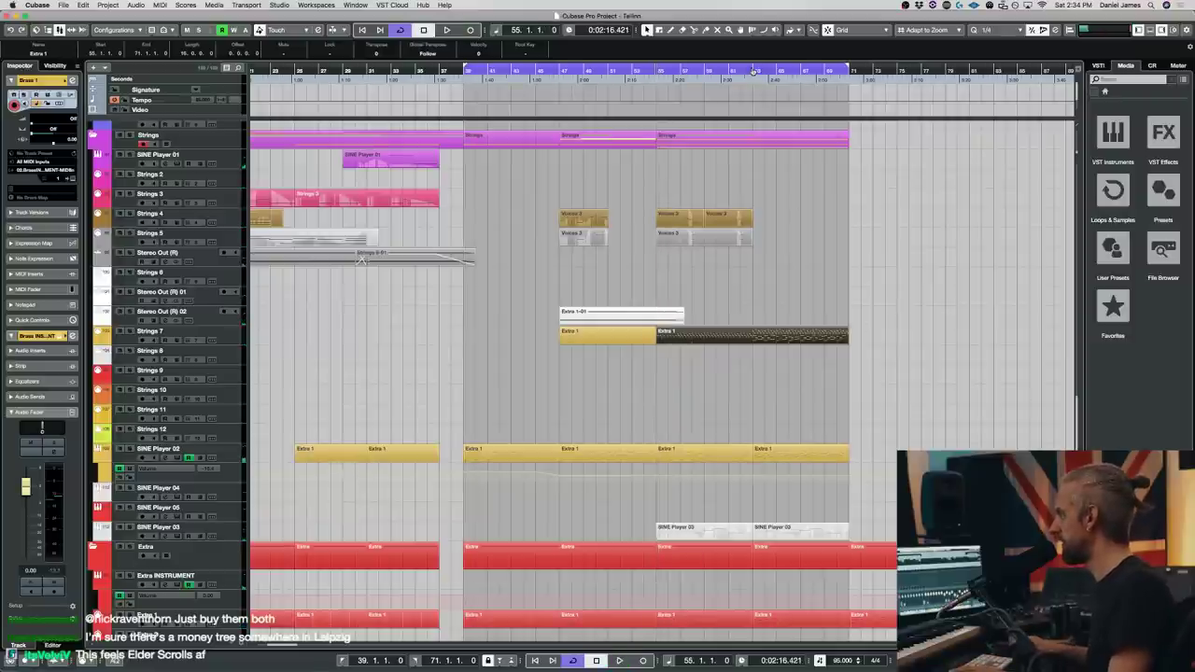
- Set the cycle range to start at bar 63 and play it
left_click(753, 68, "super")
scroll(707, 205, "up", 10)
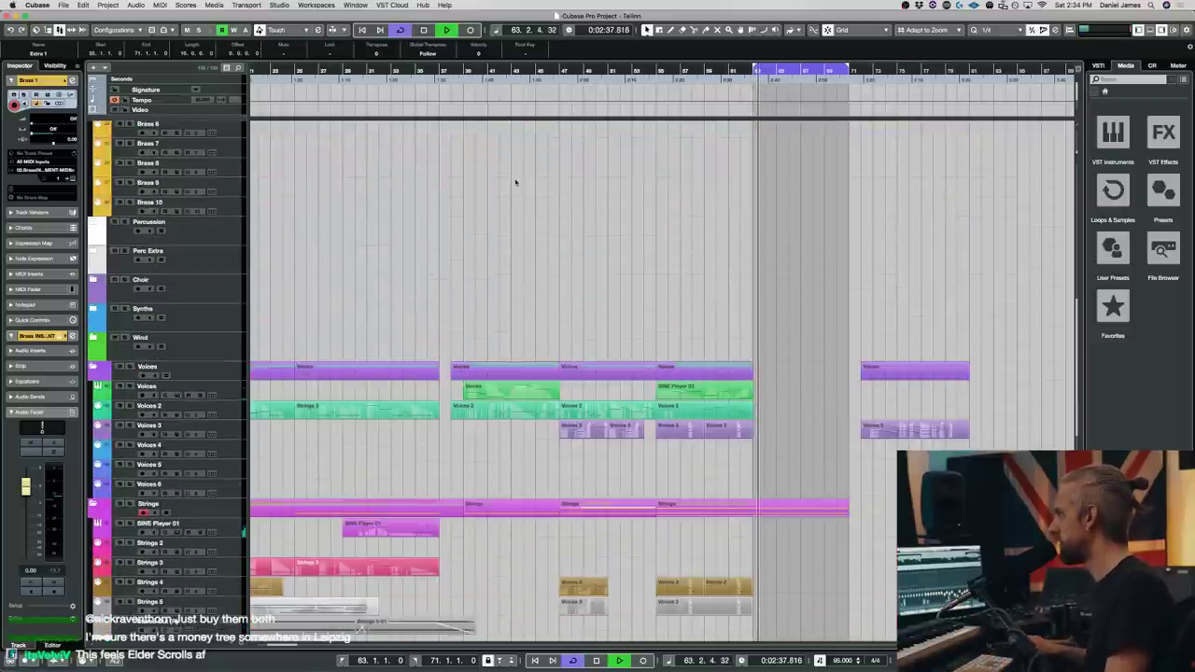
scroll(581, 511, "down", 10)
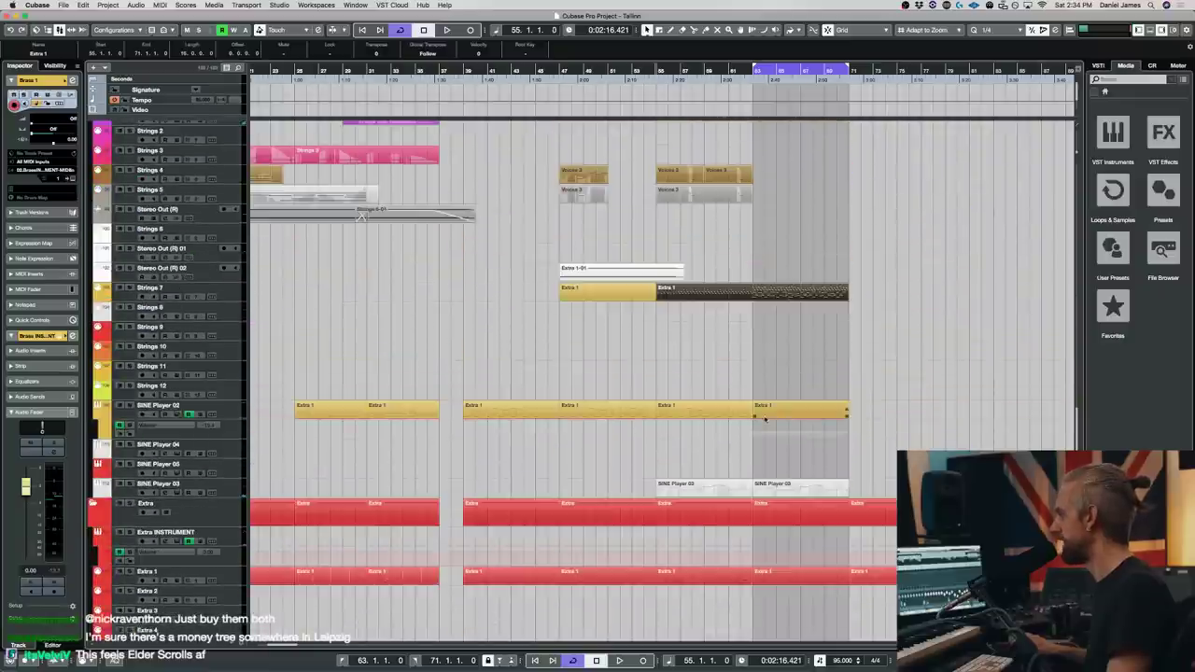
- Lower the velocities of the longer low notes in the Strings 7 Extra 1 event spanning bars 63 to 71
double_click(794, 295)
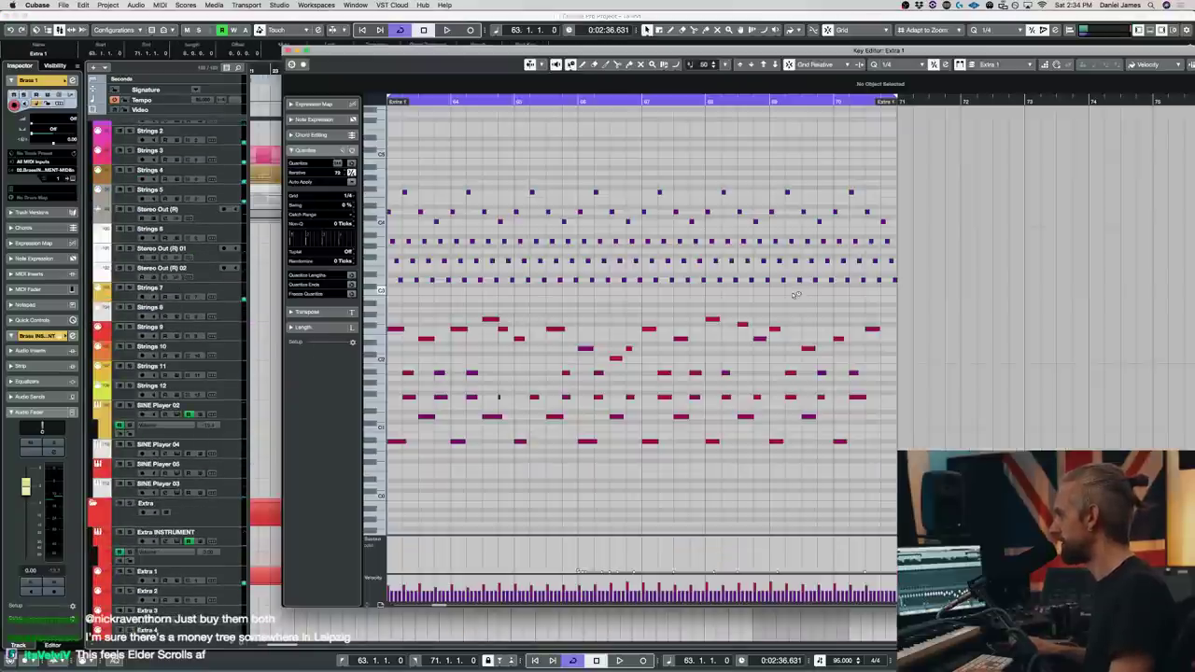
left_click_drag(892, 586, 892, 598)
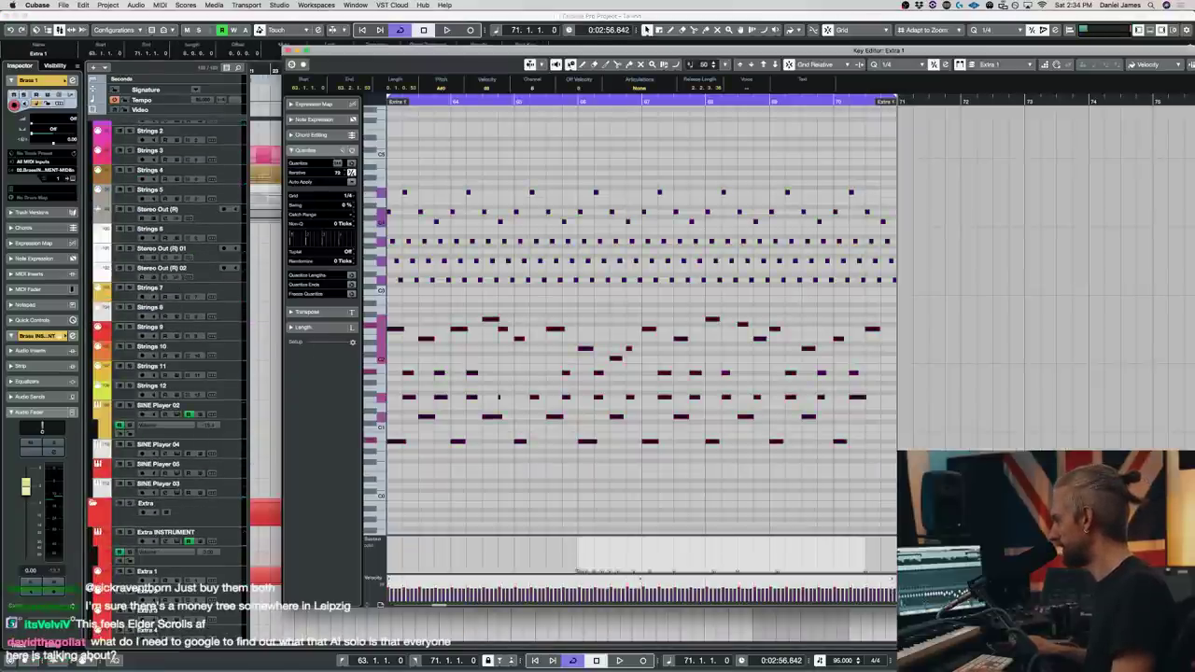
key("Return")
scroll(381, 290, "up", 3)
key("space")
- Solo the Voices group and play it from bar 55
scroll(374, 217, "up", 5)
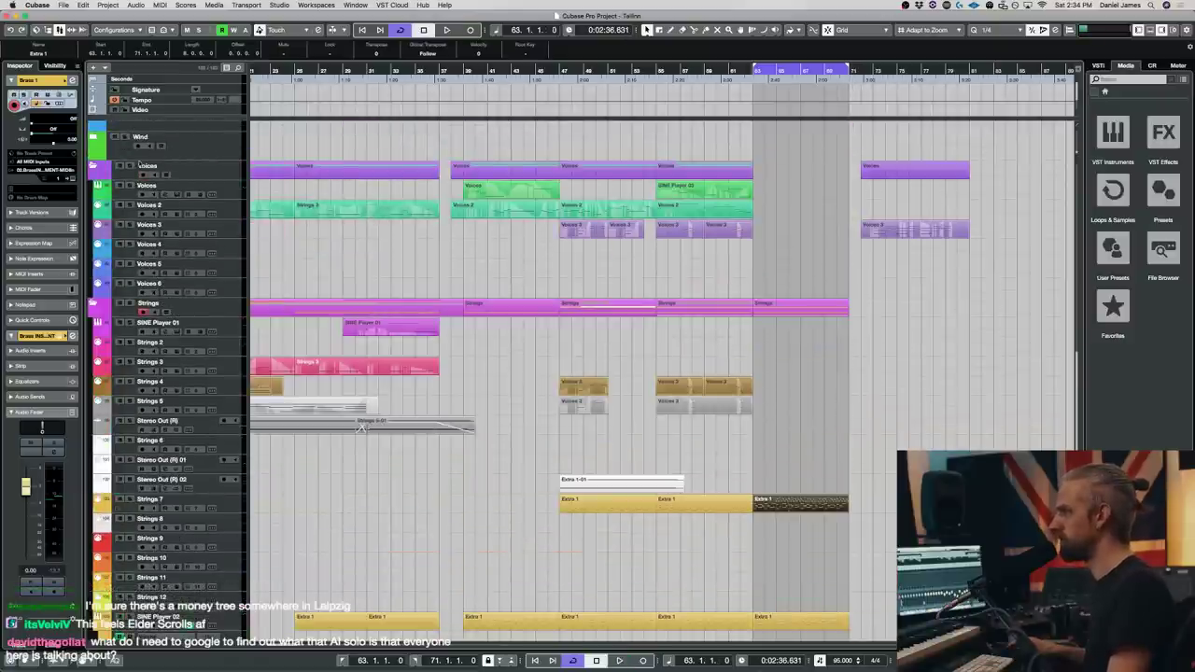
left_click(667, 192)
key("l")
key("space")
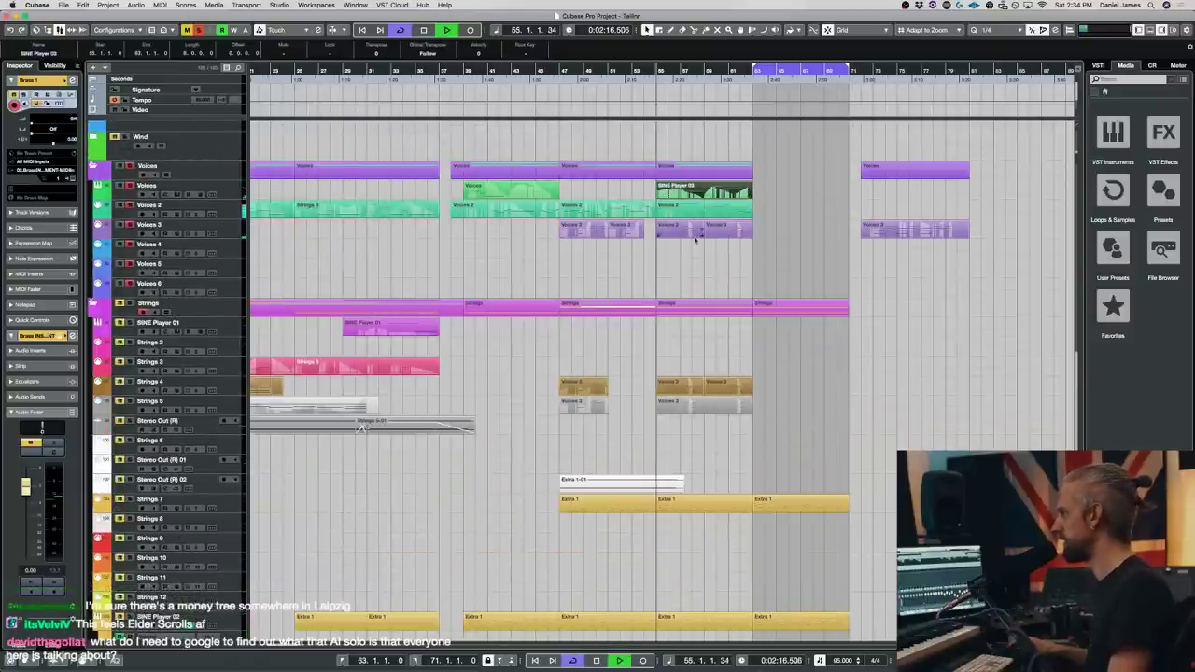
- Show the modulation controller lane for Voices 3 and shape the modulation in its events at bars 59 and 51
double_click(692, 229)
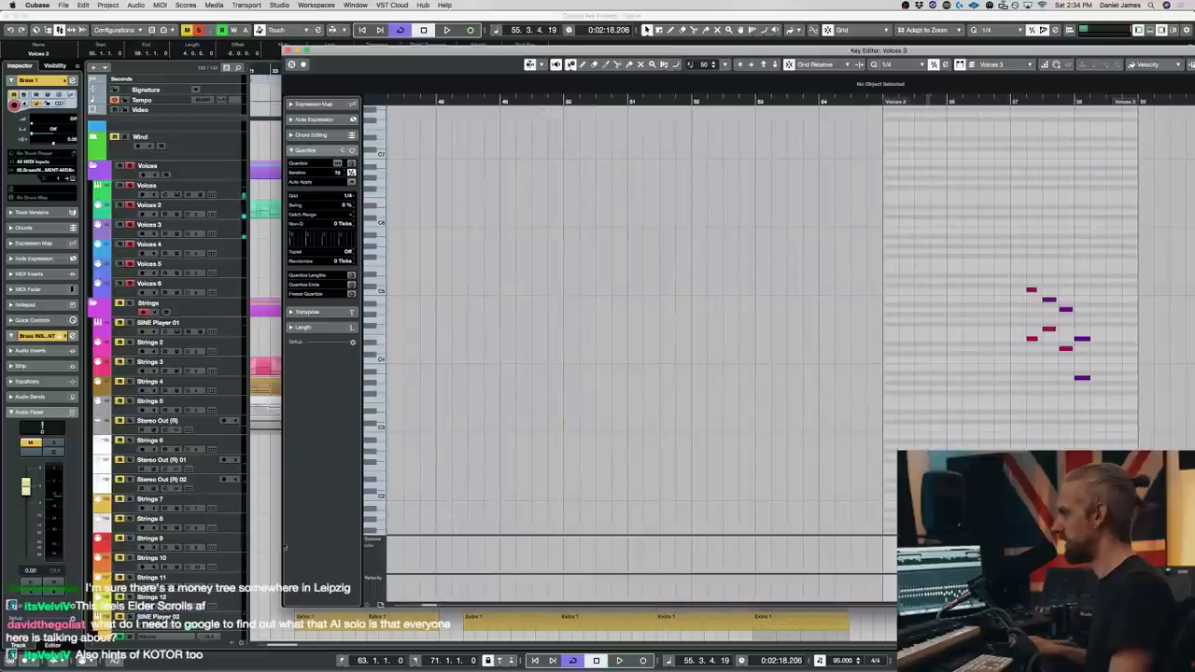
left_click(371, 541)
left_click(404, 607)
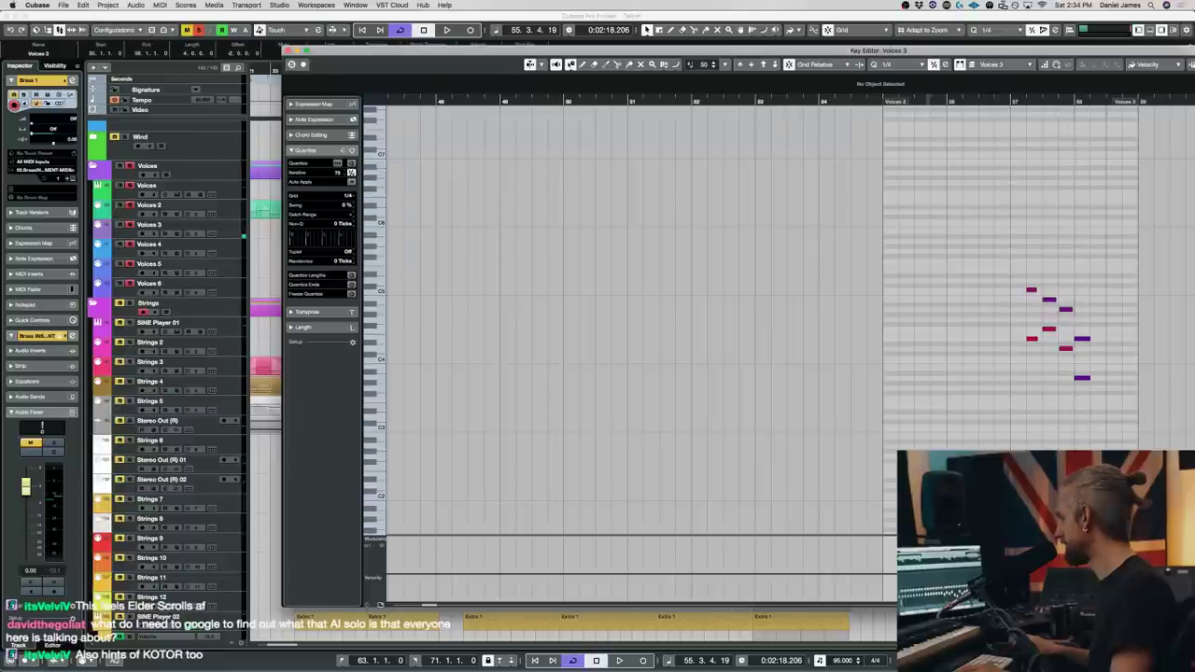
key("Return")
double_click(715, 234)
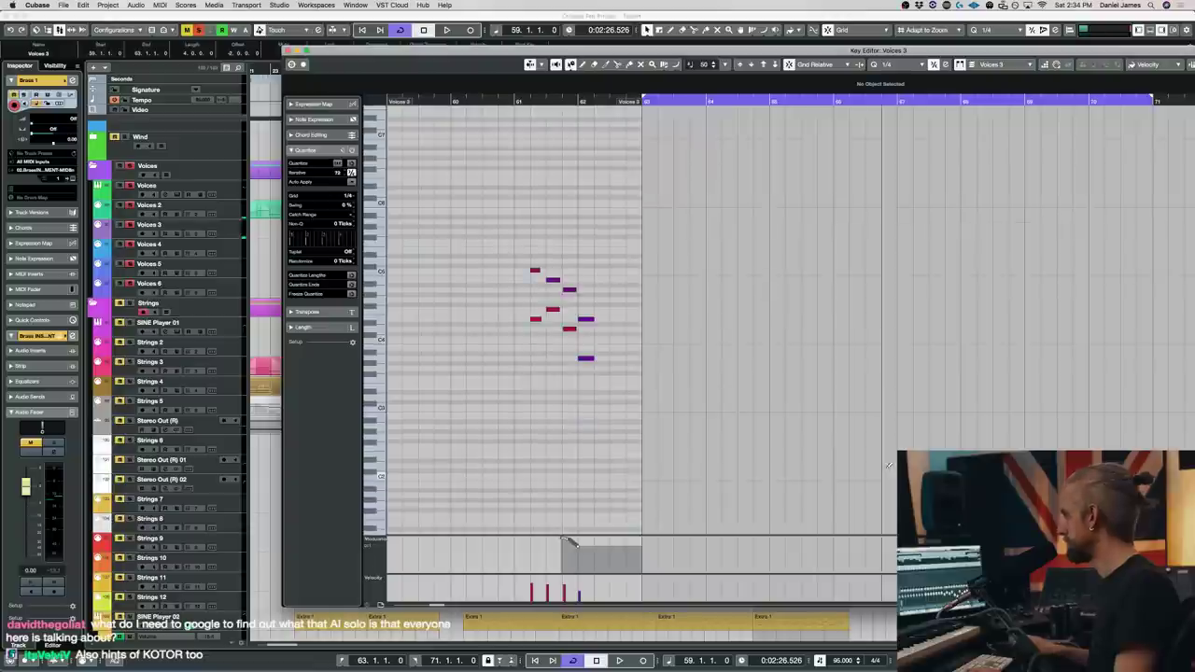
mouse_move(512, 550)
left_mouse_down()
mouse_move(608, 549)
mouse_move(500, 553)
left_mouse_up()
key("Return")
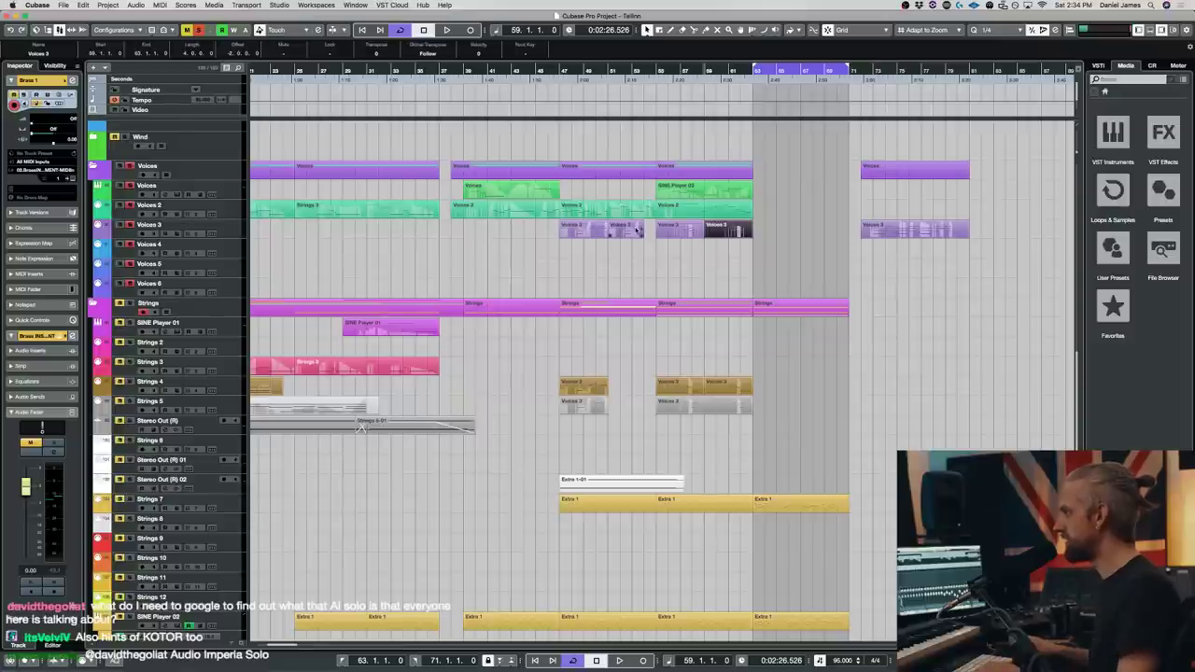
double_click(627, 232)
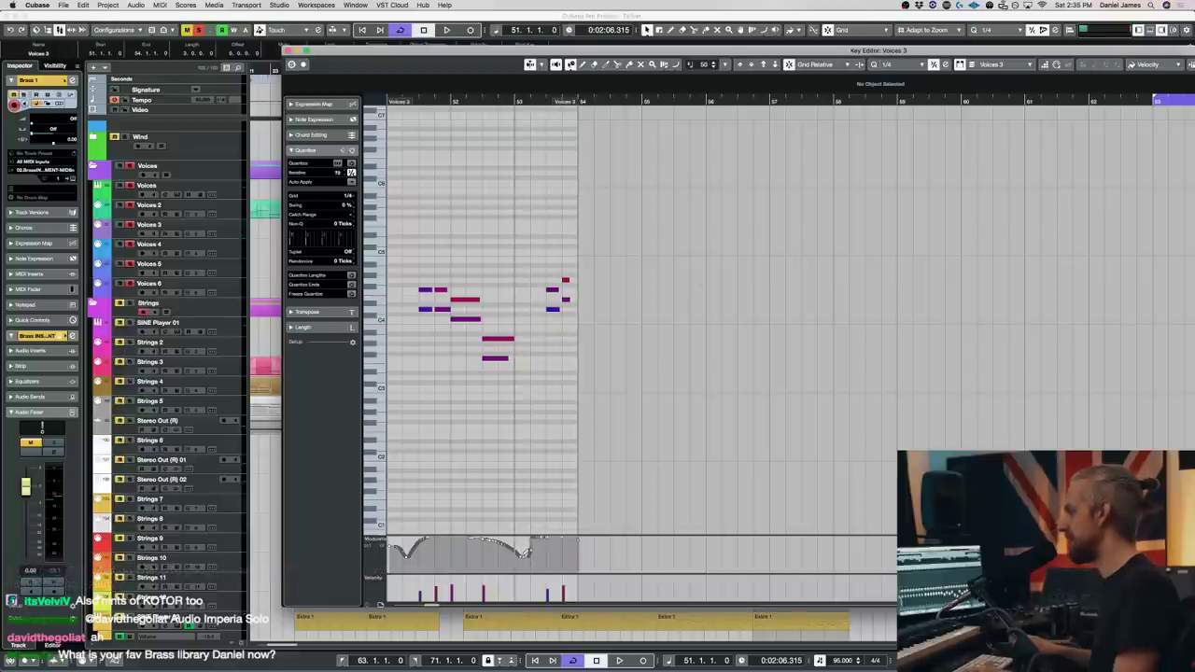
key("Escape")
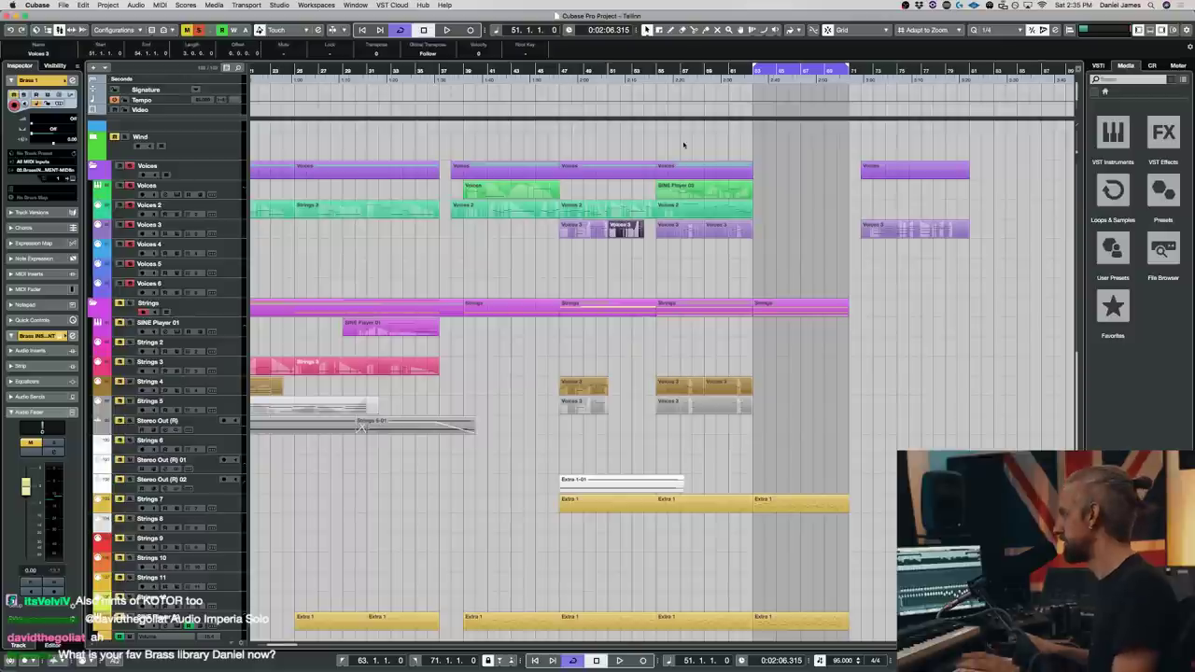
- Turn off the Voices solo and play the full arrangement from bar 51 through bar 70
key("space")
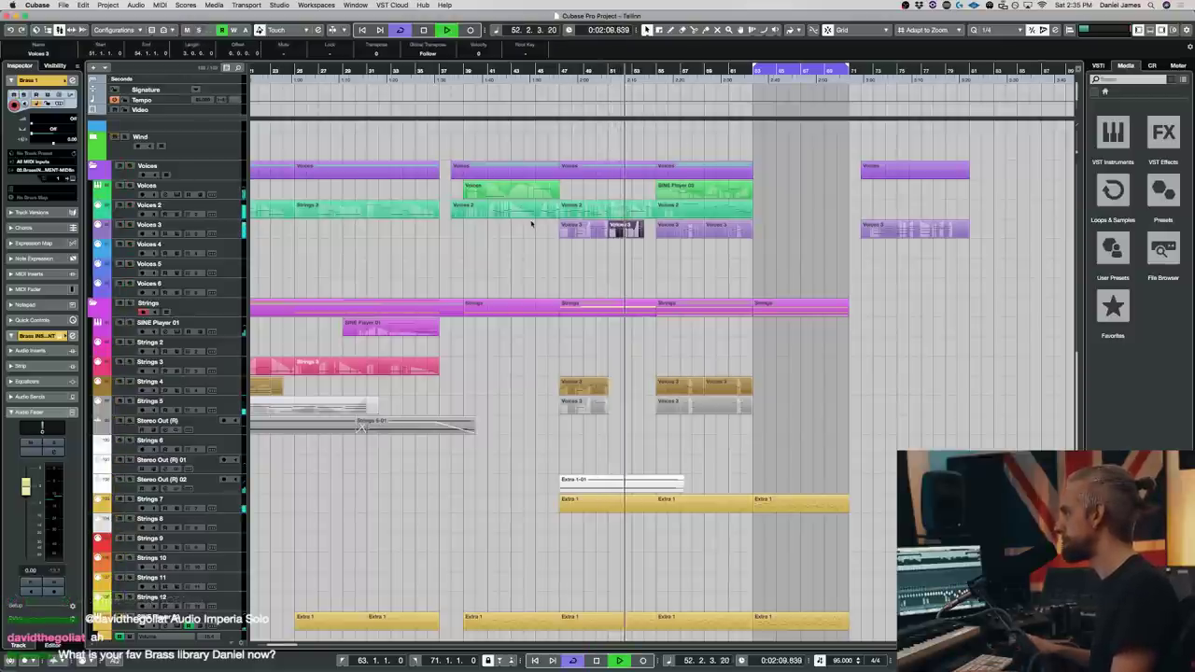
scroll(534, 225, "up", 1)
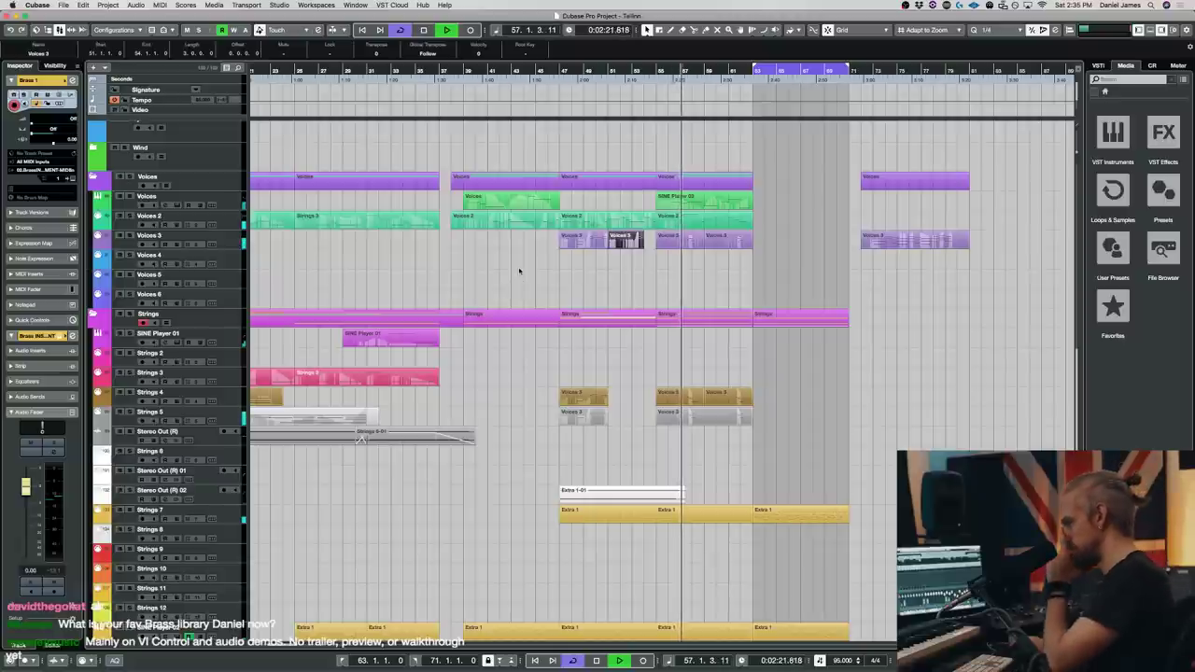
scroll(519, 273, "down", 2)
scroll(521, 272, "up", 3)
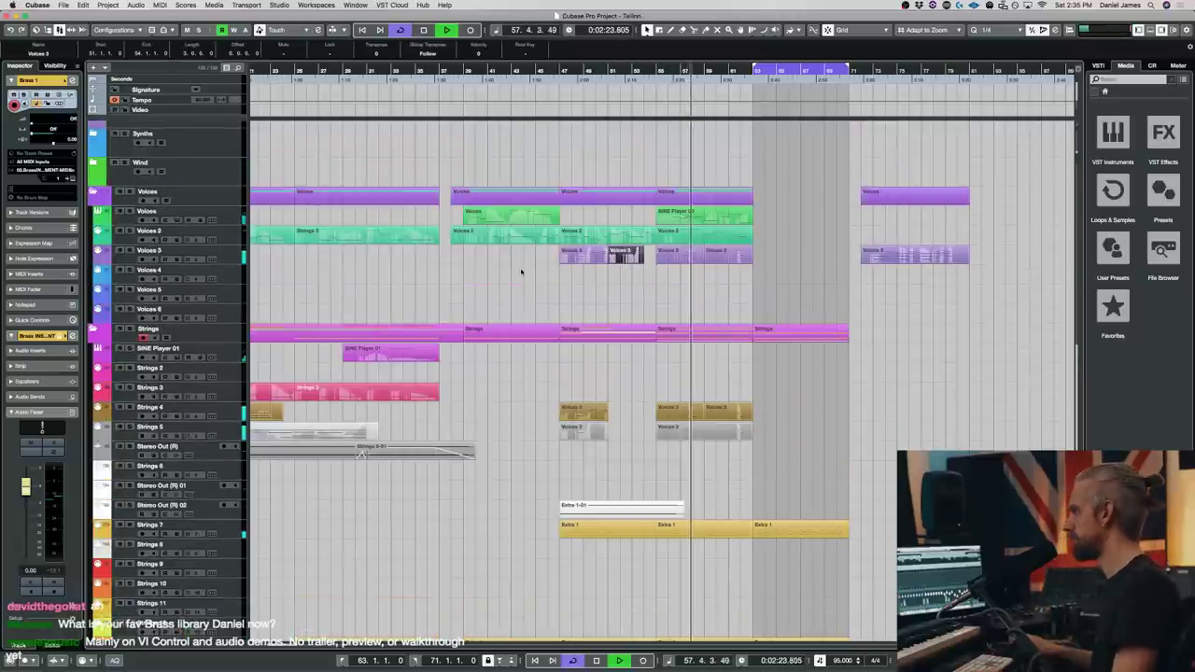
scroll(495, 266, "up", 5)
scroll(365, 265, "down", 20)
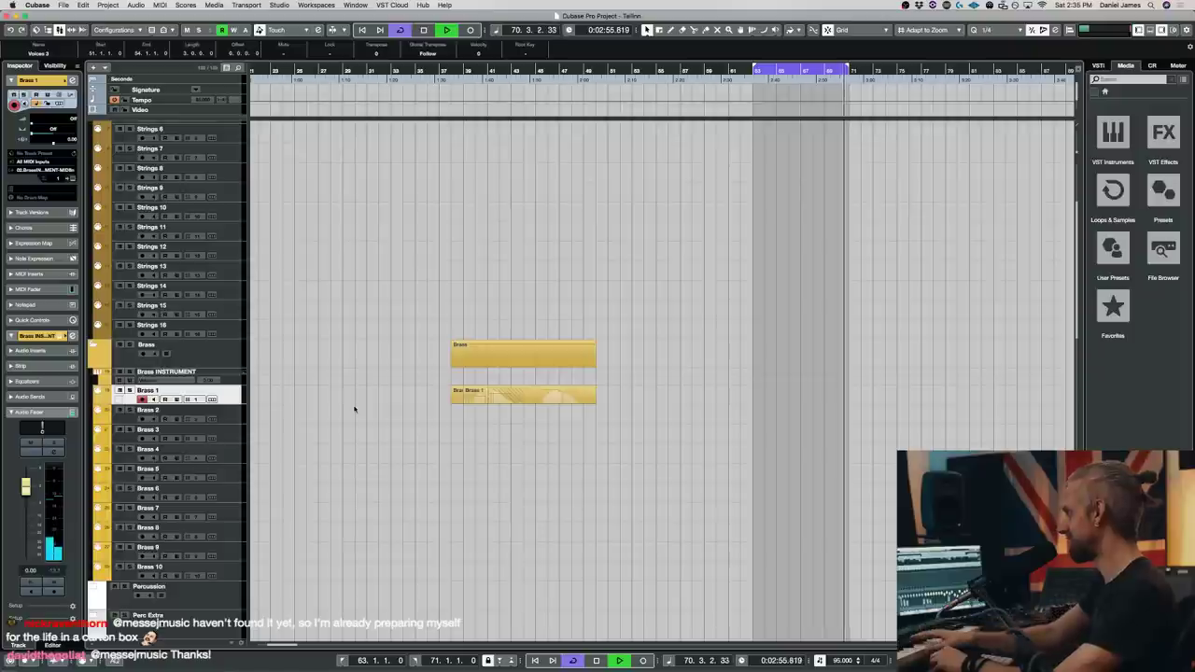
- Capture the part played on Brass 1, split it at bar 63 and delete the portion before the split
left_click(580, 616)
key("3")
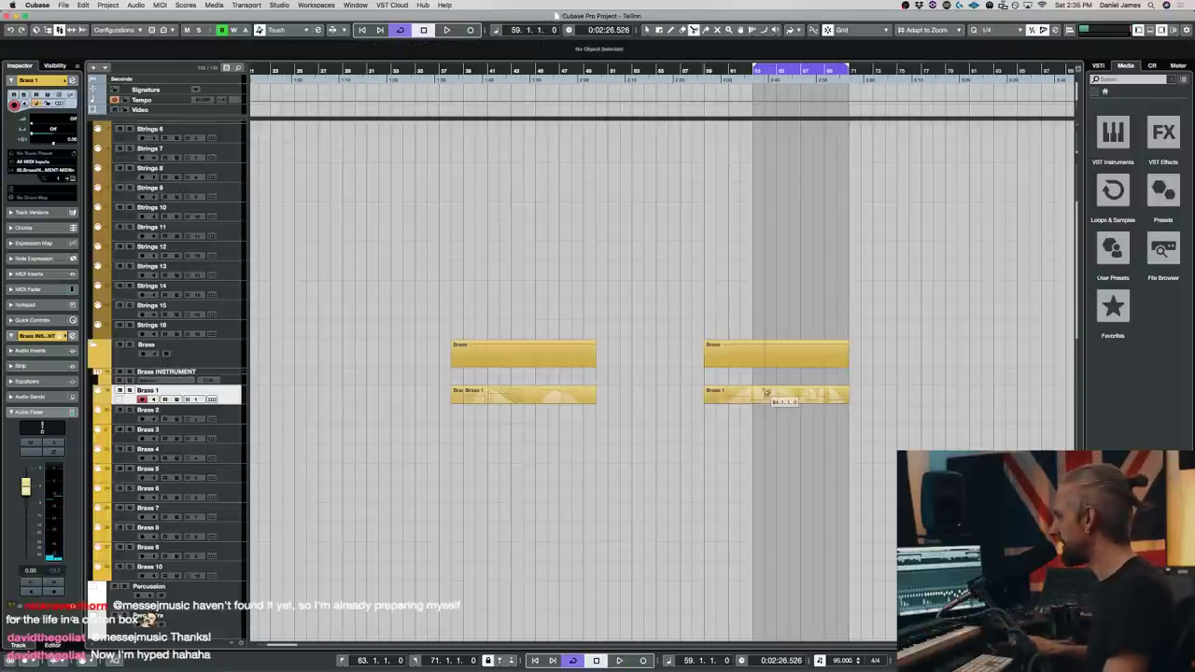
left_click(742, 393)
key("Delete")
- Copy the Brass 1 event at bar 63 up to the Strings 1 track and play it back
left_click_drag(768, 396, 773, 177, "alt")
scroll(770, 374, "up", 3)
key("space")
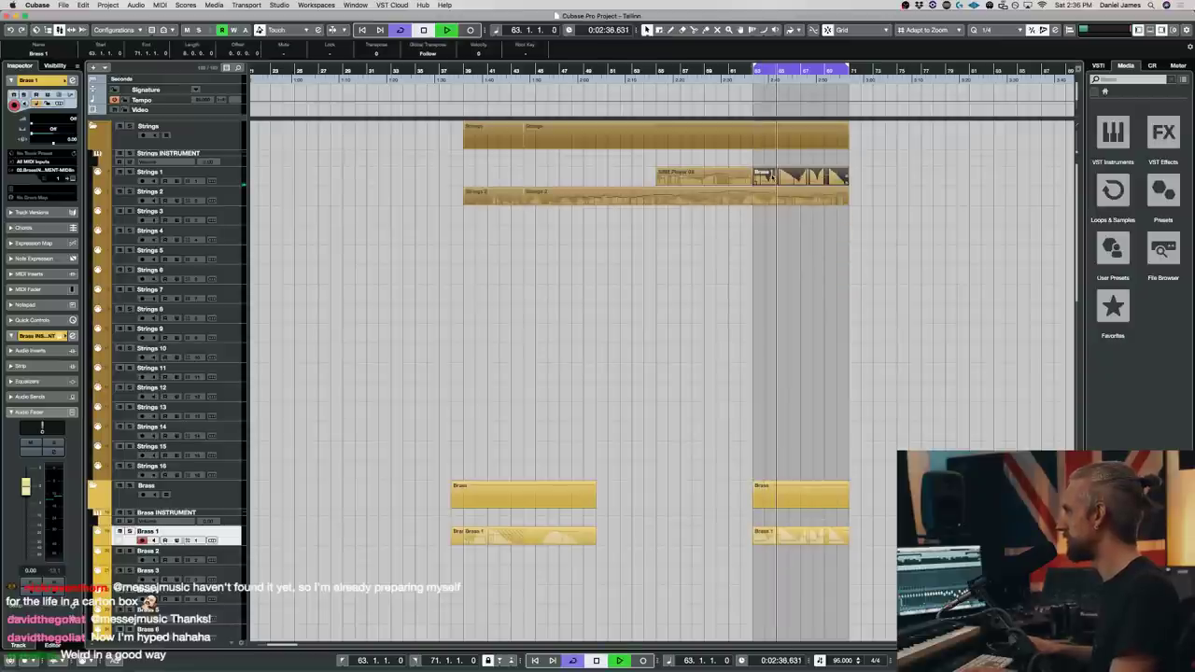
- Transpose the copied Brass 1 event on Strings 1 down an octave and lower its whole modulation curve
double_click(772, 178)
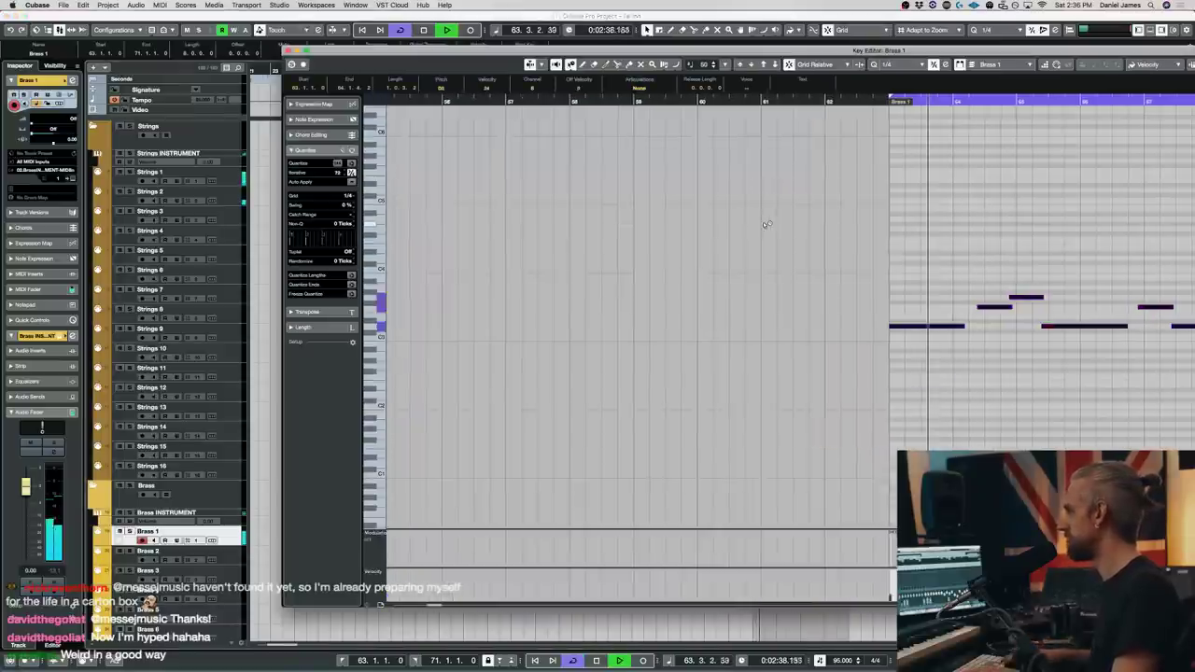
scroll(856, 393, "right", 5)
key("space")
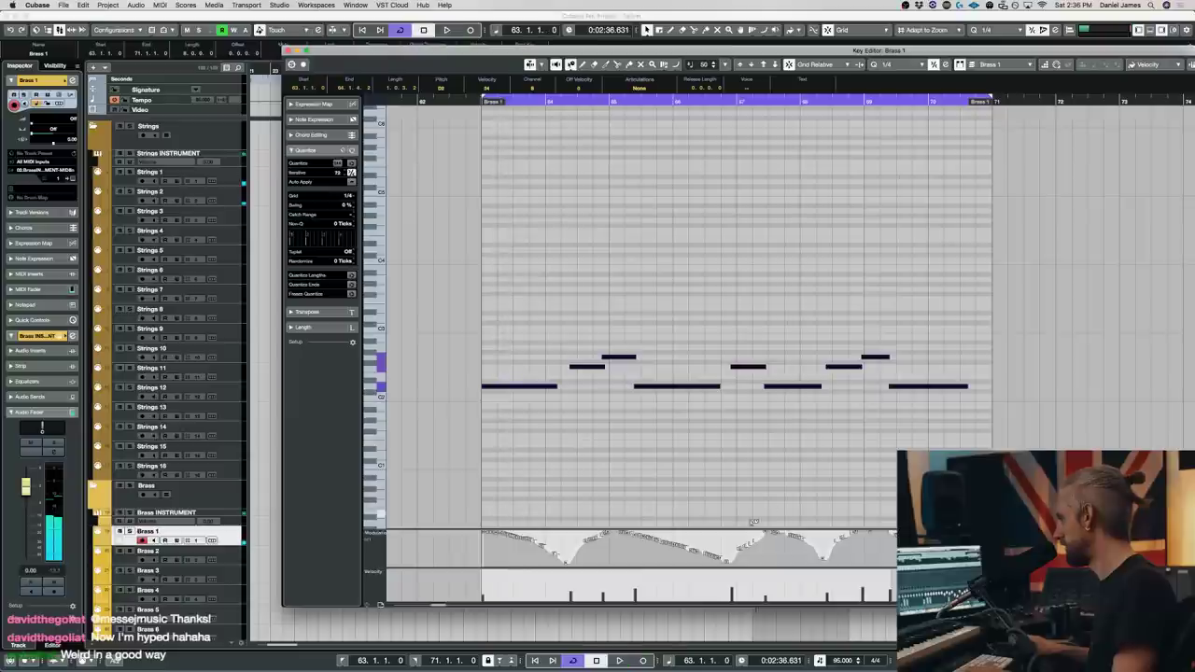
key("space")
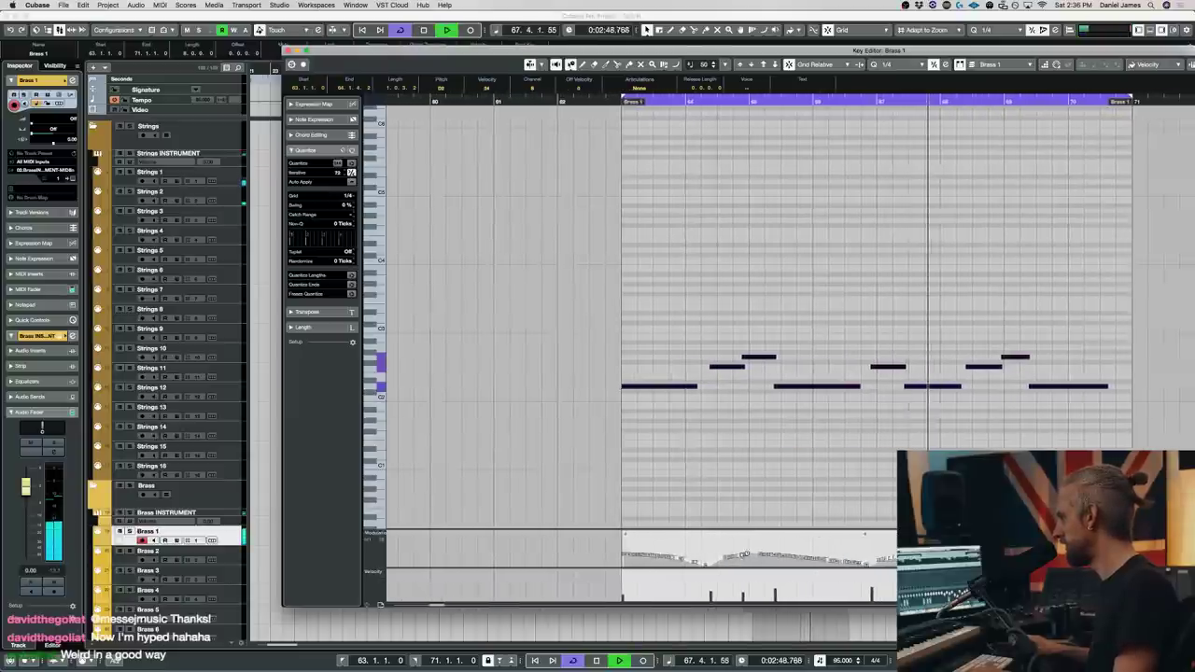
key("Return")
- Delete the SINE Player 03 event that starts at bar 63 and resume playback
scroll(798, 378, "down", 10)
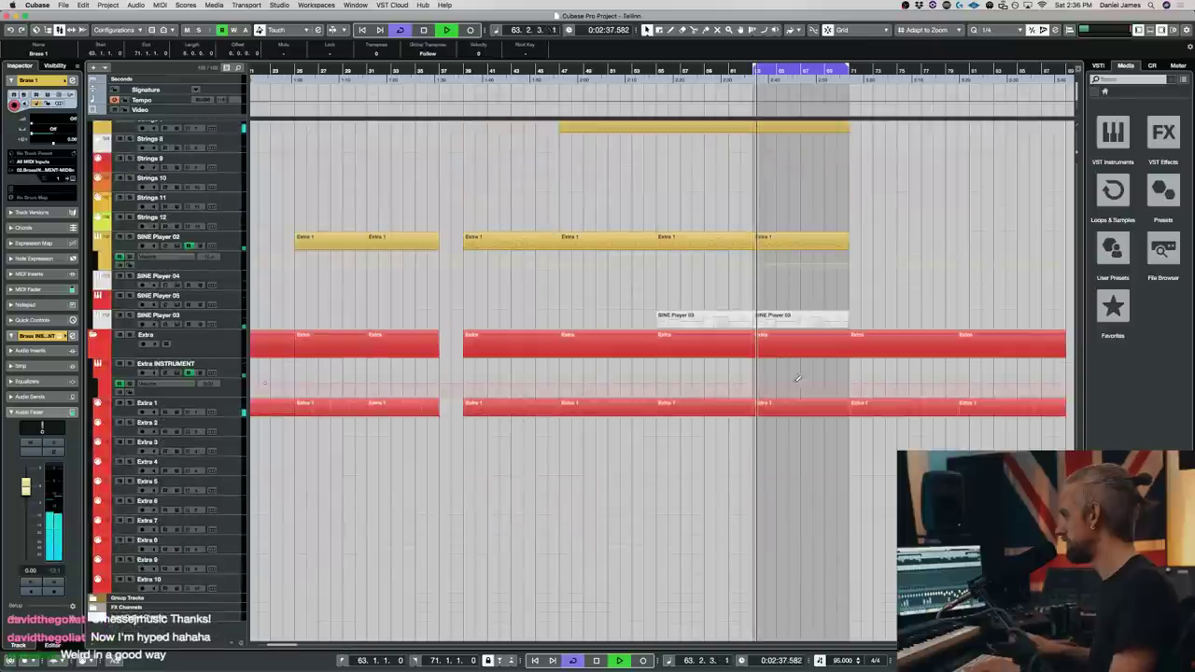
left_click(774, 320)
key("Delete")
key("space")
- Lower the entire modulation curve of the event at bar 63 on the Brass 1 track
scroll(779, 317, "up", 10)
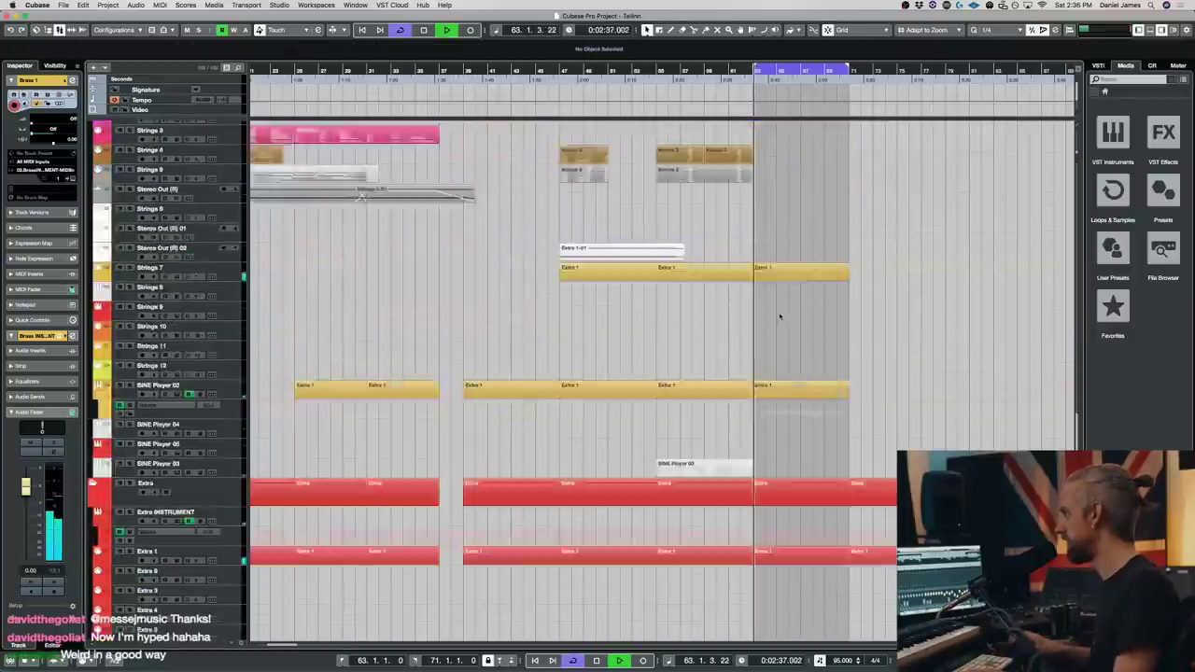
key("space")
key("Return")
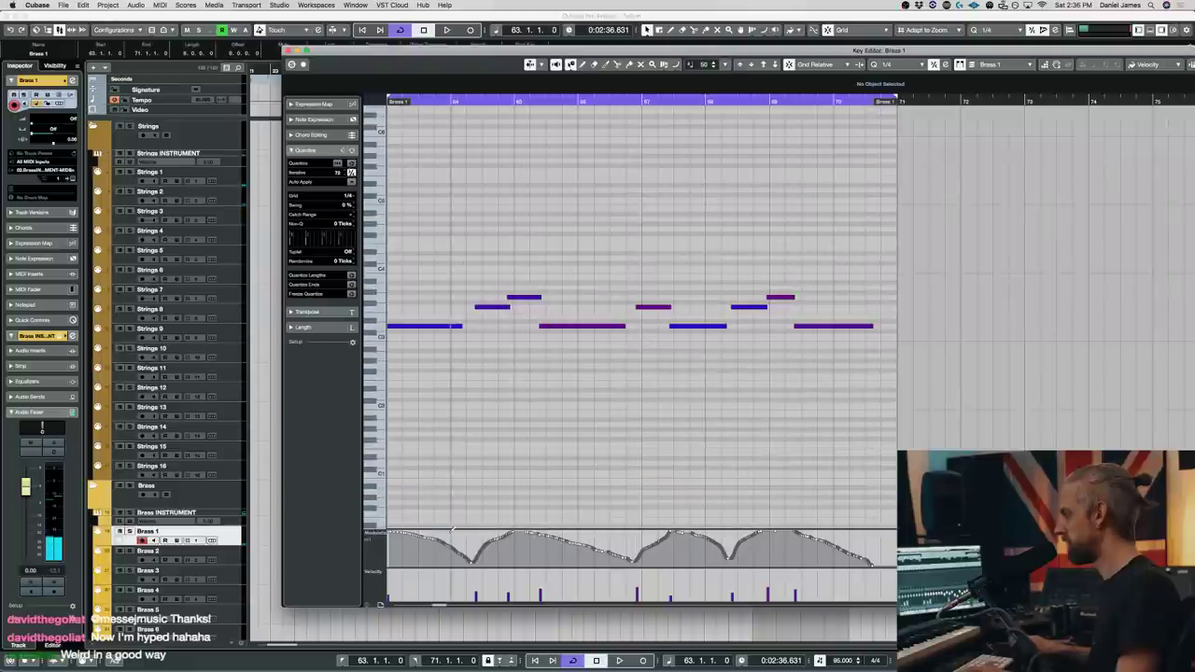
key("super+a")
left_click_drag(610, 535, 613, 553)
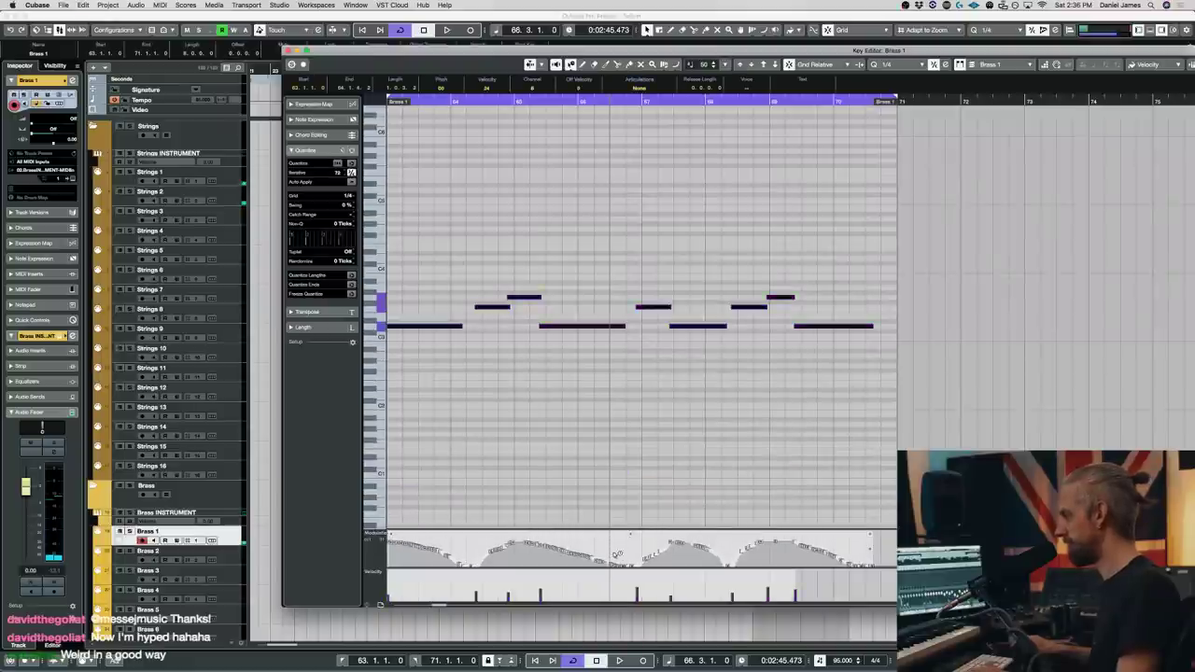
left_click(409, 498)
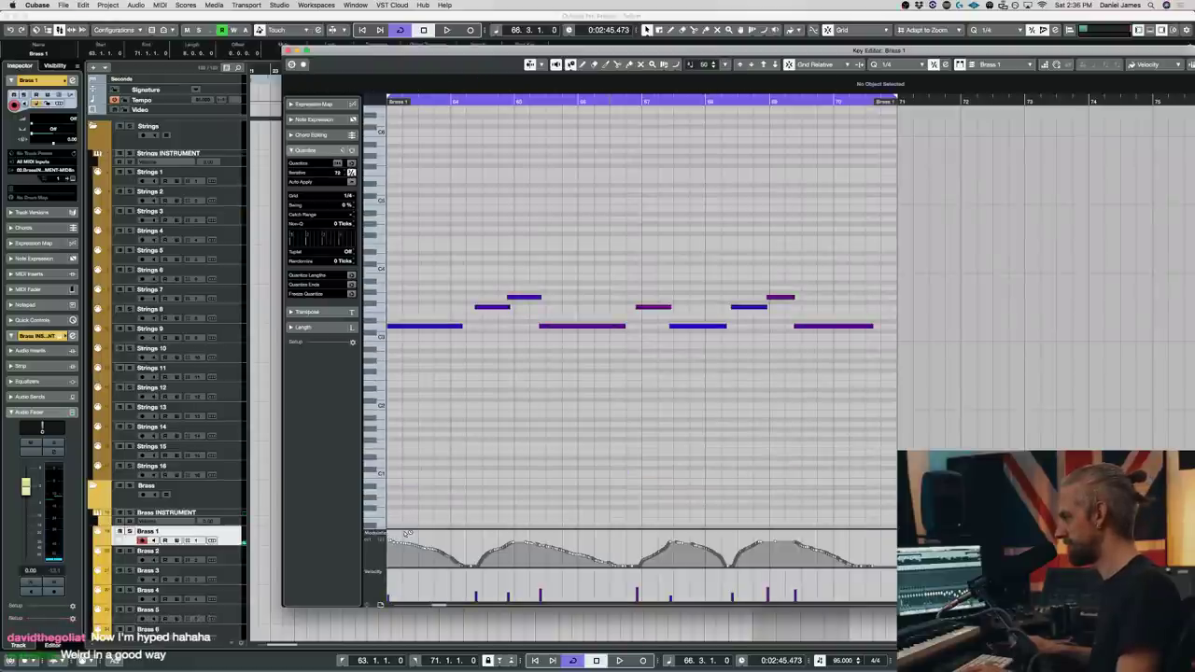
key("Return")
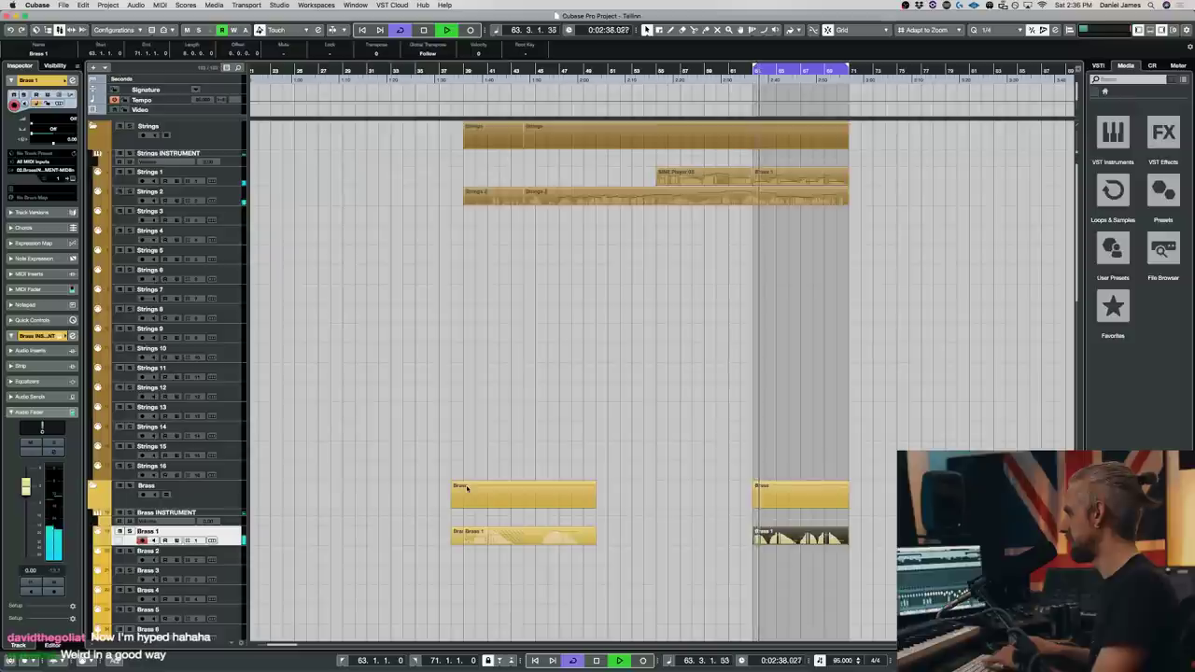
- Raise the three notes between bars 64 and 66 of the Brass 1 copy on Strings 1 by an octave
double_click(783, 177)
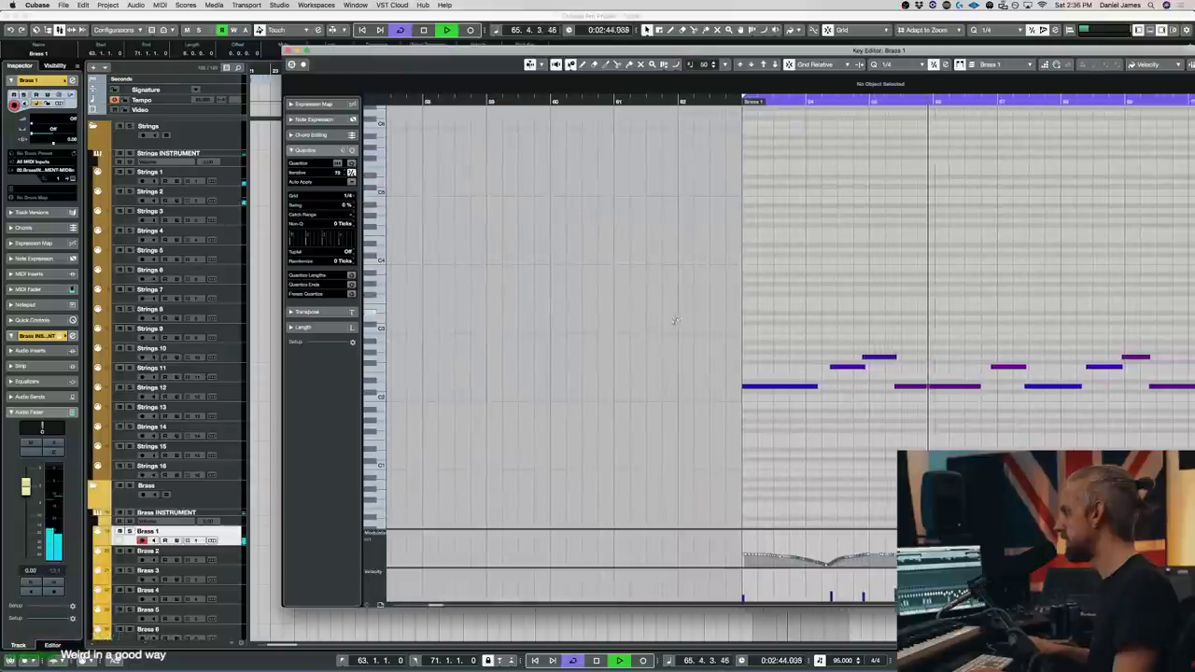
scroll(675, 319, "right", 5)
key("space")
left_click_drag(930, 427, 419, 284)
left_click_drag(502, 439, 654, 308)
key("shift+Up")
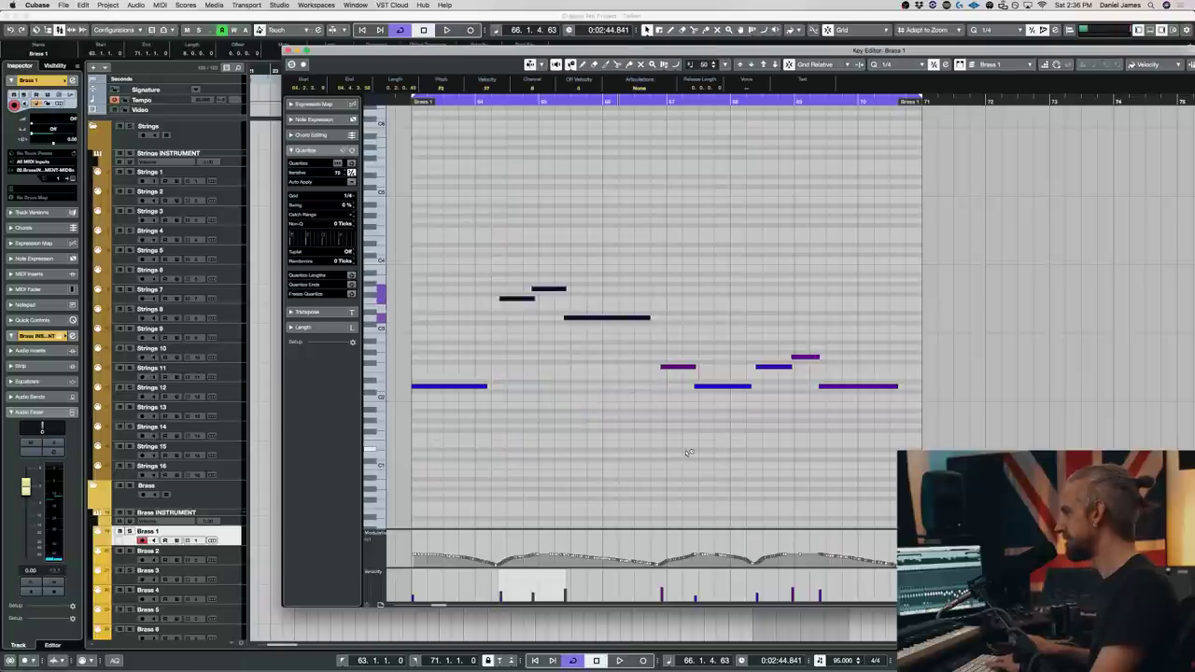
key("space")
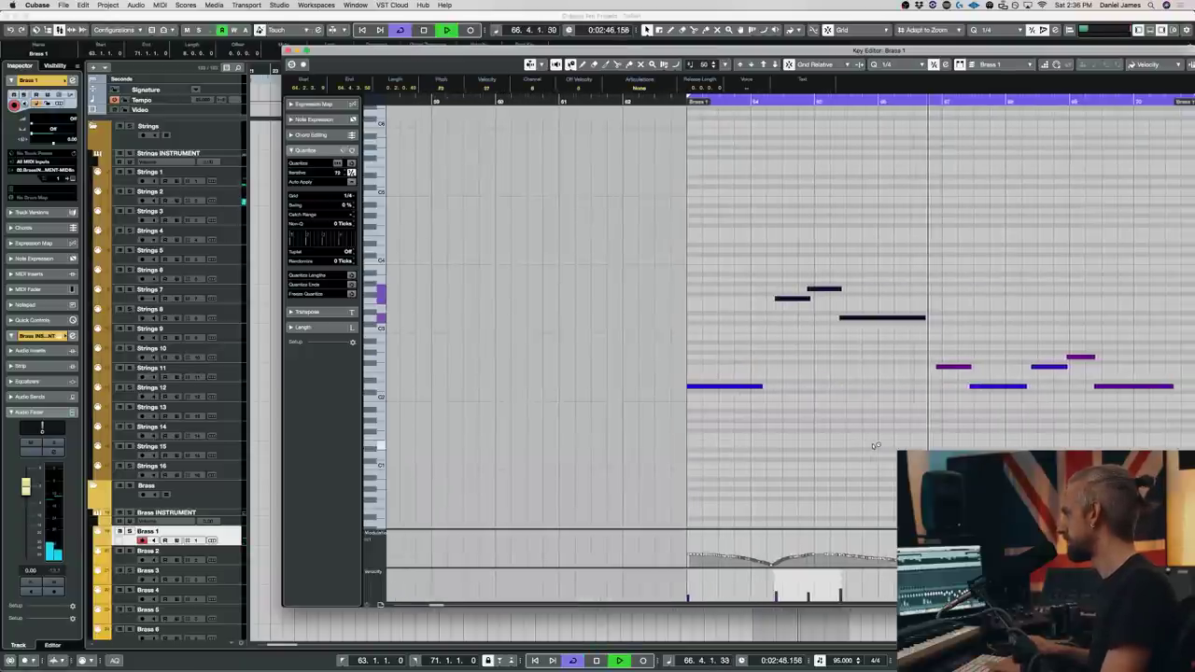
- Raise the last three notes of the Strings 1 copy, from bar 68 onward, by an octave
left_click_drag(835, 416, 939, 351)
key("shift+Up")
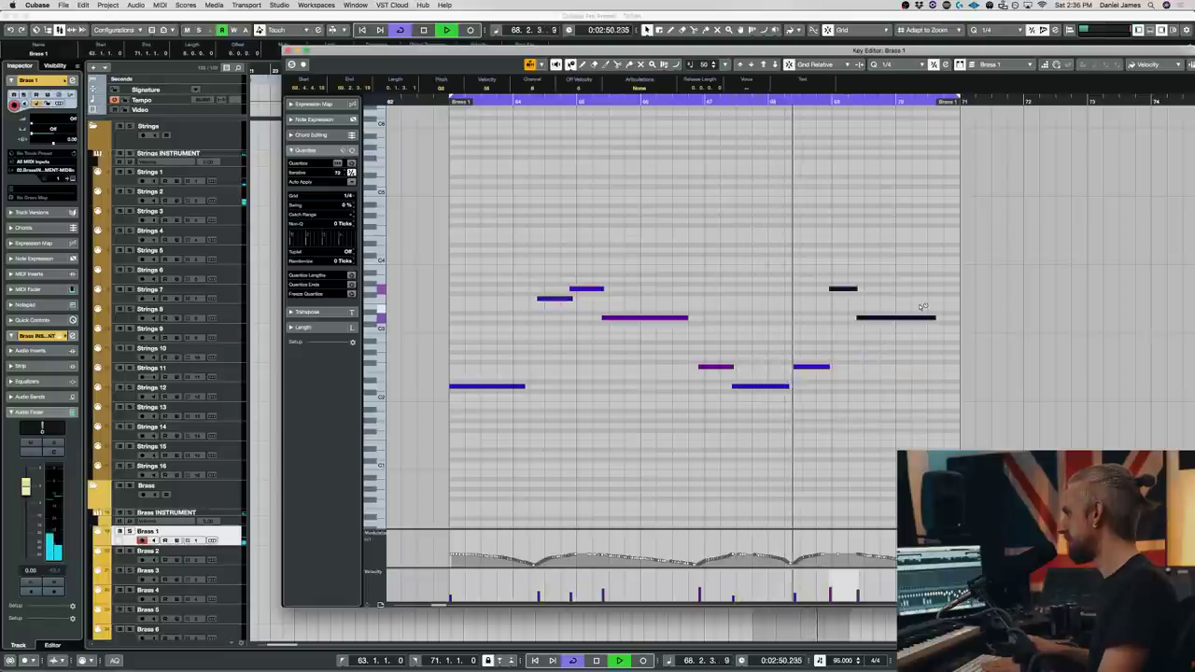
left_click_drag(794, 421, 809, 359)
key("shift+Up")
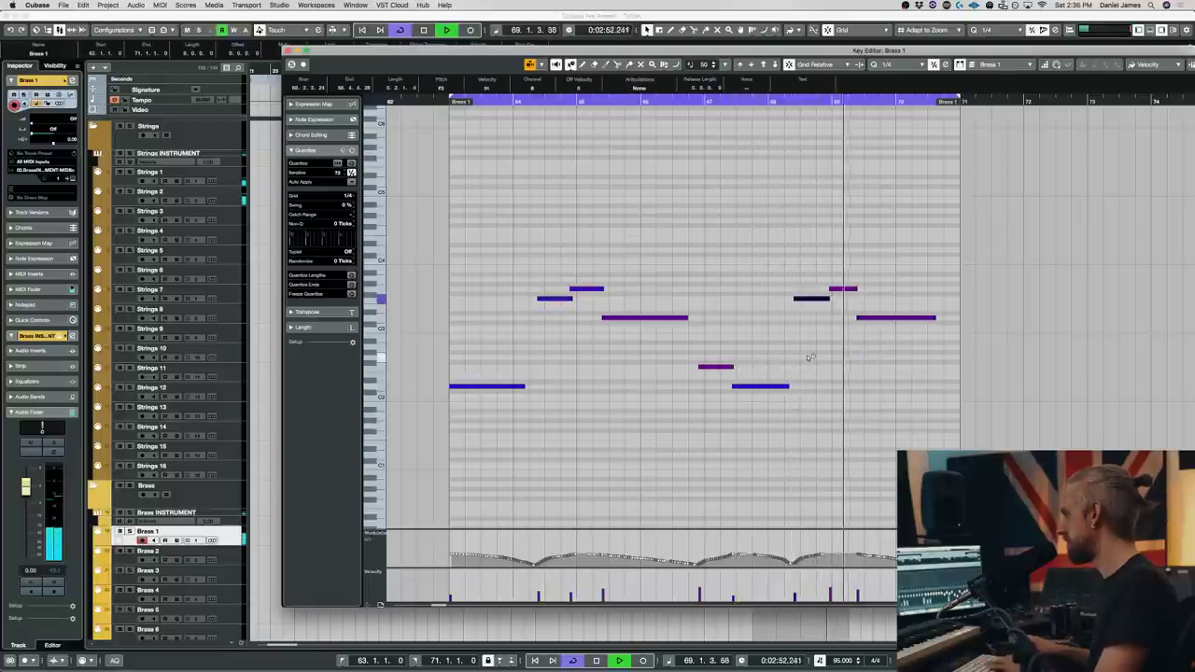
key("Return")
key("space")
- Set the long note midway through bar 68 of the Strings 7 event to F2 and select its match in the SINE Player 02 event
scroll(774, 326, "down", 10)
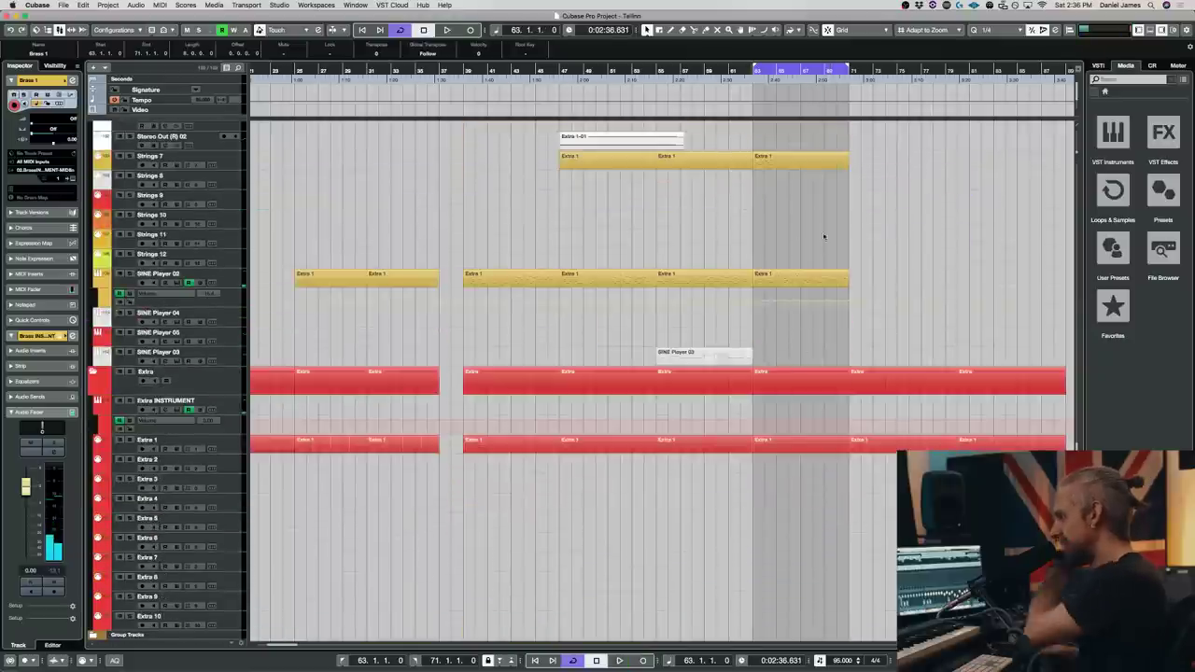
double_click(813, 159)
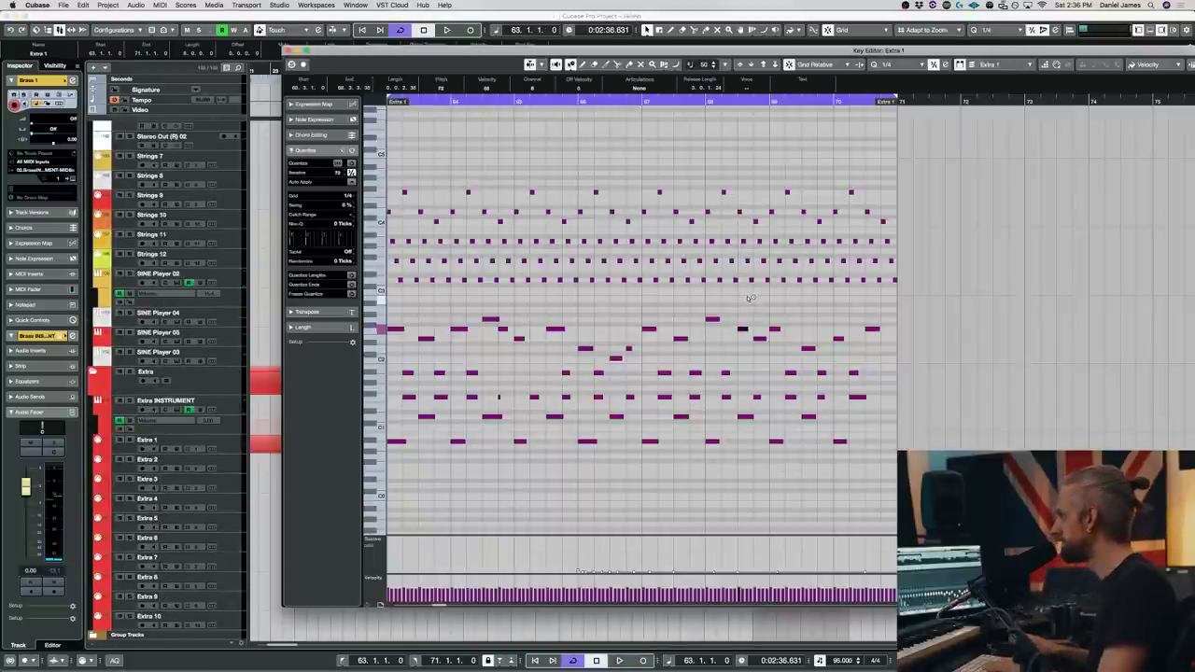
key("Return")
double_click(789, 278)
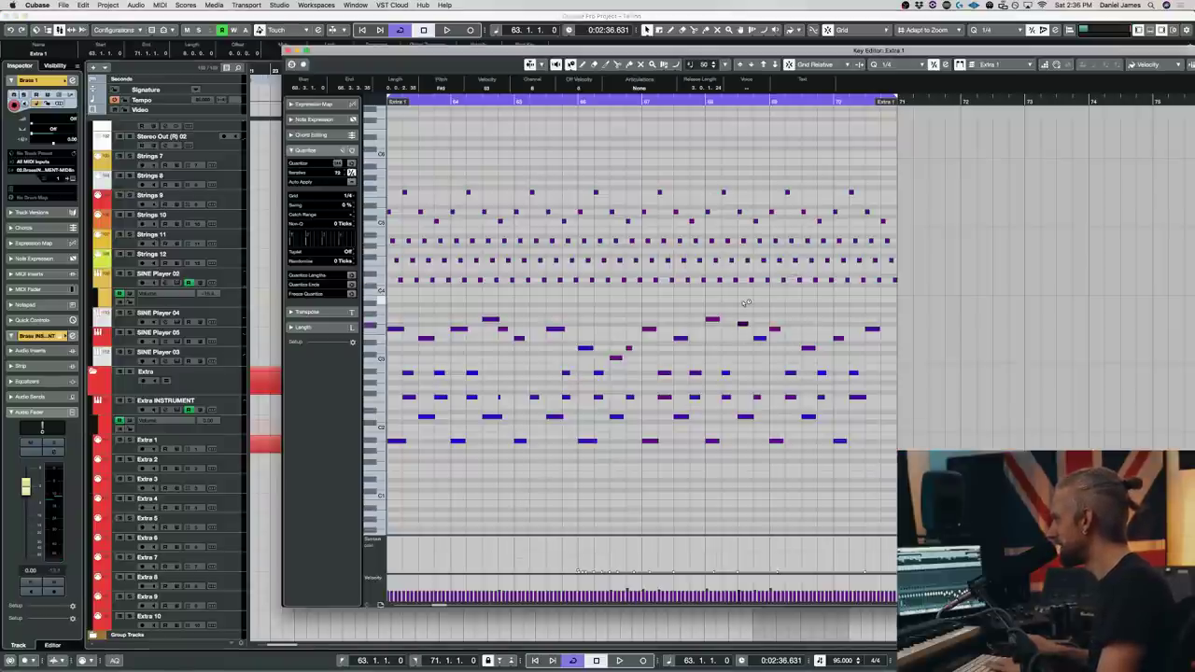
key("Return")
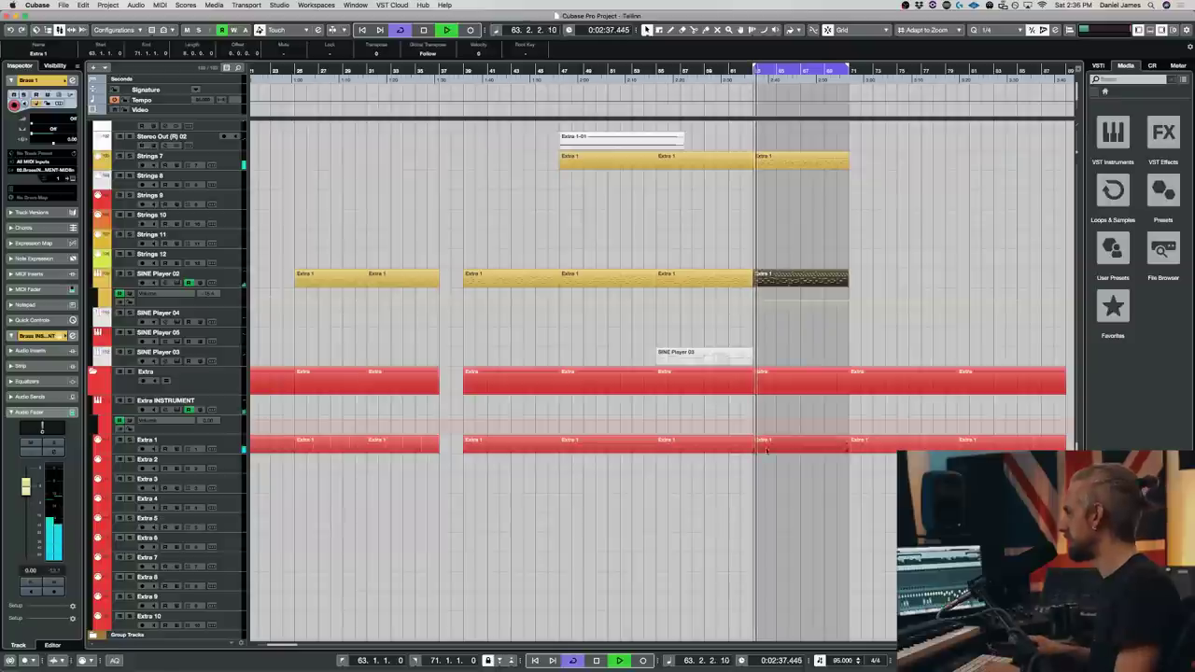
- Check the matching bar 68 note in the event at bar 63 on the Extra 1 track
double_click(827, 452)
scroll(946, 258, "right", 5)
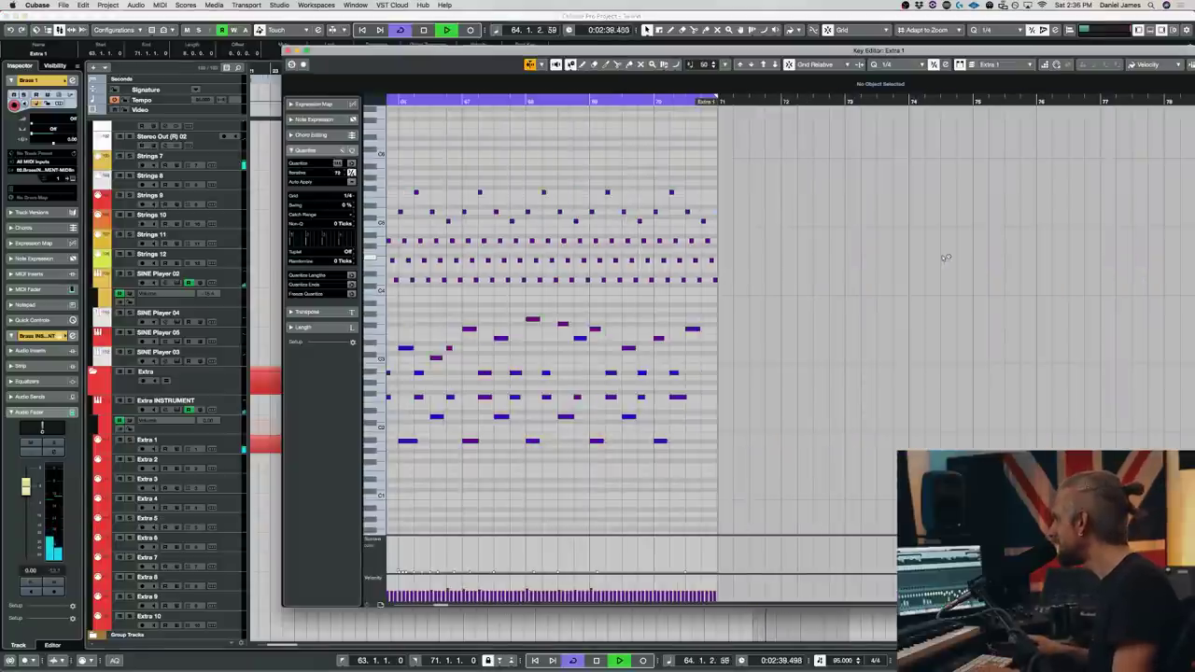
left_click(563, 324)
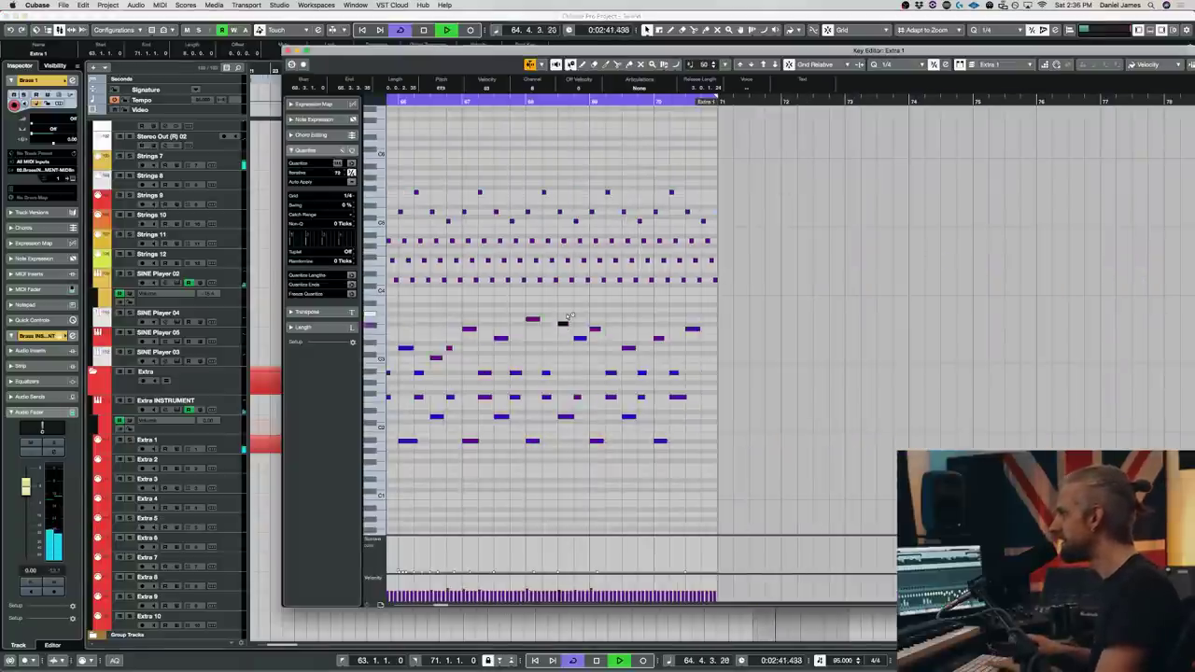
key("super+w")
scroll(566, 315, "up", 10)
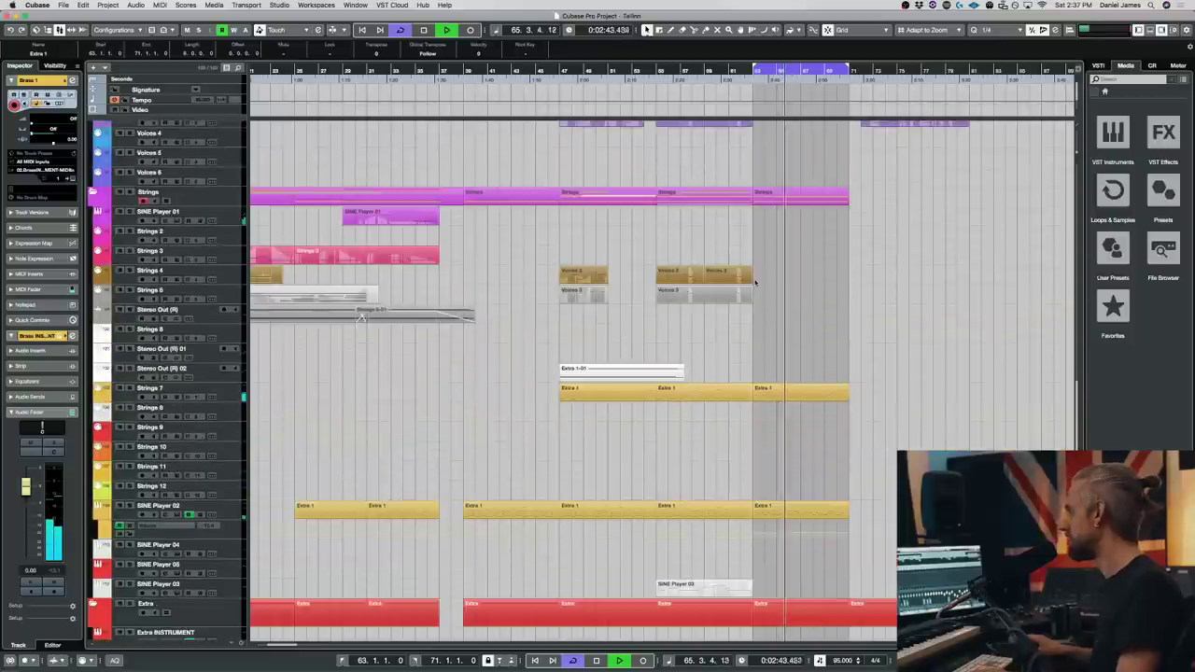
- Solo the Strings and Brass folders and listen to them together from bar 63
scroll(755, 282, "up", 5)
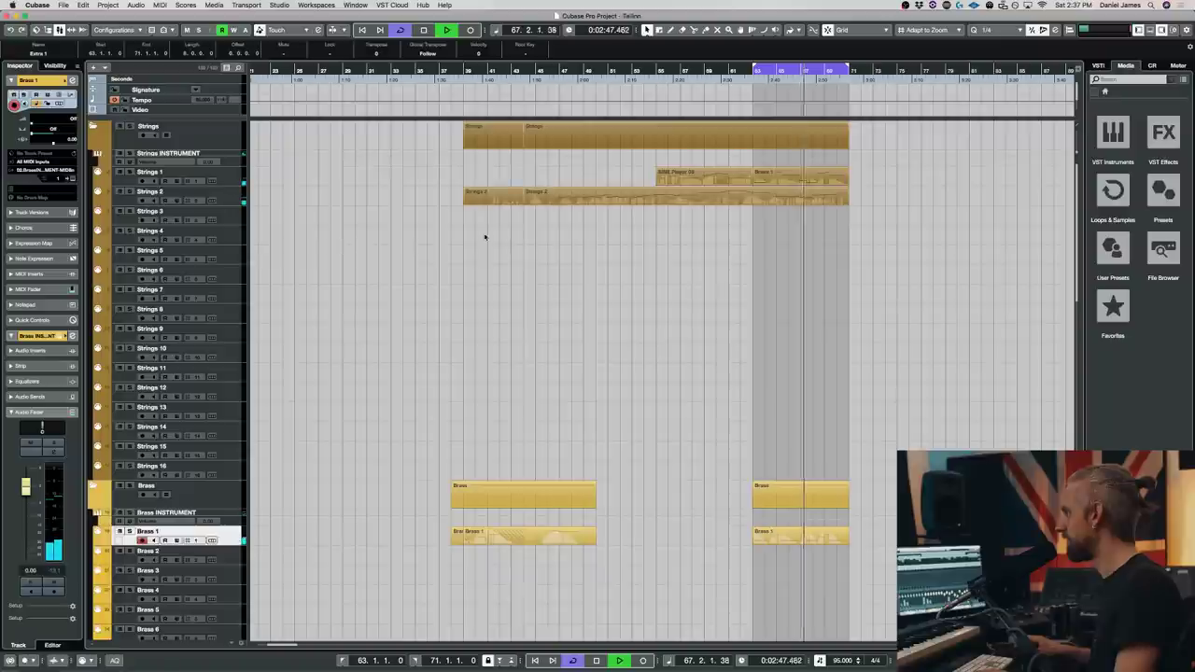
key("3")
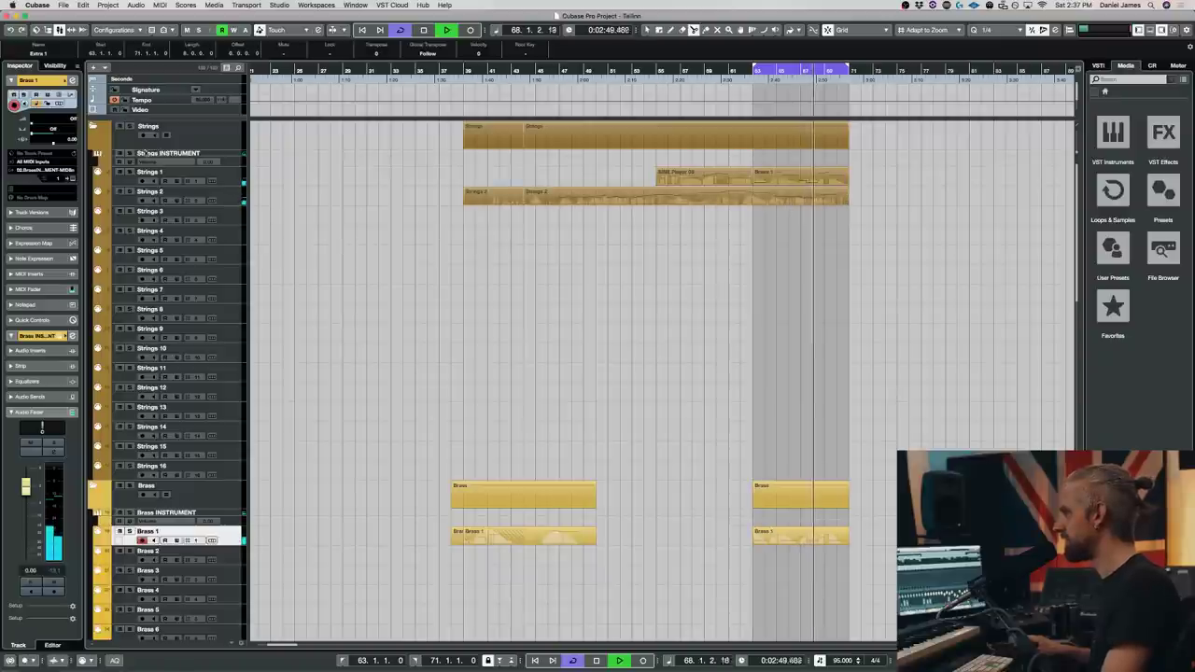
left_click(130, 126)
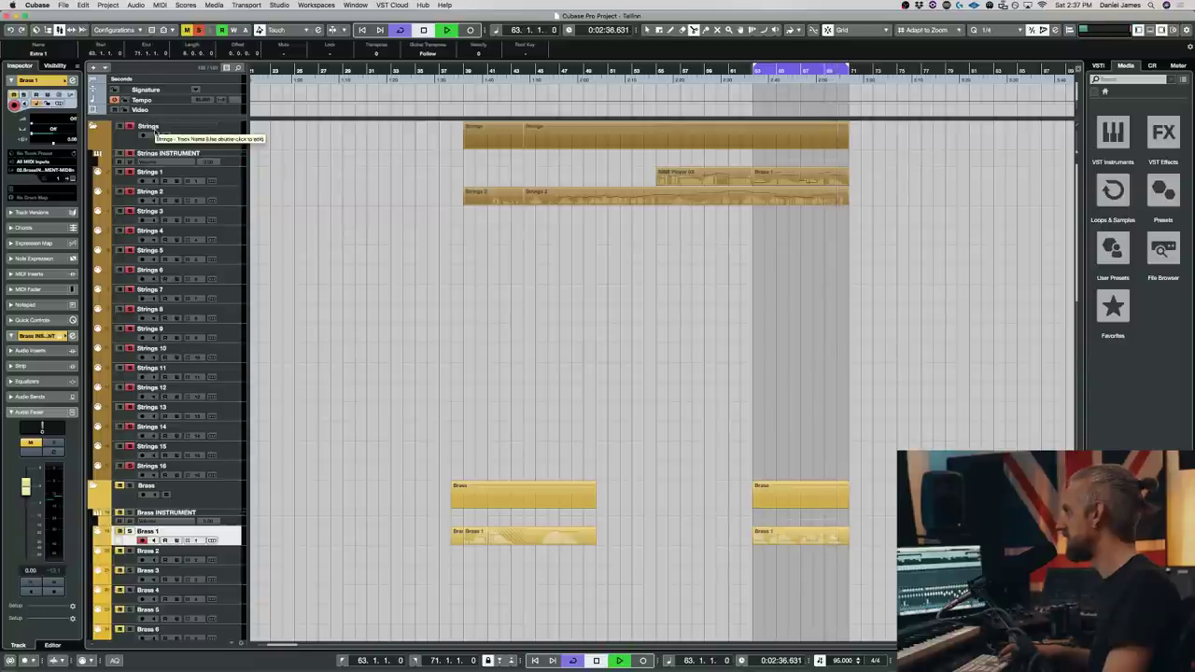
key("space")
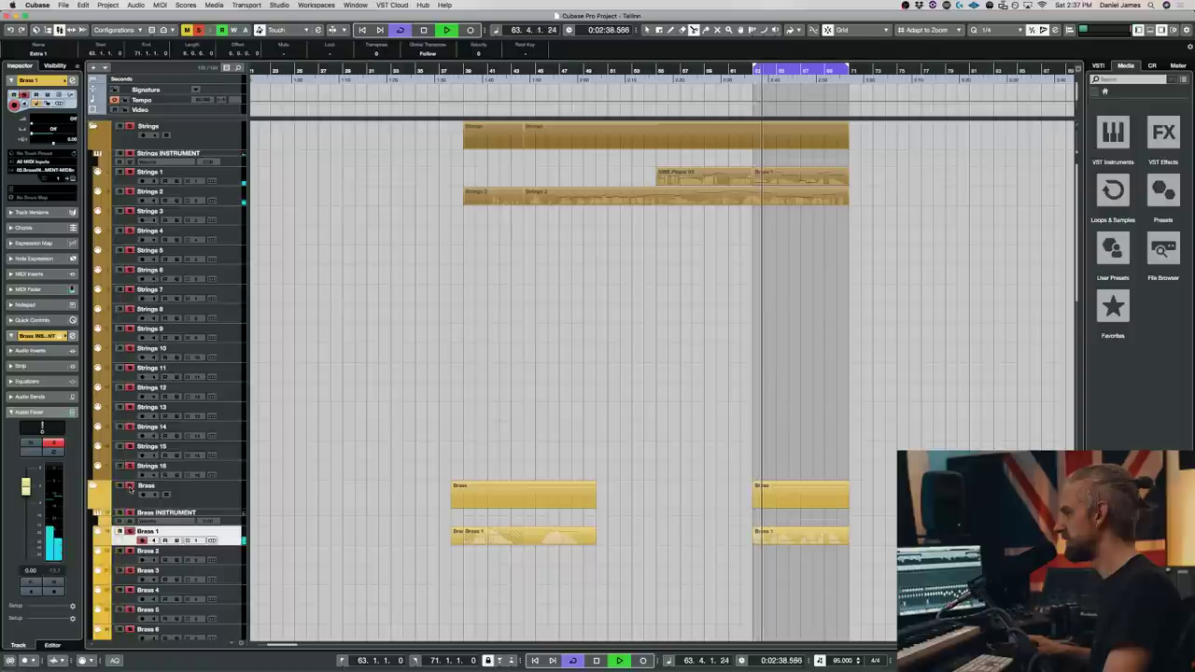
scroll(507, 414, "down", 15)
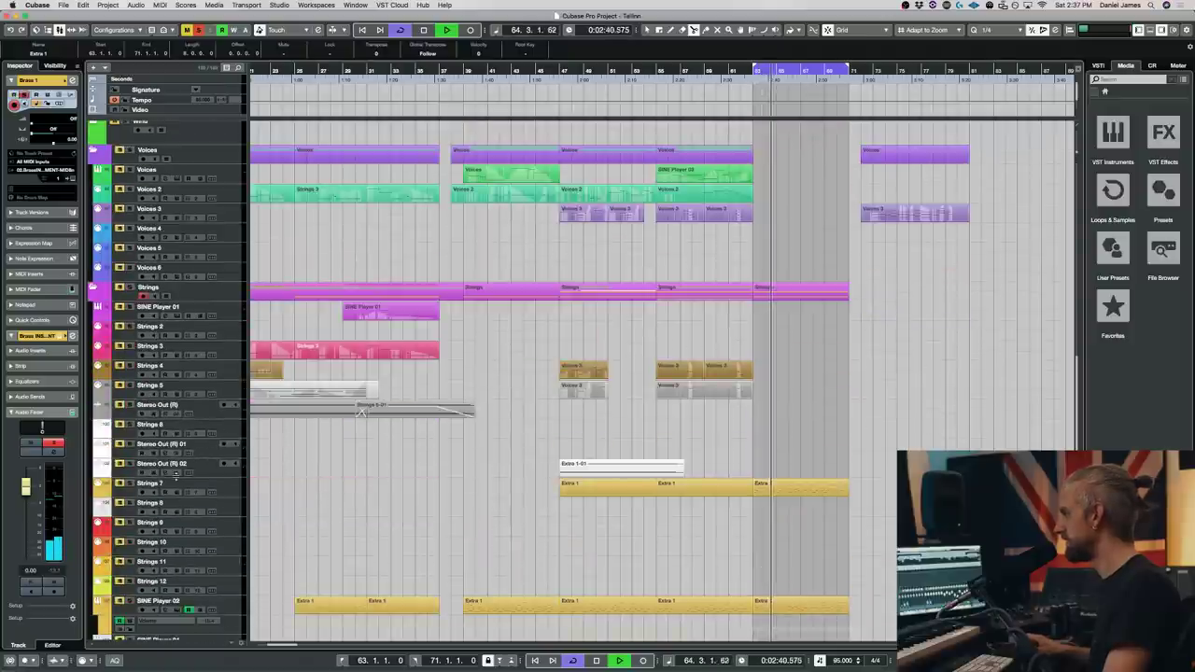
scroll(583, 328, "up", 15)
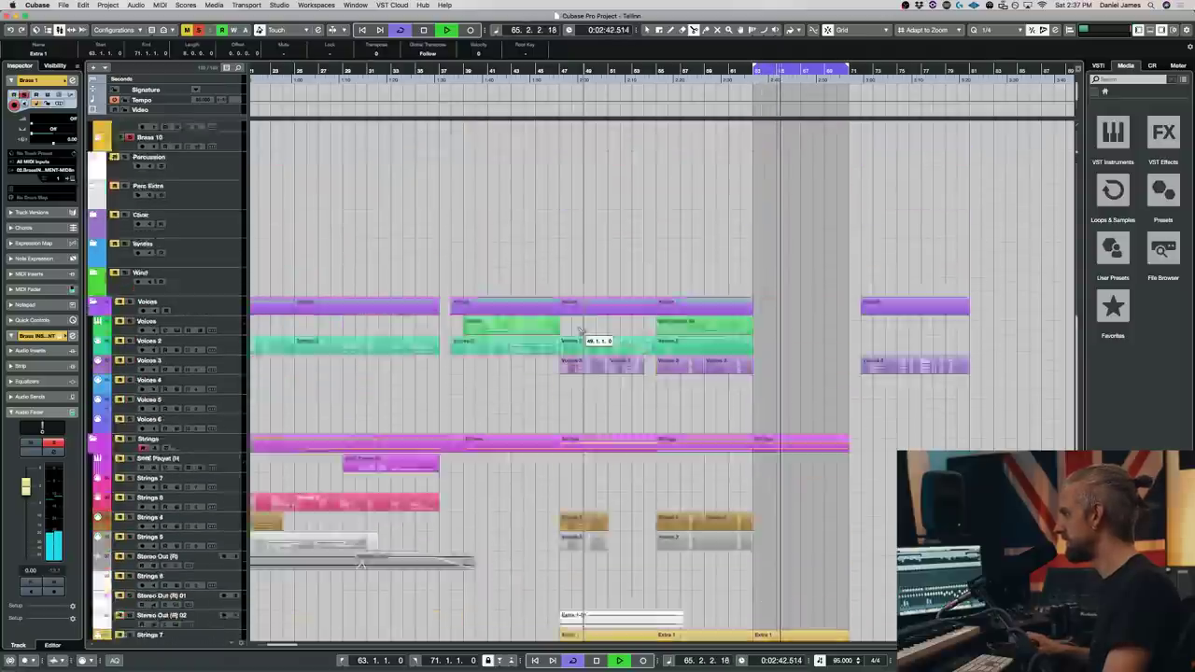
scroll(592, 317, "up", 2)
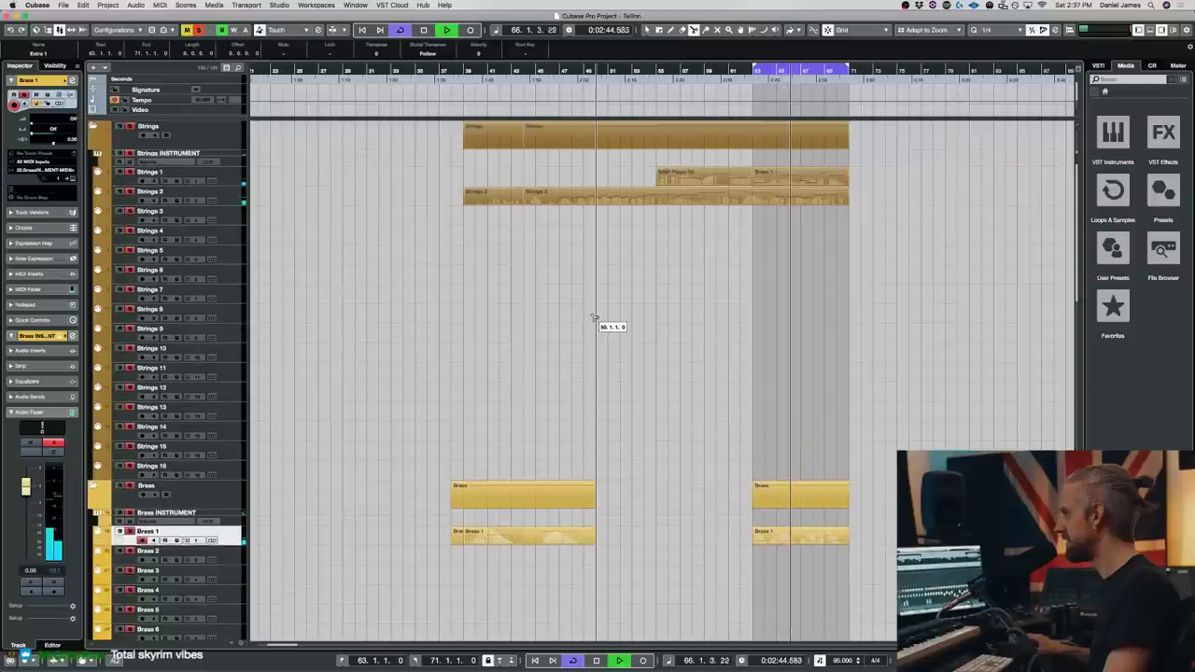
scroll(592, 318, "down", 1)
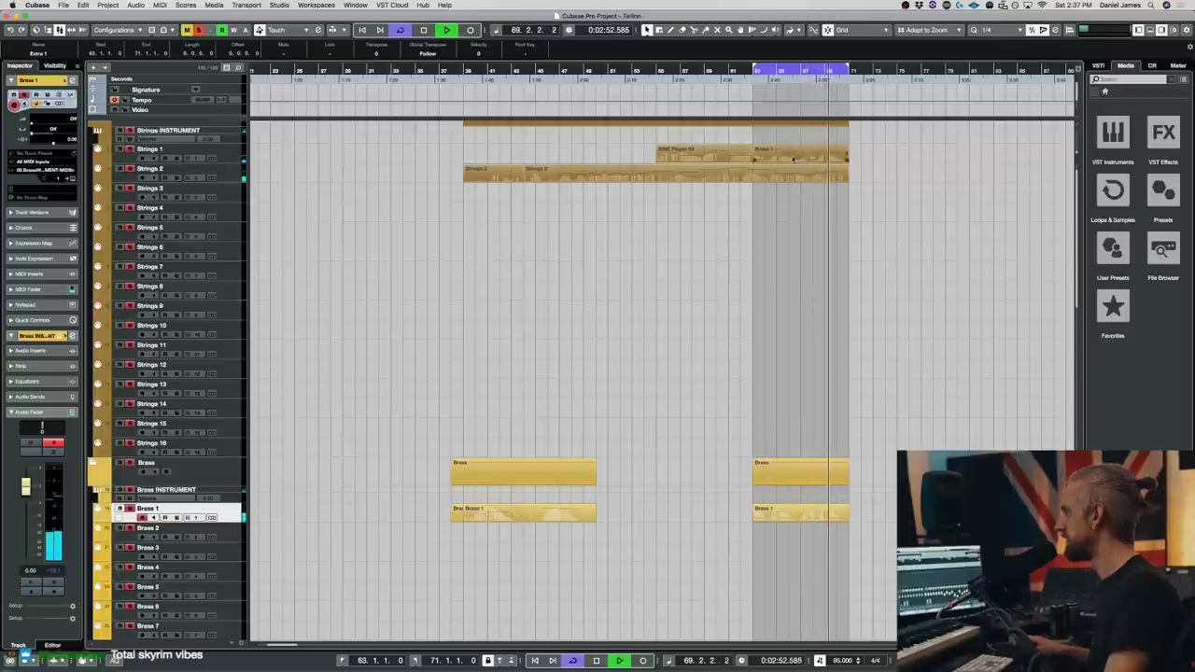
- Copy the Brass 1 event at bar 63 from Strings 1 onto the Strings 4 track
key("space")
left_click_drag(790, 157, 787, 276)
scroll(793, 280, "down", 15)
scroll(803, 278, "up", 4)
key("space")
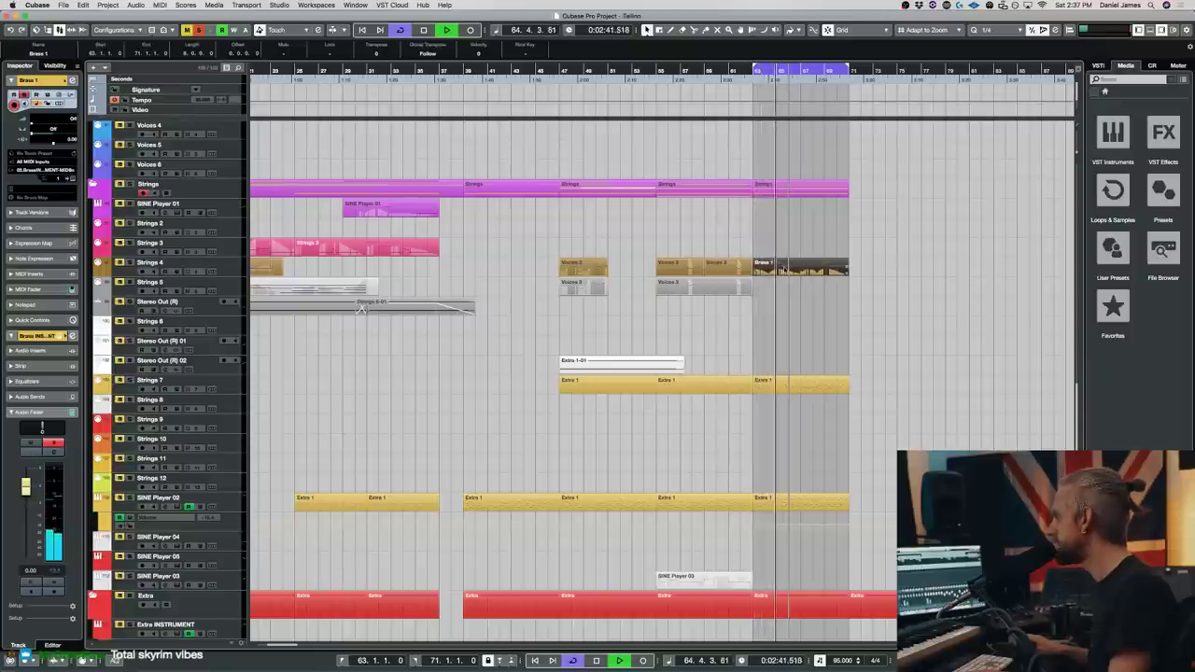
- Check the notes of the Strings 4 copy, duplicate it onto Strings 5 and solo both tracks
double_click(786, 269)
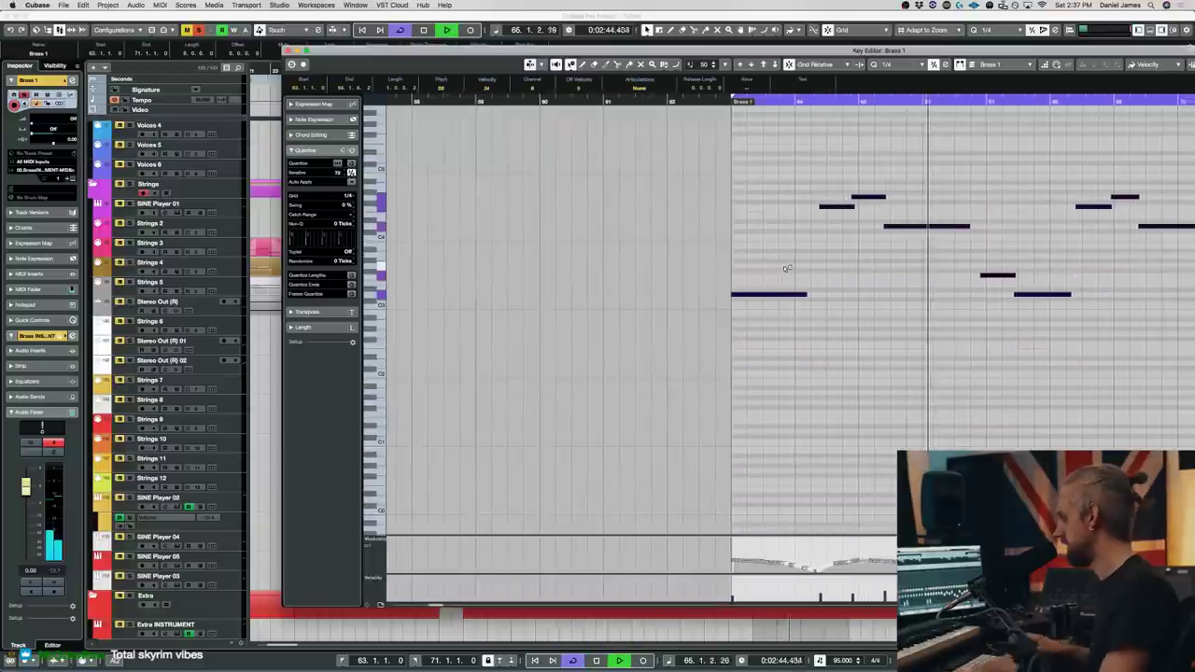
key("Return")
left_click_drag(782, 271, 784, 285)
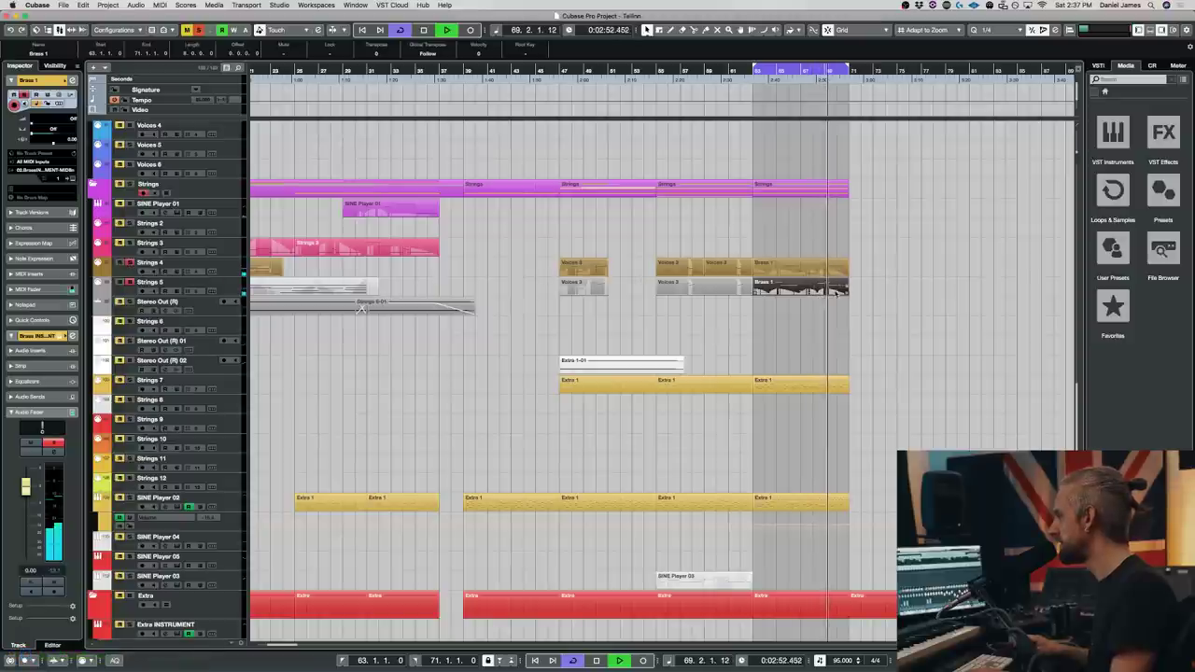
- Copy the bar 63 to 71 section of Strings 2 onto the first Voices track
scroll(828, 294, "up", 5)
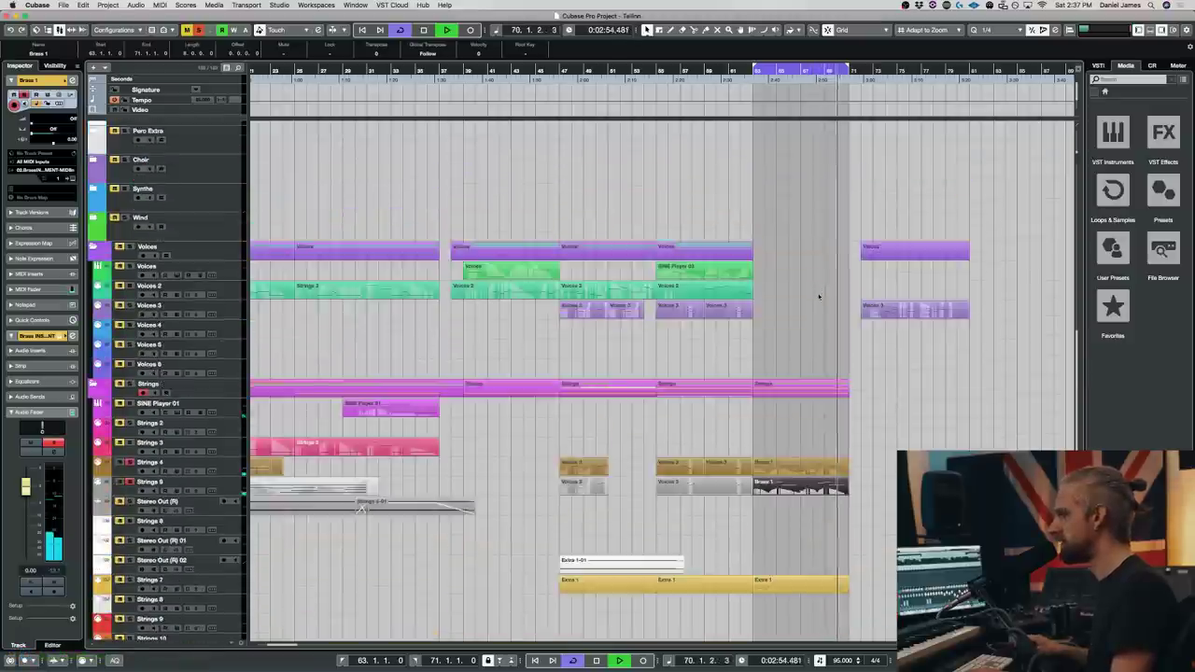
scroll(819, 297, "up", 1)
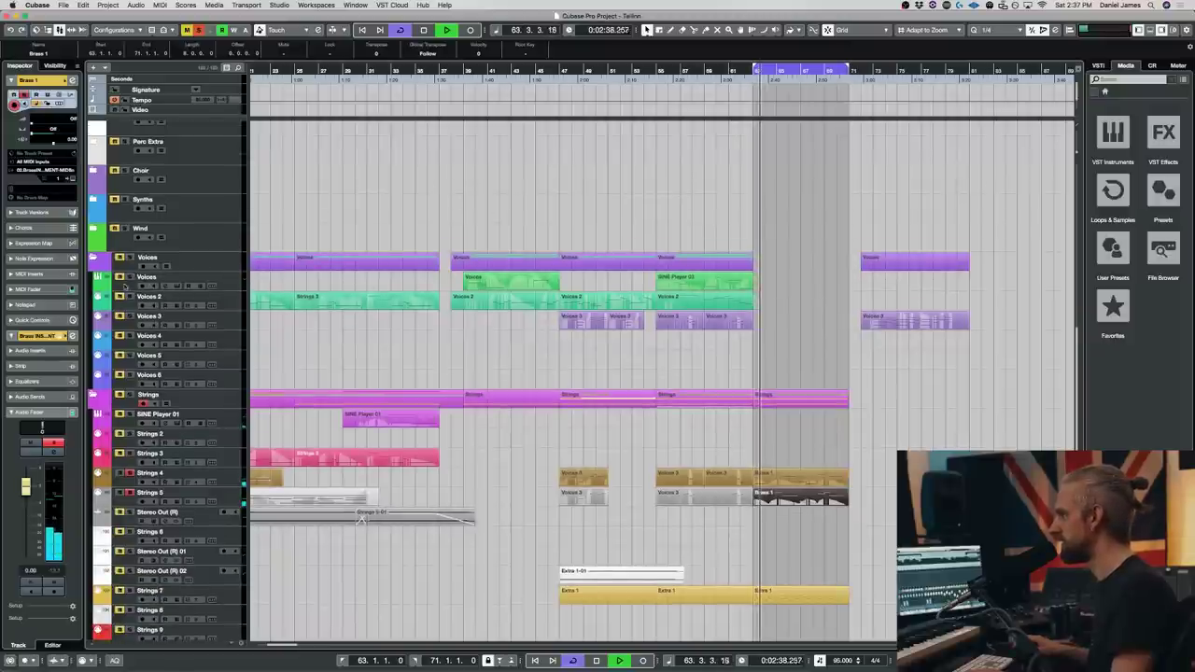
scroll(707, 262, "up", 10)
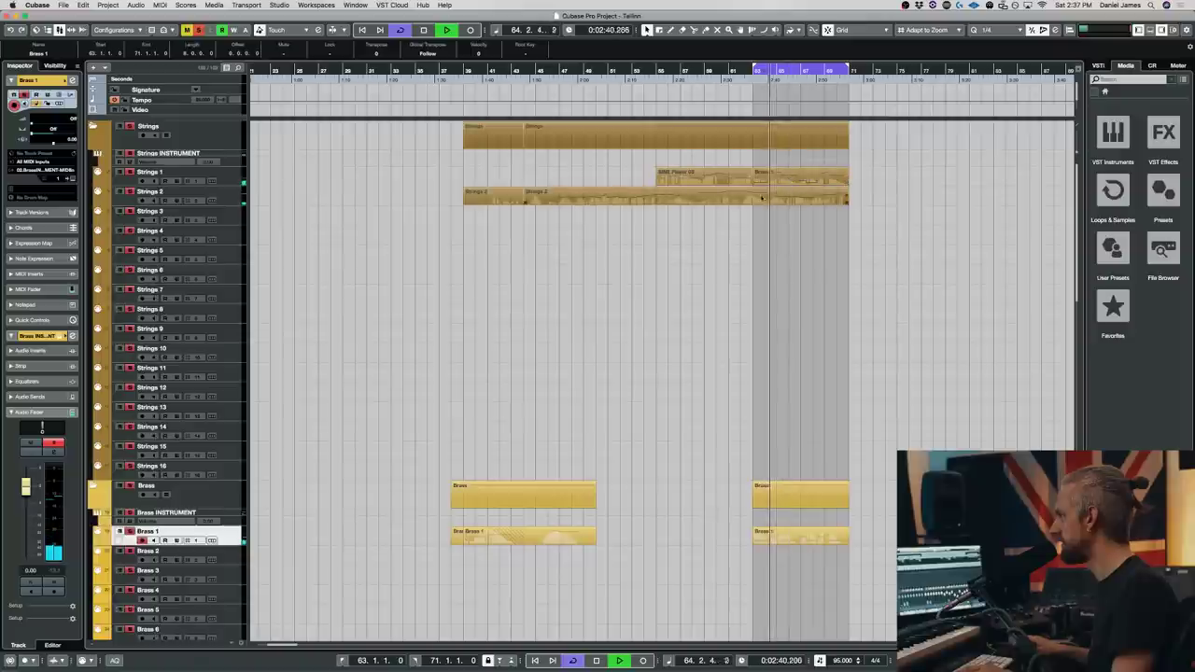
left_click_drag(758, 196, 768, 323)
scroll(776, 277, "down", 10)
key("space")
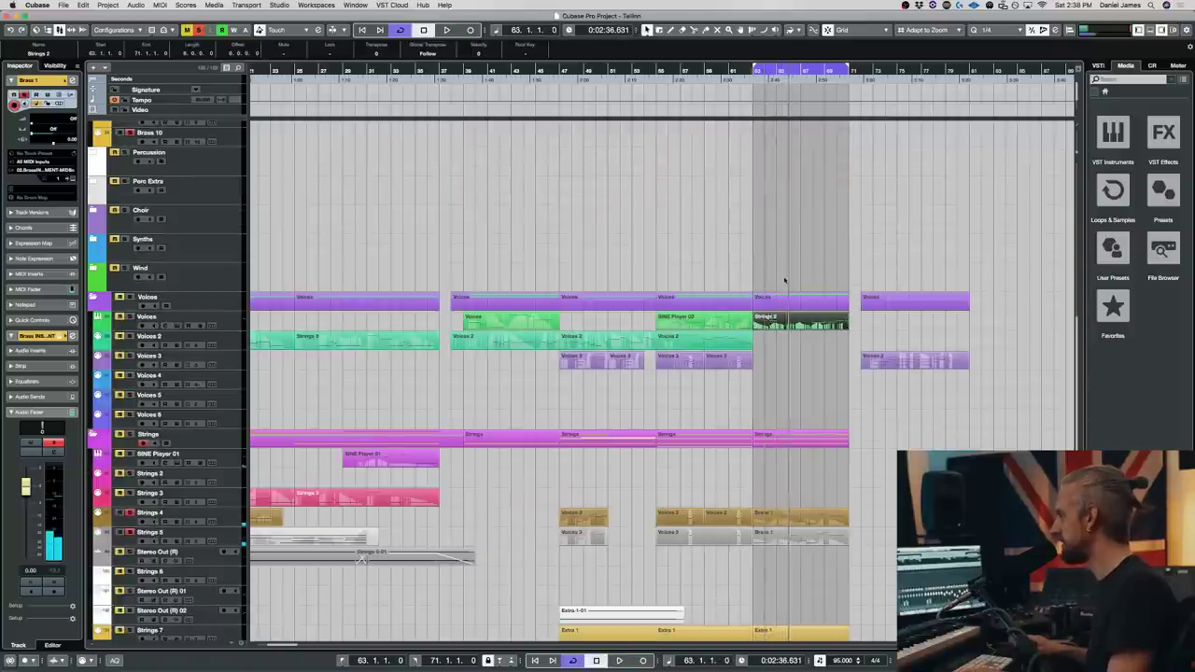
- Copy the Brass 1 event at bar 63 onto the Voices 2 track and solo the Voices folder
scroll(774, 199, "down", 10)
left_click_drag(776, 177, 775, 333)
scroll(775, 332, "down", 10)
left_click_drag(778, 159, 773, 496)
scroll(774, 298, "up", 5)
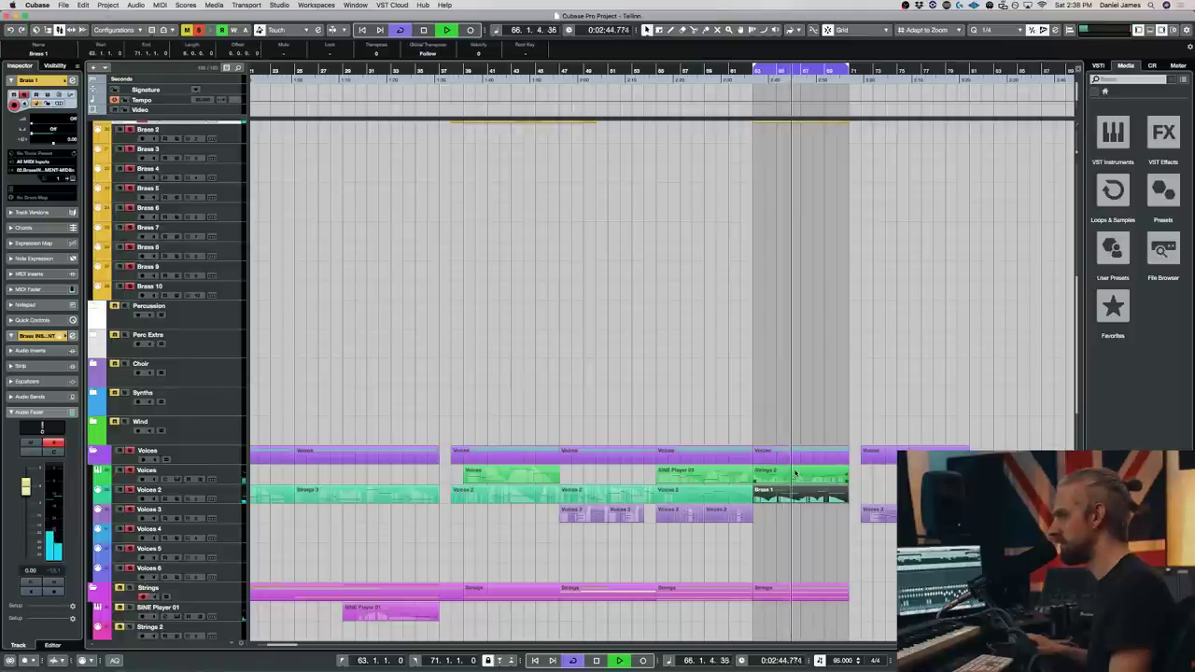
scroll(795, 473, "down", 1)
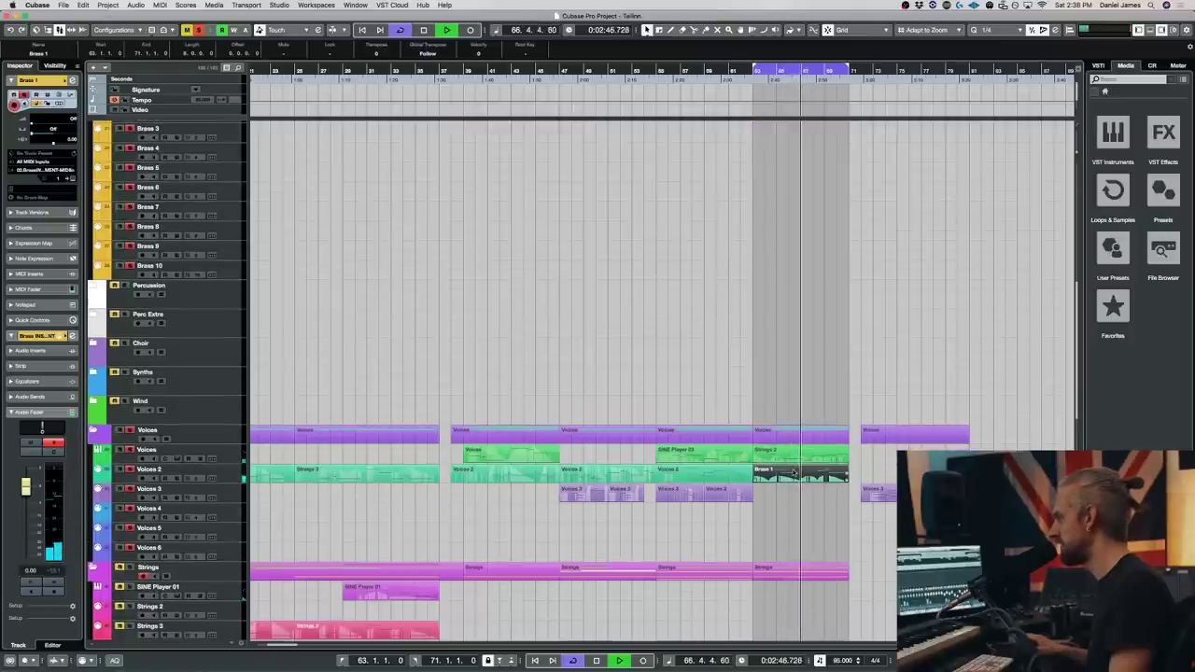
- Expand the Wind folder, check the instrument behind Wind 1 and clear all solos
scroll(796, 474, "up", 9)
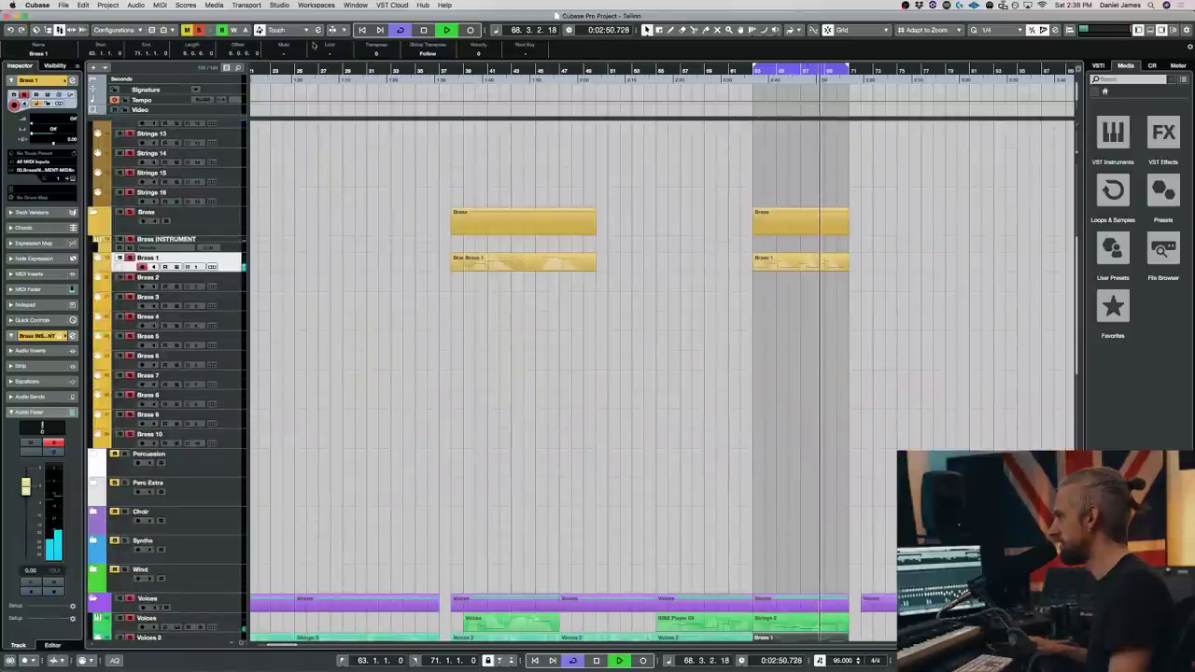
scroll(374, 131, "down", 10)
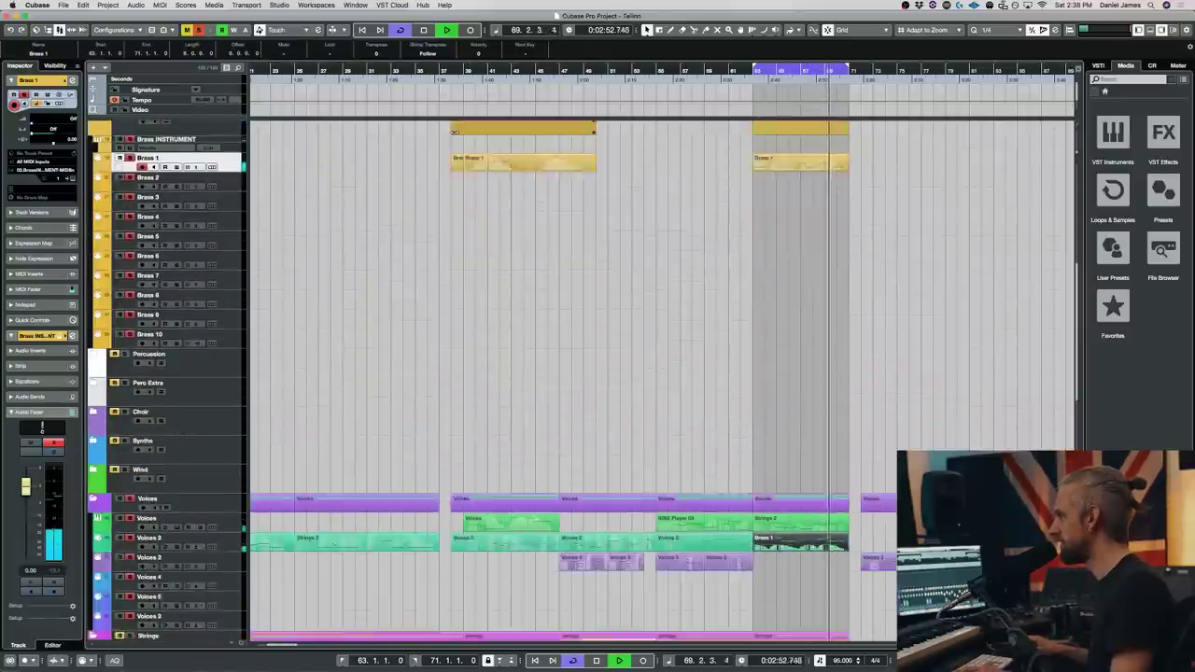
left_click(95, 302)
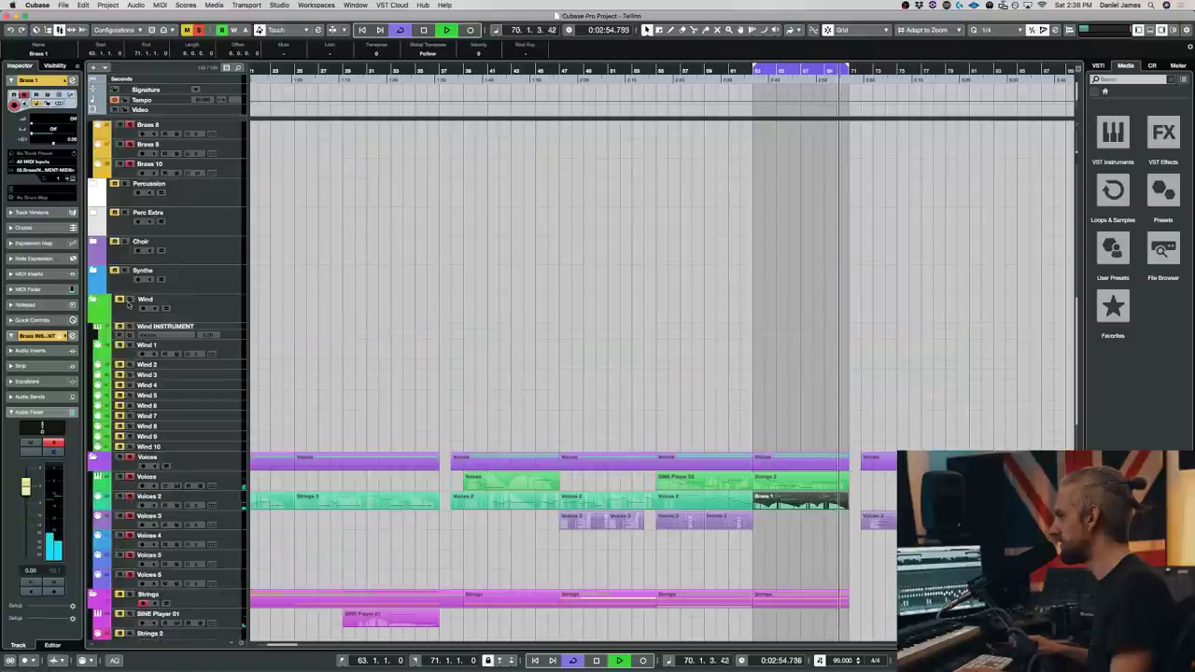
left_click(225, 347)
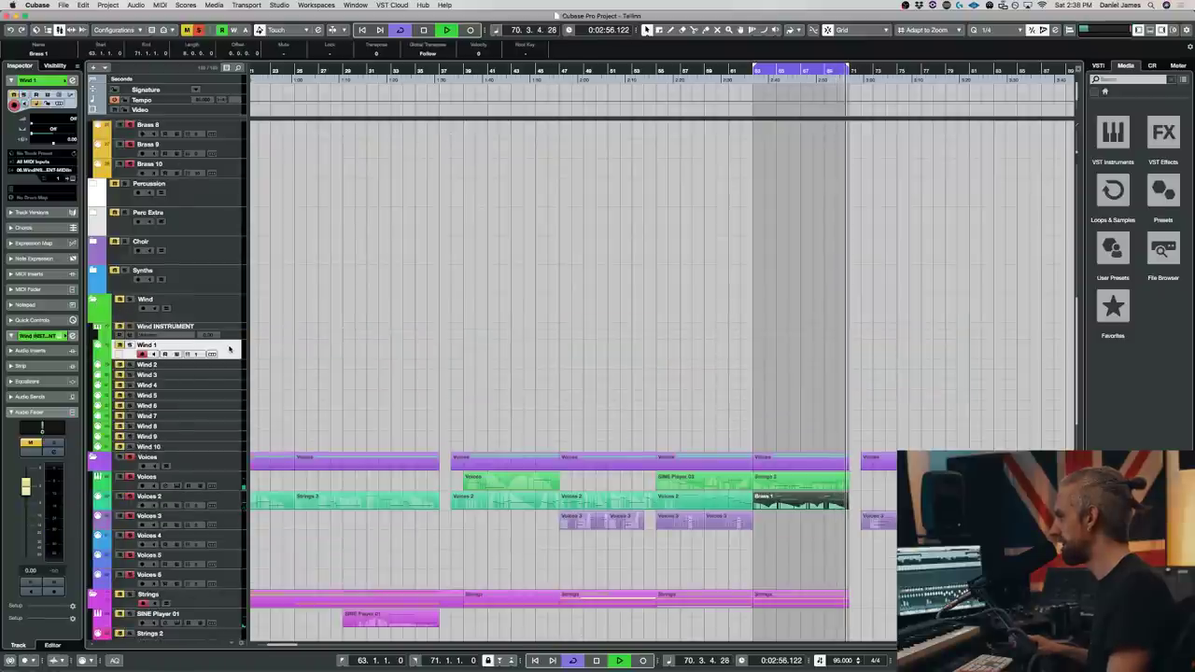
left_click(213, 353)
left_click(199, 30)
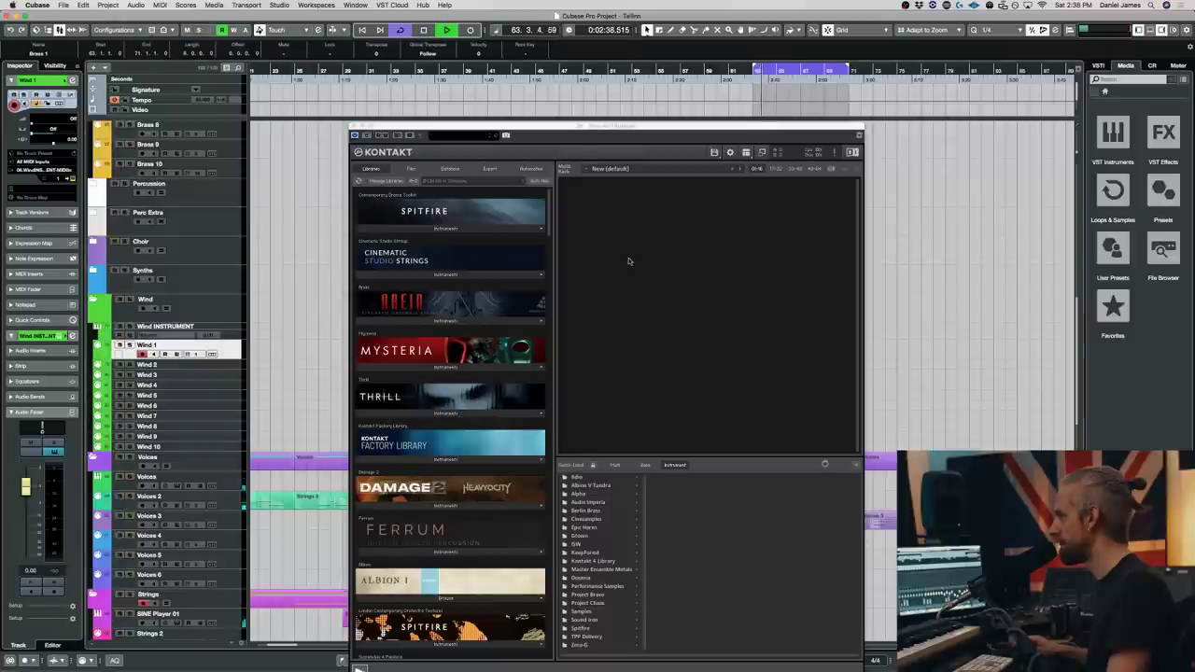
left_click(355, 126)
- Draw sustain at its maximum across bars 63 to 71 in the Extra 1 track's event
scroll(760, 248, "down", 10)
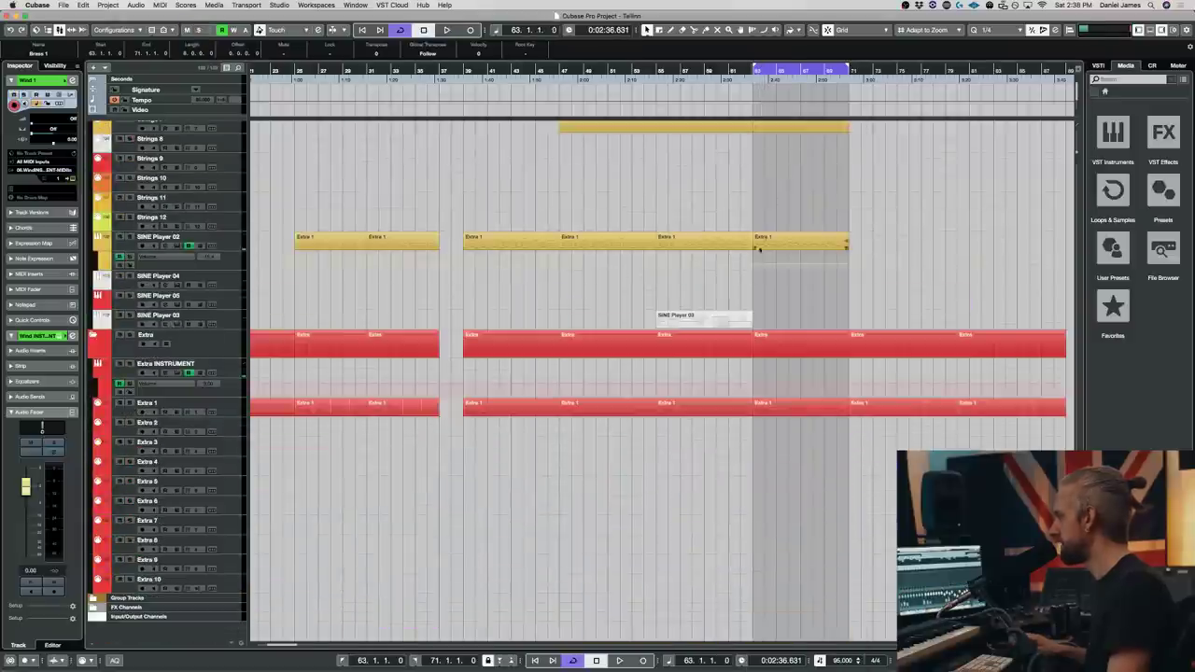
double_click(823, 406)
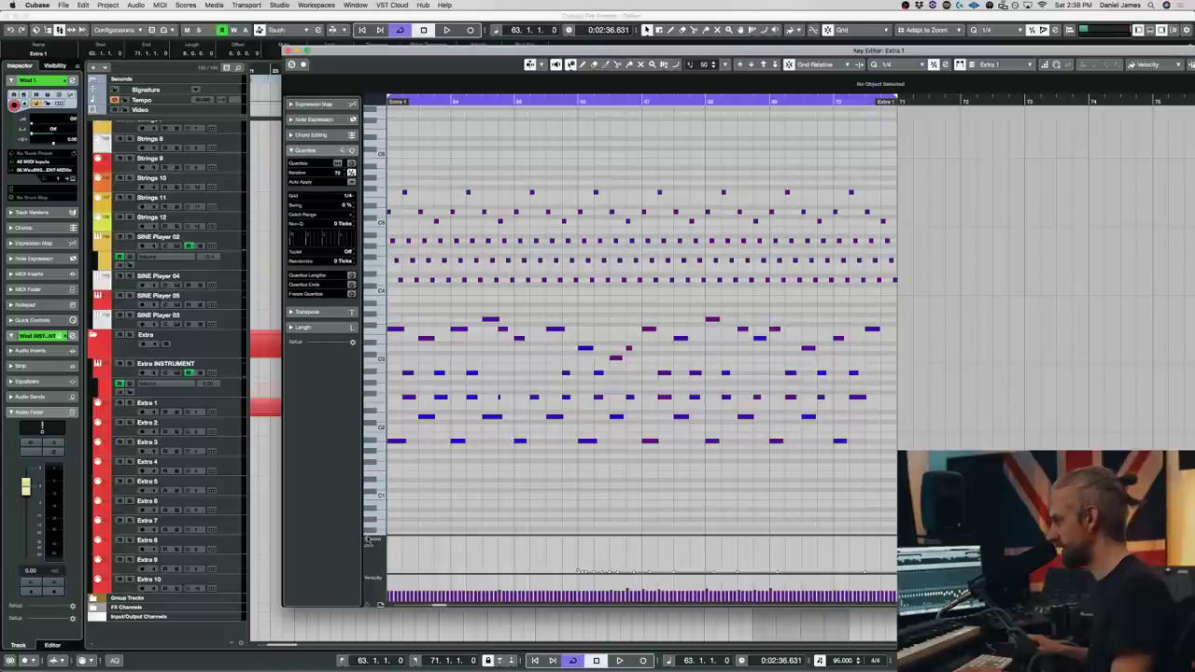
left_click(369, 539)
left_click(423, 598)
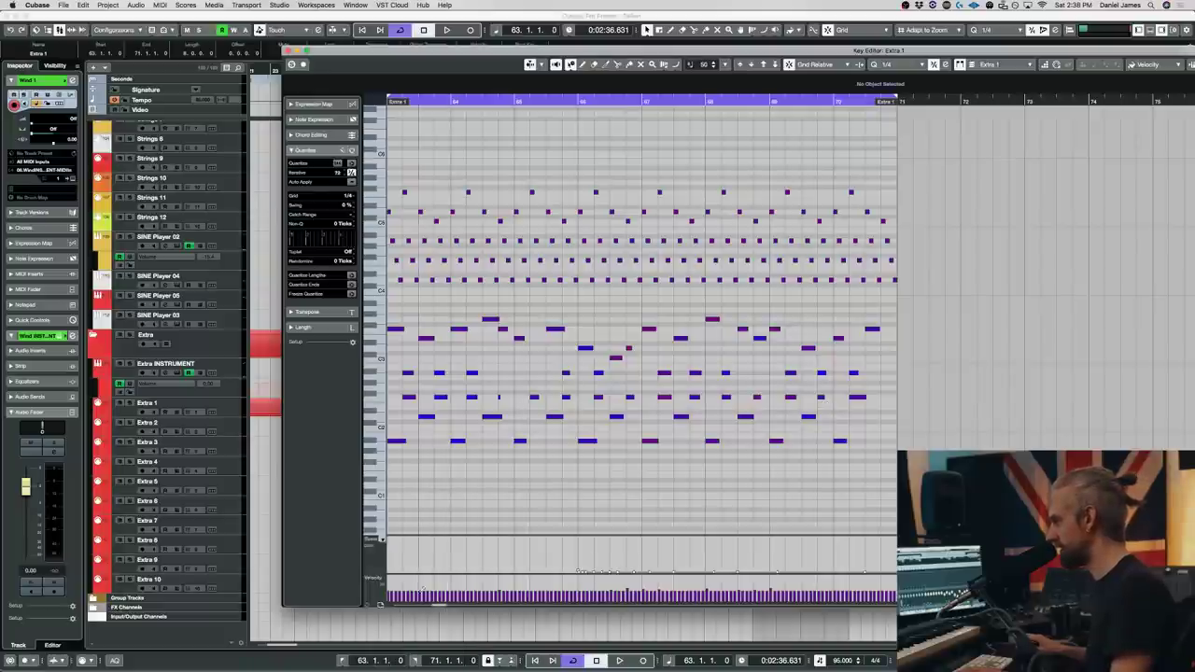
left_click_drag(405, 539, 896, 539)
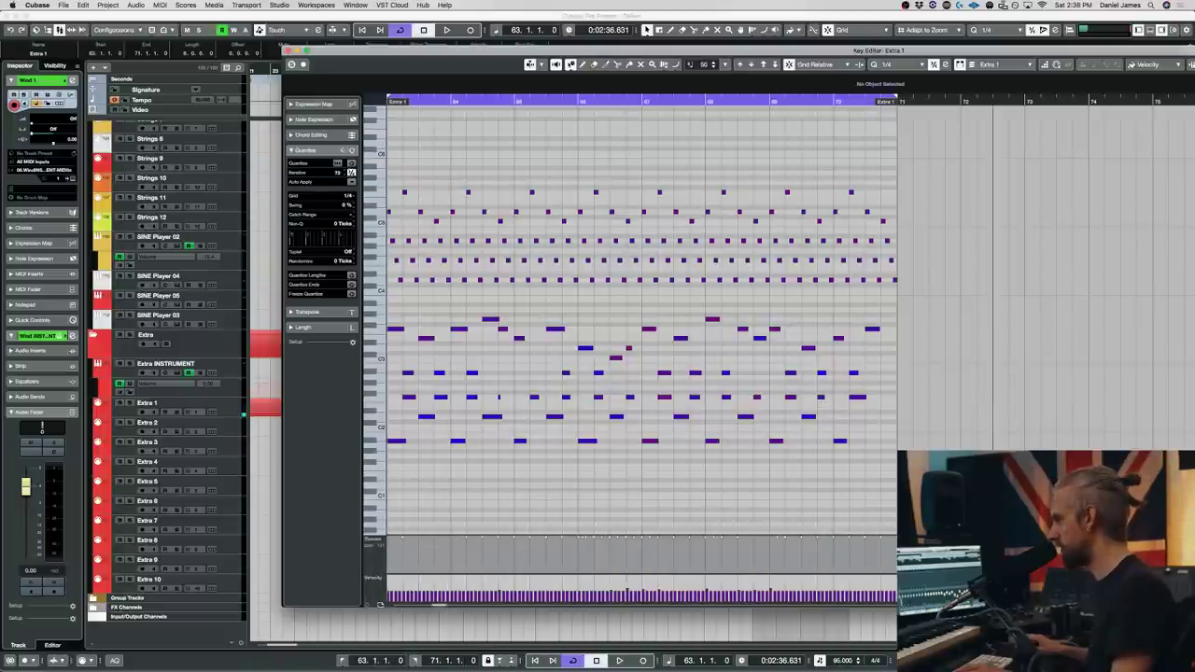
key("Return")
- Delete the lower notes from the SINE Player 02 event at bar 63 and transpose the remaining short notes down an octave
scroll(750, 318, "up", 3)
double_click(777, 349)
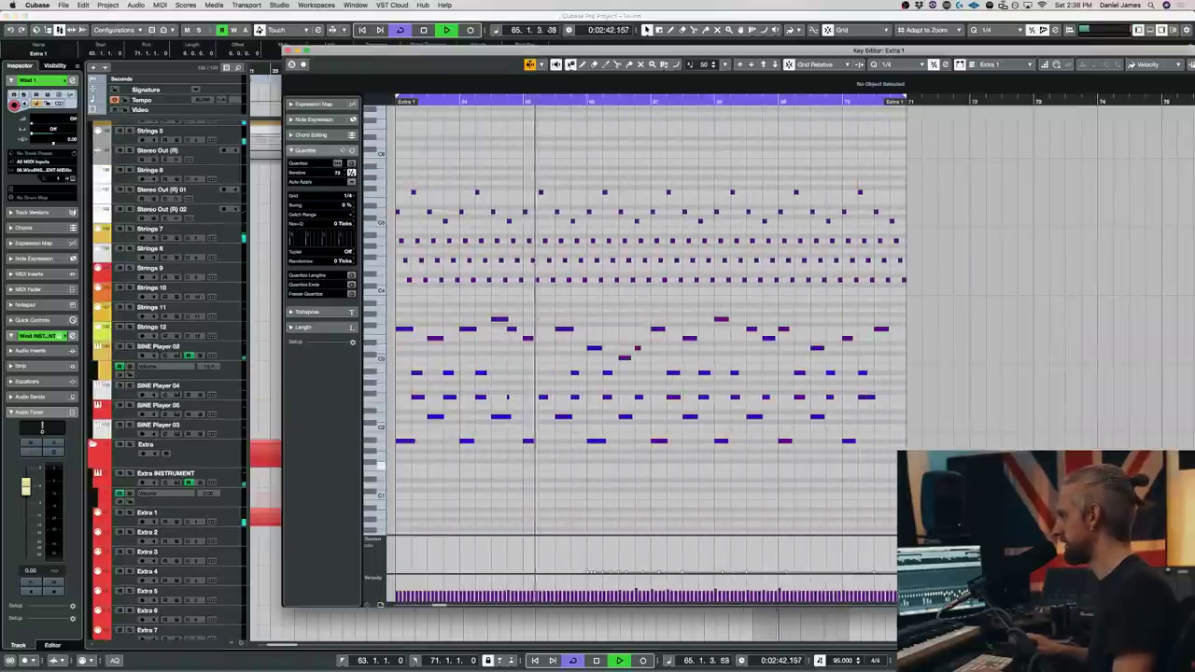
left_click_drag(985, 448, 386, 304)
key("Delete")
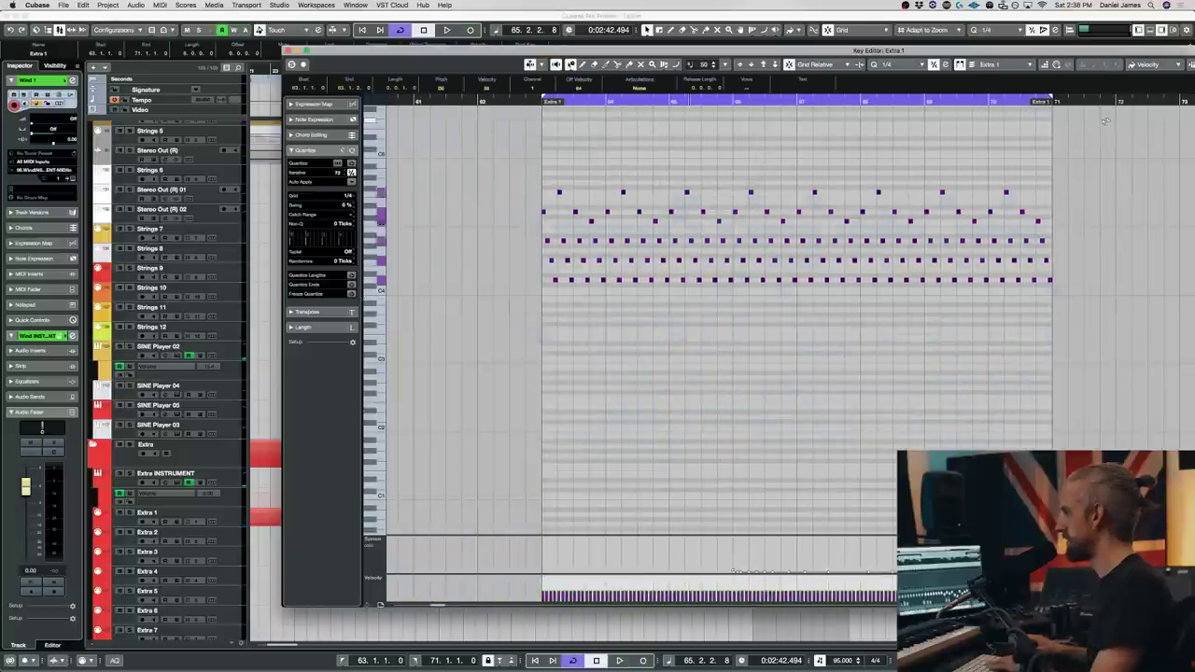
key("space")
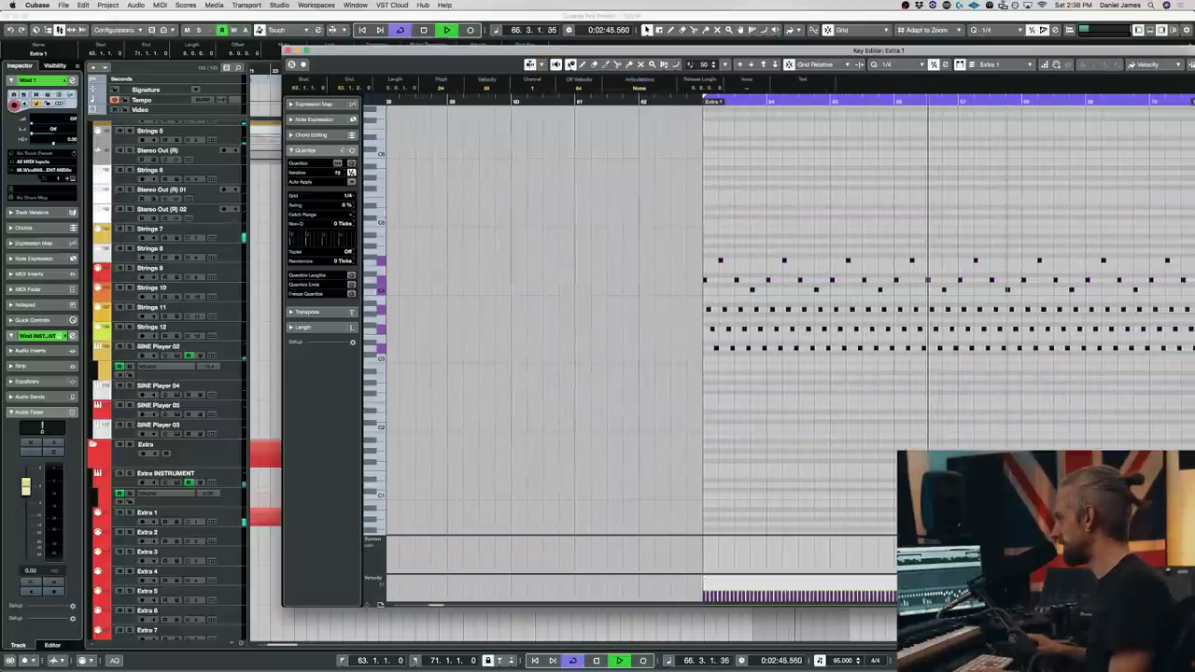
key("Return")
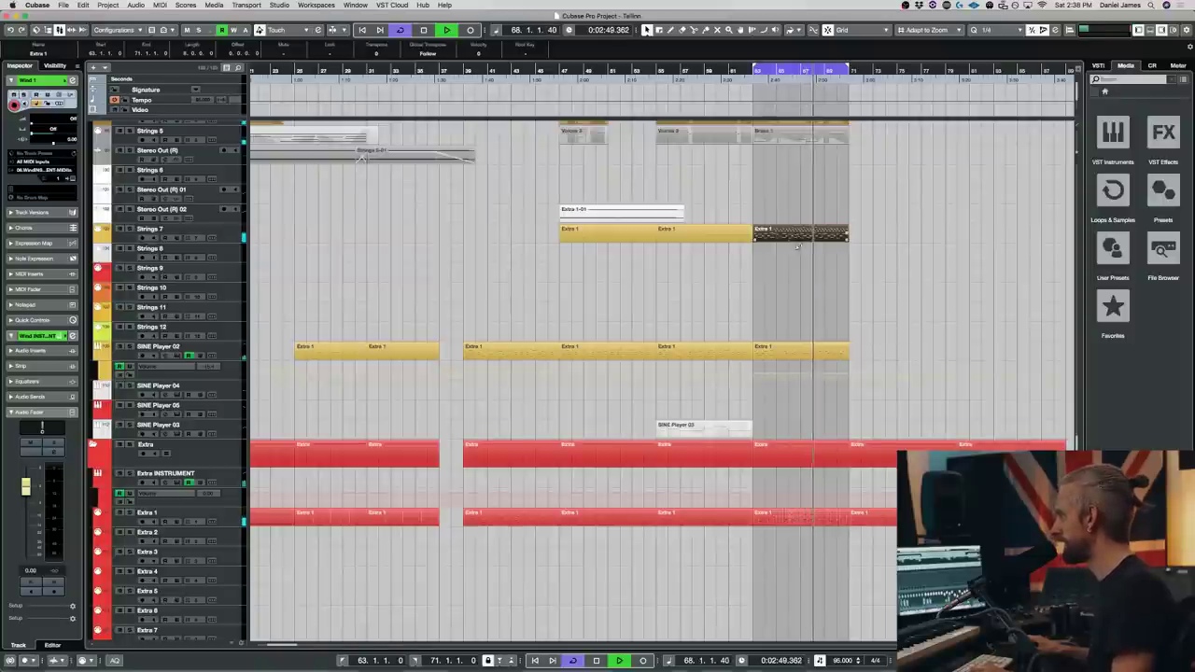
- Remove the lower notes from the Strings 7 event at bar 63 and transpose its repeating pattern down an octave
key("Return")
left_click_drag(1123, 462, 539, 300)
key("Delete")
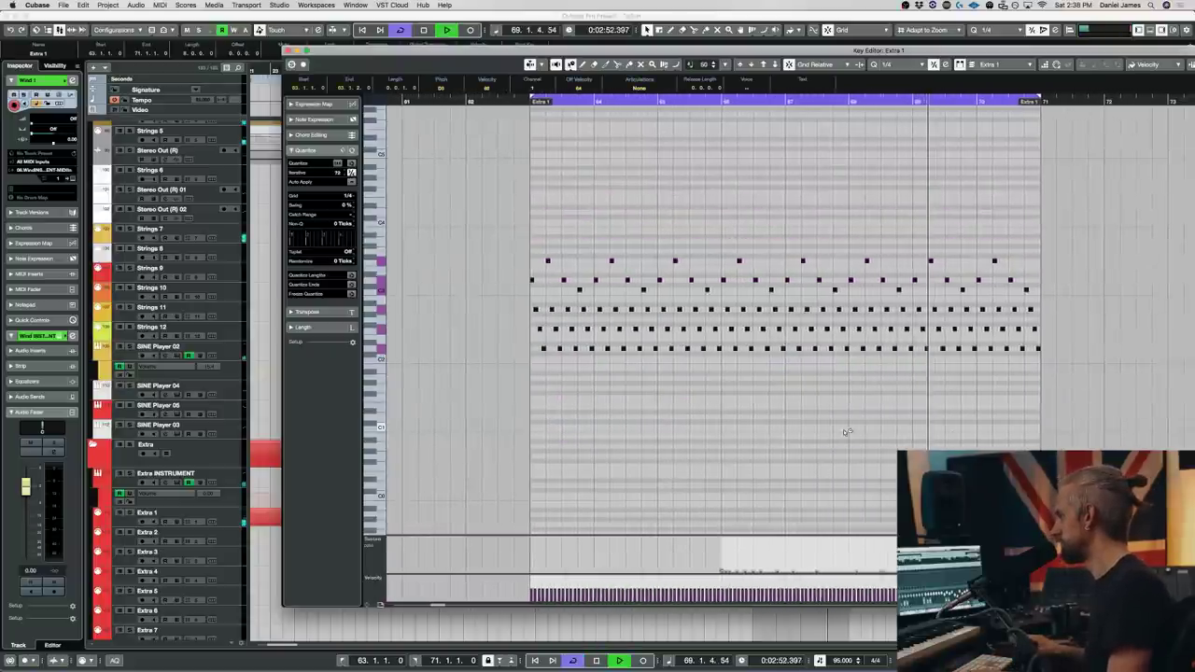
key("space")
key("Return")
- Play the arrangement from bar 39 and review the string and brass parts leading into bar 63
scroll(666, 198, "left", 5)
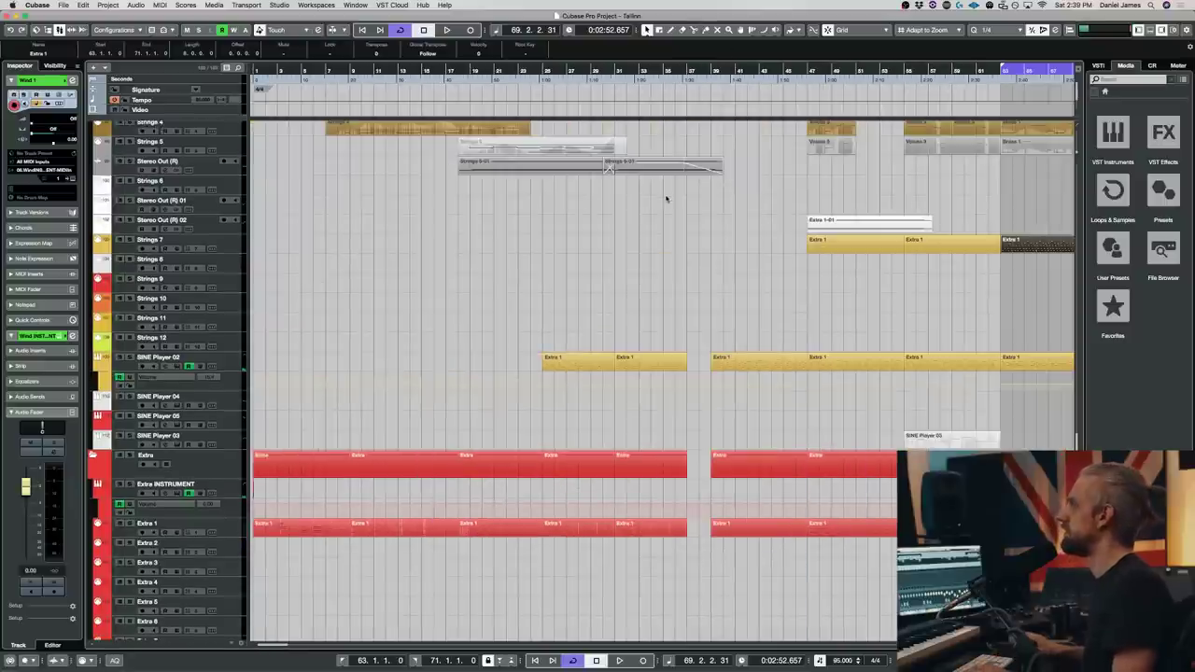
left_click(711, 69)
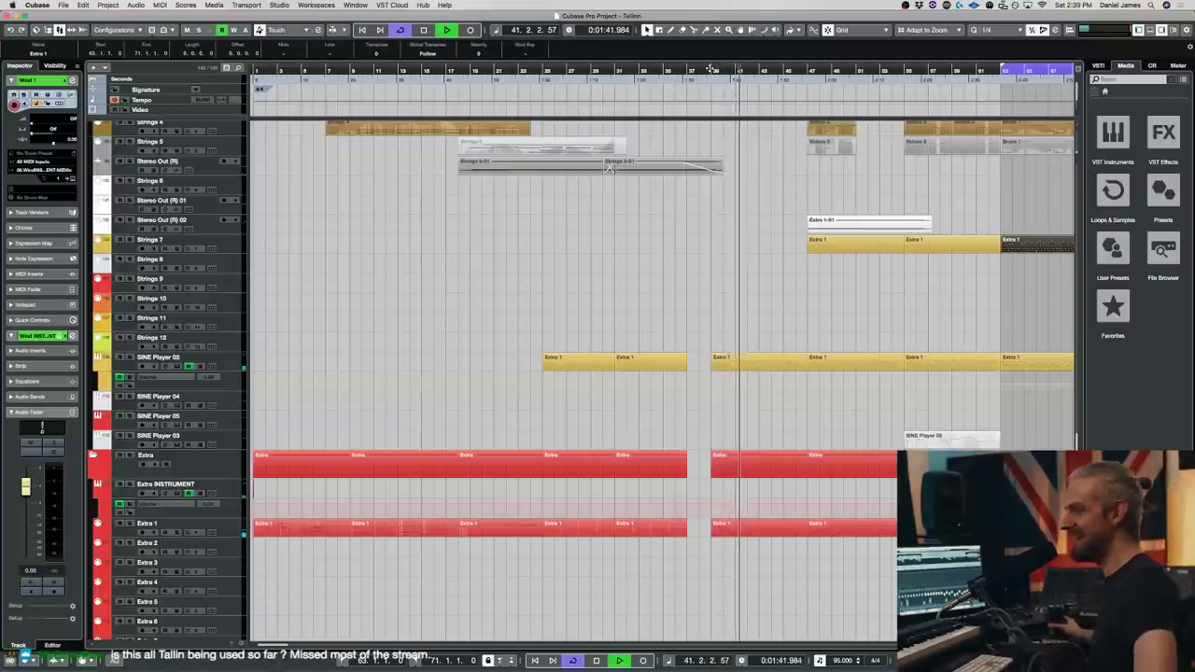
scroll(789, 289, "up", 5)
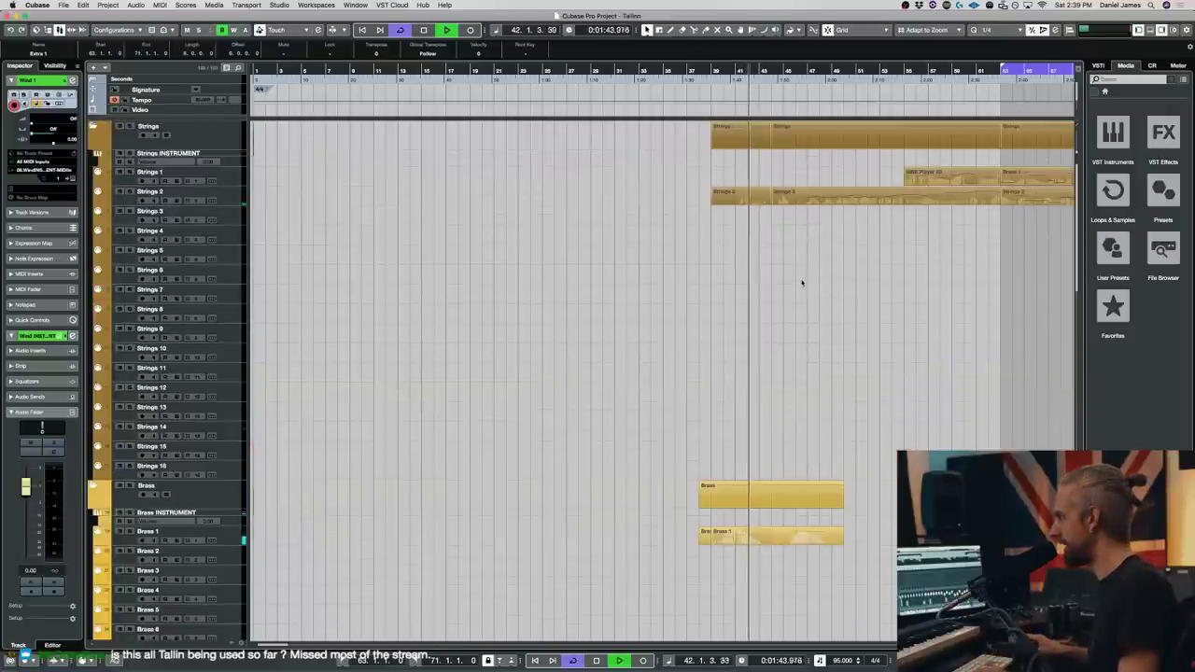
scroll(794, 278, "right", 10)
scroll(654, 186, "left", 2)
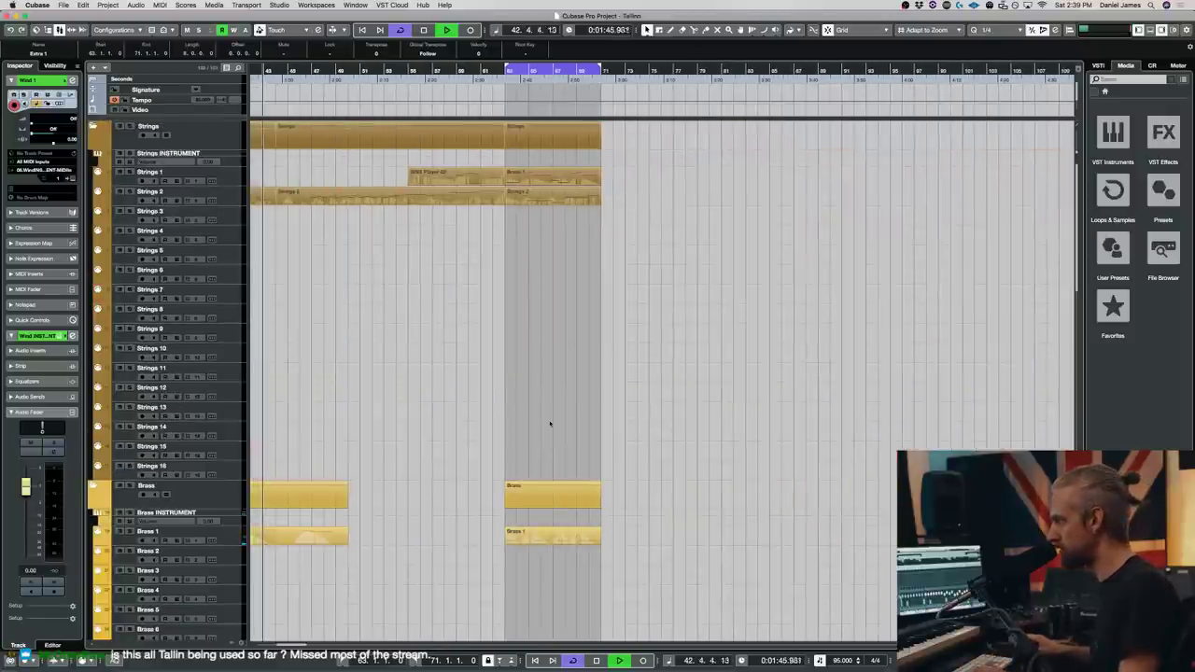
- Correct the pitches in the Strings 2 event from bar 44, moving the note after bar 48 to C3 and the one before bar 50 to E3
scroll(524, 373, "left", 3)
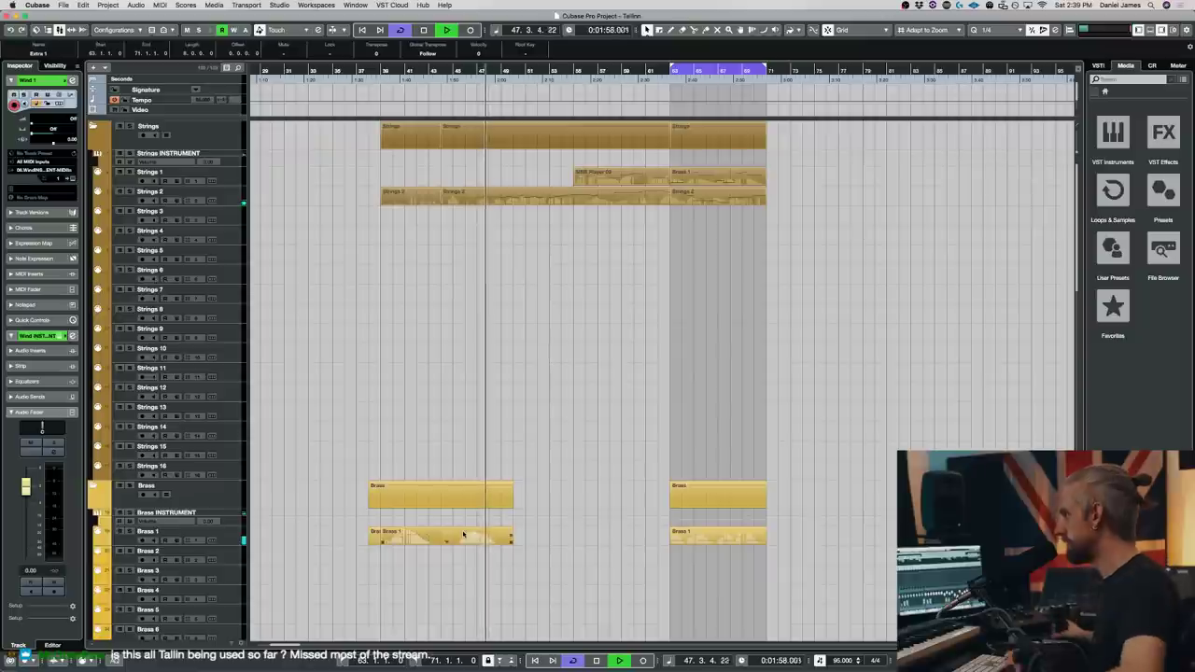
key("space")
double_click(666, 198)
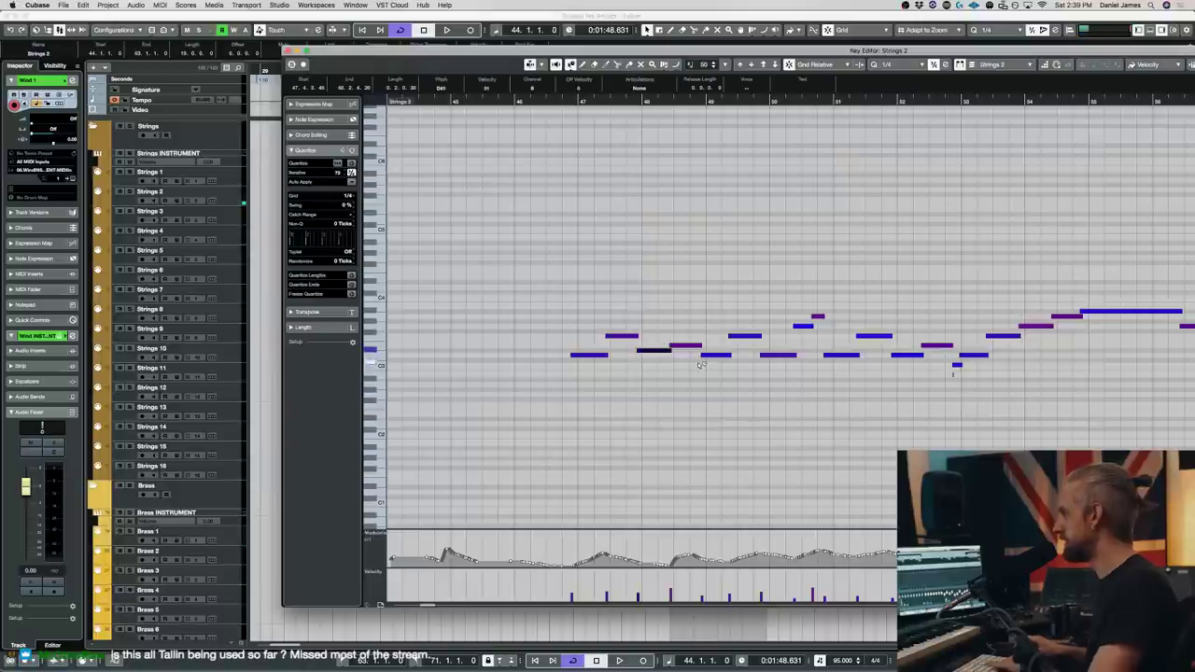
left_click(560, 100)
key("space")
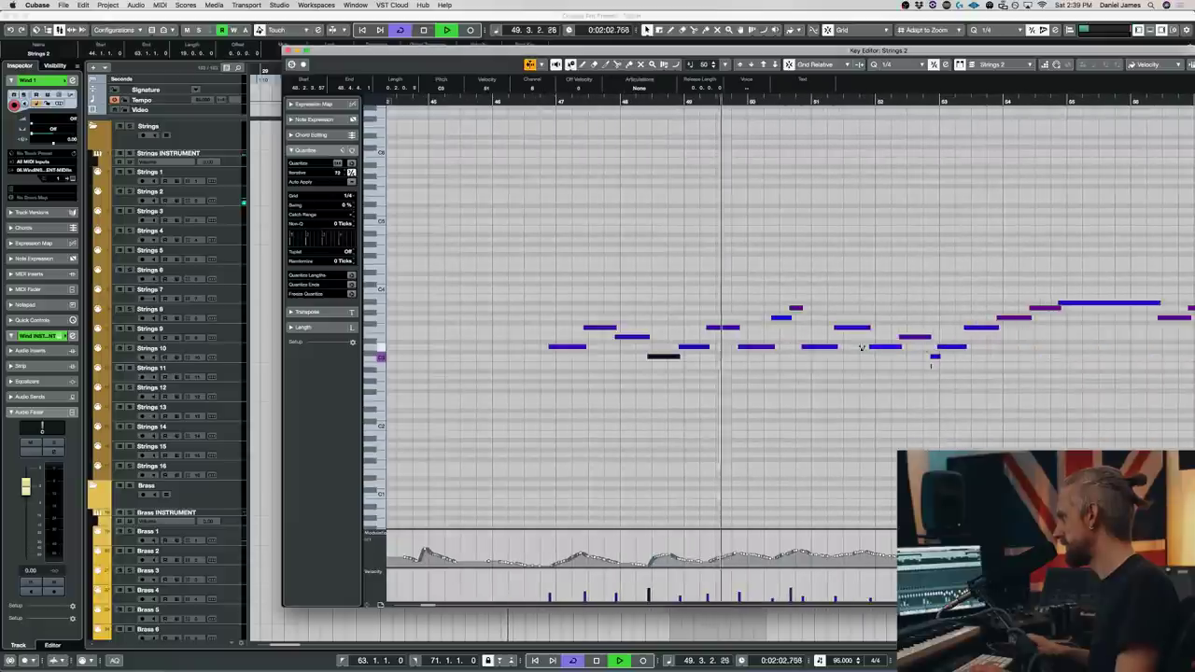
key("space")
left_click(760, 347)
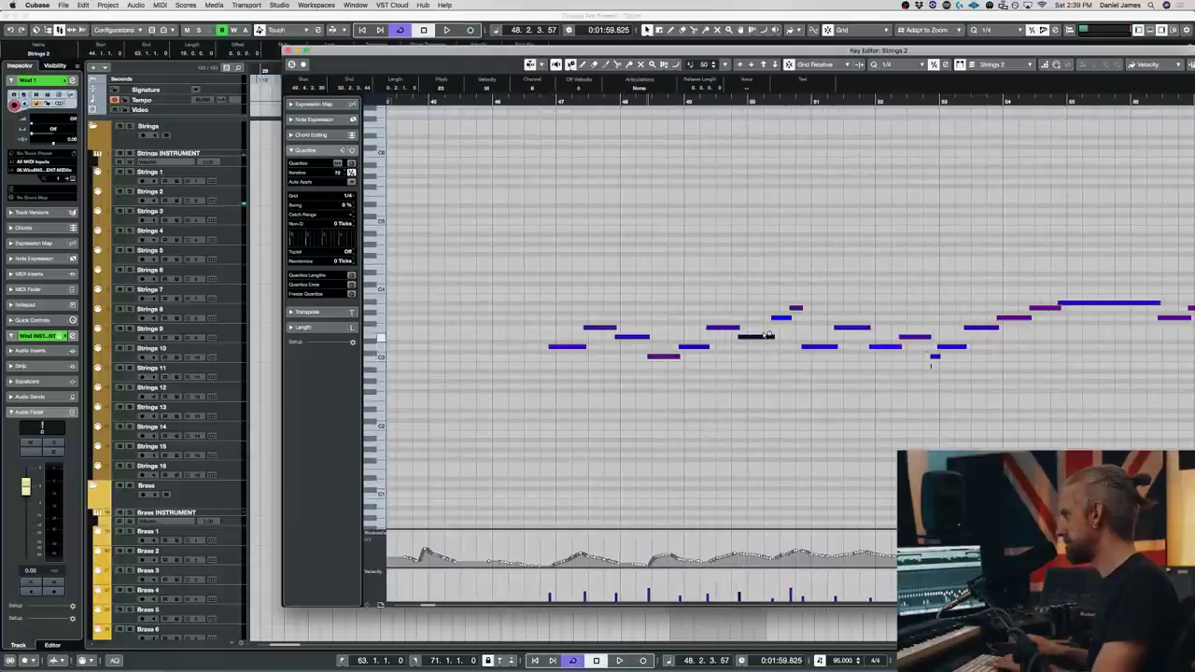
key("space")
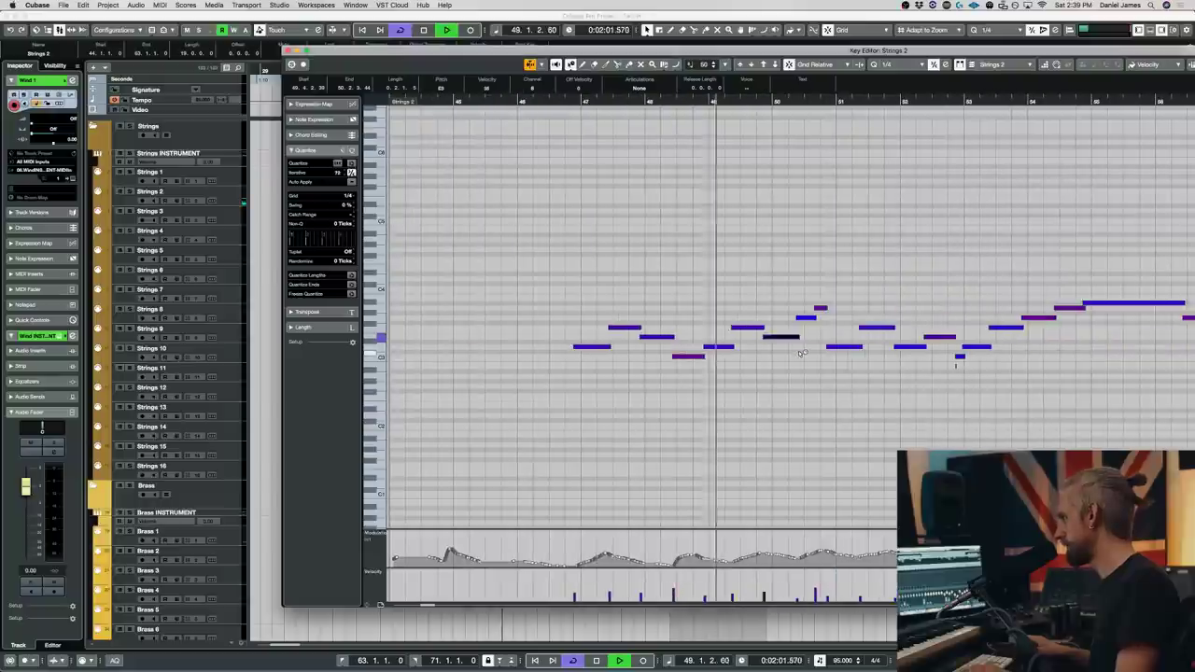
- Solo the Strings folder containing Strings 2 and play its event from bar 44 to check the timing against the grid
left_click(128, 129)
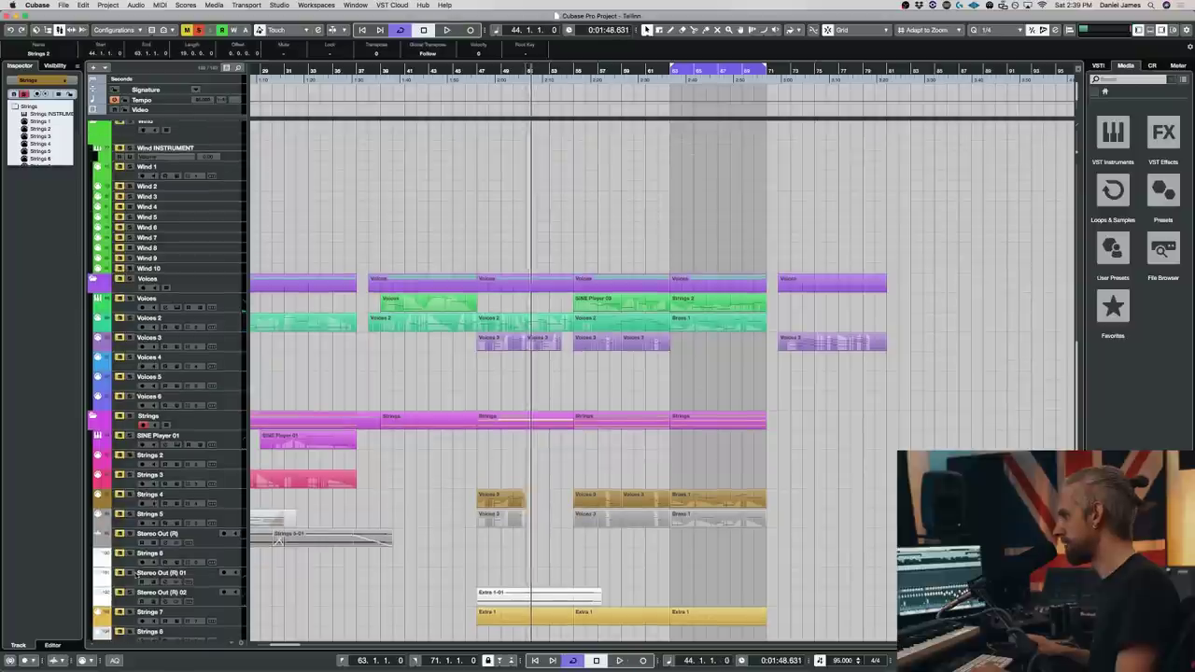
key("space")
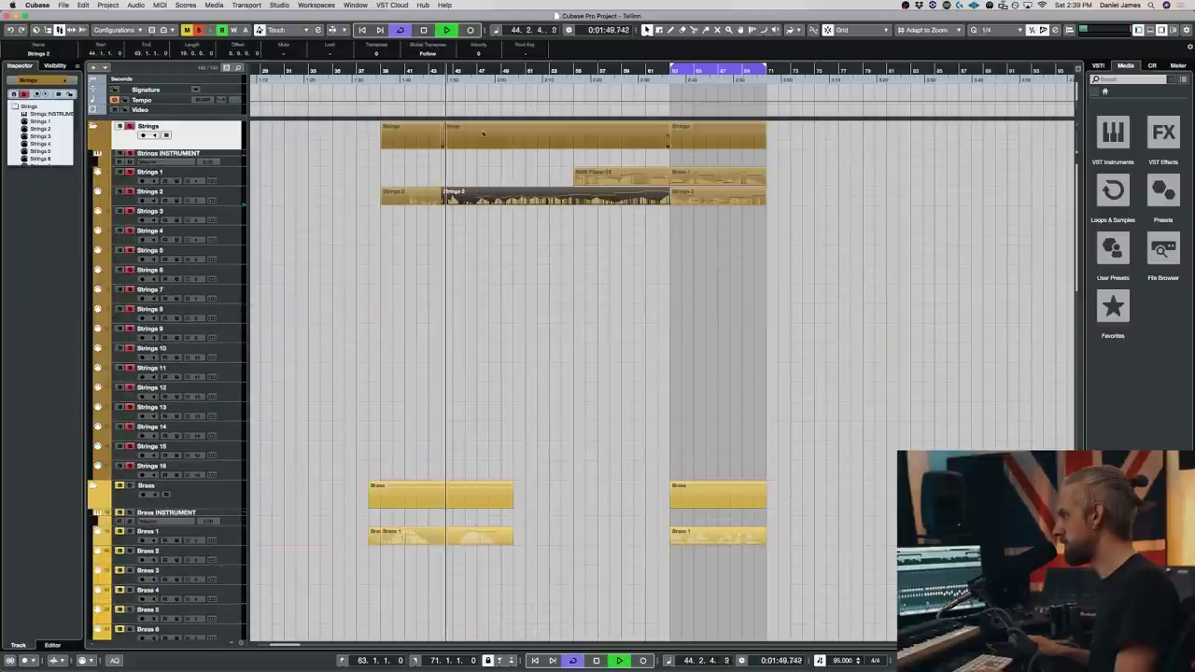
double_click(542, 196)
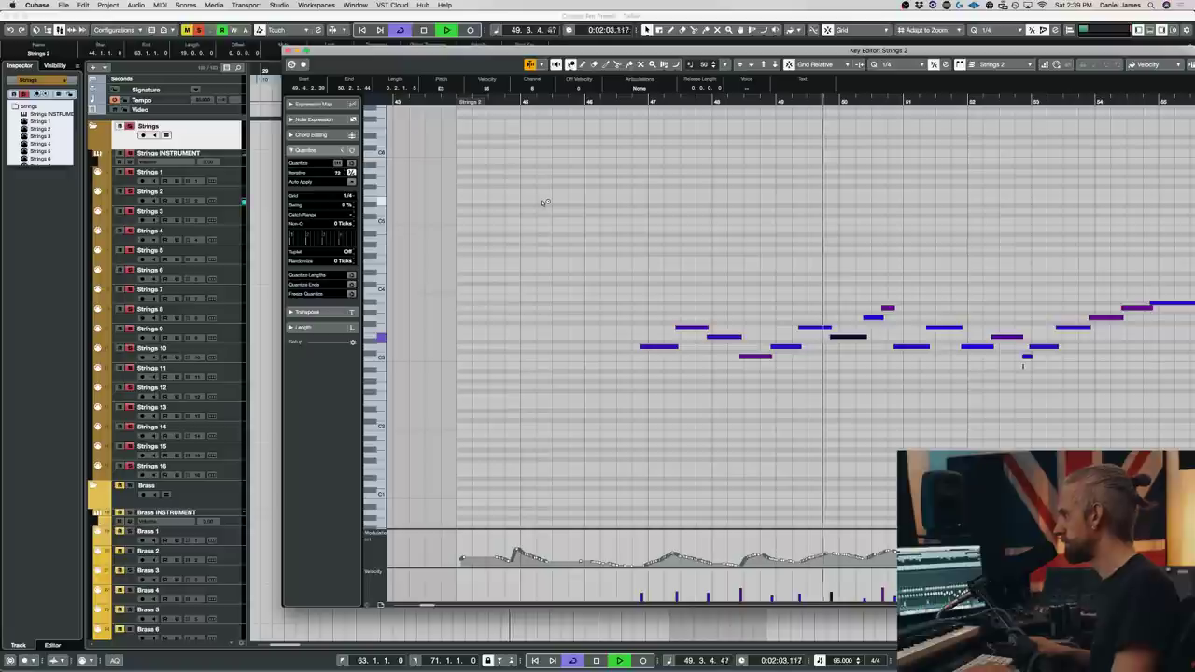
key("space")
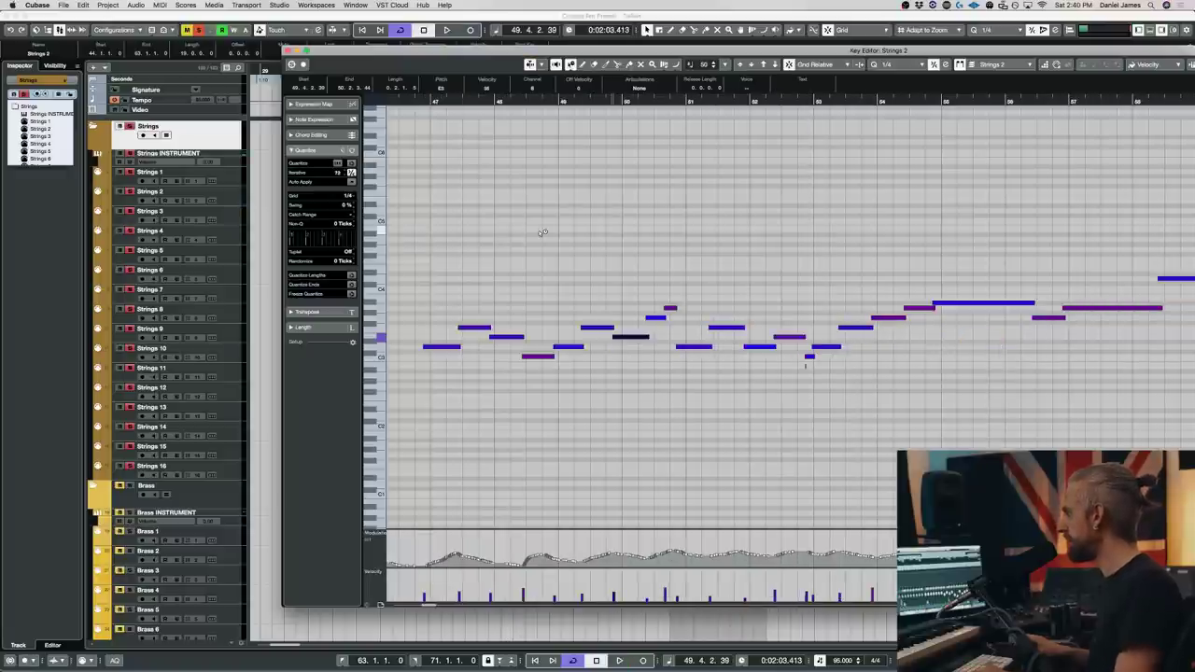
- Shift all notes in the Strings 2 event slightly later so the first one starts at about bar 47, without enlarging the part
key("super+a")
left_click_drag(444, 348, 448, 348)
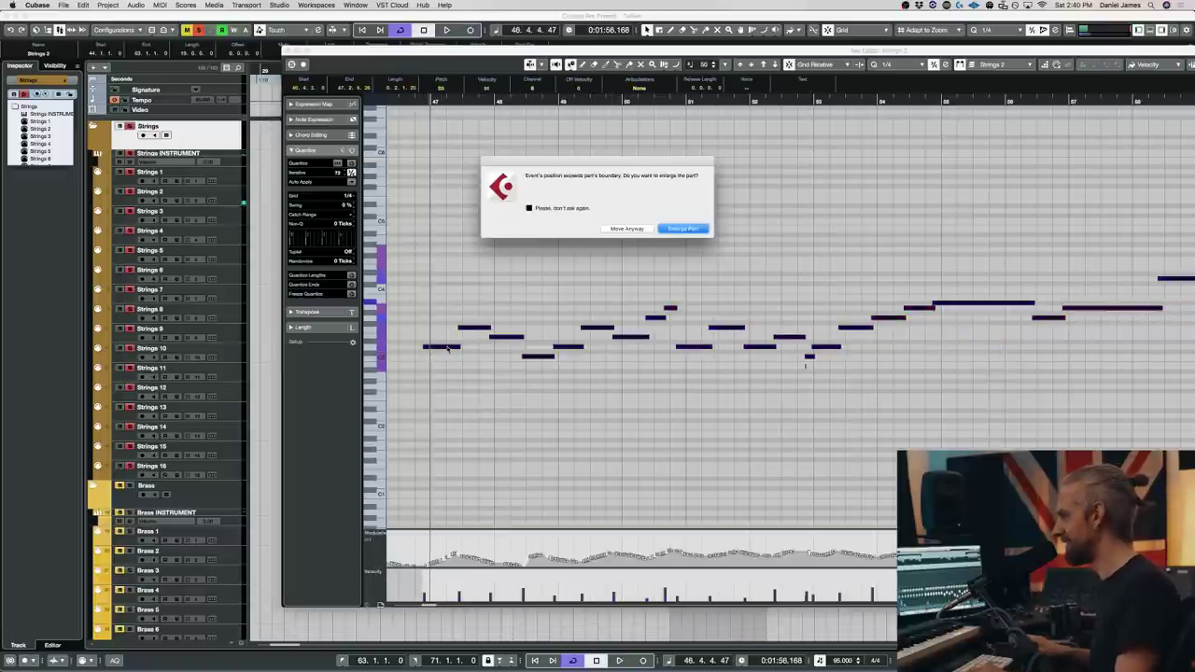
left_click(627, 229)
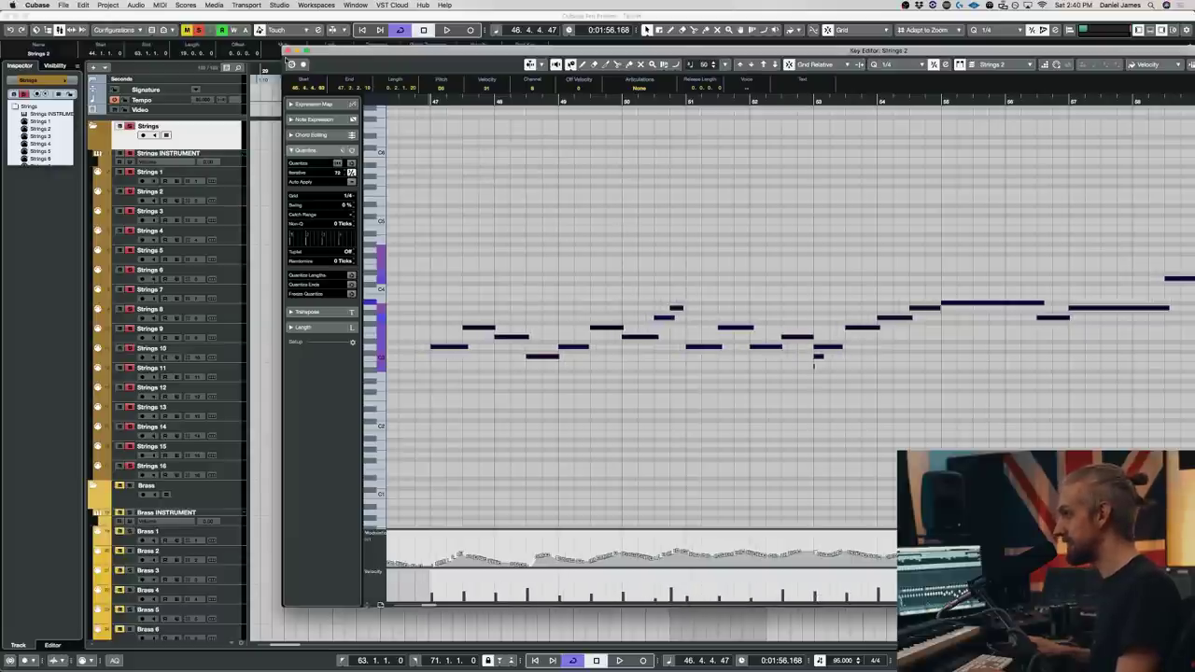
left_click(288, 51)
- Give the Strings 2 track a negative track delay, using the Strings 1 track's delay as reference
left_click(230, 175)
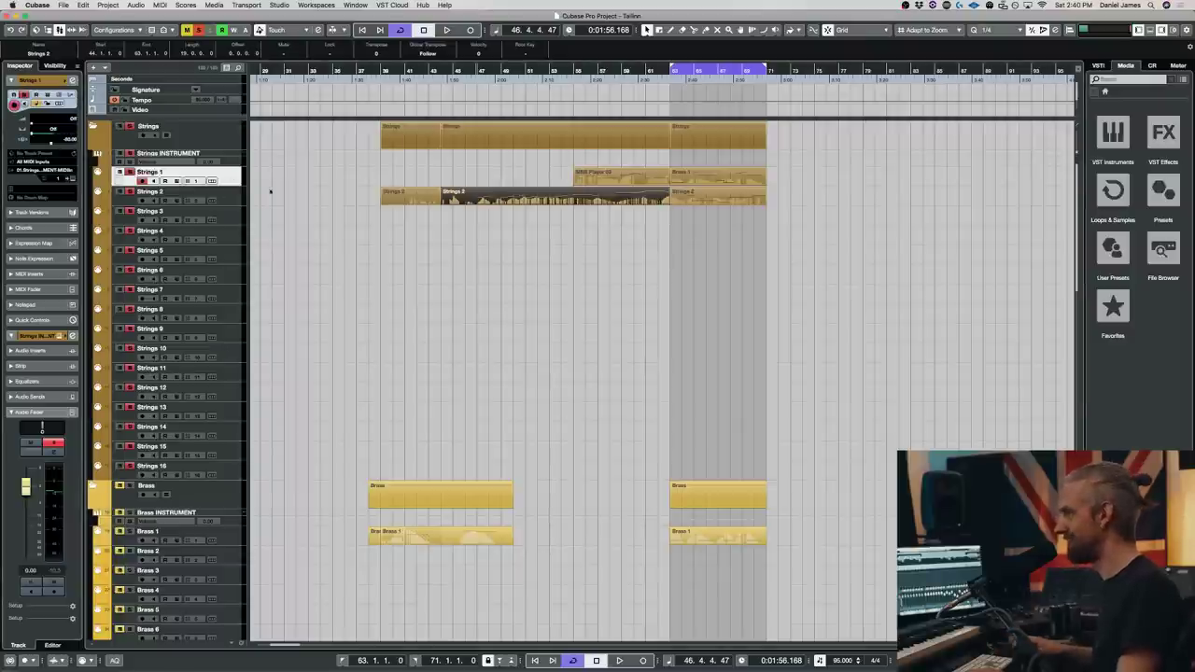
left_click(225, 198)
left_click(71, 138)
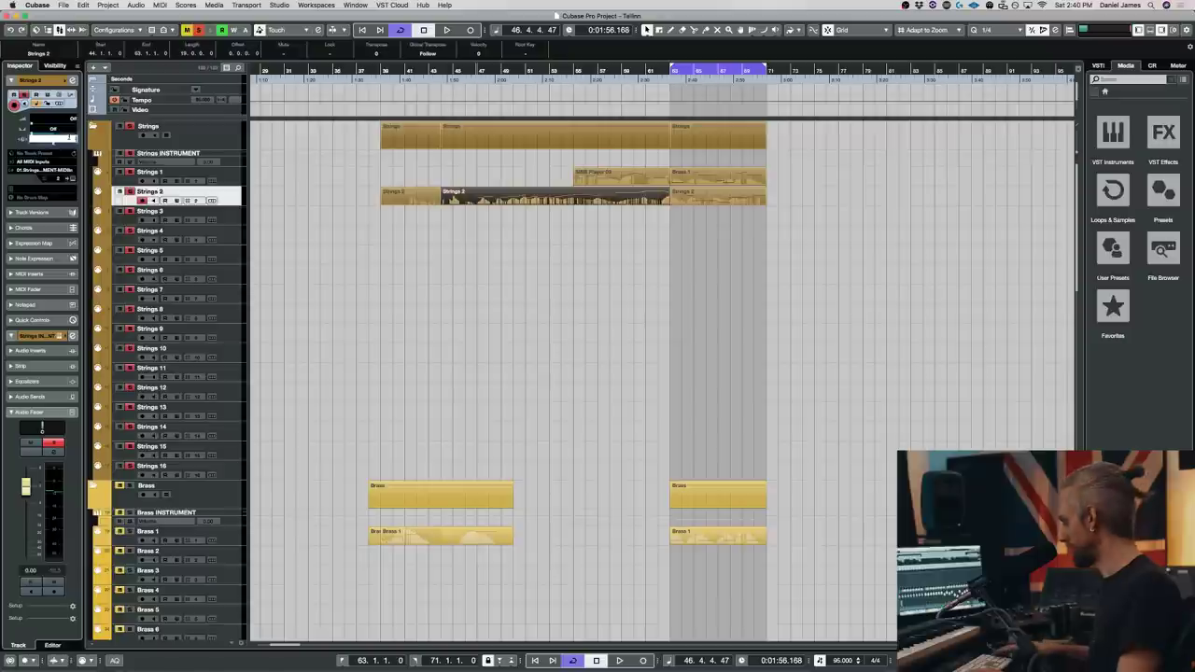
- Play the soloed Strings 2 part from bar 47, check its notes against the grid, and review the lower string tracks
key("space")
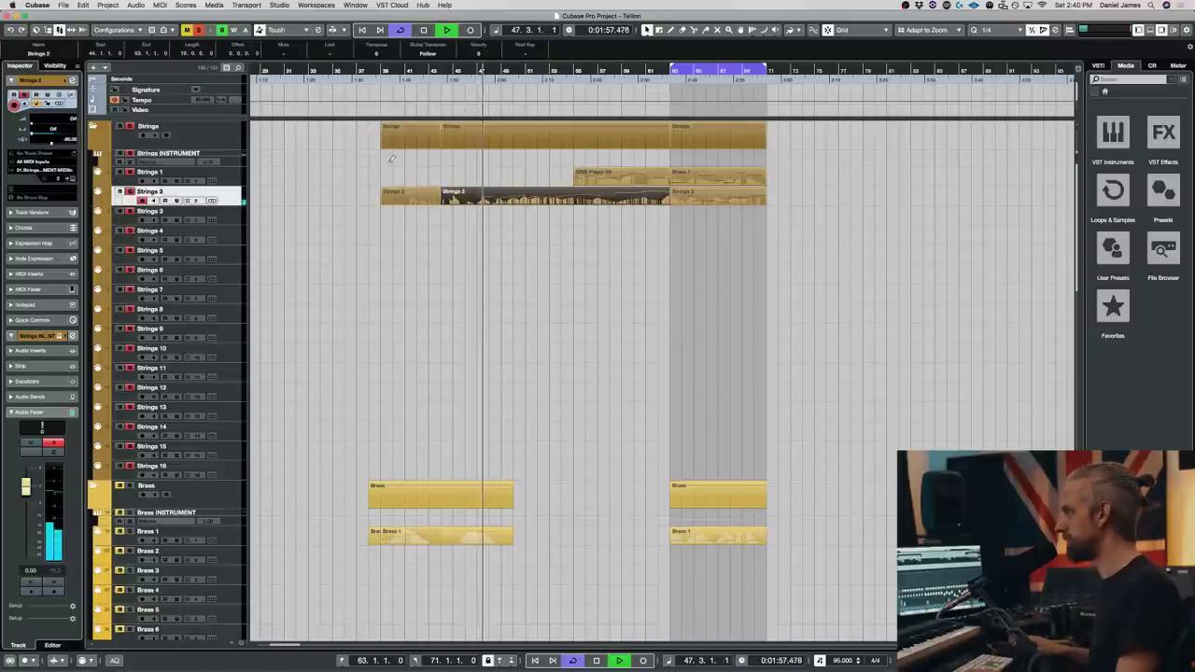
double_click(514, 198)
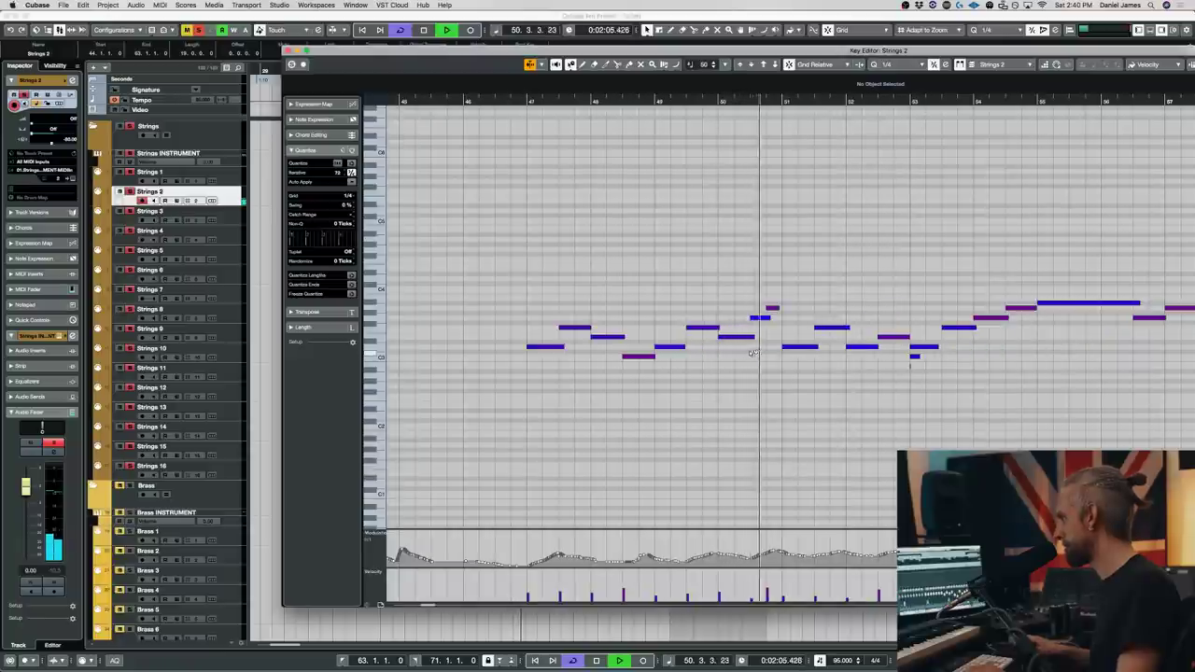
key("Return")
scroll(841, 379, "down", 12)
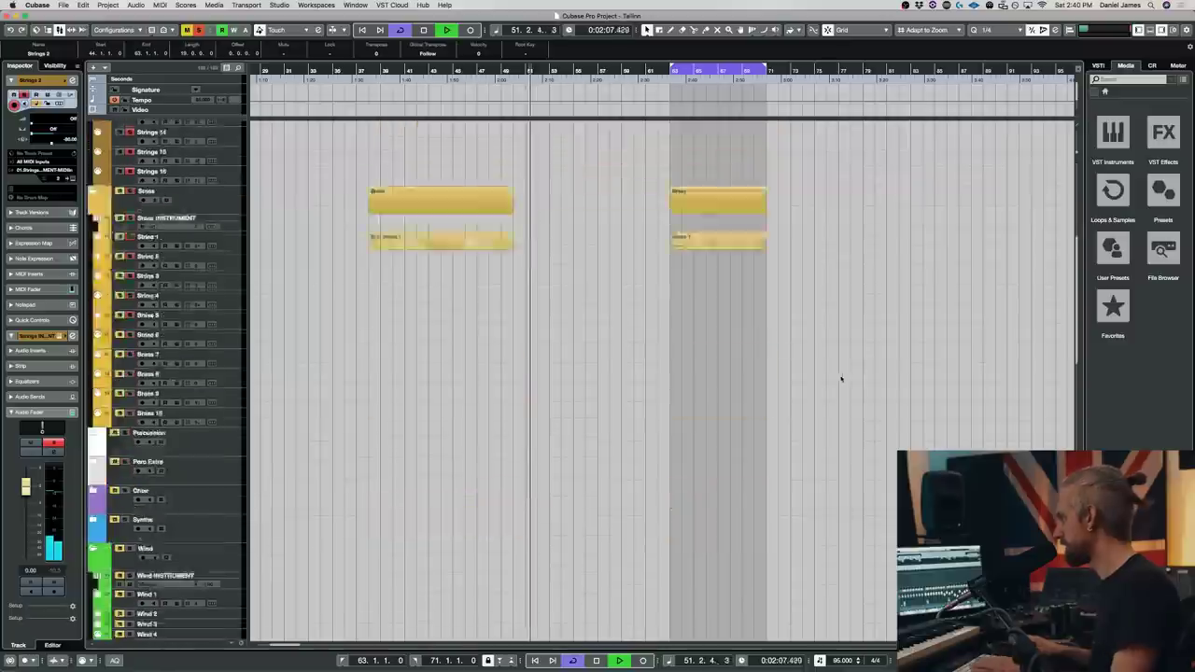
scroll(367, 464, "down", 5)
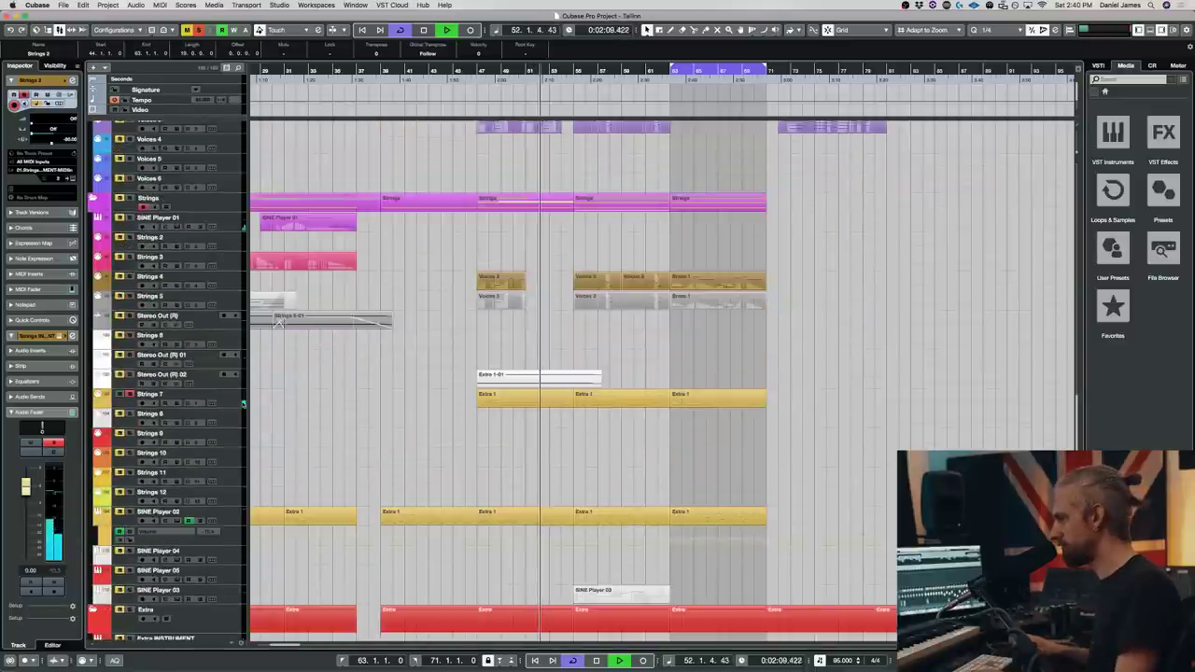
- Inspect the notes of the long Strings 2 part in the upper Strings folder, up to bar 63, in the Key Editor
left_click(229, 402)
scroll(461, 320, "up", 17)
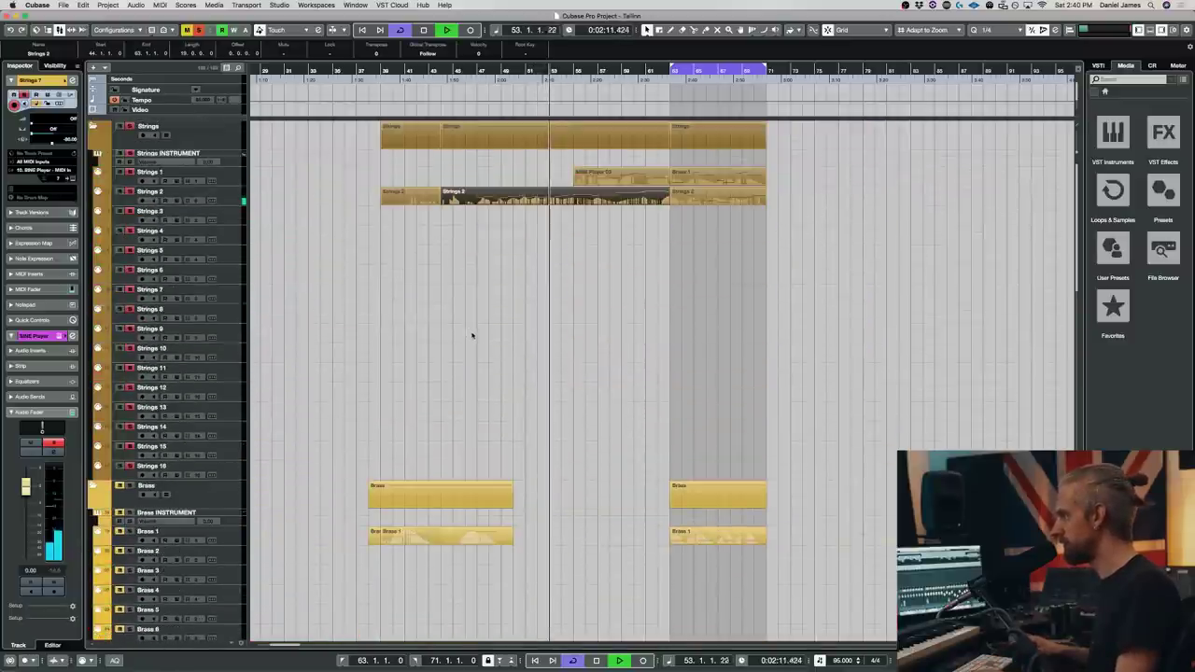
left_click(539, 221)
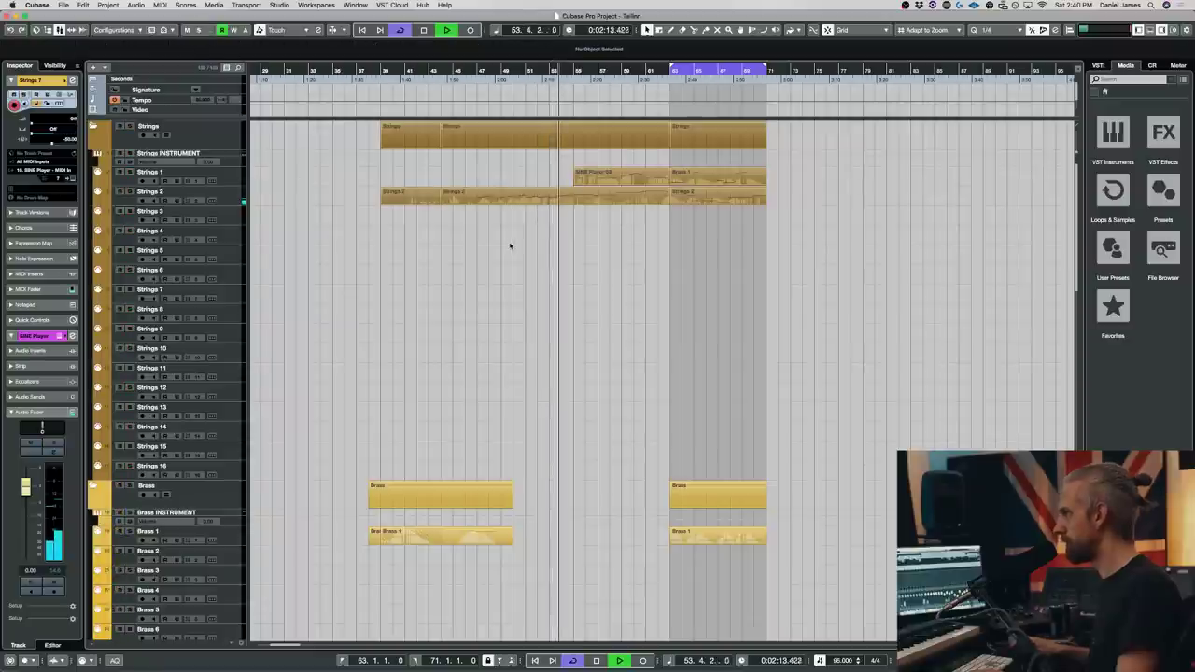
double_click(527, 192)
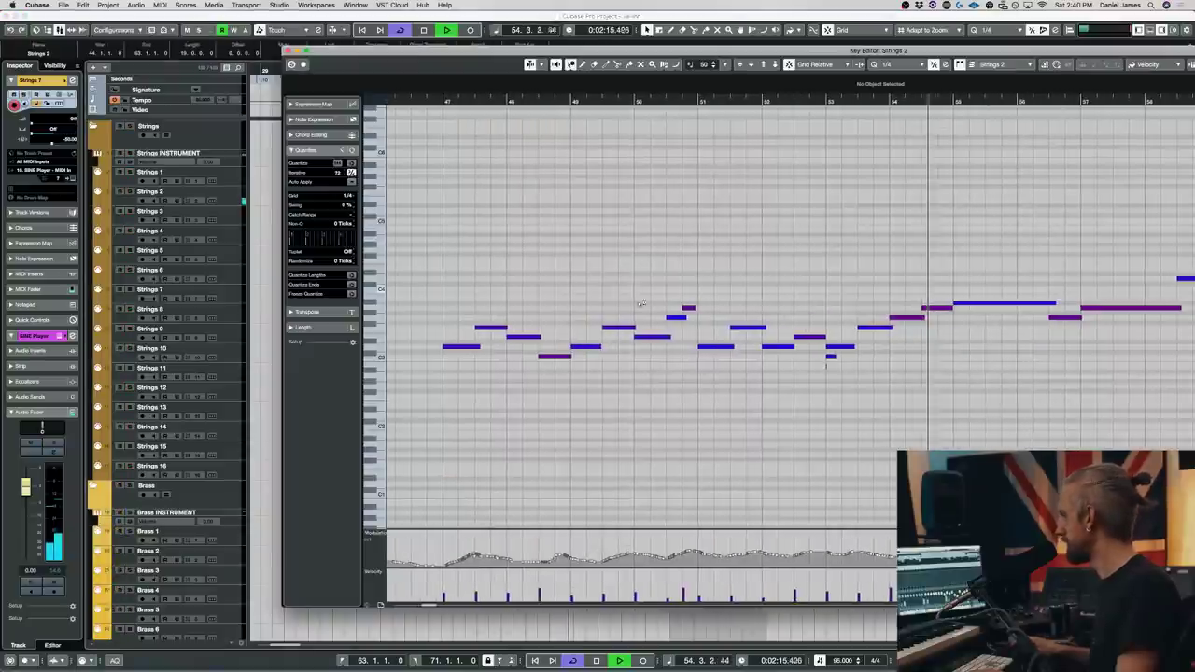
scroll(770, 399, "right", 3)
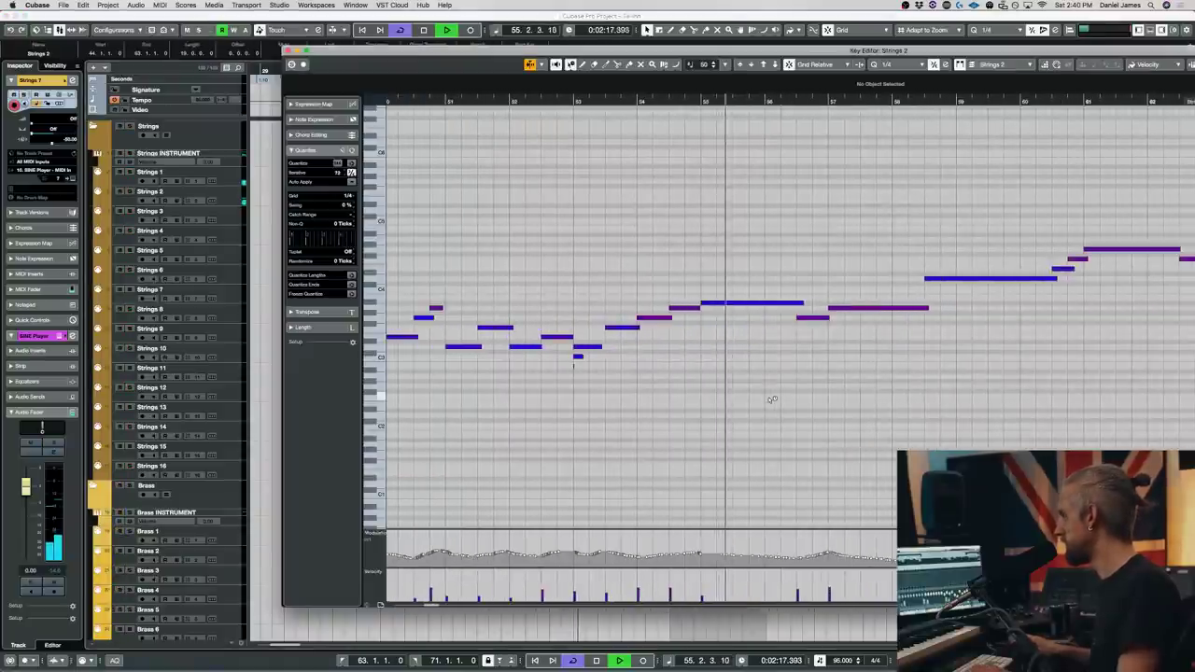
key("Return")
- Quantize the SINE Player 03 part on Strings 1 and move the short note before its highest note slightly later
double_click(623, 184)
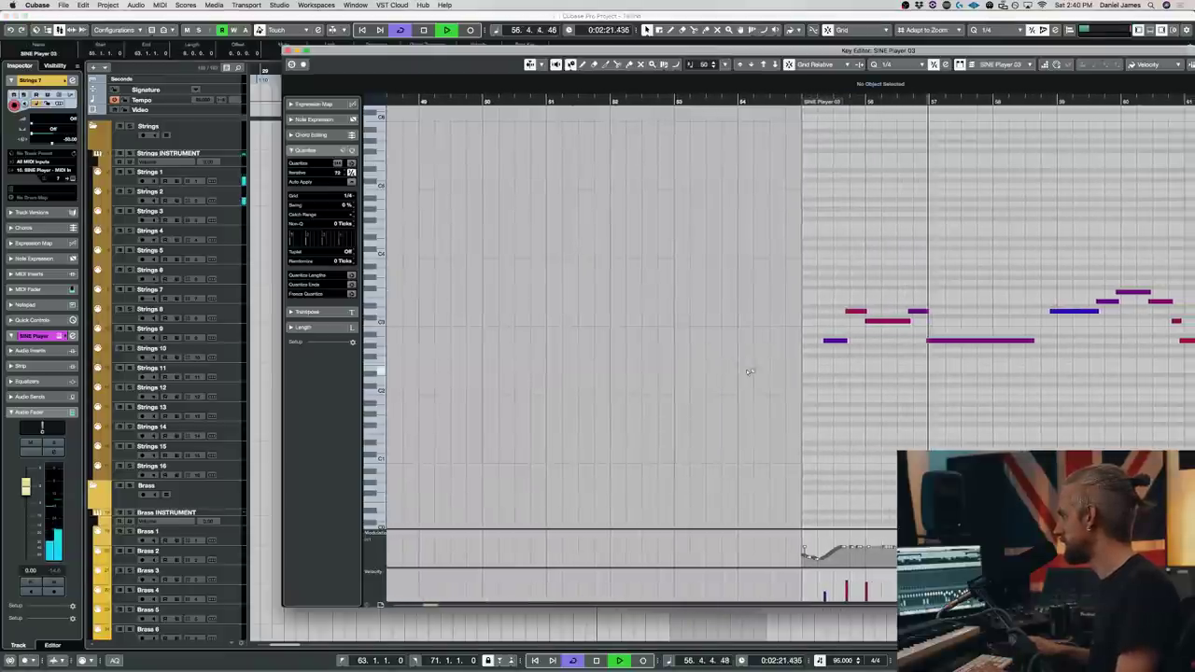
scroll(752, 374, "right", 4)
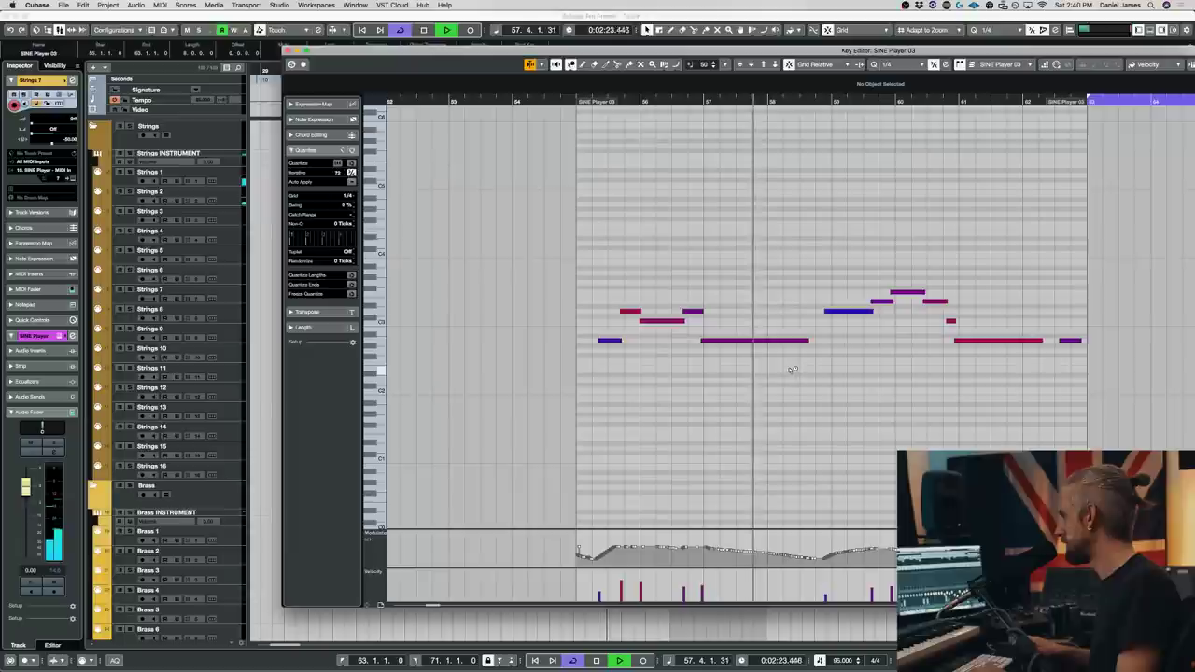
key("q")
left_click_drag(887, 304, 901, 304)
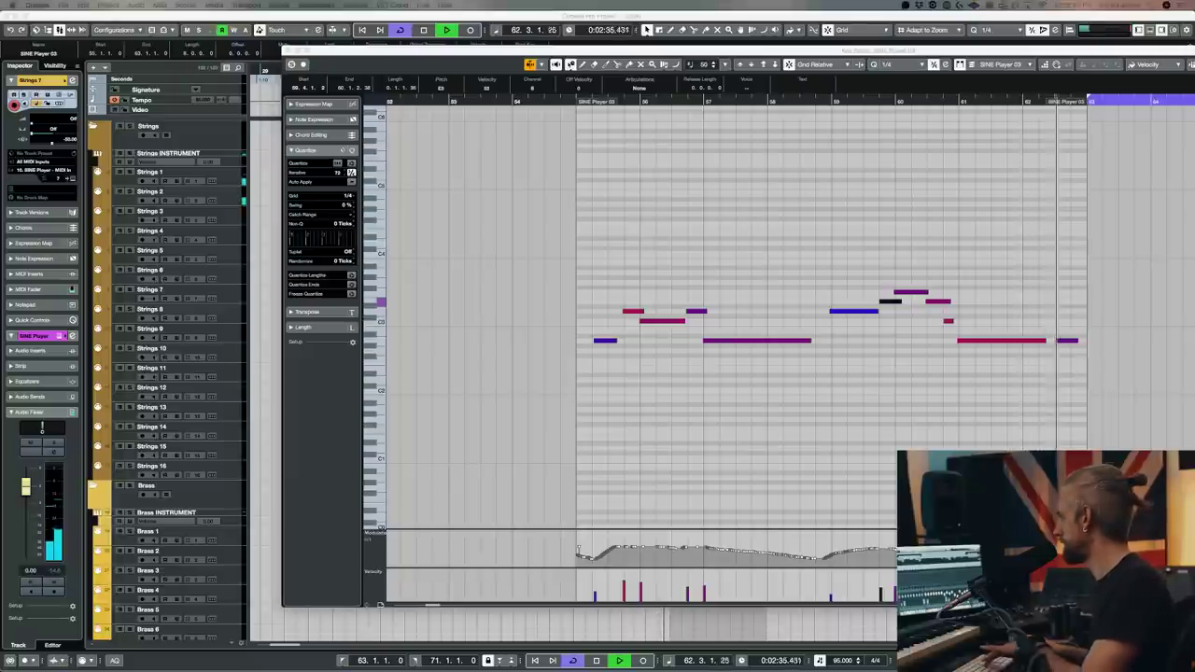
left_click(856, 213)
key("Return")
- Copy the Brass 1 part at bars 63 to 71 from Strings 1 onto the pink Strings 2 track in the lower Strings folder
scroll(710, 289, "down", 5)
scroll(699, 283, "up", 5)
left_click_drag(696, 182, 696, 296)
scroll(710, 405, "down", 15)
scroll(696, 365, "up", 8)
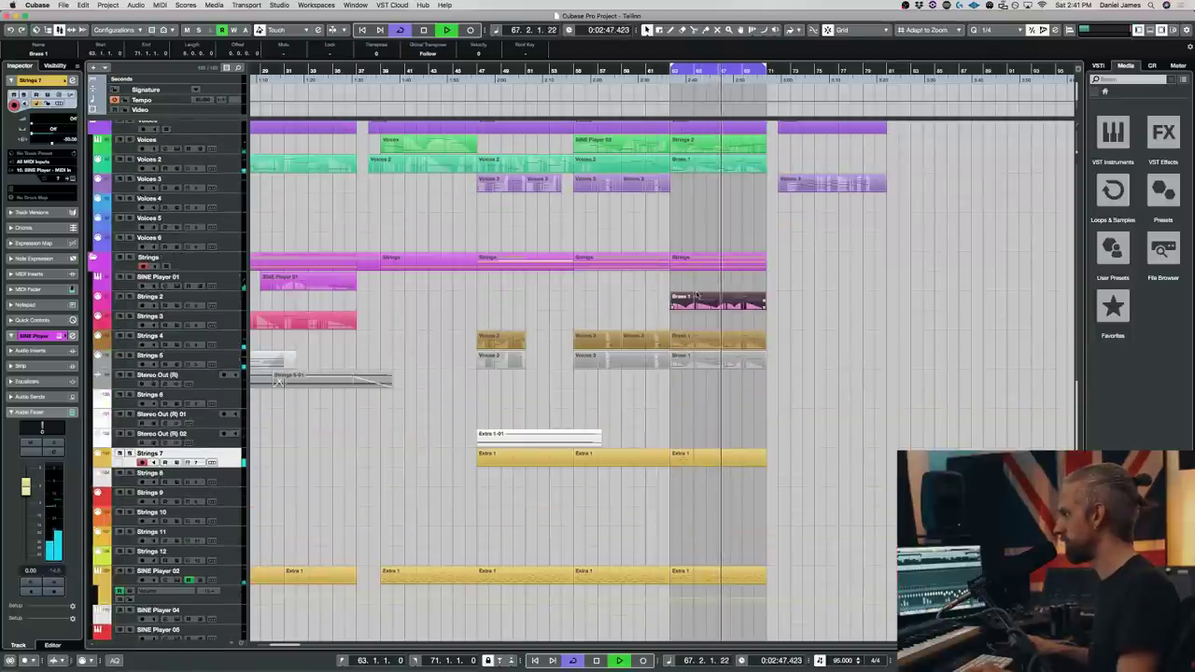
scroll(698, 317, "left", 5)
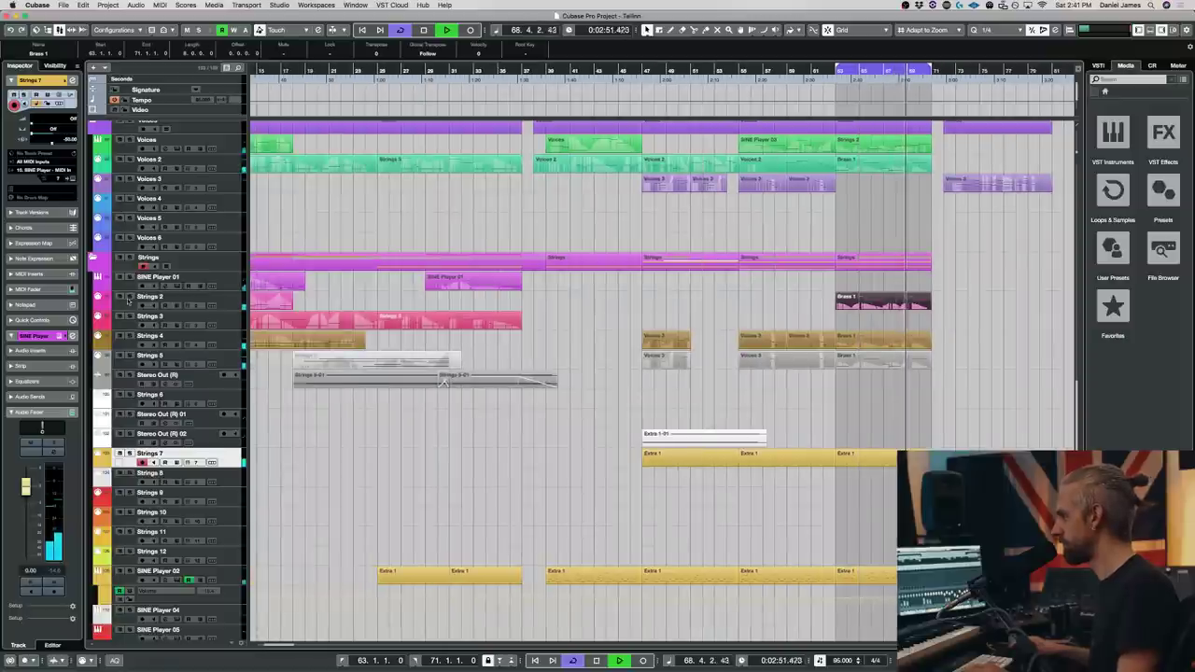
- Solo the pink Strings 2 track and check the notes of its Brass 1 part in the Key Editor
left_click(130, 297)
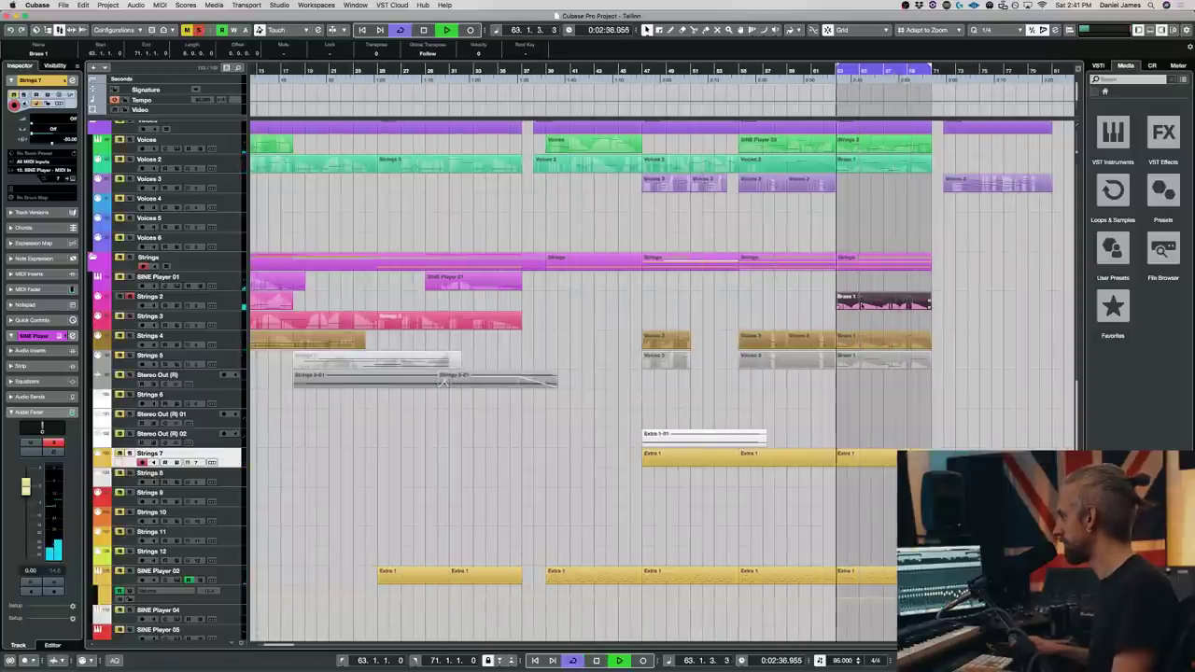
double_click(865, 301)
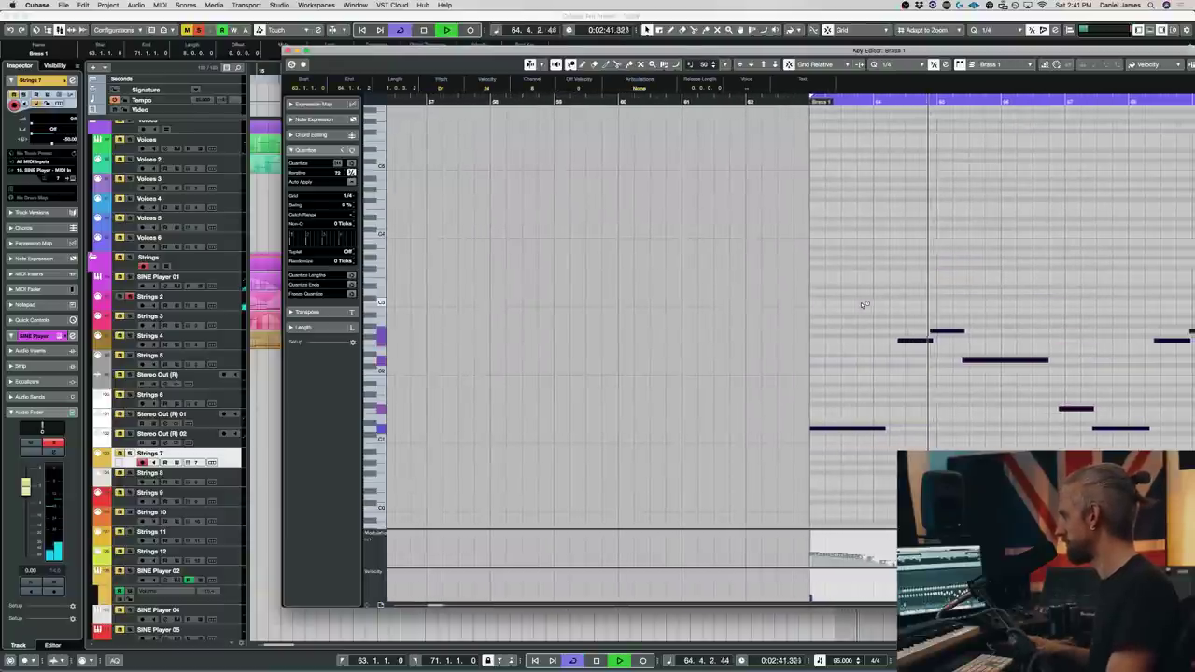
key("Return")
key("space")
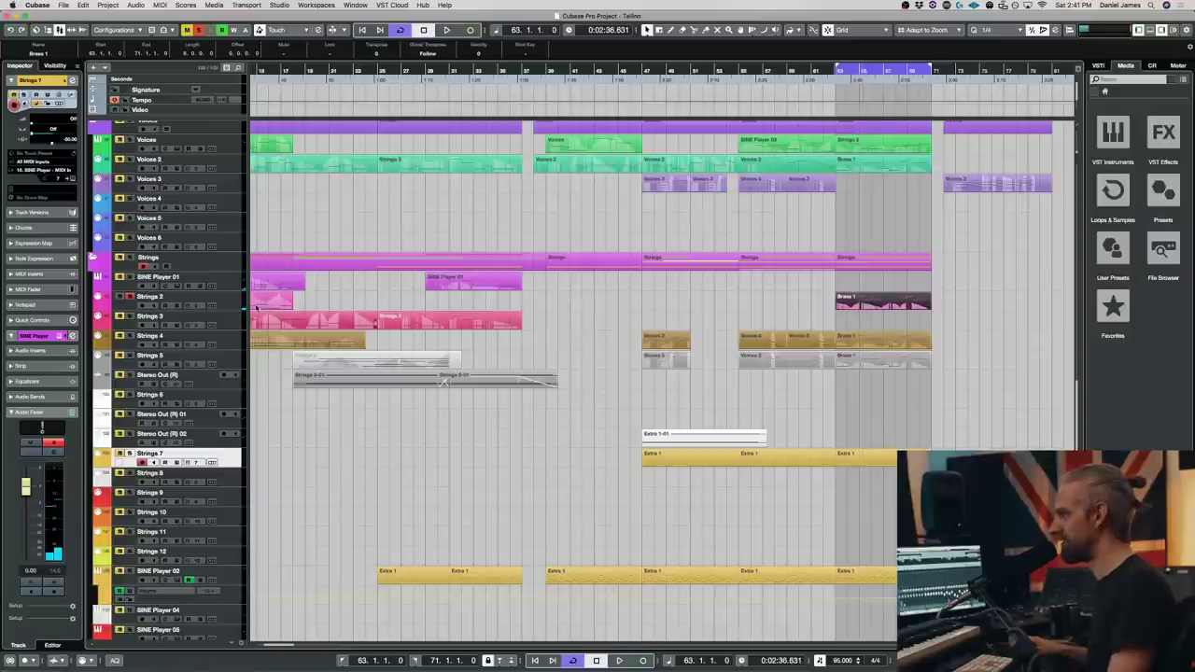
- Open the SINE Player for the pink Strings 2 track and examine its articulation list and channel assignments during playback
left_click(227, 297)
key("super+w")
key("e")
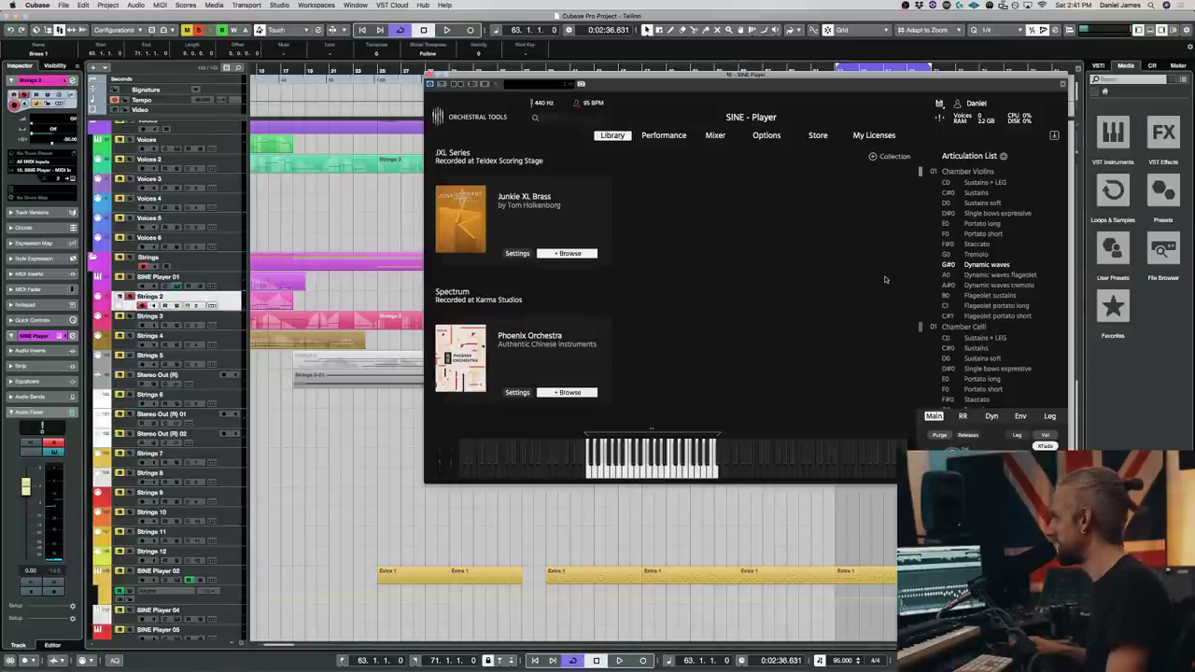
scroll(965, 292, "down", 5)
scroll(1007, 314, "up", 3)
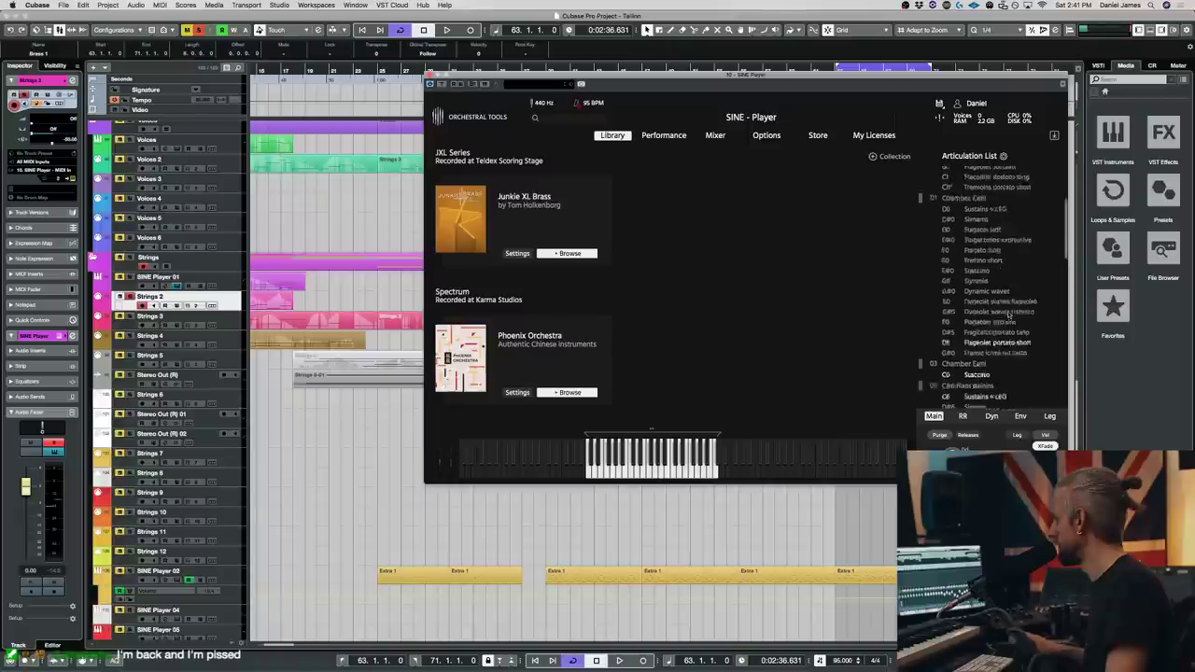
key("space")
scroll(934, 266, "down", 5)
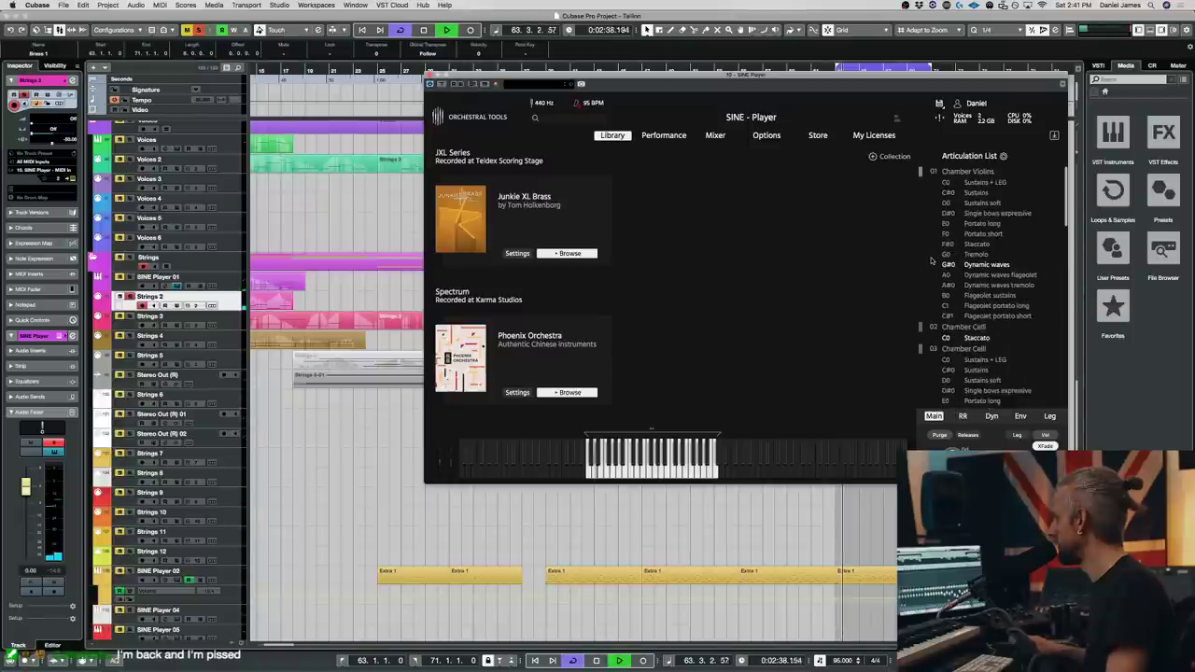
scroll(943, 291, "down", 8)
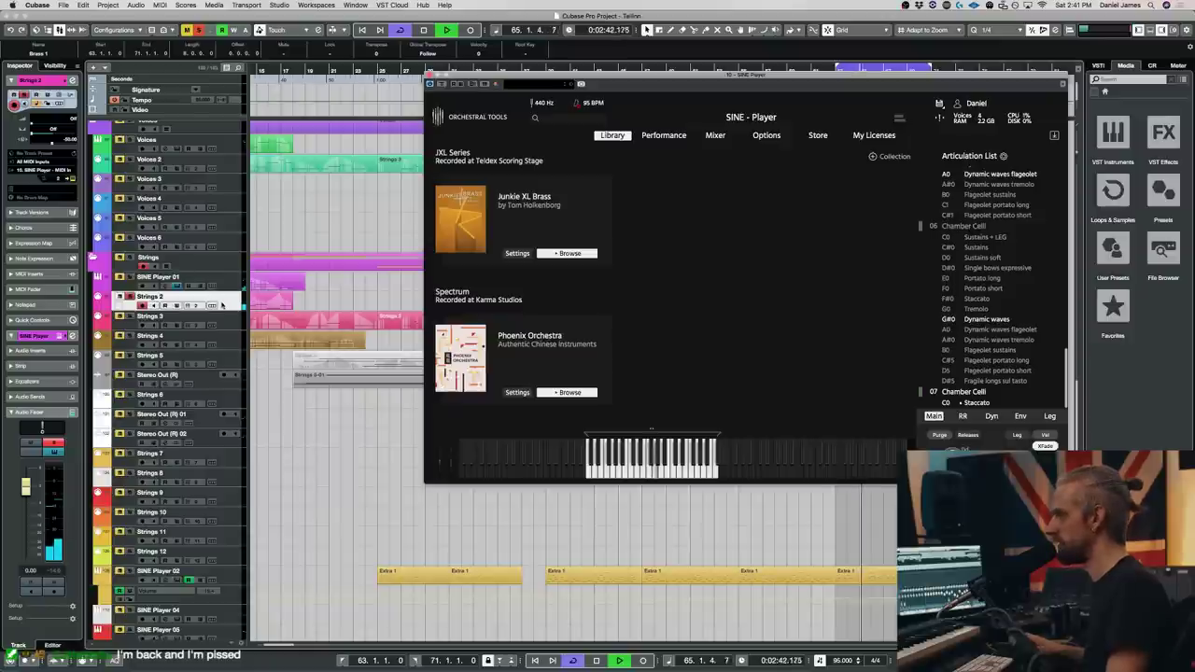
scroll(1035, 277, "up", 15)
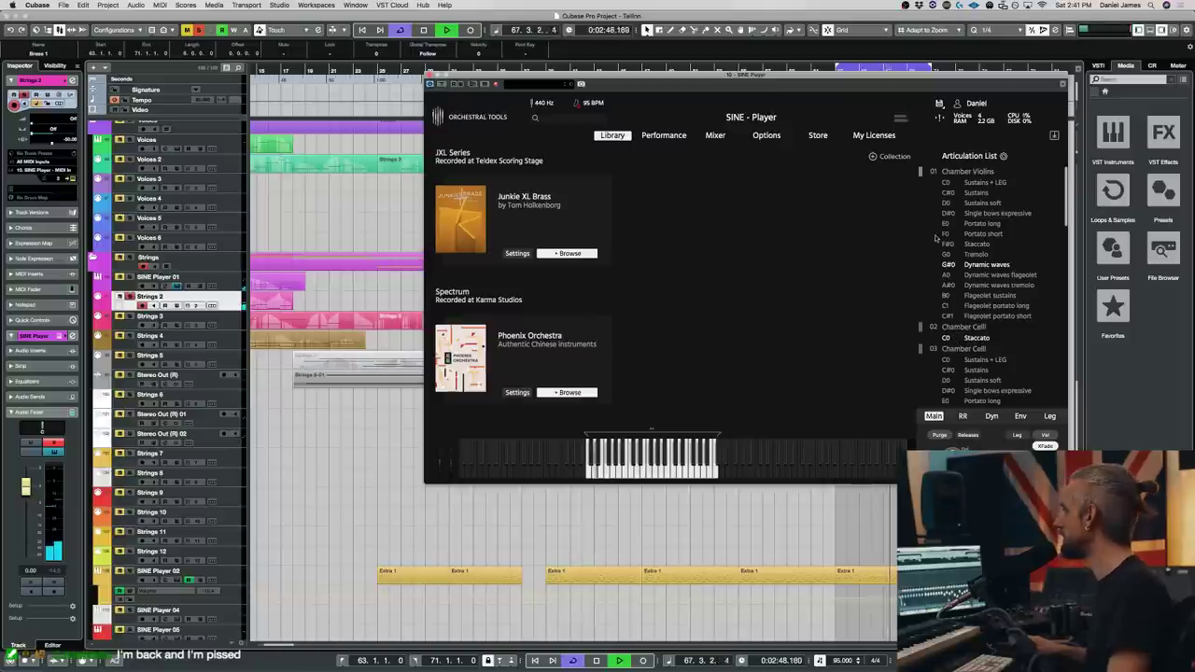
scroll(933, 250, "down", 10)
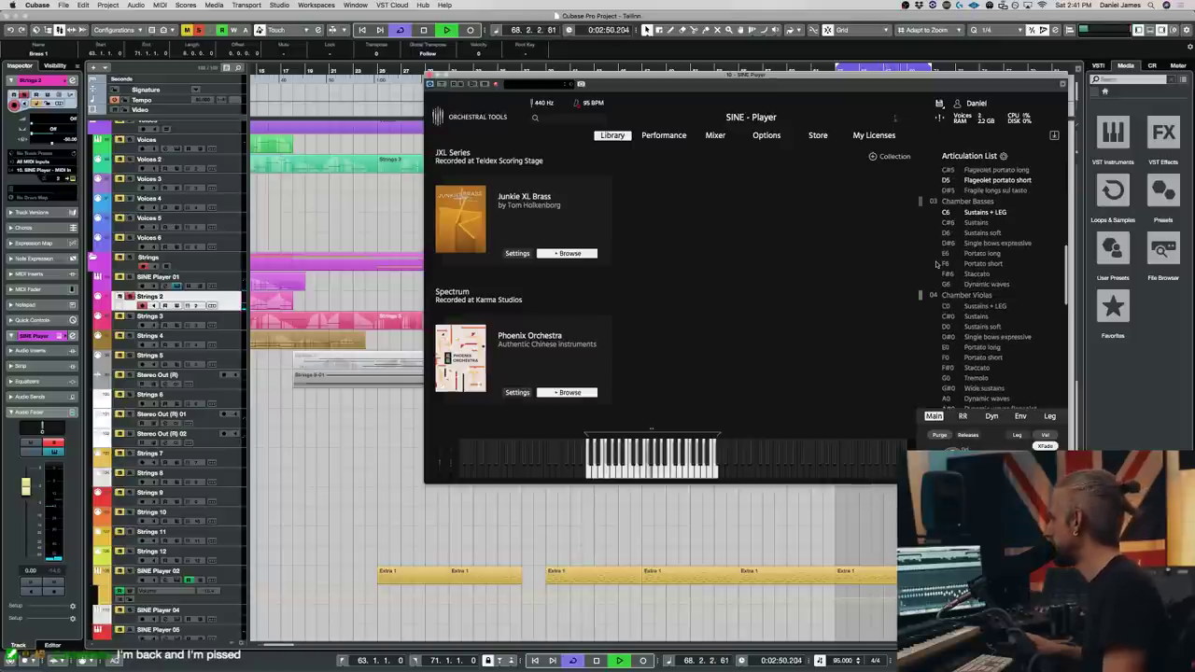
scroll(936, 264, "down", 5)
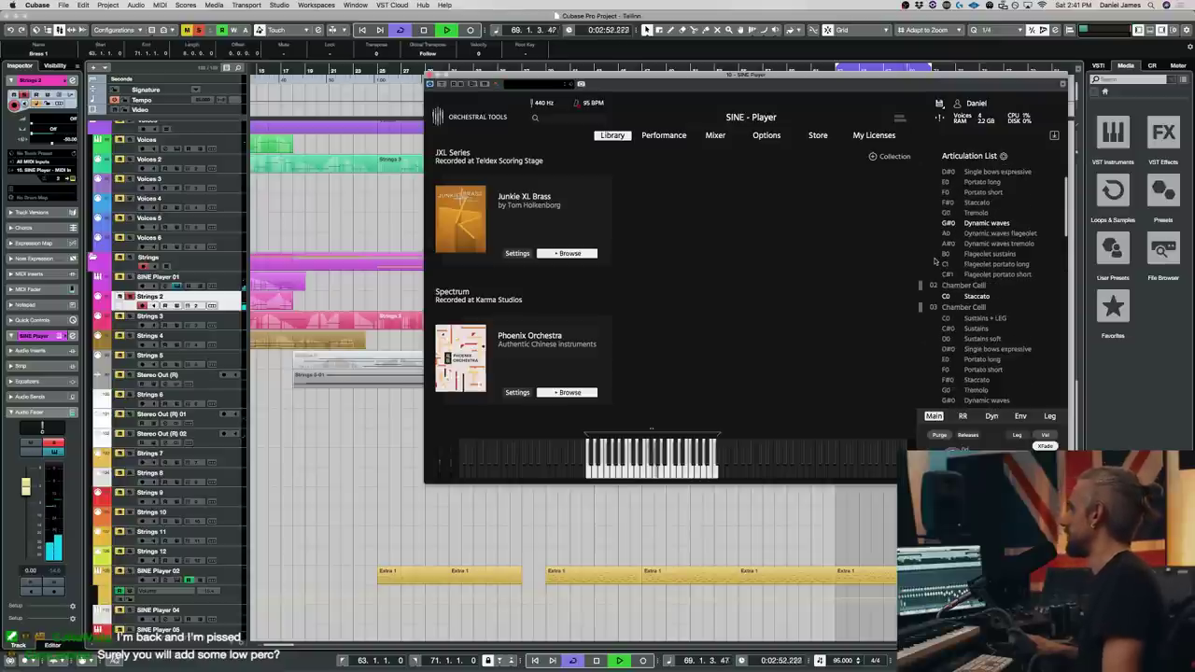
- Assign the full Chamber Celli instrument to MIDI channel 02 and remove the Chamber Celli entry containing only Staccato
left_click(934, 307)
left_click(943, 348)
left_click(936, 285)
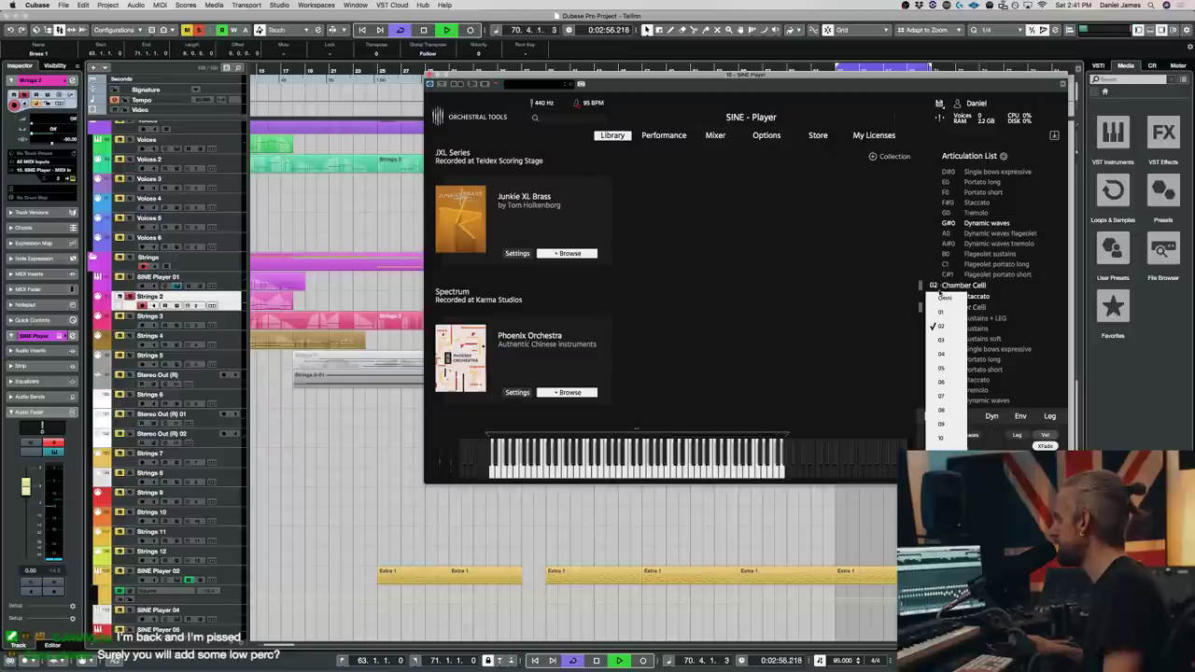
left_click(967, 289)
right_click(960, 285)
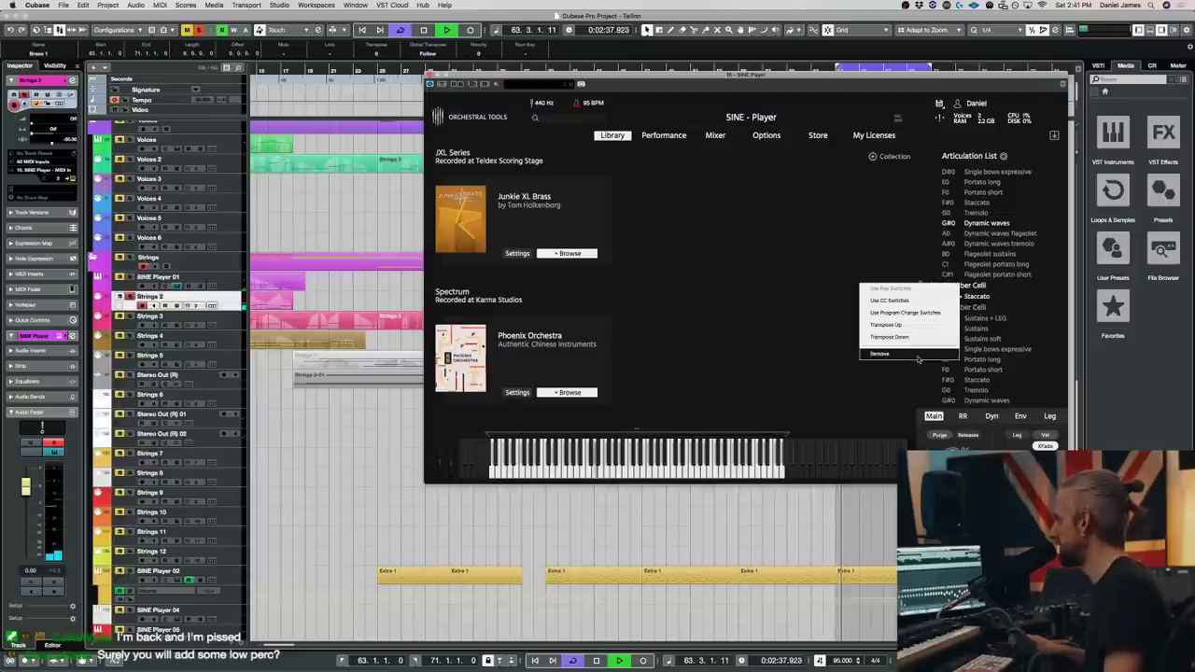
left_click(915, 355)
scroll(1016, 277, "down", 4)
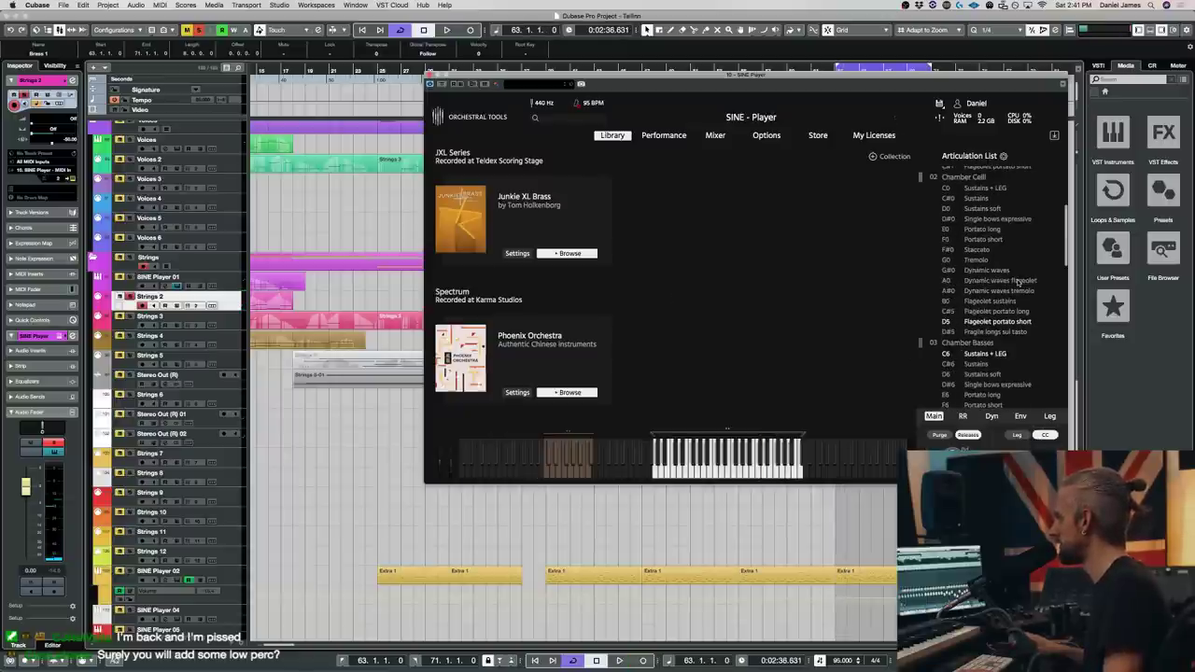
- Move the SINE Player window clear of the parts and audition from the Strings 3 part and the Brass 1 part
left_click_drag(797, 76, 678, 346)
key("space")
left_click(480, 326)
key("space")
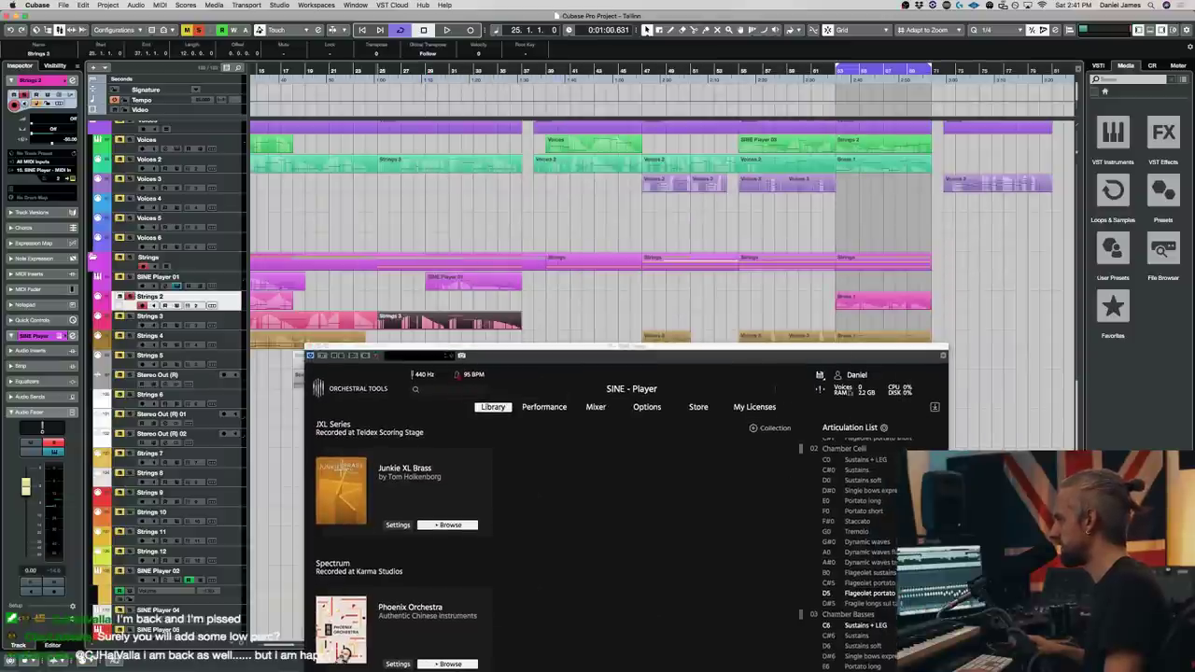
left_click(890, 308)
key("space")
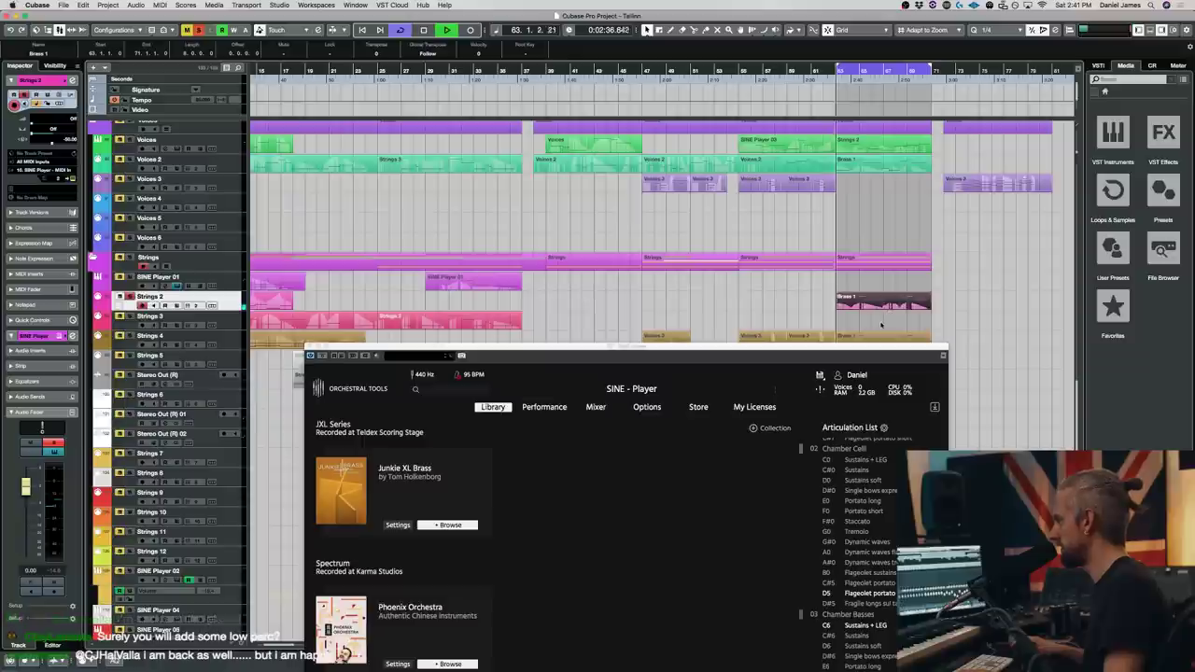
- Transpose all notes of the Brass 1 part on the pink Strings 2 track up one octave
double_click(848, 304)
key("super+a")
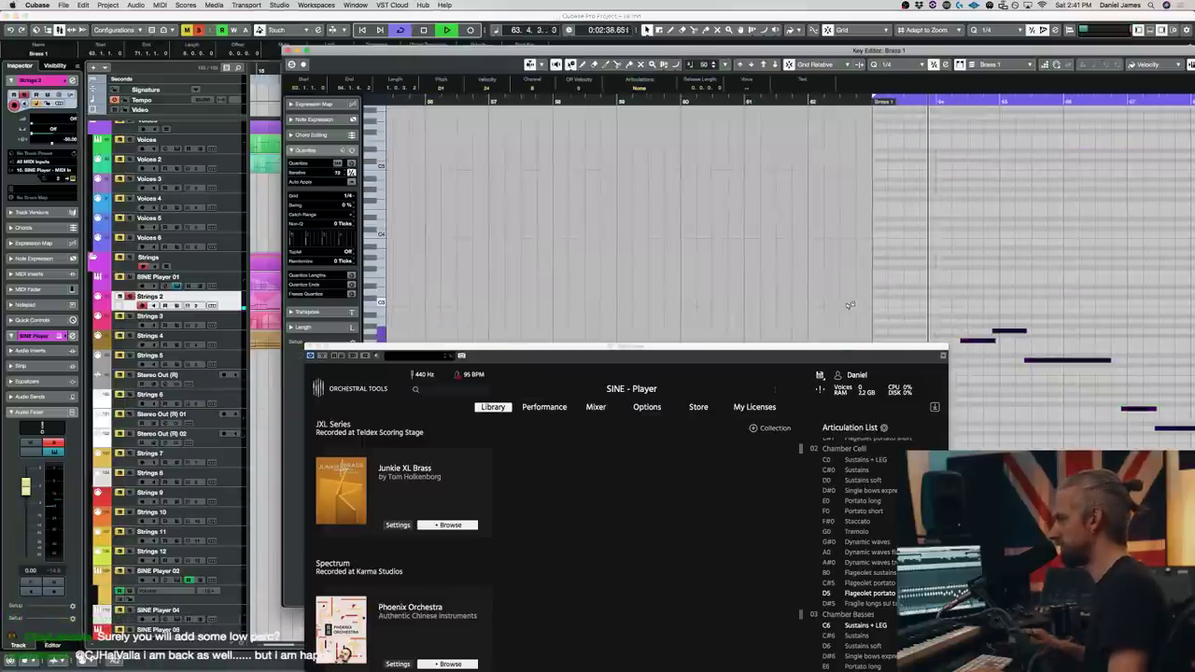
key("shift+Up")
scroll(861, 555, "up", 3)
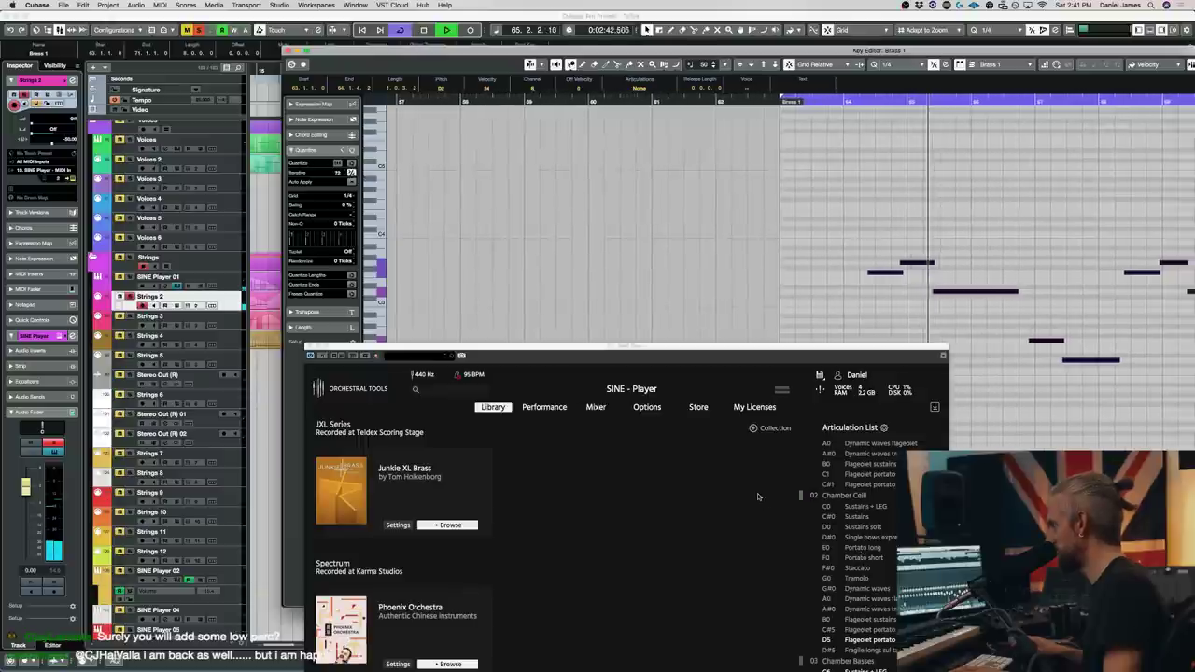
key("Escape")
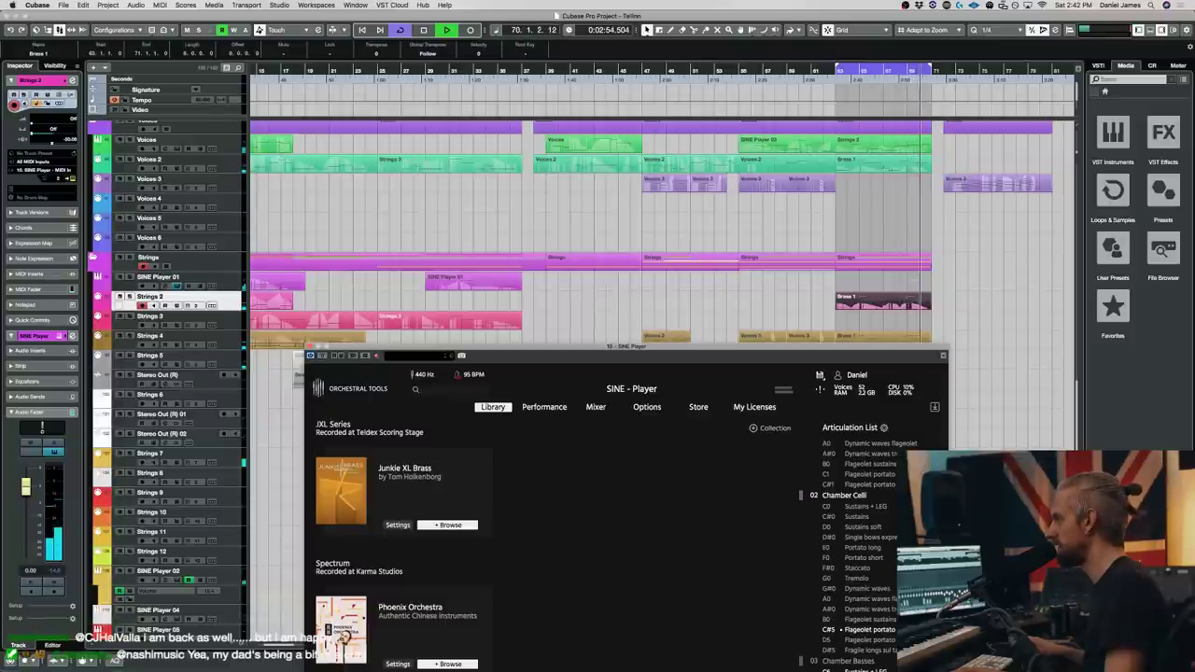
- Solo the pink Strings 2 track and listen to its Brass 1 part through the loop
left_click(131, 297)
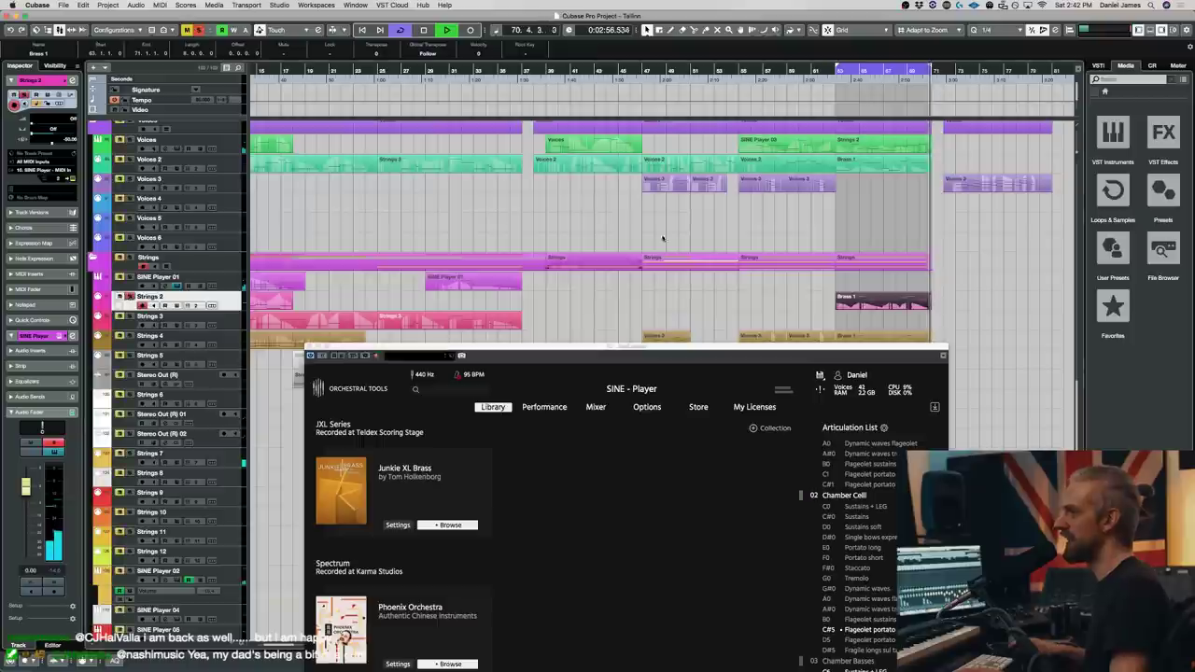
scroll(790, 152, "up", 10)
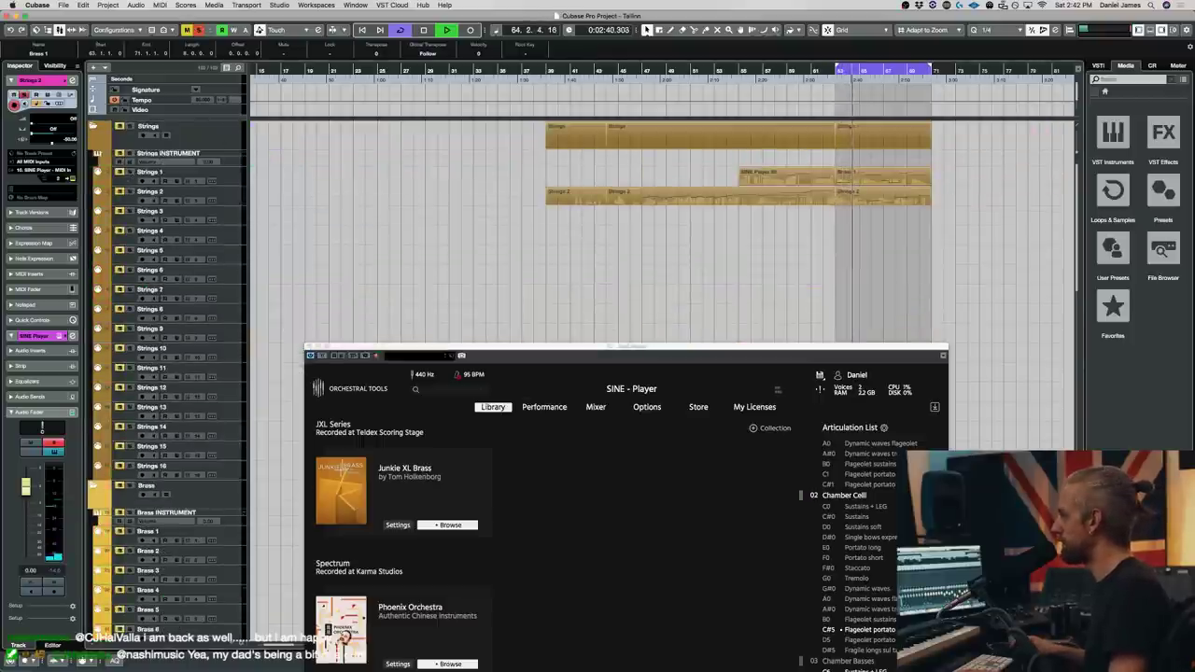
left_click(552, 352)
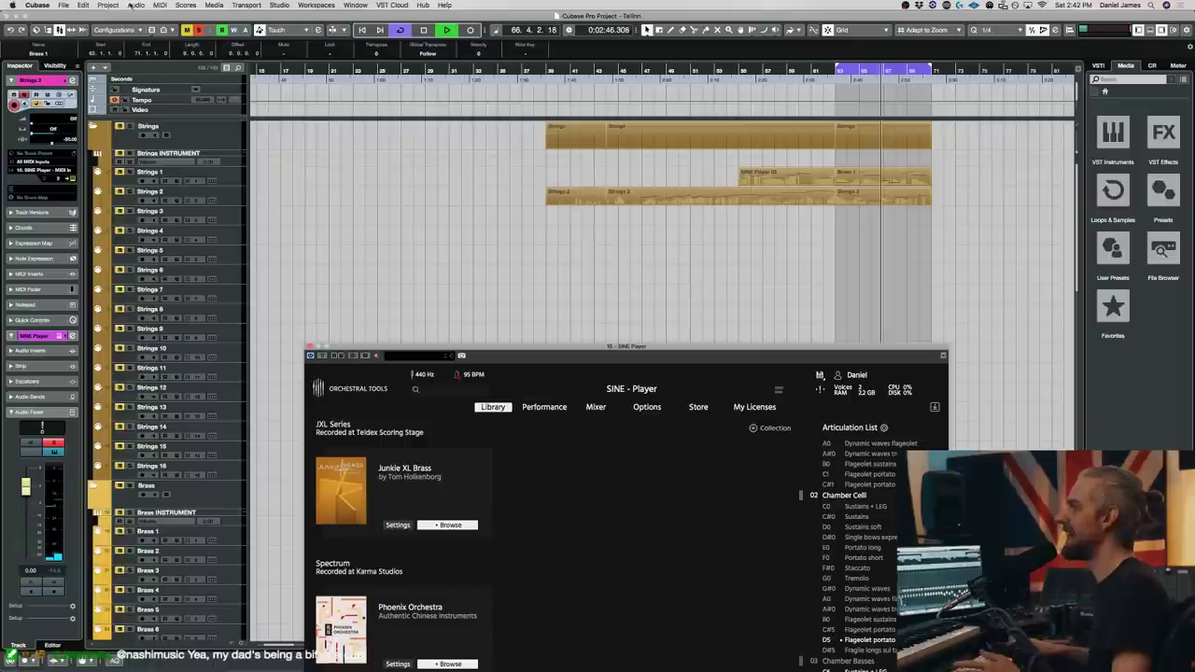
key("space")
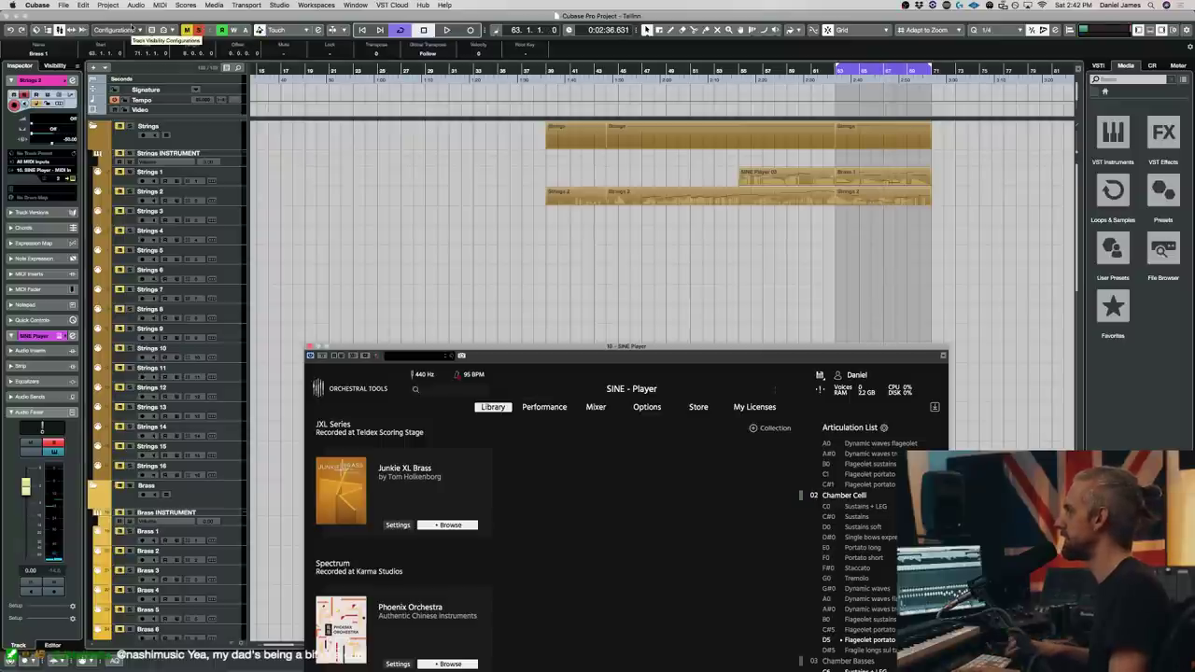
- Solo the upper Strings folder alongside Strings 2, then move the SINE Player window so its keyboard shows and stop playback
scroll(712, 259, "up", 5)
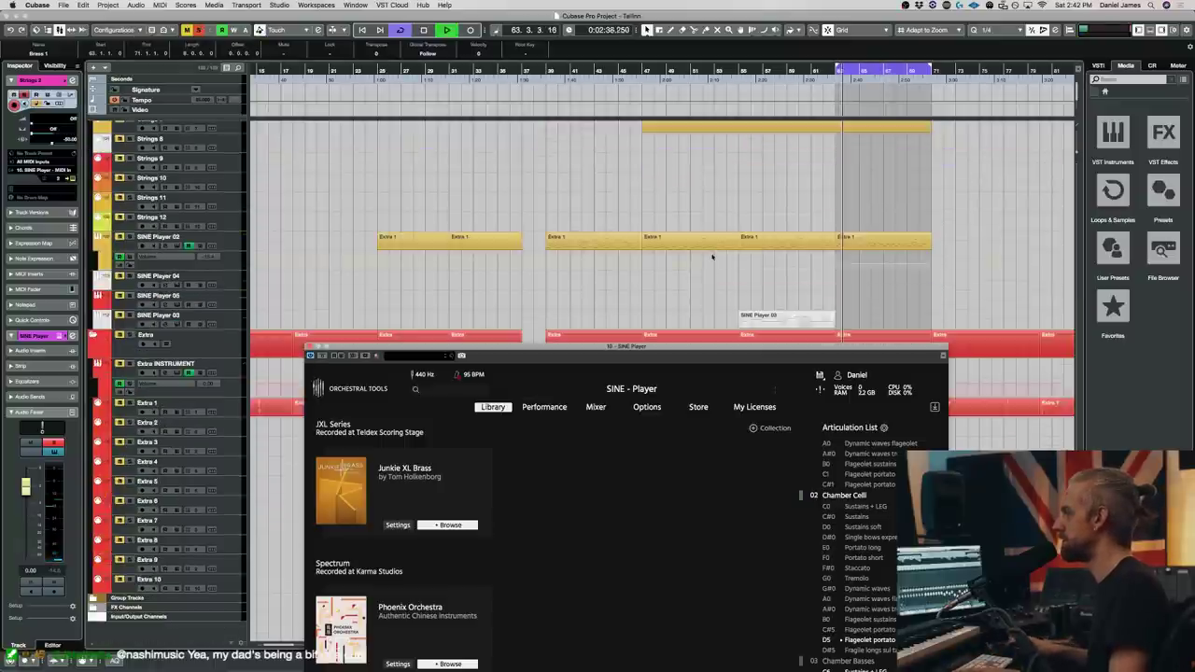
scroll(850, 215, "down", 3)
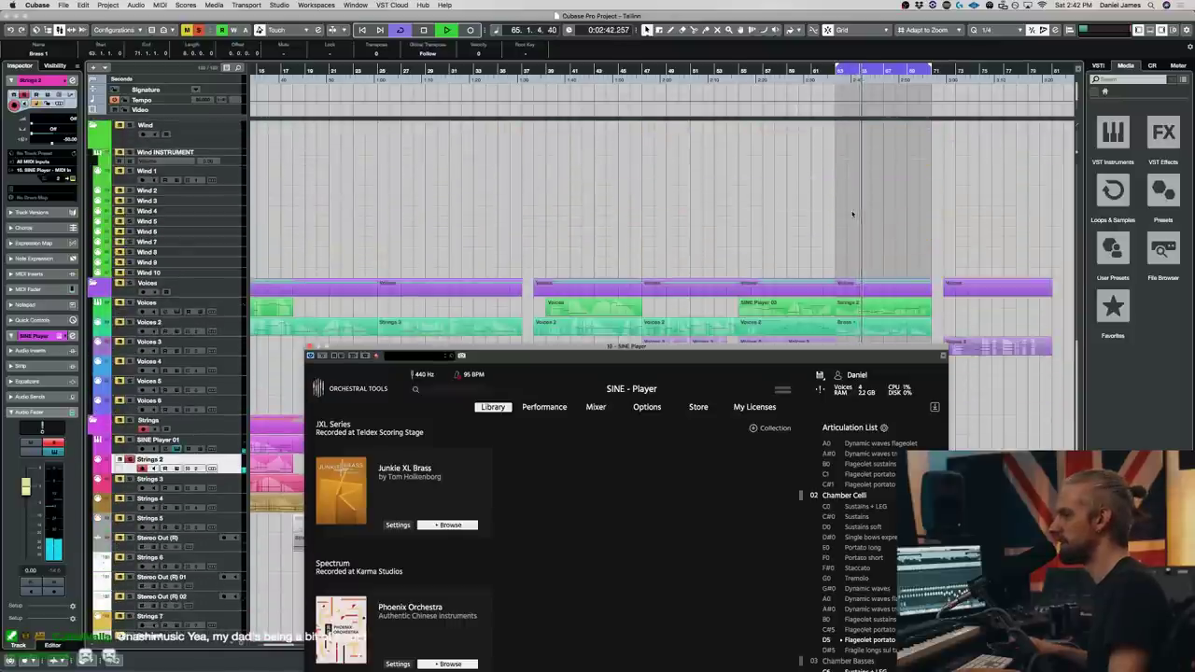
scroll(851, 215, "down", 8)
left_click(129, 127)
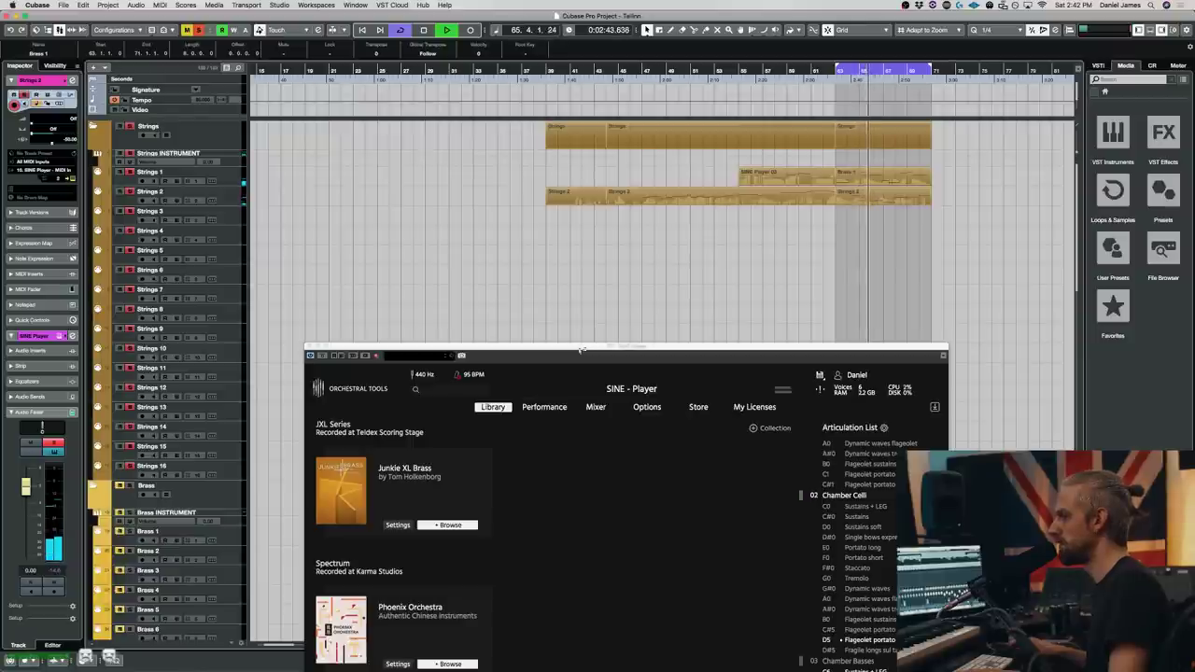
left_click_drag(583, 348, 591, 158)
key("space")
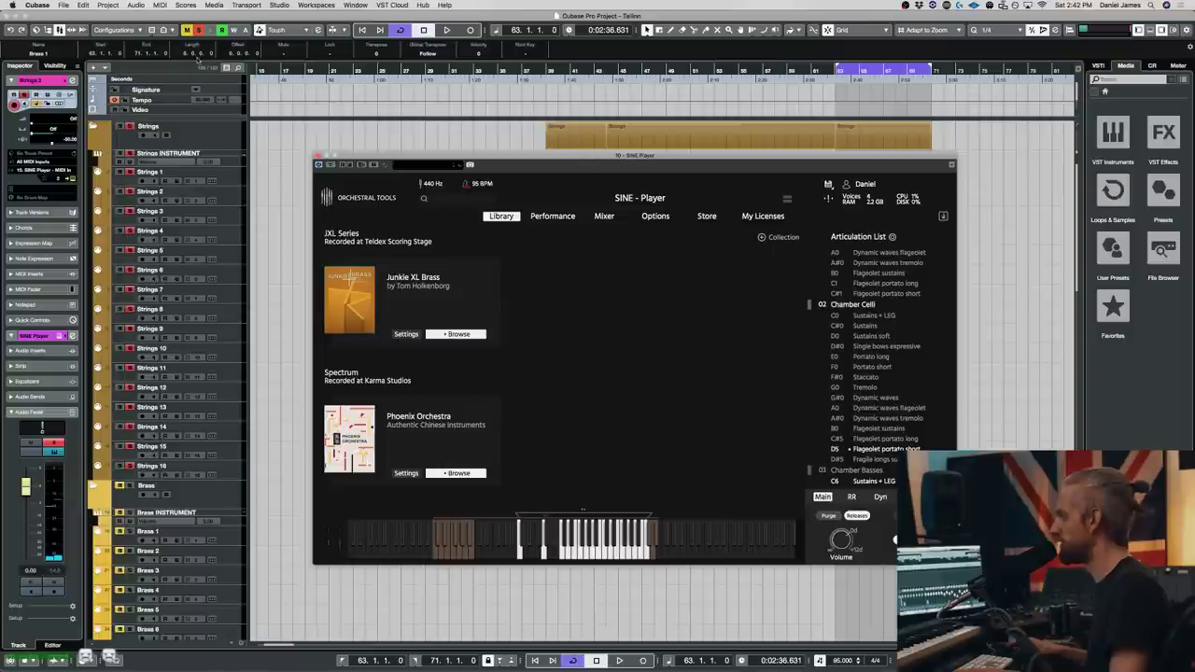
- Clear all solos, start loop playback and close the SINE Player window
left_click(198, 31)
key("space")
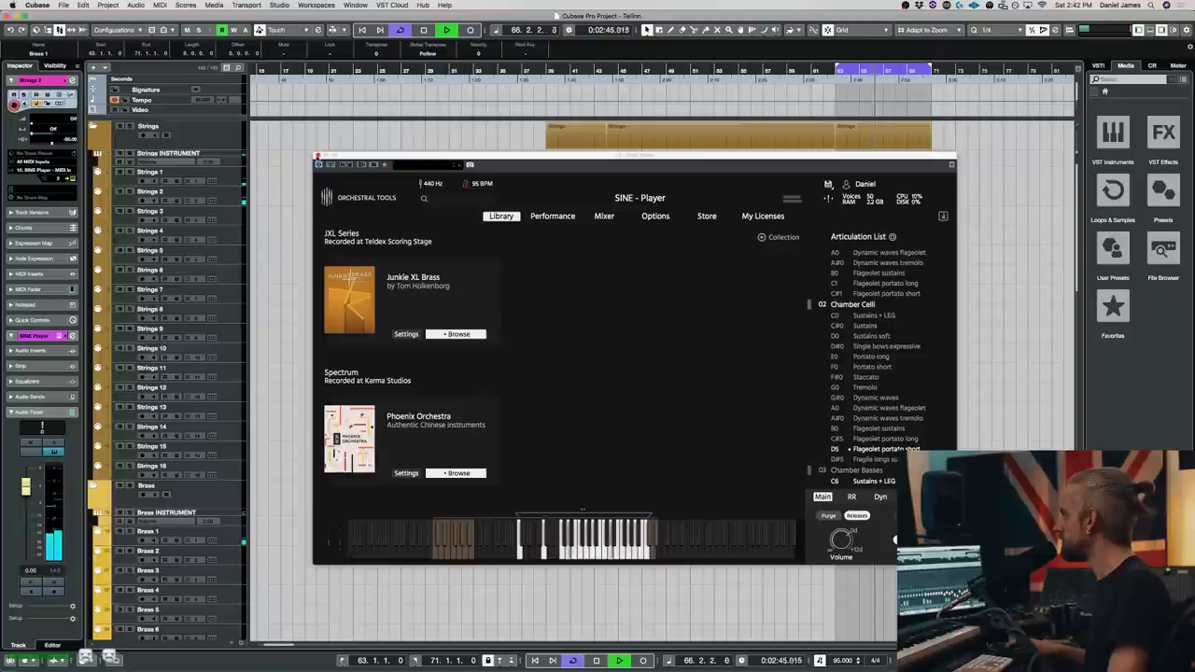
left_click(317, 155)
- Delete the Voices 3 part beyond bar 71 and extend the loop range to start at bar 39
scroll(759, 309, "down", 20)
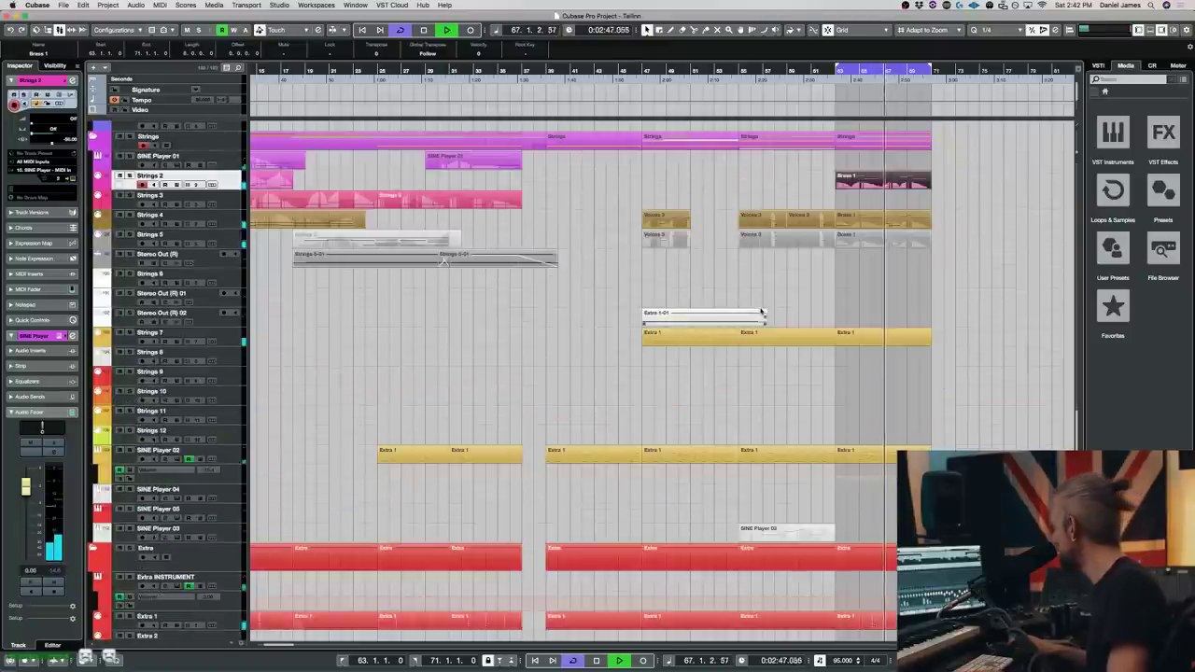
scroll(777, 317, "up", 5)
scroll(822, 299, "right", 2)
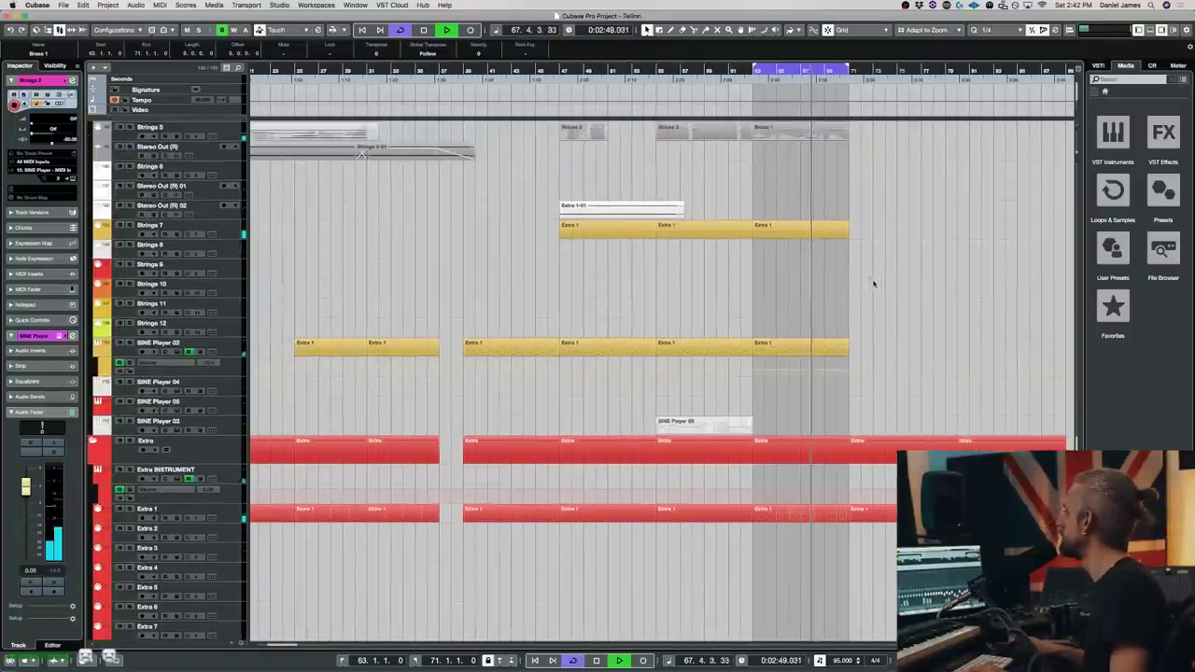
scroll(874, 286, "up", 5)
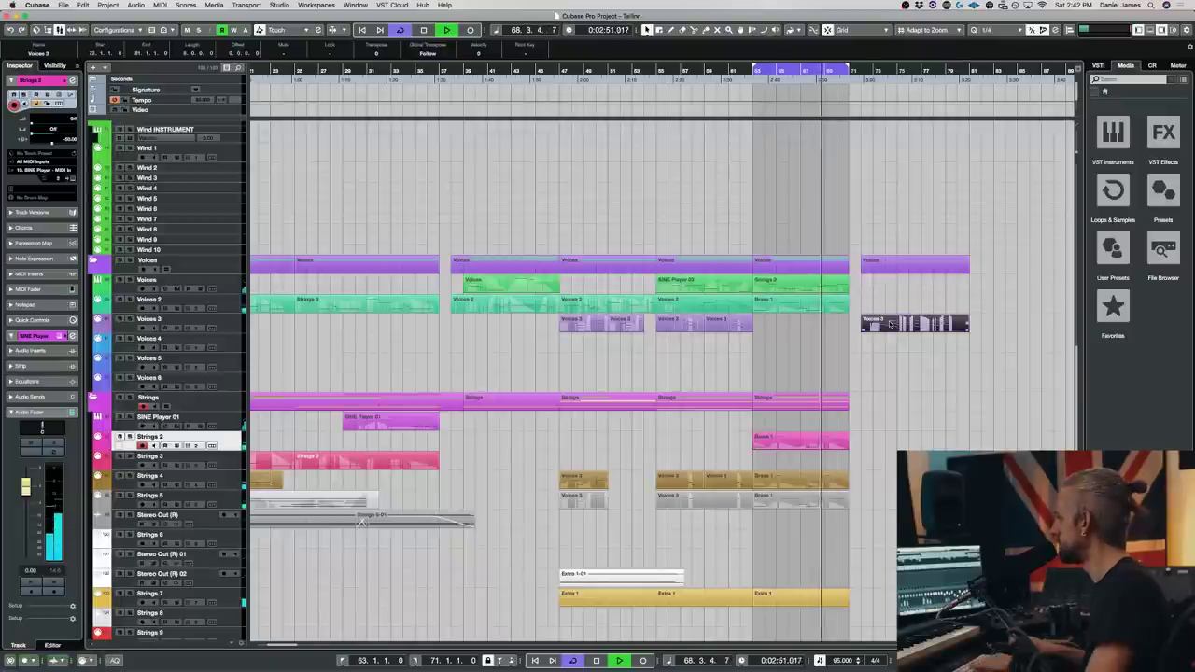
left_click(452, 77, "super")
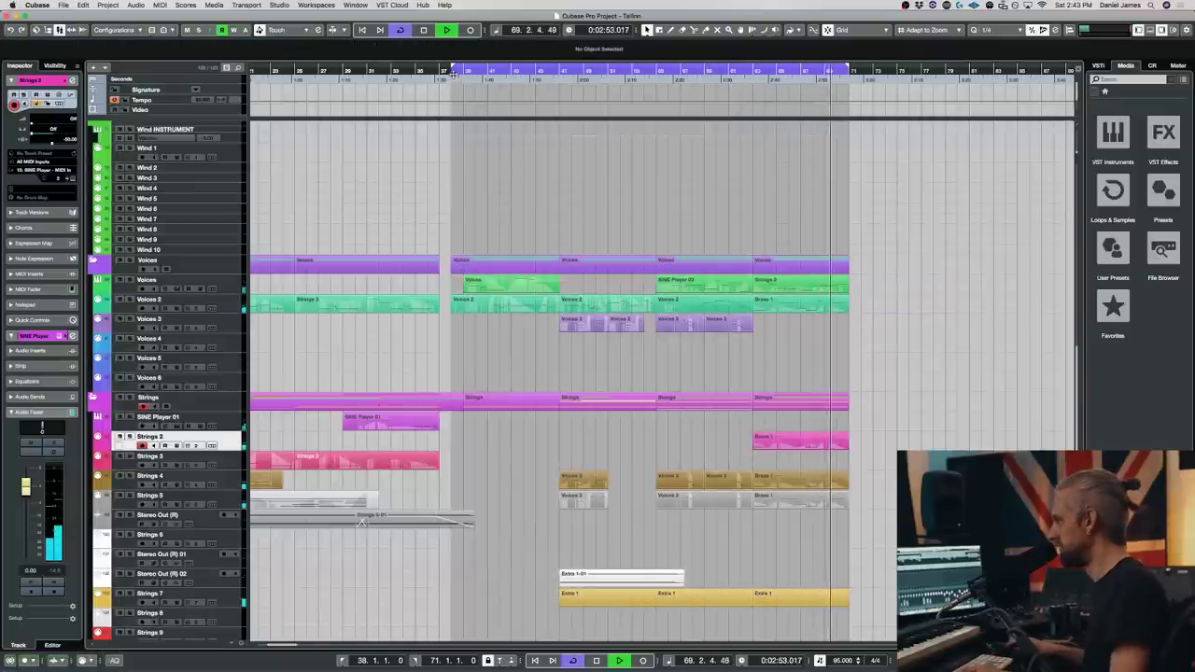
left_click_drag(452, 69, 464, 69)
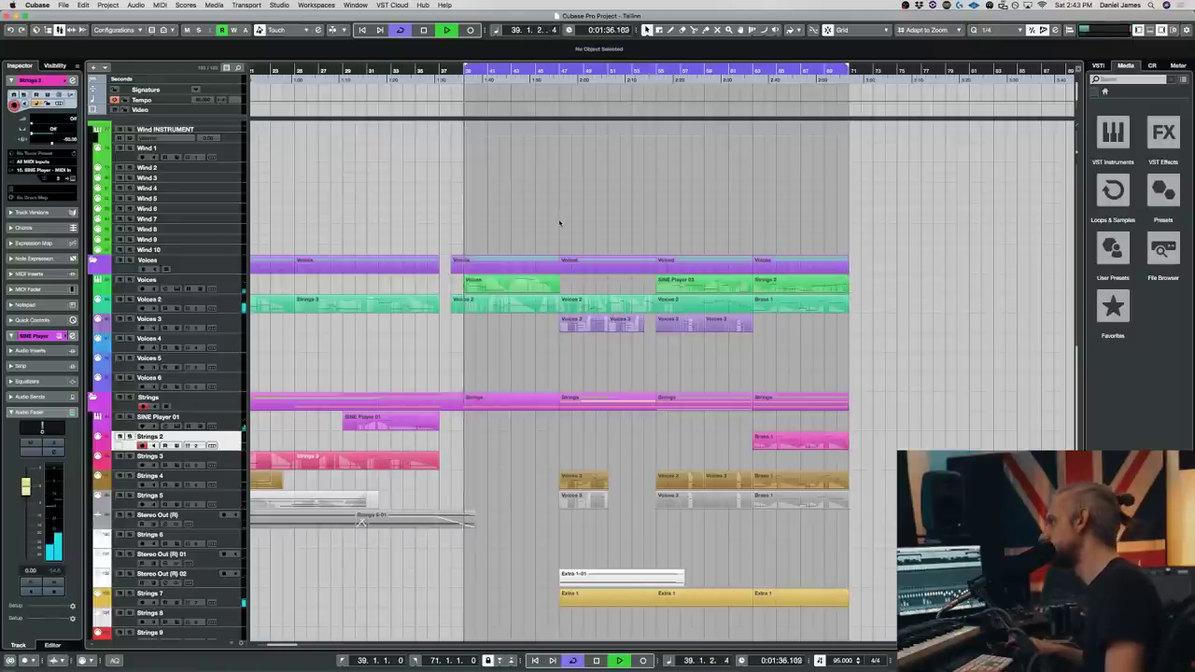
- Listen from bar 39 and examine the notes of the Brass 1 part that starts there
scroll(561, 222, "down", 10)
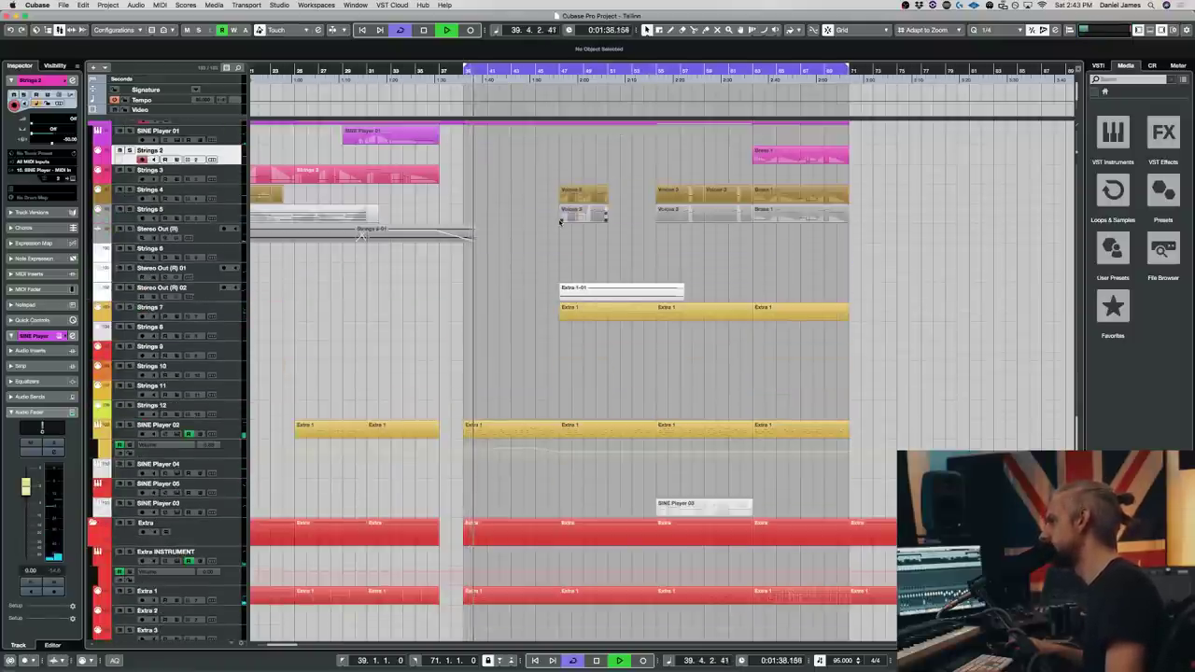
scroll(561, 222, "up", 15)
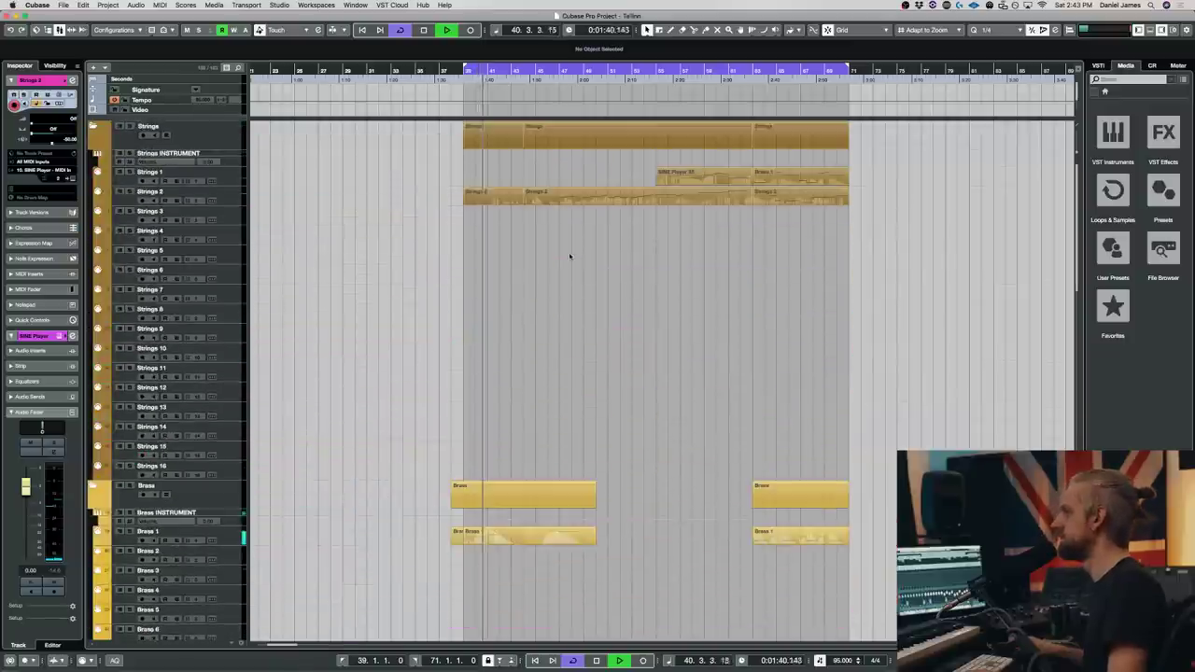
scroll(336, 471, "up", 5)
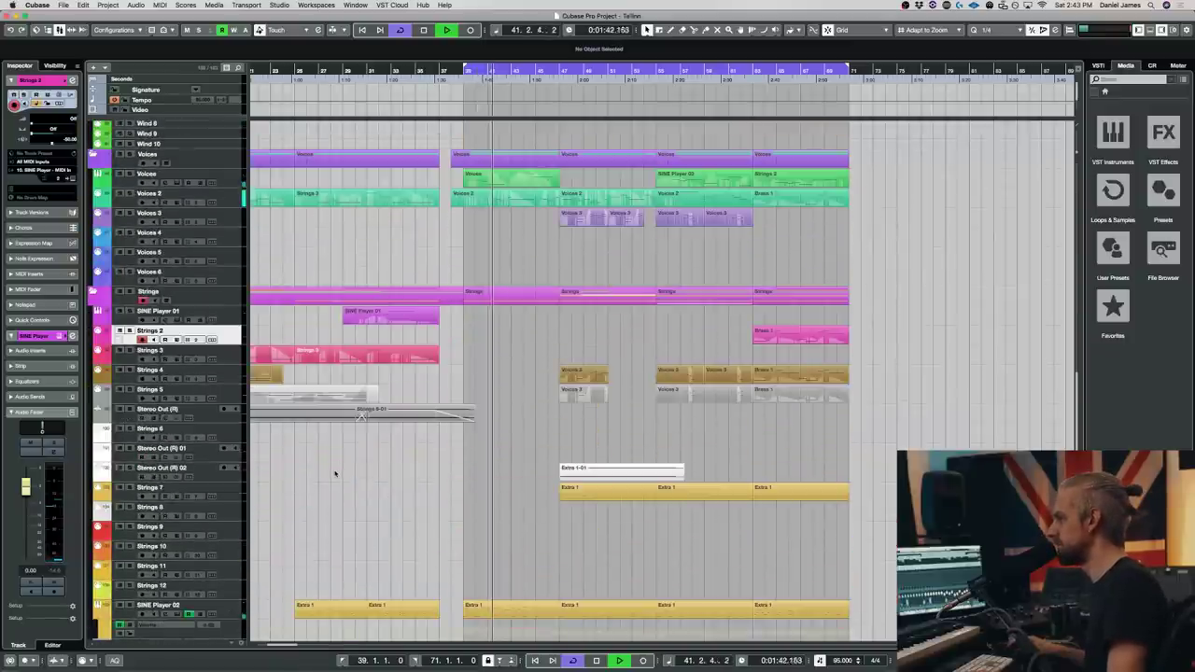
scroll(392, 429, "up", 15)
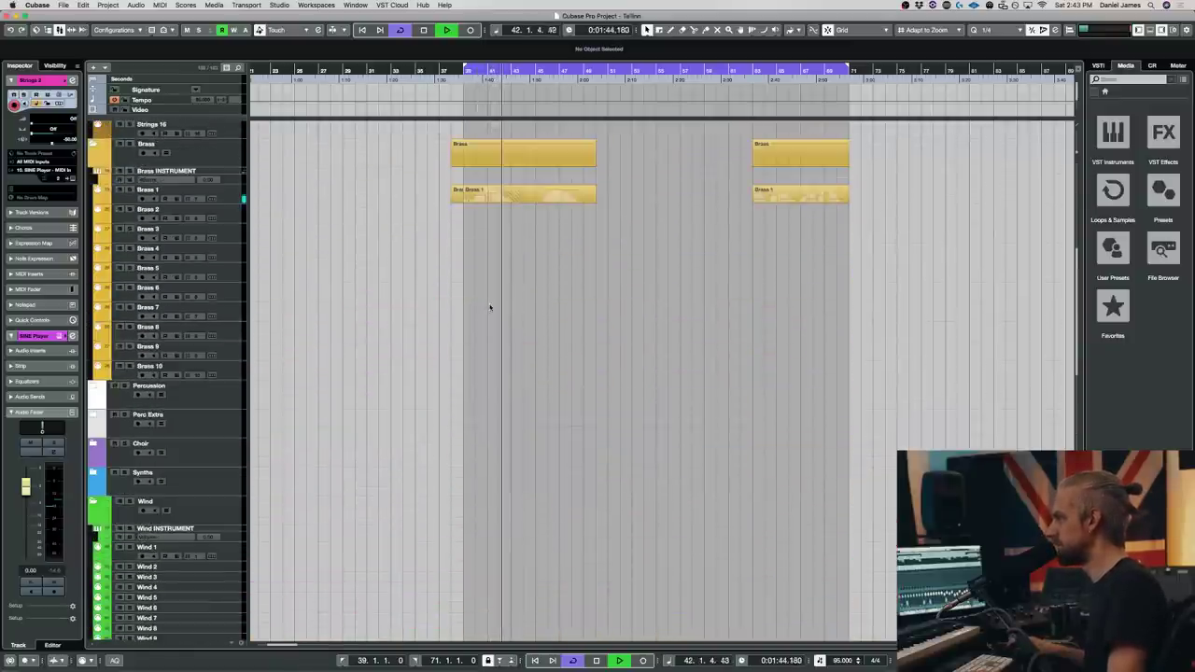
double_click(514, 201)
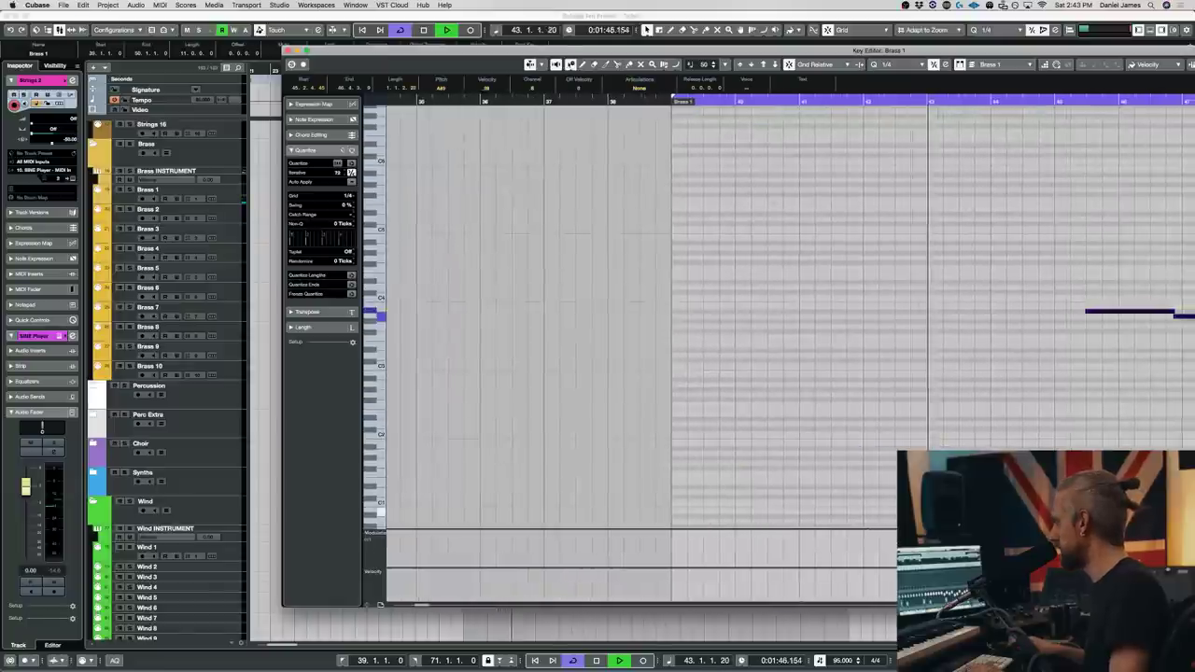
key("Escape")
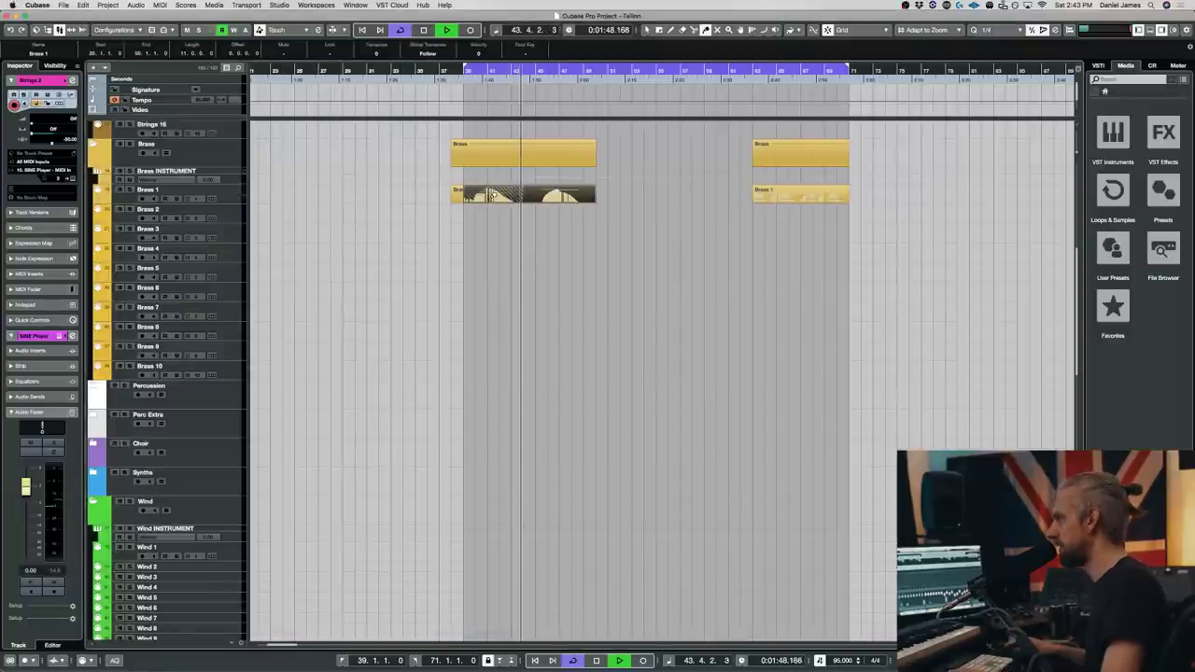
- Glue the two Brass 1 parts between bars 38 and 50 into one part and check its notes in the Key Editor
left_click(490, 200)
key("super+a")
left_click(662, 387)
left_click(531, 191)
double_click(530, 194)
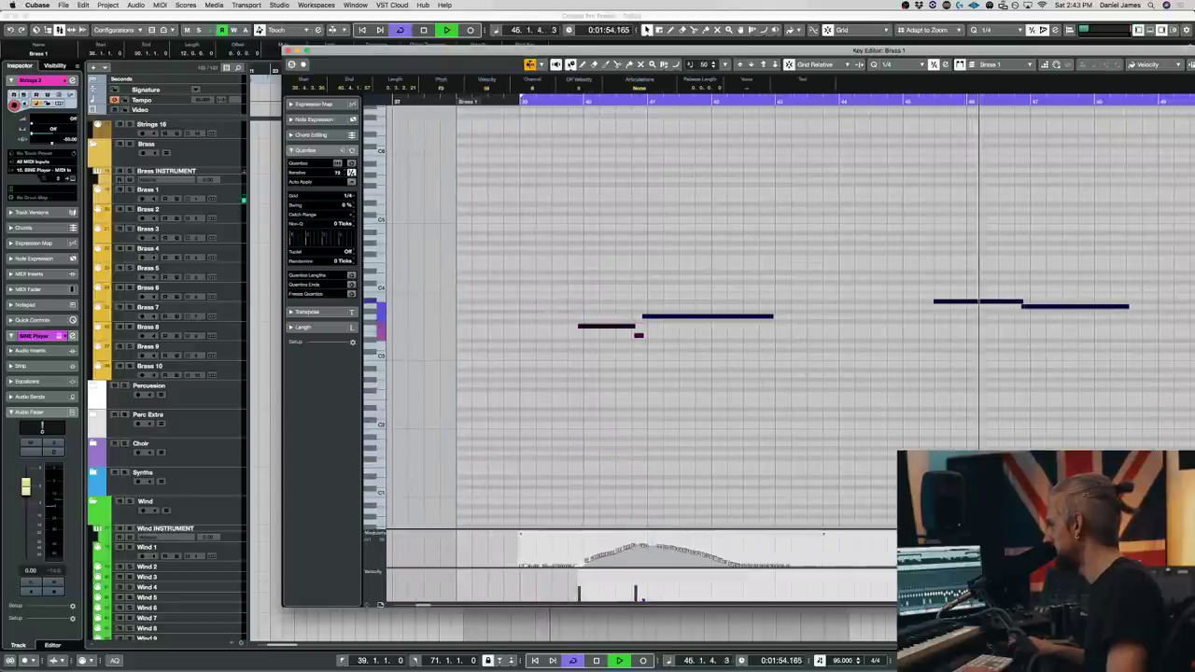
key("super+shift+a")
key("Return")
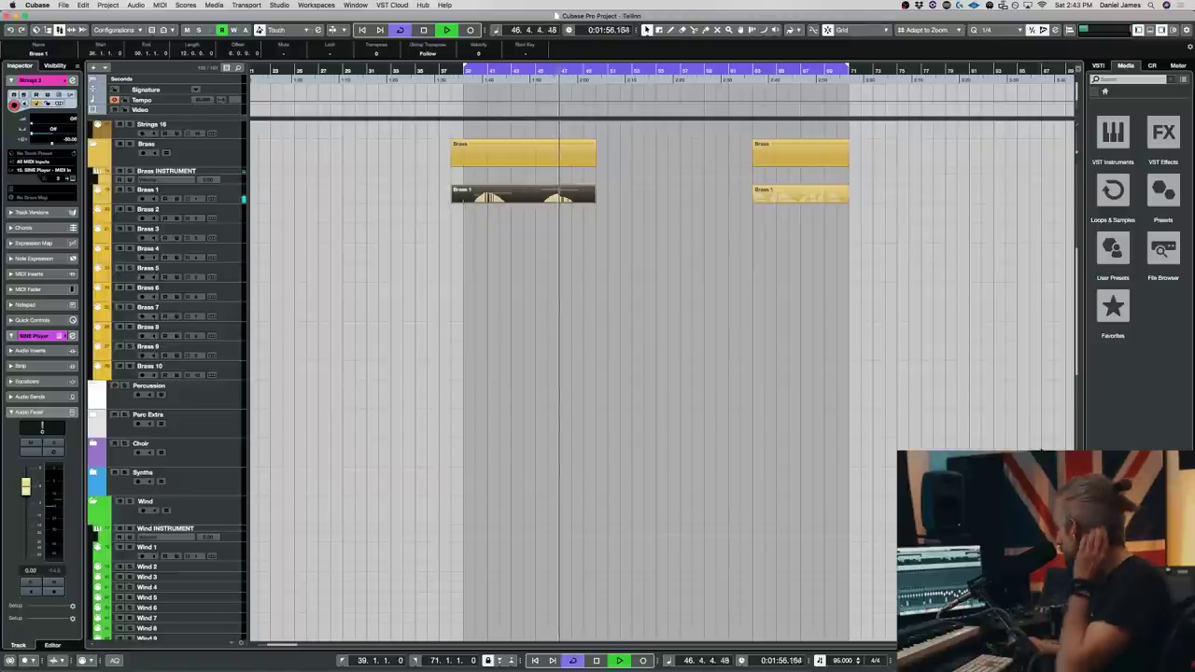
- Review the Strings, Brass and Voices tracks against the loop playing from bar 46 onward
scroll(713, 360, "up", 10)
scroll(727, 377, "up", 1)
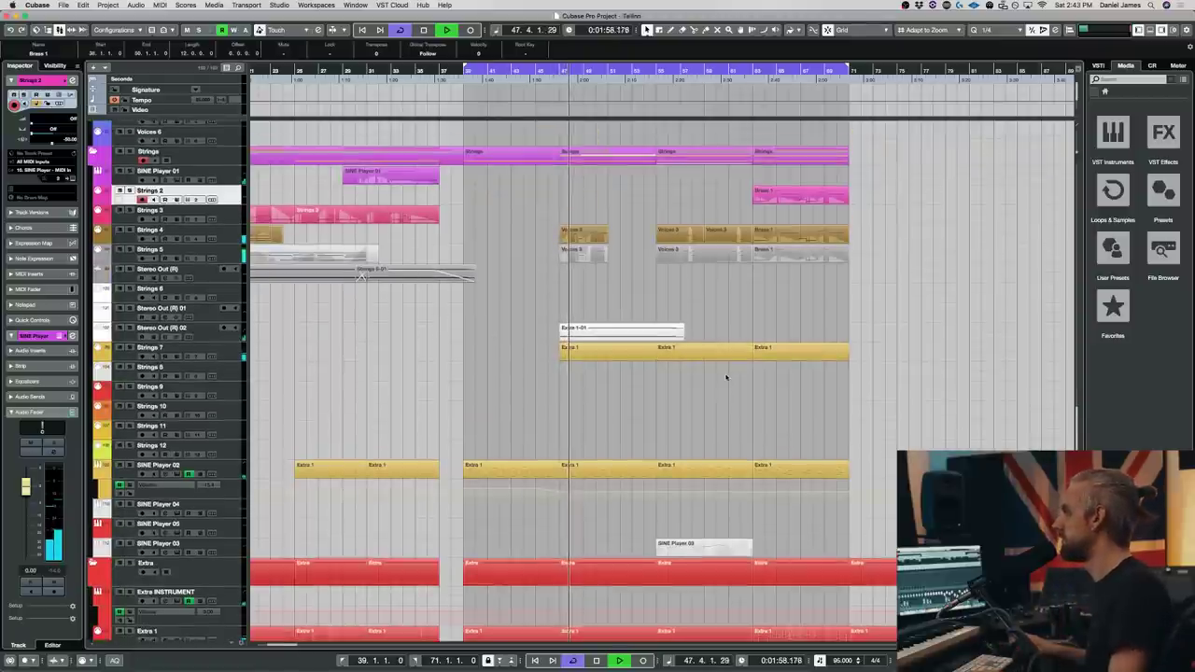
scroll(727, 377, "up", 3)
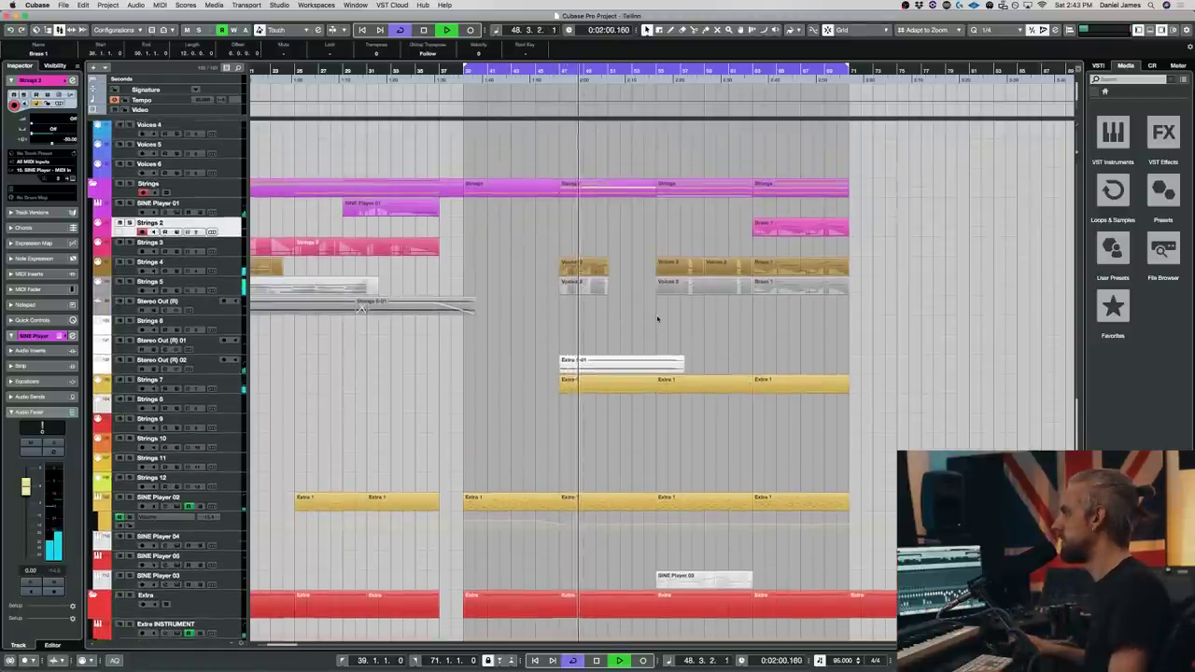
scroll(657, 317, "up", 10)
scroll(655, 321, "down", 13)
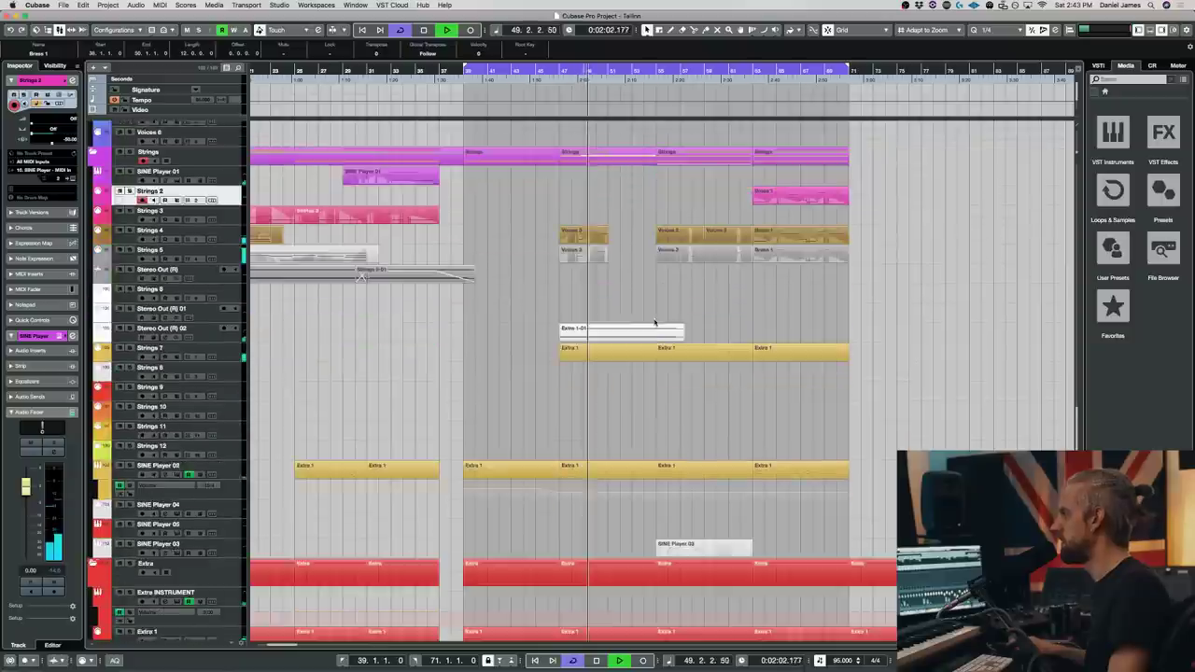
scroll(654, 327, "down", 13)
scroll(635, 299, "up", 14)
scroll(628, 295, "up", 20)
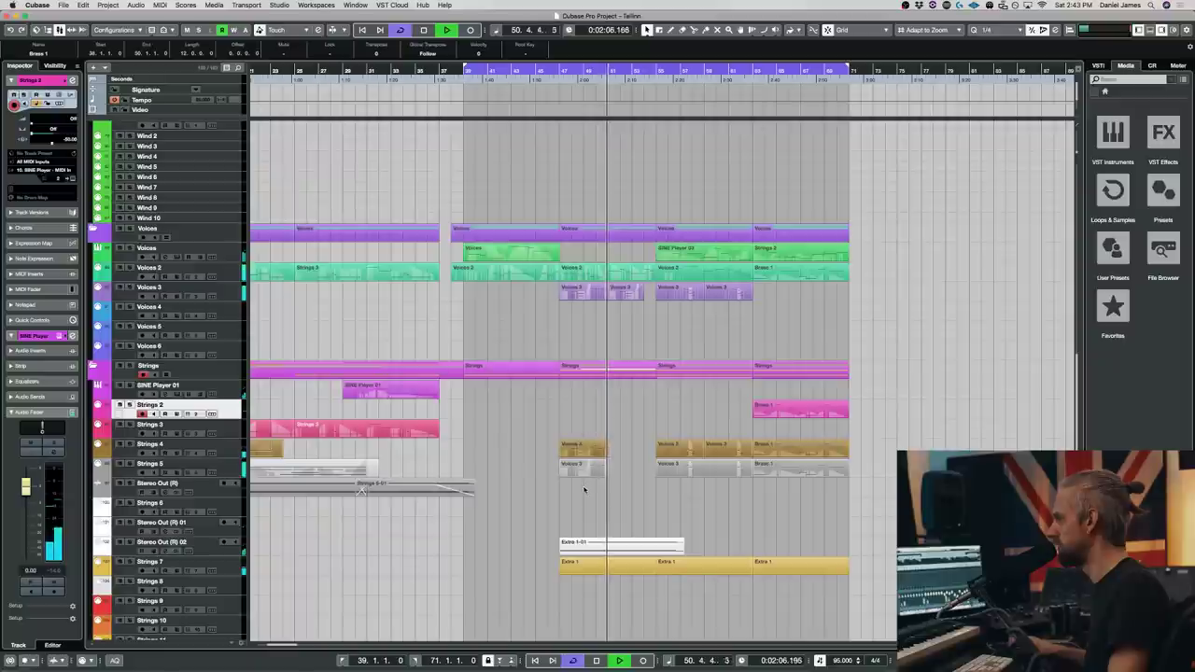
scroll(585, 477, "down", 20)
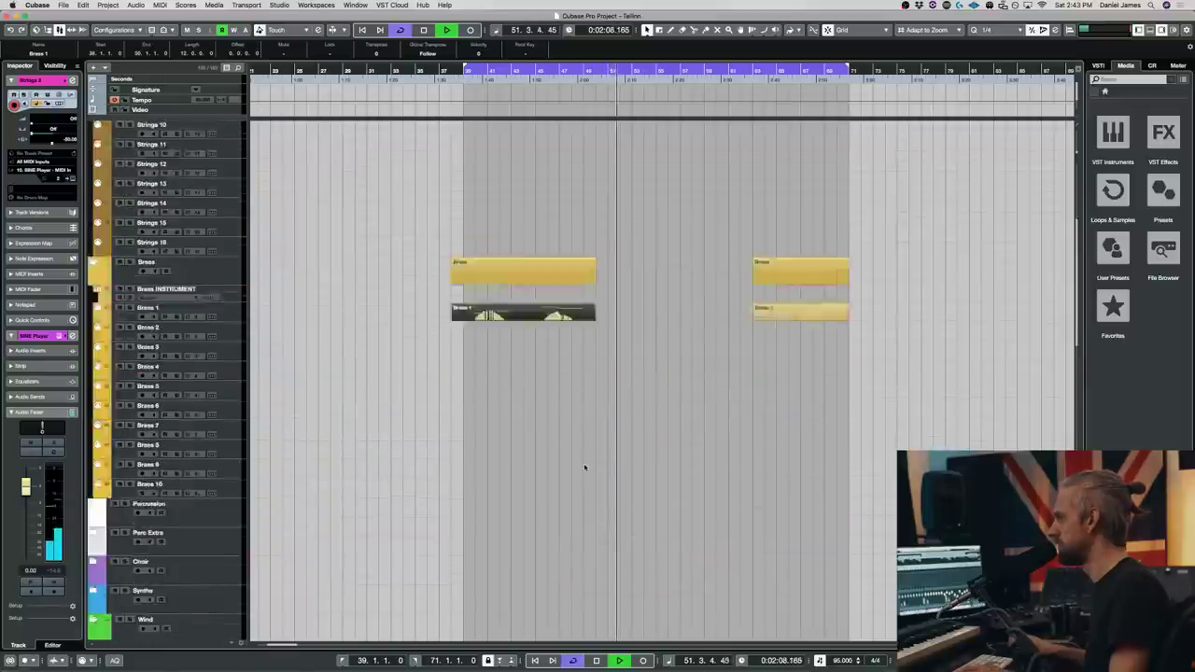
scroll(584, 467, "up", 12)
- Select the Strings 1 track and audition the passage from bar 49 and again from bar 47
key("space")
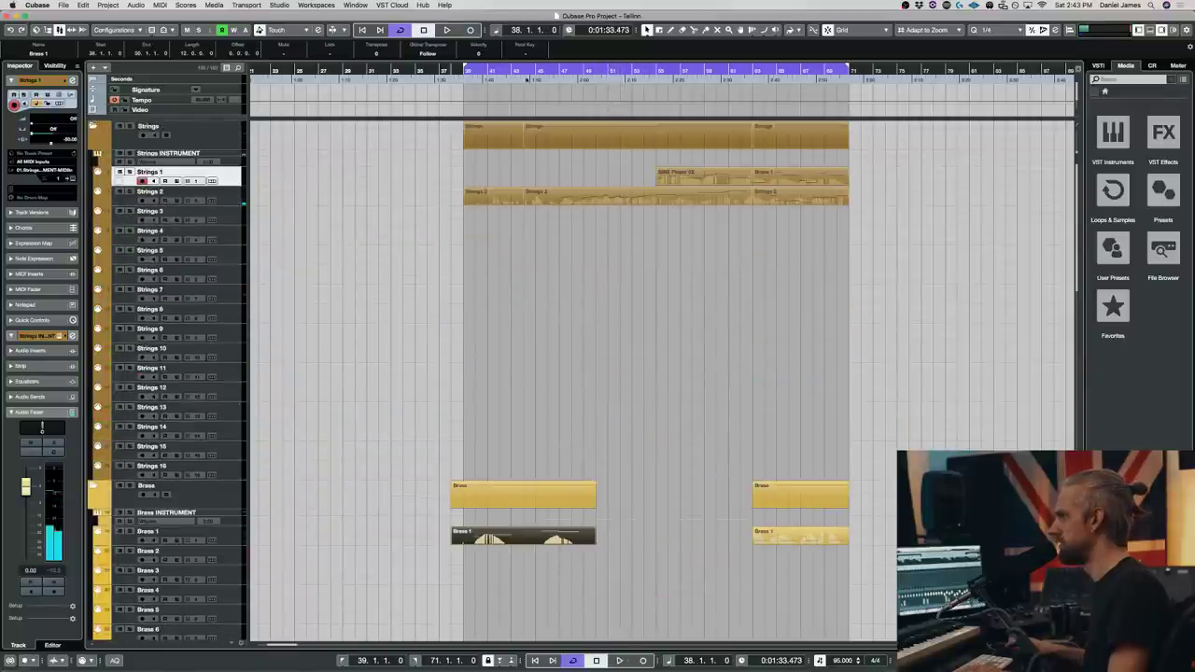
left_click(580, 70)
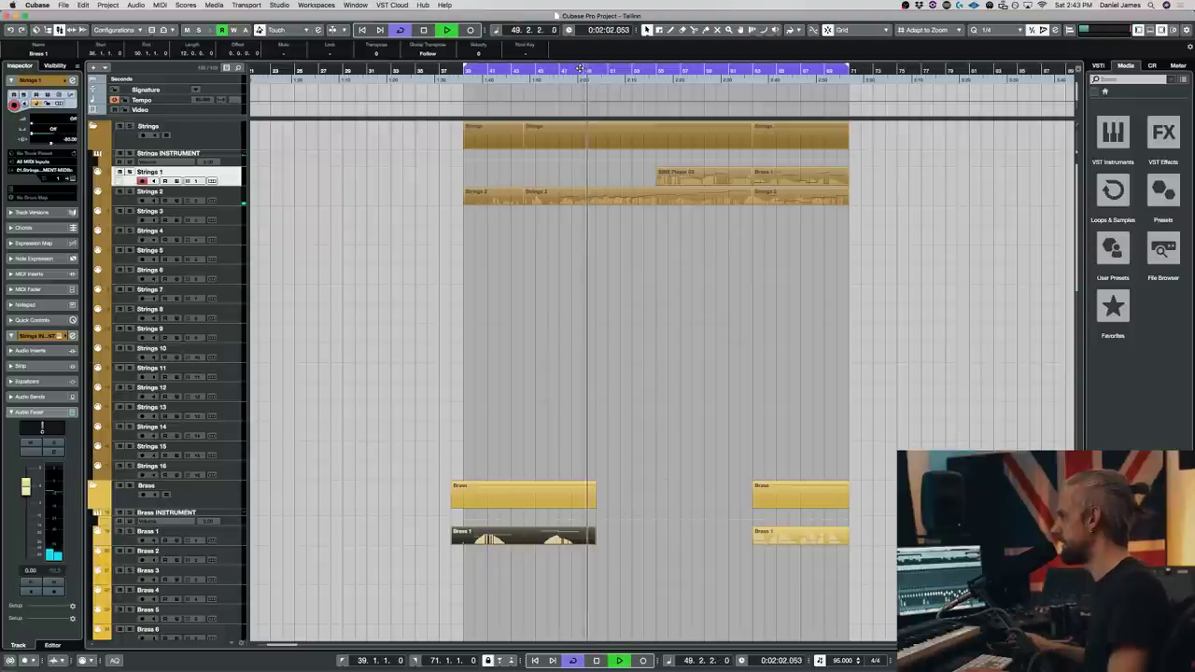
key("space")
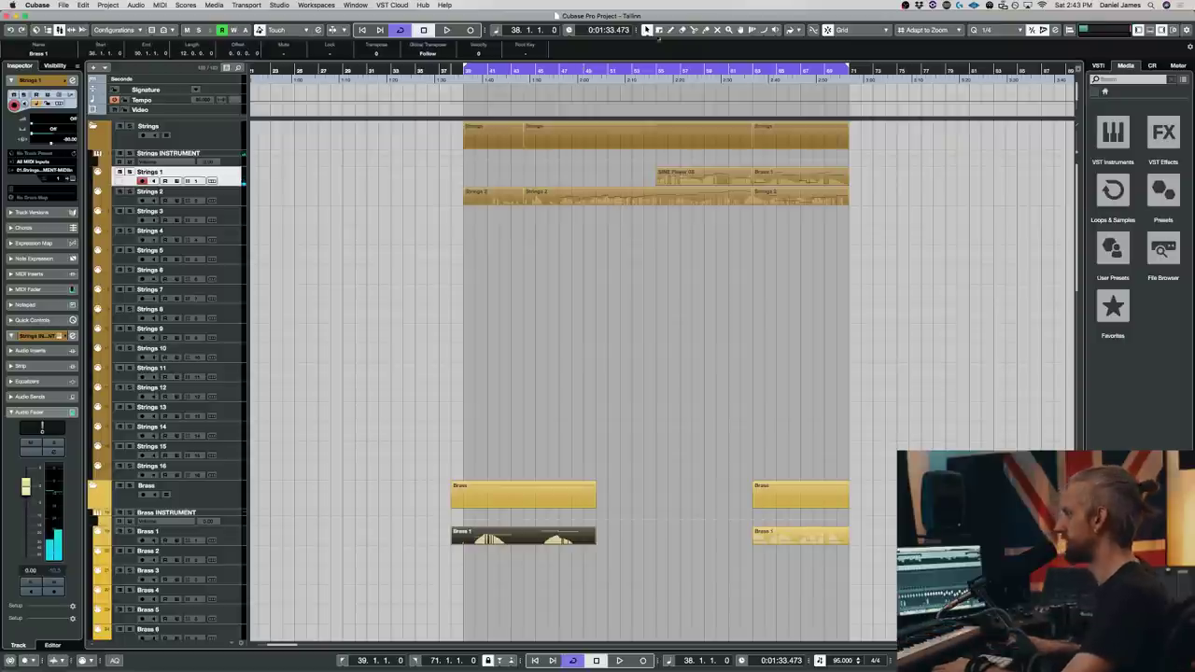
key("space")
left_click(563, 71)
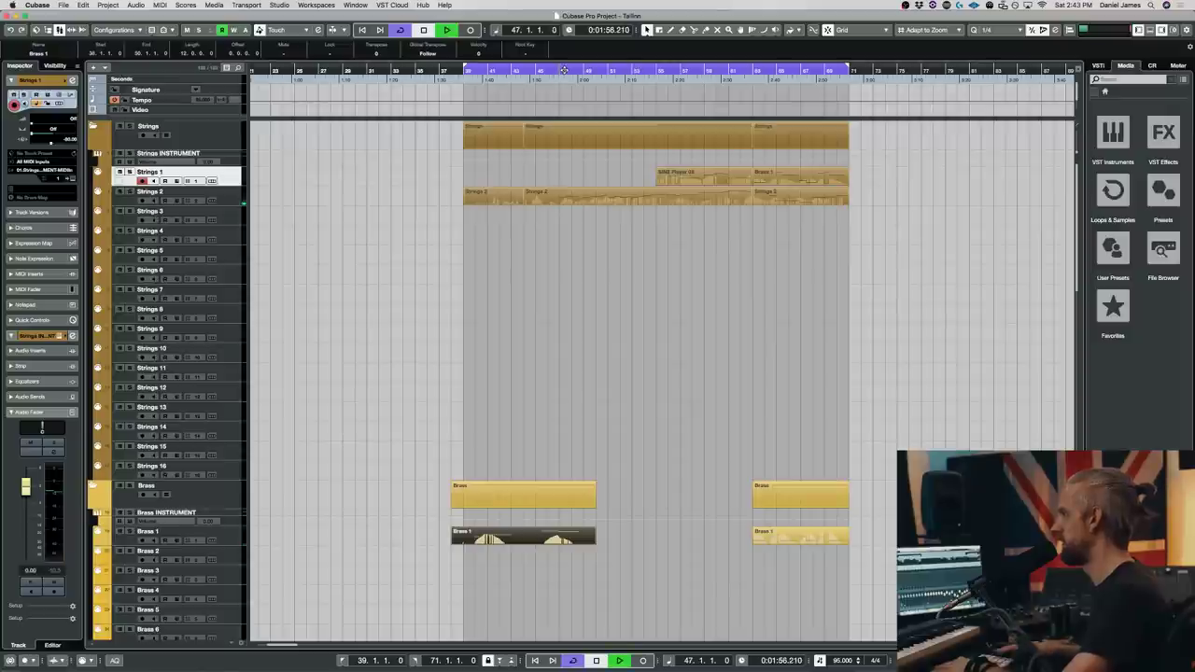
key("space")
- Try to record a line on the Strings 1 track from bar 47
scroll(656, 383, "up", 10)
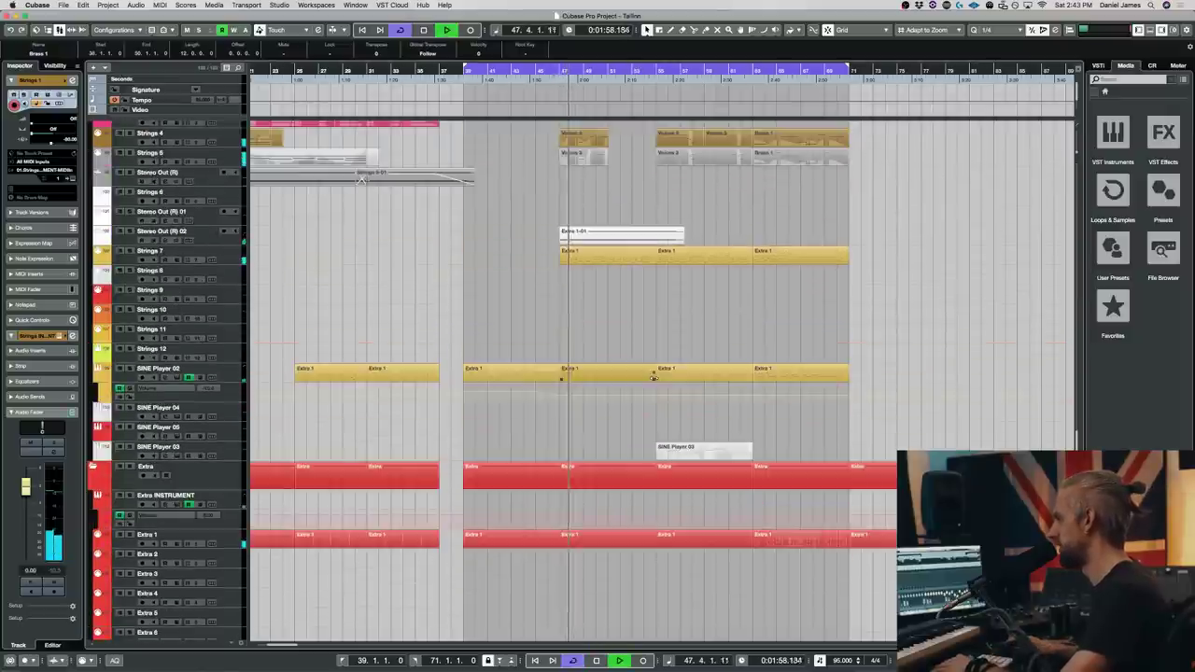
left_click(567, 72)
key("KP_Multiply")
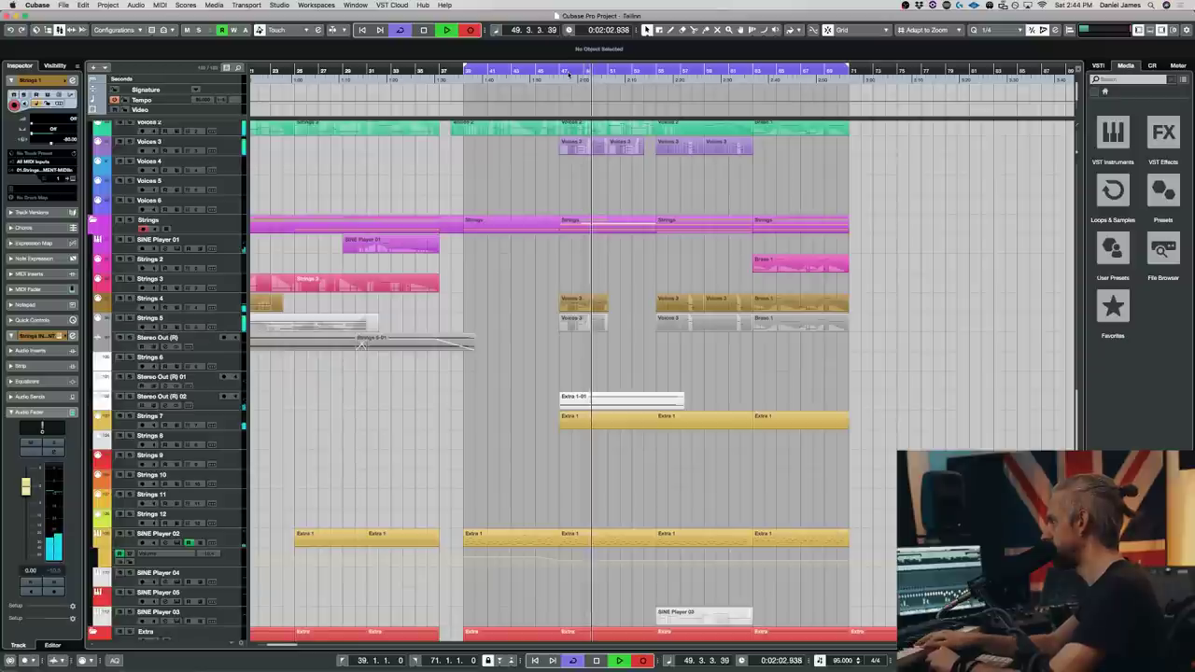
key("space")
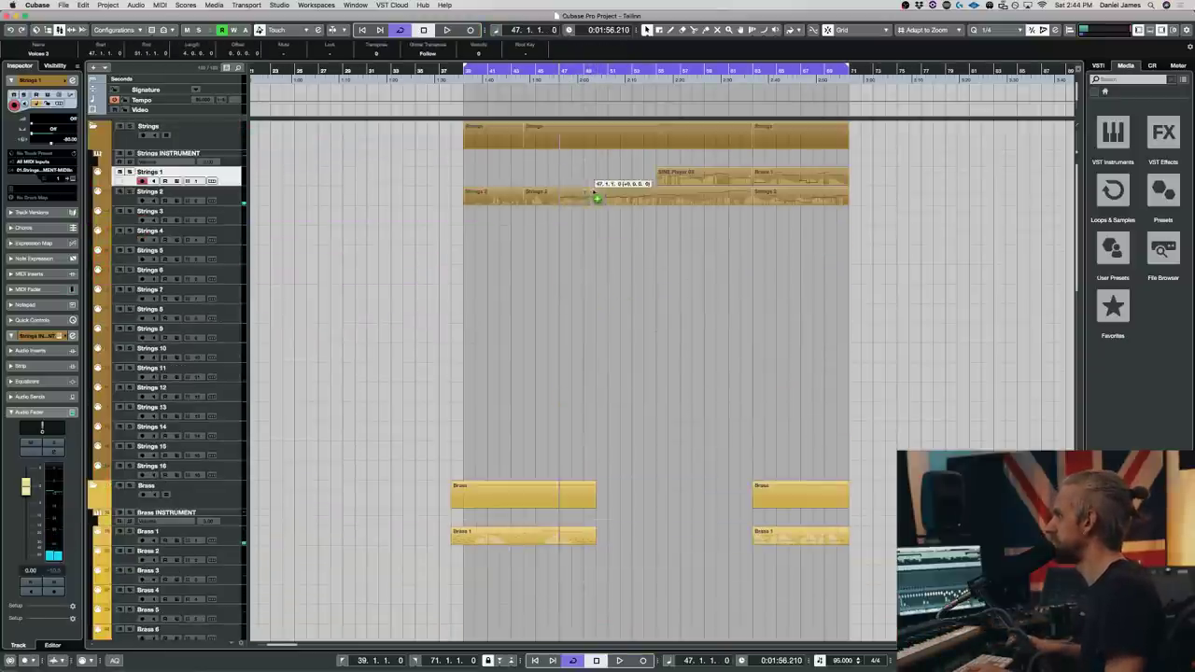
- Copy the Voices 3 part from bar 47 onto the Strings 1 track at bar 46 and delete its lower harmony notes
left_click_drag(592, 192, 577, 174)
double_click(577, 173)
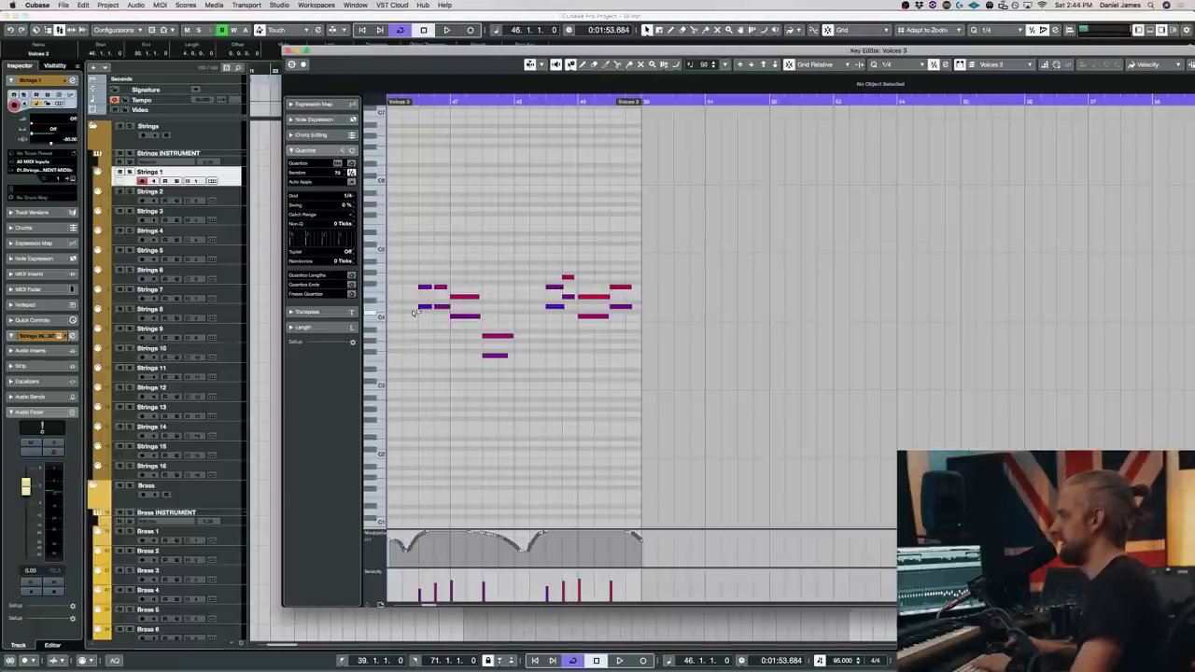
key("Delete")
left_click_drag(439, 306, 470, 318)
key("Delete")
left_click(492, 362)
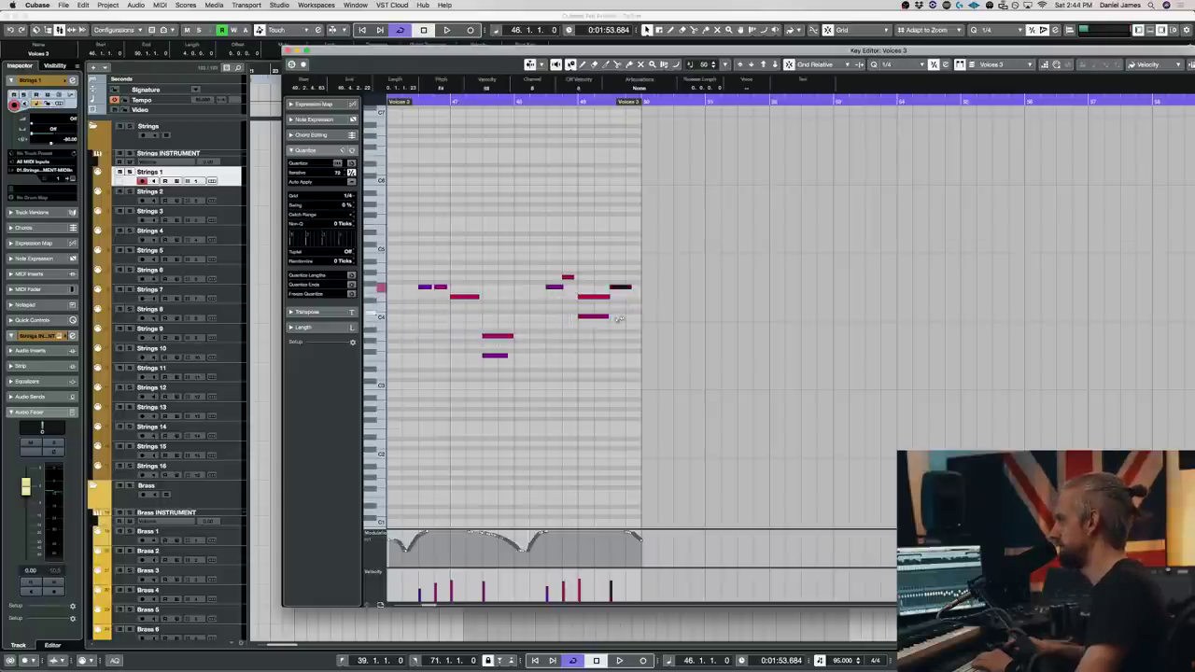
left_click_drag(594, 319, 544, 350)
key("Delete")
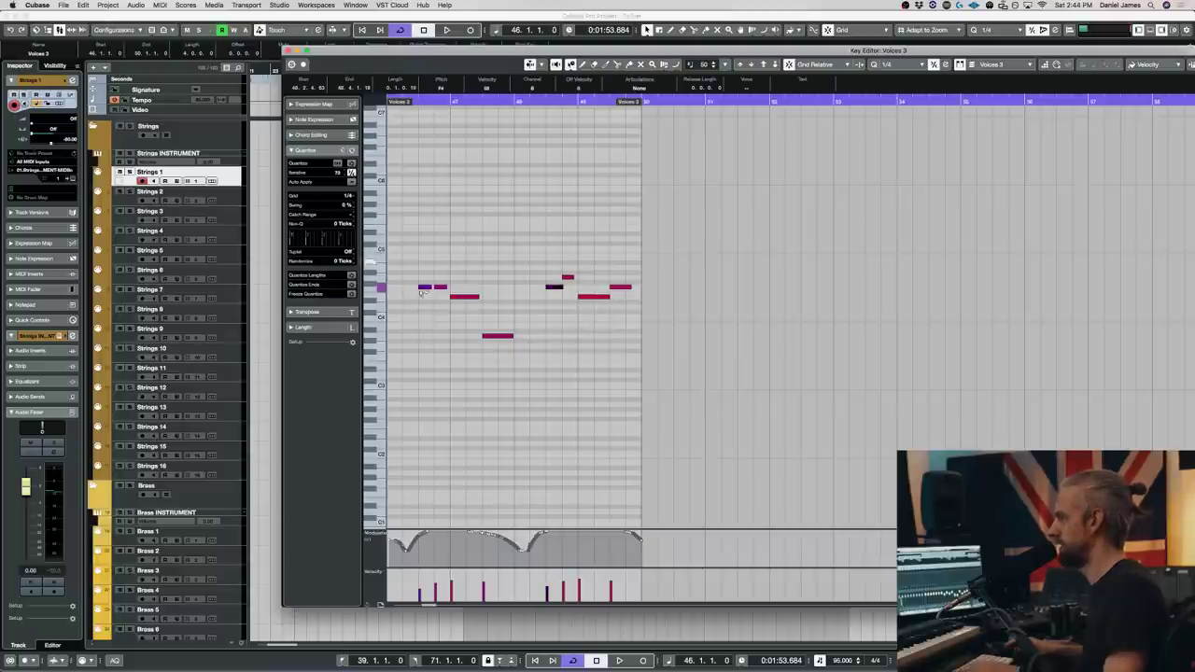
- Turn the two repeated opening notes into one, extend all notes to legato and play the part
key("super+a")
key("shift+l")
key("space")
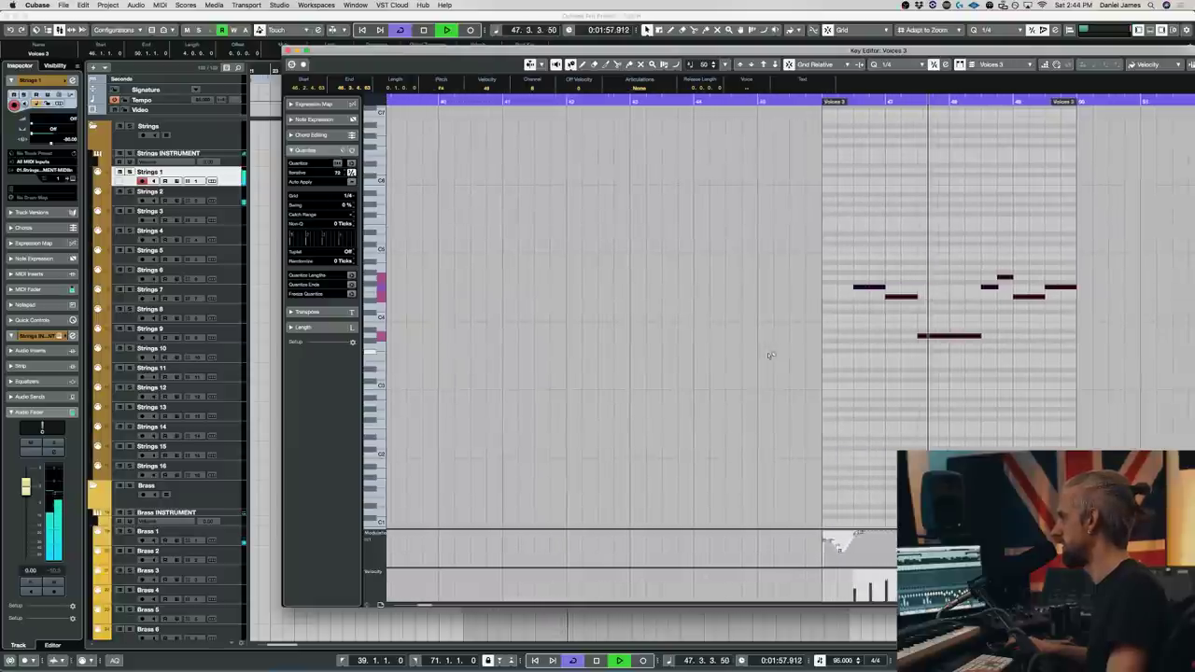
- Shorten the lowest note so it ends at bar 48, transpose all notes down one octave and audition the part
key("space")
key("1")
left_click(942, 336)
key("BackSpace")
key("super+a")
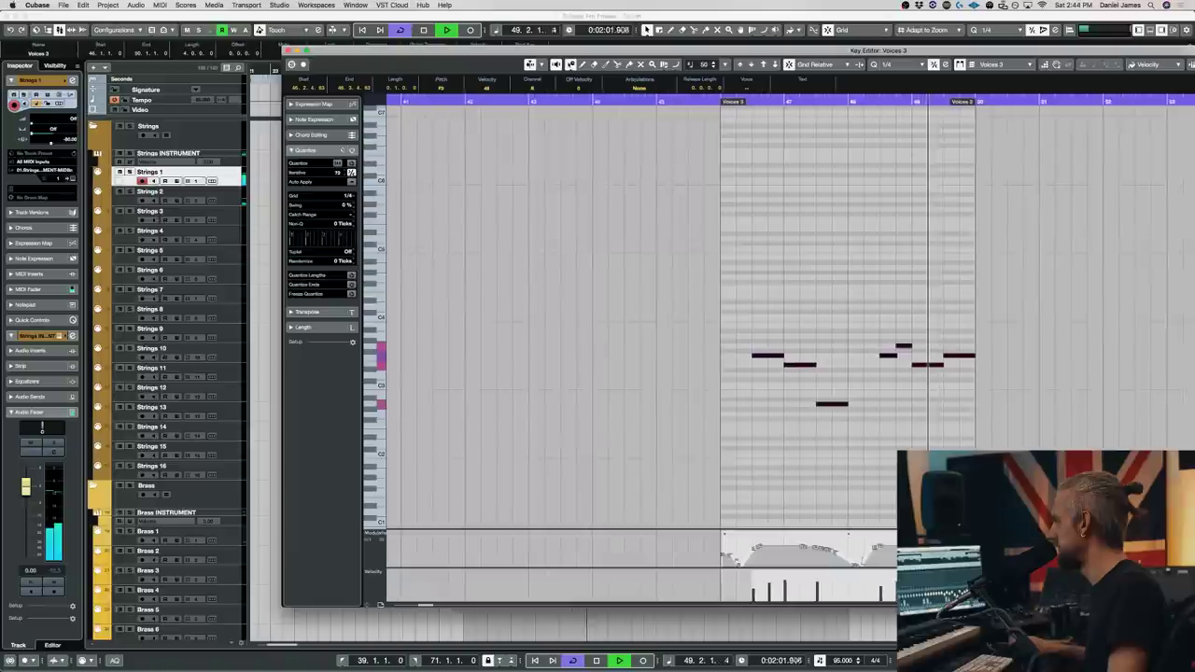
key("space")
key("space")
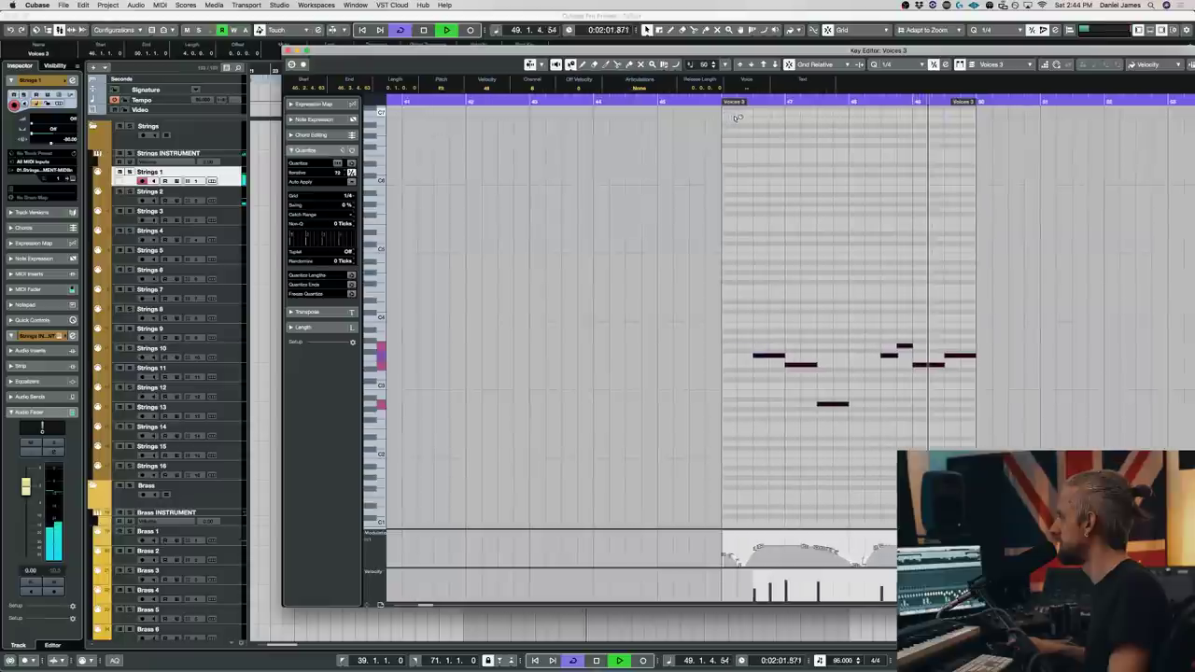
- Close the Key Editor and copy the edited Voices 3 part on the Strings 1 track to bar 50
key("Return")
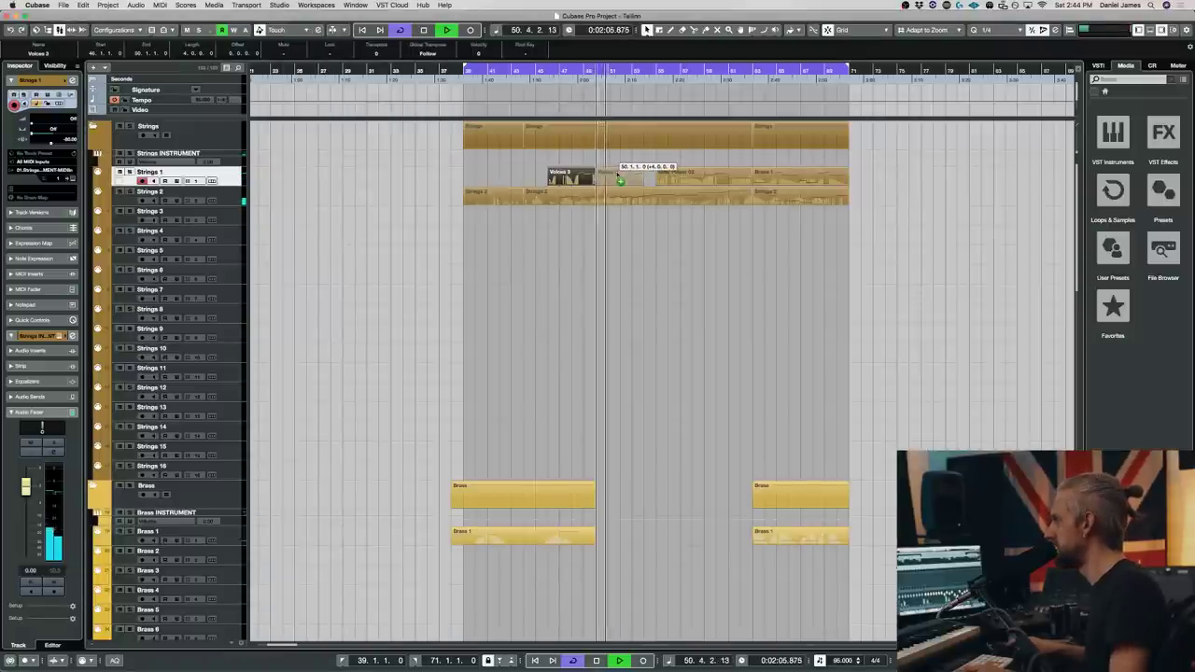
scroll(614, 178, "down", 10)
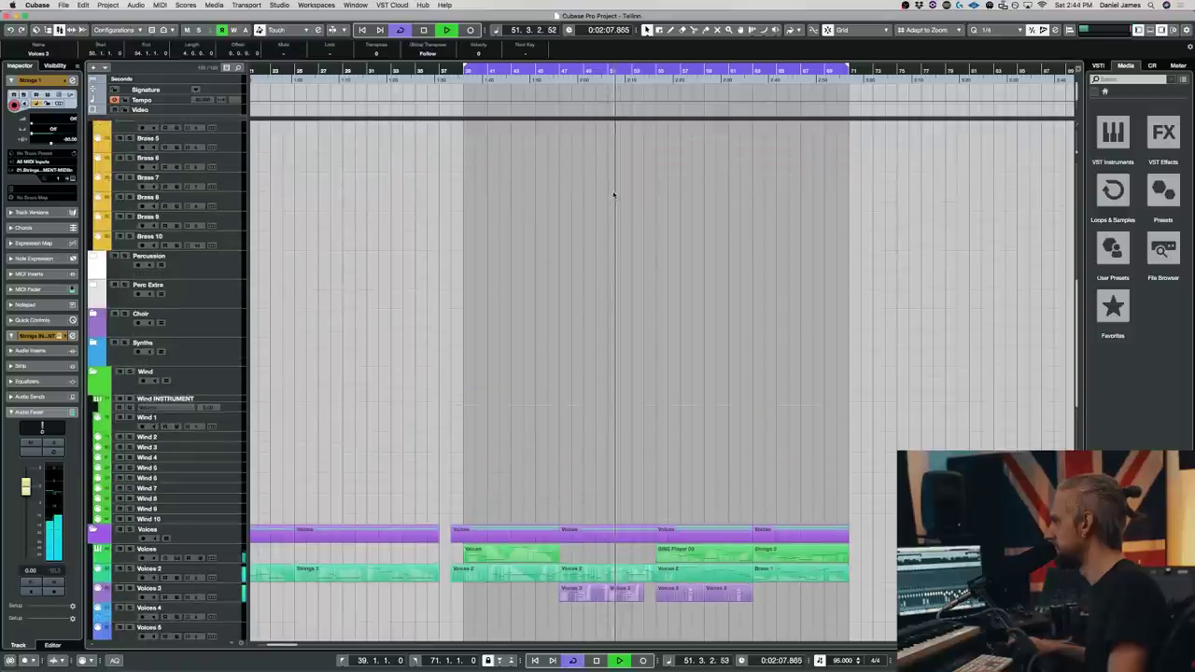
scroll(613, 195, "up", 10)
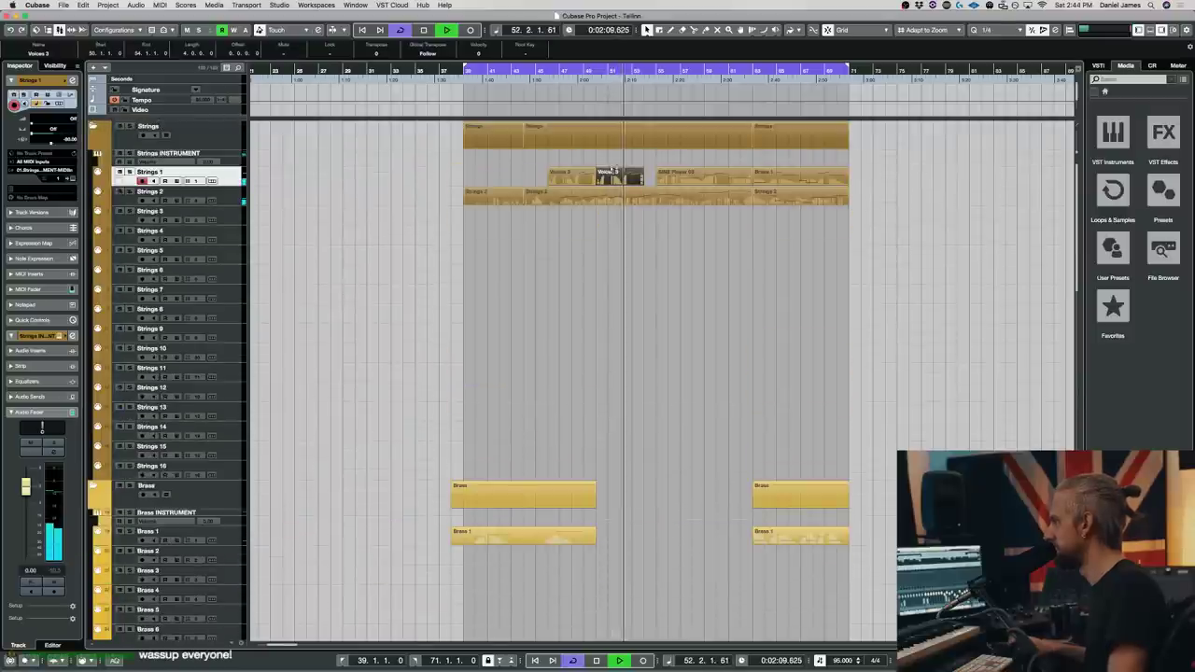
- Move the copied Voices 3 part on the Strings 1 track to bar 51 and check it in the Key Editor
key("Return")
key("Return")
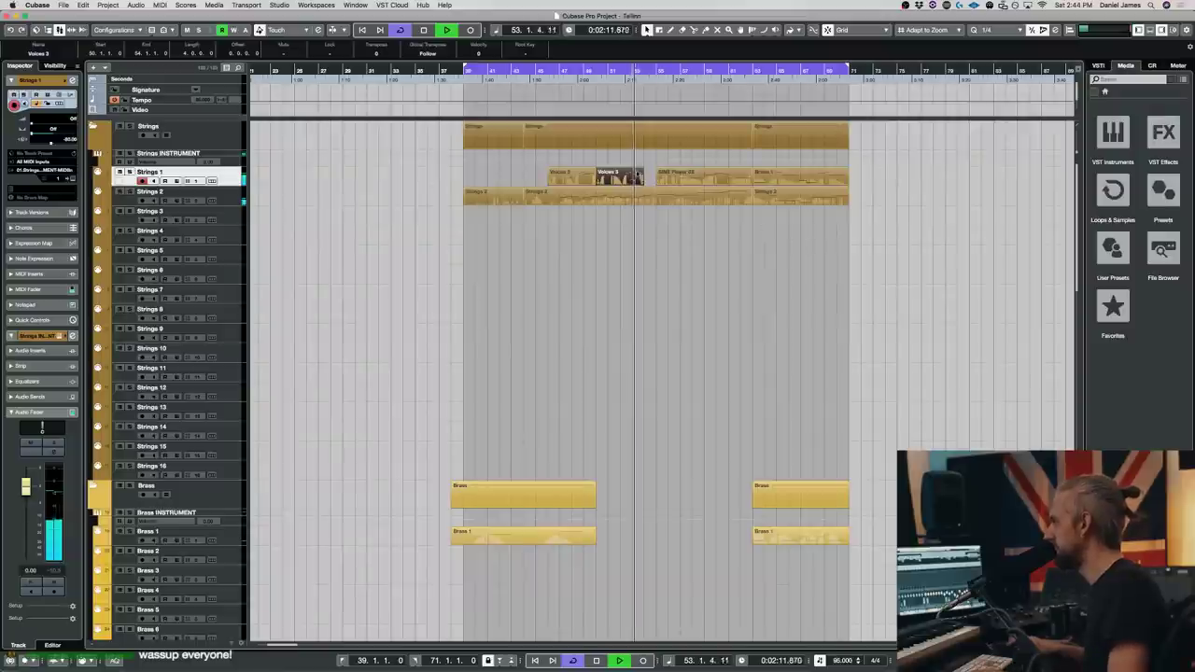
left_click_drag(621, 181, 633, 183)
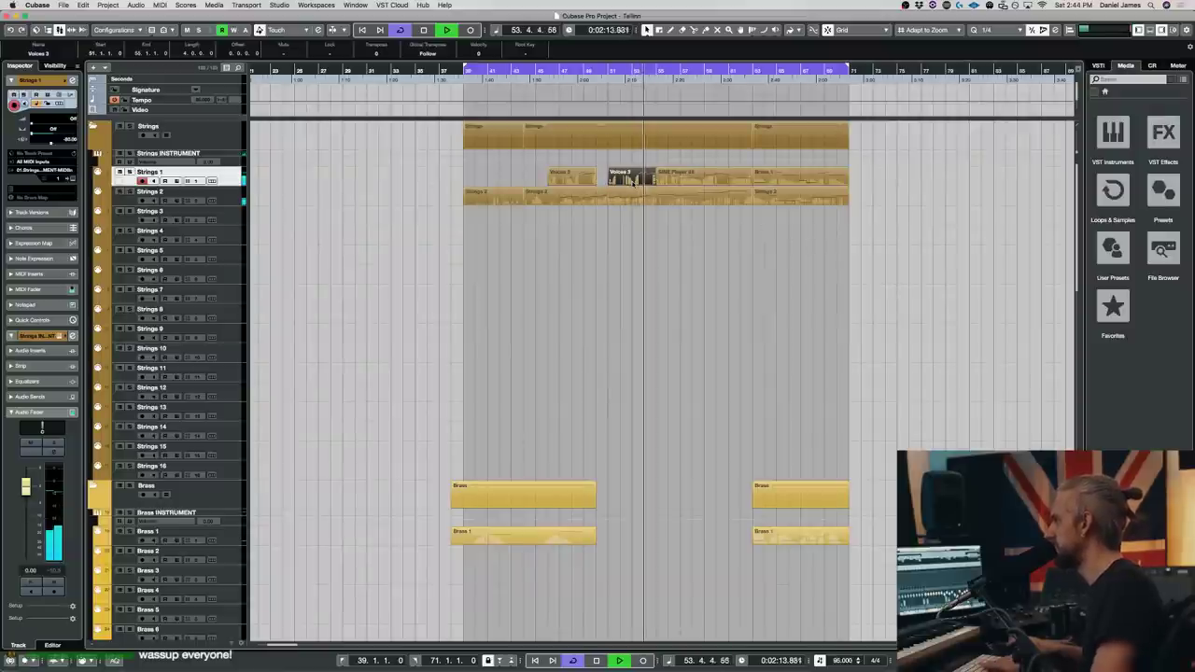
key("Return")
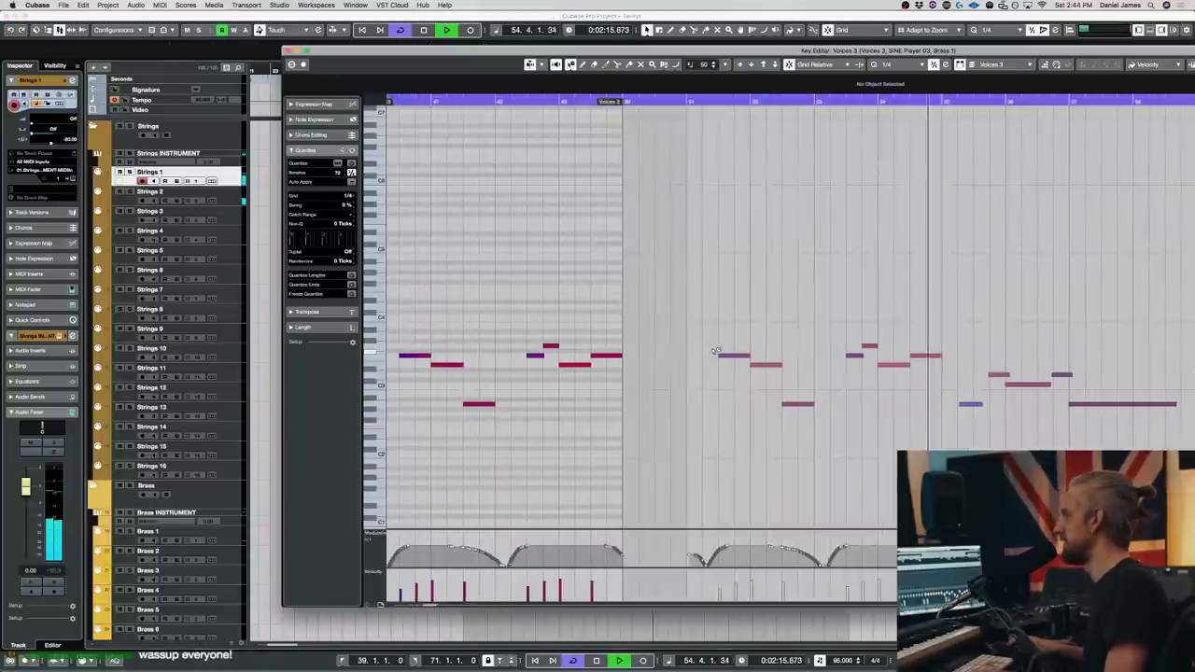
key("Return")
- Select the Voices 4 track and open its SINE Player instrument
scroll(713, 351, "down", 3)
scroll(714, 351, "down", 5)
scroll(738, 354, "down", 10)
left_click(222, 207)
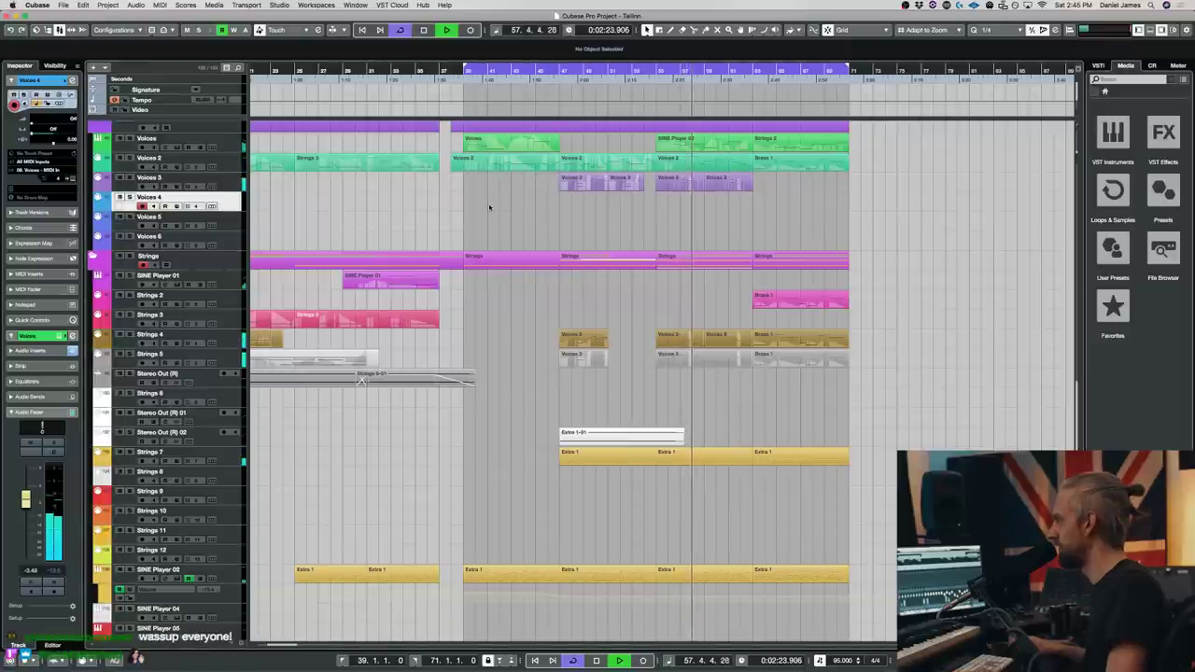
key("e")
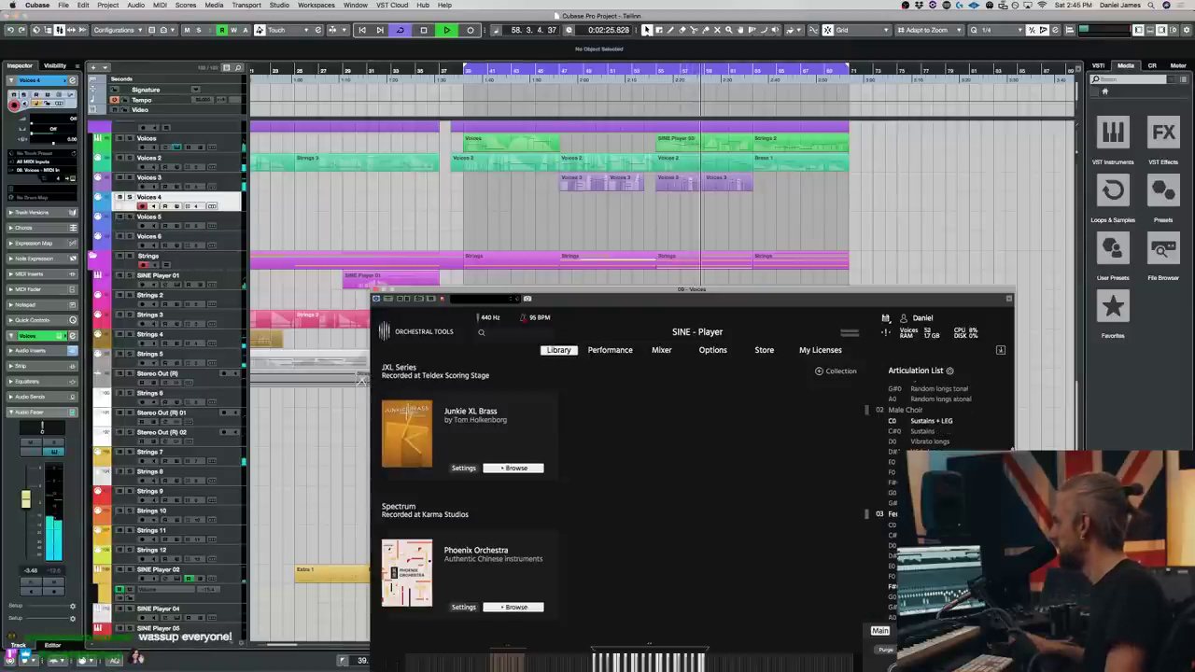
left_click_drag(514, 290, 507, 149)
- Load 01 Female Choir from the Tallinn collection's Choirs and select its Vibrato longs articulation
scroll(474, 365, "down", 5)
scroll(474, 364, "down", 2)
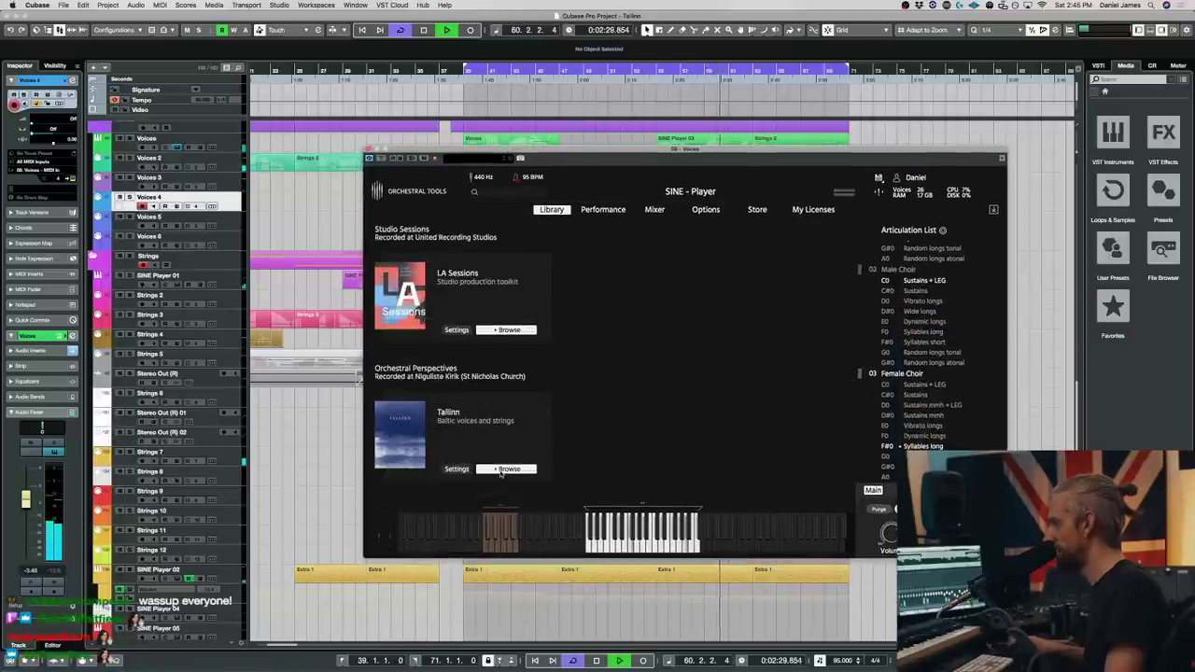
left_click(502, 469)
left_click(469, 374)
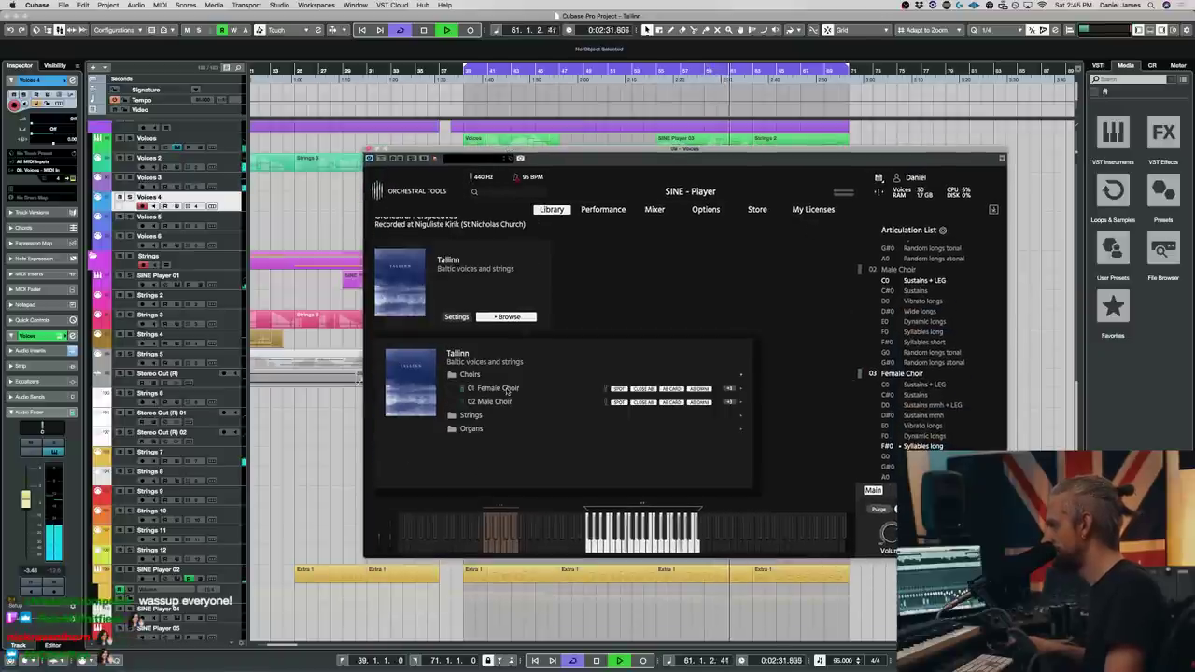
left_click(497, 388)
scroll(895, 395, "down", 3)
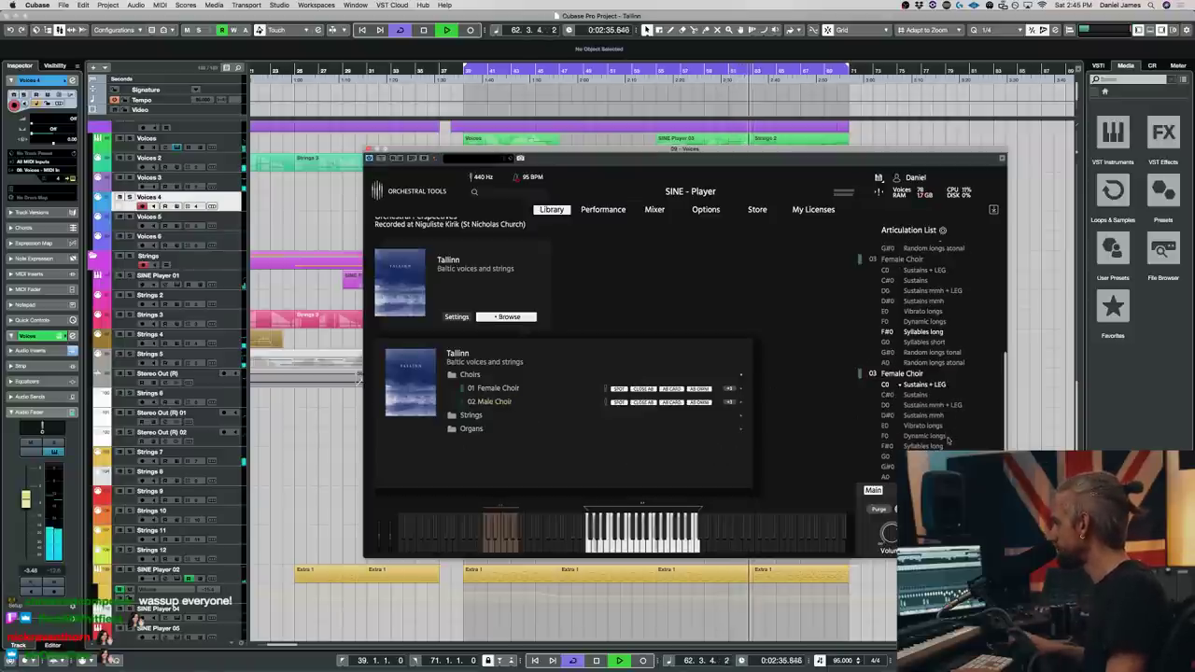
left_click(932, 425)
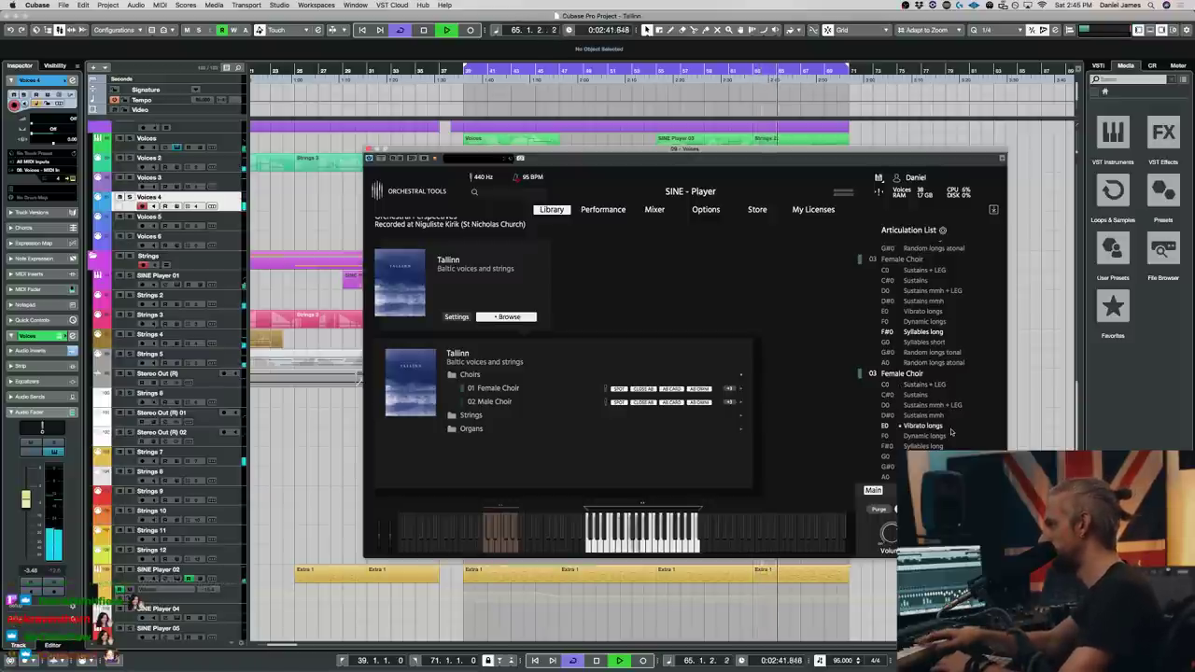
- Record a new choir part on the Voices 3 track from bar 39
key("space")
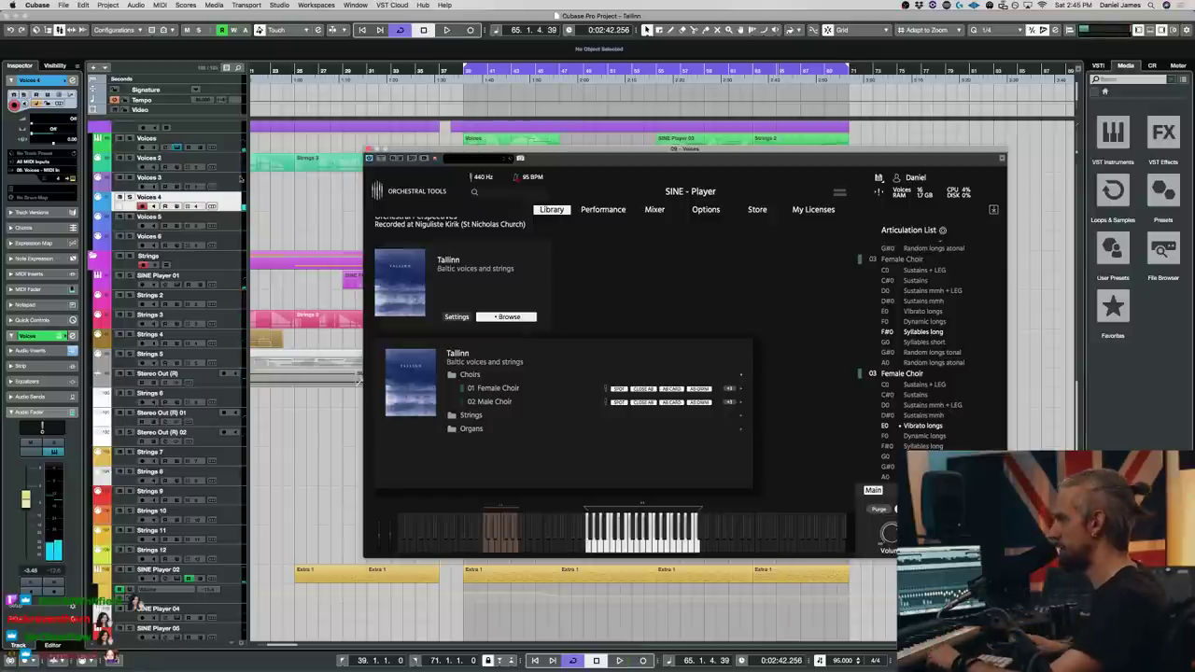
left_click(230, 180)
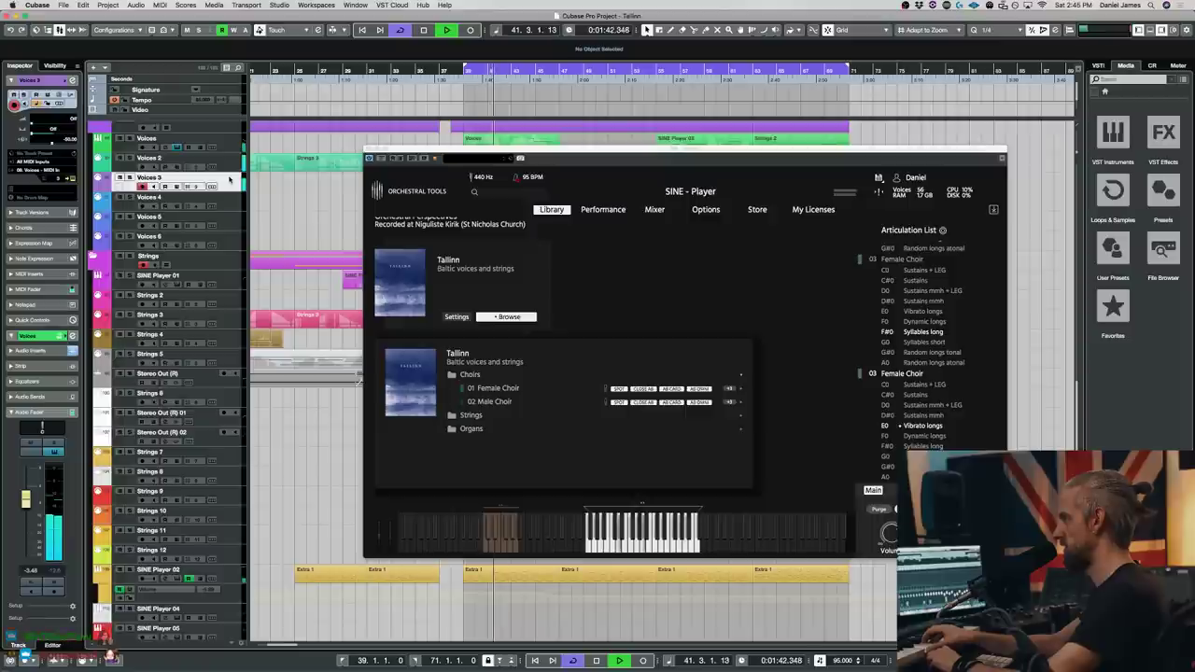
key("space")
key("KP_Multiply")
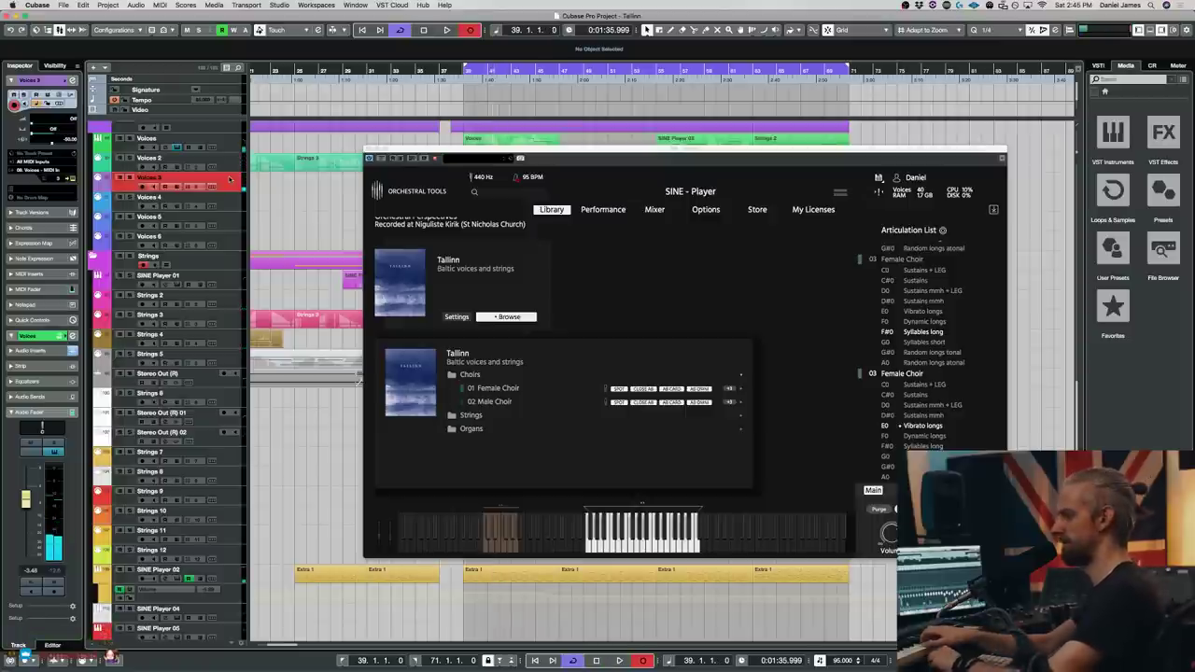
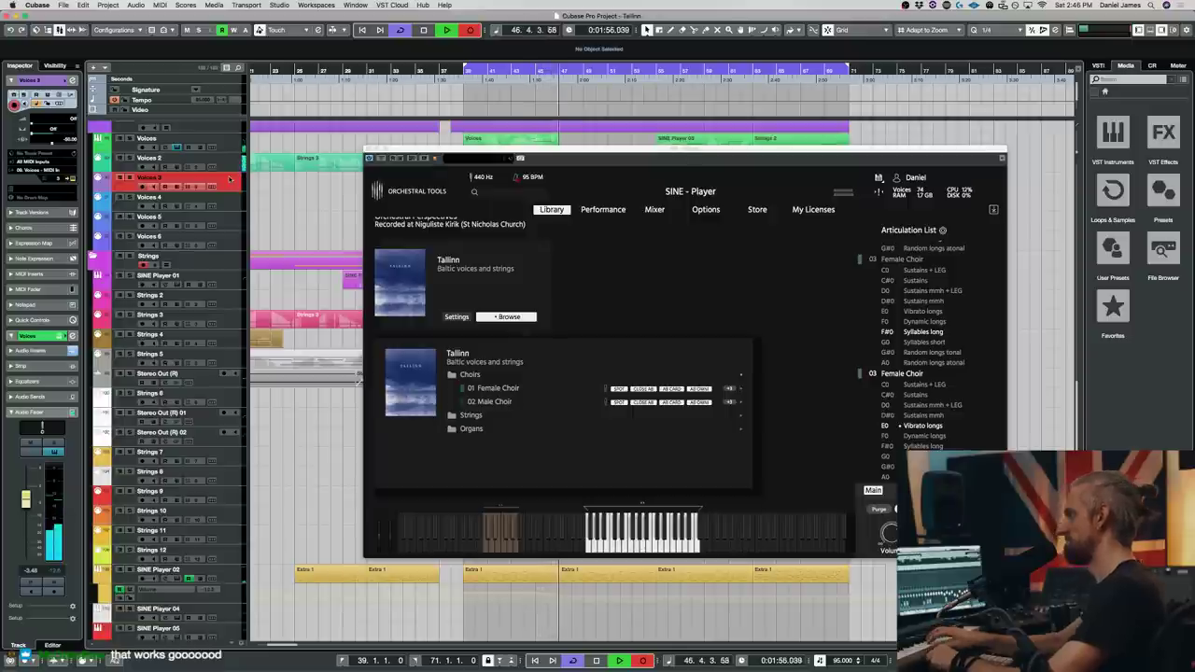
key("space")
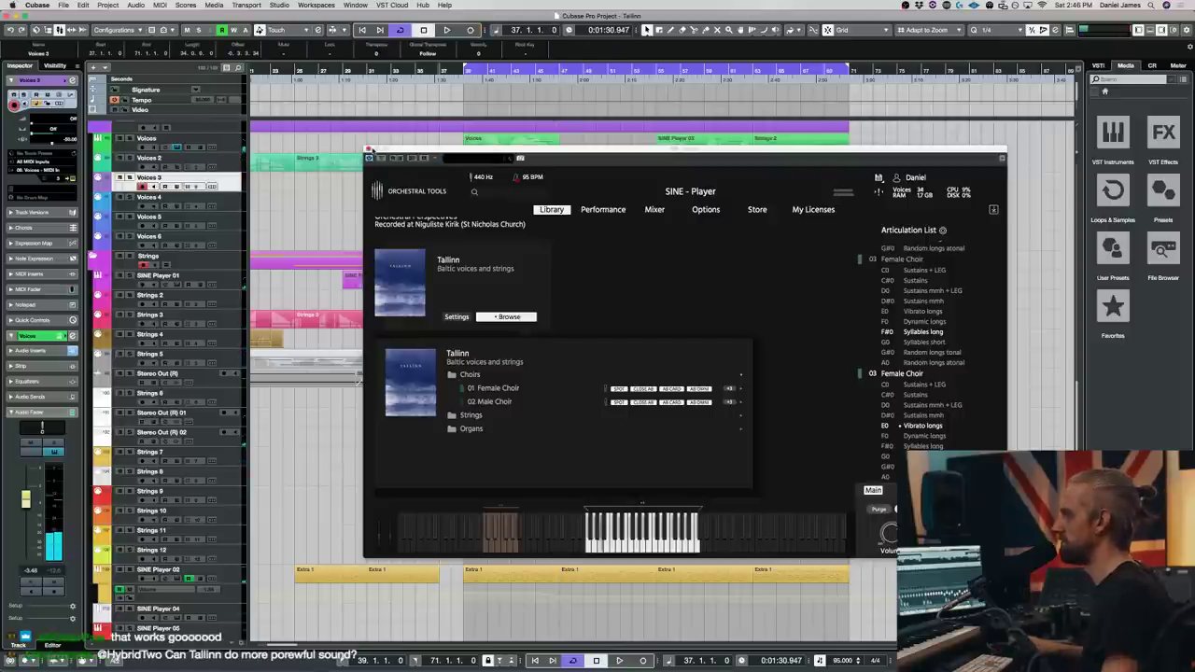
- Close the instrument and cut the Voices 3 recording down to bars 39 to 47, deleting the excess
left_click(369, 151)
key("space")
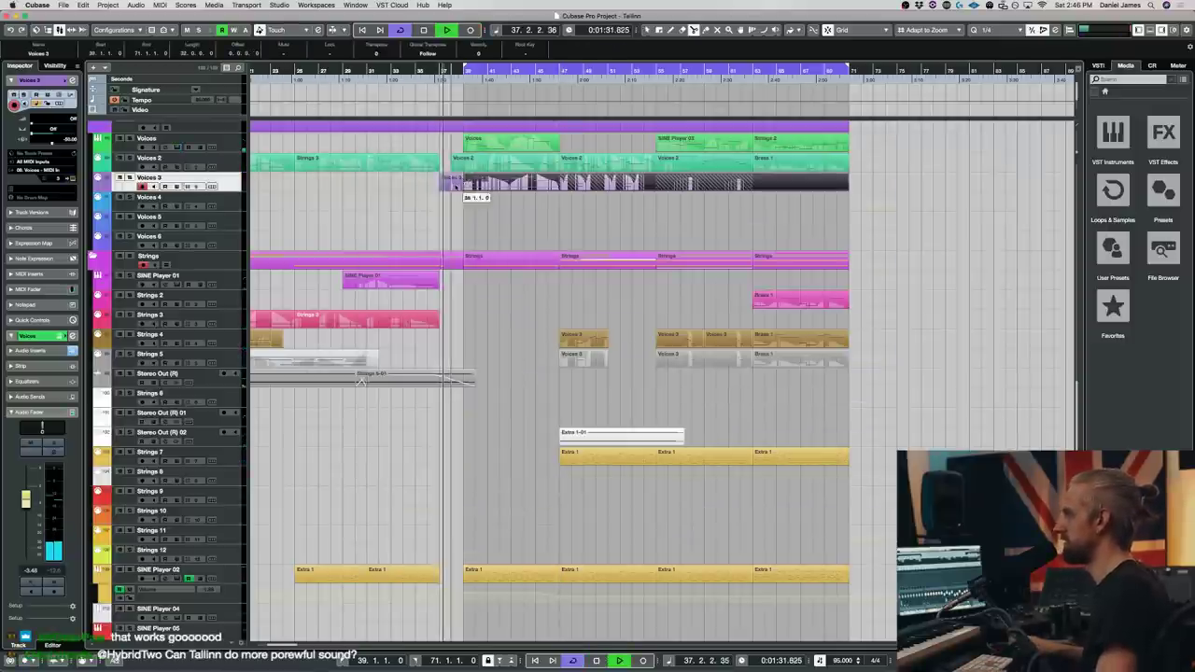
left_click_drag(465, 188, 566, 191)
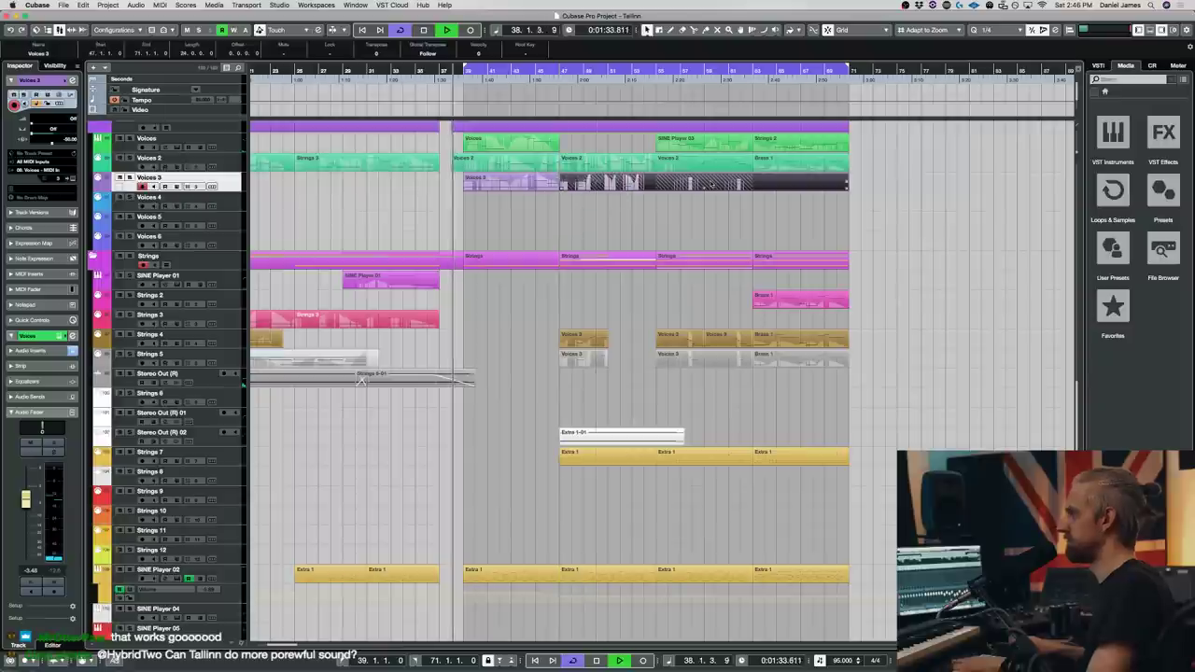
left_click_drag(701, 183, 701, 219)
key("Delete")
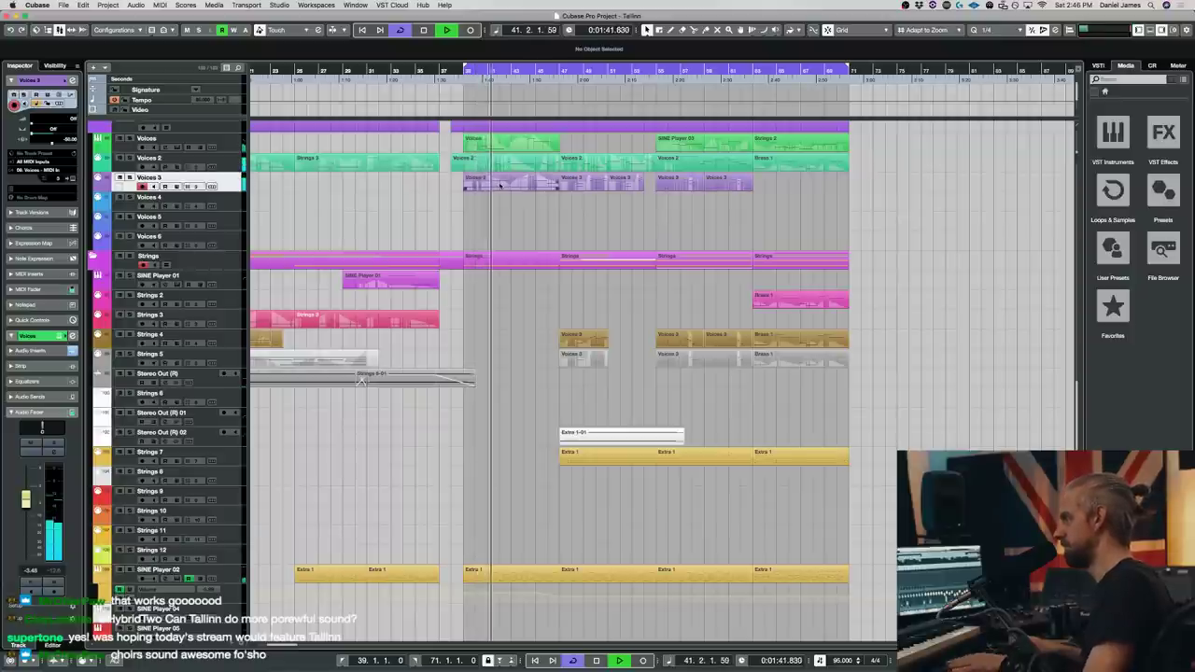
- Open the new Voices 3 part in the Key Editor, quantize all its notes and play it from bar 39
double_click(500, 186)
key("super+a")
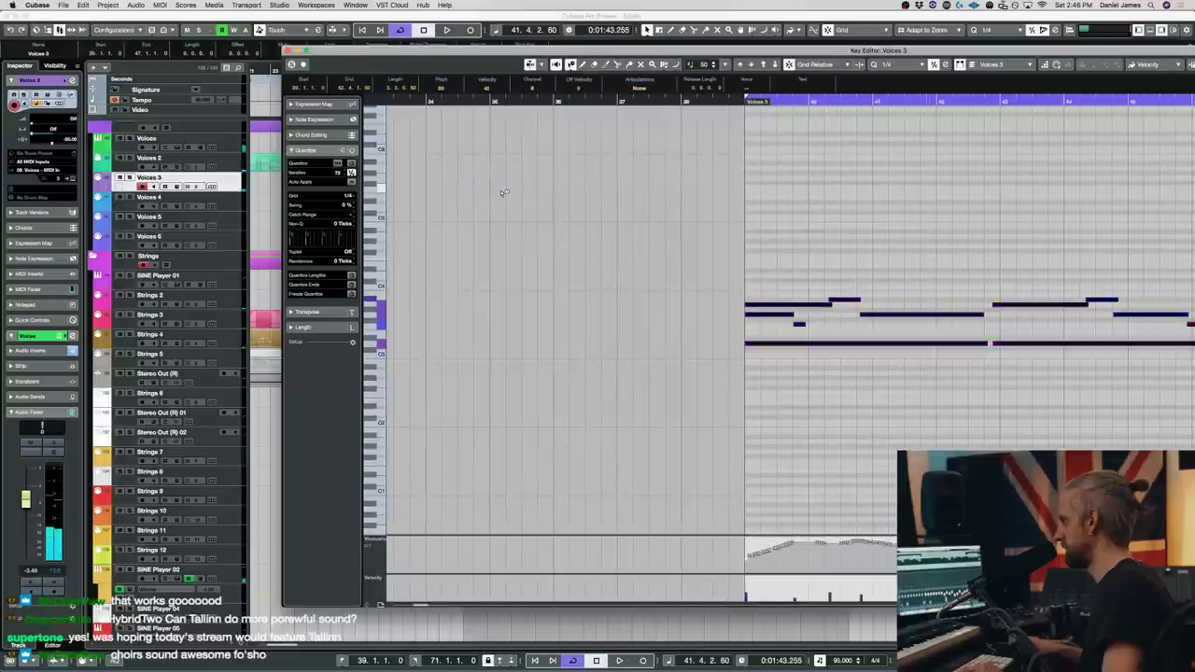
key("space")
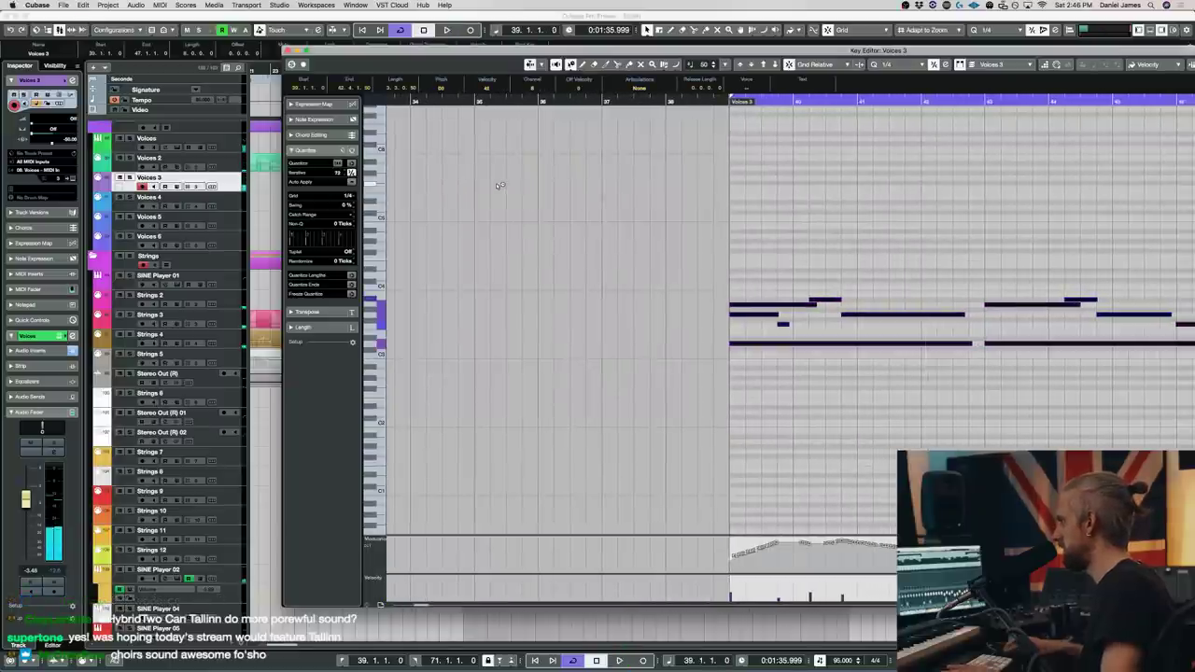
key("space")
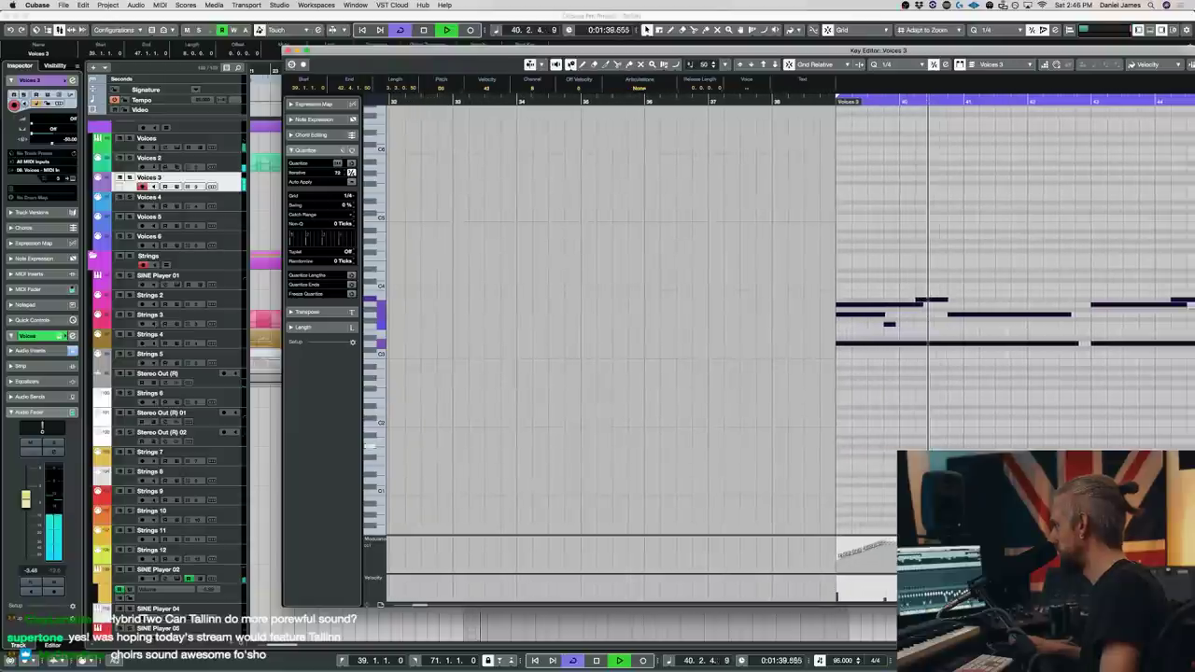
- Shift the short A#3 note to bar 40 beat 3 along with its following note, and delete the two short lower notes before them
key("space")
mouse_move(925, 323)
left_mouse_down()
mouse_move(954, 279)
mouse_move(920, 306)
left_mouse_up()
key("super+Right")
left_click(910, 315)
left_click(875, 324)
key("Delete")
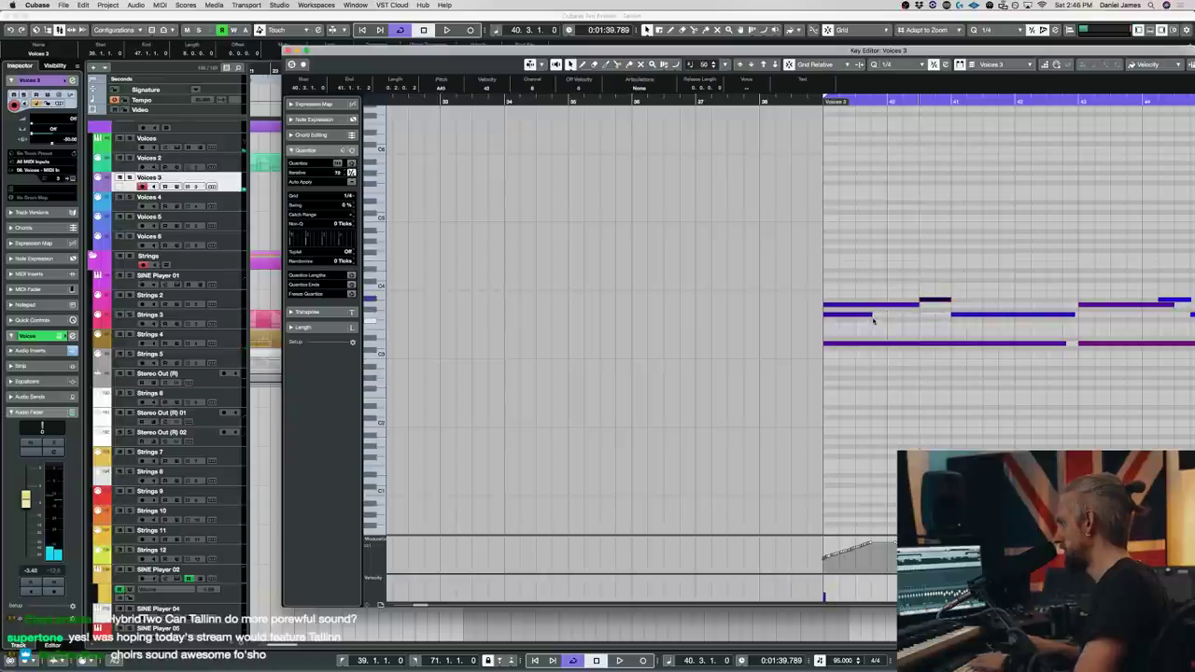
left_click_drag(870, 315, 840, 315)
key("Delete")
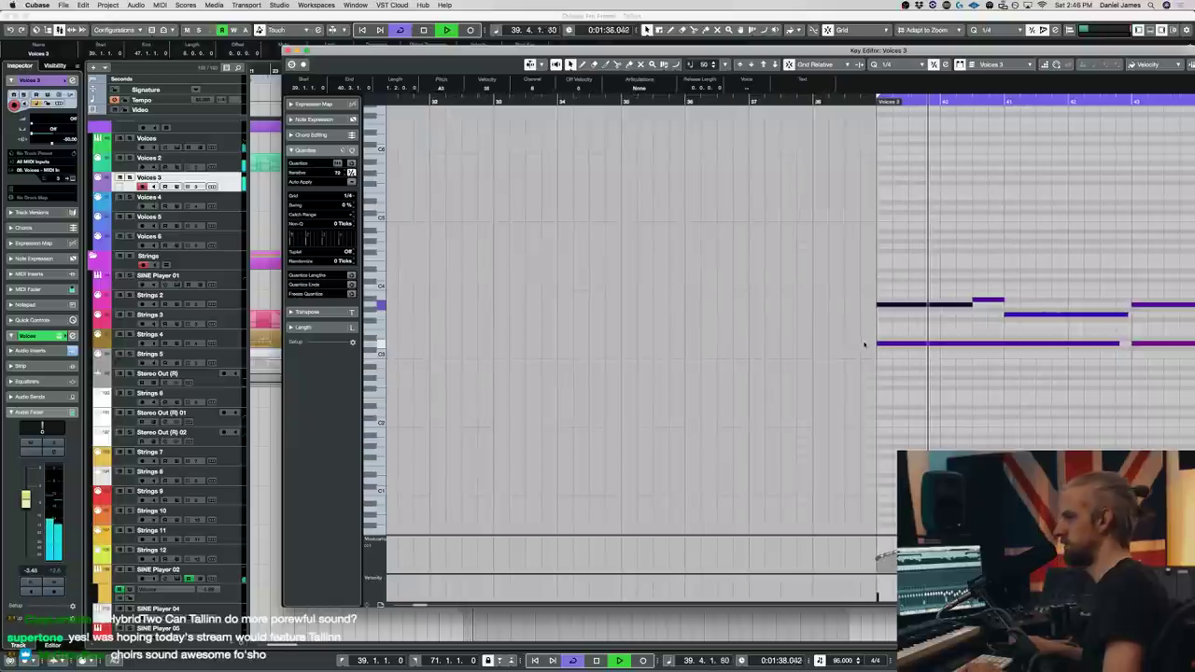
- Play the part and shift the second phrase's short top note to bar 44 beat 3 together with its following note
scroll(866, 345, "right", 5)
scroll(863, 344, "up", 1)
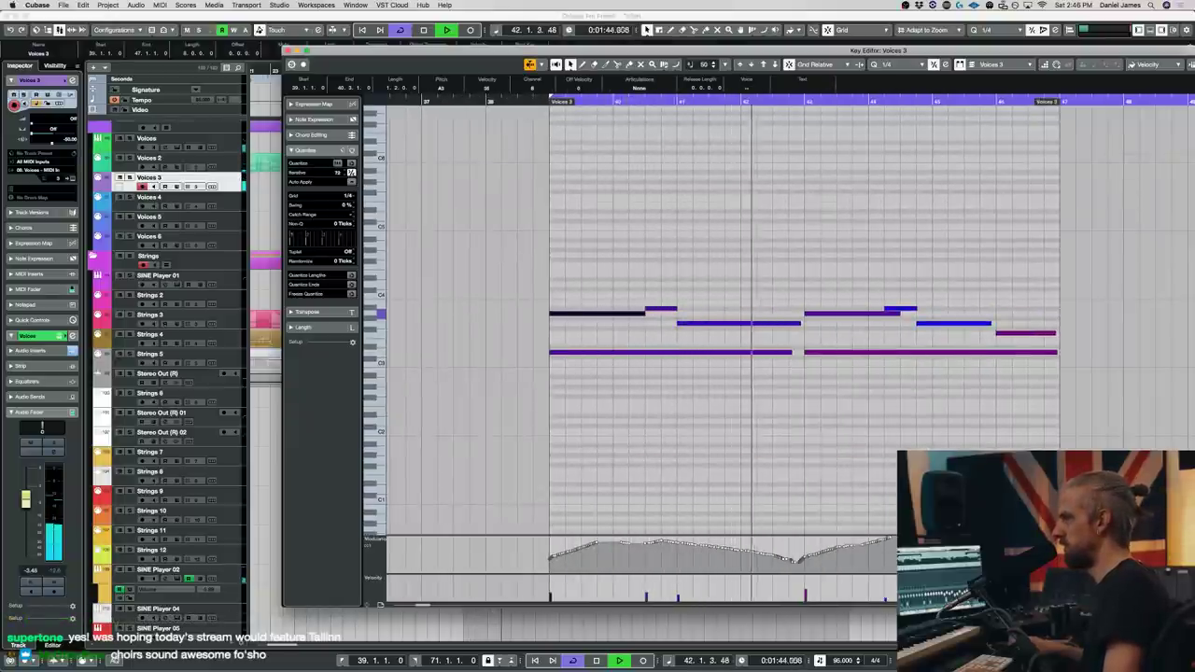
left_click(70, 141, "super")
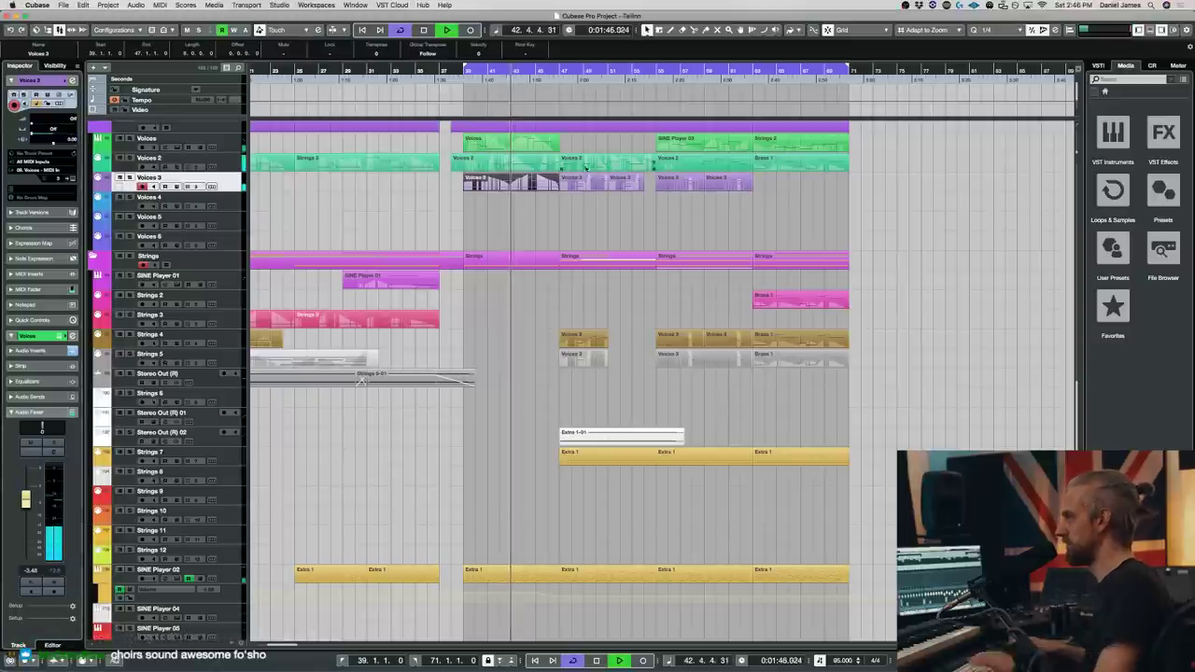
double_click(525, 183)
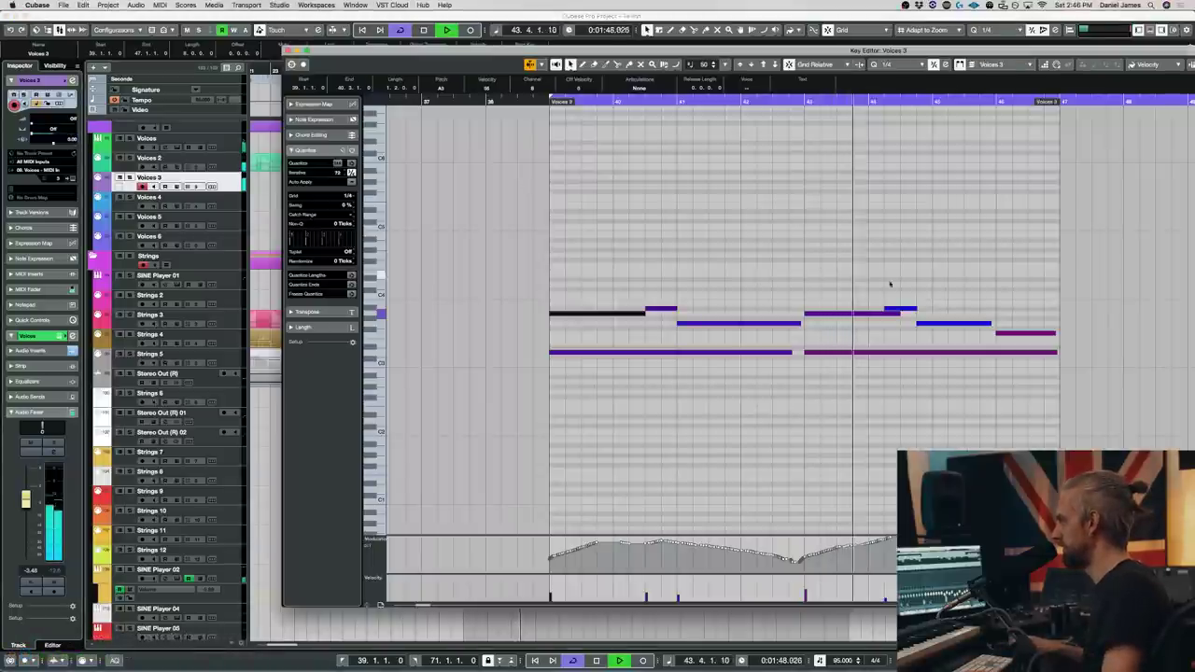
left_click_drag(915, 334, 931, 281)
key("super+Right")
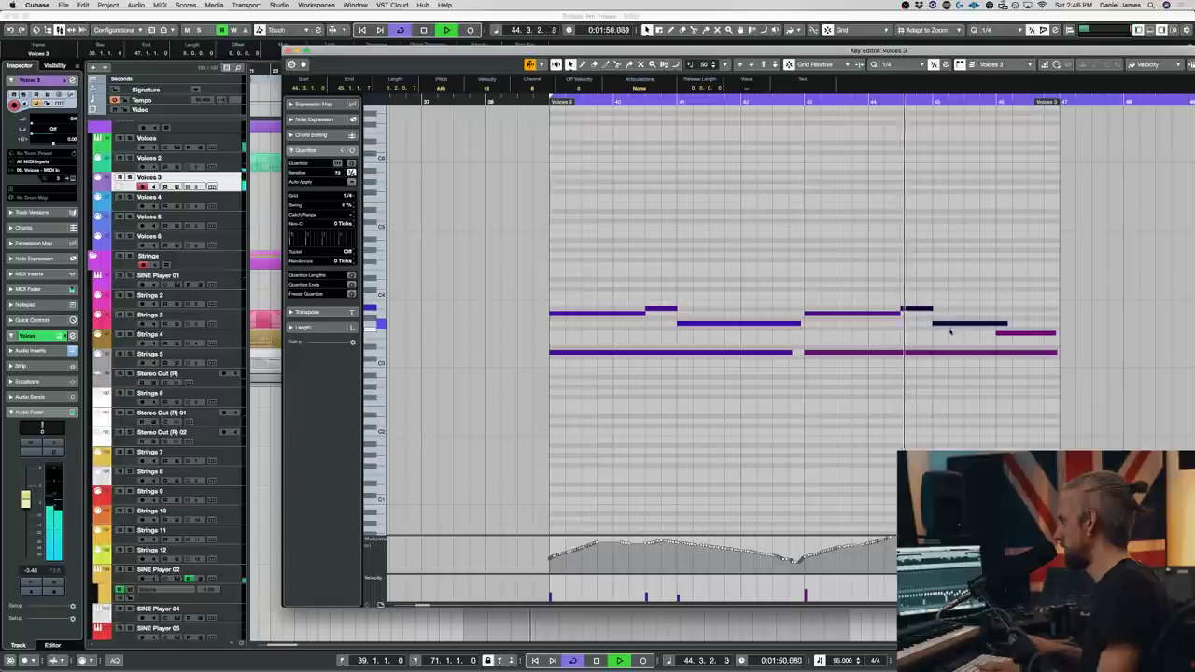
- Raise the upper note at bar 45 to D4 and shorten it to end at bar 46
key("space")
left_click_drag(954, 323, 952, 306)
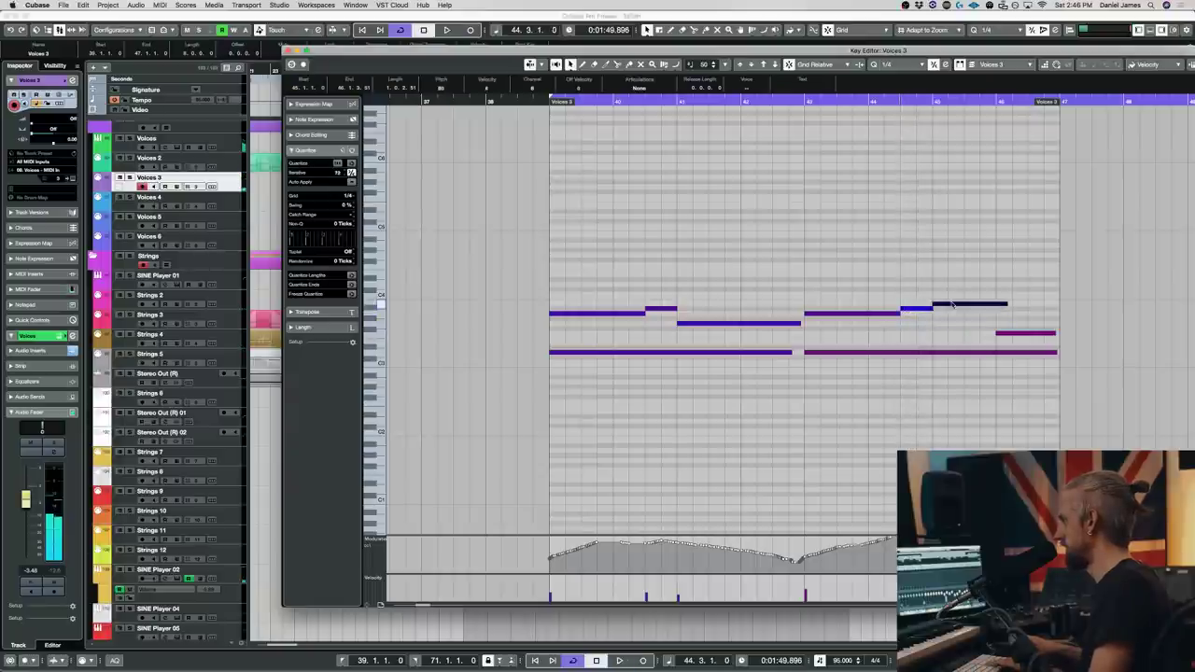
key("space")
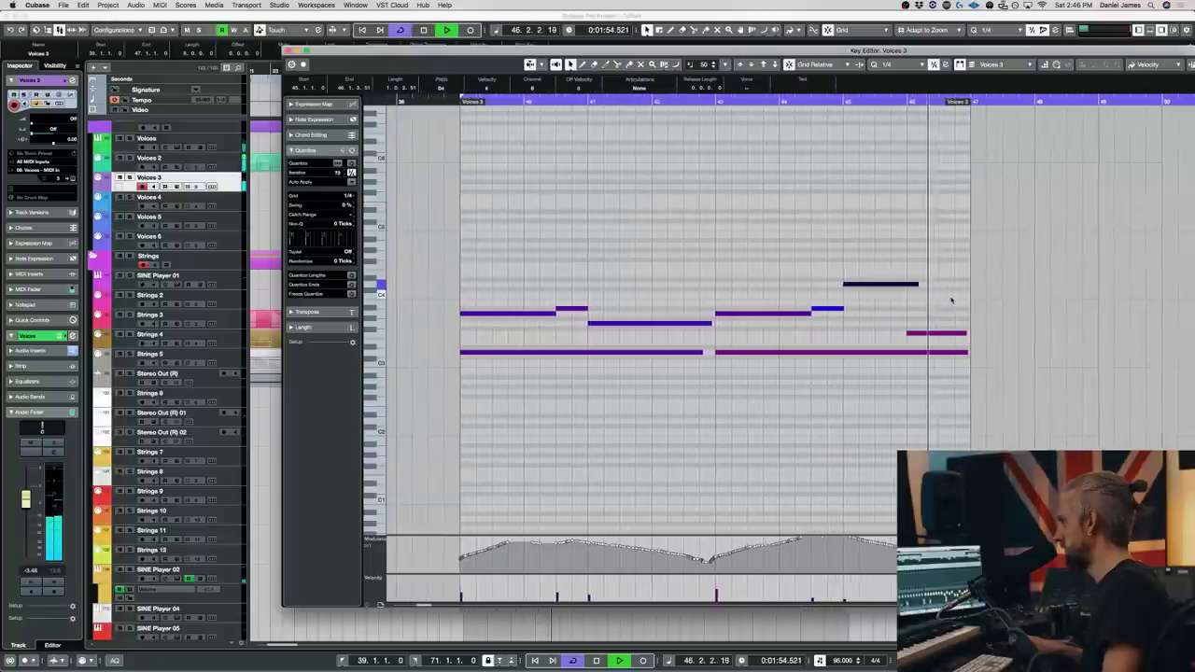
key("space")
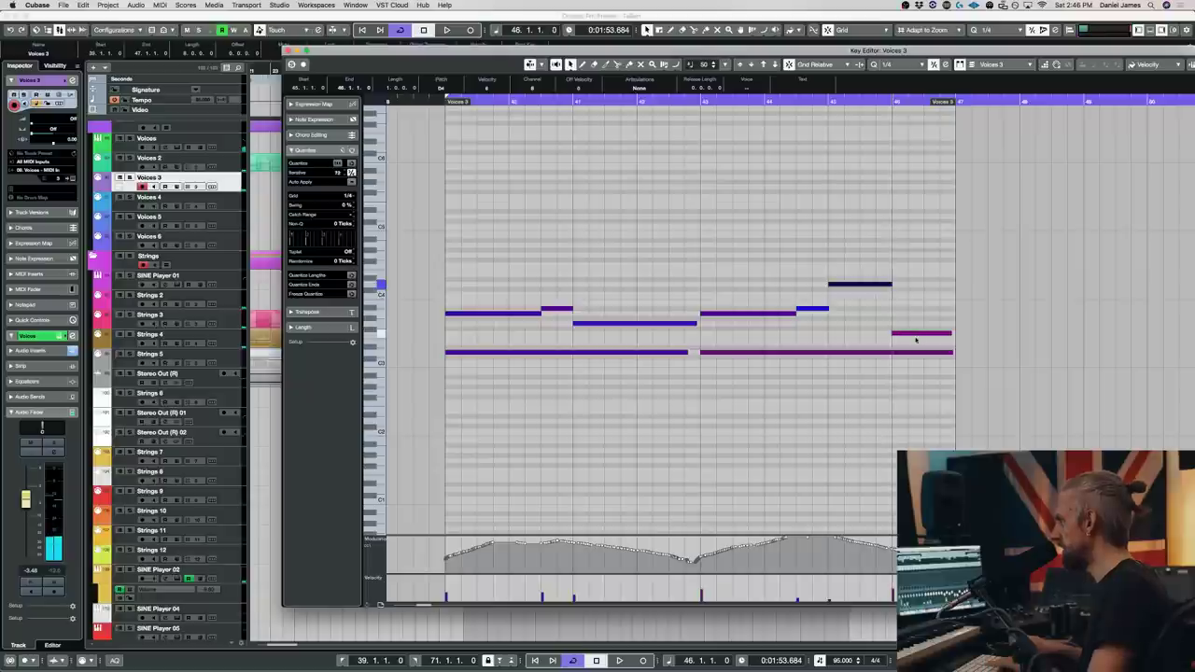
- Raise the upper note at bar 46 to G3, play the result and close the Key Editor
left_click_drag(908, 317, 908, 314)
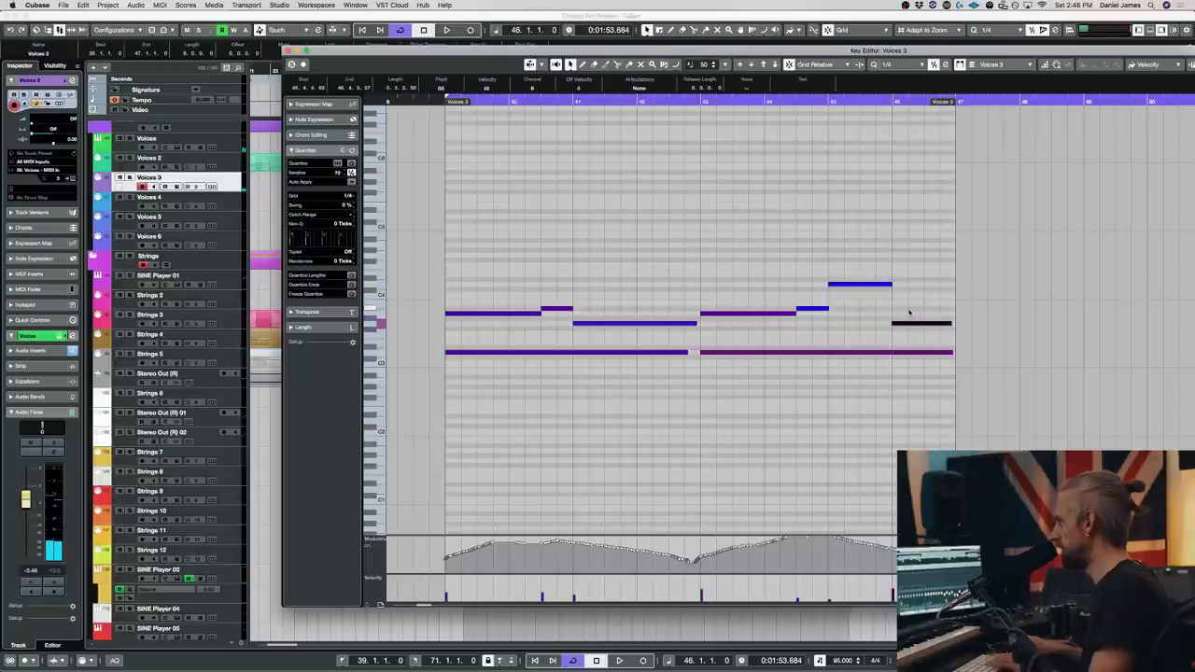
key("space")
key("Return")
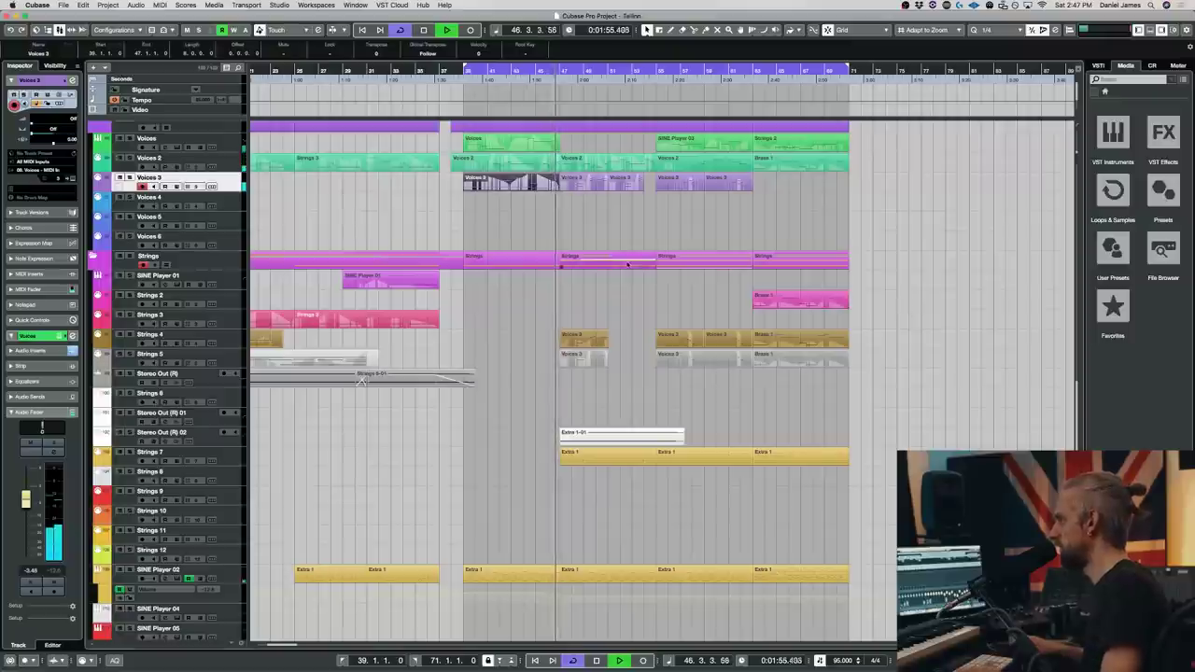
- Merge the two Voices 3 parts between bars 47 and 54 into one and open it in the Key Editor
left_click(629, 265)
scroll(588, 234, "up", 5)
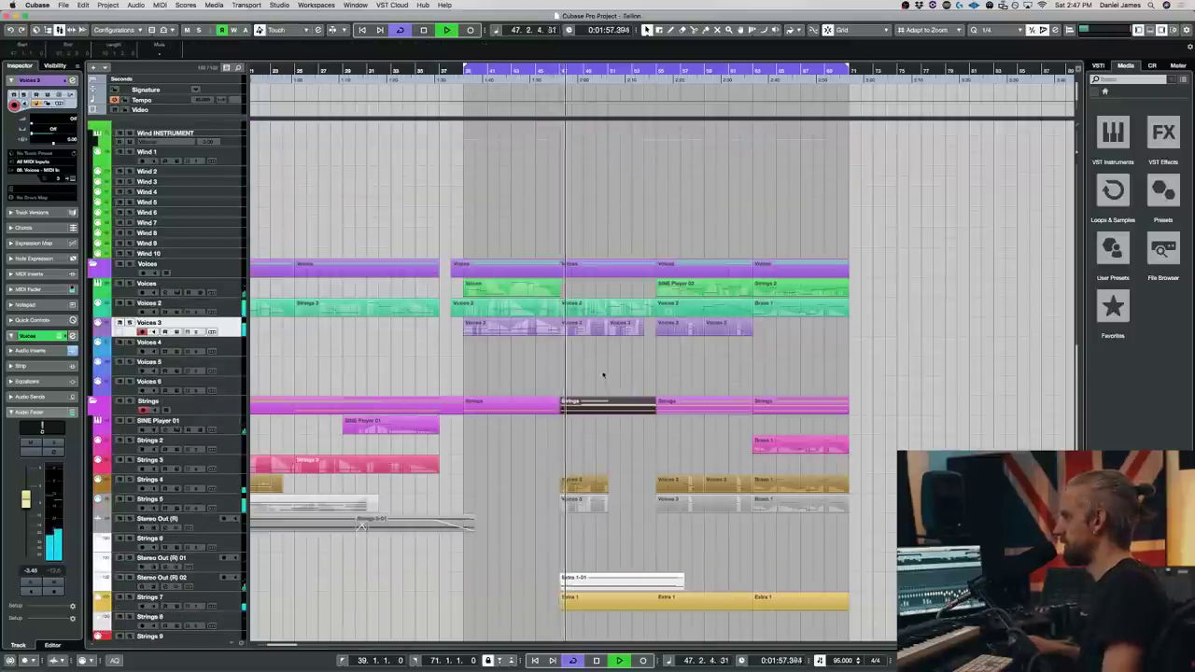
left_click_drag(581, 351, 764, 326)
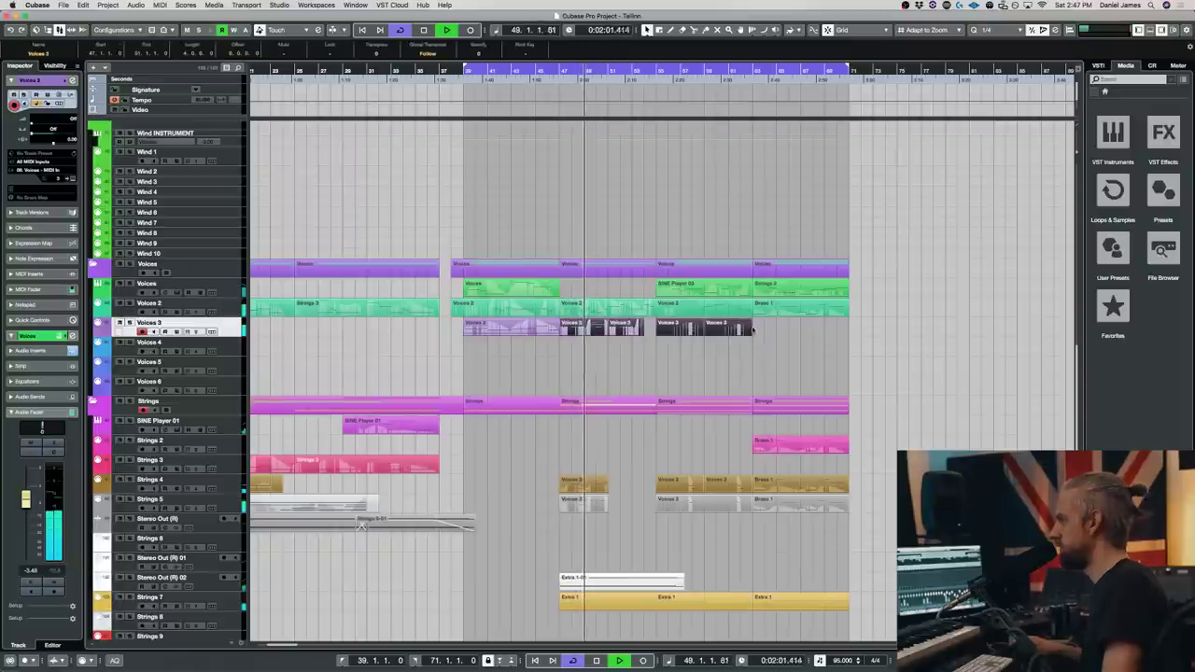
left_click(600, 366)
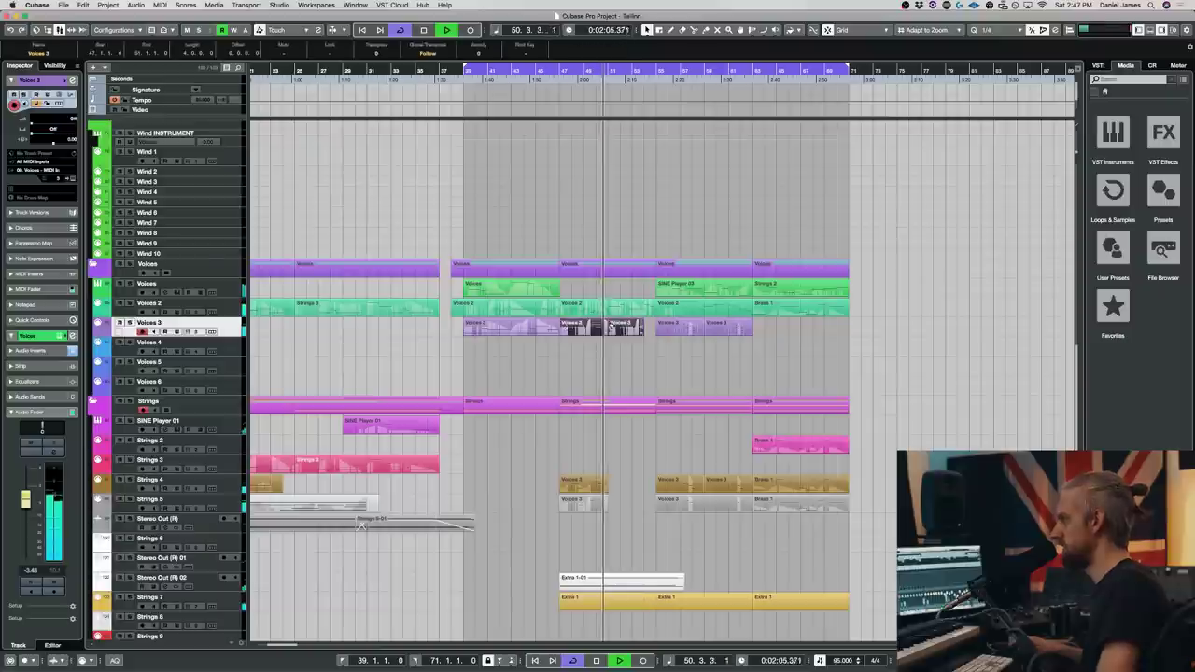
left_click(579, 332)
double_click(579, 332)
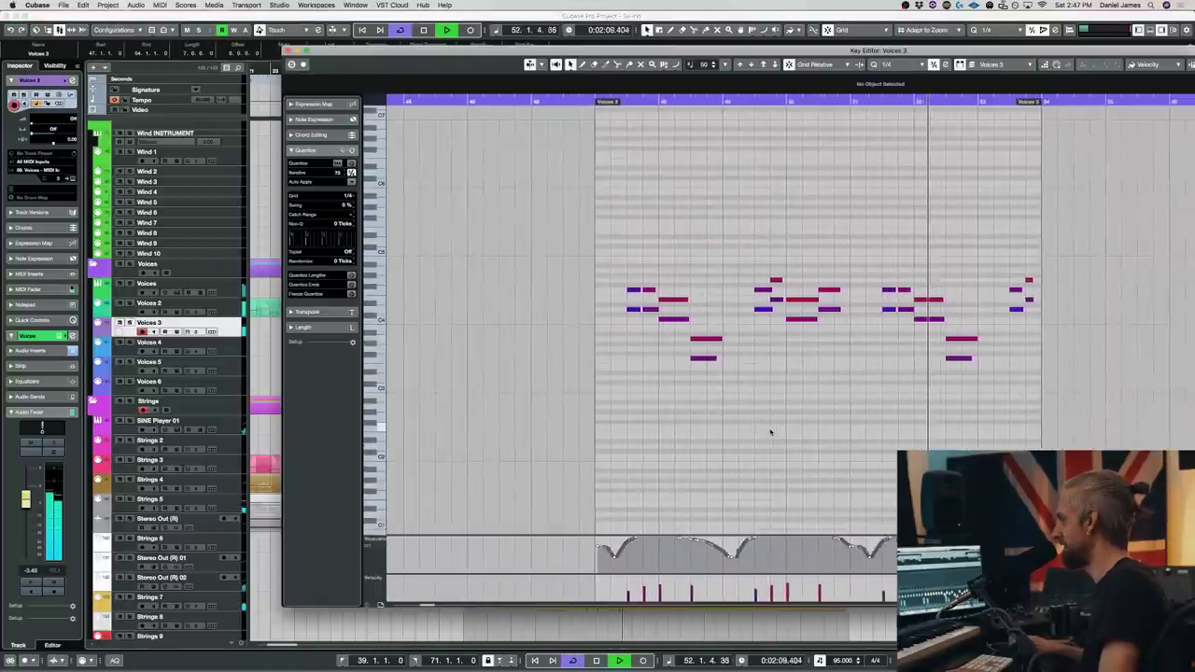
- Scale down the modulation curve across the whole Voices 3 part at bars 47 to 54, close the Key Editor and resume playback
key("super+a")
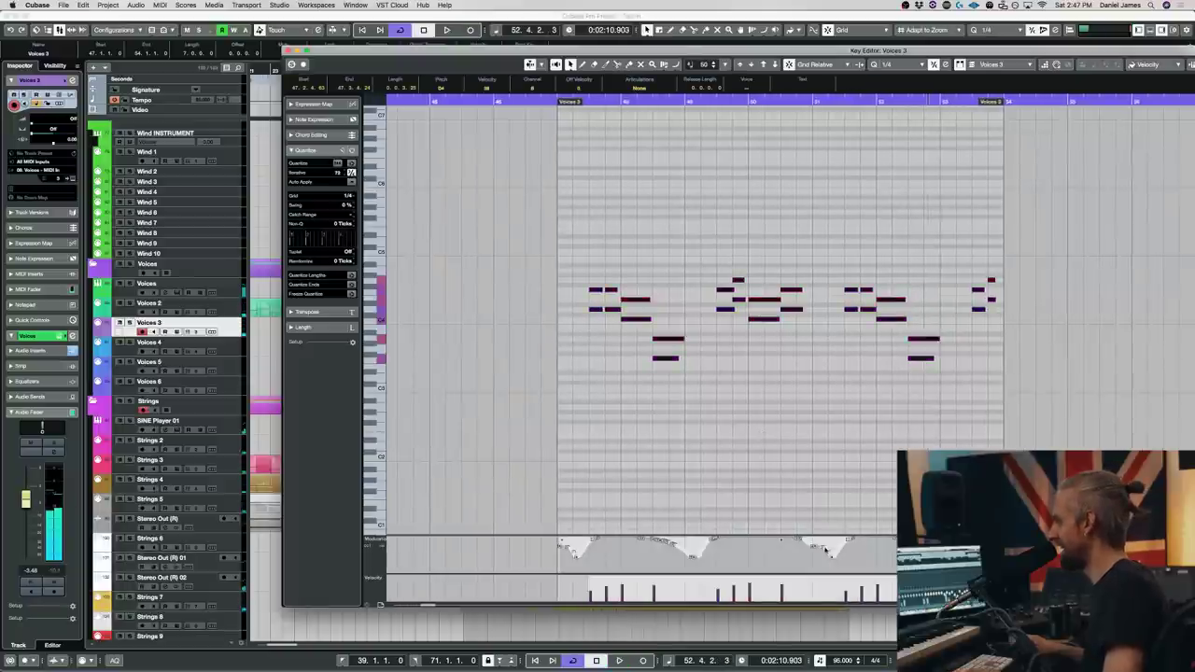
left_click_drag(809, 542, 808, 550)
left_click(804, 457)
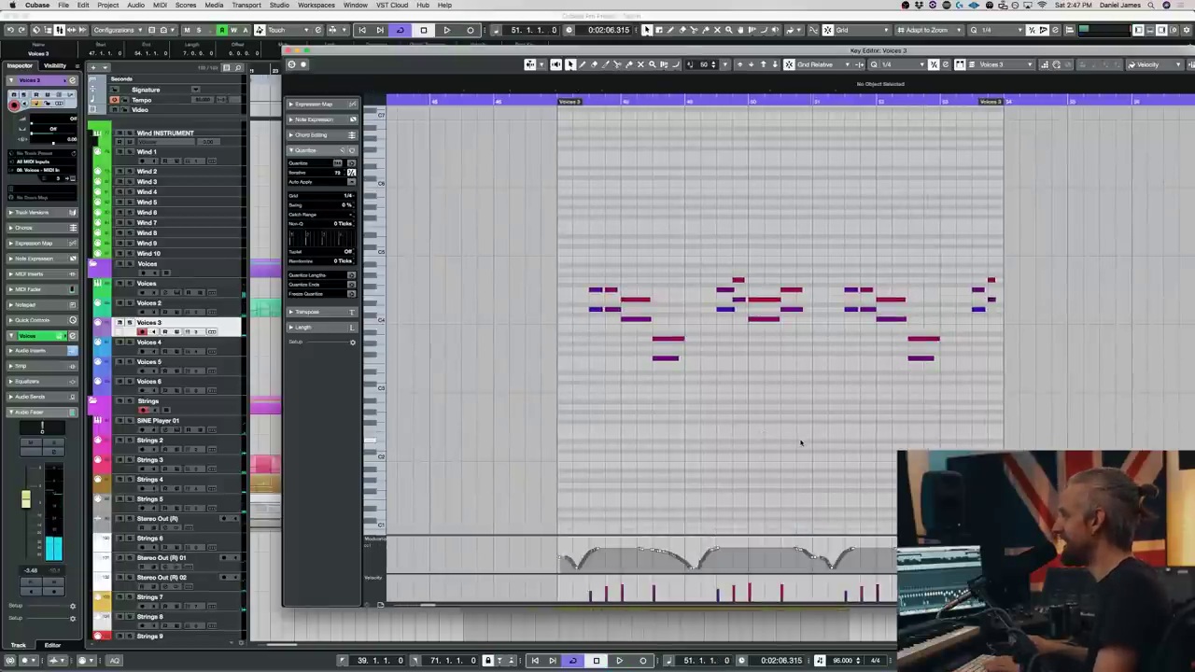
key("Return")
key("space")
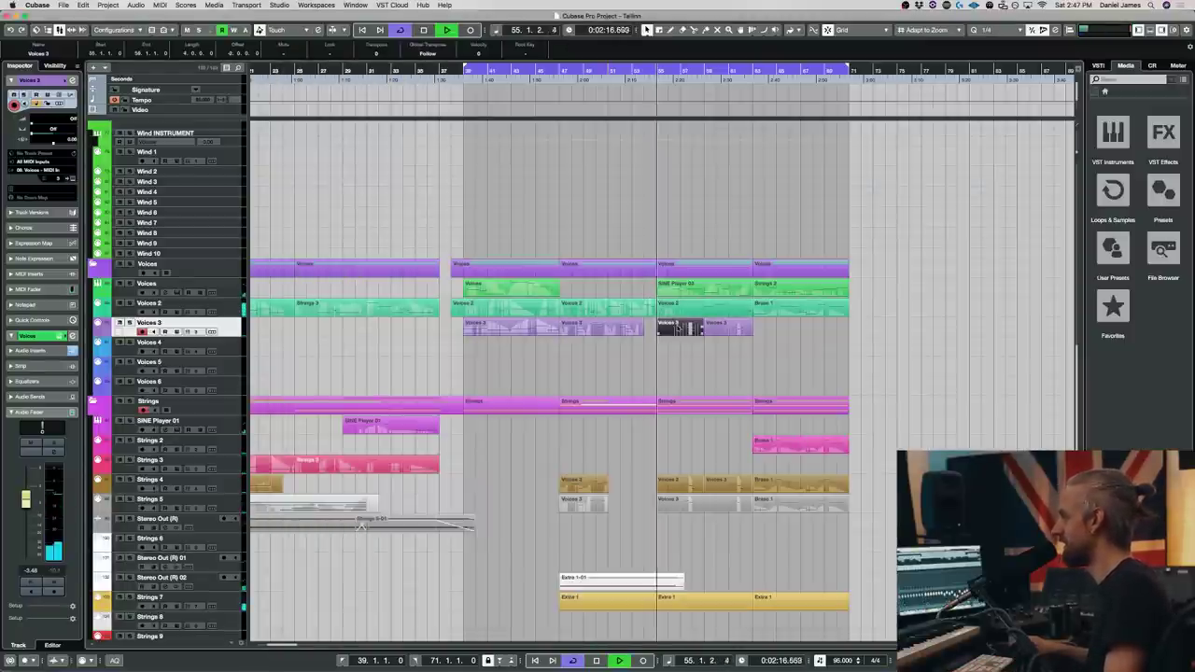
- Combine the Voices 3 phrases between bars 55 and 63 into one part and open it in the Key Editor
left_click_drag(703, 334, 753, 335)
key("Return")
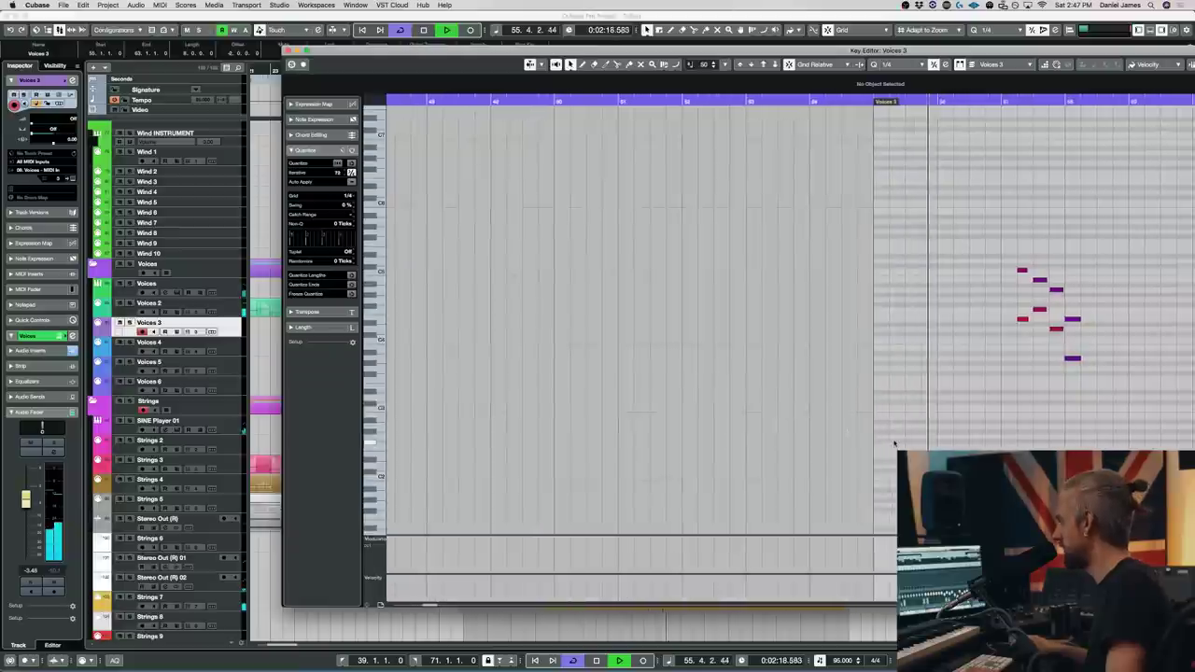
key("f")
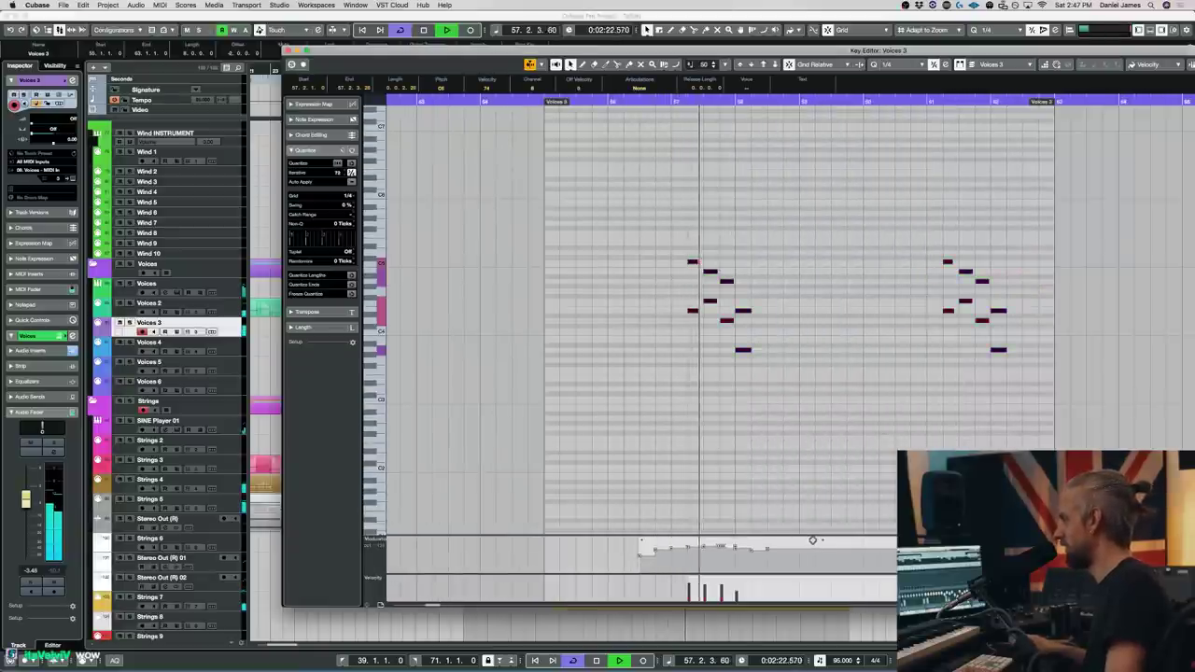
- Transpose all notes of the part at bars 55 to 63 down one octave, play them and close the Key Editor
key("space")
left_click_drag(631, 415, 1062, 190)
key("shift+Down")
key("space")
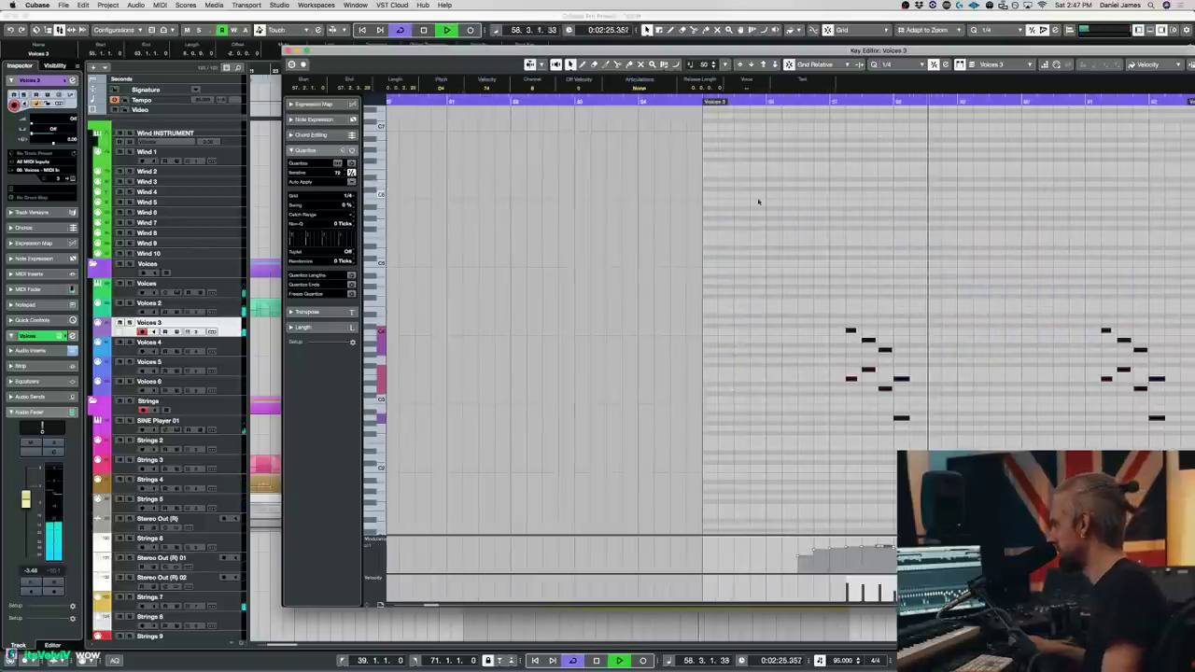
left_click(815, 101)
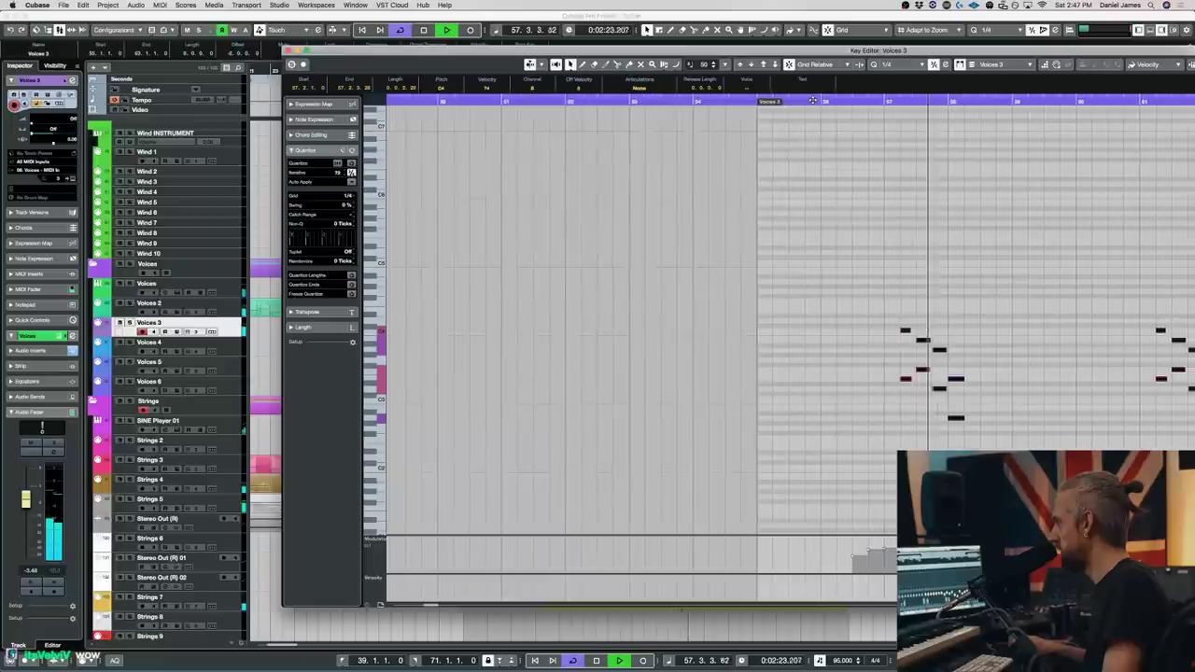
left_click(1089, 317)
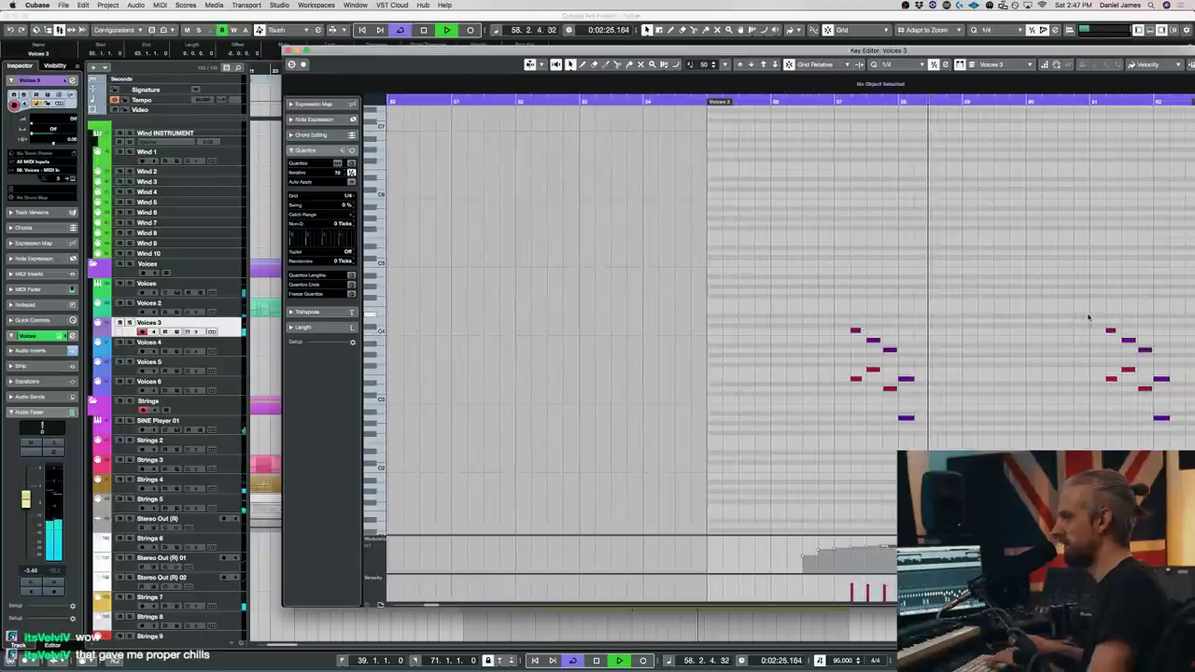
key("Return")
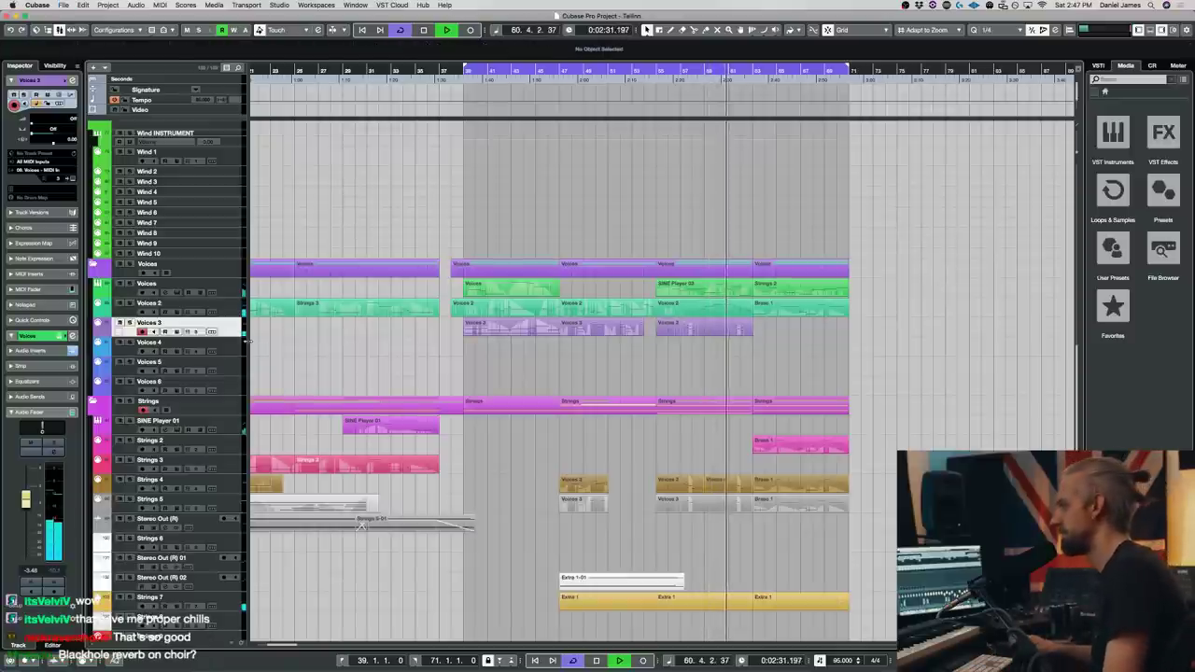
- Reopen the Voices 3 part at bars 55 to 63 in the Key Editor and play back its second phrase
double_click(683, 329)
scroll(683, 330, "left", 2)
key("space")
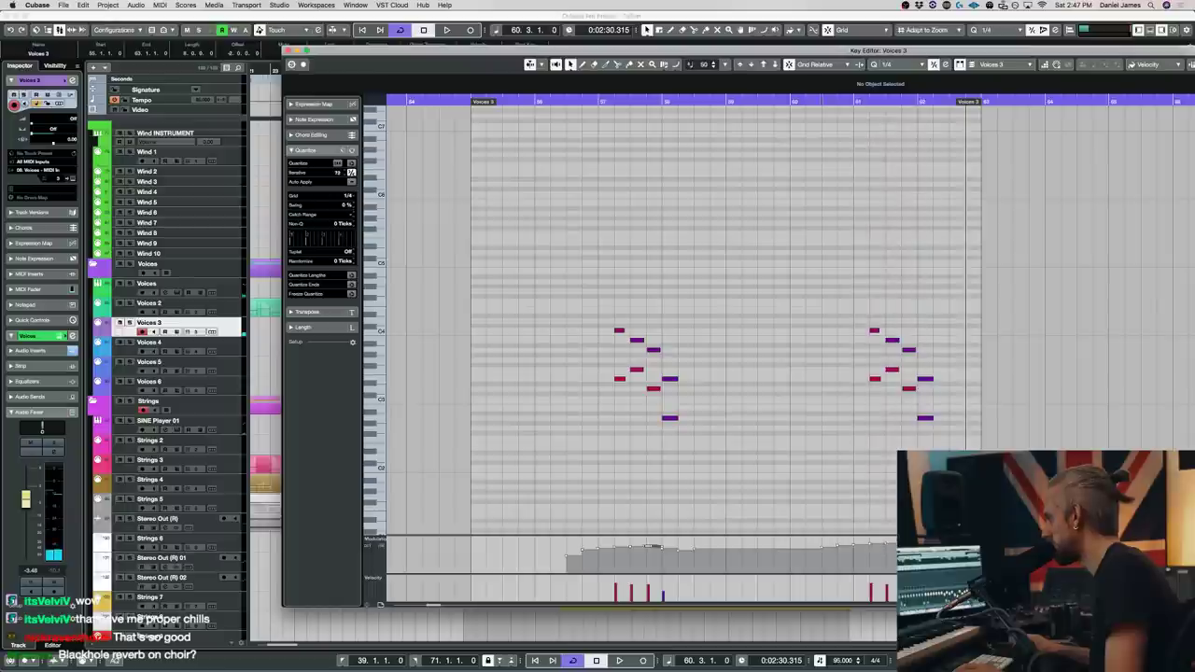
key("space")
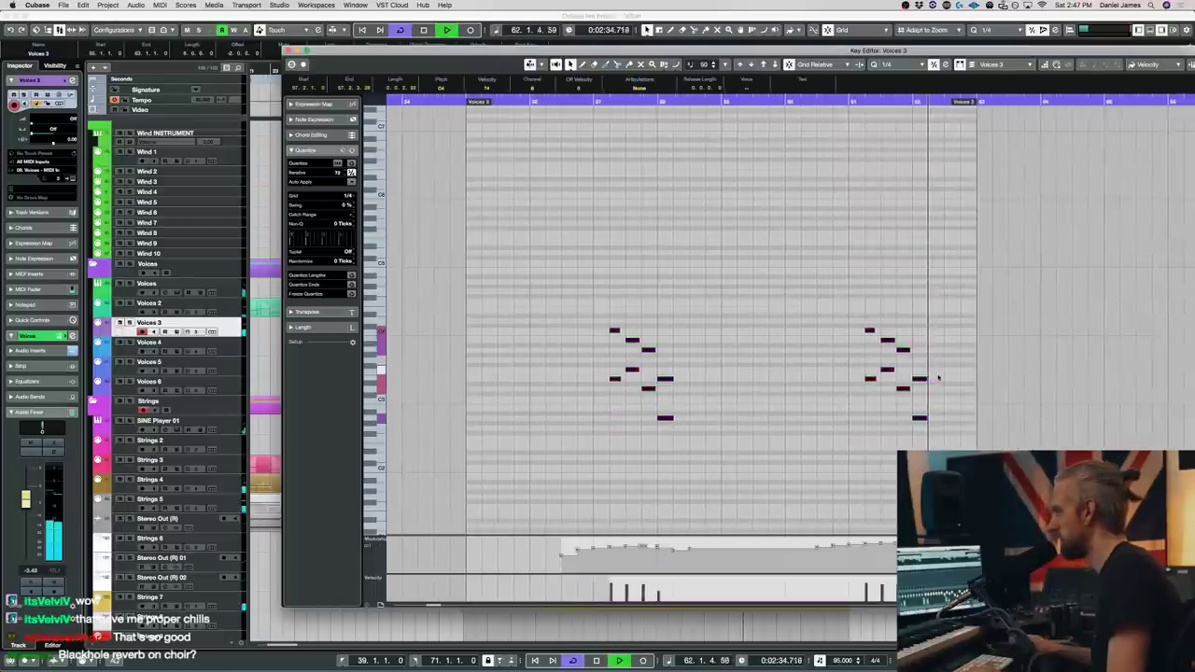
key("space")
- Play the choir from the start of the bar 39 Voices 3 part with the Voices folder soloed
left_click(198, 310)
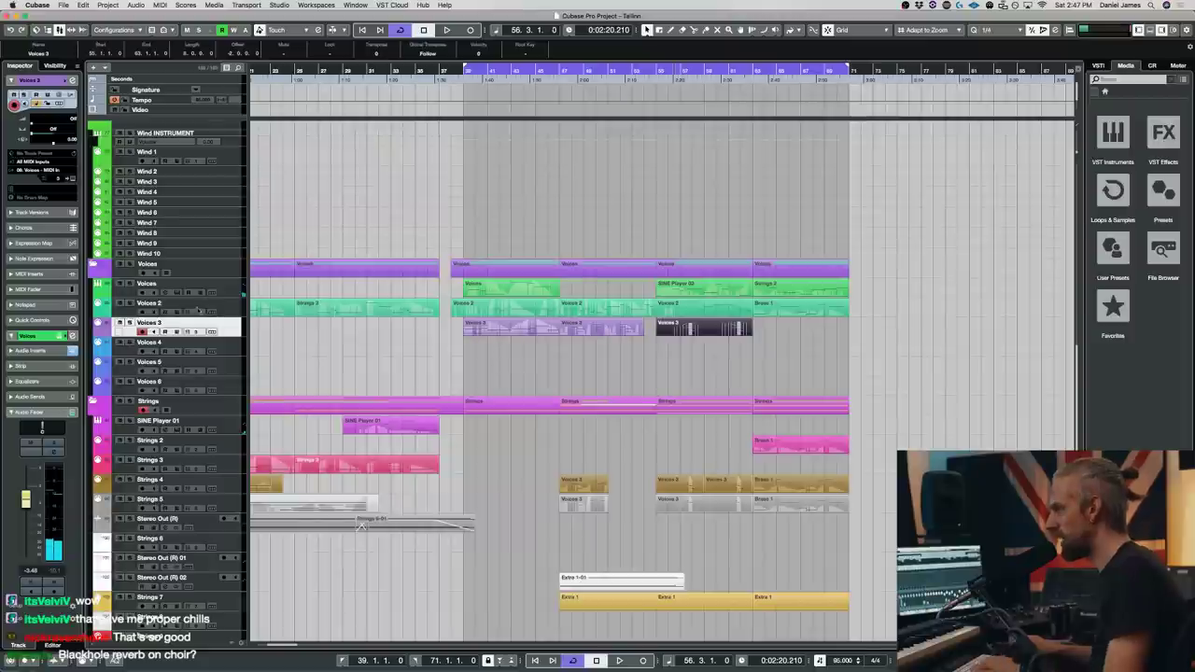
left_click(238, 289)
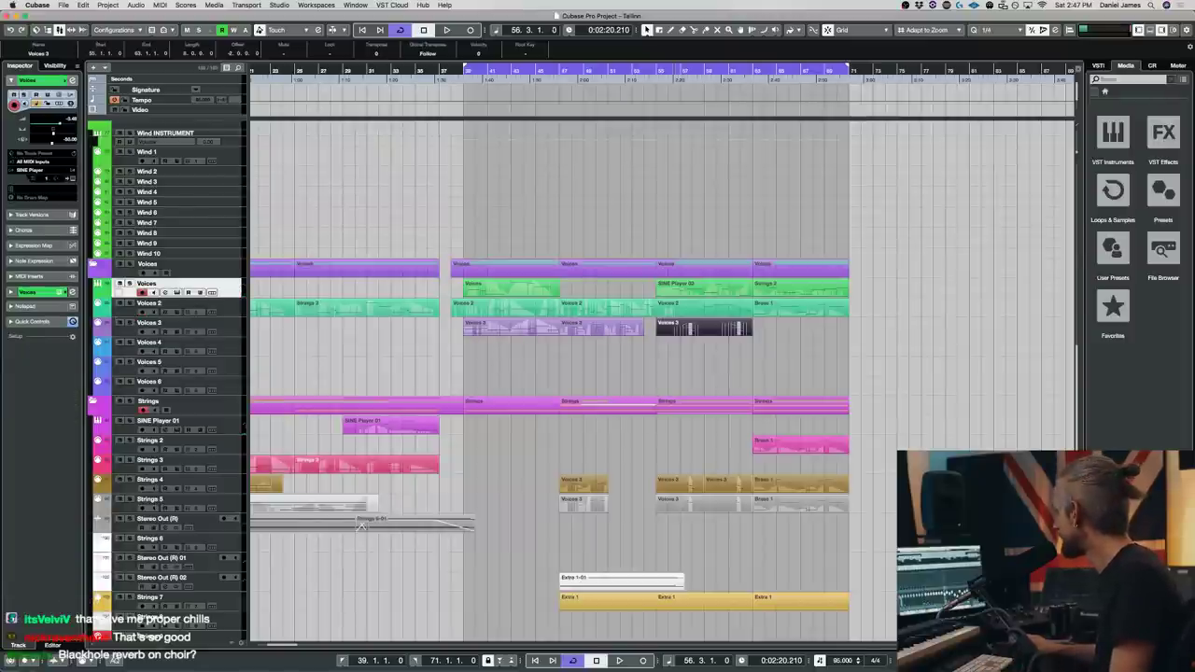
left_click(471, 330)
key("l")
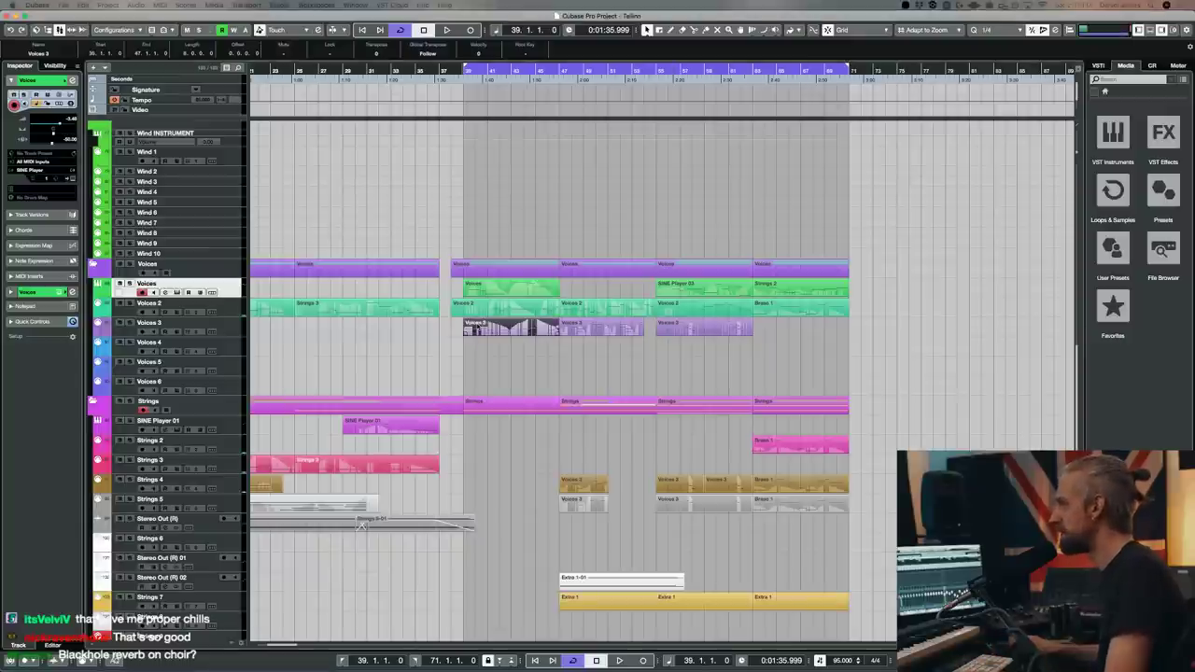
key("space")
left_click(130, 265)
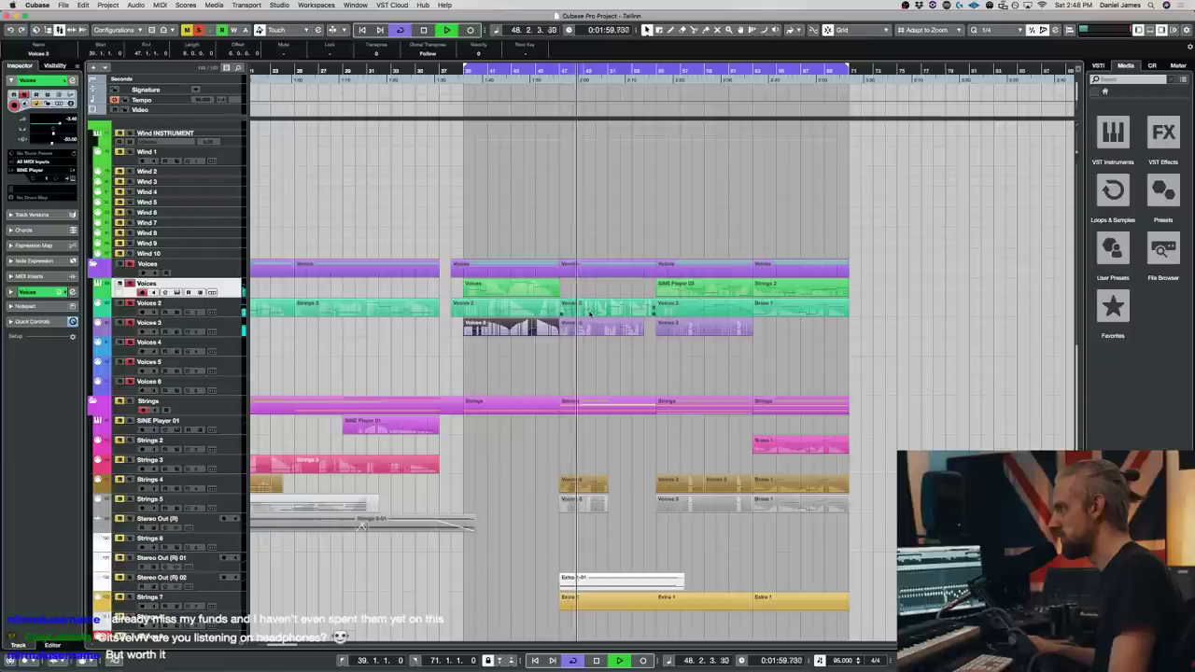
key("space")
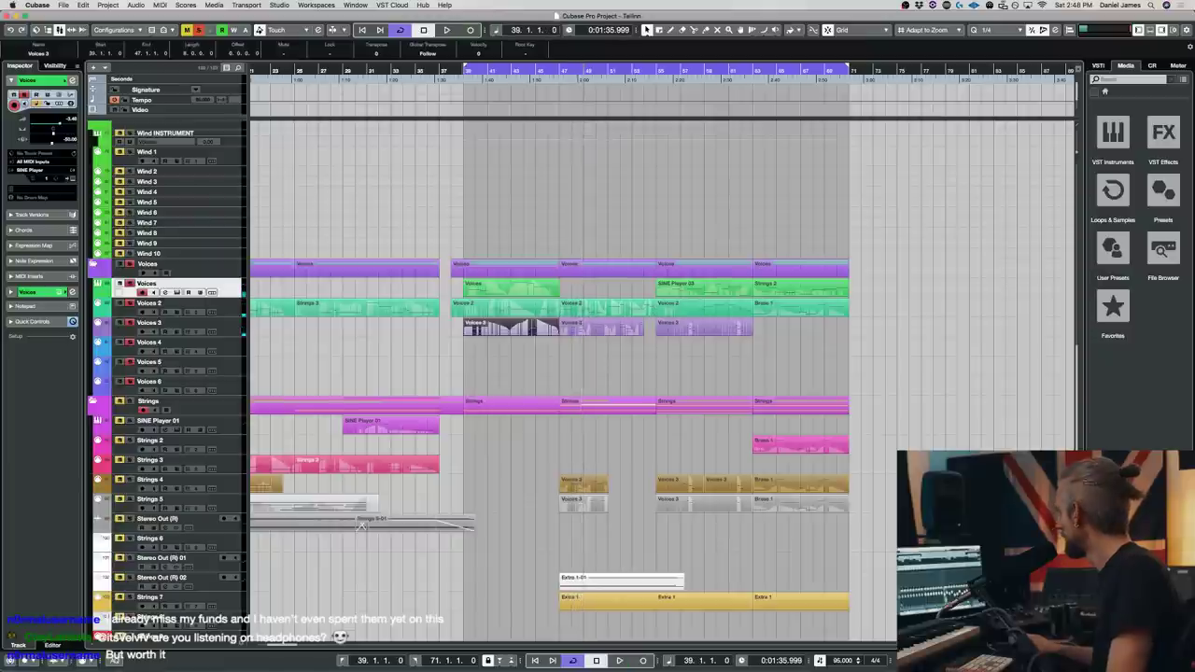
- Replay from bar 39 and clear all solo and mute states so the full arrangement sounds
left_click(492, 294)
key("space")
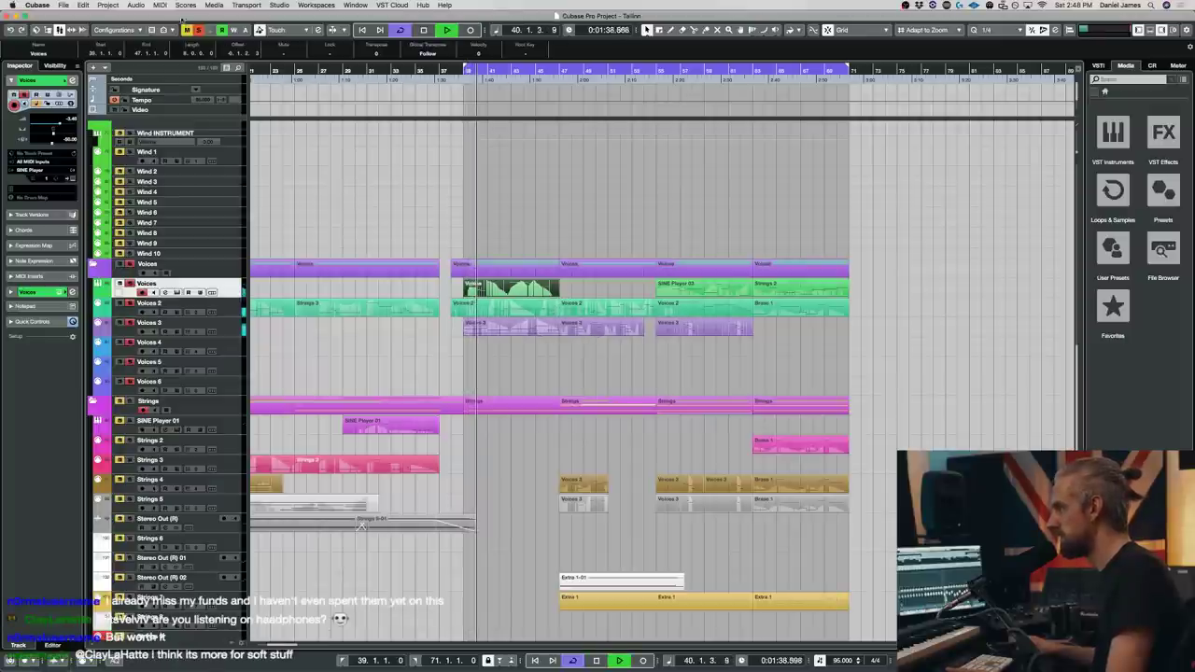
left_click(719, 361)
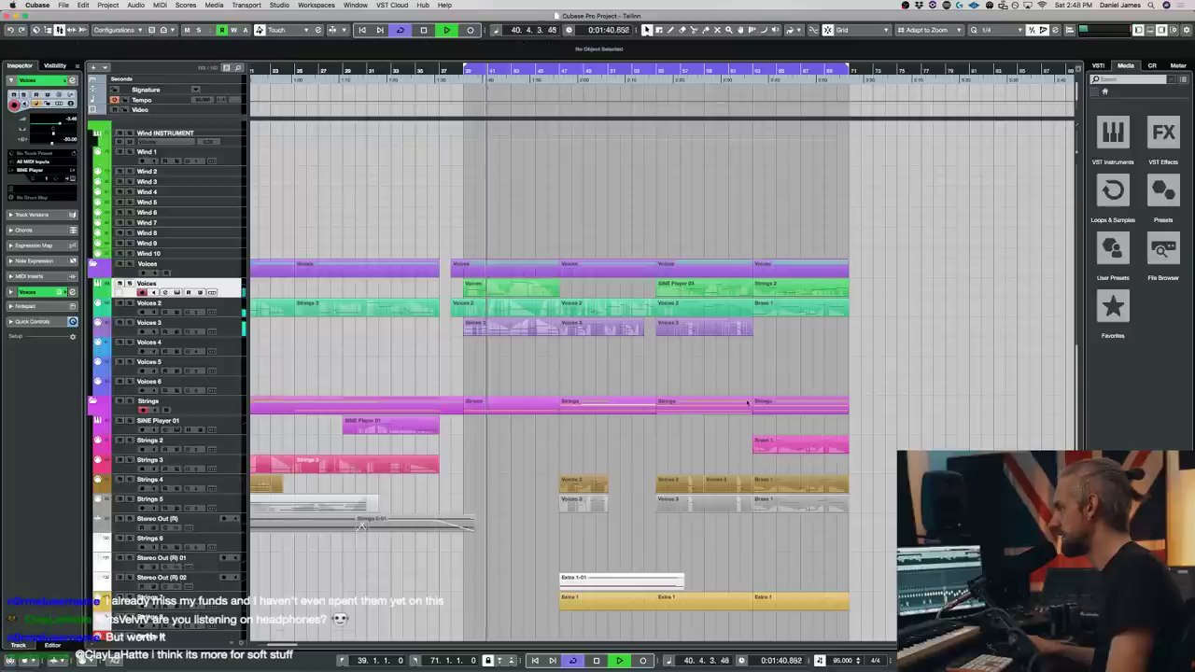
- Open the Voices 3 track's SINE Player and keep the last Female Choir in the articulation list on MIDI channel 03
left_click(228, 327)
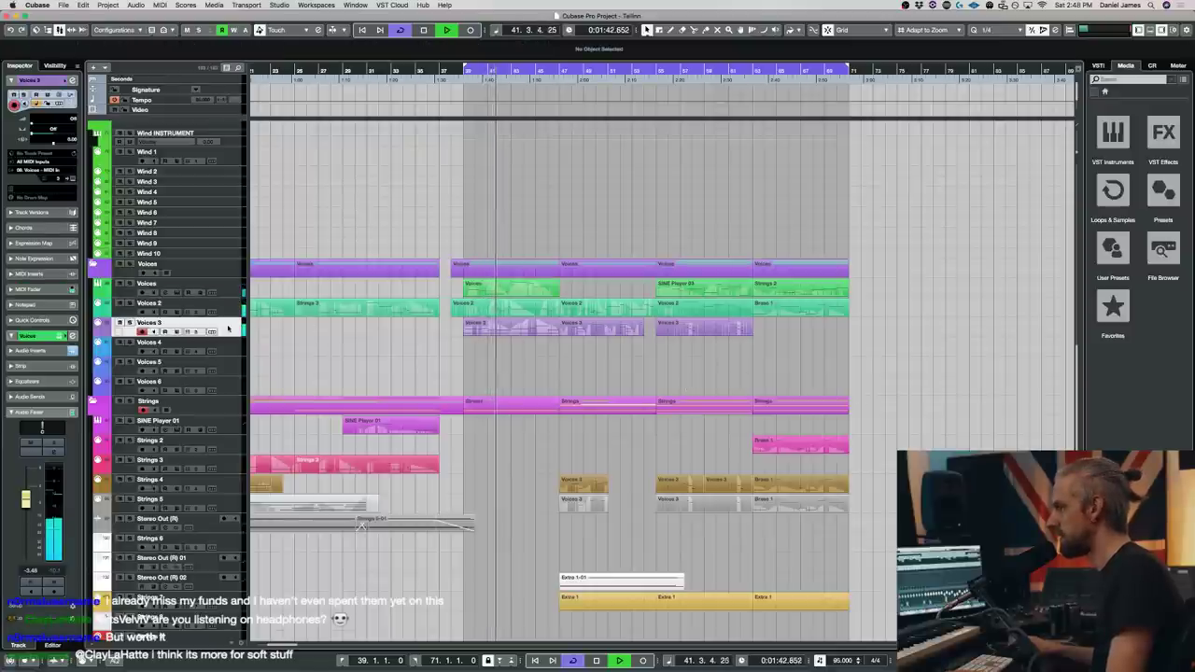
key("e")
scroll(1024, 312, "down", 3)
scroll(911, 371, "down", 3)
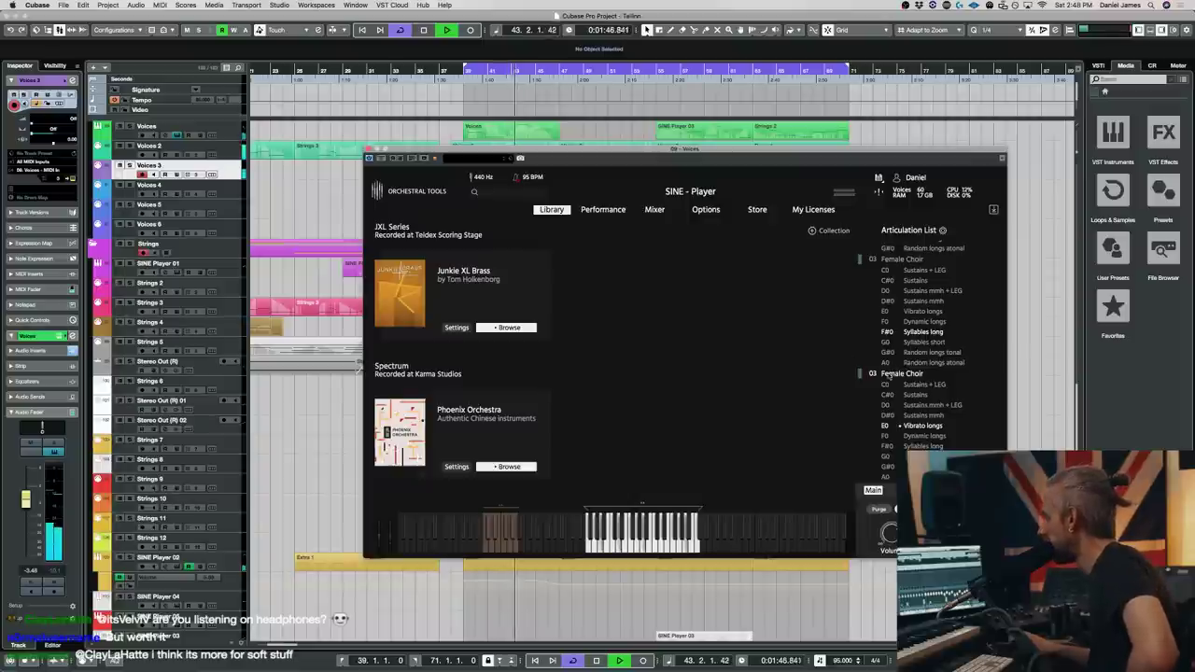
left_click(873, 374)
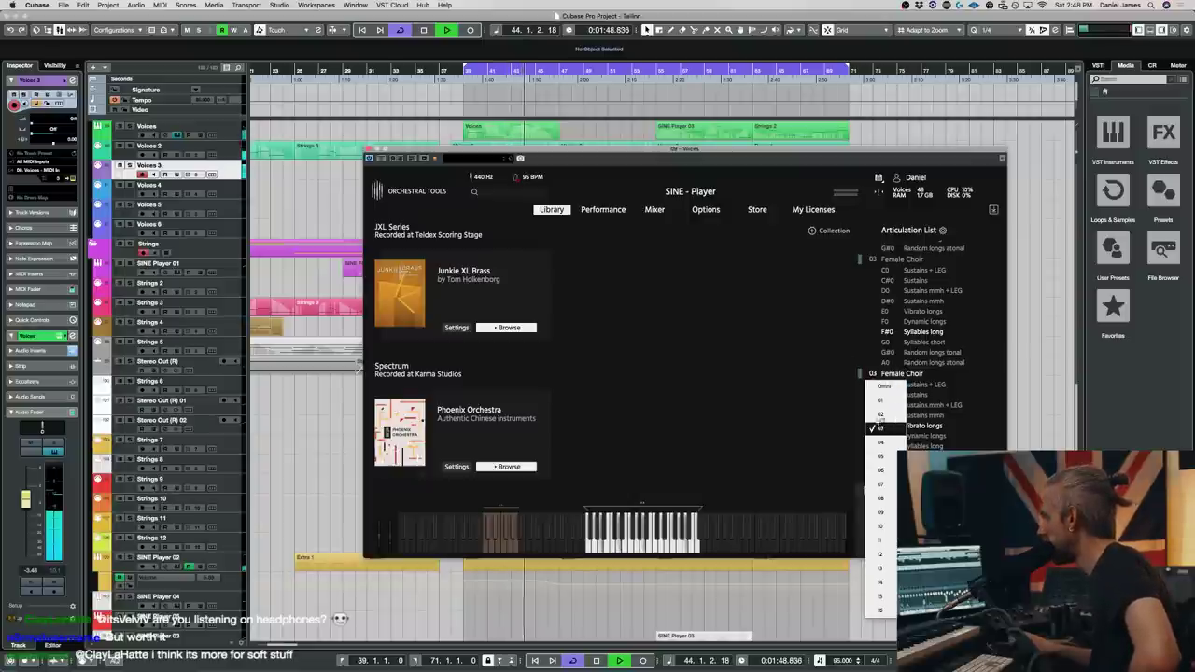
left_click(880, 428)
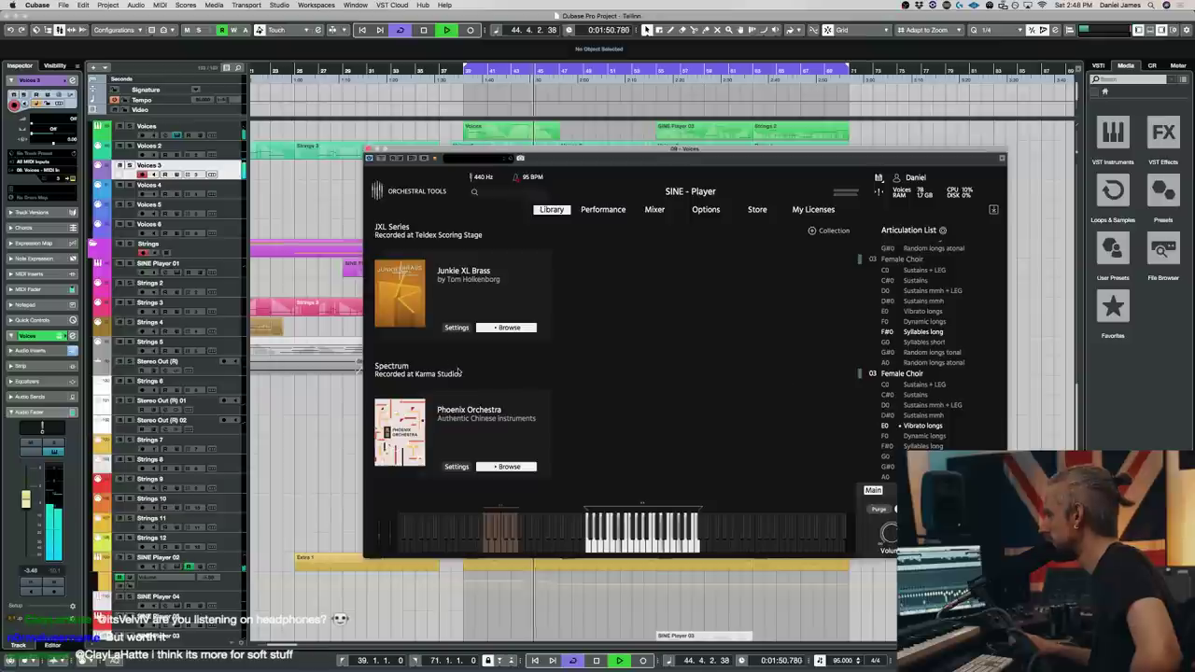
- Examine the loaded choirs and their articulations, find the Tallinn collection in the library and stop playback
scroll(458, 371, "down", 3)
scroll(962, 328, "up", 5)
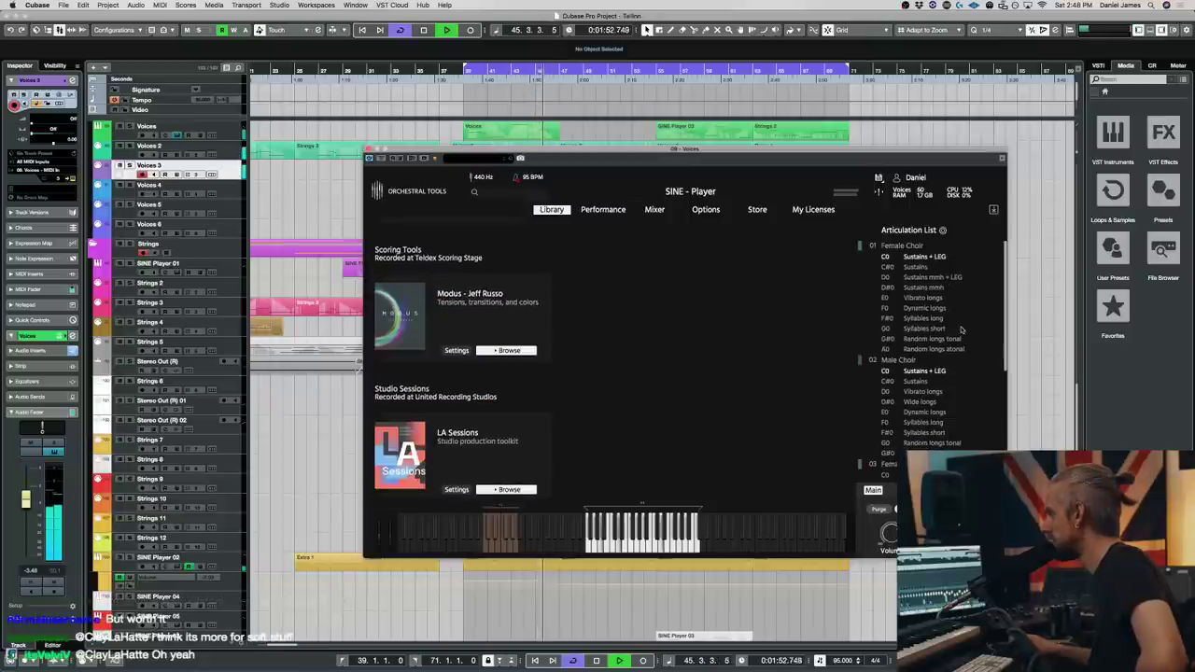
scroll(633, 339, "down", 3)
scroll(934, 345, "down", 5)
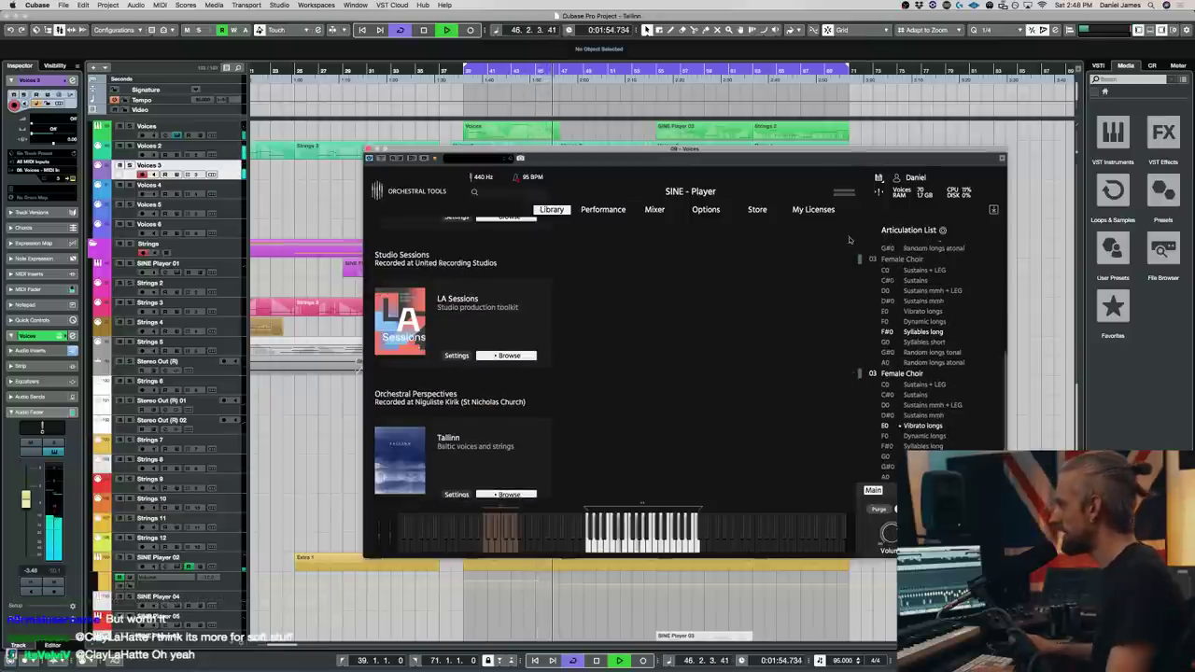
key("space")
left_click(253, 436)
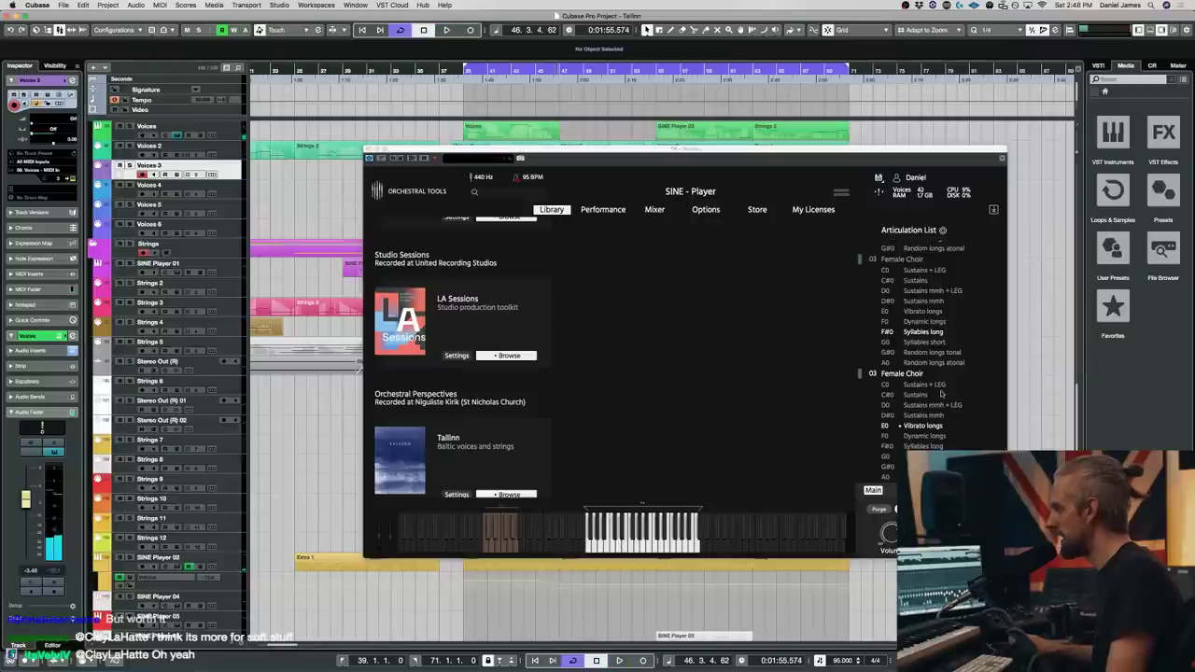
scroll(919, 331, "up", 5)
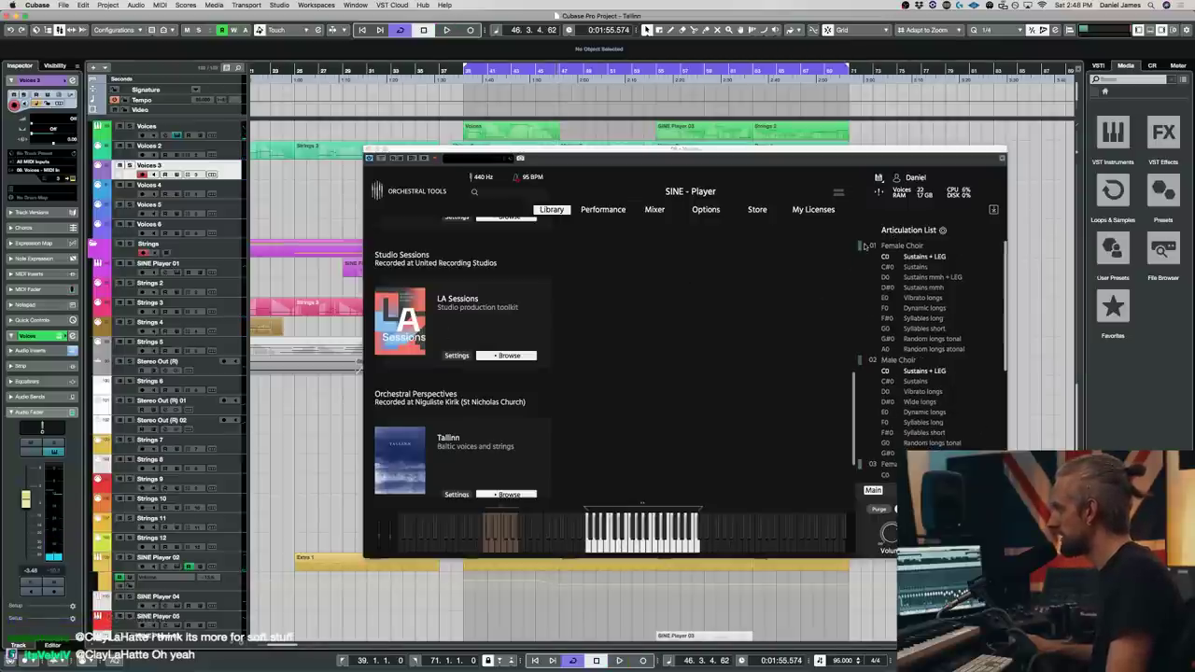
scroll(887, 410, "down", 4)
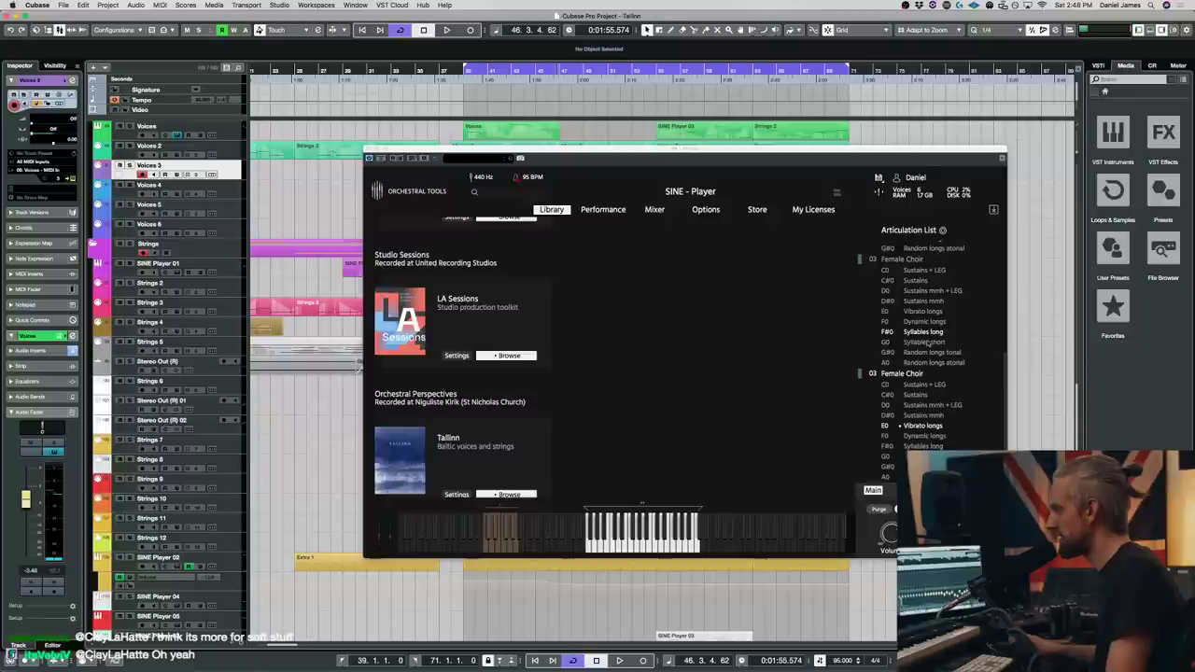
- Browse the Tallinn collection's Choirs folder and load another 01 Female Choir into the articulation list
left_click(509, 494)
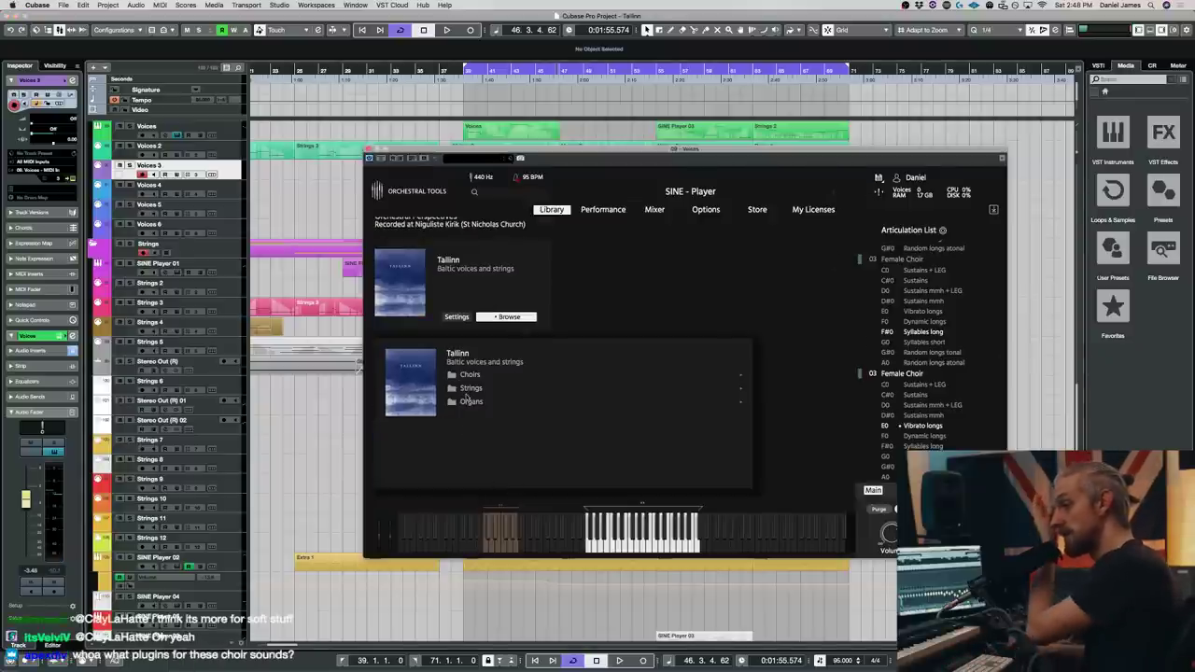
left_click(470, 374)
left_click(509, 390)
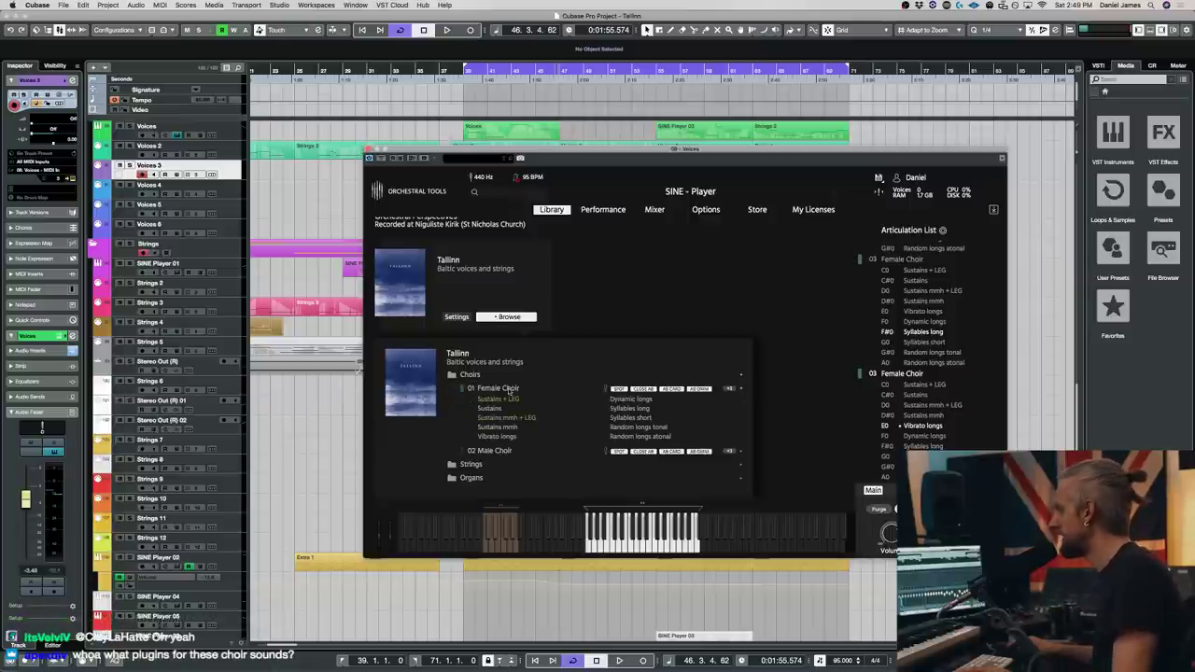
left_click(510, 391)
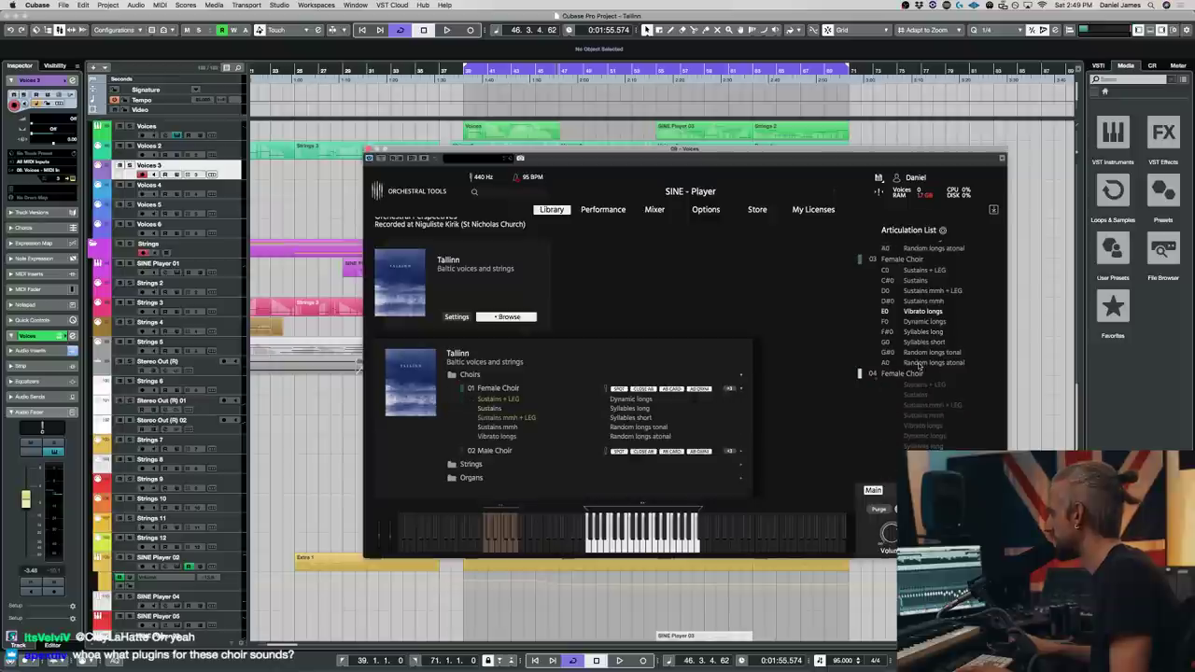
- Review the MIDI channel assignments and active articulations of the female and male choirs in the articulation list
scroll(918, 364, "up", 5)
scroll(874, 364, "down", 3)
scroll(870, 340, "up", 1)
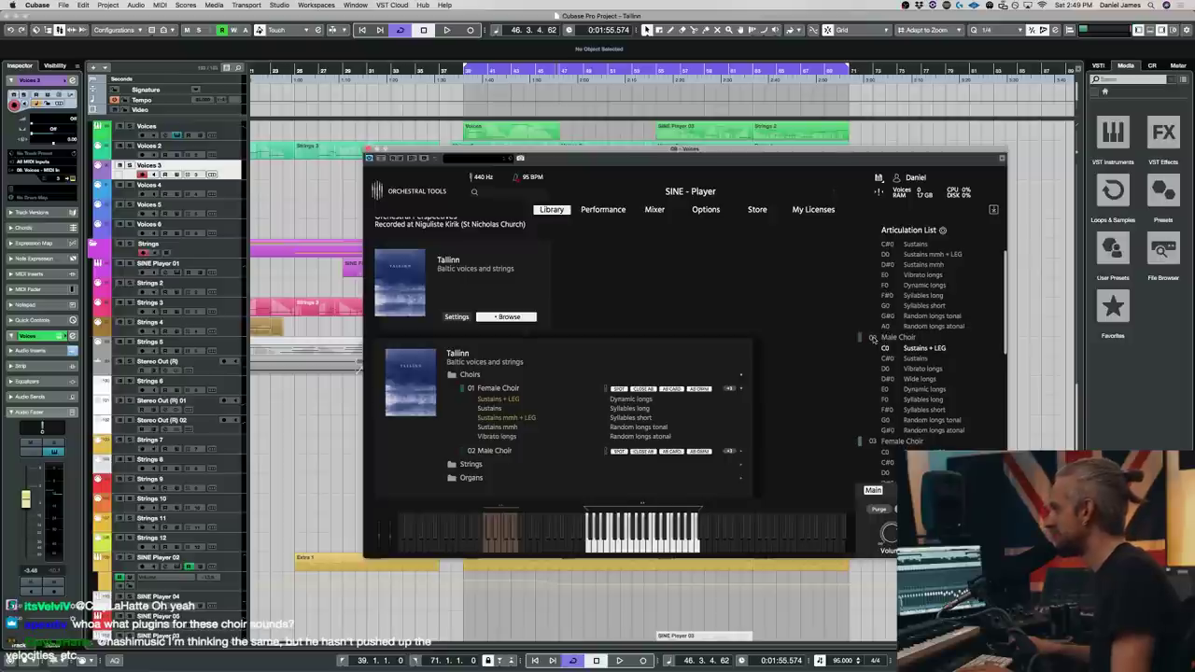
scroll(805, 388, "up", 10)
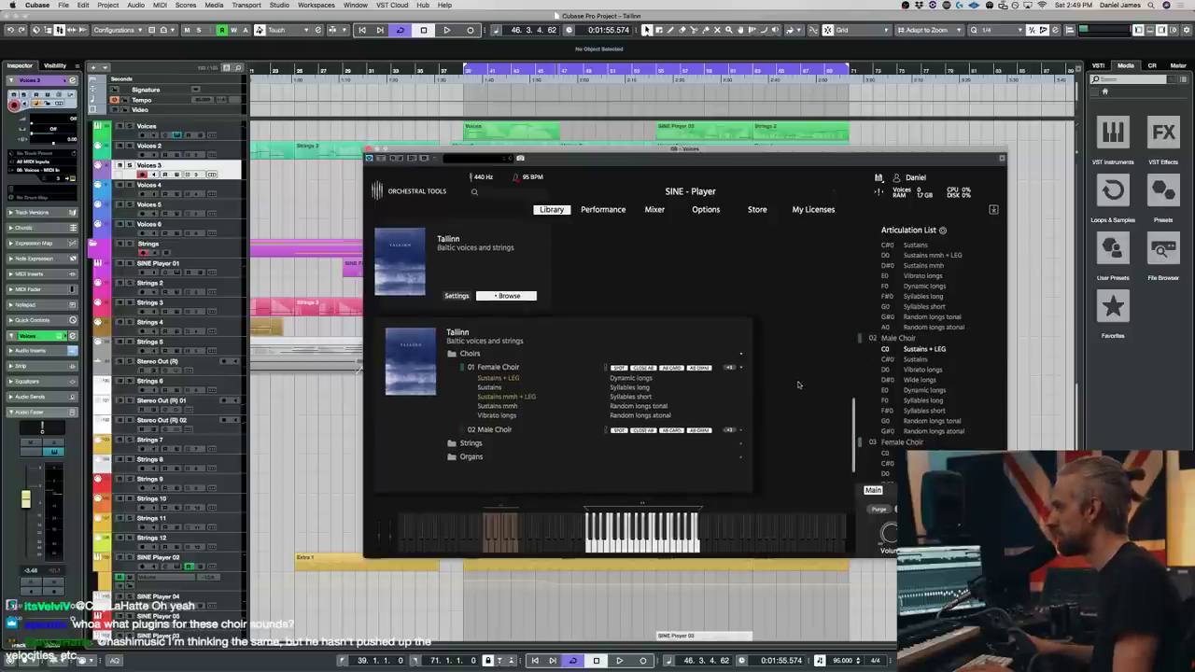
scroll(799, 385, "down", 5)
scroll(801, 381, "down", 4)
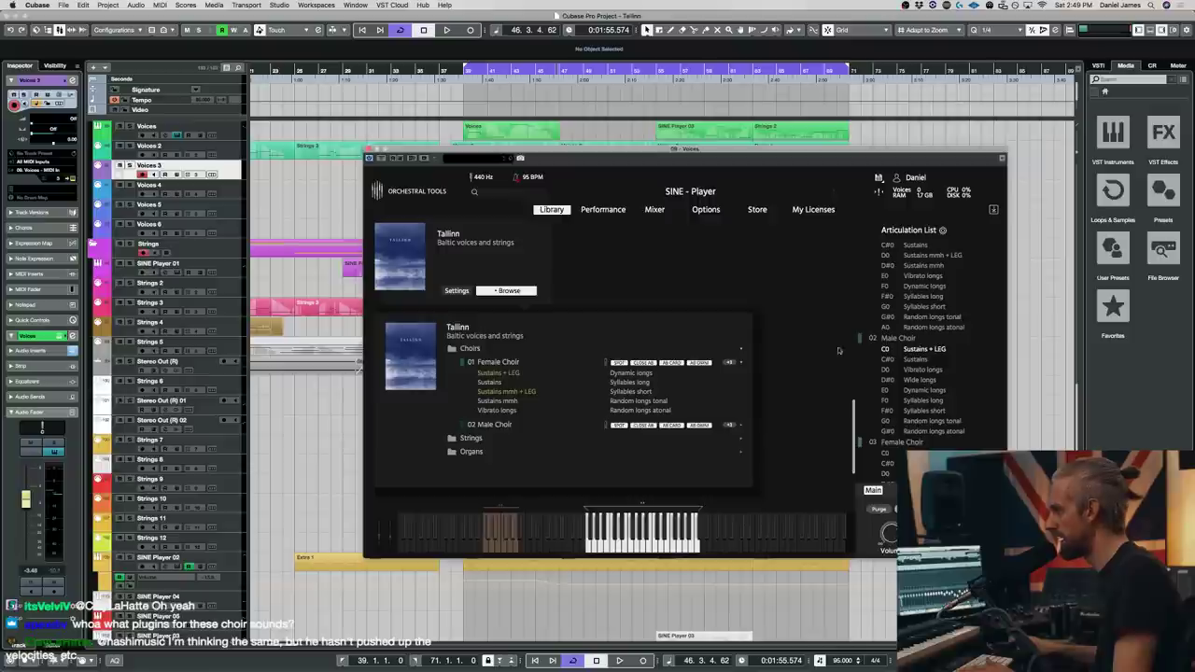
scroll(873, 340, "up", 1)
scroll(876, 344, "down", 1)
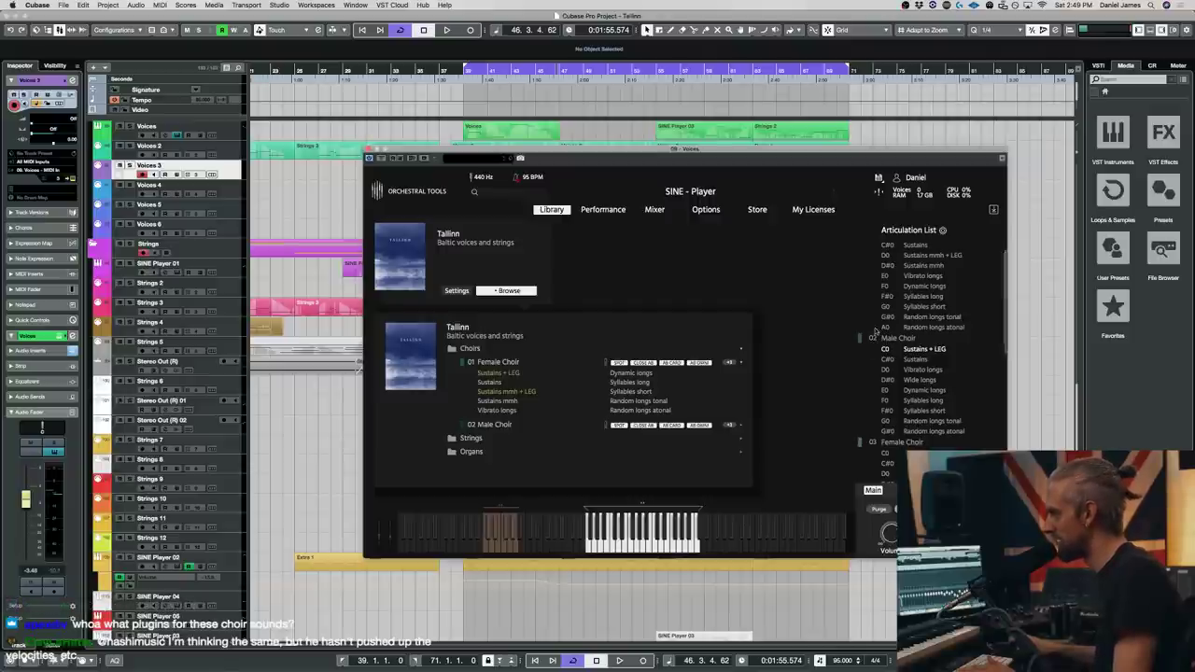
scroll(904, 356, "up", 1)
scroll(887, 351, "up", 2)
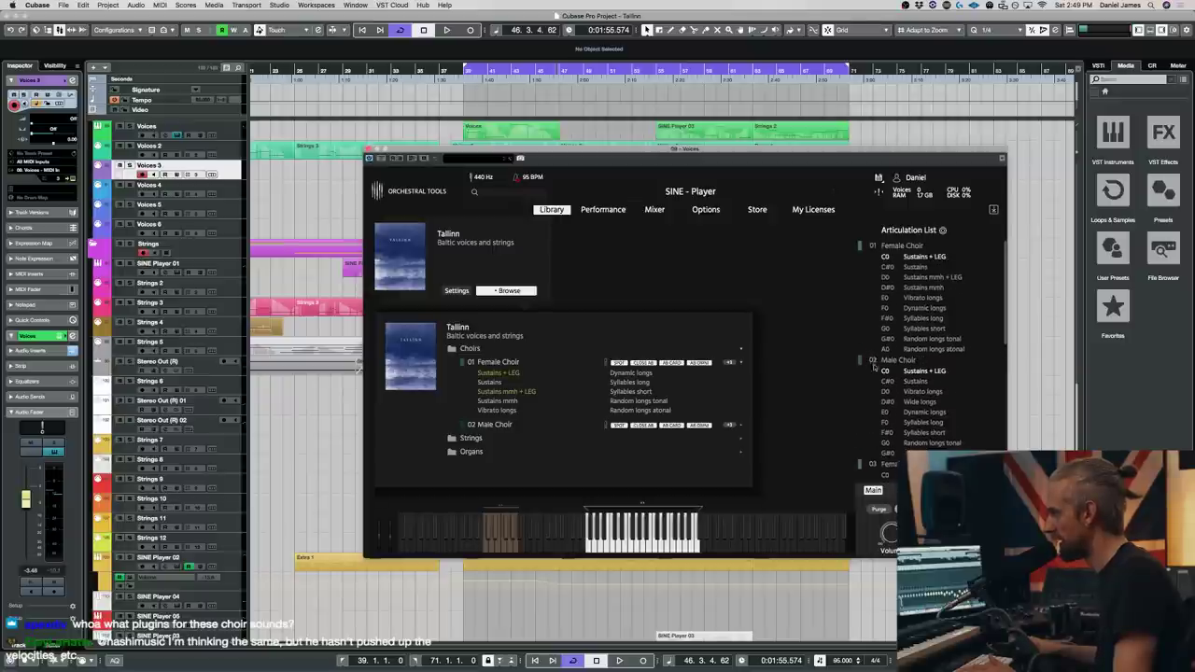
- Review the choirs in the articulation list, then assign the Female Choir on channel 04 to MIDI channel 02 and the one on 03 to 01
scroll(876, 363, "down", 3)
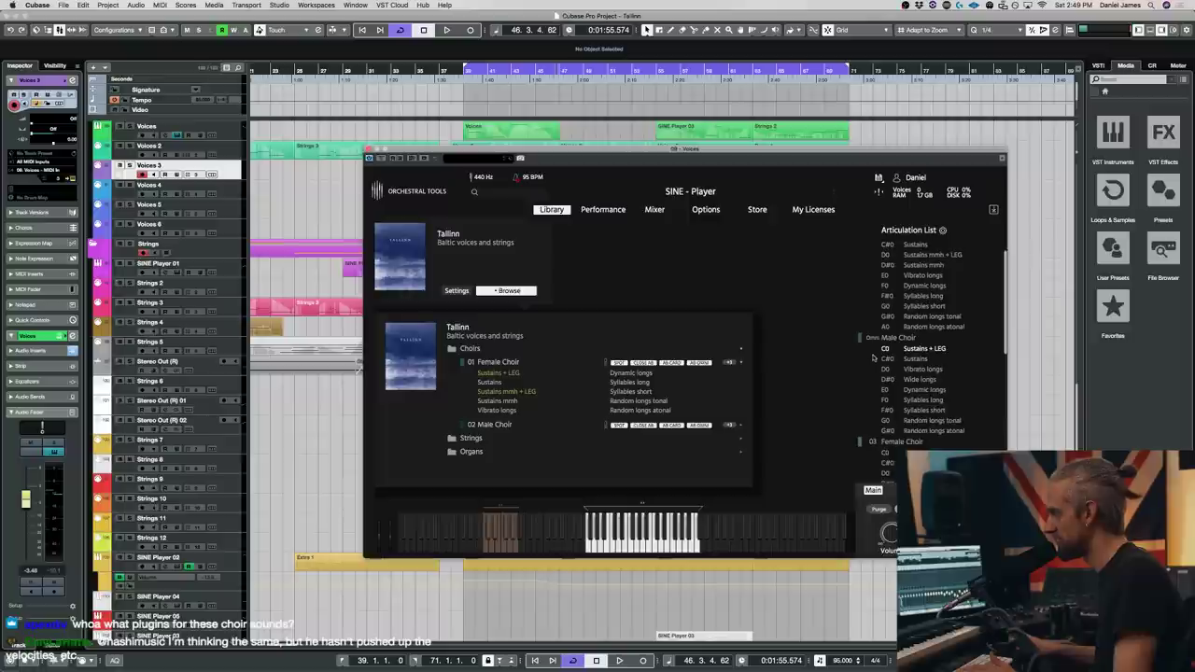
scroll(873, 340, "up", 1)
scroll(911, 331, "down", 9)
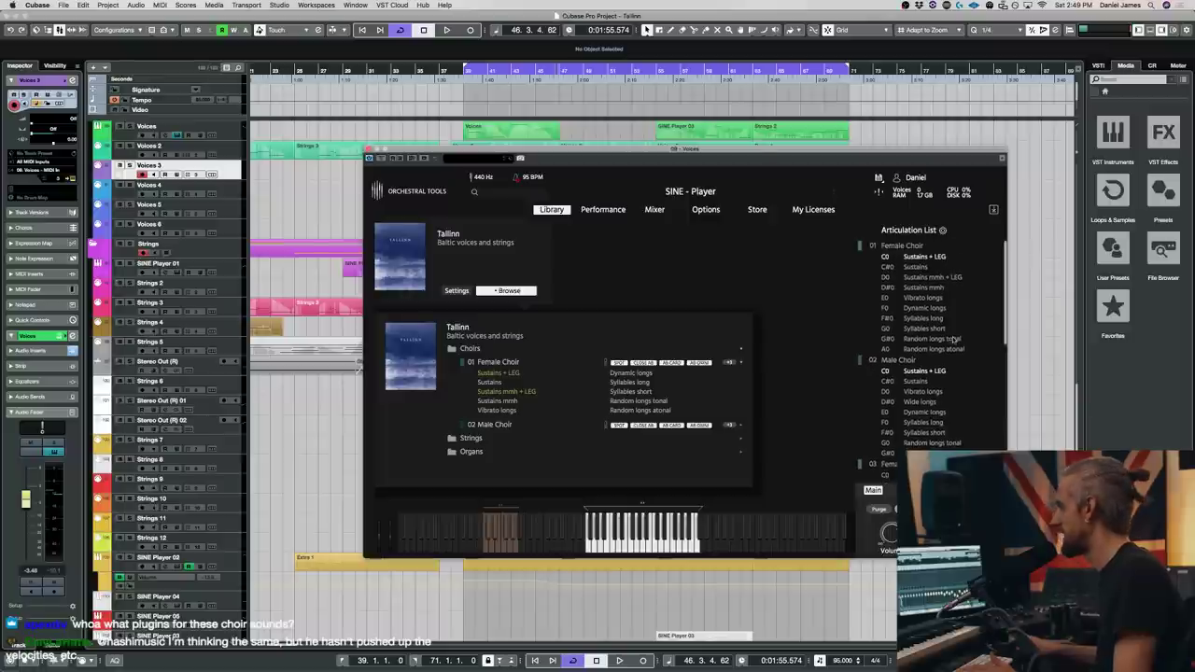
scroll(928, 330, "down", 10)
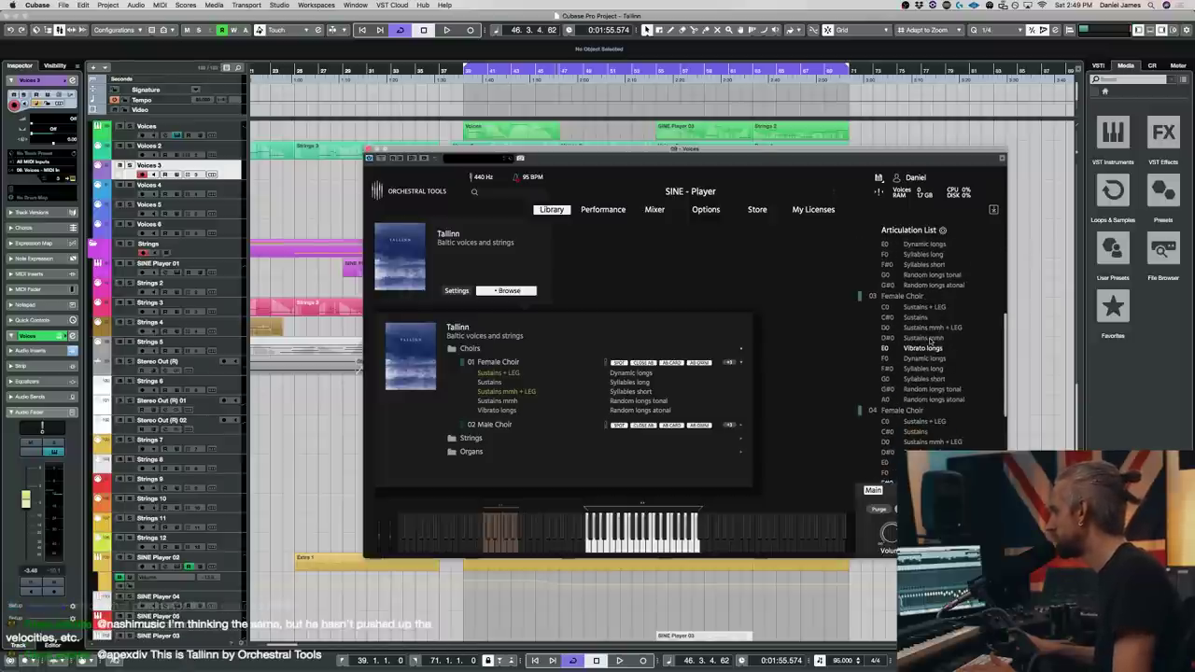
scroll(883, 271, "down", 2)
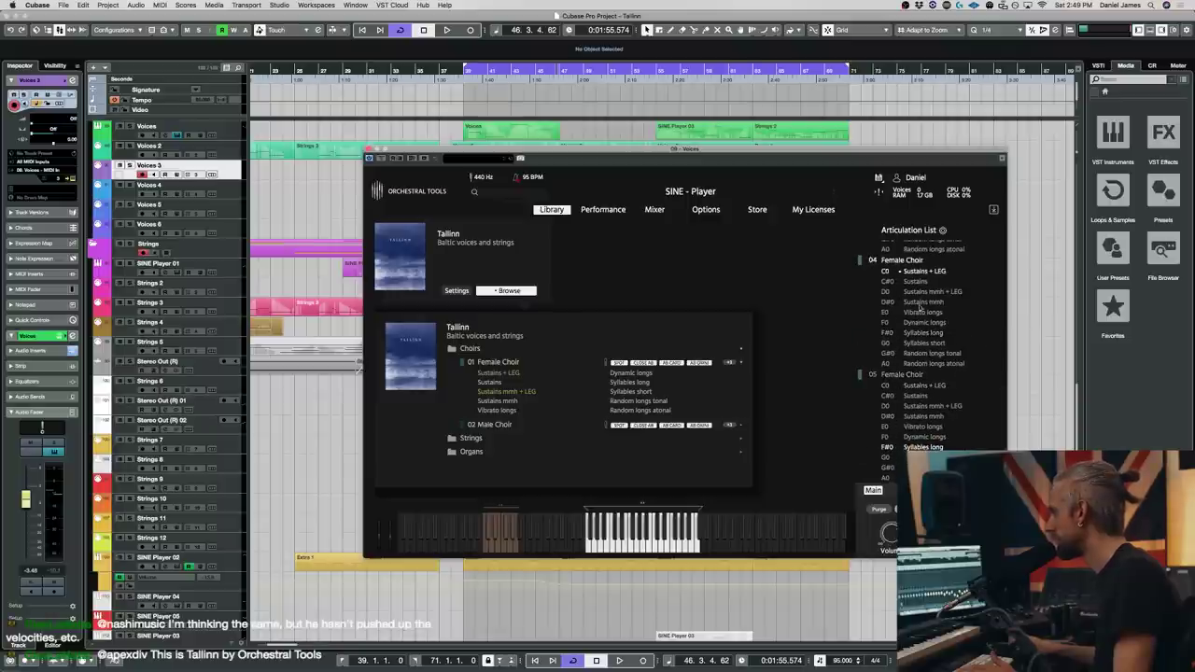
scroll(981, 339, "up", 20)
left_click_drag(1005, 326, 1005, 404)
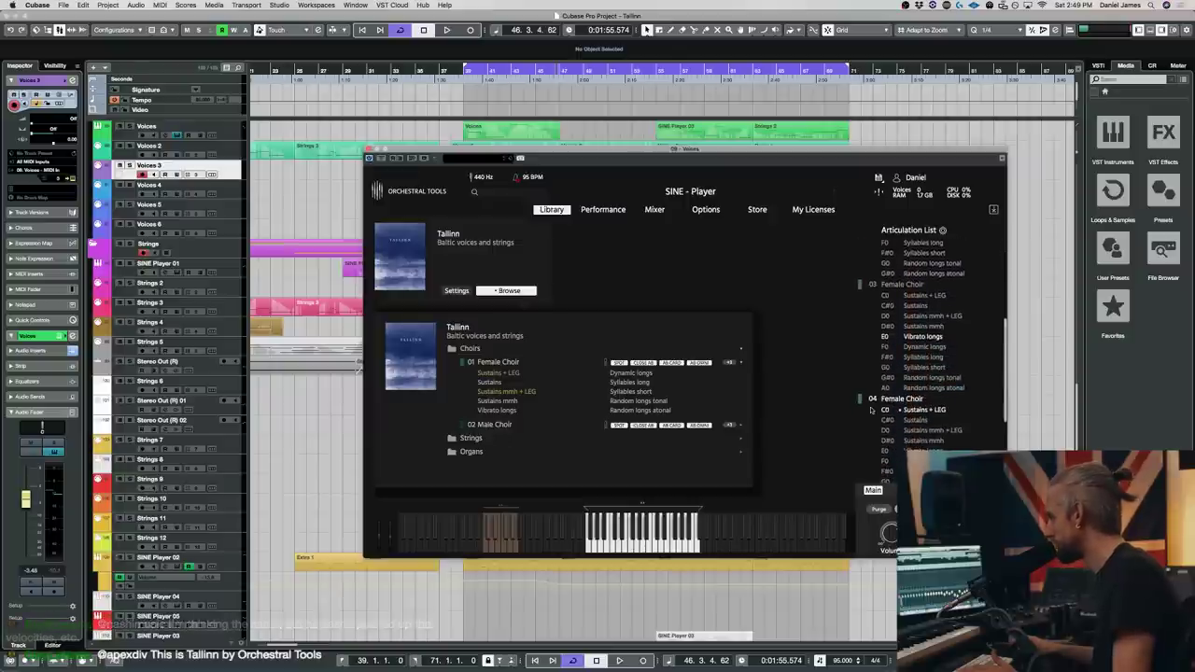
left_click(873, 400)
left_click(883, 441)
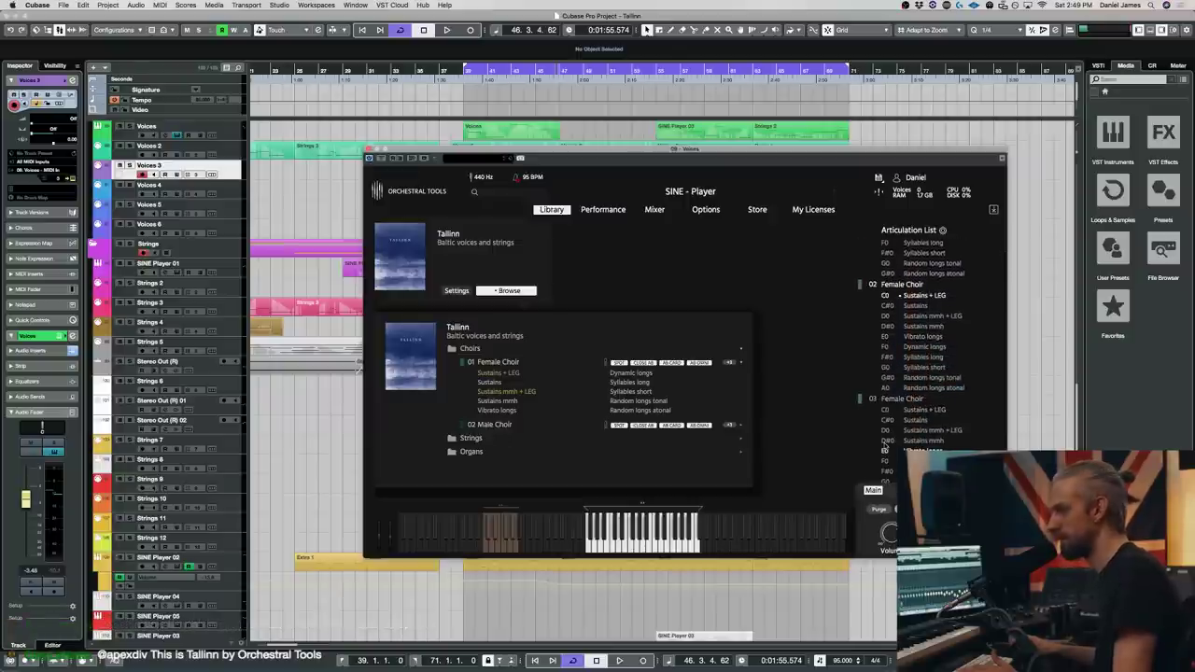
left_click(874, 400)
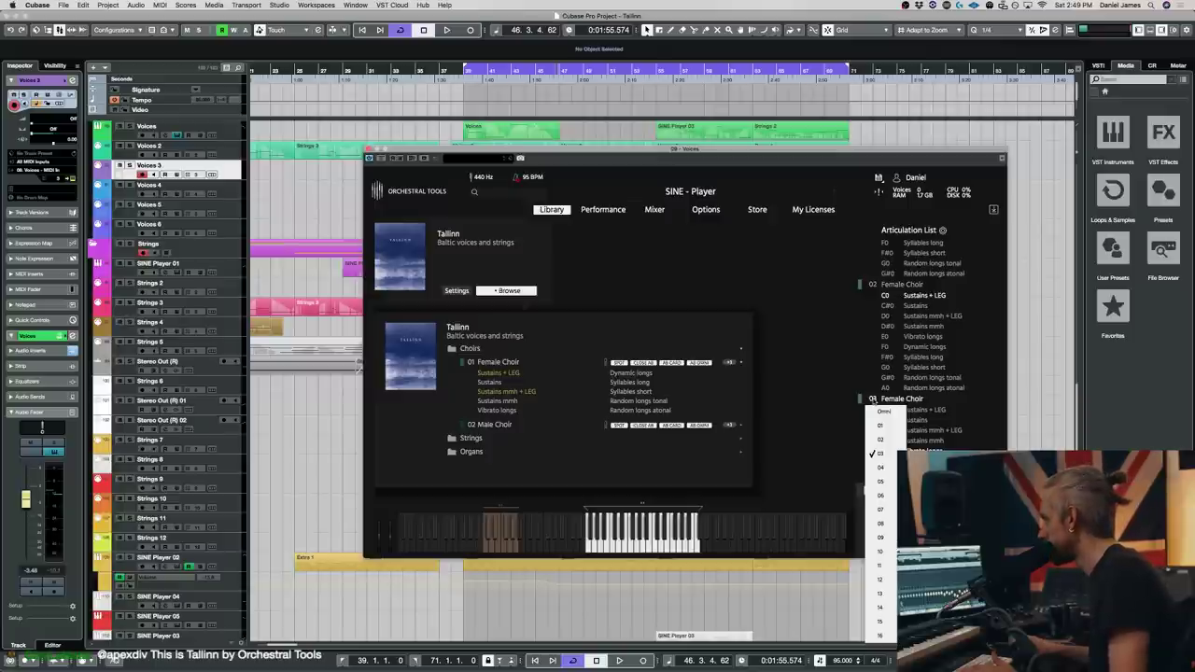
left_click(879, 425)
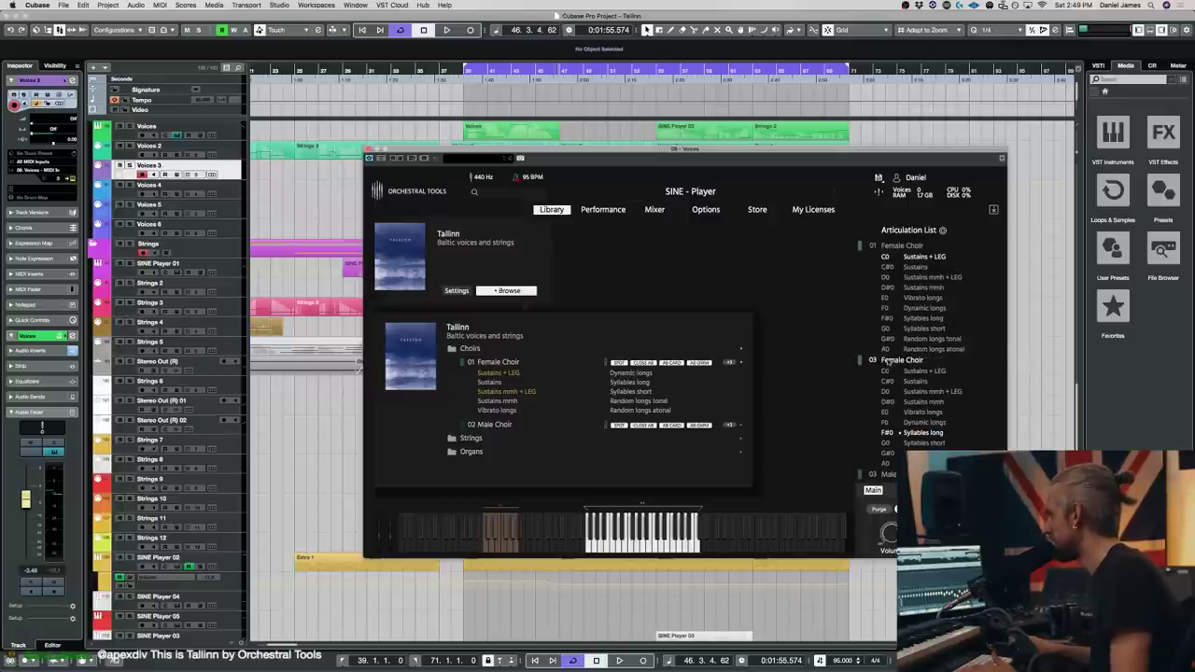
- Assign the last Female Choir in the articulation list to MIDI channel 04
scroll(874, 360, "down", 1)
scroll(1005, 339, "down", 8)
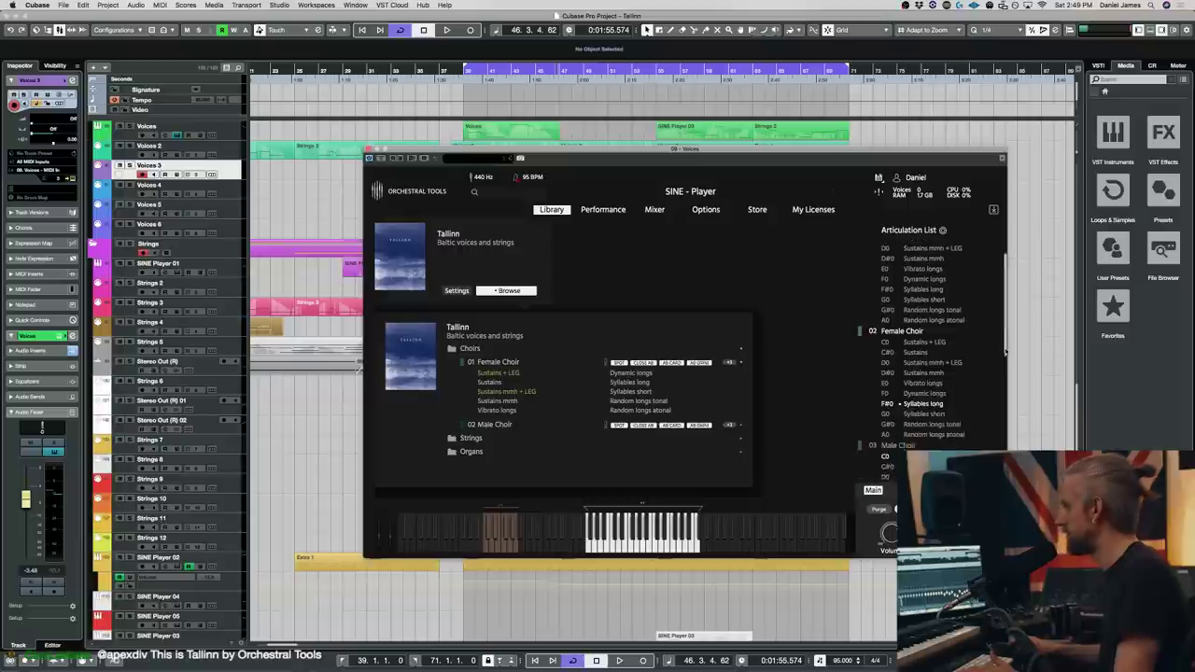
scroll(923, 361, "down", 2)
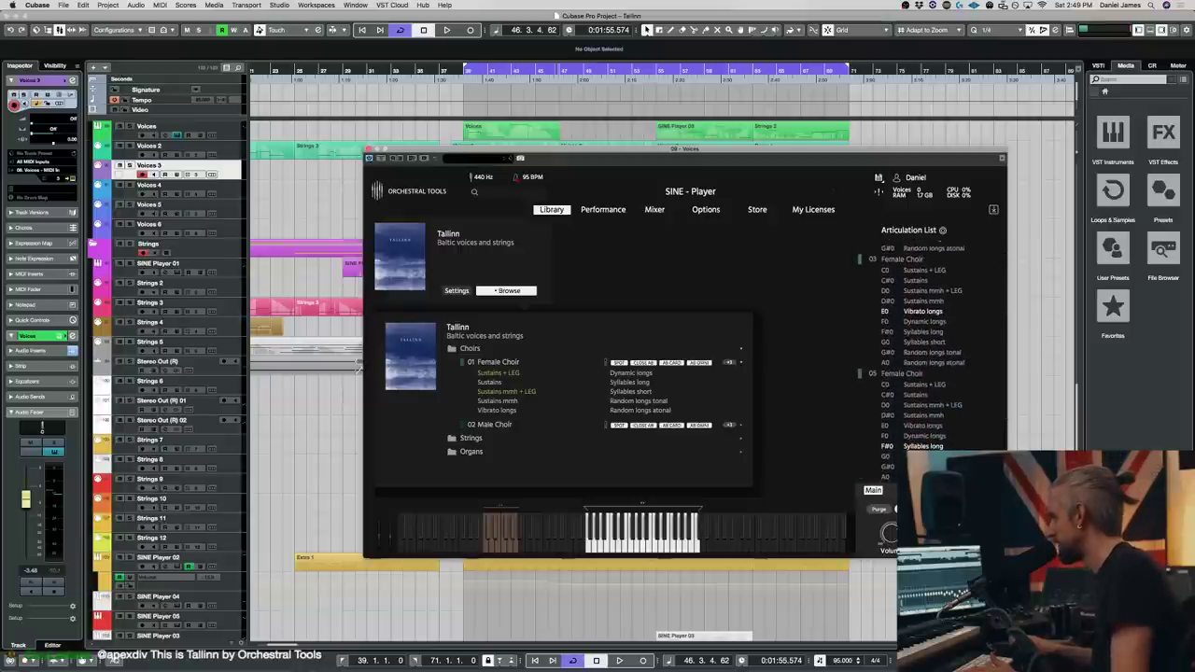
left_click(872, 374)
left_click(881, 442)
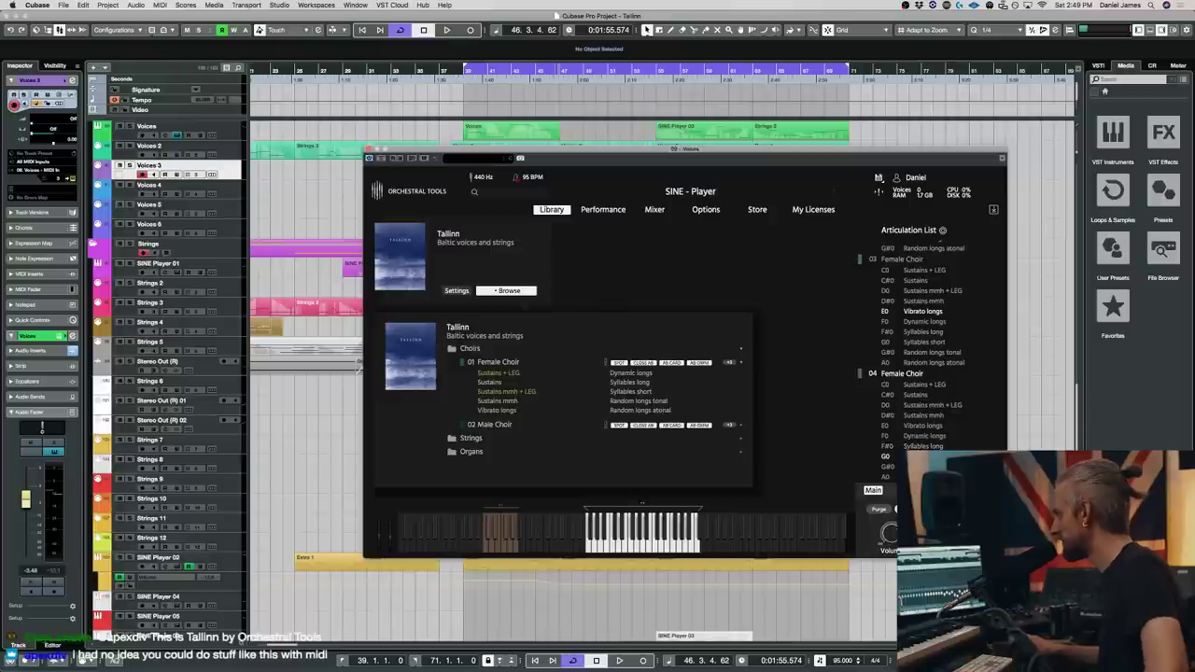
- Move the cycle start to bar 9 and capture a Voices 3 choir take from there into bar 20
scroll(326, 432, "left", 5)
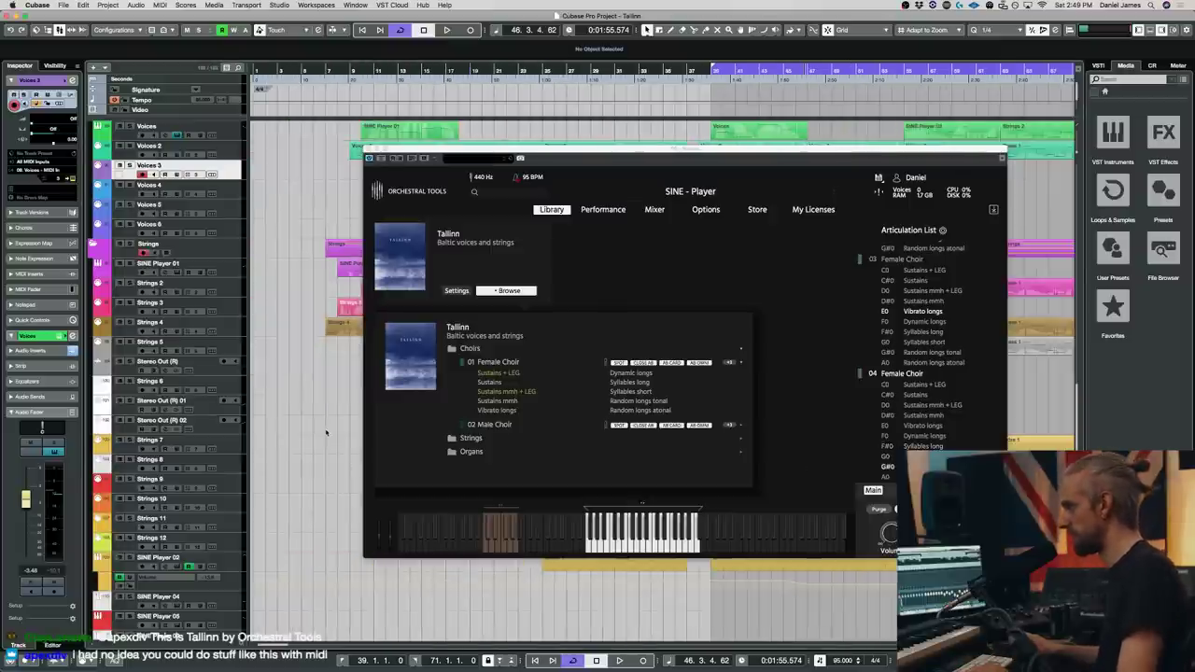
left_click(351, 70)
key("space")
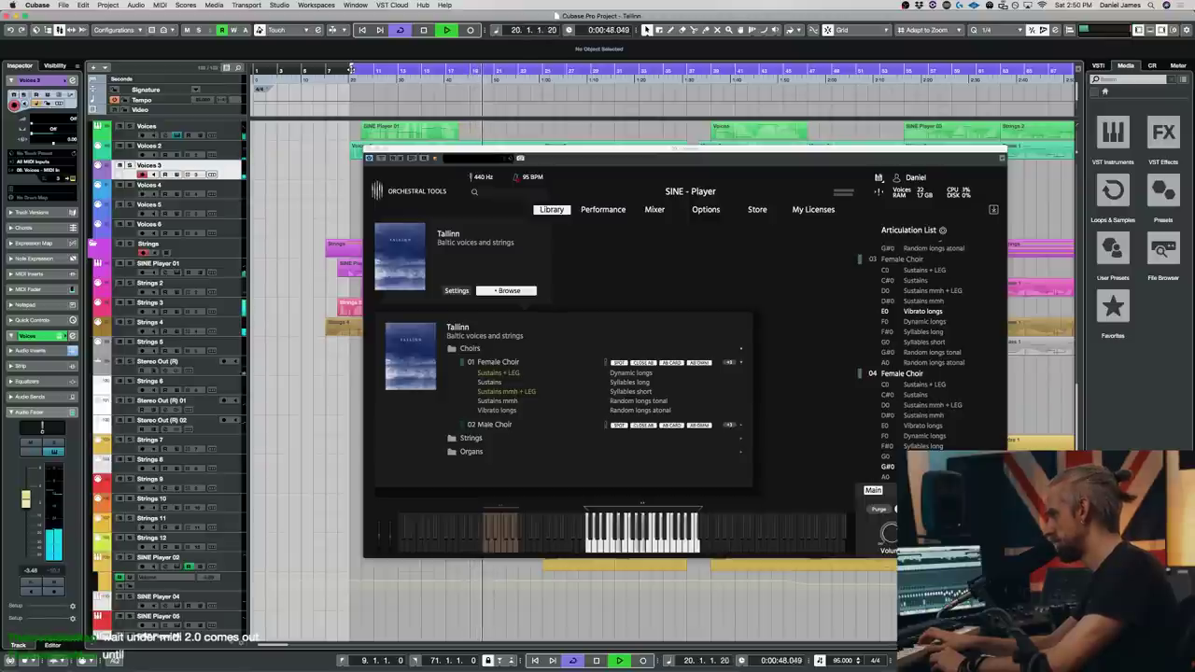
key("space")
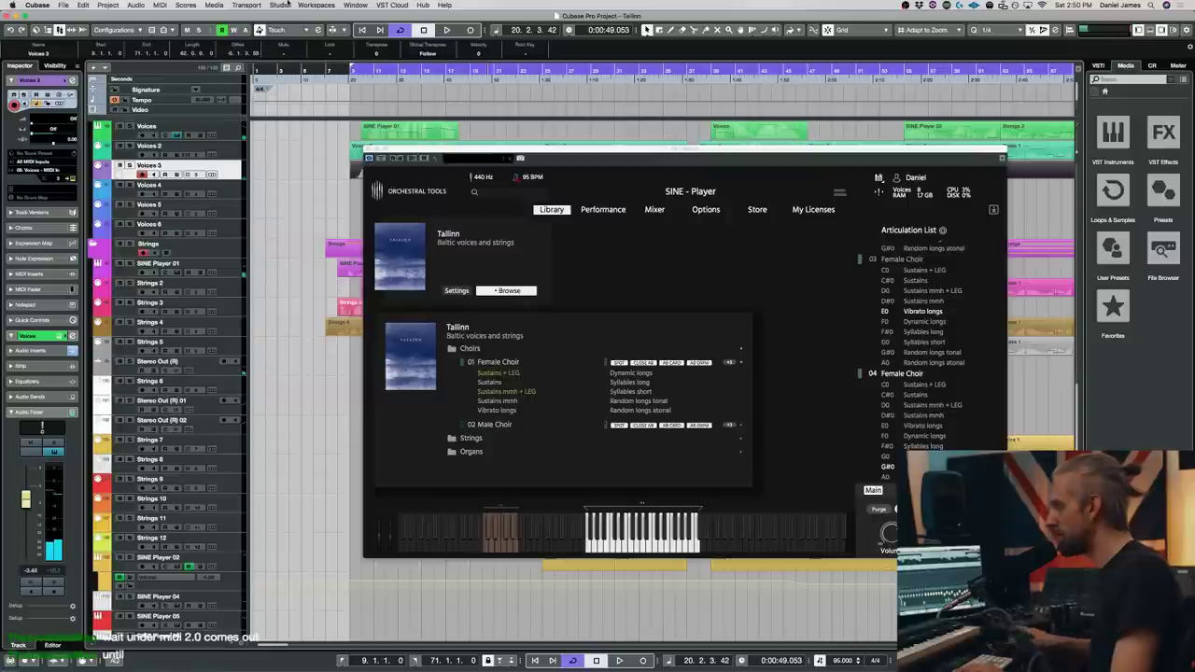
- Close the SINE Player, split the new Voices 3 part at bar 21, delete the remainder and save the project
left_click(369, 149)
left_click(497, 175, "alt")
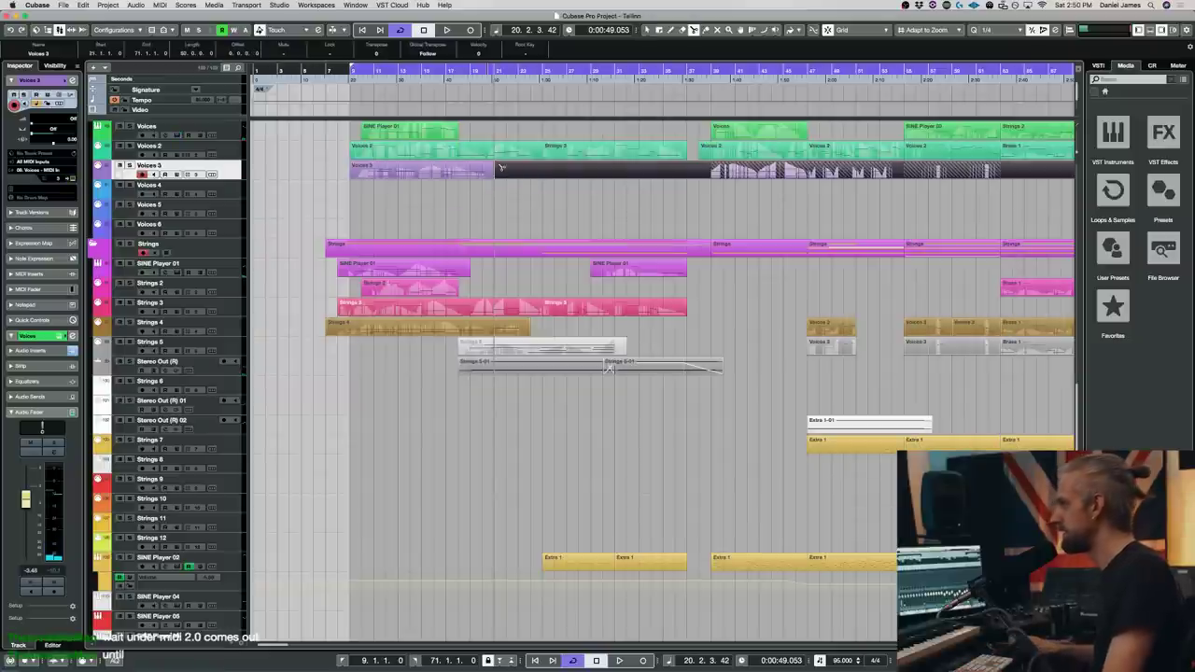
key("BackSpace")
left_click(412, 174)
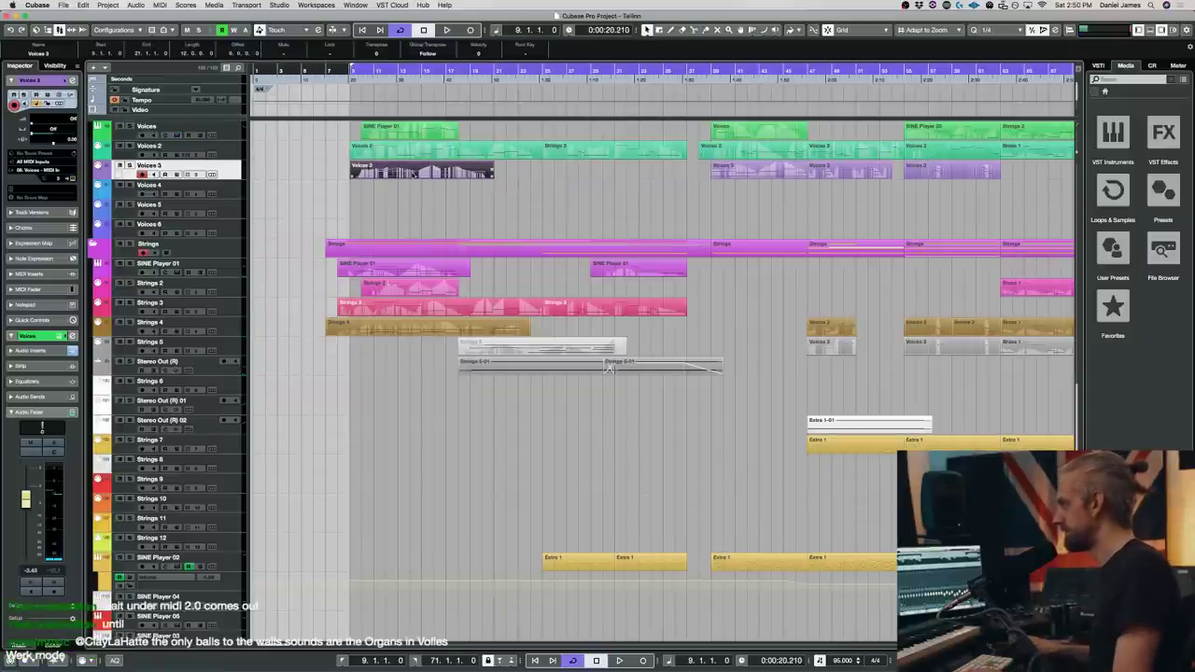
key("super+s")
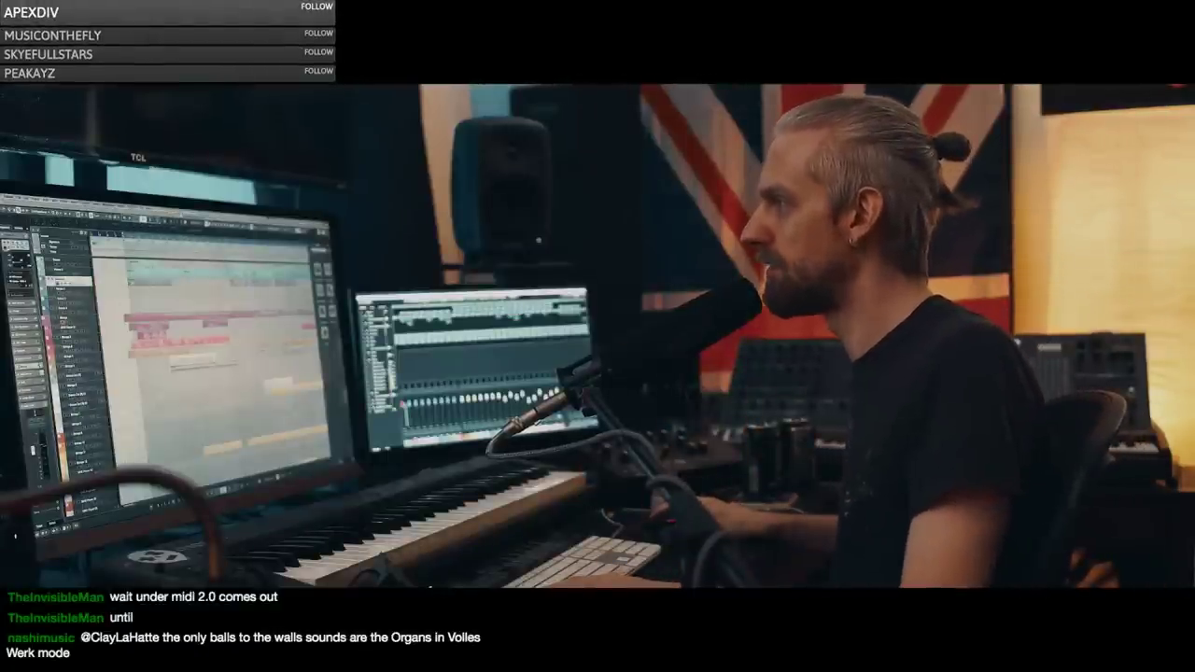
- Open the Voices 3 part at bars 9 to 21 in the Key Editor, smooth its opening modulation curve and play it back
key("Return")
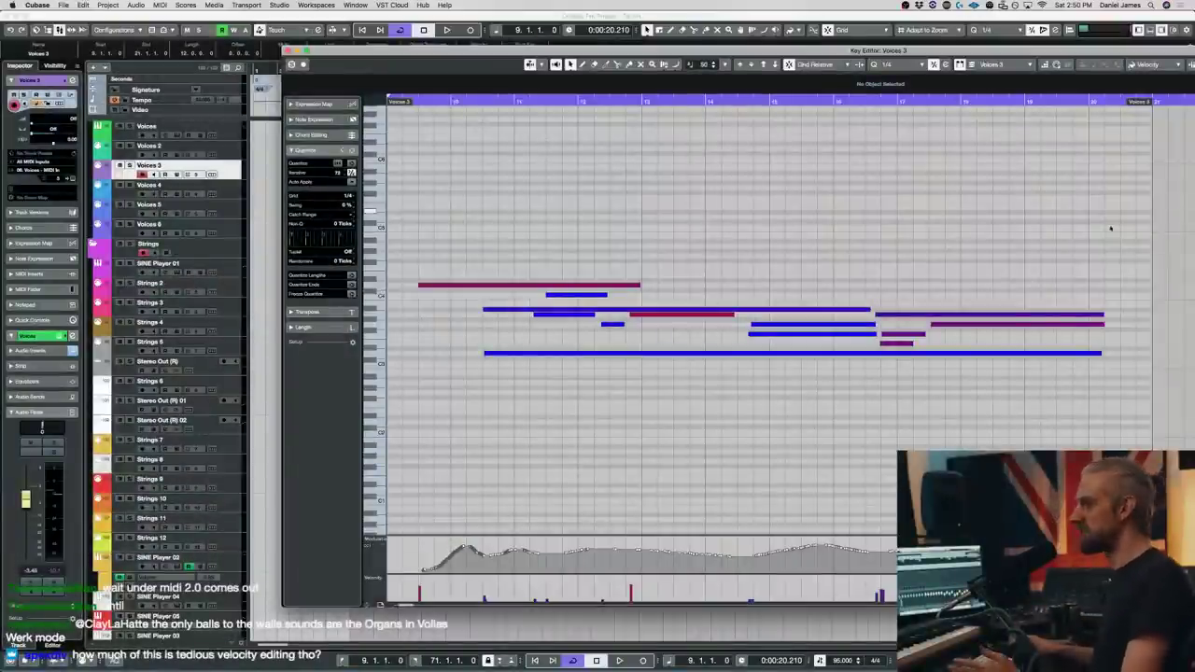
key("space")
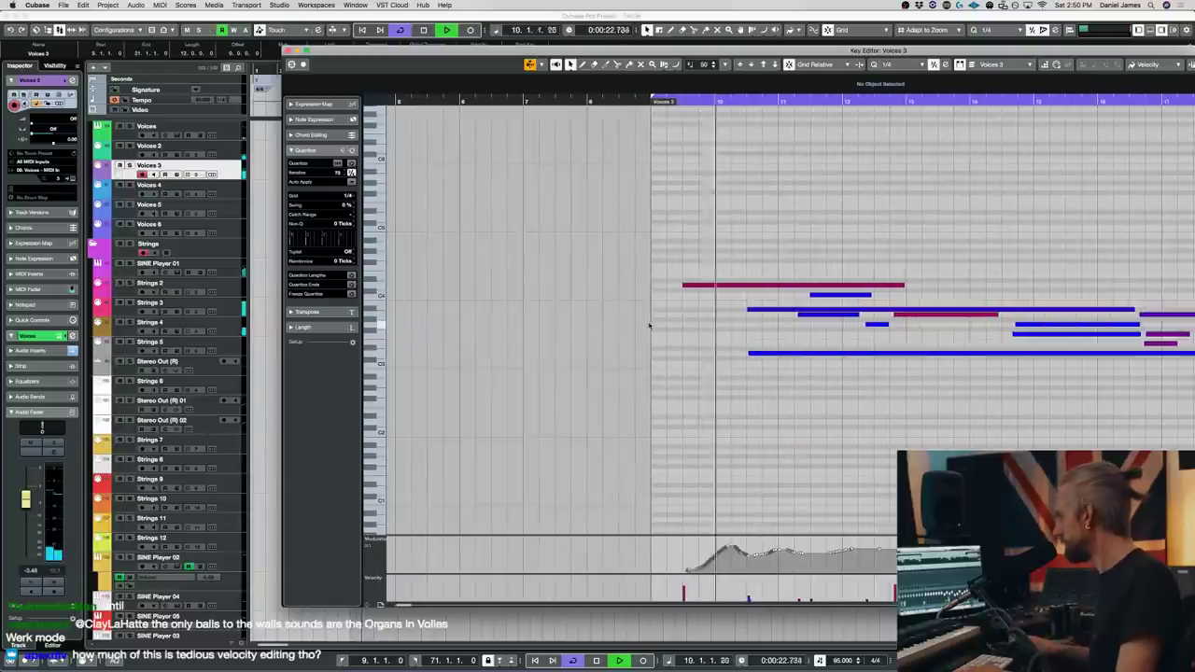
key("space")
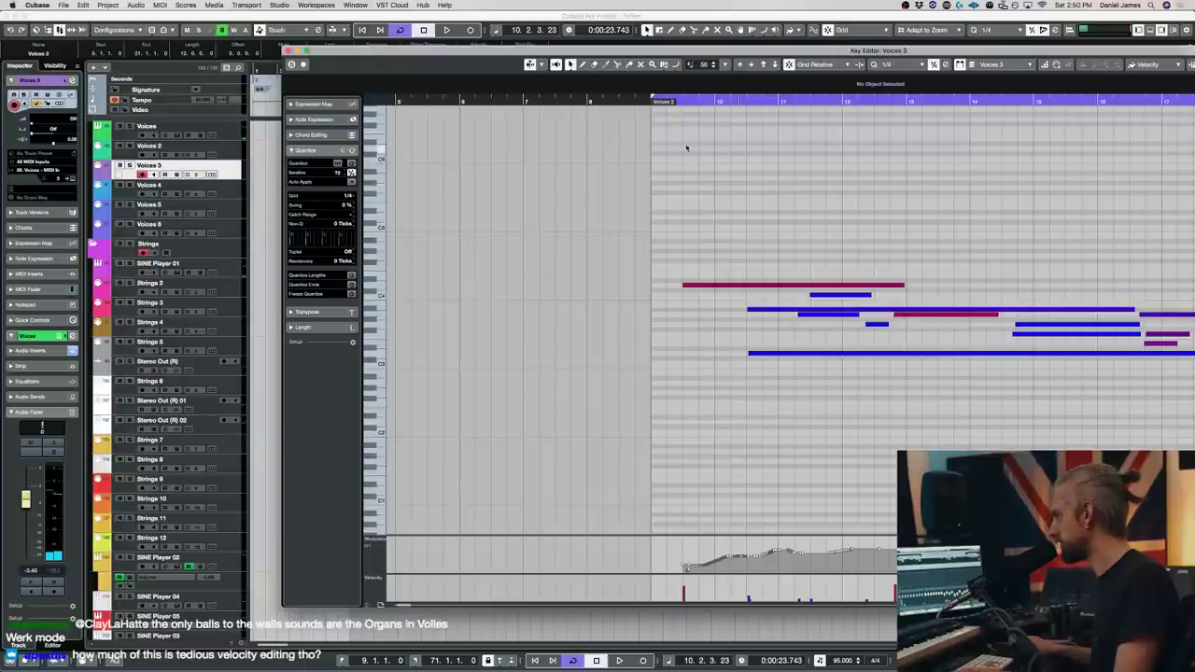
key("space")
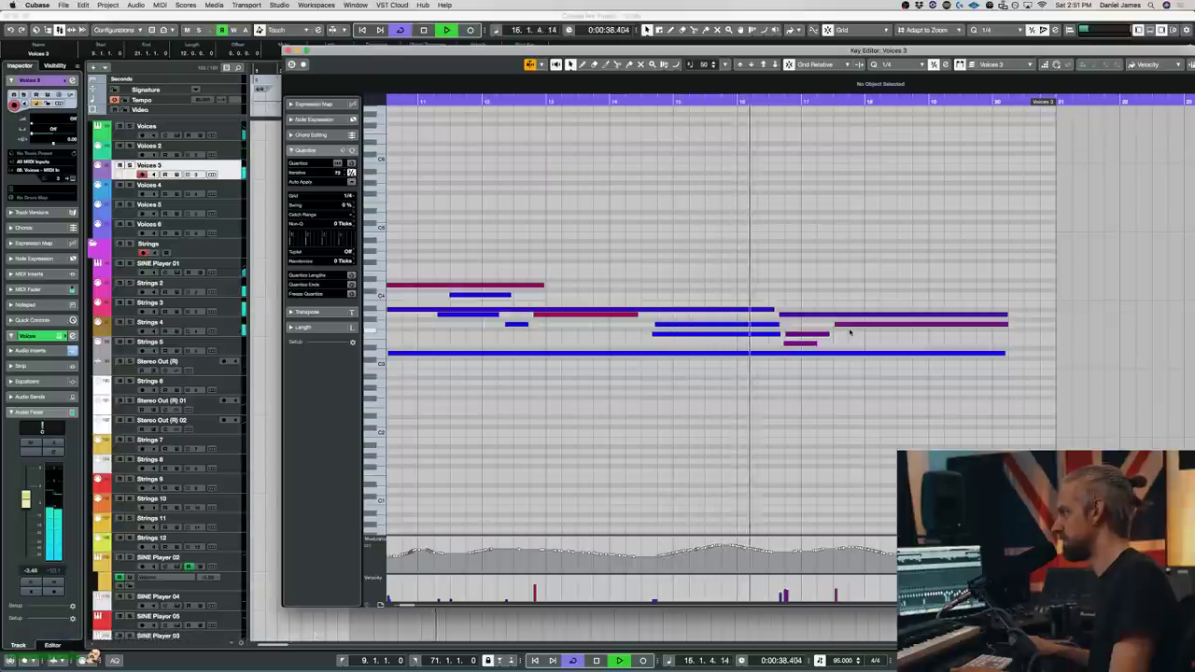
- Save the project, render the Voices 3 part from bar 9 to a new audio track and enlarge that track's height
key("super+s")
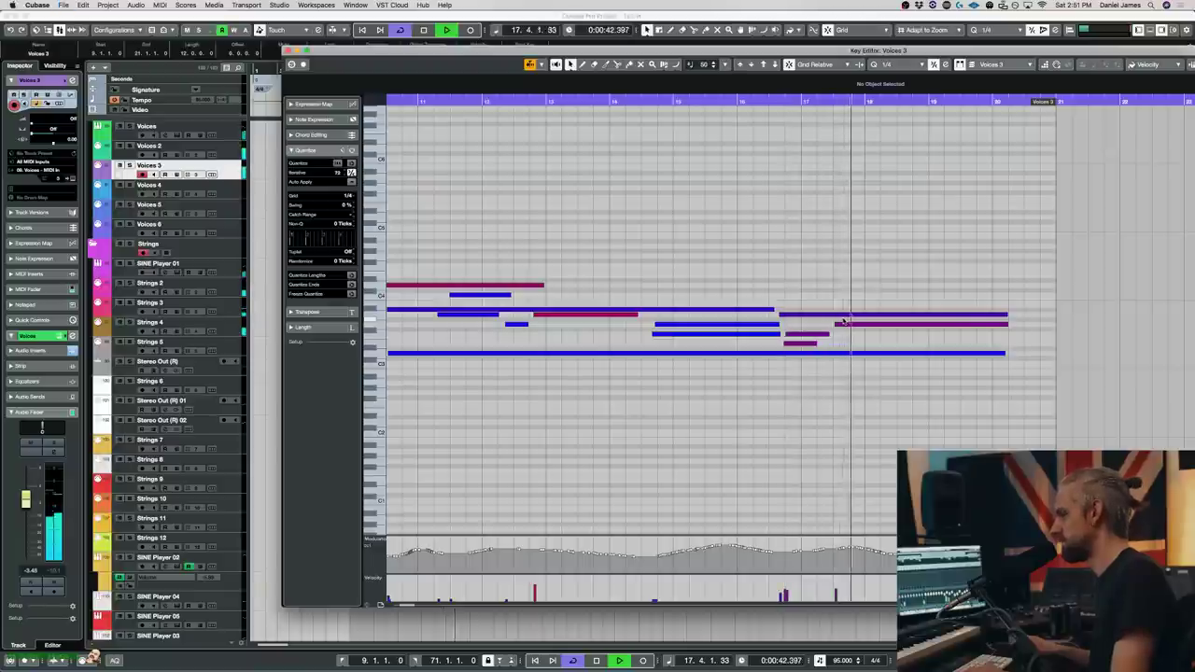
key("Return")
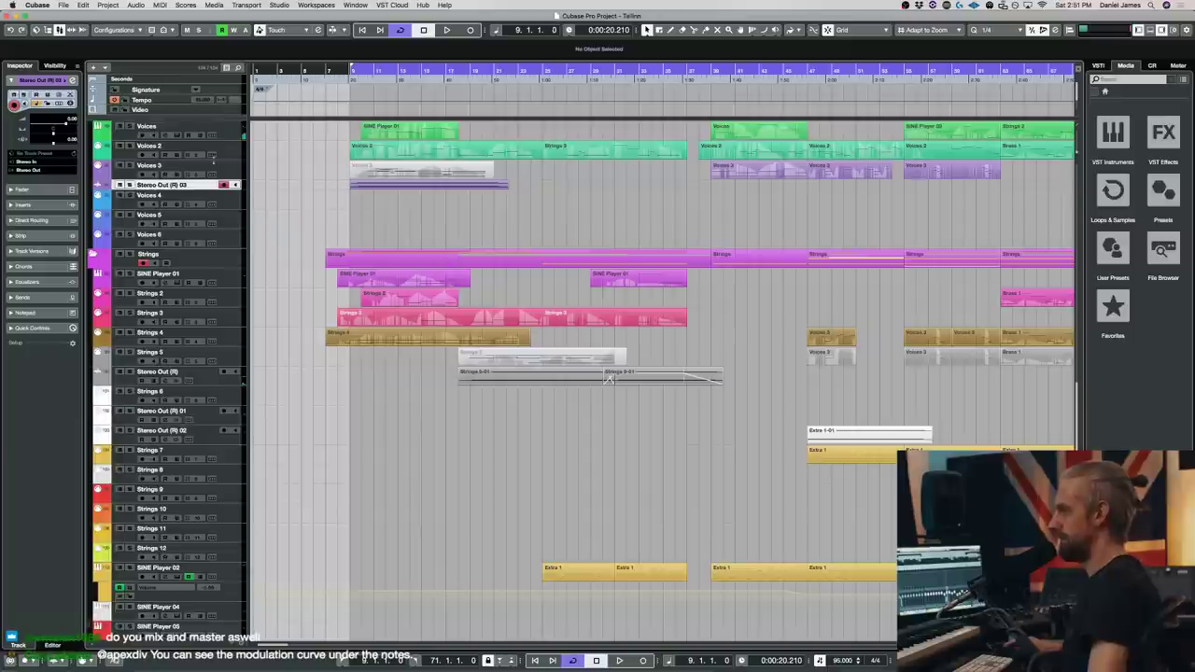
left_click(203, 194)
left_click_drag(203, 189, 202, 231)
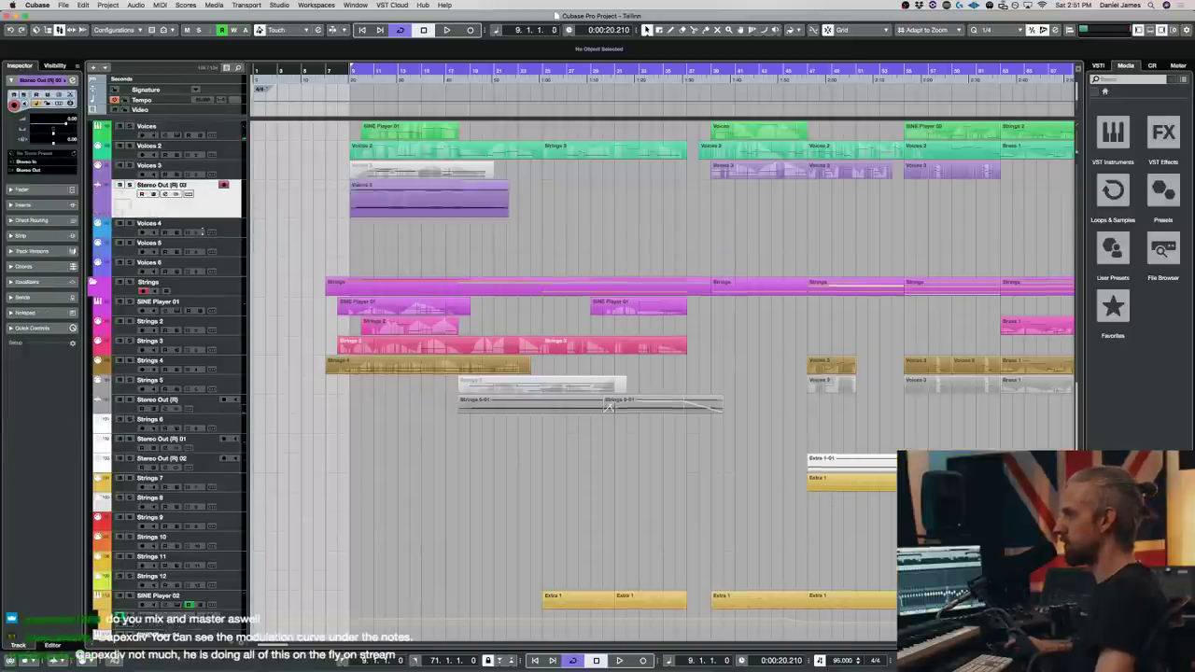
- Solo the rendered Voices 3 audio track, insert the UAD Moog Multimode Filter on it and start playback
left_click(465, 231)
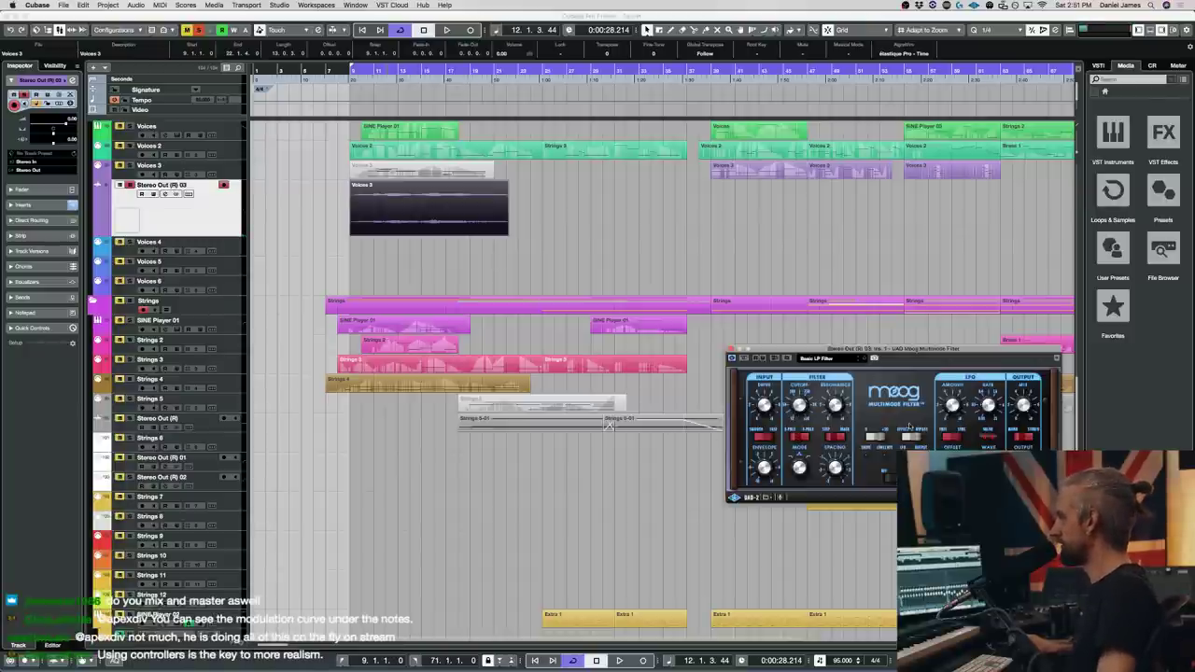
key("space")
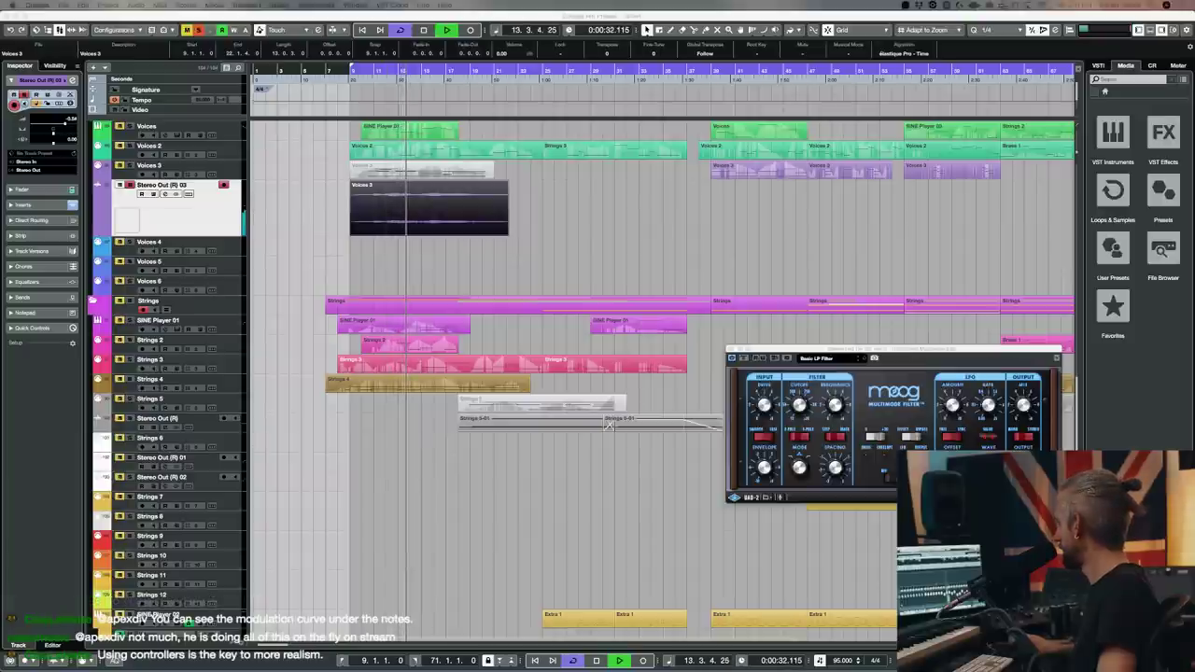
- Add ValhallaShimmer to the rendered Voices 3 track with mix 0.37, feedback 0.308, size 0.40 and high cut 6710
left_click_drag(476, 226, 550, 271)
left_click_drag(599, 358, 595, 366)
left_click_drag(523, 355, 516, 372)
left_click_drag(442, 353, 443, 342)
left_click_drag(663, 348, 666, 353)
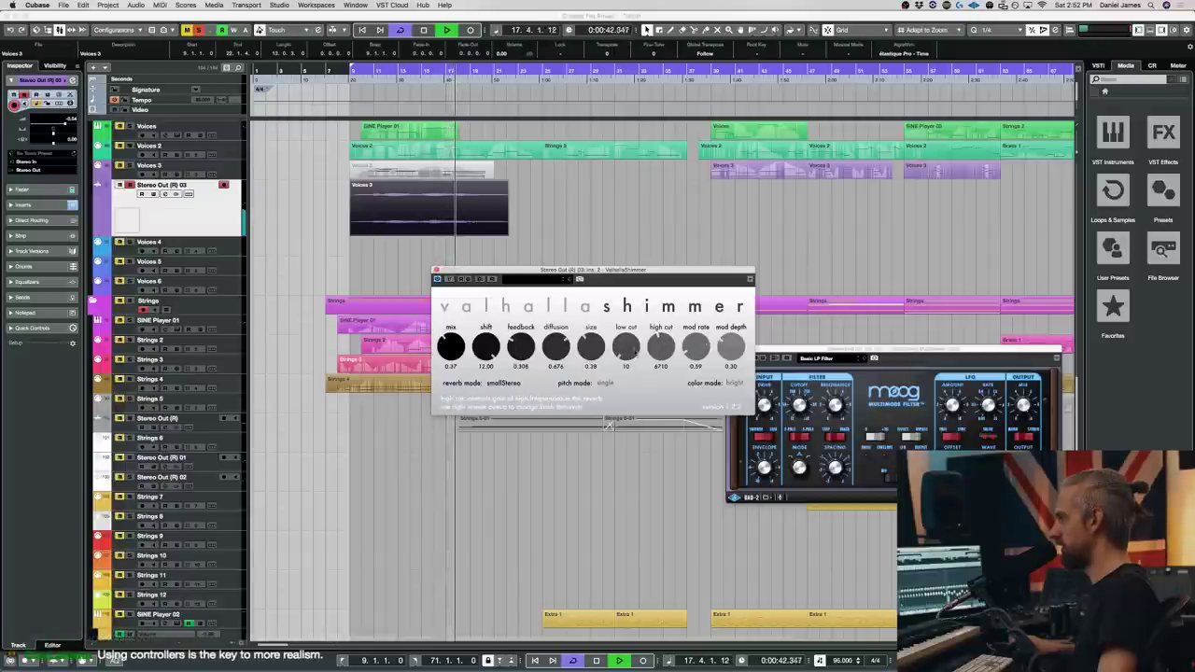
left_click_drag(583, 348, 583, 346)
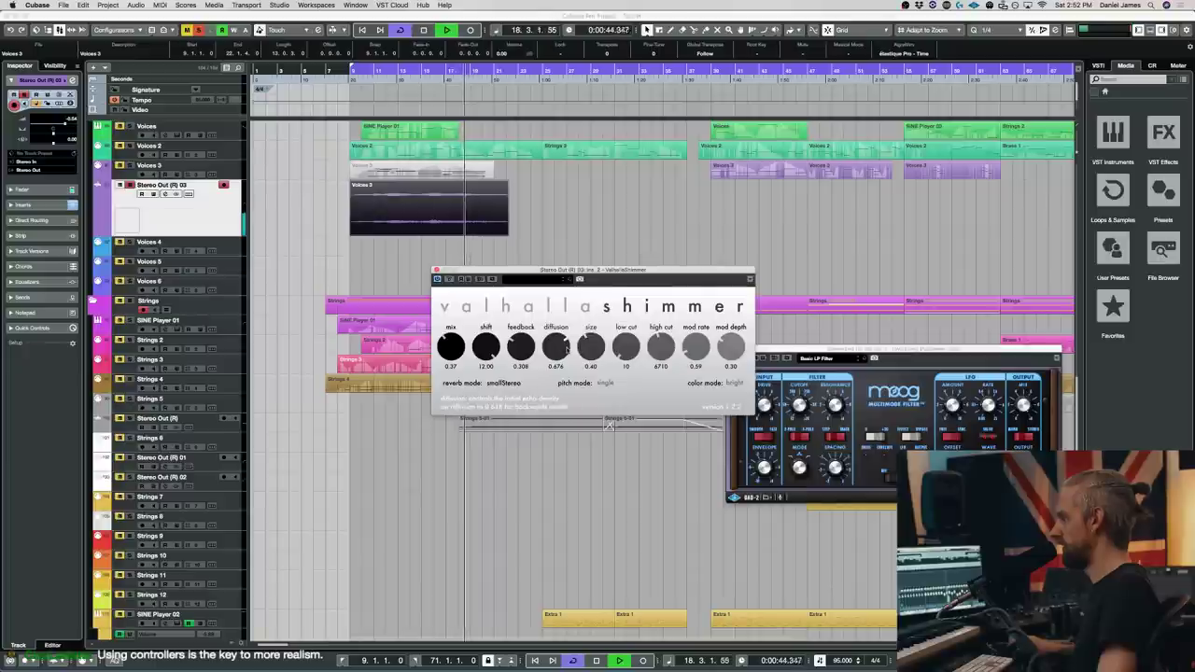
- Set ValhallaShimmer's pitch mode to singleReverse and stop playback
left_click(604, 382)
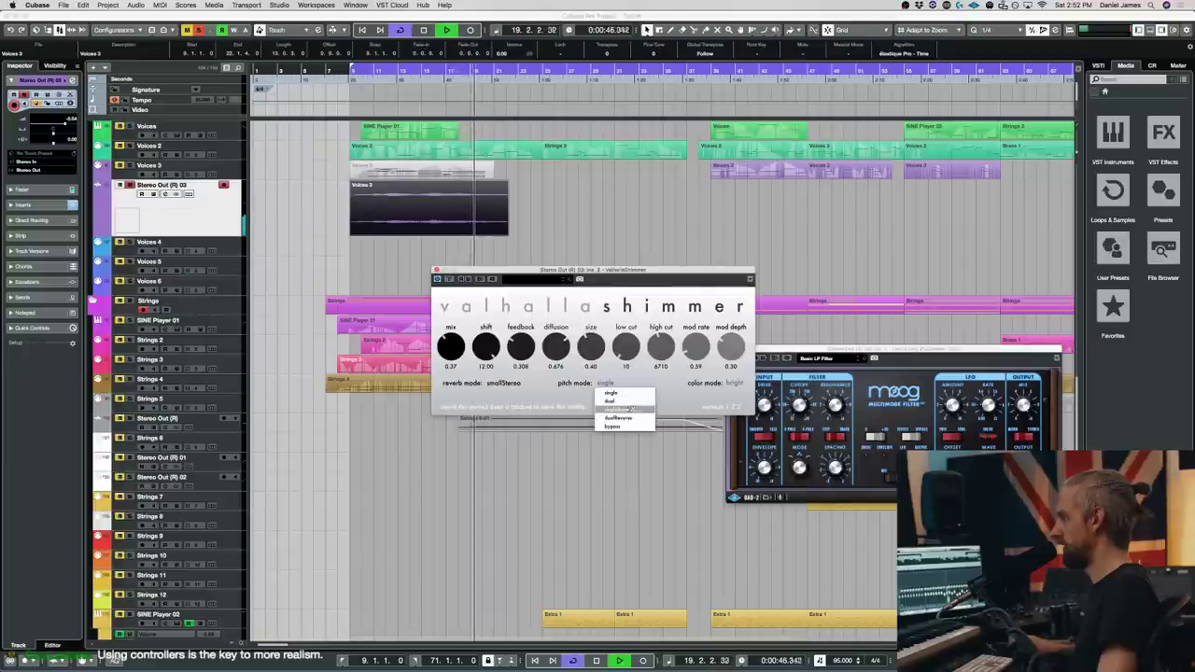
left_click(625, 408)
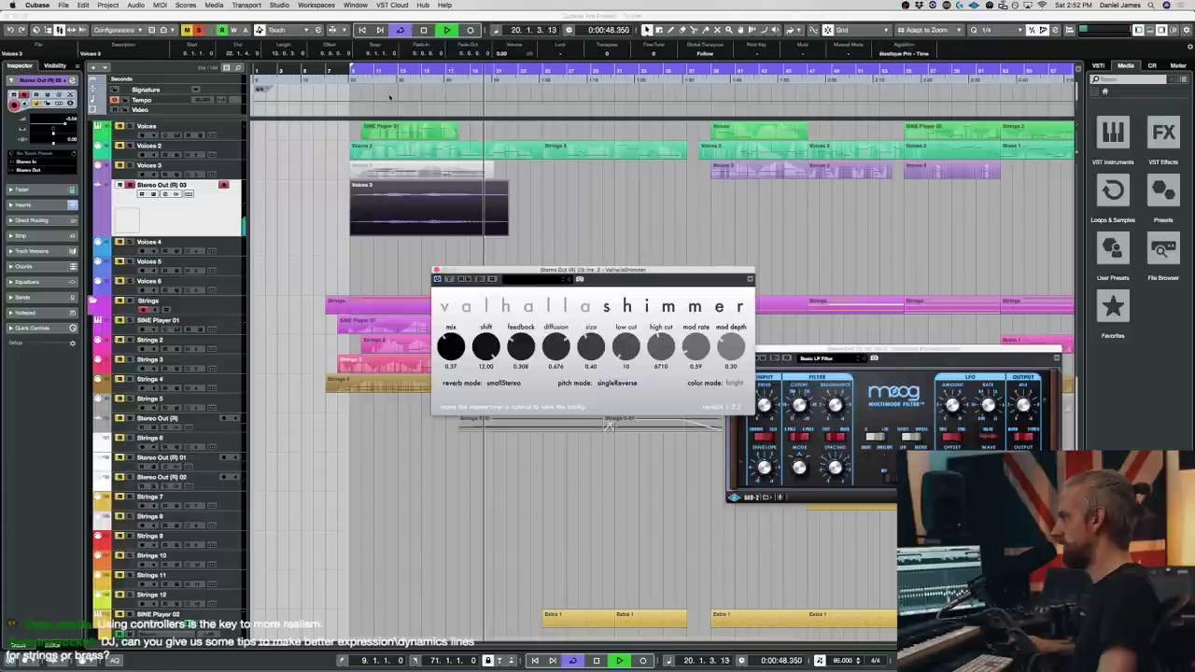
key("space")
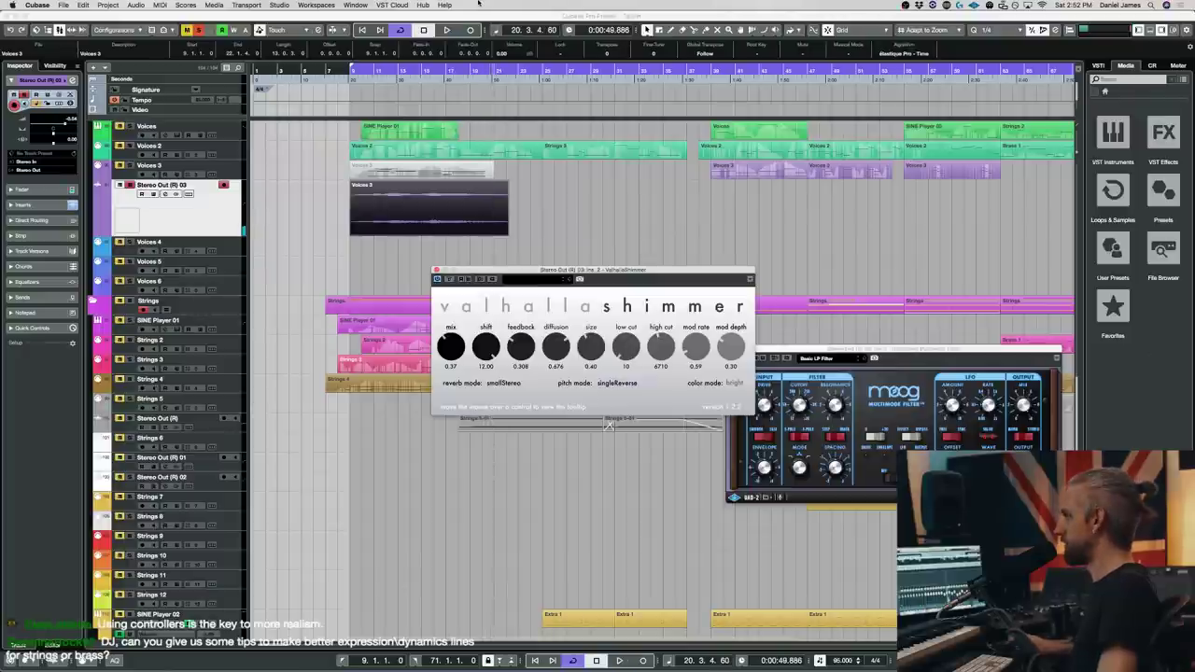
- Check ValhallaShimmer's pitch mode options without changing singleReverse and play the soloed Voices 3 render from bar 9
left_click(617, 384)
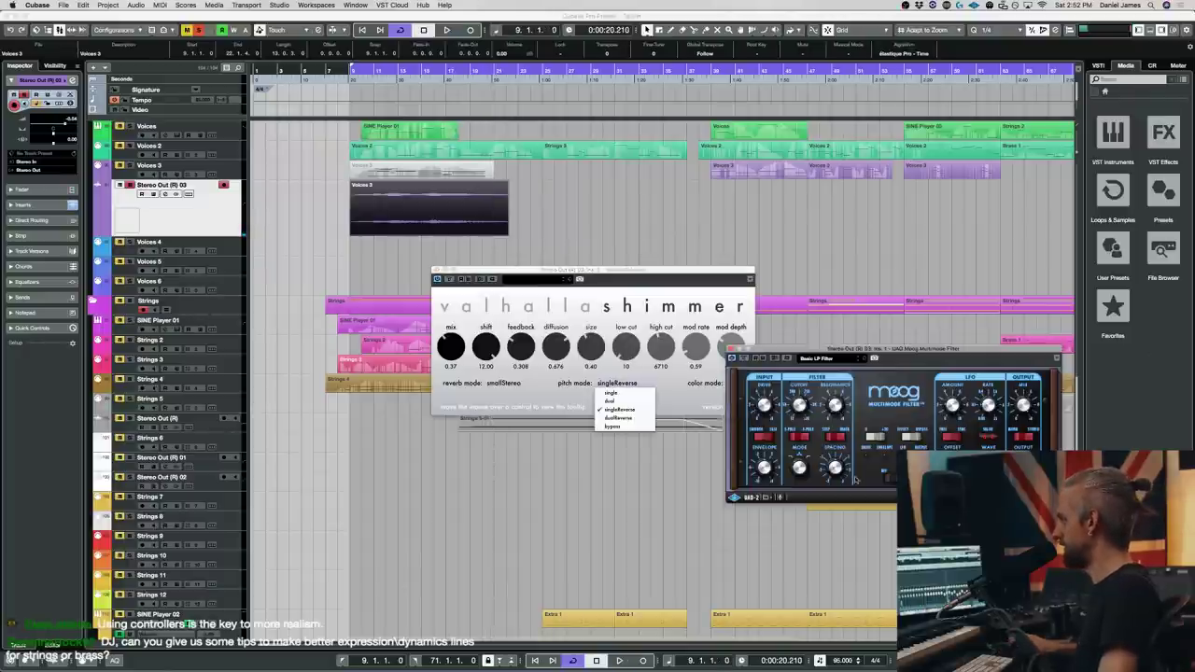
left_click(494, 260)
key("space")
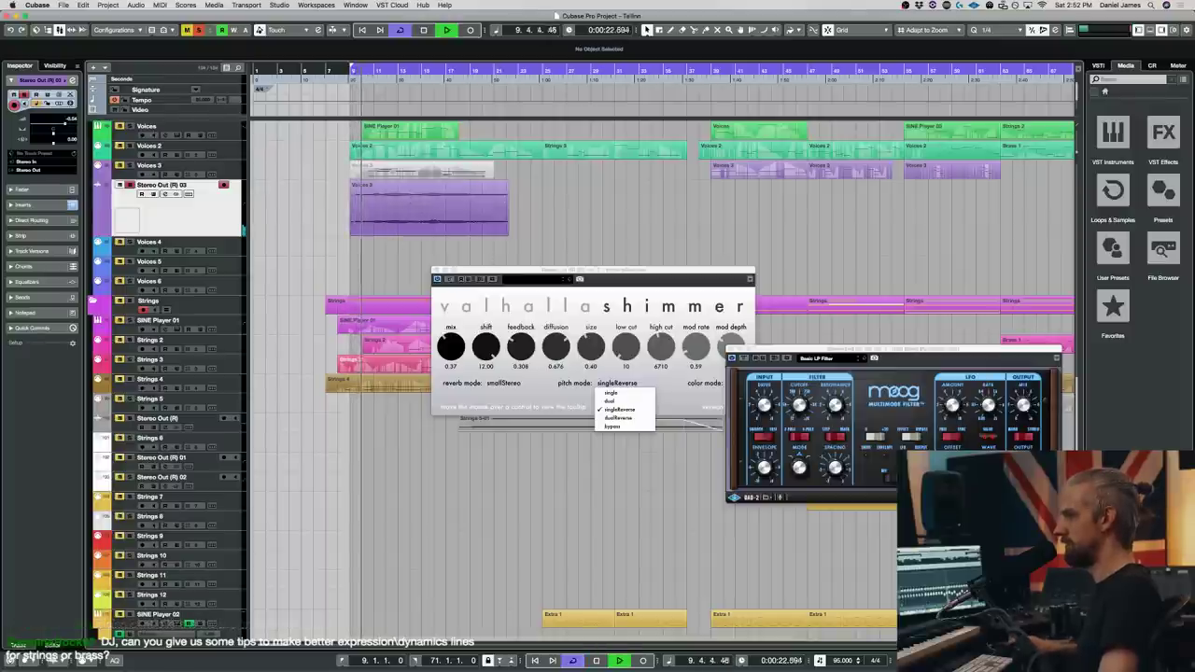
key("super+Tab")
left_click(609, 425)
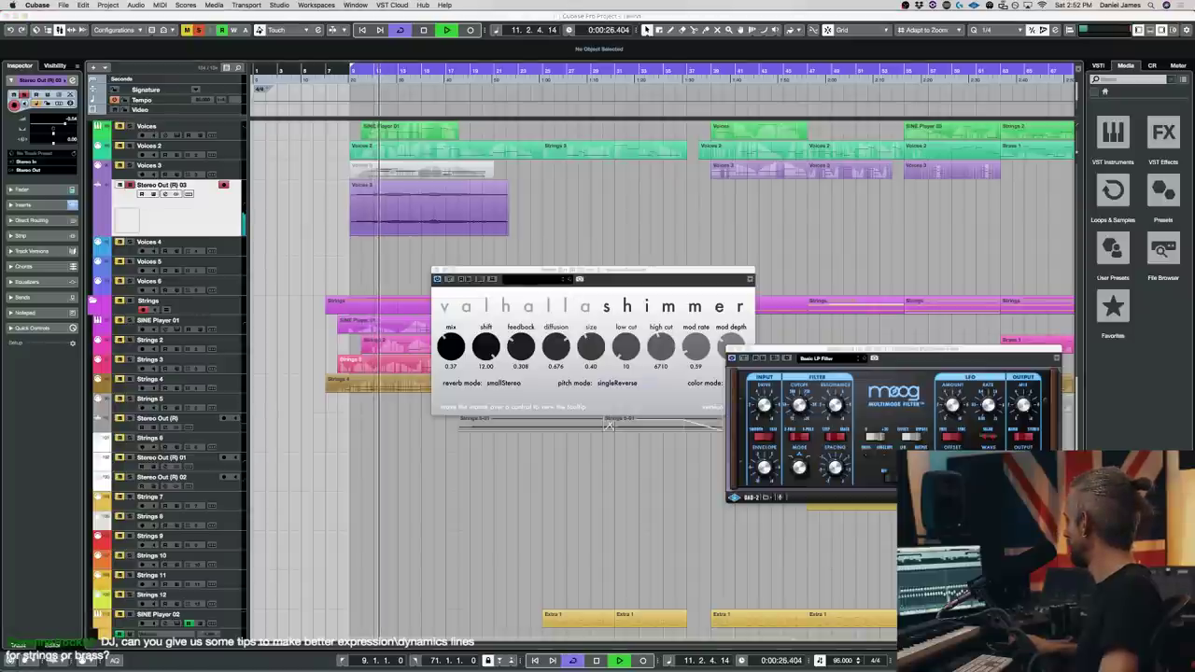
- Cut the rendered Voices 3 track's EQ by about 17.6 dB at 68.7 Hz and 10.5 dB at 308.2 Hz, then unsolo it
left_click(165, 194)
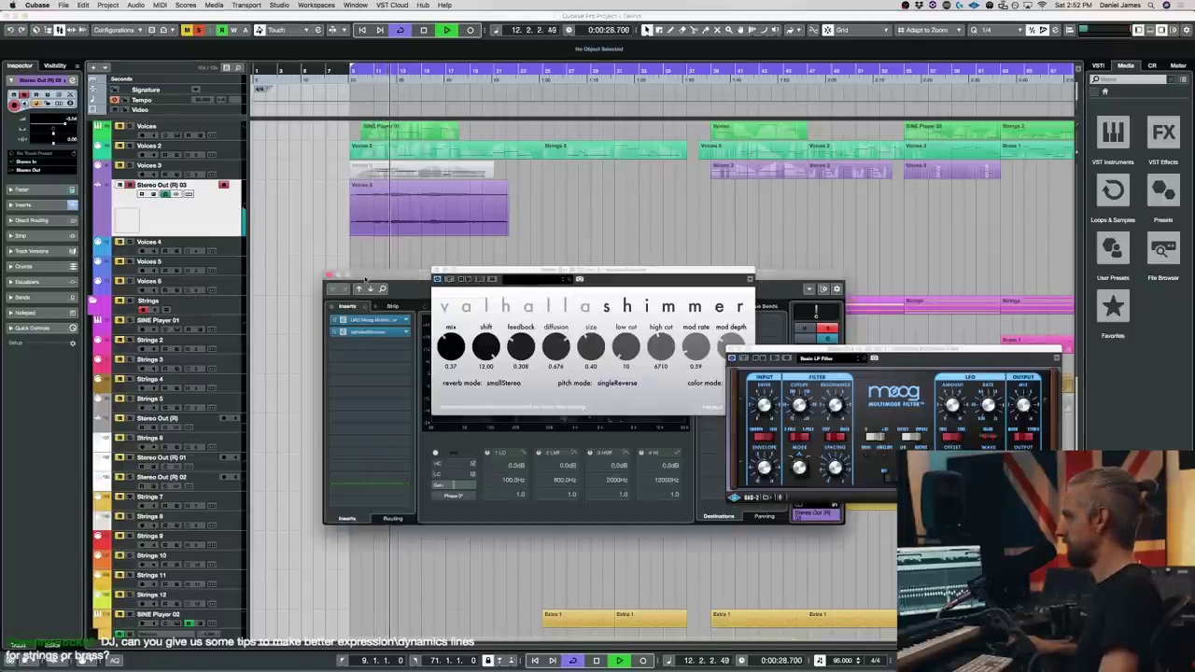
left_click_drag(392, 275, 184, 264)
left_click_drag(312, 355, 266, 400)
scroll(321, 385, "down", 3)
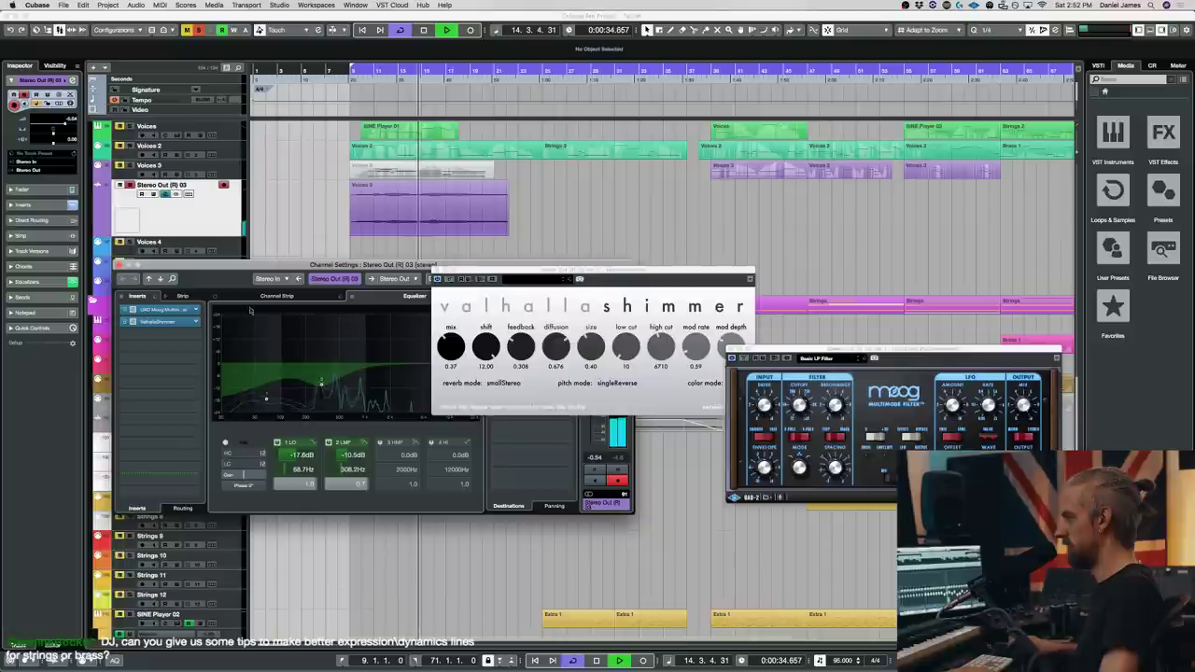
left_click(436, 270)
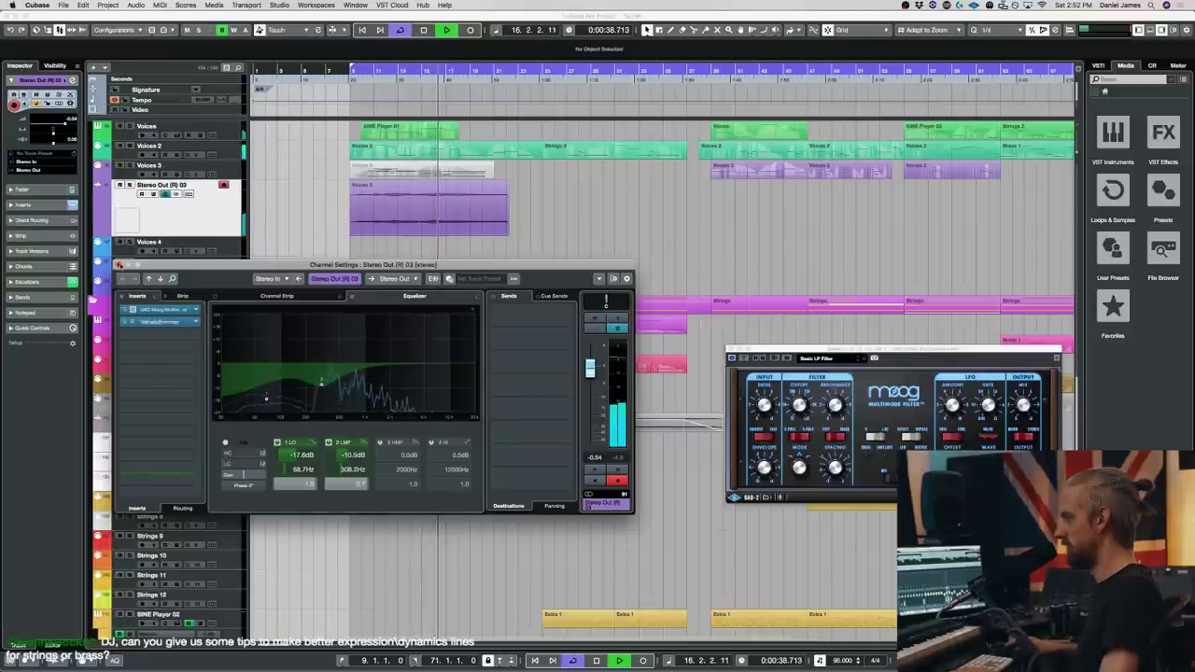
left_click(118, 266)
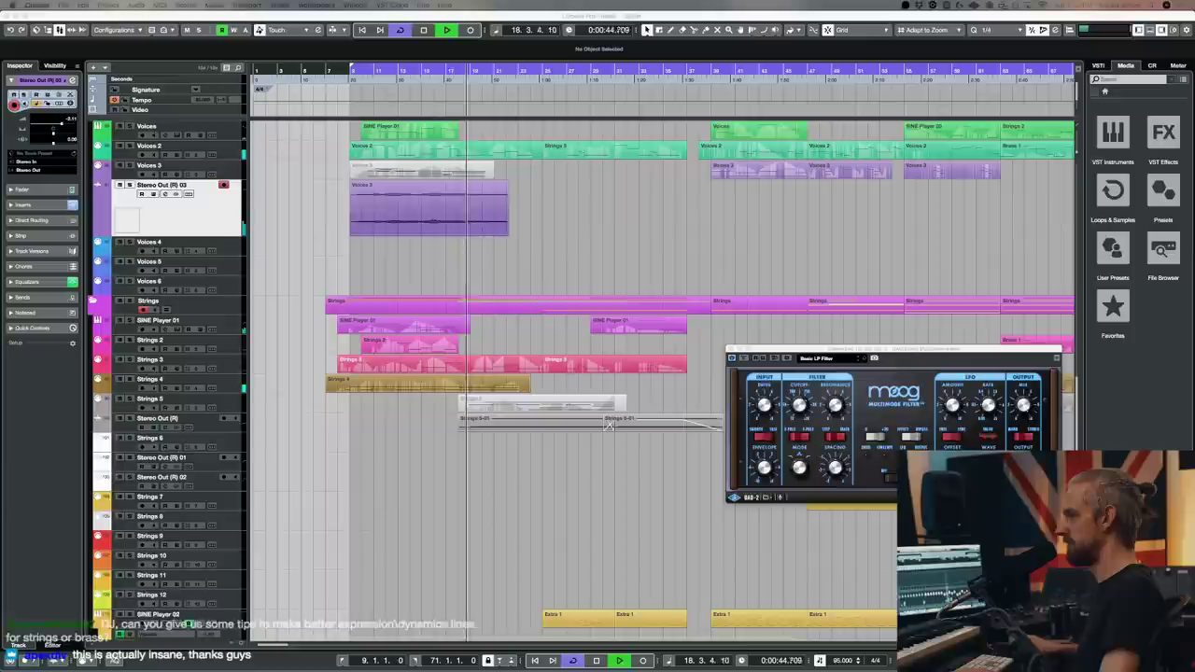
- Close the Moog filter window, look through the lower tracks while listening, and continue playback from bar 39
left_click(719, 349)
left_click(488, 199)
scroll(239, 184, "down", 15)
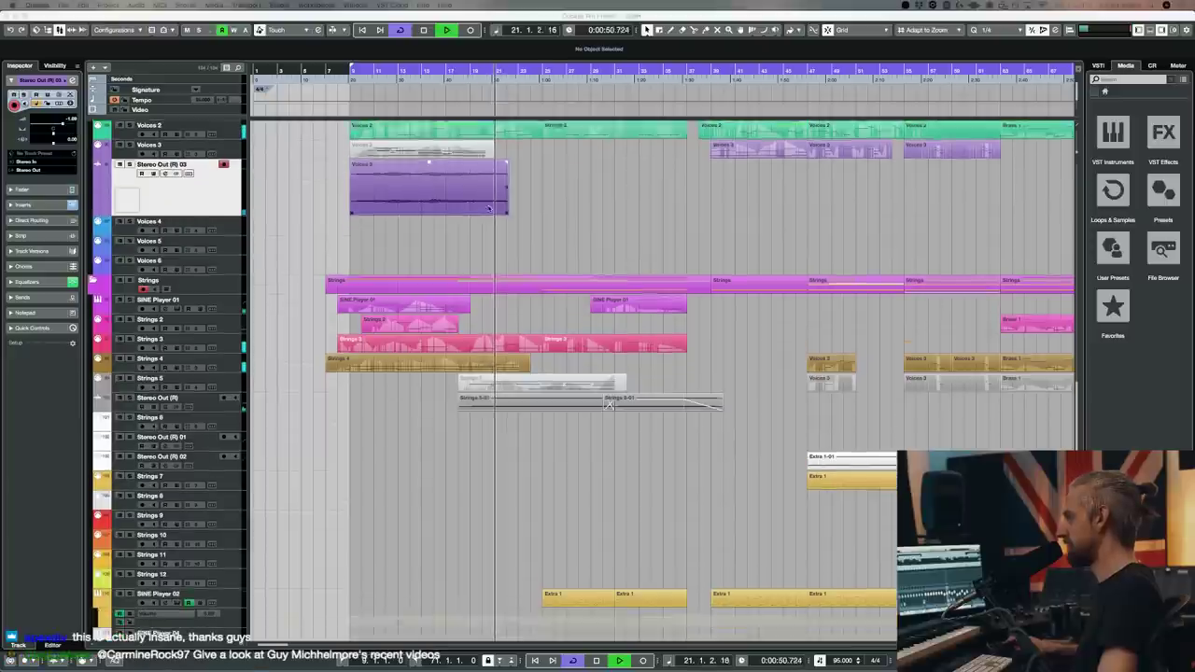
left_click(237, 181)
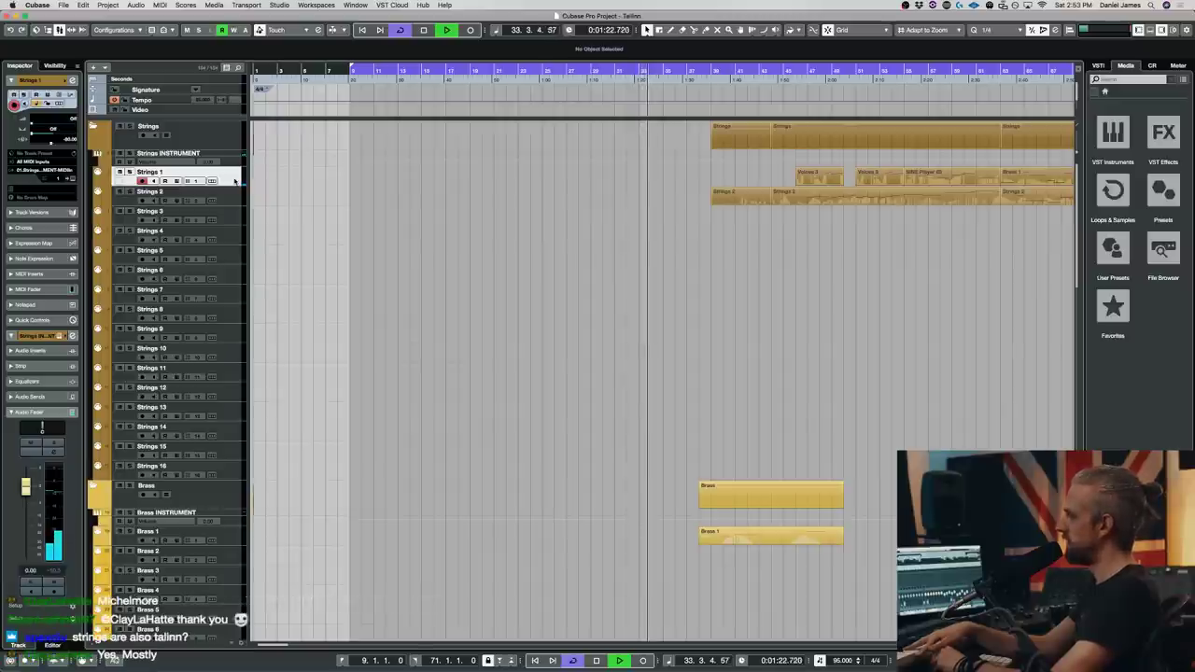
scroll(433, 408, "up", 10)
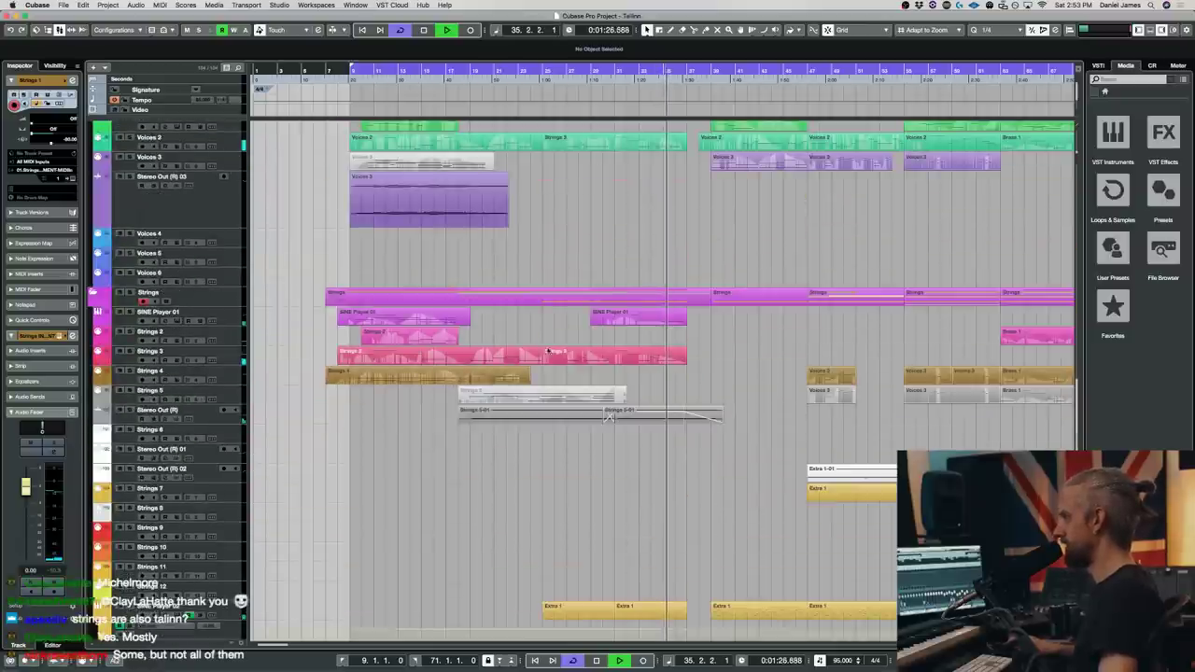
left_click(714, 71)
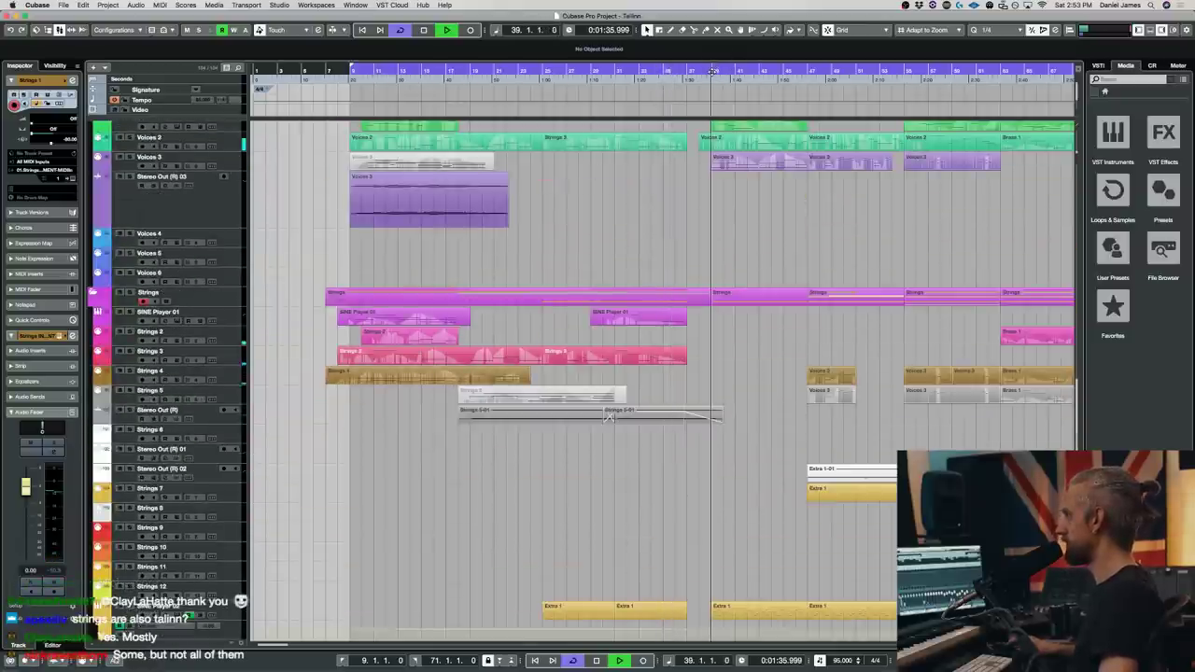
scroll(739, 234, "right", 3)
scroll(743, 237, "up", 6)
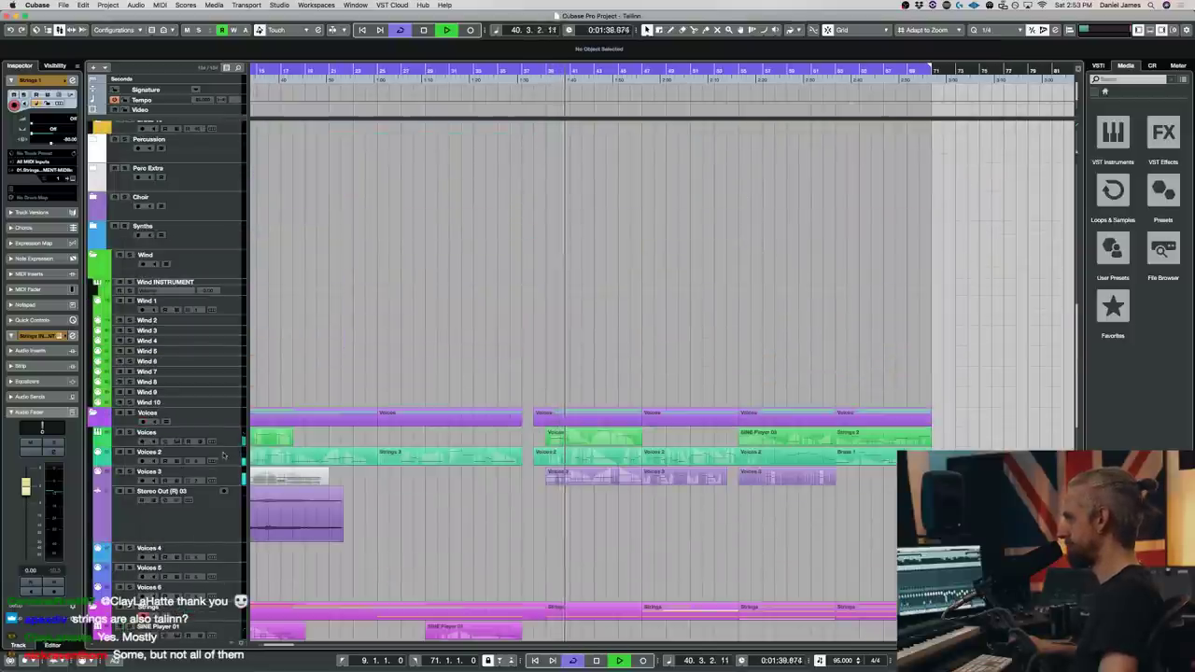
- Open the SINE Player for the Voices 3 track and browse the Tallinn collection's Choirs folder
left_click(265, 473)
key("e")
scroll(950, 398, "down", 3)
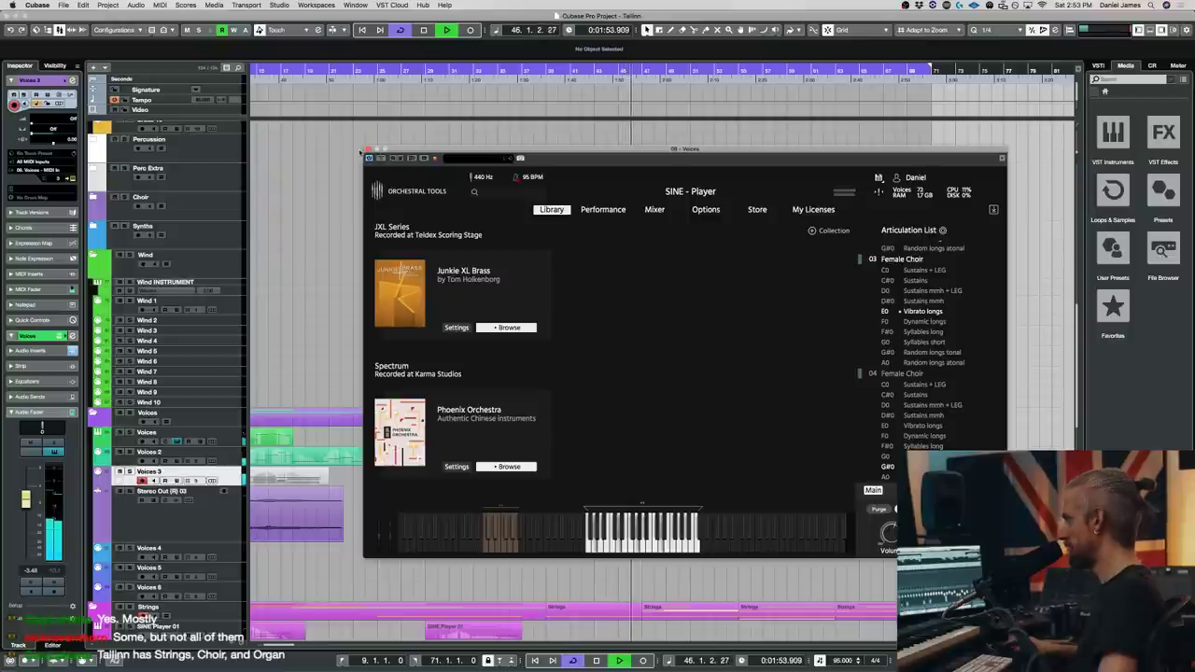
scroll(710, 370, "down", 1)
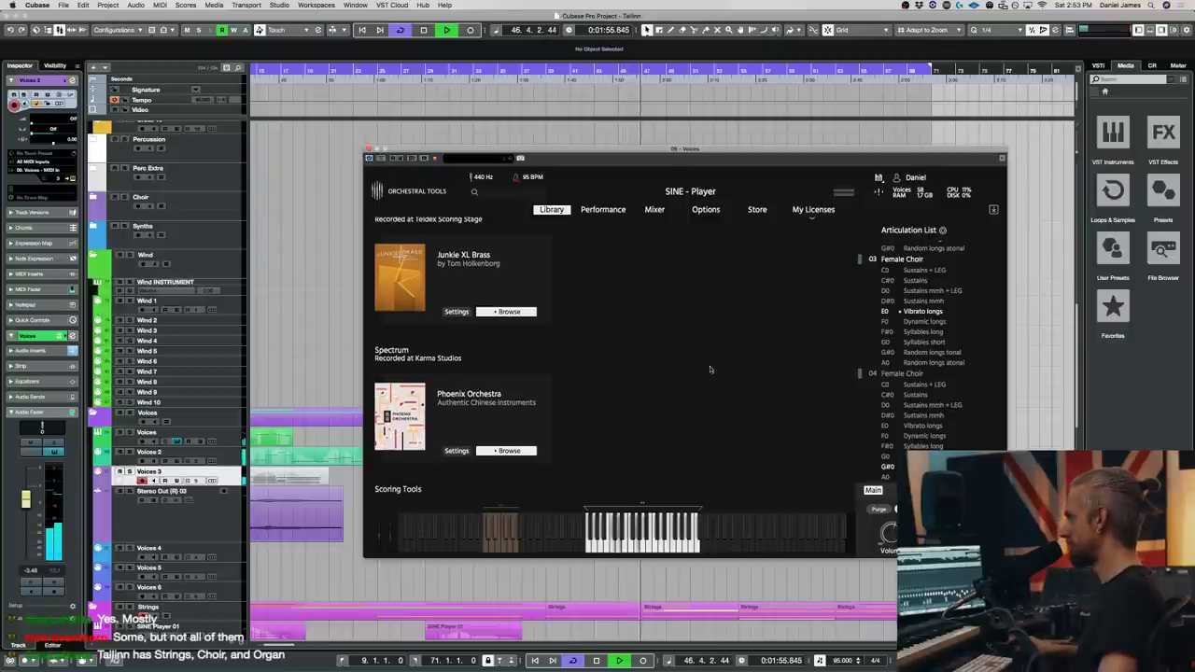
scroll(551, 371, "down", 10)
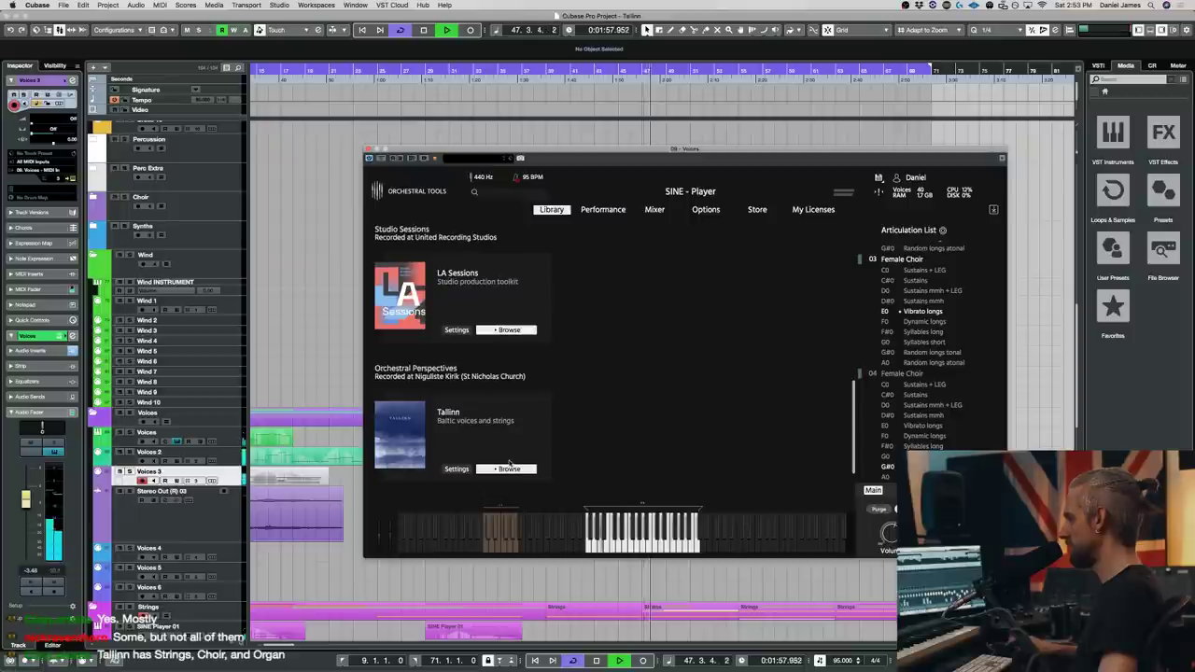
left_click(509, 468)
left_click(470, 375)
- Add Tallinn's 01 Female Choir to the articulation list as a fifth instrument
left_click(498, 388)
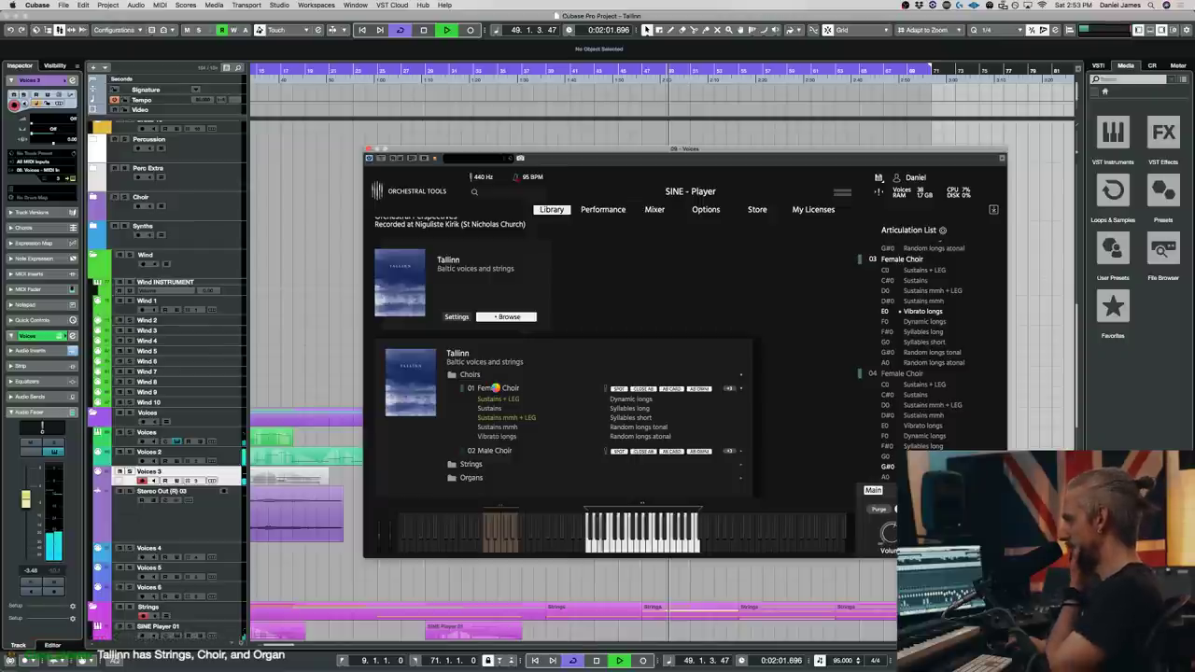
left_click(742, 389)
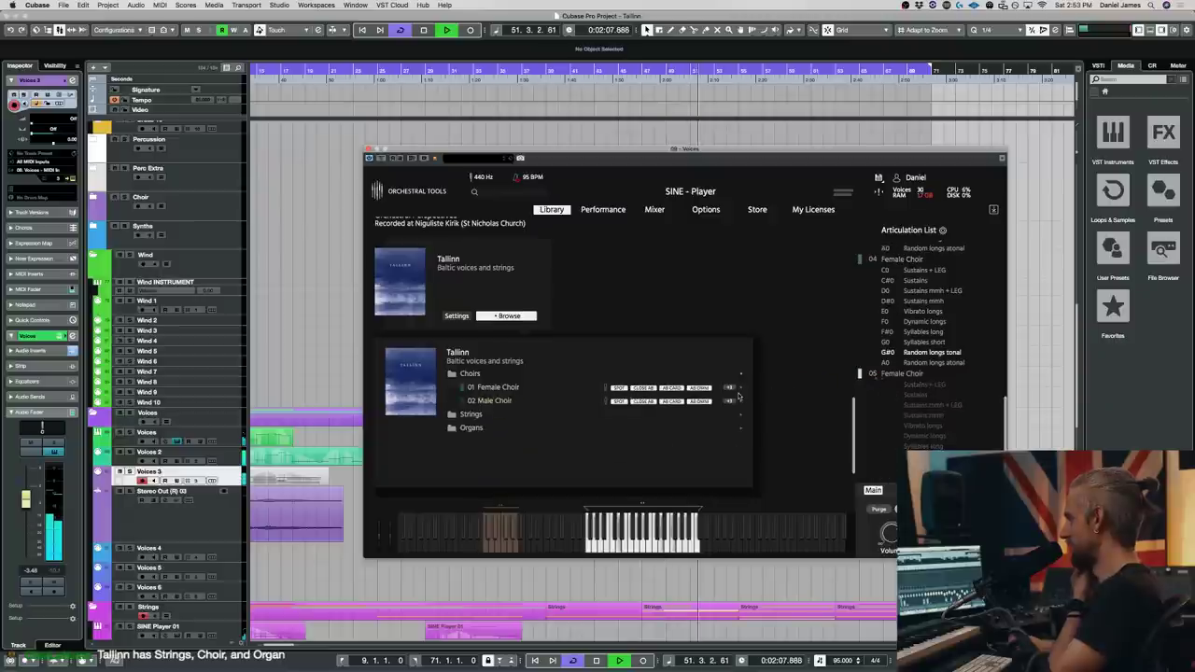
scroll(986, 410, "down", 10)
scroll(835, 341, "up", 1)
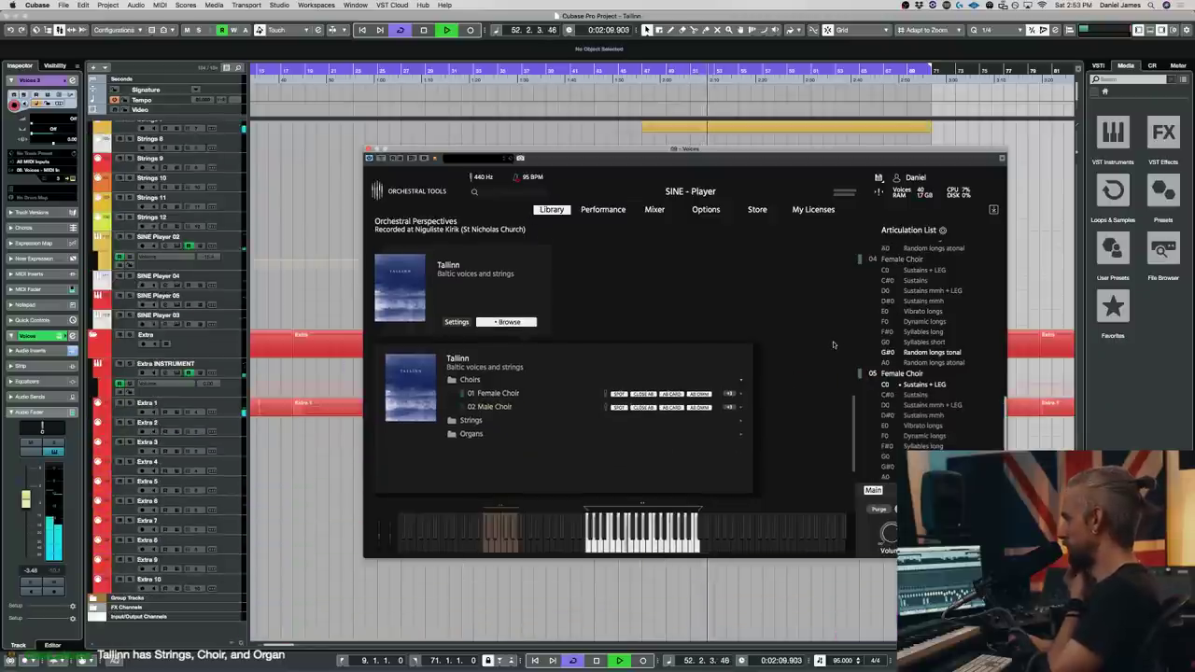
- Stop playback and replace the Female Choir in slot 05 with Tallinn's 02 Male Choir, using Syllables short
left_click(495, 407)
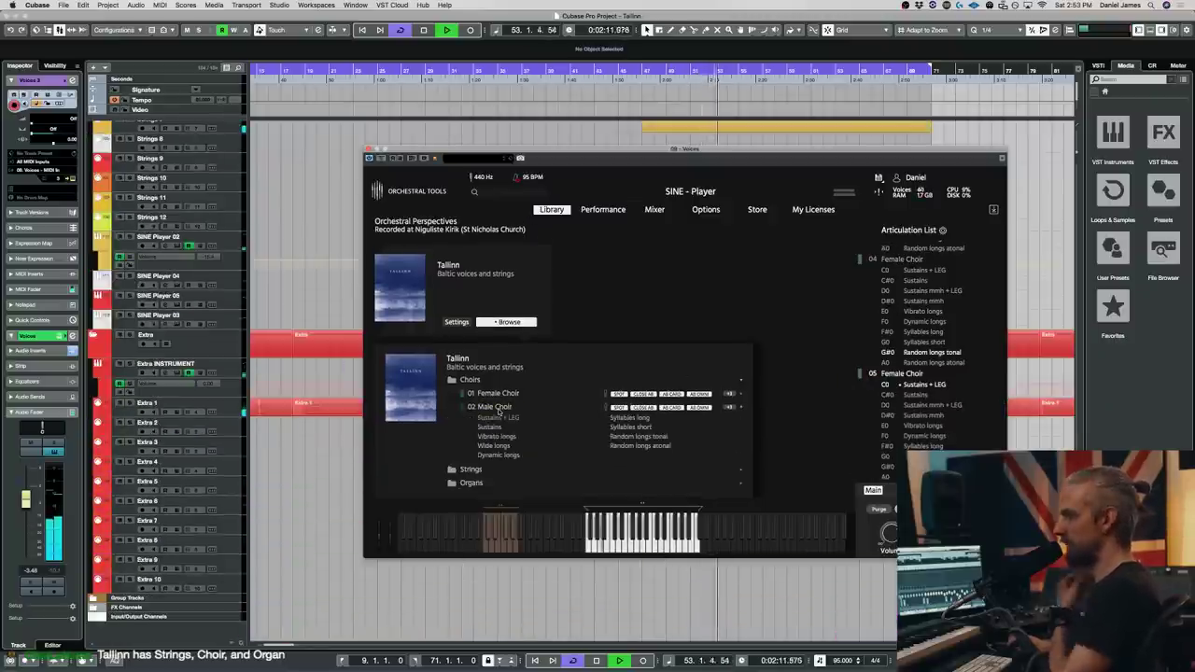
key("space")
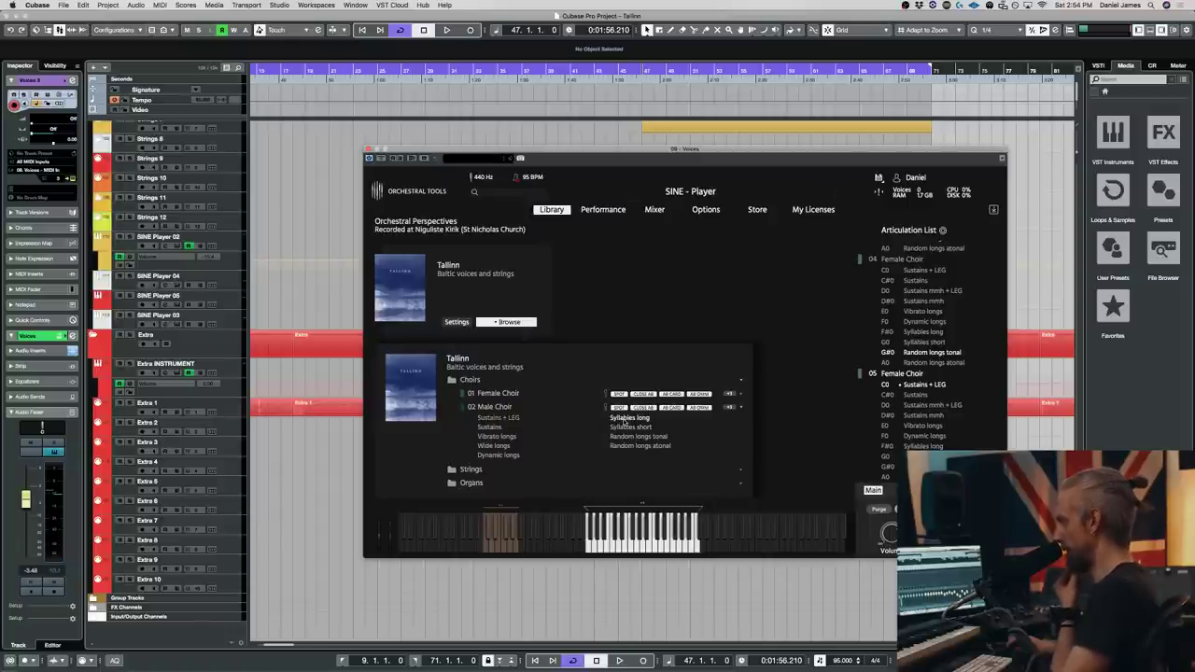
left_click_drag(906, 380, 887, 390)
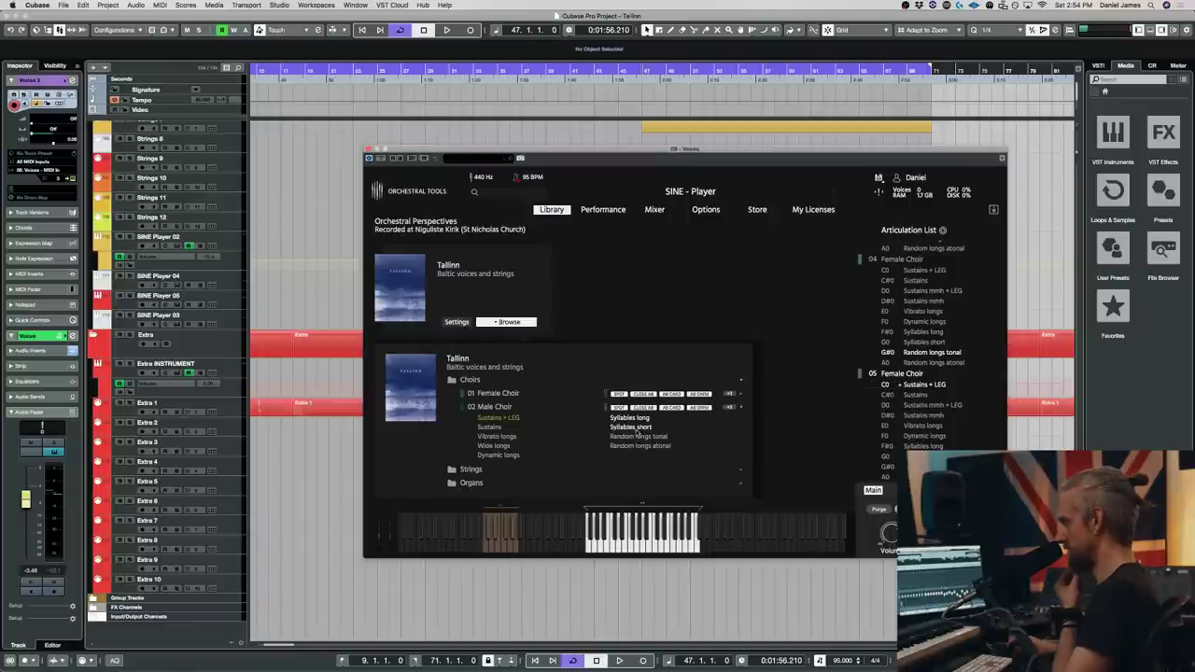
right_click(887, 376)
left_click(862, 367)
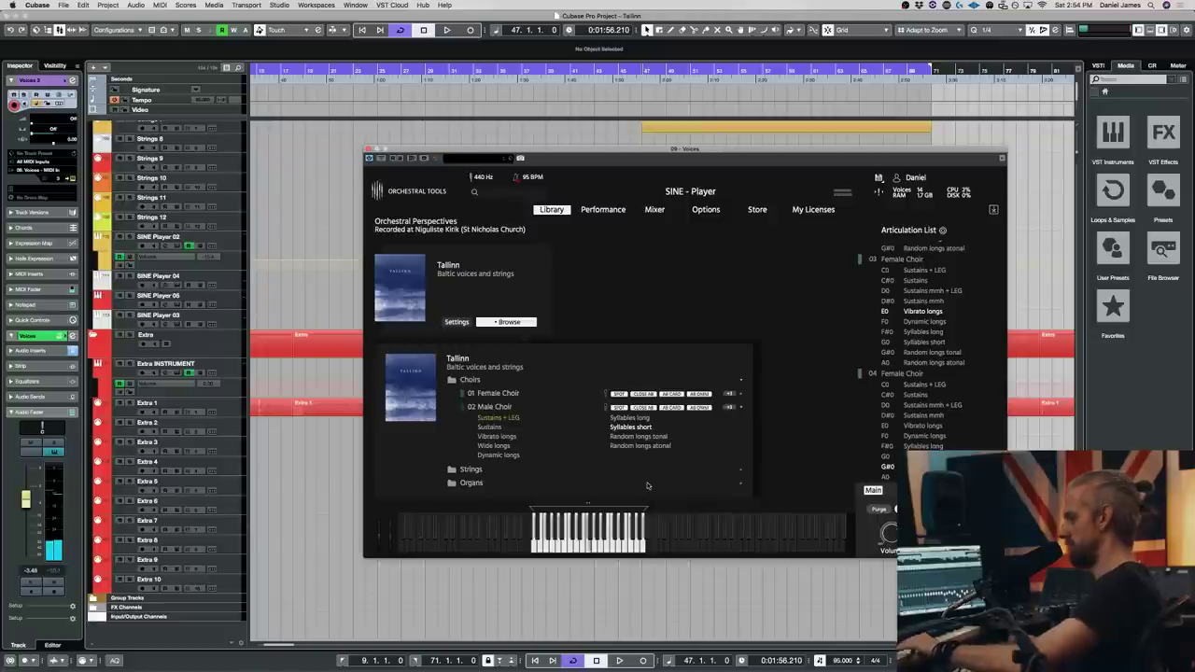
- Select the Voices 5 track for playing the Male Choir and bring slot 05 into view in the articulation list
scroll(296, 325, "up", 10)
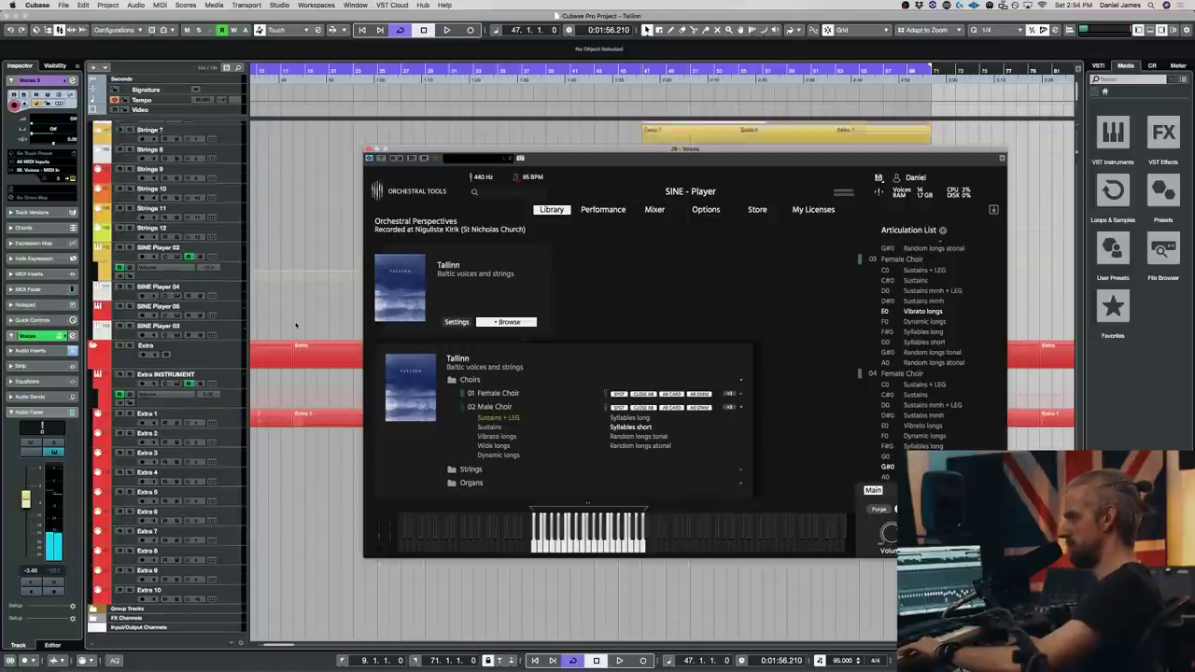
left_click(224, 431)
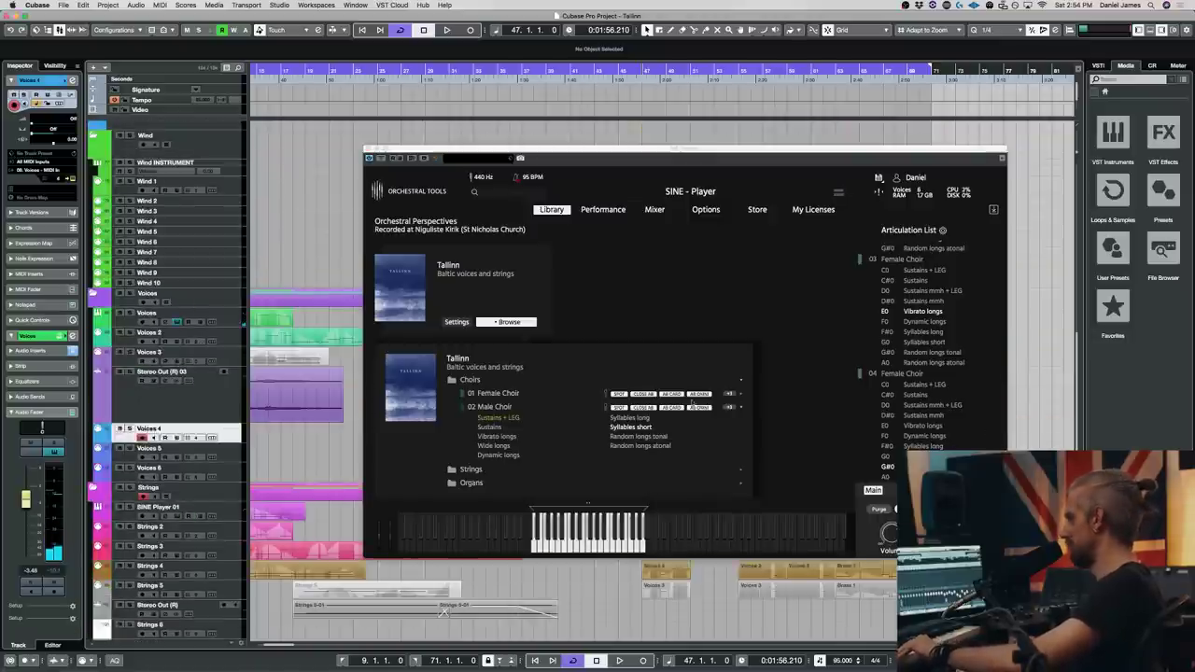
left_click(225, 460)
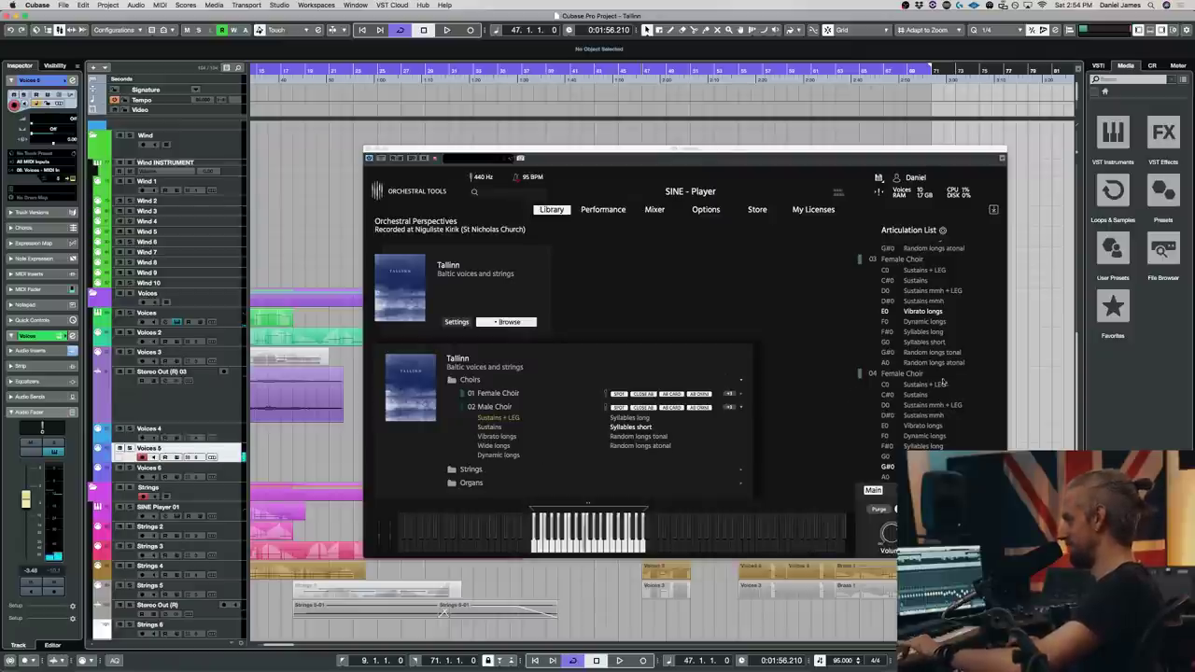
scroll(948, 393, "down", 2)
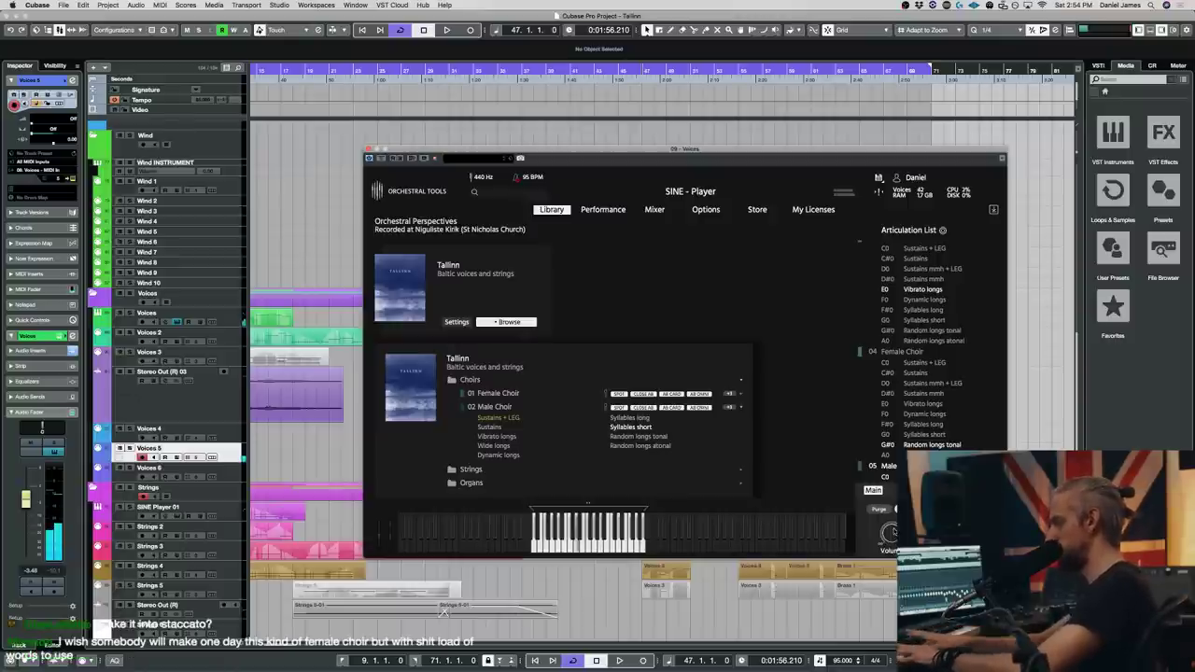
- Try to record a choir part on Voices 5 over the playback, moving the SINE Player clear of the arrangement
left_click(351, 258)
key("space")
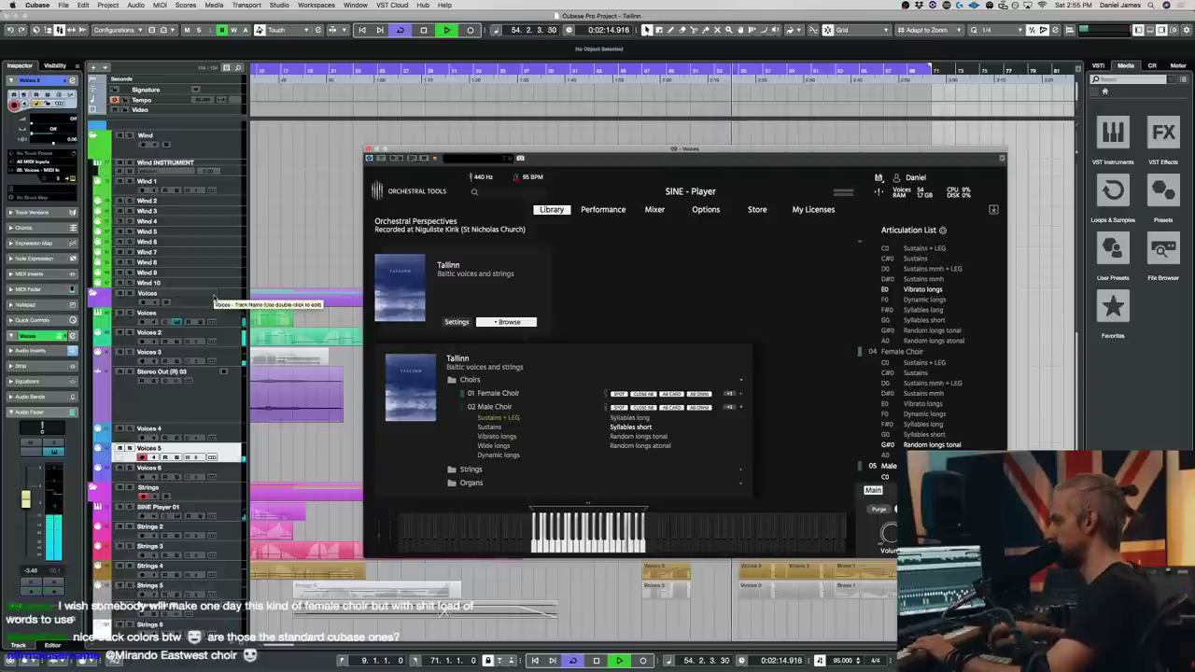
key("KP_Multiply")
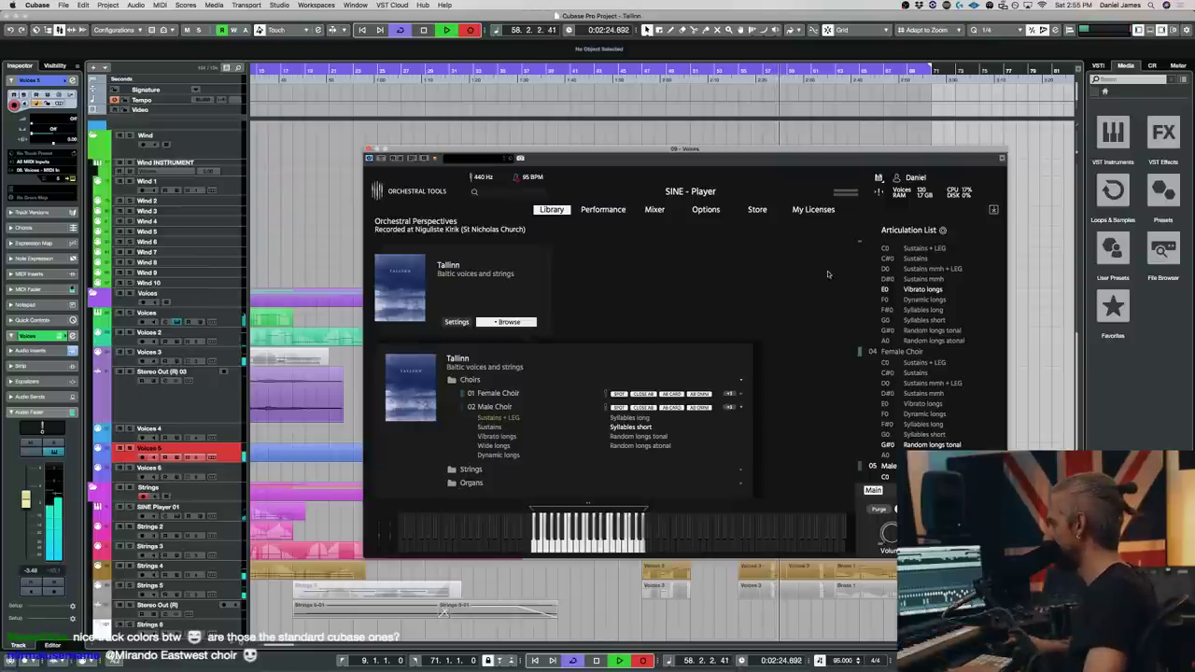
left_click_drag(484, 149, 495, 487)
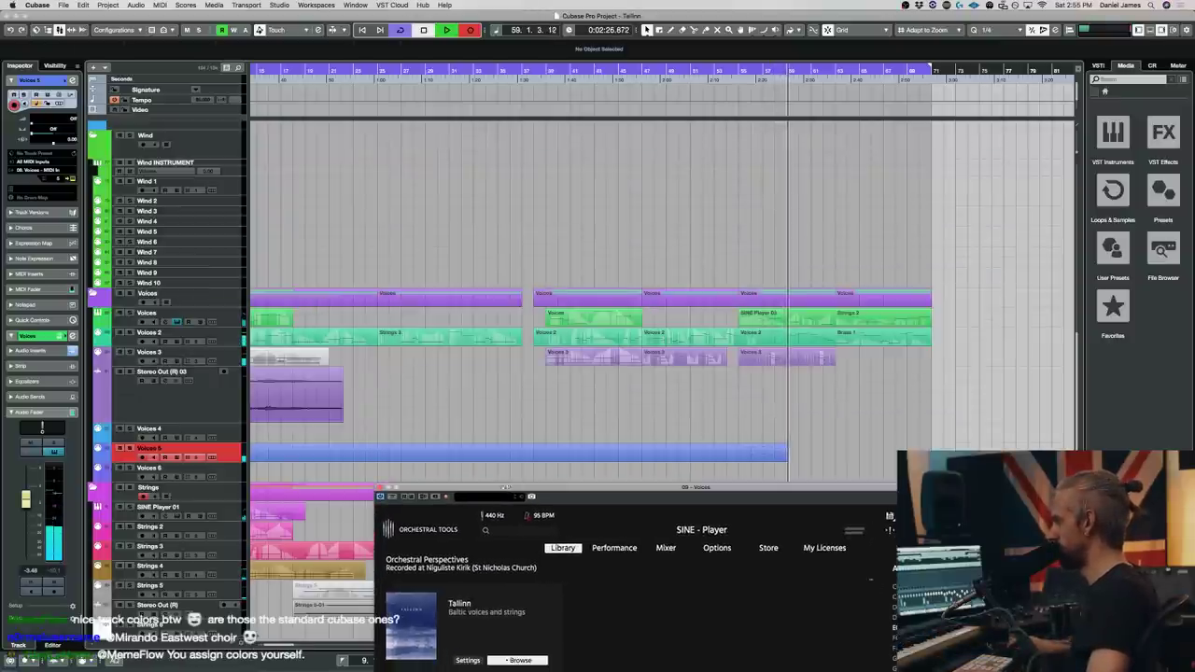
key("space")
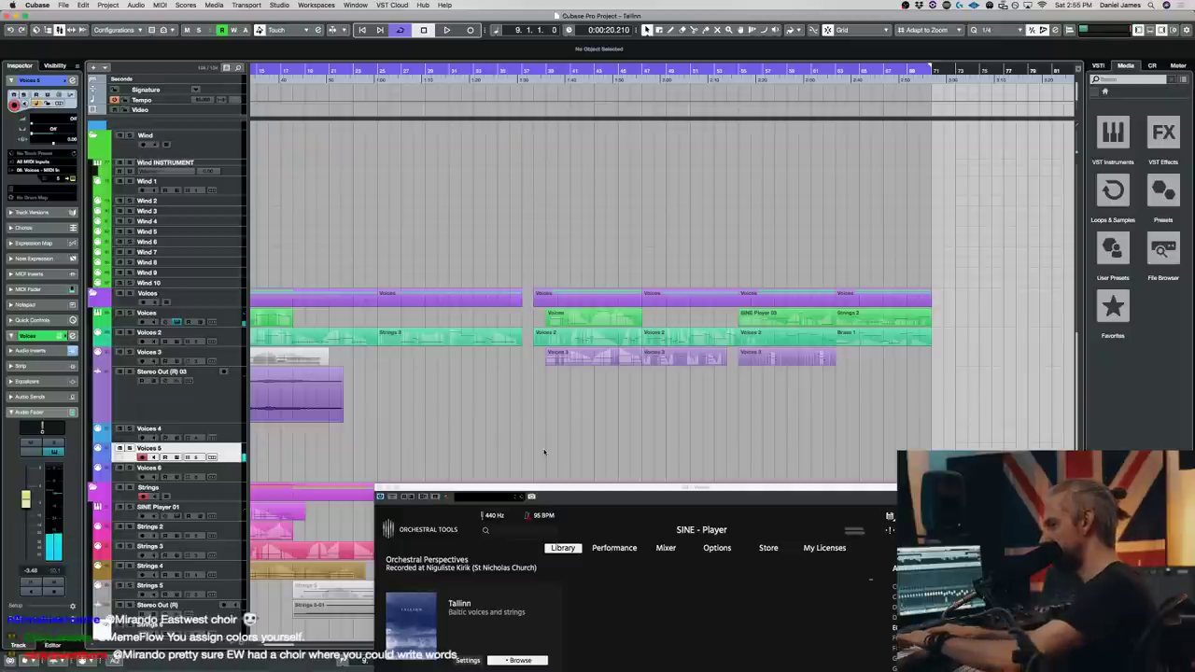
- Turn off cycle playback, listen to the arrangement from about bar 18 and close the SINE Player window
scroll(545, 452, "down", 5)
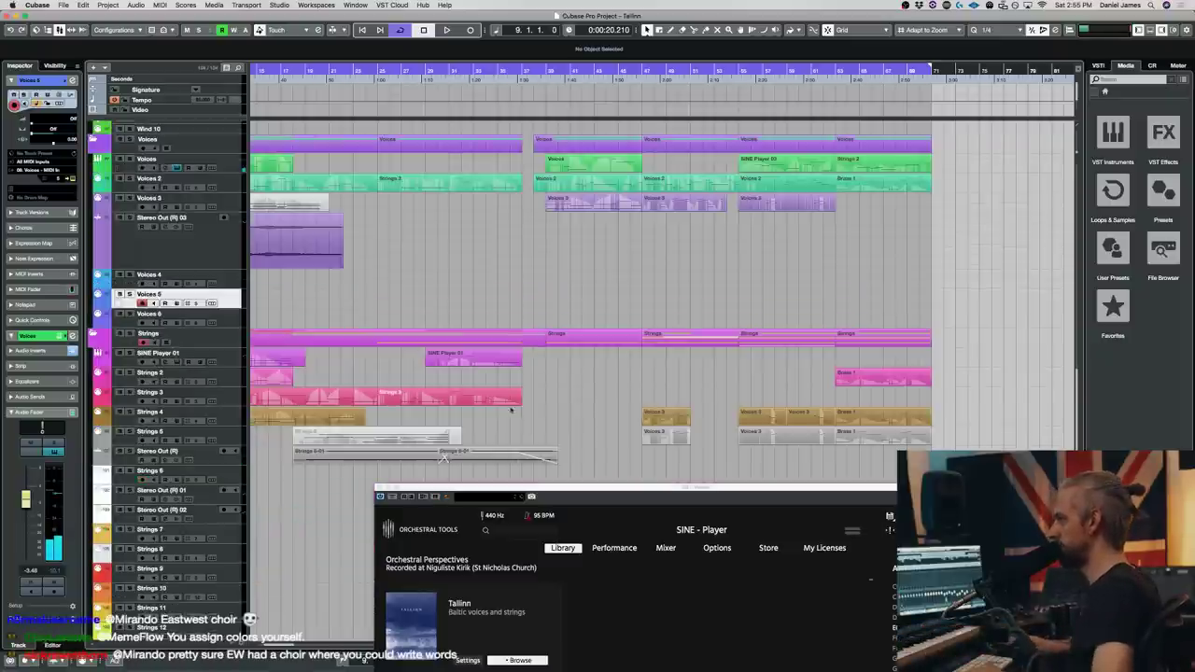
scroll(456, 357, "left", 5)
left_click(492, 66)
key("space")
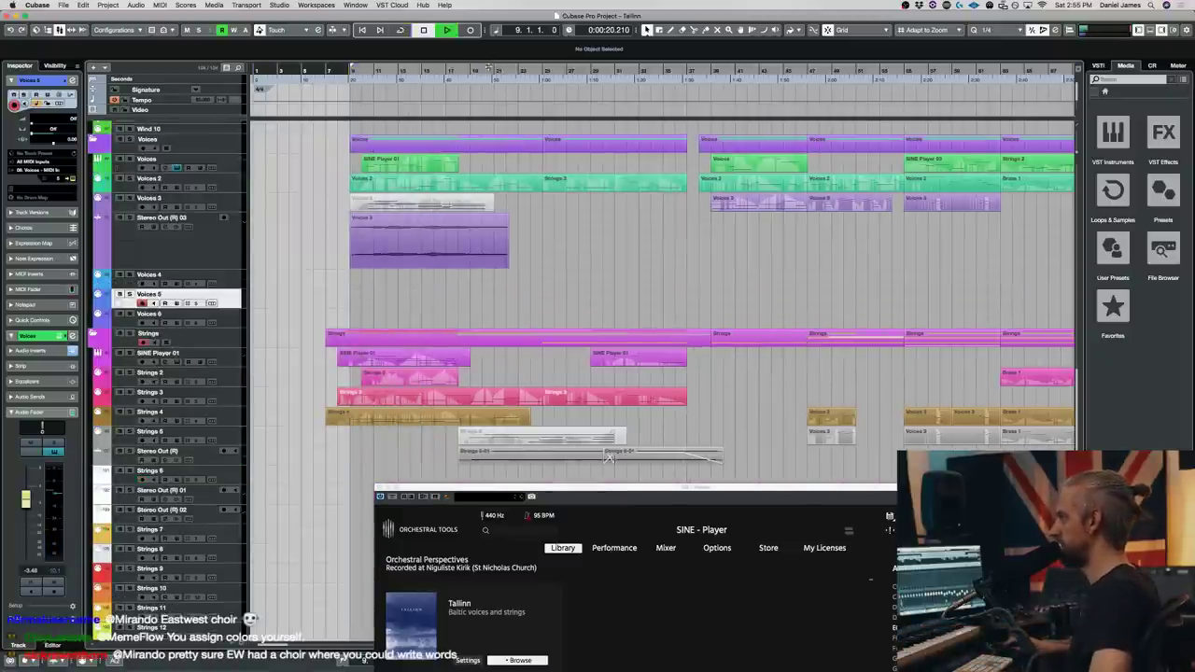
scroll(433, 232, "down", 10)
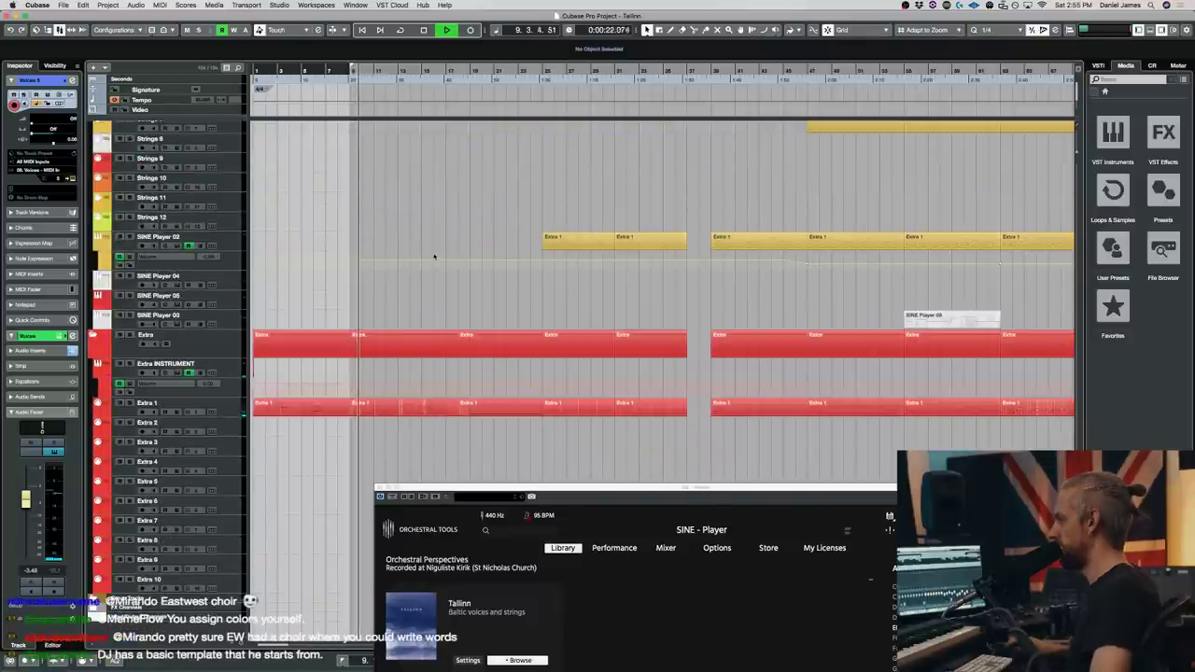
left_click(458, 73)
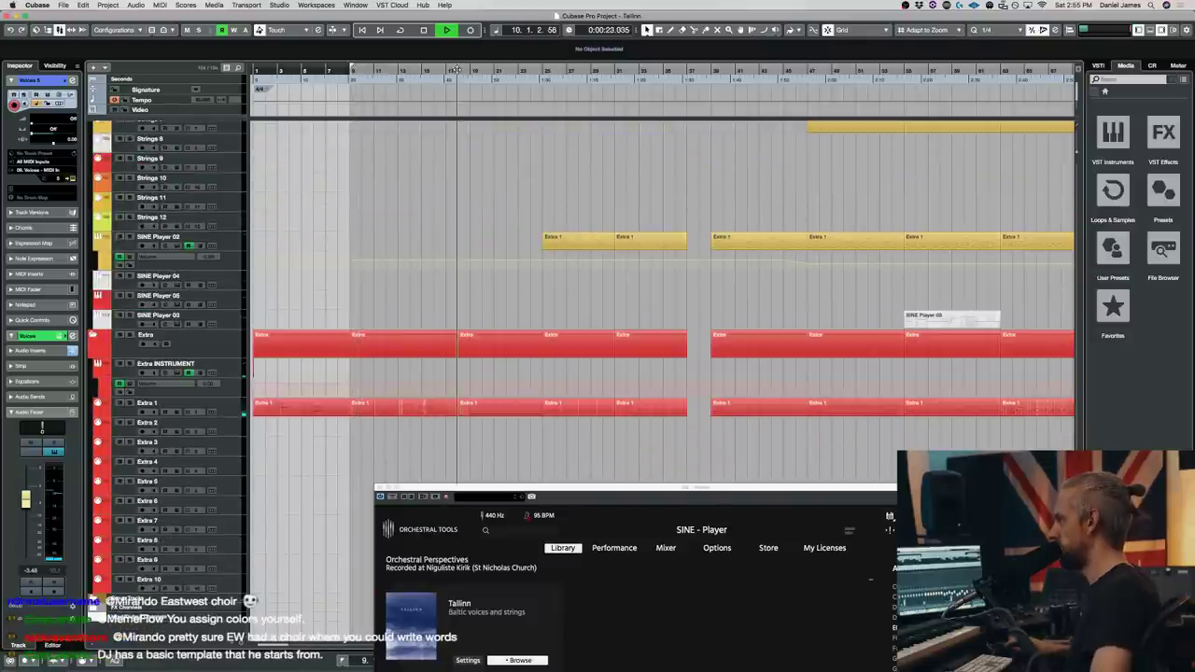
left_click(381, 496)
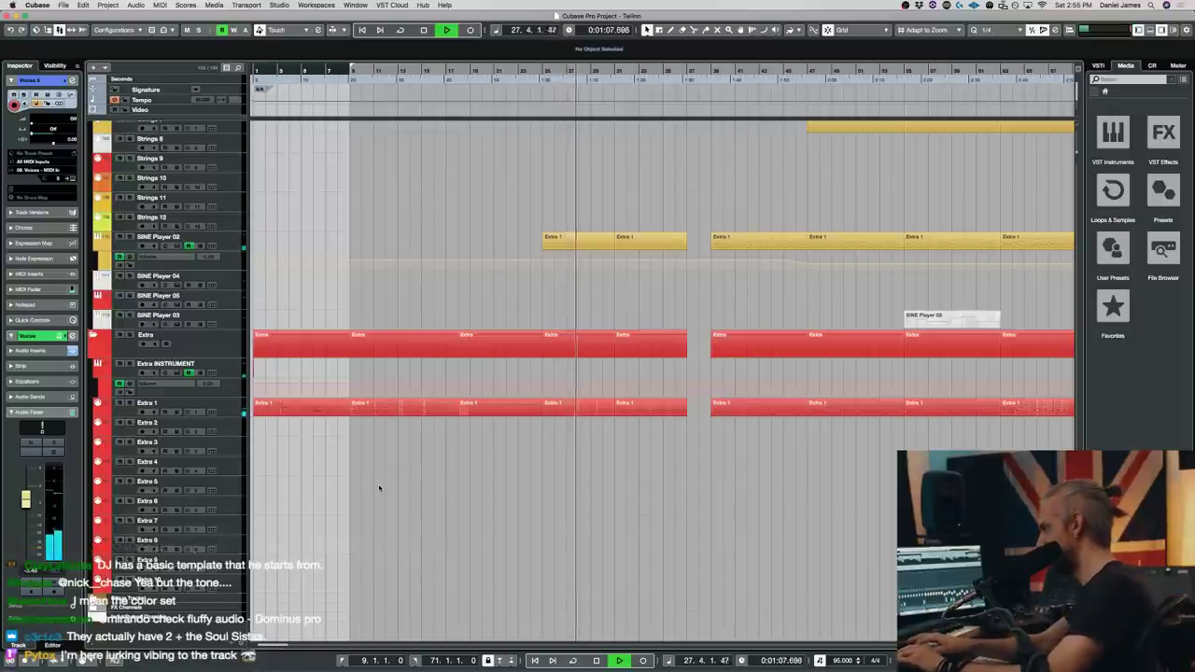
- Stop playback, open the Voices 5 part in the Key Editor and shift all its notes slightly later
key("space")
scroll(670, 598, "up", 20)
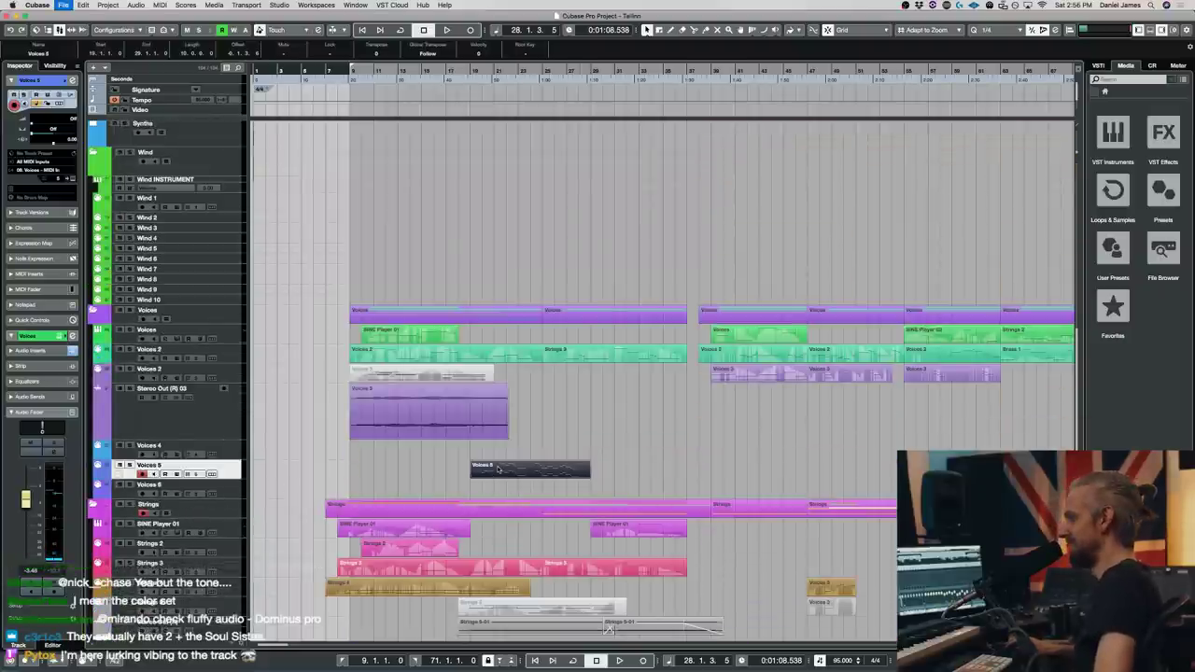
double_click(501, 470)
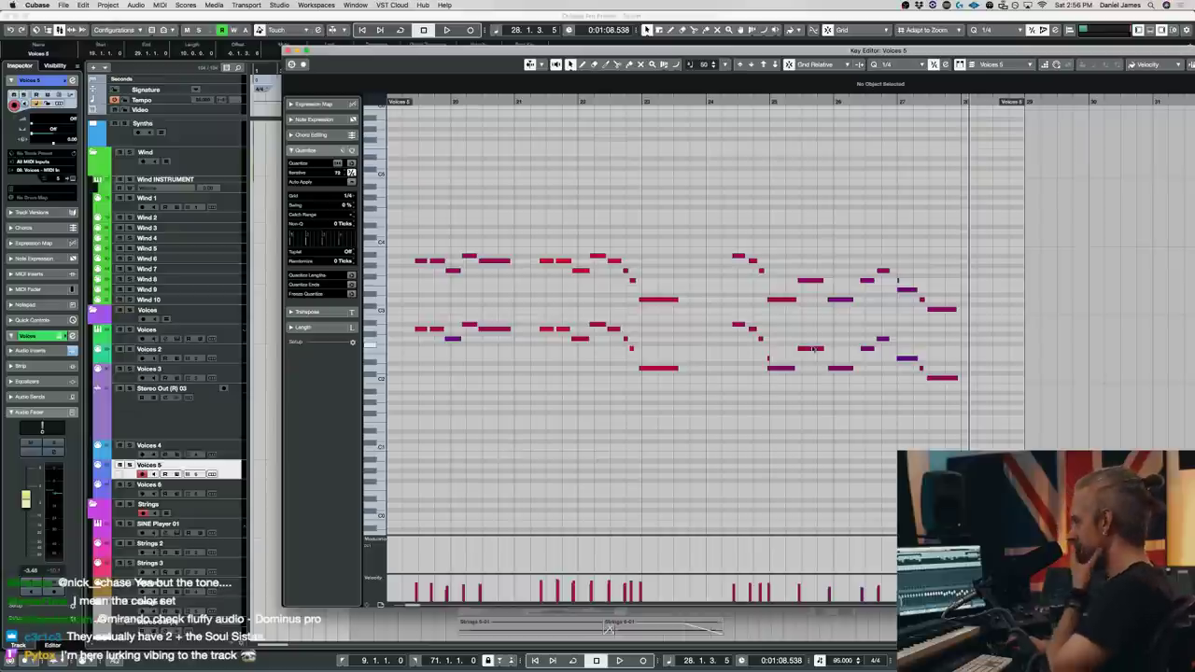
key("q")
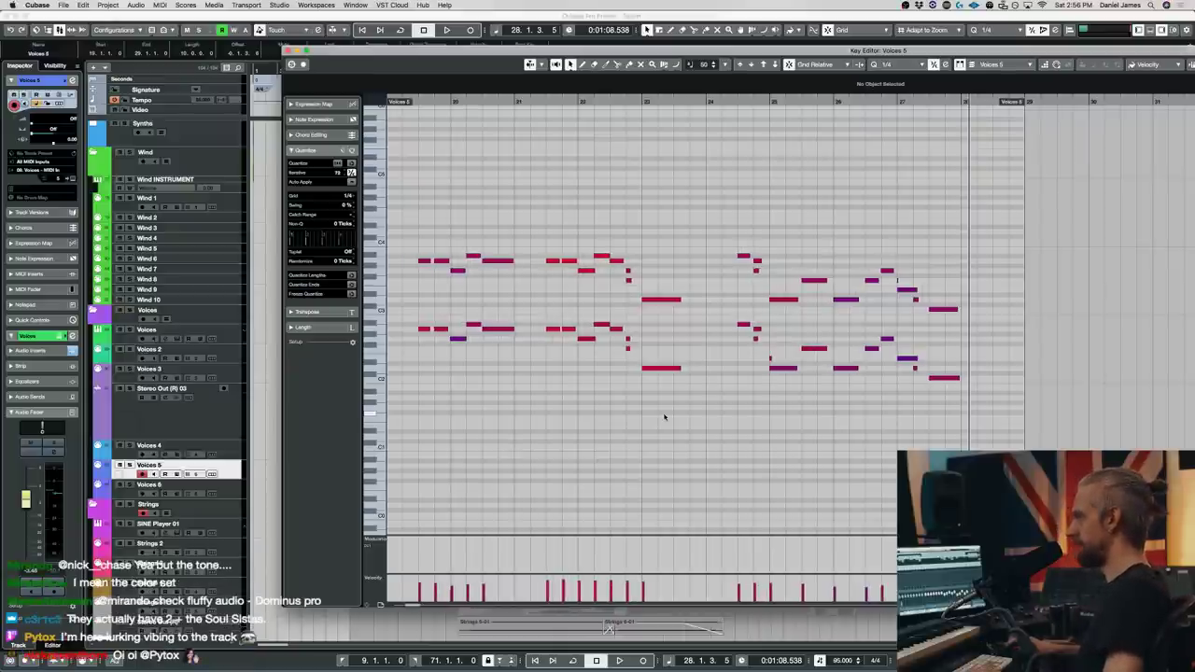
key("super+z")
key("super+a")
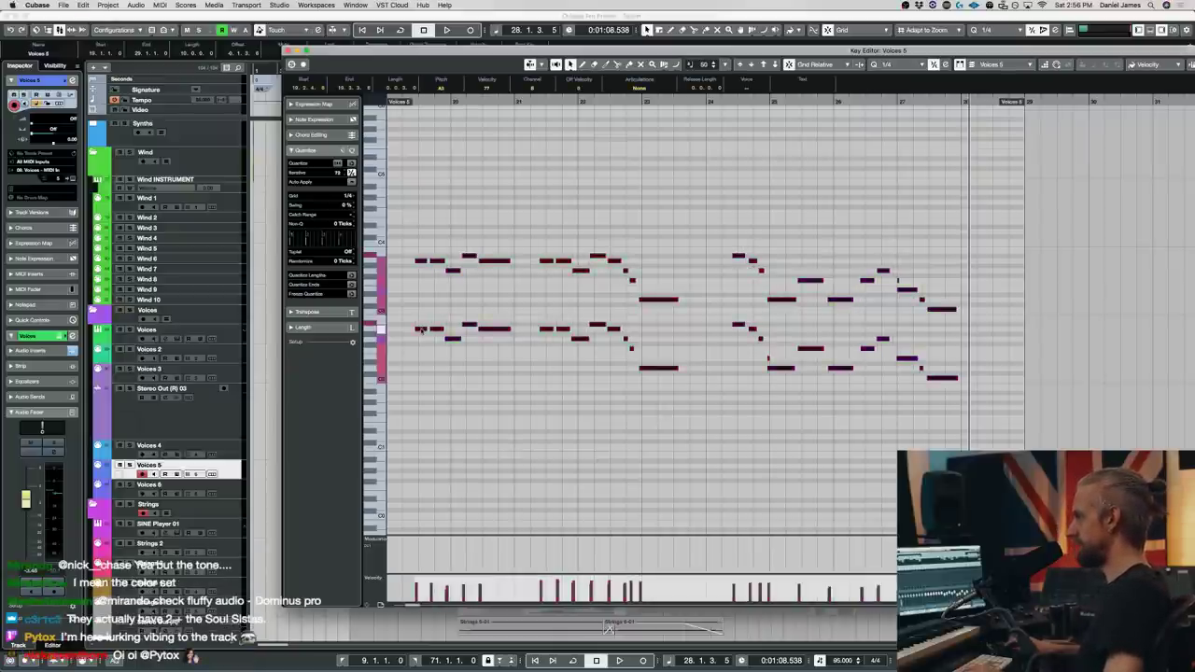
left_click_drag(421, 329, 425, 330)
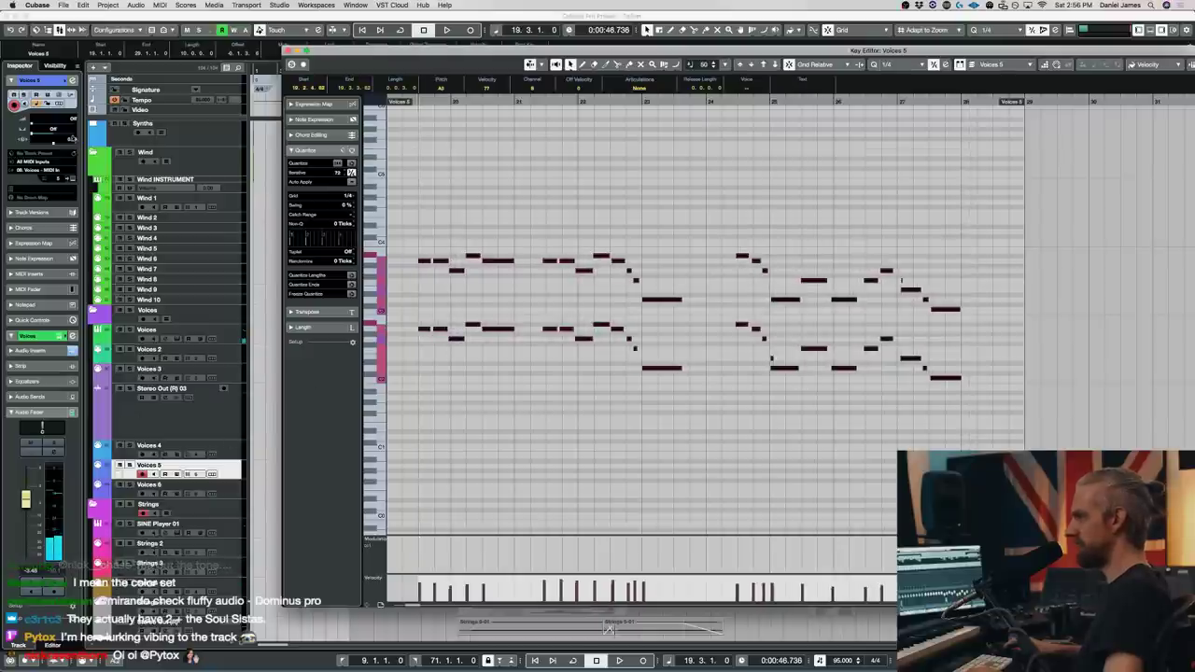
- Set the Voices 5 track delay to -50 ms and check the choir's articulation list in the SINE Player during playback
left_click(73, 140)
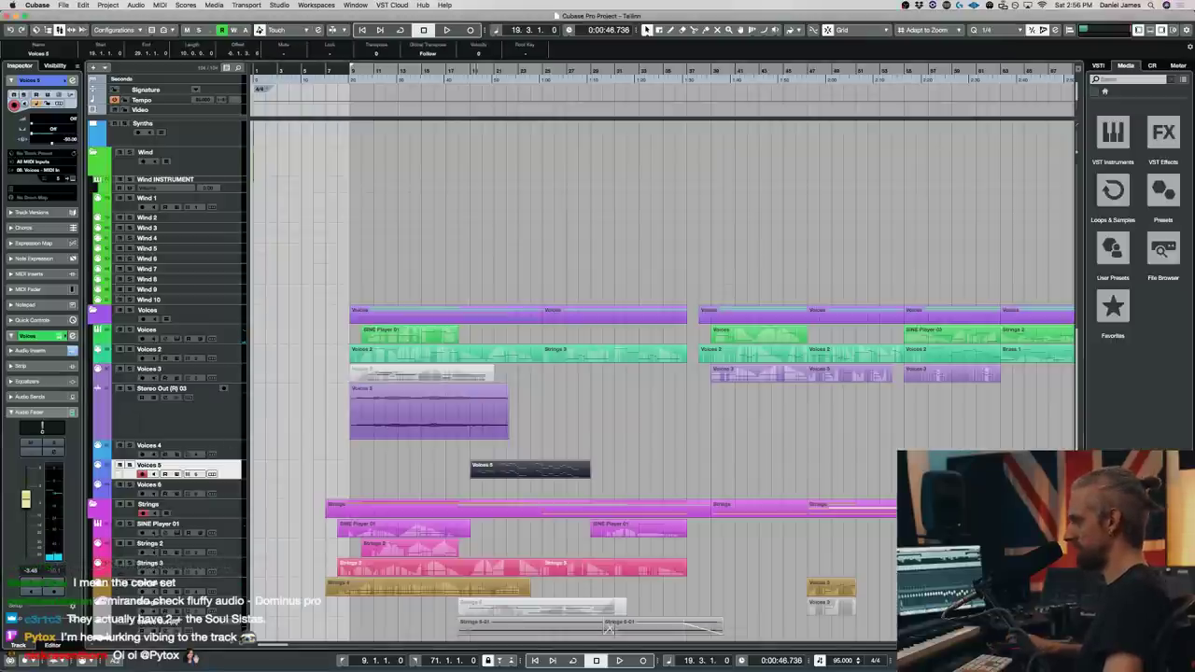
scroll(642, 296, "down", 4)
left_click_drag(728, 487, 750, 184)
key("space")
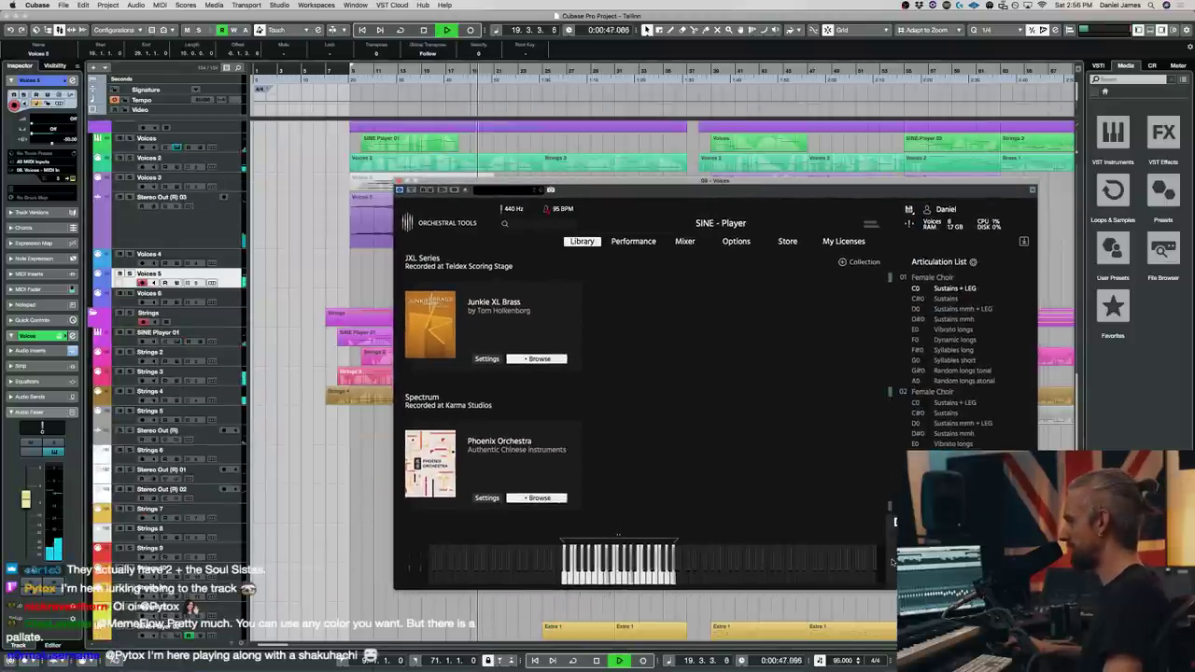
scroll(889, 434, "down", 5)
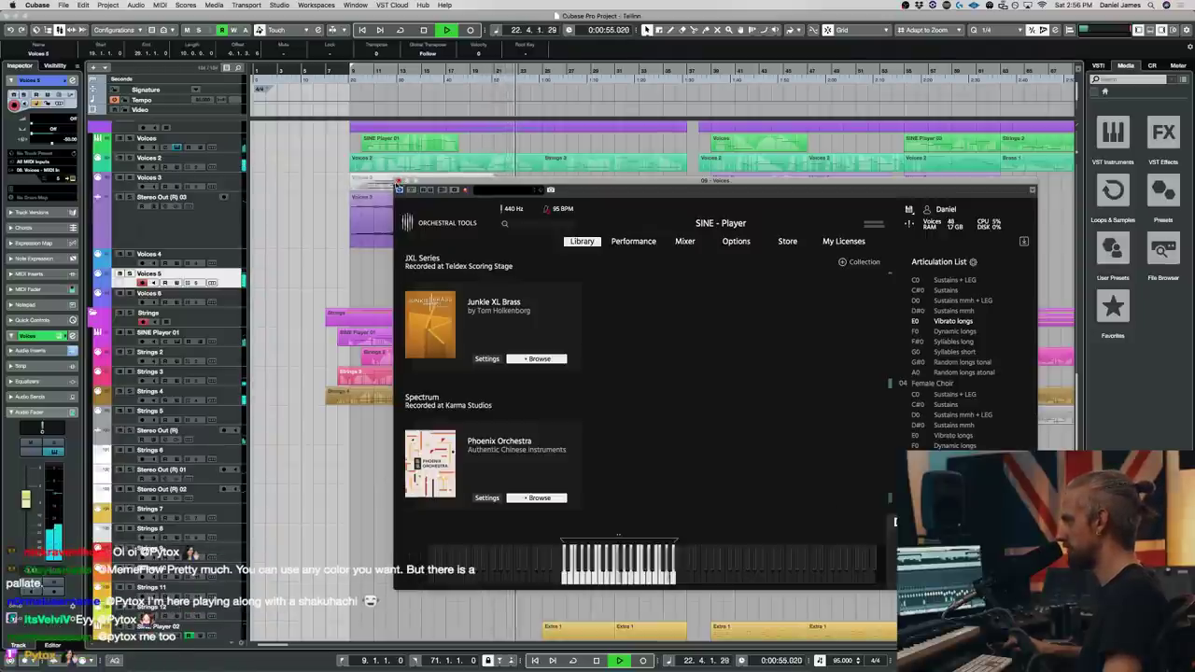
left_click(398, 181)
- Reopen the Voices 5 part, play it through and quantize its notes to a 1/8 grid
double_click(523, 280)
key("space")
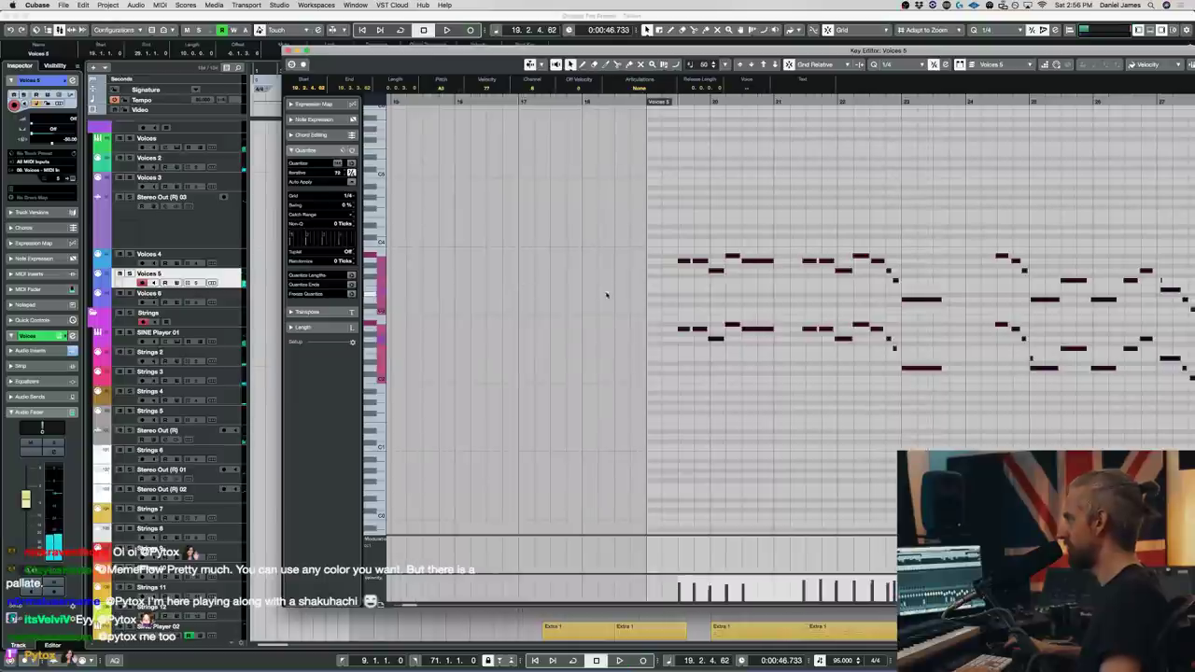
key("space")
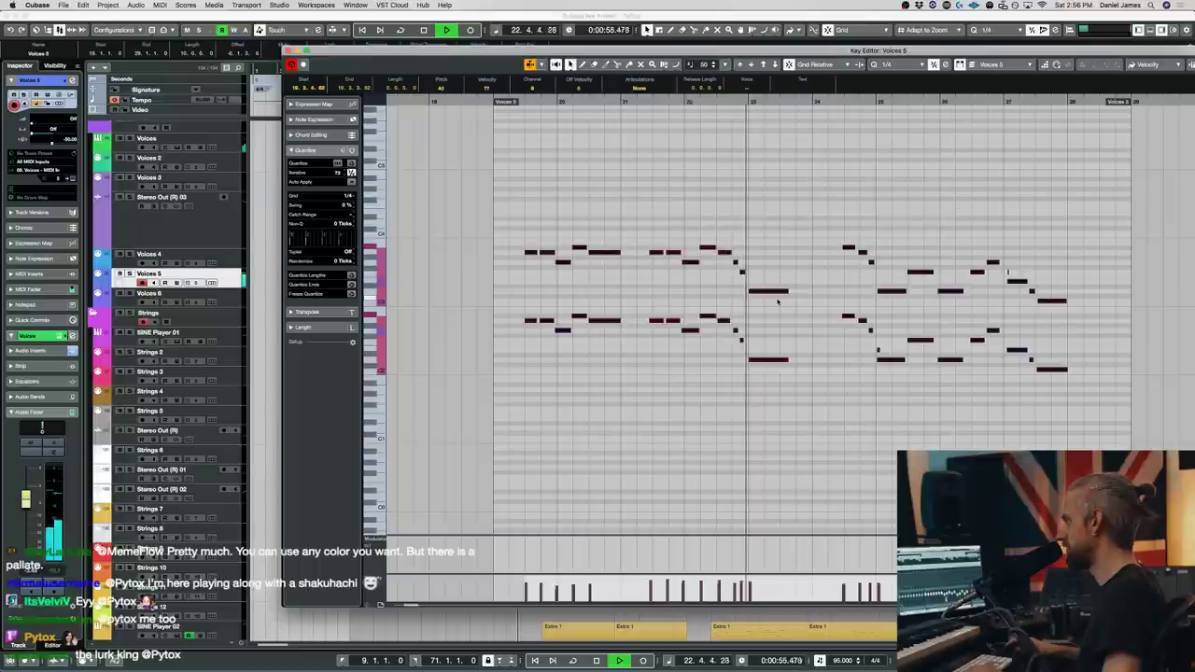
left_click(887, 66)
left_click(901, 73)
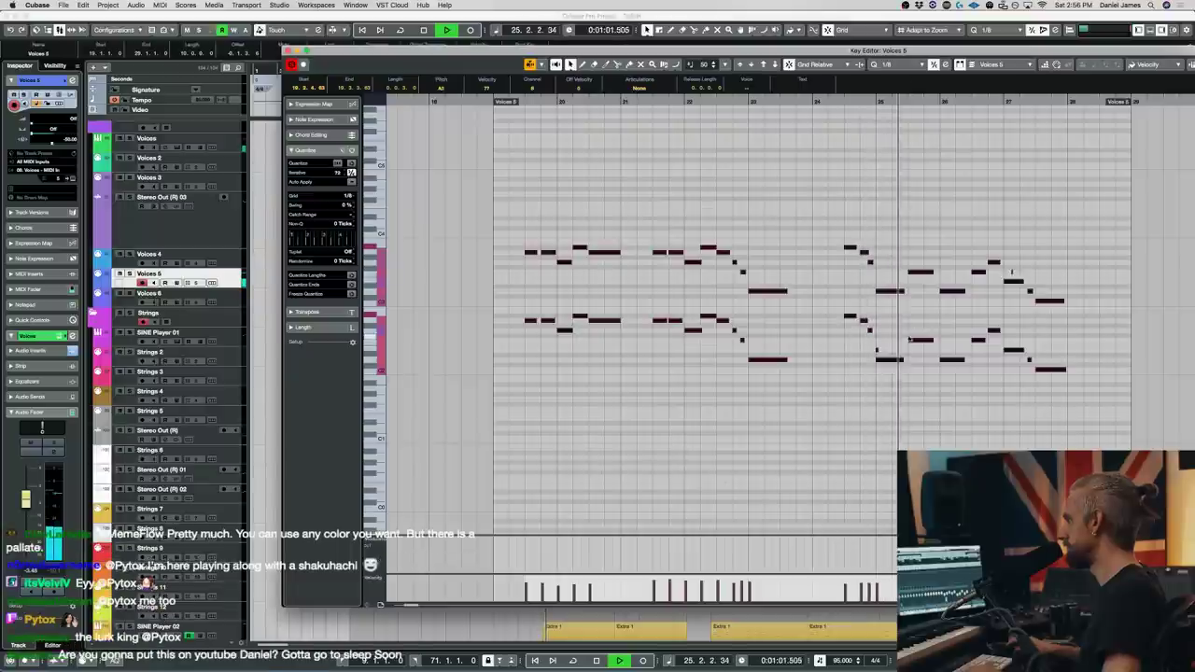
- Delete the stray short notes around bars 25 and 27 of the Voices 5 part
left_click(877, 352)
key("BackSpace")
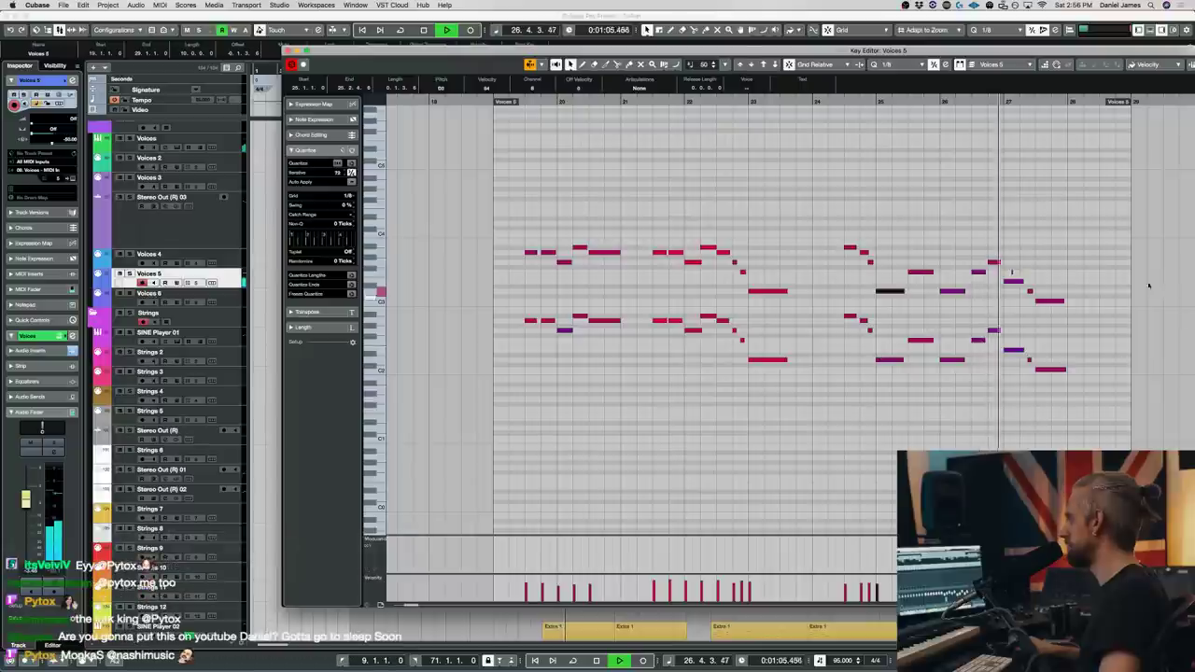
left_click(1030, 291)
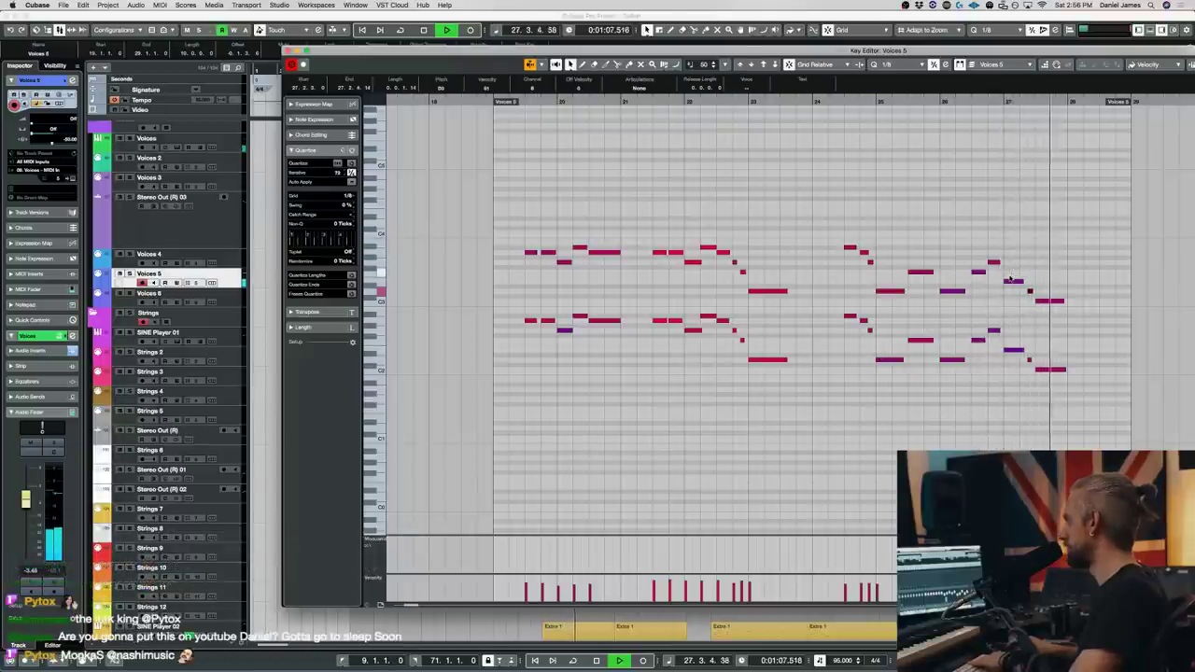
- Listen to the Voices 5 part within the arrangement, playing from bar 17
key("space")
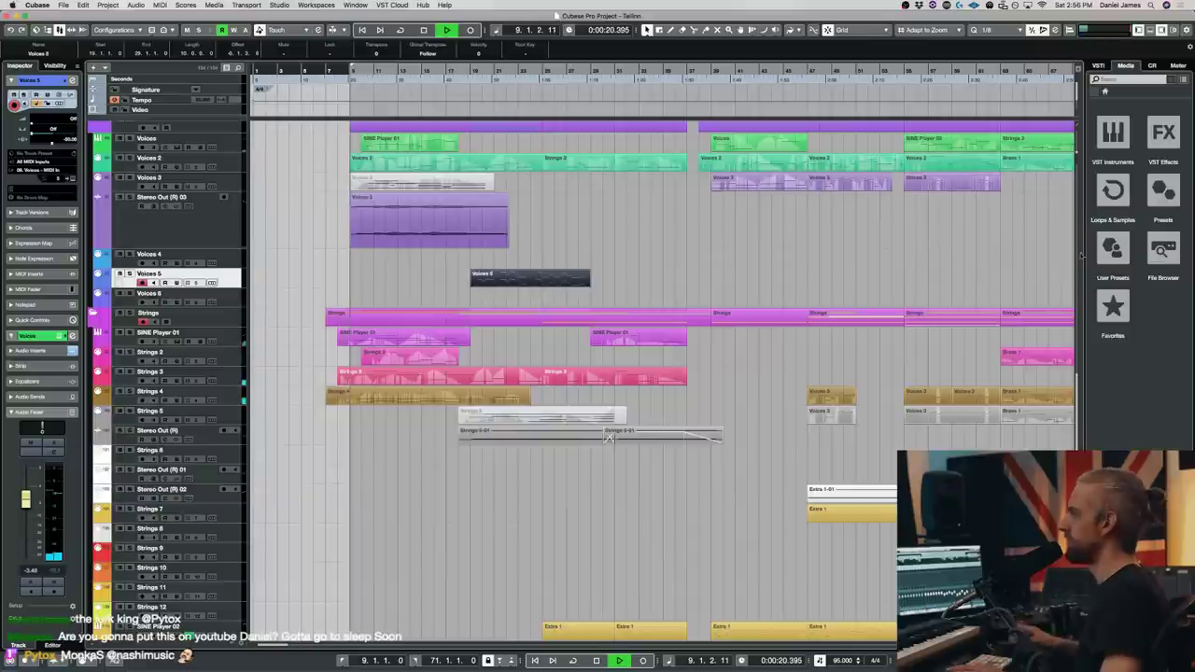
key("space")
left_click(447, 72)
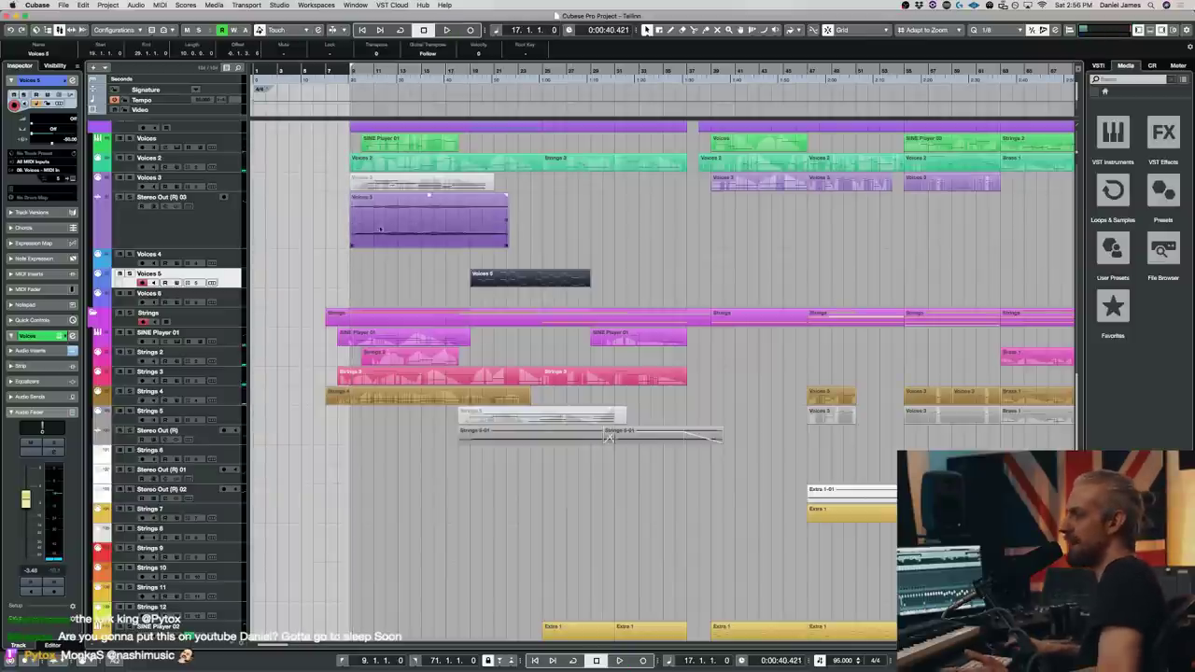
key("space")
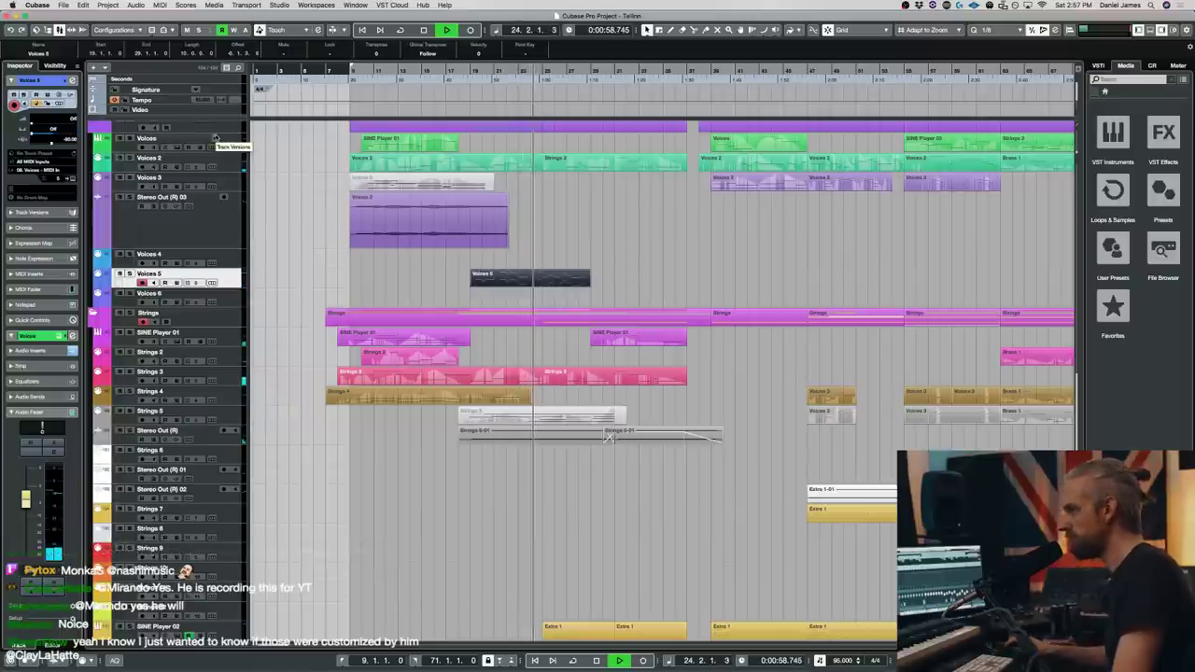
- Reopen the Voices 5 part, stop playback and shorten all its notes slightly
double_click(520, 280)
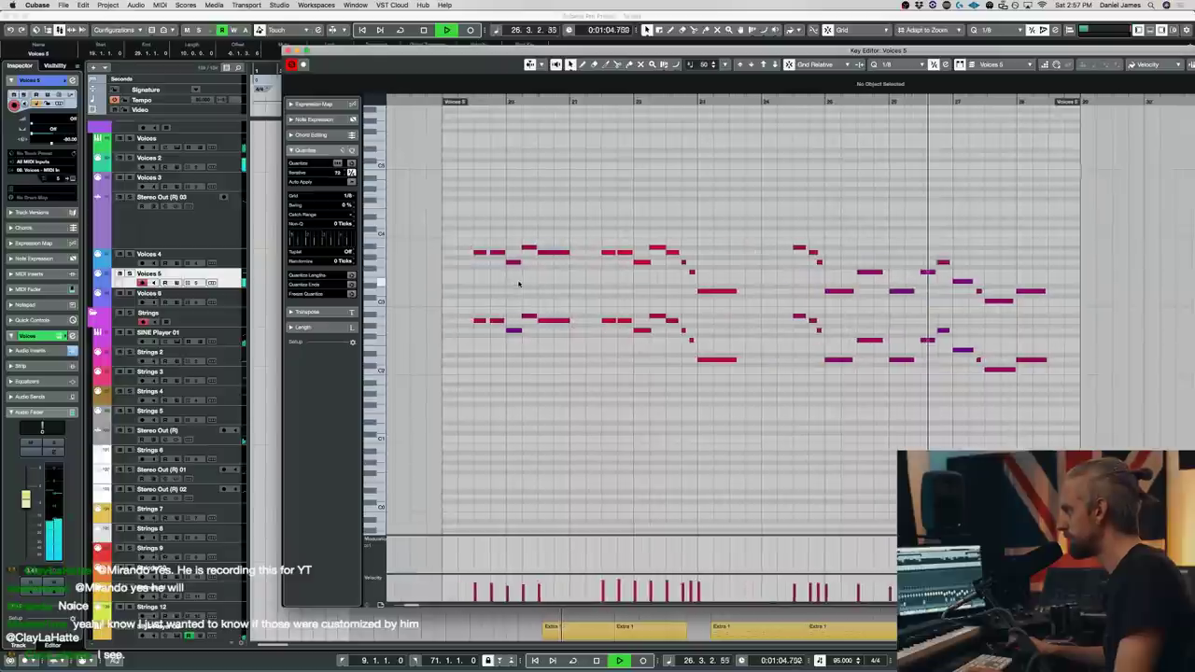
key("space")
key("super+a")
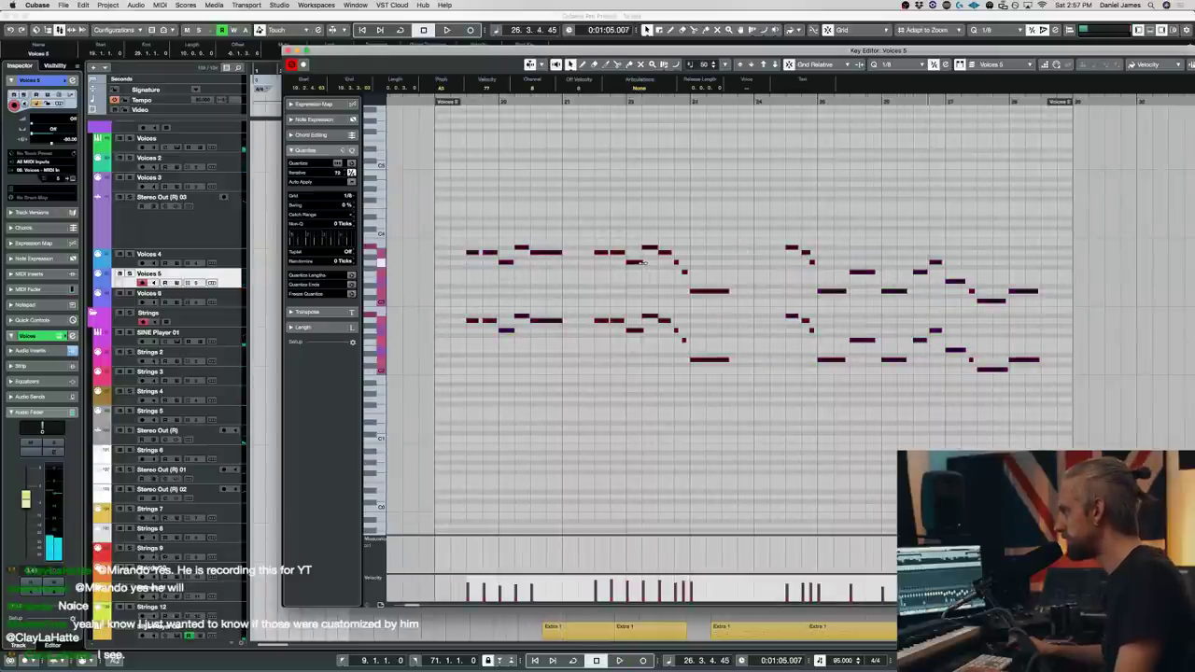
left_click_drag(643, 264, 640, 262)
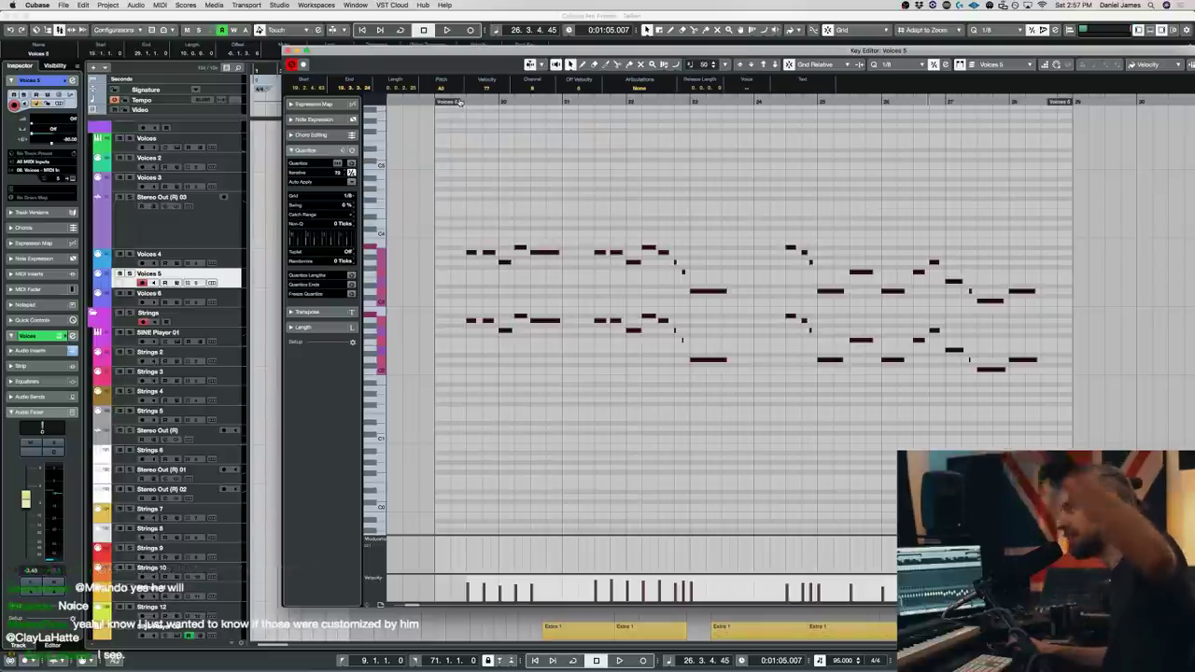
- Turn on cycle playback, listen to the edited choir notes and close the Key Editor
left_click_drag(462, 99, 461, 113)
key("/")
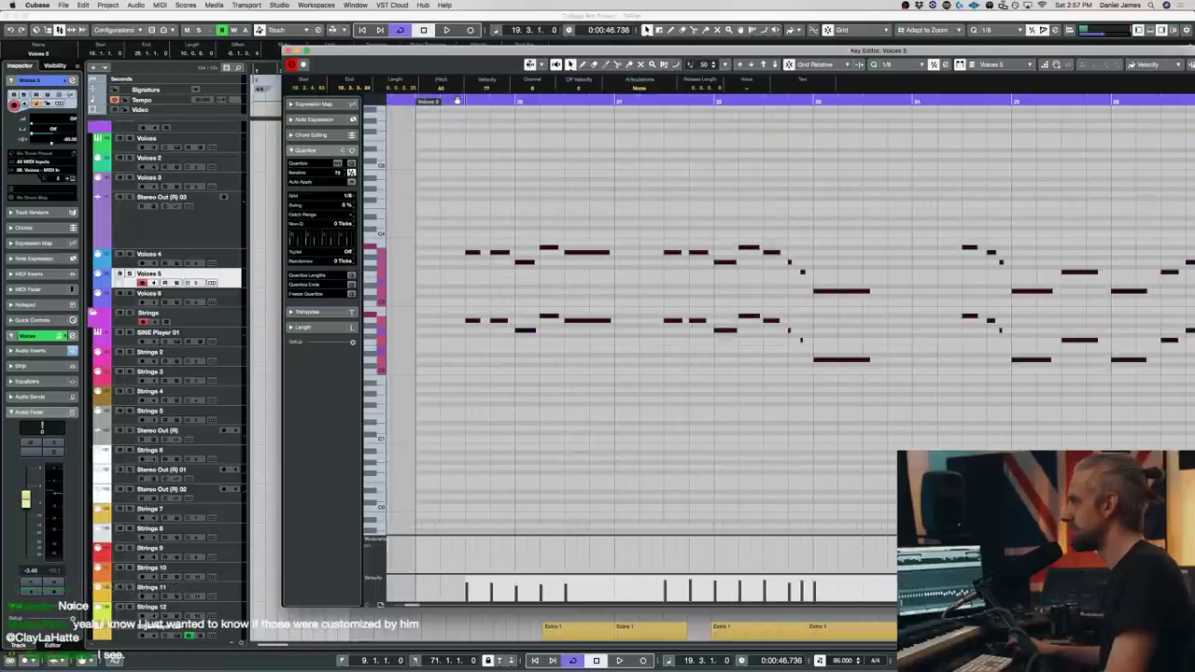
key("space")
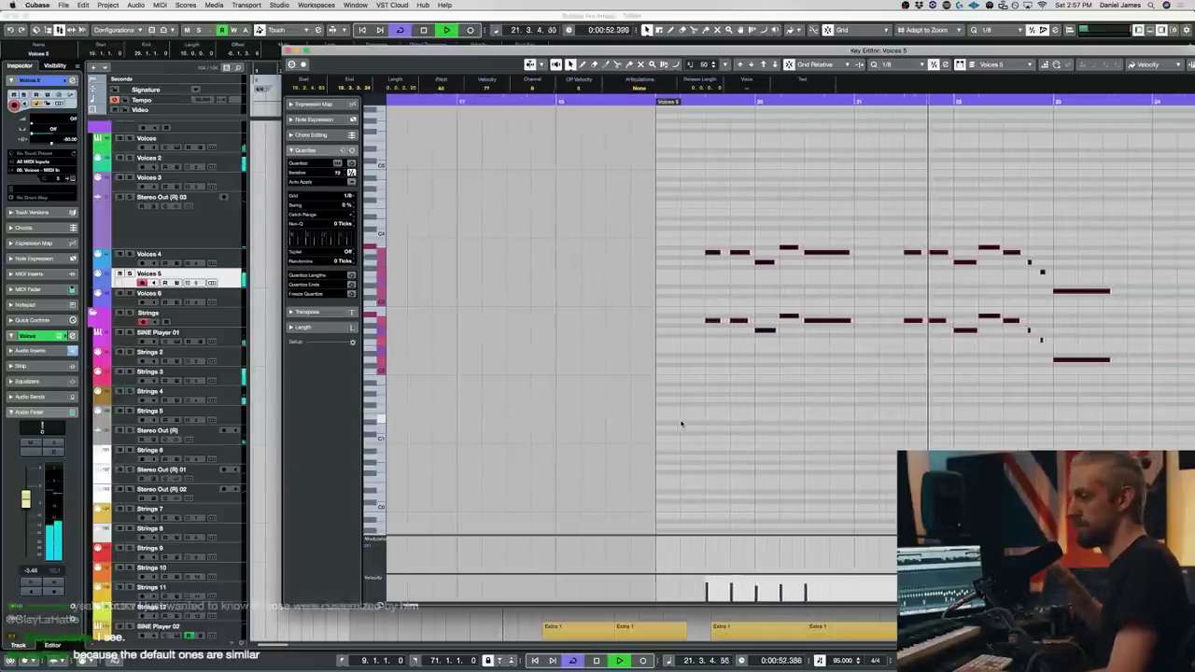
key("Return")
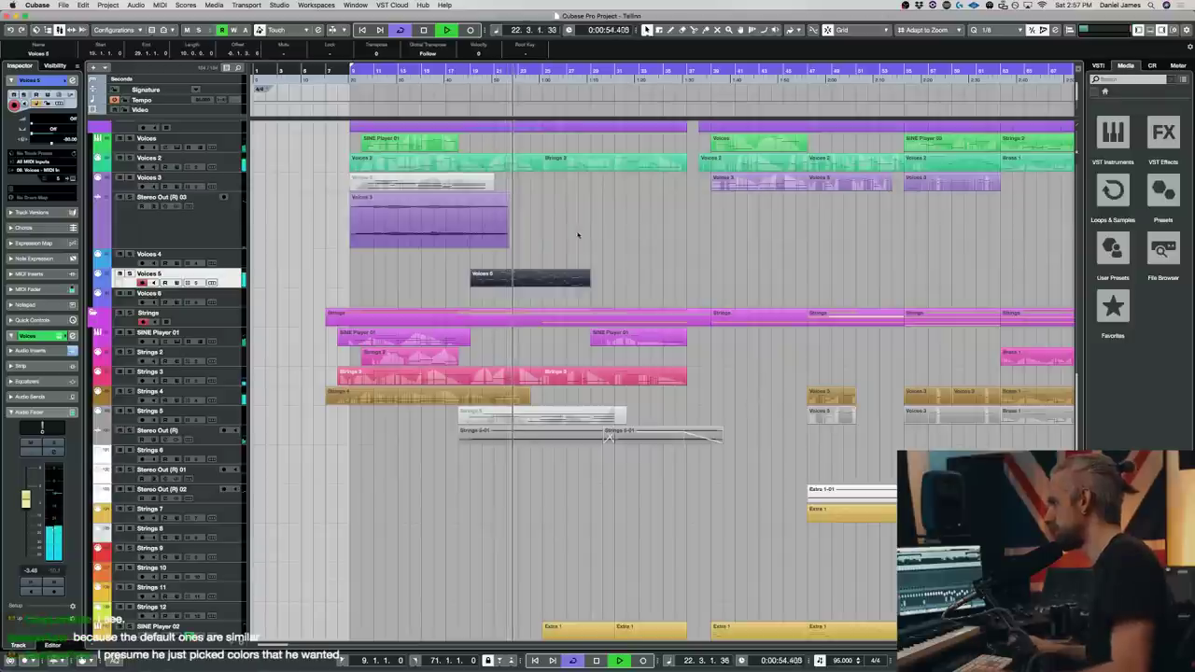
- Place the Voices 5 part on the Extra 2 track at bar 19 and set that track's MIDI channel to 1
scroll(471, 269, "up", 3)
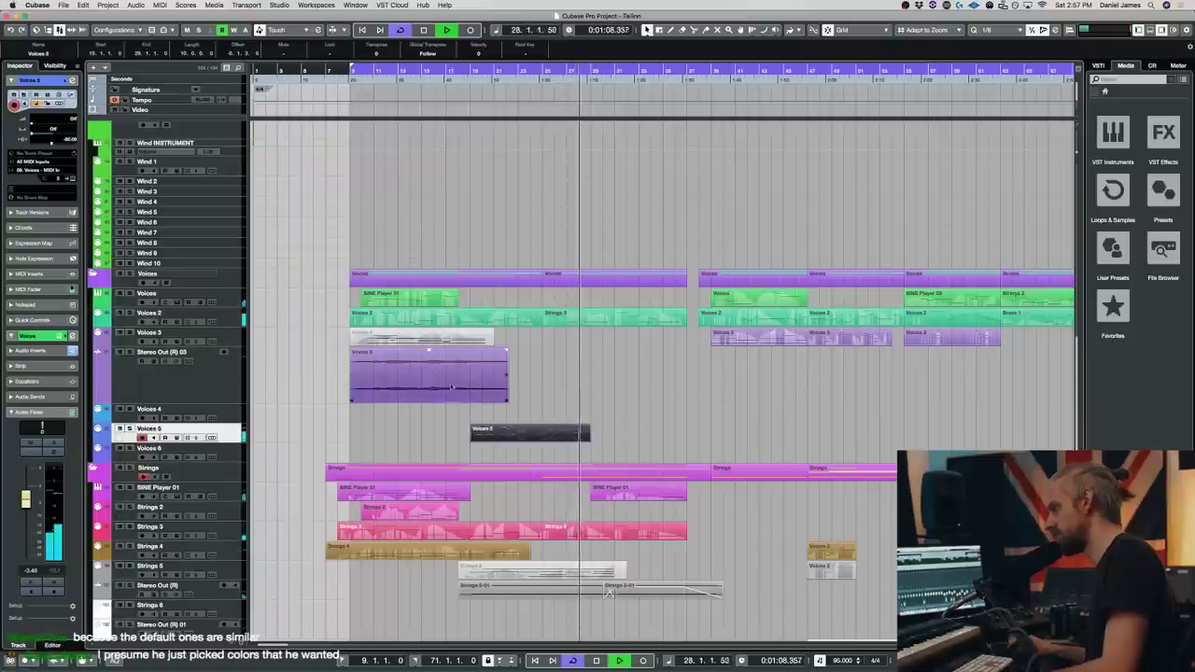
scroll(501, 446, "down", 10)
mouse_move(501, 446)
left_mouse_down()
mouse_move(504, 425)
mouse_move(494, 431)
left_mouse_up()
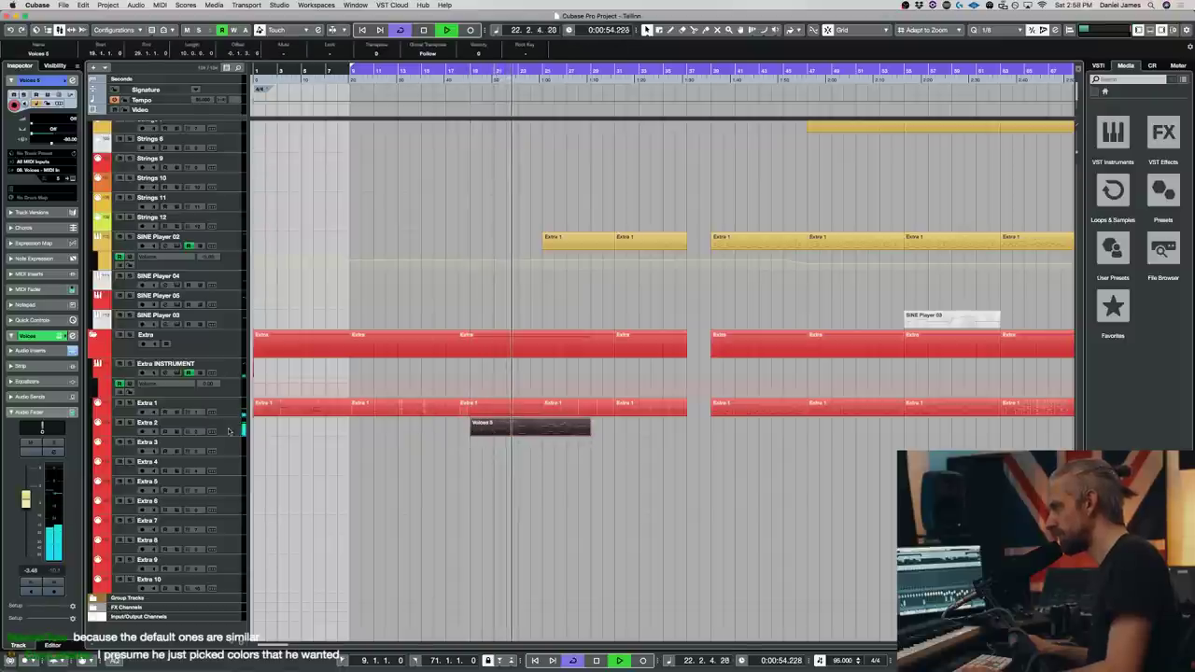
left_click(182, 427)
left_click(201, 431)
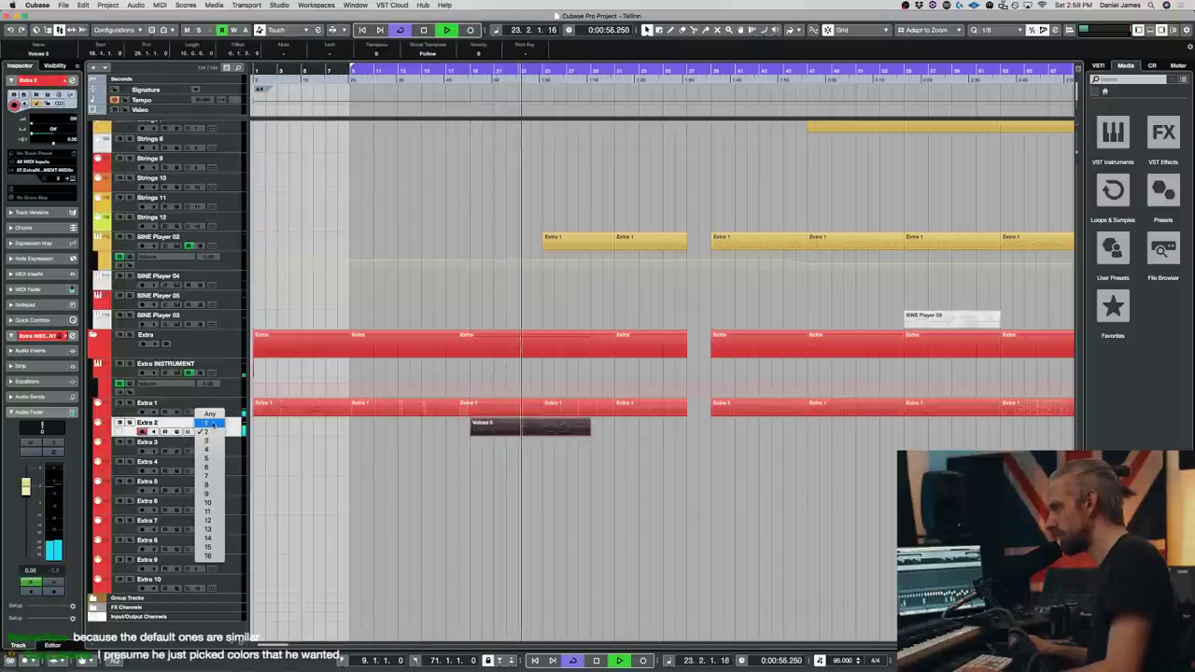
left_click(212, 425)
- Try the part on the SINE Player 05 track and on the SINE Player 03 track, playing each back
key("space")
left_click_drag(542, 429, 535, 308)
key("space")
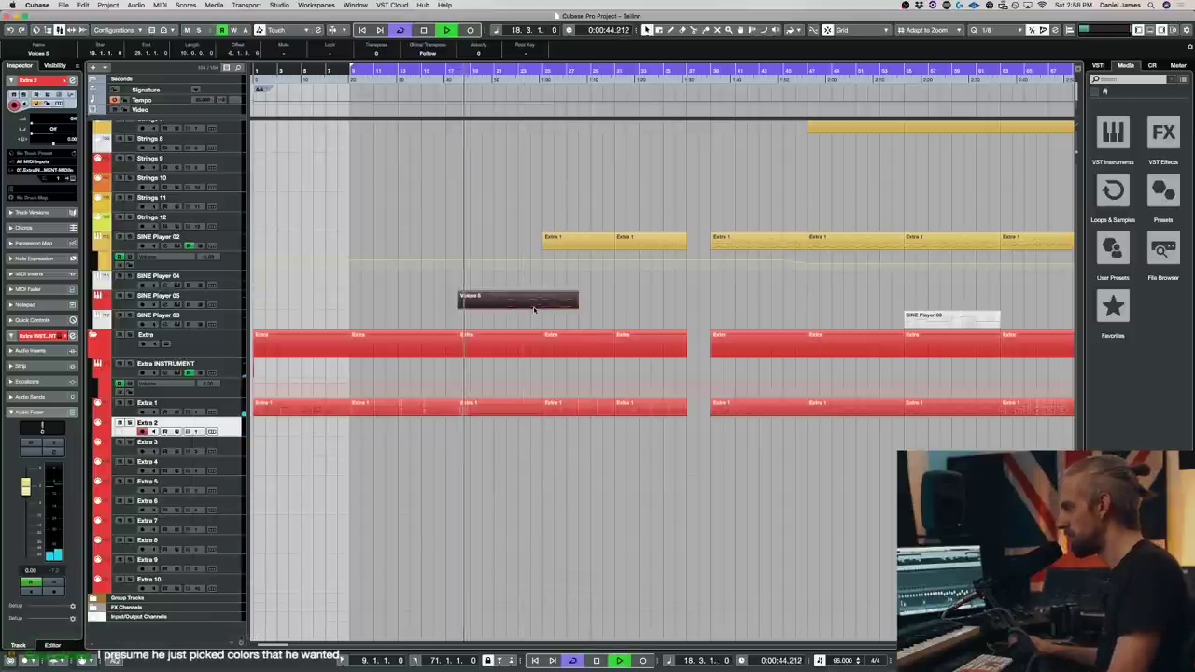
left_click_drag(534, 308, 528, 318)
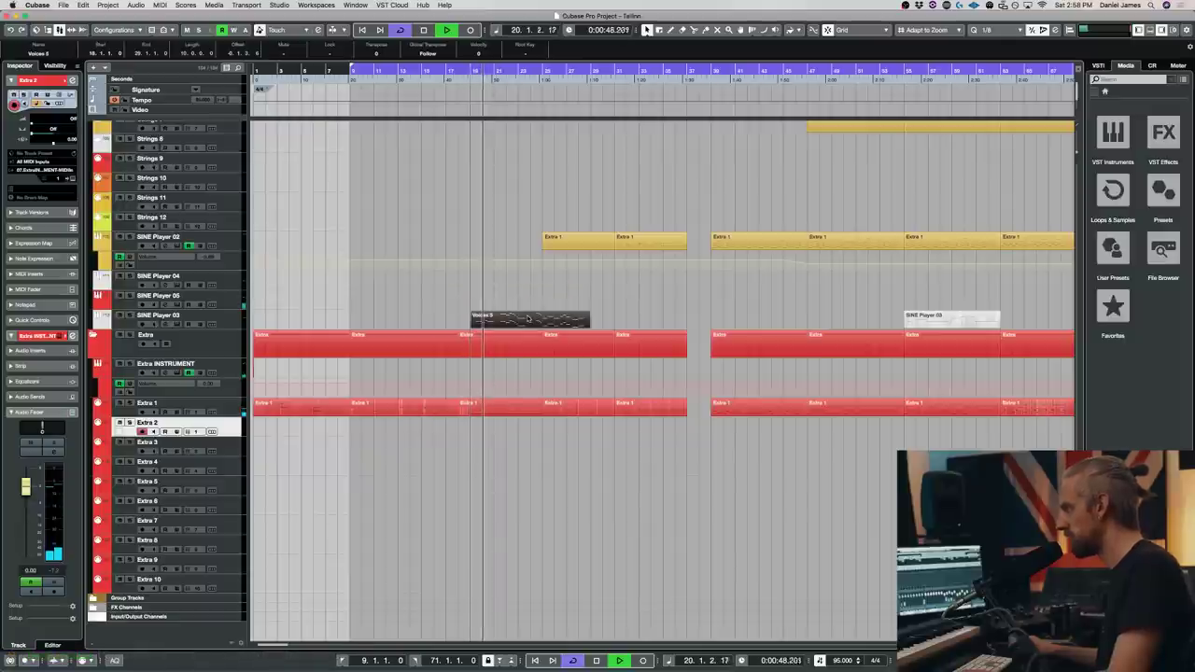
key("space")
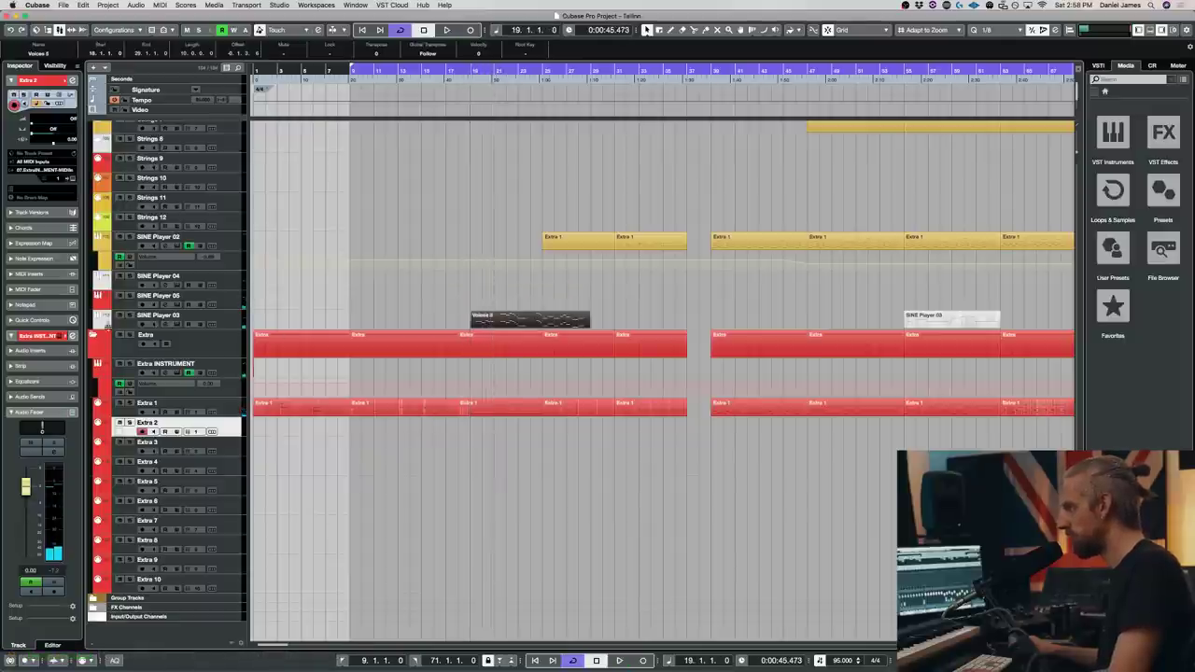
key("space")
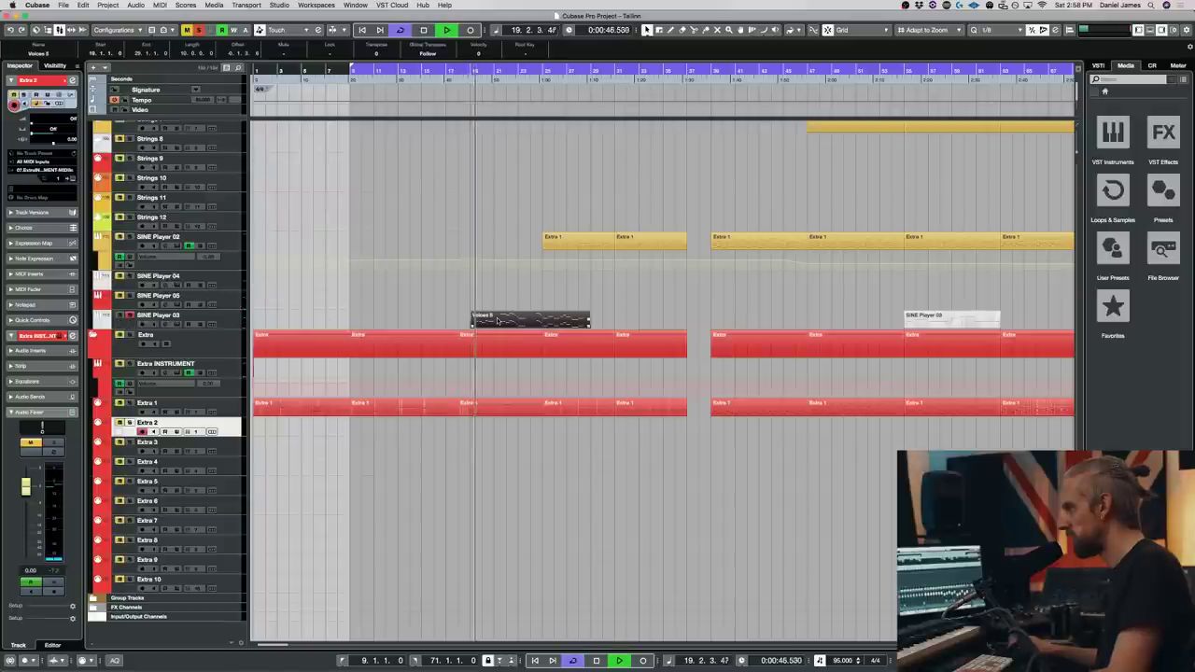
- Place the part on the SINE Player 05 track at bar 19 and transpose all its notes up an octave
left_click_drag(498, 324, 496, 304)
key("space")
key("space")
left_click(505, 301)
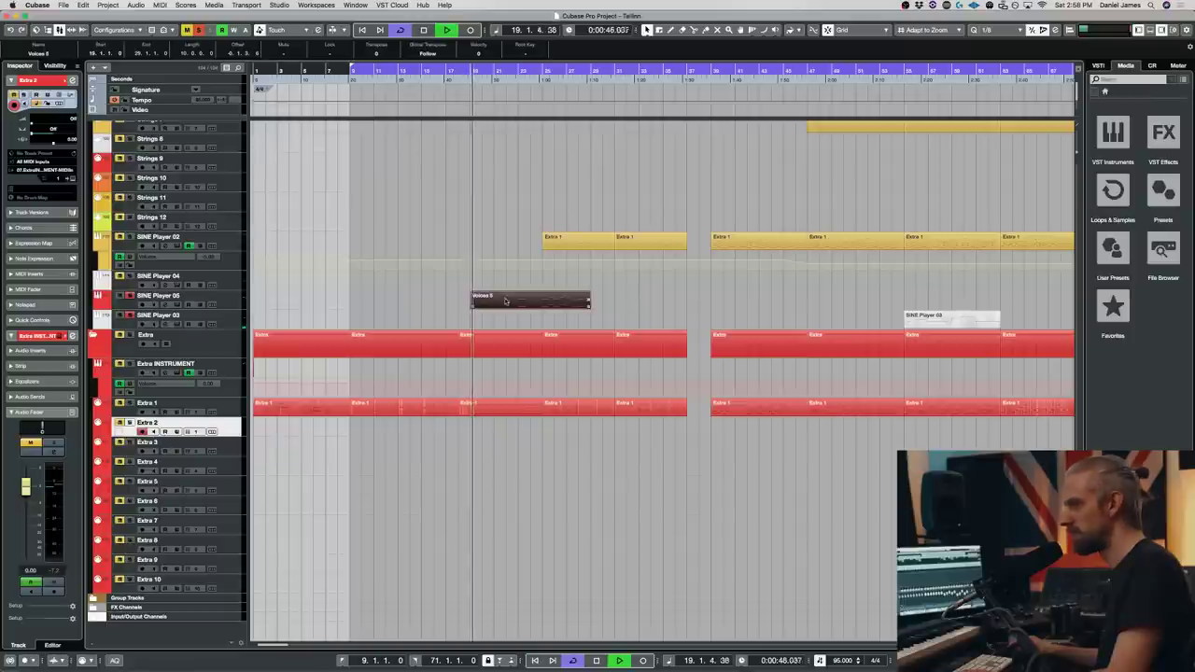
double_click(505, 301)
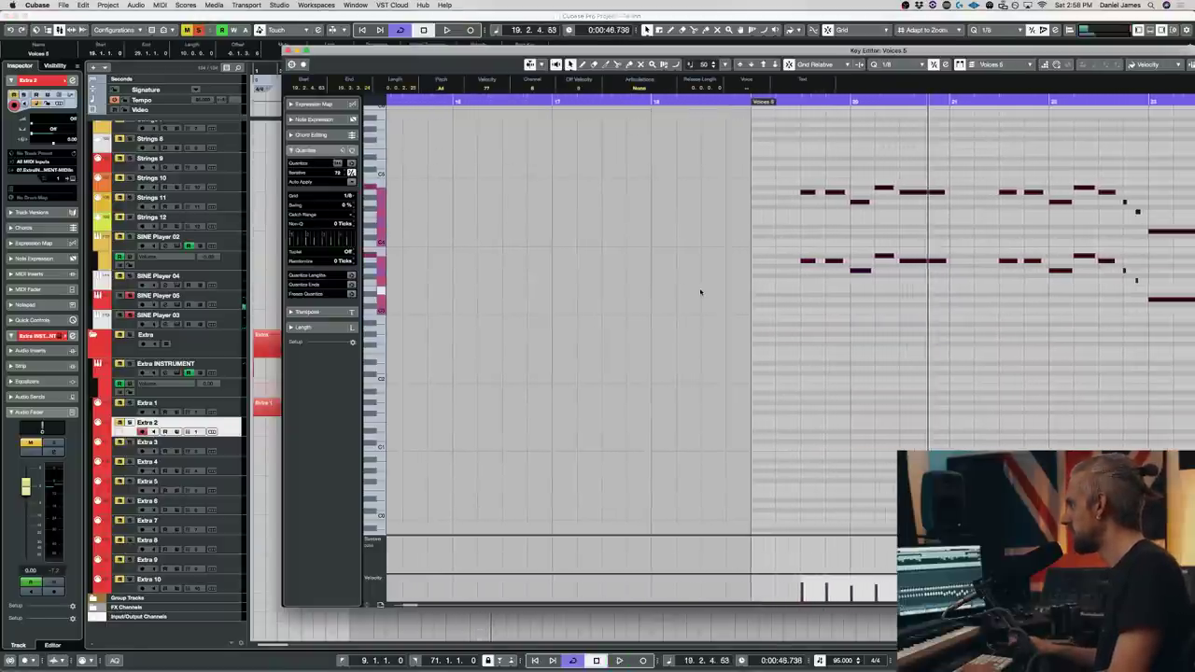
key("space")
- Play the transposed part from the Key Editor, clear the track solos and close the editor to hear the full mix
scroll(934, 308, "right", 3)
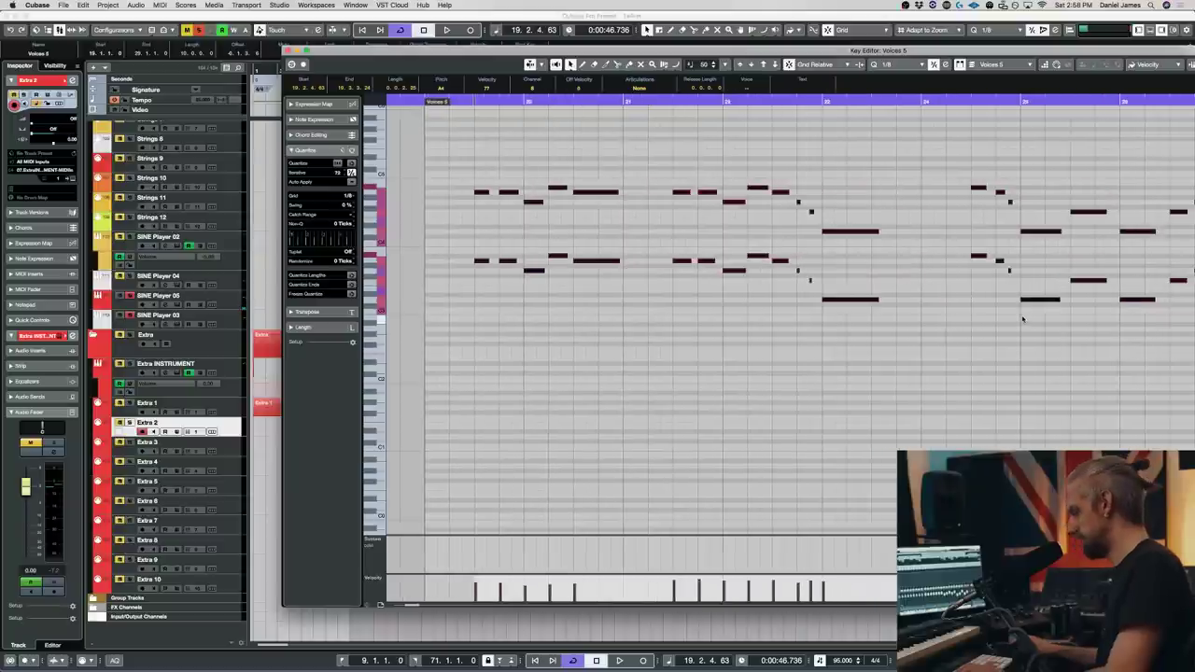
key("g")
key("g")
key("g")
key("g")
key("g")
scroll(976, 328, "right", 3)
key("space")
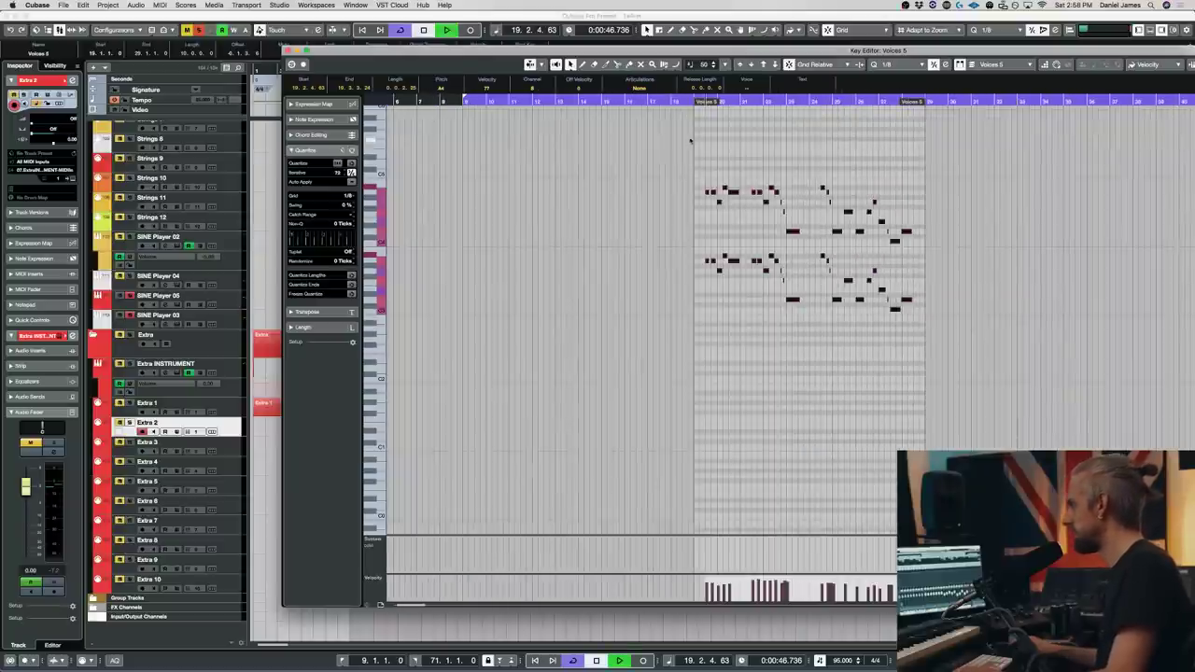
scroll(690, 140, "left", 3)
left_click(292, 63)
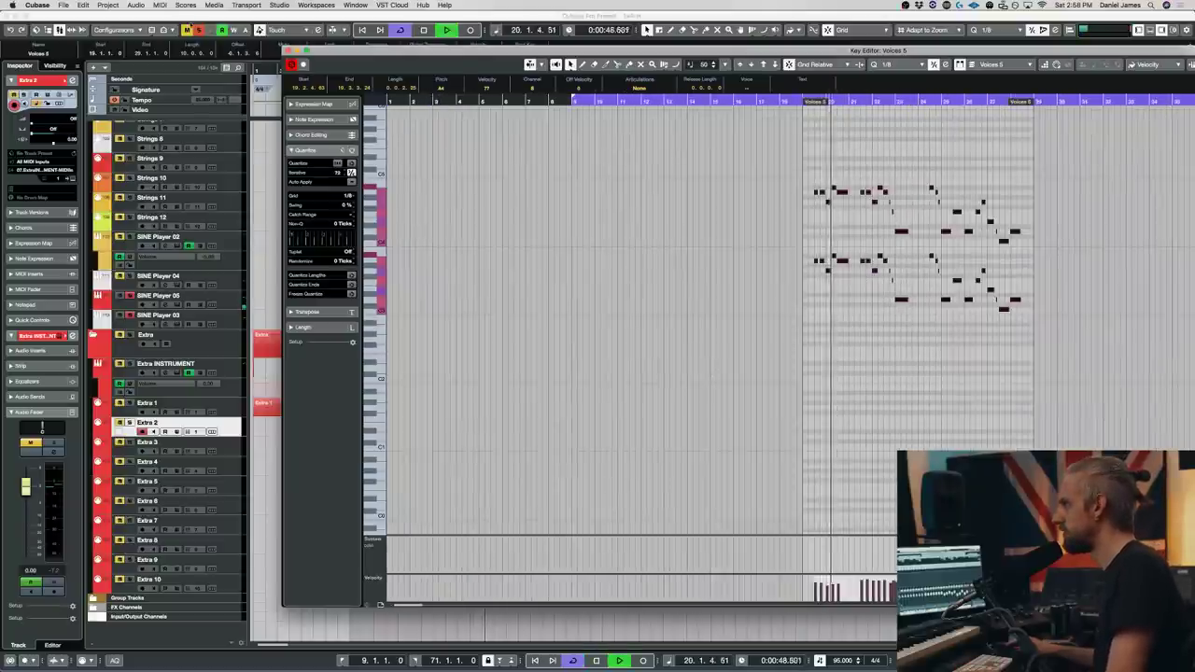
left_click(198, 29)
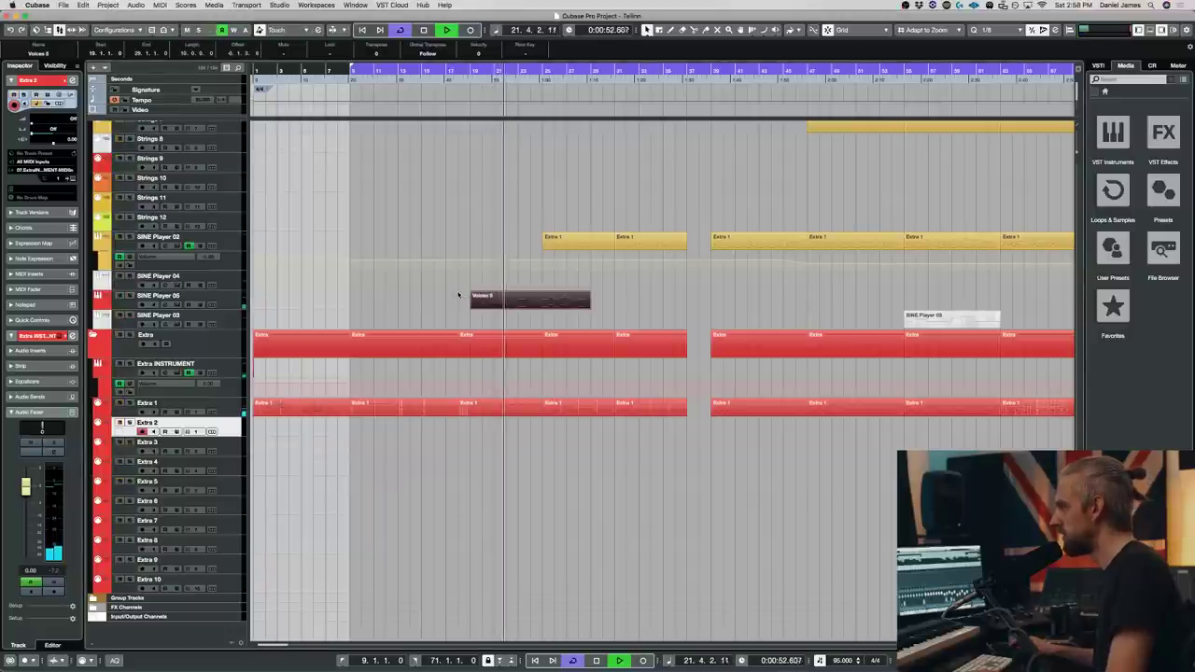
- Stop playback, delete the Voices 5 part from the SINE Player 05 track and select that track
key("space")
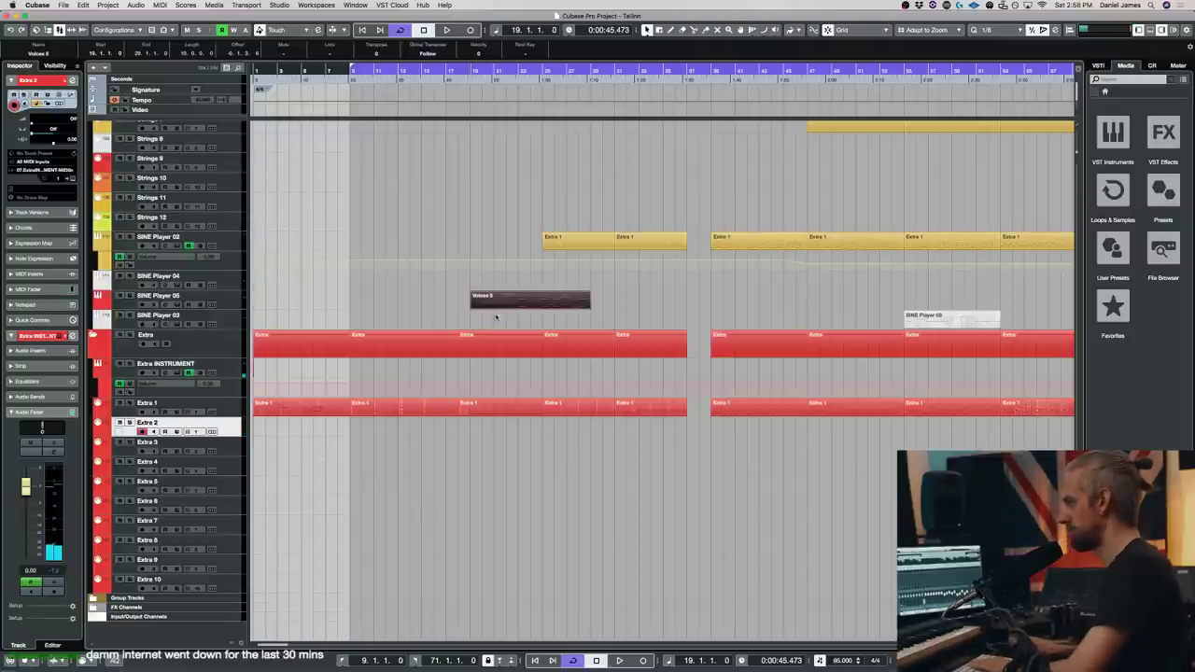
key("Delete")
left_click(234, 300)
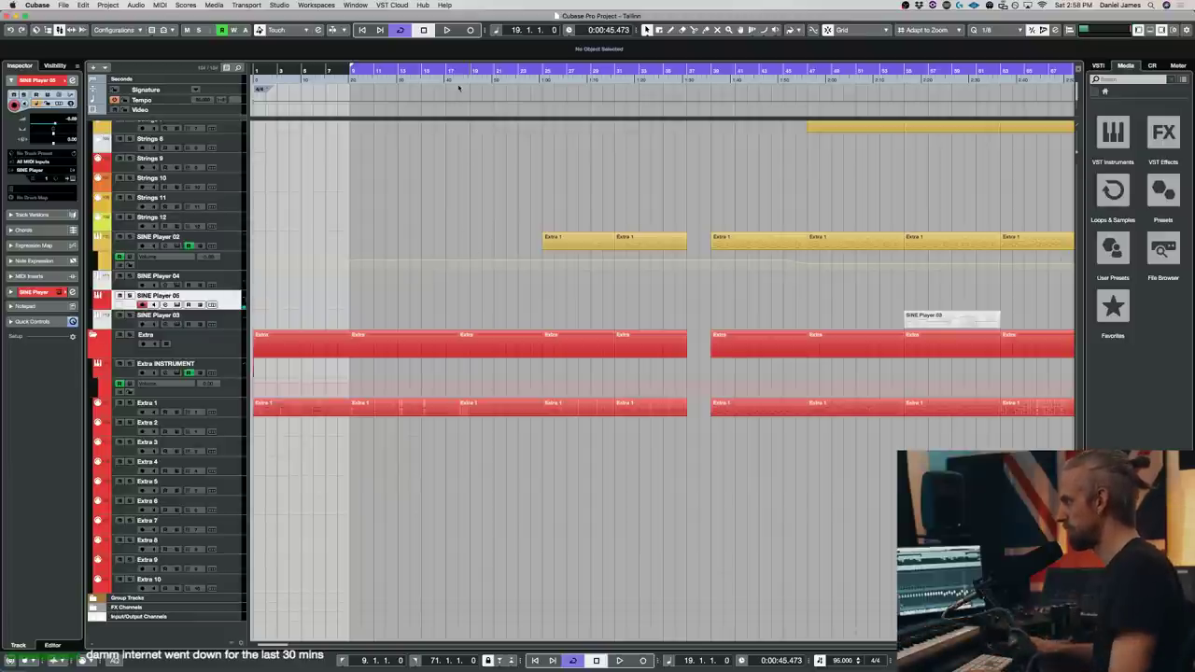
- Record a take on the SINE Player 05 track, starting playback from bar 17
scroll(438, 267, "up", 10)
scroll(438, 267, "down", 9)
key("space")
scroll(440, 275, "up", 2)
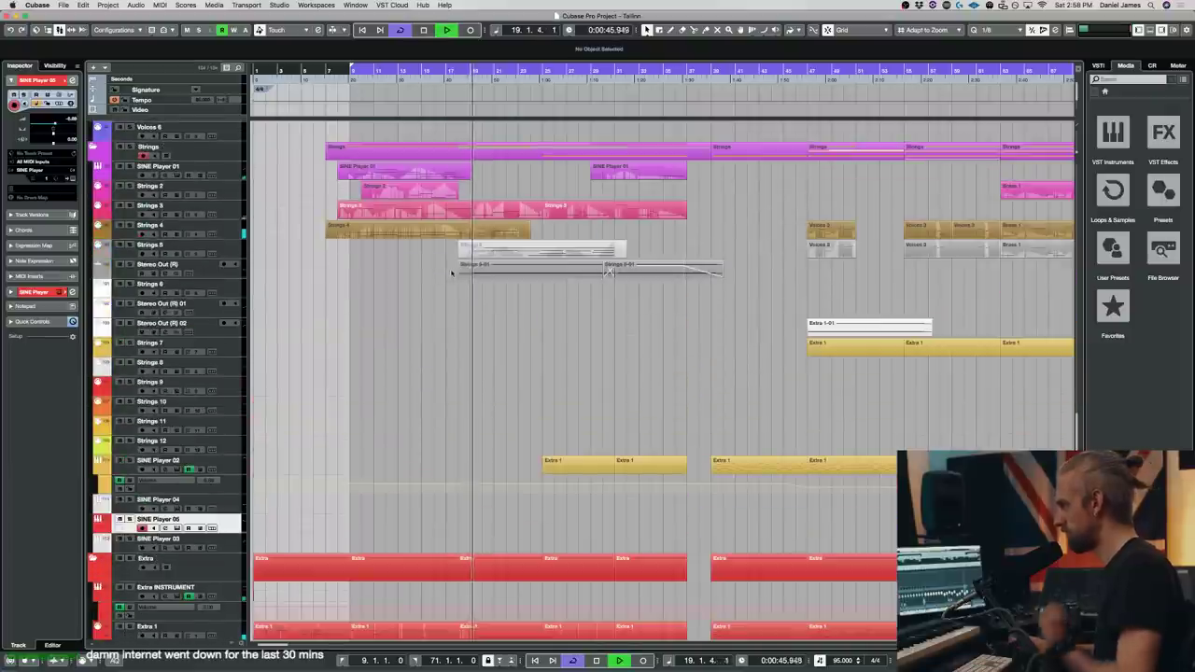
scroll(452, 272, "up", 5)
left_click(454, 70)
key("KP_Multiply")
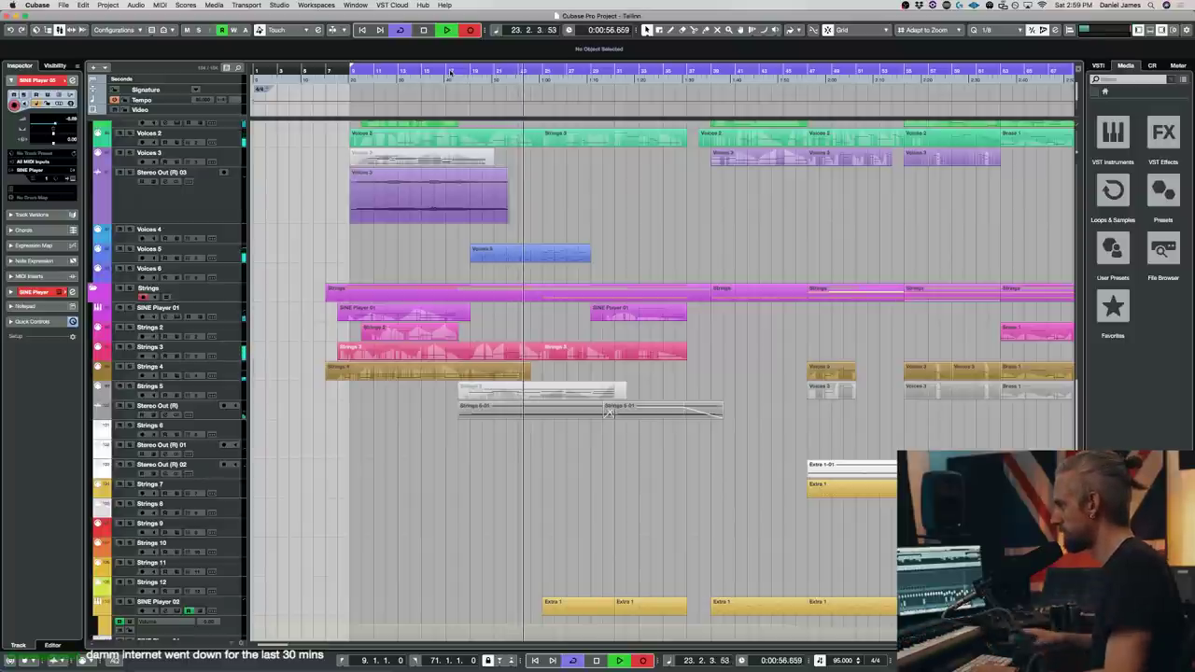
key("space")
- Replace the recorded take on SINE Player 05 with a copy of the Voices 5 part at bar 19 and play it soloed
mouse_move(510, 248)
left_mouse_down()
mouse_move(507, 386)
mouse_move(505, 245)
left_mouse_up()
scroll(505, 372, "down", 5)
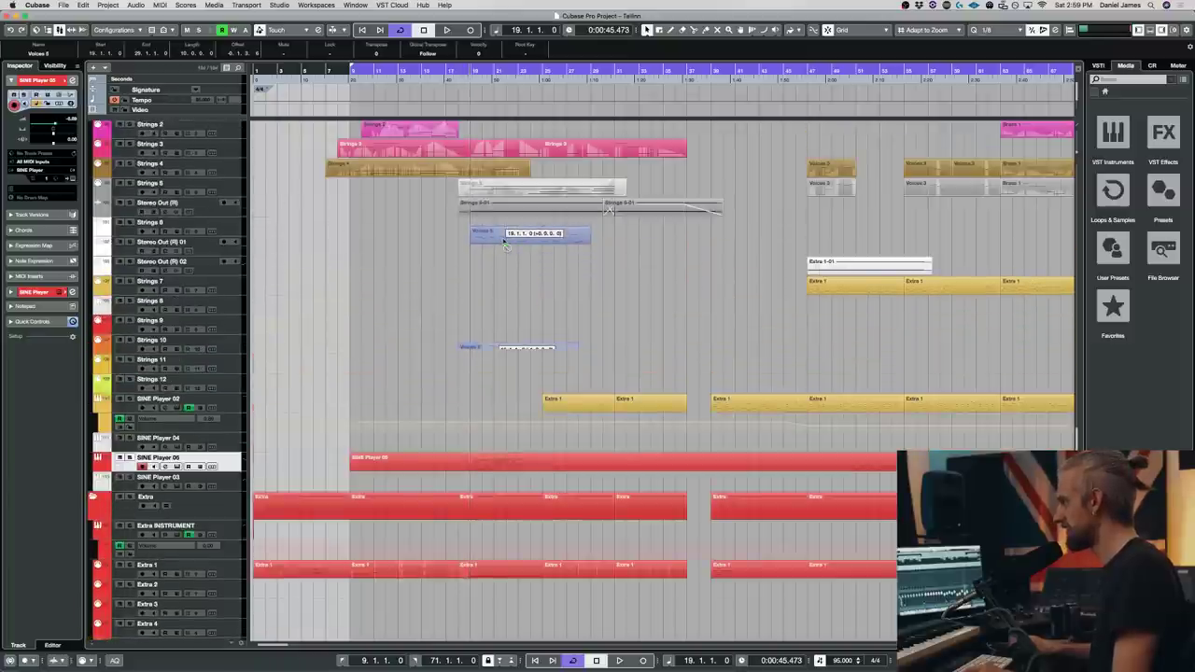
left_click_drag(497, 293, 502, 446)
left_click(492, 459)
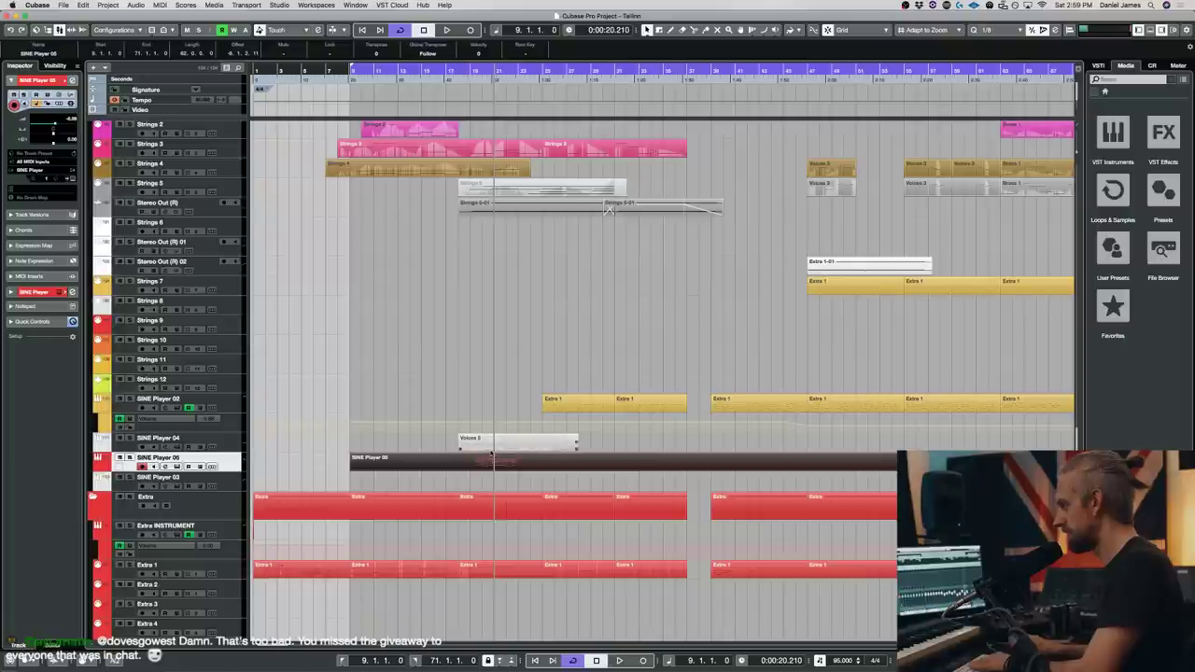
scroll(492, 454, "right", 4)
scroll(504, 455, "left", 5)
key("BackSpace")
left_click_drag(499, 441, 510, 455)
key("space")
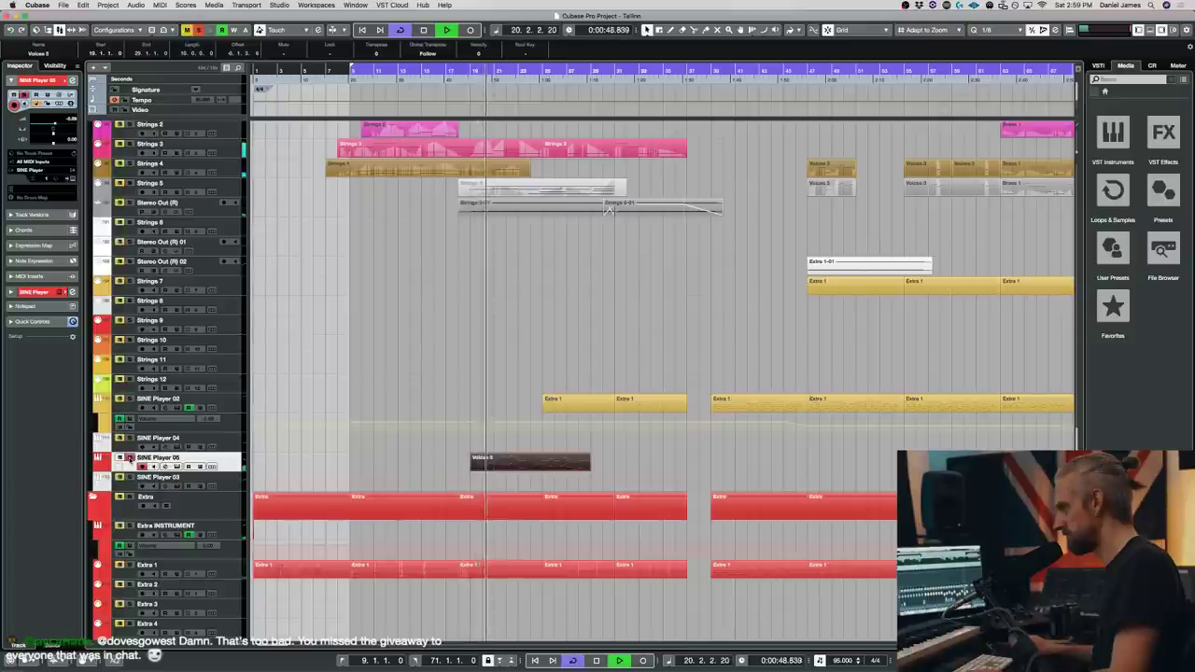
key("space")
- Copy the upper notes of the part's second phrase, from bar 24 on, one octave higher and play the part back
double_click(537, 457)
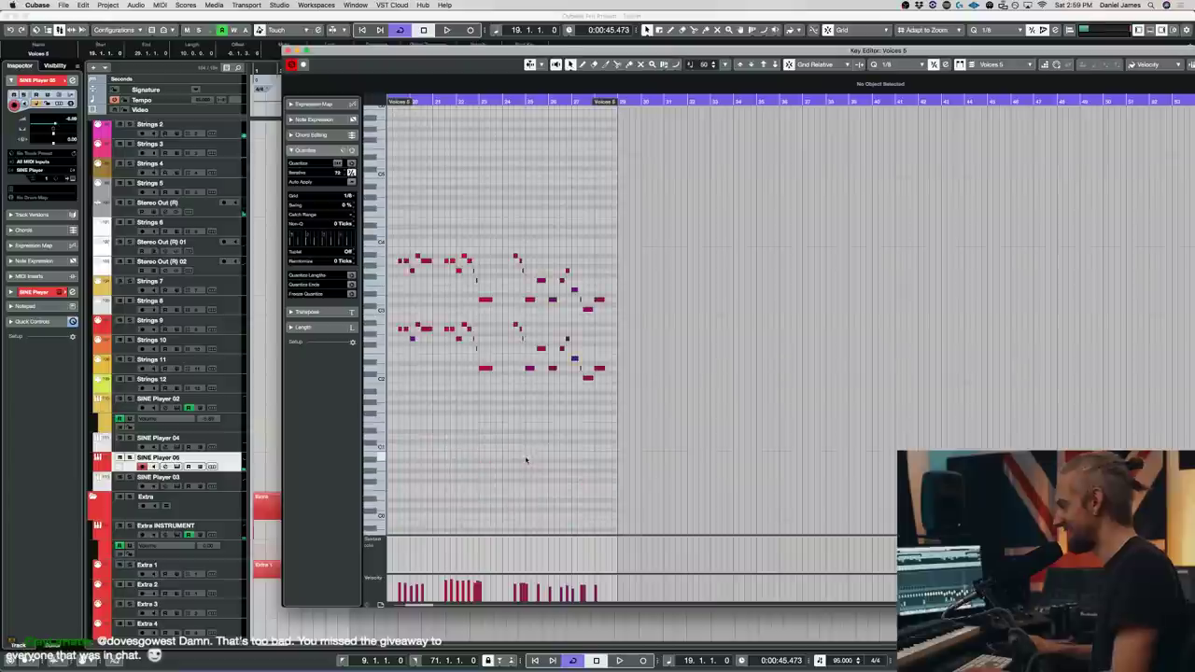
left_click_drag(630, 318, 381, 187)
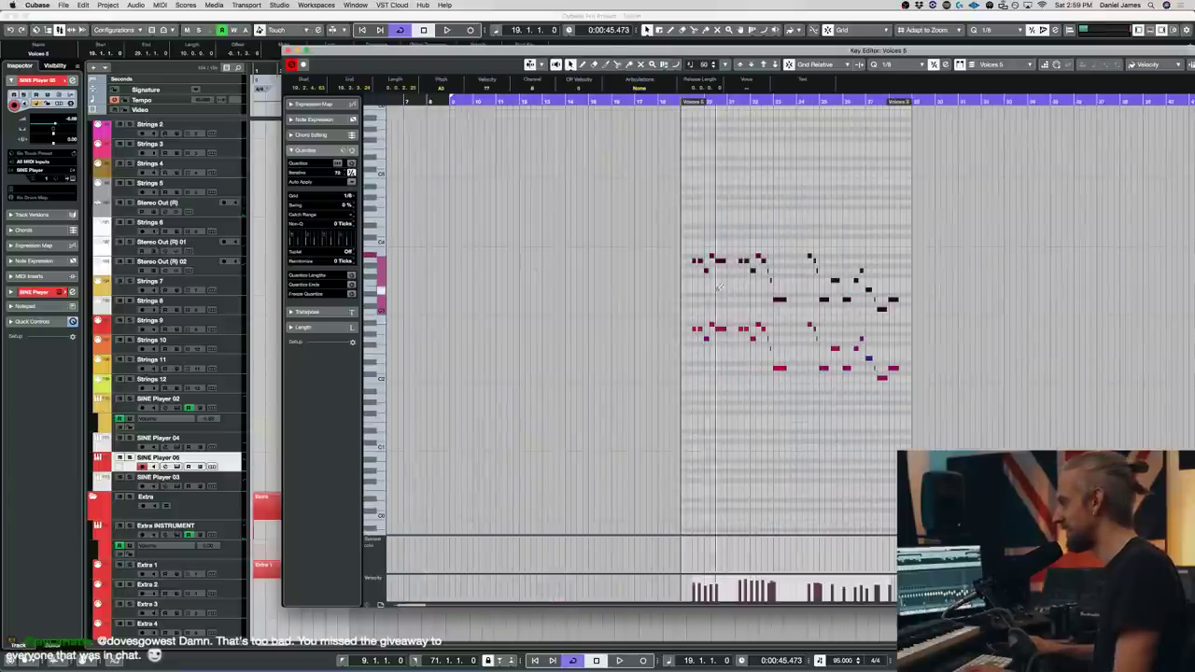
left_click(898, 319)
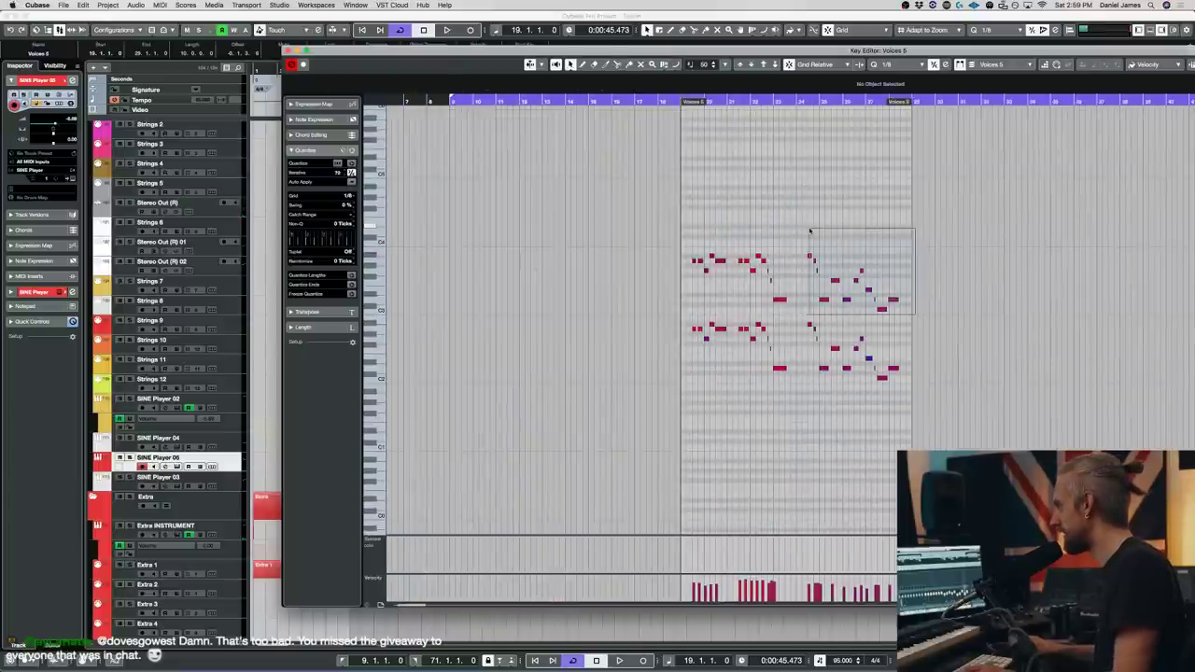
left_click_drag(809, 231, 810, 234)
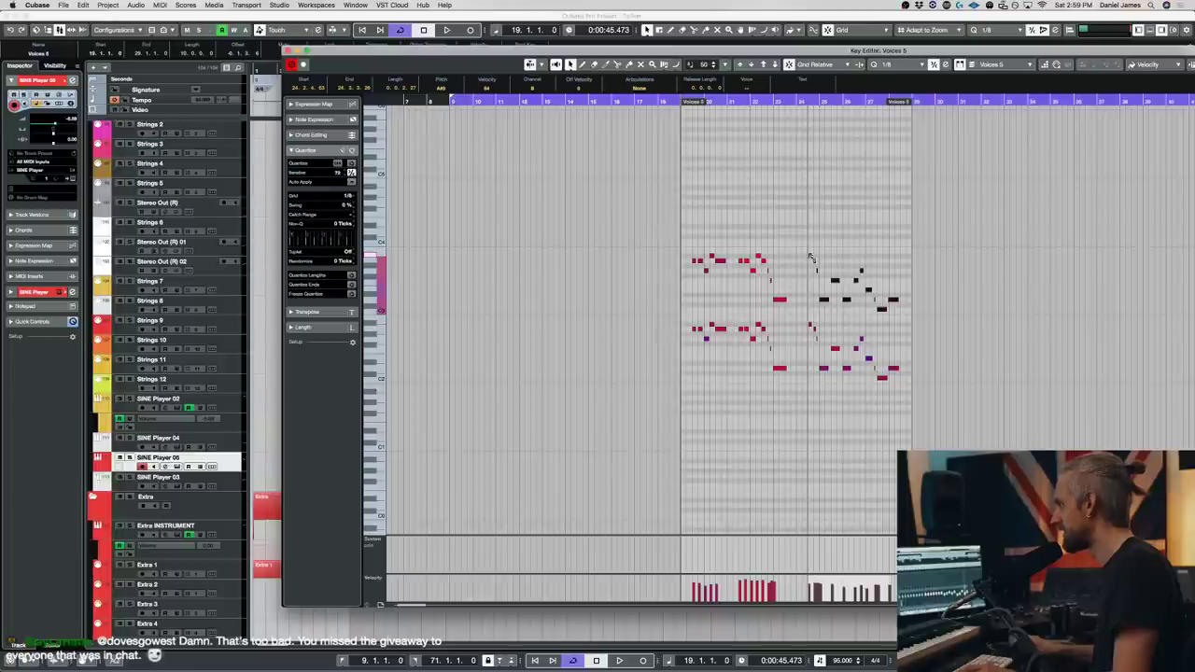
left_click_drag(812, 222, 815, 195)
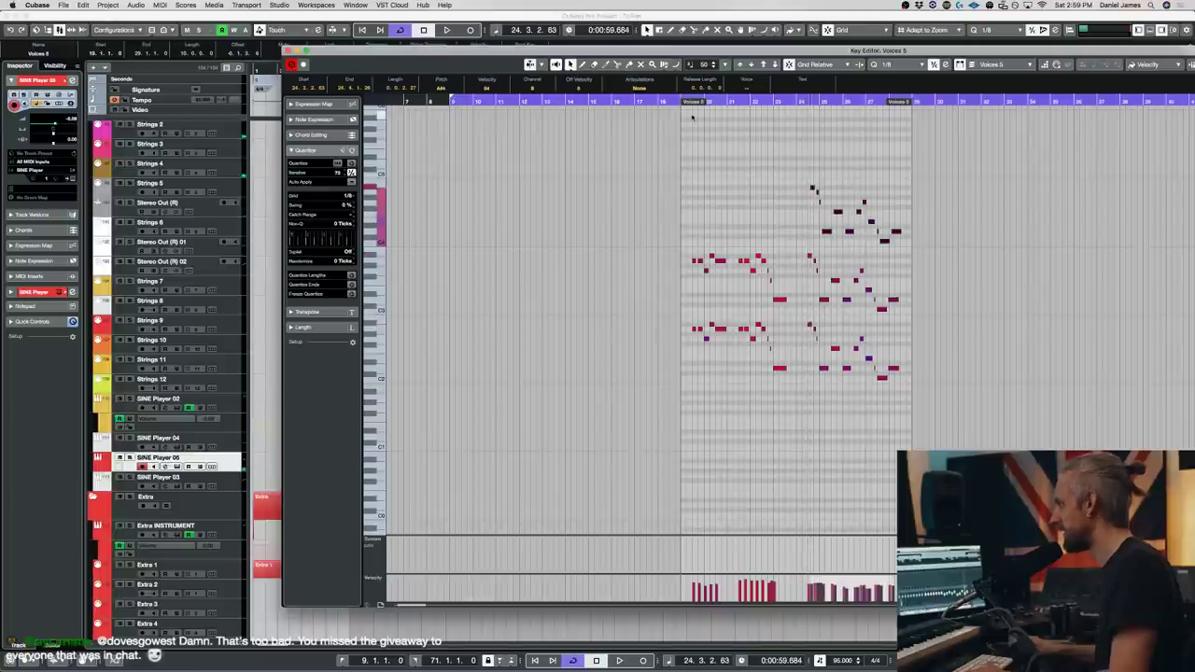
left_click(677, 108)
key("space")
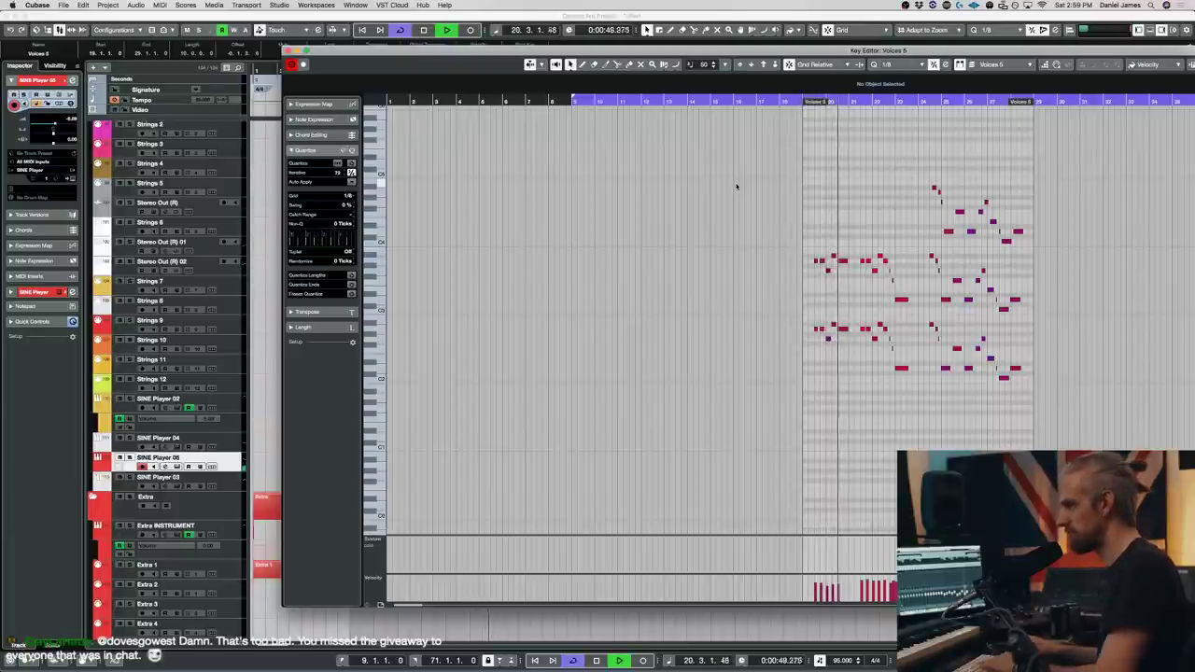
key("Return")
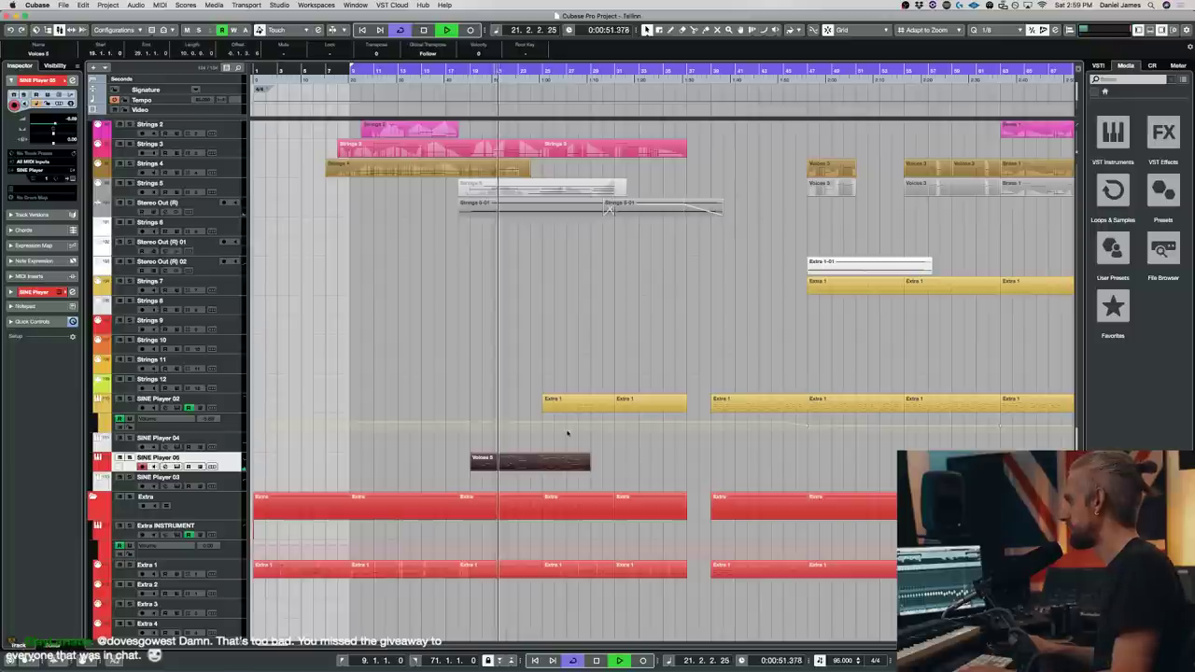
- Copy the part to the SINE Player 03 track at bar 19 and delete its upper-octave notes, keeping only the lowest line
left_click_drag(535, 483, 534, 482)
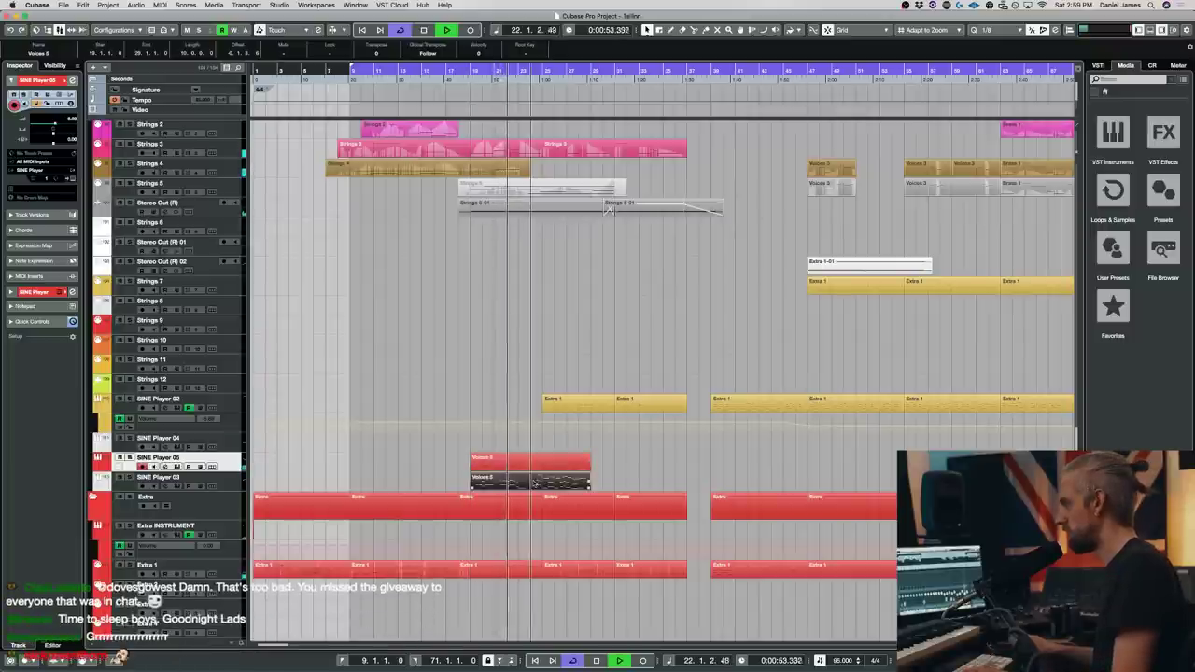
key("Return")
left_click_drag(789, 326, 904, 270)
key("Delete")
left_click_drag(904, 354, 1088, 184)
key("Delete")
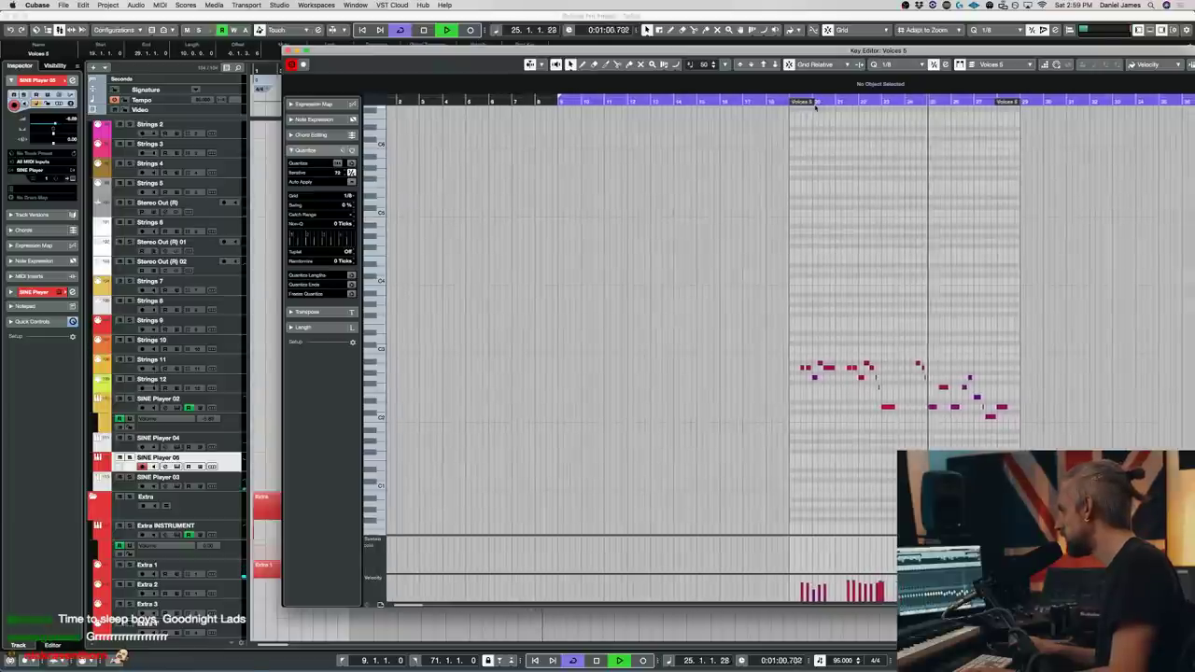
- Show CC 1 (Modulation) for the SINE Player 03 part, draw a gently rising curve across it and replay the part
left_click(372, 578)
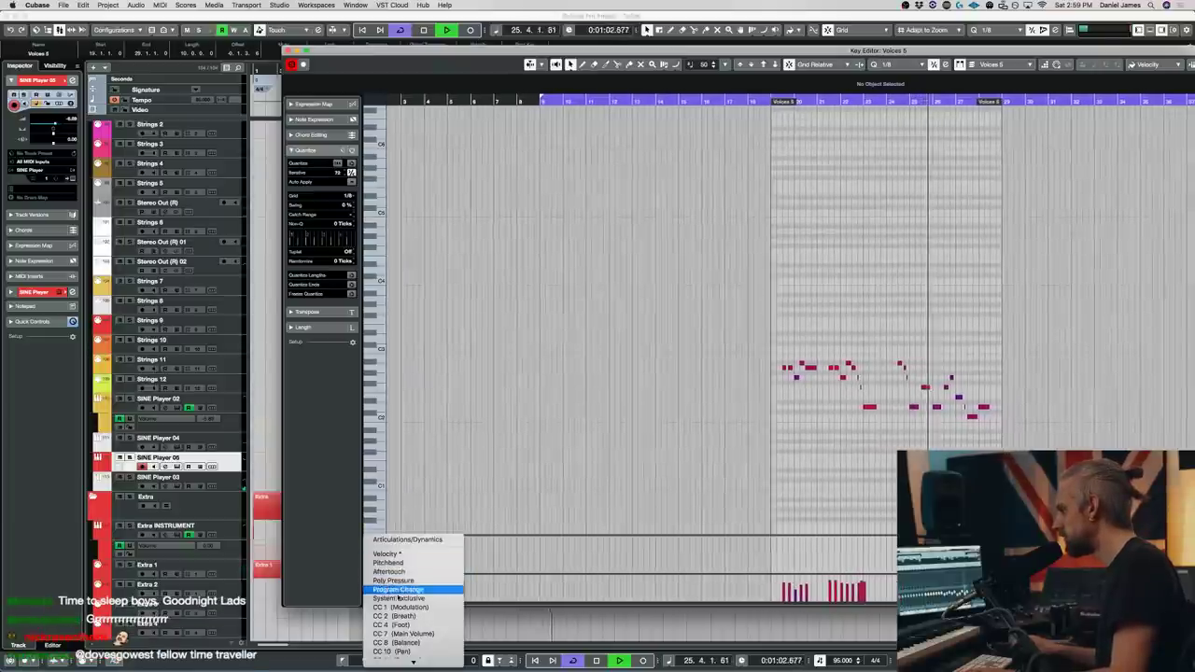
left_click(403, 609)
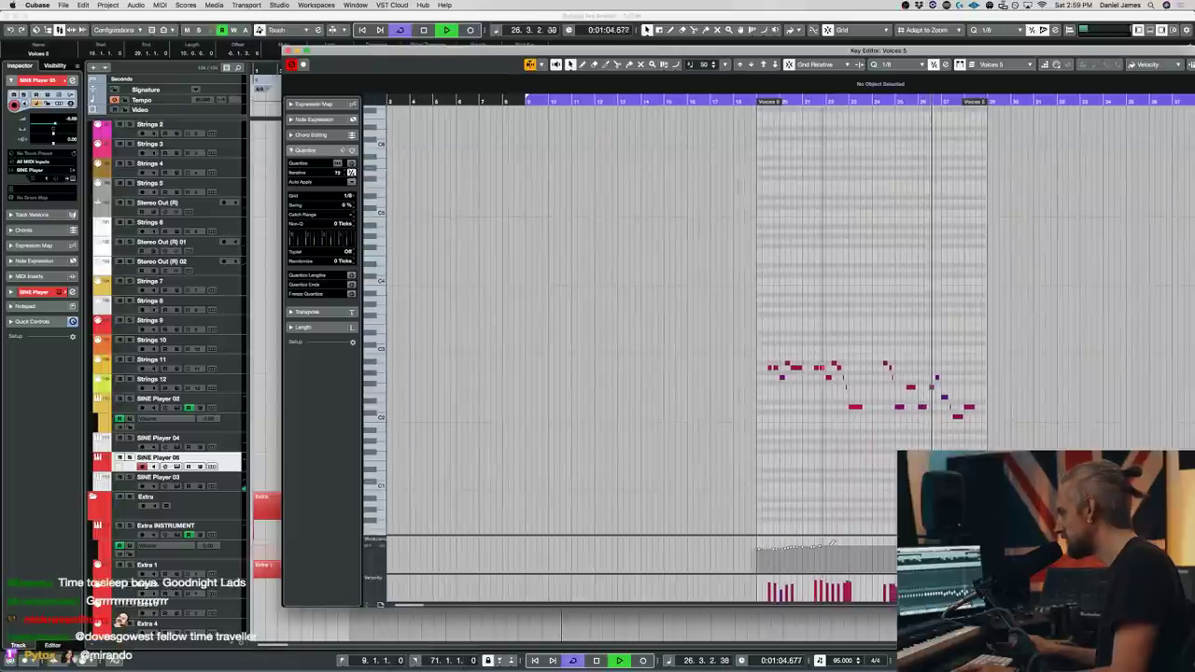
key("space")
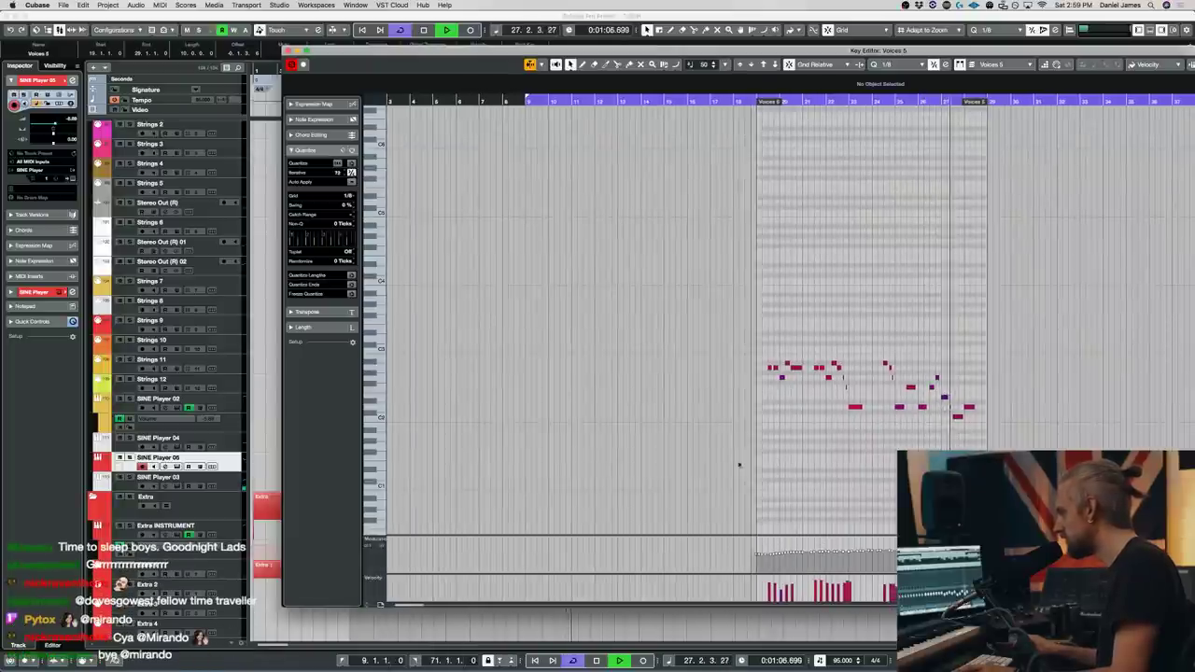
key("space")
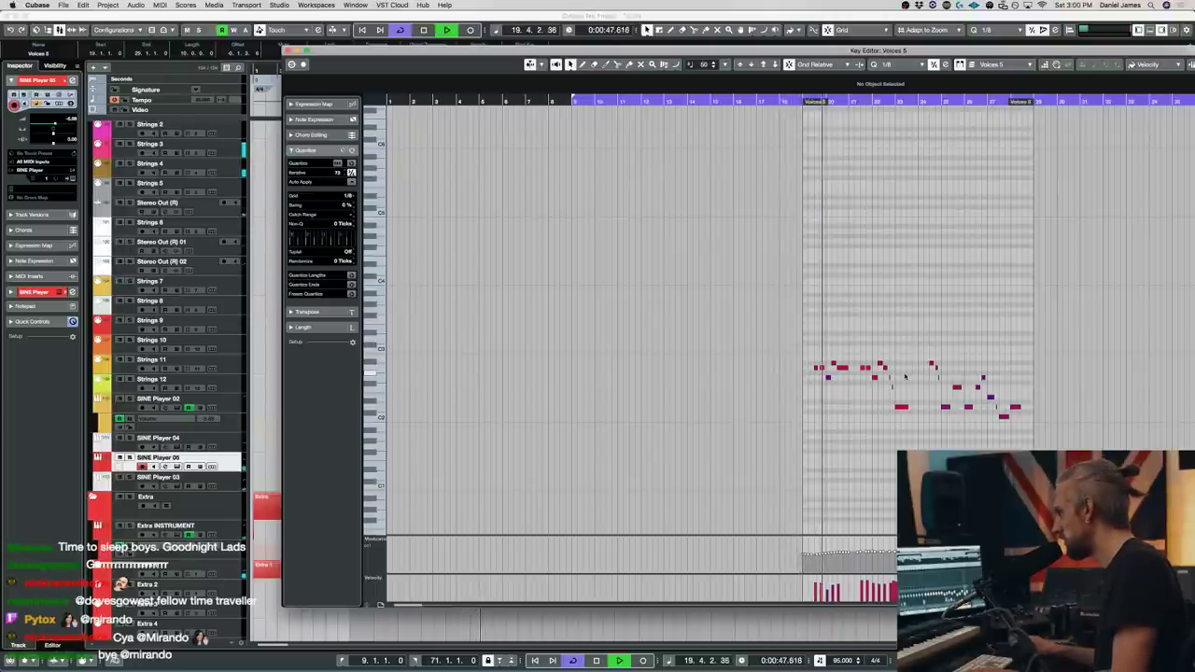
- Try all notes of the SINE Player 03 part an octave higher, then return them to their original octave
left_click_drag(790, 481, 1128, 283)
key("shift+Up")
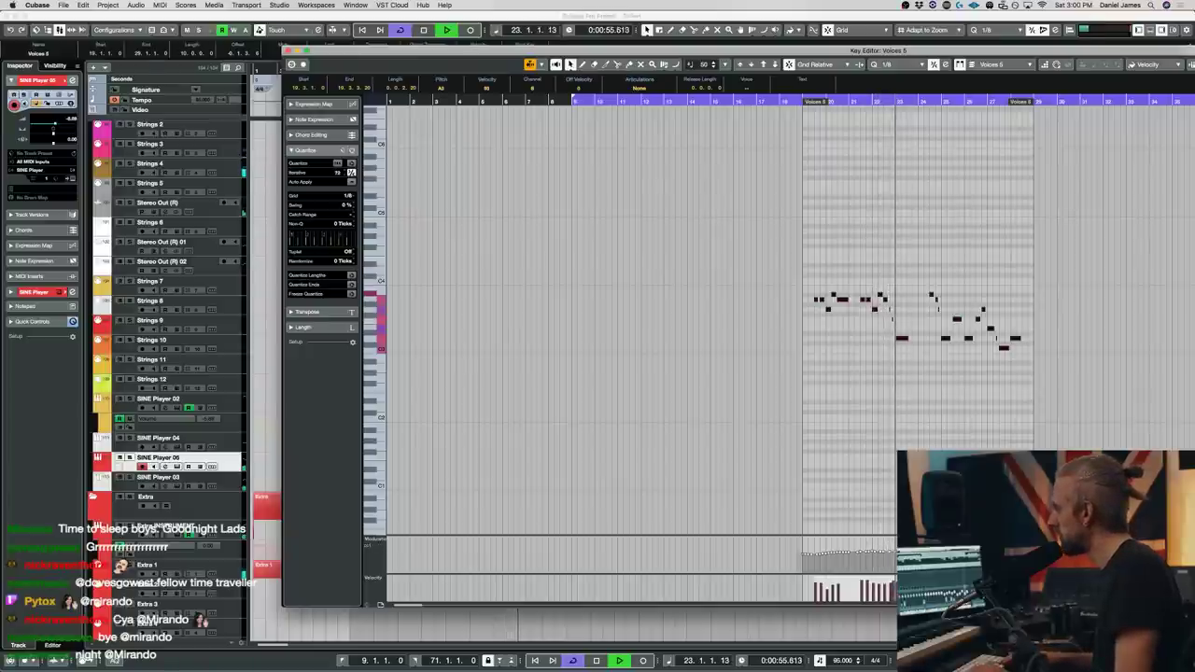
key("shift+Down")
- Extend the held note at bar 23 into bar 24, up to the start of the next phrase, and close the editor
left_click(878, 435)
left_click_drag(905, 406, 927, 407)
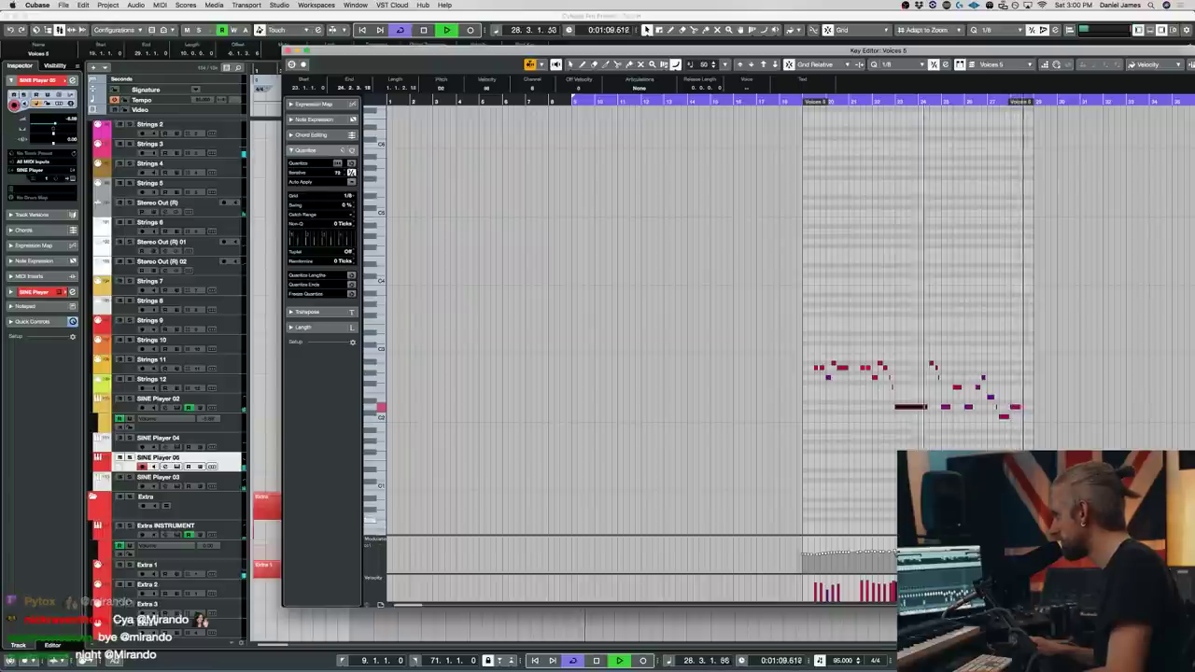
left_click(911, 400)
left_click(911, 405)
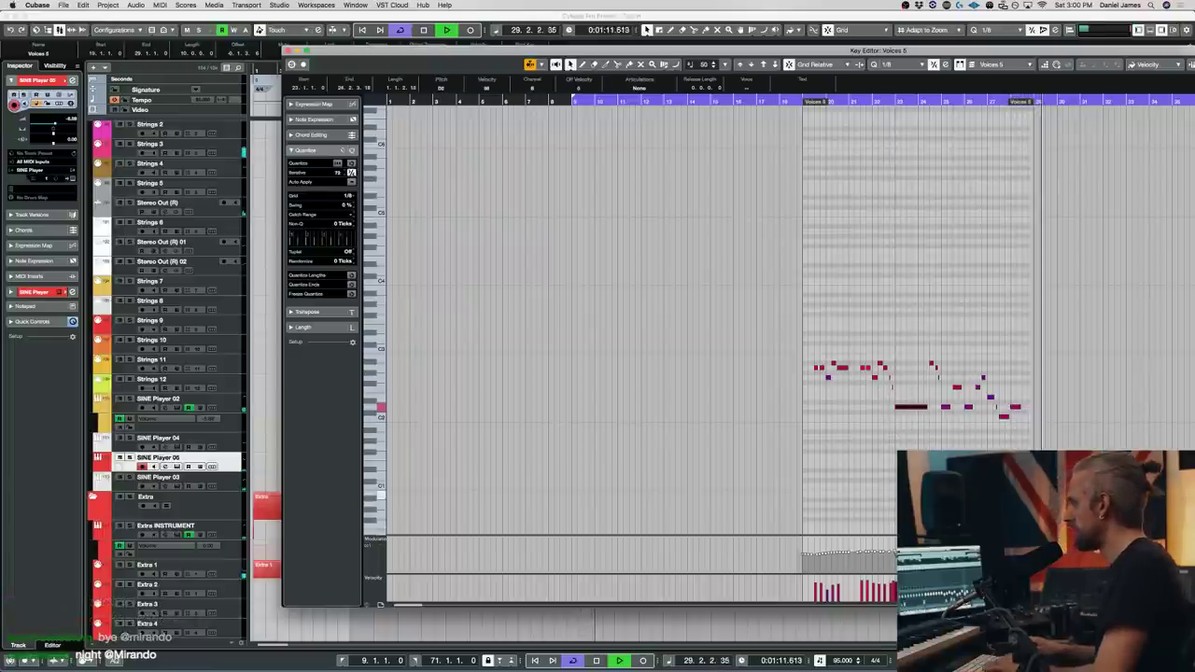
key("space")
key("Return")
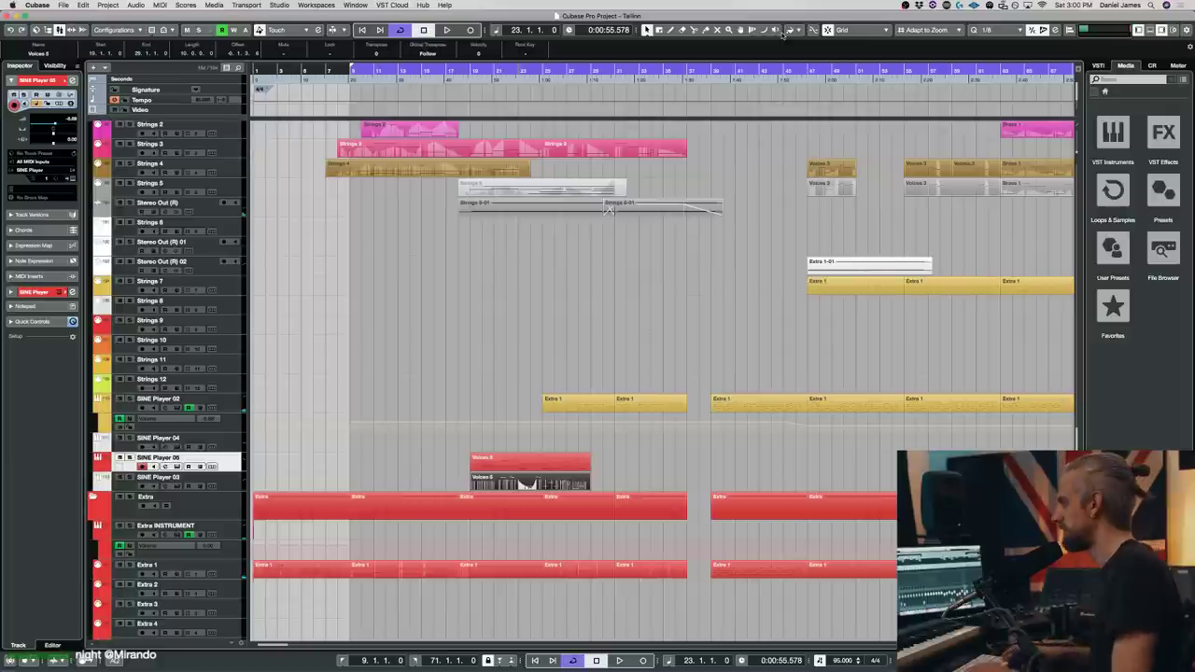
- Play the mix from bar 23 and examine the notes of the Extra 1 part at bar 25 and the SINE Player 05 part
scroll(640, 166, "up", 10)
scroll(631, 166, "up", 3)
key("space")
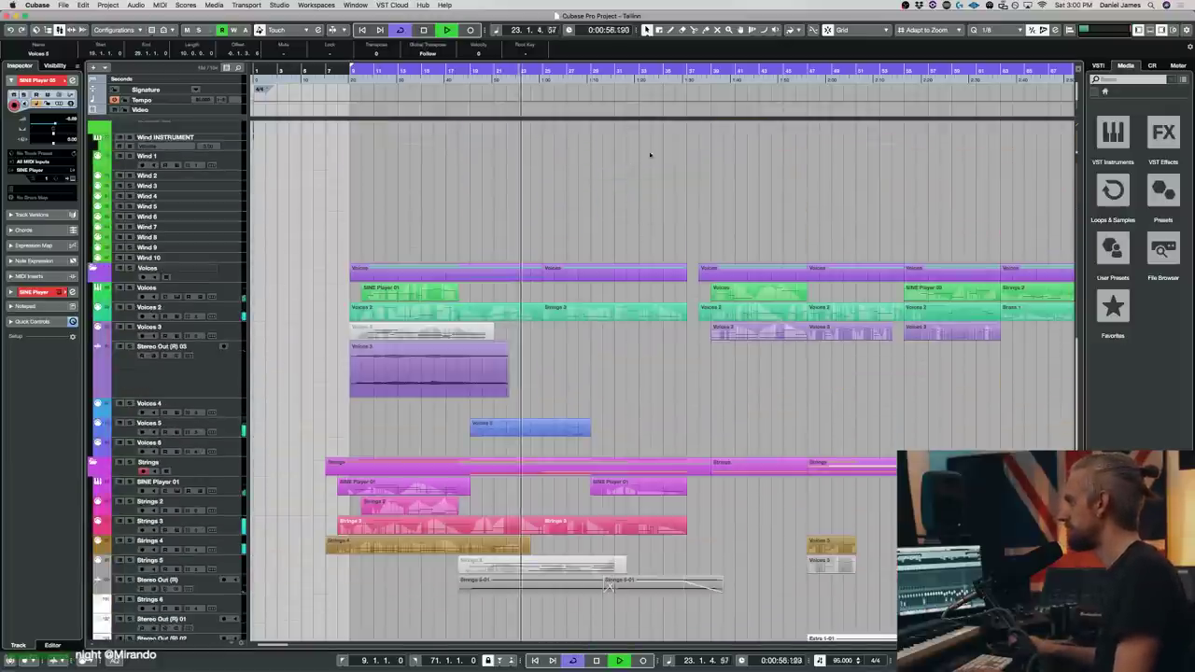
scroll(652, 169, "down", 5)
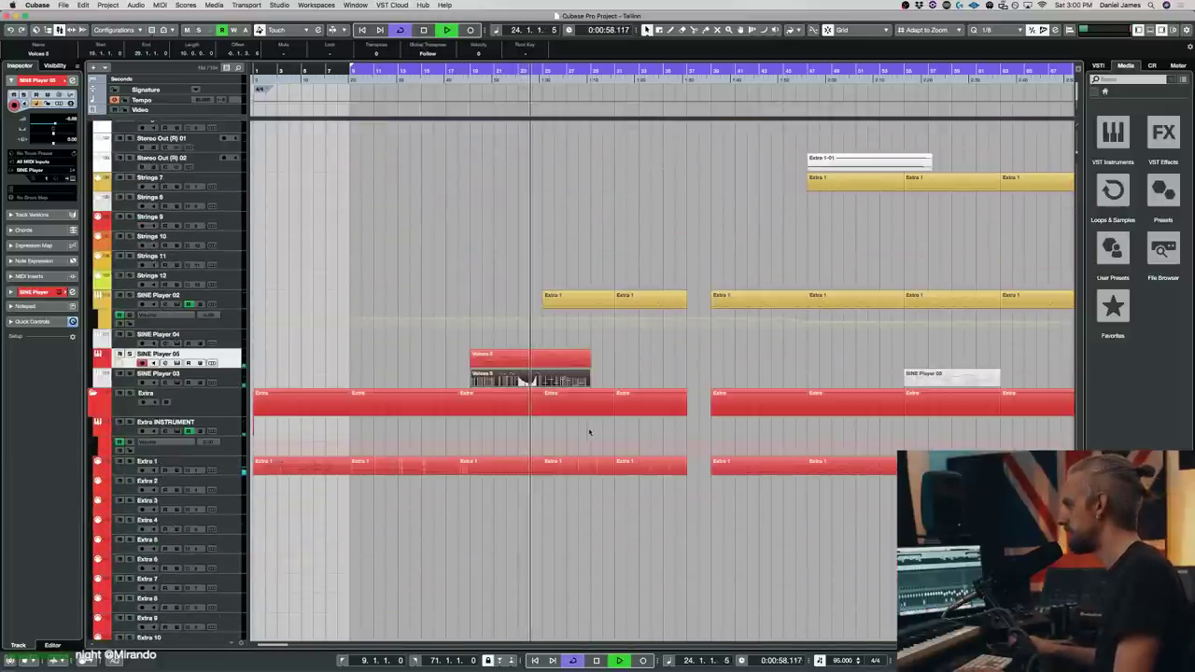
double_click(577, 467)
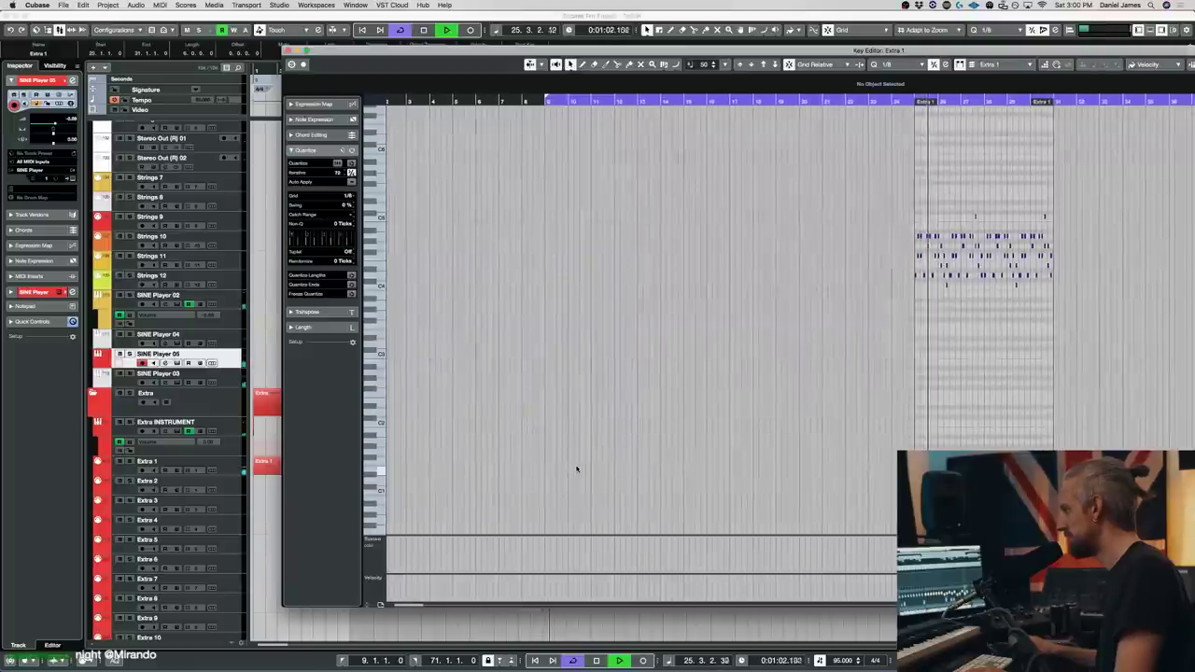
key("Return")
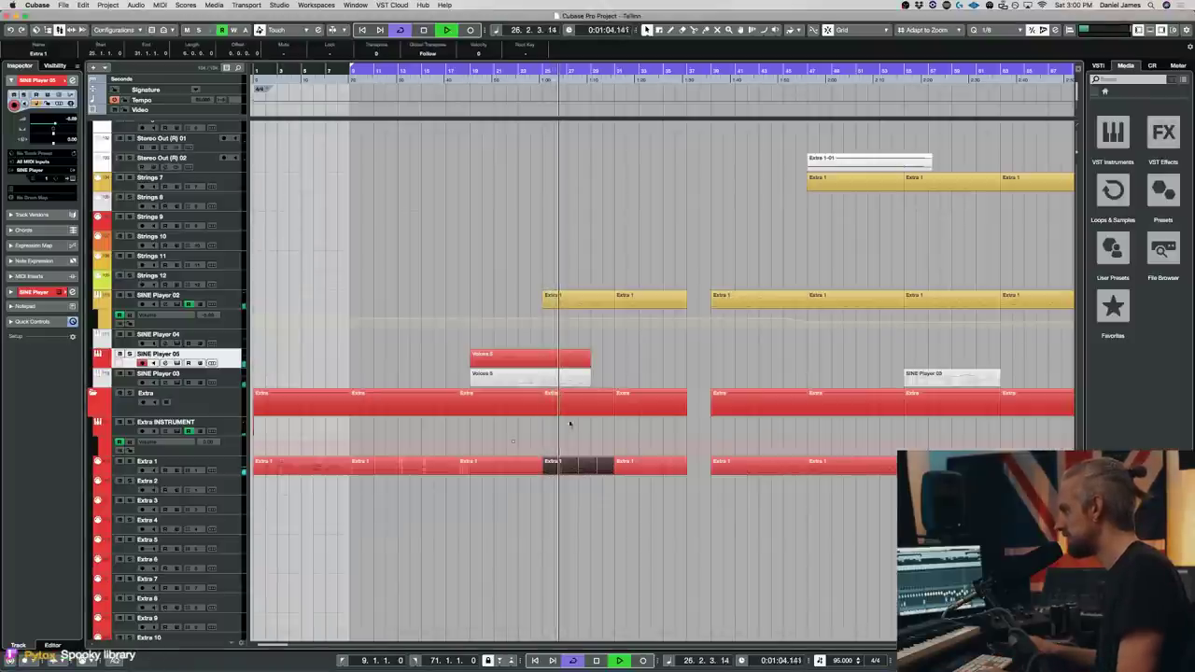
double_click(544, 361)
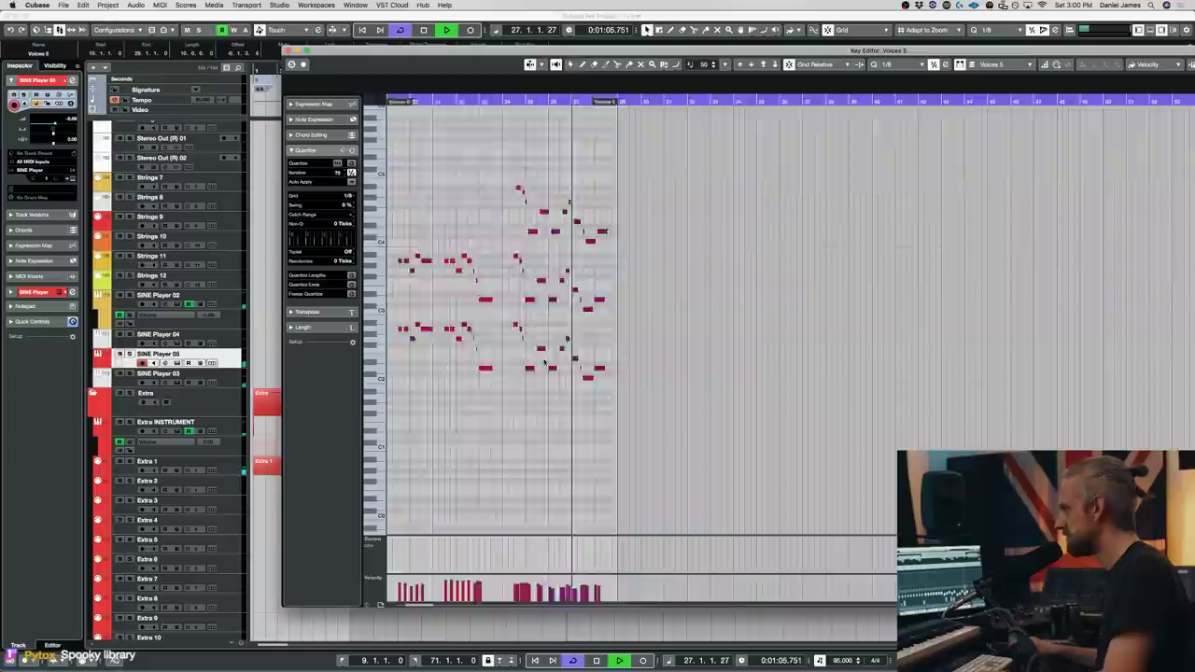
key("Return")
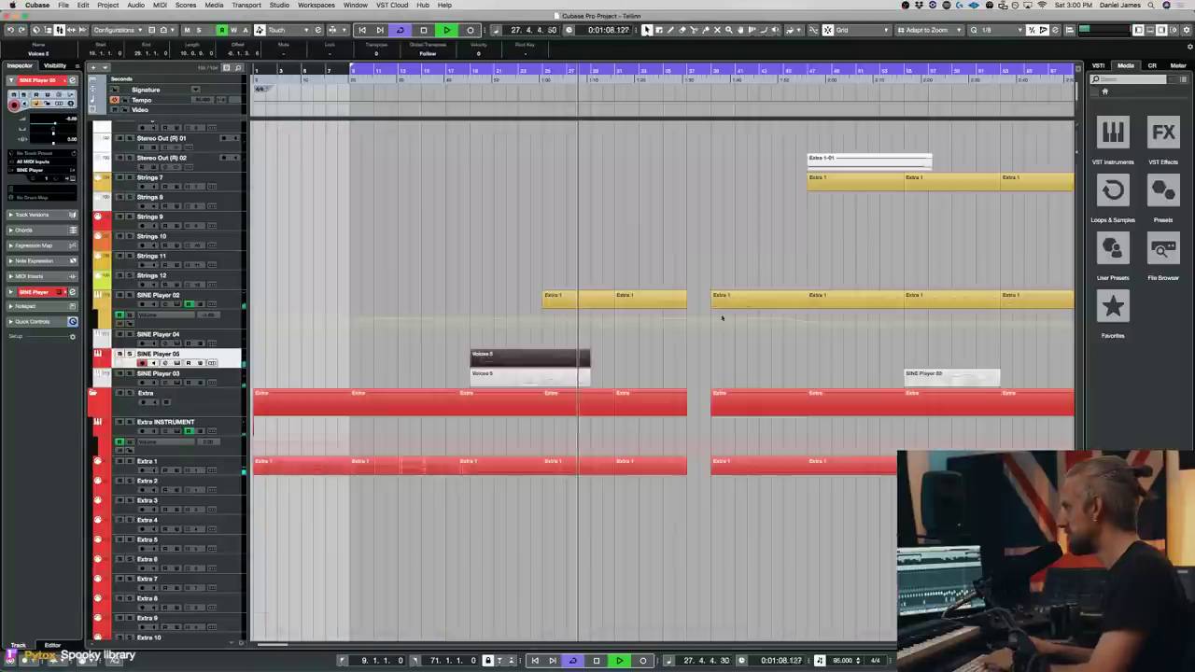
- Select the Stereo Out (R) audio track below Strings 5
scroll(675, 346, "up", 10)
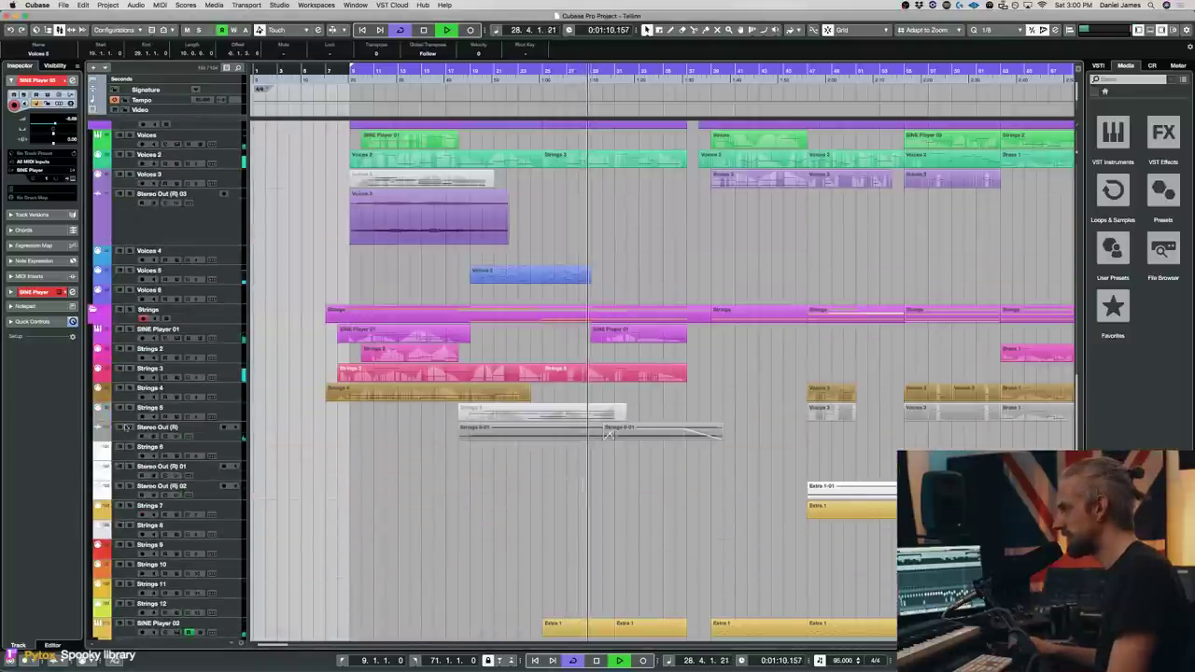
left_click(120, 427)
left_click(205, 436)
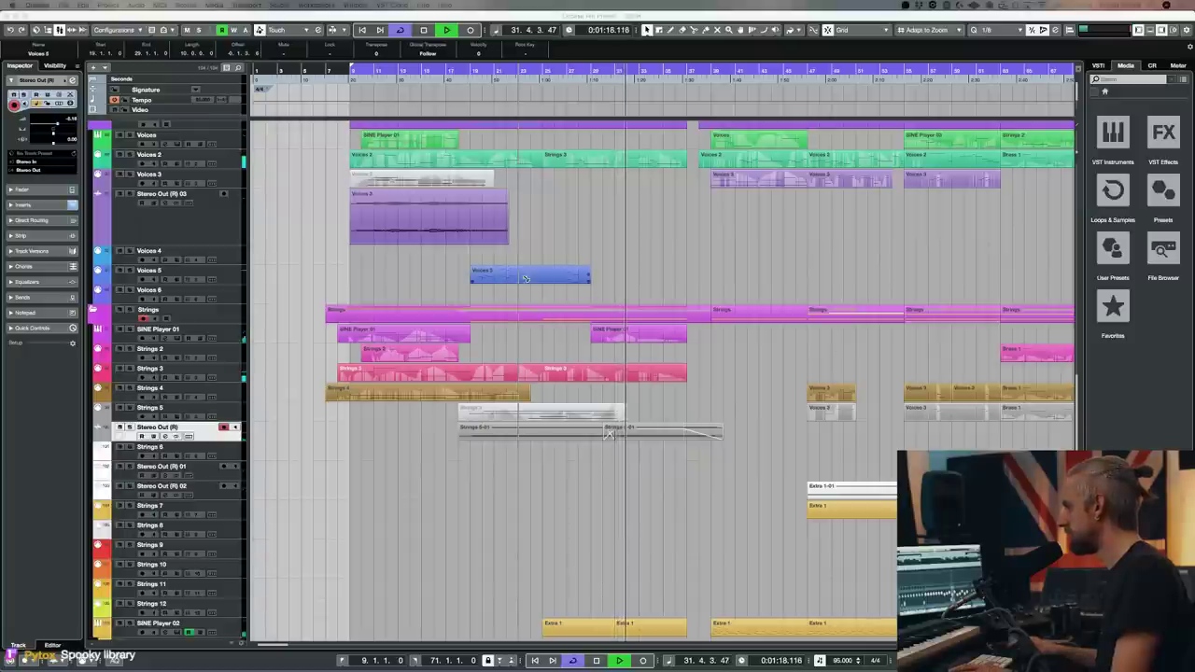
- Copy the Voices 5 part to bar 30 on the same track and check its notes in the Key Editor
left_click_drag(524, 275, 651, 275)
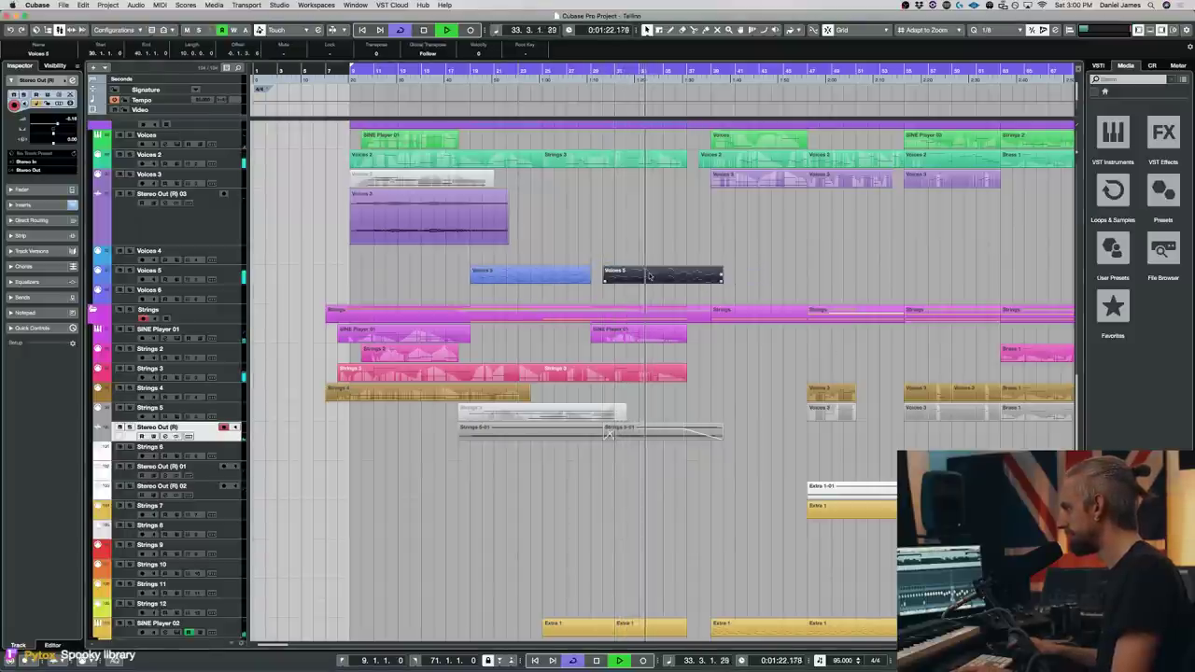
double_click(650, 275)
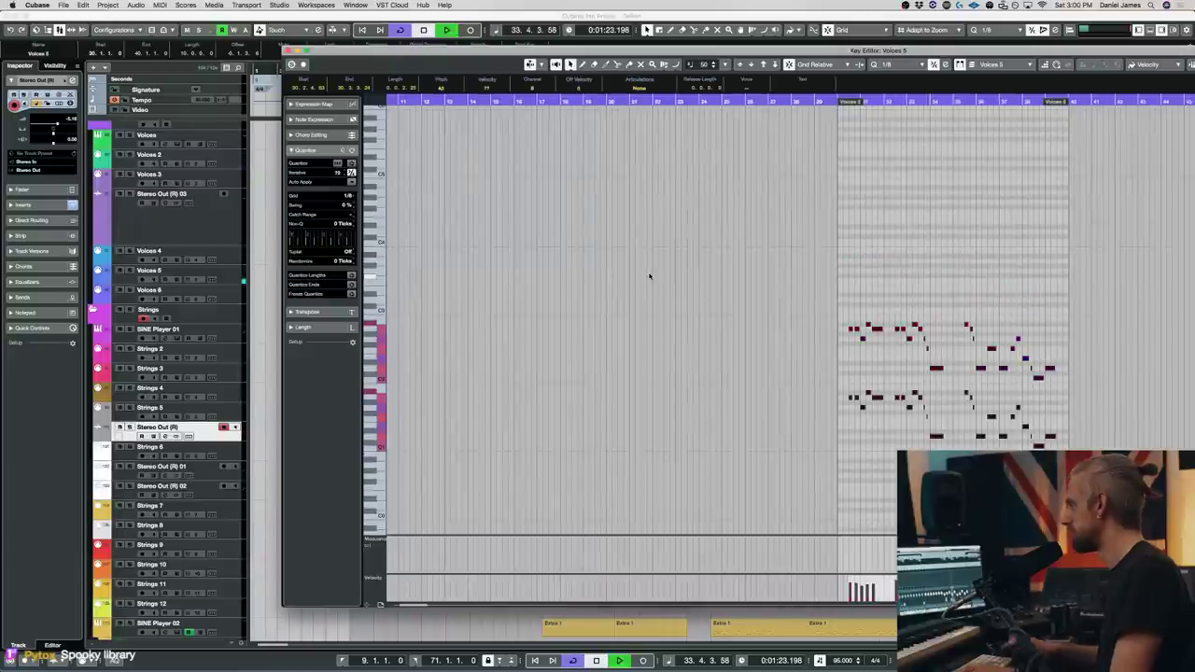
key("Return")
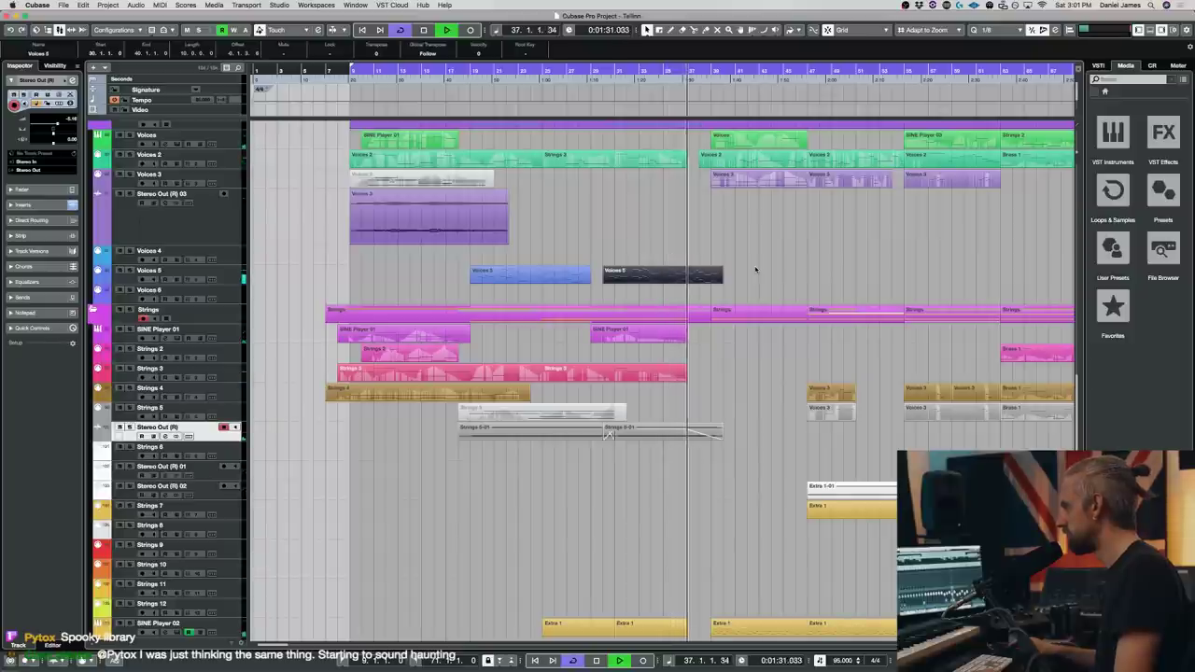
- Examine the articulation list in the SINE Player instrument of the Voices 5 track and close the plug-in window
key("space")
left_click(225, 276)
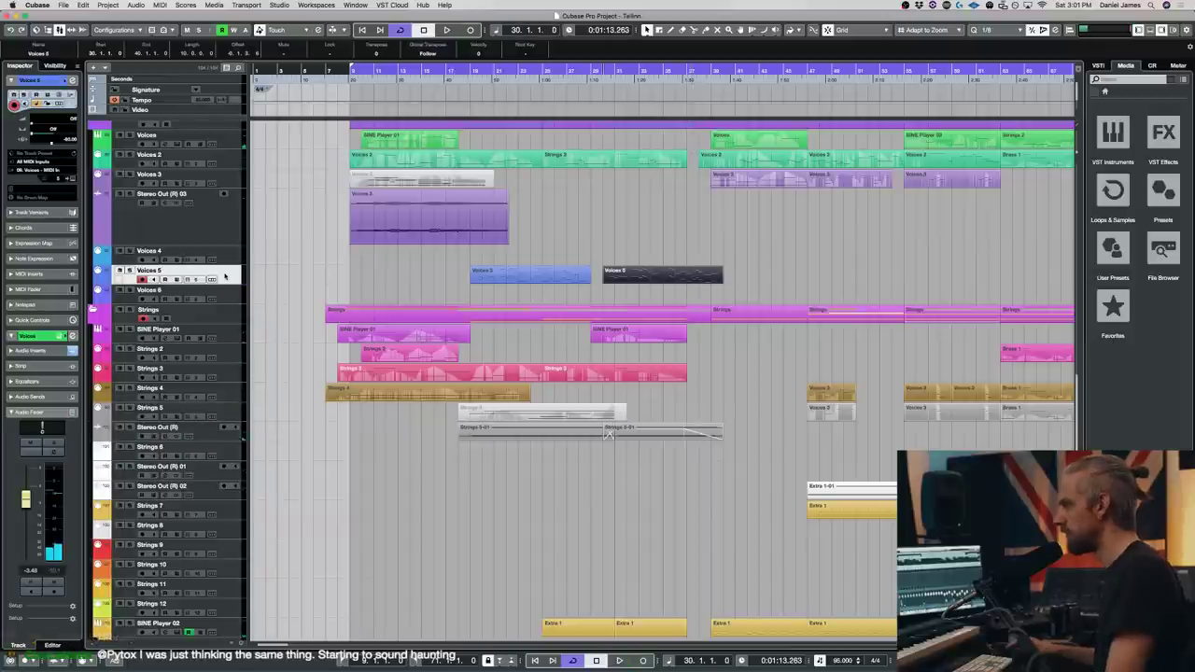
key("e")
scroll(701, 427, "down", 5)
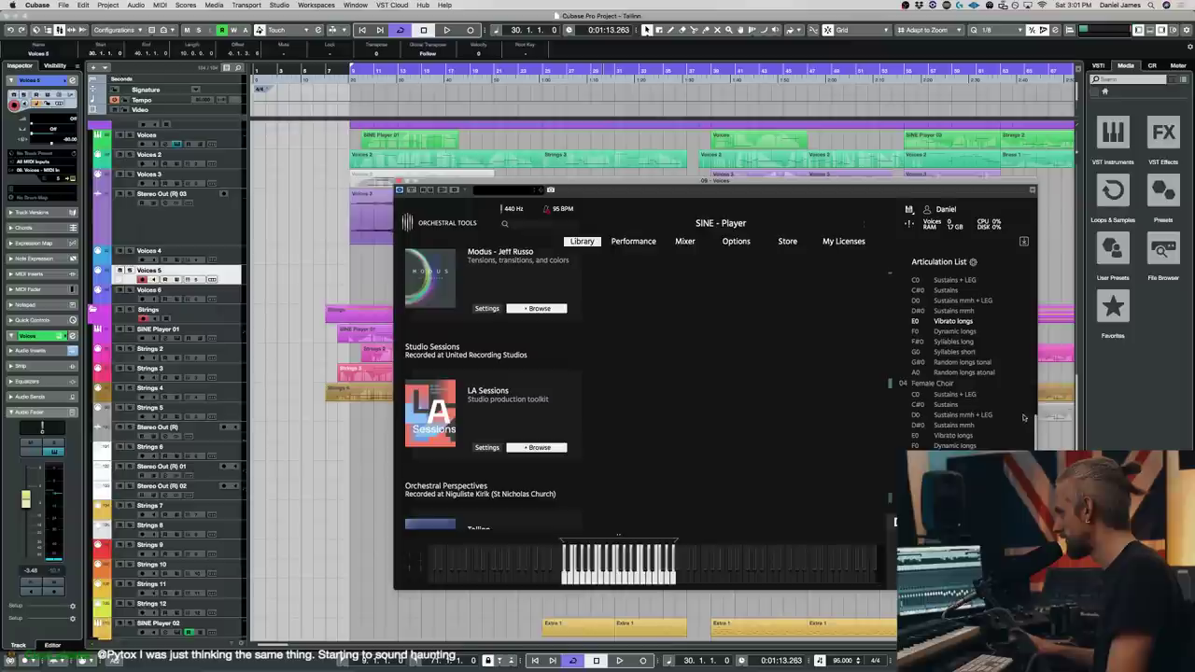
left_click_drag(1036, 442, 1012, 399)
scroll(1012, 397, "down", 3)
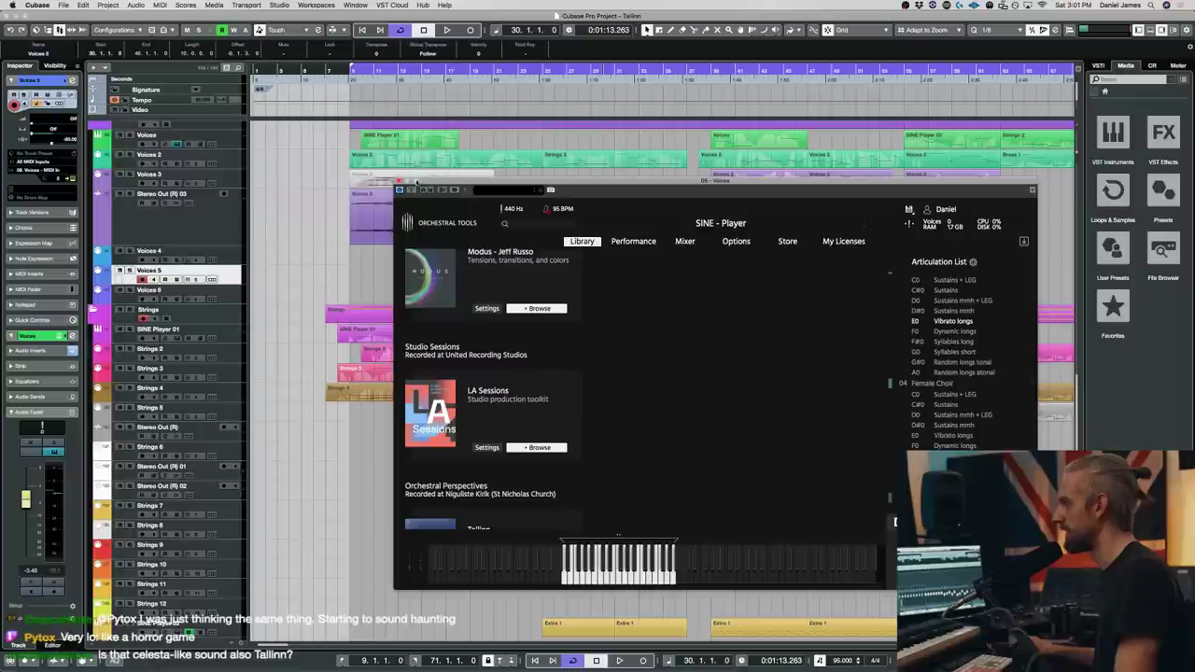
left_click(399, 181)
- Delete the upper-octave notes and the faster connecting notes of bars 31 to 33 in the Voices 5 part at bar 30
key("space")
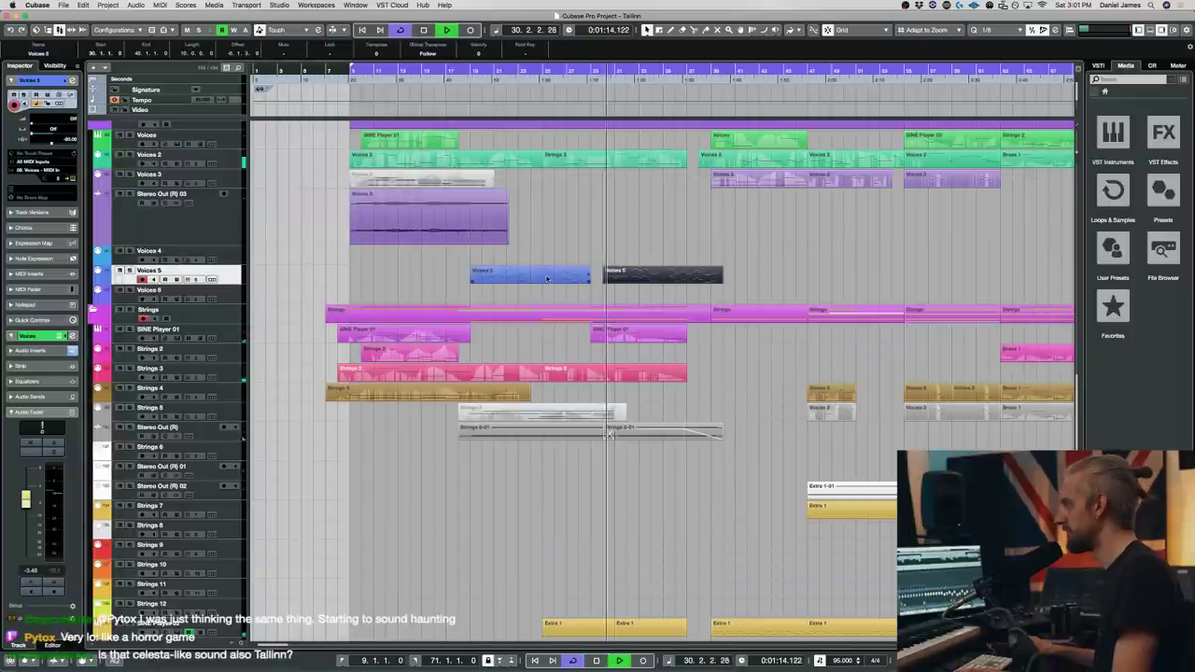
left_click(597, 277)
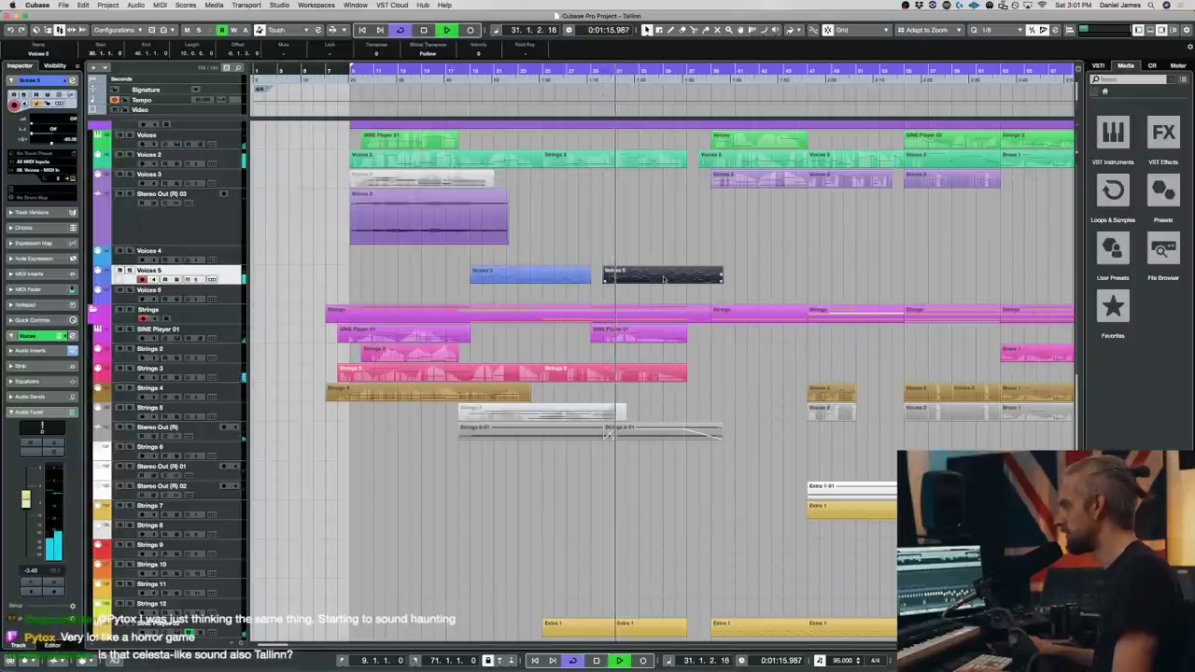
double_click(664, 276)
left_click_drag(780, 352, 1161, 273)
key("Delete")
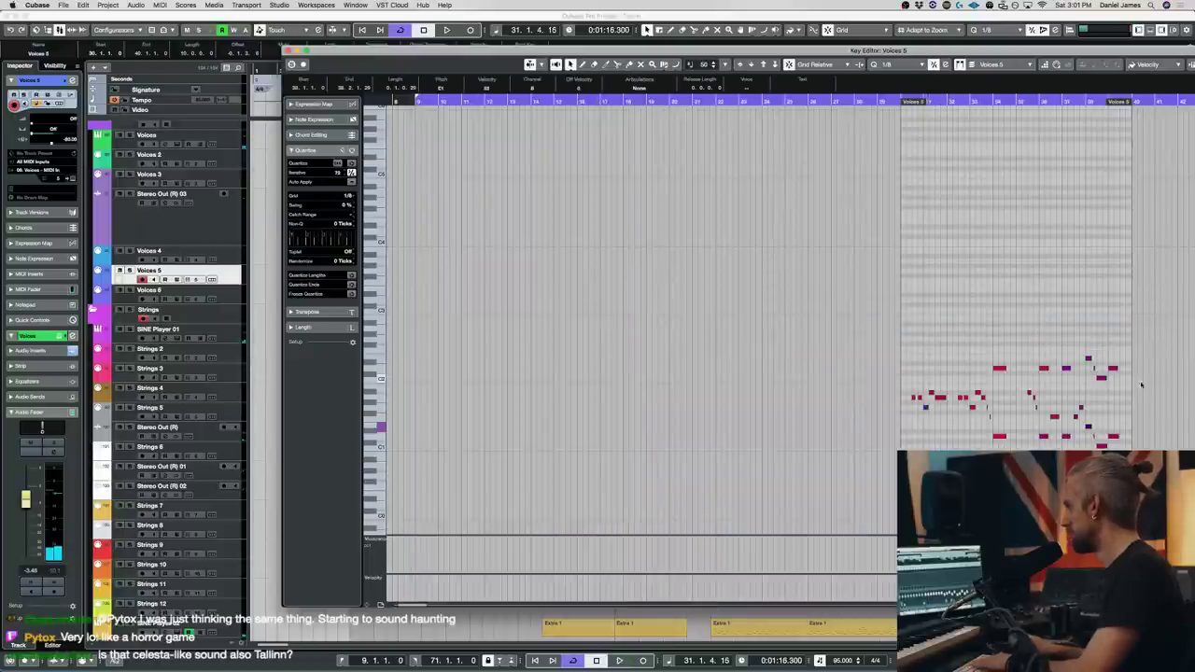
left_click_drag(930, 324, 930, 325)
key("Delete")
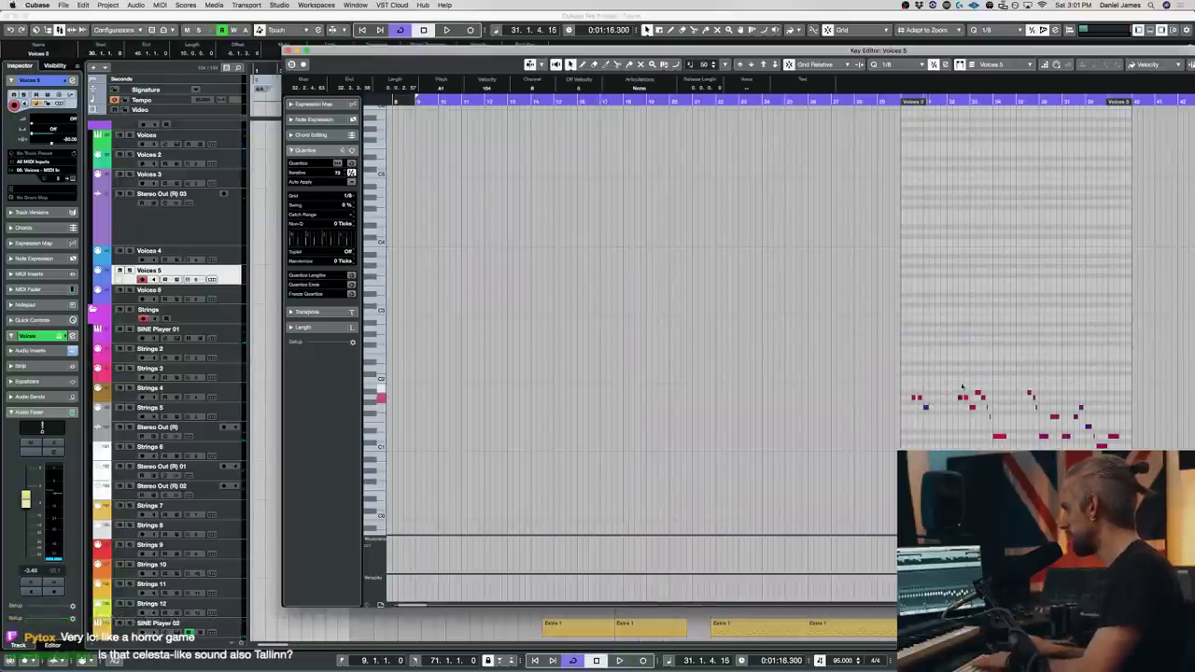
left_click_drag(981, 391, 982, 419)
key("Delete")
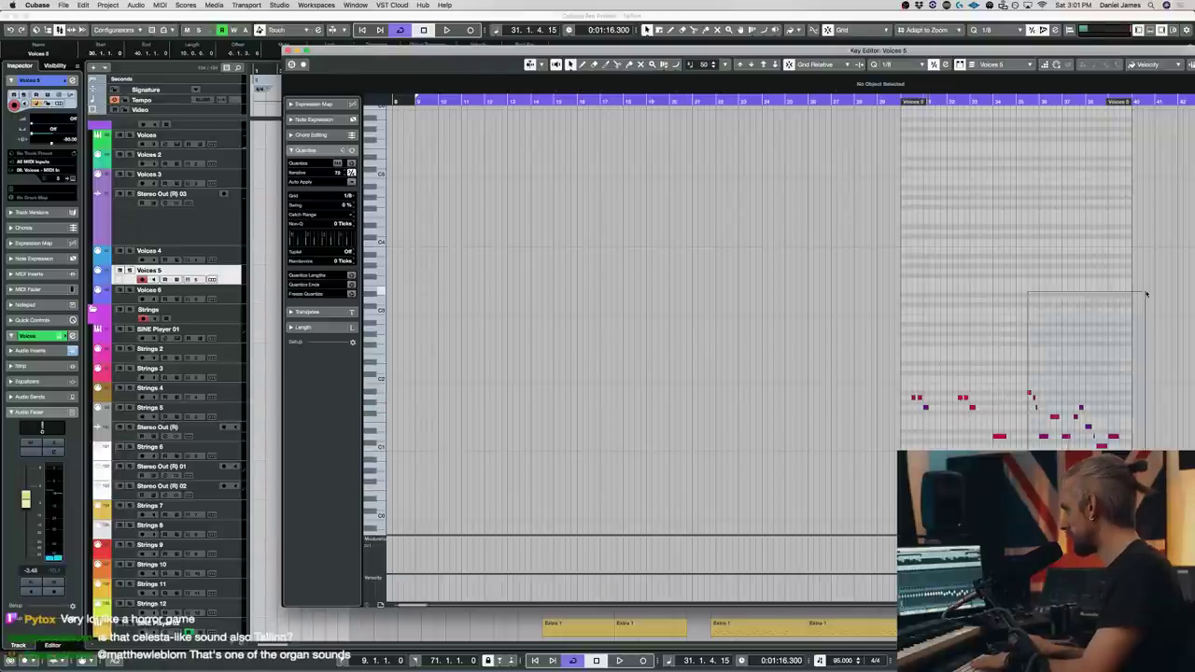
- Replace the notes following the long bar 34 note with a duplicate of the thinned phrase, and play it back
left_click_drag(1058, 492, 750, 313)
key("super+d")
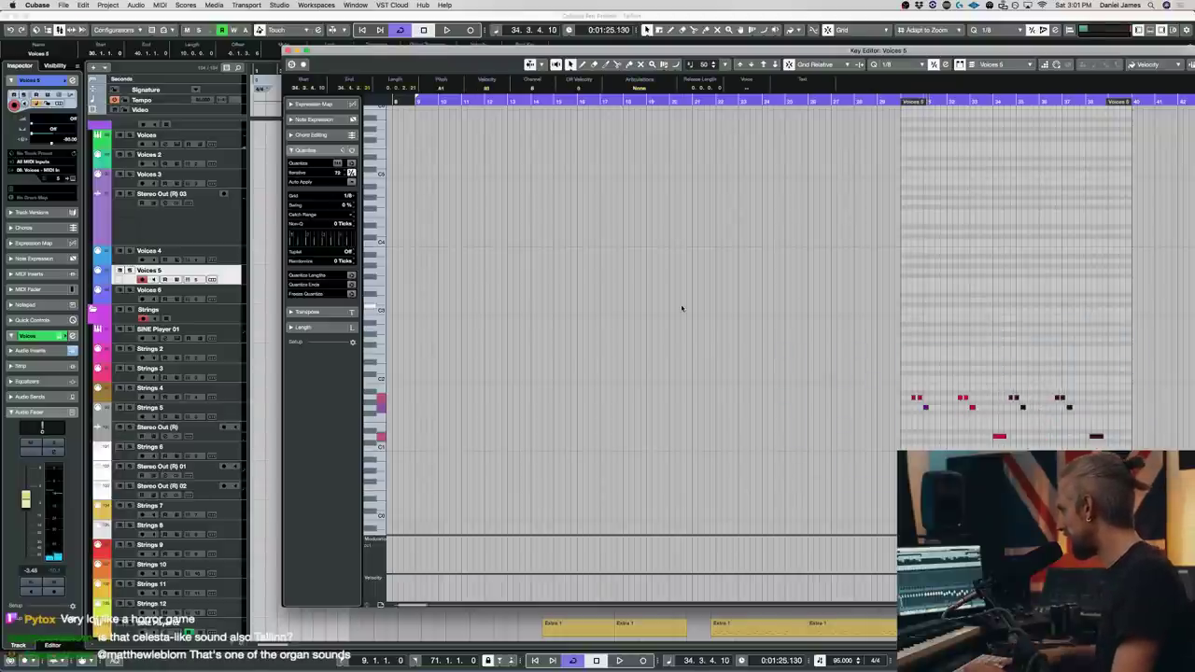
key("space")
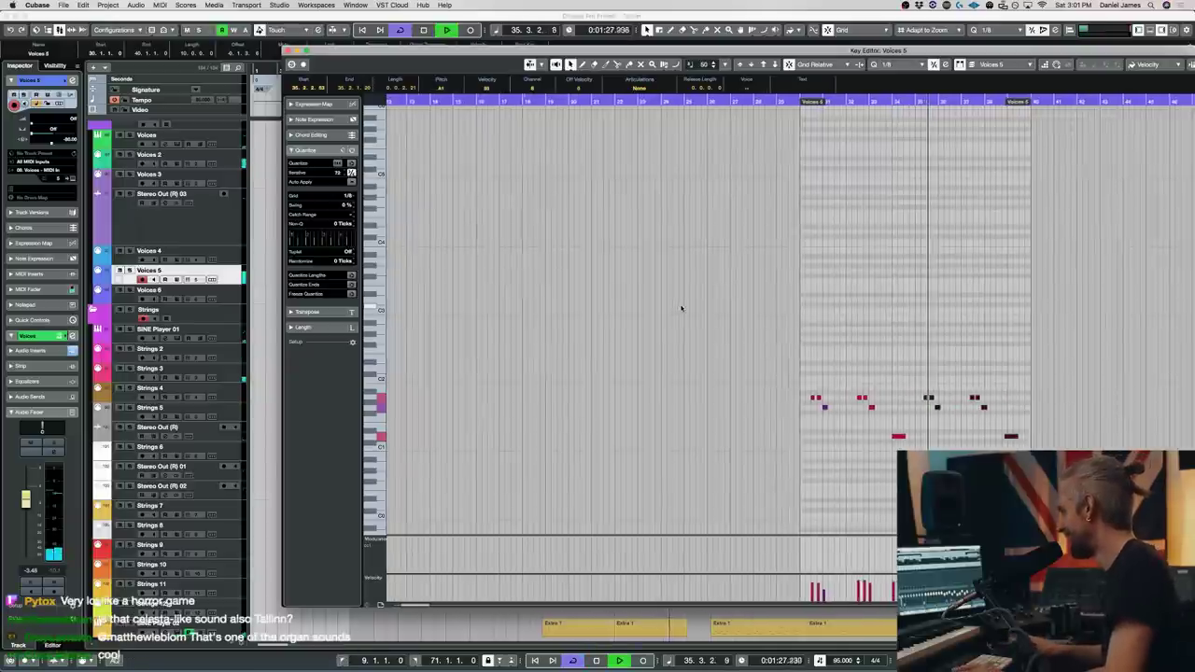
key("space")
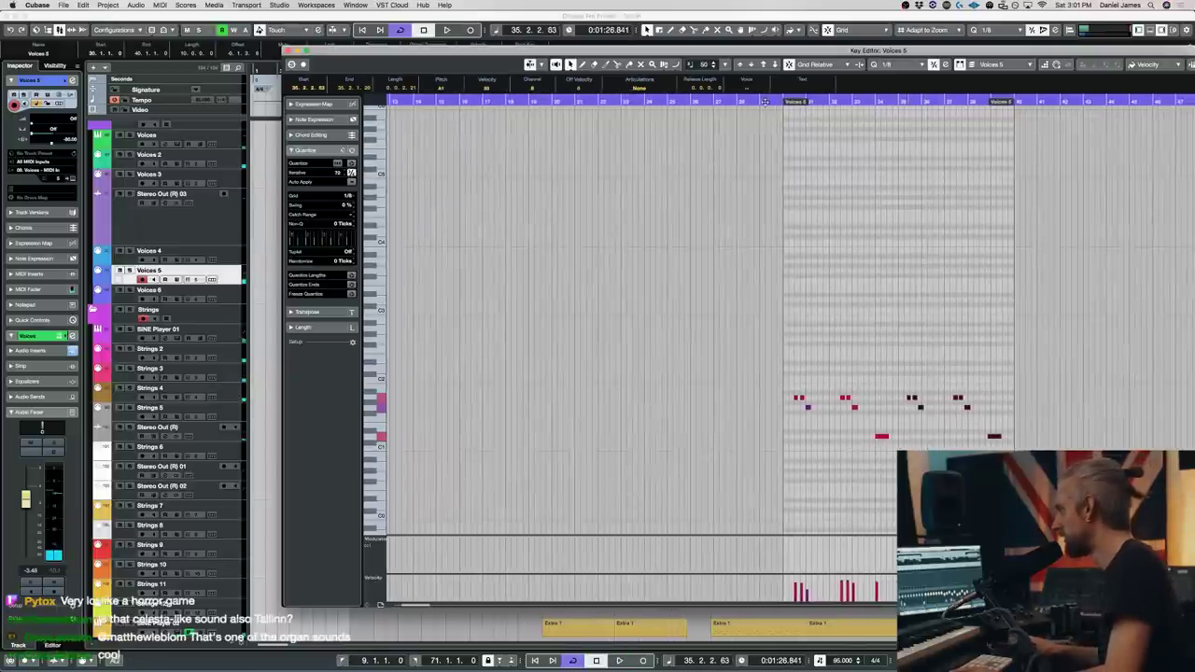
key("space")
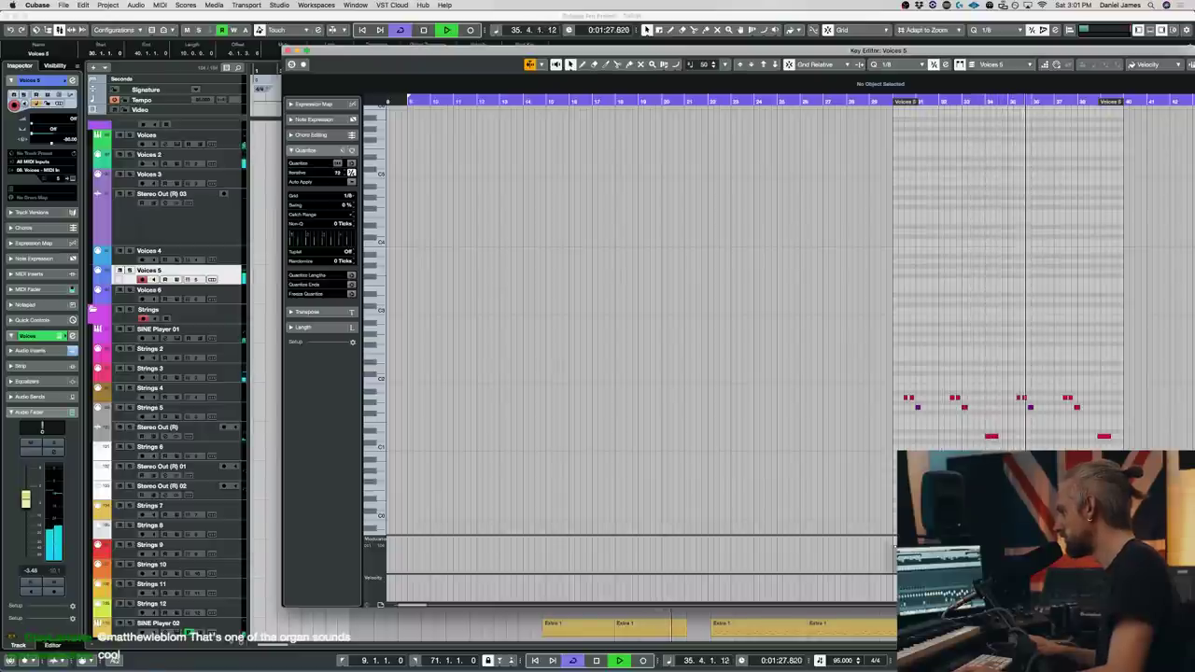
key("Return")
key("space")
- Draw a rising modulation curve at the start of the Voices 5 part at bar 19 and play it
double_click(513, 270)
left_click(391, 546)
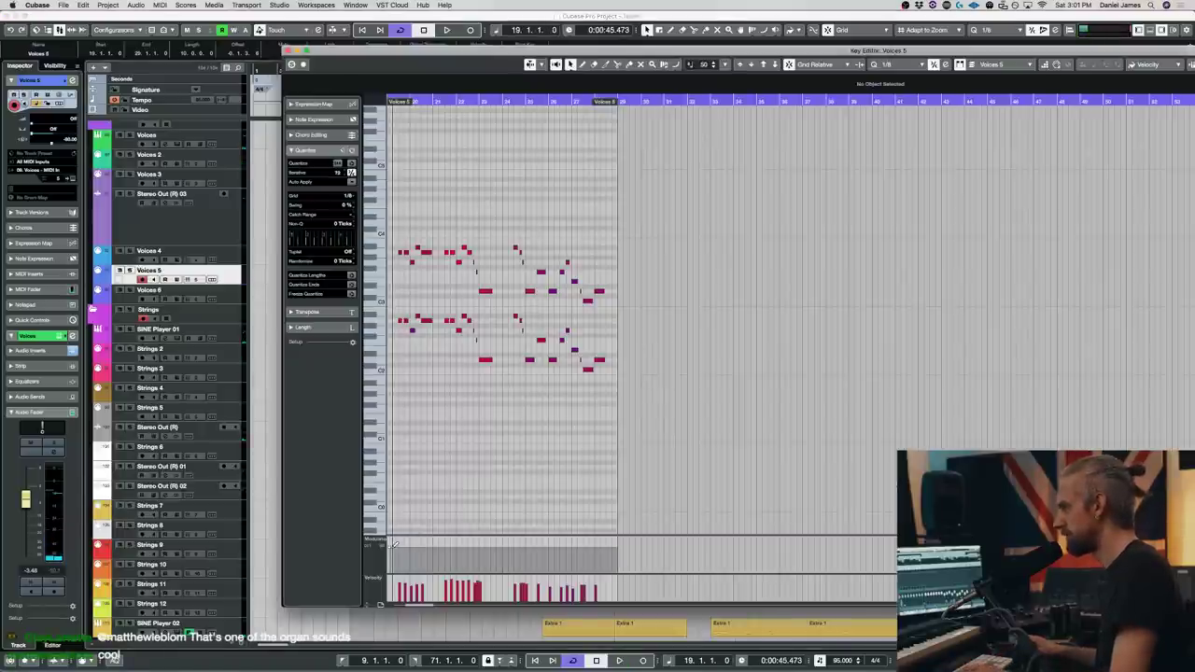
key("space")
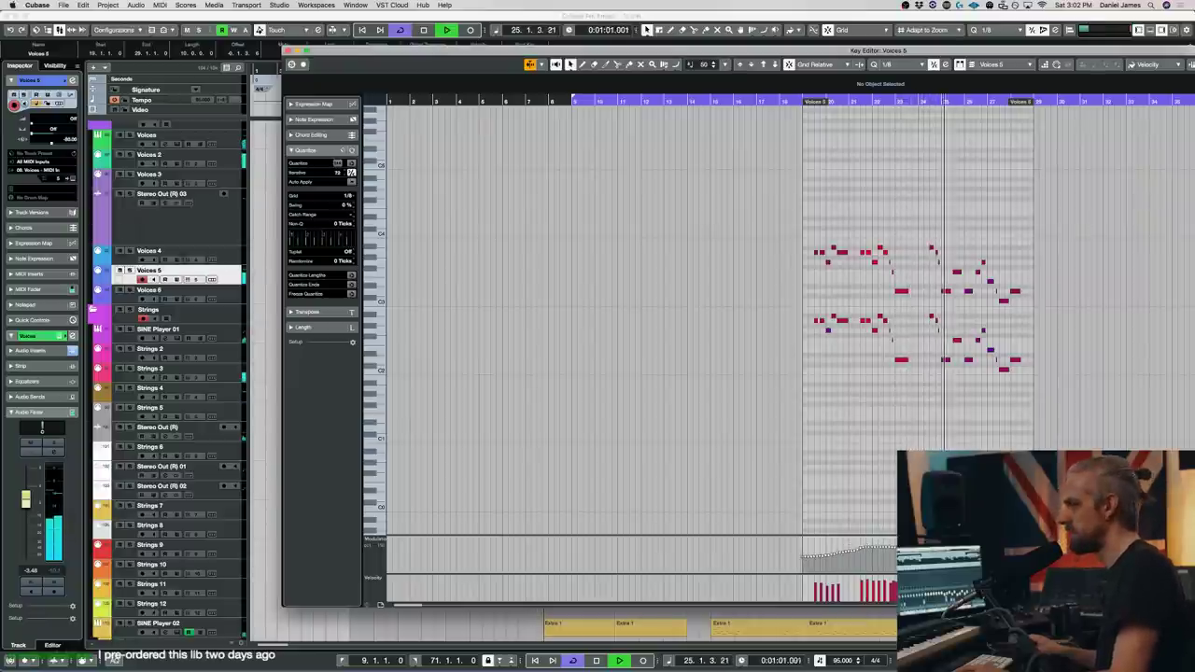
- Transpose both octave lines of the melody in the bar 19 Voices 5 part down one octave
left_click_drag(783, 297, 1079, 207)
key("shift+Down")
left_click_drag(1008, 270, 1007, 270)
key("shift+Down")
key("super+z")
left_click_drag(1008, 315, 1000, 244)
key("shift+Down")
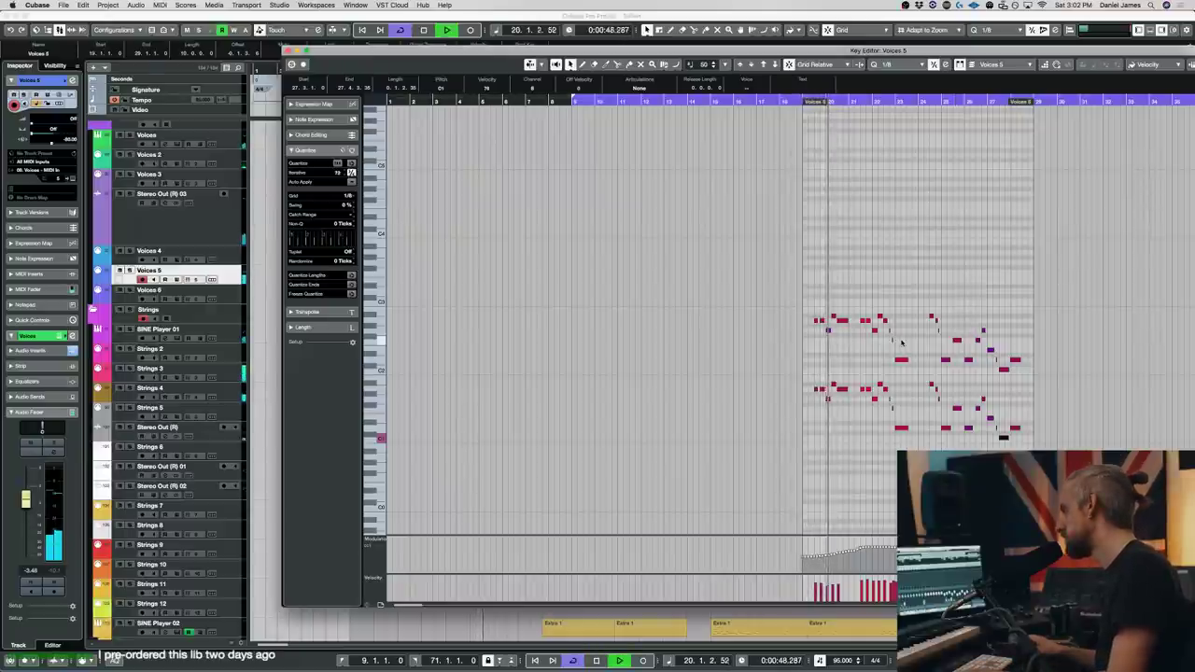
- Redraw the modulation higher over the opening bars of the bar 19 Voices 5 part and close the editor
left_click(811, 540)
left_click_drag(809, 544, 872, 548)
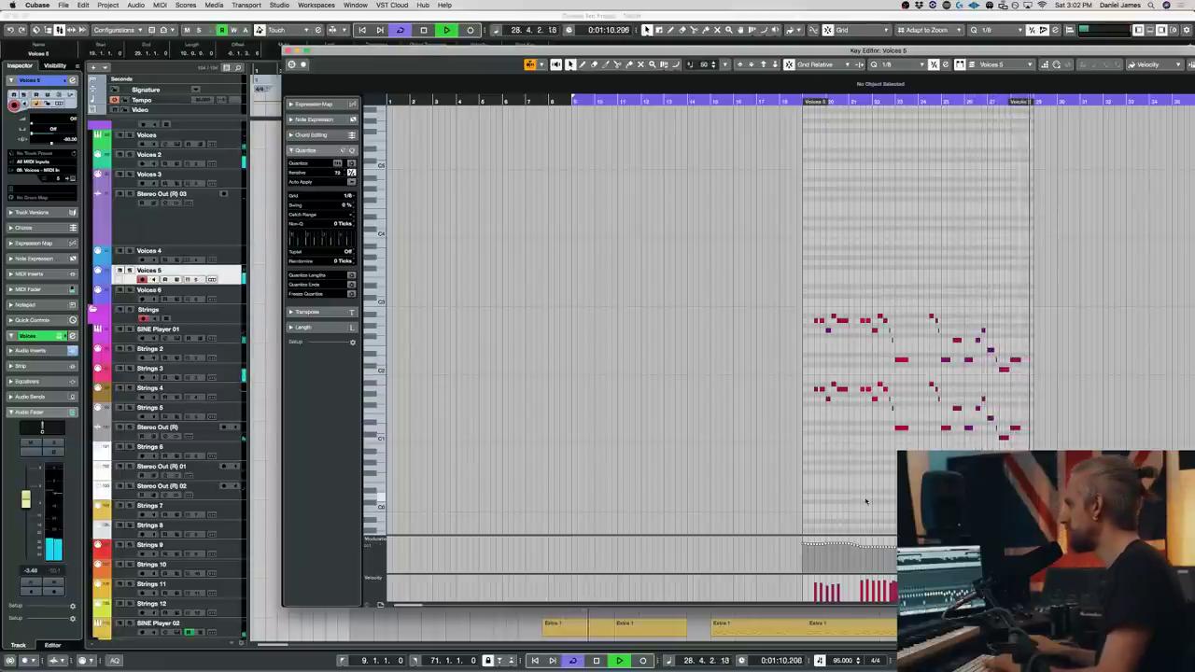
key("Return")
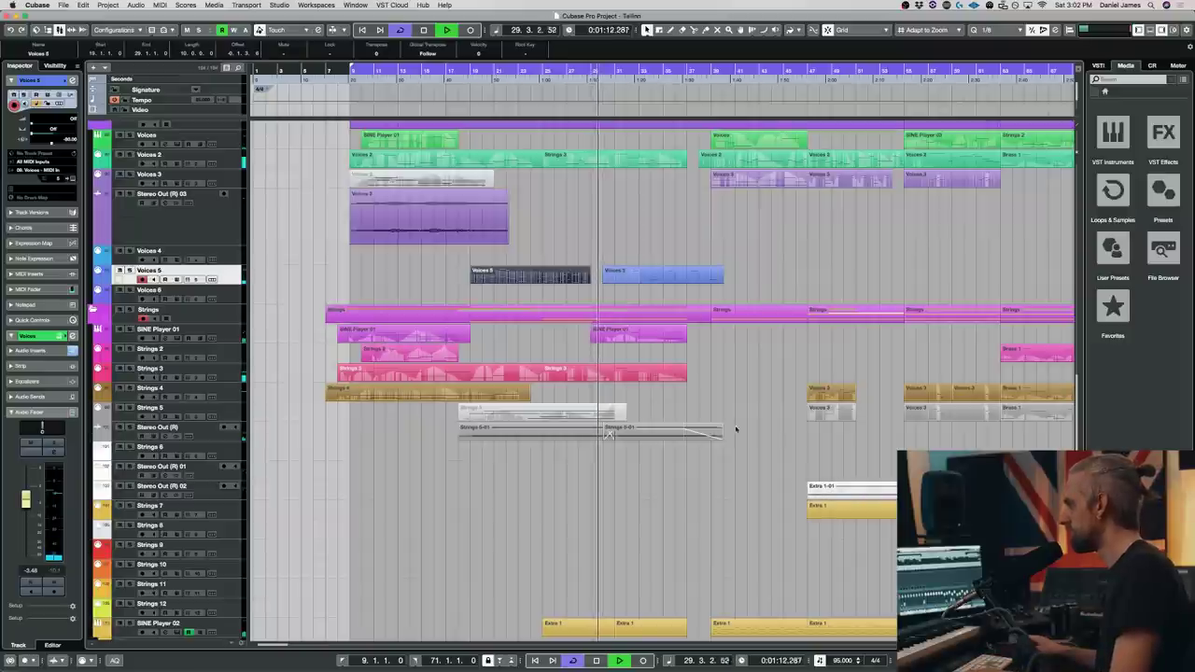
- Shift all notes of the Voices 5 part at bar 30 so the phrase starts at bar 31, and play it
left_click(633, 272)
double_click(633, 271)
mouse_move(803, 502)
left_mouse_down()
mouse_move(1120, 389)
mouse_move(1139, 350)
left_mouse_up()
key("super+Right")
key("super+Right")
key("super+Right")
key("super+Right")
key("super+Right")
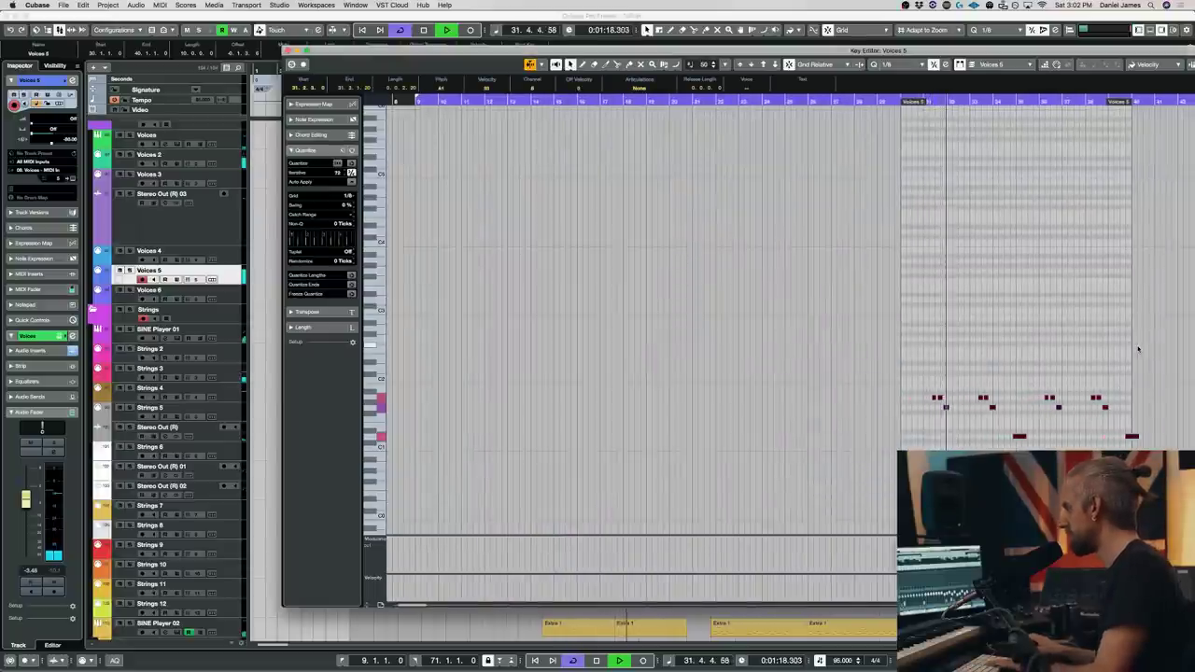
key("super+Right")
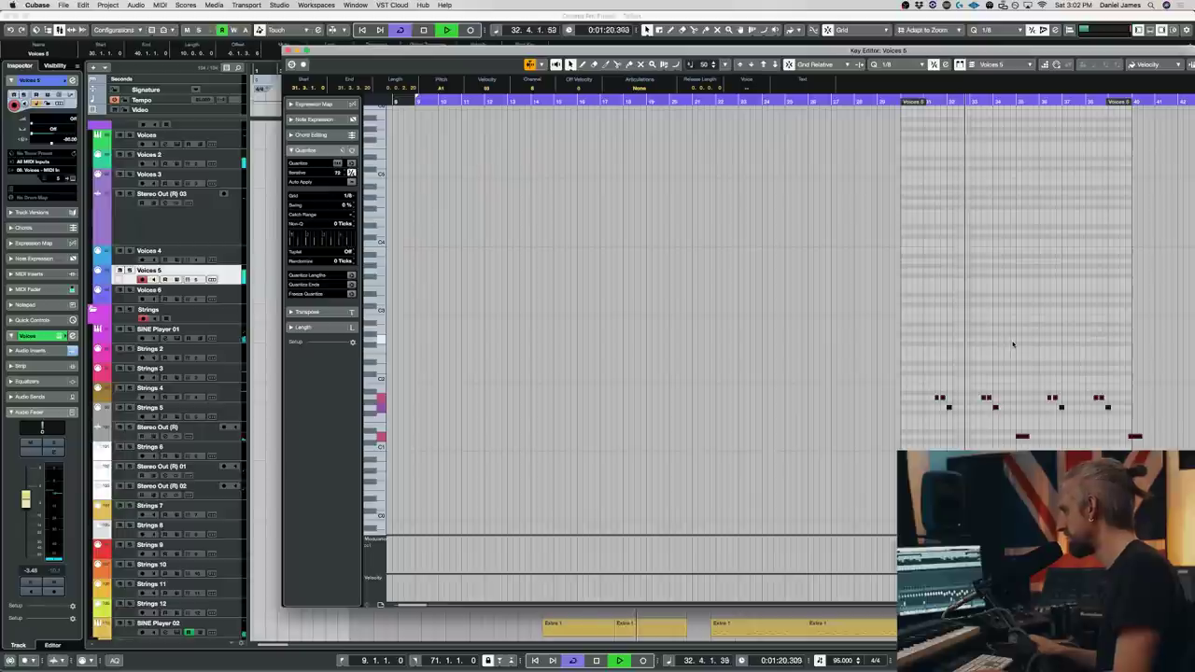
key("space")
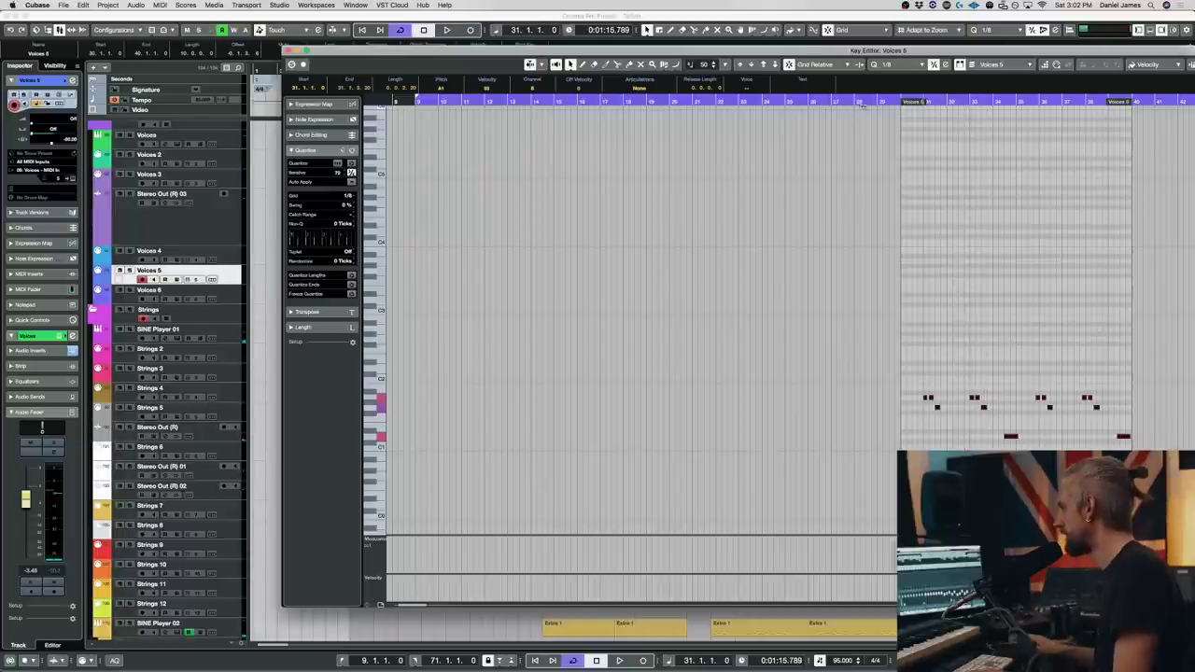
left_click(861, 109)
key("space")
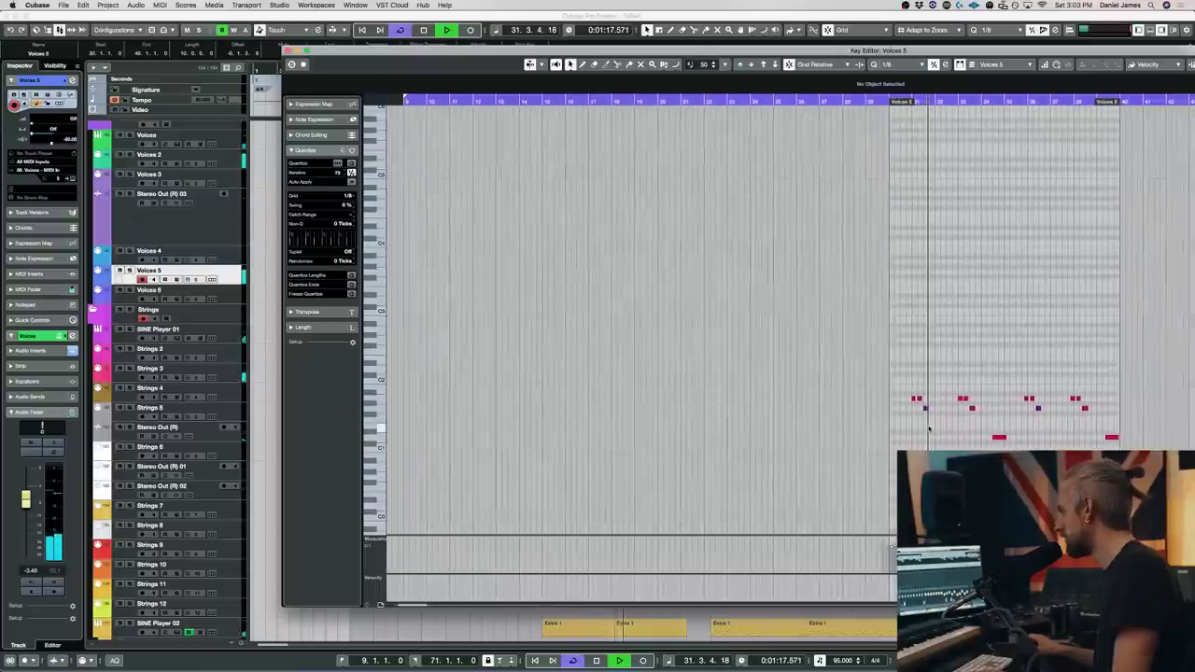
- Add an E1 note at bar 31 beat 4 and a short rising figure in bar 32 that ends on A1
key("super+Left")
key("l")
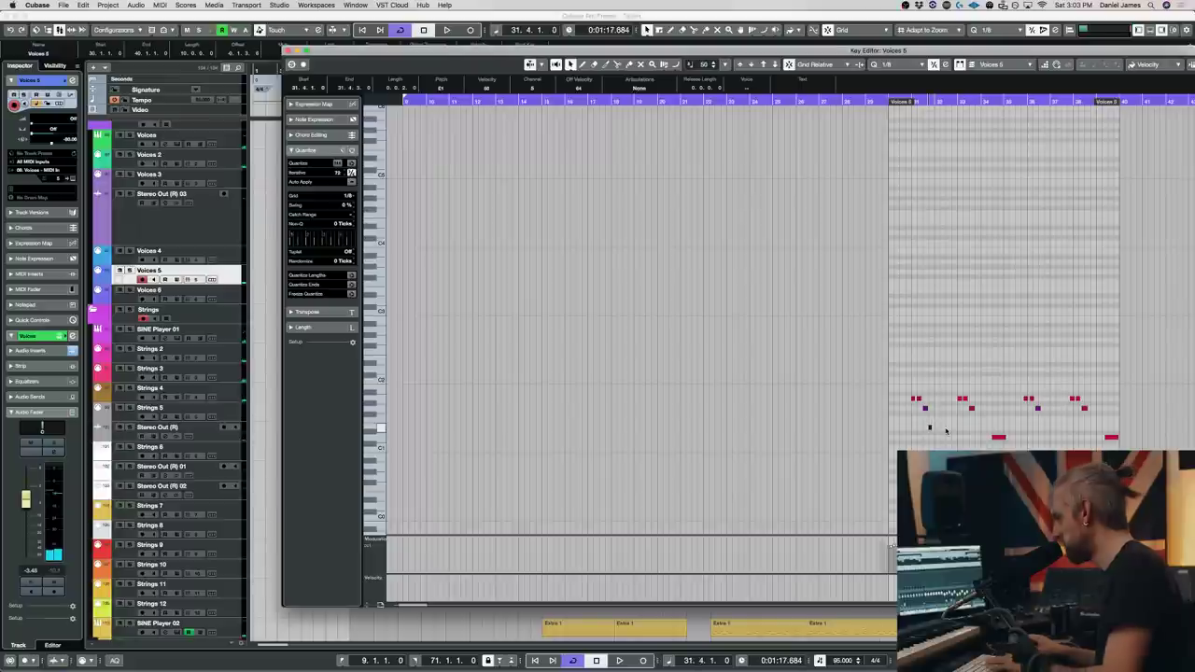
key("h")
key("h")
key("h")
key("h")
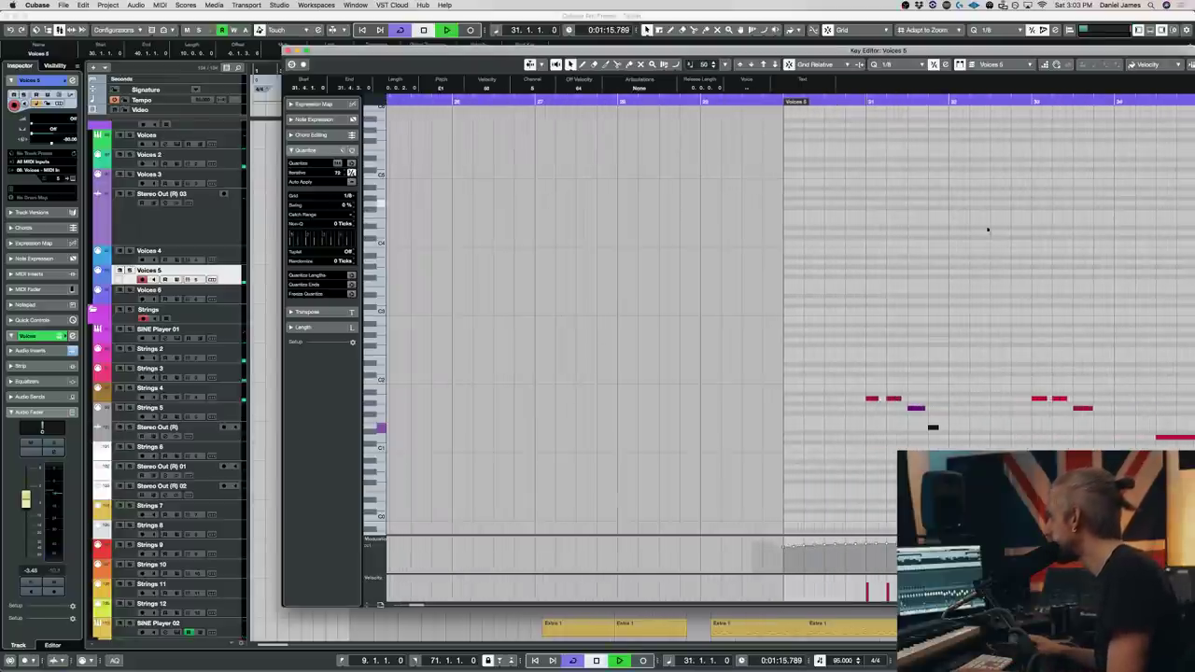
key("space")
key("space")
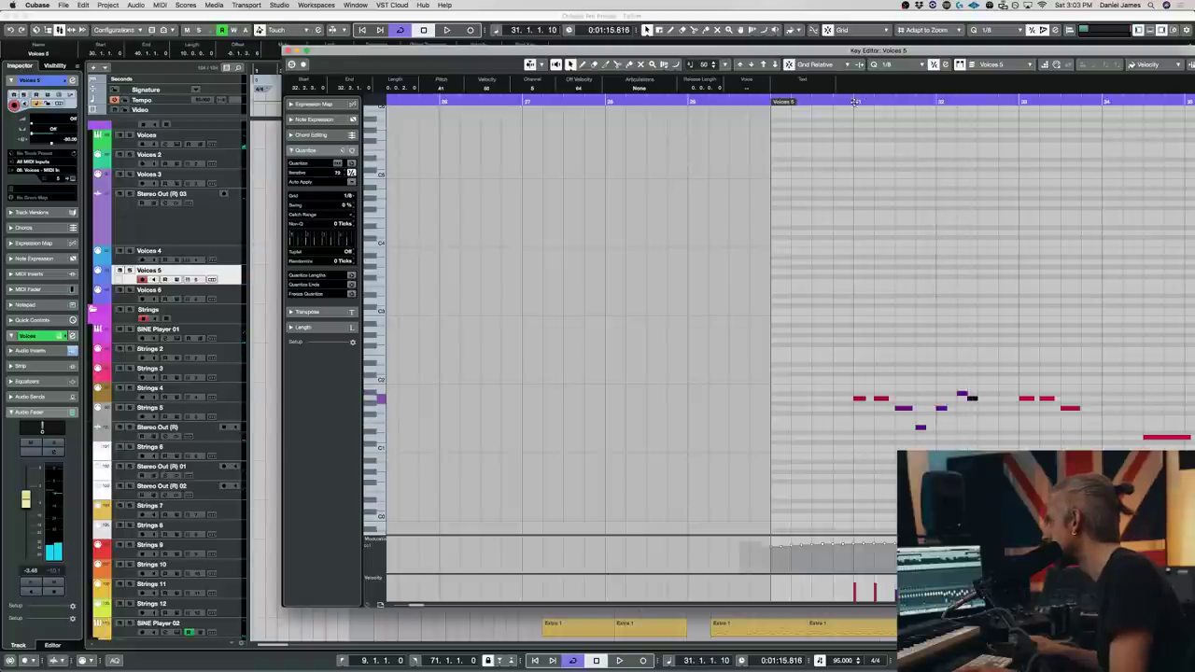
- Play the new figure and shorten its last two notes, A#1 and A1, in bar 32
key("space")
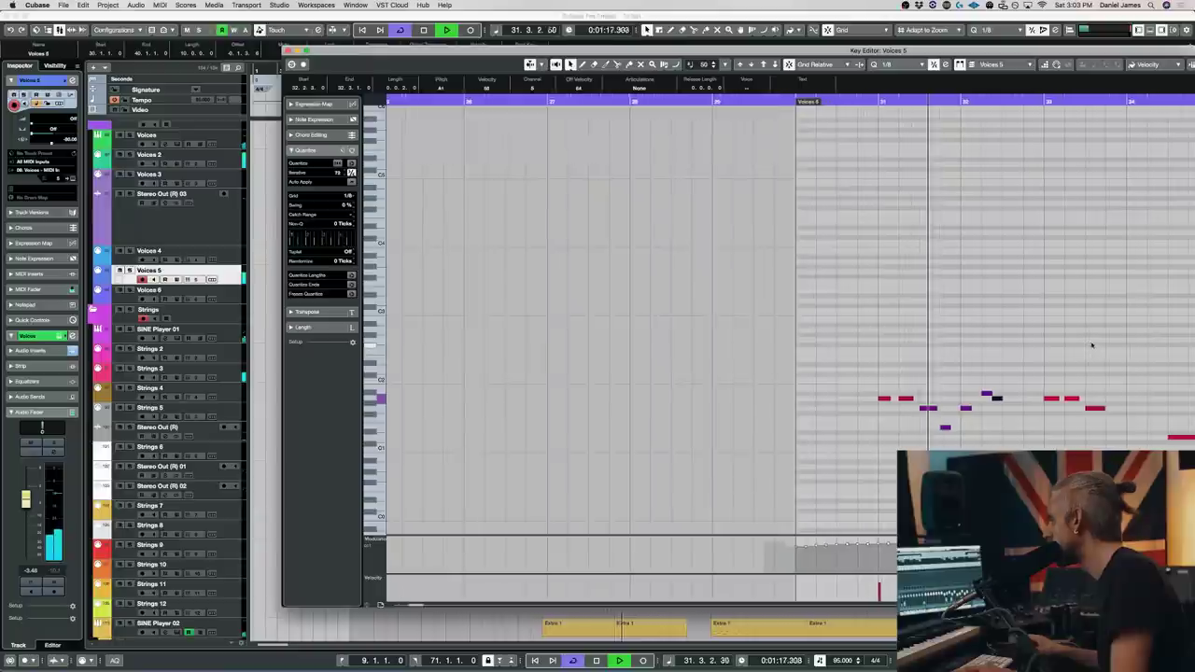
key("space")
left_click_drag(939, 410, 922, 395)
key("space")
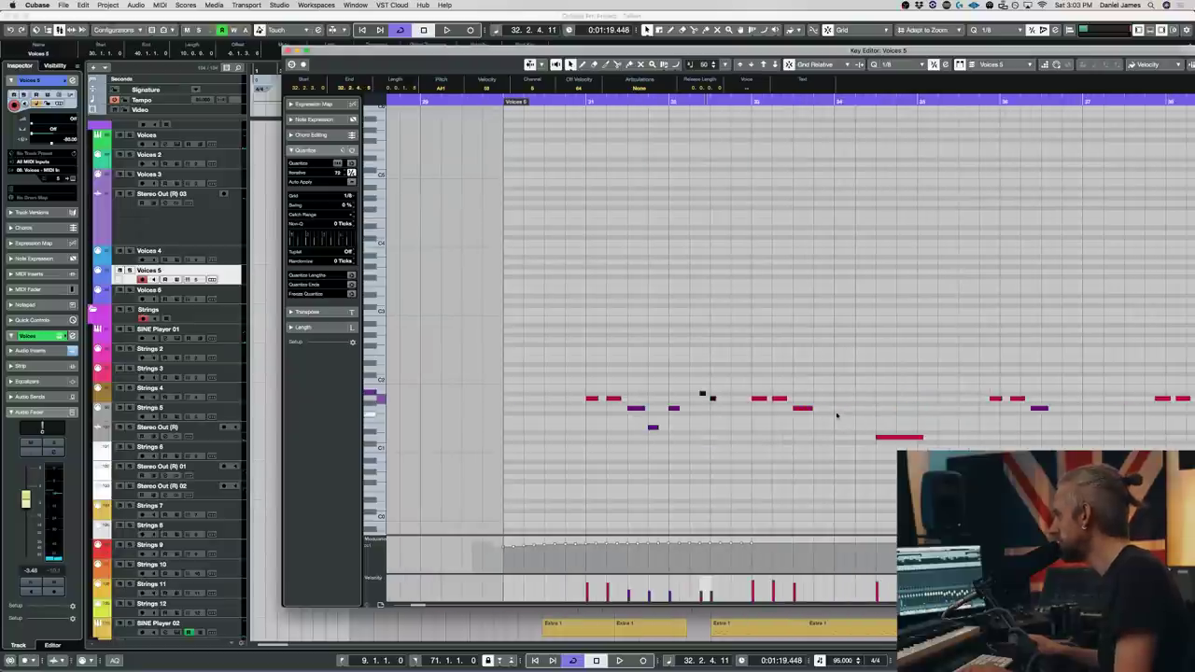
- Add two descending notes leading to E1 at bar 34 and split the long bar 34 note into two shorter notes
left_click(821, 419)
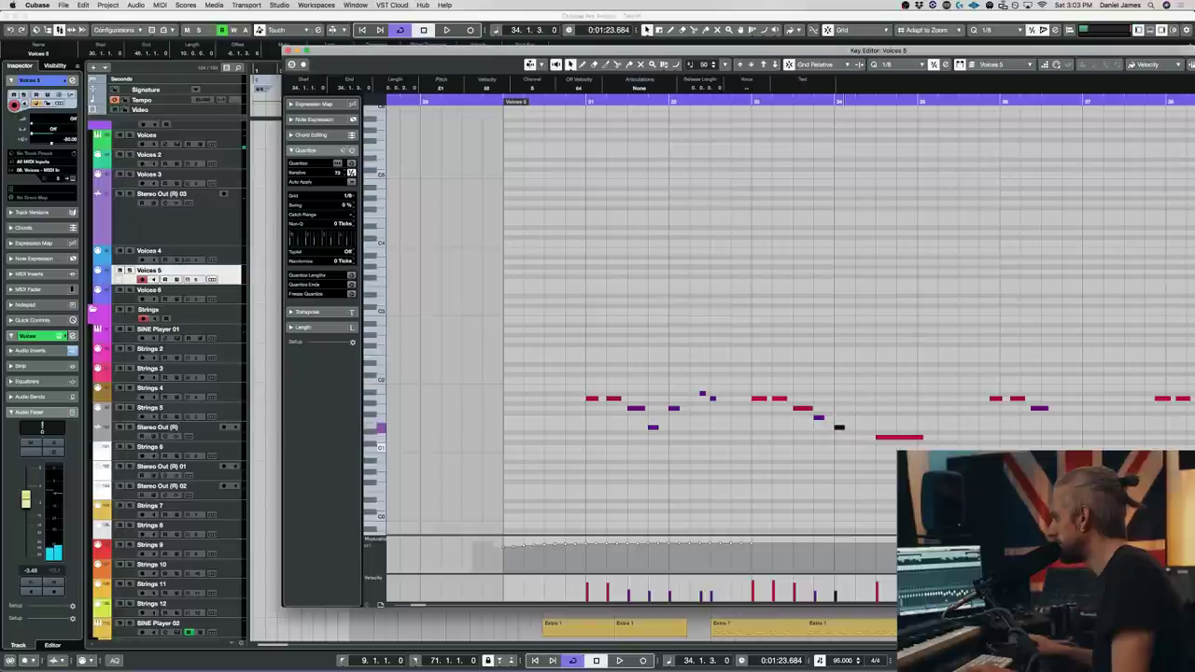
key("1")
left_click(910, 421)
left_click(914, 437)
left_click(913, 487)
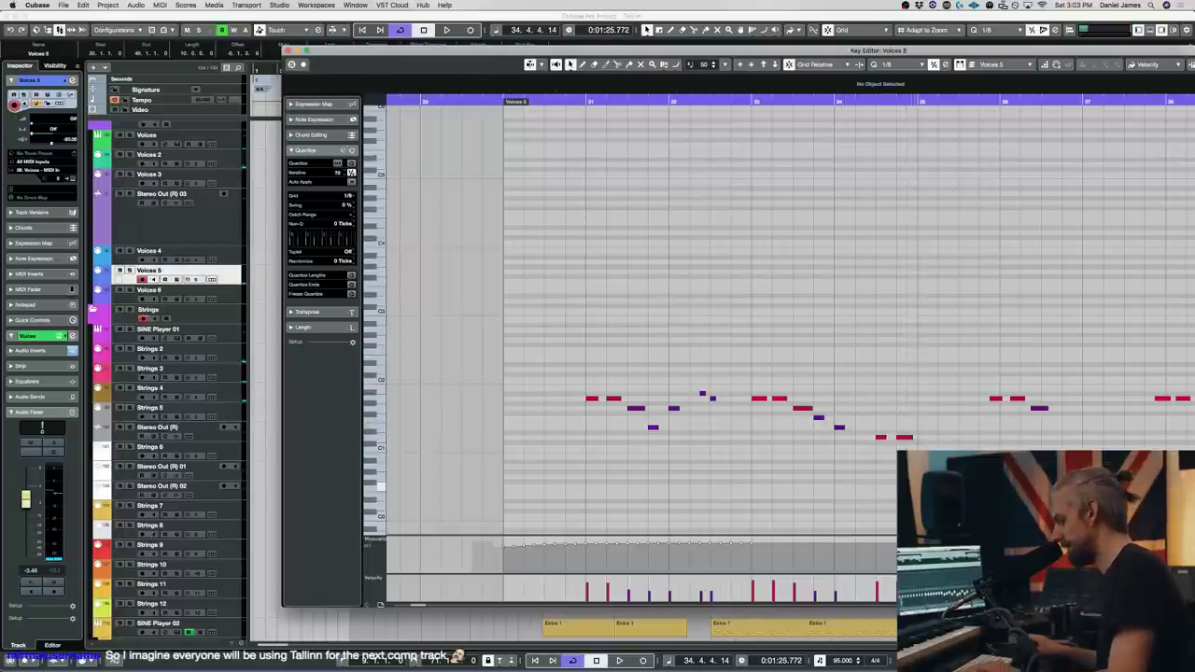
- Replace the notes after bar 35 with a copy of the edited bars 31 to 34 phrase starting at bar 36
key("g")
key("g")
key("g")
key("g")
key("g")
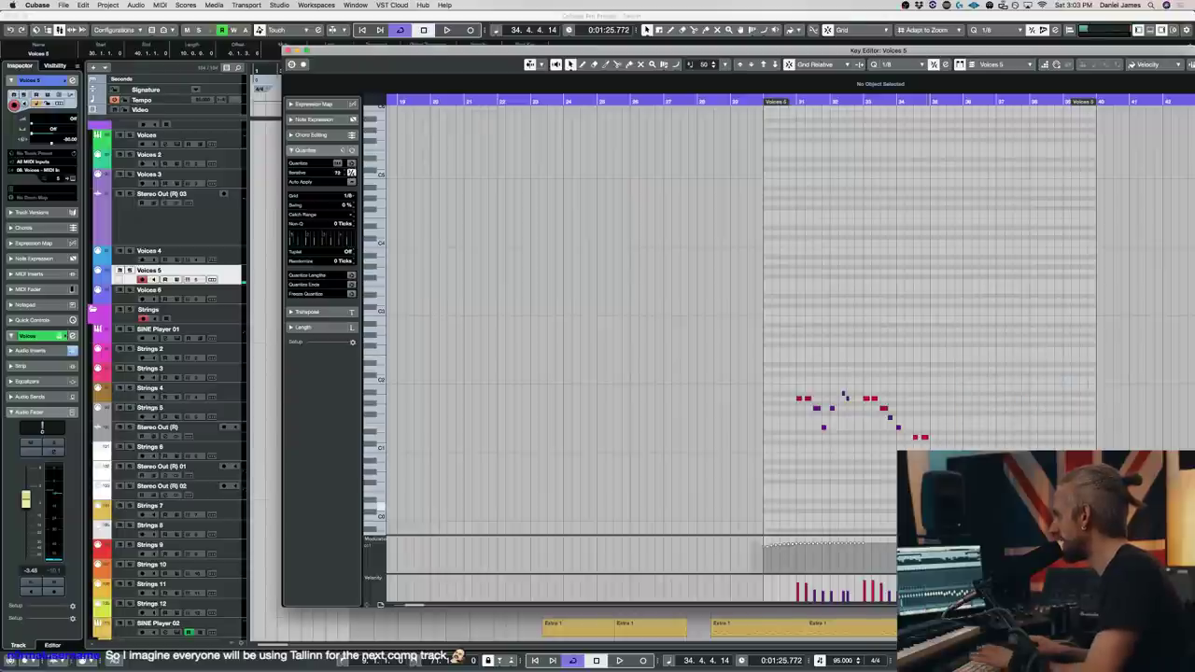
key("super+v")
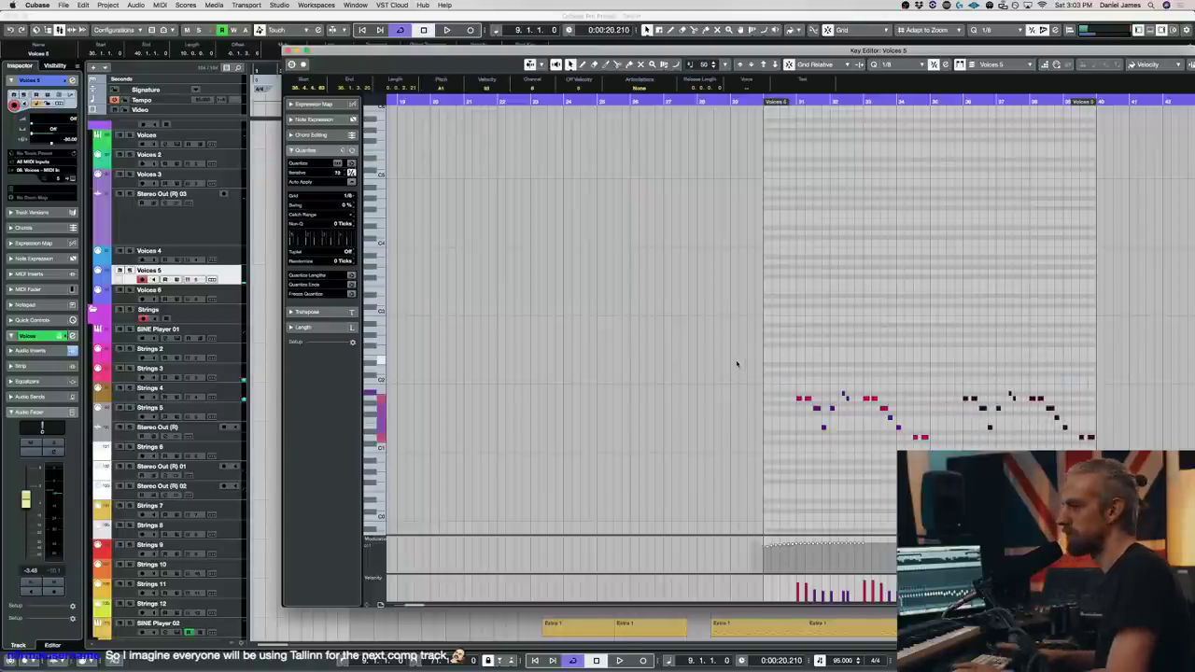
- Close the Key Editor, play the arrangement from bar 9 and save the project
key("Return")
key("space")
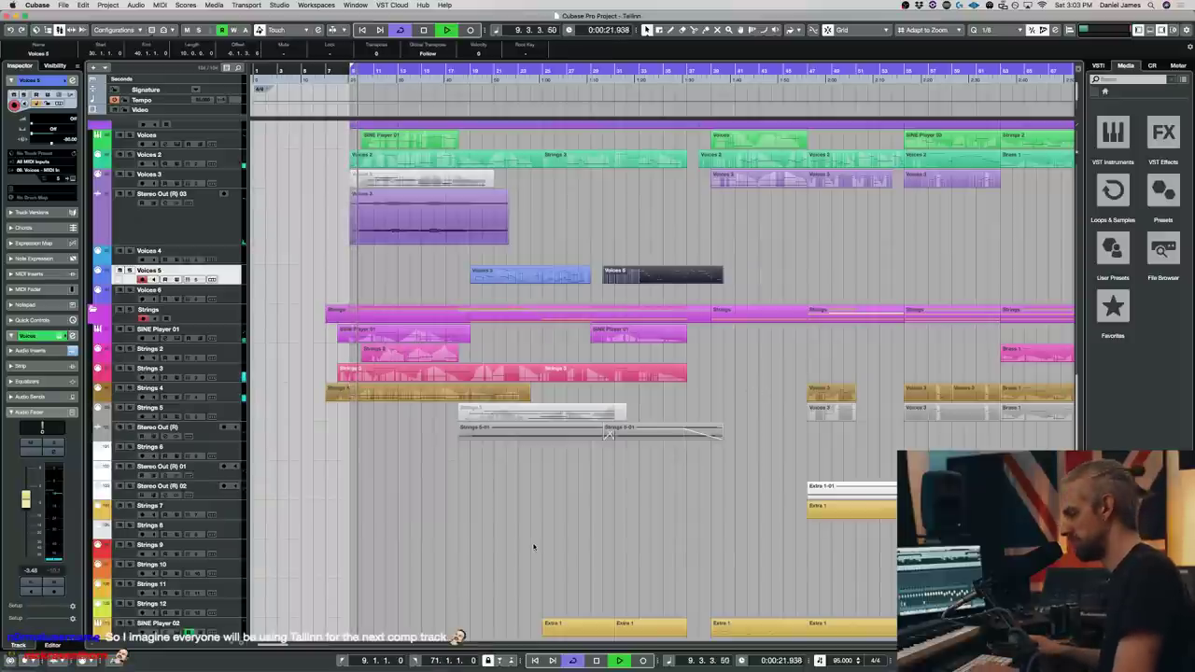
left_click(534, 547)
key("super+s")
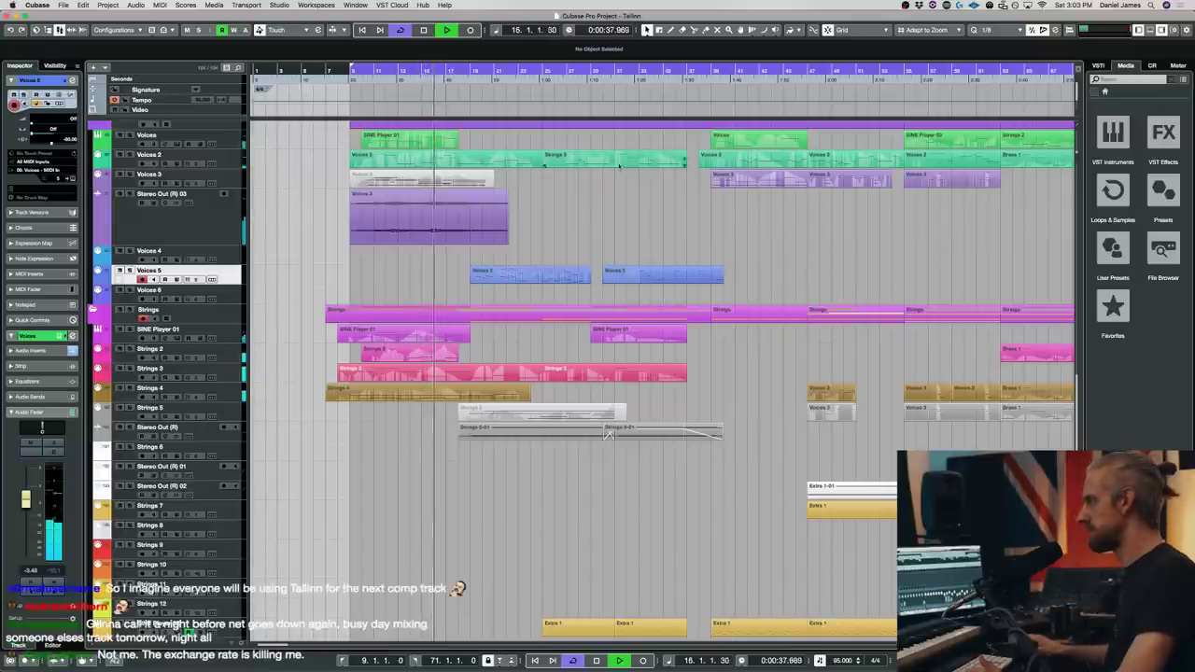
- Add a third EQ band cutting 10.1 dB at 397.5 Hz on the Stereo Out (R) 03 channel
key("Up")
key("Up")
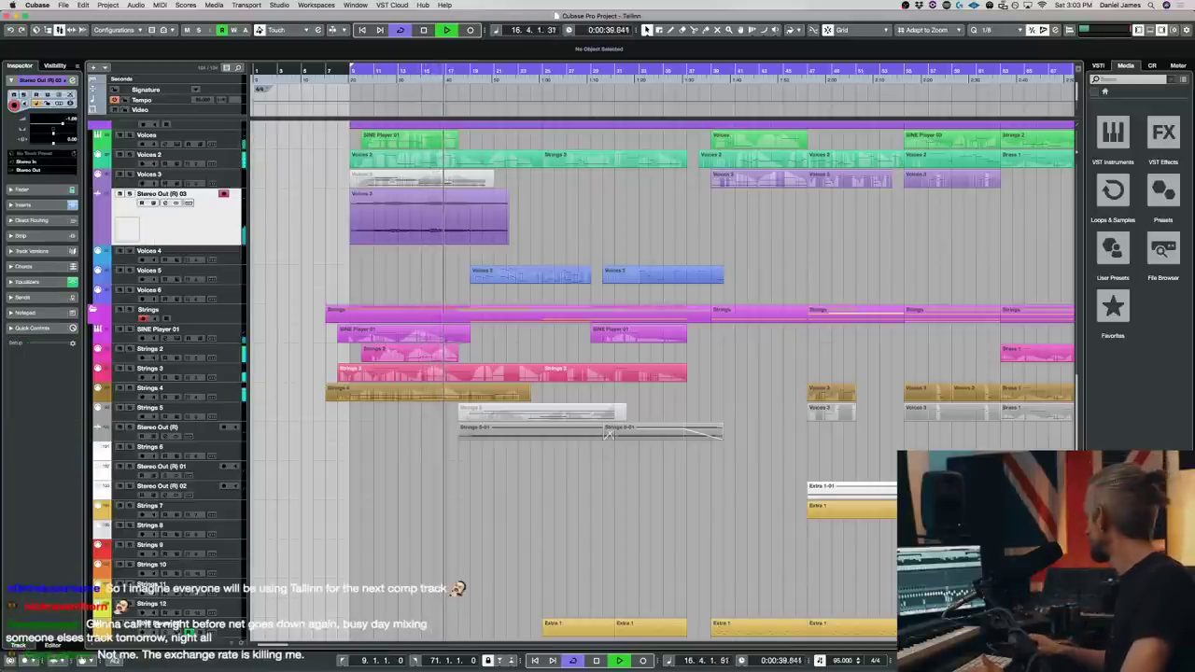
key("e")
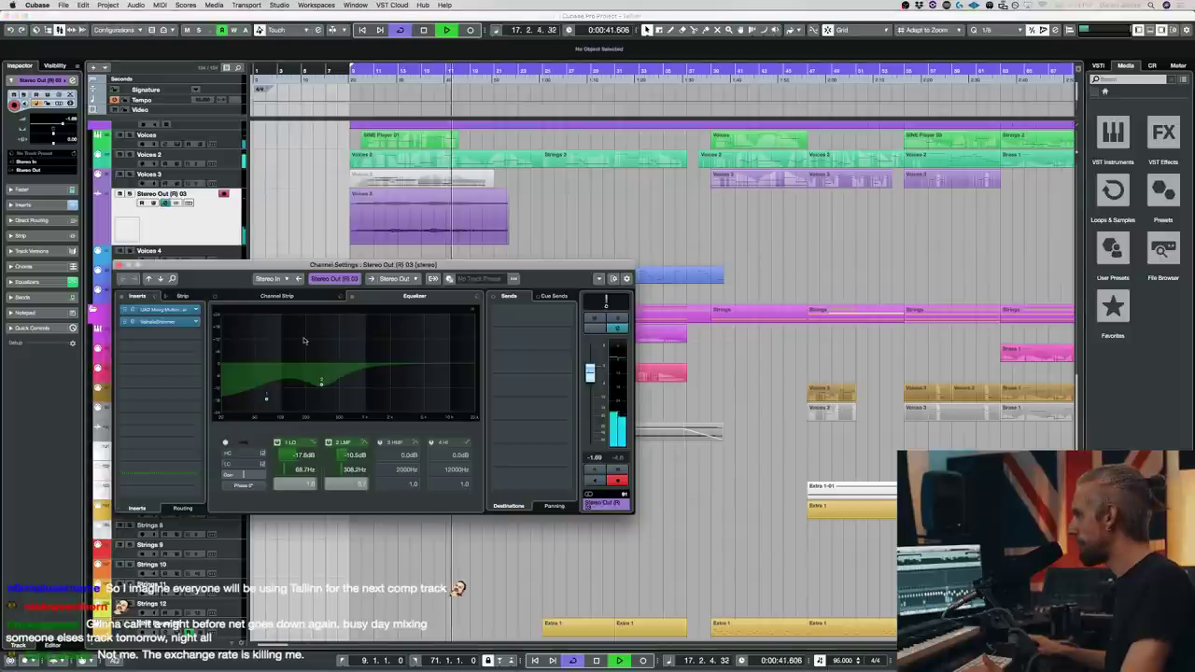
left_click_drag(318, 381, 331, 383)
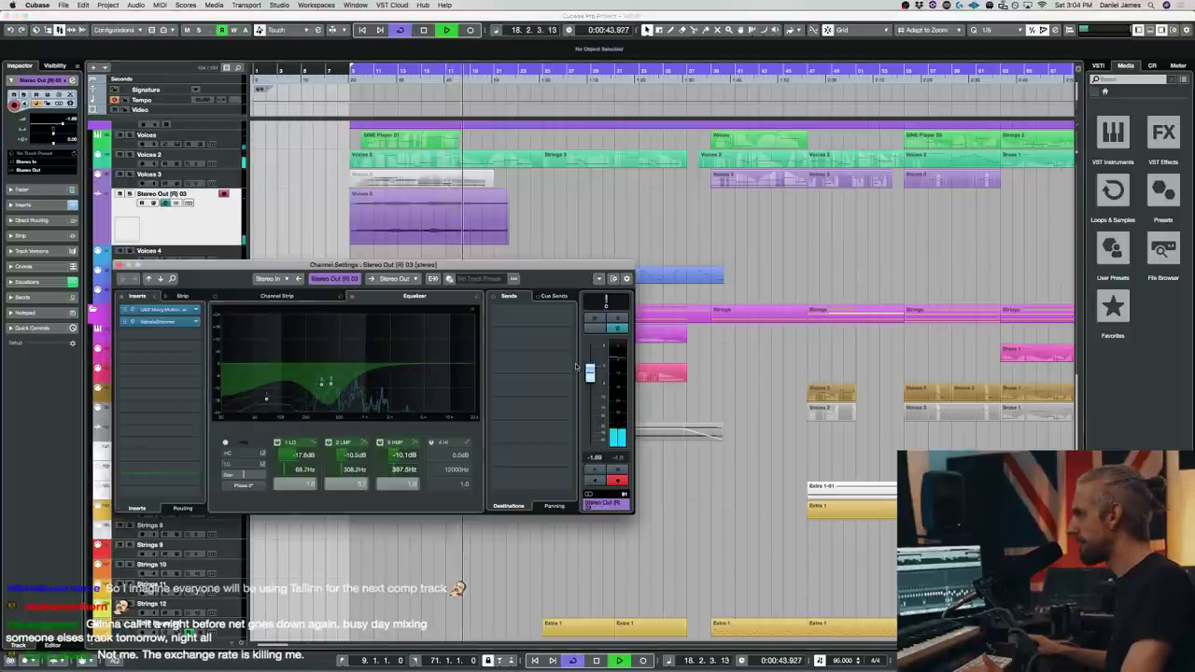
- Raise the Stereo Out (R) 03 fader to about 1.3 dB and add a fourth EQ band boosting 4.3 dB at 5464 Hz
left_click_drag(589, 373, 589, 363)
left_click_drag(391, 372, 427, 352)
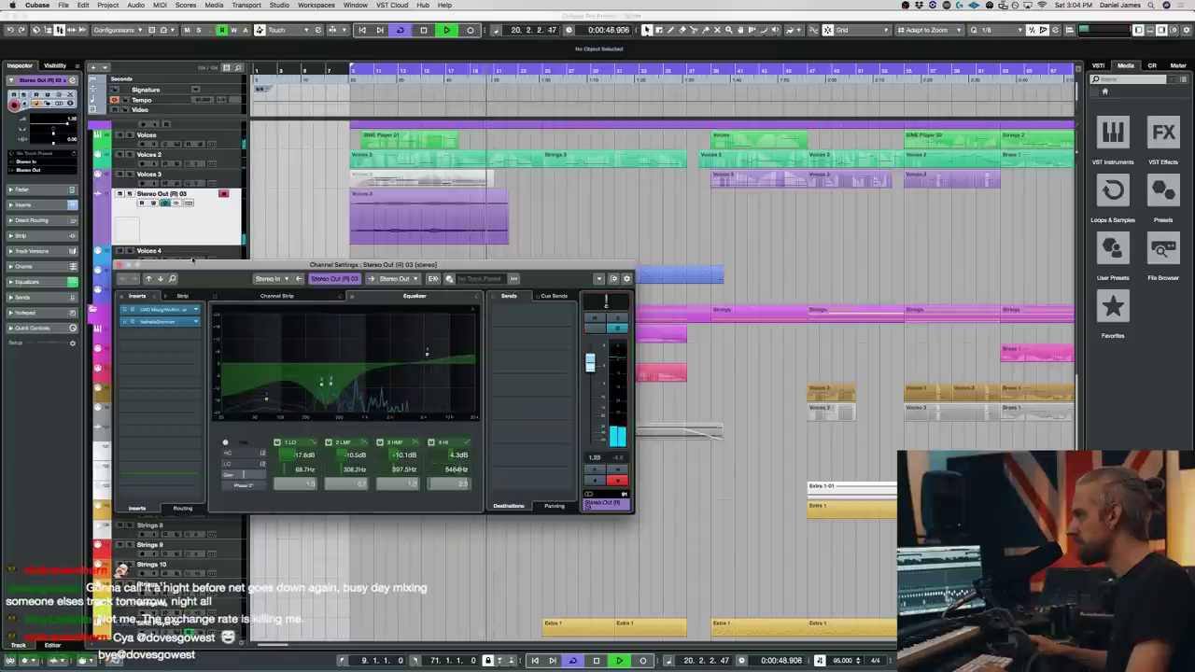
left_click(117, 266)
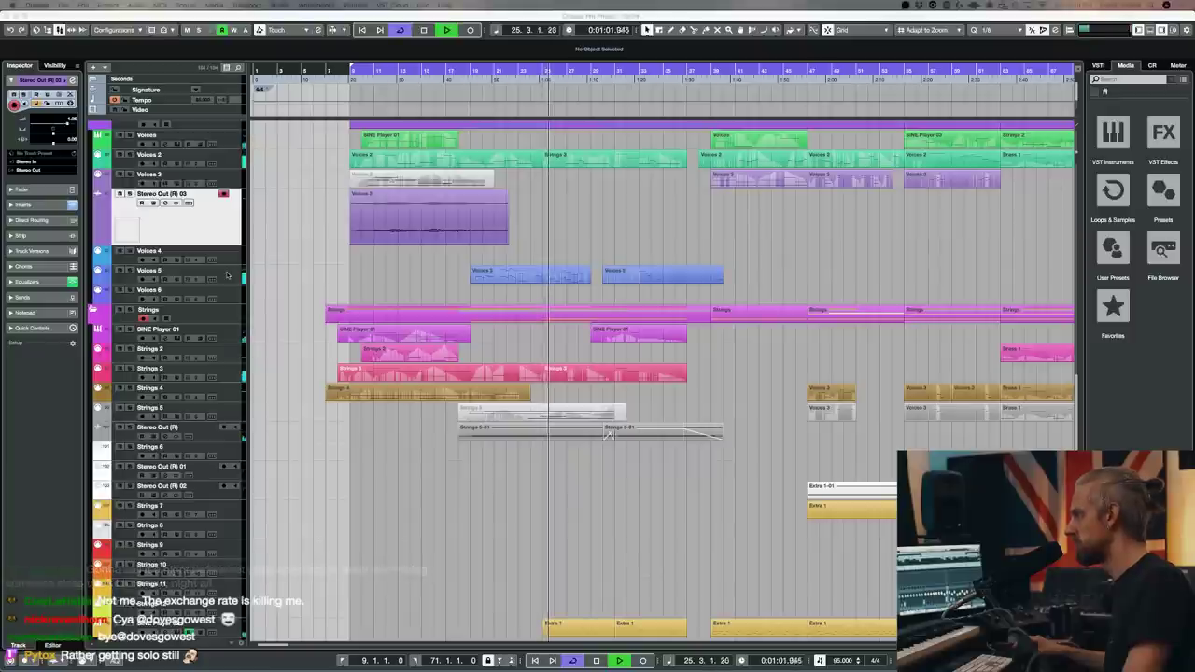
- Examine the notes of the Voices 5 parts starting at bars 19 and 30 in the Key Editor
double_click(522, 279)
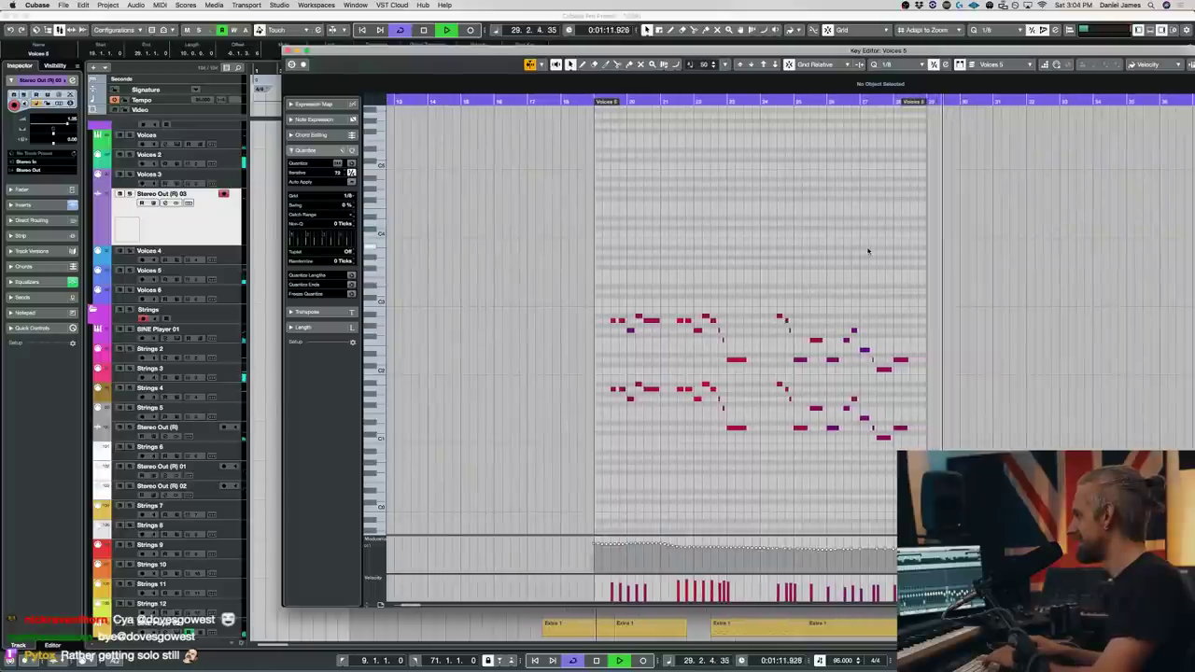
key("super+w")
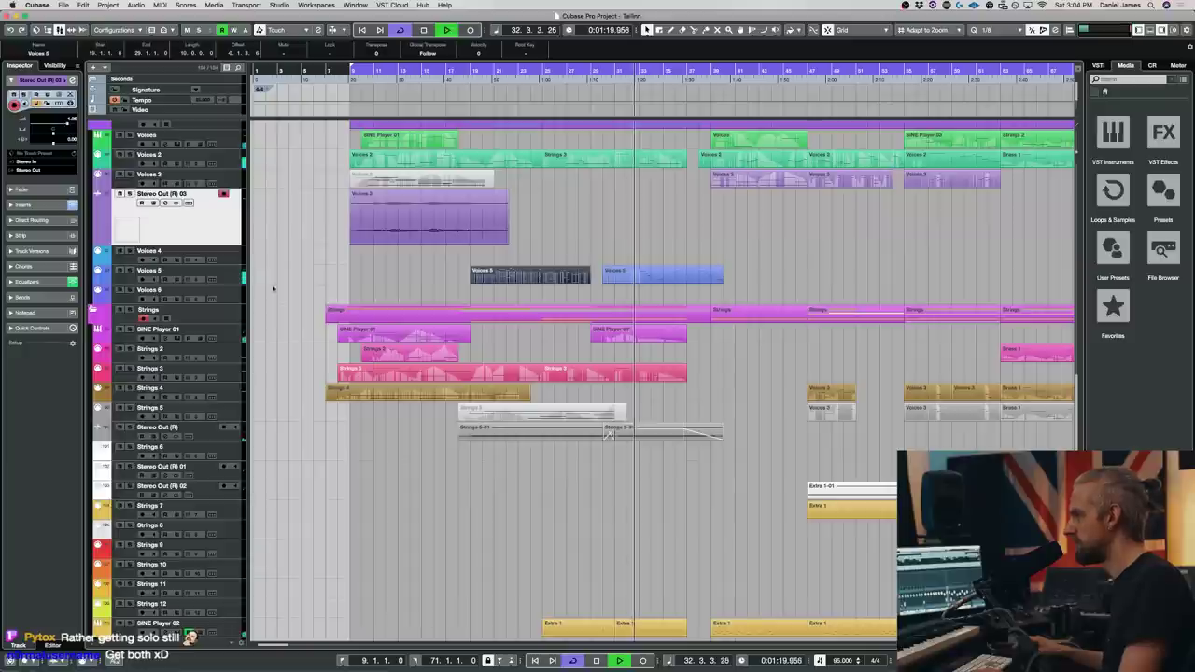
key("space")
left_click(642, 279)
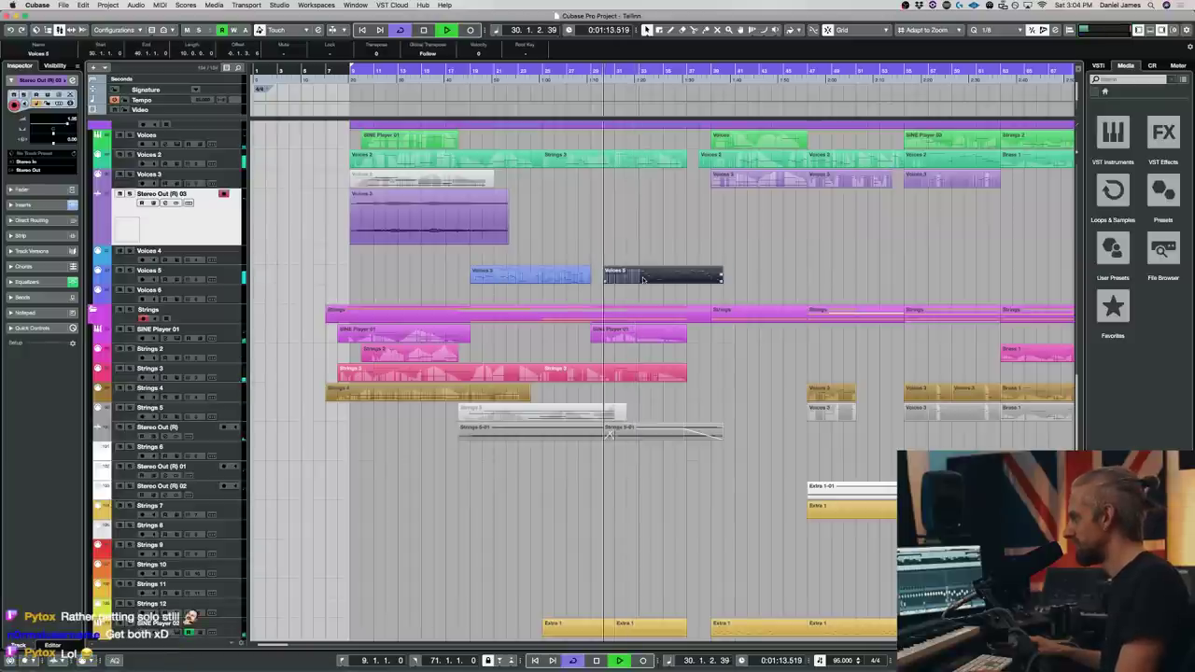
double_click(643, 278)
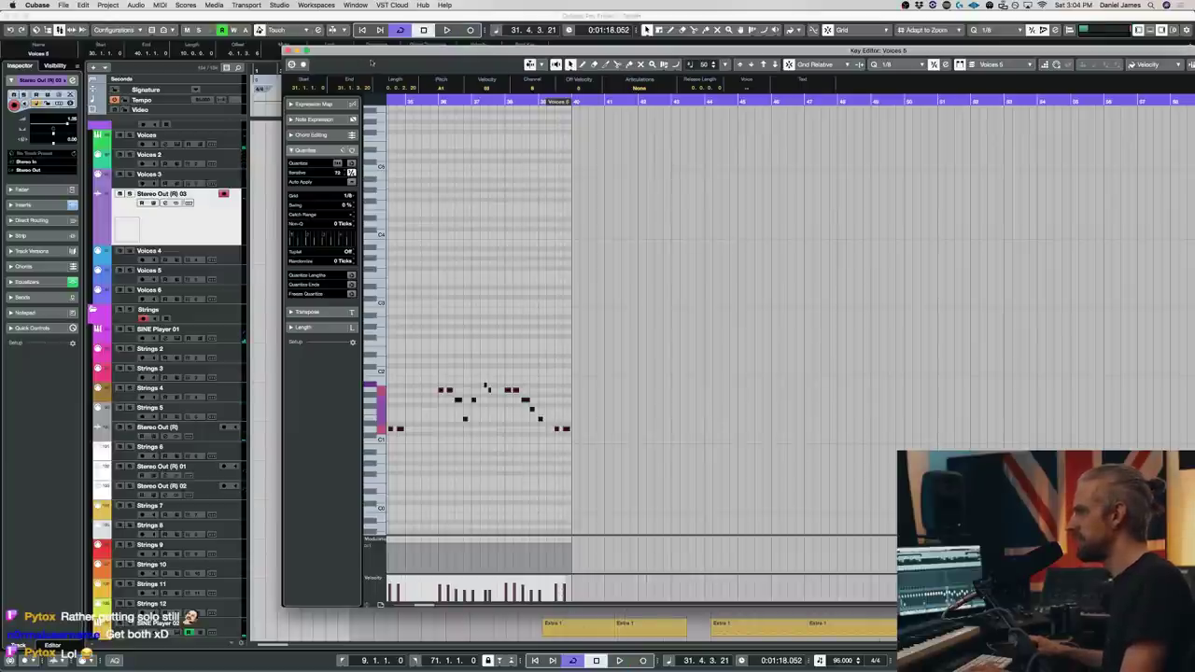
- Select the Voices 5 track and reopen its bar 30 part in a Key Editor window positioned fully on screen
left_click_drag(379, 51, 769, 144)
left_click(235, 273)
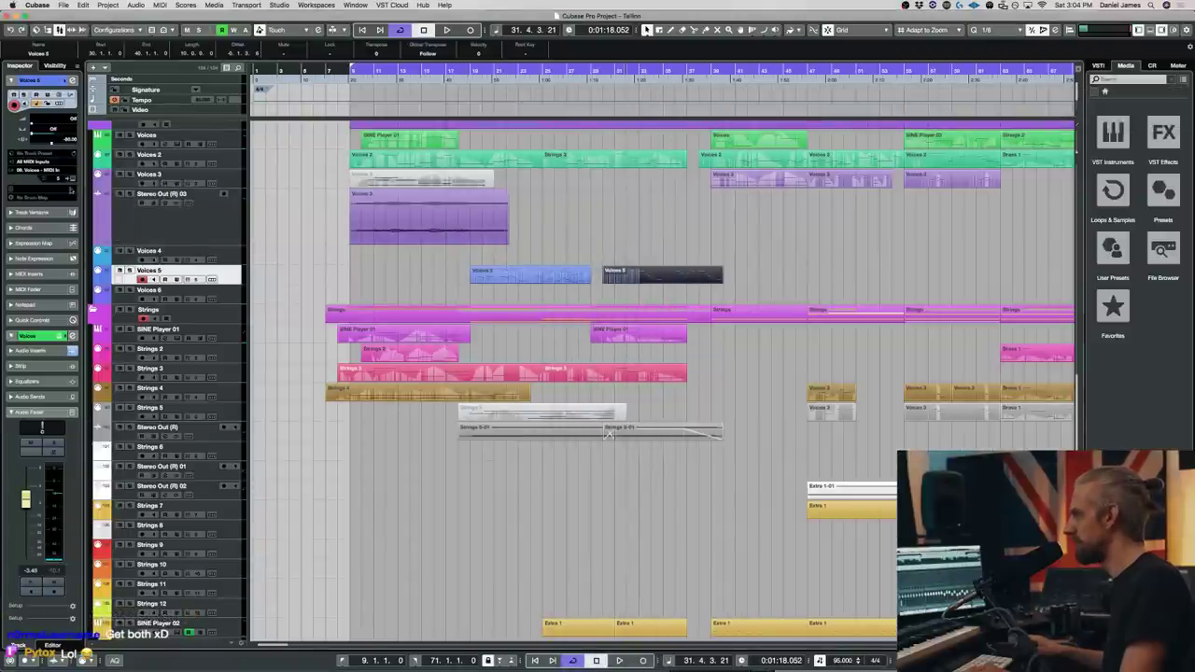
double_click(656, 281)
key("space")
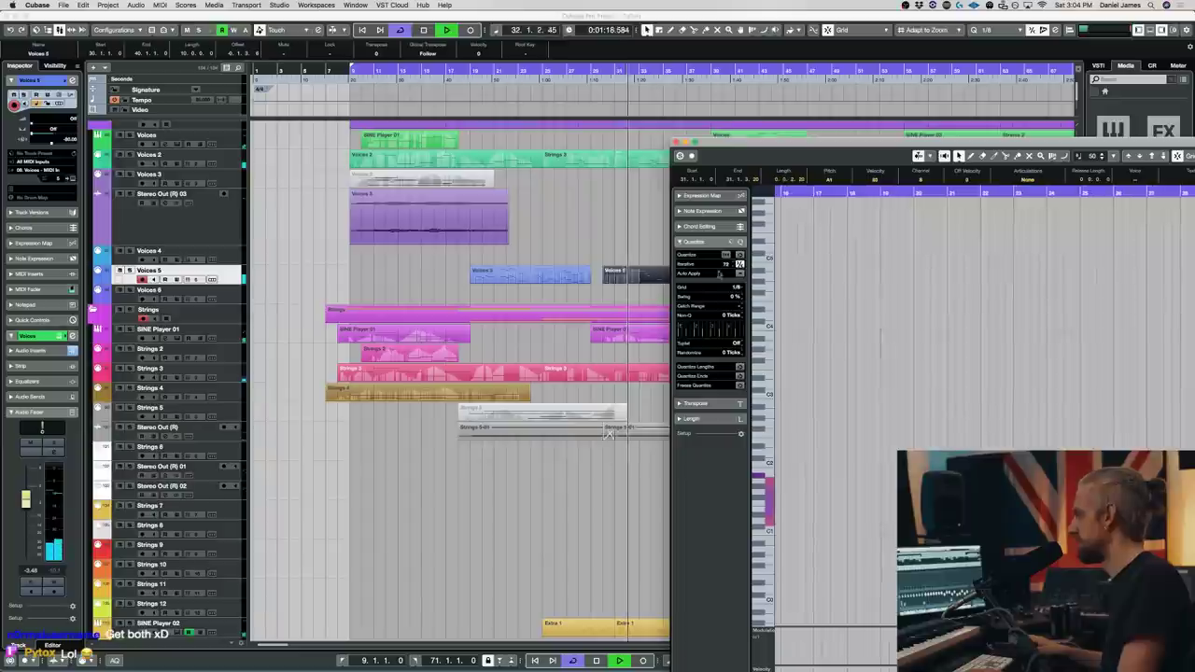
left_click(647, 250)
key("space")
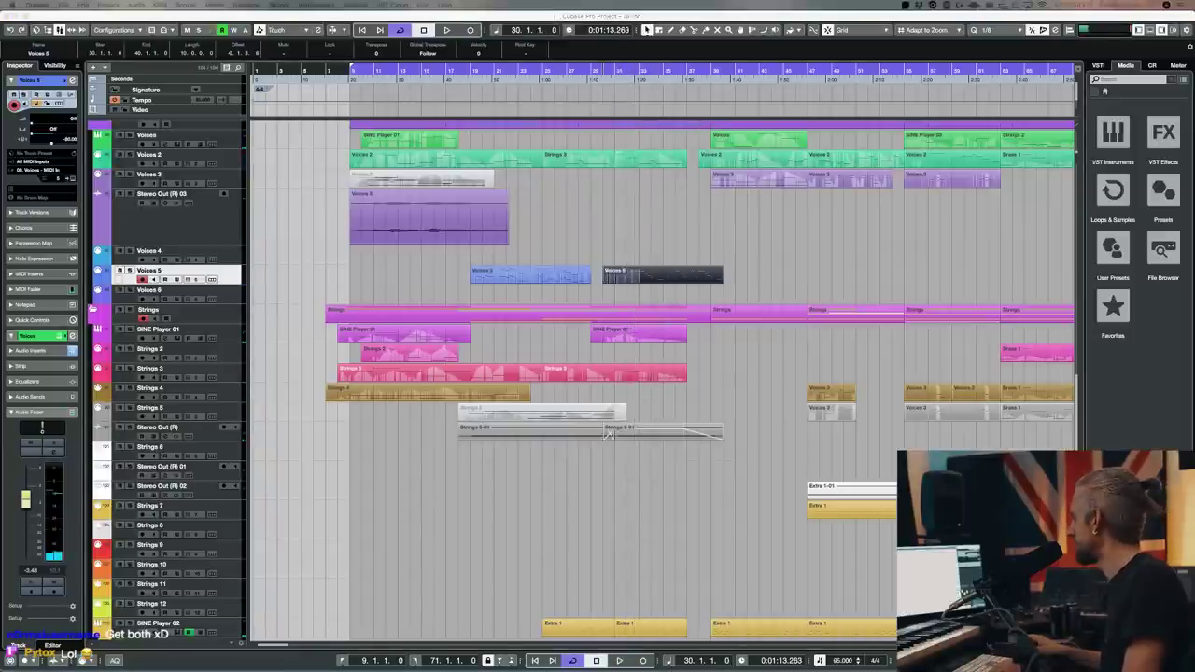
left_click_drag(575, 229, 883, 129)
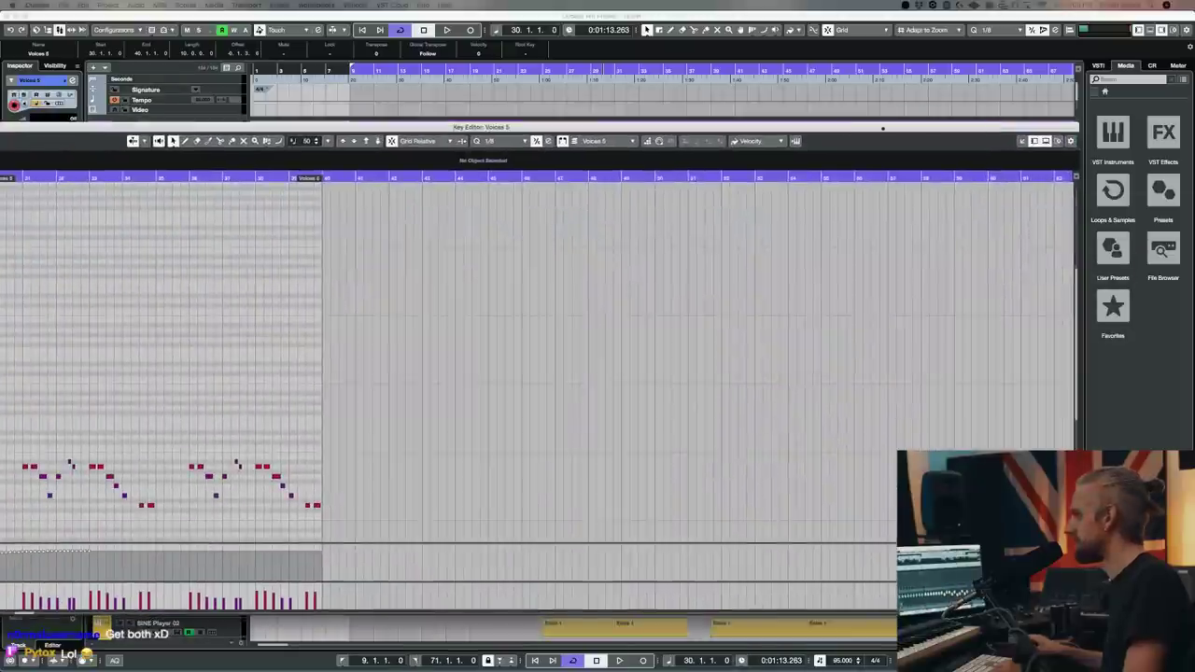
double_click(829, 130)
left_click_drag(1192, 12, 899, 121)
left_click_drag(563, 123, 775, 79)
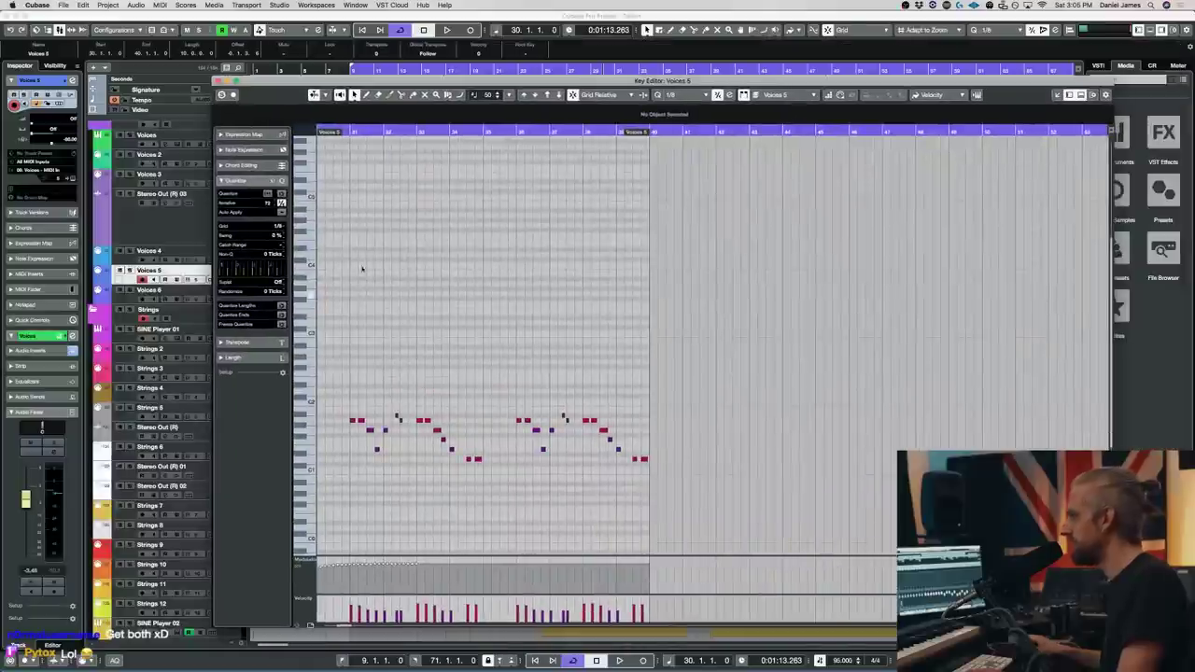
- Play the bar 31 phrase, shift its G1 note to beat 2 of bar 32 and add a short E1 note at 32.3.3
double_click(352, 132)
key("h")
key("h")
key("h")
key("h")
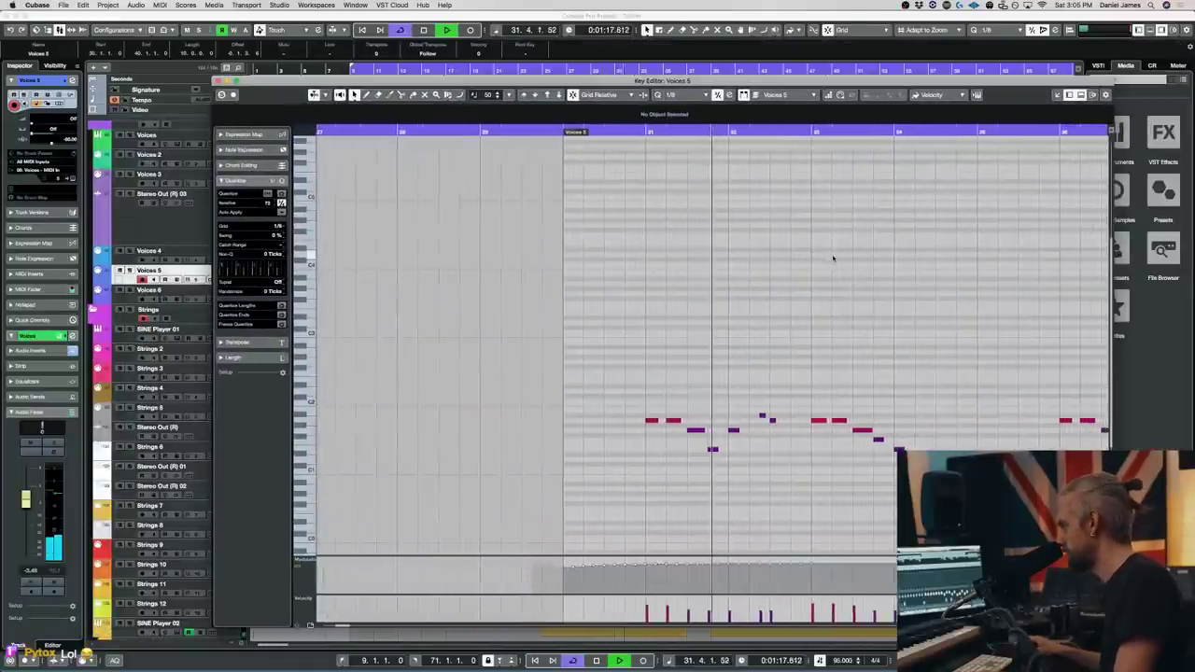
key("space")
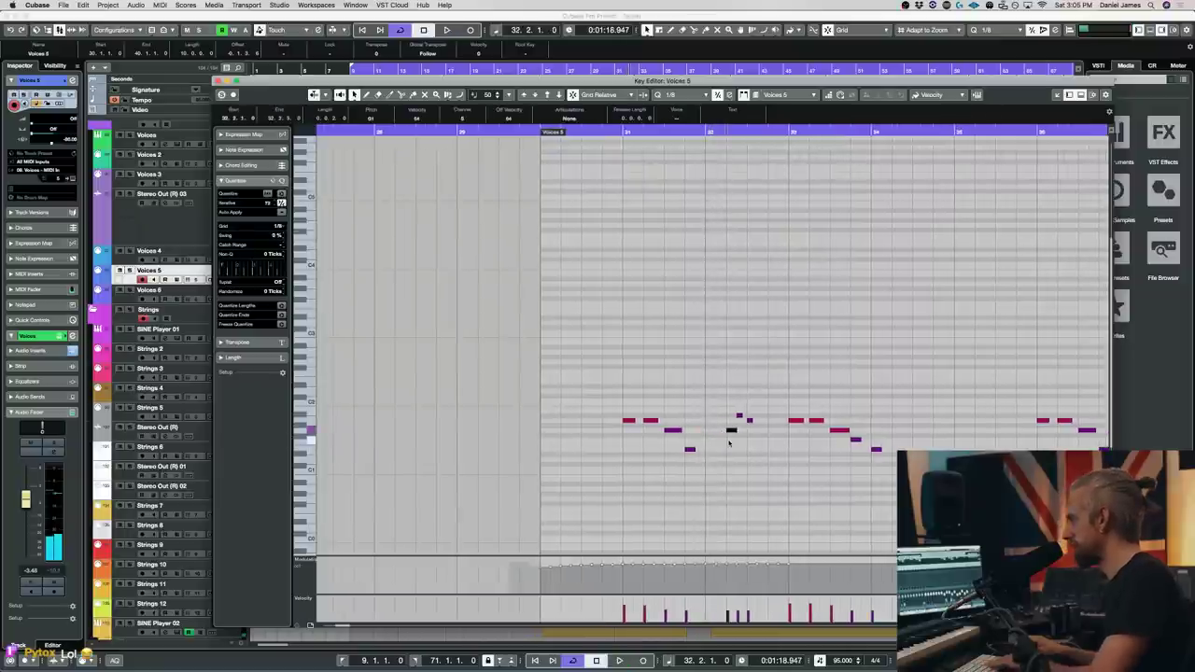
key("space")
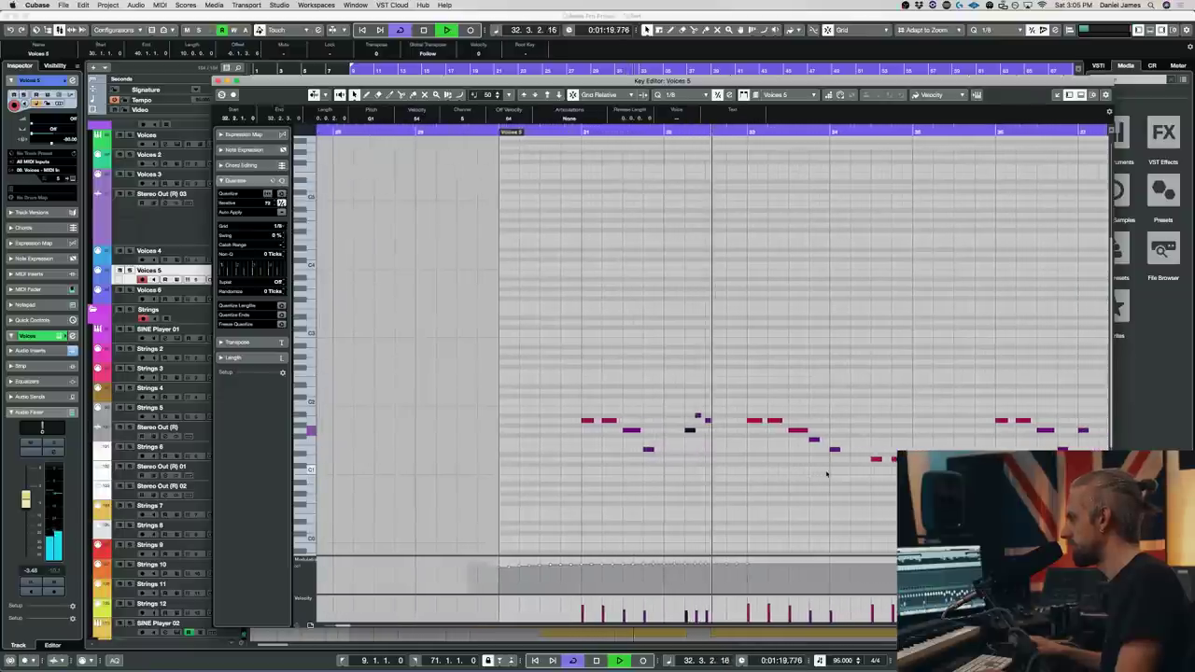
key("space")
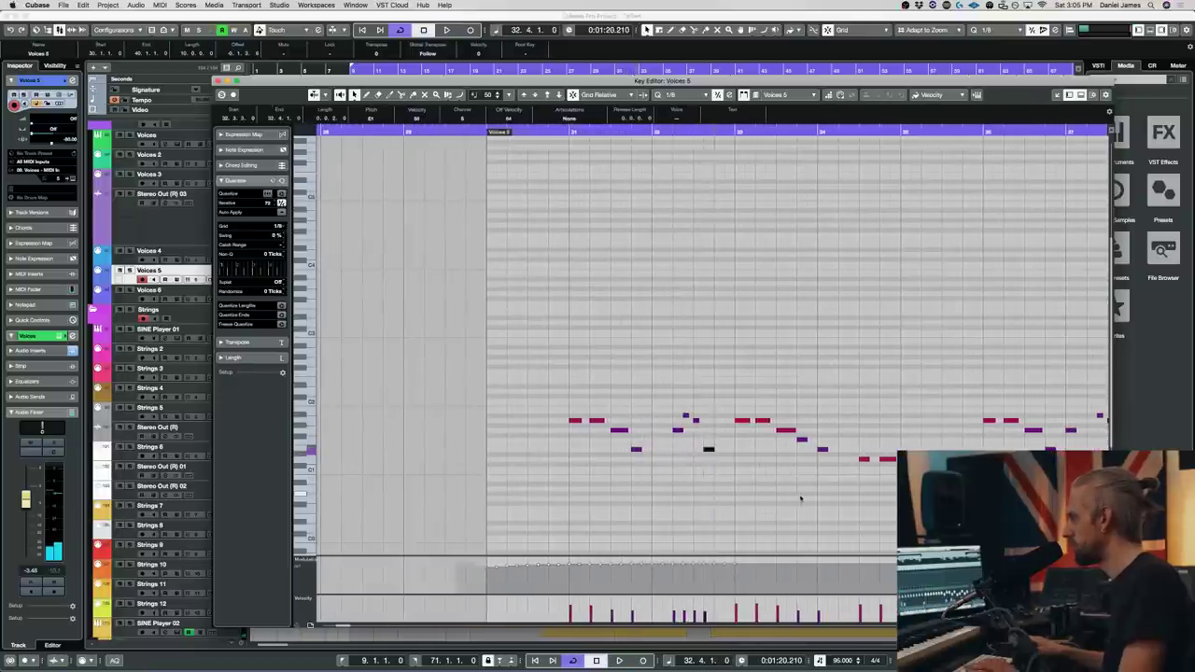
- Delete the old phrase from bar 36 and replace it with a duplicate of the edited bars 31 to 34 phrase
scroll(800, 495, "right", 3)
key("g")
key("g")
key("g")
key("g")
left_click_drag(992, 503, 818, 351)
key("Delete")
left_click_drag(1013, 505, 592, 349)
key("super+d")
key("super+Right")
key("super+Right")
key("super+Right")
key("super+Right")
key("super+Right")
key("super+Right")
key("super+Right")
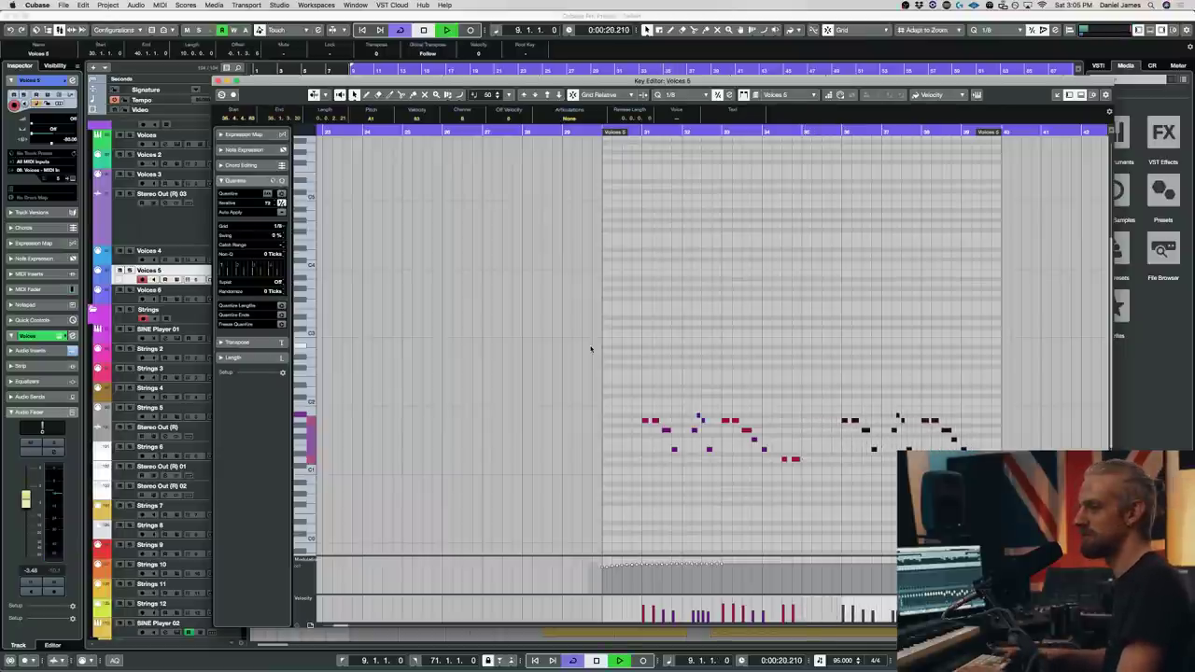
- Save the project and split the second Voices 5 part at bar 31 in the arrangement
key("super+s")
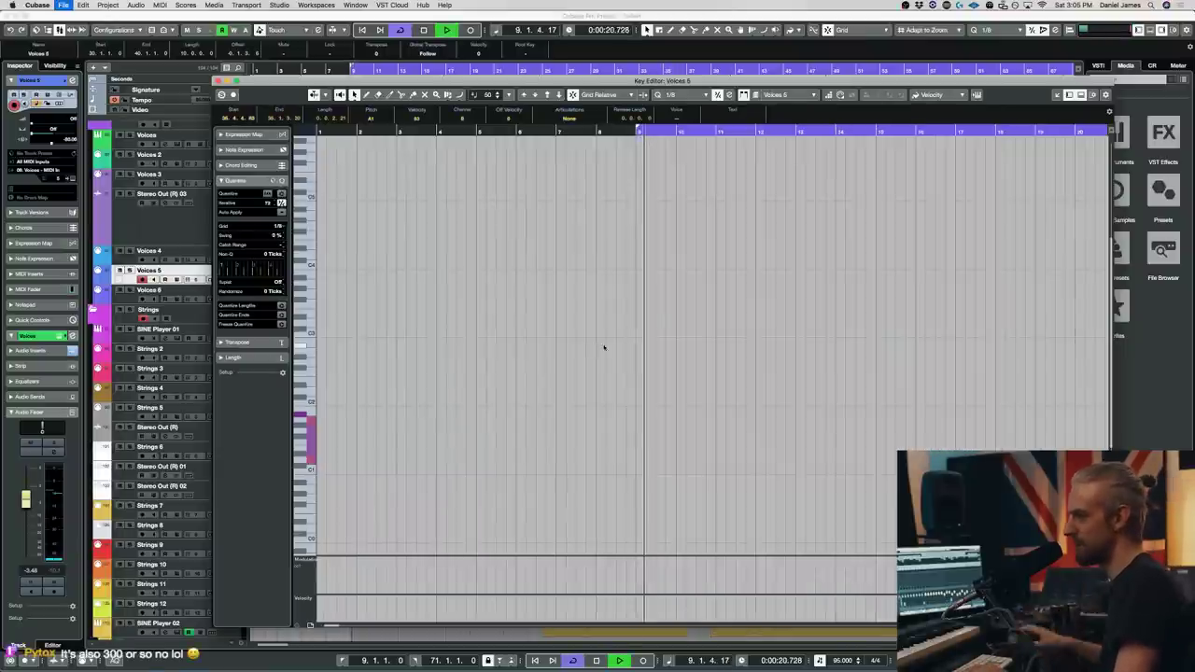
key("Return")
key("l")
left_click(633, 275)
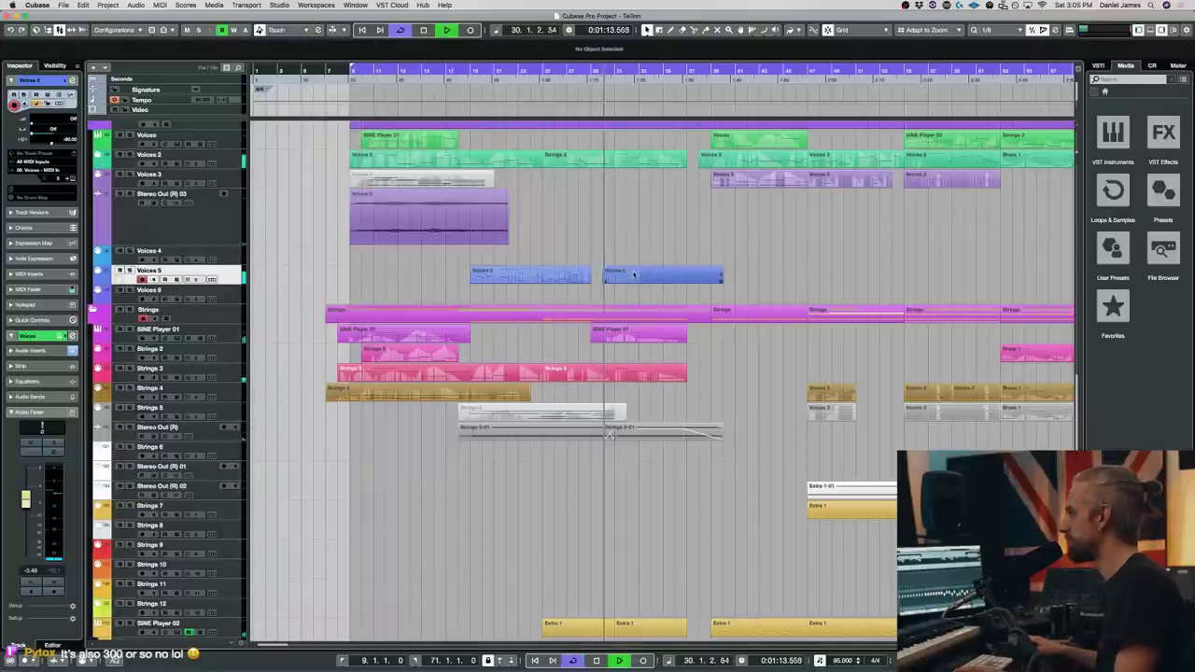
left_click(614, 278, "alt")
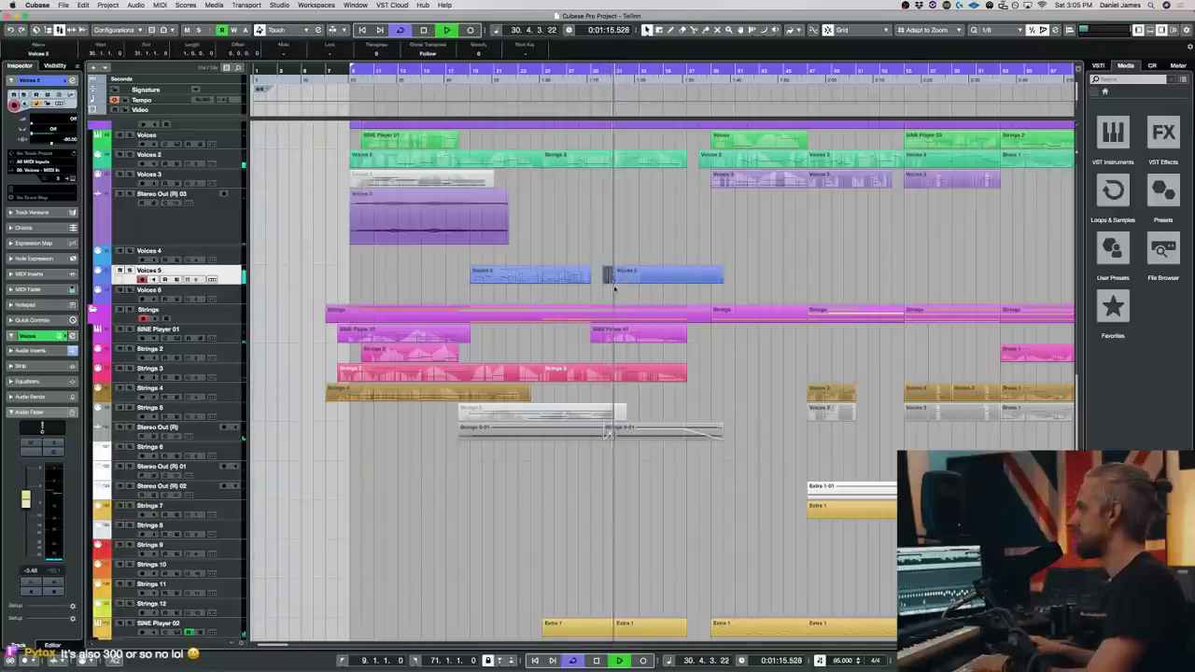
- Inspect the notes of the second Voices 5 part, starting at bar 31, in the Key Editor and close it
left_click(635, 277)
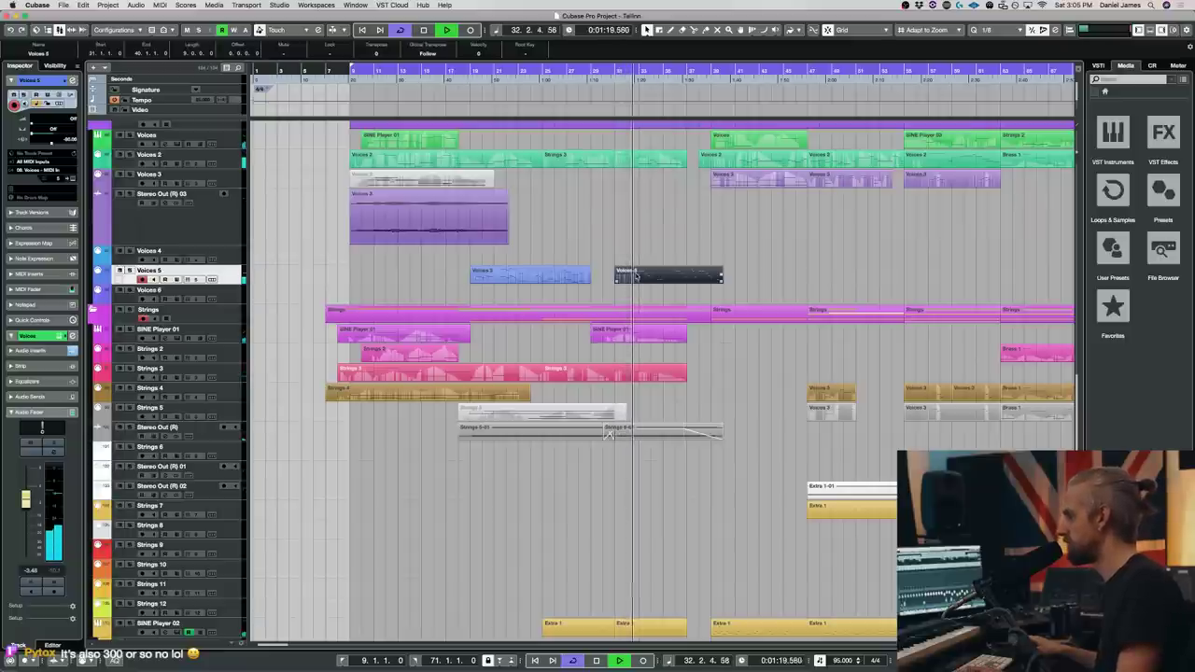
scroll(637, 262, "down", 5)
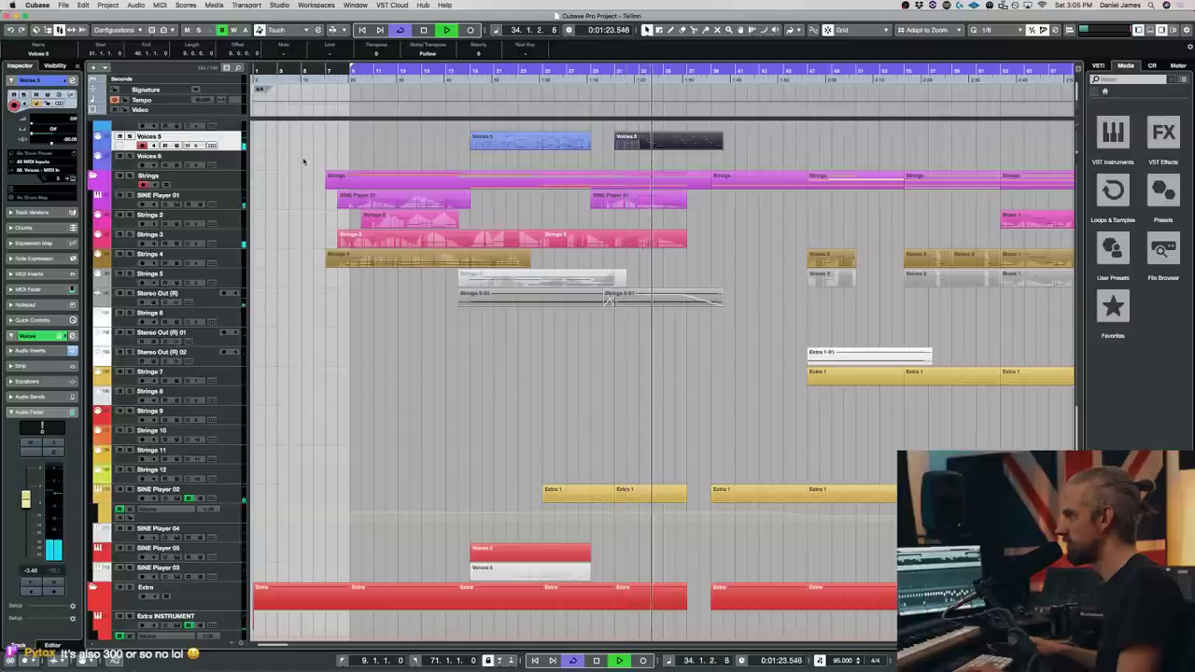
double_click(643, 142)
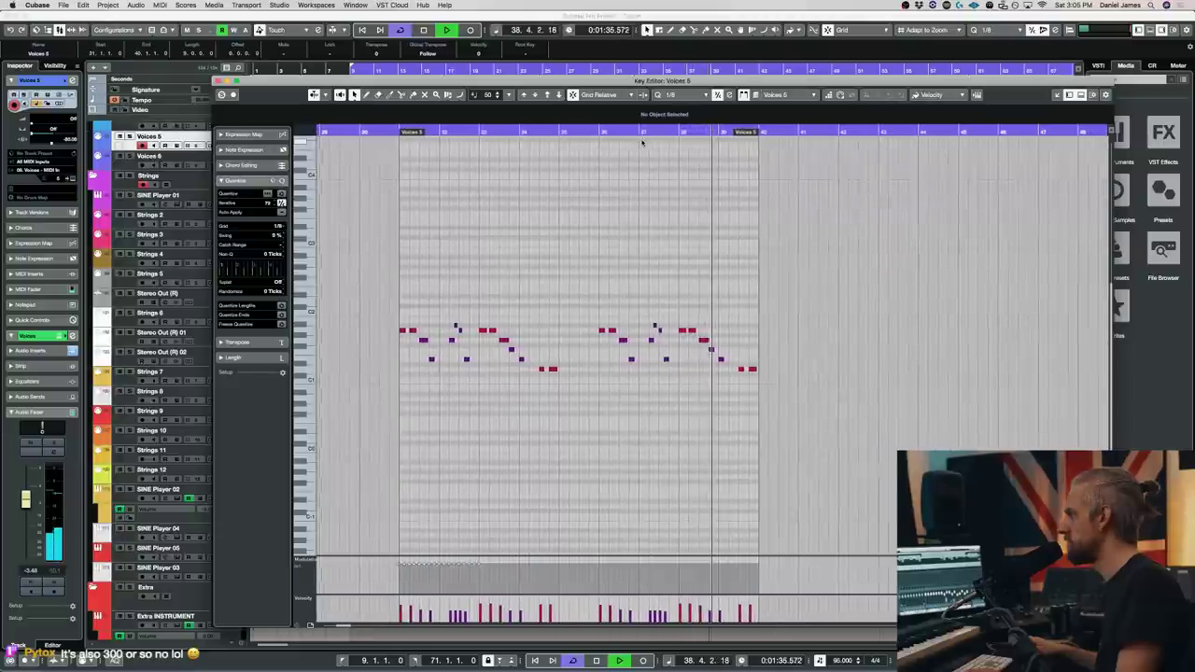
key("Return")
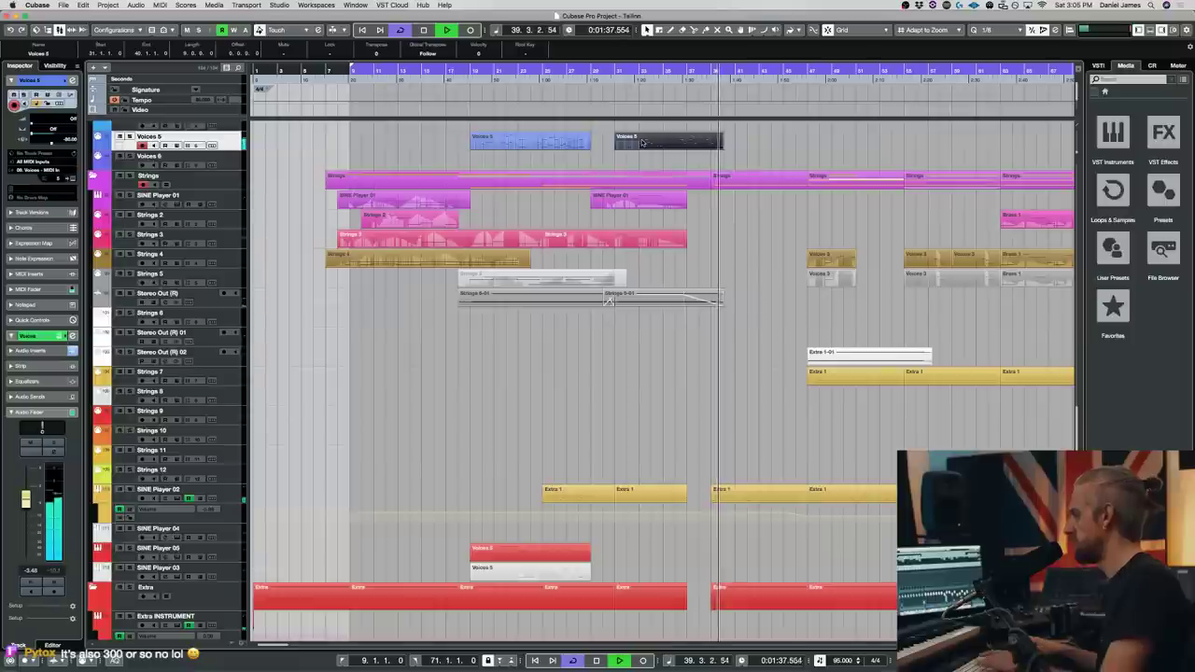
- Review the choir articulation list in the Voices track's SINE Player, selecting the 03 Female Choir, and close the instrument
scroll(776, 256, "down", 10)
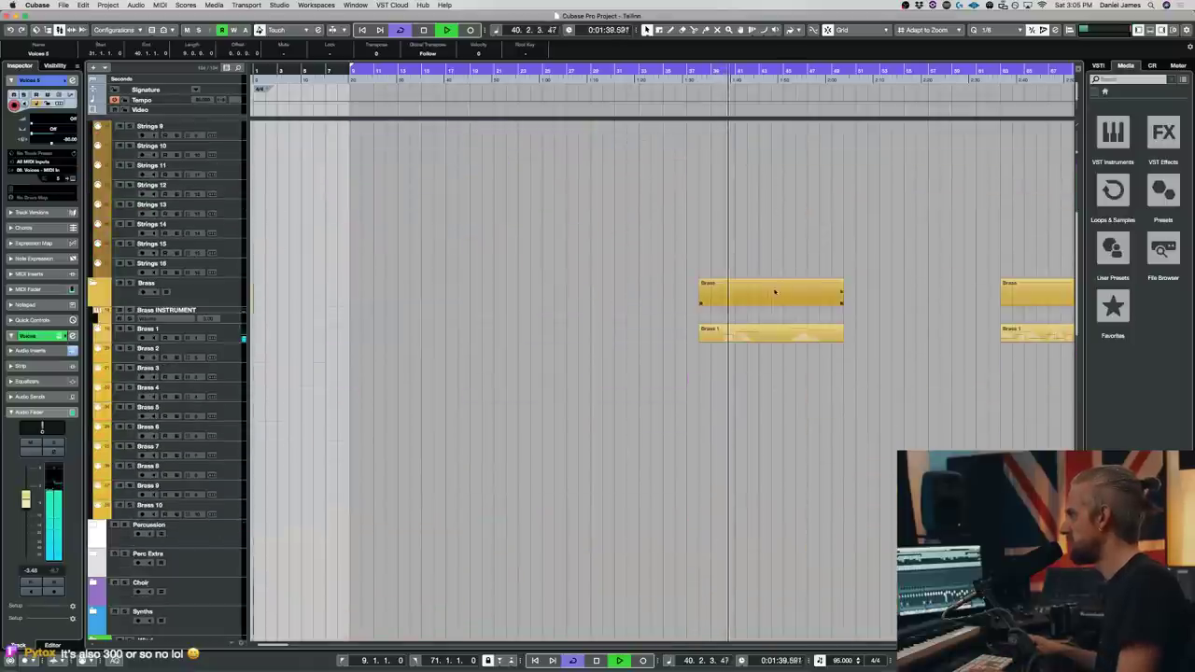
scroll(775, 294, "down", 5)
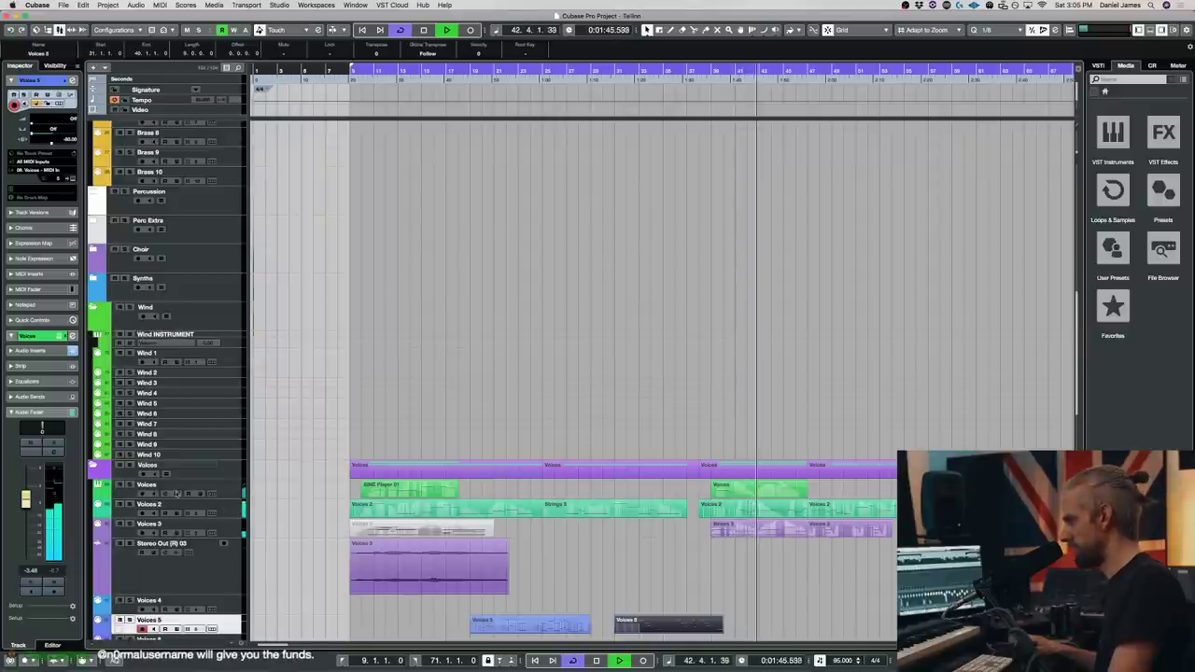
left_click(235, 494)
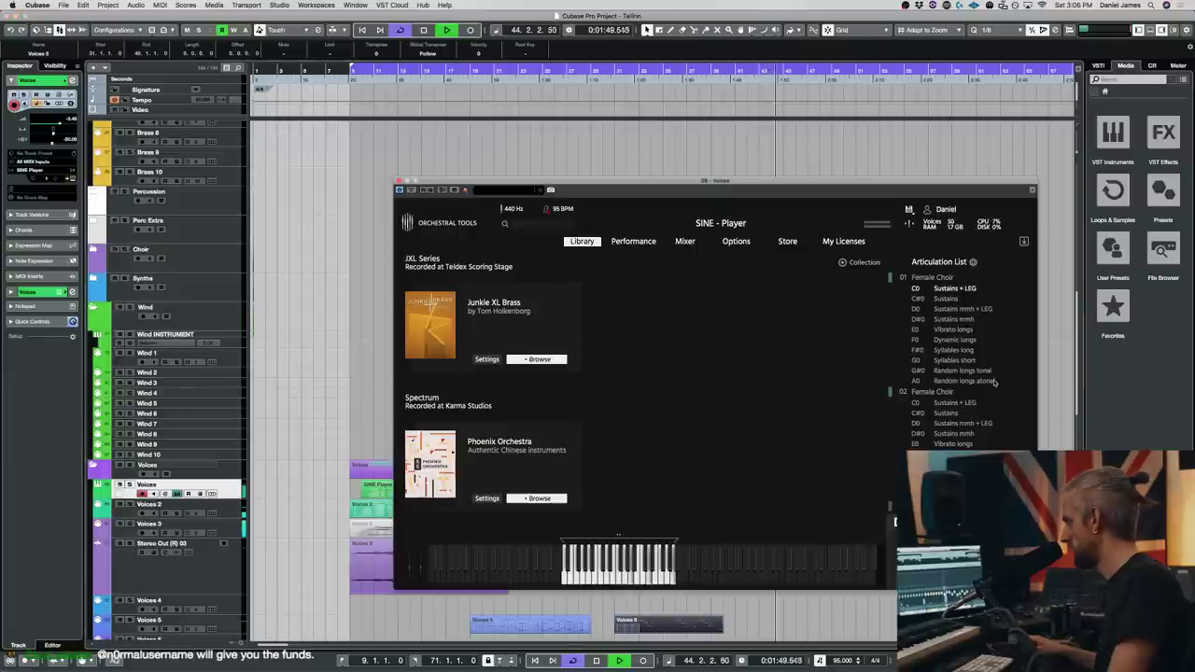
scroll(962, 374, "down", 4)
key("space")
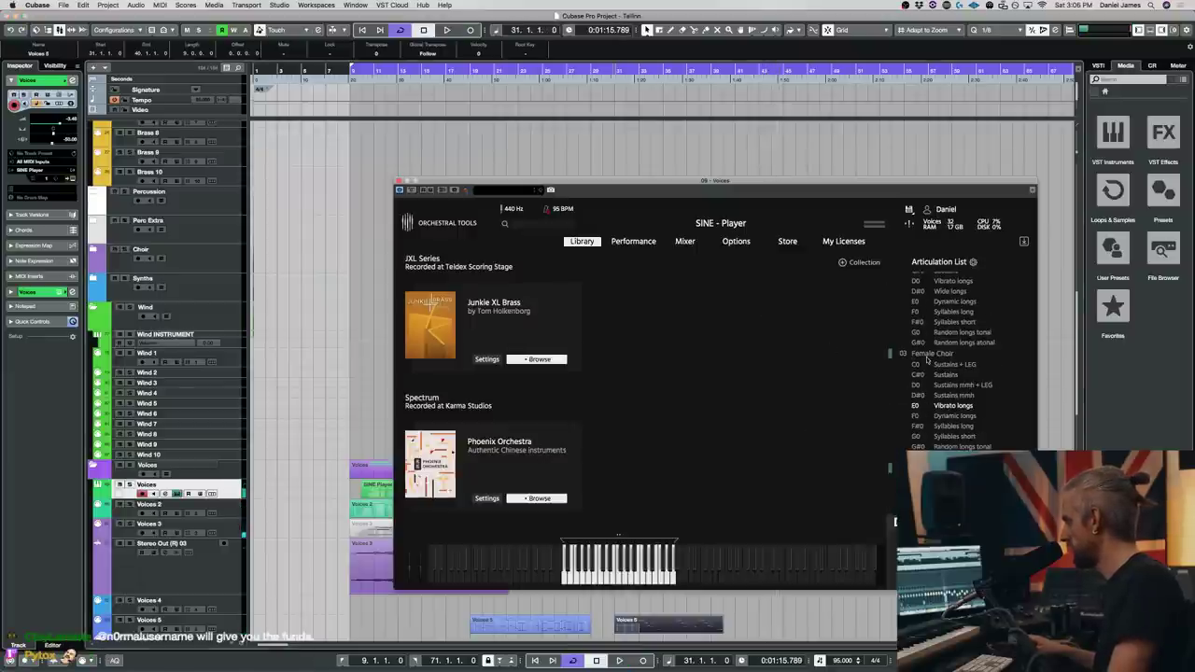
left_click(929, 355)
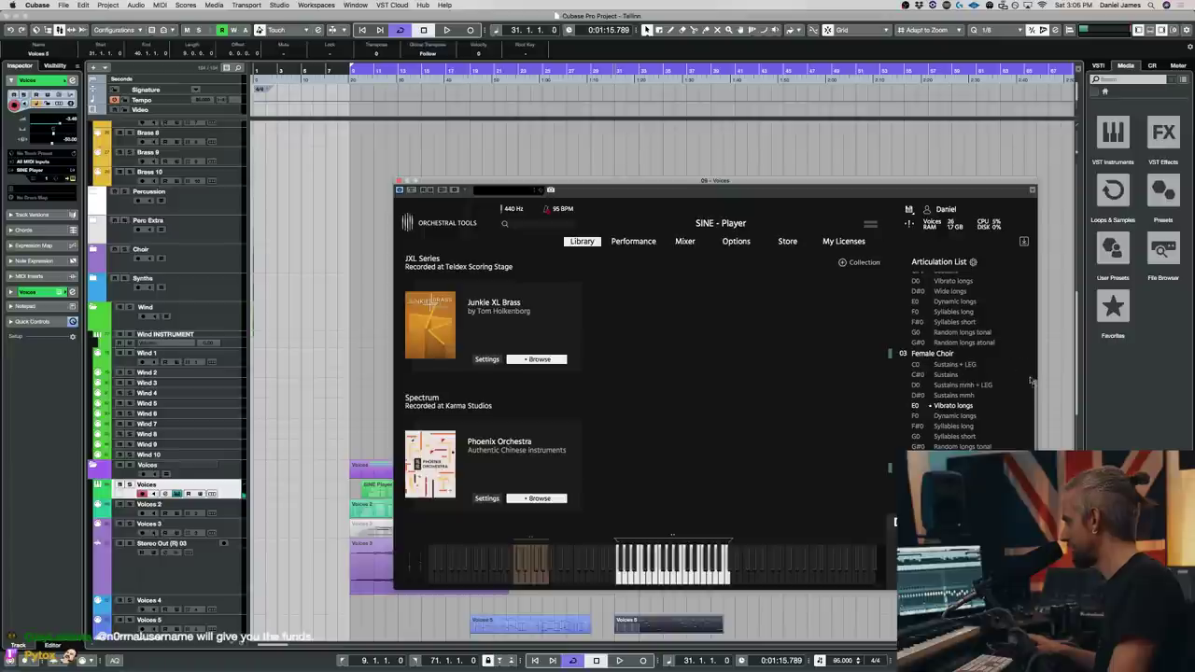
scroll(1022, 364, "up", 4)
scroll(962, 364, "down", 4)
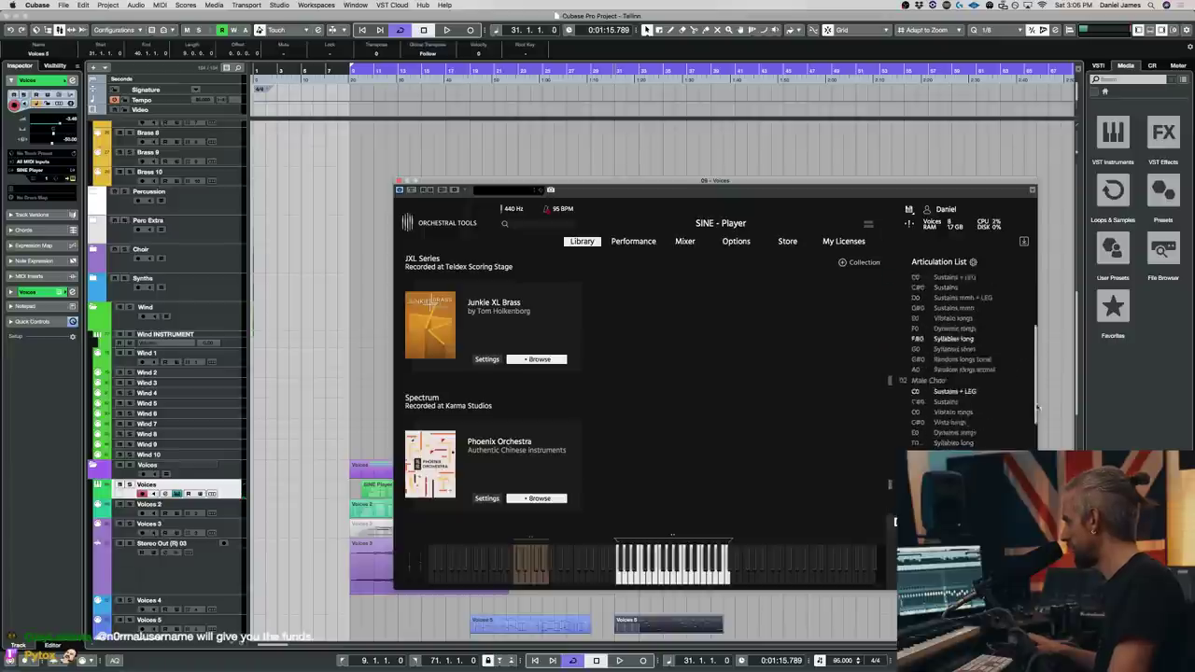
key("space")
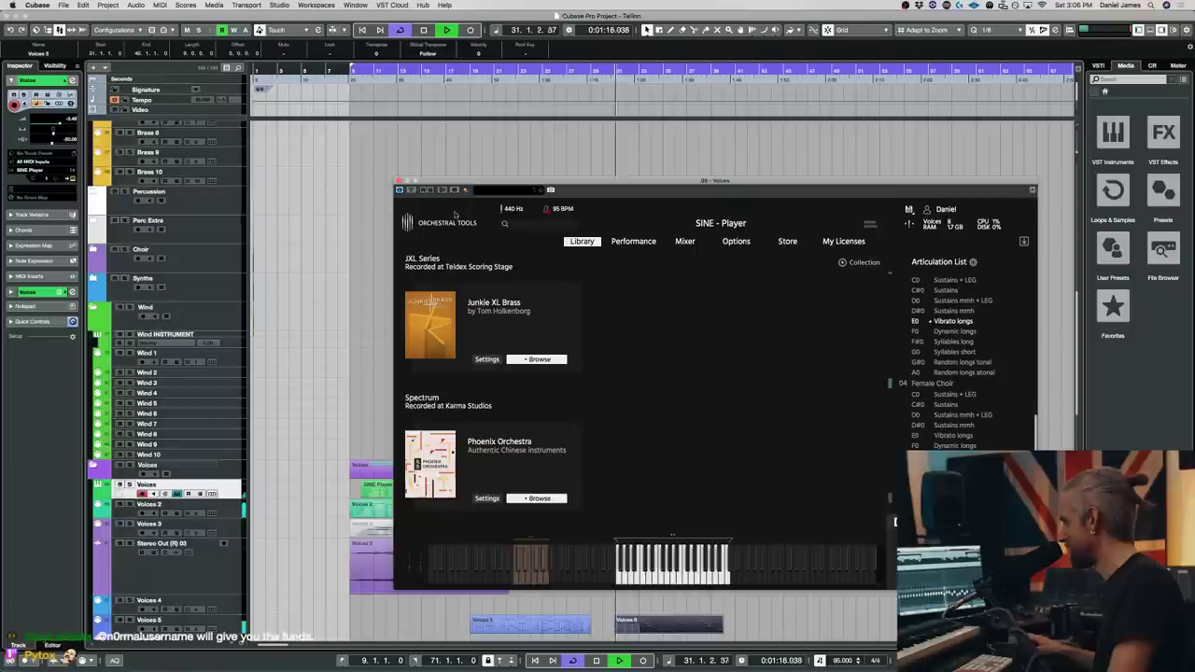
scroll(937, 388, "up", 4)
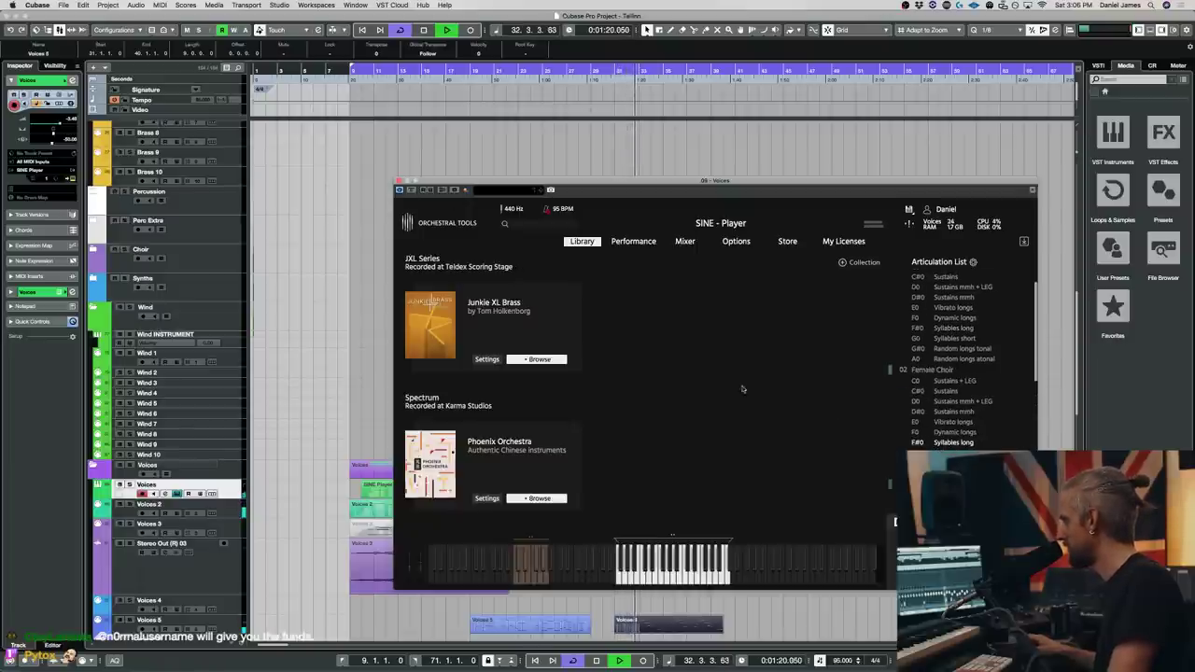
left_click(399, 180)
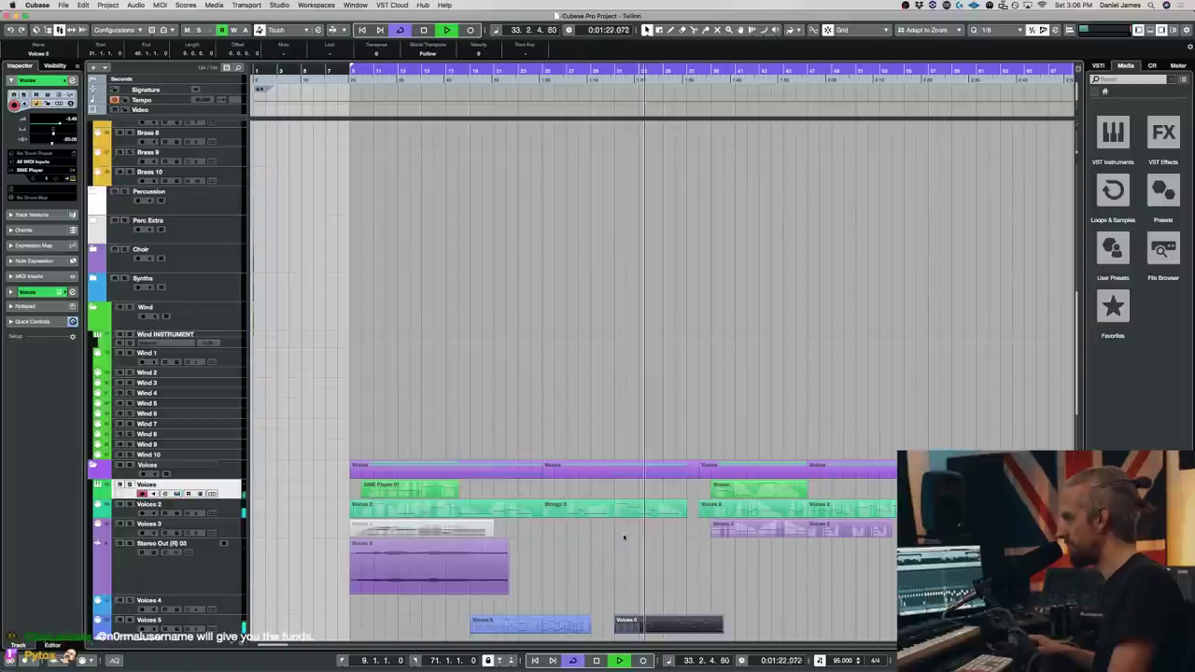
- Scale down the modulation curve across the whole Voices 3 part that starts at bar 39
double_click(745, 533)
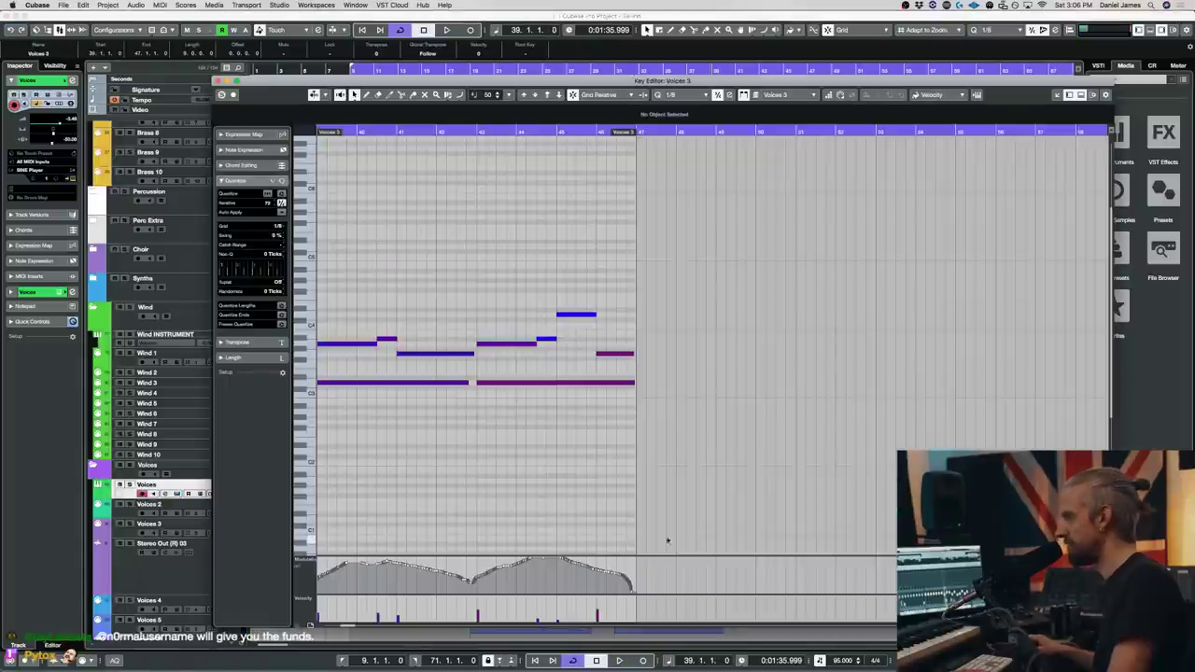
key("super+a")
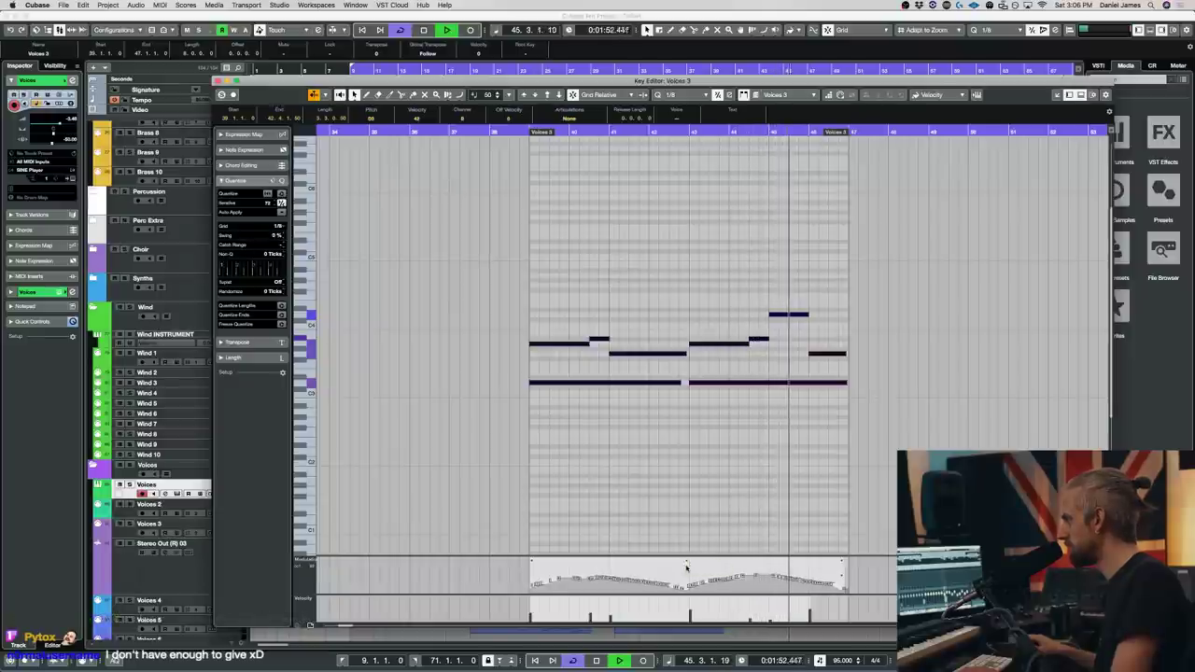
left_click(682, 508)
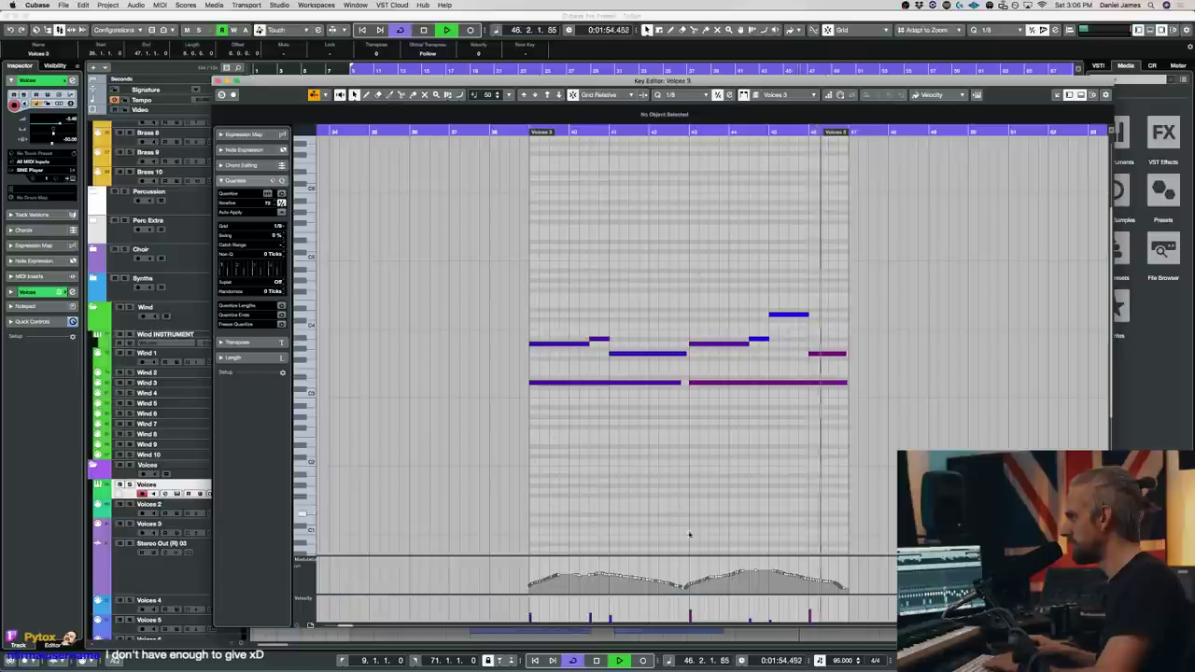
key("super+a")
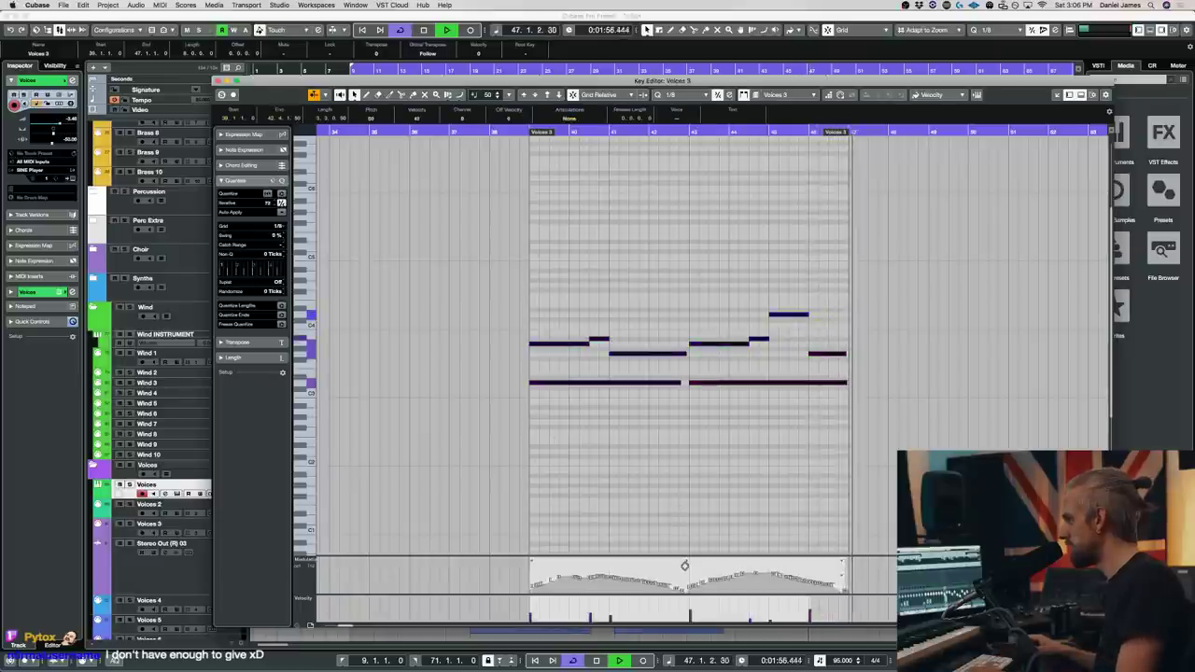
key("Return")
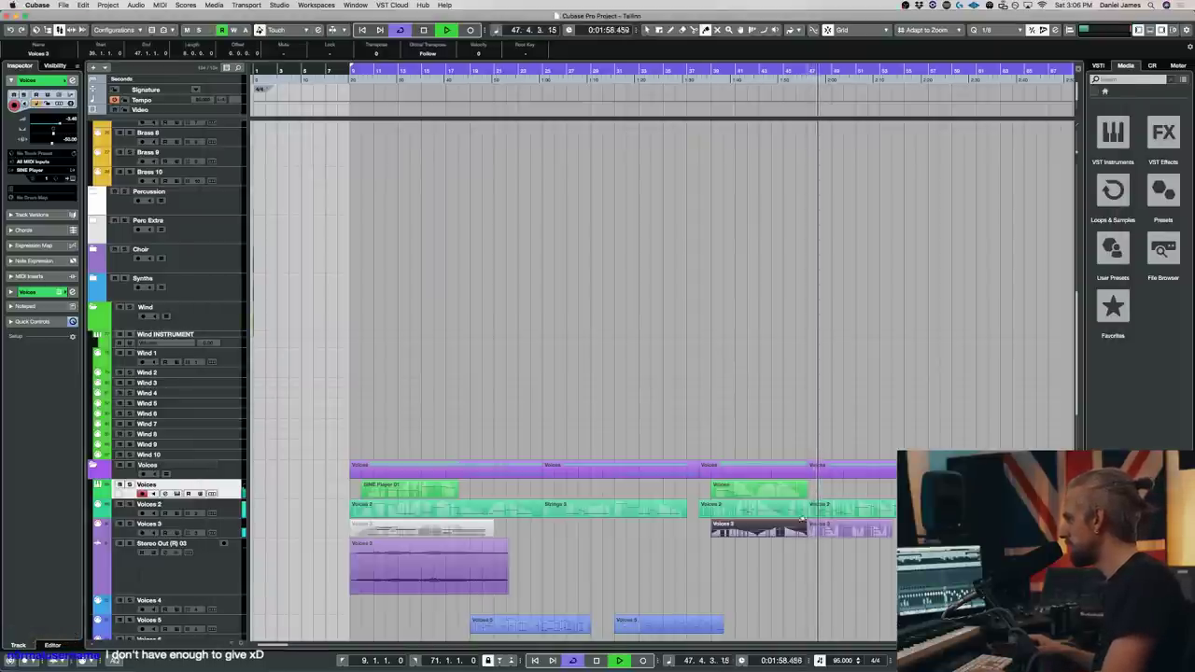
- Join the two adjacent Voices 3 parts from bar 39 and extend the joined part to bar 55
key("Return")
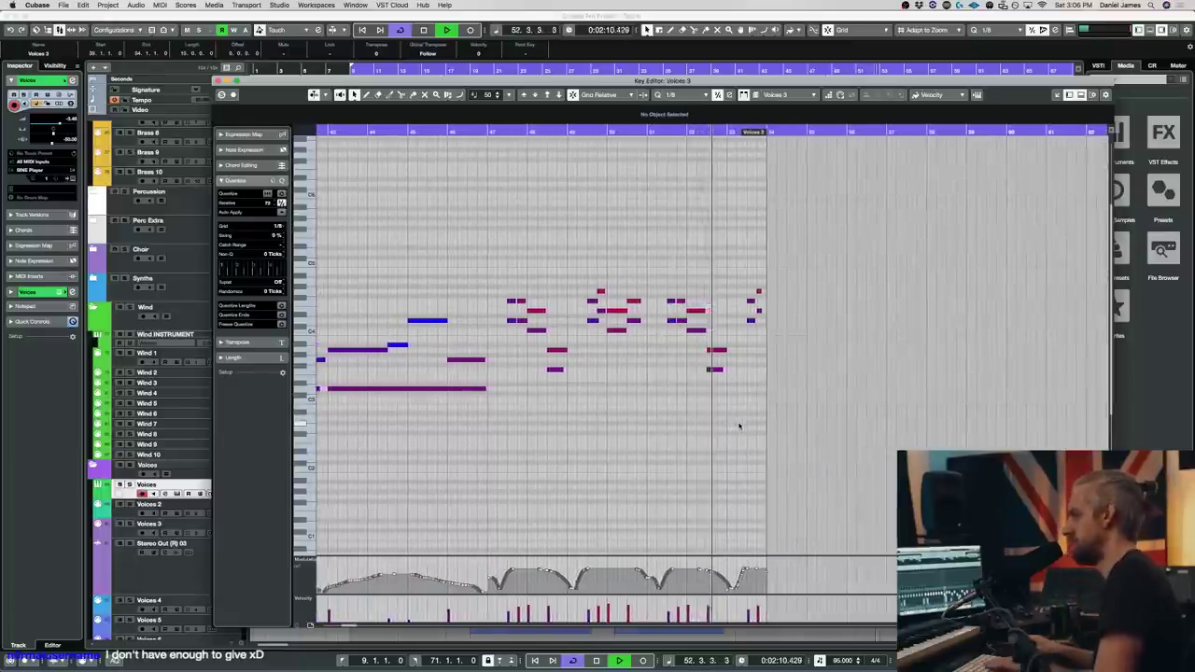
key("Return")
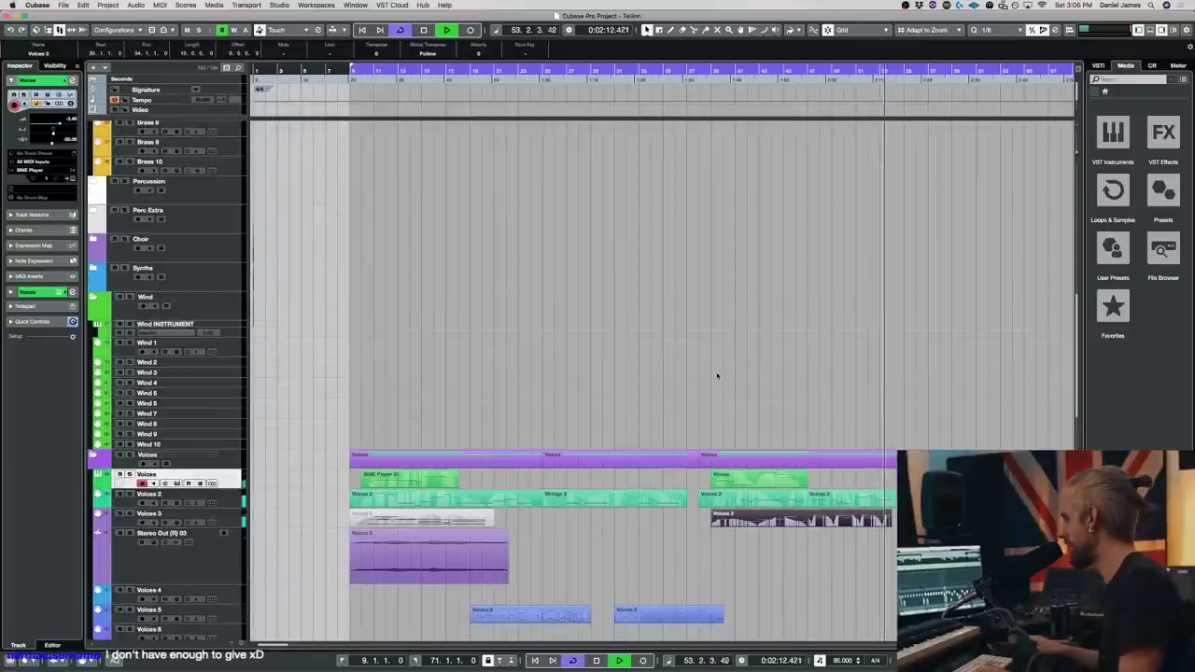
scroll(702, 391, "right", 3)
scroll(691, 378, "down", 6)
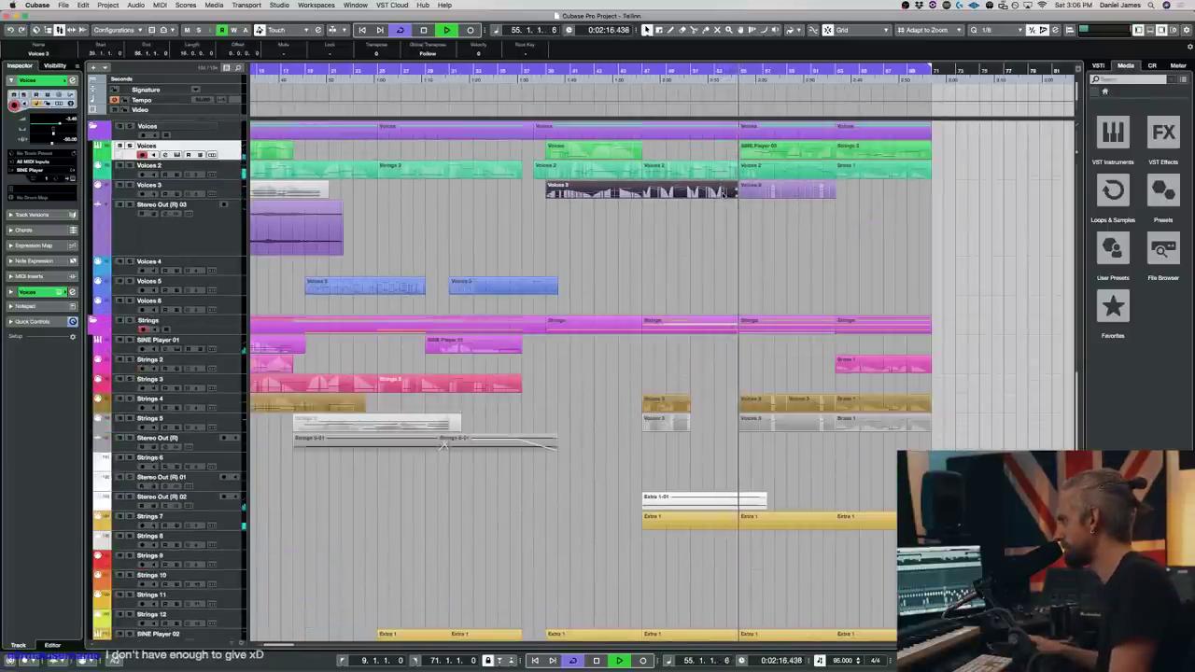
- Copy the four descending chord notes of the previous phrase to bar 54 at the end of the joined Voices 3 part
double_click(724, 193)
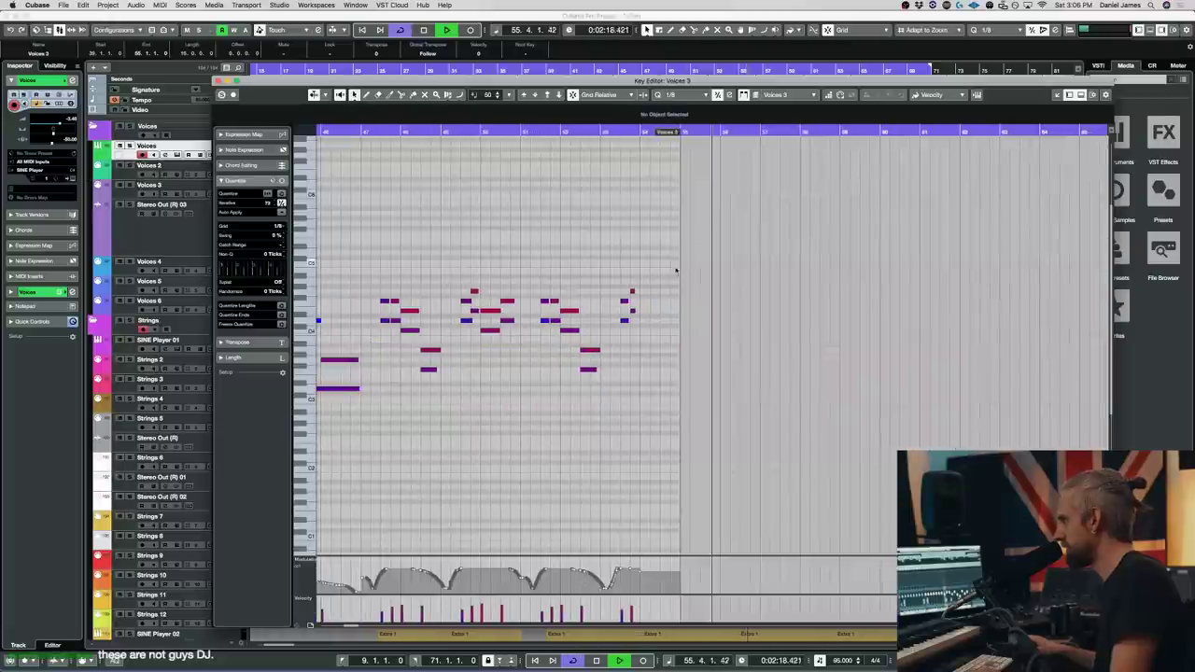
key("space")
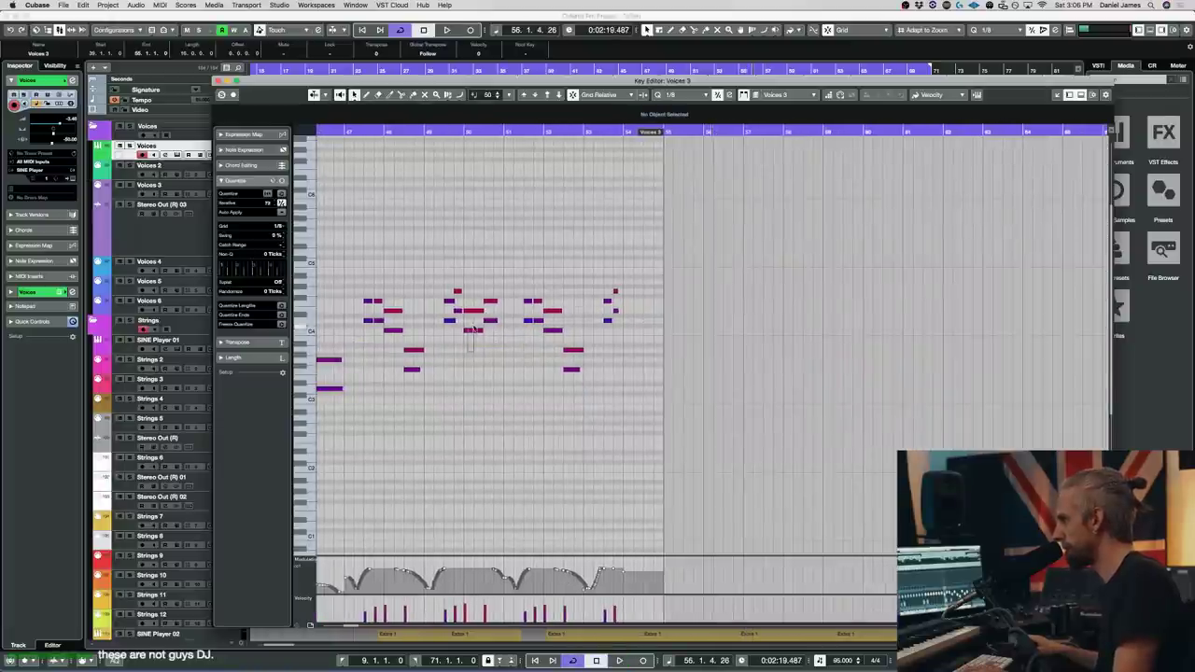
left_click_drag(398, 299, 635, 315)
key("space")
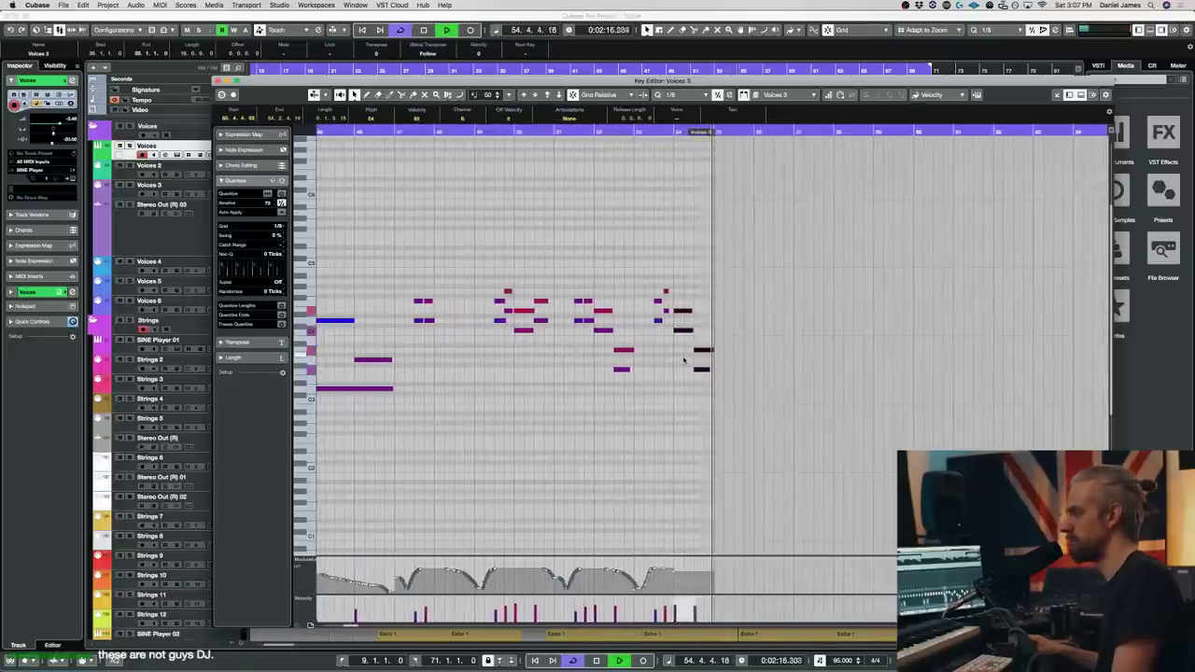
key("Return")
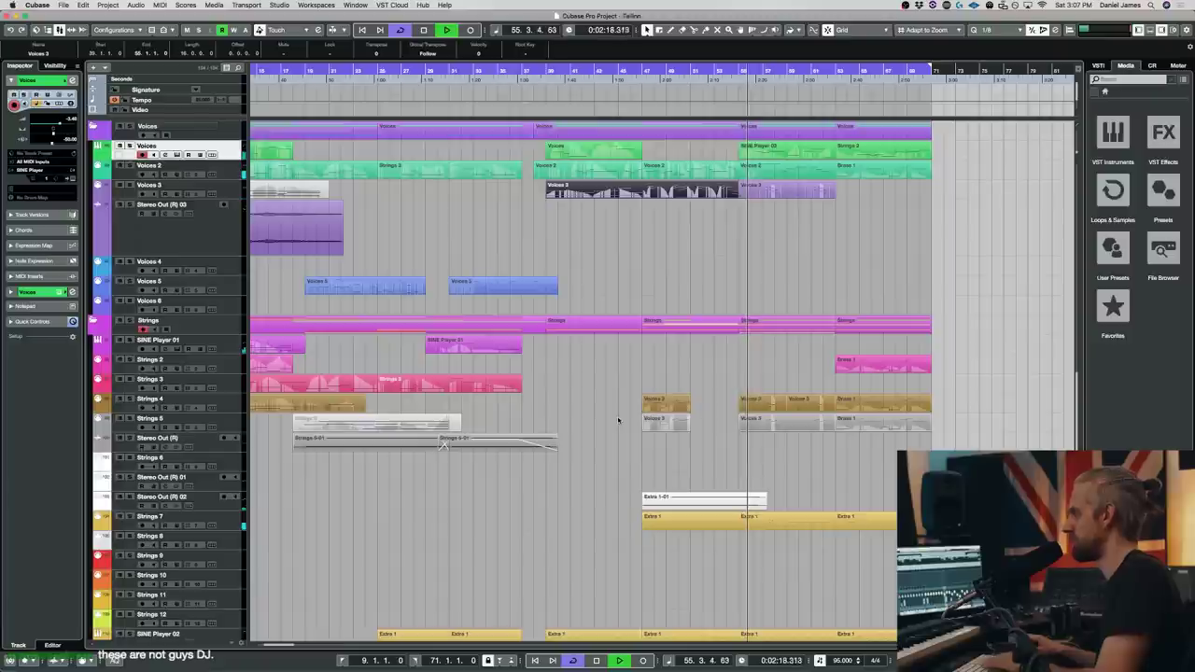
- Scale down the modulation curve of the last Voices 3 part, which starts at bar 55
scroll(668, 347, "down", 10)
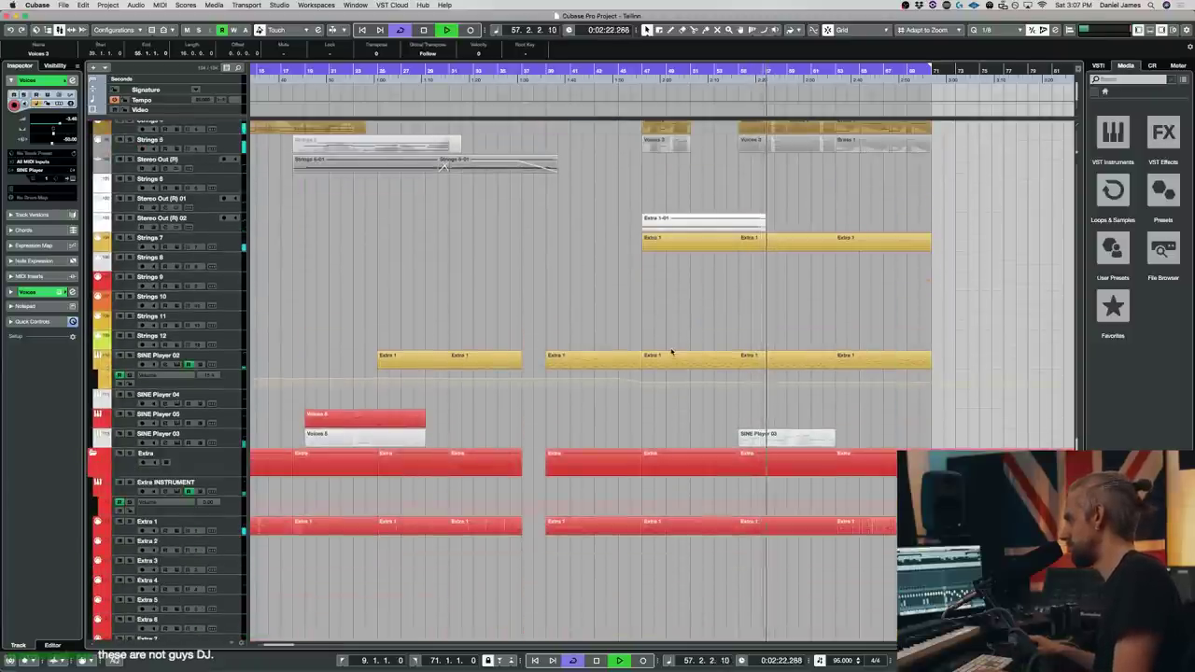
scroll(671, 351, "up", 7)
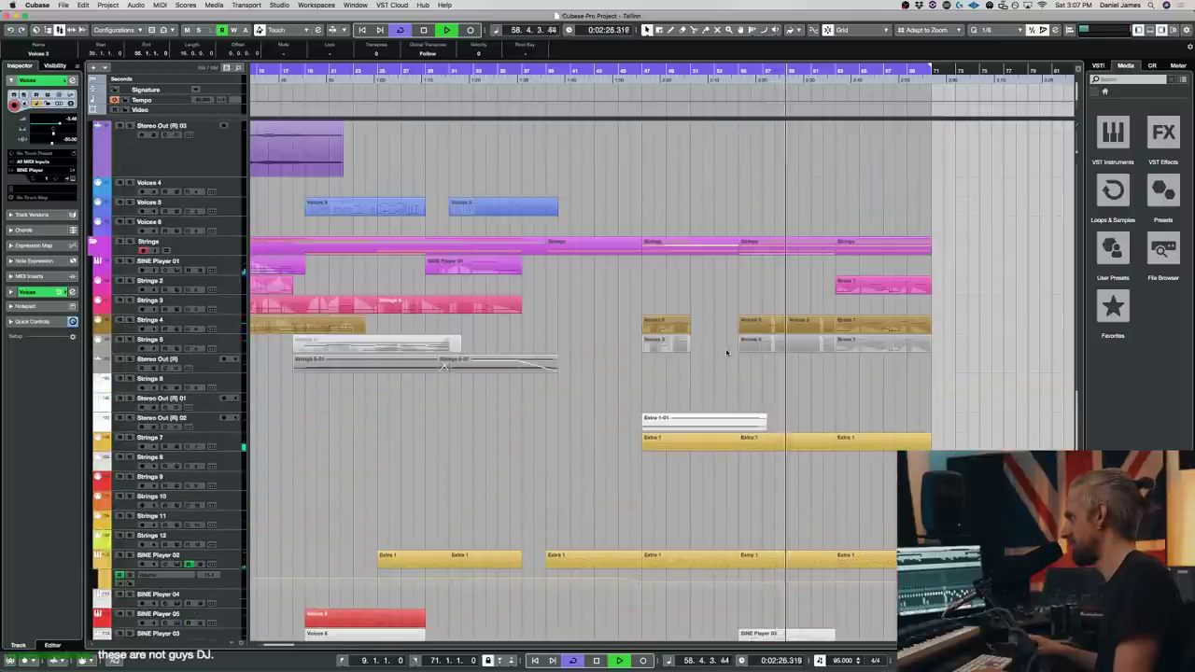
scroll(727, 352, "up", 8)
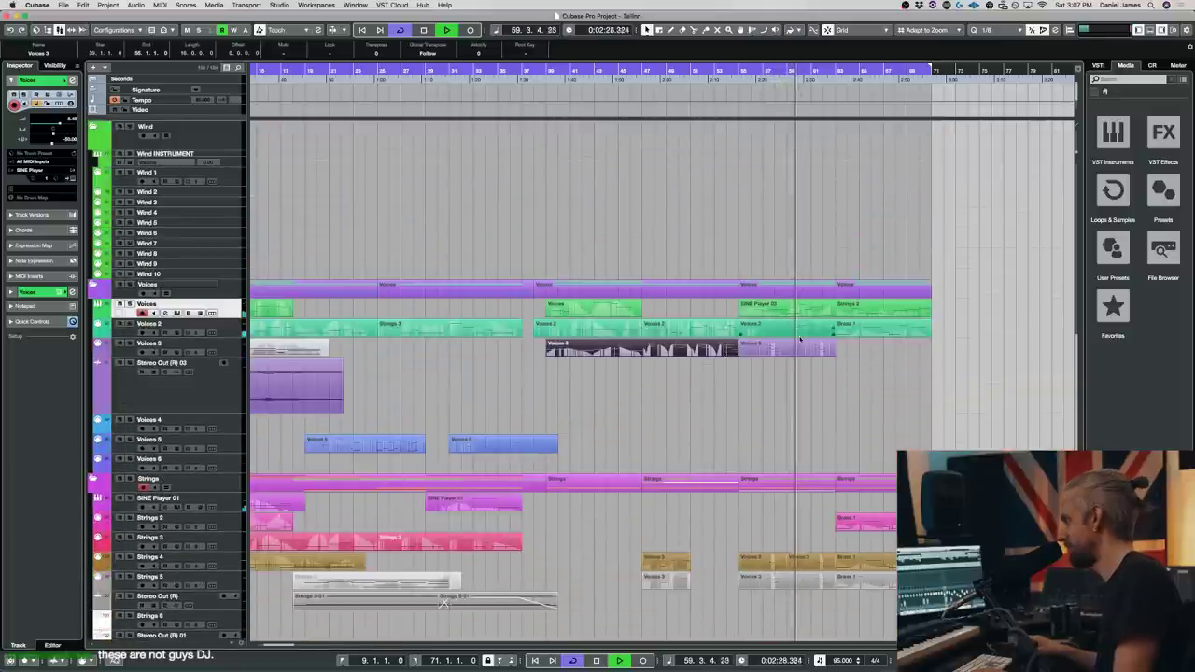
double_click(795, 356)
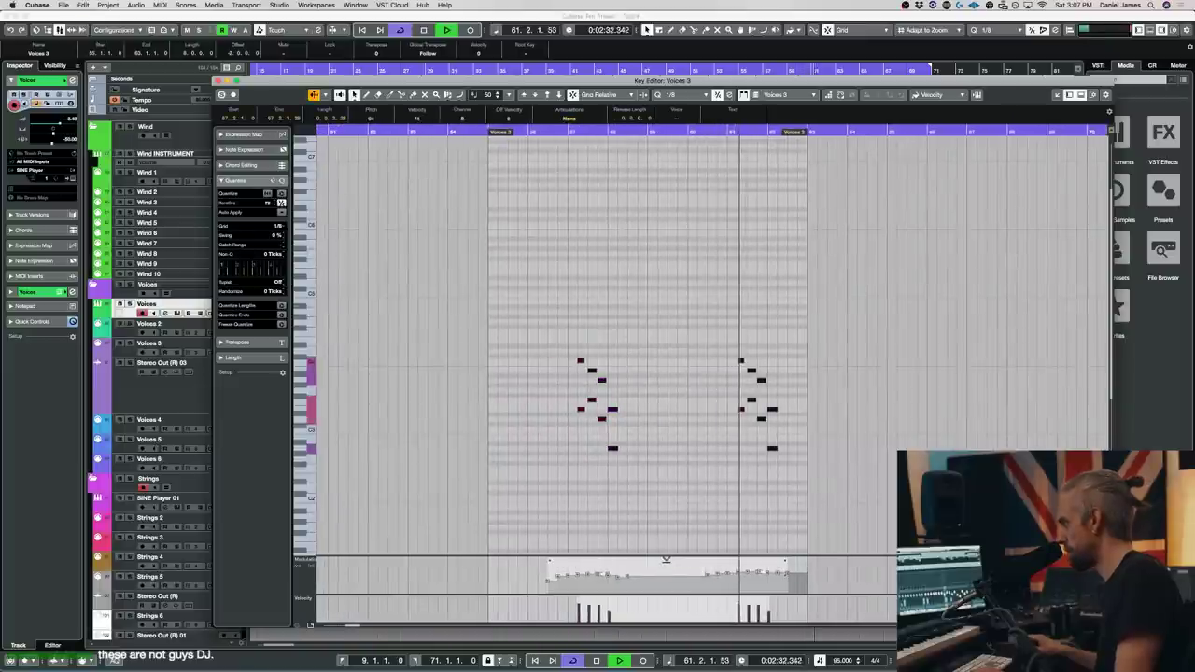
left_click_drag(666, 561, 667, 572)
key("Return")
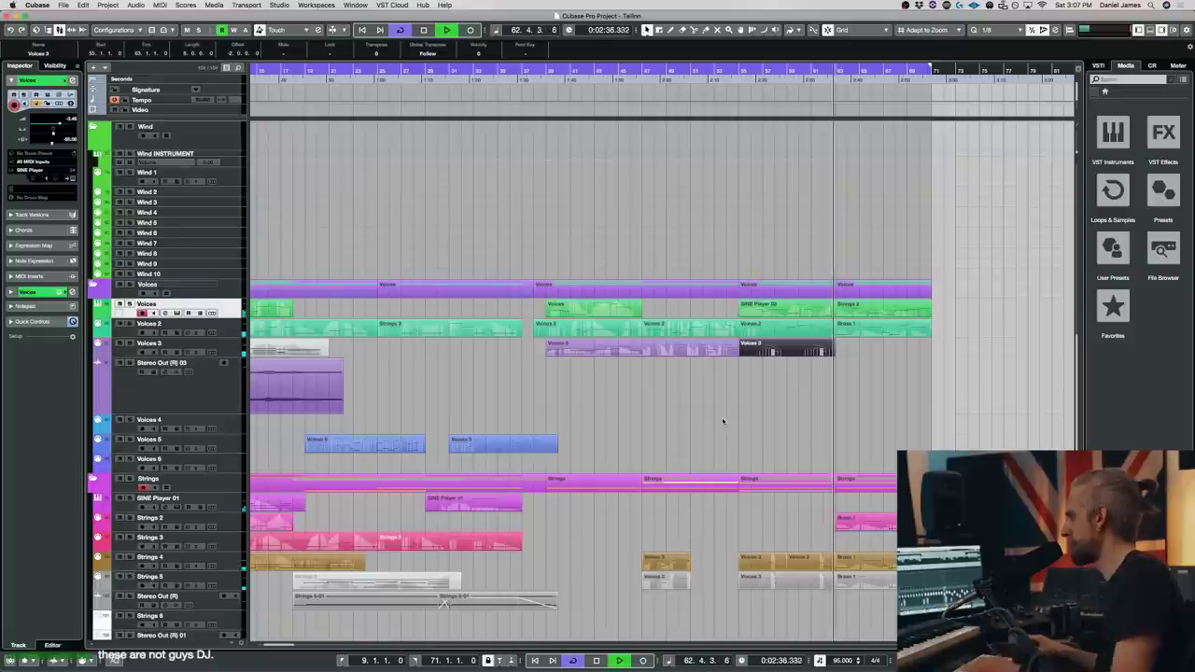
- Solo the Strings folder above Brass and the Strings folder below the Voices tracks
scroll(721, 422, "down", 2)
scroll(738, 402, "down", 4)
scroll(743, 399, "up", 13)
scroll(747, 399, "up", 20)
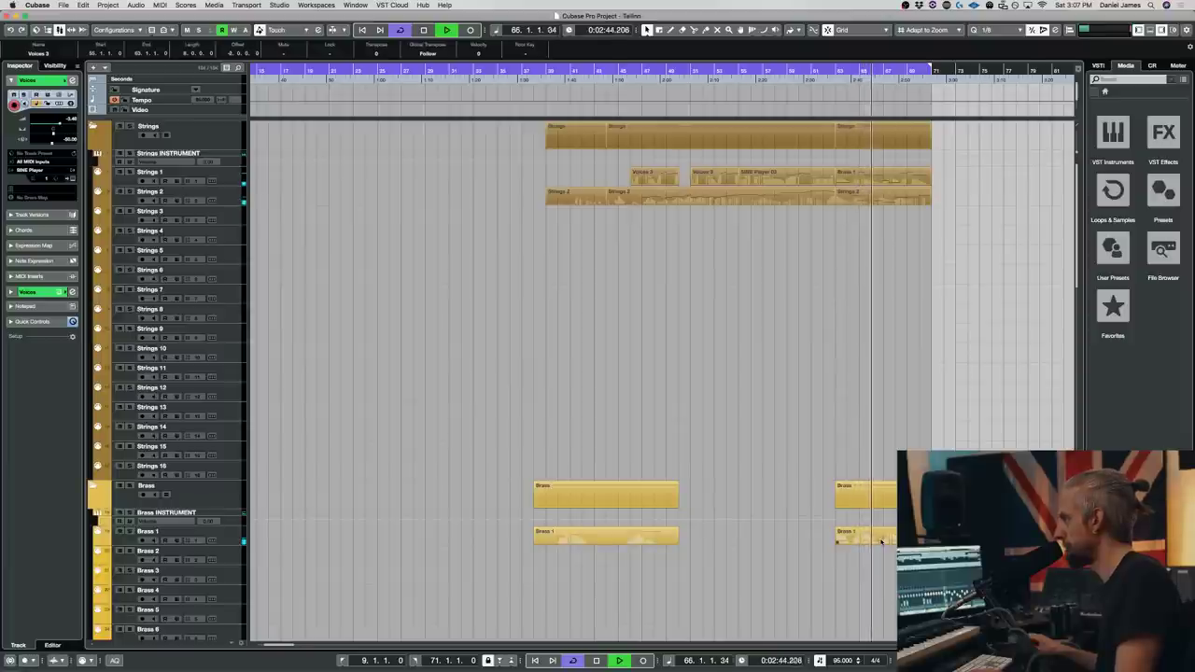
left_click(129, 127)
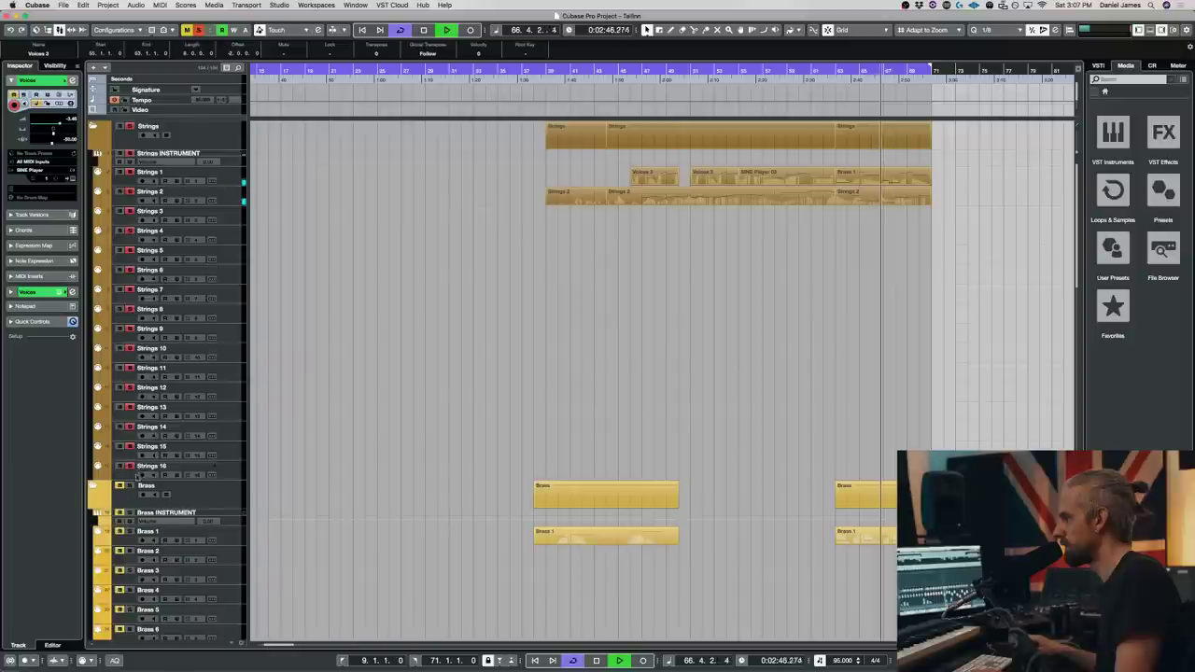
scroll(460, 418, "down", 15)
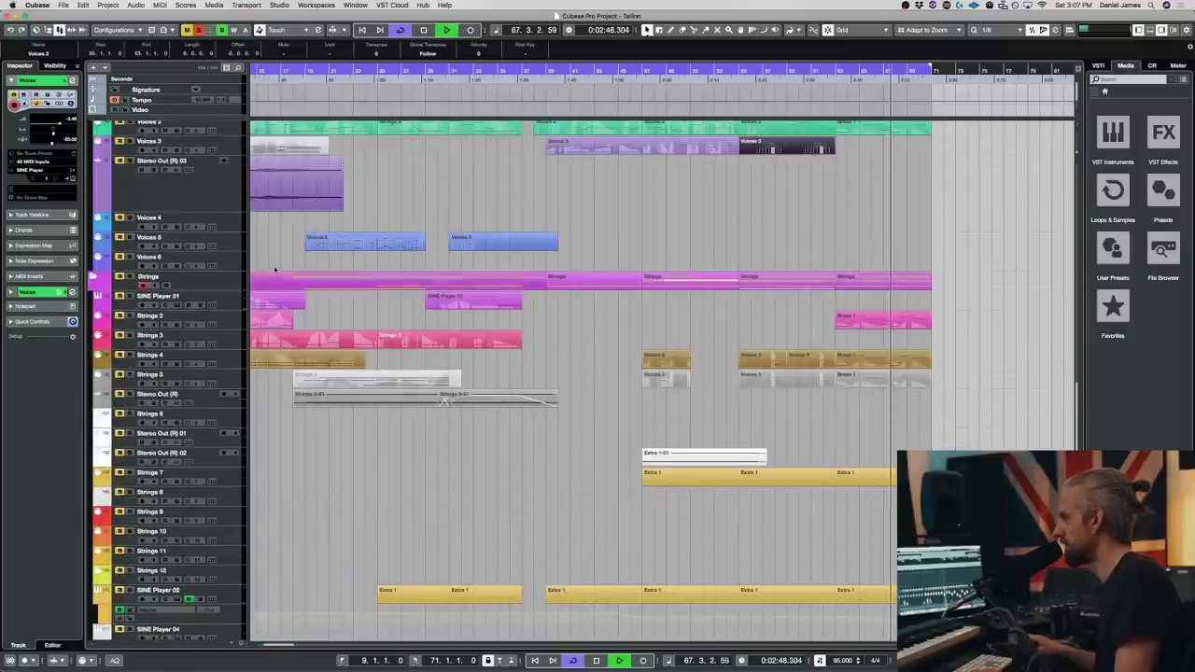
left_click(130, 279)
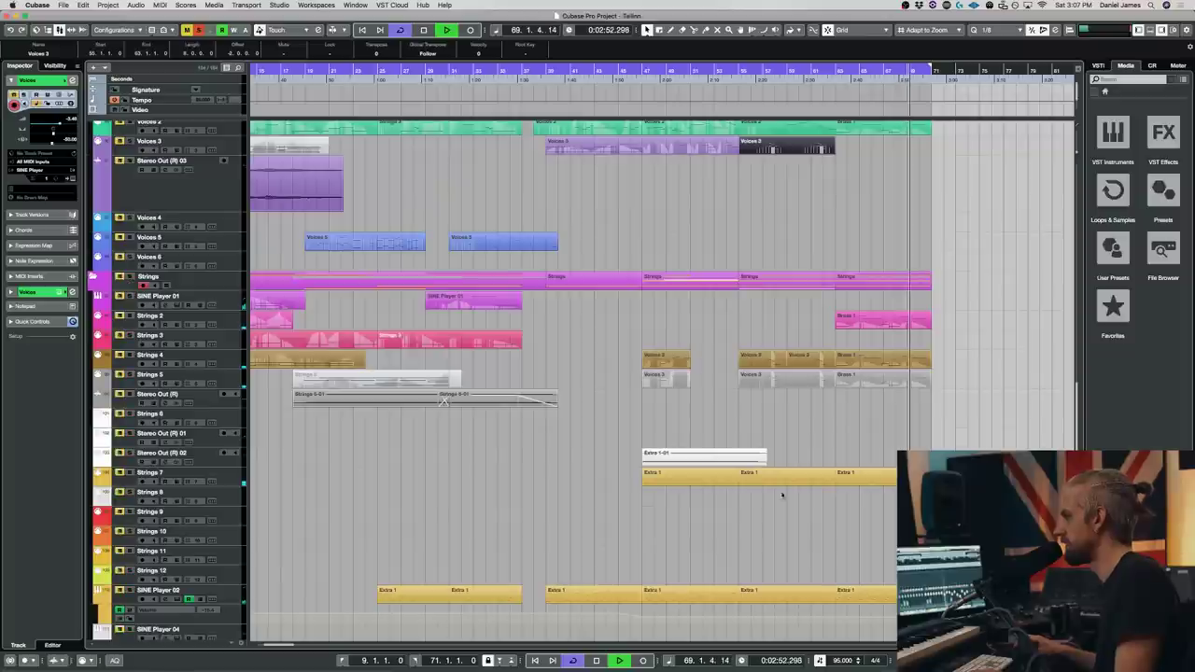
- Delete the last Extra 1 parts, starting at bar 63, from the Strings 7 and SINE Player 02 tracks
left_click(847, 486)
key("Delete")
left_click(875, 598)
key("Delete")
- Rewind to bar 62 and play back the ending without the deleted parts
key("space")
key("KP_Subtract")
key("KP_Subtract")
key("KP_Subtract")
key("KP_Subtract")
key("KP_Subtract")
key("KP_Subtract")
key("KP_Subtract")
key("KP_Subtract")
key("space")
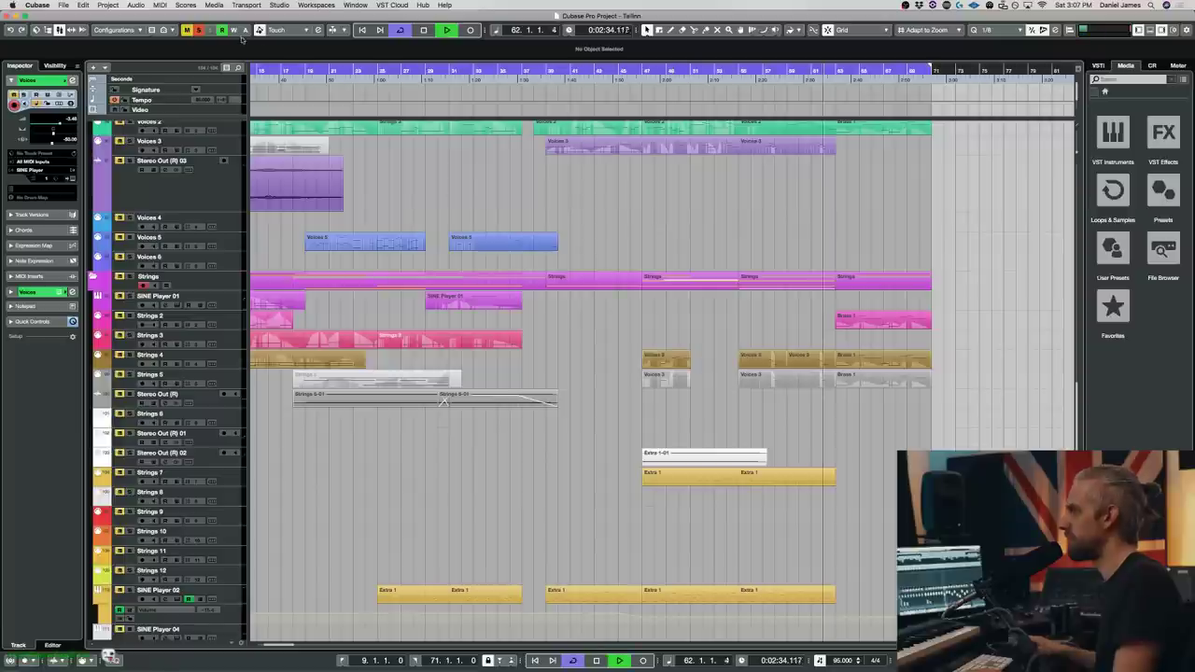
- Clear all solos and delete the part on the Extra 1 track that spans bars 63 to 71
left_click(199, 30)
scroll(893, 388, "down", 8)
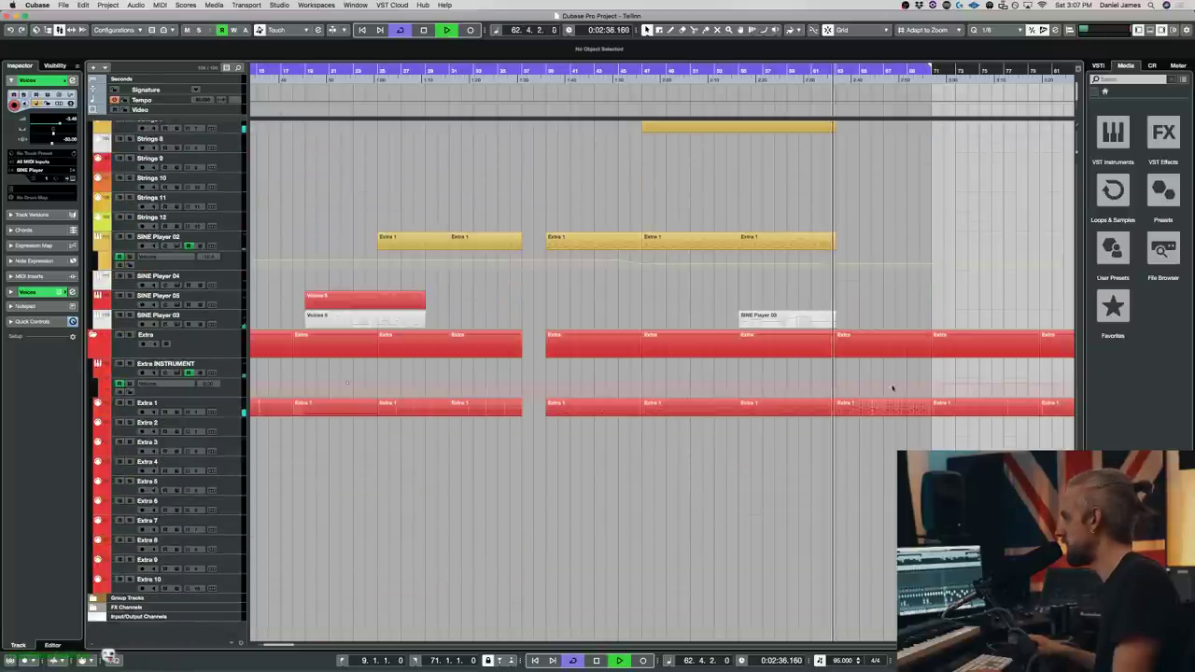
left_click(875, 411)
key("Delete")
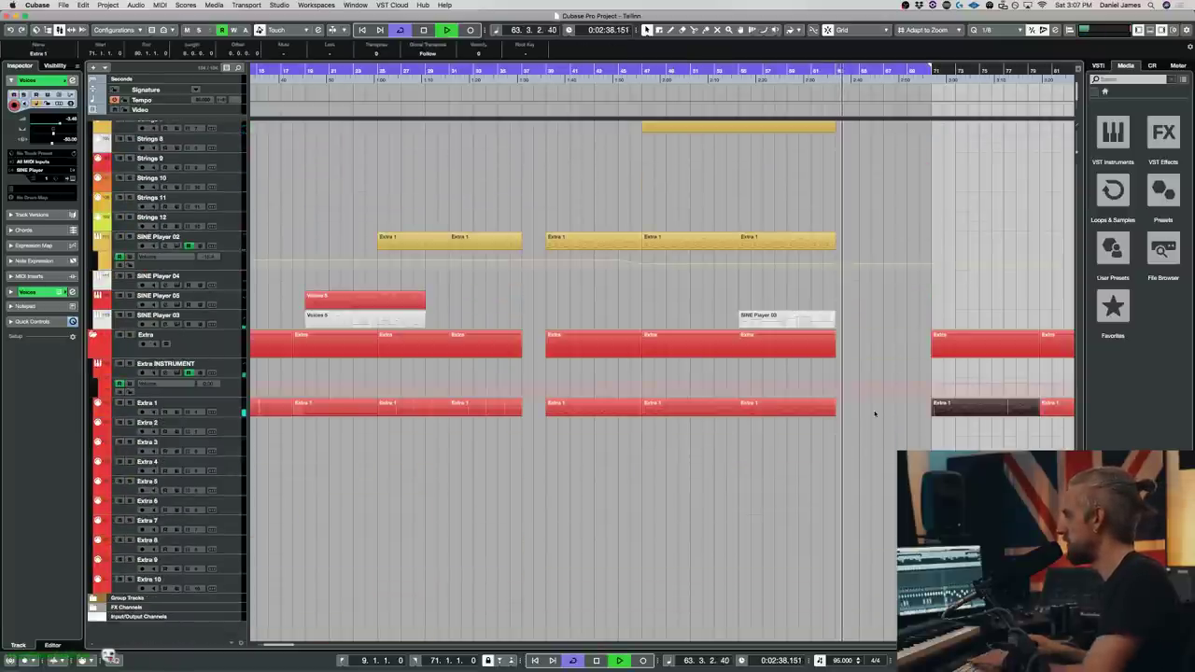
- Record a new string line on the Strings 3 track over the ending, from bar 63 to bar 71
scroll(877, 410, "up", 10)
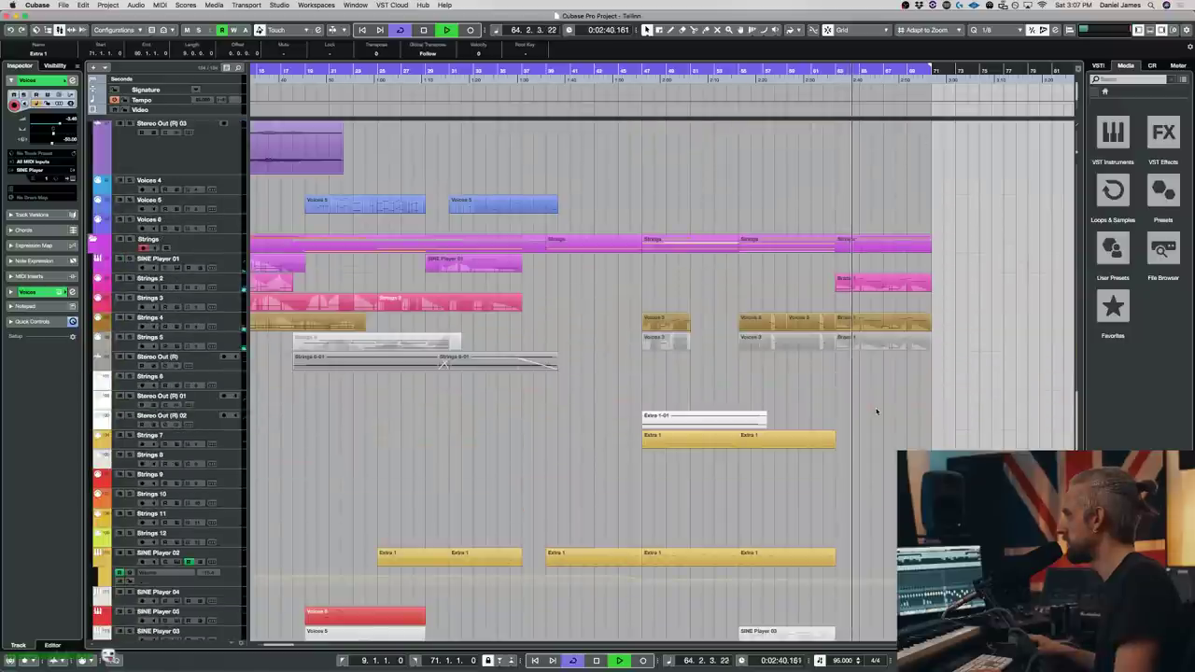
scroll(876, 411, "down", 10)
scroll(715, 373, "up", 2)
scroll(319, 274, "up", 8)
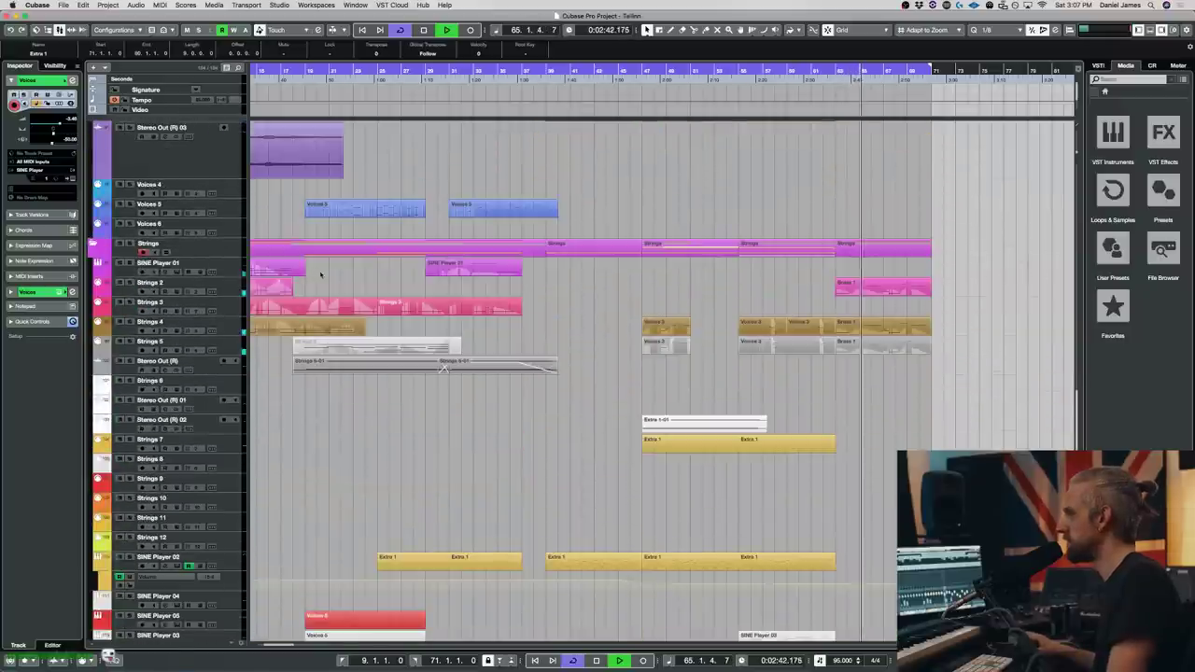
scroll(319, 275, "up", 1)
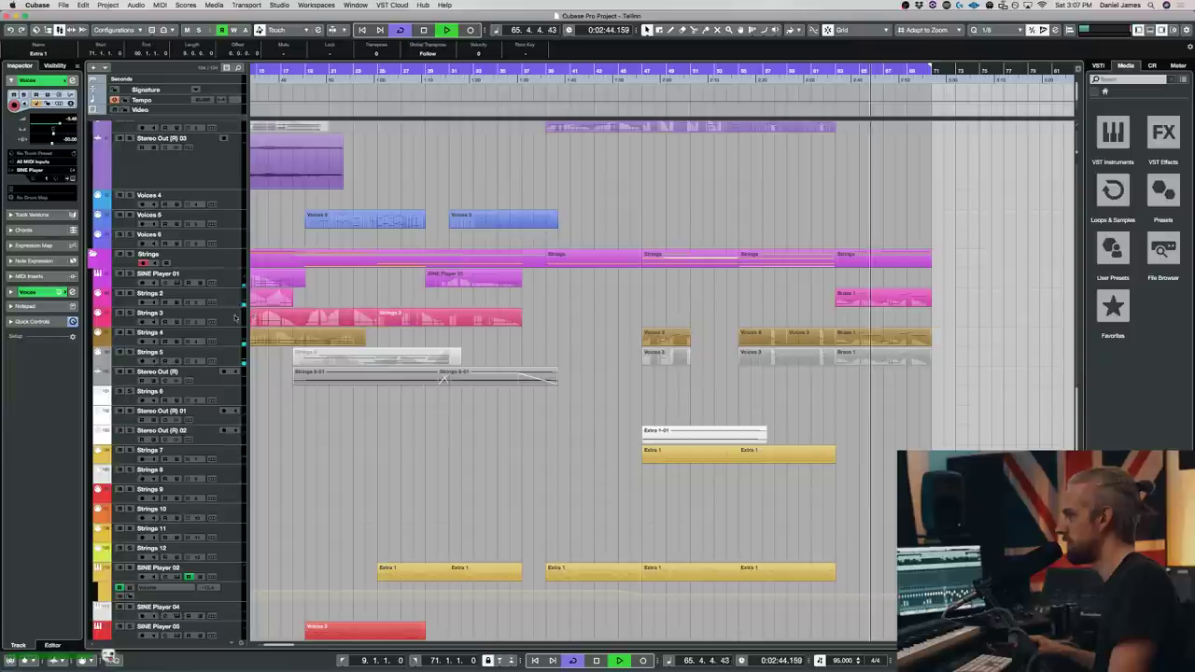
left_click(235, 319)
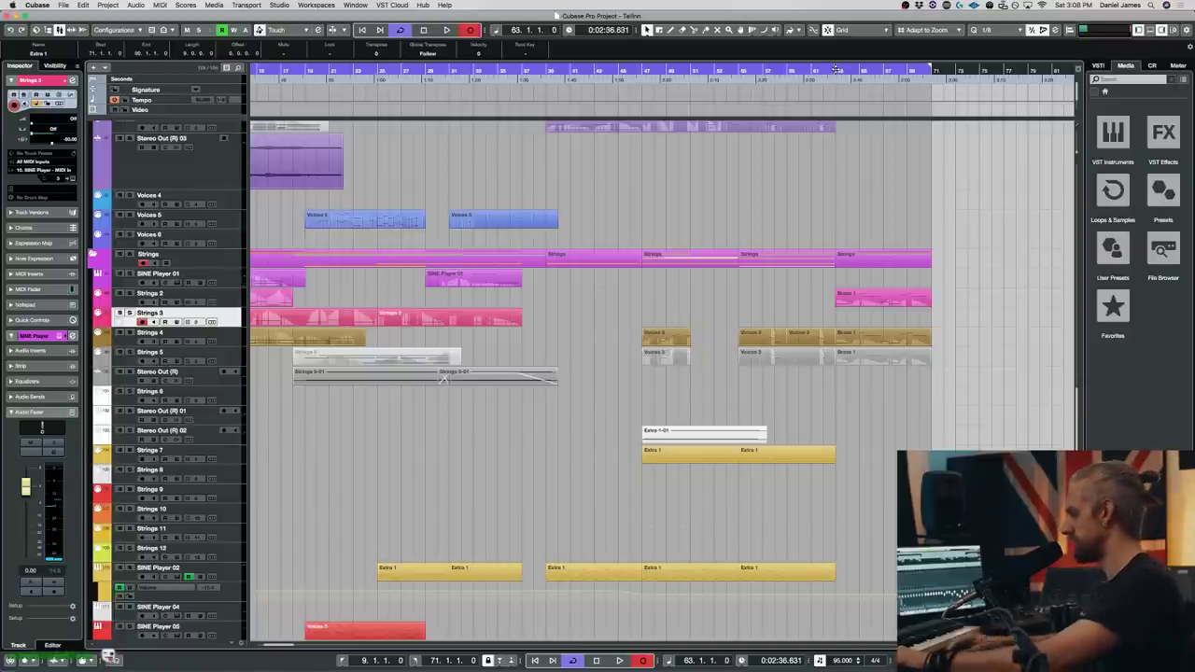
key("KP_Multiply")
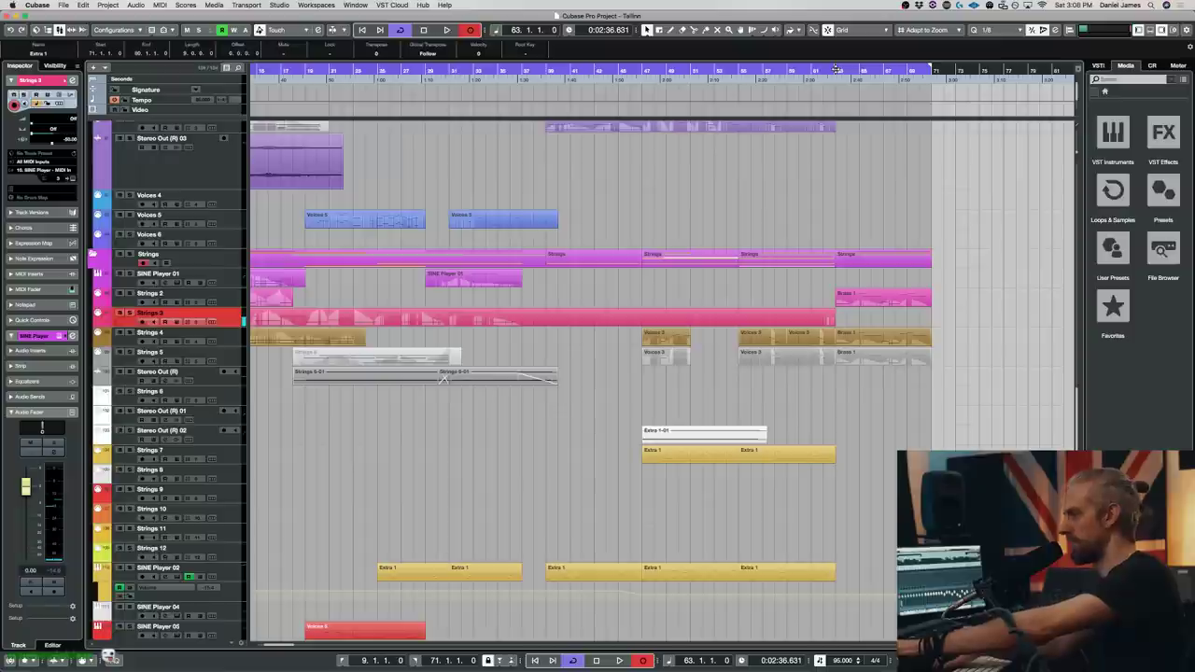
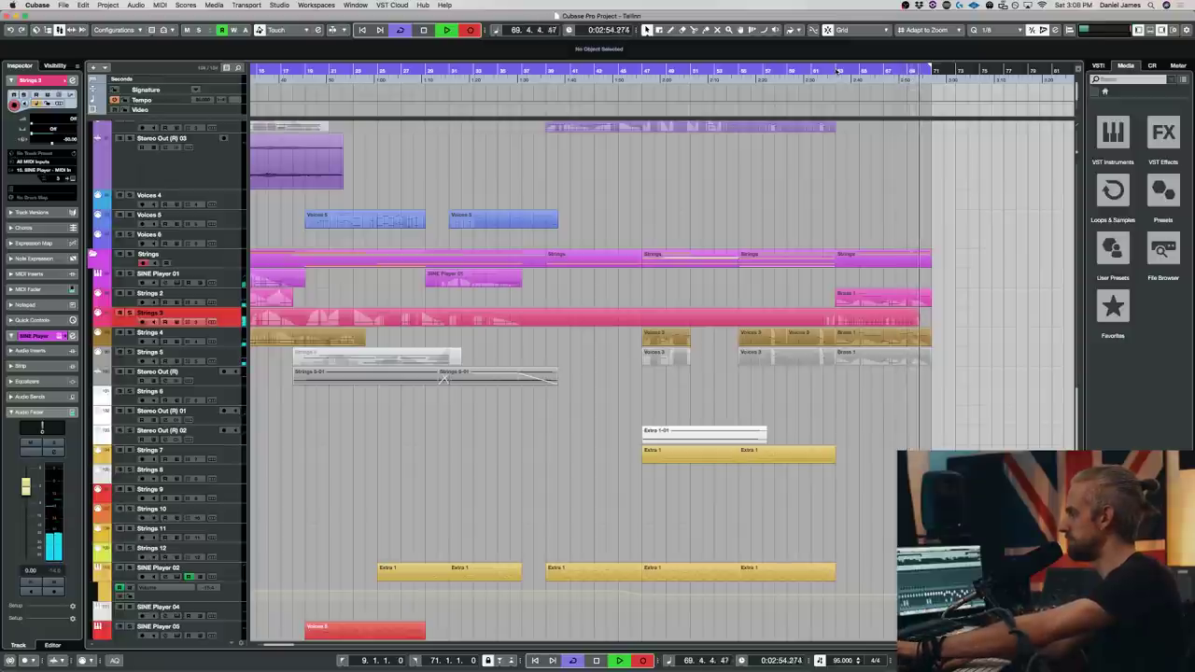
key("space")
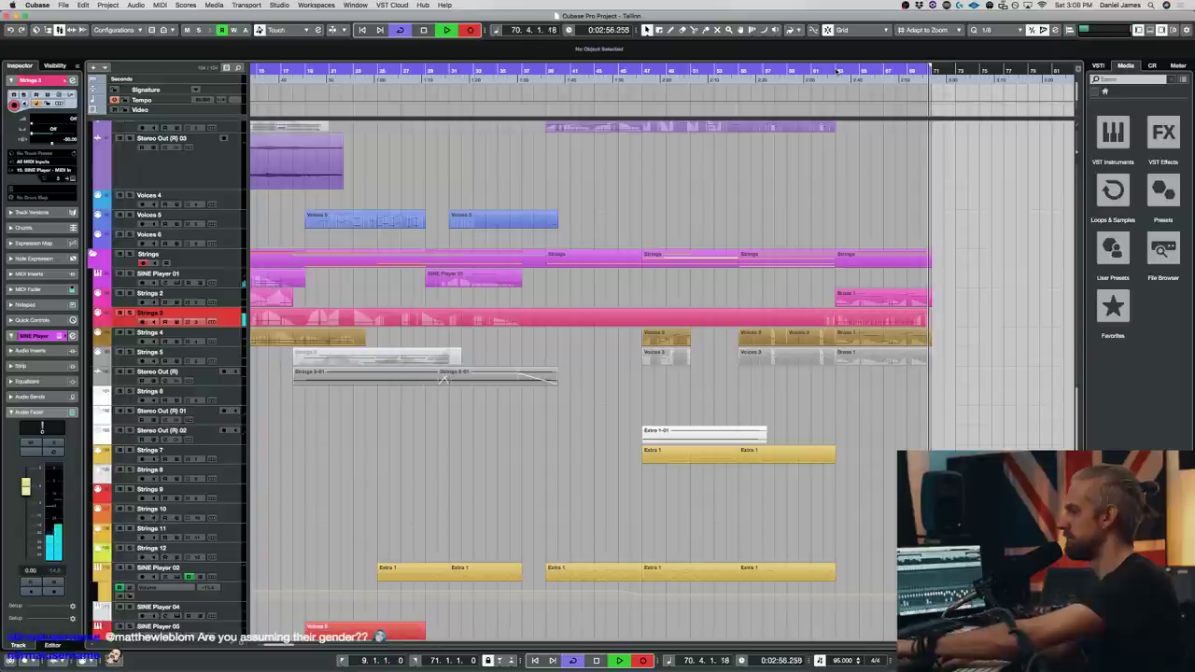
key("space")
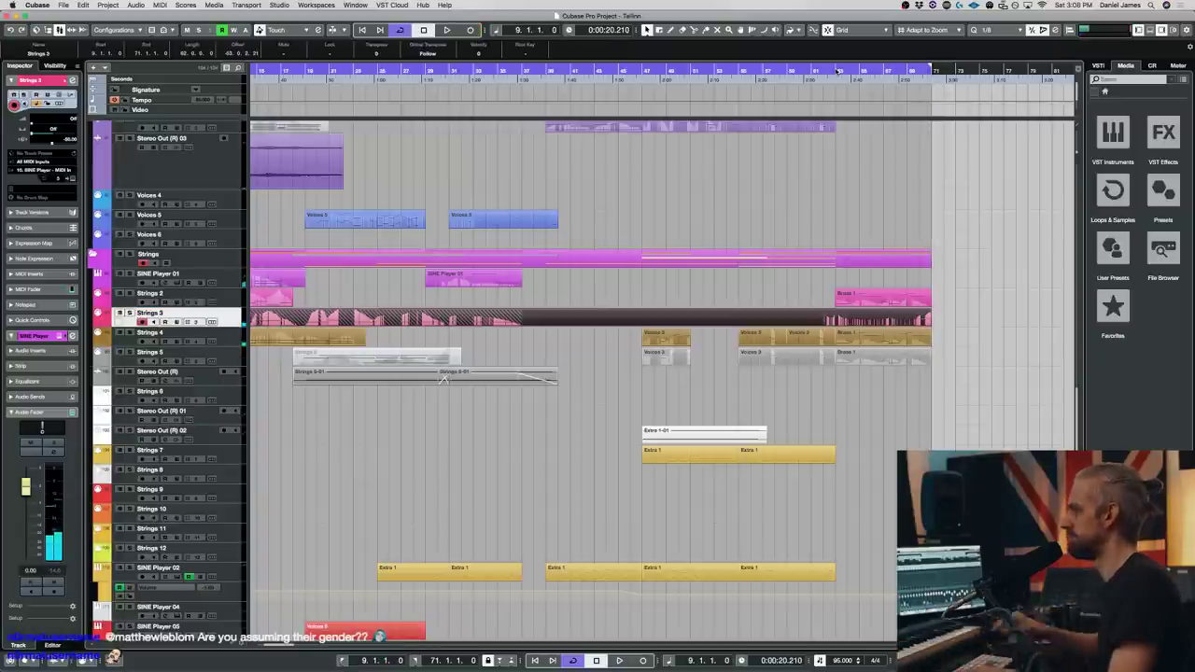
- Trim the start of the new Strings 3 recording to bar 62 and play it back
scroll(928, 204, "left", 3)
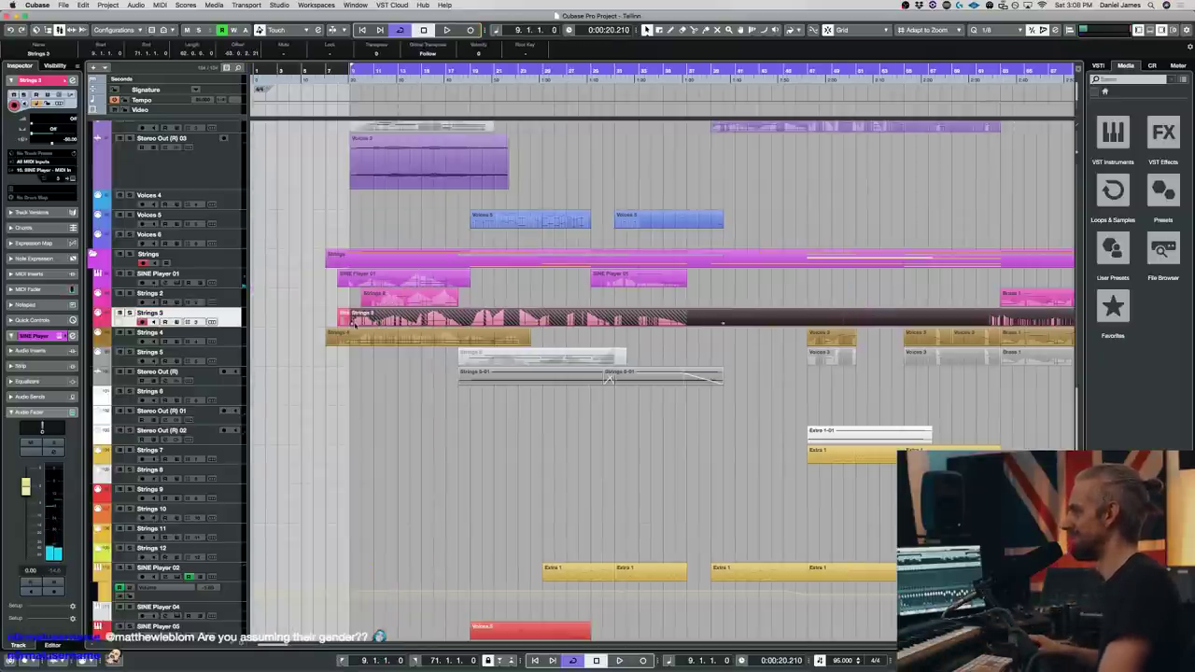
left_click_drag(352, 324, 989, 324)
key("space")
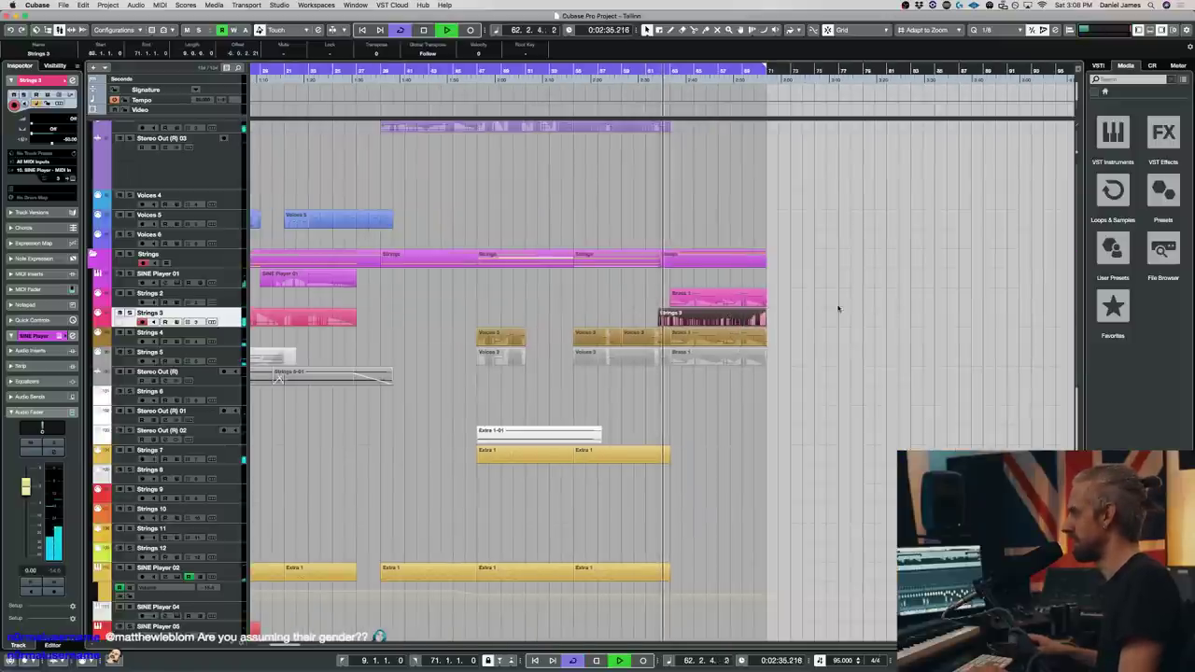
- Stop playback and extend the last Extra 1 part before the gap from bar 63 to bar 67
scroll(744, 272, "up", 3)
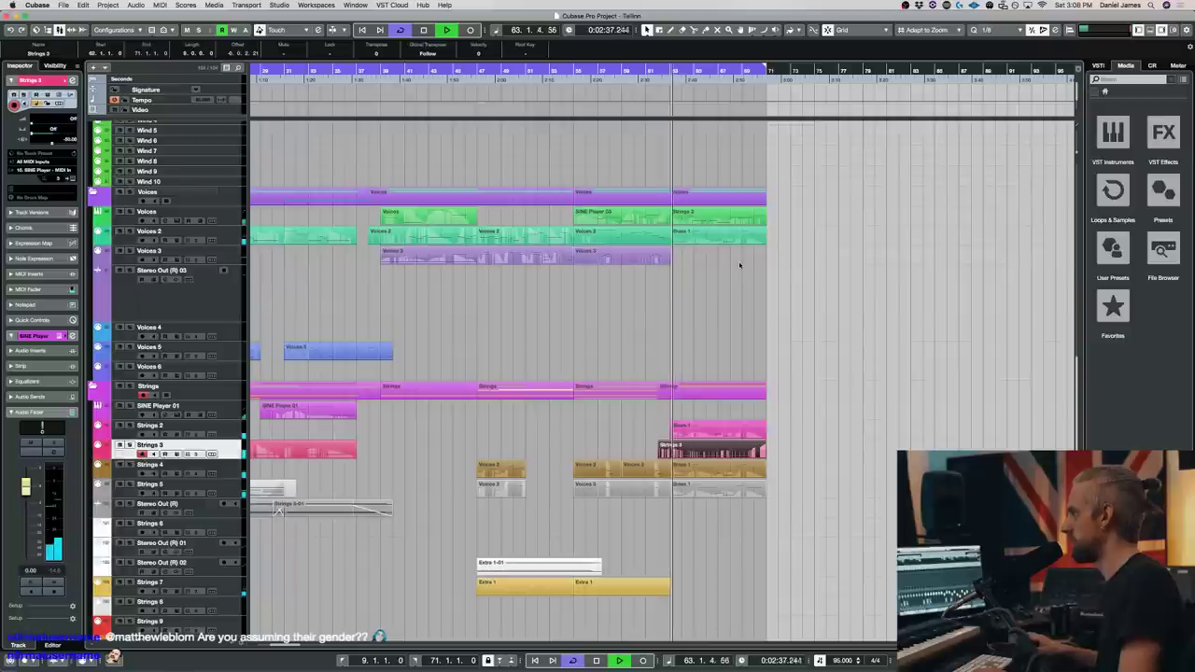
scroll(738, 271, "down", 3)
scroll(711, 328, "down", 6)
key("space")
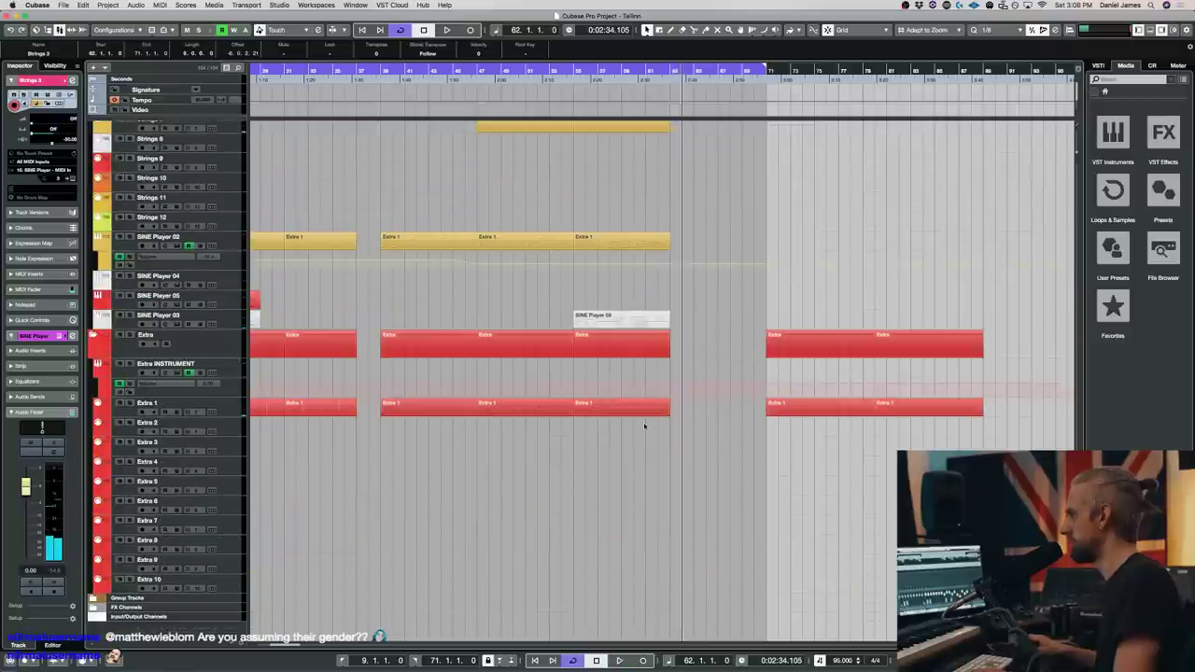
left_click_drag(665, 412, 717, 412)
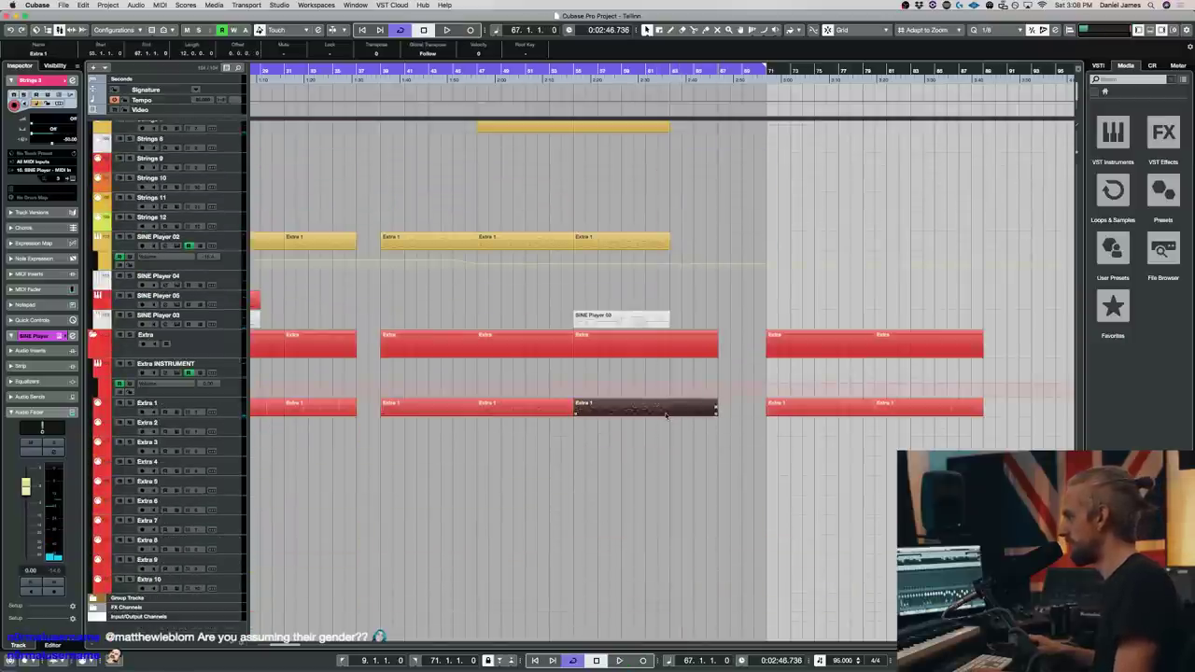
- Open the extended Extra 1 part for note editing and lengthen the low D0 note at bar 63 to about bar 66
double_click(666, 412)
left_click(641, 519)
scroll(639, 504, "down", 4)
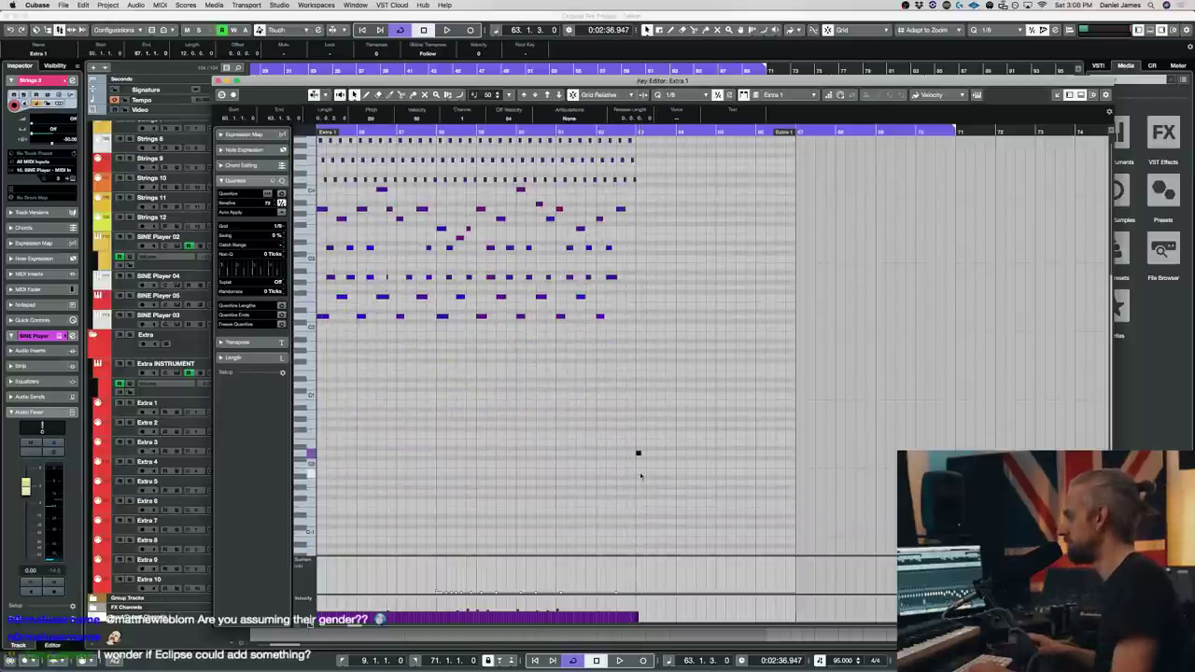
mouse_move(640, 431)
left_mouse_down()
mouse_move(643, 457)
mouse_move(761, 454)
left_mouse_up()
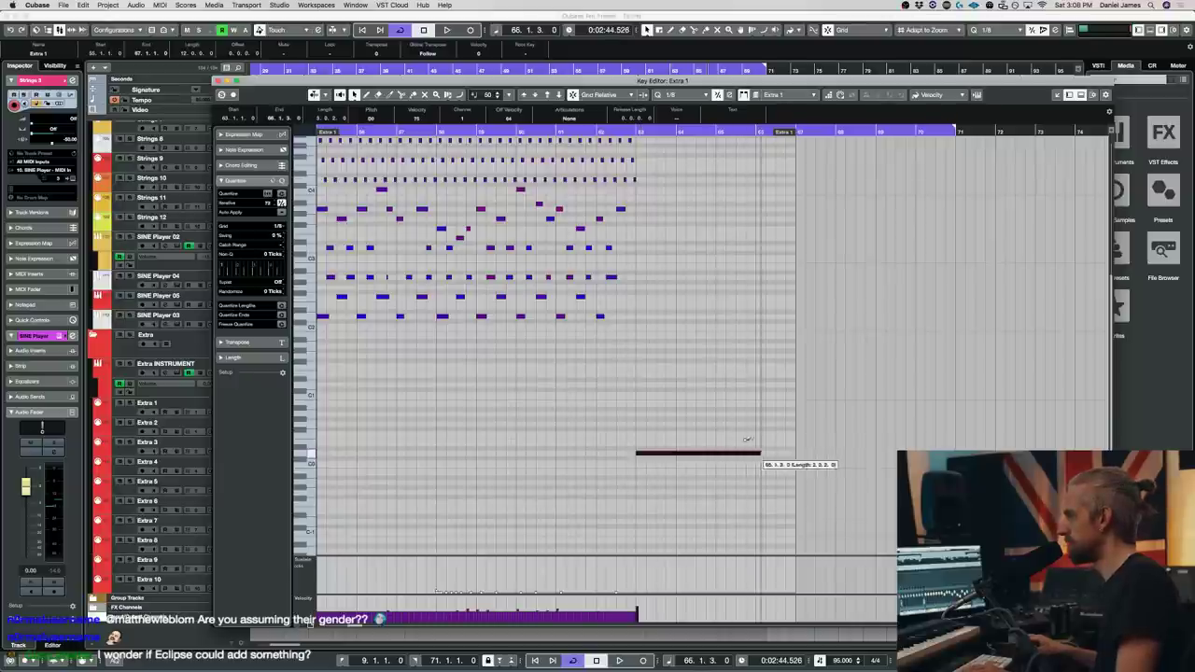
scroll(739, 346, "left", 2)
key("Return")
- Split the extended Extra 1 part at bar 65 and delete the piece after the split
scroll(848, 470, "up", 10)
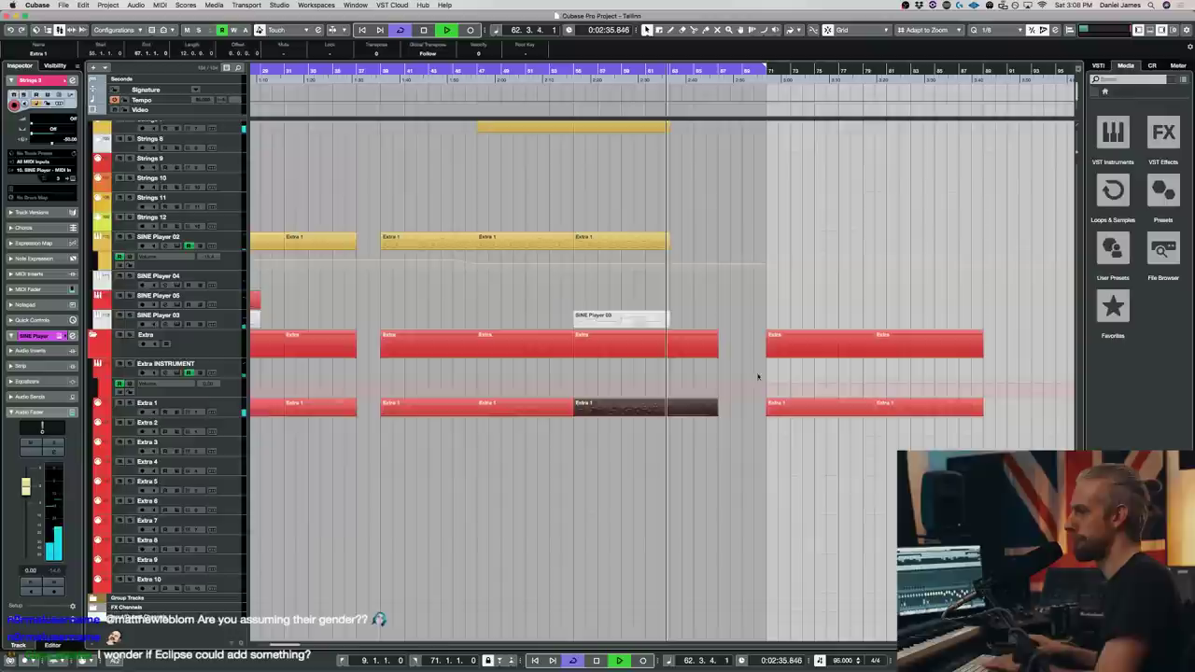
scroll(791, 464, "up", 6)
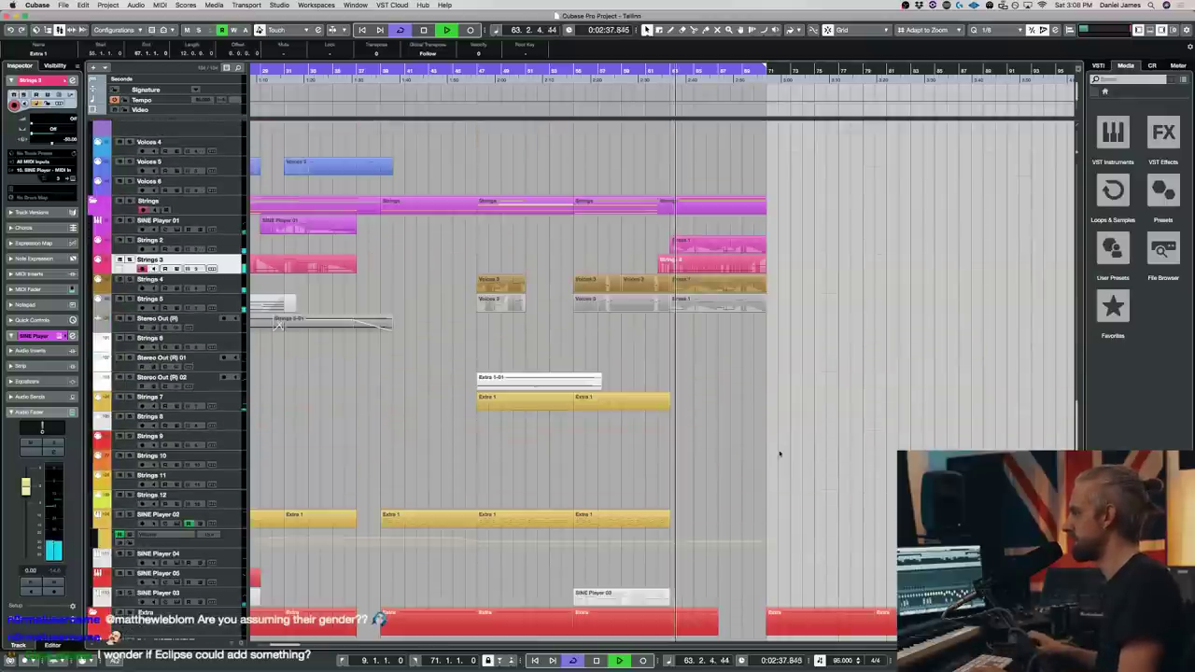
left_click(694, 534, "alt")
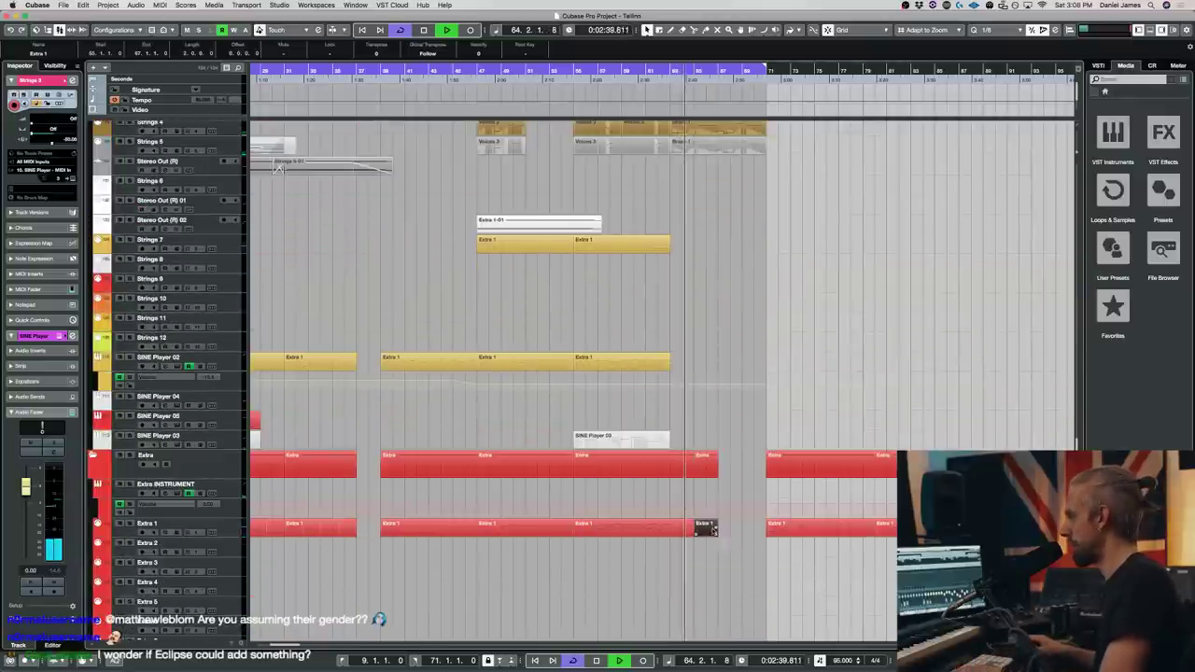
key("BackSpace")
- Split the Extra 1 part at bar 63 and duplicate its final two-bar piece three times, up to bar 71
left_click(689, 529)
left_click(669, 529, "alt")
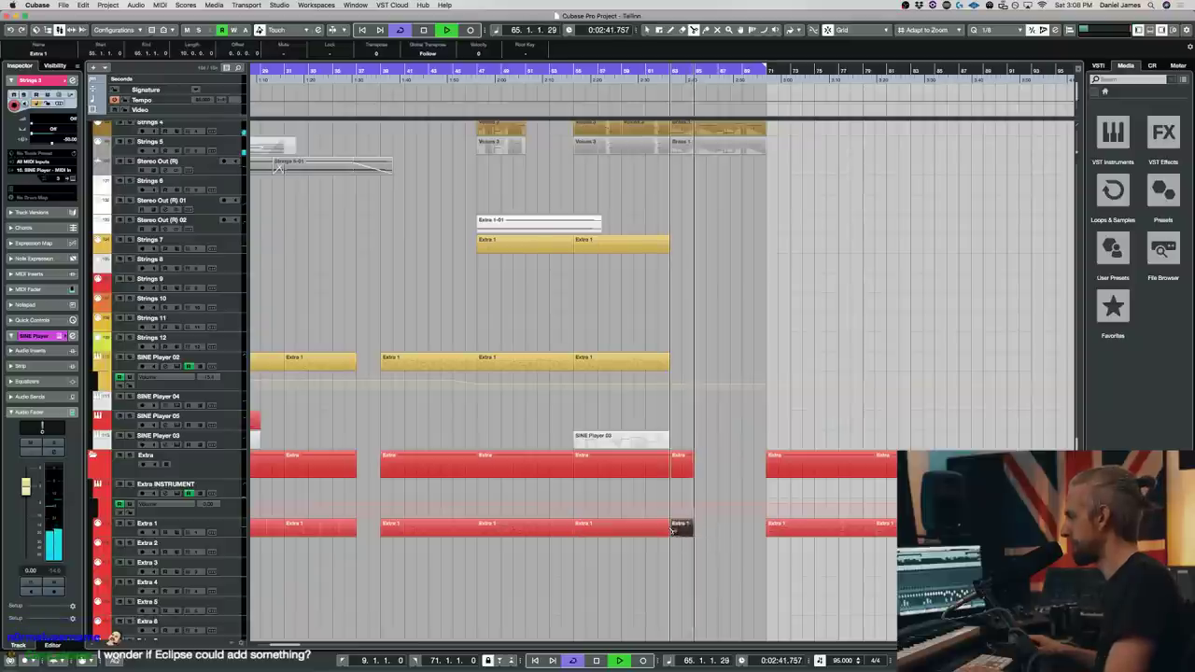
key("super+d")
key("super+d")
key("super+d")
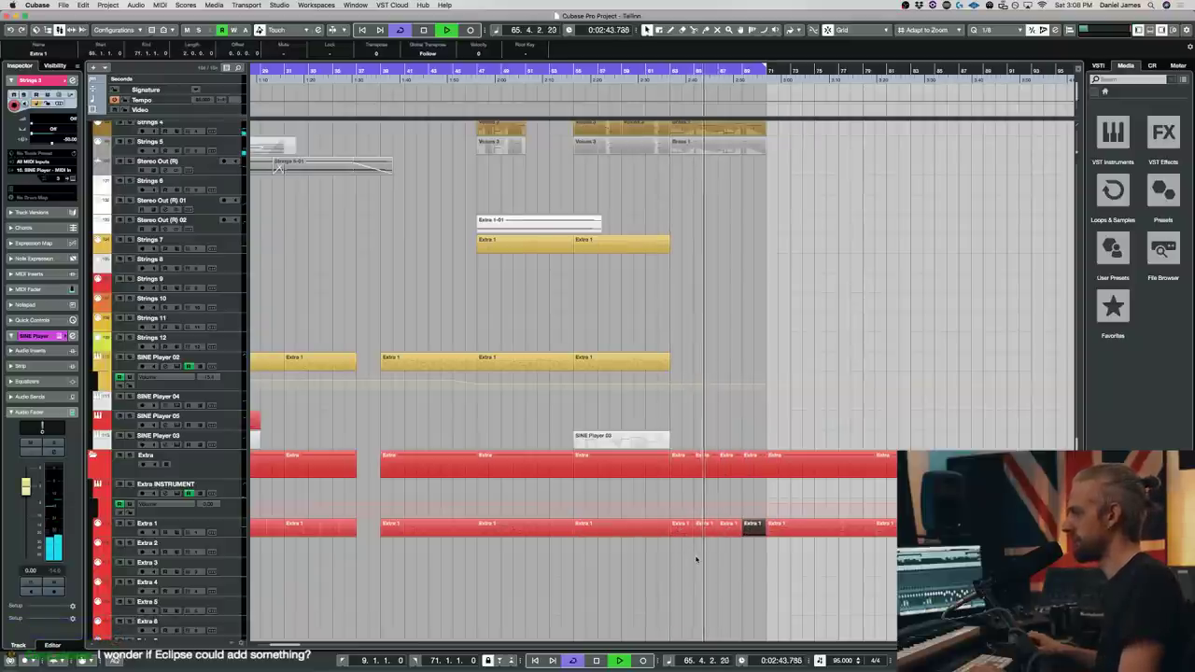
- Audition the SINE Player 03 and SINE Player 05 tracks against the ending, playing from bar 63
scroll(696, 558, "left", 3)
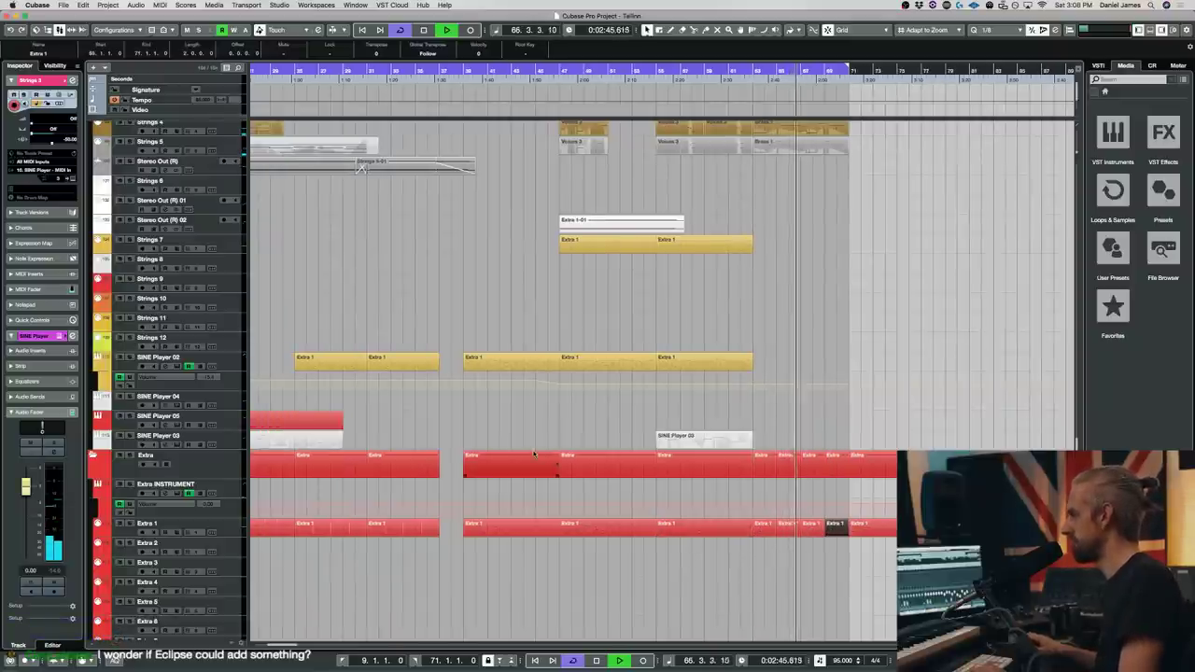
left_click(414, 427)
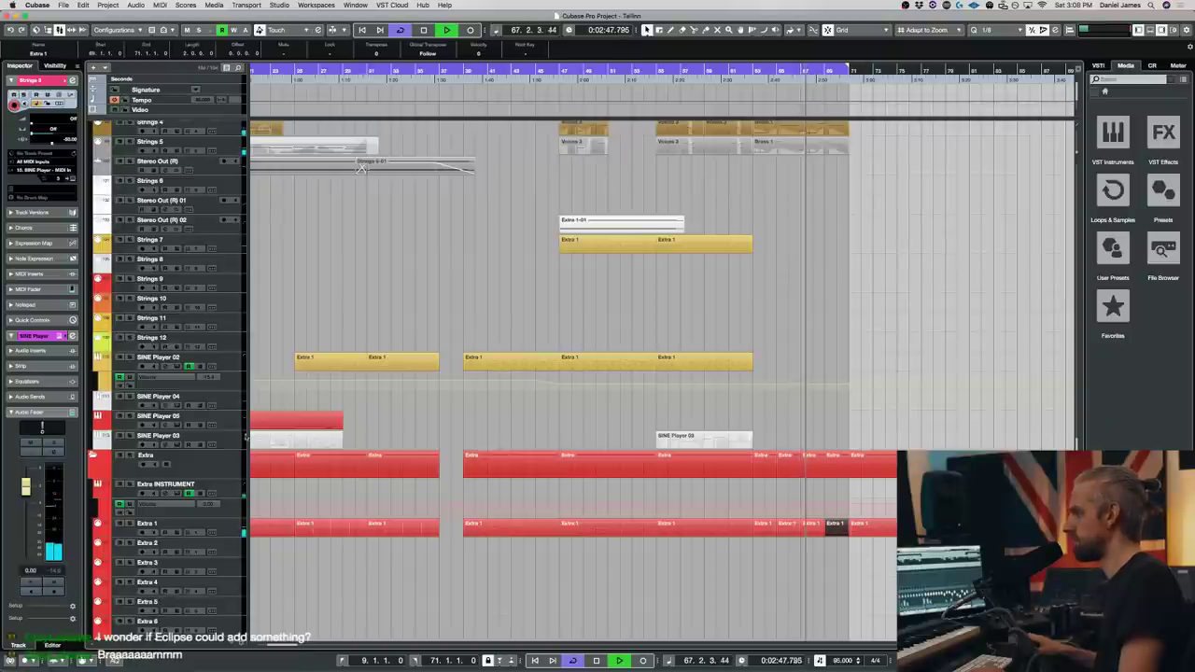
left_click(247, 435)
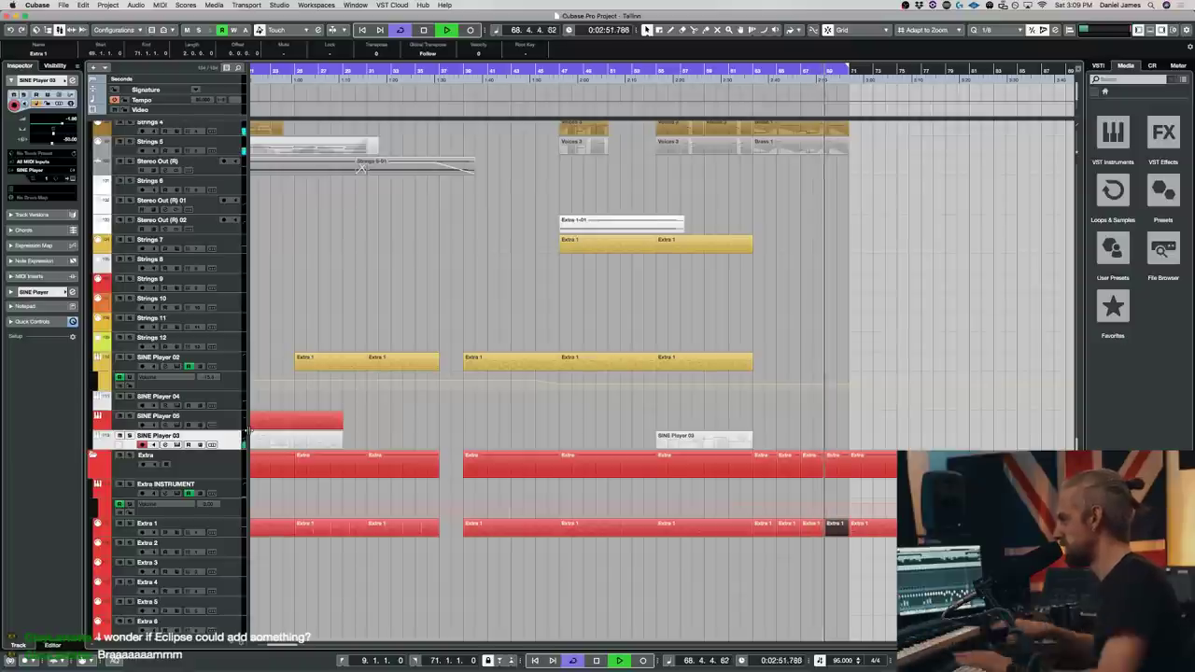
left_click(226, 424)
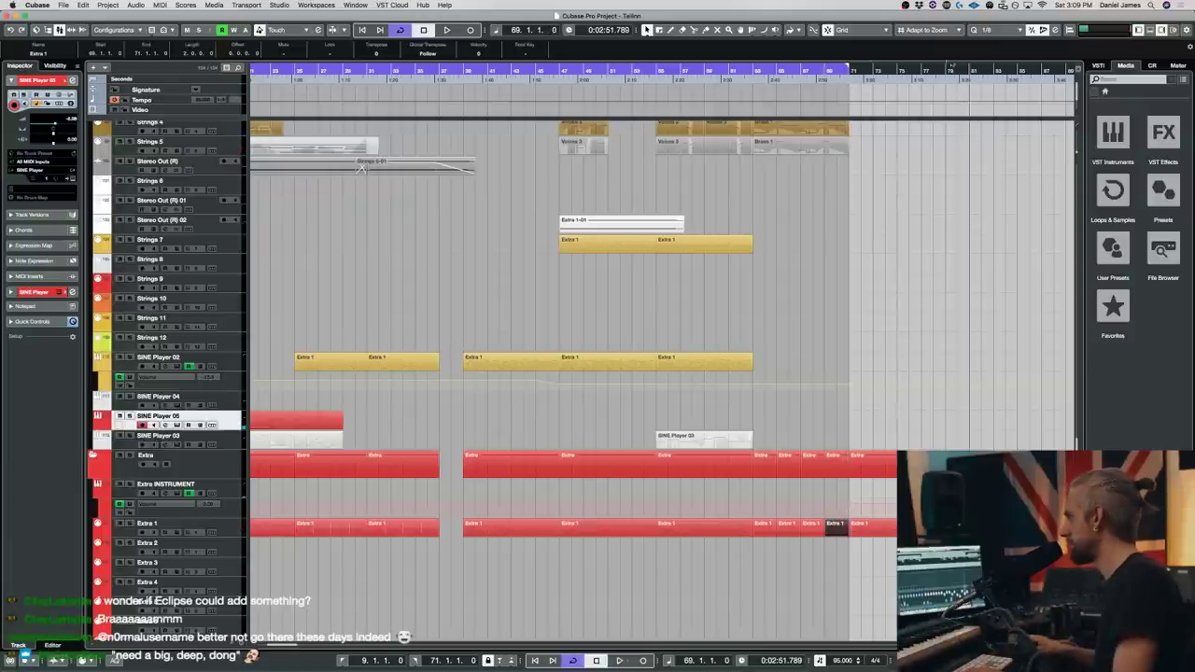
left_click(749, 71)
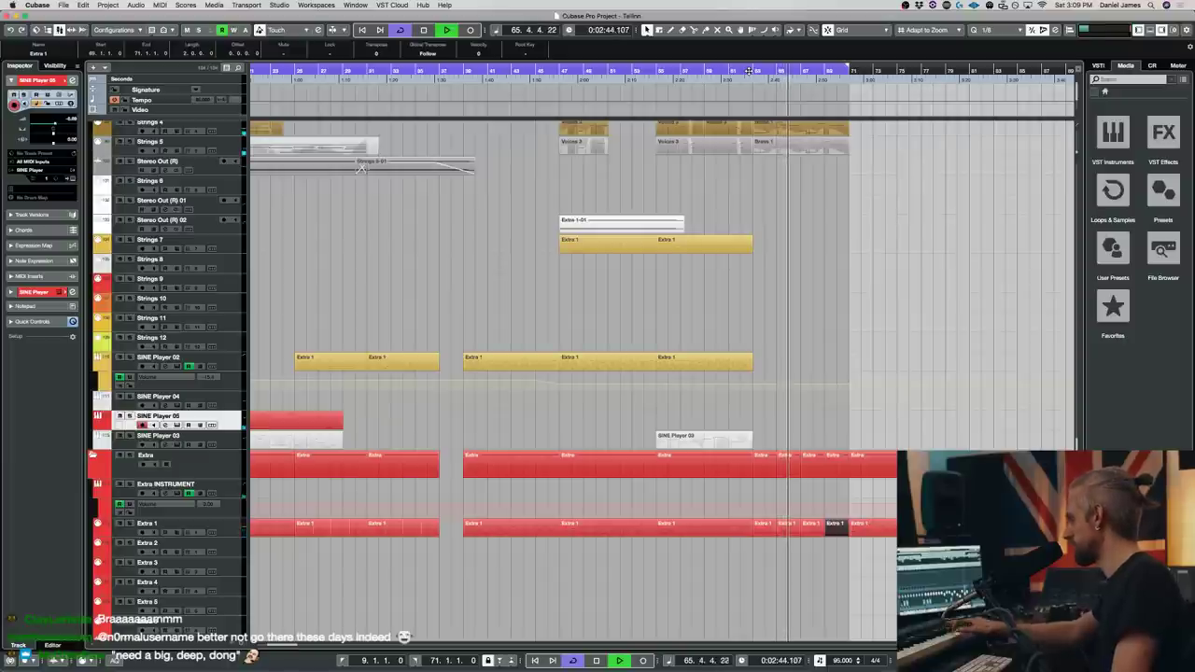
- Remove the time range from bar 30 to bar 39 across all tracks, pulling the following section back to bar 30
scroll(842, 317, "down", 10)
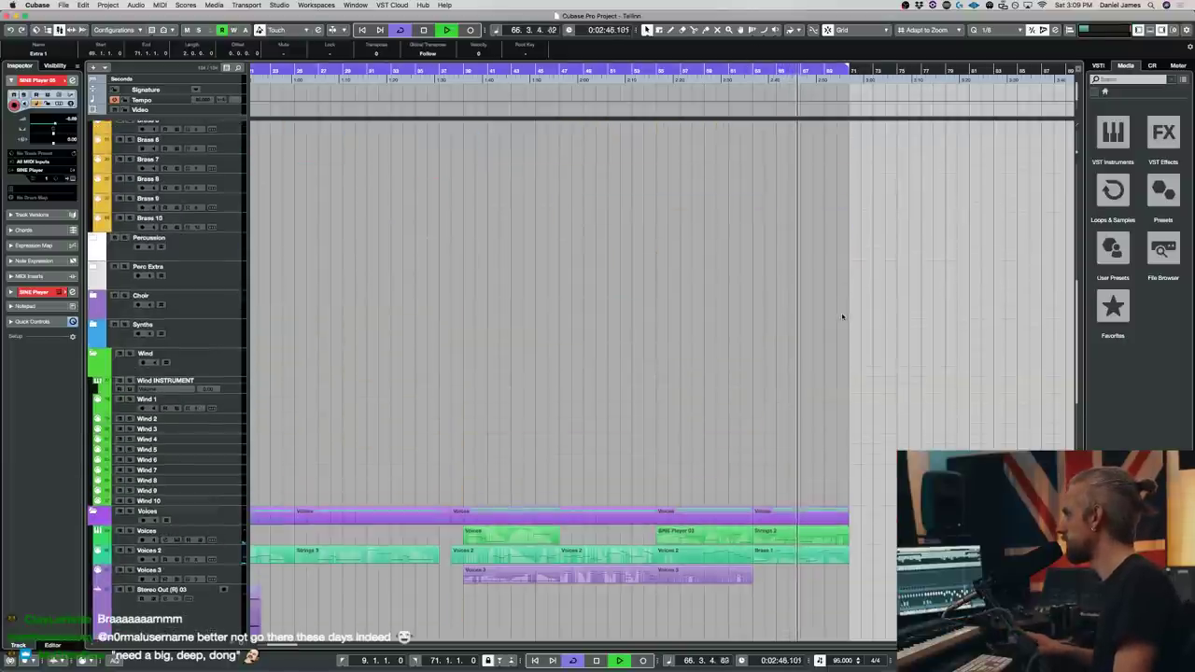
scroll(841, 318, "down", 10)
scroll(822, 290, "down", 10)
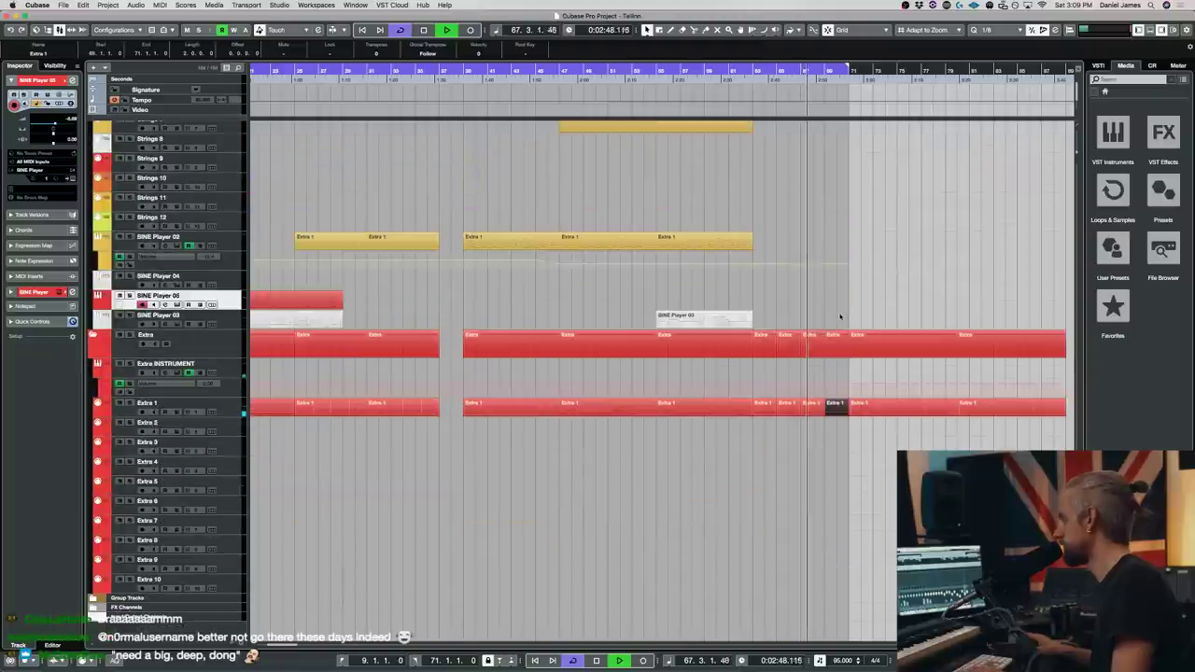
scroll(817, 278, "left", 15)
scroll(804, 285, "up", 10)
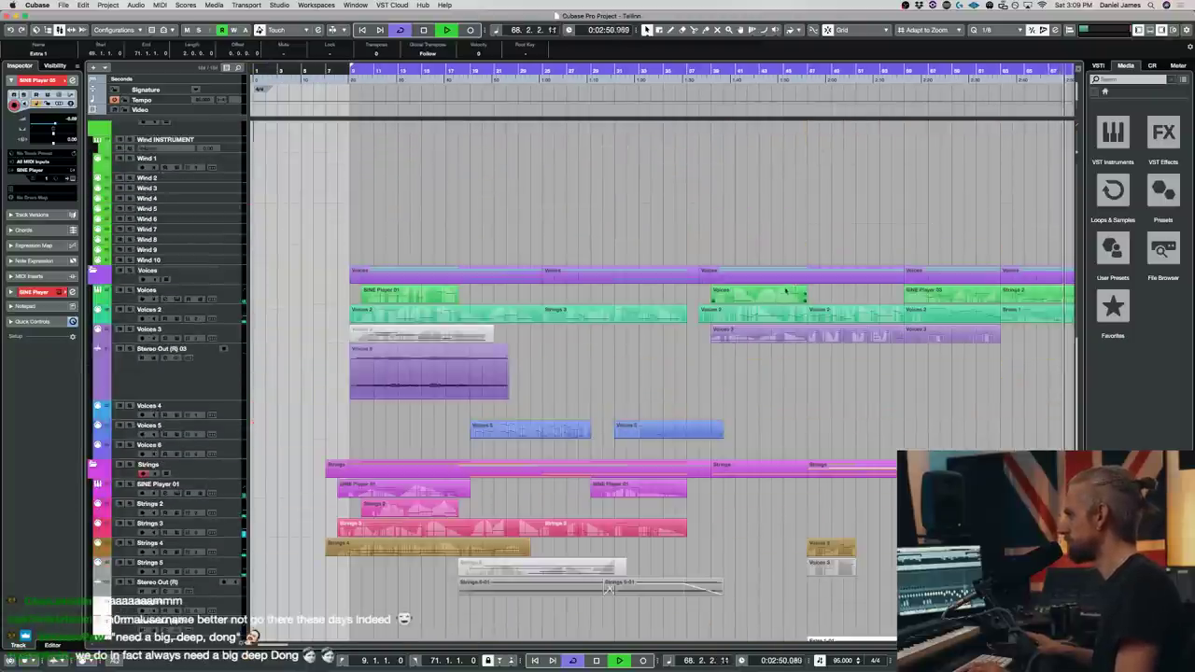
scroll(713, 328, "down", 3)
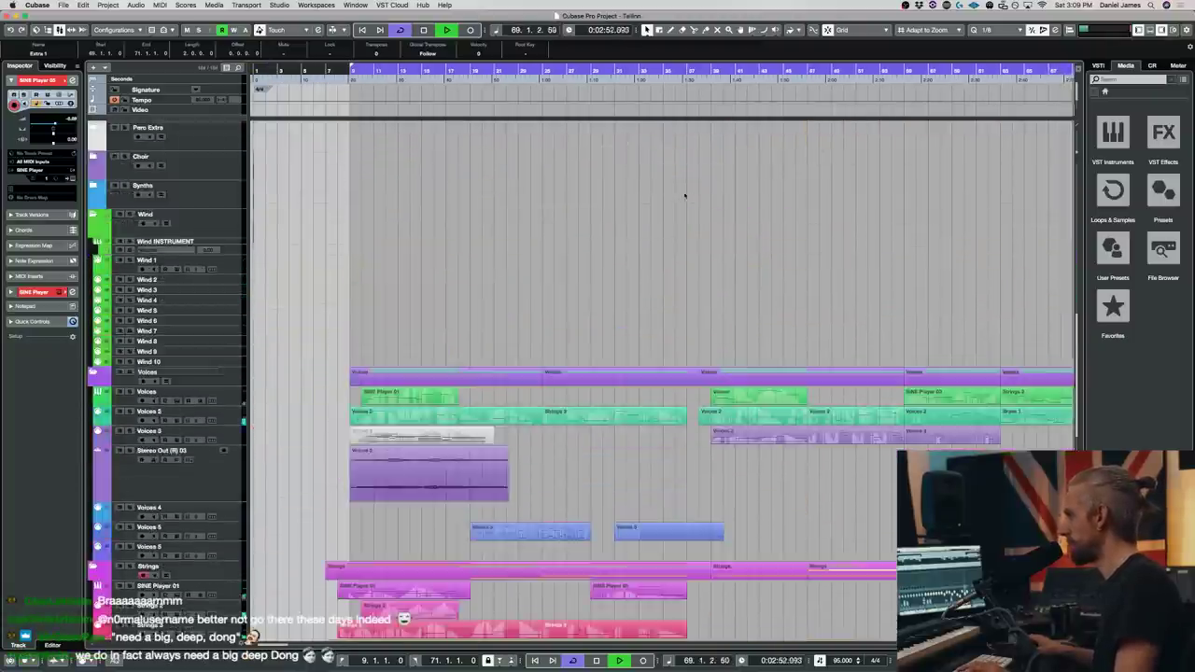
scroll(685, 213, "down", 10)
right_click(705, 447)
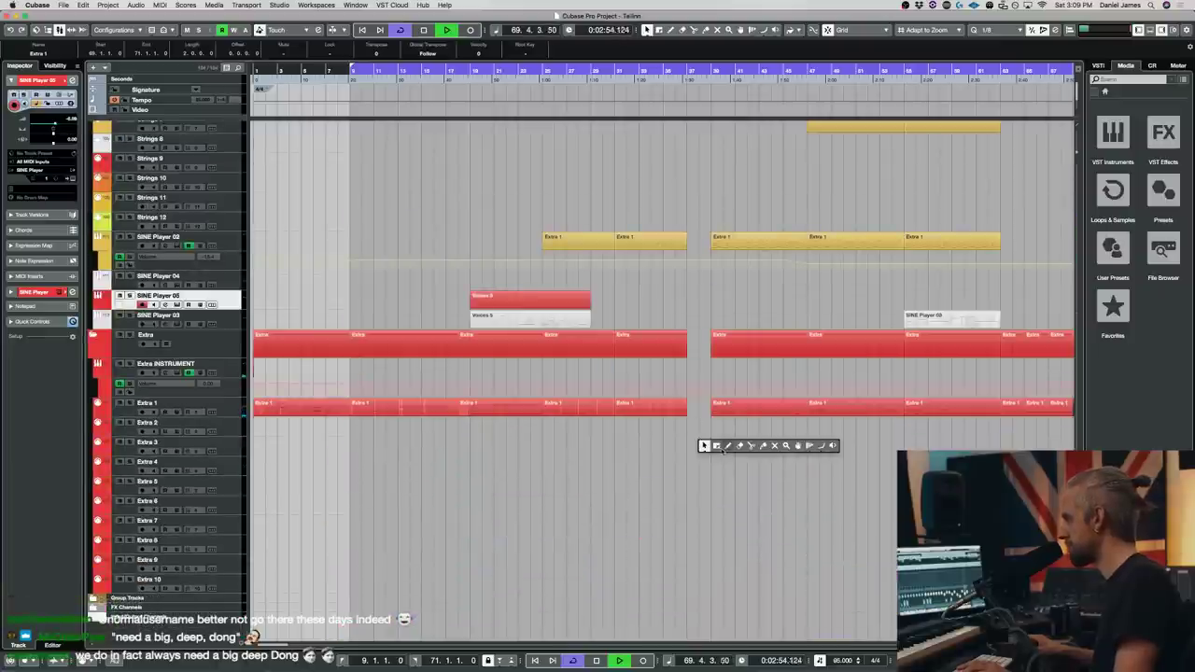
left_click(716, 446)
left_click_drag(710, 501, 608, 2)
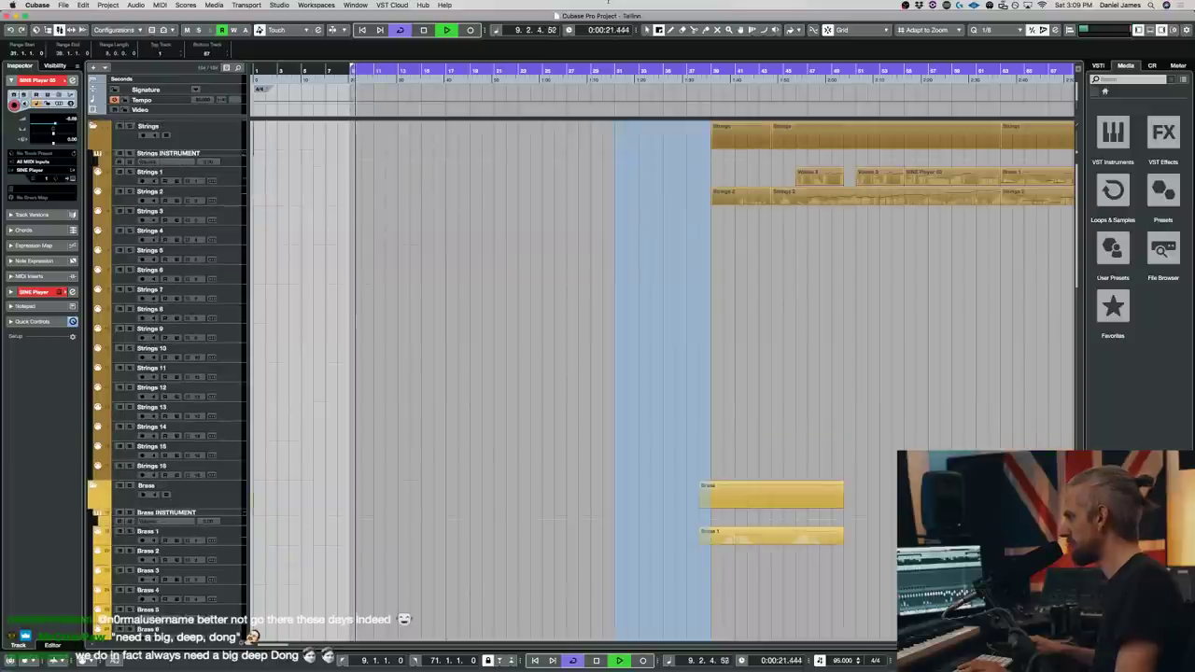
key("super+shift+BackSpace")
- Play back from about bar 22 to hear the transition across the cut at bar 30
scroll(598, 192, "down", 10)
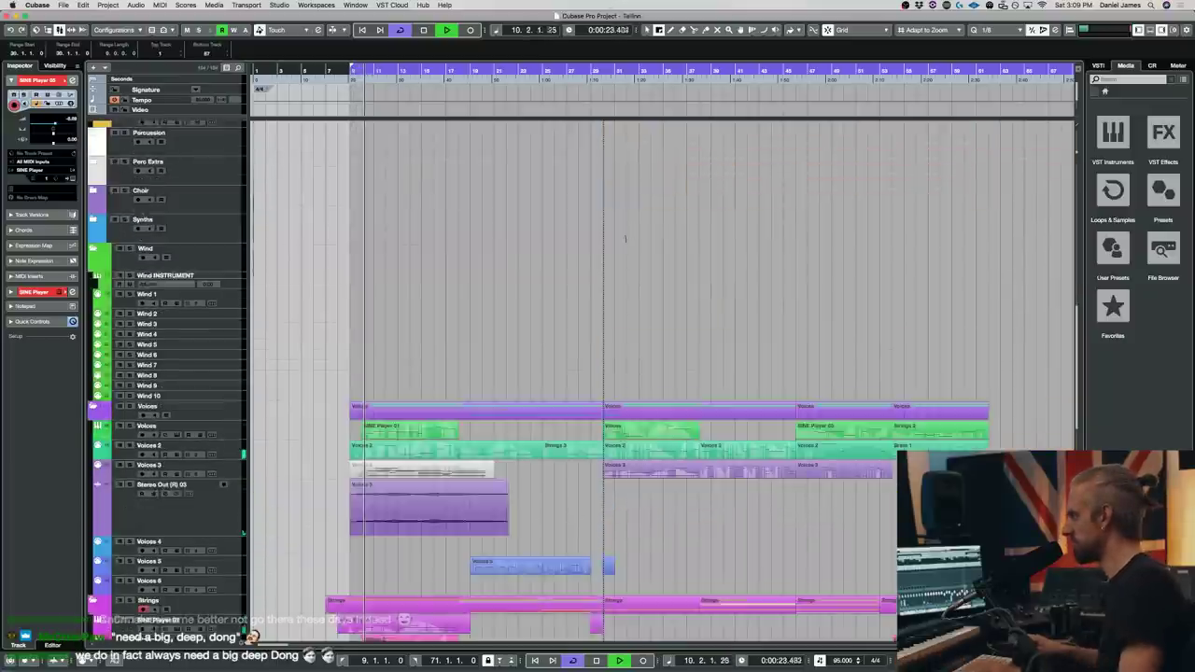
scroll(598, 194, "up", 6)
left_click(510, 71)
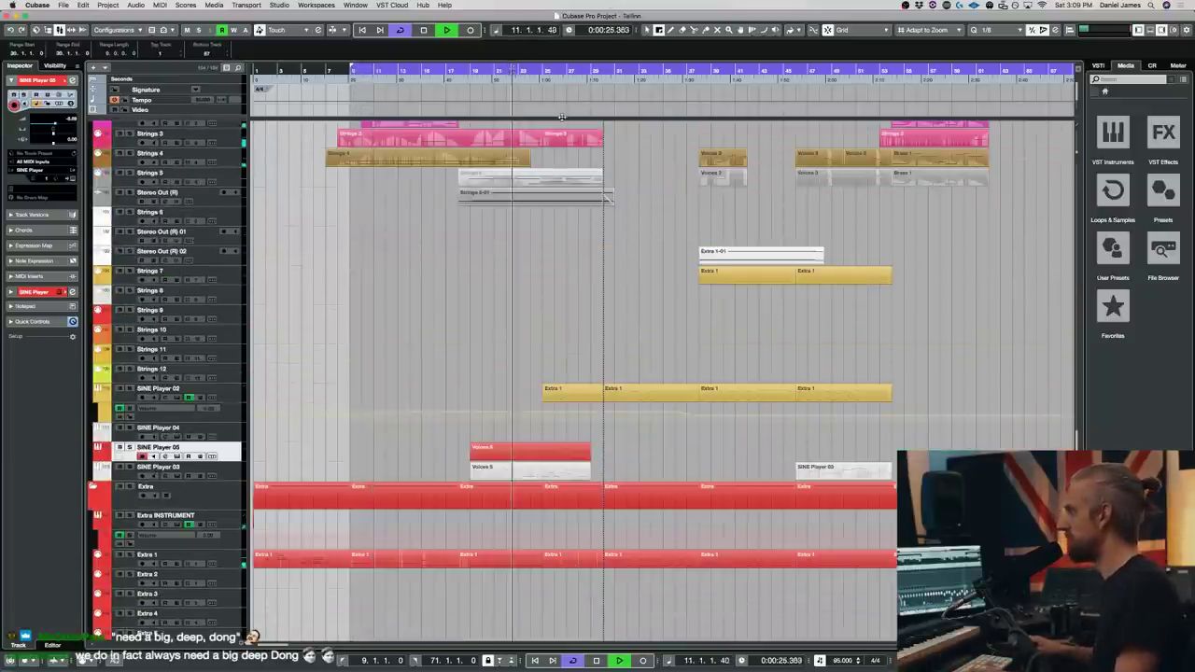
- Check the instrument loaded on the Voices 5 track while the section leading to bar 30 plays
scroll(678, 302, "up", 3)
scroll(678, 302, "down", 5)
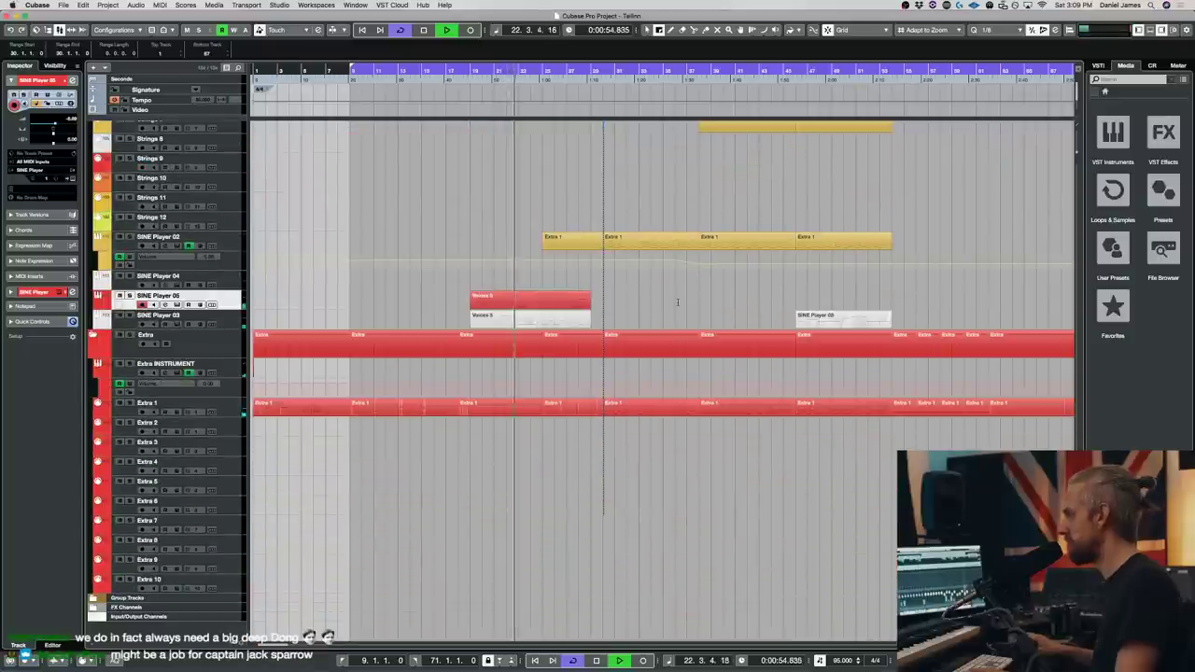
scroll(678, 301, "up", 6)
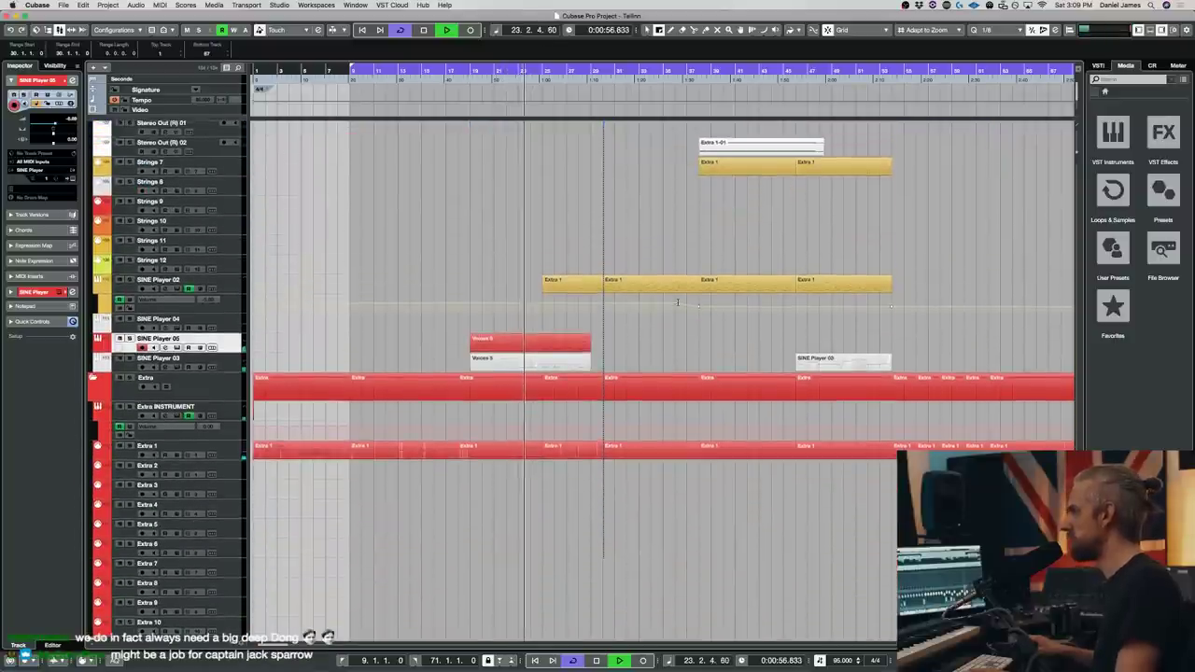
scroll(678, 302, "up", 3)
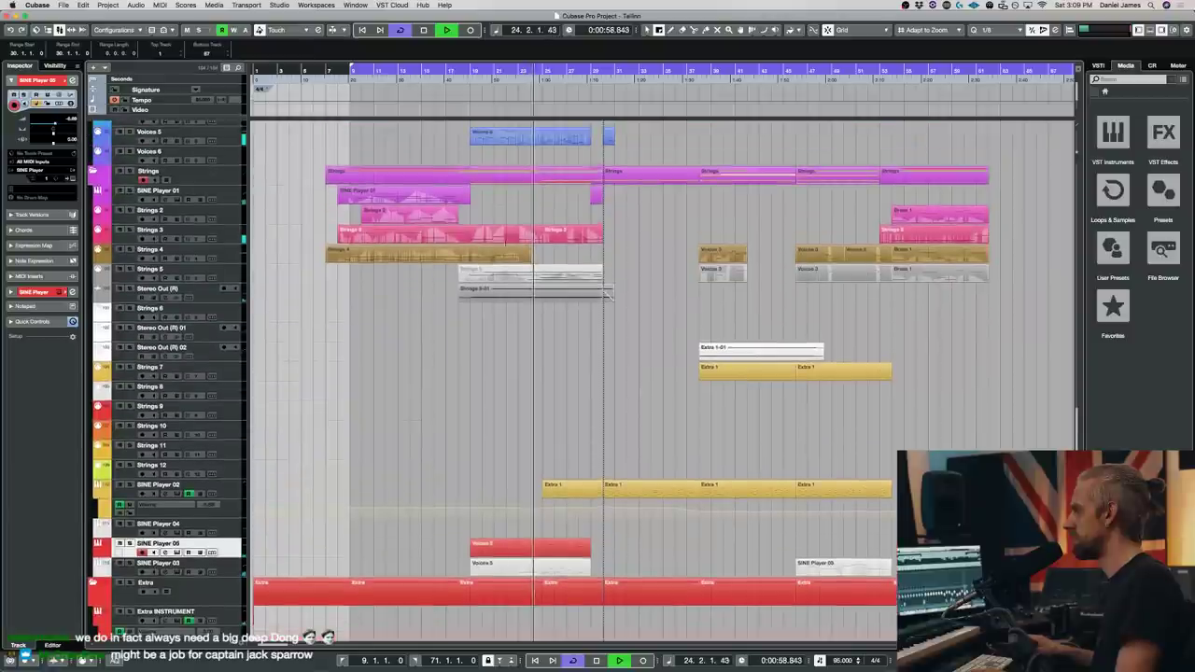
left_click(228, 139)
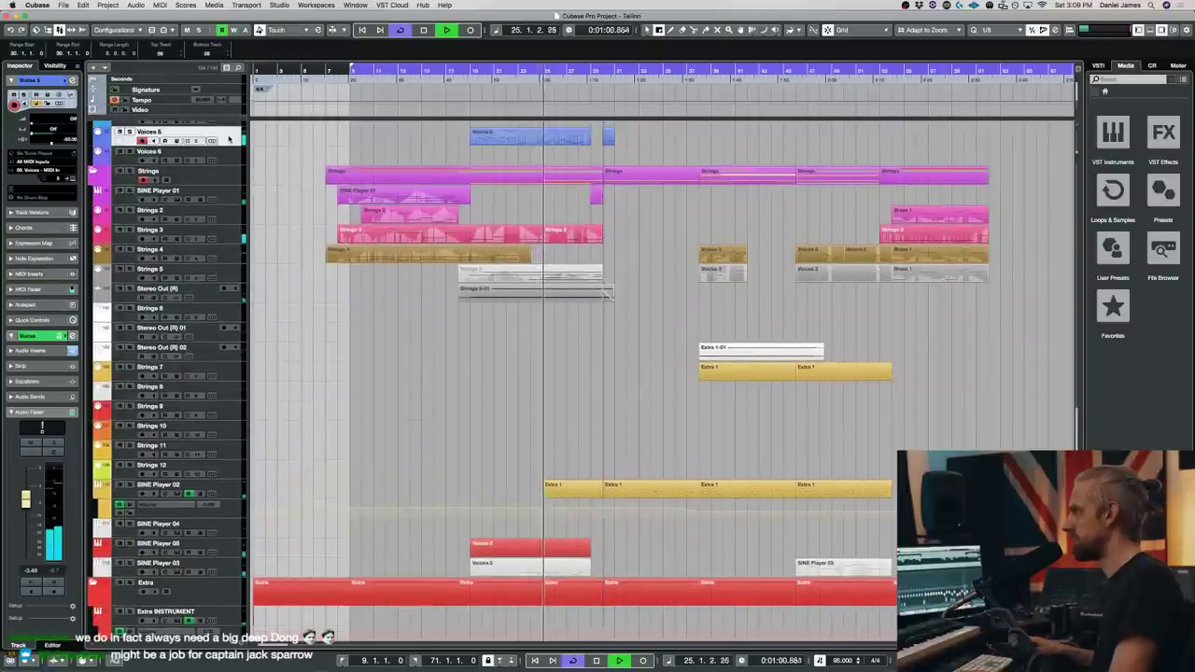
key("e")
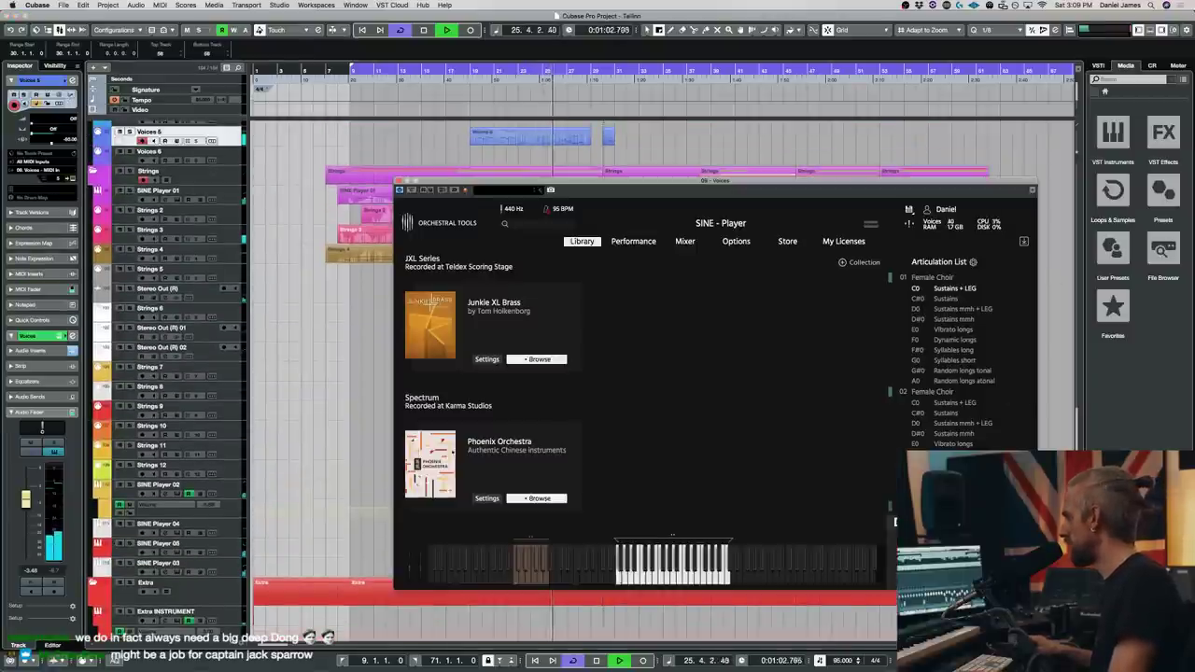
left_click(398, 182)
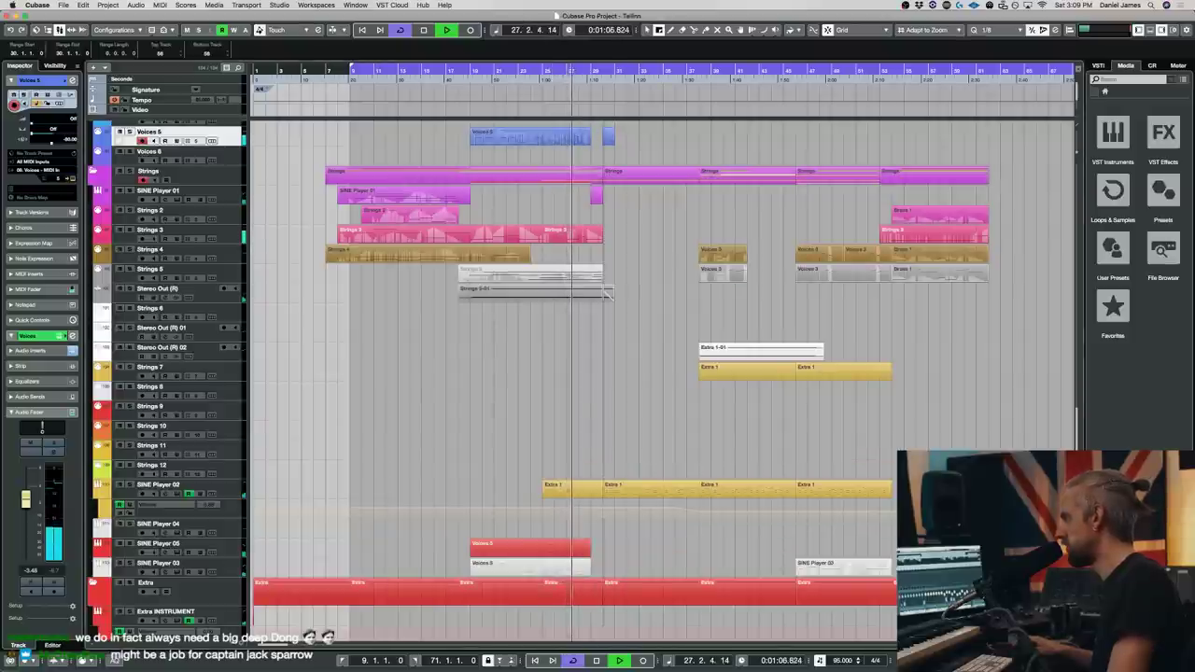
- Delete the short leftover Voices 5 part just after bar 30
key("1")
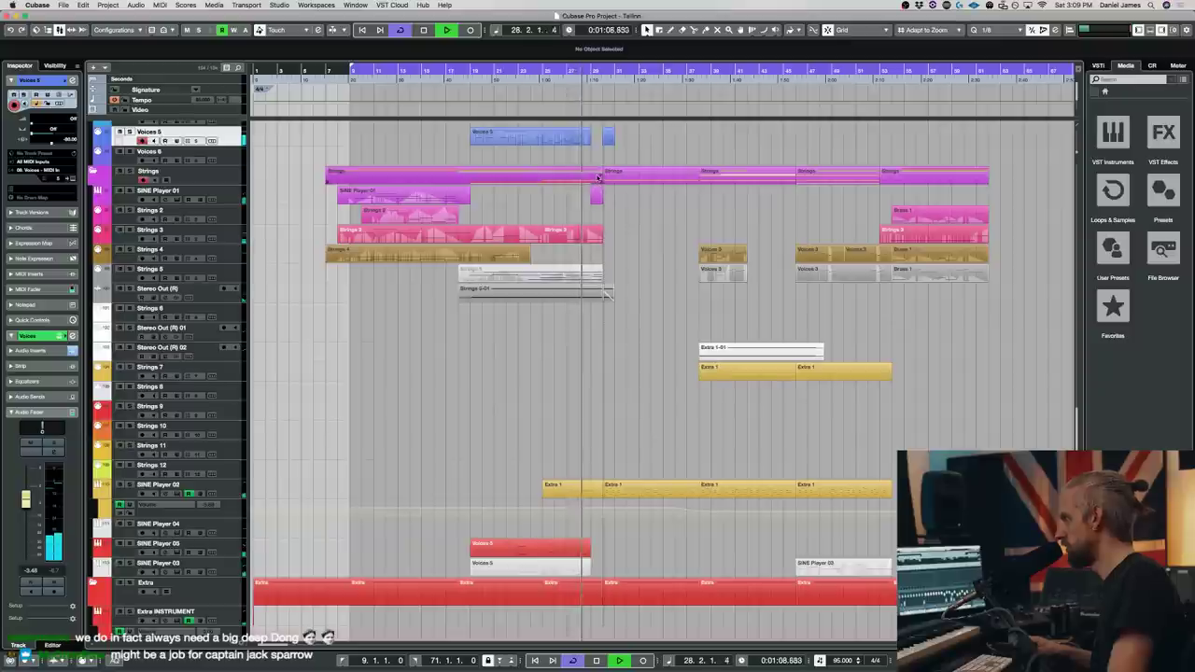
left_click(608, 137)
key("Delete")
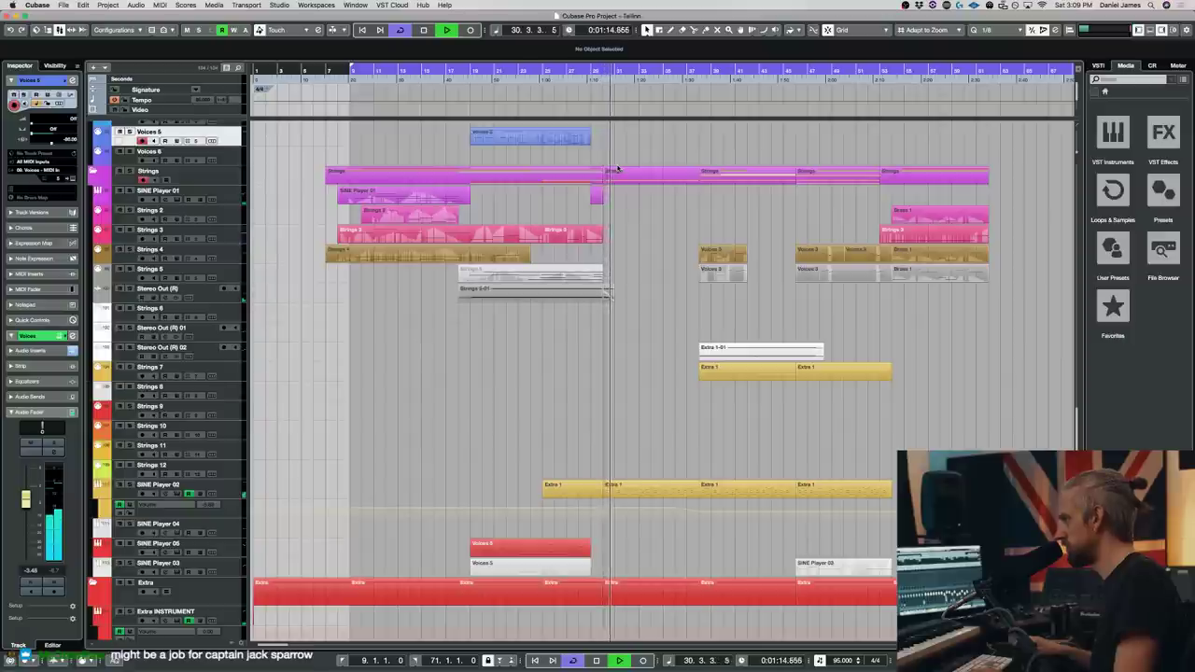
scroll(633, 259, "down", 5)
key("super+a")
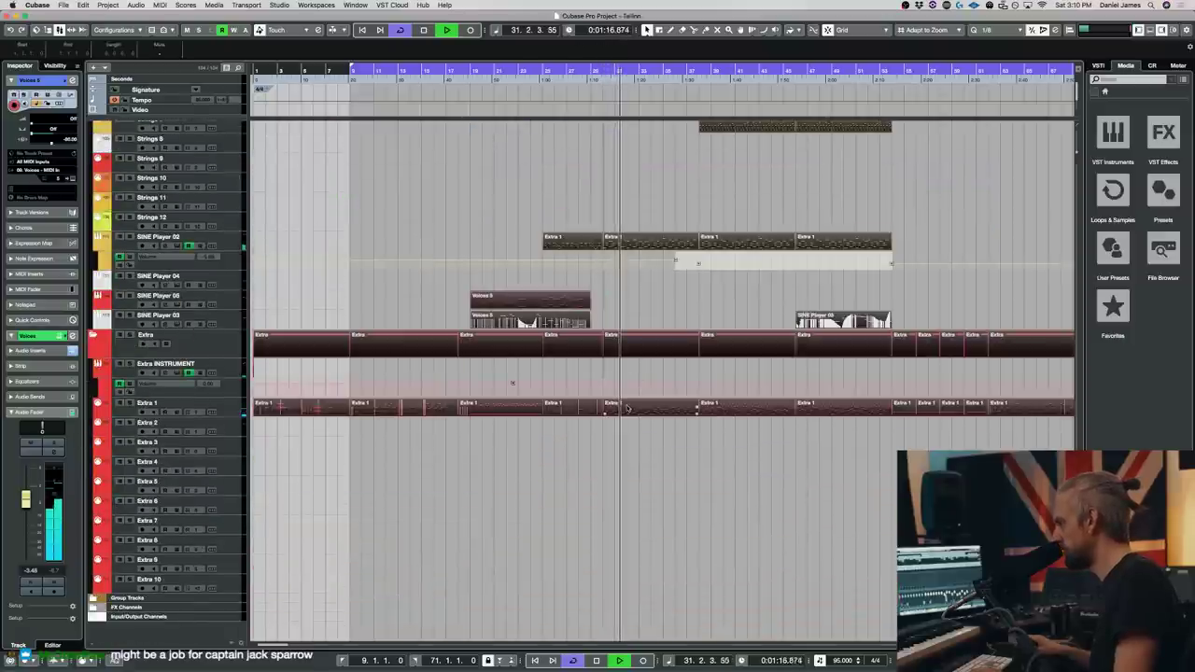
key("h")
key("h")
key("h")
key("h")
key("h")
key("h")
key("h")
key("h")
key("h")
key("h")
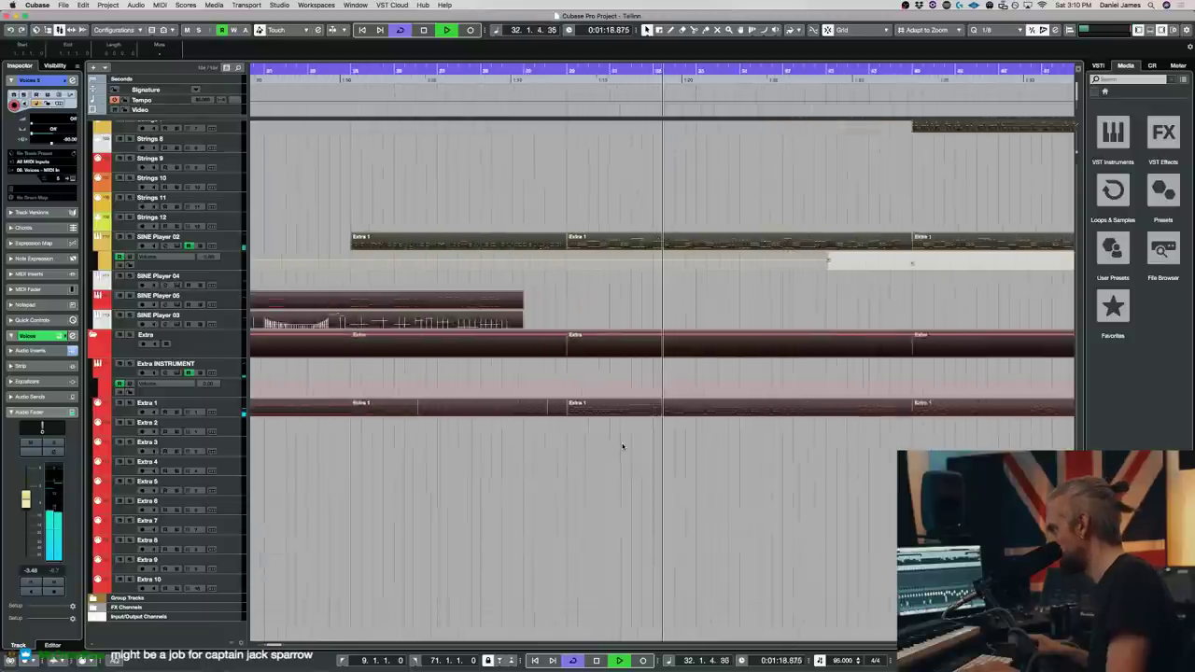
key("h")
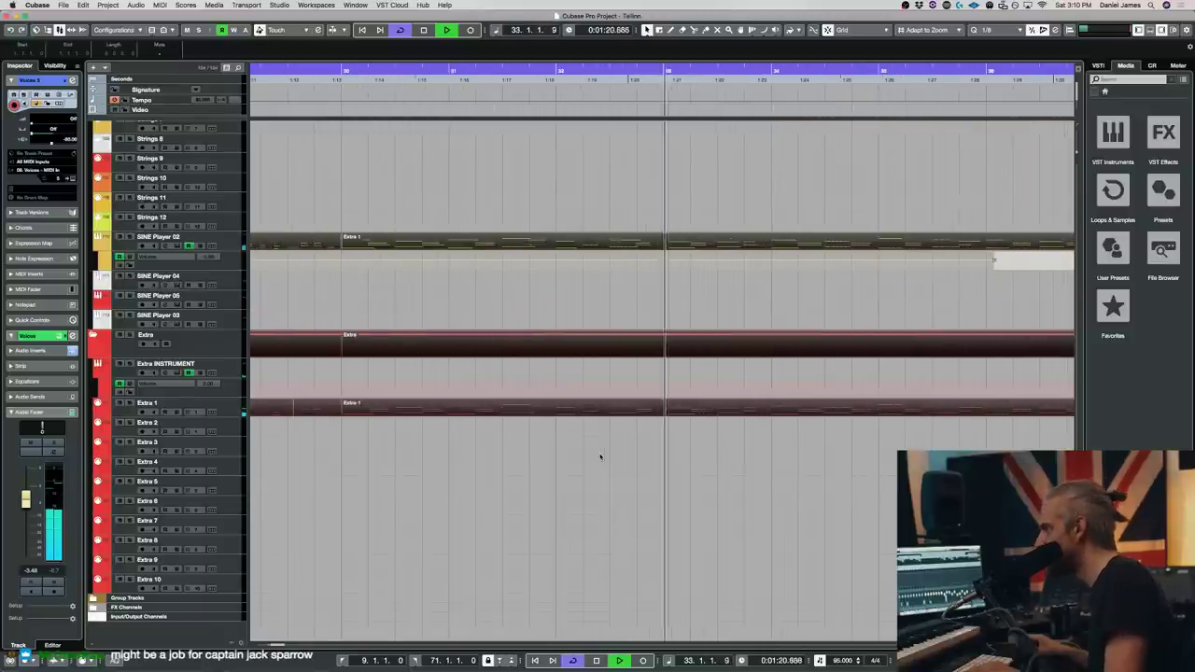
key("g")
key("g")
key("g")
key("g")
key("g")
key("g")
key("g")
key("g")
key("g")
key("g")
key("g")
key("g")
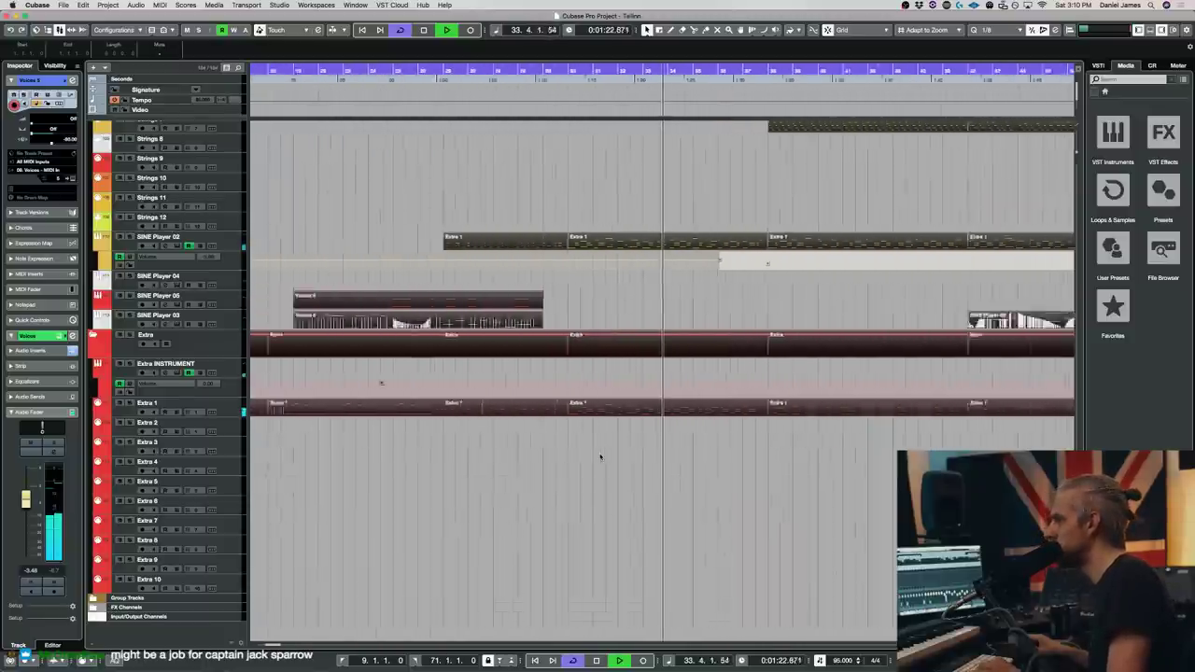
scroll(561, 451, "up", 3)
scroll(518, 403, "up", 5)
scroll(529, 401, "down", 6)
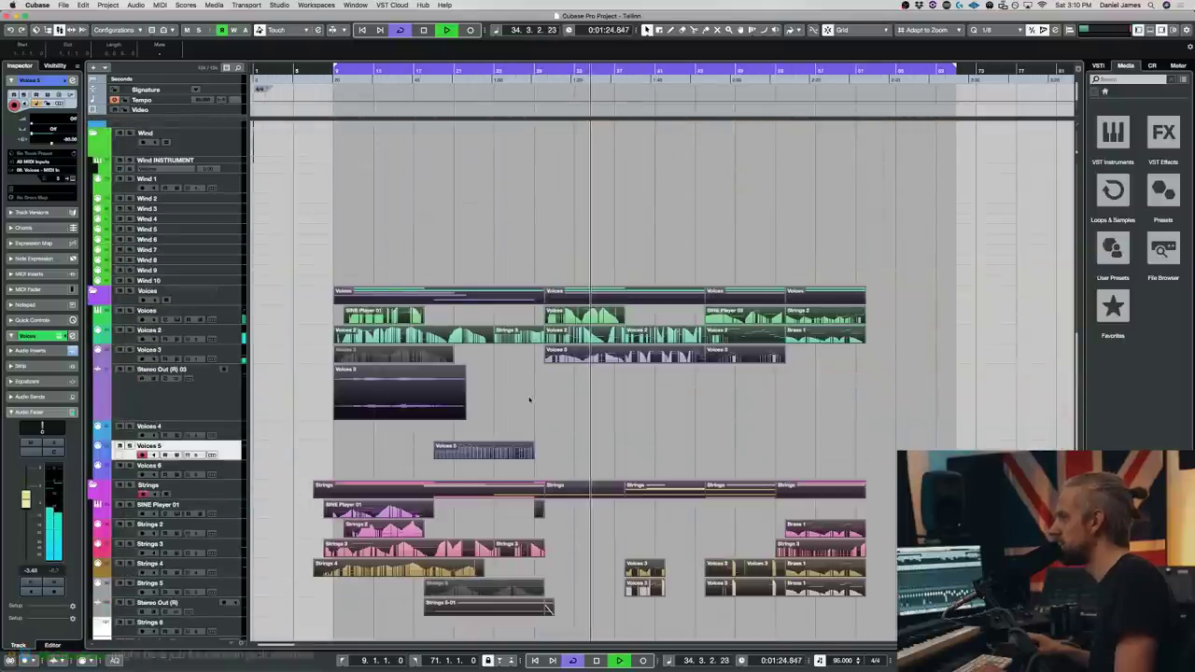
left_click(533, 481)
- Expand the Perc Extra folder and open the Kontakt instrument of the Perc Ex 1 track
scroll(537, 299, "up", 8)
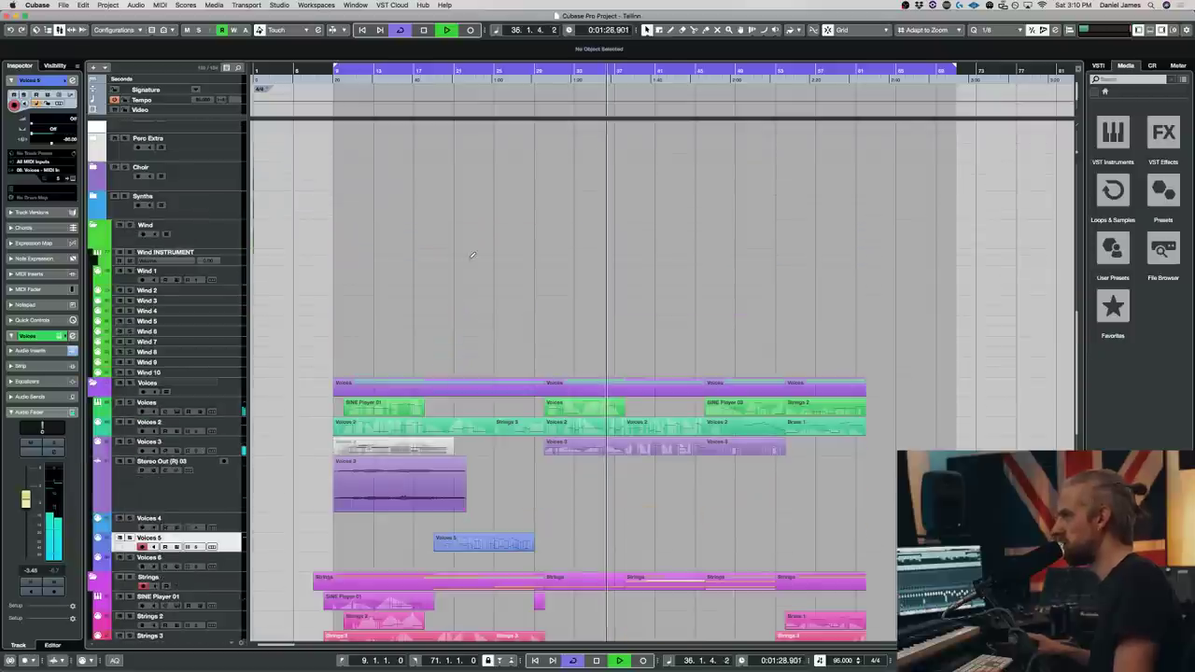
scroll(178, 167, "up", 1)
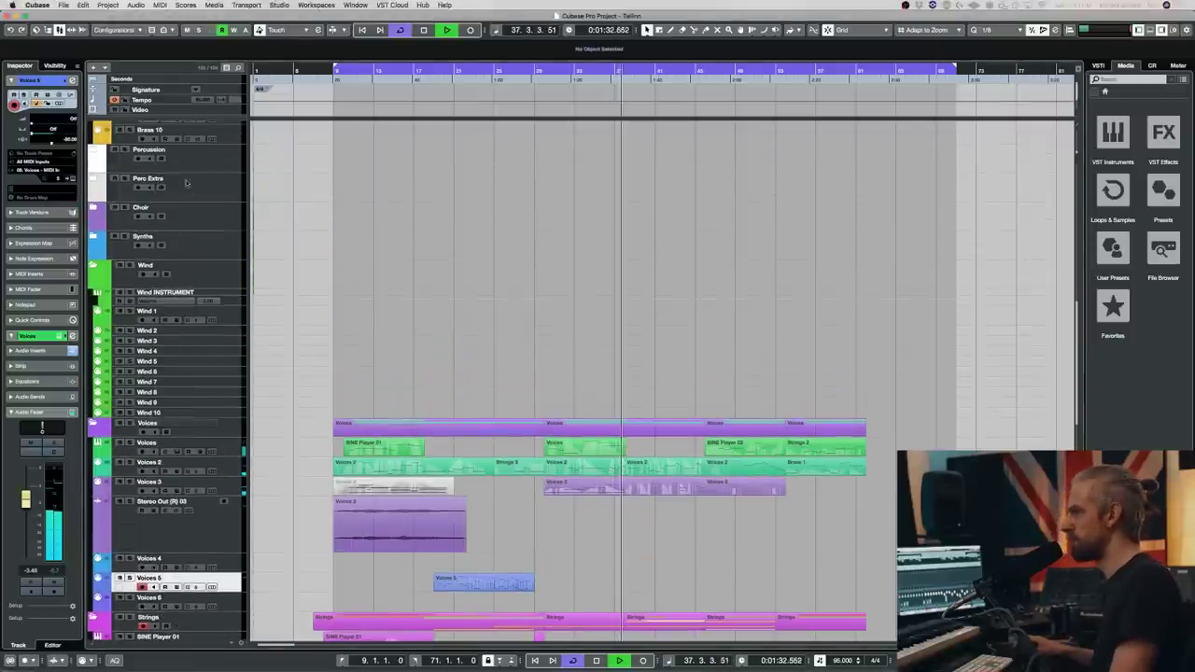
left_click(94, 181)
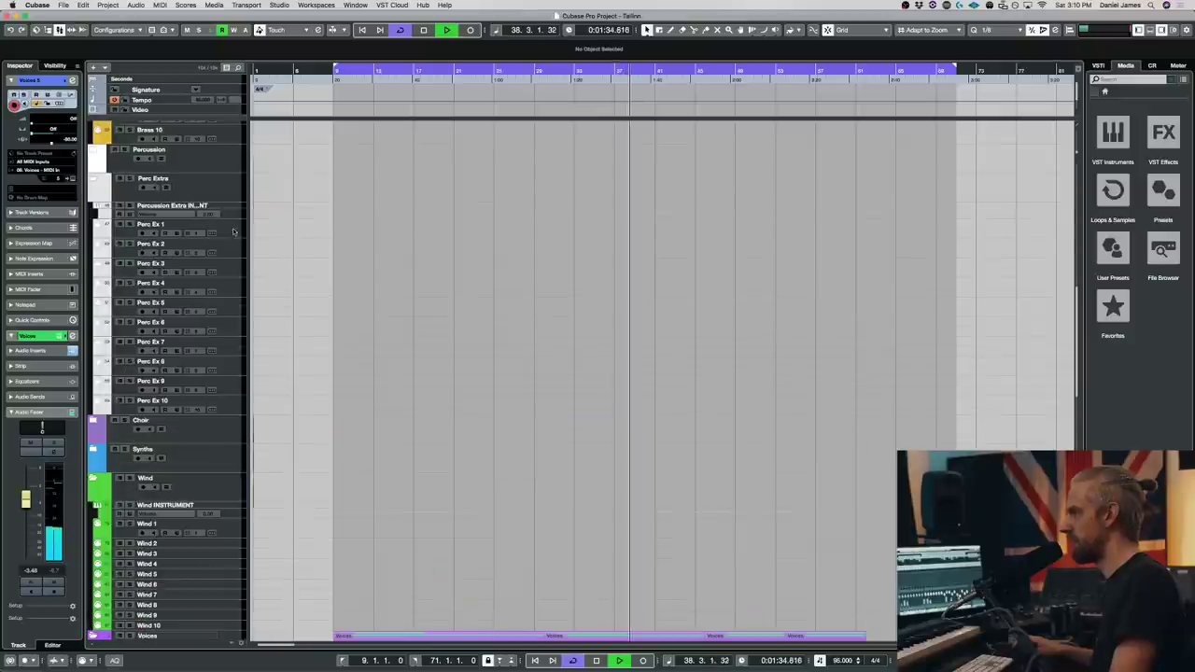
left_click(233, 232)
key("e")
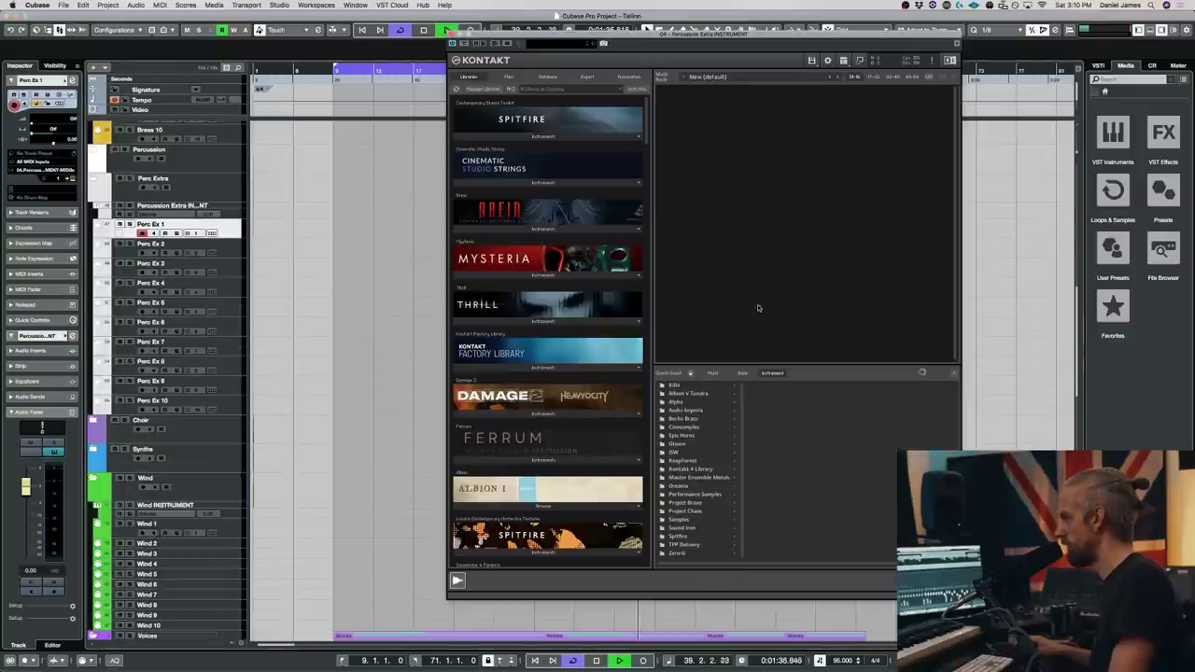
- Load CPCore Orchestral Cymbals from the Cinesamples CinePercCore instruments into Kontakt and close its window
left_click(705, 520)
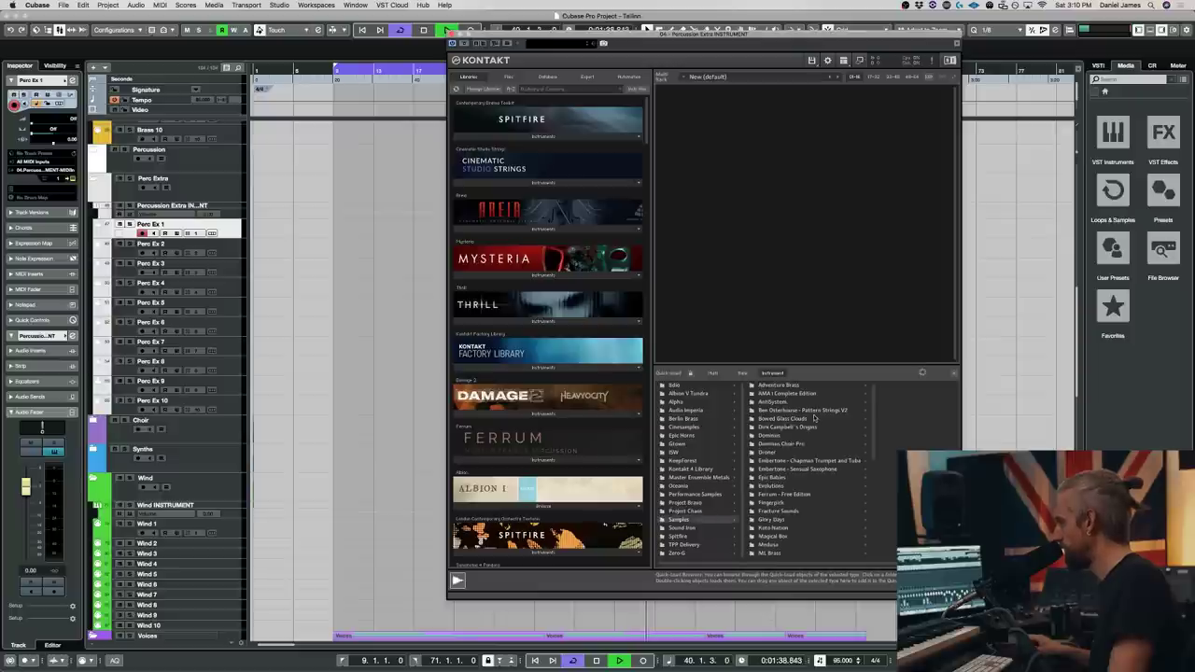
left_click(703, 427)
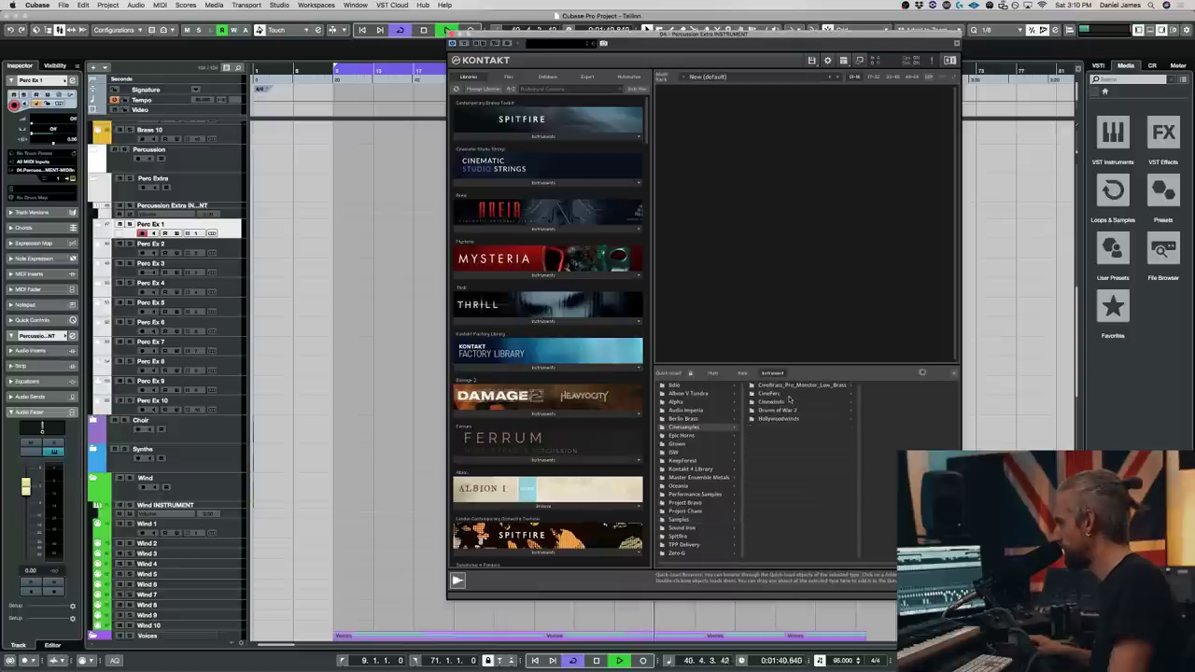
left_click(895, 403)
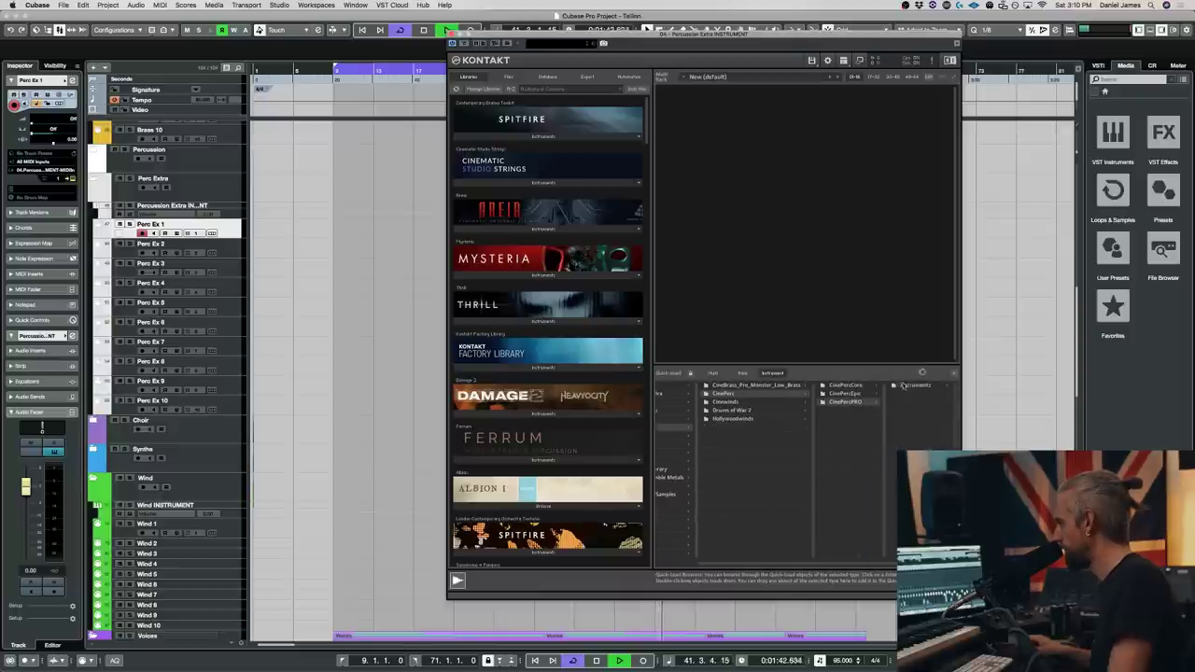
left_click(841, 385)
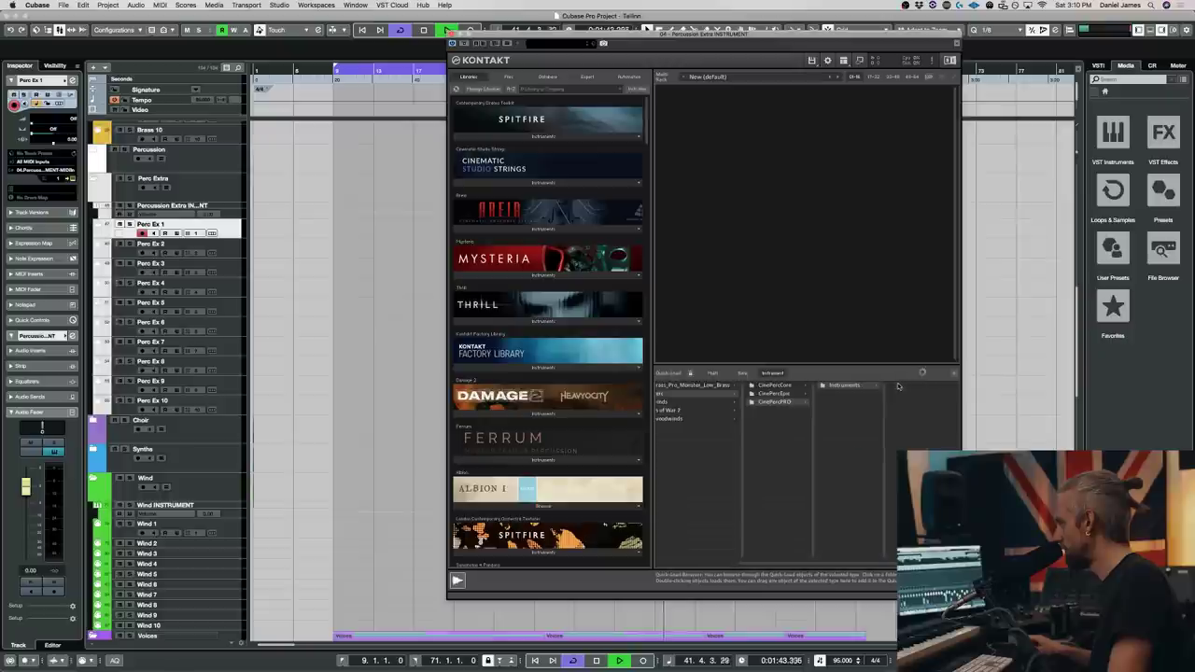
left_click(776, 386)
left_click(779, 386)
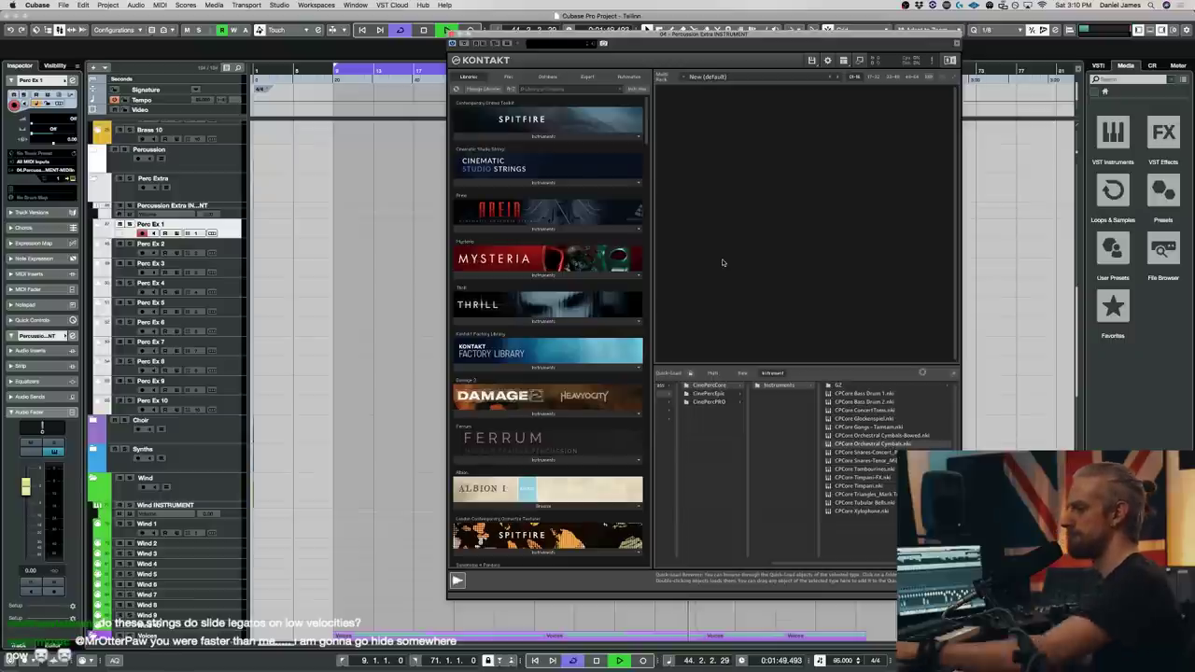
left_click(452, 42)
- Record a cymbal swell on the Perc Ex 1 track leading into the transition at bar 30
scroll(547, 286, "down", 10)
key("space")
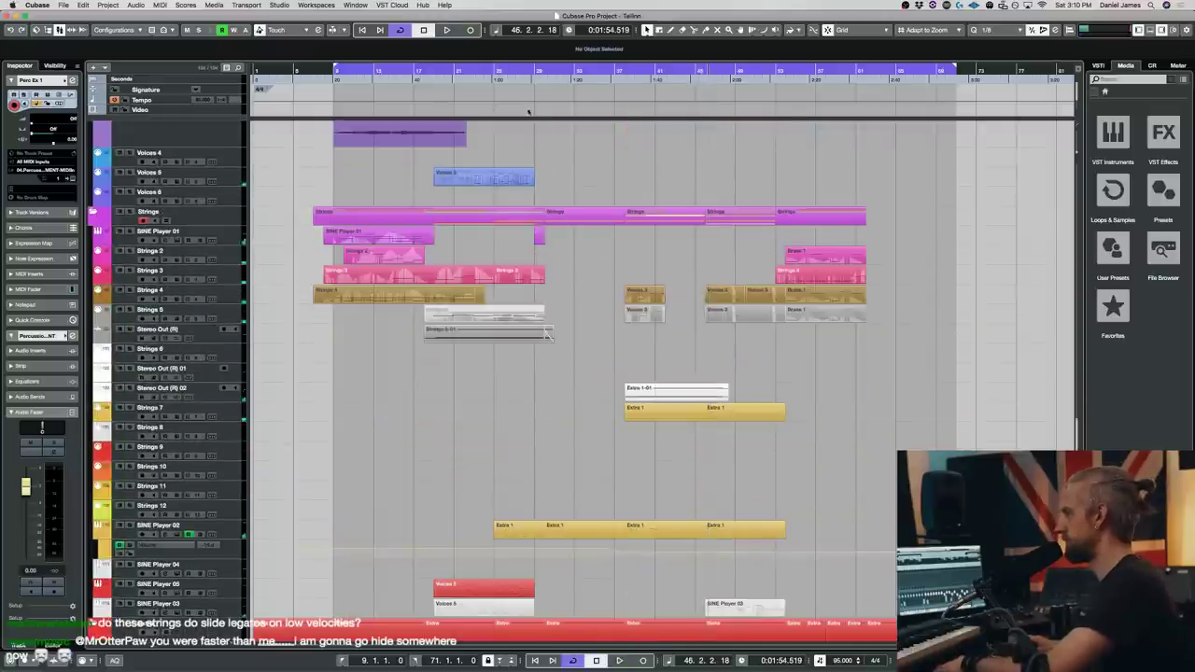
key("space")
scroll(564, 276, "down", 5)
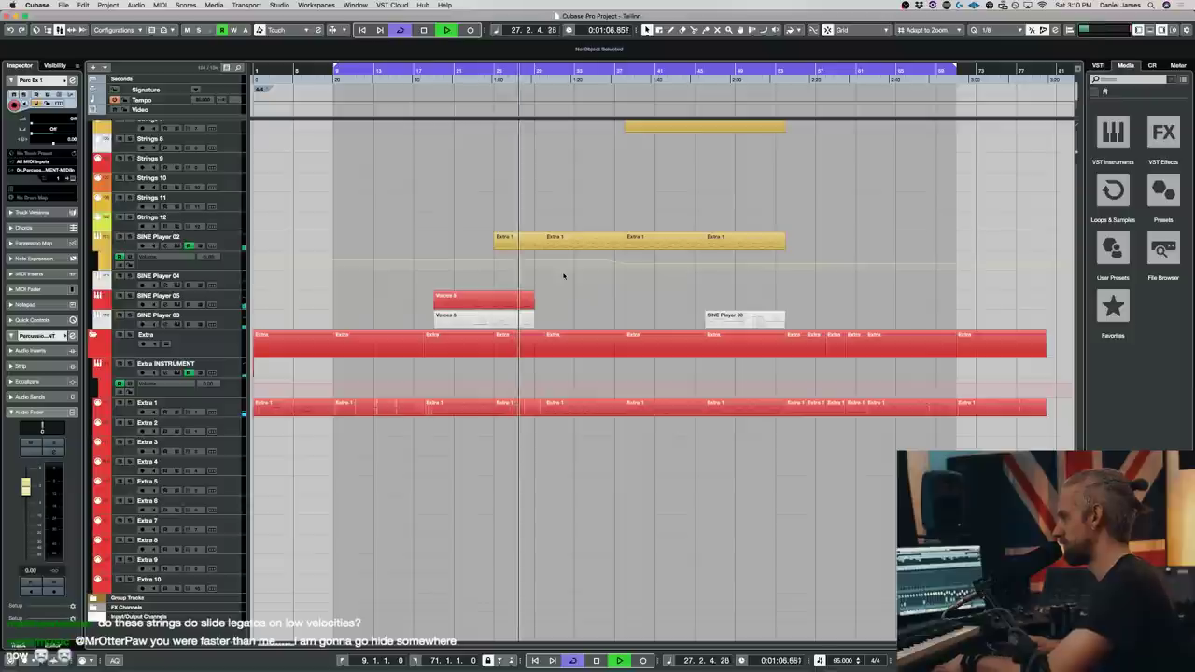
key("*")
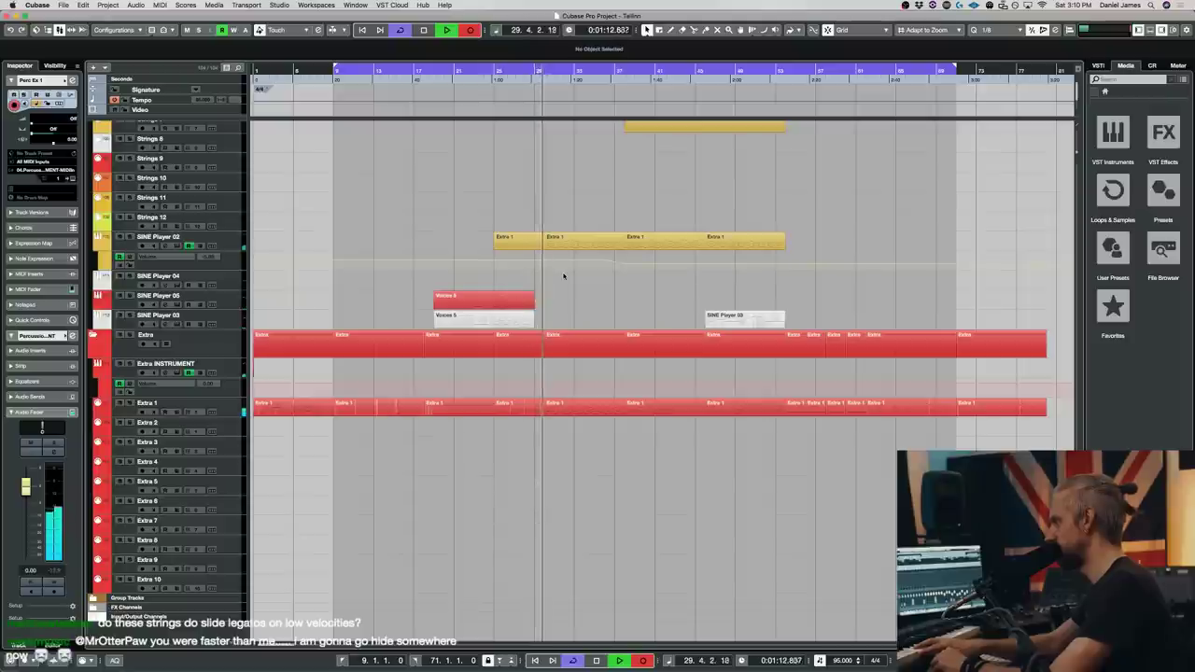
scroll(555, 408, "down", 20)
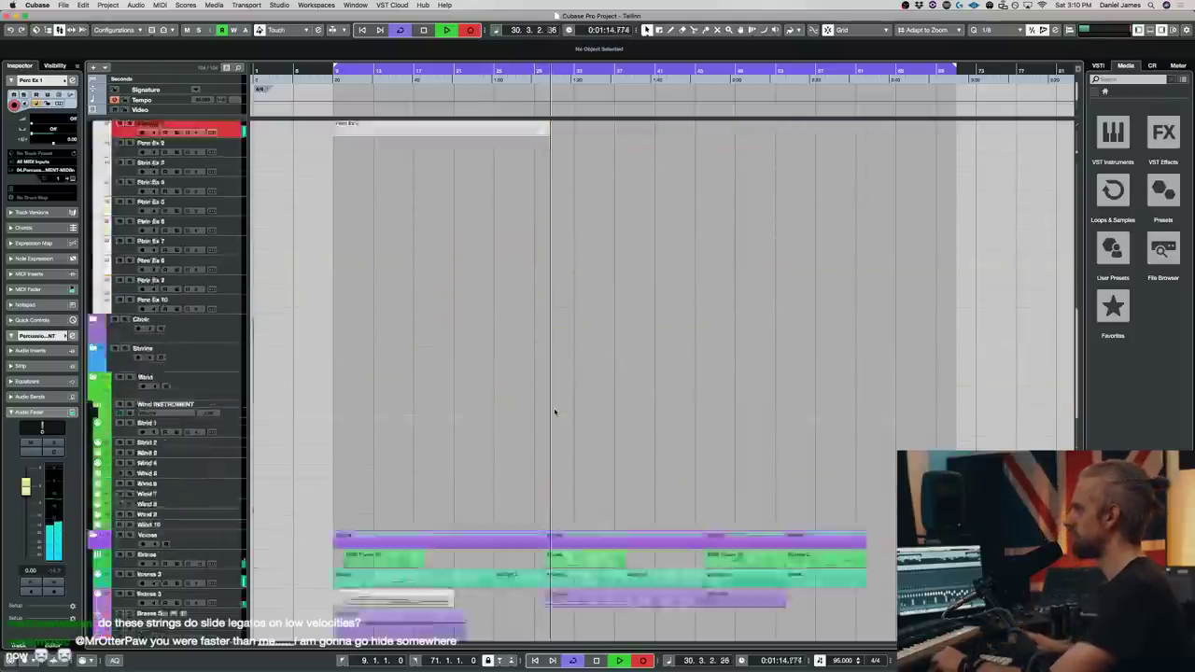
key("space")
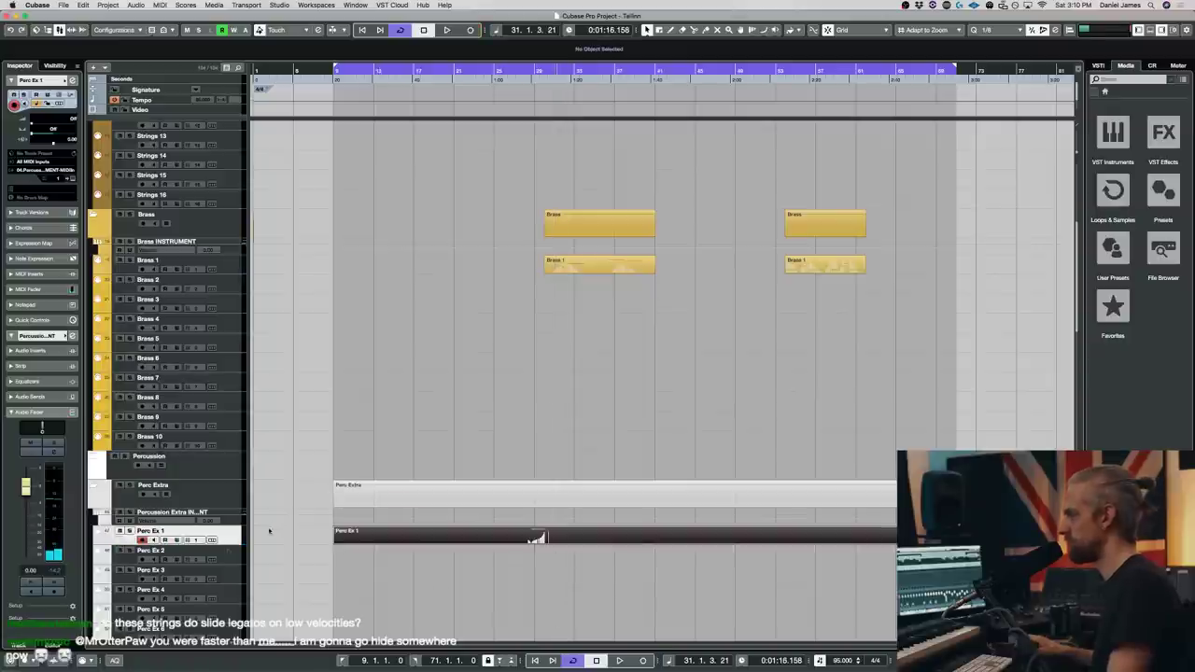
- Trim the start of the recorded Perc Ex 1 part to bar 28 and play back the cymbal swell
key("e")
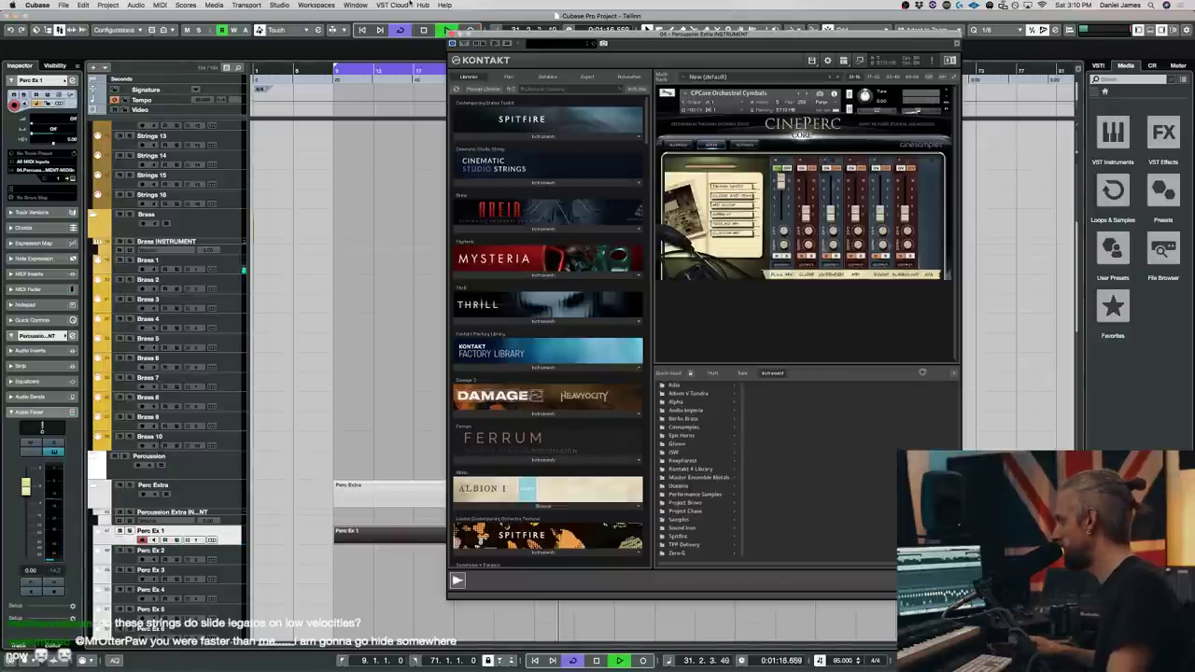
left_click(455, 43)
left_click_drag(537, 540, 539, 538)
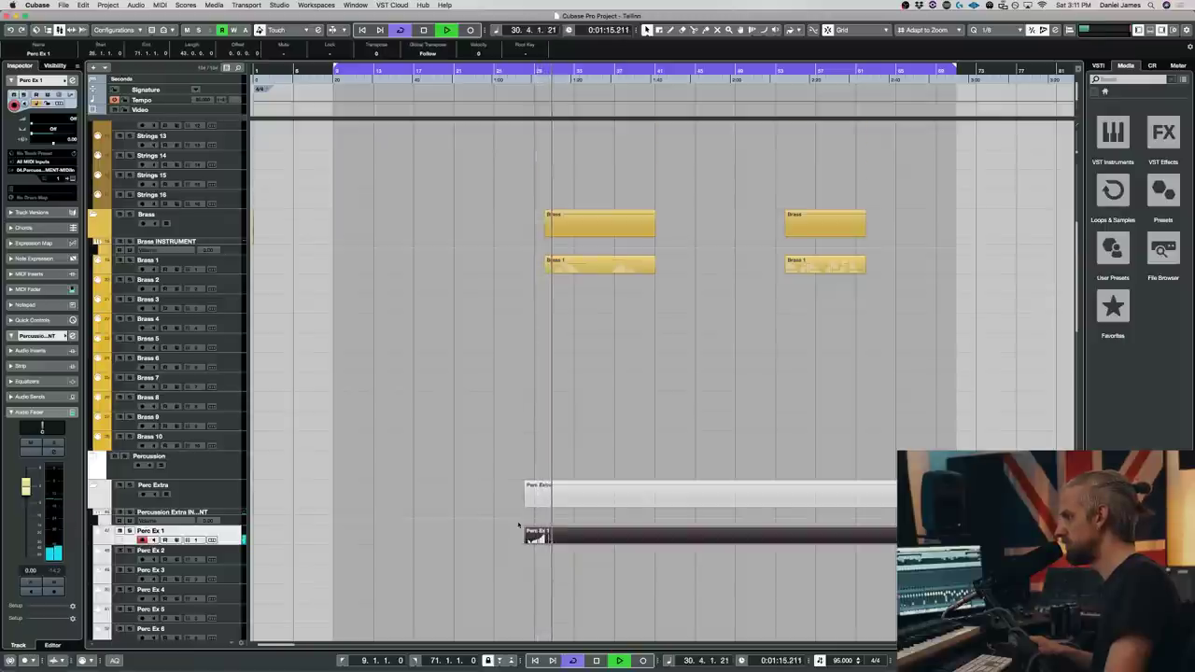
- Add the Tubular Bells instrument from the True Strike library to the Kontakt instance used by Perc Ex 1
scroll(519, 526, "up", 10)
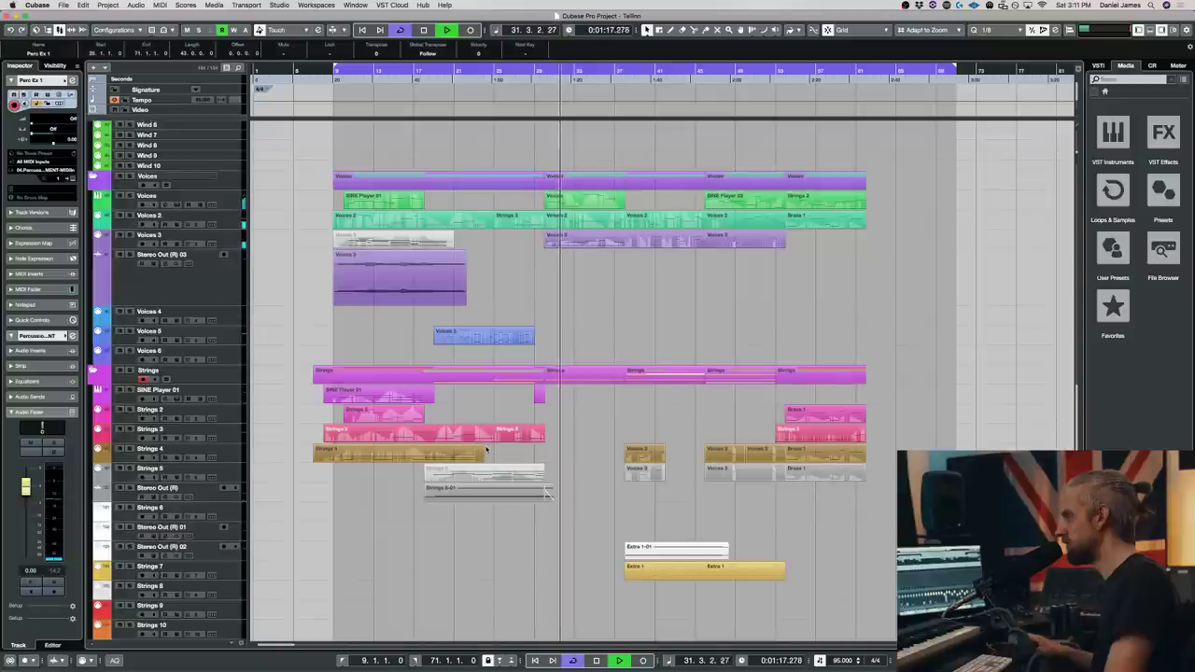
scroll(209, 222, "down", 10)
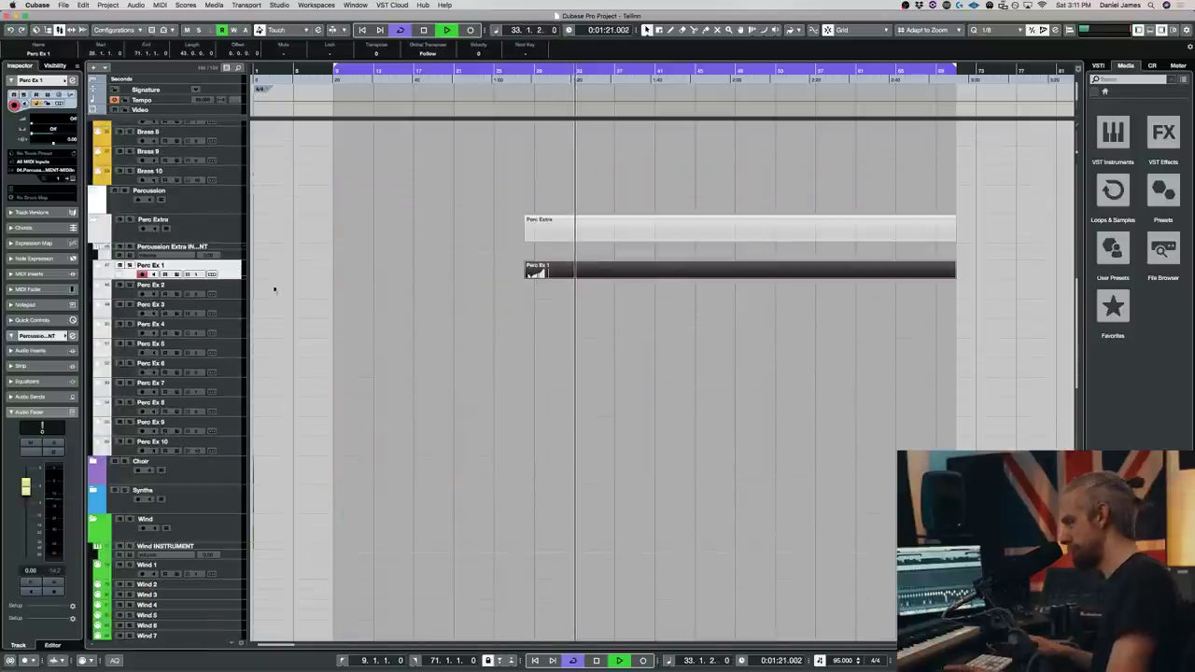
key("e")
scroll(552, 355, "down", 12)
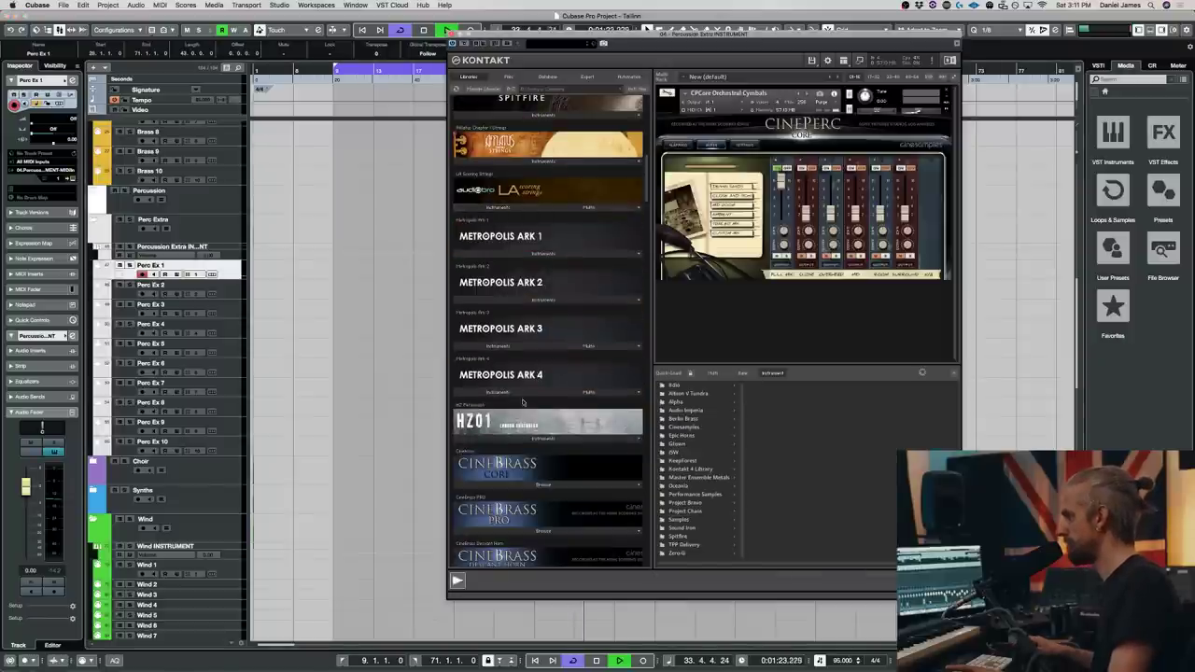
scroll(522, 408, "down", 5)
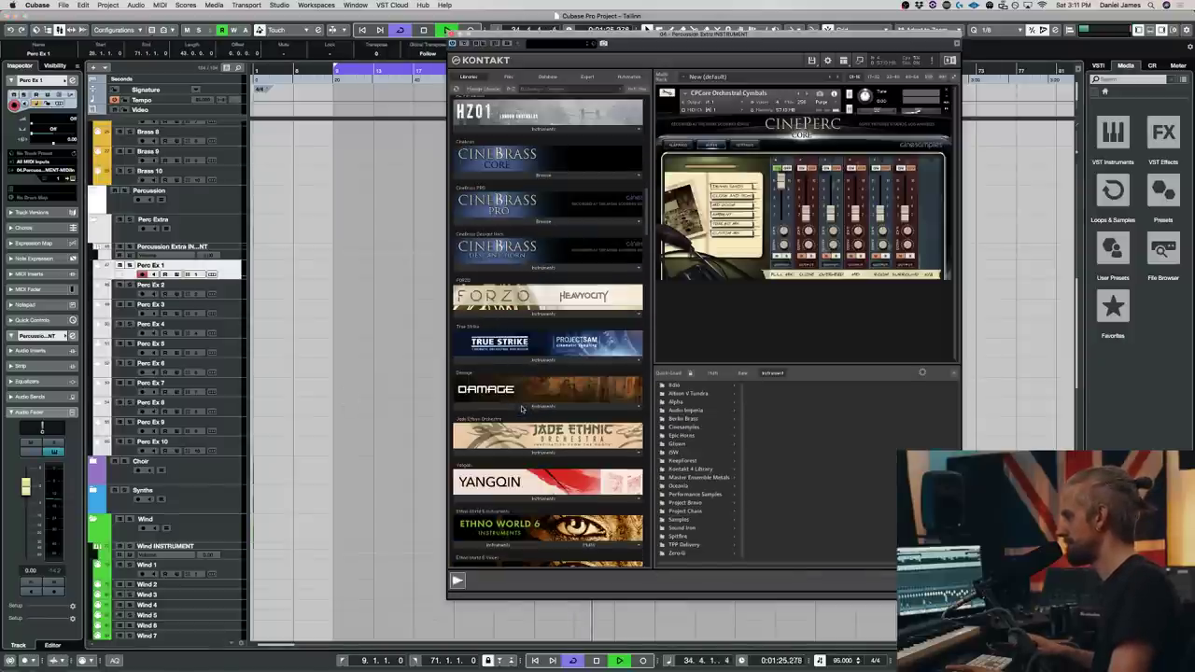
left_click(534, 362)
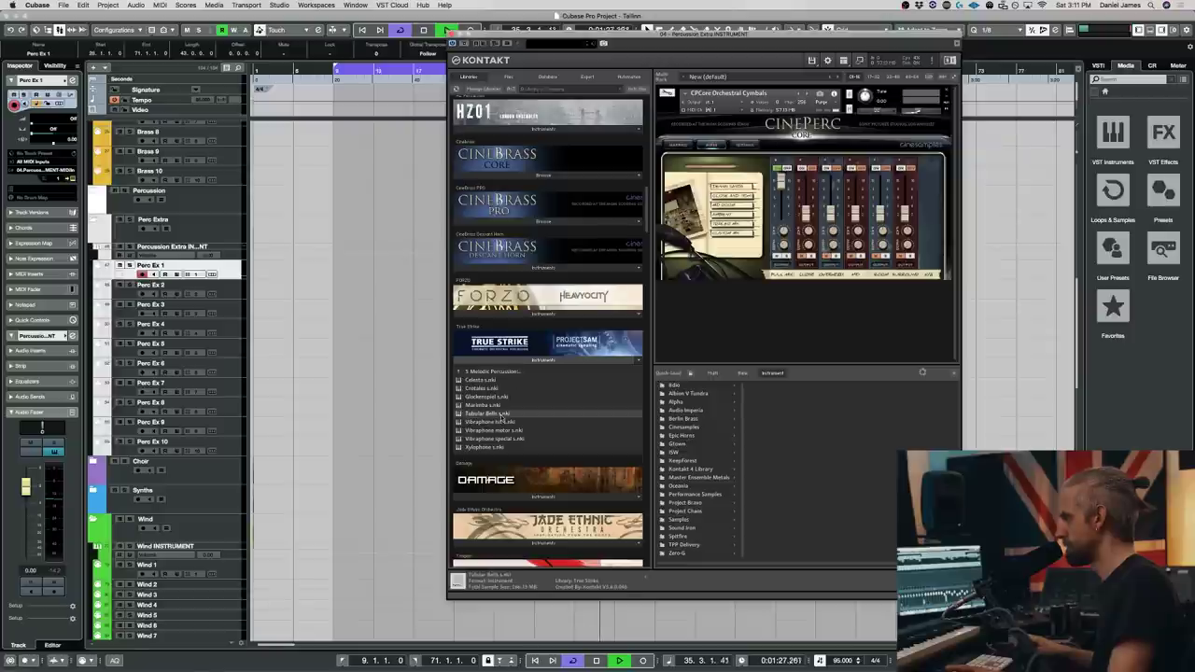
double_click(487, 413)
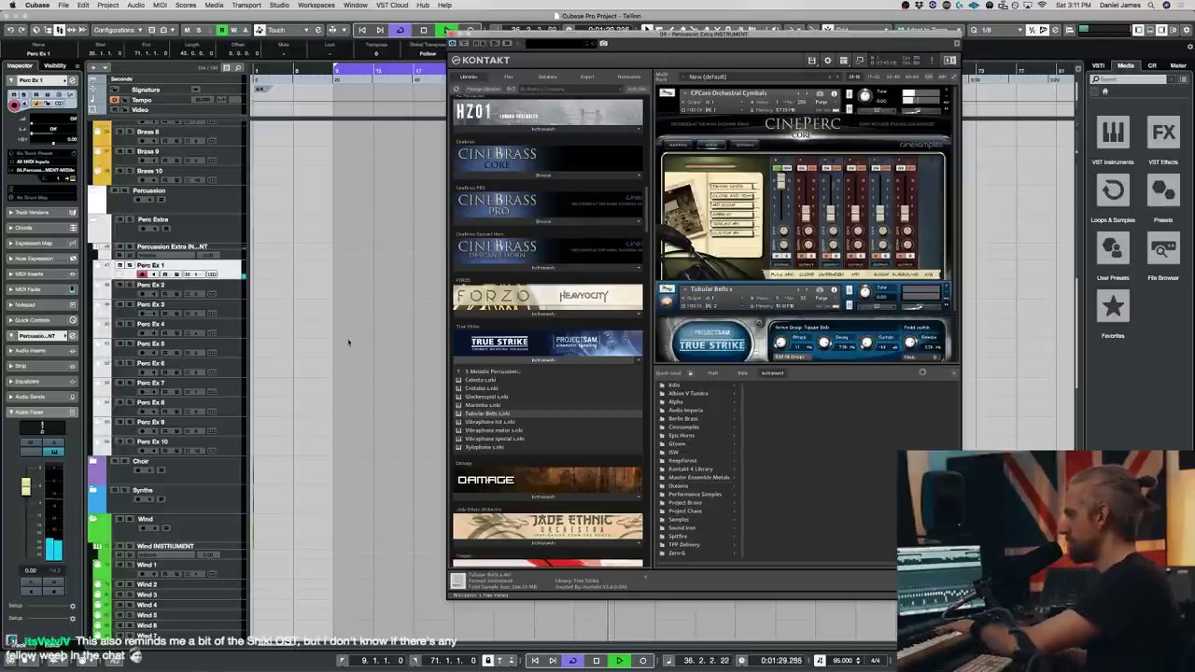
- Record a tubular bell hit at bar 30 on the Perc Ex 2 track with the Kontakt window closed
left_click(239, 294)
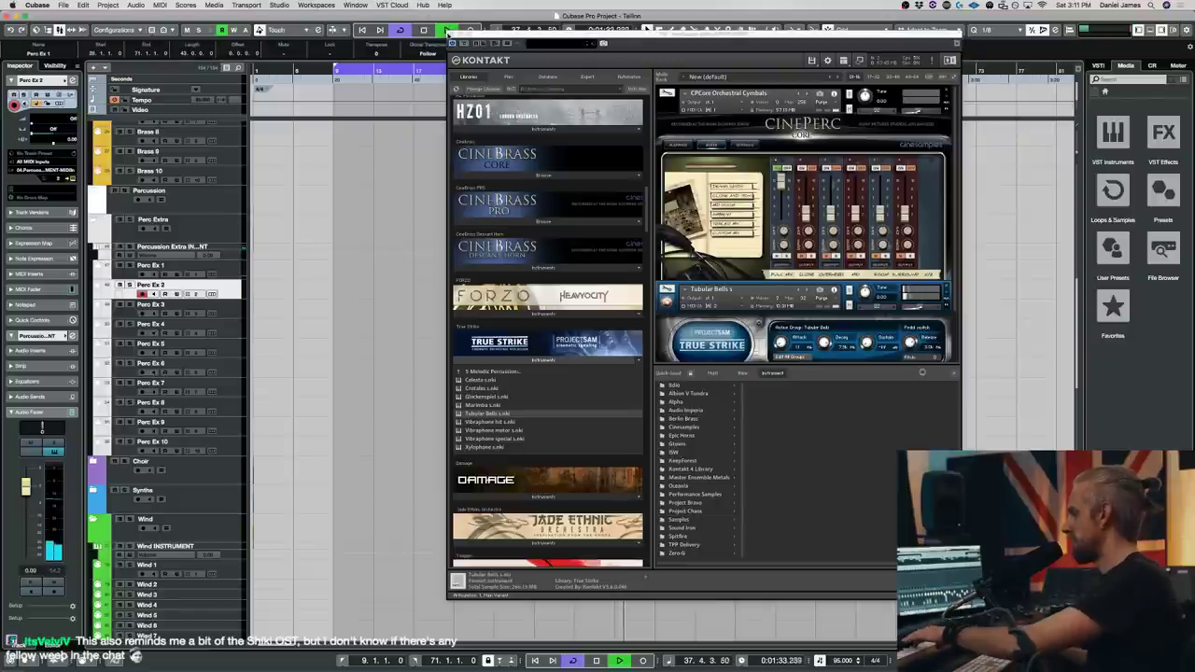
left_click(453, 34)
scroll(571, 251, "down", 3)
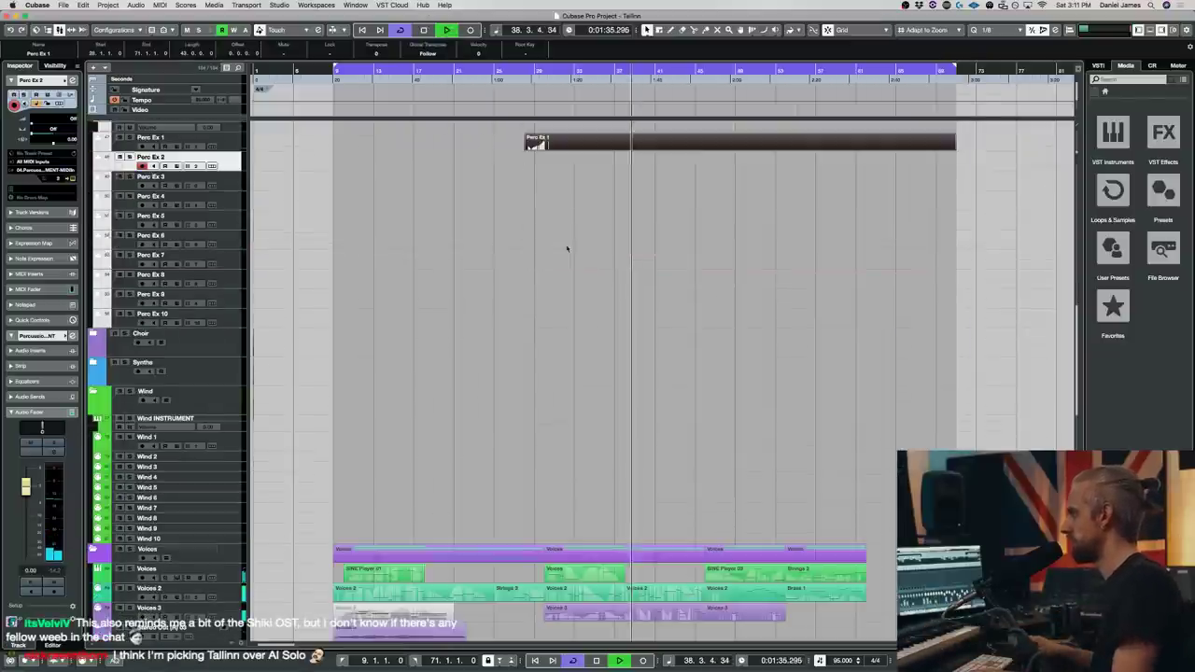
left_click(531, 78)
scroll(589, 264, "down", 2)
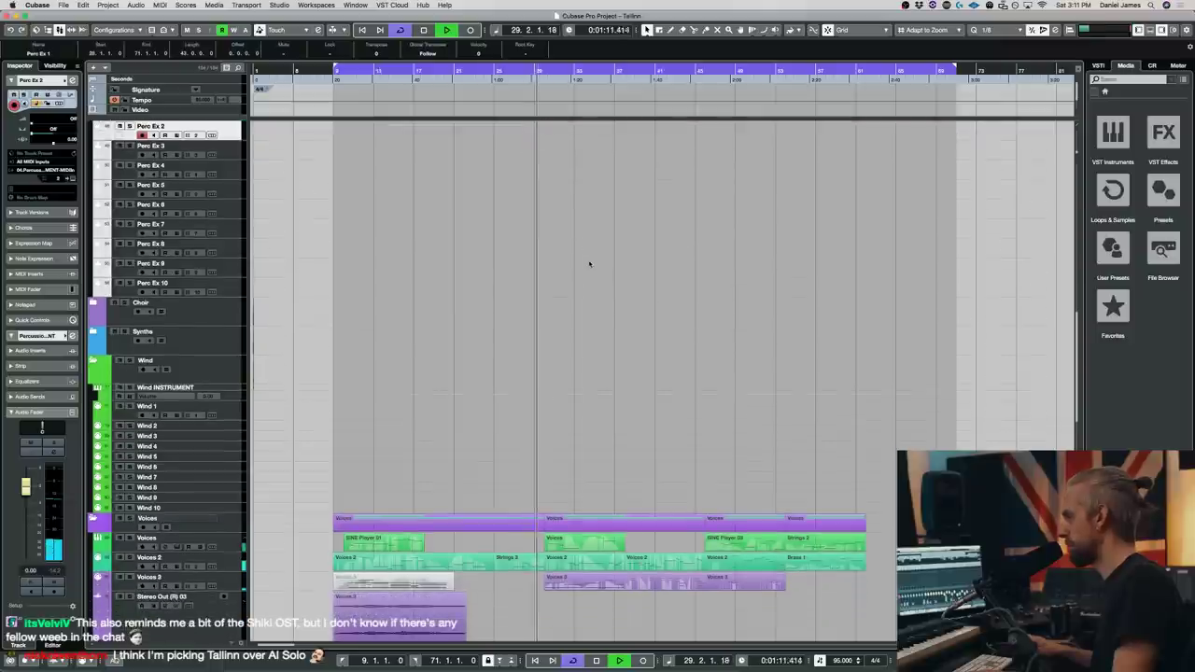
key("KP_Multiply")
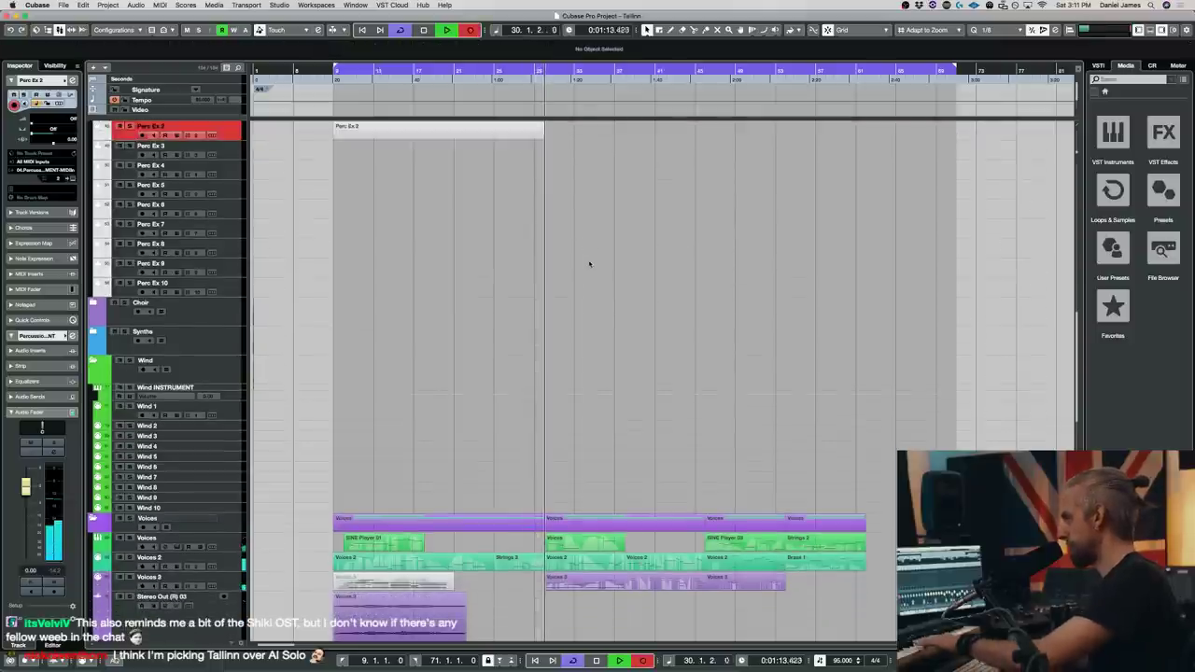
scroll(597, 281, "up", 5)
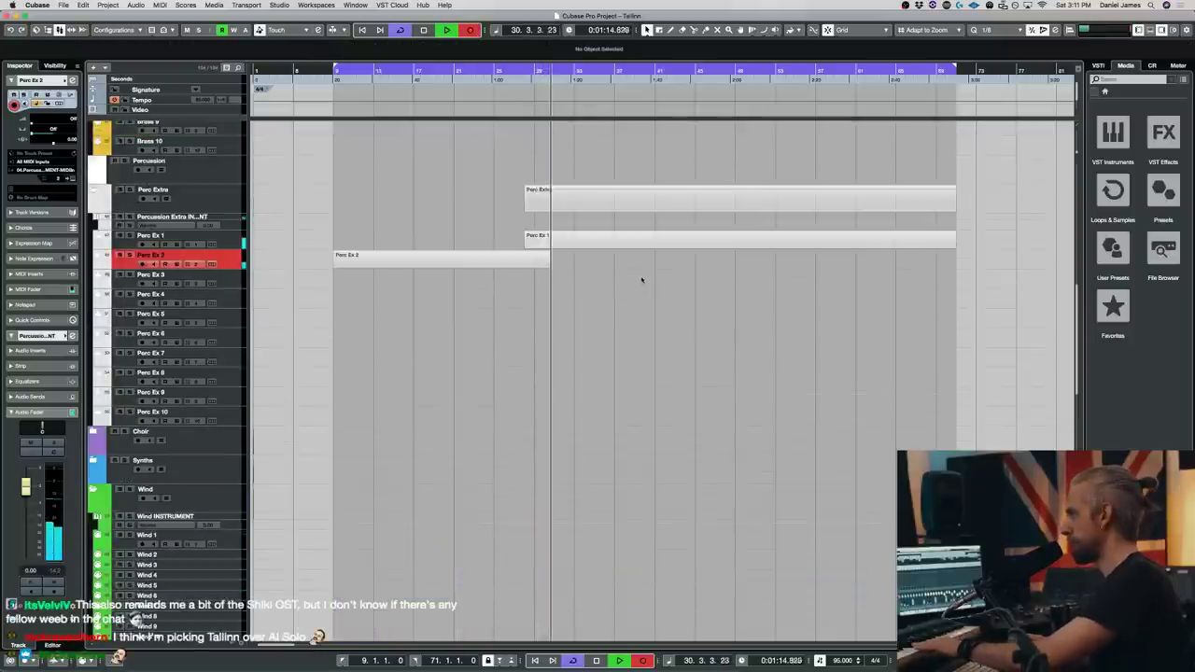
key("space")
- Adjust the velocity of the recorded bell note near bar 30 in the Key Editor and play it back
double_click(547, 266)
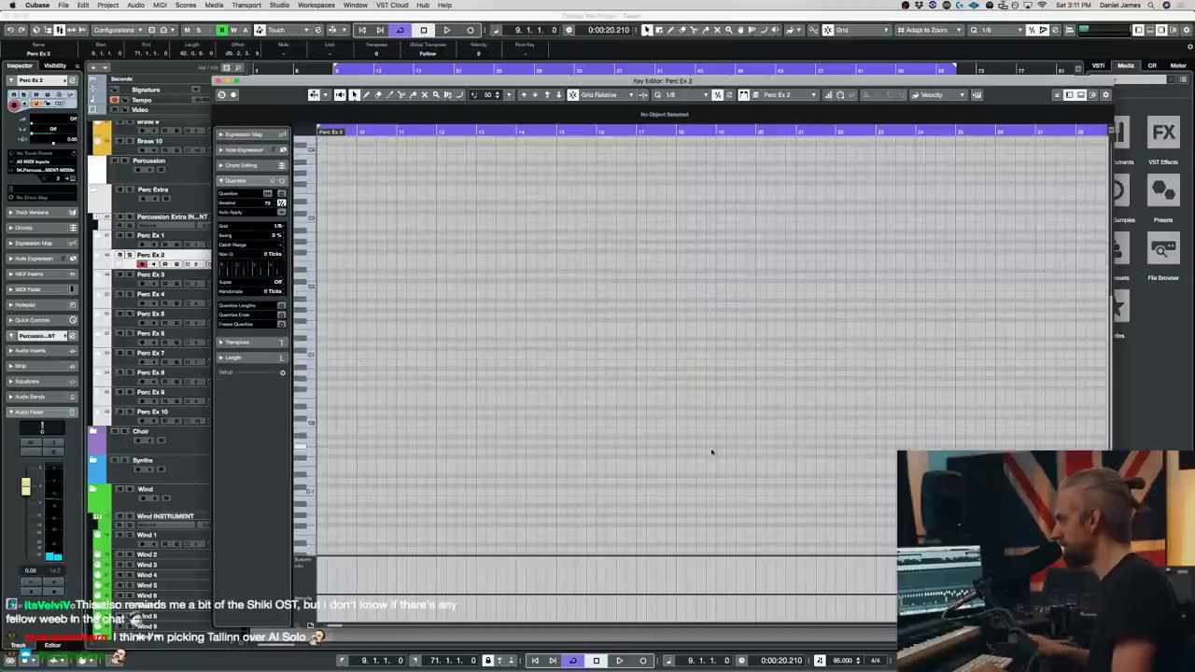
scroll(714, 453, "left", 3)
scroll(714, 454, "right", 10)
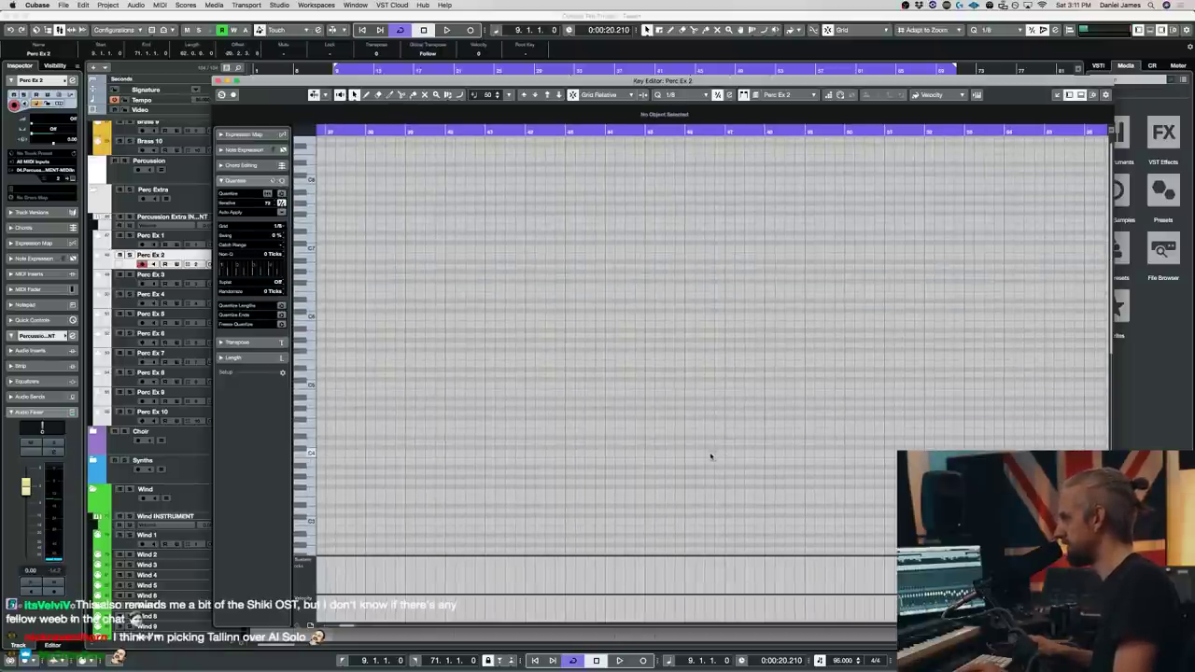
scroll(717, 472, "left", 4)
scroll(717, 472, "down", 1)
left_click_drag(852, 446, 850, 445)
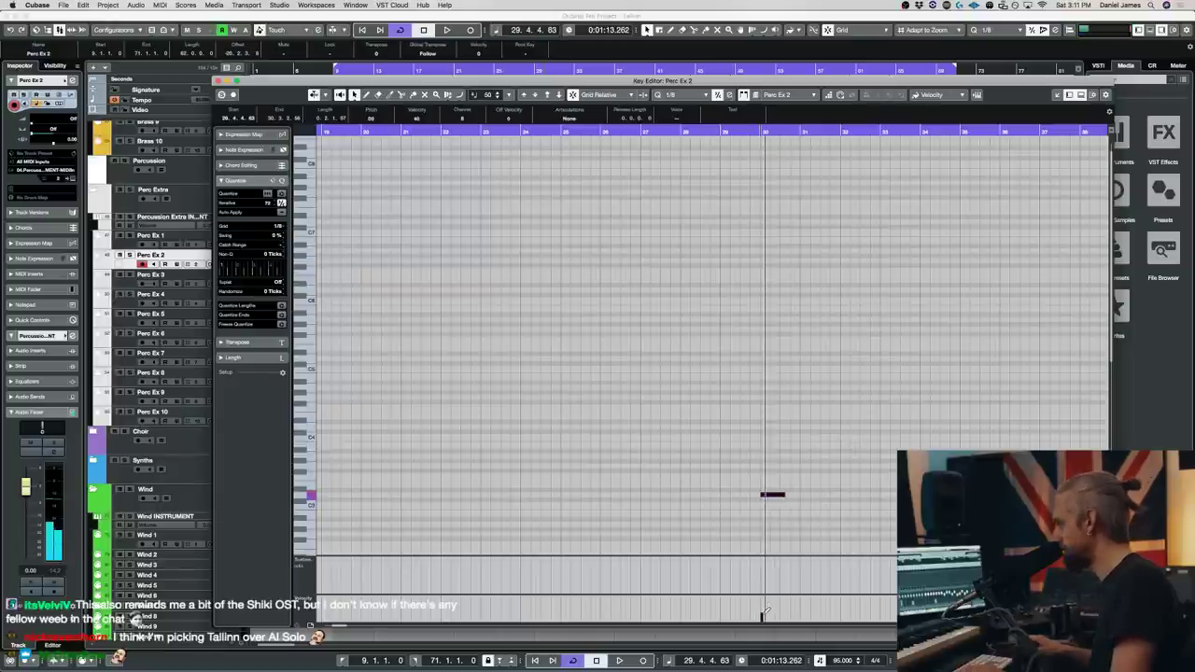
key("space")
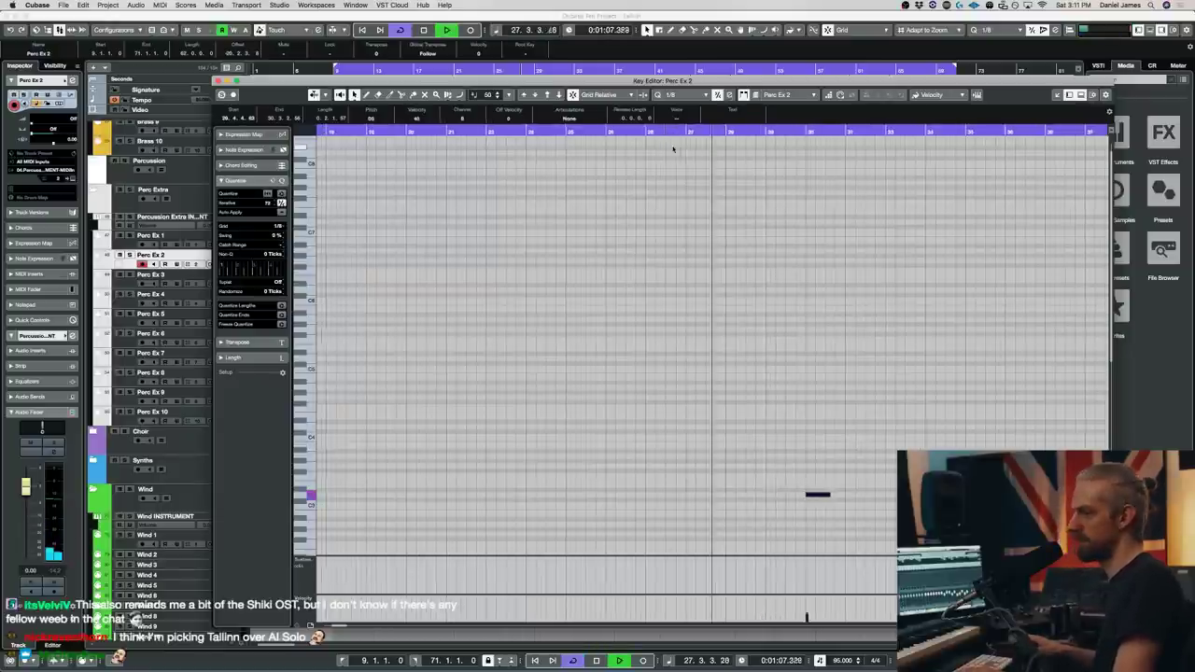
key("Escape")
- Split the Perc Ex 1 part at bar 30 and delete the portion after the cut
left_click(560, 238)
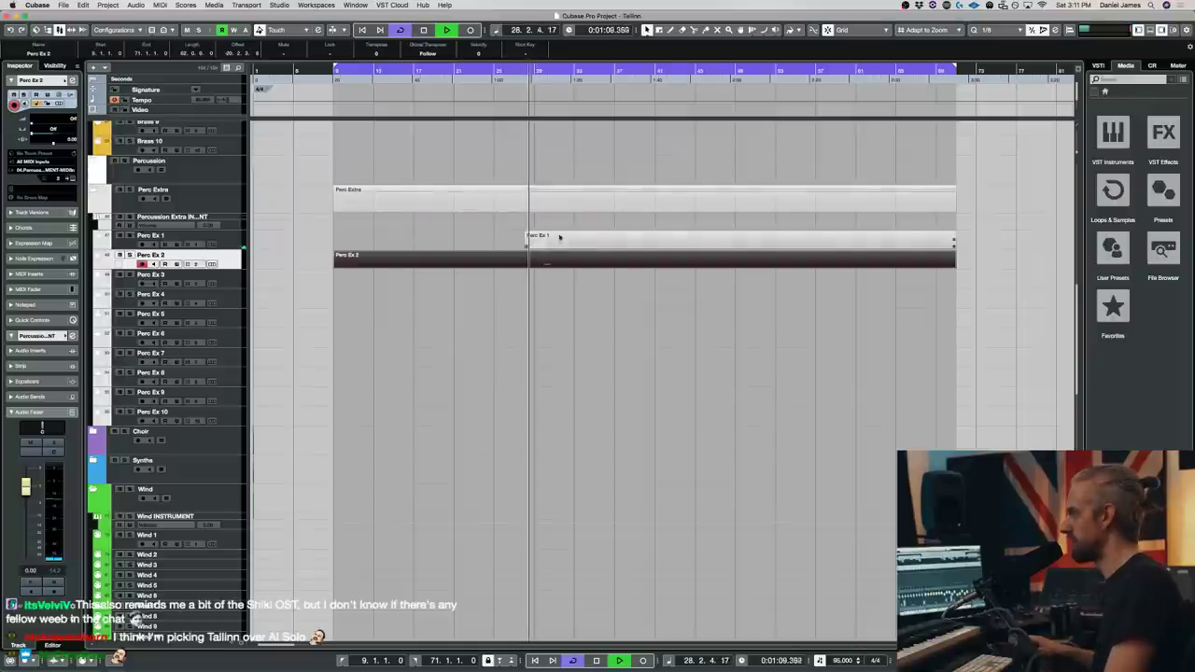
left_click(544, 250)
key("1")
left_click(559, 243)
key("Delete")
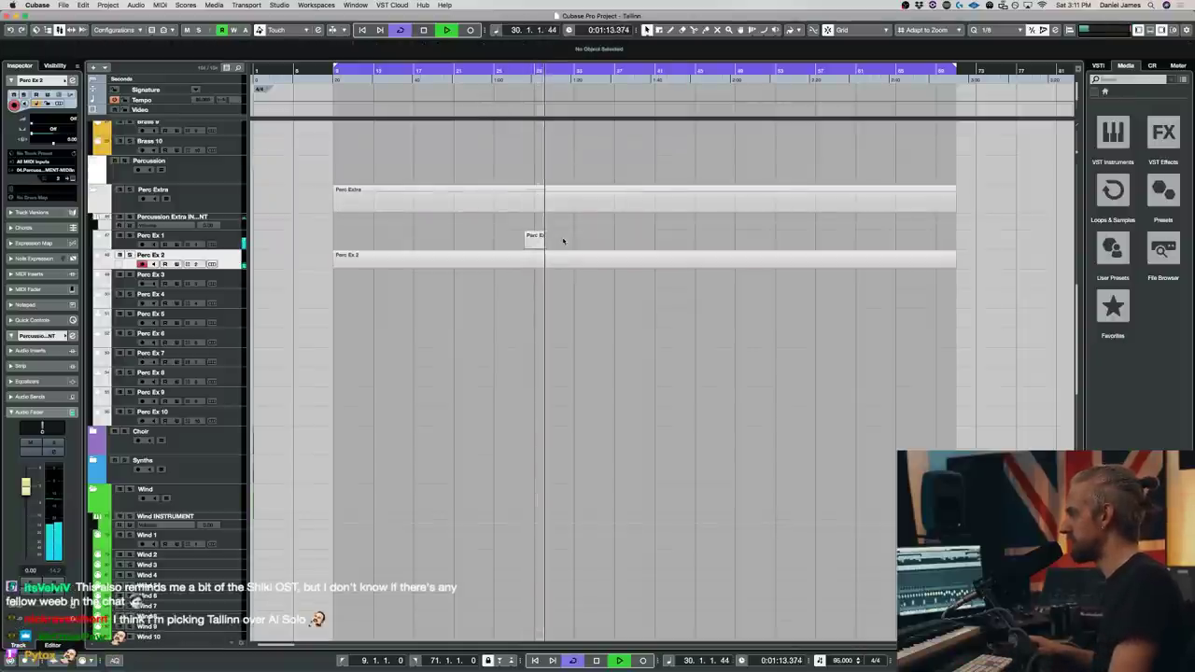
- Raise the velocity of the Perc Ex 2 bell note in the Key Editor and play back the transition
double_click(560, 260)
key("space")
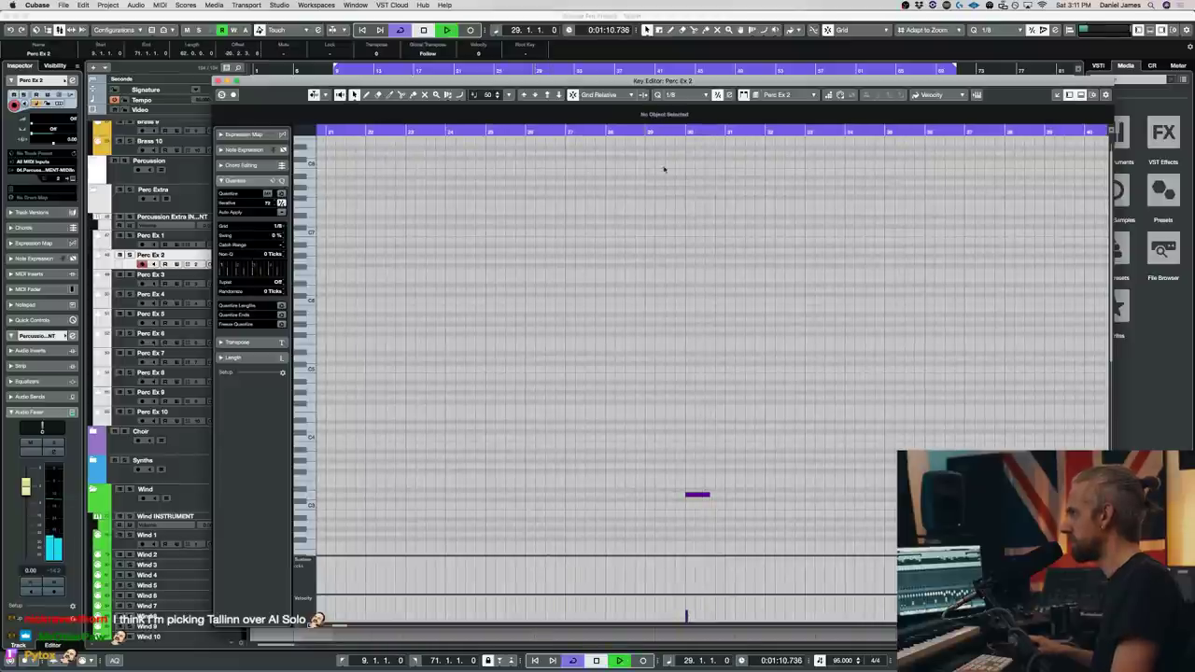
key("space")
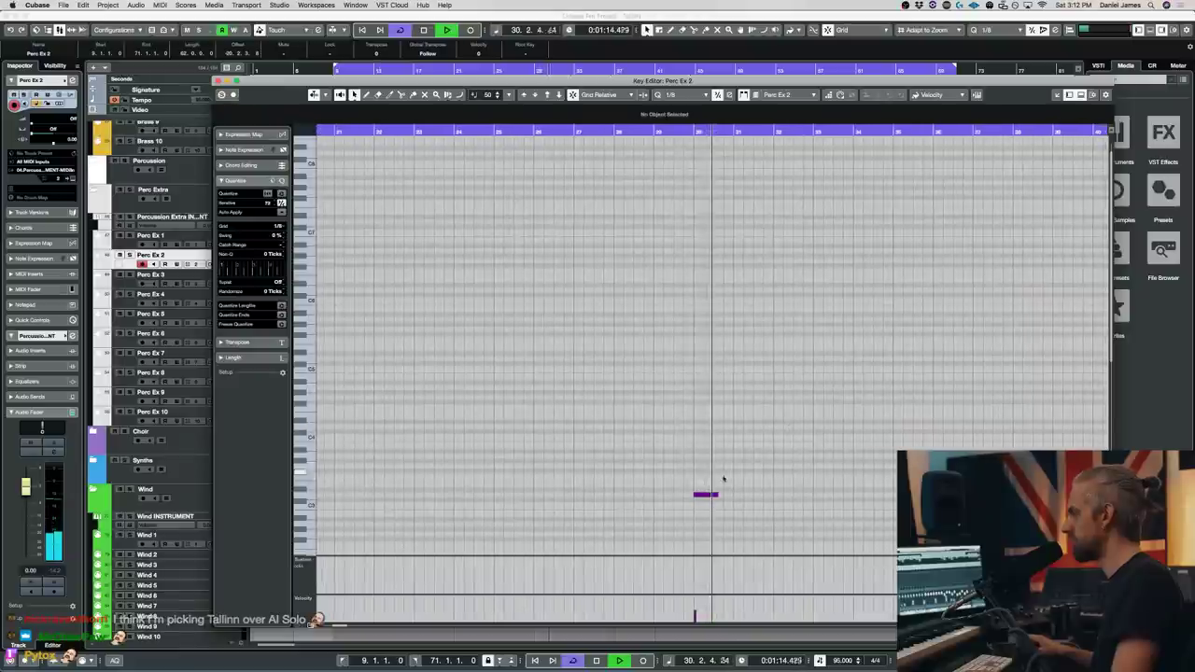
key("space")
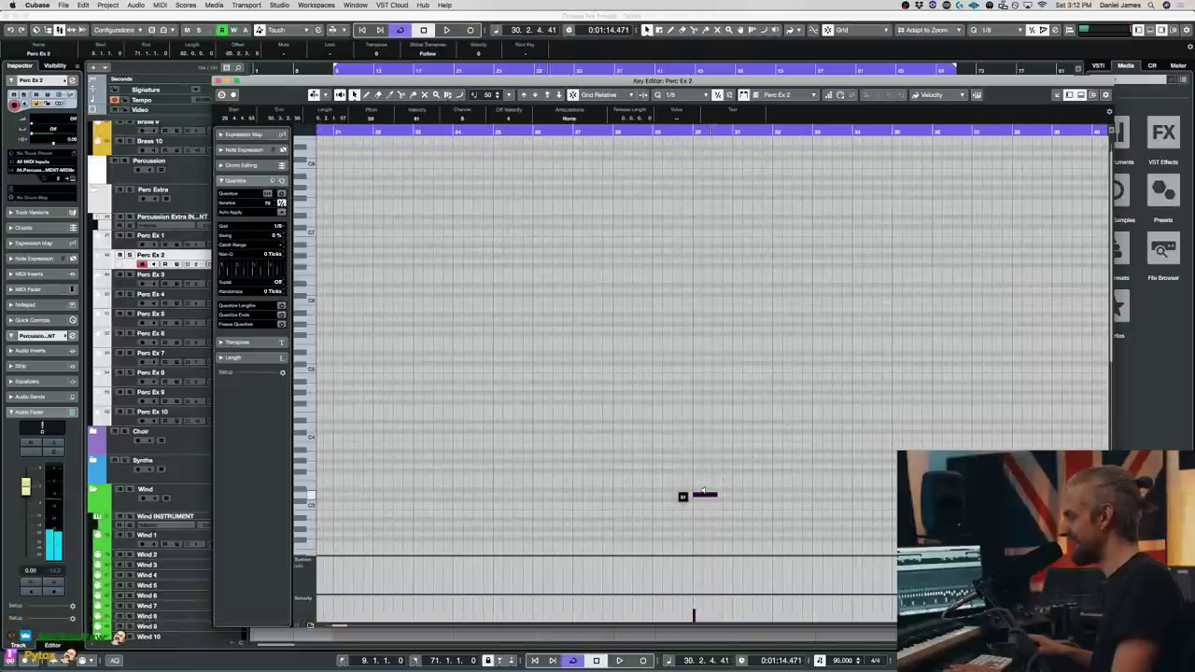
key("space")
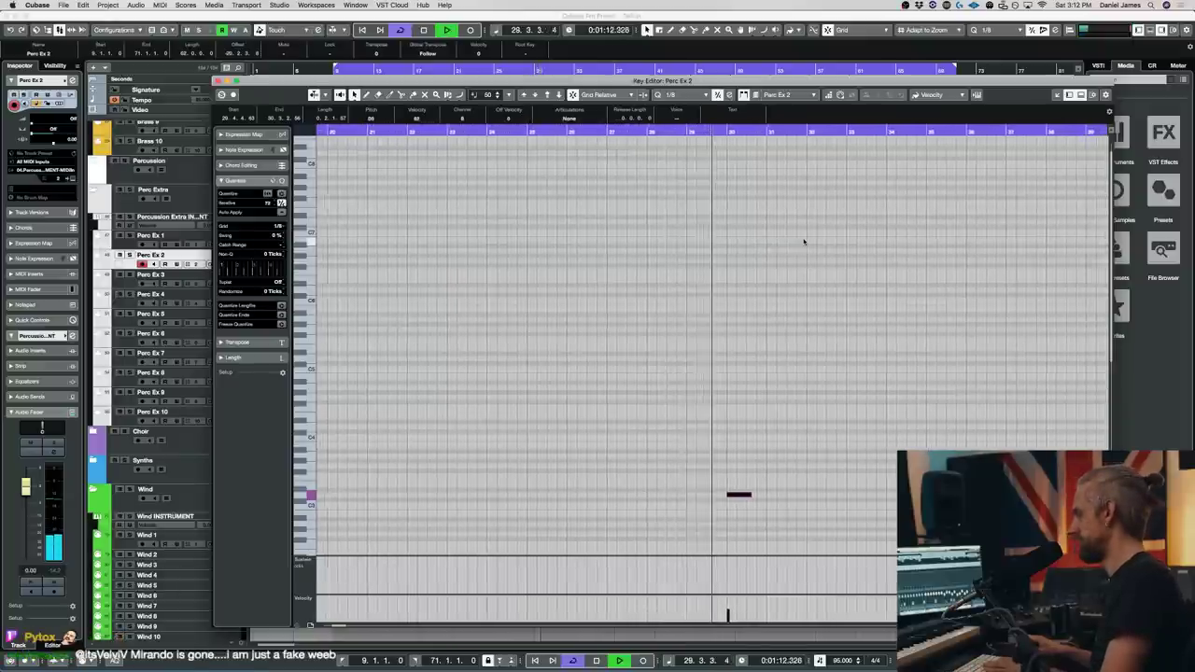
key("Return")
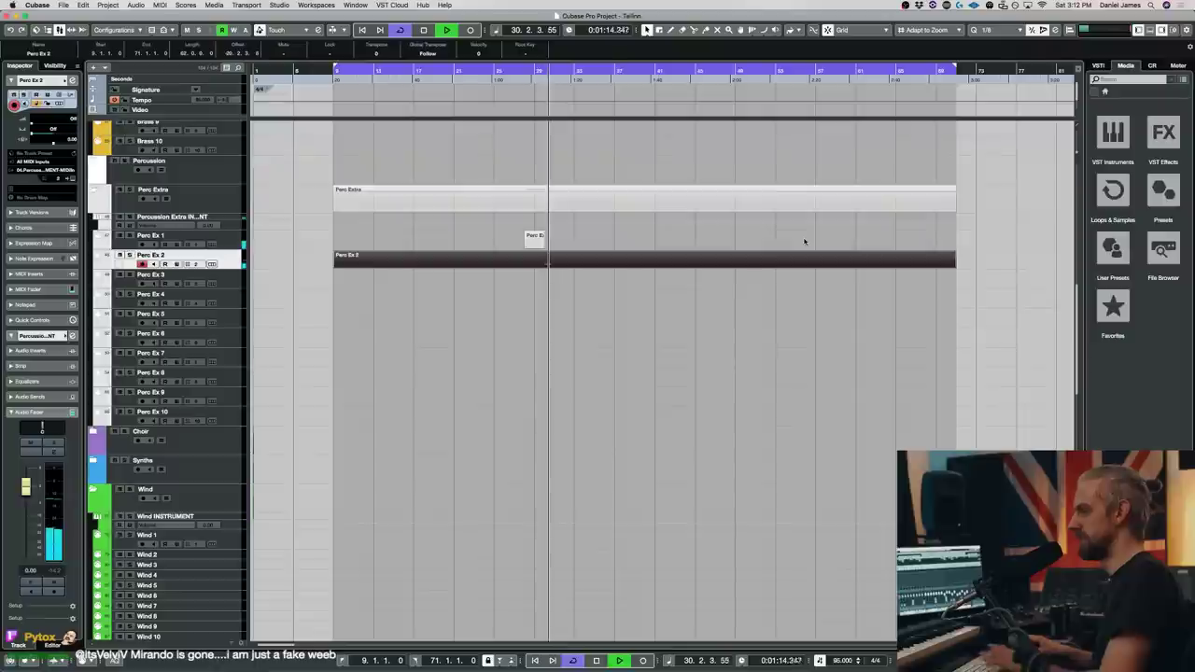
key("e")
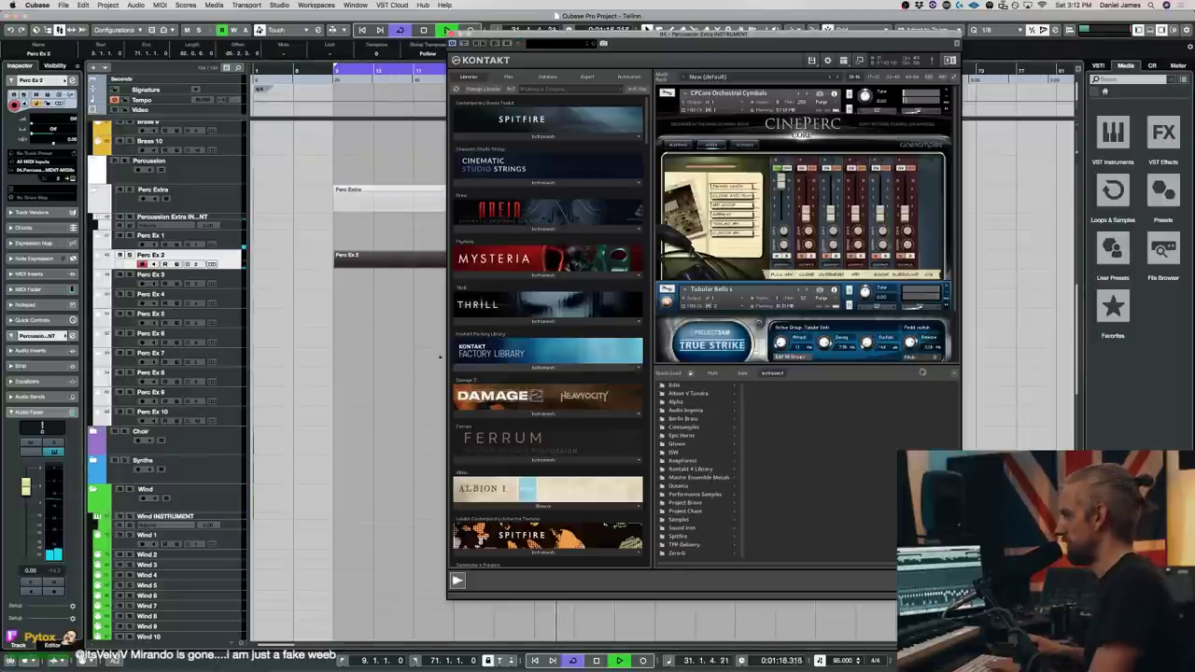
left_click(419, 218)
key("Return")
key("Return")
left_click(452, 34)
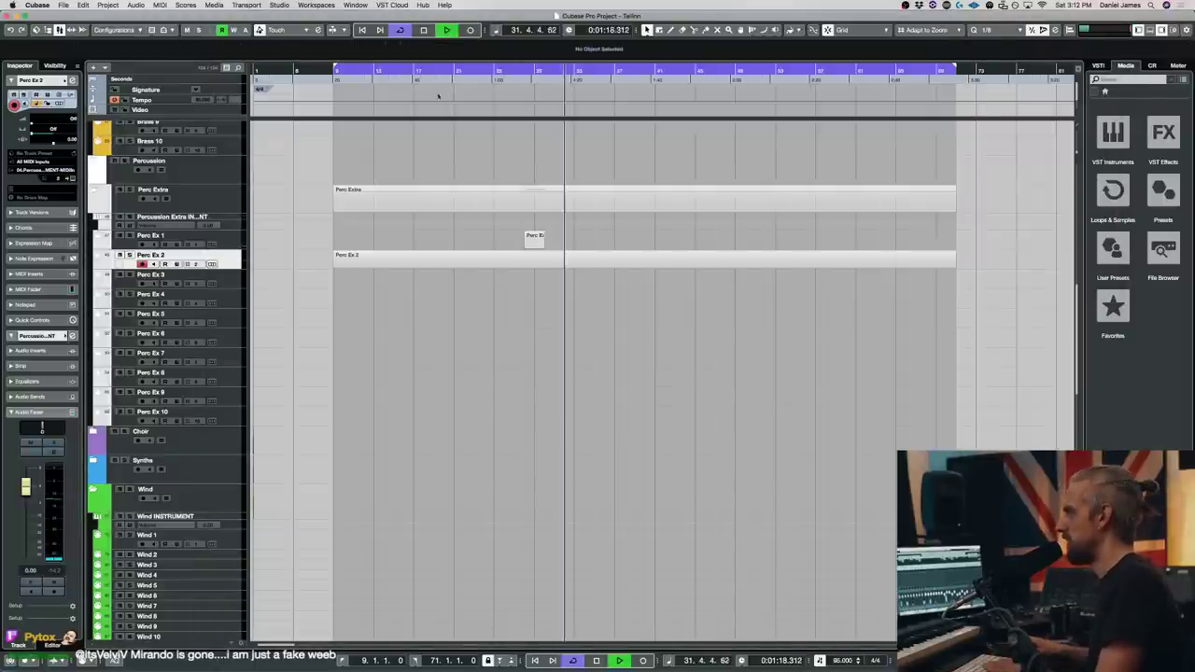
- Play back the arrangement from around bars 27, 46 and 37 and review the string and voice parts
scroll(625, 435, "up", 15)
scroll(625, 435, "down", 12)
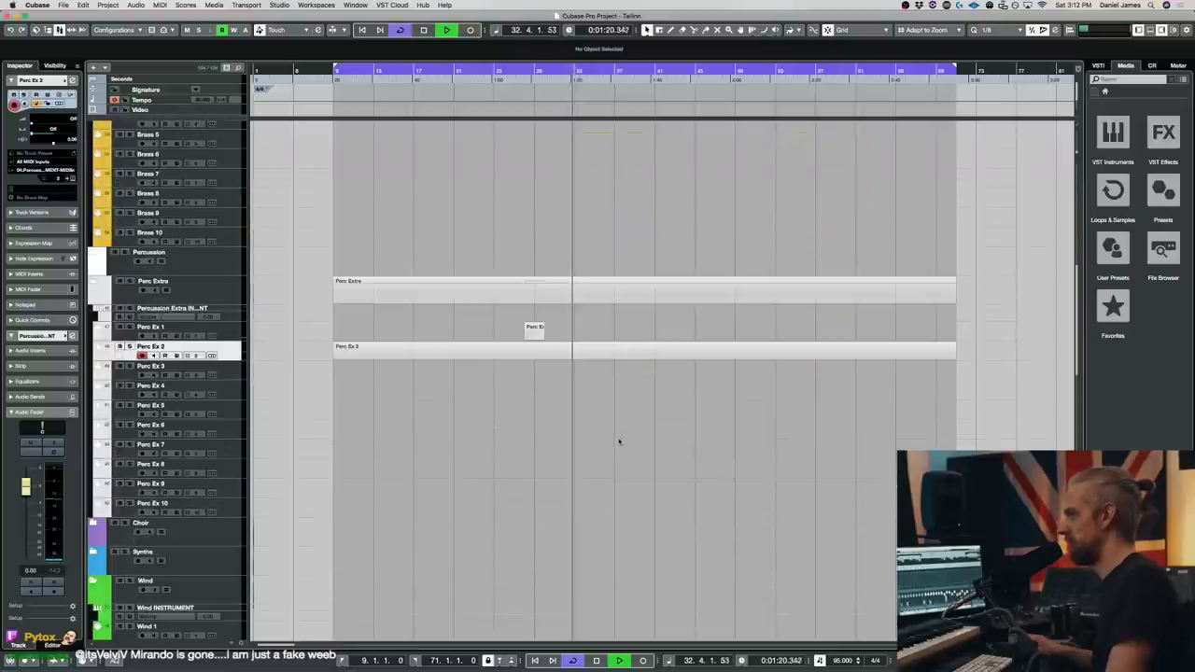
scroll(548, 393, "up", 10)
left_click(514, 71)
scroll(621, 364, "up", 5)
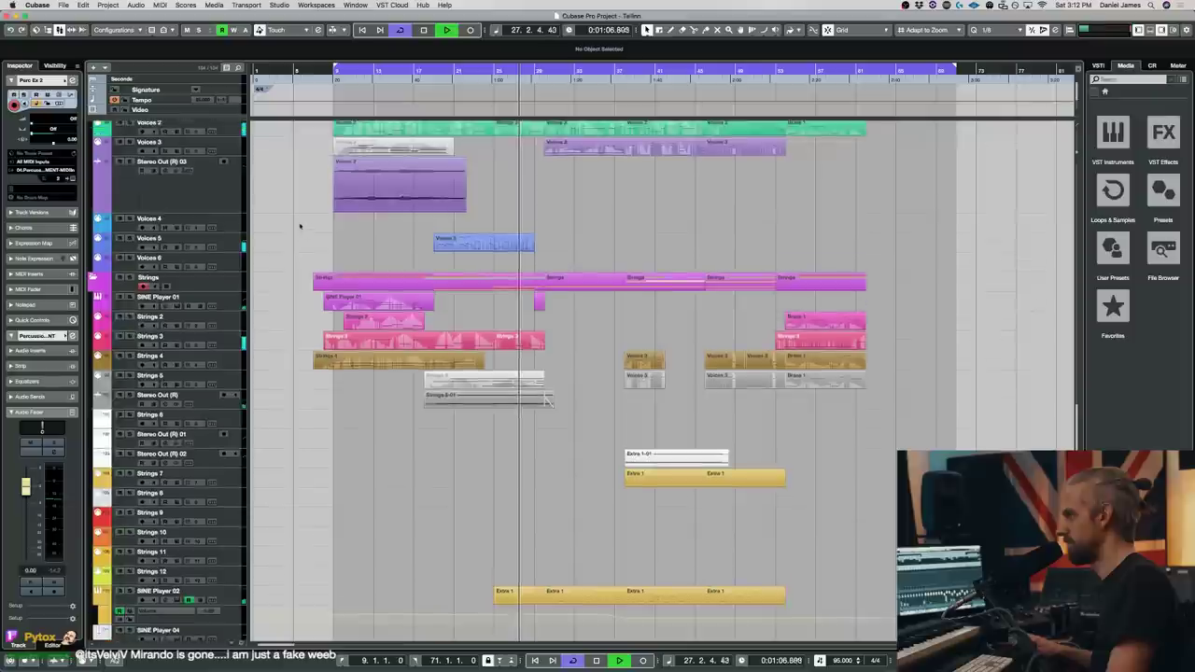
key("space")
left_click(707, 71)
key("space")
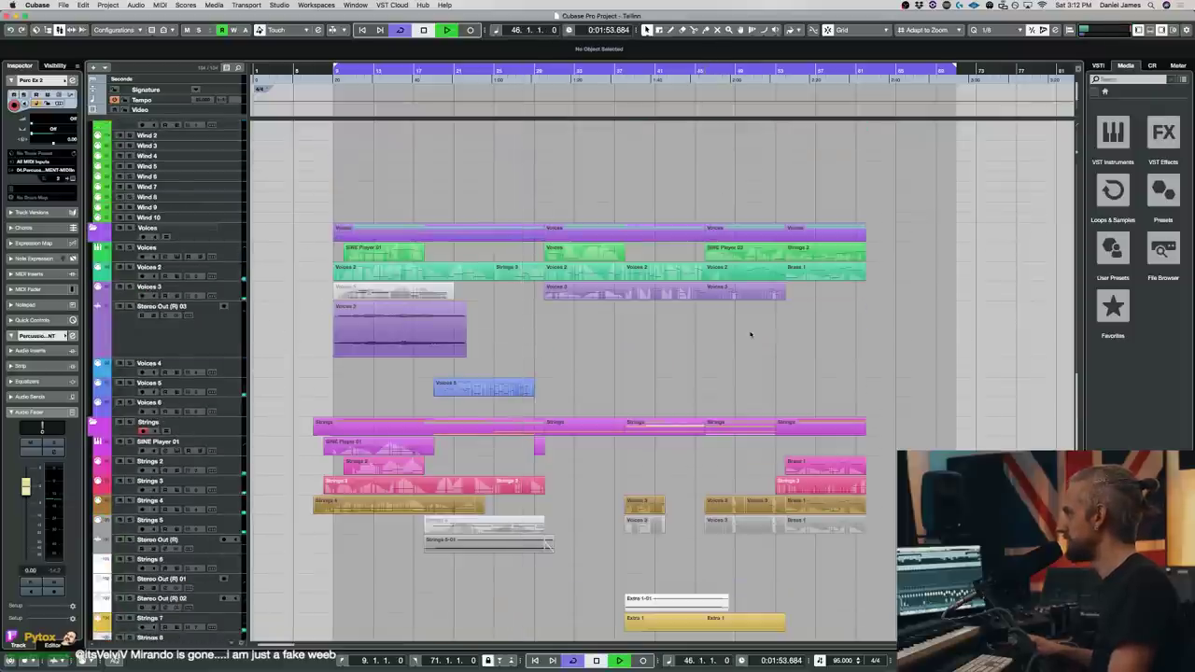
scroll(752, 346, "up", 12)
scroll(743, 353, "down", 15)
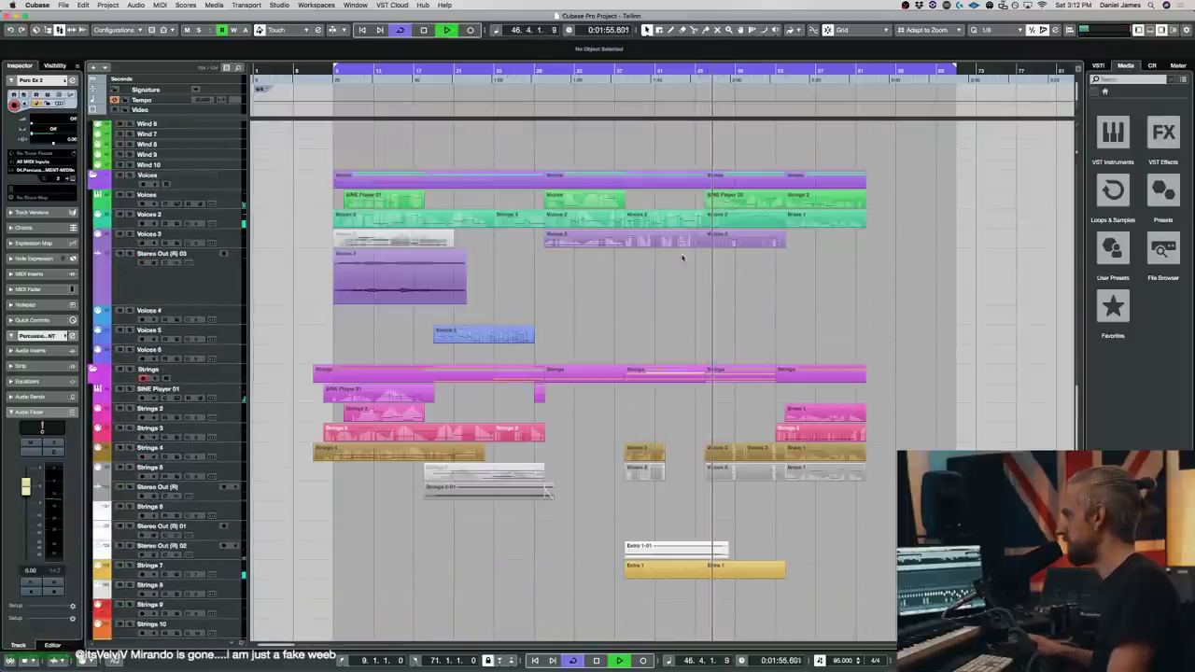
left_click(614, 70)
- Select the Voices 3 track and examine the choir articulations in its SINE Player during playback
left_click(228, 246)
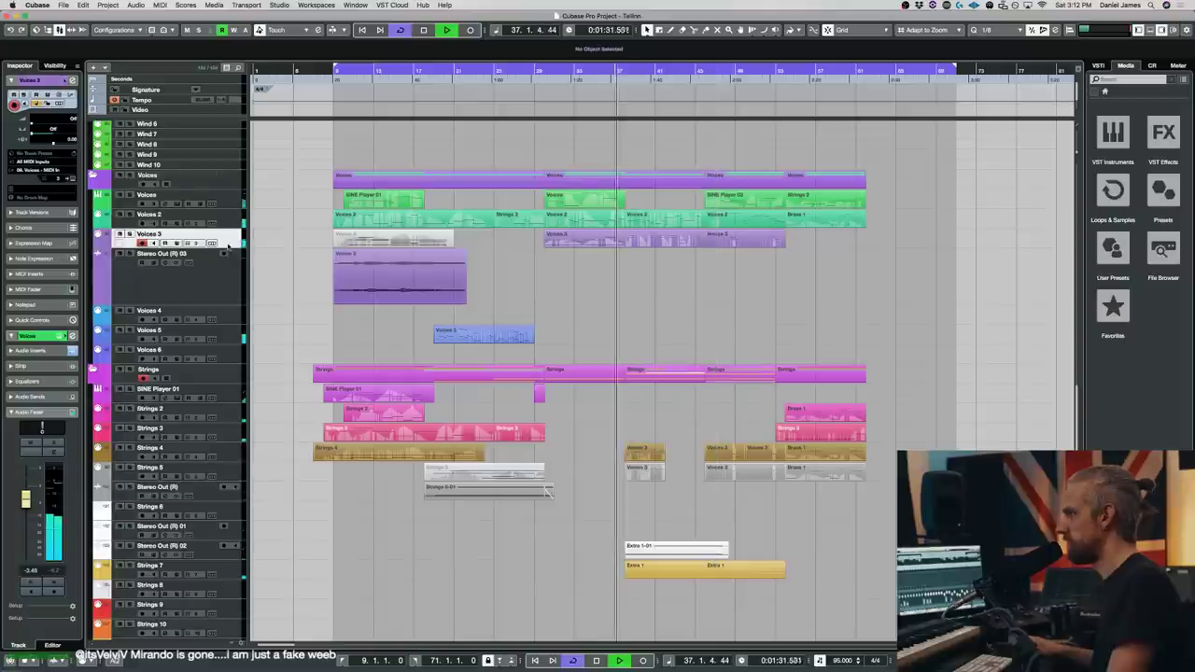
scroll(945, 425, "down", 10)
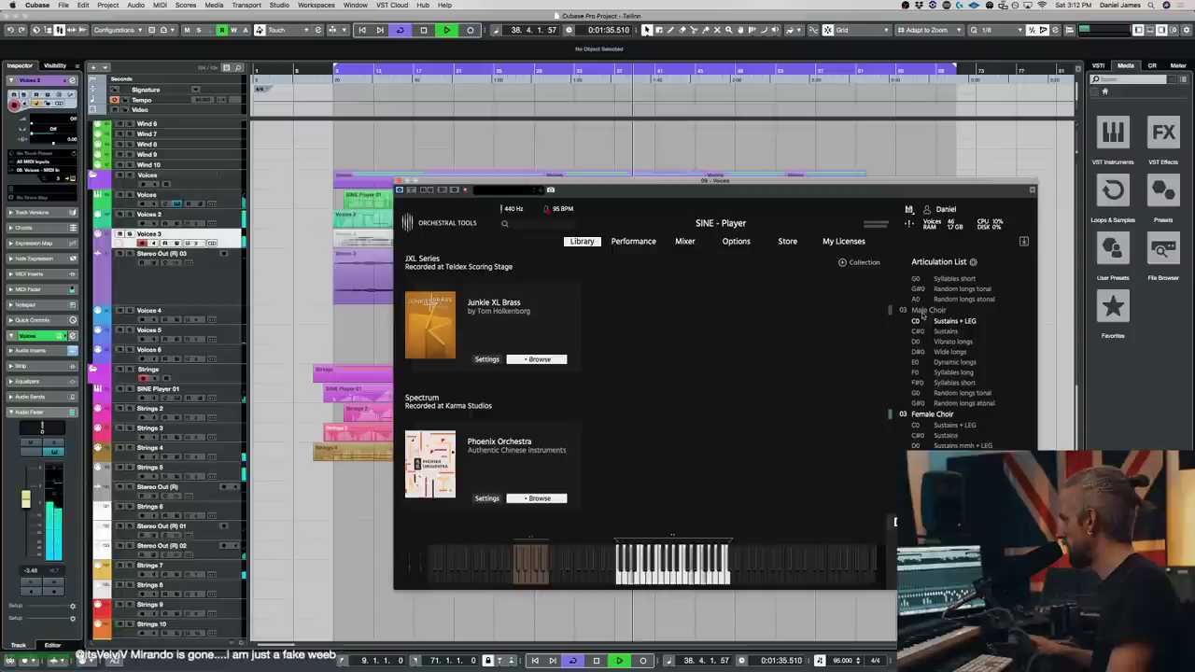
scroll(939, 336, "up", 2)
scroll(945, 357, "down", 5)
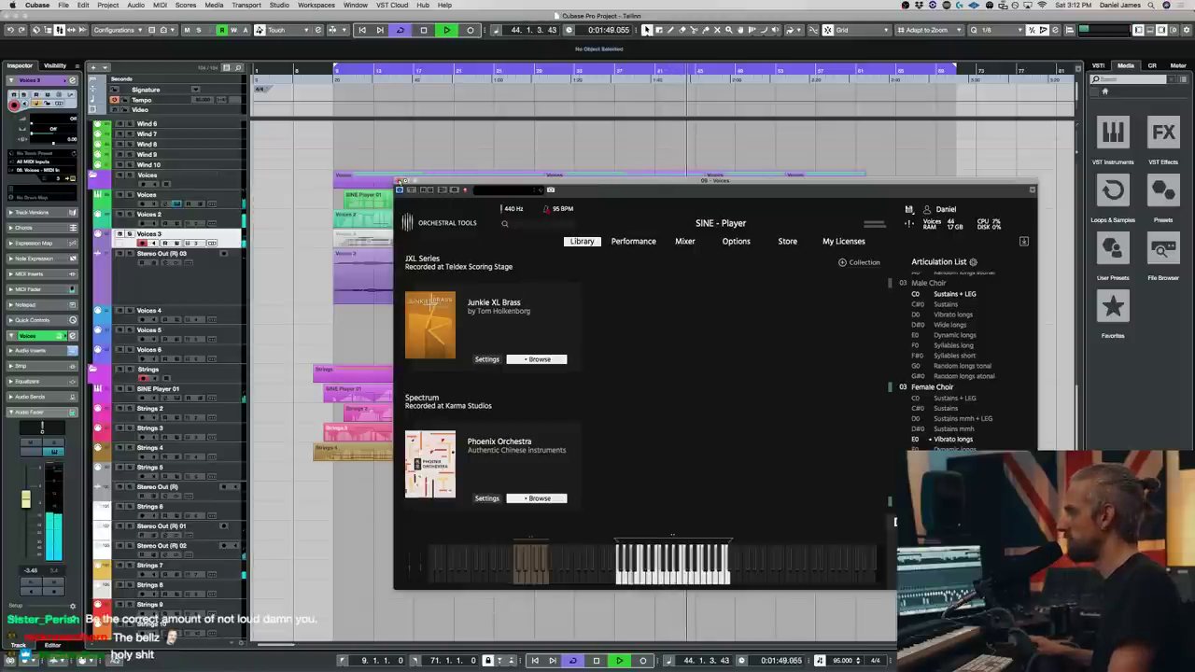
left_click(400, 181)
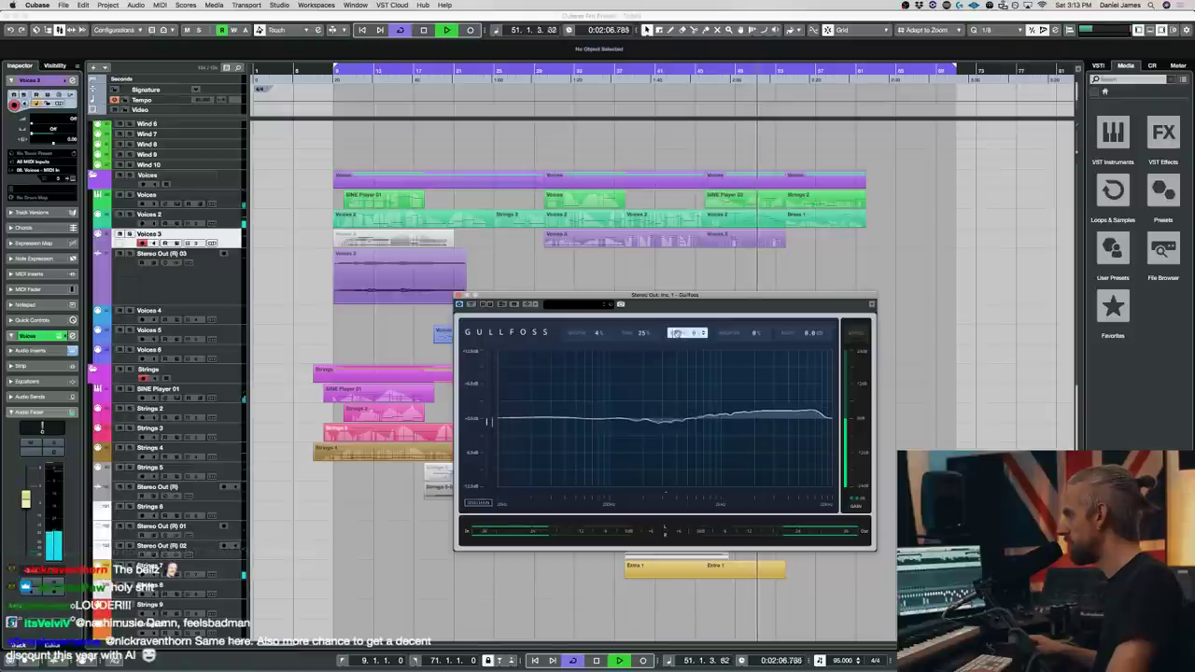
- Set the bias to -39 % and the boost to 1.5 dB in Gullfoss on the stereo output
mouse_move(809, 332)
left_mouse_down()
mouse_move(809, 286)
mouse_move(809, 357)
mouse_move(809, 334)
left_mouse_up()
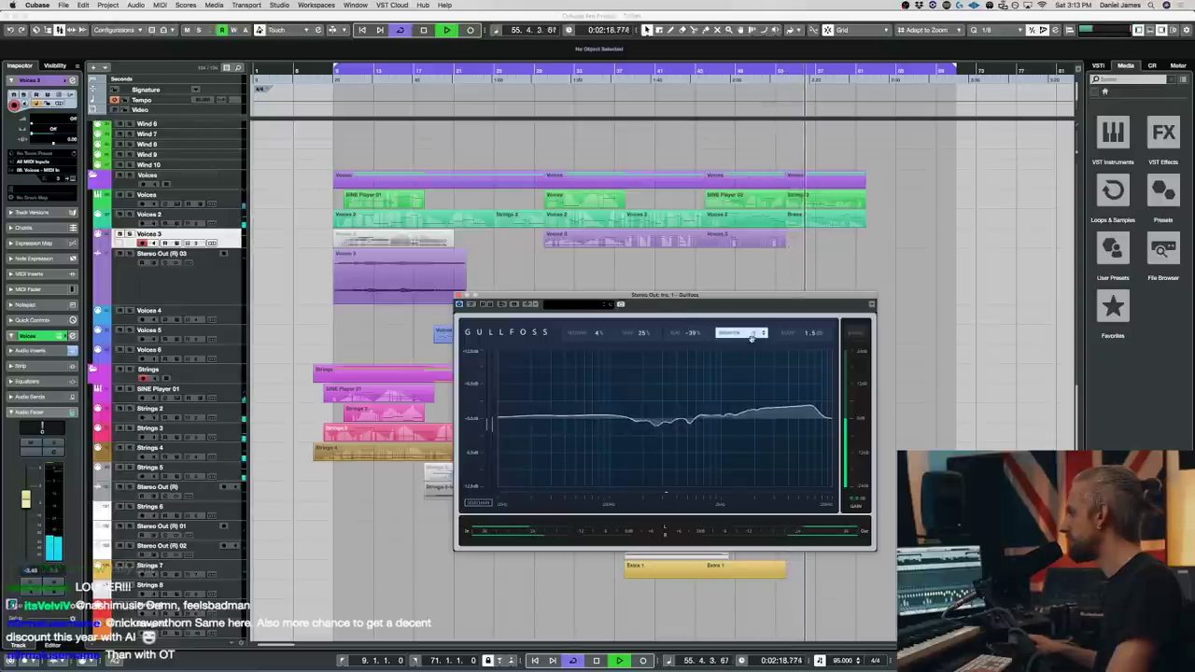
left_click(459, 295)
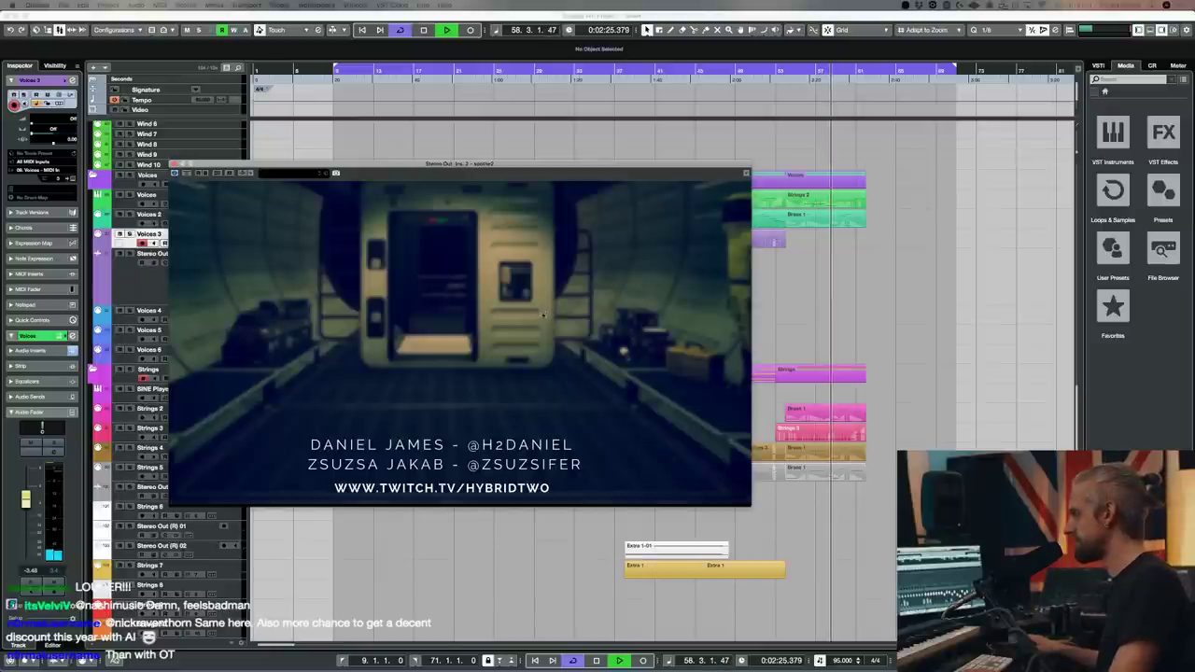
- Raise soothe2's band 1 to about 4.5 dB at 316 Hz and band 3 to 4.9 dB at 2.5 kHz on the stereo output
left_click_drag(439, 341, 338, 342)
left_click_drag(489, 341, 423, 304)
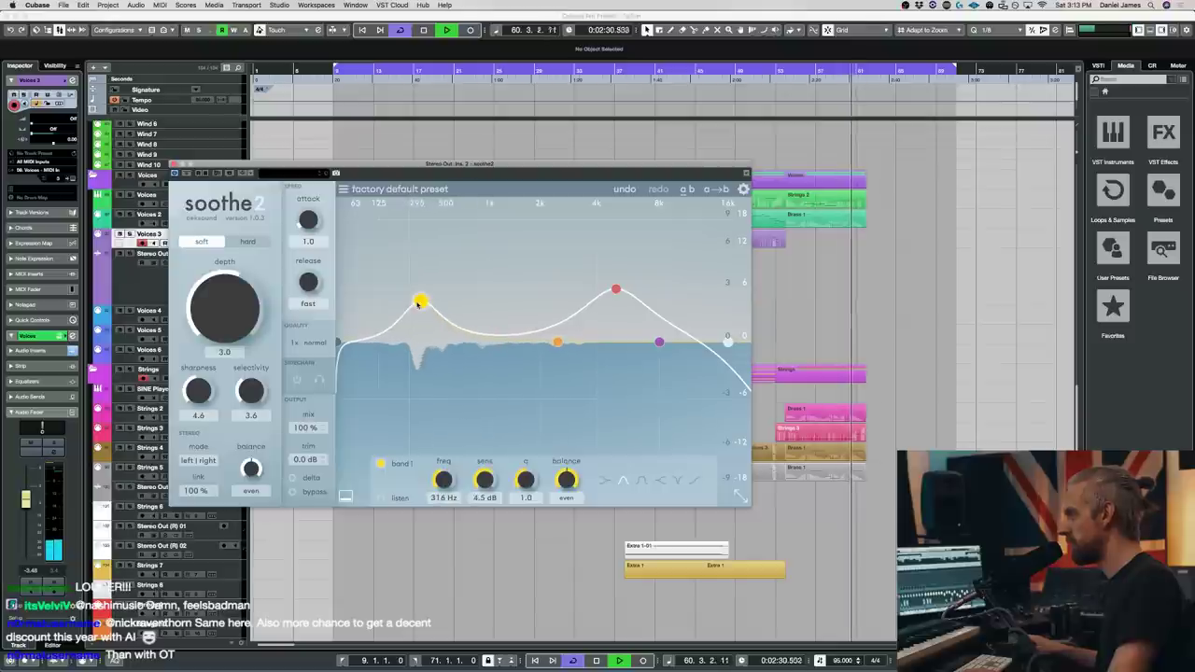
left_click_drag(615, 289, 560, 299)
- Open the Extra 1 parts from bar 62 onward in the Key Editor and close the soothe2 window
scroll(815, 353, "down", 10)
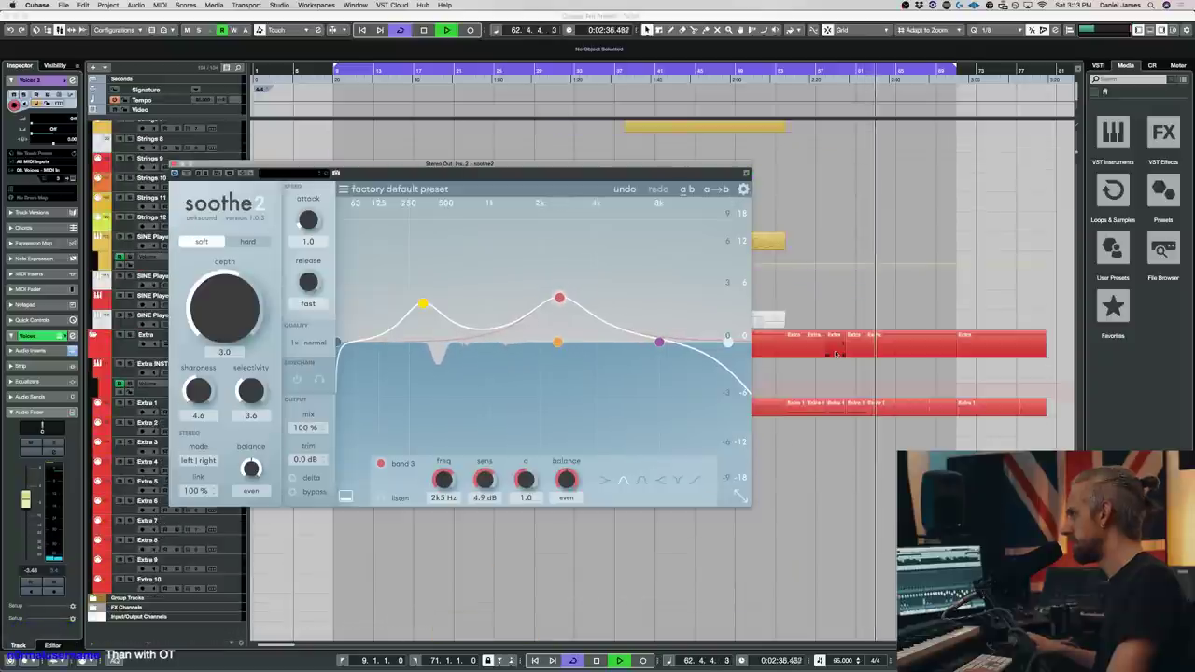
left_click_drag(916, 432, 1024, 405)
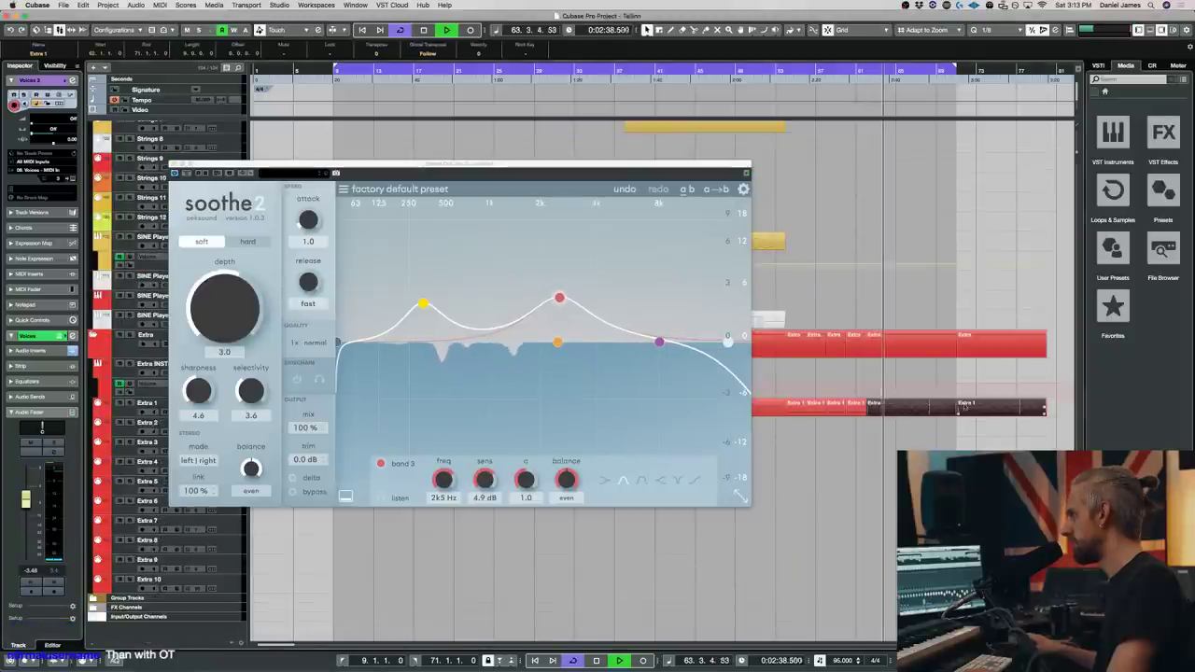
left_click(901, 426)
double_click(898, 411)
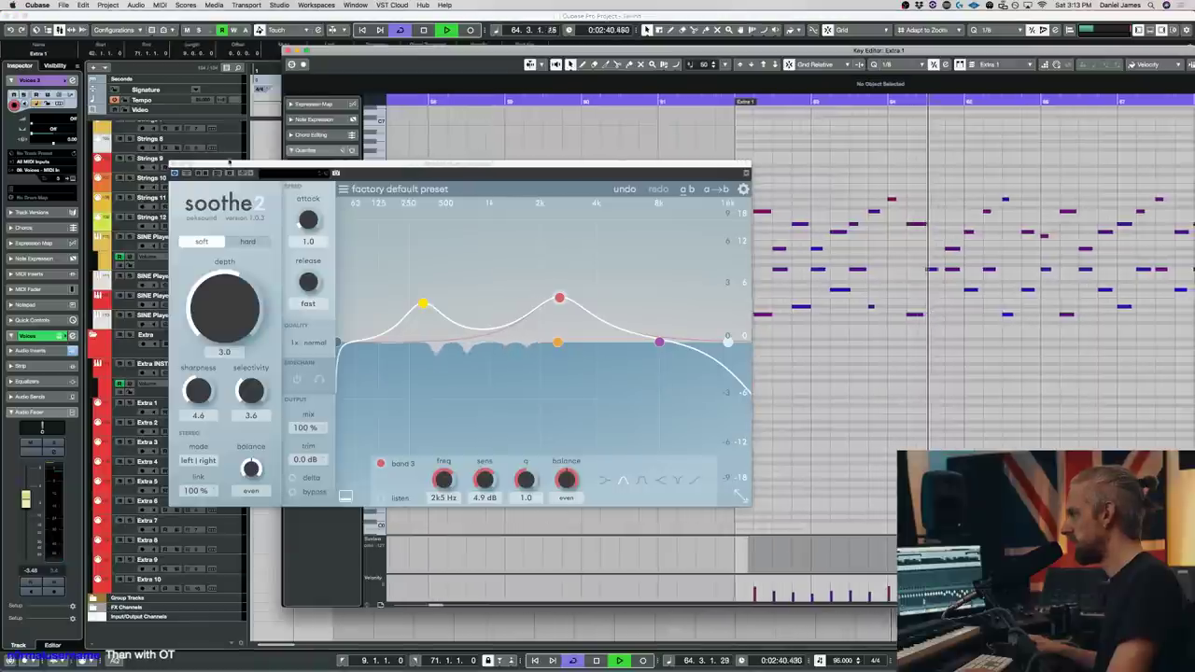
left_click(174, 165)
- Transpose all notes of the Extra 1 part after bar 62 downward and play back from just before it
key("space")
key("super+a")
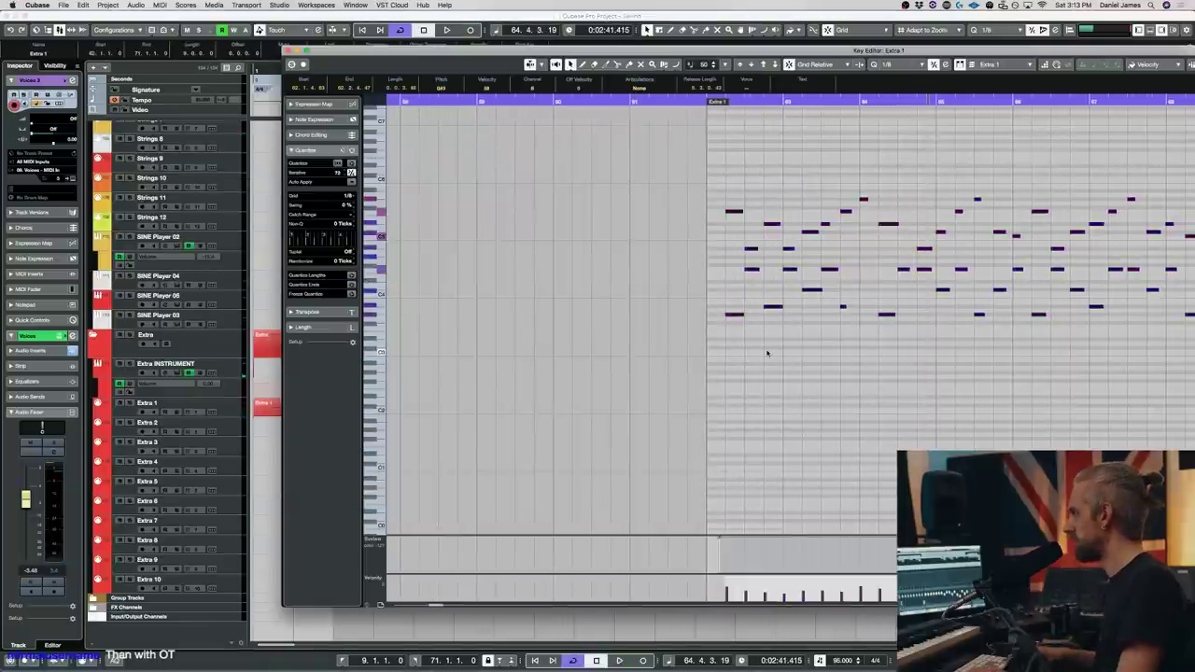
key("Down")
key("Down")
key("Down")
key("space")
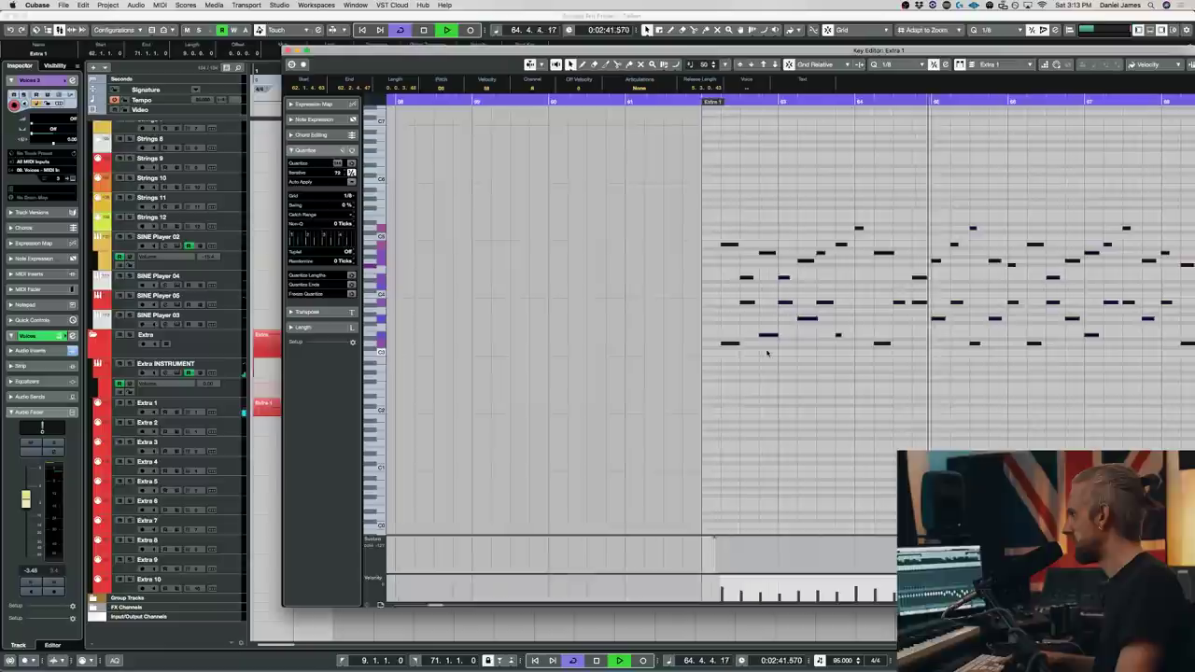
key("space")
left_click(677, 101)
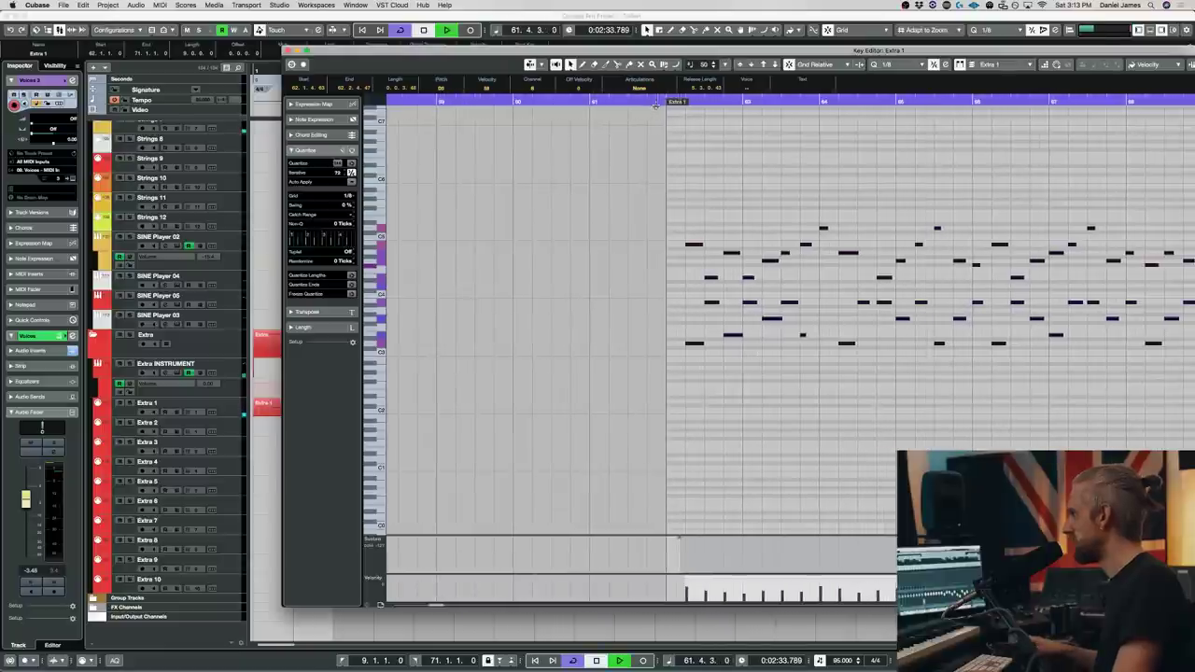
- Try transposing all notes of the Extra 1 part after bar 62 further down and play the result back
key("space")
key("Down")
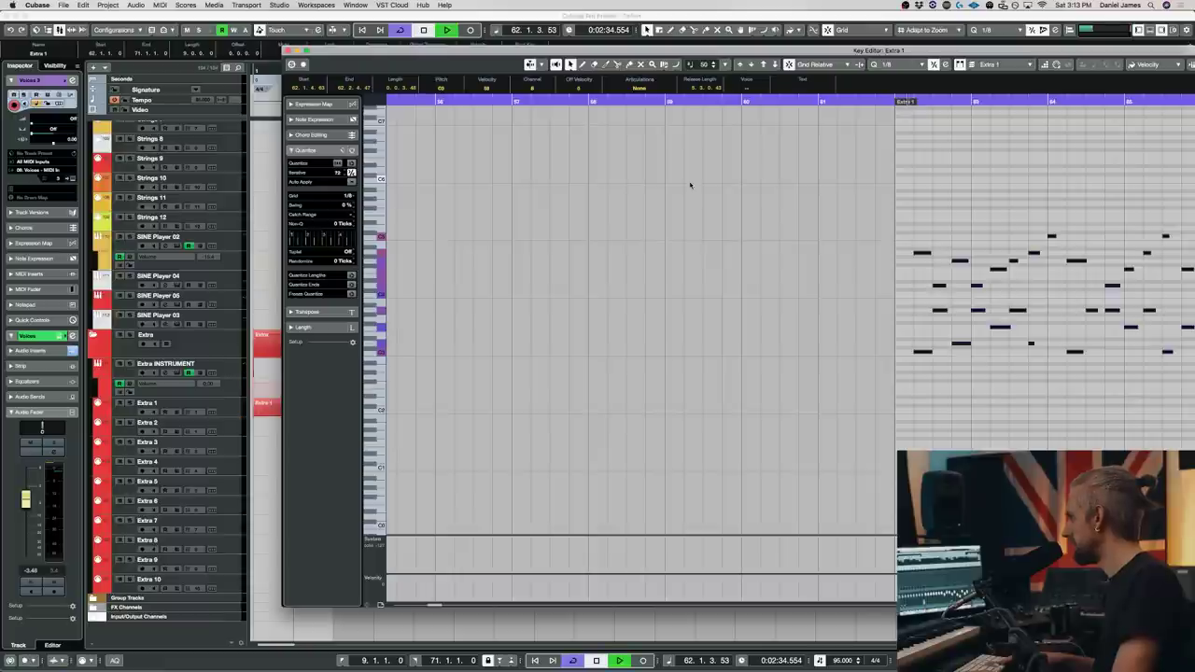
key("space")
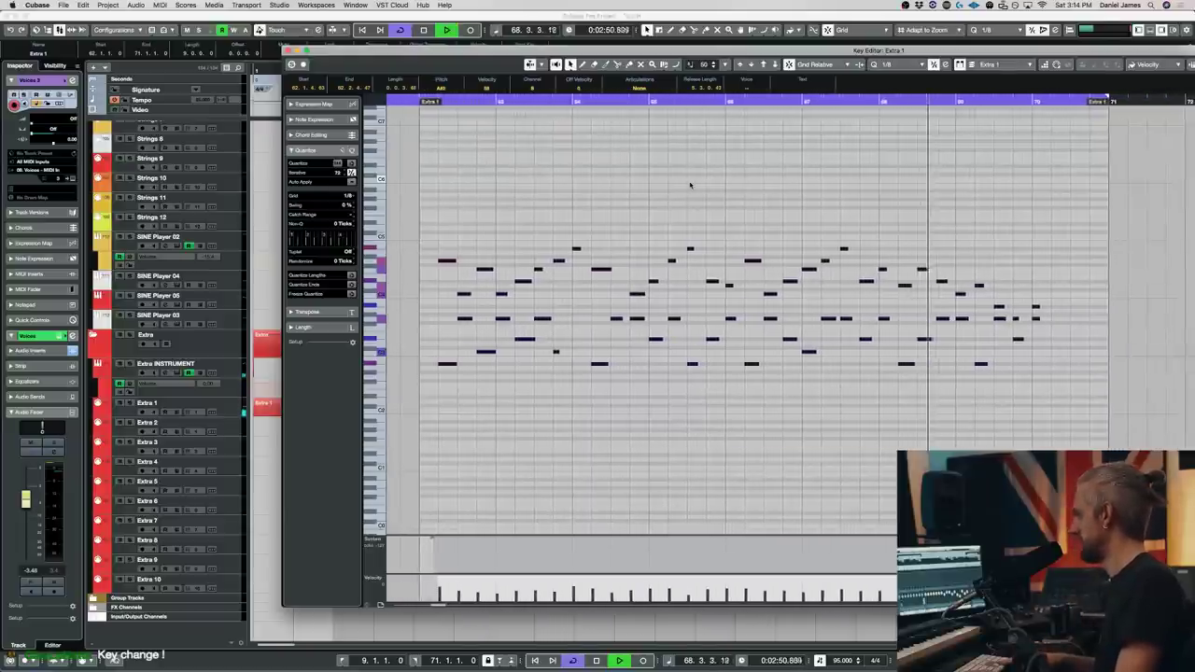
key("Escape")
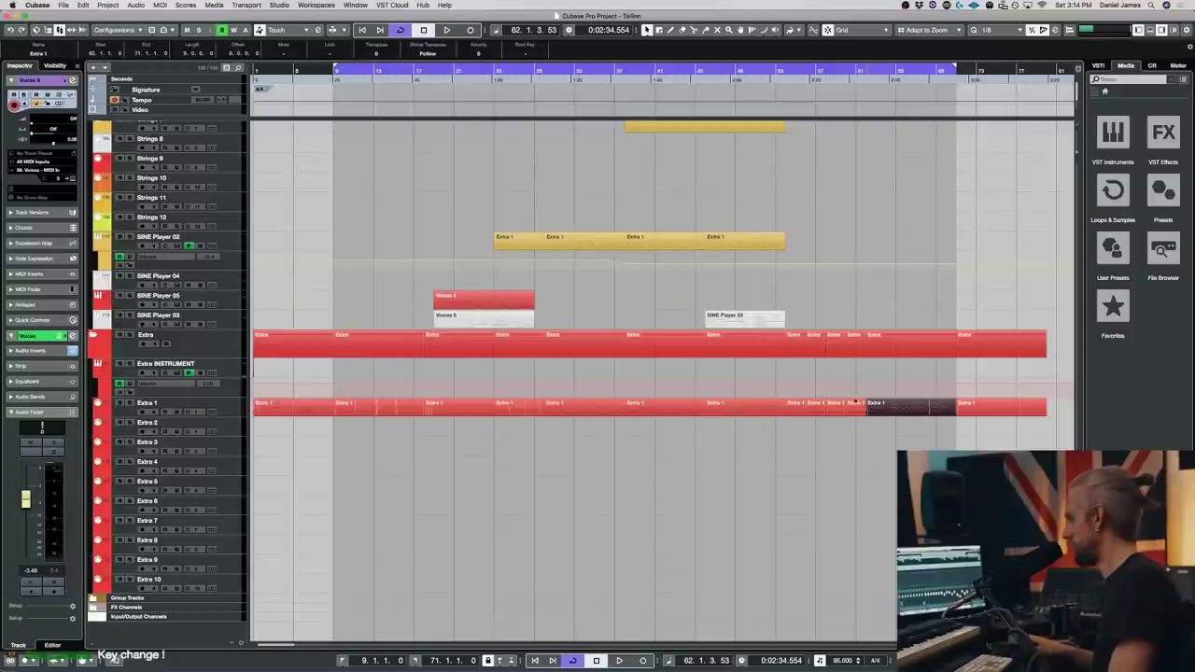
- Reopen the Extra 1 part after bar 62, transpose all its notes upward and play back from bar 60
left_click(857, 404)
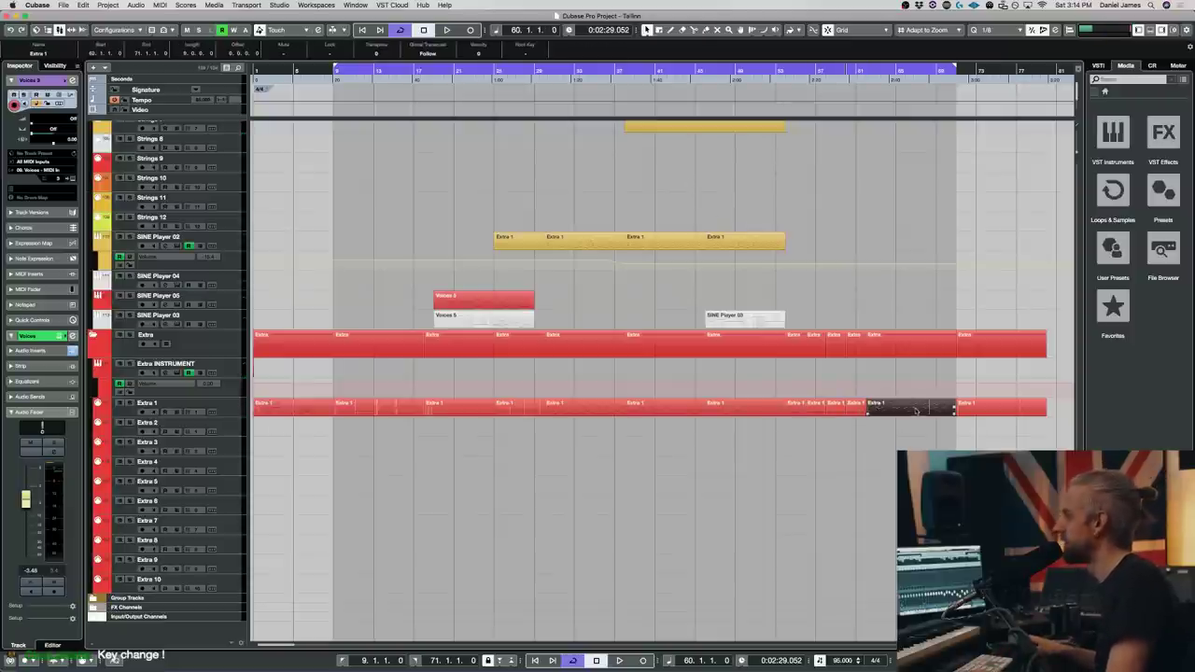
double_click(913, 411)
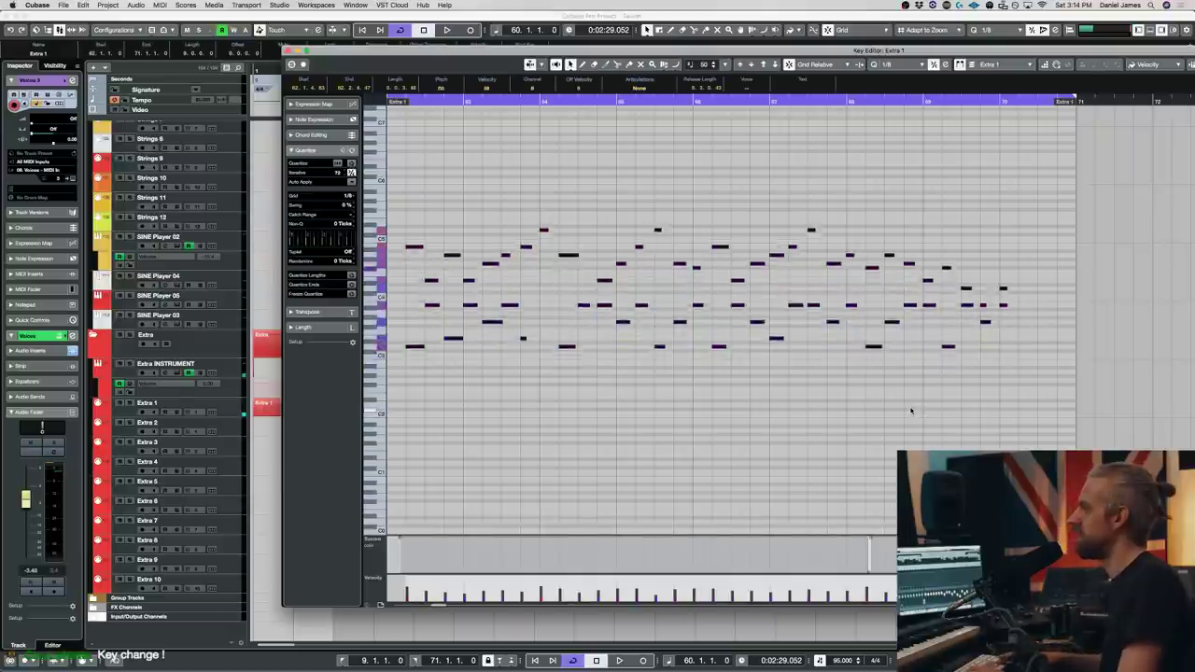
key("space")
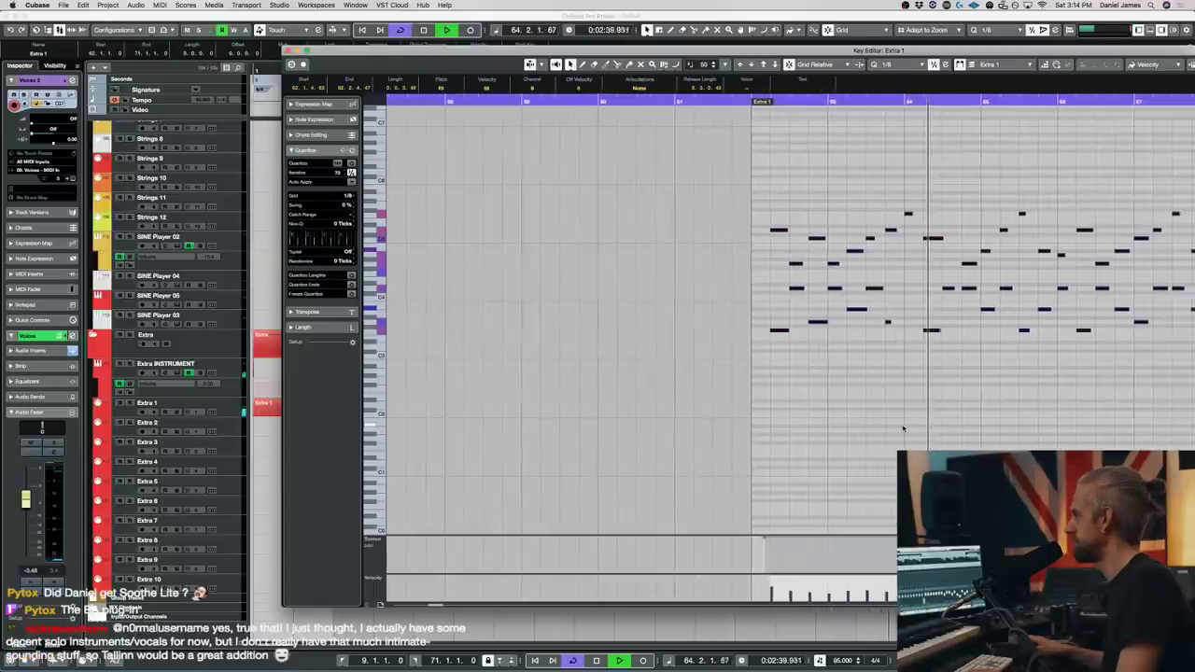
key("Escape")
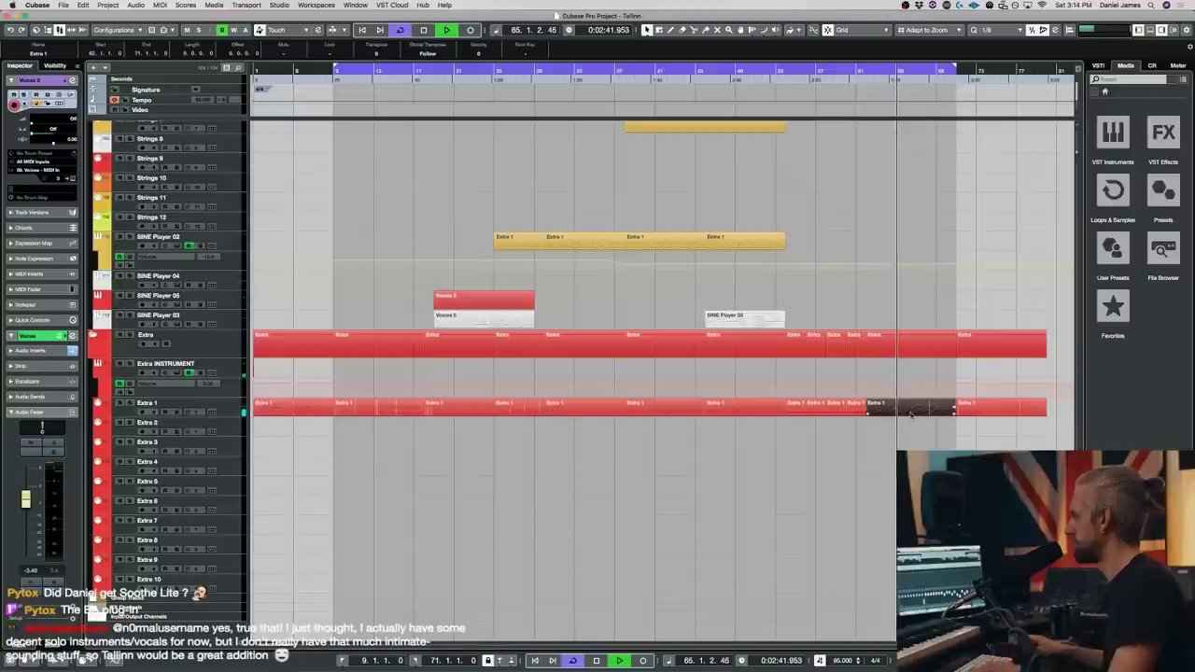
- Play back from bar 59 and delete the trailing Extra 1 part after bar 71
left_click(836, 74)
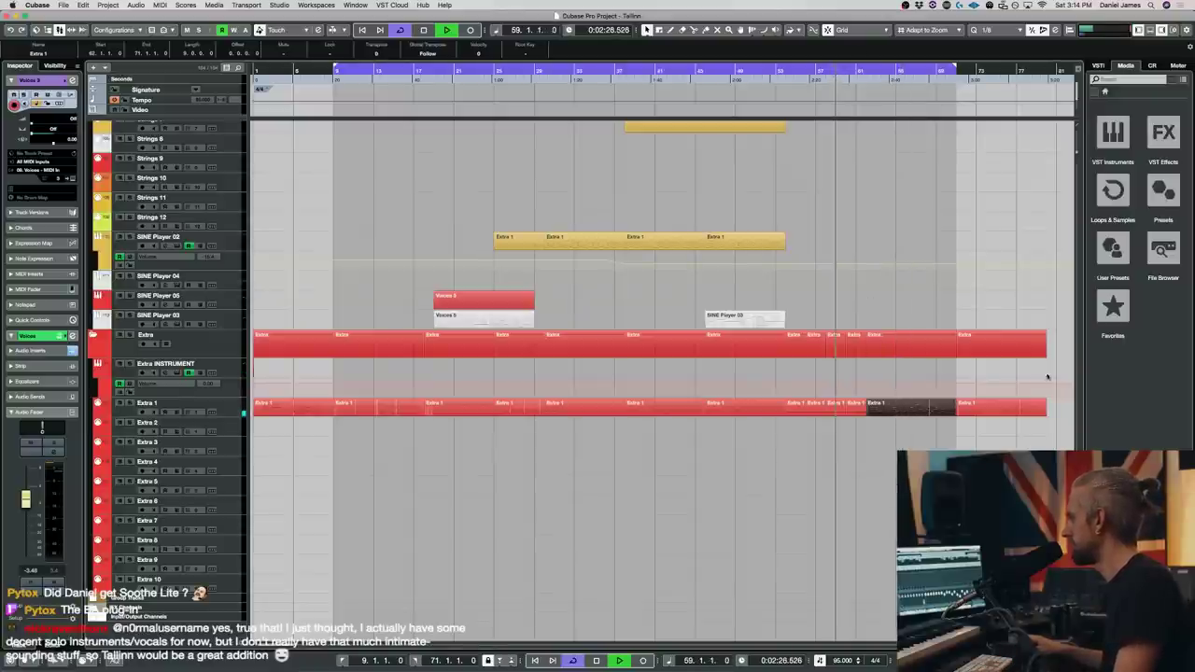
left_click(973, 410)
key("Delete")
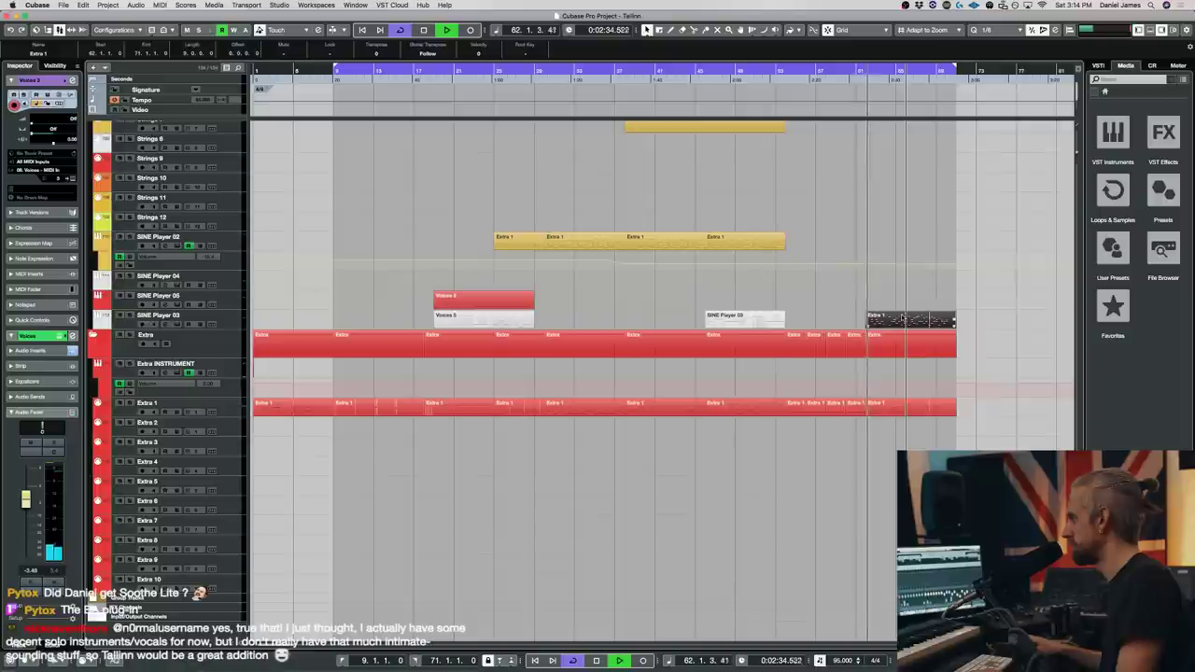
- Copy the bar 62 Extra 1 part onto the SINE Player 02 track and remove the copy's sustain pedal data, then play it
left_click_drag(902, 317, 899, 298)
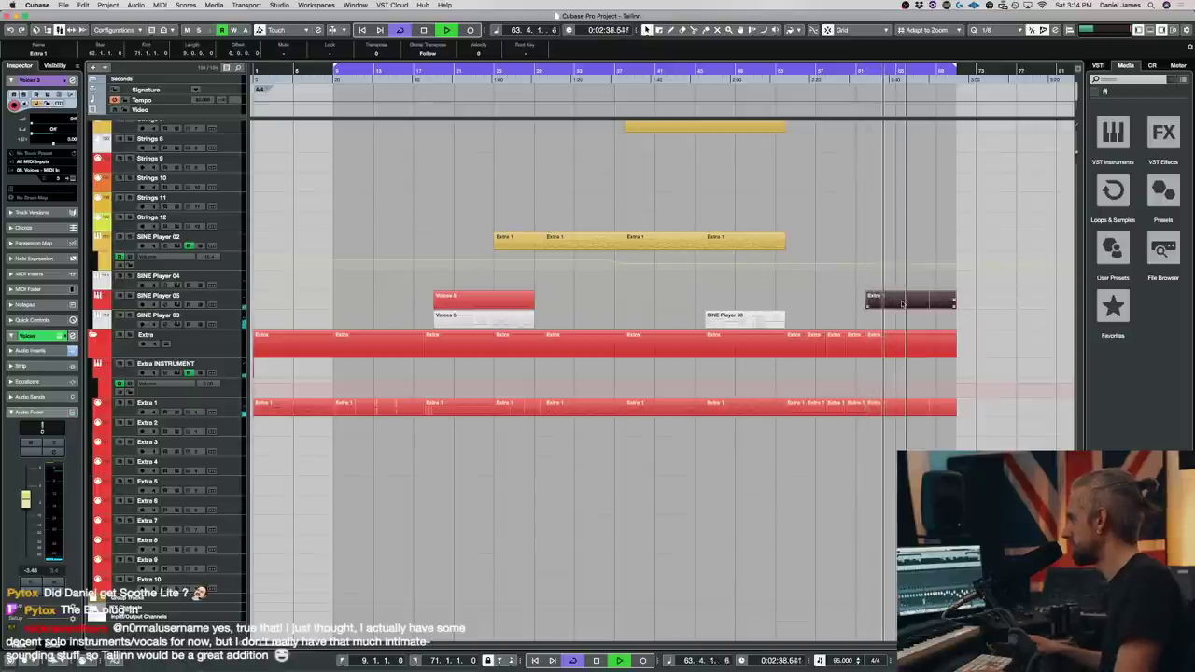
key("space")
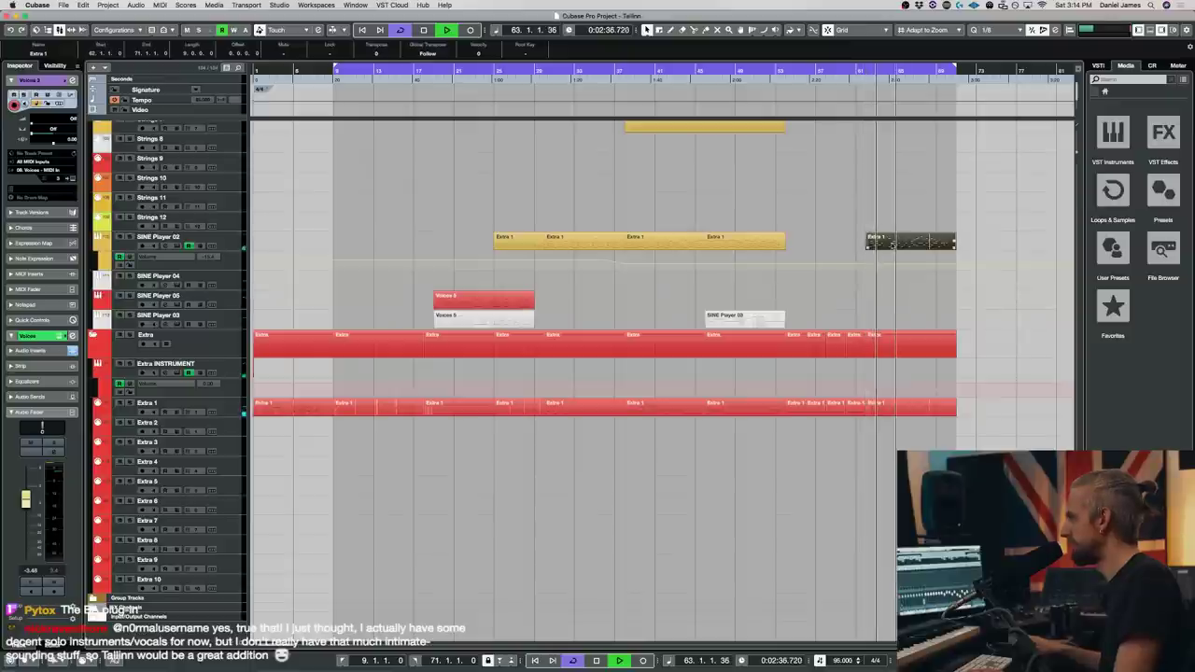
double_click(891, 245)
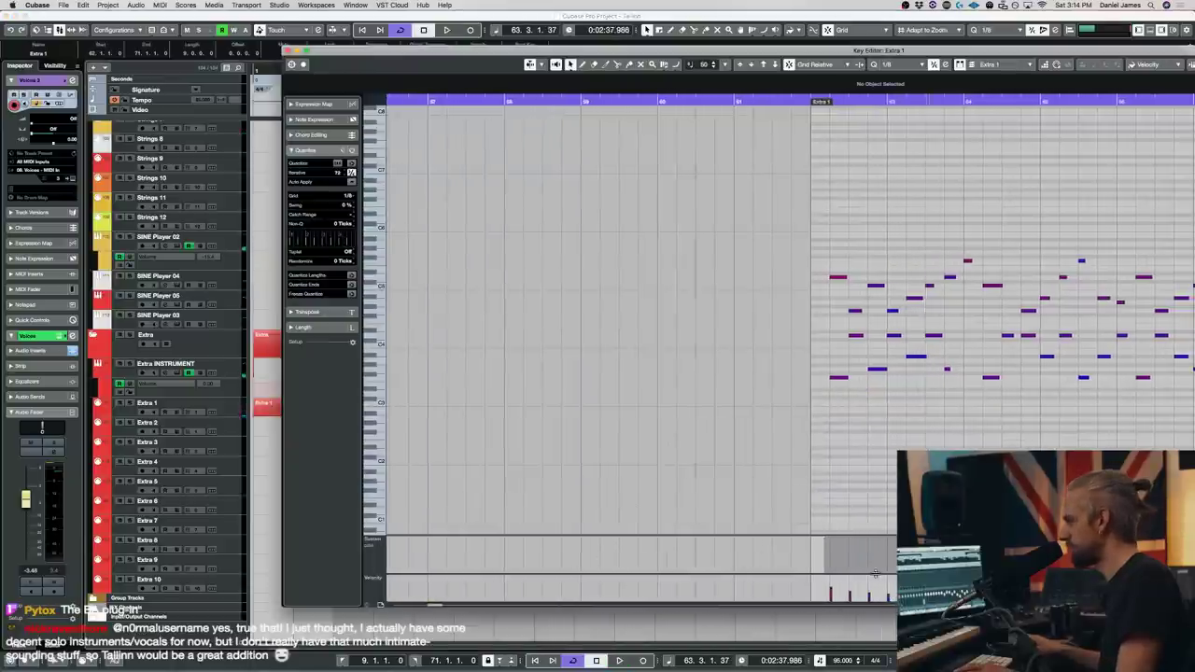
left_click_drag(813, 565, 899, 571)
scroll(898, 432, "right", 5)
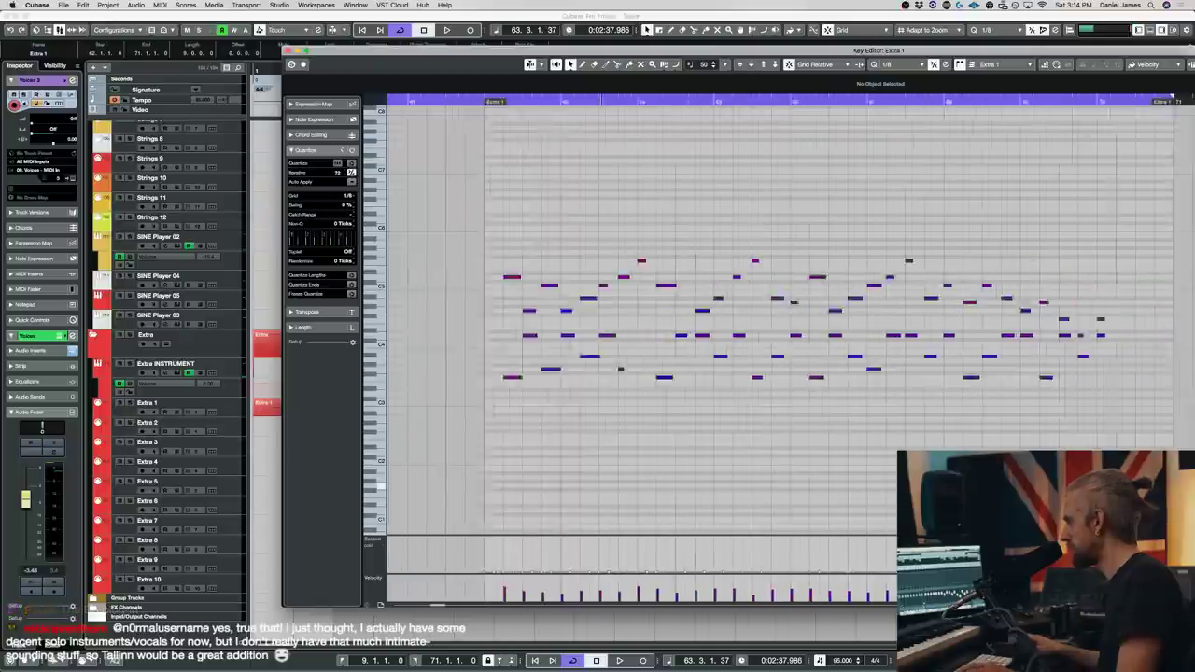
scroll(898, 432, "left", 3)
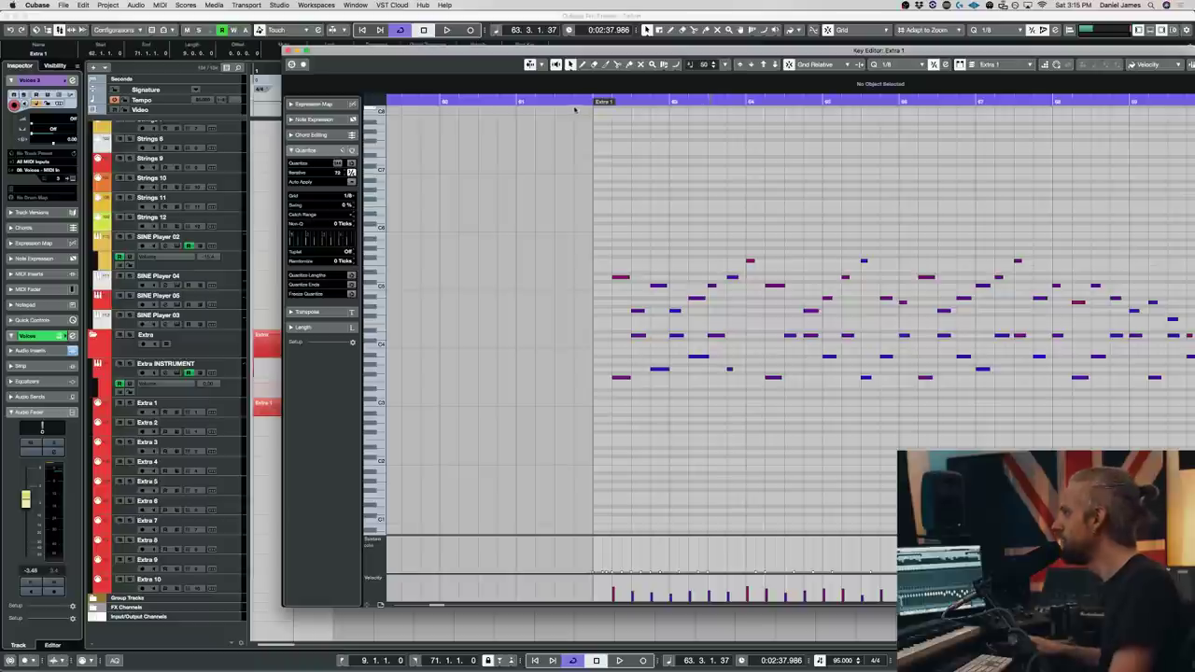
key("space")
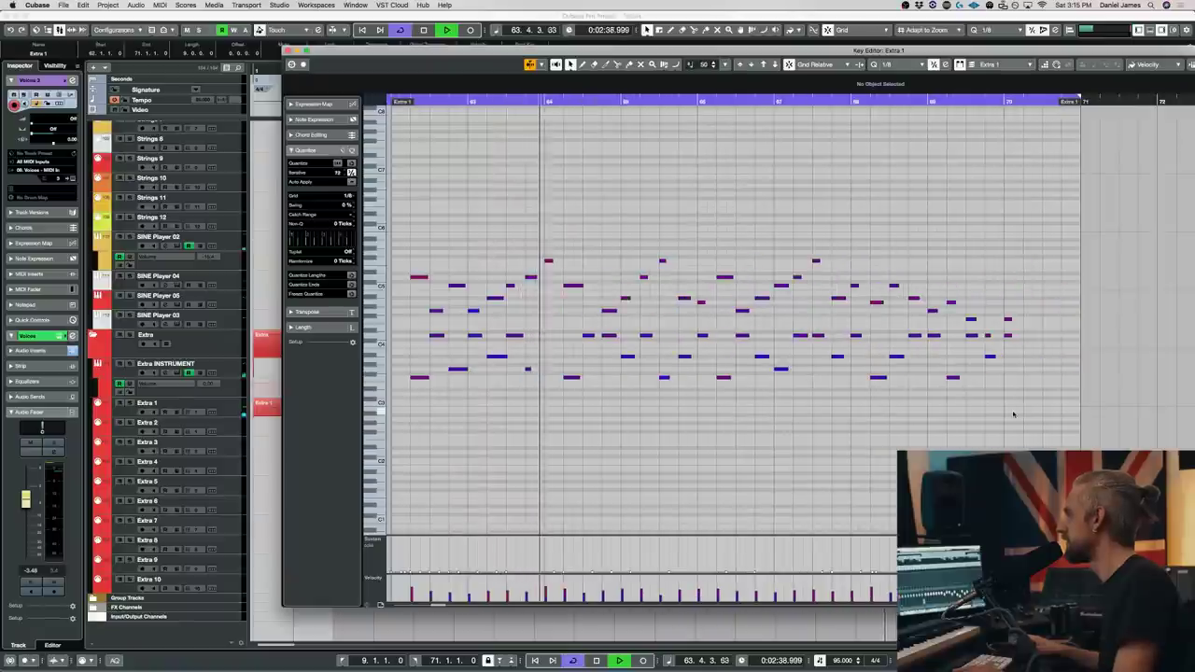
- Shorten all notes of the SINE Player 02 copy to uniform short lengths and close the Key Editor
key("super+a")
key("alt+q")
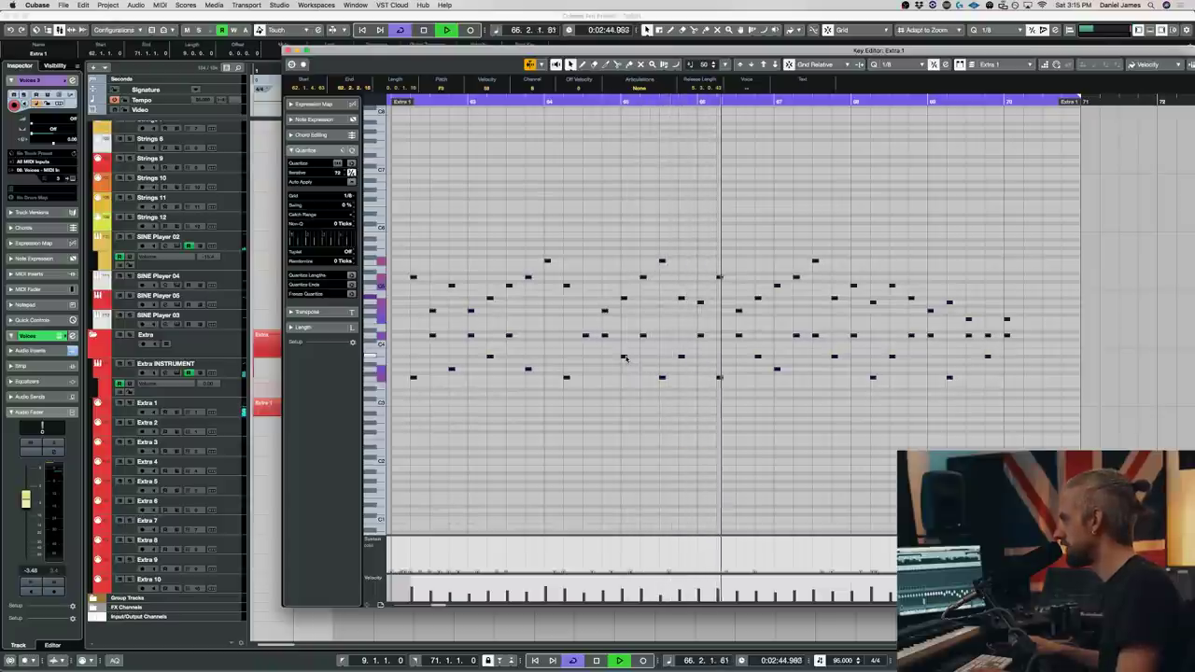
key("Return")
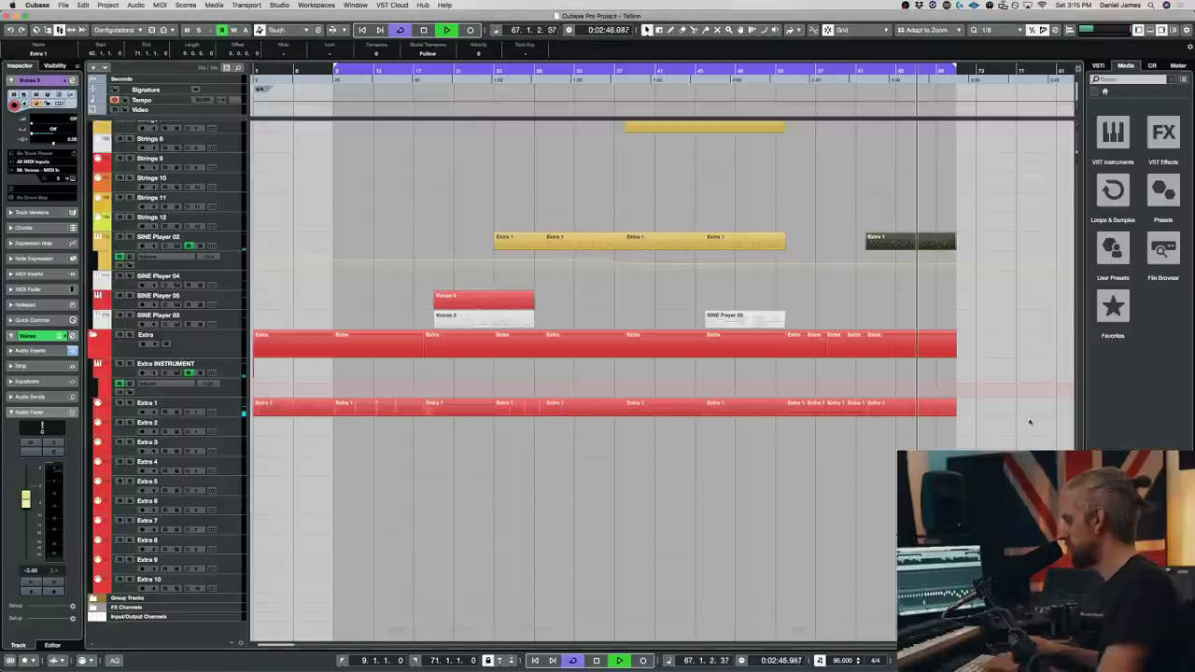
- Draw a short three-pitch pattern above the existing notes at the start of the last Extra 1 part, repeat it three times and play back
double_click(916, 405)
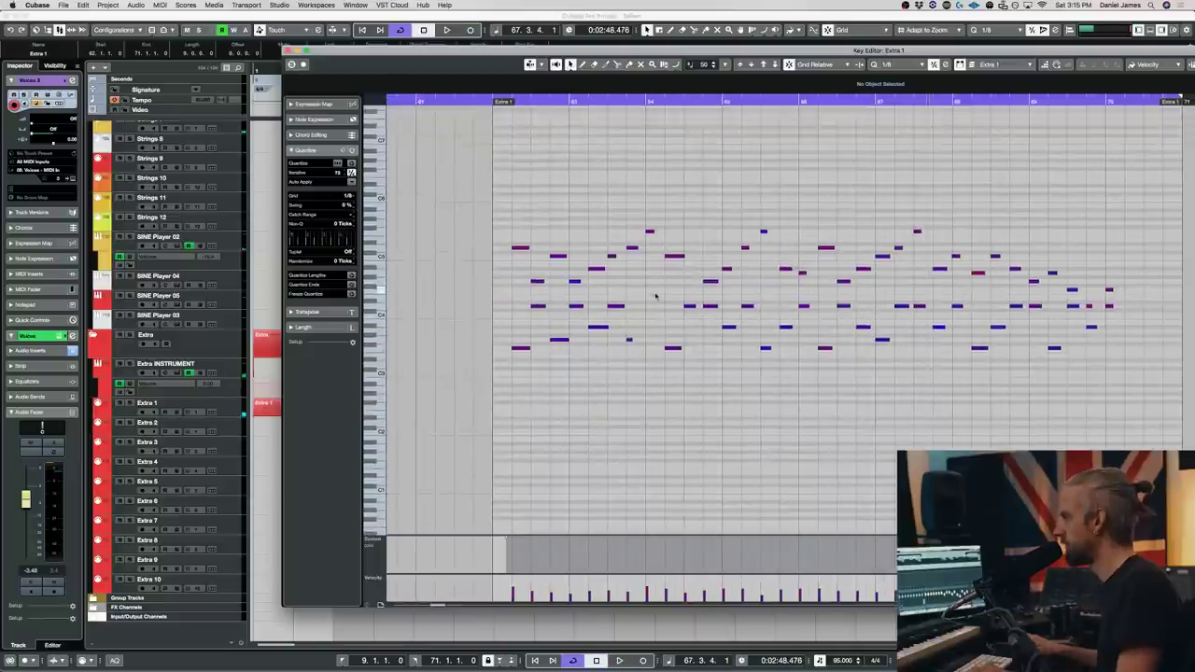
left_click(518, 235, "alt")
left_click(535, 217, "alt")
left_click_drag(561, 264, 511, 198)
key("alt+d")
key("alt+d")
key("alt+d")
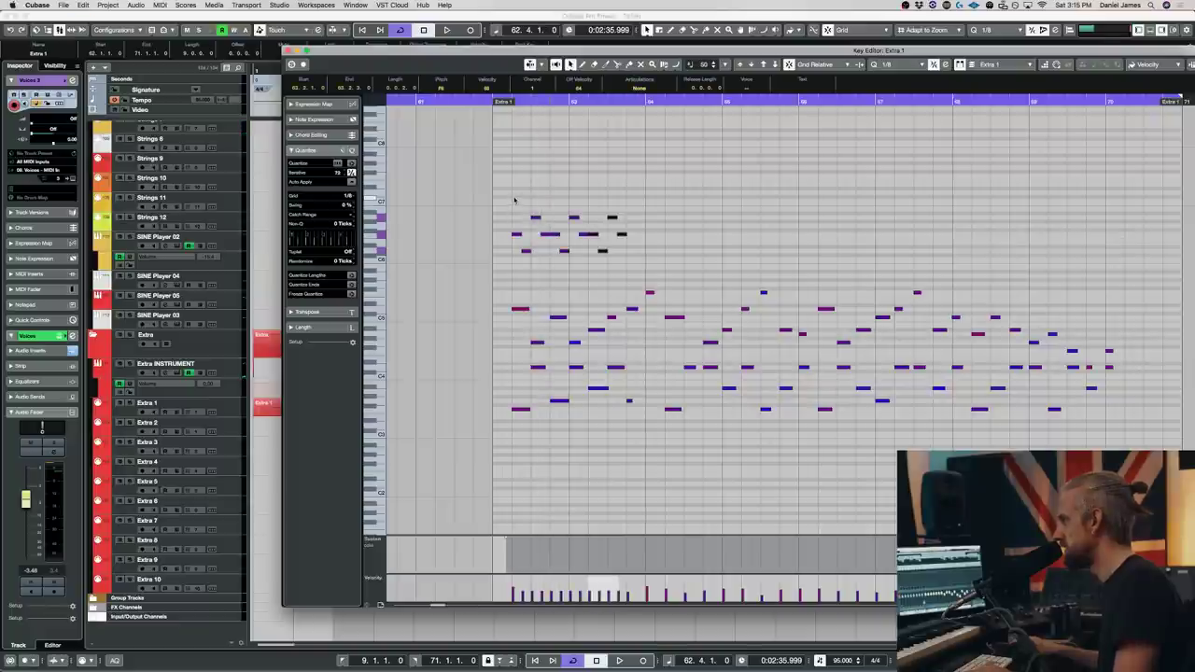
key("space")
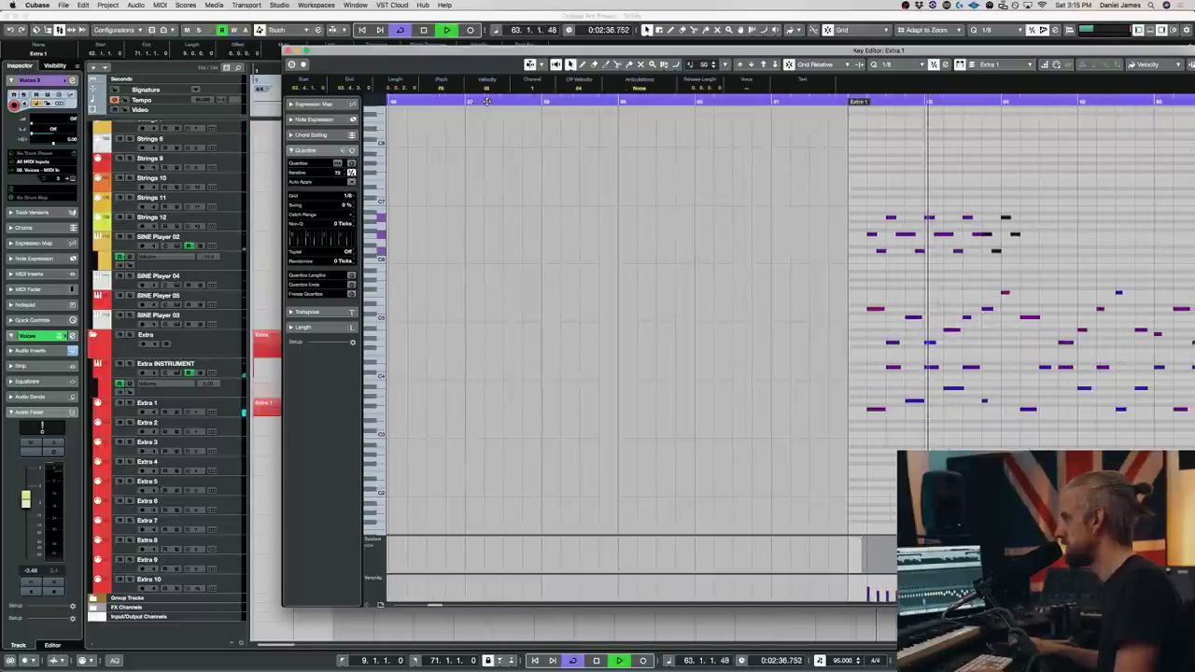
- Transpose the whole new repeating pattern down four octaves and play it back
left_click_drag(825, 275, 1088, 164)
key("space")
key("shift+Down")
key("shift+Down")
key("shift+Down")
key("shift+Down")
key("space")
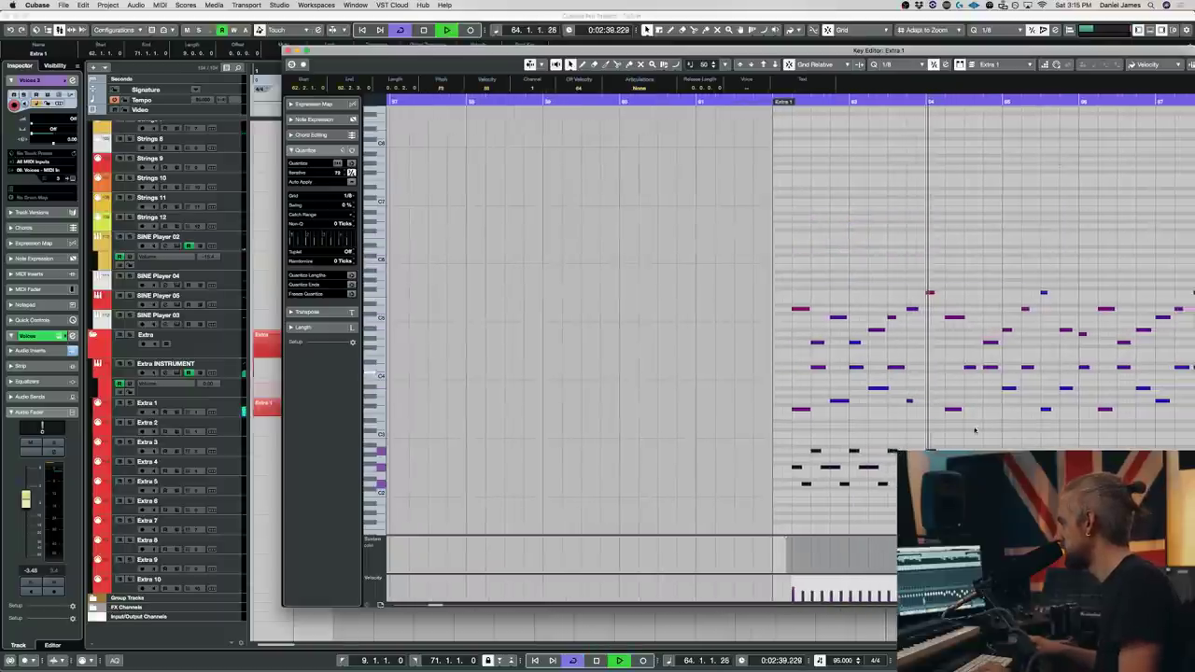
- Try the repeating pattern one octave higher against the existing Extra 1 notes
key("space")
left_click_drag(958, 505, 789, 439)
key("shift+Up")
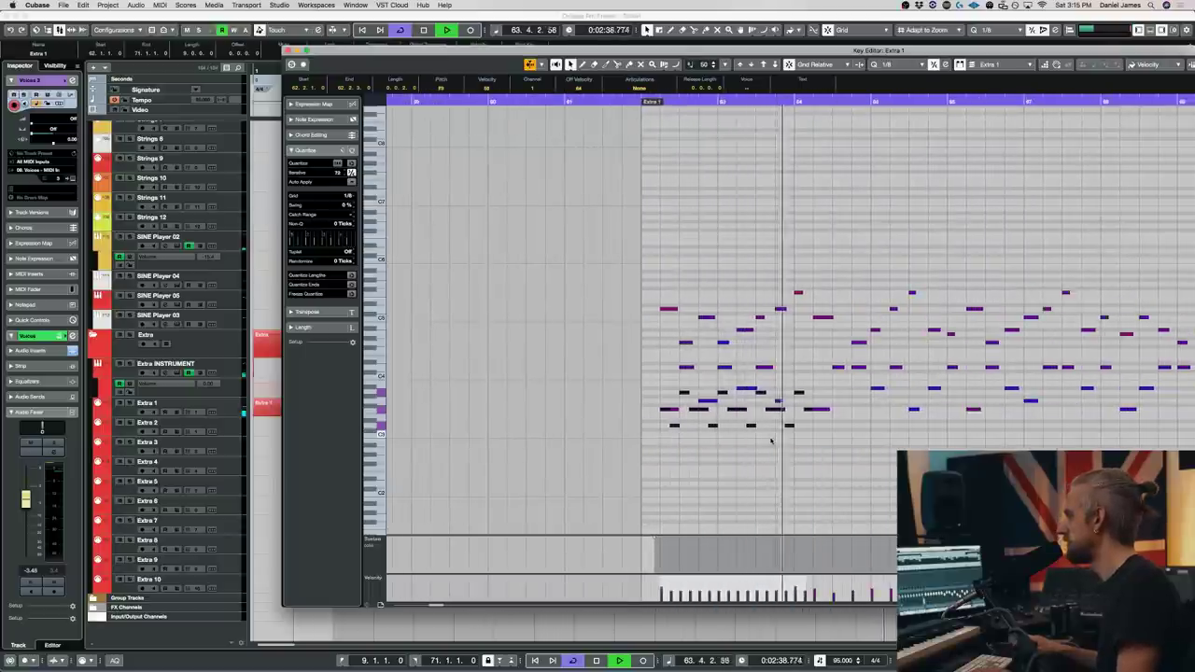
key("space")
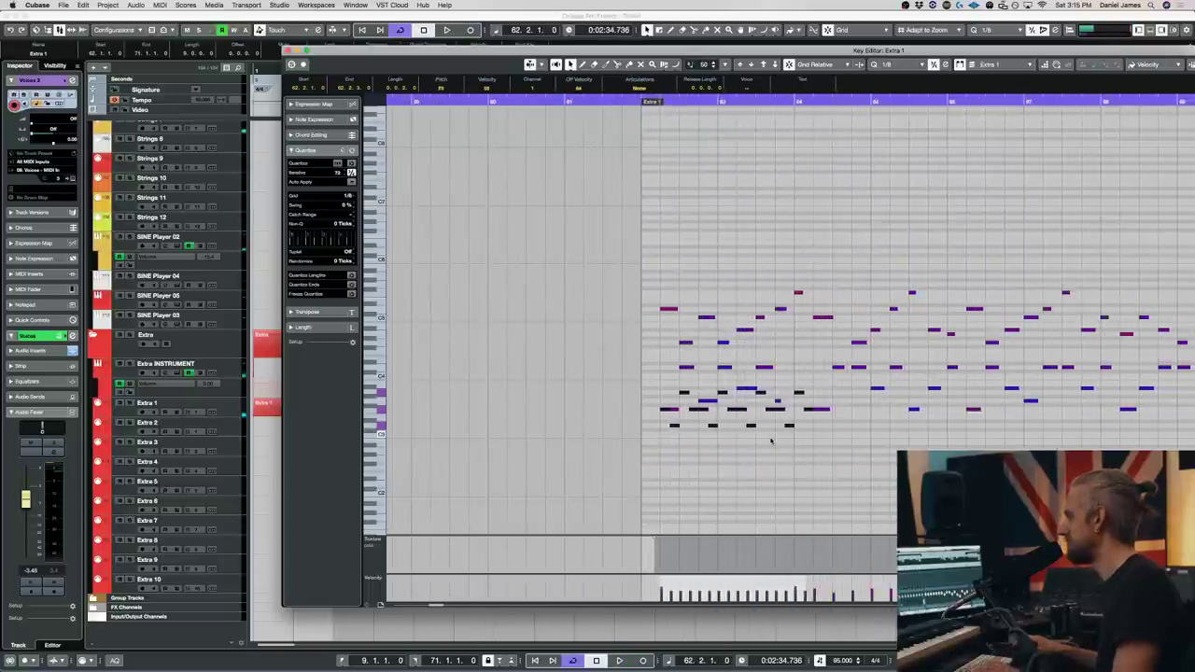
key("shift+Down")
- Put the low repeating pattern into its own part at bar 62 on the Extra 2 track
key("Escape")
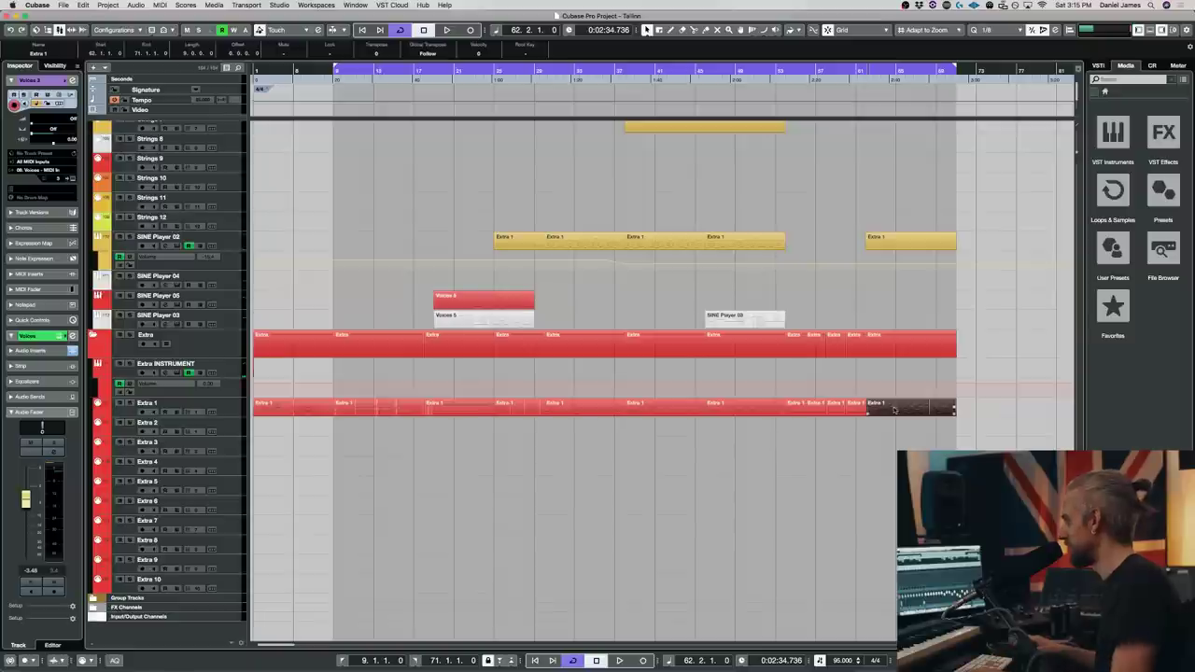
double_click(897, 408)
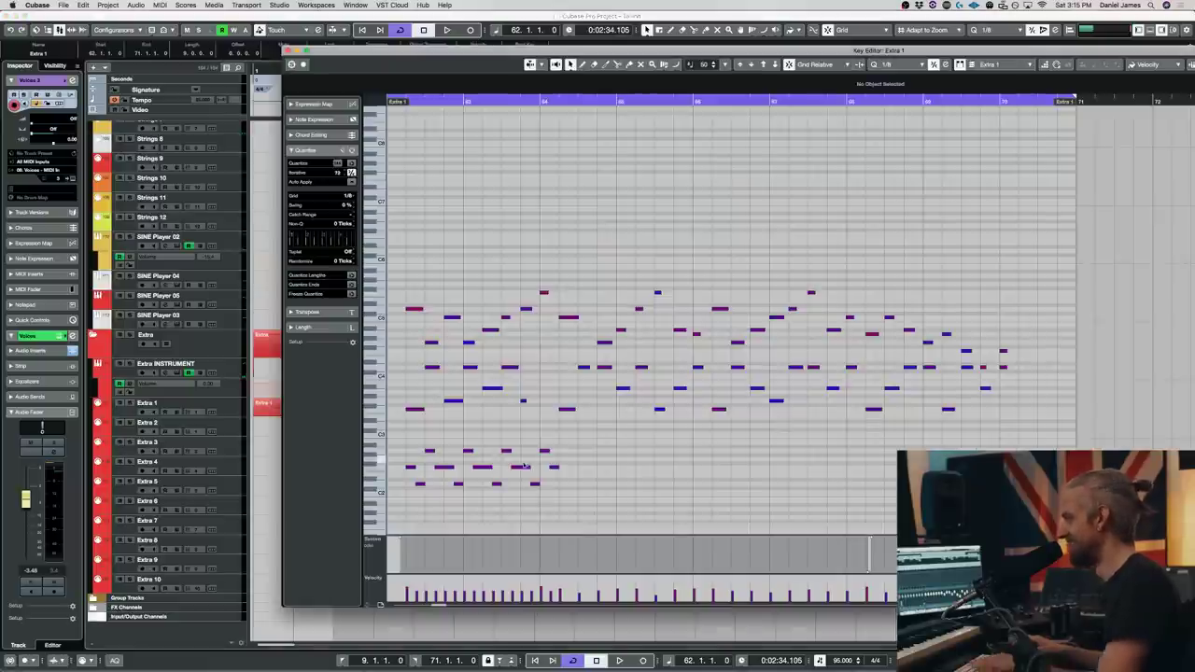
key("Escape")
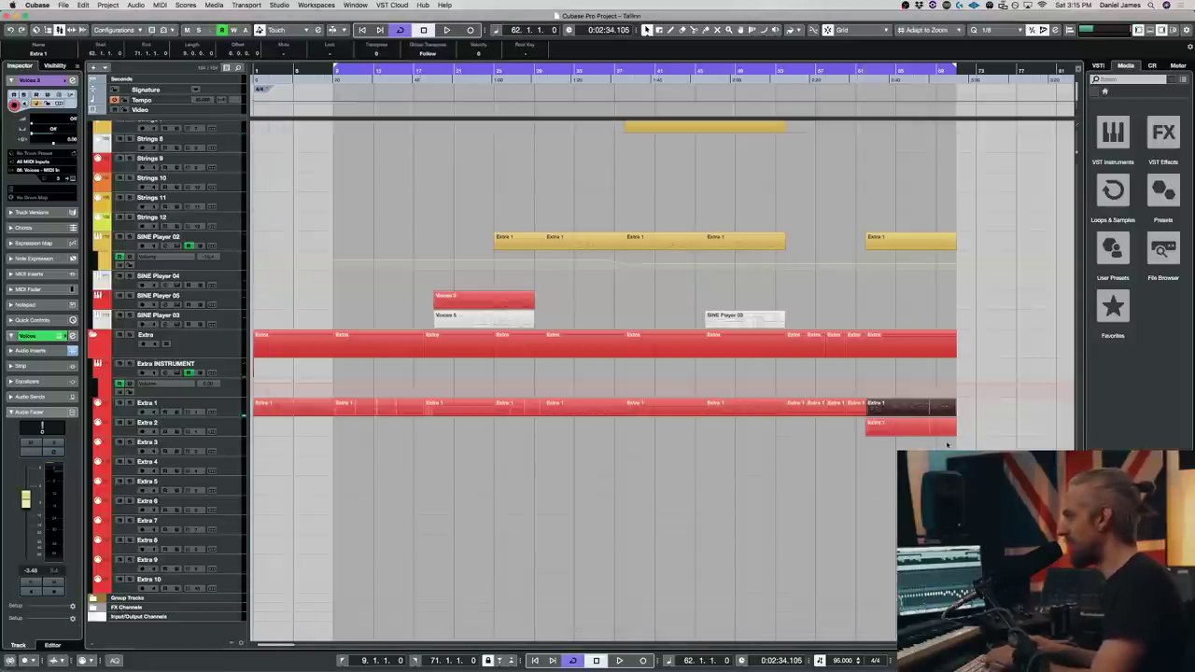
- Transpose all notes of the Extra 2 pattern up one octave and play it back
double_click(887, 424)
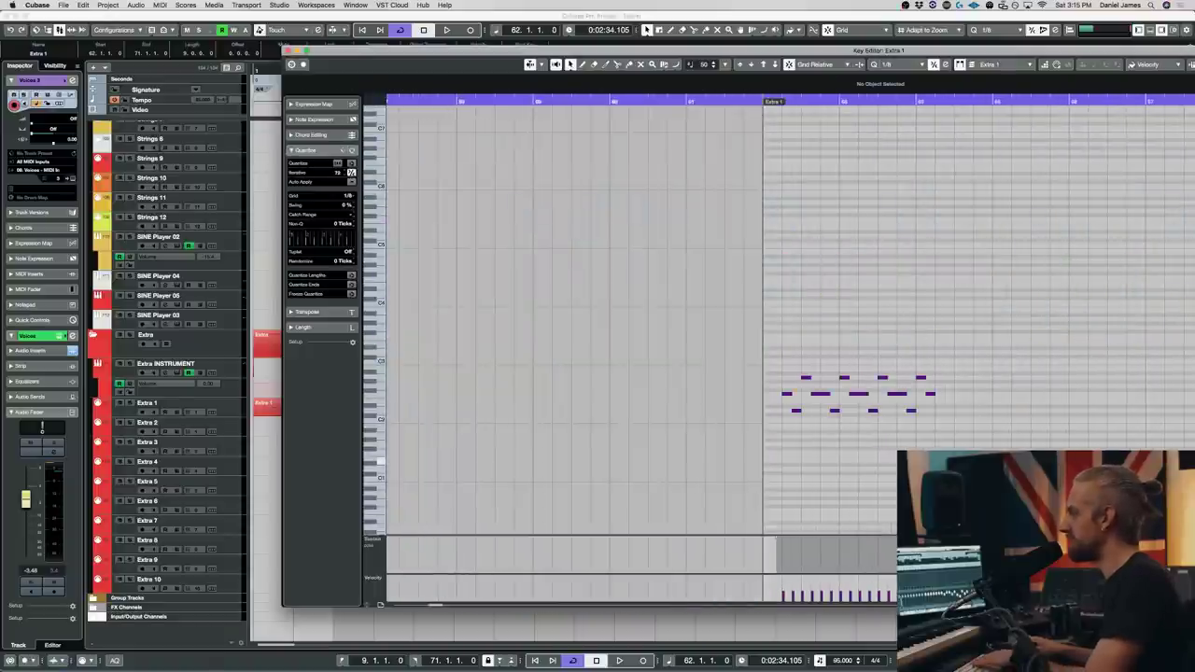
left_click_drag(971, 448, 684, 318)
key("space")
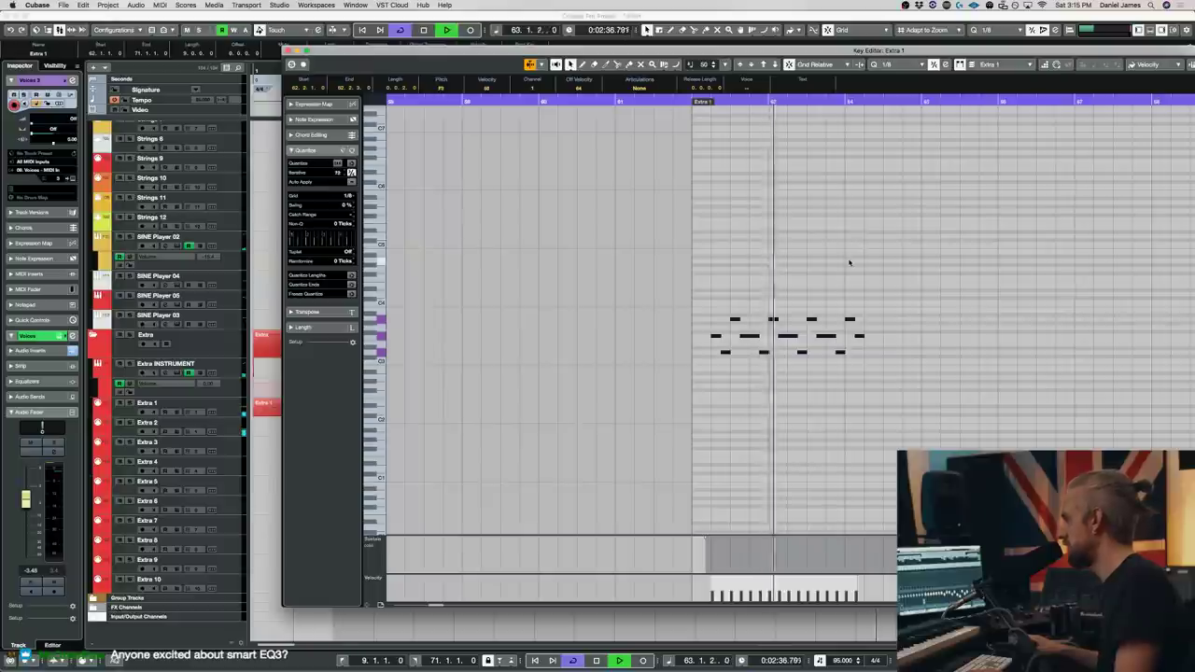
key("space")
- Raise one middle-pitch note early in bar 63 of the Extra 2 pattern and reshape its last notes into a descending ending
left_click(783, 346)
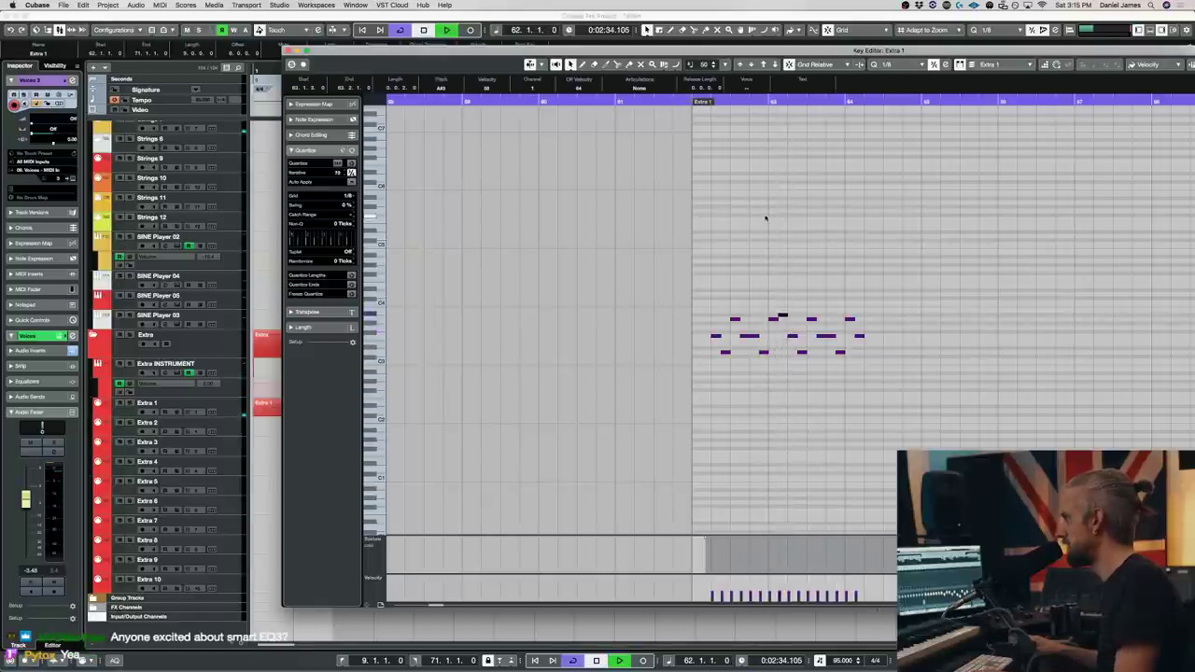
key("space")
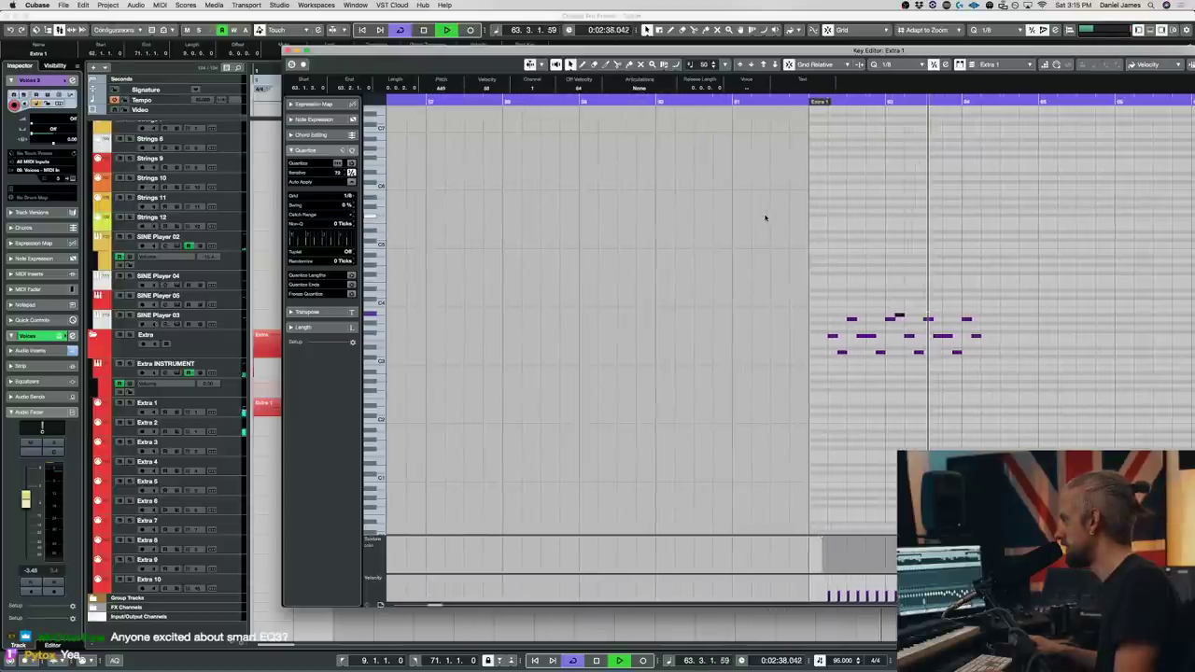
key("space")
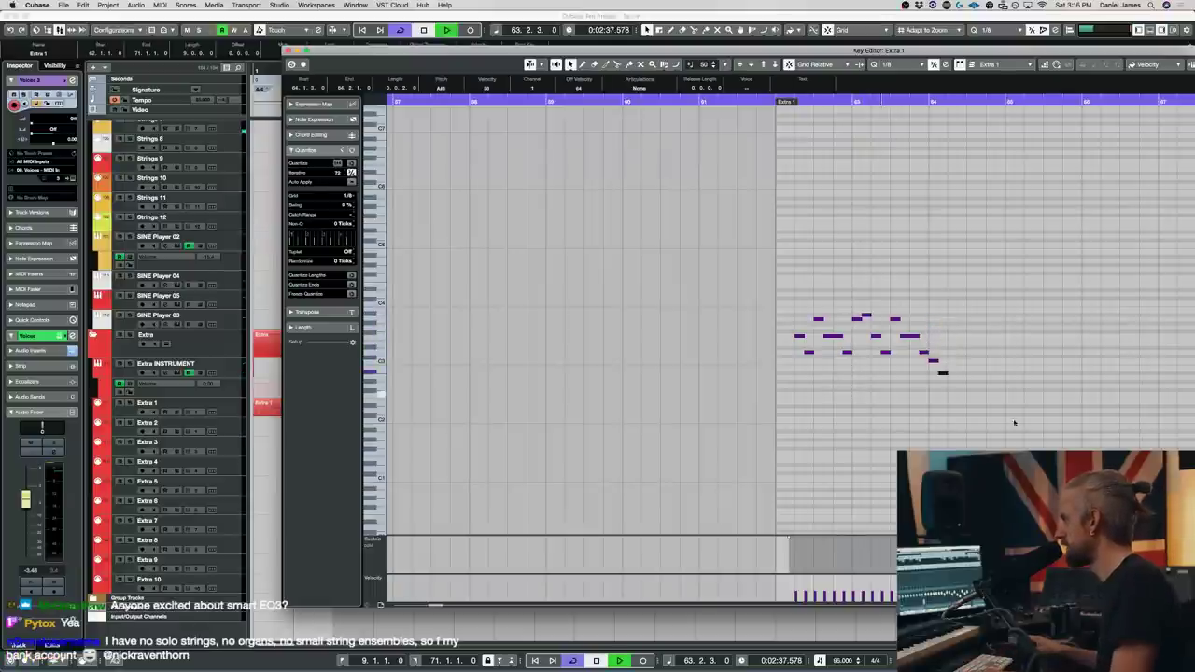
- Repeat the varied phrase from bar 64 in the Extra 2 part and play it back
key("space")
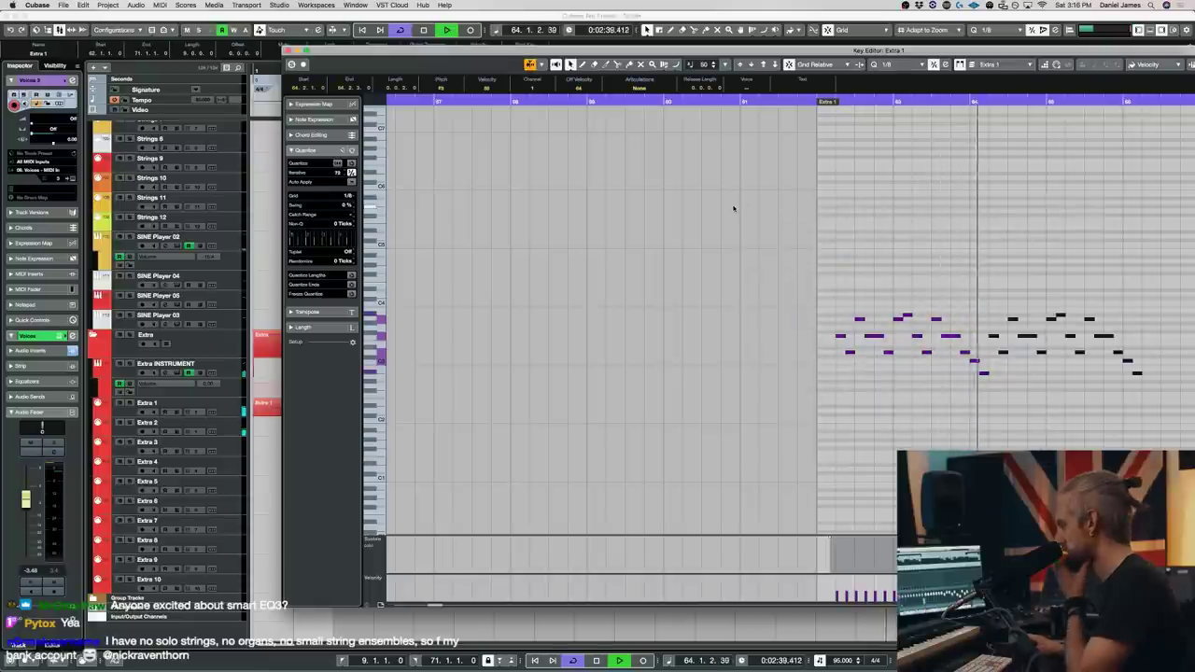
key("space")
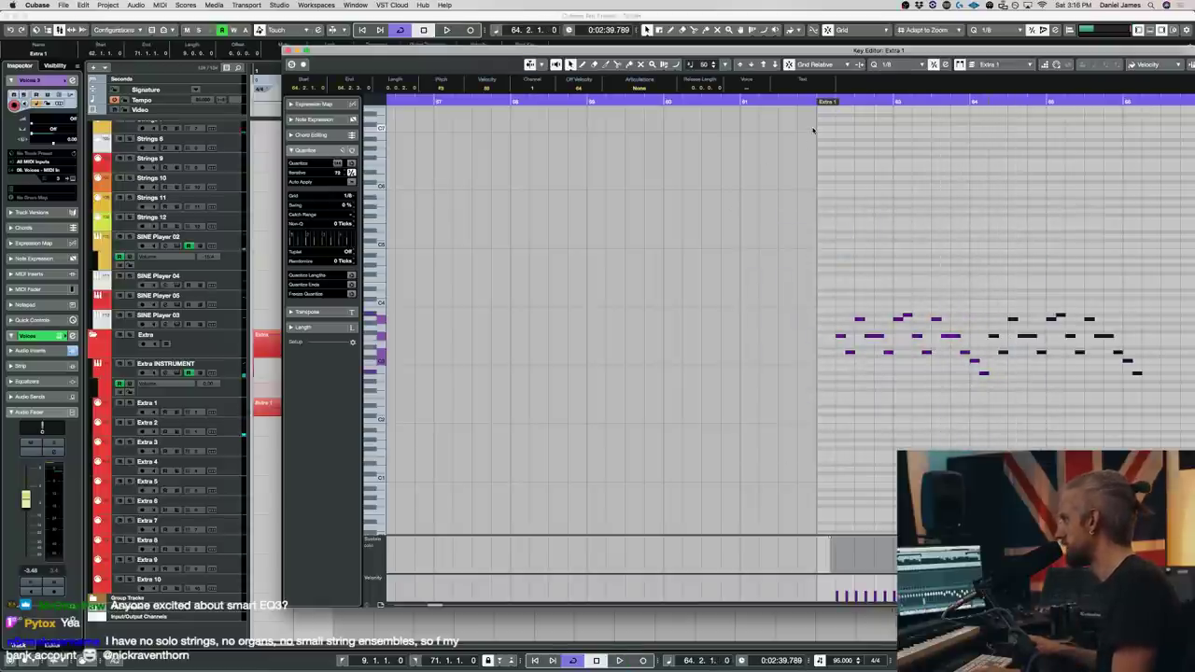
key("space")
- Close the Key Editor and duplicate the Extra 2 part so the four-bar phrase repeats from bar 66
key("Return")
scroll(899, 305, "up", 2)
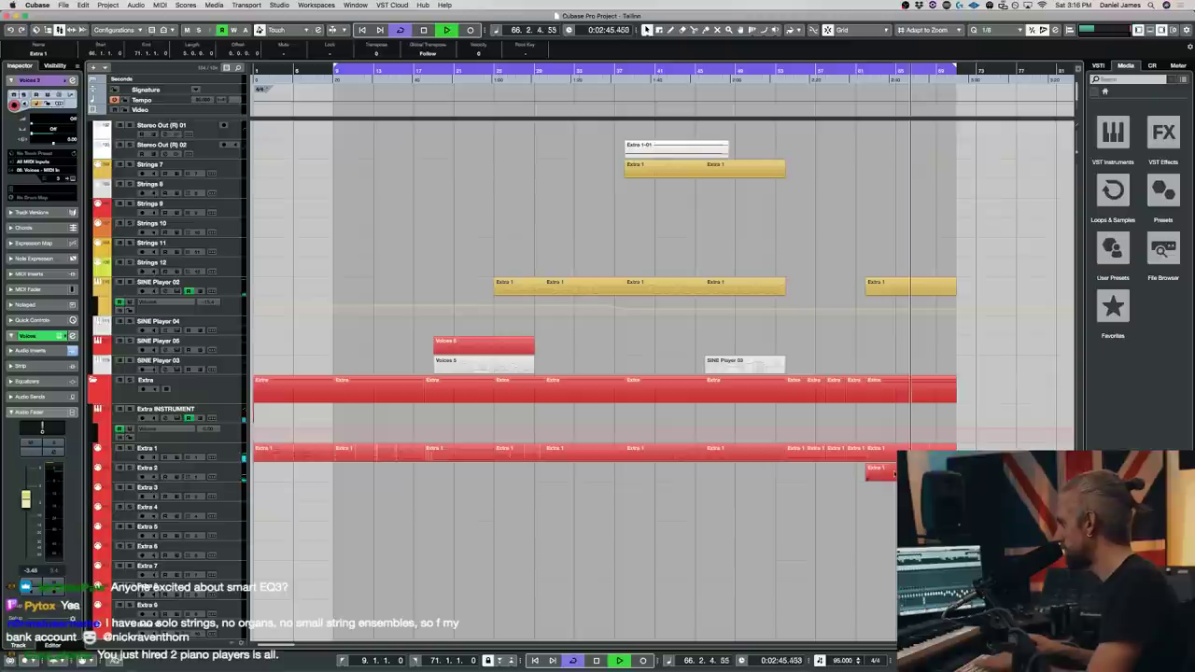
key("super+d")
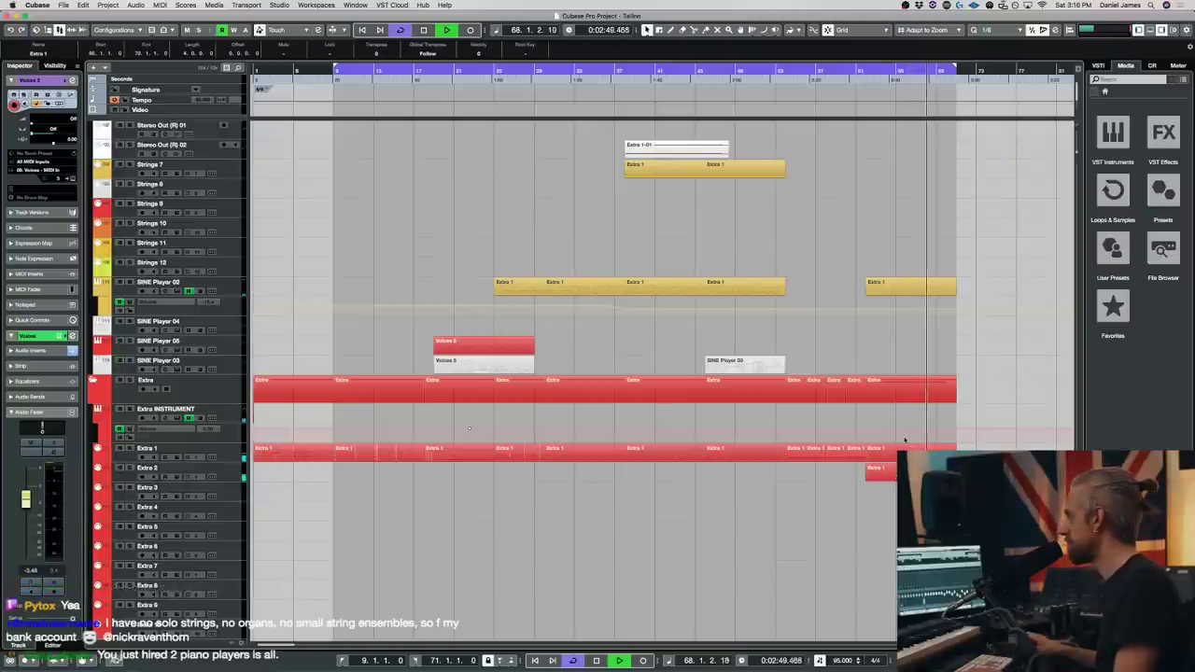
- Select the Perc Ex 3 track during playback of the ending and open its Percussion Extra Kontakt instrument
scroll(899, 458, "up", 2)
scroll(904, 439, "up", 3)
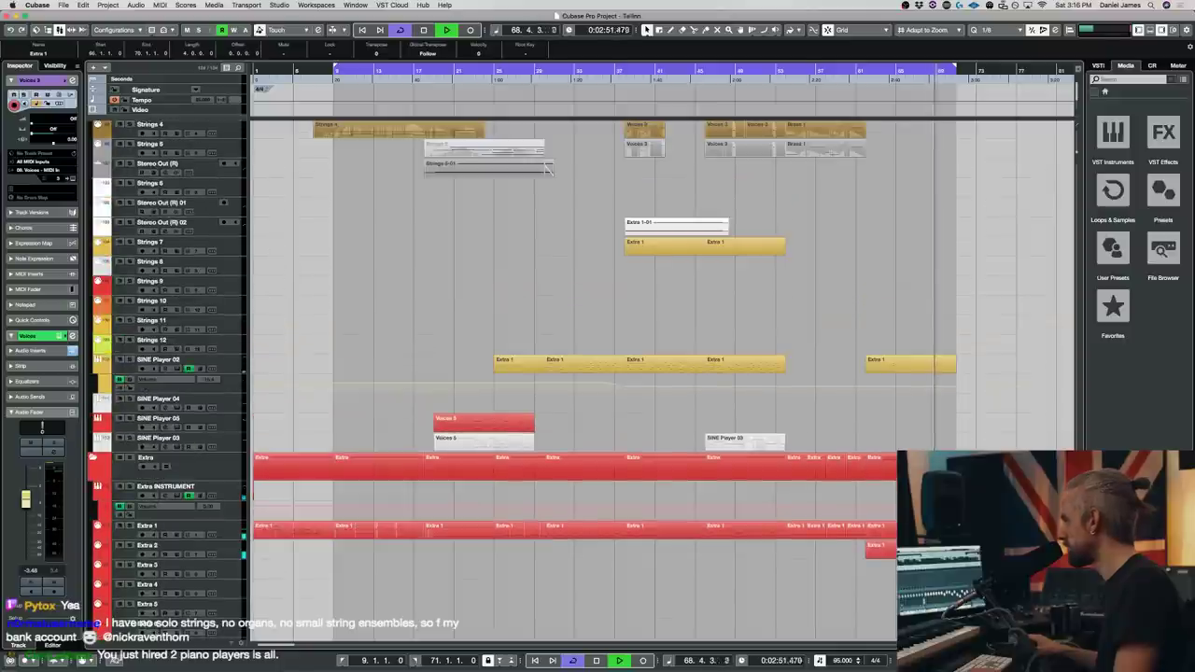
key("space")
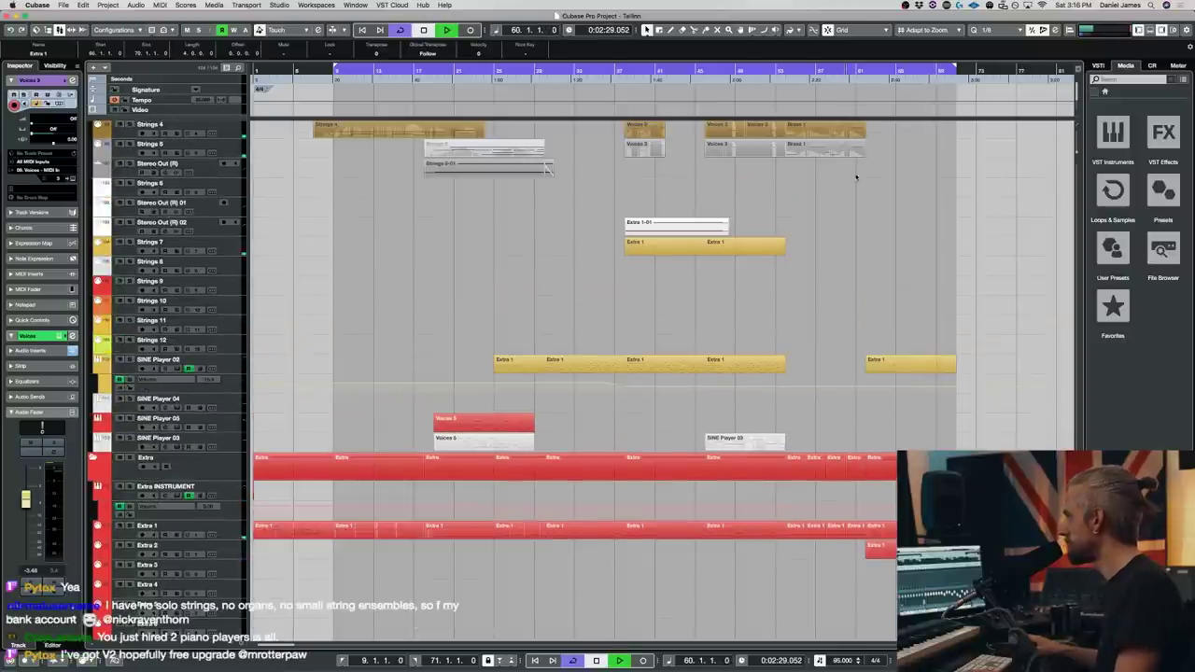
scroll(859, 166, "down", 15)
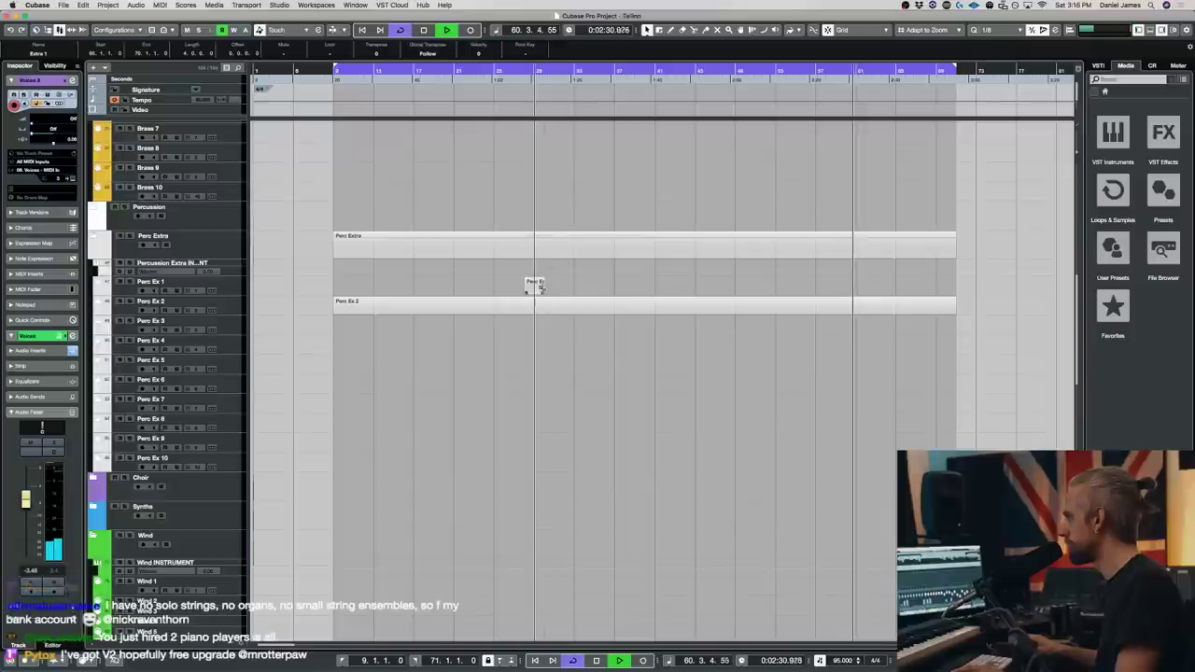
left_click(223, 332)
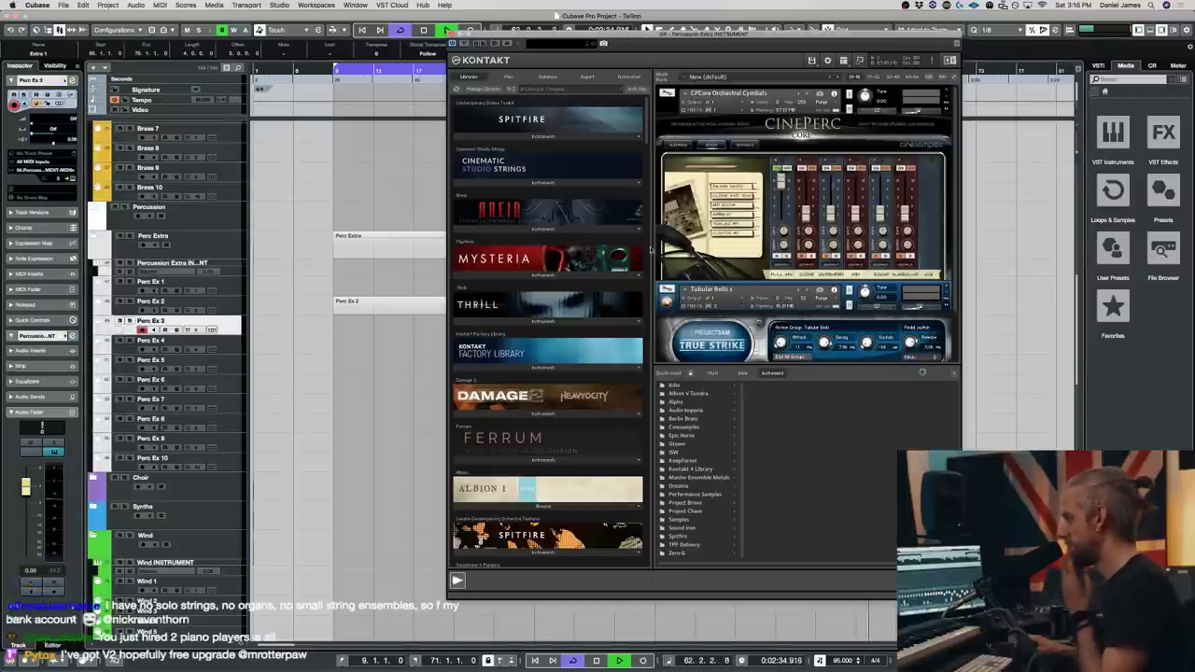
- Load Timpani Hits from the HZ01 percussion library, switch to its third timpani ensemble sound and close Kontakt
scroll(574, 305, "down", 10)
scroll(574, 304, "down", 3)
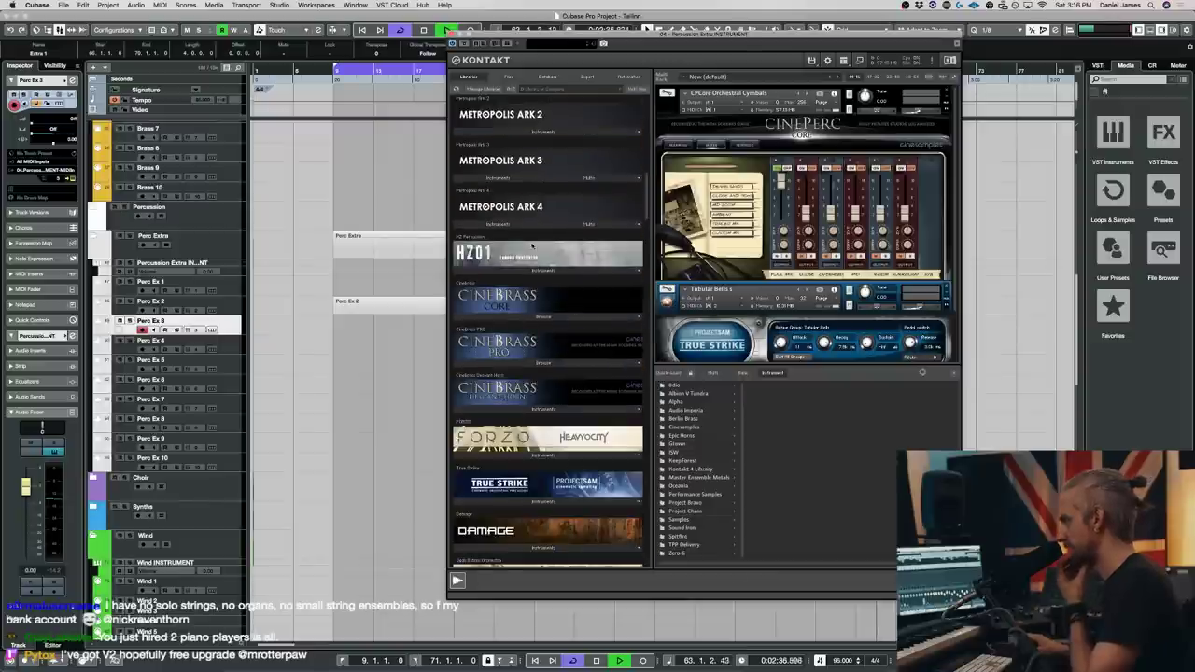
left_click(544, 270)
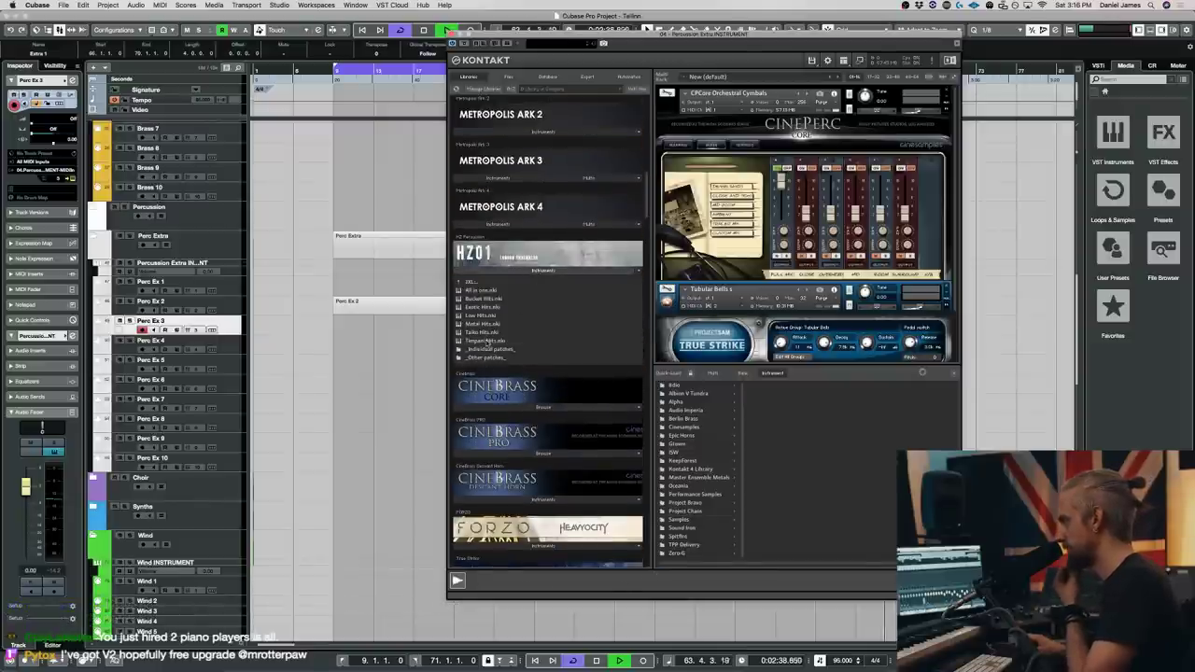
double_click(487, 342)
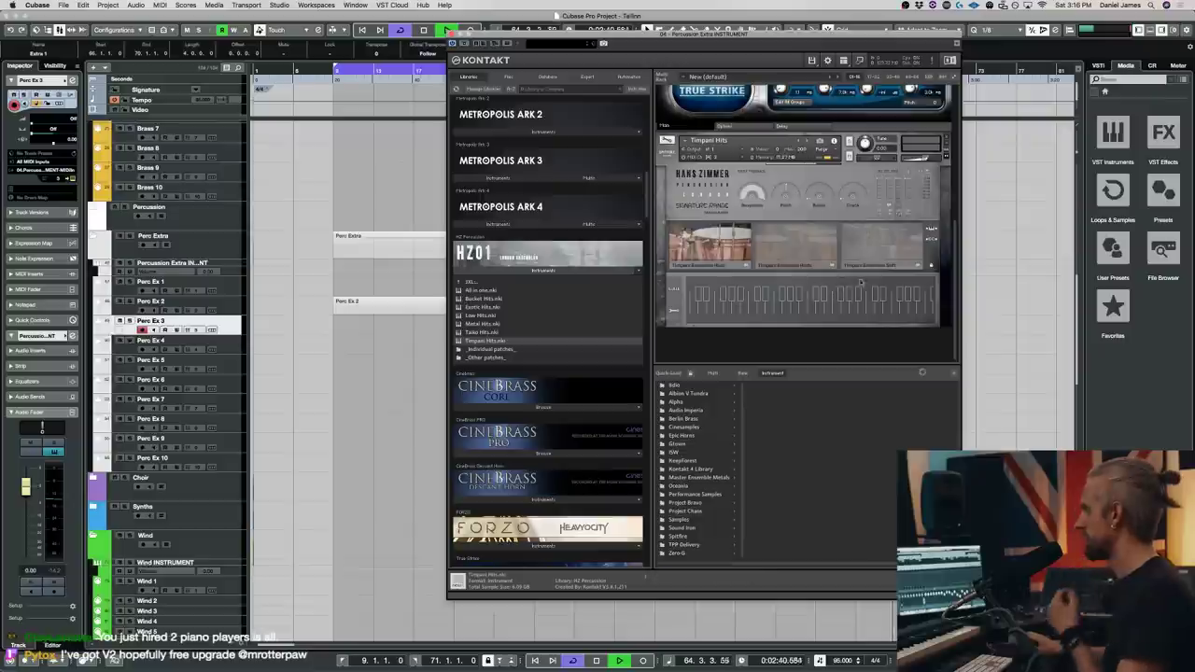
left_click(883, 250)
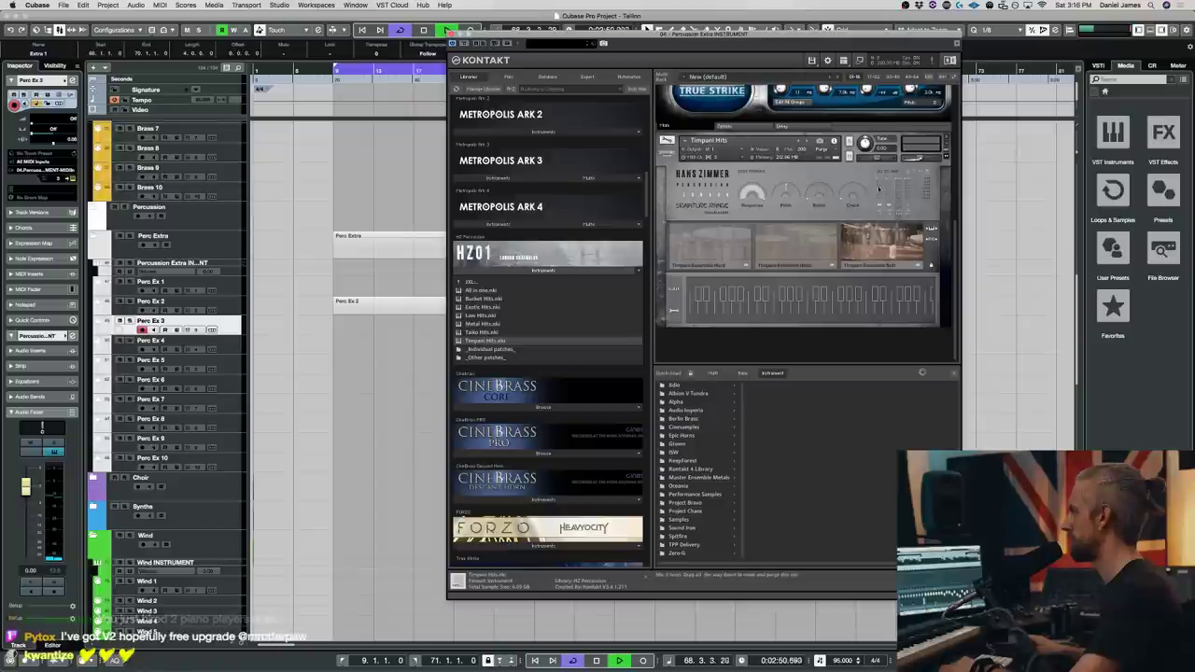
left_click(451, 35)
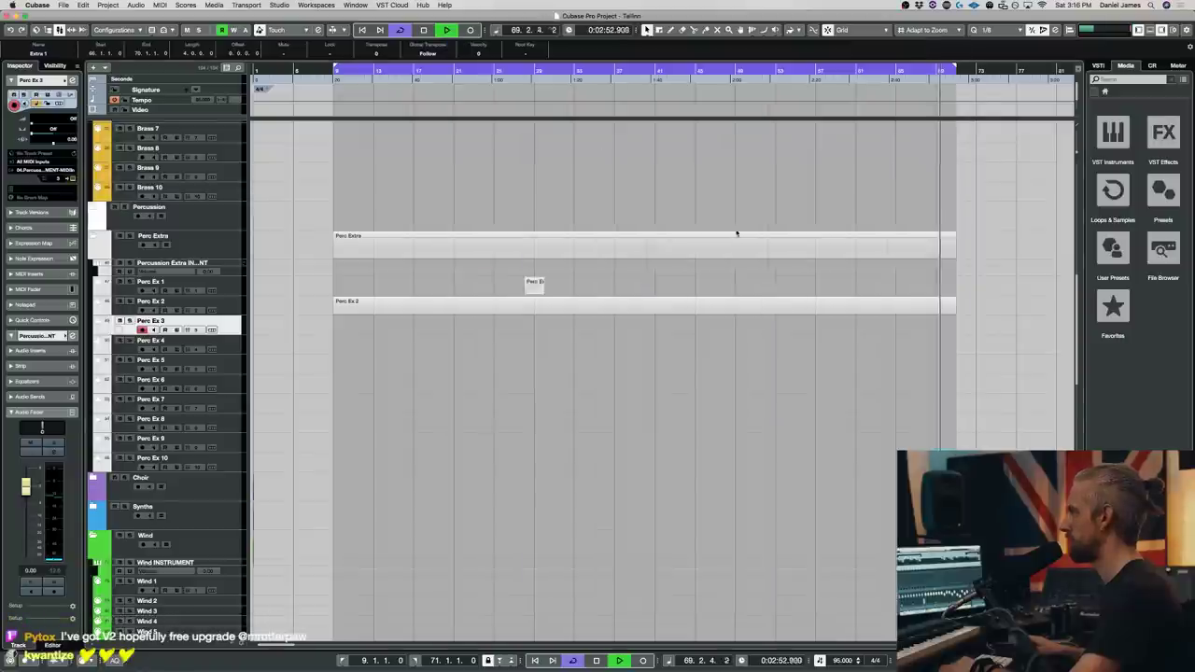
- Record a timpani swell on Perc Ex 3 leading into the ending section at bar 62
scroll(785, 253, "down", 10)
key("space")
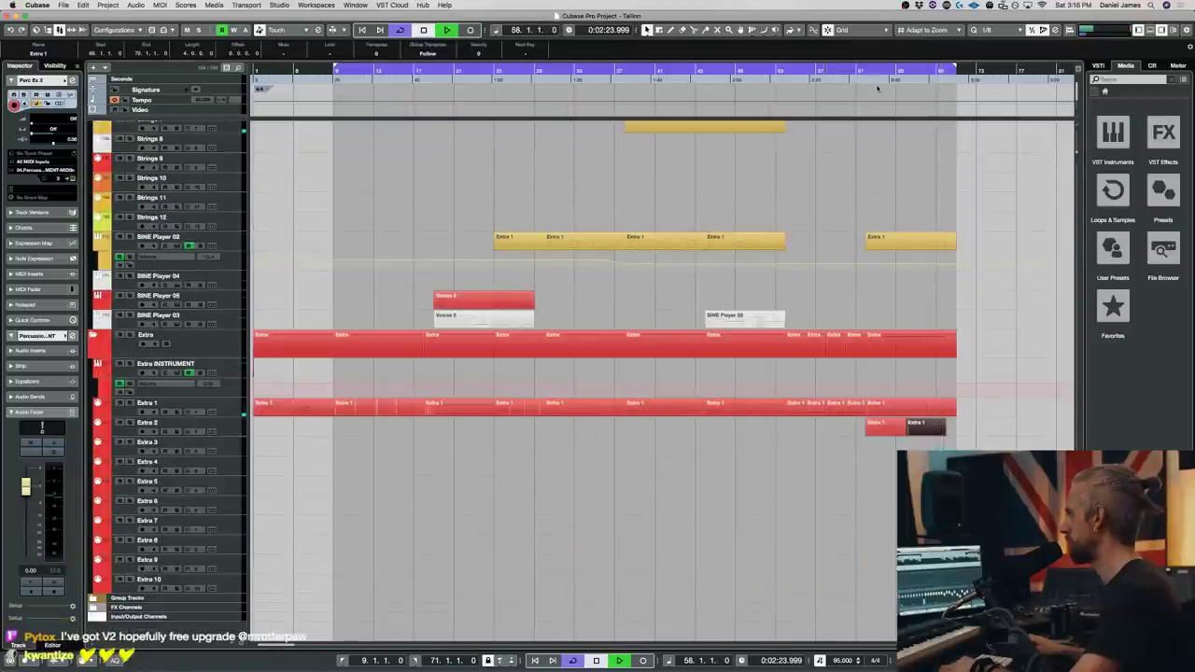
key("KP_Multiply")
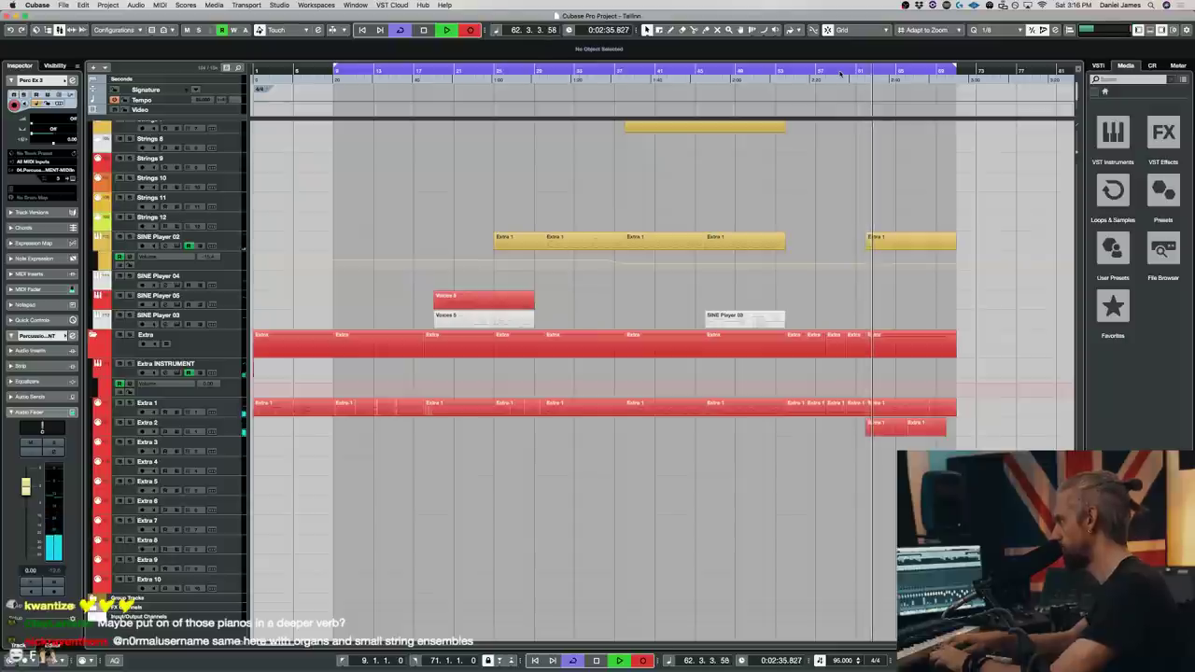
key("space")
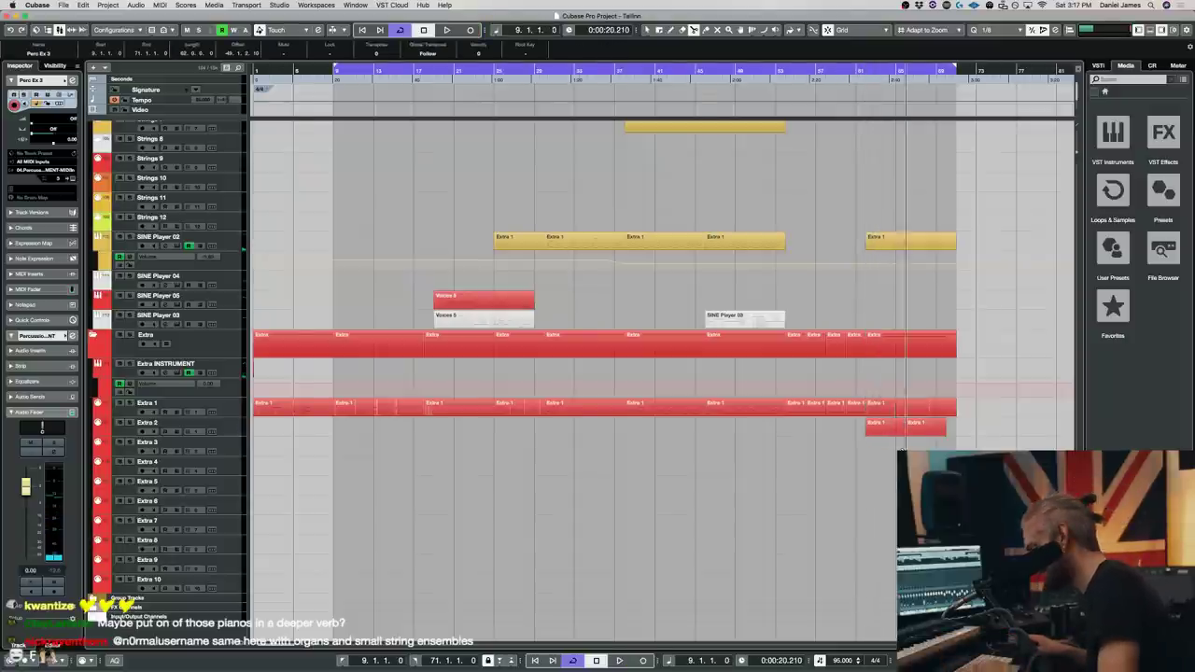
- Align the opening notes of the ending's Extra 1, Extra 2 and SINE Player 02 parts to the start of bar 62 and check by playback
key("h")
key("h")
key("h")
key("h")
key("h")
key("h")
scroll(885, 476, "right", 8)
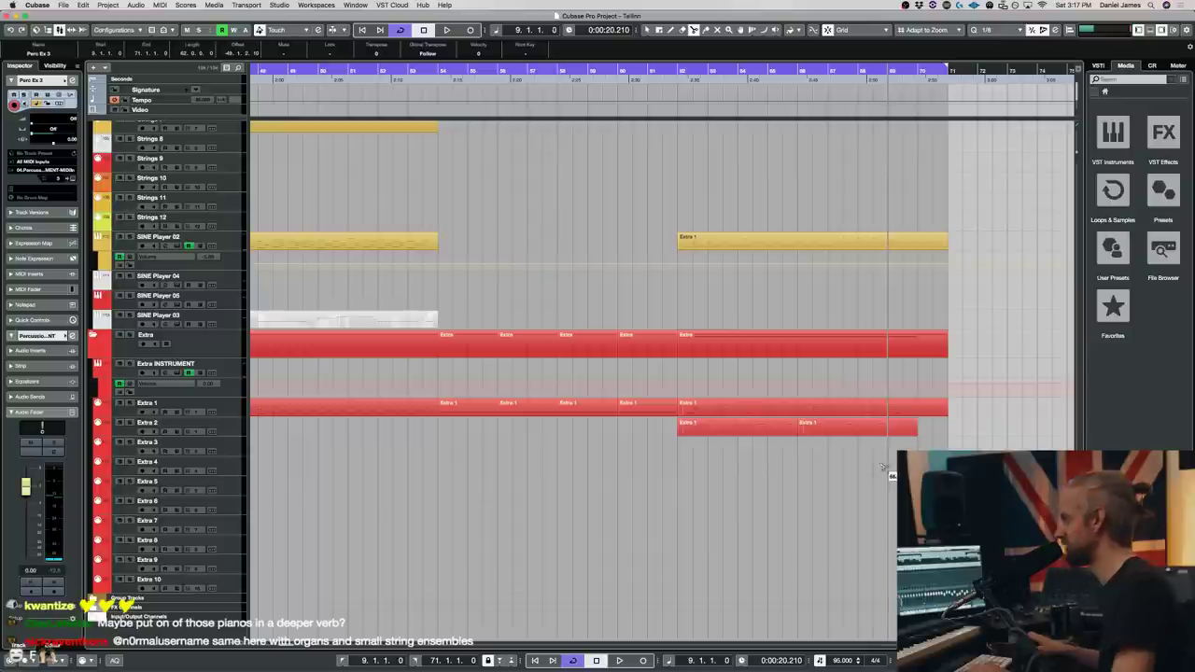
left_click(698, 417)
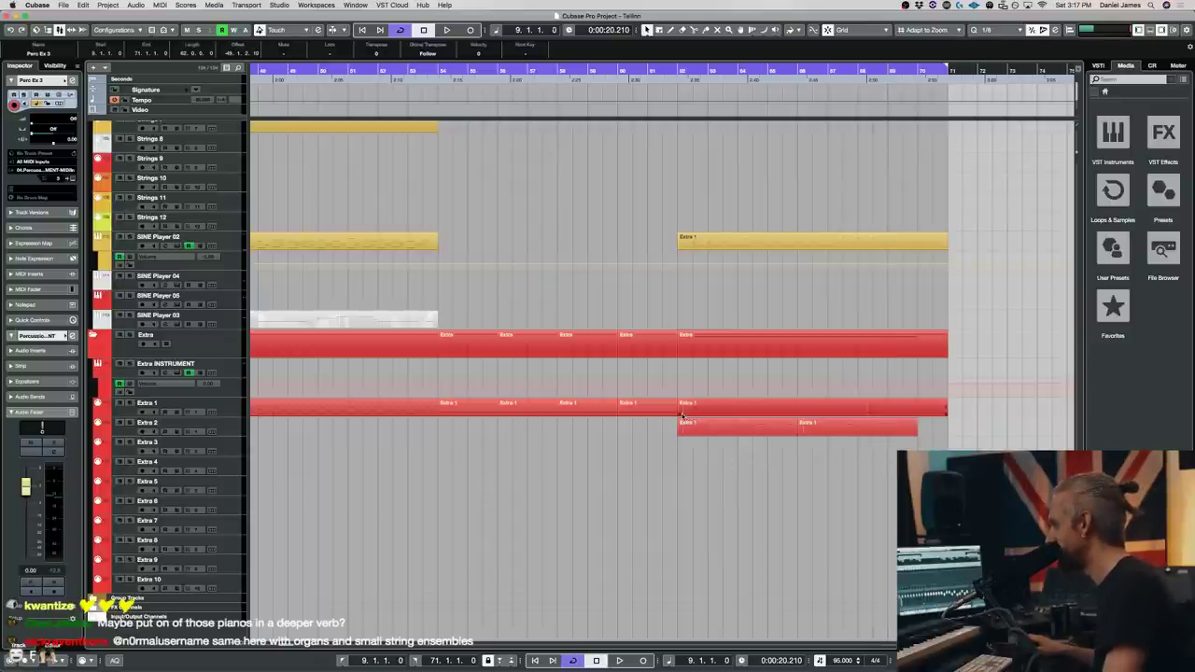
scroll(687, 416, "up", 3)
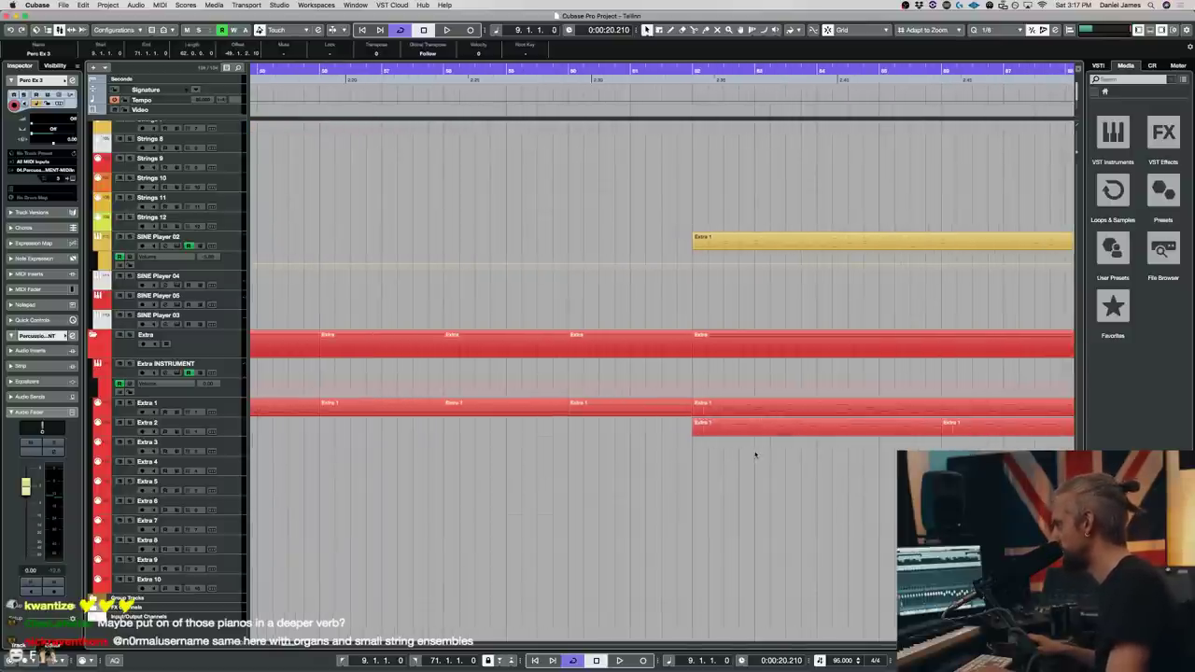
left_click_drag(923, 403, 1027, 400)
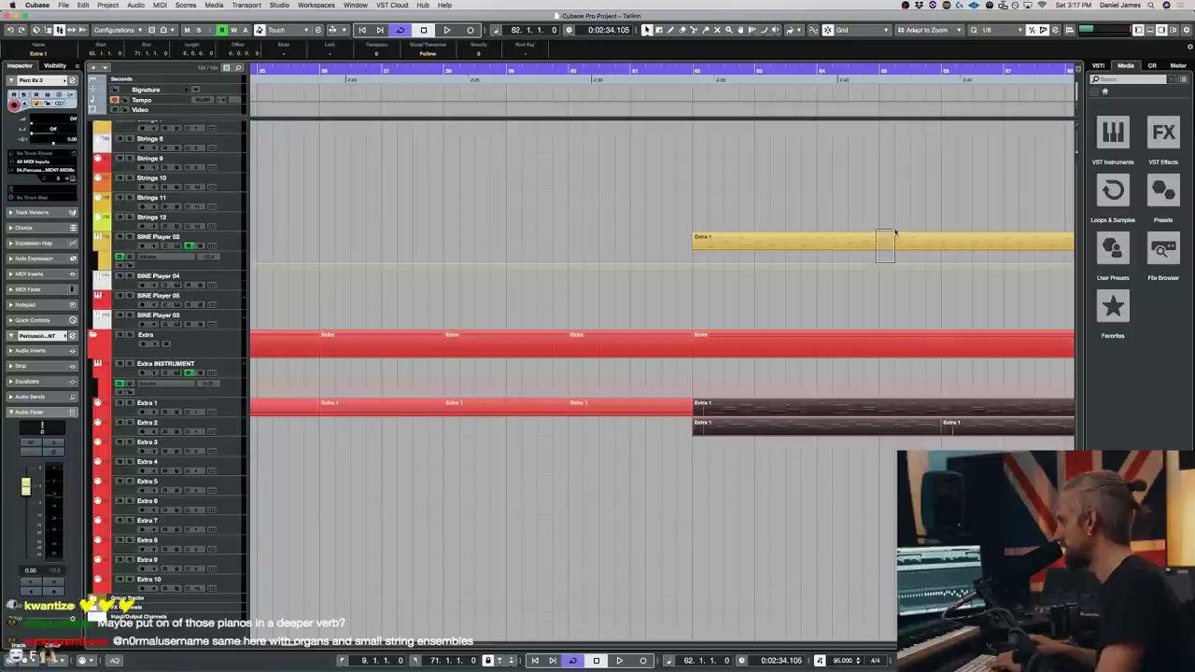
left_click_drag(896, 230, 899, 231)
scroll(912, 240, "up", 10)
scroll(922, 261, "down", 8)
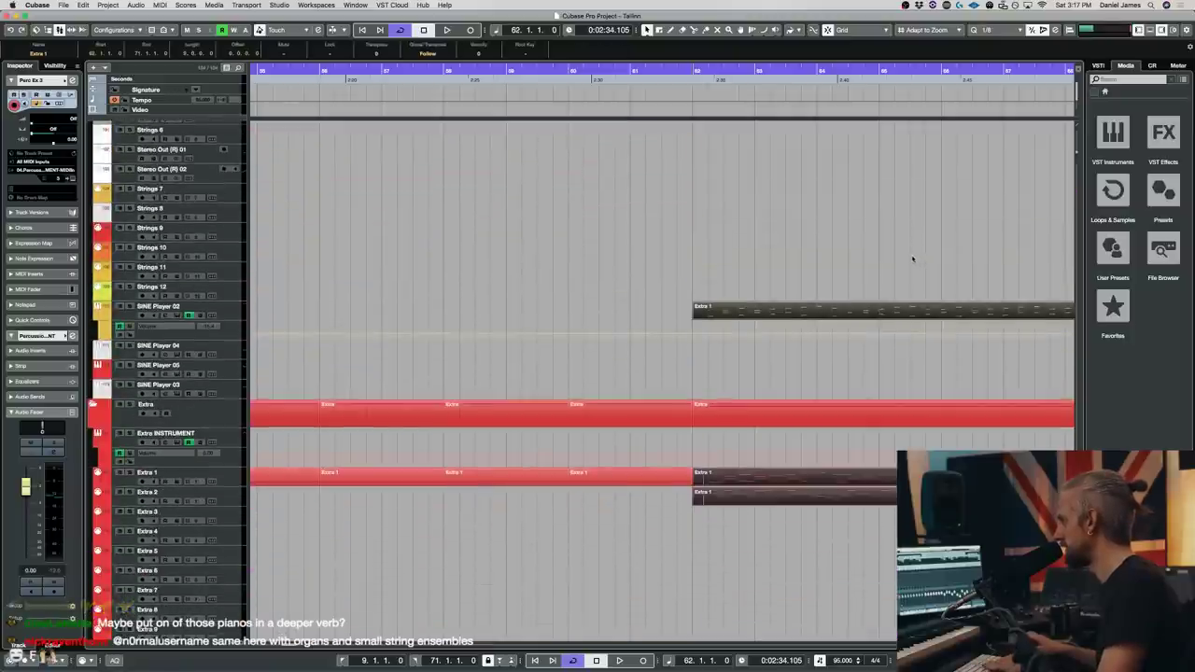
key("Return")
key("space")
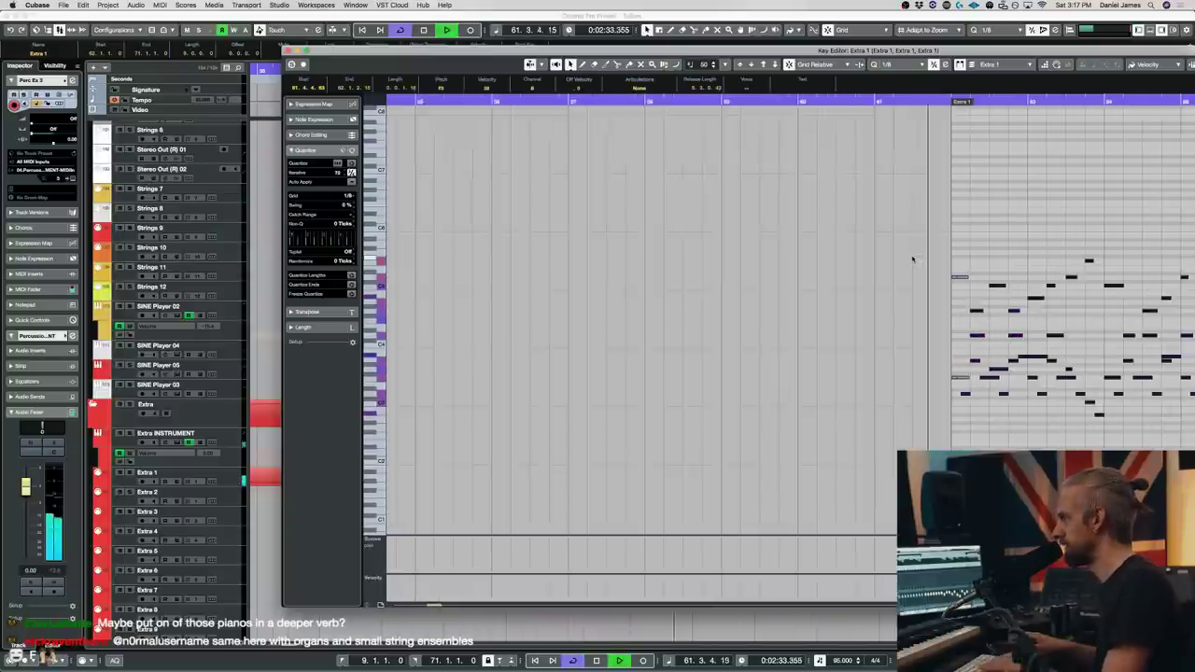
key("space")
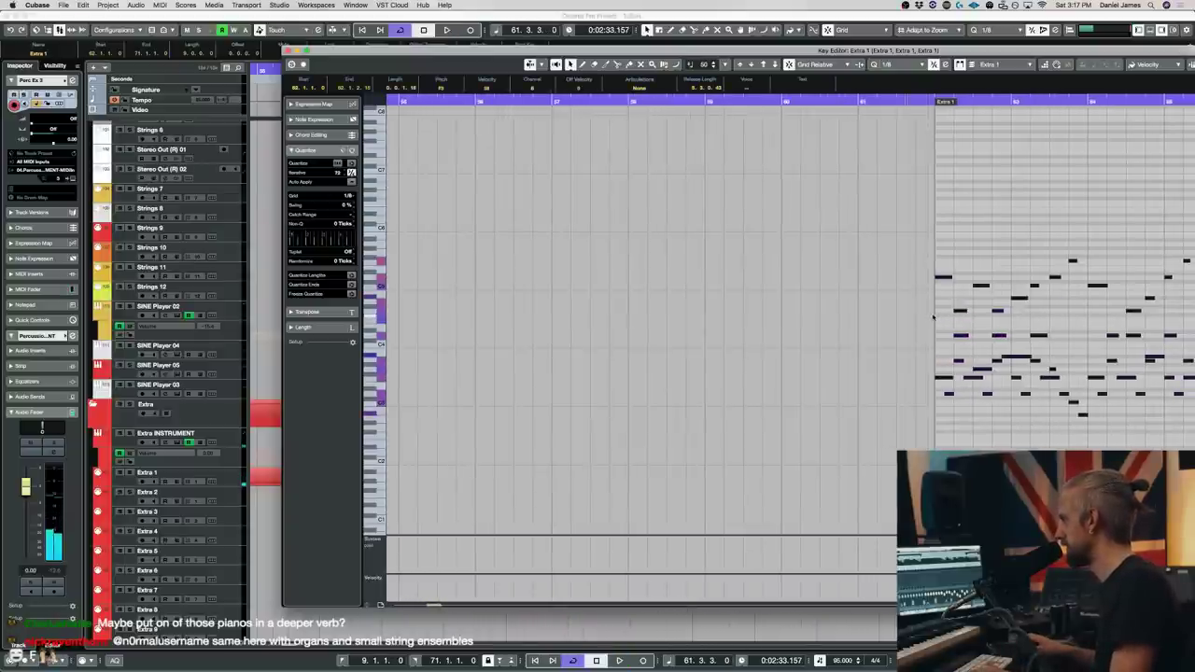
key("space")
key("Return")
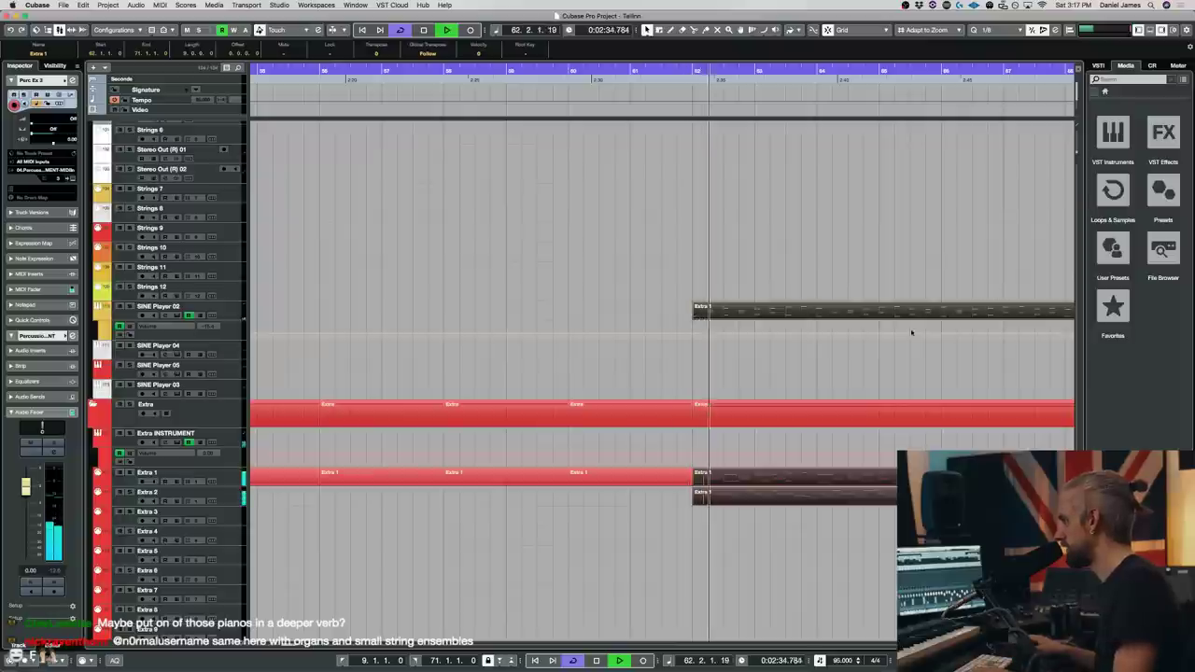
- Split the recorded Perc Ex 3 part at bar 62 and delete everything after the split
scroll(913, 332, "up", 15)
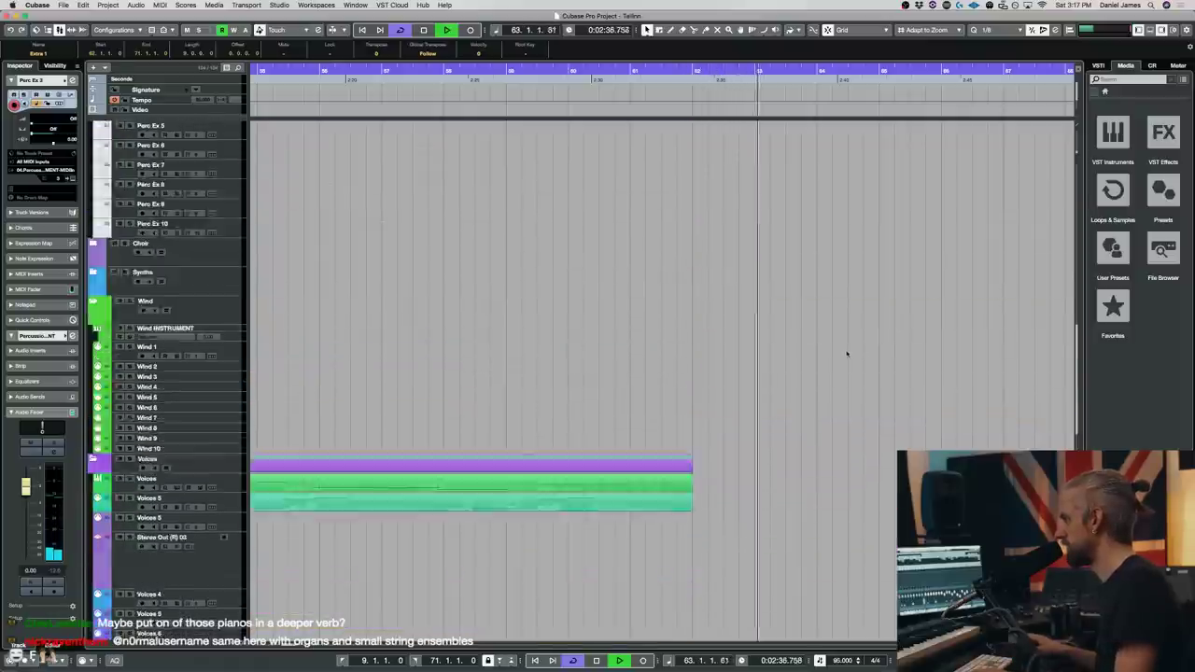
scroll(847, 354, "up", 8)
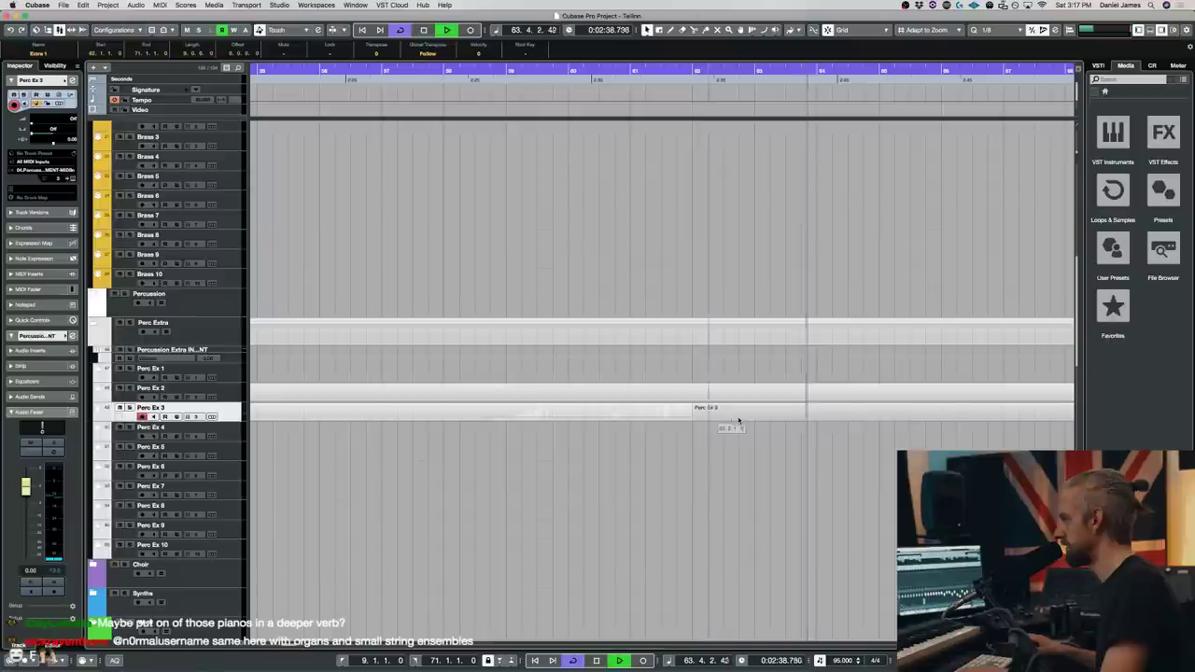
left_click(739, 421)
key("space")
key("Delete")
key("g")
key("g")
key("g")
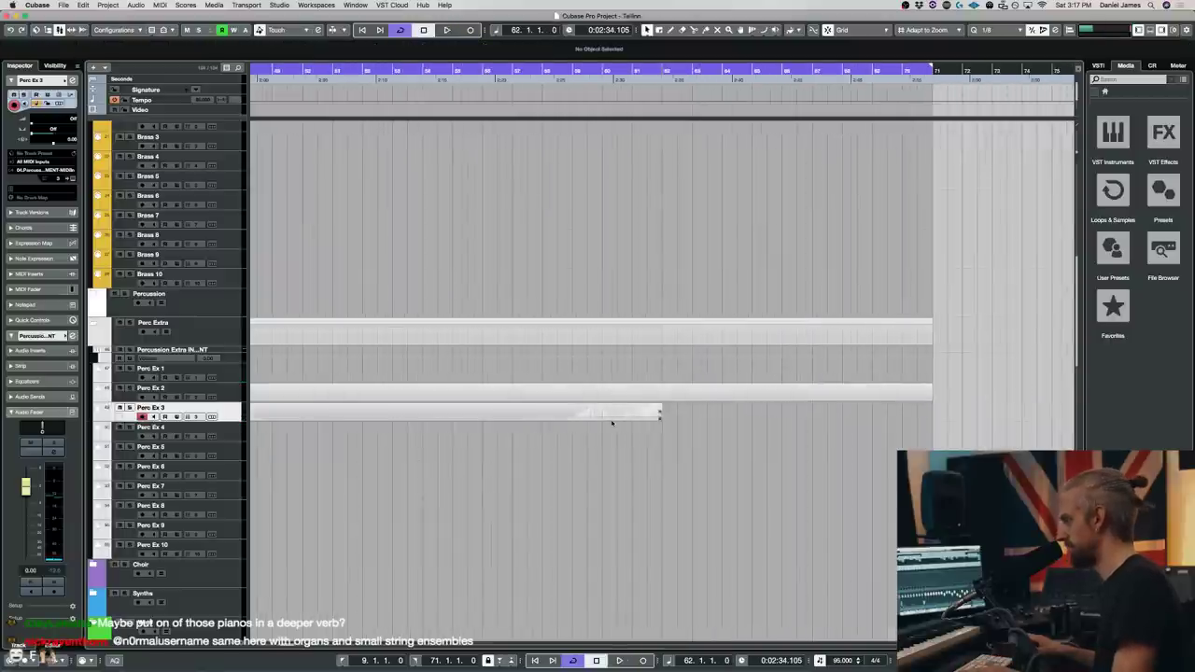
- Show CC 1 (Modulation) for the Perc Ex 3 part and shape a rising ramp under the timpani note up to bar 62
double_click(612, 417)
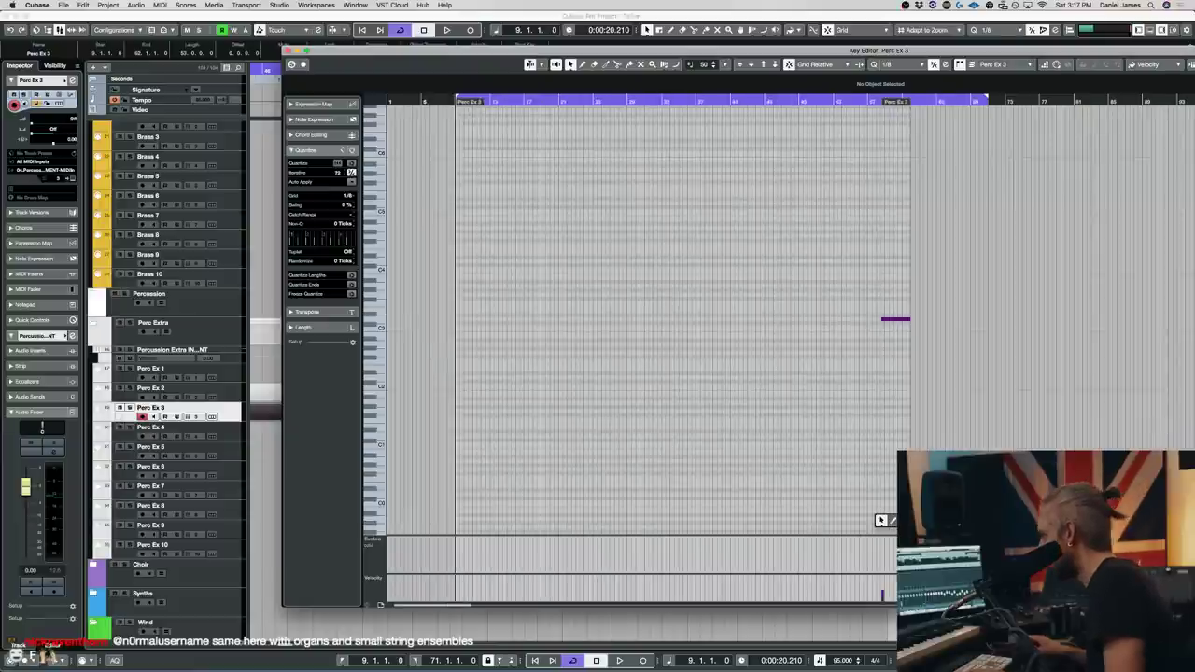
left_click(379, 540)
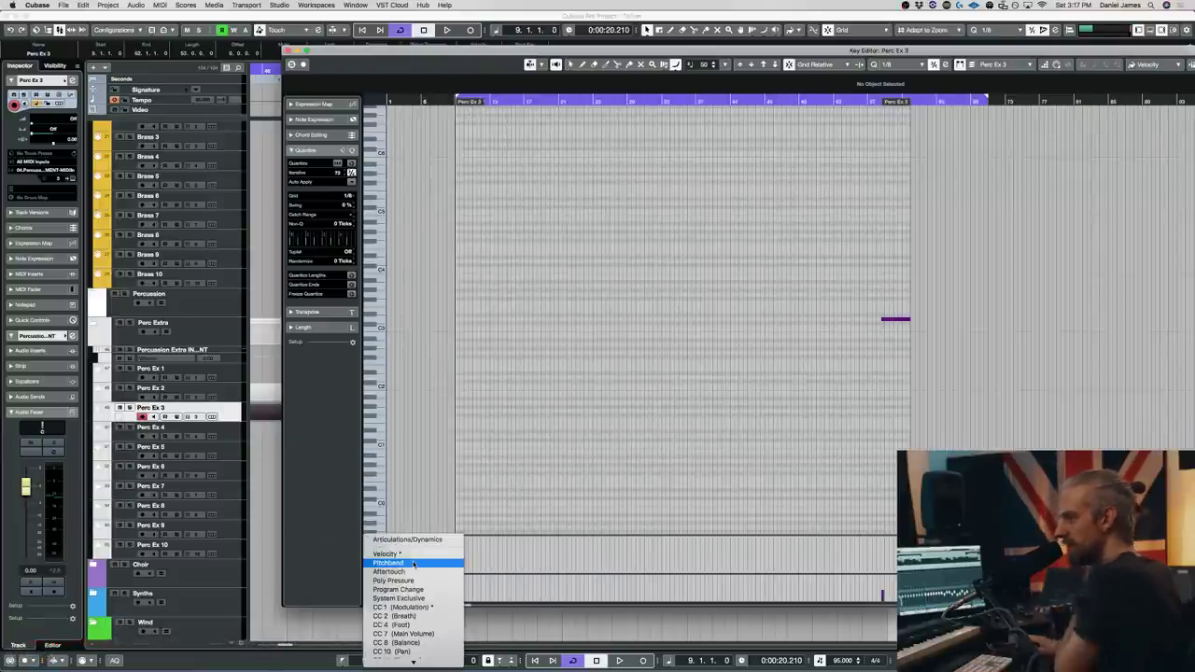
left_click(412, 611)
left_click_drag(875, 563, 905, 325)
key("Return")
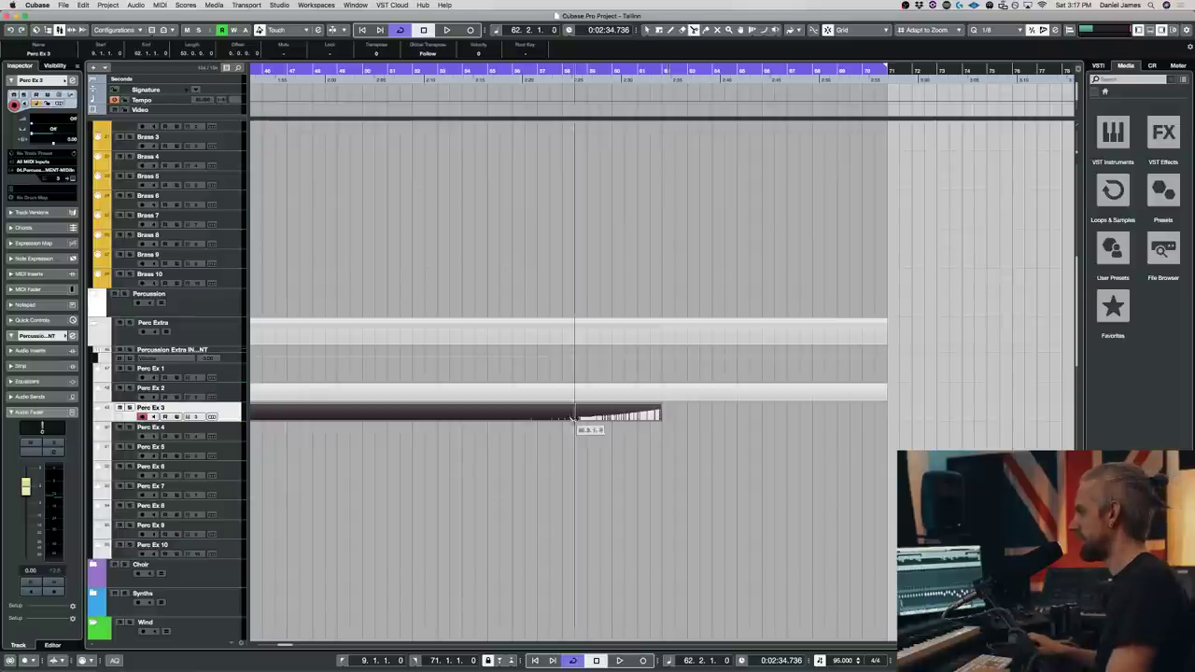
- Copy the short Perc Ex 1 part to bar 60 and check its note in the Key Editor during playback
scroll(570, 402, "up", 5)
scroll(579, 420, "down", 4)
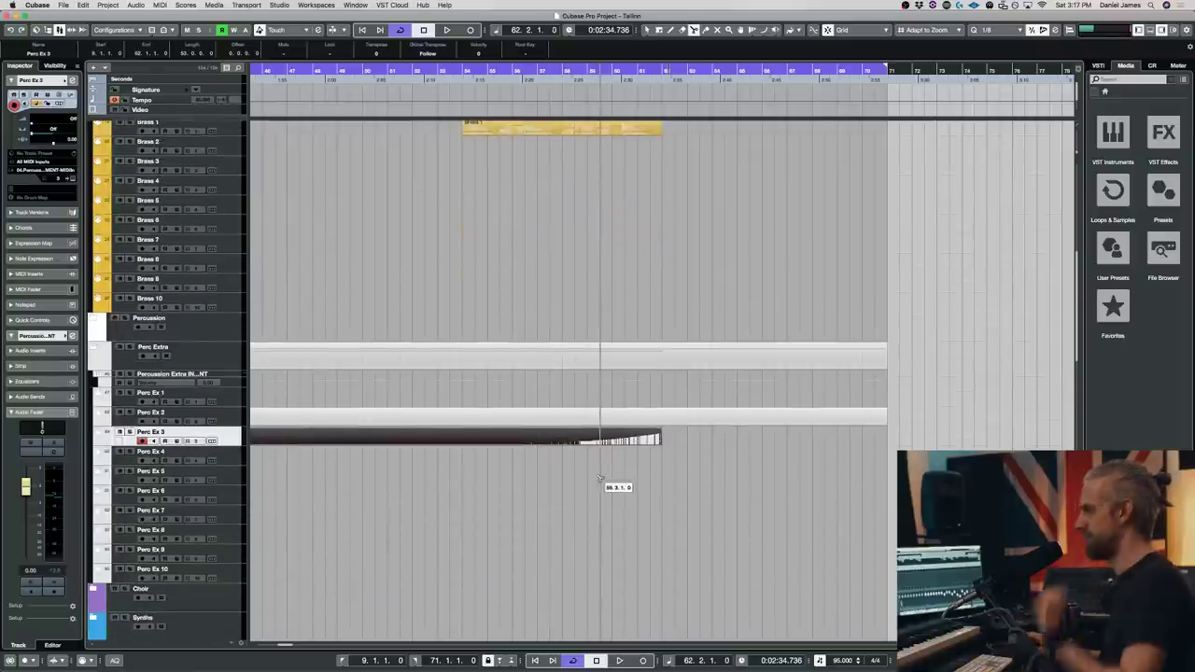
scroll(600, 476, "left", 4)
key("g")
key("g")
key("g")
key("g")
key("g")
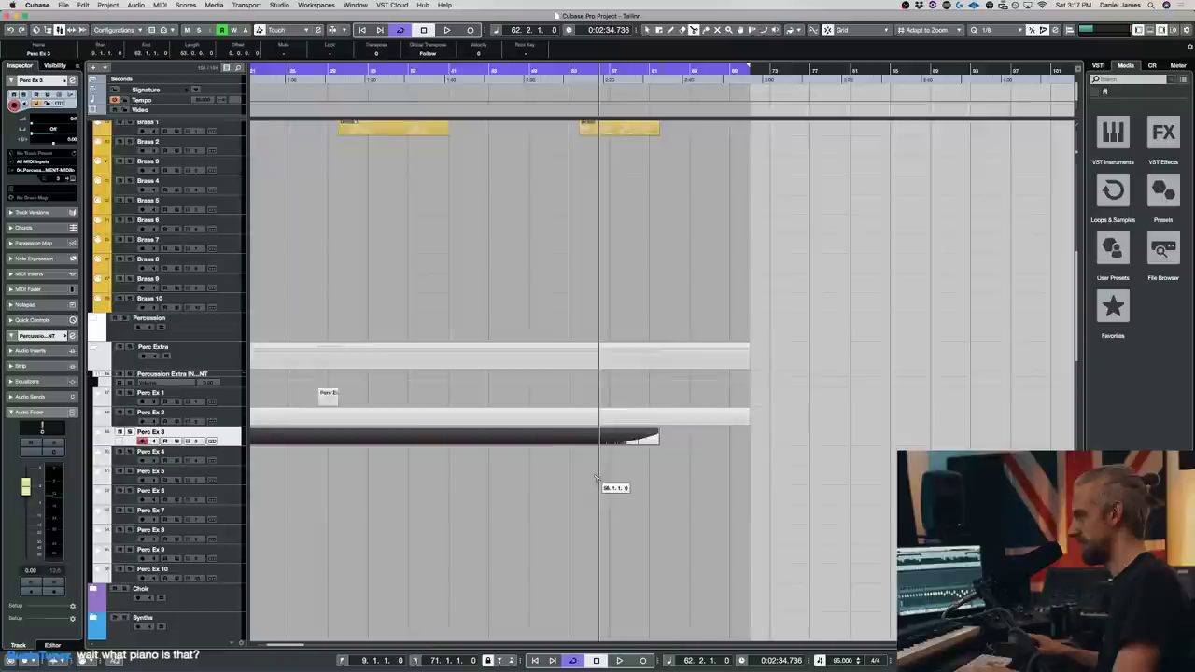
scroll(597, 479, "down", 2)
left_click_drag(416, 397, 602, 399)
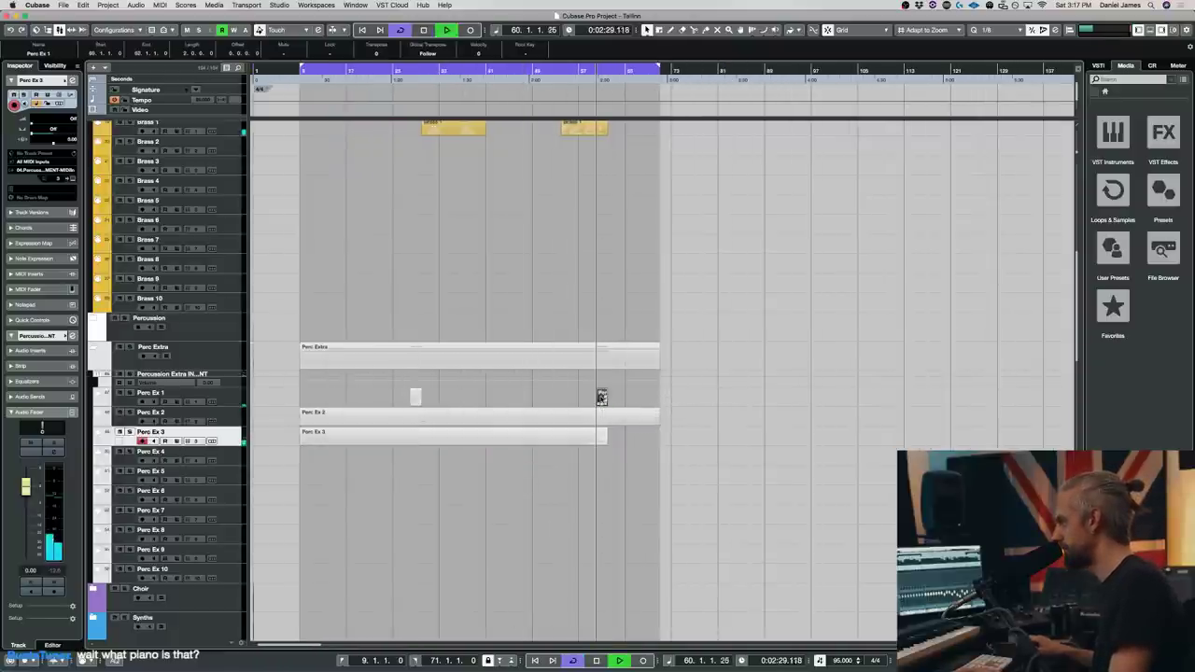
double_click(602, 398)
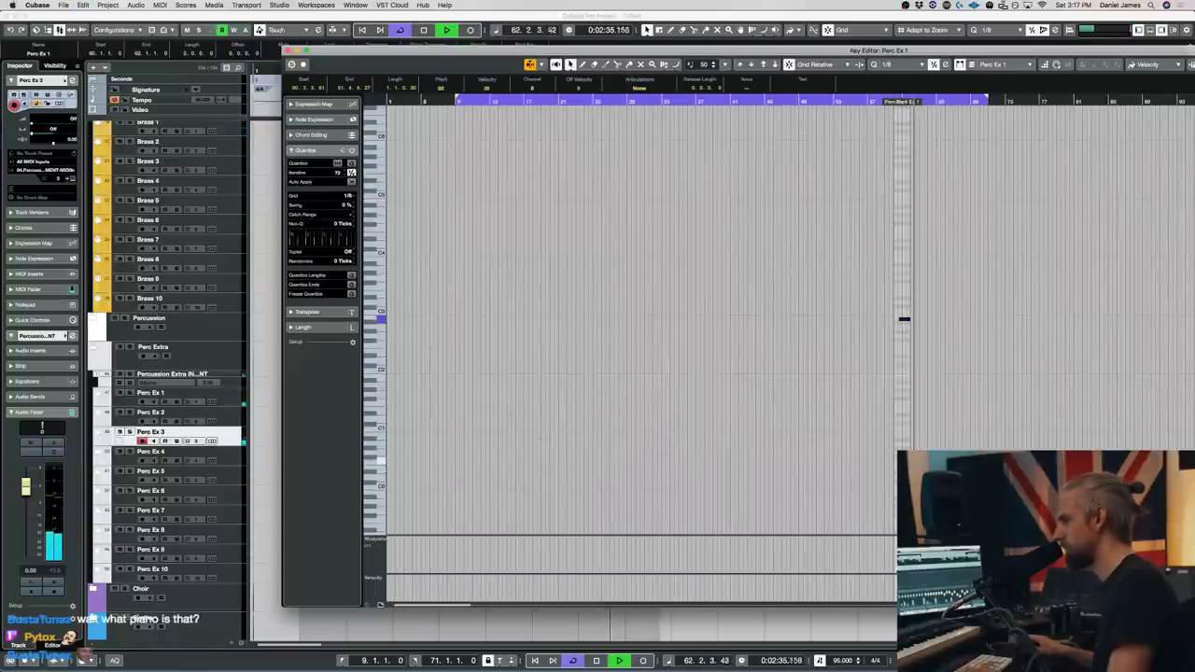
key("Return")
- Select the Voices track for playing along and extend the end of the cycle range to bar 82
scroll(734, 403, "up", 8)
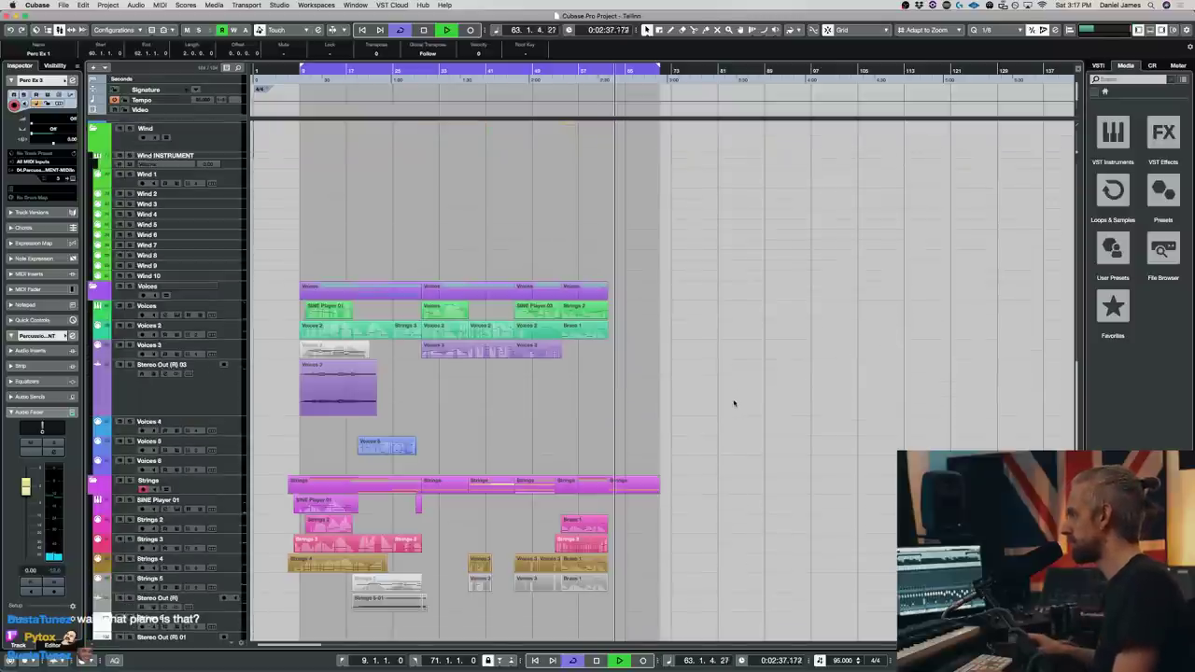
left_click(227, 314)
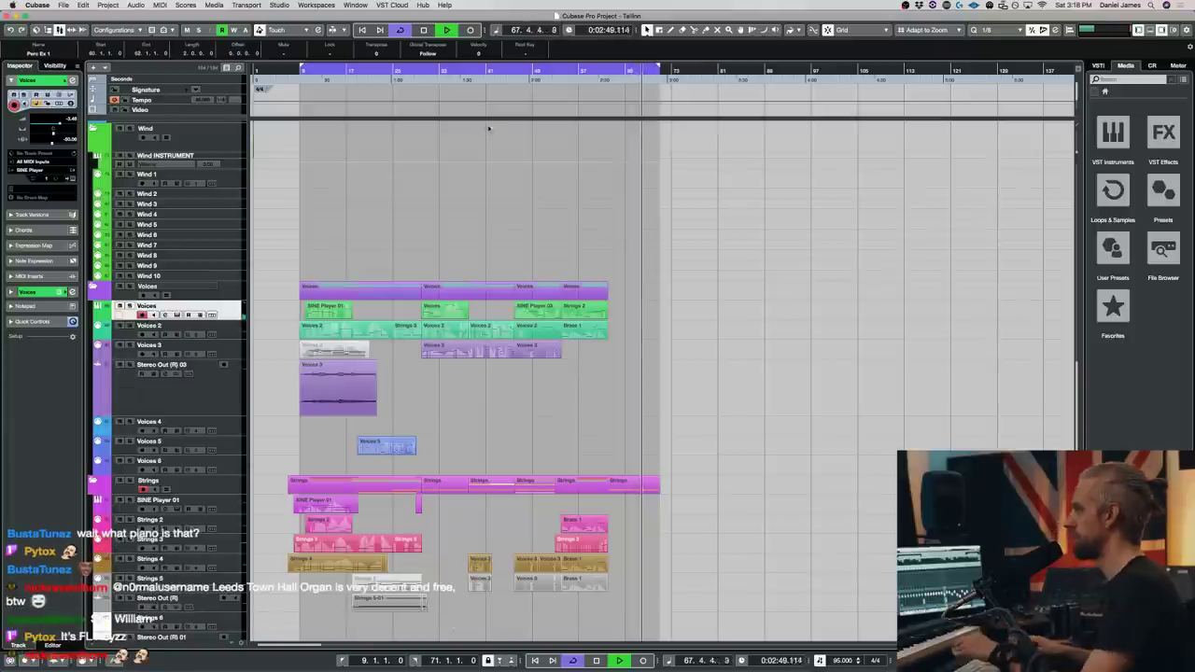
left_click(724, 69, "alt")
- Select the Voices 3 track for playing along with the ending
scroll(678, 233, "down", 4)
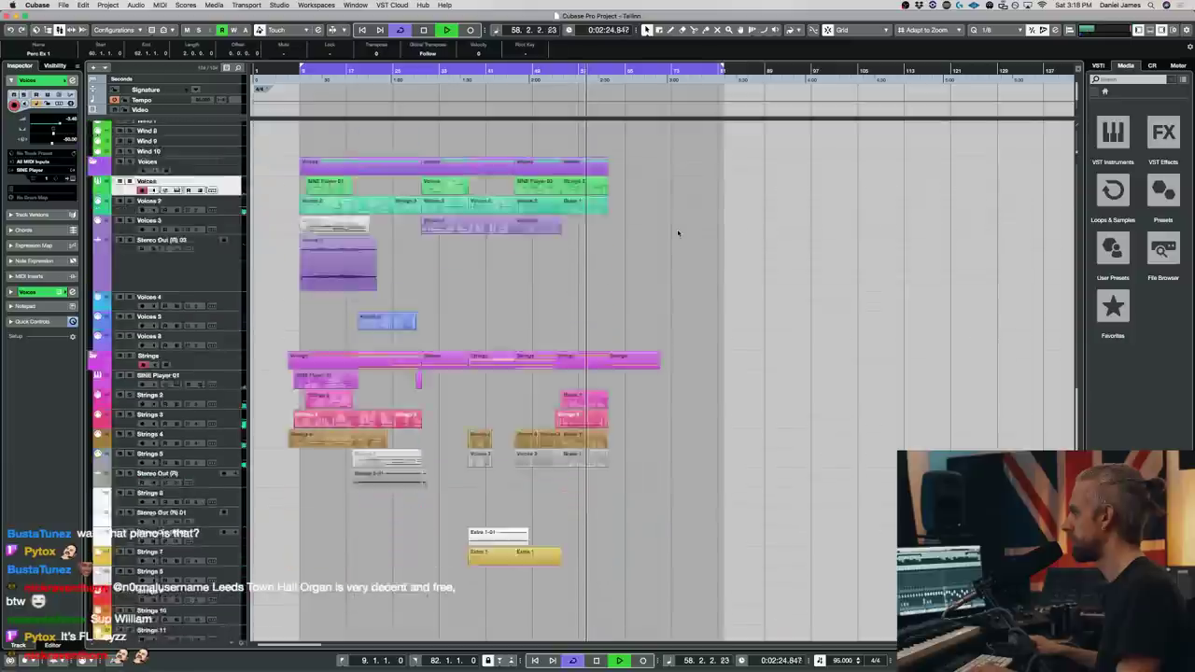
scroll(674, 239, "up", 7)
scroll(622, 255, "down", 2)
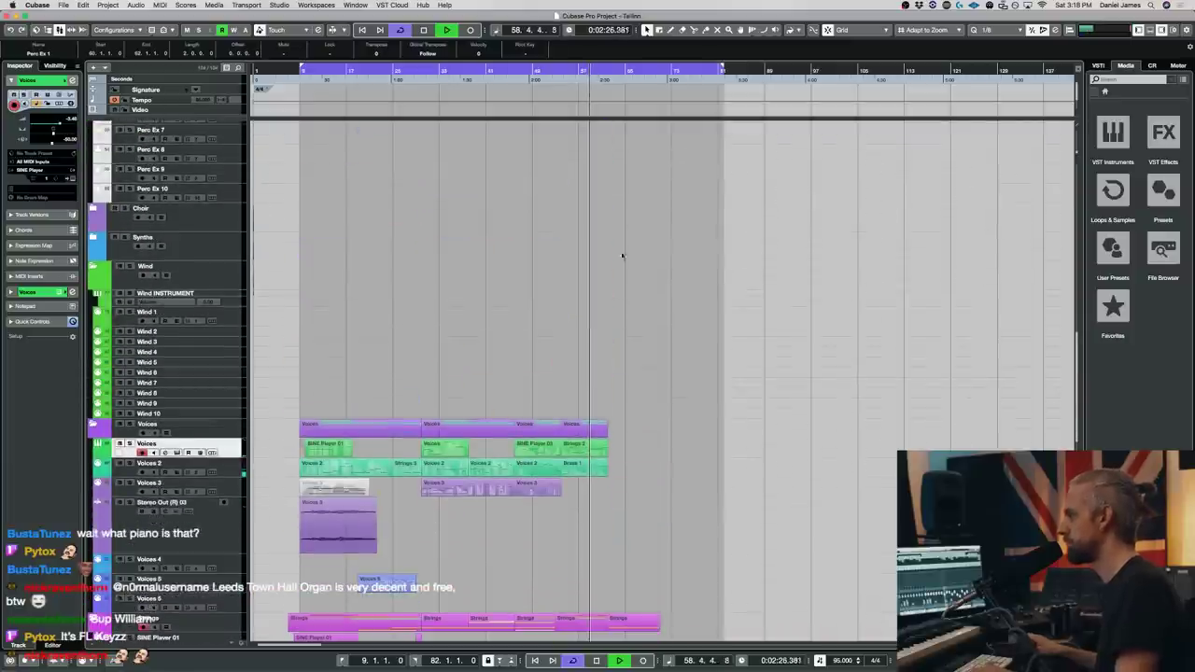
left_click(225, 487)
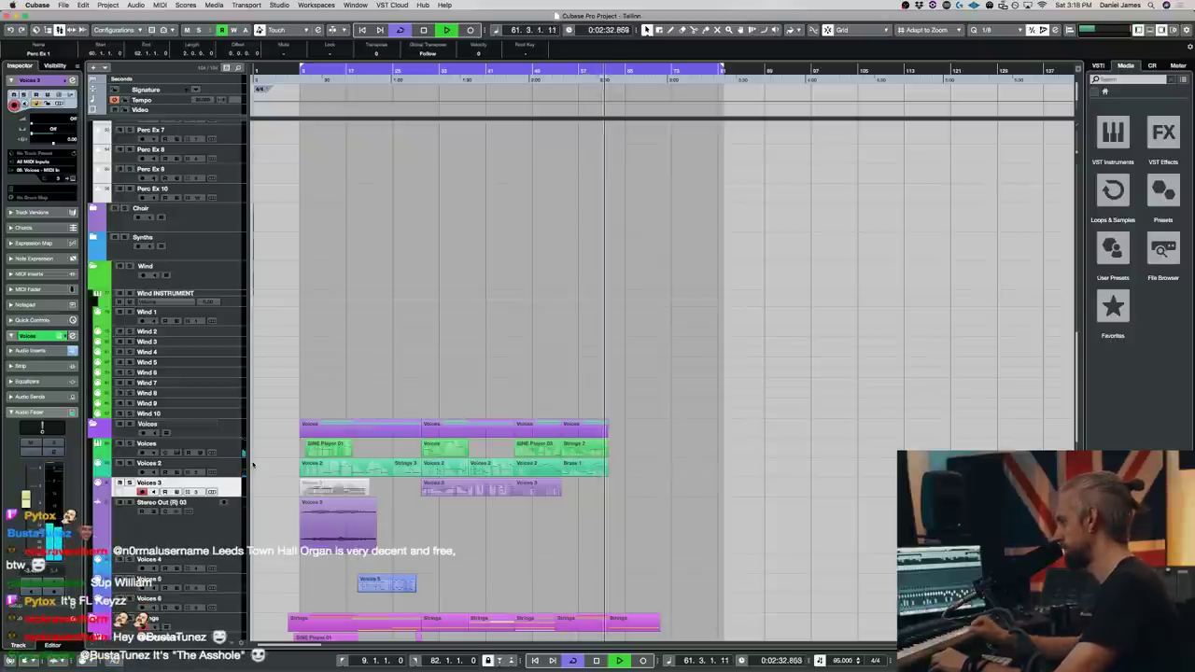
- Select the Voices 5 track and the Strings 2 track in turn to play along with the ending, and stop playback
left_click(226, 564)
left_click(239, 585)
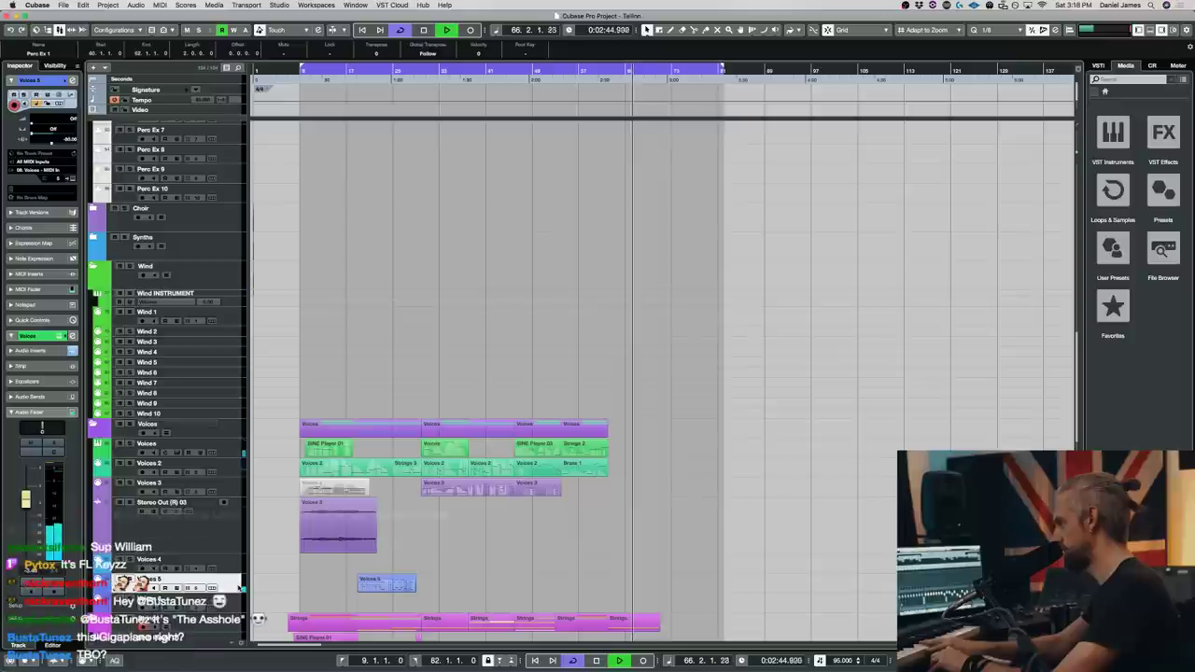
scroll(381, 475, "down", 10)
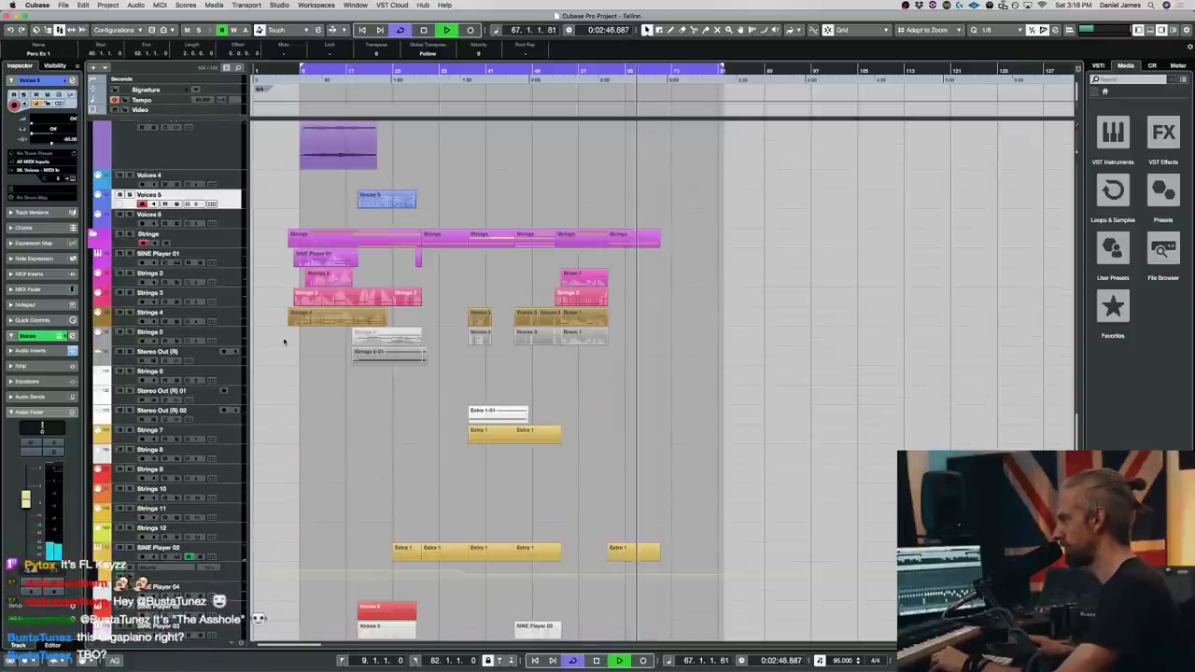
left_click(232, 285)
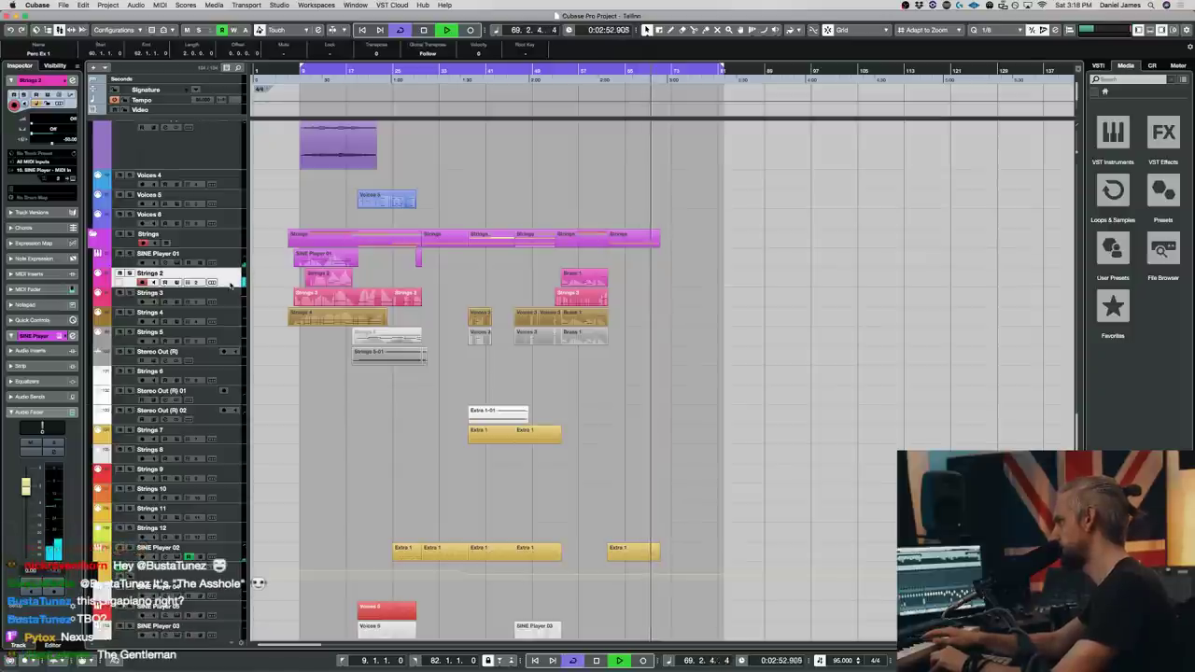
key("space")
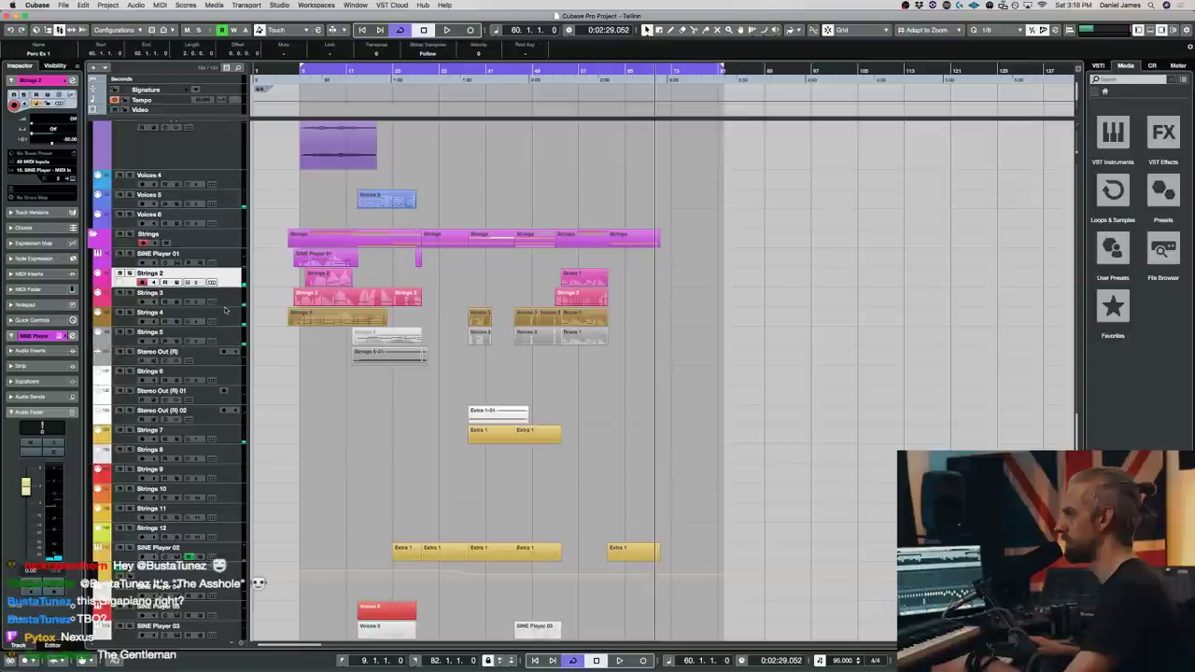
- Open the SINE Player from the Strings 5 track and add 02 Chamber Violas from the Tallinn strings to its articulation list
left_click(227, 340)
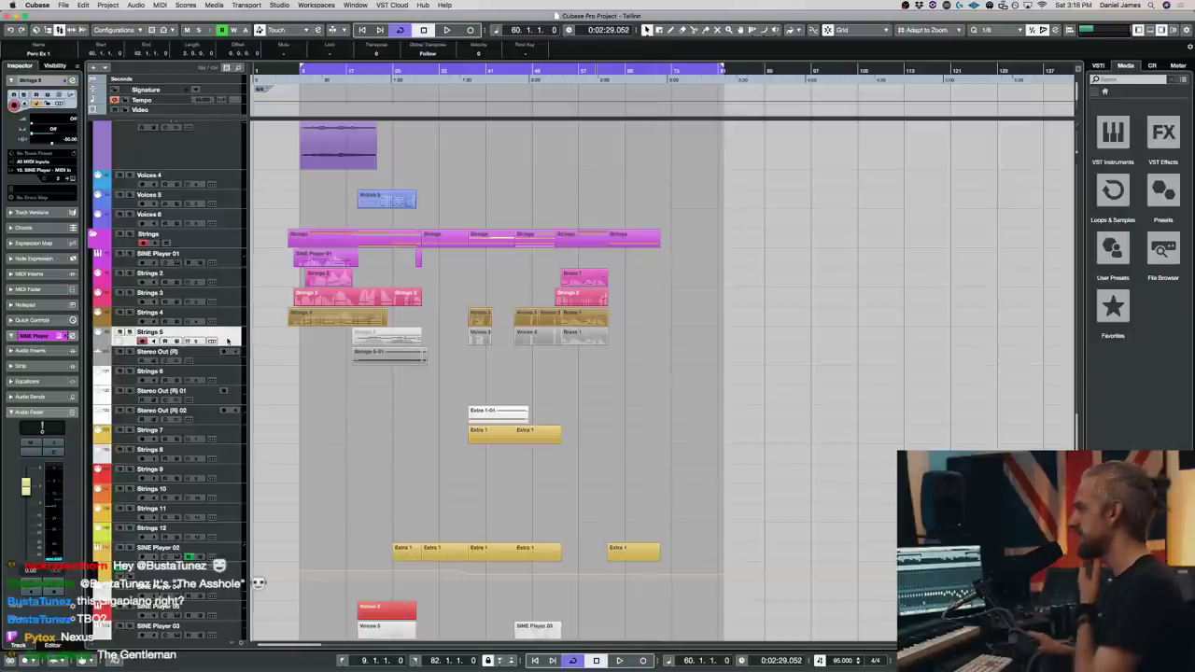
left_click(212, 341)
scroll(796, 393, "down", 7)
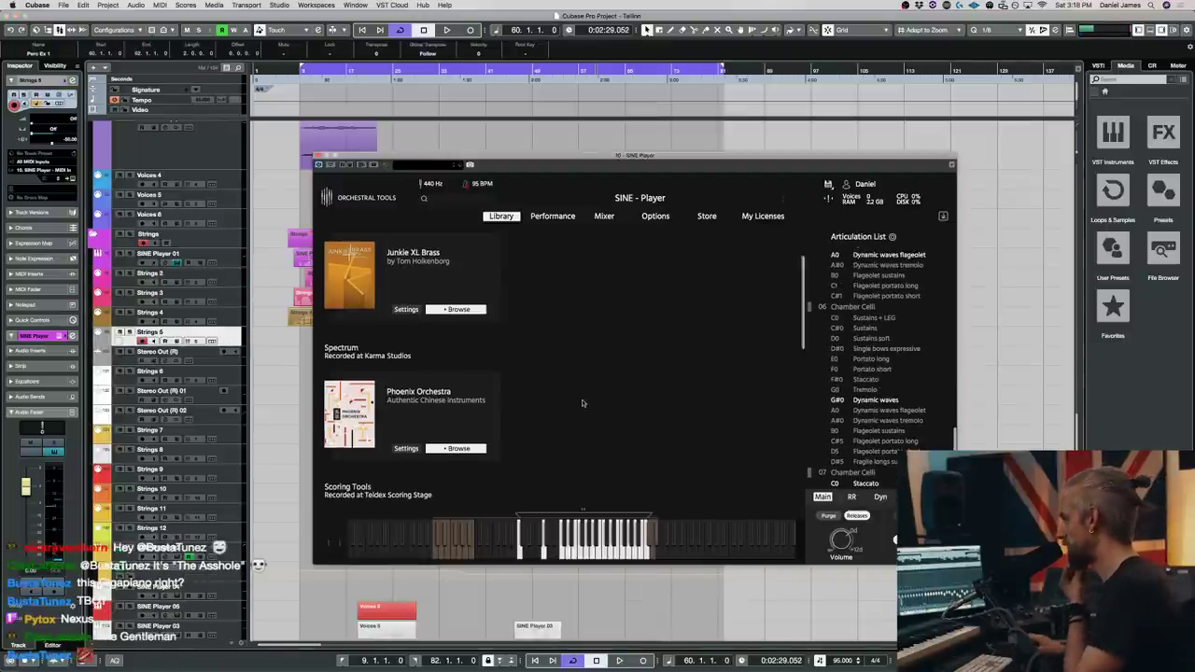
scroll(476, 458, "down", 5)
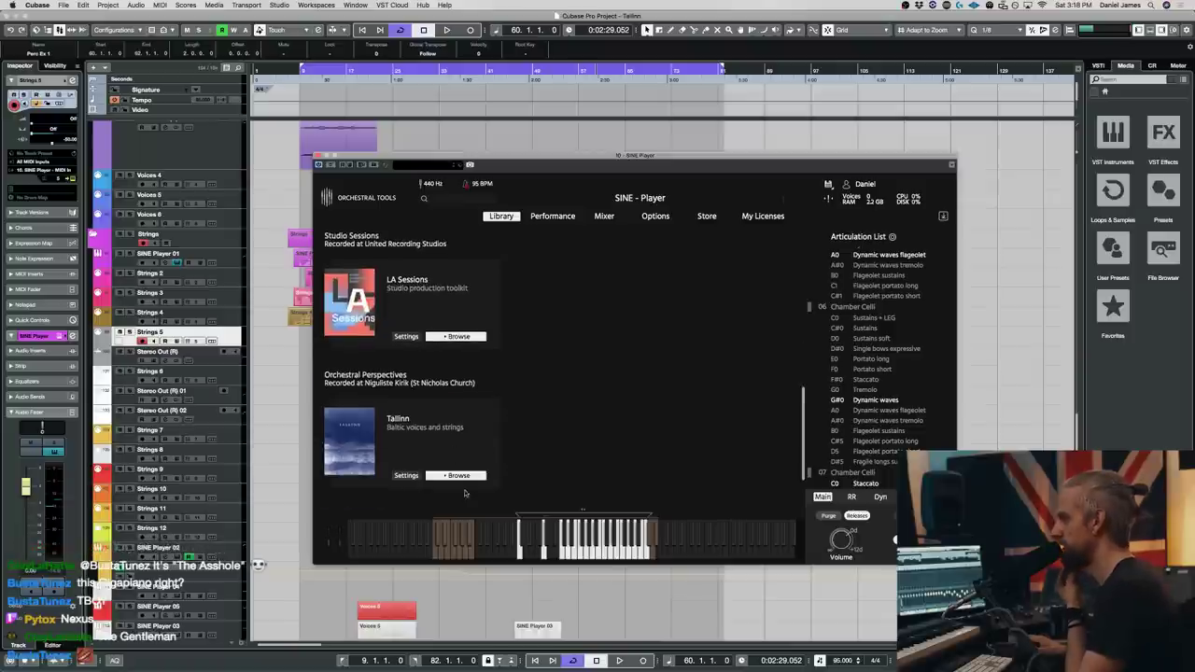
left_click(451, 478)
left_click(421, 395)
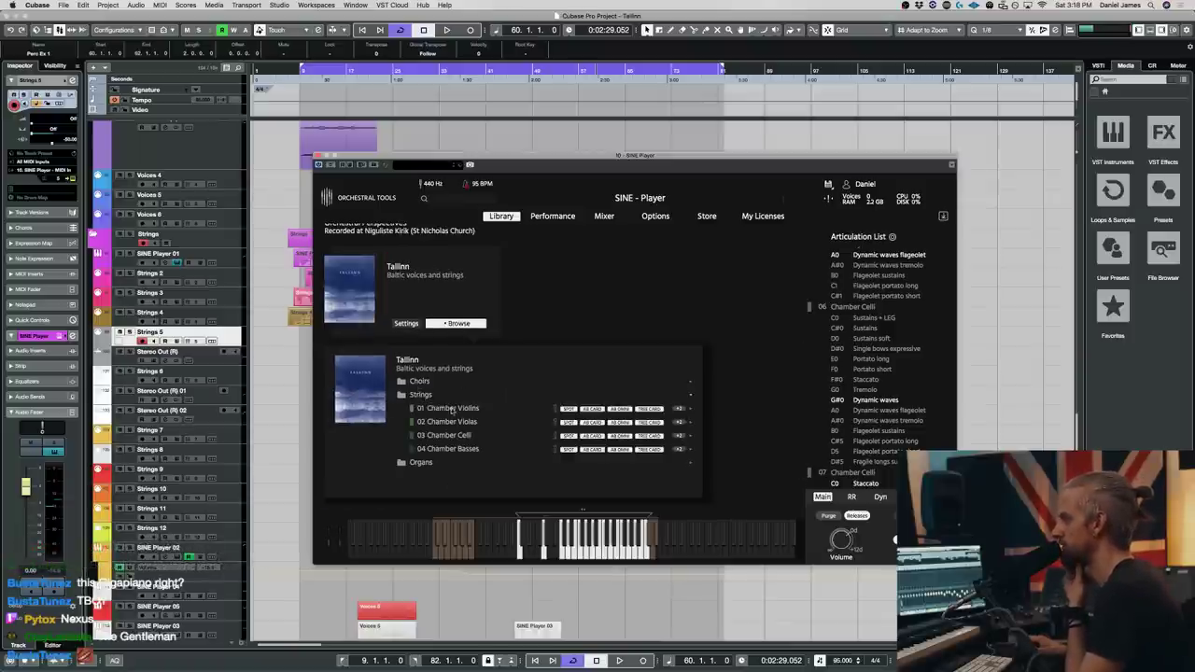
left_click(458, 425)
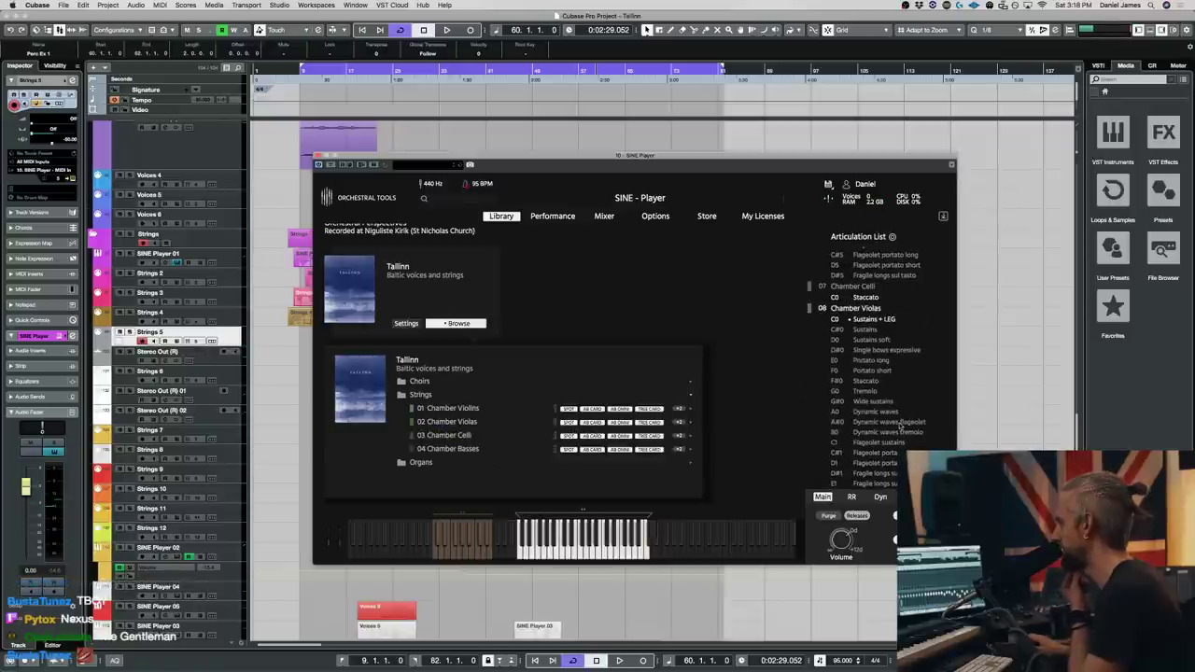
- Choose Dynamic waves flageolet for the Chamber Violas and select the Strings 8 track for playing them
left_click(892, 422)
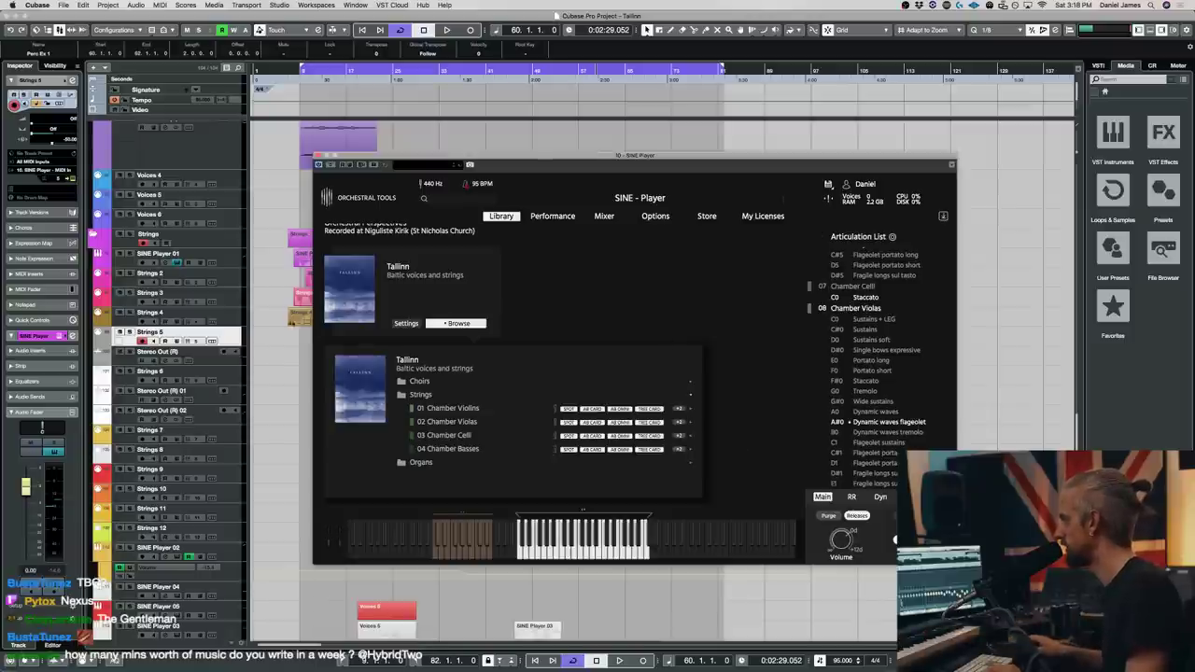
left_click(230, 465)
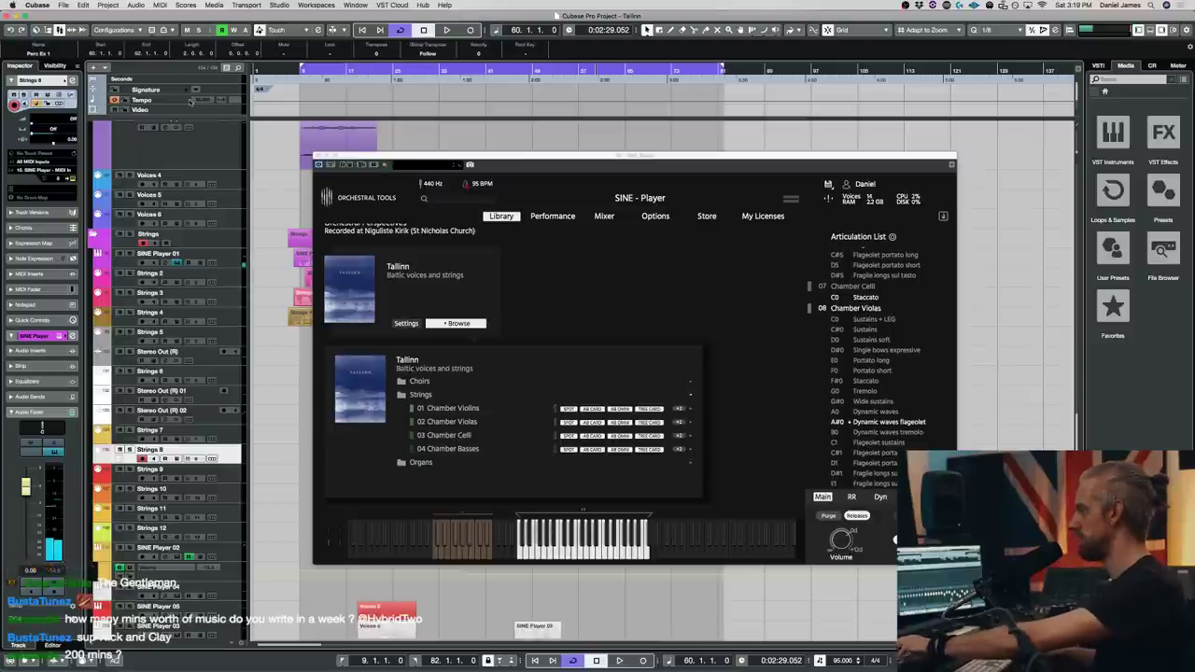
left_click(318, 155)
scroll(698, 504, "down", 5)
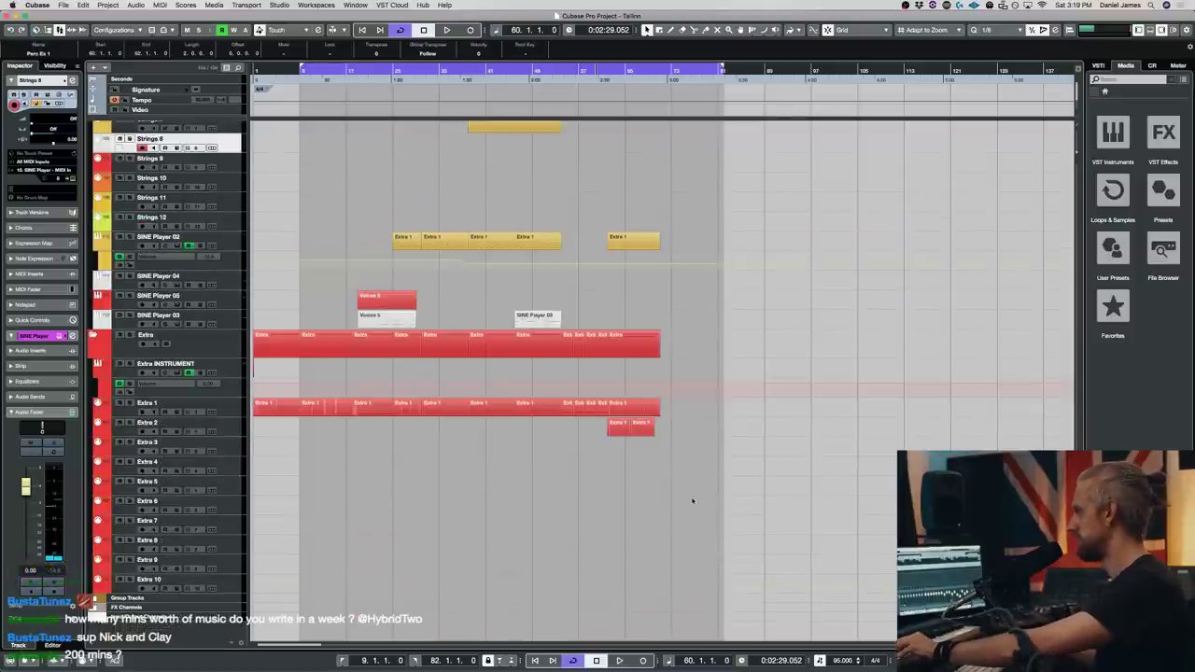
- Try recording a Strings 8 take over the ending and delete it
key("KP_Multiply")
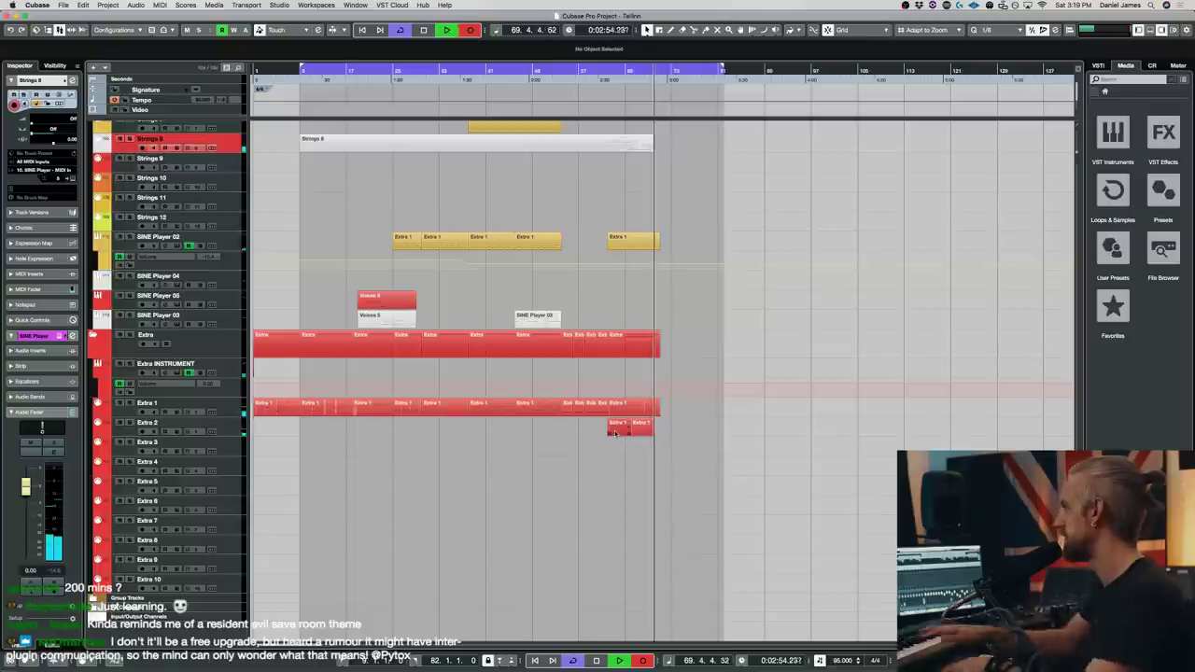
key("space")
key("3")
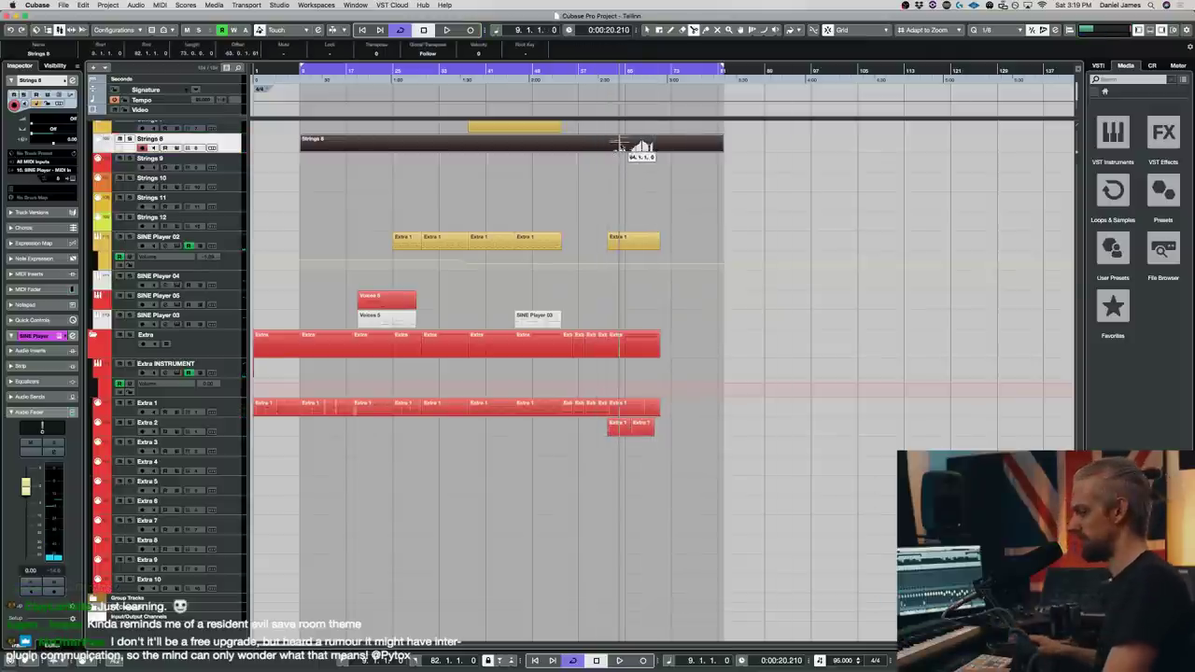
key("1")
key("Delete")
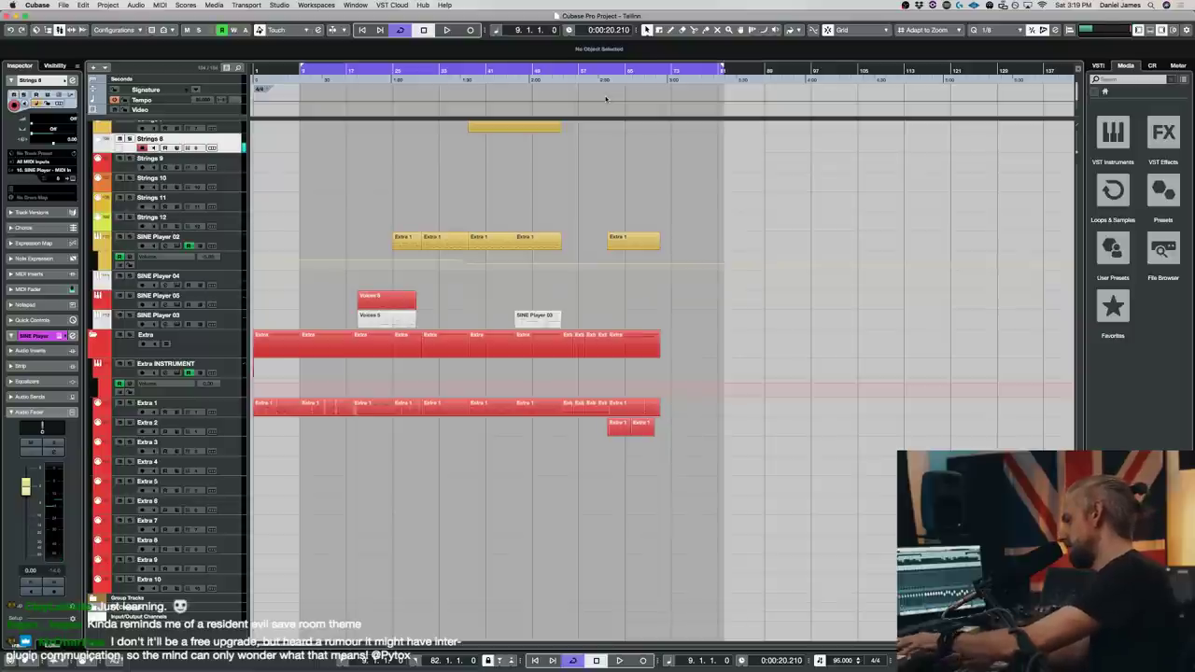
- Audition Wide sustains for the Chamber Violas in the SINE Player and switch to the Fragile longs articulation on E1
key("e")
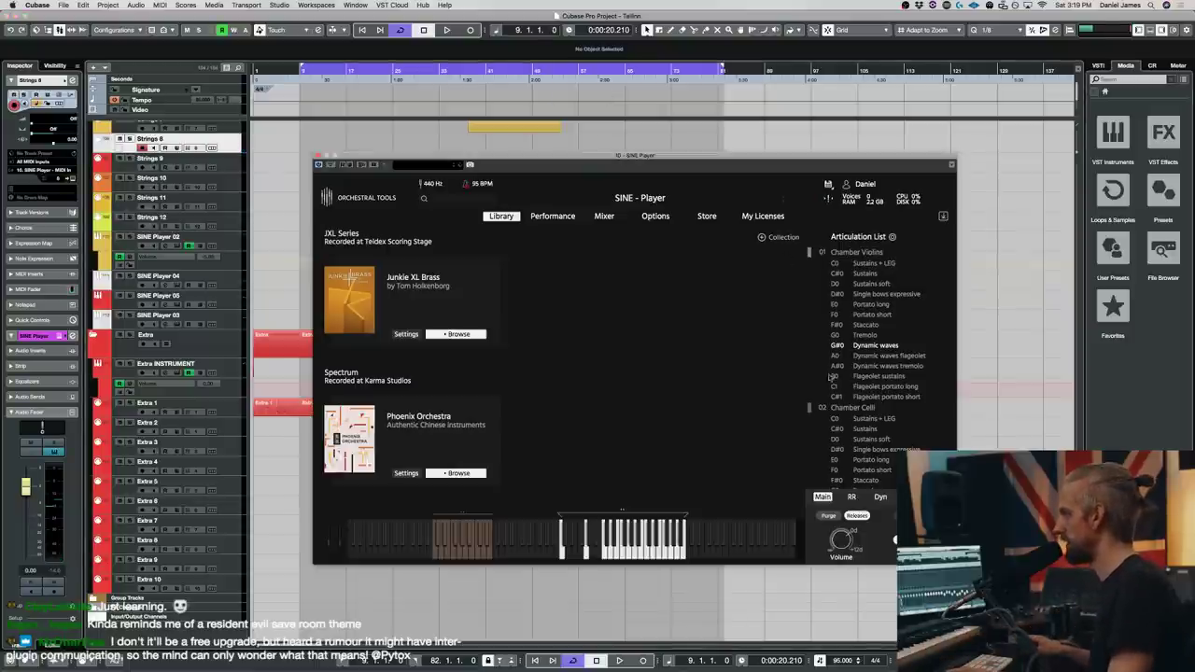
scroll(831, 377, "down", 15)
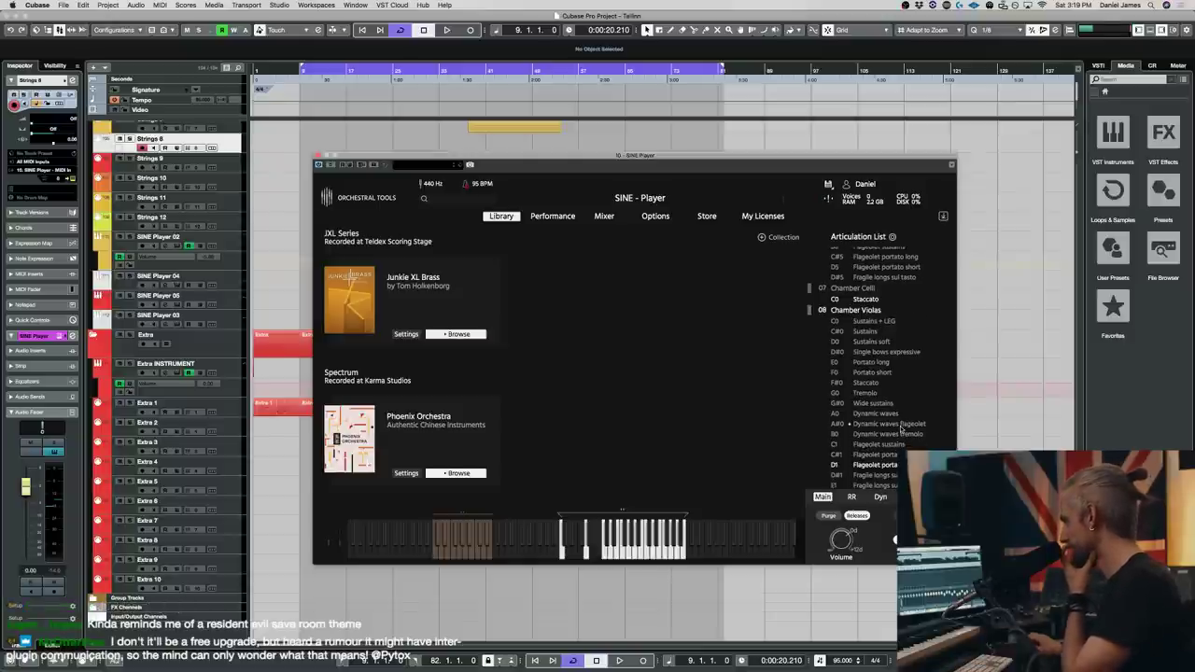
left_click(874, 405)
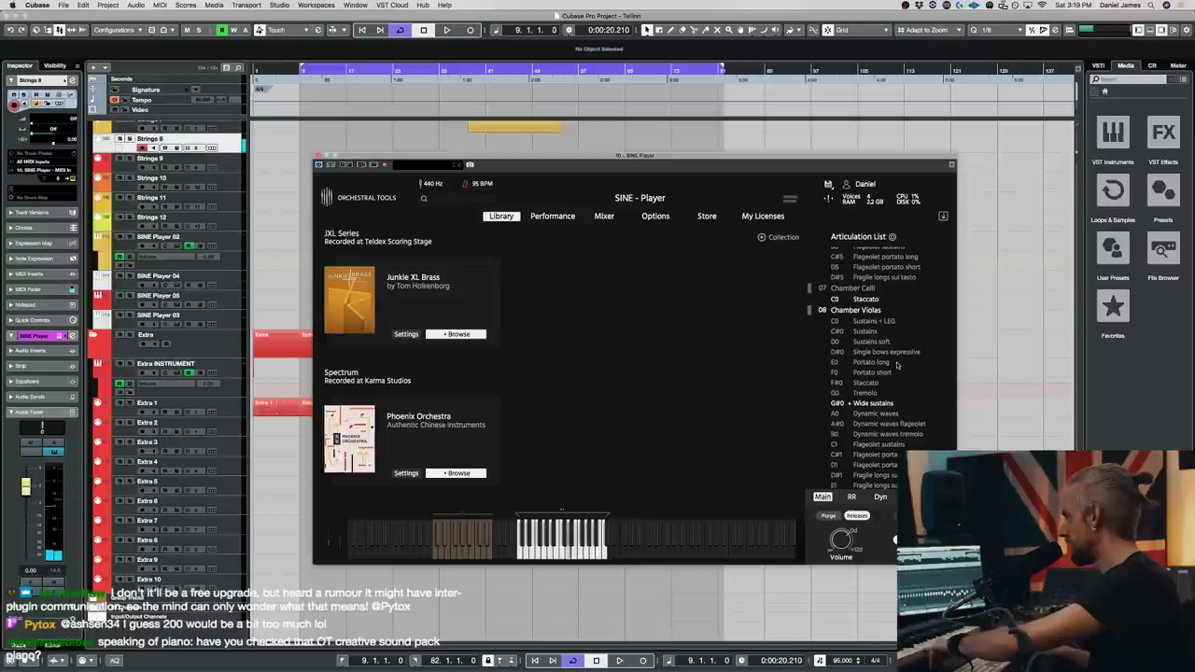
scroll(898, 365, "down", 1)
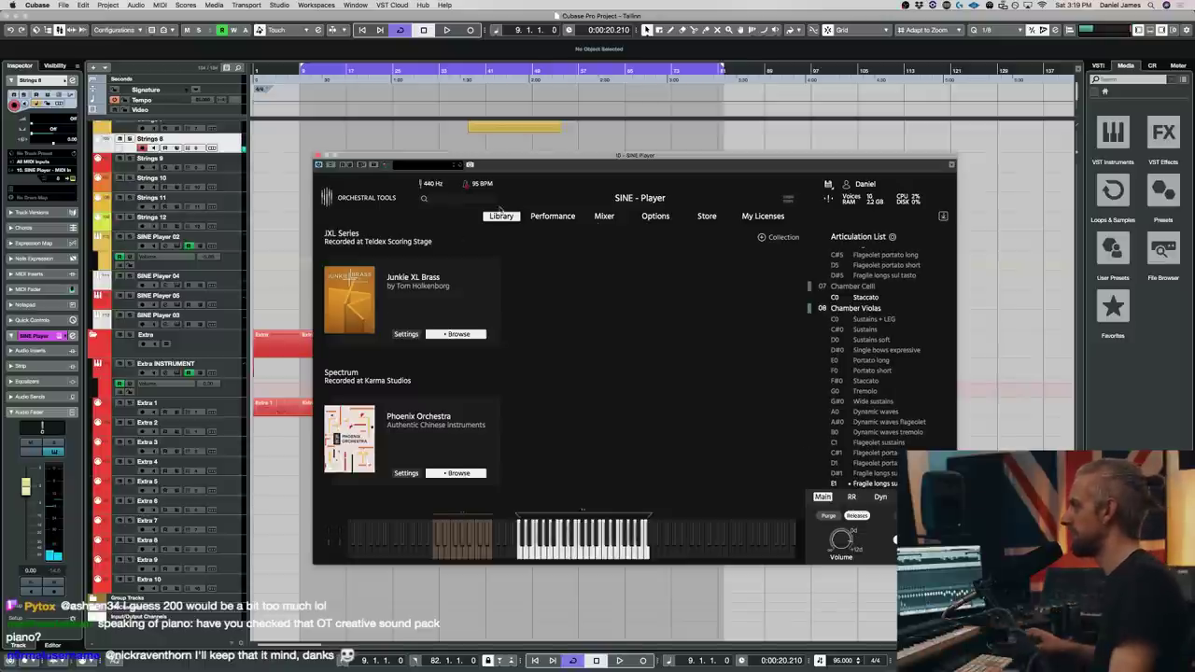
left_click(318, 157)
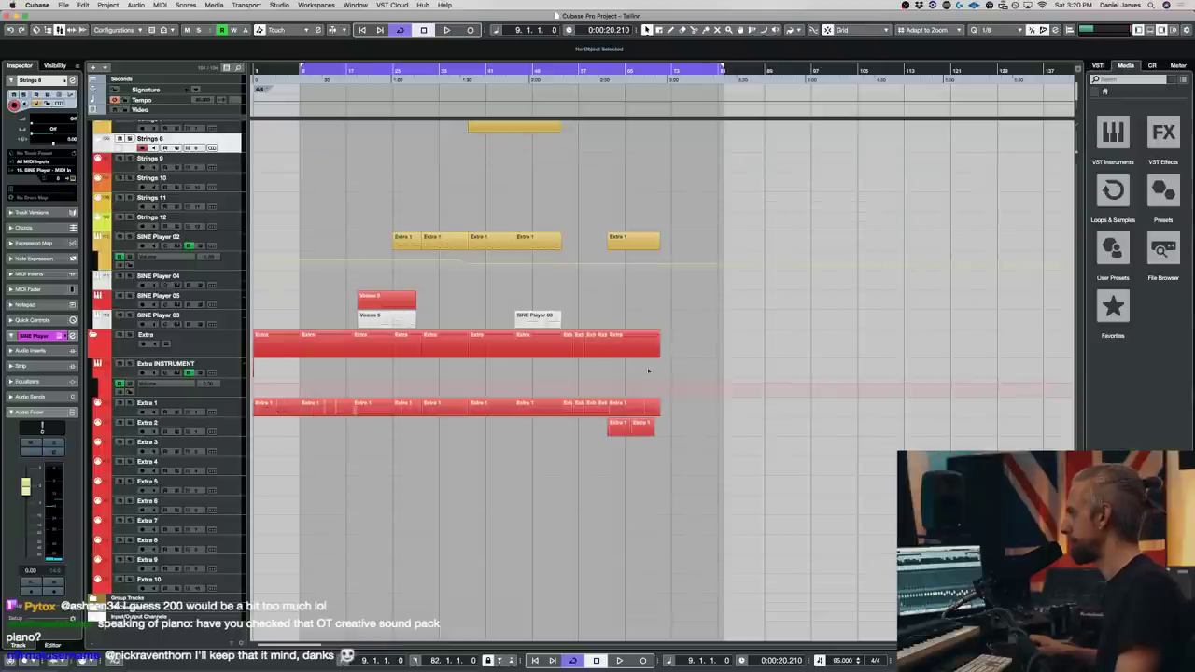
- Set the cycle range to the last SINE Player 02 part, rehearse Strings 8 over it and try to retrieve the played notes
scroll(689, 420, "up", 5)
scroll(688, 421, "down", 5)
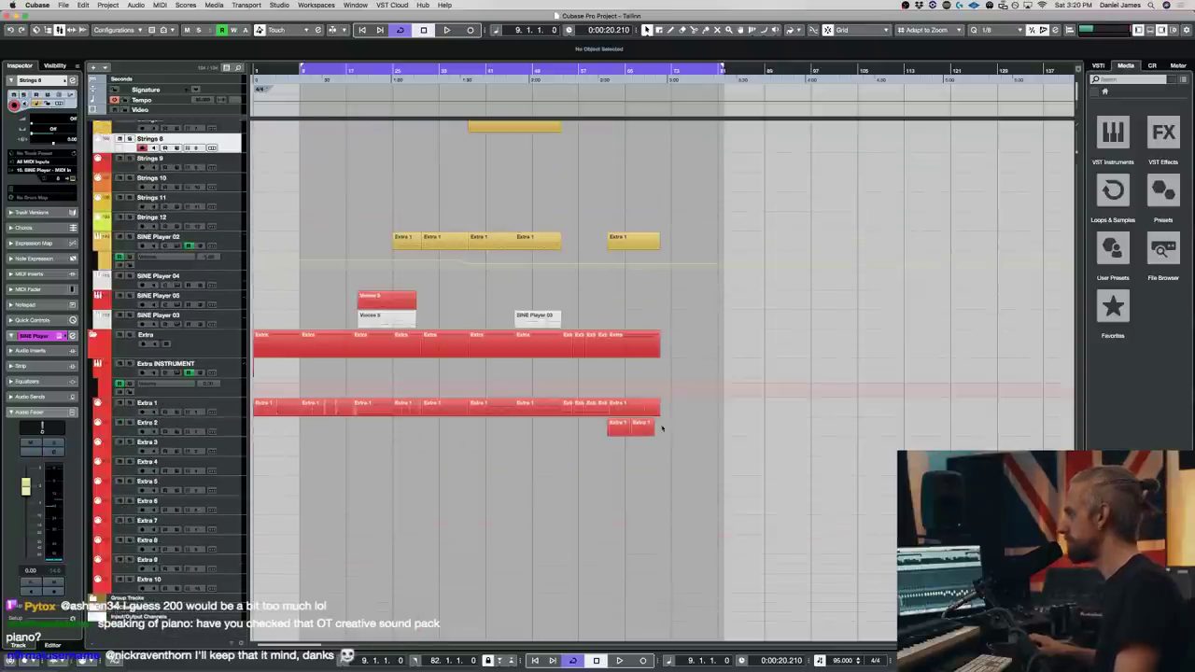
scroll(664, 427, "up", 8)
scroll(672, 359, "down", 8)
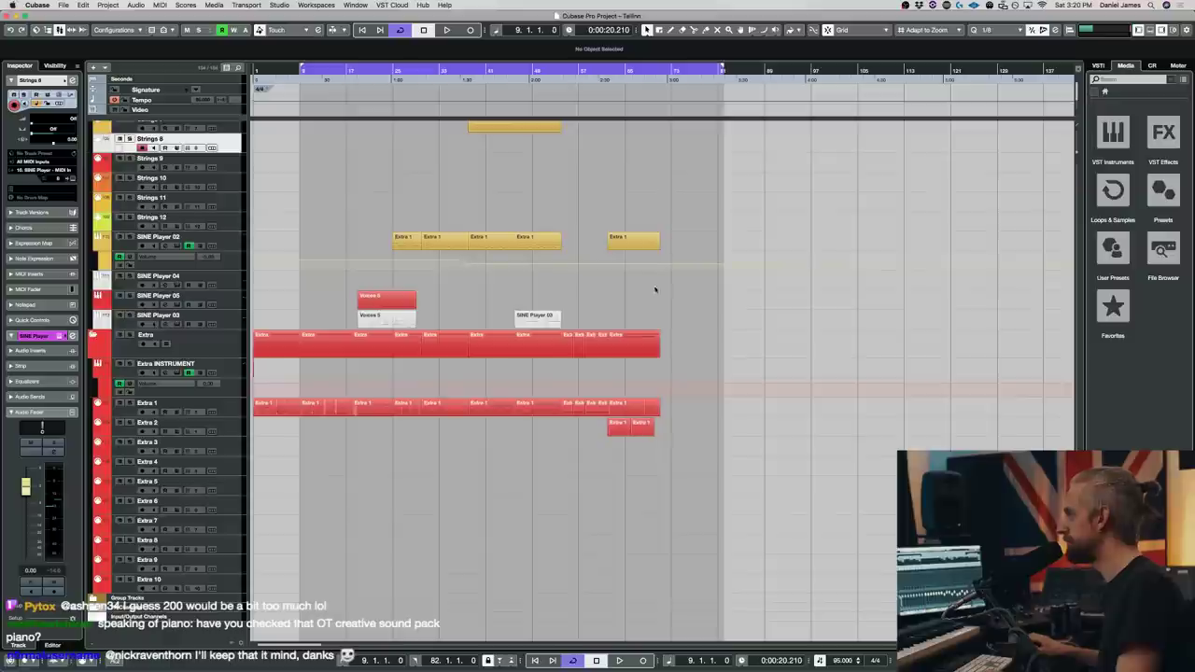
left_click(612, 243)
key("p")
key("space")
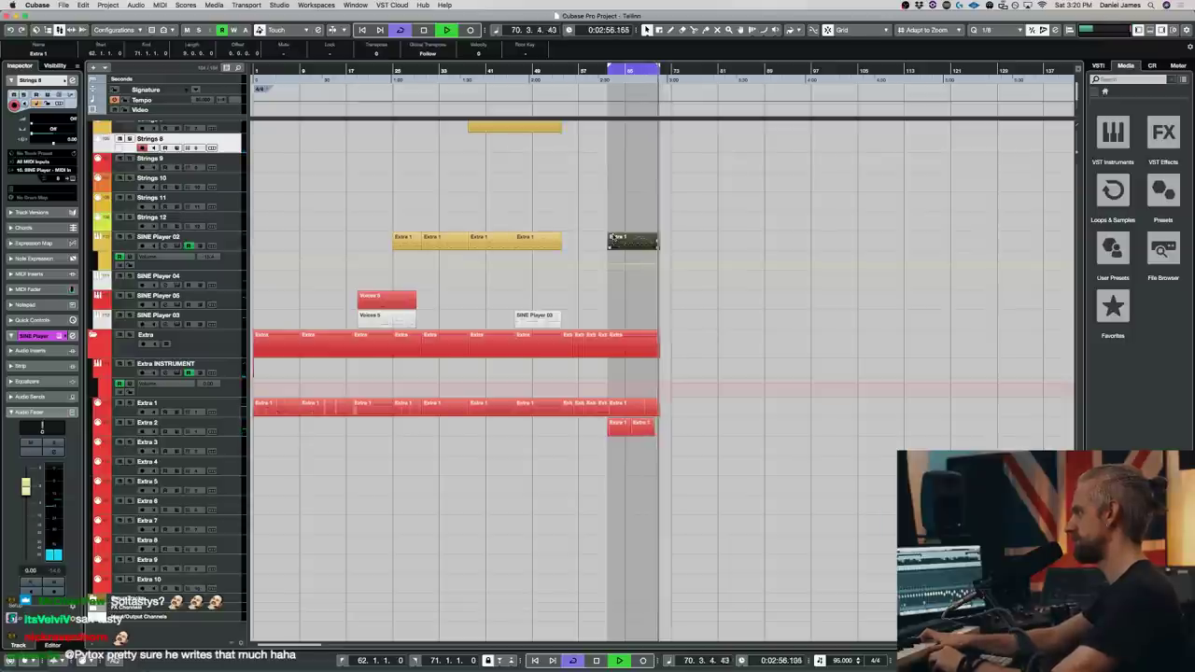
key("space")
key("shift+KP_Multiply")
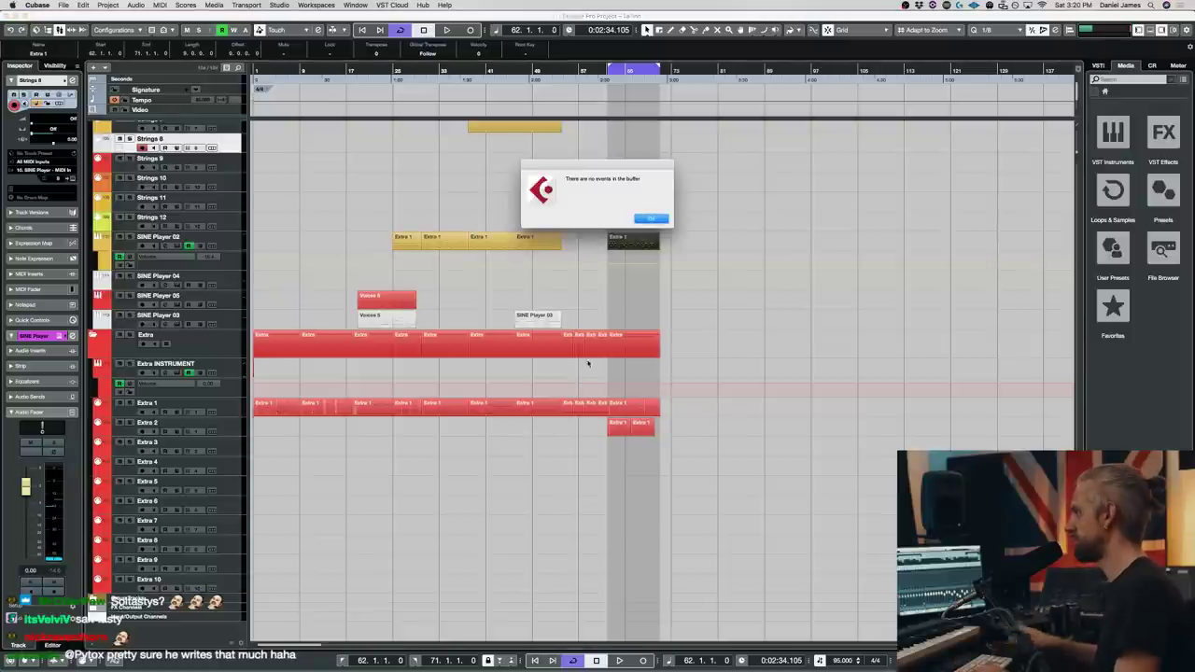
left_click(655, 218)
- Try recording a Strings 8 take over bars 62 to 71 and undo it
scroll(678, 251, "up", 15)
scroll(678, 252, "down", 5)
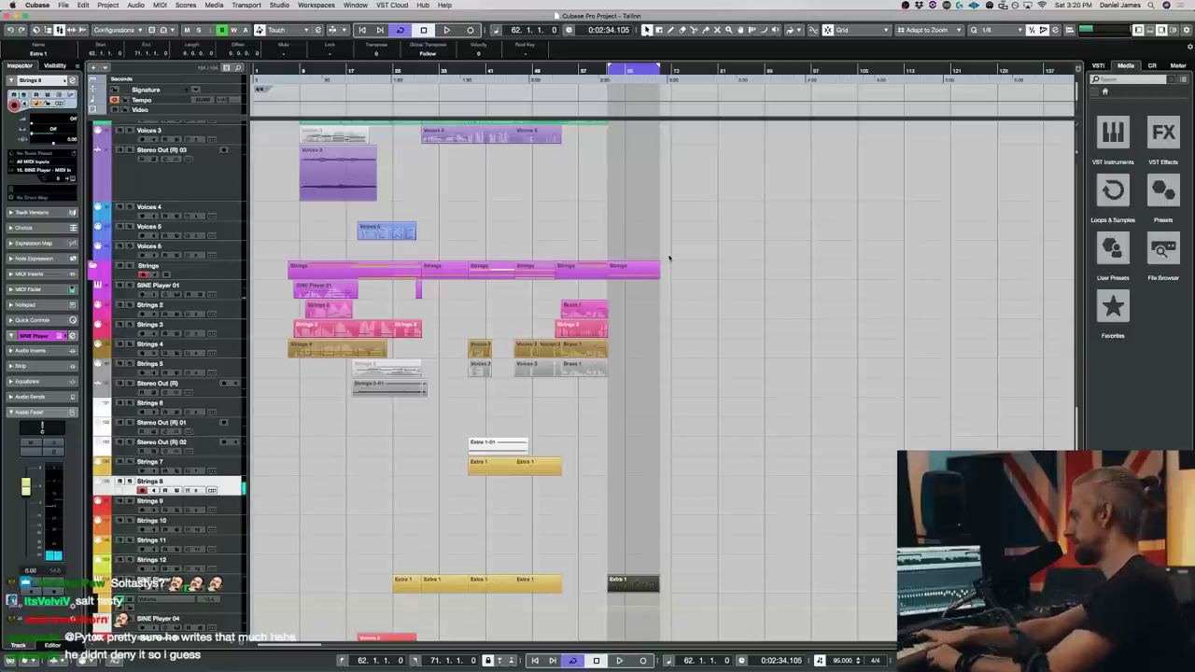
key("KP_Multiply")
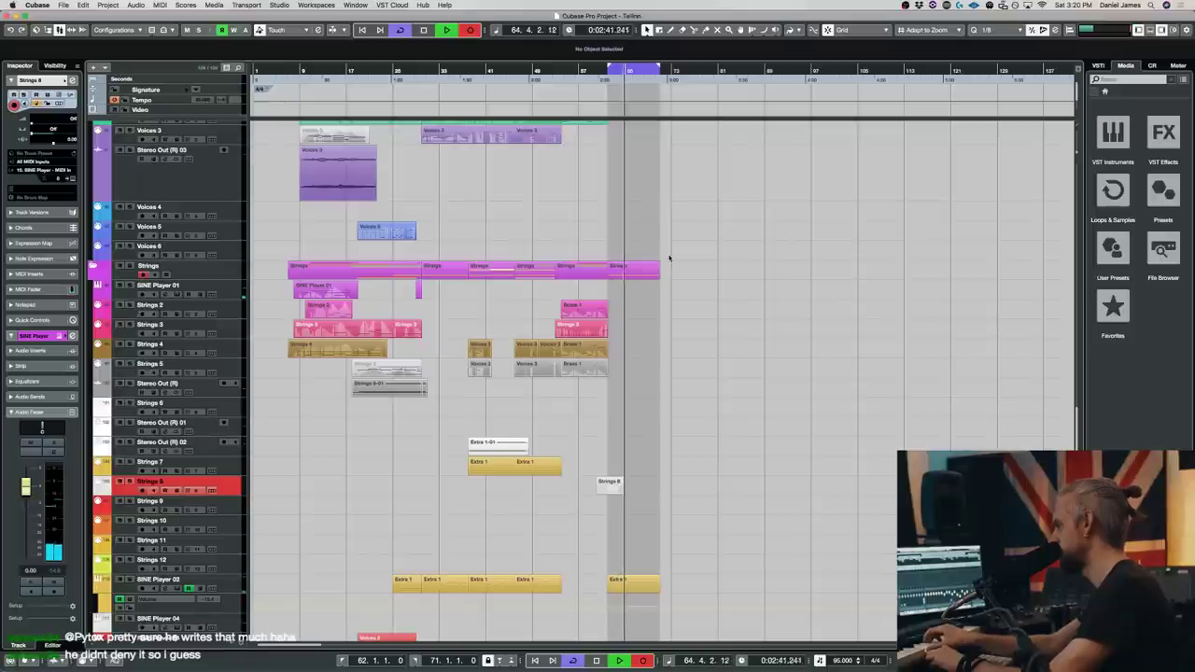
key("space")
key("ctrl+z")
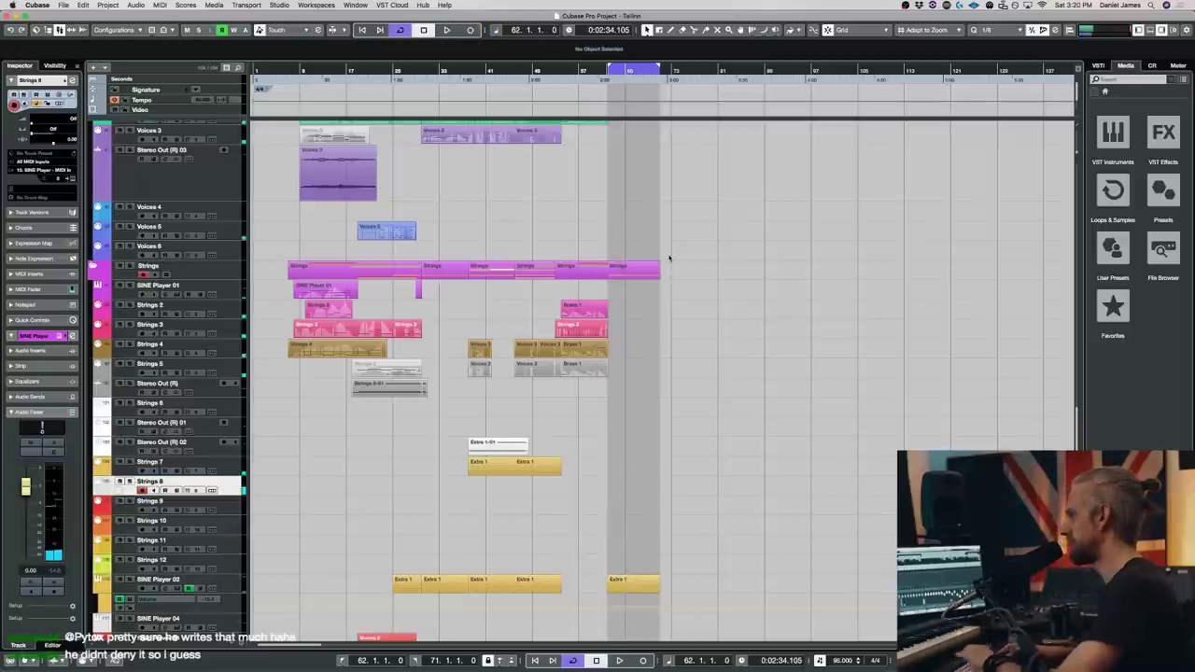
- Record a new Strings 8 part over the ending from bar 61 to bar 71
key("r")
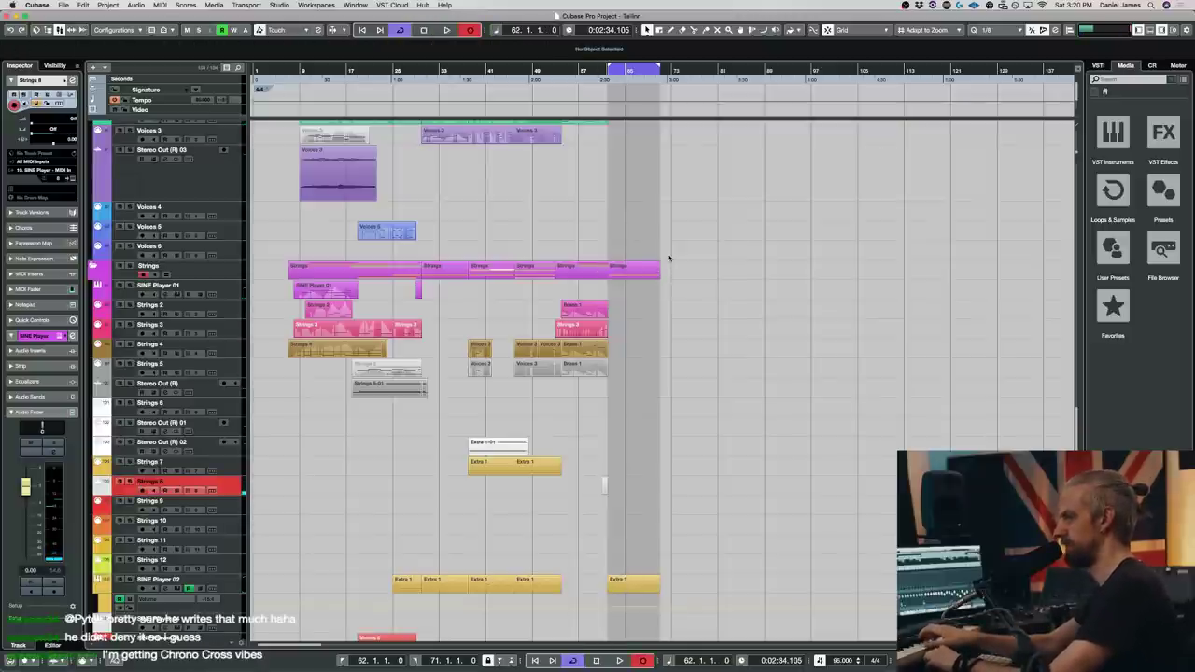
key("space")
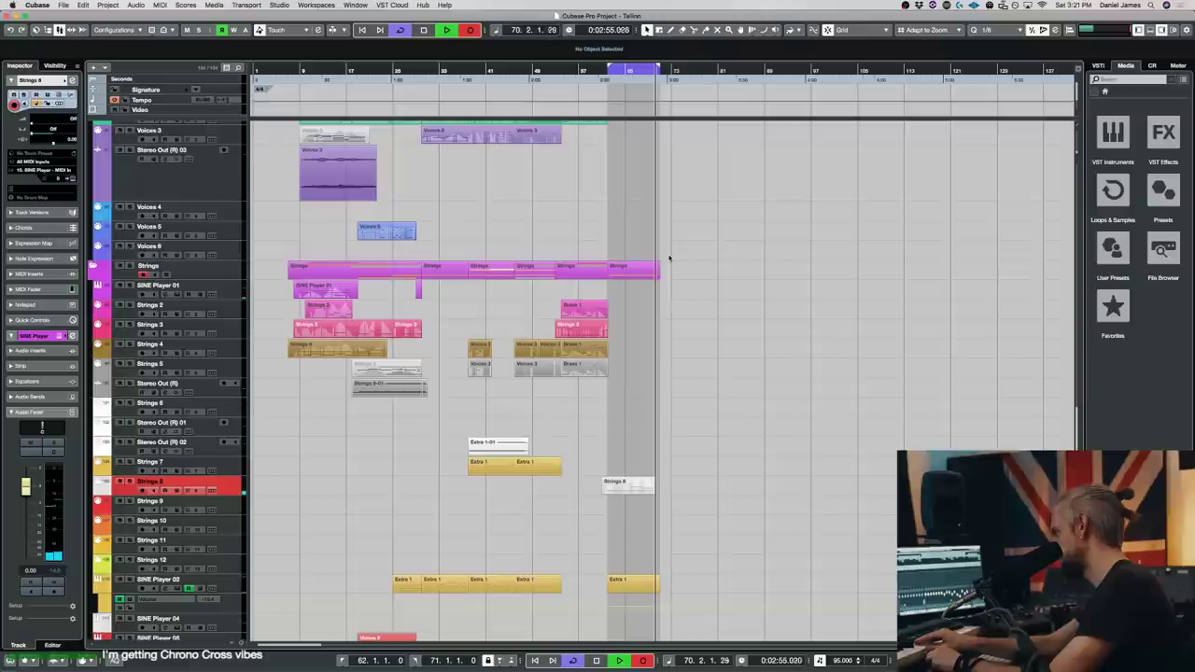
key("space")
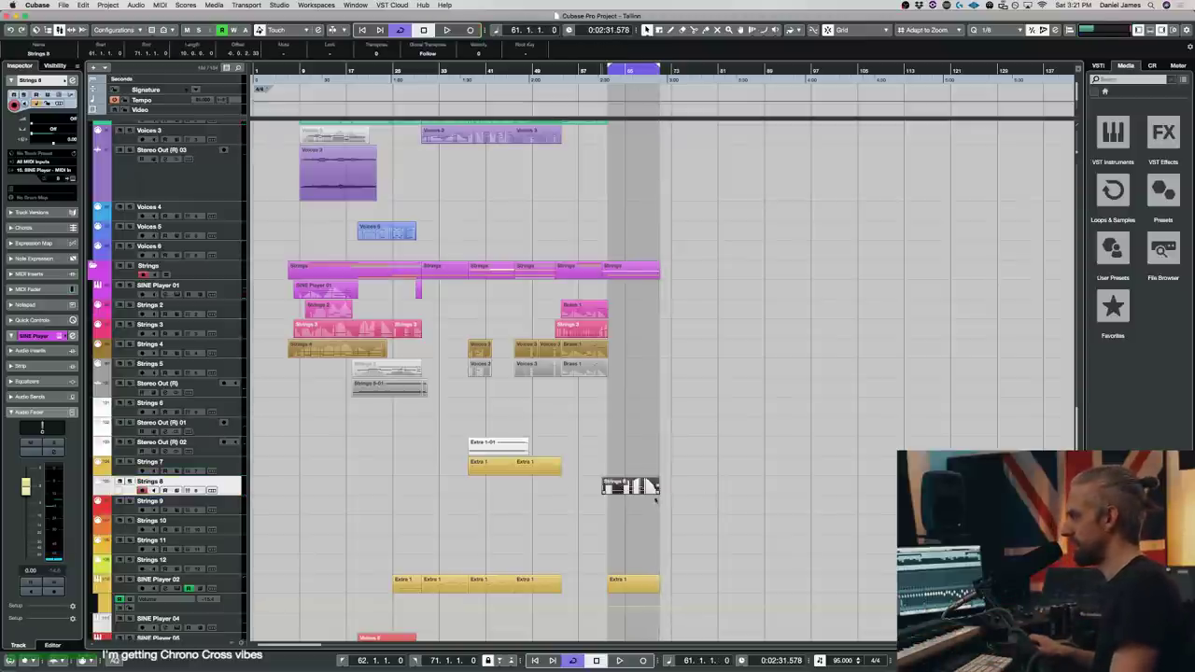
- Play back the recorded Strings 8 part while checking the Chamber Violas articulations in the SINE Player
key("e")
key("space")
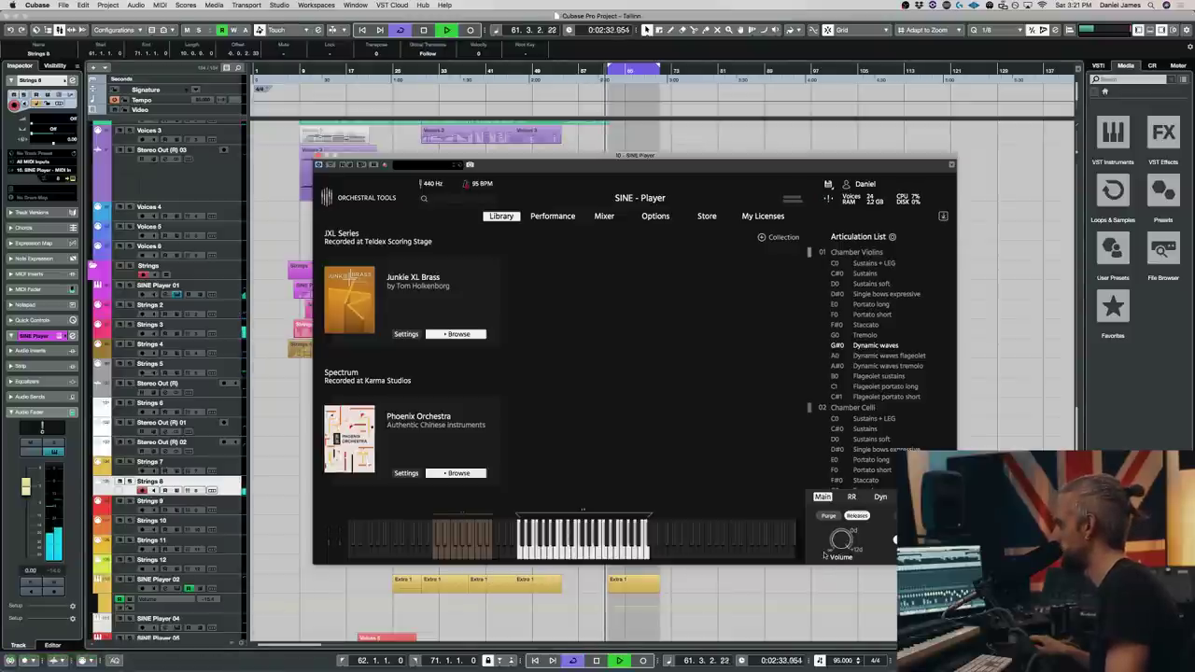
left_click_drag(646, 166, 697, 162)
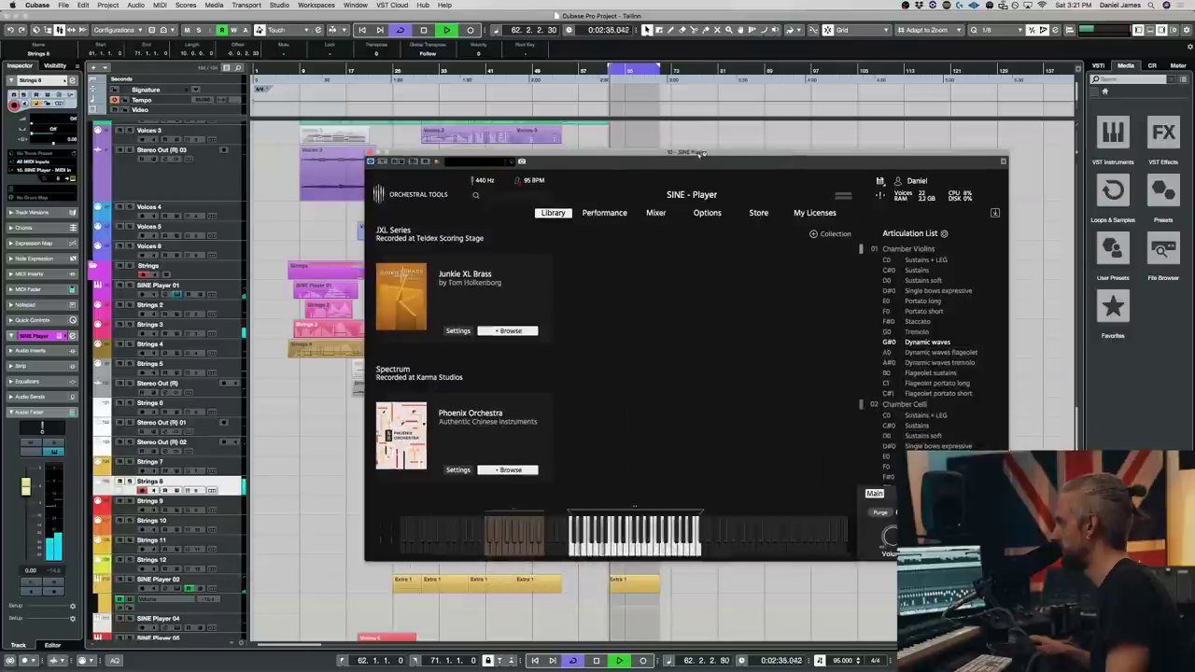
scroll(974, 435, "down", 15)
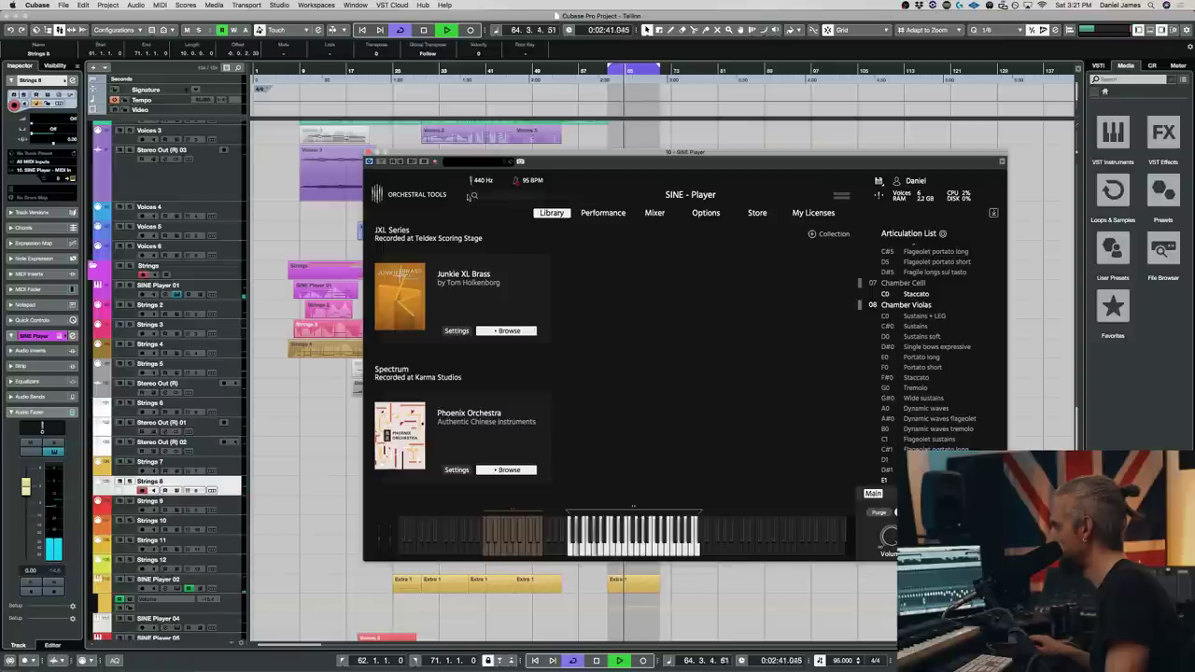
left_click(369, 152)
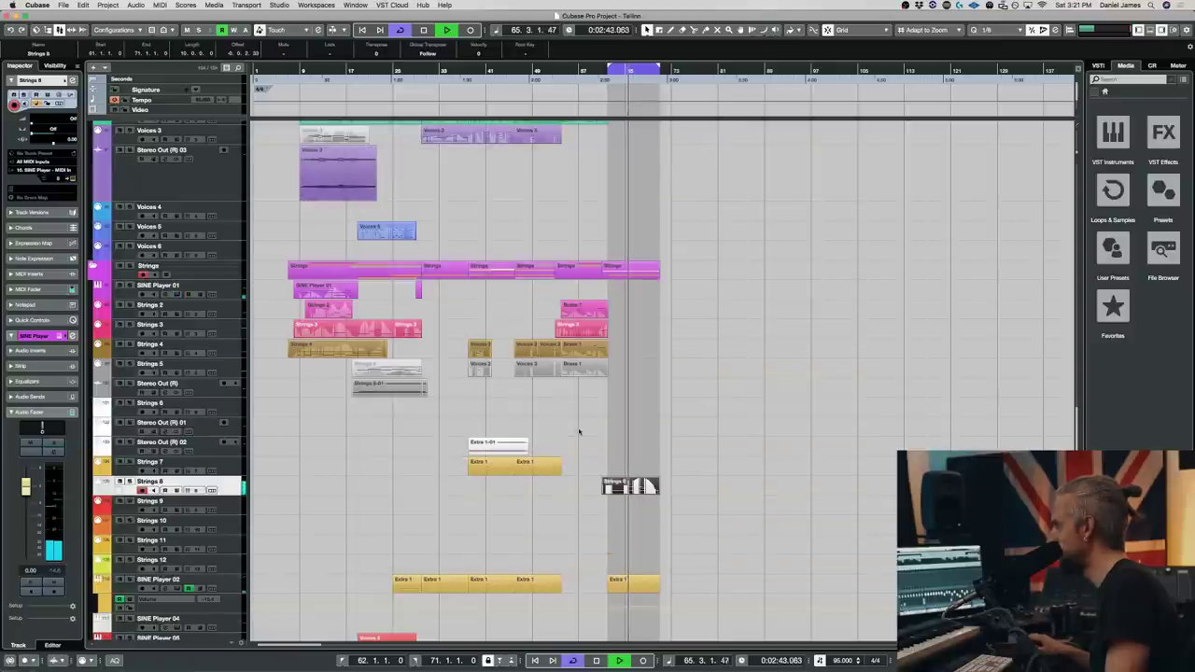
- Stop playback and render the soloed Strings 8 part to an audio track
key("space")
key("super+s")
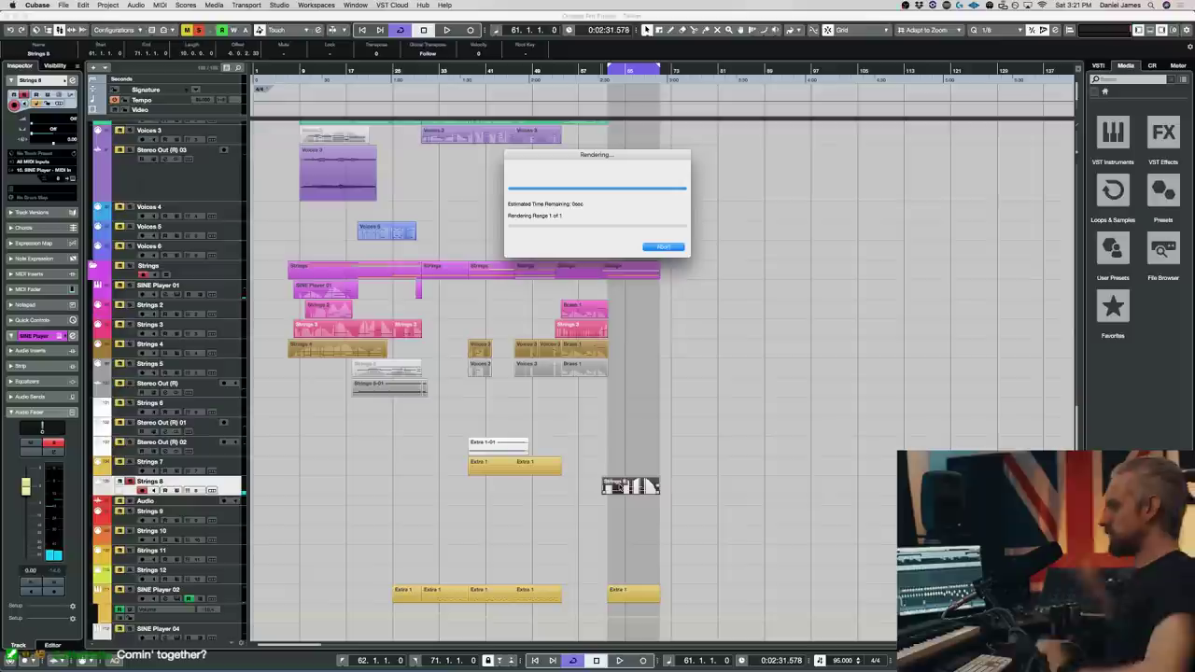
- Play back from bar 19 and check the Voices 5 track's articulations in the SINE Player
double_click(359, 75)
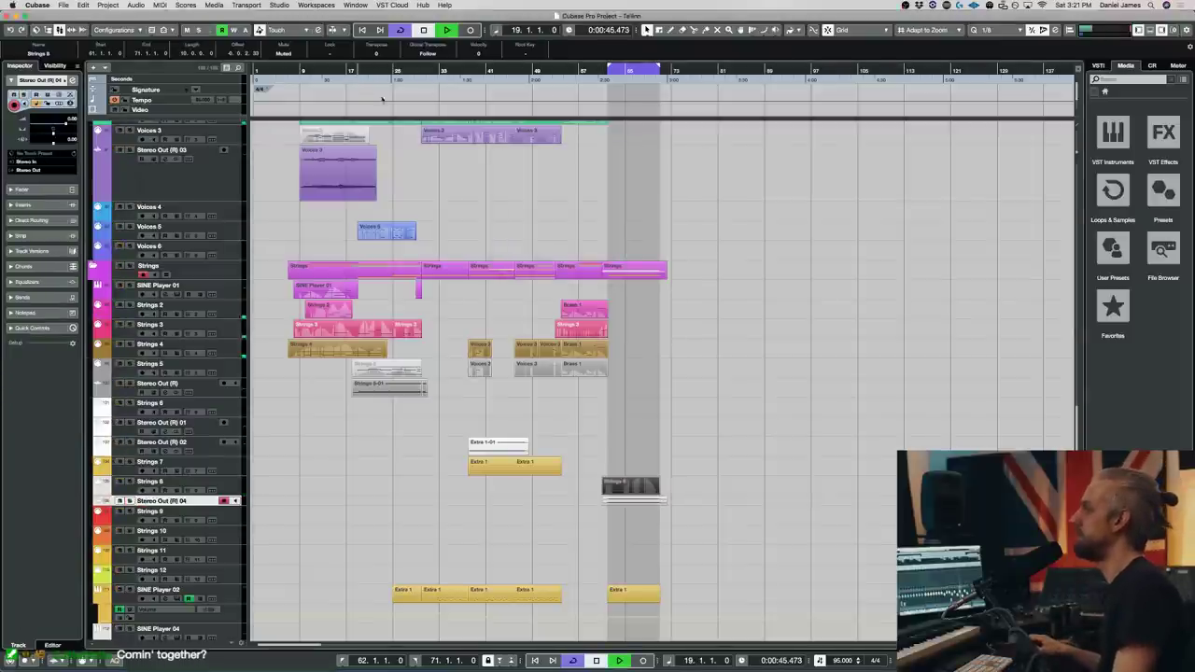
left_click(233, 228)
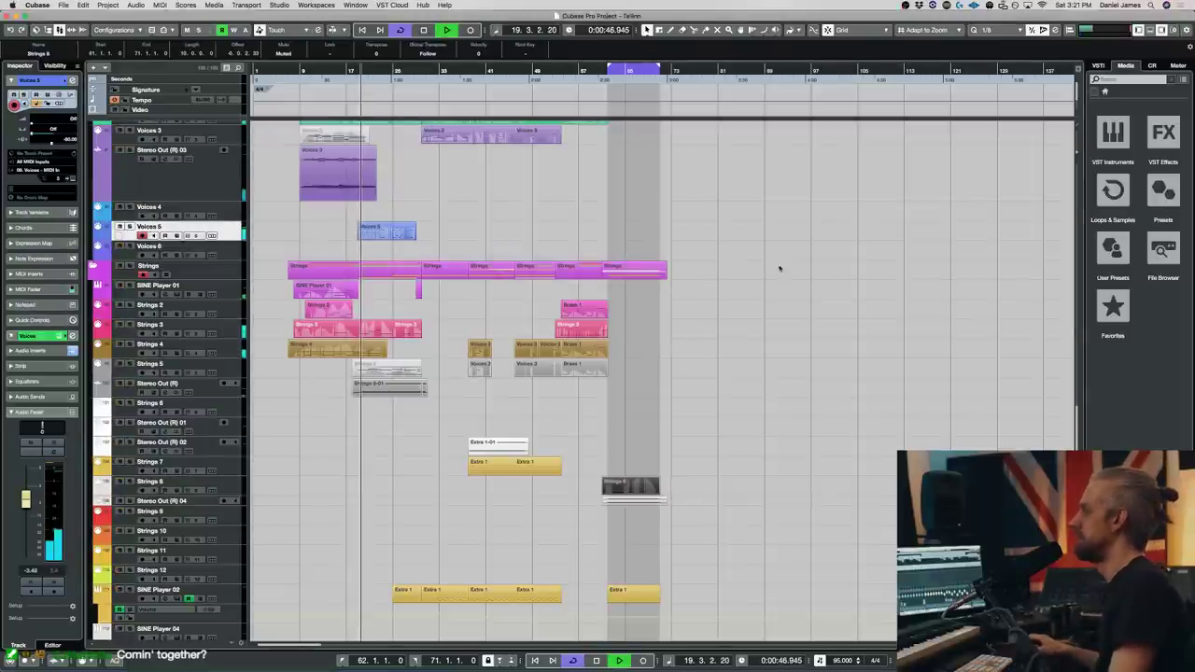
left_click(212, 236)
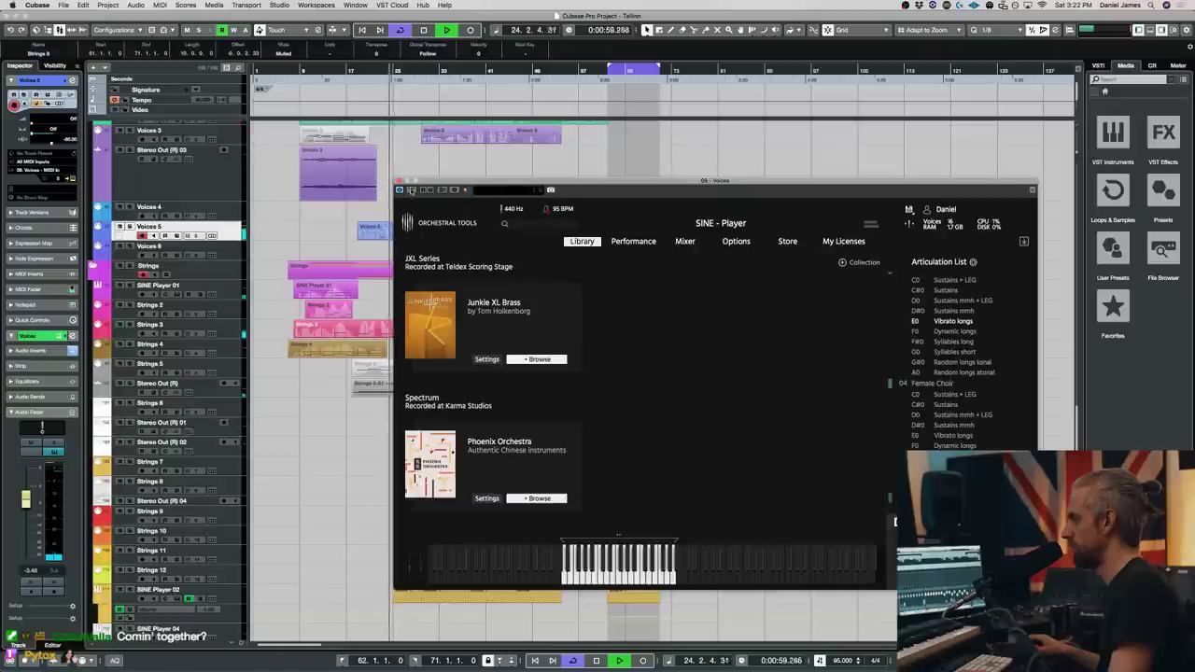
left_click(399, 184)
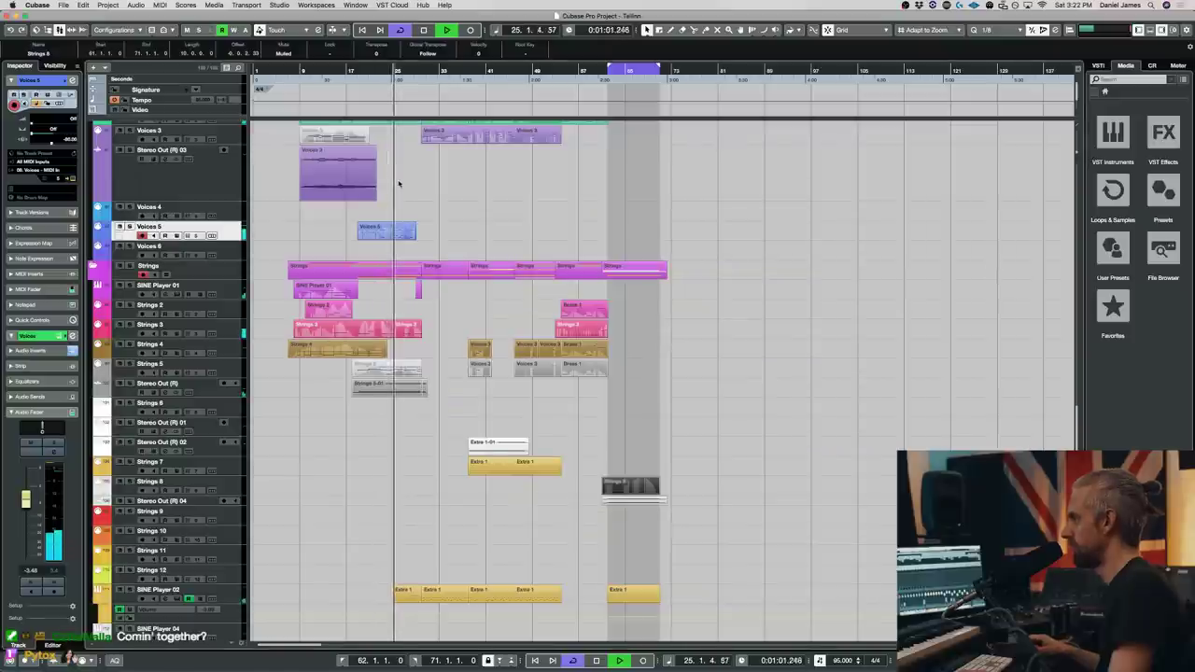
- Play the ending from bar 61 and raise the rendered Strings 8 audio clip's volume to about 2 dB on its enlarged track
key("space")
key("l")
key("space")
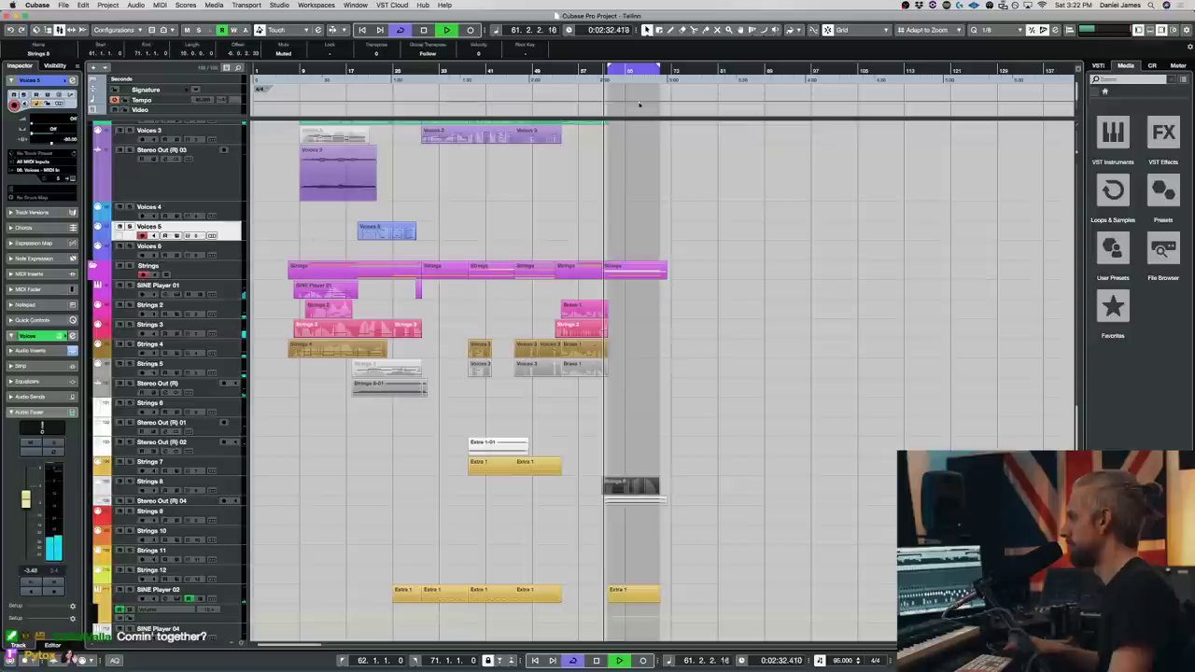
left_click(192, 502)
left_click_drag(193, 507, 193, 553)
left_click(642, 504)
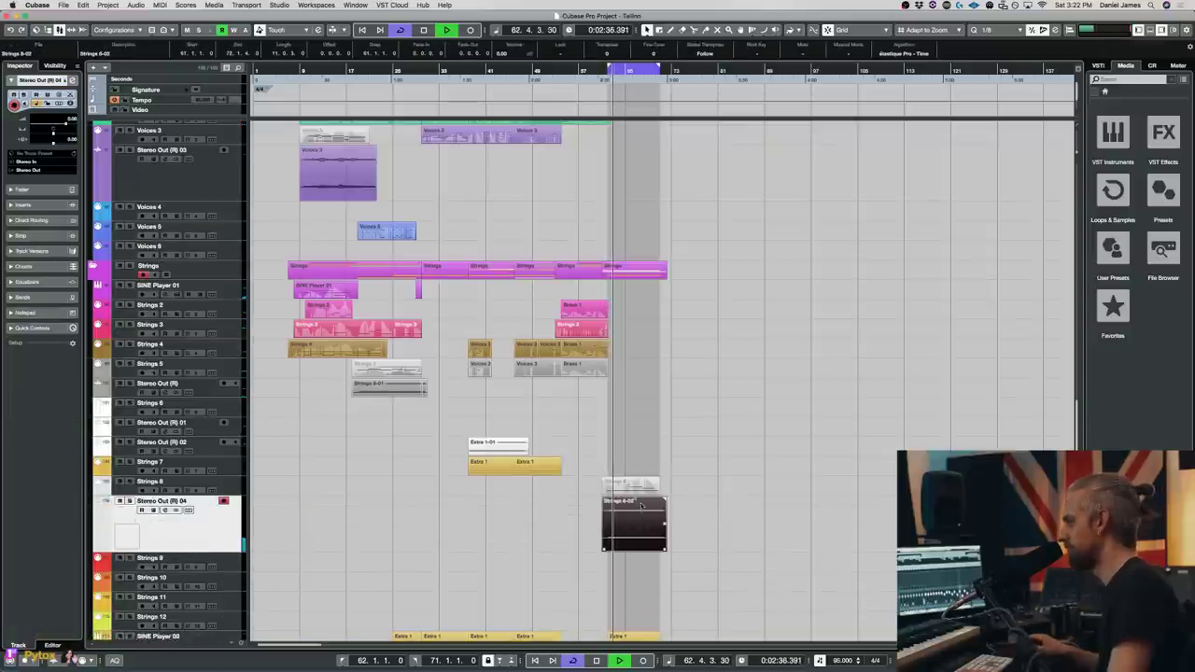
left_click_drag(635, 501, 639, 418)
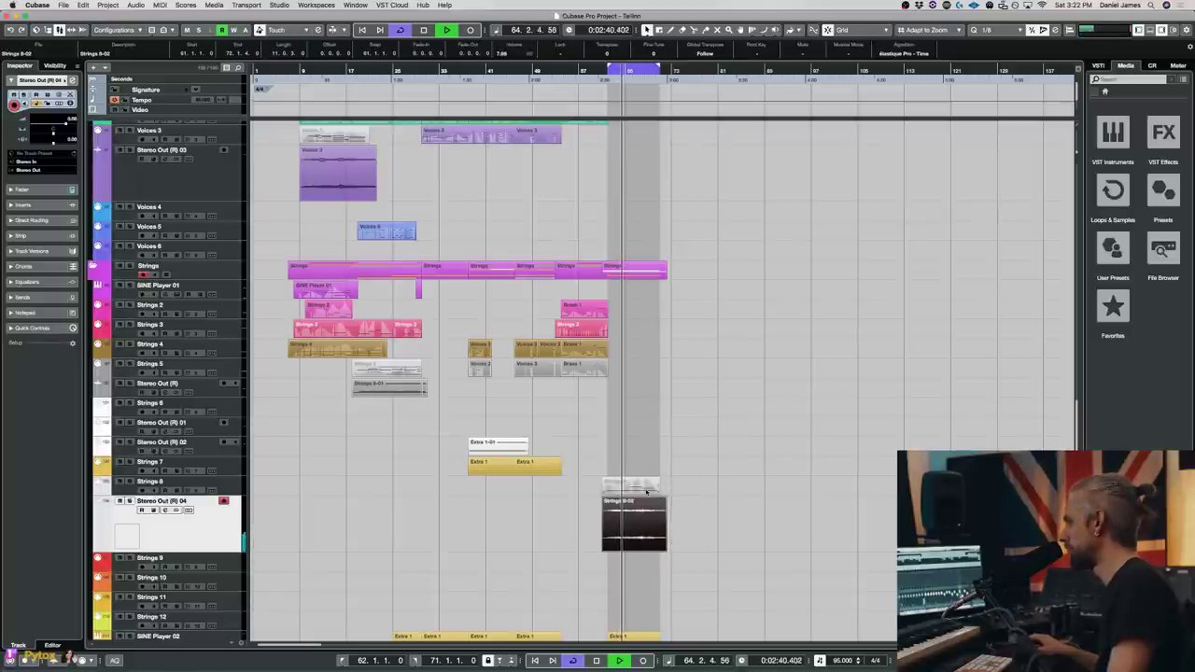
left_click_drag(634, 501, 639, 545)
left_click_drag(640, 560, 639, 573)
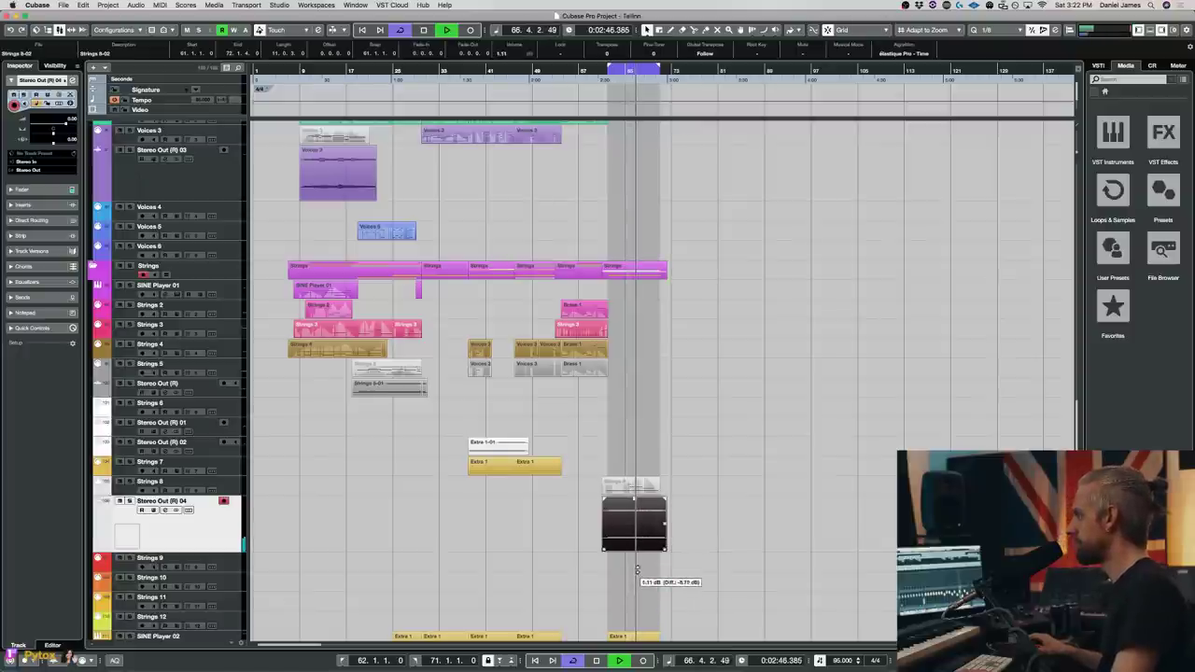
left_click_drag(636, 562, 636, 564)
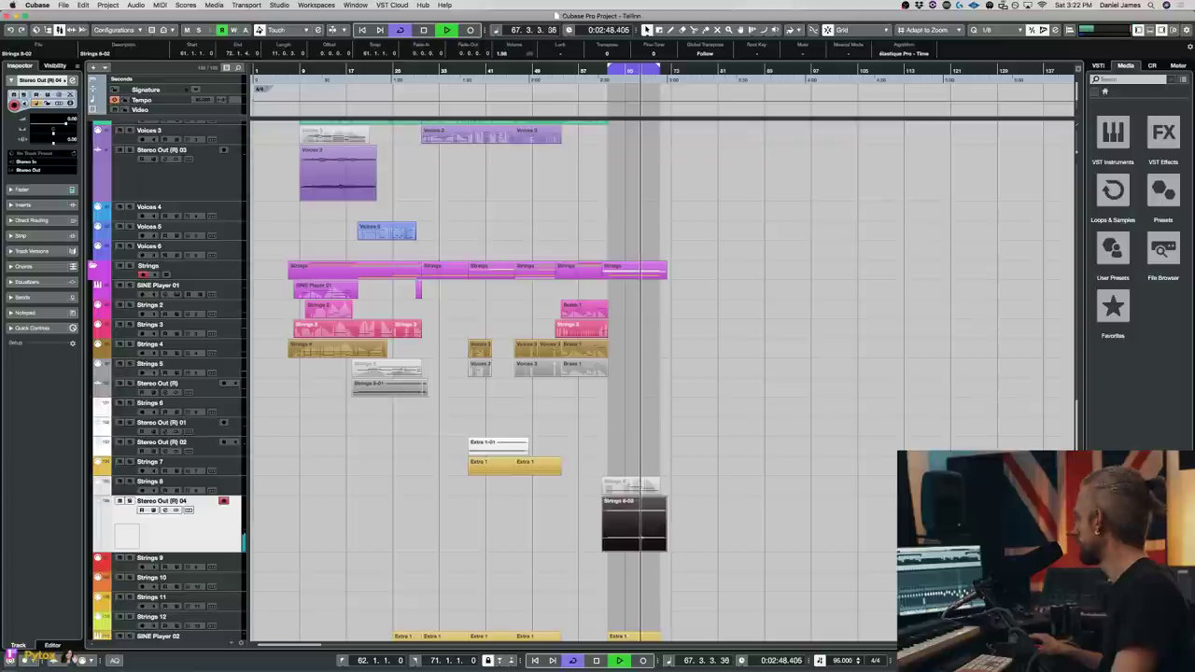
- Equalize the rendered Strings 8 audio track with cuts of about 10.5 dB at 40.8 Hz and 5.8 dB near 293 Hz
key("e")
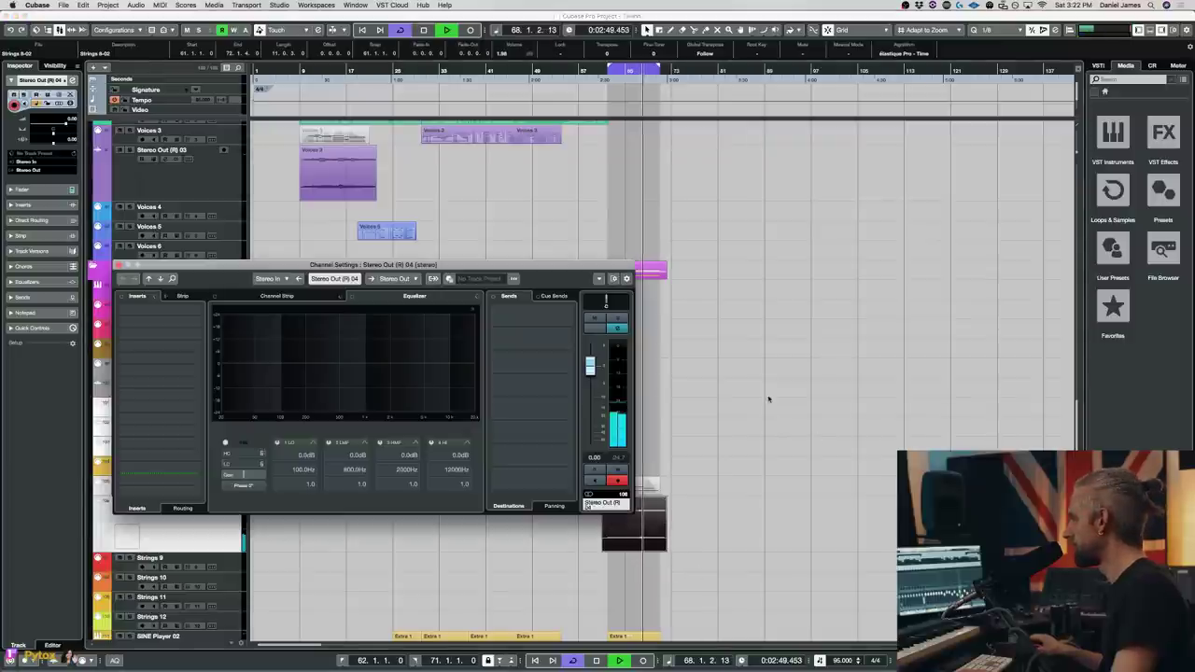
mouse_move(319, 364)
left_mouse_down()
mouse_move(315, 329)
mouse_move(321, 402)
mouse_move(319, 374)
left_mouse_up()
left_click_drag(223, 364, 247, 384)
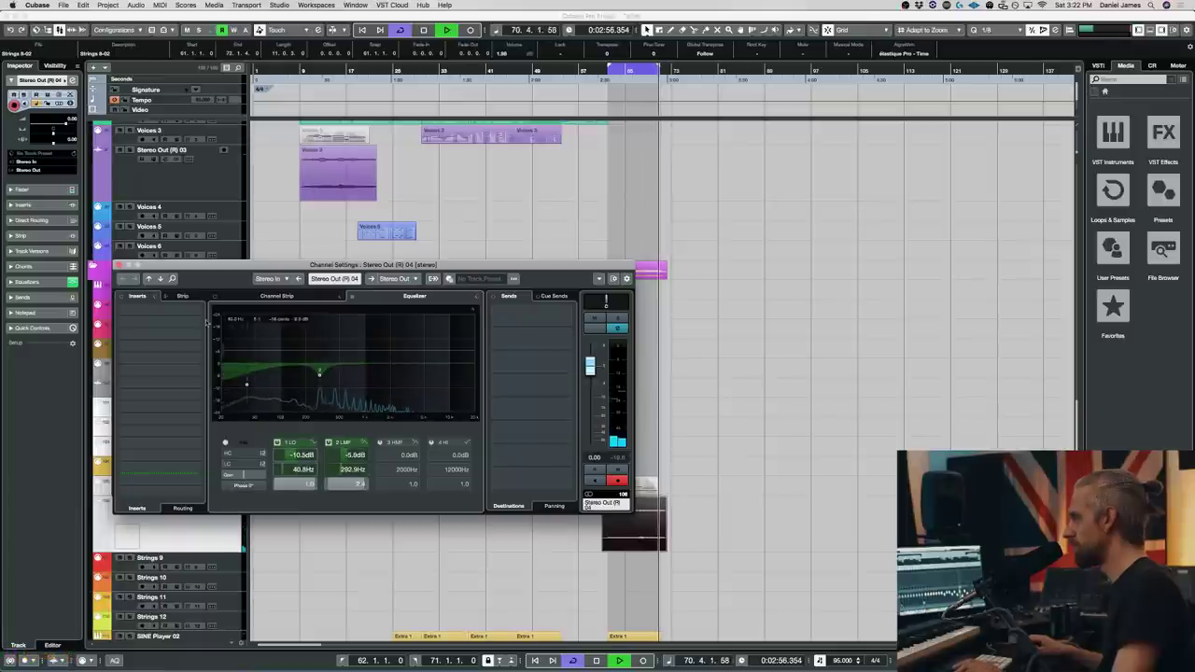
key("space")
left_click(119, 268)
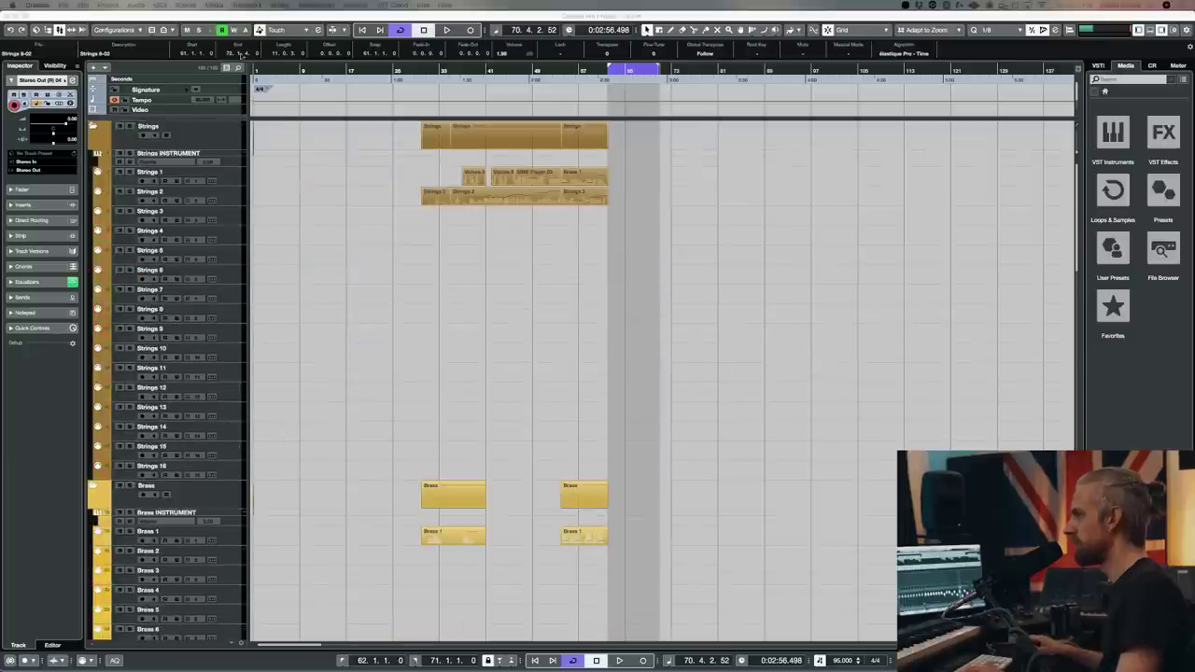
- Extend the loop range back to bar 9 and play the whole arrangement from there
left_click(298, 73, "super")
scroll(766, 315, "down", 15)
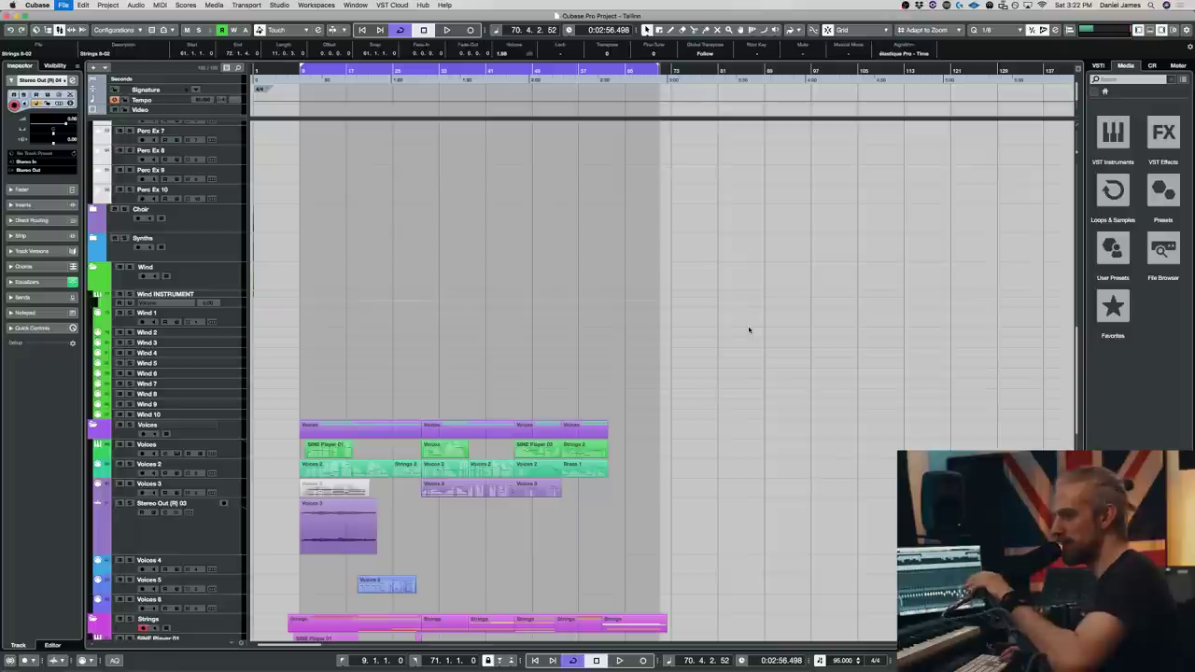
key("space")
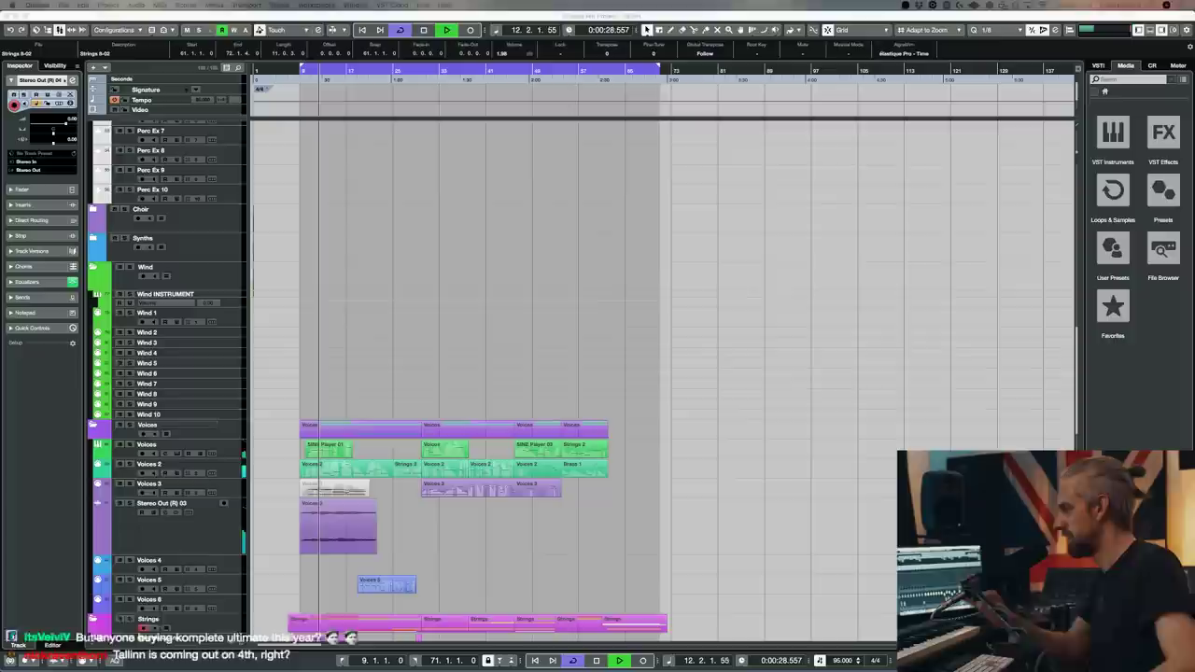
- Inspect the Moog Multimode Filter on the Stereo Out (R) 03 voices audio track during playback
left_click(149, 509)
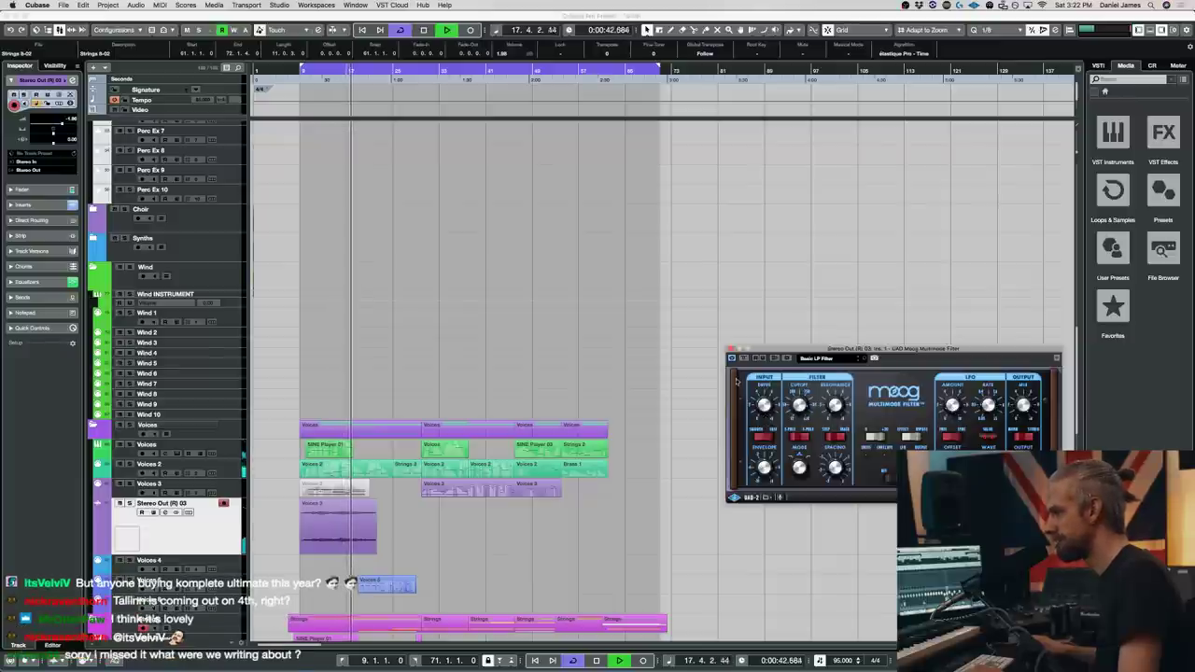
left_click(733, 349)
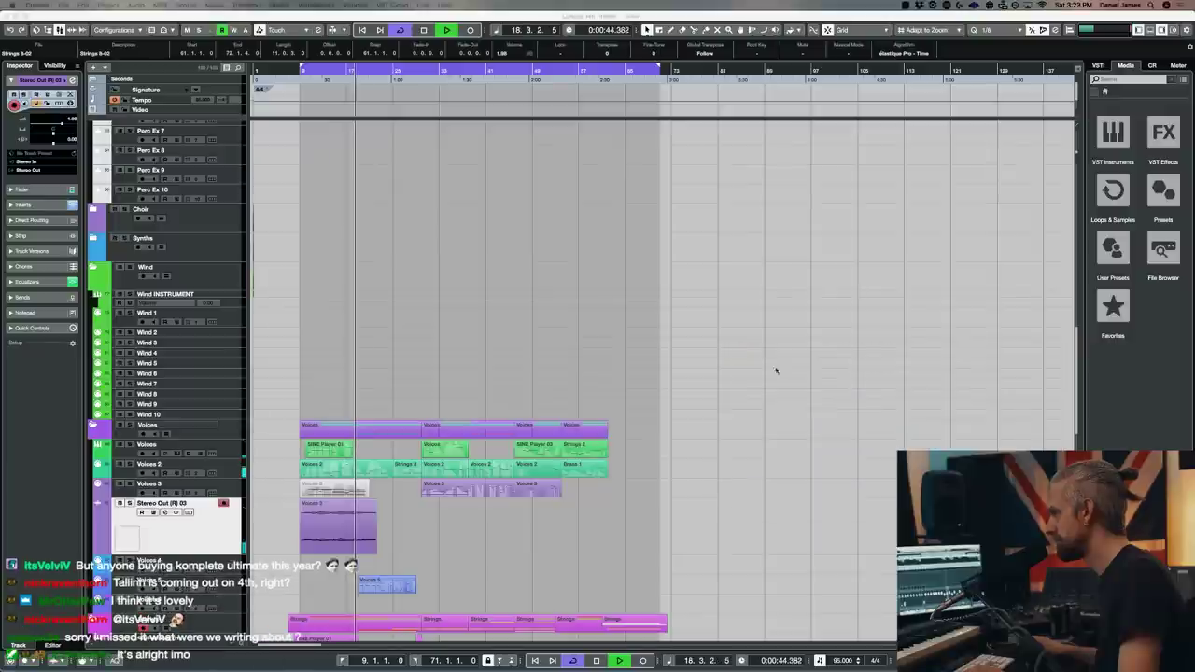
left_click(831, 276)
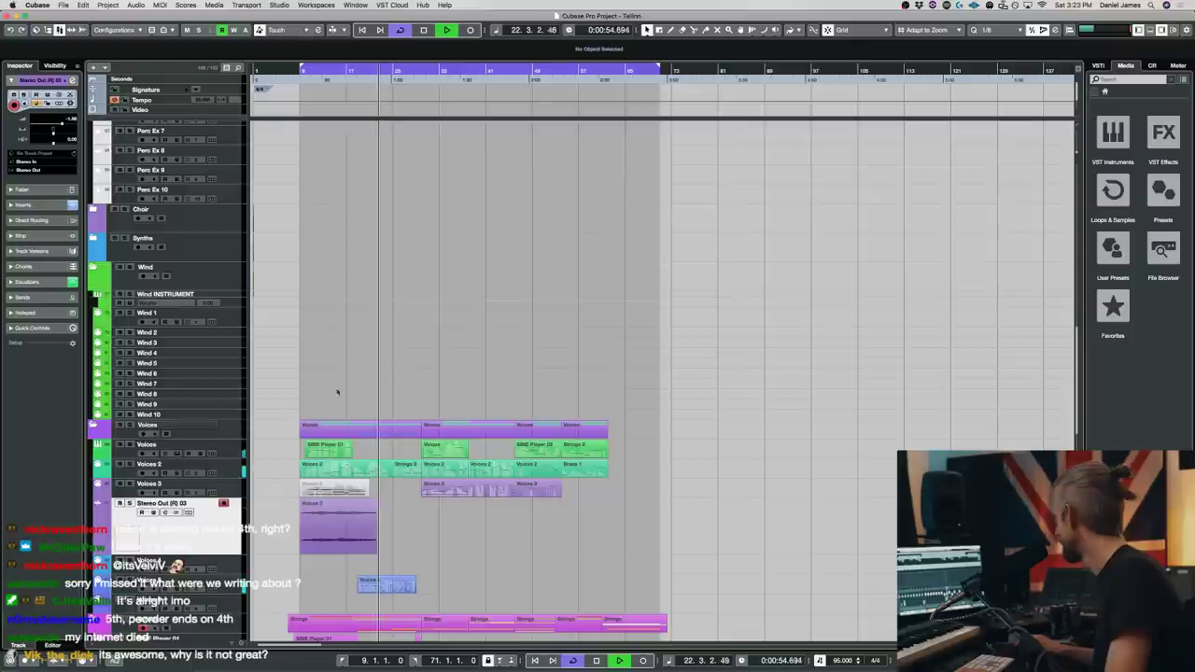
- Examine the Tallinn library entry and the choir articulation list in the Voices 3 track's SINE Player
left_click(228, 491)
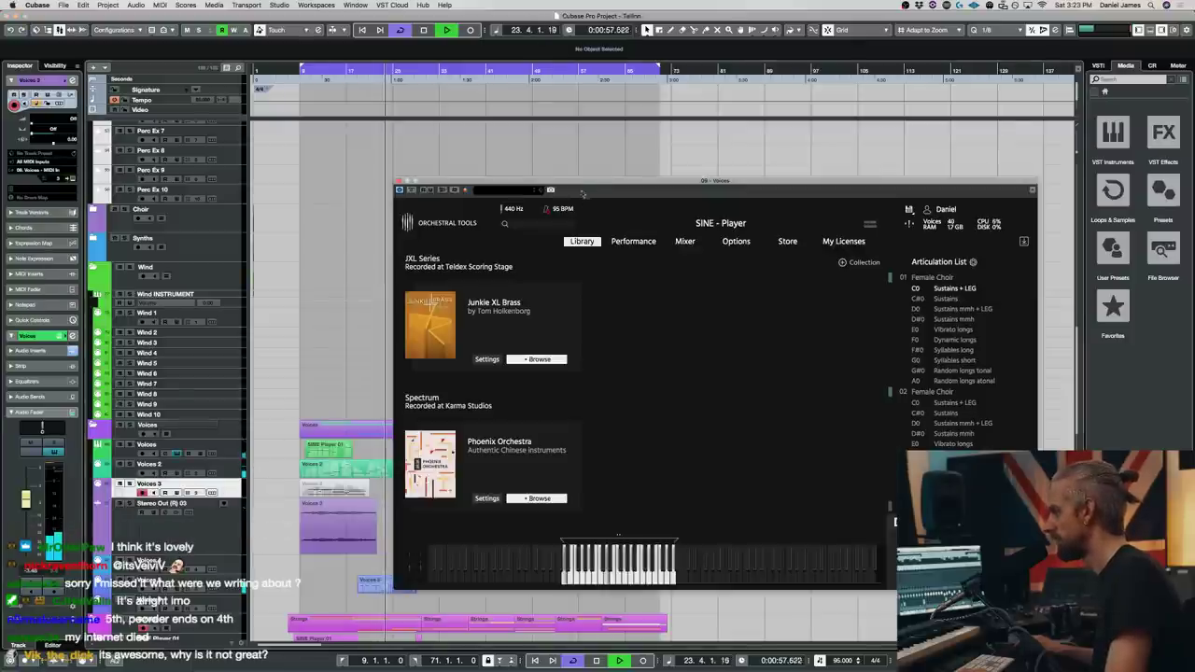
left_click_drag(581, 179, 518, 122)
scroll(623, 322, "down", 3)
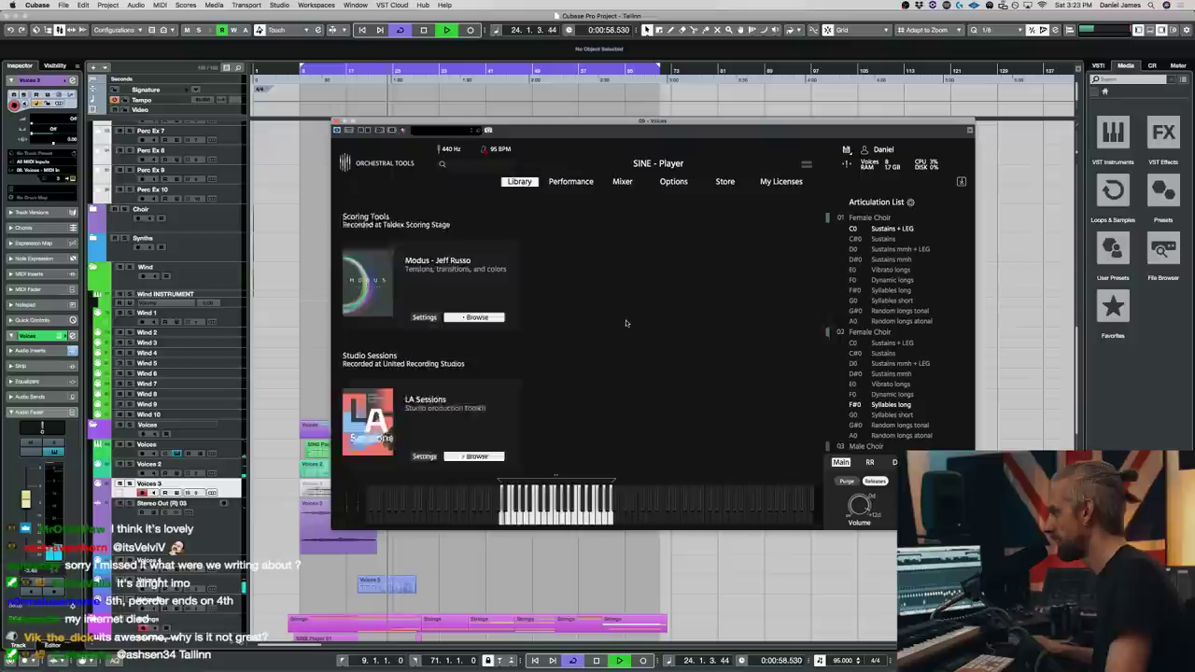
scroll(623, 321, "down", 3)
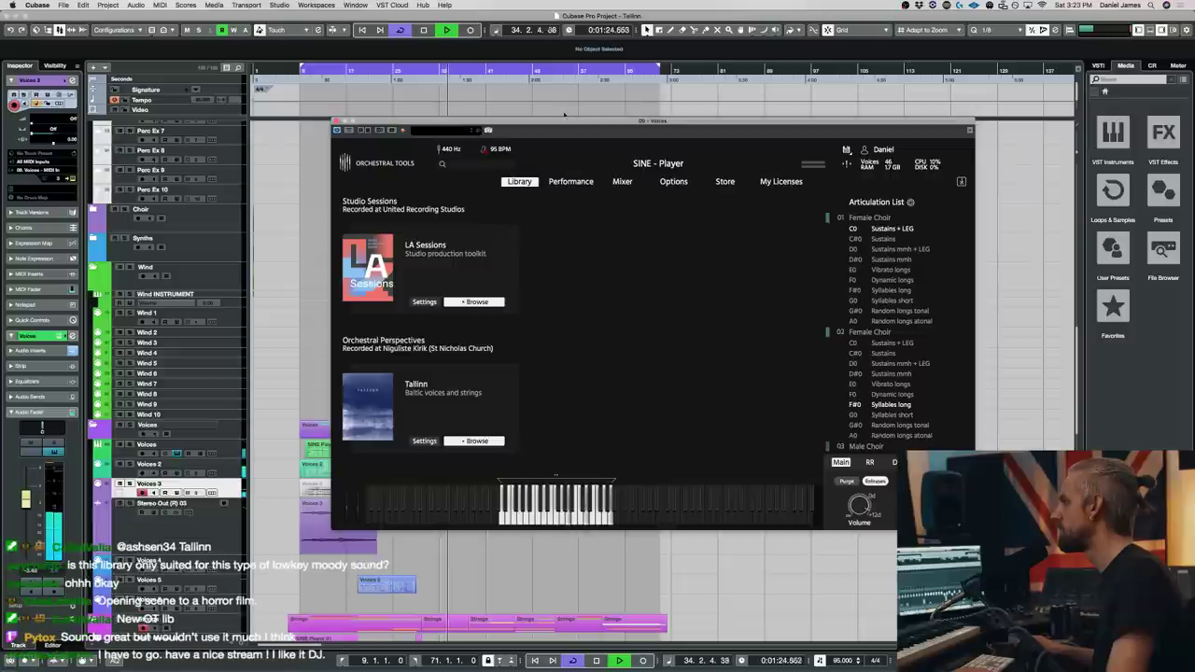
left_click_drag(566, 119, 604, 167)
scroll(938, 397, "down", 5)
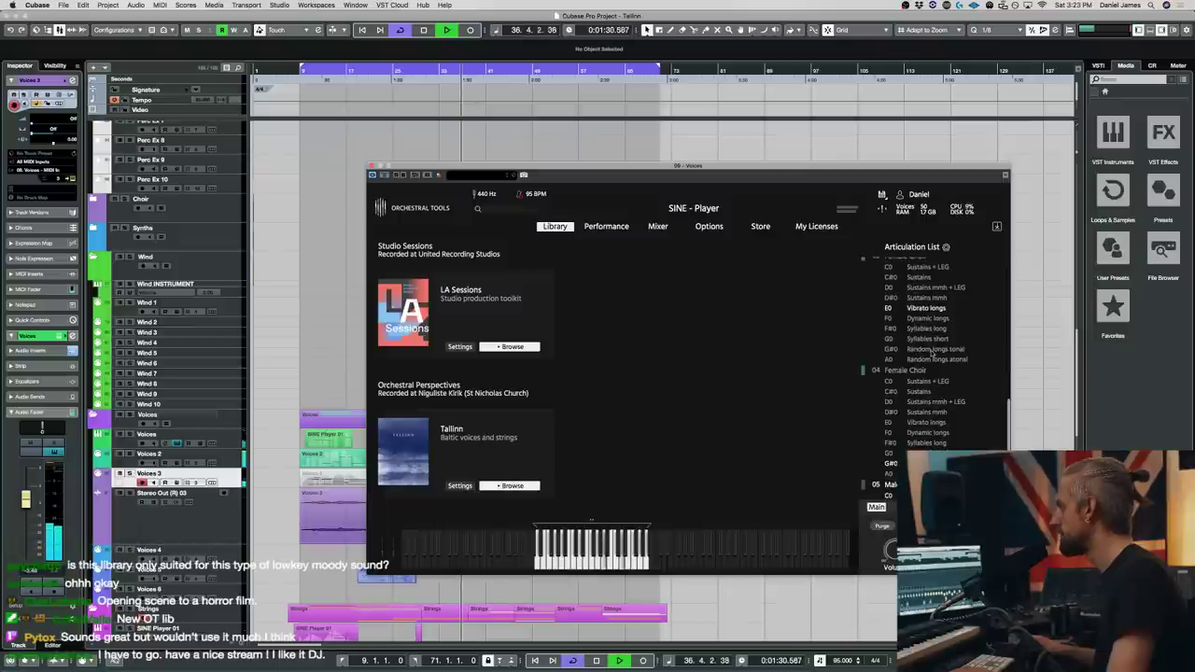
scroll(931, 353, "up", 1)
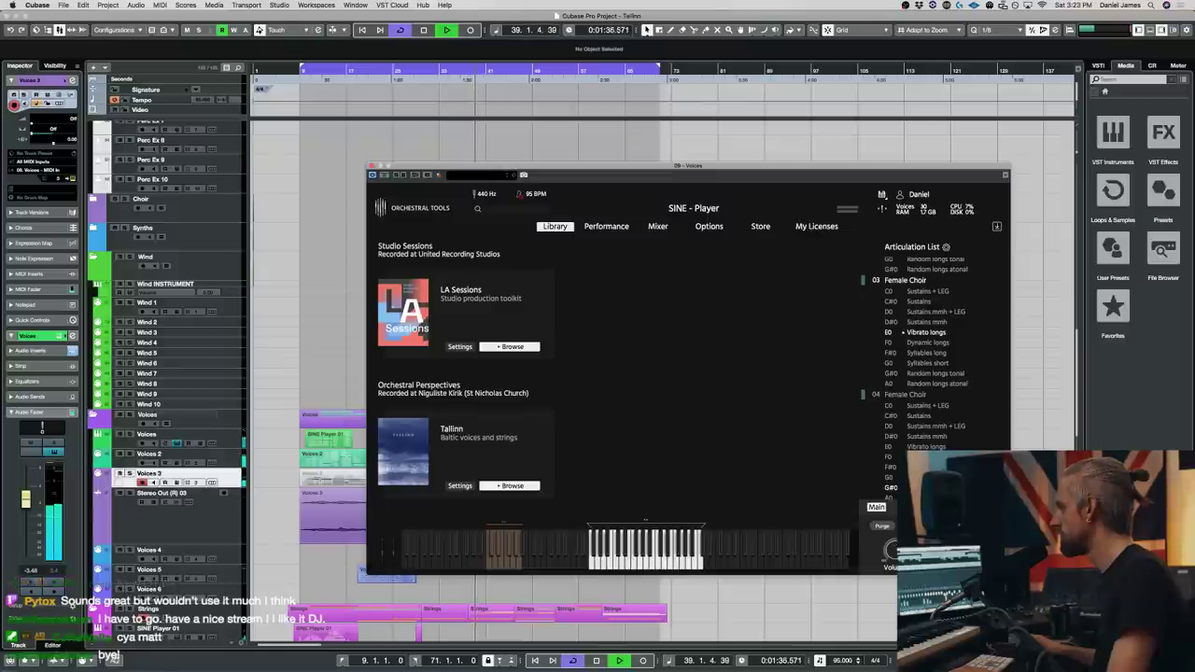
left_click(372, 175)
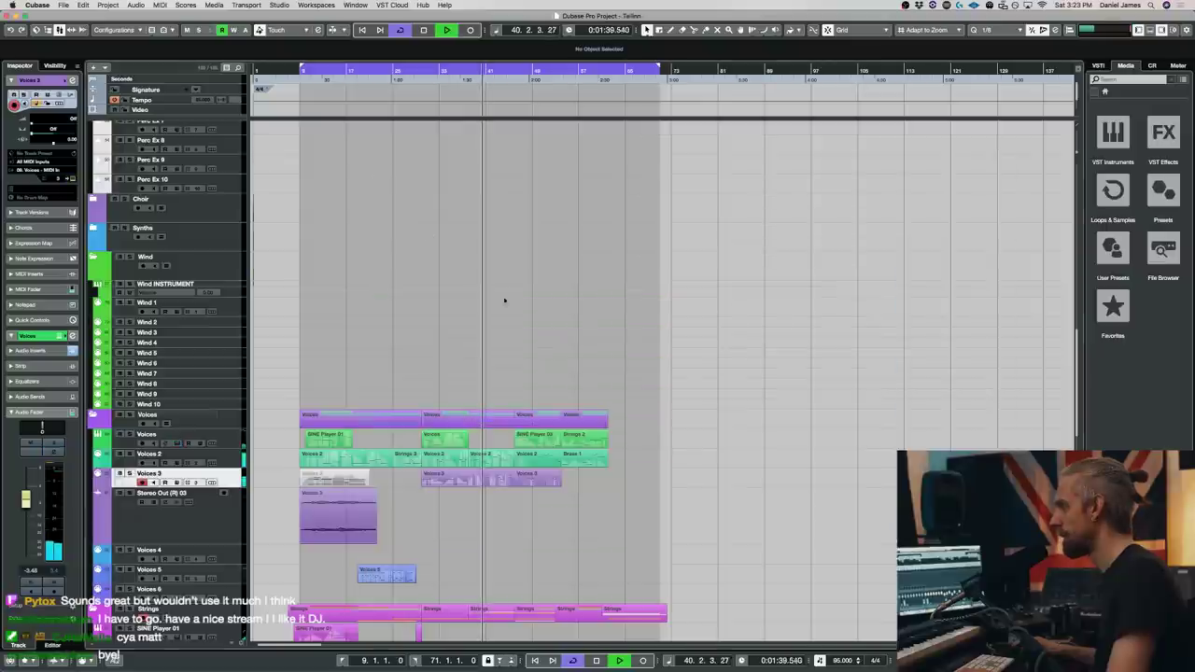
- Open the Voices 3 part from bar 30 for note editing, rescale its CC 1 modulation curve from bar 37 onward and audition it
double_click(481, 481)
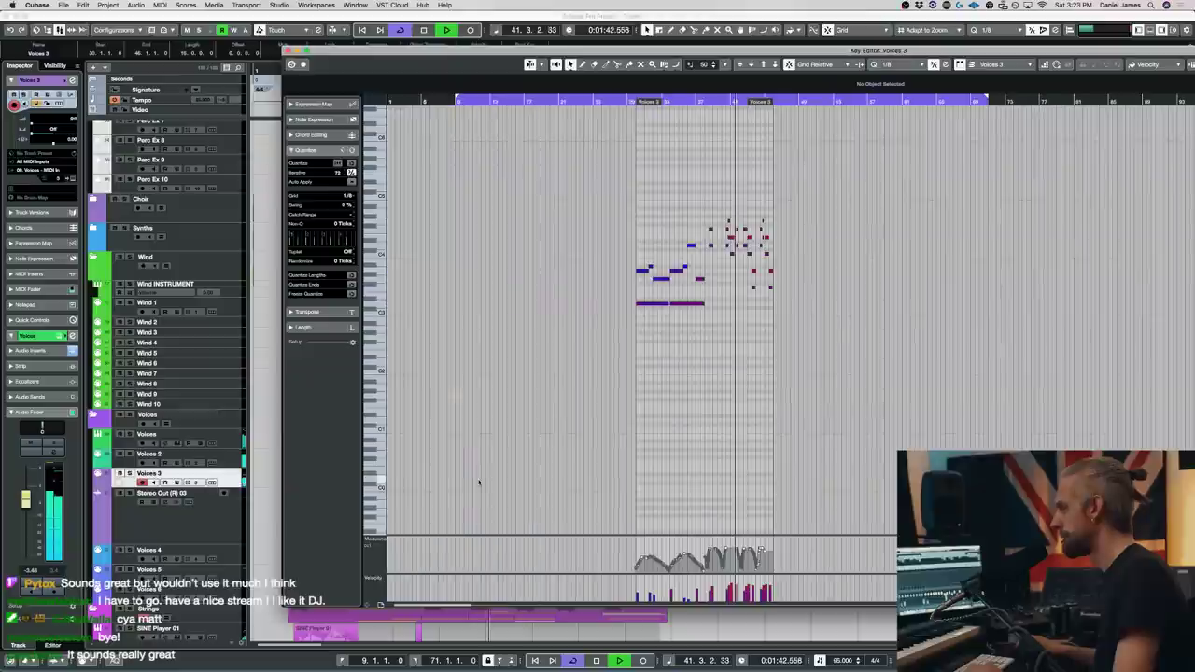
key("space")
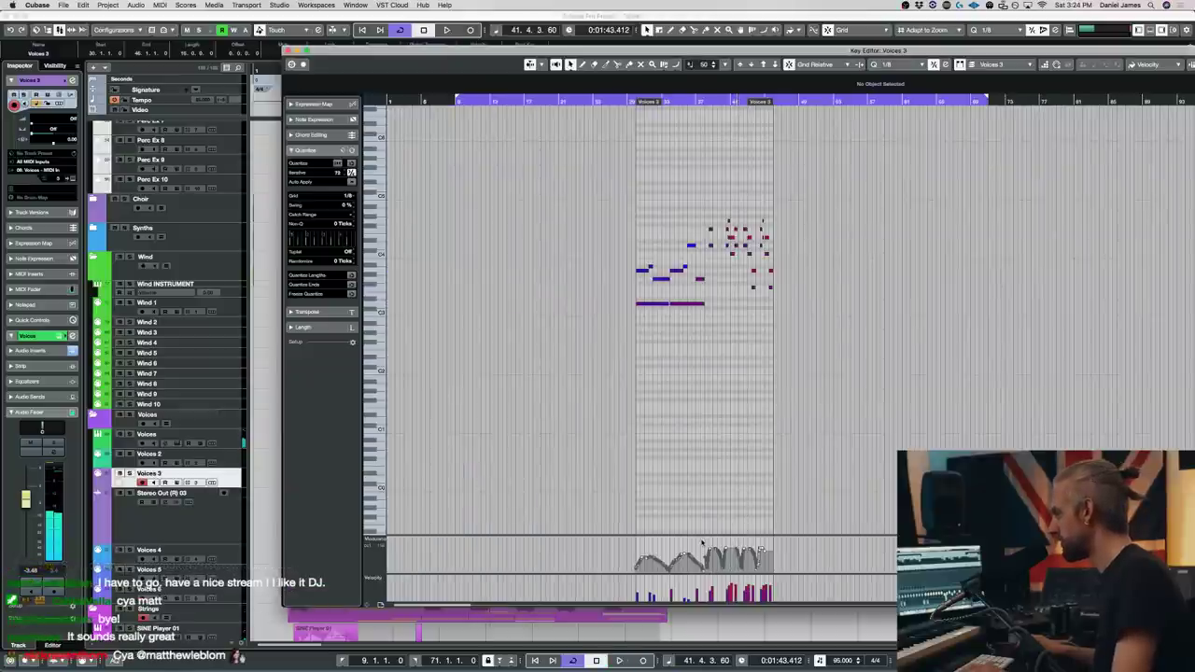
left_click_drag(847, 602, 846, 598)
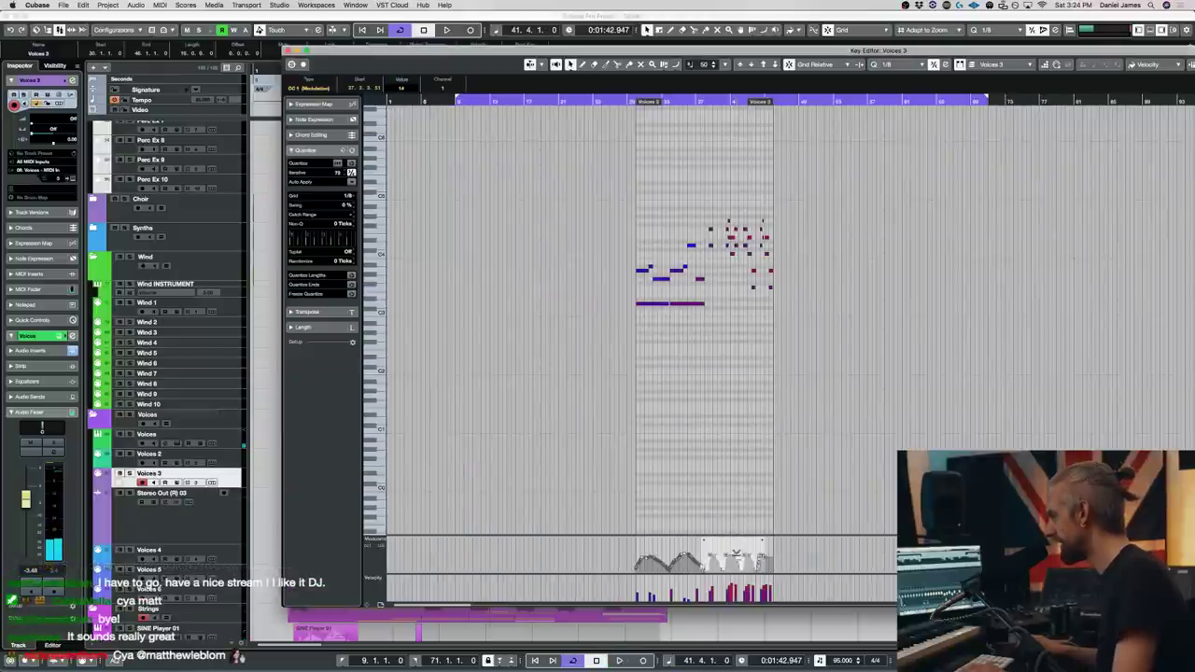
key("space")
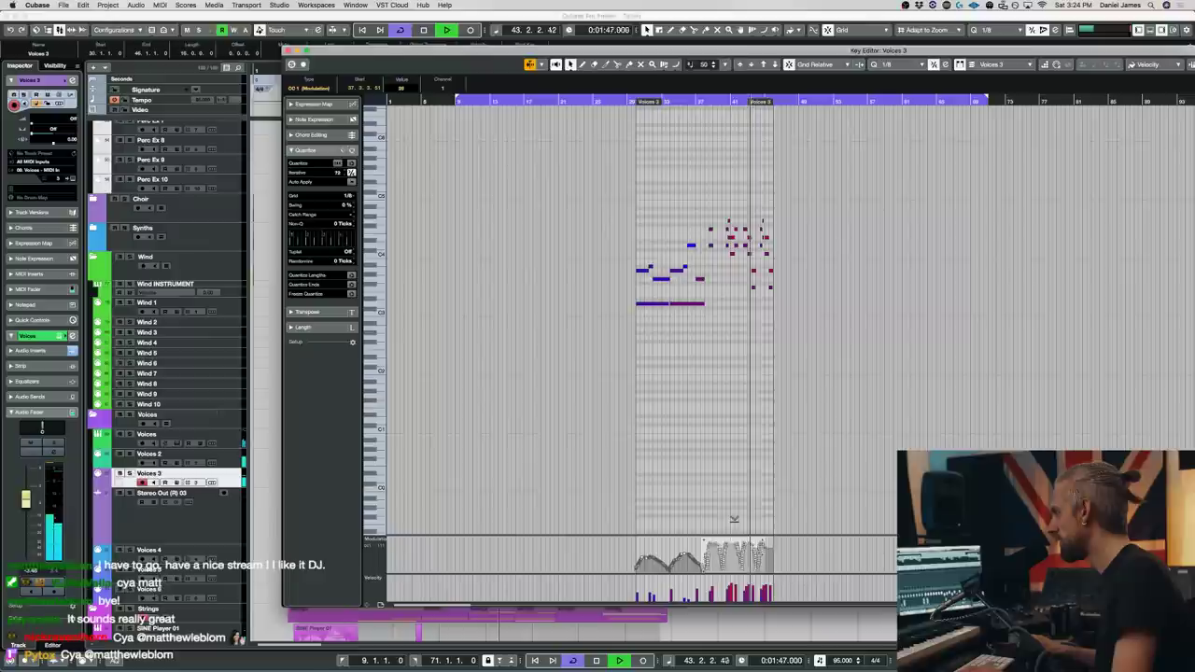
left_click_drag(737, 529, 737, 541)
key("space")
key("l")
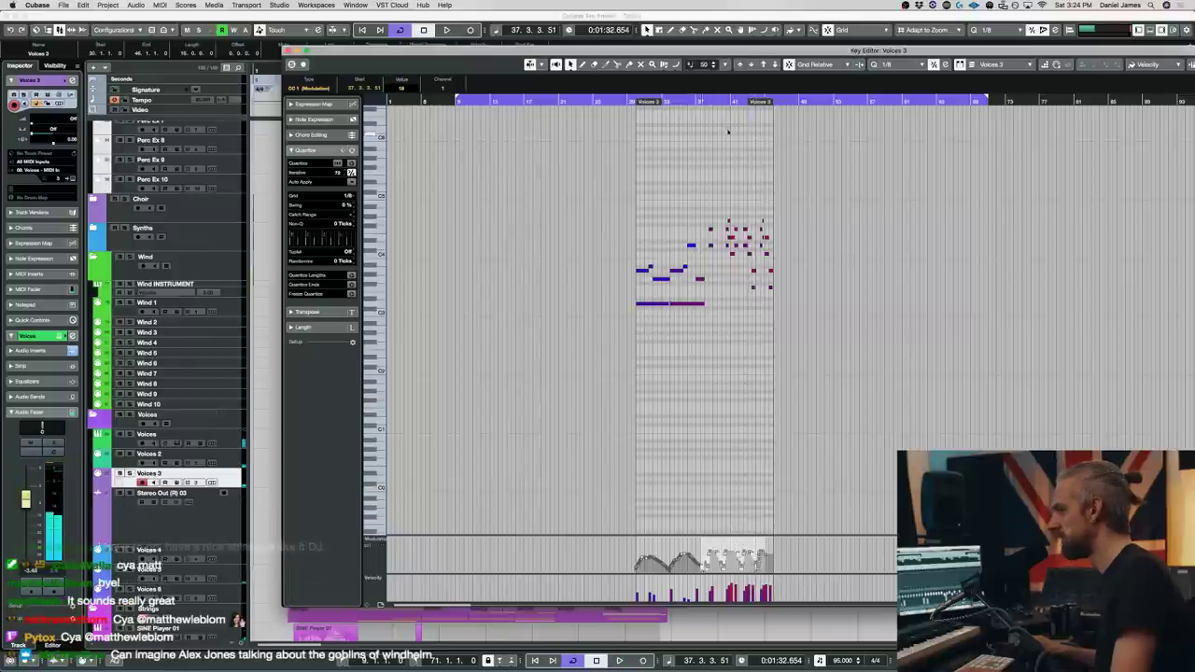
key("space")
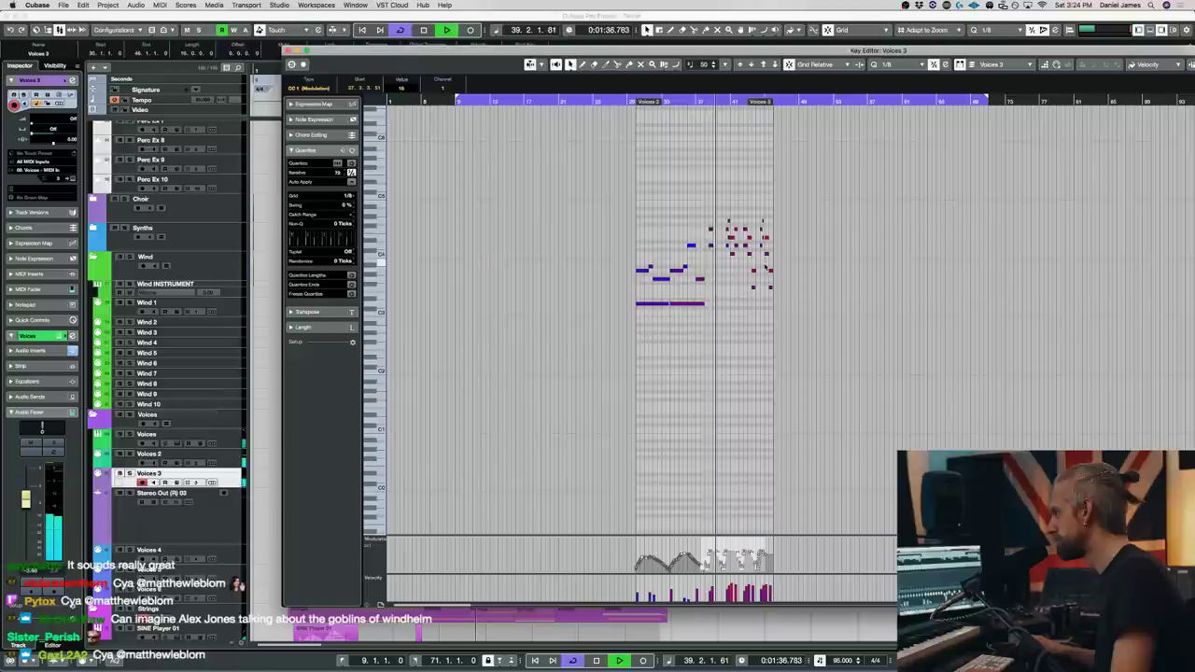
- Copy the four Voices 3 notes starting at bar 43 back to bar 39, play the result and close the Key Editor
key("h")
key("h")
key("h")
key("h")
key("h")
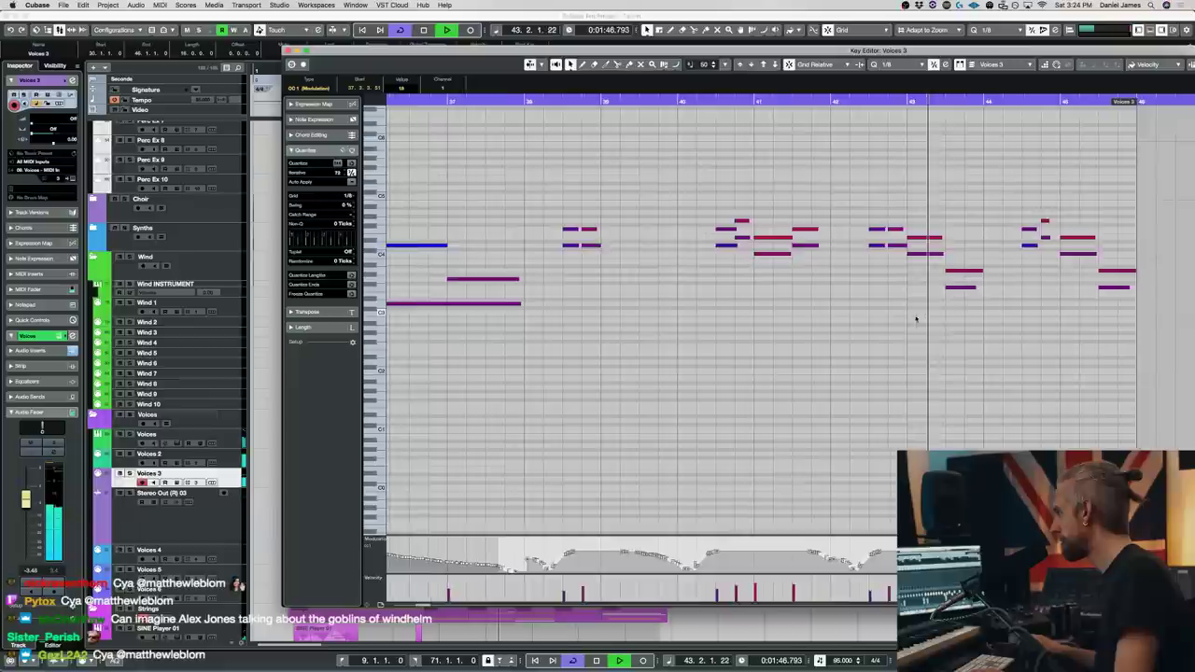
left_click_drag(938, 220, 892, 297)
key("space")
left_click_drag(895, 238, 589, 244)
key("space")
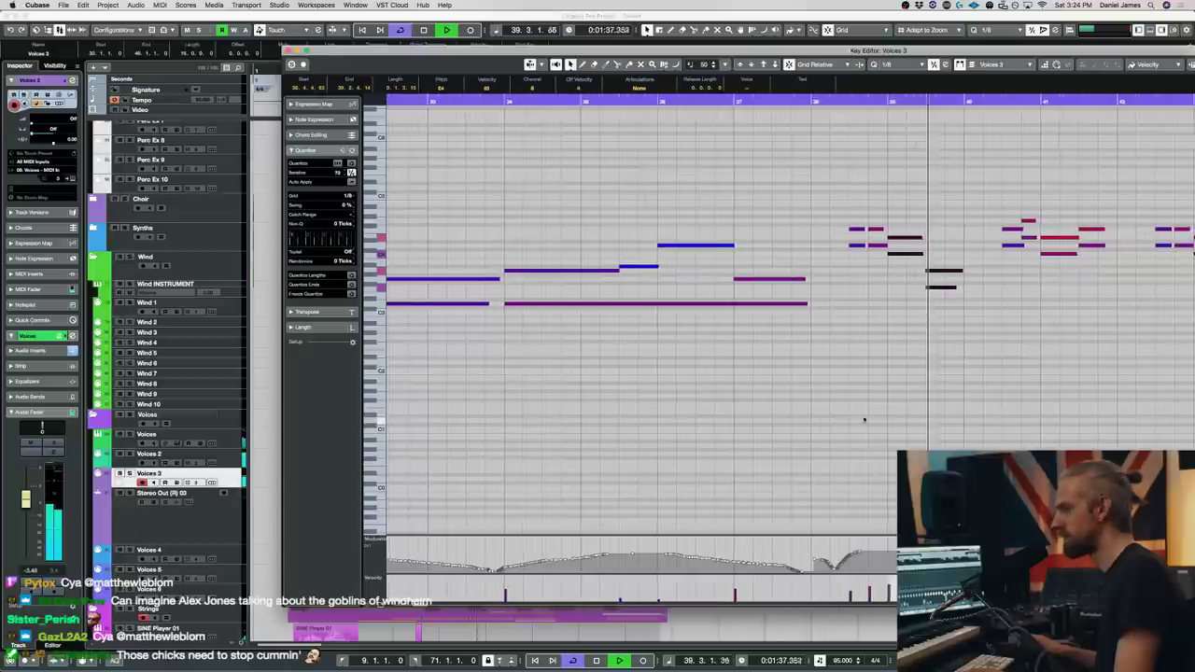
left_click(874, 399)
key("super+w")
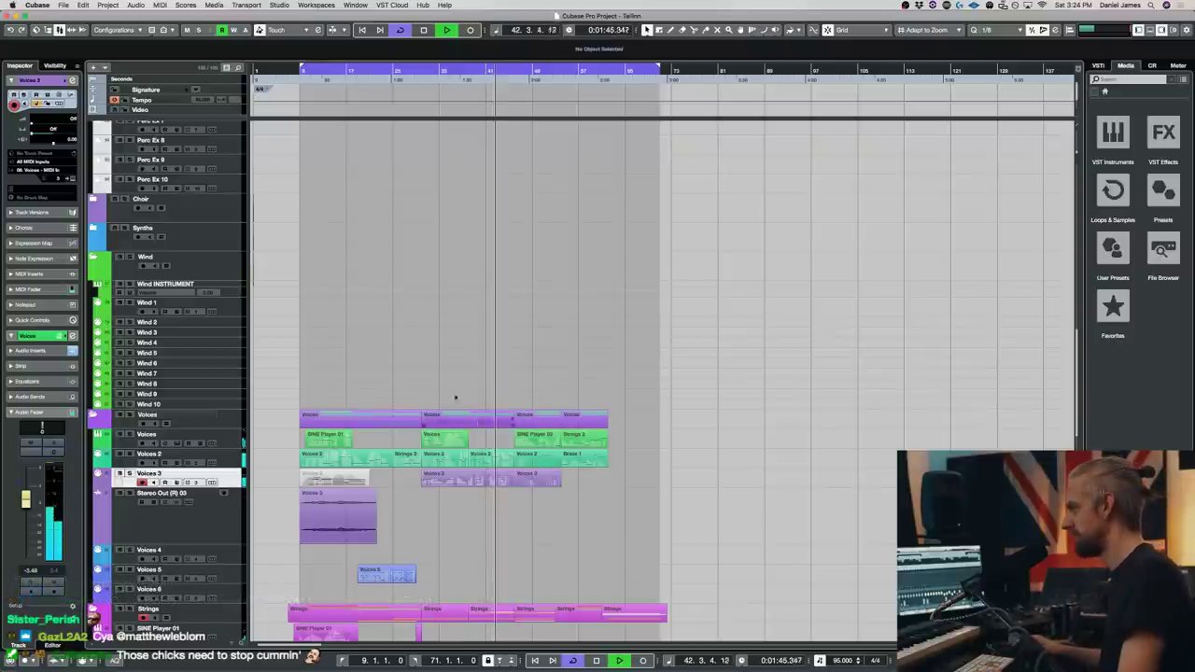
- Select the Brass 1 track and place the playhead at about bar 39 with playback stopped
scroll(401, 329, "down", 10)
left_click(238, 370)
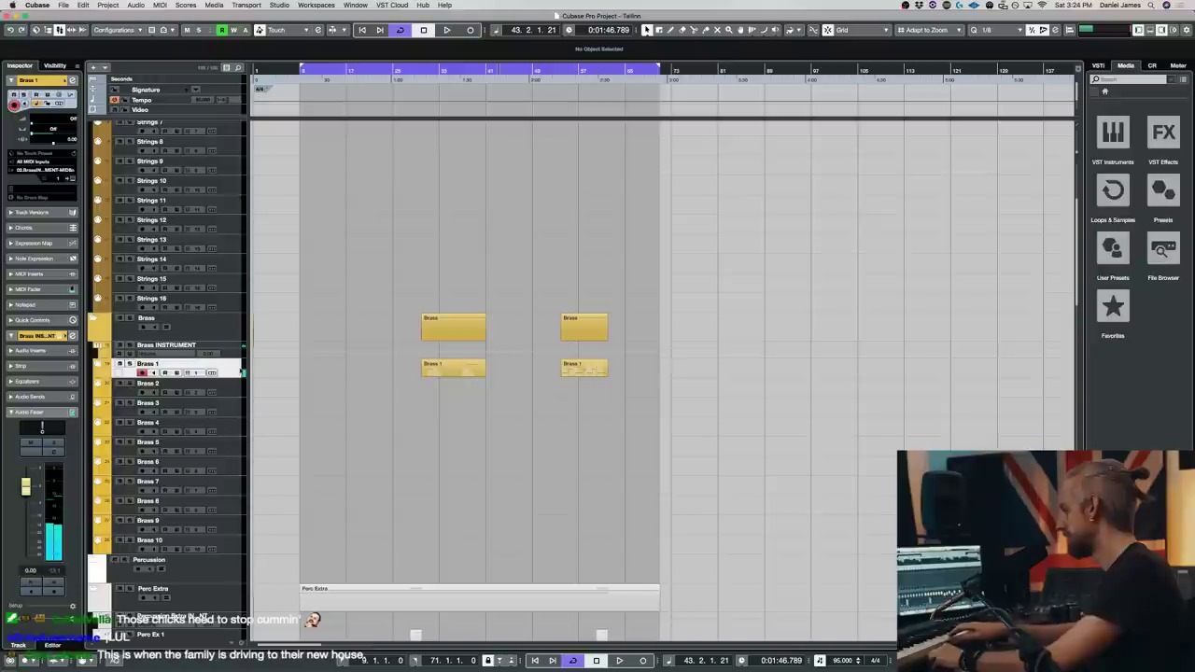
scroll(458, 392, "down", 12)
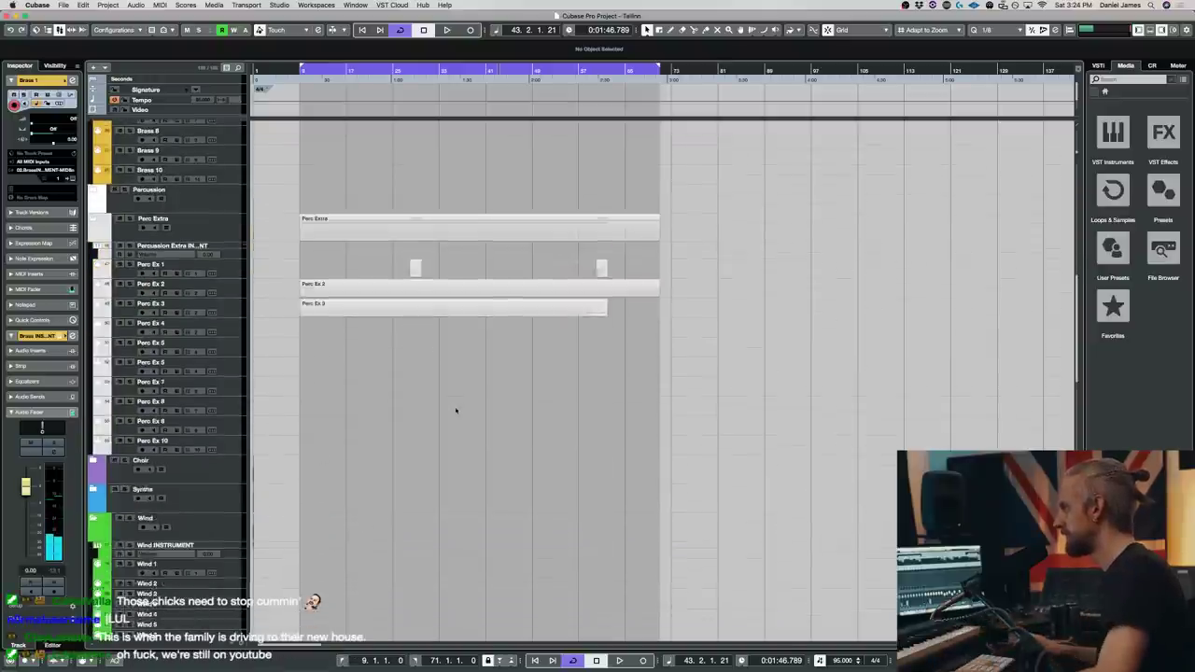
left_click(477, 72)
scroll(488, 177, "up", 1)
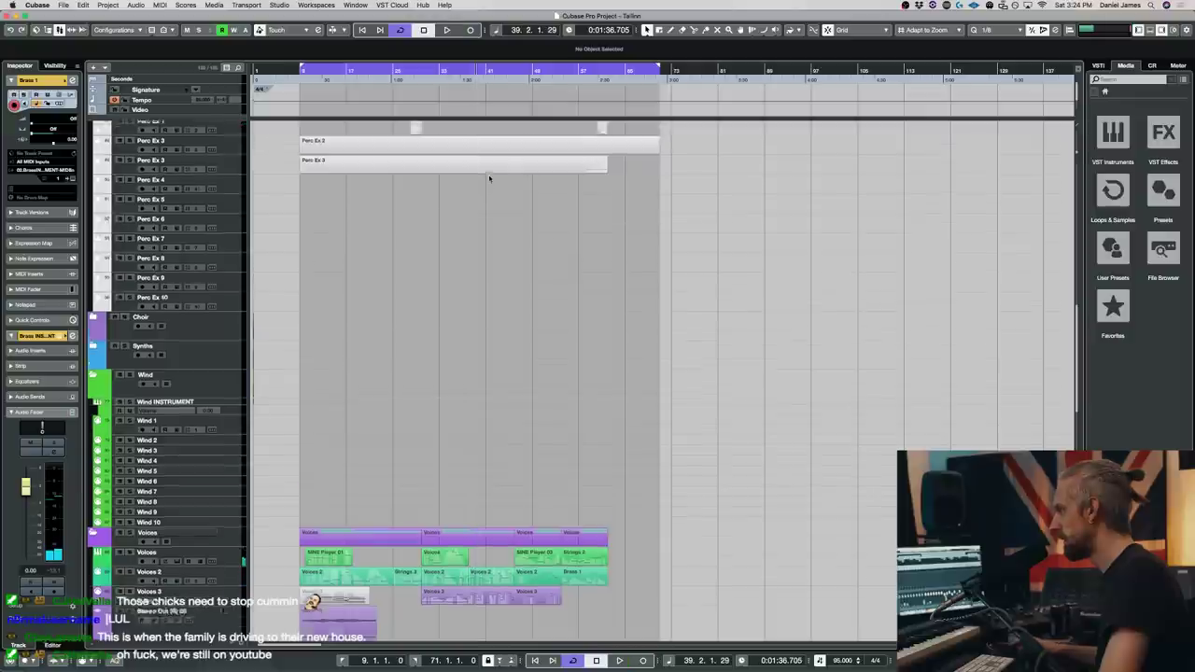
- Record a new Brass 1 take from about bar 36 to bar 53 and glue the track's parts into one
scroll(489, 178, "up", 10)
key("space")
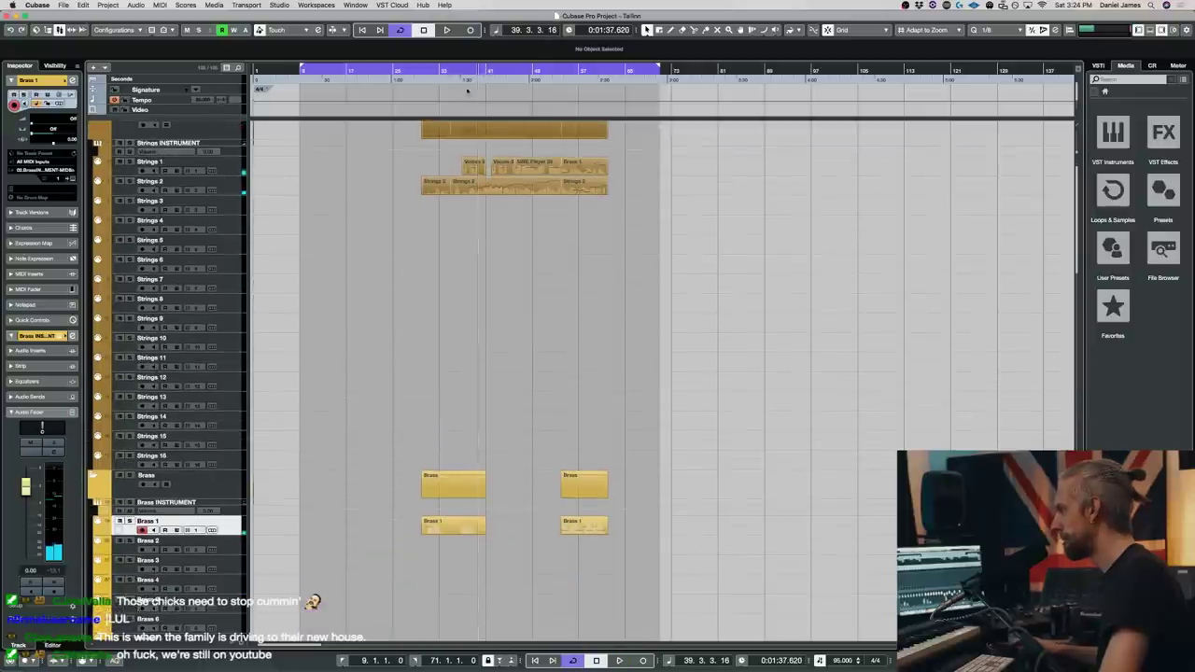
left_click(461, 75)
key("space")
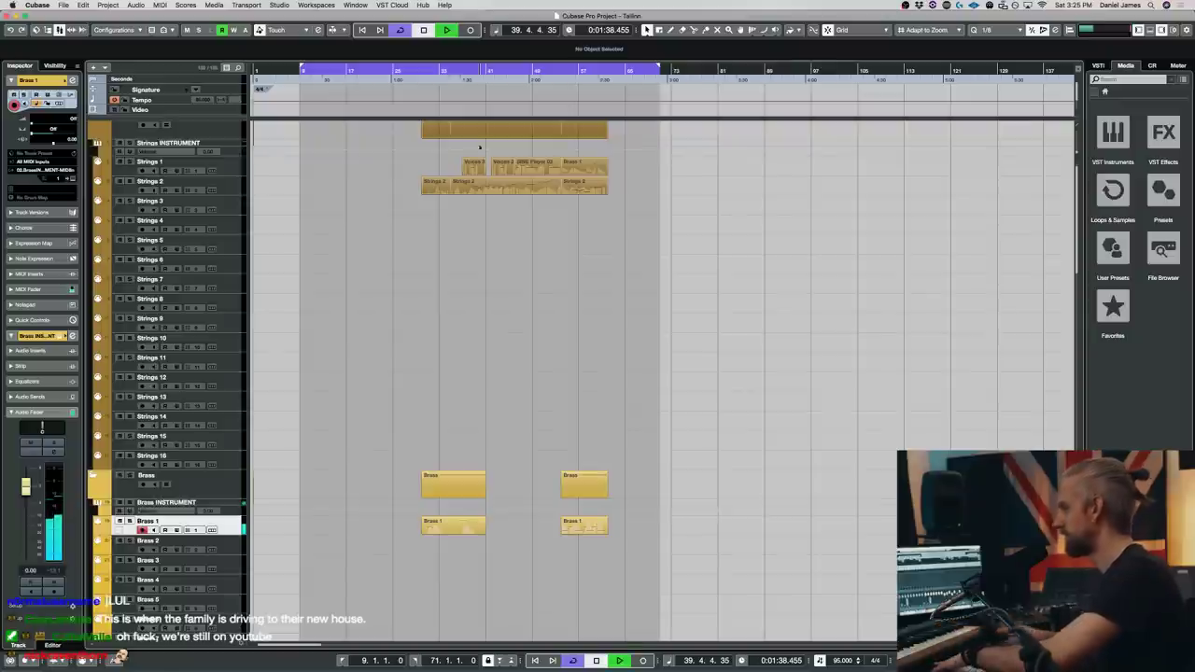
key("space")
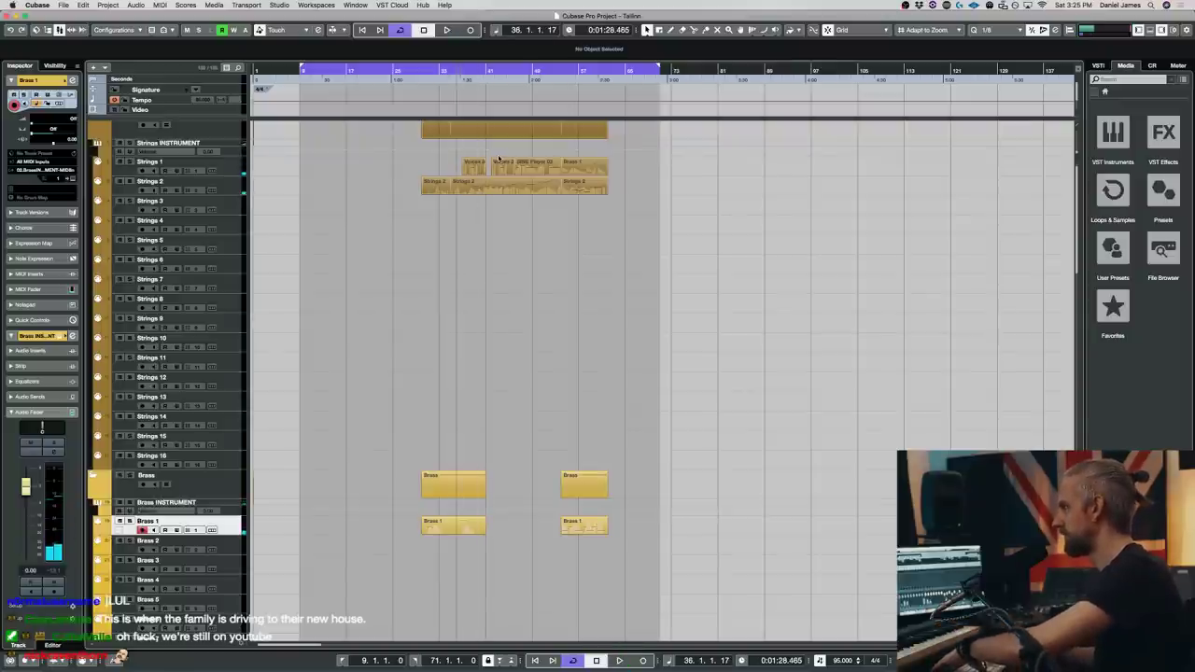
key("KP_Multiply")
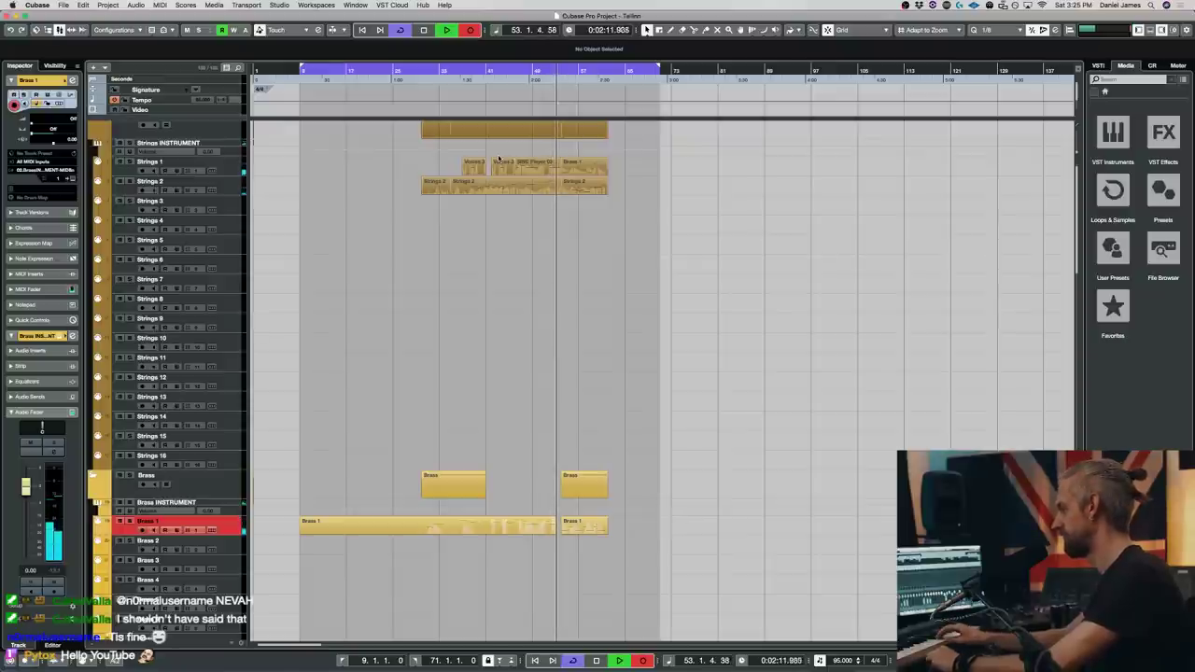
key("space")
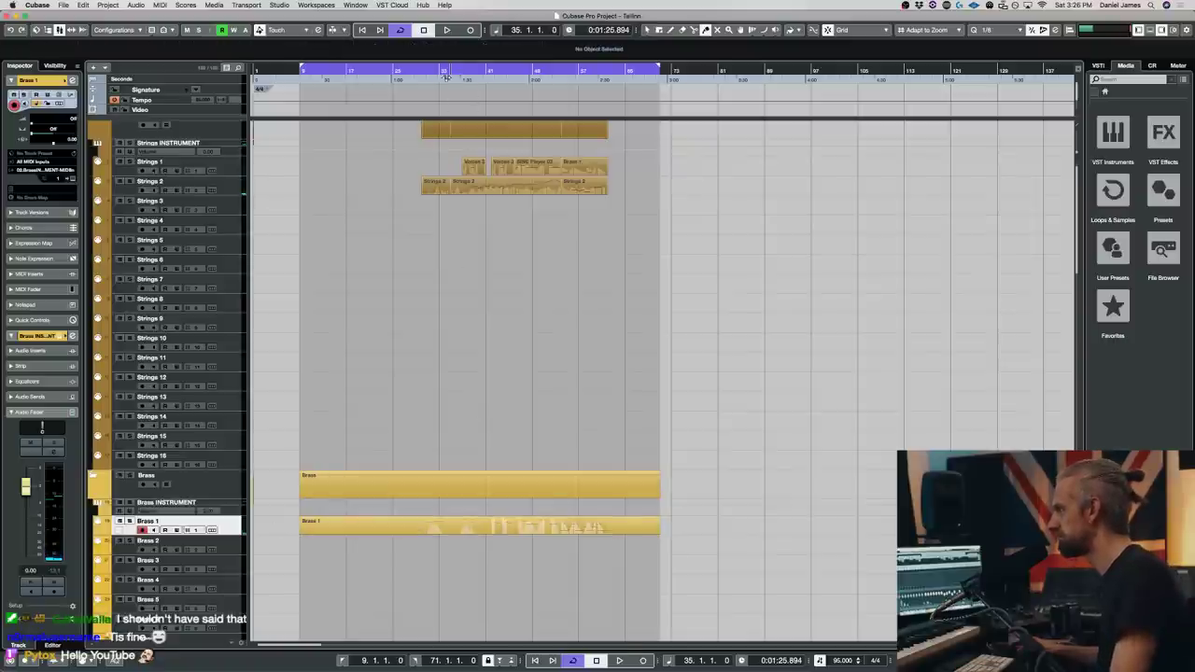
- Solo the brass together with the Voices folder during playback and open the Brass 1 part in the Key Editor around bar 36
key("space")
key("s")
scroll(245, 524, "down", 1)
scroll(245, 524, "down", 10)
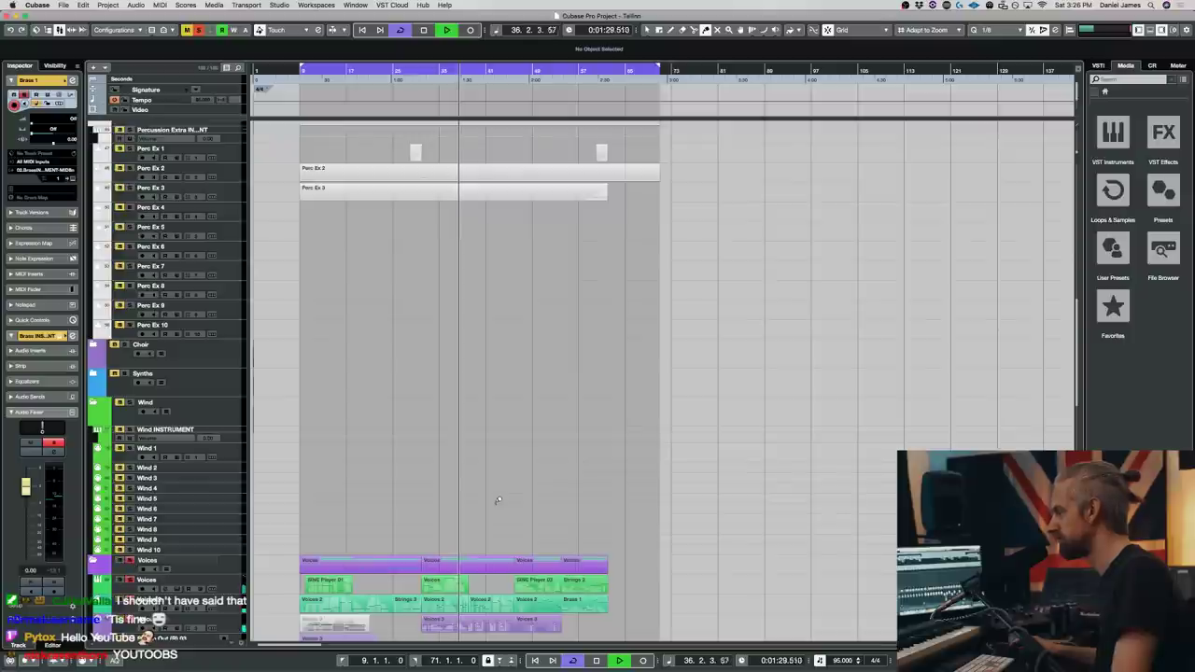
scroll(498, 501, "up", 10)
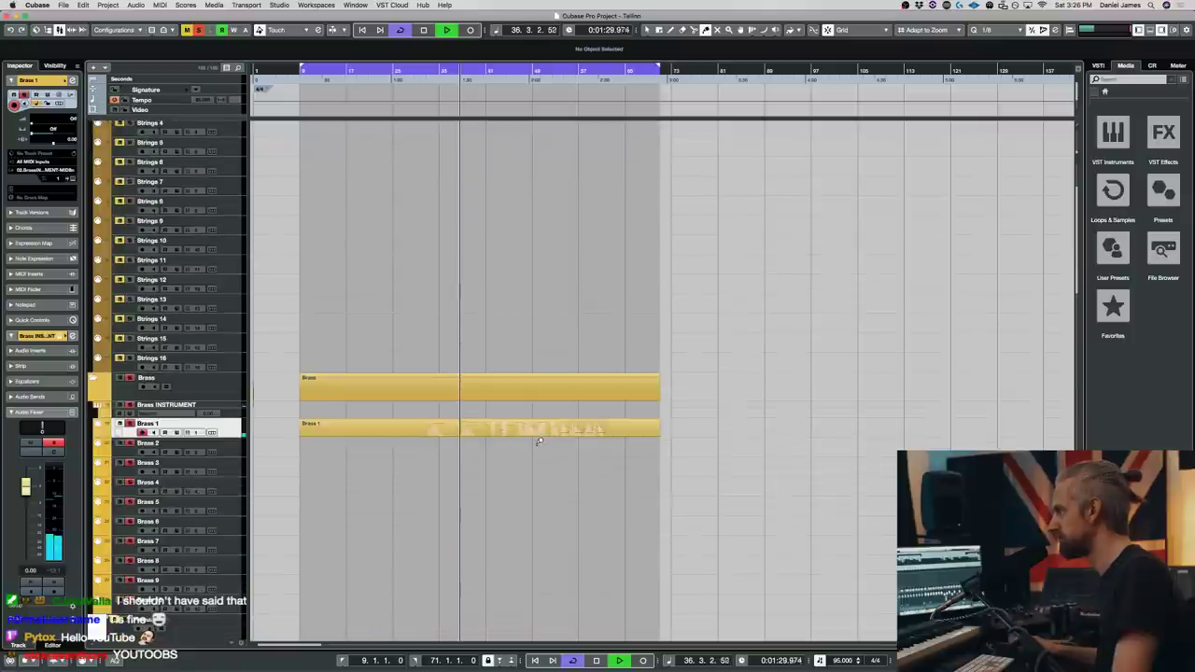
double_click(474, 435)
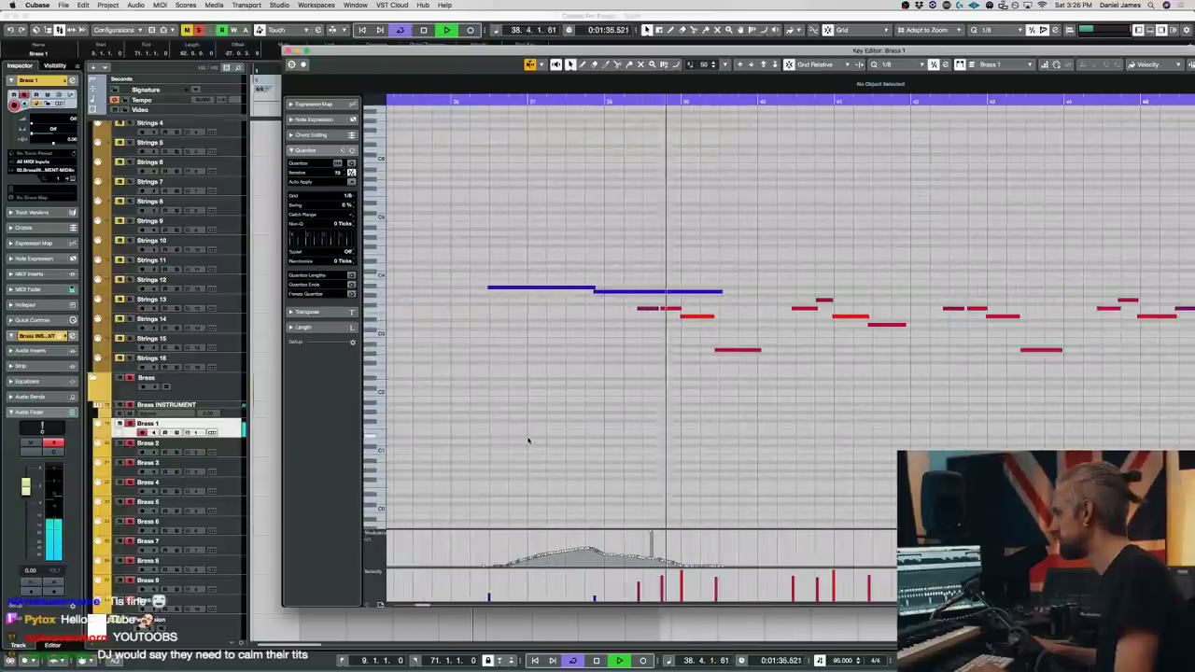
- Draw a CC 1 modulation swell peaking after bar 38 and fading before bar 40, and shorten the second long note to early bar 38
key("space")
mouse_move(632, 544)
left_mouse_down()
mouse_move(682, 531)
mouse_move(751, 566)
left_mouse_up()
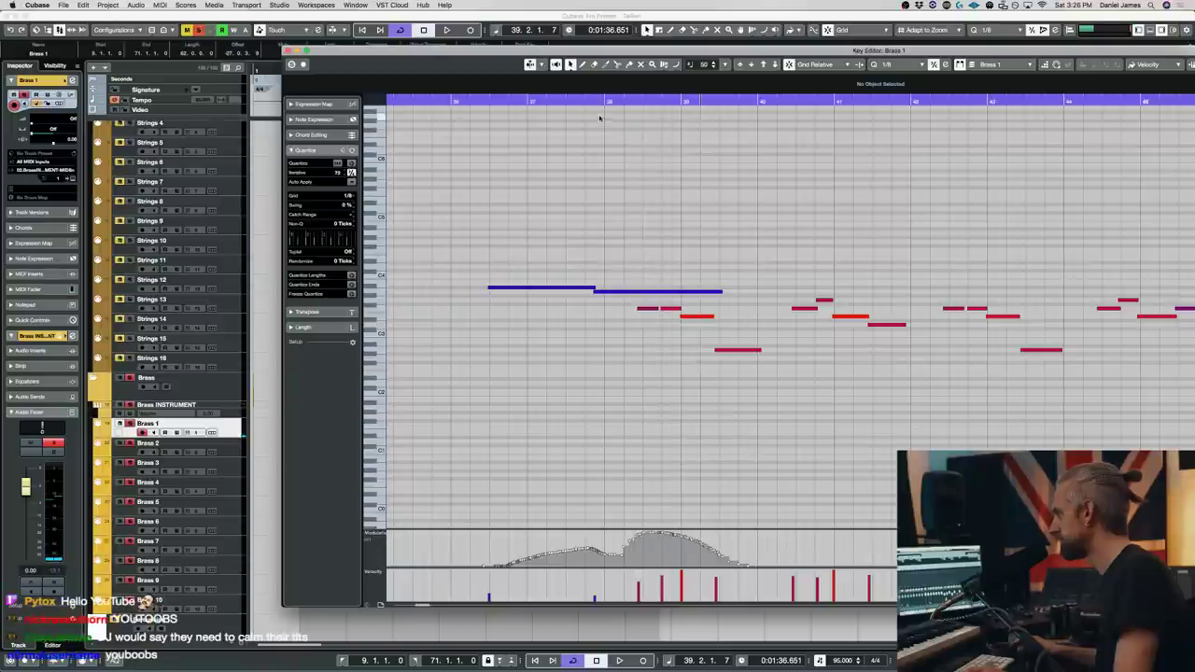
left_click_drag(721, 292, 628, 293)
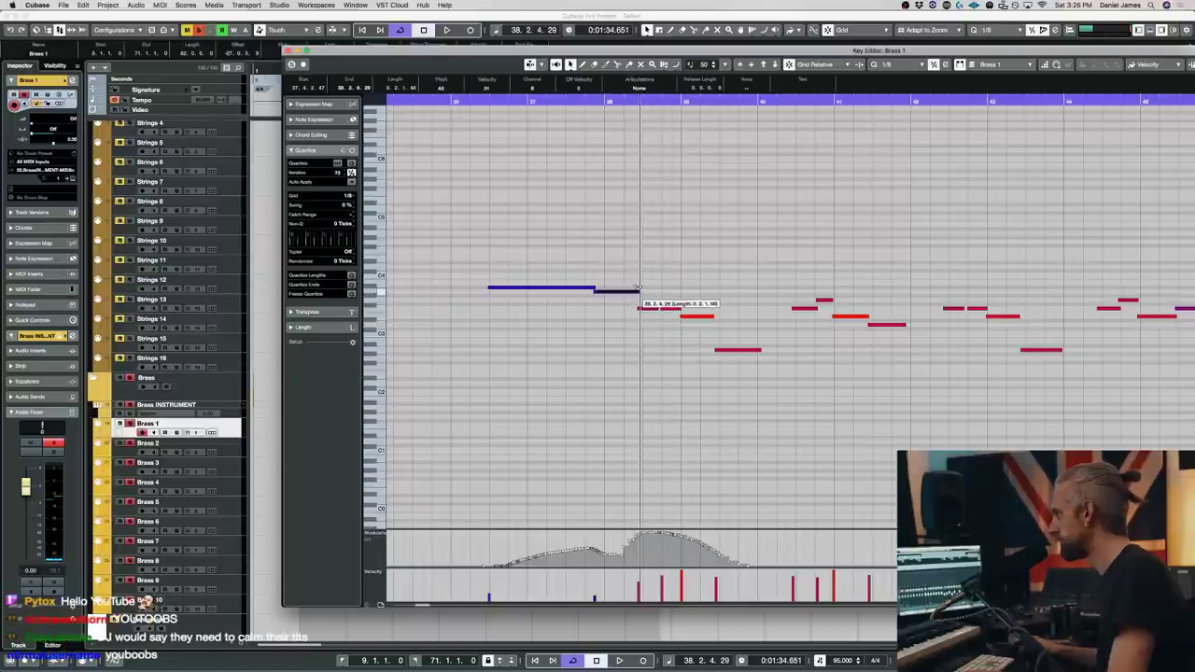
- Audition the brass line from bar 37, set the Brass 1 track delay to -50 and reopen the part for note editing
left_click(577, 100)
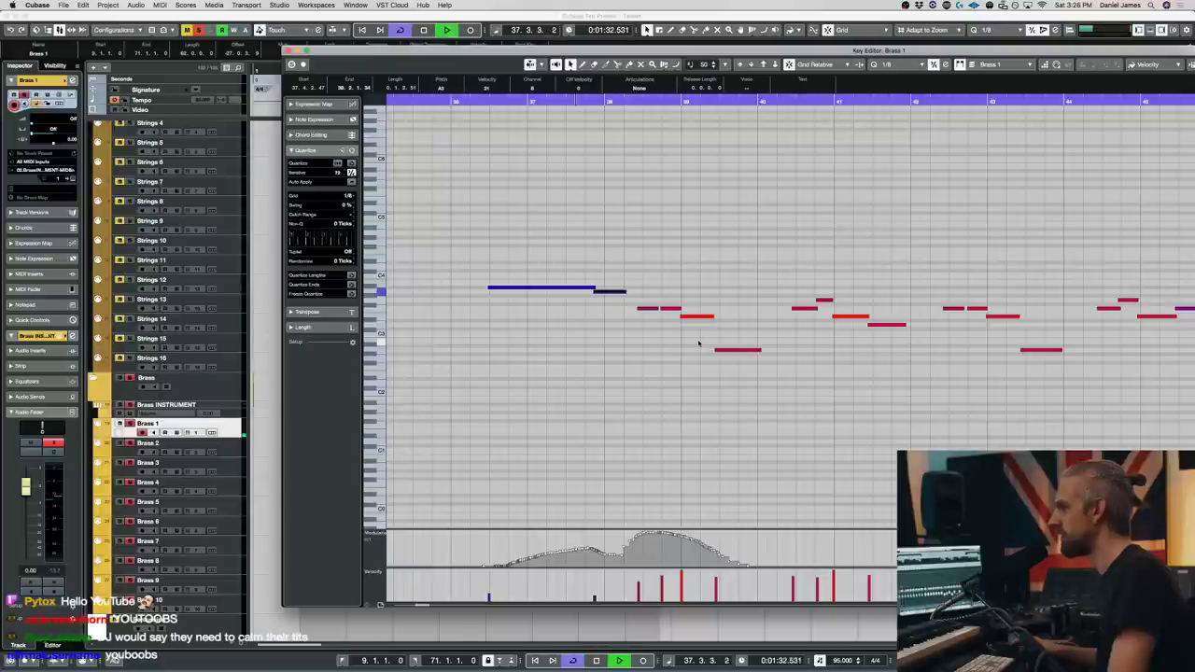
key("space")
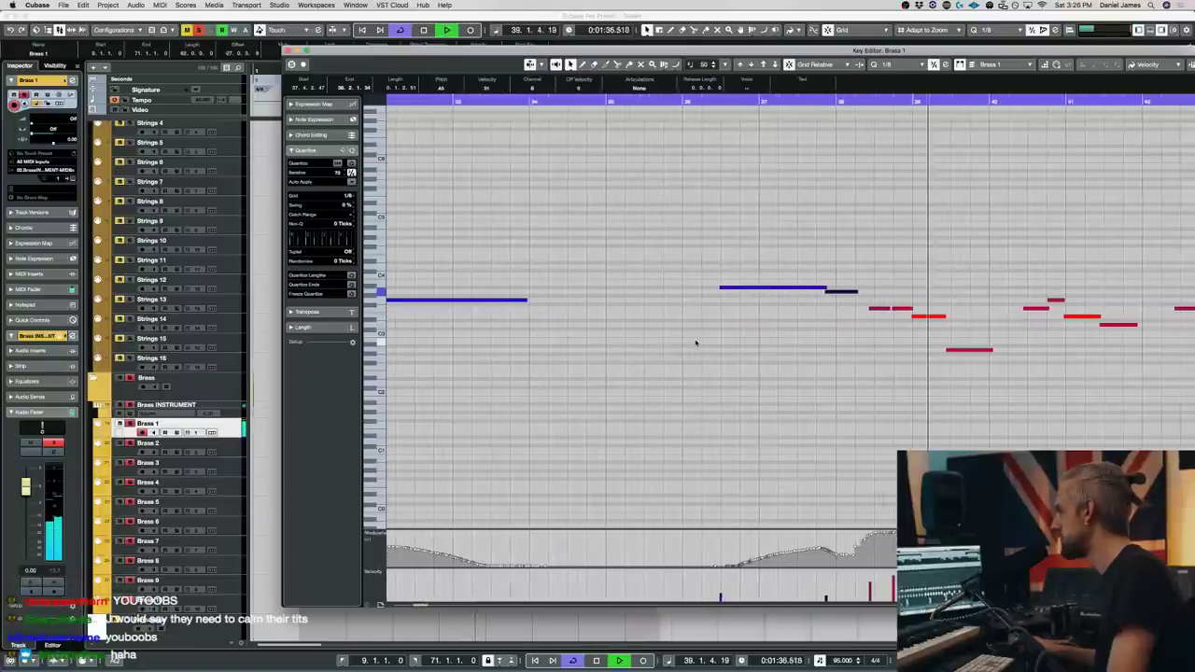
key("Return")
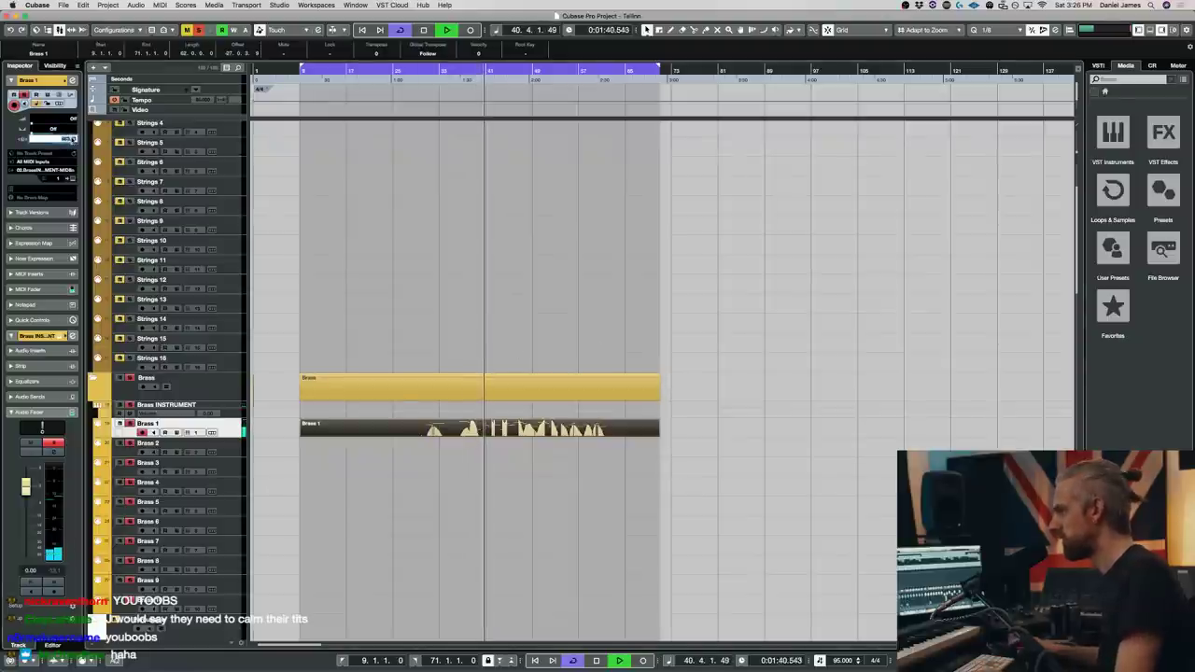
double_click(528, 429)
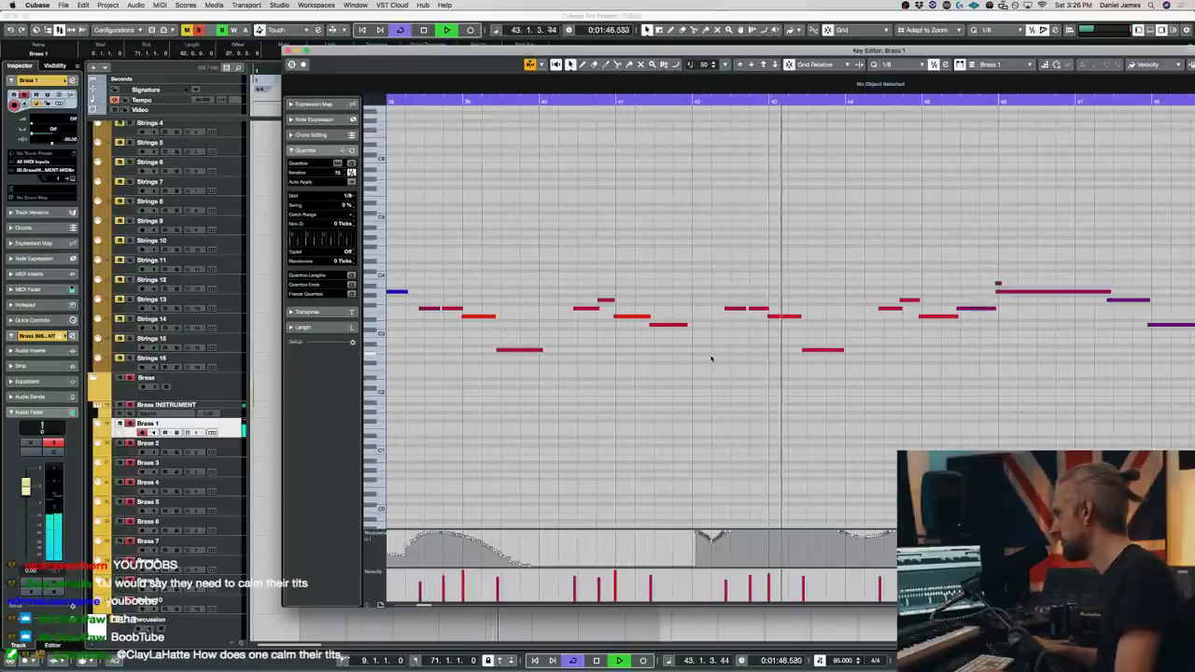
- Quantize the four-note brass phrase in bars 42 to 43, then the whole Brass 1 part, using the 1/8 grid
left_click_drag(718, 402, 831, 250)
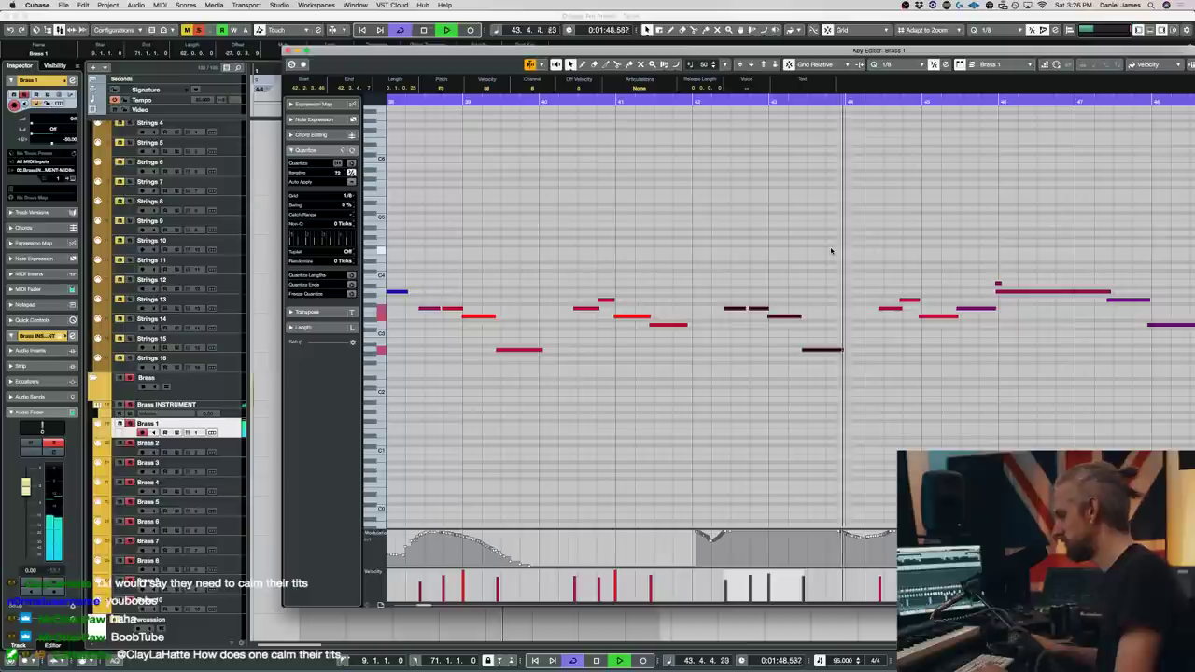
key("q")
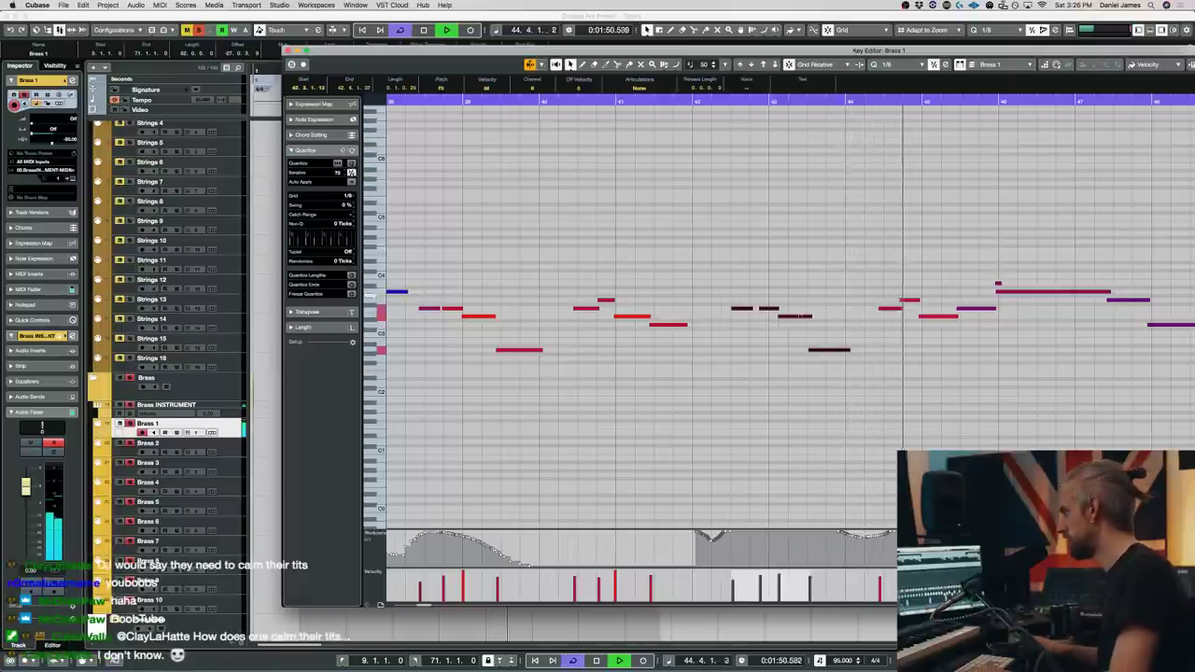
left_click(754, 319)
key("q")
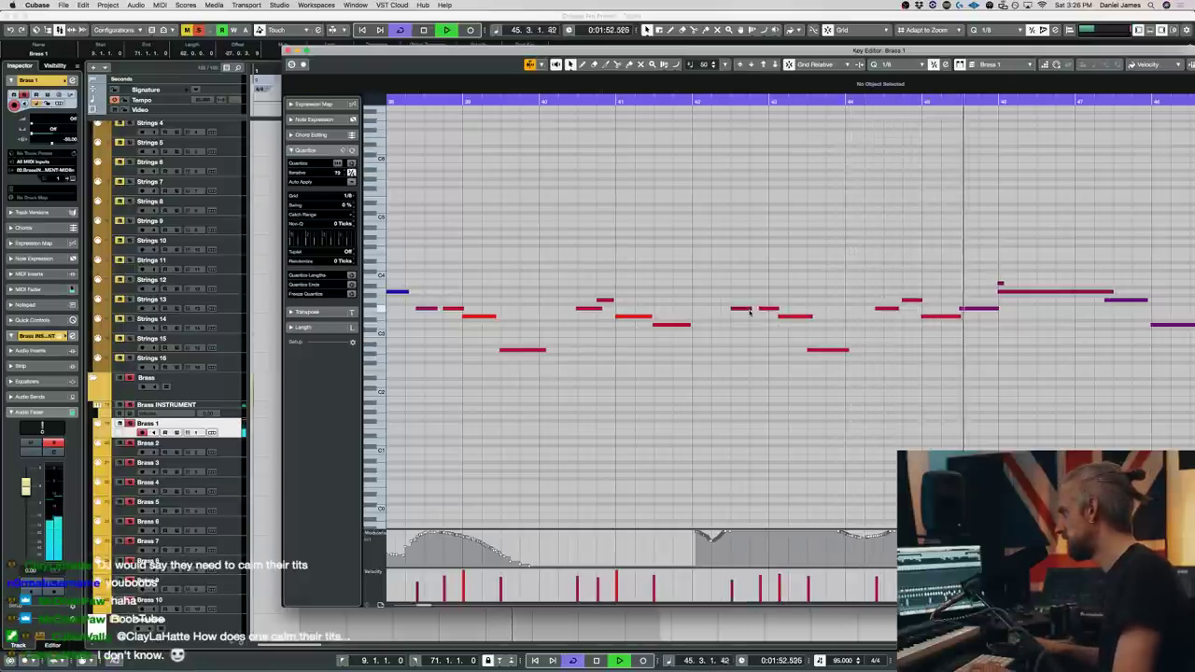
key("space")
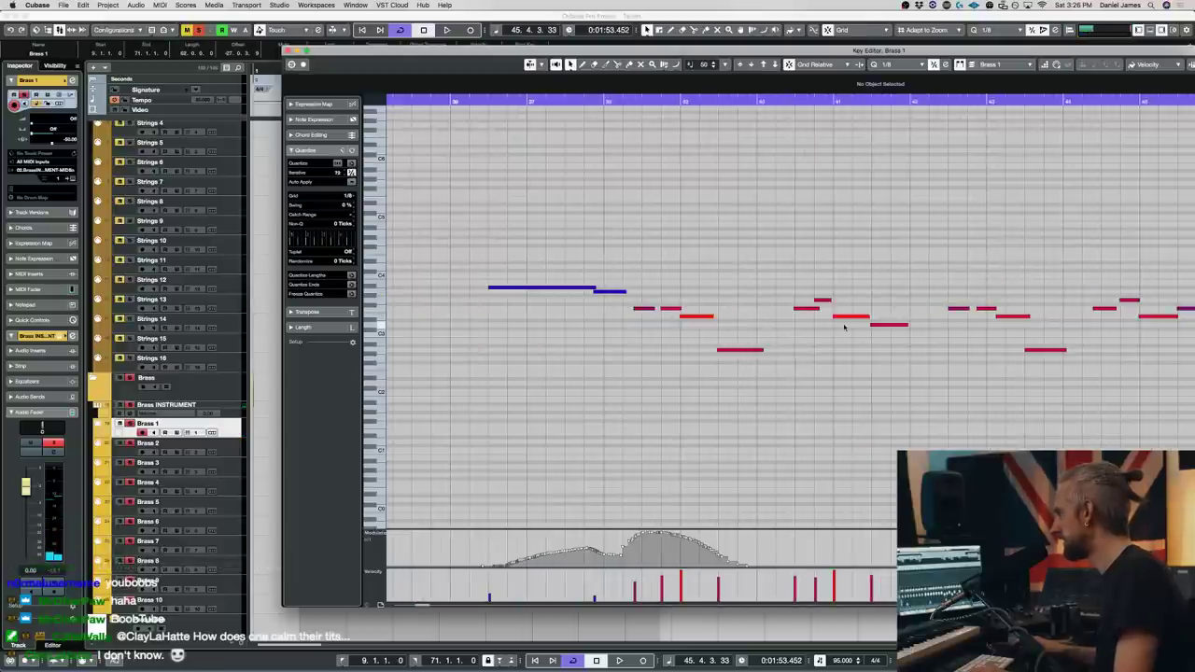
- Shift the four-note brass phrase in bars 42 to 43 slightly earlier and audition it
left_click(889, 324)
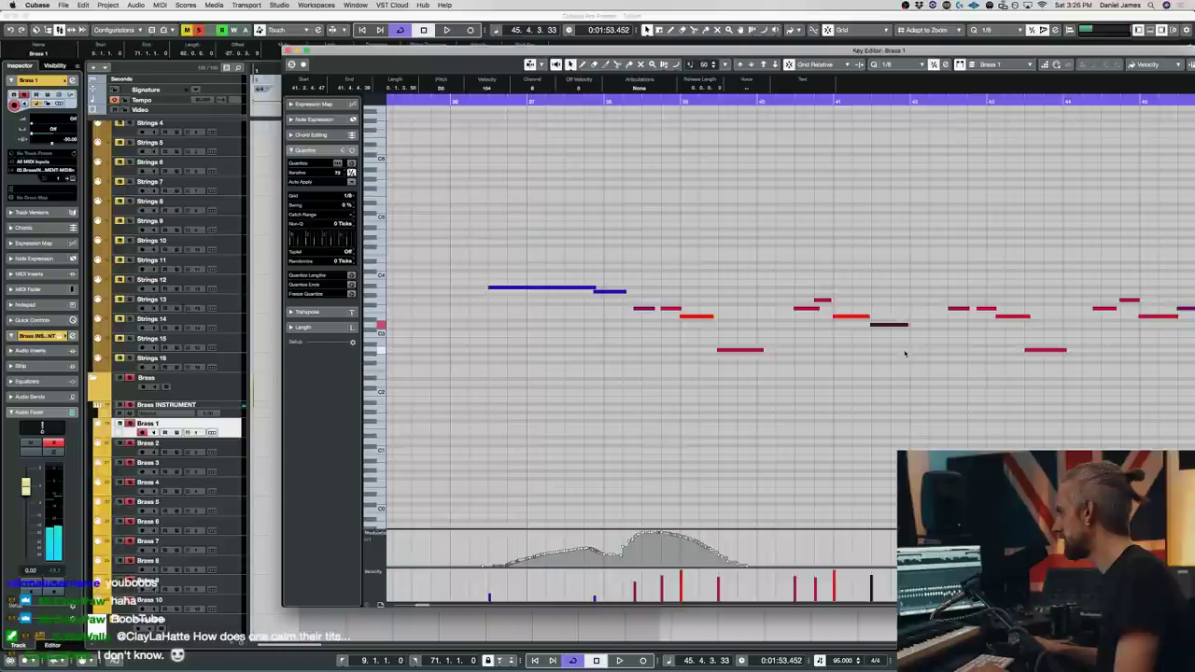
scroll(903, 345, "right", 3)
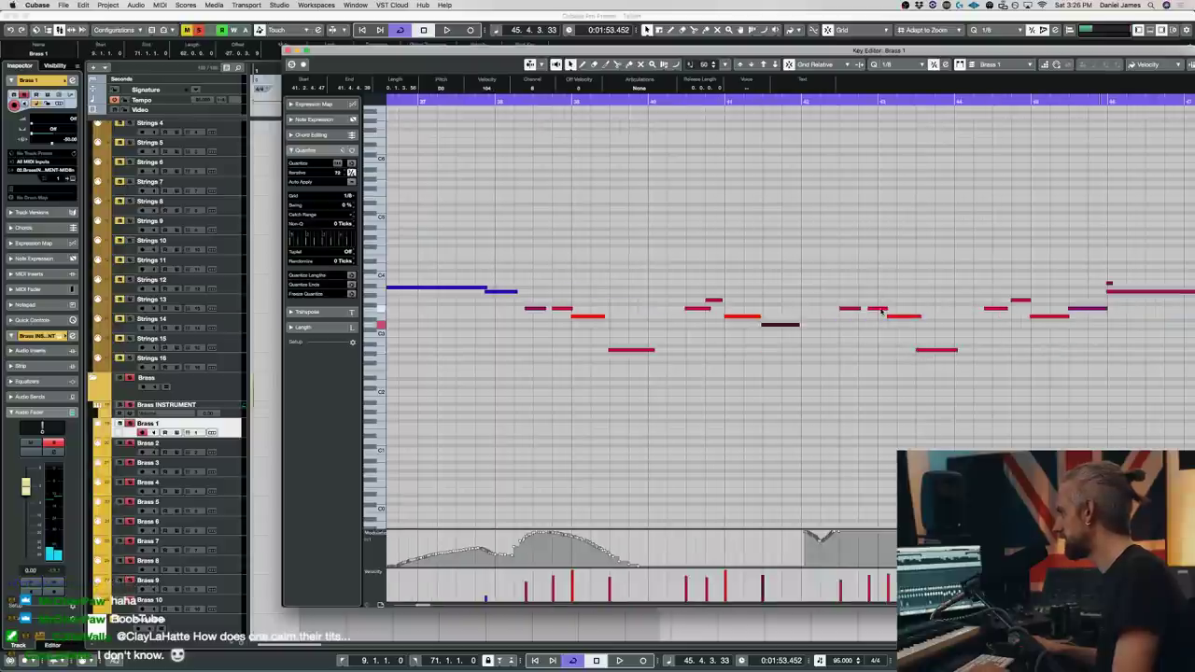
left_click(882, 322)
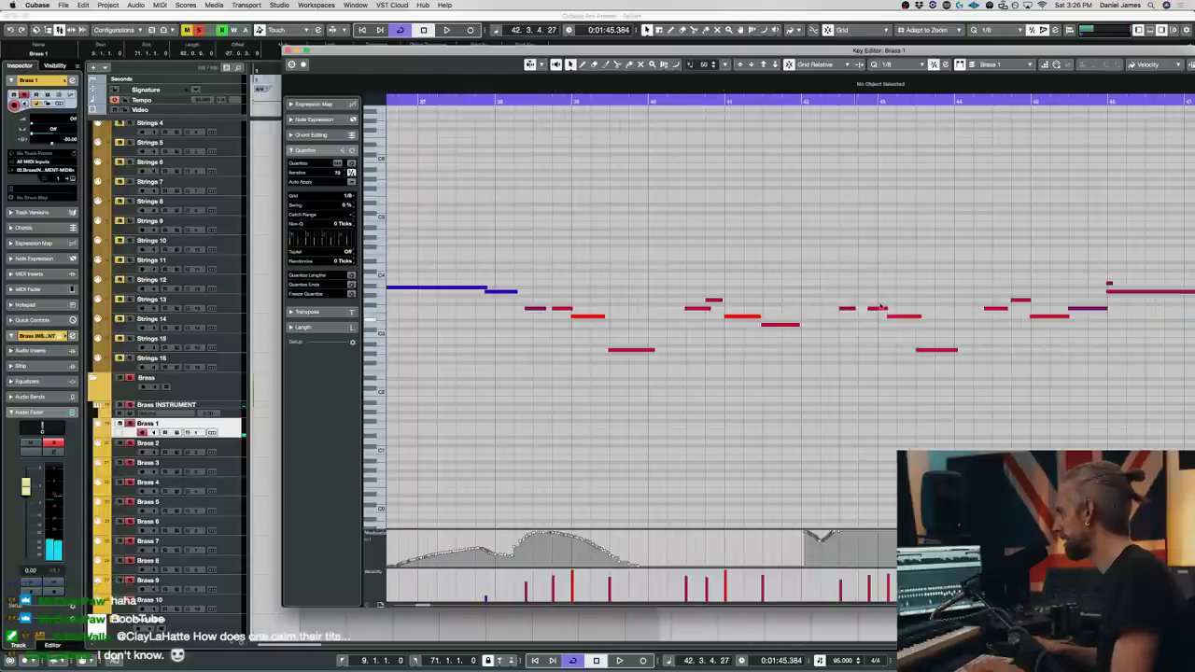
left_click_drag(931, 368, 906, 285)
left_click(924, 356)
left_click(910, 351)
key("super+Right")
key("l")
key("space")
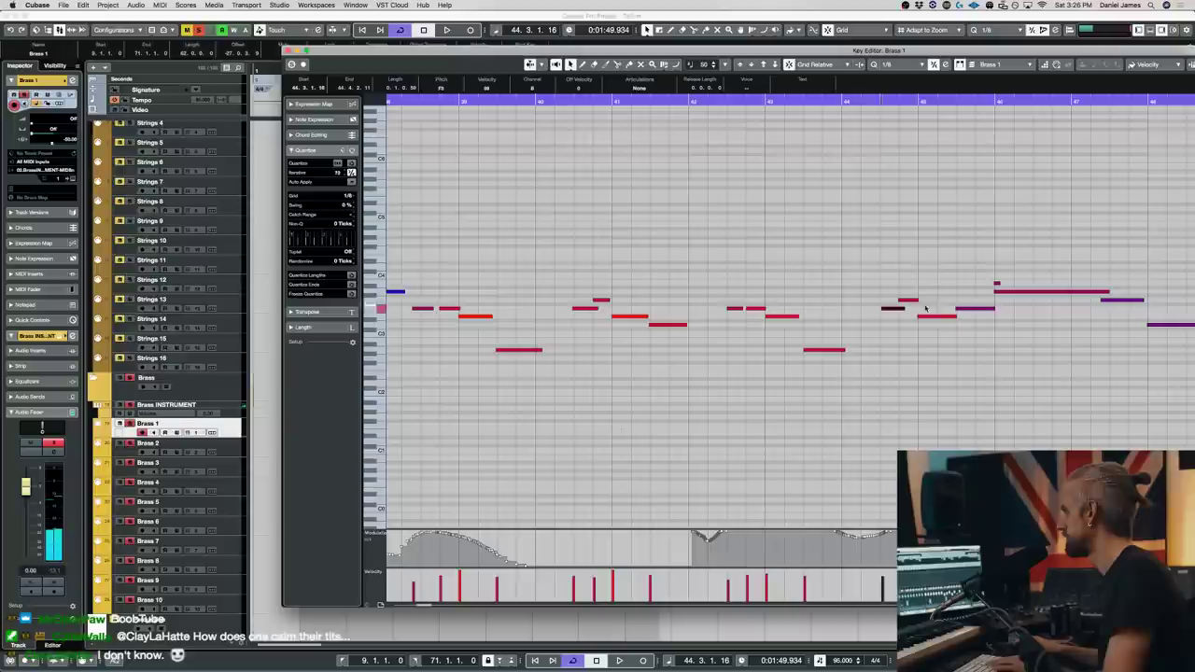
- Set the brass note at bar 44 beat 3 to start on the beat and last one beat, audition it and close the Key Editor
left_click_drag(899, 309, 903, 309)
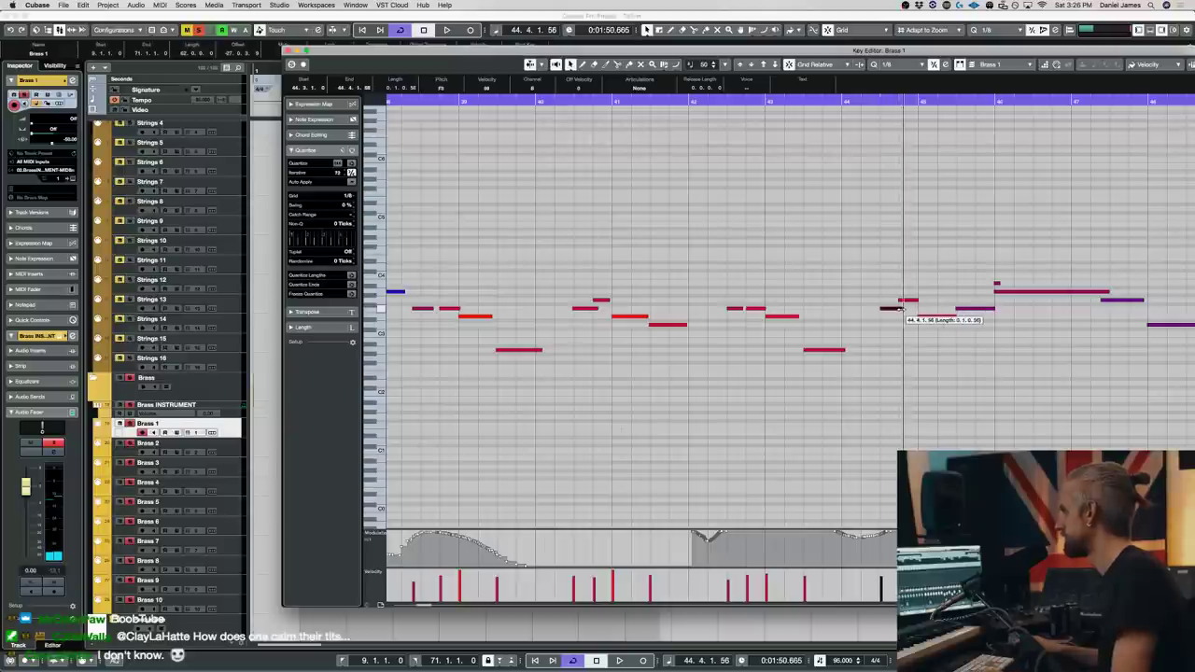
key("space")
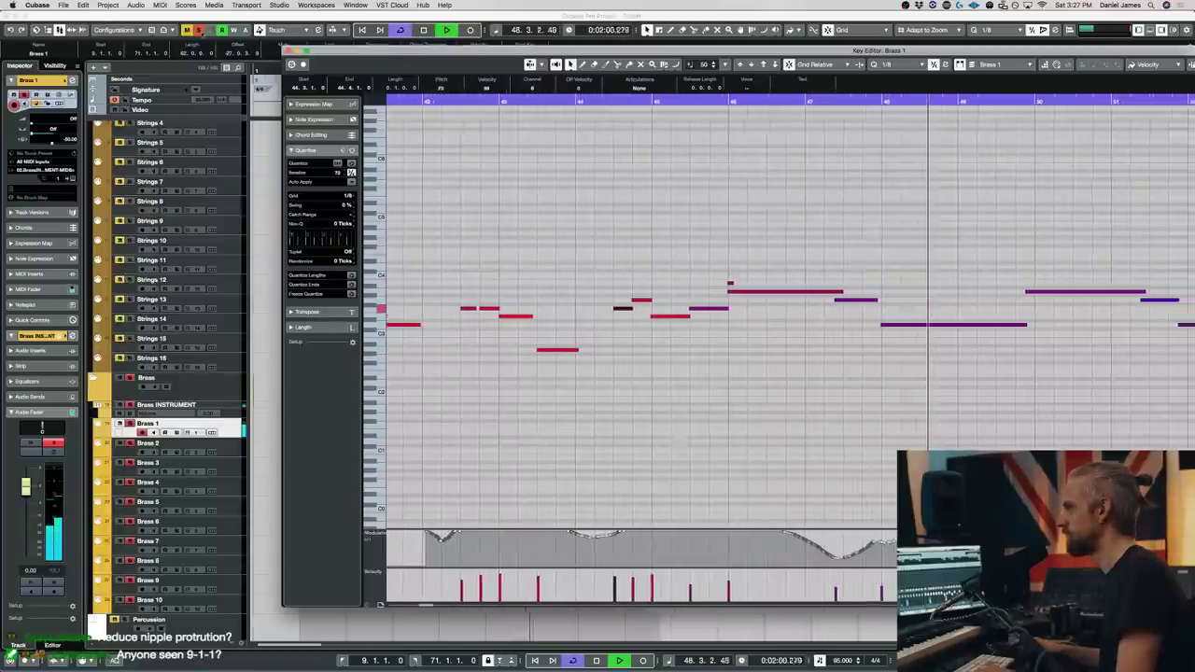
left_click(253, 58)
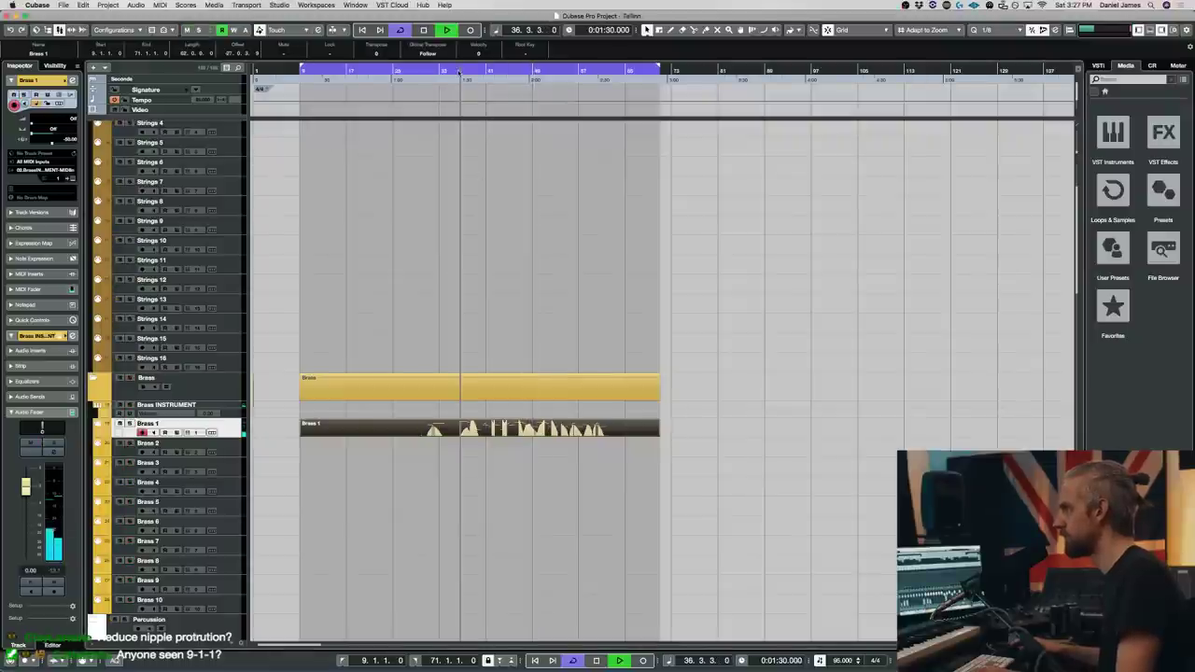
- Review the full arrangement from about bar 36 with nothing soloed, examining the brass, percussion, voices, strings and extra tracks during playback
scroll(514, 339, "down", 10)
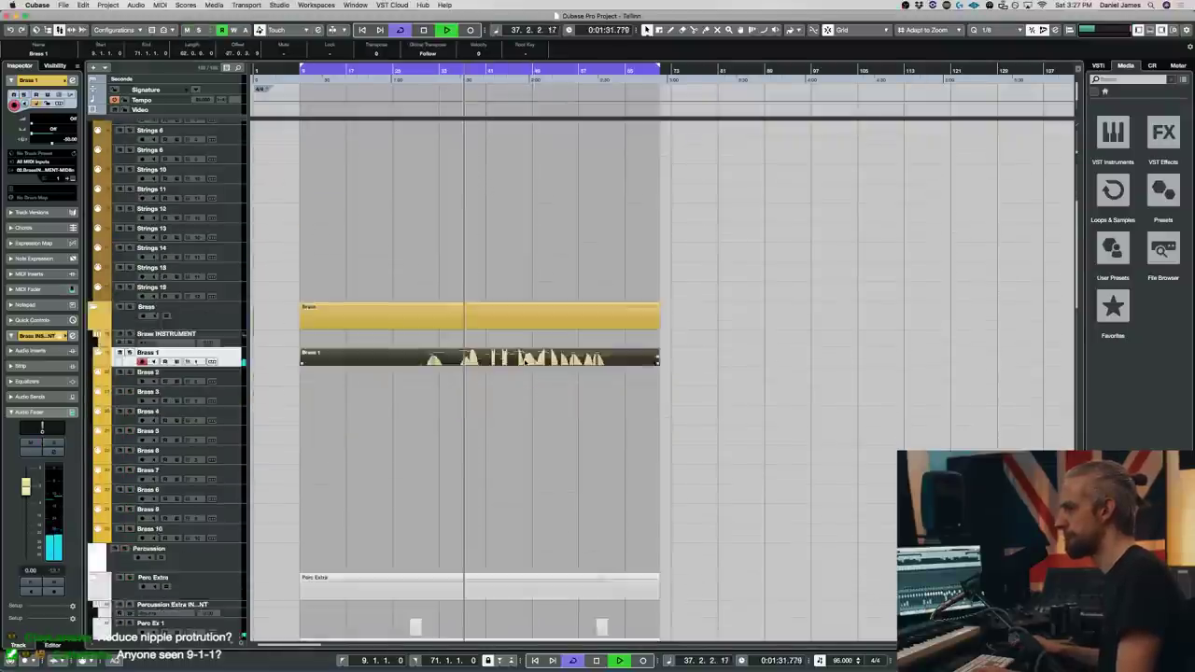
scroll(529, 355, "down", 3)
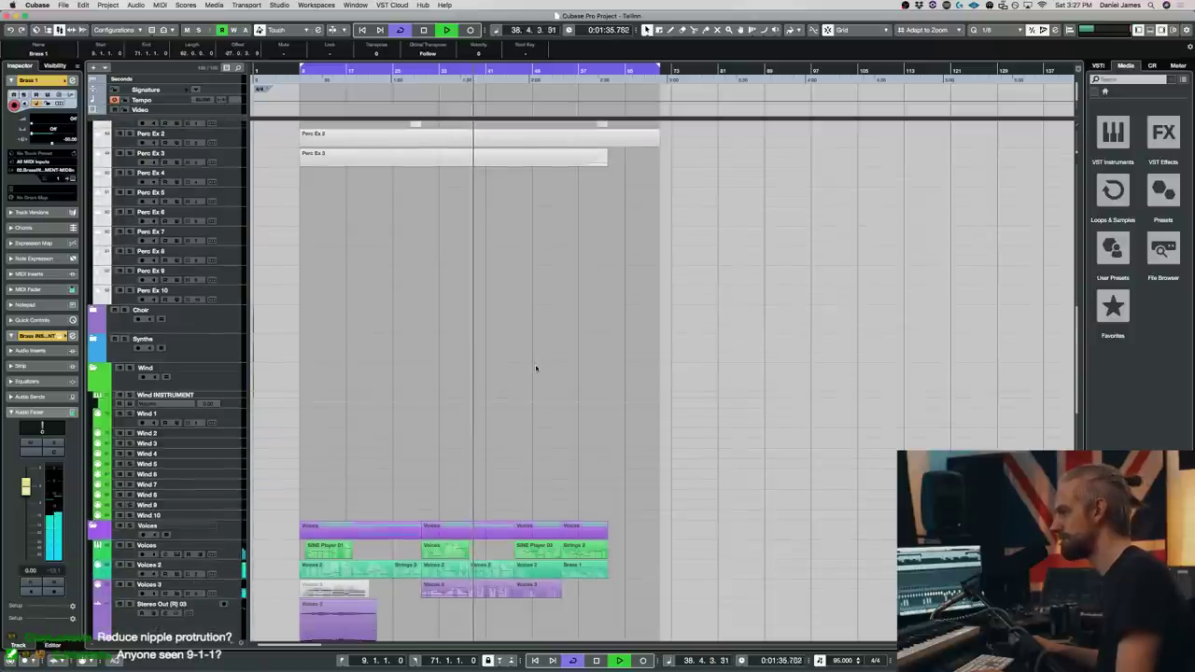
scroll(537, 370, "down", 15)
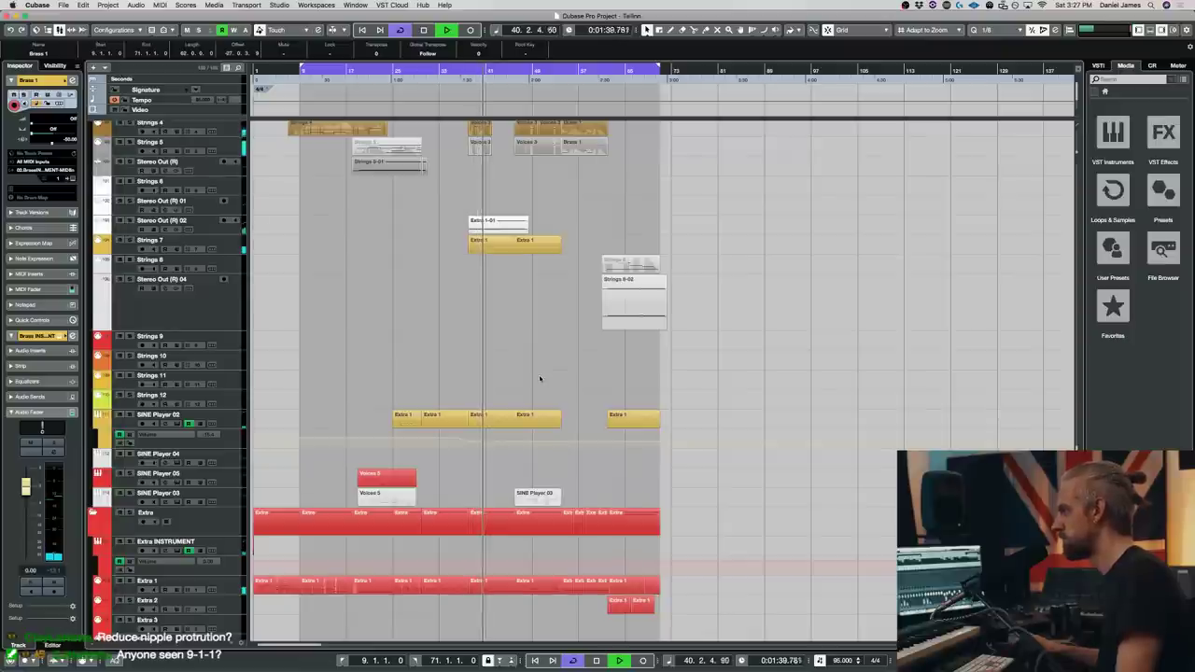
scroll(540, 378, "up", 2)
scroll(539, 378, "down", 10)
scroll(540, 381, "up", 8)
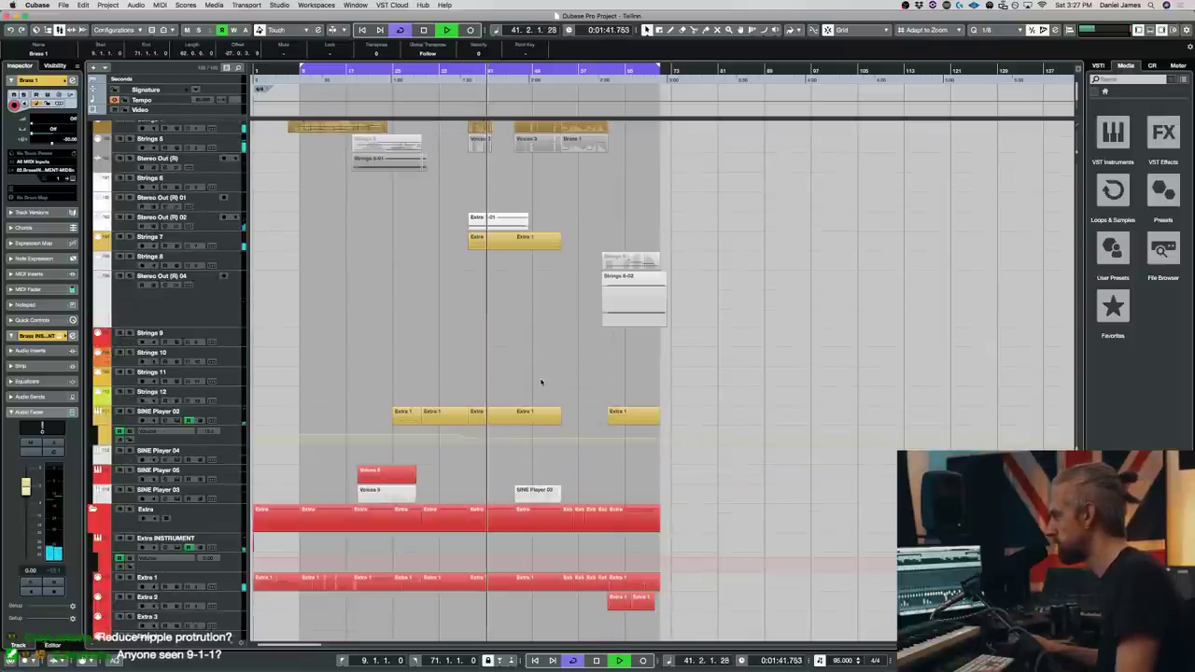
scroll(533, 374, "up", 5)
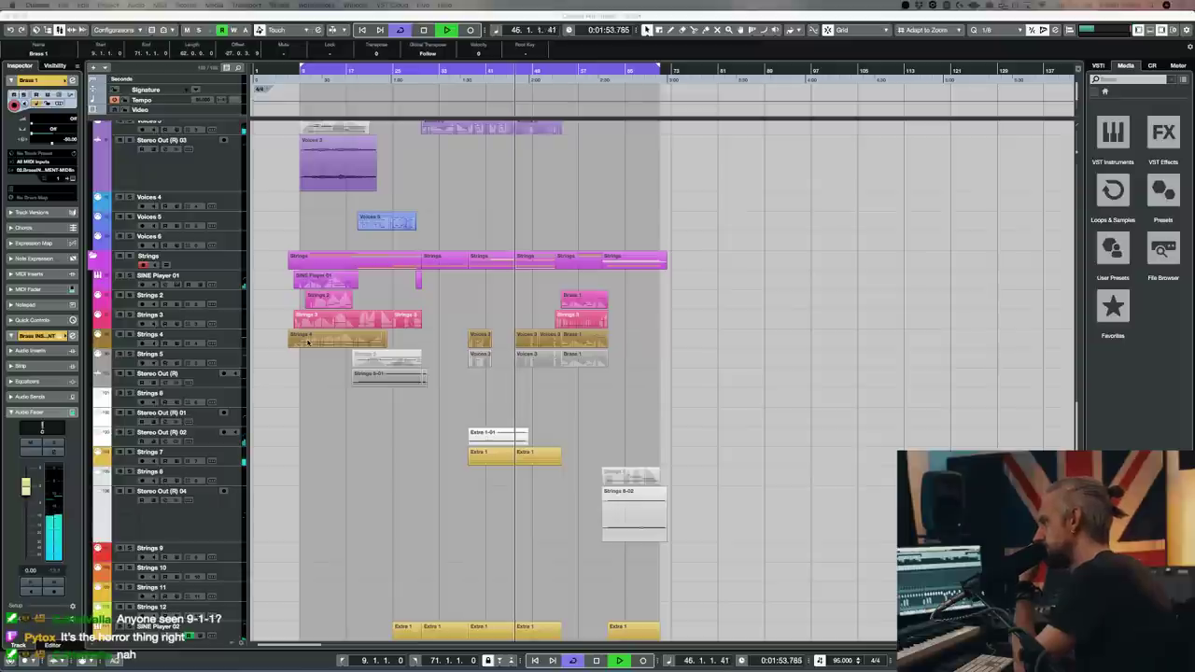
scroll(334, 347, "up", 5)
scroll(331, 348, "down", 20)
scroll(341, 355, "up", 3)
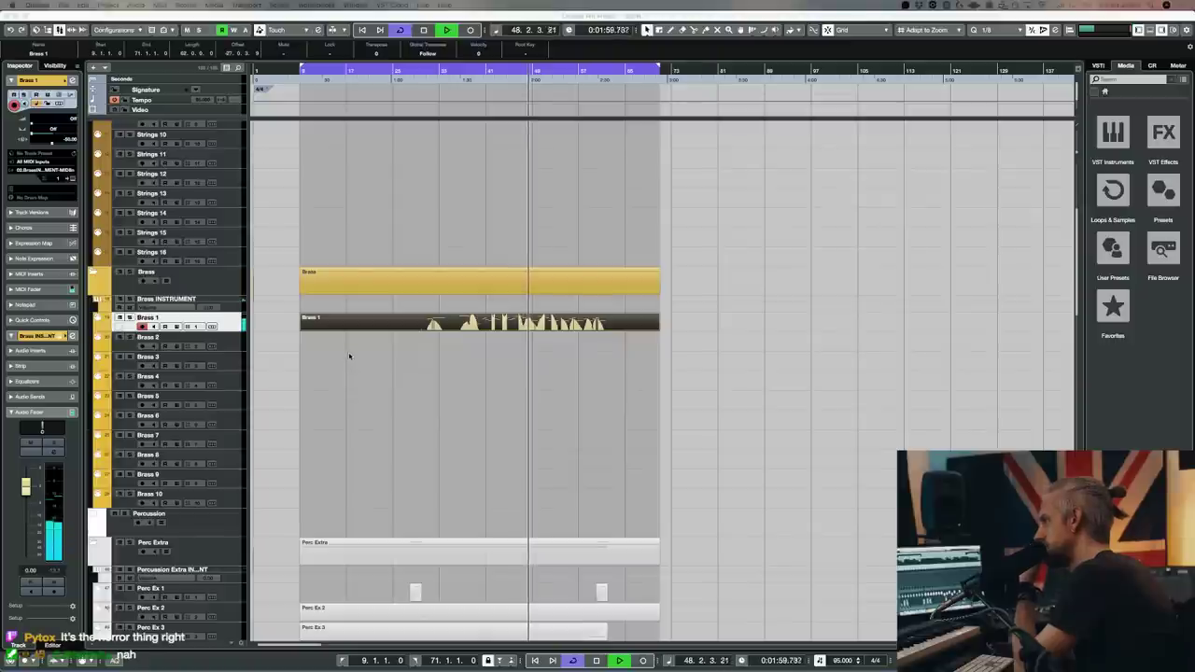
scroll(349, 356, "up", 3)
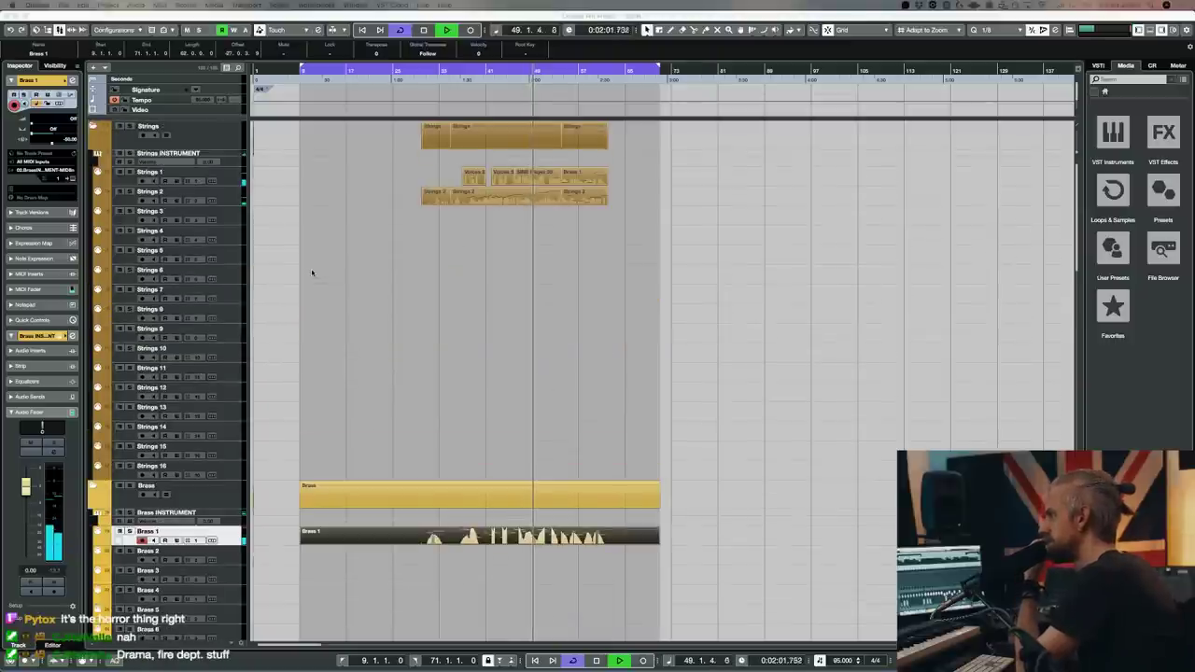
- Open the Strings 2 part from bar 35 in the Key Editor, inspect its notes against the brass and close it
double_click(517, 198)
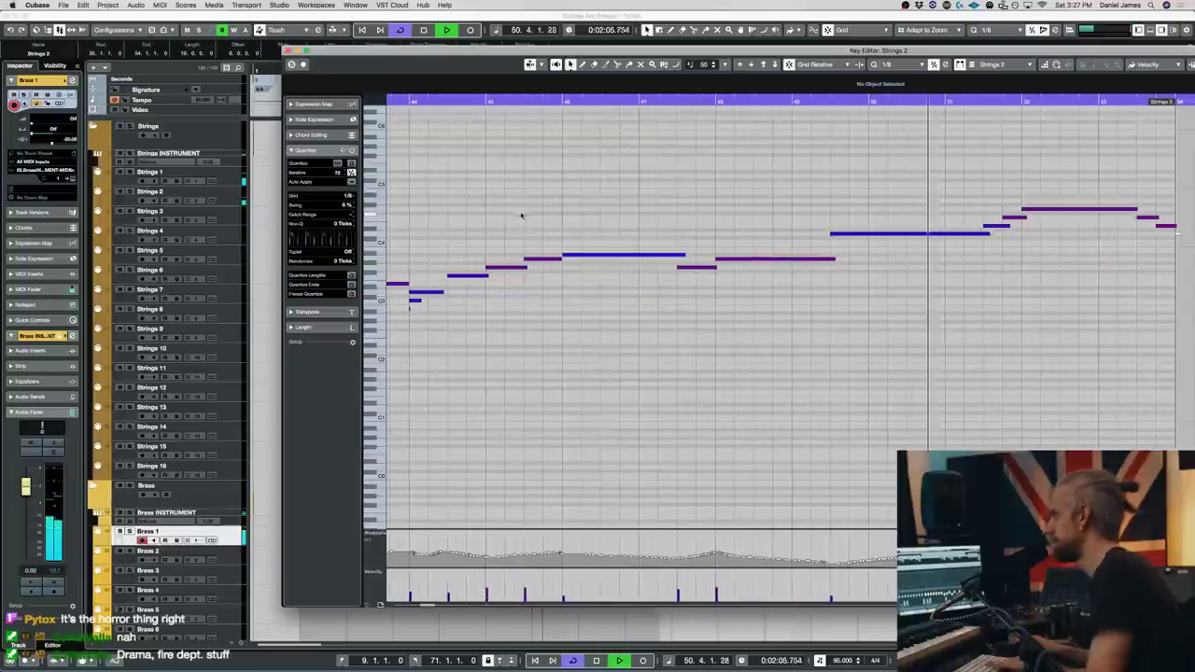
key("Return")
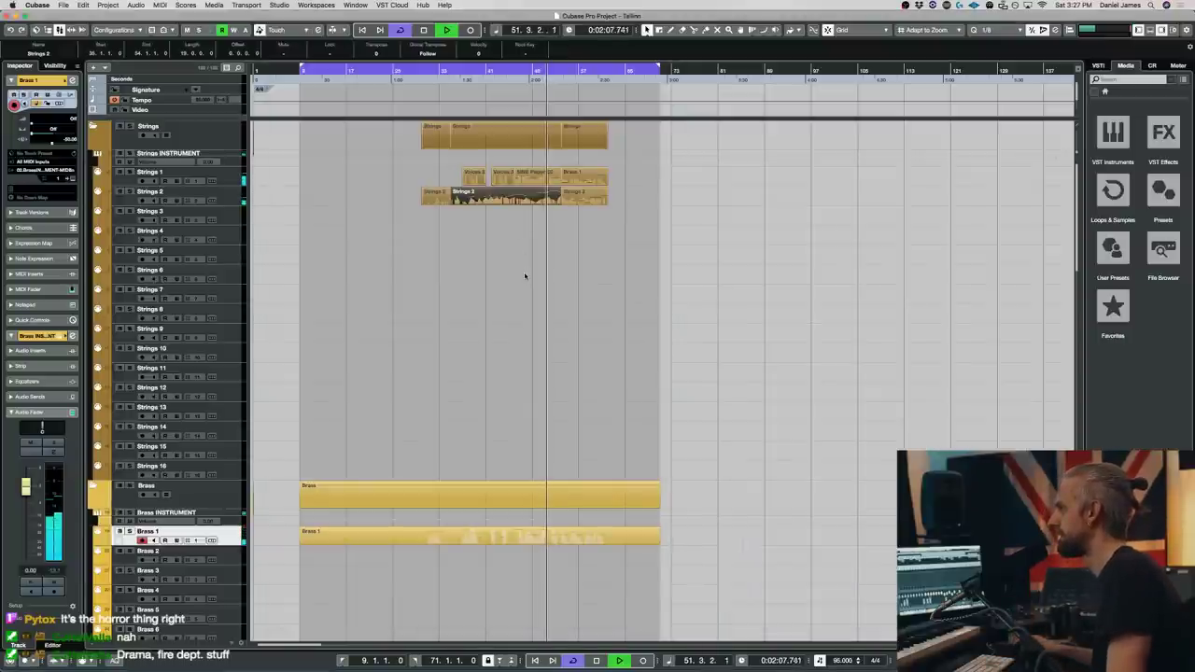
scroll(525, 276, "down", 1)
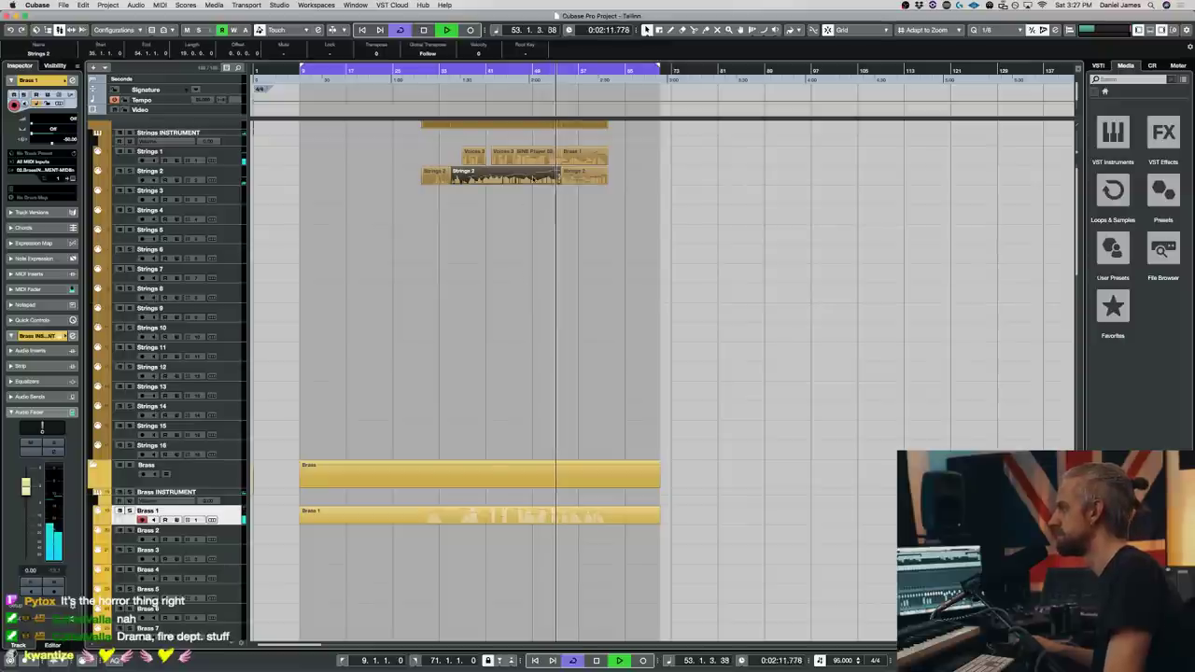
- Join the Strings 2 part from bar 35 with the part following it and check the notes in the Key Editor
key("Return")
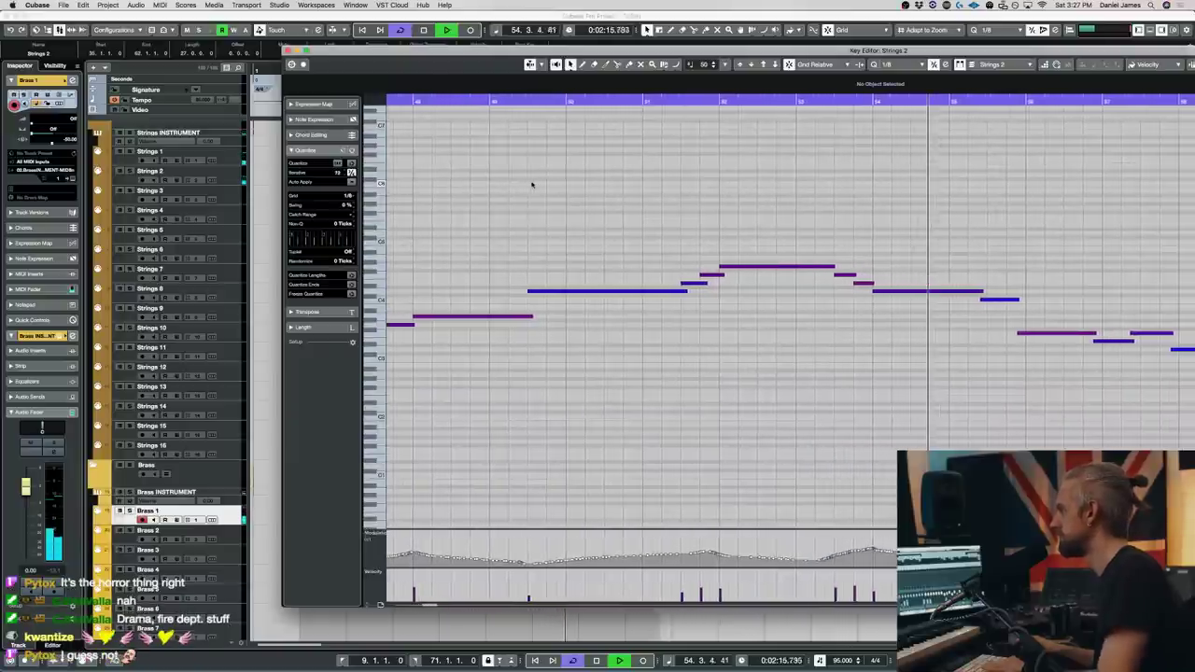
key("Return")
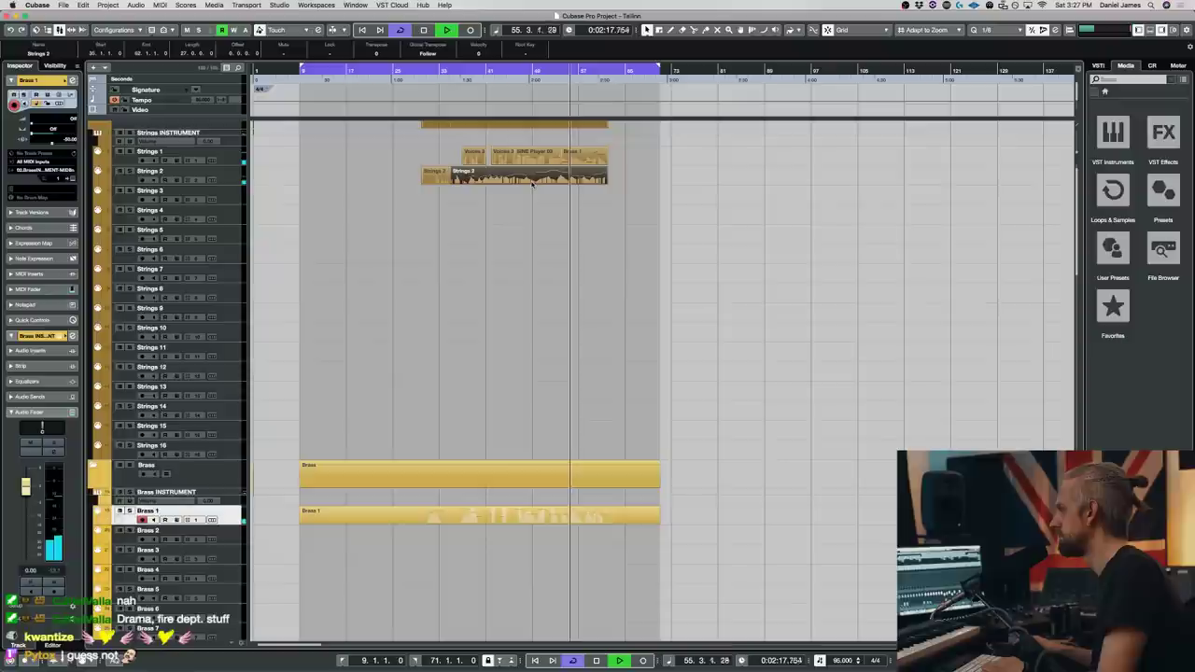
- Review the percussion, voices, strings and extra tracks as the arrangement plays through to about bar 70, and stop playback
scroll(532, 184, "down", 10)
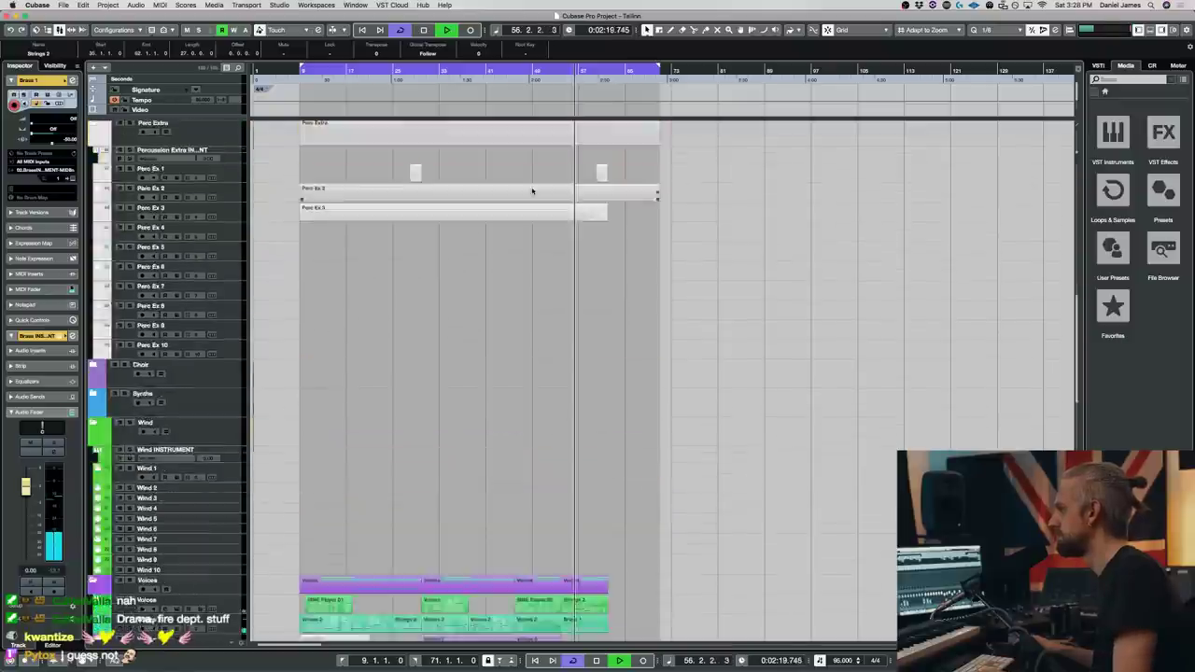
scroll(533, 202, "down", 5)
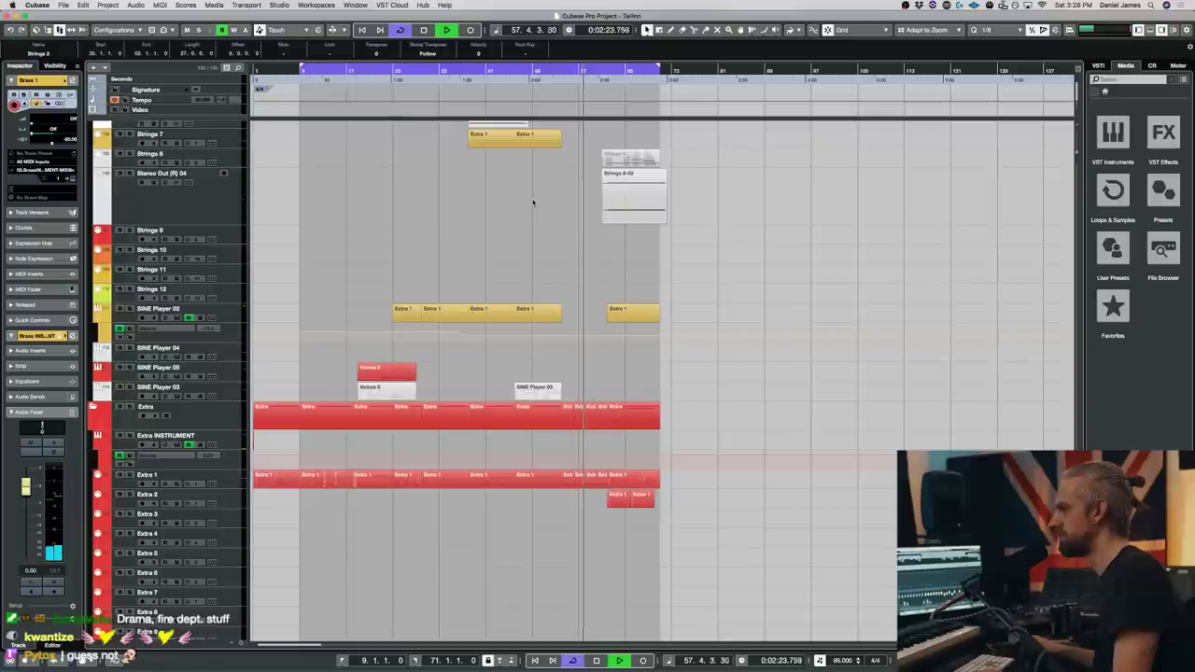
scroll(533, 202, "down", 2)
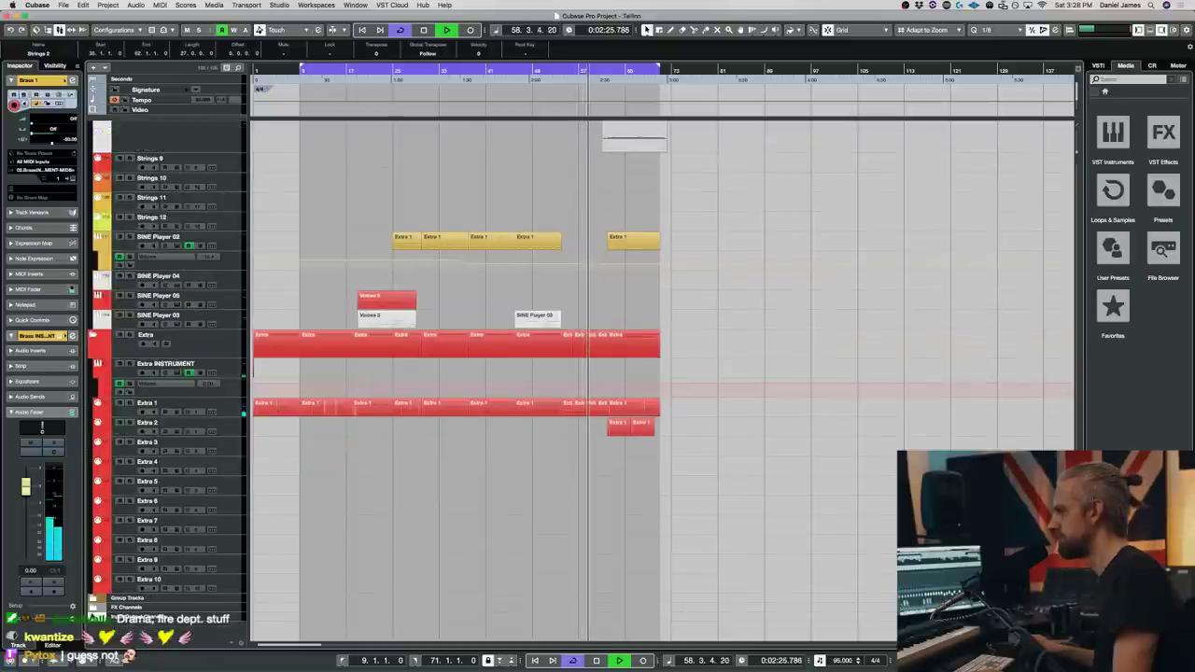
scroll(596, 541, "down", 1)
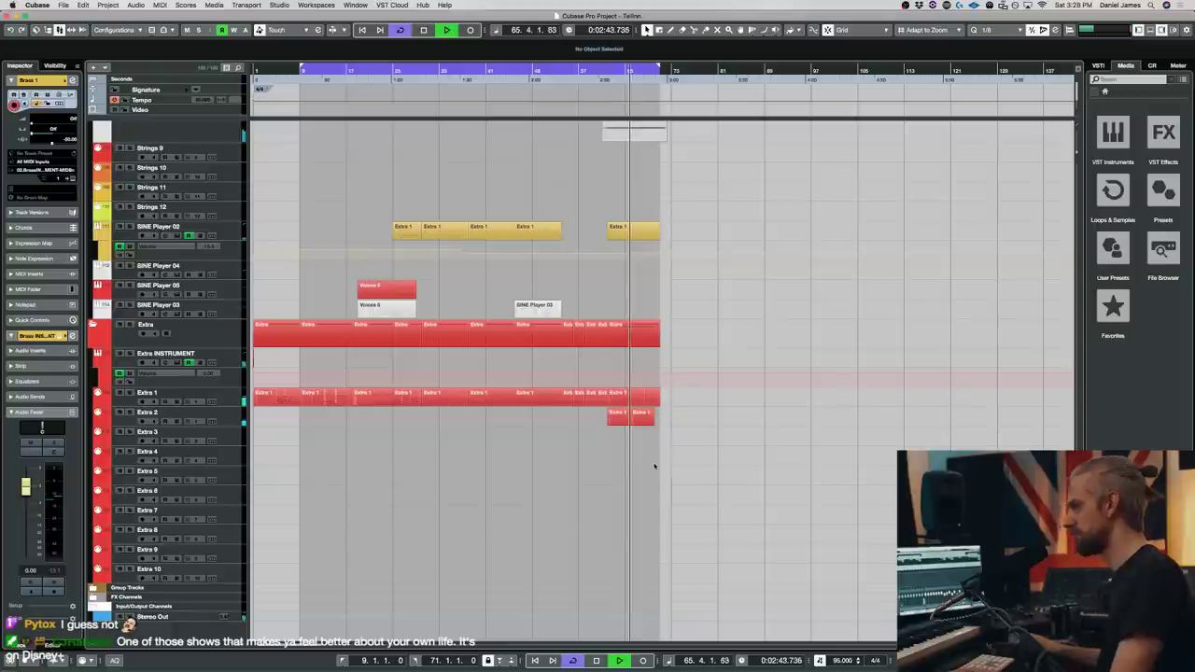
scroll(655, 467, "up", 5)
scroll(653, 466, "up", 5)
scroll(653, 466, "up", 5)
scroll(653, 467, "down", 10)
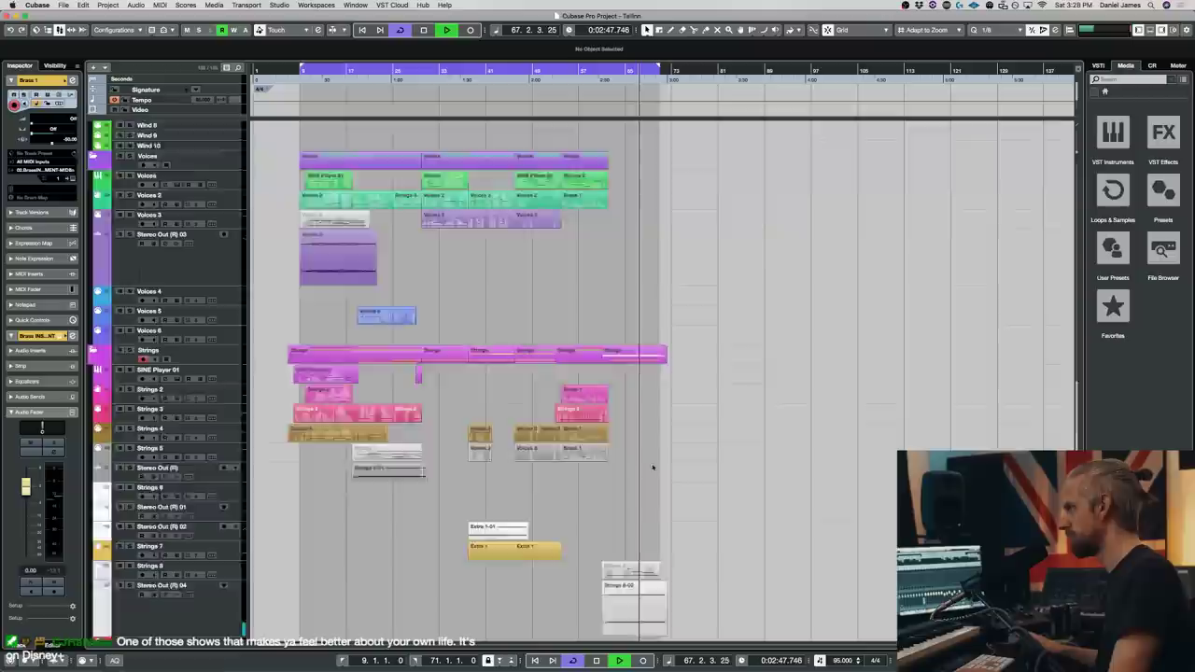
scroll(653, 467, "down", 10)
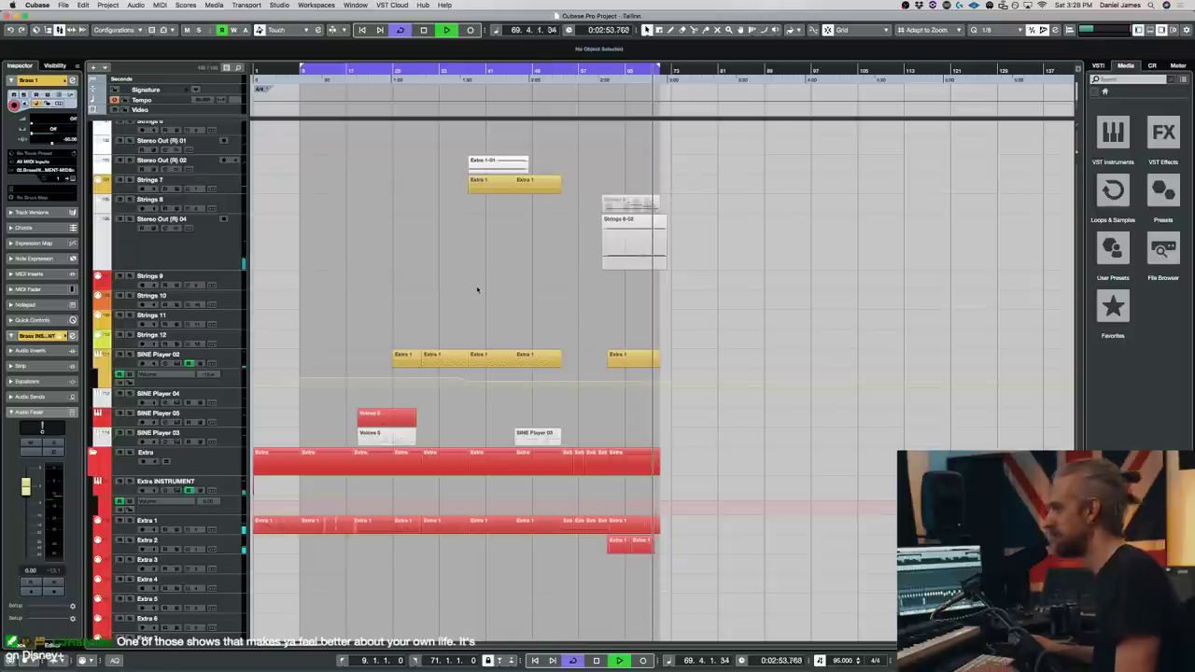
key("space")
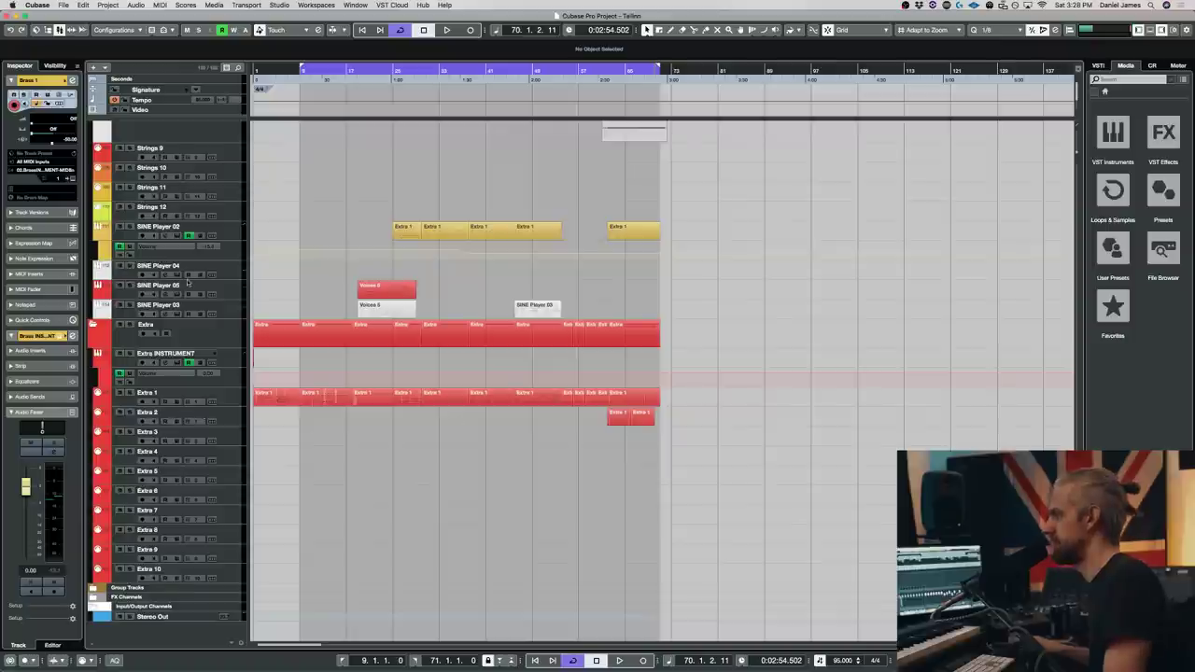
- Open the SINE Player of the Voices track, browse the contents of the Tallinn collection and reposition the plugin window
scroll(188, 282, "up", 12)
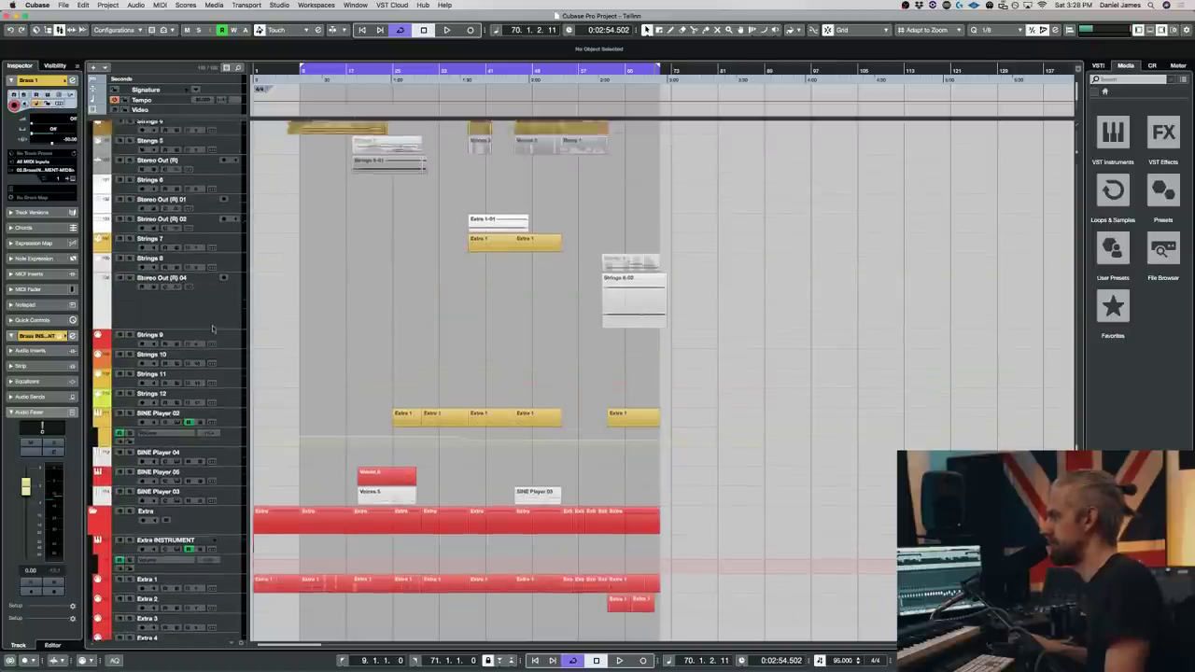
left_click(234, 507)
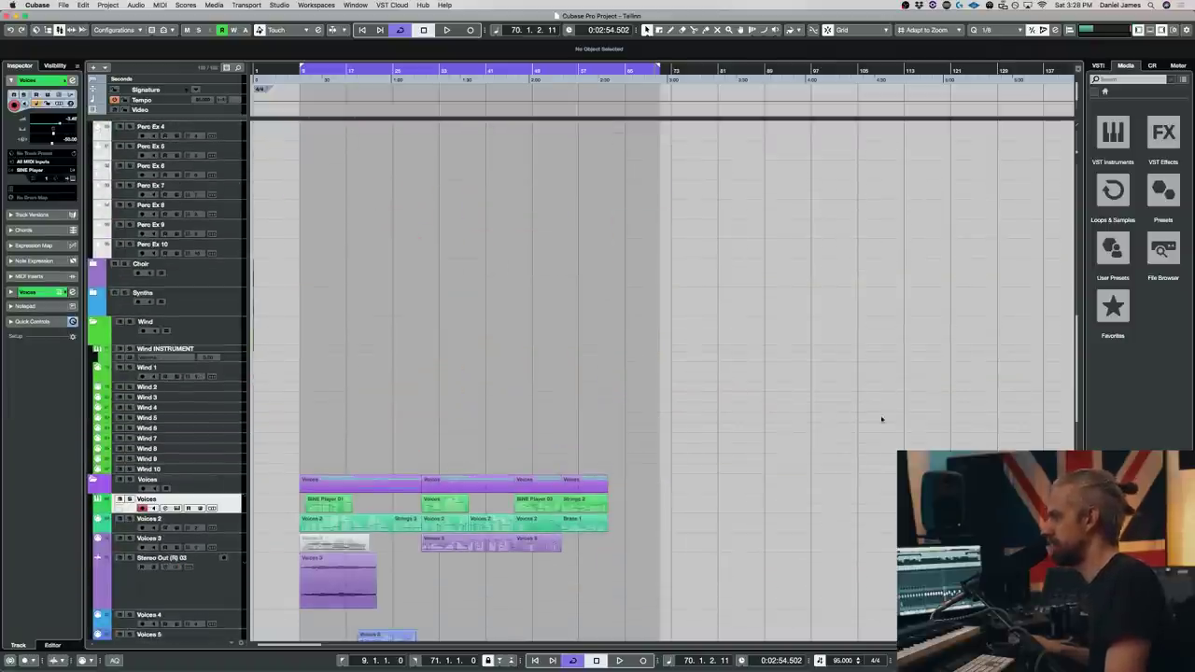
key("Return")
scroll(410, 505, "down", 5)
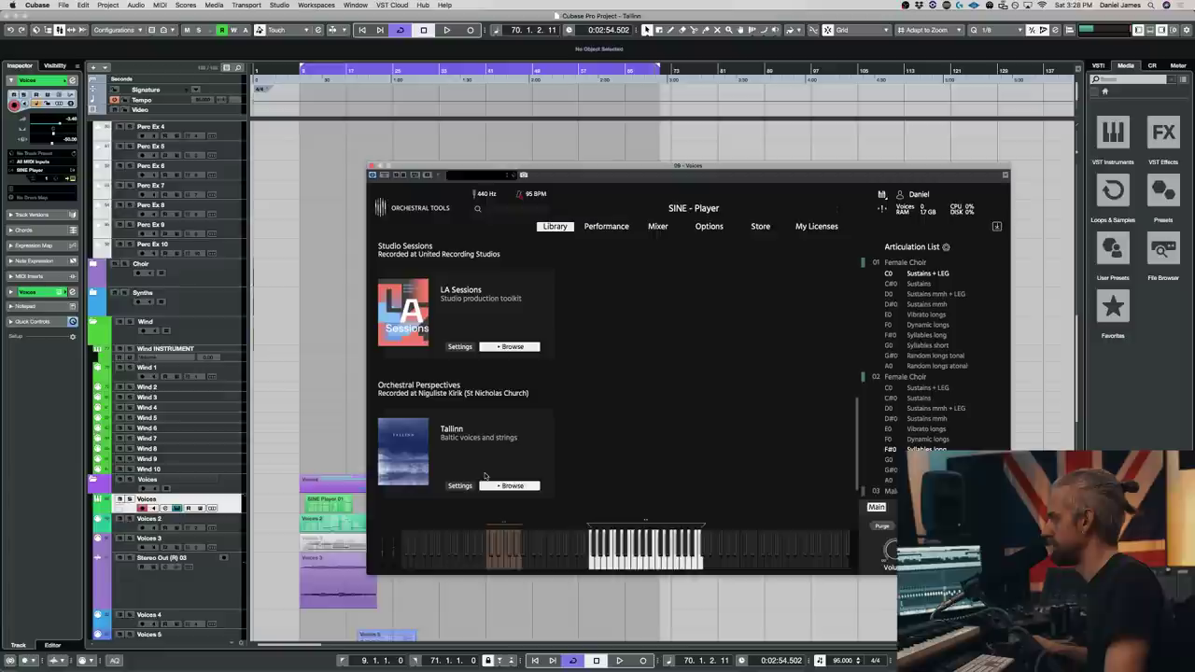
left_click(489, 486)
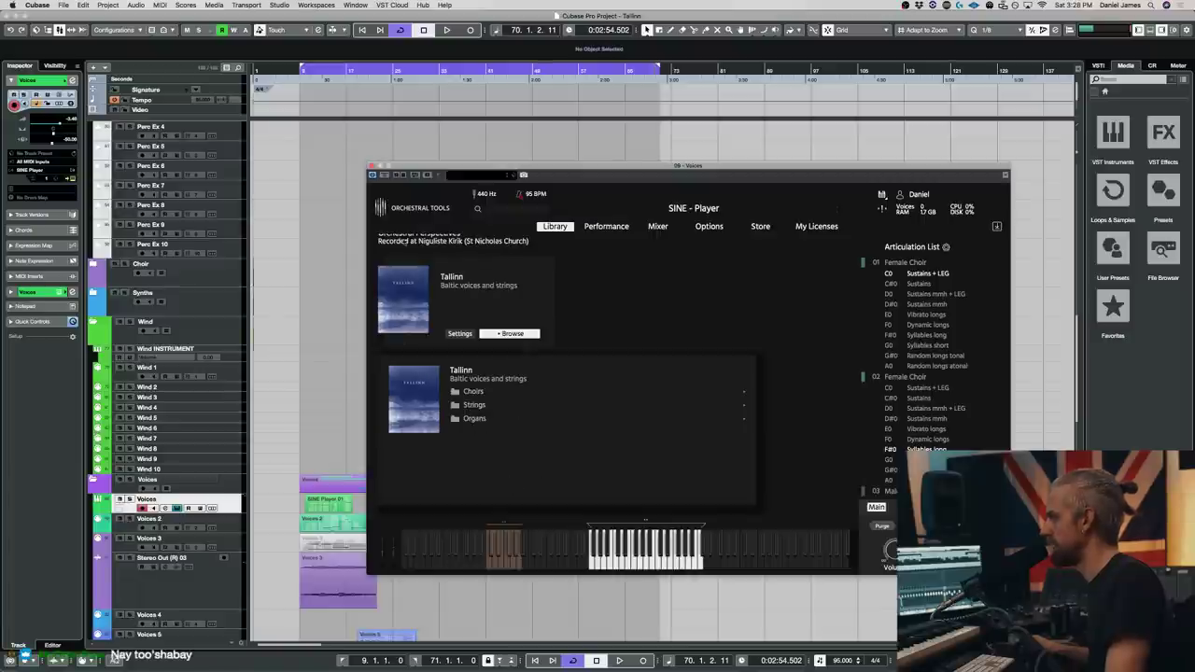
left_click_drag(537, 169, 345, 103)
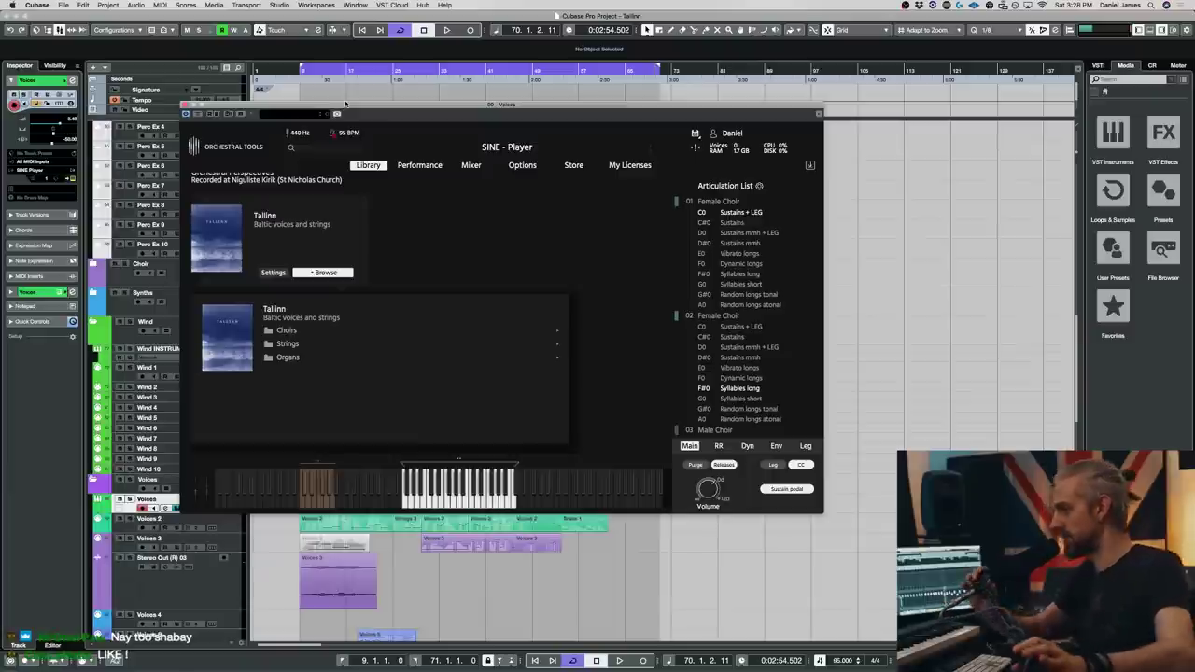